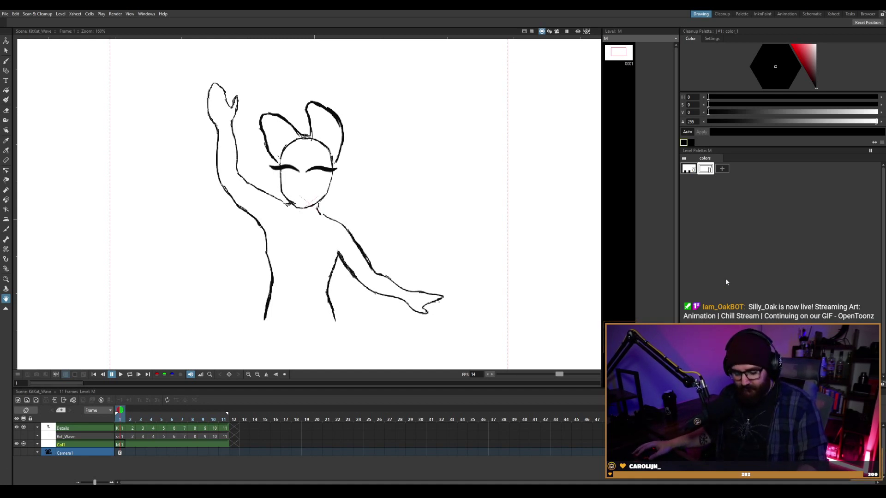
# Play back the waving animation and step through its last frames, ending on frame 10.
pyautogui.press('p')
pyautogui.press('p')
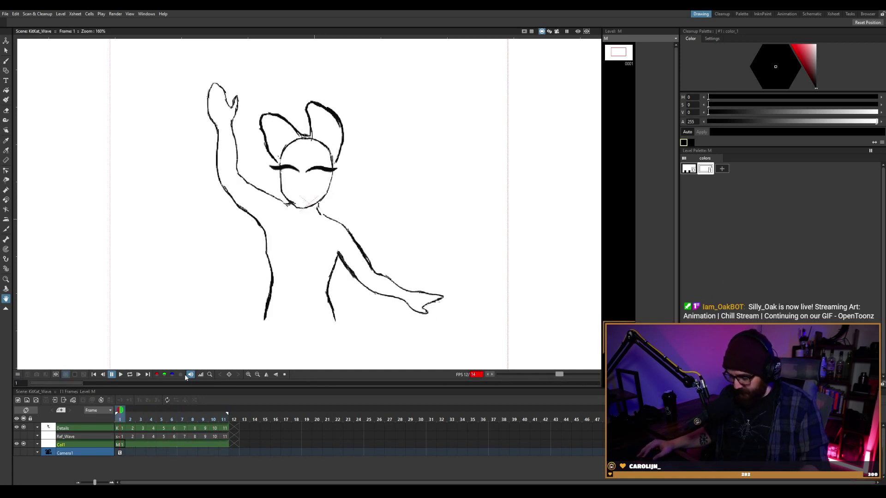
pyautogui.press('l')
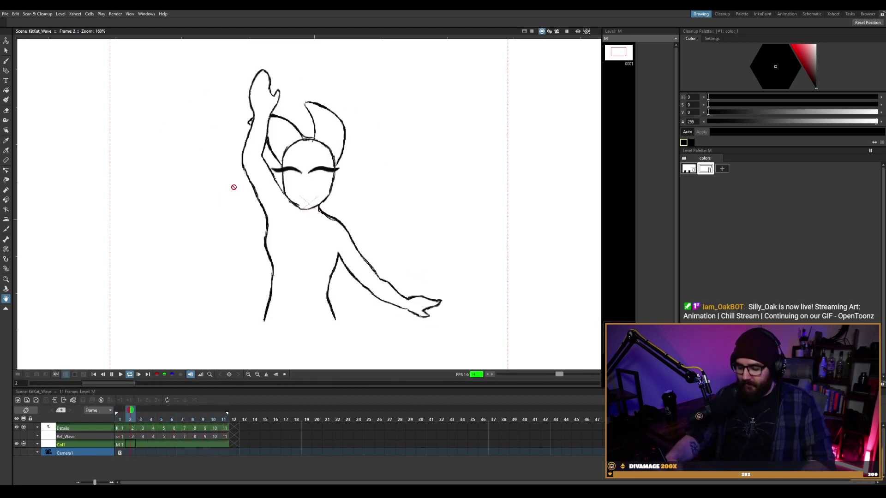
pyautogui.press('p')
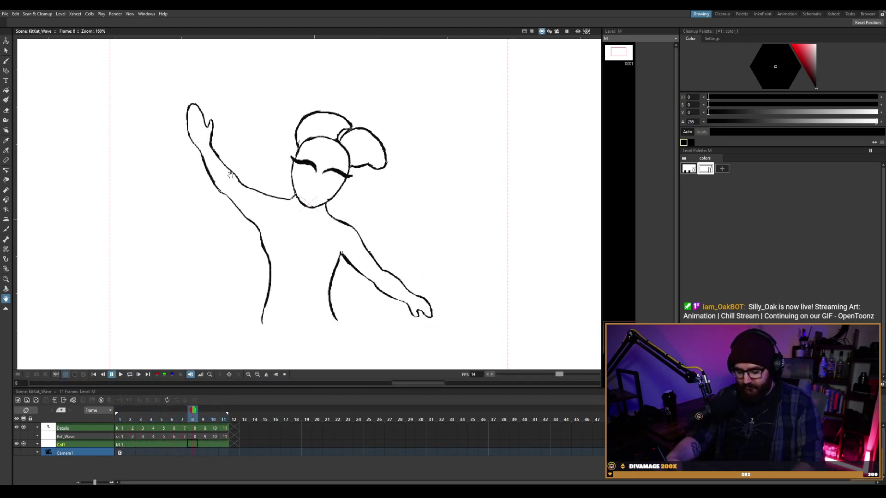
pyautogui.press('.')
pyautogui.press('.')
pyautogui.press('.')
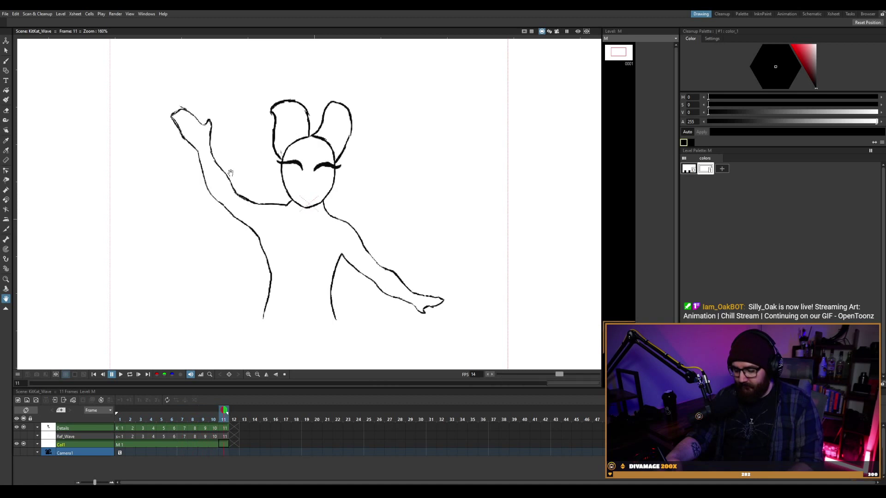
pyautogui.press(',')
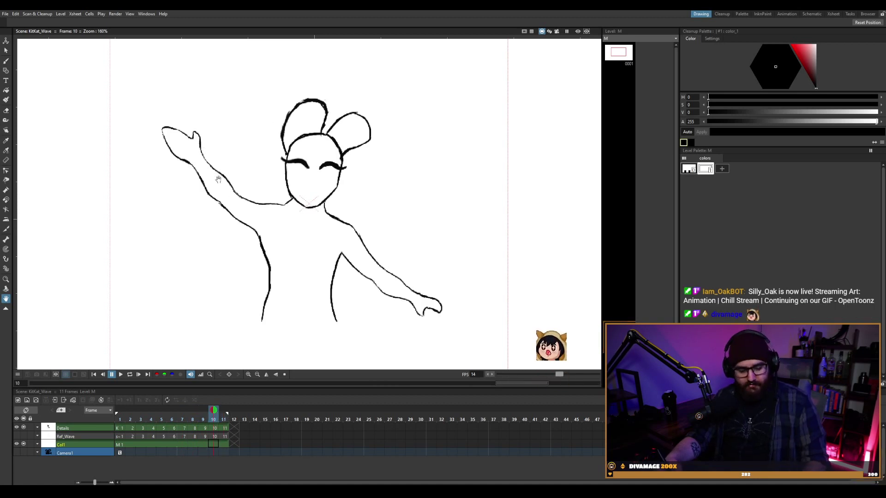
# Try a brush mark on frame 10 of the Col1 column, then select frame 10 of the Details column.
pyautogui.press('b')
pyautogui.click(212, 125)
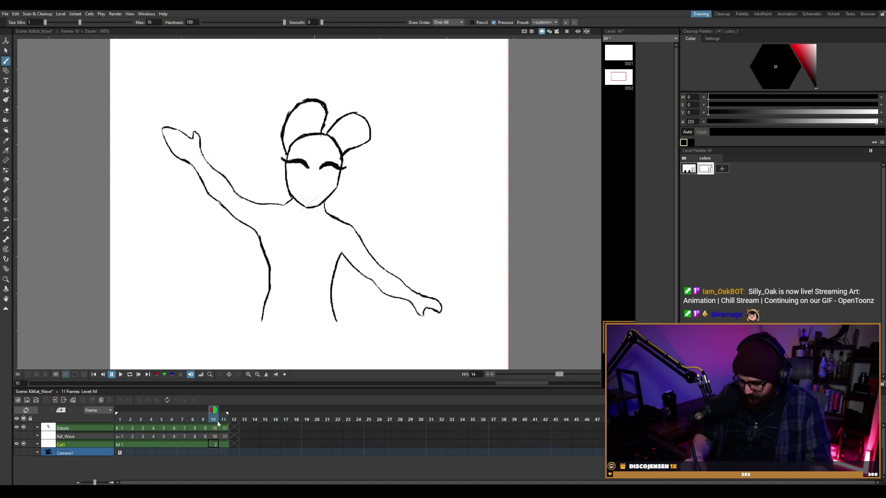
pyautogui.click(214, 429)
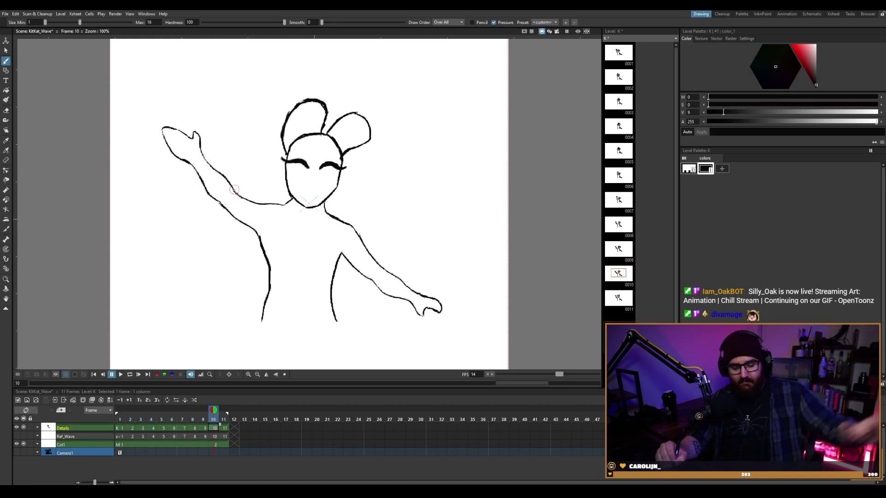
# Replay the line-art animation and step through individual frames to check the arm motion.
pyautogui.press('l')
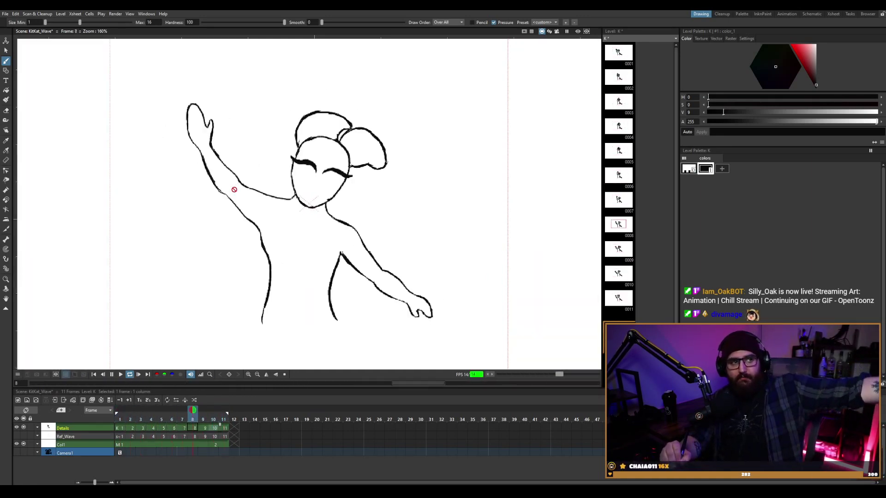
pyautogui.hotkey('shift', 'p')
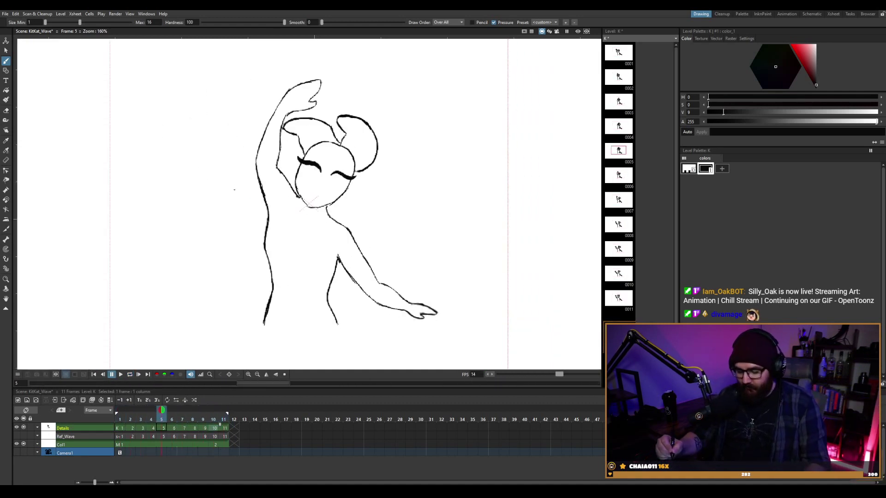
pyautogui.press('.')
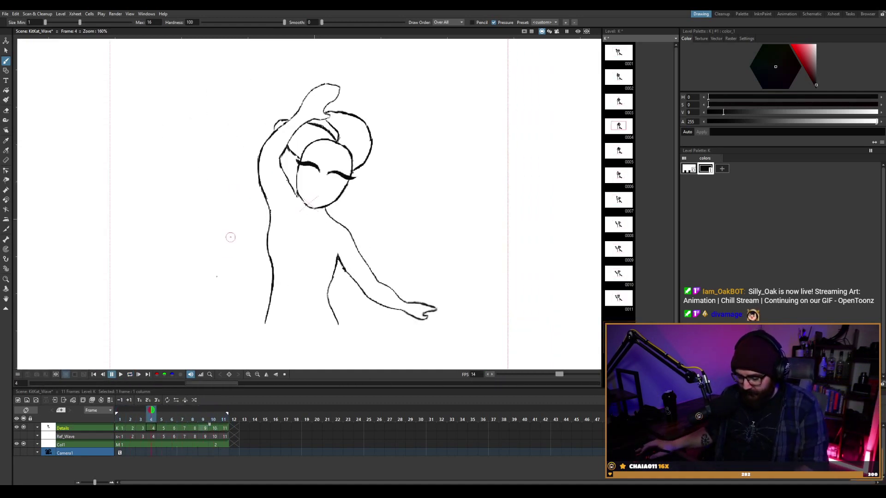
pyautogui.press('.')
pyautogui.press('.')
# Undo the extra drawing on frame 10 of the Col1 column and toggle the column's visibility off and back on.
pyautogui.click(219, 445)
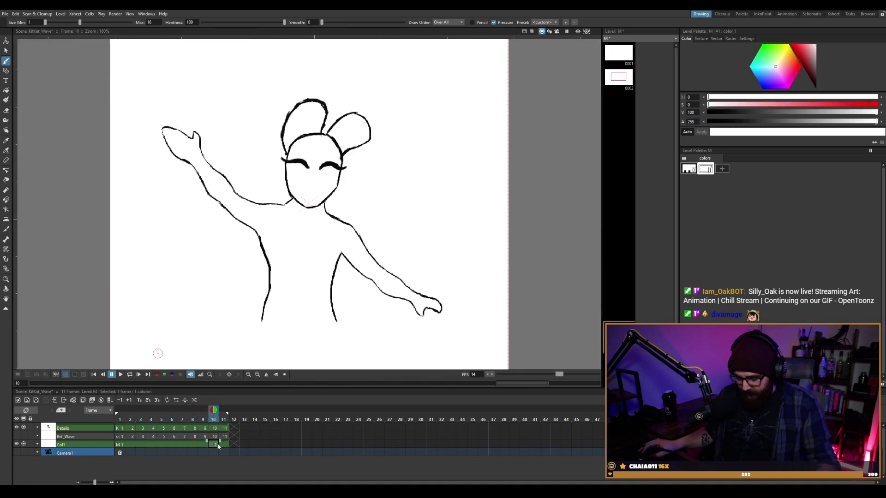
pyautogui.hotkey('ctrl', 'z')
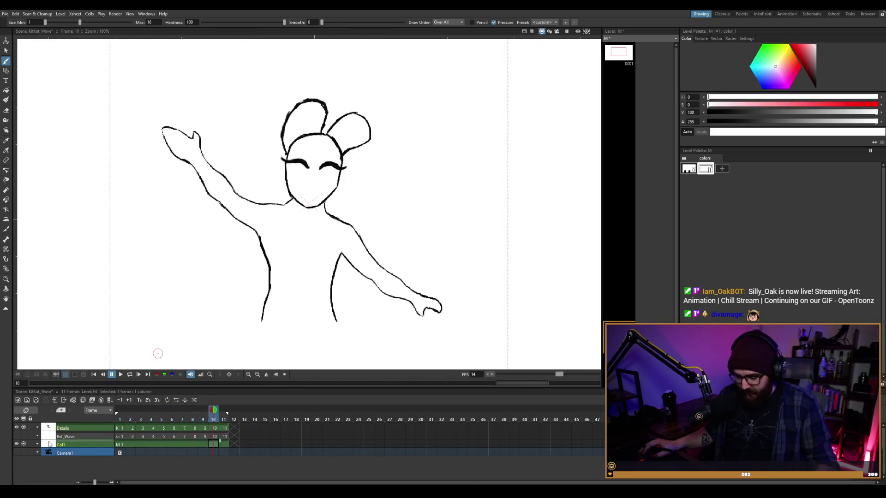
pyautogui.click(17, 445)
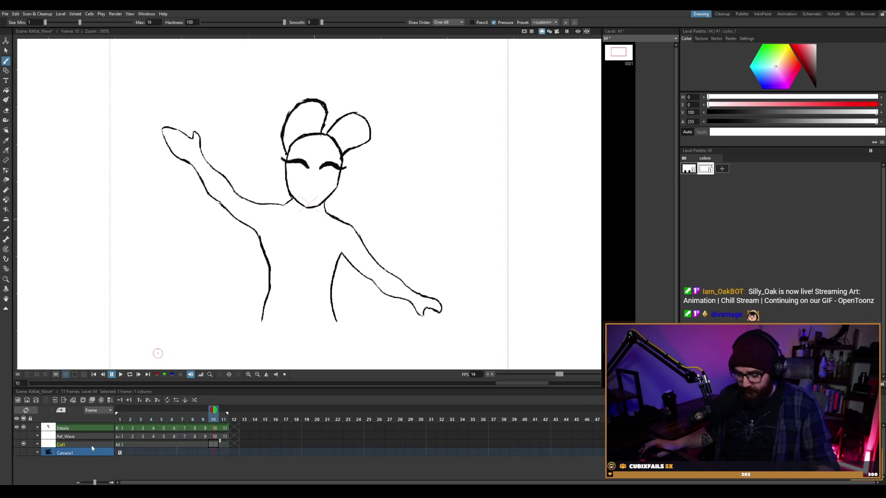
pyautogui.click(25, 444)
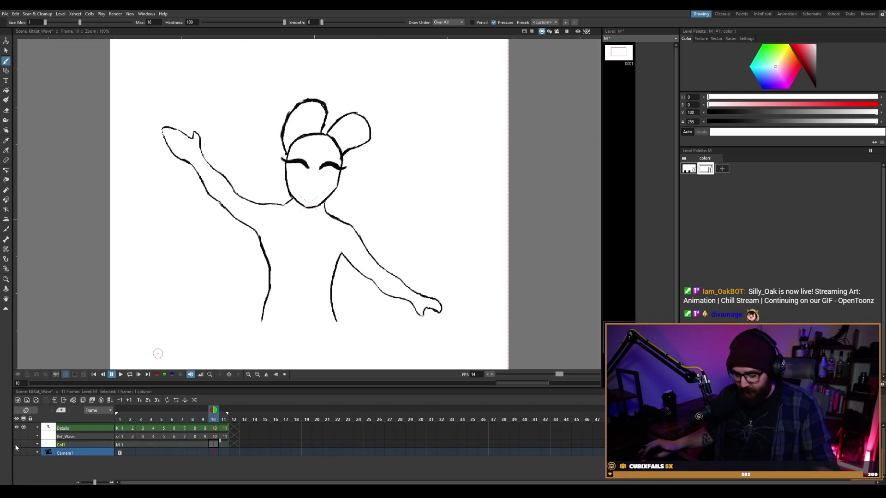
pyautogui.click(17, 445)
pyautogui.click(24, 444)
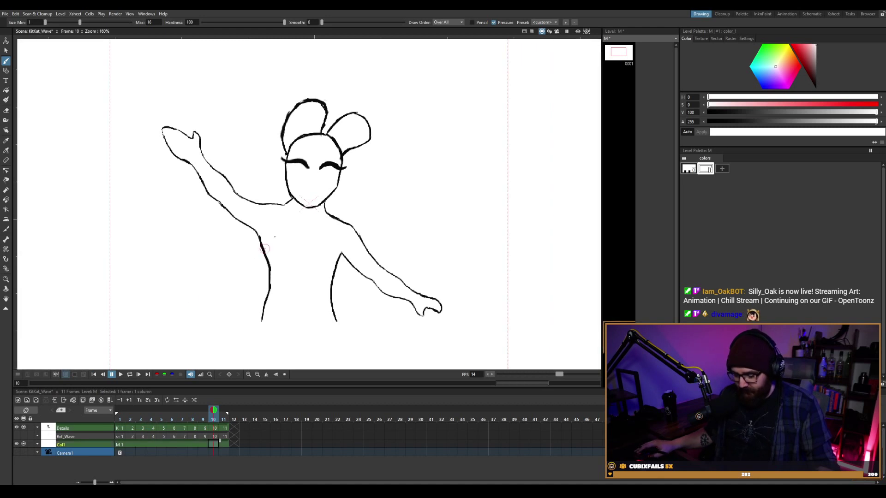
# Lock the Col1 column and make the Details column current.
pyautogui.scroll(-3, 287, 220)
pyautogui.scroll(2, 287, 220)
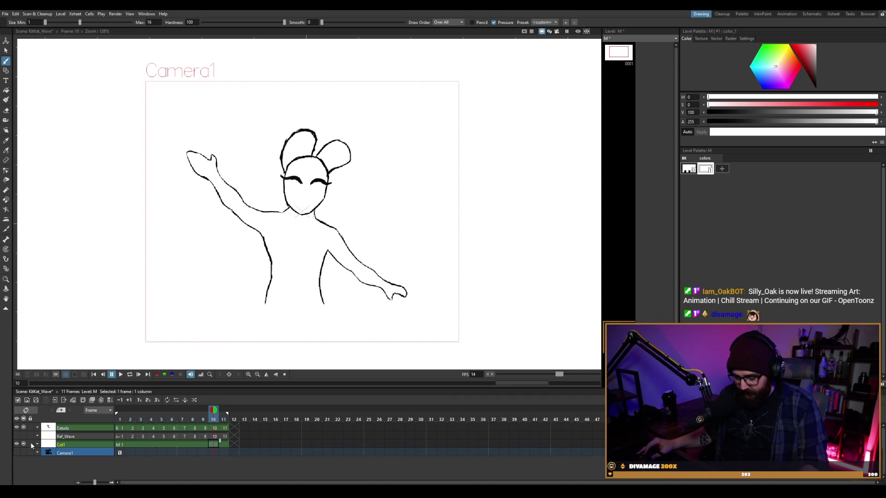
pyautogui.click(70, 429)
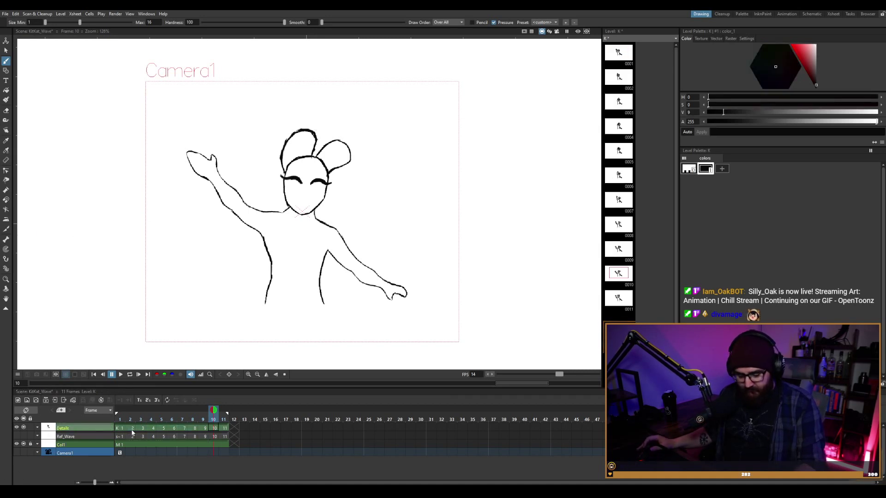
# Show the Ref_Wave rough sketch with the Details line art hidden in the viewer, and play the rough animation.
pyautogui.click(20, 429)
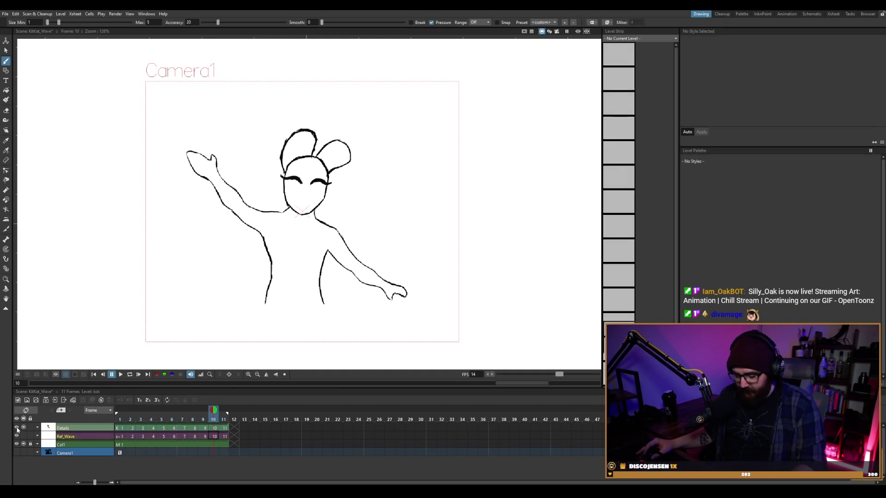
pyautogui.click(24, 436)
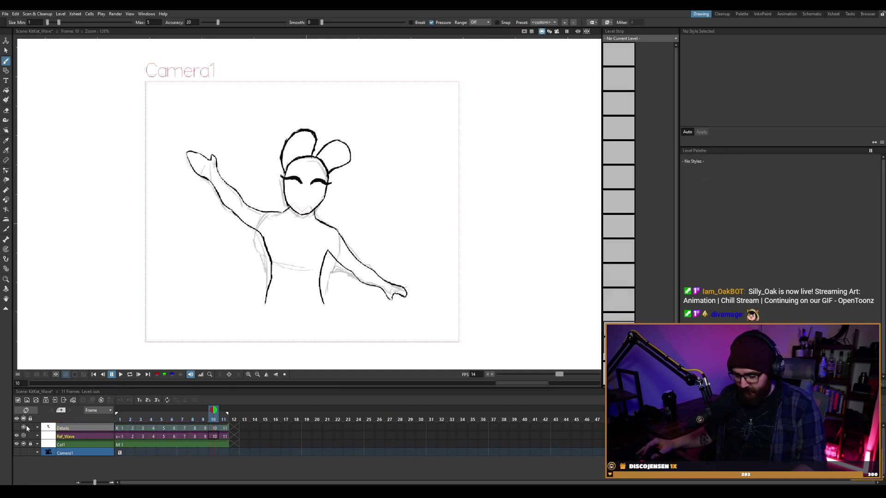
pyautogui.click(23, 428)
pyautogui.click(23, 428)
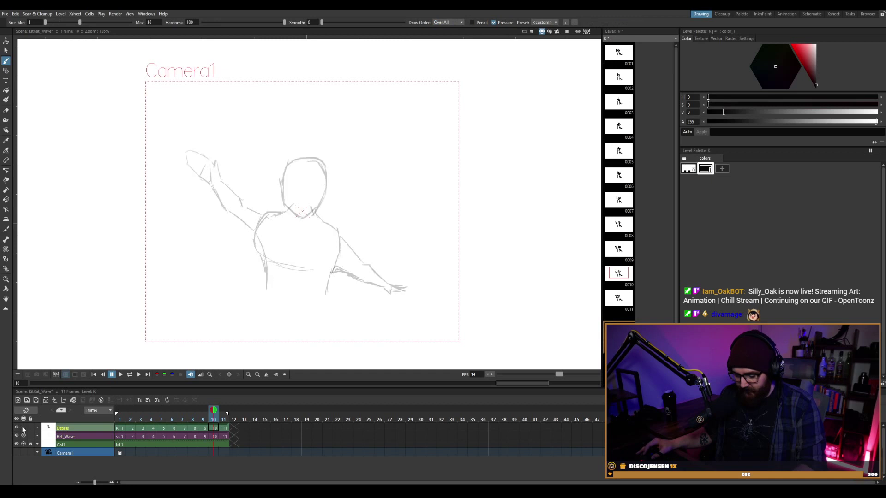
pyautogui.press('p')
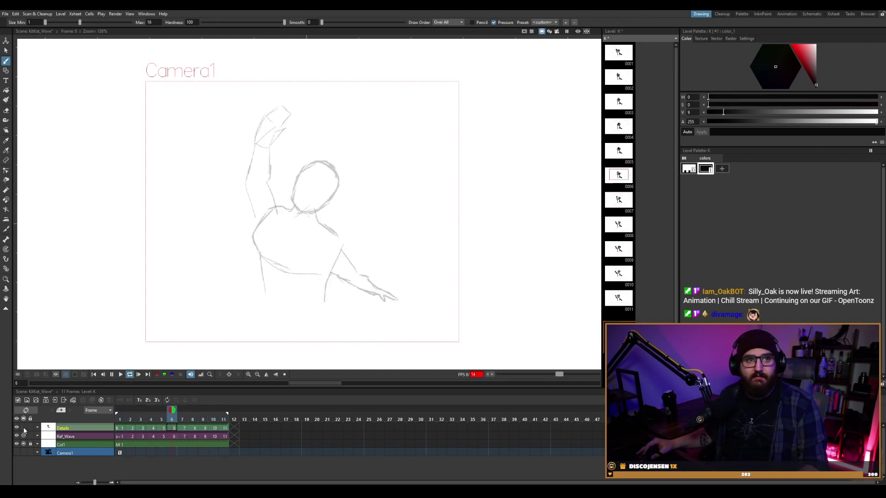
pyautogui.press('p')
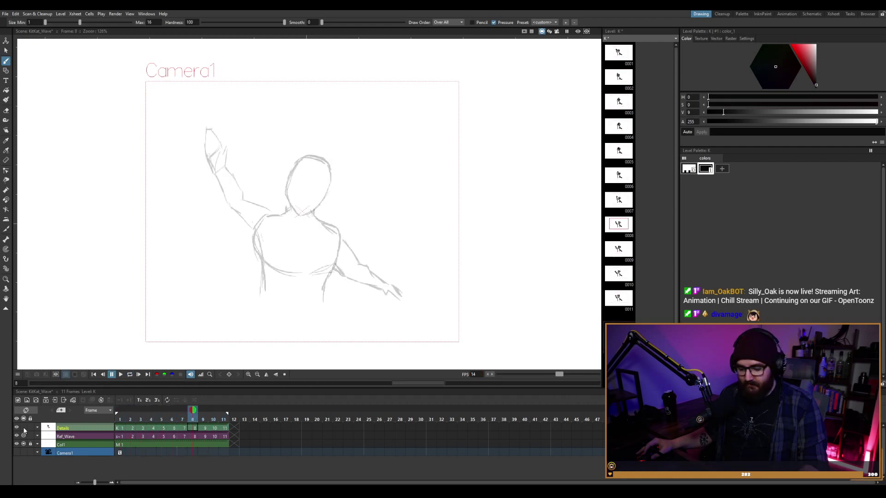
# Show the Details line art again, play it over the rough sketch, and hide Ref_Wave in the viewer.
pyautogui.click(24, 427)
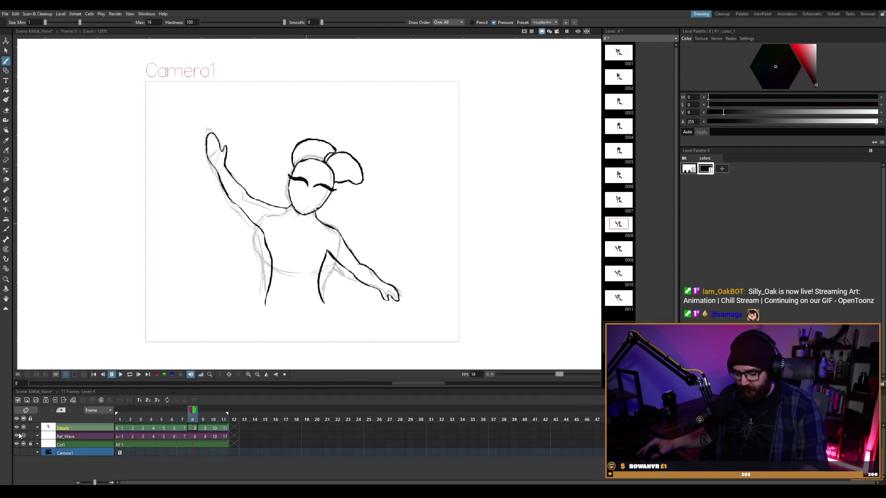
pyautogui.press('p')
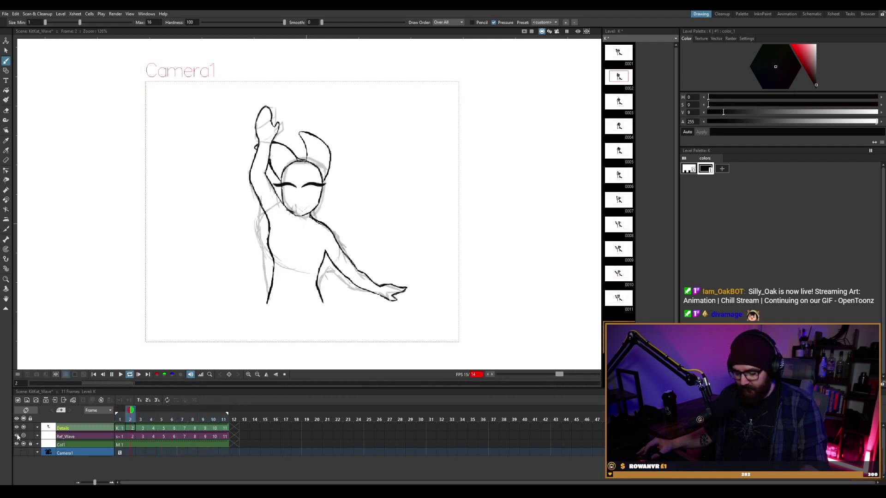
pyautogui.click(23, 436)
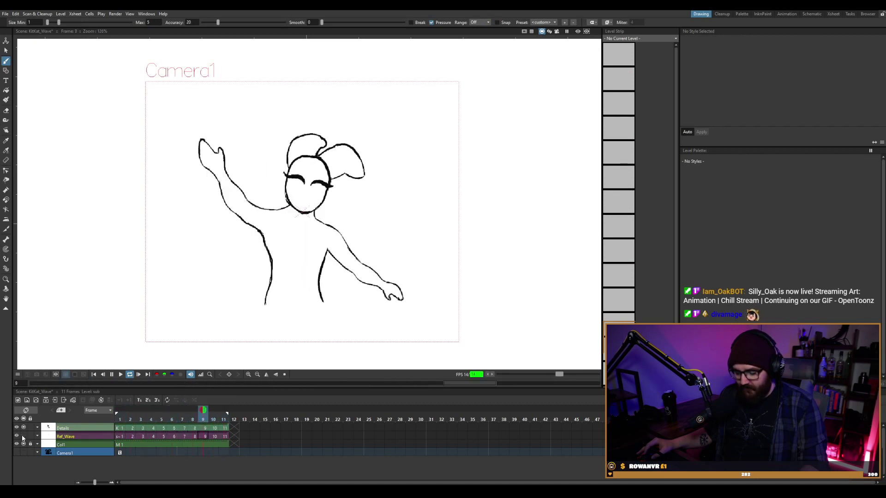
pyautogui.press('p')
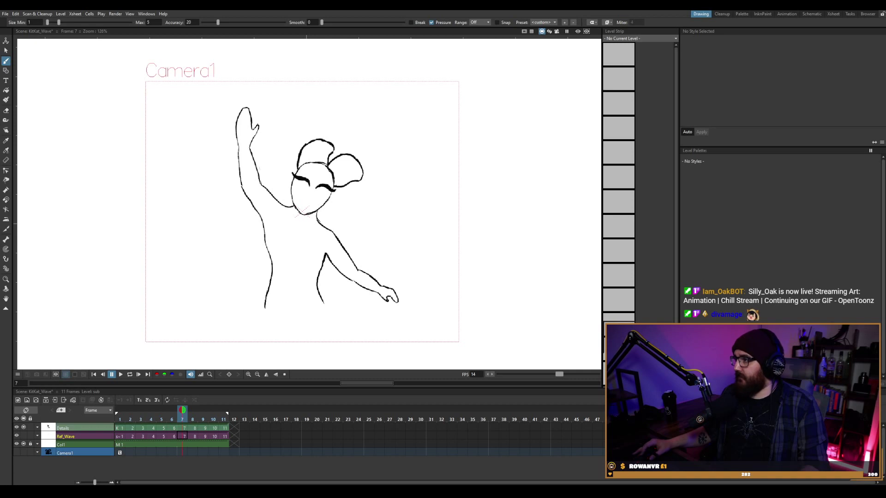
# Bring the character reference illustration into view, examine its outfit and hair, and move it away again.
pyautogui.moveTo(498, 1); pyautogui.dragTo(356, 3)
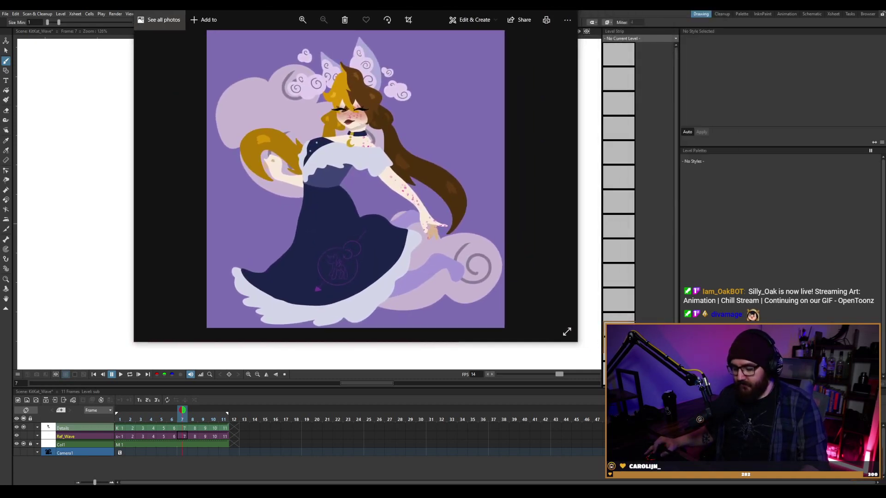
pyautogui.moveTo(356, 4); pyautogui.dragTo(479, 1)
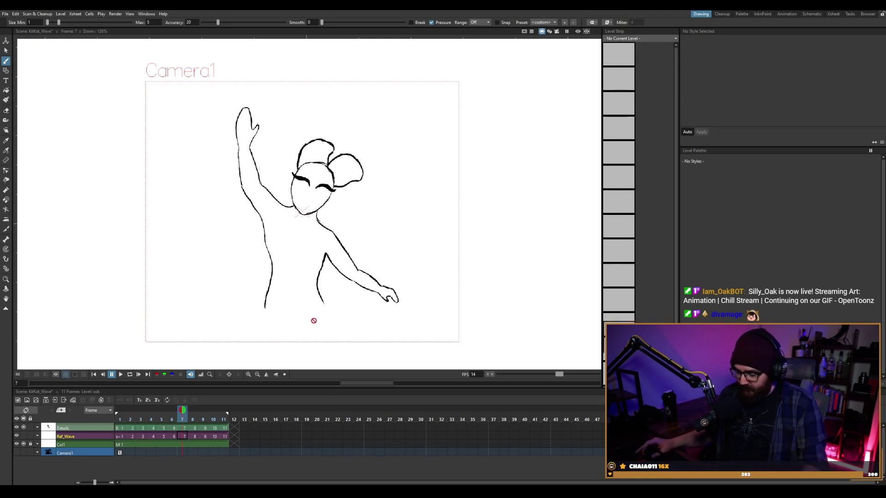
# Turn on onion skins for frames 8 and 10 around frame 9 of the Details column.
pyautogui.scroll(1, 207, 190)
pyautogui.scroll(1, 221, 159)
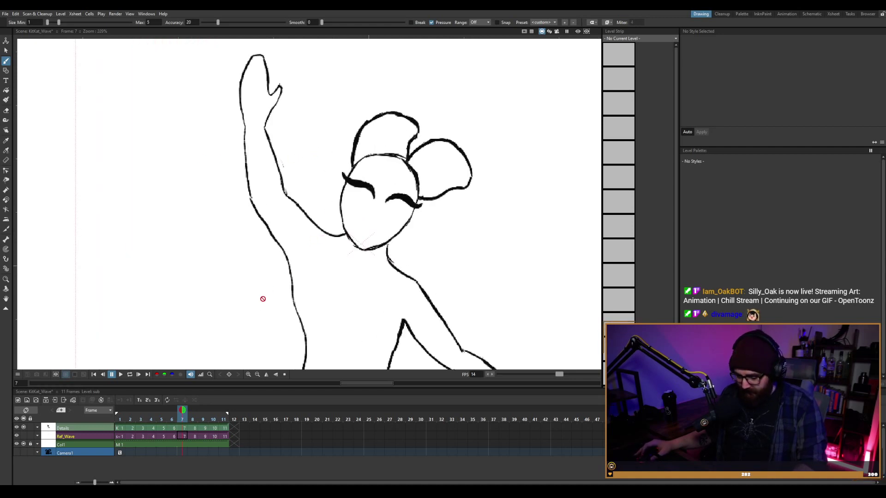
pyautogui.click(183, 428)
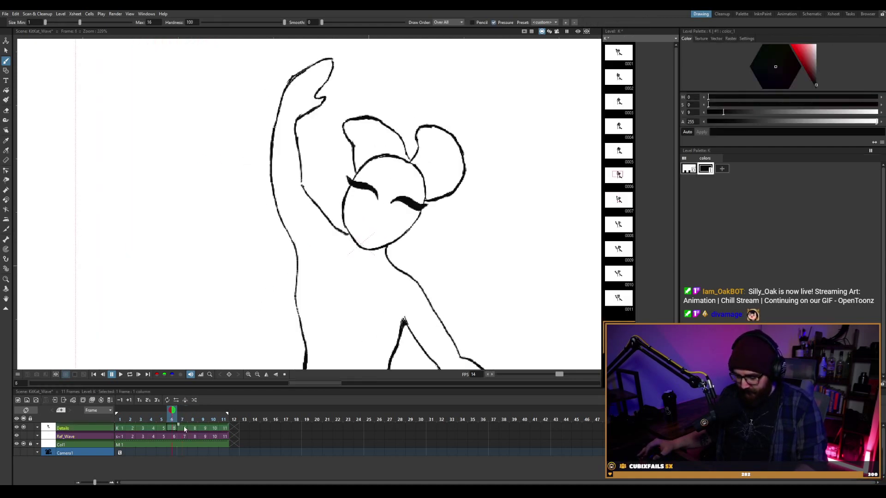
pyautogui.press('p')
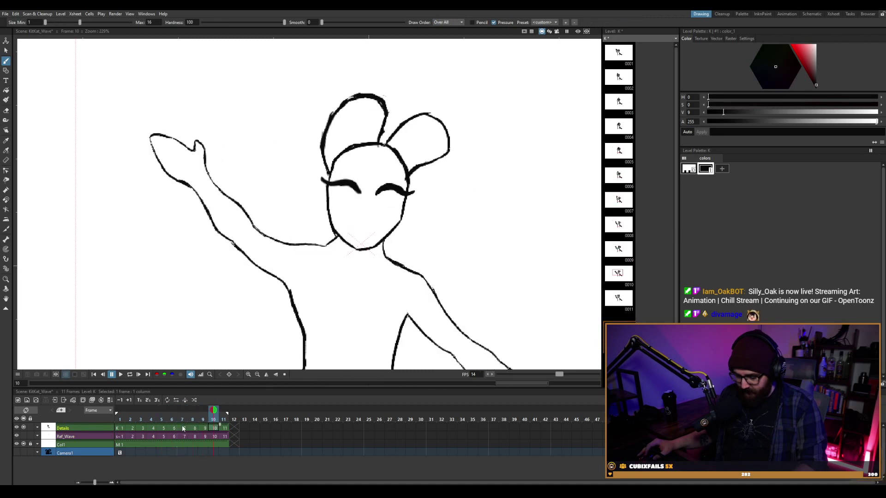
pyautogui.click(194, 411)
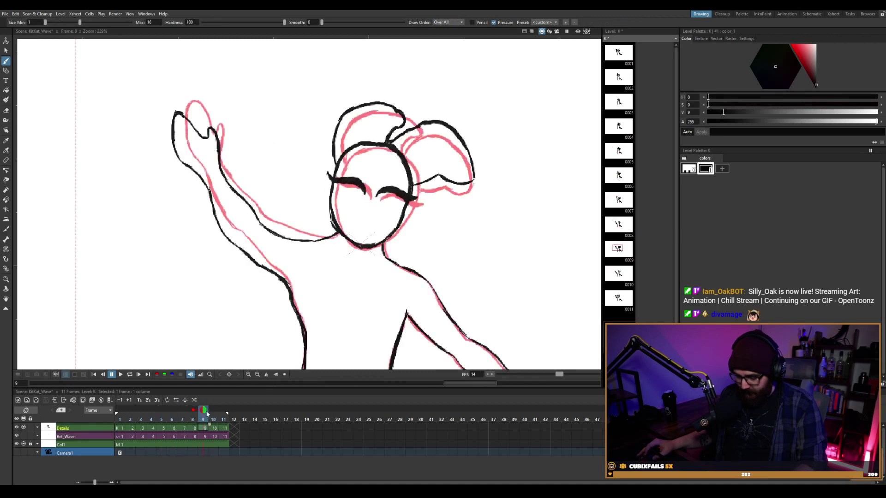
pyautogui.click(214, 410)
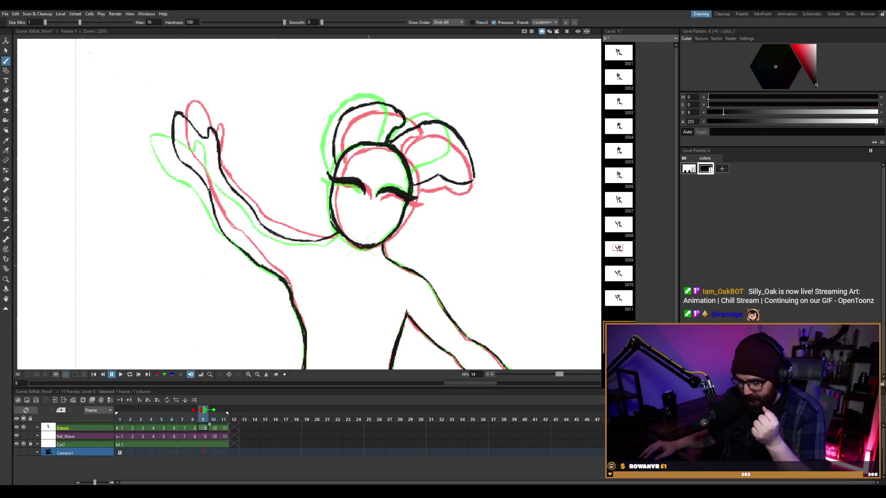
# Open the onion skin settings in the program preferences.
pyautogui.click(16, 14)
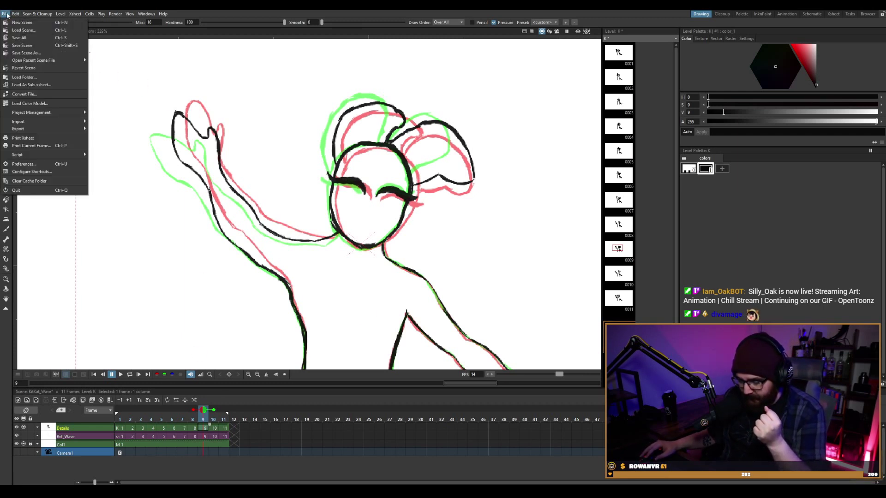
pyautogui.click(4, 13)
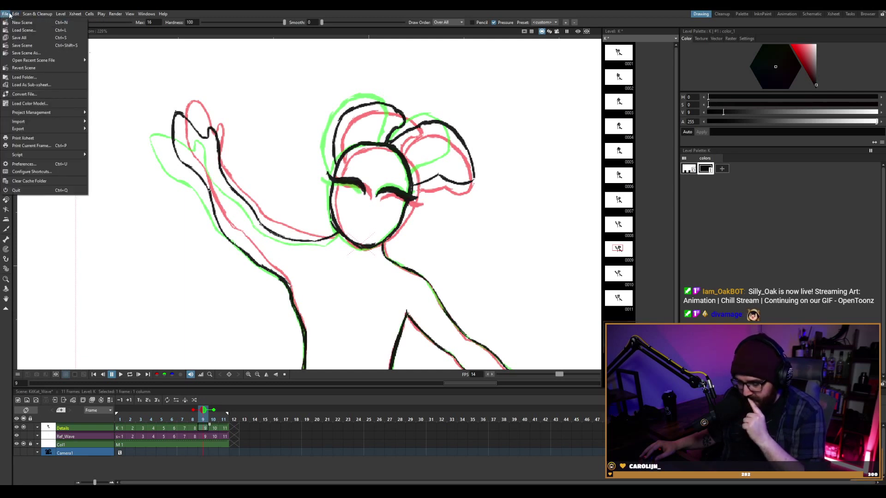
pyautogui.moveTo(31, 17)
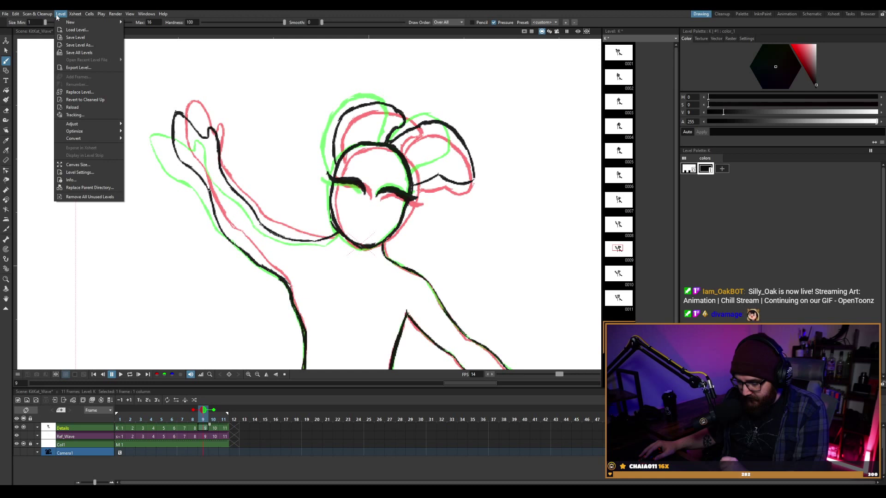
pyautogui.moveTo(175, 18)
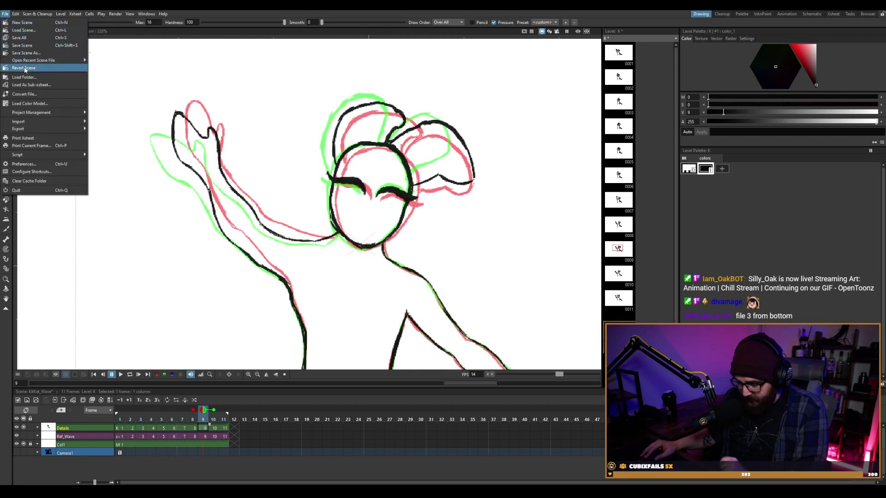
pyautogui.moveTo(31, 114)
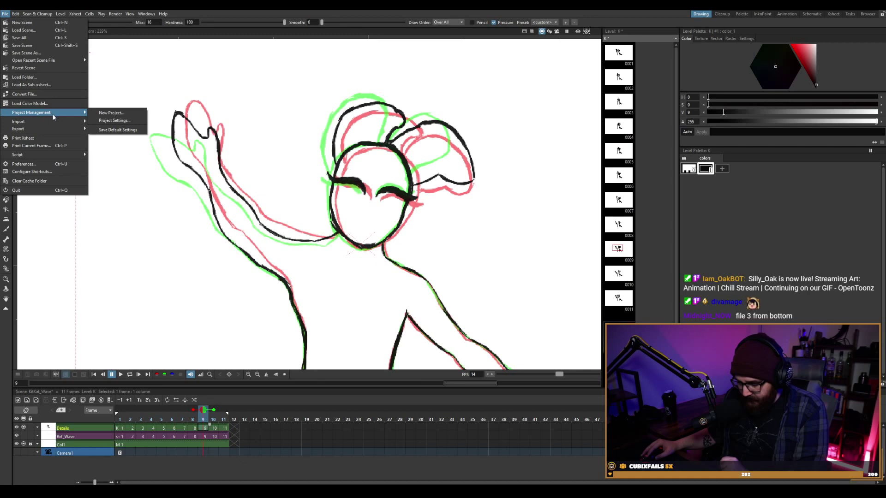
pyautogui.click(44, 165)
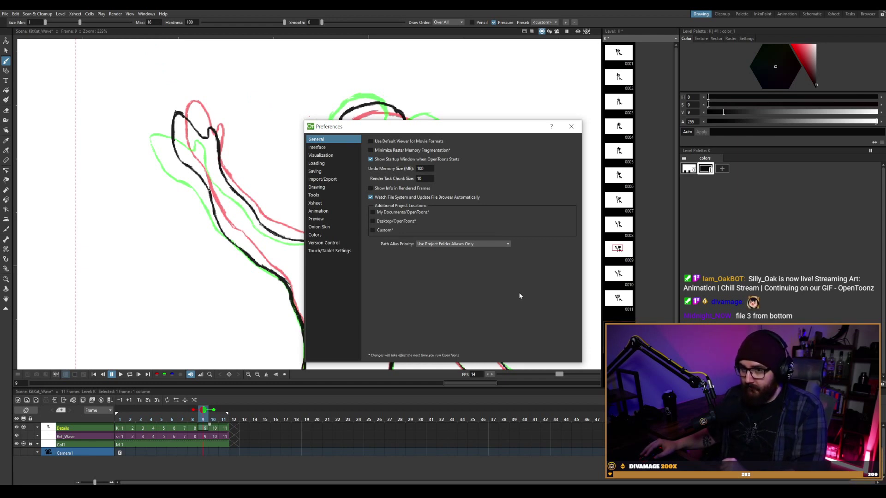
pyautogui.click(325, 227)
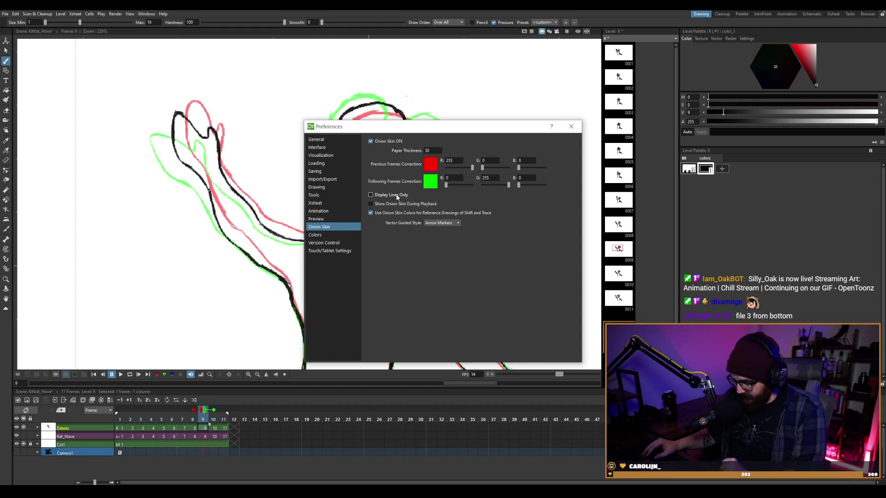
# Check the vector guided style options and the Colors preferences, and return to the onion skin settings.
pyautogui.click(445, 225)
pyautogui.click(445, 222)
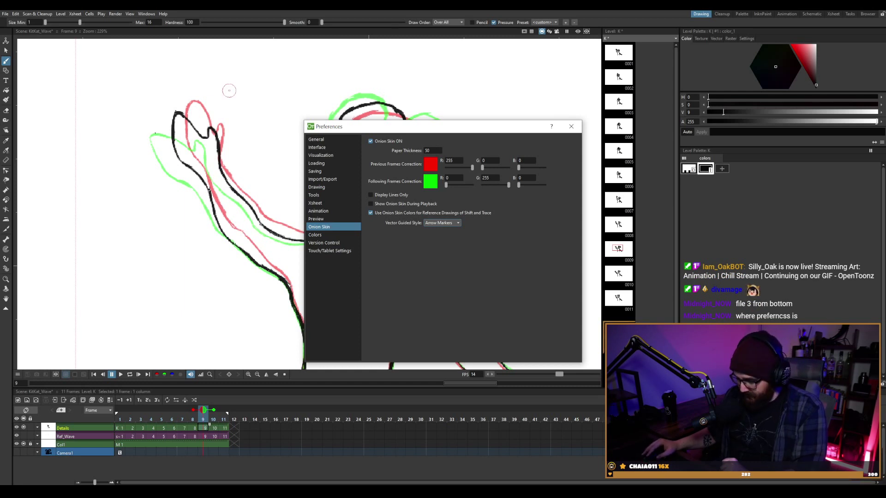
pyautogui.click(315, 235)
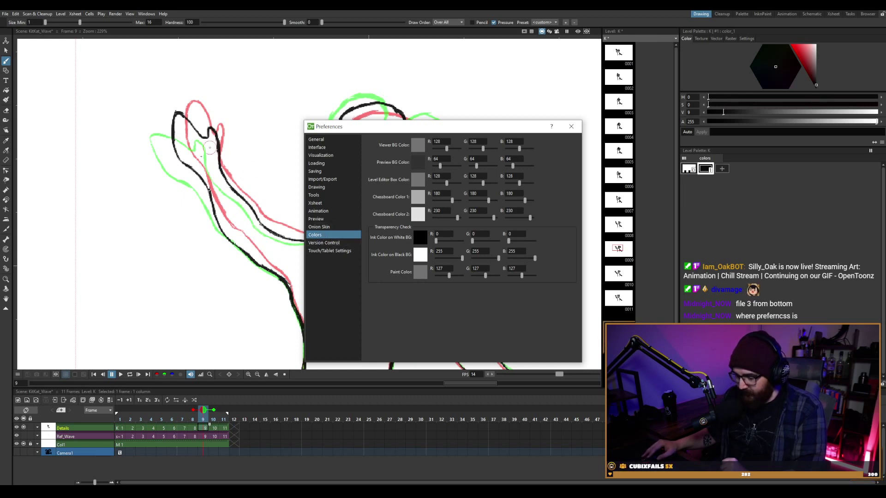
pyautogui.click(323, 227)
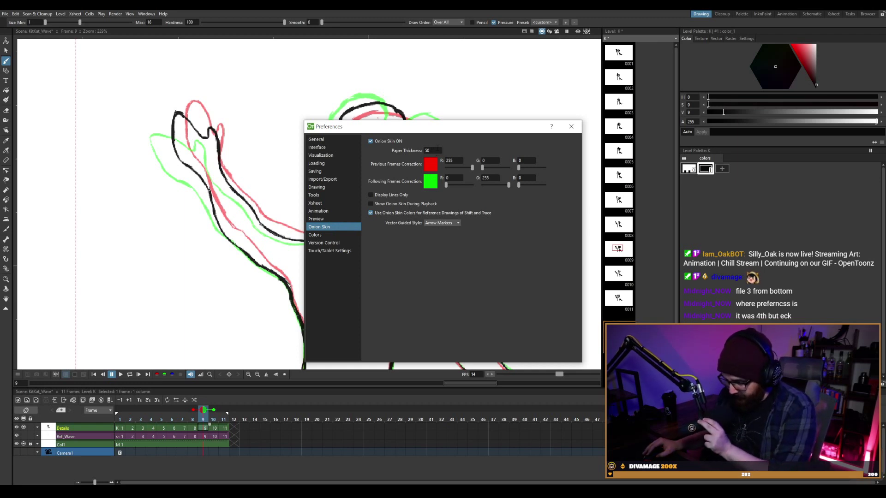
# Try an onion skin paper thickness of 20 and restore it to 50.
pyautogui.click(436, 150)
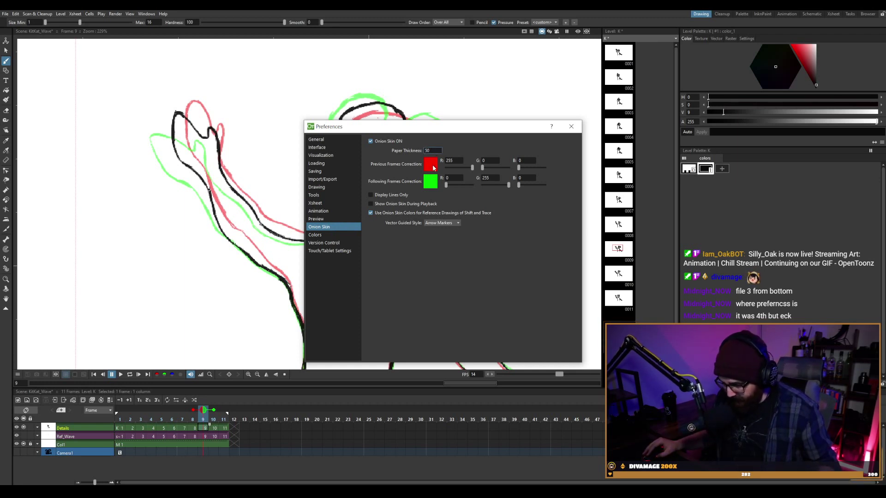
pyautogui.write('0')
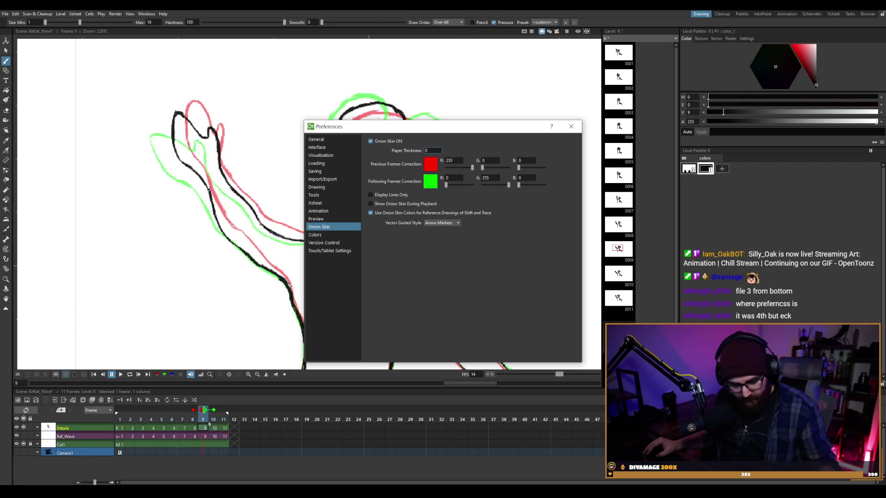
pyautogui.press('BackSpace')
pyautogui.write('20')
pyautogui.press('Return')
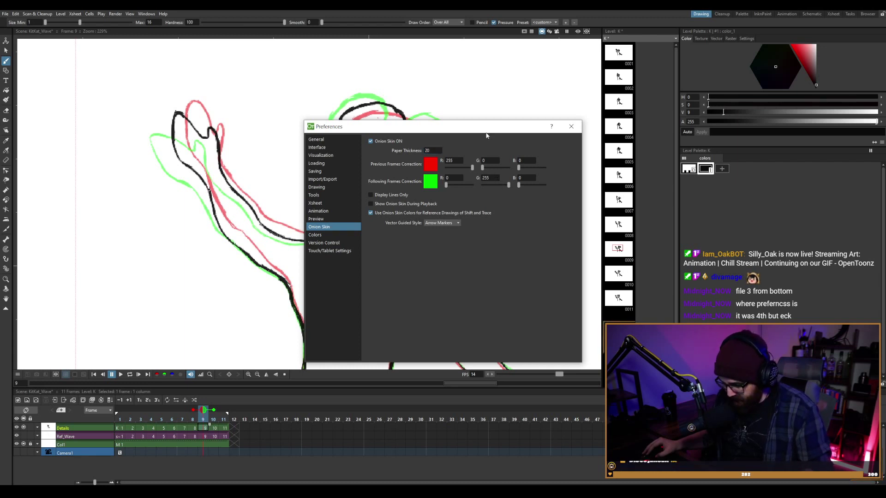
pyautogui.click(433, 150)
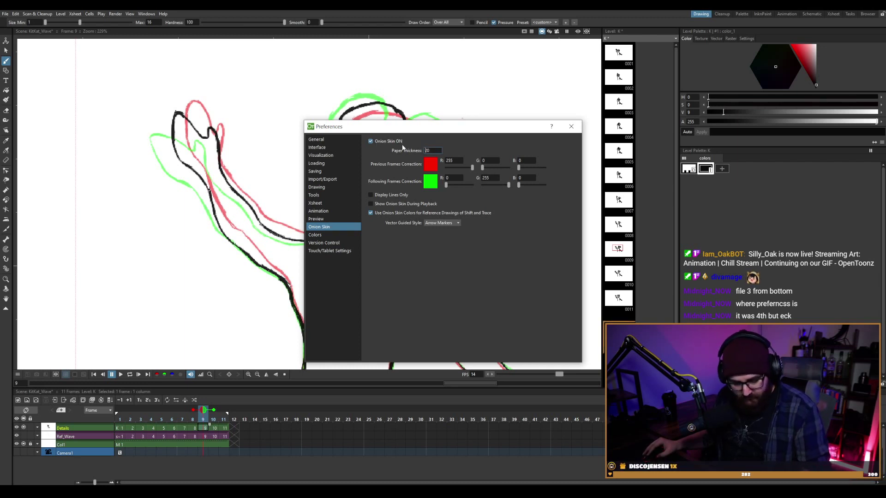
pyautogui.press('Delete')
pyautogui.write('5')
pyautogui.press('Return')
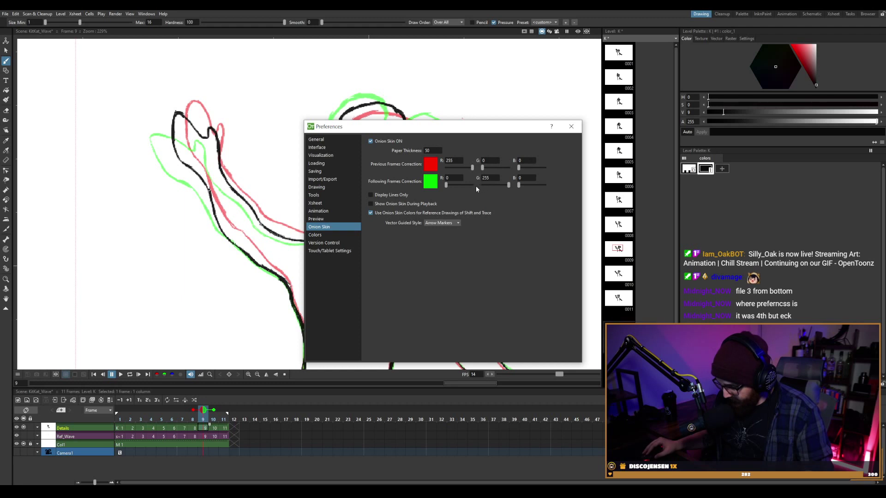
# Raise the blue value of the onion skin colours to 165 for previous frames and 190 for following frames.
pyautogui.click(526, 160)
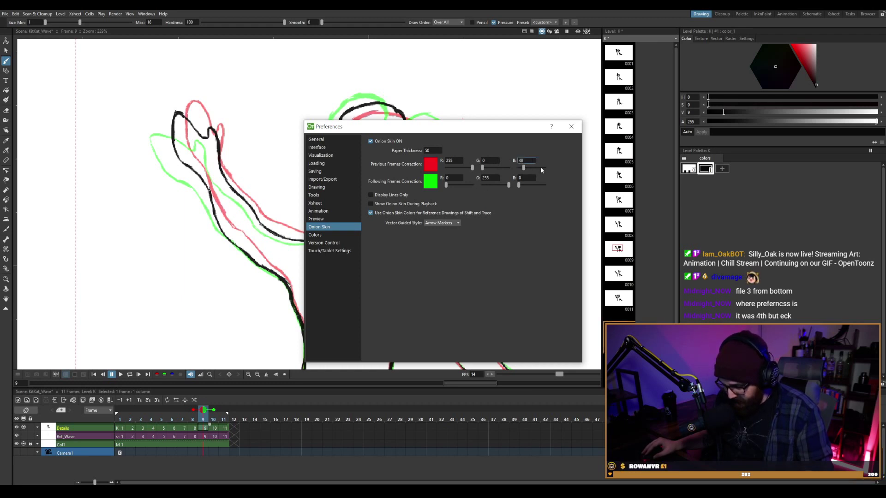
pyautogui.moveTo(541, 167); pyautogui.dragTo(539, 187)
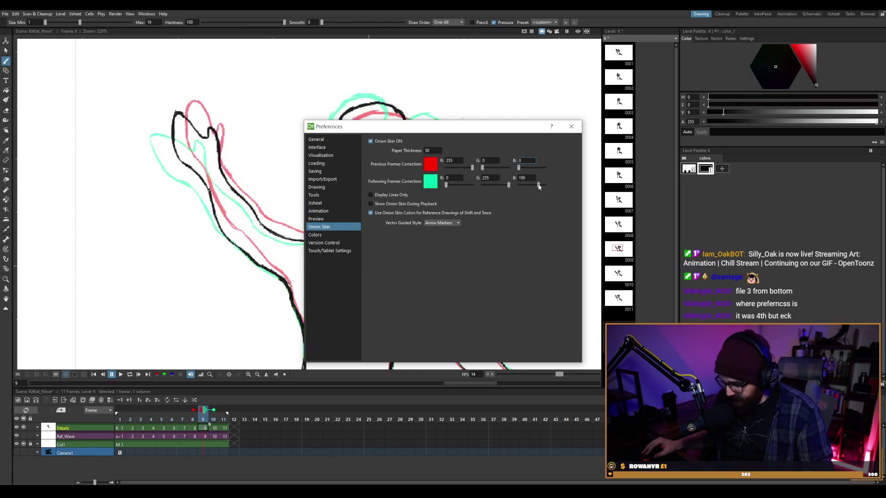
pyautogui.moveTo(520, 170); pyautogui.dragTo(531, 171)
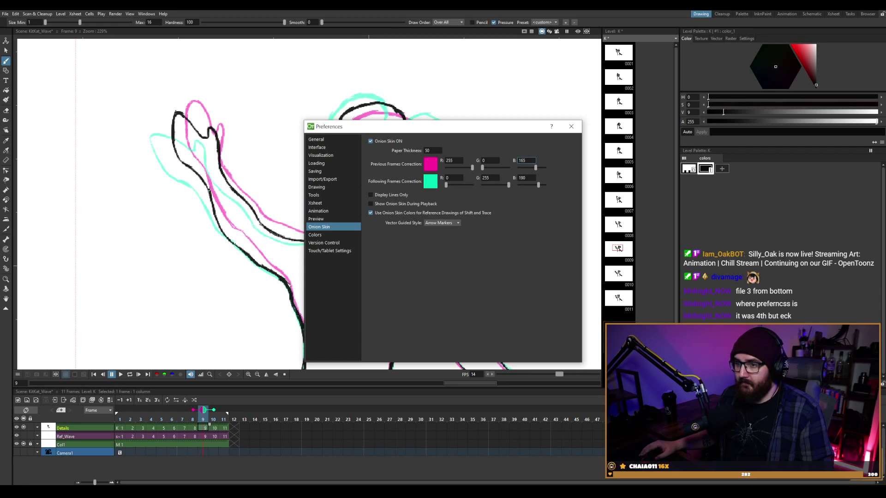
pyautogui.hotkey('alt', 'Tab')
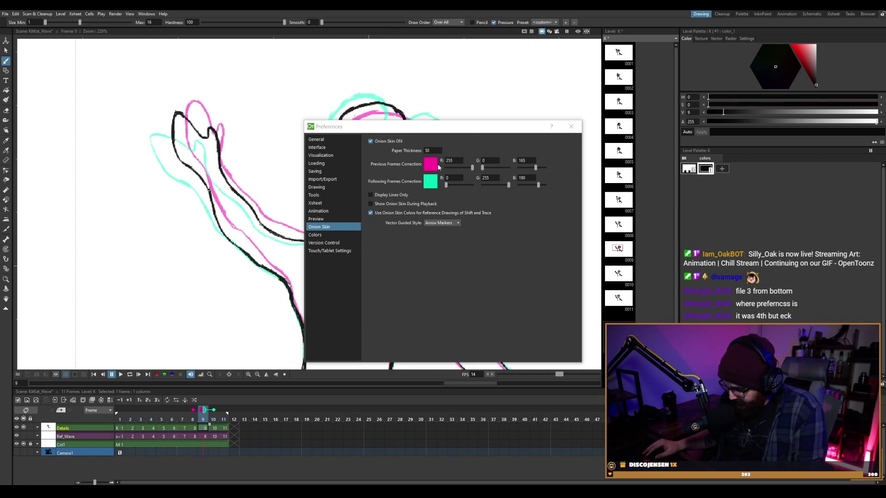
# Lower the alpha of the previous frames onion skin colour to about 78.
pyautogui.click(434, 166)
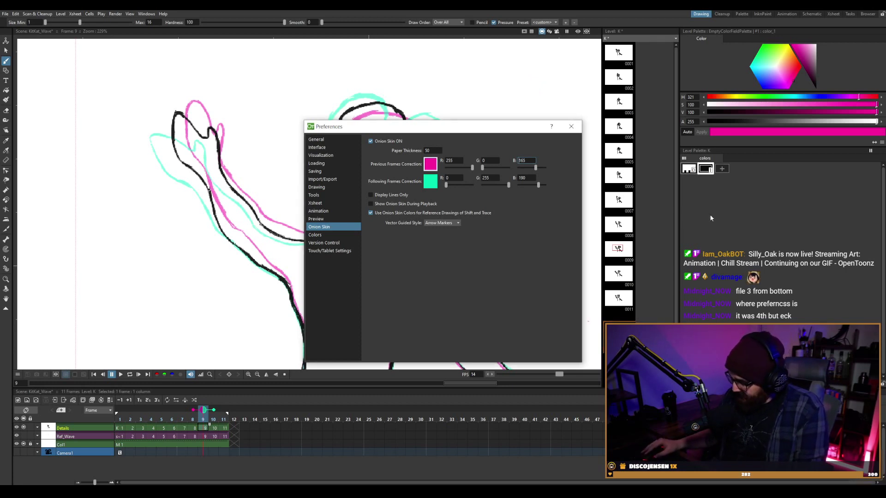
pyautogui.click(794, 121)
pyautogui.moveTo(794, 122); pyautogui.dragTo(760, 124)
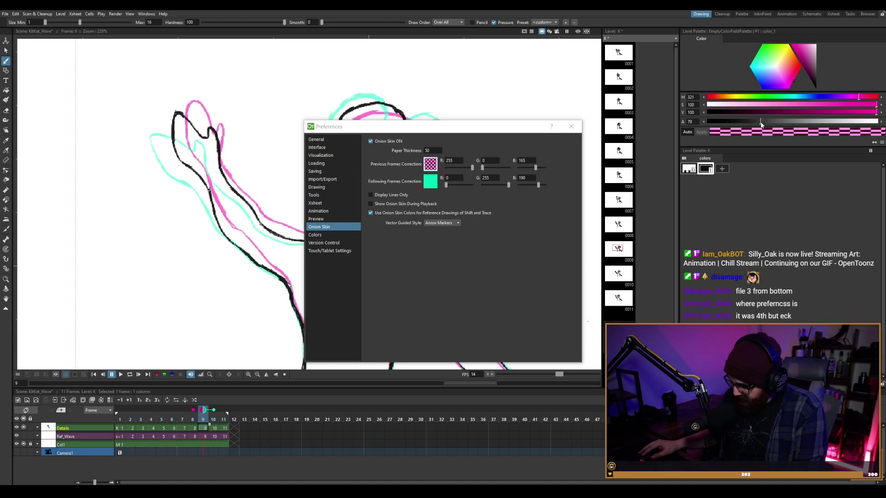
# Try lowering the alpha of the following frames onion skin colour to 67, and attempt to undo the change.
pyautogui.click(432, 178)
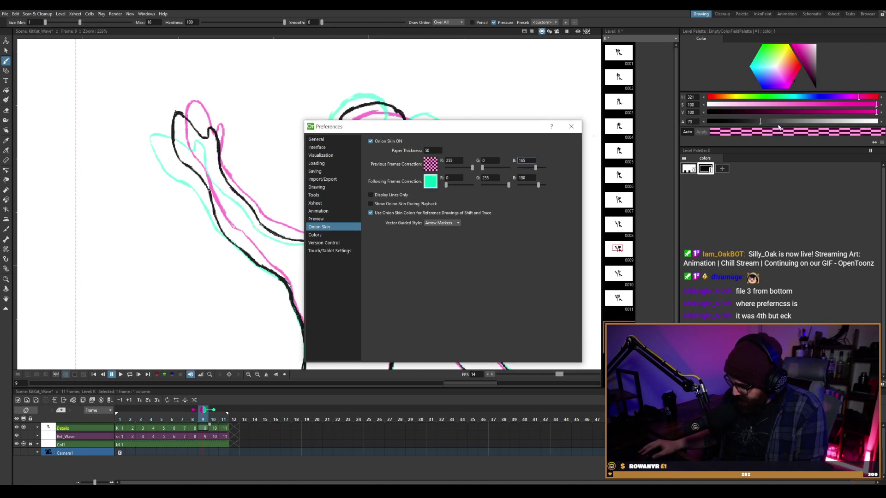
pyautogui.moveTo(811, 126); pyautogui.dragTo(753, 125)
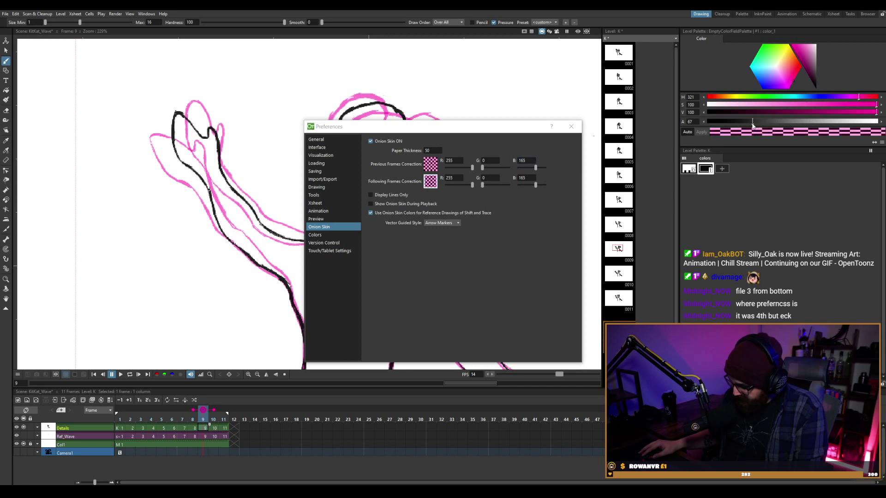
pyautogui.hotkey('ctrl', 'z')
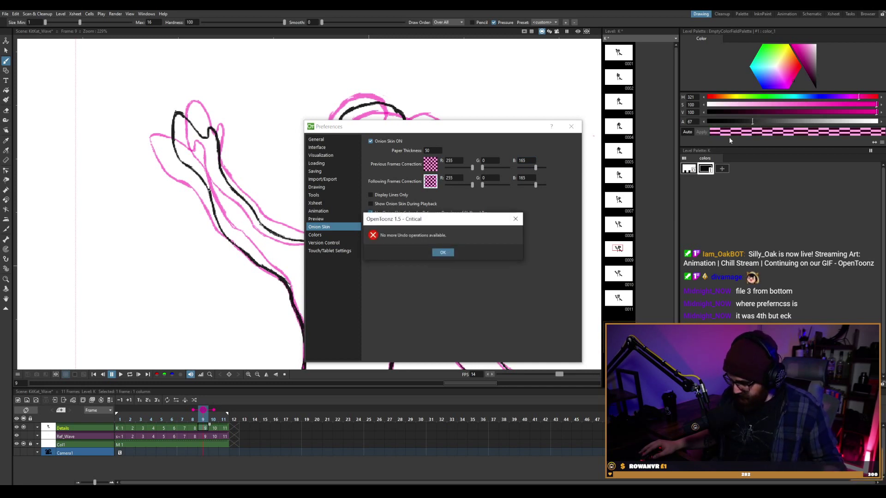
pyautogui.click(443, 252)
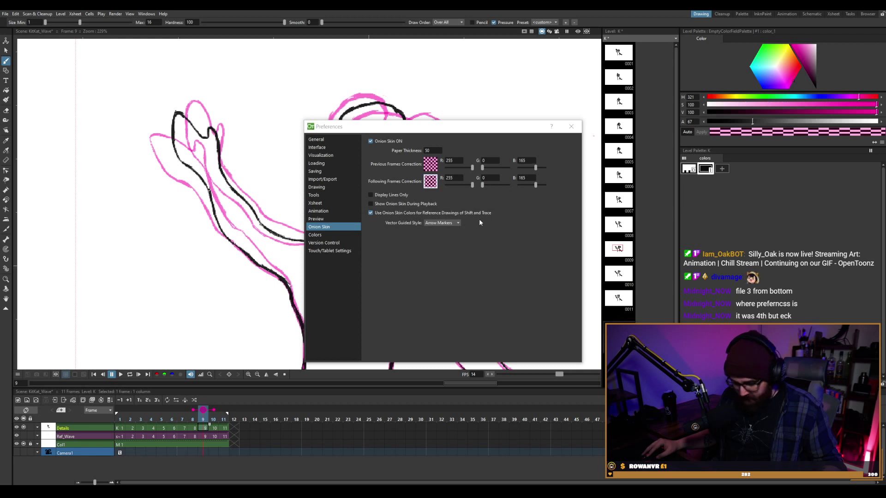
# Set the following frames onion skin colour to light blue with red 0, green 190 and blue 255.
pyautogui.click(532, 185)
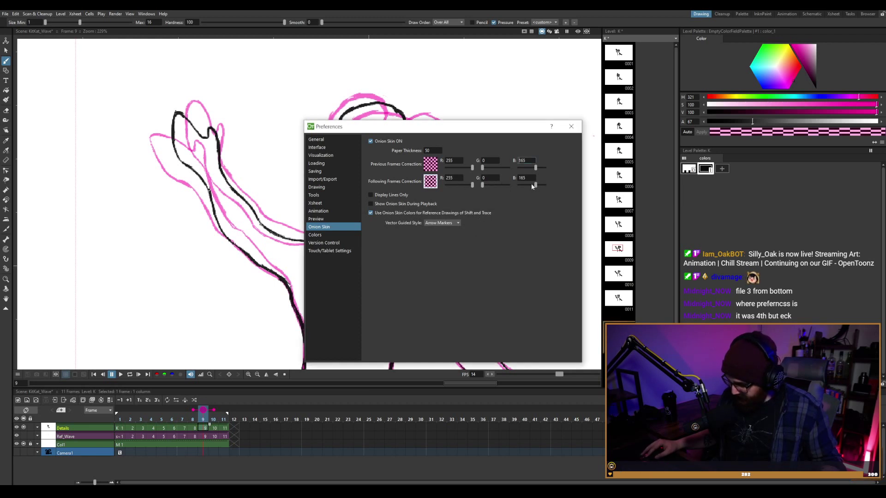
pyautogui.moveTo(532, 185); pyautogui.dragTo(480, 185)
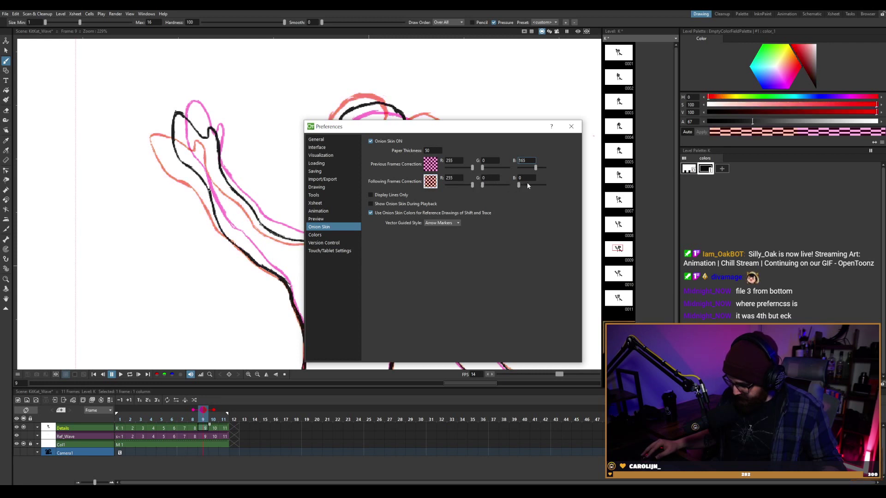
pyautogui.moveTo(530, 185); pyautogui.dragTo(514, 184)
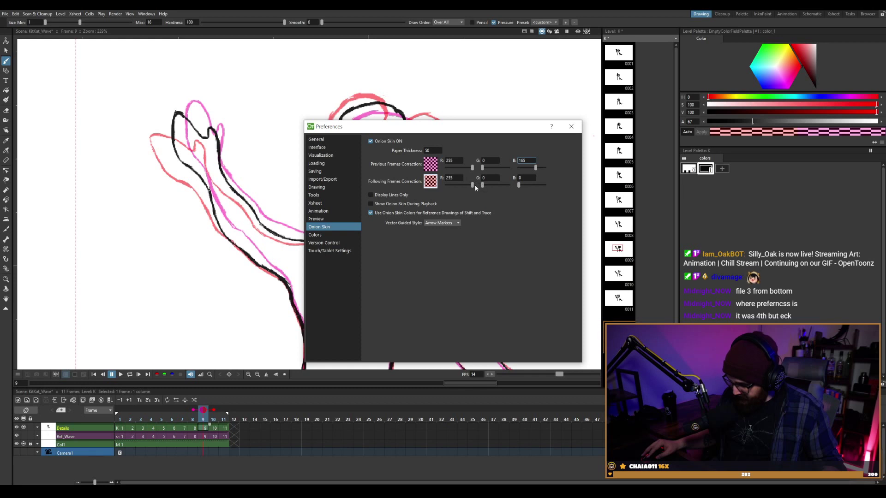
pyautogui.moveTo(473, 187); pyautogui.dragTo(446, 185)
pyautogui.moveTo(518, 185); pyautogui.dragTo(545, 185)
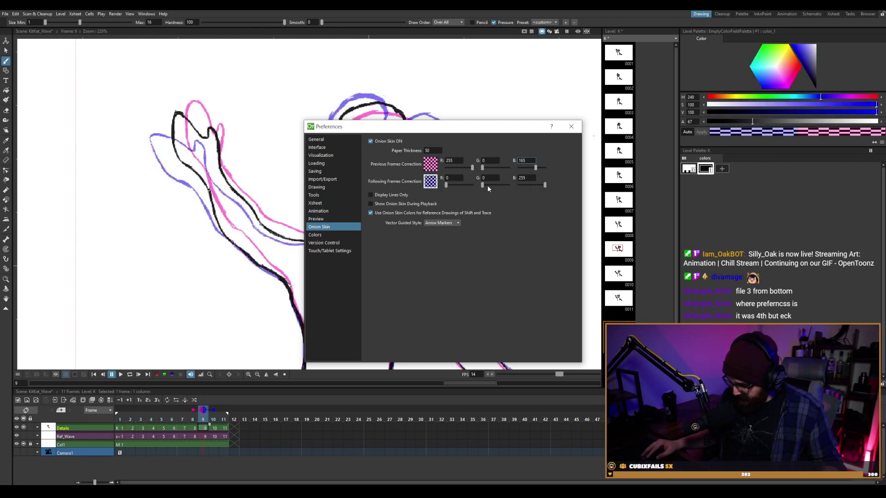
pyautogui.moveTo(484, 185); pyautogui.dragTo(503, 187)
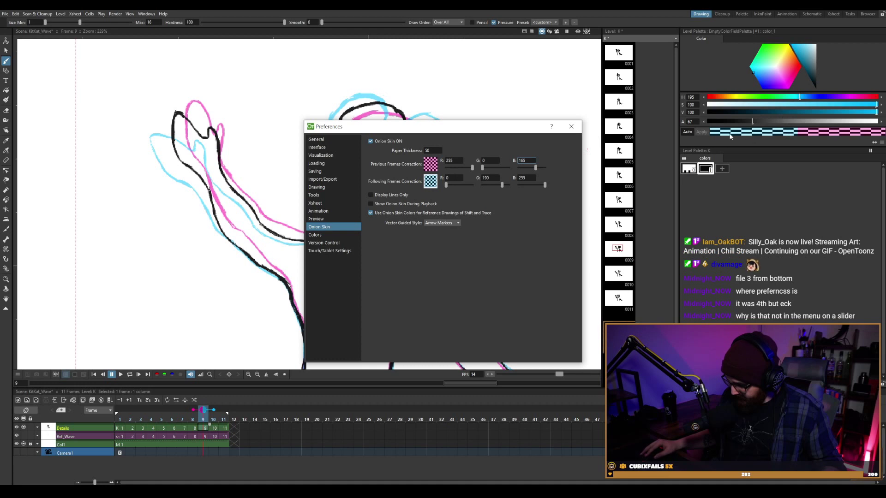
# Test alpha values between 22 and 255 on the following frames onion skin colour and set it to about 48.
pyautogui.click(703, 122)
pyautogui.click(703, 122)
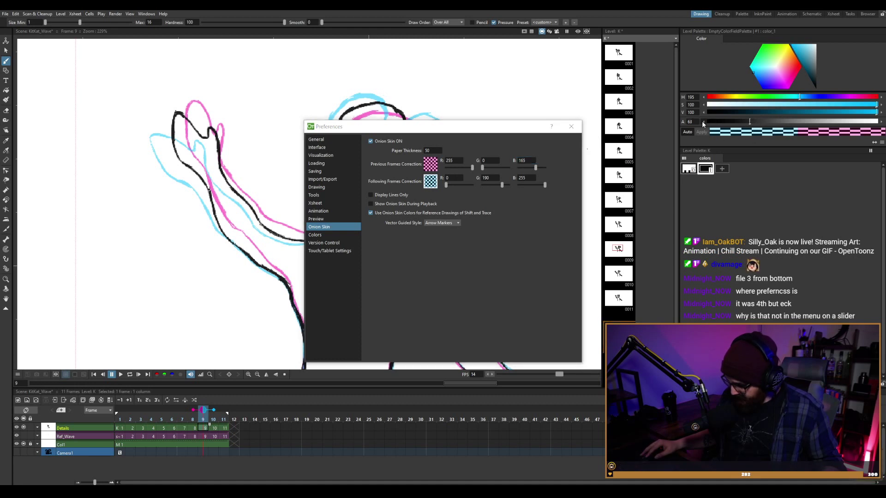
pyautogui.click(724, 121)
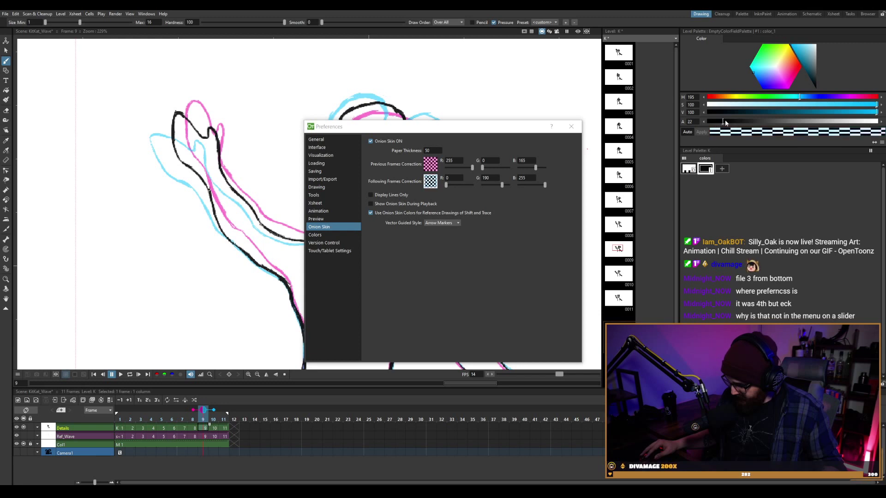
pyautogui.click(870, 121)
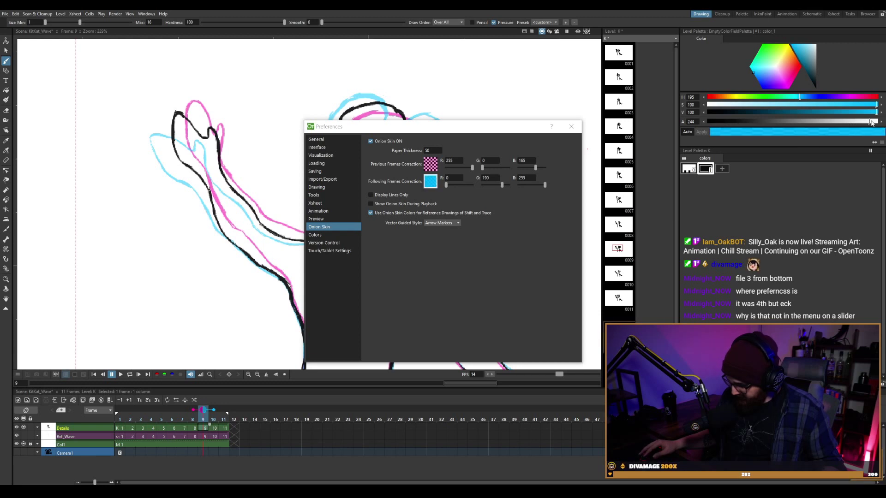
pyautogui.click(723, 123)
pyautogui.moveTo(731, 123); pyautogui.dragTo(879, 122)
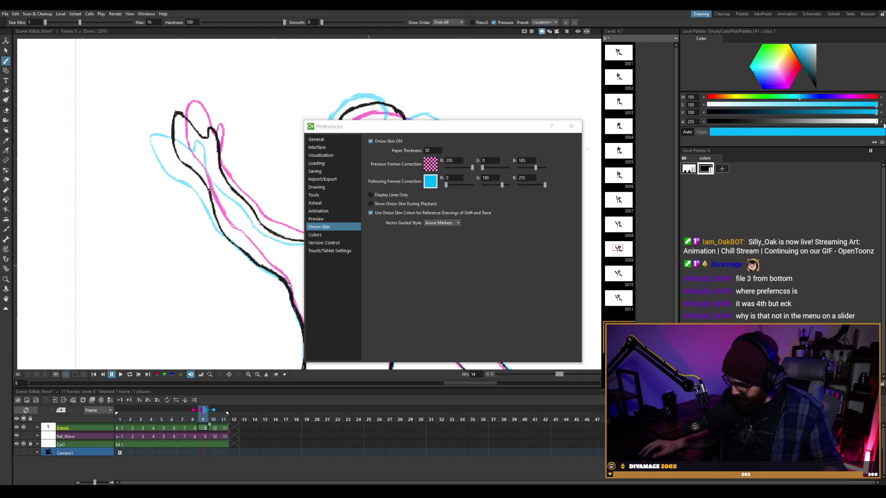
pyautogui.click(743, 122)
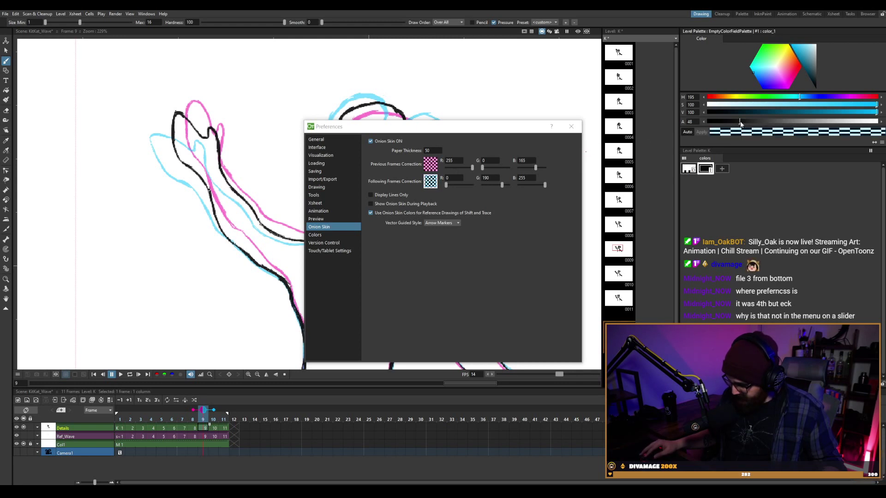
# Close the preferences, look over the onion skin commands for frame 10, and check the onion skin preferences again.
pyautogui.click(571, 126)
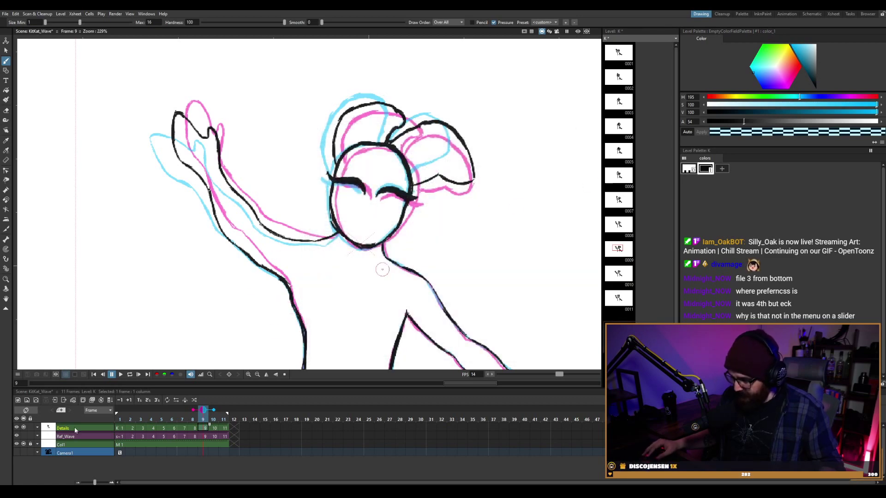
pyautogui.rightClick(214, 413)
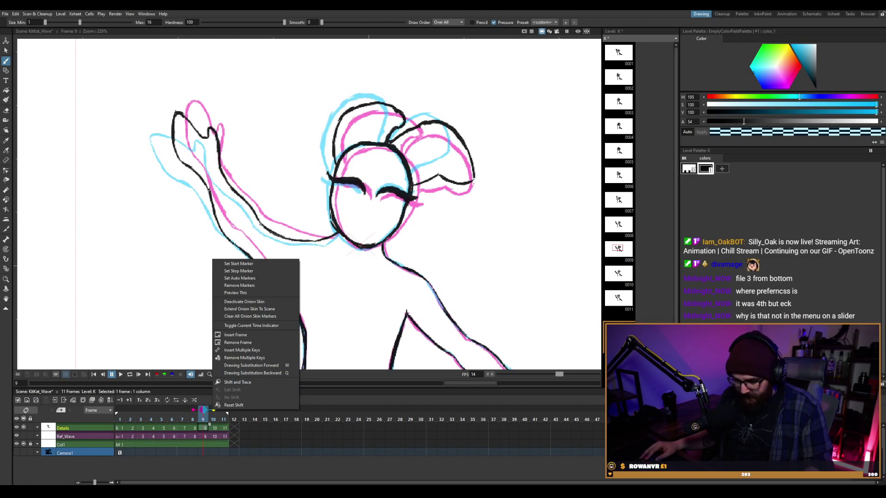
pyautogui.click(275, 332)
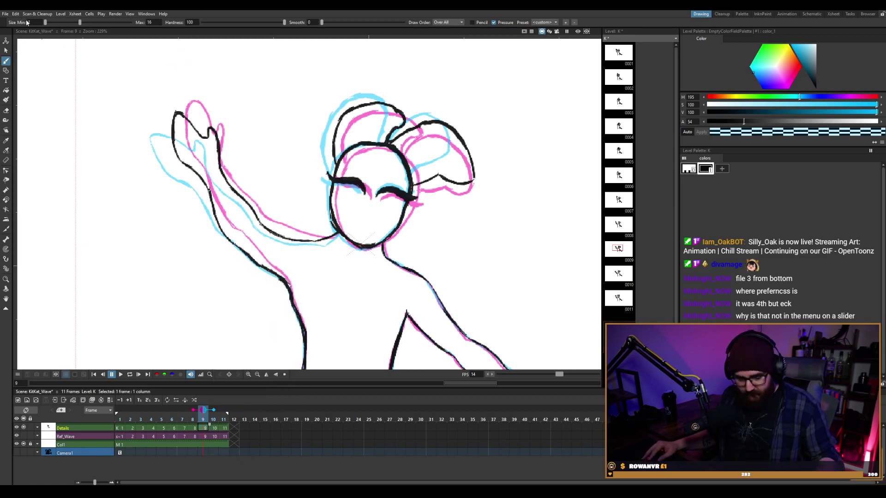
pyautogui.hotkey('ctrl', 'u')
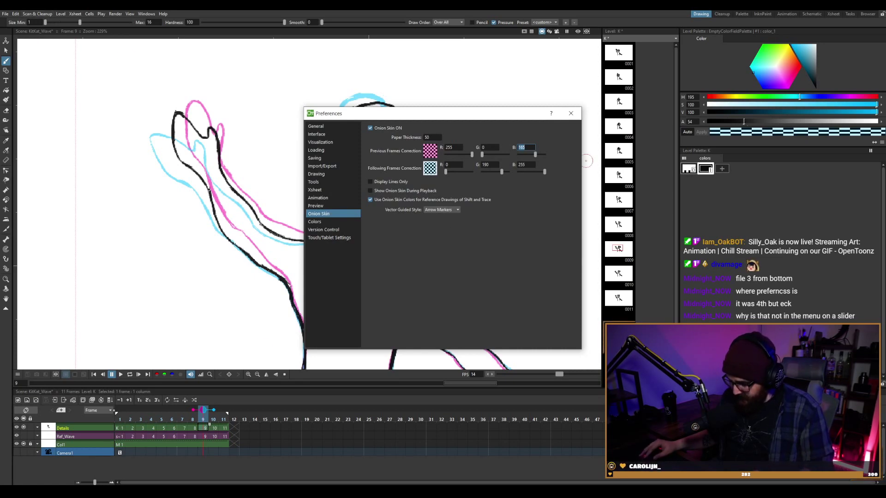
pyautogui.click(571, 113)
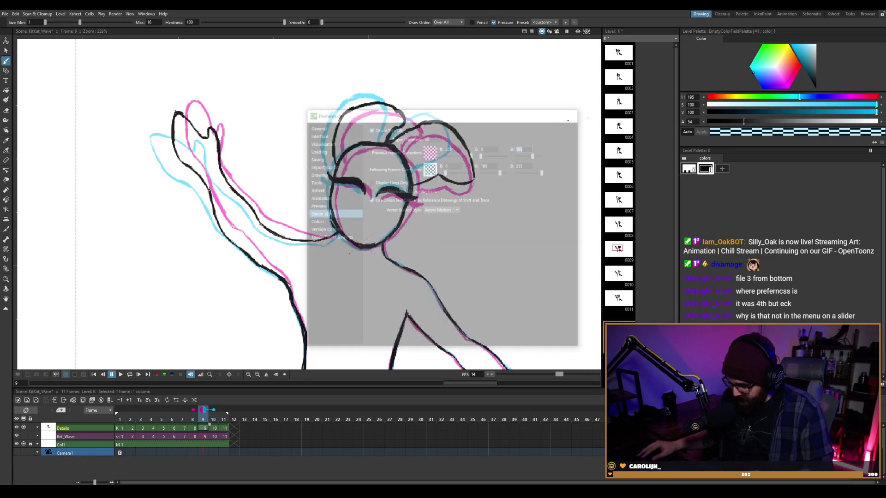
# Compare the onion skin on frame 9 of the Details column with the Col1 background hidden and shown.
pyautogui.click(25, 445)
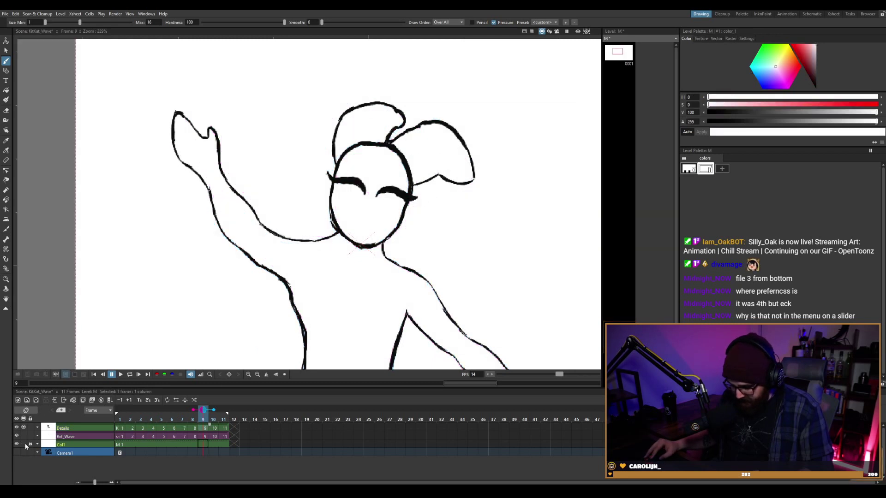
pyautogui.click(25, 445)
pyautogui.click(25, 445)
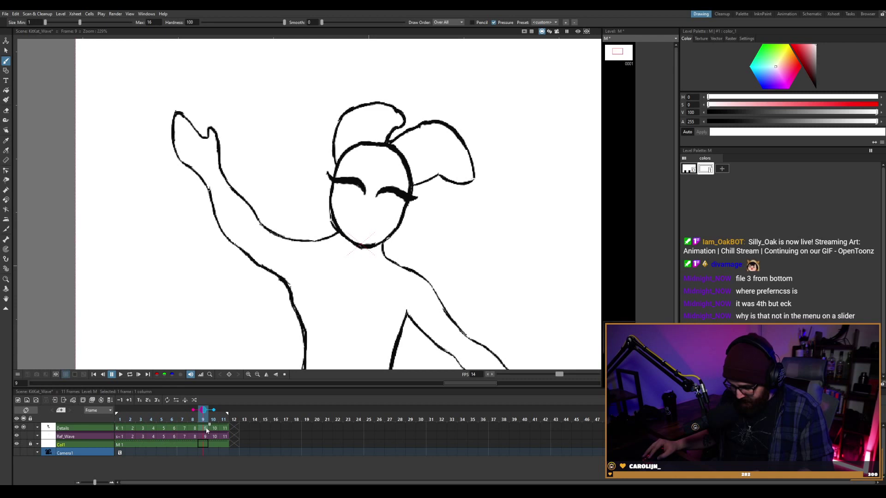
pyautogui.click(206, 429)
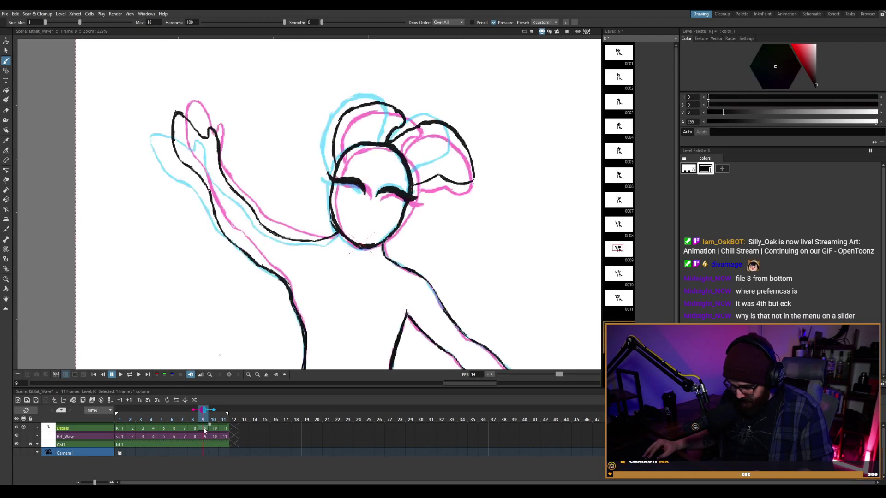
pyautogui.click(23, 445)
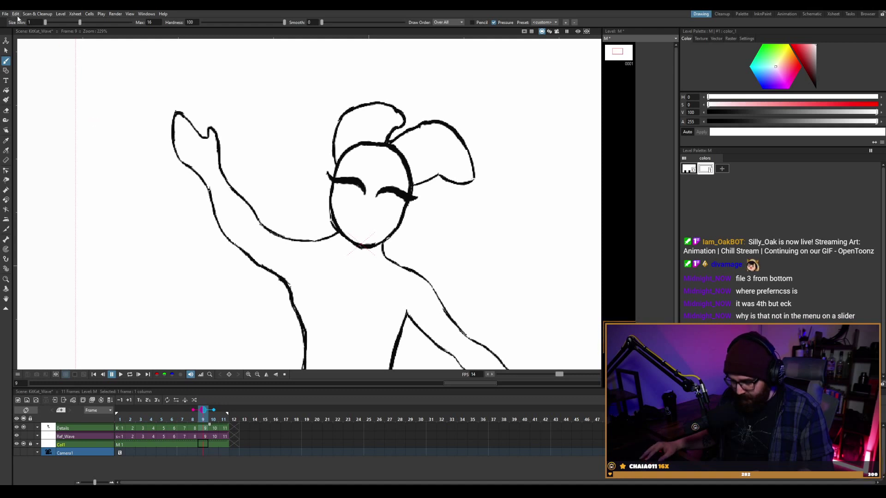
# Test alpha values between 51 and 255 on the following frames onion skin colour and apply 255.
pyautogui.hotkey('ctrl', 'u')
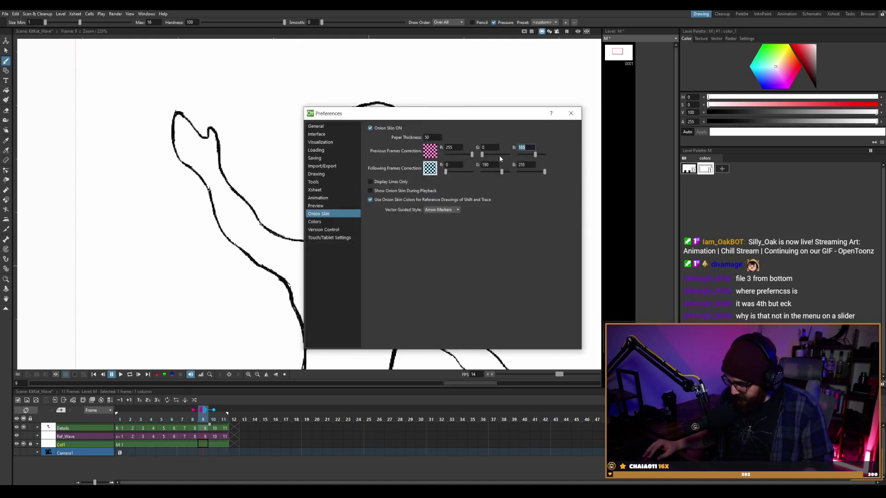
pyautogui.click(431, 168)
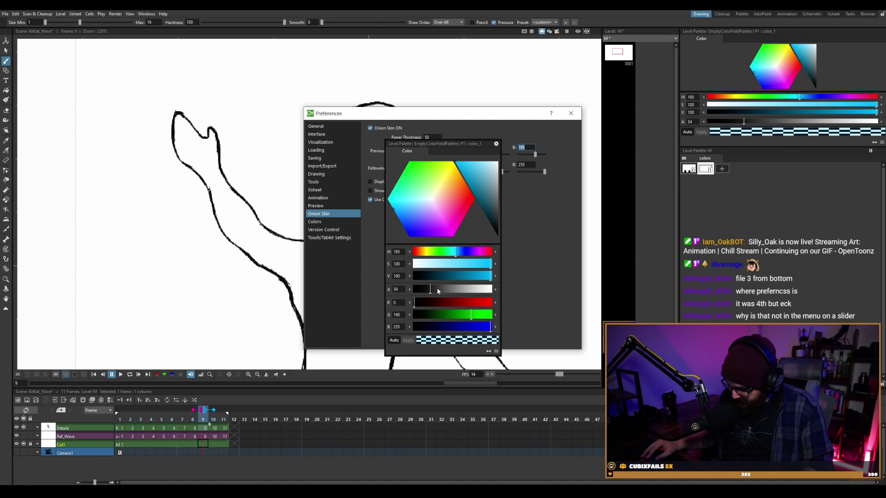
pyautogui.moveTo(437, 288); pyautogui.dragTo(490, 289)
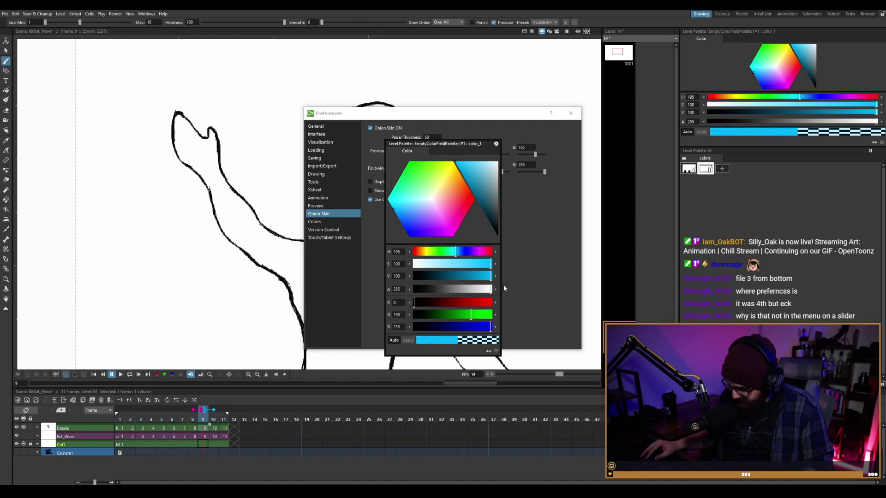
pyautogui.click(432, 290)
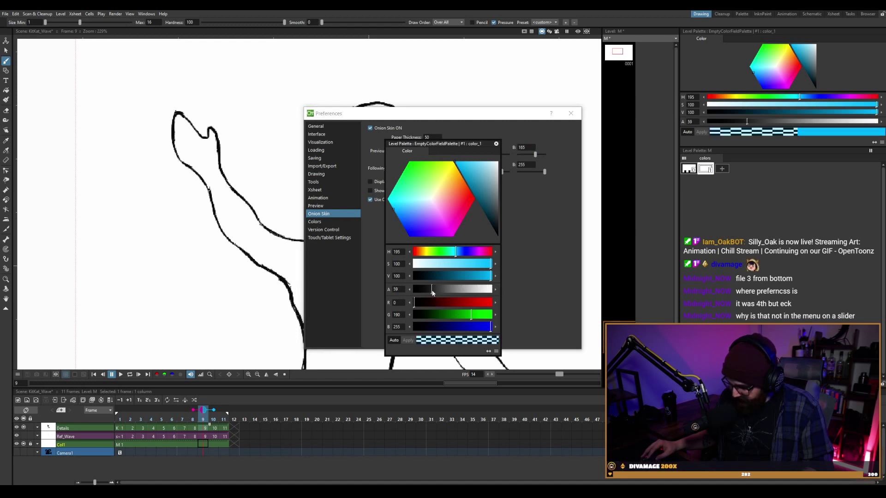
pyautogui.moveTo(433, 290); pyautogui.dragTo(507, 286)
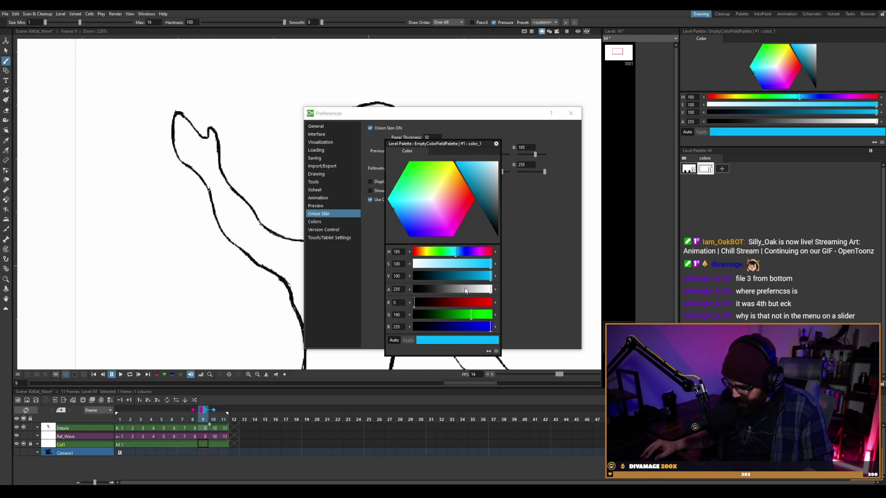
pyautogui.click(430, 290)
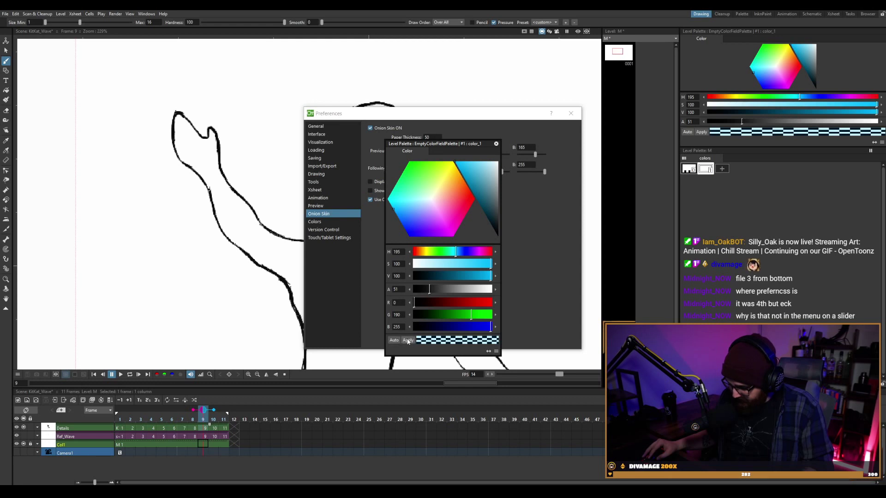
pyautogui.click(204, 428)
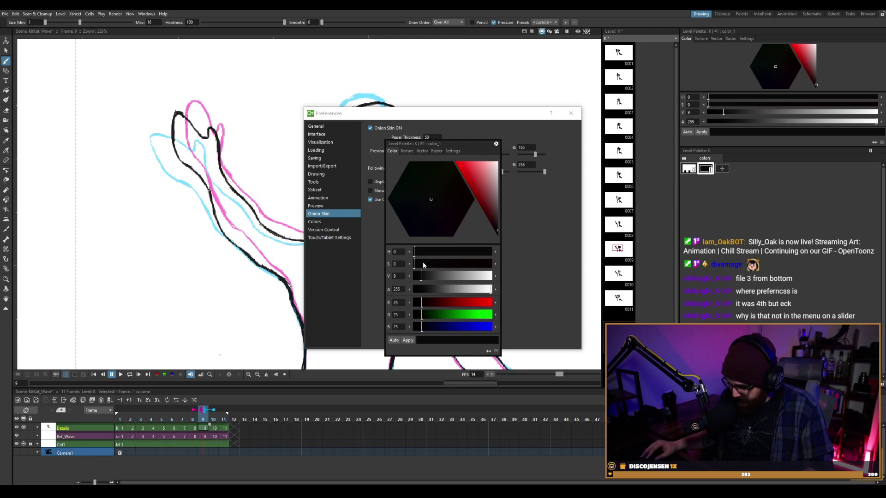
pyautogui.click(521, 223)
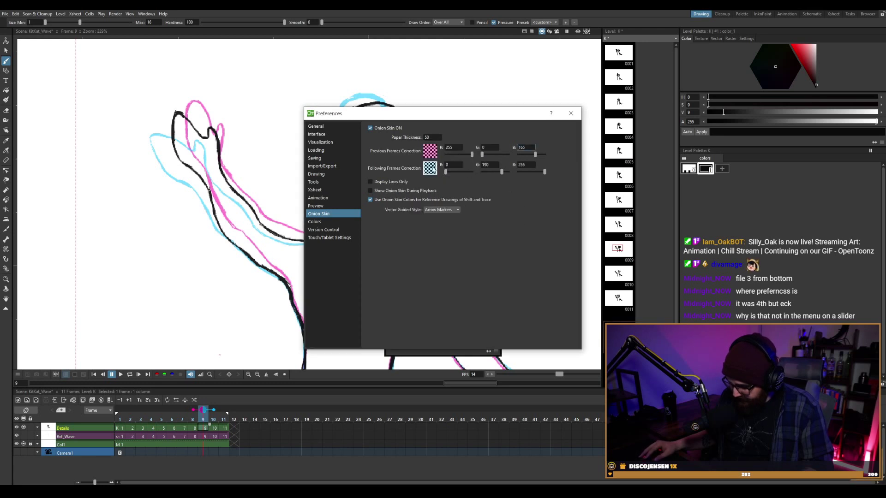
pyautogui.click(433, 170)
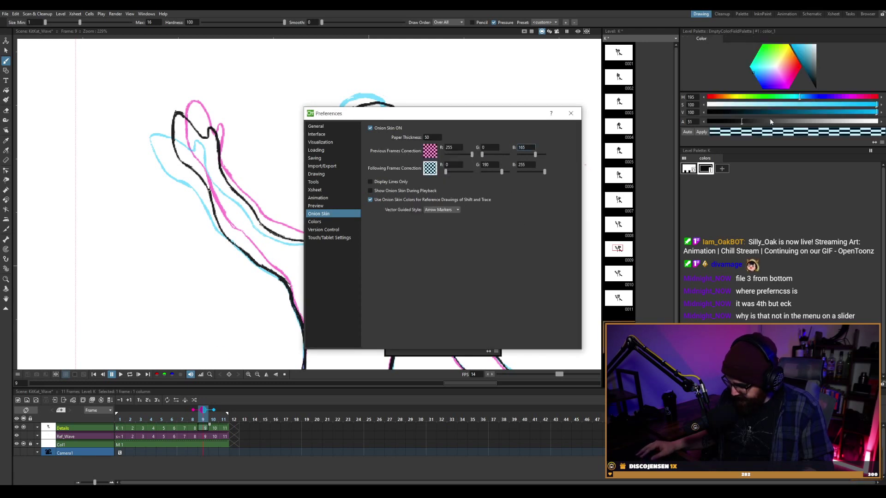
pyautogui.moveTo(778, 124); pyautogui.dragTo(878, 122)
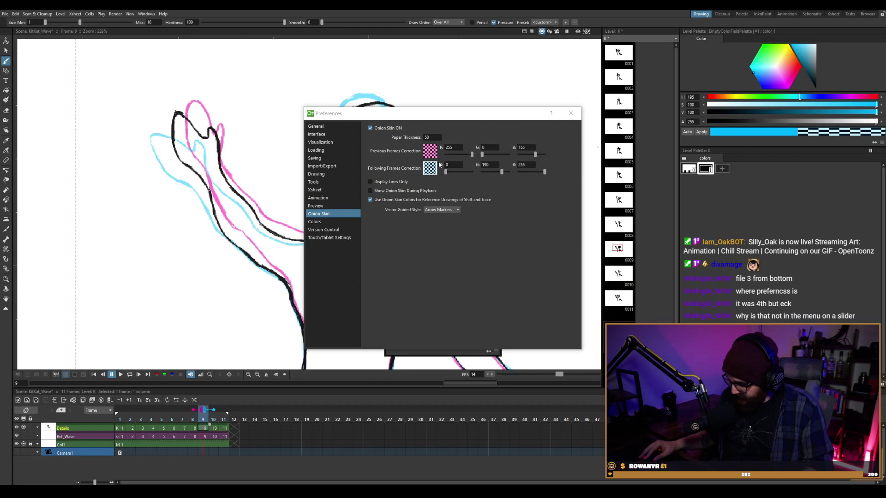
pyautogui.click(701, 132)
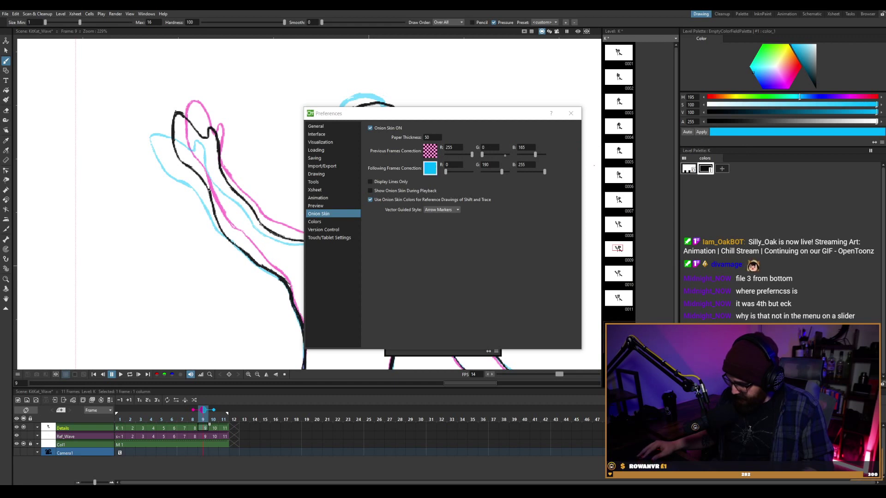
# Set the previous frames onion skin colour's alpha to 255, apply it, and close the colour editor and preferences.
pyautogui.click(429, 152)
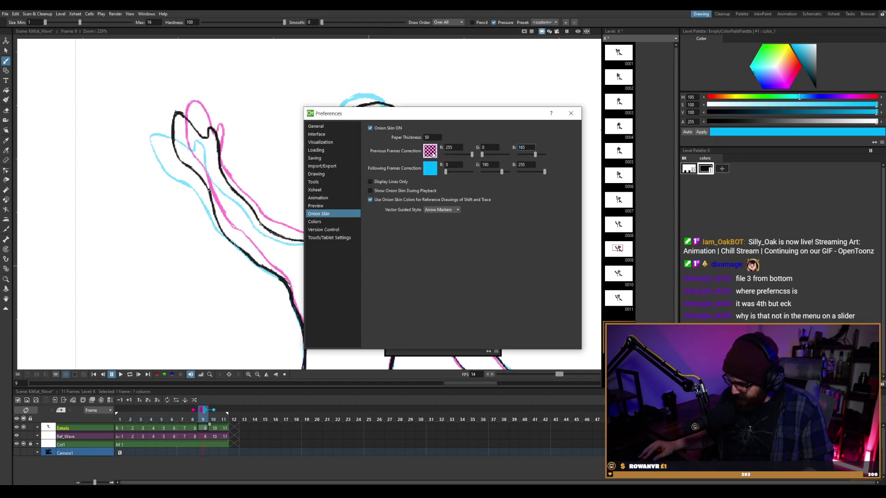
pyautogui.click(432, 153)
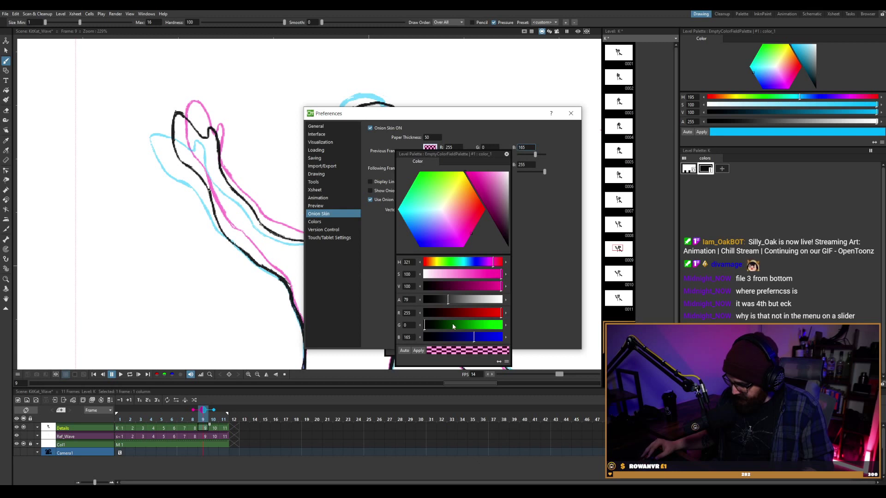
pyautogui.moveTo(450, 301); pyautogui.dragTo(503, 296)
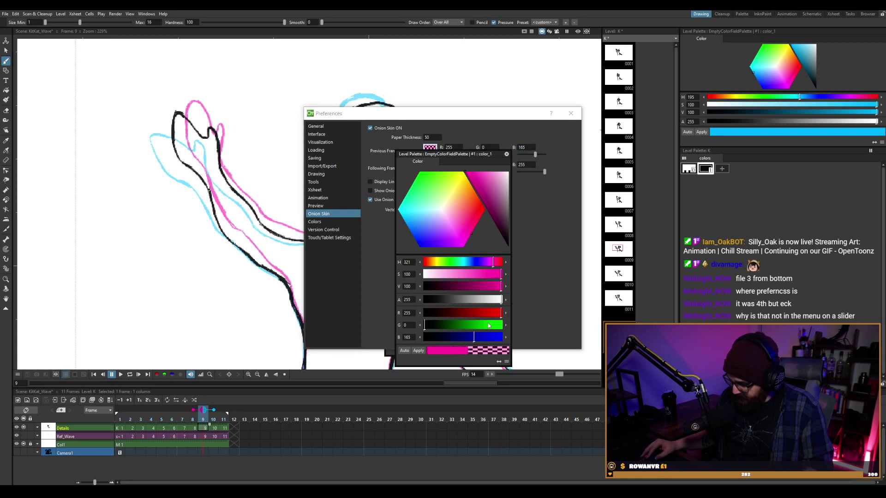
pyautogui.click(418, 351)
pyautogui.click(408, 351)
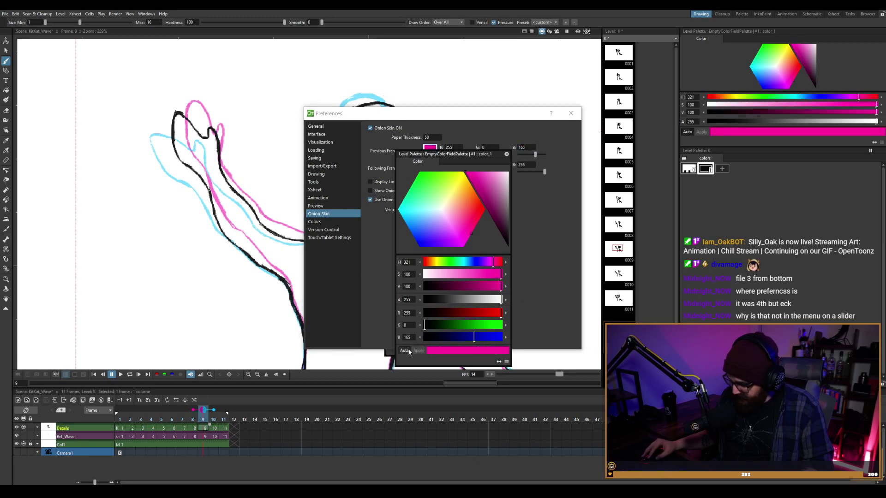
pyautogui.click(507, 154)
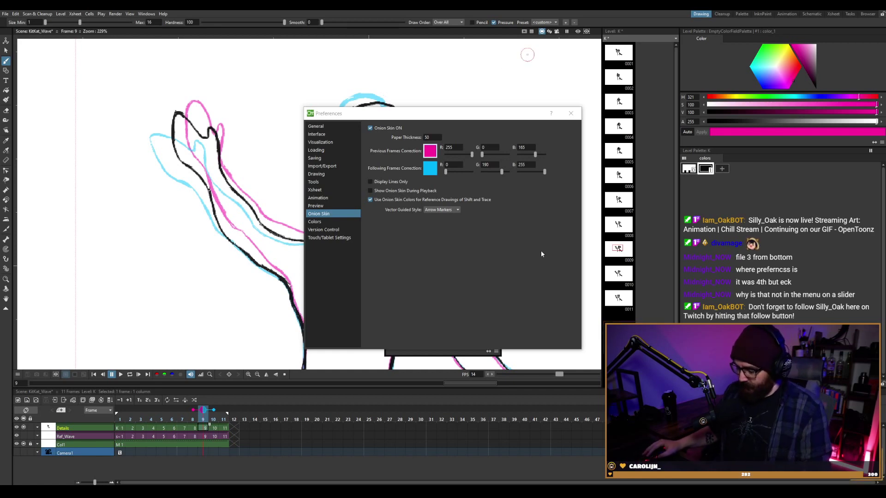
pyautogui.click(571, 113)
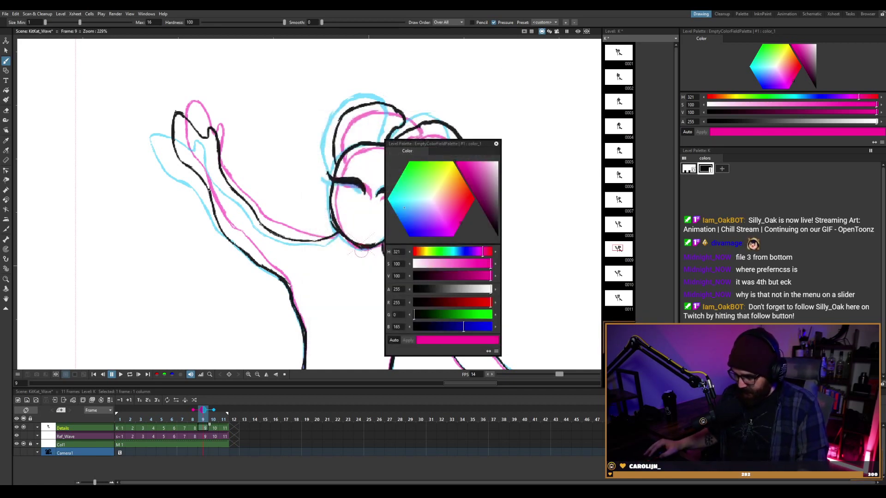
pyautogui.click(497, 145)
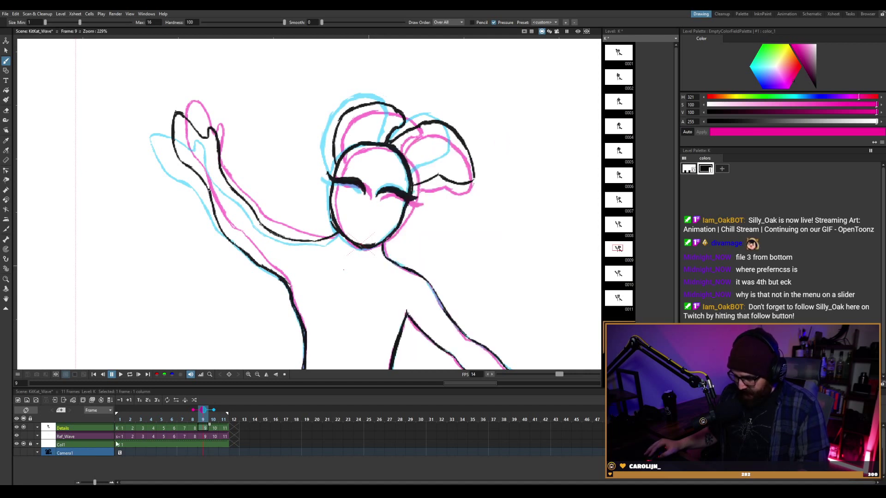
# Toggle the onion skin marker on frame 8 off and on, and try extending the onion skin to the scene.
pyautogui.click(192, 410)
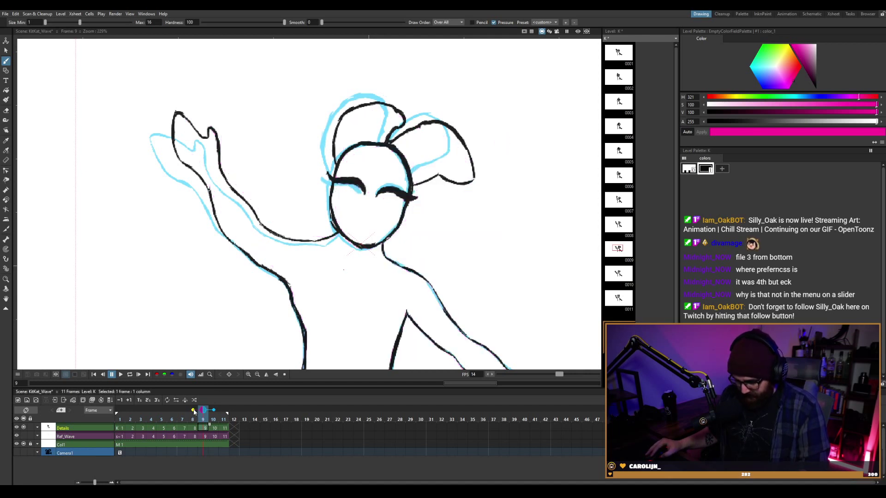
pyautogui.rightClick(193, 412)
pyautogui.click(193, 410)
pyautogui.doubleClick(193, 410)
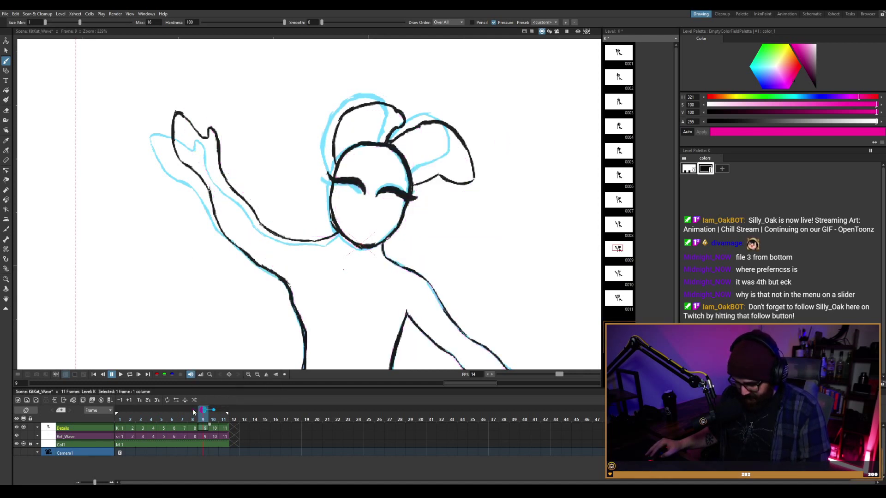
pyautogui.click(193, 410)
pyautogui.rightClick(193, 410)
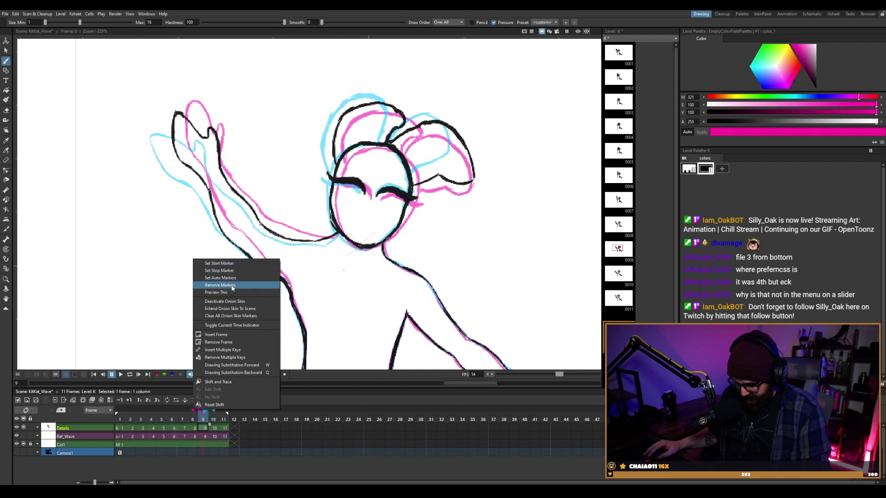
pyautogui.click(254, 309)
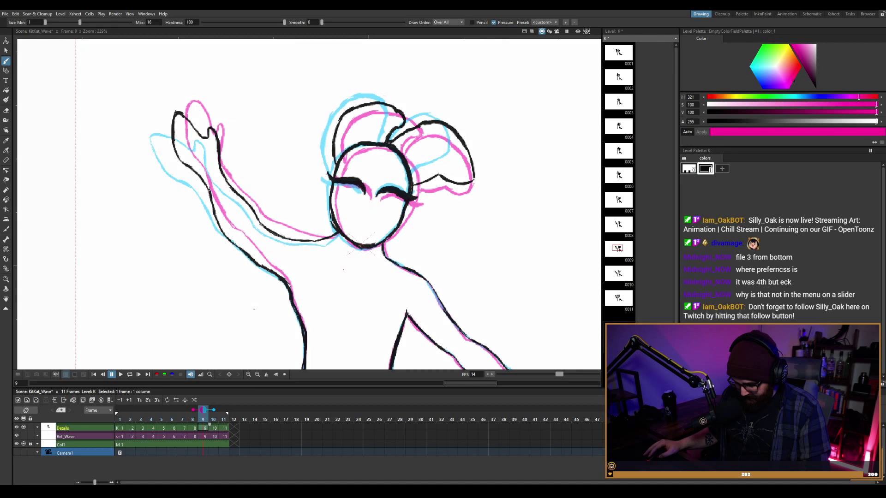
# Turn off the onion skin markers on frames 8 and 10 and activate the Selection tool.
pyautogui.click(194, 410)
pyautogui.click(193, 411)
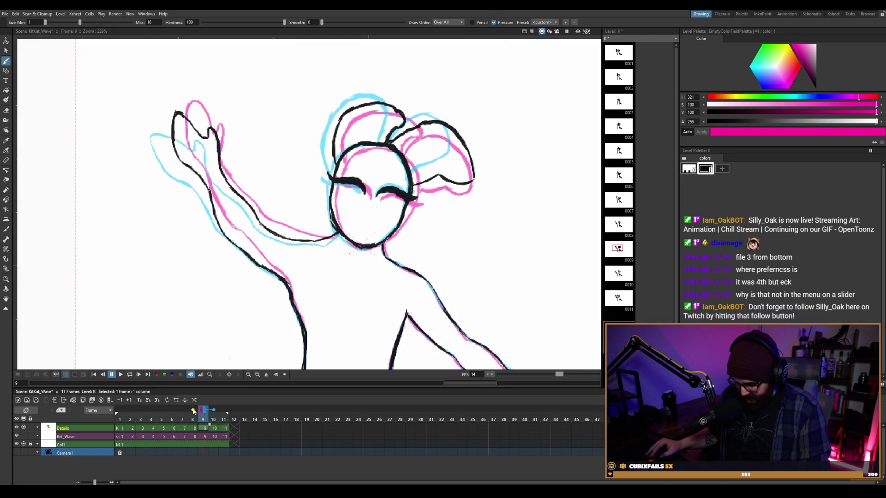
pyautogui.click(193, 411)
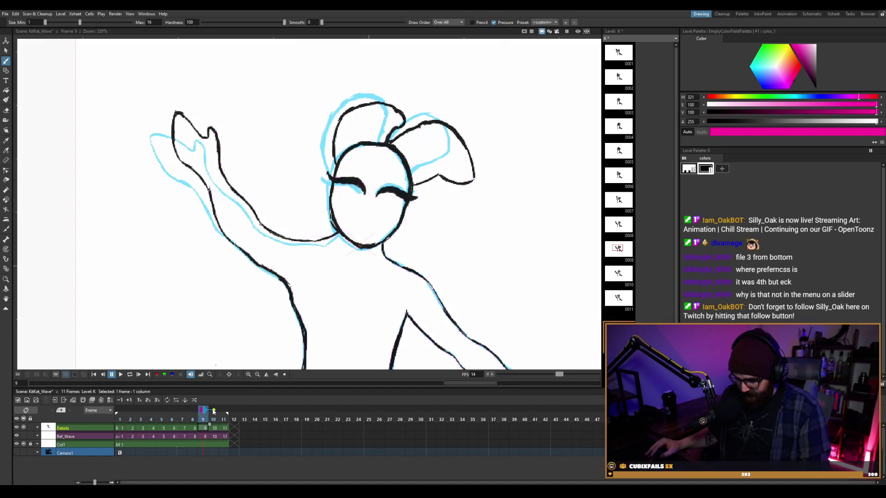
pyautogui.click(193, 410)
pyautogui.click(193, 410)
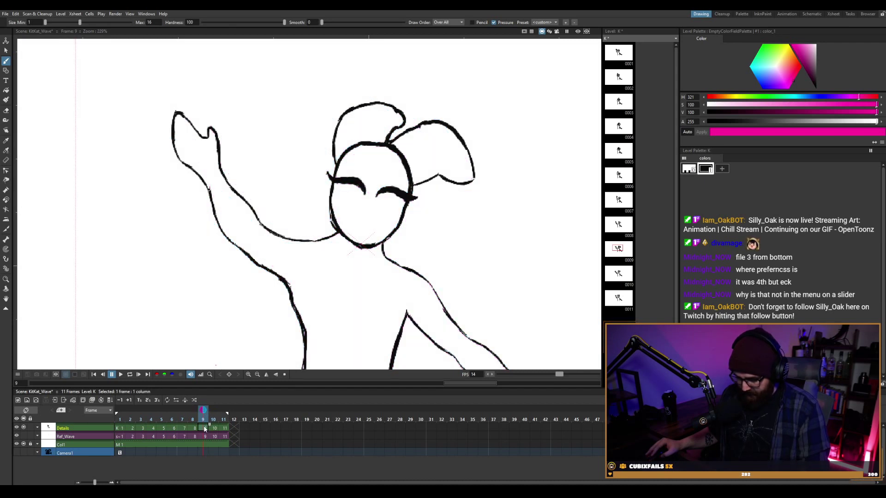
pyautogui.press('s')
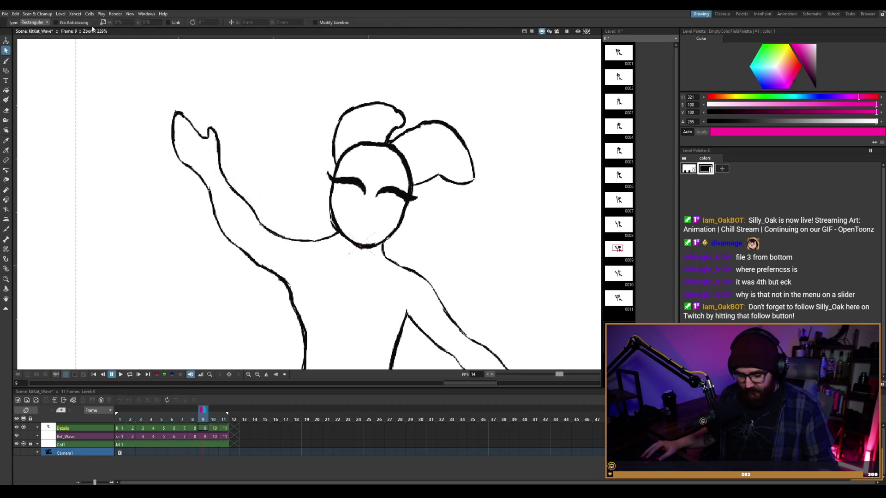
# Try rotating frame 9's raised hand and forearm about 17.5° counterclockwise, shifting them about -10.8 mm on both axes and touching up the joins.
pyautogui.moveTo(122, 76); pyautogui.dragTo(251, 234)
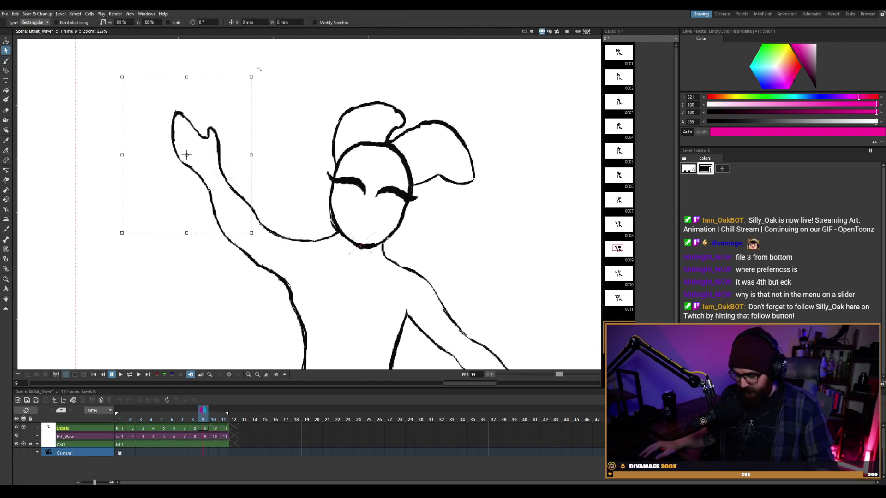
pyautogui.moveTo(260, 69); pyautogui.dragTo(232, 52)
pyautogui.moveTo(241, 204)
pyautogui.mouseDown()
pyautogui.moveTo(227, 216)
pyautogui.moveTo(235, 208)
pyautogui.mouseUp()
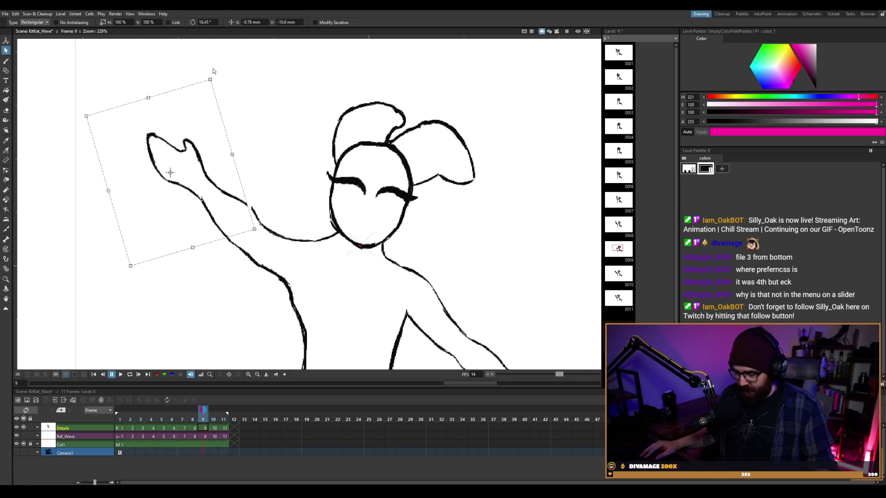
pyautogui.moveTo(230, 215); pyautogui.dragTo(231, 215)
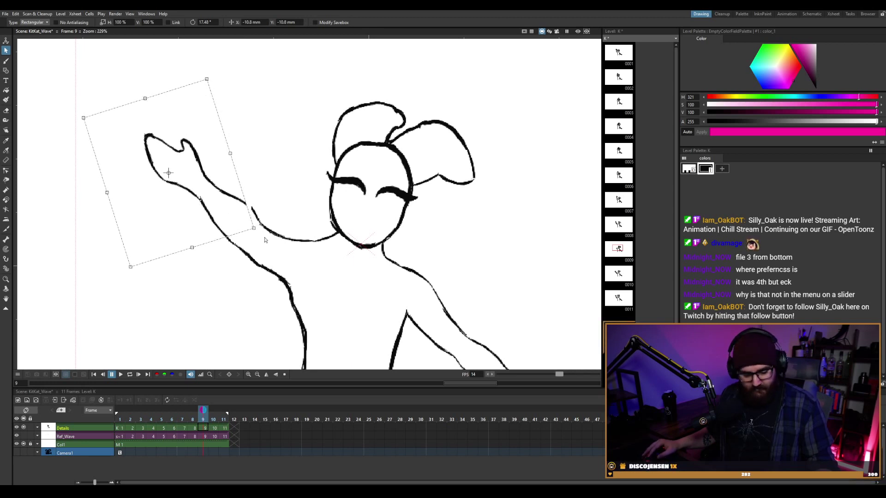
pyautogui.press('b')
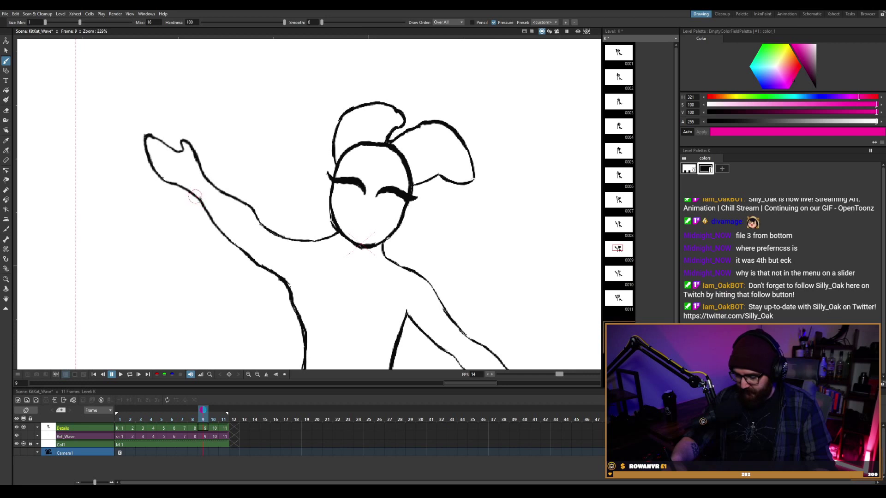
pyautogui.press('a')
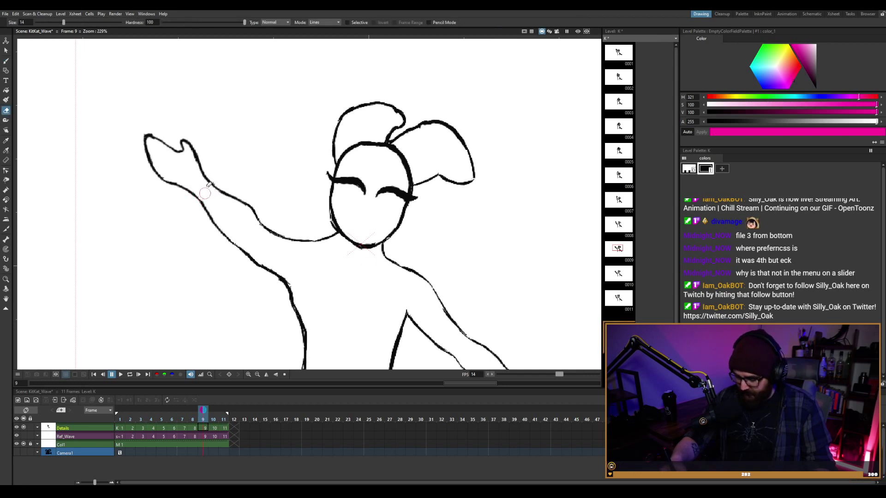
pyautogui.press('b')
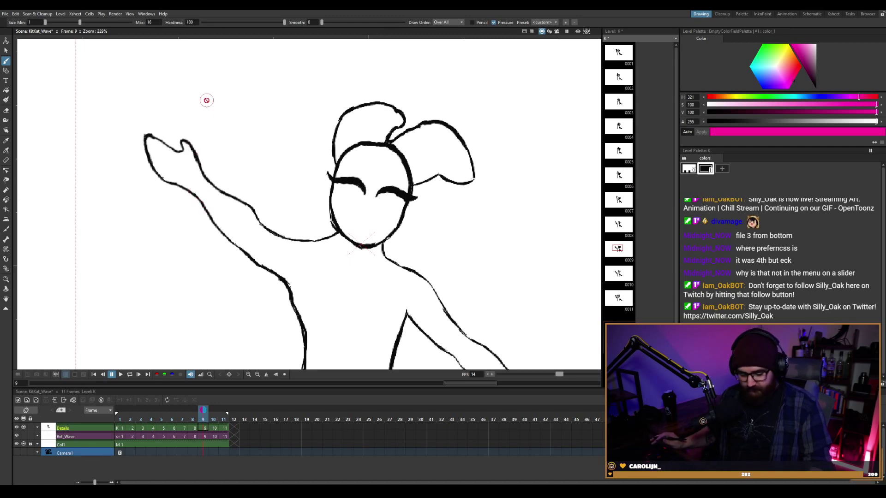
# Play the animation and flip back and forth between frames 8 and 10 to examine the motion of the waving arm.
pyautogui.press('l')
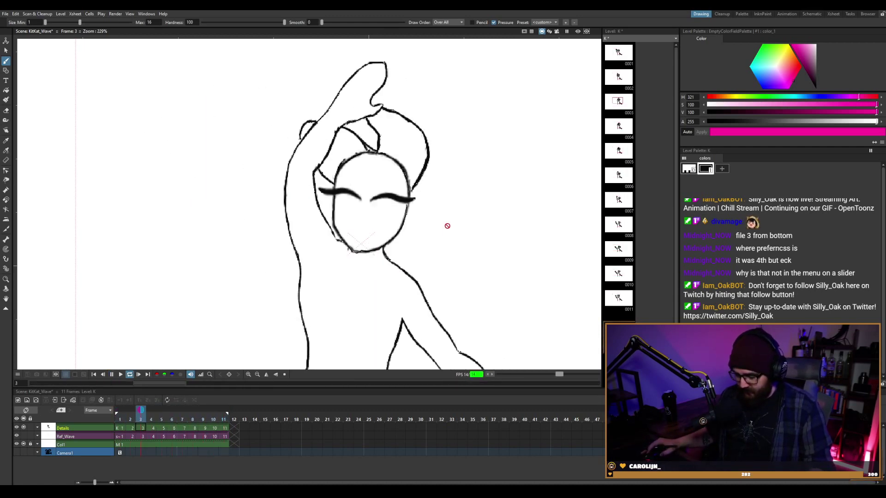
pyautogui.press('l')
pyautogui.press(',')
pyautogui.press(',')
pyautogui.press(',')
pyautogui.press(',')
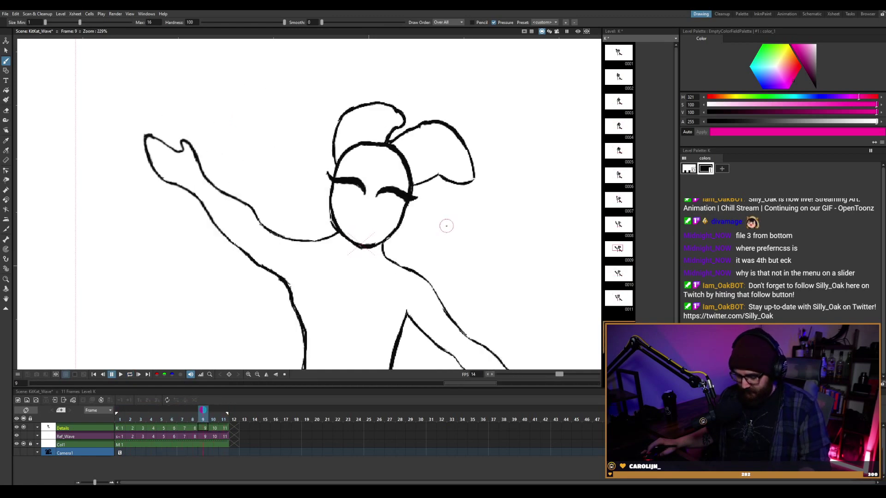
pyautogui.press('.')
pyautogui.press('.')
pyautogui.press(',')
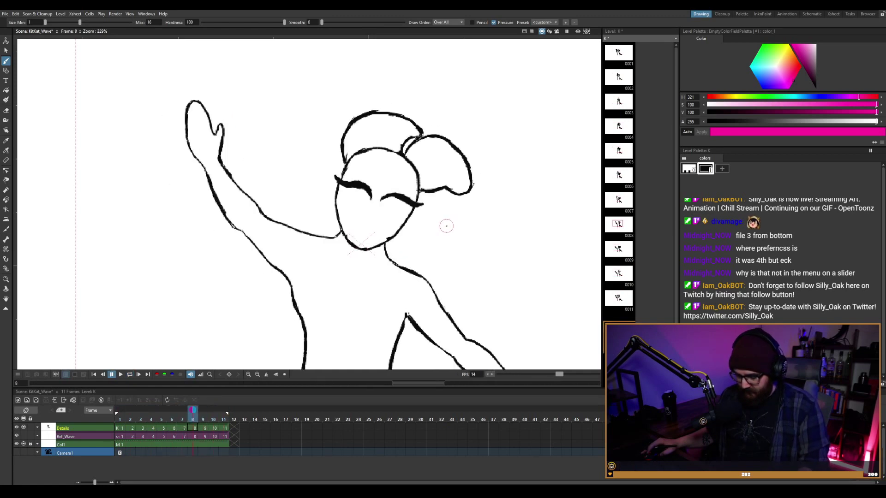
pyautogui.press(',')
pyautogui.press(',')
pyautogui.press('.')
pyautogui.press('.')
pyautogui.press('.')
pyautogui.press('.')
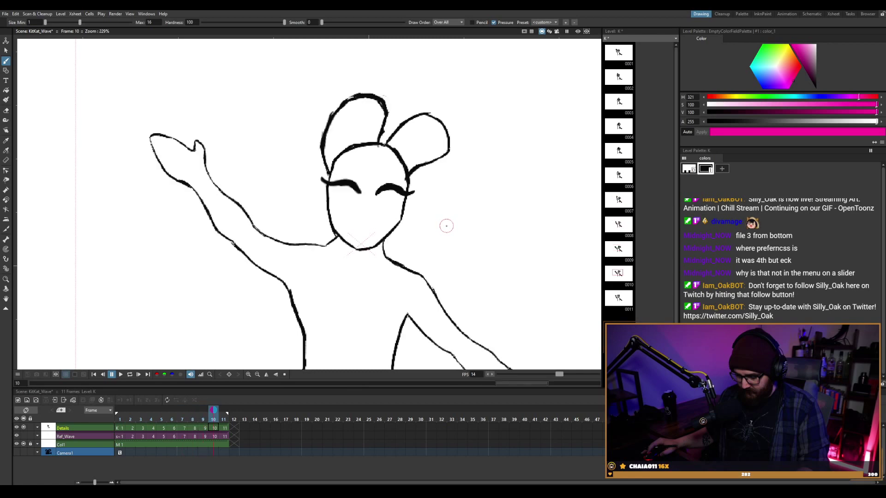
pyautogui.press(',')
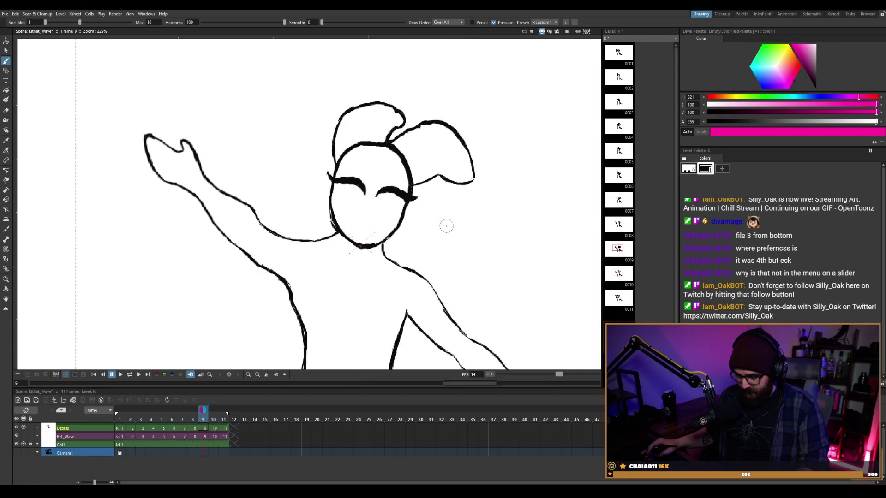
pyautogui.press(',')
pyautogui.press('.')
pyautogui.press(',')
pyautogui.press(',')
pyautogui.press('.')
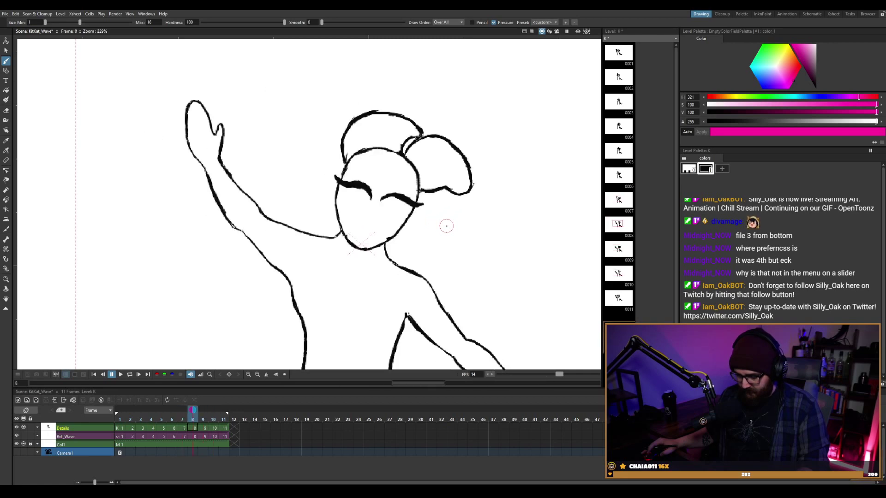
pyautogui.press('.')
pyautogui.press('.')
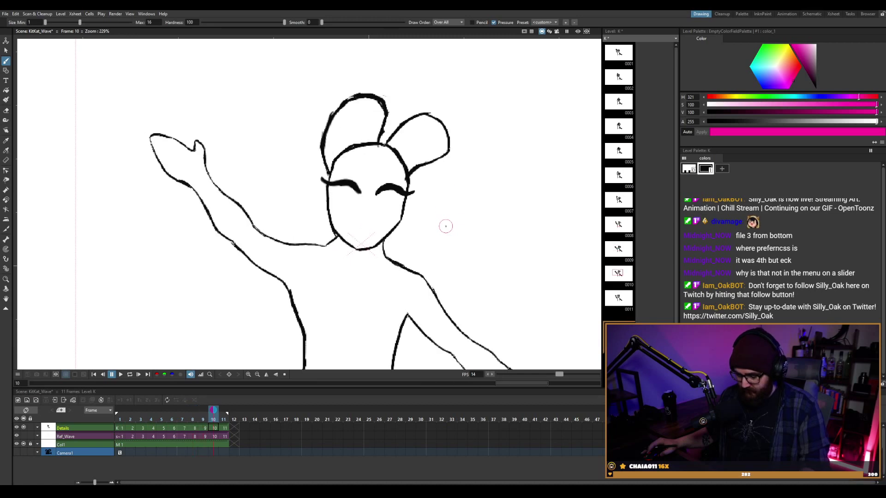
pyautogui.press(',')
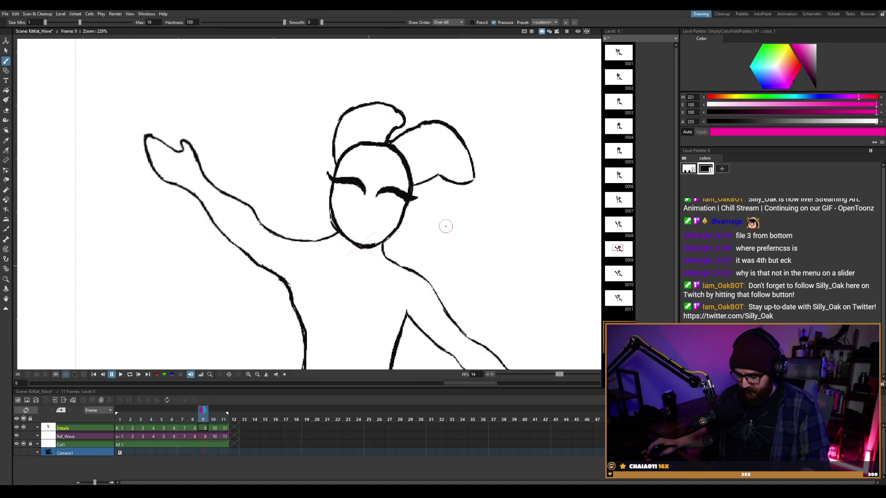
pyautogui.press('.')
pyautogui.press(',')
pyautogui.press(',')
pyautogui.press('.')
pyautogui.press(',')
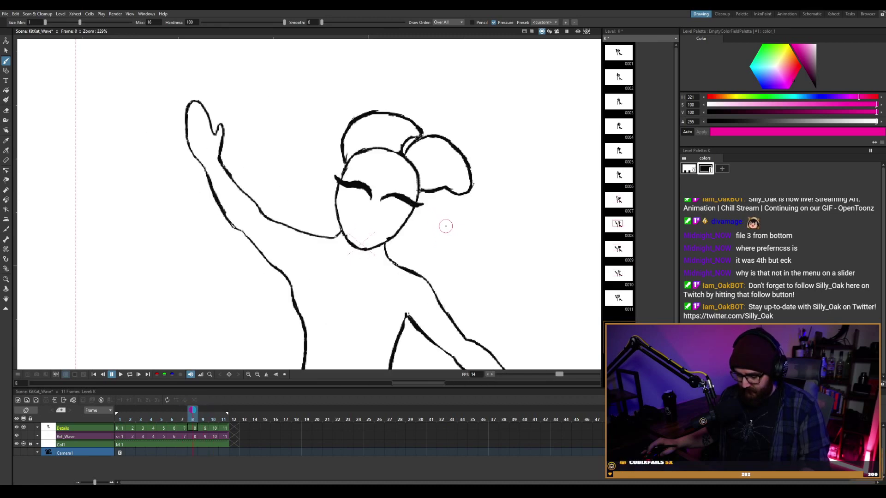
pyautogui.press('.')
pyautogui.press('.')
pyautogui.press(',')
pyautogui.press('.')
pyautogui.press(',')
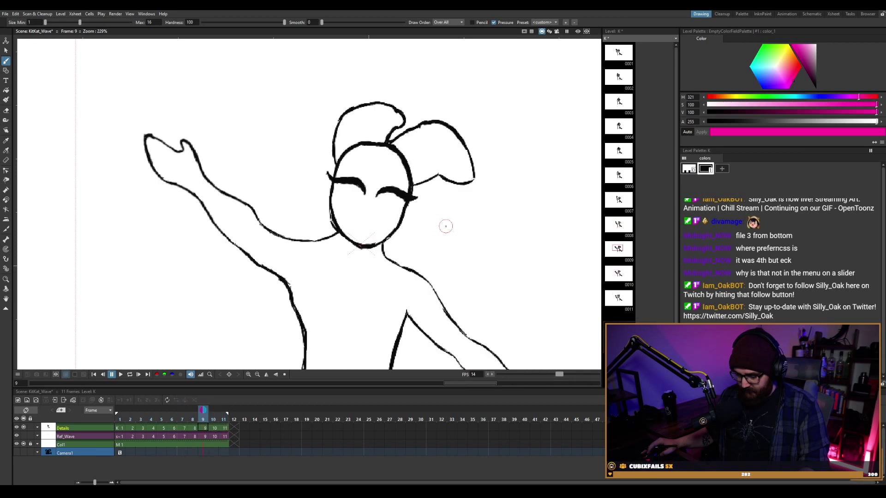
pyautogui.press('.')
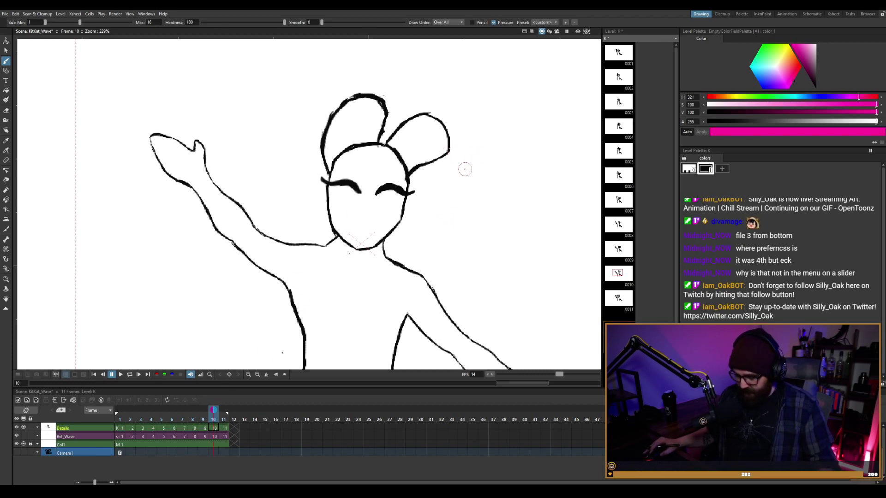
# Return to frame 9 of the Details level and undo the rotation and shift of its raised forearm.
pyautogui.click(204, 427)
pyautogui.click(212, 428)
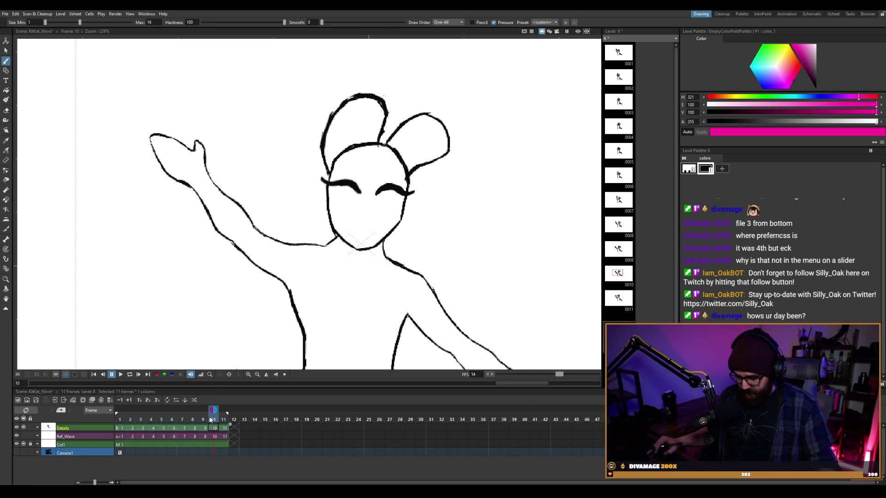
pyautogui.hotkey('alt', ',')
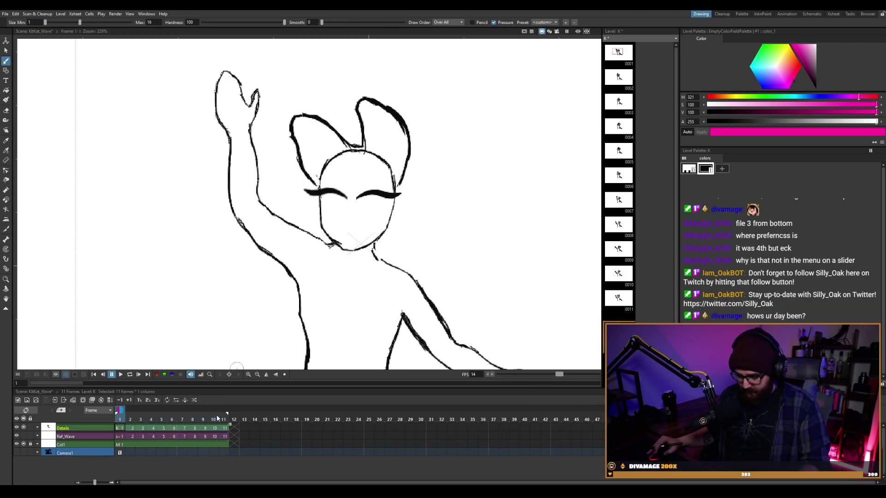
pyautogui.click(203, 427)
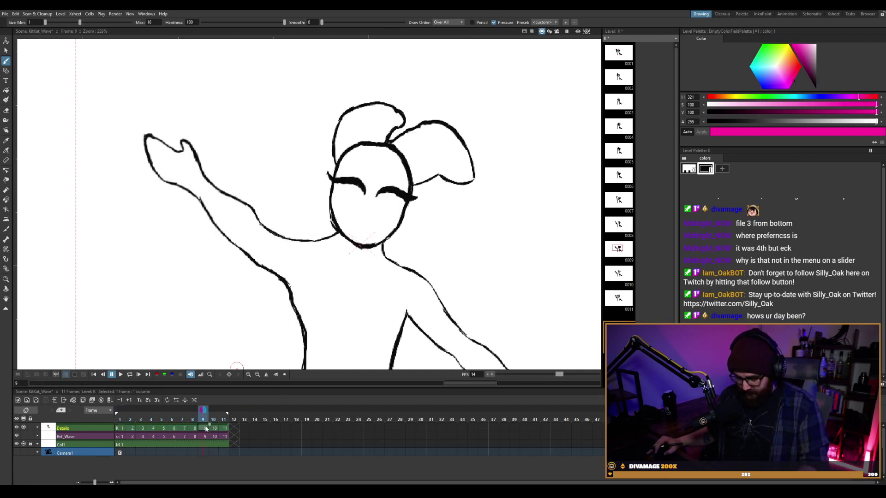
pyautogui.hotkey('ctrl', 'z')
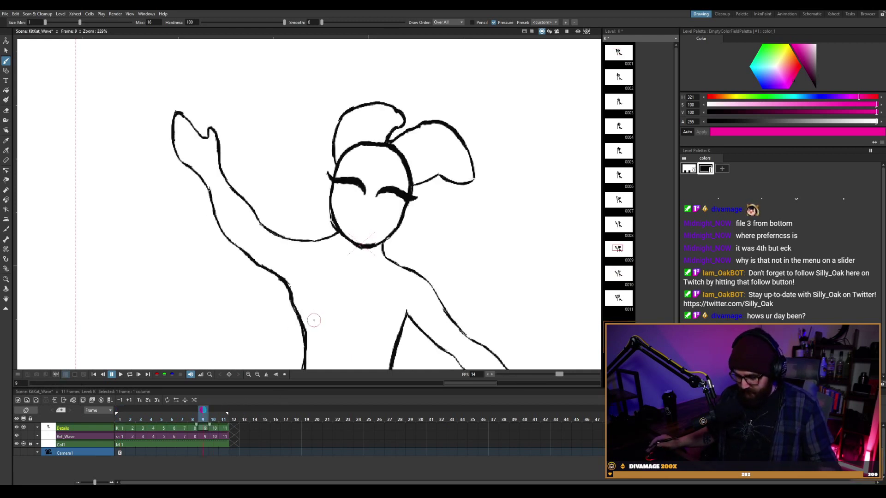
pyautogui.hotkey('ctrl', 'z')
pyautogui.click(443, 253)
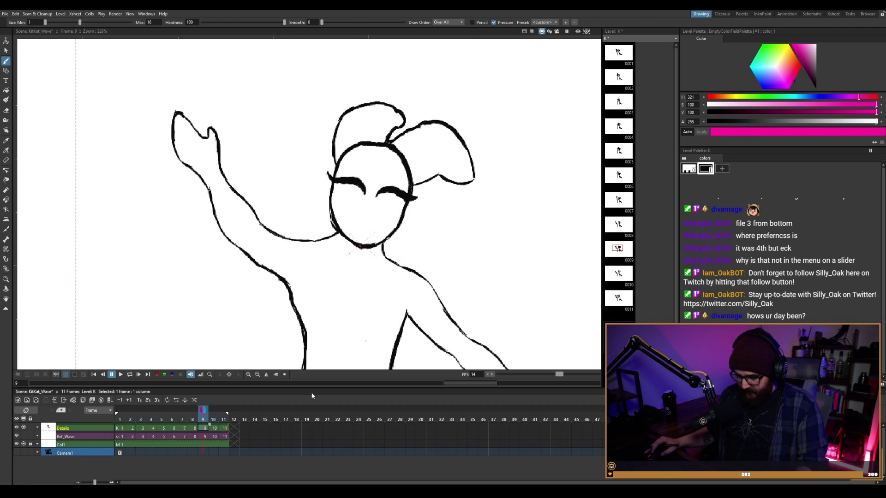
# On frame 10, rotate the raised hand and forearm about 11.09° counterclockwise and shift them about -4.36 mm horizontally and -7.06 mm vertically.
pyautogui.press('.')
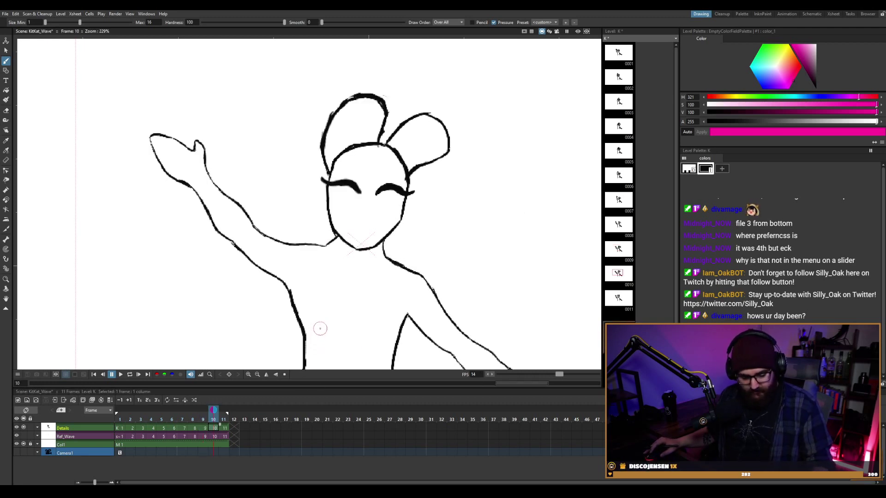
pyautogui.press('s')
pyautogui.moveTo(130, 108); pyautogui.dragTo(251, 238)
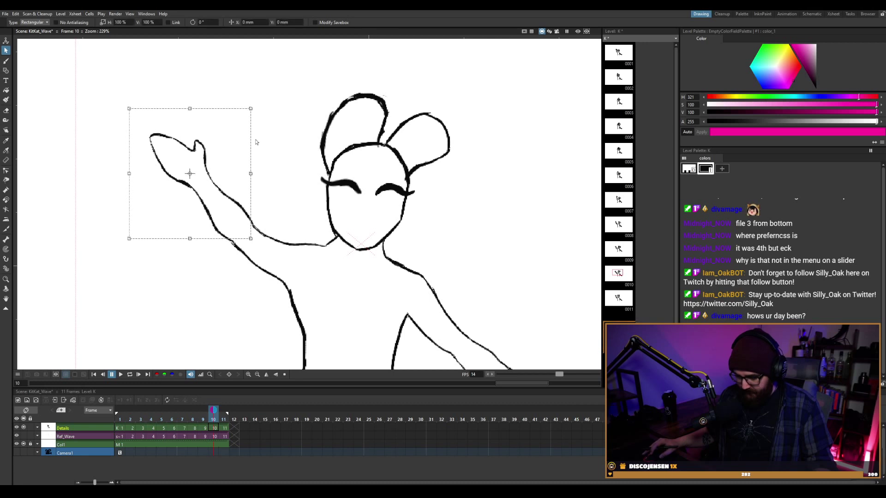
pyautogui.moveTo(256, 103); pyautogui.dragTo(252, 99)
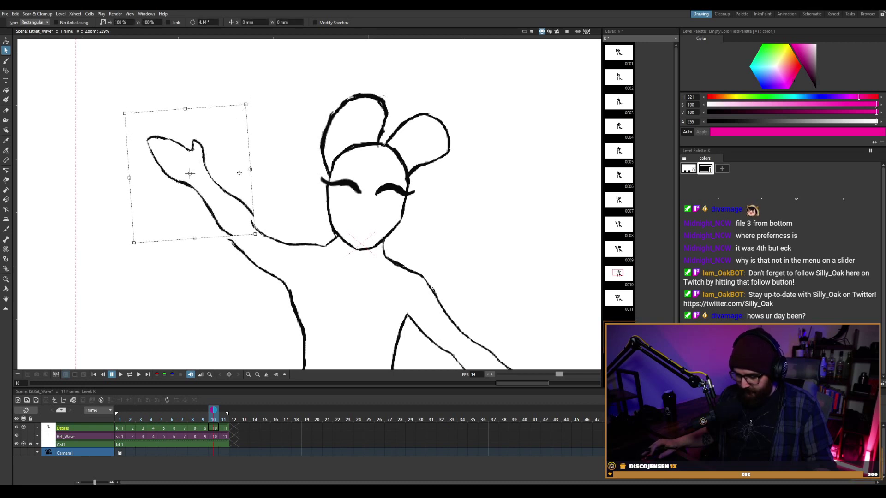
pyautogui.moveTo(235, 196); pyautogui.dragTo(233, 201)
pyautogui.moveTo(249, 103); pyautogui.dragTo(246, 100)
pyautogui.moveTo(235, 212); pyautogui.dragTo(234, 214)
pyautogui.moveTo(248, 104); pyautogui.dragTo(245, 95)
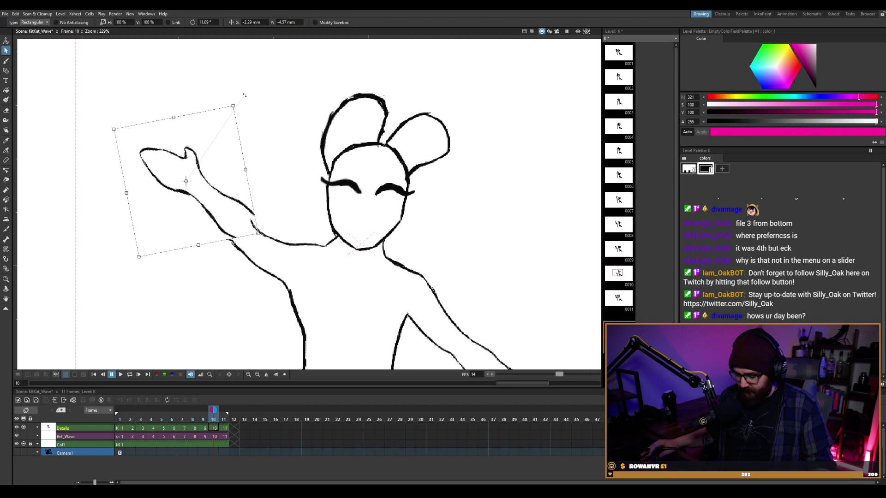
pyautogui.moveTo(232, 189); pyautogui.dragTo(228, 193)
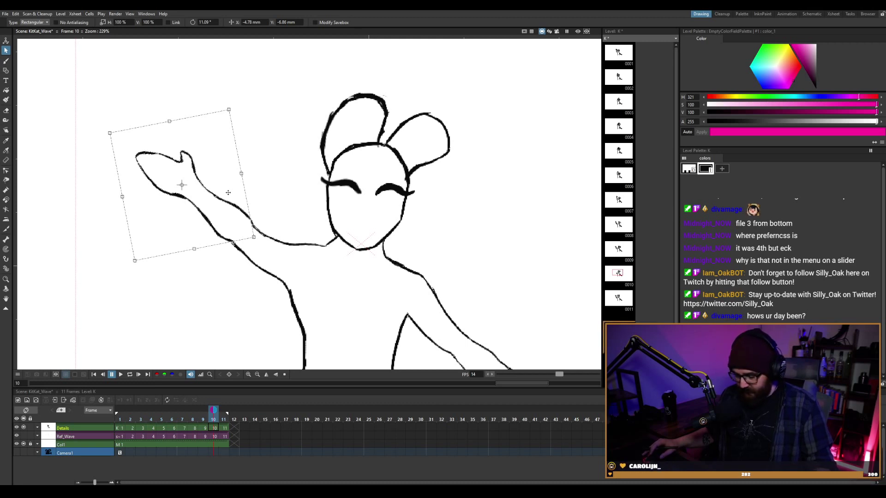
pyautogui.moveTo(228, 192); pyautogui.dragTo(229, 193)
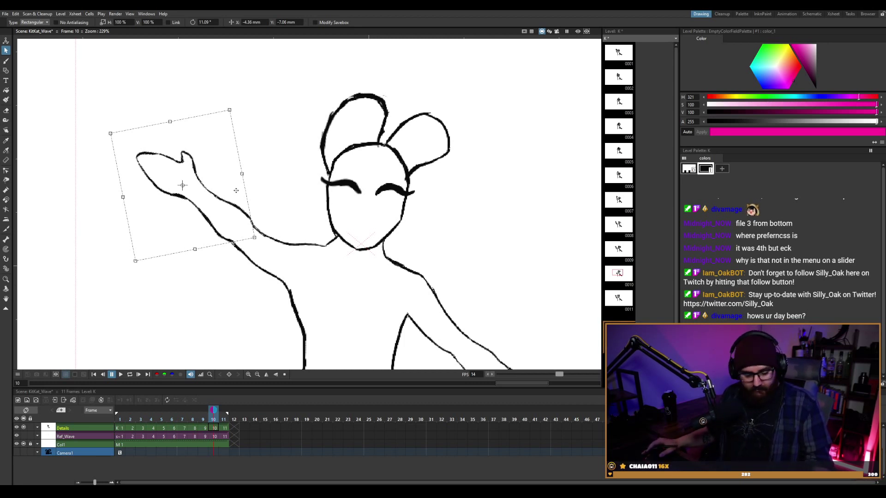
# Clean up the line joins between frame 10's rotated forearm and the upper arm with the Brush and Eraser tools.
pyautogui.press('b')
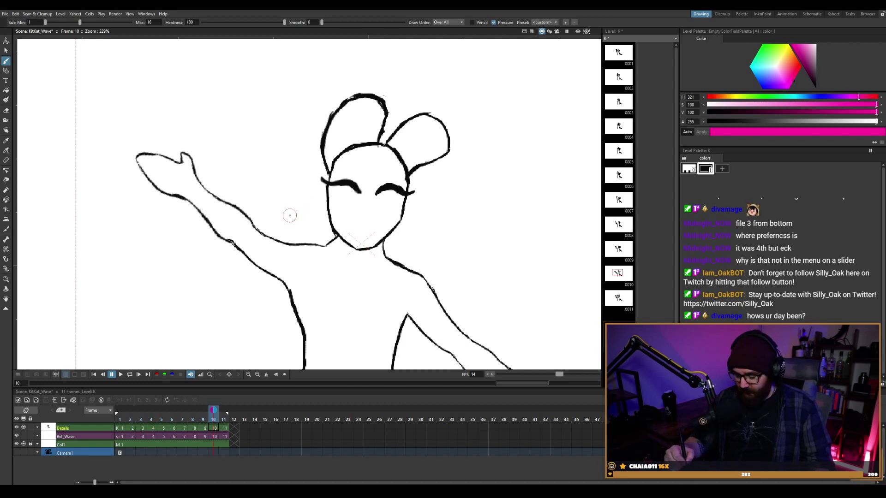
pyautogui.press('a')
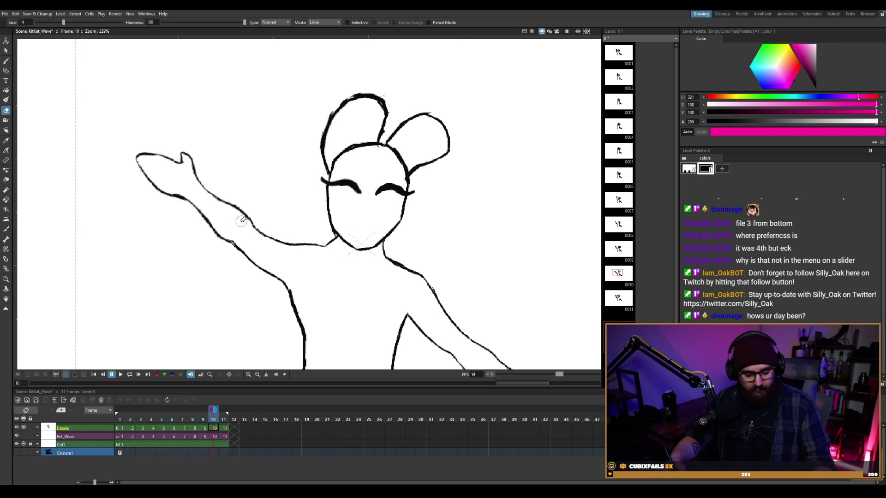
pyautogui.press('b')
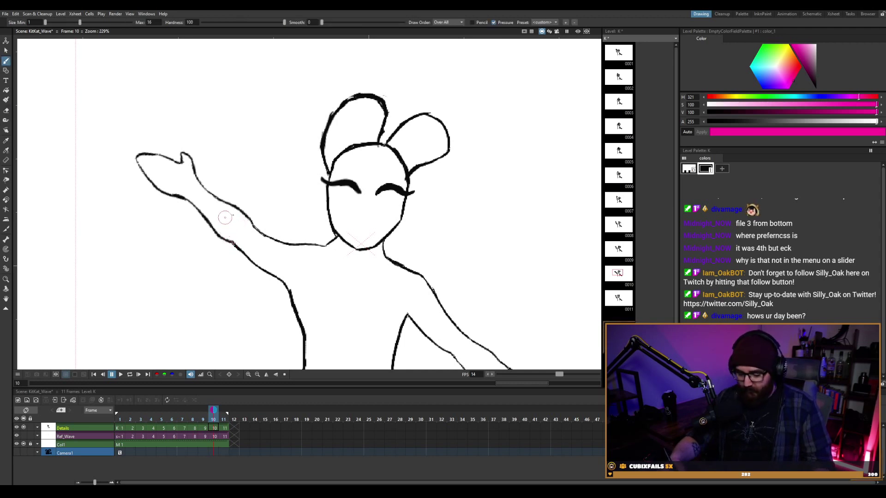
# Play the loop and flip through frames 8 to 11 to check how frame 10's adjusted arm fits the wave.
pyautogui.press('l')
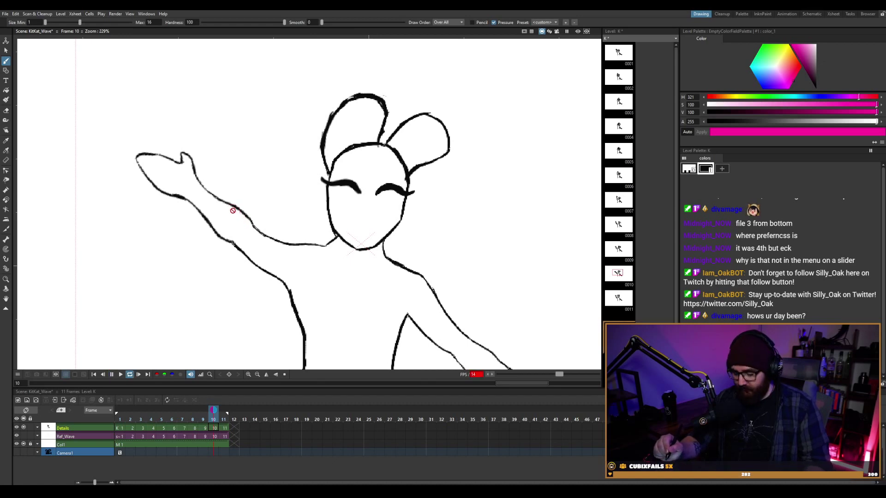
pyautogui.press('l')
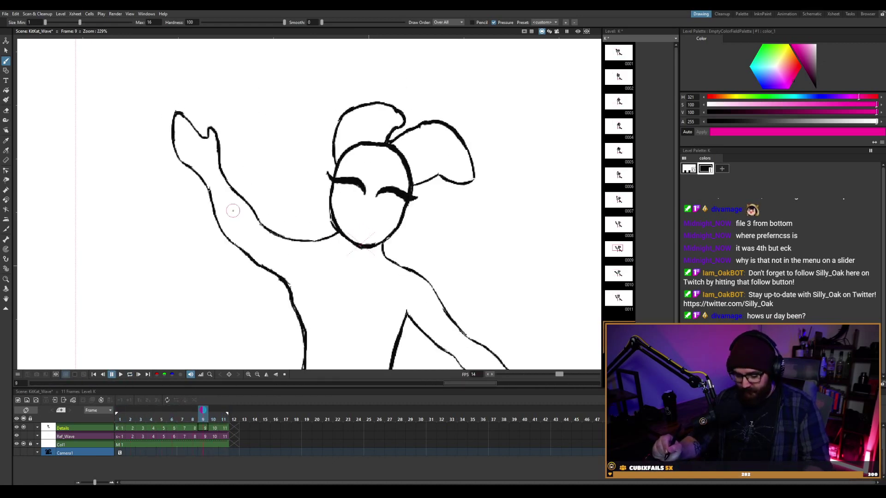
pyautogui.press(',')
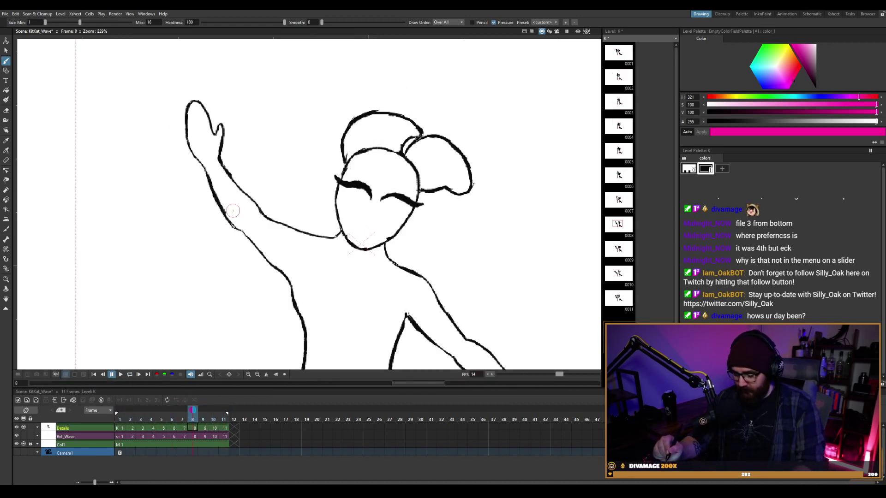
pyautogui.press('.')
pyautogui.press('.')
pyautogui.press('.')
pyautogui.press(',')
pyautogui.press(',')
pyautogui.press('.')
pyautogui.press(',')
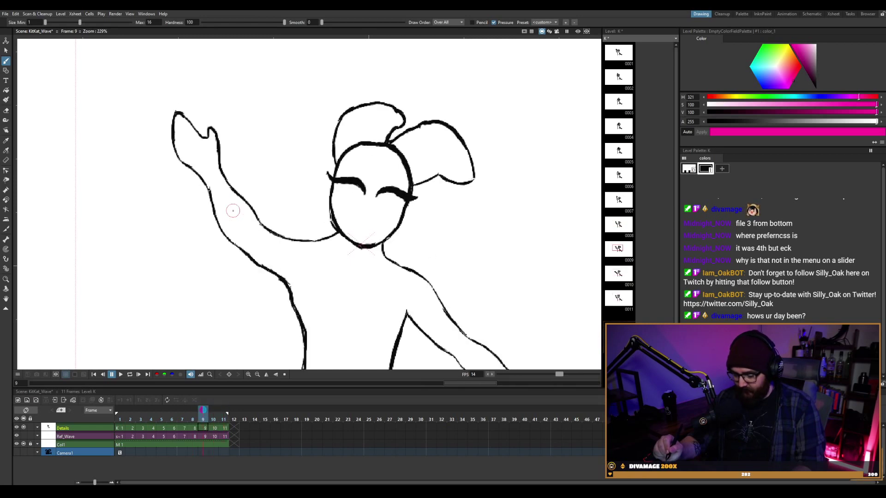
# On frame 9, rotate the raised hand and forearm about 10.88° counterclockwise and shift them about -6.37 mm horizontally and -6.23 mm vertically.
pyautogui.press(',')
pyautogui.press(',')
pyautogui.press('.')
pyautogui.press('.')
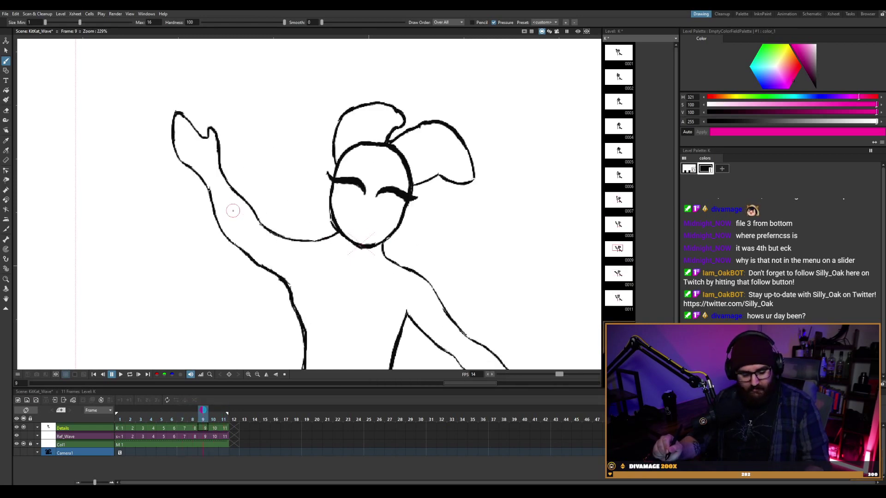
pyautogui.press('s')
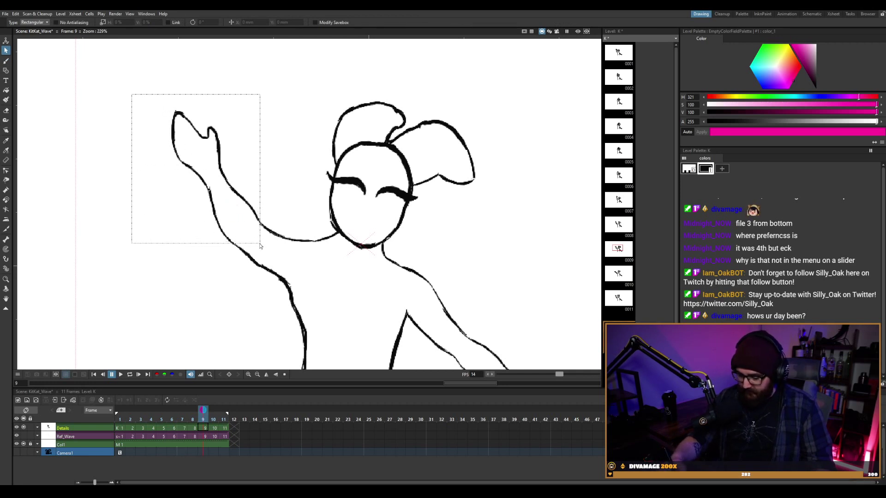
pyautogui.moveTo(259, 246); pyautogui.dragTo(260, 243)
pyautogui.moveTo(264, 90); pyautogui.dragTo(251, 82)
pyautogui.moveTo(239, 188); pyautogui.dragTo(238, 192)
pyautogui.moveTo(245, 92); pyautogui.dragTo(241, 90)
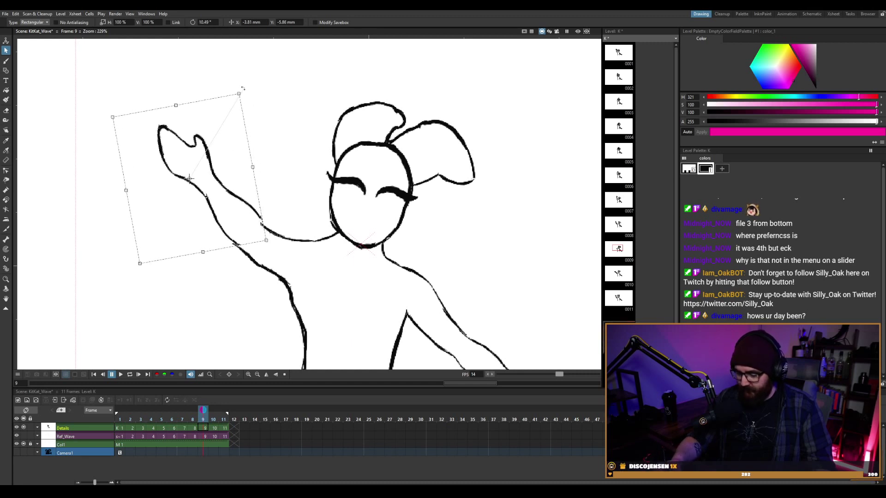
pyautogui.moveTo(237, 189); pyautogui.dragTo(244, 199)
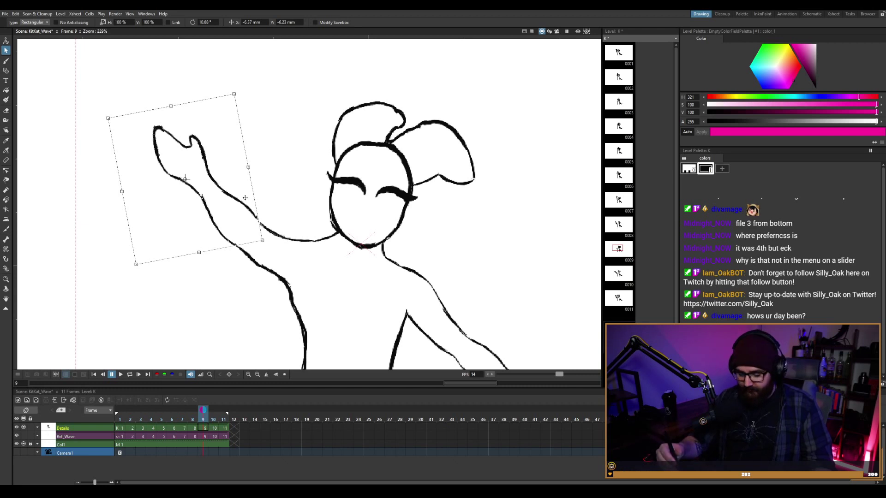
pyautogui.press('b')
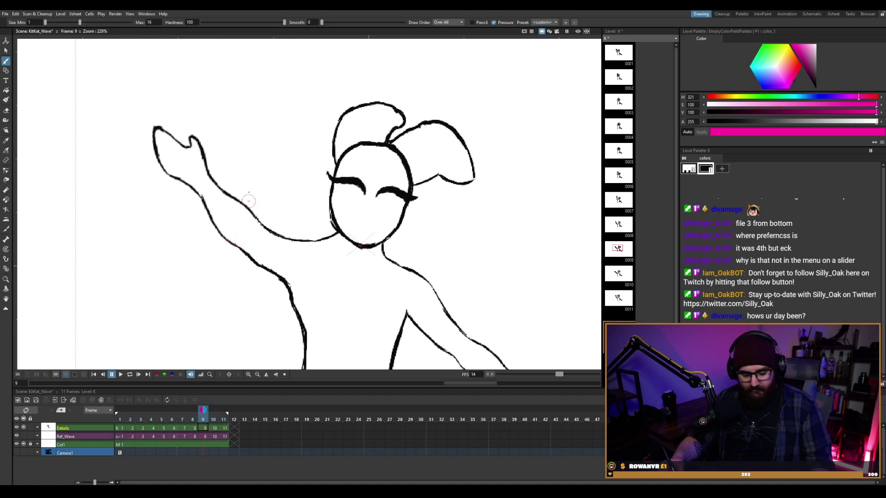
# Play the loop and flip through frames 7 to 10 to check how frame 9's rotated arm fits the wave.
pyautogui.press('l')
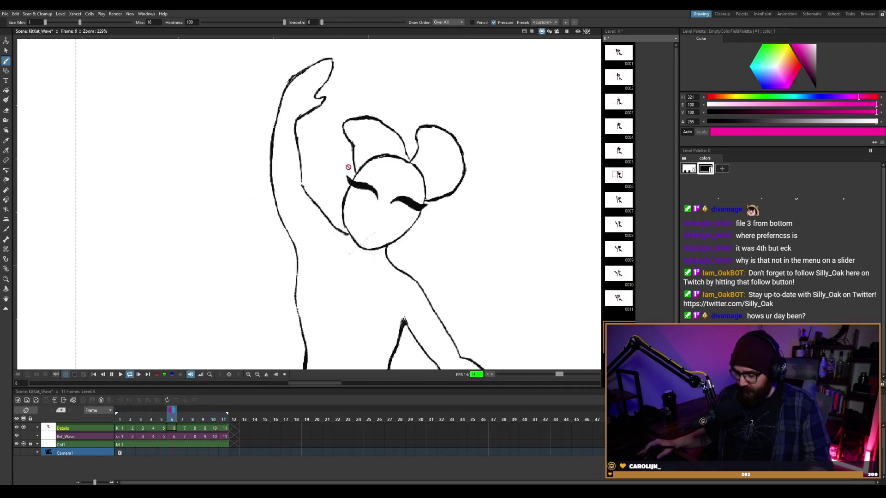
pyautogui.press('p')
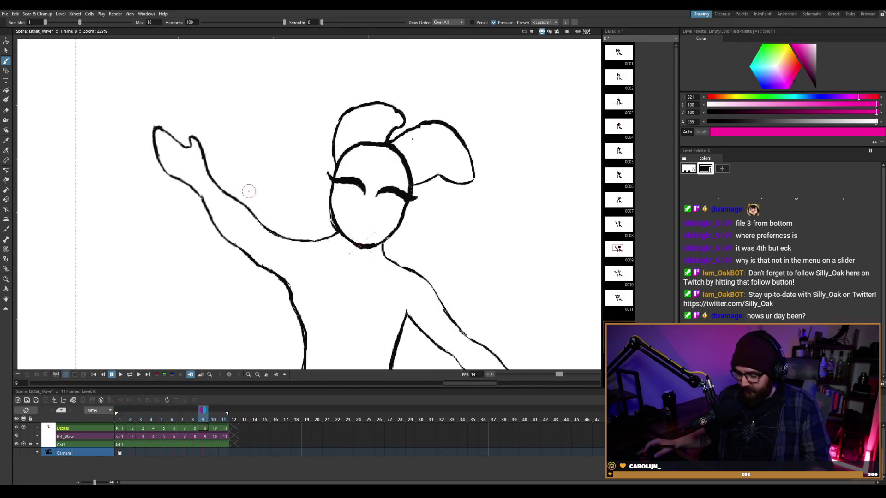
pyautogui.press(',')
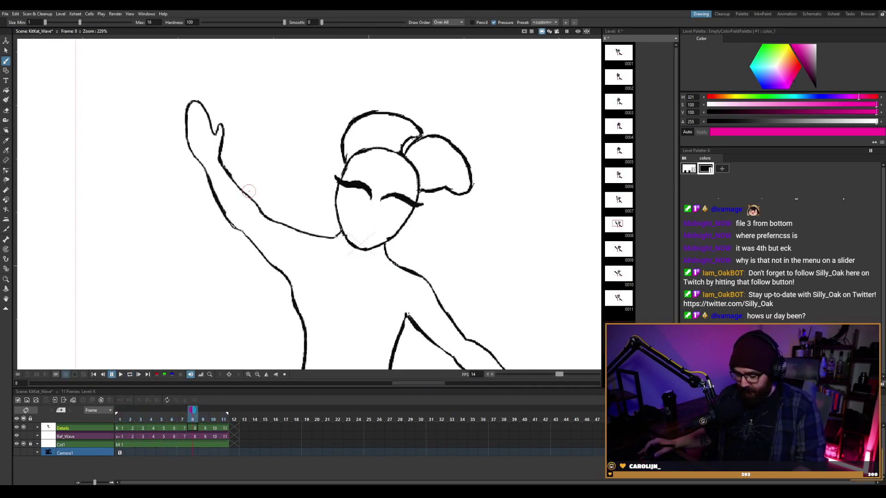
pyautogui.press('.')
pyautogui.press('.')
pyautogui.press(',')
pyautogui.press(',')
pyautogui.press(',')
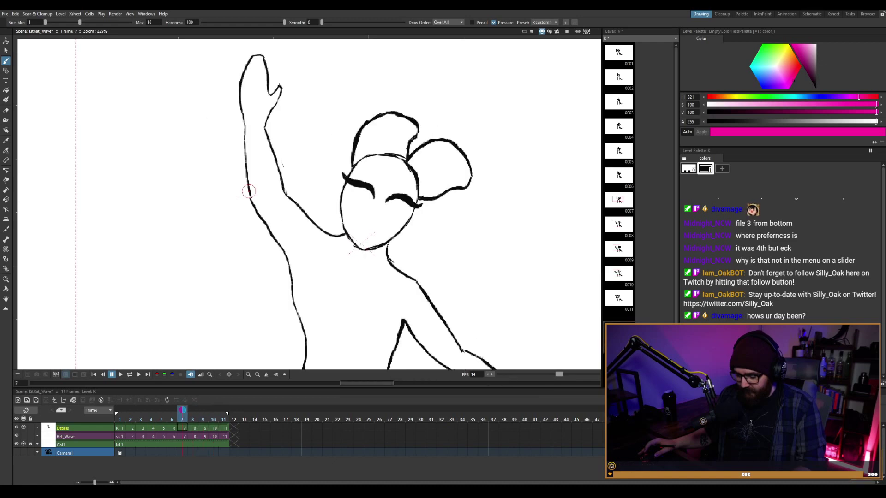
pyautogui.press('.')
pyautogui.press('.')
pyautogui.press(',')
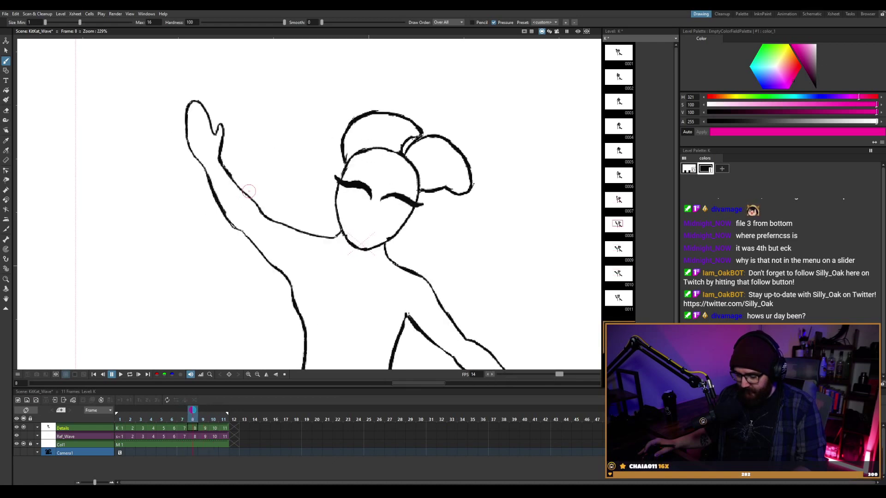
pyautogui.press(',')
pyautogui.press('.')
pyautogui.press('.')
pyautogui.press('.')
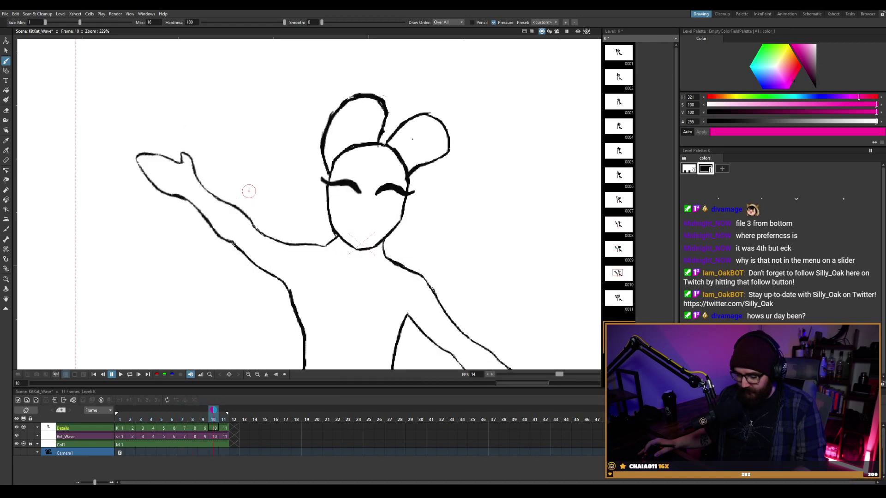
pyautogui.press(',')
pyautogui.press('.')
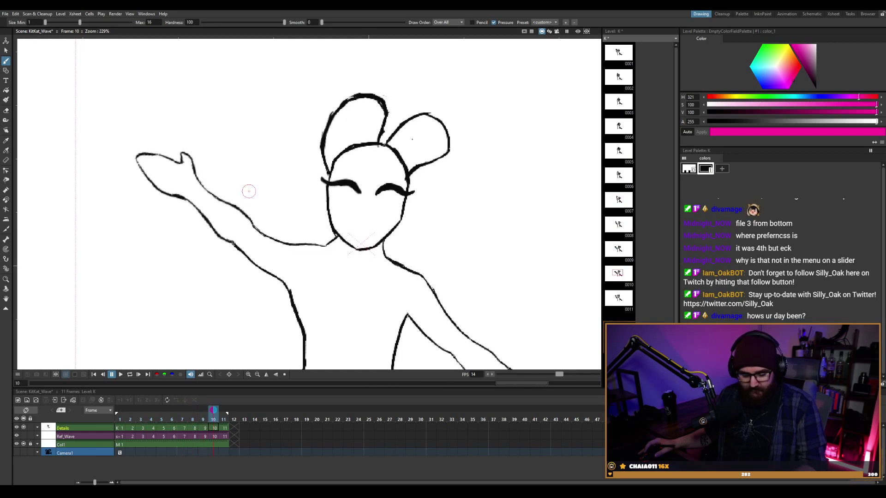
# On frame 10, rotate the raised hand and forearm about 0.94° counterclockwise and shift them about -0.62 mm horizontally and -0.42 mm vertically.
pyautogui.press('s')
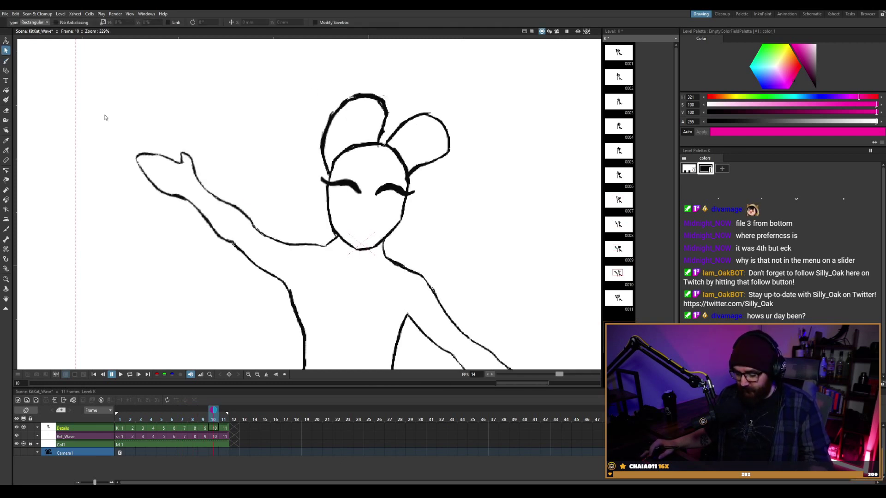
pyautogui.moveTo(105, 115); pyautogui.dragTo(256, 244)
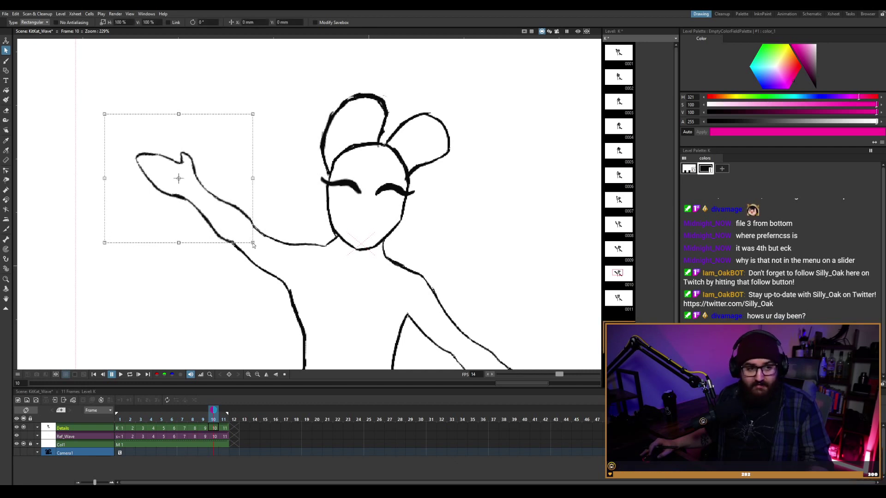
pyautogui.moveTo(257, 107); pyautogui.dragTo(258, 105)
pyautogui.moveTo(223, 196); pyautogui.dragTo(222, 197)
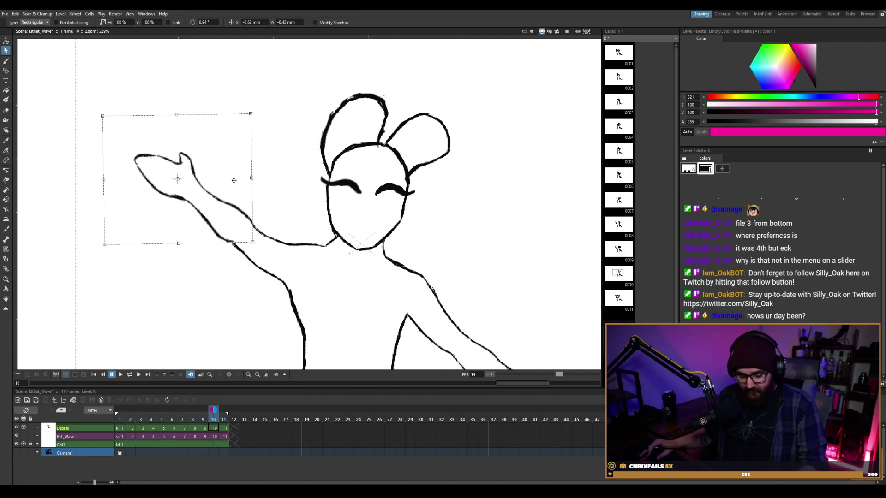
pyautogui.press('b')
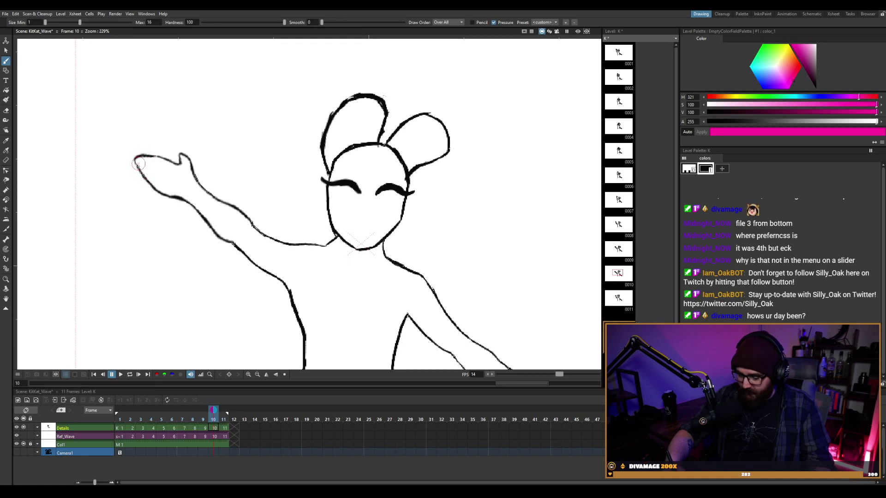
# Play the loop, step through frames 1 to 10 to examine the arm's motion, and undo the last edit at frame 10.
pyautogui.press('l')
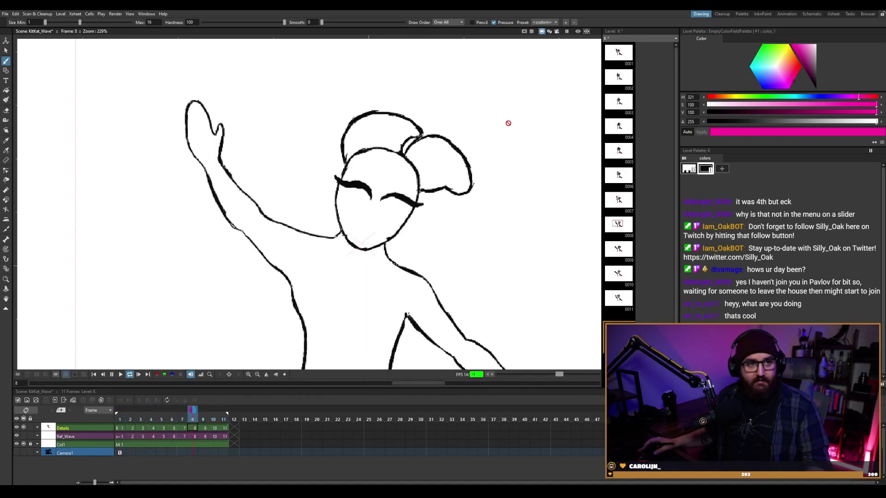
pyautogui.press('l')
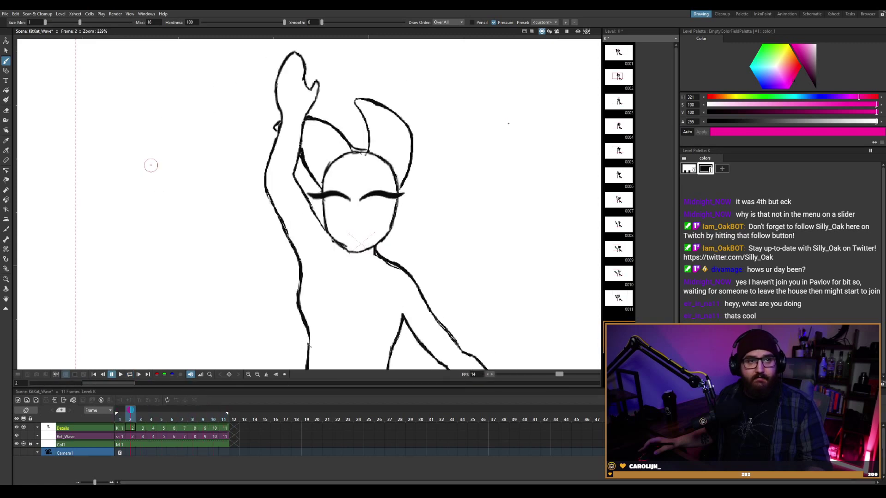
pyautogui.press(',')
pyautogui.press('.')
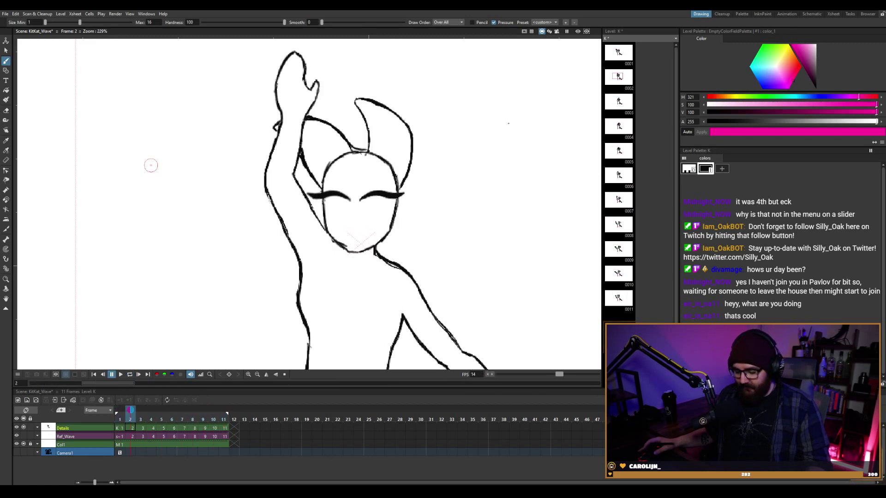
pyautogui.press('.')
pyautogui.press(',')
pyautogui.press(',')
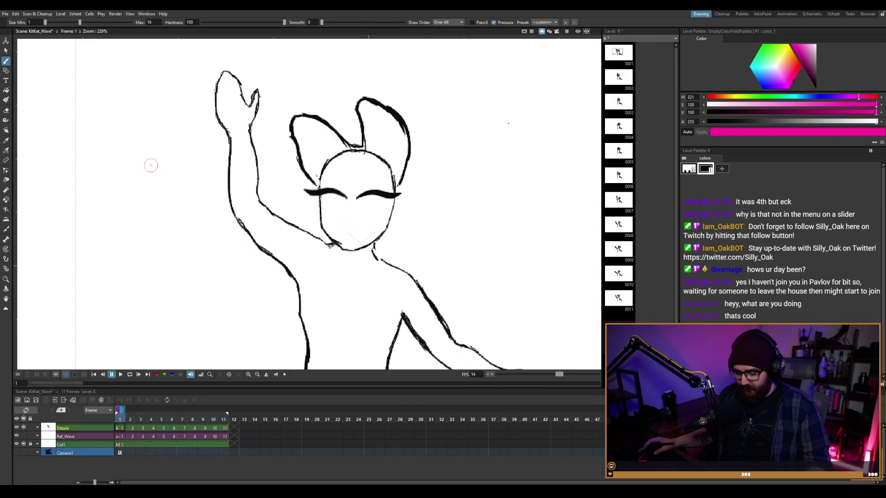
pyautogui.press('.')
pyautogui.press('.')
pyautogui.press('.')
pyautogui.press('.')
pyautogui.press('.')
pyautogui.press('.')
pyautogui.press('.')
pyautogui.press('.')
pyautogui.press('.')
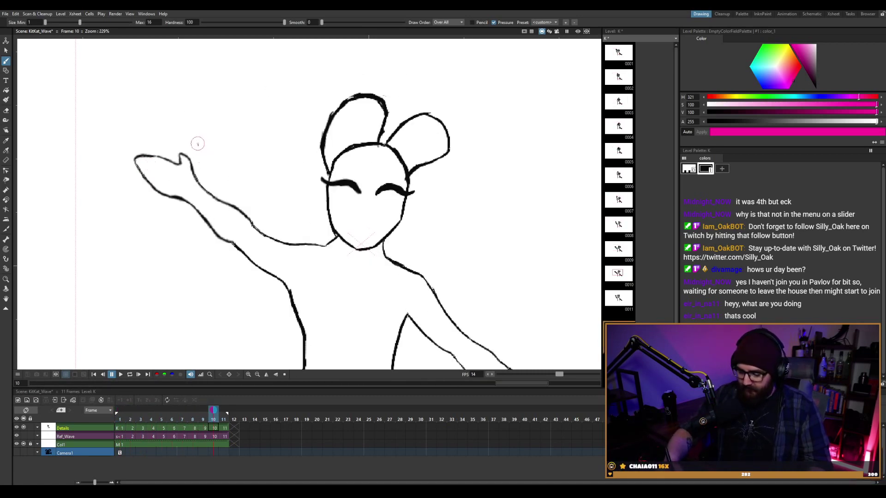
pyautogui.hotkey('ctrl', 'z')
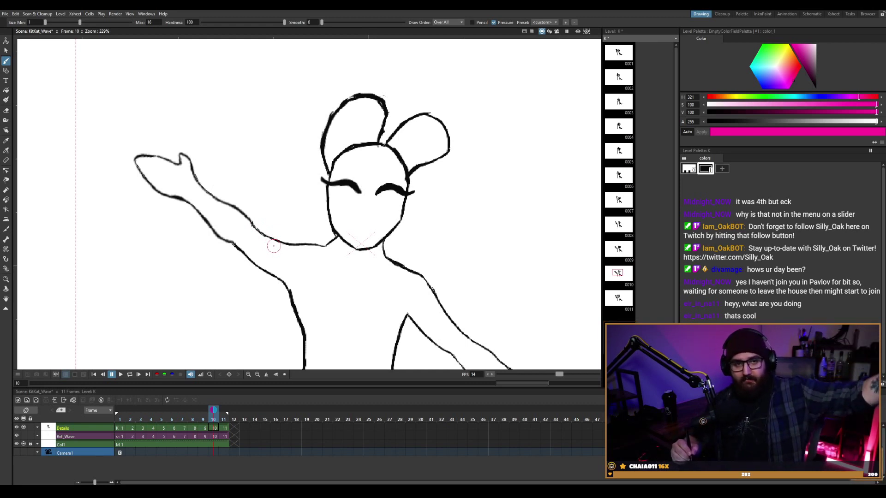
# Replay the loop with the whole camera frame in view and step through frames 2 to 10 to review the wave.
pyautogui.press('p')
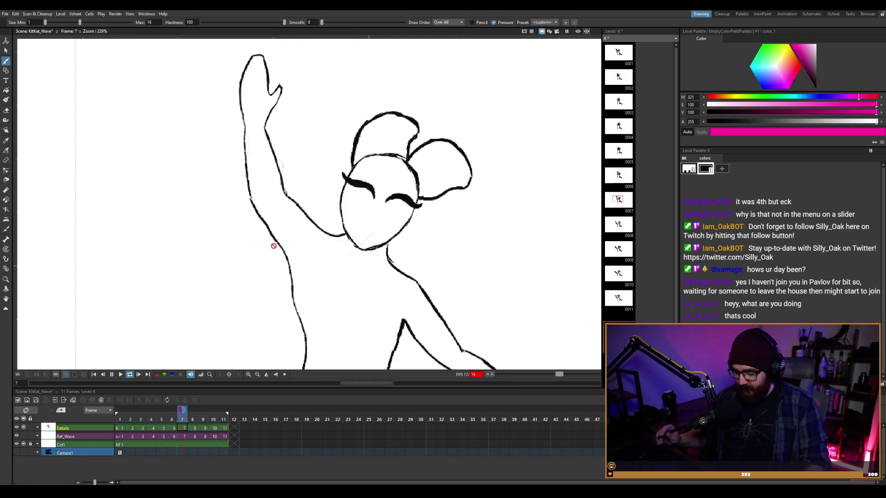
pyautogui.scroll(-6, 391, 241)
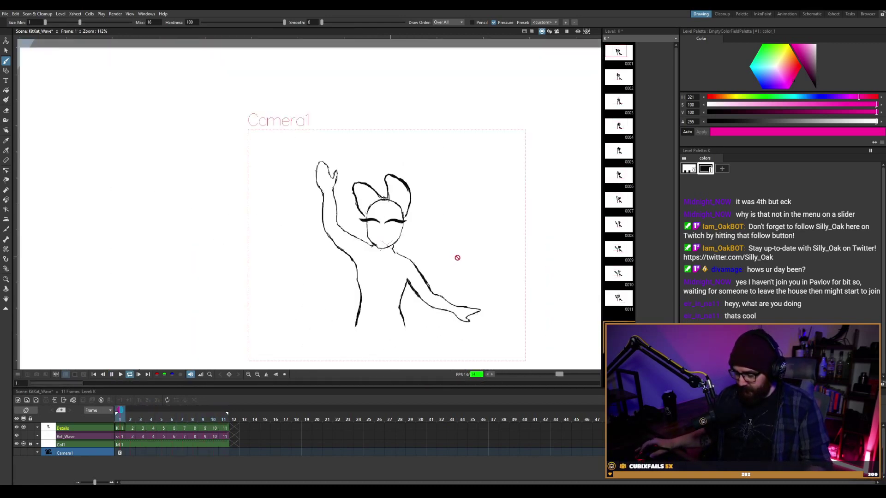
pyautogui.press('space')
pyautogui.press('p')
pyautogui.scroll(6, 429, 245)
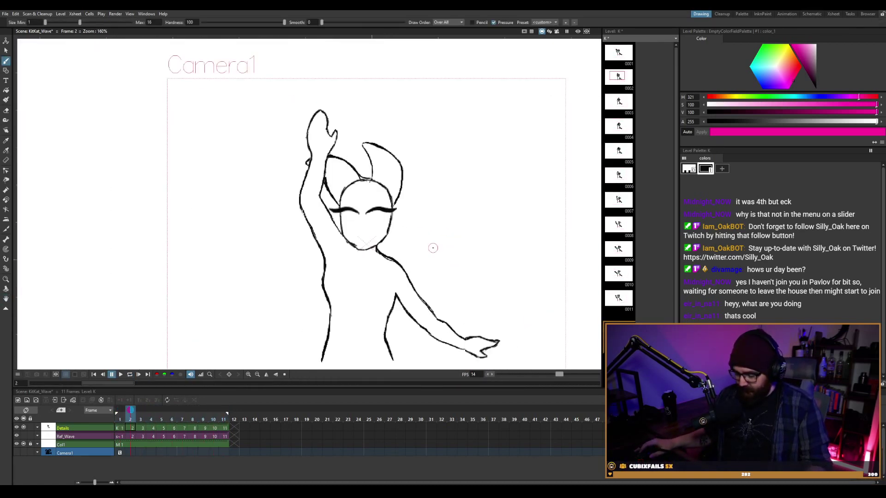
pyautogui.scroll(4, 429, 245)
pyautogui.press('.')
pyautogui.scroll(-7, 325, 187)
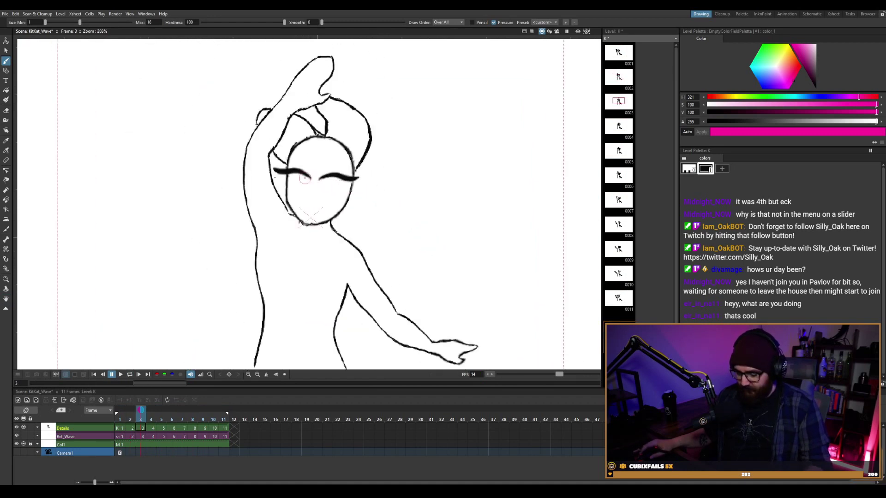
pyautogui.press('.')
pyautogui.press('.')
pyautogui.press('.')
pyautogui.press('.')
pyautogui.press('.')
pyautogui.press('.')
pyautogui.press('.')
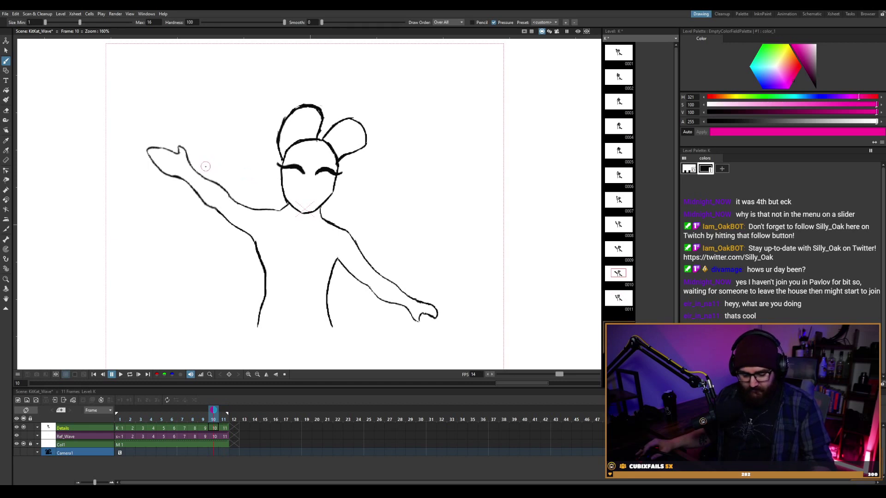
# Rotate frame 10's raised hand and forearm a further 7.68° or so counterclockwise, shifting them about -4.05 mm horizontally and -4.81 mm vertically.
pyautogui.scroll(3, 219, 155)
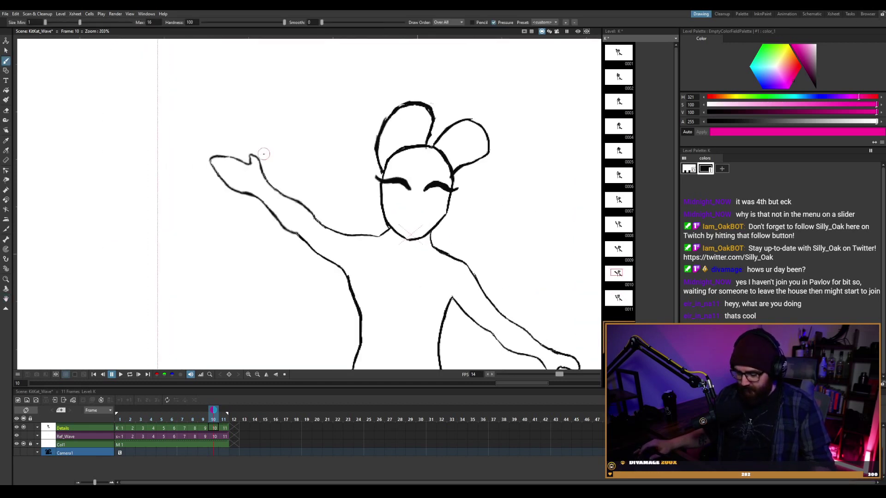
pyautogui.scroll(1, 268, 156)
pyautogui.press('s')
pyautogui.moveTo(165, 135); pyautogui.dragTo(324, 256)
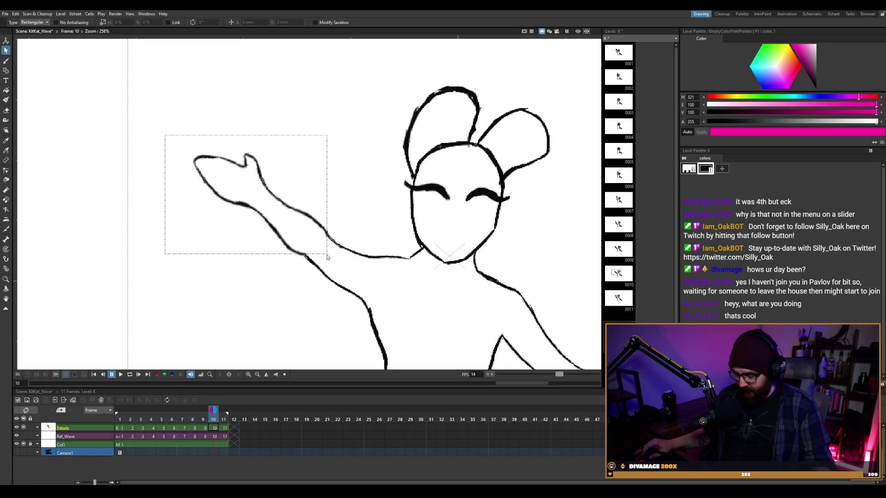
pyautogui.moveTo(325, 258); pyautogui.dragTo(324, 257)
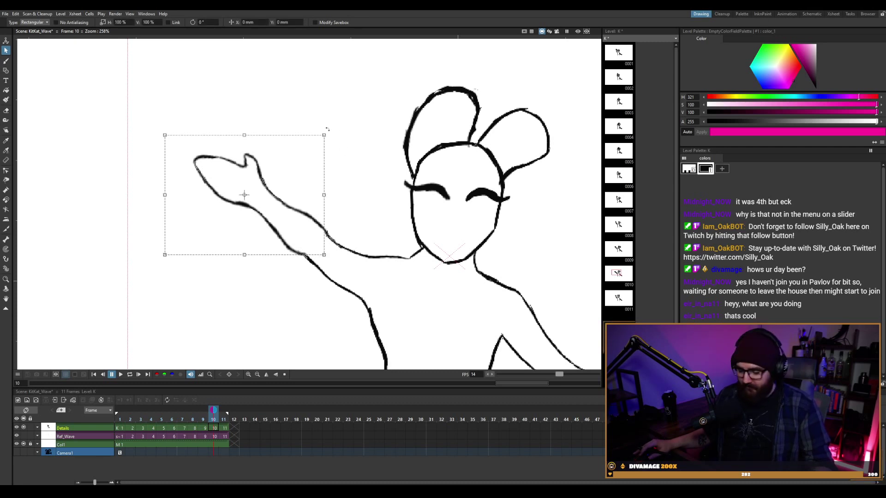
pyautogui.moveTo(327, 128); pyautogui.dragTo(326, 120)
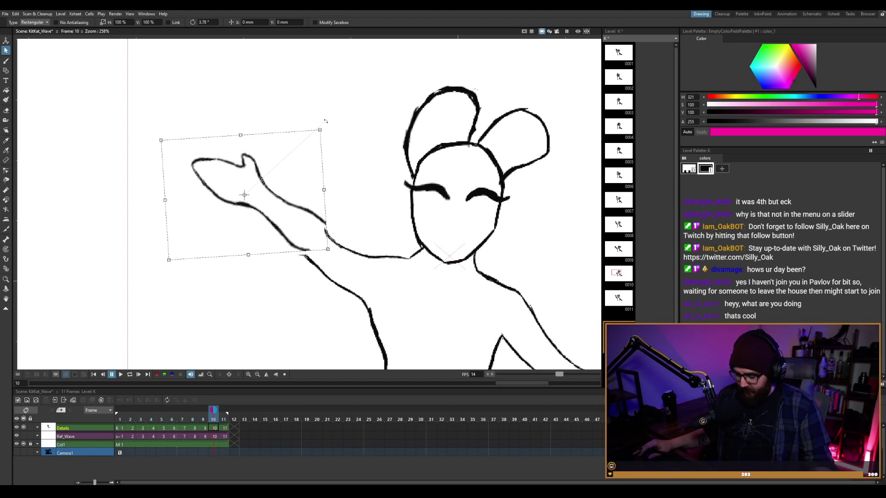
pyautogui.moveTo(297, 205); pyautogui.dragTo(294, 210)
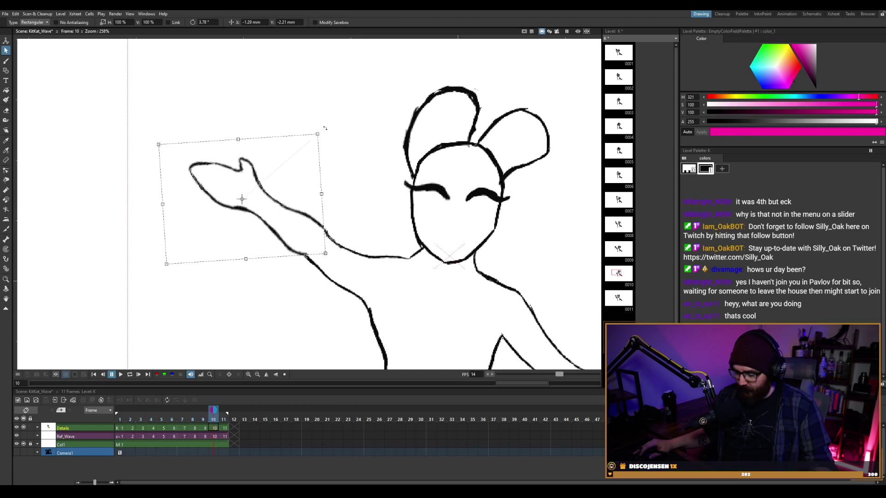
pyautogui.moveTo(326, 128); pyautogui.dragTo(324, 124)
pyautogui.moveTo(304, 215); pyautogui.dragTo(302, 217)
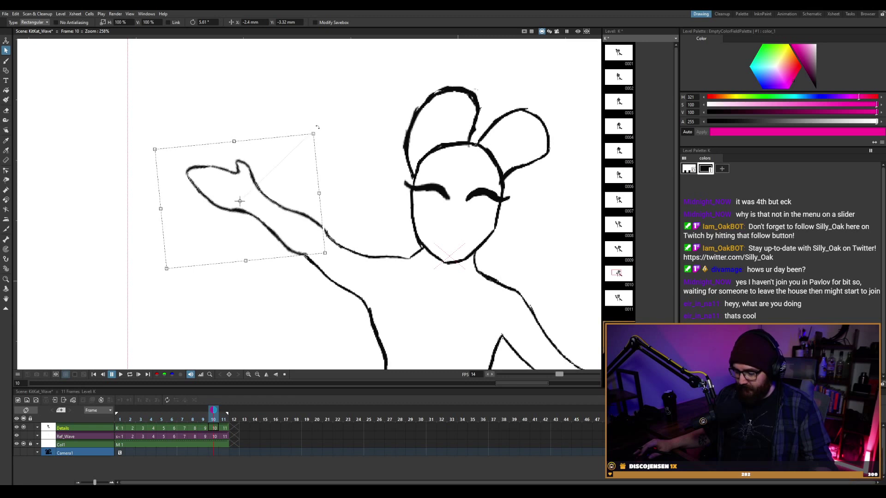
pyautogui.moveTo(317, 127); pyautogui.dragTo(314, 124)
pyautogui.moveTo(303, 207); pyautogui.dragTo(300, 210)
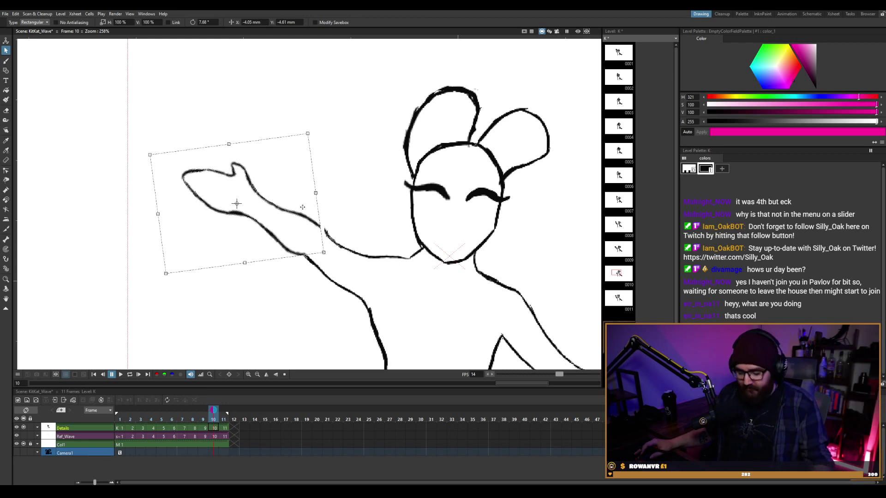
pyautogui.press('b')
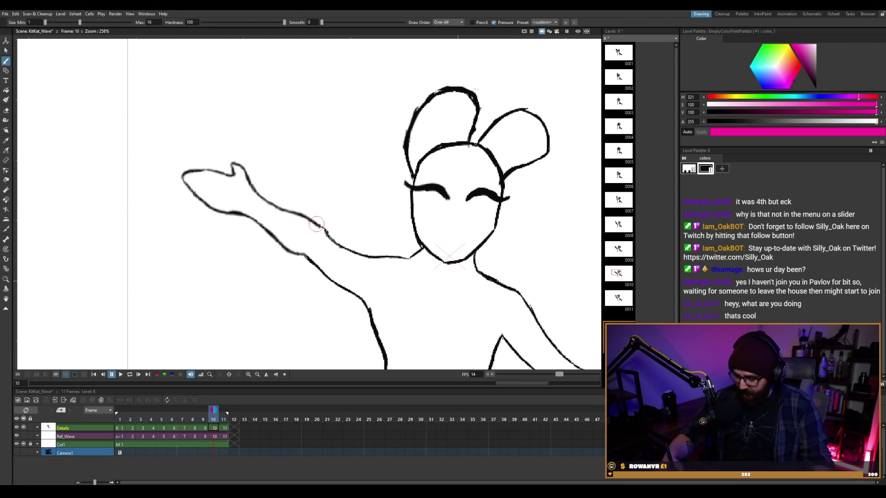
# Clean up and redraw frame 10's arm outline where the rotated forearm joins the upper arm.
pyautogui.press('a')
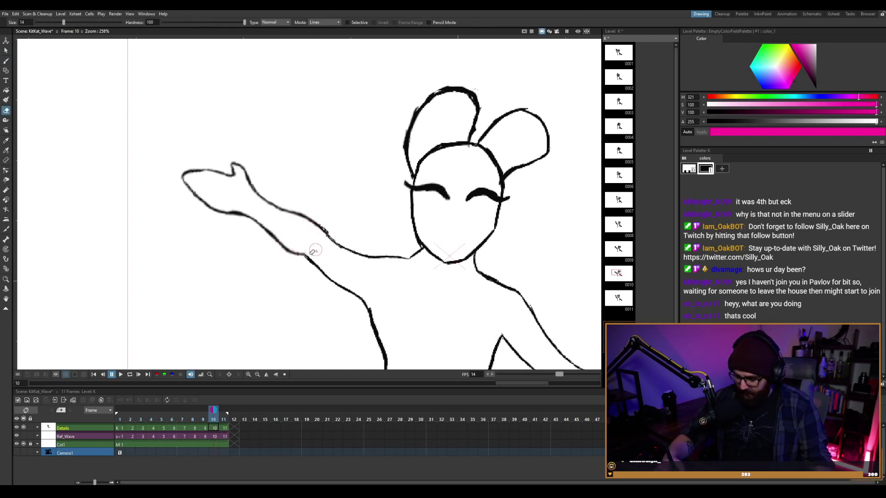
pyautogui.press('b')
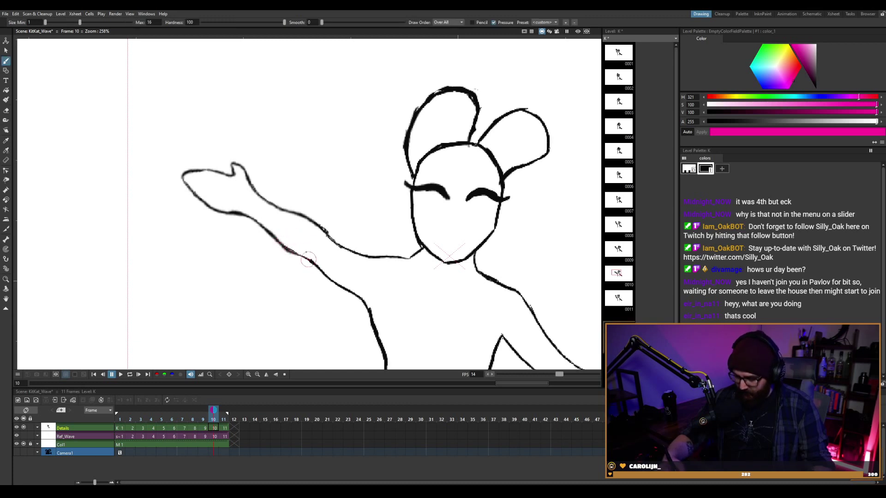
# Play the loop and step back through frames 11 to 1 to examine how the raised arm moves.
pyautogui.scroll(-2, 452, 221)
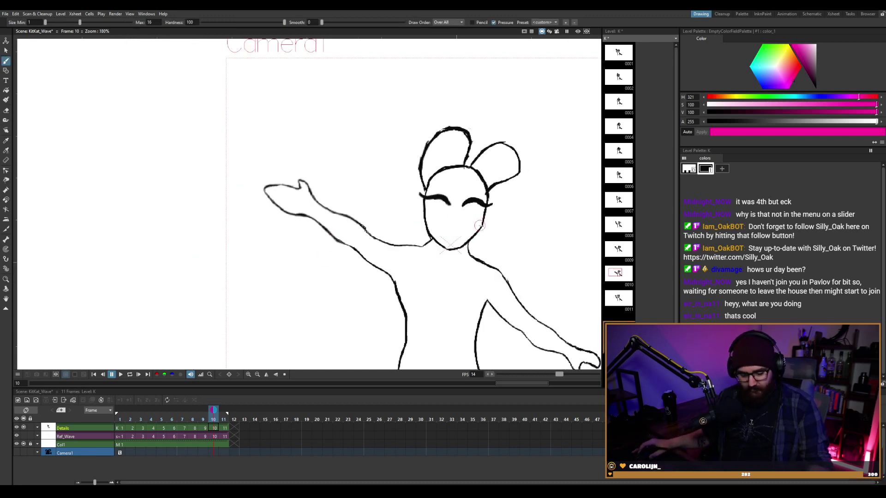
pyautogui.scroll(-1, 480, 225)
pyautogui.press('l')
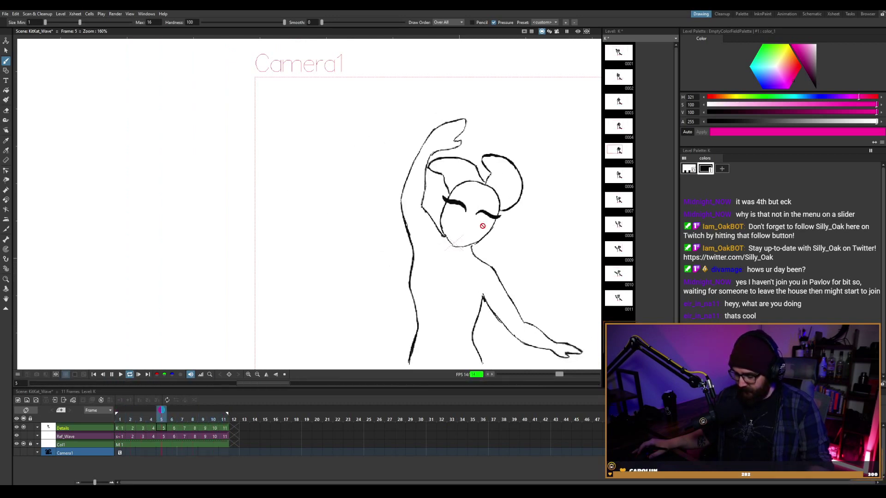
pyautogui.press('l')
pyautogui.press('.')
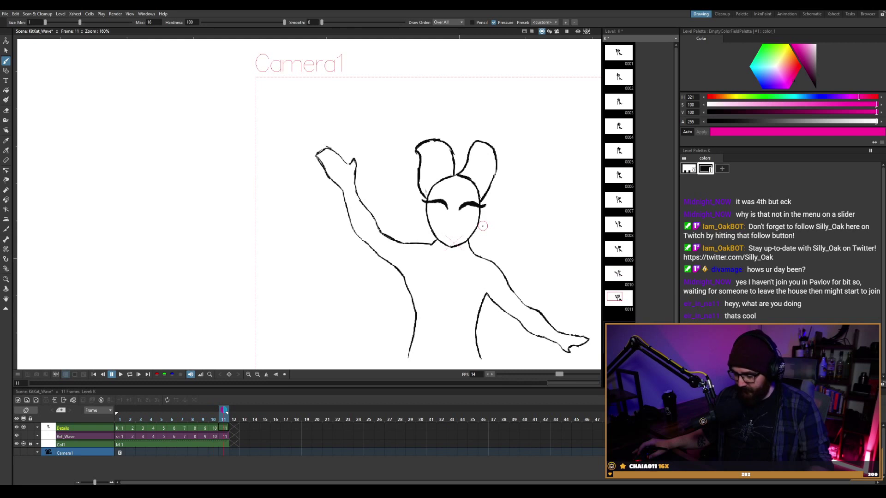
pyautogui.press(',')
pyautogui.press(',')
pyautogui.press(',')
pyautogui.press(',')
pyautogui.press(',')
pyautogui.press(',')
pyautogui.press(',')
pyautogui.press(',')
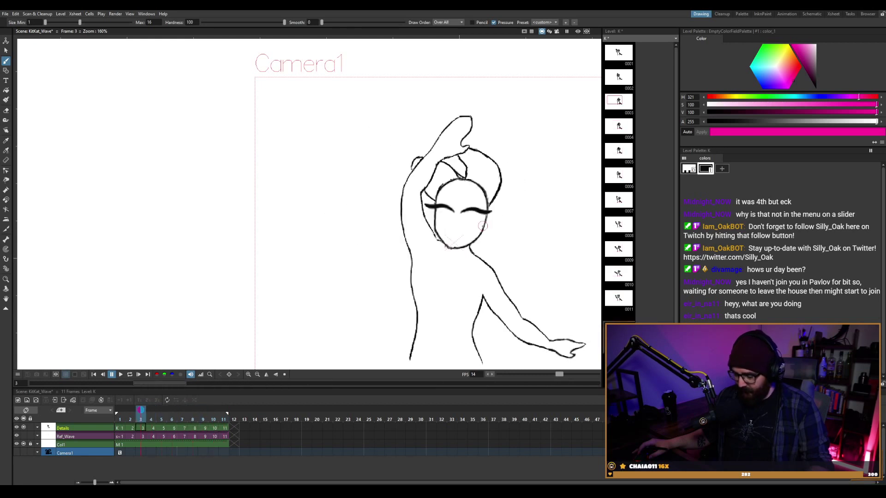
pyautogui.press(',')
pyautogui.press(',')
pyautogui.press('.')
pyautogui.press('.')
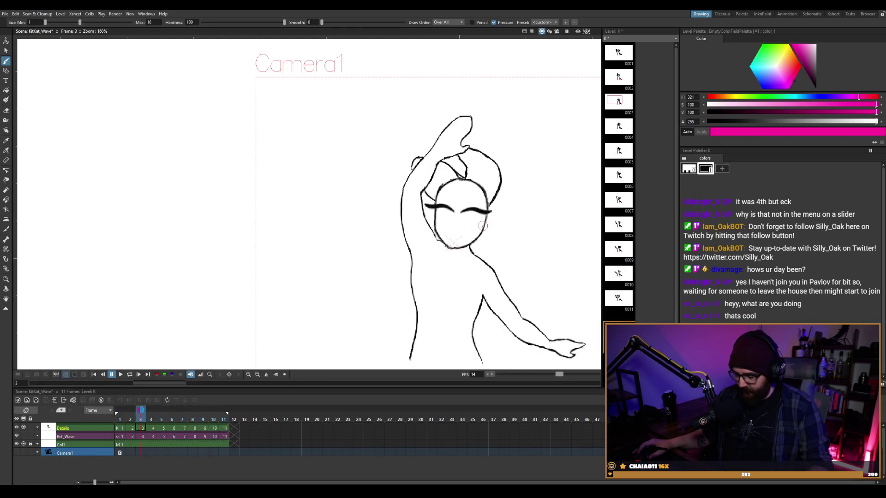
pyautogui.press('.')
pyautogui.press(',')
pyautogui.press(',')
pyautogui.press(',')
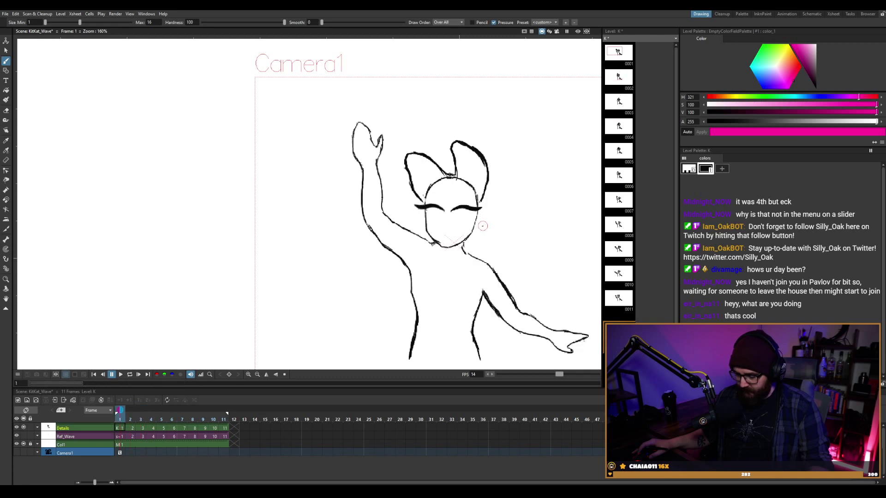
pyautogui.press('s')
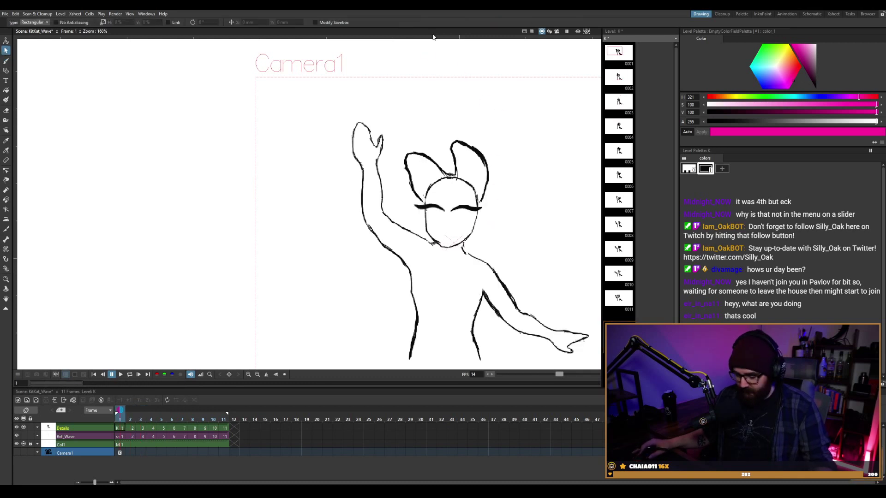
pyautogui.moveTo(366, 208); pyautogui.dragTo(384, 224)
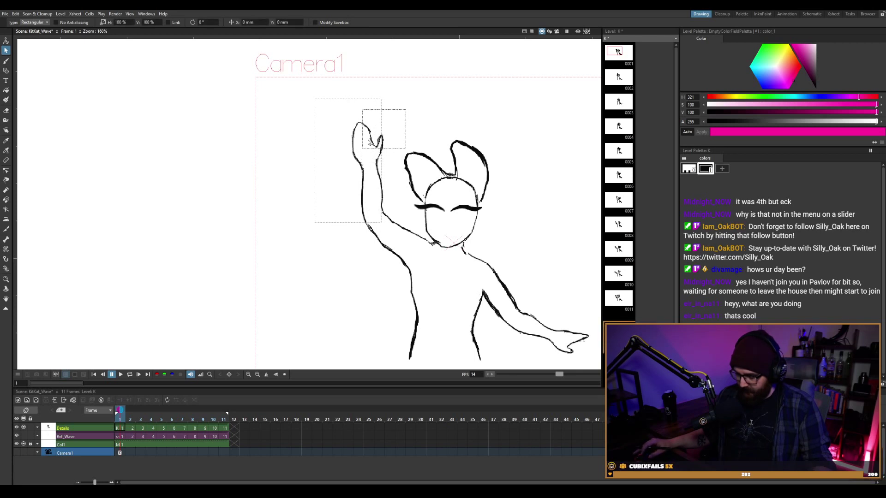
pyautogui.moveTo(368, 142); pyautogui.dragTo(394, 161)
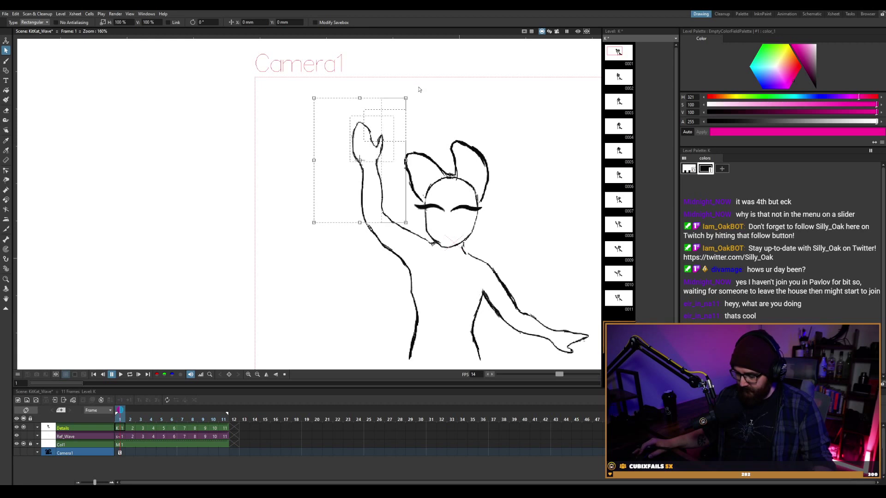
pyautogui.moveTo(410, 89); pyautogui.dragTo(407, 86)
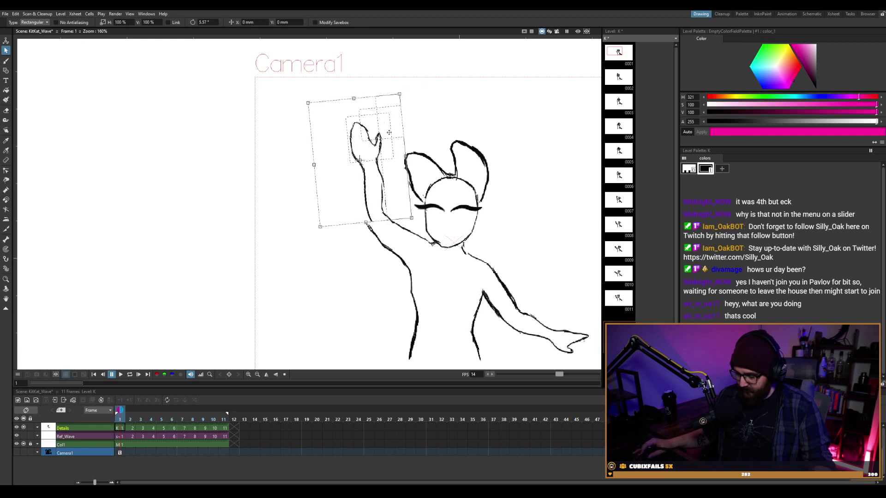
pyautogui.press('Escape')
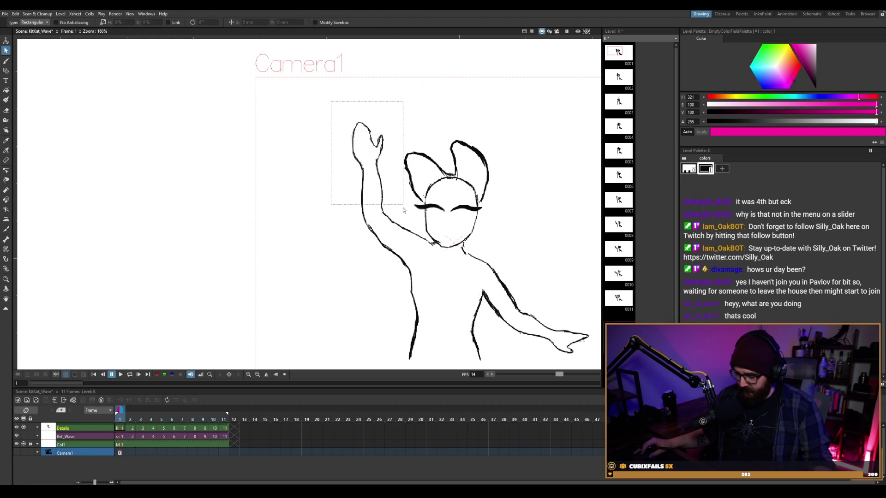
# Rotate frame 1's raised hand and forearm about 11.54° counterclockwise, shift them about -9.23 mm horizontally and -5.06 mm vertically, and touch up the elbow lines.
pyautogui.moveTo(394, 212); pyautogui.dragTo(394, 209)
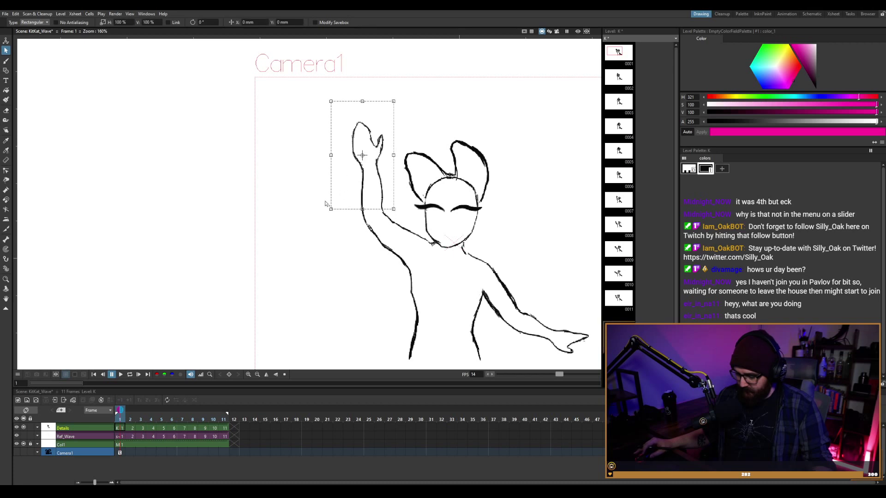
pyautogui.moveTo(325, 203); pyautogui.dragTo(354, 220)
pyautogui.moveTo(367, 214); pyautogui.dragTo(366, 212)
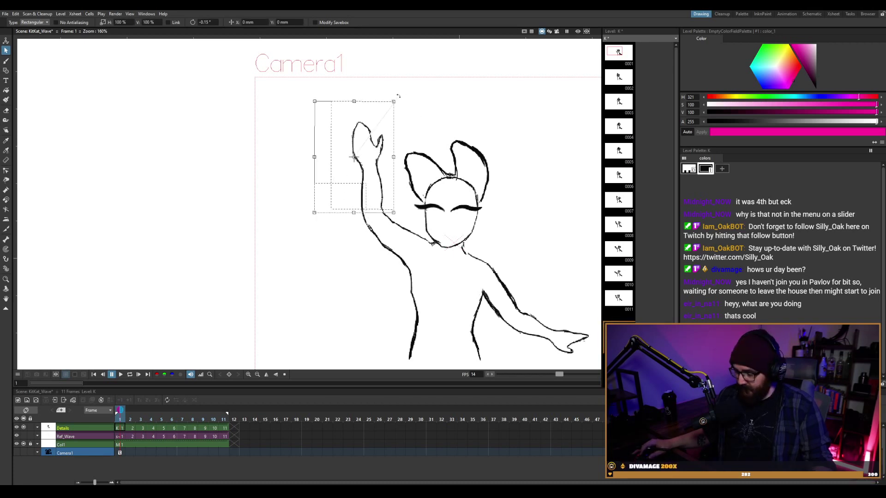
pyautogui.moveTo(398, 96); pyautogui.dragTo(389, 91)
pyautogui.moveTo(379, 154); pyautogui.dragTo(371, 157)
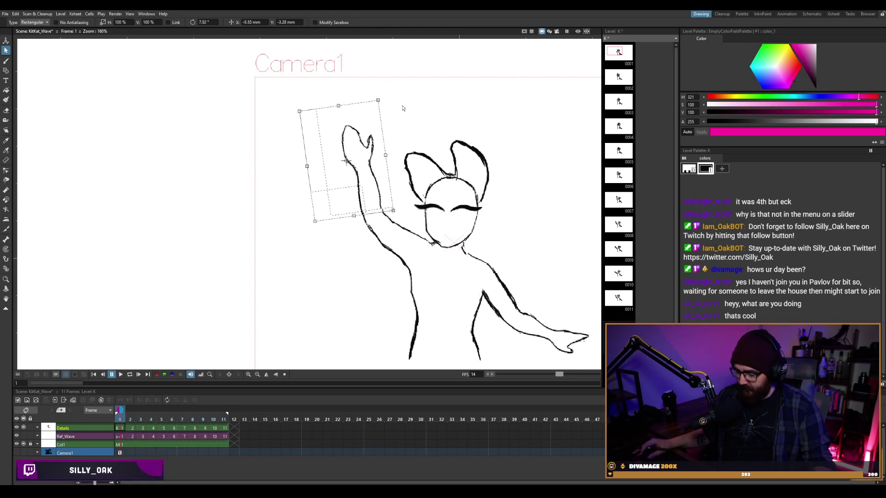
pyautogui.moveTo(387, 95); pyautogui.dragTo(383, 92)
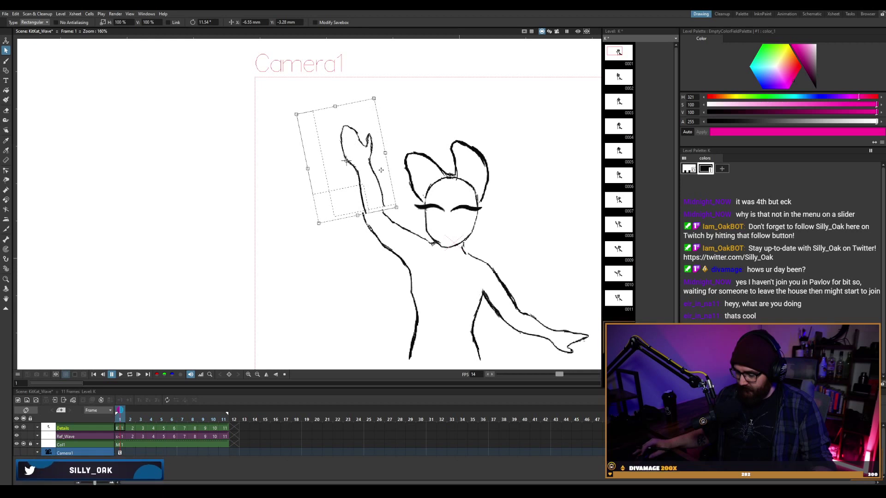
pyautogui.moveTo(379, 171); pyautogui.dragTo(376, 172)
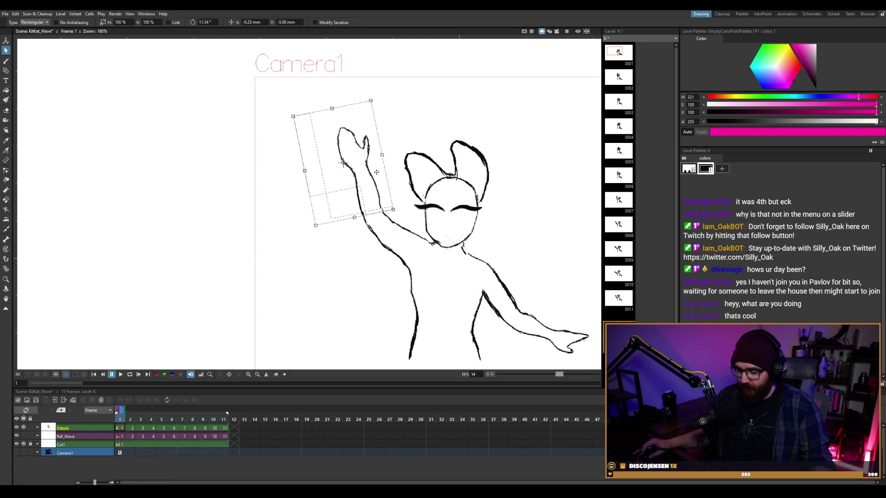
pyautogui.press('b')
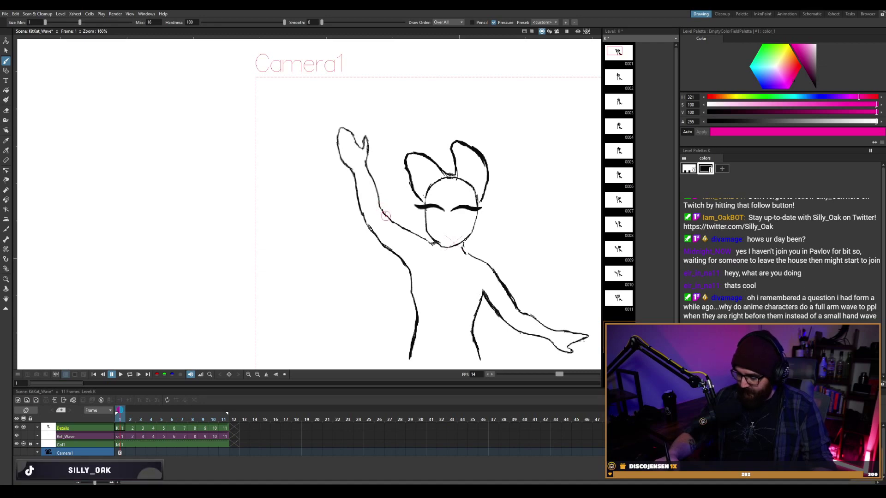
# Replay the loop with the whole figure in view and set the playback rate to 16 FPS, ending on frame 11.
pyautogui.press('l')
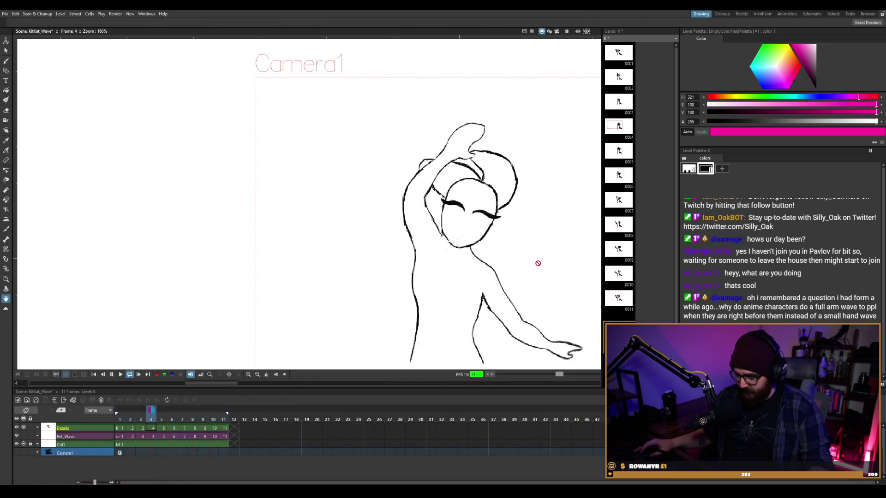
pyautogui.press('l')
pyautogui.moveTo(502, 260); pyautogui.dragTo(414, 235)
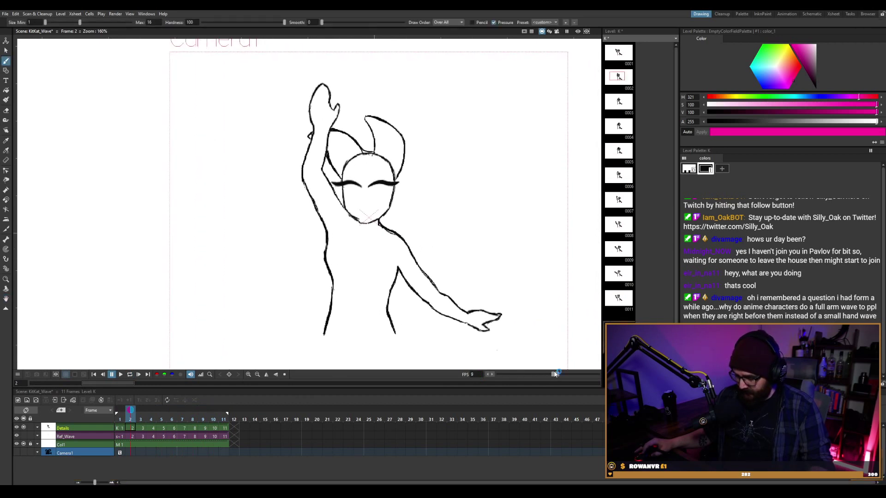
pyautogui.press('p')
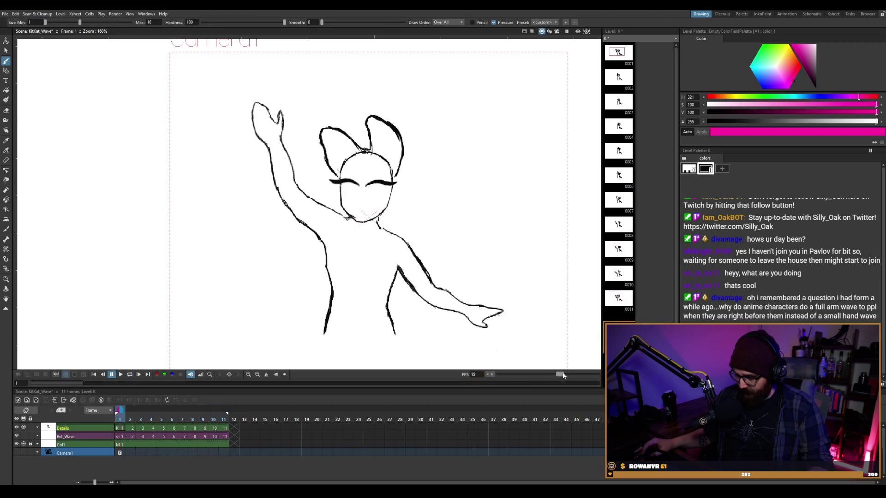
pyautogui.press('l')
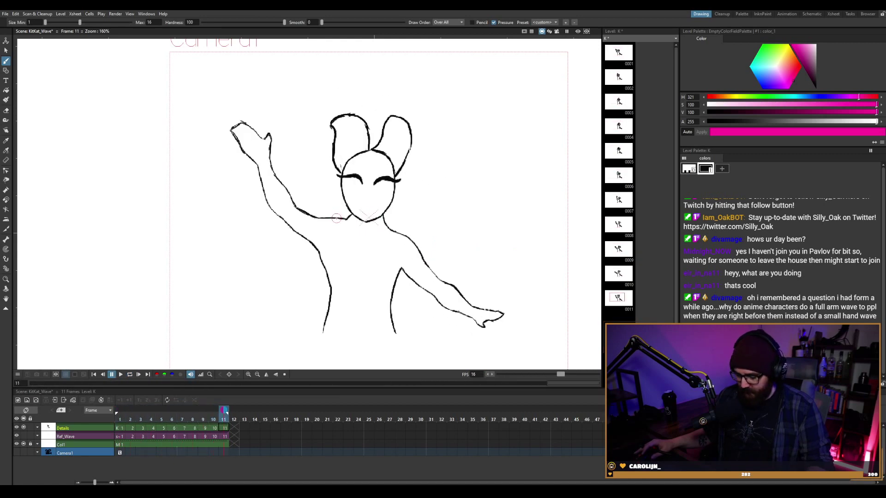
pyautogui.press('p')
pyautogui.press('.')
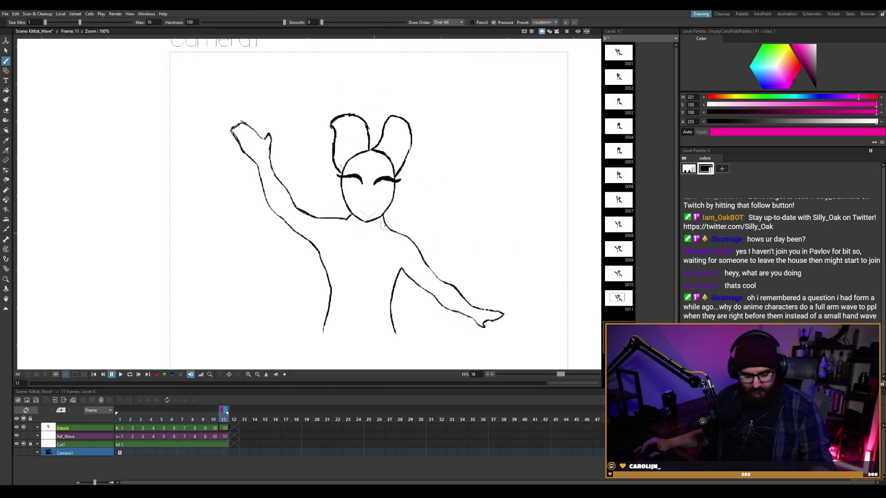
# Rotate frame 11's raised hand and forearm about 8.7° counterclockwise and shift them about -6.85 mm horizontally and -5.66 mm vertically.
pyautogui.press('s')
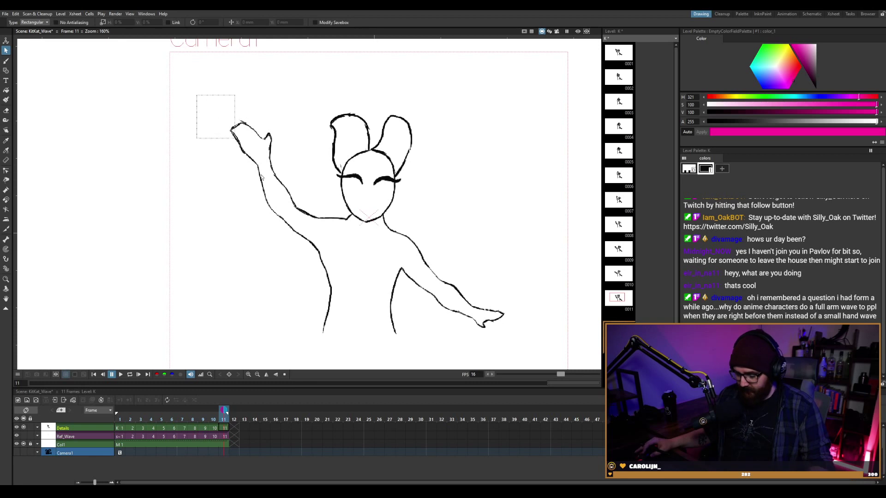
pyautogui.moveTo(293, 214); pyautogui.dragTo(294, 218)
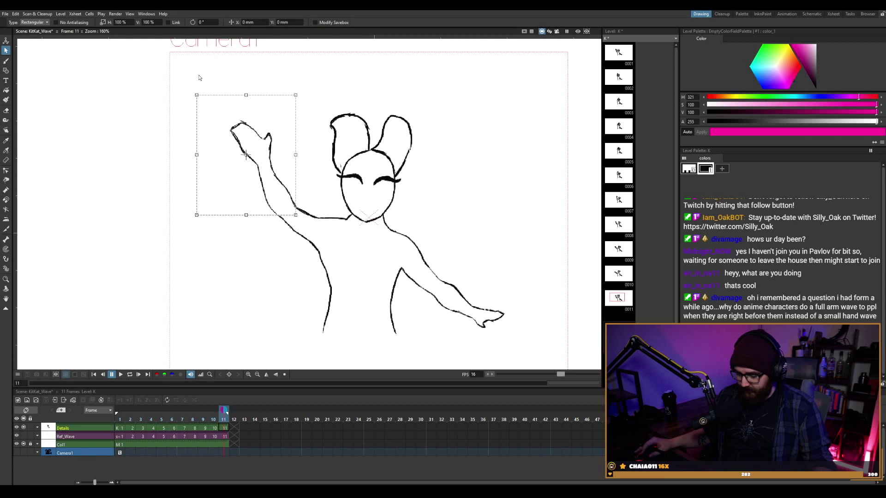
pyautogui.click(245, 119)
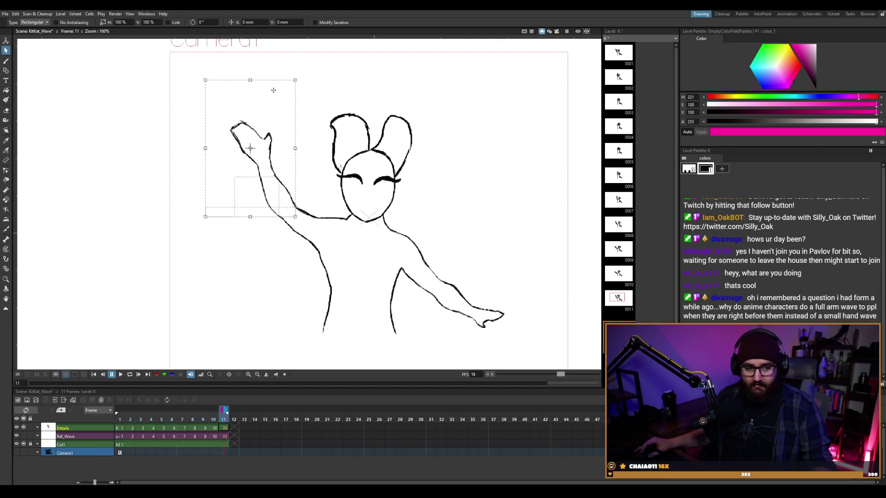
pyautogui.moveTo(302, 77); pyautogui.dragTo(288, 68)
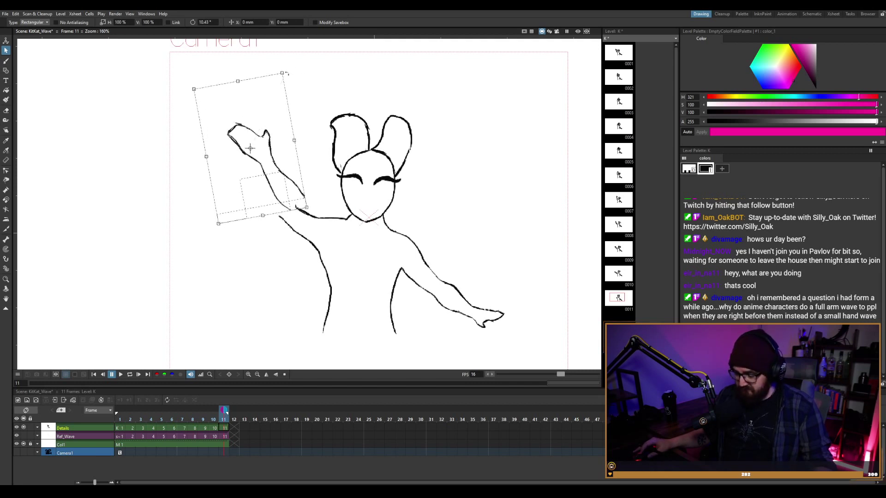
pyautogui.moveTo(272, 144); pyautogui.dragTo(262, 152)
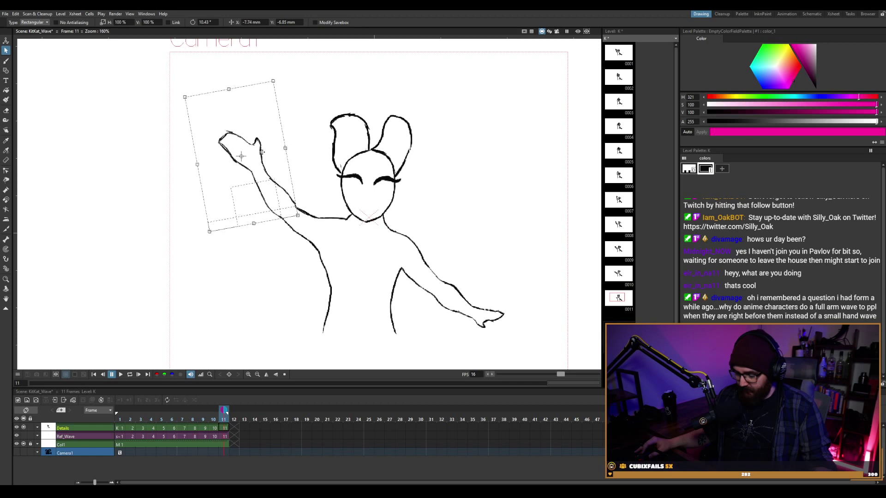
pyautogui.moveTo(279, 72); pyautogui.dragTo(280, 78)
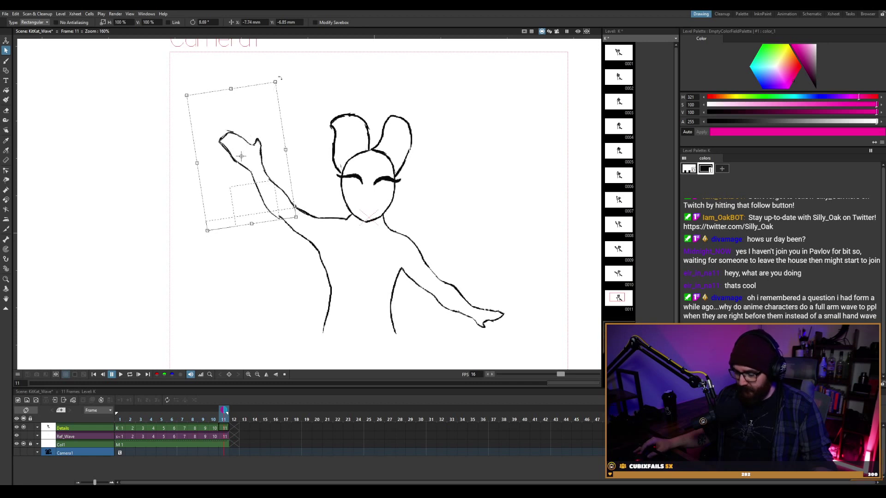
pyautogui.moveTo(267, 115); pyautogui.dragTo(270, 114)
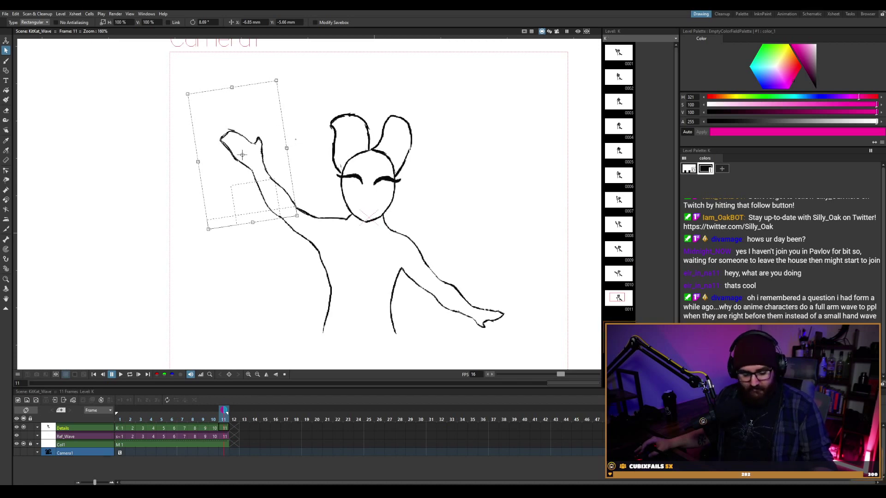
pyautogui.press('b')
# Replay the wave loop at different speeds and set the playback rate to 17 FPS.
pyautogui.press('l')
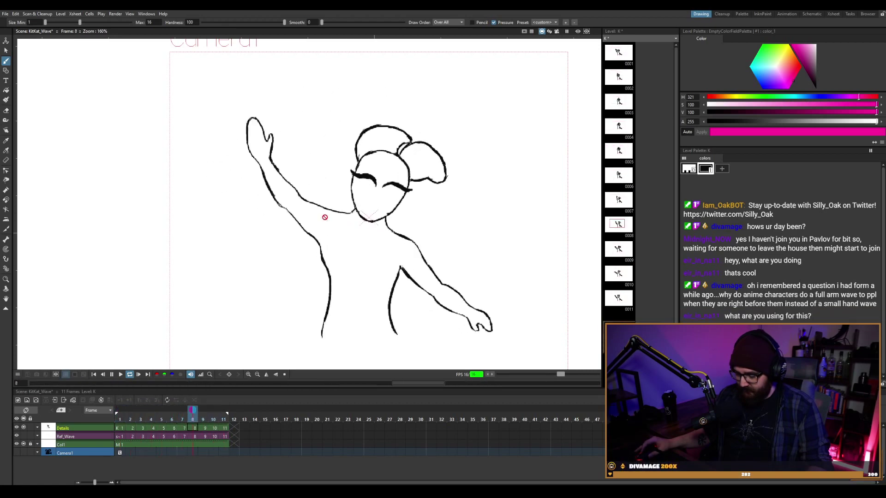
pyautogui.press('l')
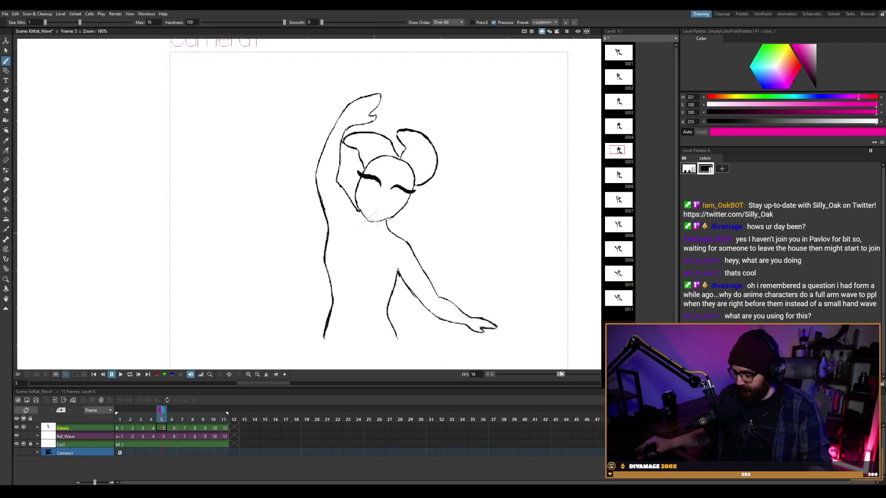
pyautogui.moveTo(561, 374); pyautogui.dragTo(548, 375)
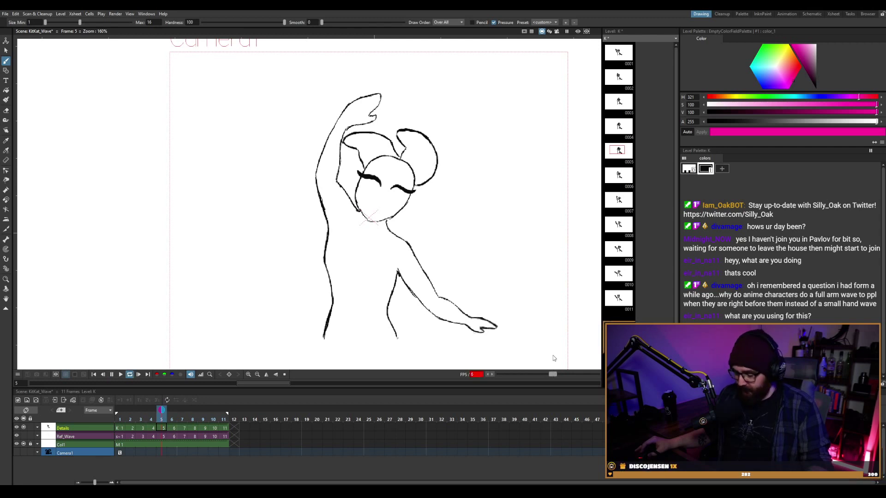
pyautogui.press('l')
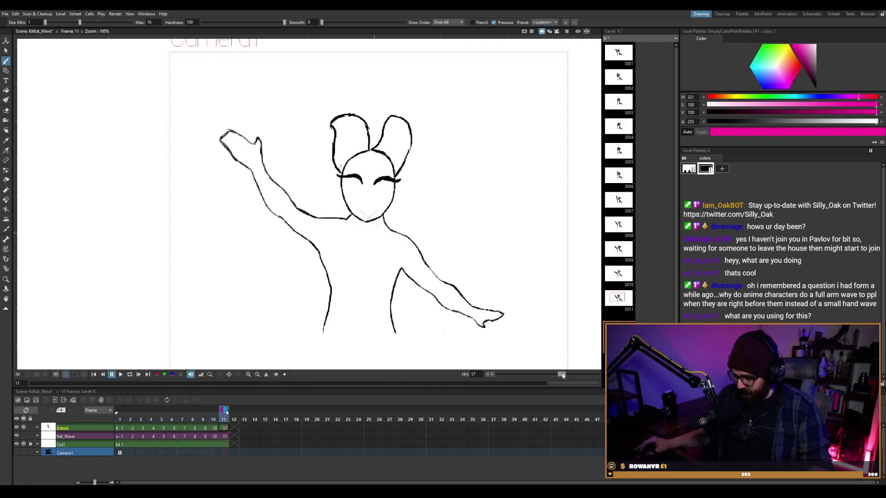
# Replay the wave loop at a faster speed for comparison, then set the playback rate to 14 FPS.
pyautogui.moveTo(553, 375); pyautogui.dragTo(564, 375)
pyautogui.press('p')
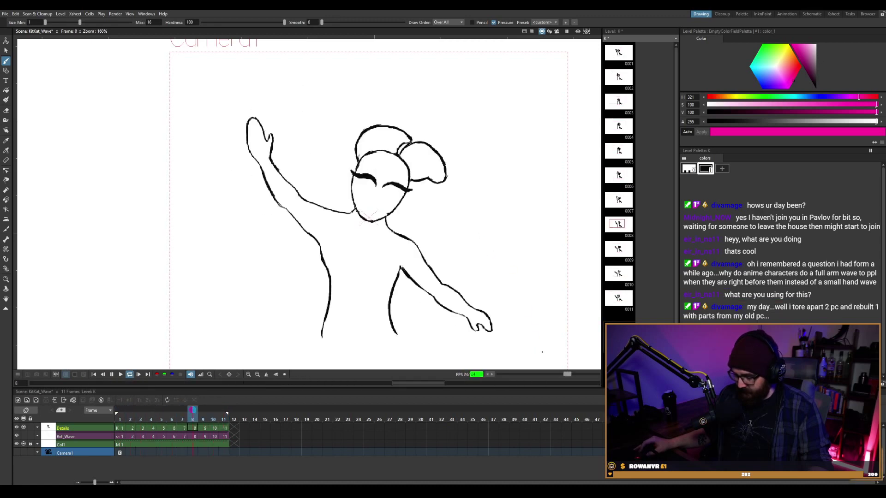
pyautogui.click(554, 375)
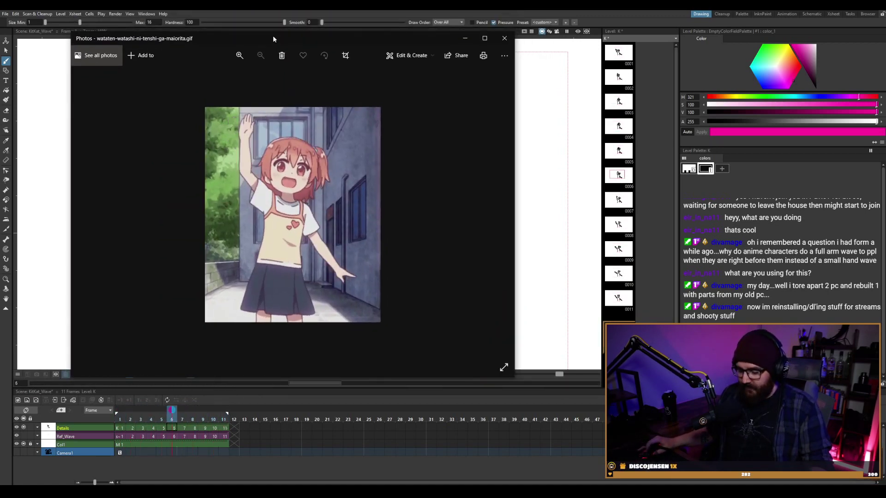
# Switch to Photos and compare the arm motion in the waving reference GIFs with the animated loop.
pyautogui.moveTo(272, 35); pyautogui.dragTo(275, 54)
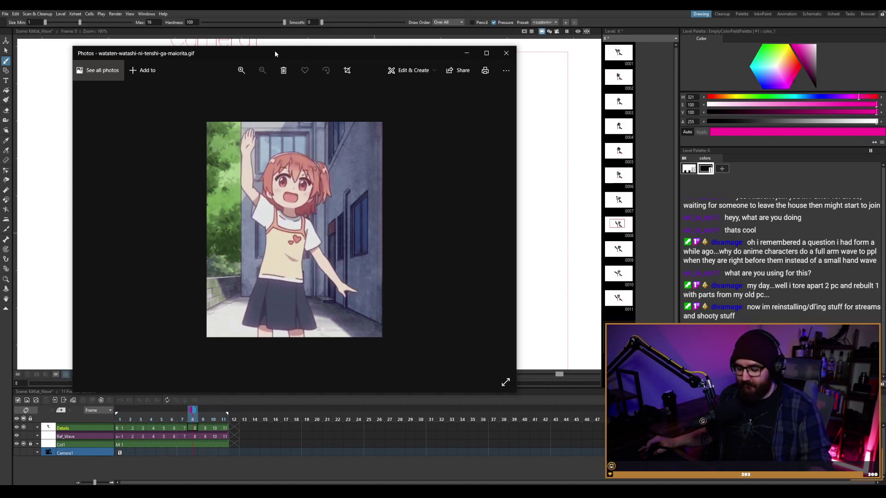
pyautogui.moveTo(275, 54); pyautogui.dragTo(236, 29)
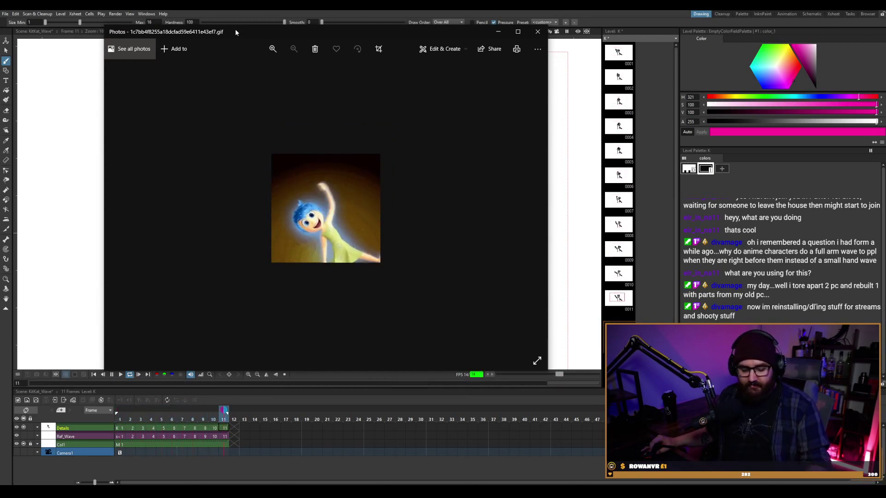
pyautogui.moveTo(236, 31); pyautogui.dragTo(272, 0)
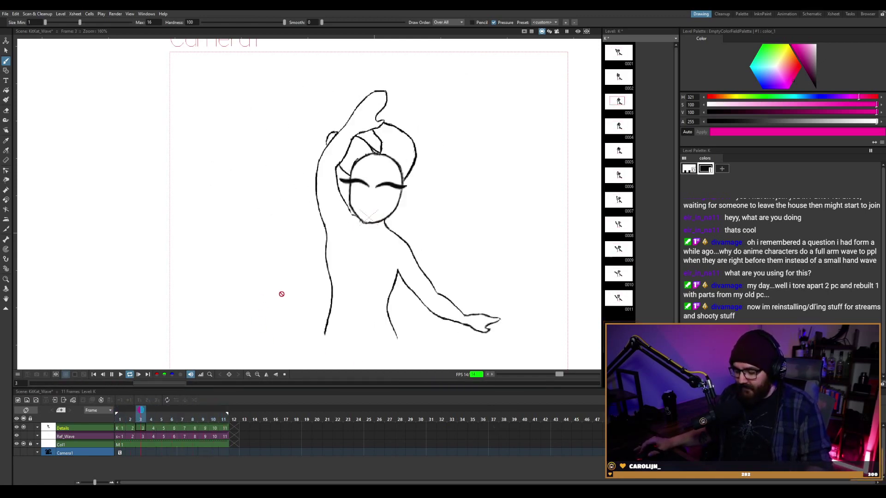
# Replay the loop with the figure enlarged and check frames 8 to 11 for the raised arm's movement.
pyautogui.scroll(1, 397, 256)
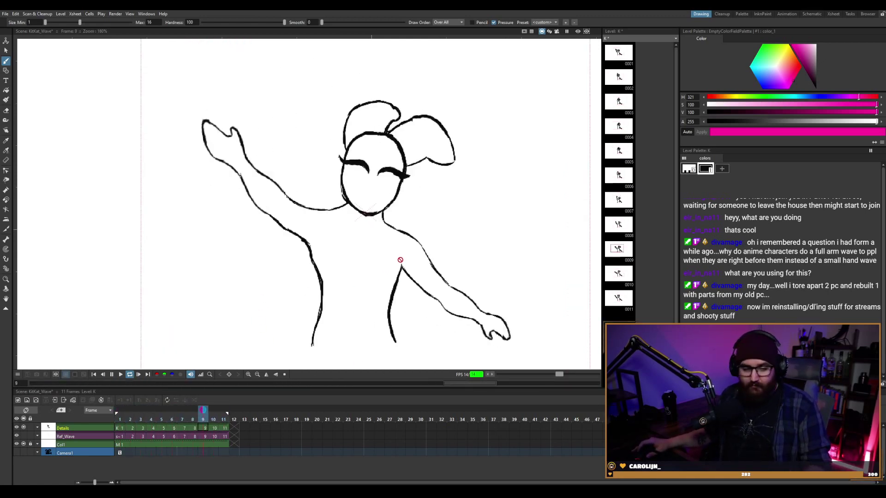
pyautogui.scroll(1, 398, 257)
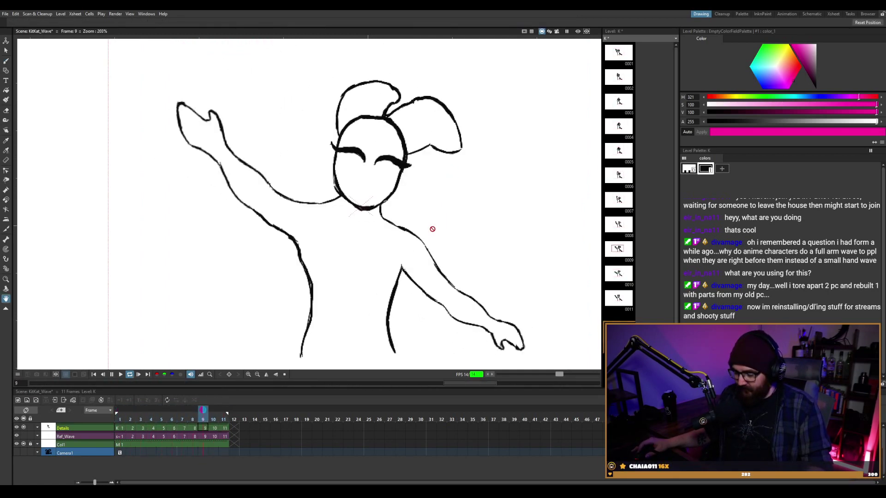
pyautogui.press('space')
pyautogui.moveTo(462, 186); pyautogui.dragTo(433, 205)
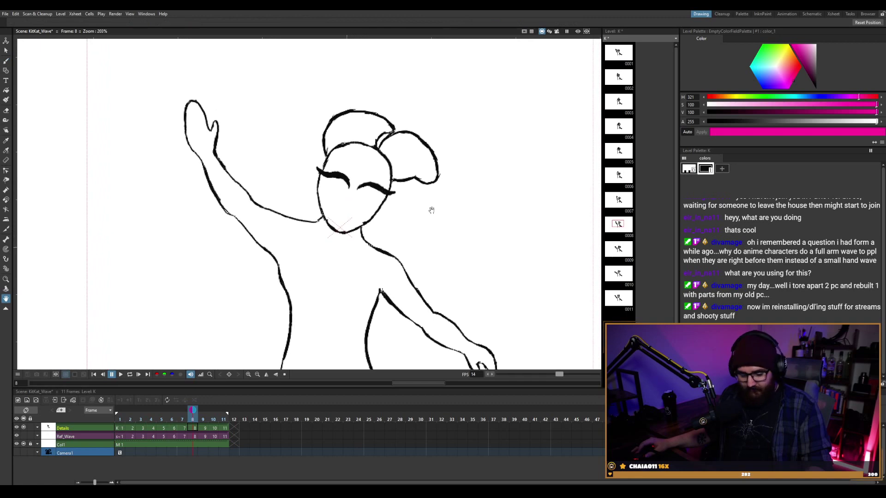
pyautogui.press('space')
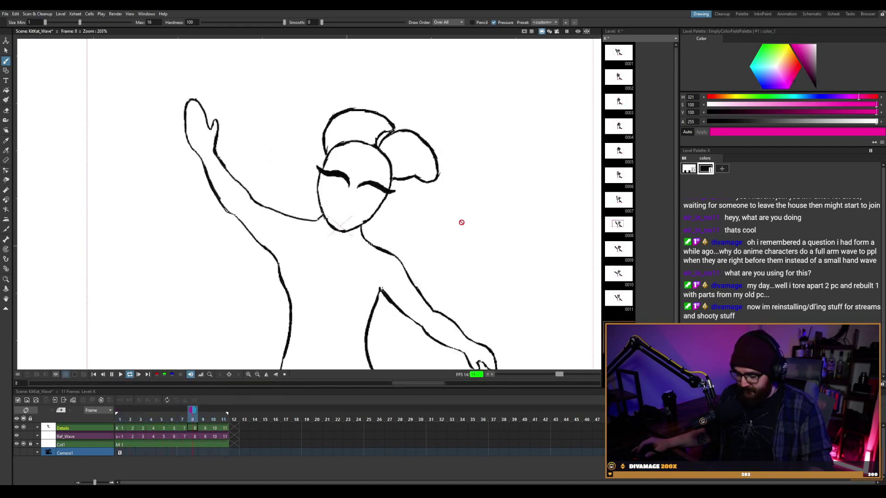
pyautogui.press('p')
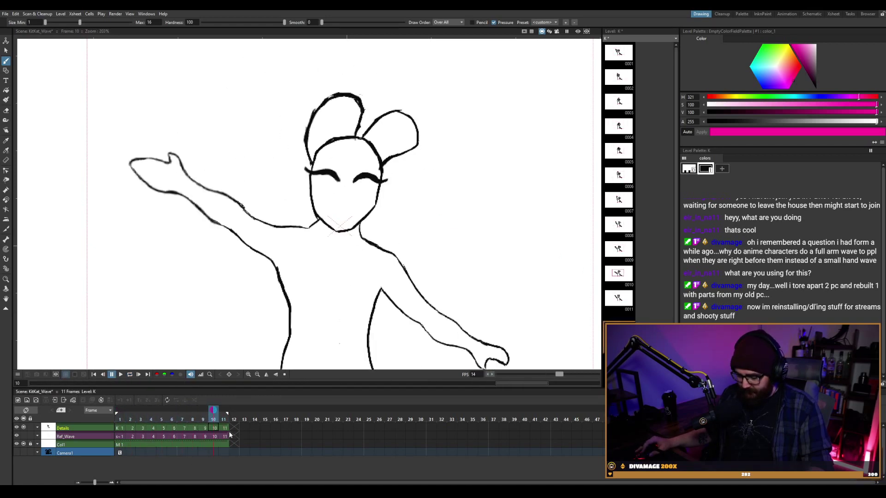
pyautogui.moveTo(226, 432)
pyautogui.mouseDown()
pyautogui.moveTo(213, 431)
pyautogui.moveTo(225, 432)
pyautogui.mouseUp()
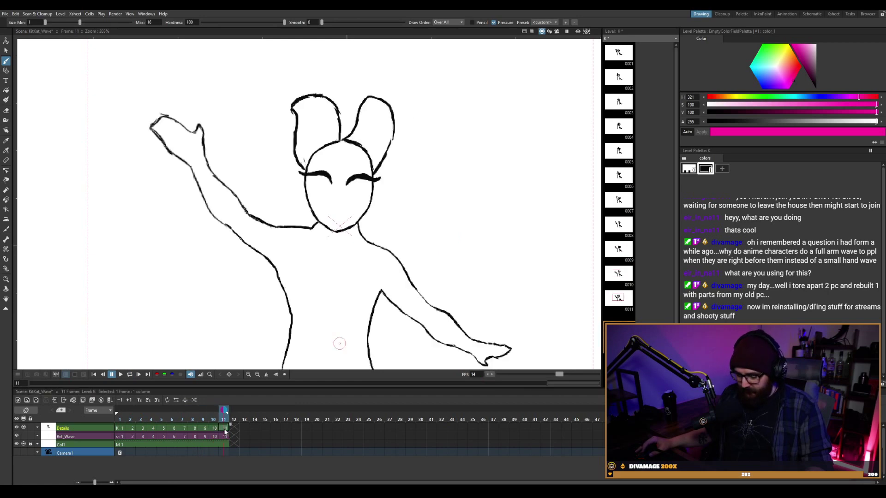
pyautogui.press(',')
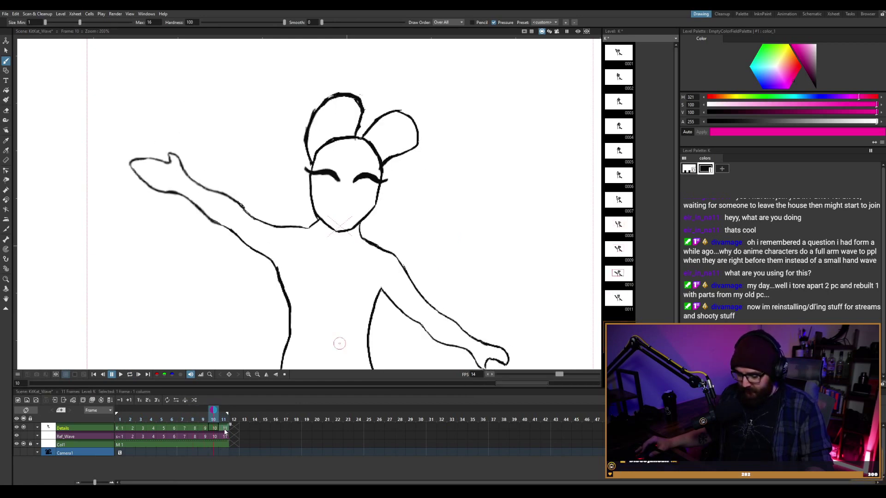
pyautogui.press(',')
pyautogui.press('.')
pyautogui.press(',')
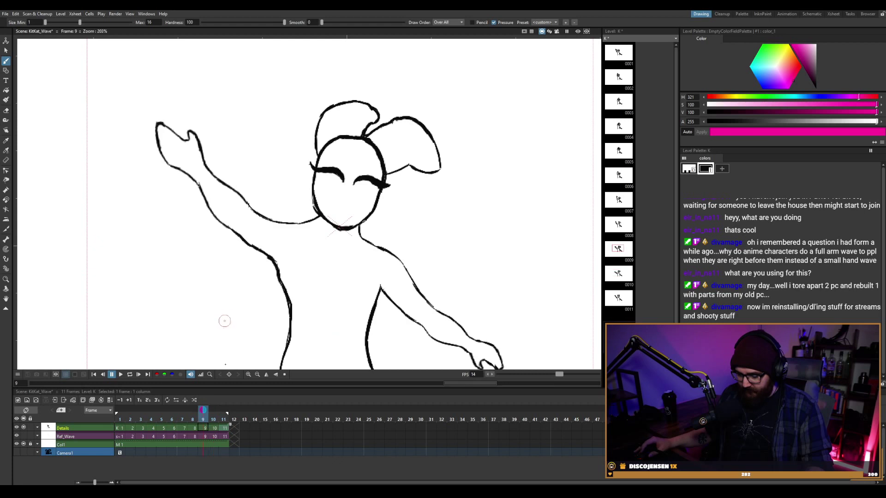
pyautogui.rightClick(206, 427)
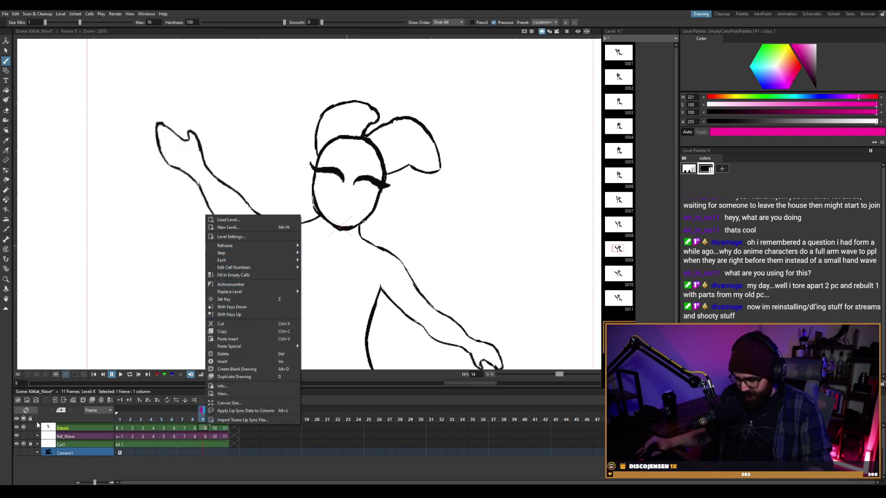
pyautogui.click(19, 401)
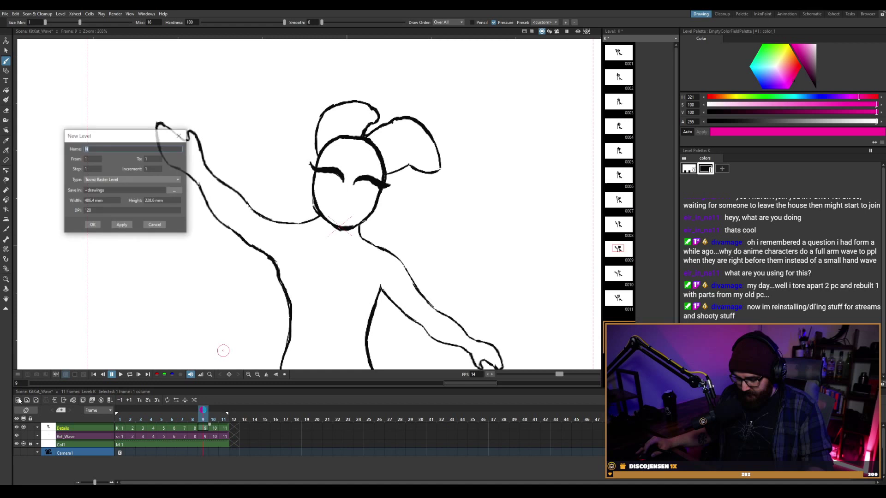
pyautogui.click(92, 226)
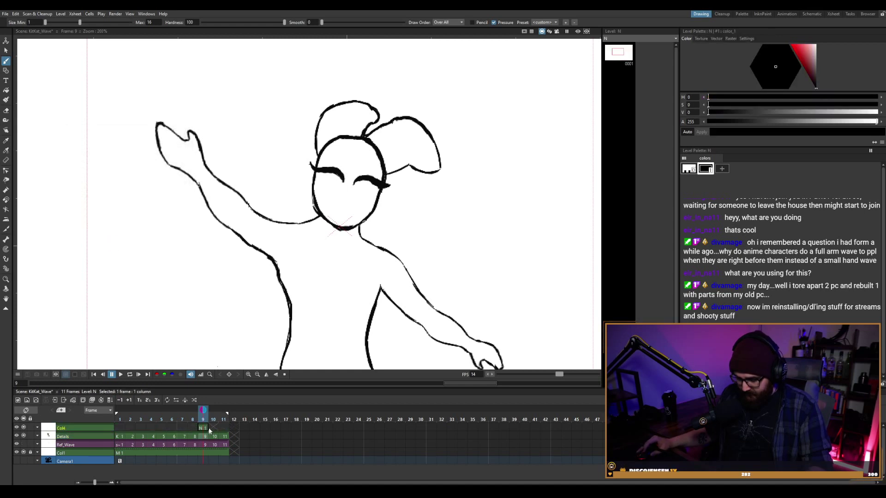
pyautogui.hotkey('ctrl', 'z')
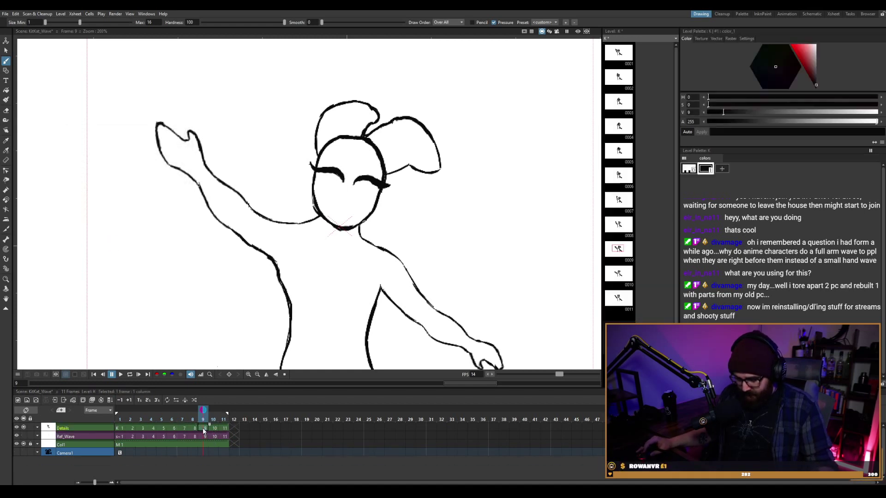
pyautogui.rightClick(203, 428)
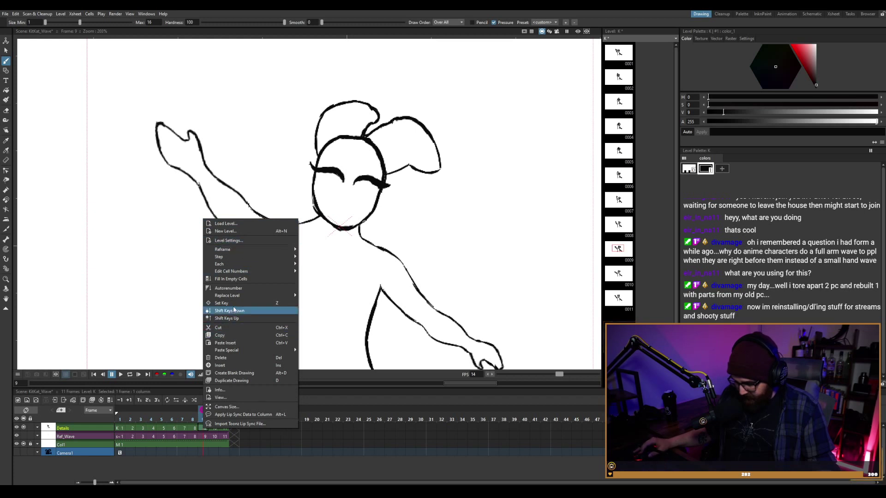
pyautogui.click(312, 422)
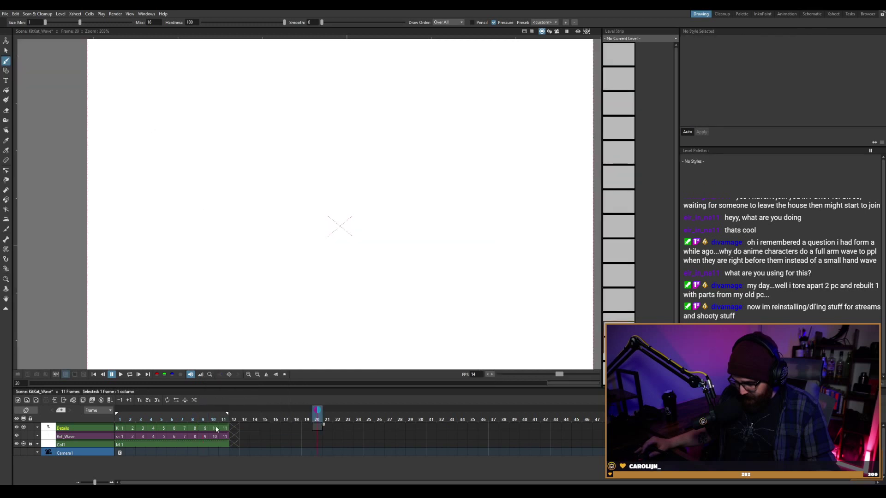
# Insert a frame at frame 10 and move drawing 10 of Details and Ref_Wave to frame 11, leaving frame 10 empty.
pyautogui.click(215, 421)
pyautogui.rightClick(214, 421)
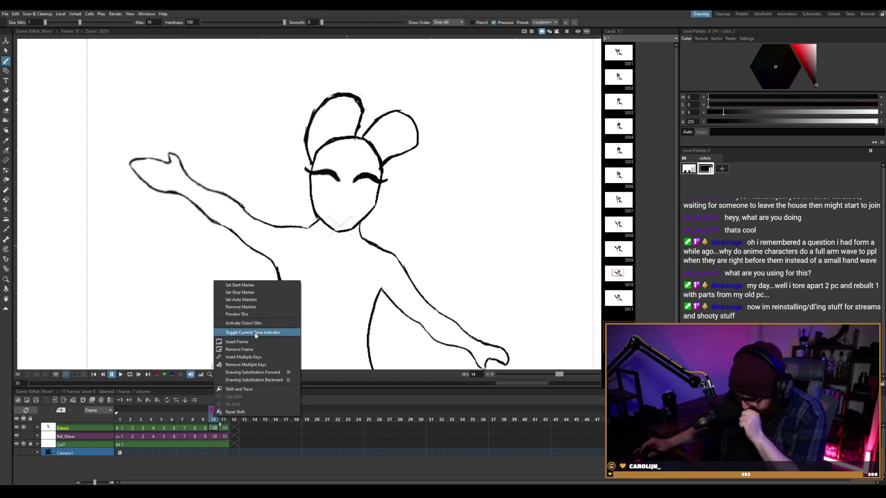
pyautogui.click(245, 344)
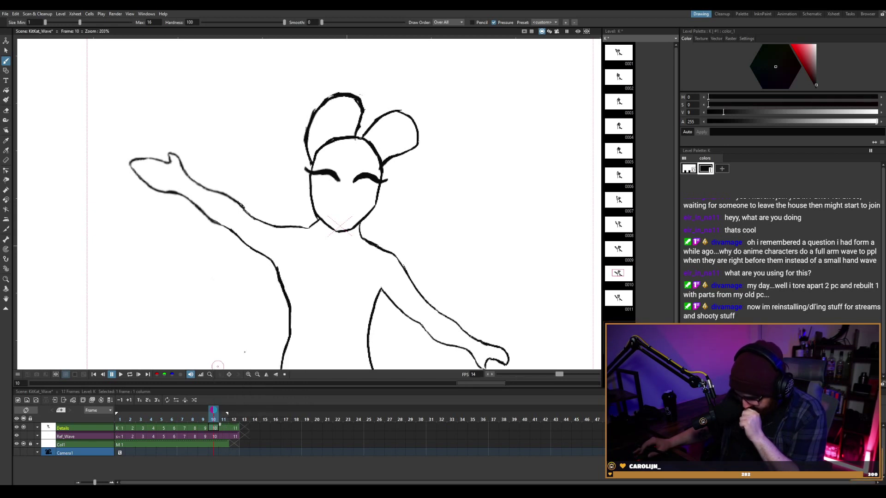
pyautogui.click(224, 428)
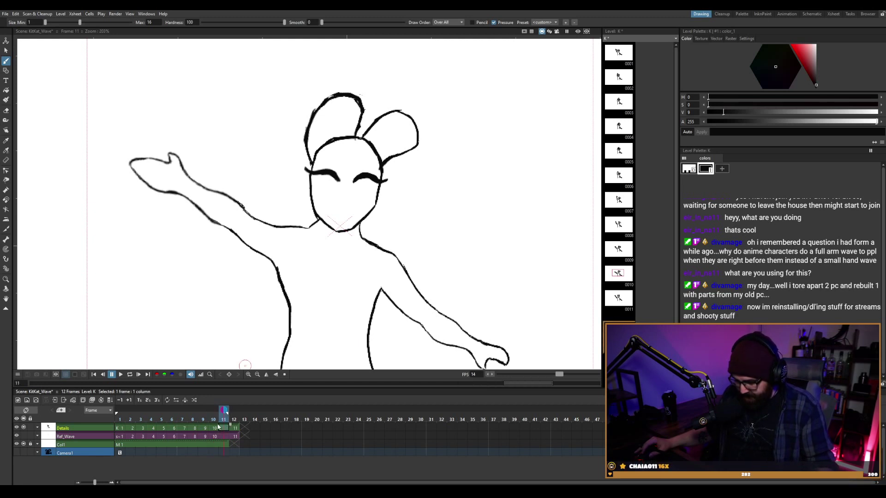
pyautogui.click(215, 429)
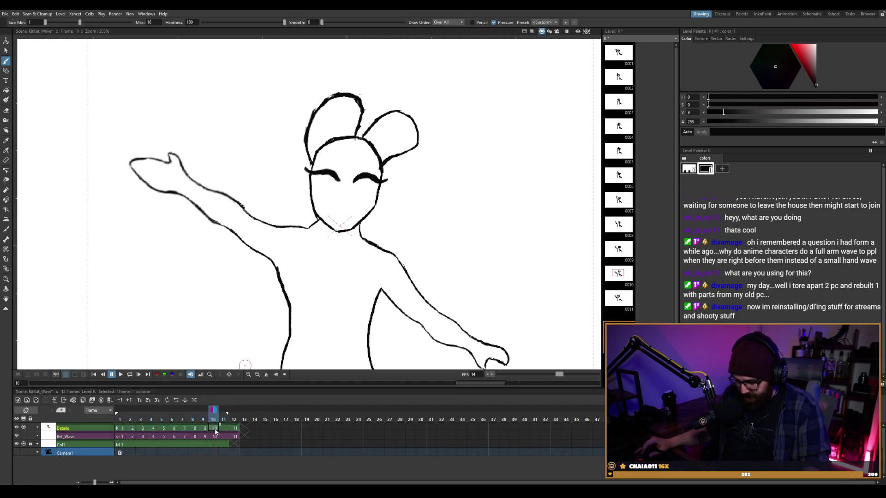
pyautogui.moveTo(216, 430); pyautogui.dragTo(224, 434)
pyautogui.click(217, 435)
pyautogui.click(215, 427)
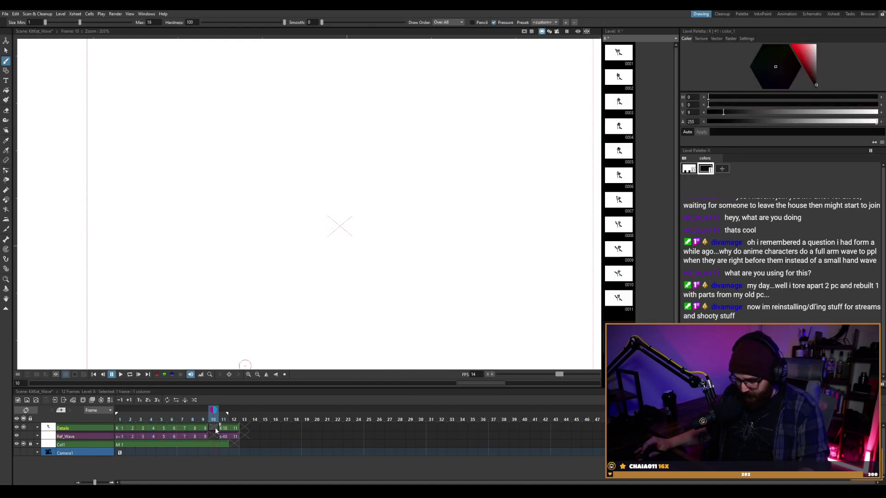
# Enable onion skin for frames 9 and 11 and trace both sides of the torso on empty frame 10.
pyautogui.click(224, 411)
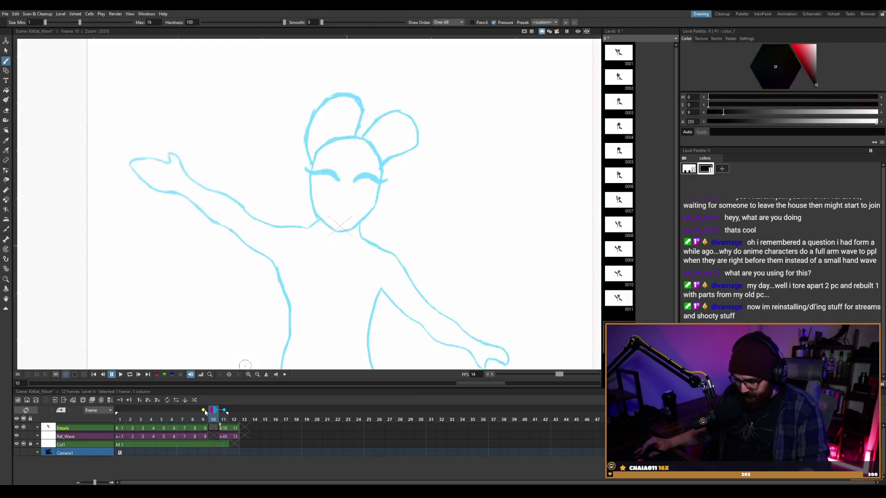
pyautogui.click(204, 411)
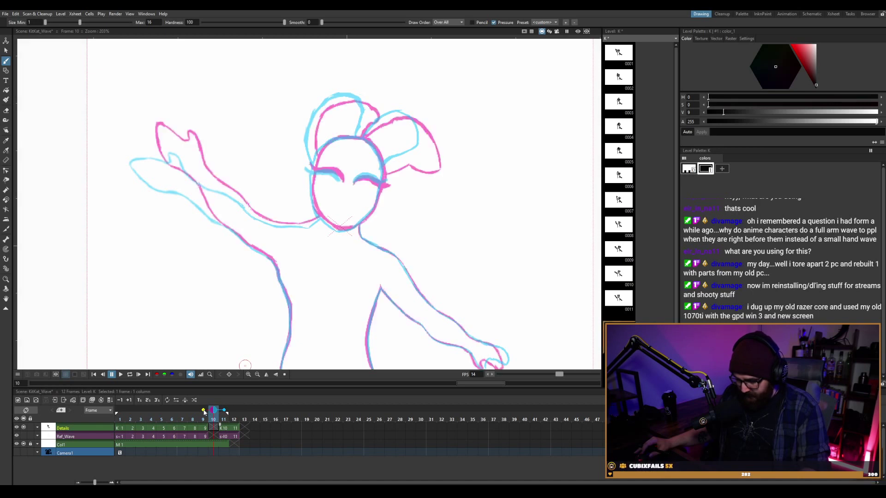
pyautogui.scroll(-2, 310, 254)
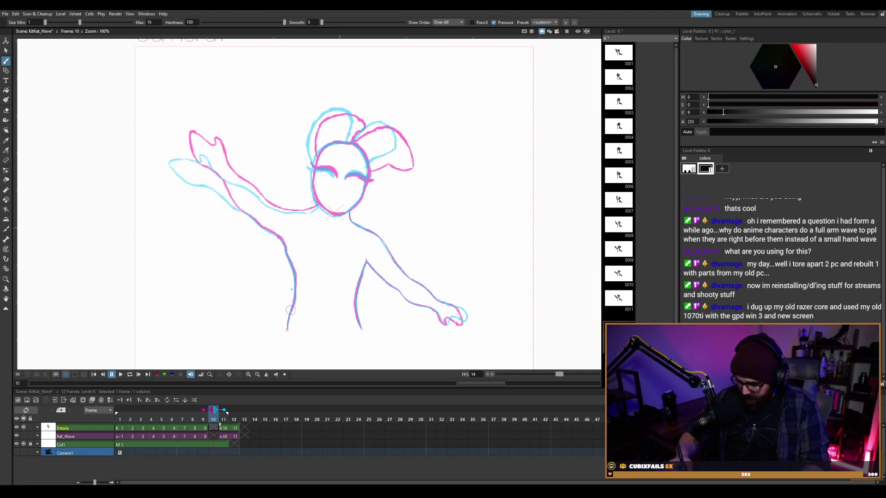
pyautogui.moveTo(284, 243); pyautogui.dragTo(287, 329)
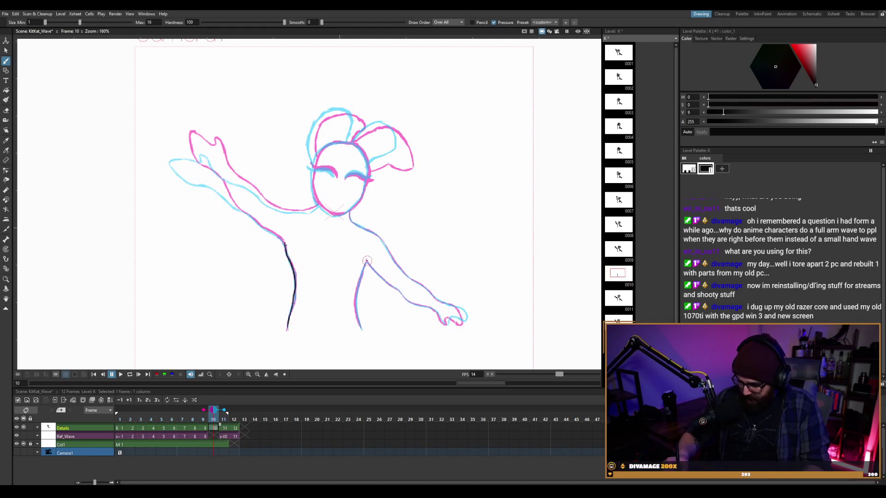
pyautogui.moveTo(367, 261); pyautogui.dragTo(361, 330)
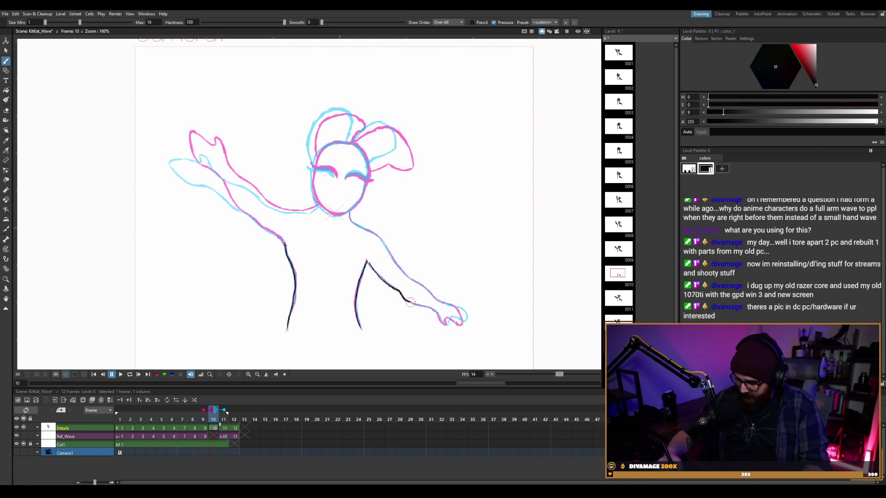
# Trace the lowered arm and its hand up to the neck on frame 10, following the onion-skinned drawings.
pyautogui.moveTo(412, 303); pyautogui.dragTo(416, 304)
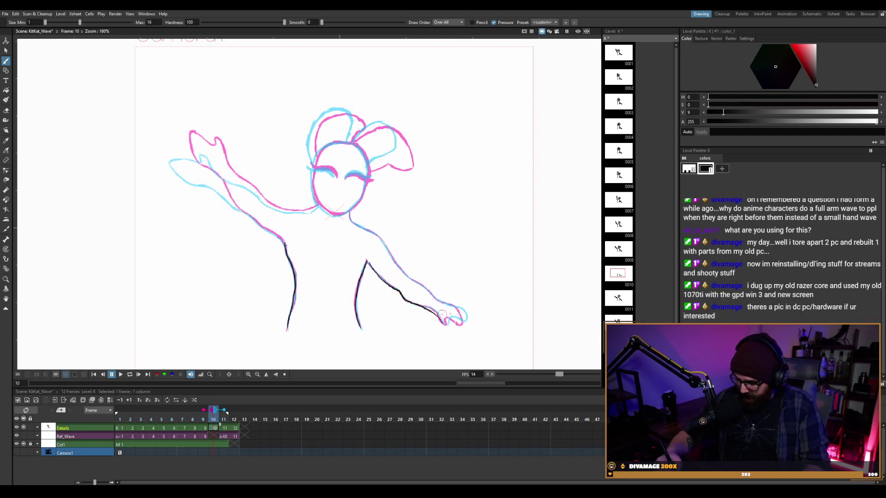
pyautogui.hotkey('ctrl', 'z')
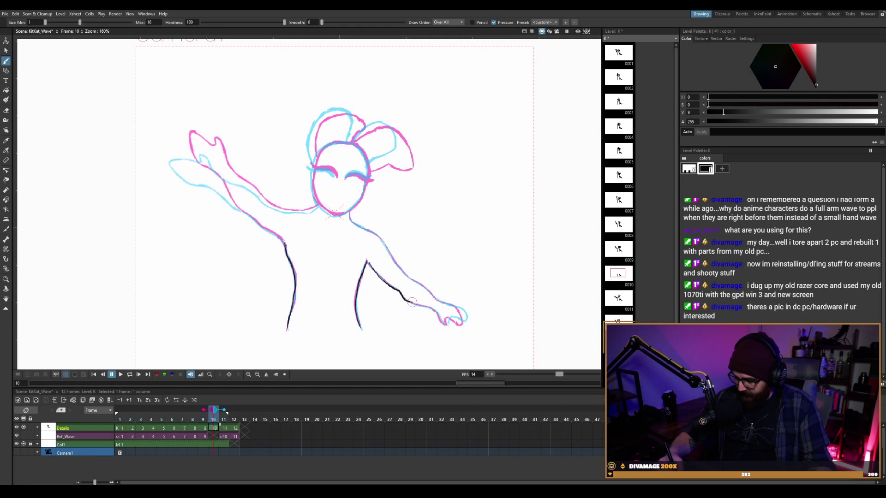
pyautogui.moveTo(418, 304); pyautogui.dragTo(462, 324)
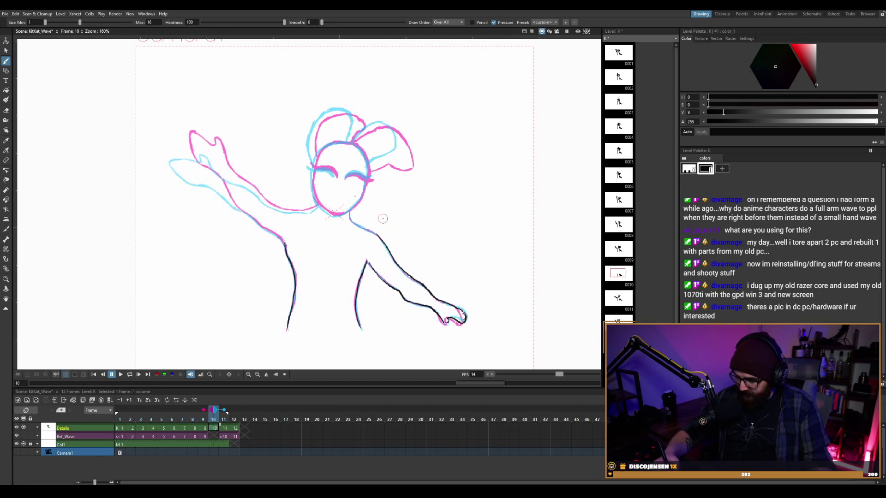
pyautogui.moveTo(351, 219); pyautogui.dragTo(380, 236)
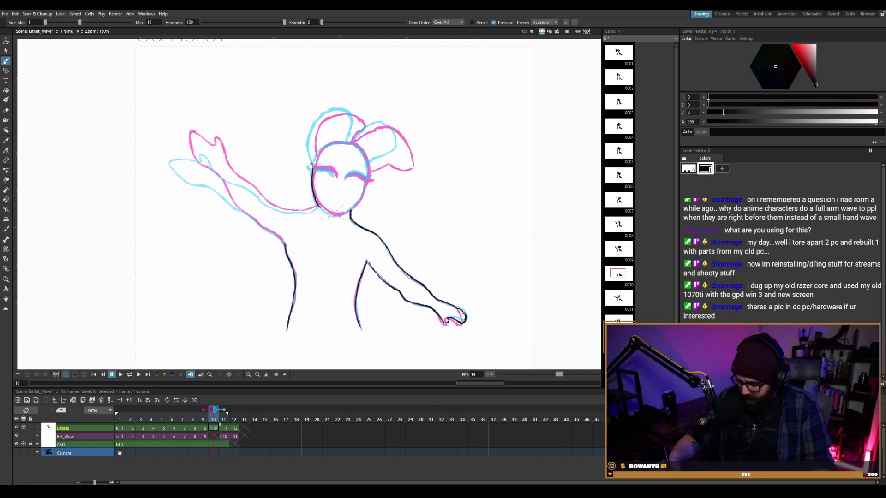
# Trace the head outline on frame 10 between the onion-skinned heads of frames 9 and 11.
pyautogui.moveTo(339, 141); pyautogui.dragTo(365, 160)
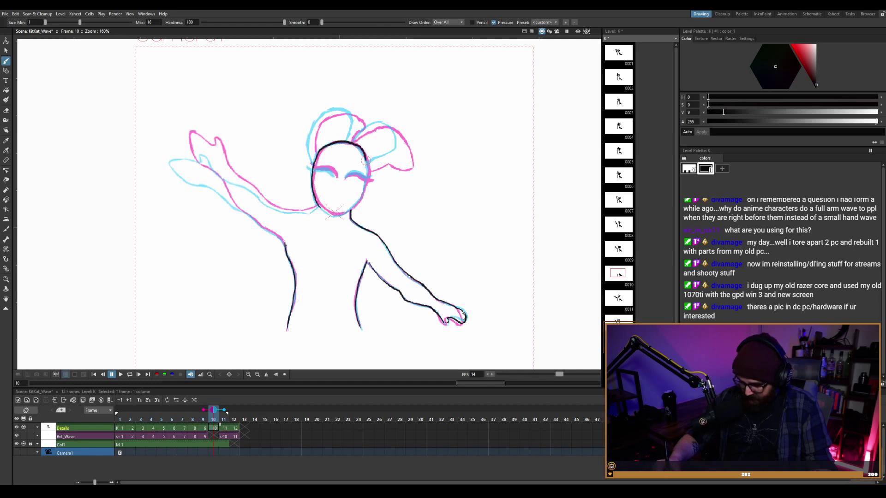
pyautogui.moveTo(359, 207)
pyautogui.mouseDown()
pyautogui.moveTo(335, 217)
pyautogui.moveTo(320, 186)
pyautogui.mouseUp()
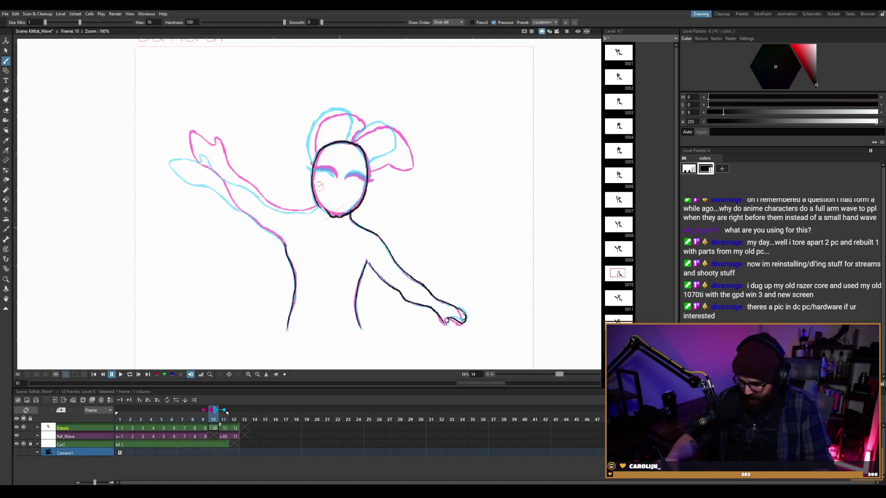
# Erase the rough chin on frame 10 and redraw the jawline to close the head outline between the onion-skinned heads.
pyautogui.press('a')
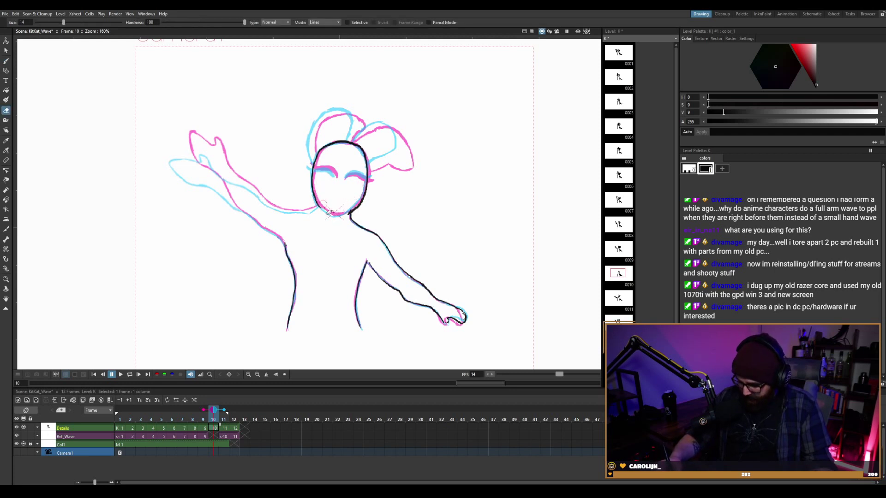
pyautogui.press('b')
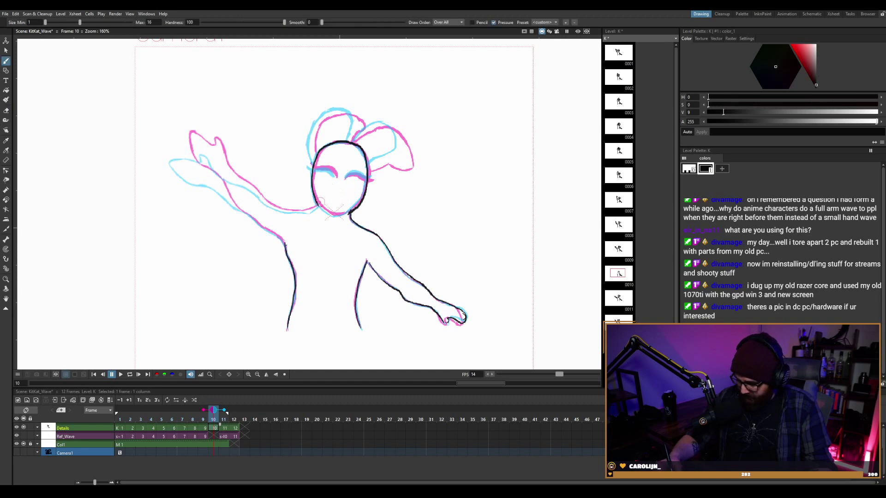
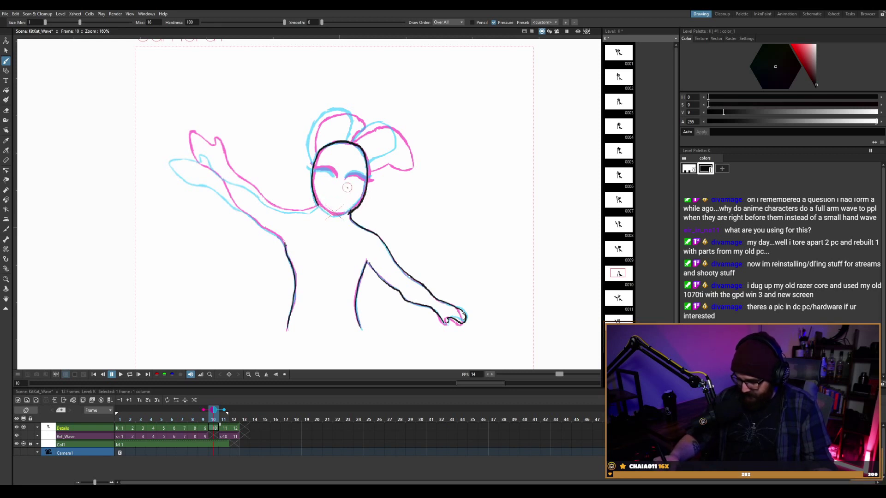
pyautogui.scroll(4, 356, 208)
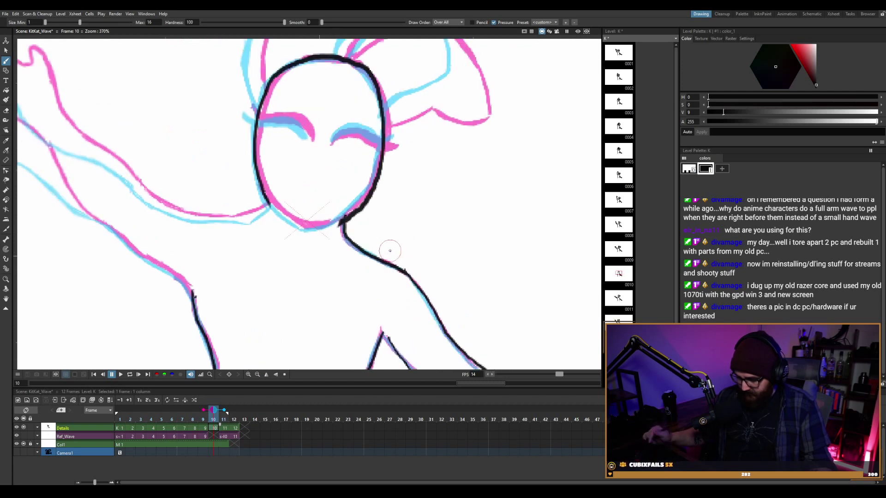
pyautogui.moveTo(269, 198)
pyautogui.mouseDown()
pyautogui.moveTo(298, 226)
pyautogui.moveTo(369, 212)
pyautogui.moveTo(310, 229)
pyautogui.moveTo(348, 213)
pyautogui.moveTo(386, 172)
pyautogui.mouseUp()
pyautogui.hotkey('ctrl', 'z')
pyautogui.press('a')
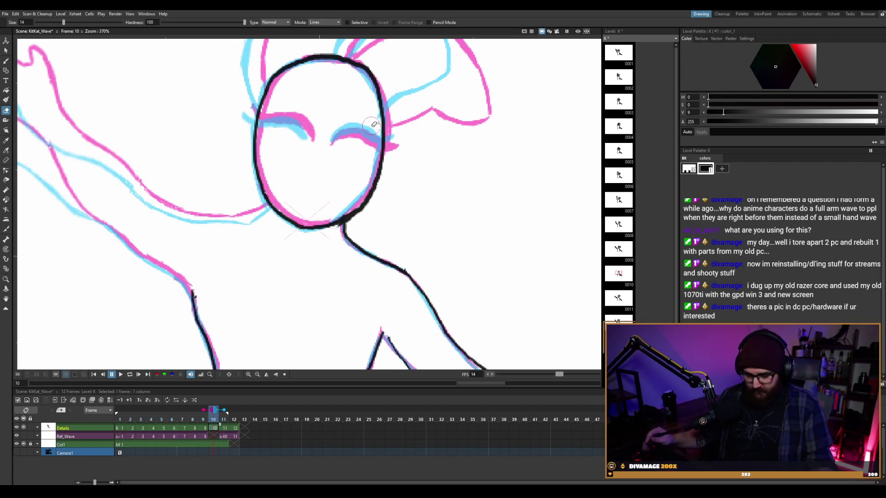
# Draw both closed eyelids with their outer lashes on frame 10, between the onion-skinned eyes.
pyautogui.press('b')
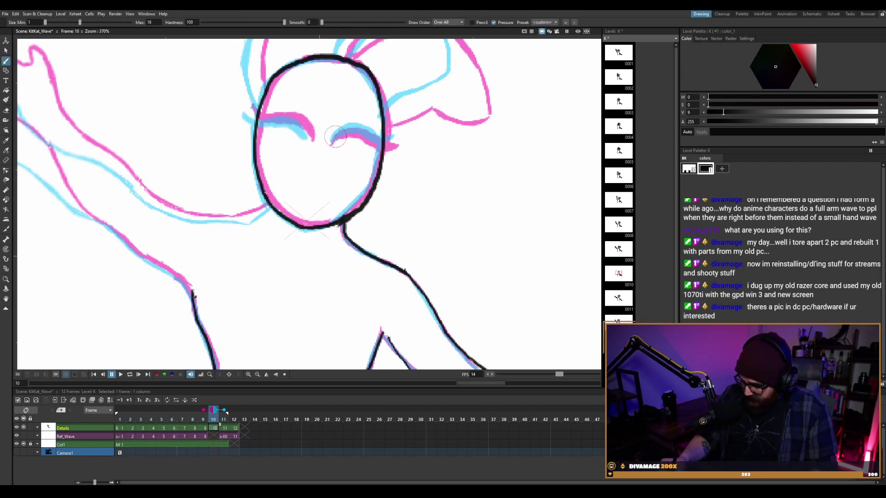
pyautogui.moveTo(331, 144)
pyautogui.mouseDown()
pyautogui.moveTo(353, 127)
pyautogui.moveTo(373, 135)
pyautogui.moveTo(340, 136)
pyautogui.moveTo(360, 131)
pyautogui.moveTo(396, 141)
pyautogui.mouseUp()
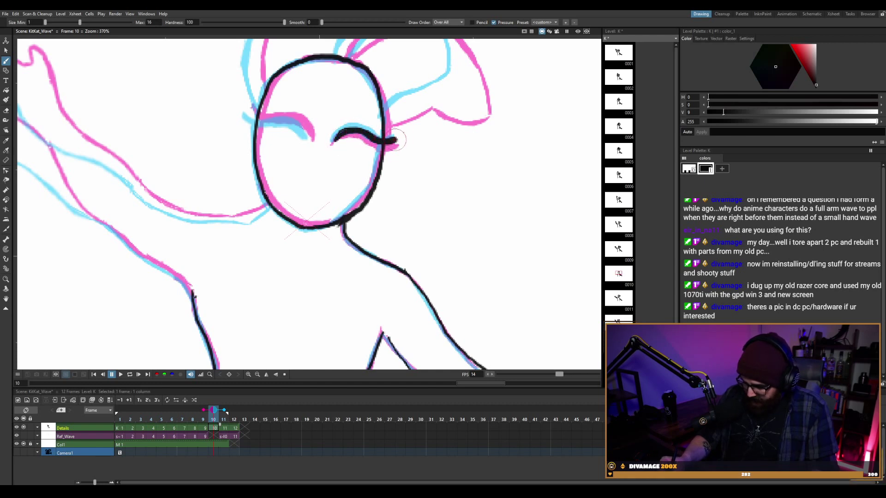
pyautogui.hotkey('ctrl', 'z')
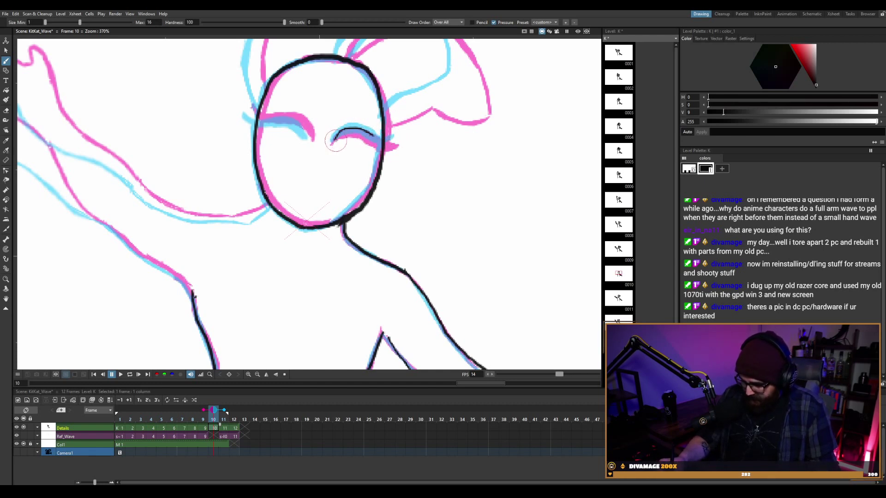
pyautogui.moveTo(336, 142)
pyautogui.mouseDown()
pyautogui.moveTo(353, 130)
pyautogui.moveTo(393, 136)
pyautogui.mouseUp()
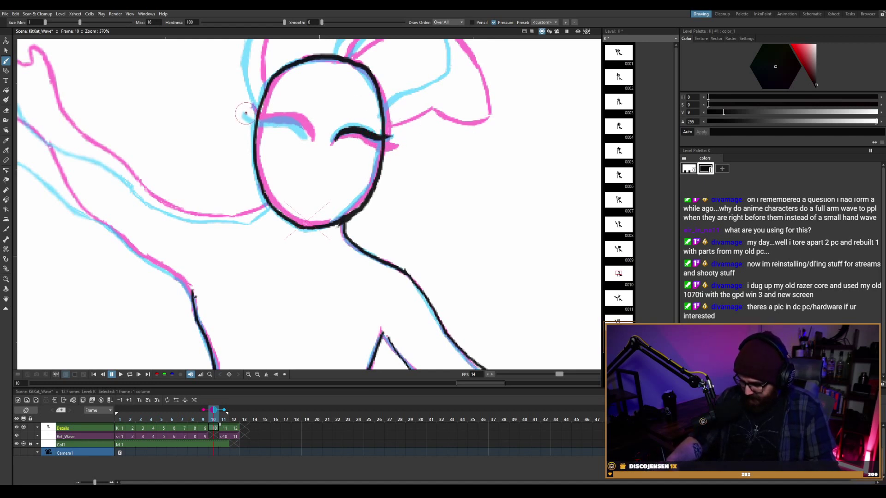
pyautogui.moveTo(250, 120)
pyautogui.mouseDown()
pyautogui.moveTo(291, 118)
pyautogui.moveTo(306, 129)
pyautogui.moveTo(251, 119)
pyautogui.mouseUp()
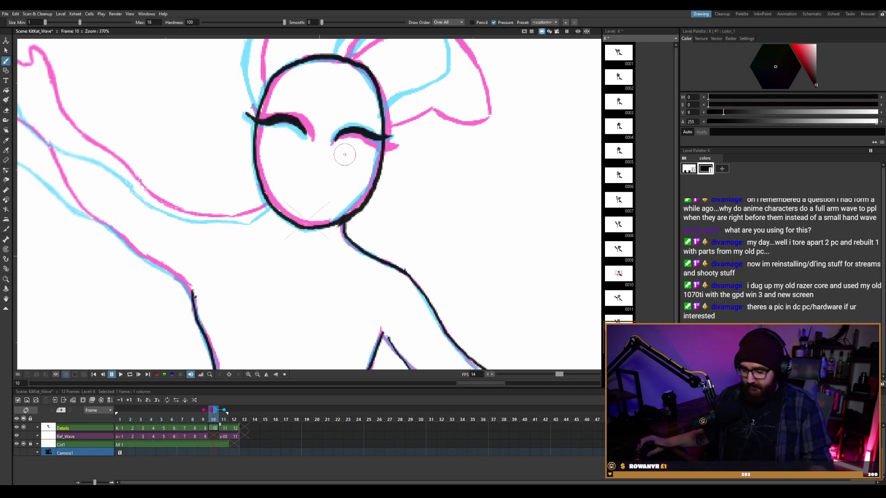
# Draw the upper and lower edges of the raised arm on frame 10, midway between the onion-skinned arms.
pyautogui.scroll(2, 342, 152)
pyautogui.press('space')
pyautogui.moveTo(421, 240)
pyautogui.mouseDown()
pyautogui.moveTo(405, 310)
pyautogui.moveTo(408, 296)
pyautogui.mouseUp()
pyautogui.scroll(-6, 411, 270)
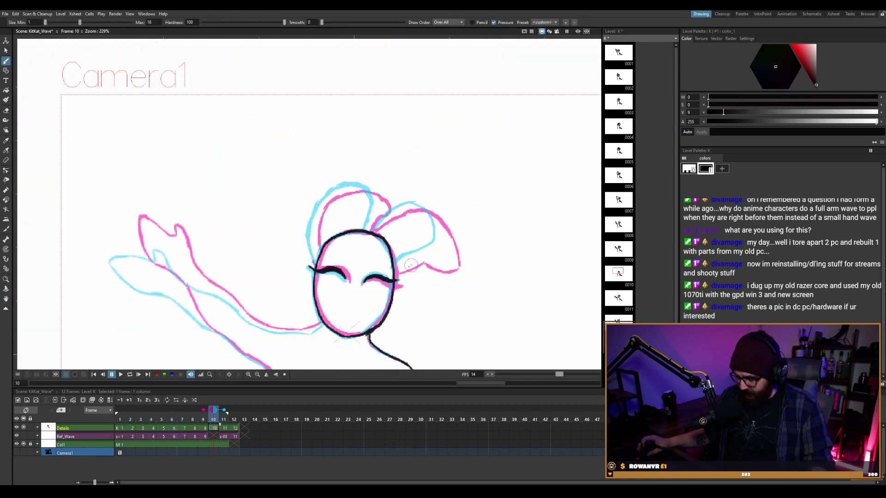
pyautogui.press('space')
pyautogui.scroll(4, 425, 269)
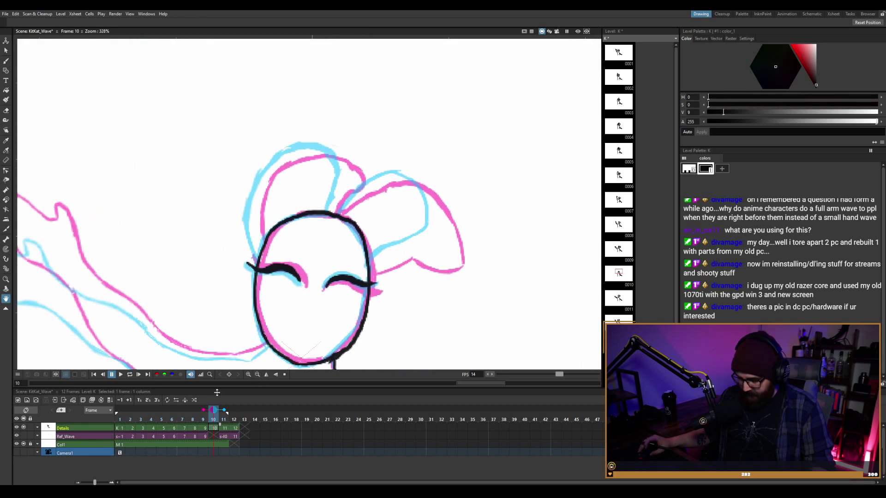
pyautogui.scroll(-3, 221, 205)
pyautogui.moveTo(235, 274); pyautogui.dragTo(300, 195)
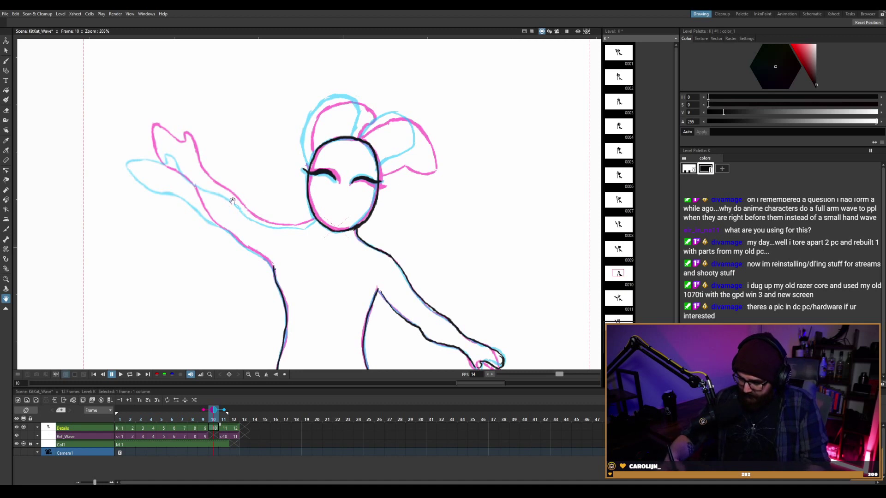
pyautogui.press('b')
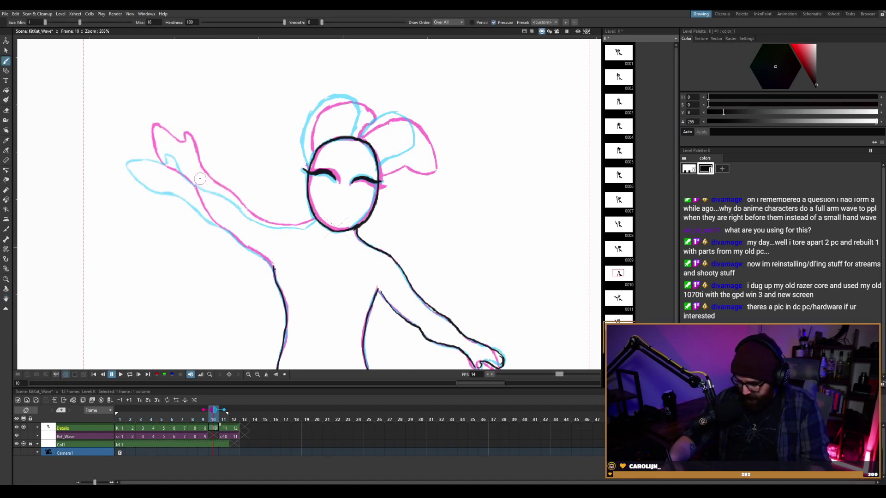
pyautogui.moveTo(220, 190)
pyautogui.mouseDown()
pyautogui.moveTo(199, 182)
pyautogui.moveTo(268, 227)
pyautogui.mouseUp()
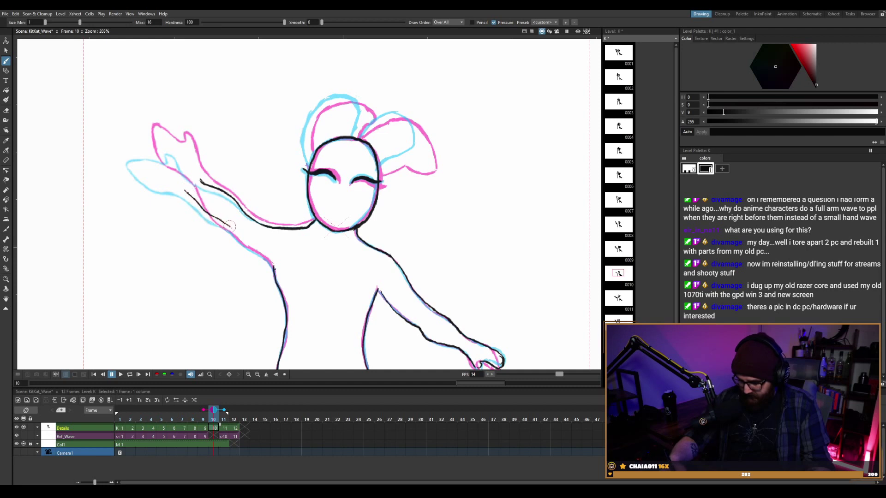
pyautogui.moveTo(230, 227); pyautogui.dragTo(239, 236)
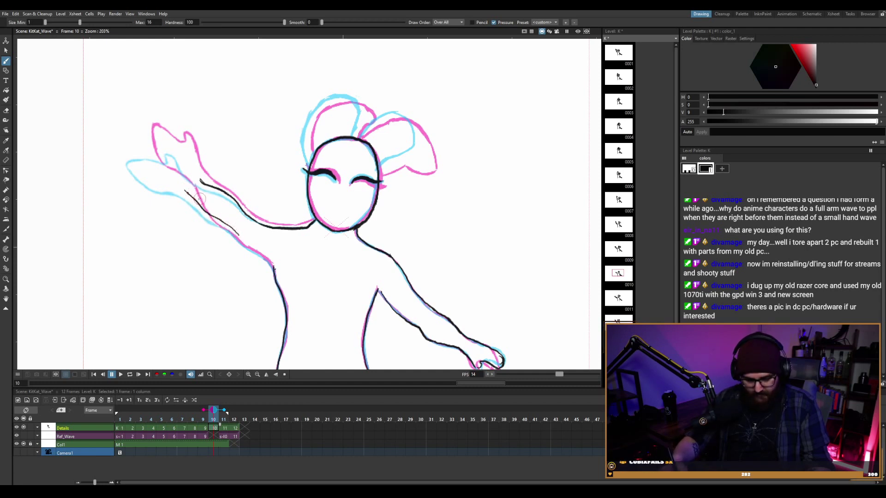
pyautogui.hotkey('ctrl', 'z')
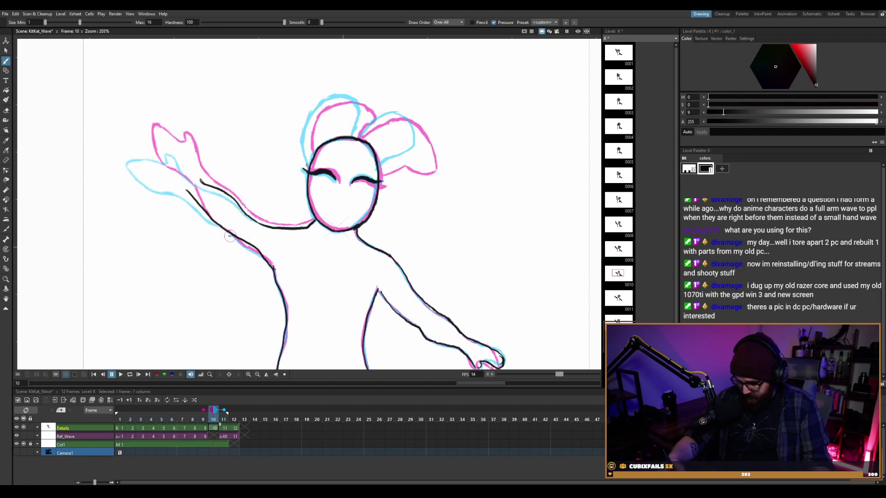
# Erase the rough part of the raised arm's lower edge and redraw it so it joins the side of the torso.
pyautogui.press('a')
pyautogui.moveTo(253, 242)
pyautogui.mouseDown()
pyautogui.moveTo(262, 254)
pyautogui.moveTo(238, 238)
pyautogui.mouseUp()
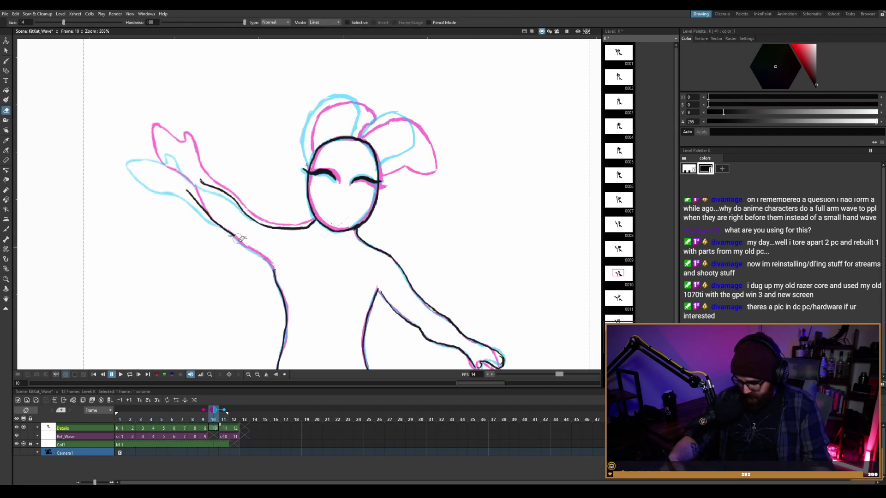
pyautogui.press('b')
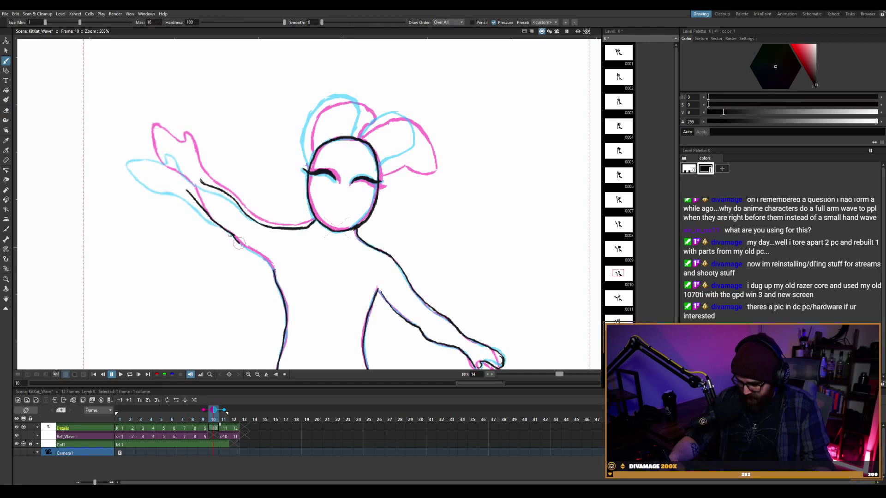
pyautogui.press('a')
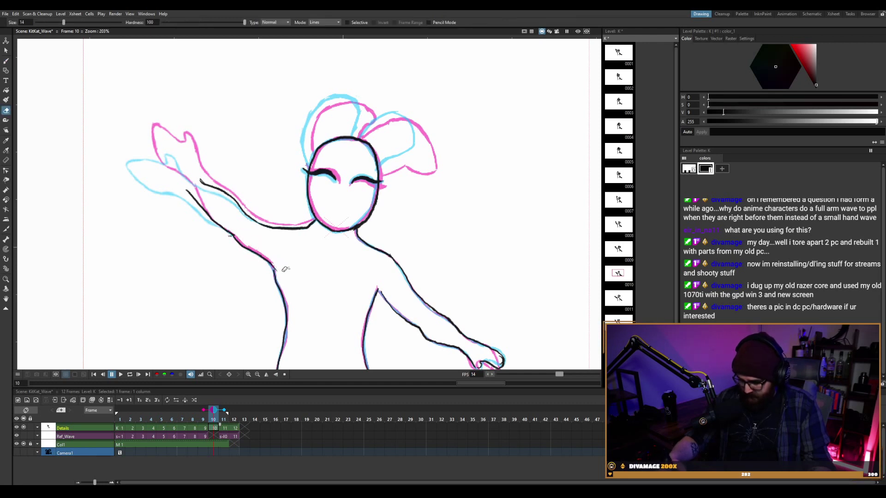
pyautogui.press('b')
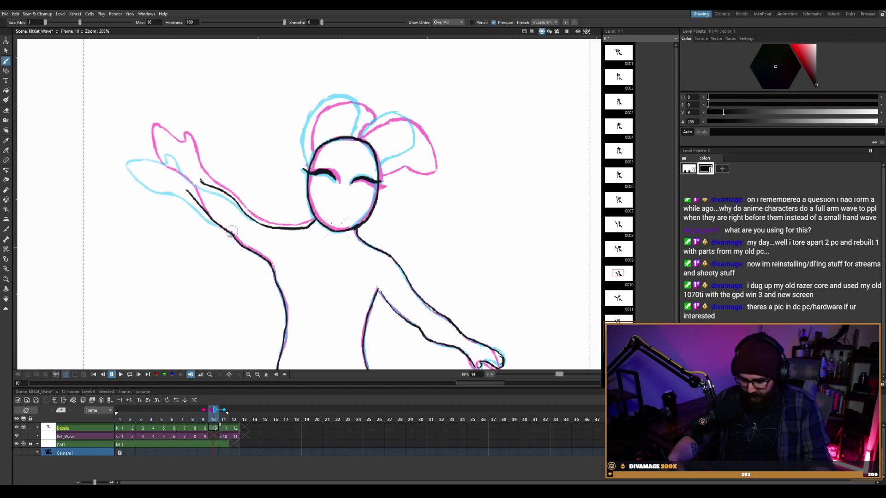
pyautogui.press('a')
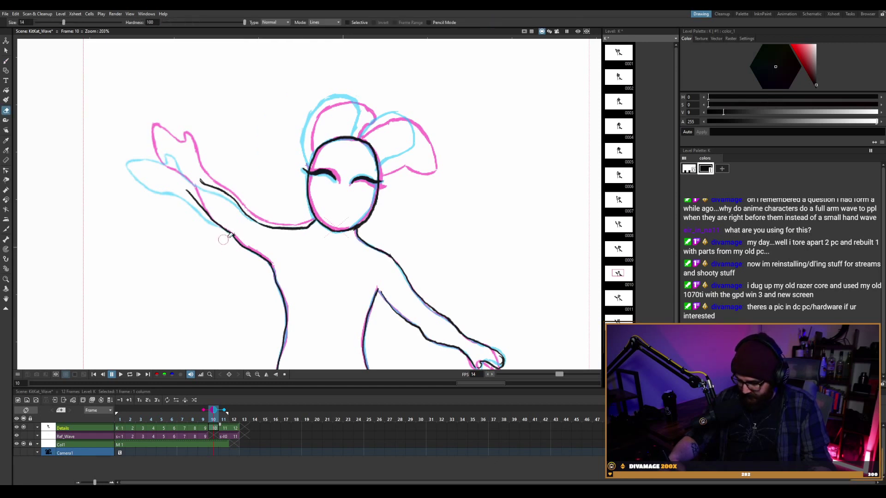
pyautogui.press('b')
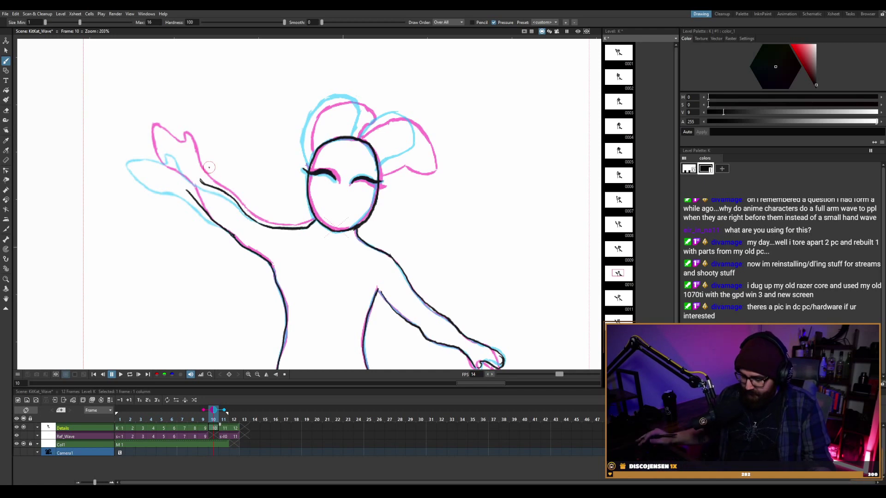
# Thicken and smooth the line at the corner where the raised arm's lower edge meets the torso.
pyautogui.scroll(3, 226, 233)
pyautogui.scroll(1, 283, 191)
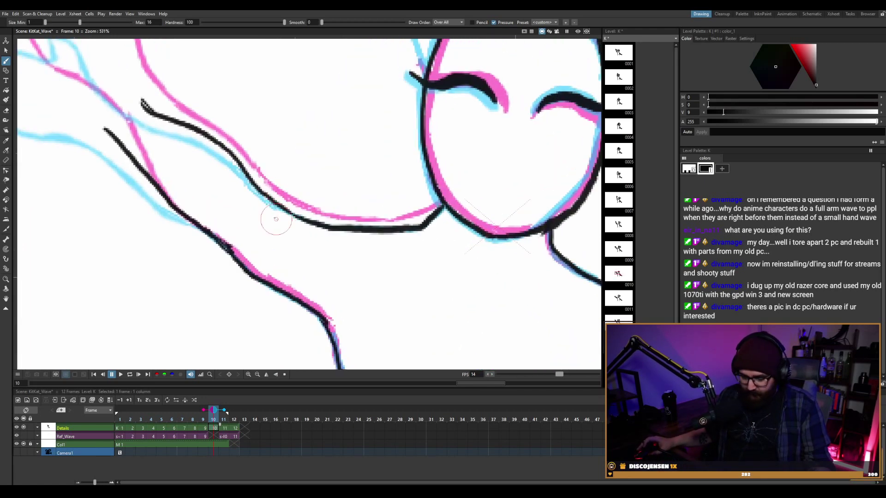
pyautogui.press('a')
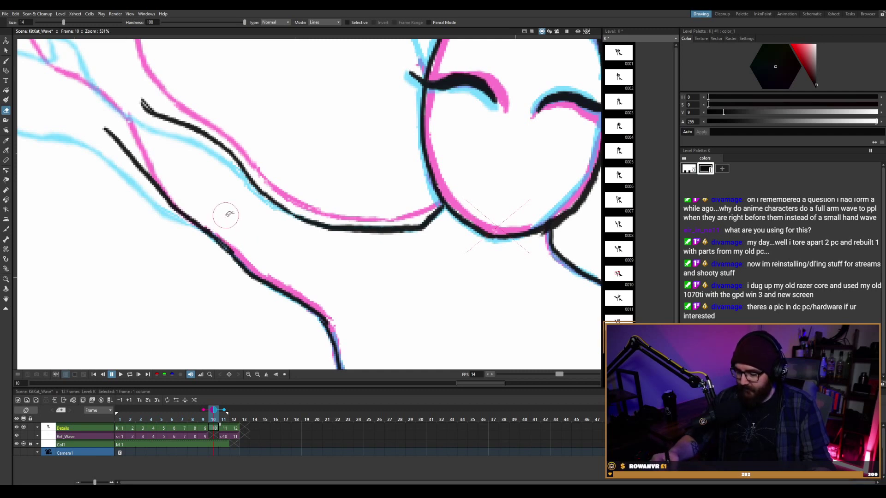
pyautogui.press('b')
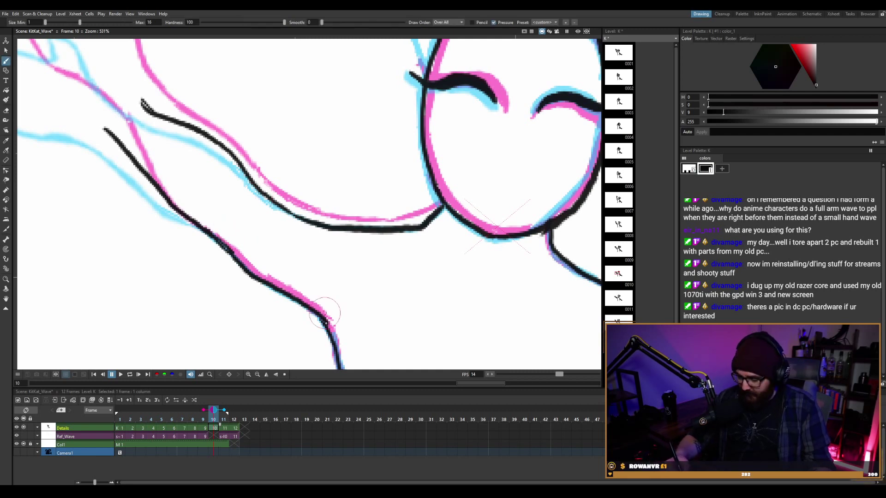
pyautogui.moveTo(326, 323); pyautogui.dragTo(328, 326)
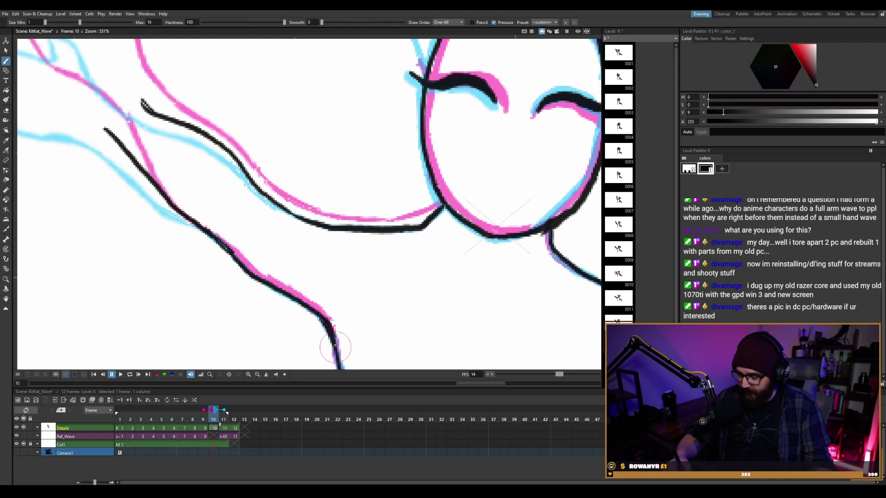
# Draw the waving hand with its thumb on frame 10 between the onion-skinned hands, joining it to both arm edges.
pyautogui.scroll(-2, 415, 183)
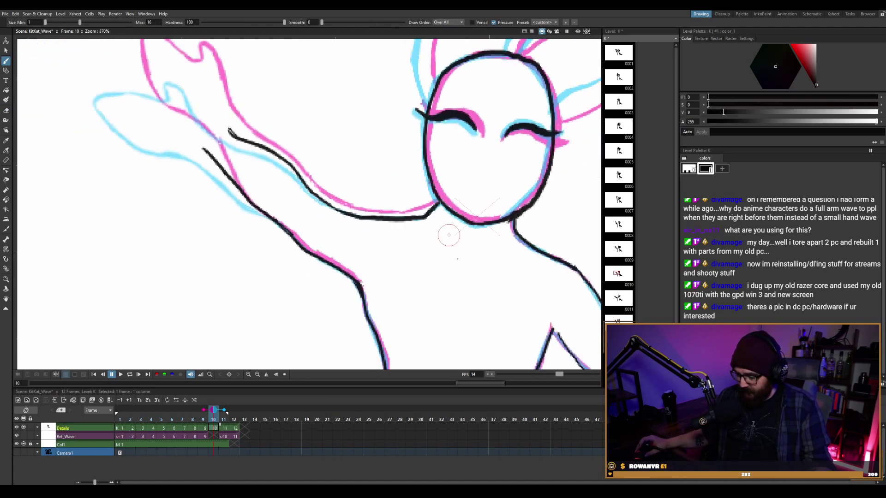
pyautogui.scroll(-5, 449, 235)
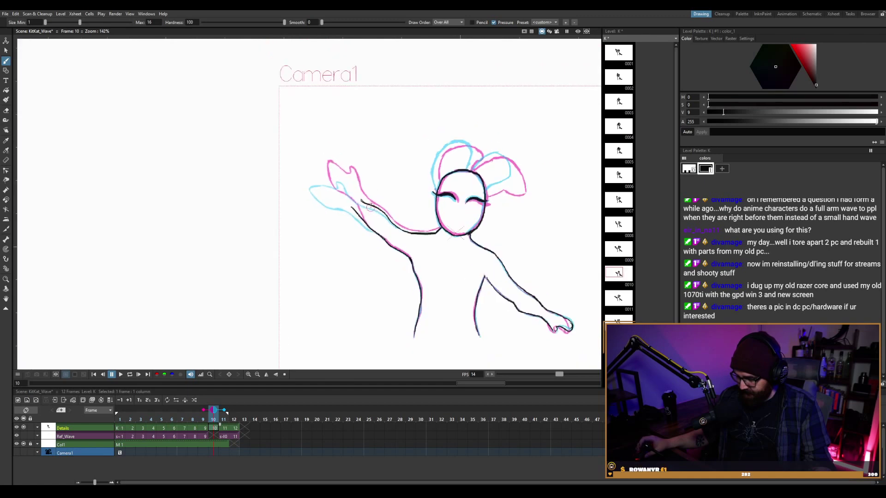
pyautogui.scroll(8, 371, 207)
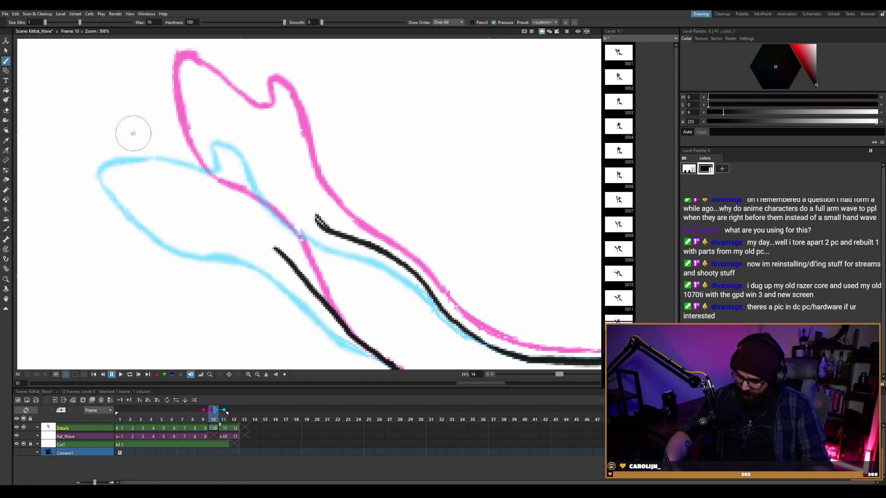
pyautogui.moveTo(134, 132); pyautogui.dragTo(162, 185)
pyautogui.hotkey('ctrl', 'z')
pyautogui.moveTo(138, 146)
pyautogui.mouseDown()
pyautogui.moveTo(162, 187)
pyautogui.moveTo(280, 240)
pyautogui.moveTo(277, 254)
pyautogui.moveTo(261, 234)
pyautogui.mouseUp()
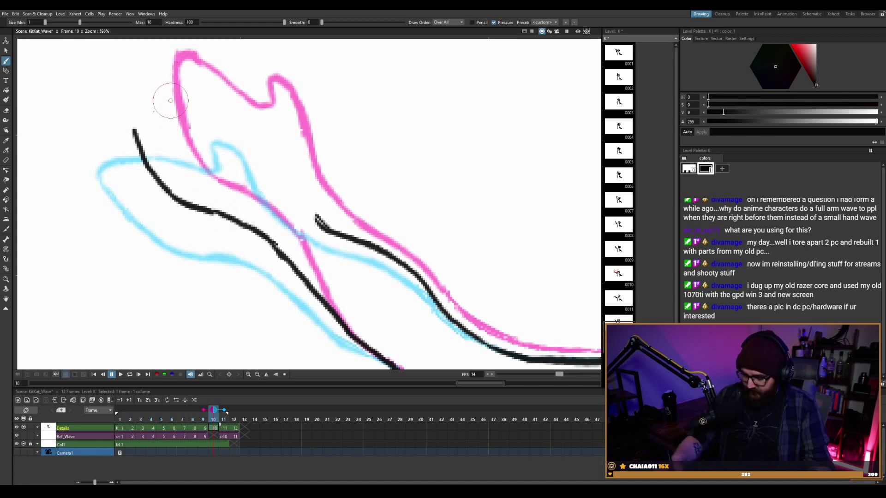
pyautogui.moveTo(135, 132)
pyautogui.mouseDown()
pyautogui.moveTo(151, 94)
pyautogui.moveTo(189, 113)
pyautogui.moveTo(150, 102)
pyautogui.moveTo(237, 134)
pyautogui.moveTo(250, 113)
pyautogui.moveTo(275, 146)
pyautogui.moveTo(277, 130)
pyautogui.moveTo(293, 191)
pyautogui.moveTo(329, 229)
pyautogui.moveTo(281, 166)
pyautogui.mouseUp()
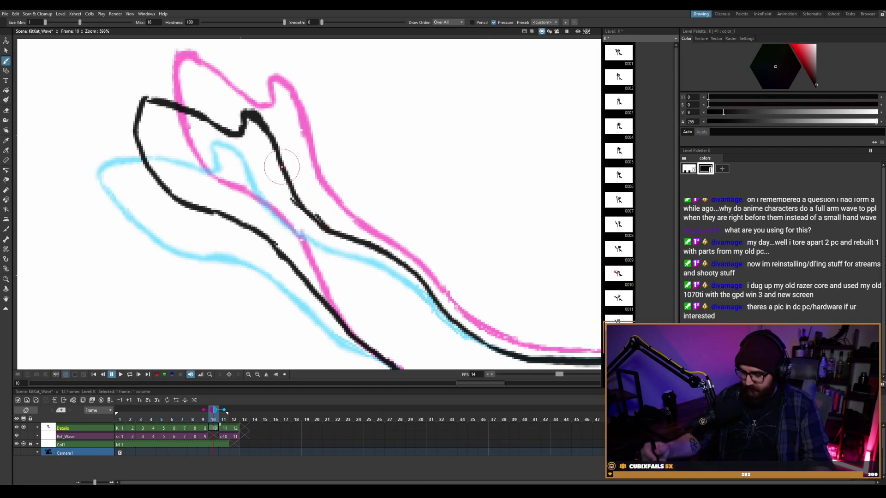
# Erase the wrist section of the raised arm's lower edge on frame 10 and redraw it as a smoother line.
pyautogui.scroll(-3, 325, 187)
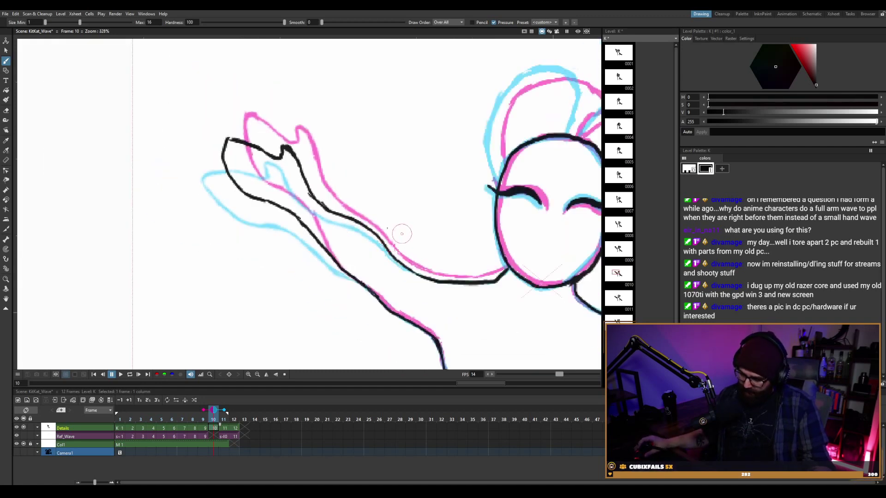
pyautogui.press('a')
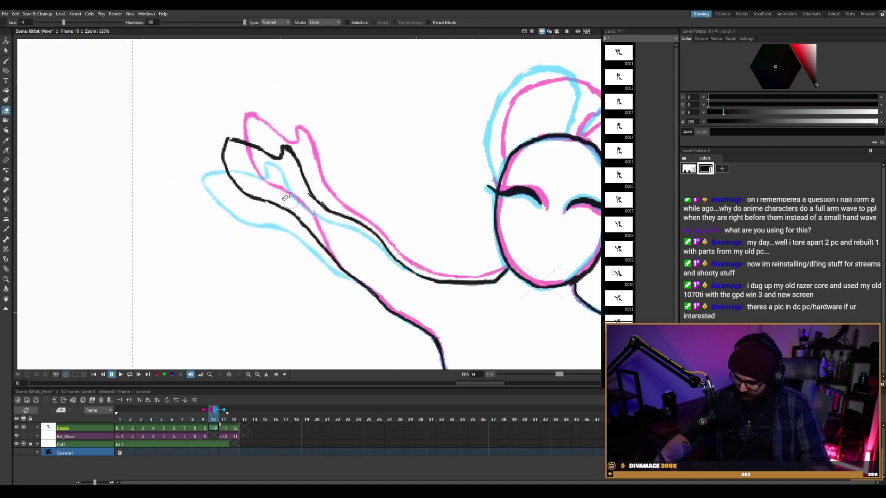
pyautogui.moveTo(276, 198); pyautogui.dragTo(313, 225)
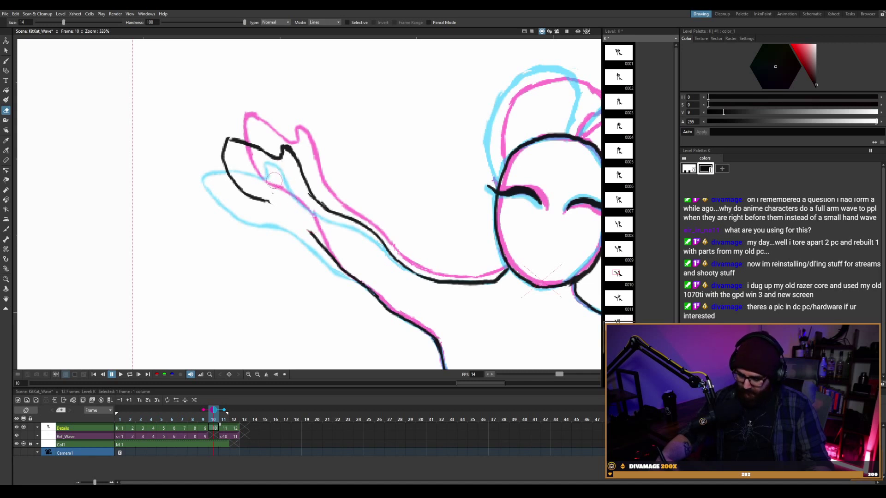
pyautogui.press('b')
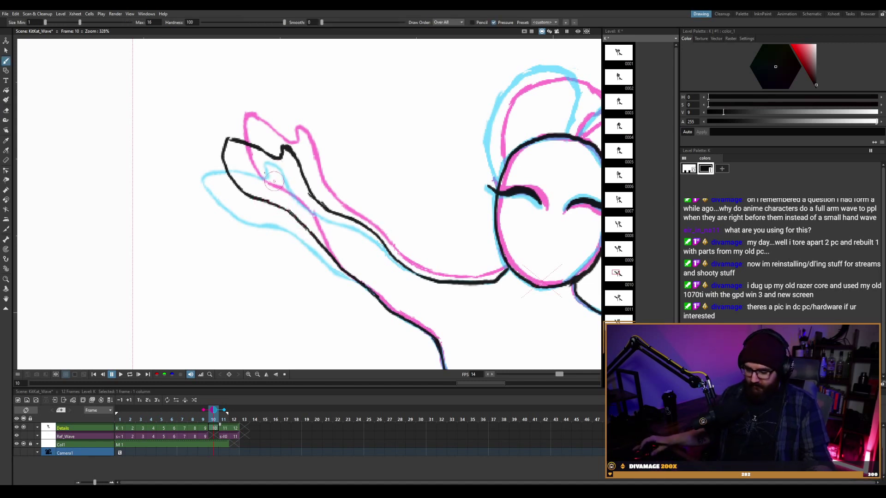
# Play the whole animation in a loop to check how the arm wave moves with the new frame 10.
pyautogui.scroll(-5, 397, 212)
pyautogui.scroll(3, 397, 212)
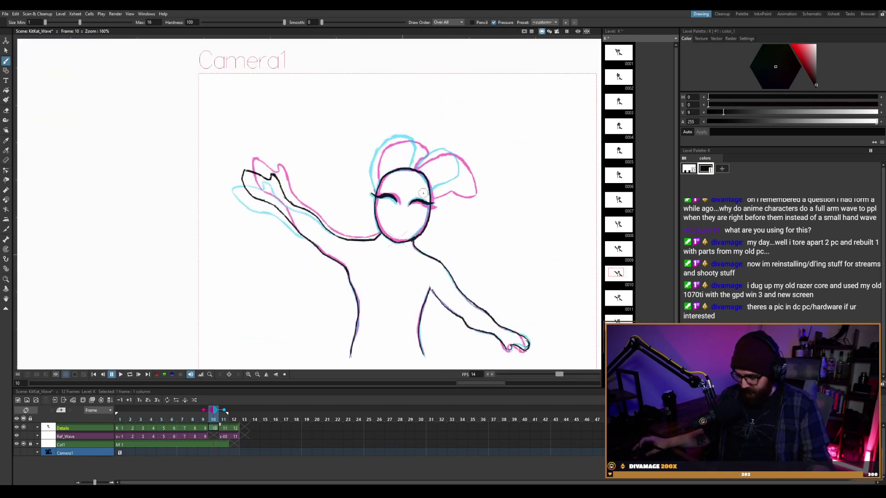
pyautogui.press('l')
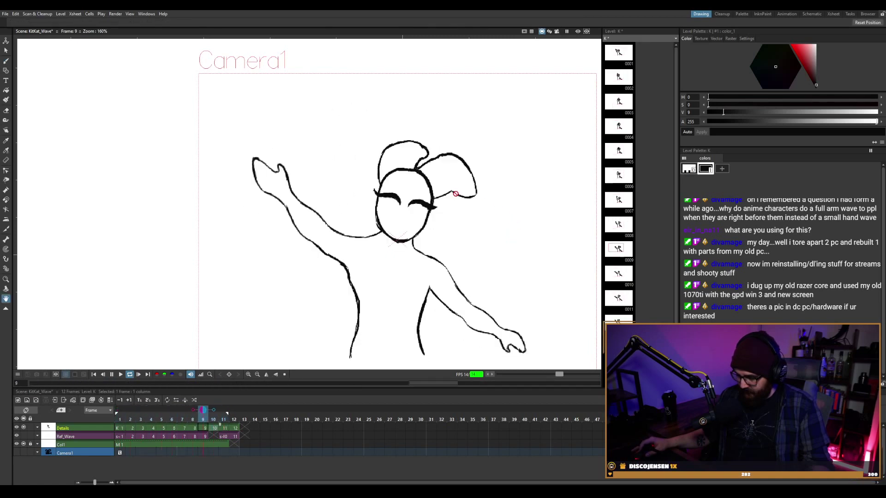
pyautogui.moveTo(503, 210); pyautogui.dragTo(438, 190)
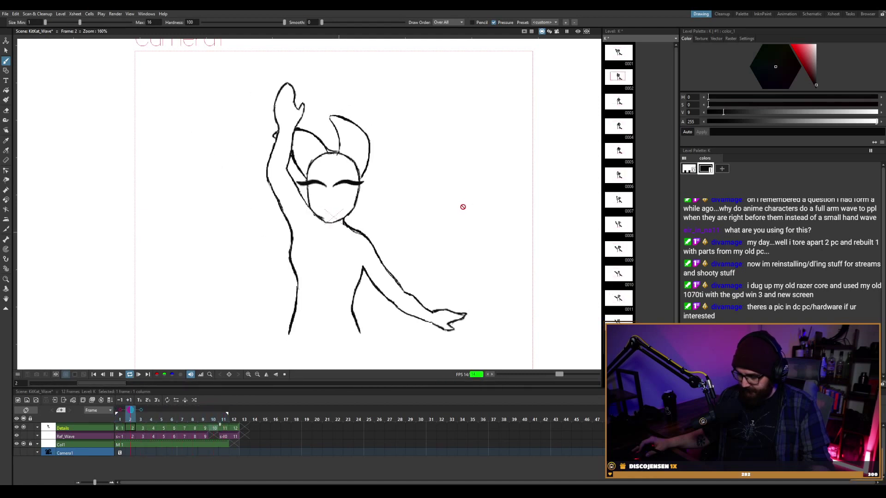
pyautogui.press('p')
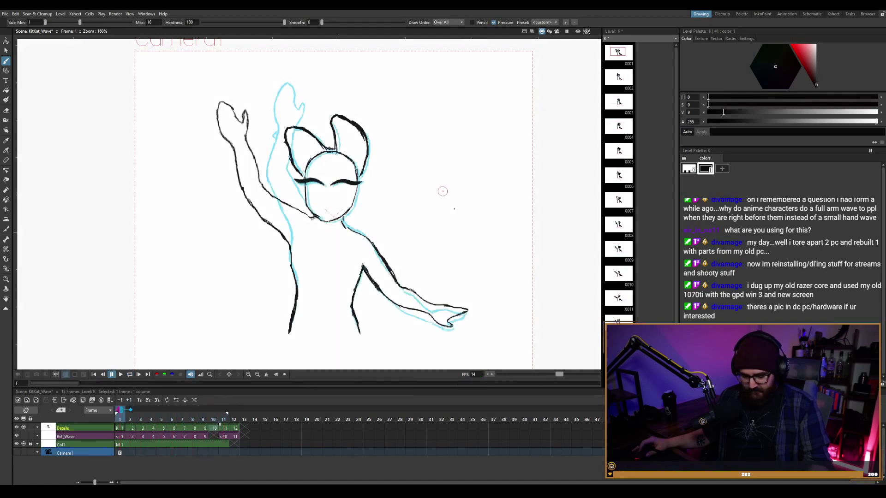
# Step back and forth through frames 1 to 12 with onion skin on, examining the arm's poses over the whole wave.
pyautogui.press('.')
pyautogui.press('.')
pyautogui.press('.')
pyautogui.press('.')
pyautogui.press('.')
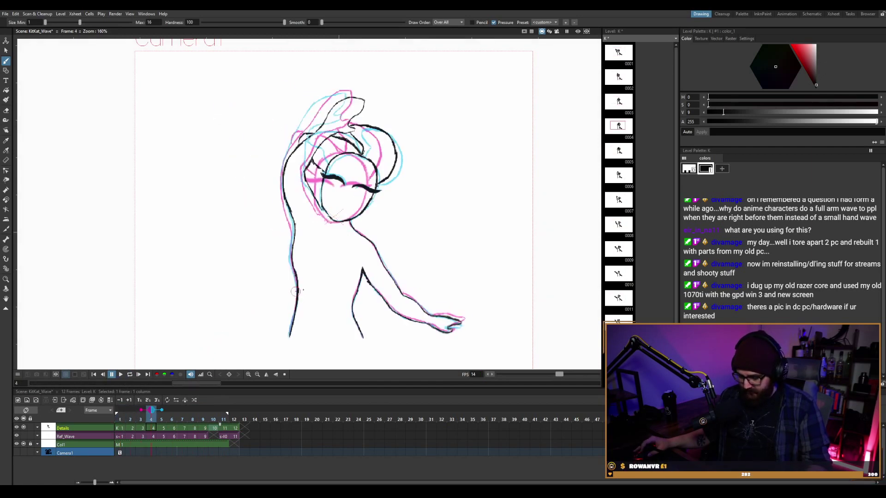
pyautogui.press('.')
pyautogui.press('.')
pyautogui.press('.')
pyautogui.press('.')
pyautogui.press('.')
pyautogui.press('.')
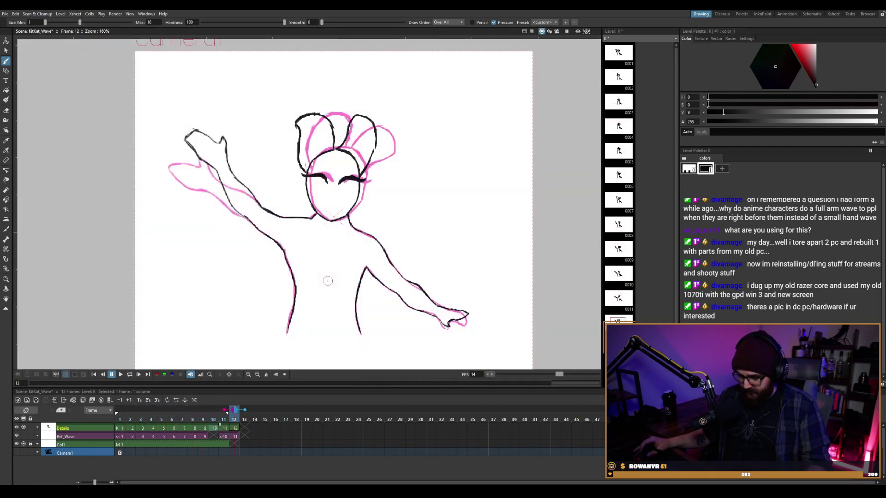
pyautogui.press(',')
pyautogui.press(',')
pyautogui.press(',')
pyautogui.press(',')
pyautogui.press(',')
pyautogui.press(',')
pyautogui.press(',')
pyautogui.press(',')
pyautogui.press(',')
pyautogui.press(',')
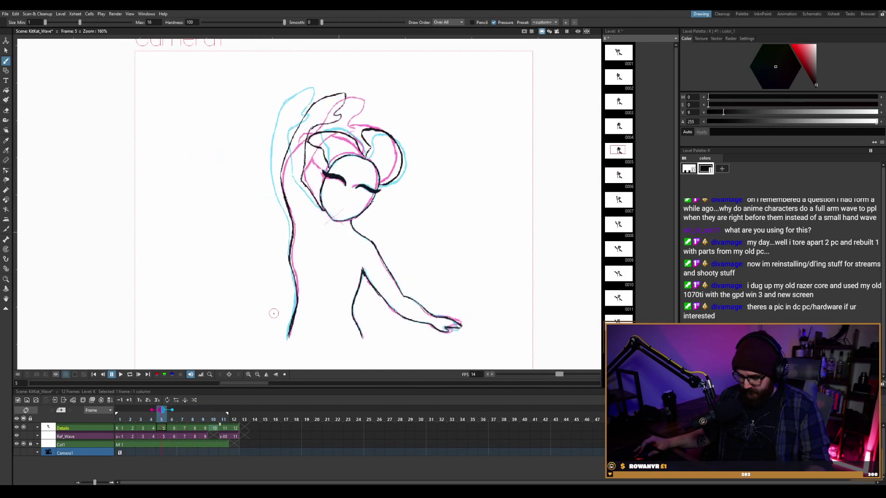
pyautogui.press(',')
pyautogui.press('.')
pyautogui.press('.')
pyautogui.press('.')
pyautogui.press('.')
pyautogui.press('.')
pyautogui.press('.')
pyautogui.press('.')
pyautogui.press('.')
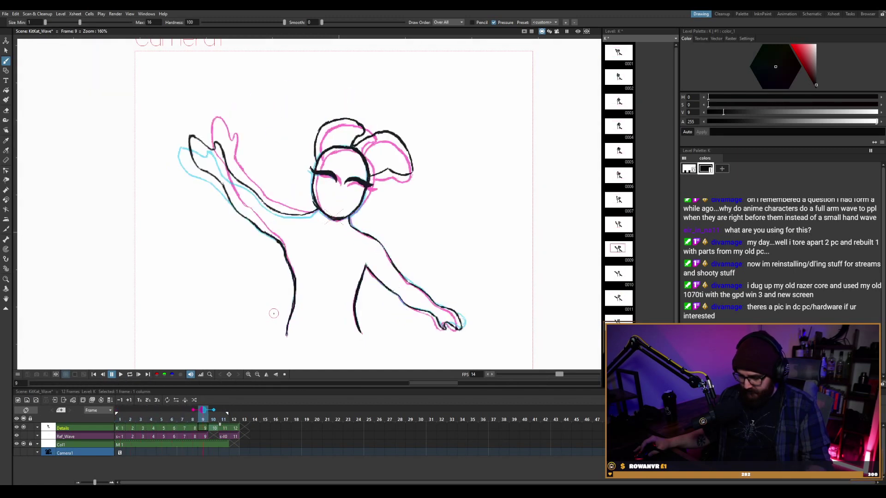
pyautogui.press('.')
pyautogui.press('.')
pyautogui.press('.')
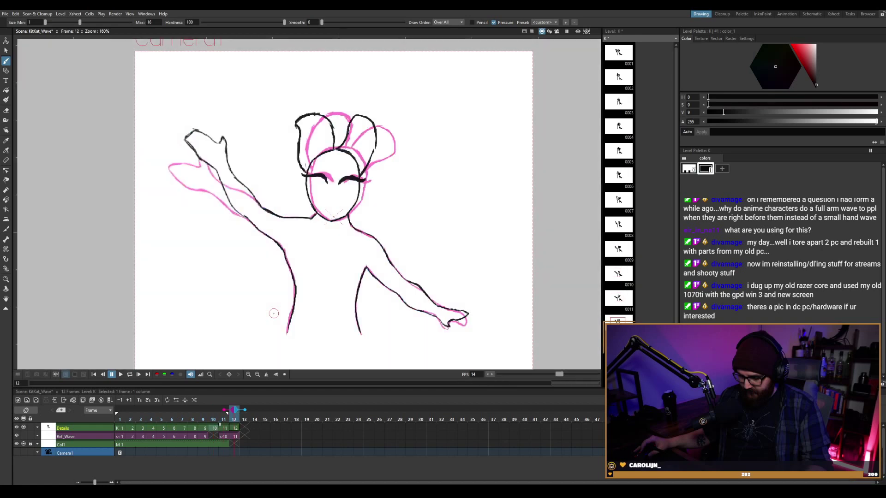
# Flip between frames 9, 10 and 11 to compare the spacing of the raised arm and hand.
pyautogui.press(',')
pyautogui.press(',')
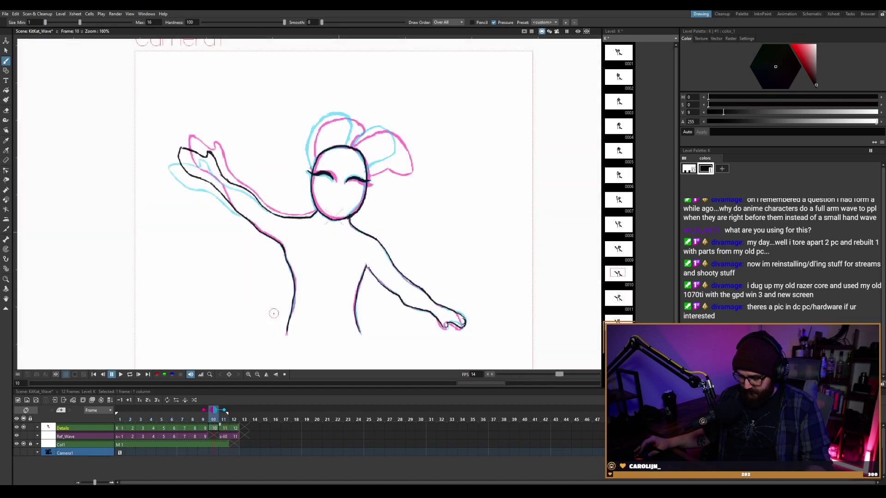
pyautogui.press('.')
pyautogui.press(',')
pyautogui.press(',')
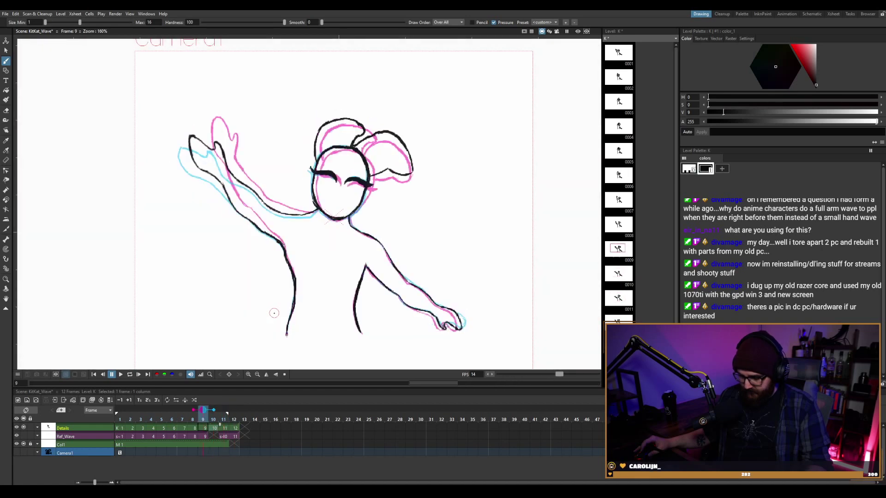
pyautogui.press('.')
pyautogui.press('.')
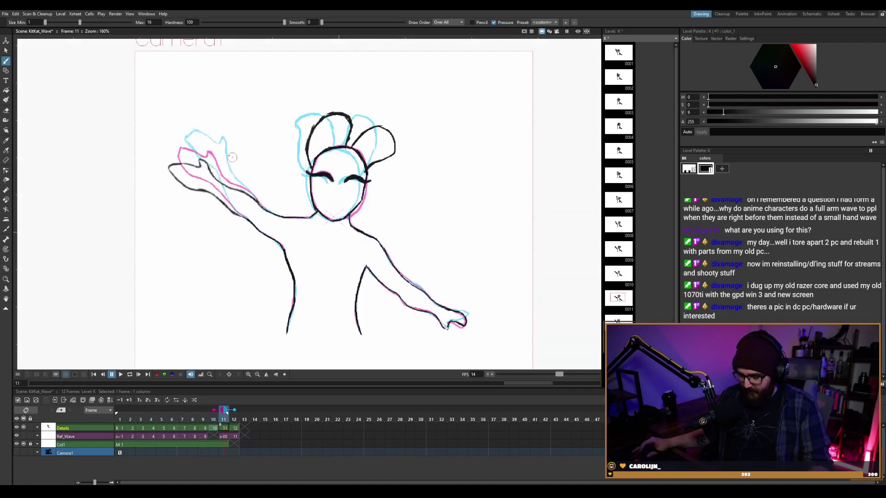
pyautogui.scroll(2, 228, 154)
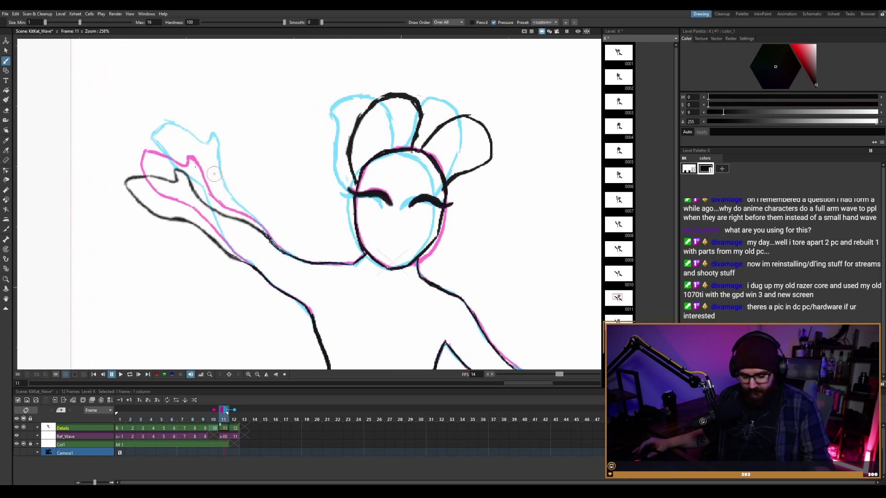
pyautogui.press('s')
pyautogui.moveTo(101, 139); pyautogui.dragTo(269, 262)
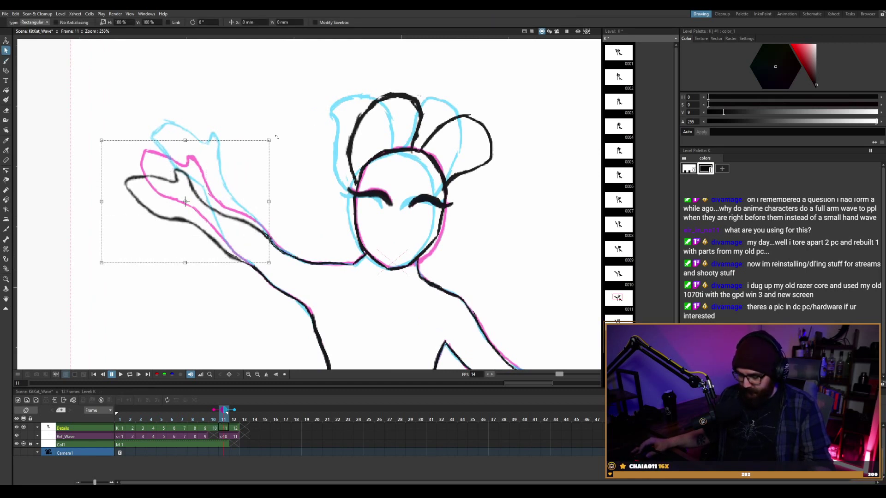
pyautogui.moveTo(276, 137); pyautogui.dragTo(288, 158)
pyautogui.moveTo(232, 201)
pyautogui.mouseDown()
pyautogui.moveTo(247, 186)
pyautogui.moveTo(242, 193)
pyautogui.mouseUp()
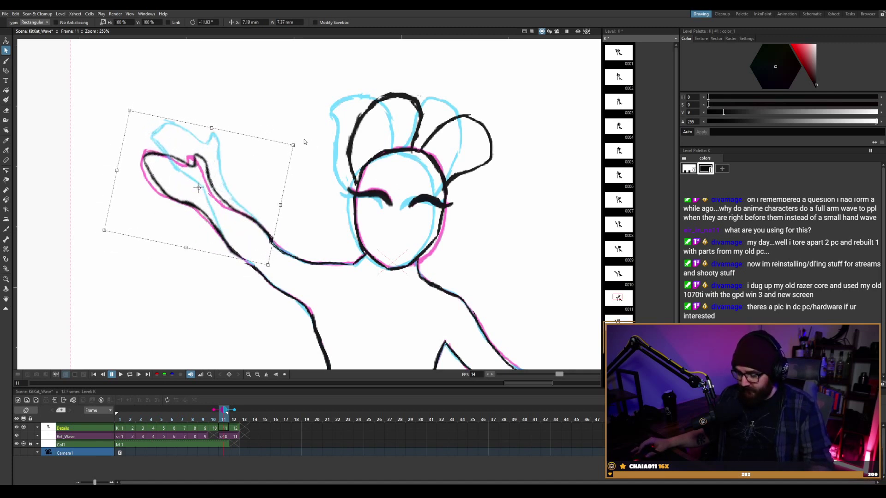
pyautogui.moveTo(301, 140); pyautogui.dragTo(302, 142)
pyautogui.moveTo(255, 166); pyautogui.dragTo(259, 169)
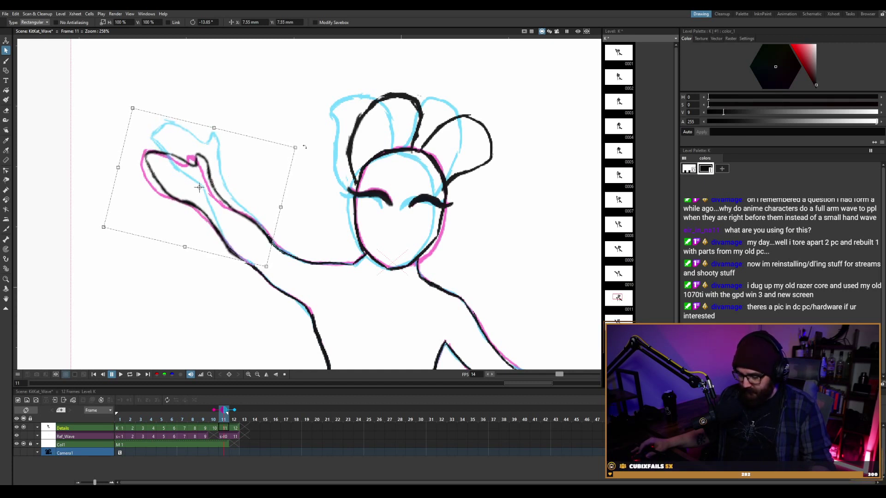
pyautogui.moveTo(304, 147); pyautogui.dragTo(305, 154)
pyautogui.moveTo(240, 201); pyautogui.dragTo(250, 191)
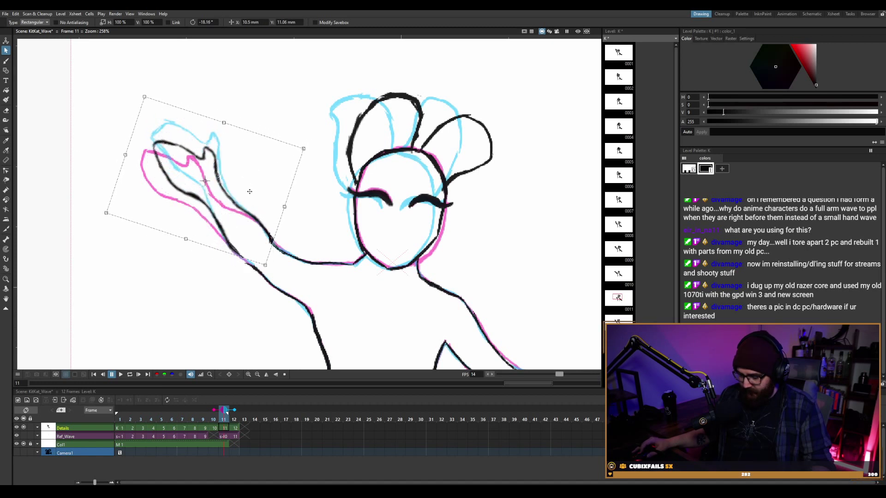
pyautogui.click(317, 145)
pyautogui.hotkey('ctrl', 'z')
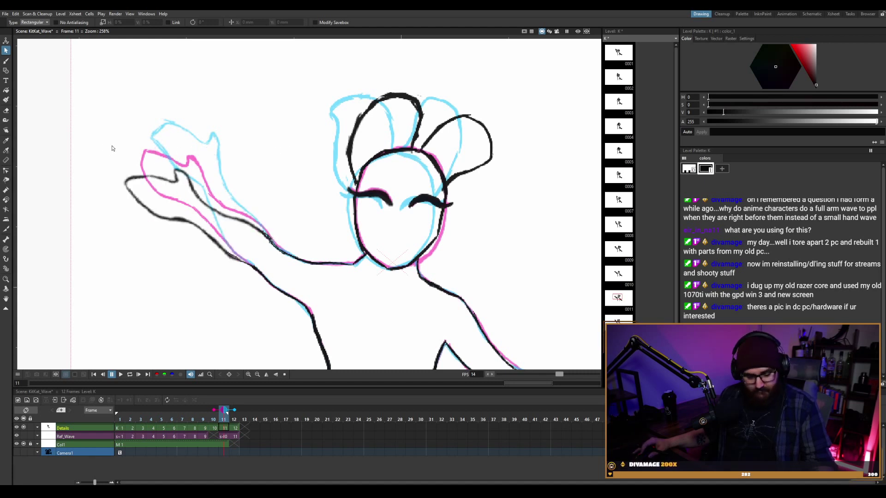
# Rotate the raised forearm and hand on frame 11 by -26.33°, move them 14 mm and 18.06 mm, and reconnect the arm outline.
pyautogui.moveTo(187, 235); pyautogui.dragTo(265, 262)
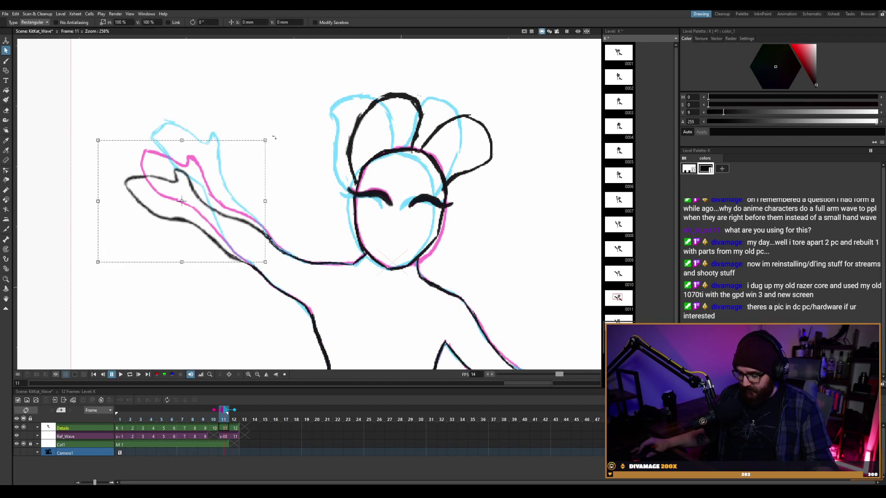
pyautogui.moveTo(274, 138)
pyautogui.mouseDown()
pyautogui.moveTo(279, 182)
pyautogui.moveTo(287, 185)
pyautogui.mouseUp()
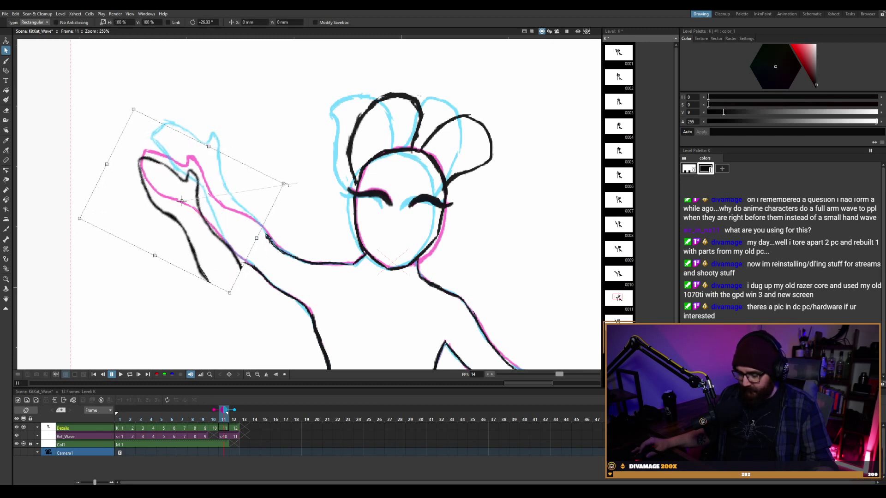
pyautogui.moveTo(242, 211)
pyautogui.mouseDown()
pyautogui.moveTo(268, 179)
pyautogui.moveTo(247, 195)
pyautogui.mouseUp()
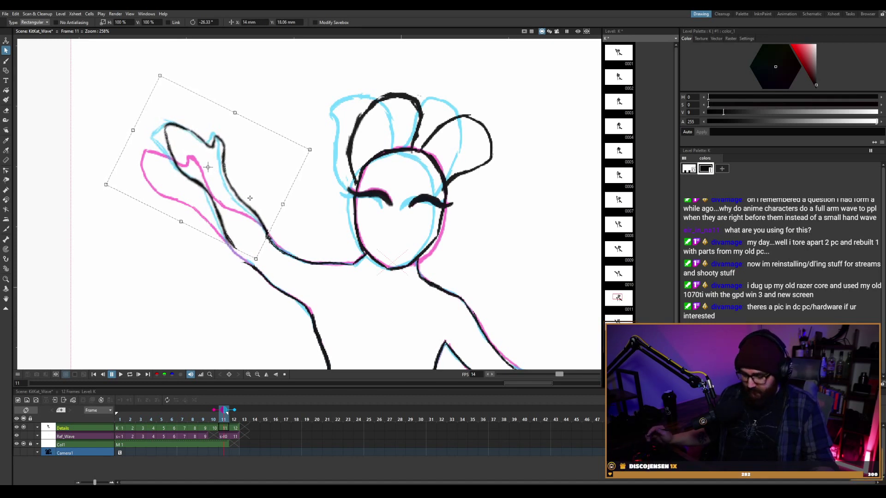
pyautogui.press('b')
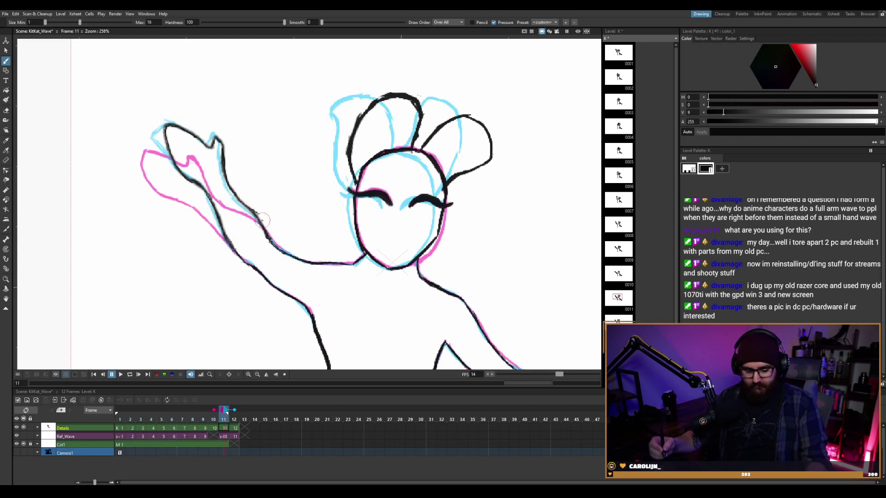
# Show frame 1 as a fixed onion-skin reference while working on frame 12.
pyautogui.press('.')
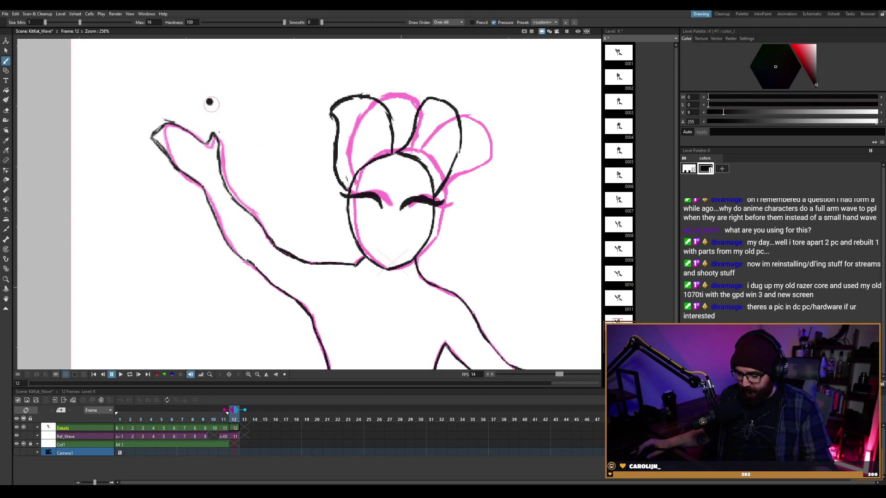
pyautogui.moveTo(211, 103); pyautogui.dragTo(235, 177)
pyautogui.hotkey('ctrl', 'z')
pyautogui.press('s')
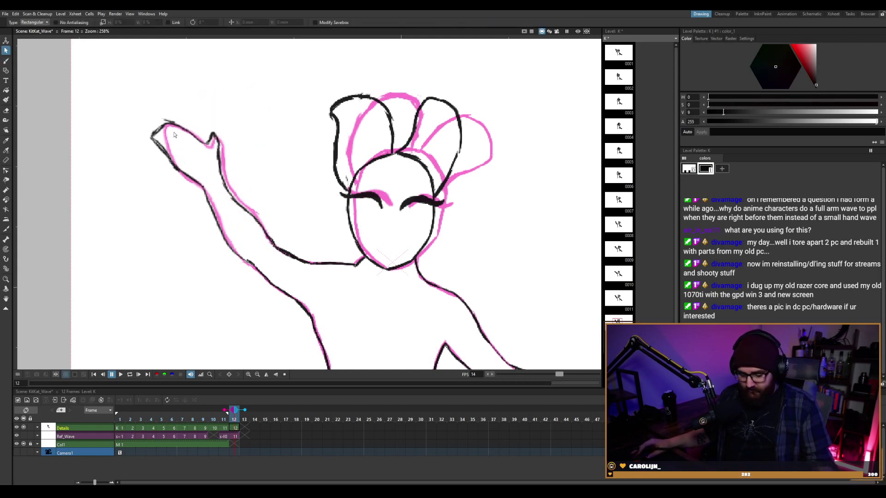
pyautogui.moveTo(125, 105); pyautogui.dragTo(267, 262)
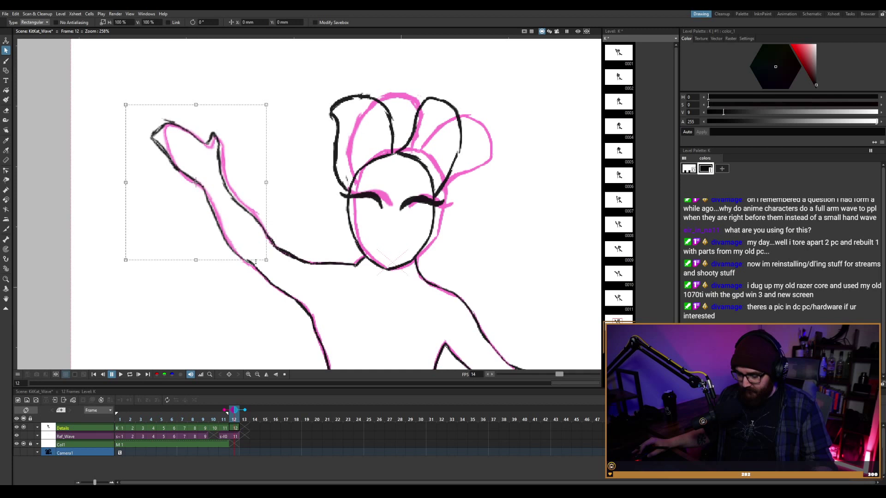
pyautogui.click(121, 408)
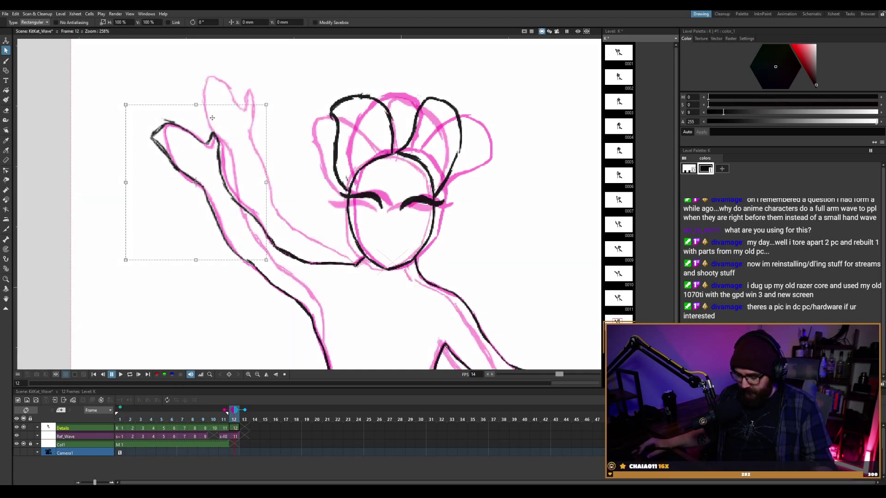
pyautogui.click(130, 421)
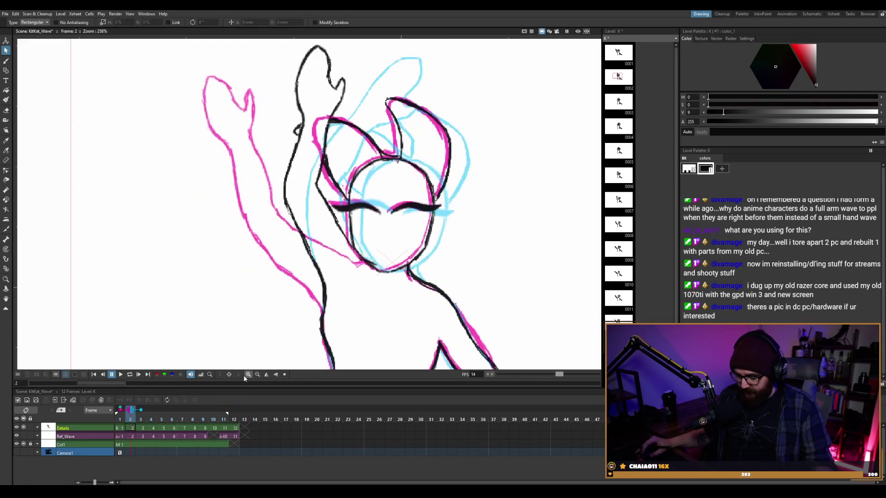
pyautogui.click(236, 427)
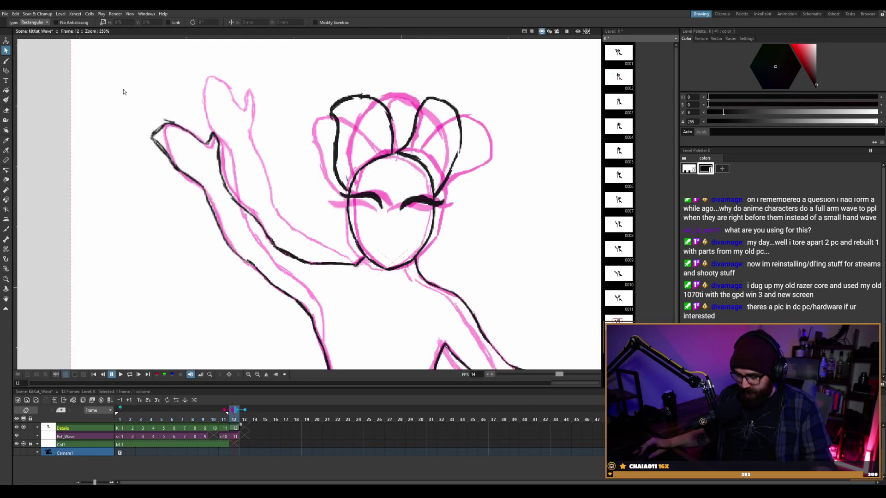
# Rotate the raised forearm and hand on frame 12 by -12.32° and move them 7.55 mm and 8.48 mm to rejoin the arm.
pyautogui.moveTo(245, 223); pyautogui.dragTo(267, 263)
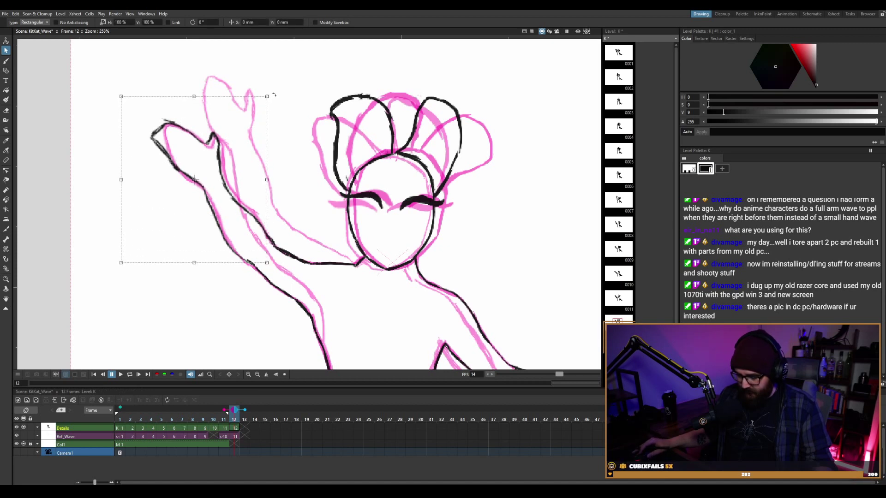
pyautogui.moveTo(274, 95); pyautogui.dragTo(277, 122)
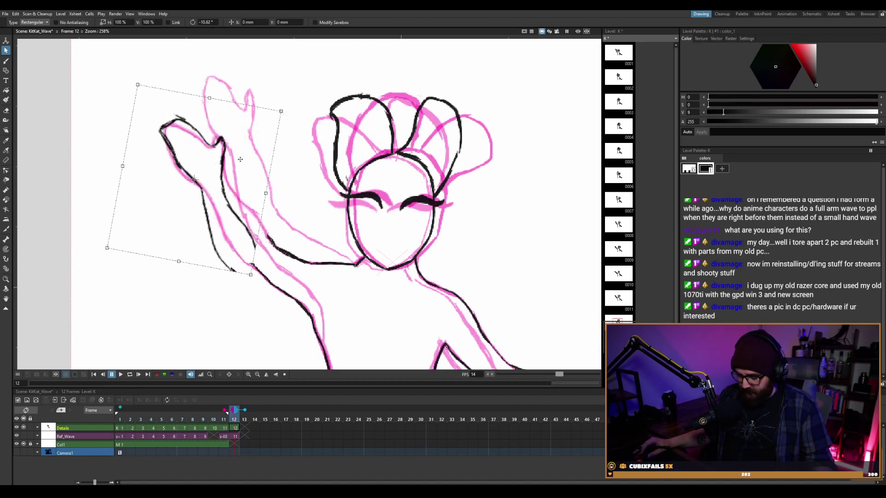
pyautogui.moveTo(240, 159); pyautogui.dragTo(245, 162)
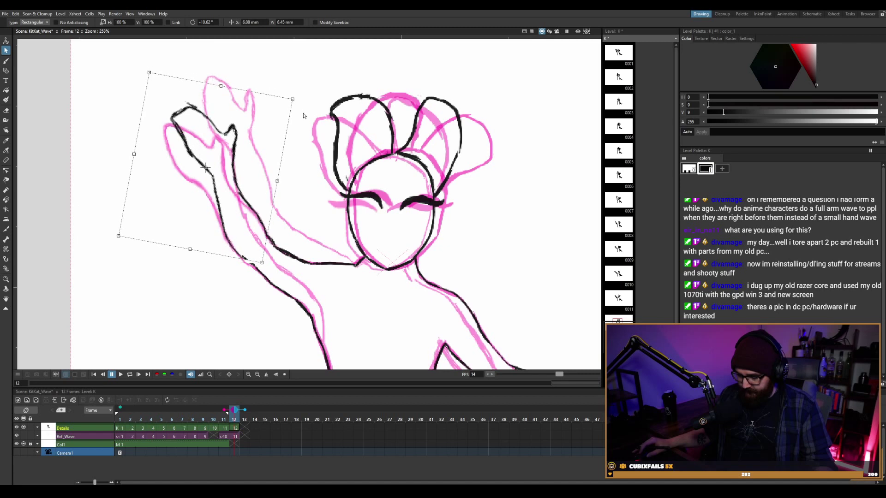
pyautogui.moveTo(302, 98); pyautogui.dragTo(300, 103)
pyautogui.moveTo(242, 174); pyautogui.dragTo(248, 169)
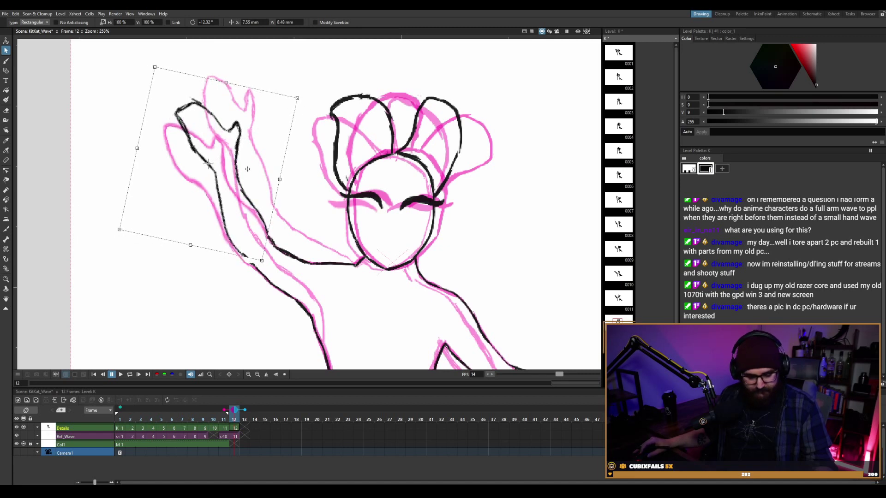
pyautogui.press('b')
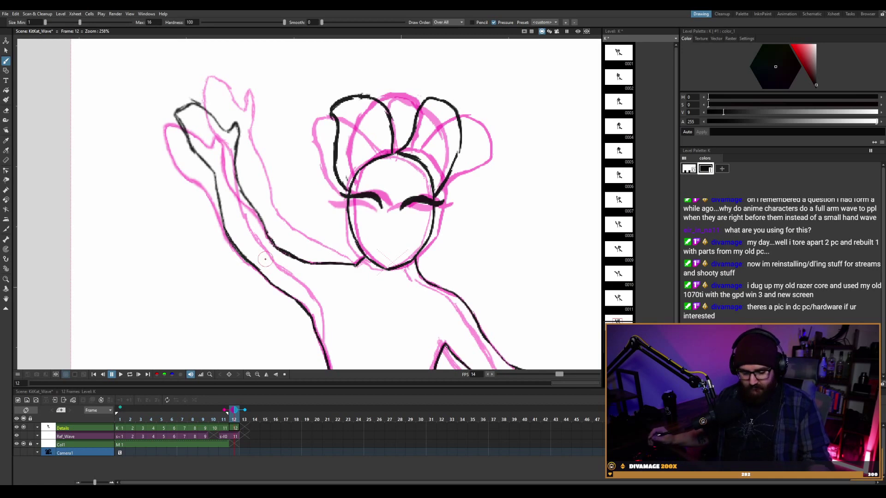
# Play the wave loop several times to examine the arm's motion with the re-posed frames.
pyautogui.press('p')
pyautogui.scroll(-2, 430, 225)
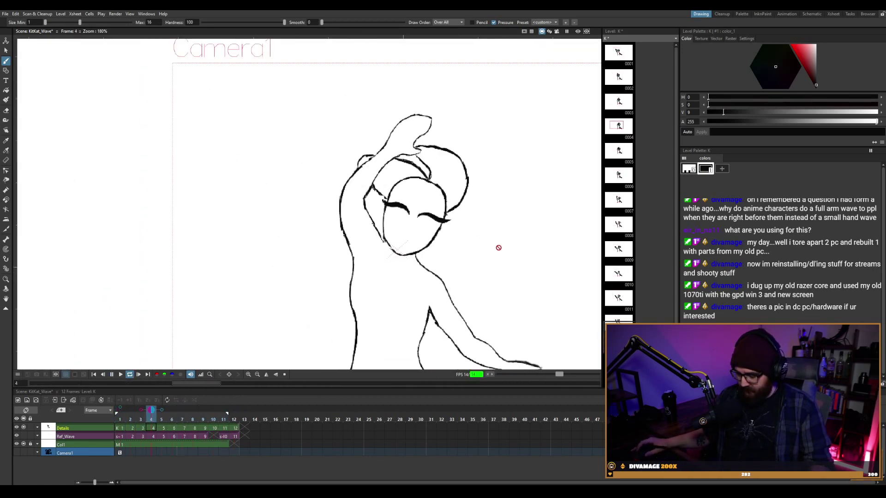
pyautogui.press('h')
pyautogui.scroll(1, 501, 250)
pyautogui.press('p')
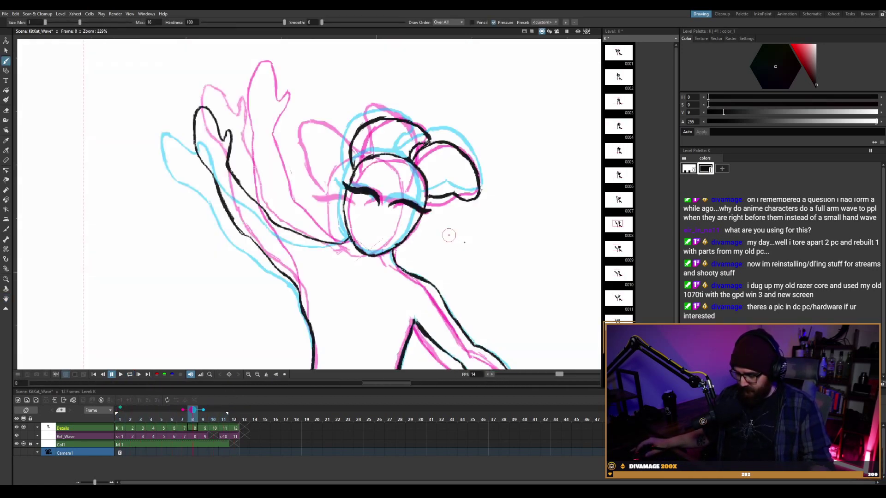
pyautogui.scroll(-2, 449, 235)
pyautogui.moveTo(461, 236); pyautogui.dragTo(417, 234)
pyautogui.press('b')
pyautogui.press('p')
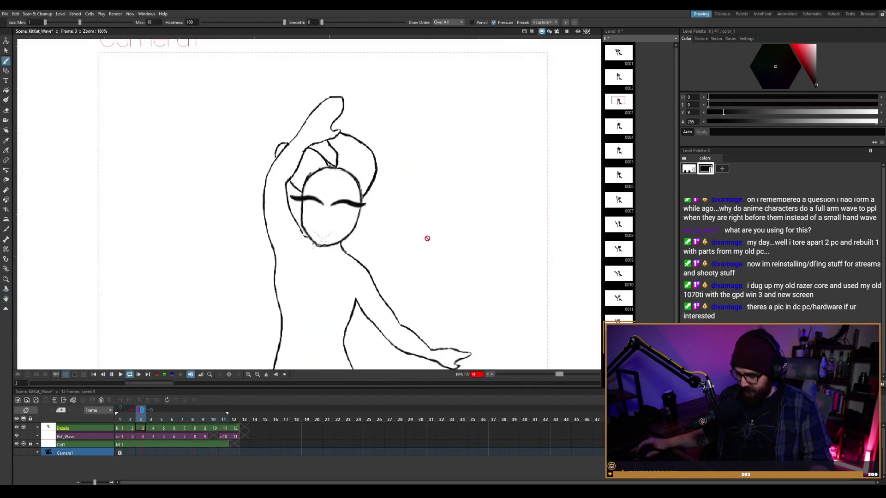
pyautogui.scroll(-1, 438, 245)
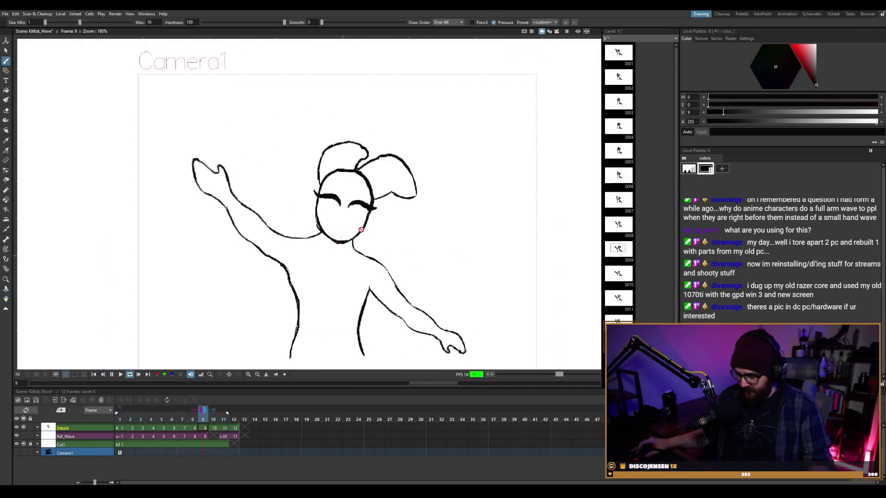
pyautogui.press('p')
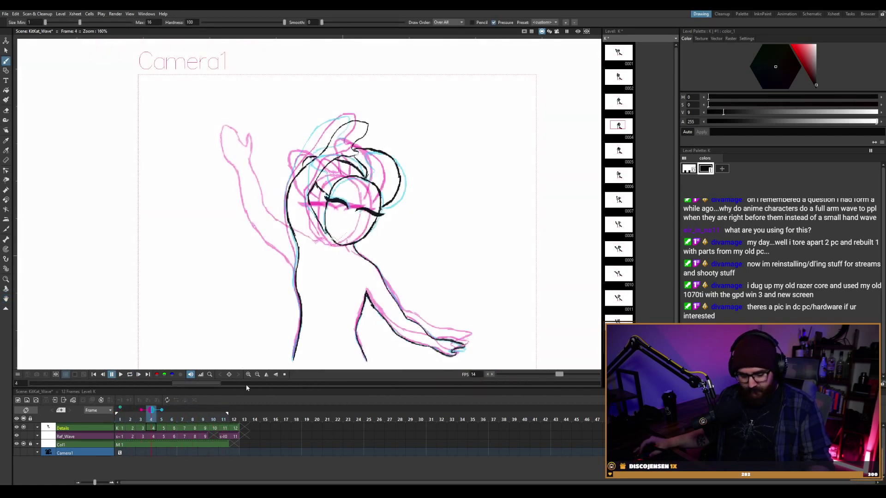
# Remove the fixed frame 1 onion-skin reference, turn off the remaining onion skin, and play the wave.
pyautogui.press('Right')
pyautogui.press('Right')
pyautogui.press('Right')
pyautogui.press('Right')
pyautogui.press('Right')
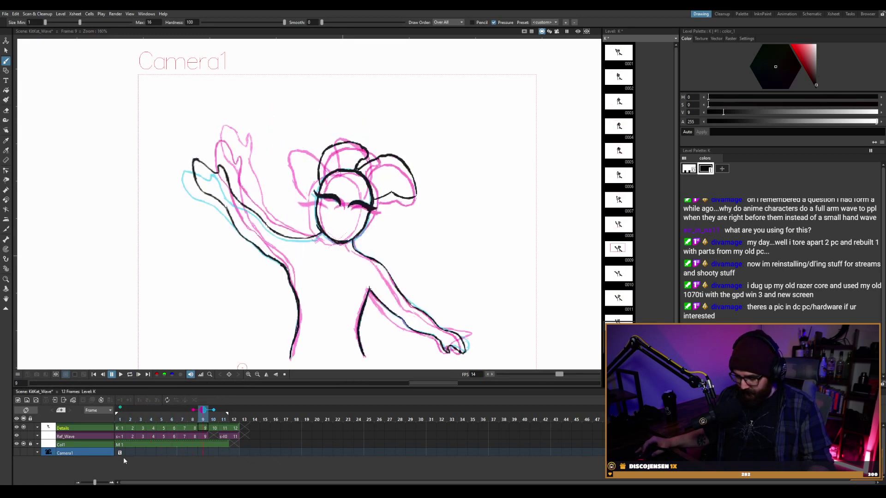
pyautogui.click(120, 408)
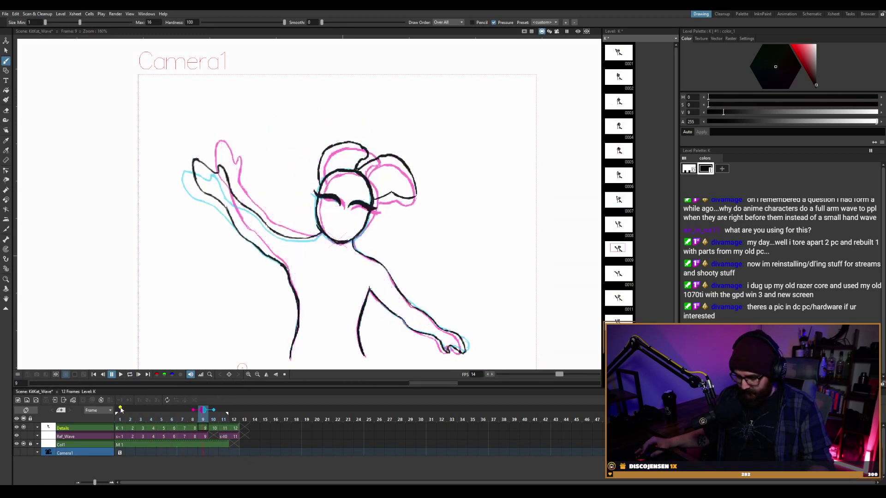
pyautogui.click(192, 410)
pyautogui.press('p')
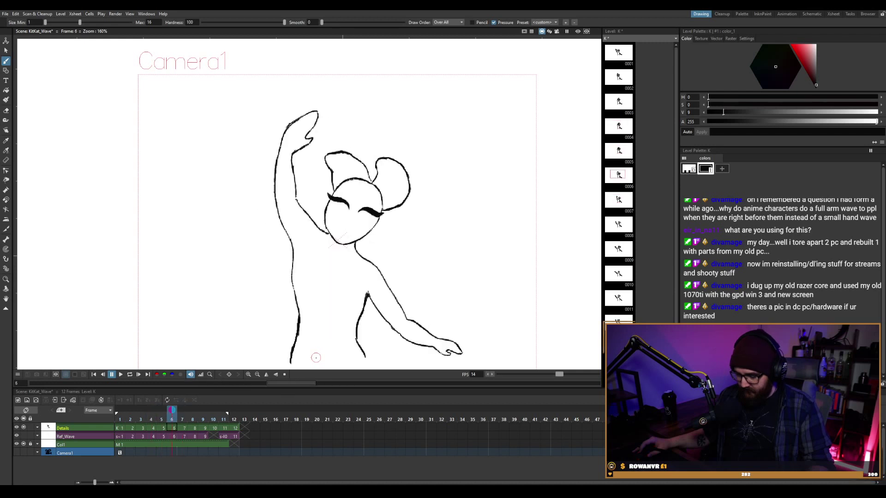
# Rotate the raised forearm and hand on frame 7 by 5.13° and move them -4.47 mm and -2.38 mm.
pyautogui.press('s')
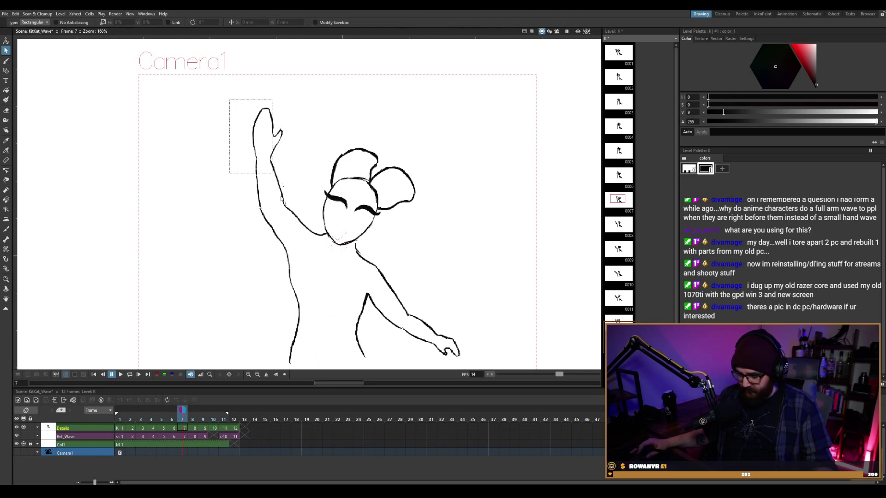
pyautogui.moveTo(280, 216); pyautogui.dragTo(281, 213)
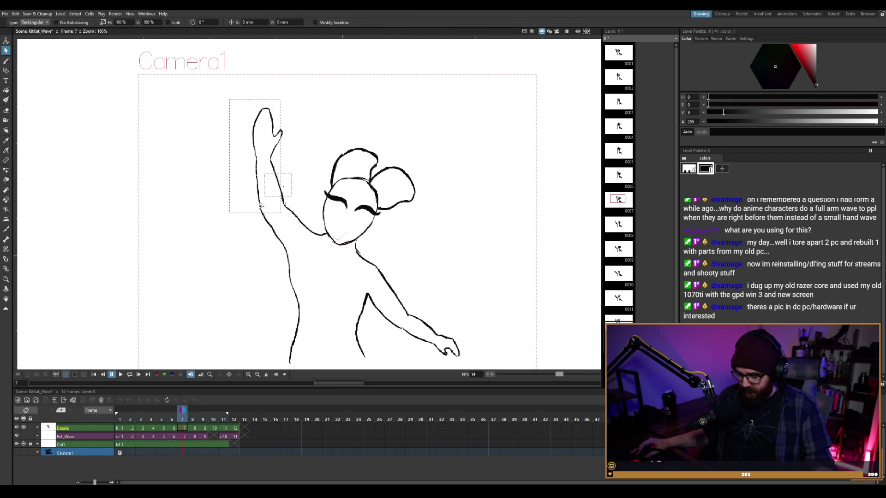
pyautogui.moveTo(296, 98); pyautogui.dragTo(182, 203)
pyautogui.click(294, 123)
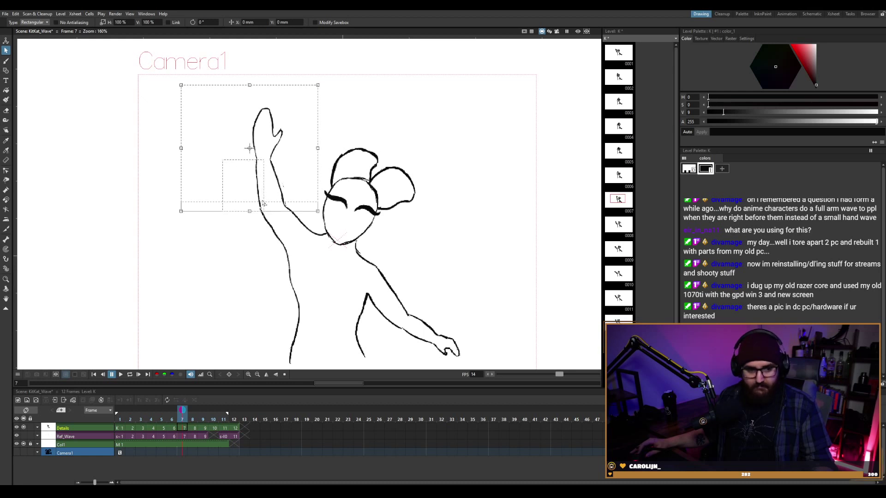
pyautogui.moveTo(322, 83); pyautogui.dragTo(316, 77)
pyautogui.moveTo(287, 156); pyautogui.dragTo(280, 157)
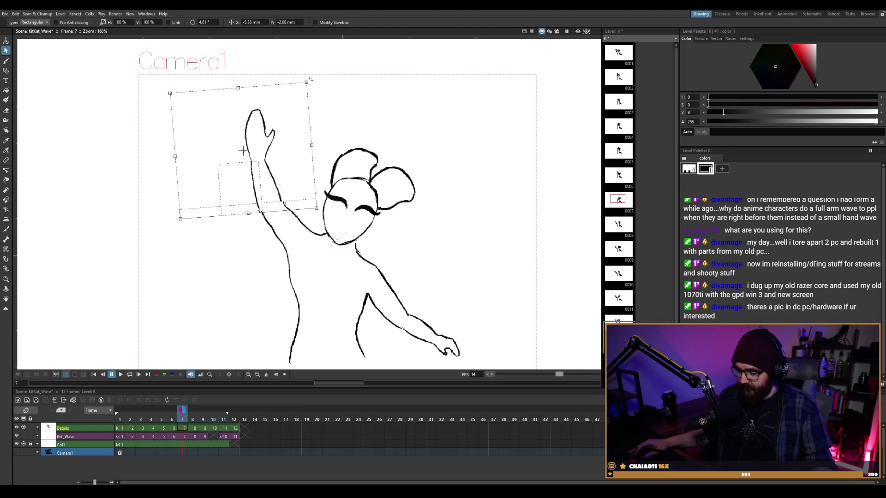
pyautogui.moveTo(310, 79); pyautogui.dragTo(311, 77)
pyautogui.moveTo(278, 154); pyautogui.dragTo(280, 156)
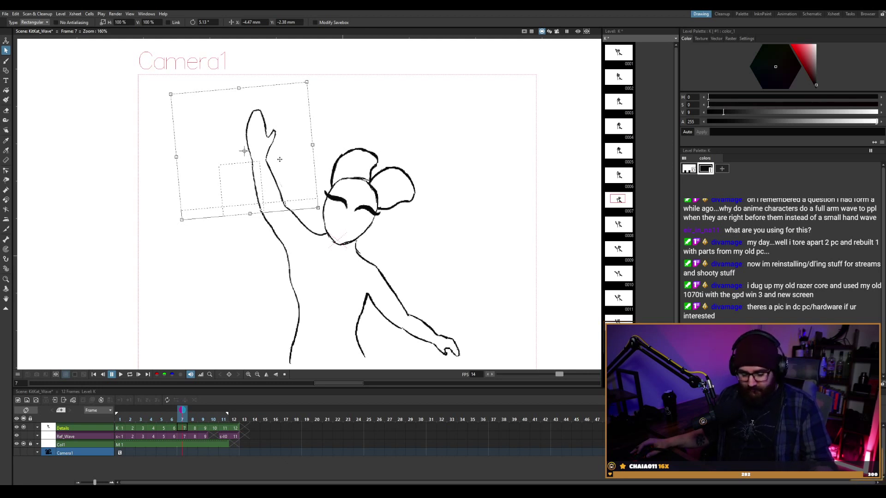
pyautogui.press('b')
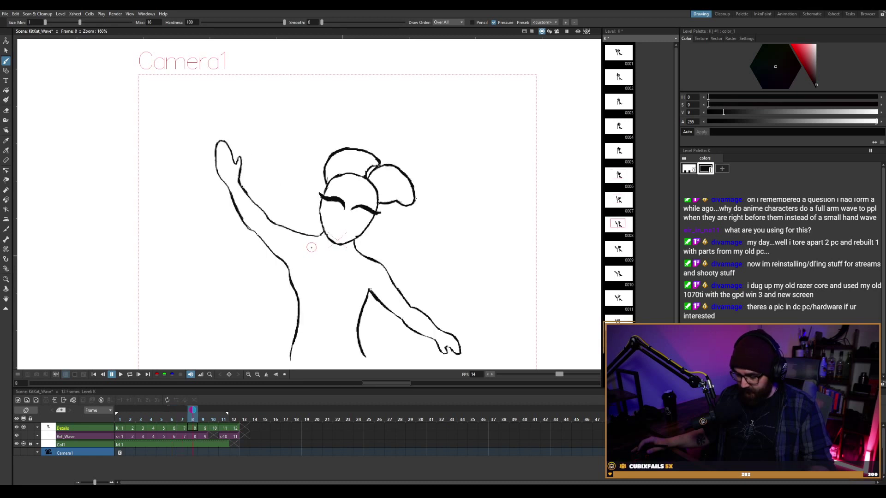
# Rotate the raised forearm and hand on frame 8 by 4.88° and move them -2.98 mm and -2.38 mm.
pyautogui.press('s')
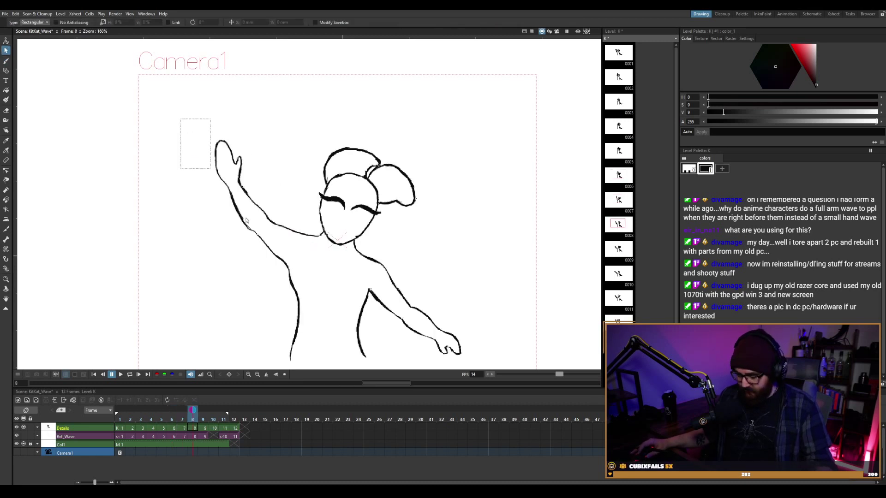
pyautogui.moveTo(267, 233); pyautogui.dragTo(267, 231)
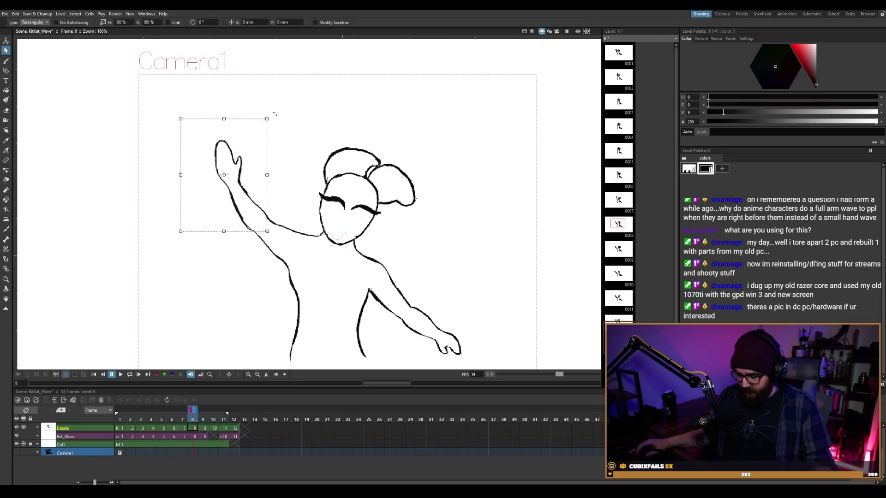
pyautogui.moveTo(275, 114); pyautogui.dragTo(269, 110)
pyautogui.moveTo(260, 194); pyautogui.dragTo(258, 196)
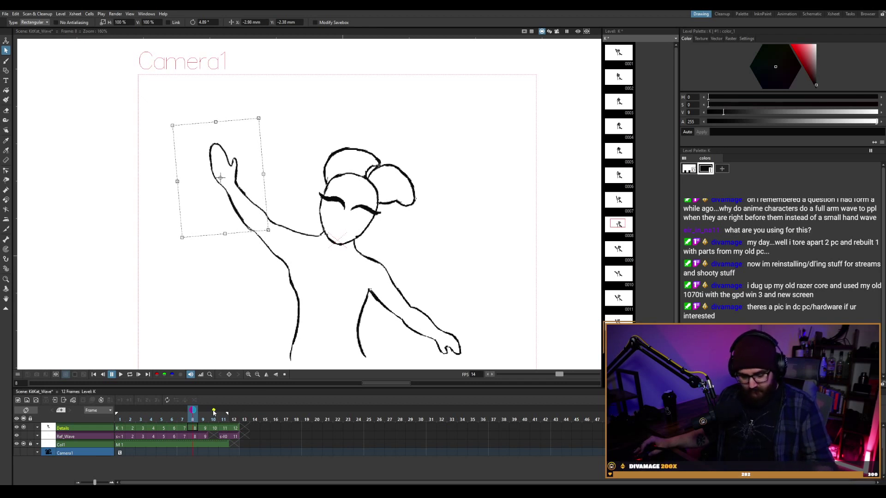
pyautogui.press('b')
# Rotate the raised forearm and hand on frame 9 by 6.72° and move them -3.87 mm and -4.17 mm.
pyautogui.click(204, 429)
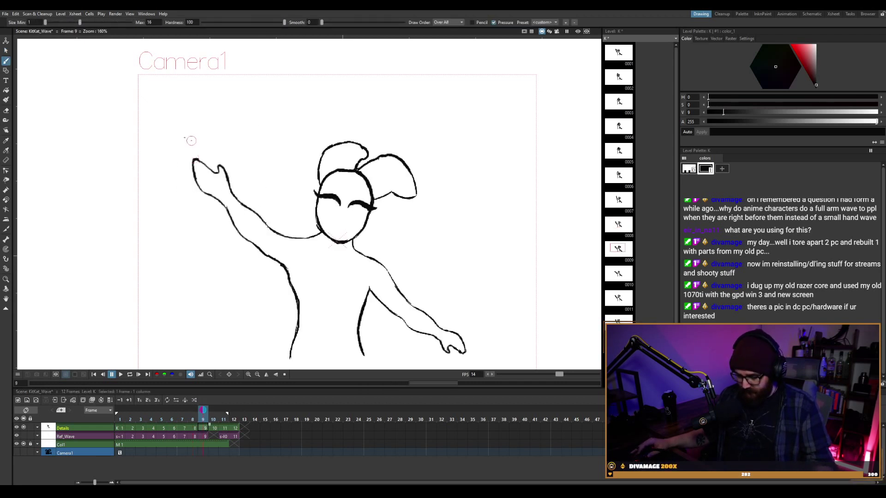
pyautogui.press('s')
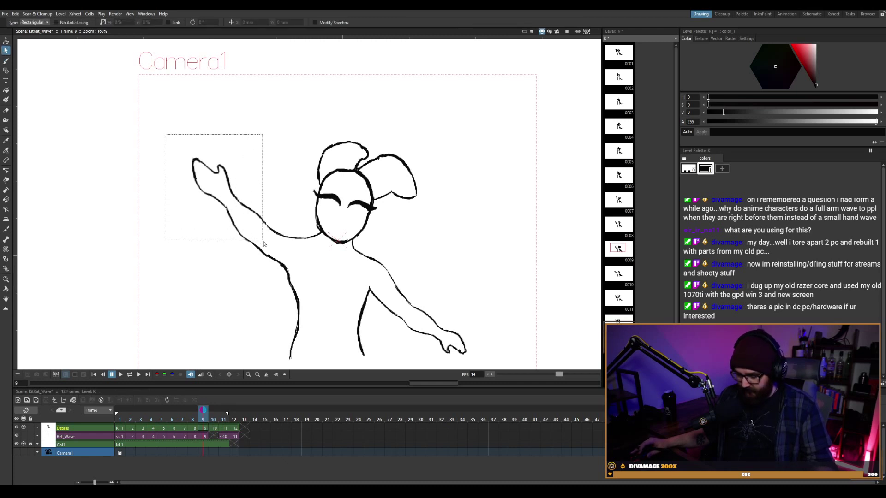
pyautogui.moveTo(266, 242); pyautogui.dragTo(266, 243)
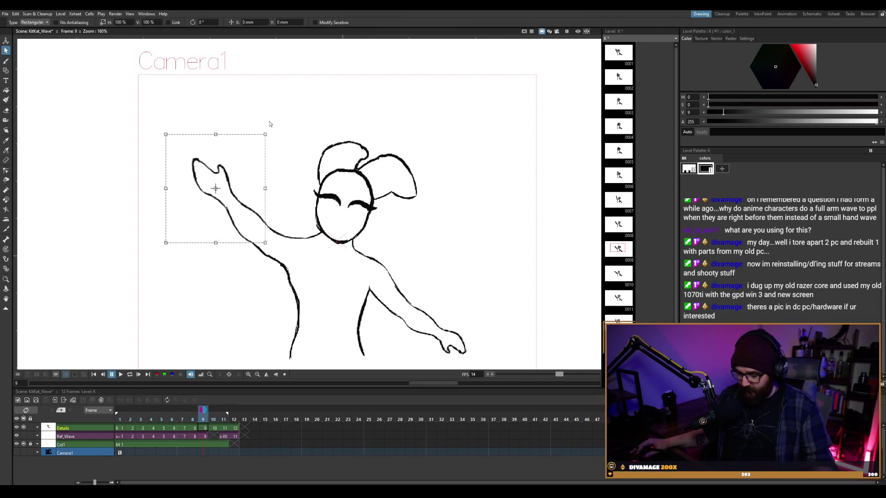
pyautogui.moveTo(271, 129); pyautogui.dragTo(263, 123)
pyautogui.moveTo(252, 194); pyautogui.dragTo(248, 199)
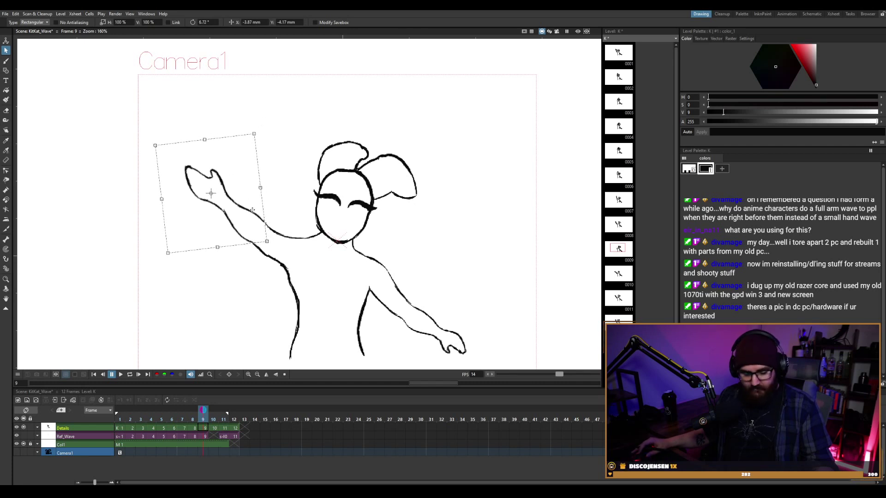
# Review the loop, then rotate the raised forearm and hand on frame 11 by -3.5° and move them 2.38 mm and 3.28 mm.
pyautogui.press('l')
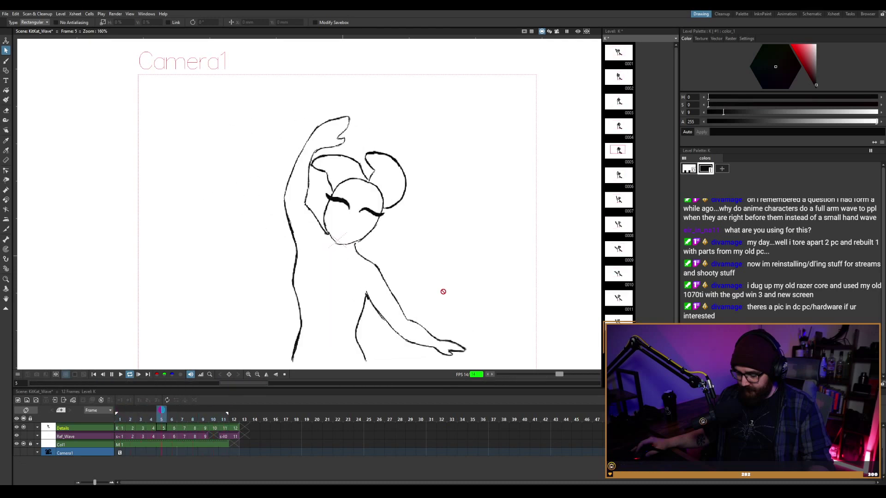
pyautogui.press('p')
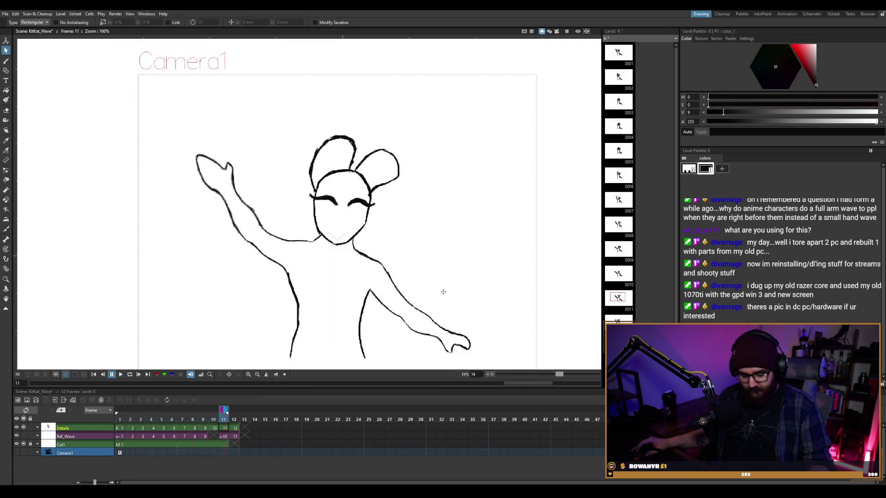
pyautogui.press('.')
pyautogui.press(',')
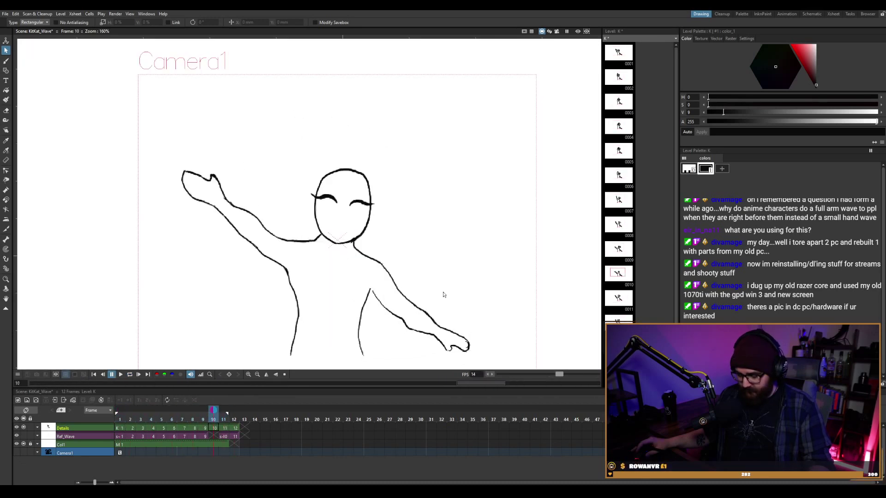
pyautogui.press('.')
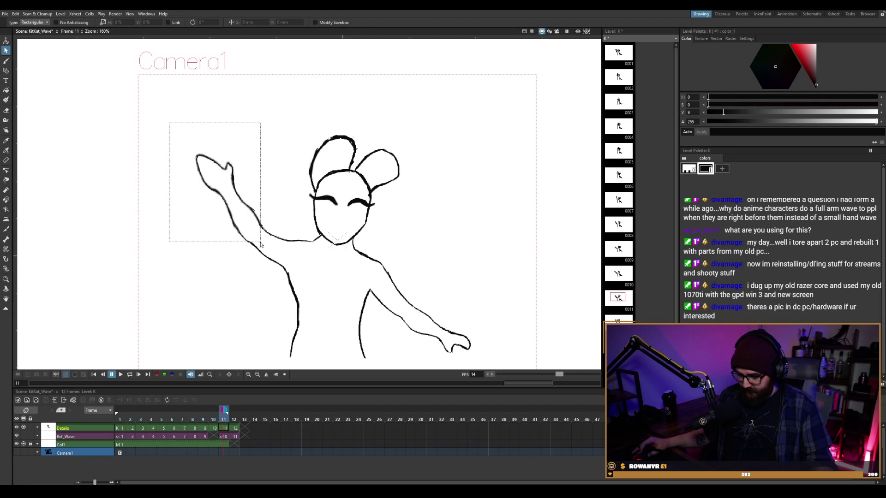
pyautogui.moveTo(261, 243); pyautogui.dragTo(261, 241)
pyautogui.moveTo(266, 120); pyautogui.dragTo(269, 123)
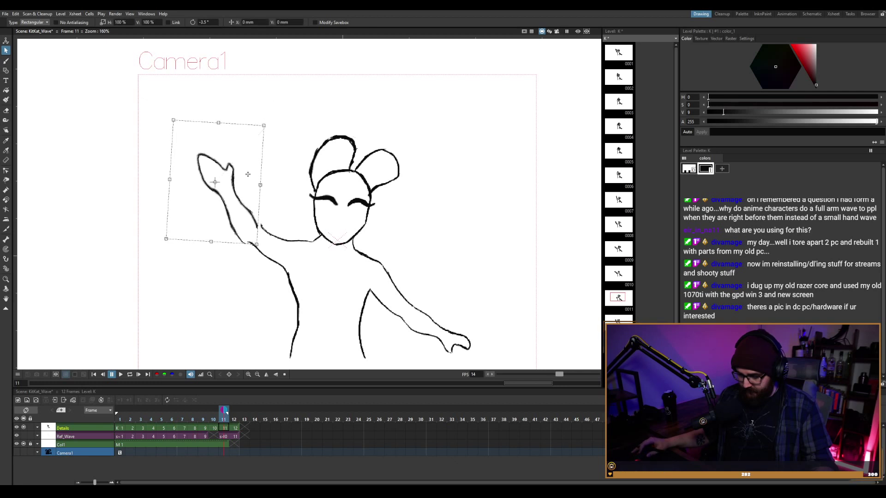
pyautogui.moveTo(243, 180); pyautogui.dragTo(245, 175)
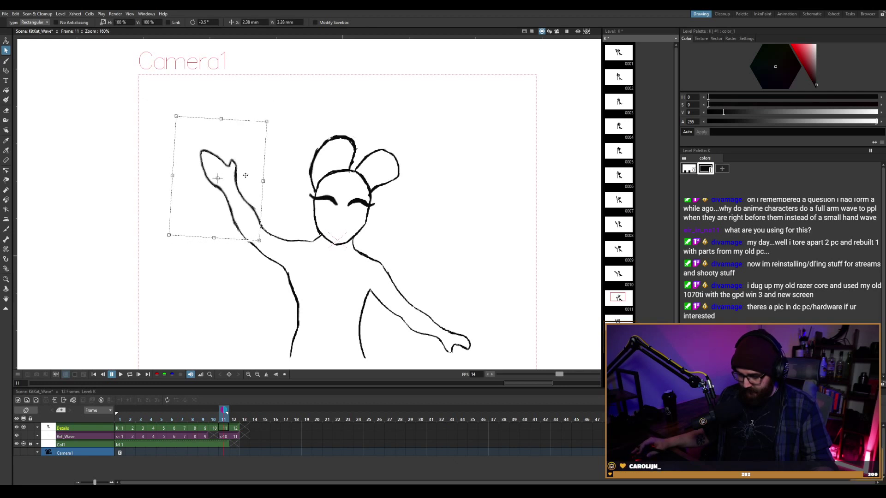
# Compare frame 10 with frame 9, then rotate frame 10's raised forearm and hand by -7.86° and move them 5.06 mm and 4.17 mm.
pyautogui.click(216, 428)
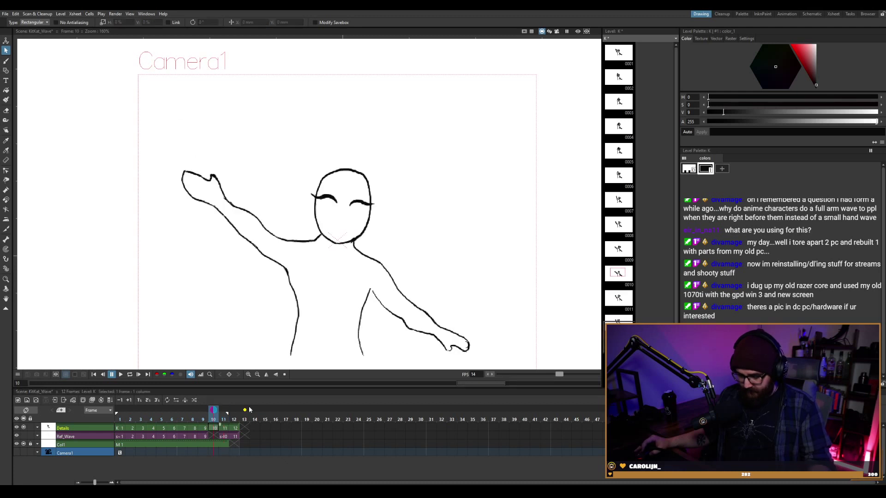
pyautogui.press('Left')
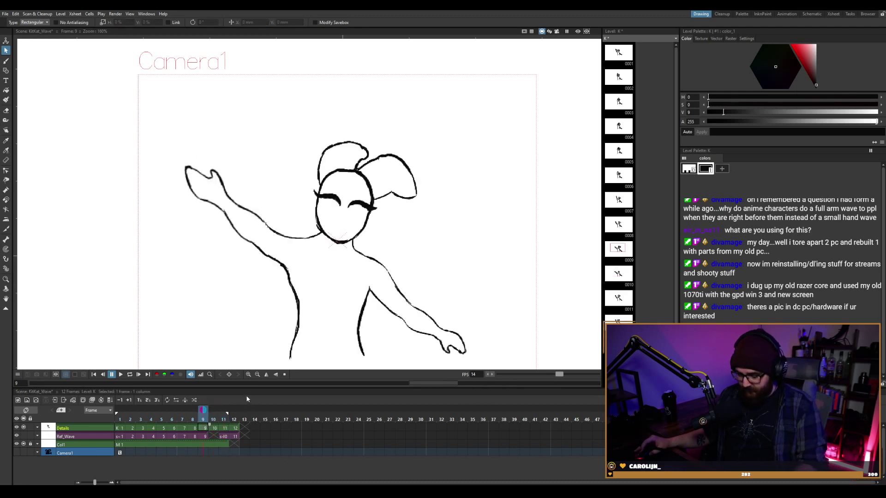
pyautogui.press('Right')
pyautogui.press('Left')
pyautogui.press('Right')
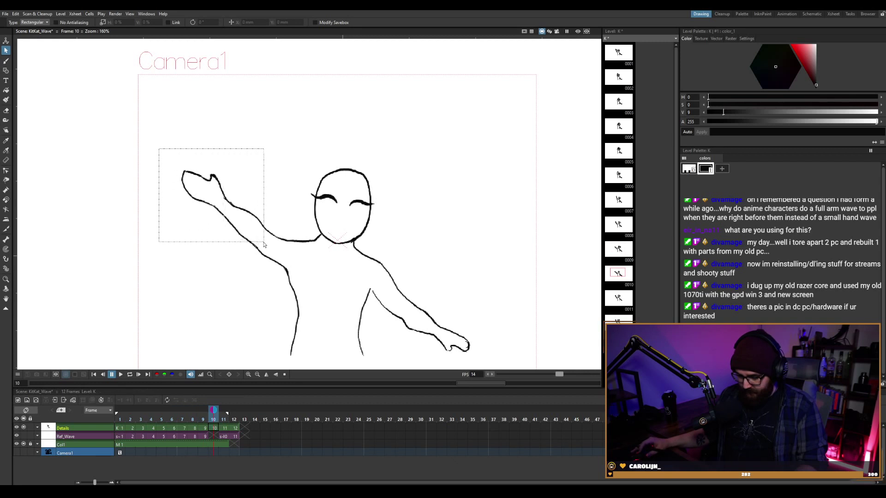
pyautogui.moveTo(262, 243); pyautogui.dragTo(263, 242)
pyautogui.moveTo(270, 144); pyautogui.dragTo(273, 148)
pyautogui.moveTo(252, 195); pyautogui.dragTo(254, 192)
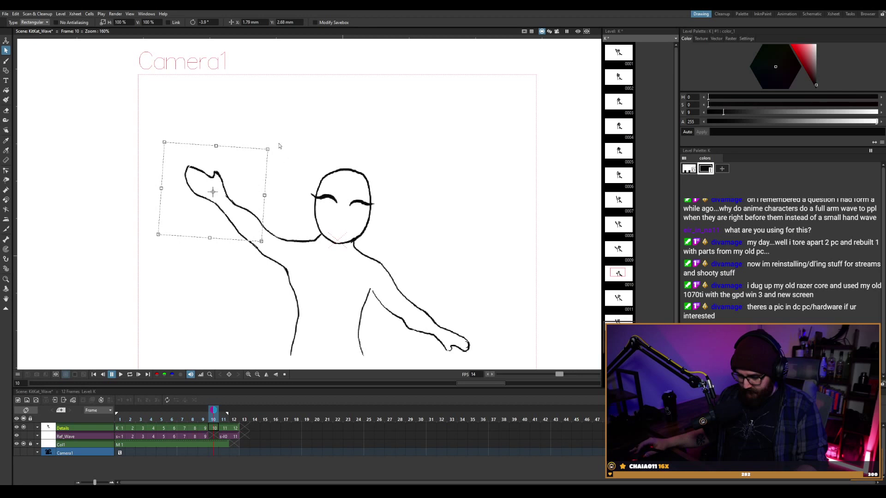
pyautogui.moveTo(274, 144); pyautogui.dragTo(276, 149)
pyautogui.moveTo(244, 188); pyautogui.dragTo(248, 186)
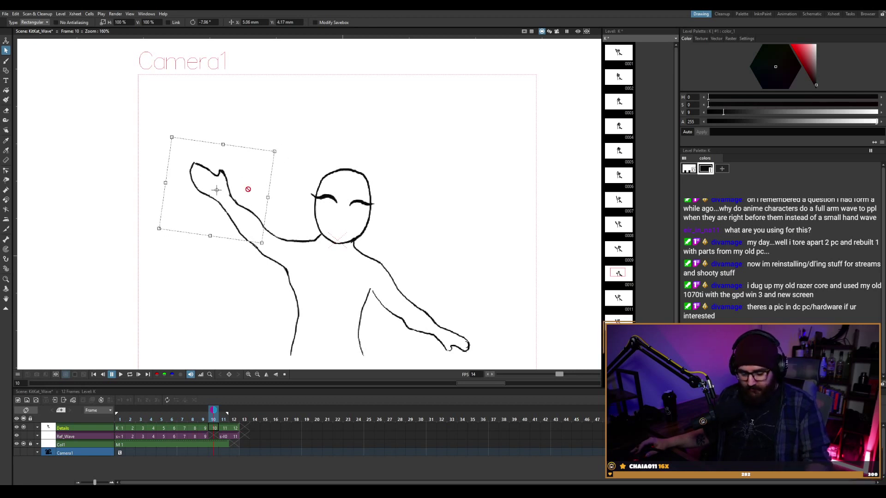
# Play the wave loop, then flip through frames 6 to 10 to check how the raised arm swings outward.
pyautogui.press('p')
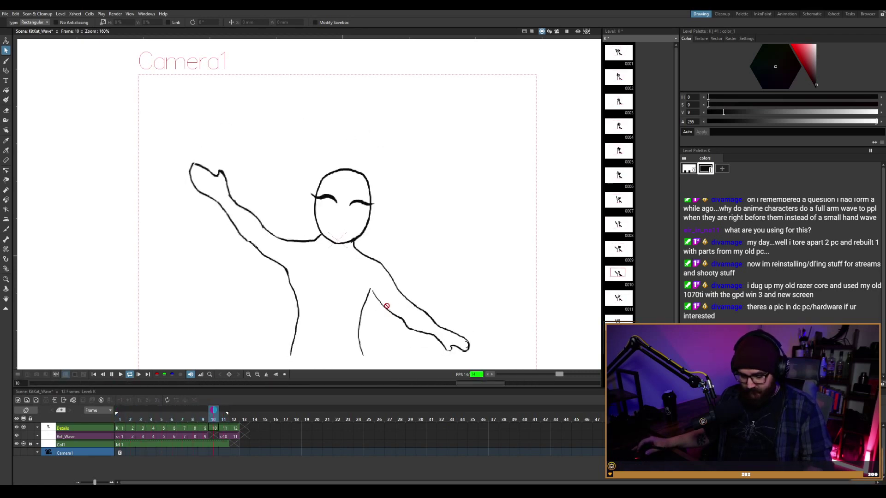
pyautogui.press('l')
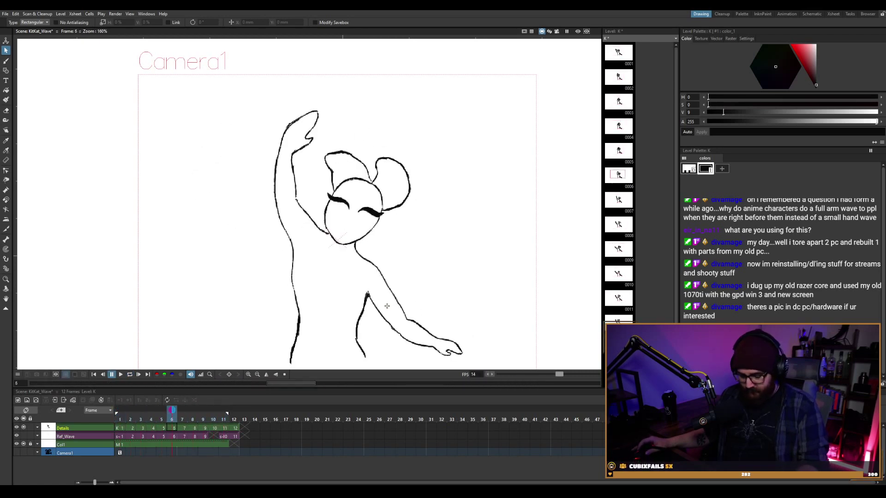
pyautogui.press(',')
pyautogui.press(',')
pyautogui.press('.')
pyautogui.press('.')
pyautogui.press('.')
pyautogui.press('.')
pyautogui.press('.')
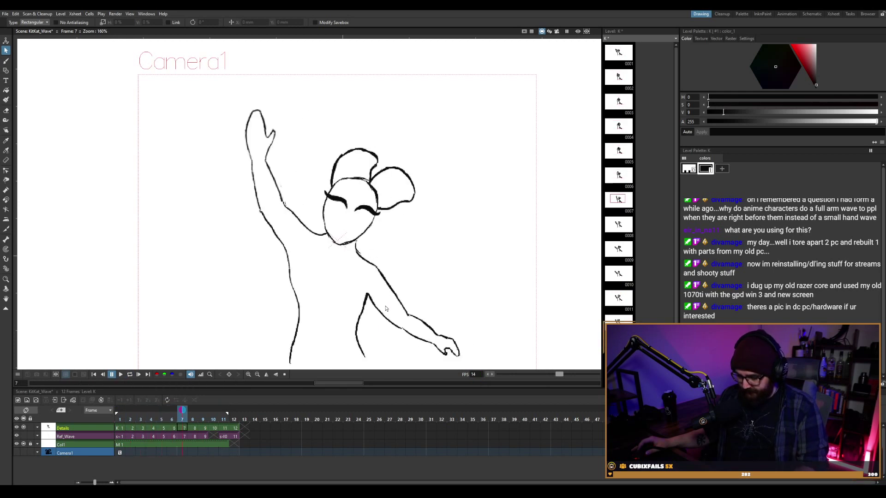
pyautogui.press('.')
pyautogui.press('.')
pyautogui.press(',')
pyautogui.press(',')
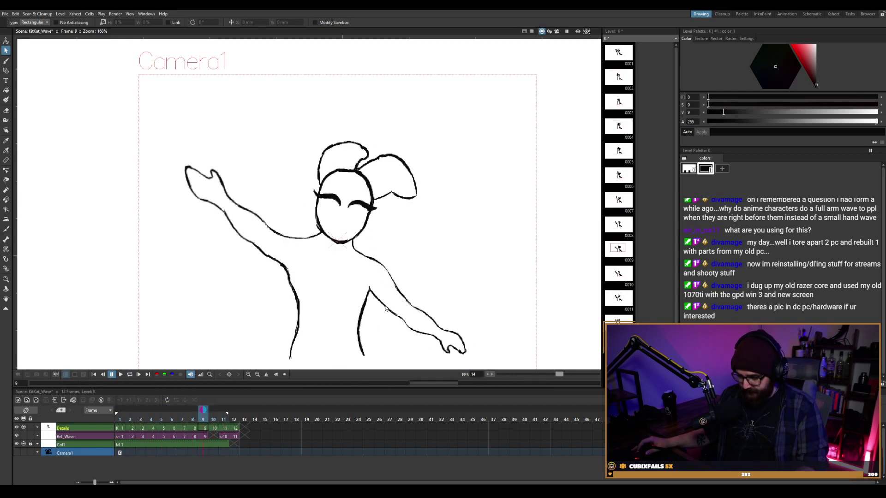
pyautogui.press(',')
pyautogui.press('.')
pyautogui.press('.')
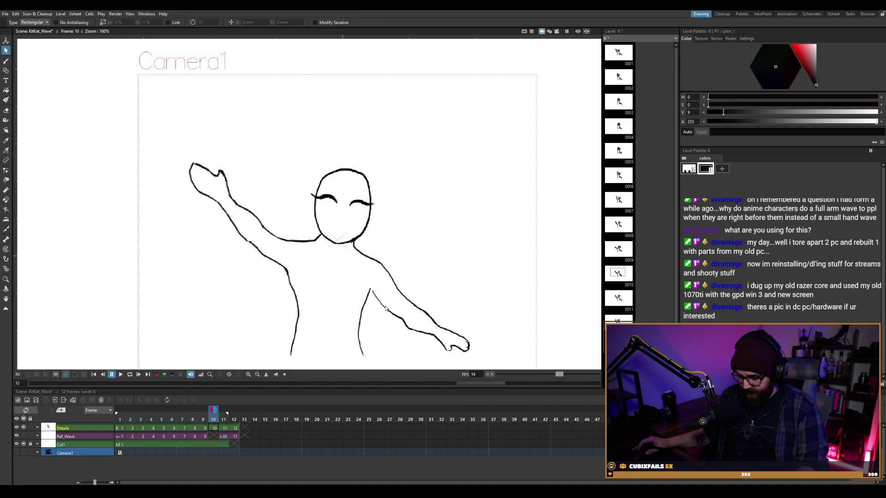
pyautogui.press(',')
pyautogui.press('.')
pyautogui.press(',')
pyautogui.press('.')
pyautogui.press(',')
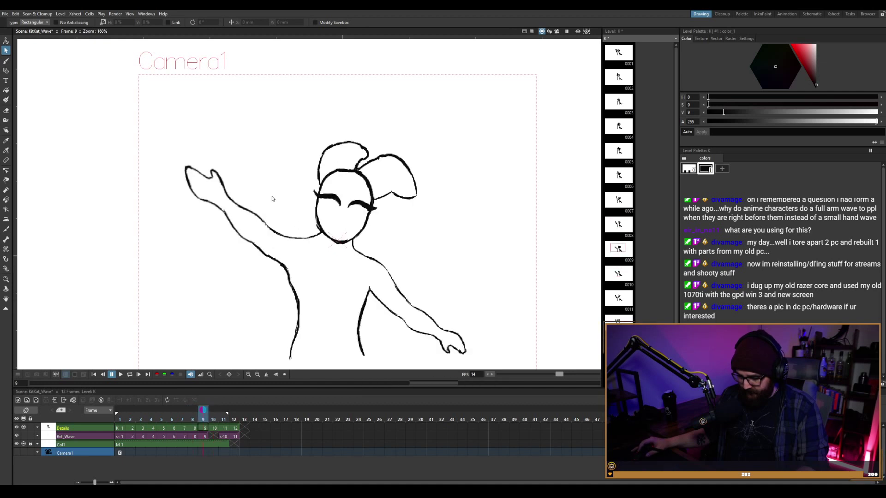
pyautogui.press('.')
pyautogui.press(',')
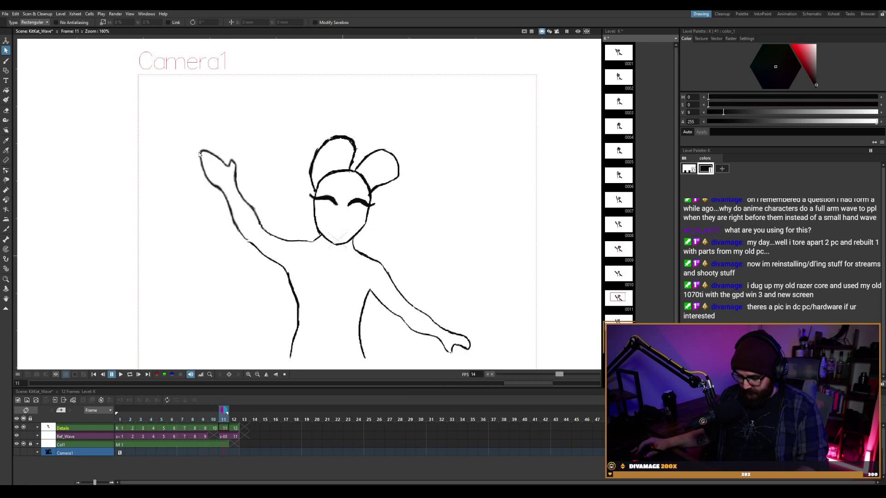
# Flip between frames 9, 10 and 11 and the end of the loop, then replay it to judge the arm's return swing.
pyautogui.press('.')
pyautogui.press(',')
pyautogui.press('.')
pyautogui.press(',')
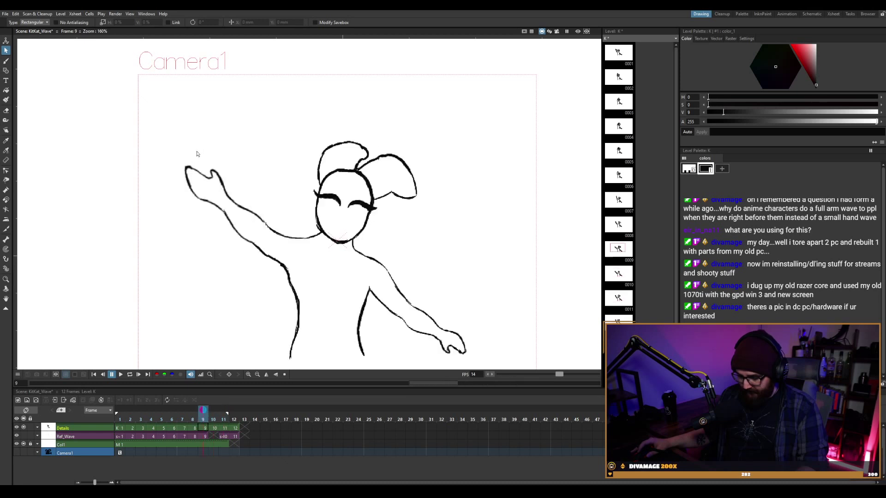
pyautogui.press('.')
pyautogui.press(',')
pyautogui.press('.')
pyautogui.press('.')
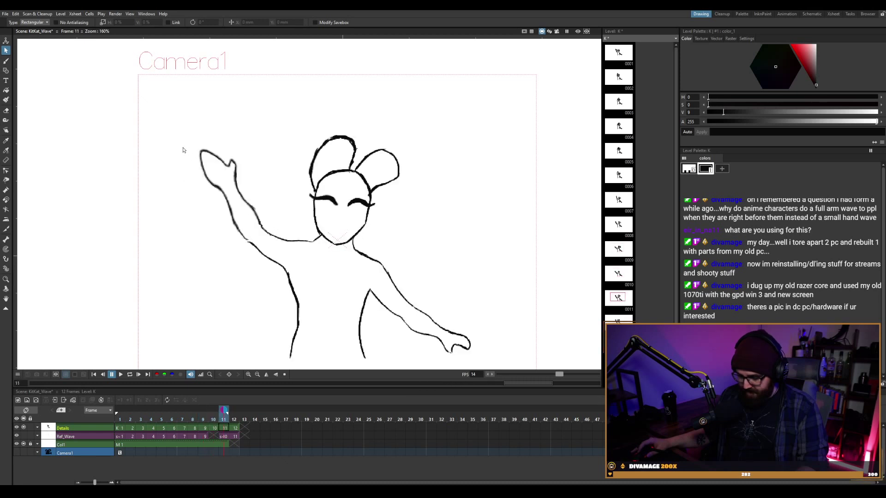
pyautogui.press(',')
pyautogui.press(',')
pyautogui.press('.')
pyautogui.press('.')
pyautogui.press('.')
pyautogui.press('.')
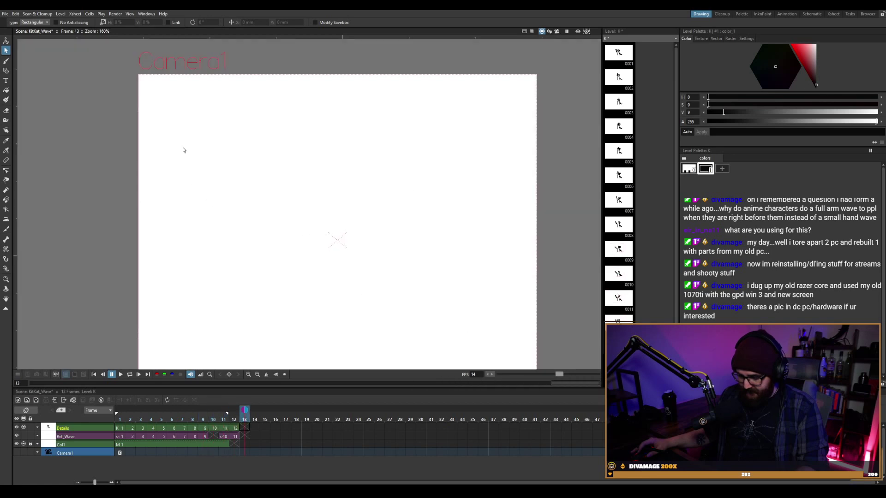
pyautogui.press(',')
pyautogui.press(',')
pyautogui.press(',')
pyautogui.press(',')
pyautogui.press(',')
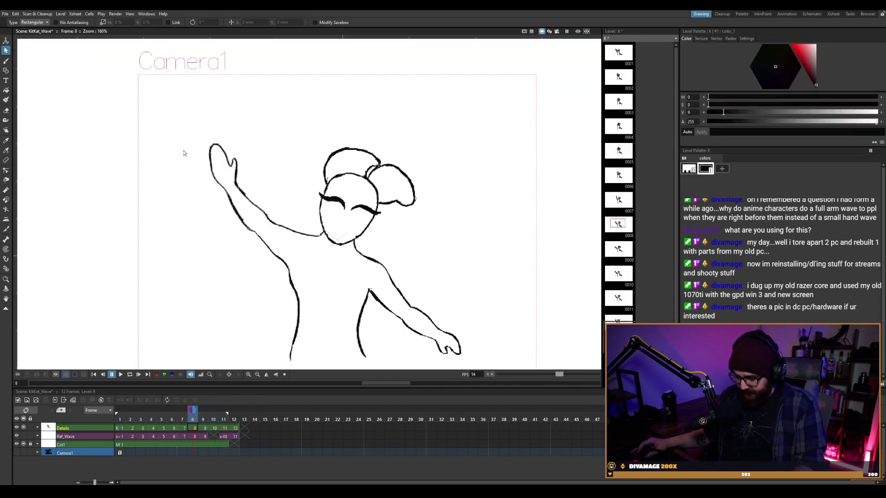
pyautogui.press('l')
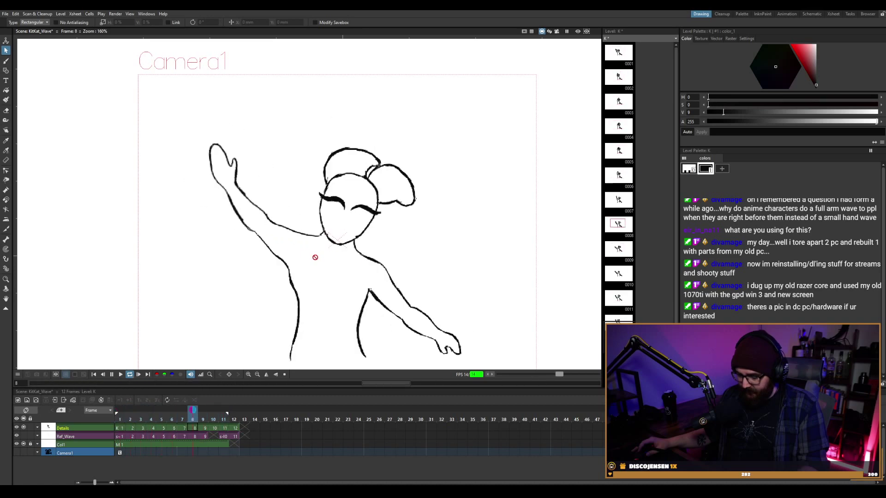
pyautogui.press('l')
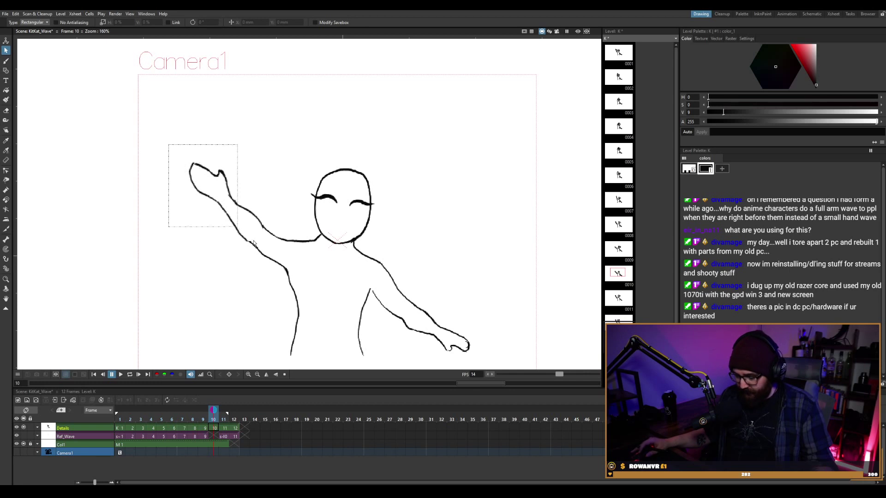
# Rotate the raised forearm and hand on frame 10 slightly further clockwise and nudge them up toward the head.
pyautogui.moveTo(253, 243); pyautogui.dragTo(262, 245)
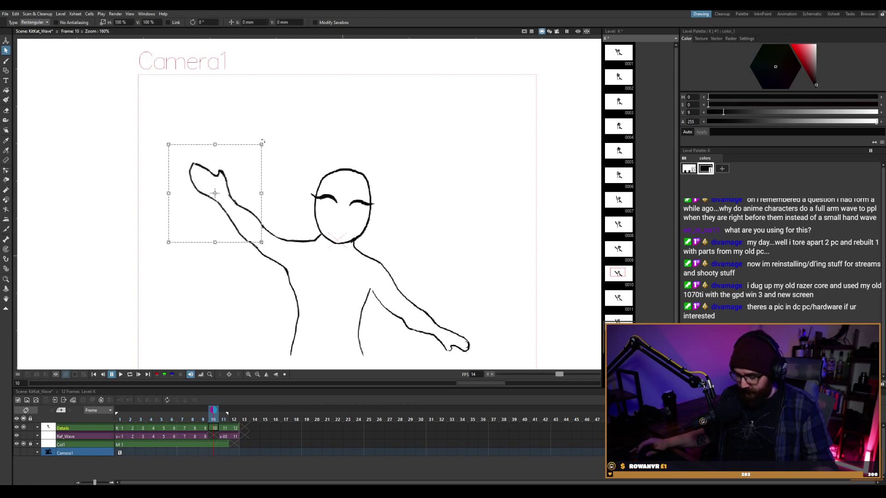
pyautogui.moveTo(264, 141); pyautogui.dragTo(268, 144)
pyautogui.moveTo(248, 188); pyautogui.dragTo(250, 186)
# Rotate only the raised hand on frame 10 by 6.88° and move it -3.28 mm and -2.98 mm onto the wrist.
pyautogui.moveTo(261, 117); pyautogui.dragTo(164, 200)
pyautogui.moveTo(269, 111); pyautogui.dragTo(265, 101)
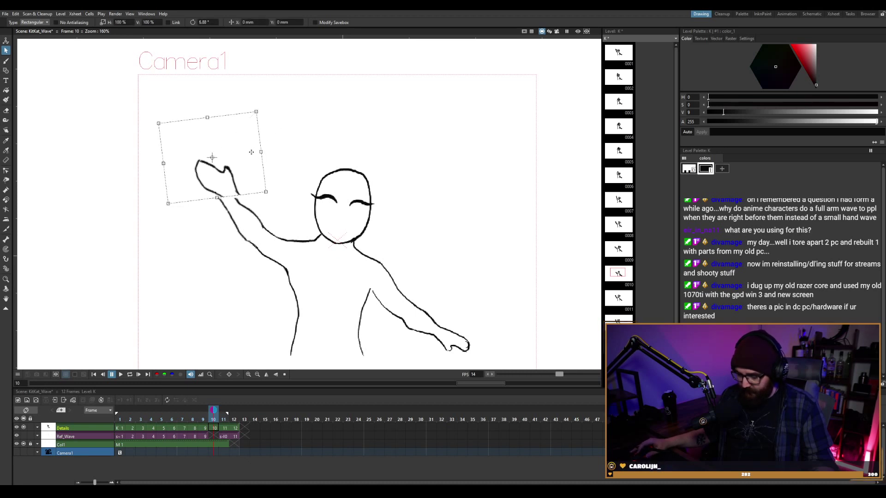
pyautogui.moveTo(251, 152); pyautogui.dragTo(246, 156)
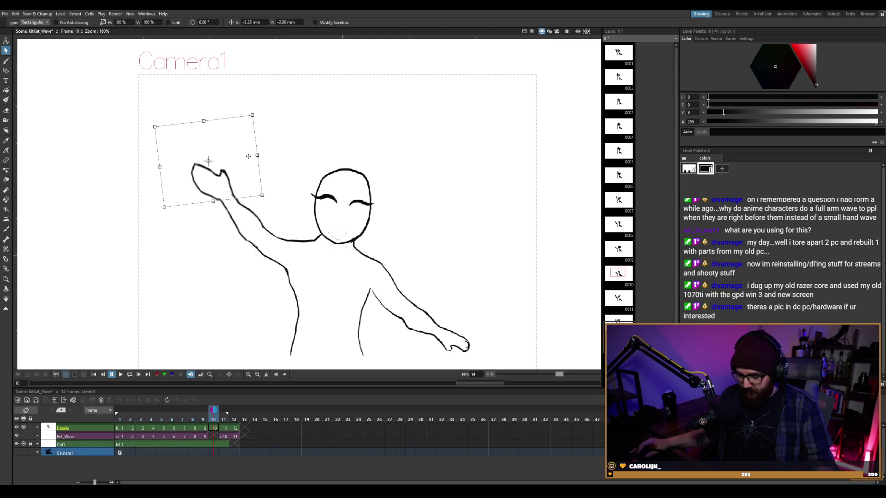
# Replay the loop, then rotate the raised forearm and hand on frame 11 by -5.42° and move them 5.36 mm and 2.08 mm.
pyautogui.press('l')
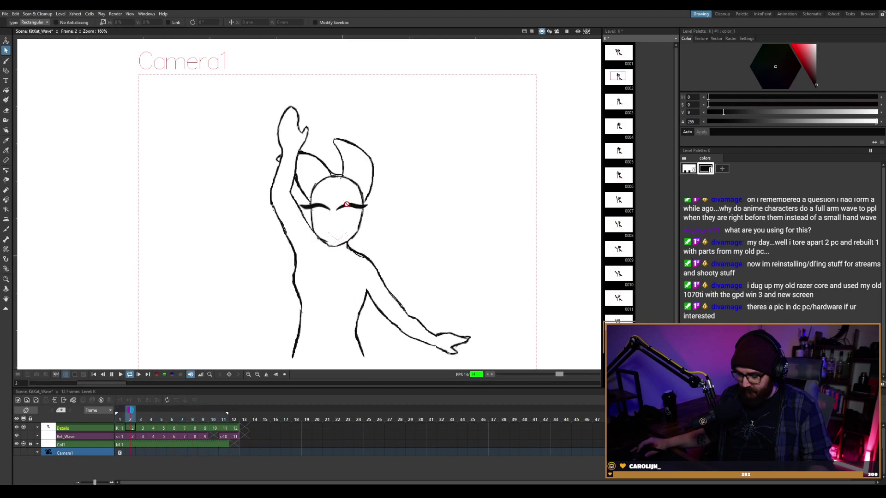
pyautogui.press('l')
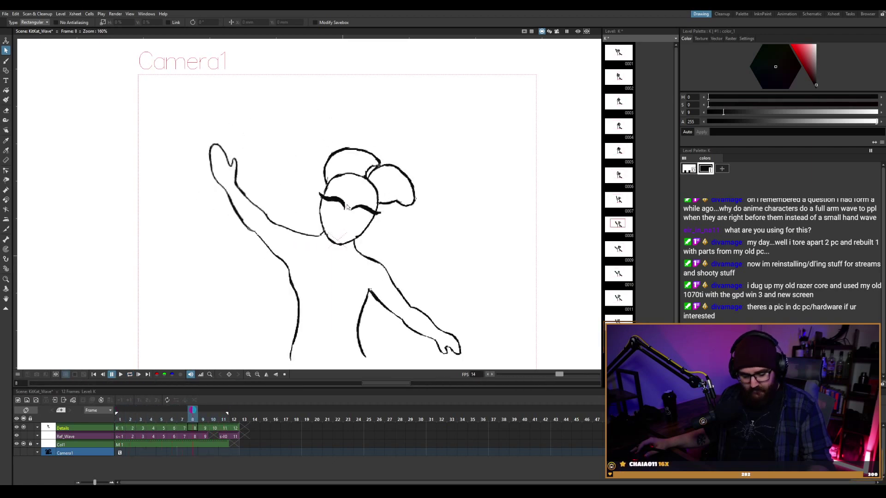
pyautogui.press('.')
pyautogui.press('.')
pyautogui.press('.')
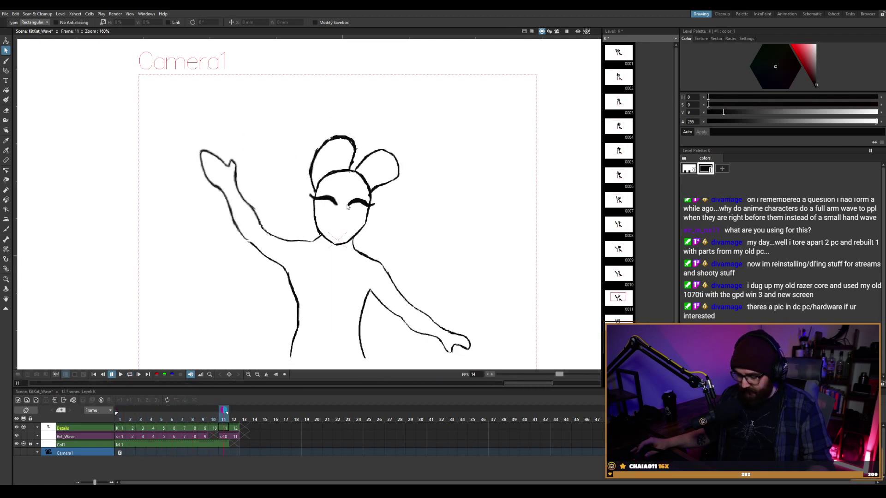
pyautogui.press('.')
pyautogui.press(',')
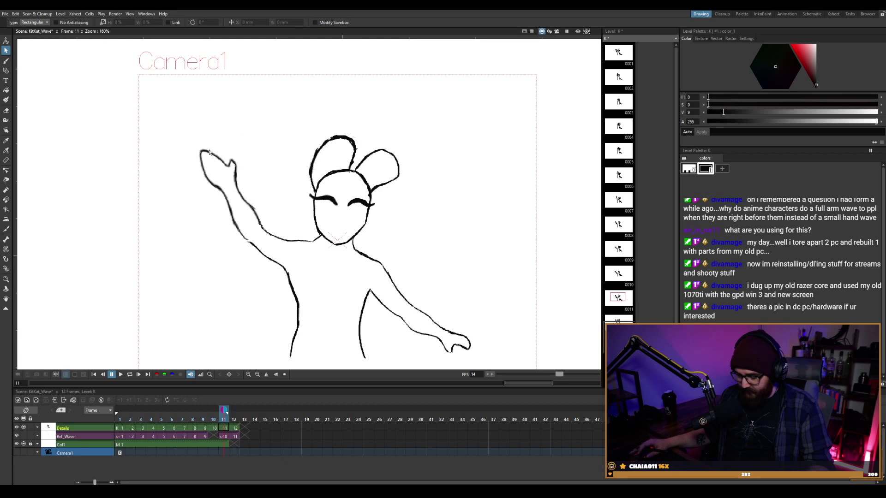
pyautogui.moveTo(167, 108); pyautogui.dragTo(258, 241)
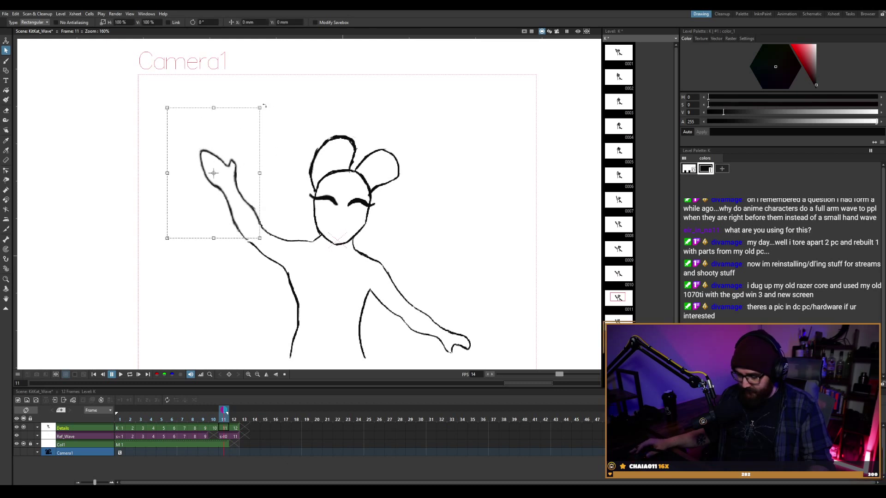
pyautogui.moveTo(265, 106); pyautogui.dragTo(271, 110)
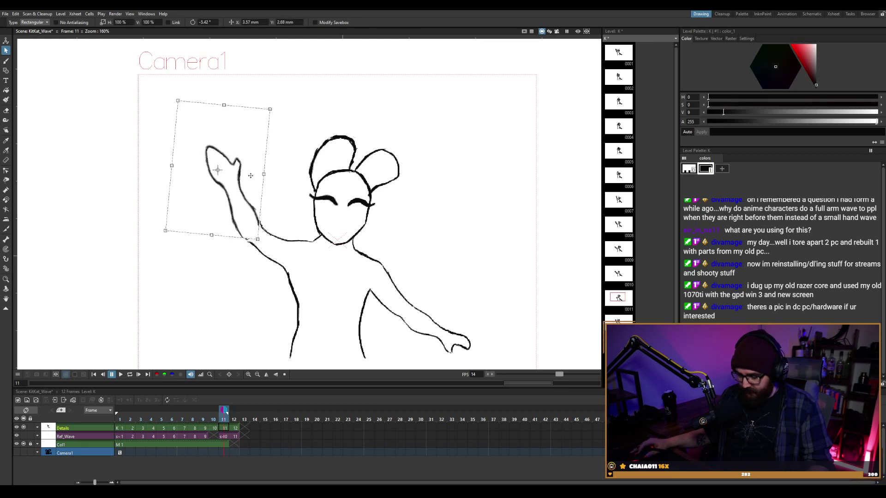
pyautogui.moveTo(246, 179); pyautogui.dragTo(252, 175)
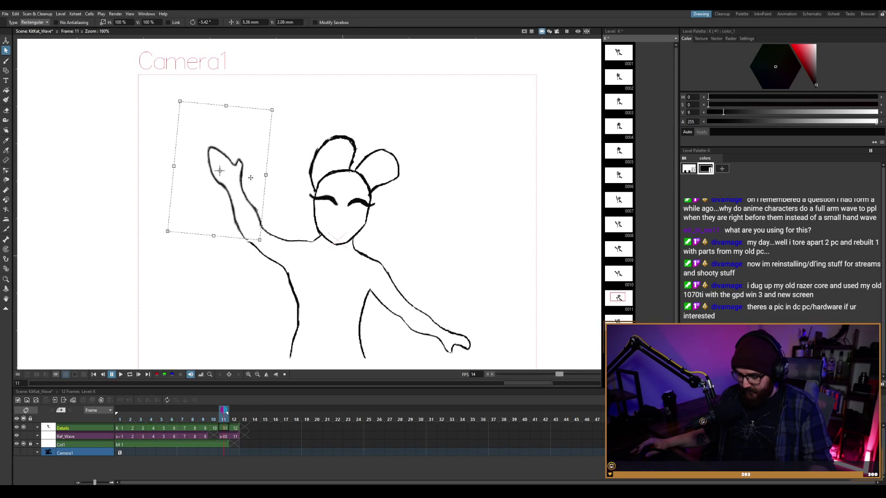
pyautogui.click(208, 118)
# Rotate only the raised hand, including the thumb, on frame 11 by 8.1° and move it -3.28 mm and -1.19 mm.
pyautogui.moveTo(186, 118); pyautogui.dragTo(237, 190)
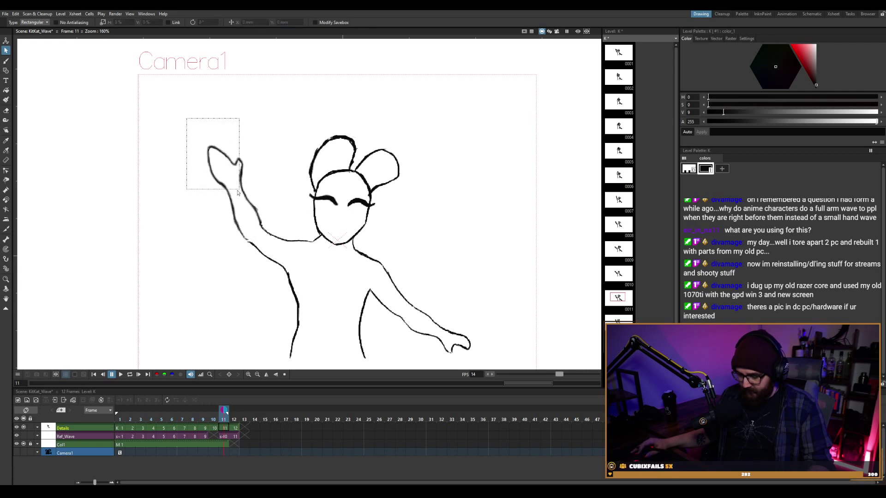
pyautogui.moveTo(253, 149); pyautogui.dragTo(224, 190)
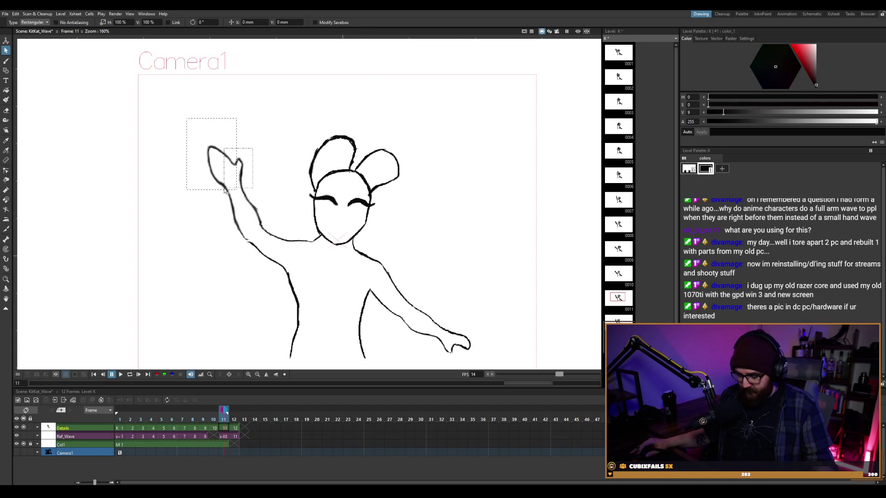
pyautogui.moveTo(258, 113)
pyautogui.mouseDown()
pyautogui.moveTo(247, 116)
pyautogui.moveTo(236, 145)
pyautogui.mouseUp()
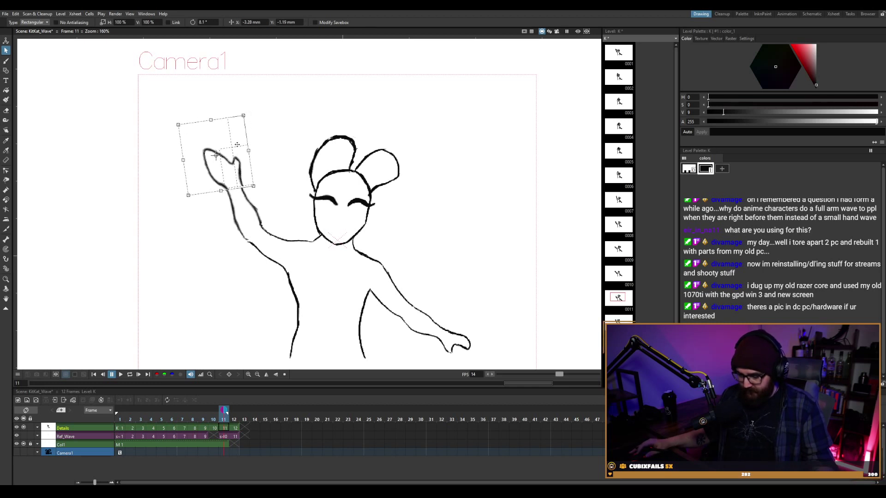
# Play back the wave loop, step through its frames to check the adjusted arm poses, and go to frame 12.
pyautogui.press('l')
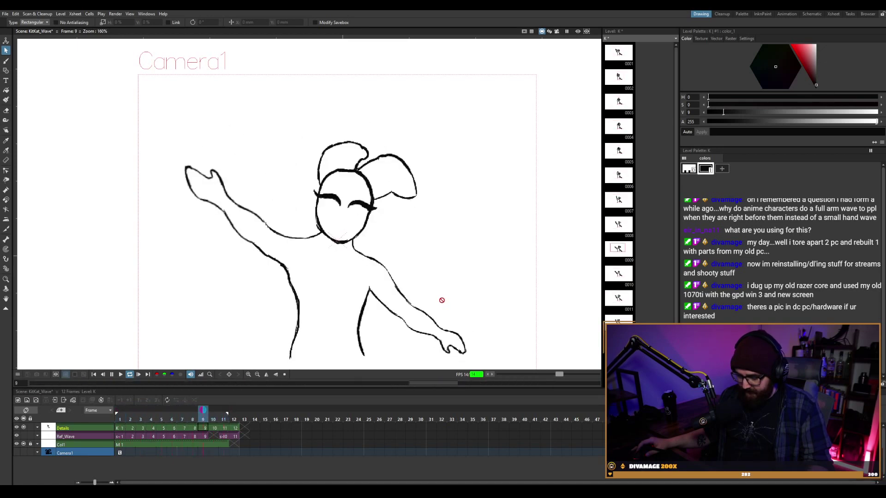
pyautogui.press('p')
pyautogui.press('Right')
pyautogui.press('Right')
pyautogui.press('Right')
pyautogui.press('Right')
pyautogui.press('Right')
pyautogui.press('Right')
pyautogui.press('Right')
pyautogui.press('Right')
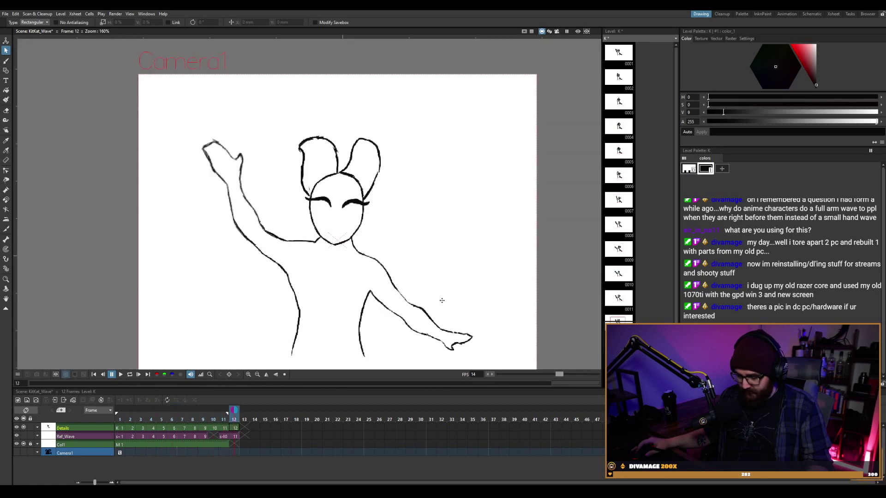
pyautogui.press('Left')
pyautogui.press('Left')
pyautogui.press('Left')
pyautogui.press('Left')
pyautogui.press('Left')
pyautogui.press('Left')
pyautogui.press('Left')
pyautogui.press('Left')
pyautogui.press('Left')
pyautogui.press('Left')
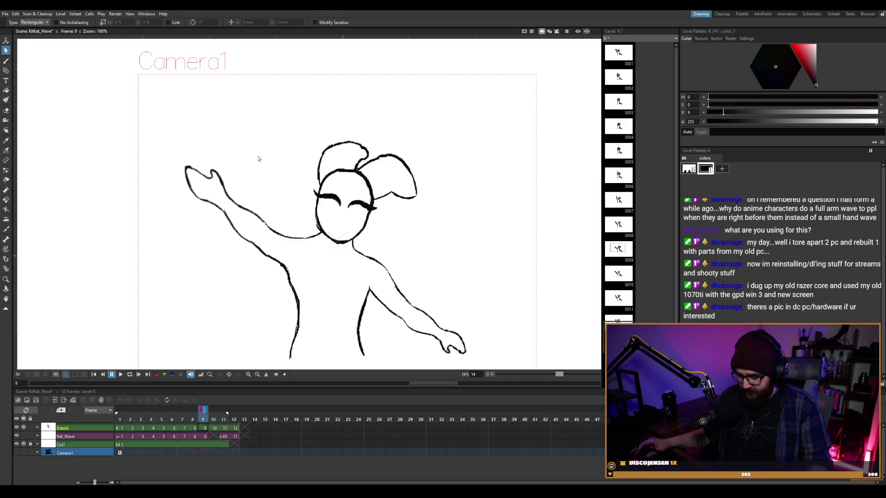
pyautogui.click(234, 411)
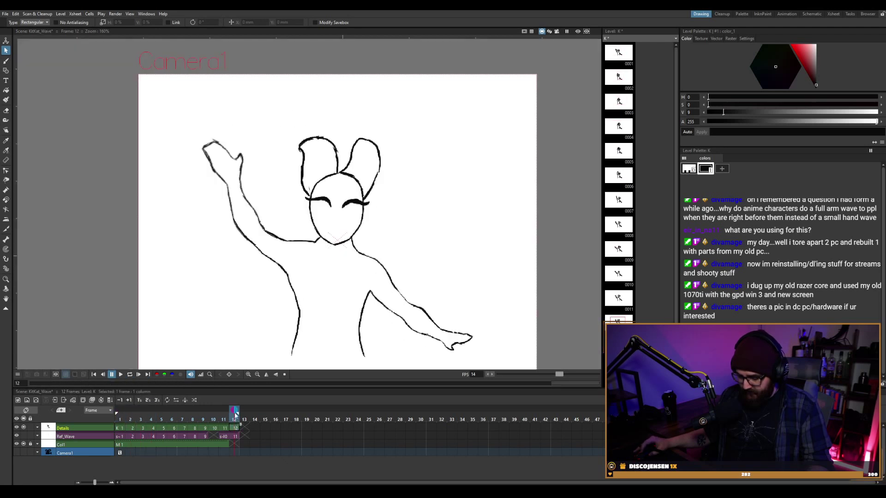
# Play back the wave loop, then try to extend the Col1 white background's exposure through frame 12.
pyautogui.press('l')
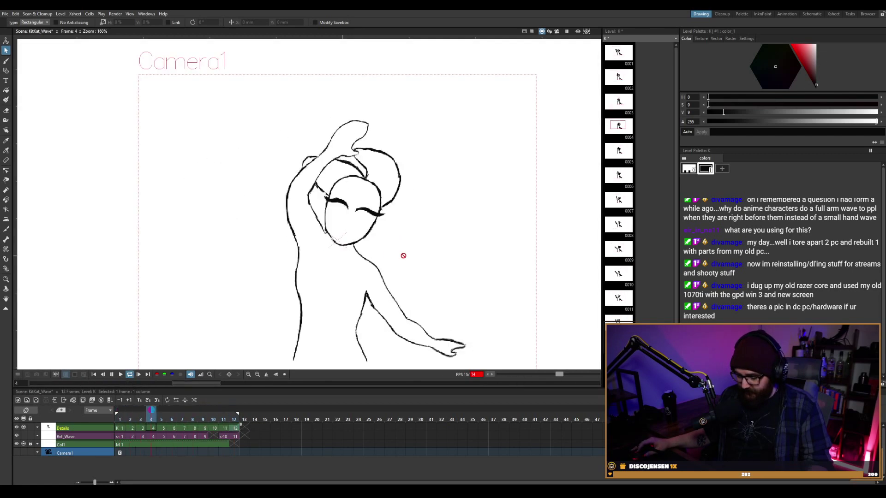
pyautogui.press('l')
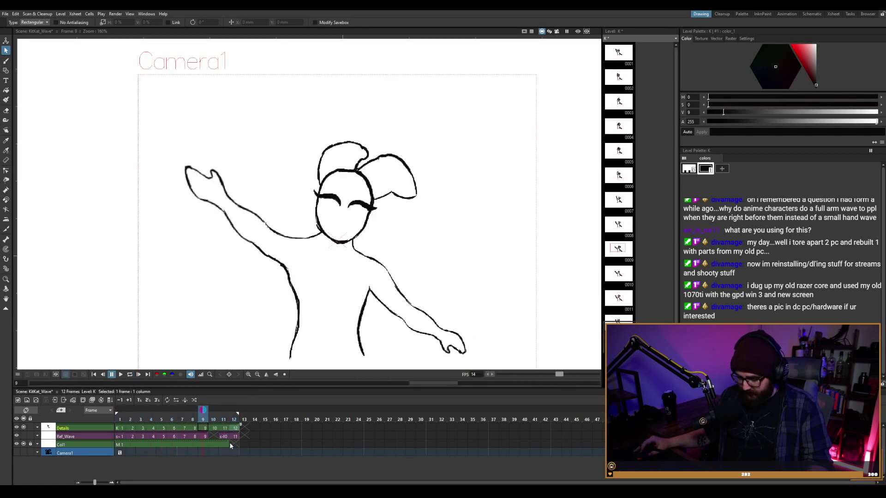
pyautogui.click(229, 446)
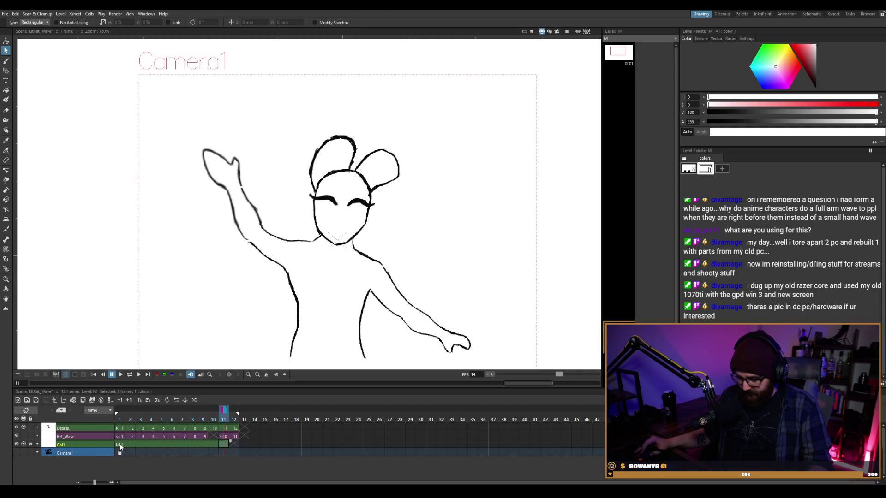
pyautogui.moveTo(121, 445); pyautogui.dragTo(233, 445)
pyautogui.moveTo(128, 444); pyautogui.dragTo(245, 441)
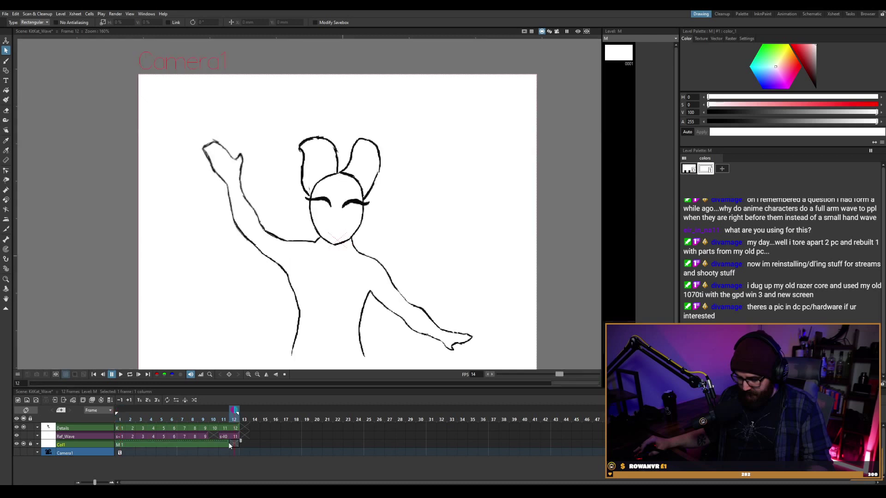
pyautogui.click(227, 445)
pyautogui.click(231, 438)
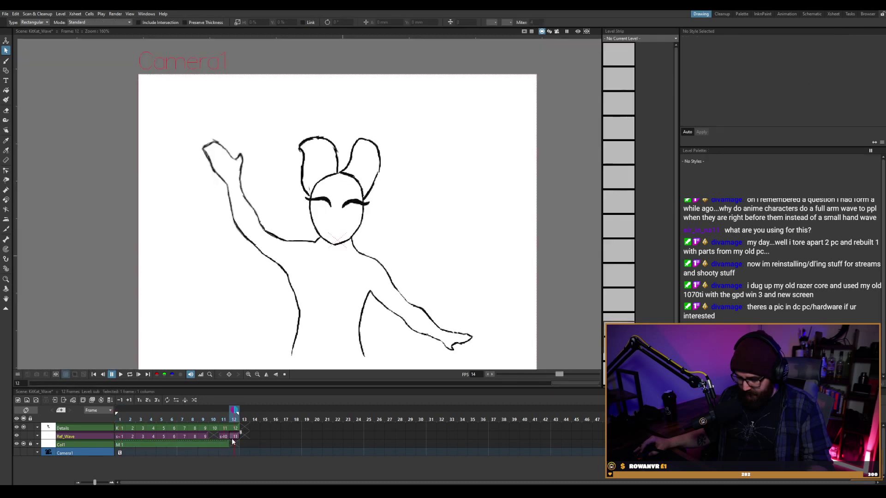
pyautogui.click(226, 442)
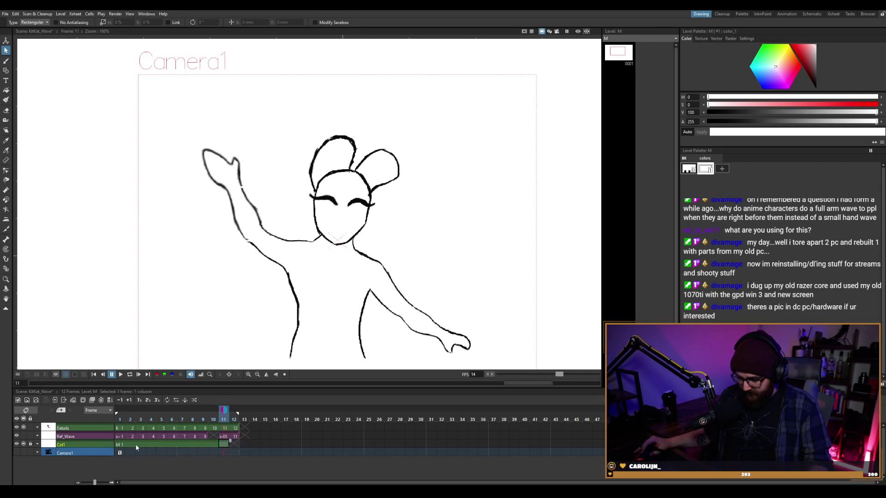
# Try selecting the whole run of Col1 background cells from frame 1 and open the cell commands for it.
pyautogui.click(124, 444)
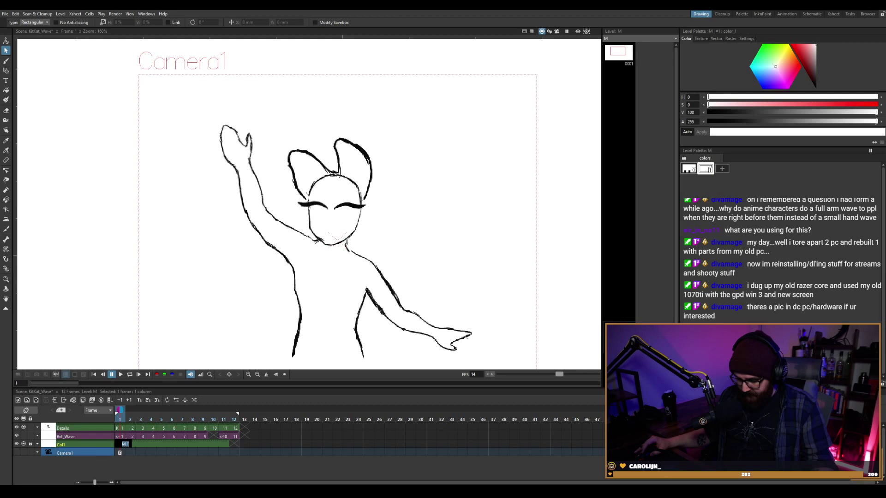
pyautogui.rightClick(226, 445)
pyautogui.click(224, 444)
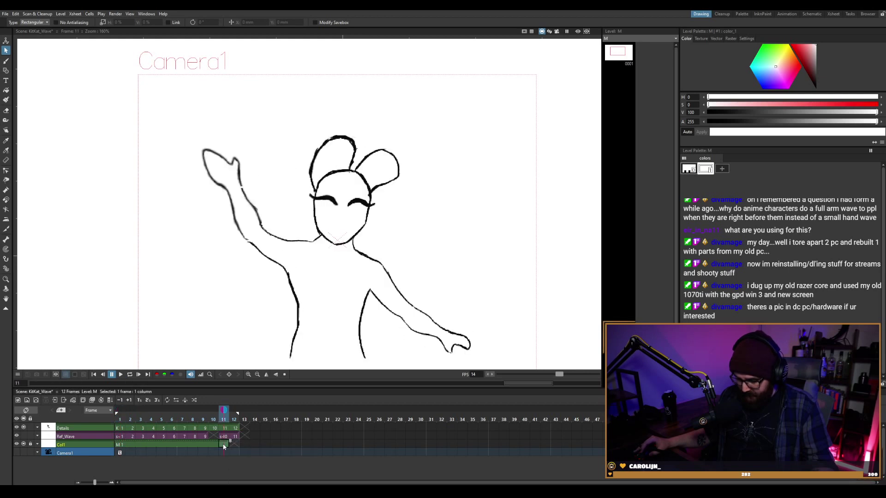
pyautogui.moveTo(226, 445); pyautogui.dragTo(245, 444)
pyautogui.click(223, 443)
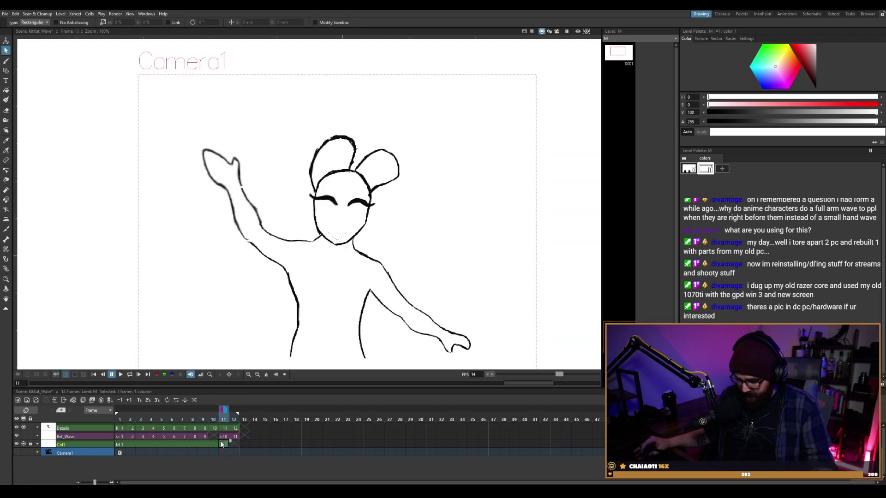
pyautogui.keyDown('shift'); pyautogui.click(117, 445); pyautogui.keyUp('shift')
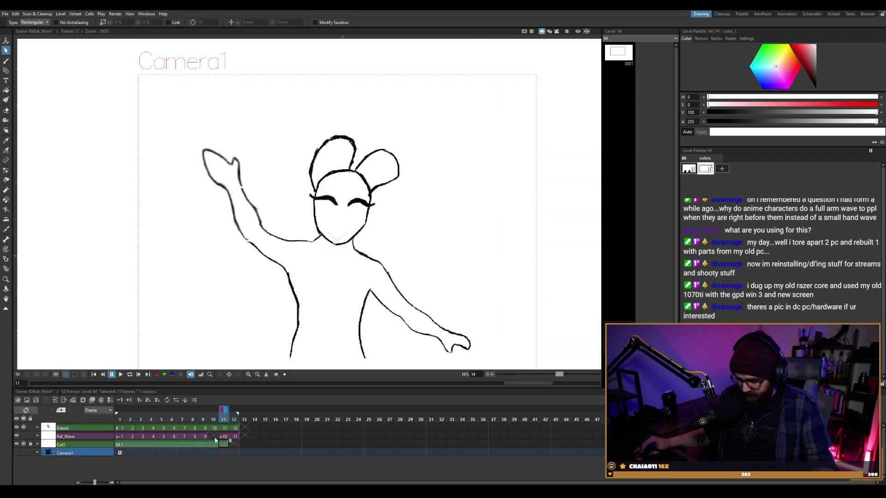
pyautogui.click(122, 445)
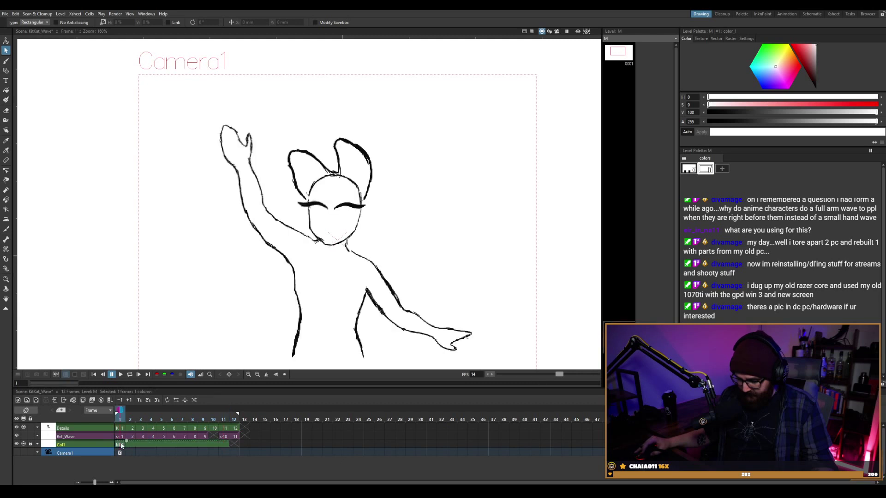
pyautogui.rightClick(224, 444)
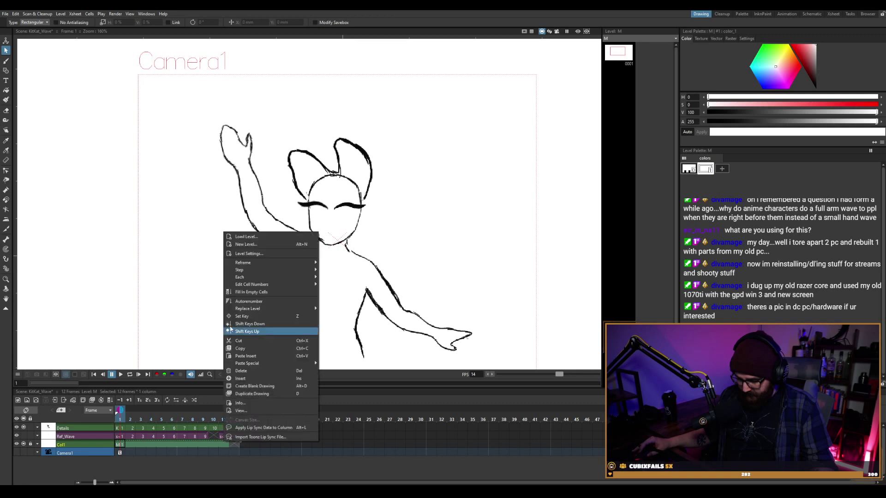
pyautogui.click(128, 444)
# Select the Col1 cells on frames 11 and 12 to carry the white background over to frame 12.
pyautogui.click(226, 443)
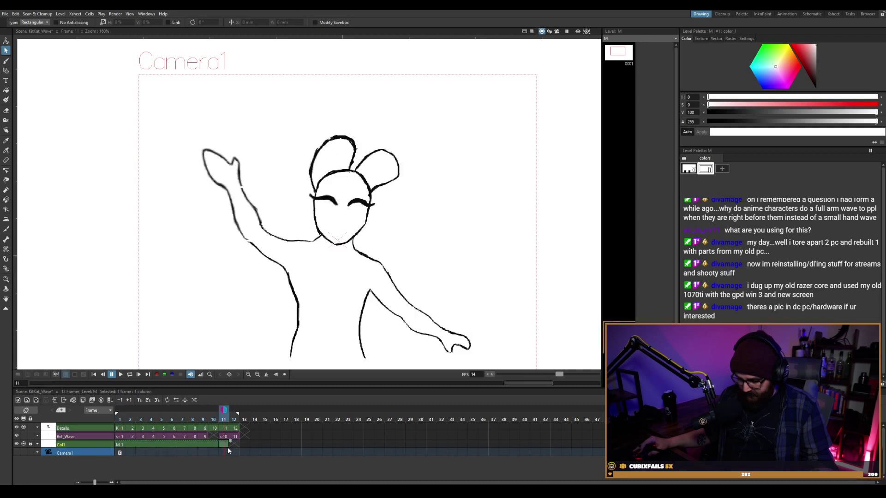
pyautogui.click(119, 444)
pyautogui.click(128, 446)
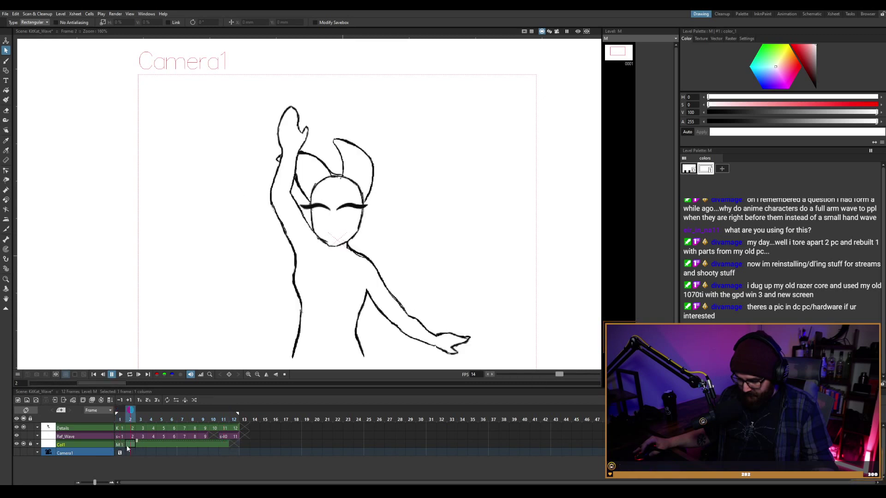
pyautogui.click(231, 446)
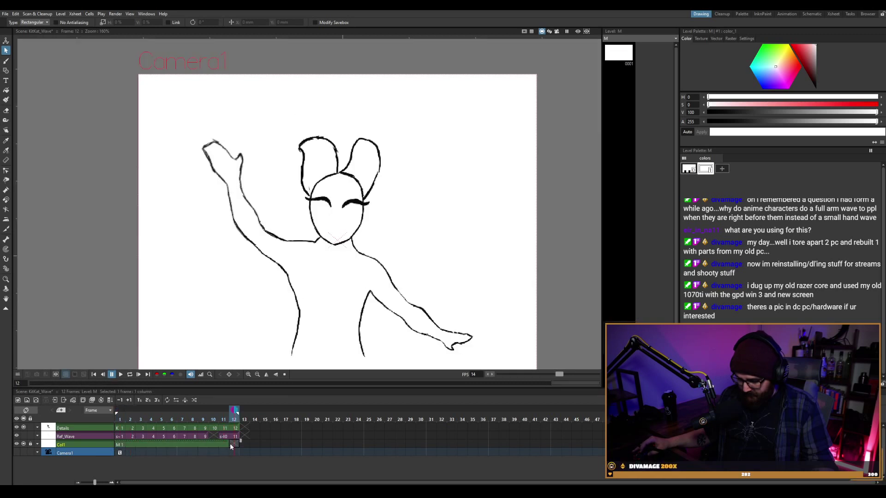
pyautogui.click(225, 444)
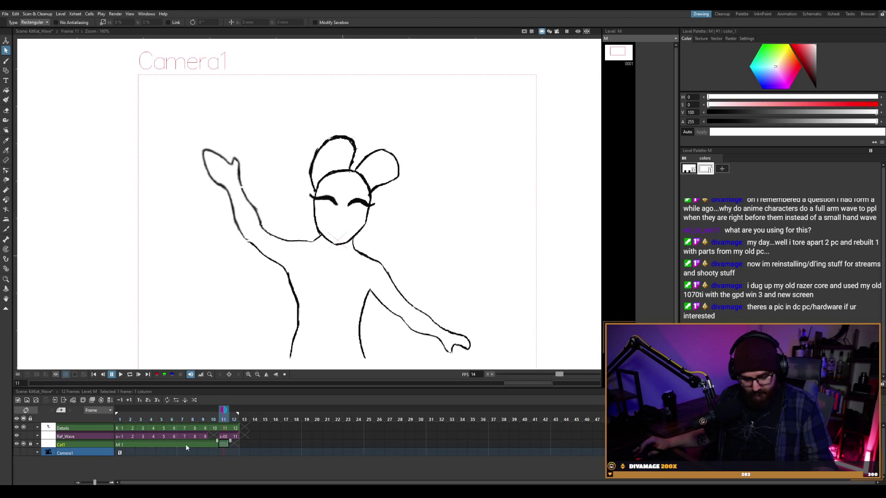
pyautogui.click(235, 445)
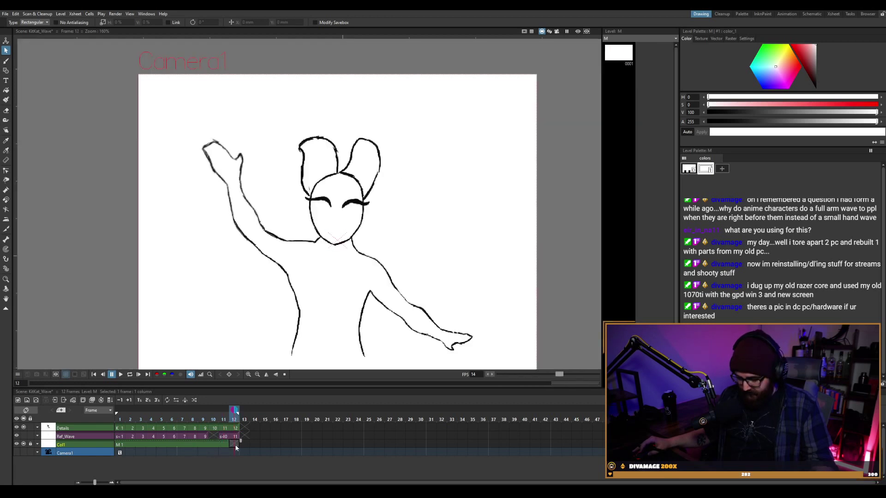
pyautogui.click(227, 445)
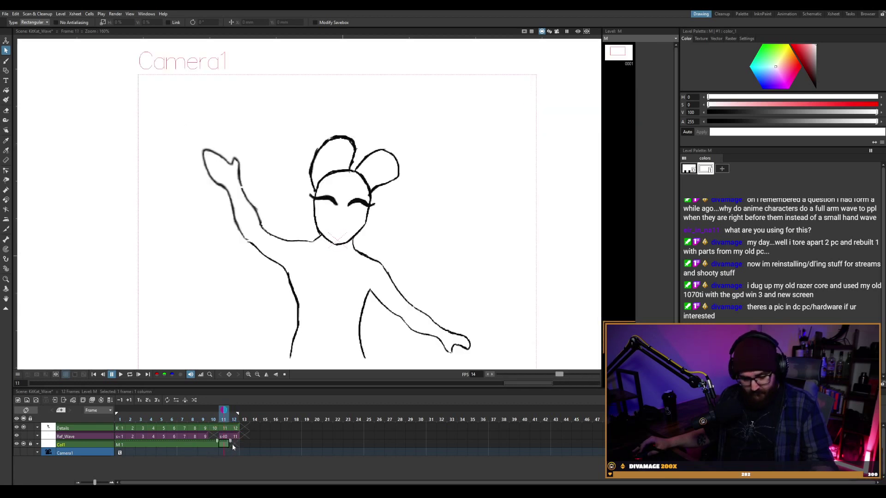
pyautogui.click(235, 445)
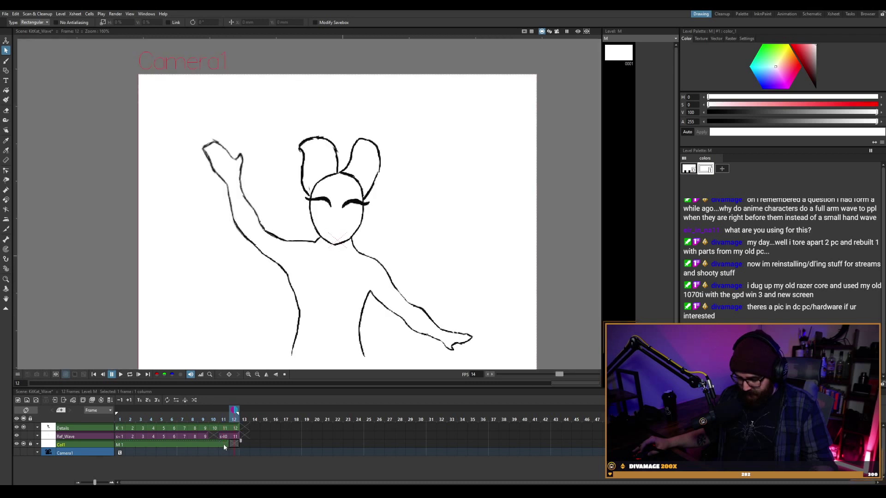
pyautogui.click(223, 444)
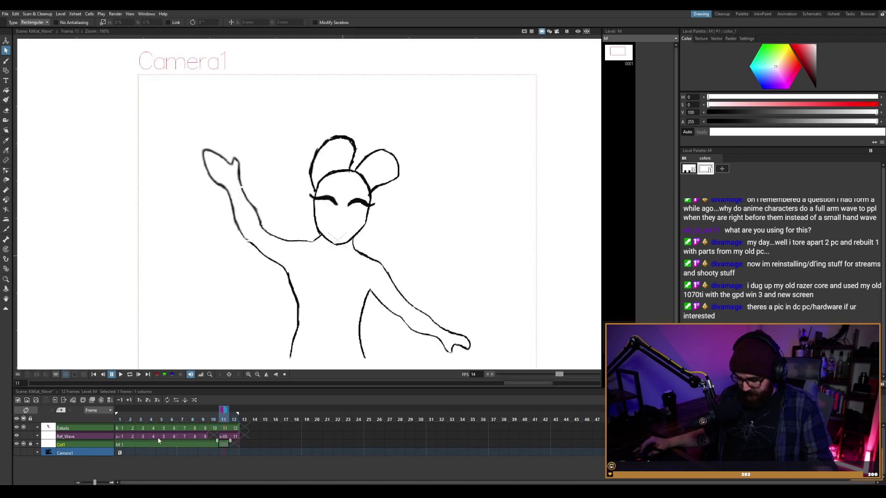
pyautogui.click(233, 441)
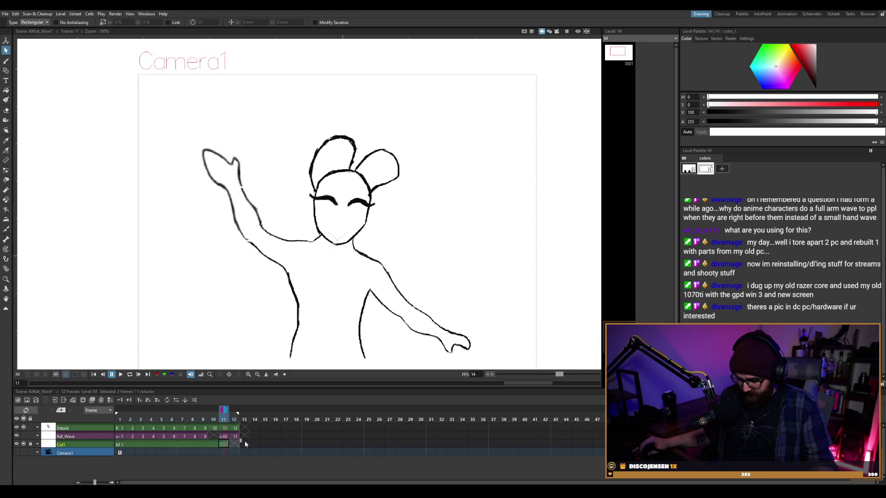
# Try to copy the Col1 background cells for frames 1 to 12 and paste them back into the column.
pyautogui.click(121, 445)
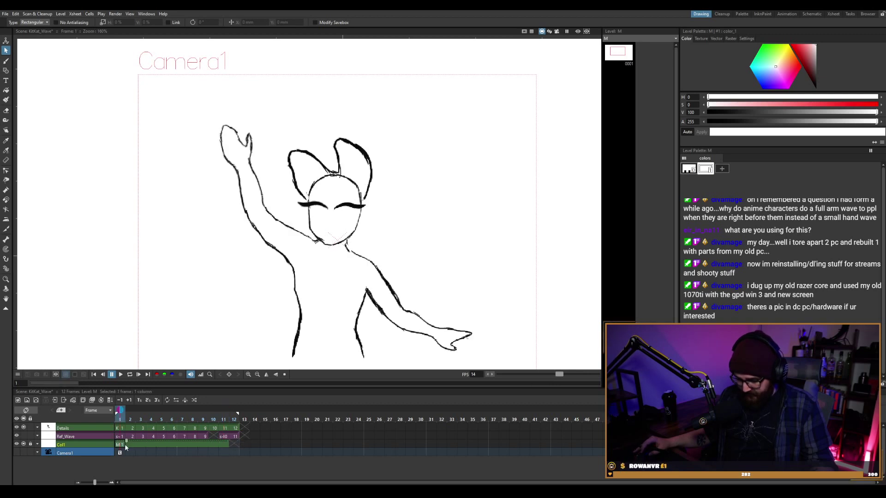
pyautogui.moveTo(130, 445); pyautogui.dragTo(235, 445)
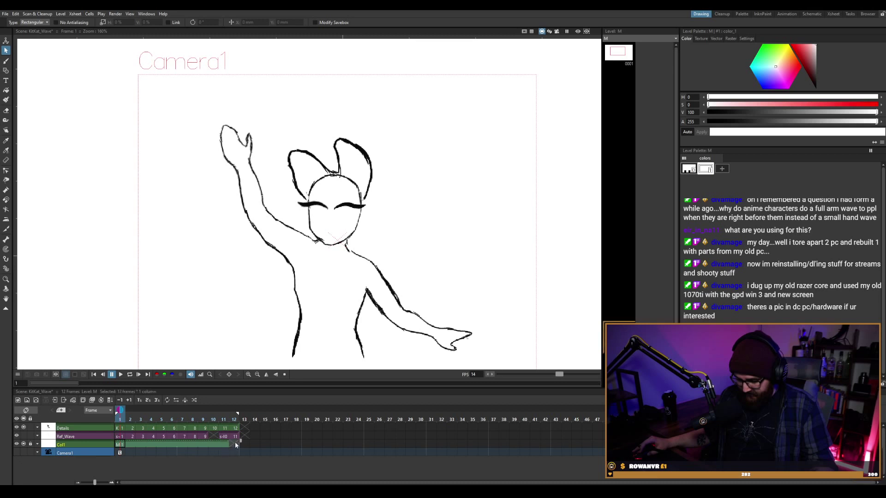
pyautogui.rightClick(234, 444)
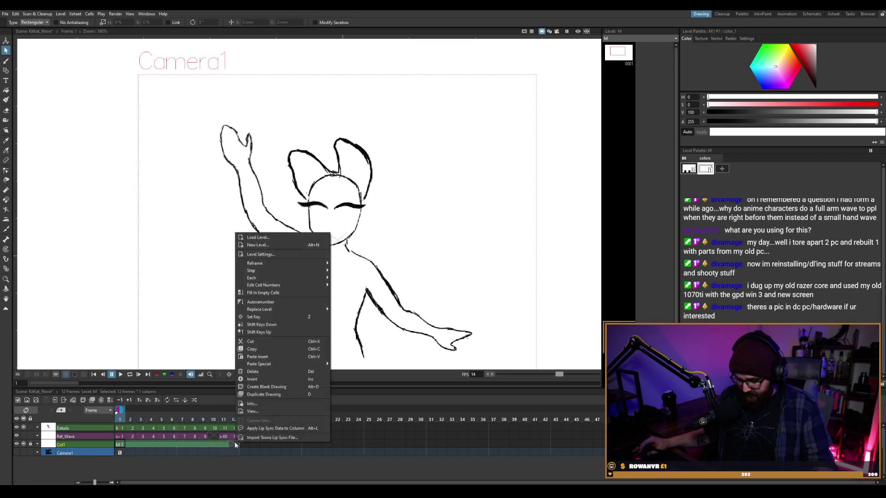
pyautogui.click(258, 351)
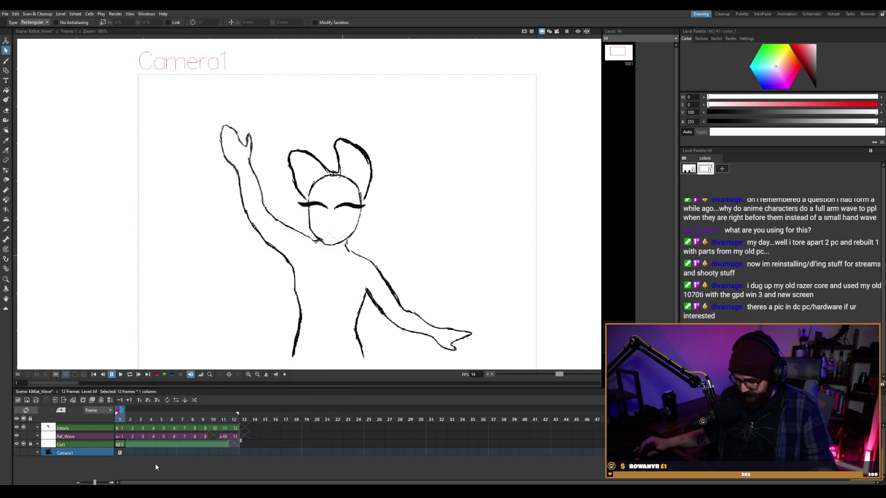
pyautogui.rightClick(122, 441)
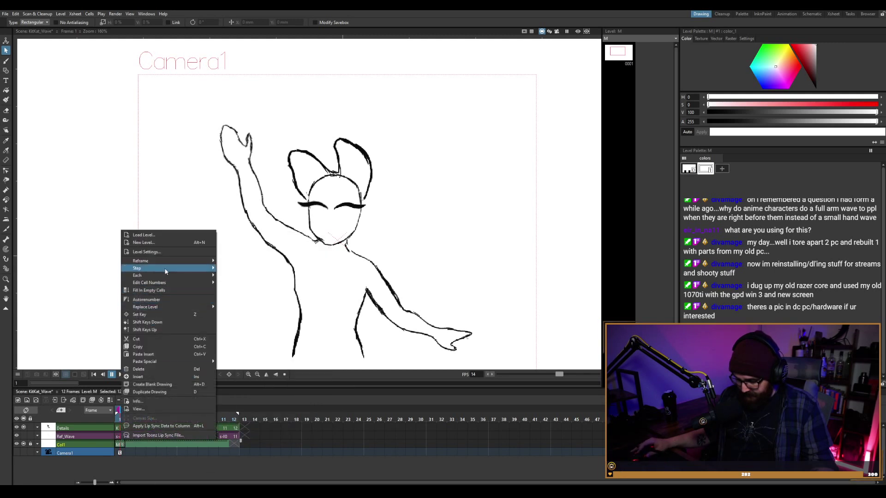
pyautogui.click(165, 354)
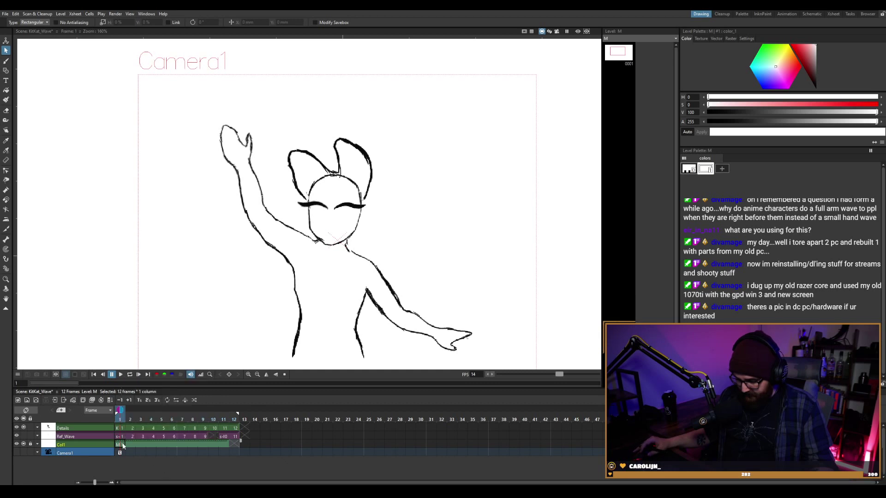
# Try to duplicate the frame 1 background drawing in the Col1 column.
pyautogui.click(123, 445)
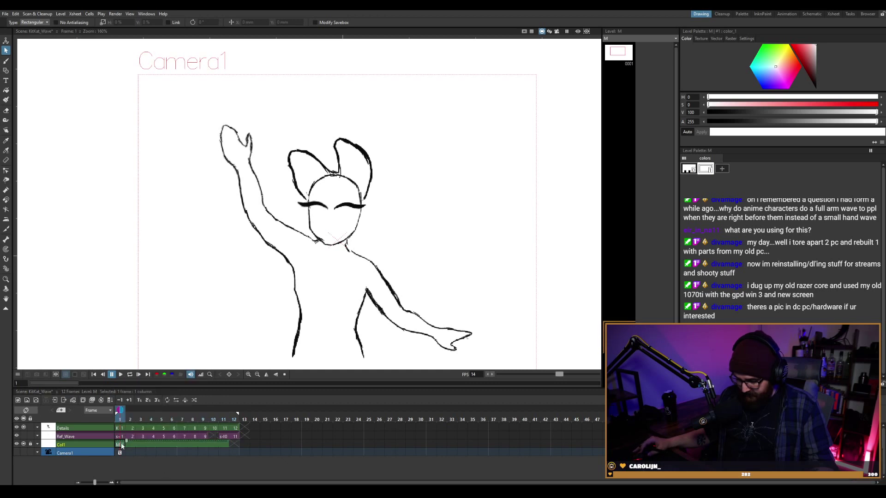
pyautogui.click(236, 444)
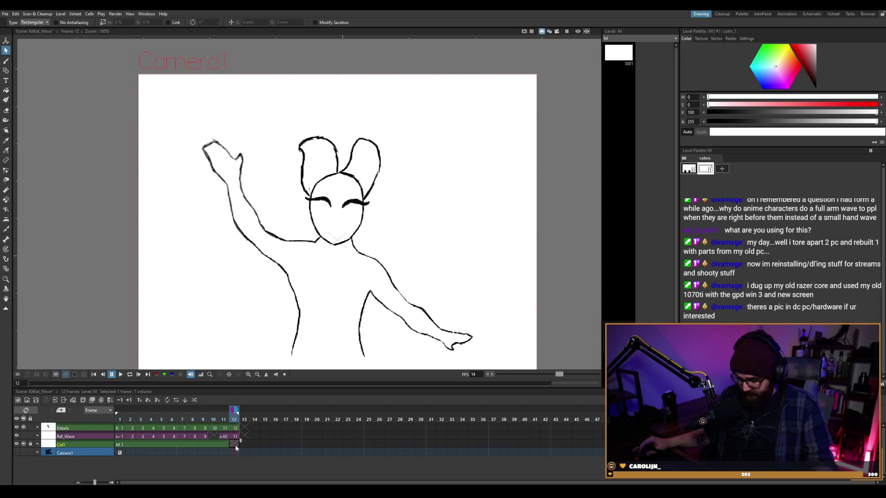
pyautogui.click(120, 445)
pyautogui.rightClick(120, 445)
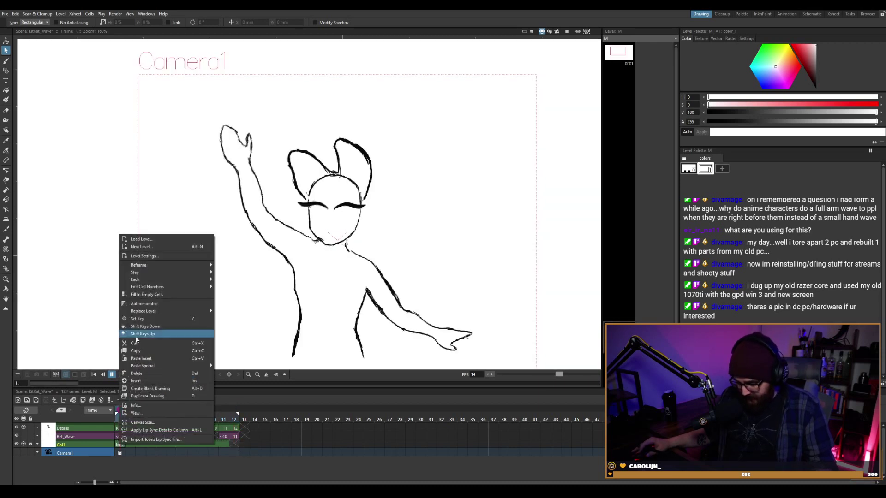
pyautogui.moveTo(148, 275)
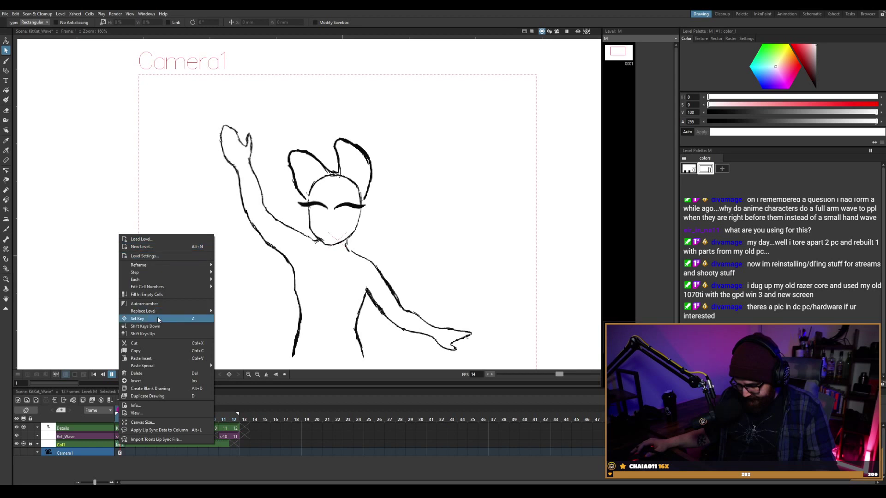
pyautogui.moveTo(157, 313)
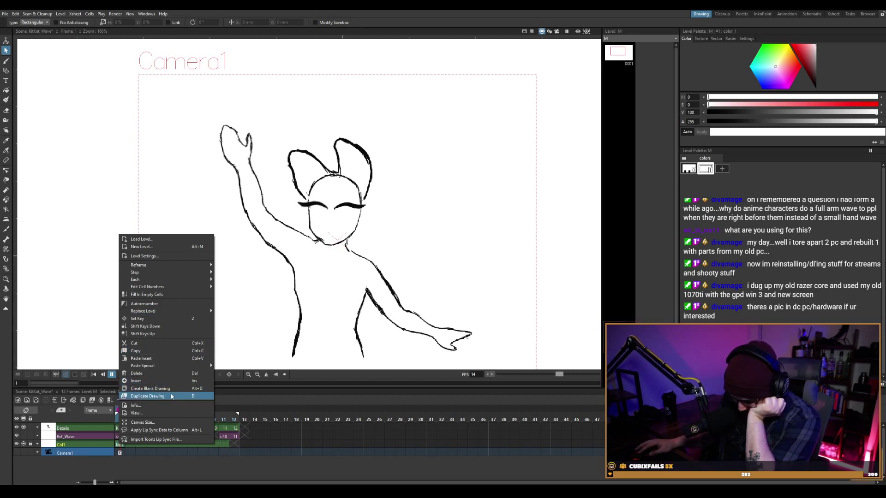
pyautogui.click(147, 395)
pyautogui.click(443, 252)
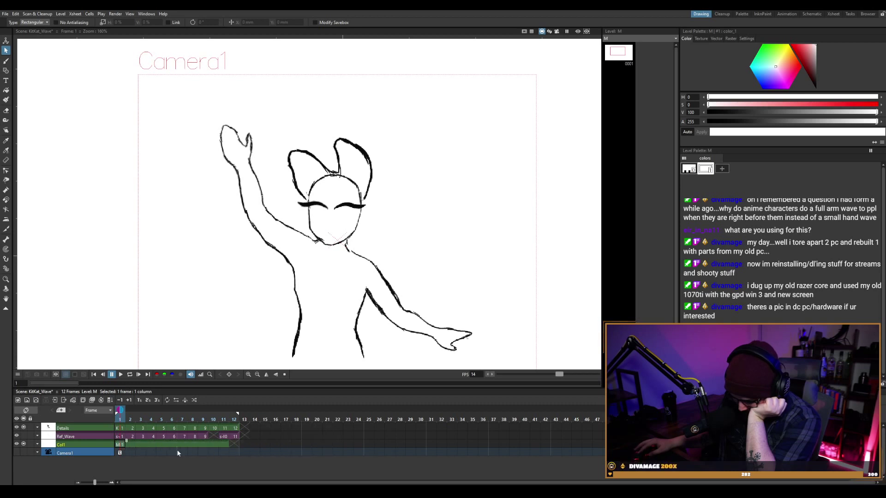
# Extend the white background exposure in the Col1 column through frame 12.
pyautogui.click(225, 443)
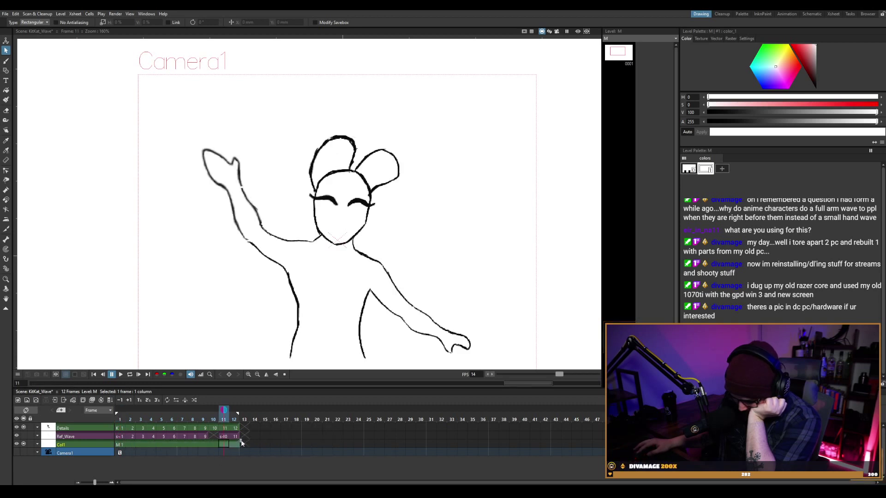
pyautogui.moveTo(233, 442); pyautogui.dragTo(241, 441)
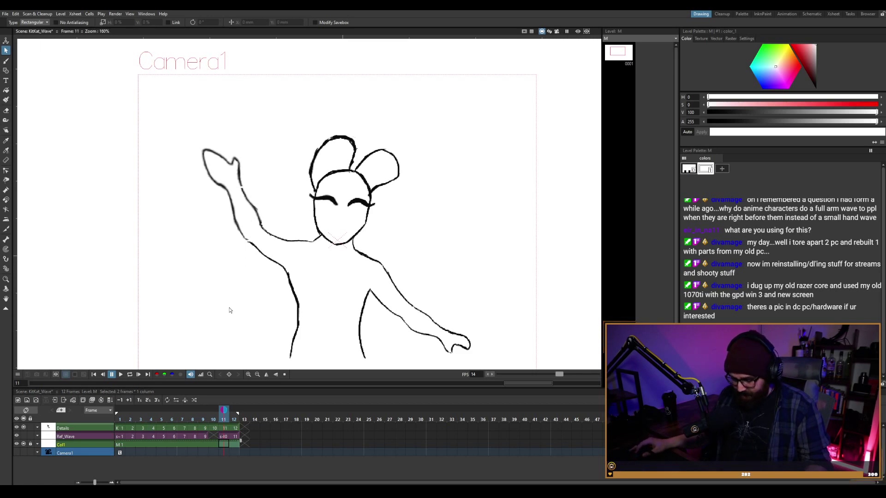
pyautogui.click(230, 461)
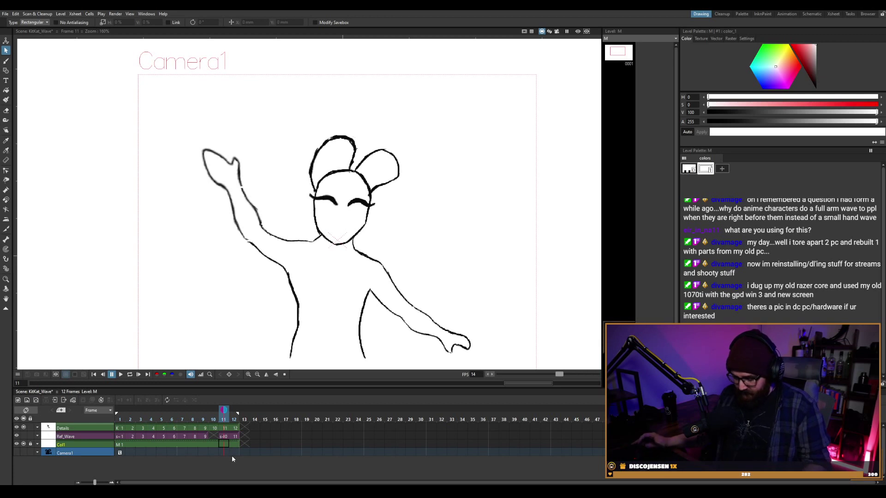
# Show frames 1 and 2 as fixed onion skins over frame 12 of the Details column.
pyautogui.click(214, 429)
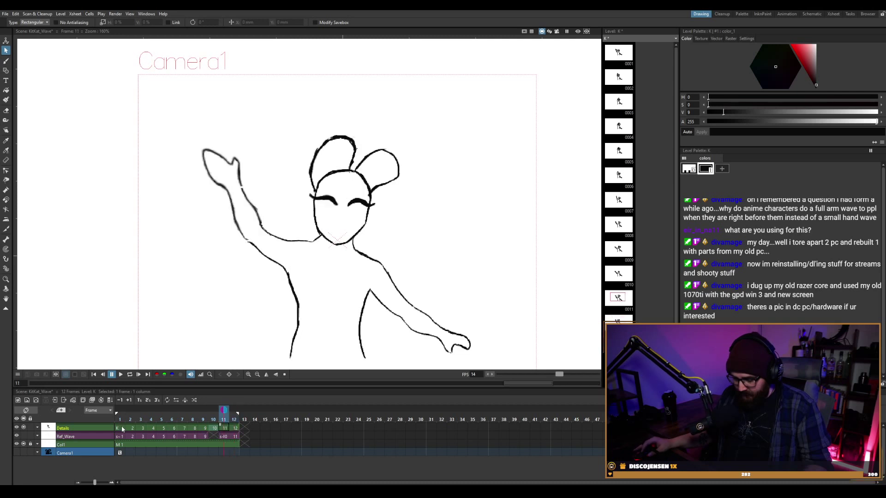
pyautogui.click(121, 409)
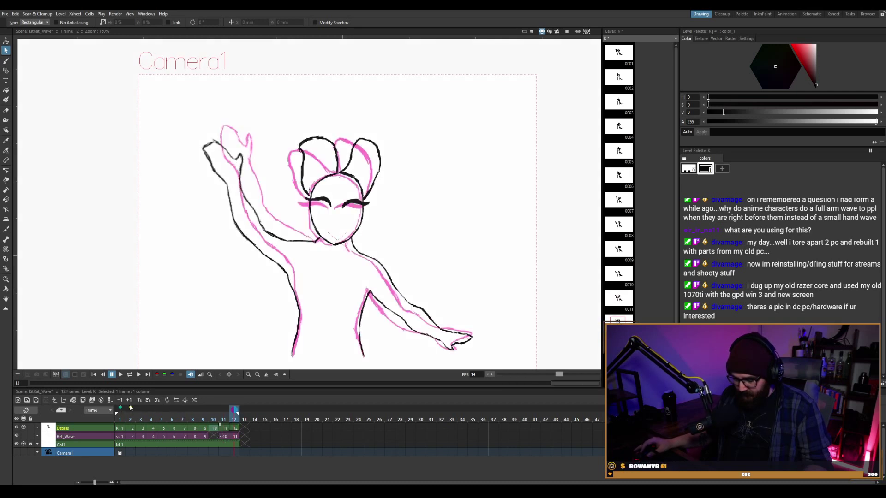
pyautogui.click(132, 408)
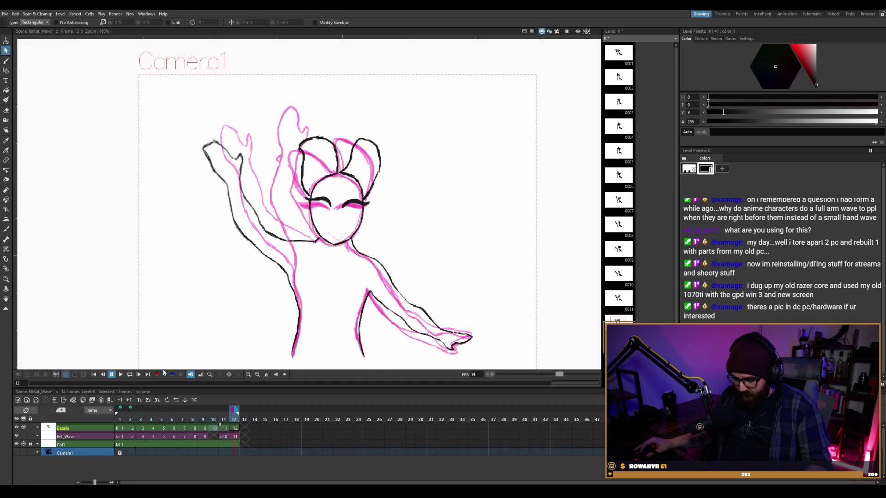
# On frame 1 of Details, rotate the whole raised arm about 5.3° clockwise and shift it slightly up toward the frame 2 pose.
pyautogui.click(121, 428)
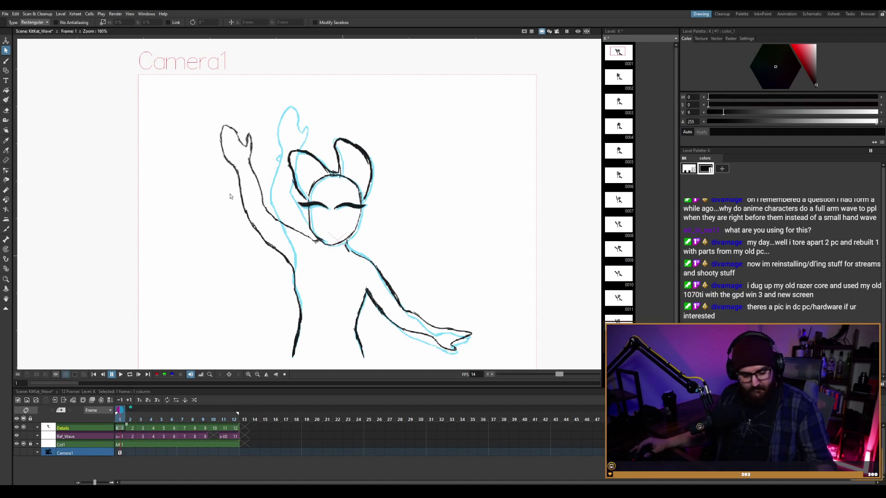
pyautogui.moveTo(190, 115); pyautogui.dragTo(306, 245)
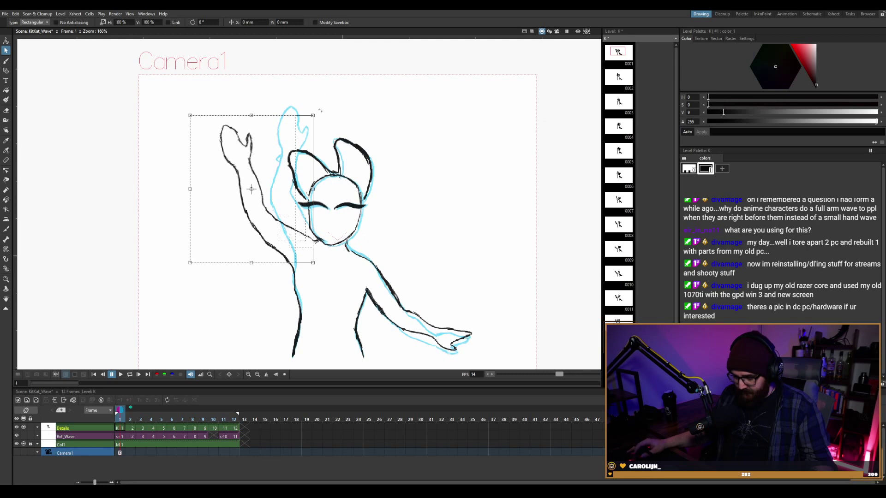
pyautogui.moveTo(320, 111); pyautogui.dragTo(328, 118)
pyautogui.moveTo(291, 167); pyautogui.dragTo(296, 163)
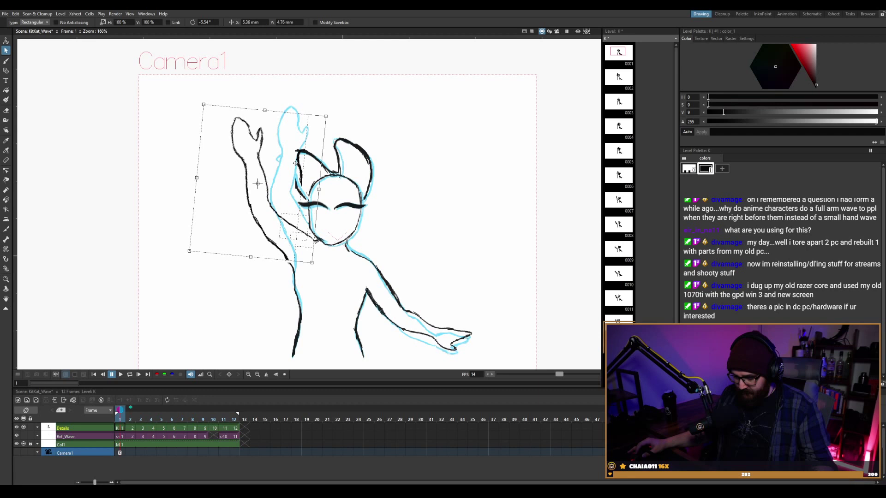
# Select only the forearm and hand on frame 1, rotate them about 2.7° clockwise and nudge them toward the head.
pyautogui.click(181, 89)
pyautogui.moveTo(270, 215); pyautogui.dragTo(264, 214)
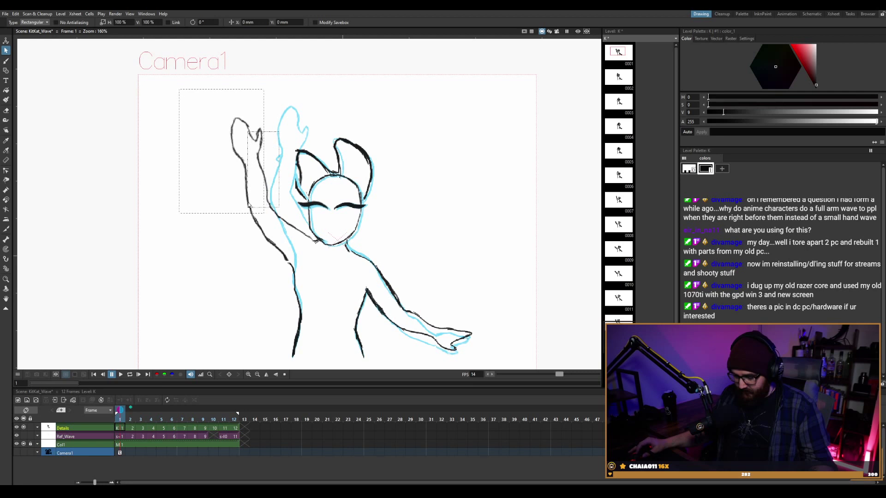
pyautogui.click(250, 206)
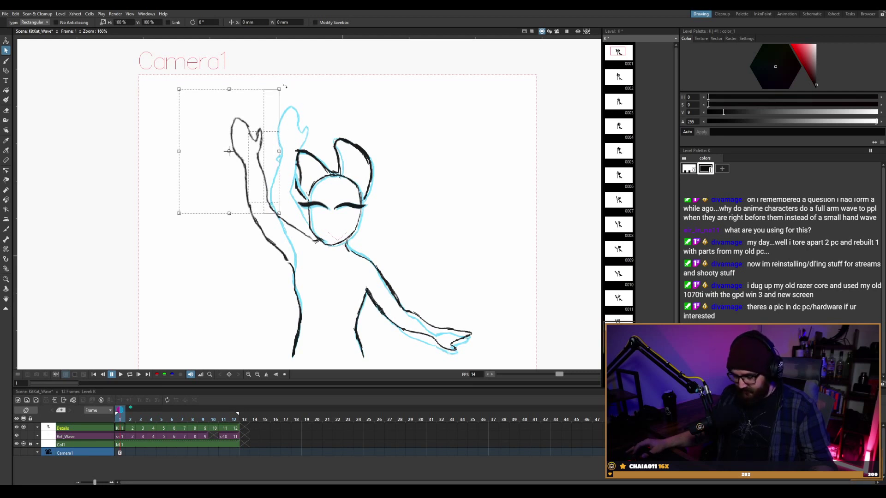
pyautogui.moveTo(284, 86); pyautogui.dragTo(289, 88)
pyautogui.moveTo(257, 135); pyautogui.dragTo(262, 134)
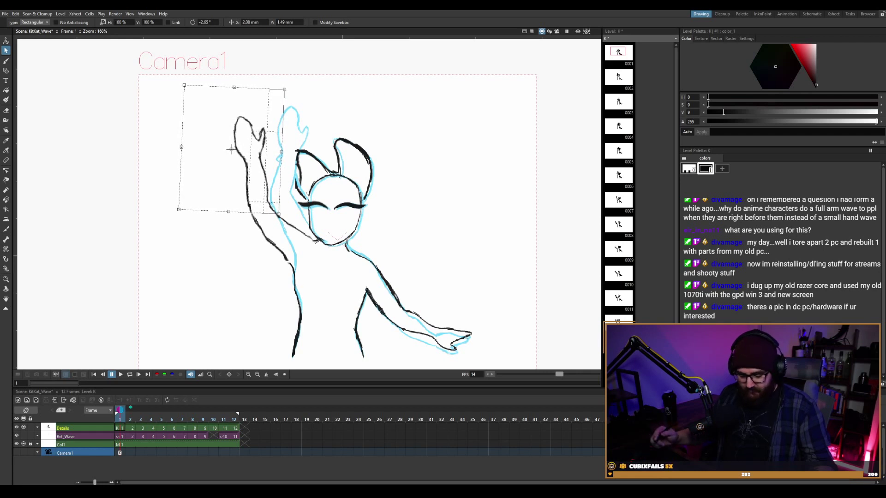
pyautogui.press('b')
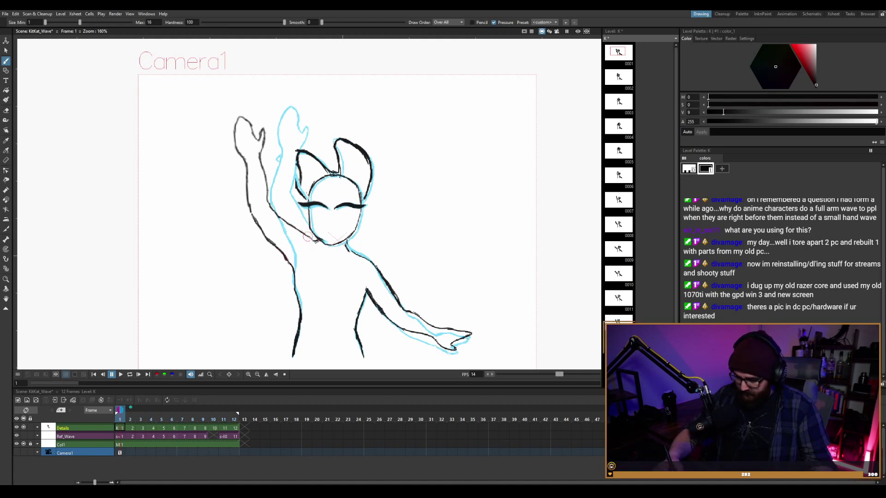
# On frame 12 of Details, remove the frame 2 onion skin and add frame 11 alongside frame 1.
pyautogui.click(237, 428)
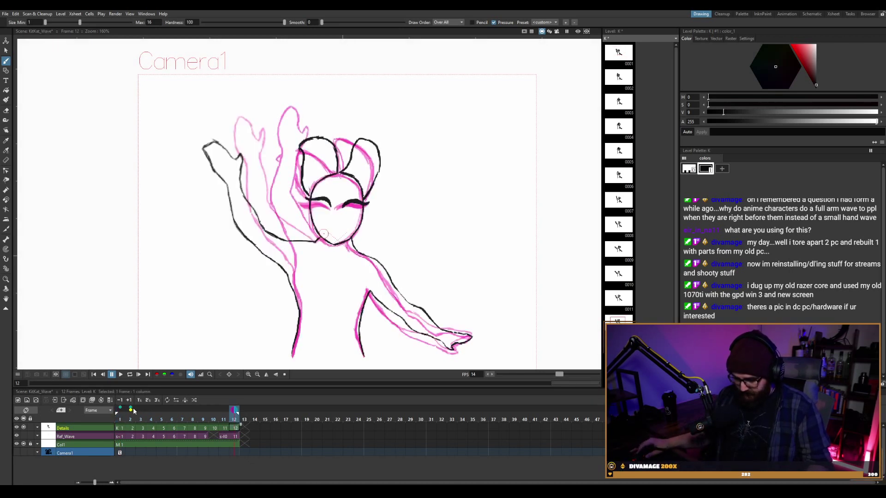
pyautogui.moveTo(131, 409); pyautogui.dragTo(125, 409)
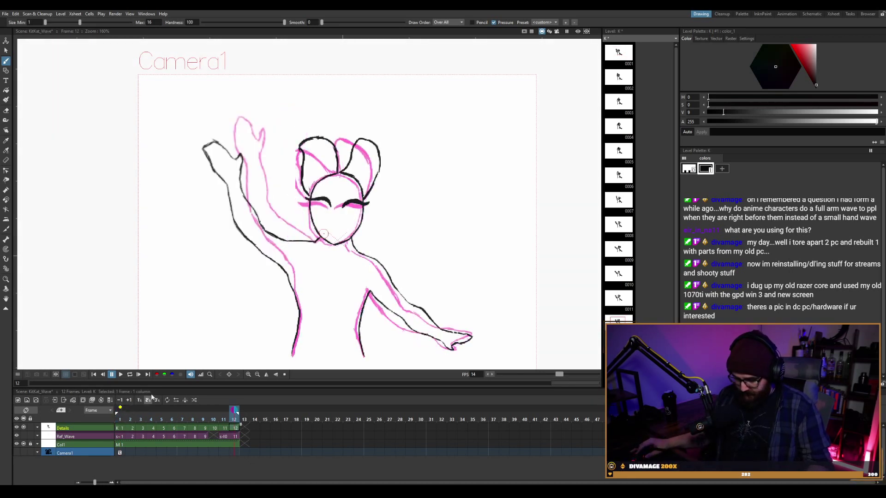
pyautogui.click(225, 427)
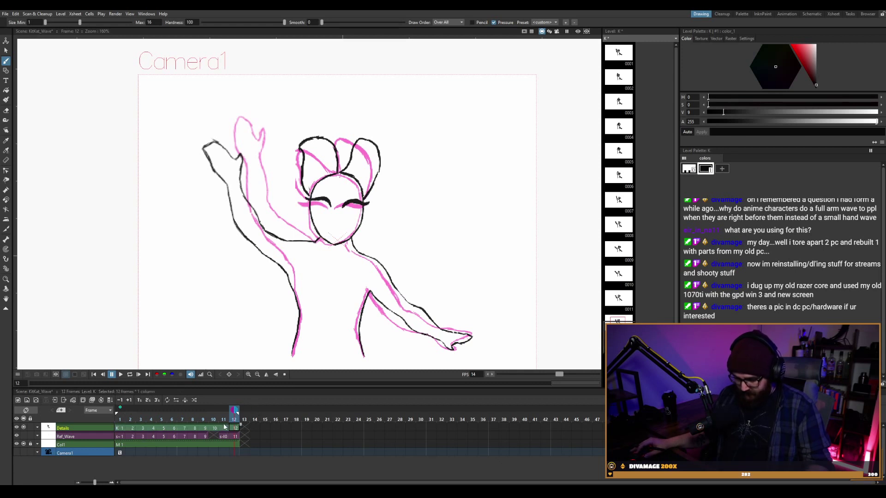
pyautogui.click(227, 429)
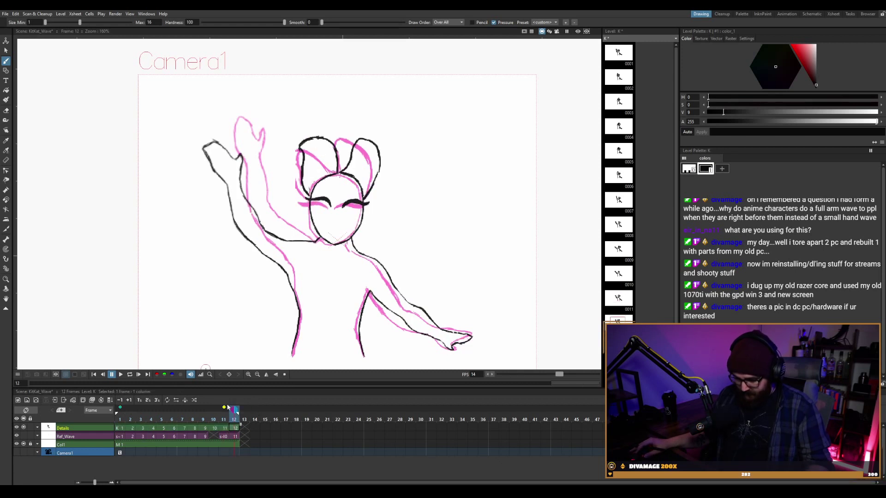
pyautogui.click(224, 411)
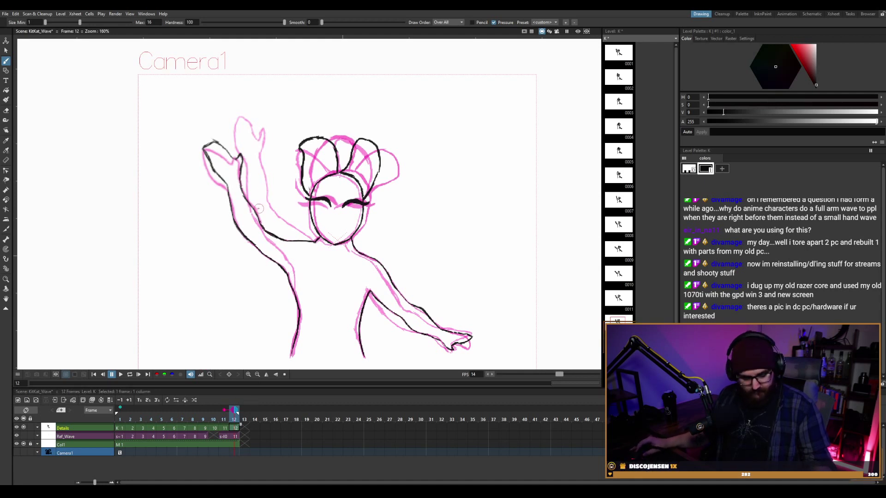
# Rotate the raised arm on frame 12 about 3.7° clockwise and shift it slightly up toward the frame 1 pose.
pyautogui.press('s')
pyautogui.moveTo(176, 112); pyautogui.dragTo(291, 272)
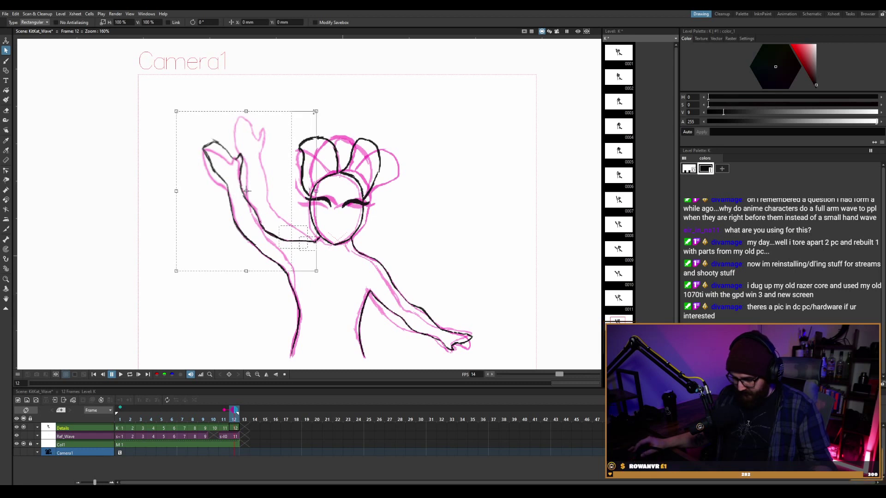
pyautogui.moveTo(323, 107); pyautogui.dragTo(333, 105)
pyautogui.moveTo(302, 165); pyautogui.dragTo(305, 162)
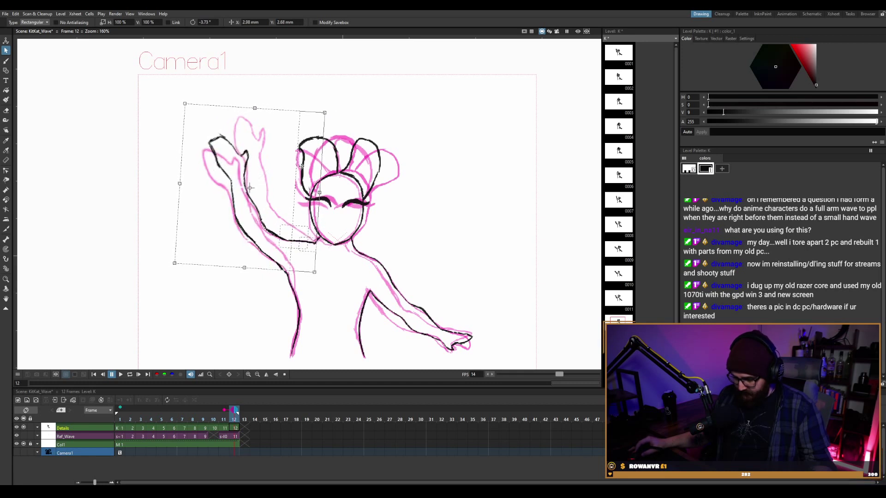
pyautogui.click(213, 92)
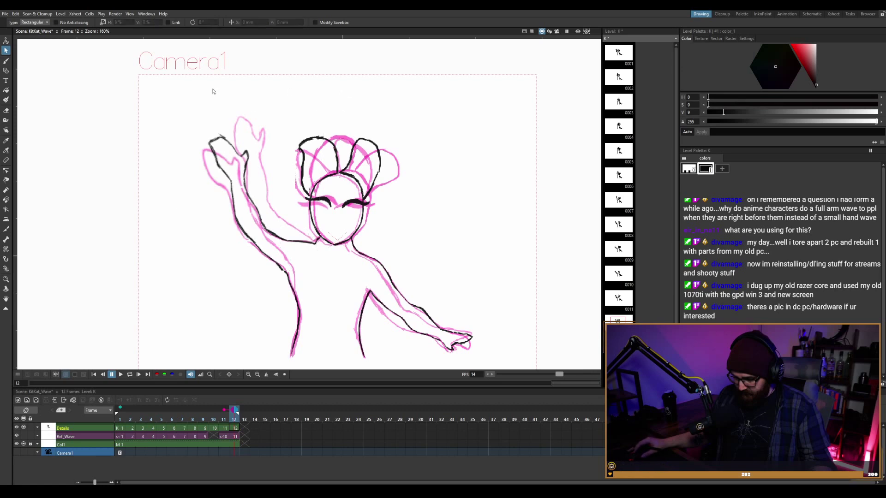
# Play the wave animation in a loop to check the arm motion across the whole camera frame.
pyautogui.press('l')
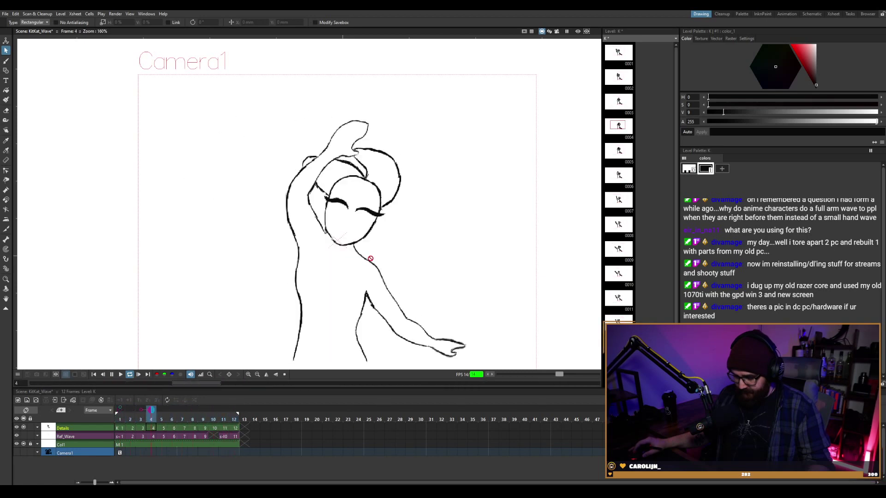
pyautogui.scroll(-3, 437, 263)
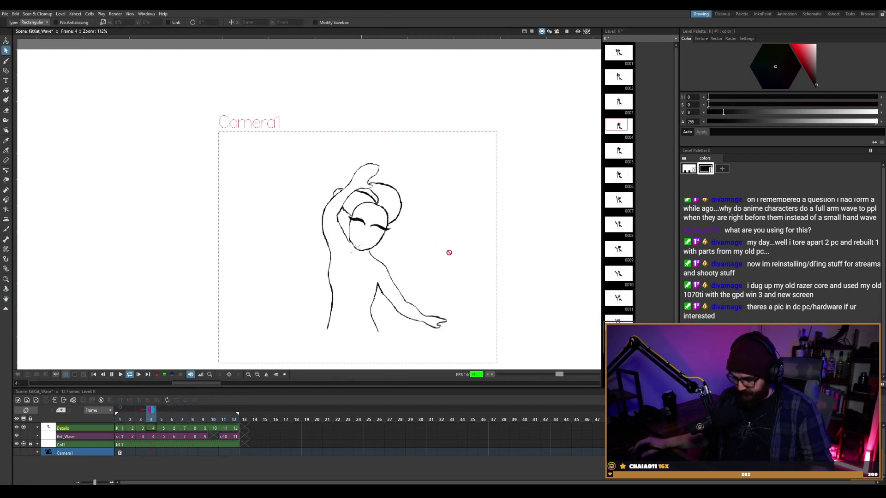
# Stop playback and step through frames 2 to 12, comparing the raised arm's pose on the final frames.
pyautogui.press('p')
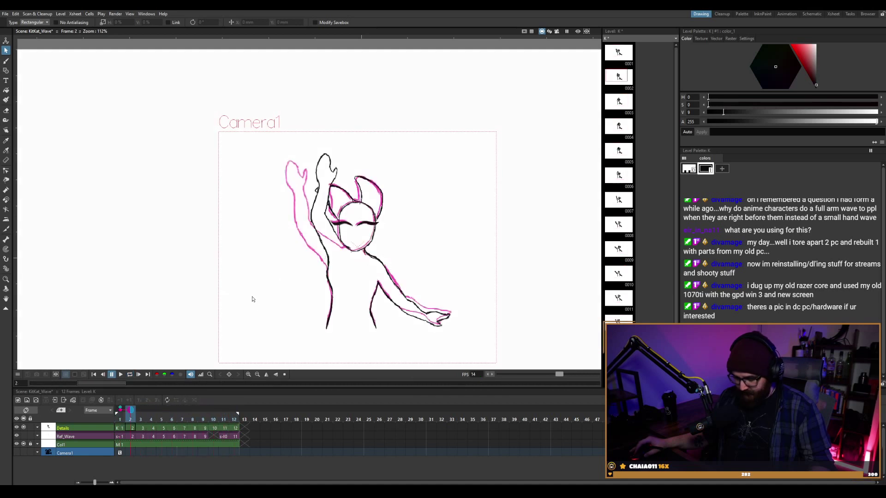
pyautogui.press('.')
pyautogui.press('.')
pyautogui.press('.')
pyautogui.press('.')
pyautogui.press('.')
pyautogui.press('.')
pyautogui.press('.')
pyautogui.press('.')
pyautogui.press('.')
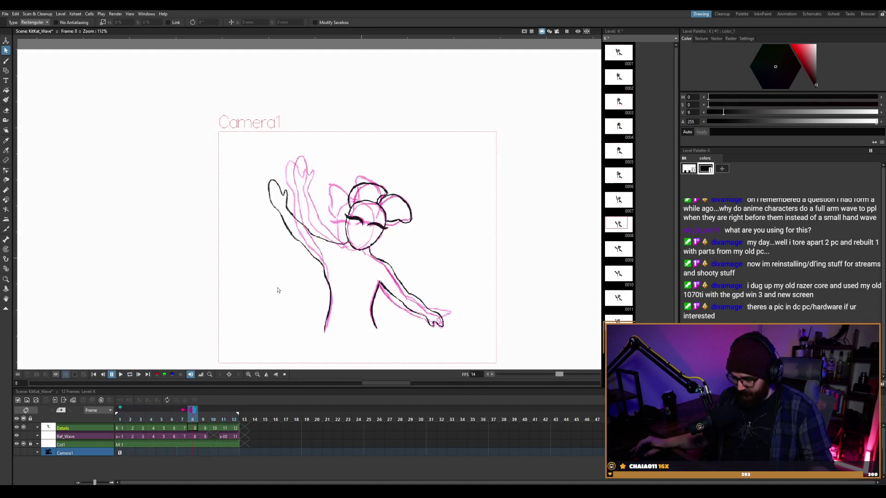
pyautogui.press('.')
pyautogui.press(',')
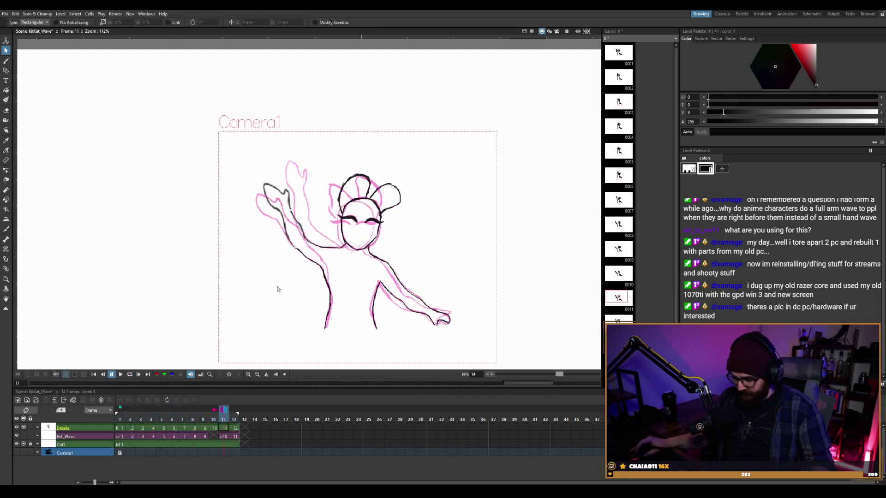
pyautogui.press('.')
pyautogui.scroll(4, 300, 247)
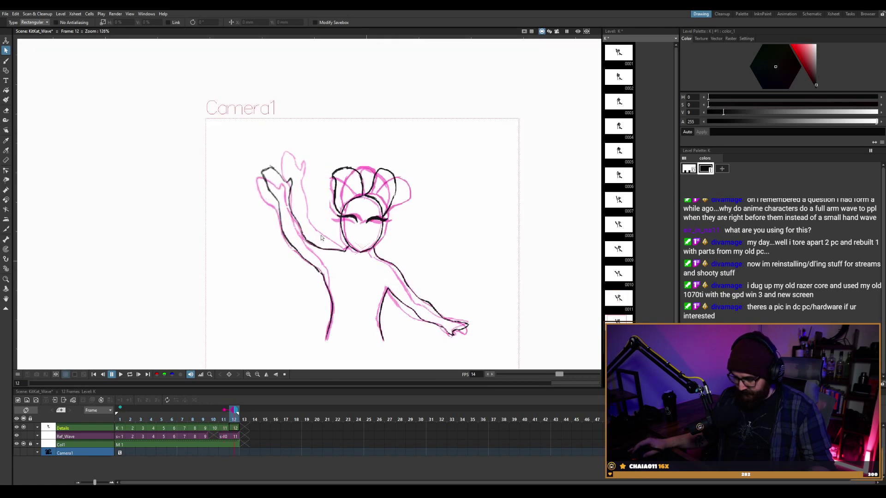
pyautogui.press(',')
pyautogui.press(',')
pyautogui.press(',')
pyautogui.press(',')
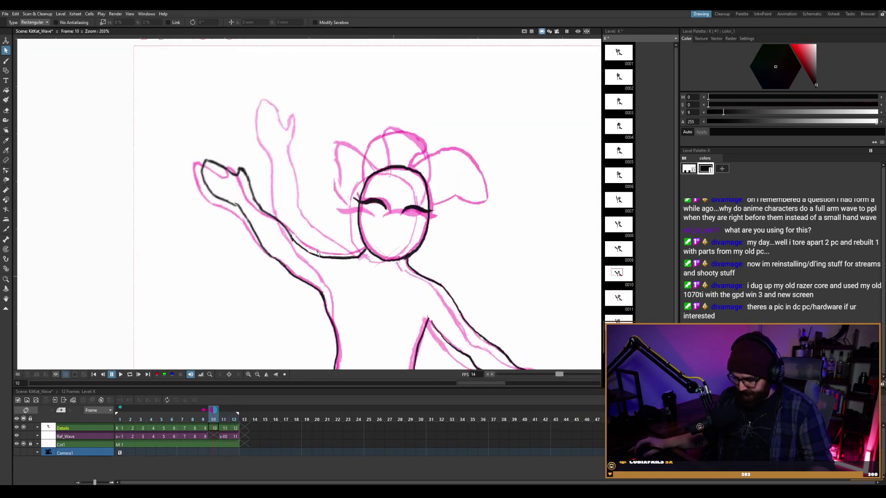
pyautogui.press('.')
pyautogui.press('.')
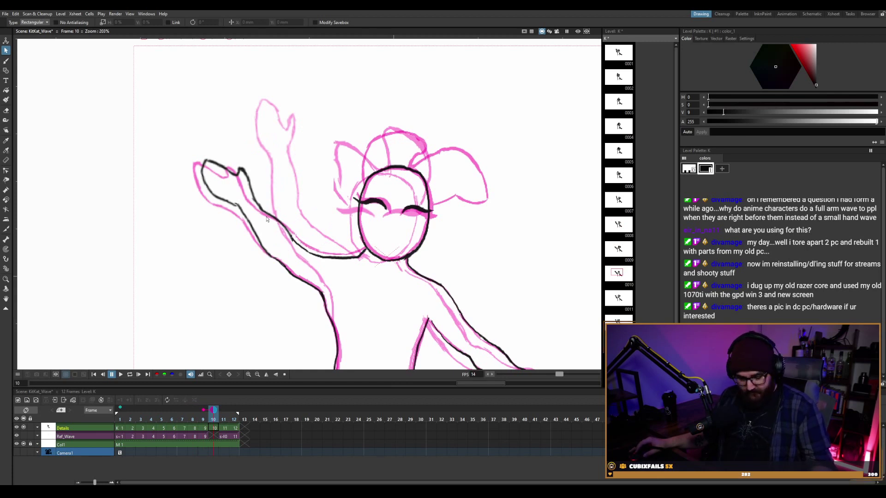
# On frame 11, select the hand and forearm, rotate them about 5.5° counterclockwise and shift them about 4 mm left and 3.5 mm down.
pyautogui.press('.')
pyautogui.moveTo(171, 109); pyautogui.dragTo(288, 260)
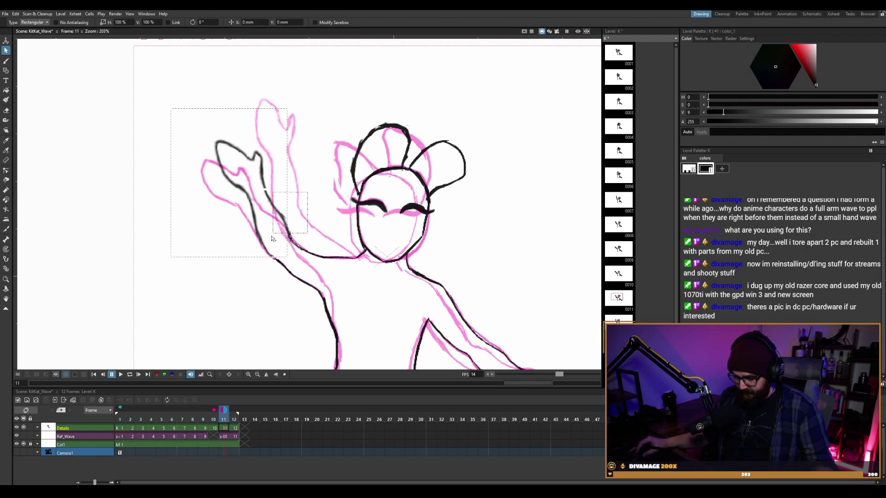
pyautogui.moveTo(271, 240); pyautogui.dragTo(271, 238)
pyautogui.moveTo(316, 101); pyautogui.dragTo(307, 97)
pyautogui.moveTo(271, 167); pyautogui.dragTo(266, 172)
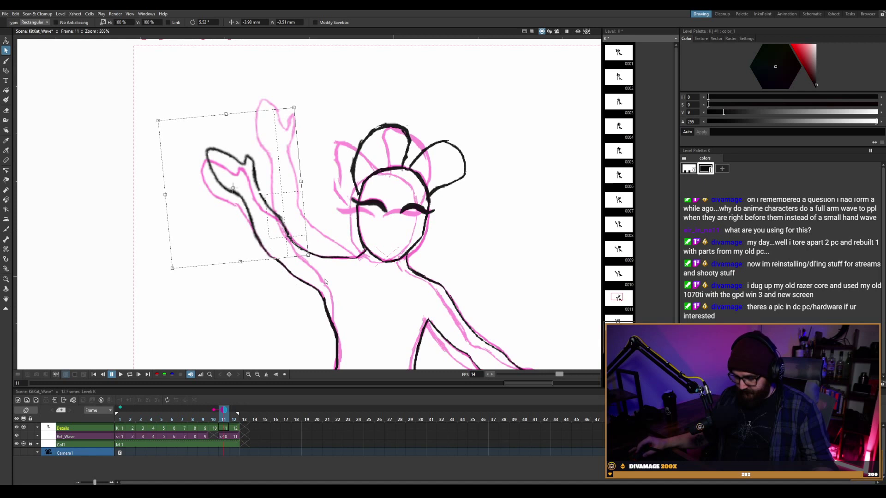
# Rotate the whole raised arm on frame 11 about 4.8° clockwise, shift it about 5 mm right and up, and check the playback.
pyautogui.click(313, 258)
pyautogui.moveTo(180, 120)
pyautogui.mouseDown()
pyautogui.moveTo(339, 292)
pyautogui.moveTo(331, 245)
pyautogui.mouseUp()
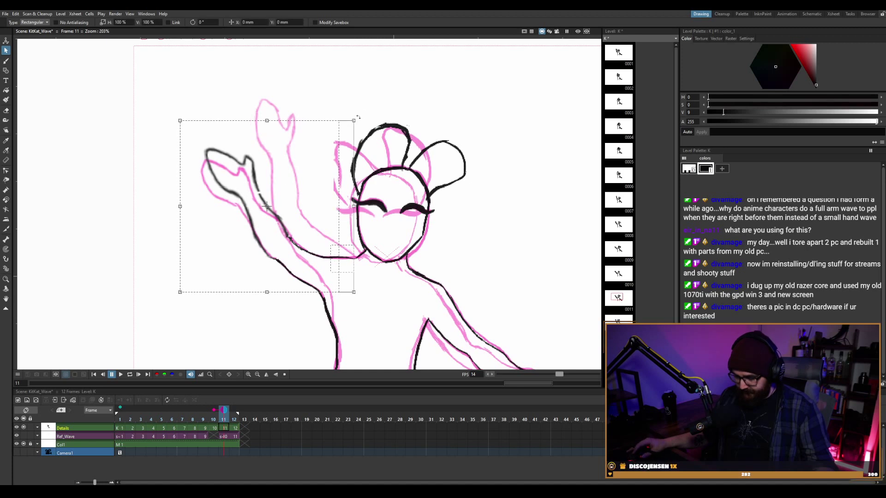
pyautogui.moveTo(358, 117); pyautogui.dragTo(367, 126)
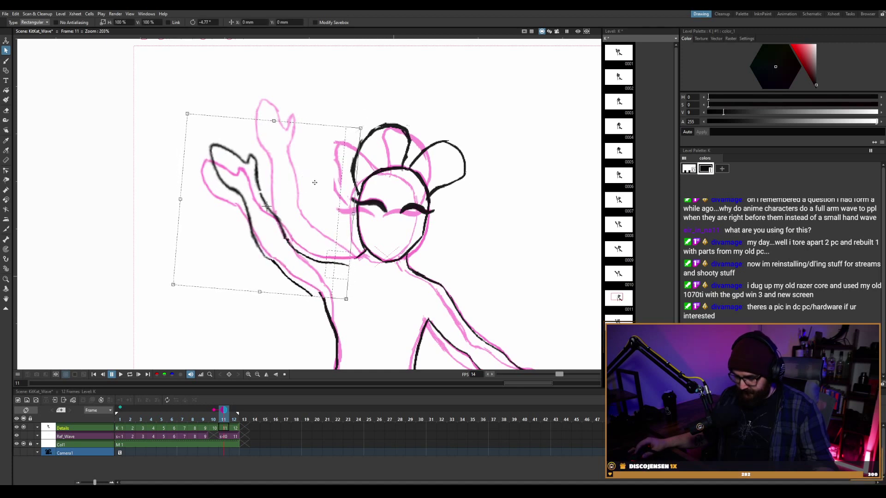
pyautogui.moveTo(267, 207); pyautogui.dragTo(274, 199)
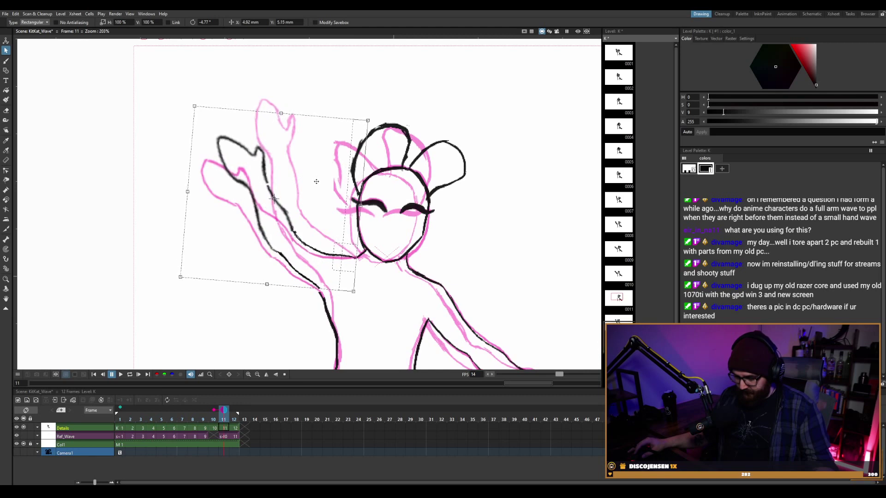
pyautogui.press('p')
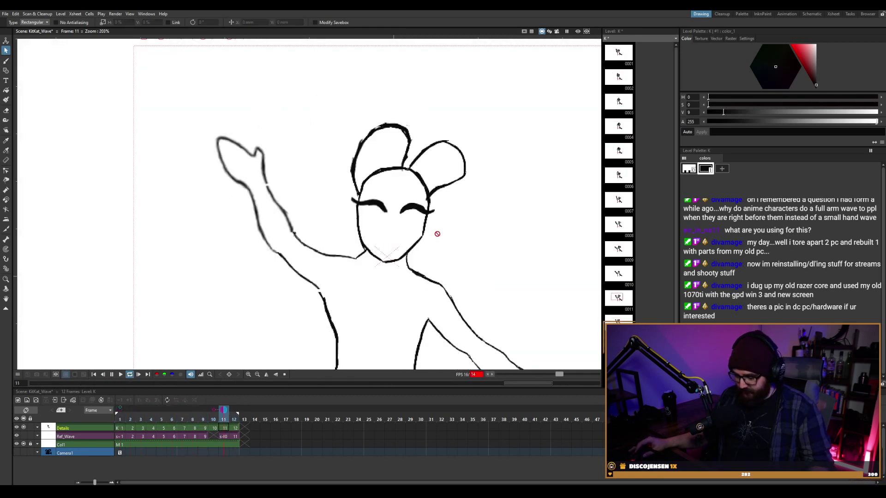
pyautogui.press('p')
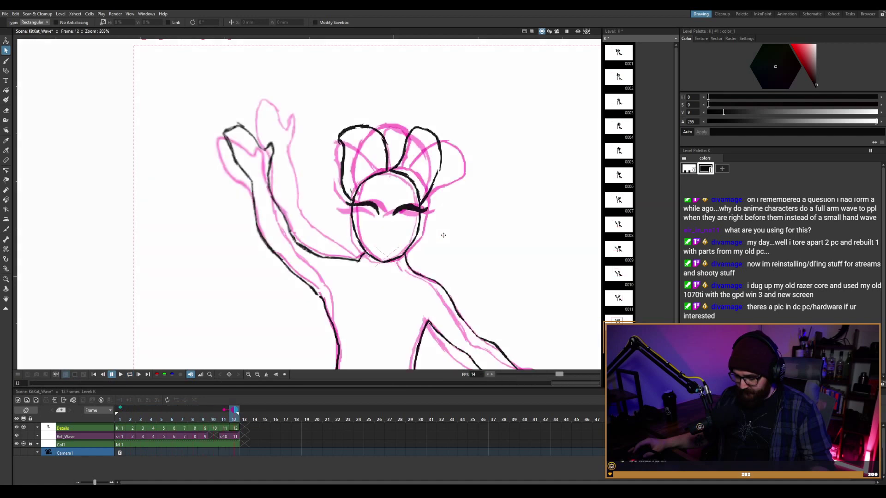
# On frame 10, enable the next-frame onion skin and remove the fixed onion skin of frame 1.
pyautogui.moveTo(234, 410); pyautogui.dragTo(215, 412)
pyautogui.click(224, 410)
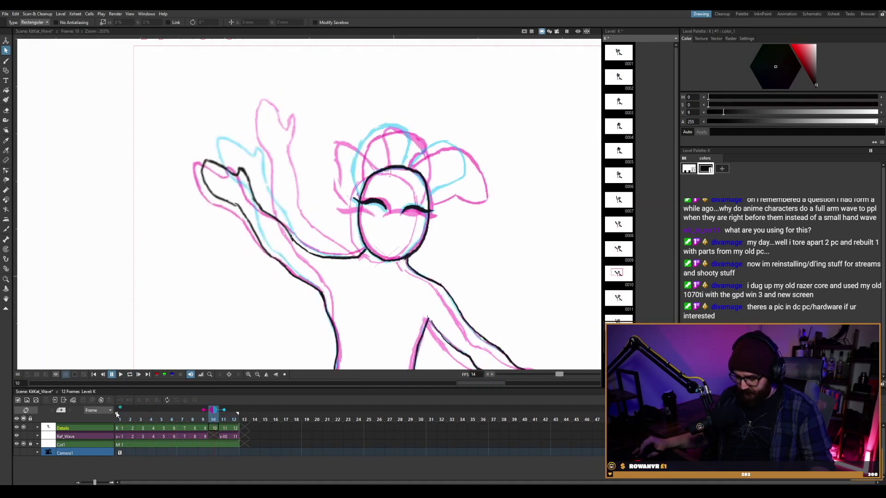
pyautogui.click(120, 409)
# Flip back and forth through frames 7 to 12 to examine the arm spacing against the neighbouring drawings.
pyautogui.press('Left')
pyautogui.press('Left')
pyautogui.press('Left')
pyautogui.press('Left')
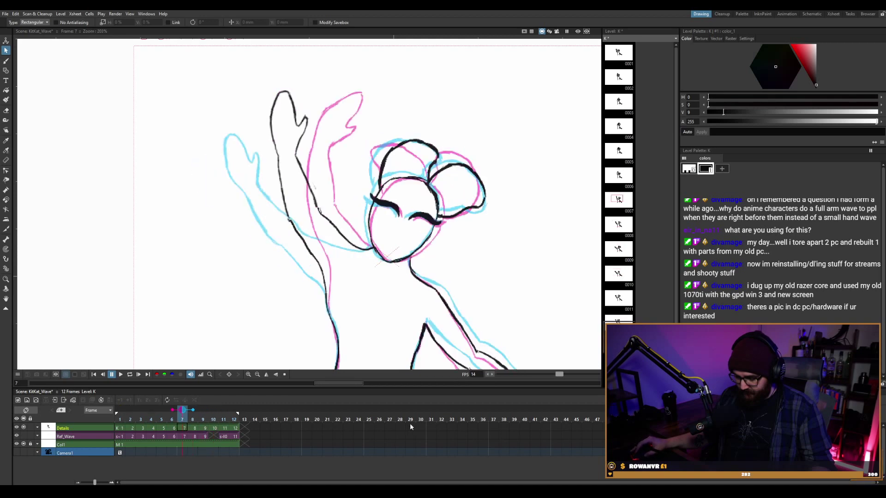
pyautogui.press('Right')
pyautogui.press('Right')
pyautogui.press('Right')
pyautogui.press('Right')
pyautogui.press('Left')
pyautogui.press('Left')
pyautogui.press('Left')
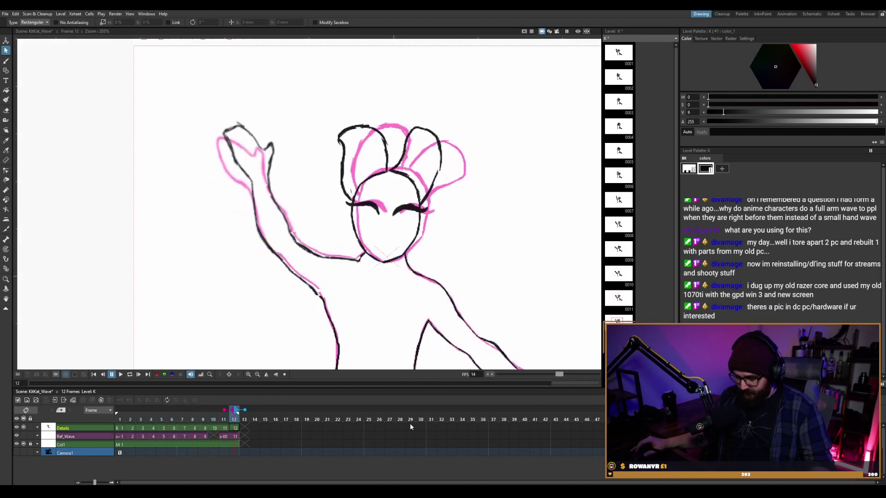
pyautogui.press('Right')
pyautogui.press('Right')
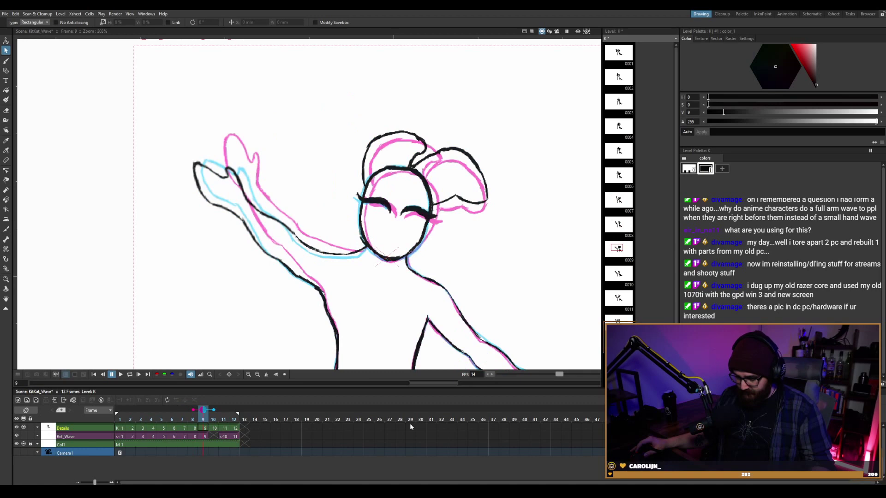
pyautogui.press('Right')
pyautogui.press('Left')
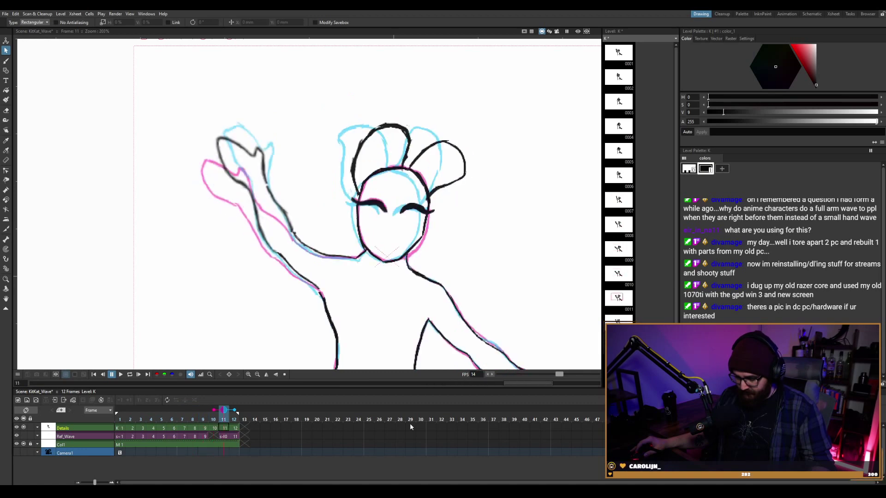
pyautogui.press('Left')
pyautogui.press('Right')
pyautogui.press('Right')
pyautogui.press('Right')
pyautogui.press('Right')
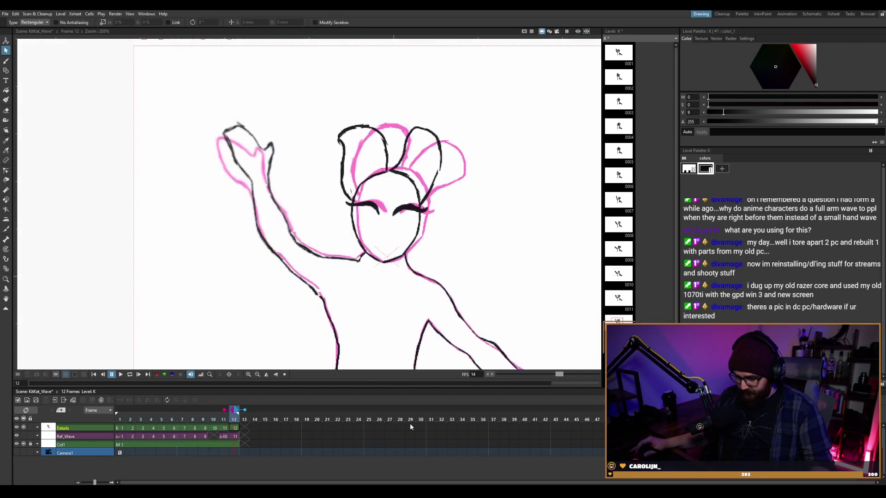
pyautogui.press('Left')
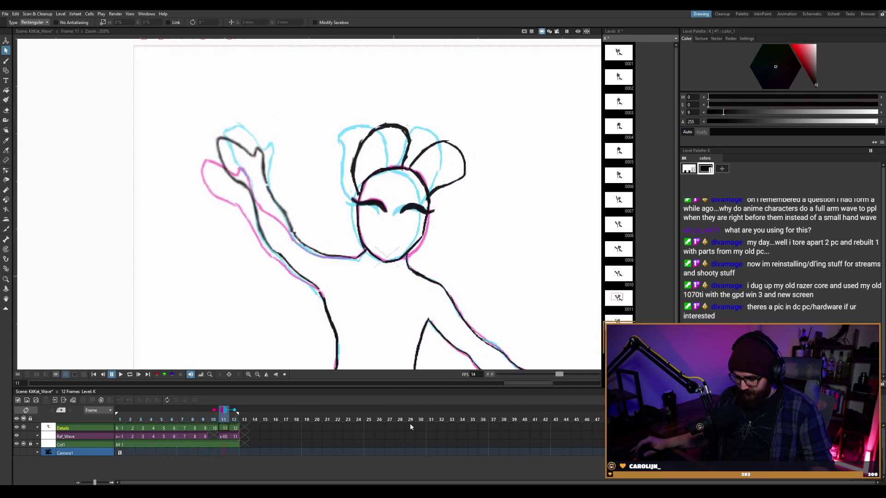
pyautogui.press('Right')
pyautogui.press('Left')
pyautogui.press('Right')
pyautogui.press('Left')
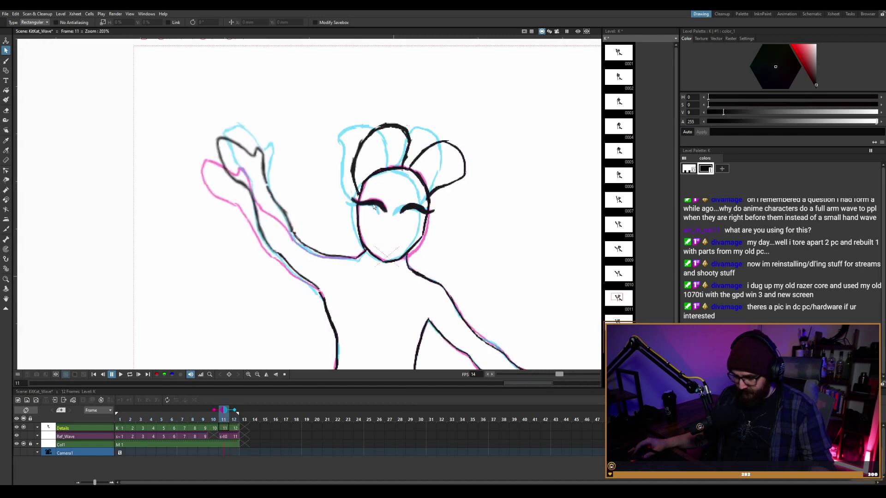
pyautogui.press('Right')
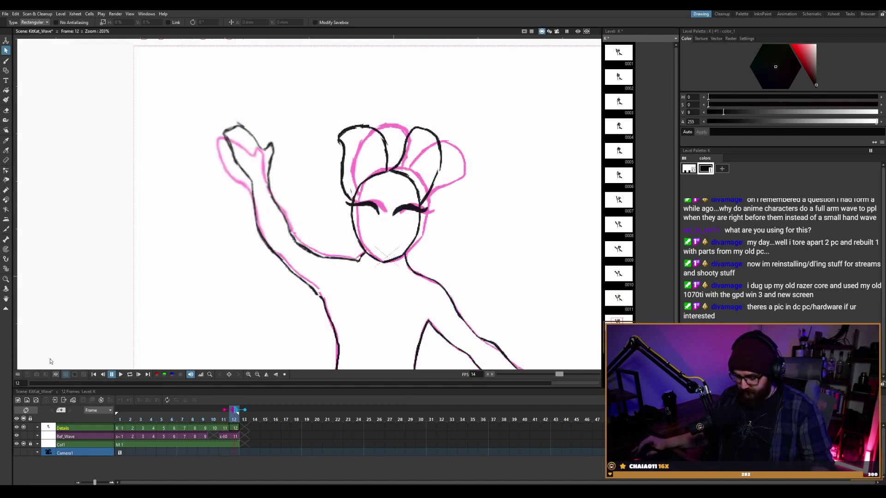
# Restore the frame 1 onion skin, then rotate the hand and forearm on frame 12 about 10° counterclockwise and shift them down and left.
pyautogui.click(120, 408)
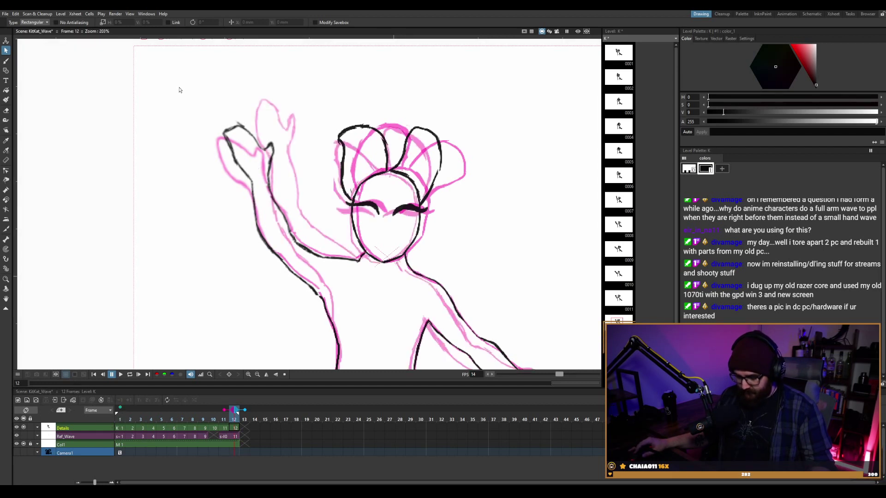
pyautogui.moveTo(187, 105); pyautogui.dragTo(288, 259)
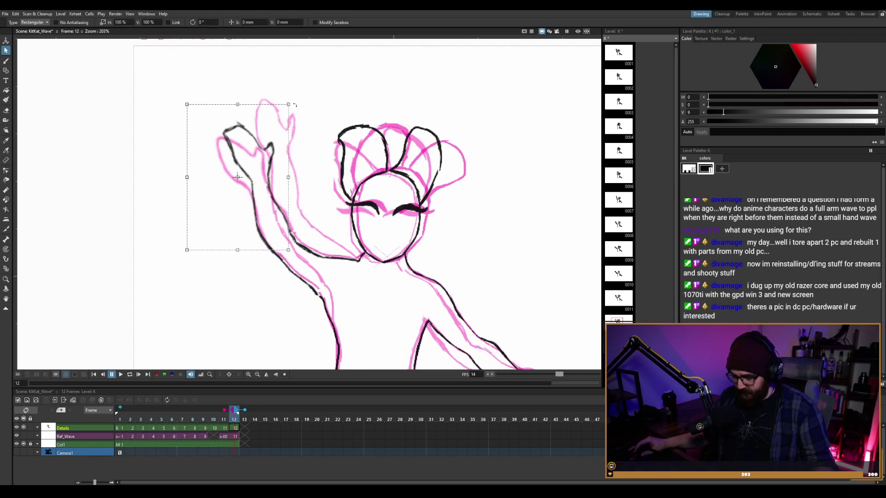
pyautogui.moveTo(294, 100); pyautogui.dragTo(280, 93)
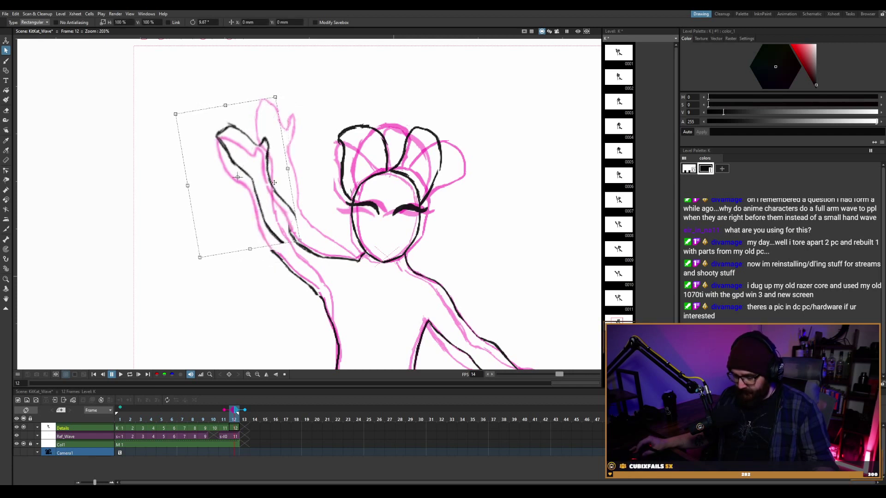
pyautogui.moveTo(281, 183); pyautogui.dragTo(274, 202)
pyautogui.click(184, 148)
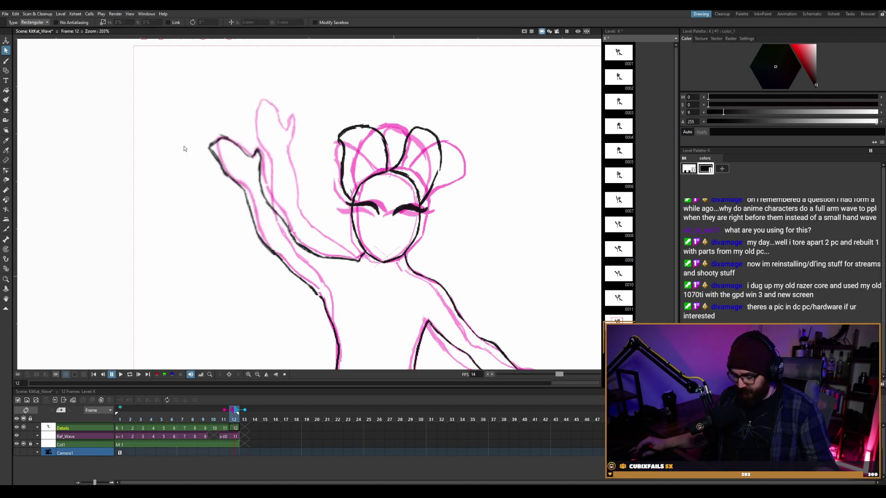
# Select the whole raised arm on frame 12, rotate it about 4.8° clockwise and shift it about 4.9 mm right and 6.6 mm up.
pyautogui.moveTo(162, 106)
pyautogui.mouseDown()
pyautogui.moveTo(303, 287)
pyautogui.moveTo(329, 294)
pyautogui.mouseUp()
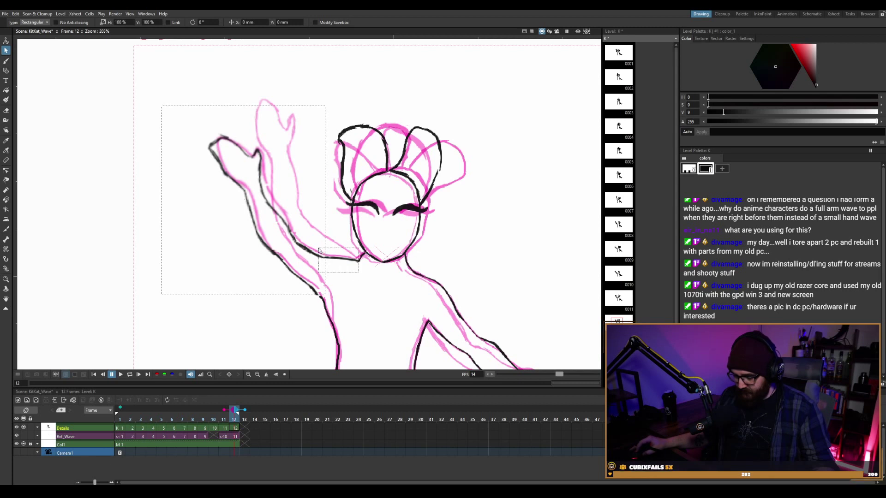
pyautogui.moveTo(319, 250); pyautogui.dragTo(319, 250)
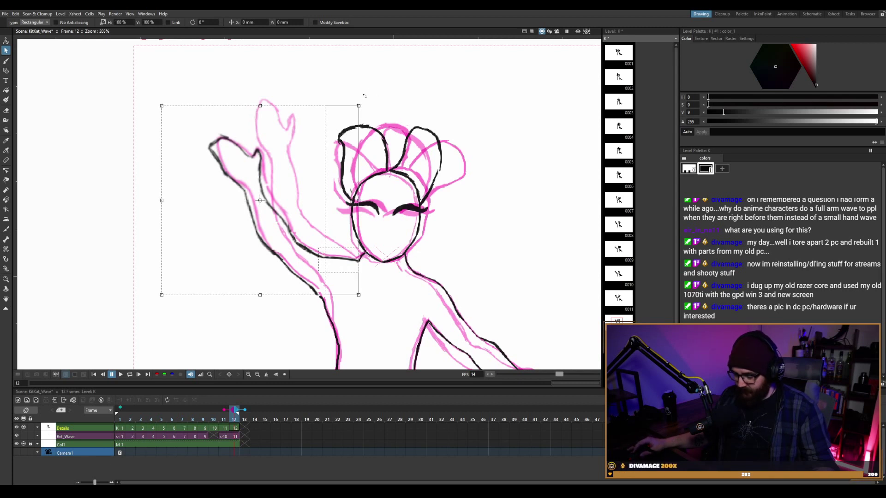
pyautogui.moveTo(366, 100); pyautogui.dragTo(375, 105)
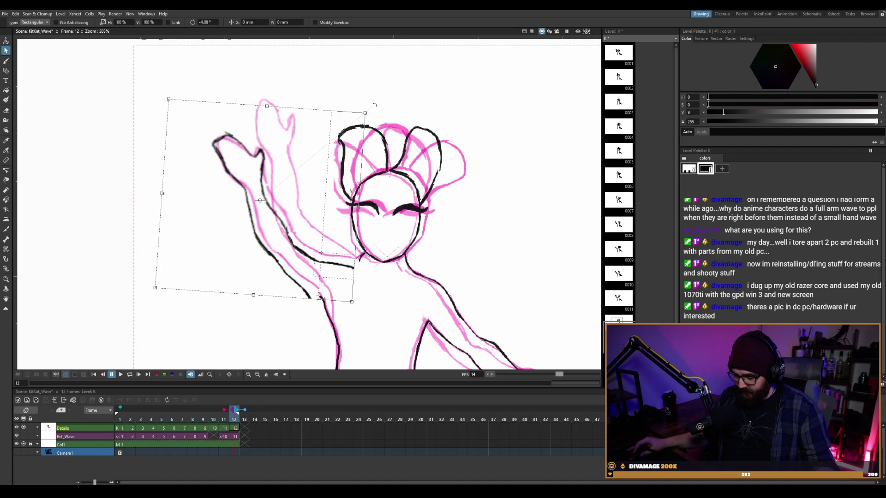
pyautogui.moveTo(310, 165); pyautogui.dragTo(317, 157)
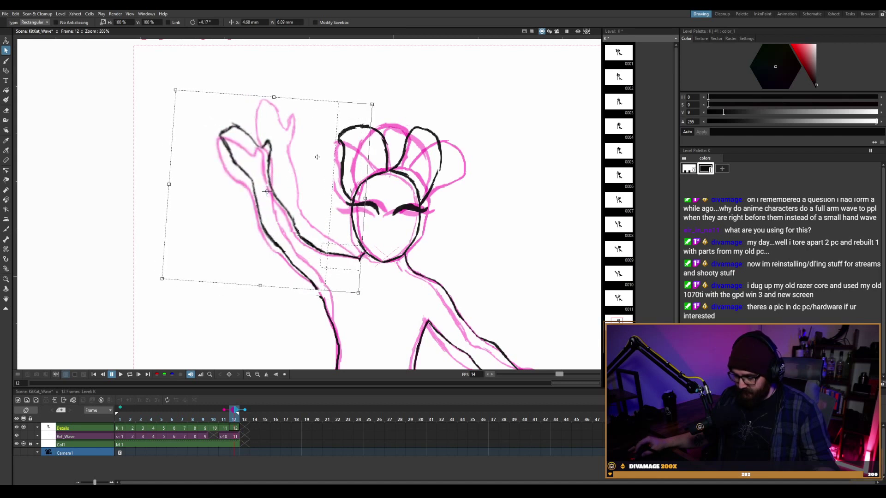
pyautogui.moveTo(382, 99); pyautogui.dragTo(385, 100)
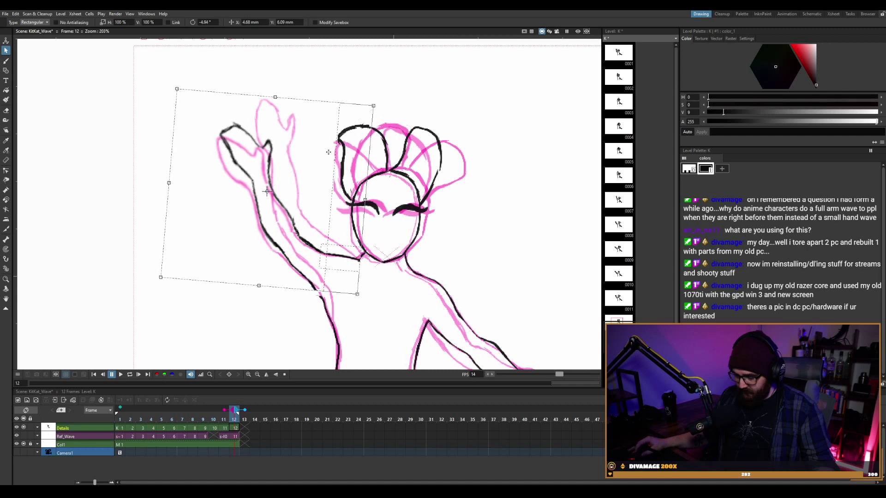
pyautogui.moveTo(329, 153); pyautogui.dragTo(329, 151)
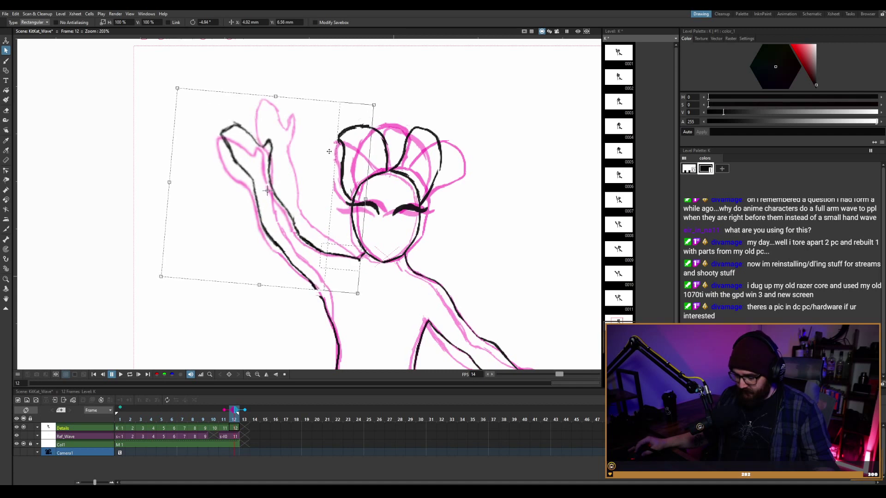
# Switch to the Brush tool and play the wave animation in a loop to check the adjusted arm motion.
pyautogui.press('b')
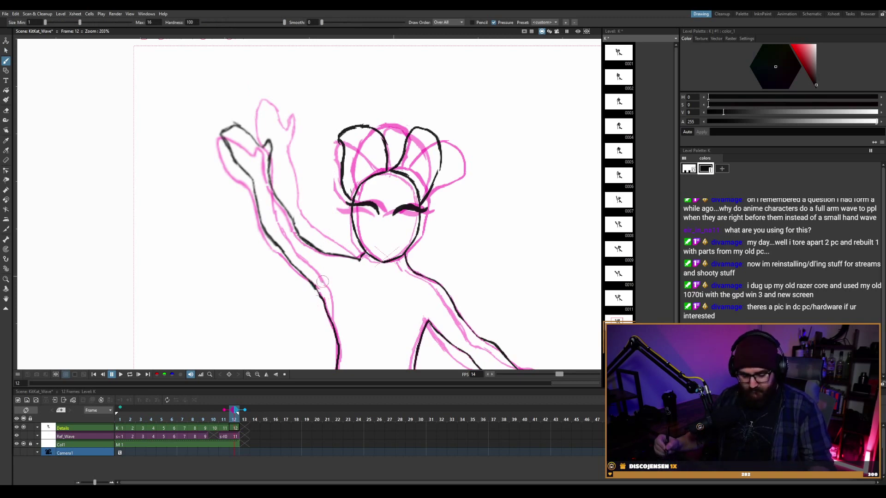
pyautogui.press('p')
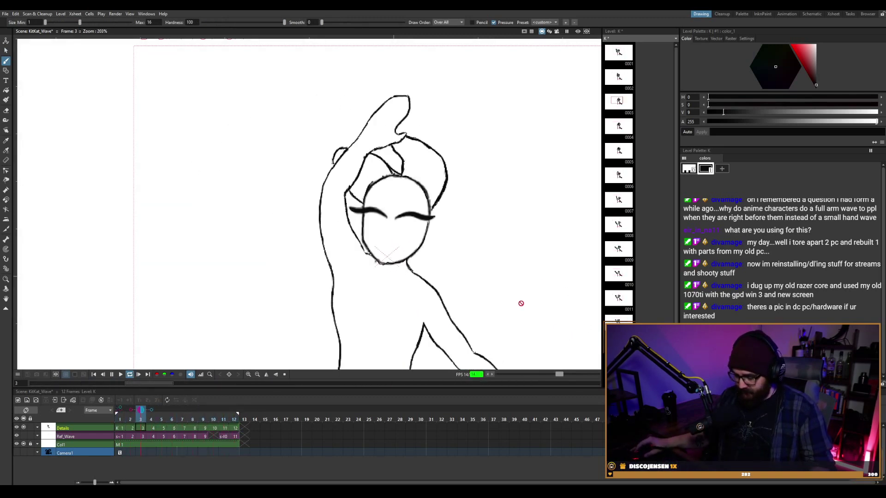
pyautogui.scroll(-3, 520, 303)
pyautogui.press('space')
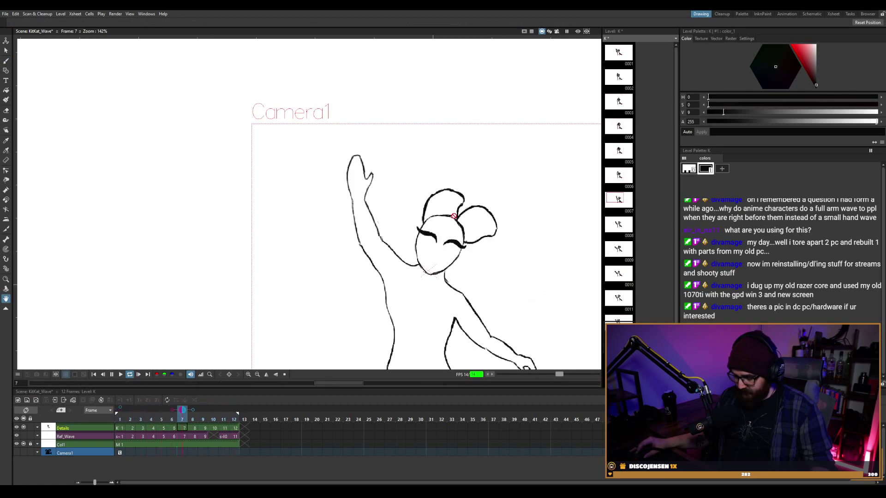
# Play the wave animation in a loop with the whole figure in view, and stop it after checking the arm motion.
pyautogui.press('p')
pyautogui.moveTo(548, 245)
pyautogui.mouseDown()
pyautogui.moveTo(443, 180)
pyautogui.moveTo(410, 180)
pyautogui.mouseUp()
pyautogui.press('p')
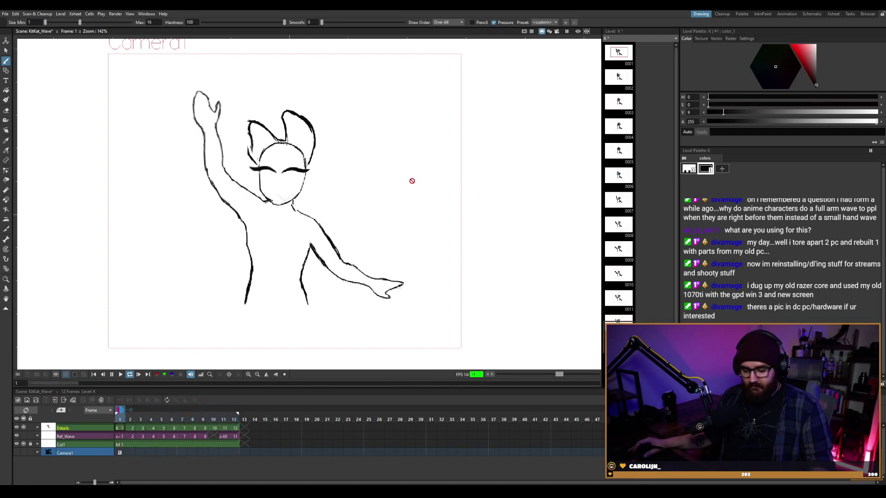
pyautogui.press('p')
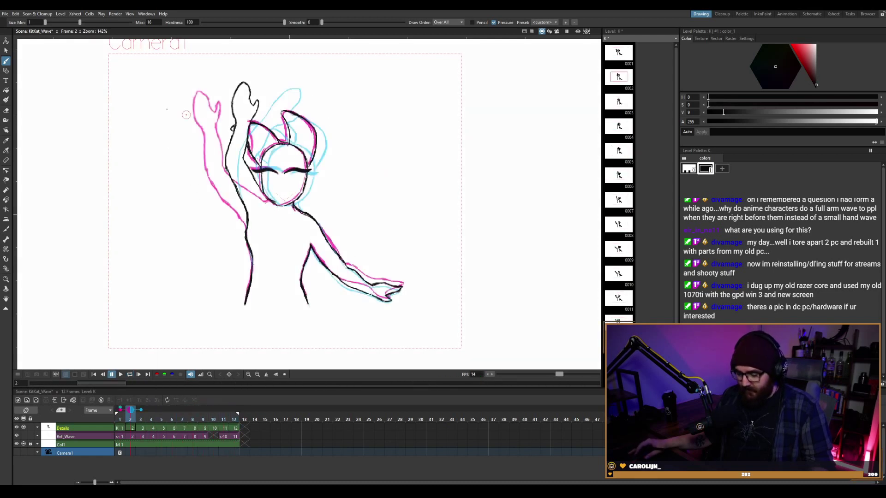
# Reload the recent scene KitKat_Wave.tnz without saving the changes made to the drawings.
pyautogui.click(5, 14)
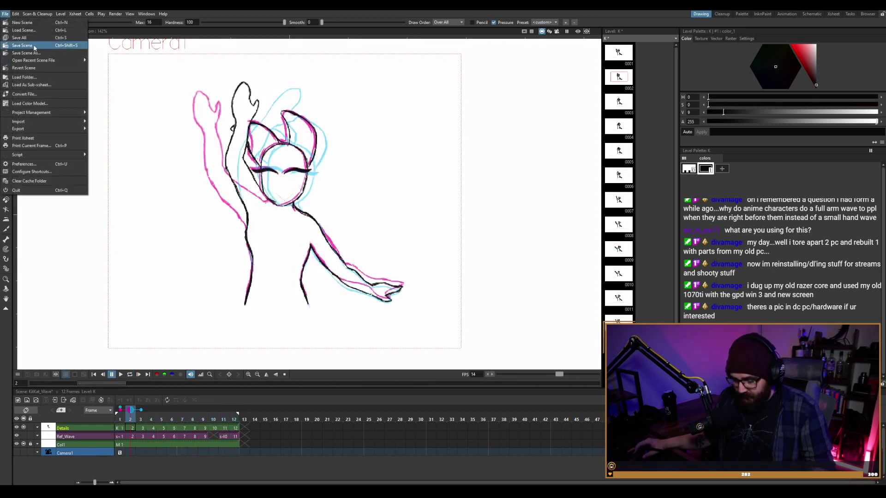
pyautogui.moveTo(51, 60)
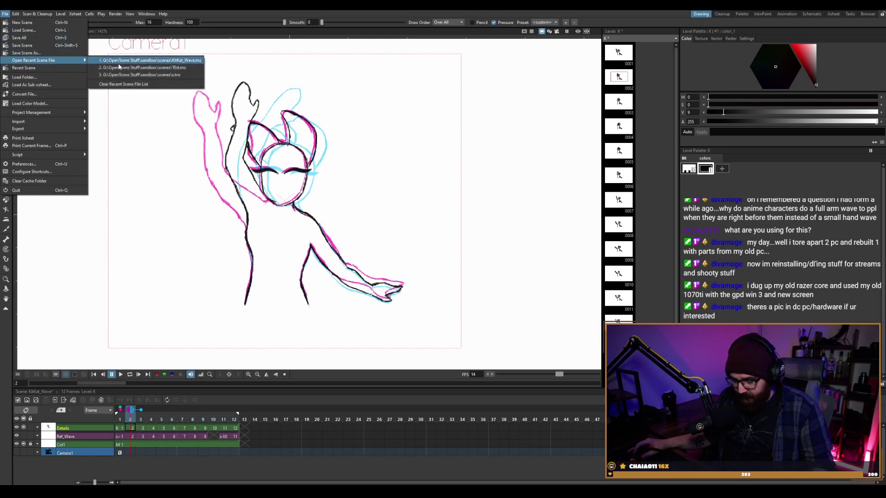
pyautogui.click(123, 62)
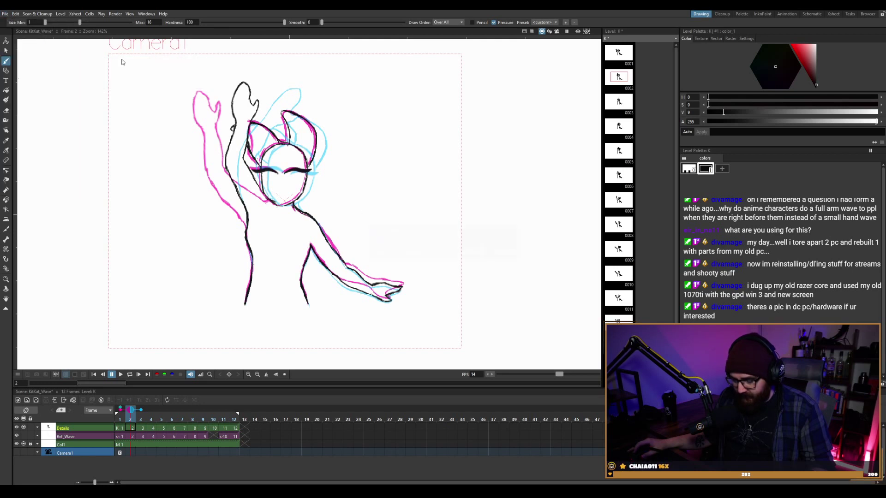
pyautogui.click(465, 253)
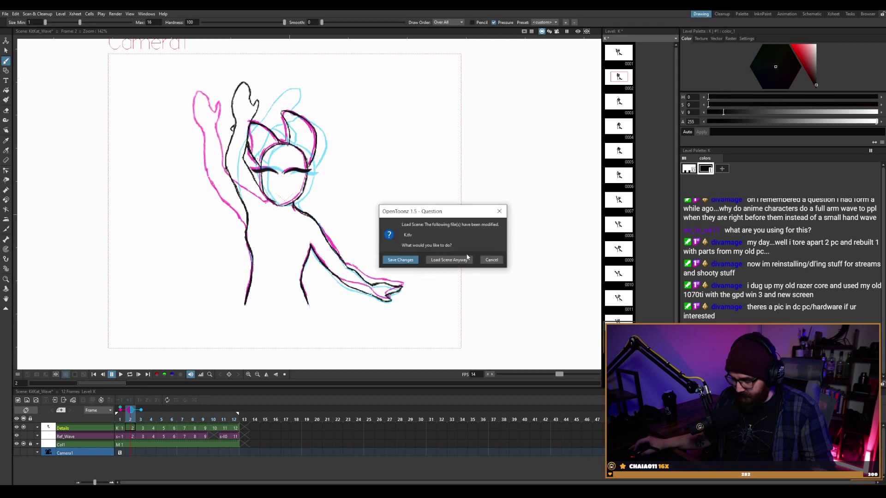
pyautogui.click(442, 261)
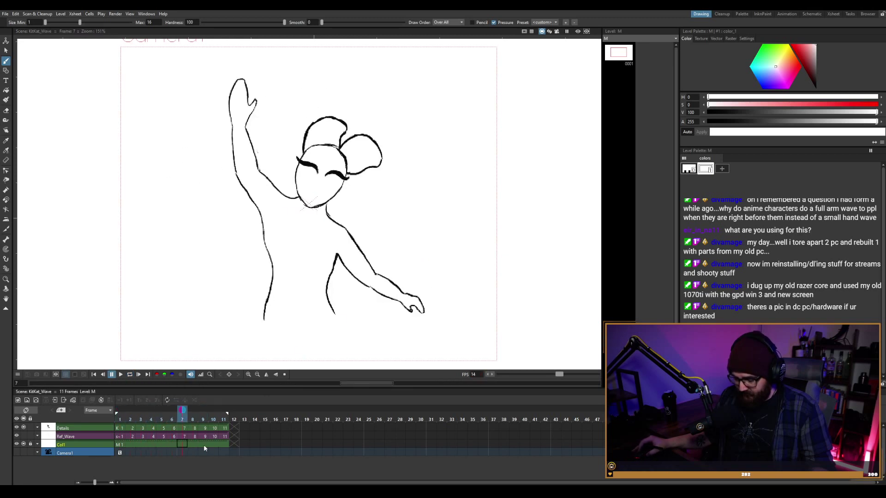
# Go to frame 11 of the reloaded scene and try to undo the last operation.
pyautogui.click(226, 418)
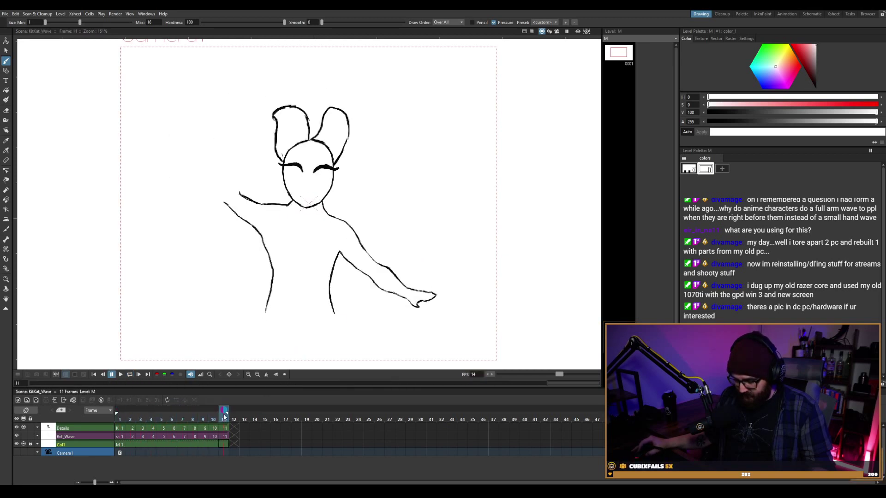
pyautogui.moveTo(225, 412)
pyautogui.mouseDown()
pyautogui.moveTo(192, 412)
pyautogui.moveTo(223, 412)
pyautogui.mouseUp()
pyautogui.hotkey('ctrl', 'z')
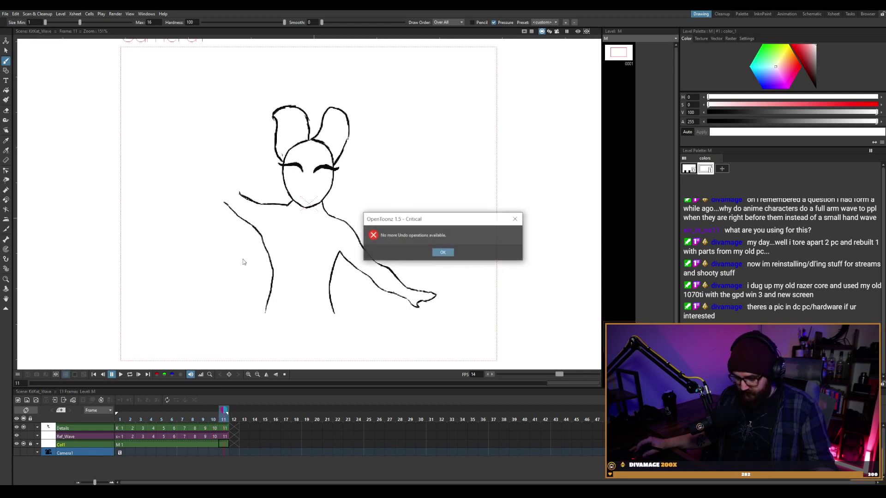
pyautogui.click(442, 255)
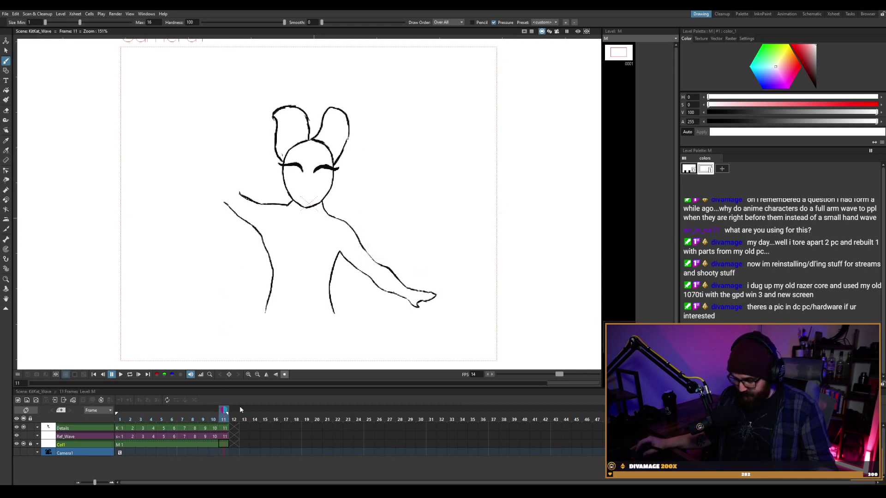
# Step through the Details drawings from frame 1 onward, examining the raised arm's poses around frames 9 to 11.
pyautogui.click(215, 418)
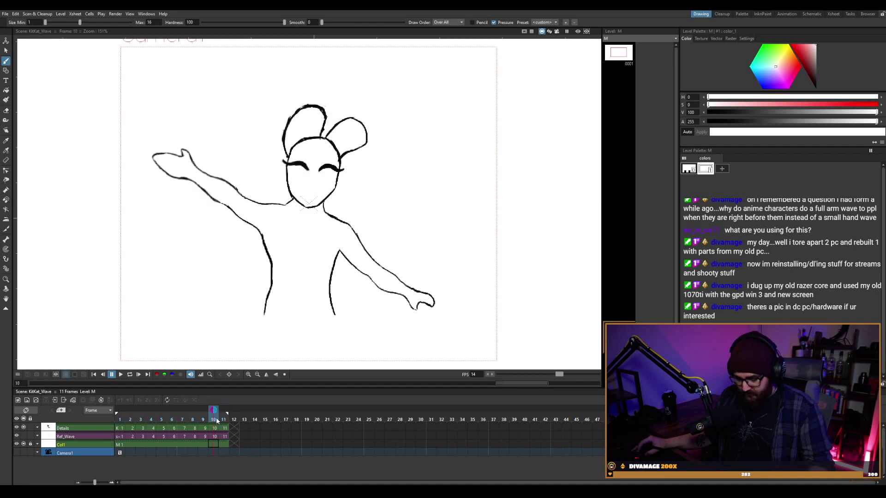
pyautogui.click(121, 427)
pyautogui.press('Right')
pyautogui.press('Right')
pyautogui.press('Right')
pyautogui.press('Right')
pyautogui.press('Right')
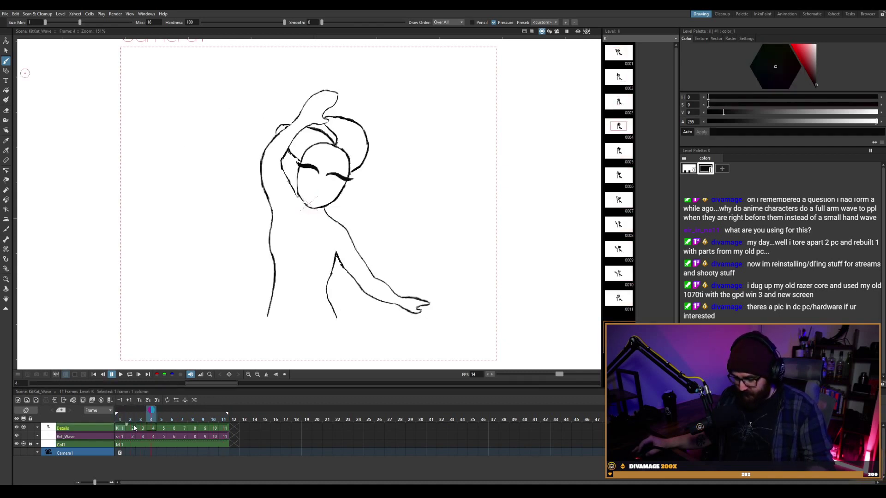
pyautogui.press('Right')
pyautogui.press('Right')
pyautogui.press('Right')
pyautogui.press('Right')
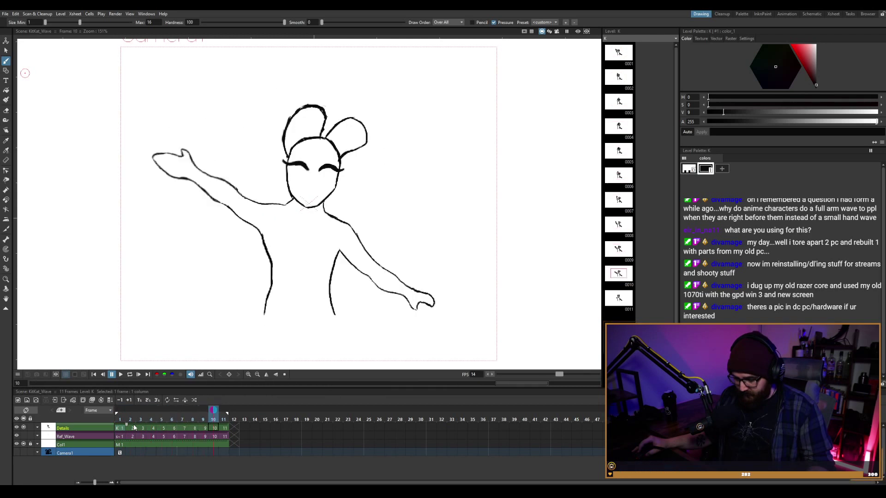
pyautogui.press('Left')
pyautogui.press('Left')
pyautogui.press('Left')
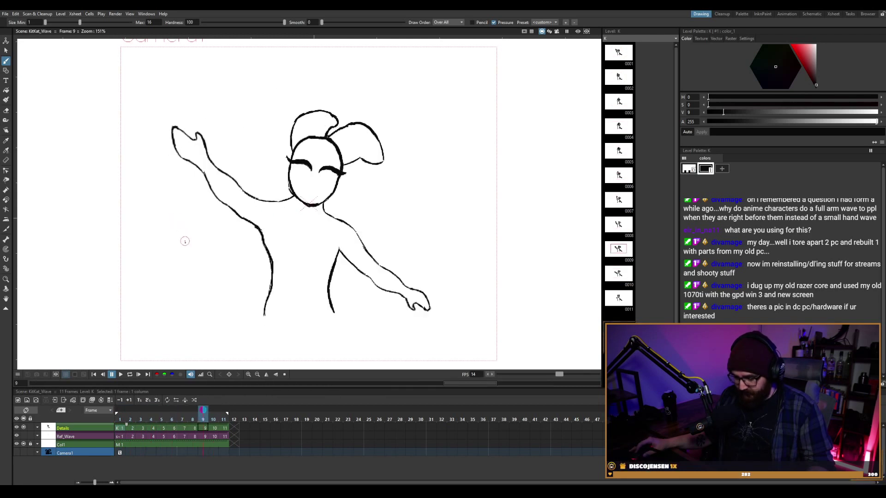
pyautogui.press('Right')
pyautogui.press('Right')
pyautogui.press('Right')
pyautogui.press('Left')
pyautogui.press('Left')
pyautogui.press('Left')
# Play the loop briefly and flip back and forth between frames 6 and 11 to compare the raised arm's spacing.
pyautogui.press('l')
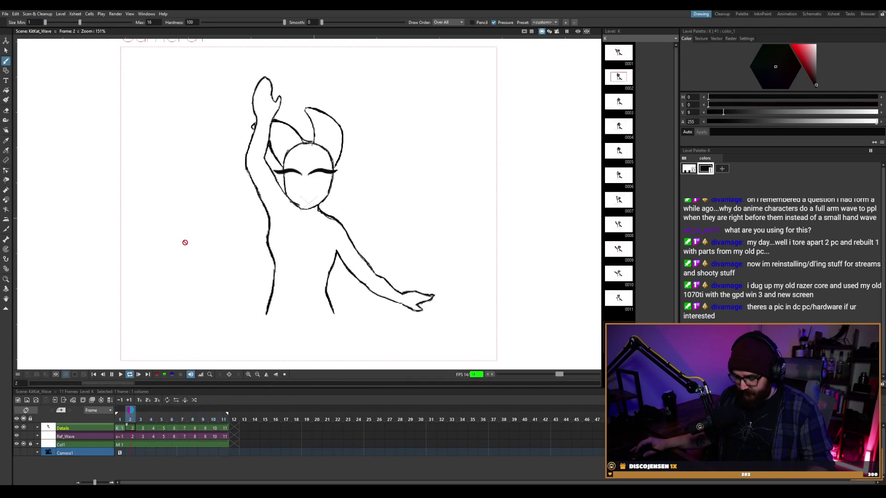
pyautogui.press('l')
pyautogui.press('.')
pyautogui.press('.')
pyautogui.press('.')
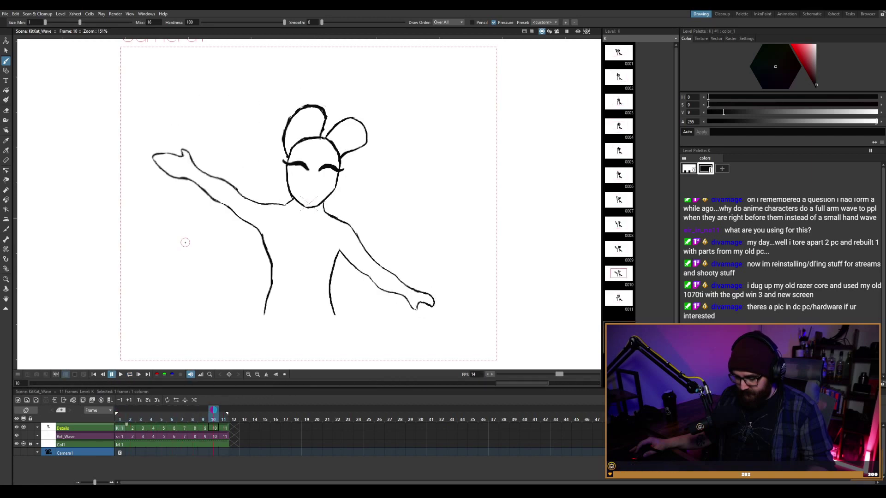
pyautogui.press(',')
pyautogui.press(',')
pyautogui.press(',')
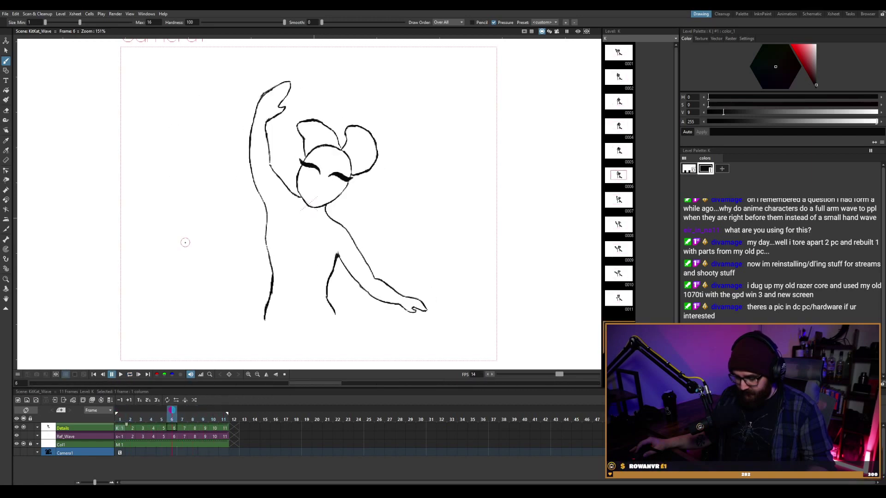
pyautogui.press('.')
pyautogui.press('.')
pyautogui.press('.')
pyautogui.press('.')
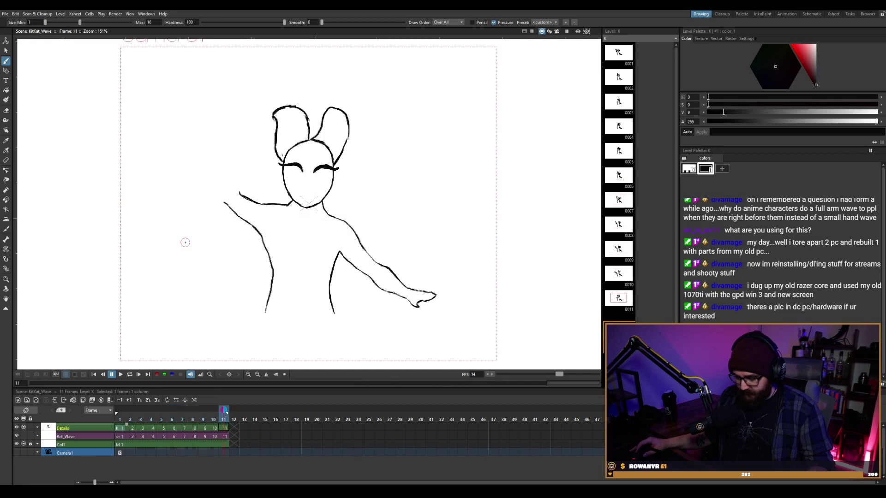
pyautogui.press(',')
pyautogui.press(',')
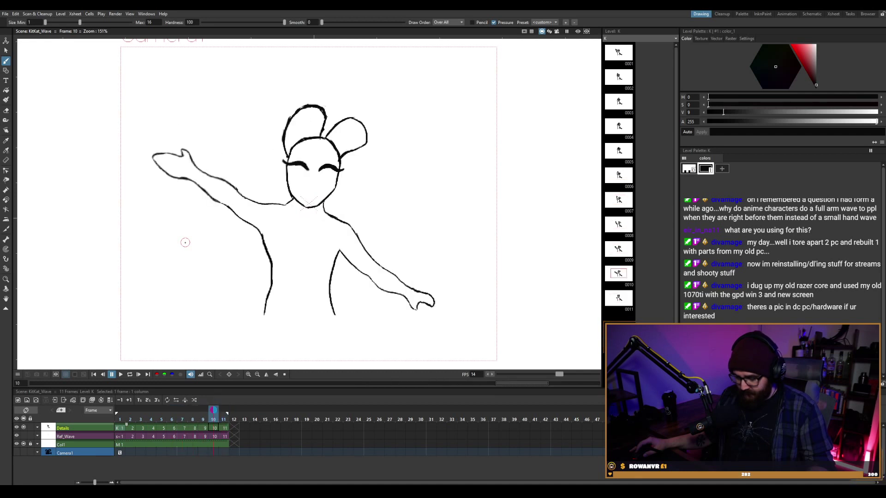
pyautogui.press('.')
pyautogui.press('.')
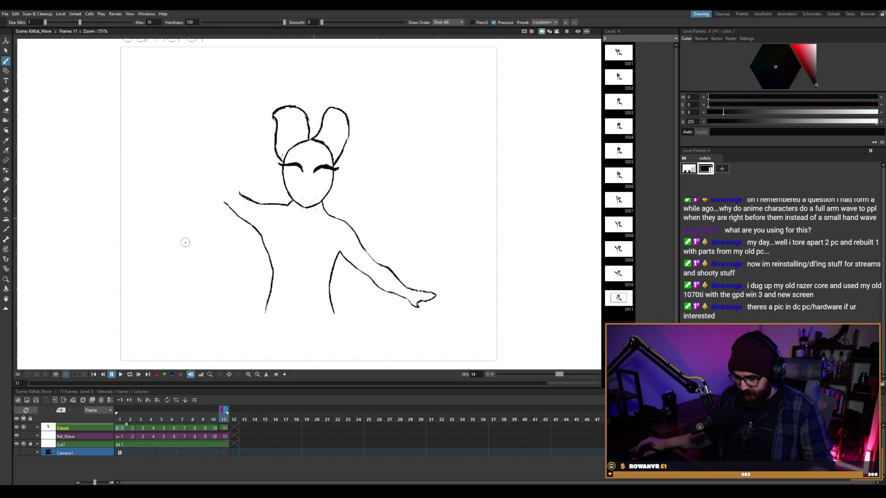
pyautogui.press(',')
pyautogui.press(',')
pyautogui.press(',')
pyautogui.press(',')
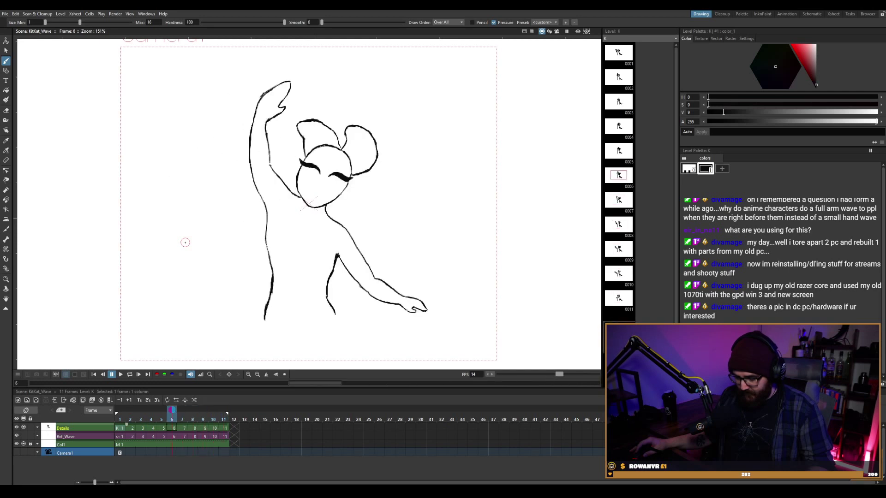
pyautogui.press('.')
pyautogui.press('.')
pyautogui.press('.')
pyautogui.press('.')
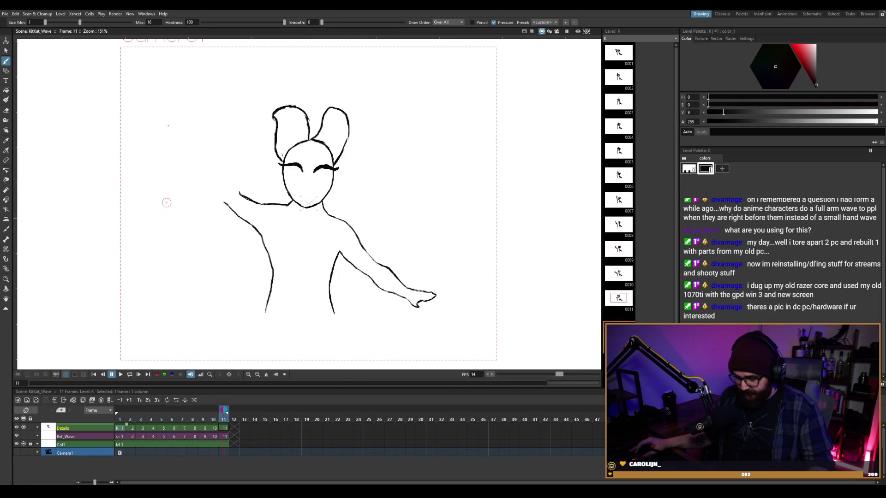
# Turn on onion skins for frames 1 and 10 while working on frame 11.
pyautogui.scroll(1, 182, 123)
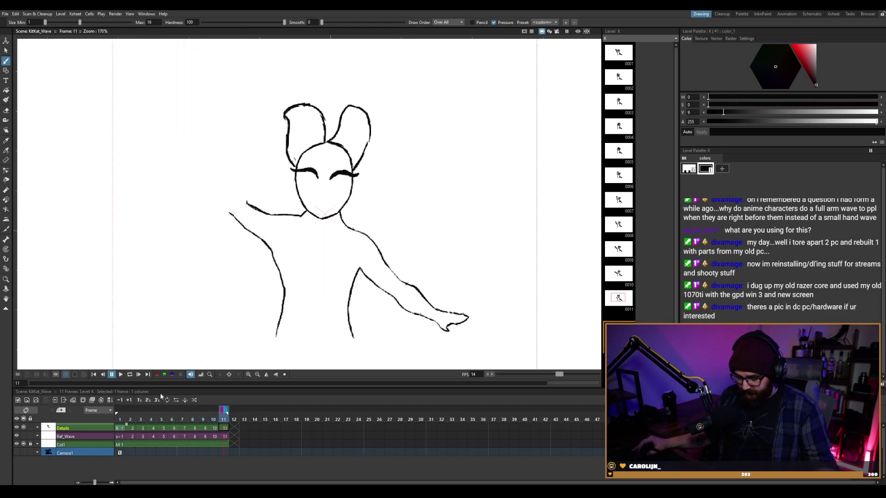
pyautogui.click(120, 411)
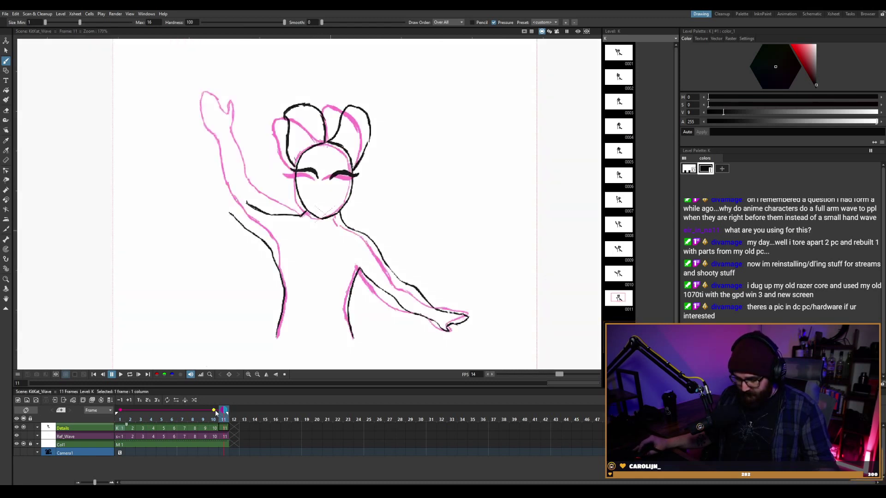
pyautogui.click(215, 410)
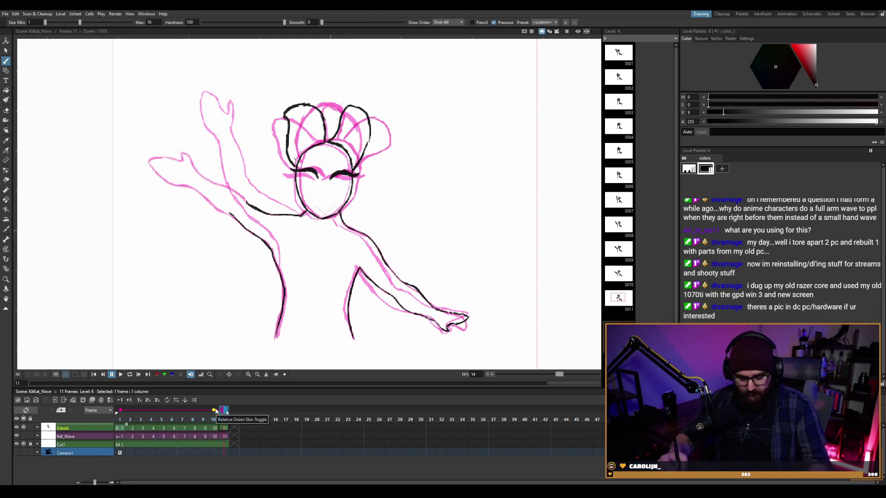
# Select both upper-arm strokes of the cut-off raised arm on frame 11 and rotate them slightly clockwise.
pyautogui.press('s')
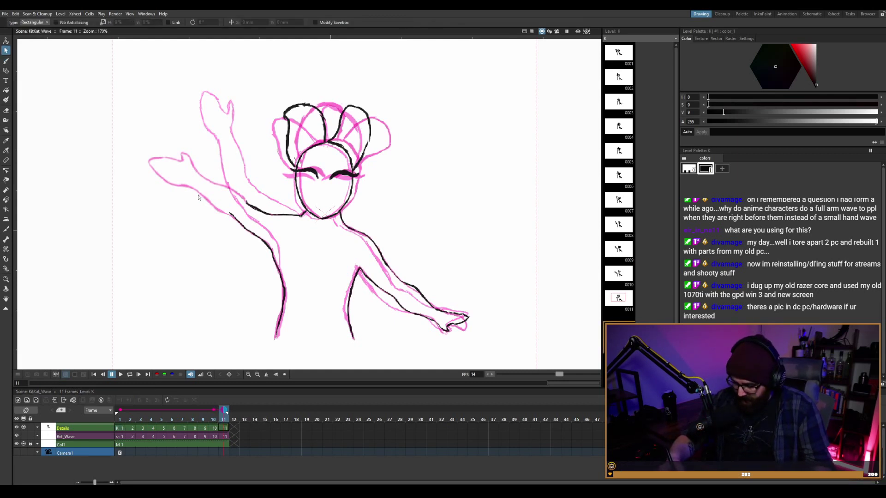
pyautogui.moveTo(274, 241); pyautogui.dragTo(286, 246)
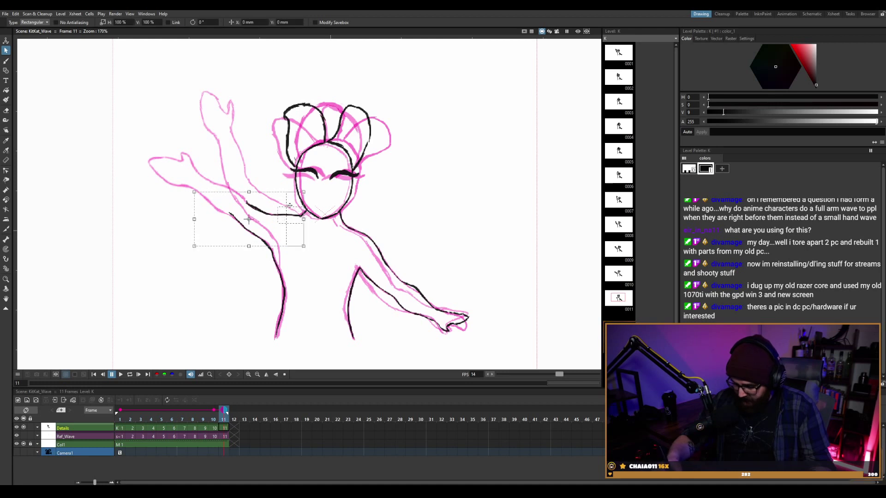
pyautogui.click(270, 174)
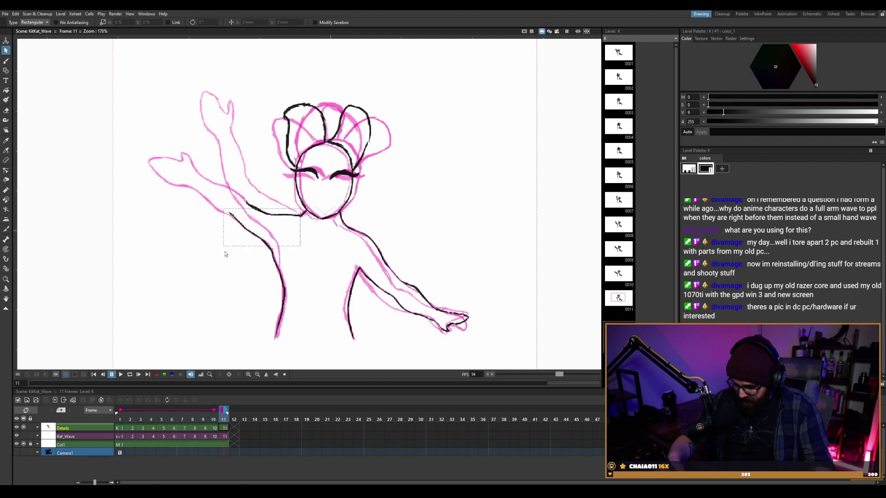
pyautogui.moveTo(225, 254); pyautogui.dragTo(224, 255)
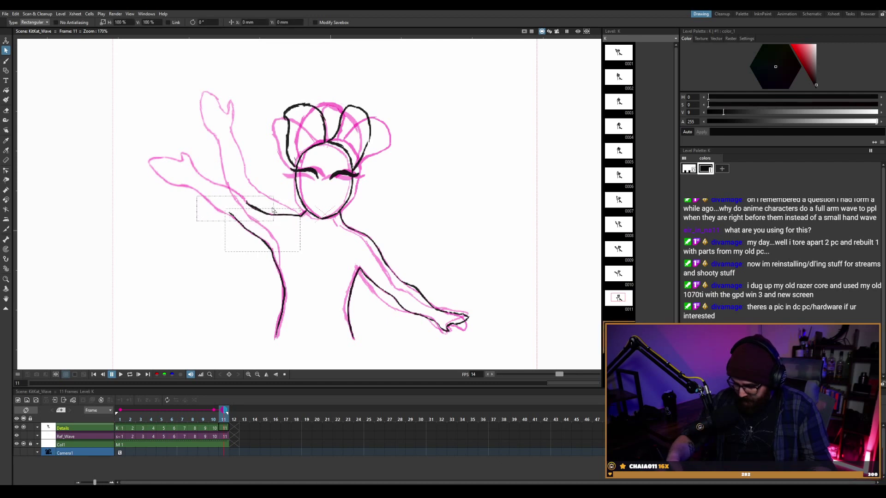
pyautogui.moveTo(304, 192)
pyautogui.mouseDown()
pyautogui.moveTo(298, 209)
pyautogui.moveTo(288, 206)
pyautogui.mouseUp()
pyautogui.press('b')
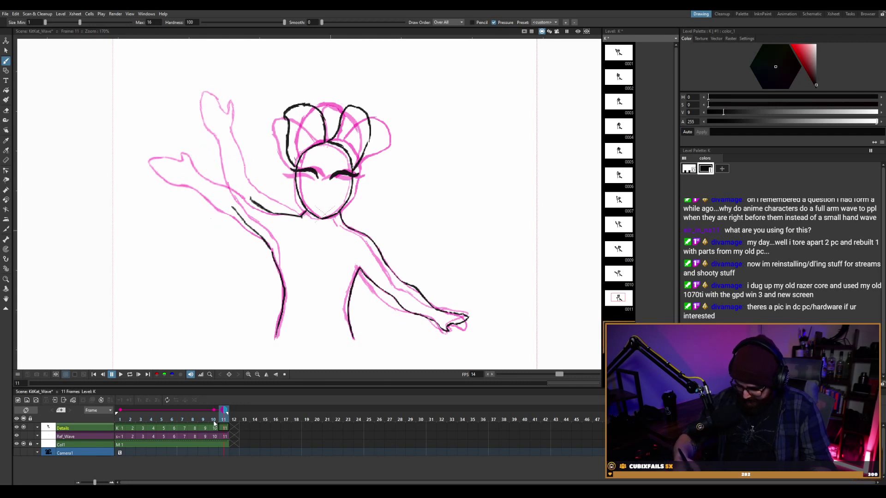
# Copy the raised hand and forearm from frame 10 and paste them into frame 11 of the Details level.
pyautogui.press('Up')
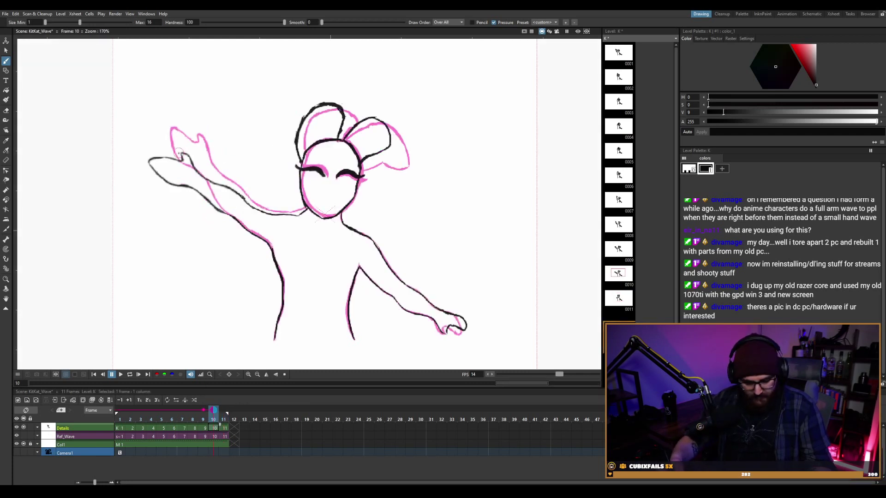
pyautogui.press('s')
pyautogui.moveTo(221, 208); pyautogui.dragTo(247, 216)
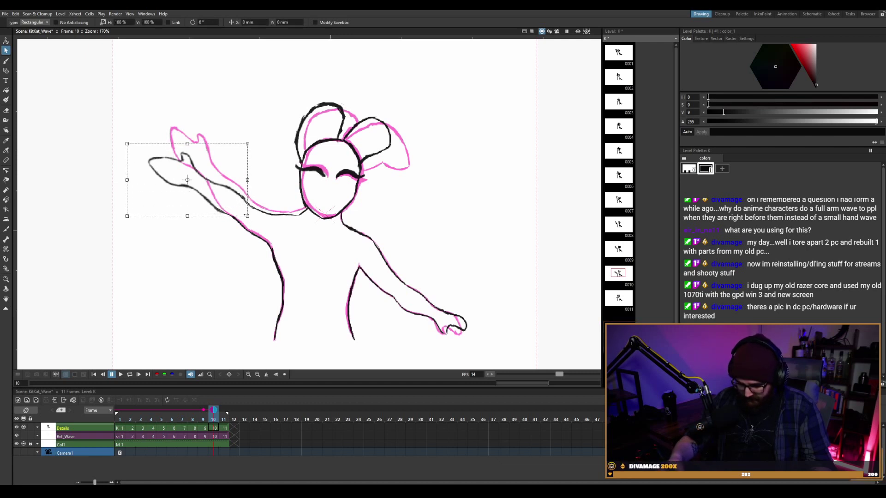
pyautogui.click(225, 427)
pyautogui.hotkey('ctrl', 'v')
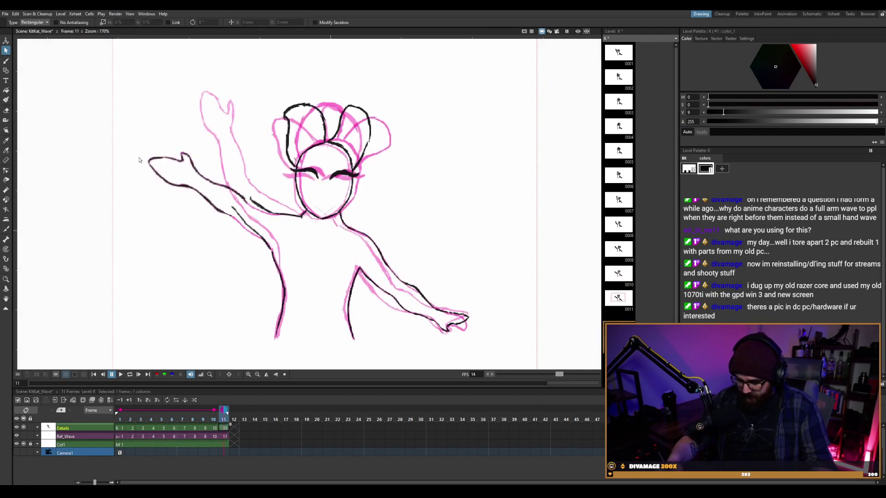
# Select the pasted hand and forearm on frame 11, rotate them about 15° clockwise and move them up onto the end of the upper arm.
pyautogui.moveTo(131, 148); pyautogui.dragTo(227, 220)
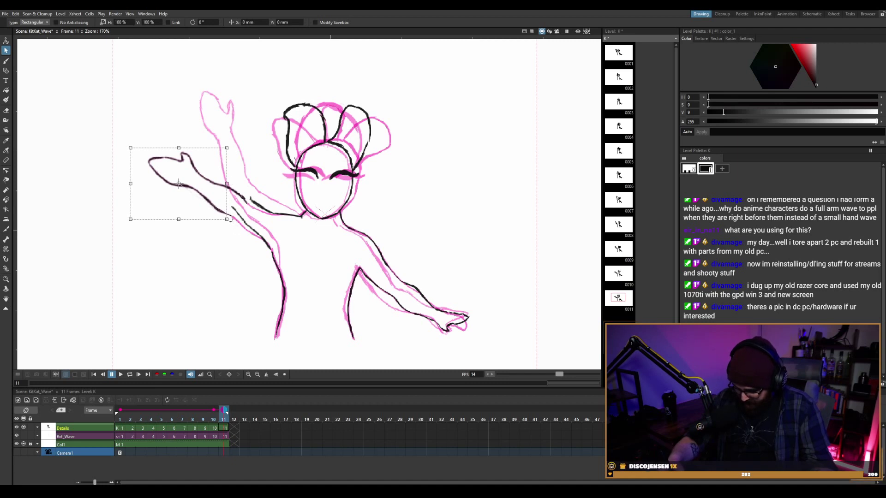
pyautogui.moveTo(226, 219)
pyautogui.mouseDown()
pyautogui.moveTo(235, 224)
pyautogui.moveTo(239, 215)
pyautogui.mouseUp()
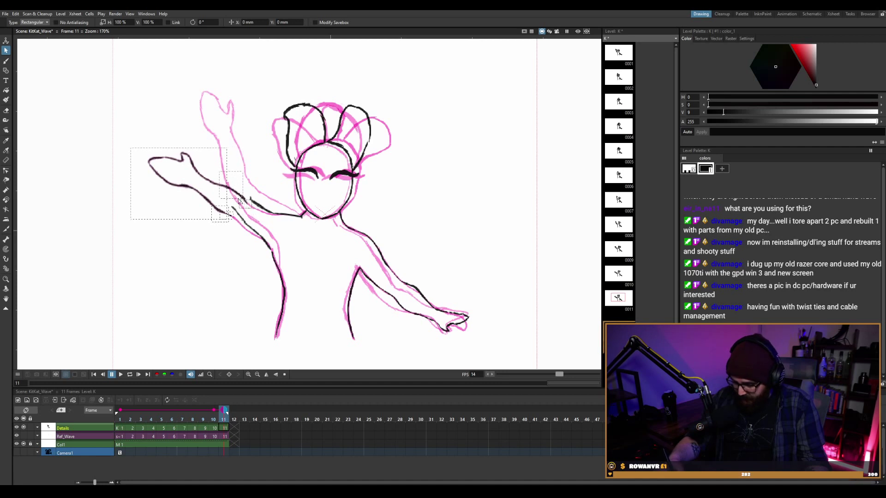
pyautogui.keyDown('shift'); pyautogui.click(240, 196); pyautogui.keyUp('shift')
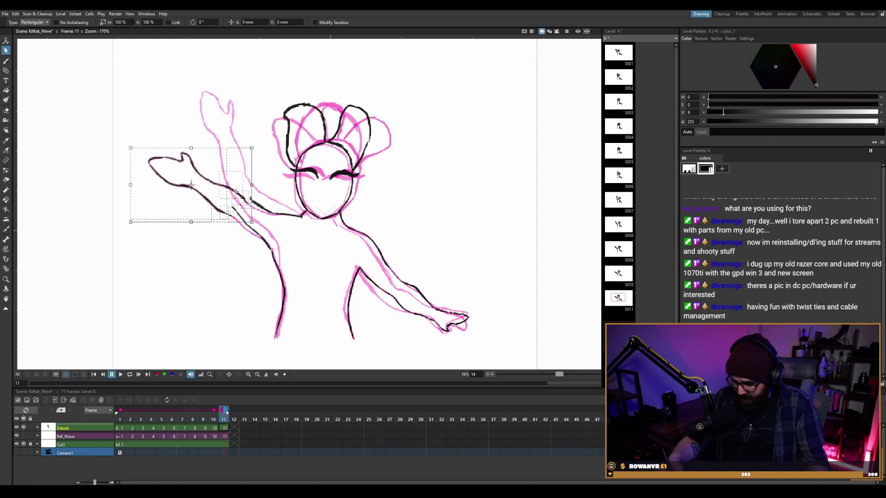
pyautogui.moveTo(259, 147); pyautogui.dragTo(271, 167)
pyautogui.moveTo(236, 190)
pyautogui.mouseDown()
pyautogui.moveTo(257, 166)
pyautogui.moveTo(250, 176)
pyautogui.mouseUp()
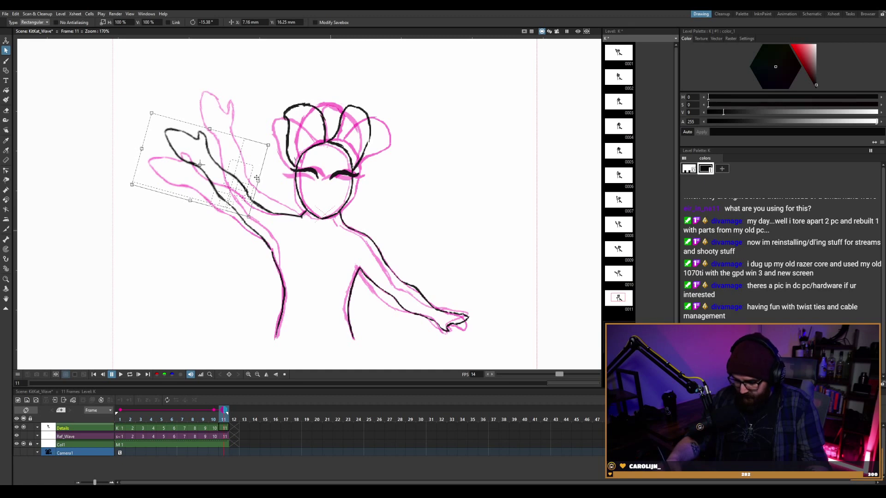
# Play the wave loop and step through frames 1 to 9 to check the raised arm's motion.
pyautogui.press('l')
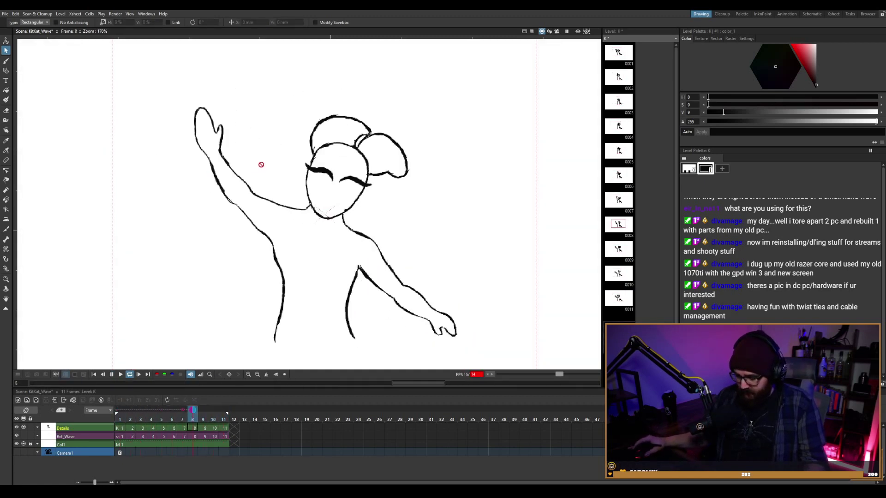
pyautogui.scroll(-3, 482, 160)
pyautogui.scroll(3, 519, 166)
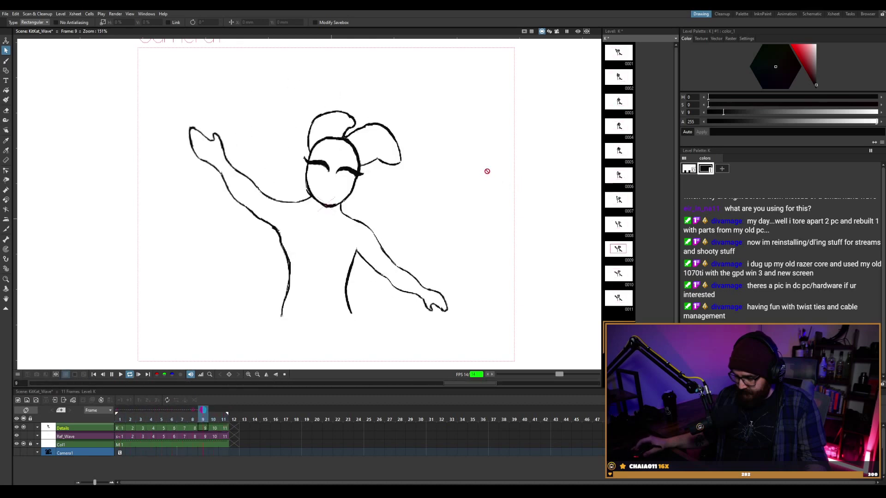
pyautogui.press('l')
pyautogui.press('Right')
pyautogui.press('Right')
pyautogui.press('Left')
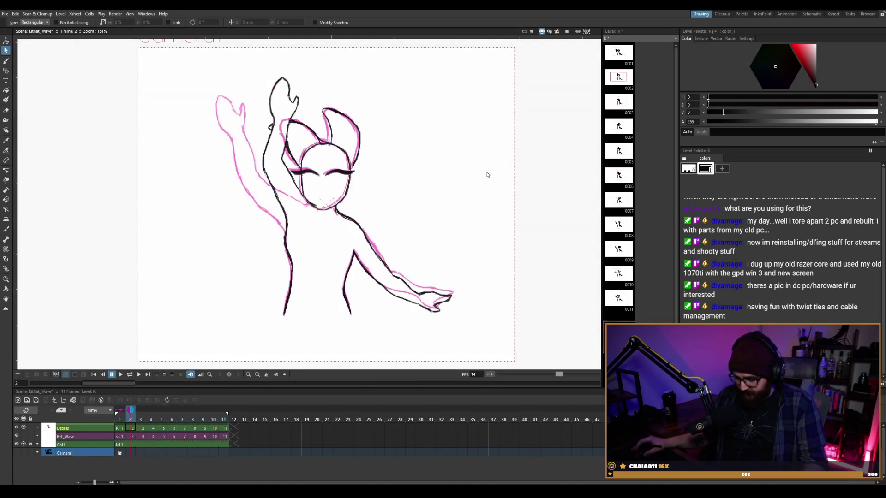
pyautogui.press('Left')
pyautogui.press('Right')
pyautogui.press('Right')
pyautogui.press('Right')
pyautogui.press('Right')
pyautogui.press('Right')
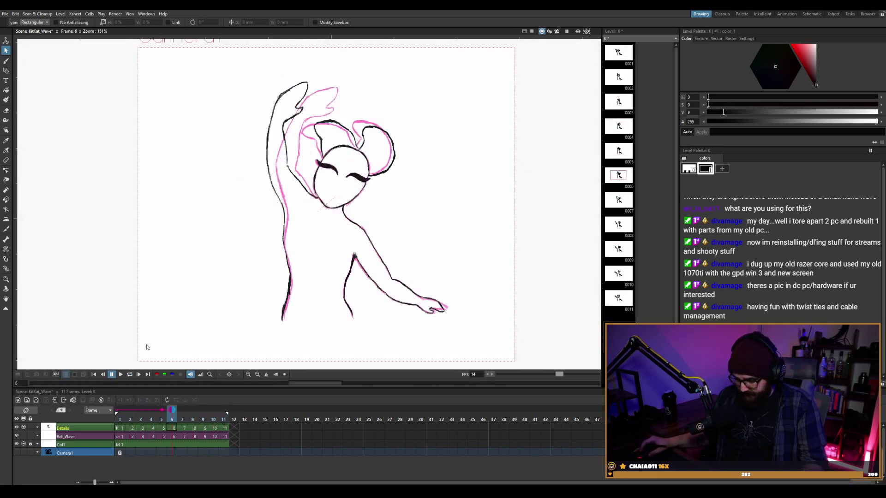
pyautogui.press('Left')
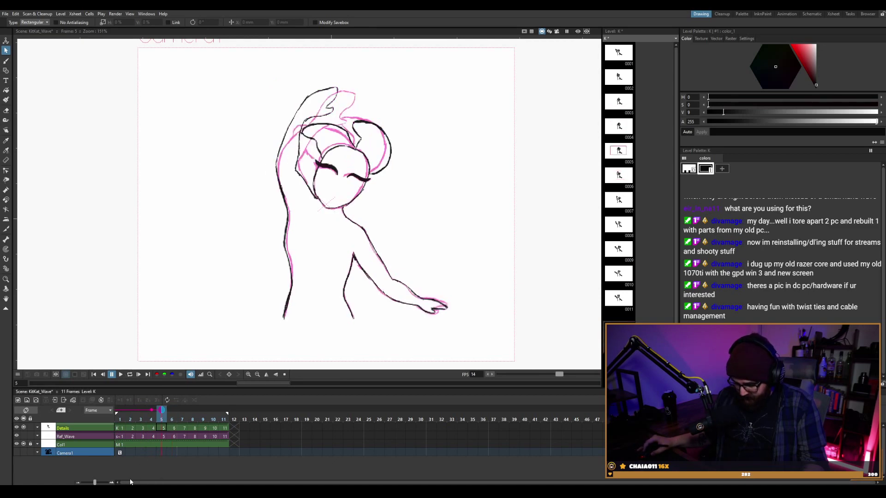
pyautogui.press('Right')
pyautogui.press('Right')
pyautogui.press('Right')
pyautogui.press('Right')
pyautogui.press('Right')
pyautogui.press('Right')
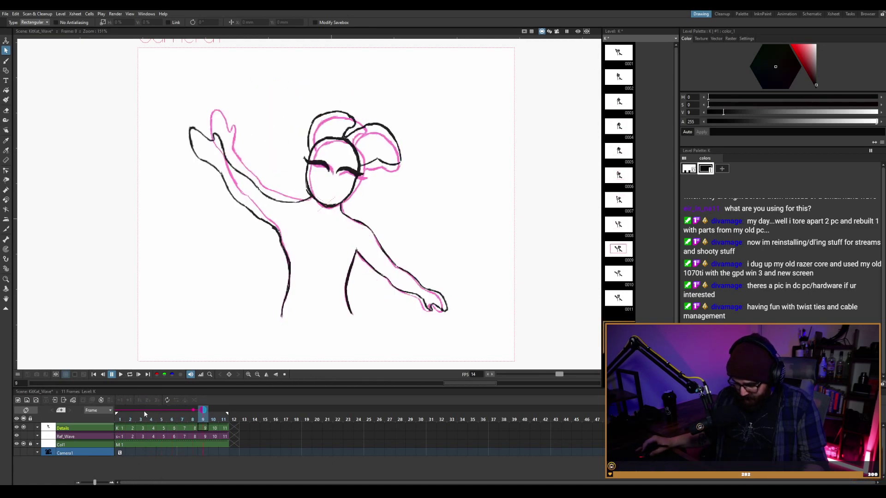
# Change the onion skin to show the frames directly before and after the current one.
pyautogui.click(120, 410)
pyautogui.moveTo(120, 411); pyautogui.dragTo(234, 411)
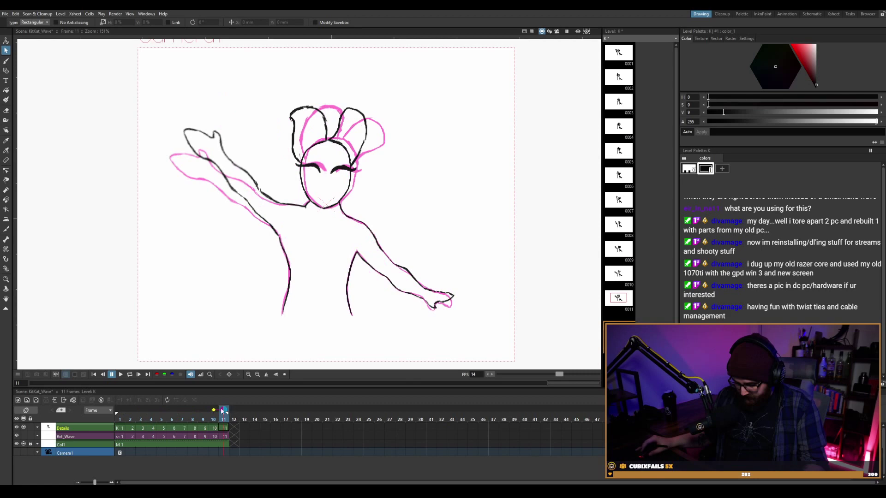
pyautogui.press('Left')
pyautogui.press('Left')
pyautogui.press('Left')
pyautogui.press('Left')
pyautogui.press('Left')
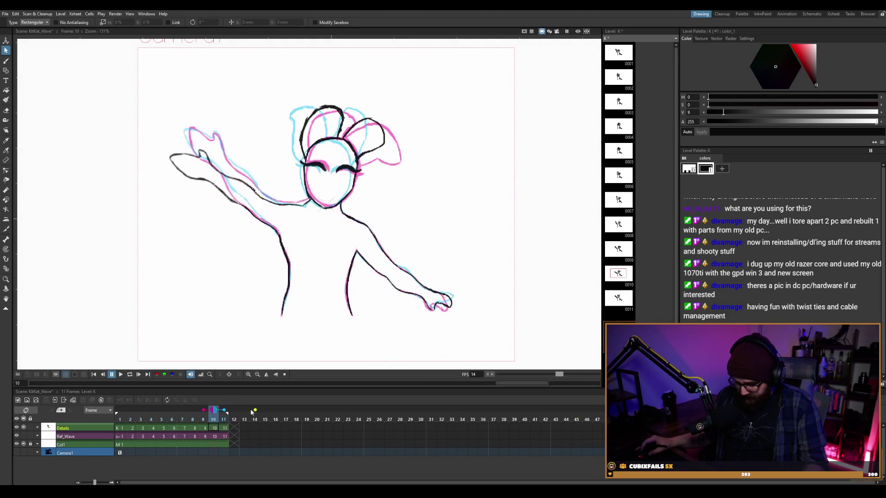
# Flip back and forth between frames 7 and 11 to compare the raised arm's spacing and arc.
pyautogui.press('Right')
pyautogui.press('Right')
pyautogui.press('Right')
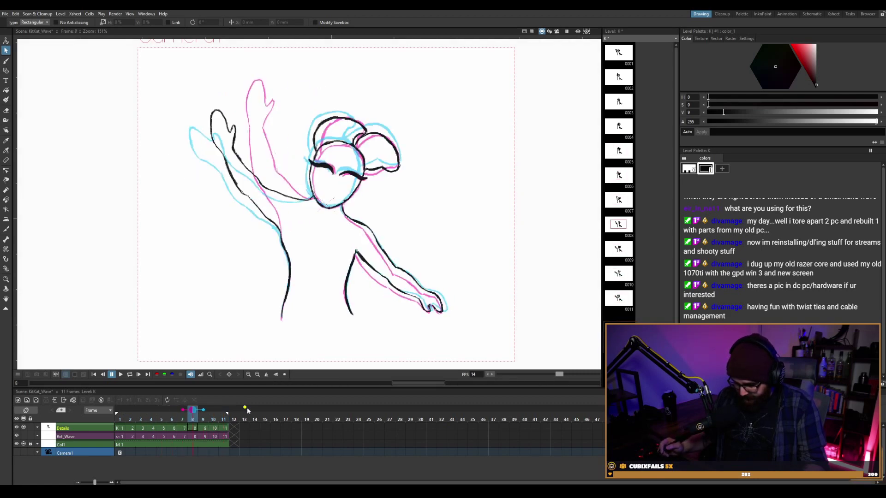
pyautogui.press('Right')
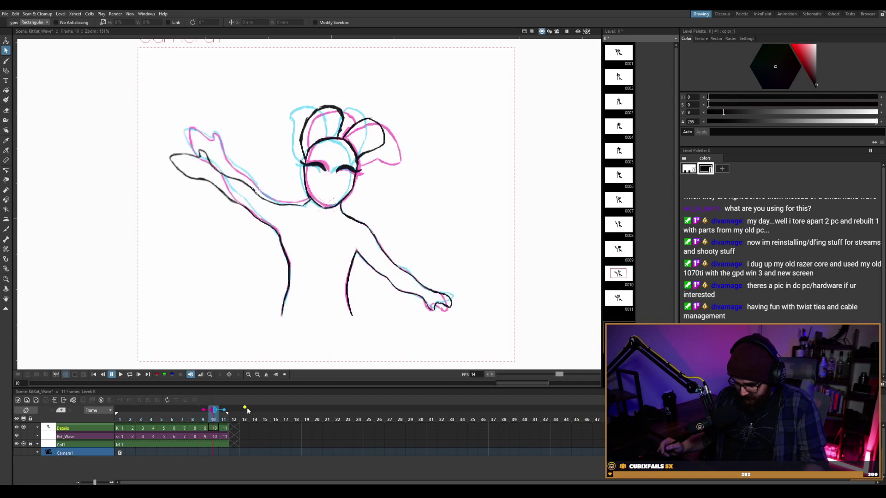
pyautogui.press('Right')
pyautogui.press('Left')
pyautogui.press('Left')
pyautogui.press('Left')
pyautogui.press('Left')
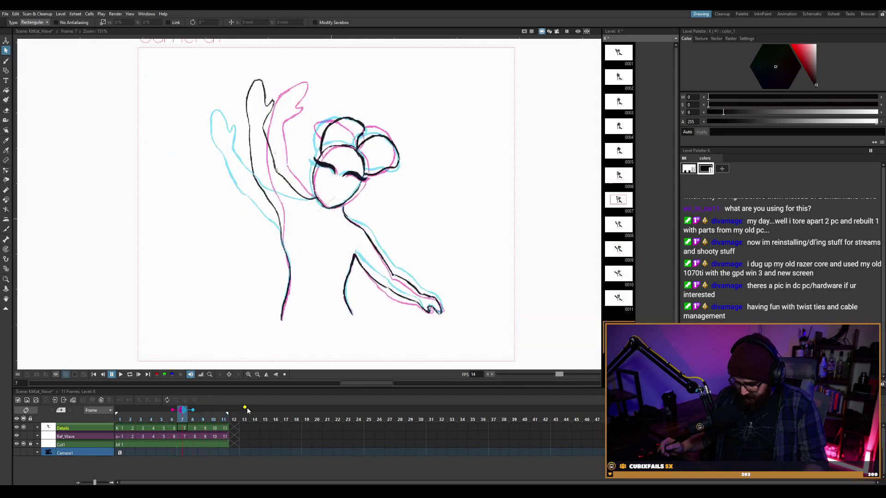
pyautogui.press('Right')
pyautogui.press('Right')
pyautogui.press('Right')
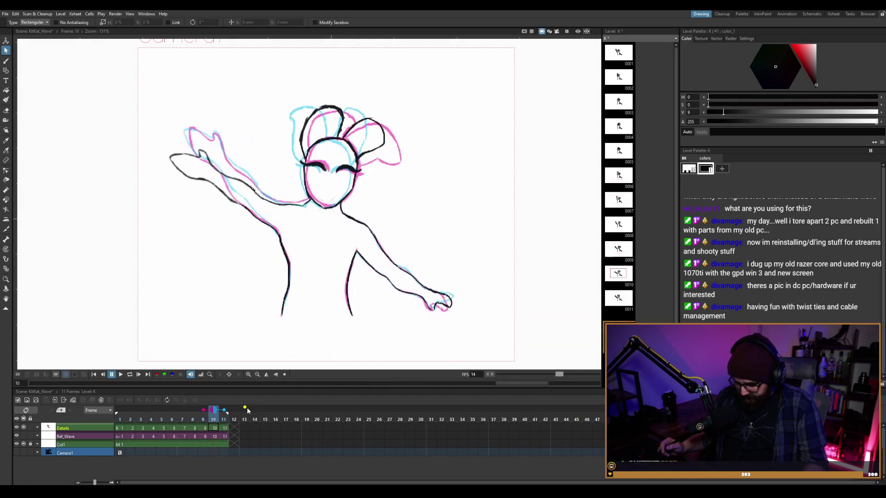
pyautogui.press('Right')
pyautogui.press('Left')
pyautogui.press('Right')
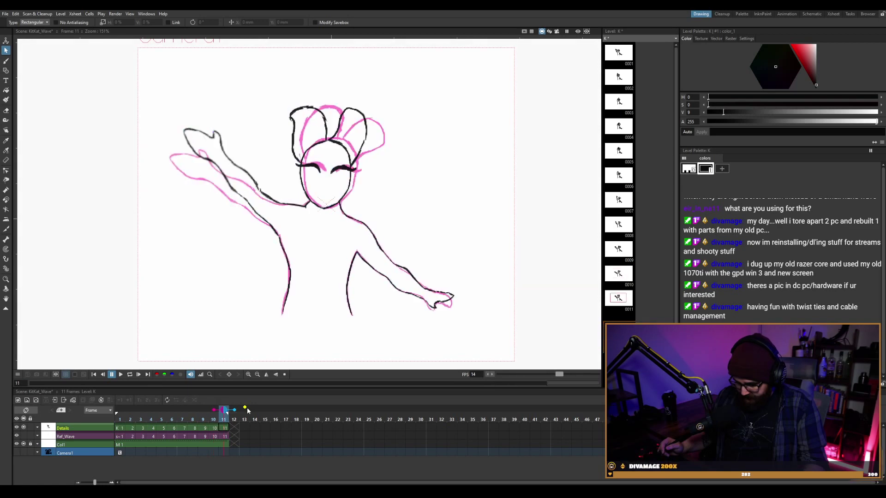
pyautogui.press('Left')
pyautogui.press('Left')
pyautogui.press('Right')
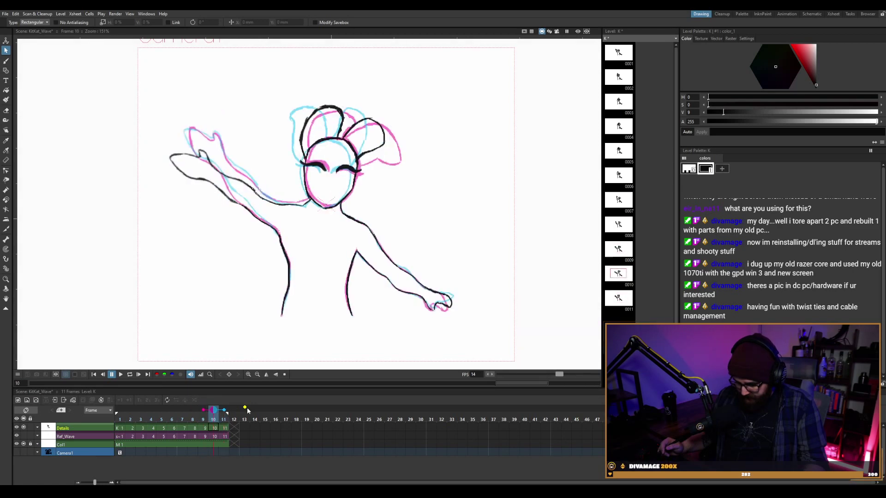
pyautogui.press('Left')
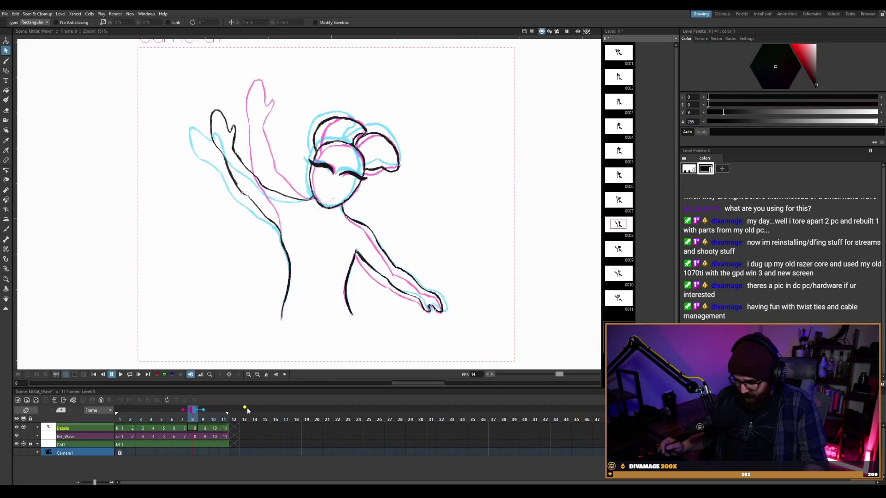
pyautogui.press('Right')
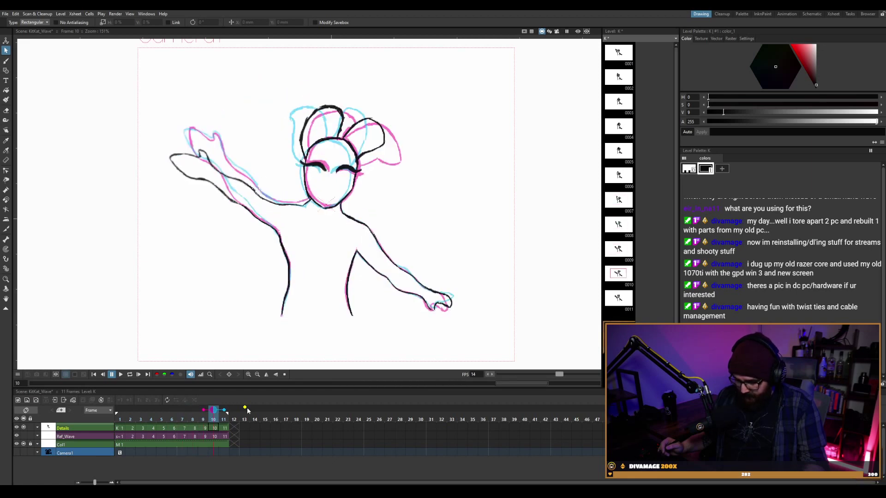
pyautogui.press('Left')
pyautogui.press('Right')
pyautogui.press('Right')
pyautogui.press('Left')
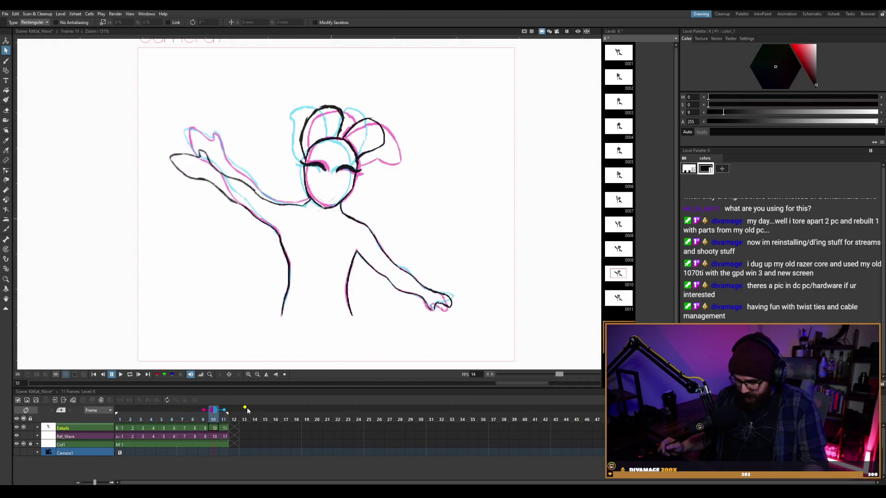
pyautogui.press('Left')
pyautogui.press('Right')
pyautogui.press('Right')
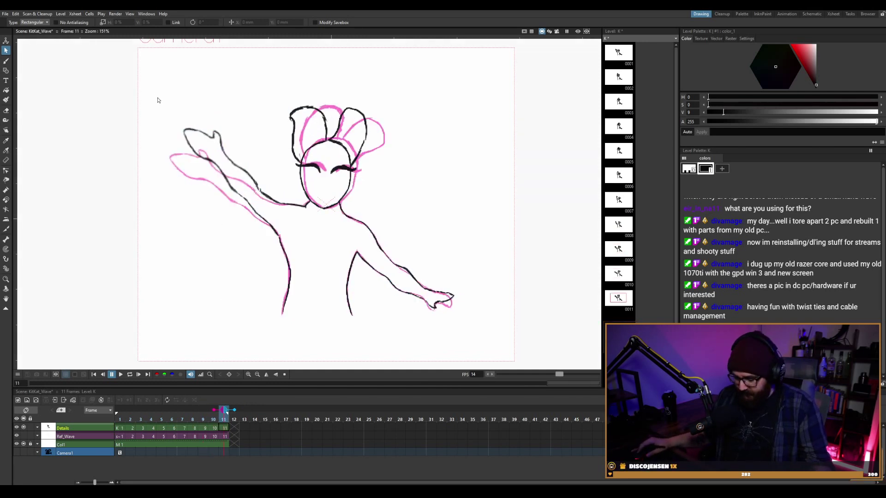
# Select the whole raised arm on frame 11, rotate it about 5.4° counterclockwise and shift it down-left closer to frame 10's pose.
pyautogui.moveTo(156, 100); pyautogui.dragTo(283, 235)
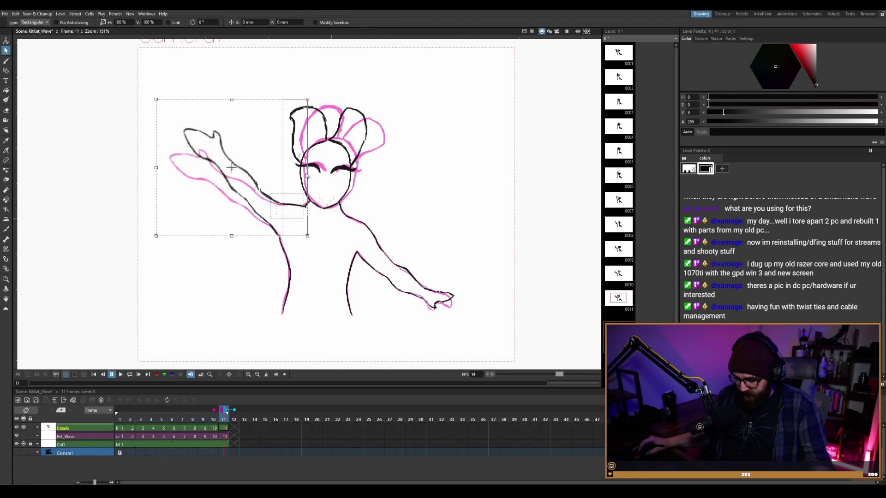
pyautogui.moveTo(313, 96); pyautogui.dragTo(311, 94)
pyautogui.moveTo(265, 149); pyautogui.dragTo(262, 150)
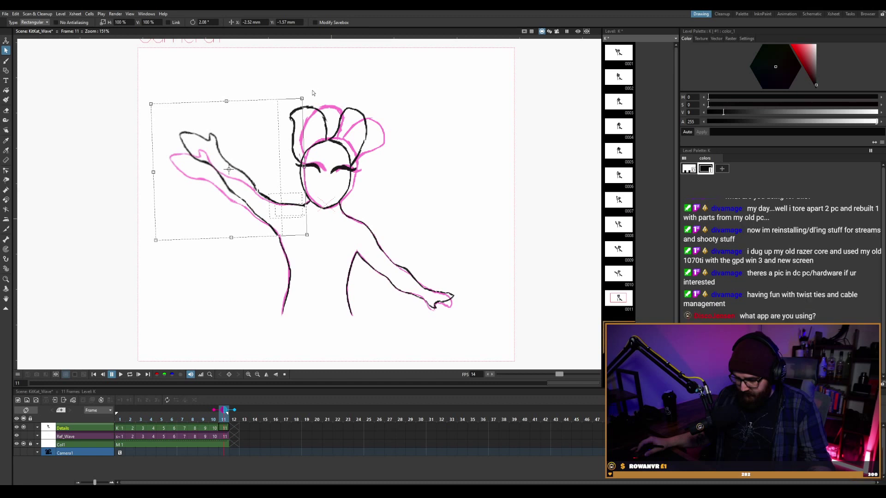
pyautogui.moveTo(306, 94); pyautogui.dragTo(304, 92)
pyautogui.moveTo(268, 131); pyautogui.dragTo(266, 130)
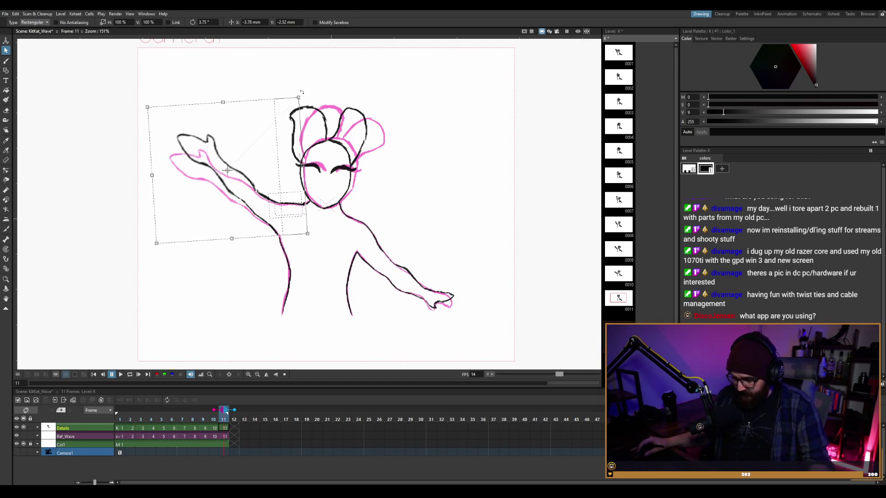
pyautogui.moveTo(302, 92); pyautogui.dragTo(299, 94)
pyautogui.moveTo(272, 120); pyautogui.dragTo(272, 125)
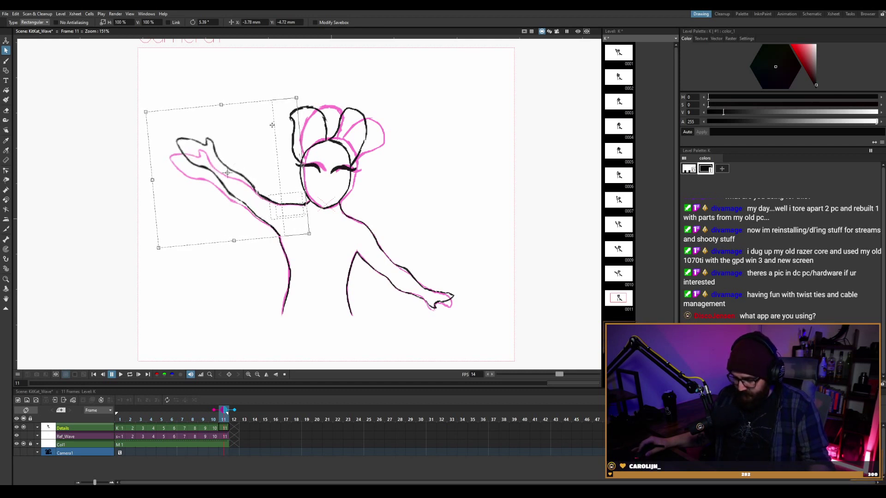
pyautogui.click(179, 98)
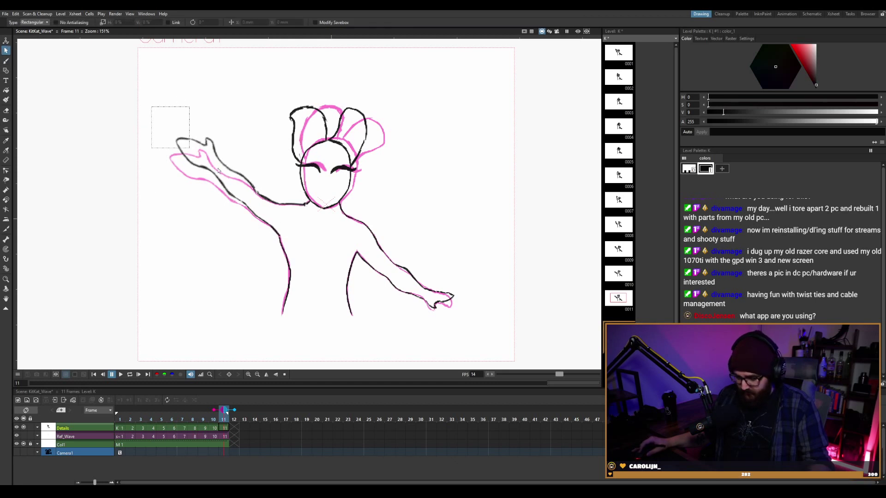
# Select only the raised hand on frame 11, rotate it about 9.9° counterclockwise and move it slightly down-left onto the wrist.
pyautogui.moveTo(218, 170)
pyautogui.mouseDown()
pyautogui.moveTo(225, 174)
pyautogui.moveTo(218, 170)
pyautogui.mouseUp()
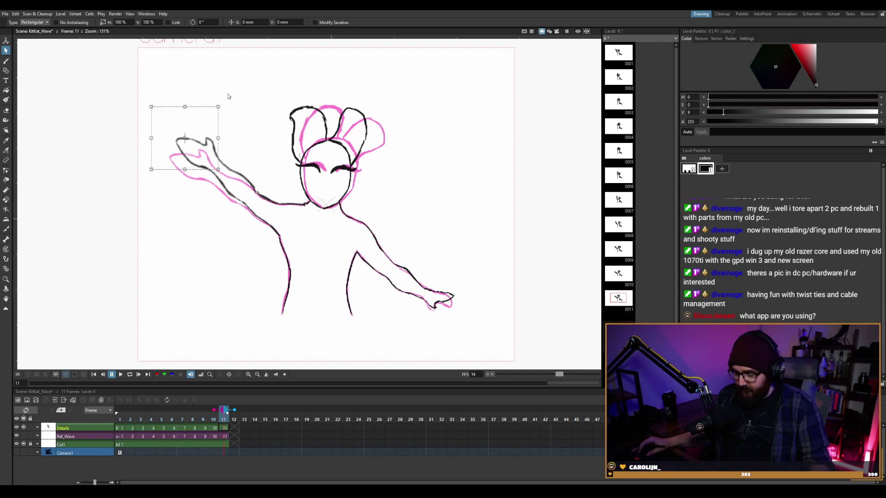
pyautogui.moveTo(225, 102); pyautogui.dragTo(224, 94)
pyautogui.moveTo(208, 135); pyautogui.dragTo(206, 141)
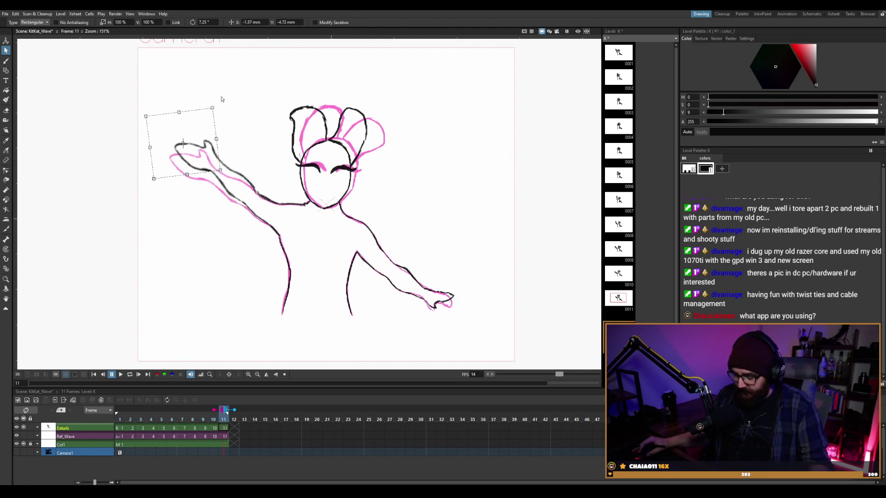
pyautogui.moveTo(218, 103)
pyautogui.mouseDown()
pyautogui.moveTo(196, 129)
pyautogui.moveTo(201, 140)
pyautogui.mouseUp()
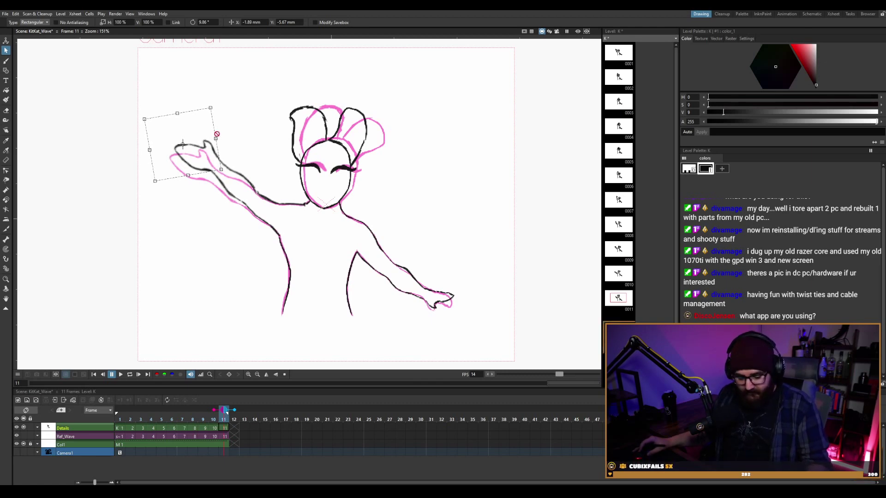
# Play the loop to check the adjusted hand and return to frame 11.
pyautogui.press('l')
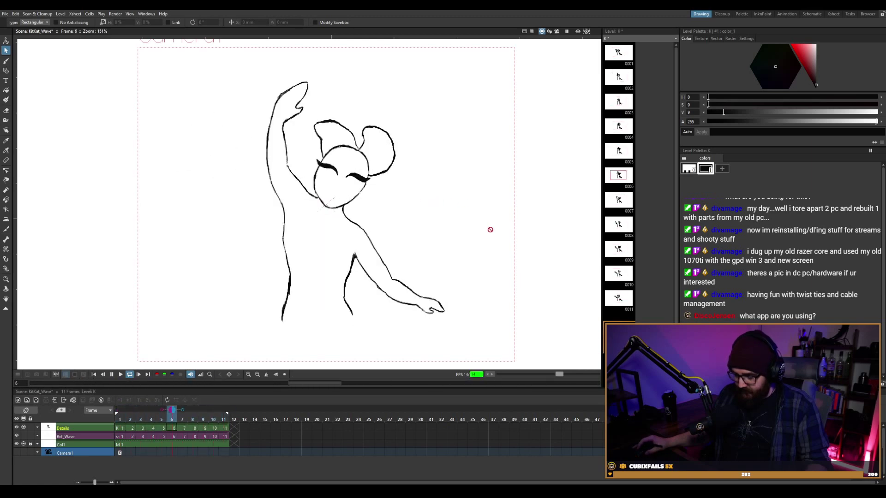
pyautogui.press('l')
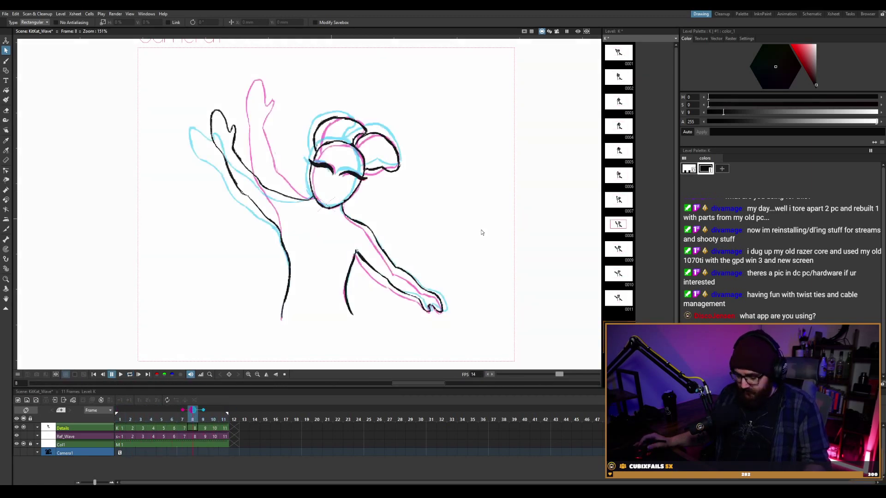
pyautogui.press('.')
pyautogui.press('.')
pyautogui.press('.')
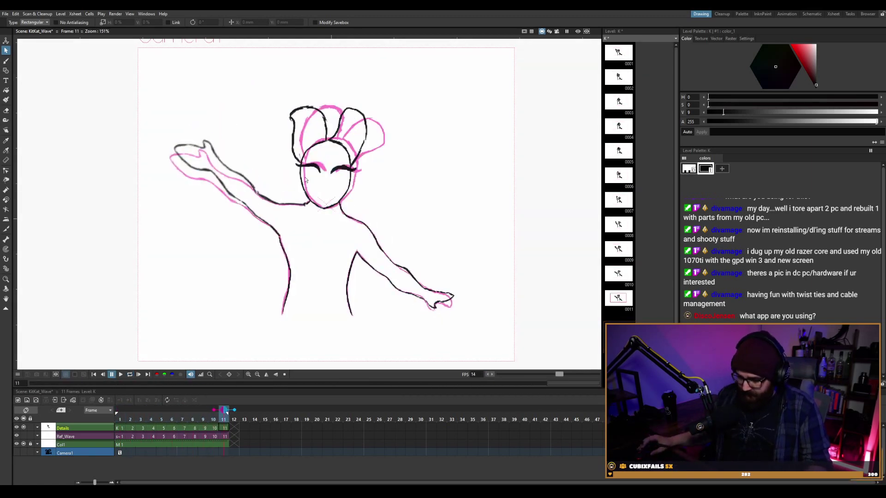
# Redraw the soft outline of the raised hand and forearm on frame 11 in clean black brush lines.
pyautogui.scroll(4, 217, 165)
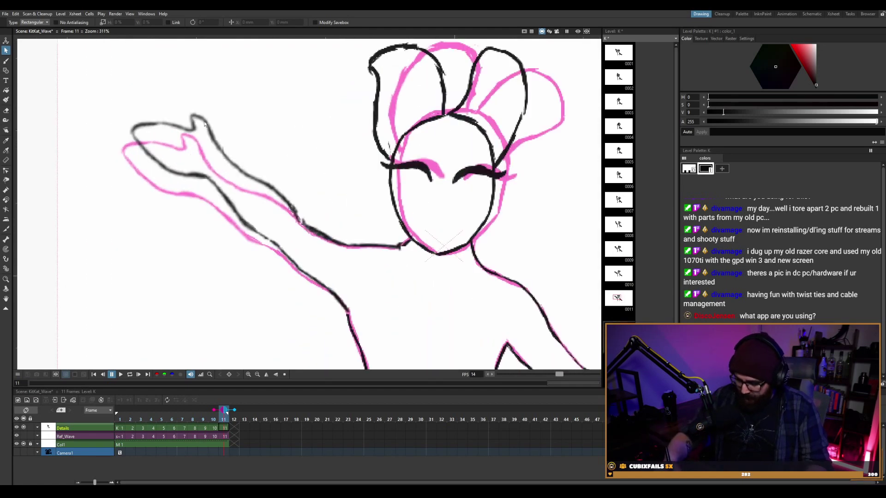
pyautogui.press('b')
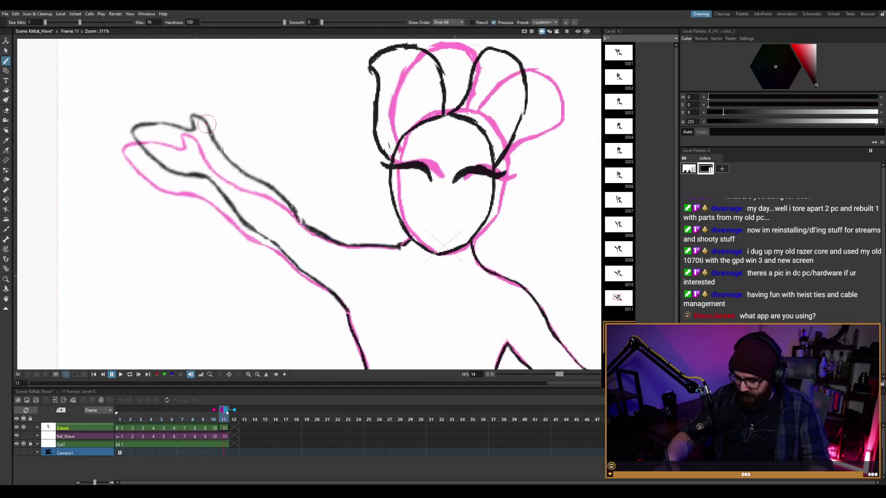
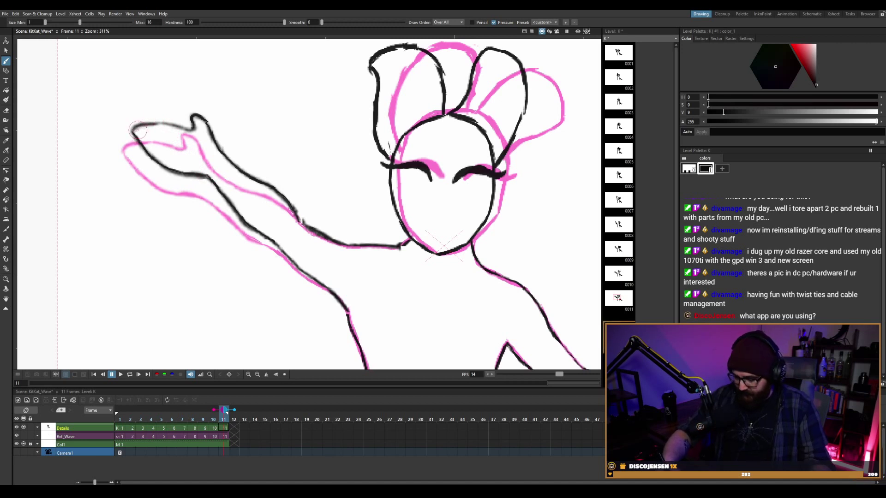
pyautogui.moveTo(135, 128); pyautogui.dragTo(156, 124)
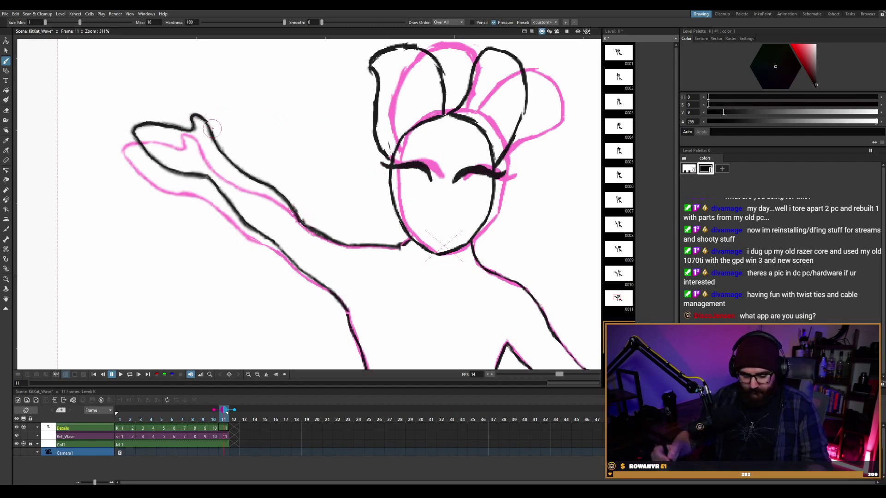
# Play the whole loop to check the cleaned-up arm on frame 11, and stop playback.
pyautogui.scroll(-1, 268, 117)
pyautogui.scroll(-3, 355, 115)
pyautogui.press('l')
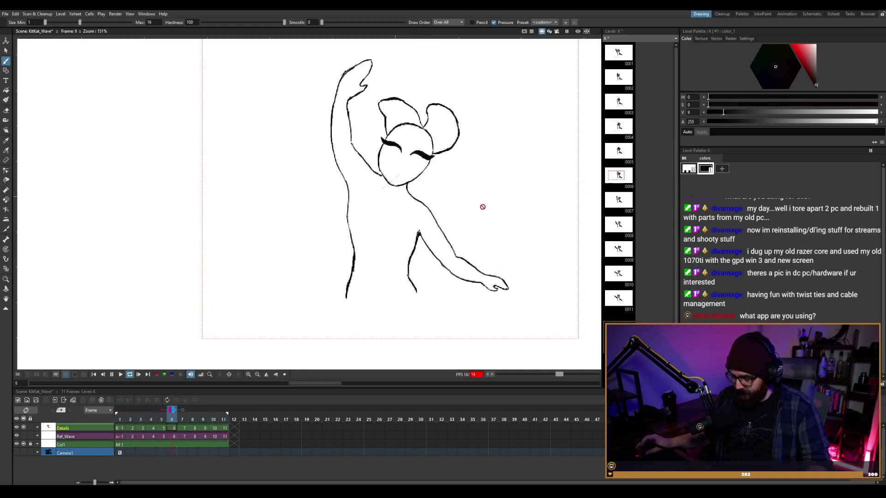
pyautogui.scroll(-1, 530, 220)
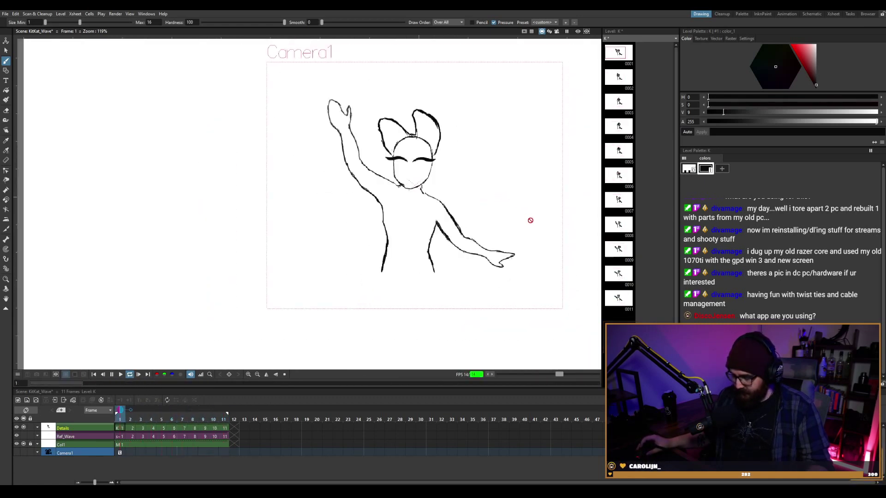
pyautogui.scroll(1, 531, 220)
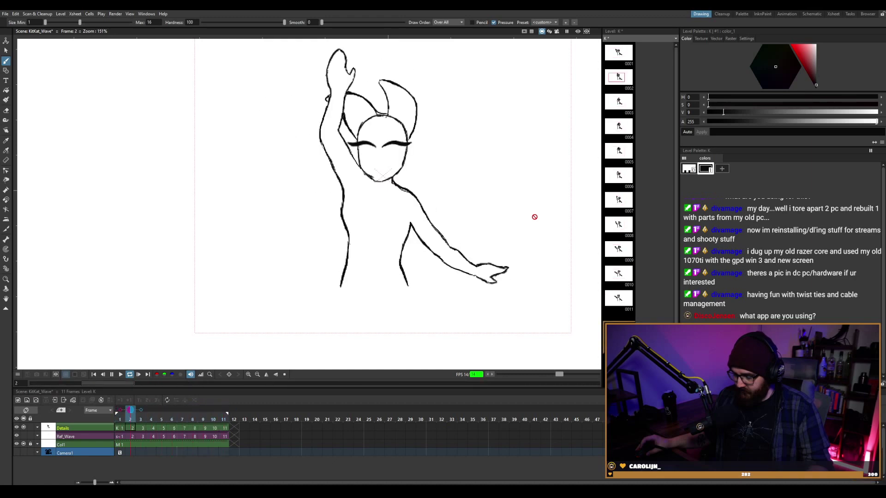
pyautogui.press('p')
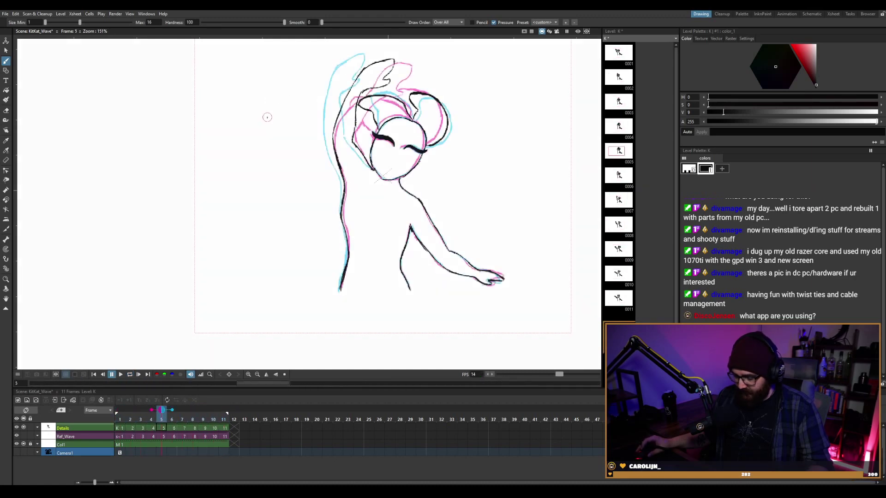
# Flip back and forth through frames 6 to 8, comparing the raised arm's spacing between frames 7 and 8.
pyautogui.press(',')
pyautogui.press('.')
pyautogui.press('.')
pyautogui.press('.')
pyautogui.press('.')
pyautogui.press('.')
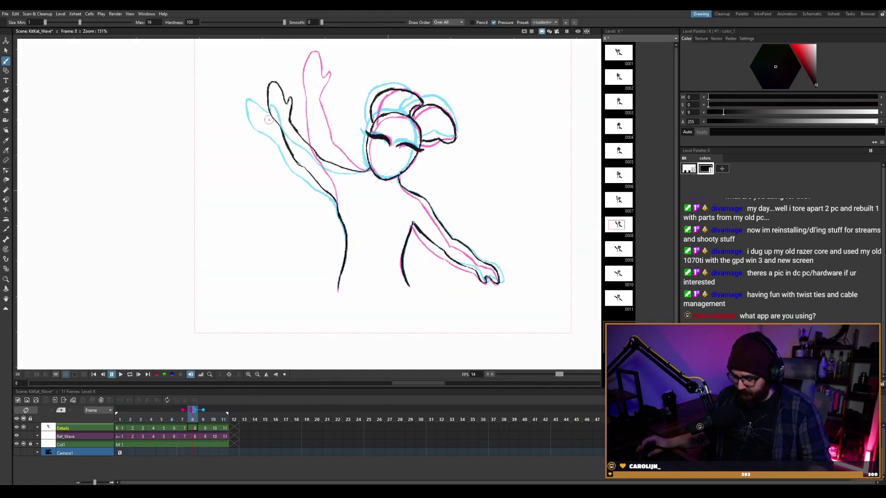
pyautogui.press(',')
pyautogui.press(',')
pyautogui.press('.')
pyautogui.press('.')
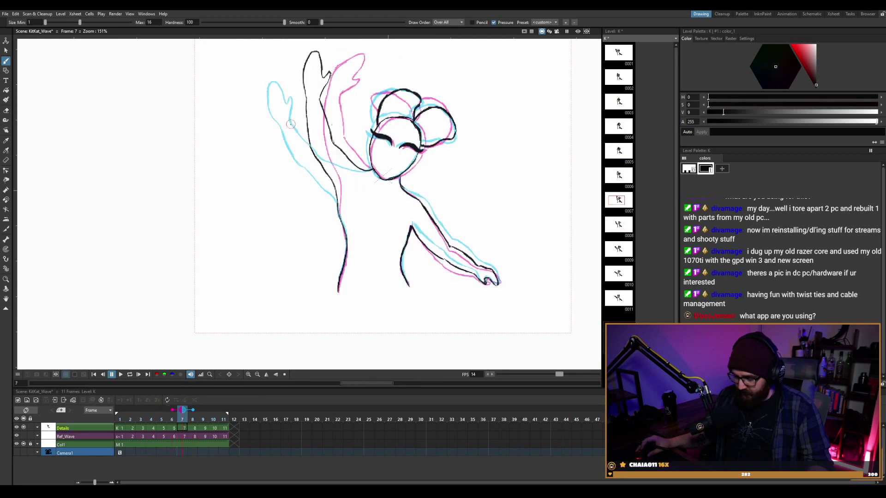
pyautogui.press('.')
pyautogui.press(',')
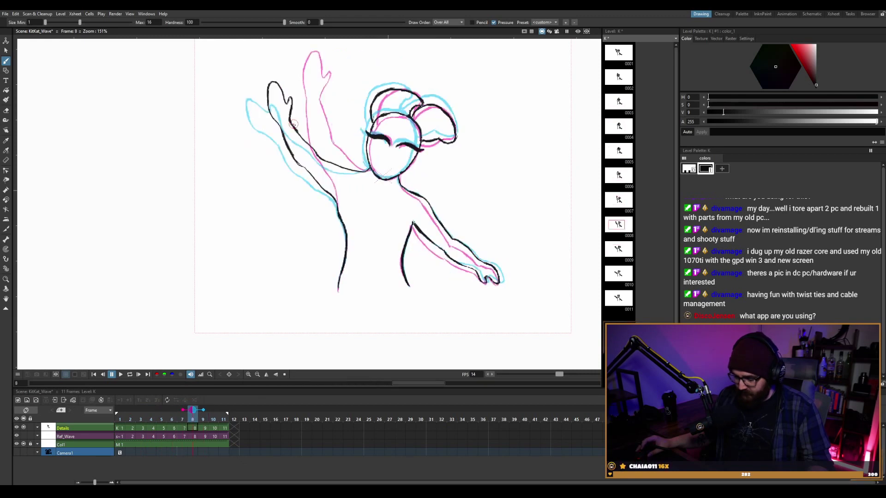
pyautogui.press(',')
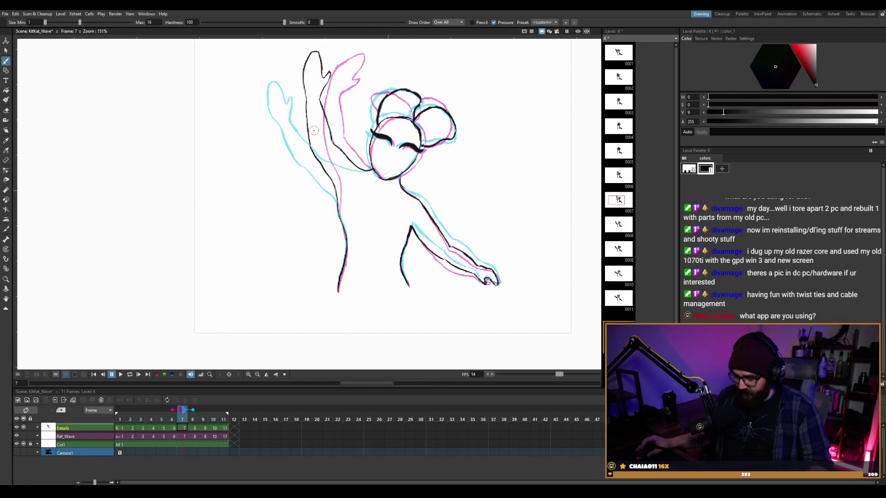
pyautogui.press('.')
pyautogui.press(',')
pyautogui.press('.')
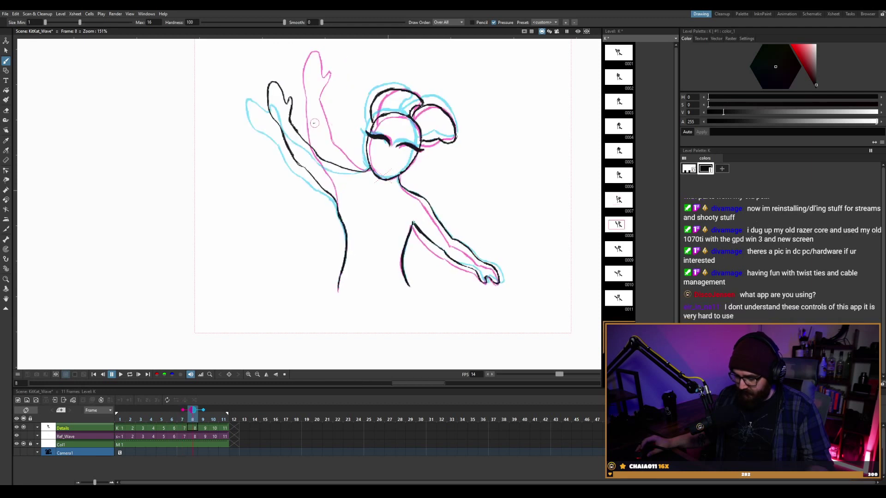
# Rotate frame 8's raised hand and forearm about 9.2° clockwise, shift them up-right toward frame 7's pose, and redraw the connecting arm lines.
pyautogui.press('s')
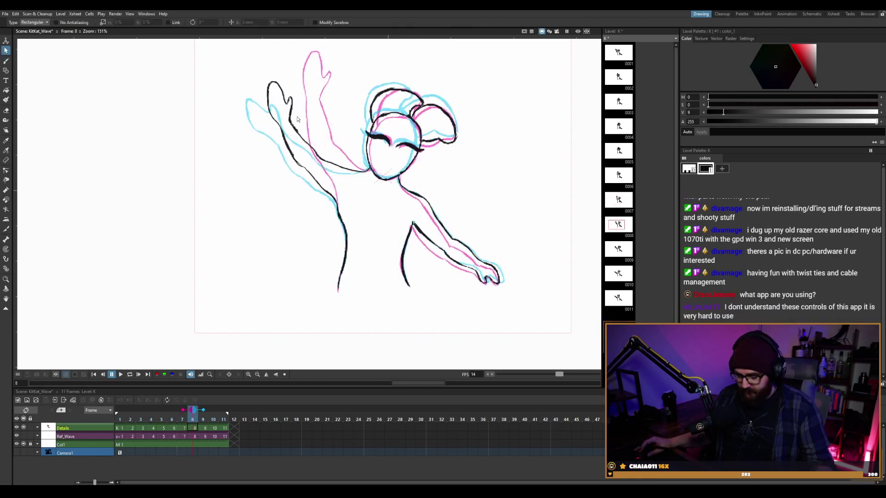
pyautogui.moveTo(244, 68); pyautogui.dragTo(289, 158)
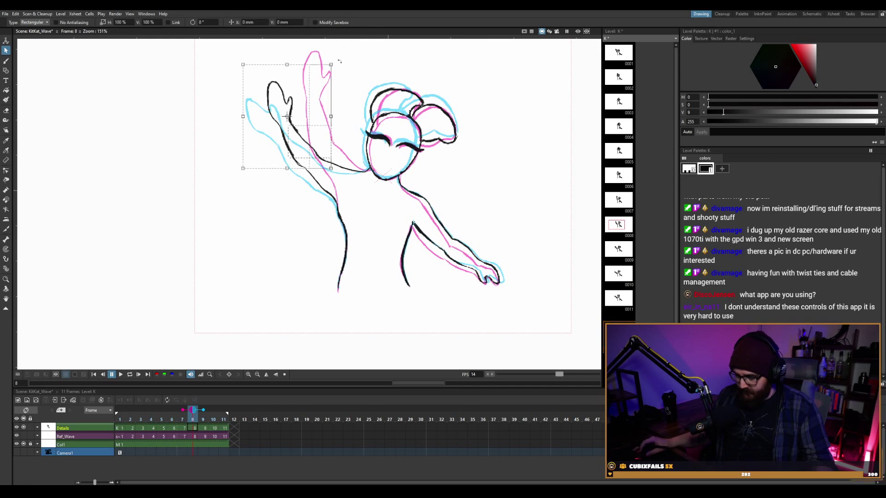
pyautogui.moveTo(339, 60); pyautogui.dragTo(345, 72)
pyautogui.moveTo(313, 97); pyautogui.dragTo(318, 93)
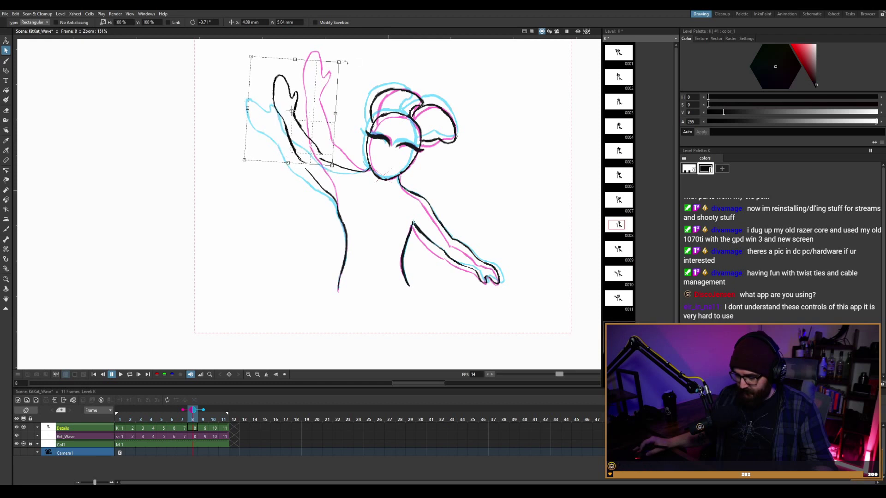
pyautogui.moveTo(346, 62)
pyautogui.mouseDown()
pyautogui.moveTo(347, 80)
pyautogui.moveTo(312, 78)
pyautogui.mouseUp()
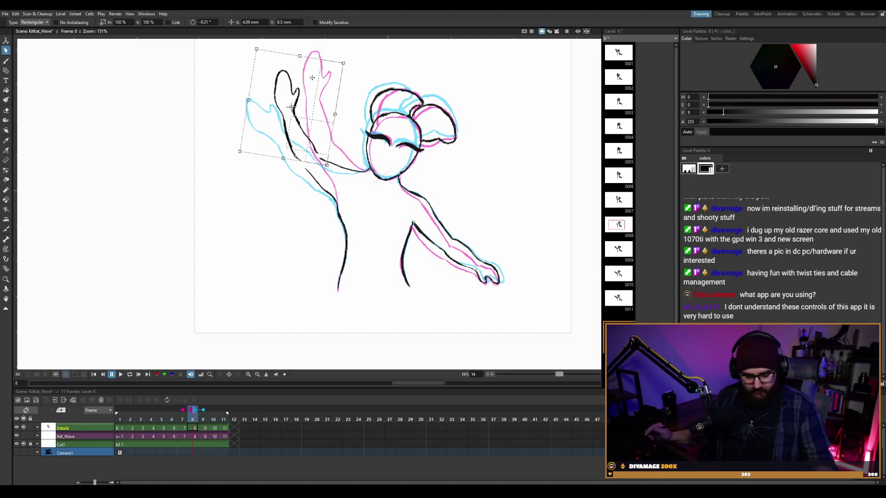
pyautogui.press('b')
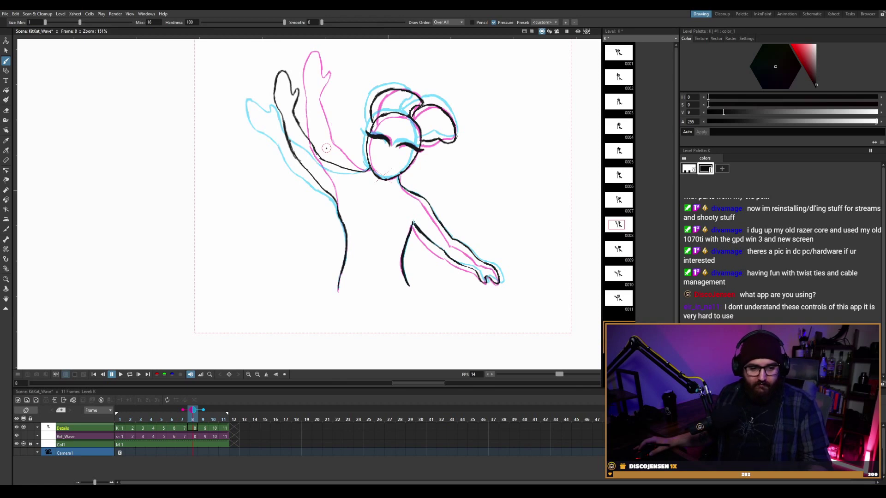
# Play the loop to check frame 8's adjusted arm in motion, and stop playback.
pyautogui.press('space')
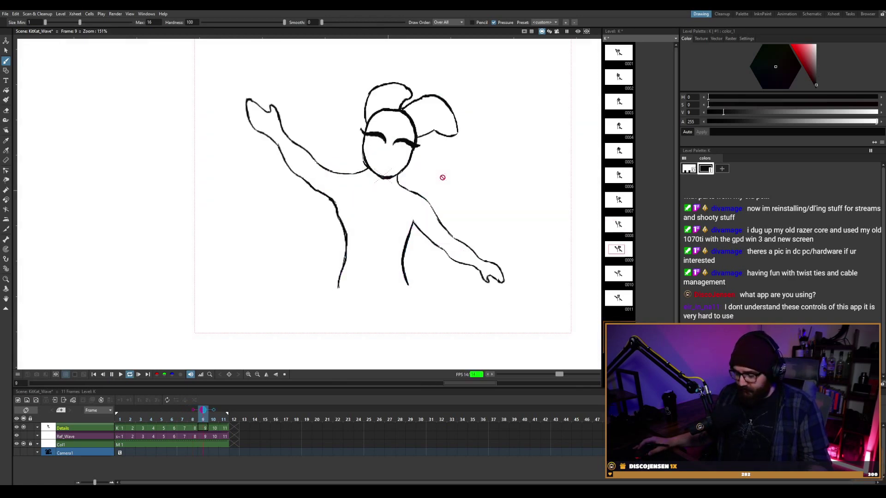
pyautogui.press('space')
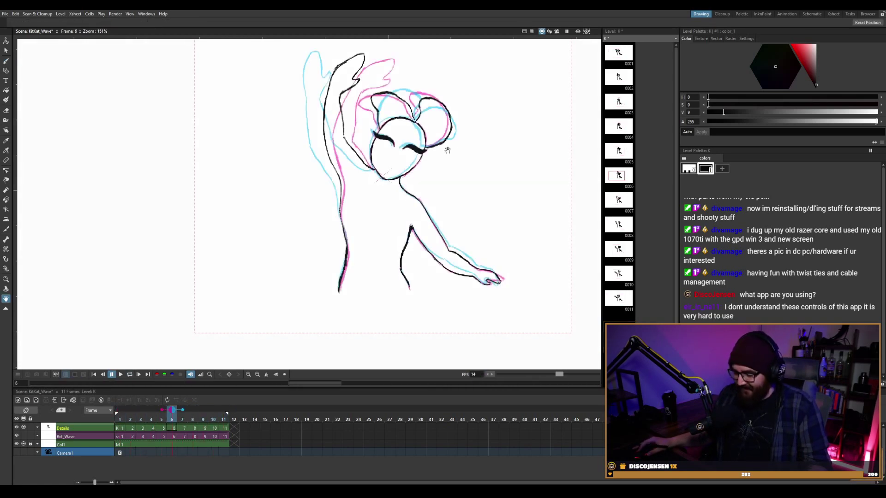
pyautogui.moveTo(447, 150); pyautogui.dragTo(415, 174)
pyautogui.press('space')
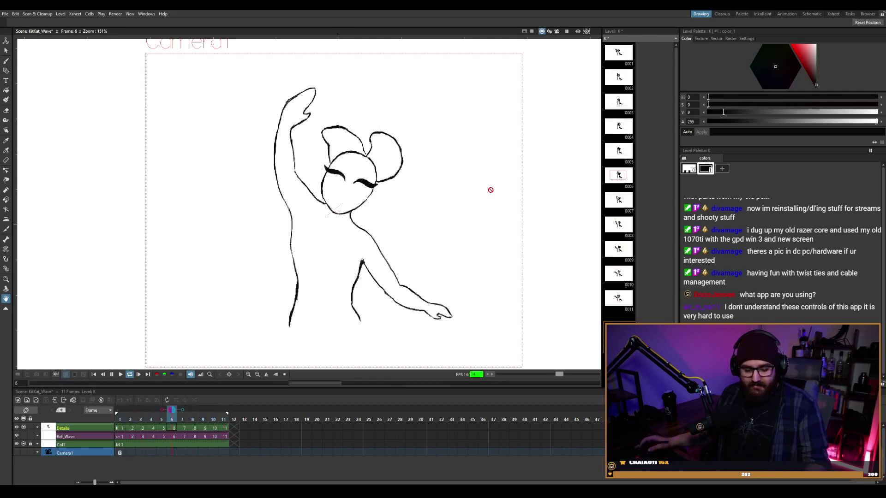
pyautogui.press('p')
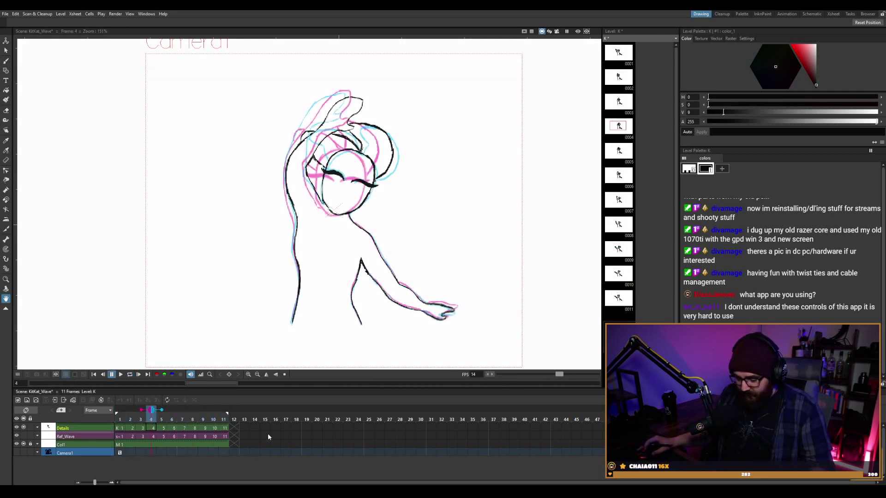
pyautogui.moveTo(303, 427); pyautogui.dragTo(450, 446)
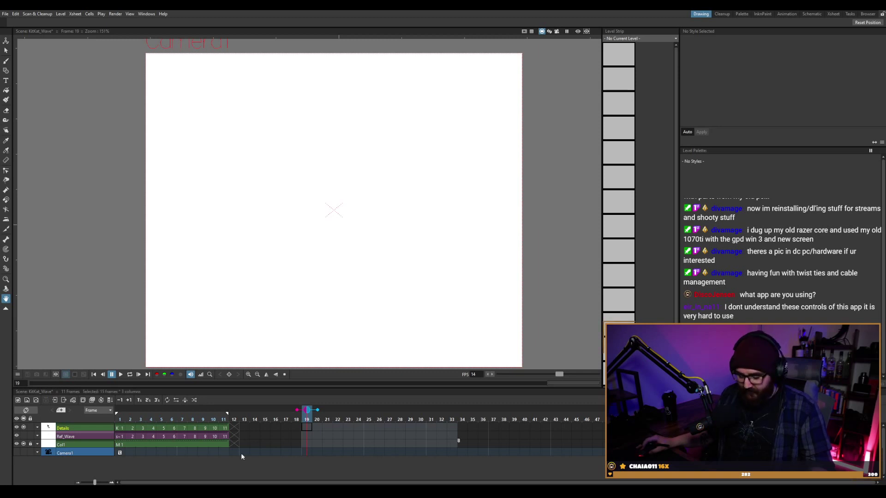
pyautogui.click(77, 428)
pyautogui.click(79, 437)
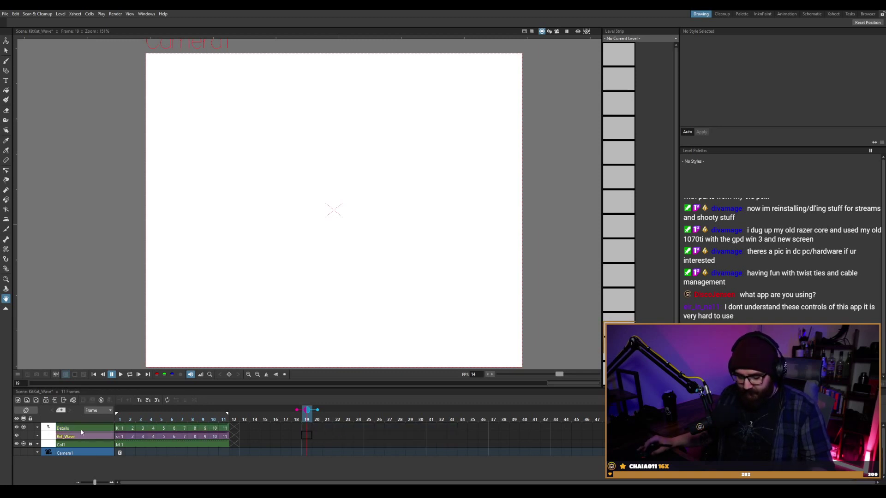
pyautogui.click(88, 444)
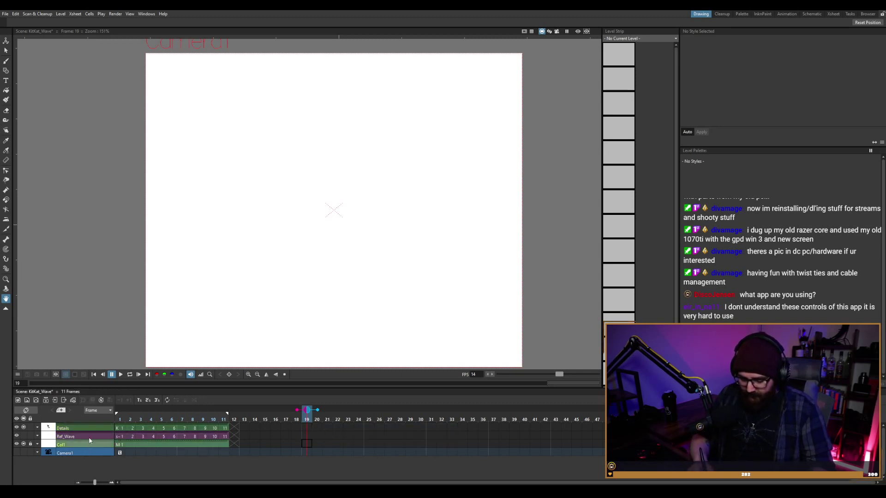
pyautogui.click(83, 427)
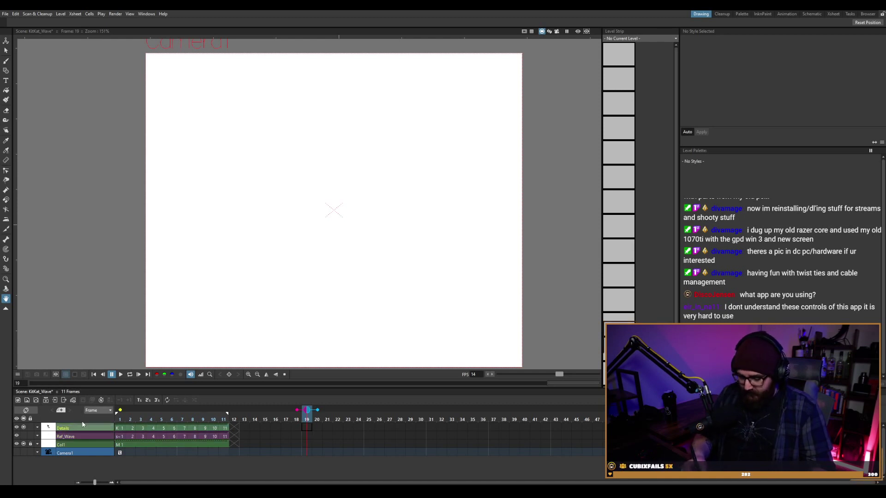
pyautogui.click(18, 401)
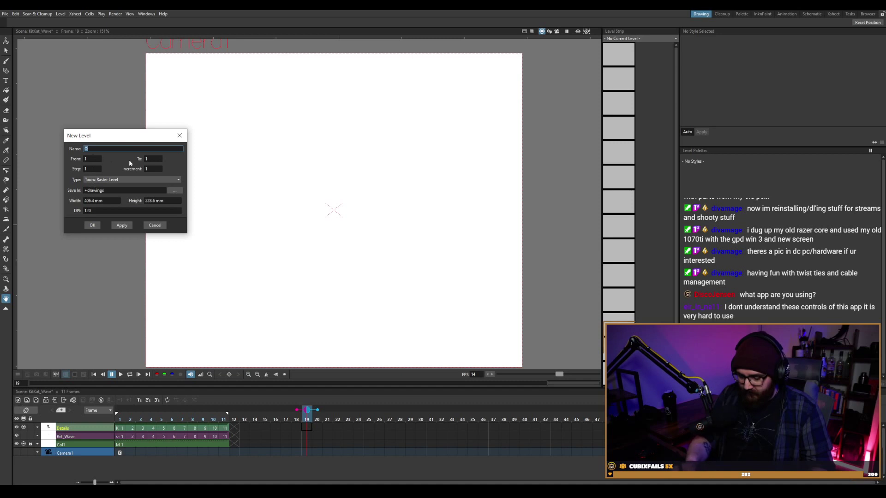
pyautogui.click(131, 180)
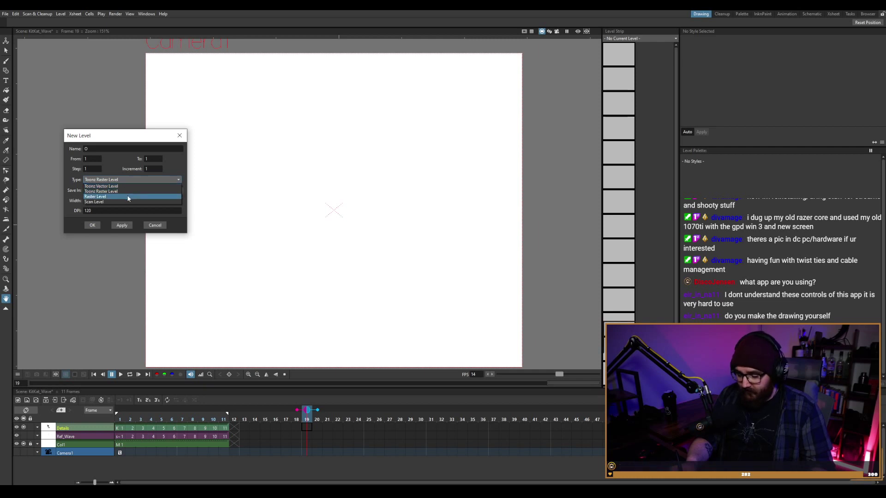
pyautogui.click(157, 191)
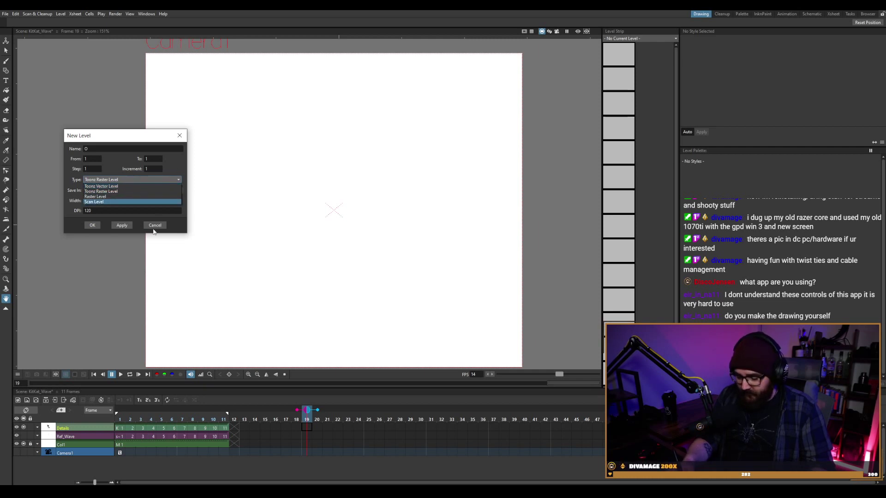
pyautogui.click(156, 226)
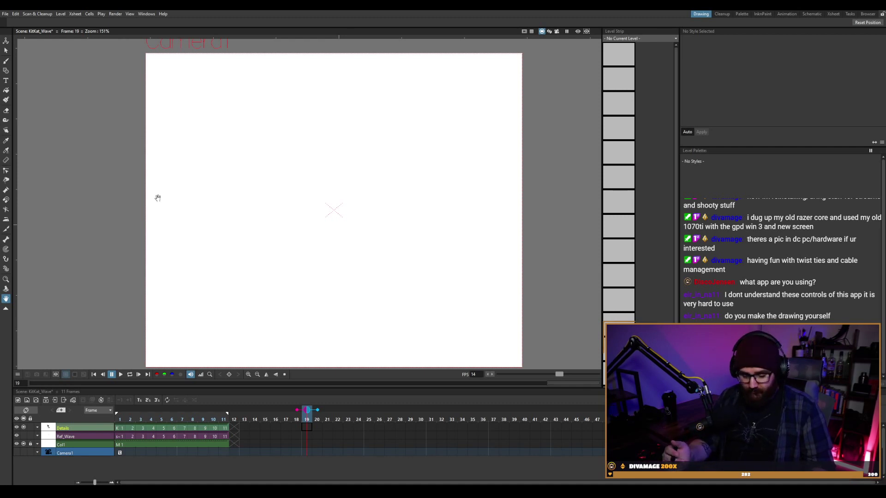
# Go through the Details layer's cells for frames 1 to 11 and play the loop.
pyautogui.click(121, 427)
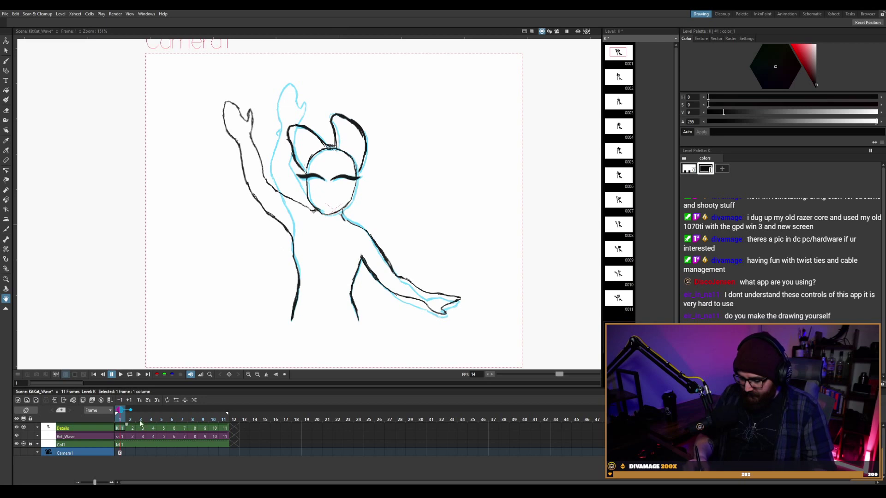
pyautogui.moveTo(141, 423)
pyautogui.mouseDown()
pyautogui.moveTo(224, 427)
pyautogui.moveTo(136, 417)
pyautogui.mouseUp()
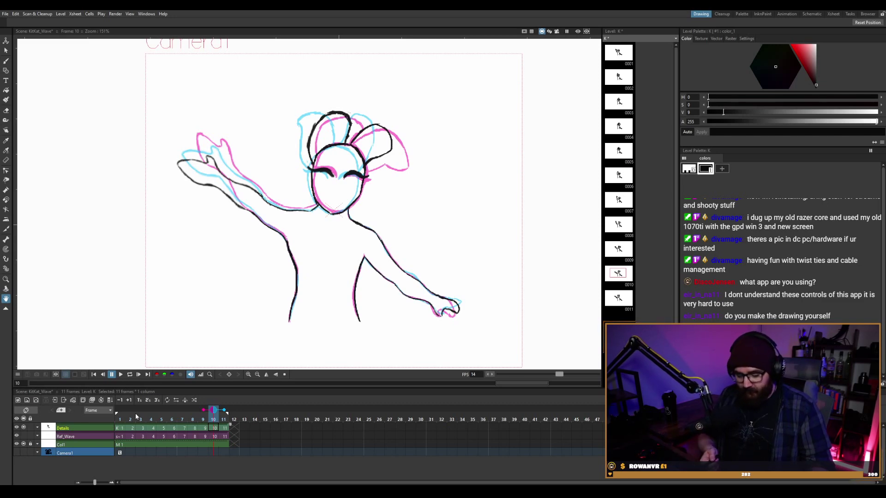
pyautogui.press('l')
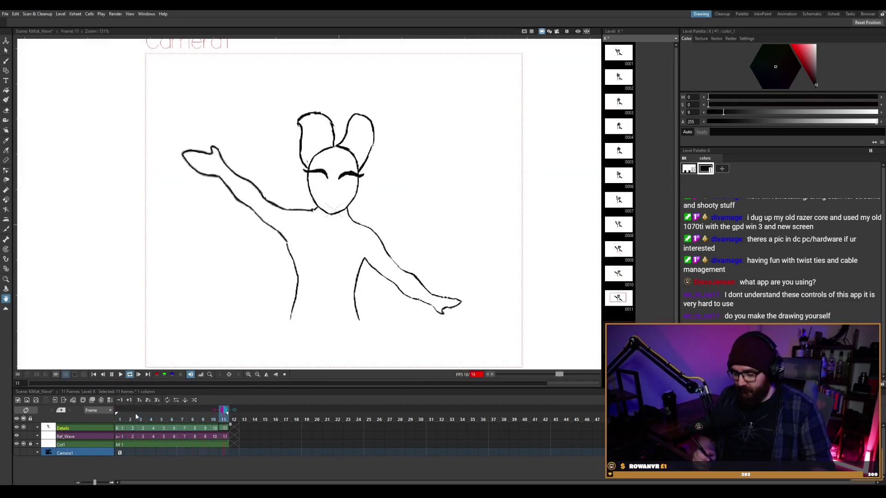
# Set the playback rate to 24 FPS and play the loop at that speed.
pyautogui.click(135, 415)
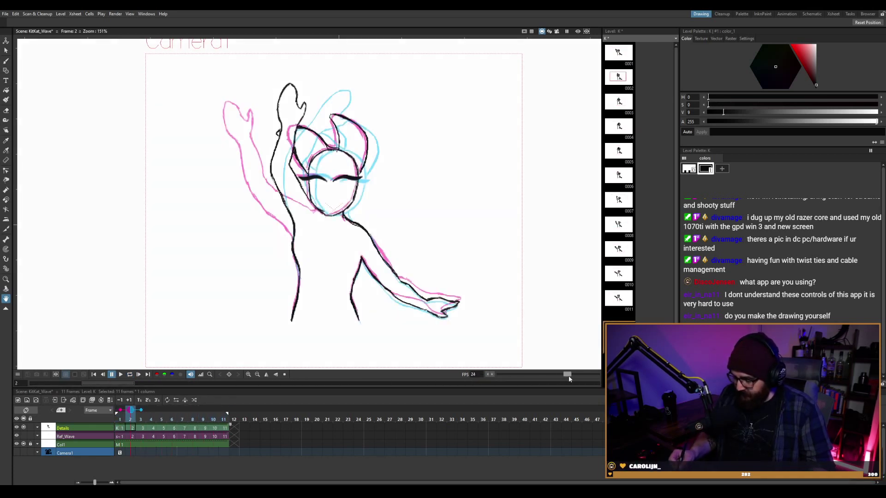
pyautogui.press('p')
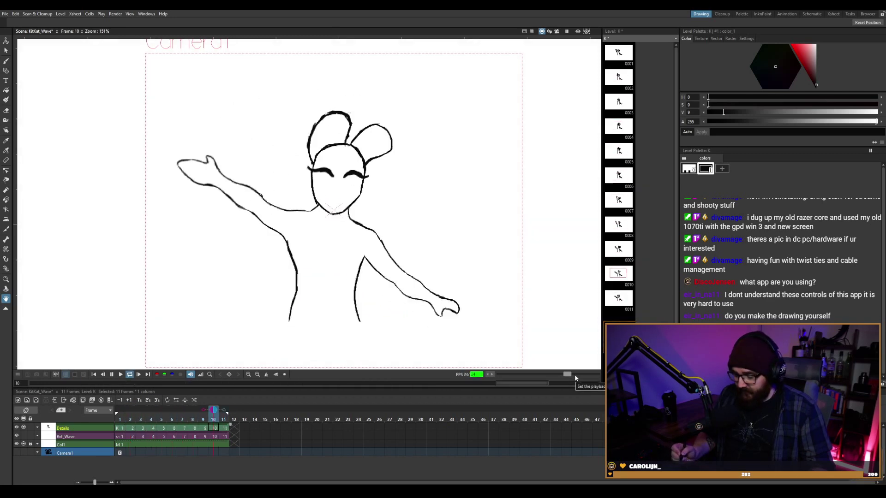
# Stop playback, set the playback rate to 12 FPS and play the loop at that speed.
pyautogui.press('p')
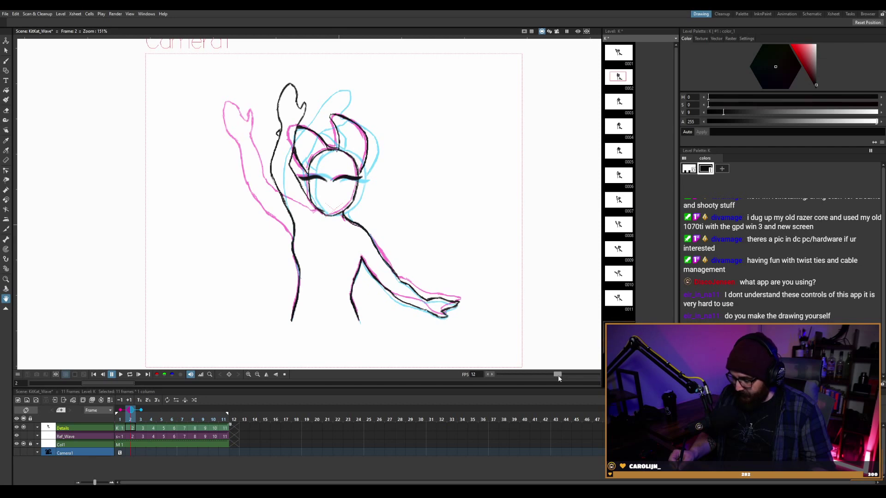
pyautogui.press('p')
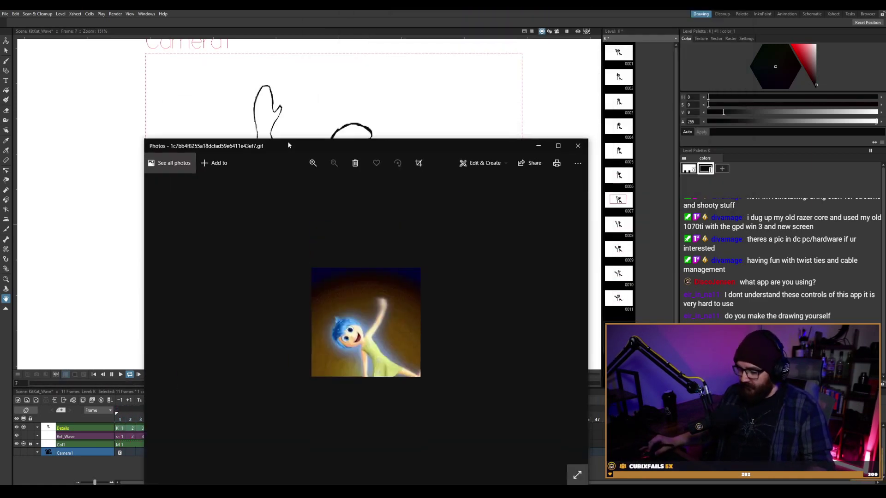
# Switch to Photos to compare the two waving reference GIFs and 2.02.22.png with the animation, and return to the animation.
pyautogui.moveTo(288, 145); pyautogui.dragTo(277, 10)
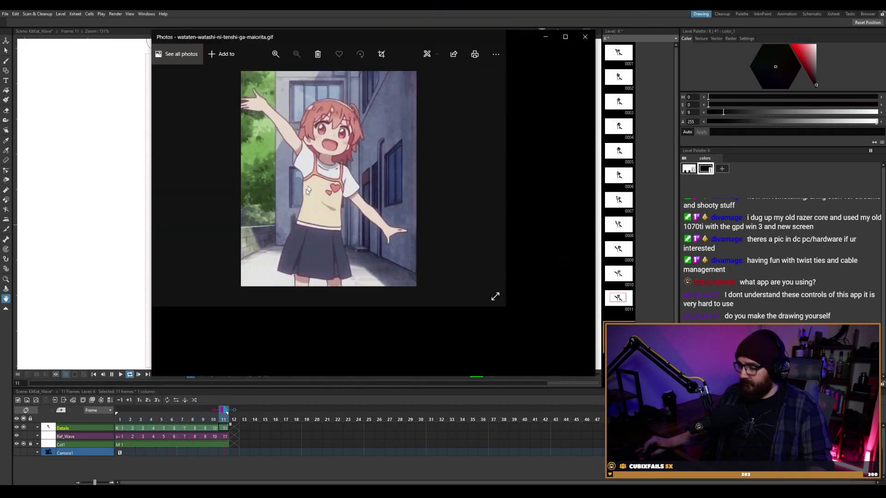
pyautogui.moveTo(306, 189); pyautogui.dragTo(462, 3)
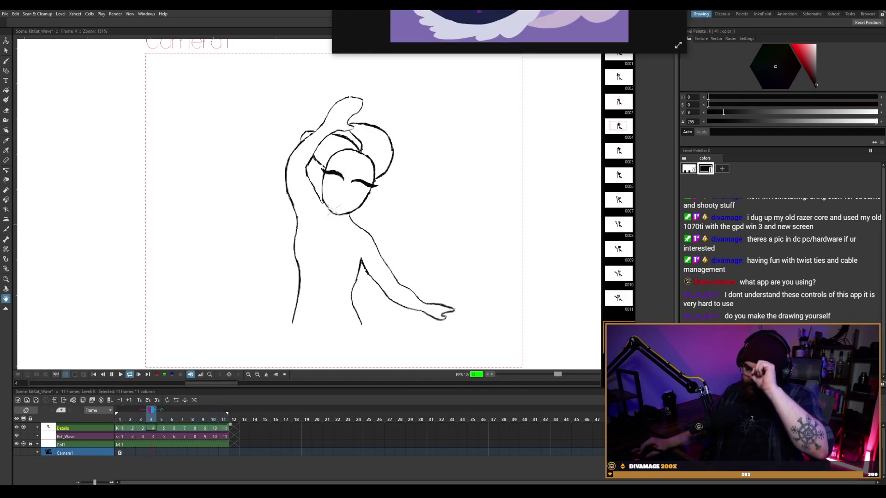
pyautogui.moveTo(482, 0); pyautogui.dragTo(237, 62)
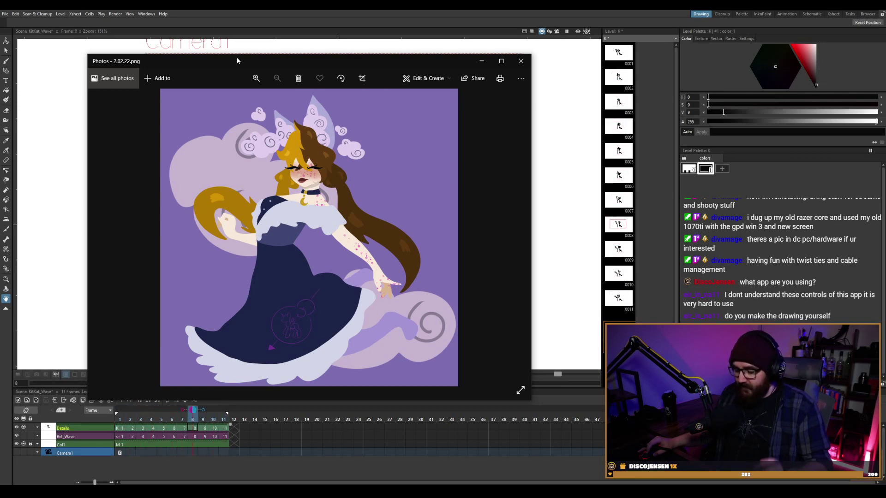
pyautogui.moveTo(237, 58)
pyautogui.mouseDown()
pyautogui.moveTo(509, 68)
pyautogui.moveTo(560, 43)
pyautogui.mouseUp()
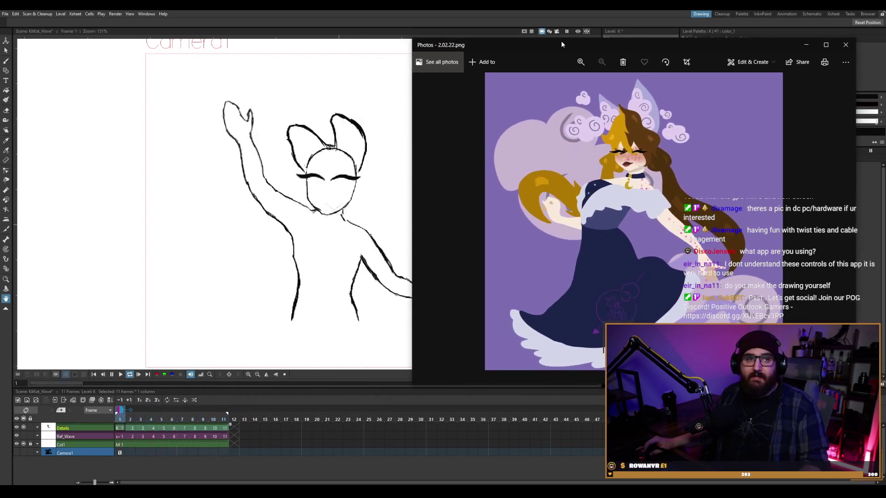
pyautogui.moveTo(562, 42)
pyautogui.mouseDown()
pyautogui.moveTo(580, 44)
pyautogui.moveTo(536, 42)
pyautogui.moveTo(573, 41)
pyautogui.mouseUp()
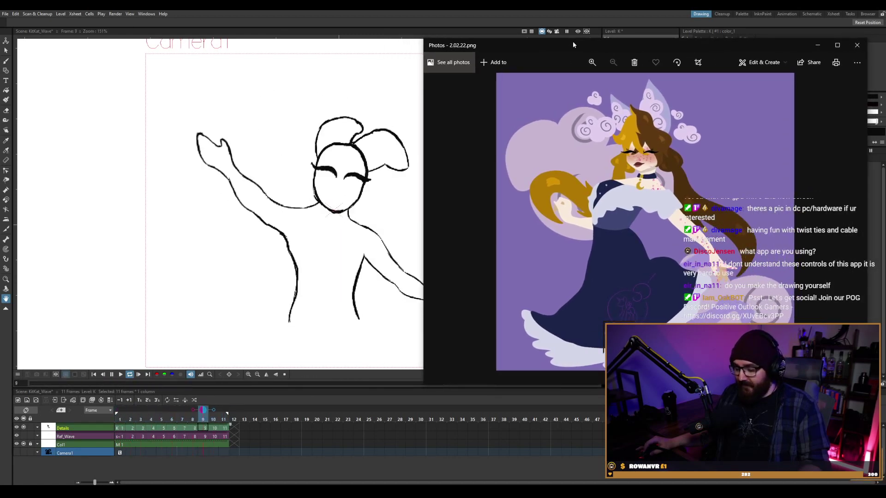
pyautogui.moveTo(573, 44); pyautogui.dragTo(572, 45)
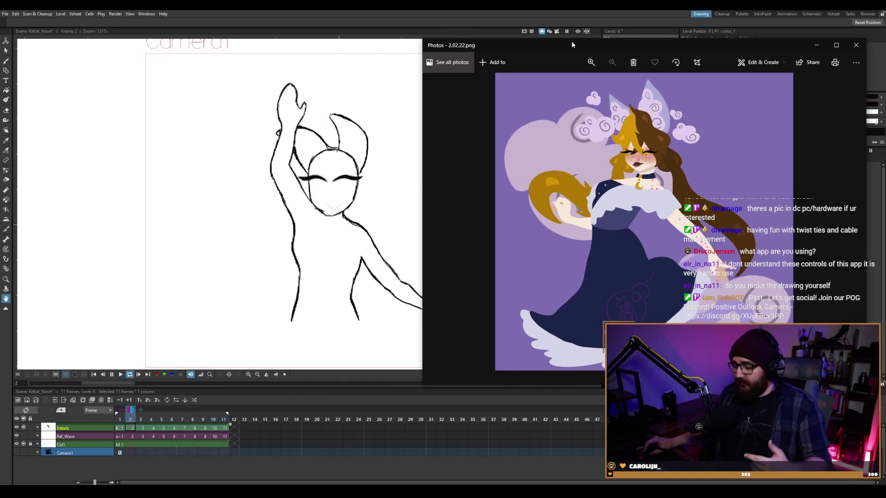
pyautogui.hotkey('alt', 'Tab')
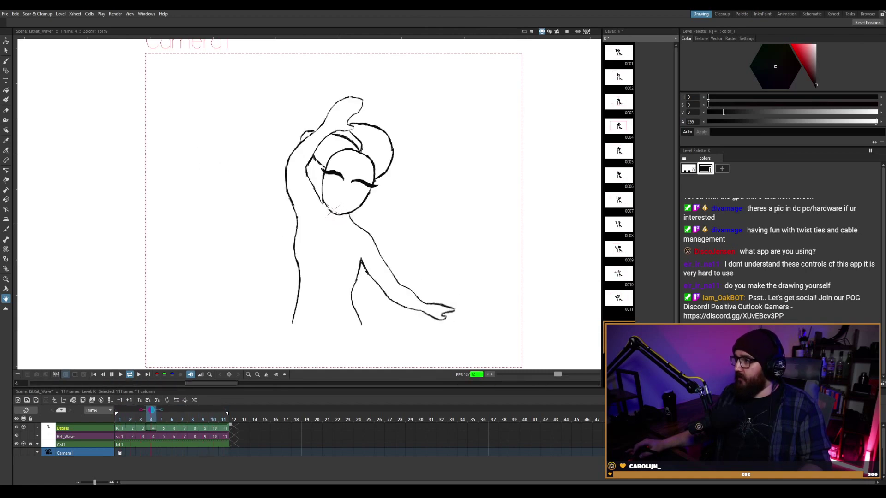
# Play the loop close up on the lowered arm and hand to examine their motion.
pyautogui.scroll(2, 490, 320)
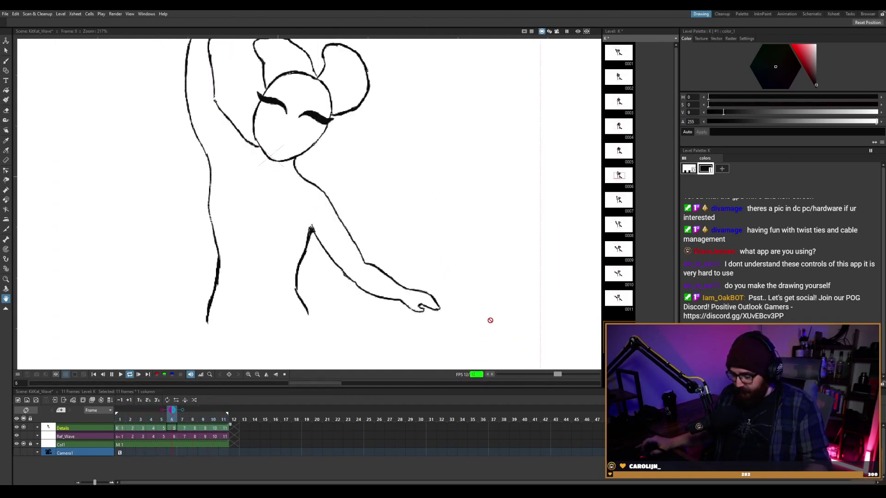
pyautogui.scroll(2, 482, 311)
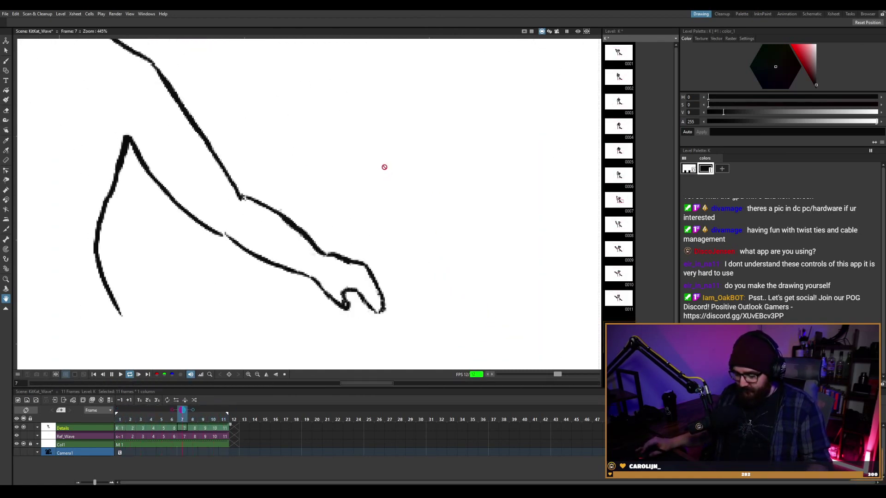
pyautogui.moveTo(384, 165); pyautogui.dragTo(382, 128)
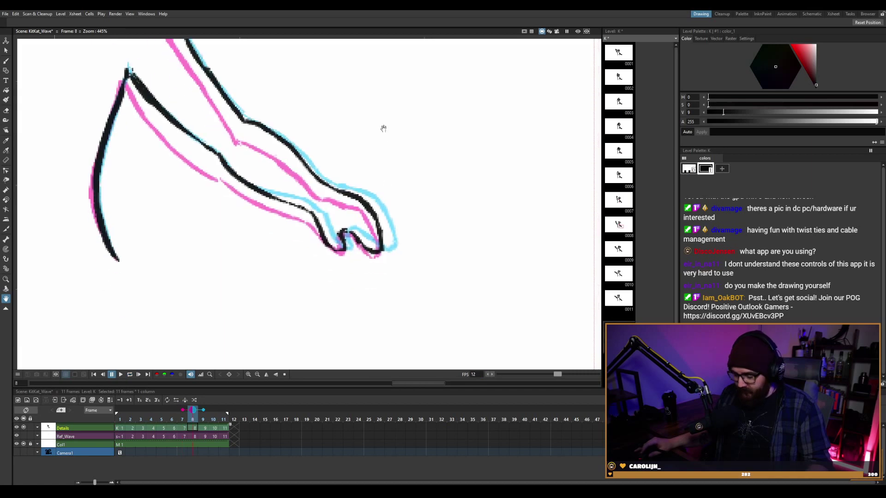
pyautogui.press('p')
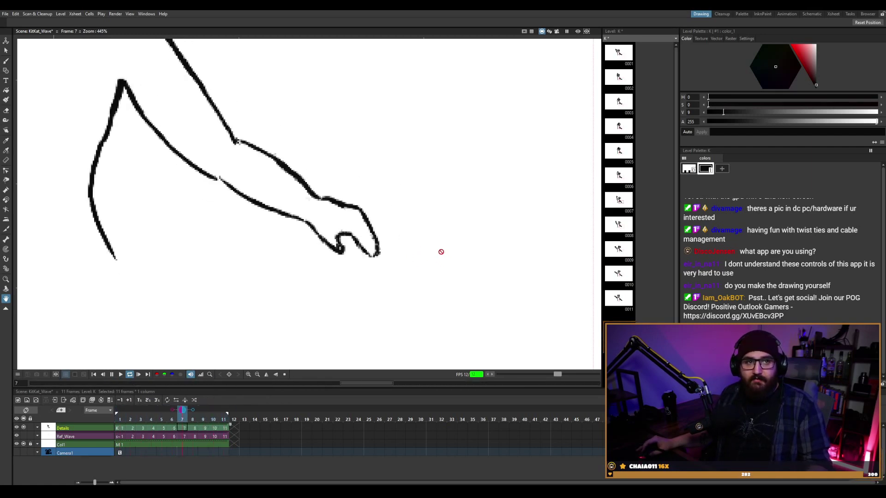
# Go through the Details layer's frames from frame 1 with onion skin to examine the lowered hand's shape and spacing.
pyautogui.click(194, 429)
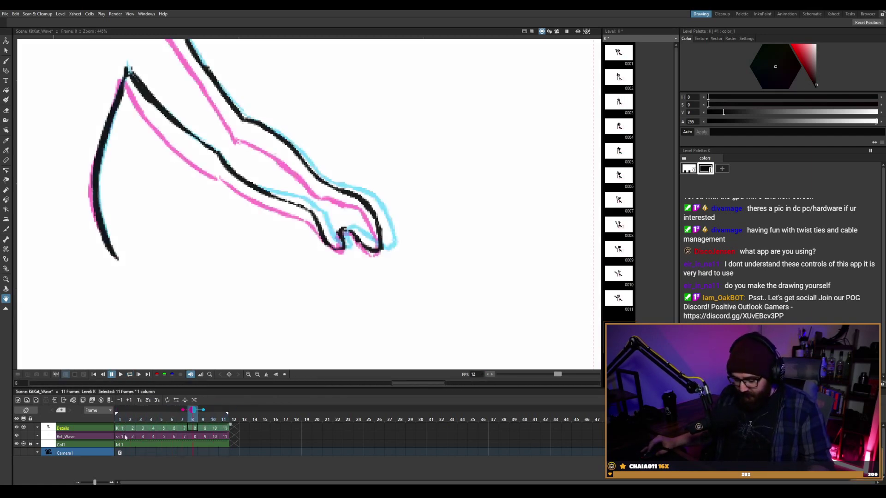
pyautogui.click(120, 427)
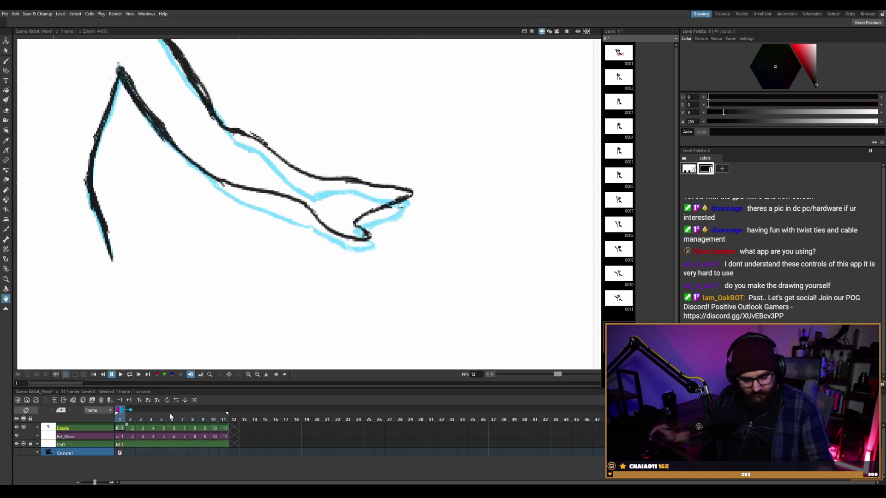
pyautogui.press('.')
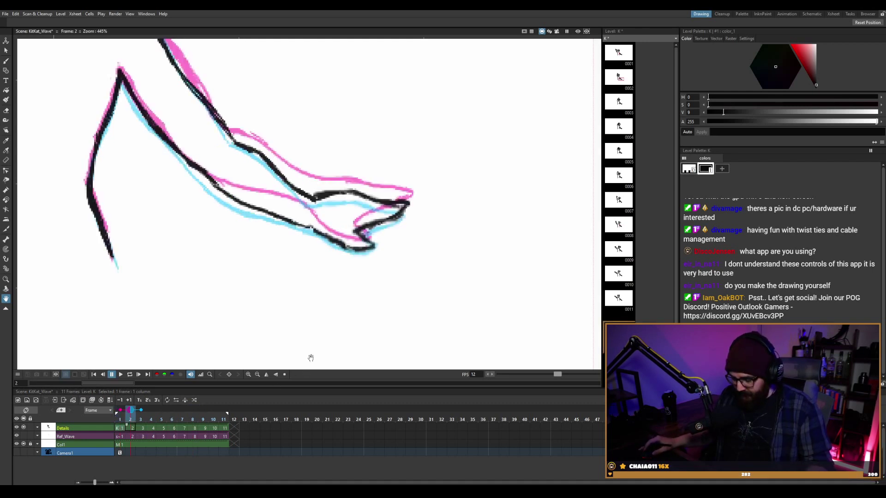
pyautogui.press('.')
pyautogui.press('.')
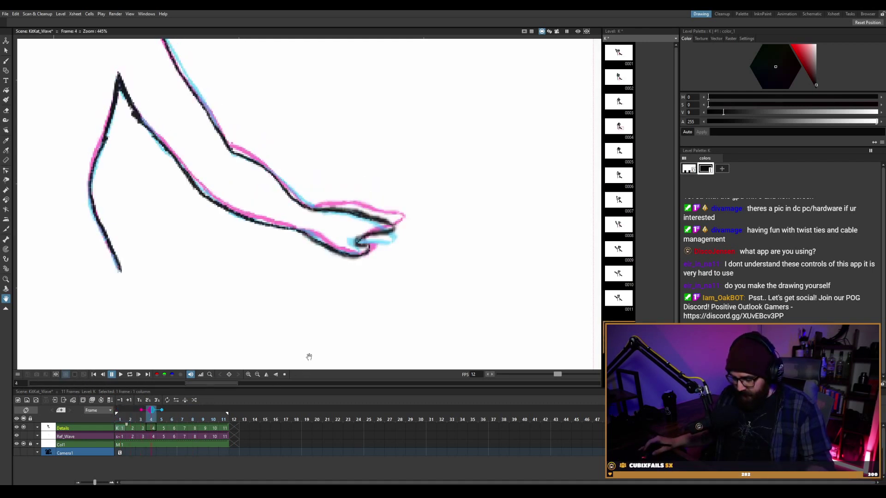
pyautogui.press('.')
pyautogui.press('.')
pyautogui.press('.')
pyautogui.press('.')
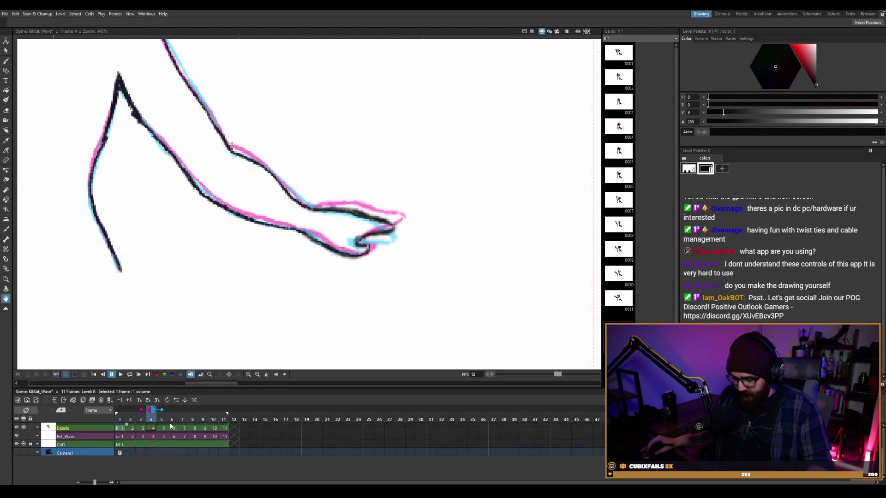
pyautogui.press('.')
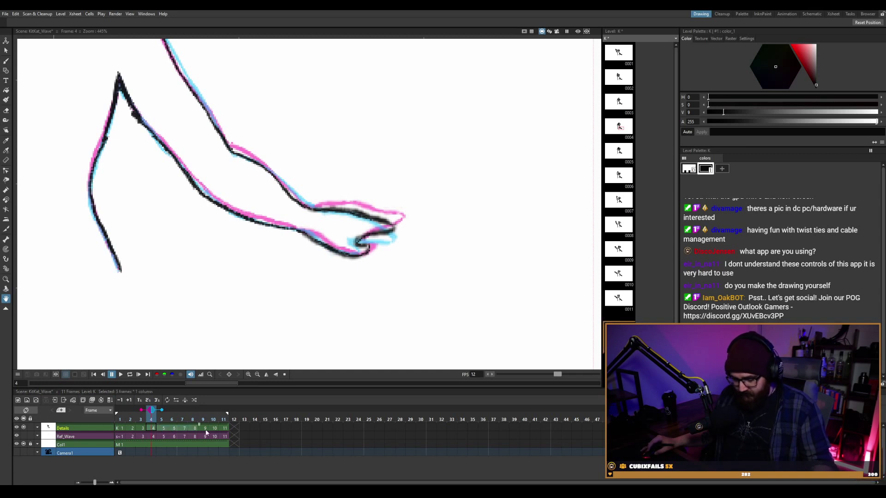
pyautogui.press('.')
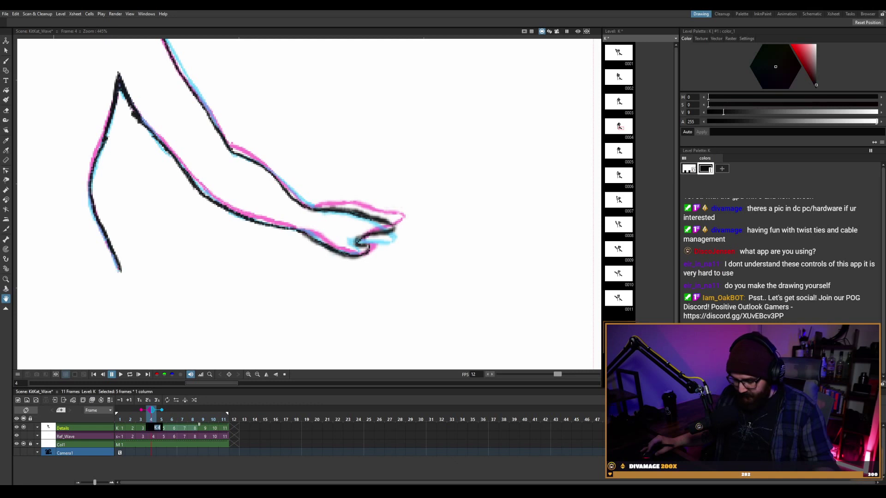
pyautogui.click(167, 428)
# Erase the lowered hand from the Details drawings on frames 4, 5 and 6, keeping the forearm lines.
pyautogui.click(151, 427)
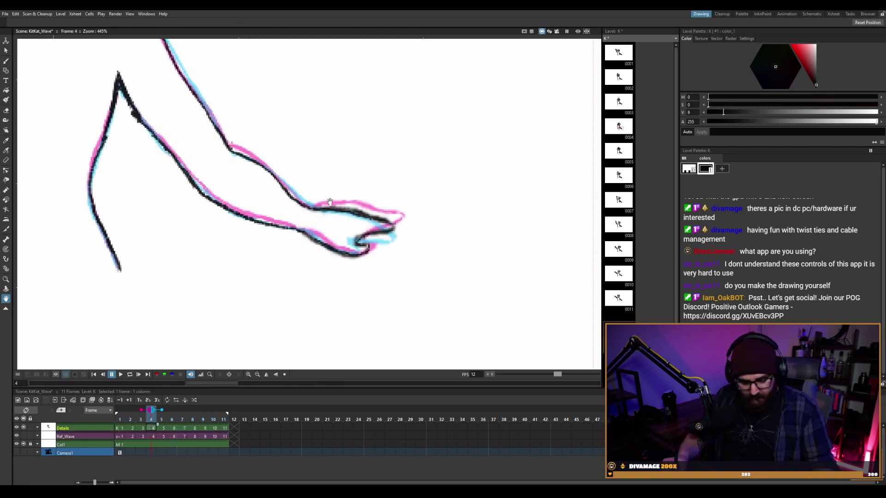
pyautogui.press('e')
pyautogui.moveTo(337, 208)
pyautogui.mouseDown()
pyautogui.moveTo(371, 194)
pyautogui.moveTo(347, 276)
pyautogui.moveTo(370, 245)
pyautogui.moveTo(393, 235)
pyautogui.moveTo(327, 222)
pyautogui.moveTo(309, 239)
pyautogui.moveTo(313, 260)
pyautogui.moveTo(388, 203)
pyautogui.moveTo(405, 205)
pyautogui.moveTo(393, 239)
pyautogui.mouseUp()
pyautogui.press('.')
pyautogui.press('.')
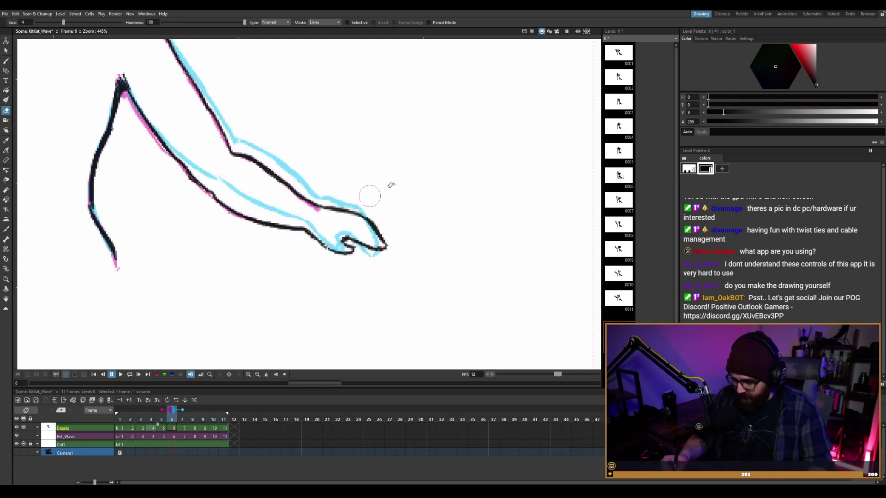
pyautogui.moveTo(387, 184)
pyautogui.mouseDown()
pyautogui.moveTo(326, 240)
pyautogui.moveTo(342, 202)
pyautogui.moveTo(351, 270)
pyautogui.mouseUp()
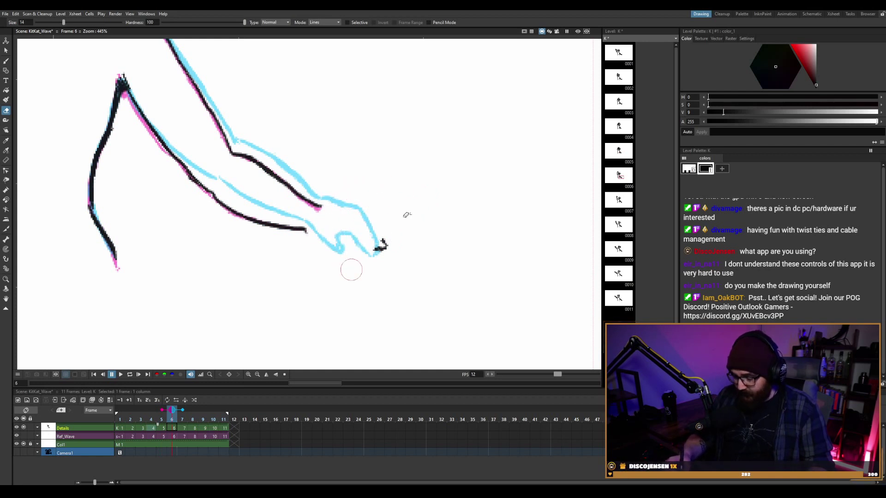
# Erase the lowered hand from frames 7, 8 and 9, and undo the erasure made on frame 10.
pyautogui.press('.')
pyautogui.moveTo(356, 203); pyautogui.dragTo(337, 212)
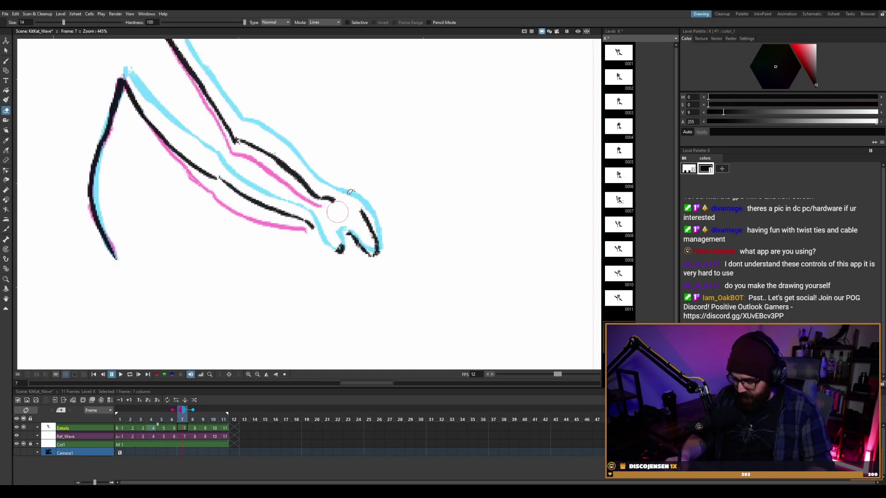
pyautogui.moveTo(376, 178); pyautogui.dragTo(346, 280)
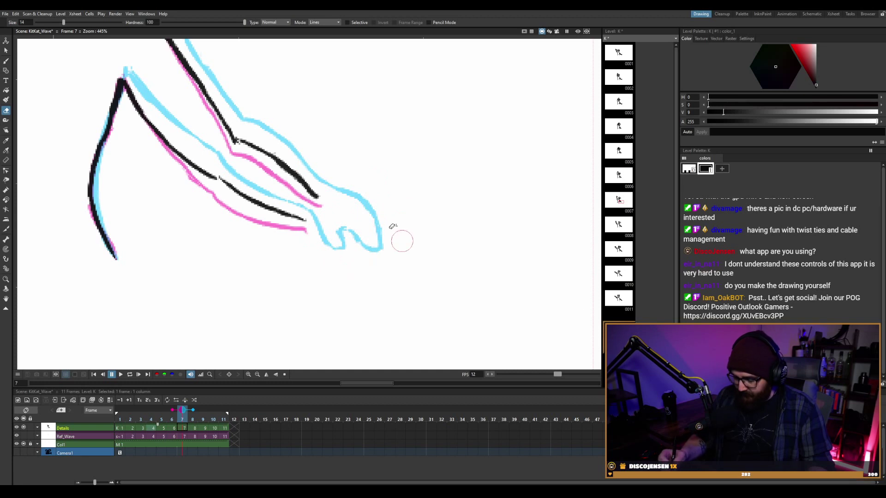
pyautogui.press('.')
pyautogui.moveTo(375, 186)
pyautogui.mouseDown()
pyautogui.moveTo(378, 250)
pyautogui.moveTo(364, 203)
pyautogui.mouseUp()
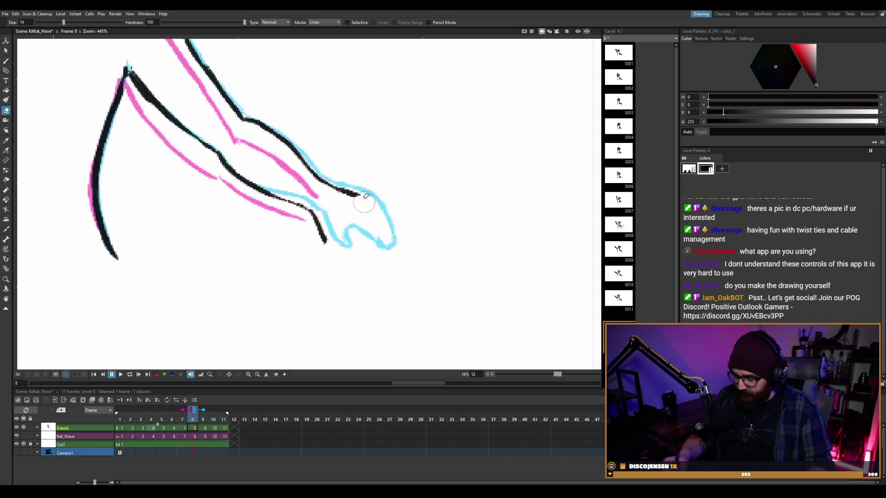
pyautogui.press('.')
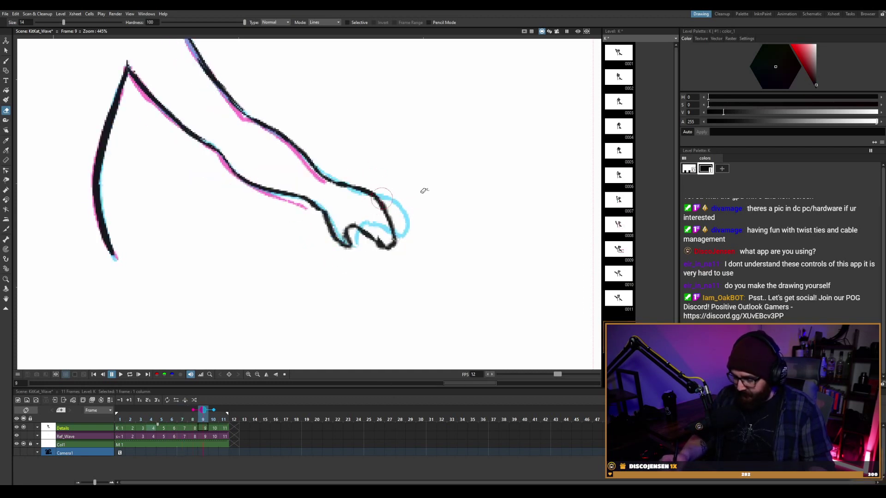
pyautogui.moveTo(421, 189)
pyautogui.mouseDown()
pyautogui.moveTo(404, 223)
pyautogui.moveTo(338, 247)
pyautogui.moveTo(336, 222)
pyautogui.moveTo(358, 170)
pyautogui.moveTo(348, 175)
pyautogui.moveTo(429, 203)
pyautogui.moveTo(379, 263)
pyautogui.moveTo(389, 258)
pyautogui.moveTo(395, 233)
pyautogui.moveTo(335, 261)
pyautogui.moveTo(353, 213)
pyautogui.mouseUp()
pyautogui.press('.')
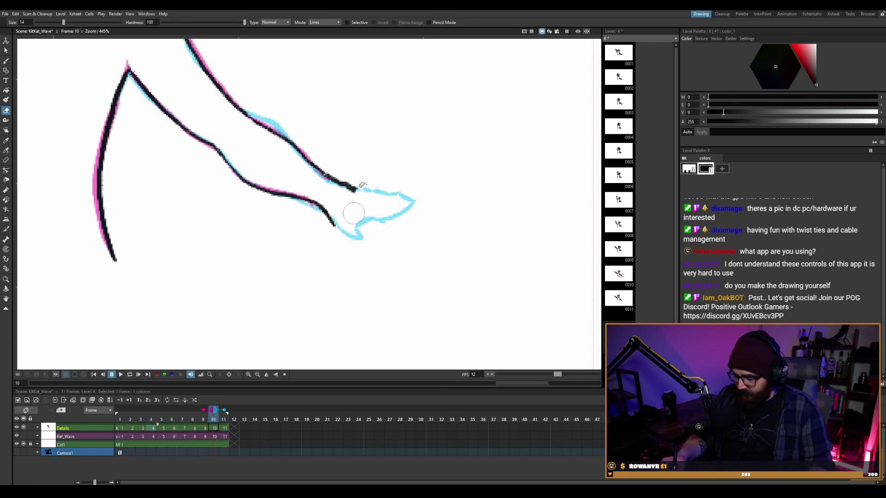
pyautogui.hotkey('ctrl', 'z')
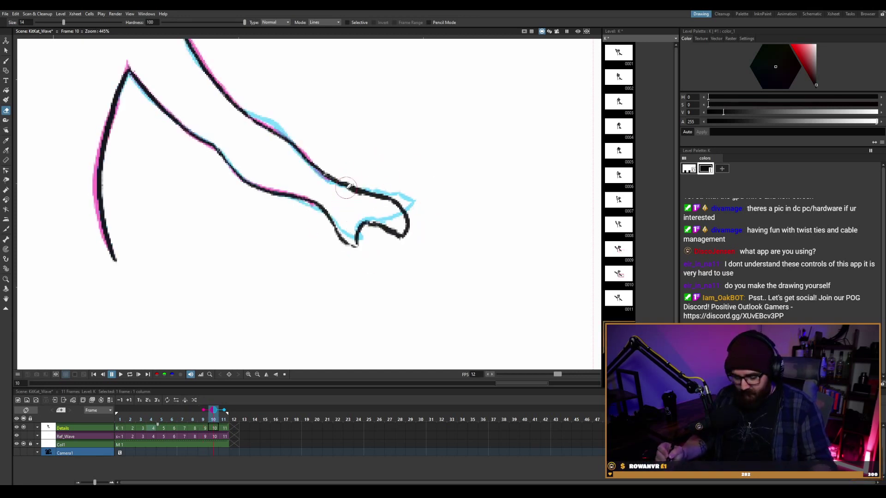
# Go through the frames from frame 11 around to frame 4 to check the lowered hands against their neighbours.
pyautogui.press('.')
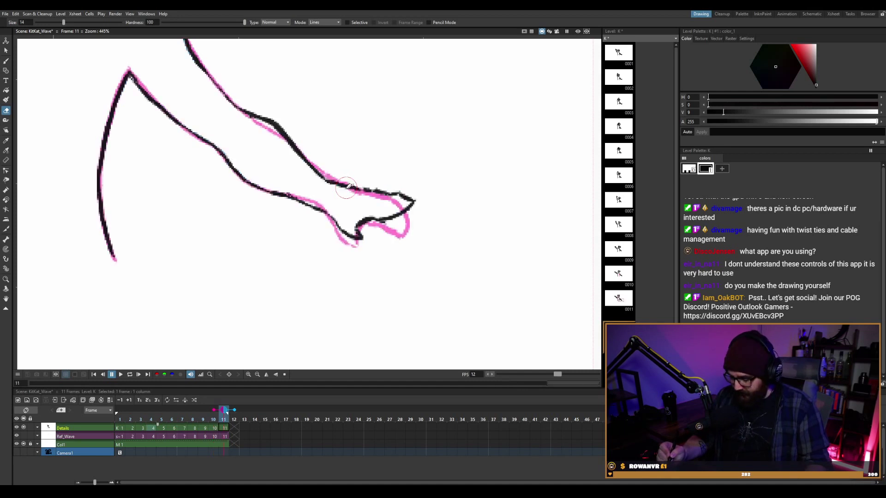
pyautogui.press('.')
pyautogui.press('.')
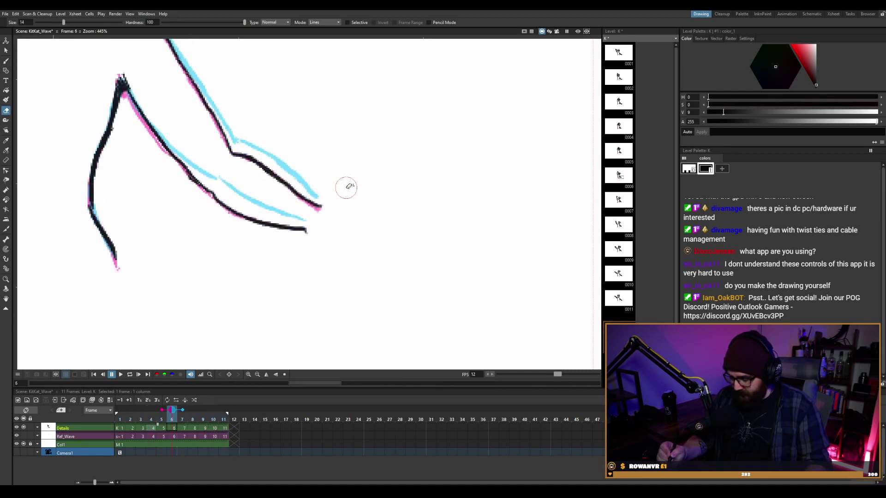
pyautogui.press('.')
pyautogui.press('.')
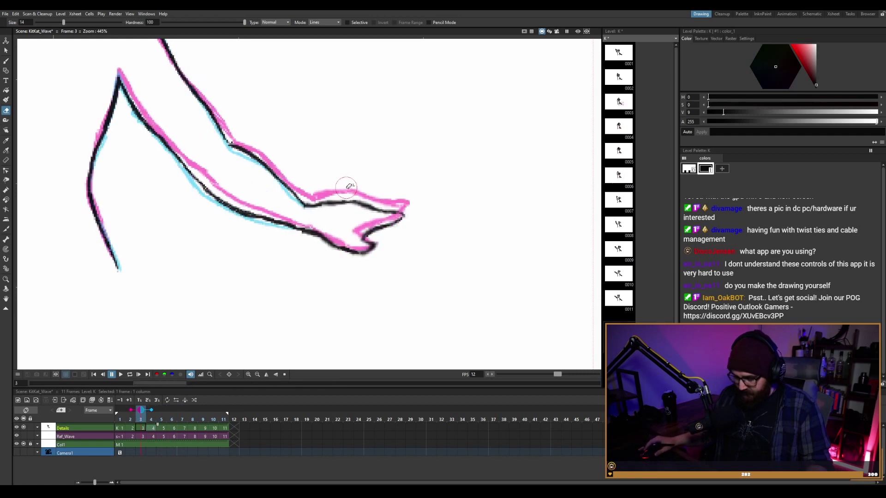
pyautogui.press('.')
pyautogui.press('.')
pyautogui.press('.')
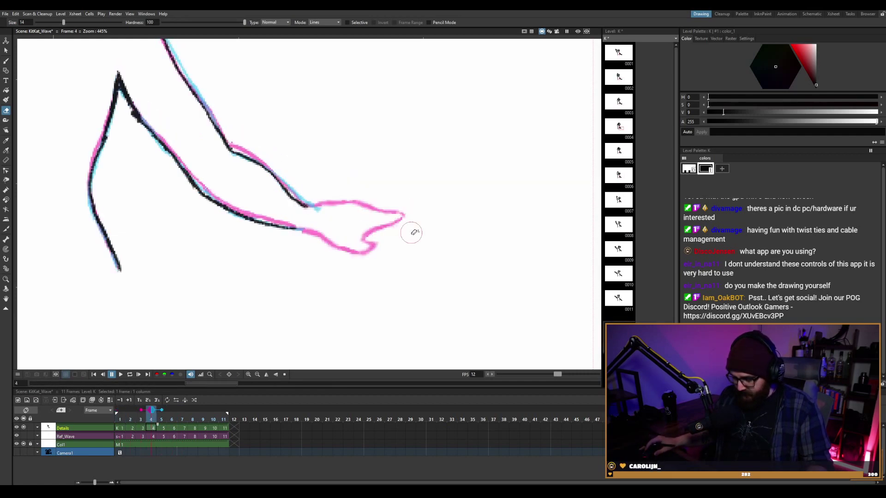
# Go to frame 9 and add frame 1 as a fixed onion skin reference for the lowered hand.
pyautogui.press('.')
pyautogui.press('.')
pyautogui.press('.')
pyautogui.press('.')
pyautogui.press('.')
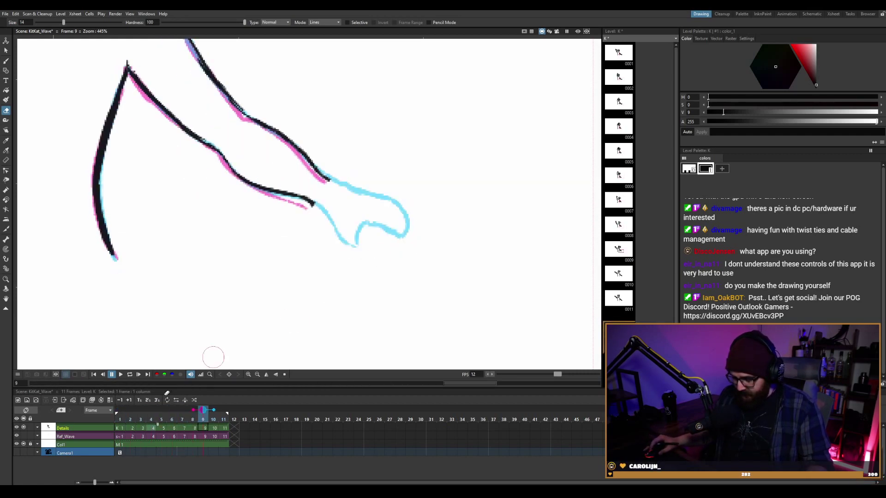
pyautogui.click(119, 409)
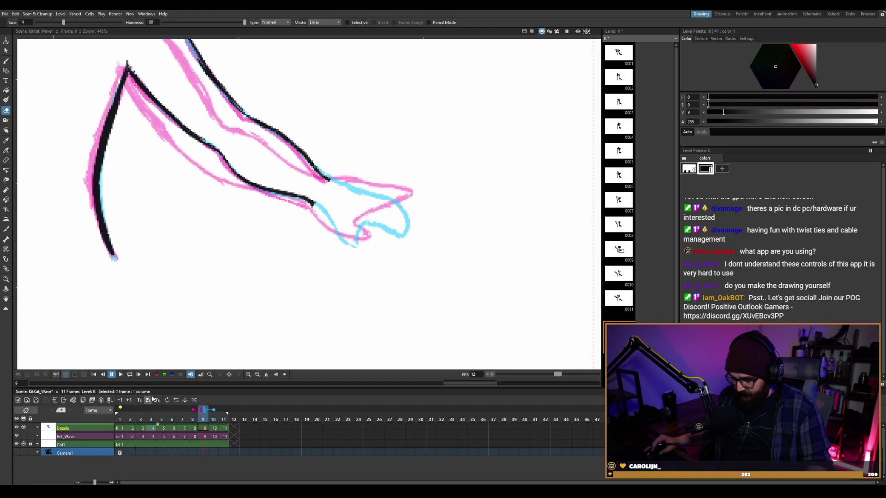
# Replace the fixed onion skin reference of frame 1 with frame 2 while working on frame 9.
pyautogui.press('.')
pyautogui.click(120, 409)
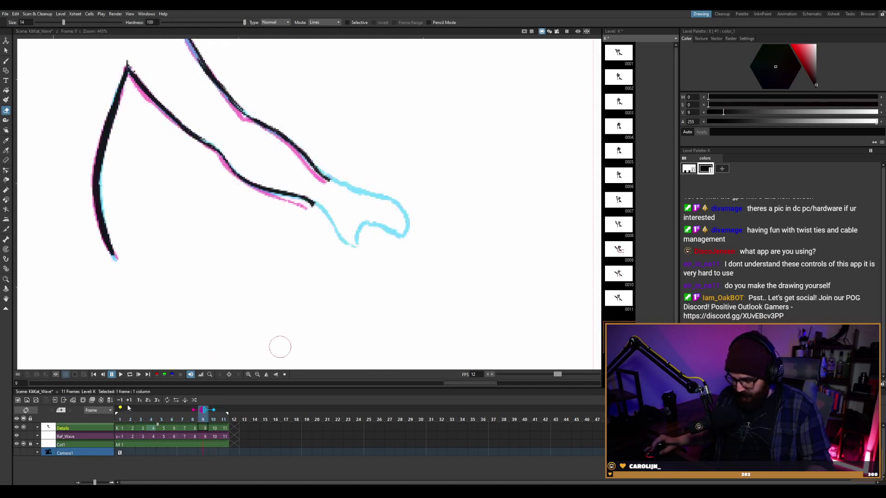
pyautogui.click(130, 408)
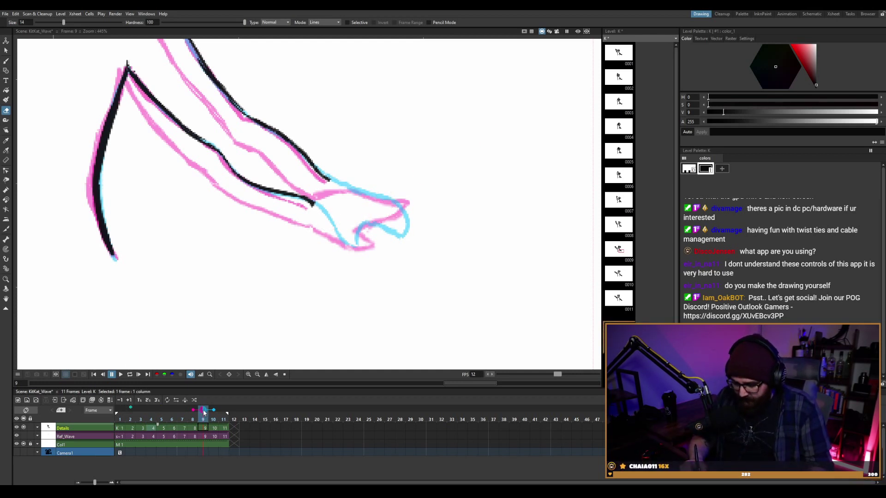
pyautogui.moveTo(207, 413)
pyautogui.mouseDown()
pyautogui.moveTo(192, 410)
pyautogui.moveTo(213, 410)
pyautogui.moveTo(204, 410)
pyautogui.mouseUp()
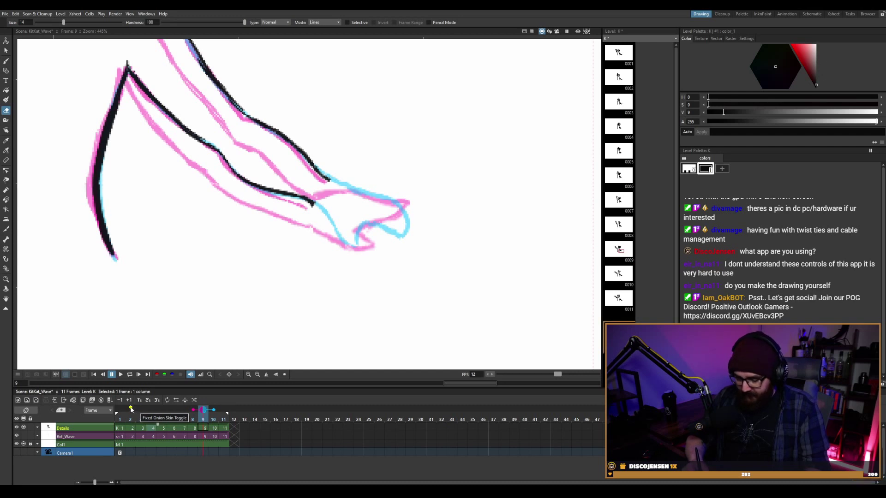
pyautogui.click(131, 409)
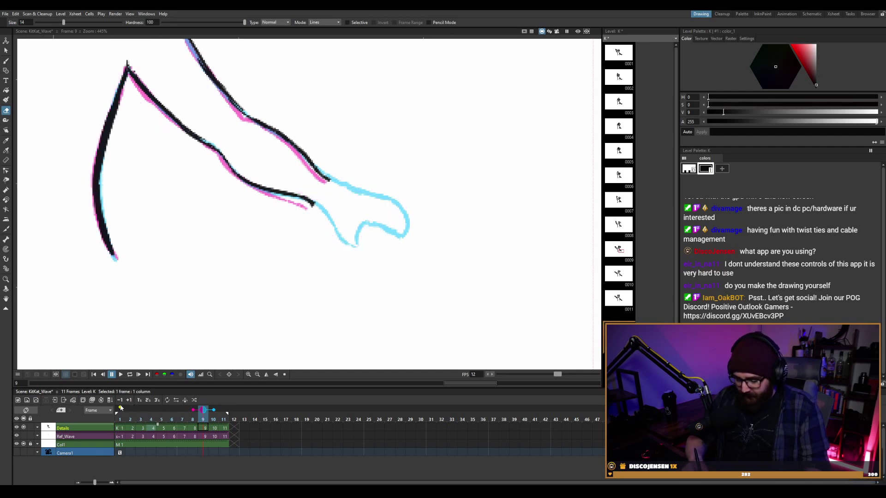
pyautogui.press(',')
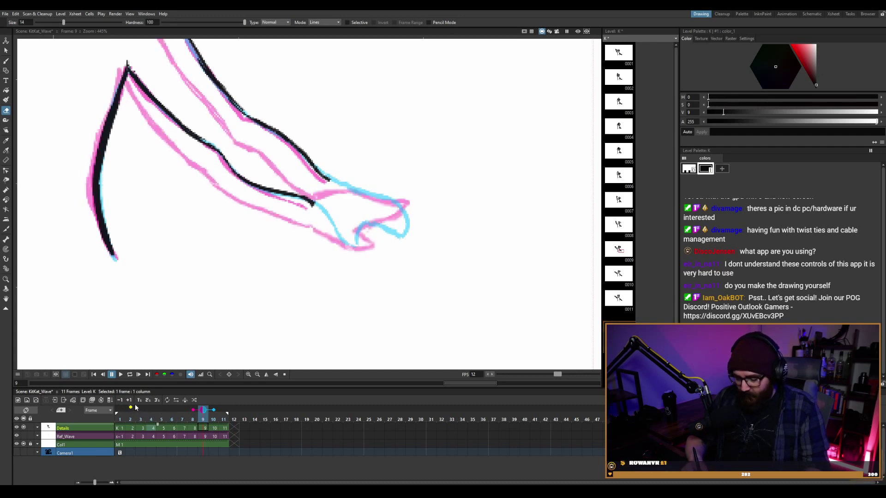
# Flip between frames 6 and 9 to compare the forearm ends with the fixed frame 2 hand reference.
pyautogui.press(',')
pyautogui.press(',')
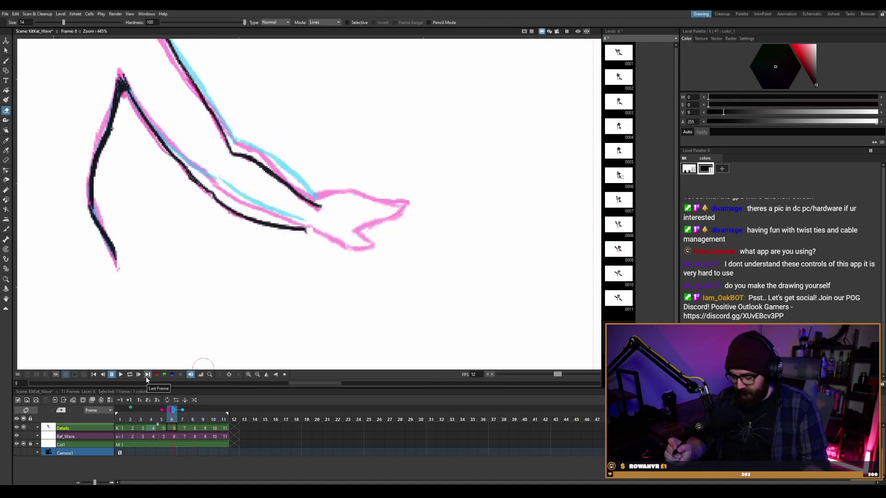
pyautogui.press('.')
pyautogui.moveTo(183, 408); pyautogui.dragTo(200, 413)
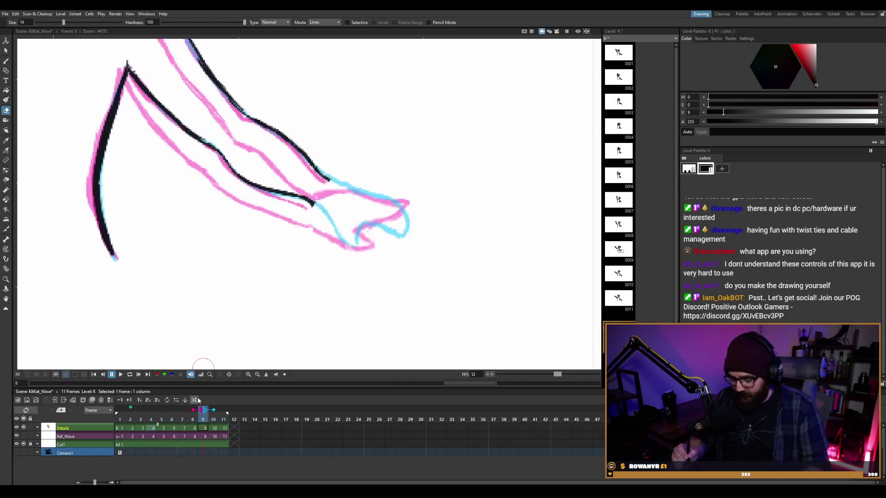
pyautogui.press('.')
pyautogui.press(',')
pyautogui.press(',')
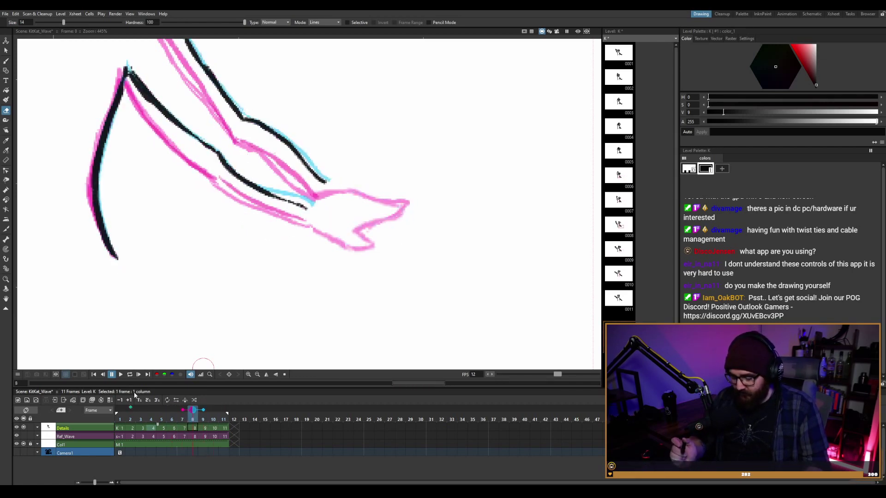
pyautogui.press('.')
pyautogui.press(',')
pyautogui.press('.')
pyautogui.press(',')
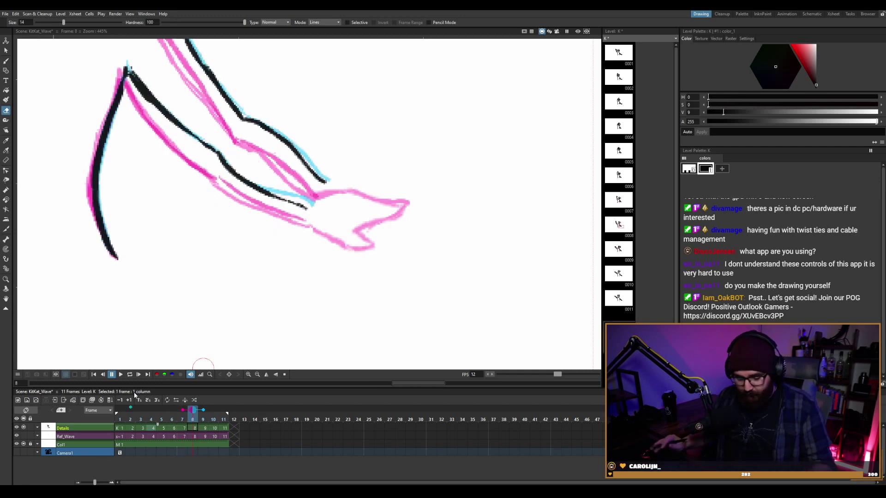
pyautogui.press('.')
pyautogui.press('.')
pyautogui.press(',')
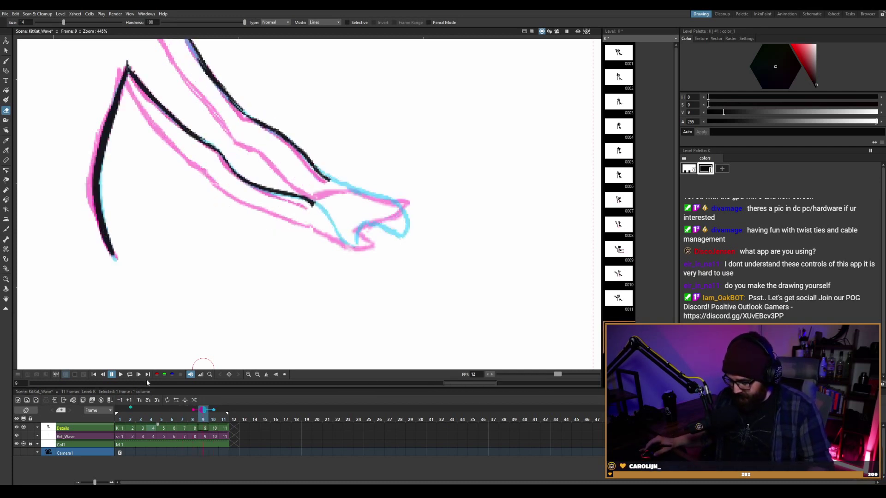
# Go back to frame 2 and cut the lowered hand out of the Details drawing with a rectangular selection.
pyautogui.press(',')
pyautogui.press(',')
pyautogui.press(',')
pyautogui.press(',')
pyautogui.press(',')
pyautogui.press(',')
pyautogui.press(',')
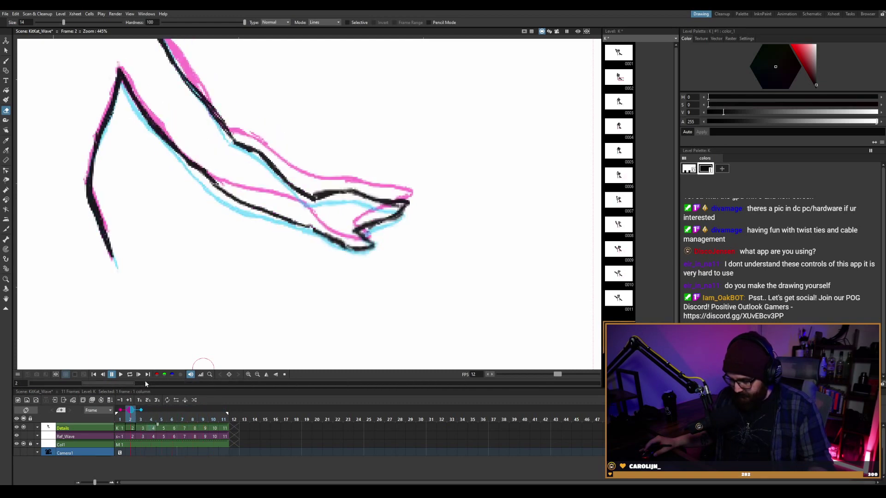
pyautogui.press(',')
pyautogui.press('.')
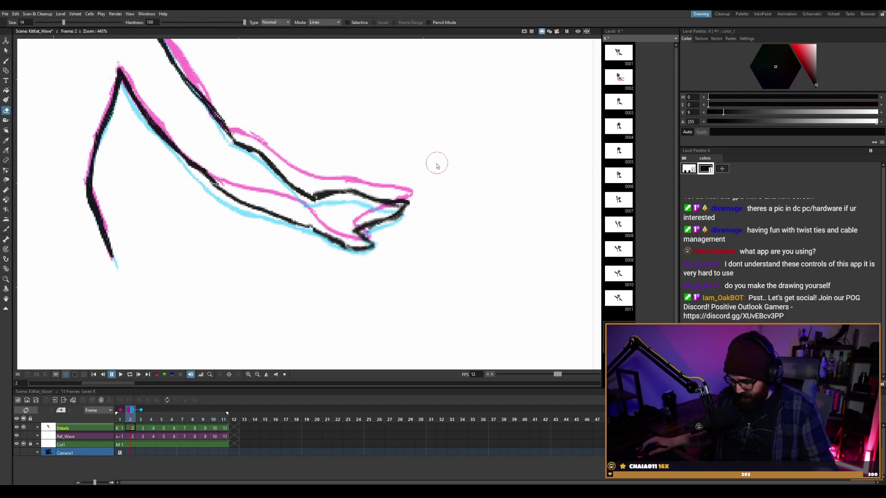
pyautogui.press('s')
pyautogui.moveTo(436, 163); pyautogui.dragTo(311, 273)
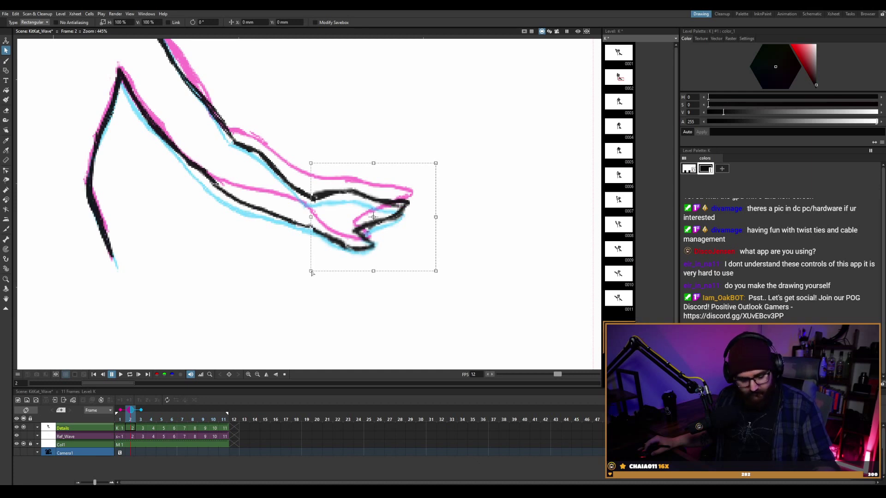
pyautogui.press('Delete')
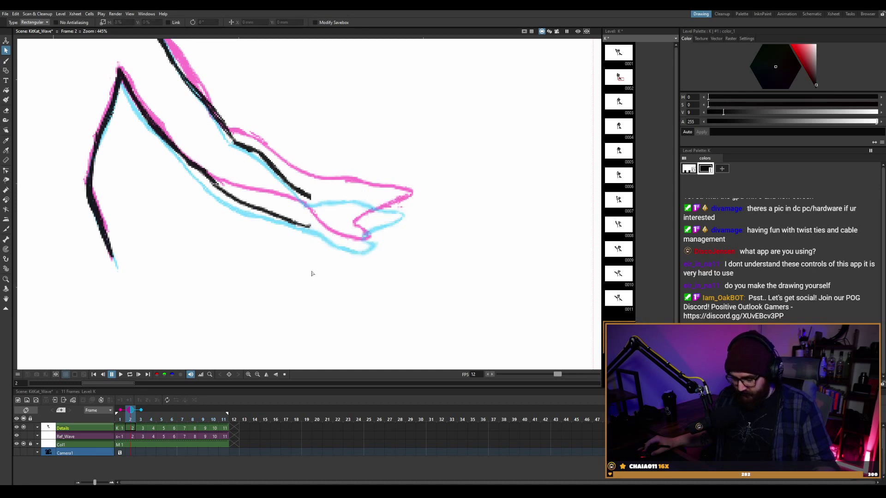
# Paste the hand cut from frame 2 into frame 4 and shift it about 2 mm down and inward to meet the forearm.
pyautogui.click(149, 429)
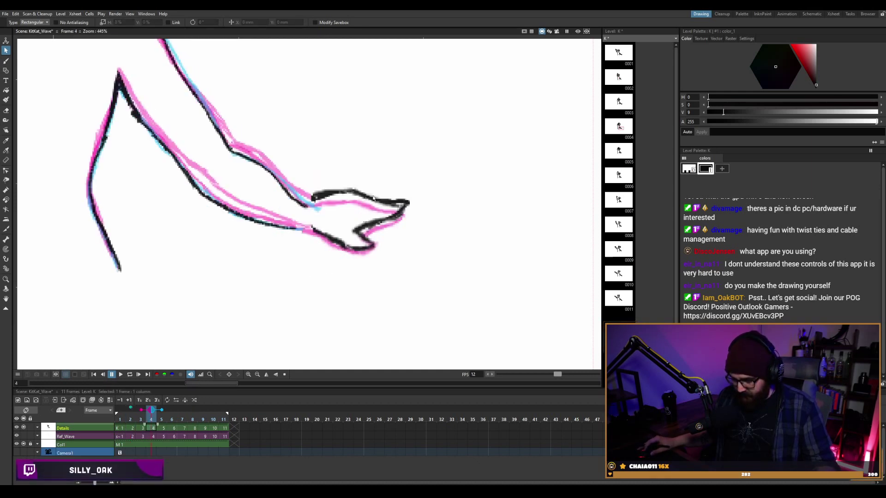
pyautogui.moveTo(492, 161)
pyautogui.mouseDown()
pyautogui.moveTo(303, 277)
pyautogui.moveTo(310, 275)
pyautogui.mouseUp()
pyautogui.moveTo(338, 199); pyautogui.dragTo(332, 204)
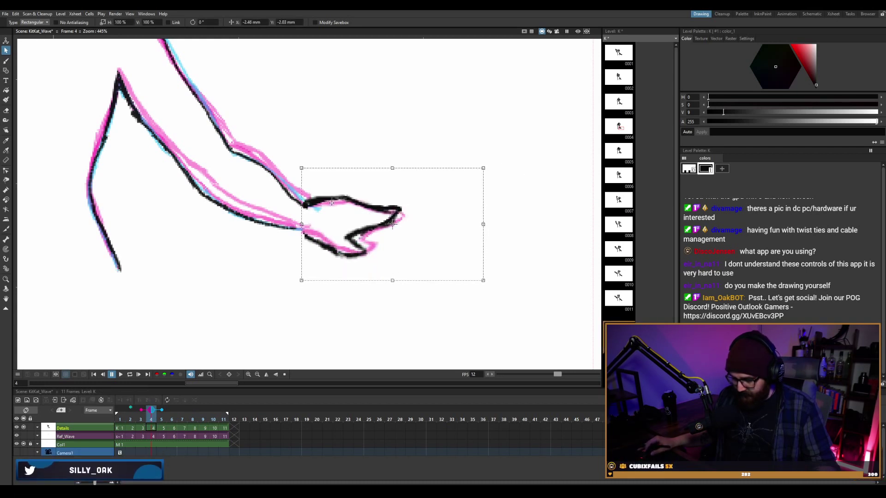
# Select the lowered hand on frame 1 of the Details level, including the wrist lines, and copy it.
pyautogui.click(133, 429)
pyautogui.click(121, 428)
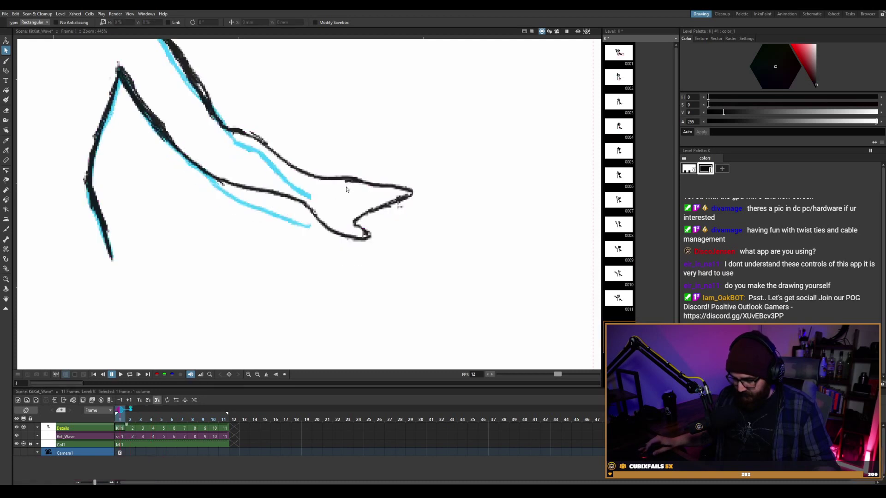
pyautogui.moveTo(428, 142); pyautogui.dragTo(307, 288)
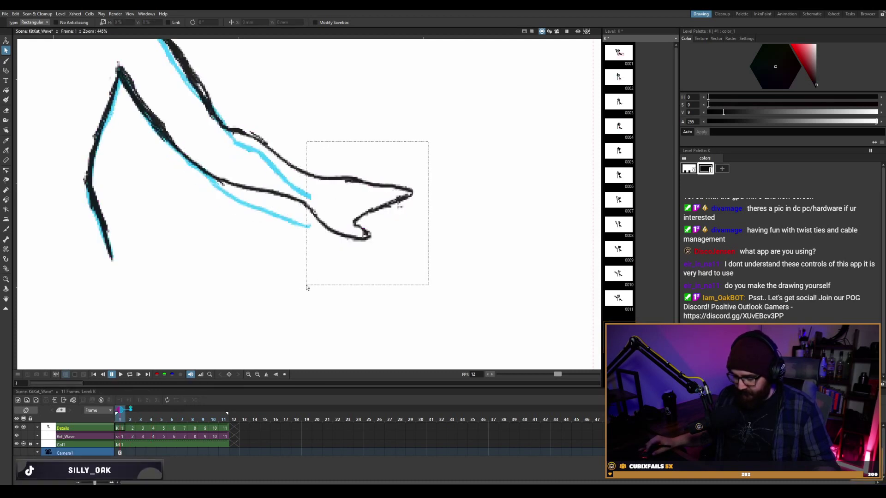
pyautogui.moveTo(472, 130)
pyautogui.mouseDown()
pyautogui.moveTo(340, 252)
pyautogui.moveTo(320, 258)
pyautogui.moveTo(333, 203)
pyautogui.mouseUp()
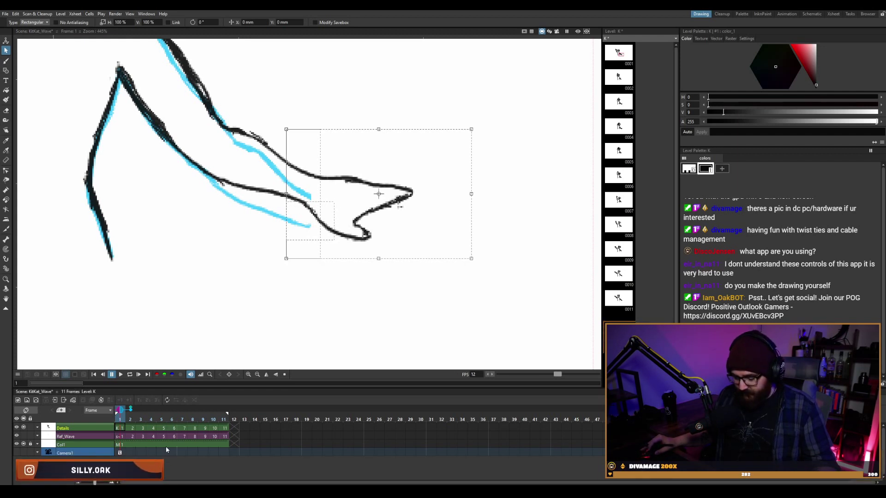
# Paste frame 1's hand into frame 2, move it about 6 mm down, and join its outline to the forearm lines.
pyautogui.click(131, 429)
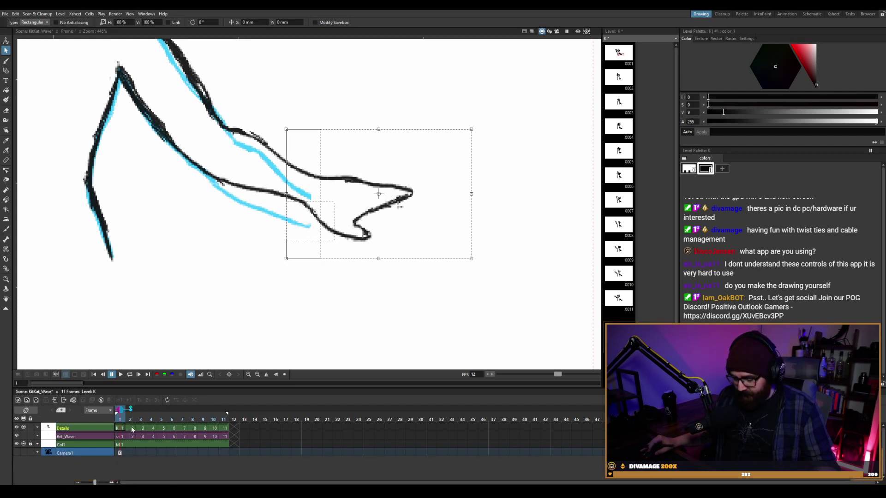
pyautogui.moveTo(476, 136); pyautogui.dragTo(320, 262)
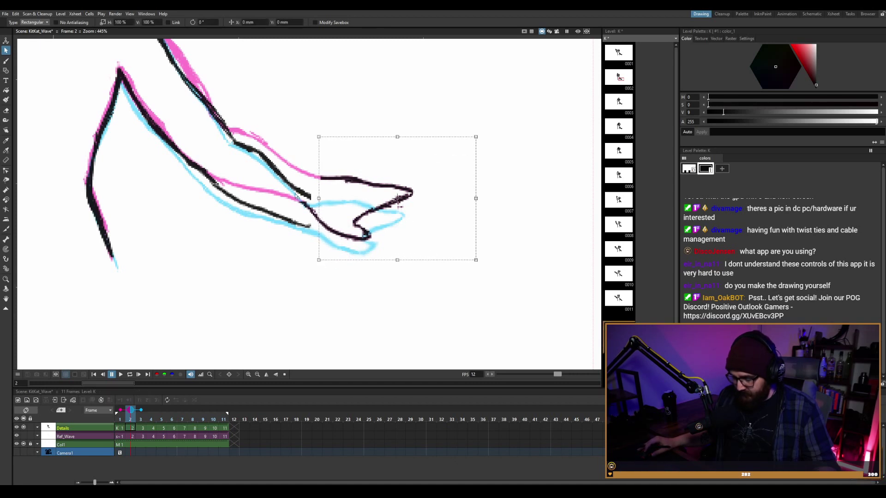
pyautogui.click(342, 222)
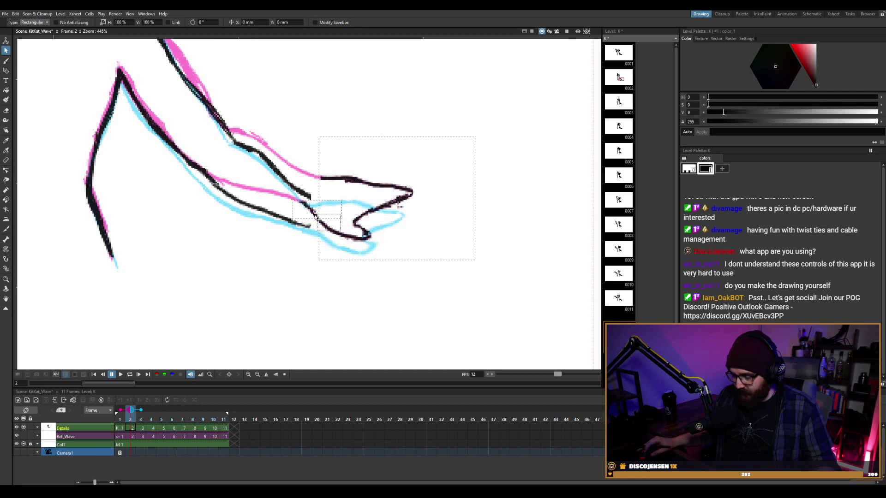
pyautogui.click(315, 215)
pyautogui.moveTo(363, 208); pyautogui.dragTo(362, 221)
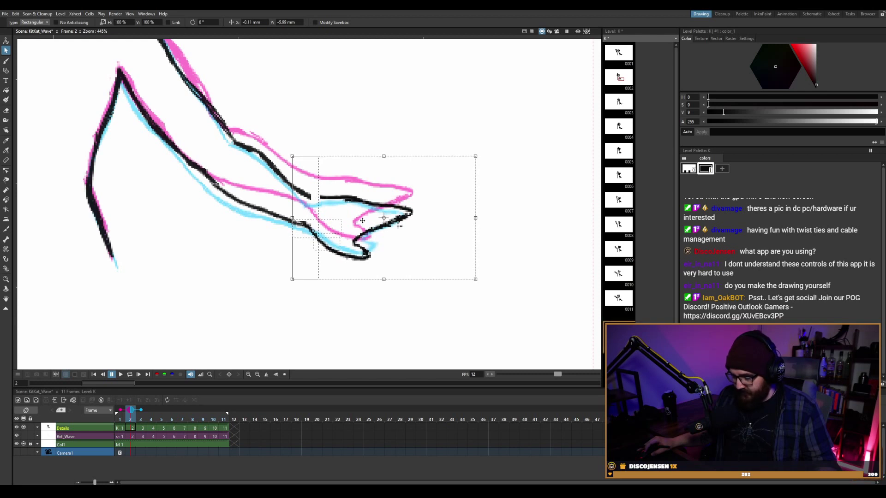
pyautogui.press('b')
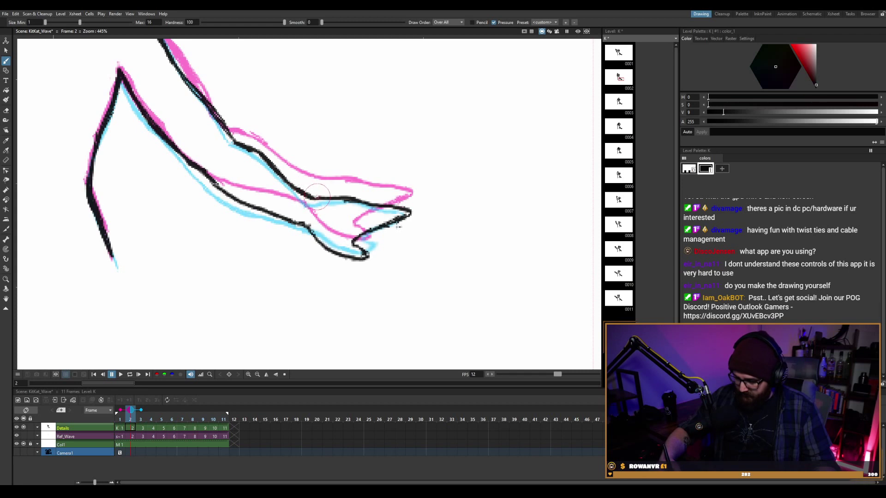
pyautogui.press('a')
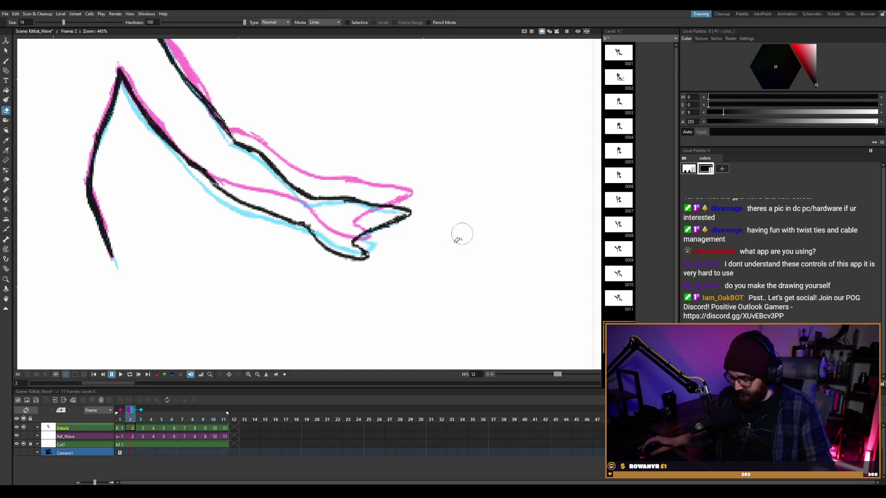
# On frame 4, brush in the missing wrist lines between forearm and hand, and clean up the overlapping line ends.
pyautogui.press('.')
pyautogui.press('.')
pyautogui.press('.')
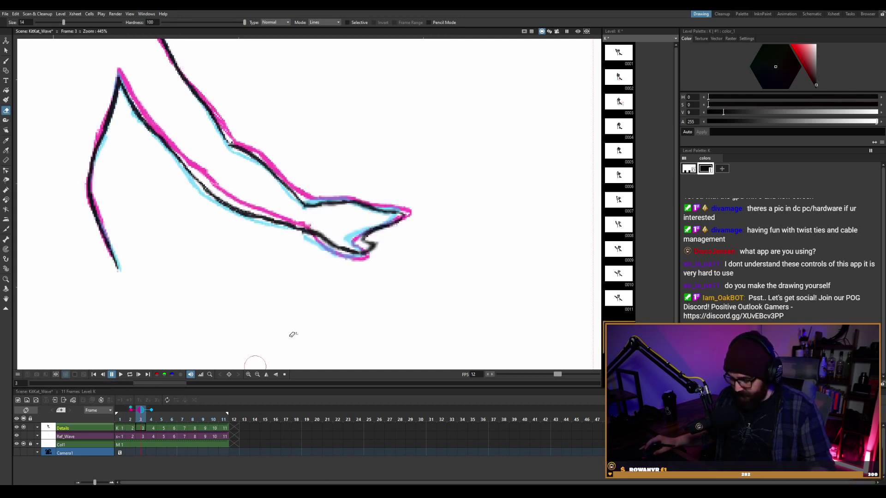
pyautogui.press(',')
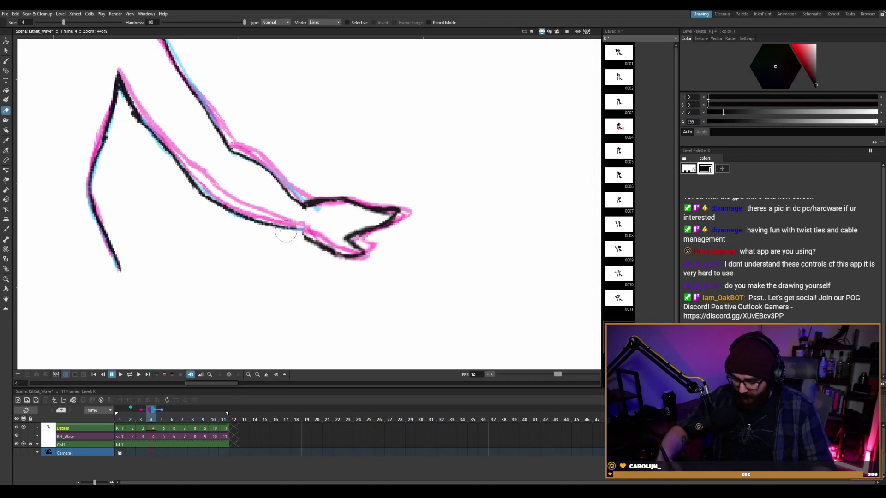
pyautogui.press('b')
pyautogui.moveTo(279, 230); pyautogui.dragTo(288, 231)
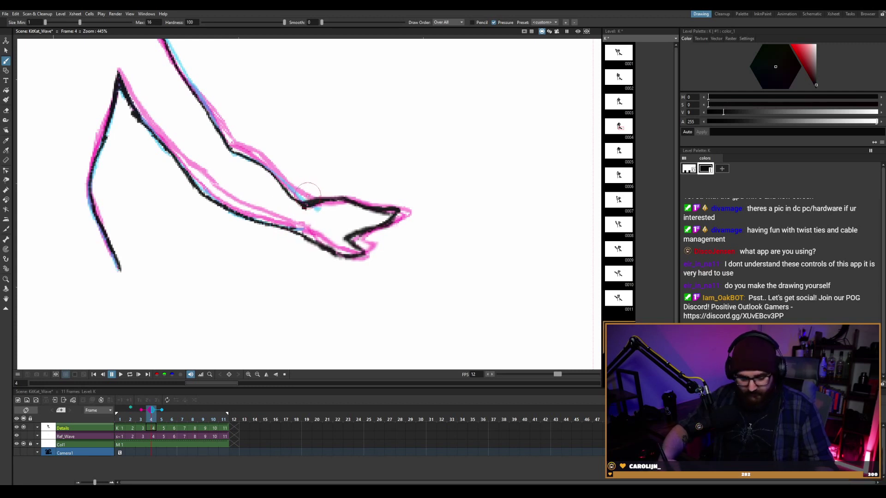
pyautogui.press('r')
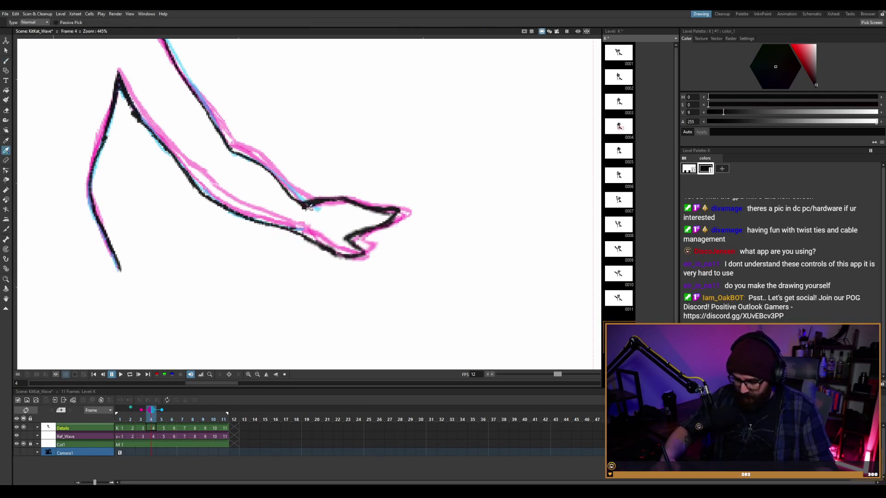
pyautogui.press('a')
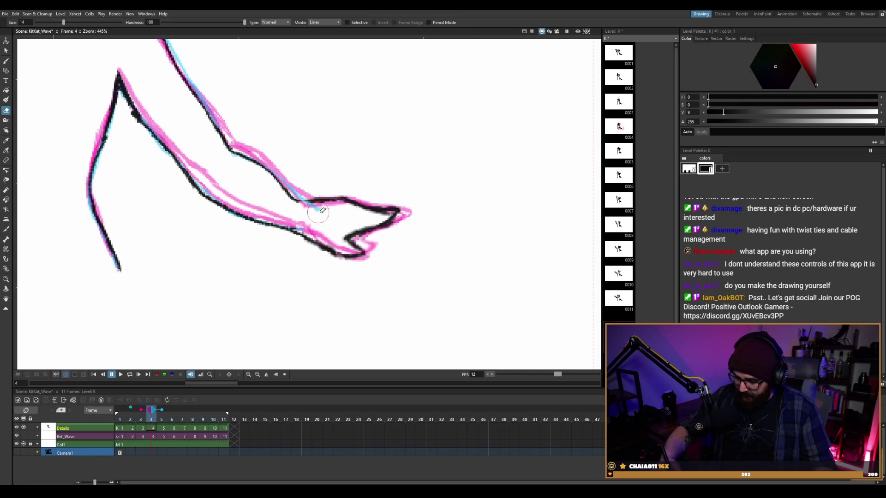
pyautogui.press('b')
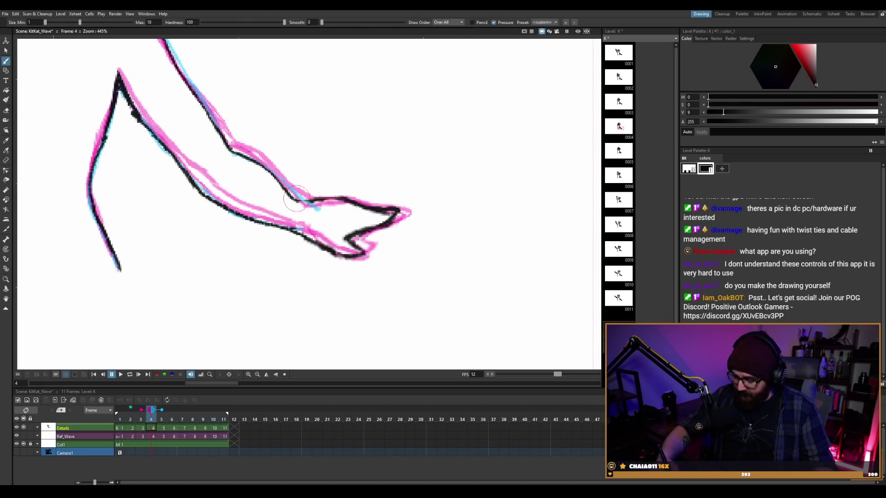
pyautogui.moveTo(332, 198); pyautogui.dragTo(343, 199)
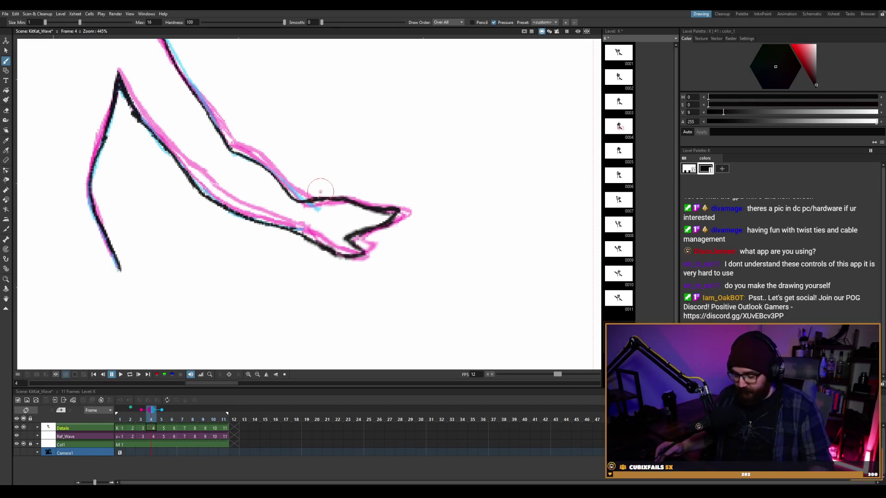
# Play the looping animation, stop it, and step forward from frame 1 to check the reworked hands against their neighbours.
pyautogui.press('l')
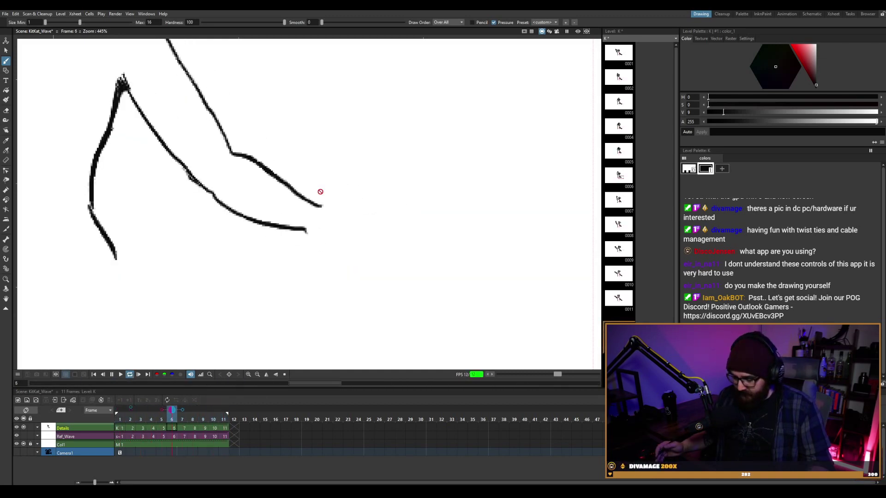
pyautogui.press('p')
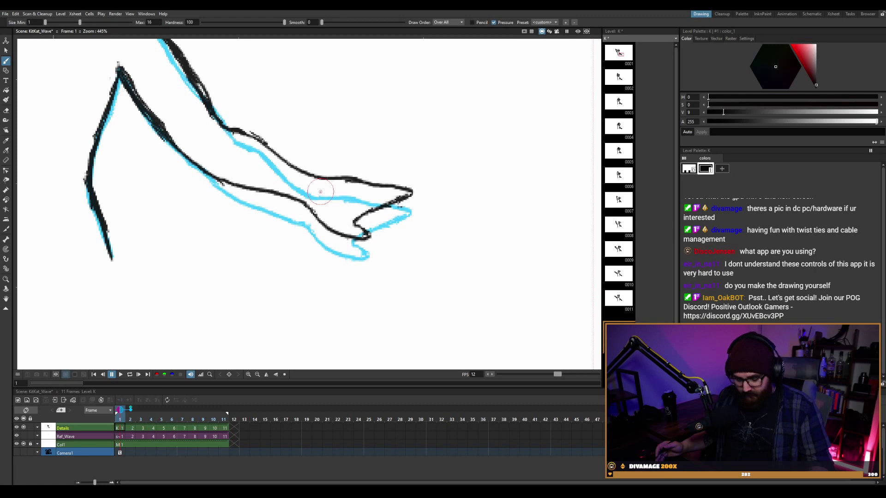
pyautogui.press('.')
pyautogui.press('.')
pyautogui.press('.')
pyautogui.press('.')
pyautogui.press('.')
pyautogui.press('.')
pyautogui.press('.')
pyautogui.press('.')
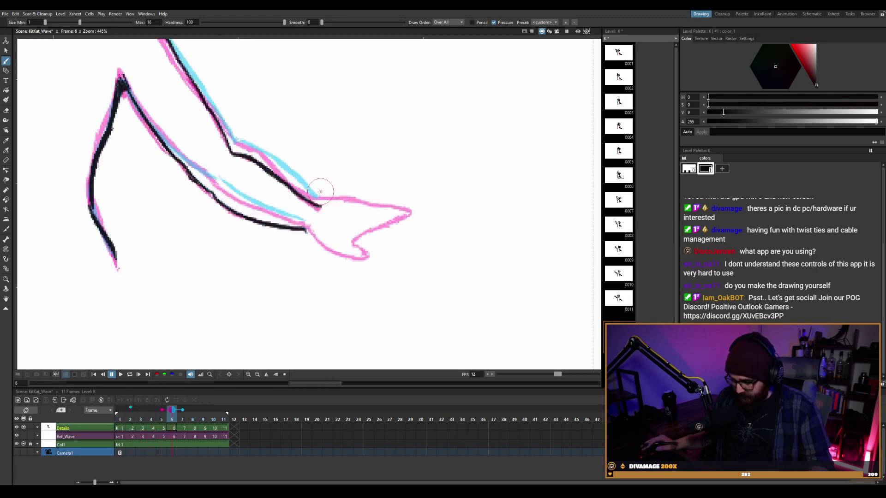
# On frame 10, erase the rounded fingertips, redraw them longer and more pointed, and play back the loop.
pyautogui.press('.')
pyautogui.press(',')
pyautogui.press('.')
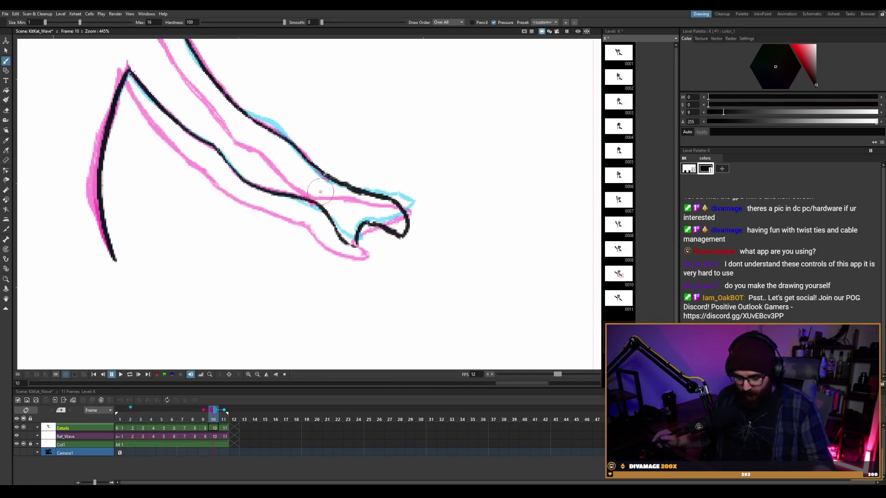
pyautogui.press('e')
pyautogui.moveTo(398, 233)
pyautogui.mouseDown()
pyautogui.moveTo(425, 196)
pyautogui.moveTo(405, 203)
pyautogui.moveTo(385, 236)
pyautogui.moveTo(395, 195)
pyautogui.moveTo(396, 225)
pyautogui.mouseUp()
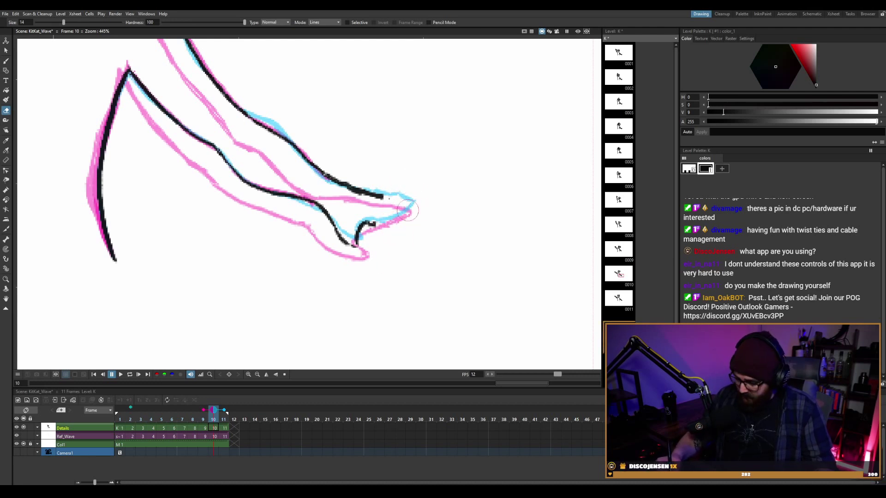
pyautogui.press('b')
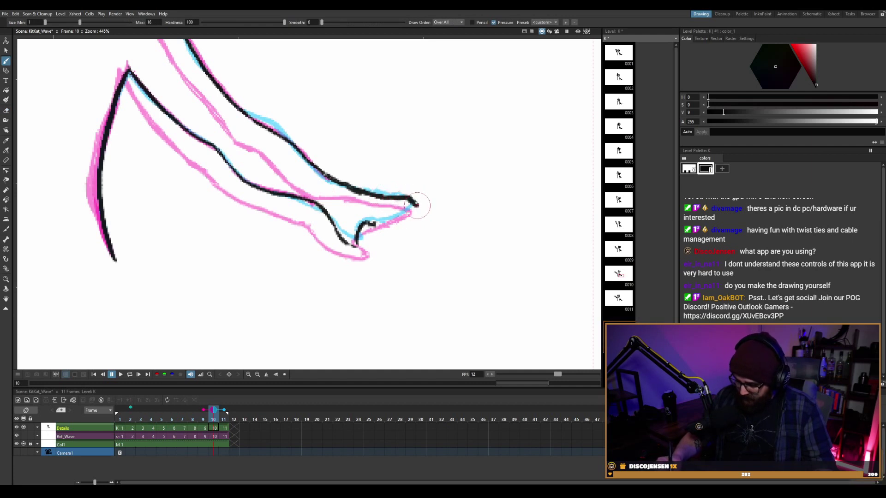
pyautogui.moveTo(376, 225); pyautogui.dragTo(413, 217)
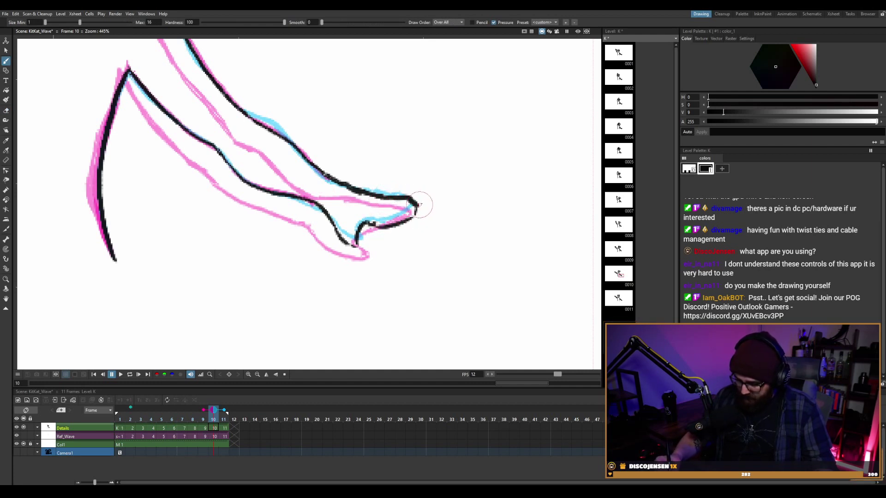
pyautogui.press('l')
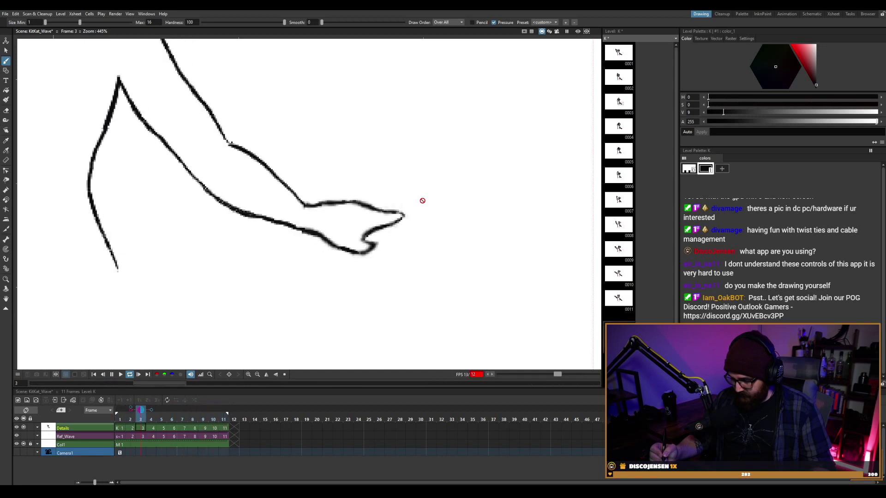
pyautogui.press('p')
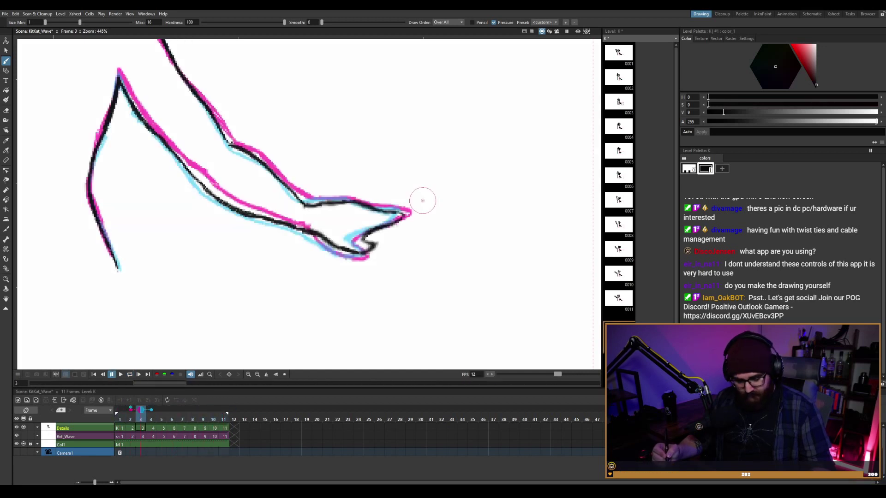
# On frame 5, brush in the missing hand from the wrist lines, with a thumb and pointed fingertips following the onion skin.
pyautogui.press('.')
pyautogui.press('.')
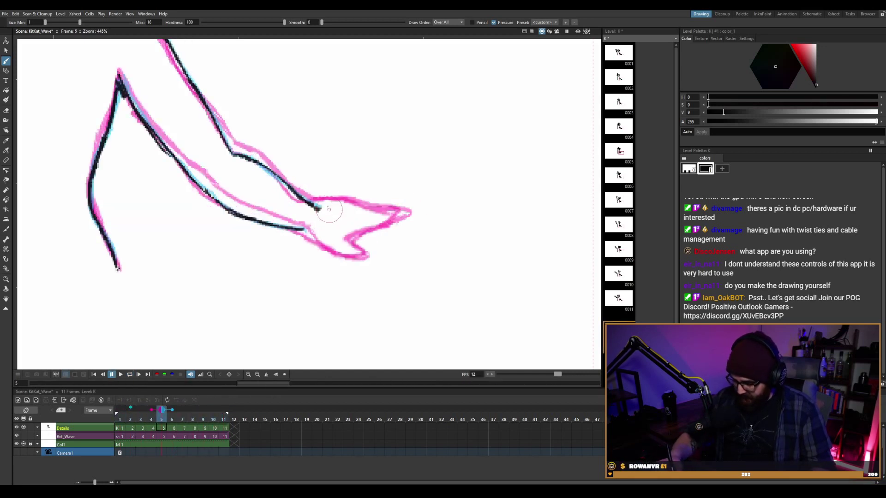
pyautogui.moveTo(302, 230)
pyautogui.mouseDown()
pyautogui.moveTo(331, 250)
pyautogui.moveTo(365, 229)
pyautogui.moveTo(337, 248)
pyautogui.moveTo(345, 253)
pyautogui.moveTo(359, 236)
pyautogui.moveTo(342, 234)
pyautogui.moveTo(359, 245)
pyautogui.moveTo(398, 214)
pyautogui.mouseUp()
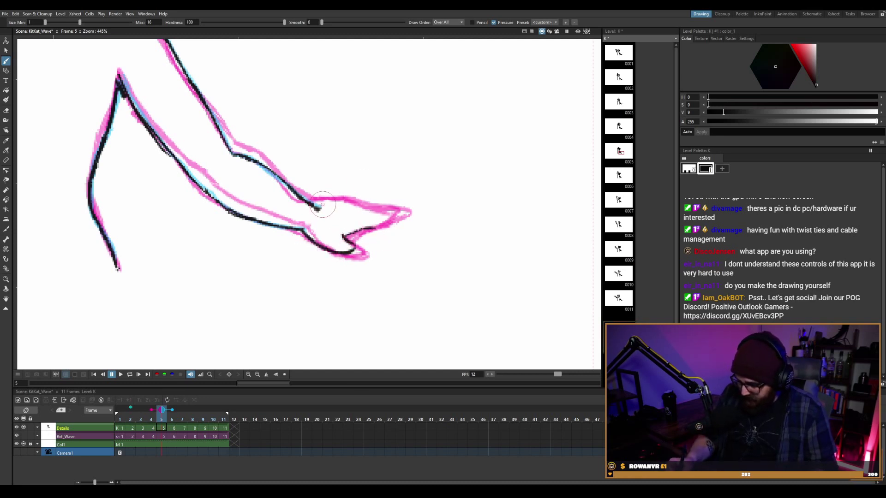
pyautogui.moveTo(317, 208)
pyautogui.mouseDown()
pyautogui.moveTo(347, 194)
pyautogui.moveTo(385, 202)
pyautogui.mouseUp()
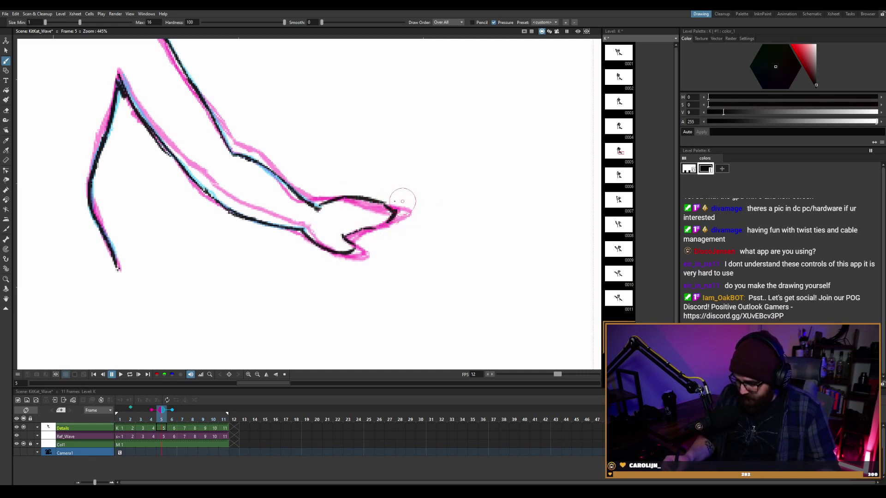
pyautogui.hotkey('ctrl', 'z')
pyautogui.moveTo(386, 203); pyautogui.dragTo(389, 222)
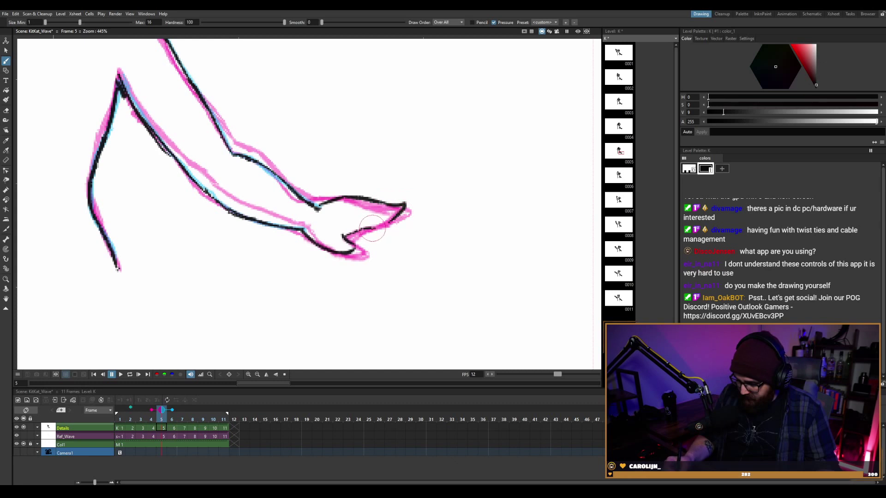
# On frame 6, draw the hand outline with an extended thumb tip, and remove the fixed onion skin of frame 2.
pyautogui.press('.')
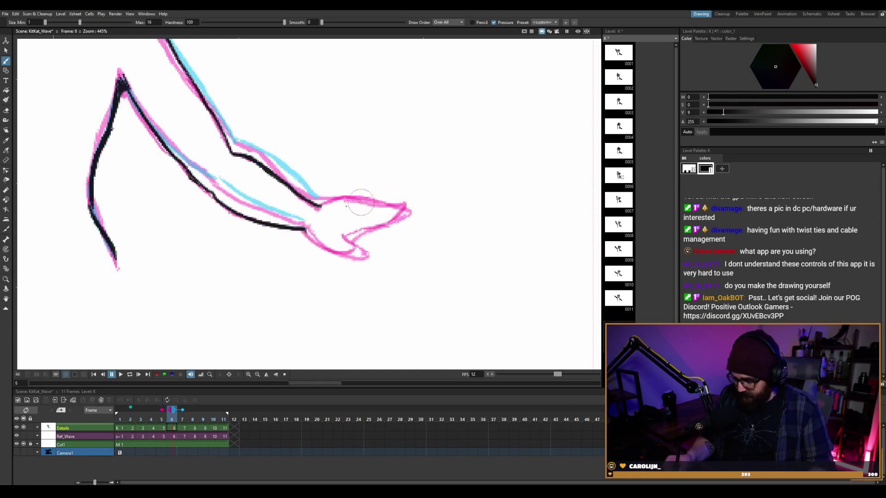
pyautogui.moveTo(319, 206); pyautogui.dragTo(413, 209)
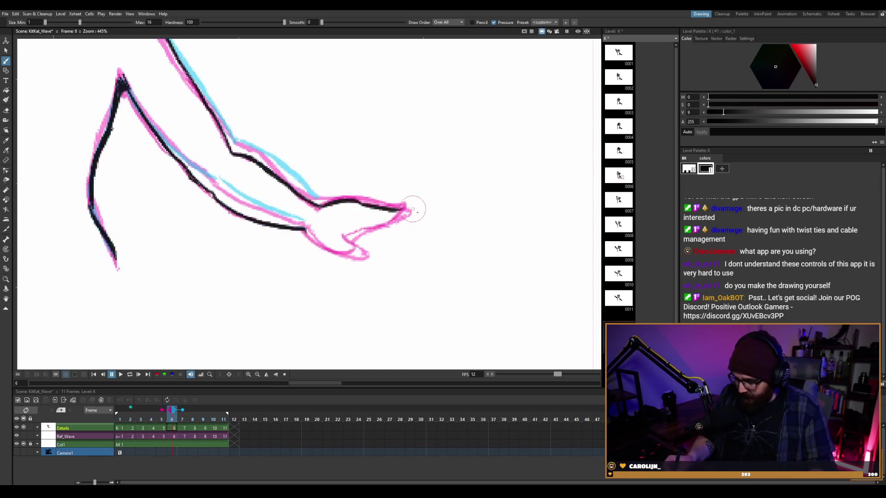
pyautogui.moveTo(304, 228)
pyautogui.mouseDown()
pyautogui.moveTo(333, 249)
pyautogui.moveTo(369, 247)
pyautogui.moveTo(342, 236)
pyautogui.moveTo(347, 254)
pyautogui.moveTo(382, 224)
pyautogui.moveTo(403, 211)
pyautogui.mouseUp()
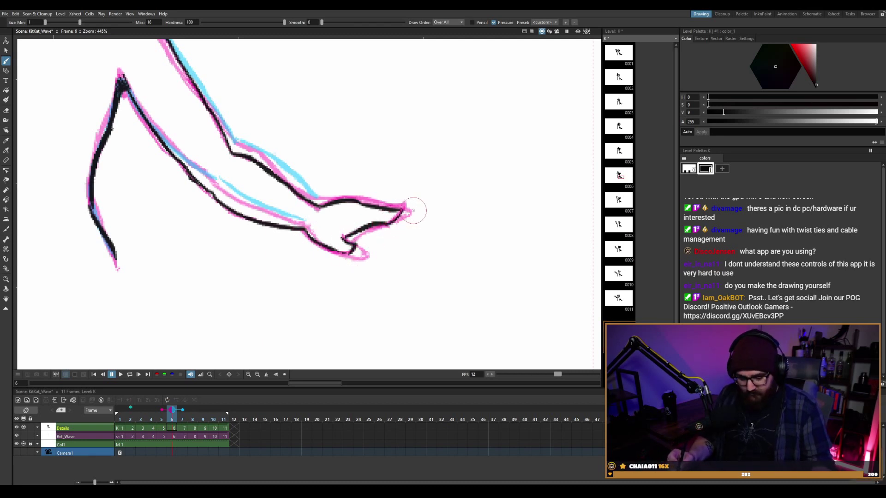
pyautogui.press('e')
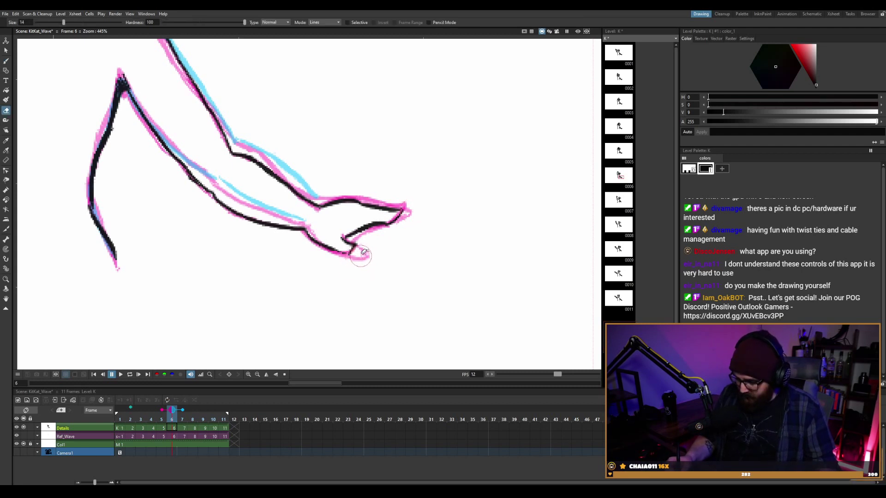
pyautogui.press('b')
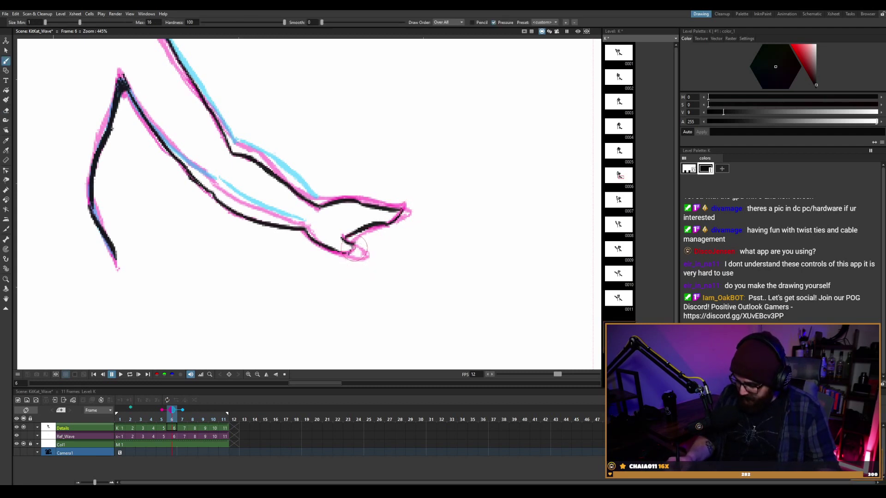
pyautogui.moveTo(346, 254); pyautogui.dragTo(366, 247)
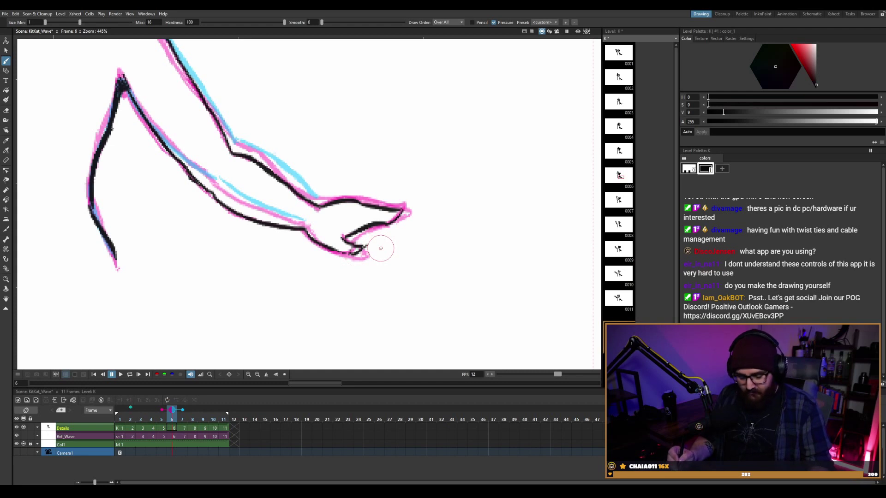
pyautogui.click(130, 407)
# Flip back and forth through frames 1 to 7 to check how the redrawn hands move between neighbouring frames.
pyautogui.press('.')
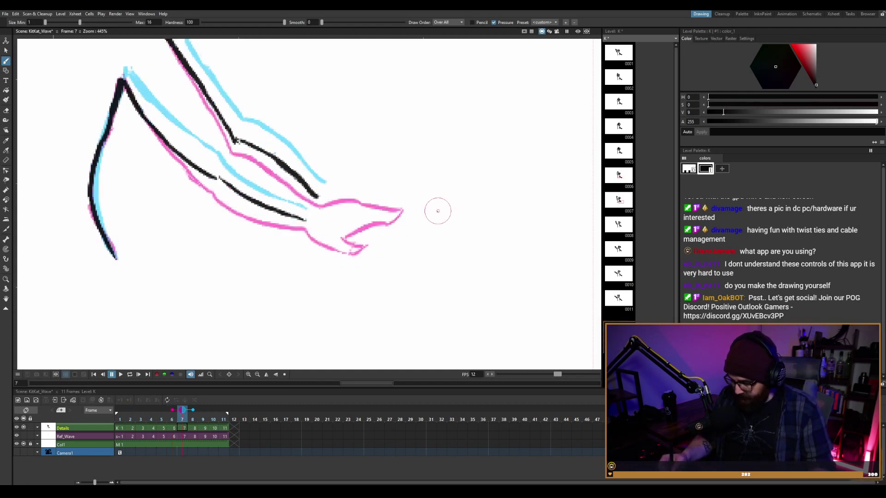
pyautogui.press(',')
pyautogui.press(',')
pyautogui.press(',')
pyautogui.press(',')
pyautogui.press(',')
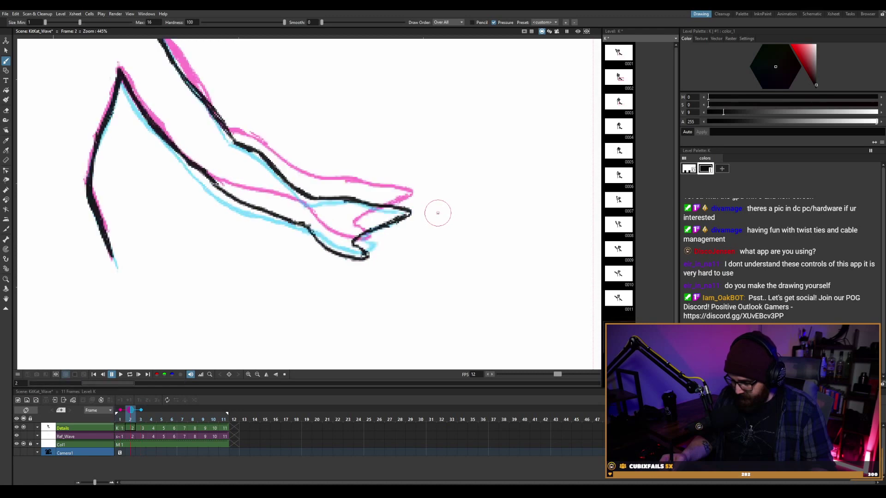
pyautogui.press('.')
pyautogui.press(',')
pyautogui.press('.')
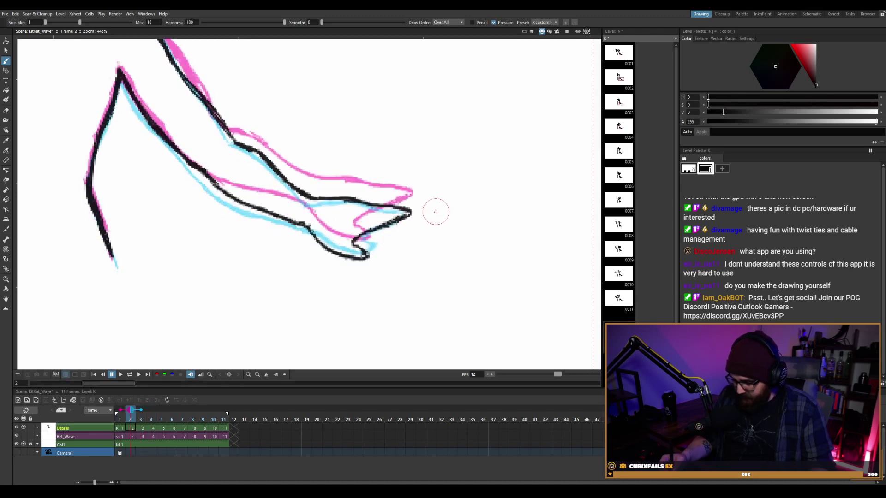
pyautogui.press(',')
pyautogui.press(',')
pyautogui.press('.')
pyautogui.press('.')
pyautogui.press('.')
pyautogui.press(',')
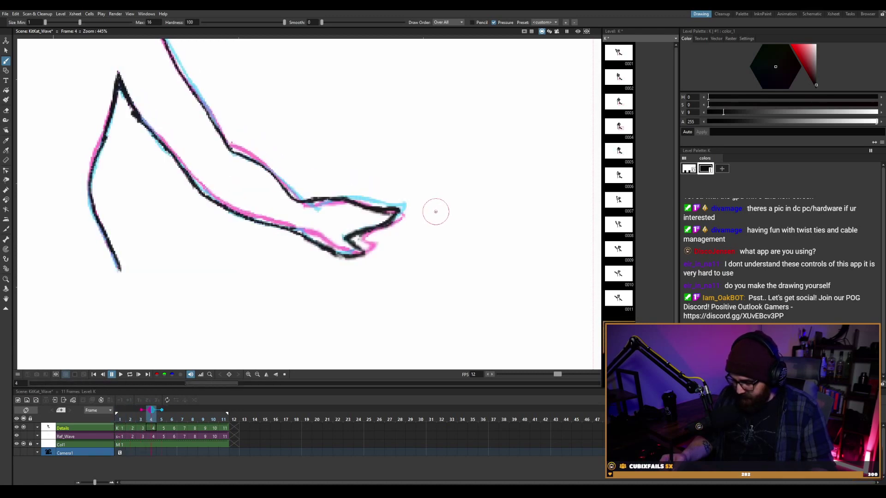
pyautogui.press(',')
pyautogui.press(',')
pyautogui.press('.')
pyautogui.press('.')
pyautogui.press('.')
pyautogui.press('.')
pyautogui.press('.')
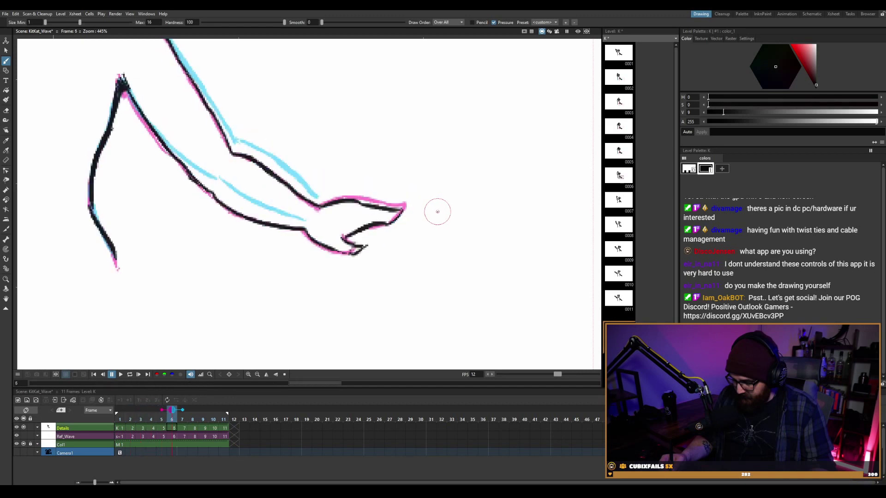
pyautogui.press(',')
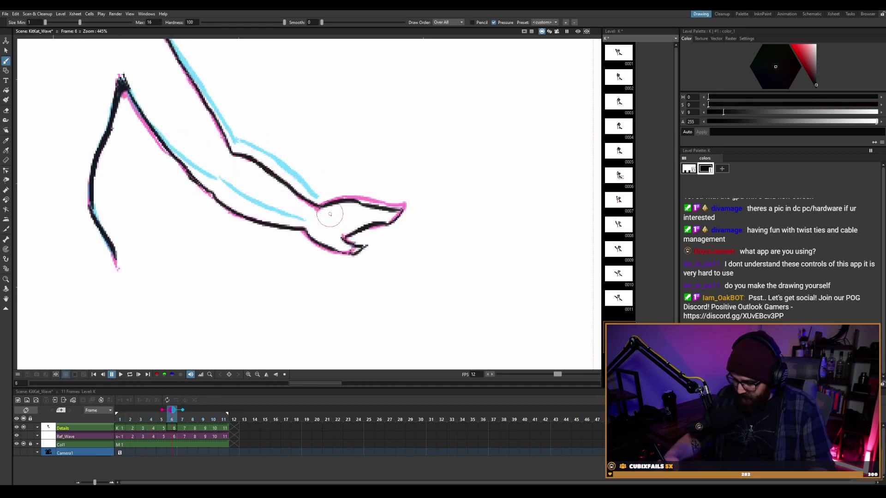
# On frame 7, brush in the hand outline from both wrist lines, slightly above frame 6's hand, including thumb and fingertips.
pyautogui.press('.')
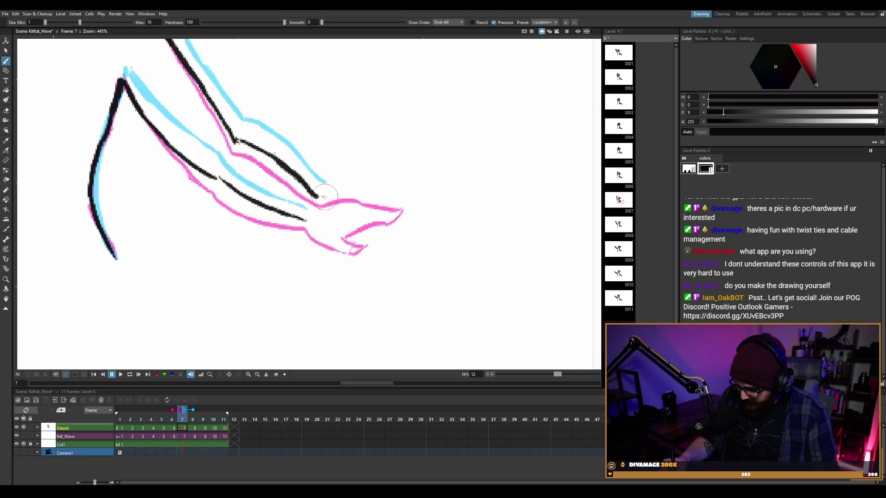
pyautogui.moveTo(318, 199)
pyautogui.mouseDown()
pyautogui.moveTo(398, 207)
pyautogui.moveTo(380, 202)
pyautogui.moveTo(404, 199)
pyautogui.mouseUp()
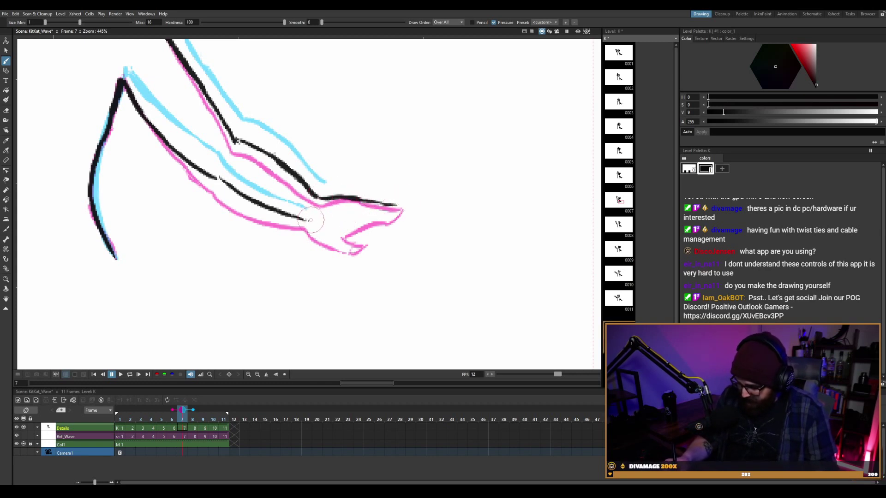
pyautogui.moveTo(307, 220)
pyautogui.mouseDown()
pyautogui.moveTo(349, 240)
pyautogui.moveTo(405, 210)
pyautogui.mouseUp()
# On frame 8, show frame 1 as a fixed onion skin and brush in the hand's outline between the guide hands.
pyautogui.press('.')
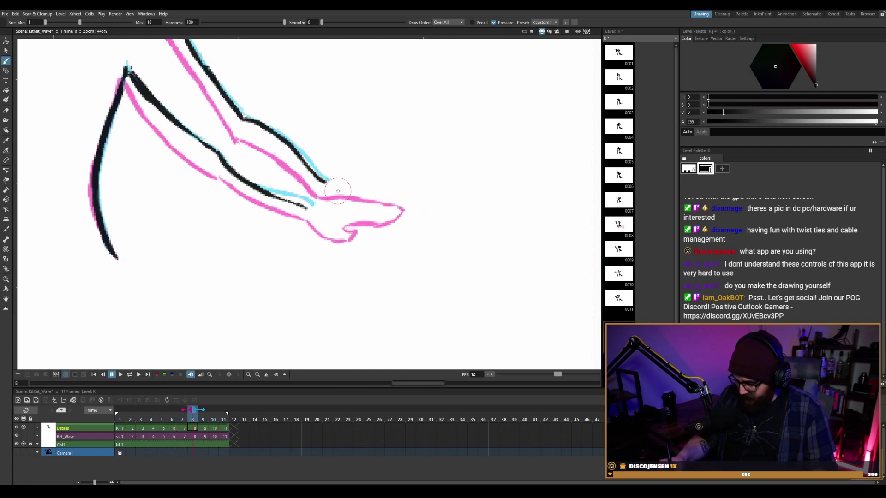
pyautogui.press('.')
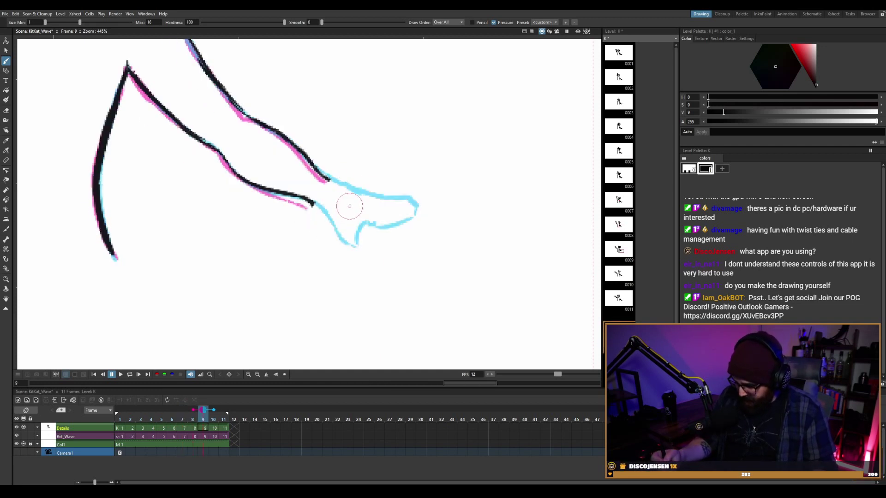
pyautogui.press(',')
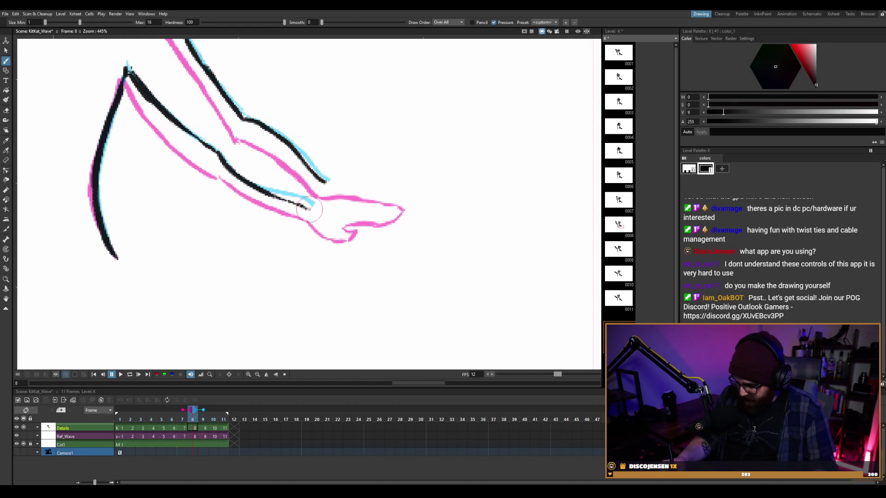
pyautogui.moveTo(308, 209); pyautogui.dragTo(331, 222)
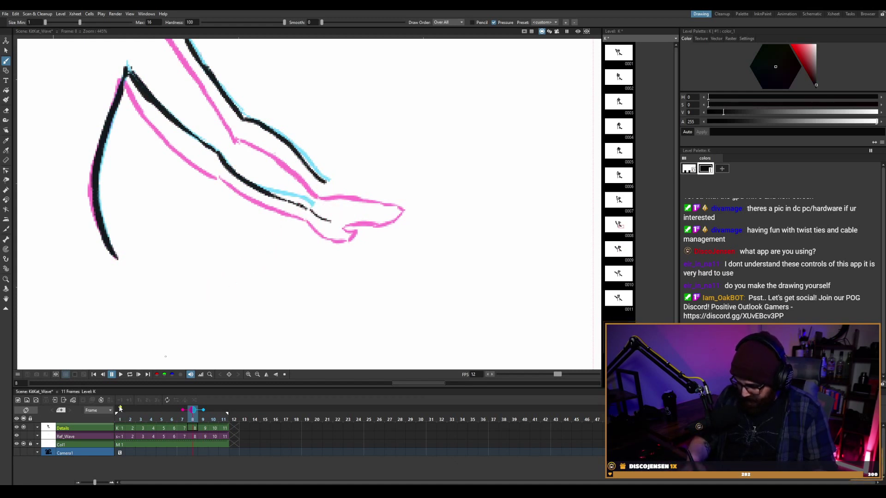
pyautogui.click(120, 408)
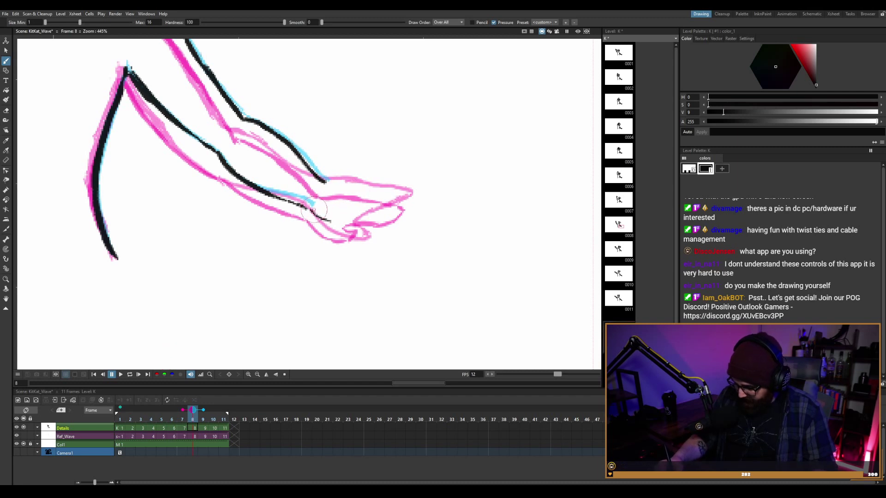
pyautogui.moveTo(313, 210); pyautogui.dragTo(341, 231)
pyautogui.moveTo(330, 180); pyautogui.dragTo(361, 184)
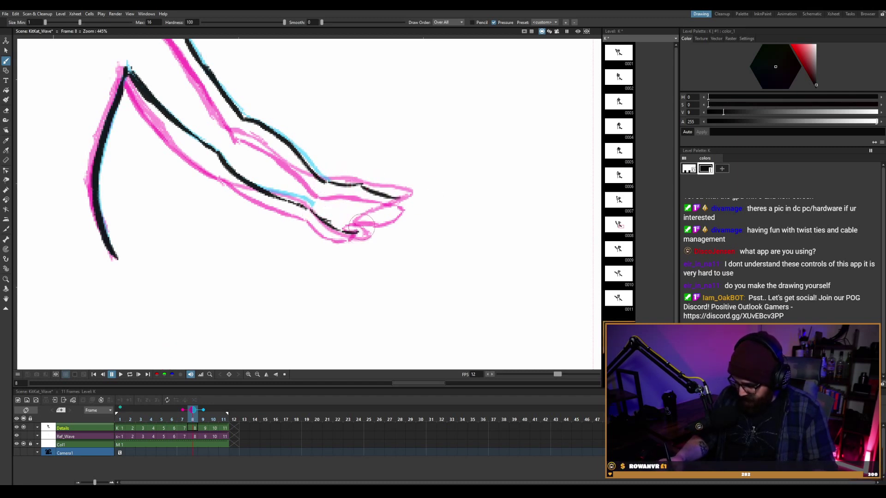
pyautogui.moveTo(353, 216); pyautogui.dragTo(395, 207)
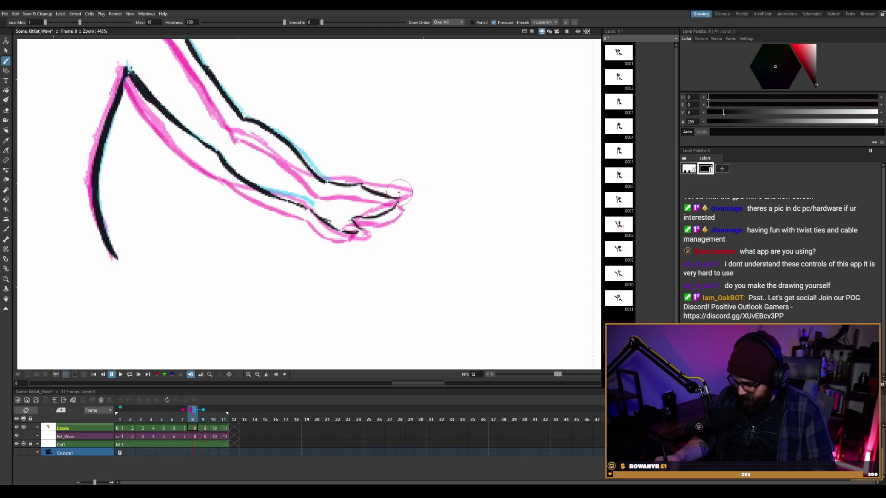
# Refine frame 8's hand by extending the fingertips and erasing and redrawing the tip of the thumb.
pyautogui.press('e')
pyautogui.moveTo(400, 196)
pyautogui.mouseDown()
pyautogui.moveTo(410, 196)
pyautogui.moveTo(380, 217)
pyautogui.moveTo(408, 205)
pyautogui.moveTo(397, 215)
pyautogui.moveTo(381, 217)
pyautogui.moveTo(408, 204)
pyautogui.mouseUp()
pyautogui.press('b')
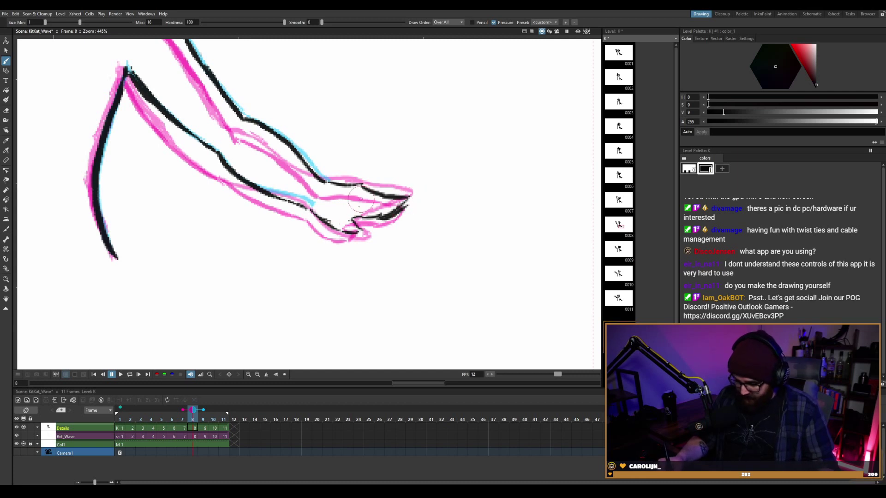
pyautogui.press('a')
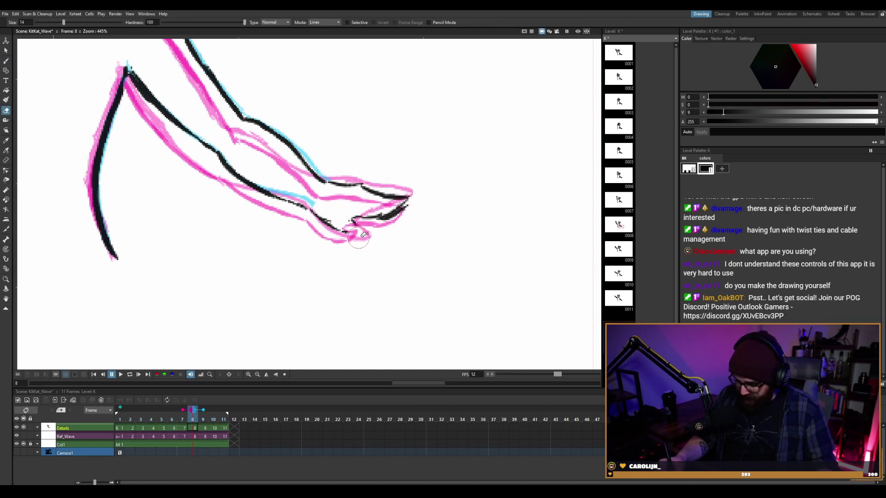
pyautogui.press('k')
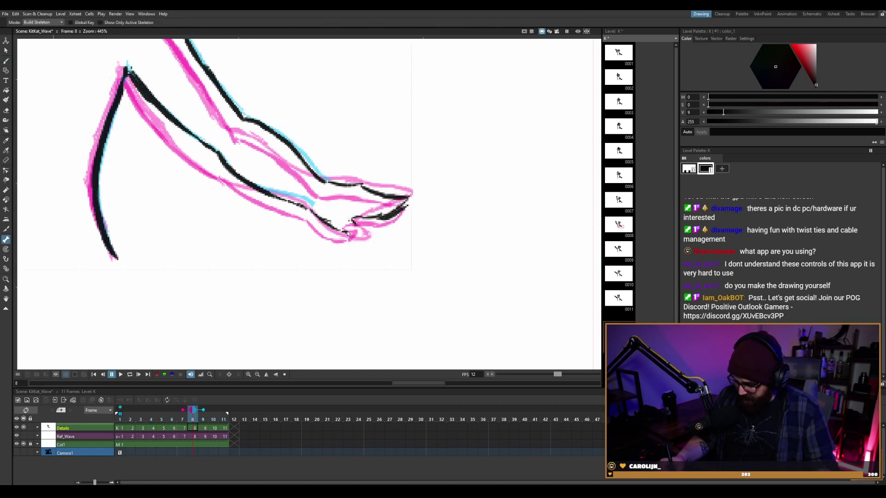
pyautogui.press('b')
pyautogui.moveTo(348, 233); pyautogui.dragTo(369, 232)
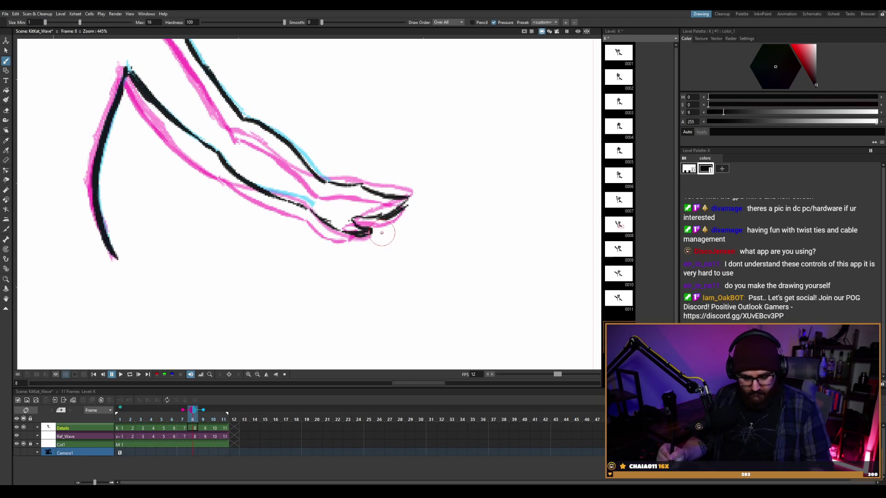
# On frame 9, brush in the hand outline from both wrist lines, following the onion-skinned neighbouring hands, with thumb and fingers.
pyautogui.press('.')
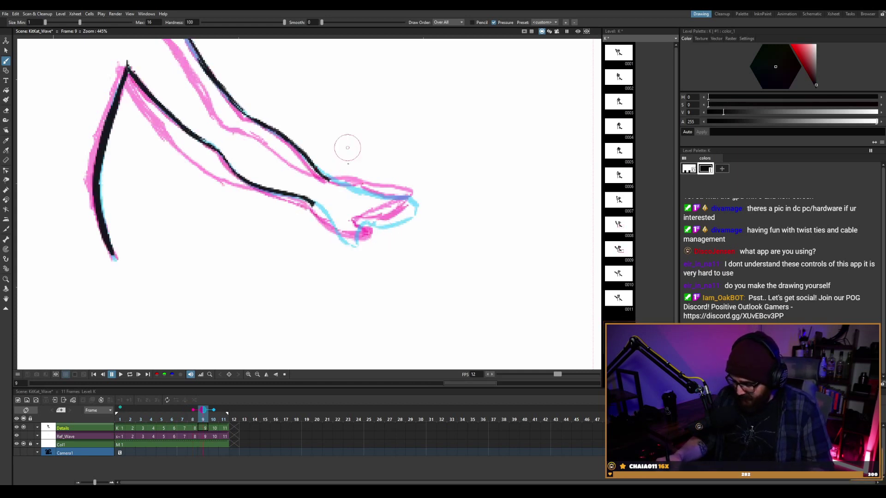
pyautogui.moveTo(327, 179); pyautogui.dragTo(415, 197)
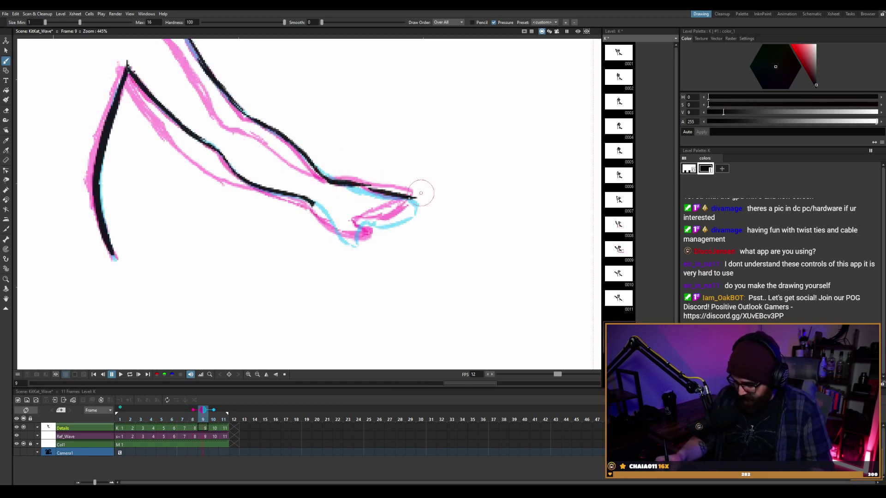
pyautogui.moveTo(319, 206)
pyautogui.mouseDown()
pyautogui.moveTo(334, 226)
pyautogui.moveTo(383, 223)
pyautogui.moveTo(351, 220)
pyautogui.moveTo(351, 234)
pyautogui.moveTo(366, 226)
pyautogui.moveTo(350, 215)
pyautogui.moveTo(372, 228)
pyautogui.moveTo(358, 214)
pyautogui.moveTo(409, 206)
pyautogui.moveTo(376, 219)
pyautogui.moveTo(415, 194)
pyautogui.mouseUp()
# On frame 10, erase the thumb and the underside of the fingers and redraw them closer to the onion-skinned hands.
pyautogui.press('.')
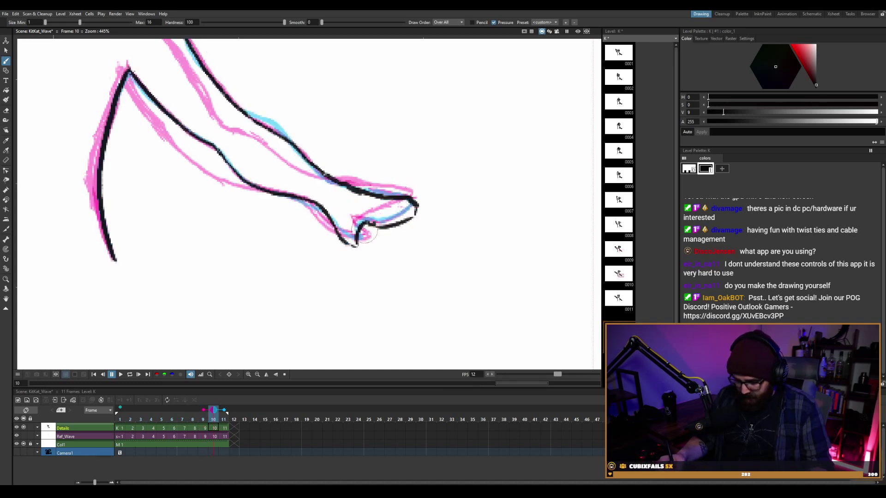
pyautogui.press('a')
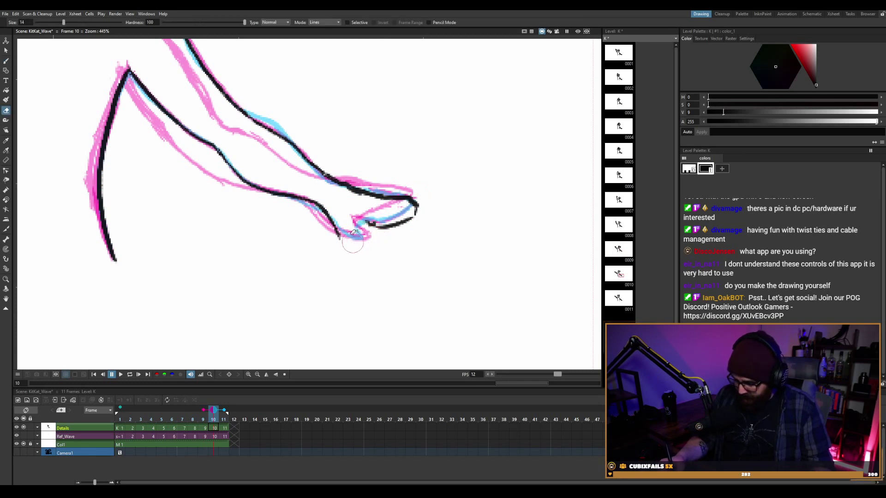
pyautogui.moveTo(354, 233)
pyautogui.mouseDown()
pyautogui.moveTo(334, 225)
pyautogui.moveTo(374, 237)
pyautogui.mouseUp()
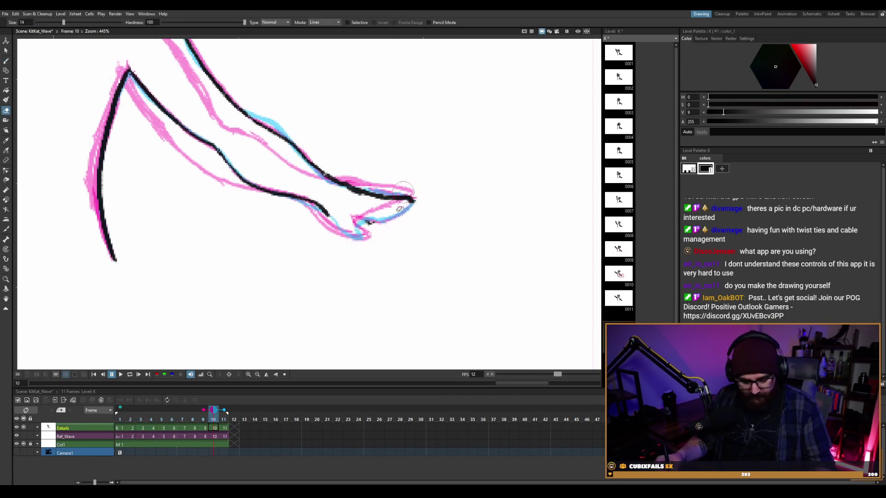
pyautogui.press('b')
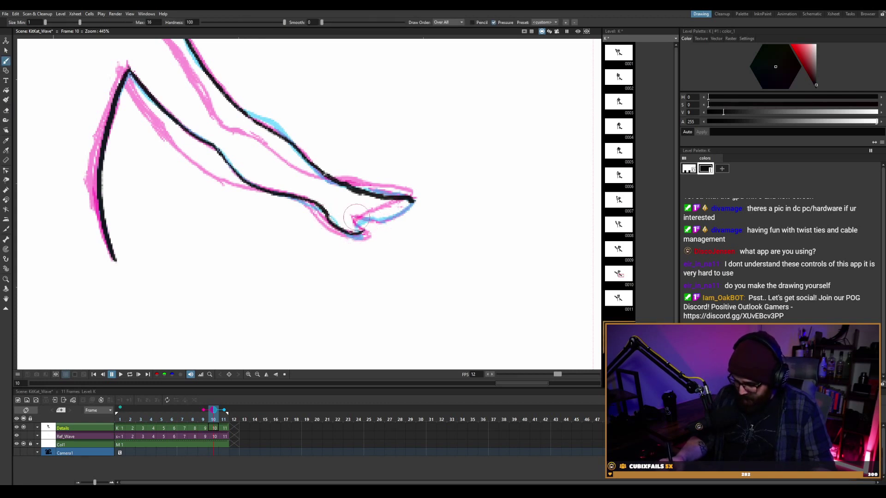
pyautogui.moveTo(356, 215)
pyautogui.mouseDown()
pyautogui.moveTo(364, 227)
pyautogui.moveTo(354, 214)
pyautogui.moveTo(415, 200)
pyautogui.mouseUp()
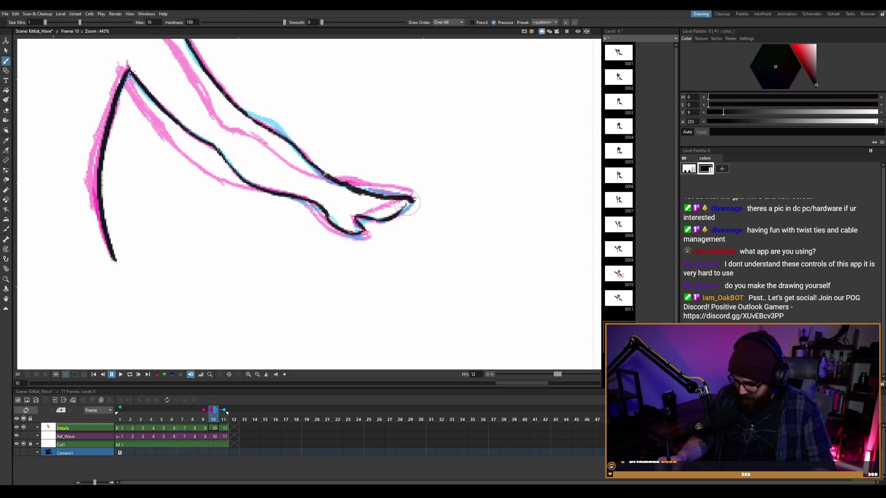
# Erase the upper edge of frame 10's hand and redraw it slightly higher, with a raised knuckle.
pyautogui.press('e')
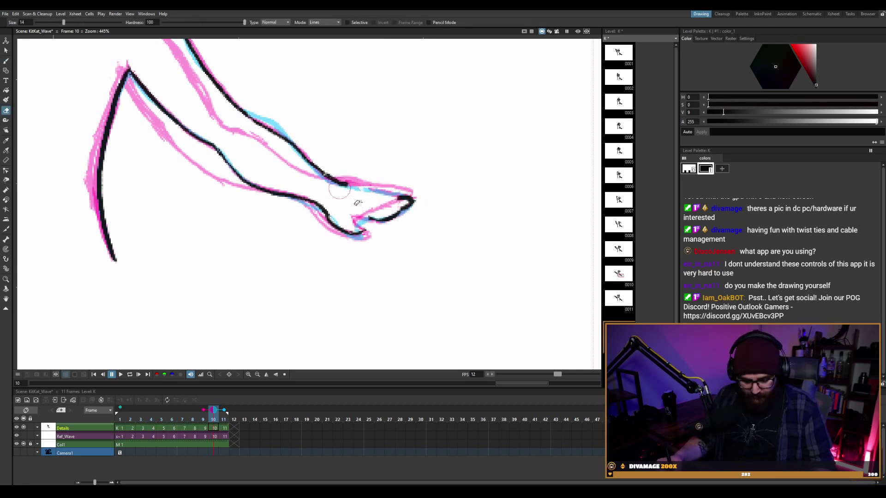
pyautogui.press('b')
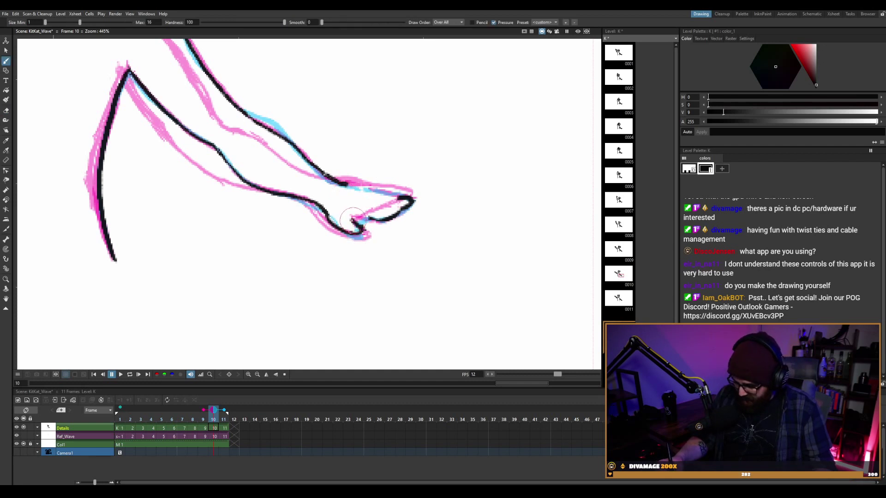
pyautogui.moveTo(350, 185)
pyautogui.mouseDown()
pyautogui.moveTo(396, 185)
pyautogui.moveTo(384, 181)
pyautogui.mouseUp()
pyautogui.hotkey('ctrl', 'z')
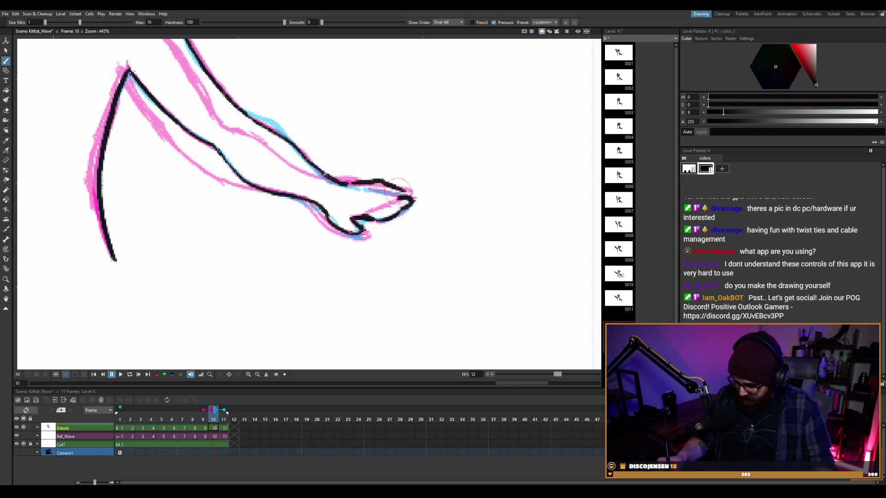
# Erase and redraw frame 10's fingertips as a longer point, and redraw the underside of the fingers slightly higher.
pyautogui.press('e')
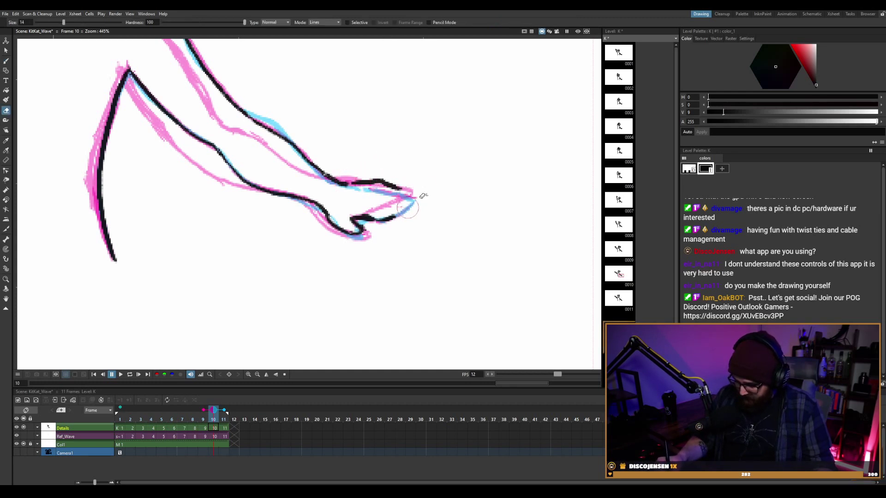
pyautogui.press('b')
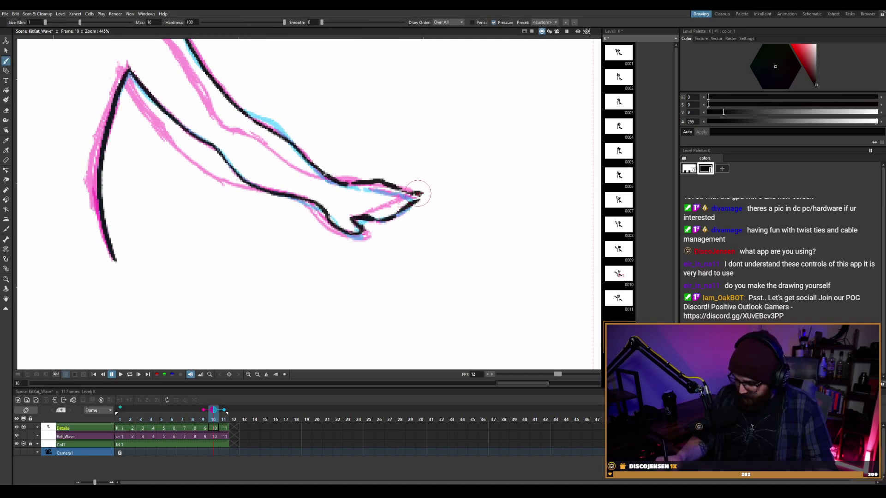
pyautogui.press('e')
pyautogui.moveTo(381, 219); pyautogui.dragTo(383, 217)
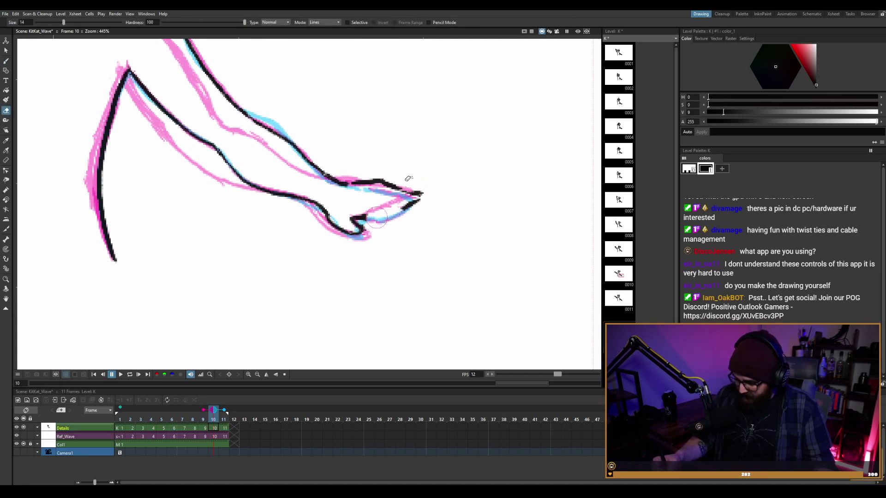
pyautogui.press('b')
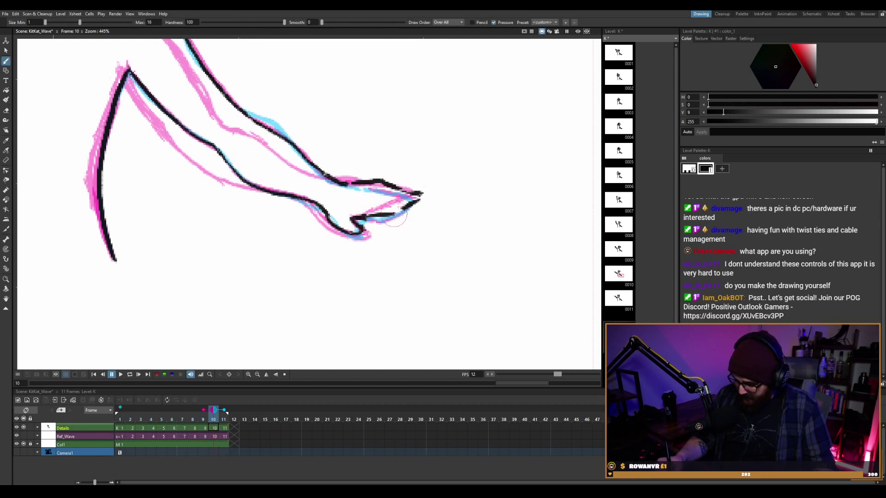
# Play the wave animation in a loop and check the whole figure, then the lowered arm and hand.
pyautogui.press('.')
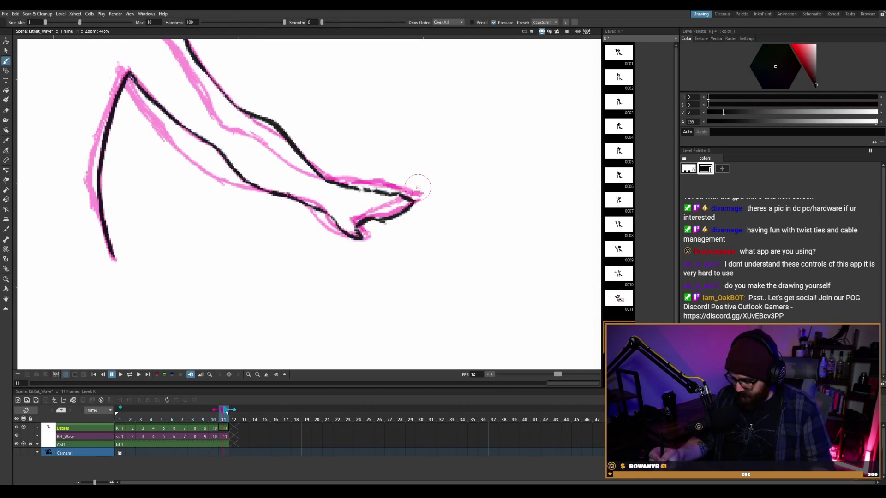
pyautogui.press('l')
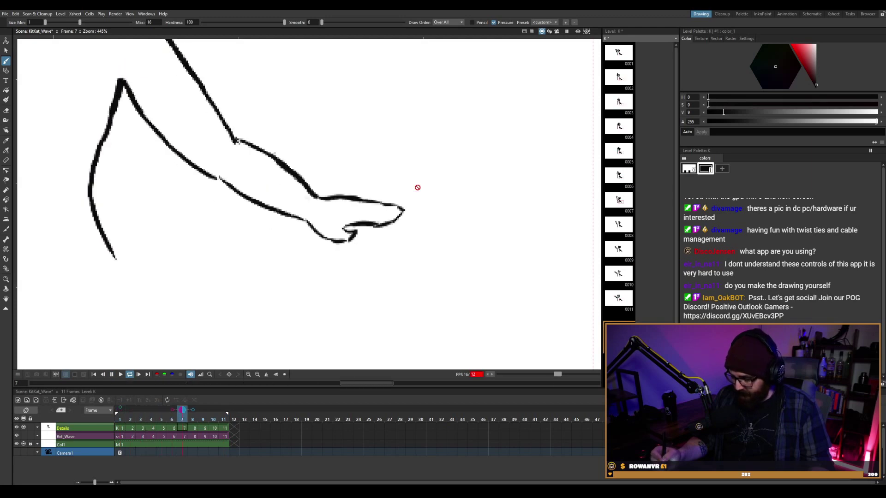
pyautogui.scroll(-6, 403, 181)
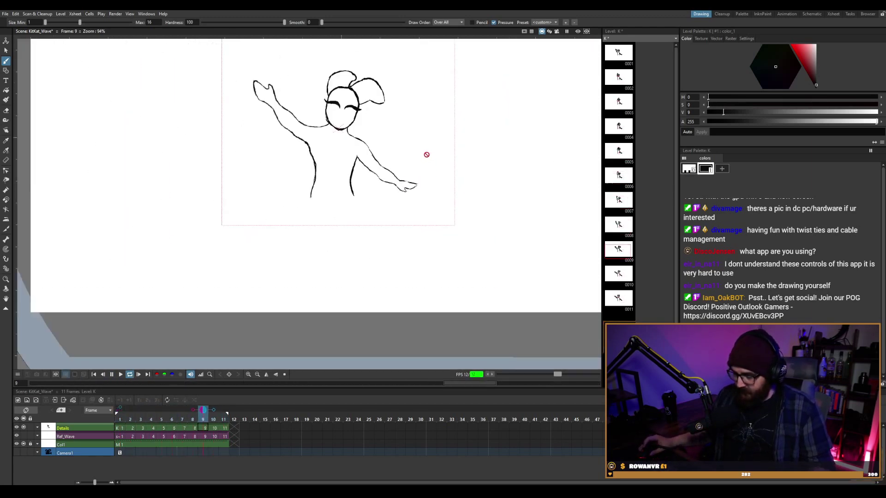
pyautogui.press('space')
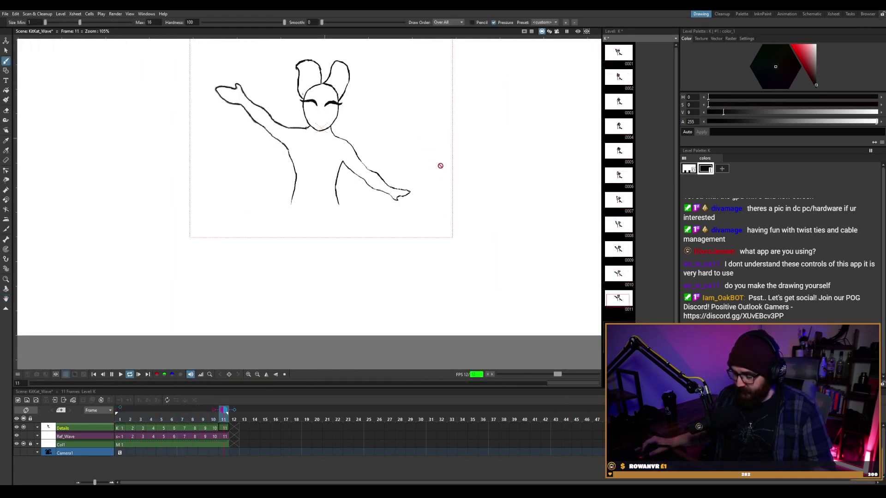
pyautogui.scroll(2, 358, 114)
pyautogui.moveTo(385, 115); pyautogui.dragTo(409, 162)
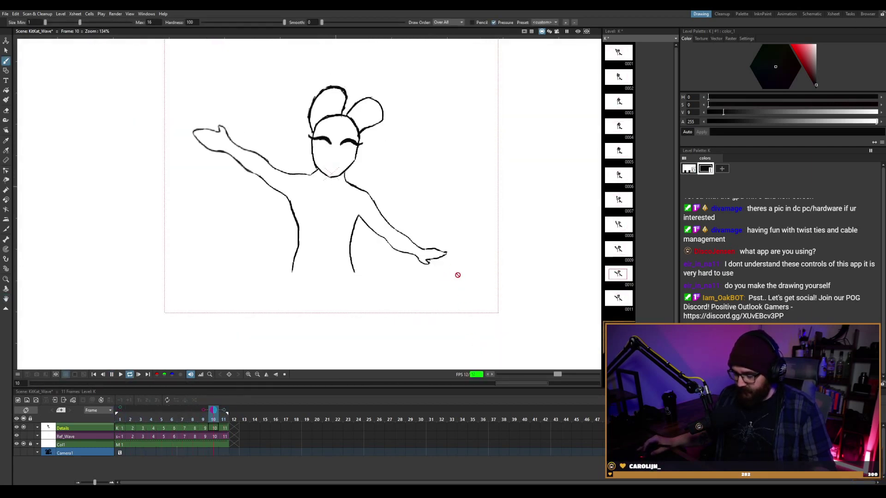
pyautogui.scroll(5, 457, 283)
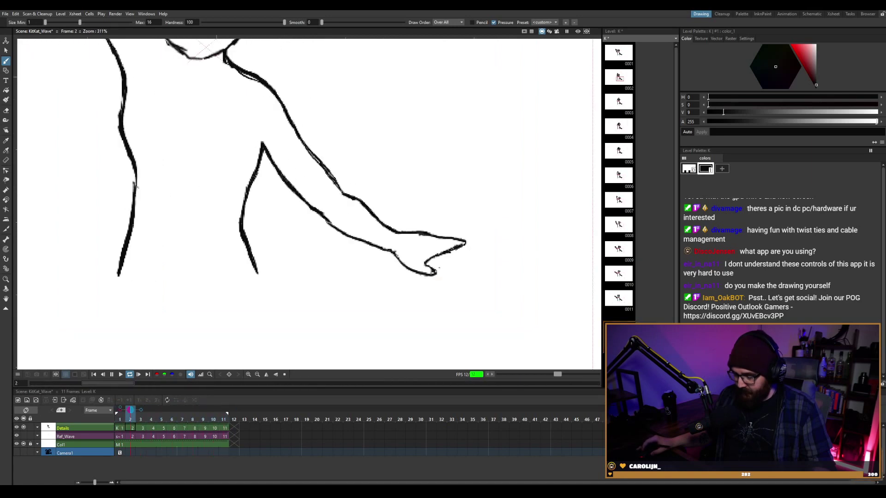
# Stop playback and turn off the onion skins of the following frame and of frame 1.
pyautogui.press('p')
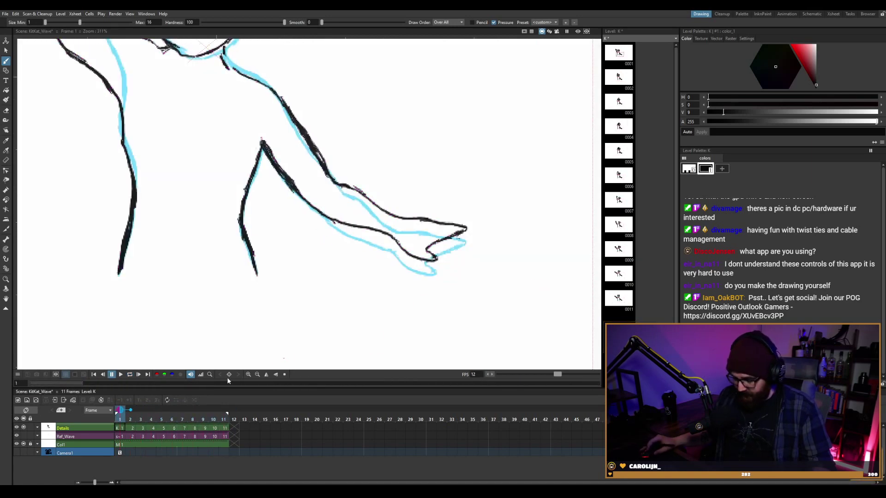
pyautogui.click(150, 410)
pyautogui.click(142, 411)
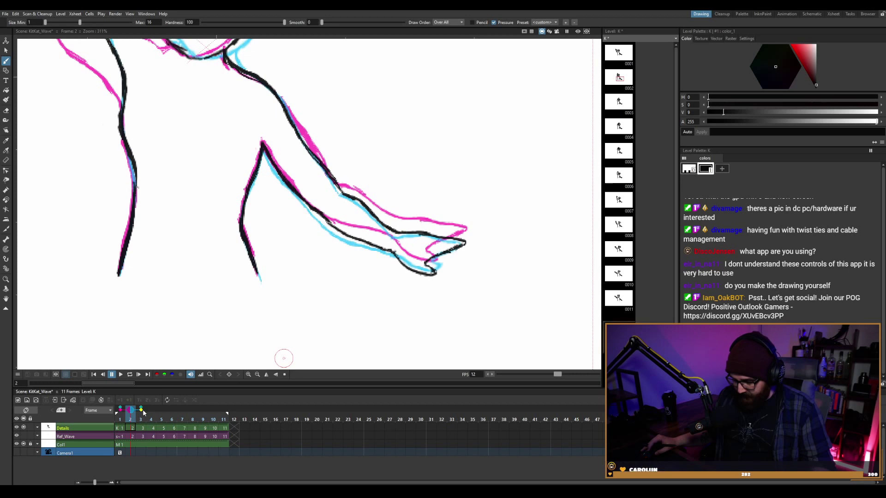
pyautogui.click(141, 410)
pyautogui.click(120, 409)
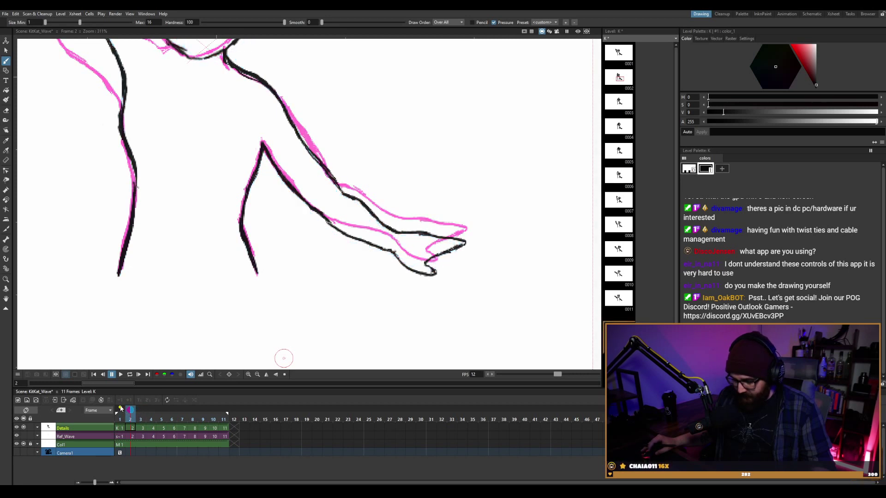
# On frame 6, erase the end of the lowered hand's thumb to shorten it.
pyautogui.press('.')
pyautogui.press('.')
pyautogui.press('.')
pyautogui.press('.')
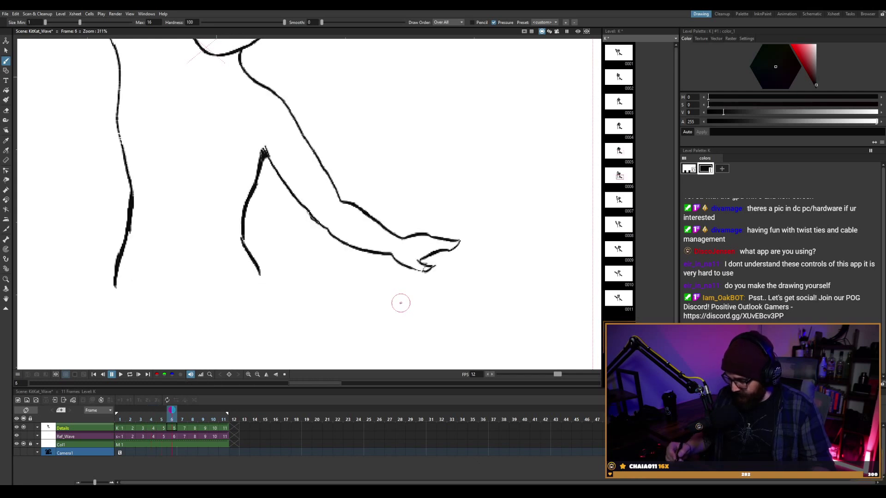
pyautogui.press('a')
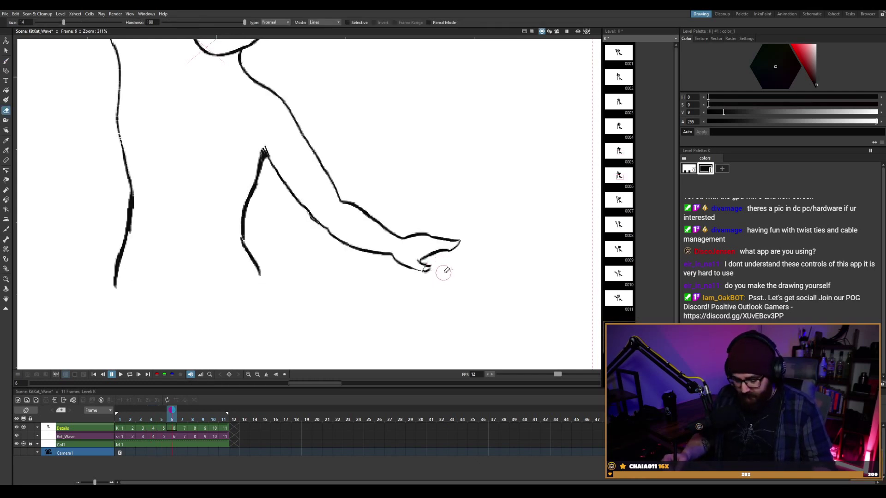
# Compare frames 6 and 7, then extend the thumb tip on frame 7 and trim the thumb tip on frame 8.
pyautogui.press('.')
pyautogui.press(',')
pyautogui.press('.')
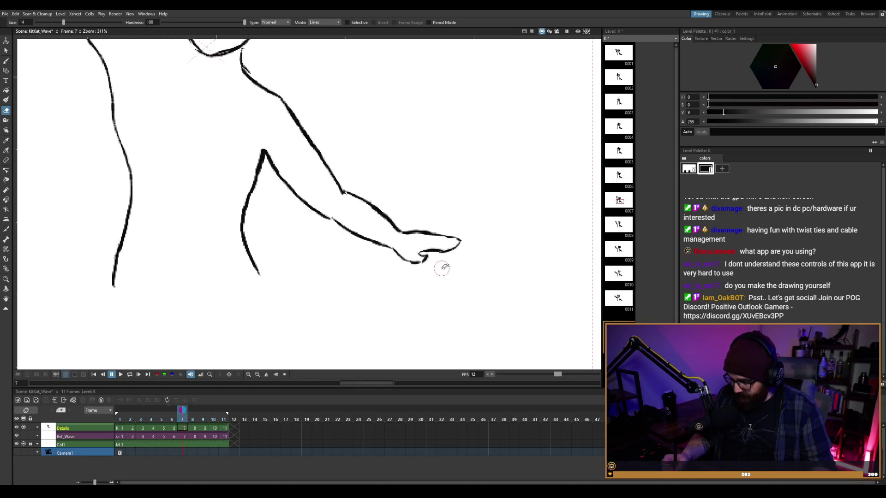
pyautogui.press('b')
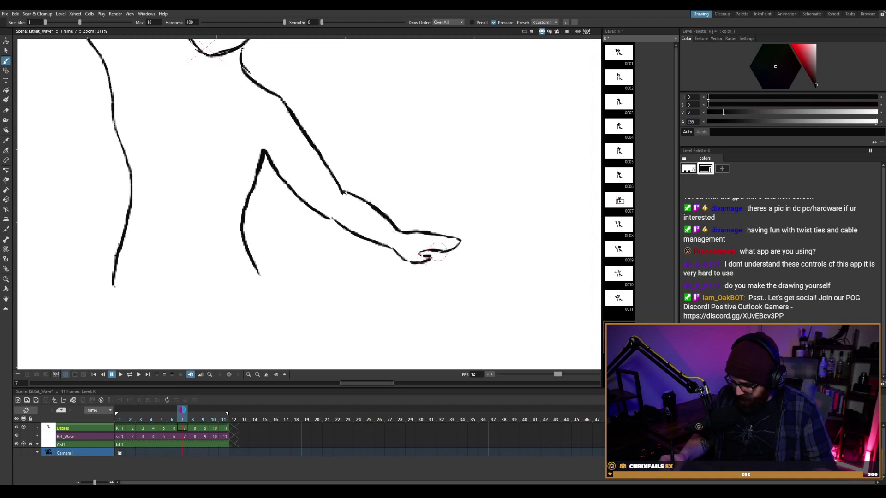
pyautogui.press('.')
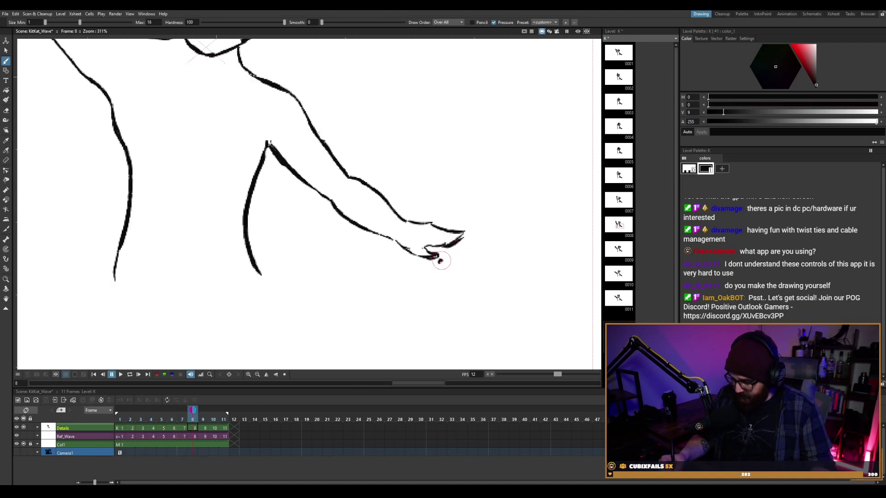
pyautogui.press('e')
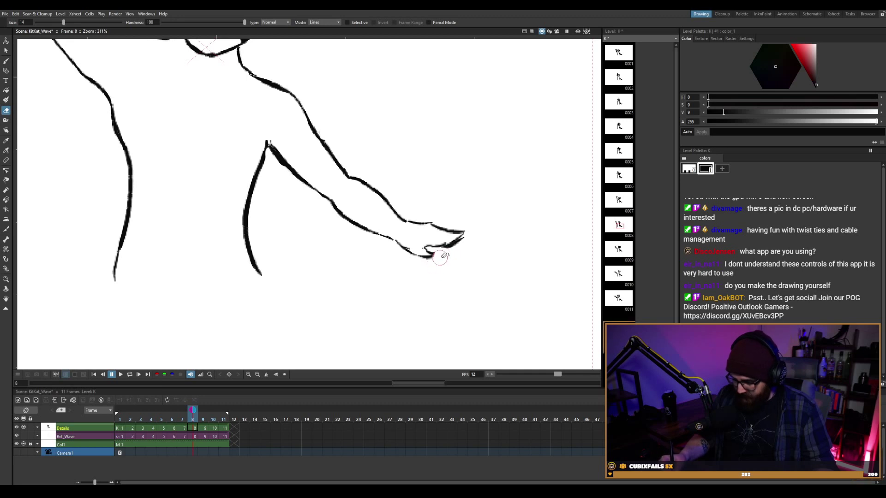
# Check the hands on frames 9 to 11 and back, then erase and redraw the underside of the thumb on frame 4.
pyautogui.press('.')
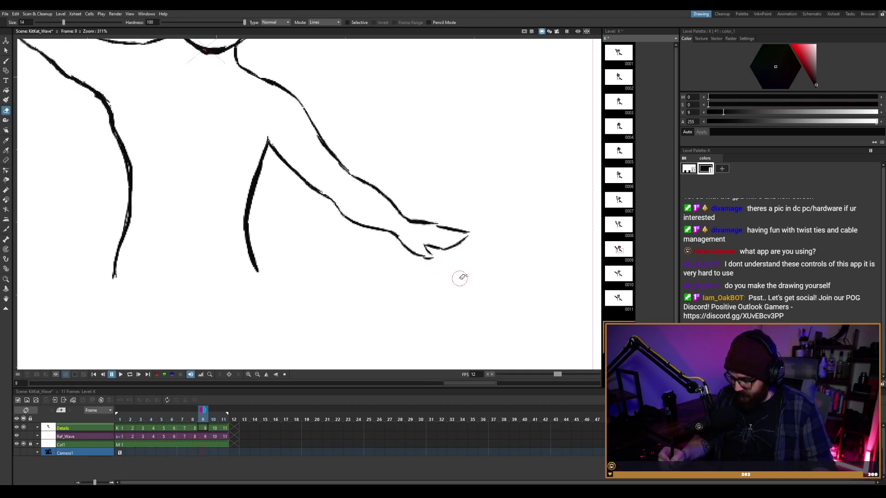
pyautogui.press('.')
pyautogui.press('.')
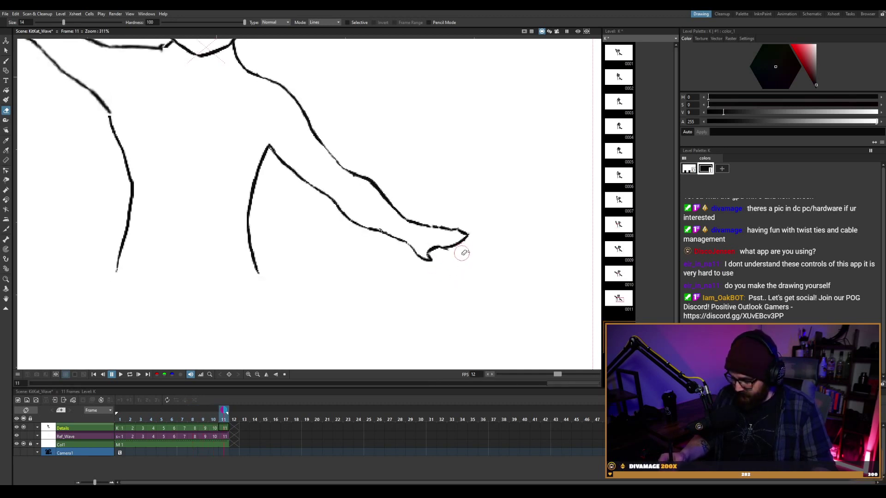
pyautogui.press(',')
pyautogui.press(',')
pyautogui.press(',')
pyautogui.press(',')
pyautogui.press(',')
pyautogui.press(',')
pyautogui.press(',')
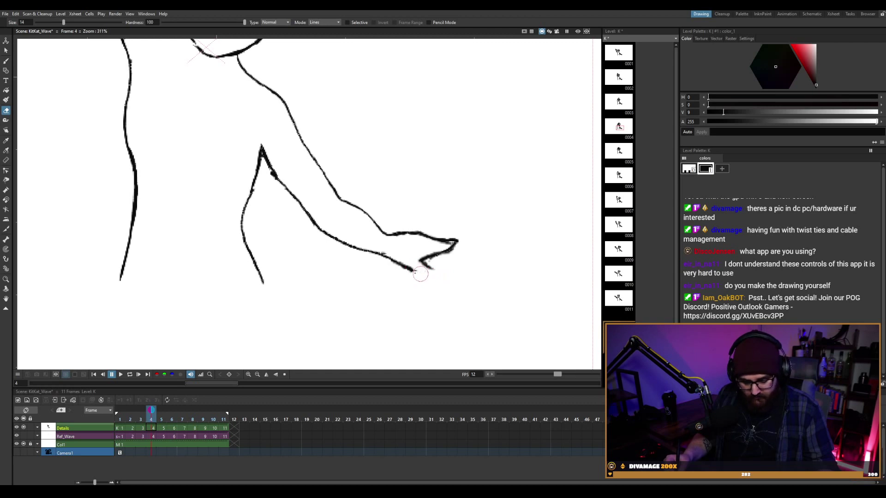
pyautogui.press('b')
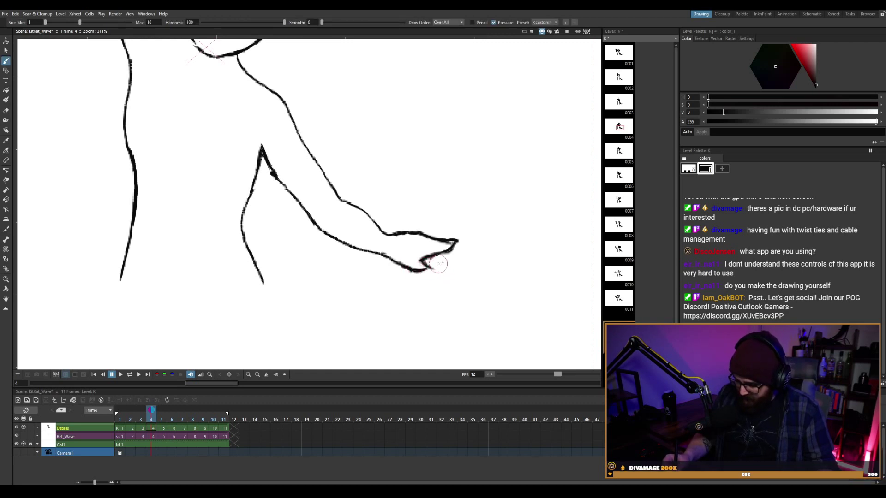
# On frame 2, erase the thumb tip of the lowered hand and redraw the thumb's underside.
pyautogui.press(',')
pyautogui.press(',')
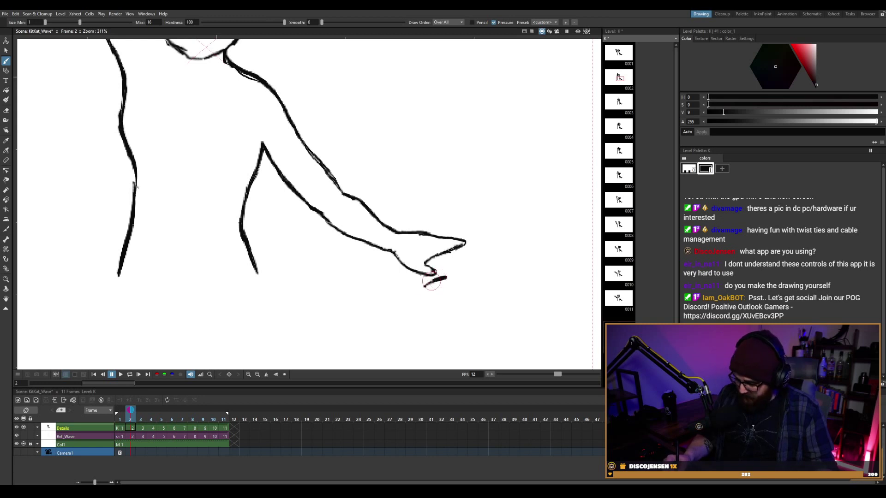
pyautogui.press('a')
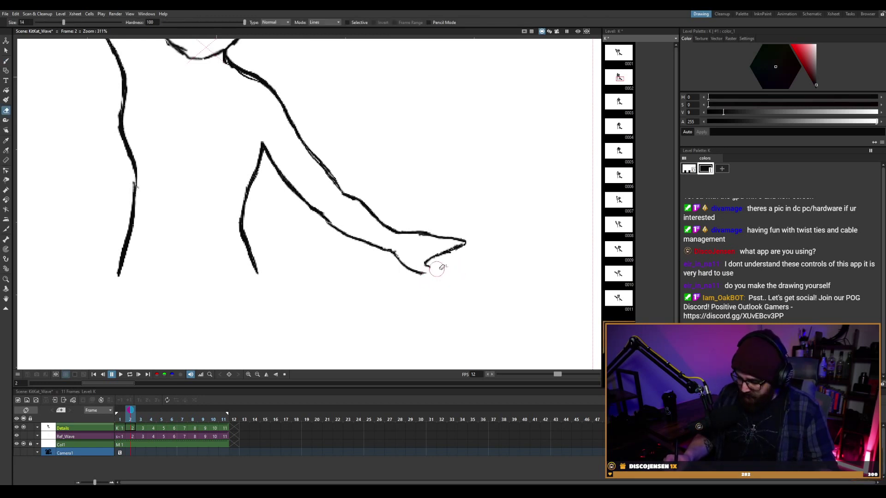
pyautogui.press('b')
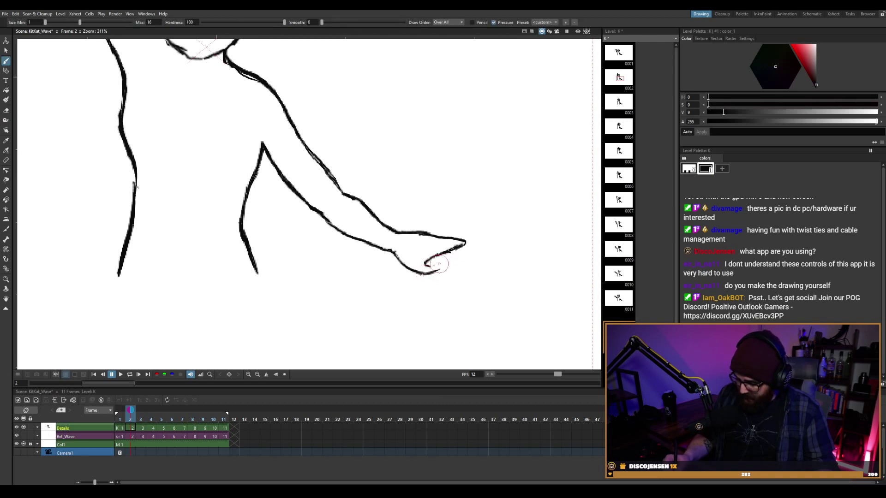
# Play the animation in a loop and review the whole figure's motion with the reworked hand.
pyautogui.press('l')
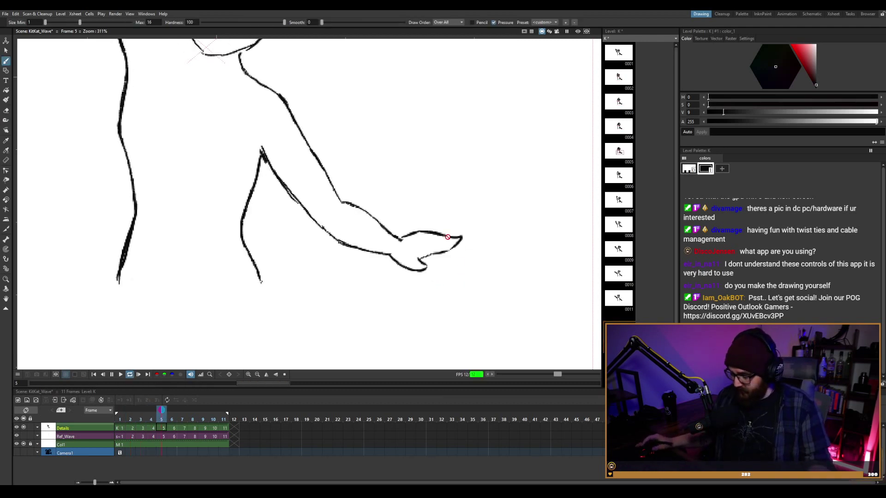
pyautogui.scroll(-5, 557, 195)
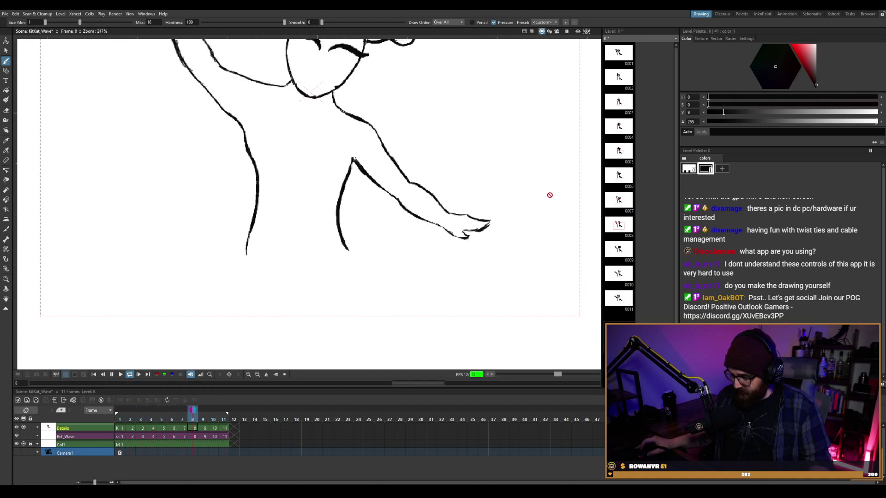
pyautogui.press('l')
pyautogui.moveTo(520, 143); pyautogui.dragTo(477, 205)
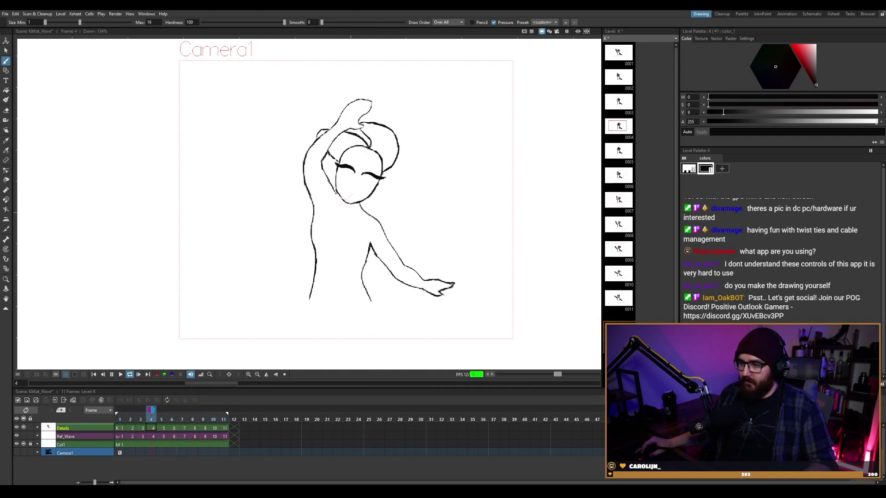
# Place KitKat_Wave-Line.gif in Photos beside the looping animation, narrow its window and view it briefly in full screen.
pyautogui.moveTo(453, 45); pyautogui.dragTo(216, 36)
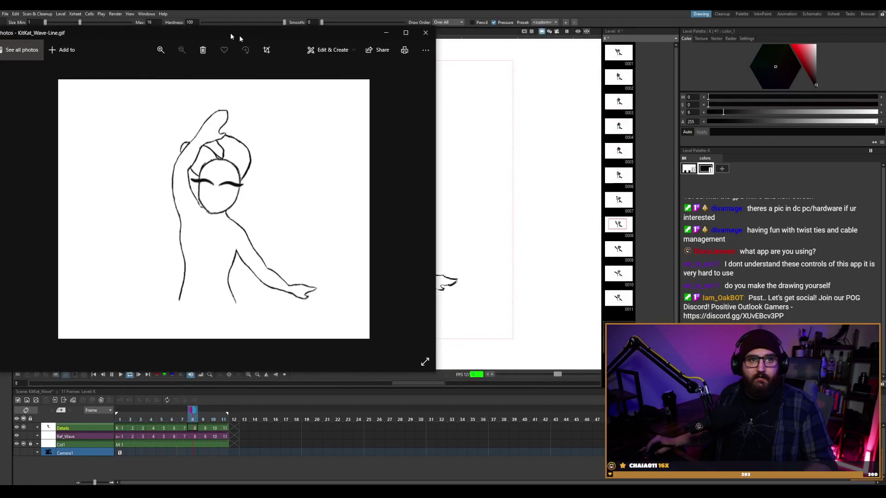
pyautogui.moveTo(435, 92); pyautogui.dragTo(314, 101)
pyautogui.press('F11')
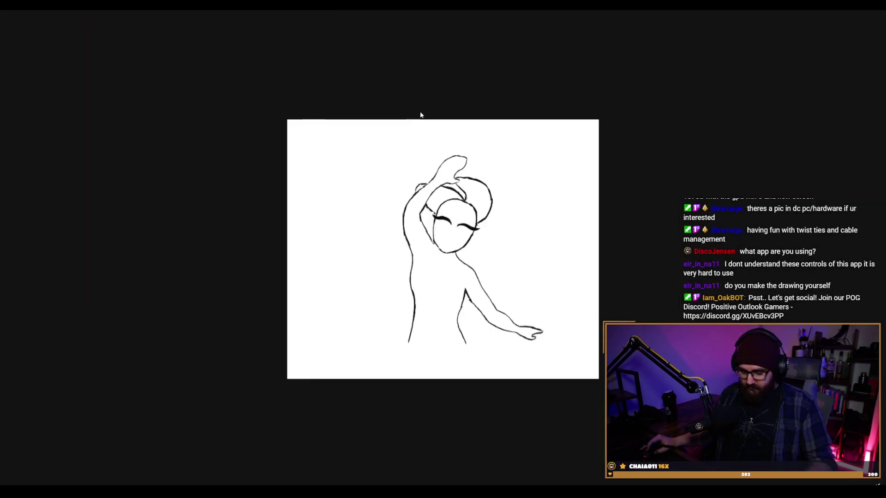
pyautogui.press('Escape')
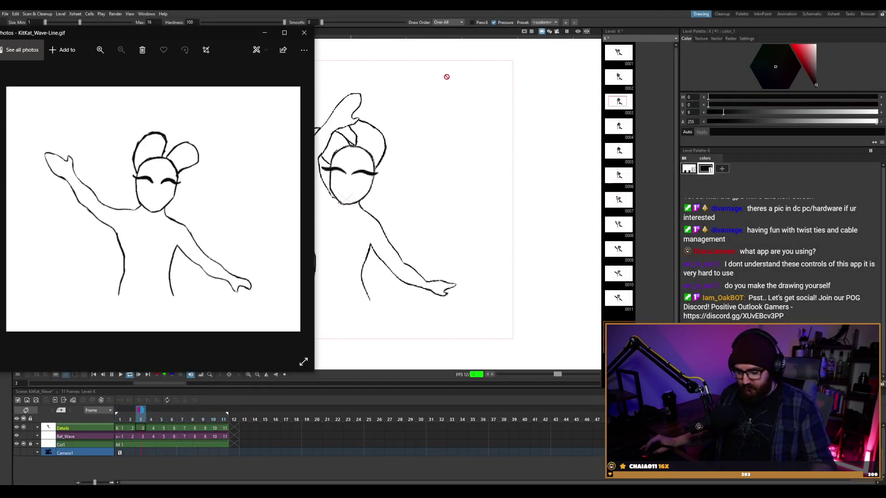
pyautogui.click(390, 95)
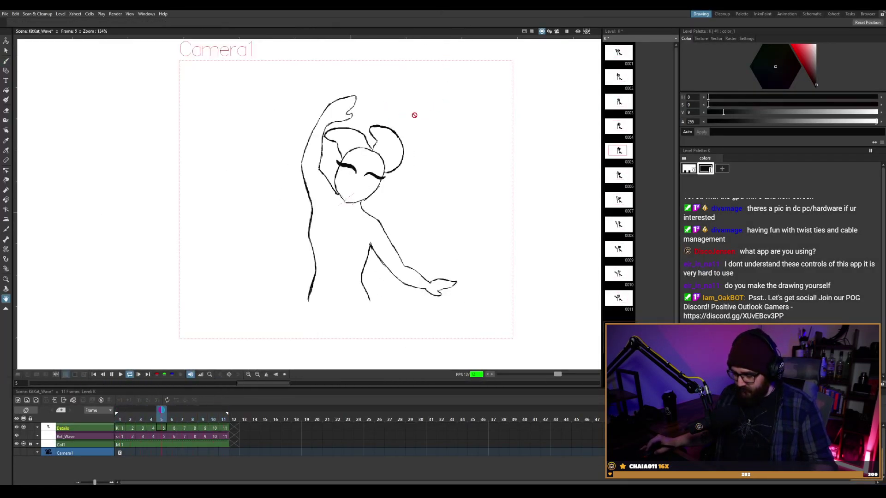
# Bring KitKat_Wave-Line.gif back next to the playing animation for another comparison, and close the GIF.
pyautogui.press('space')
pyautogui.moveTo(475, 206); pyautogui.dragTo(471, 123)
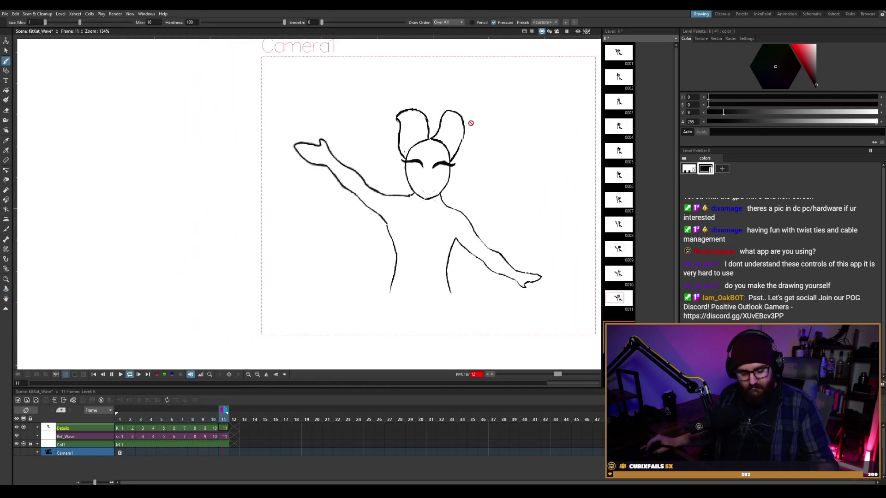
pyautogui.hotkey('alt', 'Tab')
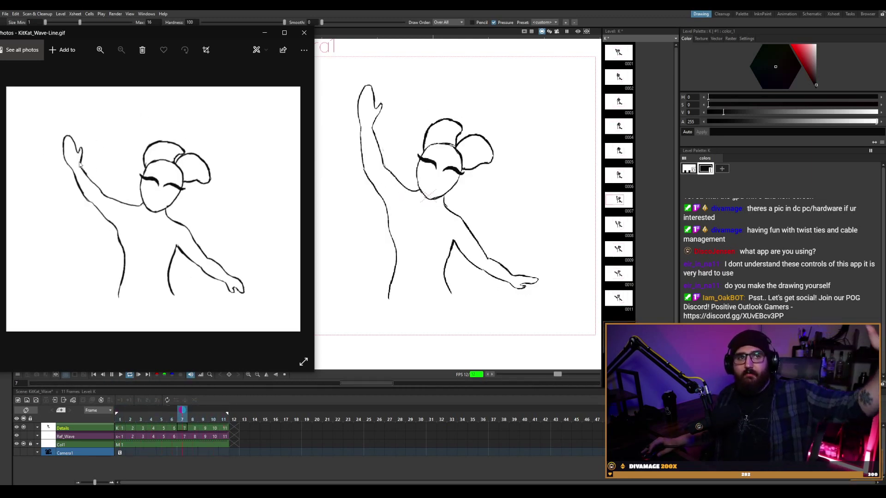
pyautogui.moveTo(137, 33); pyautogui.dragTo(60, 37)
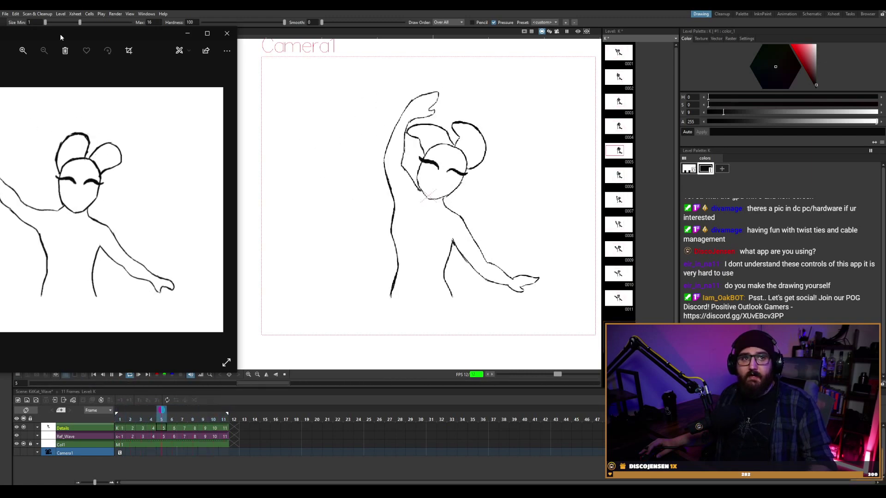
pyautogui.moveTo(60, 34); pyautogui.dragTo(177, 46)
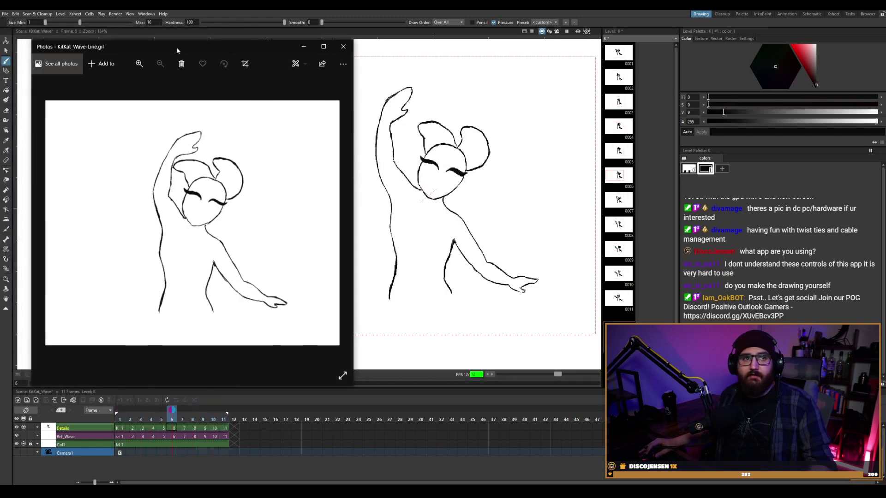
pyautogui.click(342, 47)
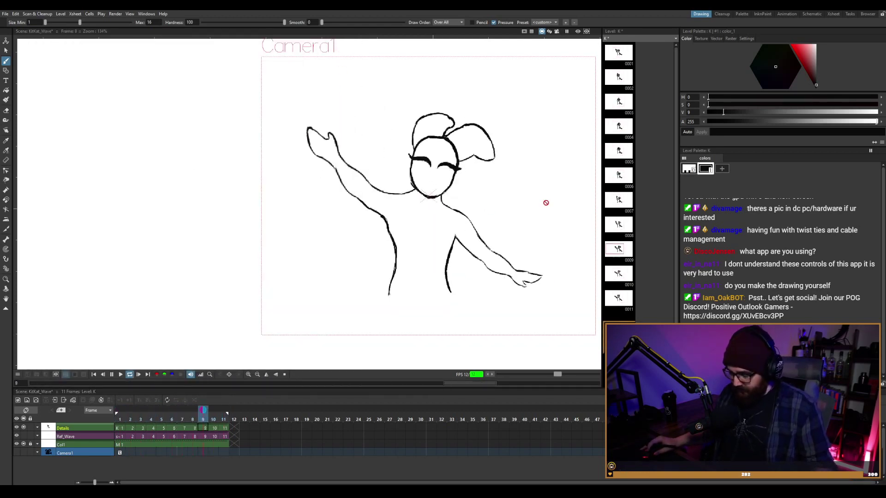
# Stop the looping playback and save the scene.
pyautogui.press('space')
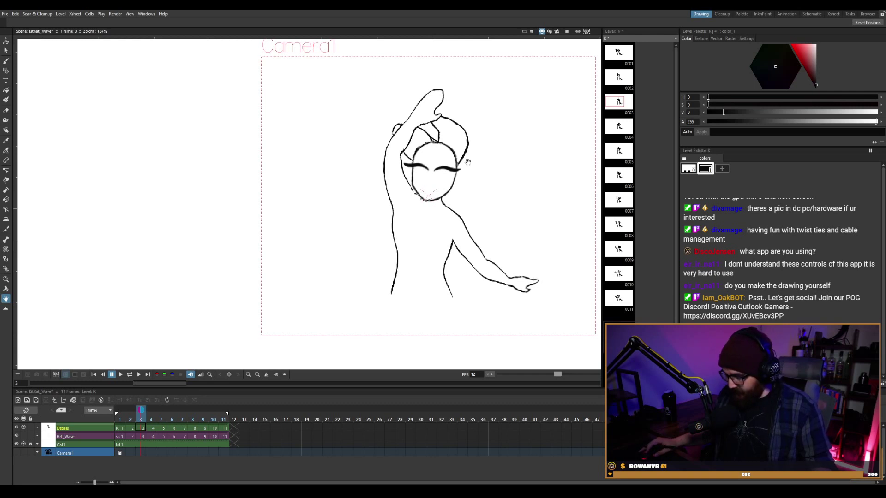
pyautogui.moveTo(501, 169); pyautogui.dragTo(376, 165)
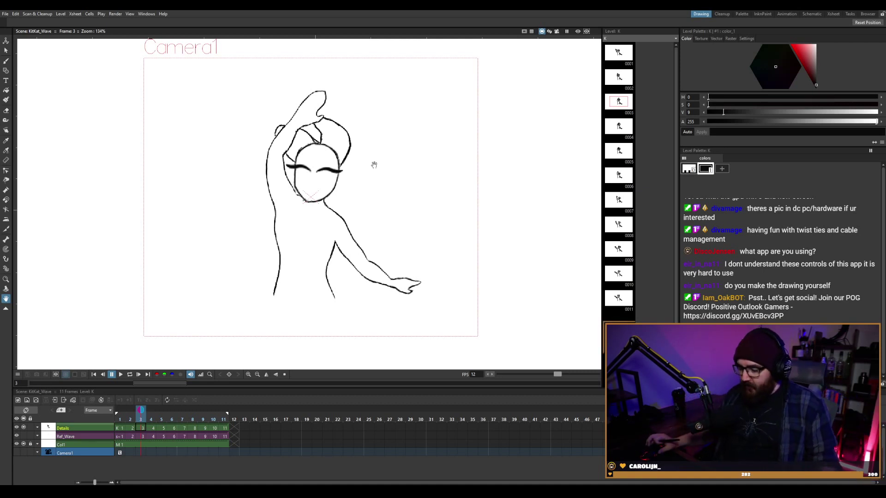
pyautogui.scroll(3, 336, 231)
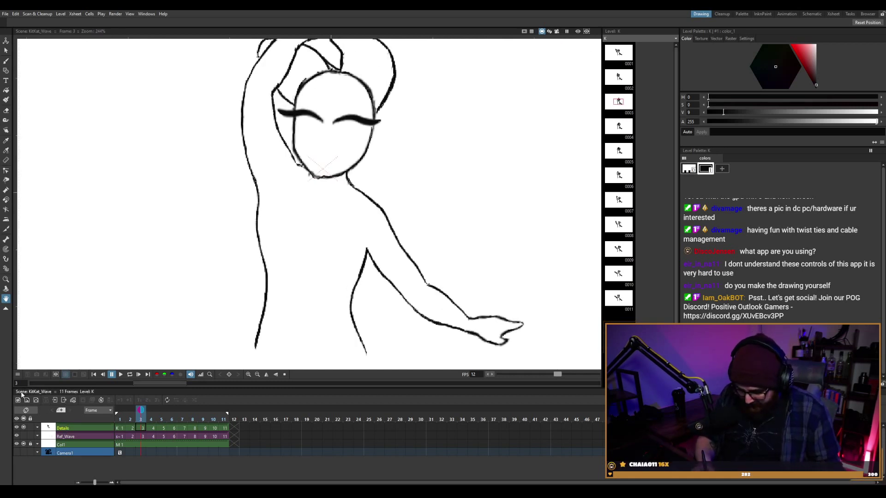
# Create a new Toonz Raster level at frame 1 and name its column Clothes Sketch.
pyautogui.moveTo(120, 434); pyautogui.dragTo(119, 427)
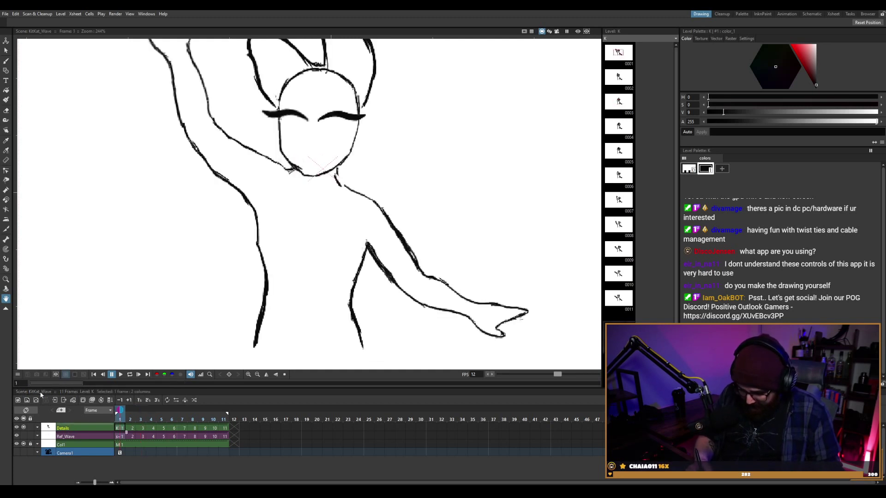
pyautogui.click(35, 401)
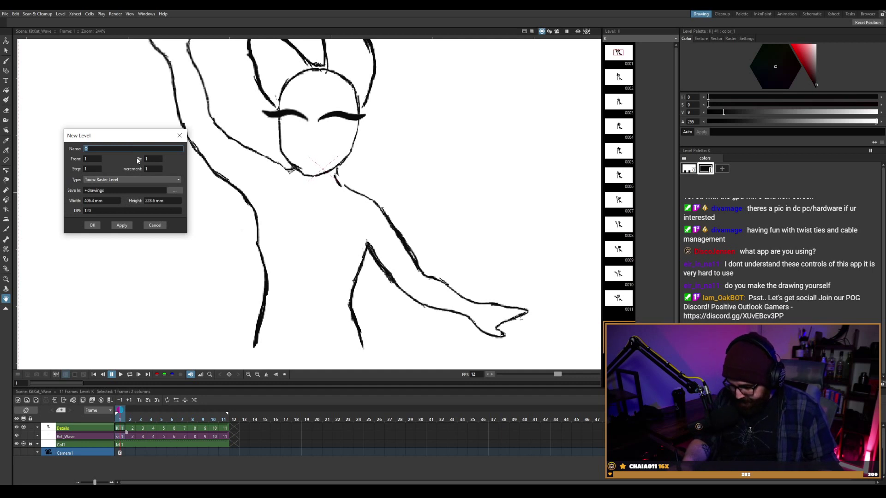
pyautogui.click(93, 226)
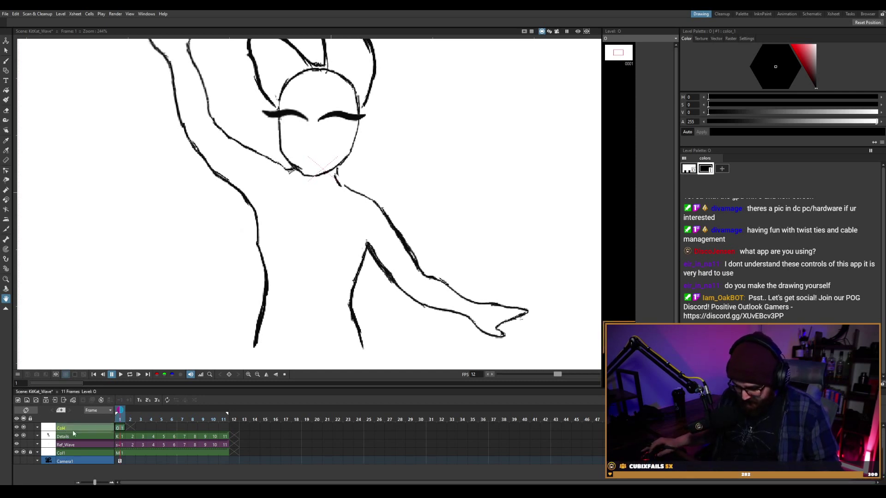
pyautogui.doubleClick(61, 427)
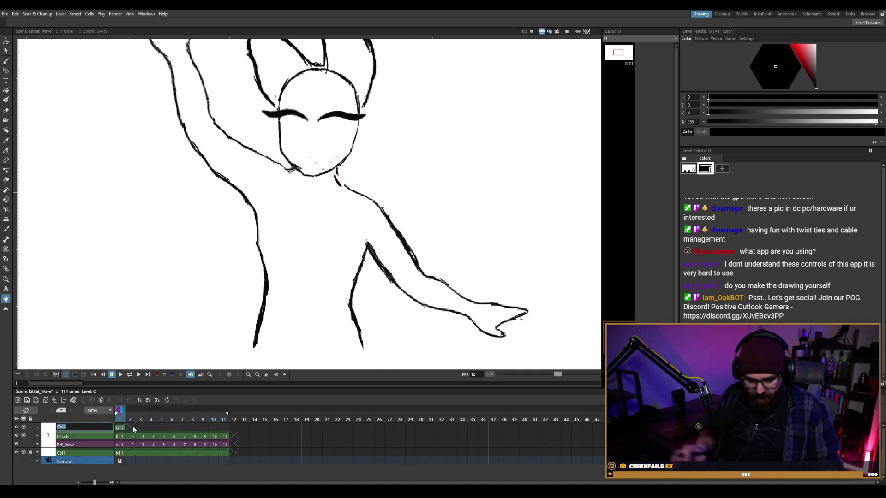
pyautogui.write('Clothe')
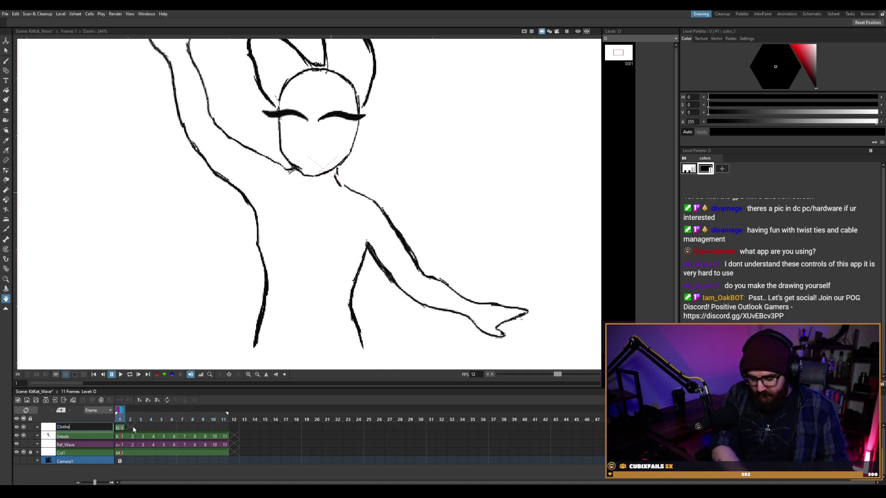
pyautogui.write('s Sketch')
pyautogui.press('Return')
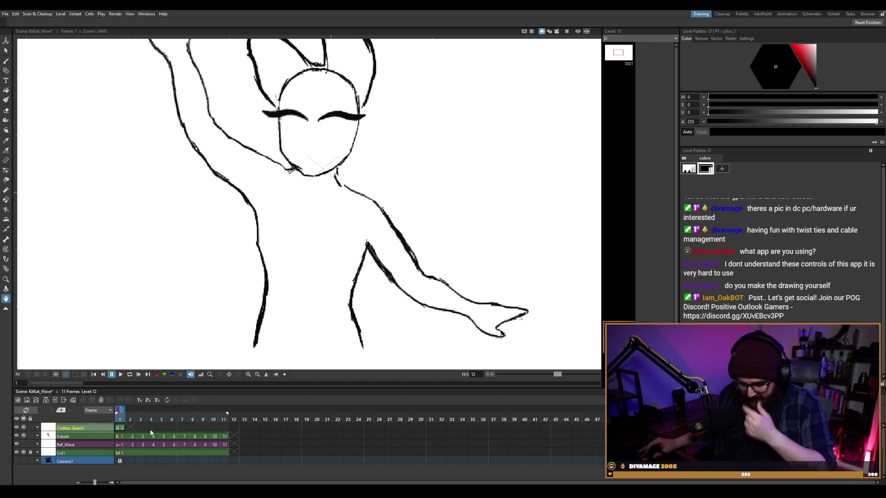
# Change color_1 of the Clothes Sketch level to a light green with H 109, S 57 and V 89.
pyautogui.scroll(-2, 286, 249)
pyautogui.scroll(1, 295, 245)
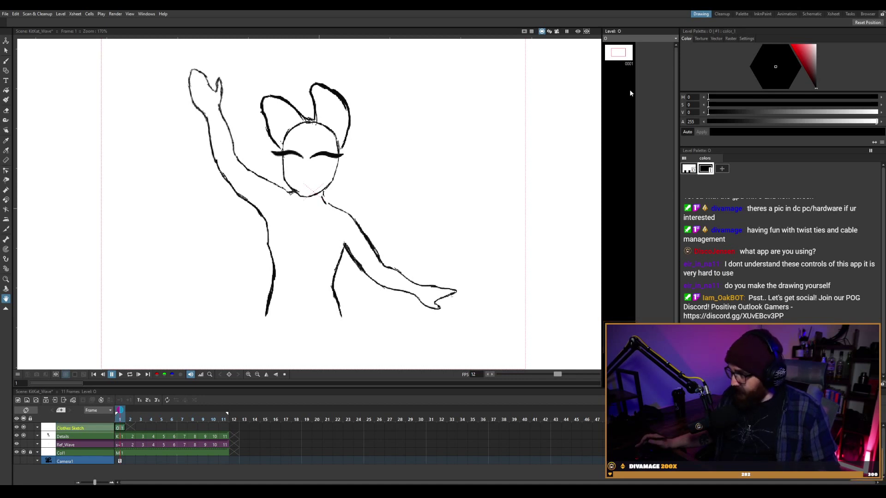
pyautogui.click(799, 62)
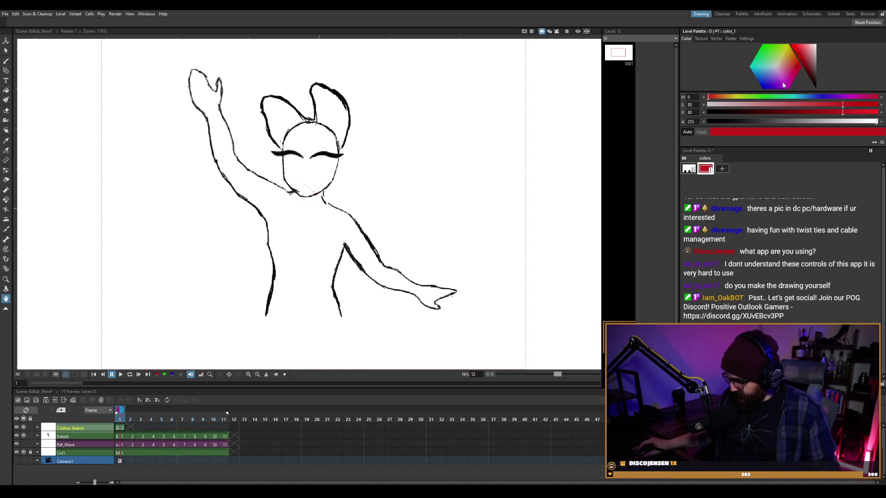
pyautogui.click(767, 49)
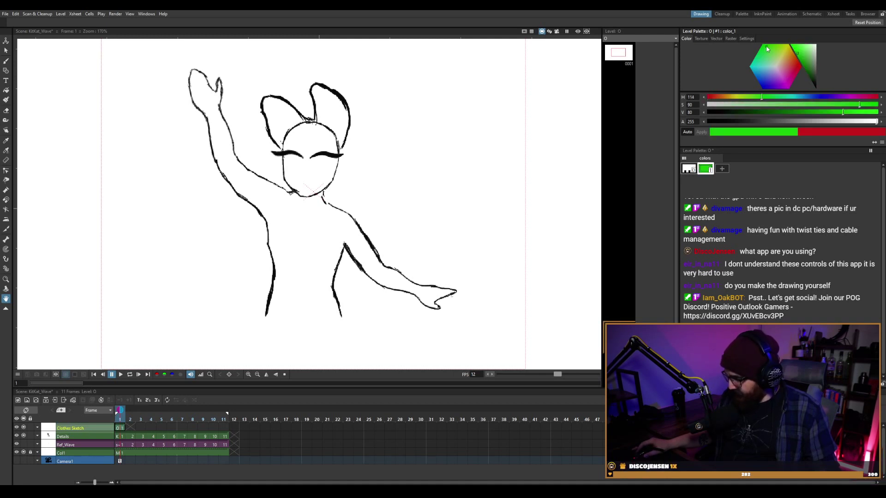
pyautogui.click(801, 47)
pyautogui.moveTo(801, 47); pyautogui.dragTo(803, 49)
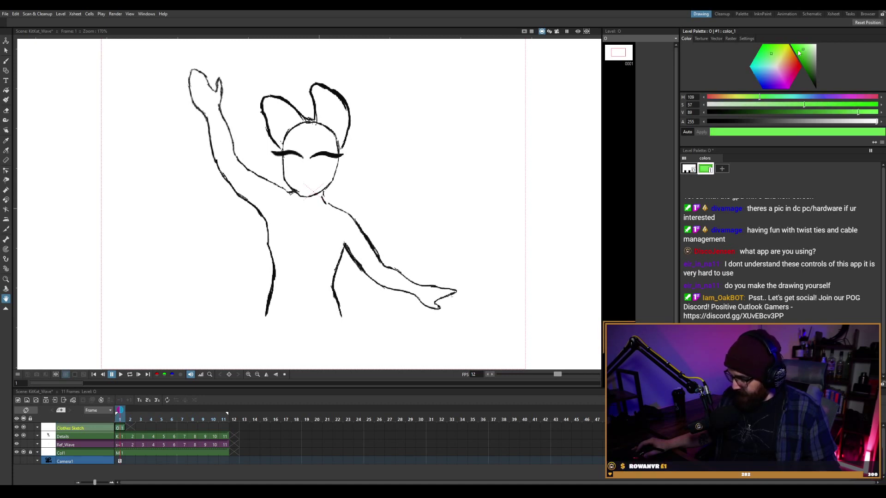
# Try the green brush with a test scribble beside the figure and undo it.
pyautogui.moveTo(459, 114)
pyautogui.mouseDown()
pyautogui.moveTo(440, 156)
pyautogui.moveTo(459, 145)
pyautogui.mouseUp()
pyautogui.press('b')
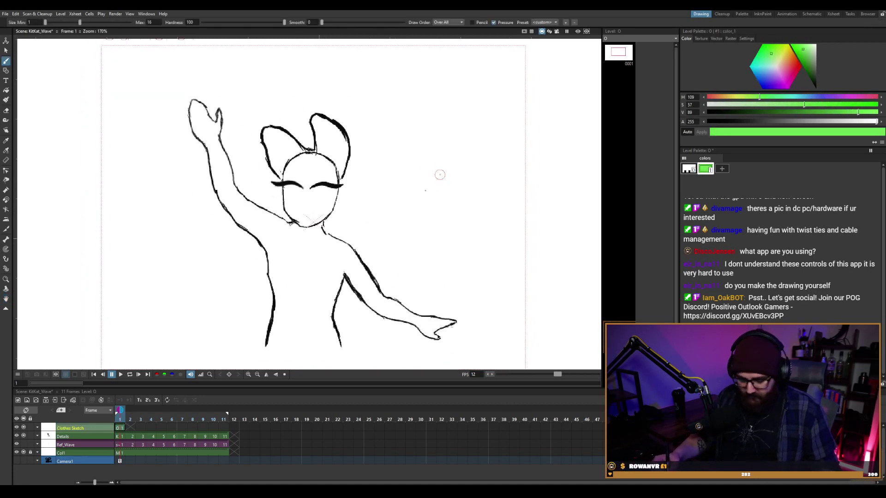
pyautogui.moveTo(414, 201)
pyautogui.mouseDown()
pyautogui.moveTo(433, 162)
pyautogui.moveTo(469, 199)
pyautogui.mouseUp()
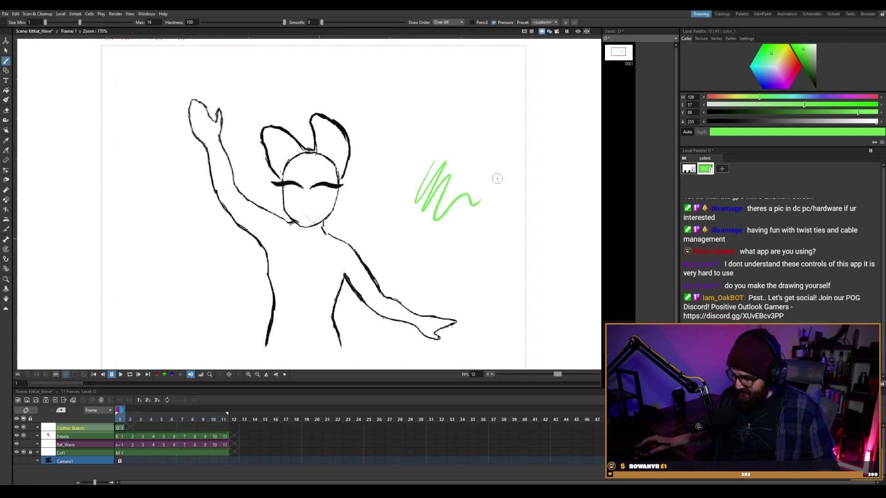
pyautogui.hotkey('ctrl', 'z')
pyautogui.scroll(2, 329, 292)
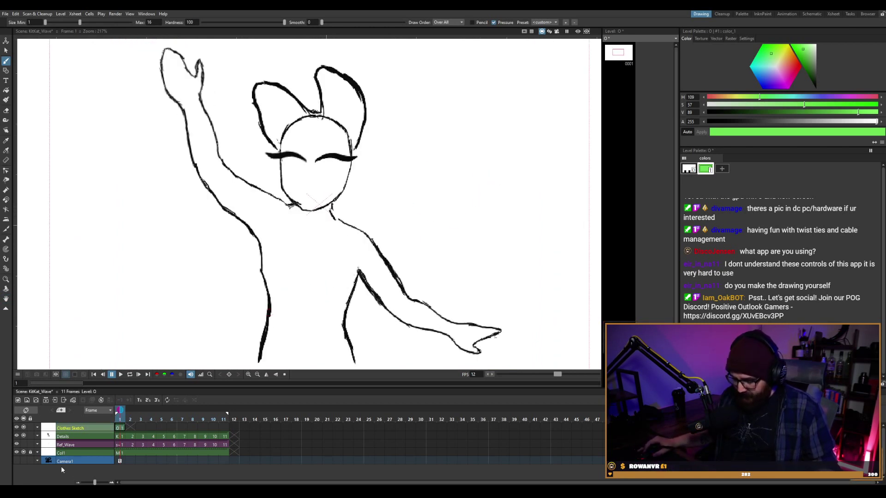
pyautogui.click(77, 439)
pyautogui.rightClick(77, 439)
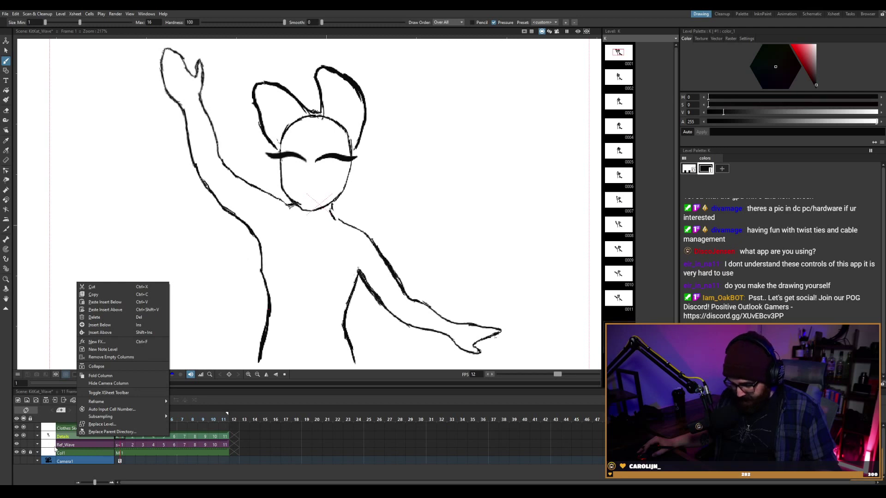
pyautogui.click(60, 441)
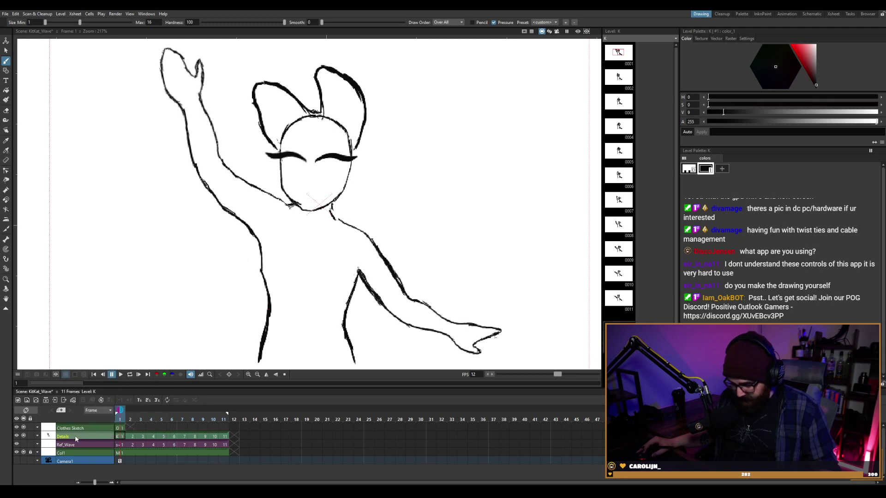
pyautogui.rightClick(76, 439)
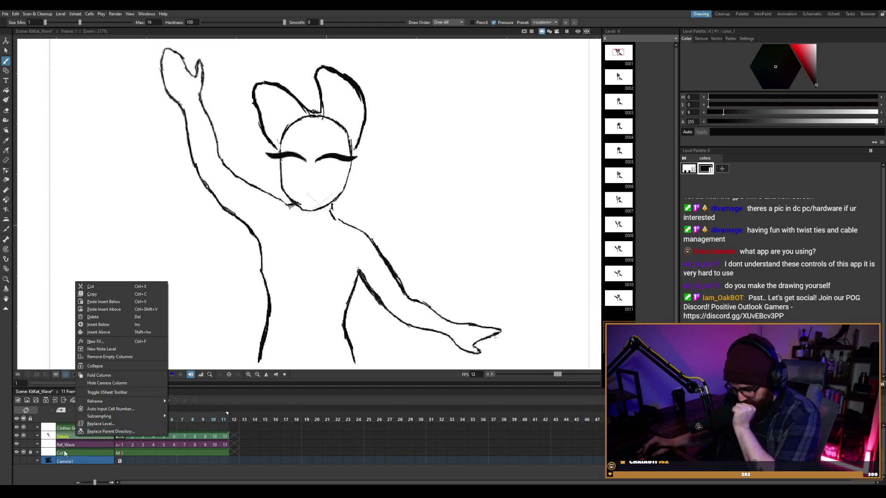
# Rename the background column just above Camera1 as BG.
pyautogui.doubleClick(64, 453)
pyautogui.write('BG')
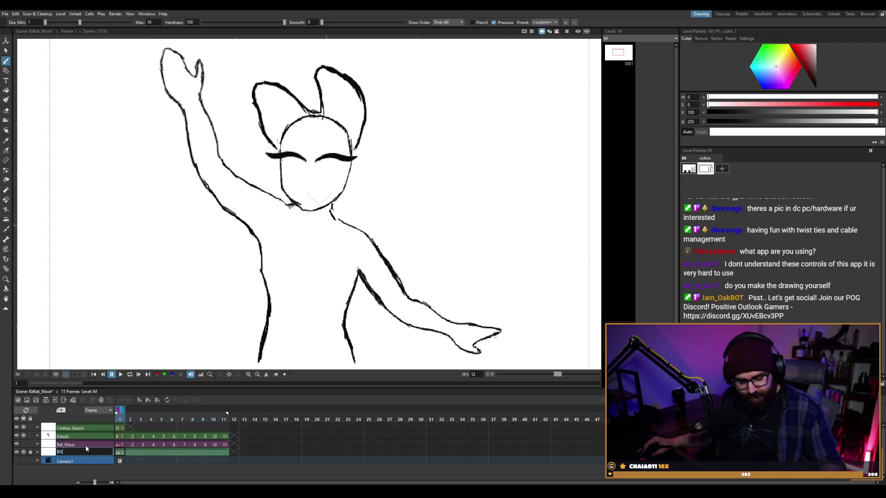
pyautogui.press('Return')
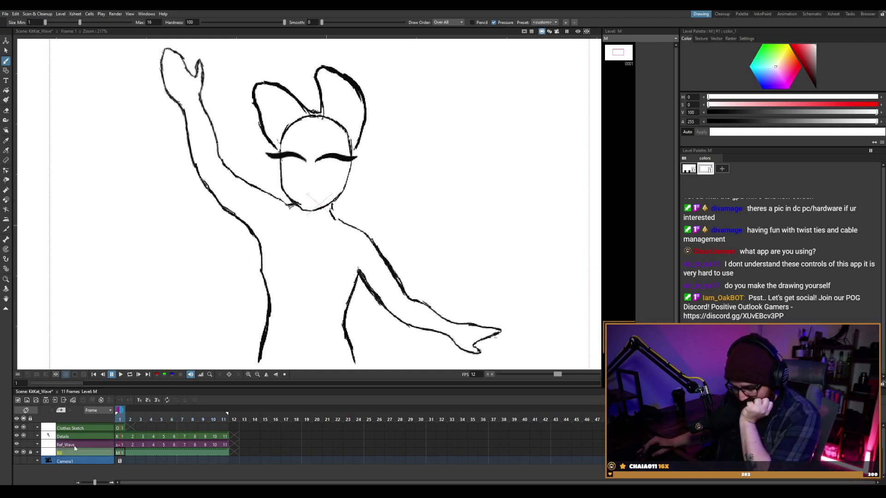
pyautogui.click(85, 446)
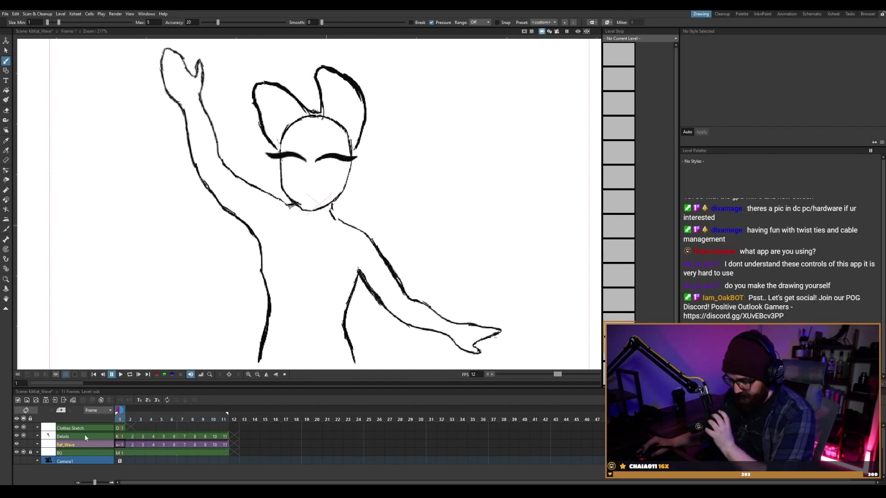
pyautogui.click(62, 437)
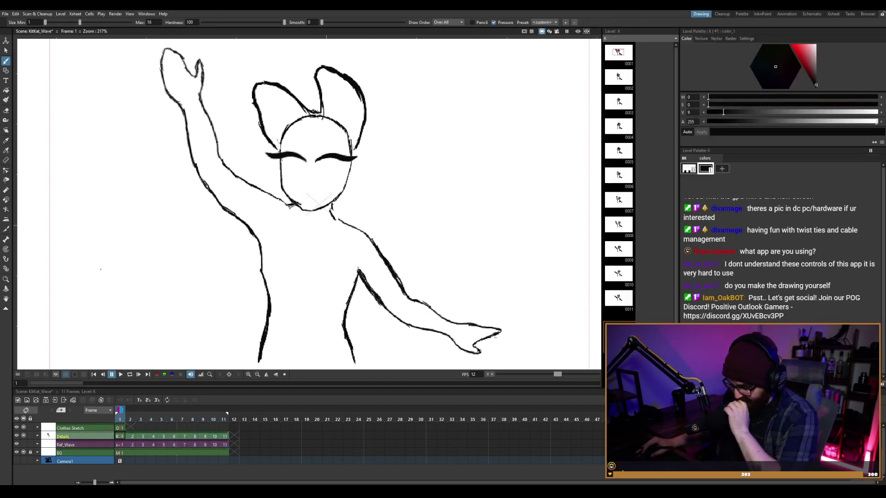
pyautogui.click(61, 14)
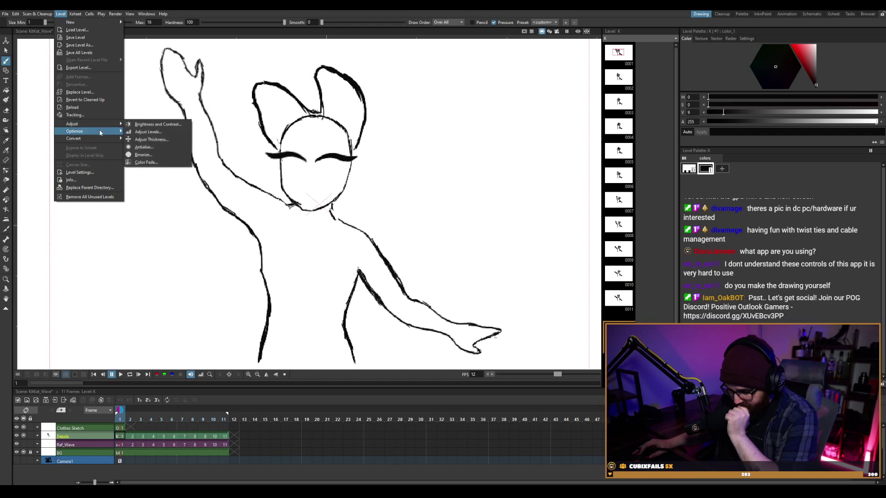
pyautogui.moveTo(99, 138)
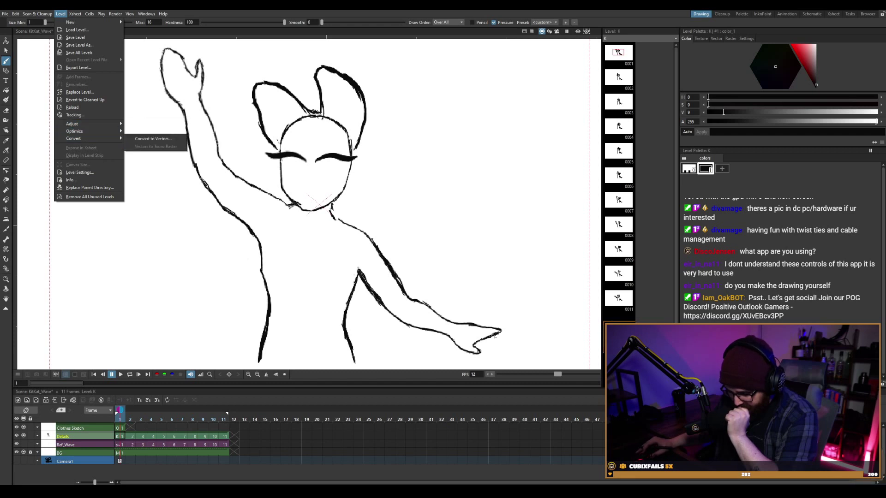
pyautogui.click(96, 437)
pyautogui.click(121, 438)
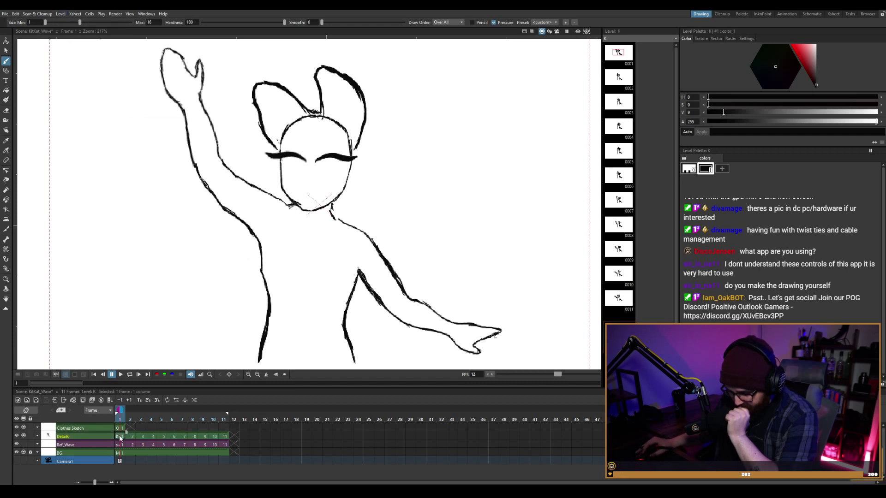
pyautogui.click(104, 437)
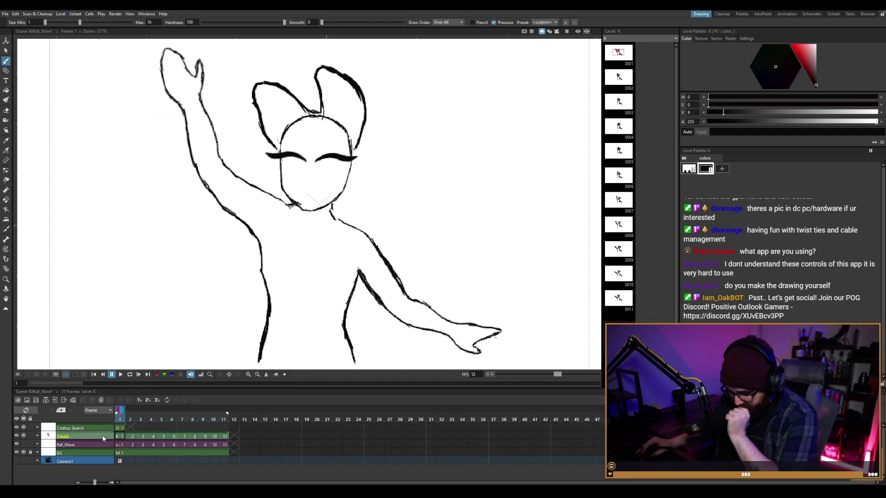
# Try collapsing the Details column into a sub-xsheet and dismiss the parent directory replacement.
pyautogui.rightClick(76, 438)
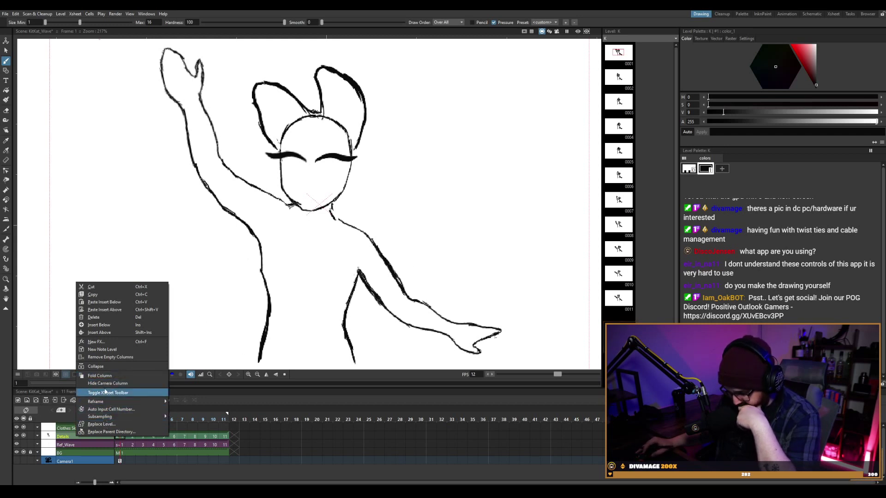
pyautogui.click(109, 368)
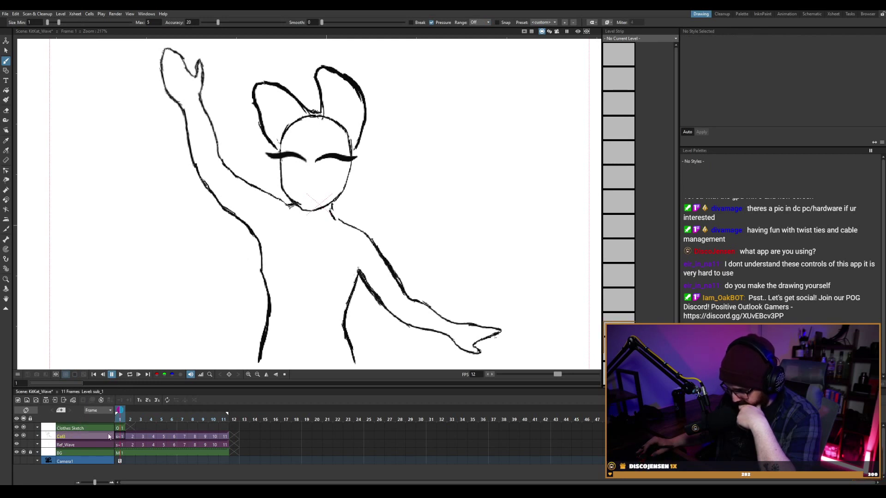
pyautogui.rightClick(103, 437)
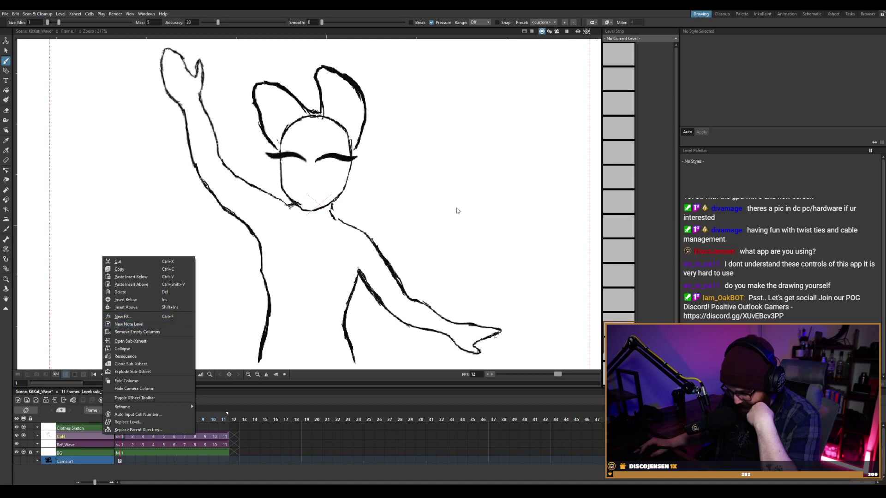
pyautogui.click(113, 430)
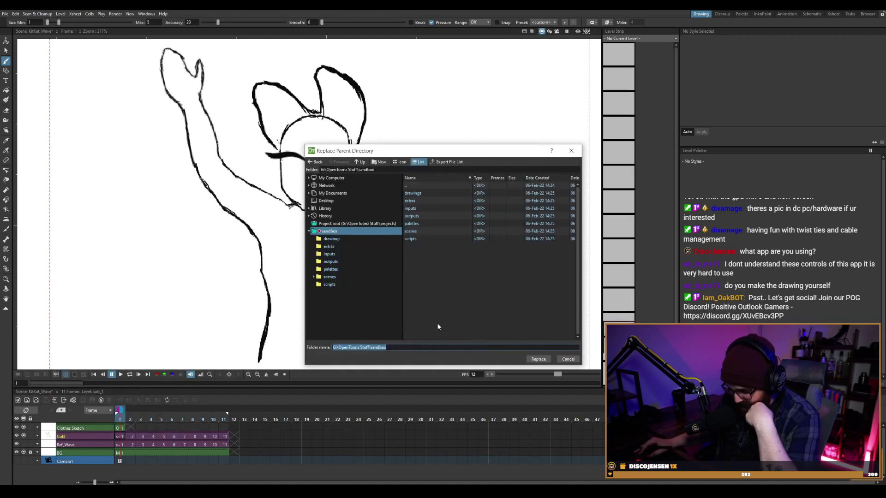
pyautogui.click(577, 359)
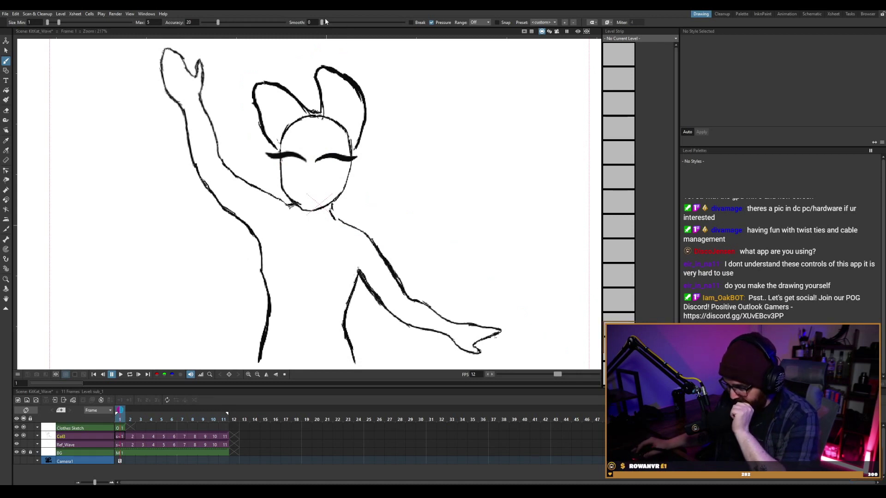
# Undo the collapse of the Details column and show that column's opacity settings.
pyautogui.click(115, 14)
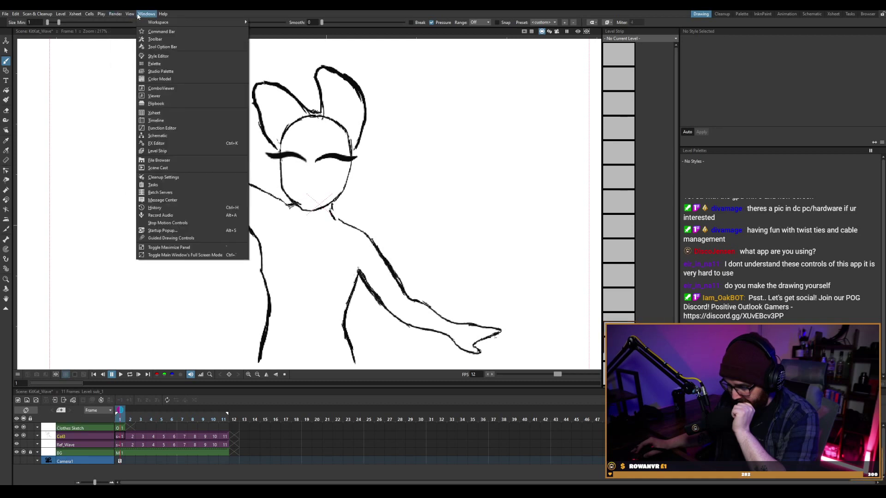
pyautogui.moveTo(54, 17)
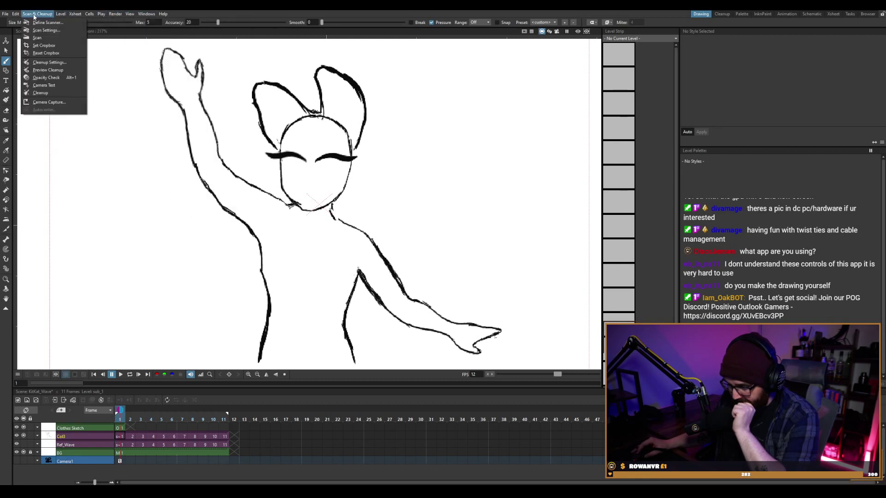
pyautogui.moveTo(19, 17)
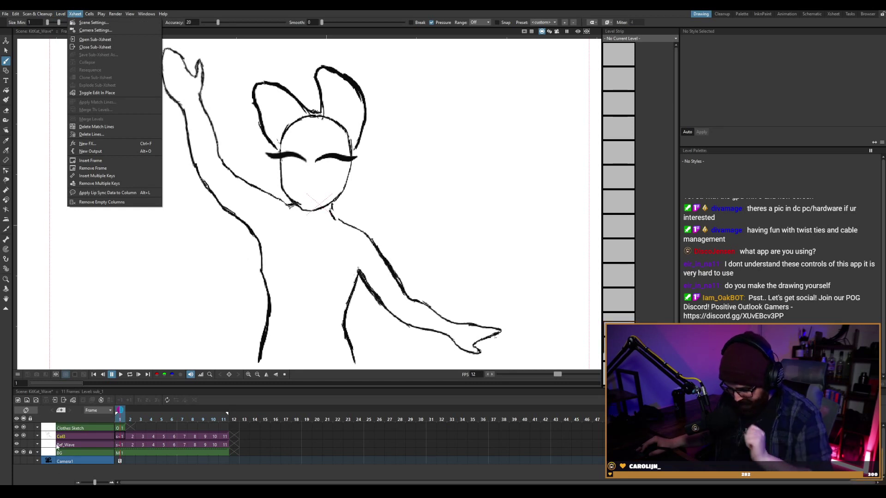
pyautogui.click(39, 437)
pyautogui.click(39, 436)
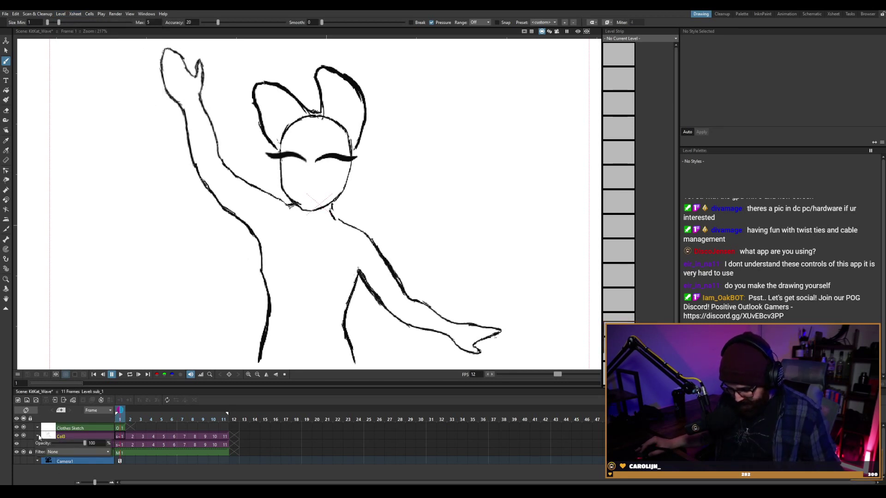
pyautogui.click(39, 436)
pyautogui.hotkey('ctrl', 'z')
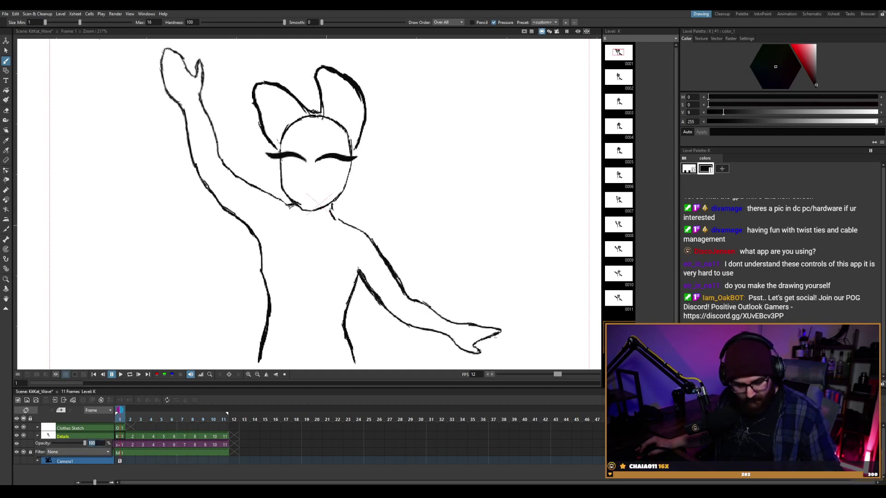
# Set the Details column's opacity to 30%.
pyautogui.write('0')
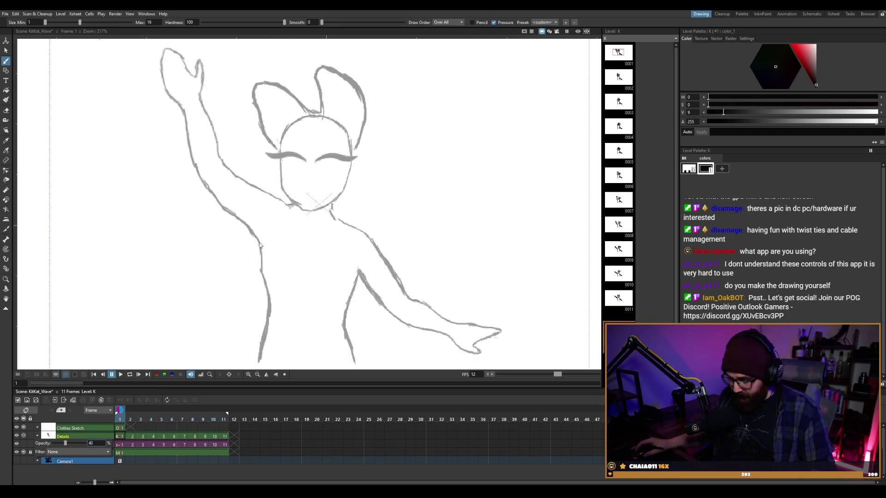
pyautogui.moveTo(95, 444); pyautogui.dragTo(81, 443)
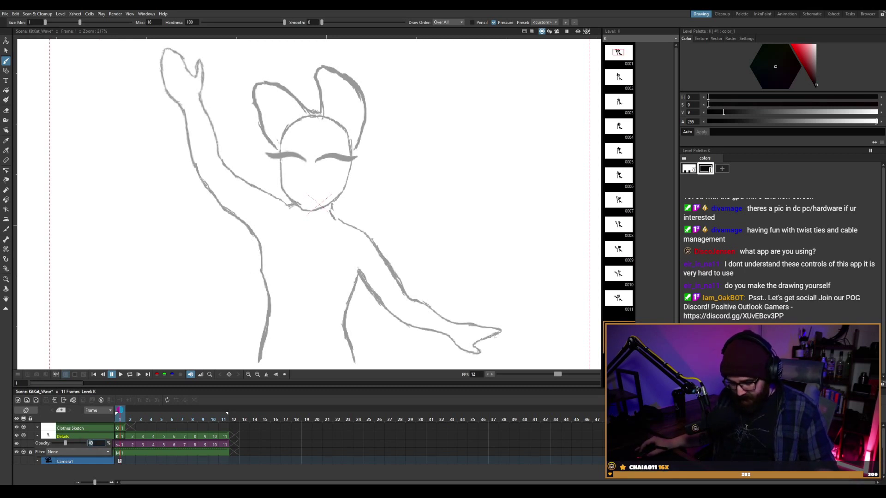
pyautogui.write('30')
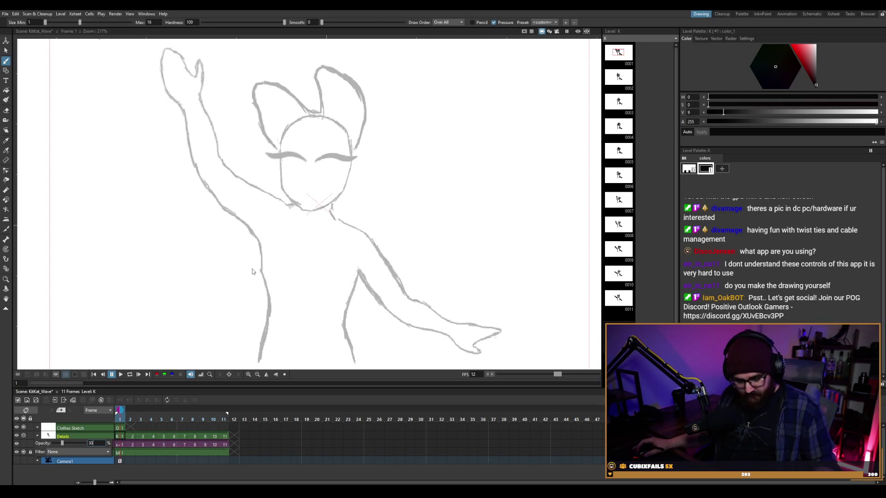
# Make frame 1 of the Clothes Sketch column current and save the scene.
pyautogui.click(120, 428)
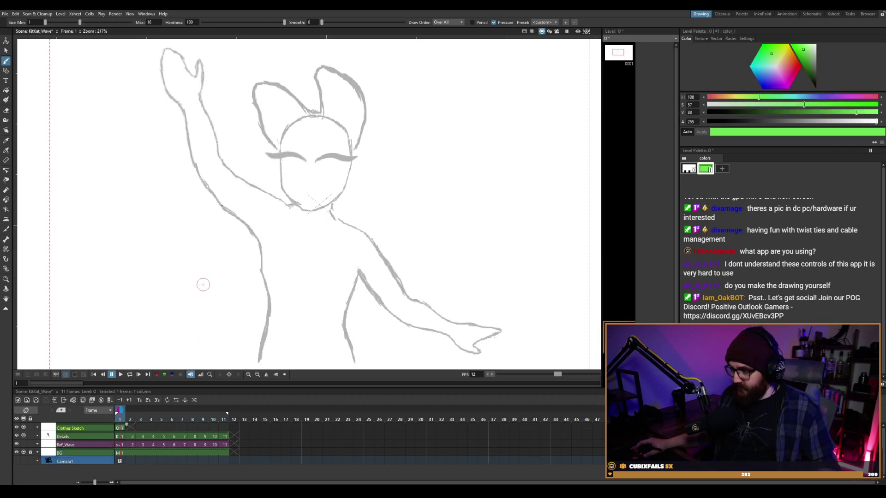
pyautogui.scroll(-2, 226, 219)
pyautogui.hotkey('ctrl', 's')
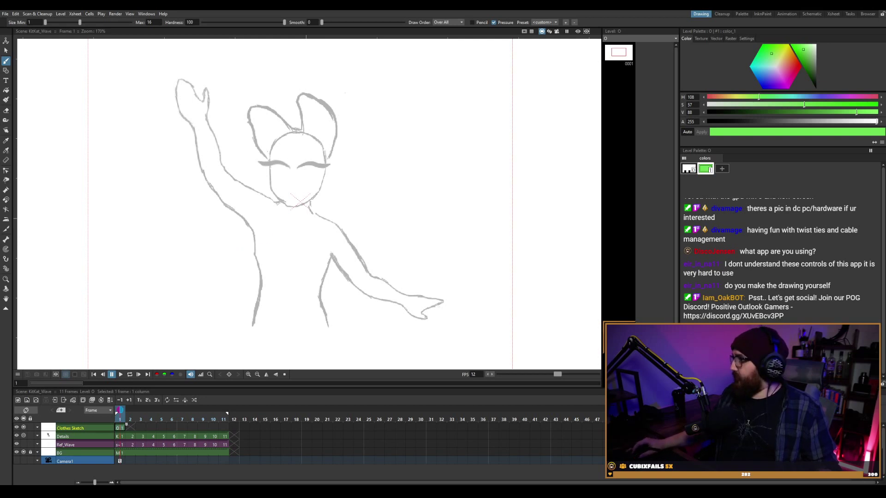
# Bring the reference picture 2.02.22.png into view in Photos, examine the character's dress and move it away.
pyautogui.moveTo(536, 10); pyautogui.dragTo(546, 53)
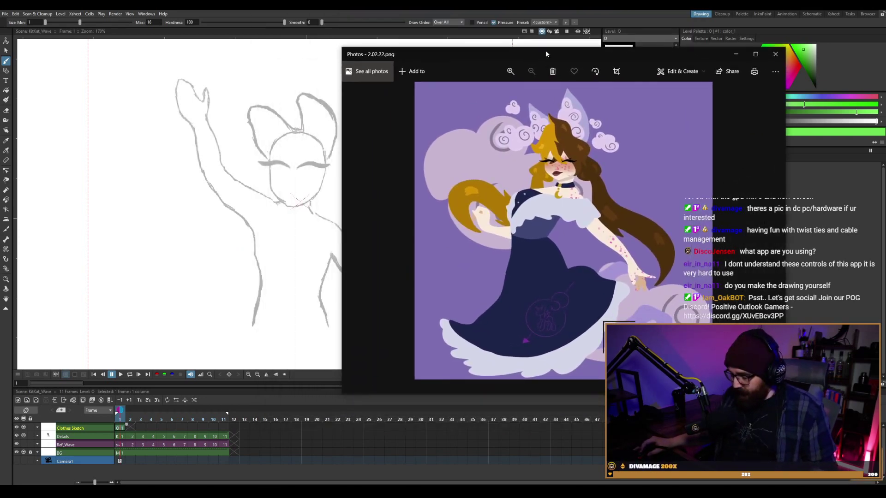
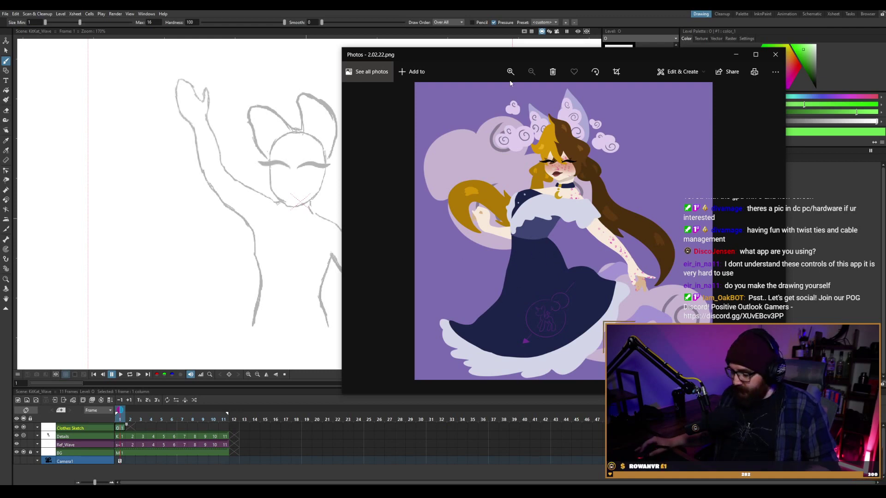
pyautogui.moveTo(480, 50); pyautogui.dragTo(480, 0)
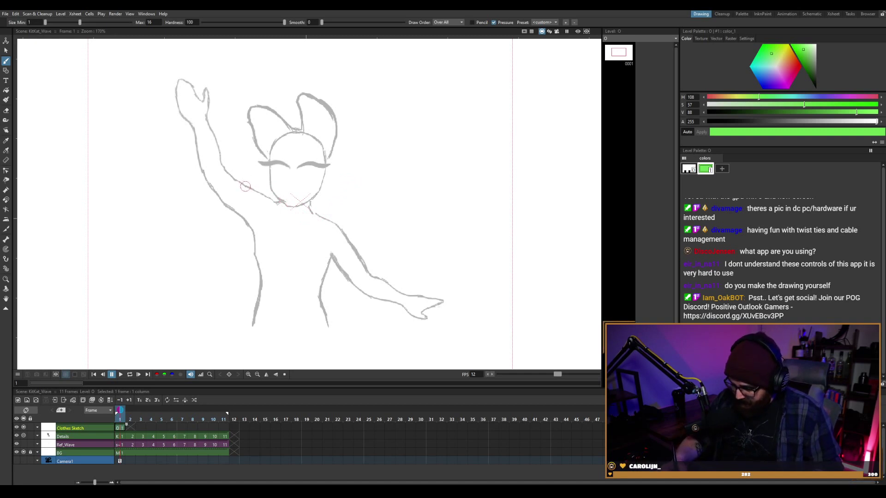
# Sketch the dress's green collar outline over the raised arm's shoulder and down across the chest on Clothes Sketch frame 1.
pyautogui.moveTo(251, 186); pyautogui.dragTo(269, 196)
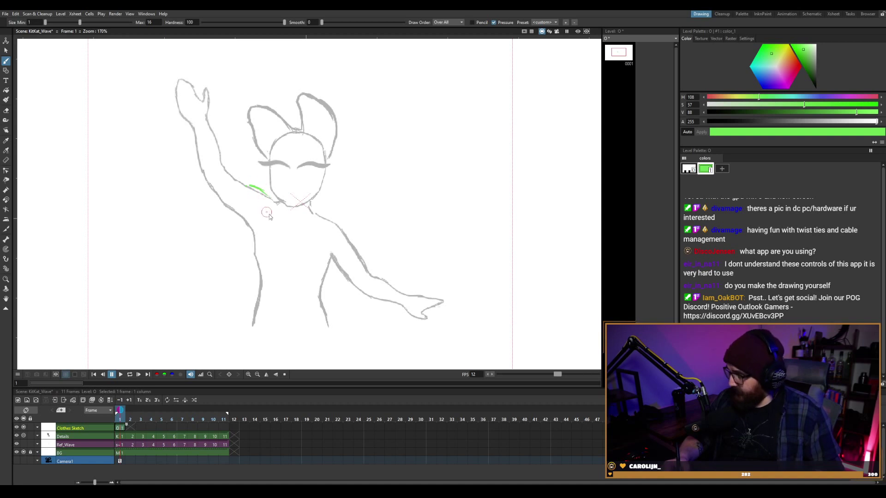
pyautogui.moveTo(245, 187); pyautogui.dragTo(238, 209)
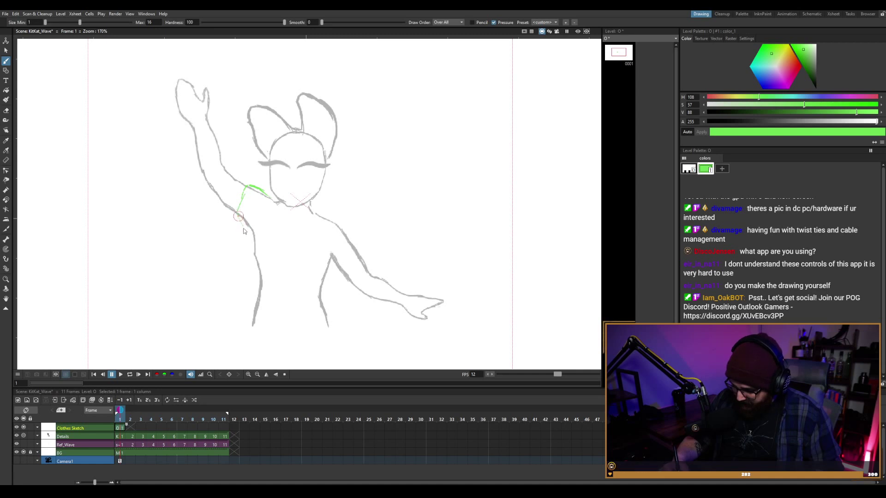
pyautogui.moveTo(239, 212); pyautogui.dragTo(253, 235)
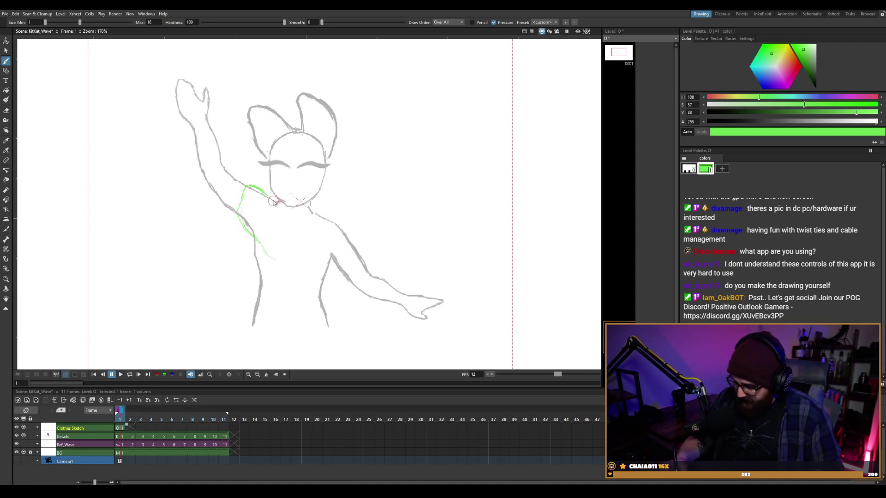
pyautogui.moveTo(257, 185); pyautogui.dragTo(290, 238)
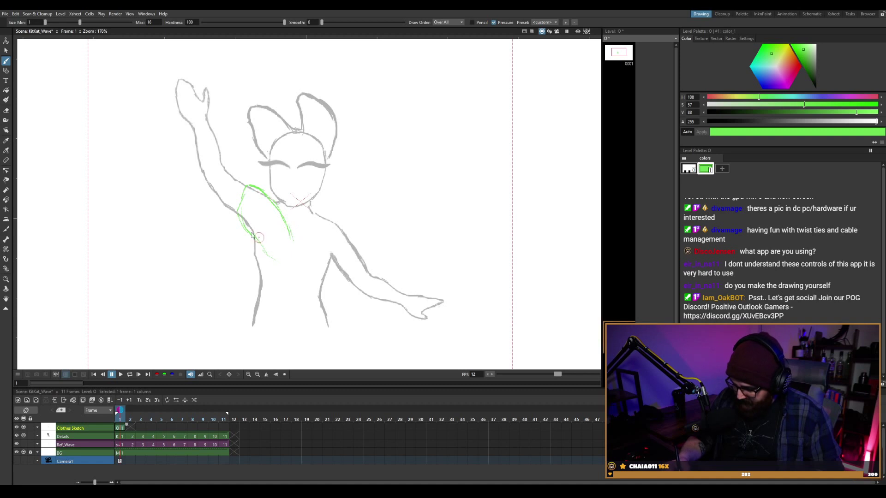
pyautogui.moveTo(238, 212)
pyautogui.mouseDown()
pyautogui.moveTo(284, 256)
pyautogui.moveTo(288, 237)
pyautogui.moveTo(292, 257)
pyautogui.mouseUp()
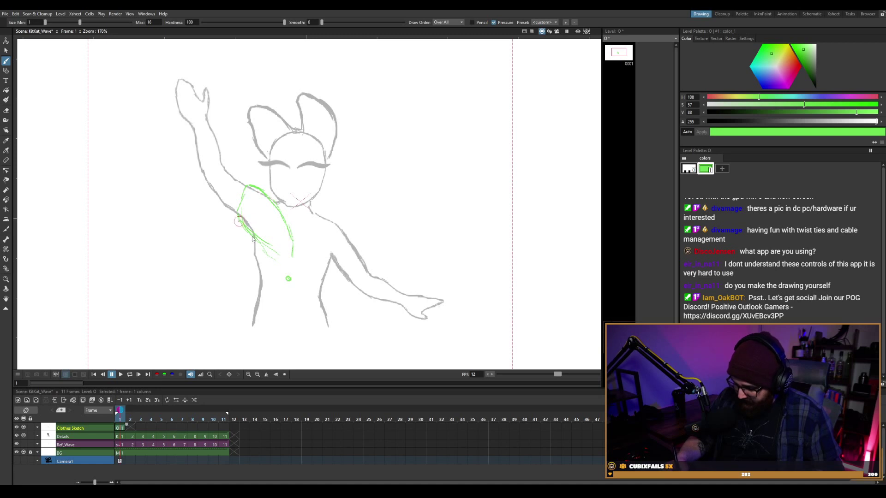
pyautogui.moveTo(241, 202)
pyautogui.mouseDown()
pyautogui.moveTo(234, 228)
pyautogui.moveTo(271, 258)
pyautogui.moveTo(253, 231)
pyautogui.moveTo(282, 234)
pyautogui.moveTo(267, 238)
pyautogui.moveTo(249, 217)
pyautogui.mouseUp()
# Erase the green collar's lower chest lines and the curve over the raised arm's shoulder.
pyautogui.press('a')
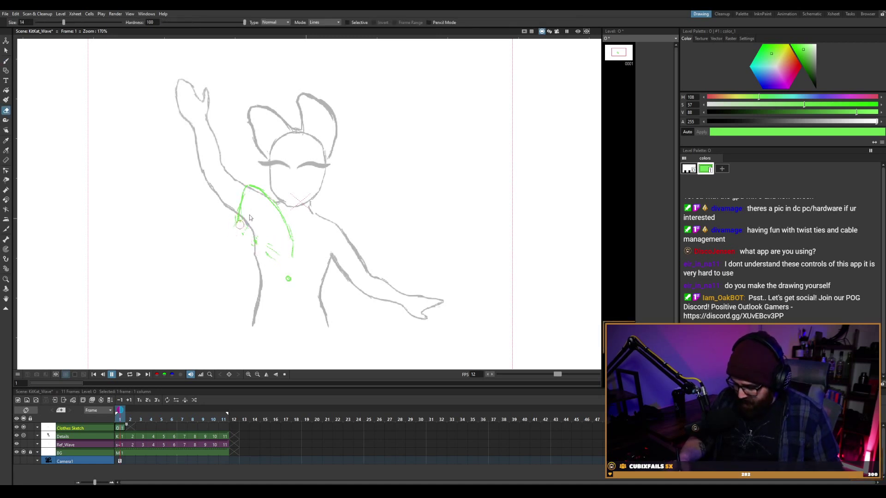
pyautogui.moveTo(278, 247)
pyautogui.mouseDown()
pyautogui.moveTo(273, 230)
pyautogui.moveTo(258, 242)
pyautogui.mouseUp()
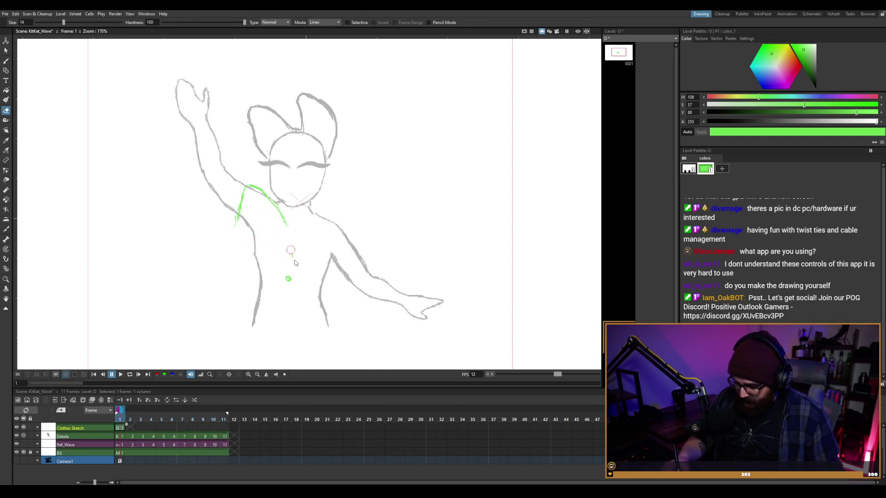
pyautogui.press('b')
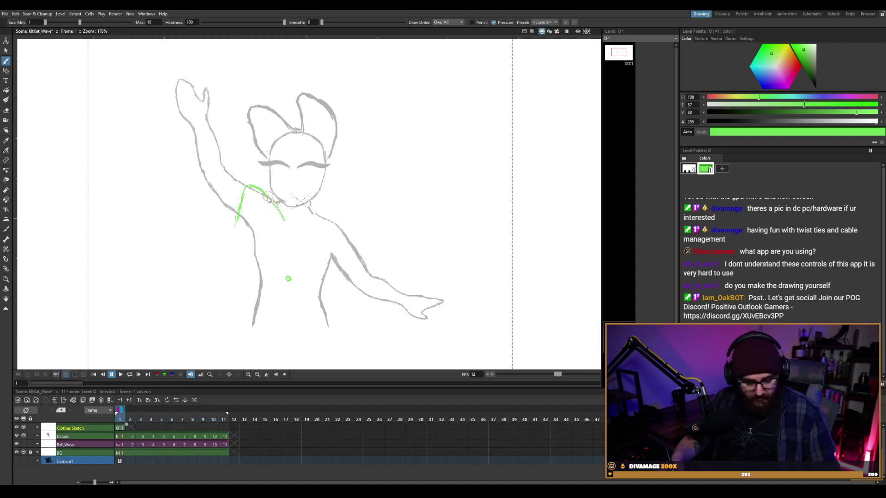
pyautogui.press('e')
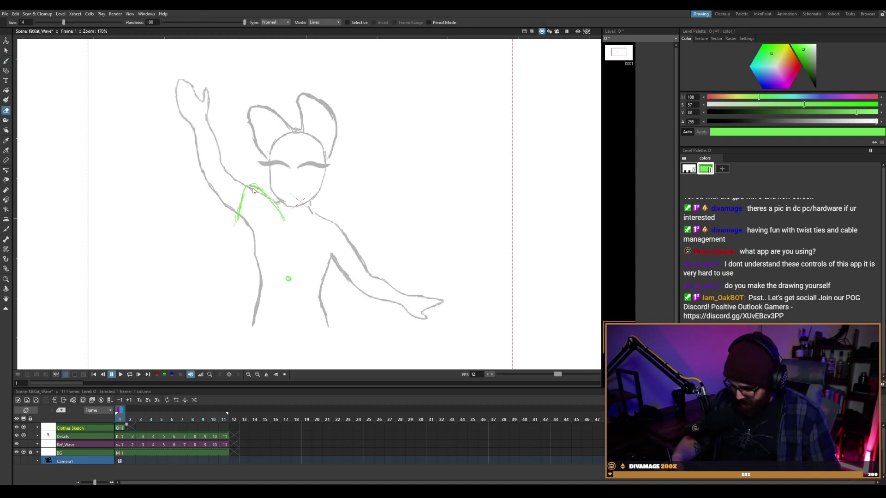
pyautogui.press('b')
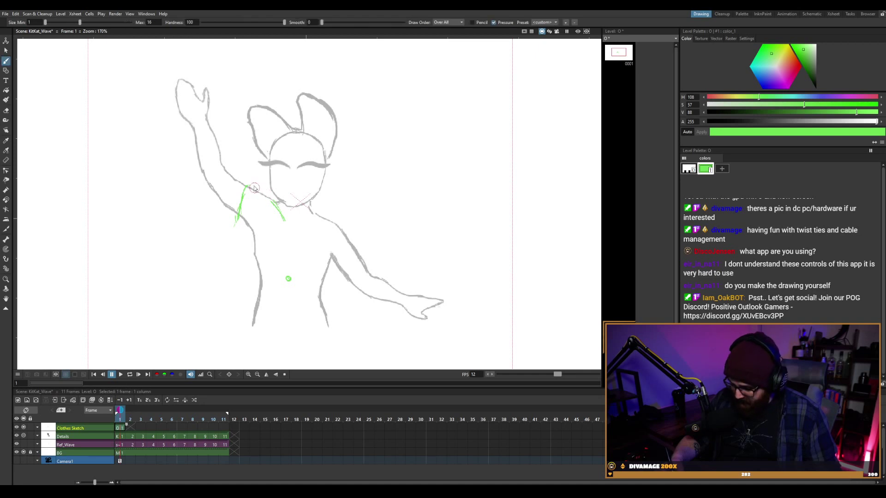
# Try a new neckline curve from the raised shoulder down the chest, and erase it with the old collar edge across the upper arm.
pyautogui.moveTo(246, 187)
pyautogui.mouseDown()
pyautogui.moveTo(275, 202)
pyautogui.moveTo(292, 242)
pyautogui.mouseUp()
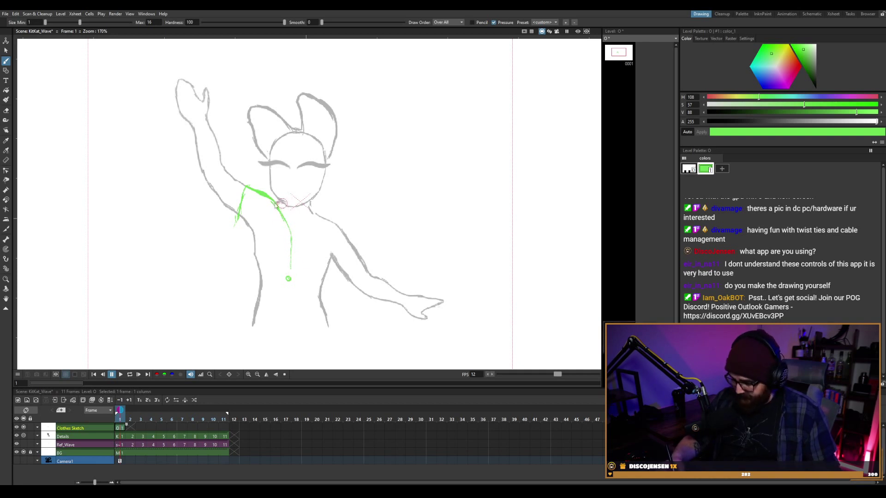
pyautogui.hotkey('ctrl', 'z')
pyautogui.press('a')
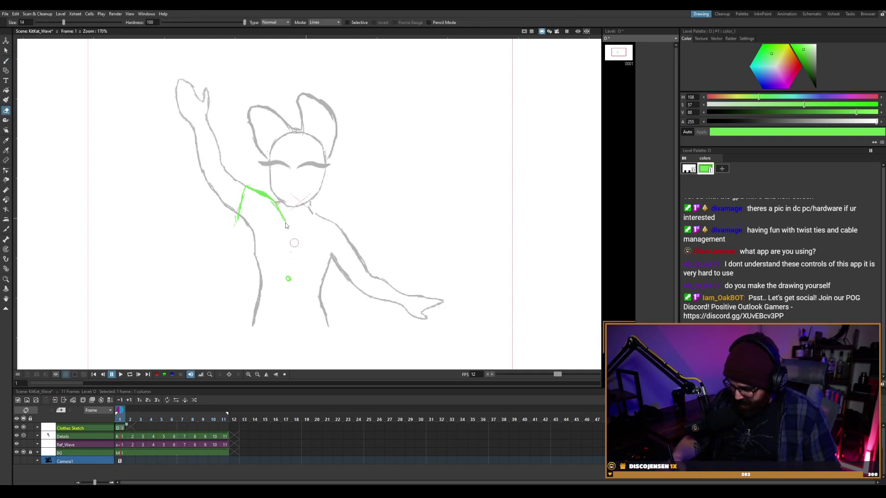
pyautogui.moveTo(286, 225); pyautogui.dragTo(270, 203)
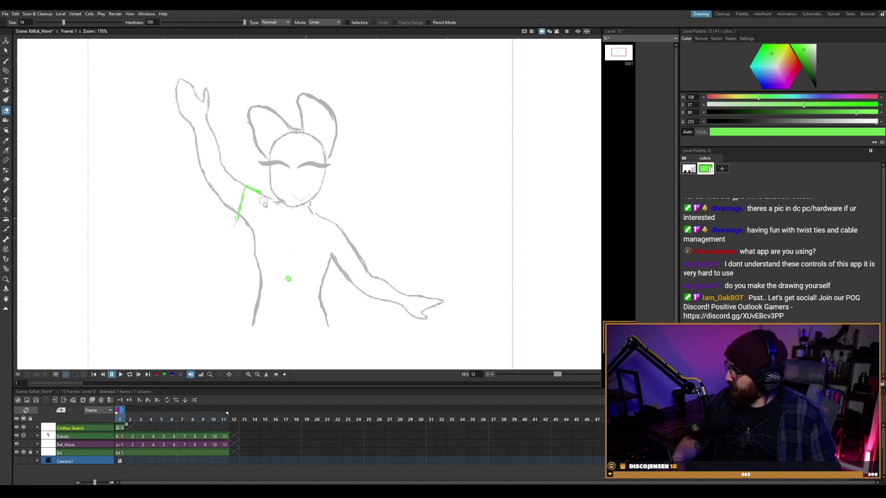
pyautogui.moveTo(253, 198); pyautogui.dragTo(233, 233)
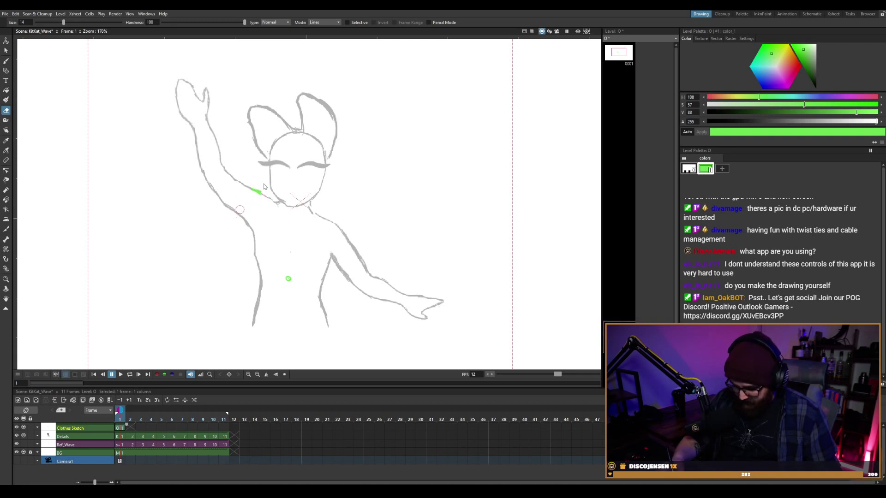
# Sketch the raised-arm half of the collar as a closed green shape from the shoulder, around the armpit, to the chest dot.
pyautogui.press('b')
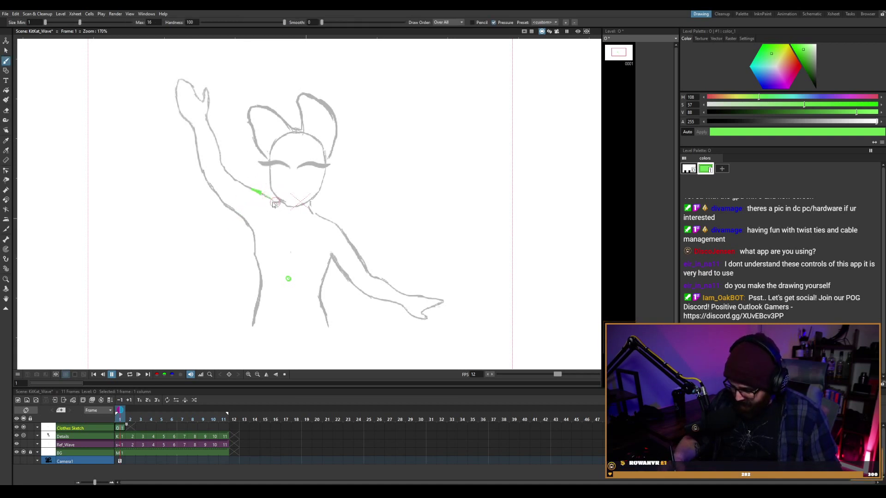
pyautogui.moveTo(253, 189)
pyautogui.mouseDown()
pyautogui.moveTo(276, 215)
pyautogui.moveTo(288, 278)
pyautogui.mouseUp()
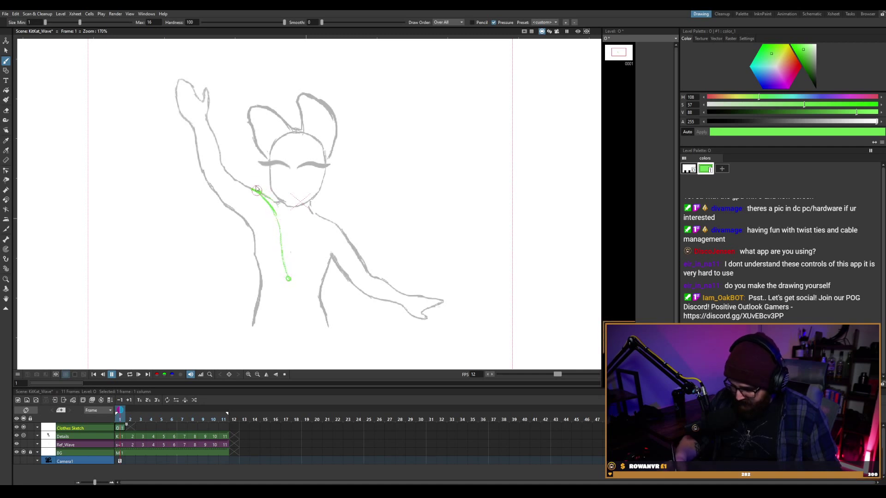
pyautogui.moveTo(240, 206); pyautogui.dragTo(252, 194)
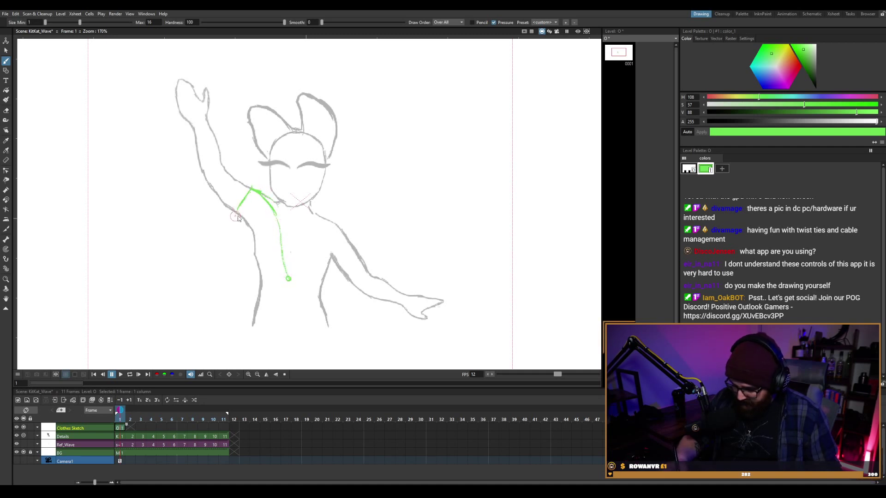
pyautogui.moveTo(245, 234); pyautogui.dragTo(286, 277)
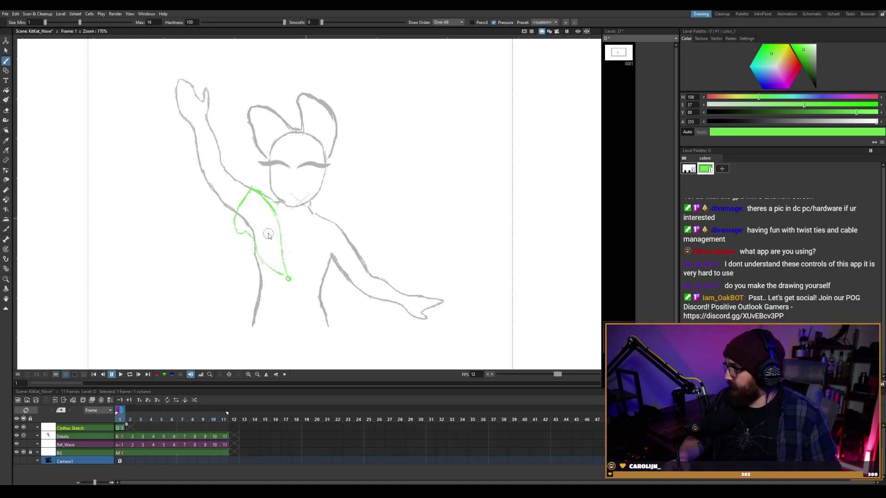
pyautogui.moveTo(238, 206)
pyautogui.mouseDown()
pyautogui.moveTo(244, 242)
pyautogui.moveTo(267, 272)
pyautogui.moveTo(288, 279)
pyautogui.mouseUp()
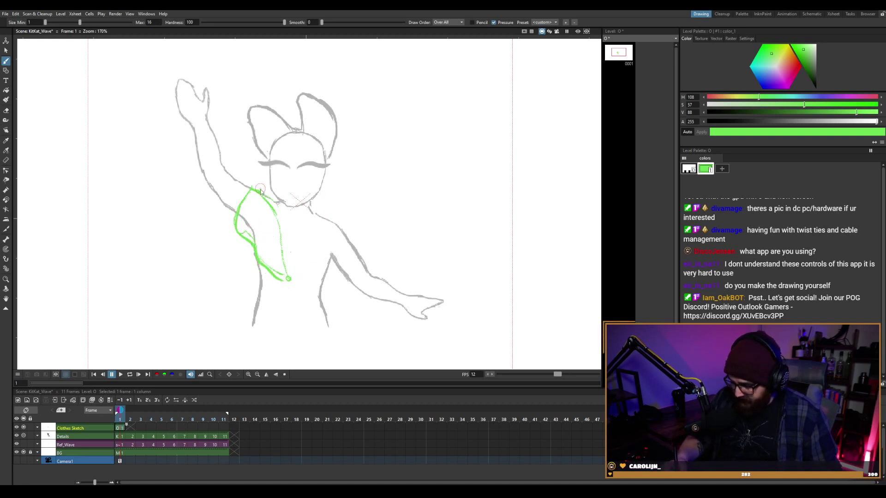
pyautogui.moveTo(267, 196); pyautogui.dragTo(288, 279)
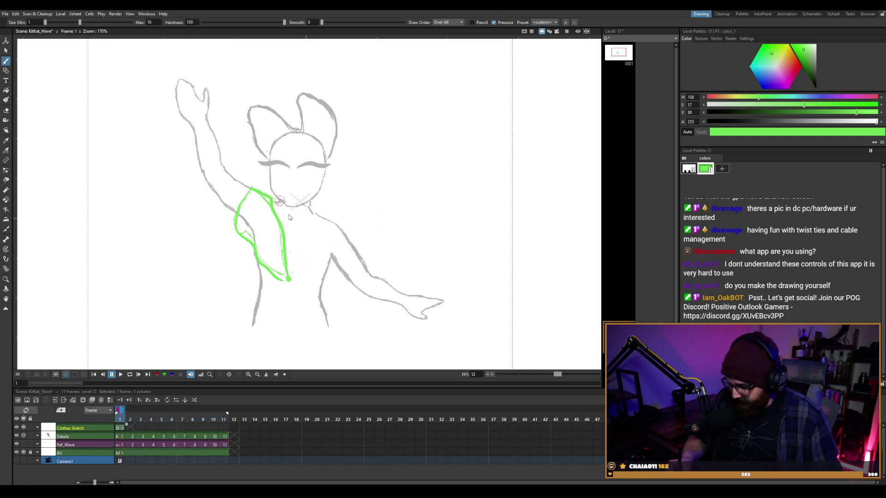
# Sketch the neckline's other side in green from the lowered arm's shoulder down to the chest dot, forming a V.
pyautogui.moveTo(287, 207); pyautogui.dragTo(300, 260)
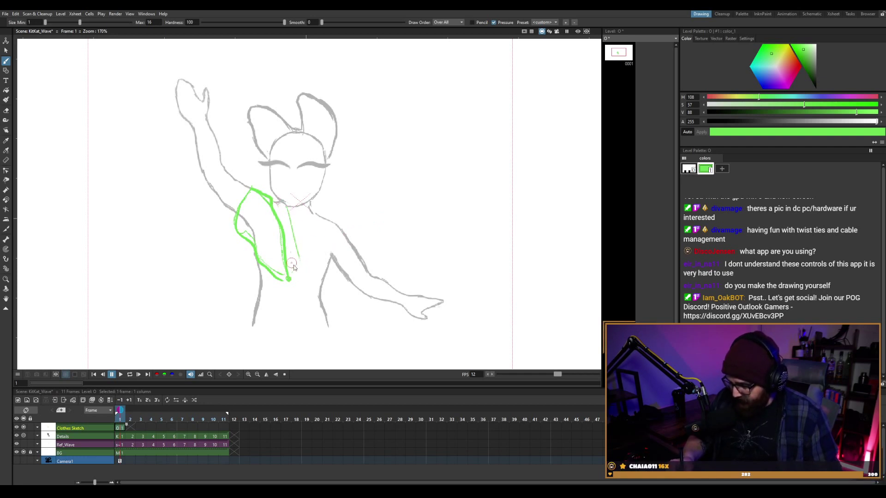
pyautogui.hotkey('ctrl', 'z')
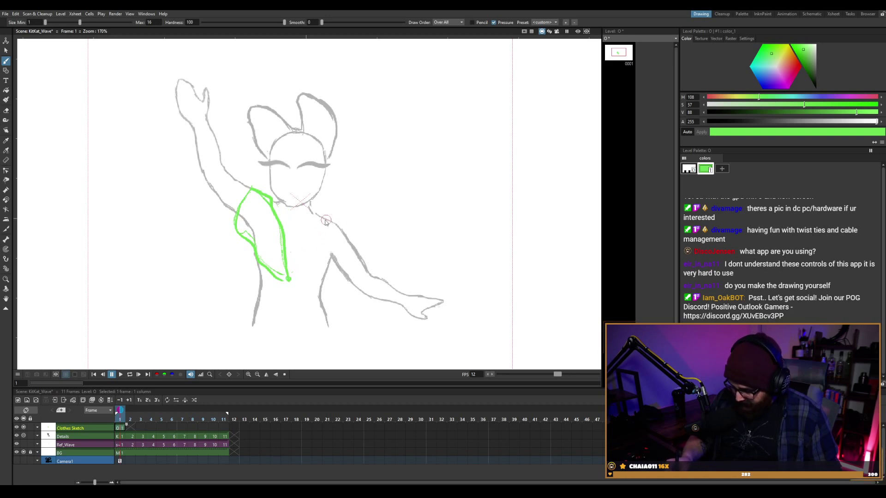
pyautogui.moveTo(324, 219); pyautogui.dragTo(291, 277)
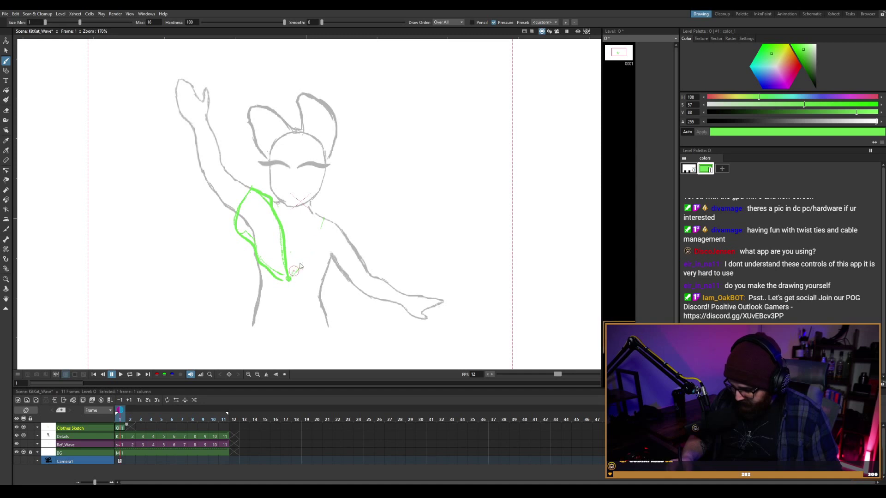
pyautogui.moveTo(324, 218)
pyautogui.mouseDown()
pyautogui.moveTo(291, 277)
pyautogui.moveTo(325, 229)
pyautogui.mouseUp()
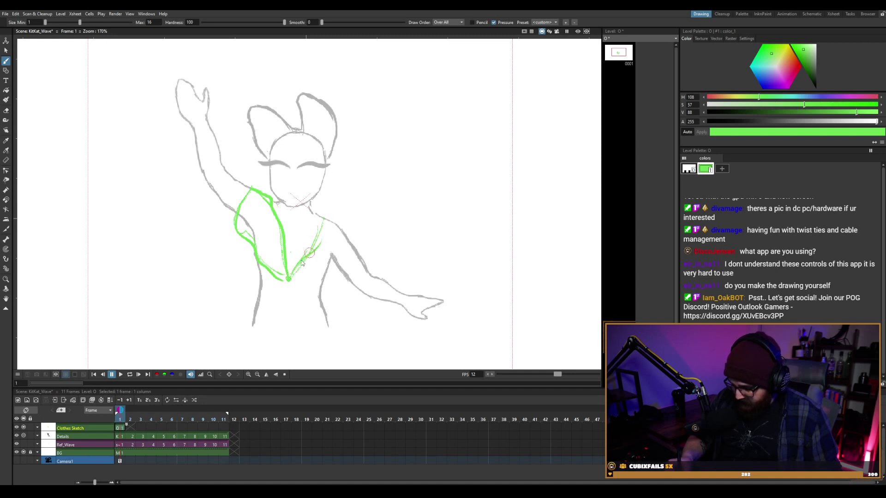
pyautogui.moveTo(308, 259)
pyautogui.mouseDown()
pyautogui.moveTo(321, 244)
pyautogui.moveTo(326, 217)
pyautogui.mouseUp()
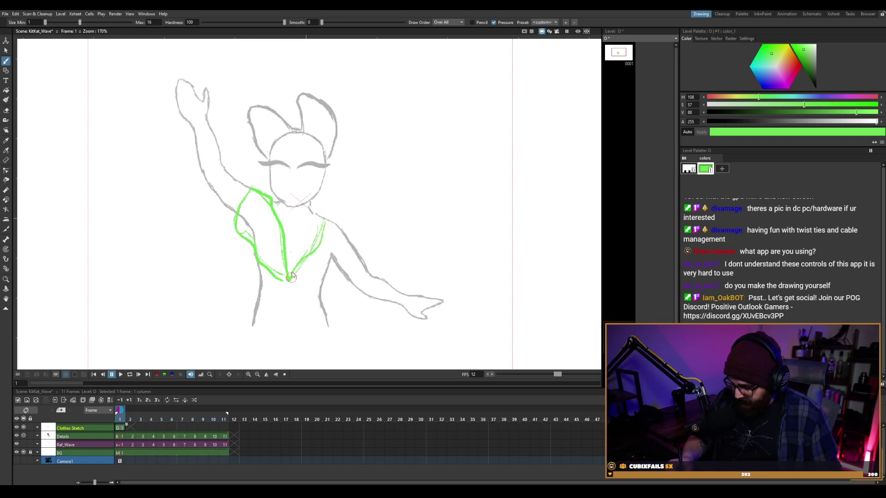
# Outline the collar's outer edge over the lowered arm's shoulder, around the upper arm and back across the chest to the dot.
pyautogui.moveTo(292, 275)
pyautogui.mouseDown()
pyautogui.moveTo(326, 218)
pyautogui.moveTo(351, 243)
pyautogui.mouseUp()
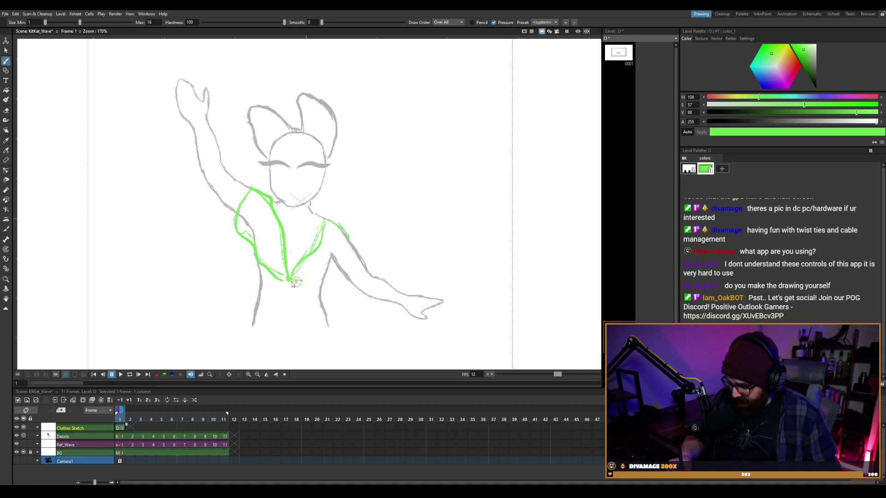
pyautogui.moveTo(299, 285); pyautogui.dragTo(310, 286)
pyautogui.moveTo(334, 278)
pyautogui.mouseDown()
pyautogui.moveTo(354, 245)
pyautogui.moveTo(345, 232)
pyautogui.moveTo(353, 253)
pyautogui.moveTo(332, 281)
pyautogui.moveTo(315, 287)
pyautogui.mouseUp()
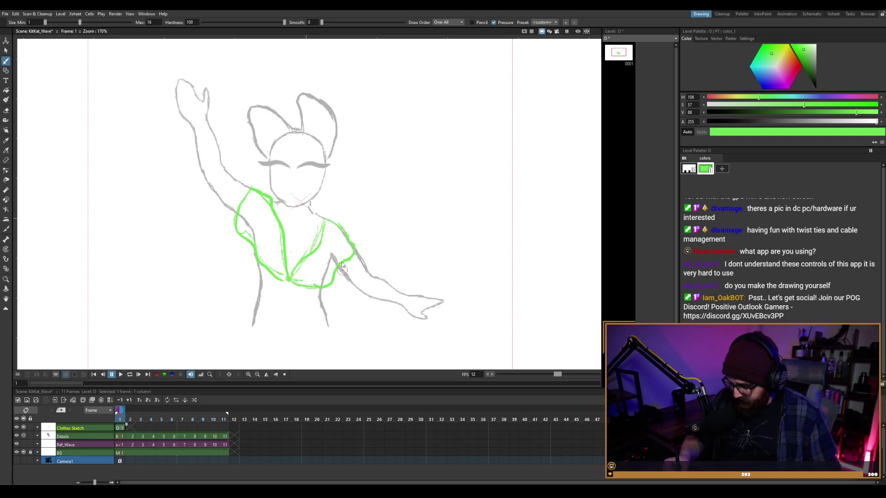
# Sketch the lowered arm's shoulder edge and short waist side lines of the green top on frame 1, and play the wave animation.
pyautogui.moveTo(324, 224)
pyautogui.mouseDown()
pyautogui.moveTo(354, 235)
pyautogui.moveTo(356, 253)
pyautogui.mouseUp()
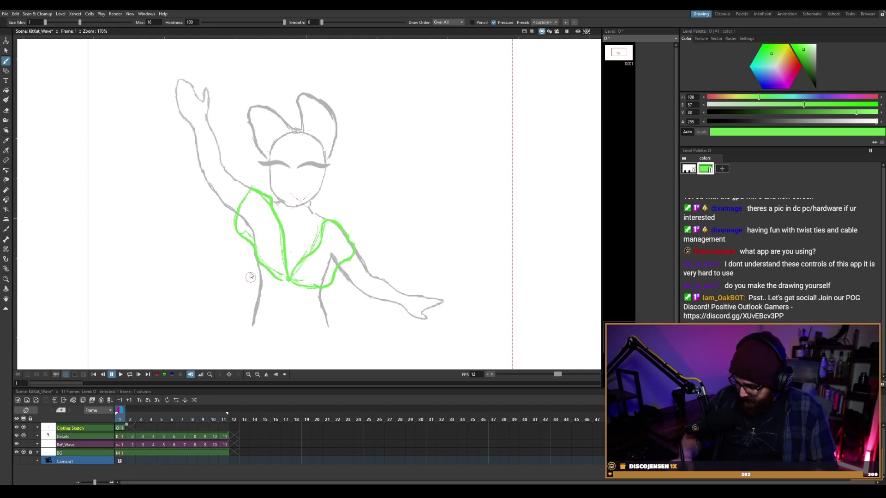
pyautogui.moveTo(259, 268); pyautogui.dragTo(265, 282)
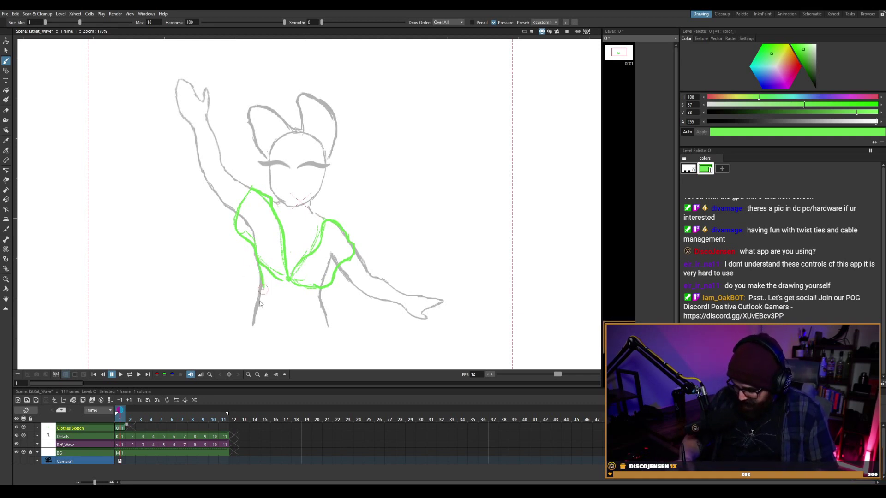
pyautogui.moveTo(322, 290); pyautogui.dragTo(319, 302)
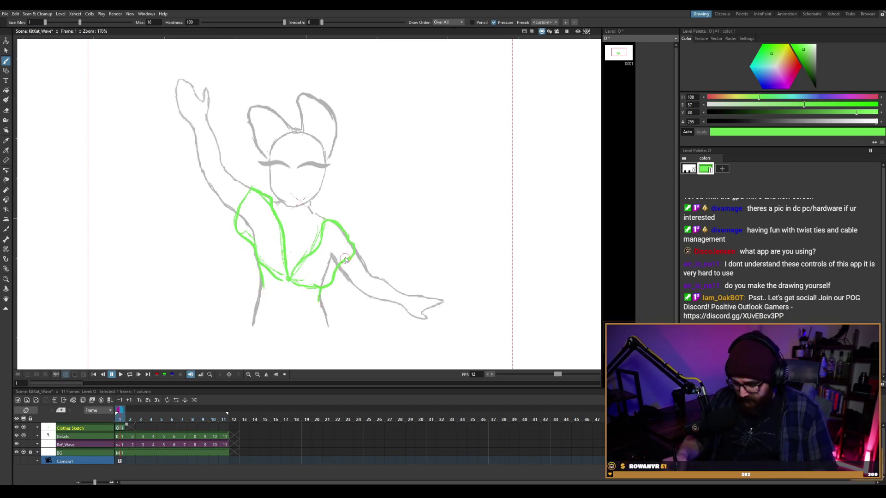
pyautogui.press('l')
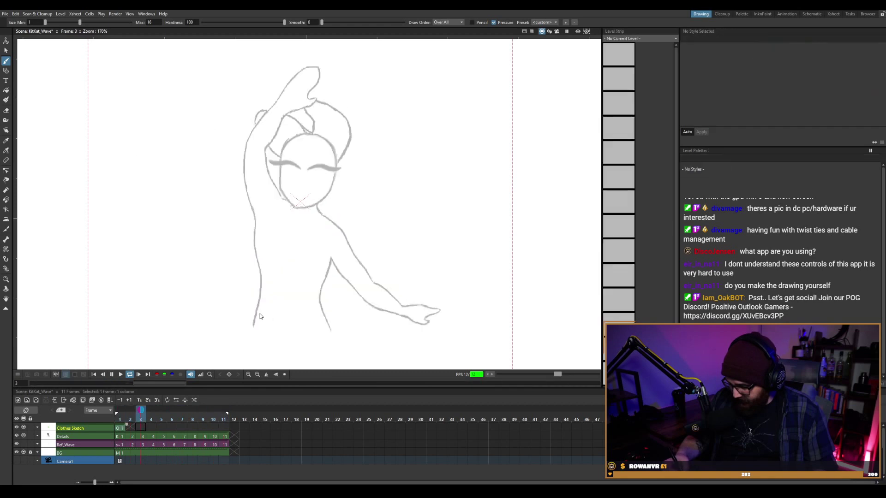
pyautogui.press('l')
pyautogui.hotkey('alt', ',')
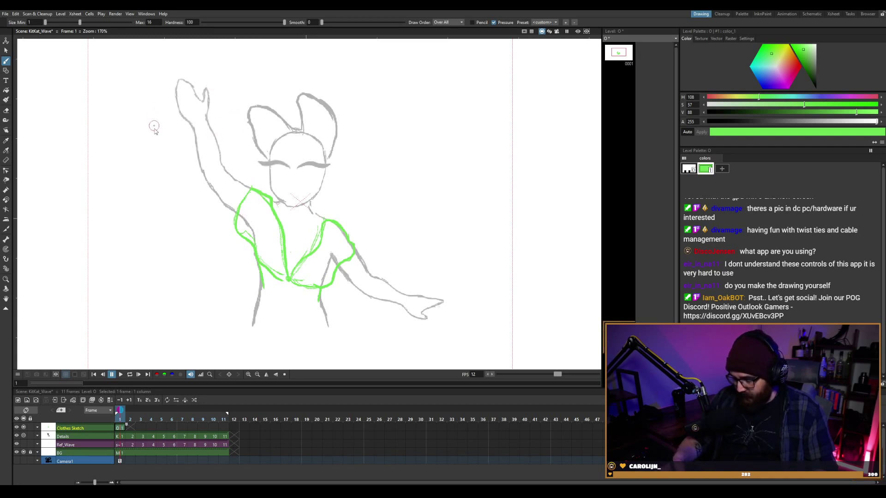
pyautogui.moveTo(153, 125); pyautogui.dragTo(236, 316)
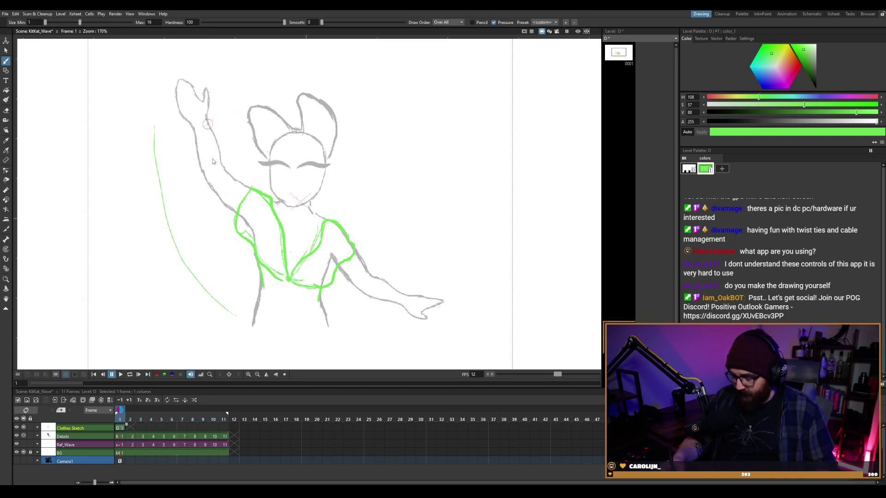
pyautogui.hotkey('ctrl', 'z')
pyautogui.moveTo(138, 99)
pyautogui.mouseDown()
pyautogui.moveTo(148, 144)
pyautogui.moveTo(206, 263)
pyautogui.mouseUp()
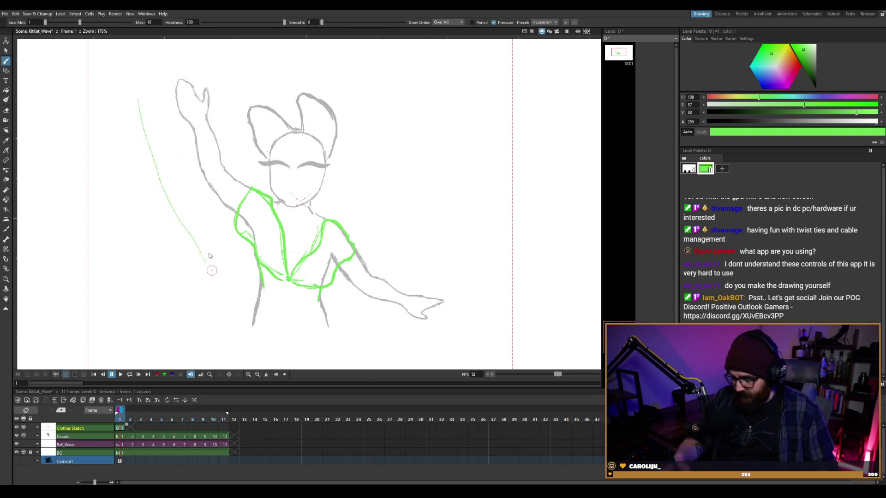
pyautogui.moveTo(172, 199)
pyautogui.mouseDown()
pyautogui.moveTo(230, 230)
pyautogui.moveTo(222, 256)
pyautogui.mouseUp()
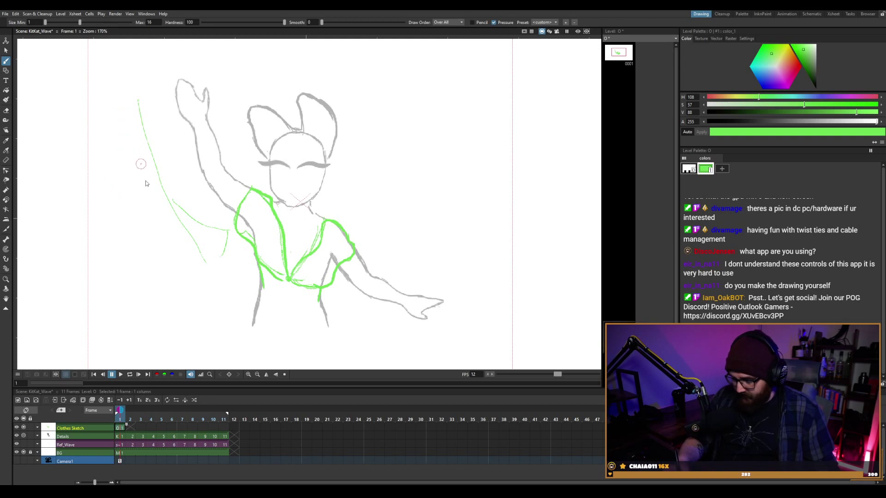
pyautogui.moveTo(149, 189); pyautogui.dragTo(146, 255)
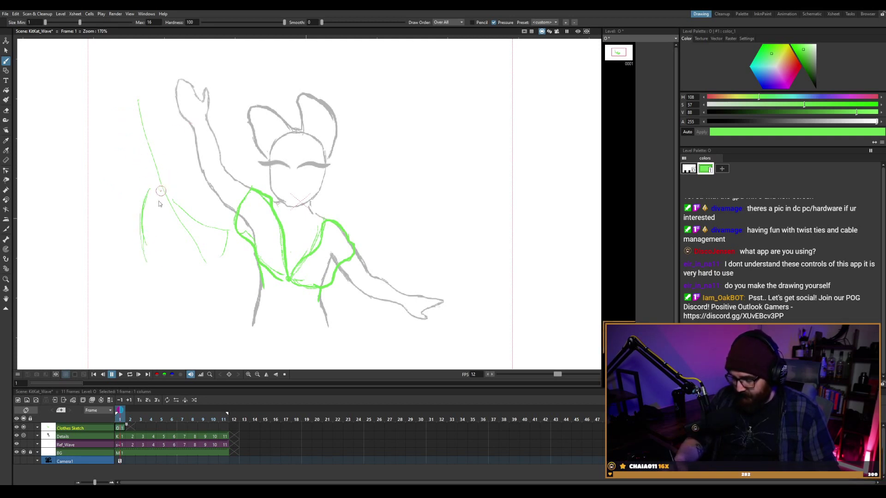
pyautogui.moveTo(145, 198)
pyautogui.mouseDown()
pyautogui.moveTo(142, 238)
pyautogui.moveTo(166, 263)
pyautogui.moveTo(203, 269)
pyautogui.mouseUp()
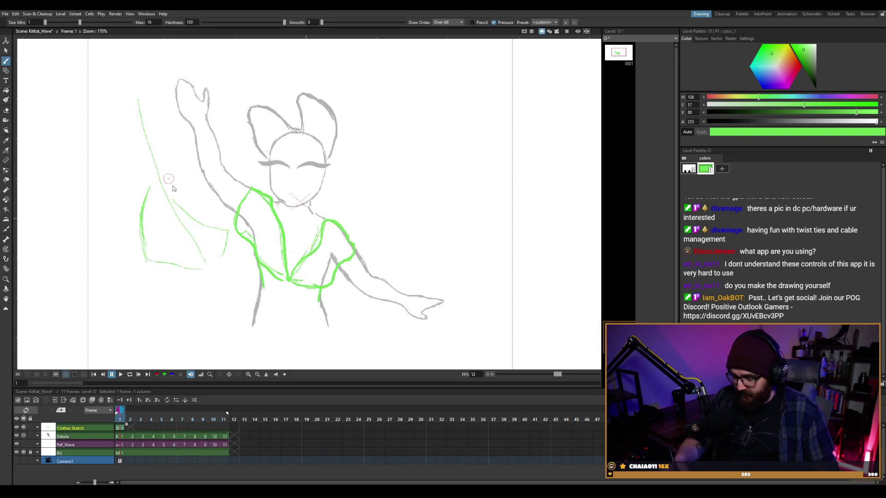
pyautogui.moveTo(147, 181)
pyautogui.mouseDown()
pyautogui.moveTo(137, 158)
pyautogui.moveTo(166, 165)
pyautogui.moveTo(174, 184)
pyautogui.moveTo(133, 137)
pyautogui.moveTo(146, 160)
pyautogui.moveTo(182, 171)
pyautogui.moveTo(169, 162)
pyautogui.moveTo(195, 189)
pyautogui.mouseUp()
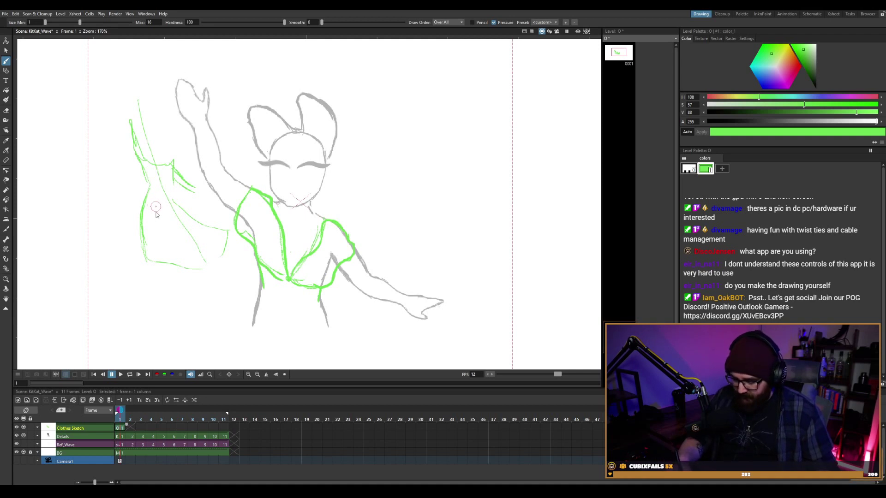
pyautogui.moveTo(159, 208)
pyautogui.mouseDown()
pyautogui.moveTo(170, 236)
pyautogui.moveTo(162, 208)
pyautogui.moveTo(187, 243)
pyautogui.mouseUp()
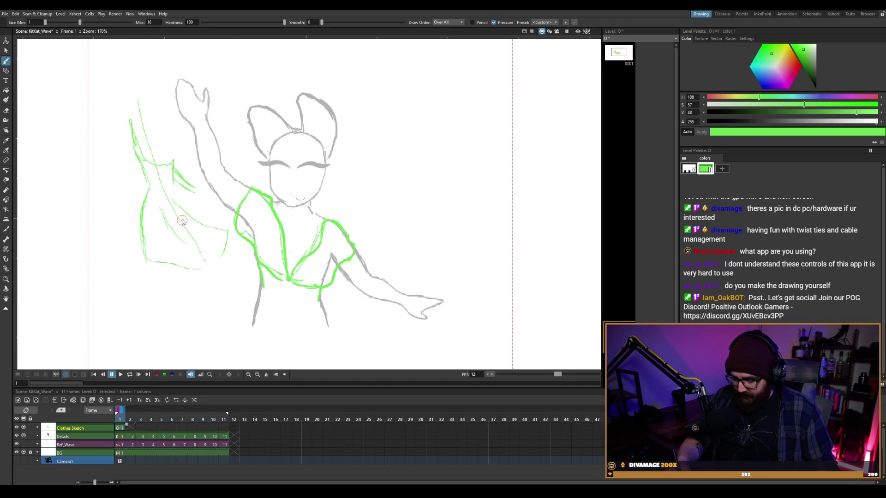
pyautogui.moveTo(163, 210); pyautogui.dragTo(213, 254)
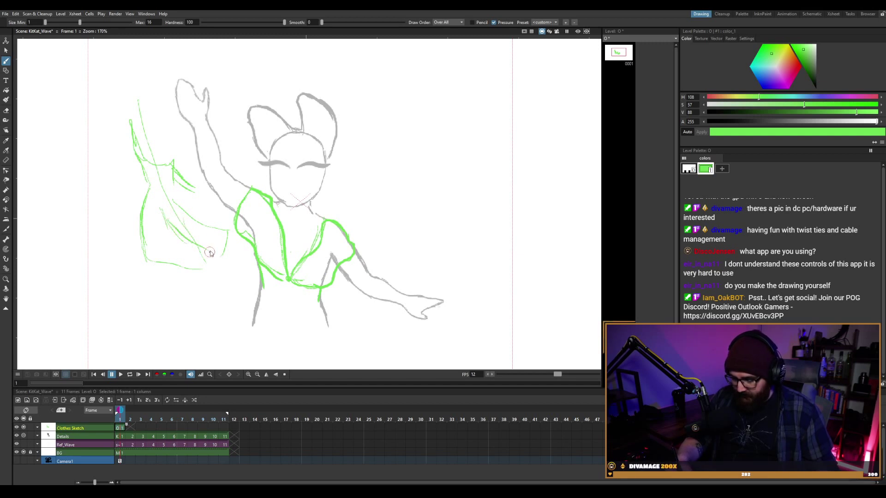
pyautogui.moveTo(164, 223); pyautogui.dragTo(200, 267)
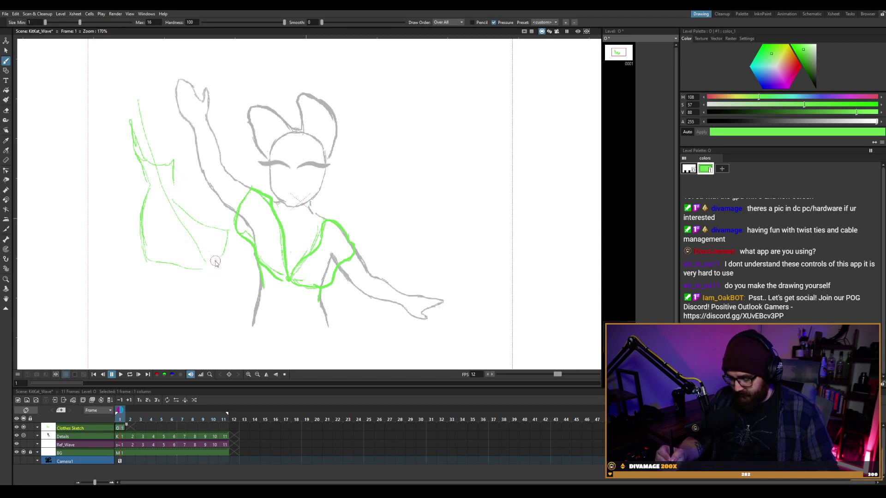
pyautogui.hotkey('ctrl', 'z')
pyautogui.hotkey('ctrl', 'z')
pyautogui.hotkey('ctrl', 'z')
pyautogui.hotkey('ctrl', 'z')
pyautogui.hotkey('ctrl', 'z')
pyautogui.hotkey('ctrl', 'z')
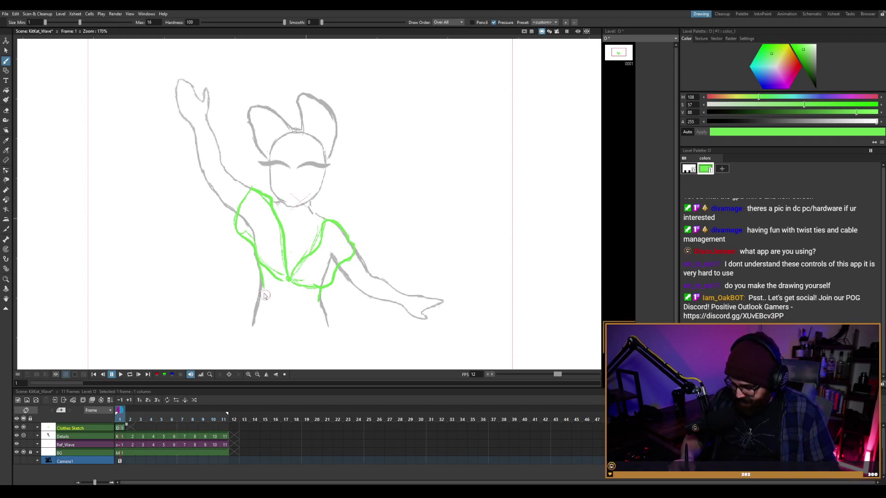
# Extend the garment's green side lines from the waist down past the hips and add a neckline across the chest.
pyautogui.moveTo(261, 282); pyautogui.dragTo(253, 343)
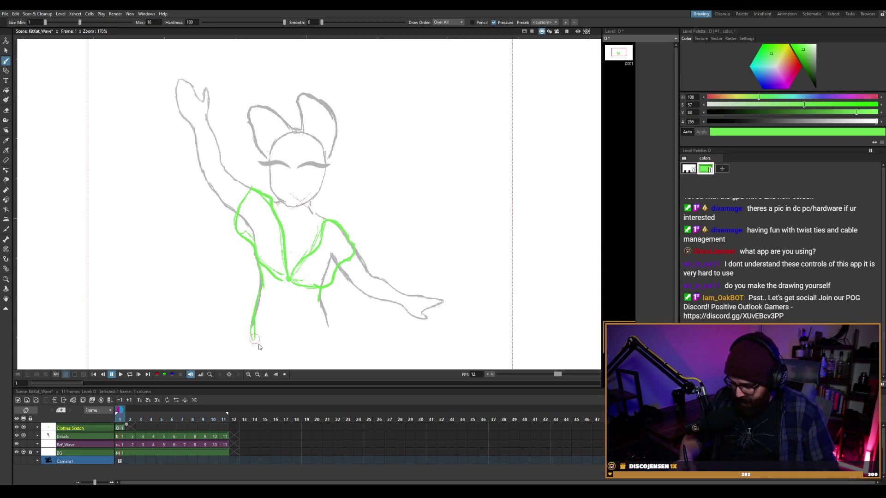
pyautogui.moveTo(319, 286)
pyautogui.mouseDown()
pyautogui.moveTo(333, 330)
pyautogui.moveTo(323, 306)
pyautogui.moveTo(361, 347)
pyautogui.mouseUp()
pyautogui.moveTo(319, 297); pyautogui.dragTo(370, 348)
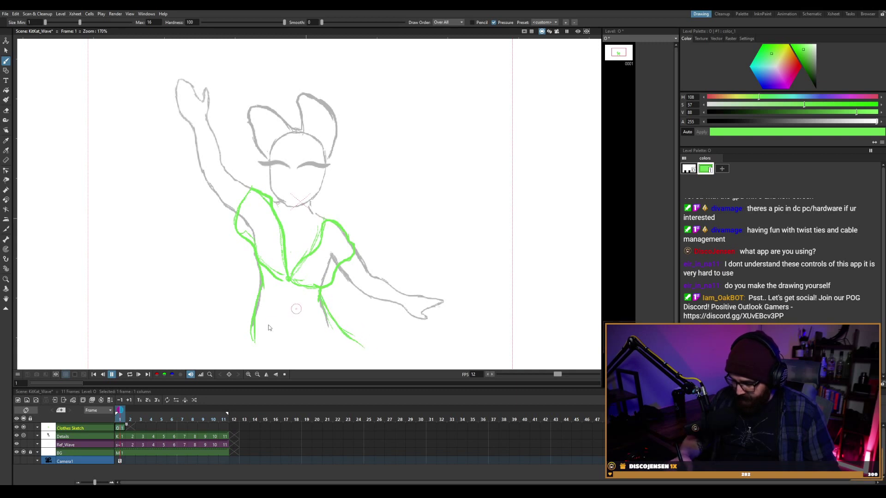
pyautogui.moveTo(257, 309); pyautogui.dragTo(247, 361)
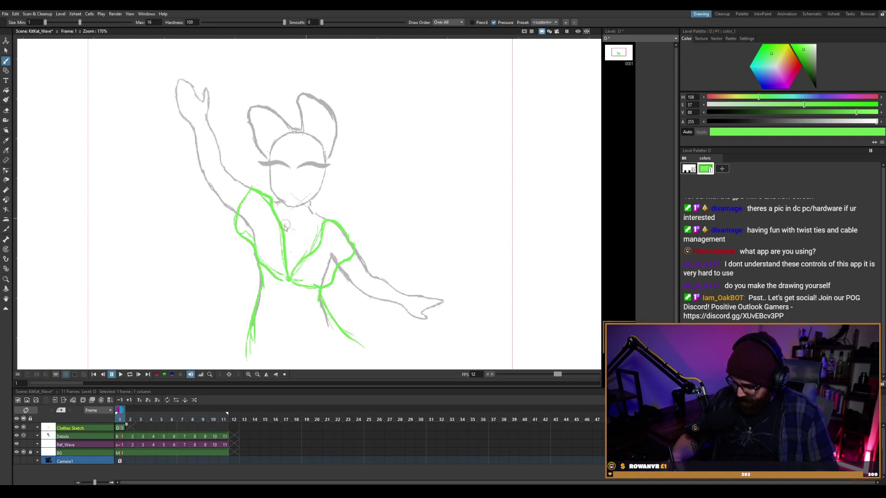
pyautogui.moveTo(285, 227); pyautogui.dragTo(319, 229)
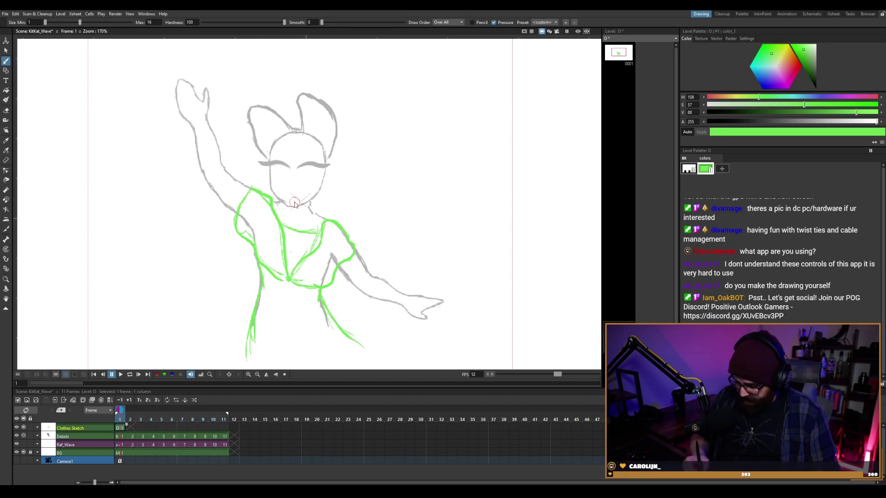
# Turn on onion skin for frame 1 and start a Clothes Sketch drawing on frame 2 with a small dot beside the figure.
pyautogui.click(131, 423)
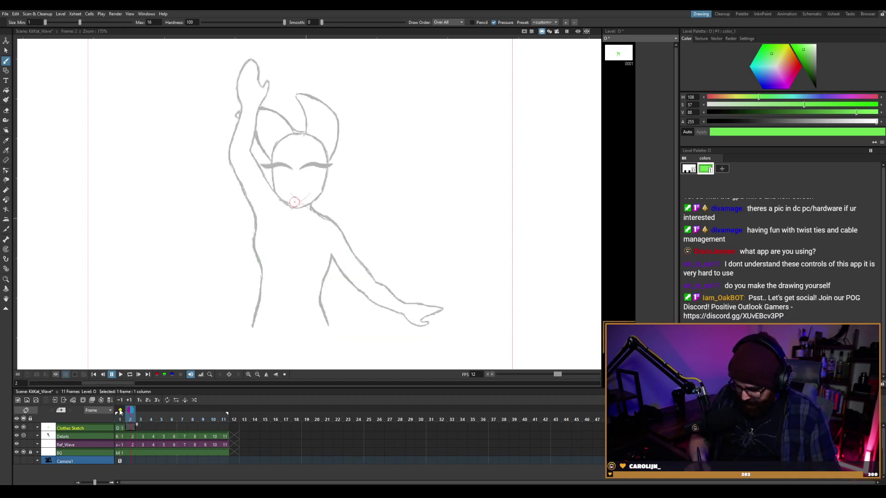
pyautogui.click(120, 410)
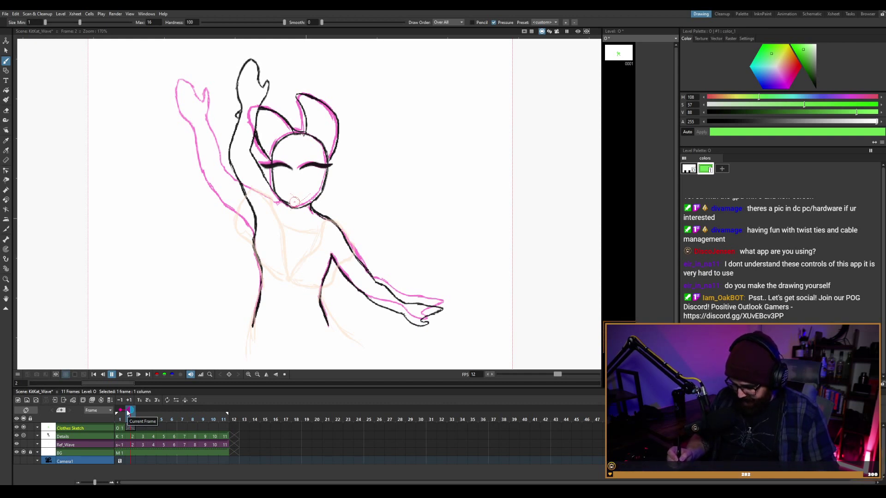
pyautogui.click(131, 434)
pyautogui.click(130, 425)
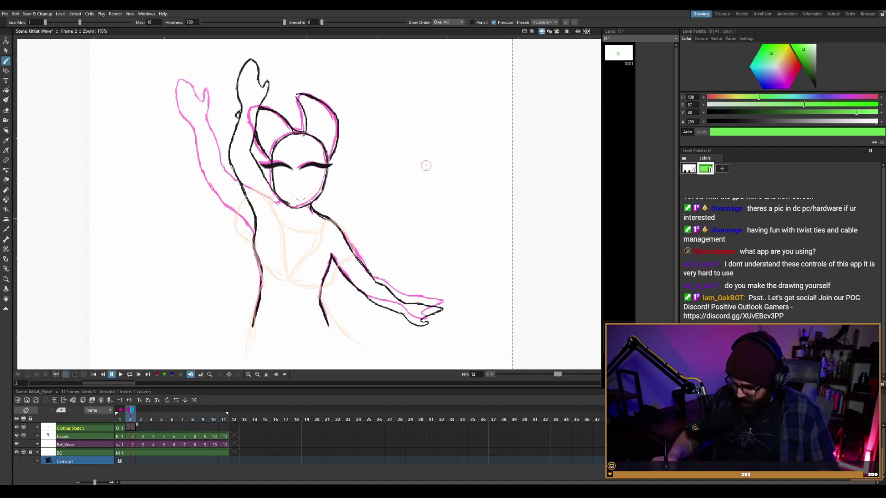
pyautogui.click(426, 168)
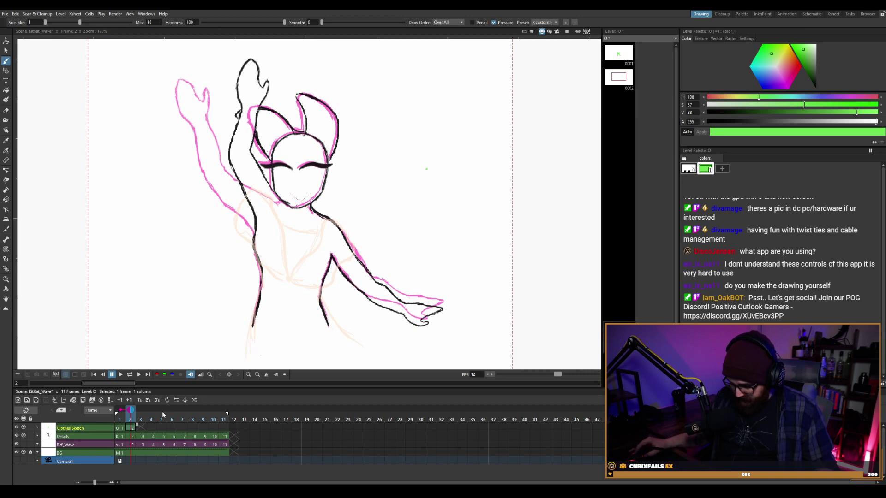
# Compare frames 1 and 2 of Clothes Sketch and check the Details layer's opacity setting.
pyautogui.click(121, 428)
pyautogui.click(131, 429)
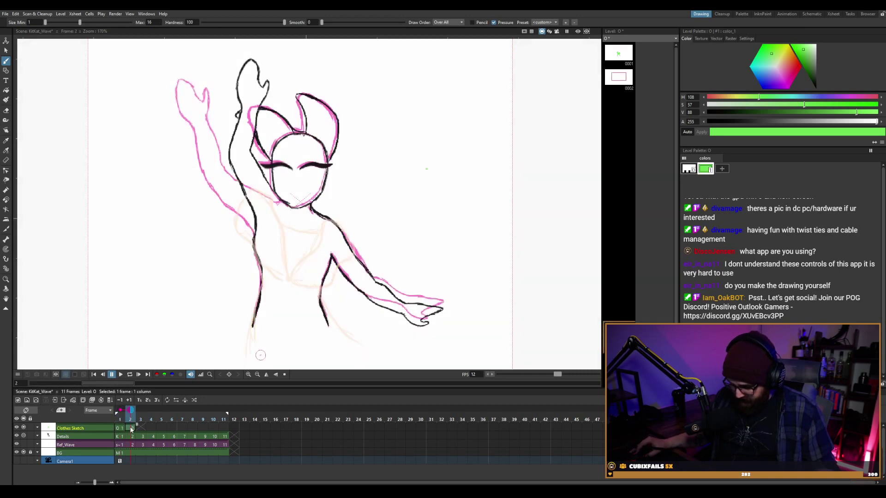
pyautogui.click(121, 429)
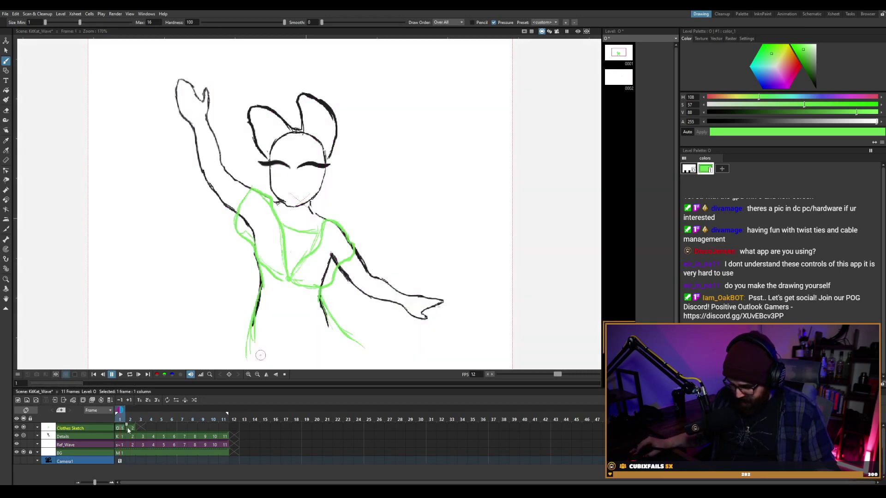
pyautogui.click(128, 431)
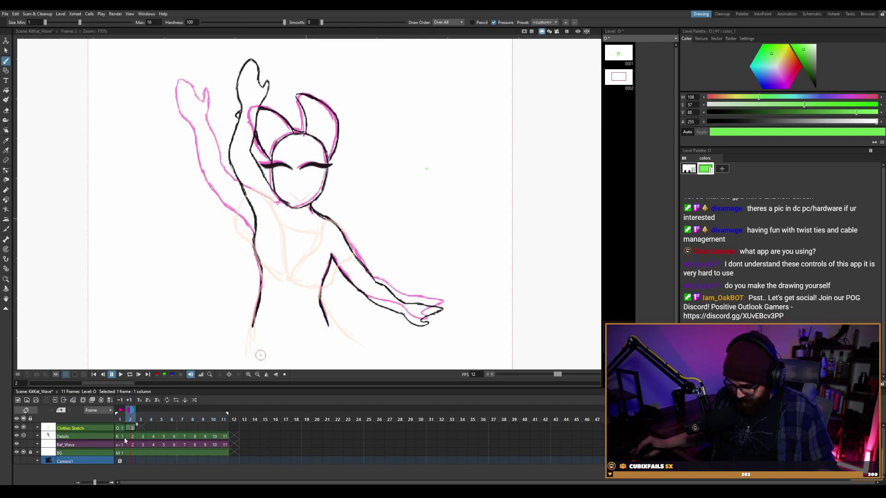
pyautogui.click(37, 435)
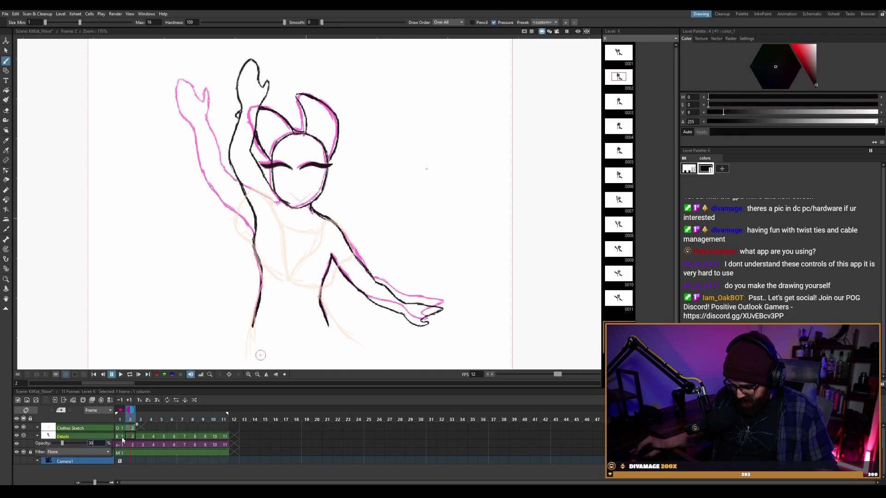
pyautogui.click(123, 441)
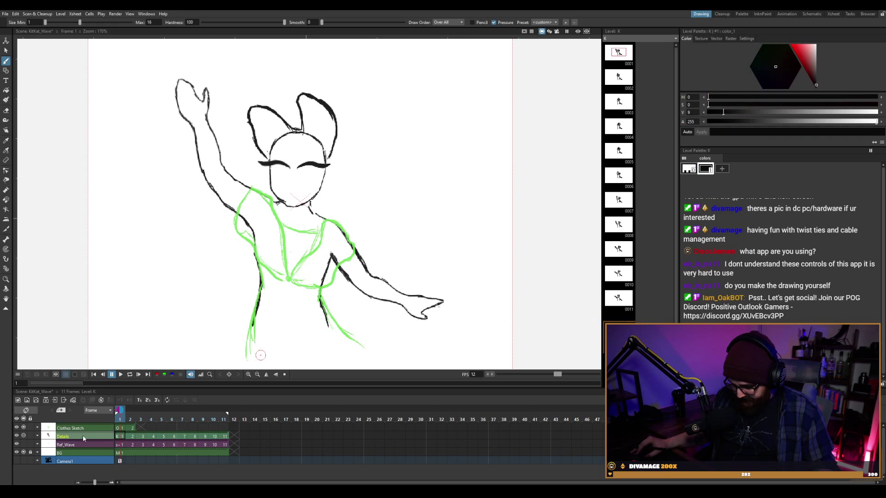
pyautogui.click(121, 428)
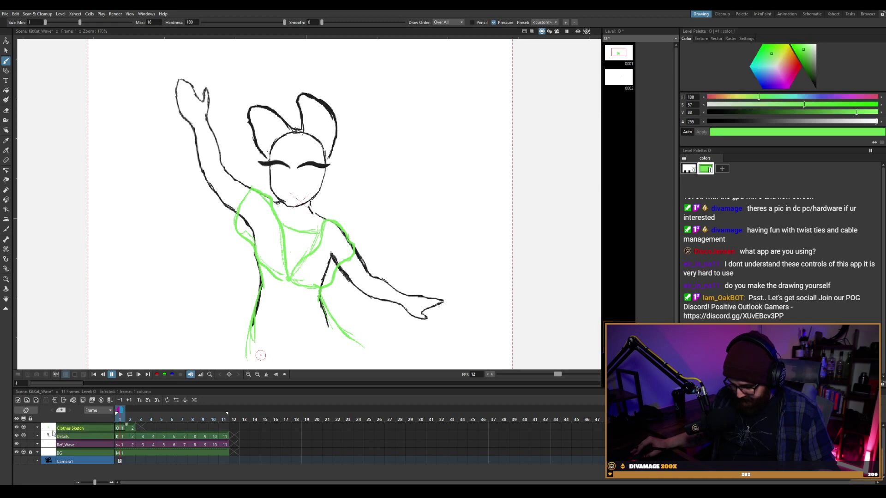
# Toggle the Clothes Sketch layer's canvas visibility and leave the layer hidden.
pyautogui.click(25, 429)
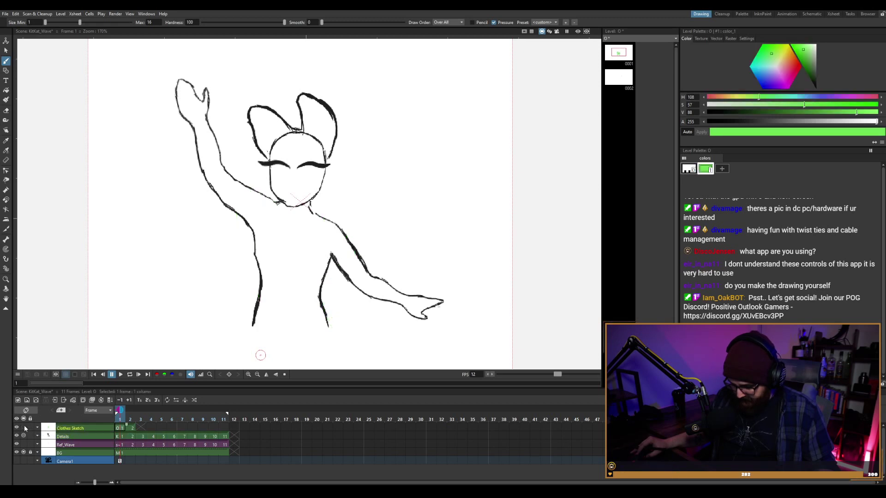
pyautogui.click(24, 428)
pyautogui.click(24, 428)
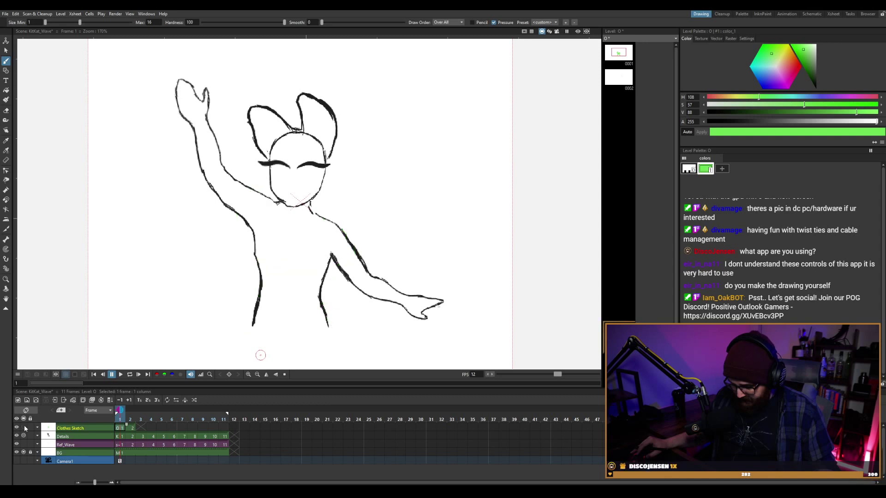
# Reapply the Details layer's opacity of 30% and hide that layer on the canvas.
pyautogui.click(37, 436)
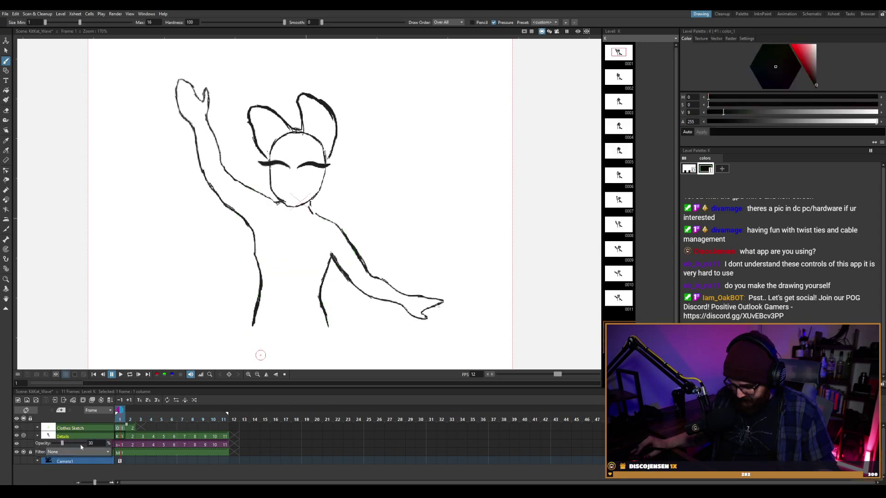
pyautogui.doubleClick(92, 444)
pyautogui.press('Return')
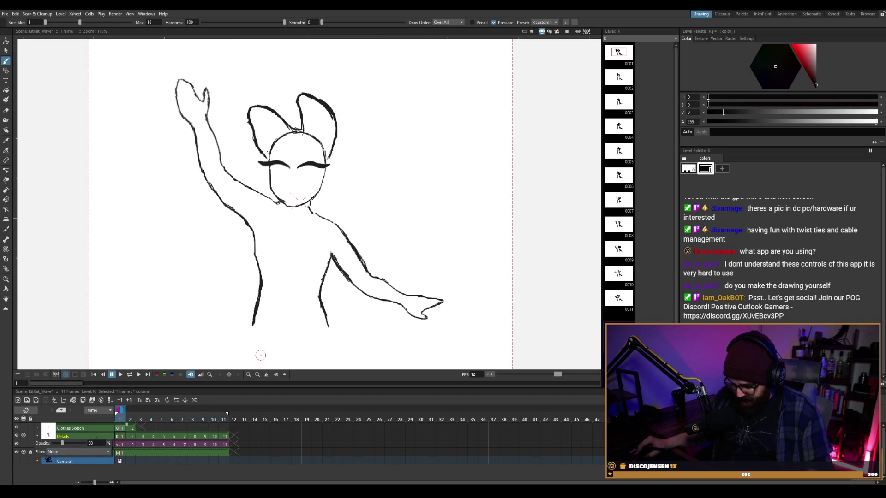
pyautogui.click(96, 439)
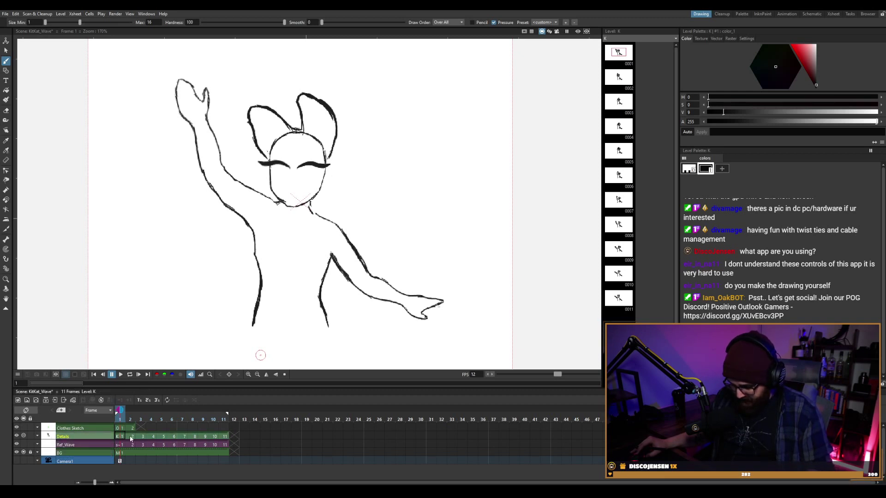
pyautogui.click(24, 436)
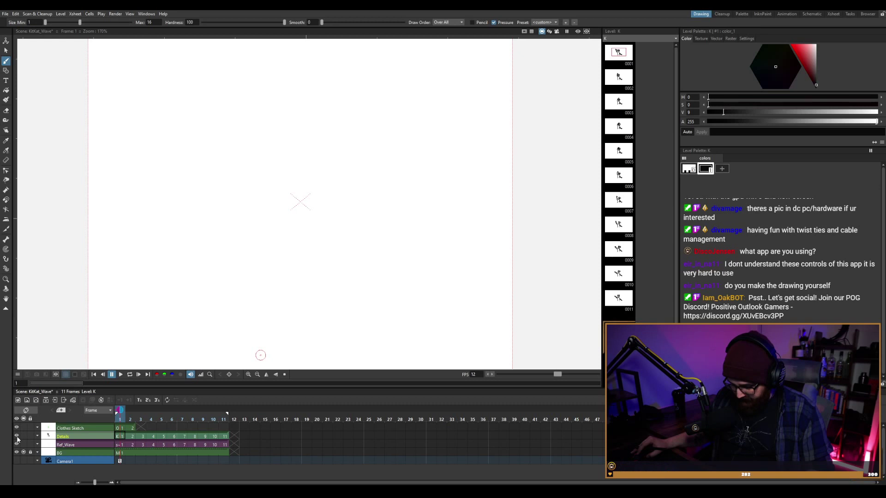
# Show the Details layer on the canvas and set its opacity to 1%.
pyautogui.click(24, 436)
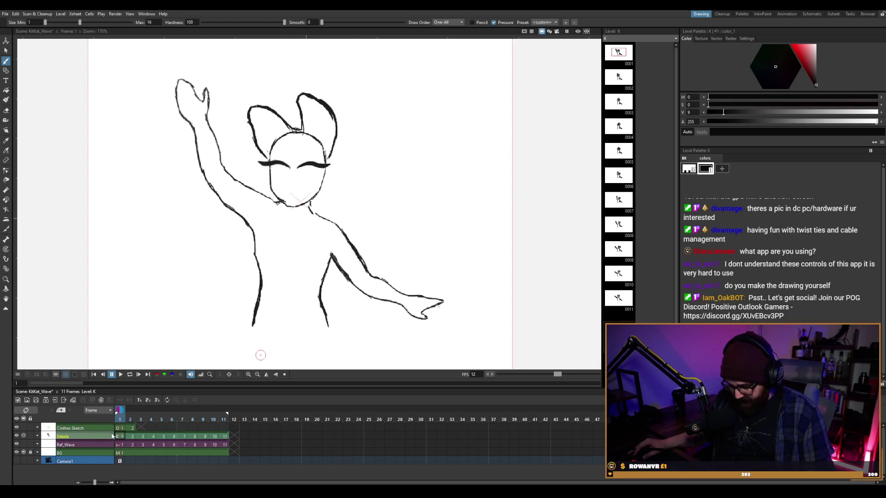
pyautogui.click(38, 437)
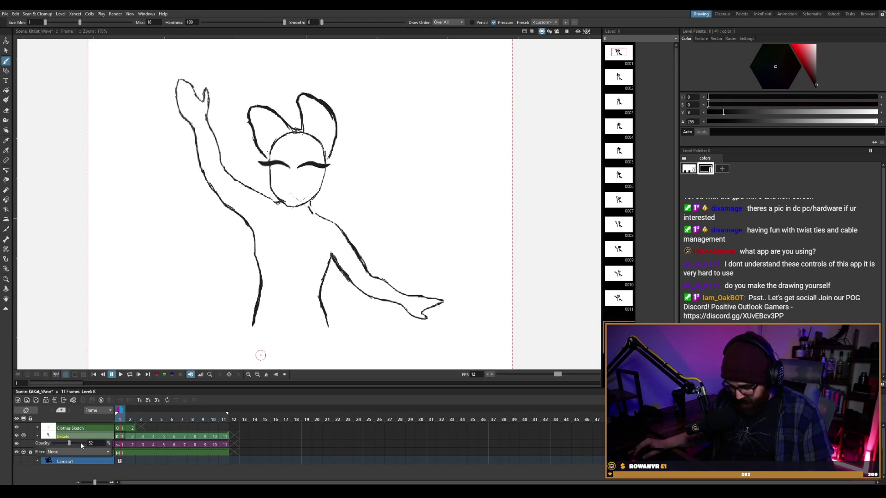
pyautogui.moveTo(69, 444); pyautogui.dragTo(52, 443)
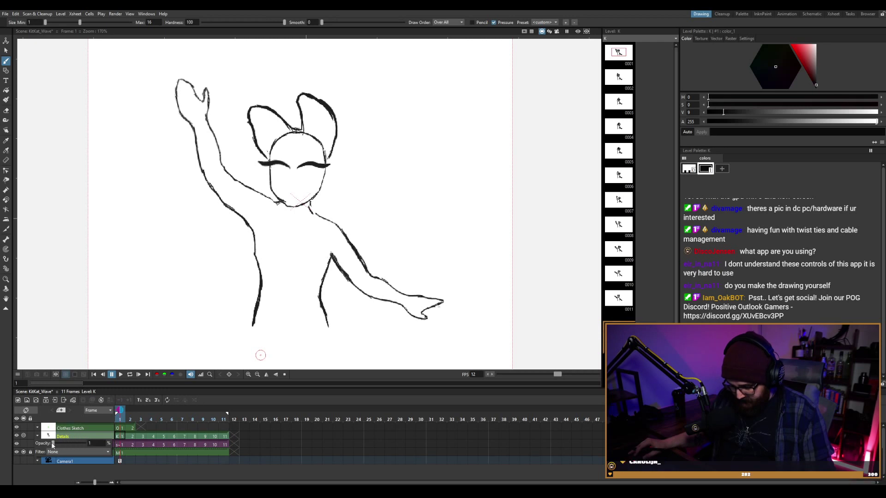
pyautogui.click(77, 439)
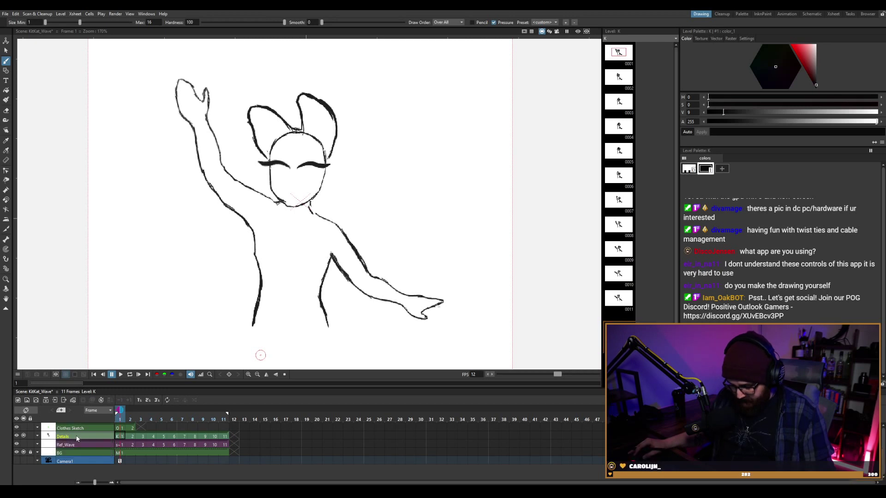
# Select frame 1 of the Clothes Sketch layer and make that layer visible on the canvas again.
pyautogui.click(120, 429)
pyautogui.click(120, 446)
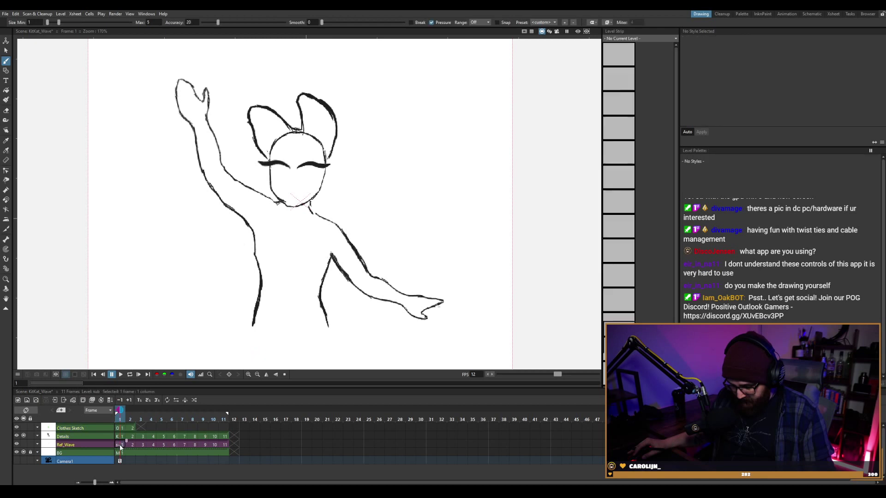
pyautogui.click(117, 437)
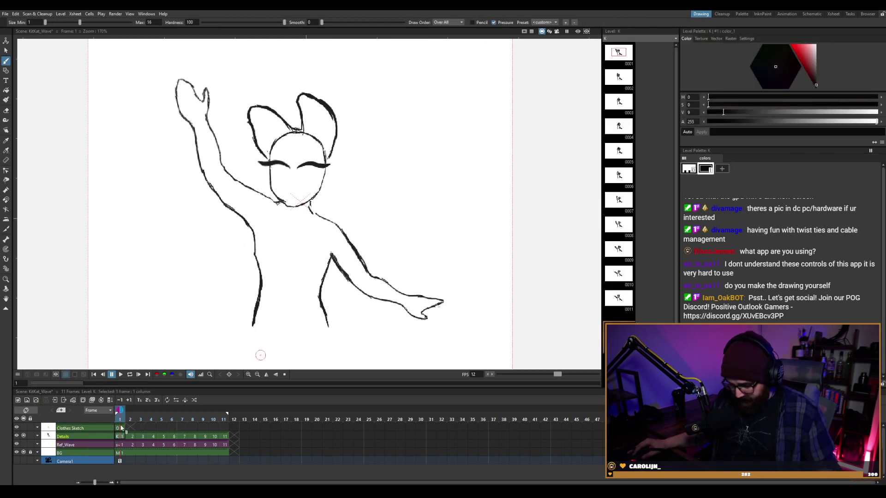
pyautogui.click(119, 428)
pyautogui.click(23, 427)
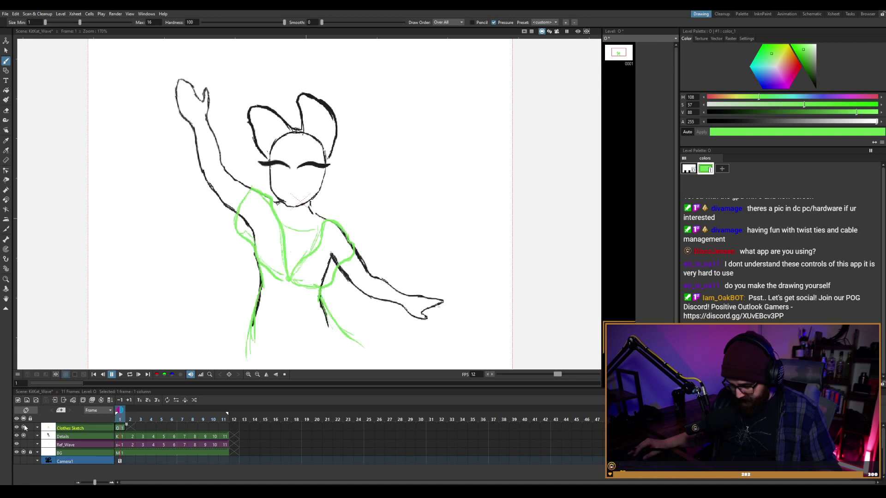
# Cycle frame 1 of the Details layer back through the level's last drawings and restore its first drawing.
pyautogui.click(123, 438)
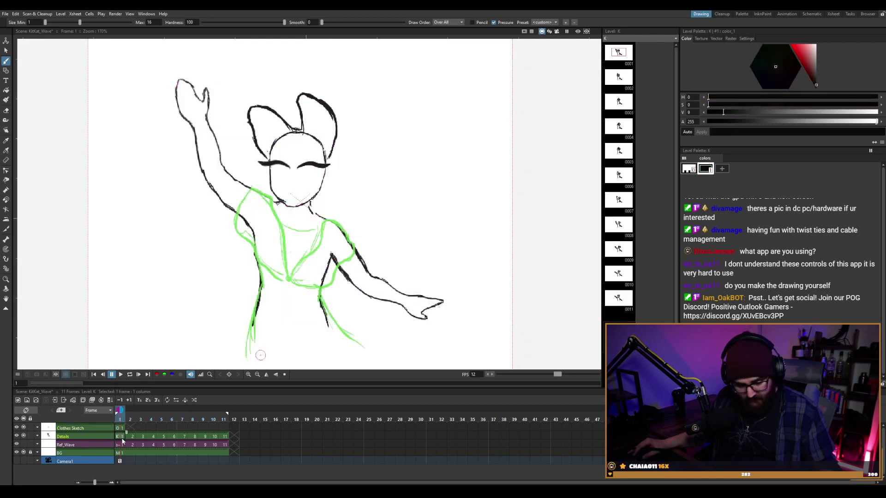
pyautogui.press('q')
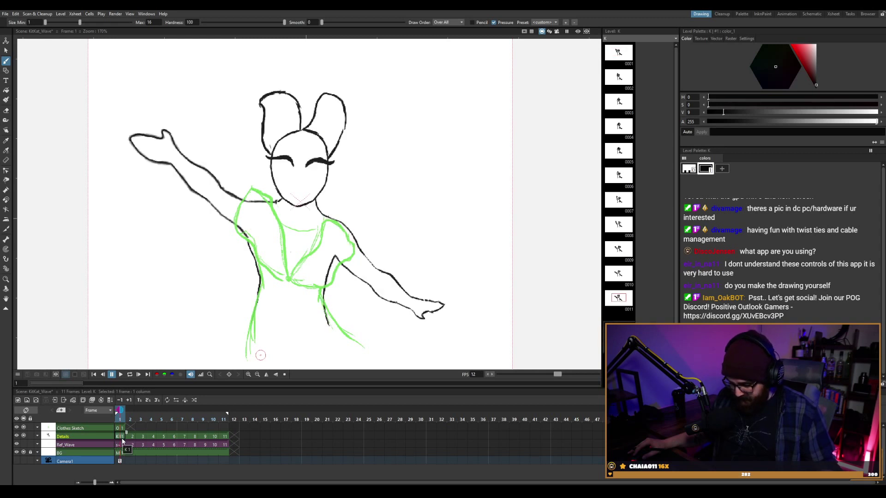
pyautogui.press('a')
pyautogui.press('q')
pyautogui.press('q')
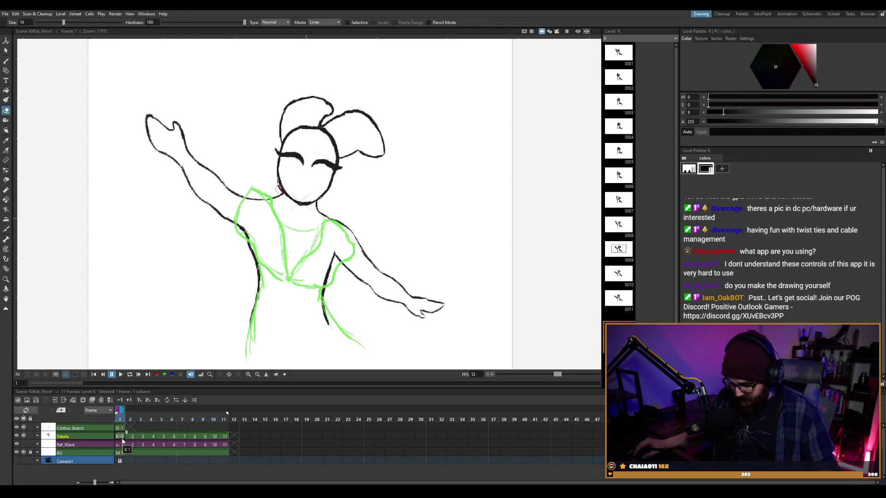
pyautogui.press('w')
pyautogui.press('w')
pyautogui.press('w')
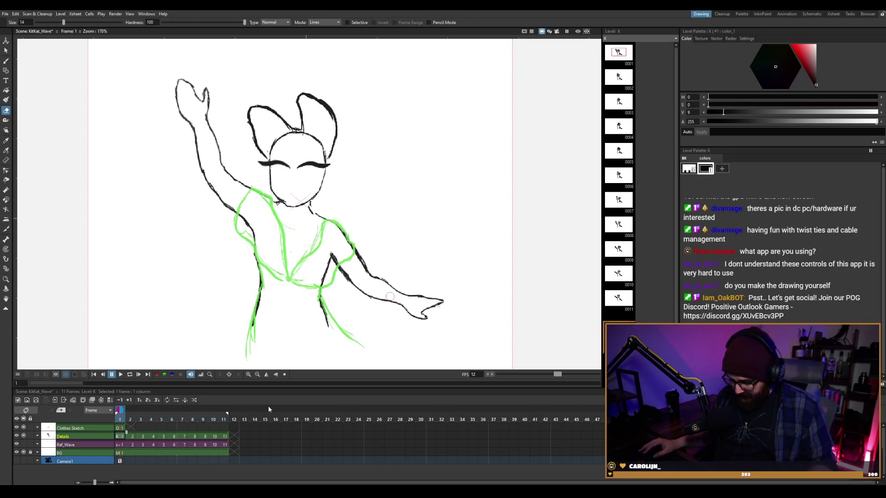
# Toggle the Details layer's preview and canvas visibility off and on.
pyautogui.click(76, 436)
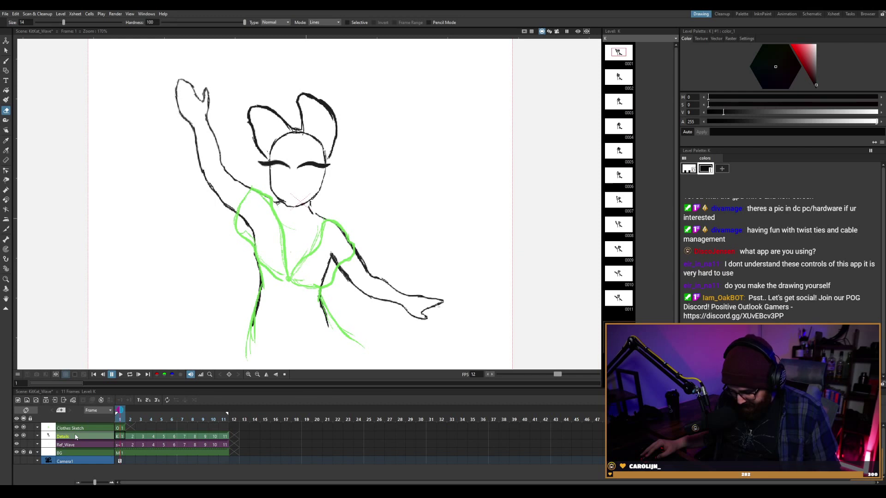
pyautogui.click(18, 438)
pyautogui.click(24, 436)
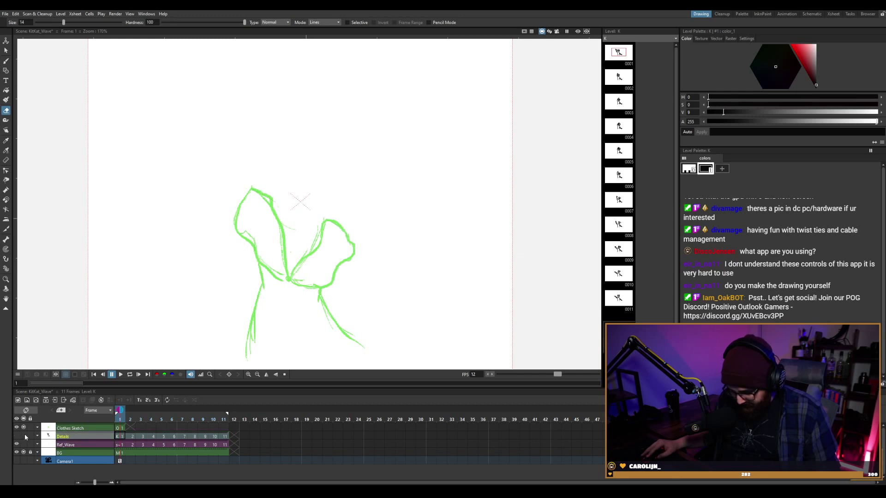
pyautogui.click(17, 436)
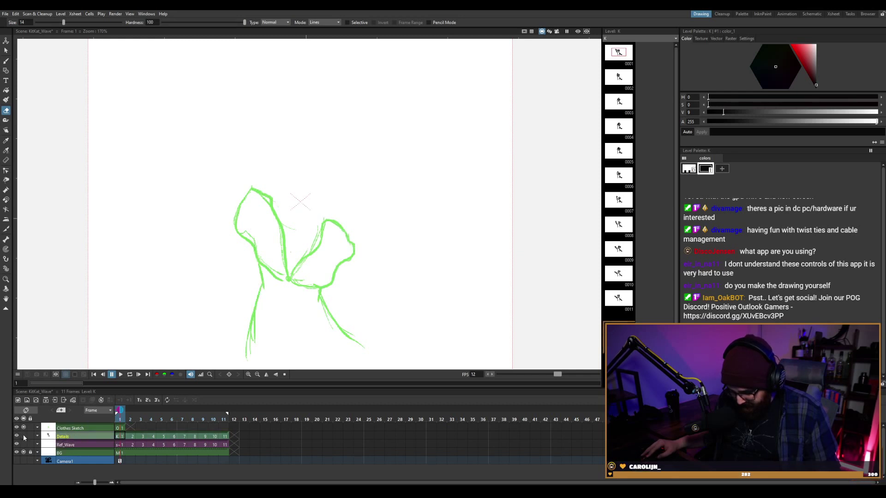
pyautogui.click(23, 436)
pyautogui.click(23, 436)
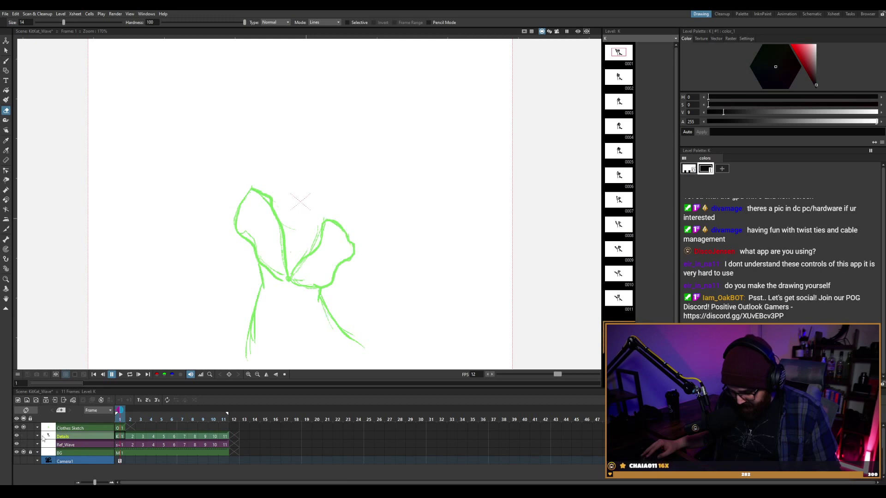
# Set the Details layer's opacity to 21%.
pyautogui.click(38, 435)
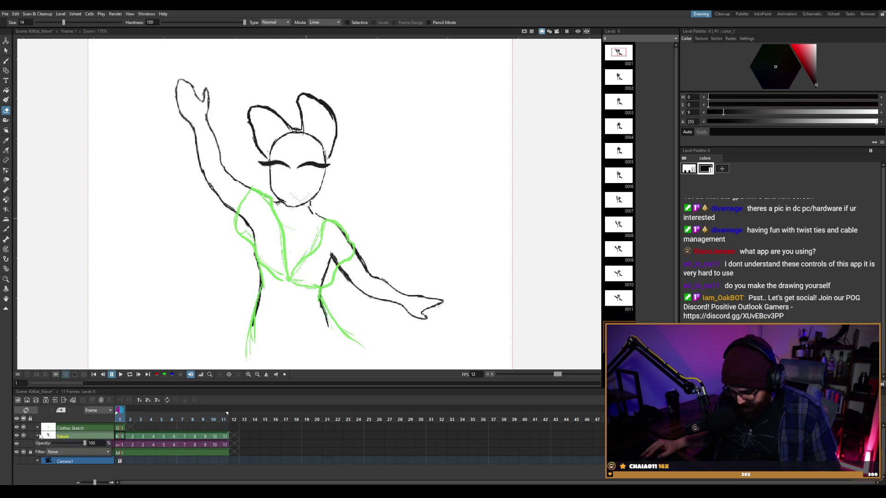
pyautogui.moveTo(62, 443); pyautogui.dragTo(58, 444)
pyautogui.moveTo(70, 443); pyautogui.dragTo(60, 445)
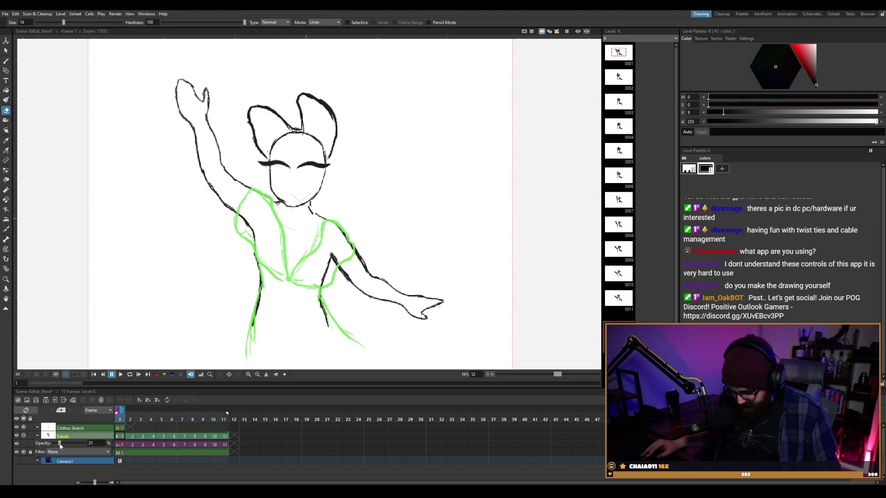
# Test the Details layer's canvas visibility by hiding it, applying Show Selected, and hiding and showing it once more.
pyautogui.click(21, 436)
pyautogui.click(24, 436)
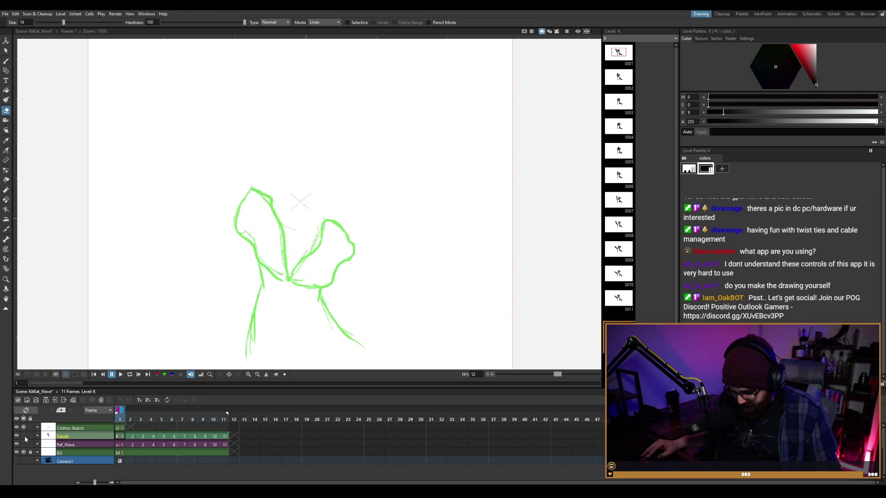
pyautogui.click(25, 437)
pyautogui.click(25, 438)
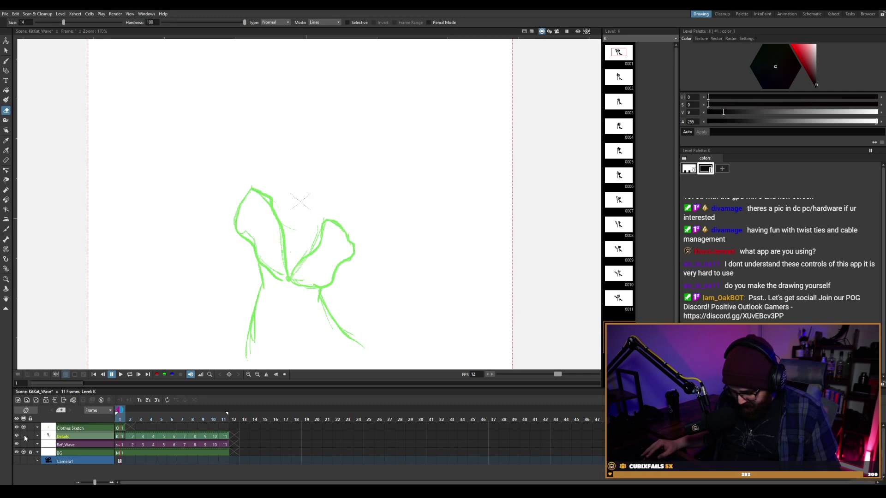
pyautogui.rightClick(25, 439)
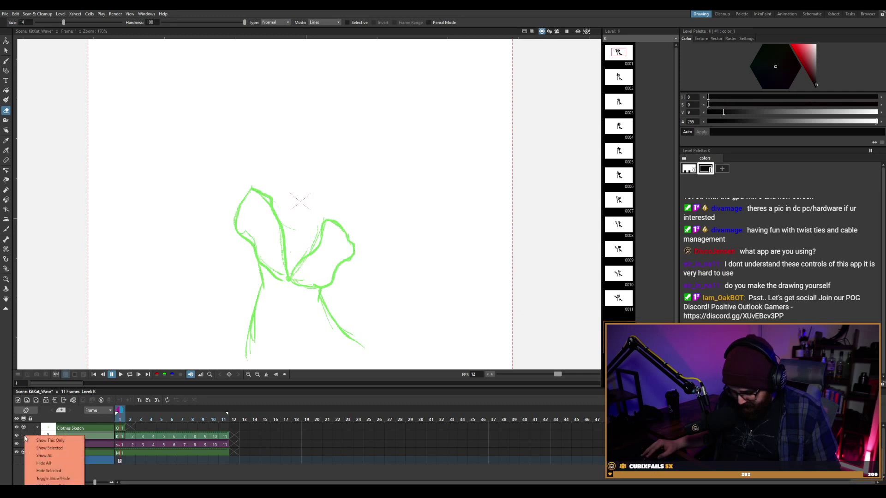
pyautogui.click(60, 449)
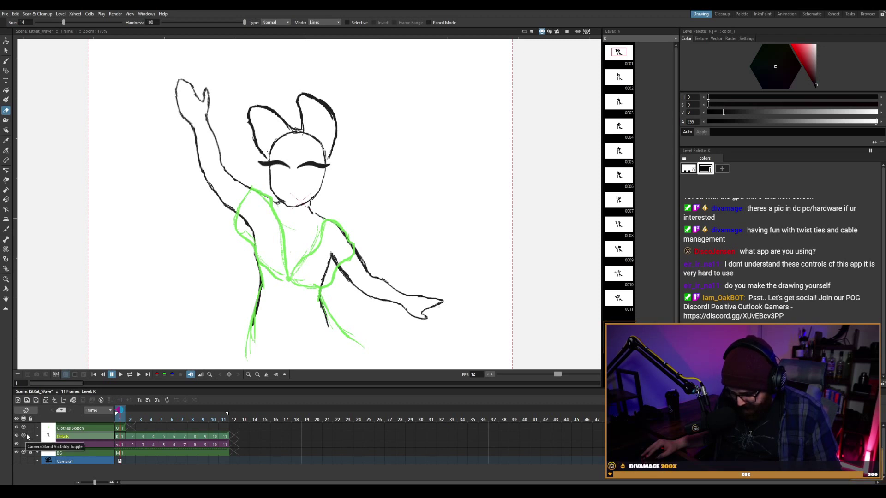
pyautogui.click(24, 436)
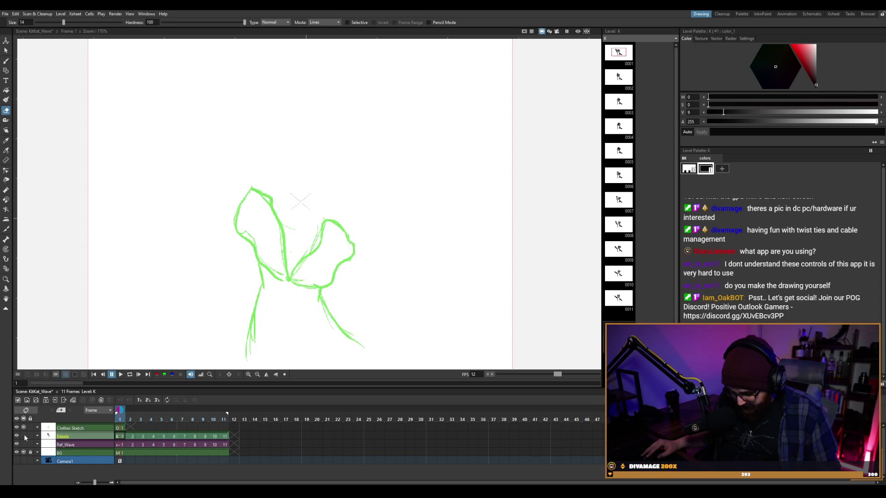
pyautogui.click(23, 436)
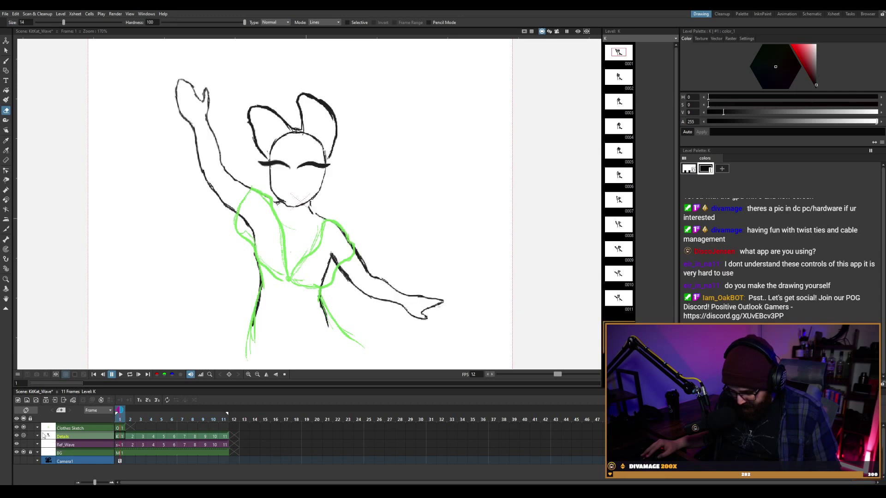
# Check the Clothes Sketch layer's opacity setting at frame 2 and toggle the Details layer's canvas visibility.
pyautogui.click(130, 429)
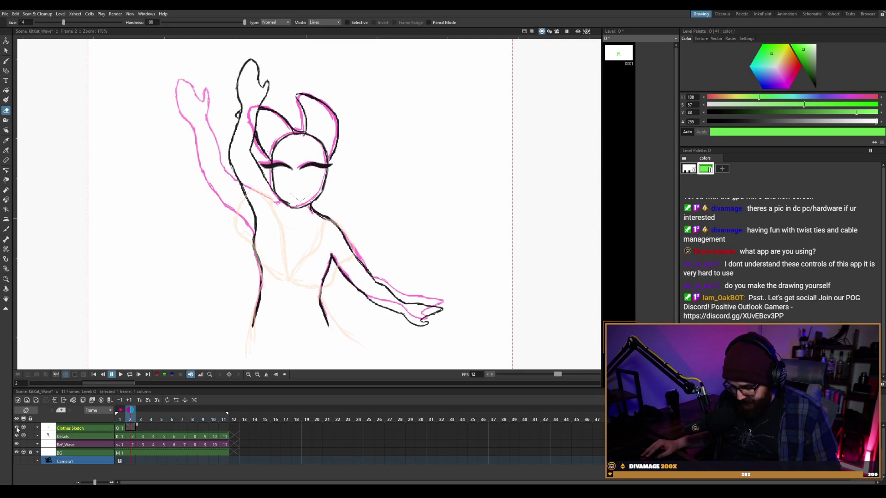
pyautogui.click(38, 429)
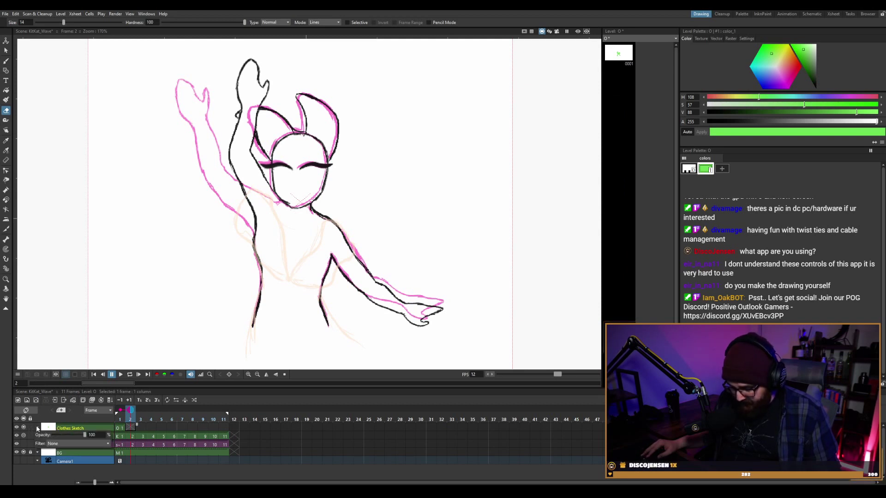
pyautogui.click(38, 429)
pyautogui.click(23, 436)
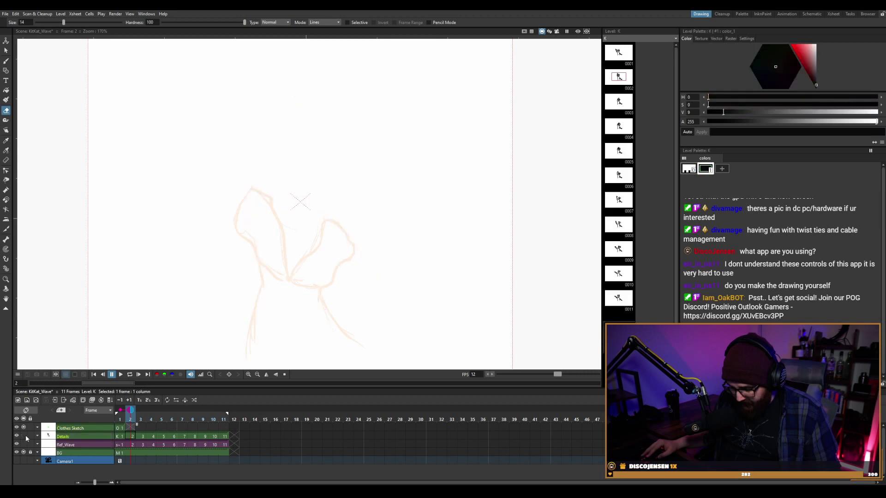
# Toggle the onion skin for frame 1 and leave it off with frame 2 of Clothes Sketch selected.
pyautogui.click(121, 411)
pyautogui.click(121, 412)
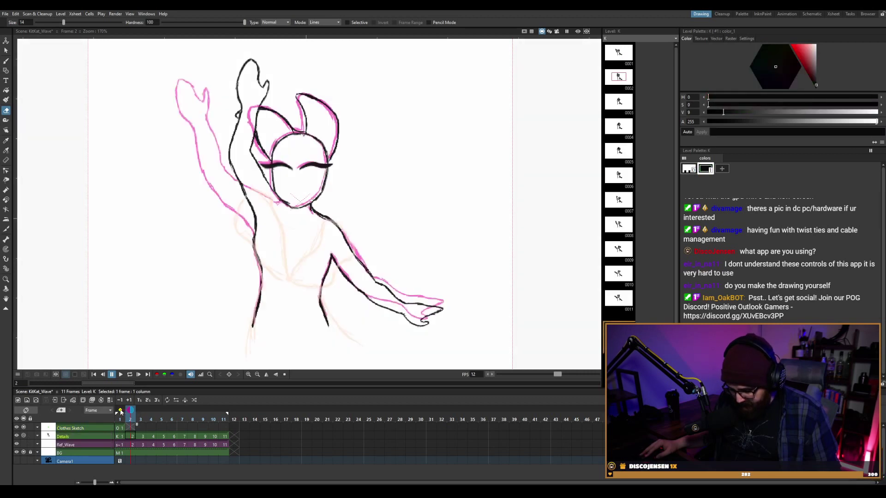
pyautogui.click(121, 412)
pyautogui.click(127, 429)
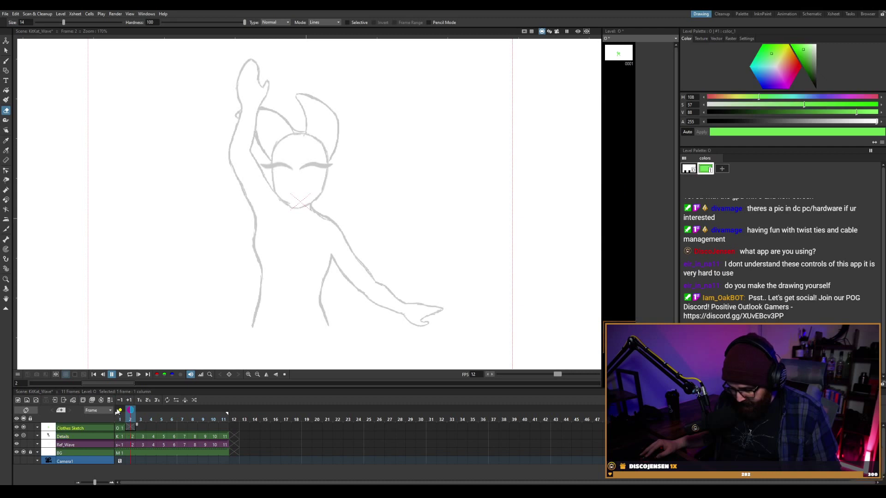
pyautogui.click(119, 411)
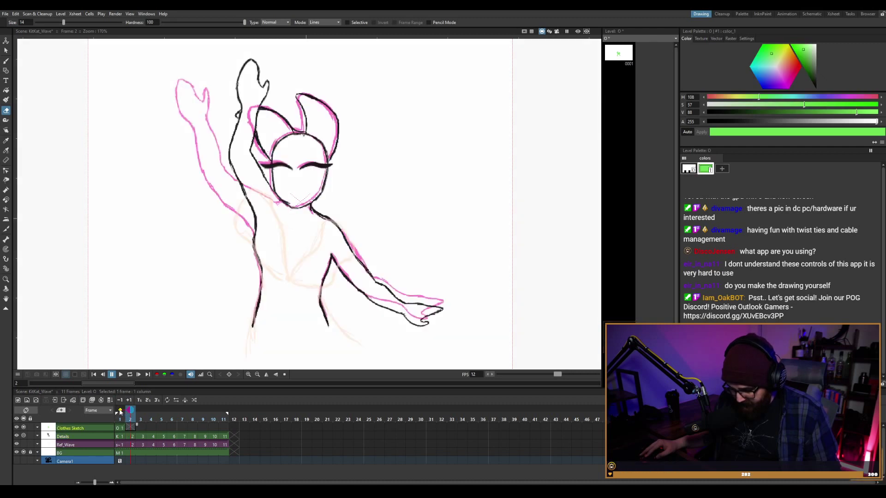
pyautogui.click(128, 427)
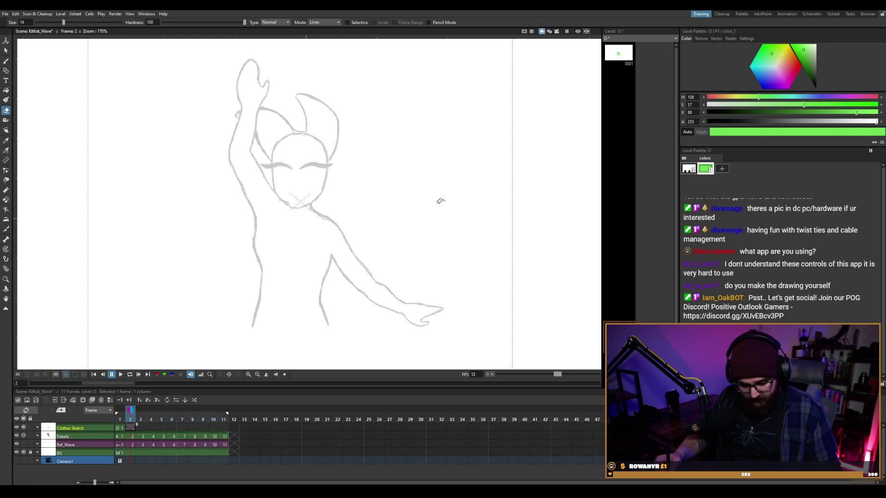
# Try a short brush stroke beside the figure on frame 2 of Clothes Sketch and undo it.
pyautogui.press('b')
pyautogui.moveTo(436, 202); pyautogui.dragTo(432, 222)
pyautogui.hotkey('ctrl', 'z')
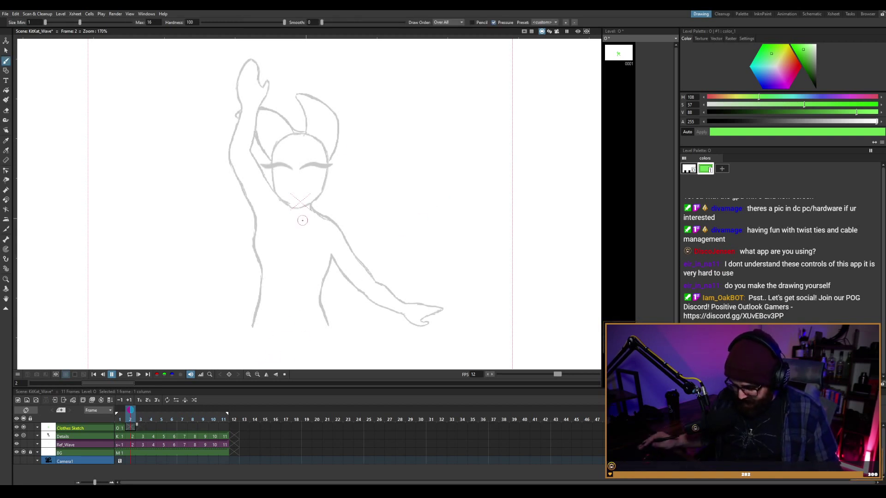
# Compare frames 1 and 2 of Clothes Sketch with onion skin switched on and off, finishing on frame 2.
pyautogui.click(121, 414)
pyautogui.click(121, 414)
pyautogui.click(120, 429)
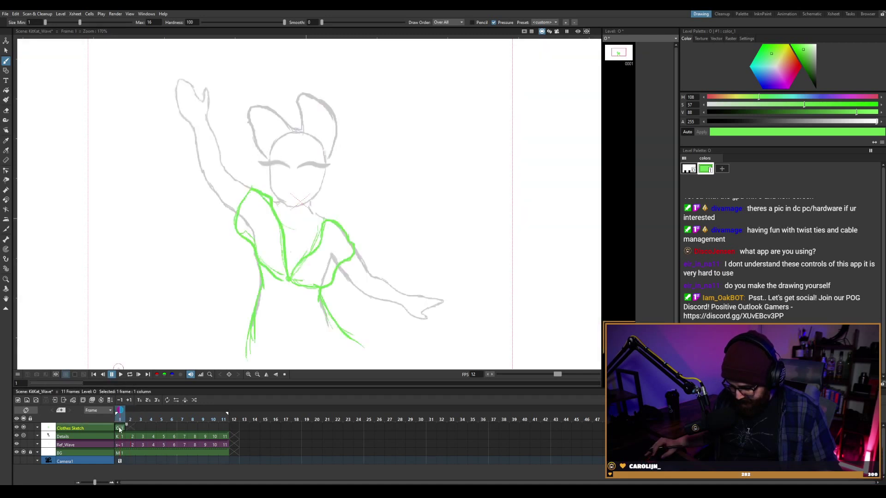
pyautogui.click(129, 412)
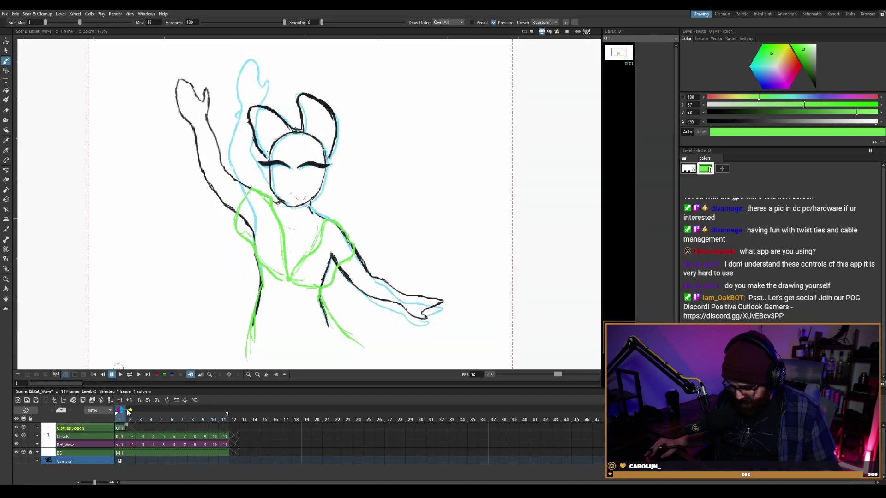
pyautogui.click(129, 412)
pyautogui.click(130, 427)
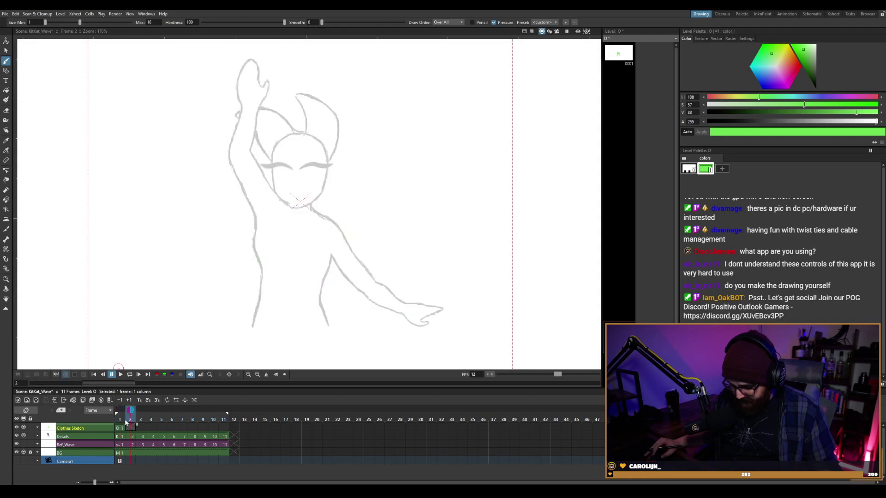
# Try collapsing the Details layer into a sub-scene and lower its opacity to 14%.
pyautogui.click(53, 438)
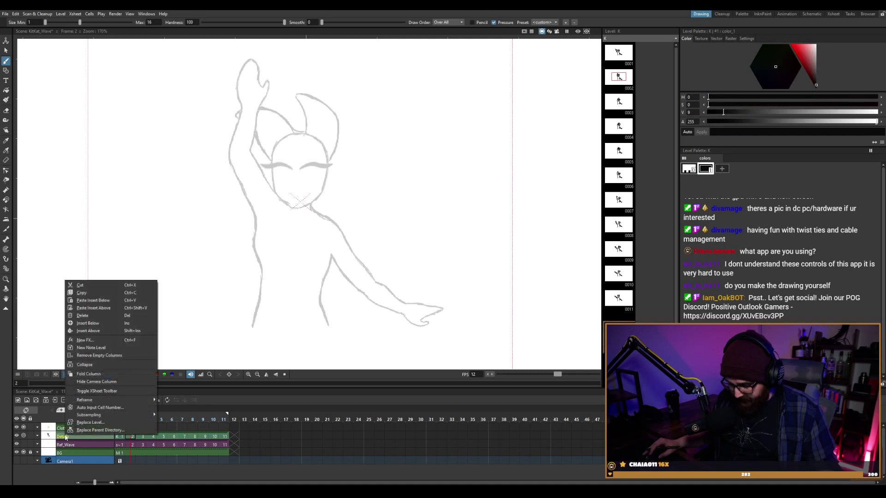
pyautogui.rightClick(65, 436)
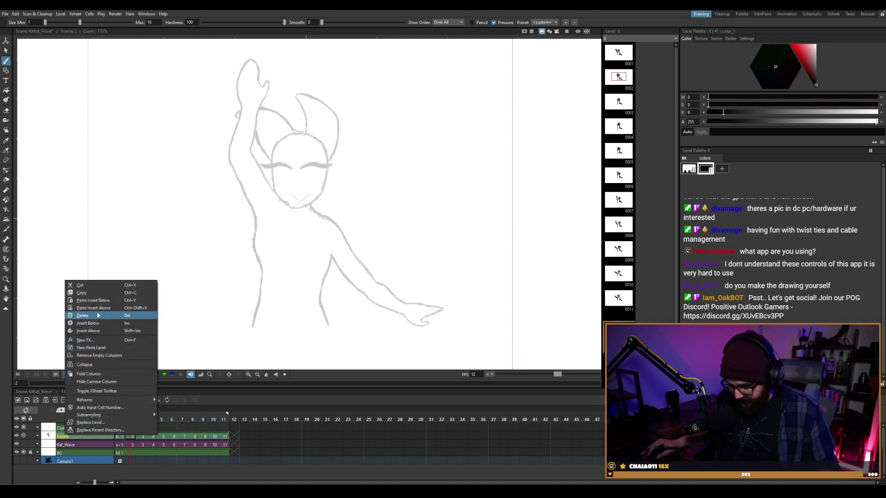
pyautogui.click(91, 364)
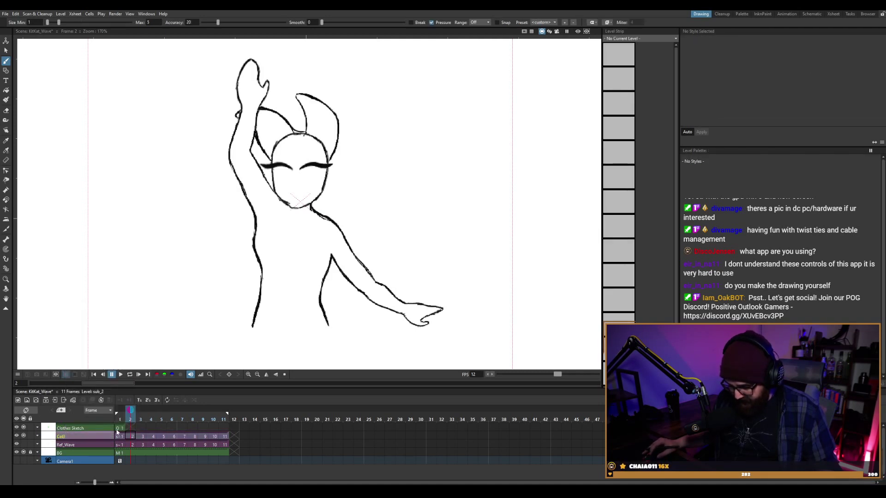
pyautogui.click(38, 436)
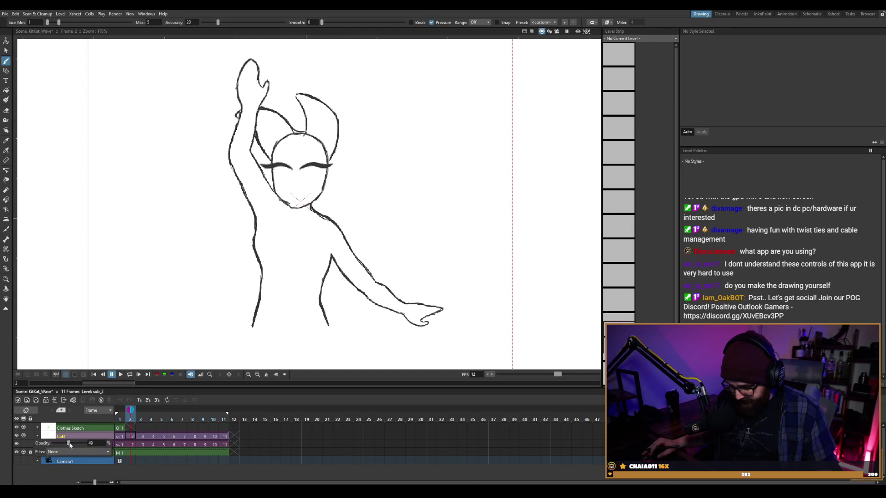
pyautogui.moveTo(81, 442); pyautogui.dragTo(60, 443)
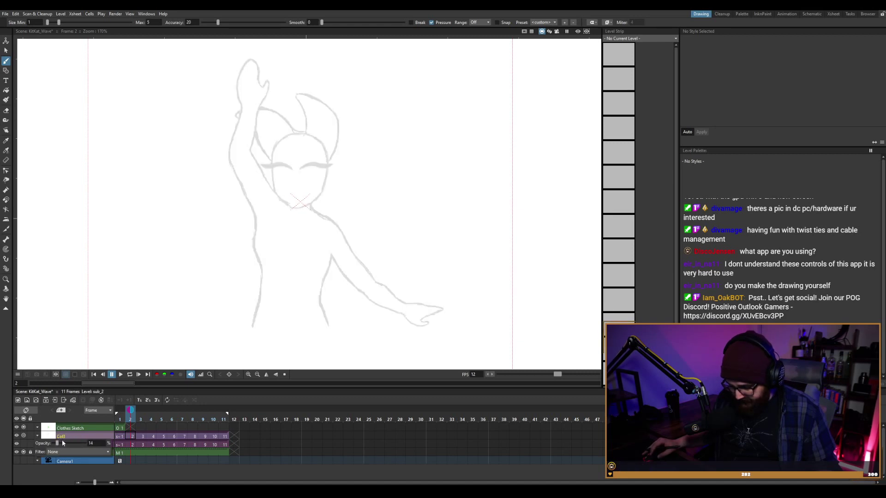
# Test the frame 1 onion skin against the collapsed reference layer from frame 2 of Clothes Sketch.
pyautogui.click(131, 427)
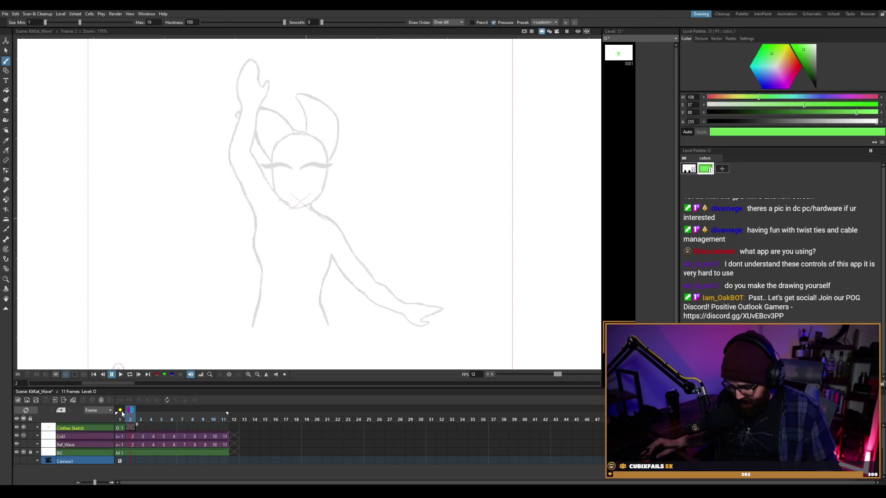
pyautogui.click(120, 411)
pyautogui.click(121, 411)
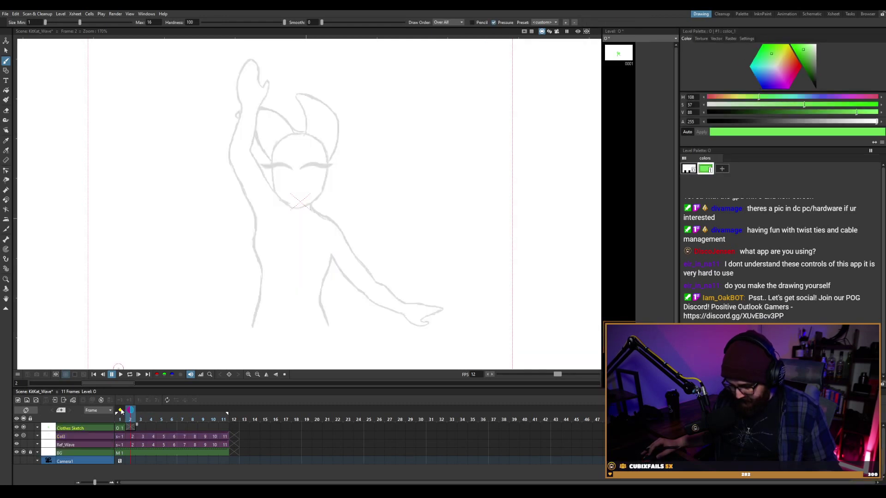
pyautogui.click(121, 411)
pyautogui.click(121, 411)
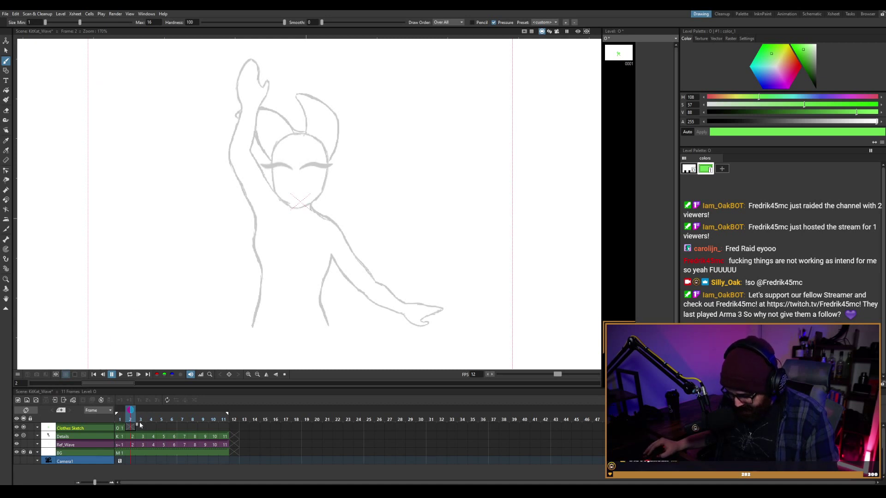
# Try the Red colour filter on the Details layer.
pyautogui.click(36, 437)
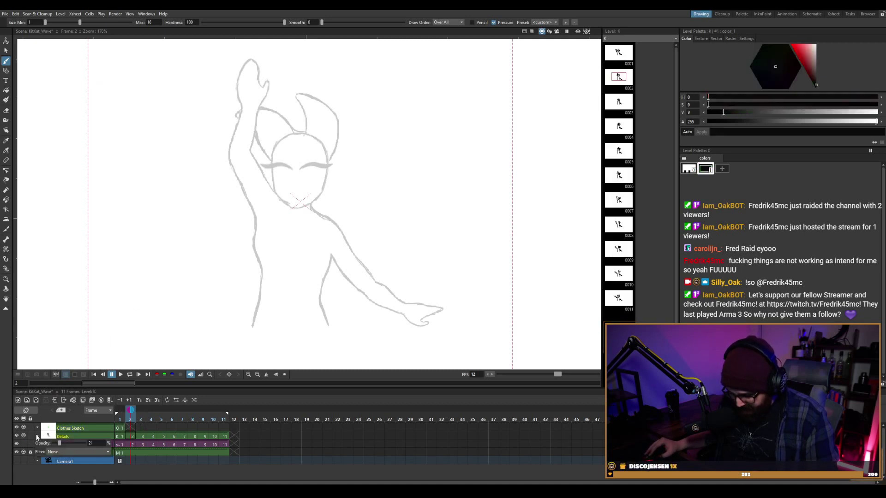
pyautogui.click(76, 452)
pyautogui.click(73, 463)
pyautogui.click(68, 453)
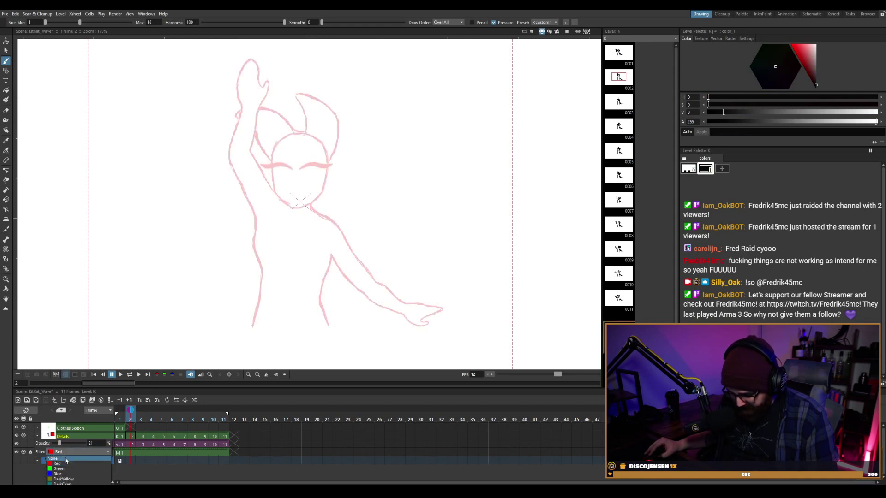
pyautogui.click(136, 428)
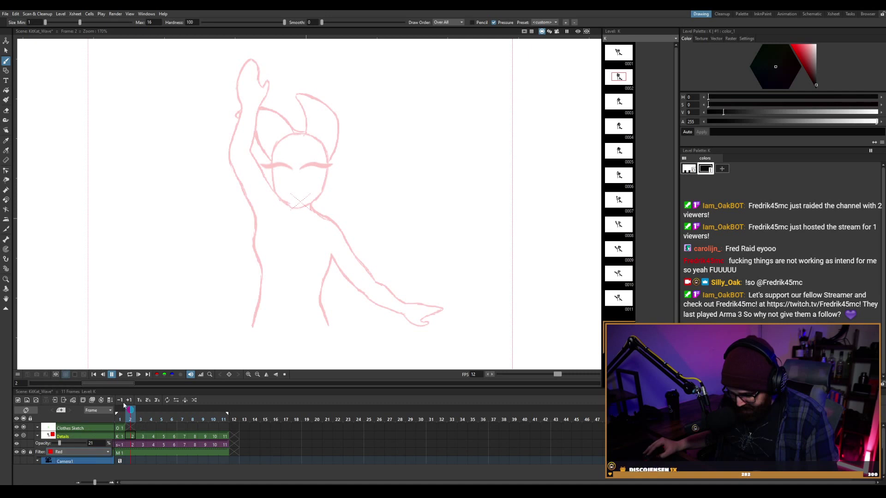
# Turn on onion skin for frames 1 and 3 around the current frame 2.
pyautogui.click(120, 410)
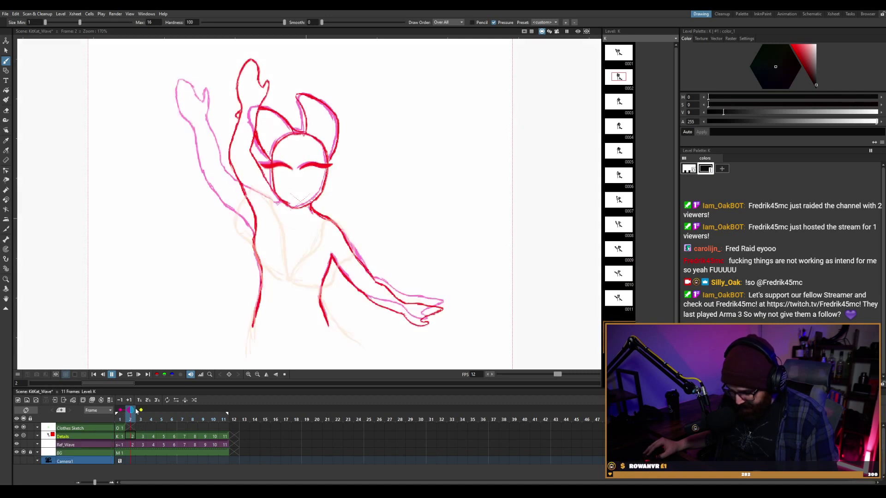
pyautogui.click(141, 410)
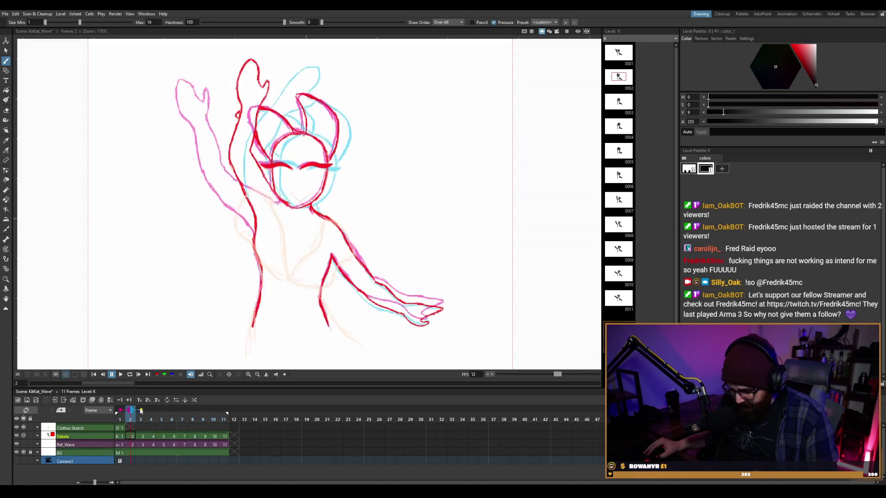
pyautogui.click(69, 437)
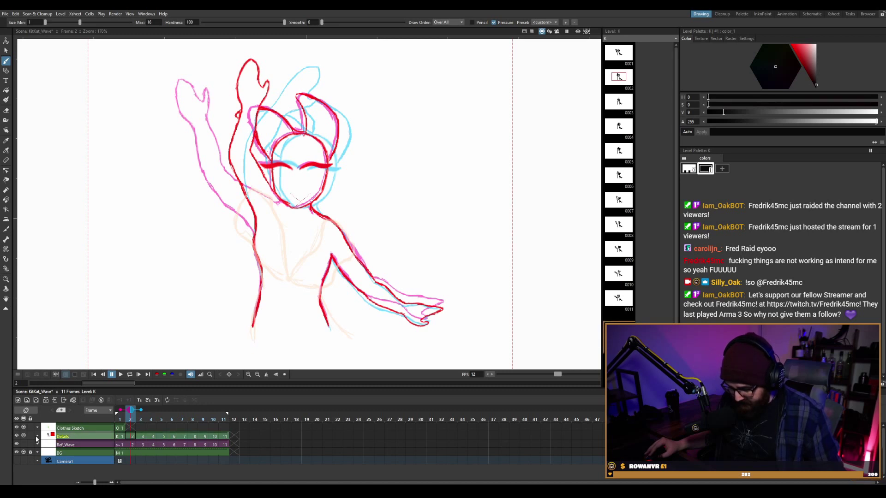
# Set the Details layer's filter to None and its opacity to 27%, then select frame 2 of Clothes Sketch.
pyautogui.click(37, 437)
pyautogui.click(78, 451)
pyautogui.click(62, 459)
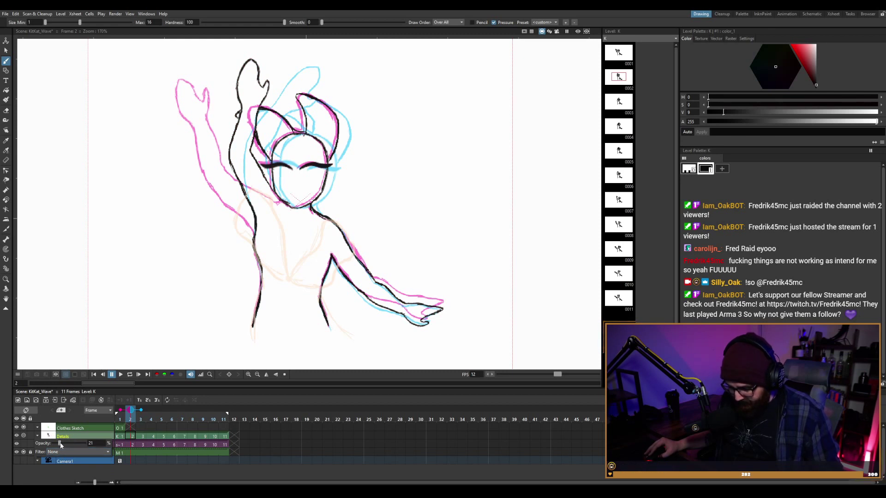
pyautogui.moveTo(61, 445); pyautogui.dragTo(68, 444)
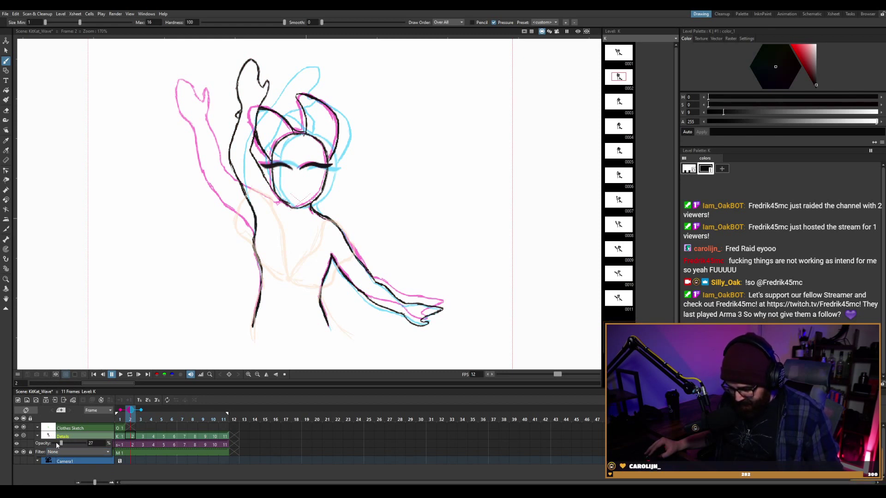
pyautogui.click(130, 428)
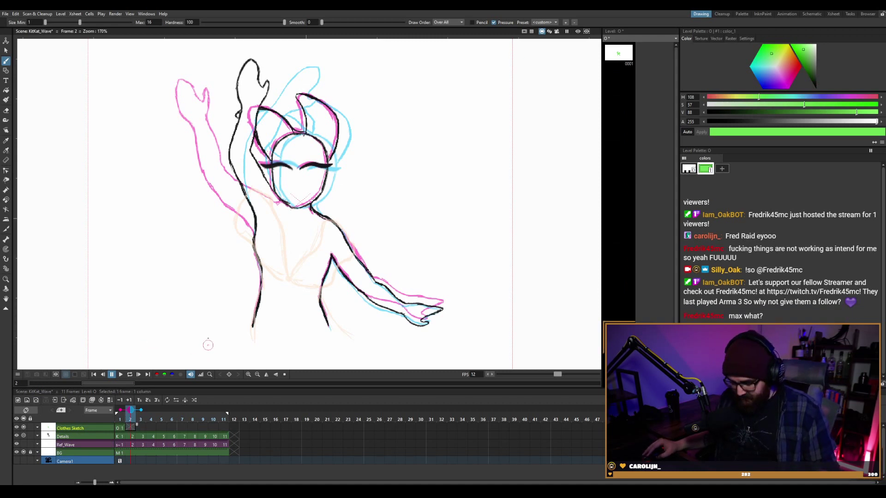
# Toggle the Details layer's canvas visibility and compare frames 2 and 1 of Clothes Sketch with onion skin on.
pyautogui.click(23, 436)
pyautogui.click(23, 437)
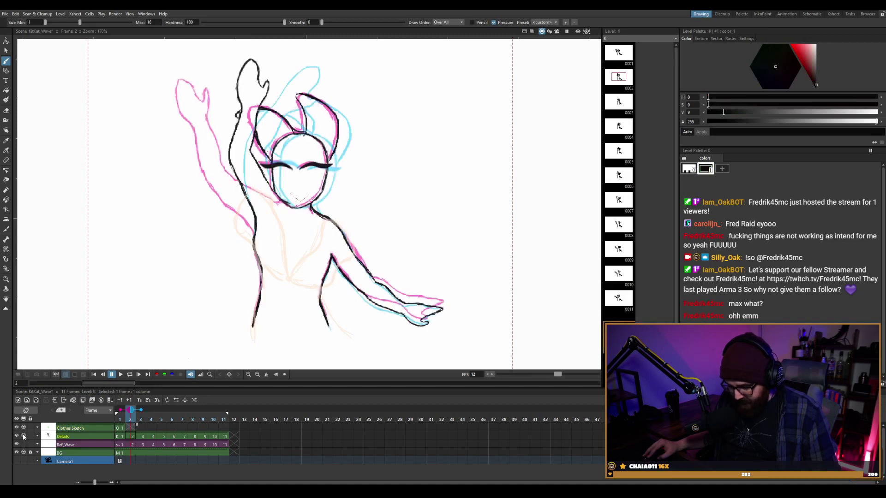
pyautogui.click(129, 427)
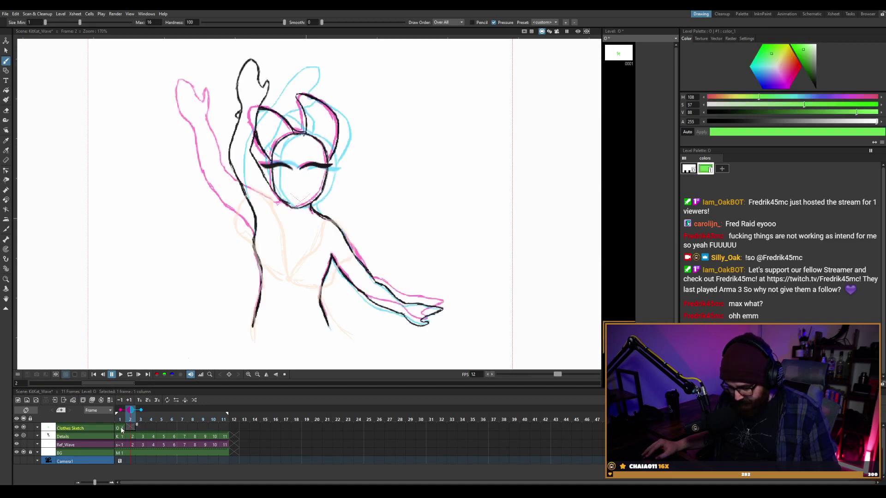
pyautogui.click(120, 428)
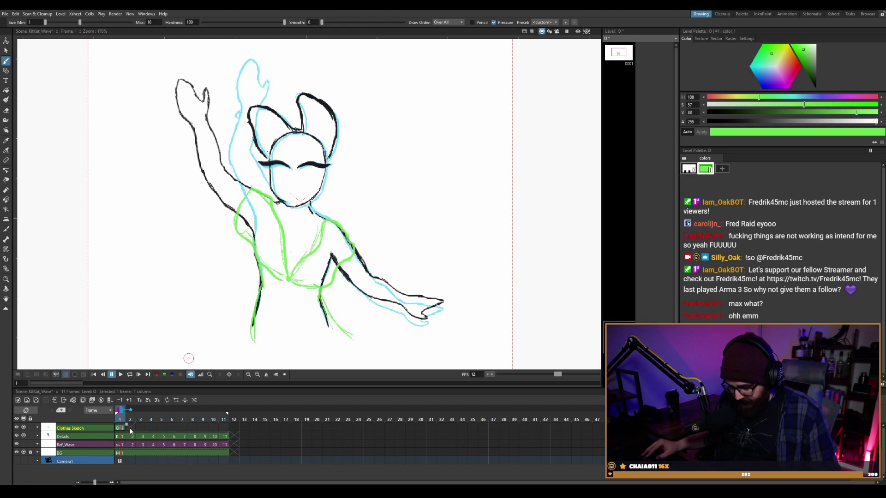
# Try Ref_Wave as the visible reference in place of Details, then hide both layers at frame 2 of Clothes Sketch.
pyautogui.click(23, 444)
pyautogui.click(23, 435)
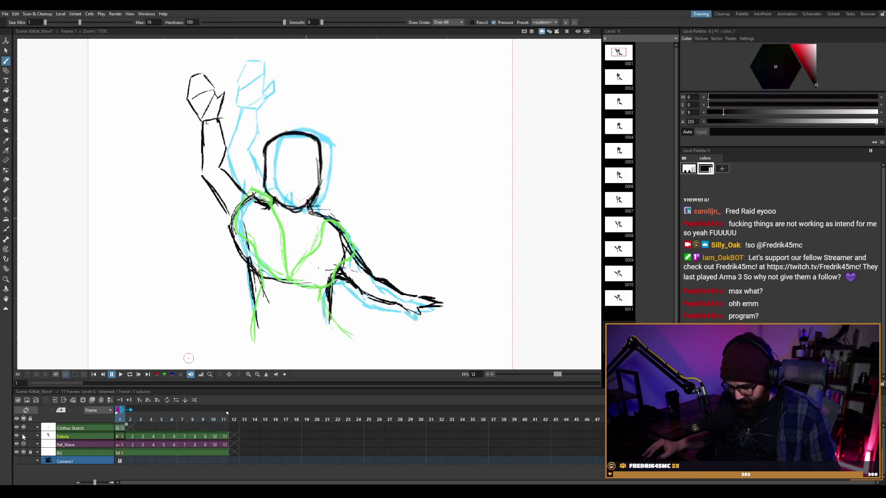
pyautogui.click(23, 444)
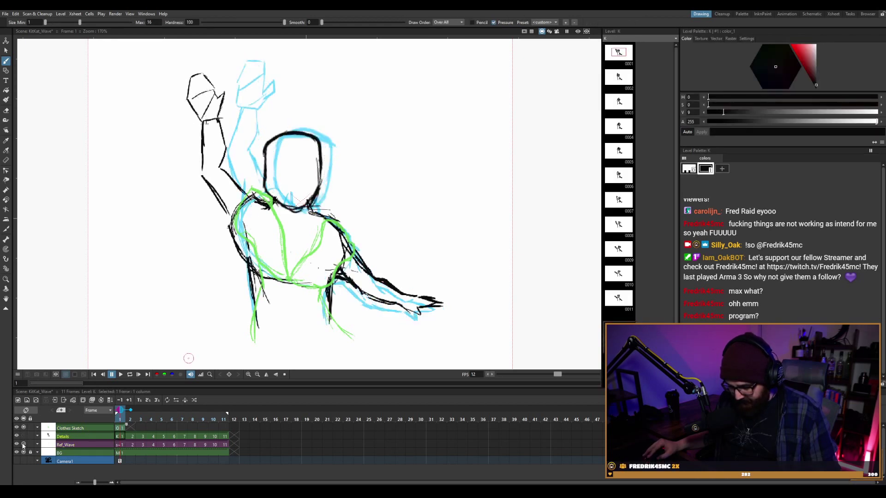
pyautogui.click(129, 428)
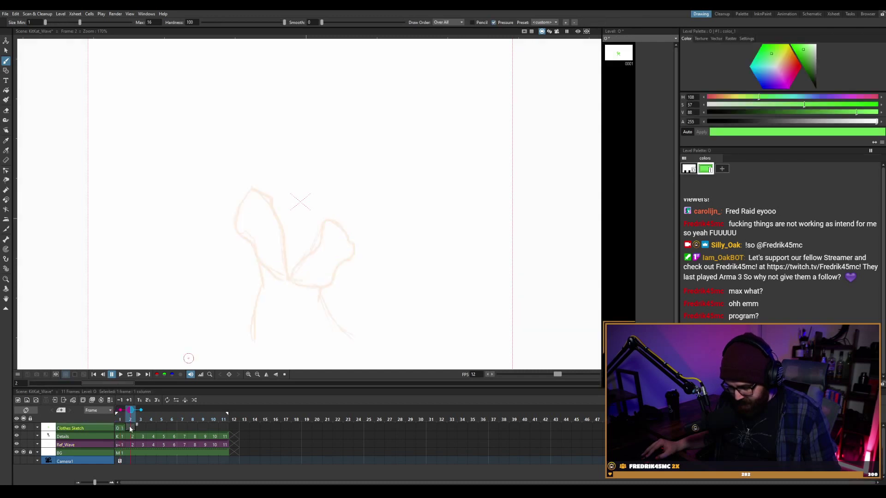
# Check the Clothes Sketch layer's opacity setting and compare its frames 1 and 2 without the reference layers.
pyautogui.click(37, 430)
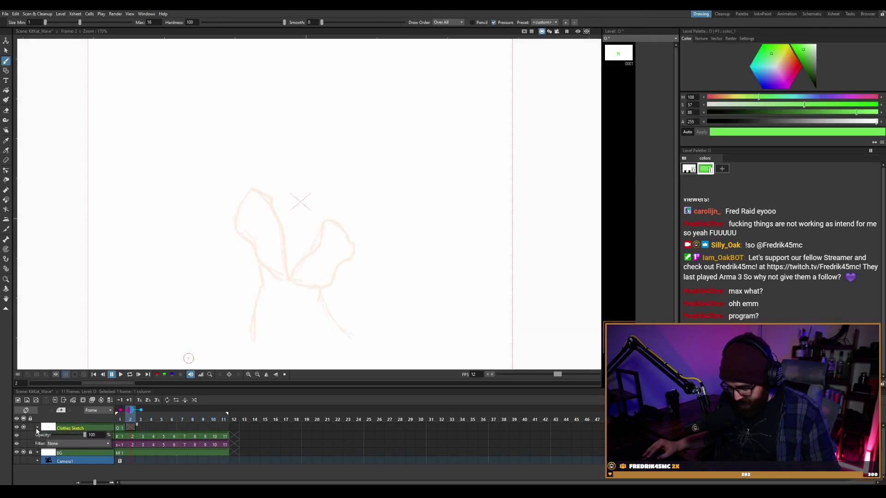
pyautogui.click(131, 428)
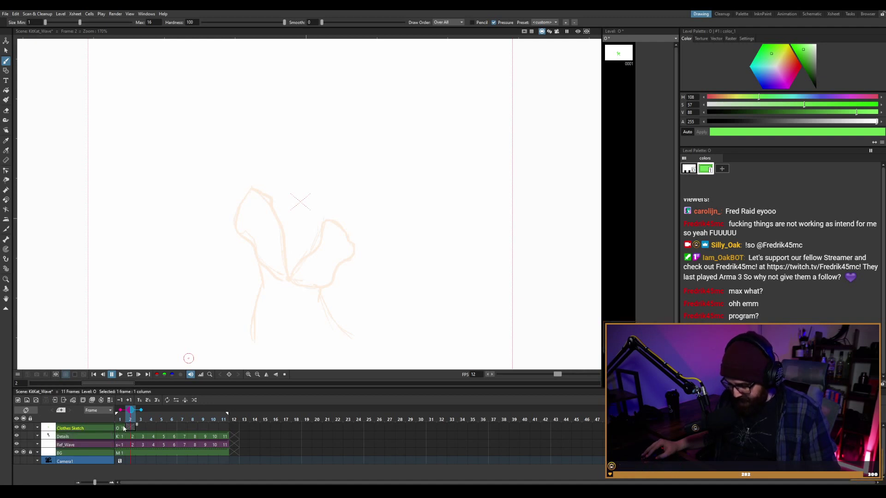
pyautogui.click(123, 429)
pyautogui.click(129, 429)
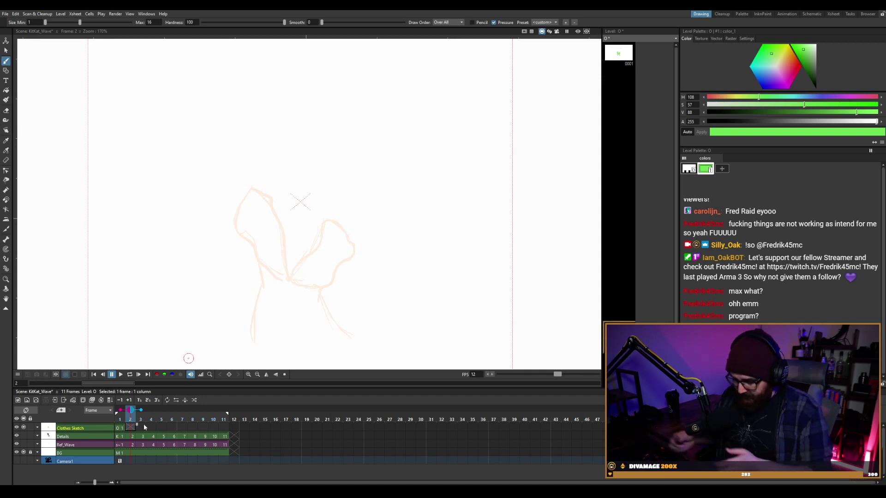
# Show the Details layer again and mark the lapels' lower meeting point with a green dot on frame 2 of Clothes Sketch.
pyautogui.click(23, 436)
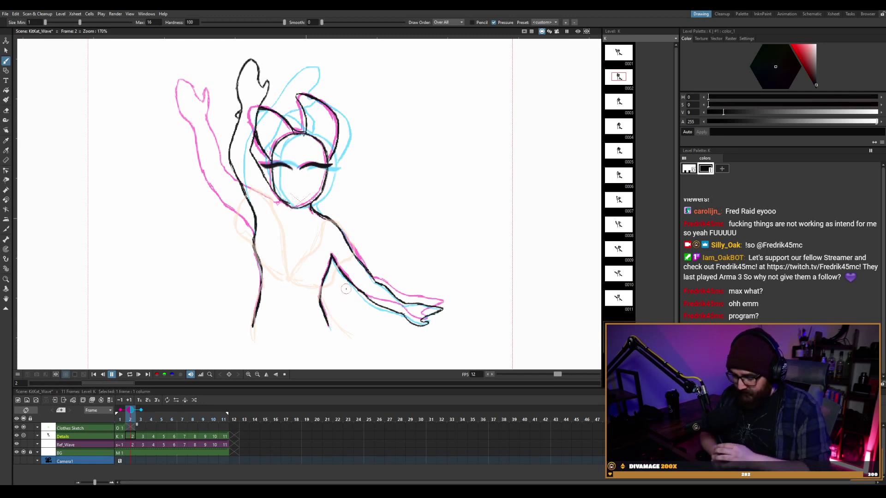
pyautogui.moveTo(289, 275); pyautogui.dragTo(290, 281)
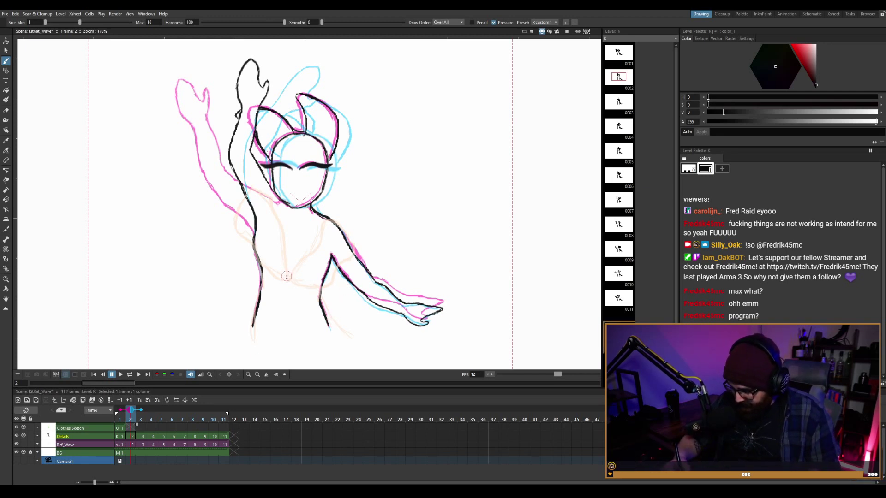
pyautogui.press('Up')
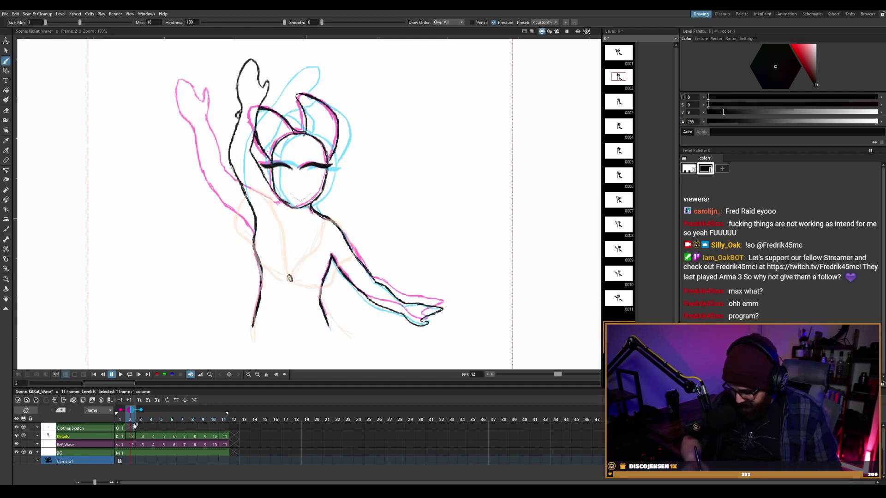
pyautogui.moveTo(287, 280); pyautogui.dragTo(289, 280)
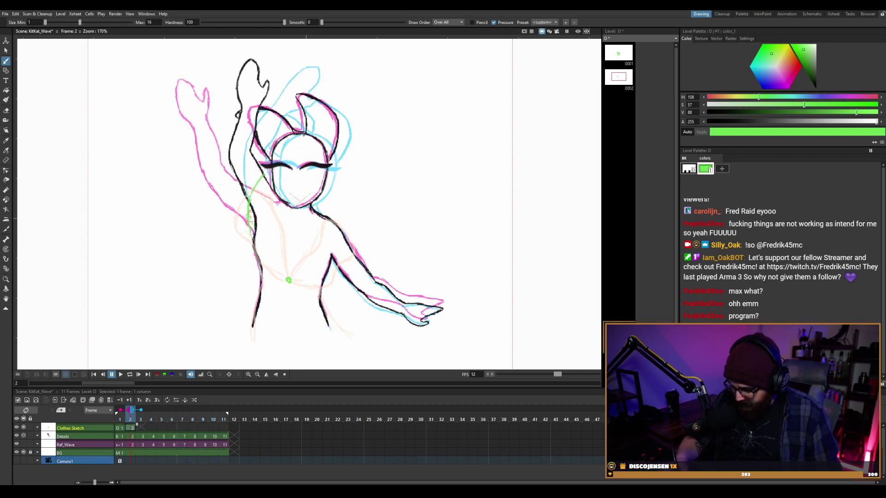
# Sketch the green lapel on the raised-arm side of frame 2, curving from the shoulder to the dot on both edges.
pyautogui.moveTo(249, 216)
pyautogui.mouseDown()
pyautogui.moveTo(264, 261)
pyautogui.moveTo(258, 254)
pyautogui.moveTo(284, 281)
pyautogui.mouseUp()
pyautogui.moveTo(256, 253)
pyautogui.mouseDown()
pyautogui.moveTo(246, 230)
pyautogui.moveTo(254, 189)
pyautogui.mouseUp()
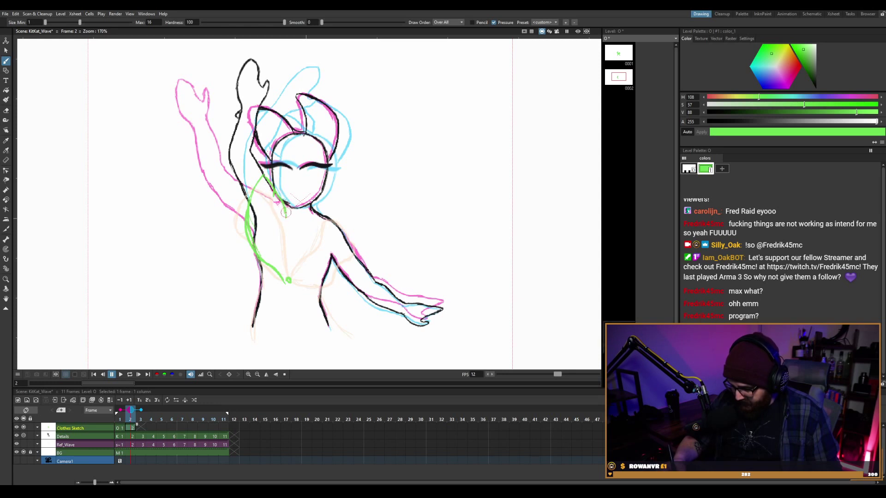
pyautogui.moveTo(289, 224); pyautogui.dragTo(286, 279)
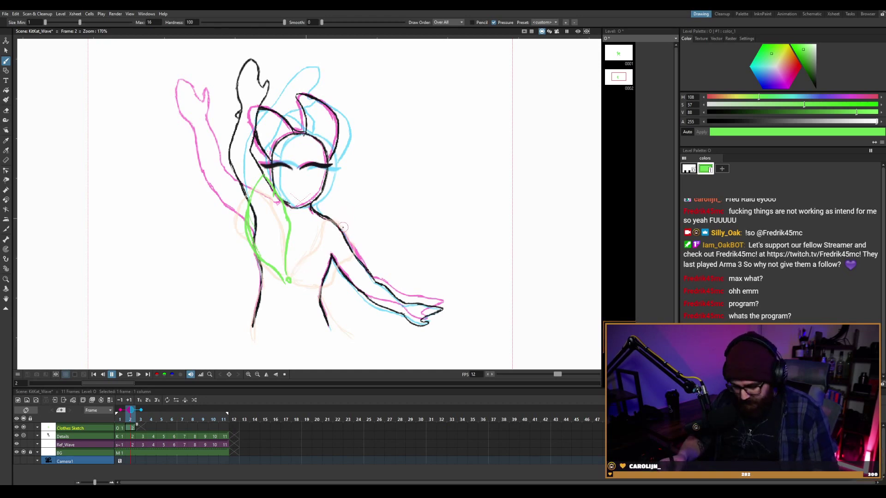
# Compare adjacent frames and sketch the green lapel on the lowered-arm side of frame 2, from the dot out to the shoulder.
pyautogui.press('.')
pyautogui.press(',')
pyautogui.press('.')
pyautogui.press(',')
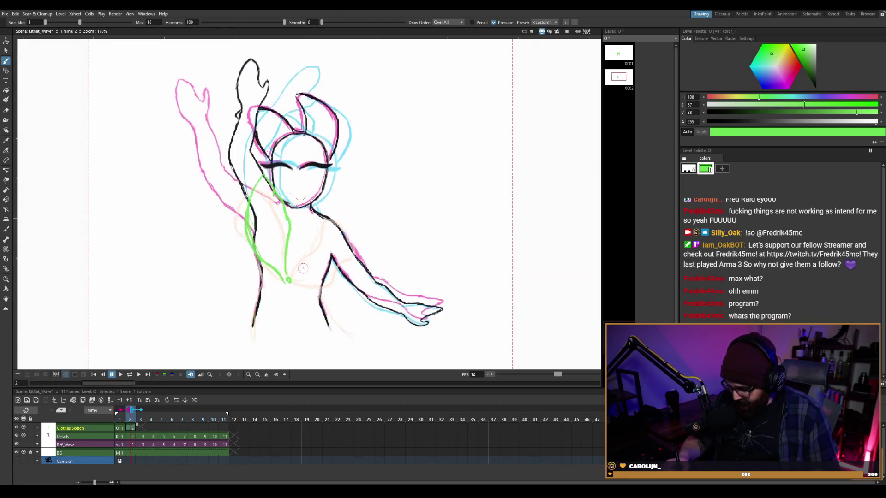
pyautogui.moveTo(292, 277)
pyautogui.mouseDown()
pyautogui.moveTo(329, 222)
pyautogui.moveTo(355, 249)
pyautogui.moveTo(359, 233)
pyautogui.mouseUp()
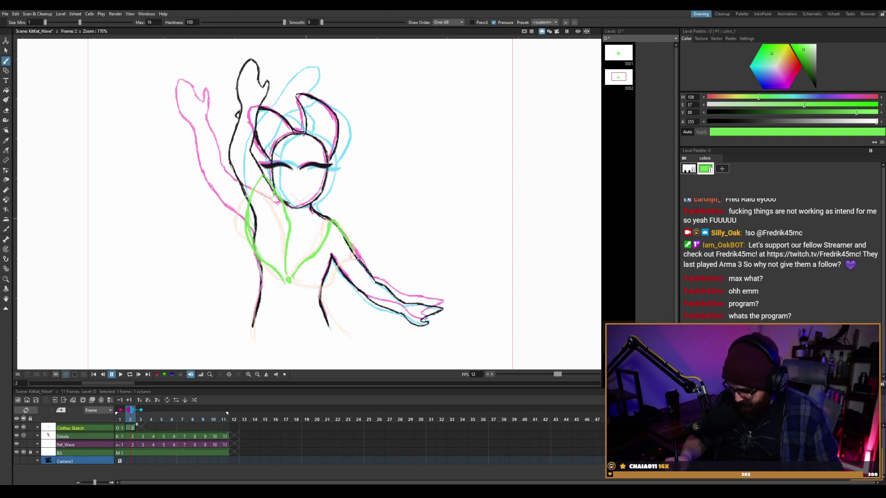
pyautogui.moveTo(297, 282)
pyautogui.mouseDown()
pyautogui.moveTo(318, 283)
pyautogui.moveTo(361, 247)
pyautogui.mouseUp()
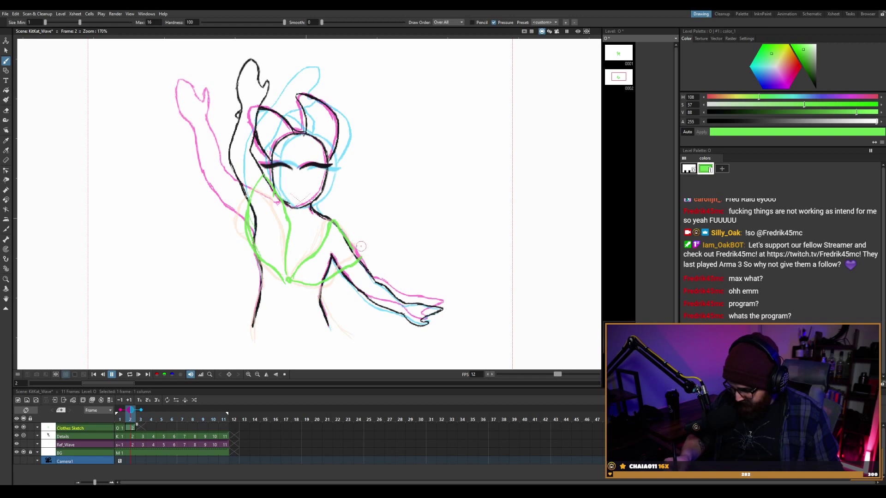
# Redraw the lower edge of the green lapel on the lowered-arm side of frame 2, curving from the dot out to the shoulder.
pyautogui.hotkey('ctrl', 'z')
pyautogui.moveTo(289, 280)
pyautogui.mouseDown()
pyautogui.moveTo(324, 275)
pyautogui.moveTo(360, 254)
pyautogui.mouseUp()
pyautogui.hotkey('ctrl', 'z')
pyautogui.moveTo(289, 282); pyautogui.dragTo(368, 266)
pyautogui.hotkey('ctrl', 'z')
pyautogui.moveTo(289, 281)
pyautogui.mouseDown()
pyautogui.moveTo(310, 288)
pyautogui.moveTo(366, 251)
pyautogui.mouseUp()
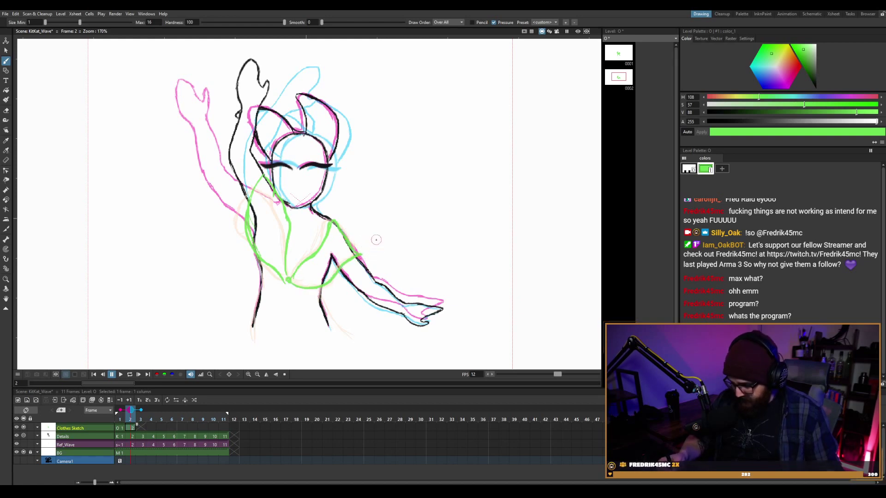
pyautogui.press(',')
pyautogui.press('.')
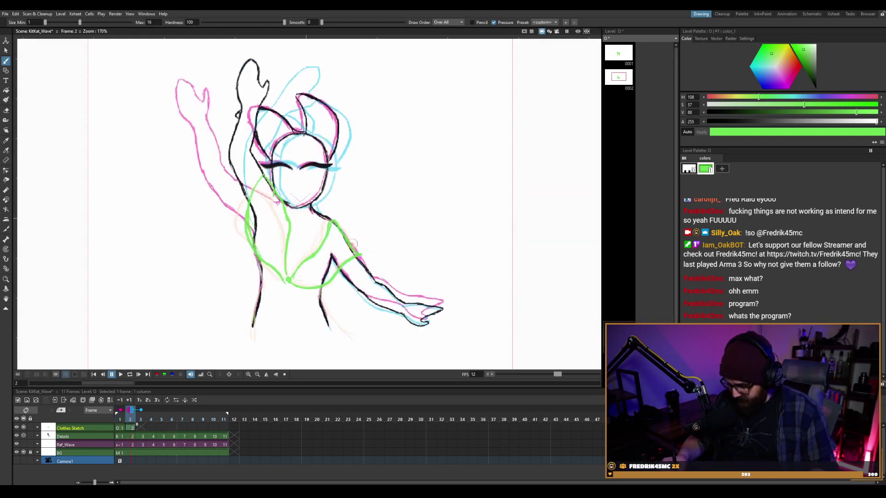
# Compare with frame 1 and sketch the green hip lines on both sides of frame 2, flaring outward on the lowered-arm side.
pyautogui.press(',')
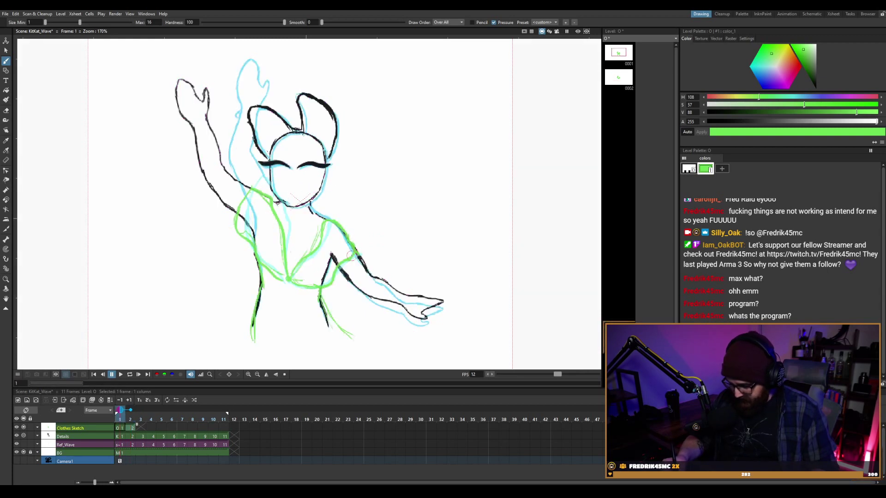
pyautogui.press('.')
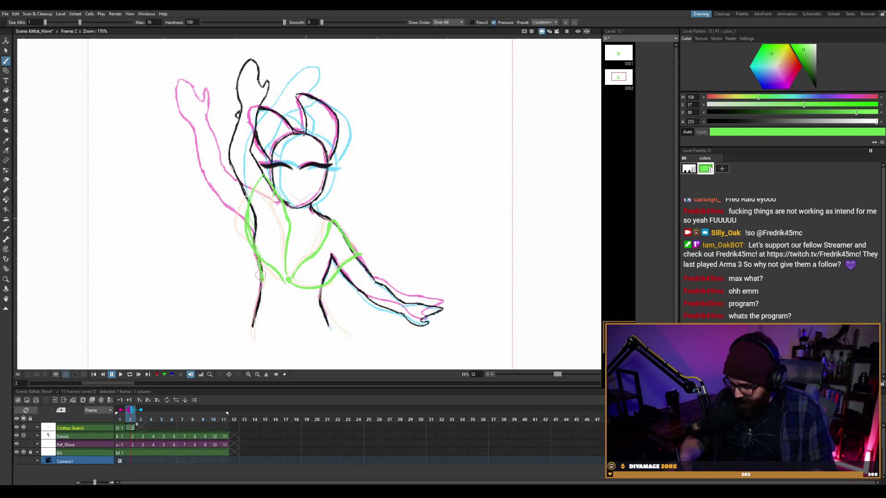
pyautogui.moveTo(261, 279); pyautogui.dragTo(256, 351)
pyautogui.press(',')
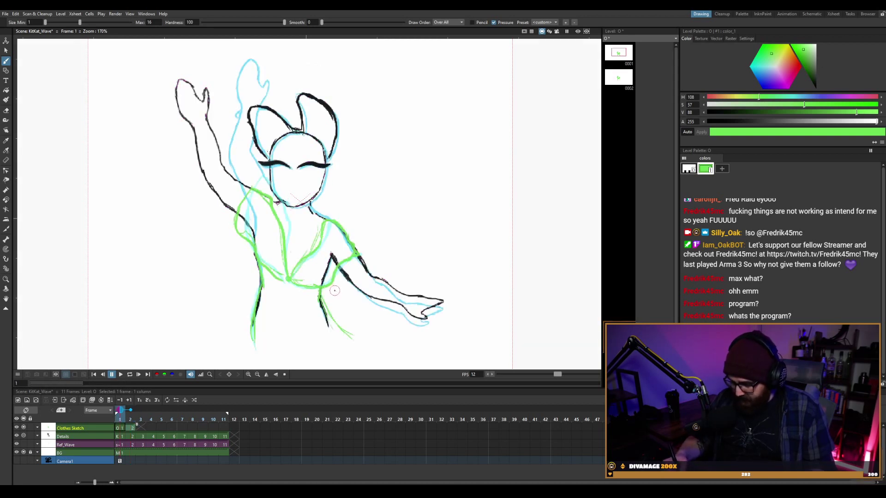
pyautogui.press('.')
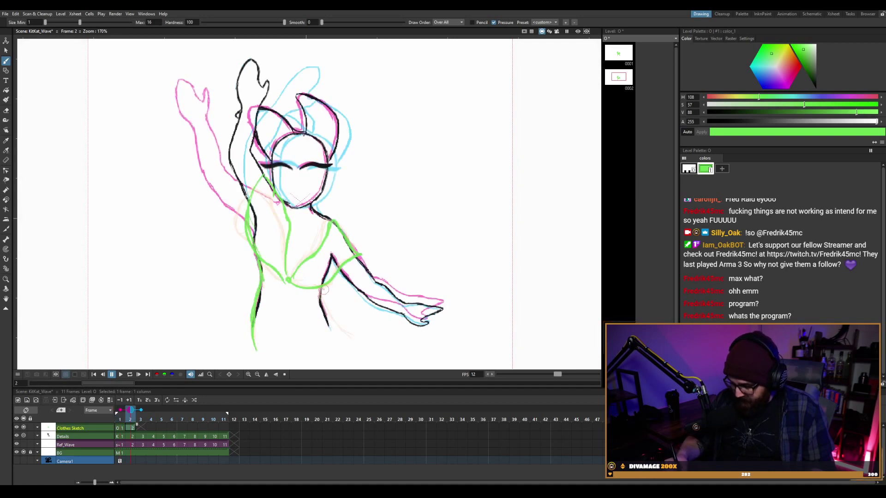
pyautogui.press(',')
pyautogui.press('.')
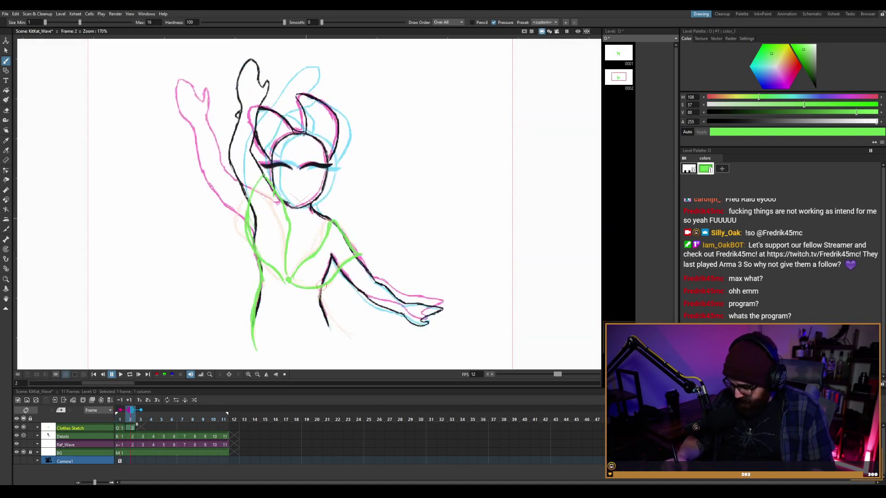
pyautogui.moveTo(321, 286); pyautogui.dragTo(343, 333)
pyautogui.moveTo(325, 304); pyautogui.dragTo(357, 344)
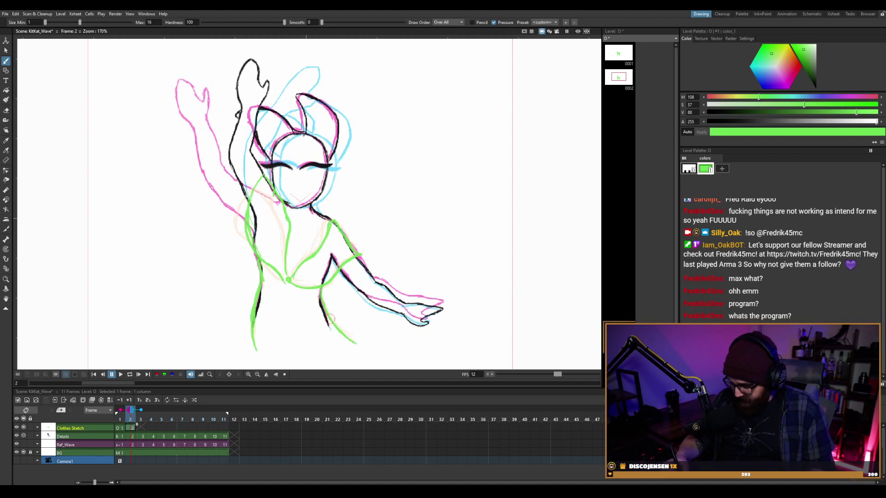
pyautogui.moveTo(332, 316); pyautogui.dragTo(360, 354)
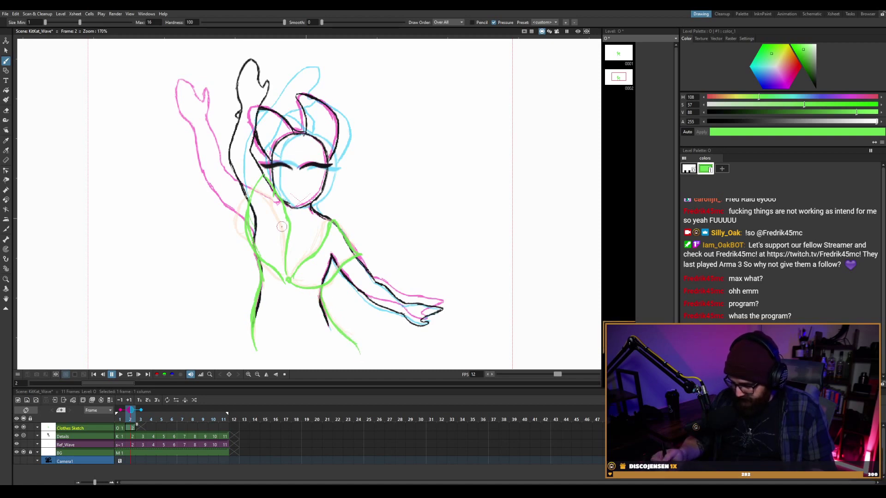
# Sketch a slanted green neckline across the chest between the lapels on frame 1, and match it on frame 2.
pyautogui.press(',')
pyautogui.press('.')
pyautogui.press(',')
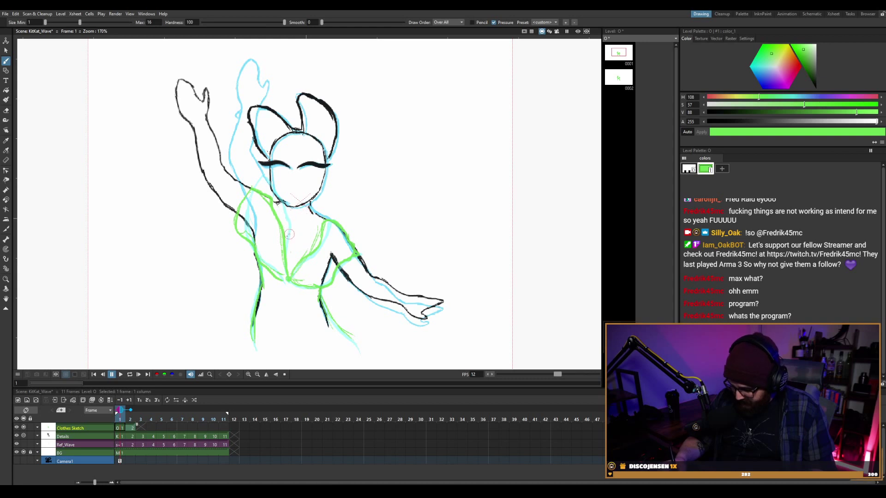
pyautogui.moveTo(285, 230); pyautogui.dragTo(321, 243)
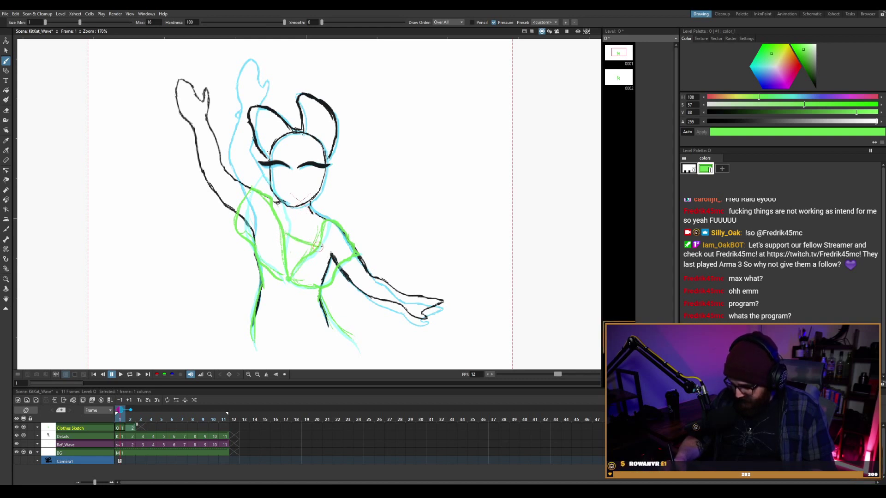
pyautogui.press('.')
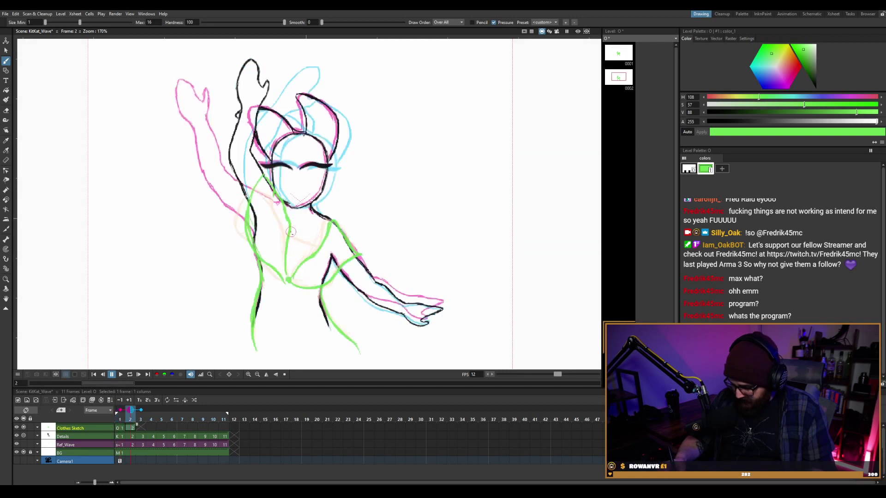
pyautogui.moveTo(293, 233); pyautogui.dragTo(322, 248)
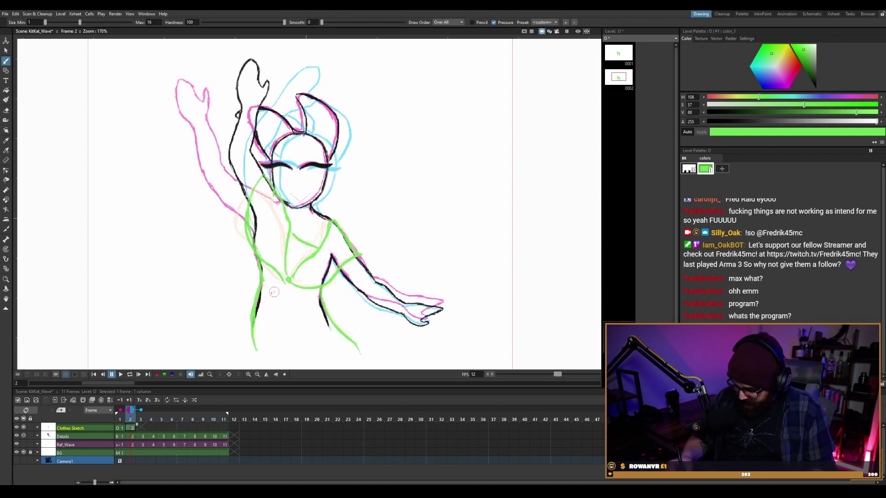
# Sketch a green waistline below the lapels on frames 1 and 2, adding a small circle under their meeting point on frame 2.
pyautogui.moveTo(273, 291); pyautogui.dragTo(317, 288)
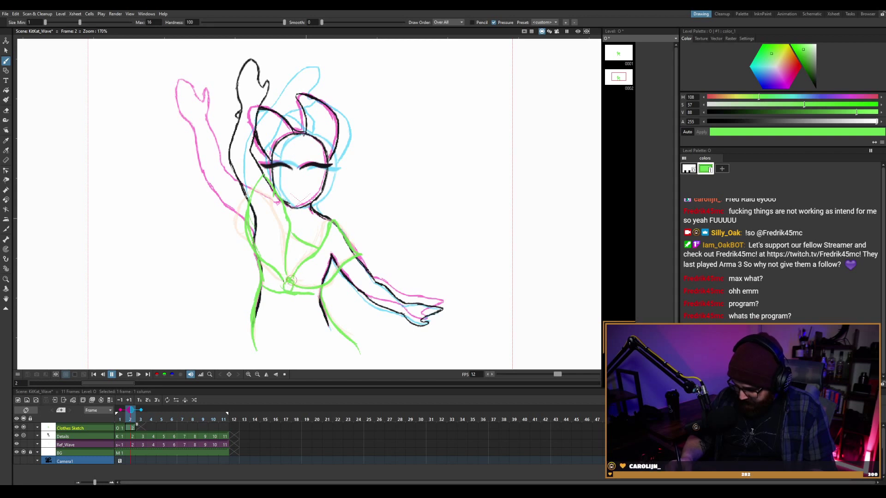
pyautogui.press(',')
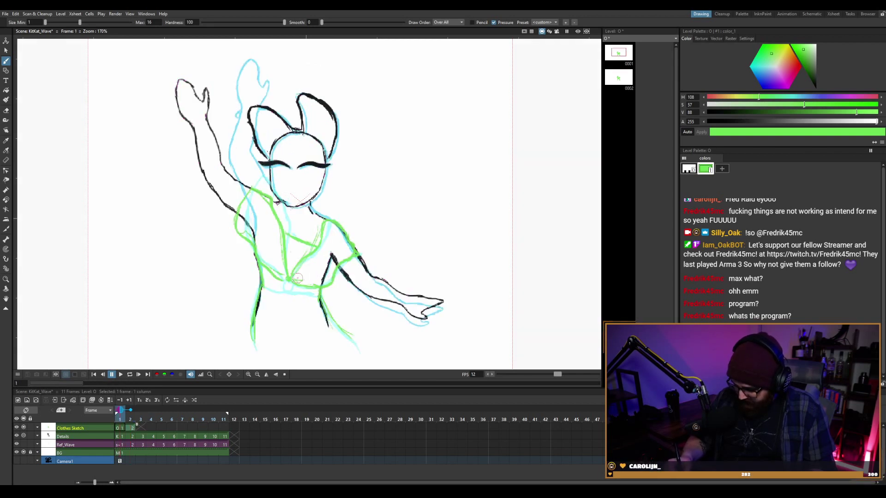
pyautogui.moveTo(263, 287)
pyautogui.mouseDown()
pyautogui.moveTo(325, 293)
pyautogui.moveTo(267, 290)
pyautogui.moveTo(316, 295)
pyautogui.mouseUp()
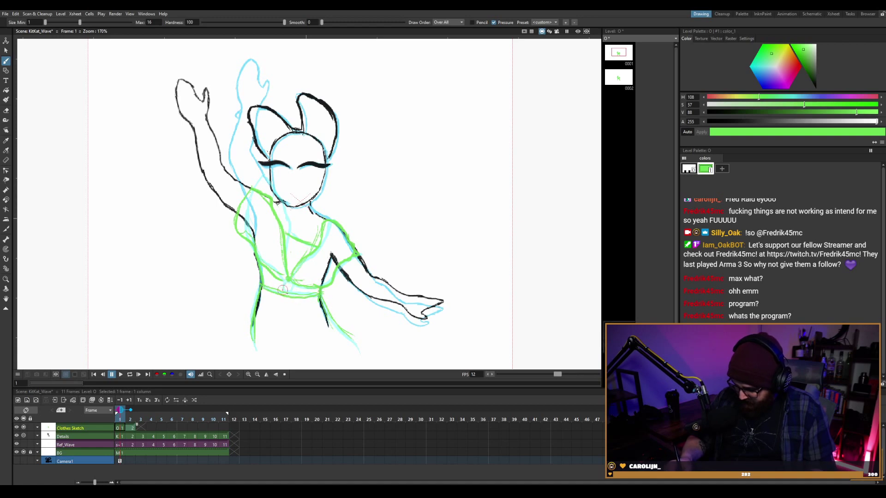
pyautogui.press('.')
pyautogui.press(',')
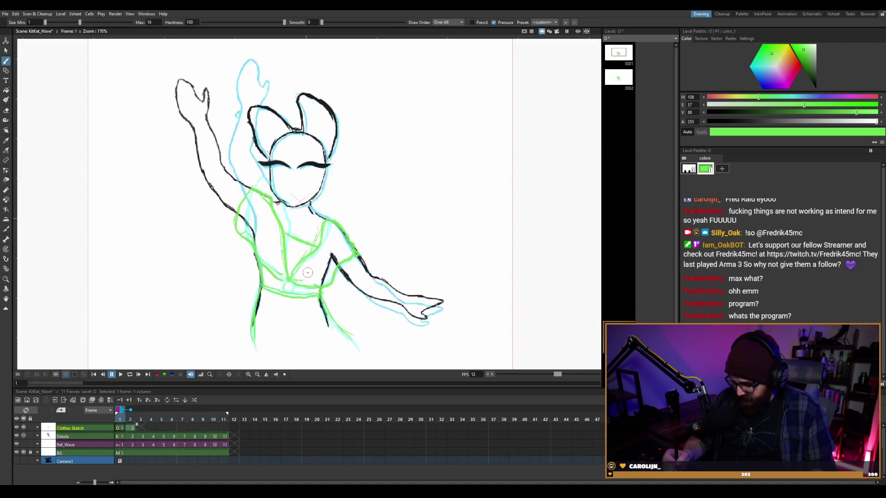
pyautogui.press('.')
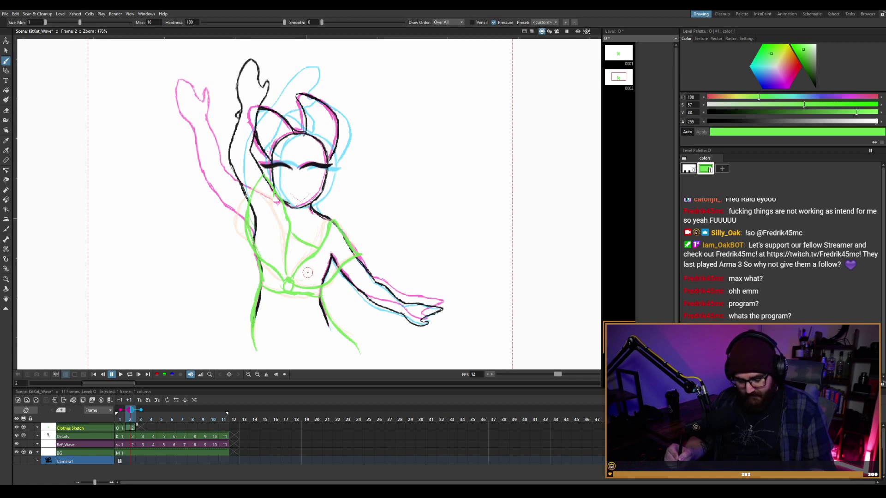
# Step through the waving animation up to frame 9 and back to frame 2 to examine how the body moves.
pyautogui.press('.')
pyautogui.press('.')
pyautogui.press('.')
pyautogui.press('.')
pyautogui.press('.')
pyautogui.press('.')
pyautogui.press('.')
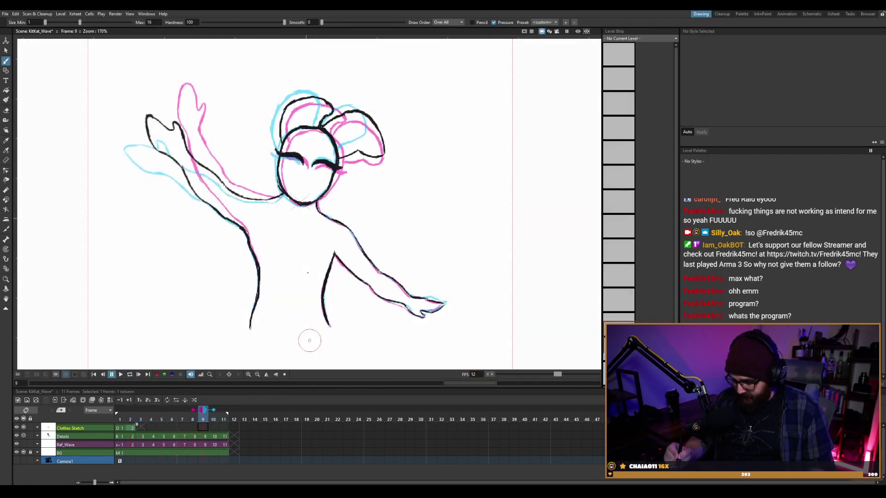
pyautogui.press(',')
pyautogui.press(',')
pyautogui.press(',')
pyautogui.press(',')
pyautogui.press(',')
pyautogui.press(',')
pyautogui.press(',')
pyautogui.press(',')
pyautogui.press('.')
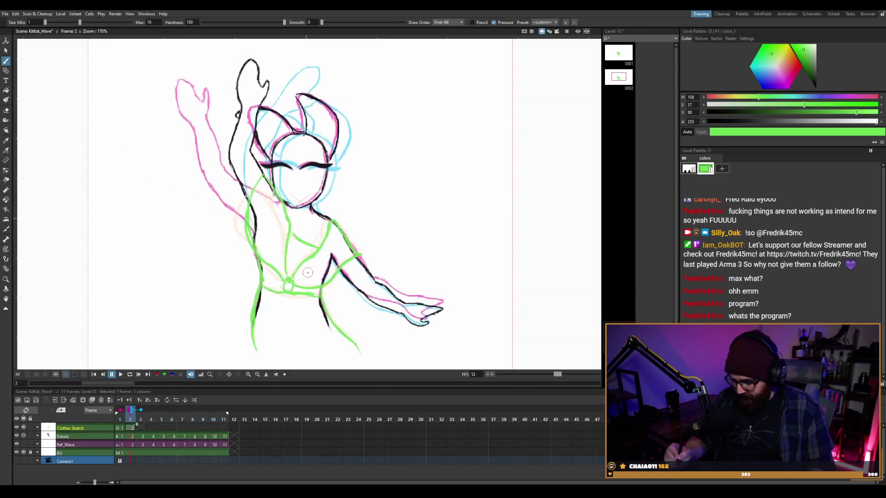
# Save the scene, and sketch the green meeting dot and both lapels on frame 3 of the Clothes Sketch layer.
pyautogui.click(142, 427)
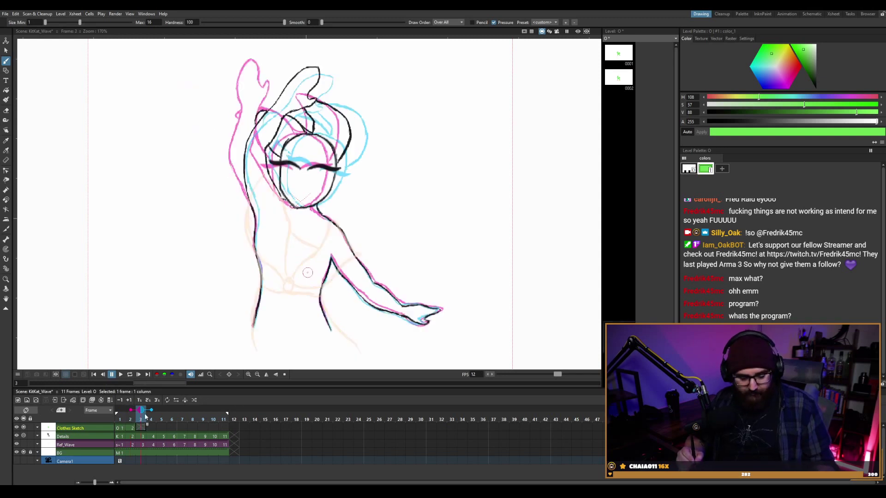
pyautogui.hotkey('ctrl', 's')
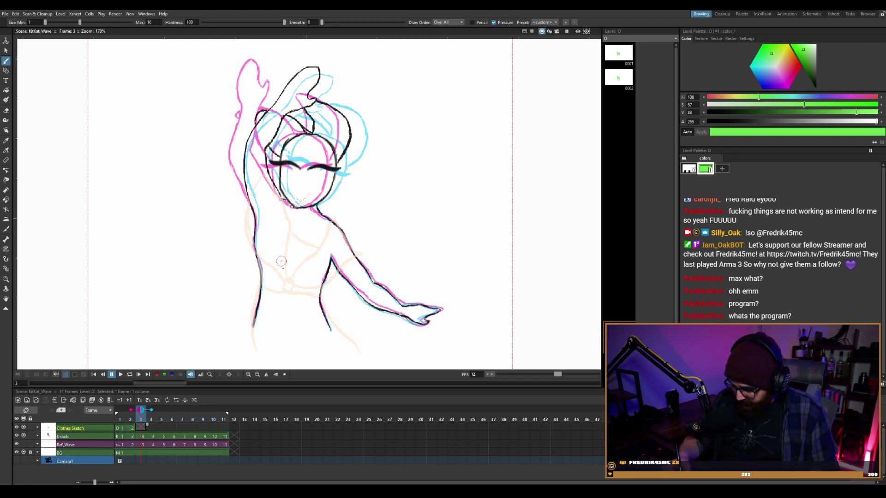
pyautogui.click(287, 275)
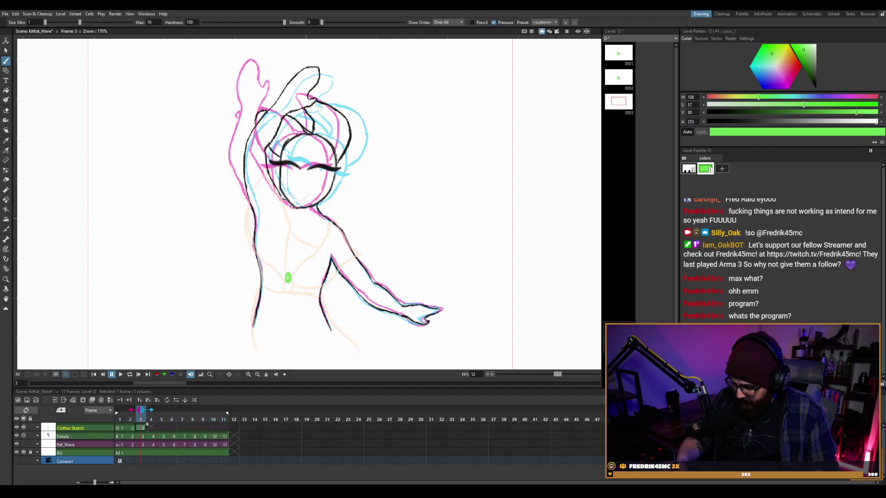
pyautogui.moveTo(269, 172)
pyautogui.mouseDown()
pyautogui.moveTo(251, 234)
pyautogui.moveTo(260, 264)
pyautogui.moveTo(276, 273)
pyautogui.mouseUp()
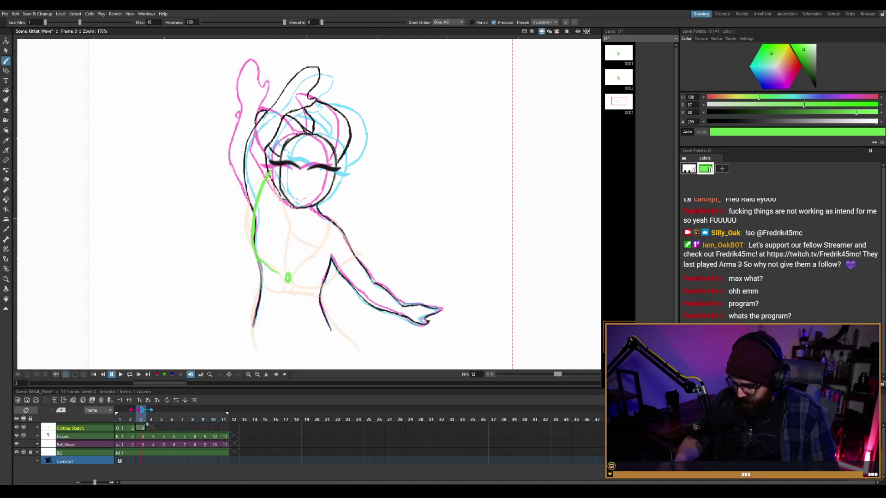
pyautogui.moveTo(286, 203); pyautogui.dragTo(290, 260)
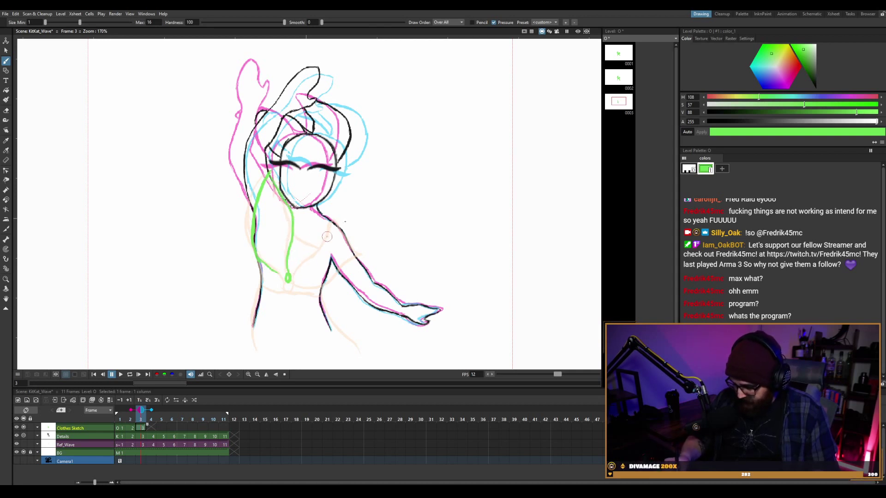
pyautogui.moveTo(289, 276); pyautogui.dragTo(340, 226)
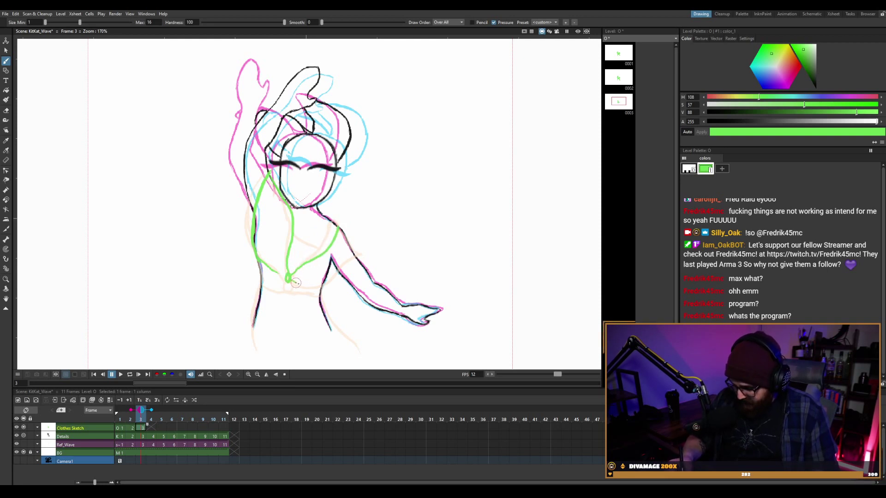
pyautogui.moveTo(296, 283)
pyautogui.mouseDown()
pyautogui.moveTo(361, 255)
pyautogui.moveTo(351, 238)
pyautogui.moveTo(356, 255)
pyautogui.mouseUp()
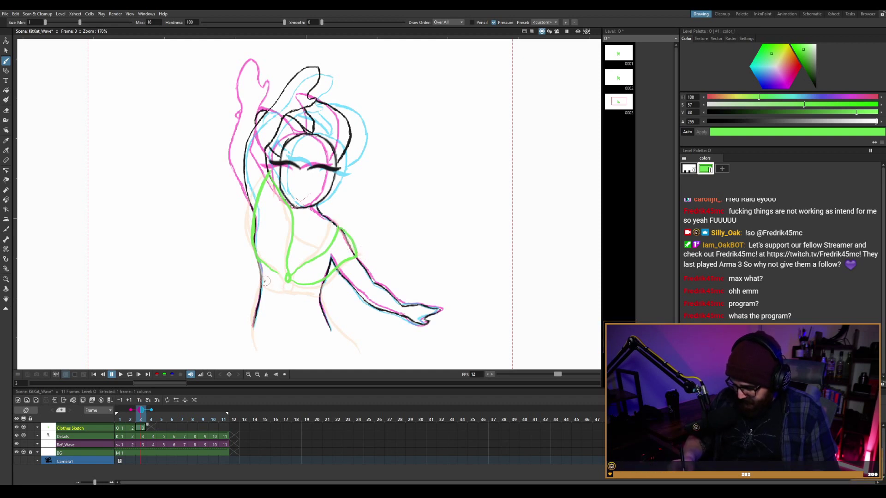
# Sketch the green waistline on frame 3 and the hip lines running down from both of its ends.
pyautogui.moveTo(262, 277); pyautogui.dragTo(322, 294)
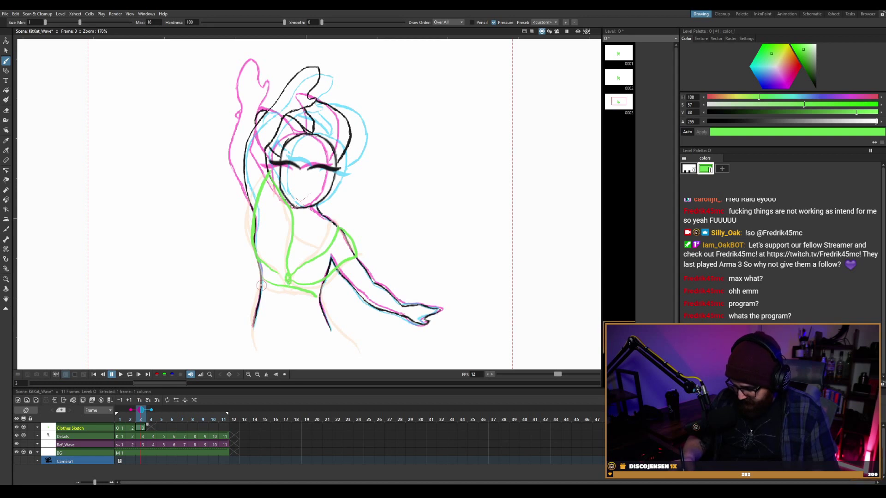
pyautogui.moveTo(262, 284); pyautogui.dragTo(294, 286)
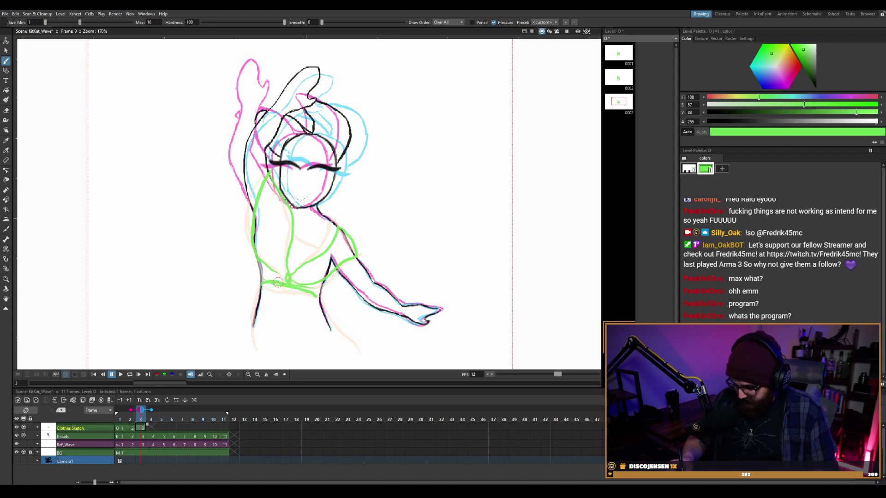
pyautogui.moveTo(264, 283)
pyautogui.mouseDown()
pyautogui.moveTo(249, 319)
pyautogui.moveTo(257, 348)
pyautogui.mouseUp()
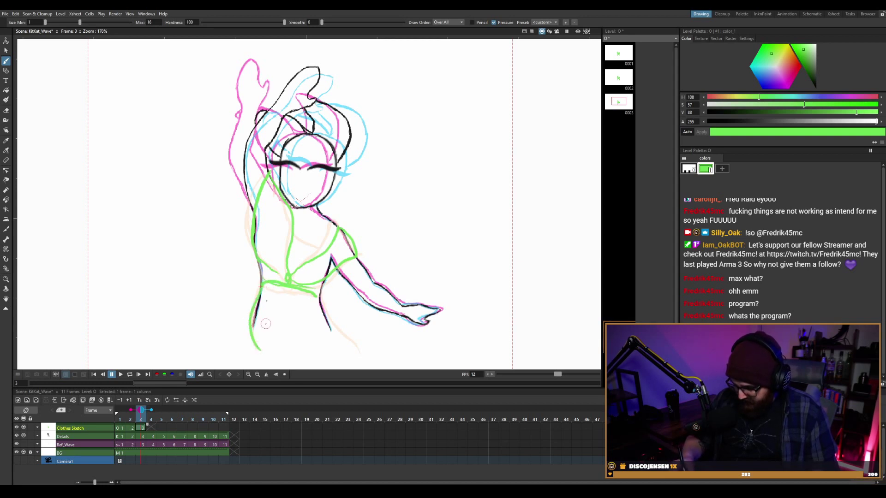
pyautogui.moveTo(267, 286)
pyautogui.mouseDown()
pyautogui.moveTo(251, 313)
pyautogui.moveTo(264, 345)
pyautogui.mouseUp()
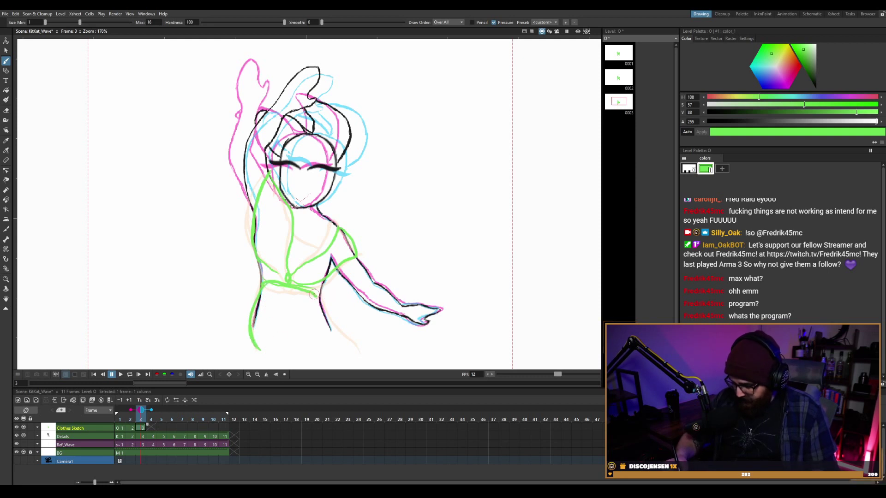
pyautogui.moveTo(318, 295)
pyautogui.mouseDown()
pyautogui.moveTo(343, 333)
pyautogui.moveTo(371, 345)
pyautogui.mouseUp()
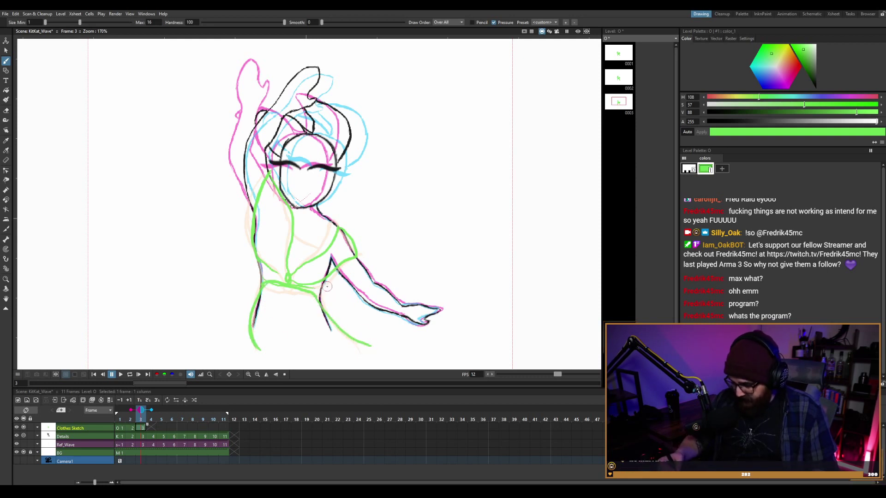
# Compare frame 3 with the earlier frames and extend the lower end of its hip line on the lowered-arm side.
pyautogui.press(',')
pyautogui.press(',')
pyautogui.press('.')
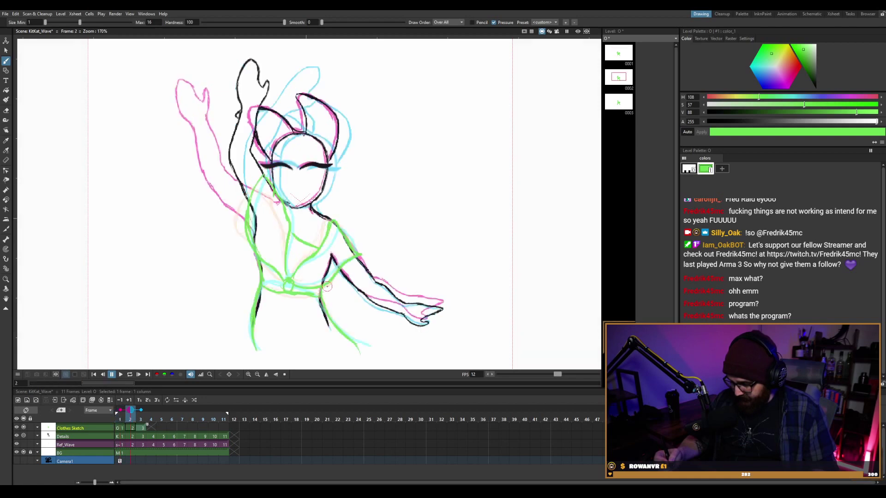
pyautogui.press('.')
pyautogui.press(',')
pyautogui.press('.')
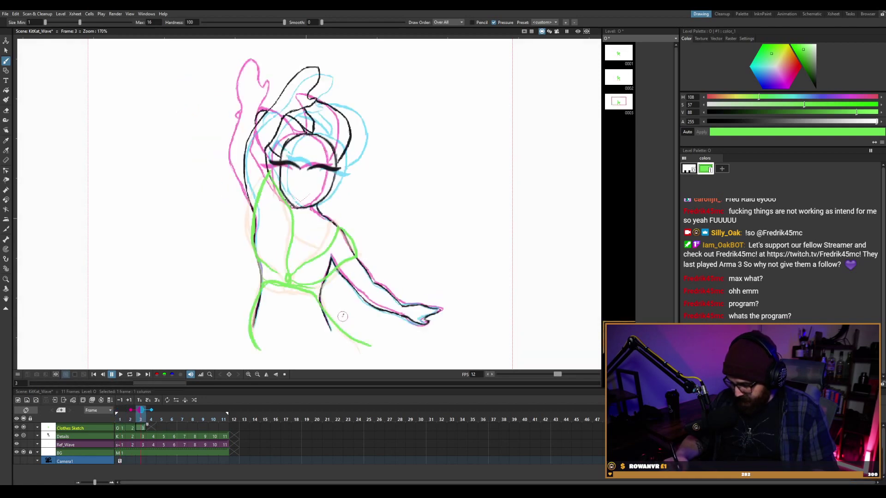
pyautogui.moveTo(374, 357); pyautogui.dragTo(364, 340)
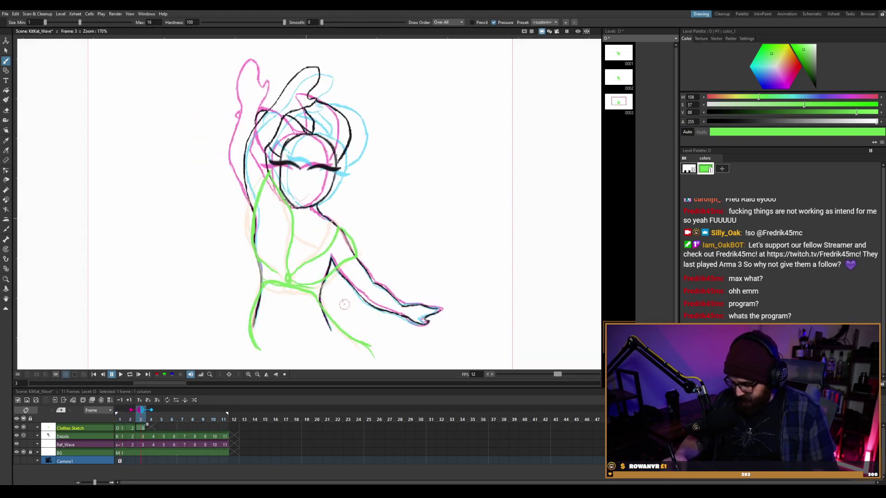
# Redraw the hip line on the raised-arm side of frame 3, and extend the matching hip line downward on frame 2.
pyautogui.moveTo(264, 278)
pyautogui.mouseDown()
pyautogui.moveTo(252, 315)
pyautogui.moveTo(250, 362)
pyautogui.mouseUp()
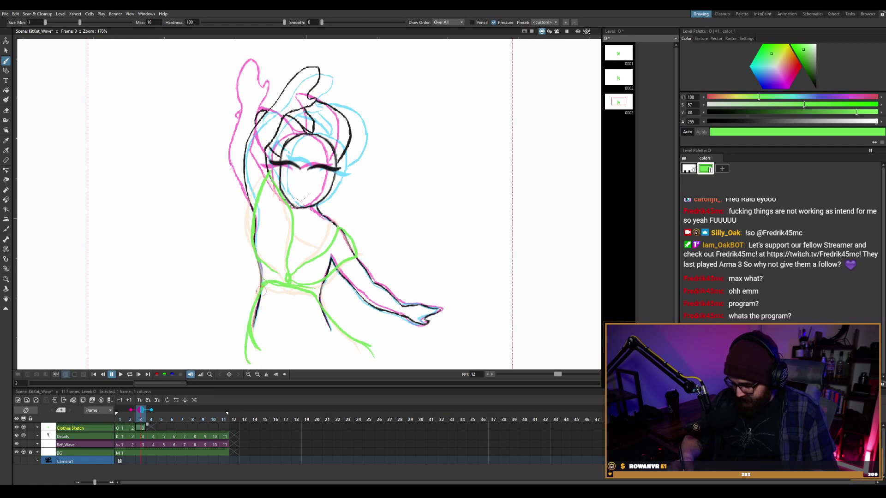
pyautogui.press(',')
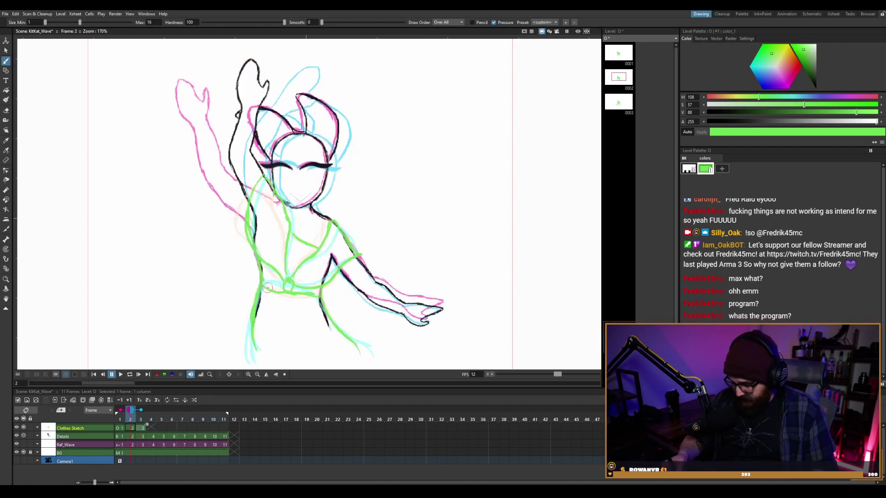
pyautogui.press('.')
pyautogui.press(',')
pyautogui.press(',')
pyautogui.press('.')
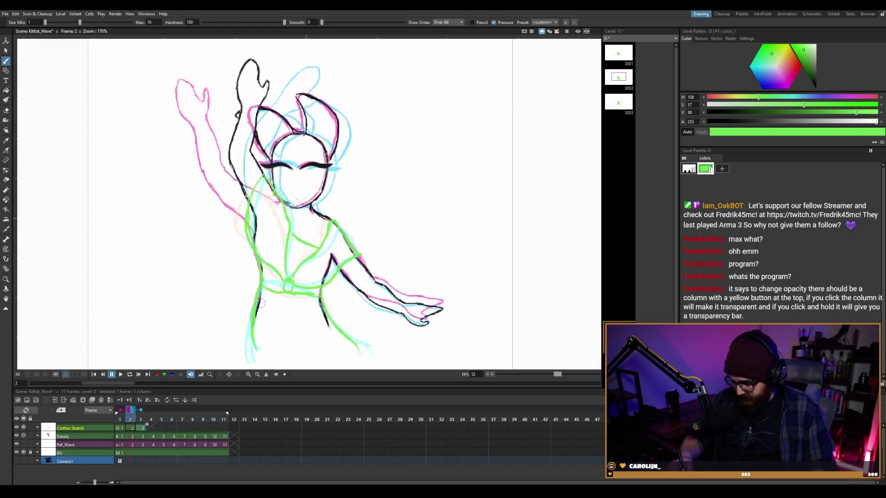
pyautogui.moveTo(253, 317); pyautogui.dragTo(248, 358)
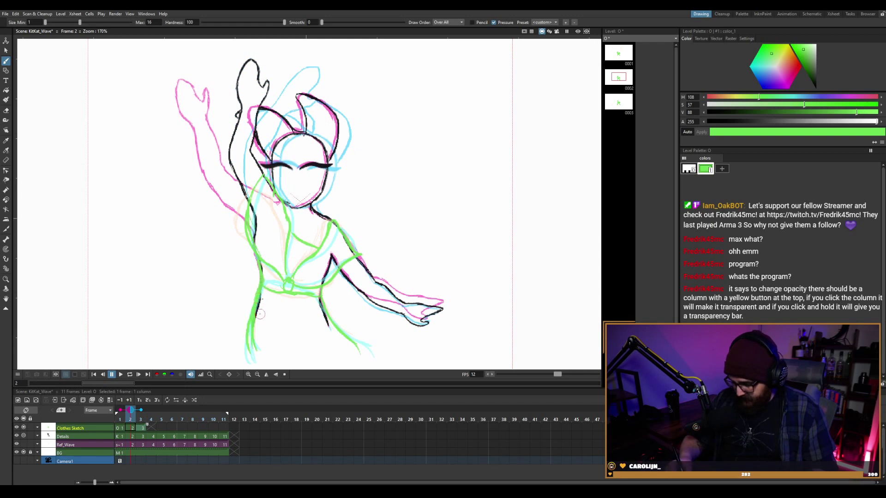
# Erase the messy lower end of frame 3's hip line on the raised-arm side and redraw it as one line.
pyautogui.press('.')
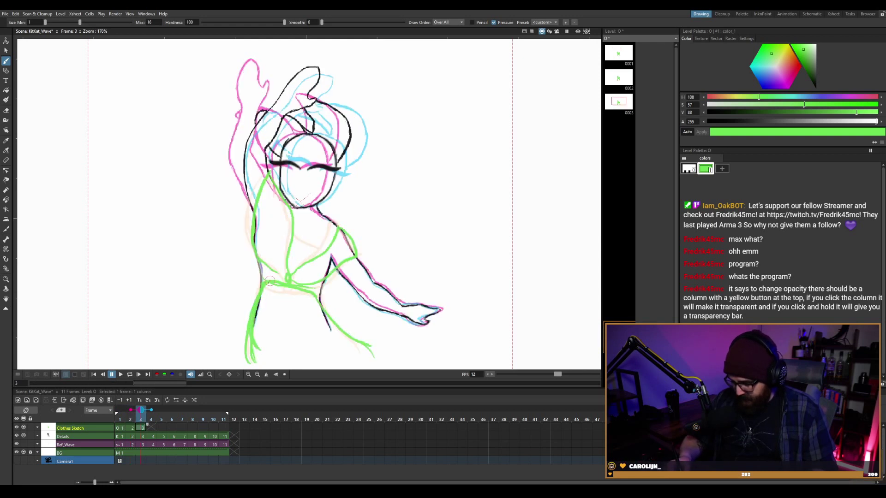
pyautogui.press('e')
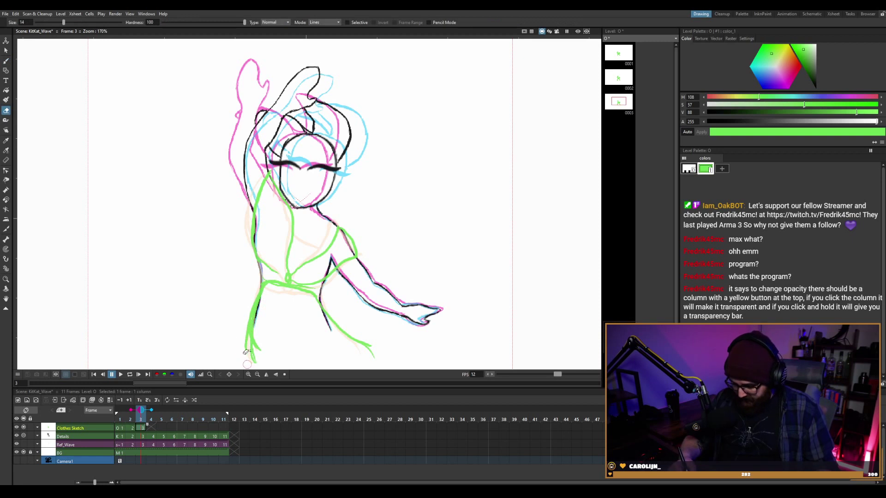
pyautogui.moveTo(248, 347)
pyautogui.mouseDown()
pyautogui.moveTo(248, 320)
pyautogui.moveTo(256, 360)
pyautogui.moveTo(253, 333)
pyautogui.moveTo(258, 363)
pyautogui.mouseUp()
pyautogui.press('b')
pyautogui.moveTo(249, 328); pyautogui.dragTo(257, 356)
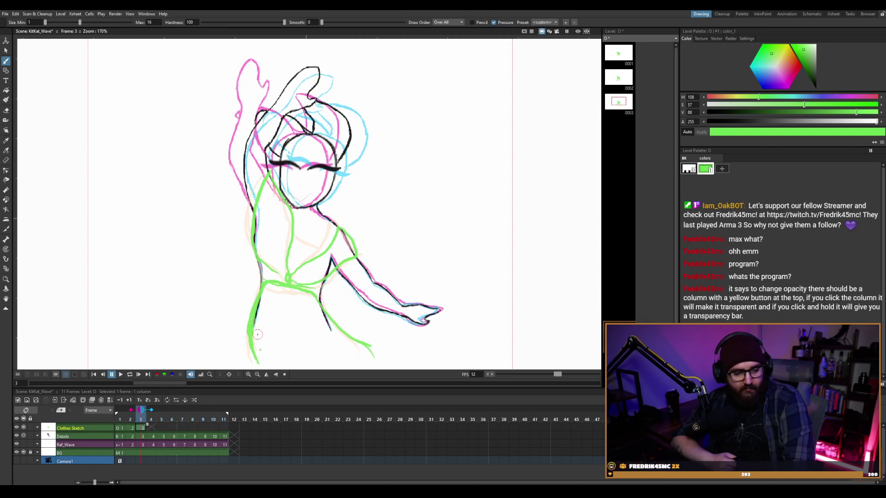
# Set the opacity of the Details layer to 23%.
pyautogui.click(37, 429)
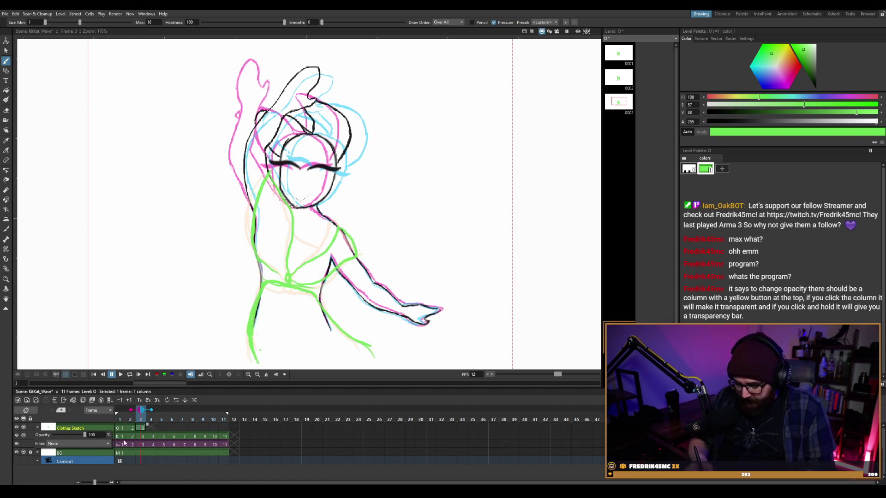
pyautogui.click(65, 428)
pyautogui.click(38, 438)
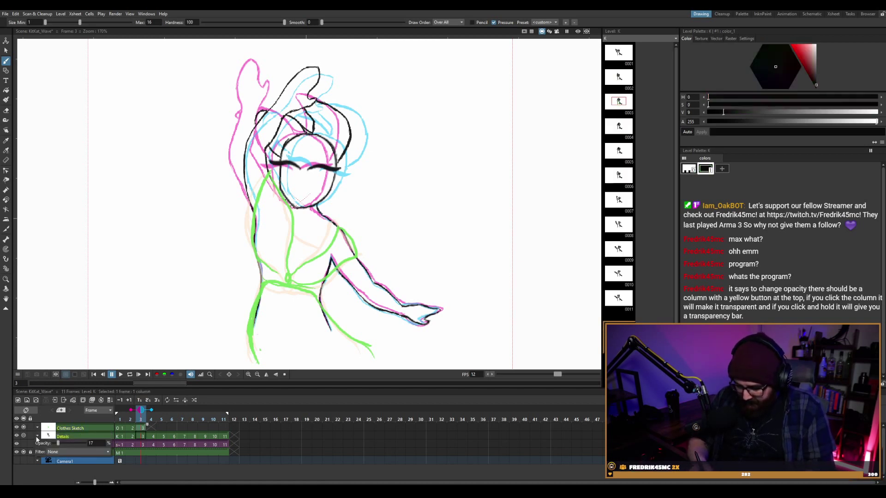
pyautogui.moveTo(72, 444)
pyautogui.mouseDown()
pyautogui.moveTo(86, 446)
pyautogui.moveTo(62, 443)
pyautogui.mouseUp()
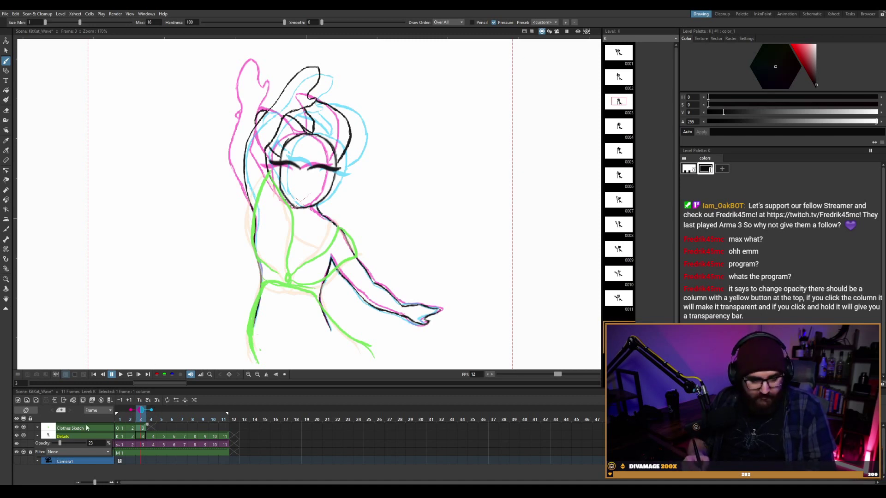
pyautogui.click(149, 428)
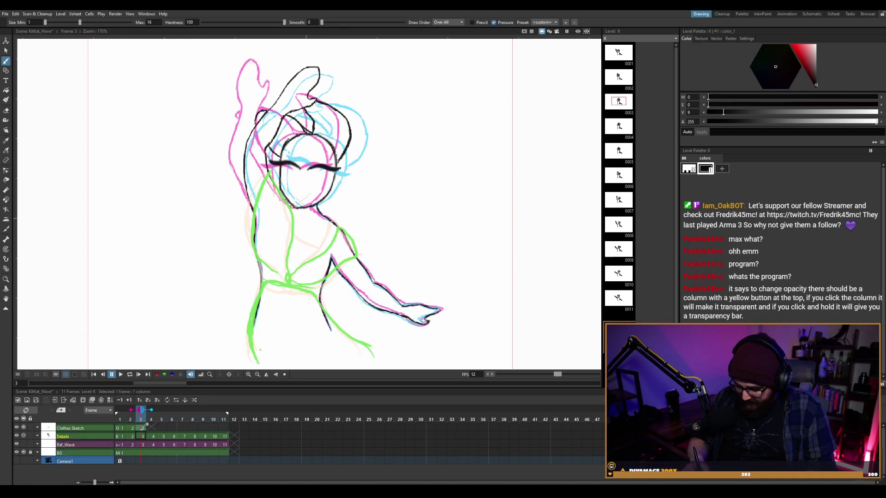
pyautogui.click(150, 426)
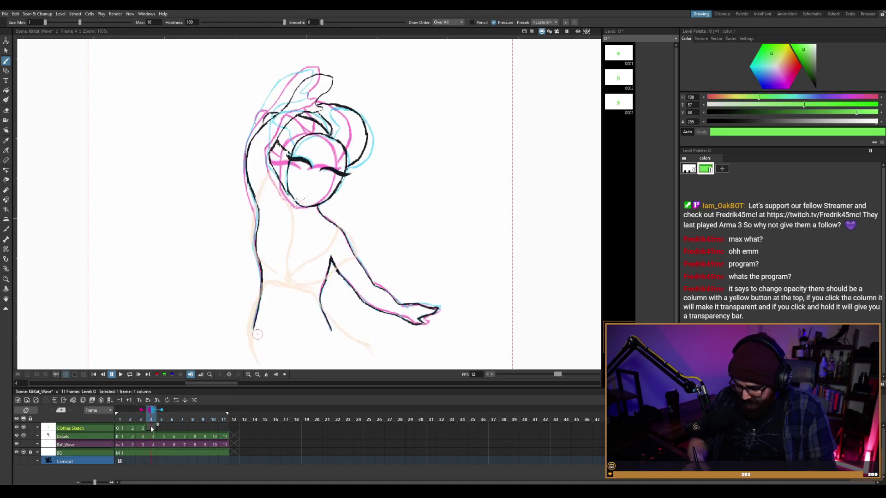
pyautogui.click(26, 445)
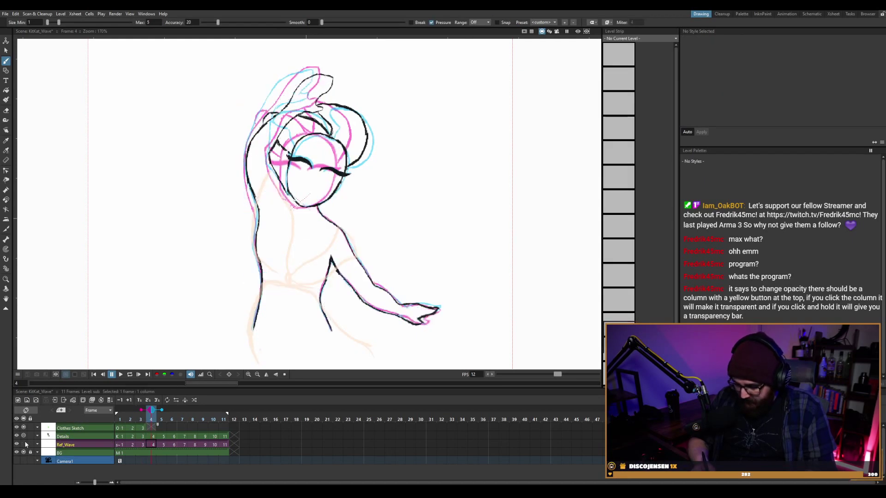
pyautogui.click(27, 445)
pyautogui.click(25, 444)
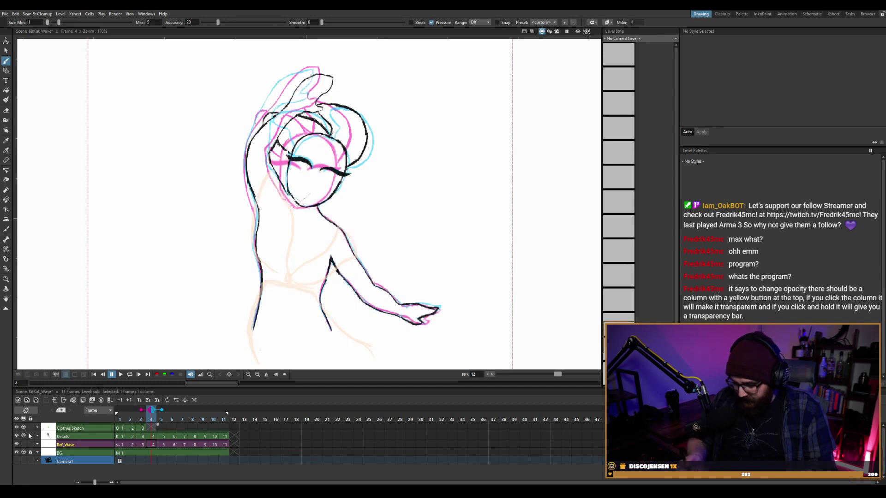
# Sketch the outer edge and inner lapel line on the raised-arm side of Clothes Sketch frame 4, with the meeting dot at their lower end.
pyautogui.click(152, 426)
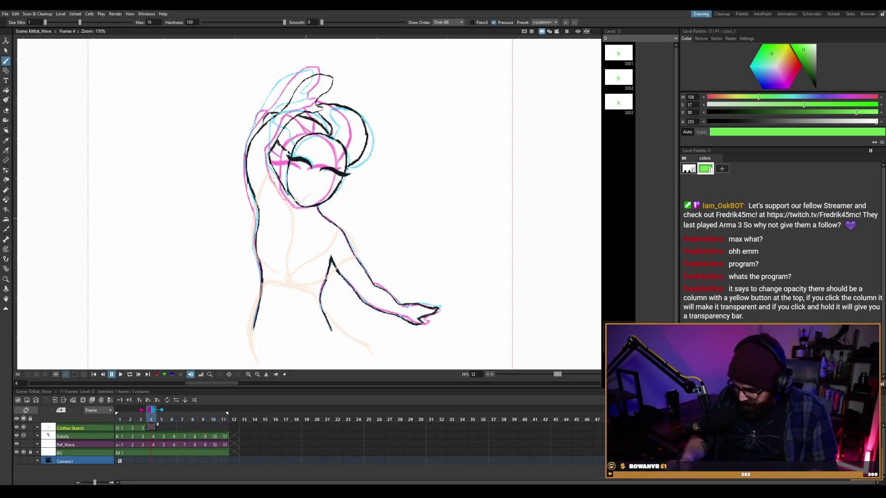
pyautogui.moveTo(274, 172)
pyautogui.mouseDown()
pyautogui.moveTo(252, 212)
pyautogui.moveTo(257, 259)
pyautogui.moveTo(266, 185)
pyautogui.moveTo(252, 245)
pyautogui.moveTo(280, 276)
pyautogui.mouseUp()
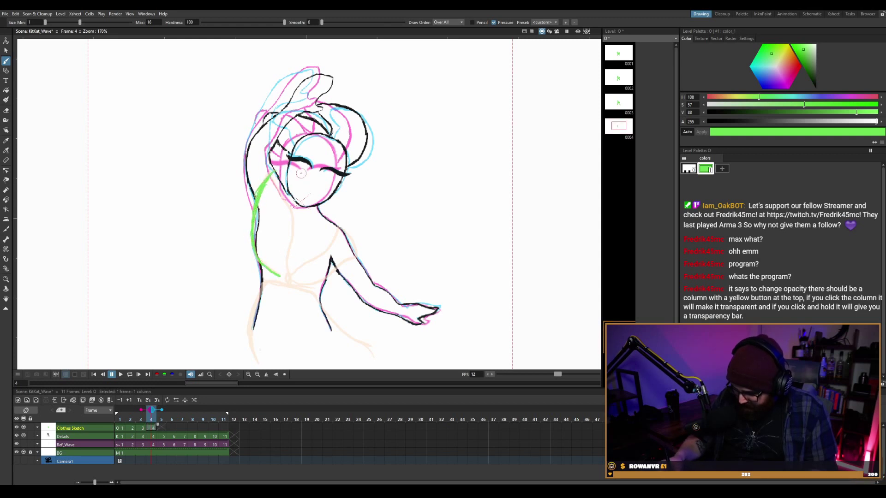
pyautogui.moveTo(278, 181)
pyautogui.mouseDown()
pyautogui.moveTo(293, 216)
pyautogui.moveTo(287, 277)
pyautogui.mouseUp()
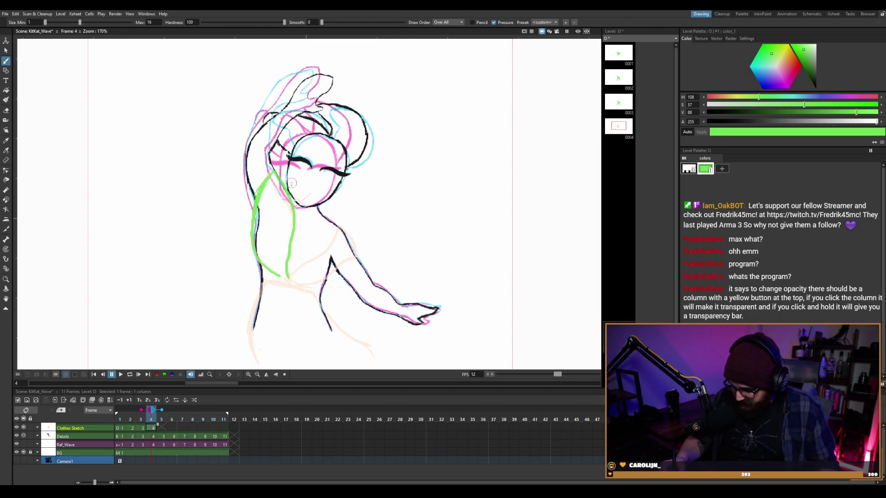
pyautogui.hotkey('ctrl', 'z')
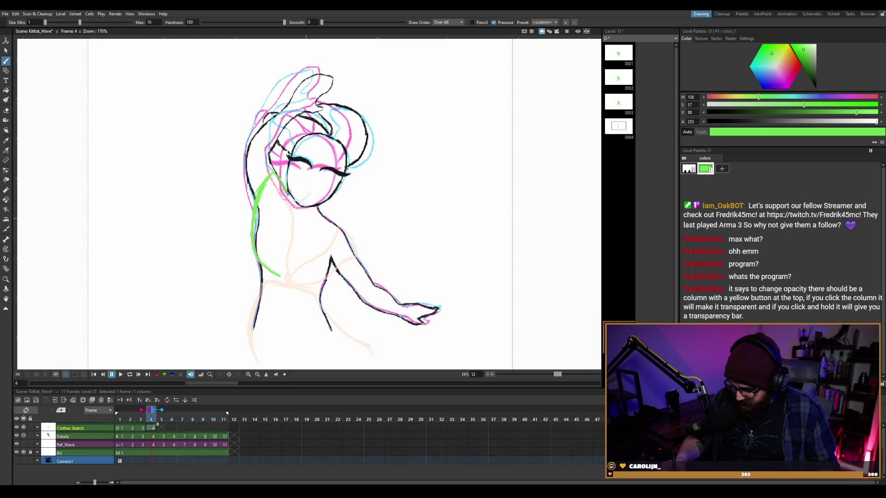
pyautogui.moveTo(287, 188); pyautogui.dragTo(285, 278)
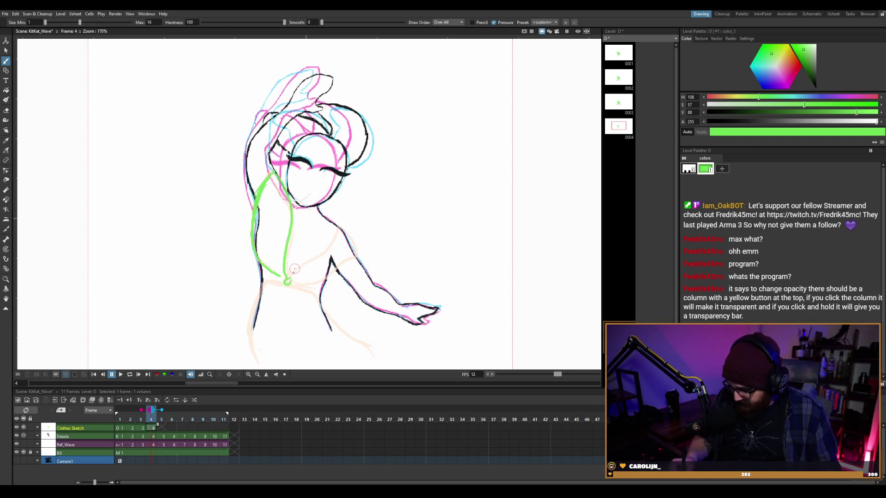
# Compare with frame 3 and sketch the neckline, sleeve edge and lower hem on the lowered-arm side of frame 4.
pyautogui.press(',')
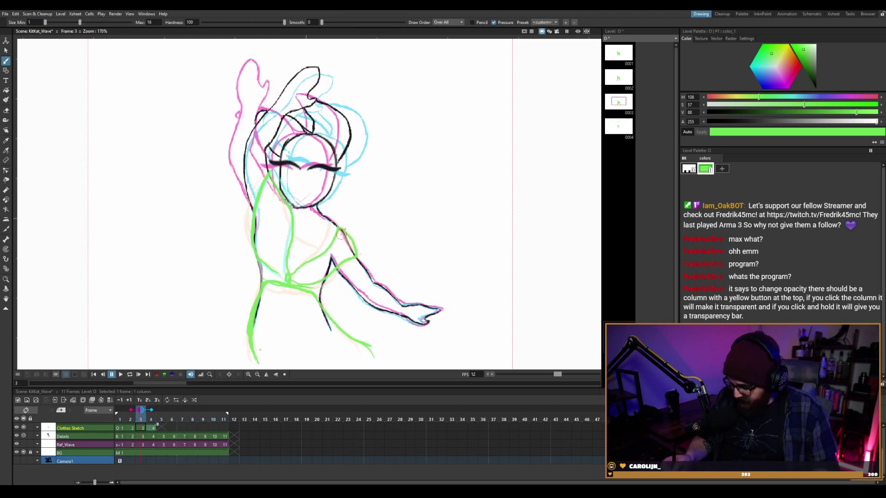
pyautogui.press('.')
pyautogui.press(',')
pyautogui.press('.')
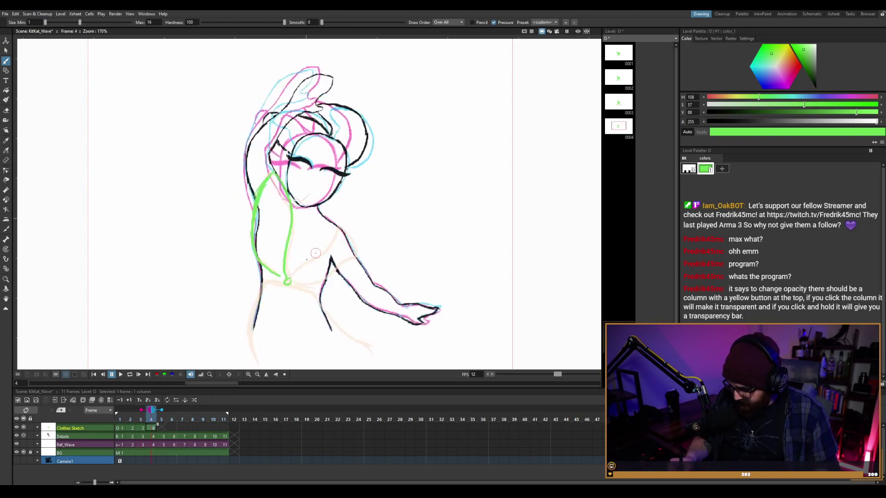
pyautogui.moveTo(287, 280); pyautogui.dragTo(342, 229)
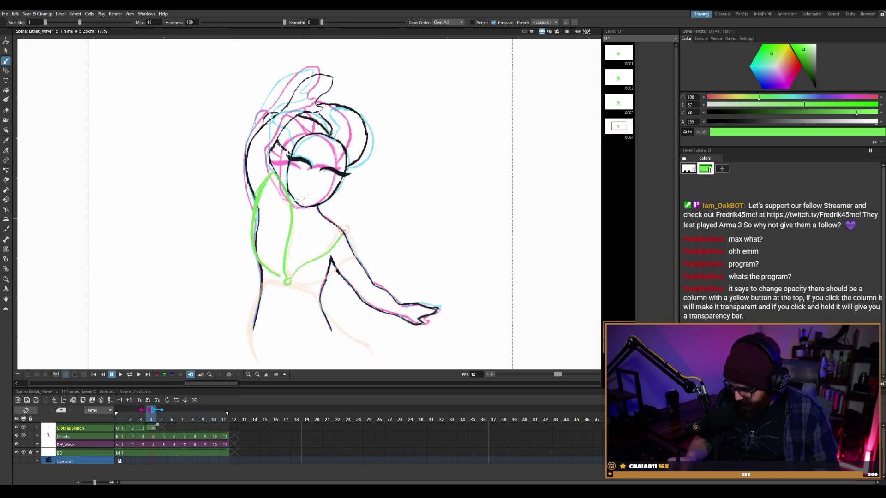
pyautogui.moveTo(296, 283); pyautogui.dragTo(361, 252)
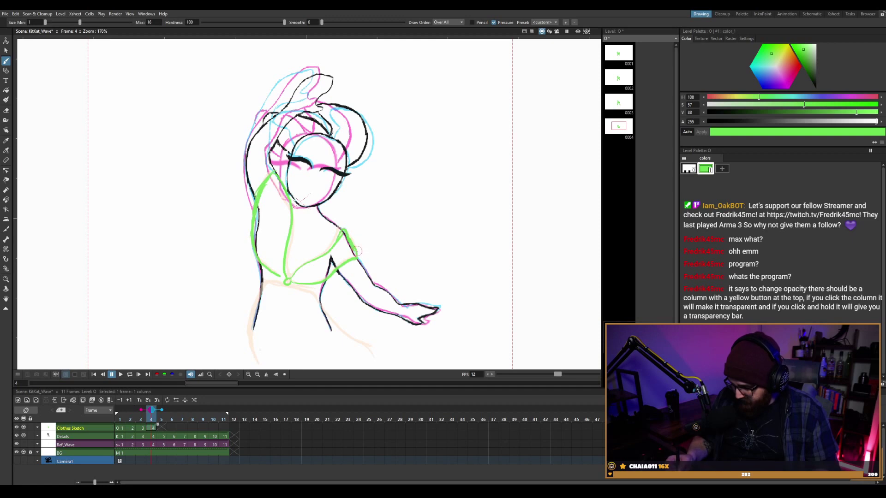
# Flip back and forth through frames 1 to 4 to check how the clothes sketch moves.
pyautogui.press(',')
pyautogui.press(',')
pyautogui.press(',')
pyautogui.press('.')
pyautogui.press('.')
pyautogui.press('.')
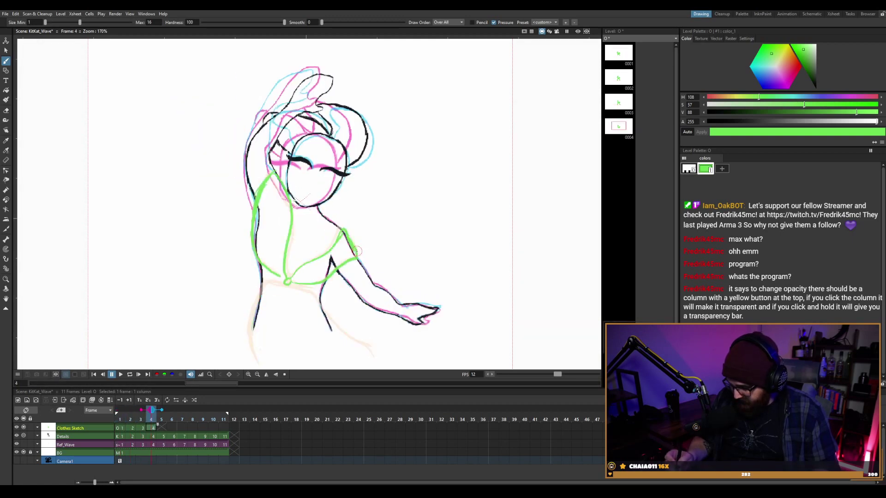
pyautogui.press(',')
pyautogui.press(',')
pyautogui.press(',')
pyautogui.press('.')
pyautogui.press('.')
pyautogui.press('.')
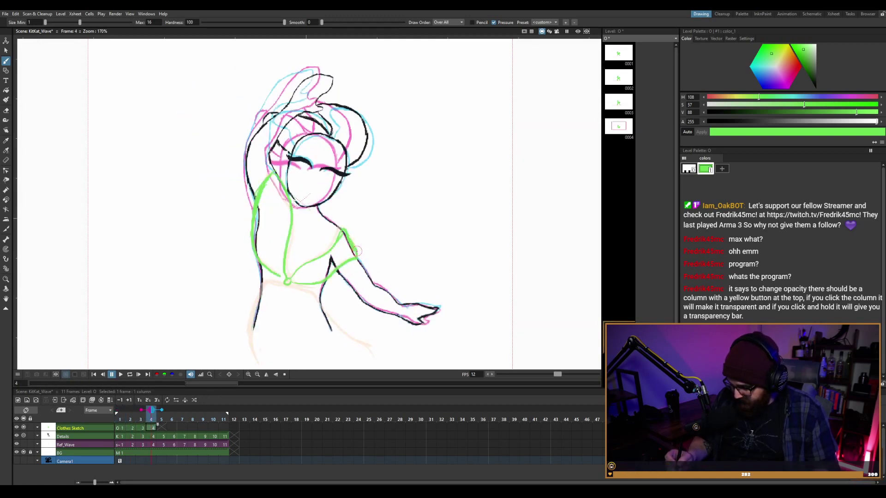
pyautogui.press(',')
pyautogui.press('.')
pyautogui.press(',')
pyautogui.press(',')
pyautogui.press(',')
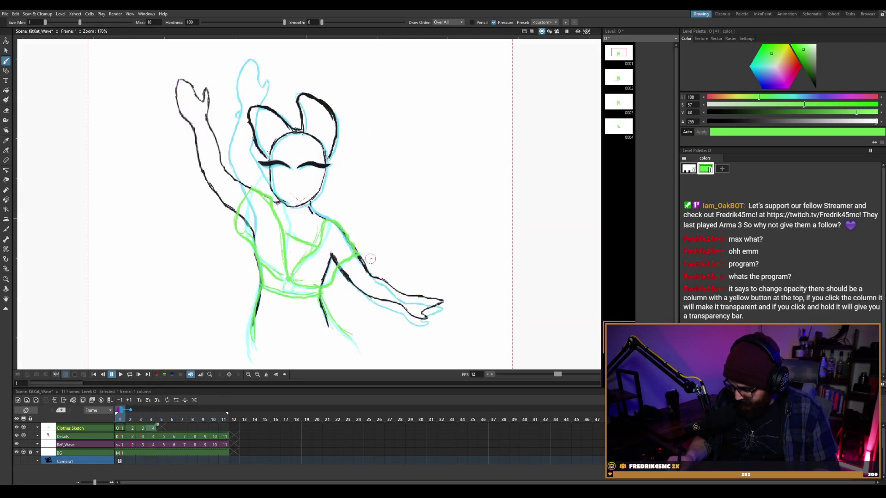
# Erase the end of the lower sleeve line on frame 2's lowered arm and redraw it slightly further down the arm.
pyautogui.press('a')
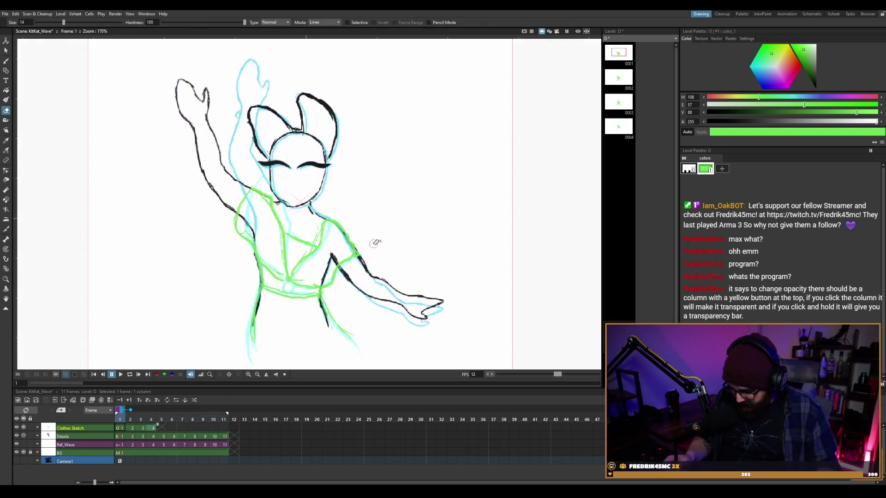
pyautogui.press('.')
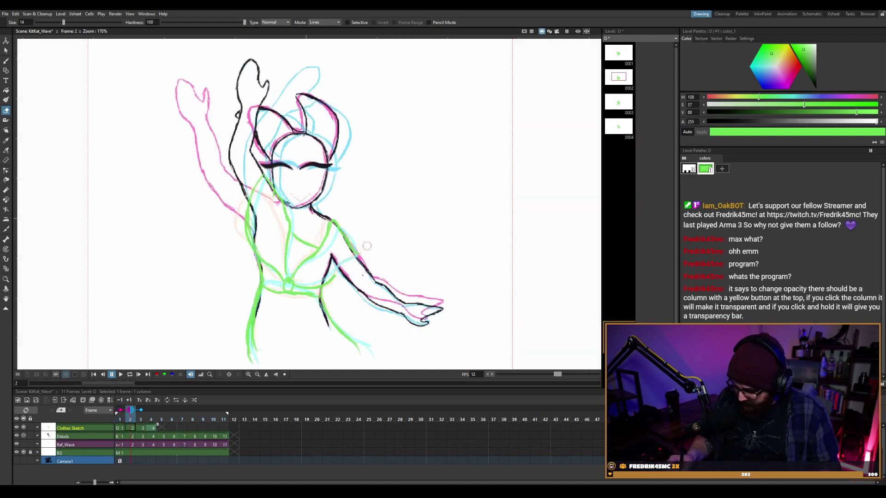
pyautogui.press('b')
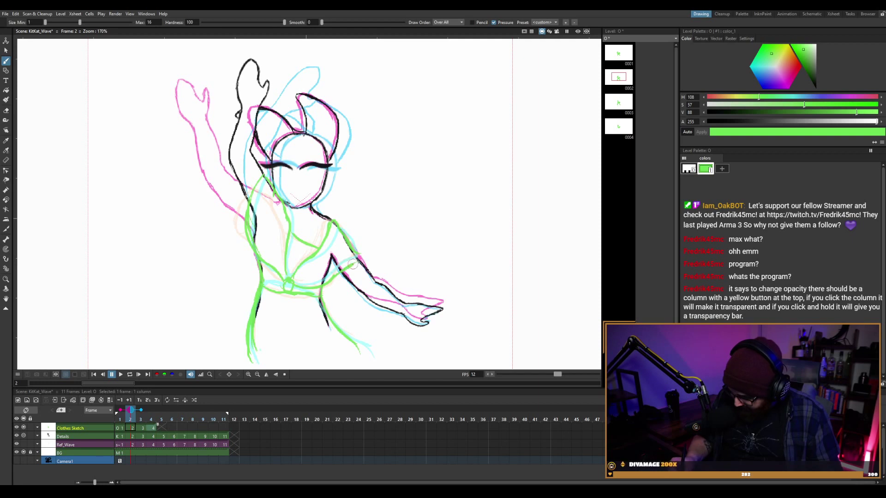
# Redraw the lower sleeve line on frame 3 further down the lowered arm, comparing it with frame 2.
pyautogui.press('.')
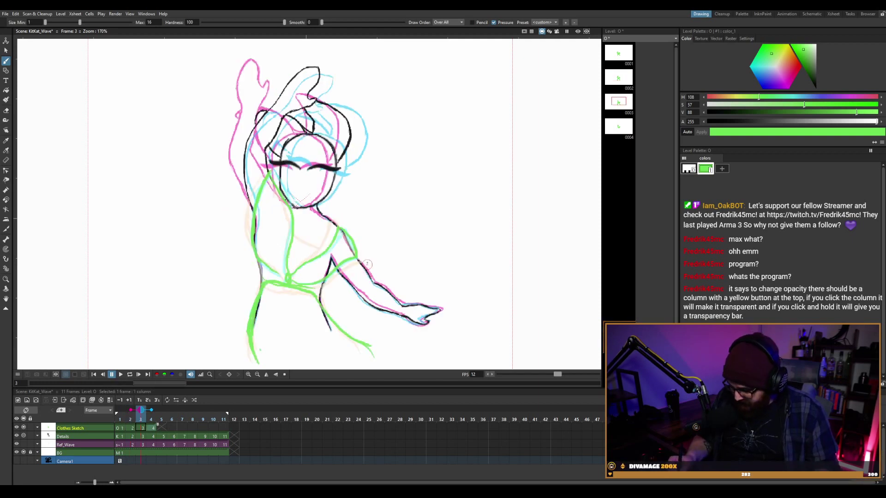
pyautogui.press('a')
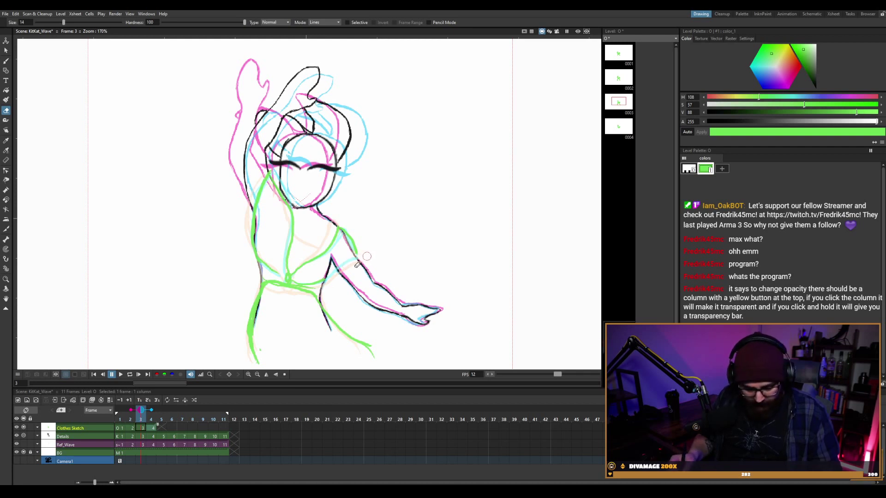
pyautogui.press('b')
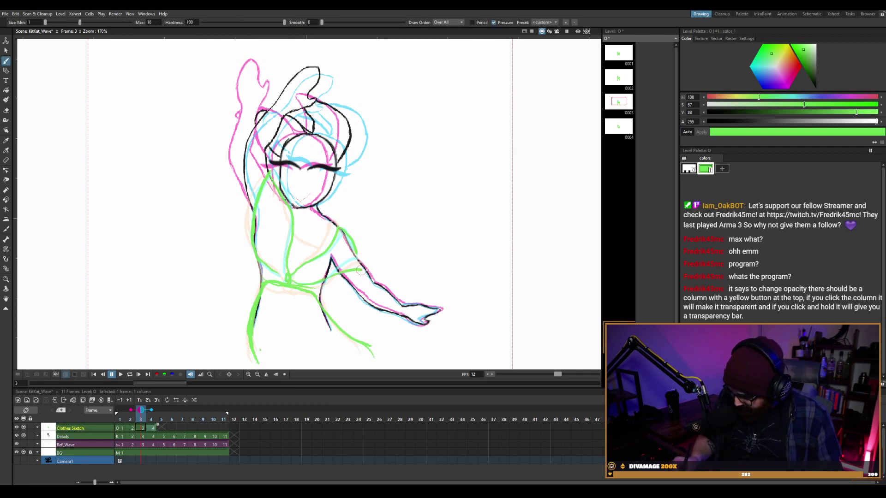
pyautogui.press(',')
pyautogui.press('.')
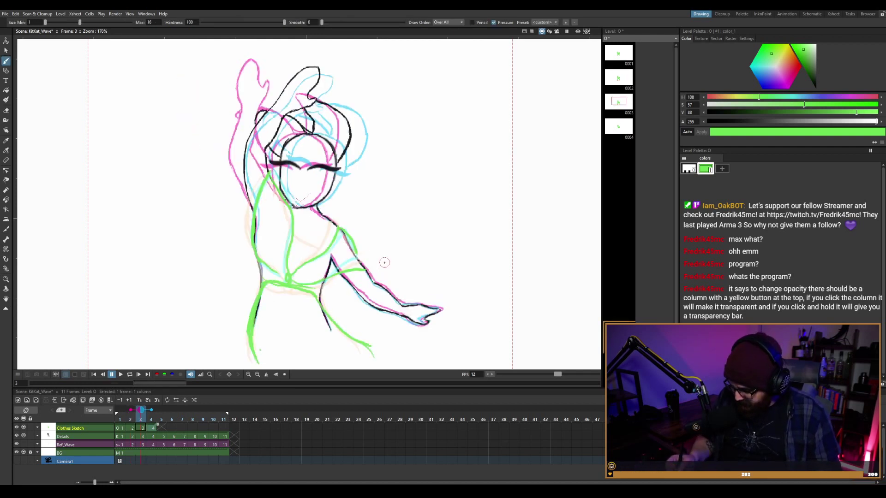
pyautogui.press(',')
pyautogui.press('.')
pyautogui.press(',')
pyautogui.press('.')
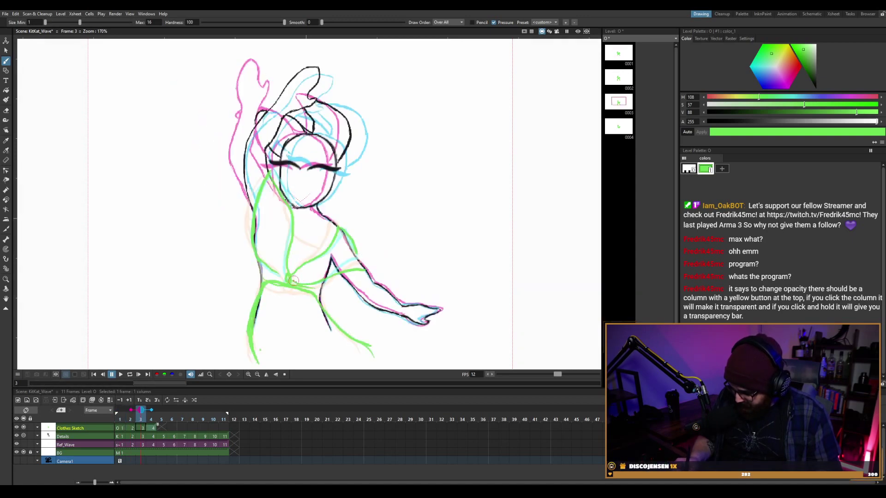
pyautogui.moveTo(319, 285); pyautogui.dragTo(352, 271)
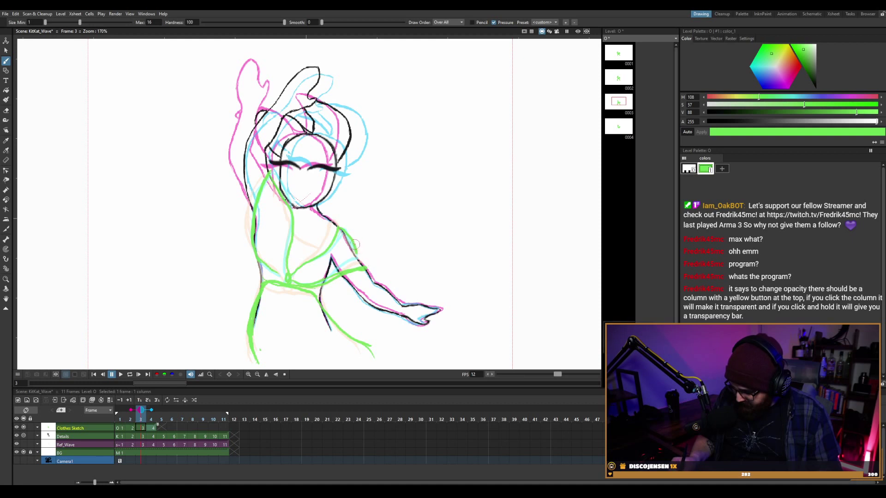
# Erase the lower sleeve line on frame 4's lowered arm, redraw it further down the arm, and save the scene.
pyautogui.press('.')
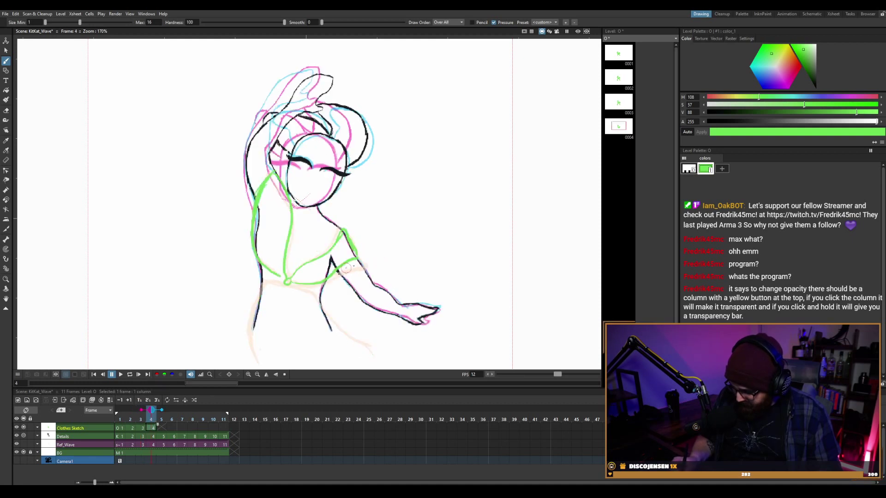
pyautogui.press('a')
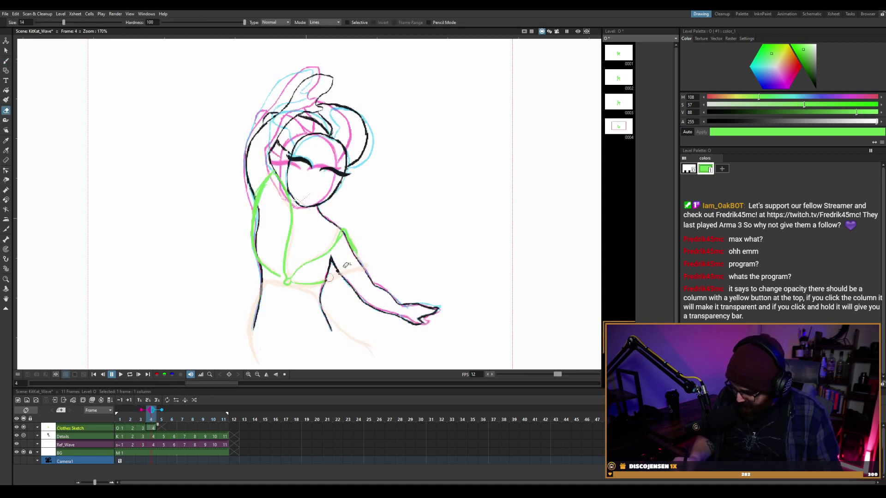
pyautogui.press('b')
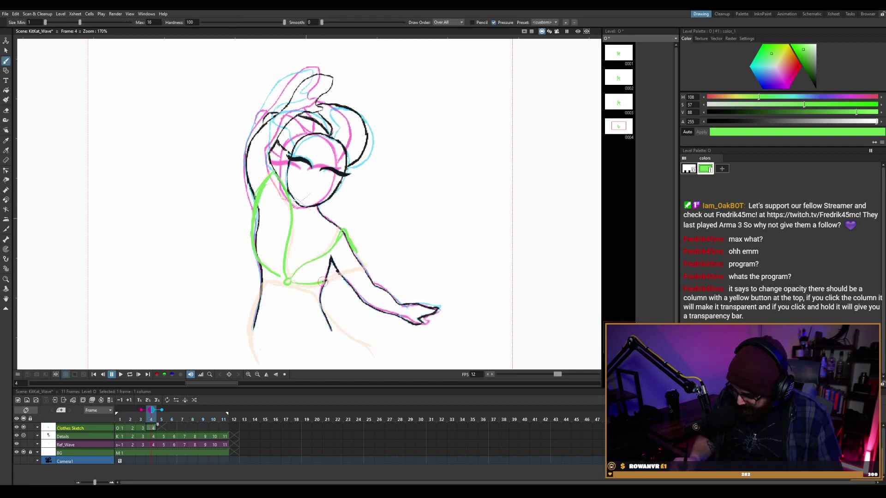
pyautogui.moveTo(323, 282); pyautogui.dragTo(370, 266)
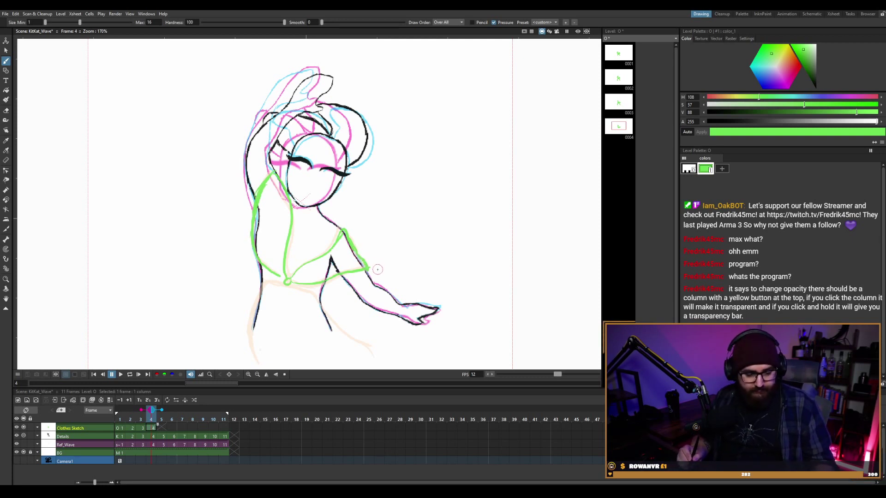
pyautogui.hotkey('ctrl', 's')
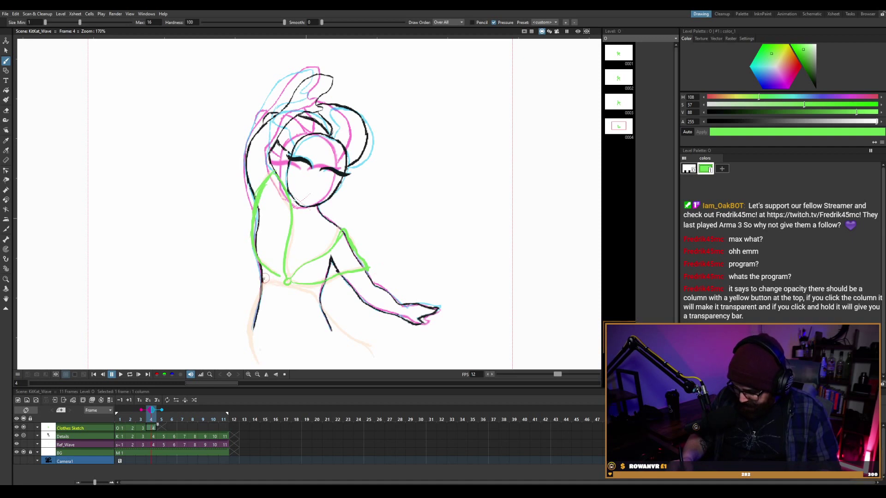
# Sketch the slanted waistline and the flaring hip lines on both sides of the body on frame 4.
pyautogui.moveTo(265, 277); pyautogui.dragTo(322, 295)
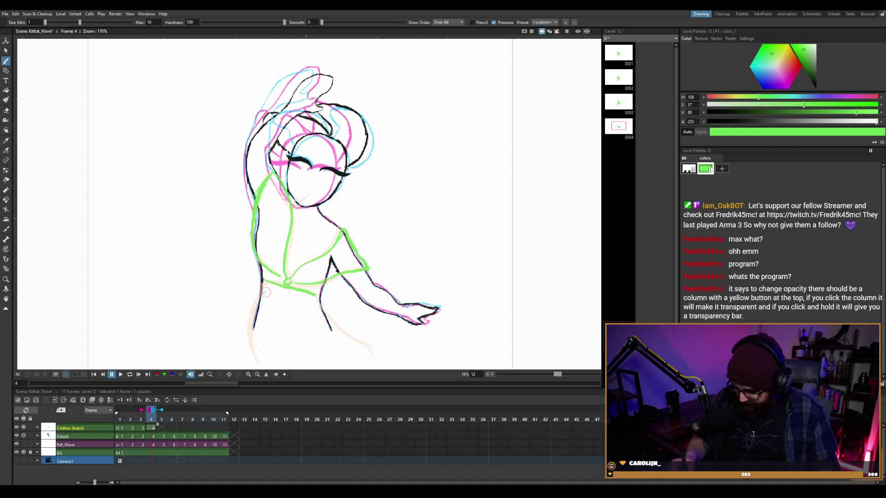
pyautogui.moveTo(256, 298); pyautogui.dragTo(250, 354)
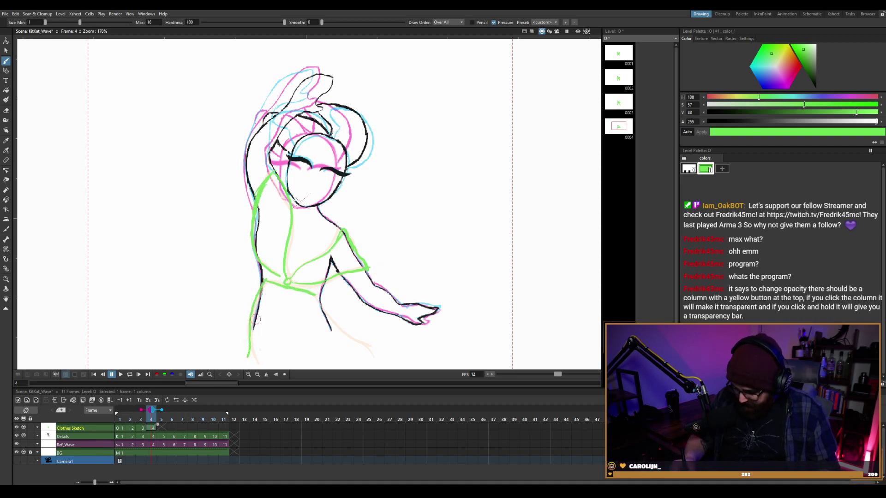
pyautogui.hotkey('ctrl', 'z')
pyautogui.moveTo(260, 283); pyautogui.dragTo(252, 358)
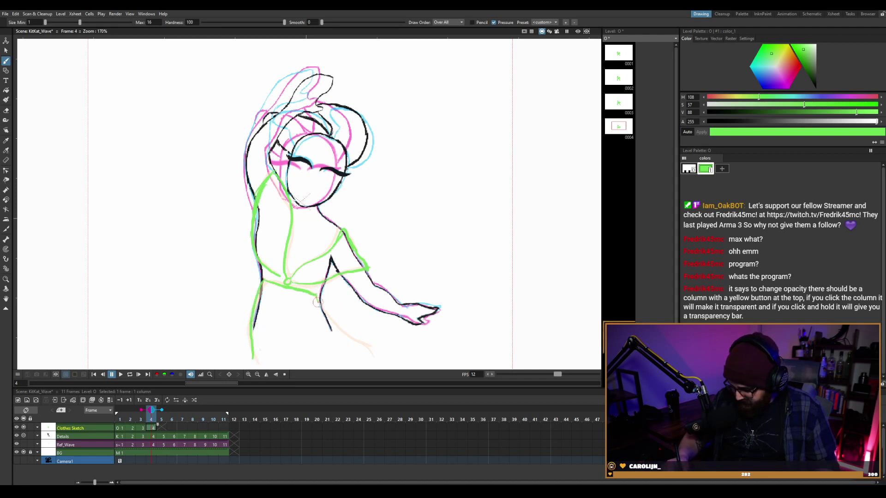
pyautogui.moveTo(330, 325); pyautogui.dragTo(368, 364)
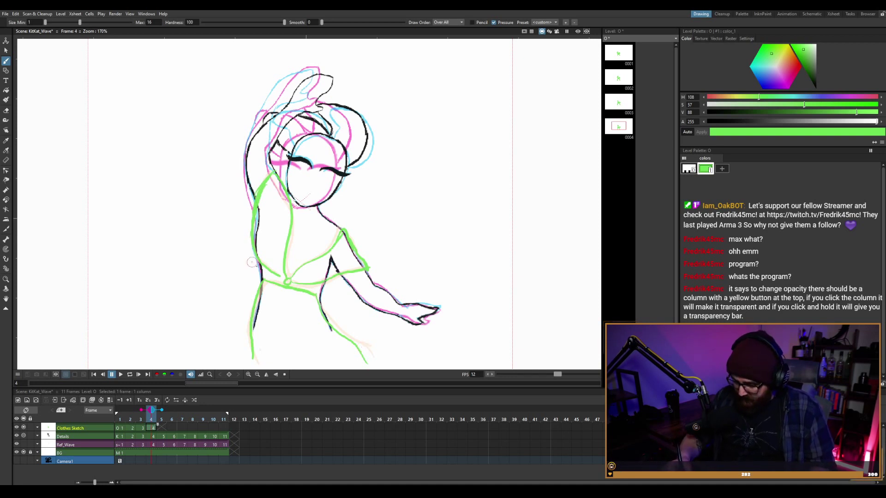
pyautogui.moveTo(325, 282)
pyautogui.mouseDown()
pyautogui.moveTo(331, 323)
pyautogui.moveTo(319, 298)
pyautogui.moveTo(334, 332)
pyautogui.mouseUp()
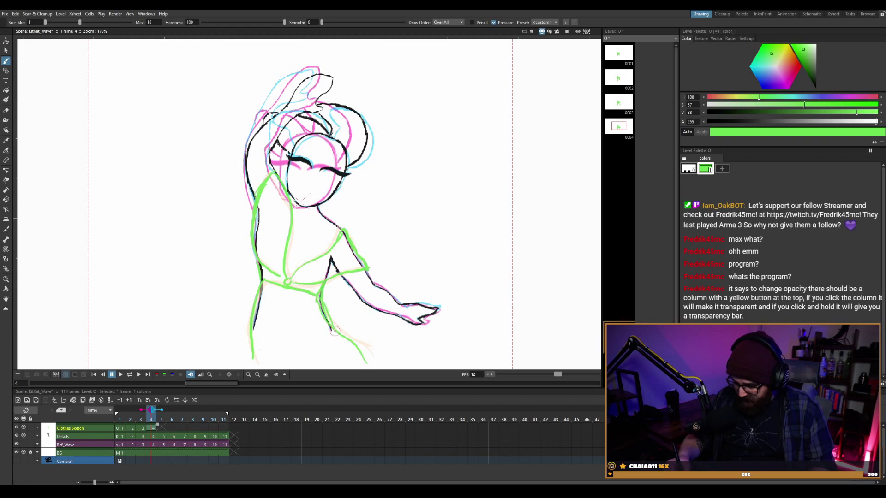
pyautogui.moveTo(324, 299); pyautogui.dragTo(329, 308)
# Sketch the curved line across the open neckline on frames 3 and 4, comparing with frame 2.
pyautogui.press(',')
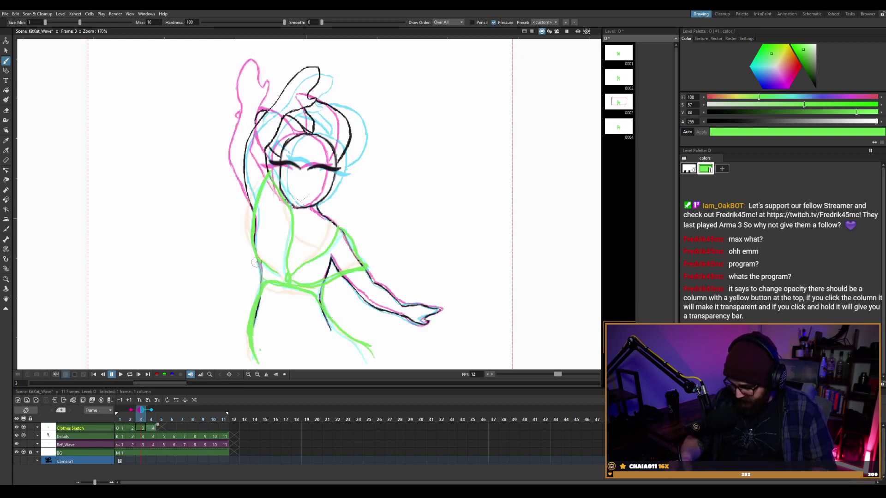
pyautogui.press(',')
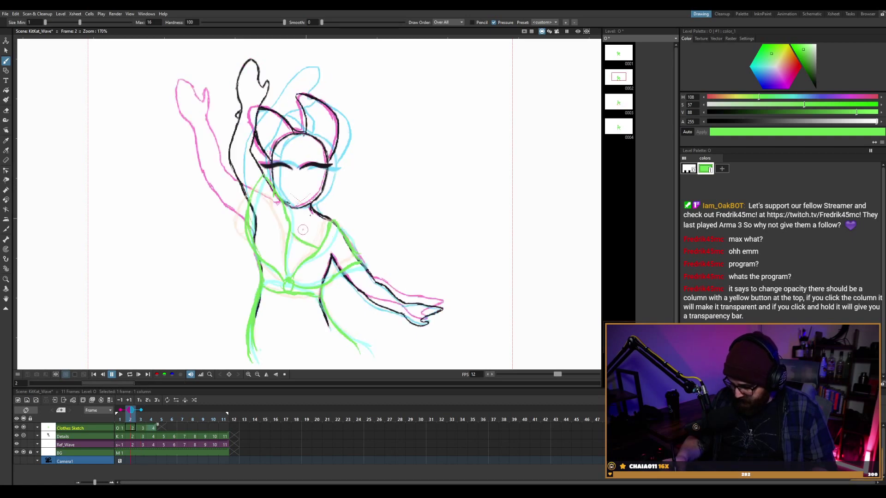
pyautogui.press('.')
pyautogui.press(',')
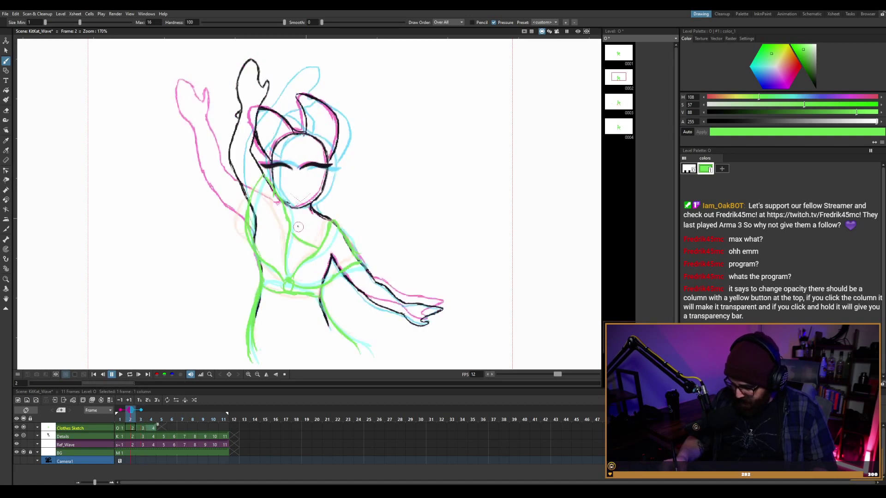
pyautogui.press('.')
pyautogui.press(',')
pyautogui.press('.')
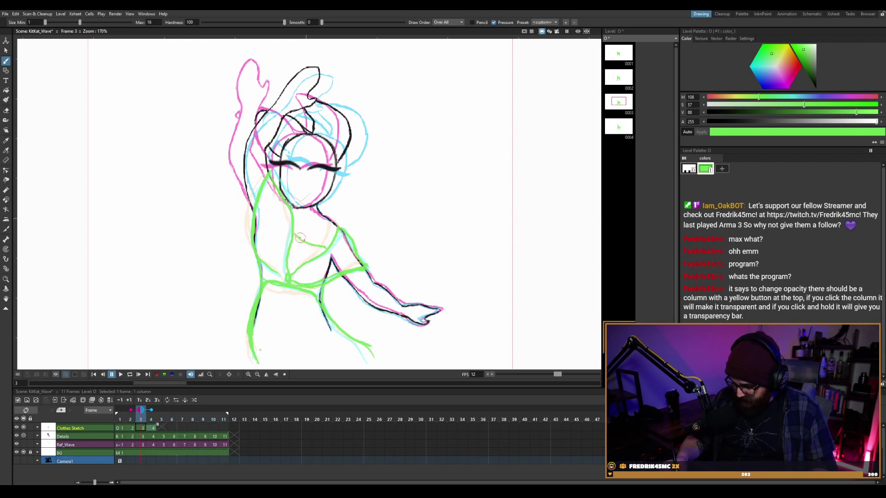
pyautogui.press('.')
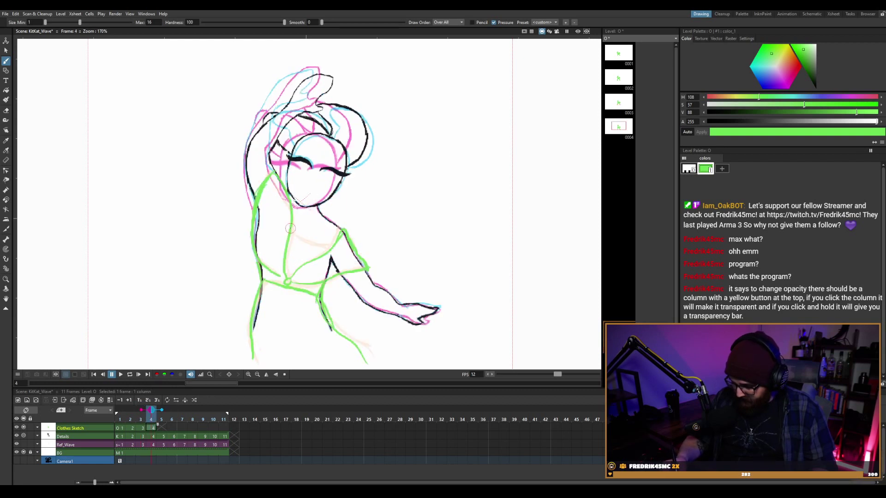
pyautogui.moveTo(291, 229); pyautogui.dragTo(327, 245)
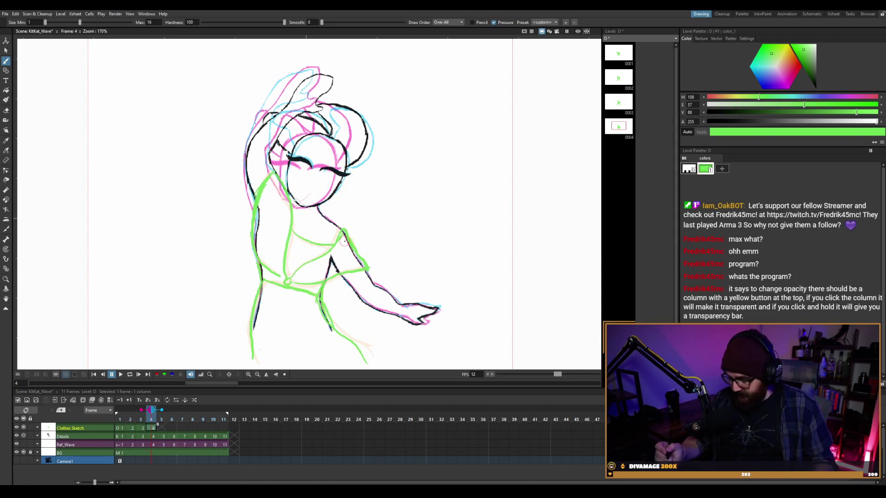
# Start the clothes sketch on frame 5 with the hip lines on both sides below the waist.
pyautogui.click(162, 427)
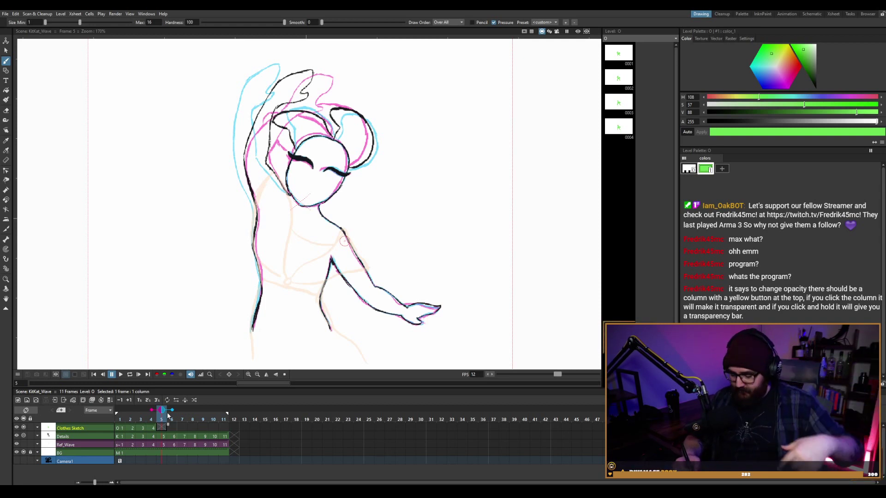
pyautogui.moveTo(259, 283); pyautogui.dragTo(256, 298)
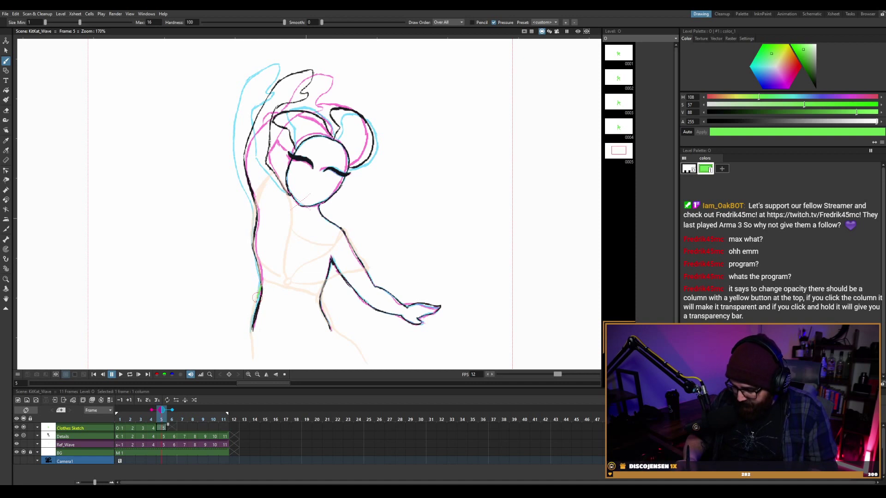
pyautogui.moveTo(251, 330); pyautogui.dragTo(252, 362)
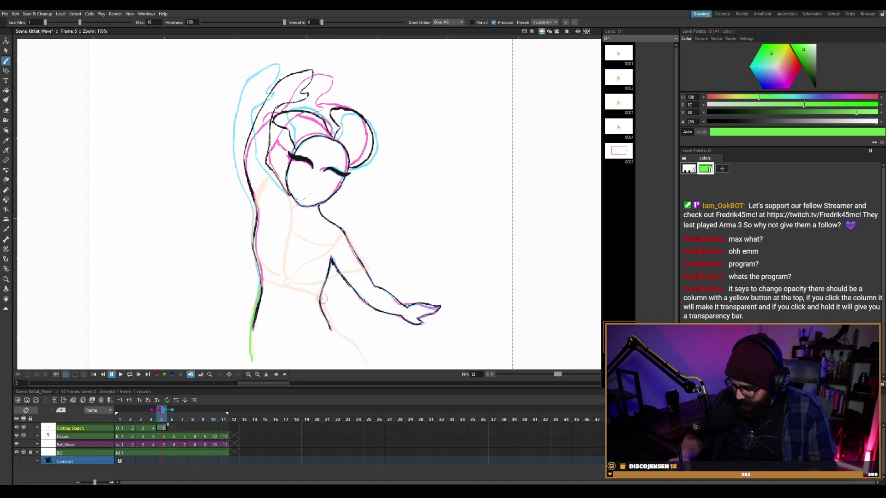
pyautogui.moveTo(336, 331); pyautogui.dragTo(357, 351)
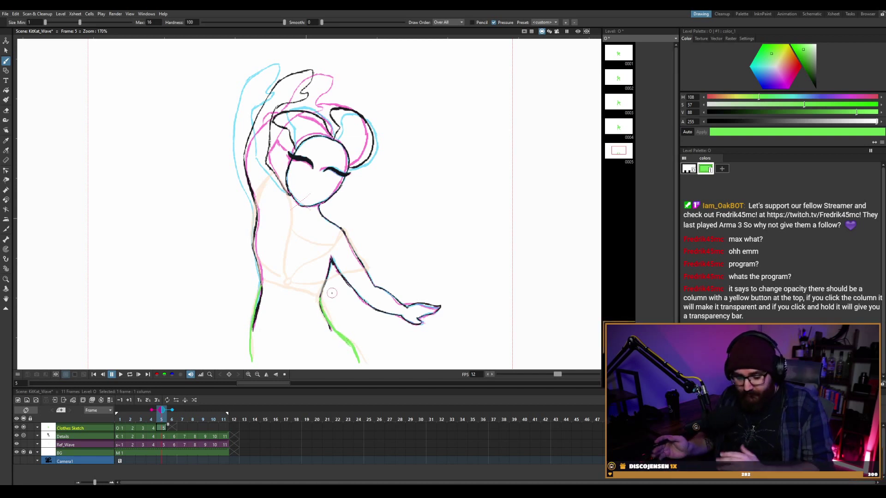
# Return to frame 1 and extend the hip lines further down on both sides.
pyautogui.press(',')
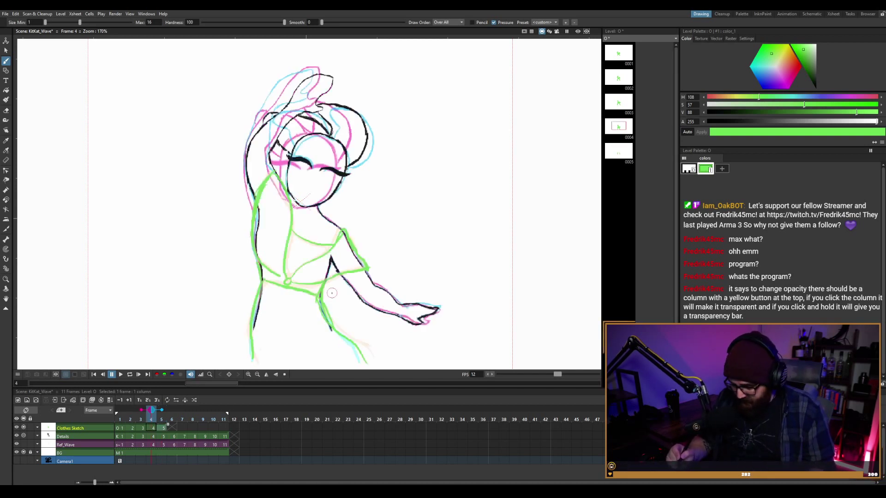
pyautogui.press(',')
pyautogui.press(',')
pyautogui.press(',')
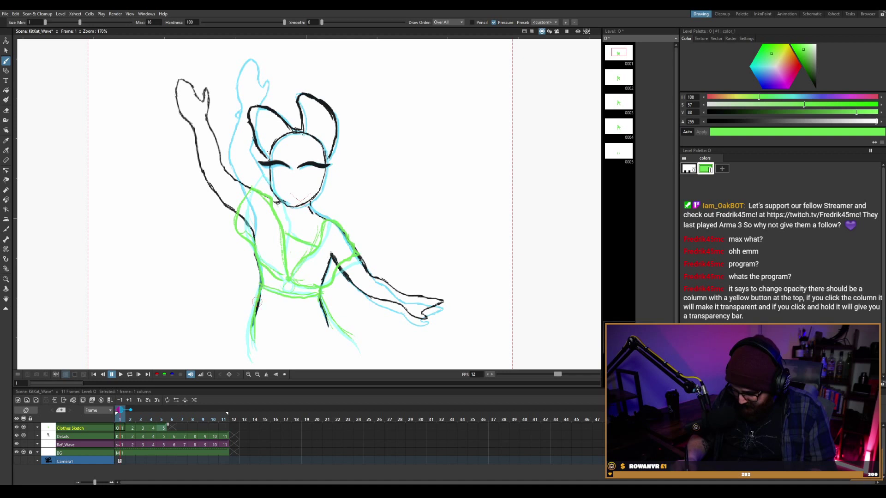
pyautogui.moveTo(256, 301); pyautogui.dragTo(249, 362)
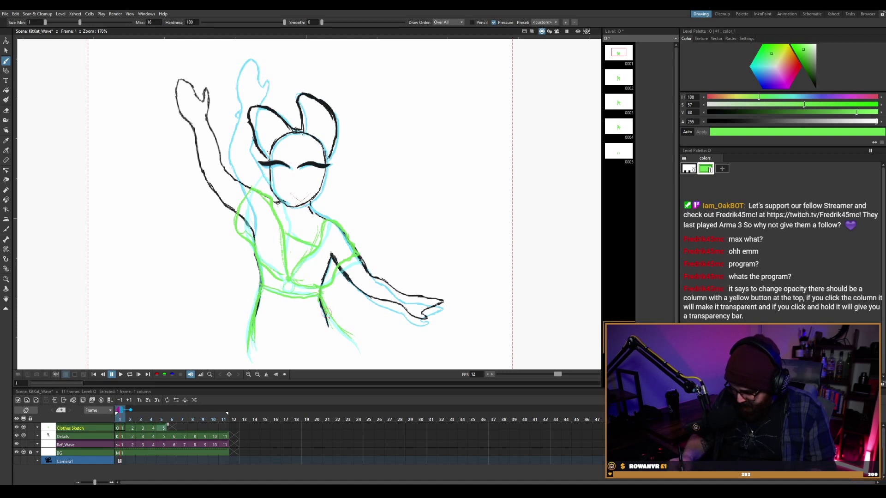
pyautogui.moveTo(327, 317); pyautogui.dragTo(348, 346)
# Flip back and forth through frames 1 to 5 to check how the hip lines move.
pyautogui.press('.')
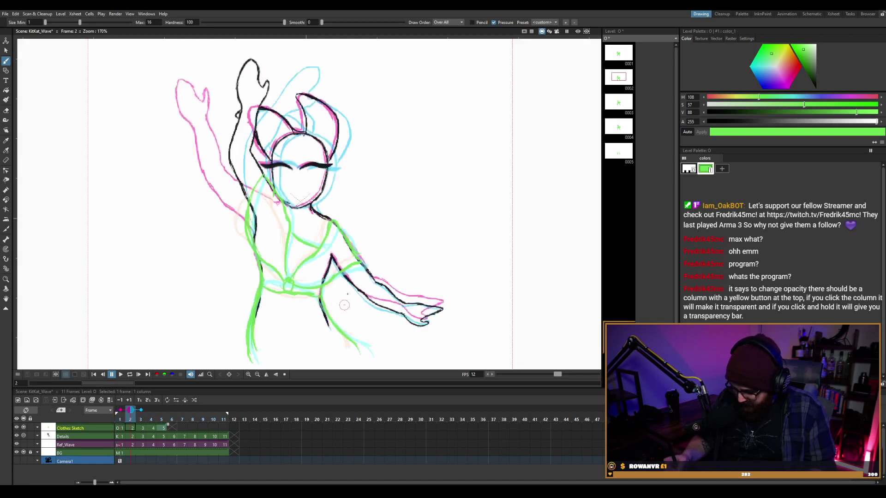
pyautogui.press('.')
pyautogui.press('.')
pyautogui.press(',')
pyautogui.press(',')
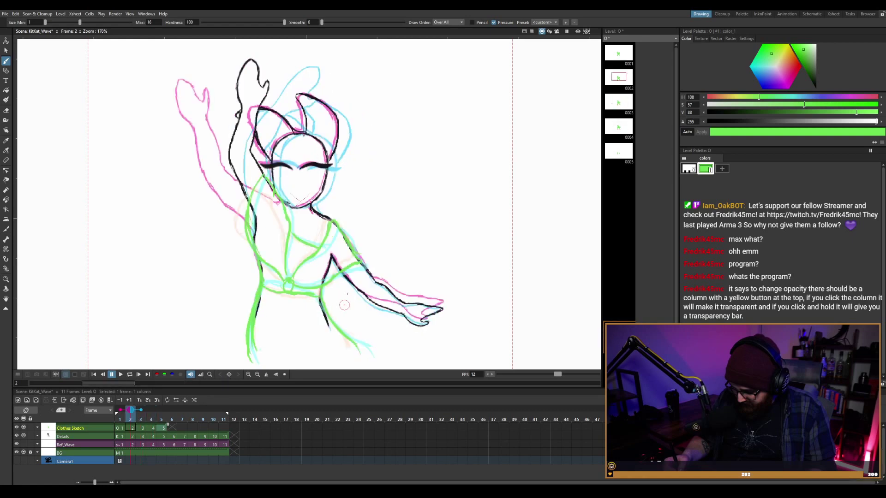
pyautogui.press(',')
pyautogui.press('.')
pyautogui.press('.')
pyautogui.press('.')
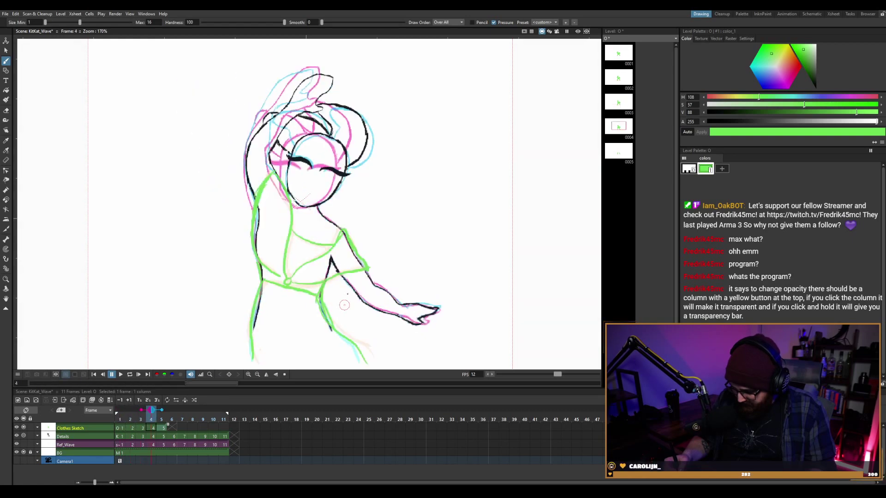
pyautogui.press(',')
pyautogui.press(',')
pyautogui.press('.')
pyautogui.press('.')
pyautogui.press('.')
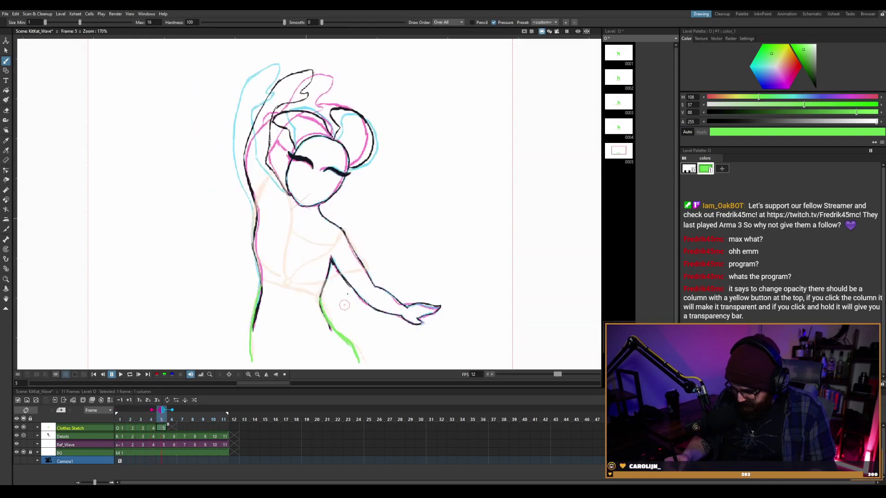
pyautogui.press(',')
pyautogui.press(',')
pyautogui.press(',')
pyautogui.press('.')
pyautogui.press('.')
pyautogui.press('.')
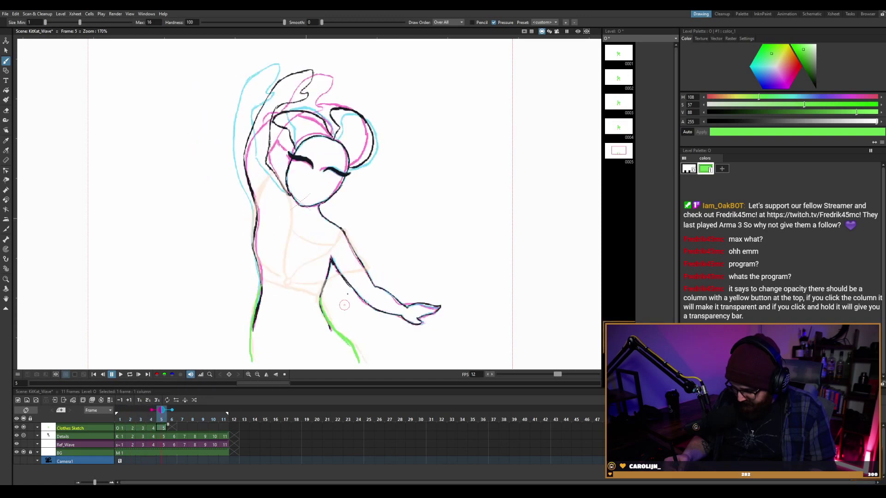
pyautogui.press(',')
pyautogui.press(',')
pyautogui.press('.')
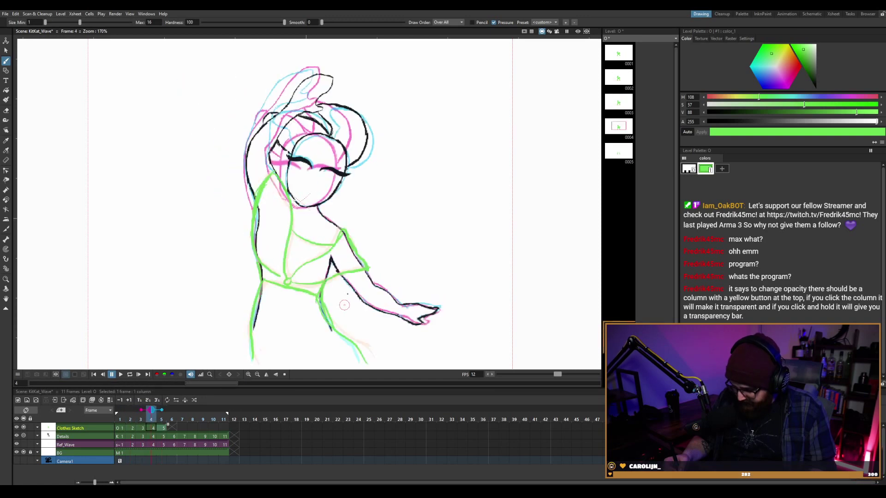
# Sketch the raised-arm half of the top on frame 5, erasing and redrawing its outer side line more thinly along the body.
pyautogui.press('.')
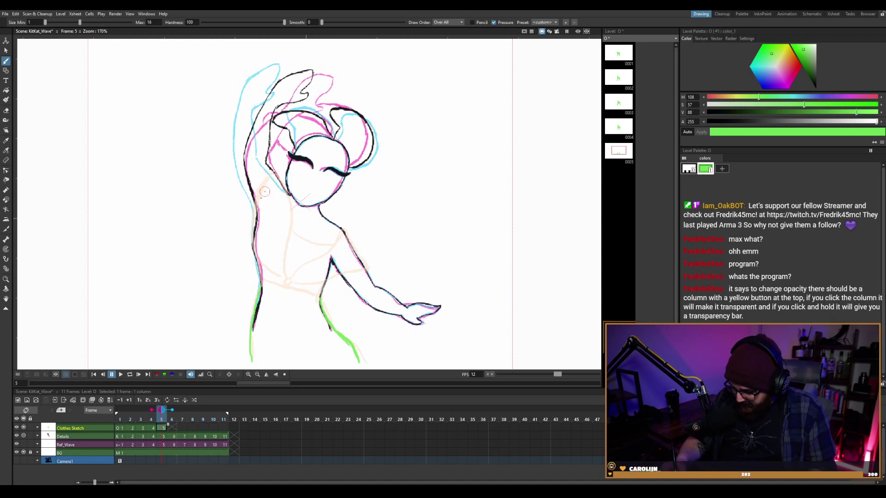
pyautogui.moveTo(253, 215)
pyautogui.mouseDown()
pyautogui.moveTo(275, 174)
pyautogui.moveTo(292, 207)
pyautogui.moveTo(287, 276)
pyautogui.moveTo(253, 210)
pyautogui.moveTo(250, 228)
pyautogui.moveTo(249, 247)
pyautogui.moveTo(282, 279)
pyautogui.mouseUp()
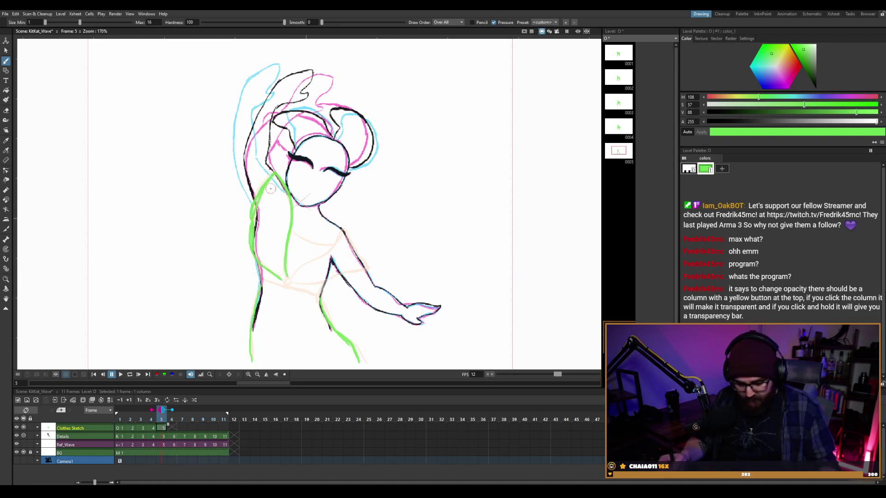
pyautogui.press('a')
pyautogui.moveTo(284, 211)
pyautogui.mouseDown()
pyautogui.moveTo(255, 216)
pyautogui.moveTo(252, 249)
pyautogui.moveTo(266, 191)
pyautogui.mouseUp()
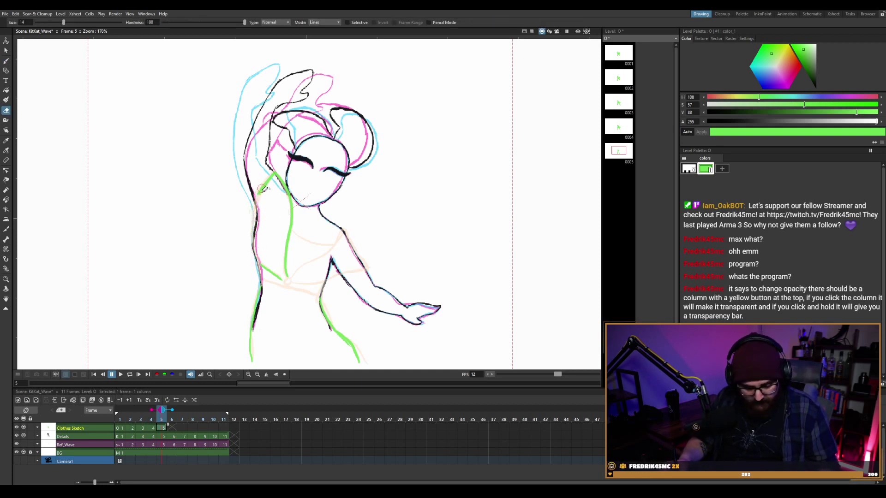
pyautogui.press('b')
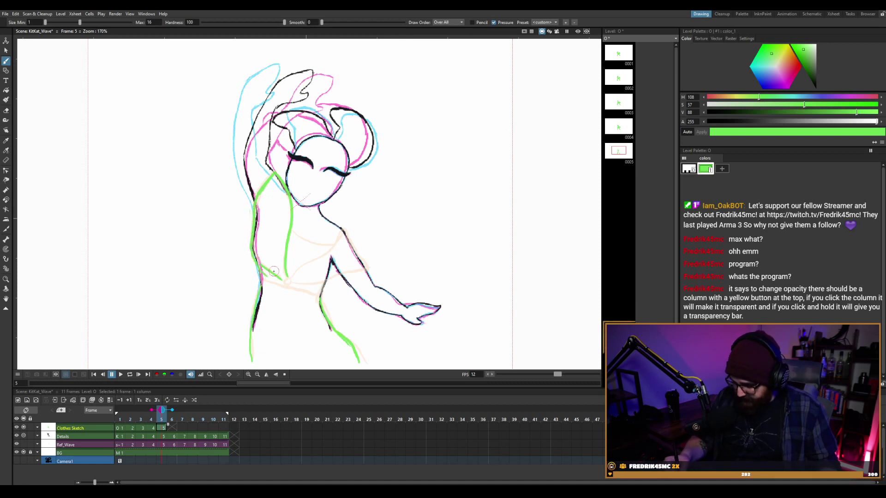
pyautogui.press('a')
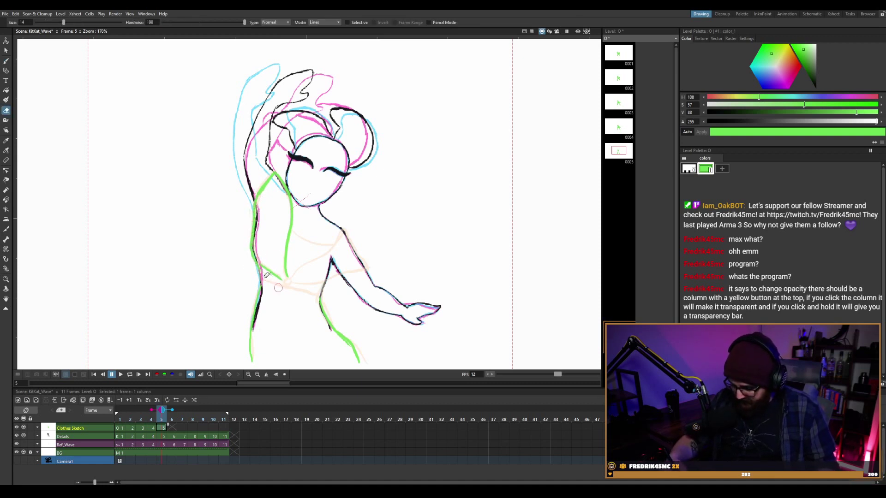
pyautogui.press('b')
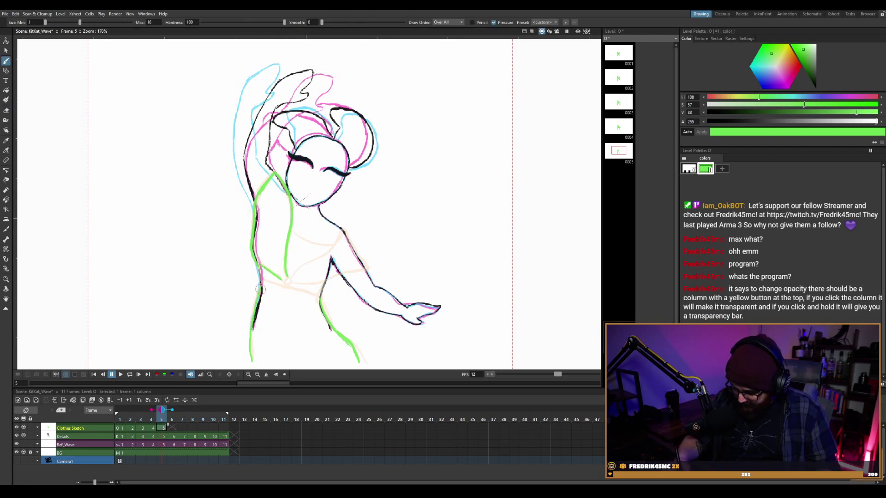
# Finish the top on frame 5 with the front knot, the lowered-arm half with its sleeve, the neckline and the curved waistband.
pyautogui.moveTo(284, 275); pyautogui.dragTo(290, 283)
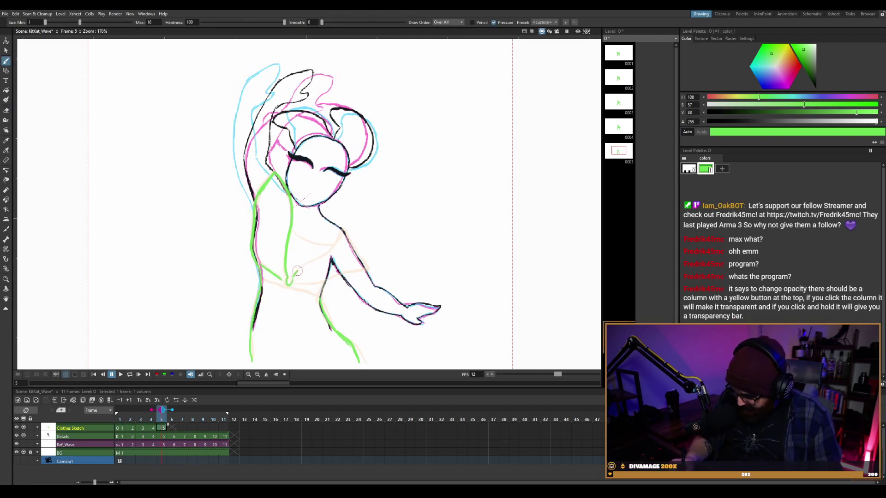
pyautogui.moveTo(297, 270); pyautogui.dragTo(346, 232)
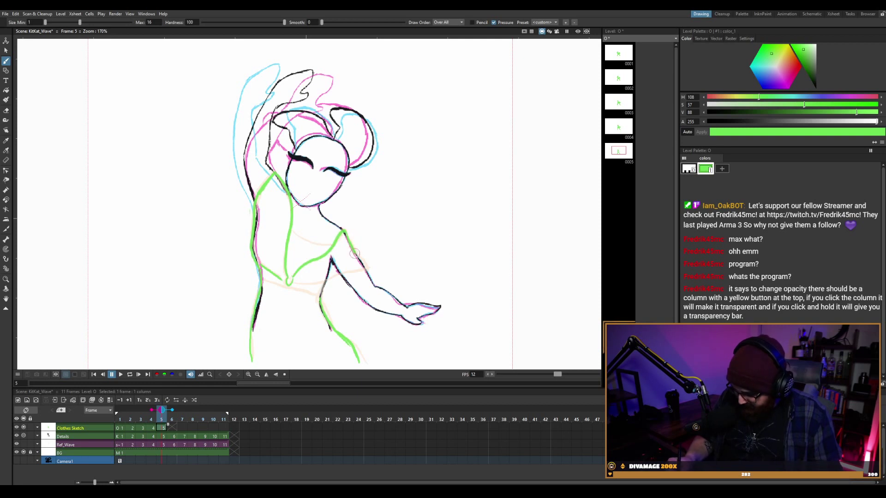
pyautogui.moveTo(293, 279); pyautogui.dragTo(353, 268)
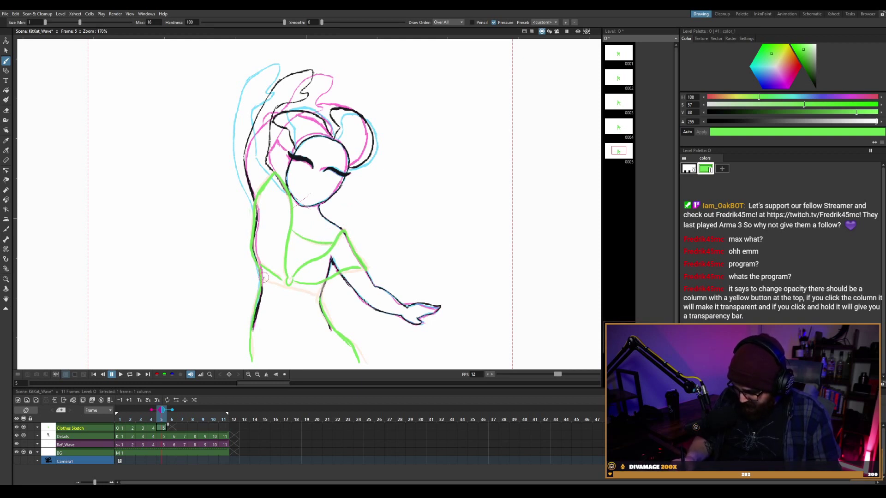
pyautogui.moveTo(259, 277); pyautogui.dragTo(324, 291)
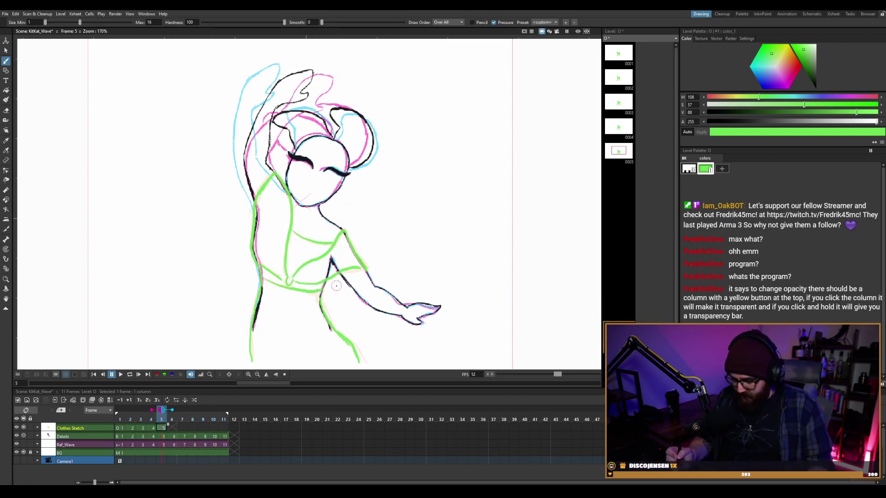
# Flip back and forth through frames 1 to 5 to check how the waistband and knot move between drawings.
pyautogui.press(',')
pyautogui.press(',')
pyautogui.press(',')
pyautogui.press(',')
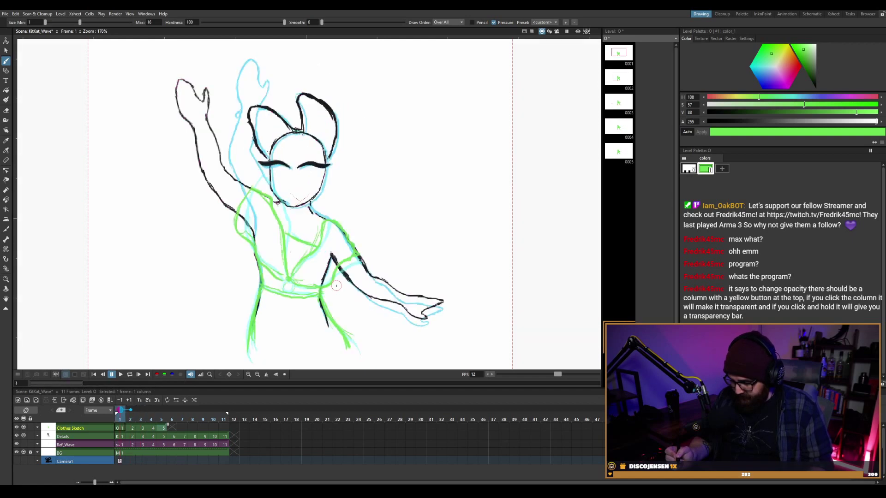
pyautogui.press('.')
pyautogui.press('.')
pyautogui.press('.')
pyautogui.press('.')
pyautogui.press(',')
pyautogui.press(',')
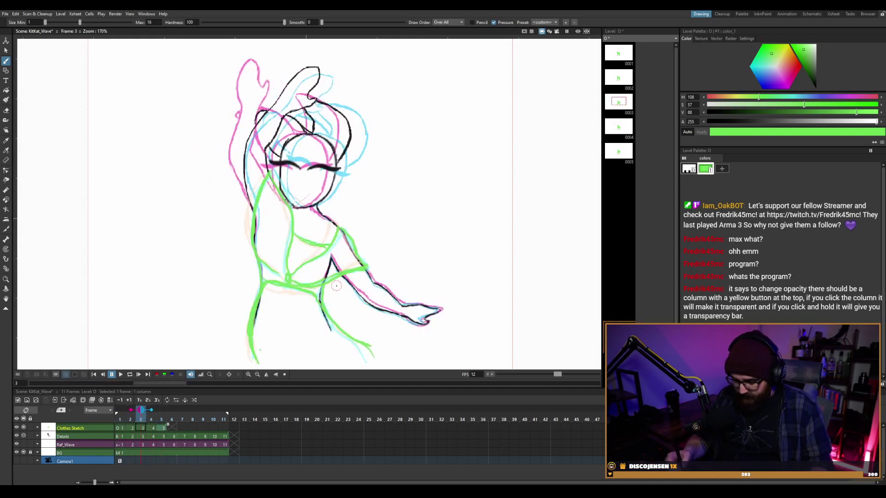
# Erase the waistband on frame 3 and redraw it lower, sloping down from the raised-arm side to the opposite hip.
pyautogui.press('a')
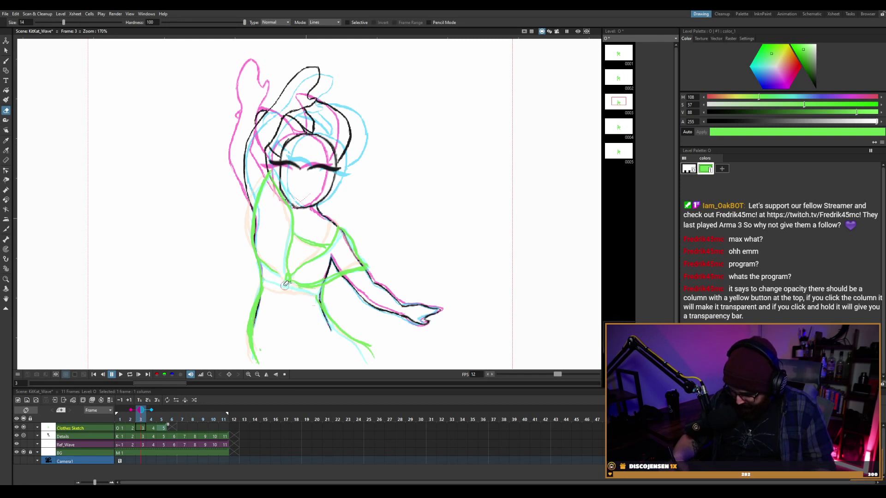
pyautogui.press('b')
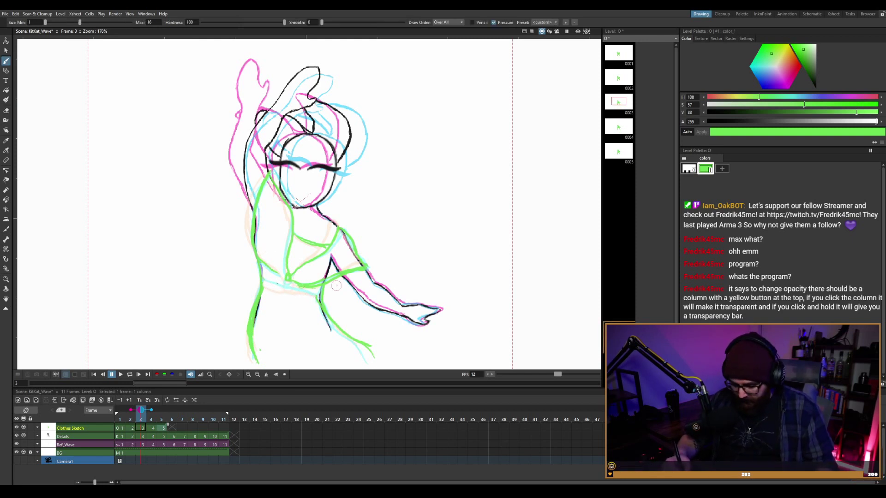
pyautogui.moveTo(141, 276); pyautogui.dragTo(180, 273)
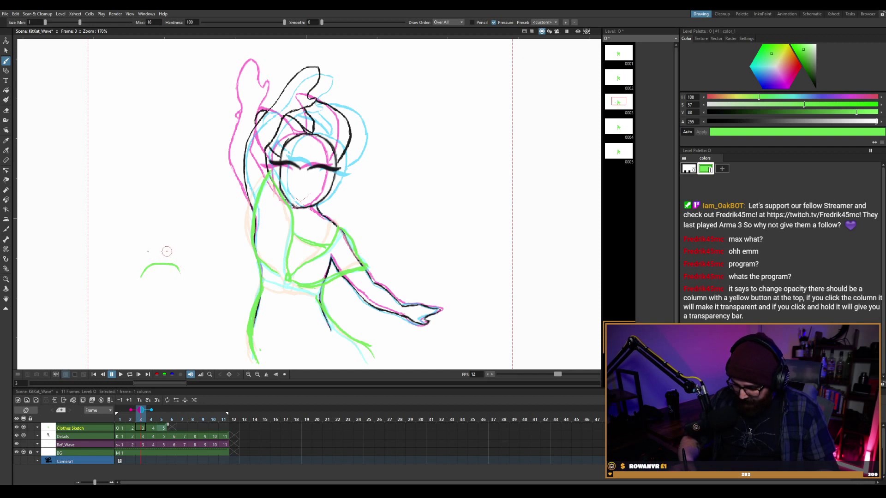
pyautogui.hotkey('ctrl', 'z')
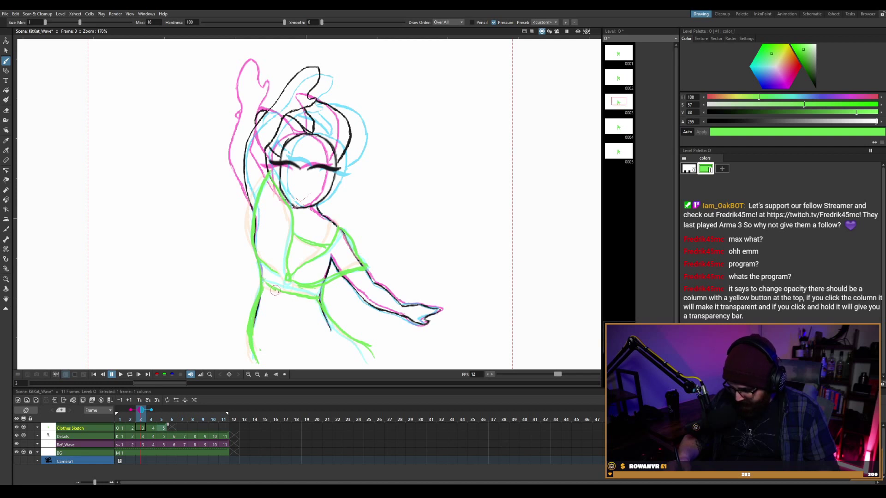
pyautogui.moveTo(275, 290); pyautogui.dragTo(321, 294)
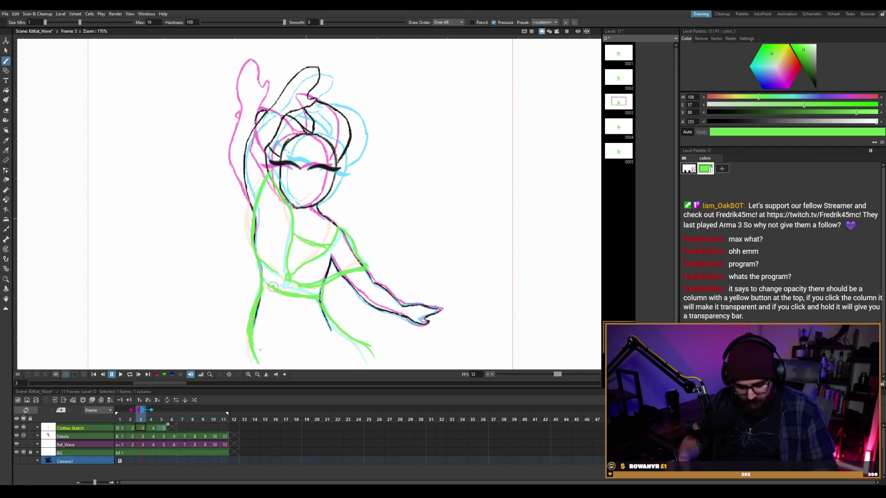
# Erase and redraw the waistband on frame 2 as a downward curve under the knot, comparing it with the neighbouring frames.
pyautogui.press(',')
pyautogui.press(',')
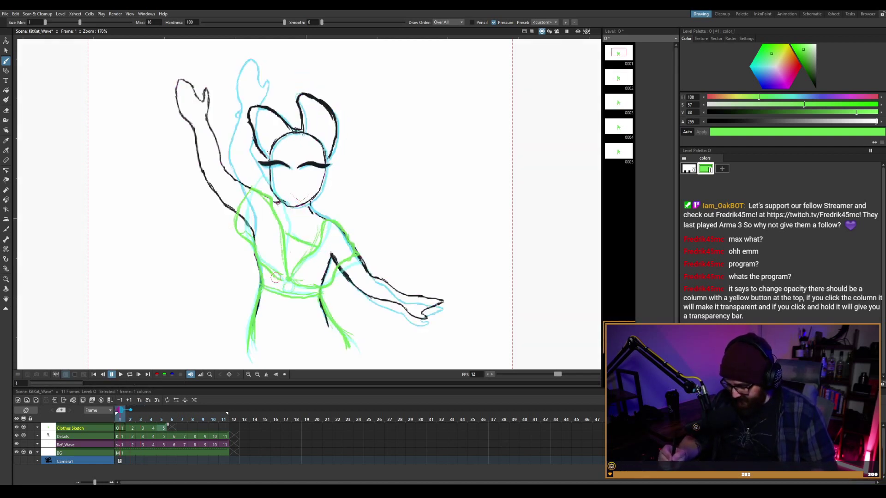
pyautogui.press('.')
pyautogui.press('.')
pyautogui.press('.')
pyautogui.press(',')
pyautogui.press(',')
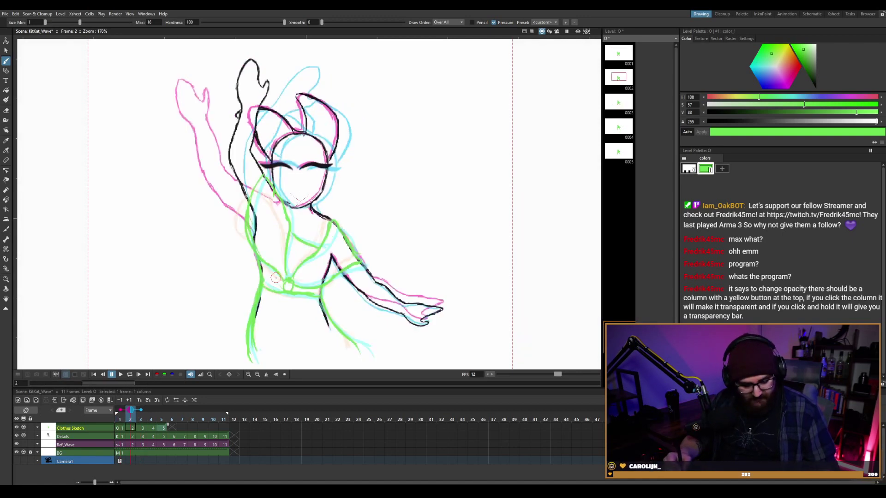
pyautogui.press('a')
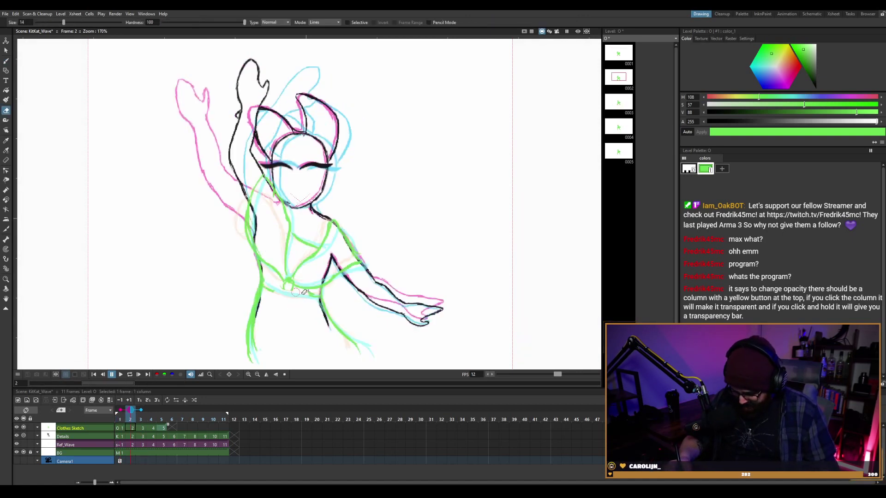
pyautogui.press('b')
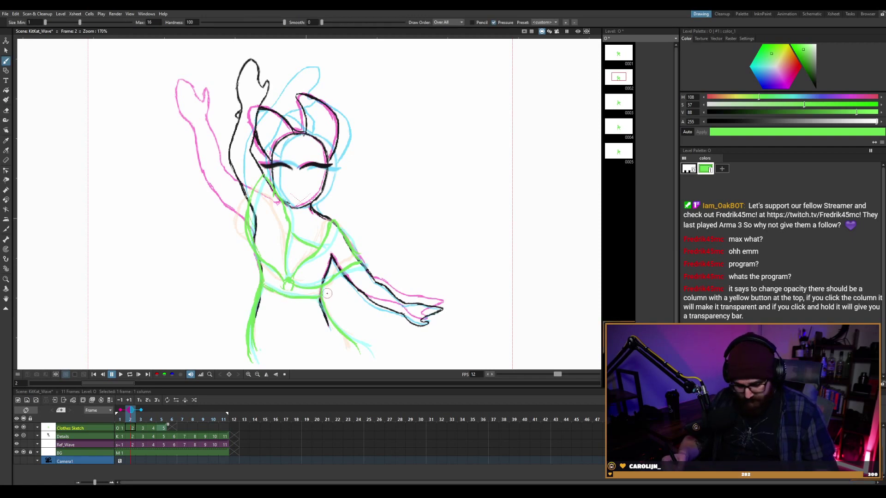
pyautogui.press(',')
pyautogui.press('.')
pyautogui.press(',')
pyautogui.press('.')
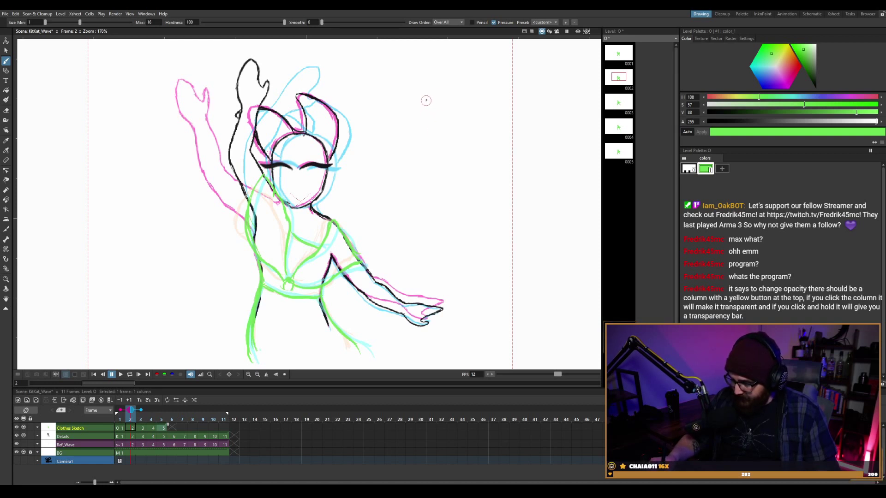
# Sketch a small cylinder in the empty area beside the character on frame 2, redrawing its base as a flatter curve.
pyautogui.moveTo(426, 99); pyautogui.dragTo(424, 150)
pyautogui.moveTo(461, 97); pyautogui.dragTo(463, 147)
pyautogui.moveTo(428, 99)
pyautogui.mouseDown()
pyautogui.moveTo(434, 92)
pyautogui.moveTo(460, 103)
pyautogui.mouseUp()
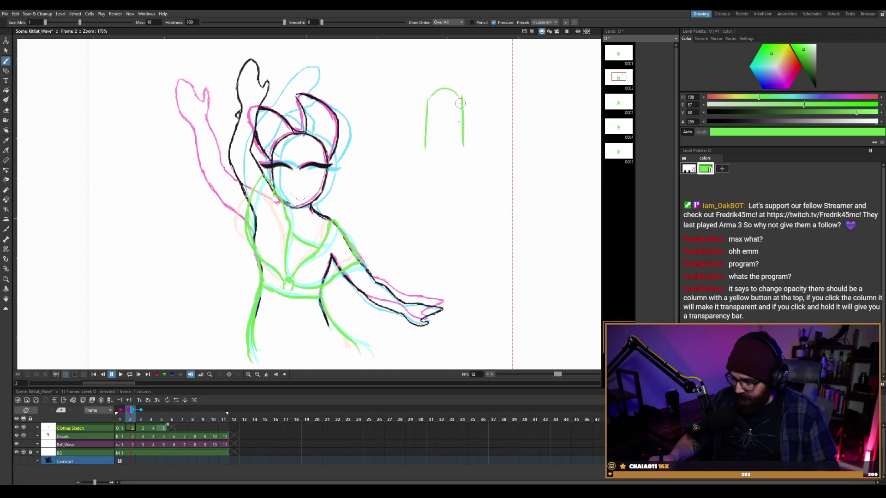
pyautogui.moveTo(429, 146); pyautogui.dragTo(463, 148)
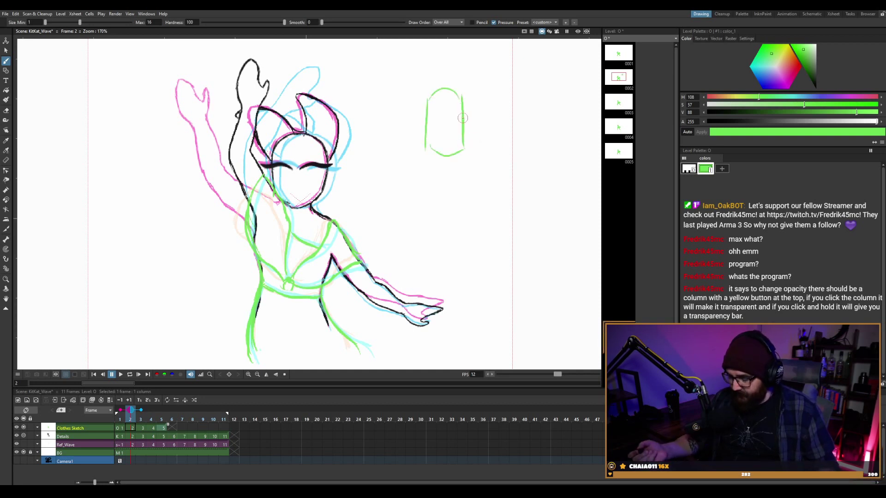
pyautogui.hotkey('ctrl', 'z')
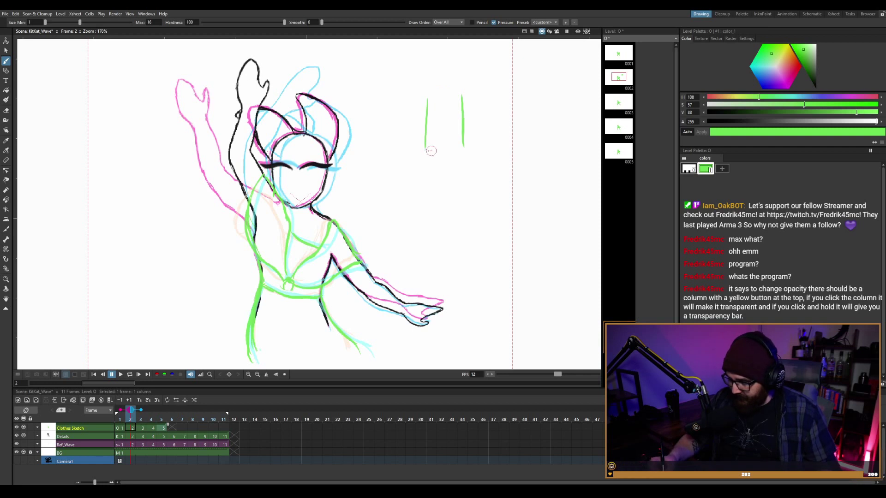
pyautogui.moveTo(425, 149); pyautogui.dragTo(464, 148)
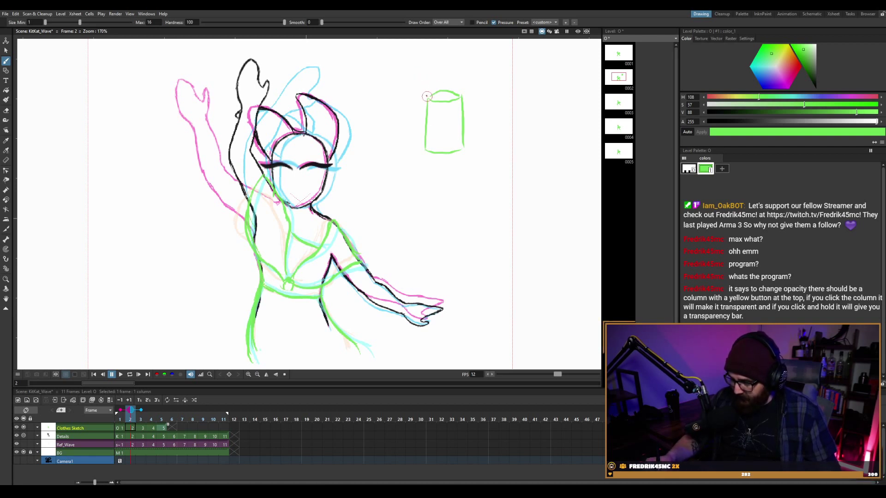
# Add diagonal lines above the cylinder, a curved band around its middle, flared side lines and an arc over its rim.
pyautogui.moveTo(427, 95); pyautogui.dragTo(412, 72)
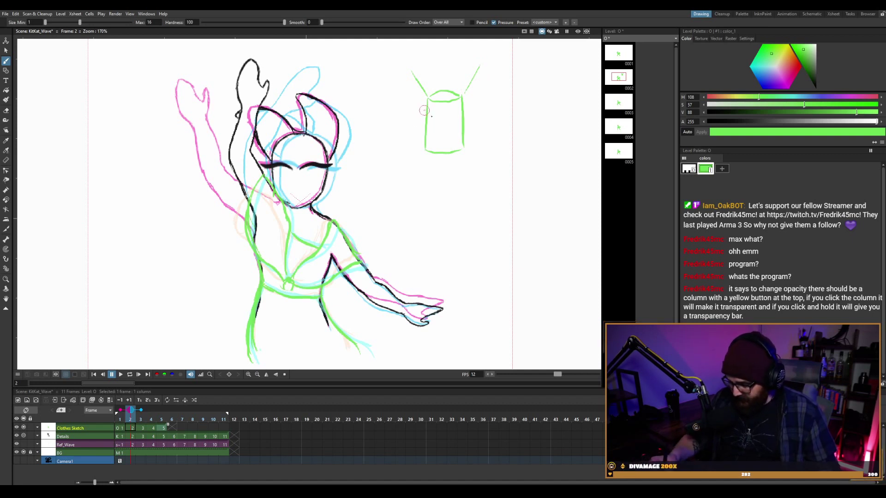
pyautogui.moveTo(428, 119); pyautogui.dragTo(460, 118)
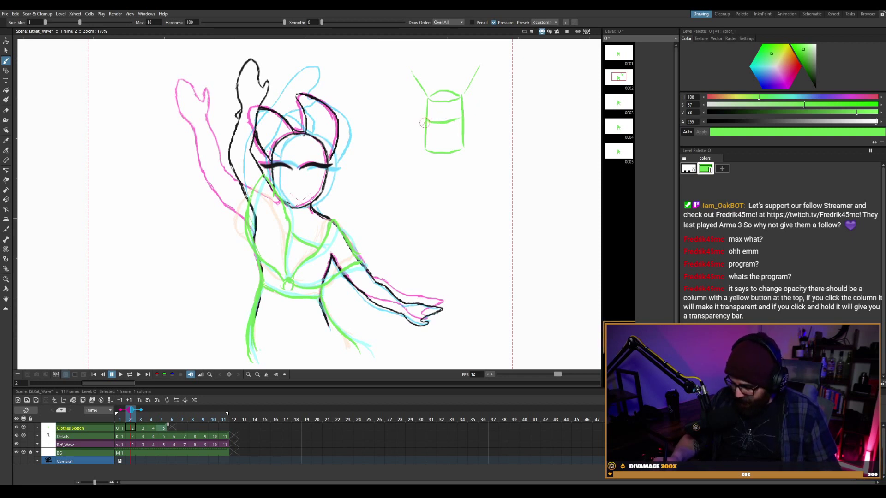
pyautogui.moveTo(420, 142); pyautogui.dragTo(417, 149)
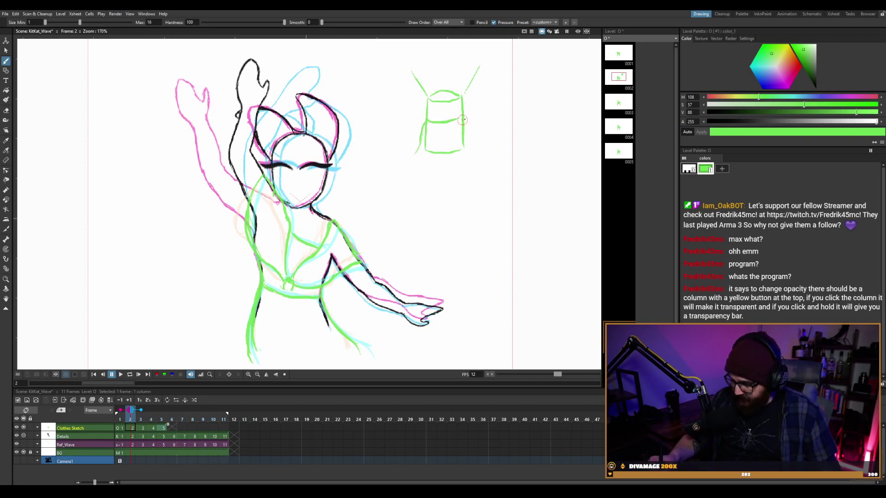
pyautogui.moveTo(468, 124); pyautogui.dragTo(475, 151)
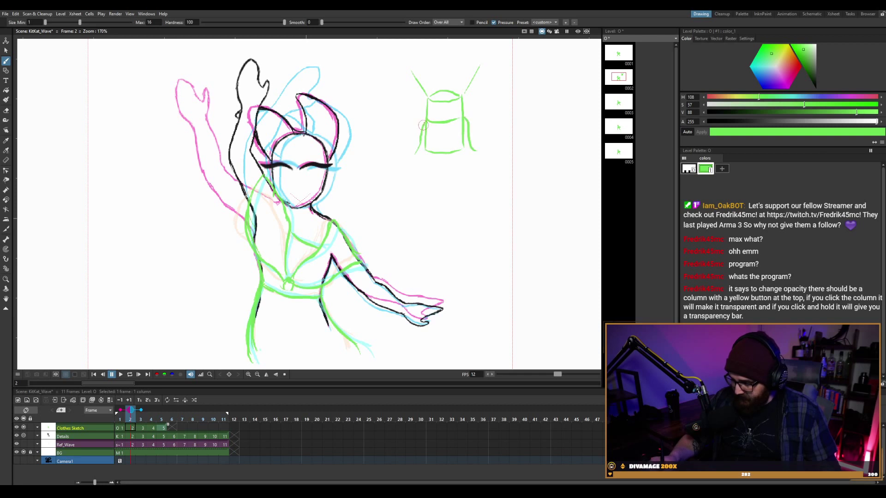
pyautogui.moveTo(422, 121); pyautogui.dragTo(423, 165)
pyautogui.moveTo(464, 117); pyautogui.dragTo(480, 149)
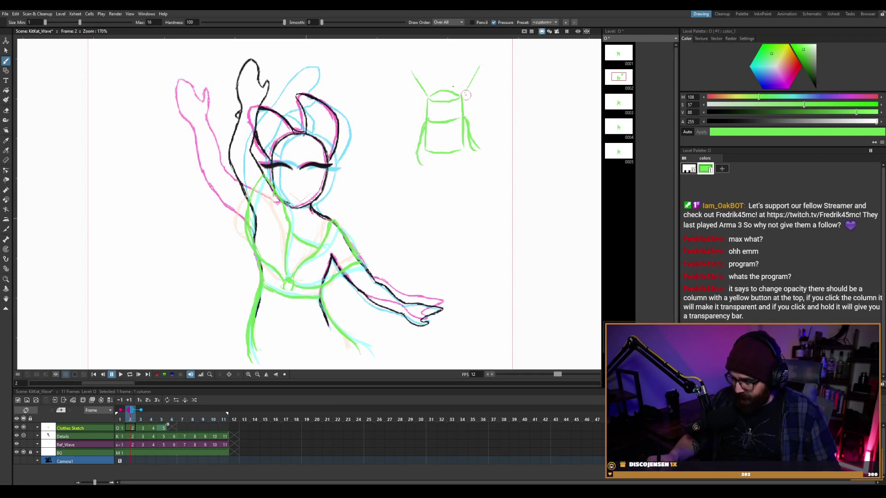
pyautogui.moveTo(414, 54)
pyautogui.mouseDown()
pyautogui.moveTo(434, 52)
pyautogui.moveTo(449, 88)
pyautogui.mouseUp()
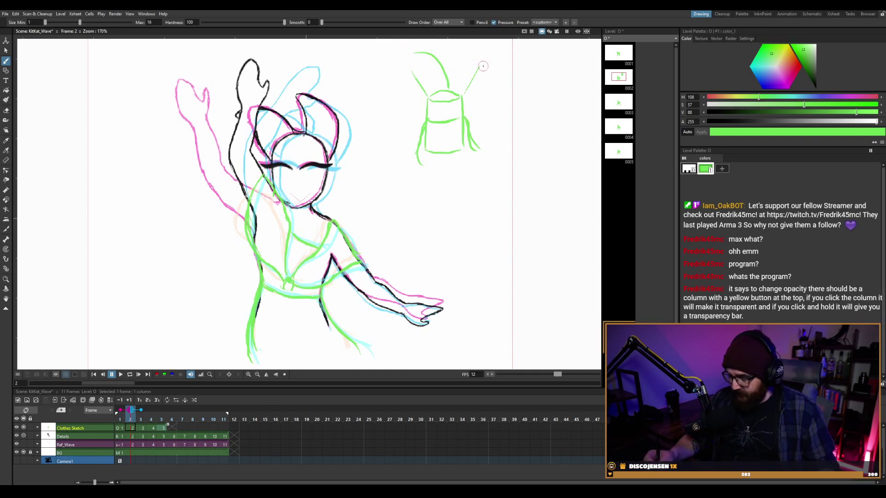
pyautogui.moveTo(427, 95); pyautogui.dragTo(464, 94)
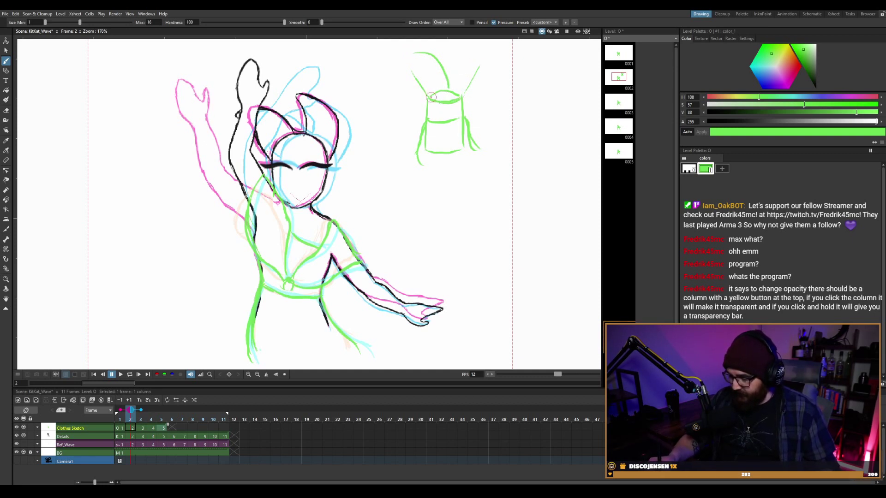
# Undo all strokes of the cylinder sketch beside the character.
pyautogui.hotkey('ctrl', 'z')
pyautogui.hotkey('ctrl', 'z')
pyautogui.hotkey('ctrl', 'z')
pyautogui.hotkey('ctrl', 'z')
pyautogui.hotkey('ctrl', 'z')
pyautogui.hotkey('ctrl', 'z')
pyautogui.hotkey('ctrl', 'z')
pyautogui.hotkey('ctrl', 'z')
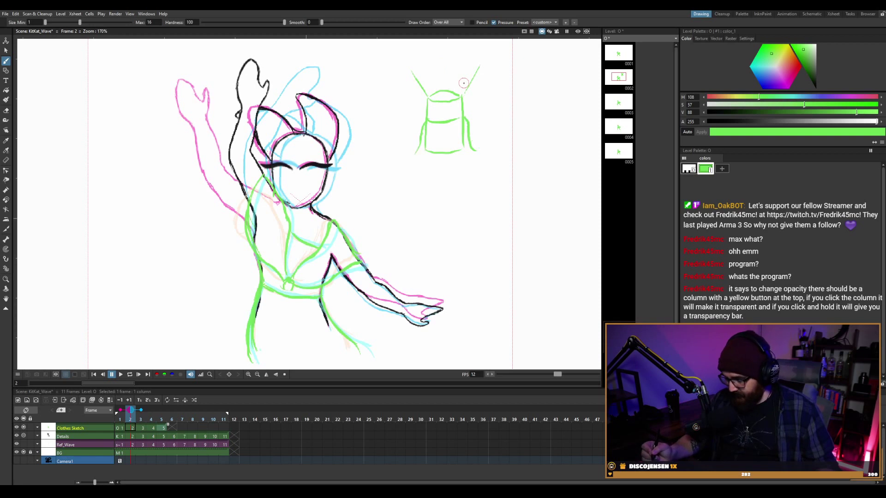
pyautogui.hotkey('ctrl', 'z')
pyautogui.hotkey('ctrl', 'z')
pyautogui.hotkey('ctrl', 'z')
pyautogui.hotkey('ctrl', 'z')
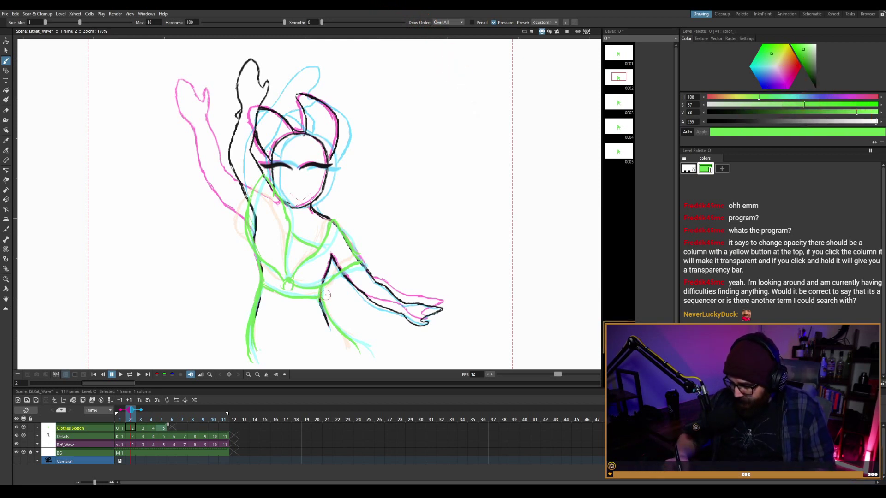
# Recheck the waistband on frame 2 and flip through frames 1 to 5 to compare the clothes lines.
pyautogui.press('a')
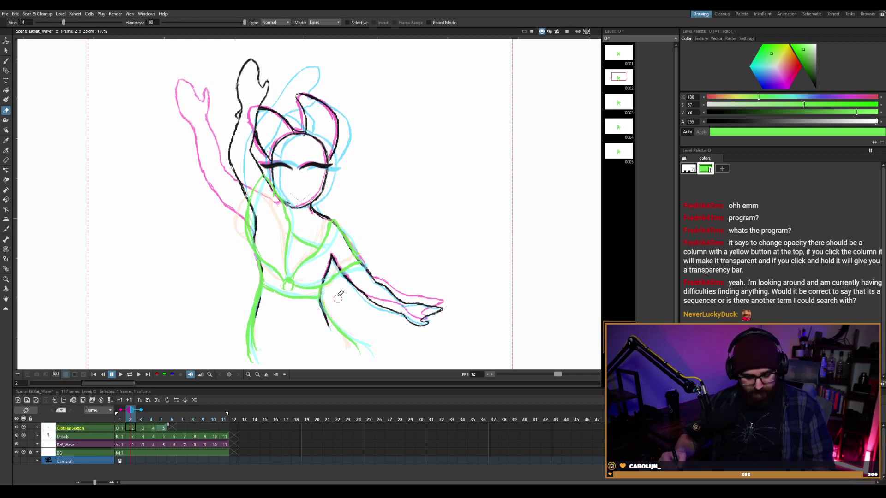
pyautogui.press('b')
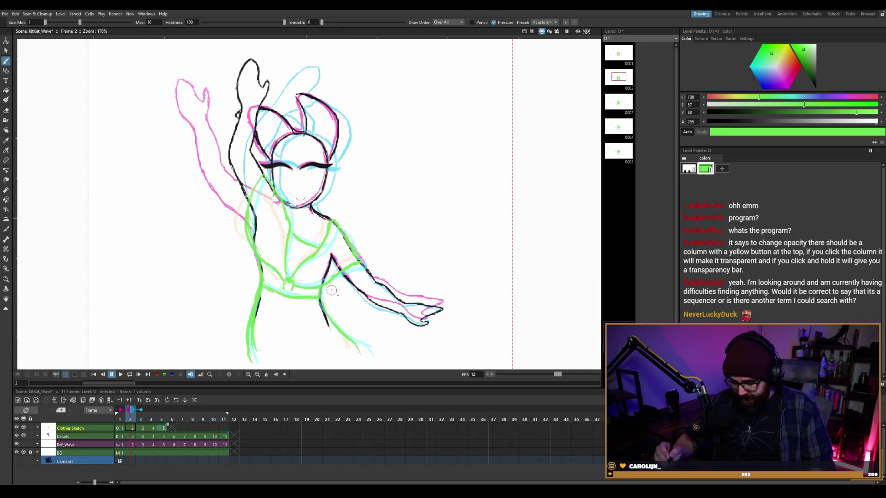
pyautogui.press(',')
pyautogui.press('.')
pyautogui.press('.')
pyautogui.press('.')
pyautogui.press('.')
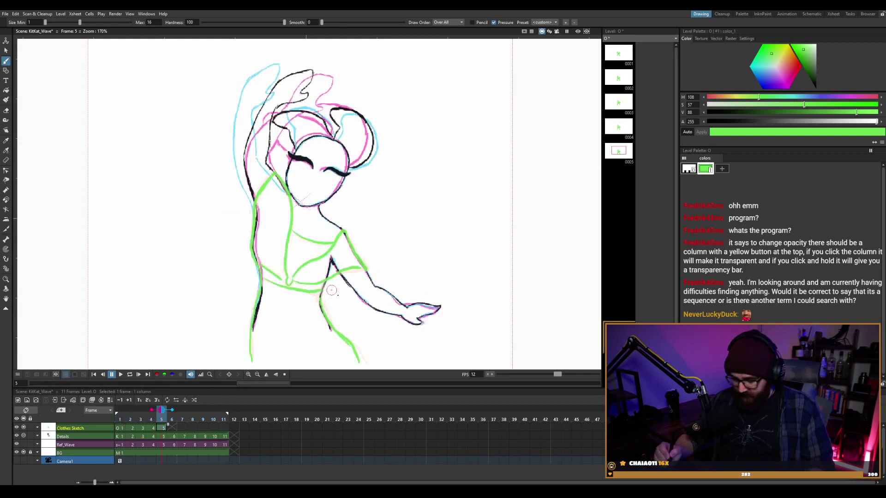
# Save the scene and sketch the raised arm's sleeve opening on frame 6 of Clothes Sketch, curving from the shoulder down to the chest centre.
pyautogui.click(173, 428)
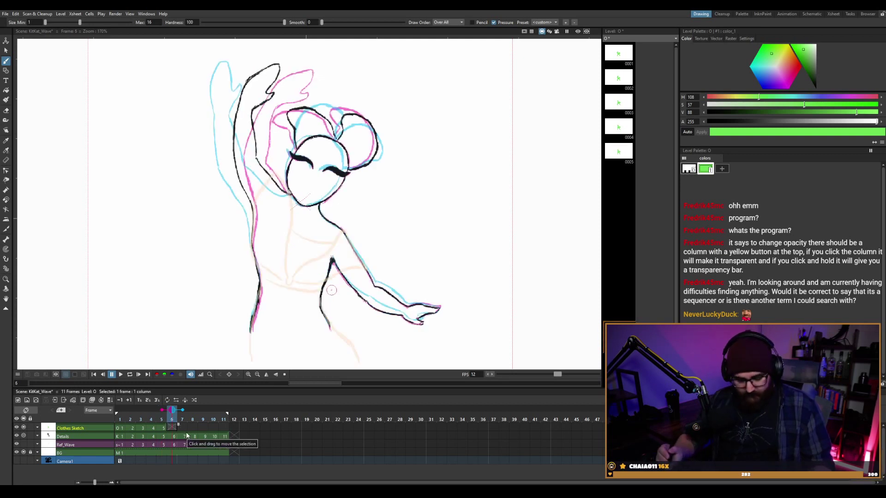
pyautogui.hotkey('ctrl', 's')
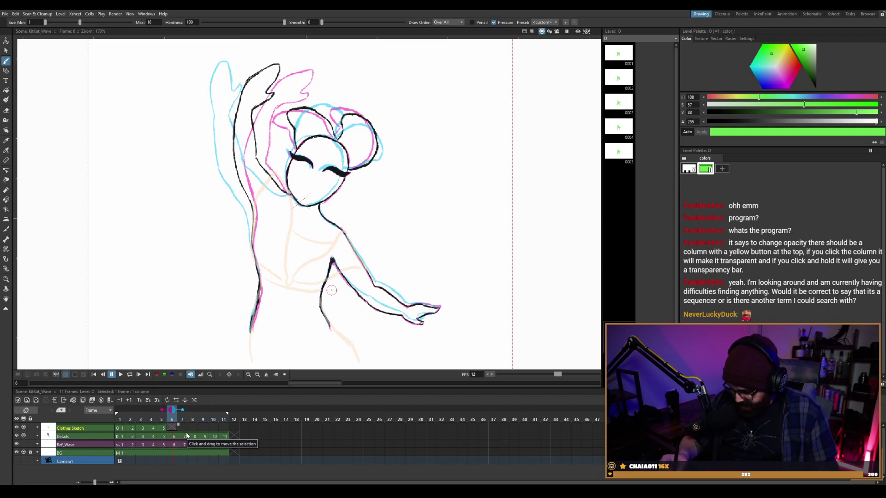
pyautogui.click(269, 176)
pyautogui.moveTo(279, 184)
pyautogui.mouseDown()
pyautogui.moveTo(291, 196)
pyautogui.moveTo(248, 212)
pyautogui.mouseUp()
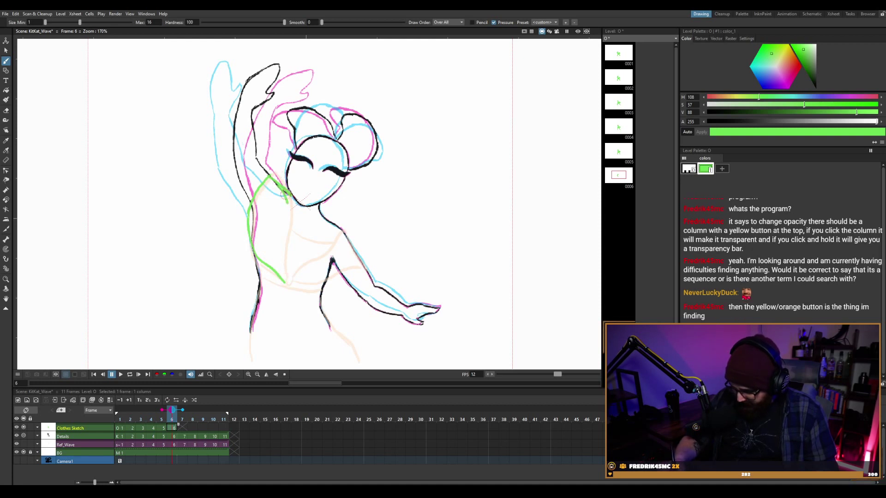
# Draw the inner front edge of the top from the raised shoulder to the chest centre, redo it slightly inward, and erase the excess near the neck.
pyautogui.moveTo(286, 197); pyautogui.dragTo(286, 276)
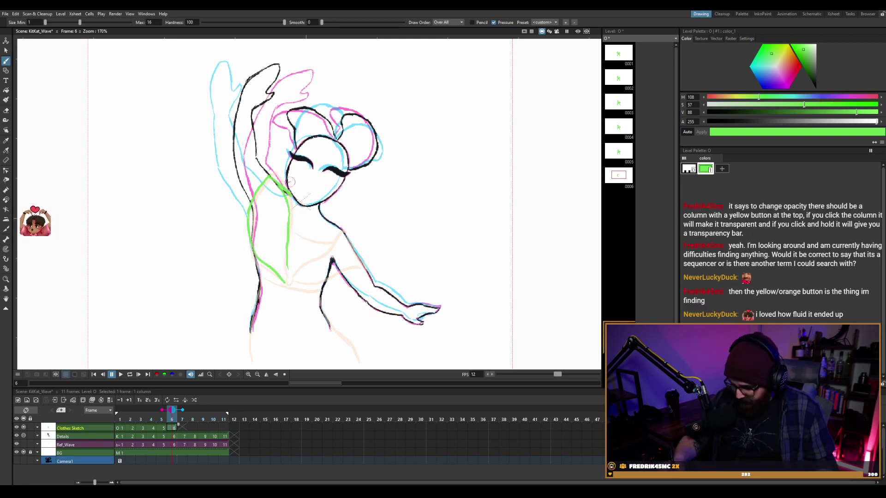
pyautogui.hotkey('ctrl', 'z')
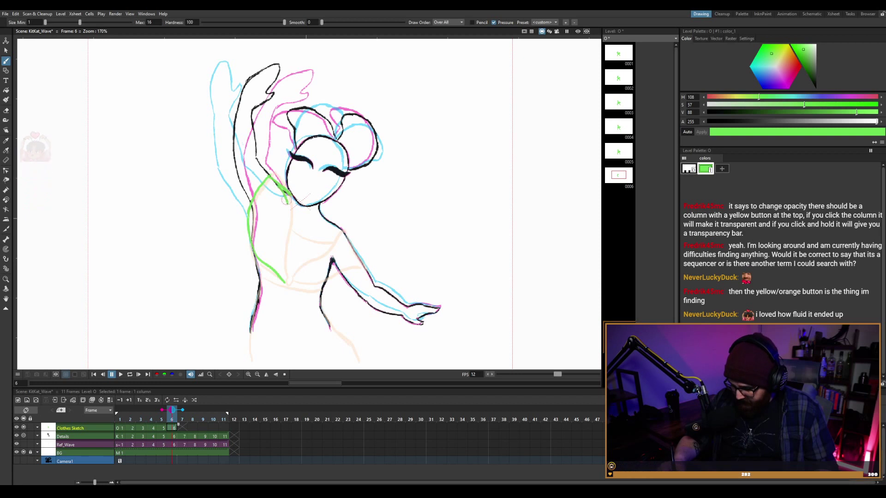
pyautogui.moveTo(287, 199); pyautogui.dragTo(286, 277)
pyautogui.press('e')
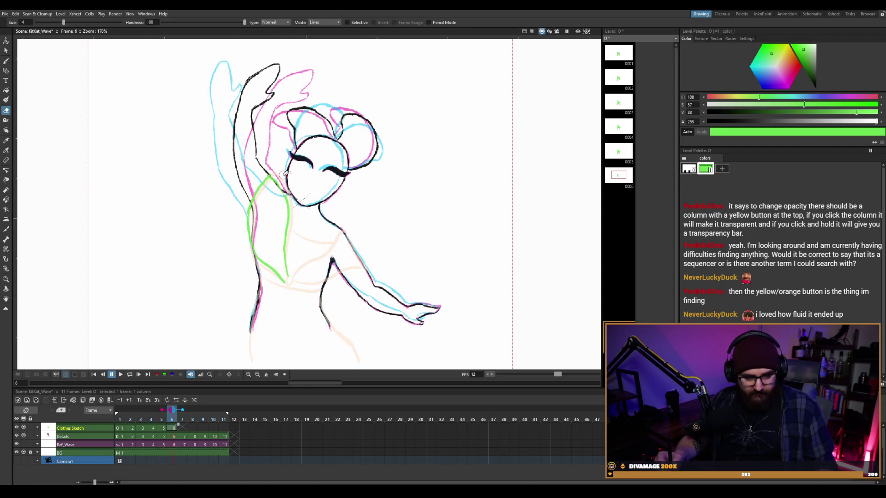
pyautogui.press('b')
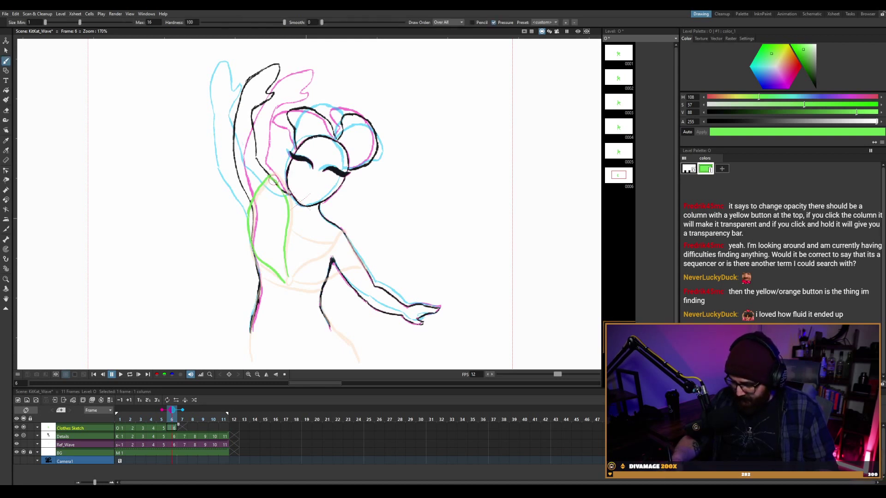
# Play the wave animation in a loop, then flip through frames 1 to 6 to check how the clothes lines move.
pyautogui.press(',')
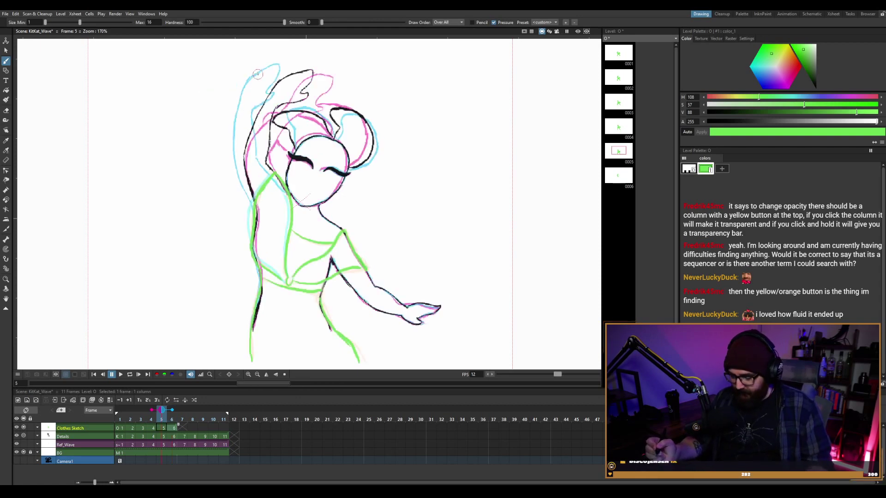
pyautogui.press(',')
pyautogui.press(',')
pyautogui.press(',')
pyautogui.press(',')
pyautogui.press('p')
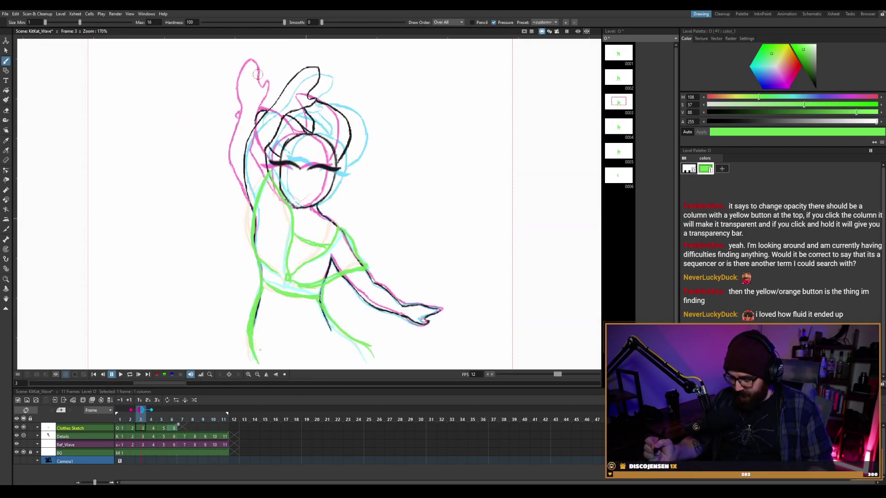
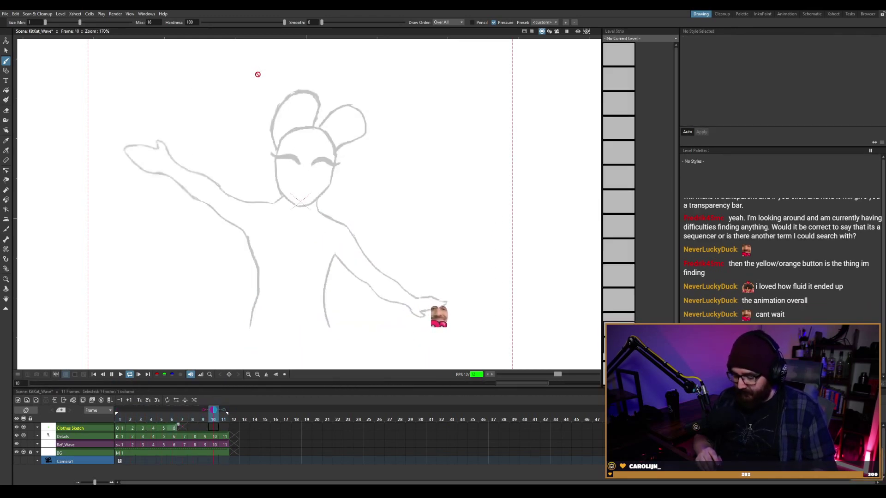
pyautogui.press('p')
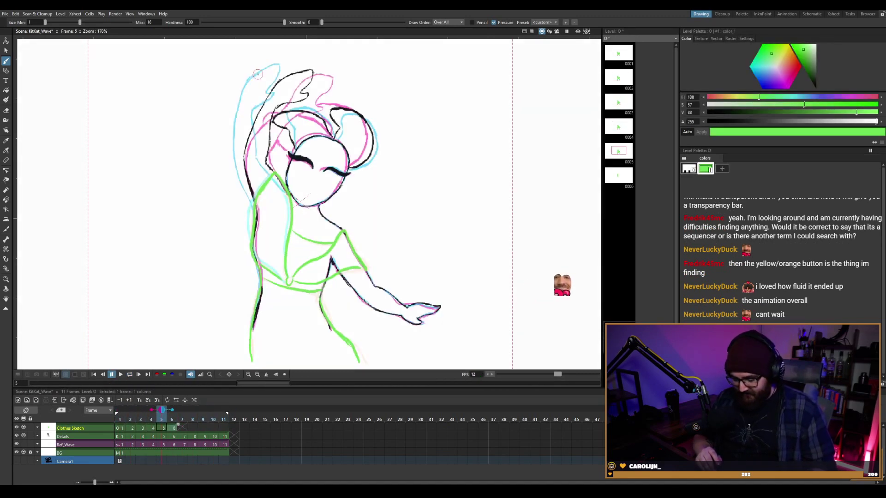
pyautogui.press(',')
pyautogui.press(',')
pyautogui.press(',')
pyautogui.press(',')
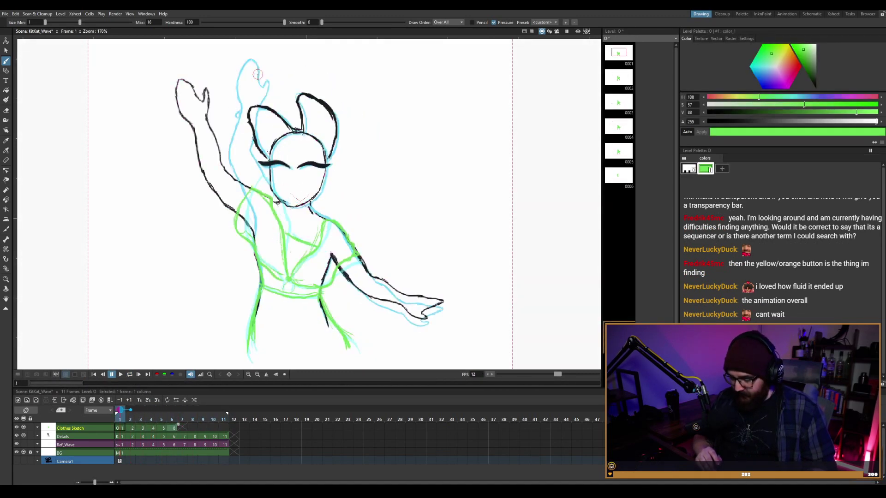
pyautogui.press('.')
pyautogui.press('.')
pyautogui.press('.')
pyautogui.press('.')
pyautogui.press('.')
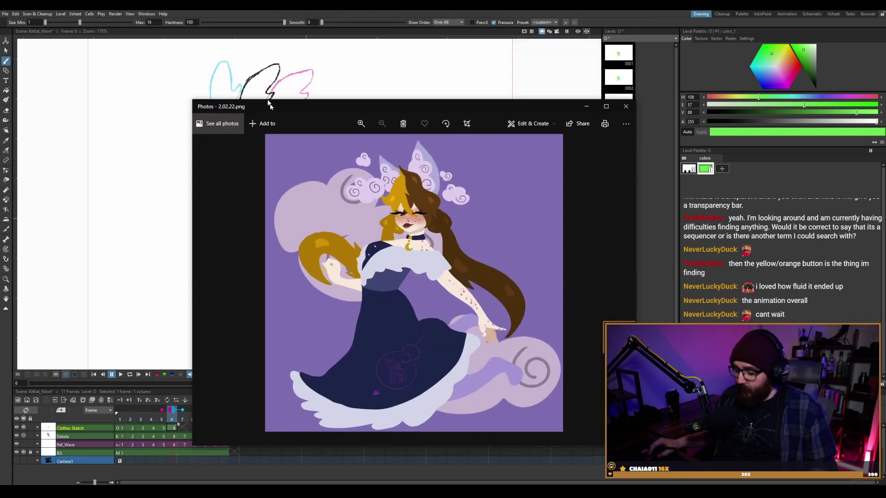
# Look over the character references 2.02.22.png and 2.6.22.gif in Photos and move both windows off the drawing.
pyautogui.moveTo(270, 109); pyautogui.dragTo(151, 48)
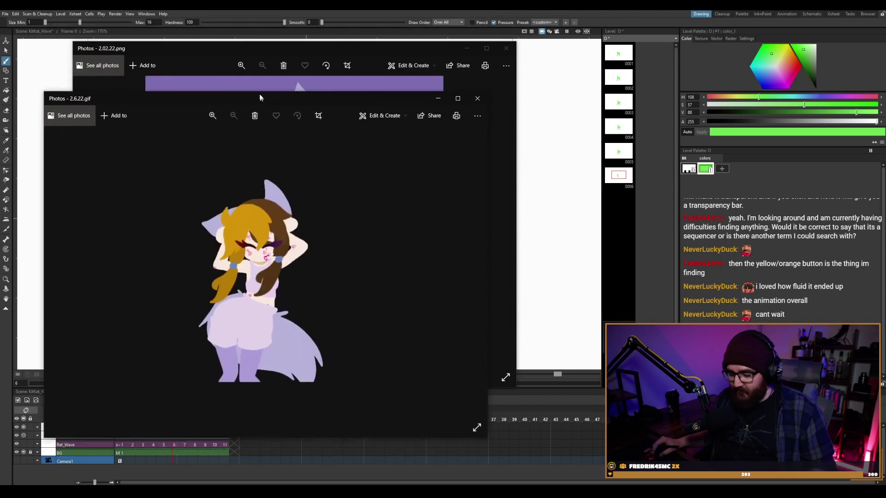
pyautogui.moveTo(259, 97); pyautogui.dragTo(259, 0)
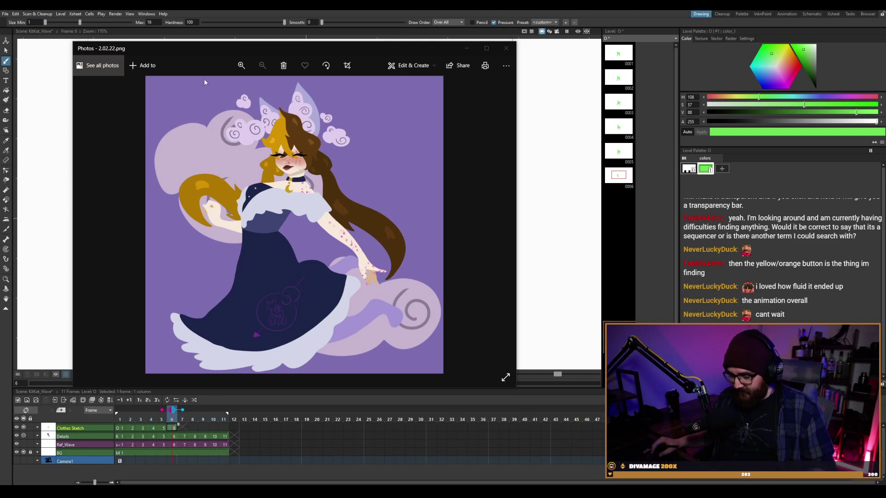
pyautogui.moveTo(211, 44); pyautogui.dragTo(211, 0)
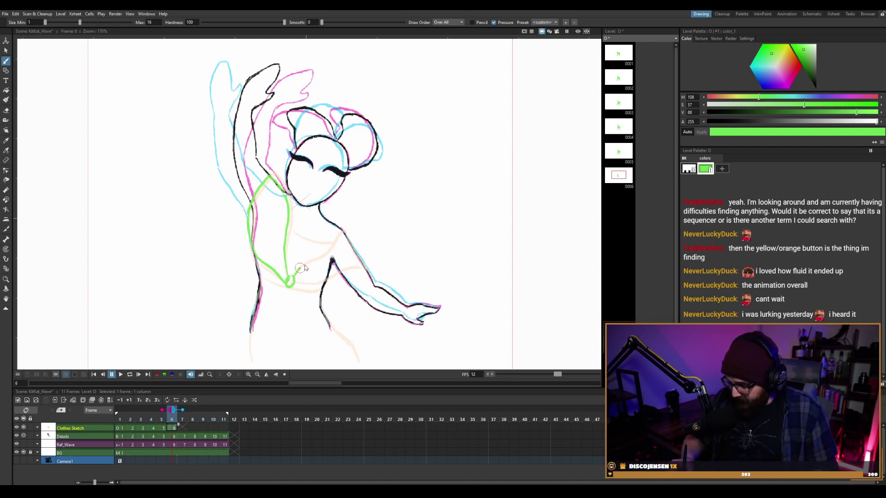
# Sketch the top's other front edge from the chest centre to the lowered arm's shoulder on frame 6, and redraw the bottom hem to the sleeve.
pyautogui.moveTo(300, 267); pyautogui.dragTo(339, 235)
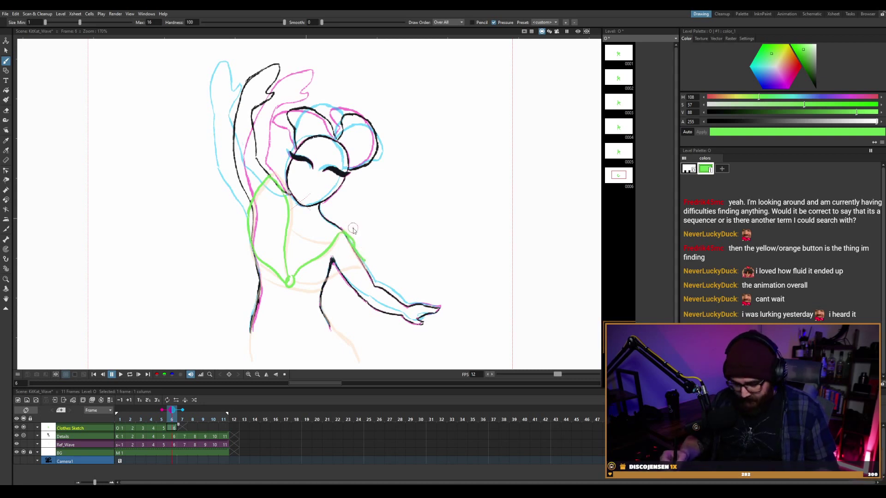
pyautogui.press(',')
pyautogui.press('.')
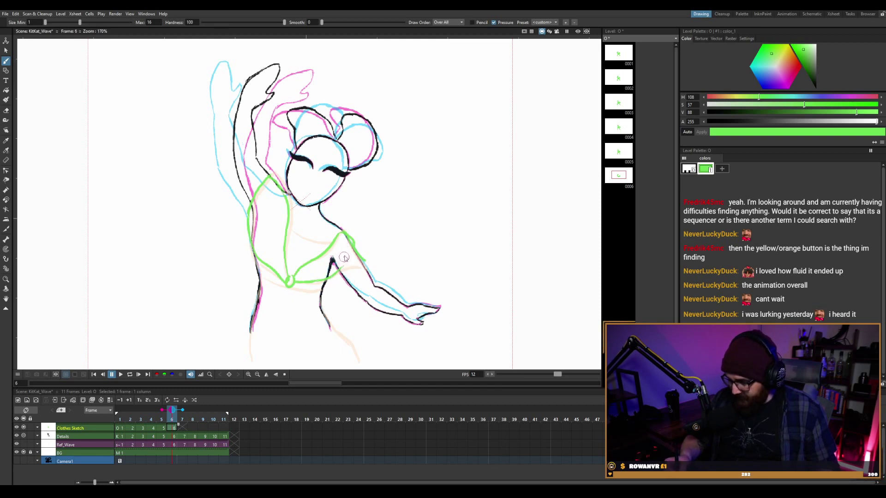
pyautogui.hotkey('ctrl', 'z')
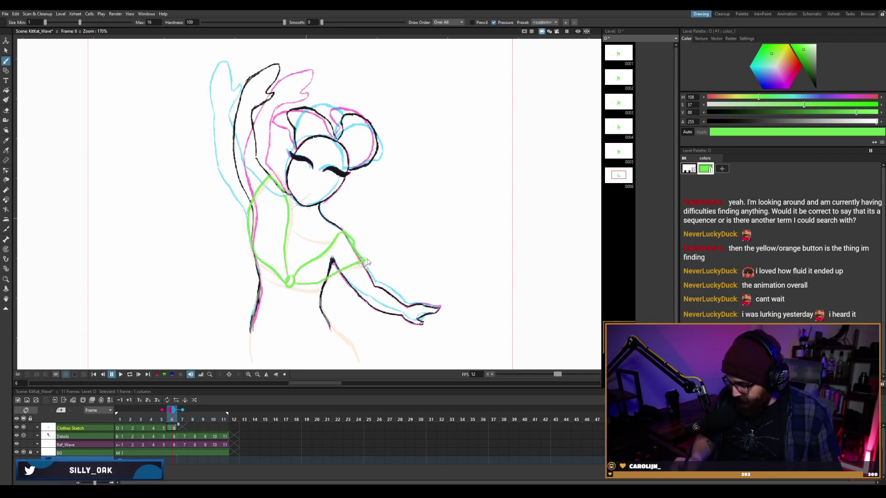
pyautogui.moveTo(292, 285); pyautogui.dragTo(365, 261)
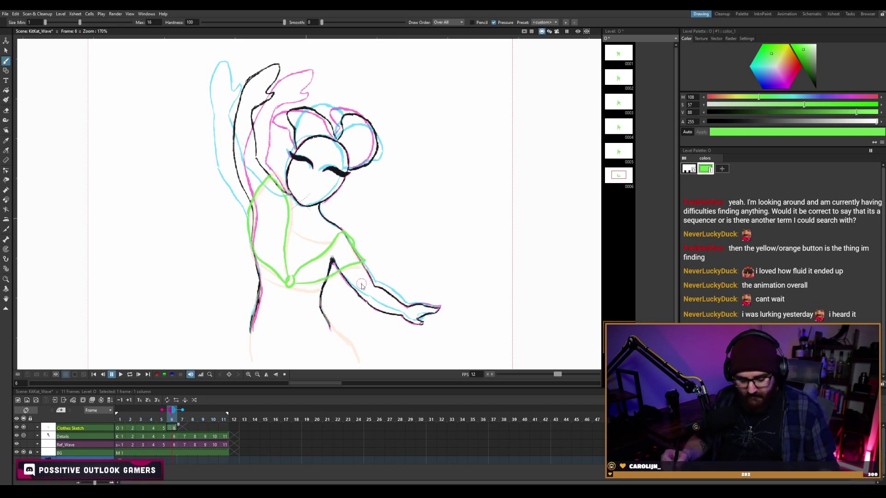
# Erase the rounded sleeve top at the lowered arm's shoulder, redraw it as a sharper corner, and save the scene.
pyautogui.press('e')
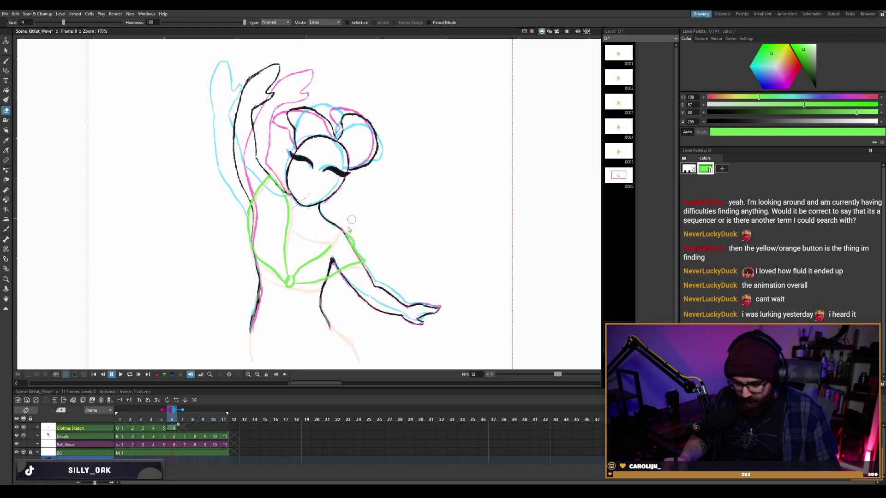
pyautogui.press('b')
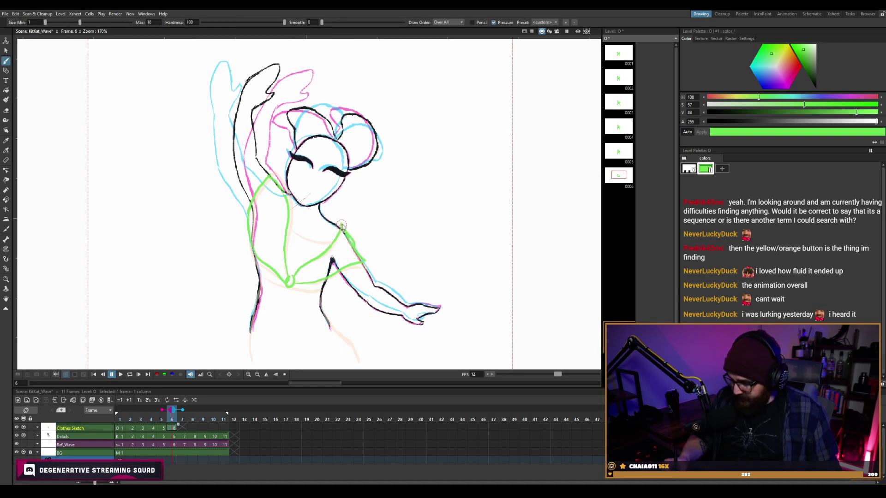
pyautogui.hotkey('ctrl', 's')
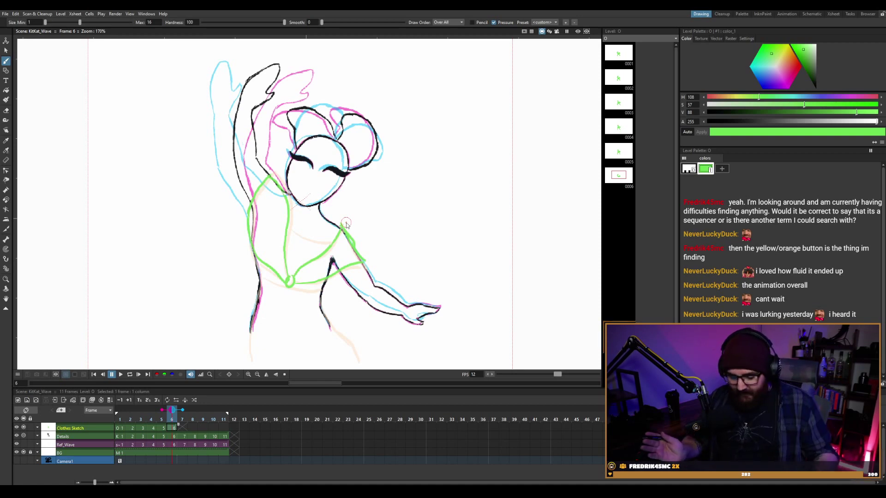
# Flip back and forth between frame 6 and the preceding frames to compare the lowered arm's sleeve.
pyautogui.press(',')
pyautogui.press(',')
pyautogui.press('.')
pyautogui.press('.')
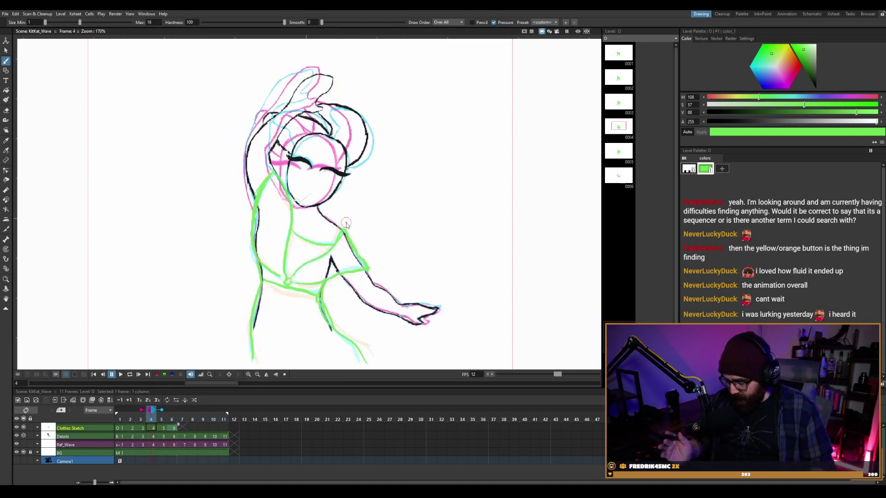
pyautogui.press(',')
pyautogui.press(',')
pyautogui.press(',')
pyautogui.press('.')
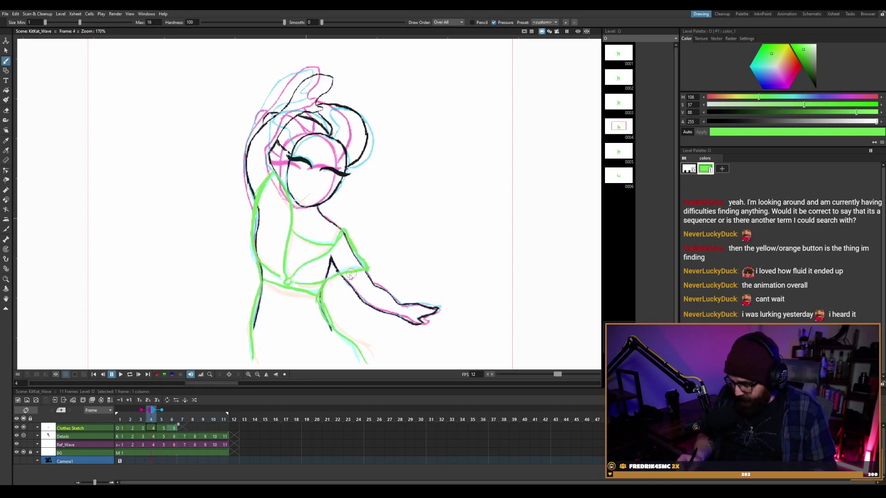
pyautogui.press('.')
pyautogui.press('.')
# Erase the outer part of the lowered arm's sleeve hem on frame 6 and redraw it farther down the arm.
pyautogui.press('a')
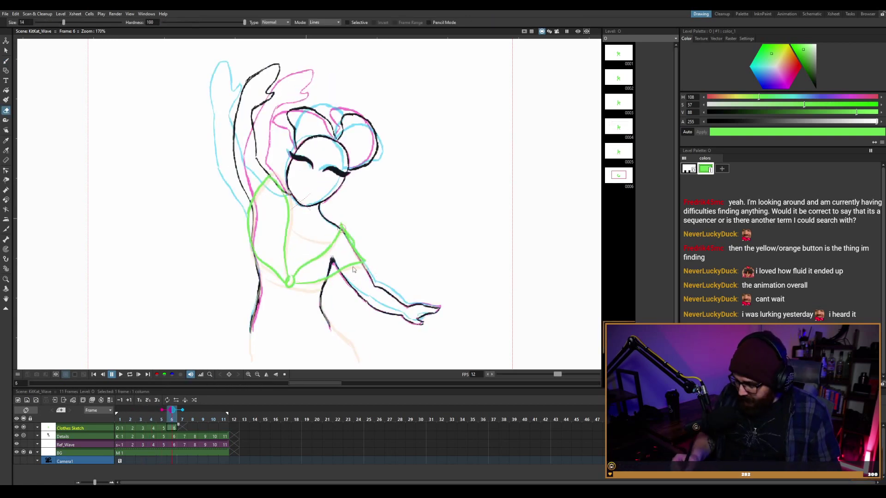
pyautogui.moveTo(340, 272); pyautogui.dragTo(375, 265)
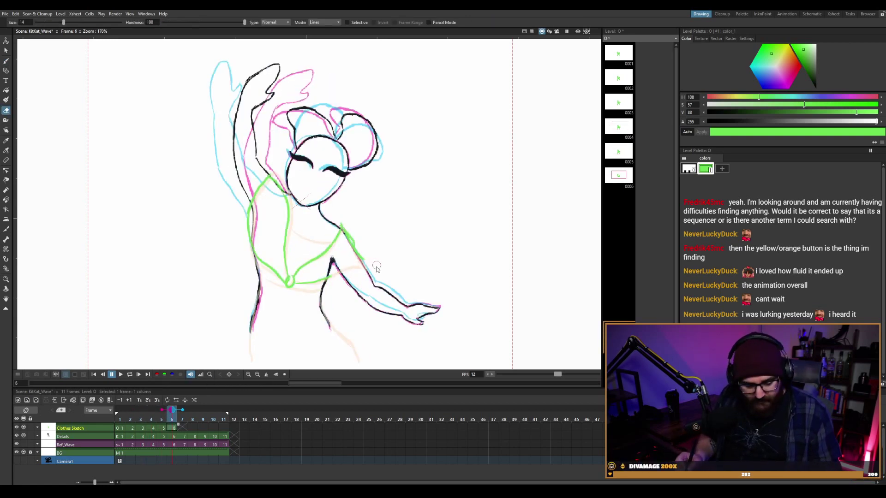
pyautogui.press('b')
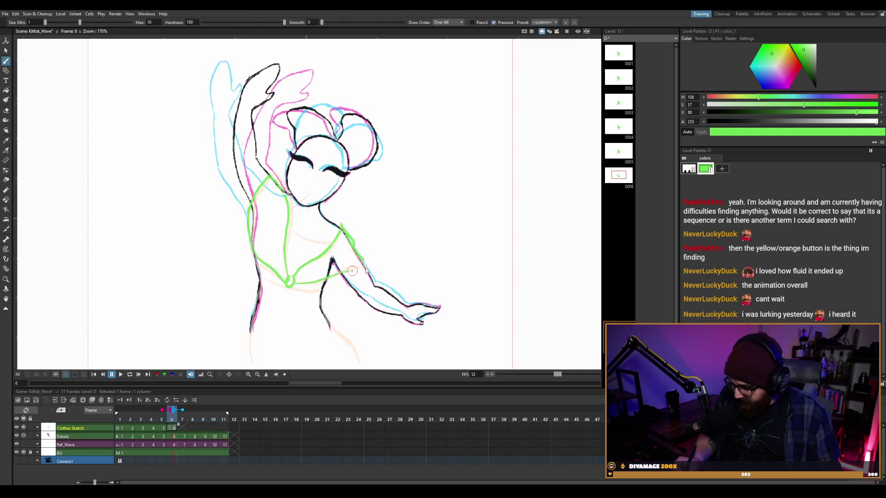
pyautogui.moveTo(331, 277); pyautogui.dragTo(368, 270)
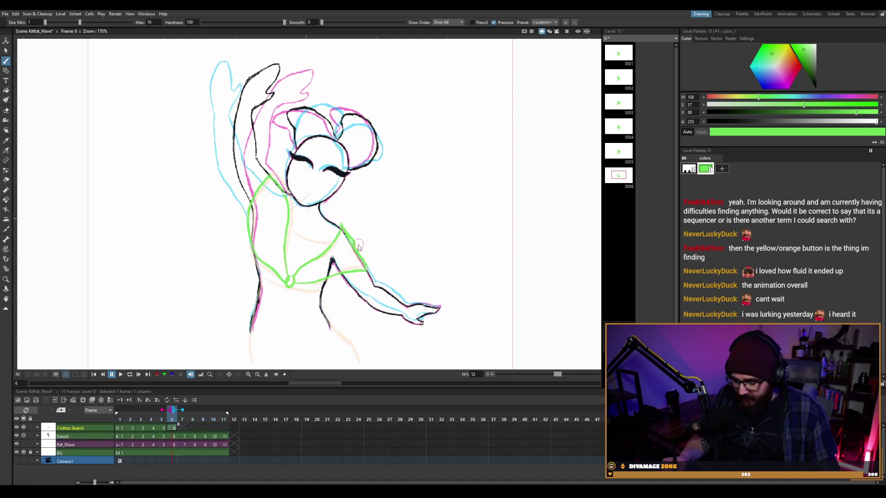
# Erase the outer edge of the lowered arm's sleeve, redraw it straight from the shoulder toward the hem, and save the scene.
pyautogui.press('a')
pyautogui.moveTo(351, 239); pyautogui.dragTo(366, 264)
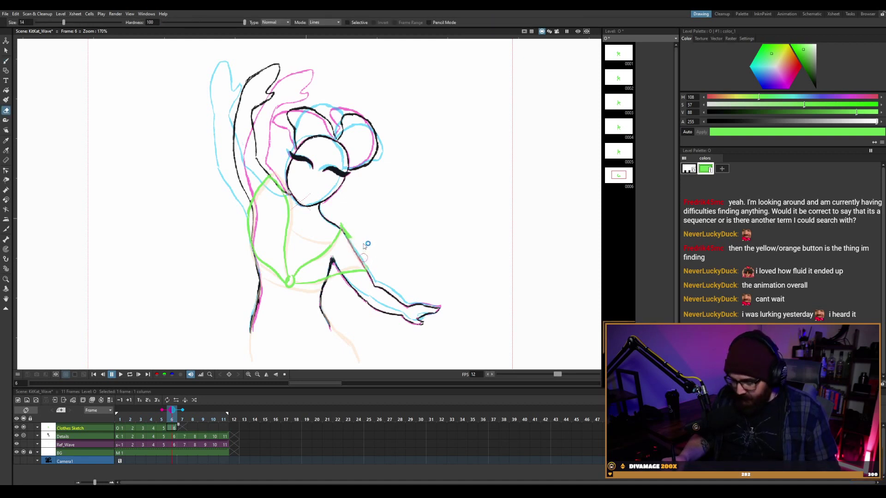
pyautogui.press('b')
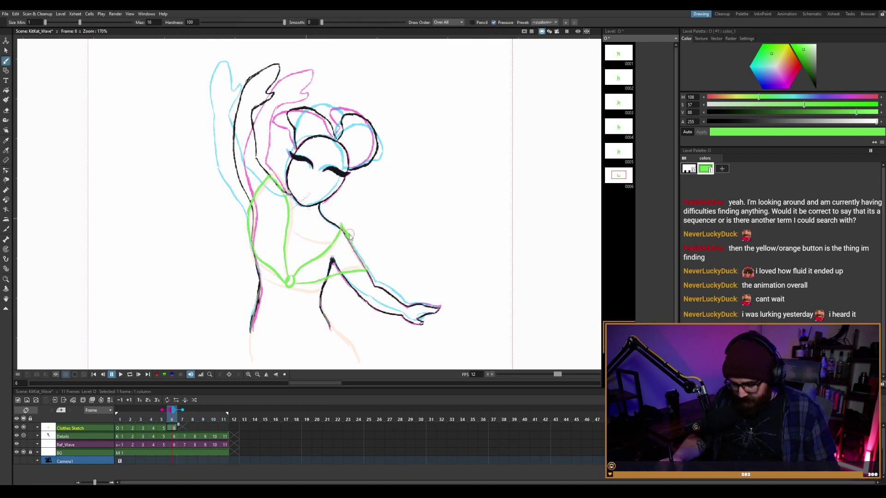
pyautogui.moveTo(343, 225); pyautogui.dragTo(362, 255)
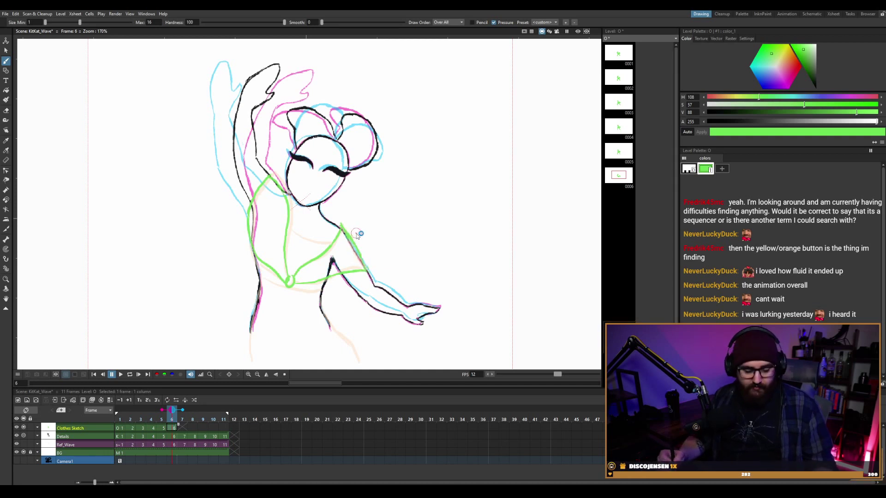
pyautogui.hotkey('ctrl', 's')
# Flip back and forth between frame 6 and the preceding frames to compare the clothes sketch around the lowered arm.
pyautogui.press('Left')
pyautogui.press('Left')
pyautogui.press('Left')
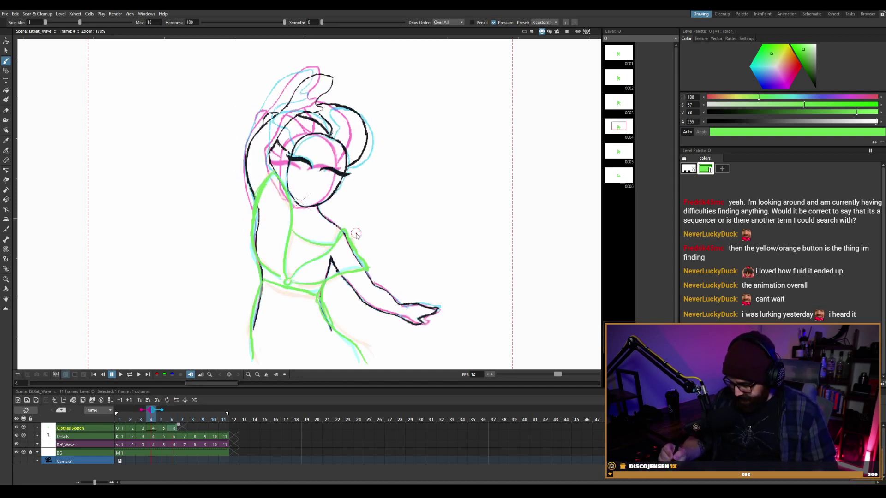
pyautogui.press('Right')
pyautogui.press('Right')
pyautogui.press('Right')
pyautogui.press('Left')
pyautogui.press('Left')
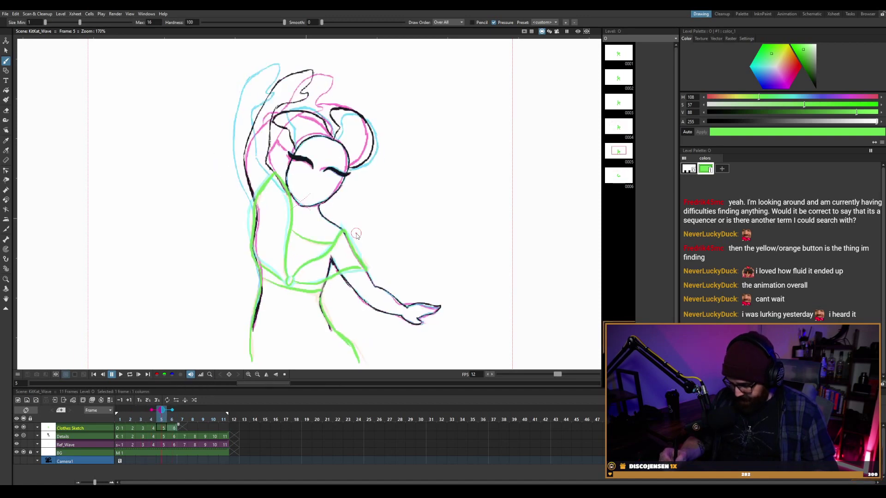
# Erase the hem of the lowered arm's sleeve on frame 5, redraw it, and play back the animation.
pyautogui.press('Right')
pyautogui.press('e')
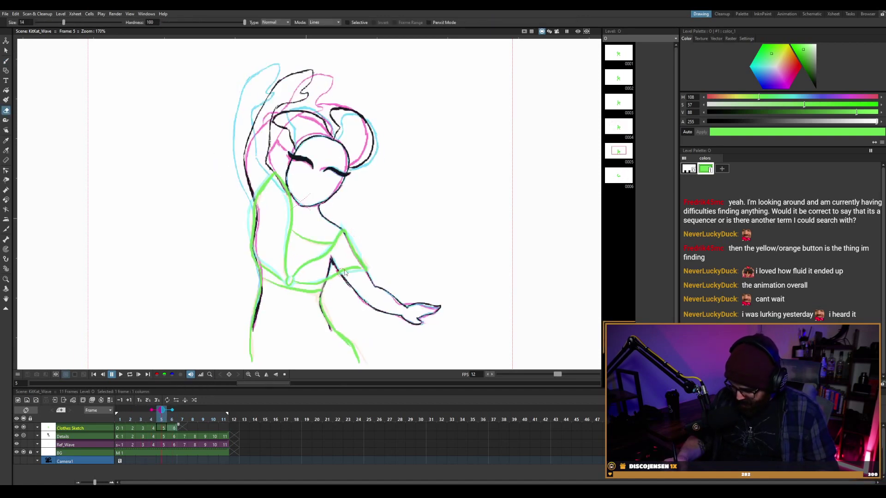
pyautogui.moveTo(345, 272); pyautogui.dragTo(351, 268)
pyautogui.press('b')
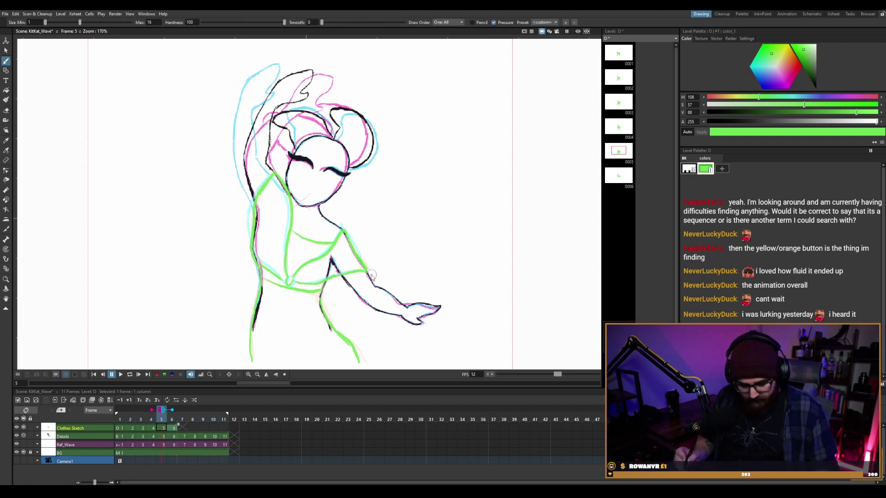
pyautogui.press('p')
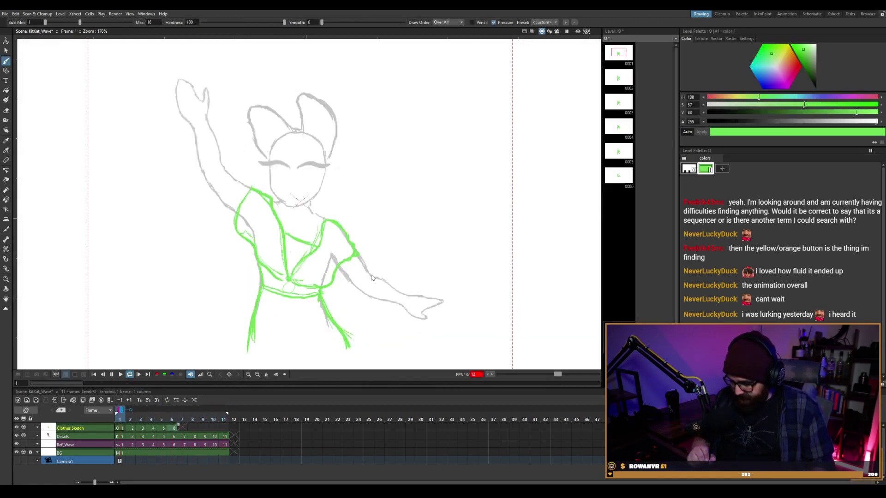
pyautogui.press('p')
# On frame 6, draw the waist-to-hip lines down both sides of the body and the neckline across the chest.
pyautogui.press('m')
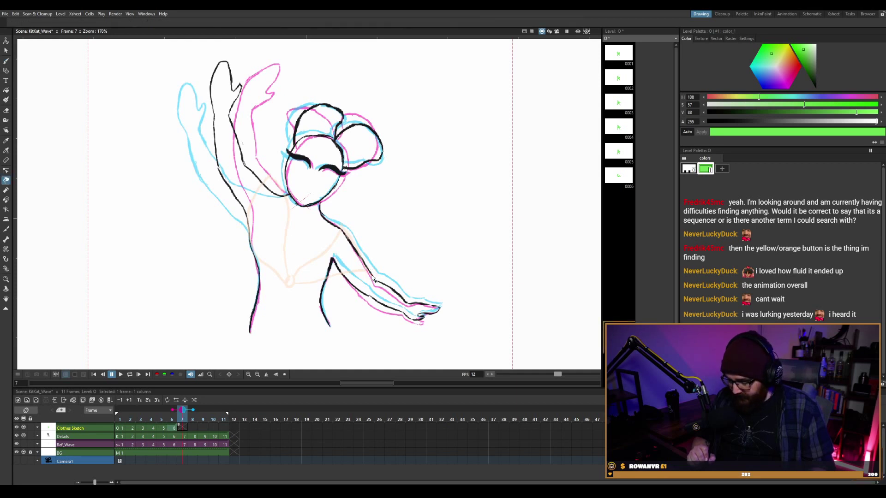
pyautogui.press(',')
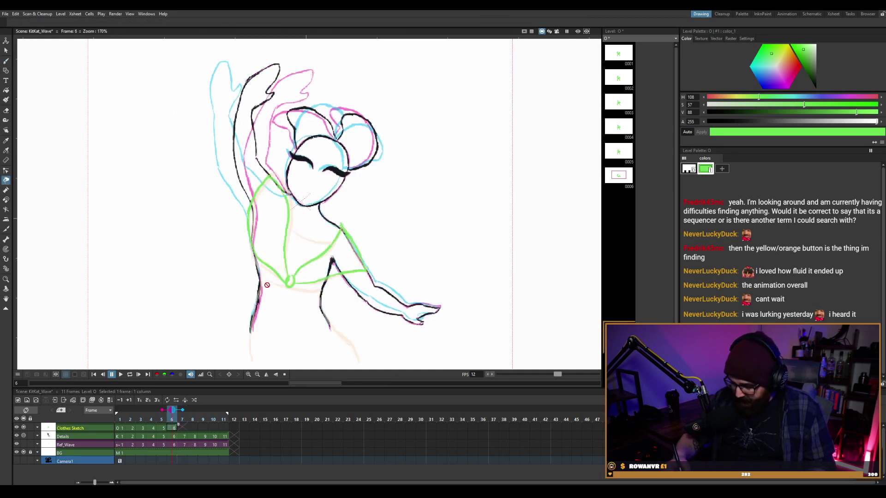
pyautogui.press('b')
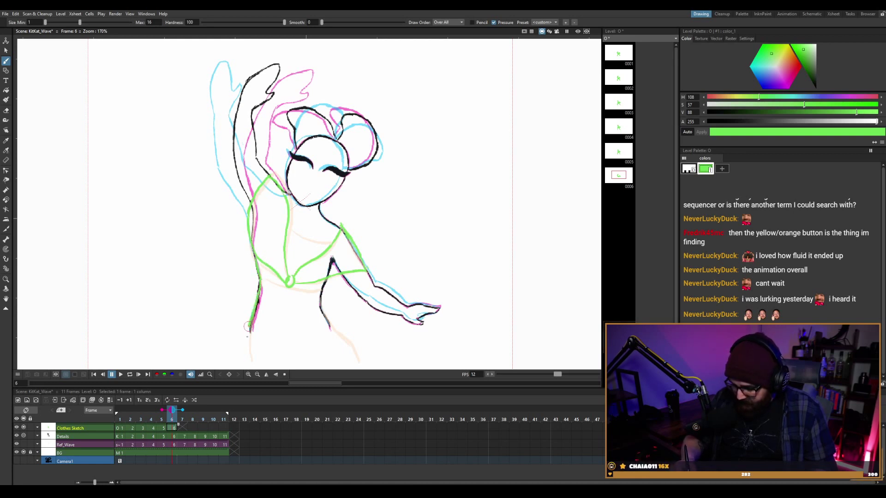
pyautogui.moveTo(246, 354); pyautogui.dragTo(260, 292)
pyautogui.moveTo(248, 323); pyautogui.dragTo(246, 363)
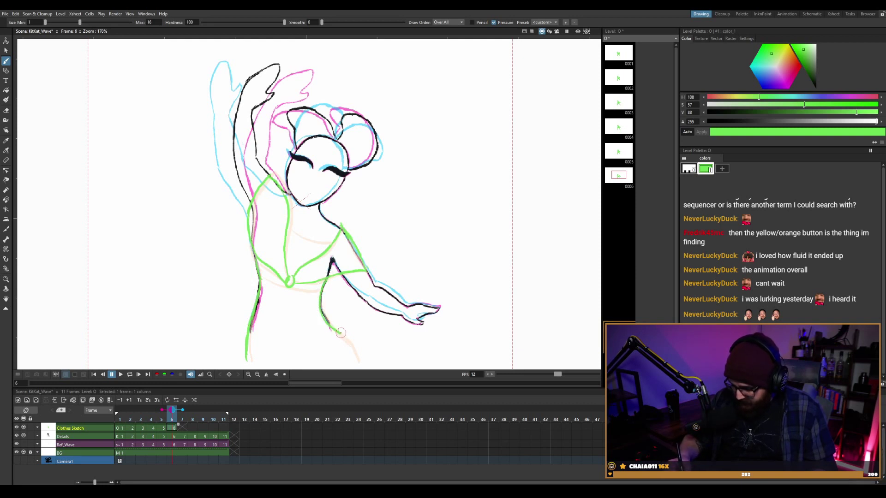
pyautogui.moveTo(331, 328); pyautogui.dragTo(349, 349)
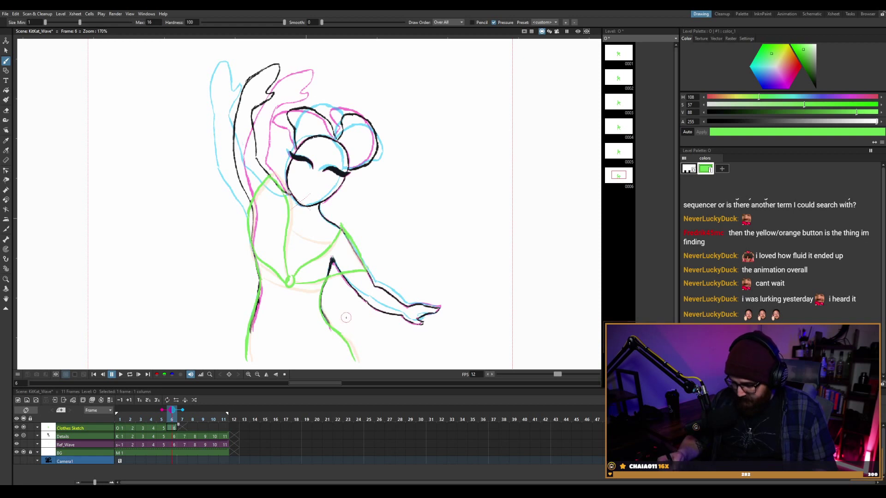
pyautogui.moveTo(286, 228); pyautogui.dragTo(326, 243)
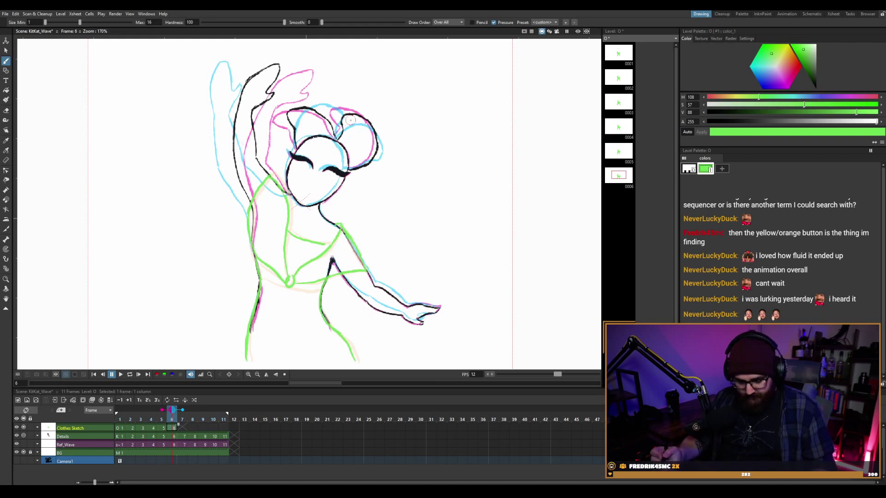
# Play back the animation and flip through frames 1 to 5 to compare the hip lines and top between drawings.
pyautogui.press('p')
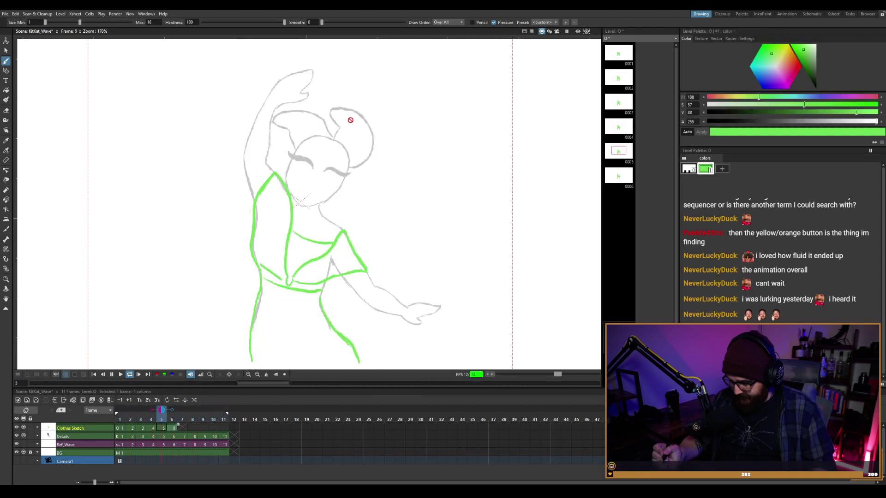
pyautogui.press('p')
pyautogui.press(',')
pyautogui.press(',')
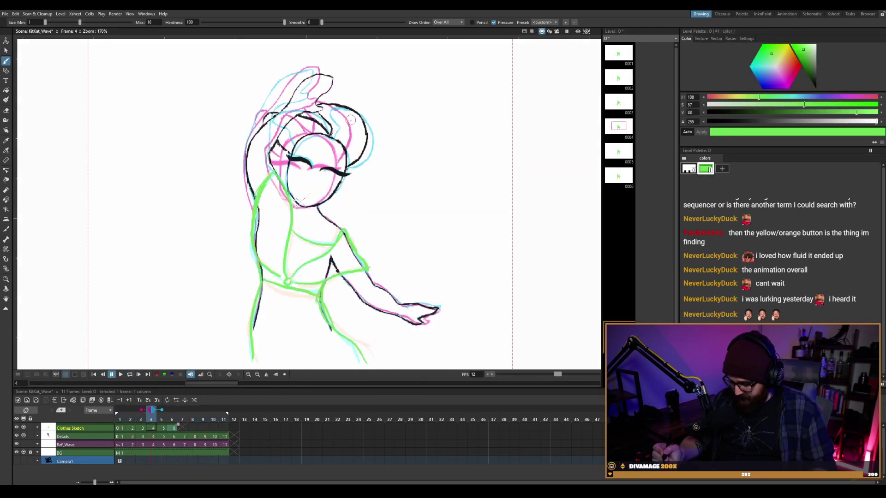
pyautogui.press('.')
pyautogui.press(',')
pyautogui.press(',')
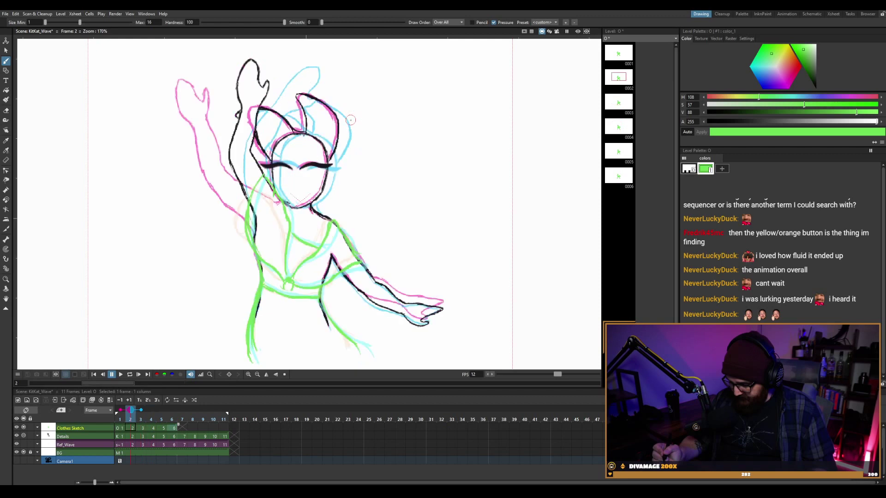
pyautogui.press('.')
pyautogui.press('.')
pyautogui.press(',')
pyautogui.press(',')
pyautogui.press(',')
pyautogui.press('.')
pyautogui.press(',')
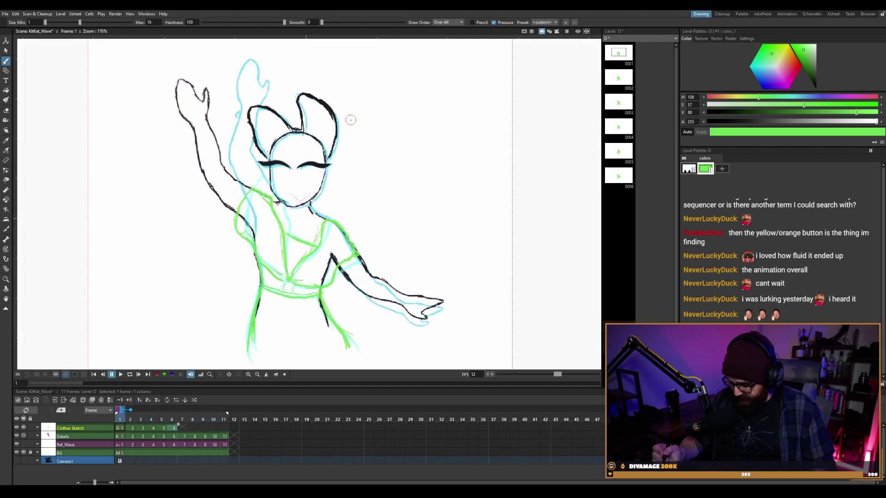
# On frame 2, erase the lower part of the hip line on the lowered-arm side and redraw it at a steeper angle.
pyautogui.press('.')
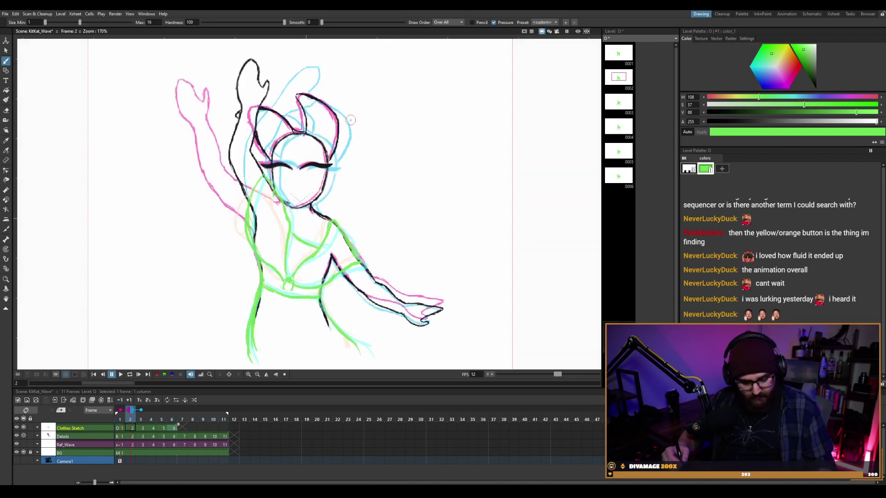
pyautogui.press('a')
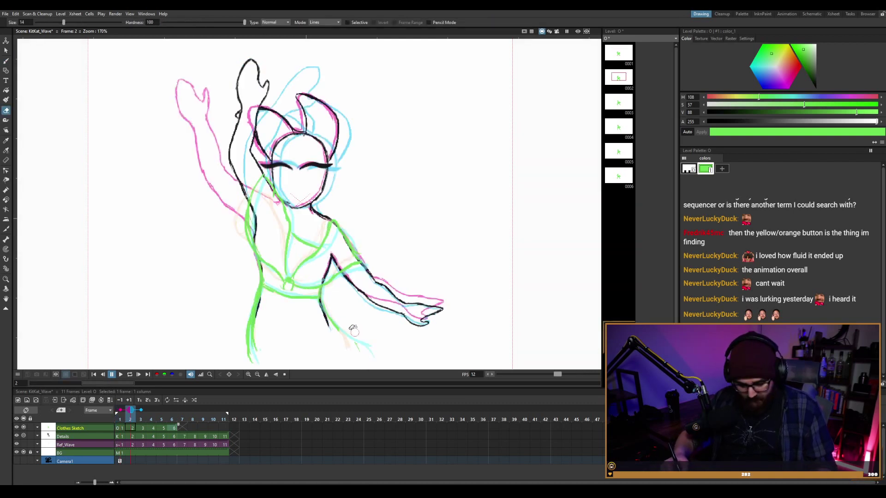
pyautogui.press('b')
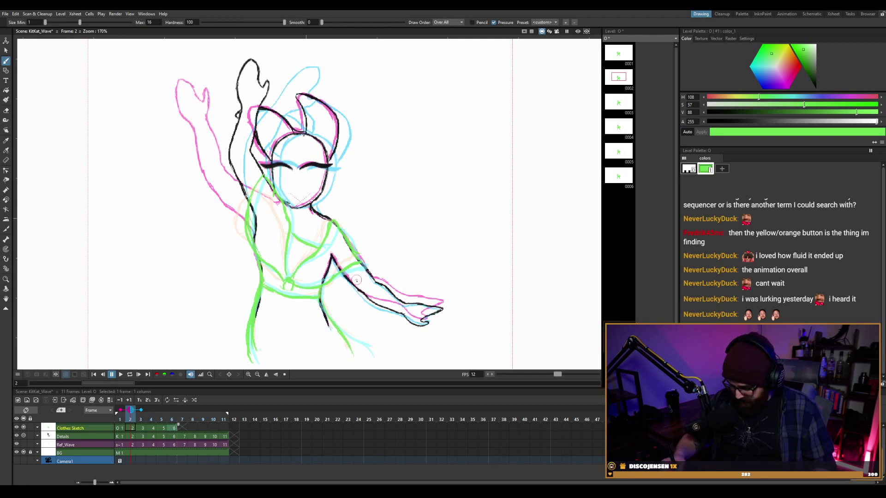
pyautogui.press('.')
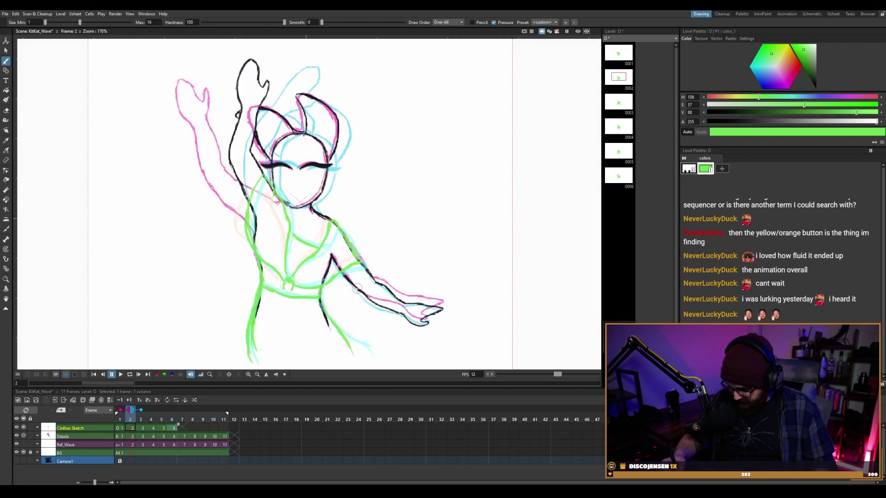
# On frame 4, erase the hip line on the lowered-arm side and redraw it as a curve flaring farther outward.
pyautogui.press('.')
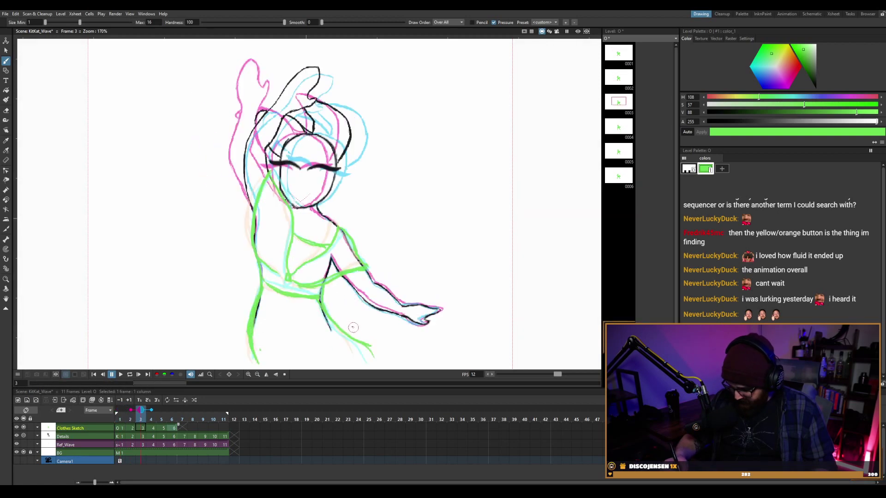
pyautogui.press('.')
pyautogui.press('.')
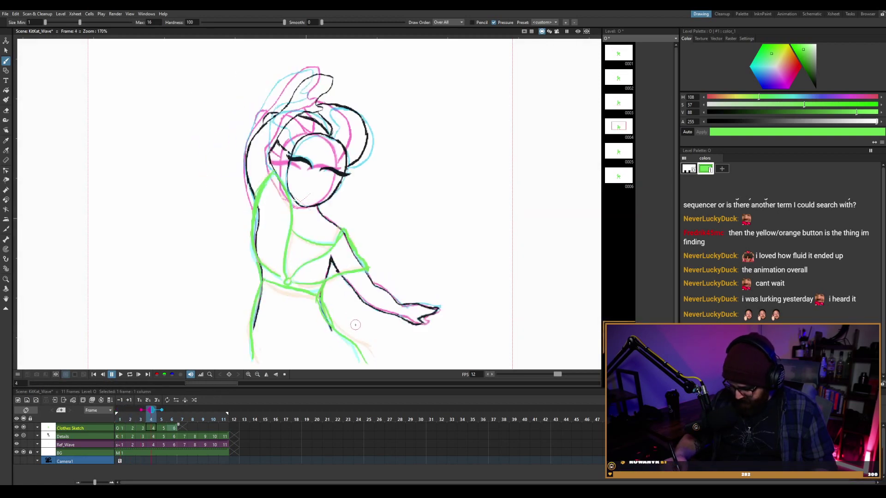
pyautogui.press('e')
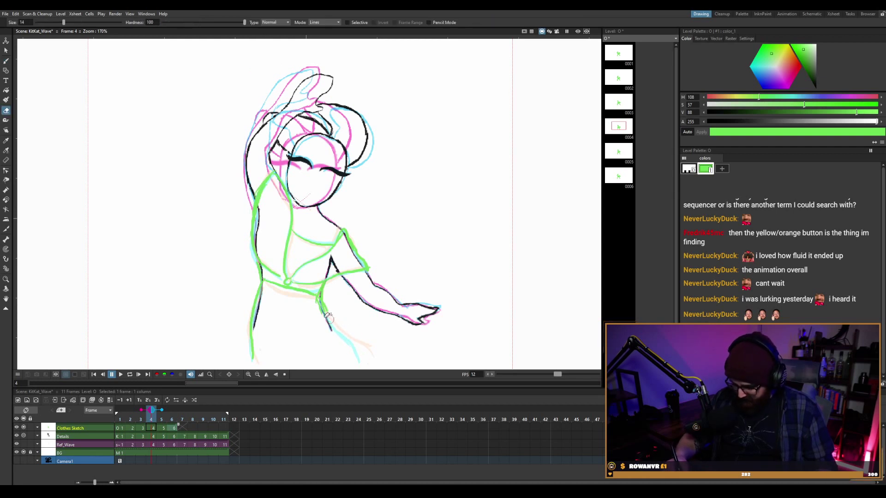
pyautogui.press('b')
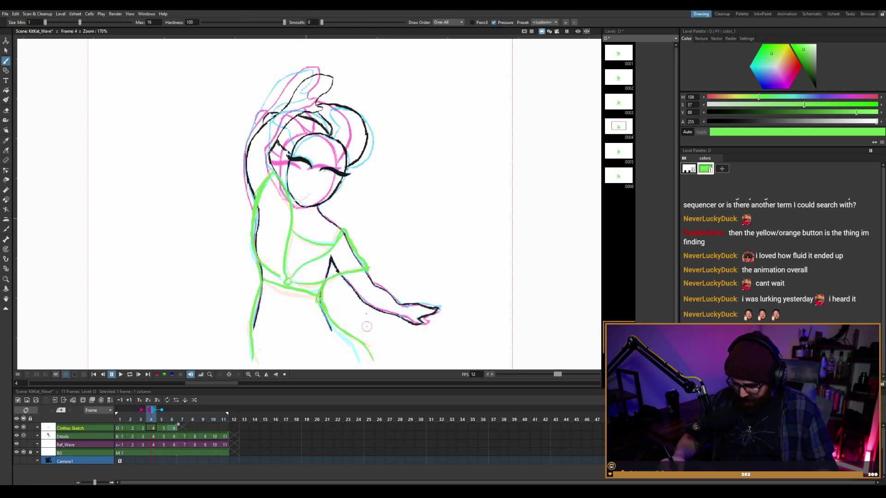
# Compare the hip line with the neighbouring frames, then erase and redraw it on frame 5 on the lowered-arm side.
pyautogui.press(',')
pyautogui.press('.')
pyautogui.press('.')
pyautogui.press('.')
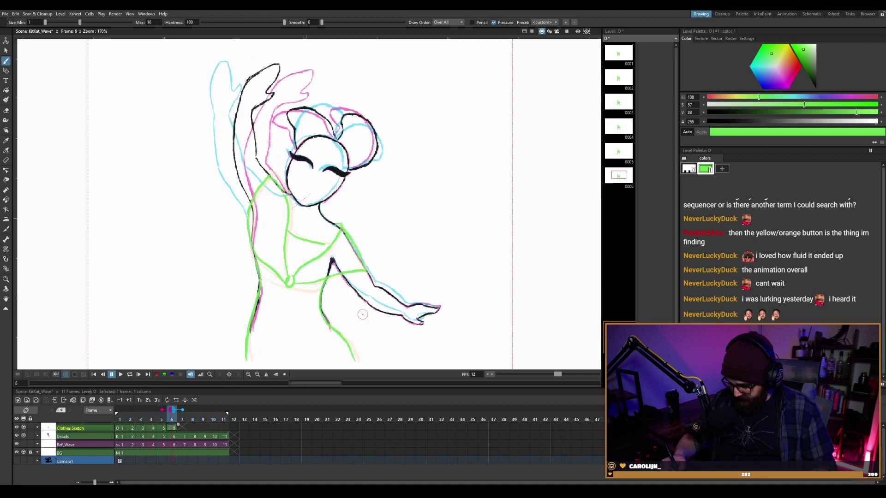
pyautogui.press(',')
pyautogui.press(',')
pyautogui.press('.')
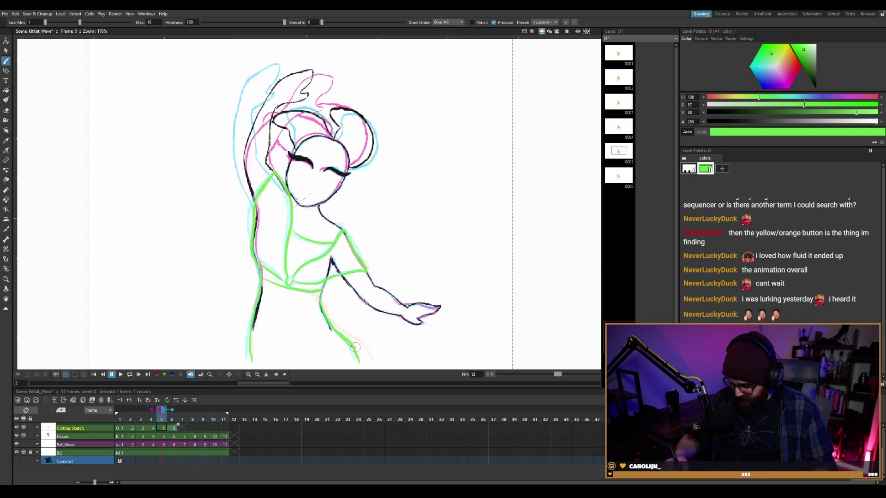
pyautogui.press('a')
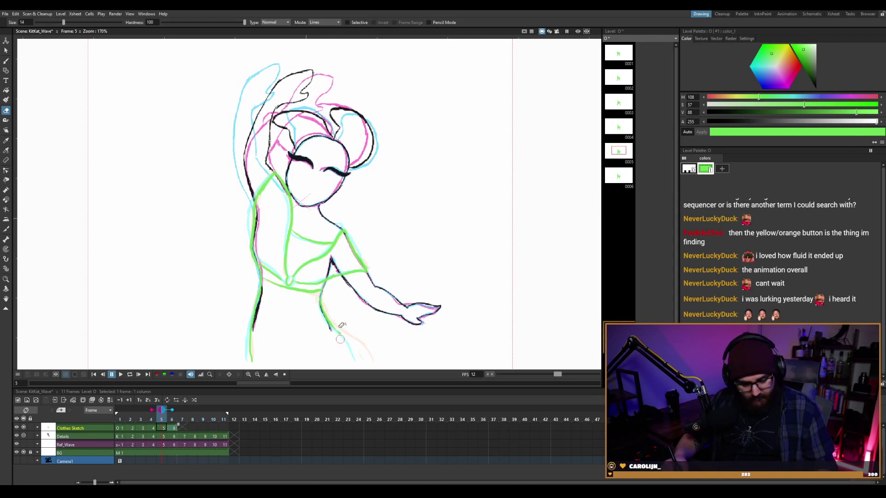
pyautogui.press('b')
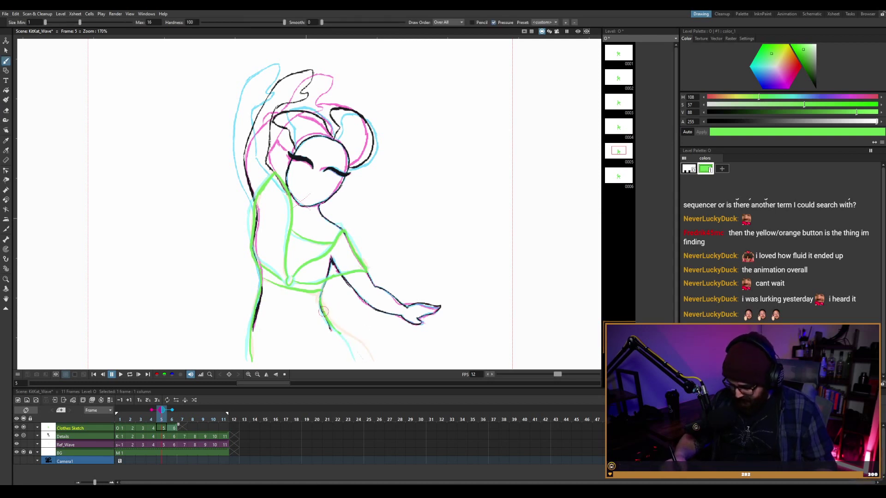
# On frame 6, erase the lower end of the lowered-arm side's hip line and redraw it flaring farther outward.
pyautogui.press('.')
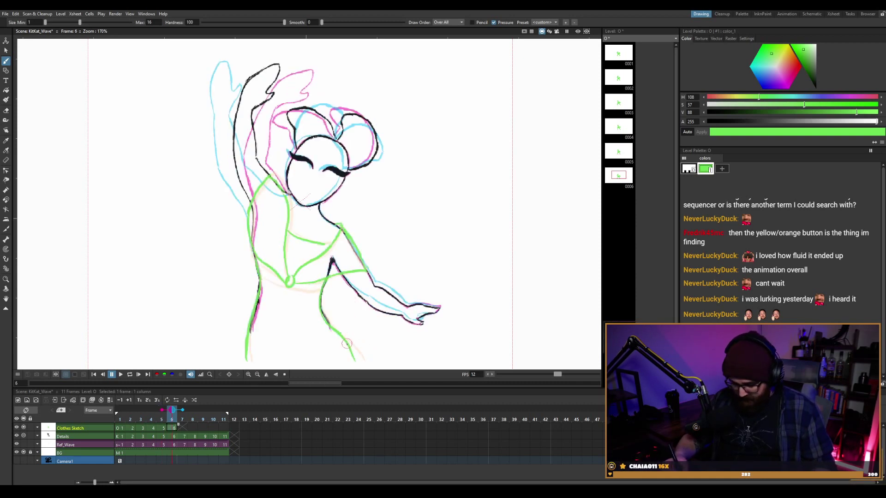
pyautogui.press('e')
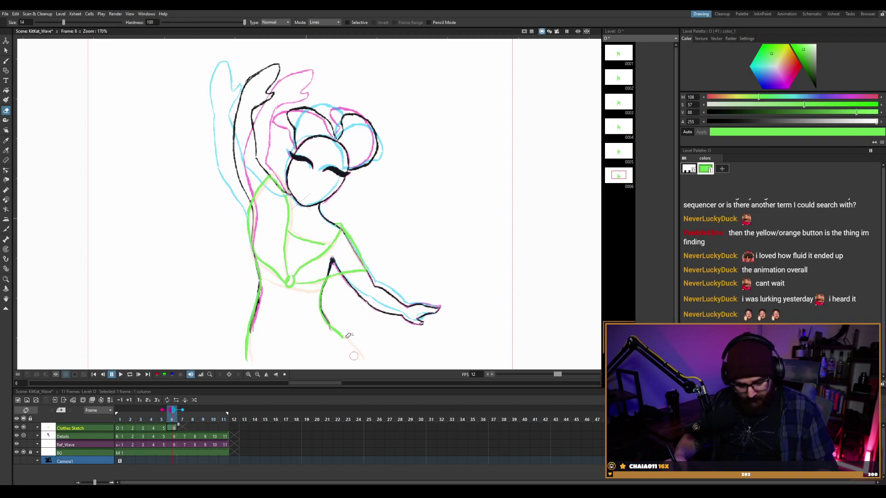
pyautogui.press('b')
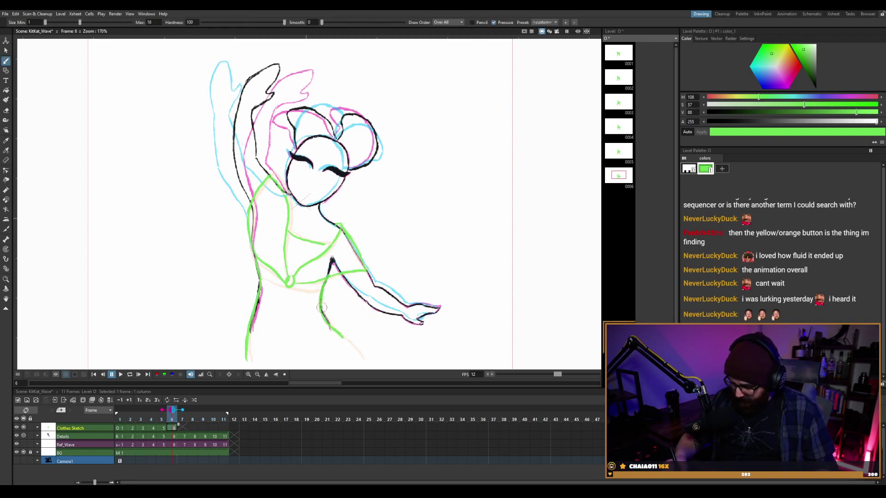
pyautogui.moveTo(345, 340); pyautogui.dragTo(359, 361)
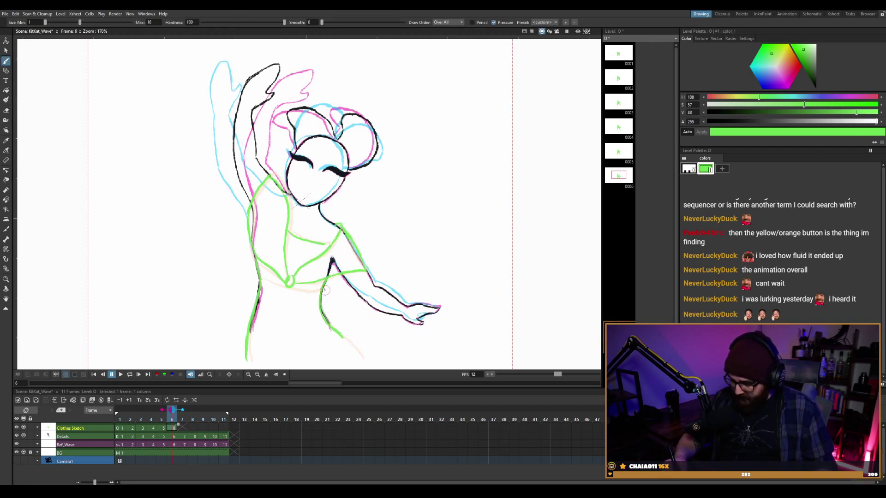
pyautogui.moveTo(320, 299); pyautogui.dragTo(362, 366)
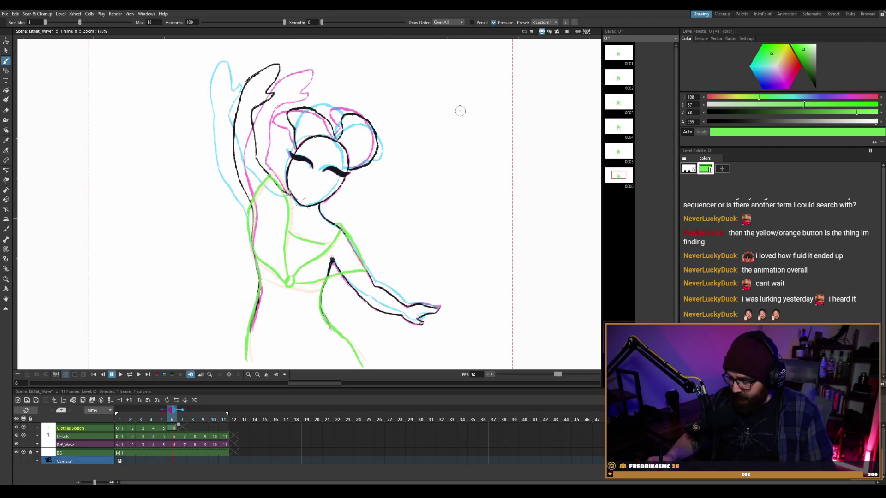
pyautogui.moveTo(465, 93); pyautogui.dragTo(467, 159)
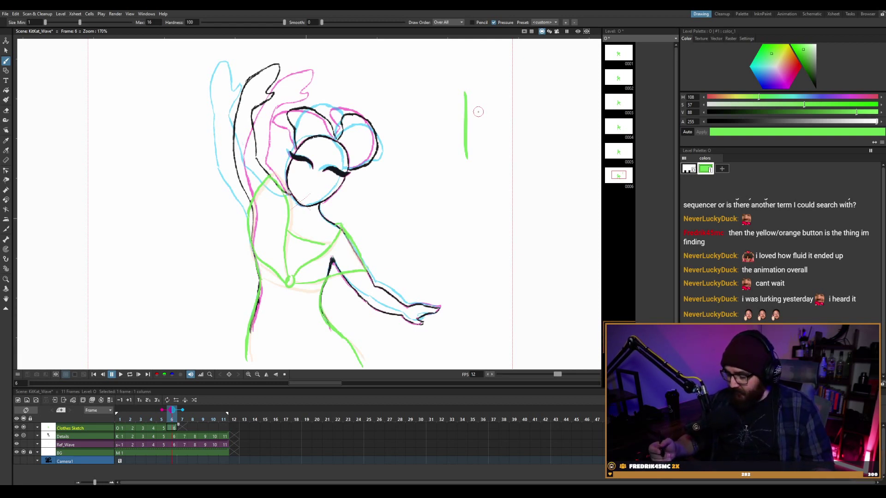
pyautogui.hotkey('ctrl', 'z')
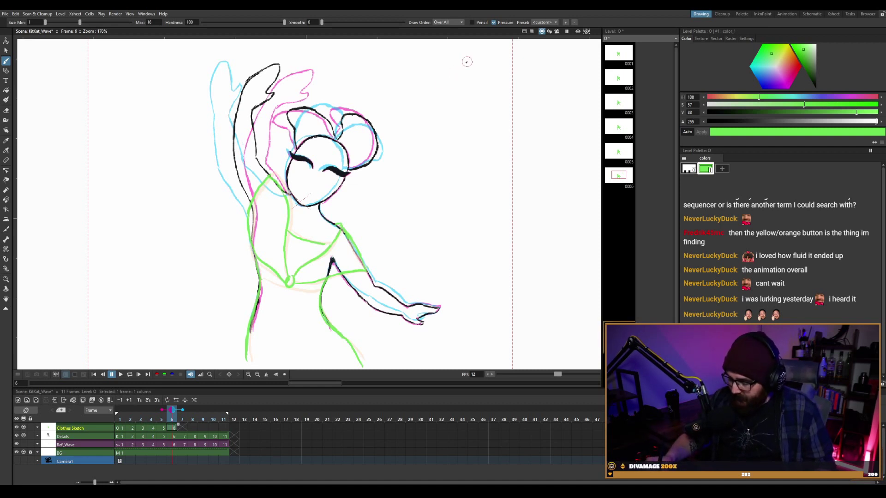
pyautogui.moveTo(467, 59); pyautogui.dragTo(451, 136)
pyautogui.hotkey('ctrl', 'z')
pyautogui.moveTo(468, 60); pyautogui.dragTo(452, 148)
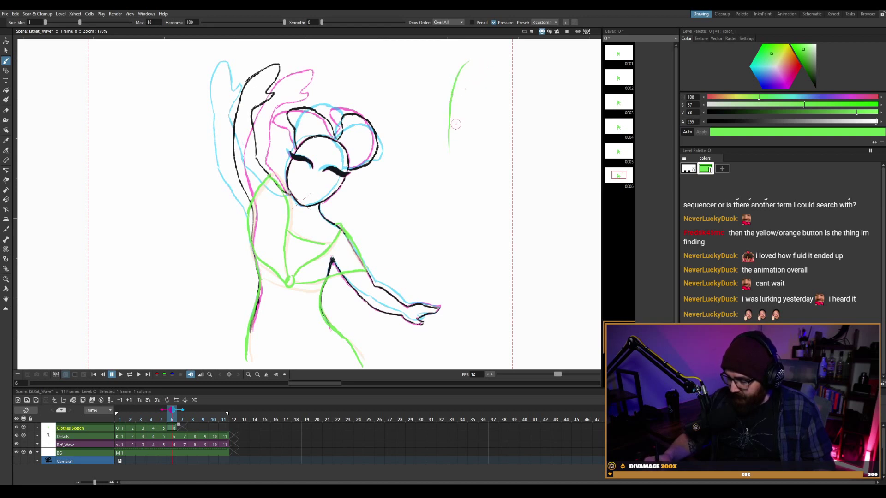
pyautogui.hotkey('ctrl', 'z')
pyautogui.moveTo(468, 65); pyautogui.dragTo(467, 149)
pyautogui.hotkey('ctrl', 'z')
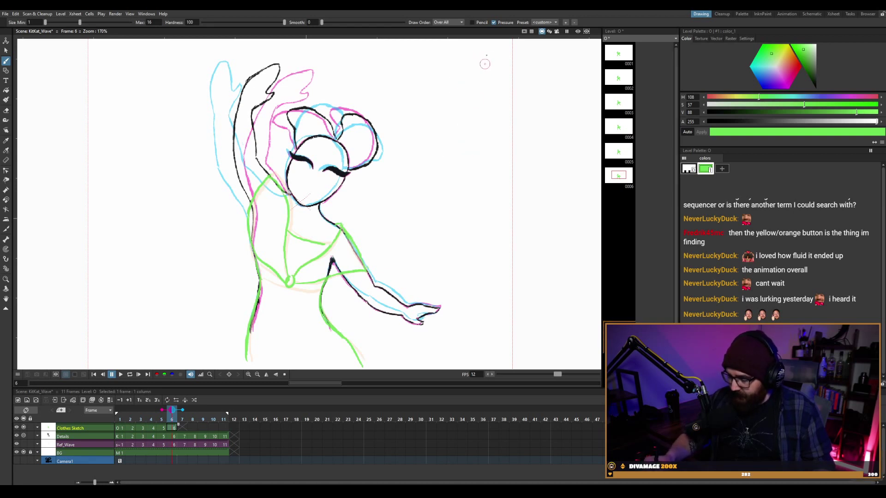
pyautogui.moveTo(487, 57)
pyautogui.mouseDown()
pyautogui.moveTo(473, 69)
pyautogui.moveTo(479, 149)
pyautogui.mouseUp()
pyautogui.hotkey('ctrl', 'z')
pyautogui.moveTo(493, 56); pyautogui.dragTo(477, 144)
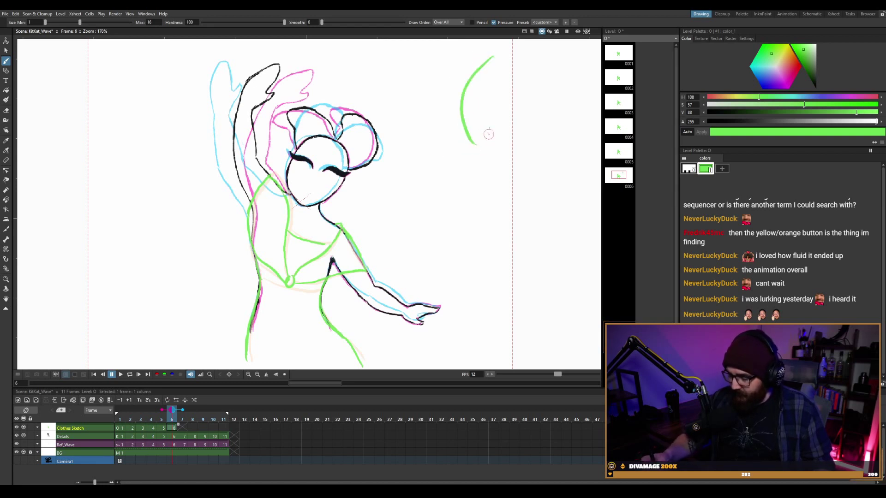
pyautogui.moveTo(550, 61)
pyautogui.mouseDown()
pyautogui.moveTo(531, 72)
pyautogui.moveTo(535, 106)
pyautogui.moveTo(515, 150)
pyautogui.mouseUp()
pyautogui.hotkey('ctrl', 'z')
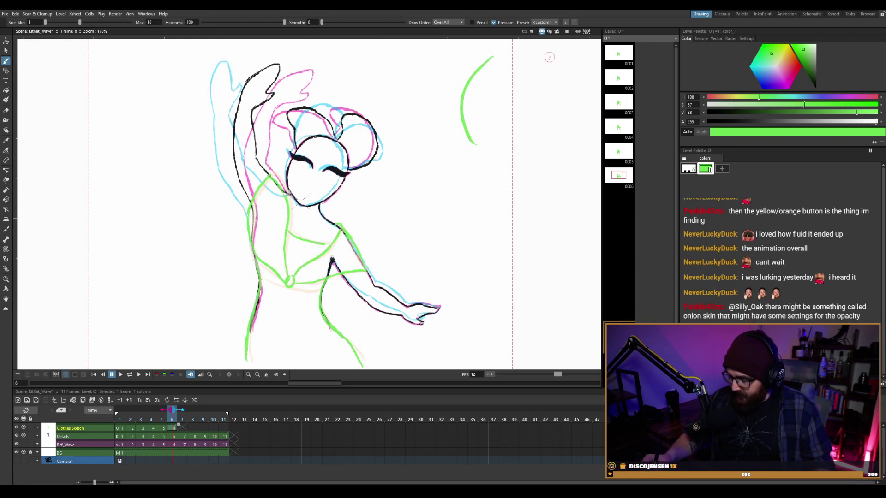
pyautogui.moveTo(549, 58)
pyautogui.mouseDown()
pyautogui.moveTo(535, 70)
pyautogui.moveTo(530, 150)
pyautogui.mouseUp()
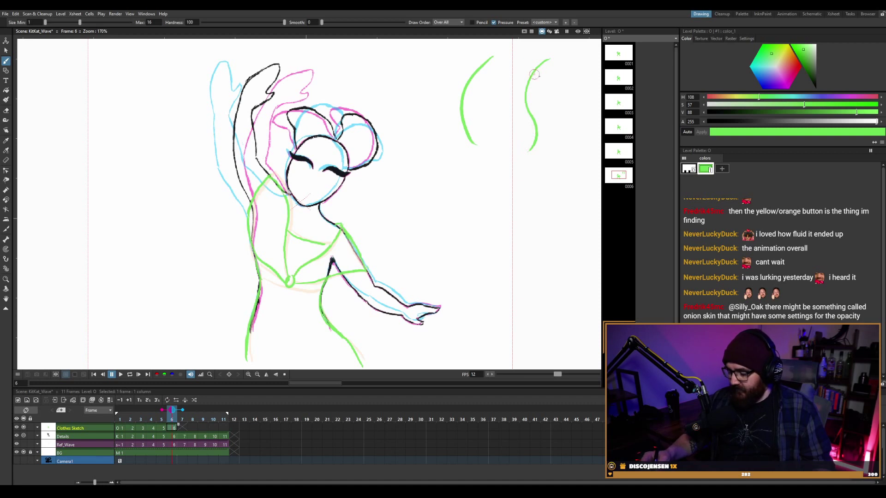
pyautogui.hotkey('ctrl', 'z')
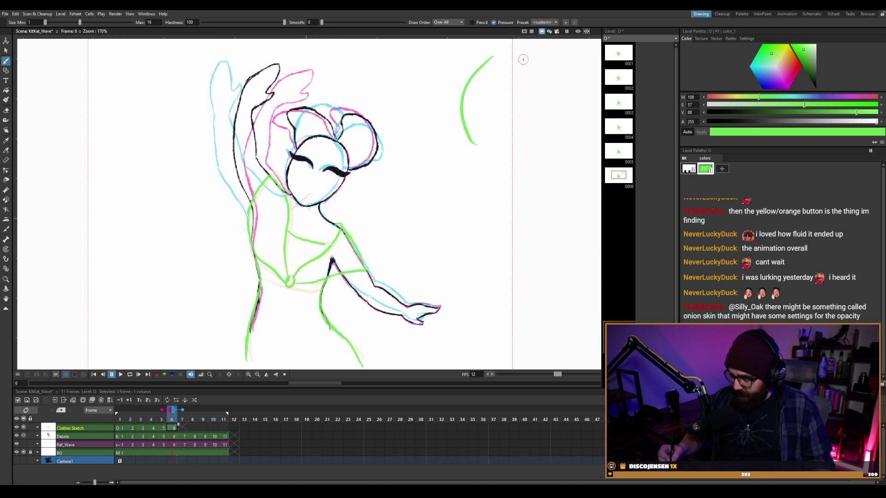
pyautogui.hotkey('ctrl', 'z')
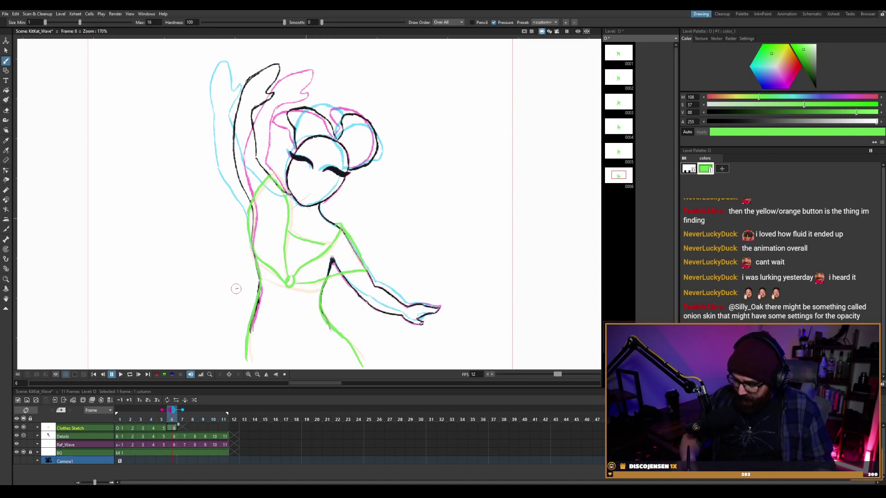
pyautogui.moveTo(238, 288); pyautogui.dragTo(228, 345)
pyautogui.moveTo(338, 286)
pyautogui.mouseDown()
pyautogui.moveTo(342, 311)
pyautogui.moveTo(367, 344)
pyautogui.mouseUp()
pyautogui.hotkey('ctrl', 'z')
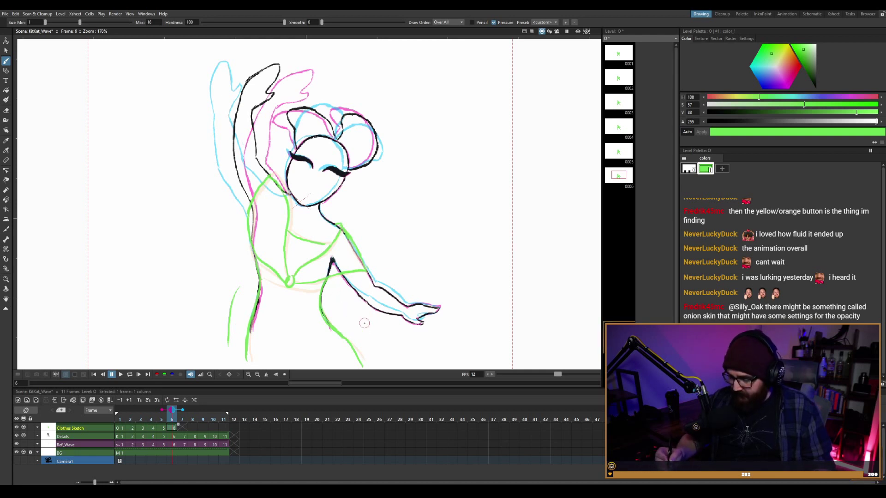
pyautogui.hotkey('ctrl', 'z')
pyautogui.moveTo(477, 99); pyautogui.dragTo(458, 158)
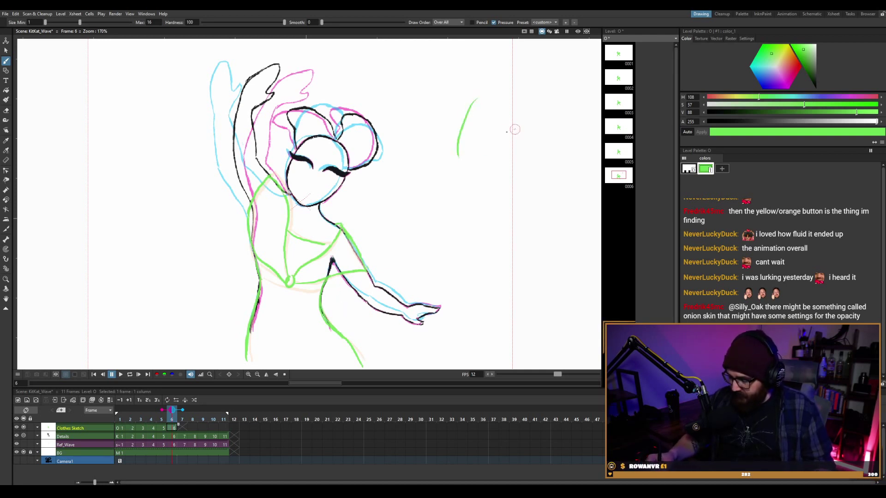
pyautogui.moveTo(510, 107); pyautogui.dragTo(525, 158)
pyautogui.hotkey('ctrl', 'z')
pyautogui.moveTo(510, 99)
pyautogui.mouseDown()
pyautogui.moveTo(508, 123)
pyautogui.moveTo(522, 163)
pyautogui.mouseUp()
pyautogui.moveTo(478, 97); pyautogui.dragTo(488, 68)
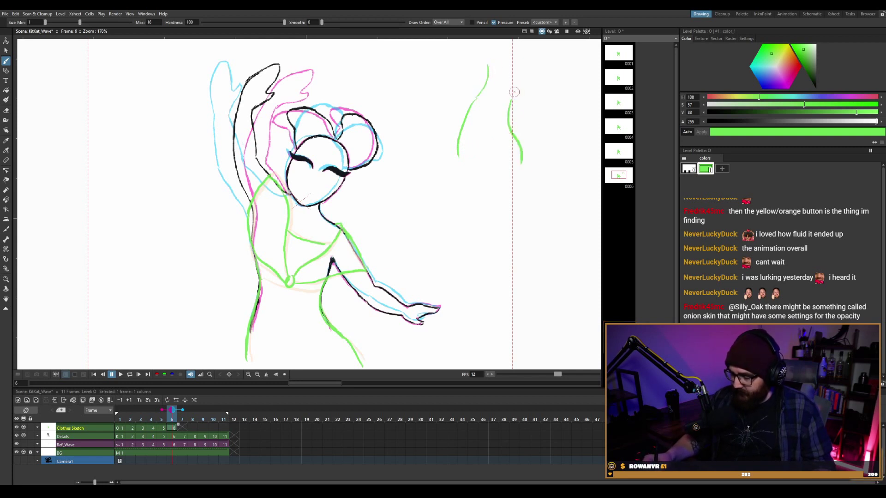
pyautogui.moveTo(511, 101)
pyautogui.mouseDown()
pyautogui.moveTo(518, 62)
pyautogui.moveTo(483, 69)
pyautogui.moveTo(514, 100)
pyautogui.moveTo(528, 58)
pyautogui.moveTo(539, 88)
pyautogui.mouseUp()
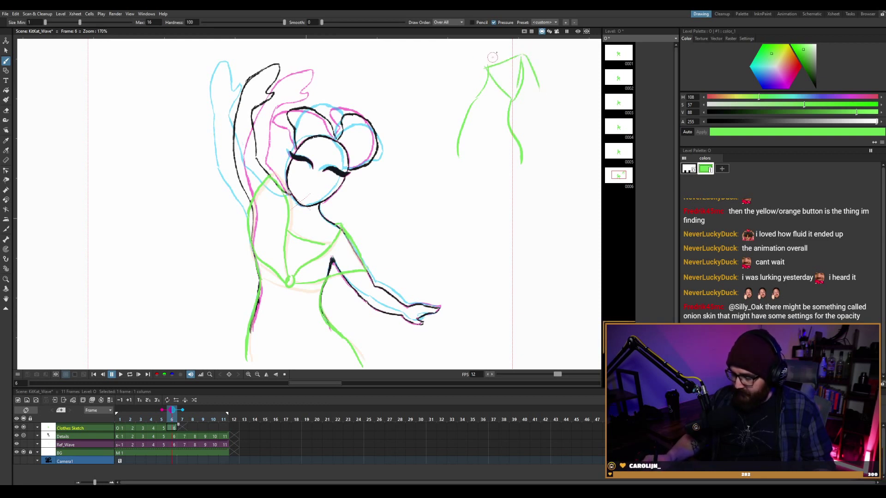
pyautogui.moveTo(479, 44)
pyautogui.mouseDown()
pyautogui.moveTo(505, 59)
pyautogui.moveTo(512, 83)
pyautogui.mouseUp()
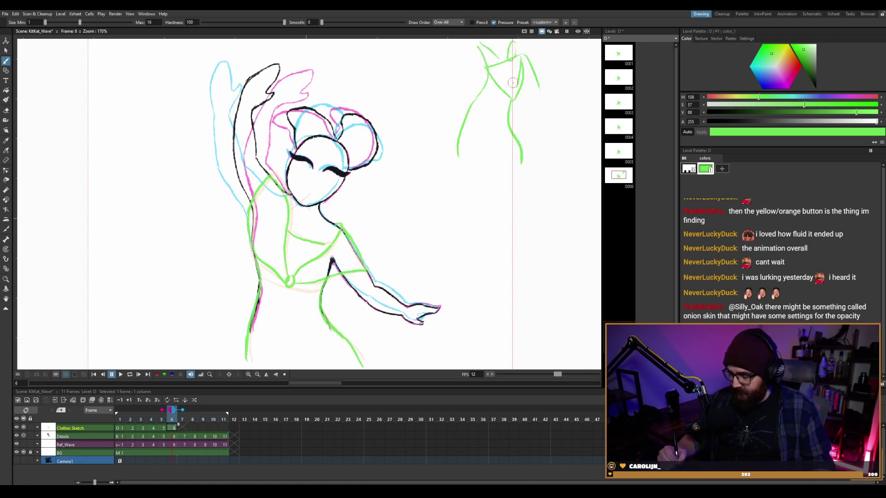
pyautogui.hotkey('ctrl', 'z')
pyautogui.hotkey('ctrl', 'z')
pyautogui.hotkey('ctrl', 'z')
pyautogui.hotkey('ctrl', 'z')
pyautogui.hotkey('ctrl', 'z')
pyautogui.hotkey('ctrl', 'z')
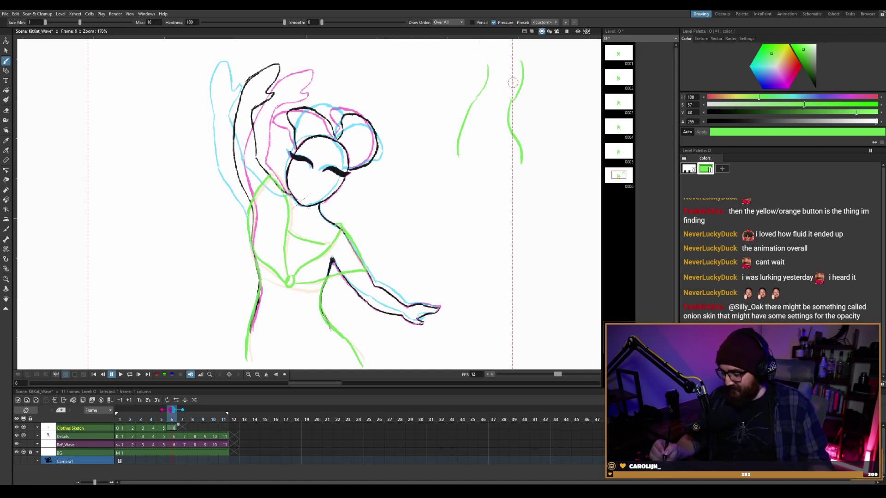
pyautogui.hotkey('ctrl', 'z')
pyautogui.hotkey('ctrl', 'z')
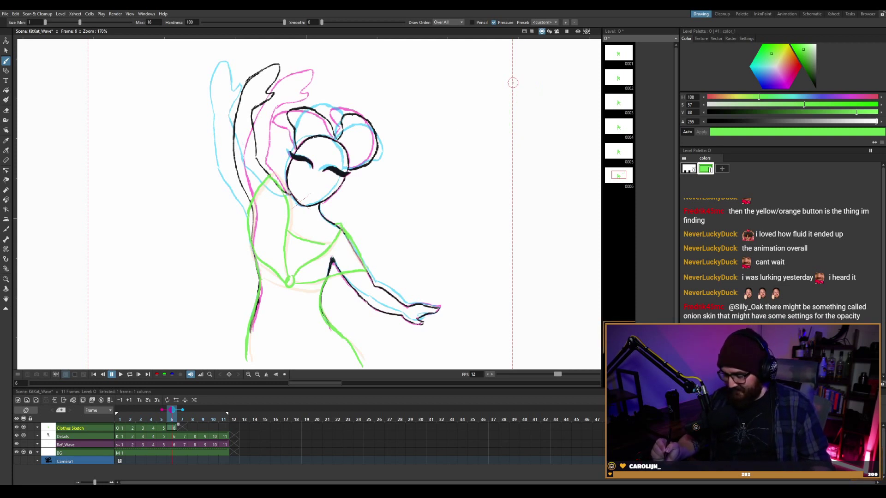
# Save the scene, and on frame 6 draw a downward-curving green waistline connecting the two hip lines.
pyautogui.hotkey('ctrl', 's')
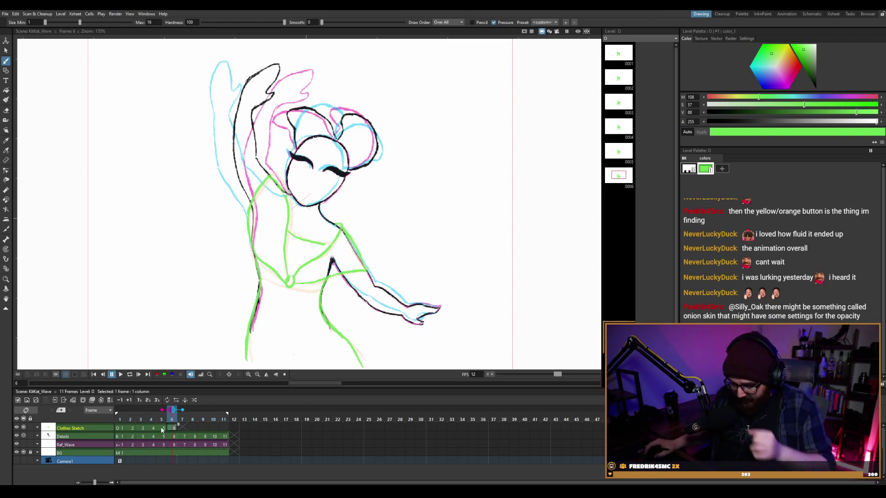
pyautogui.click(185, 428)
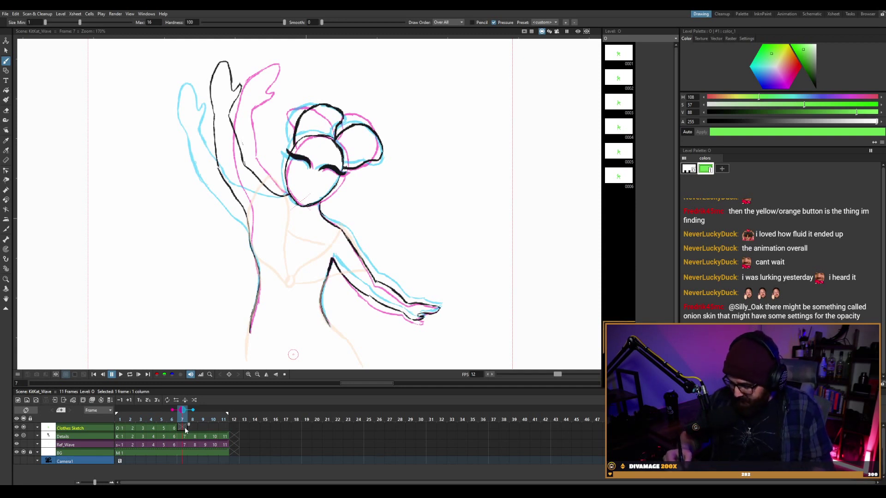
pyautogui.press('Left')
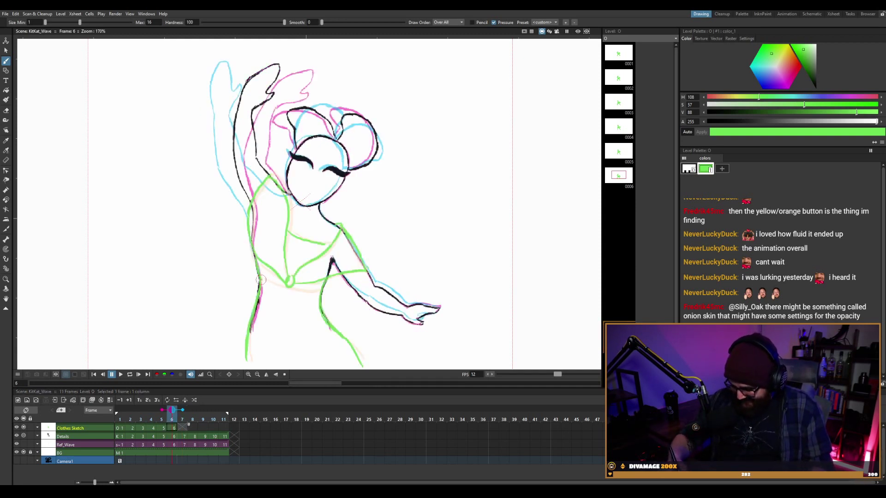
pyautogui.moveTo(261, 280); pyautogui.dragTo(319, 292)
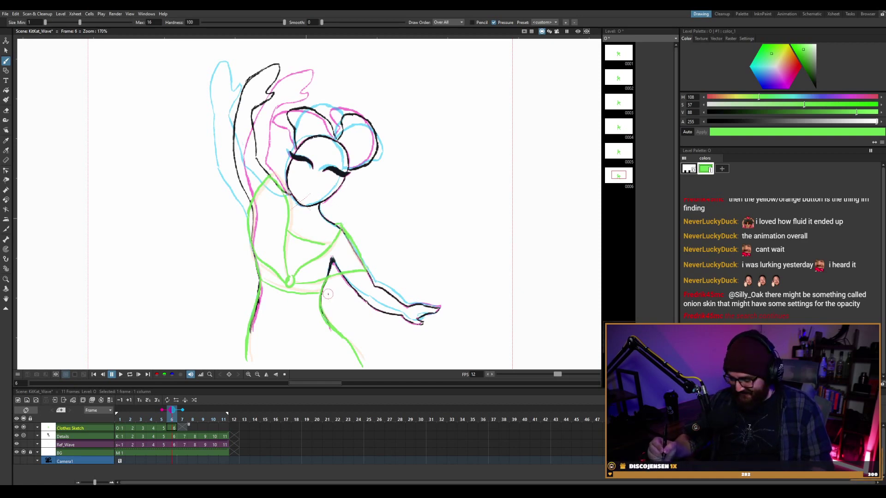
# On frame 4, erase the waistline between the hip lines and redraw it as a deeper downward curve.
pyautogui.press('Left')
pyautogui.press('Left')
pyautogui.press('Left')
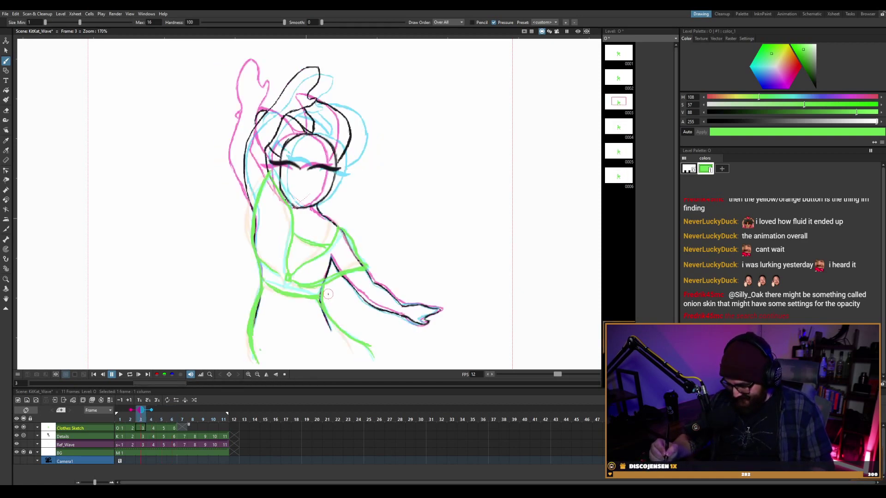
pyautogui.press('Right')
pyautogui.press('a')
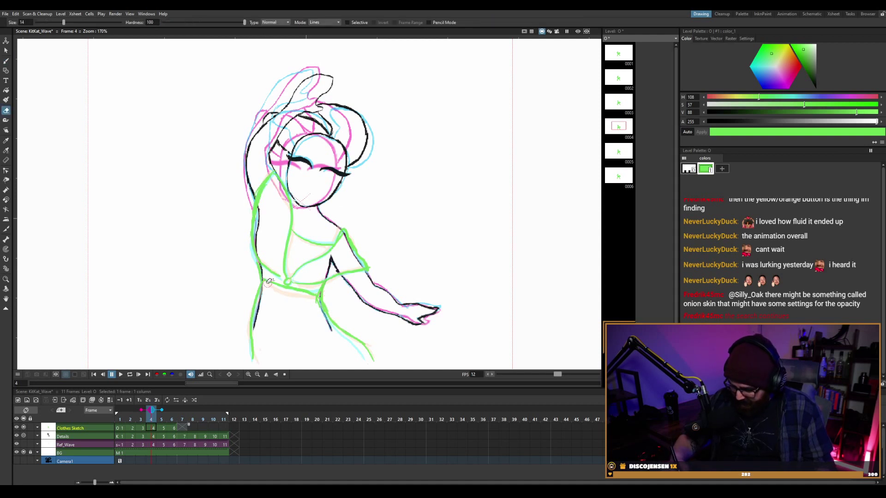
pyautogui.moveTo(279, 286); pyautogui.dragTo(310, 295)
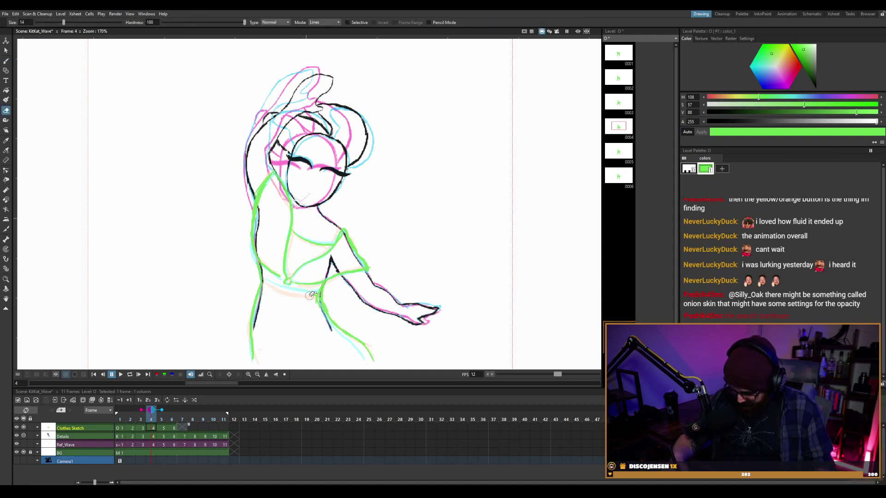
pyautogui.press('b')
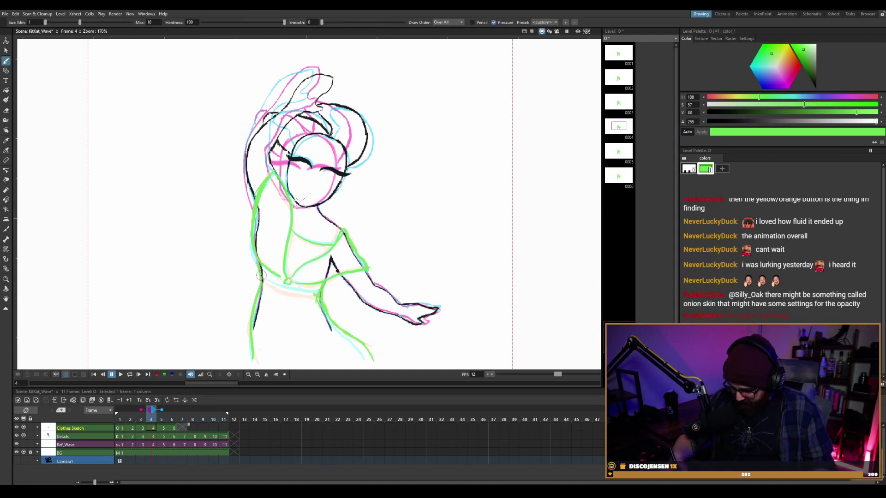
pyautogui.moveTo(262, 278); pyautogui.dragTo(303, 299)
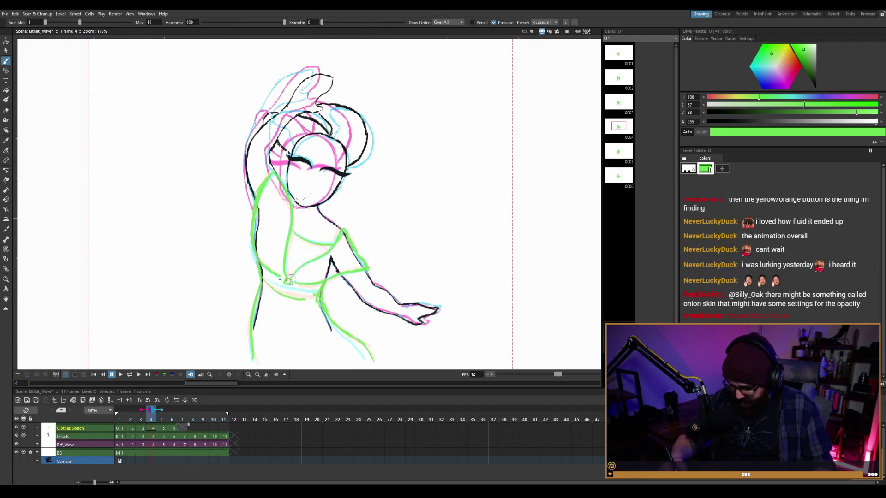
pyautogui.hotkey('ctrl', 'z')
pyautogui.moveTo(262, 279)
pyautogui.mouseDown()
pyautogui.moveTo(298, 300)
pyautogui.moveTo(316, 298)
pyautogui.mouseUp()
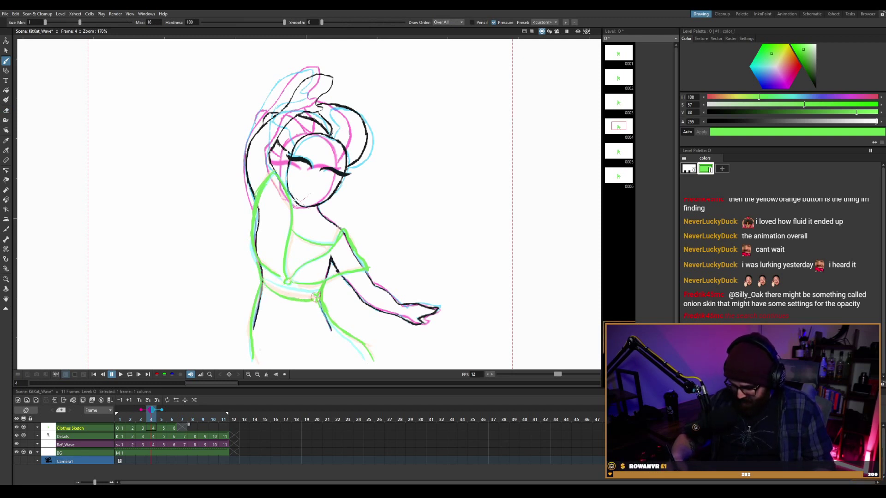
# Compare the waistline across the neighbouring frames, then erase it on frame 5 and redraw it as a lower, rounder curve.
pyautogui.press(',')
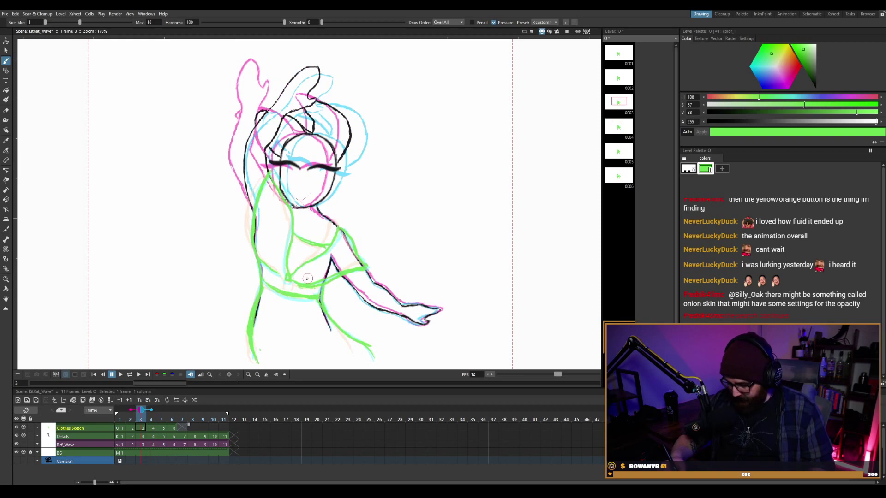
pyautogui.press(',')
pyautogui.press(',')
pyautogui.press('.')
pyautogui.press('.')
pyautogui.press('.')
pyautogui.press('.')
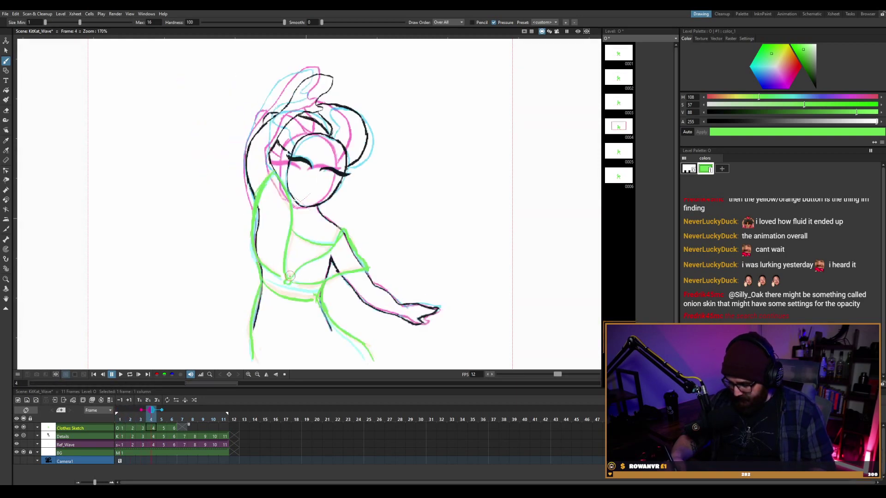
pyautogui.press(',')
pyautogui.press('.')
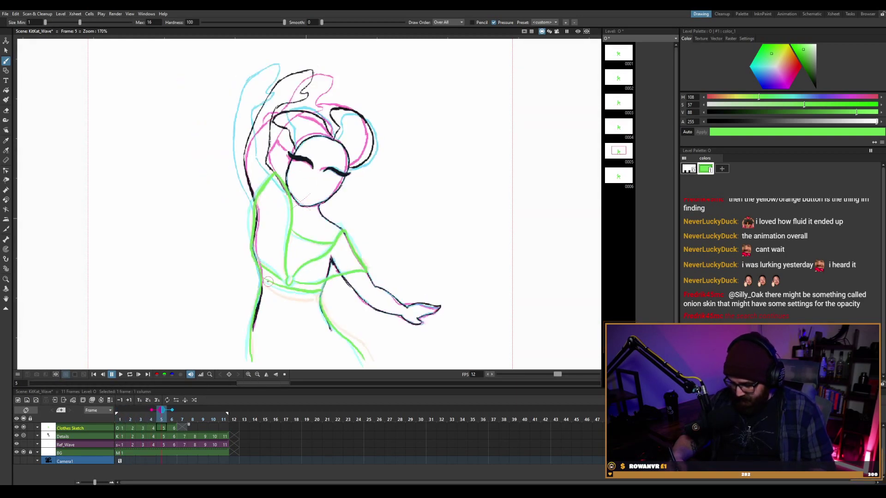
pyautogui.press('a')
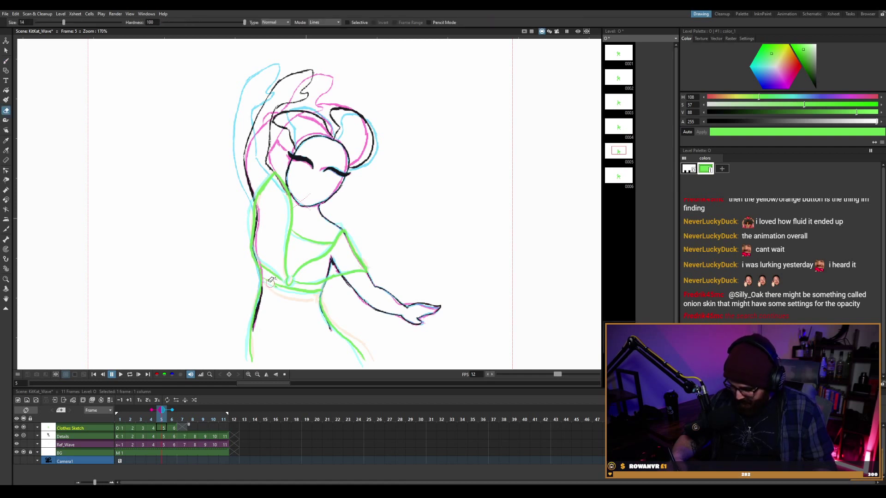
pyautogui.moveTo(292, 289); pyautogui.dragTo(317, 291)
pyautogui.press('b')
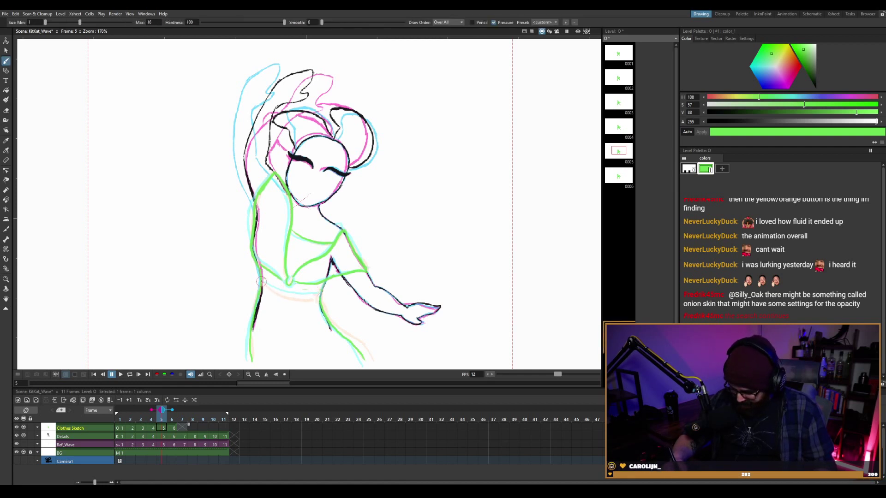
pyautogui.moveTo(313, 298); pyautogui.dragTo(322, 298)
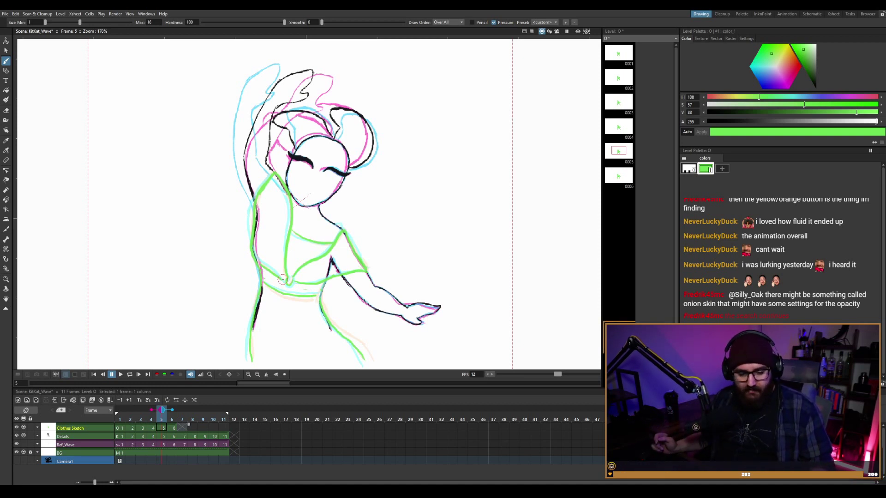
# On frame 3, erase the shoulder end of the top on the lowered-arm side and redraw it.
pyautogui.press('p')
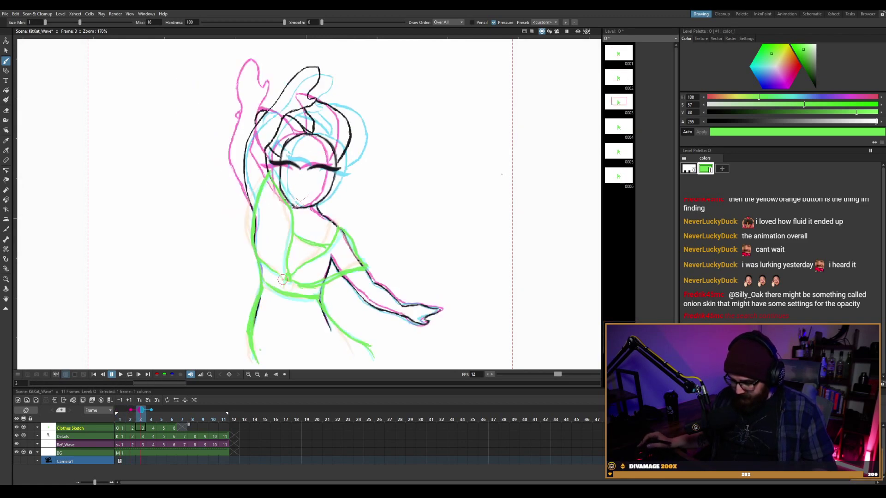
pyautogui.press('a')
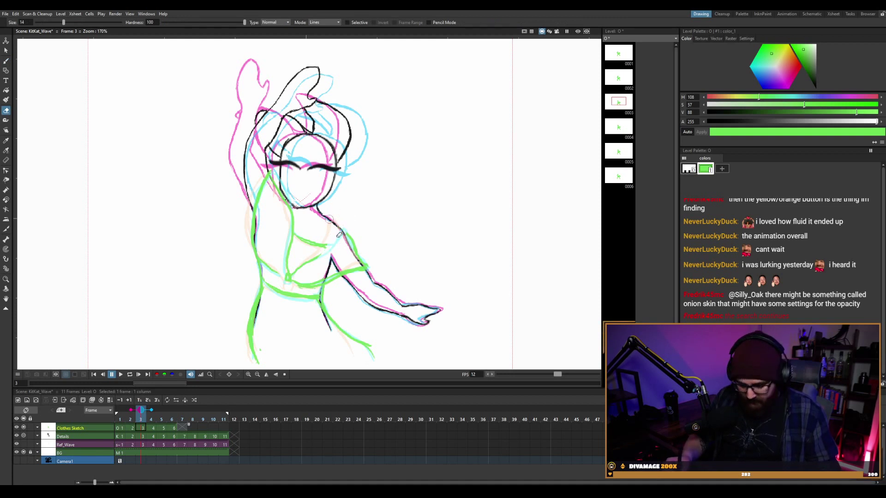
pyautogui.press('b')
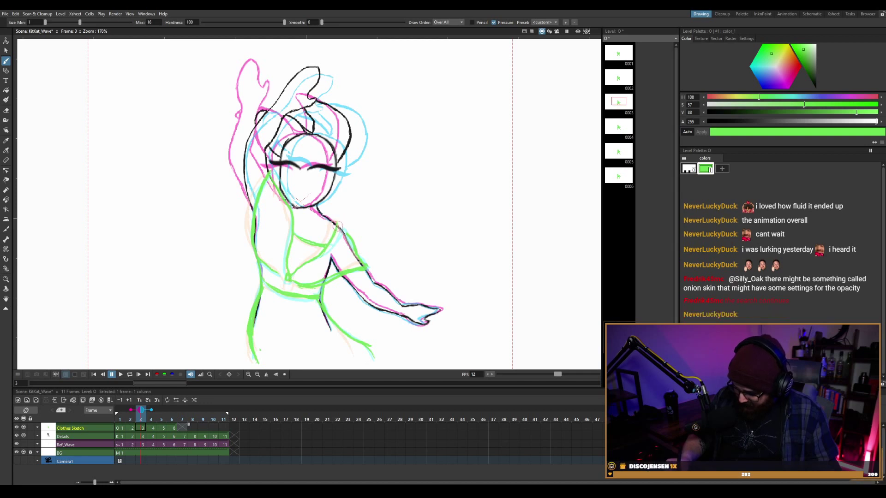
# On frame 2, erase the shoulder end of the neckline on the lowered-arm side and redraw it to meet the sleeve.
pyautogui.press(',')
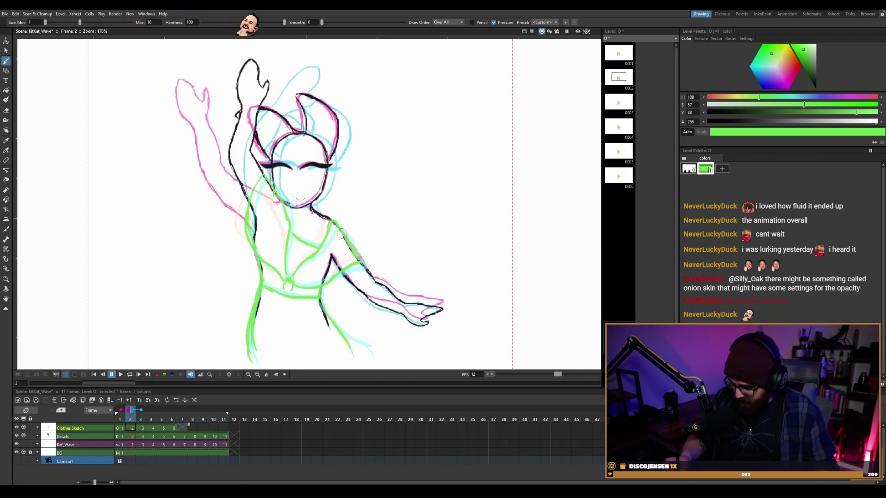
pyautogui.press('e')
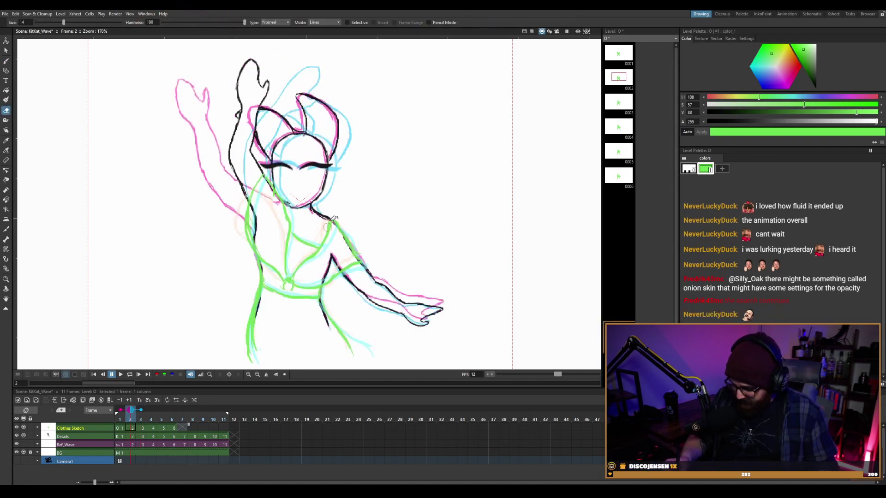
pyautogui.press('b')
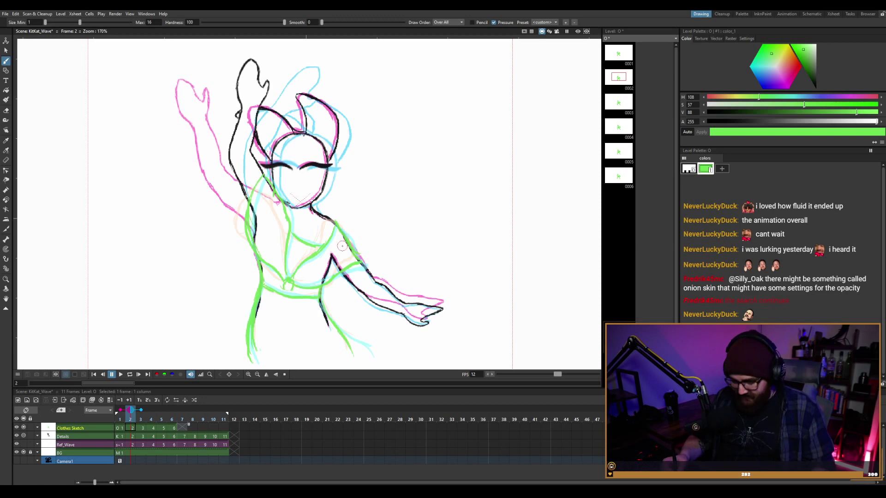
# On frame 4, erase the shoulder tip of the top on the lowered-arm side, redraw the neckline end, and play back the animation.
pyautogui.press('.')
pyautogui.press('.')
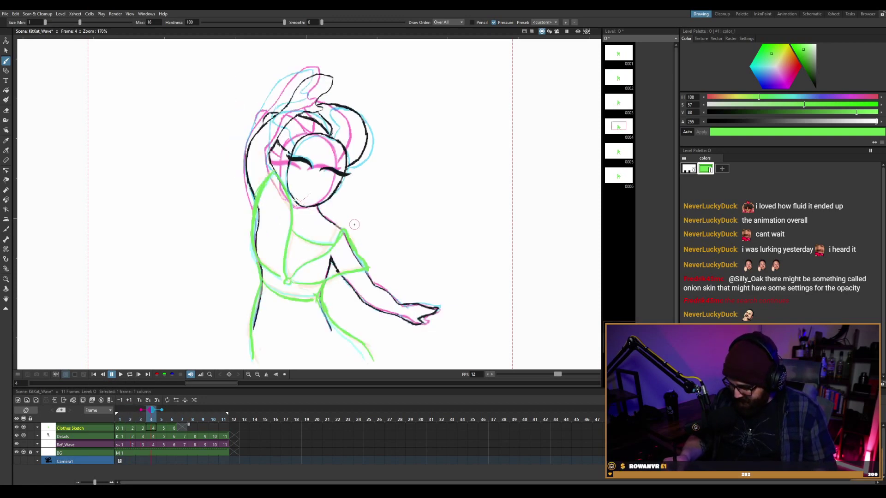
pyautogui.press(',')
pyautogui.press('.')
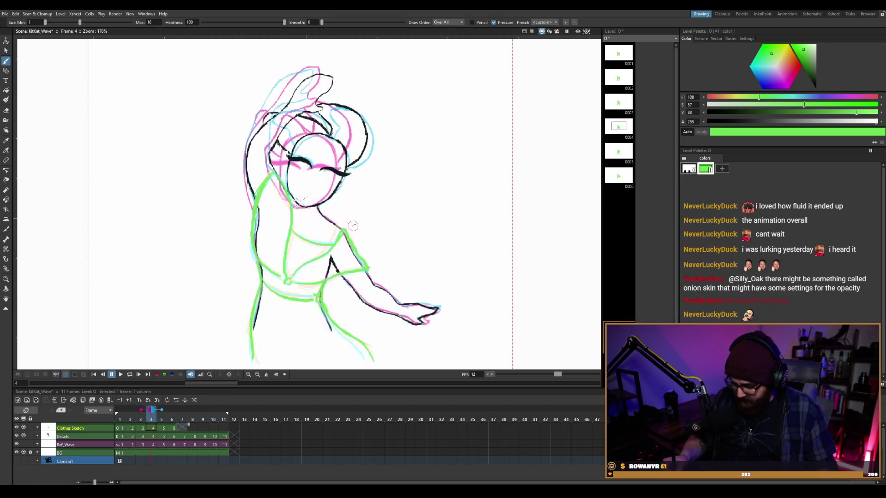
pyautogui.press('a')
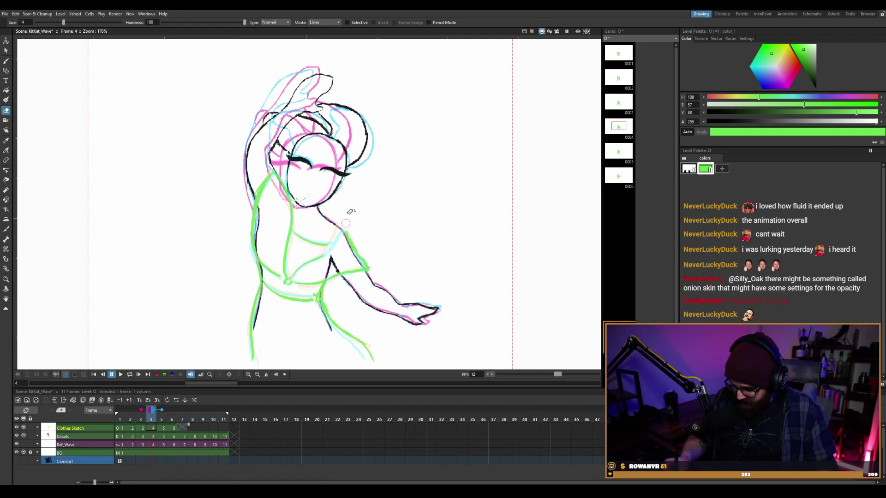
pyautogui.press('b')
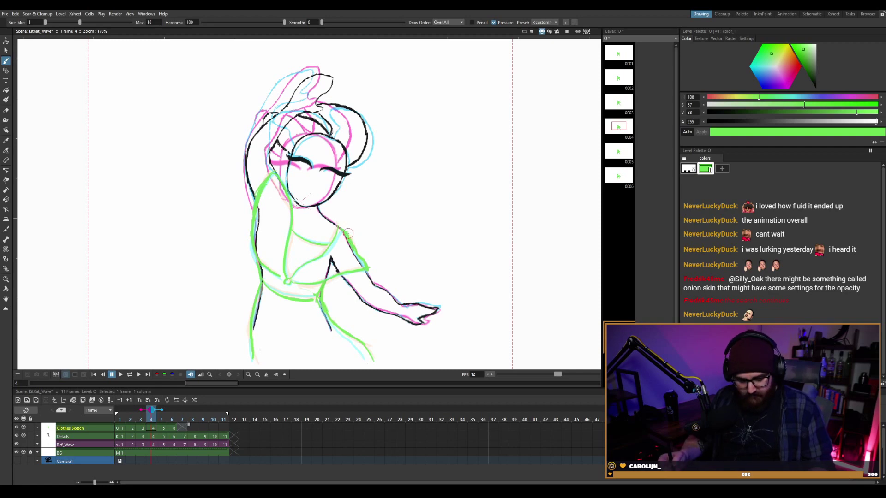
pyautogui.press('l')
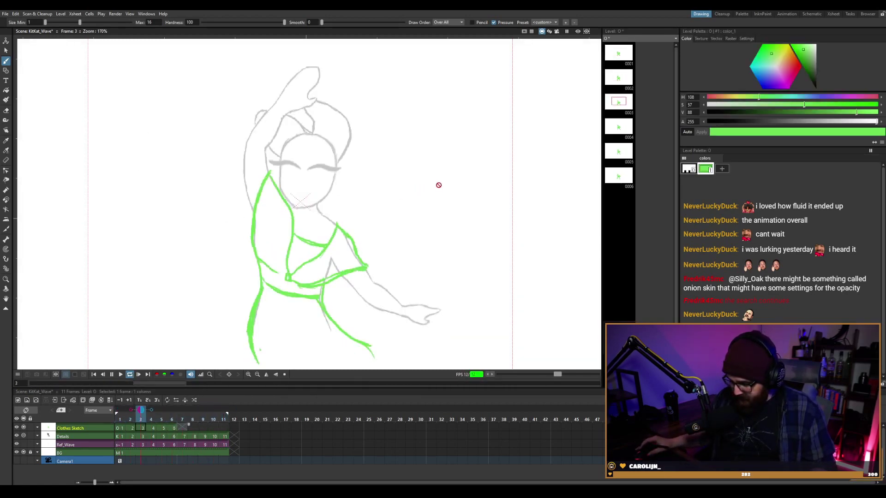
pyautogui.press('p')
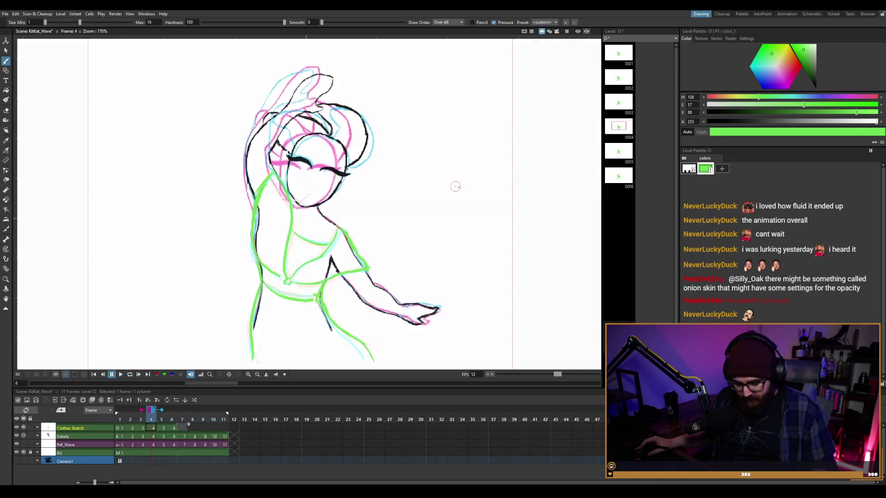
# On frame 1, erase the neckline end near the lowered-arm shoulder, redraw it up to the sleeve, and play back the animation.
pyautogui.press(',')
pyautogui.press(',')
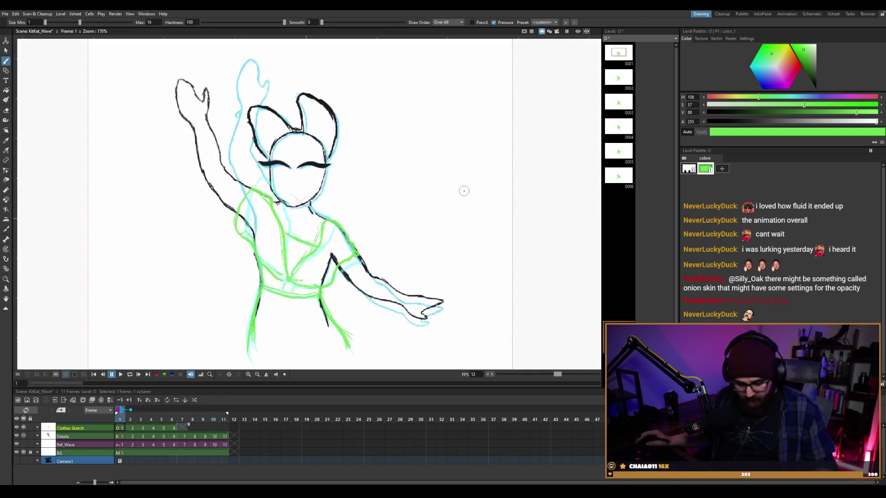
pyautogui.press('e')
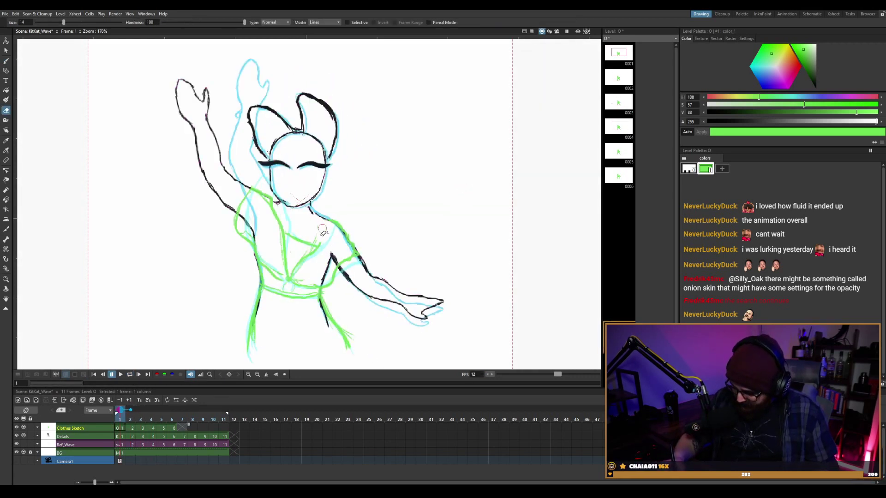
pyautogui.press('b')
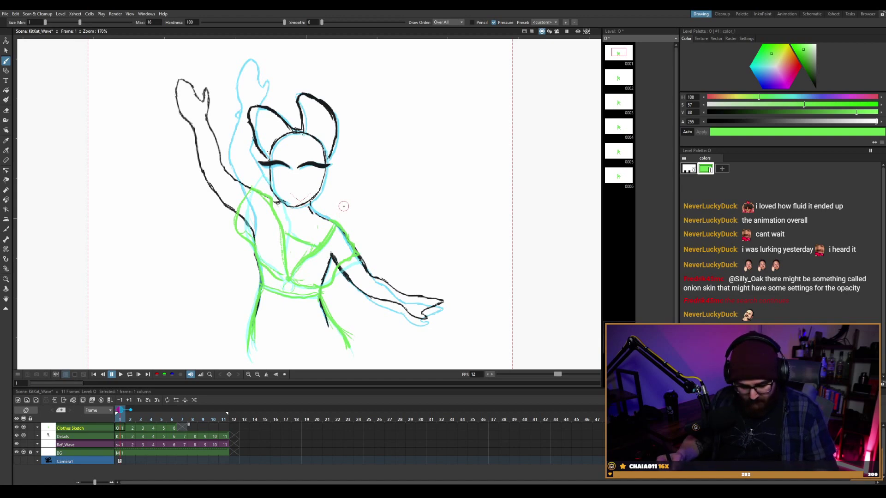
pyautogui.press('p')
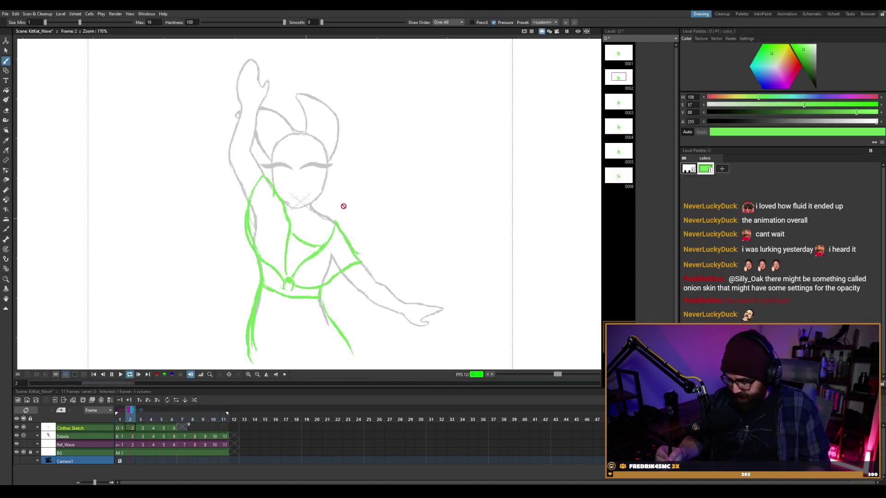
pyautogui.press('p')
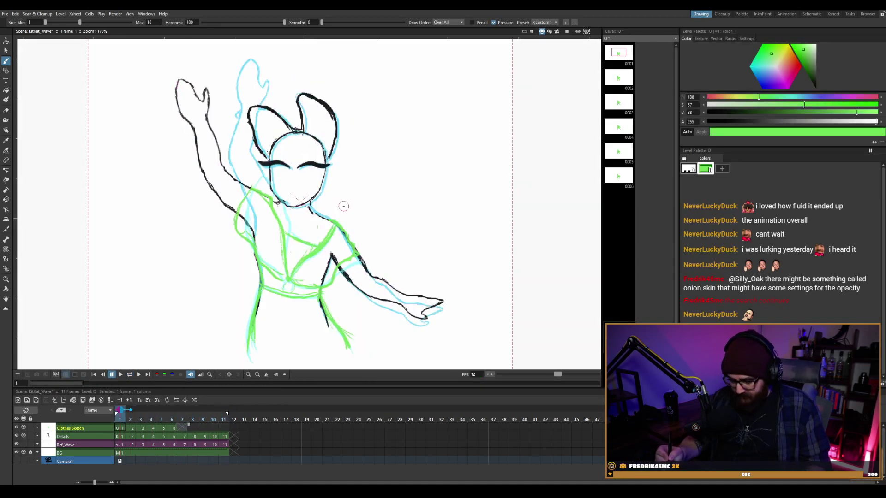
# On frame 1, erase the sleeve's lower edge under the raised arm, redraw it flowing into the top's side, and play back the animation.
pyautogui.press('a')
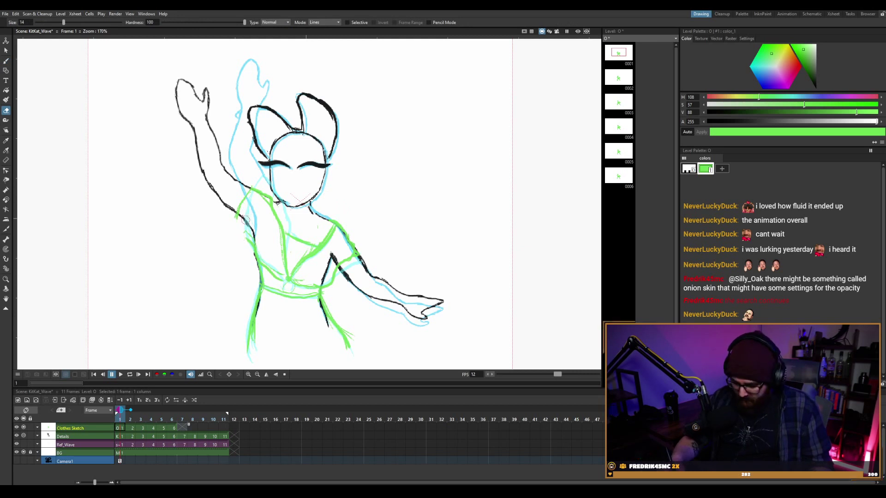
pyautogui.press('b')
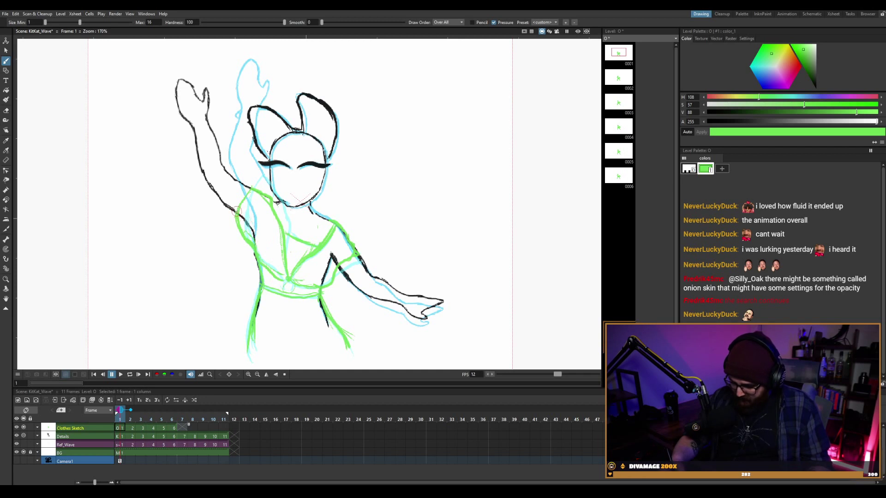
pyautogui.press('a')
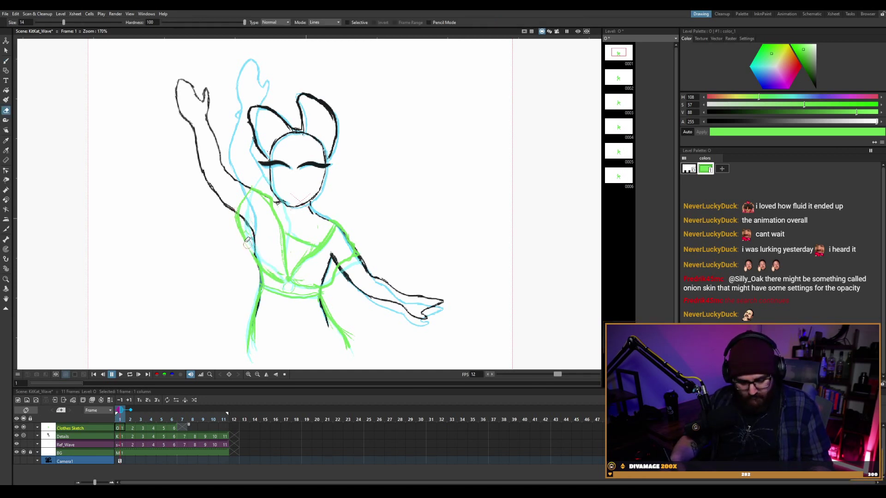
pyautogui.press('b')
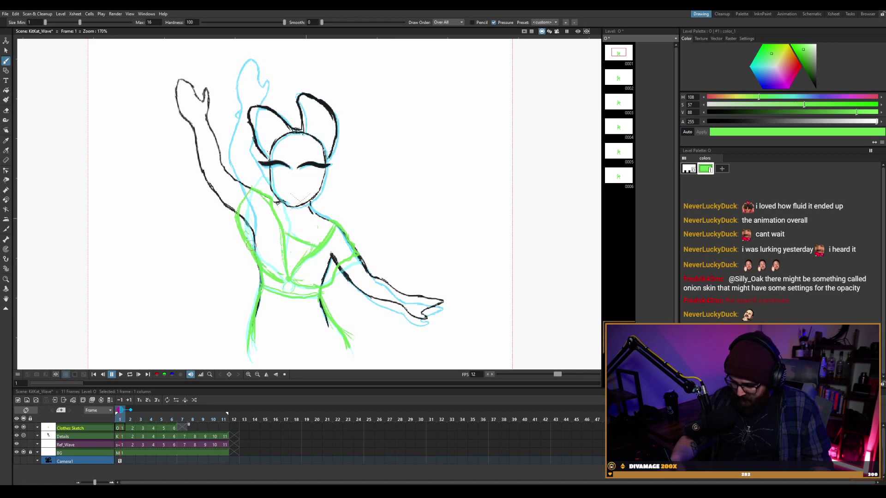
pyautogui.press('p')
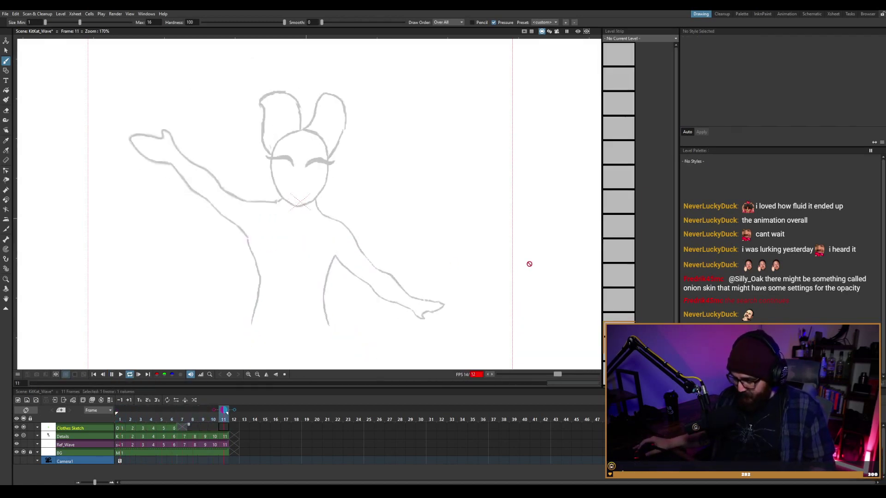
pyautogui.press('p')
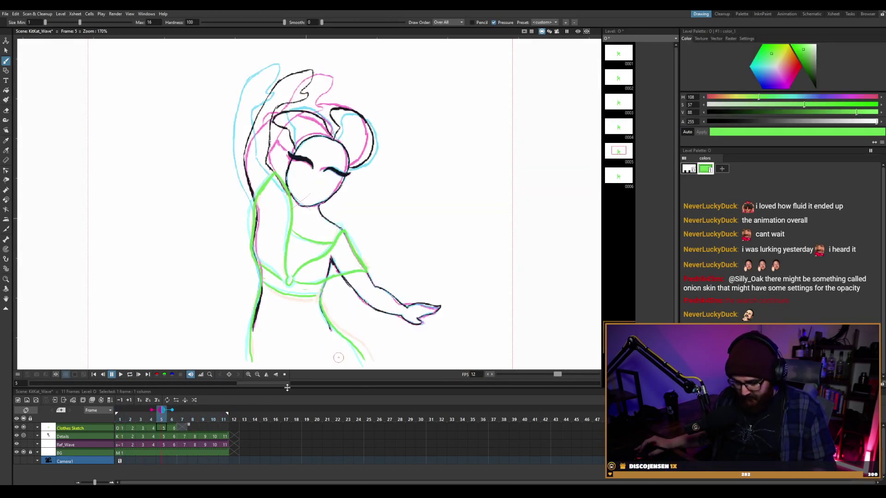
# Save the scene, and on frame 7 draw the top's green outline on the raised-arm side from shoulder to center front.
pyautogui.click(185, 424)
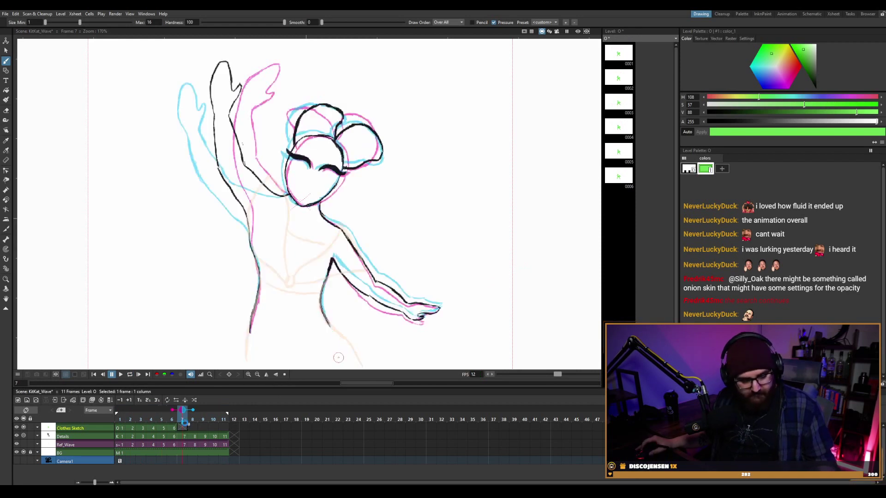
pyautogui.hotkey('ctrl', 's')
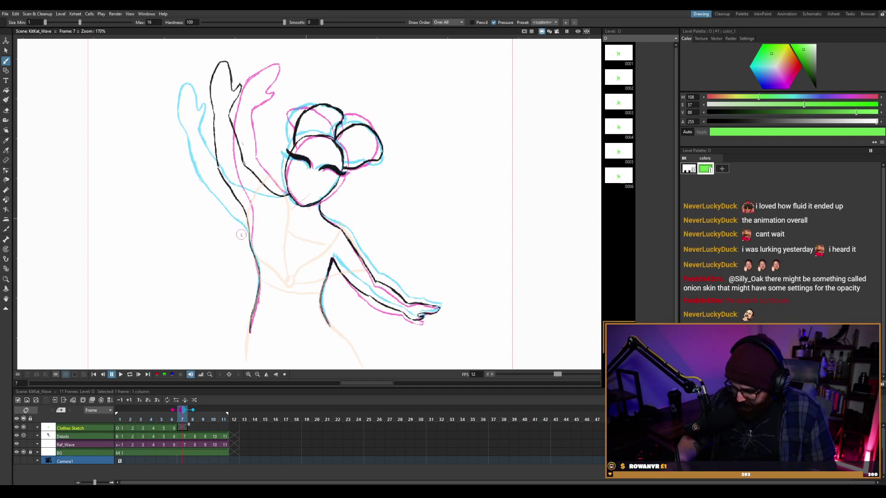
pyautogui.moveTo(241, 235)
pyautogui.mouseDown()
pyautogui.moveTo(264, 183)
pyautogui.moveTo(283, 194)
pyautogui.mouseUp()
pyautogui.moveTo(240, 228)
pyautogui.mouseDown()
pyautogui.moveTo(250, 256)
pyautogui.moveTo(245, 249)
pyautogui.moveTo(281, 279)
pyautogui.mouseUp()
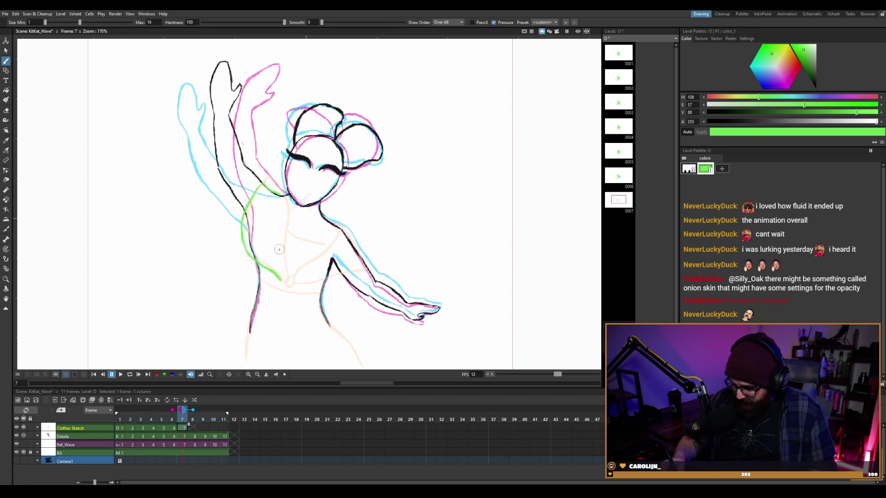
pyautogui.moveTo(286, 209); pyautogui.dragTo(285, 238)
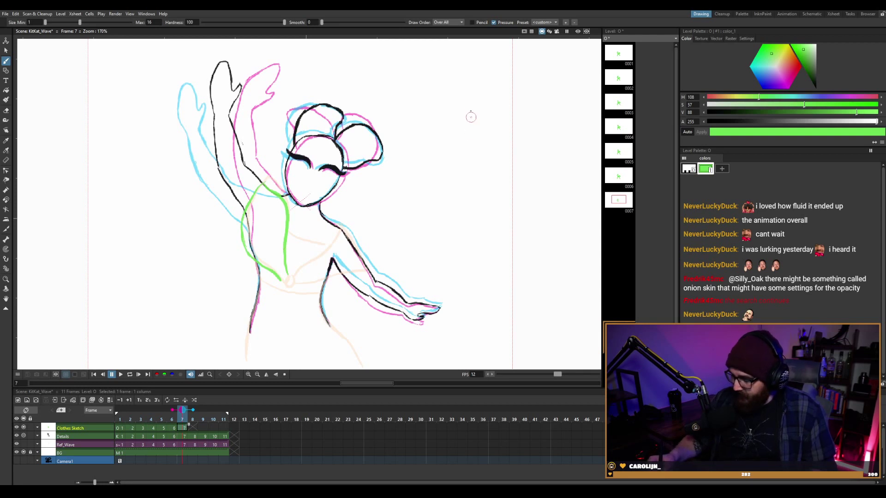
# Beside the character on frame 7, sketch a cloth rectangle with circled upper corners and diagonal folds, plus two dots joined by a sagging curve.
pyautogui.moveTo(429, 94)
pyautogui.mouseDown()
pyautogui.moveTo(525, 86)
pyautogui.moveTo(515, 138)
pyautogui.mouseUp()
pyautogui.moveTo(427, 160); pyautogui.dragTo(512, 150)
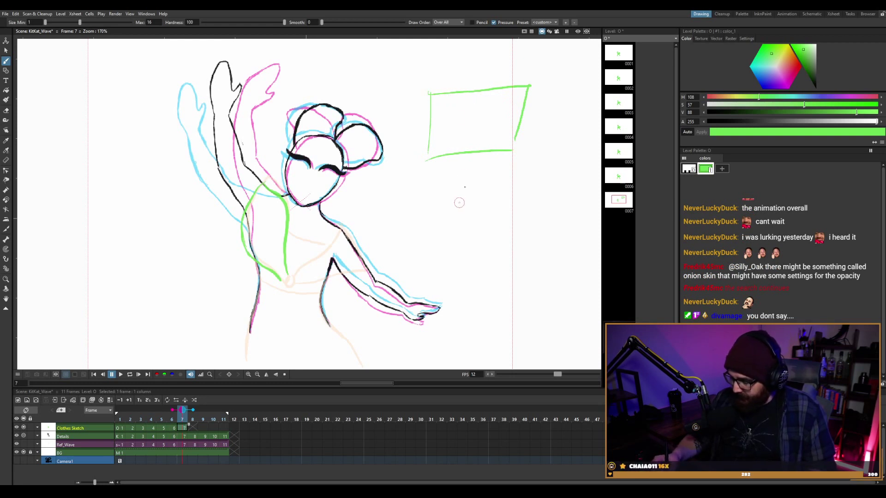
pyautogui.click(263, 182)
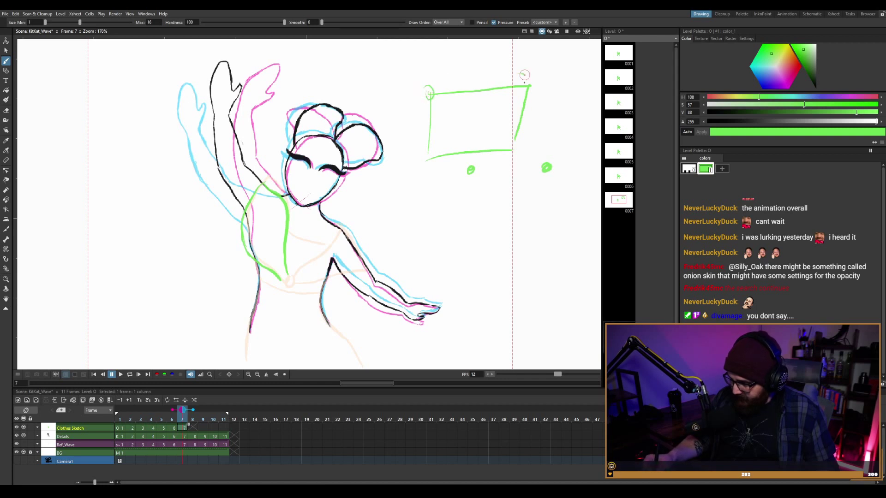
pyautogui.moveTo(470, 170); pyautogui.dragTo(514, 196)
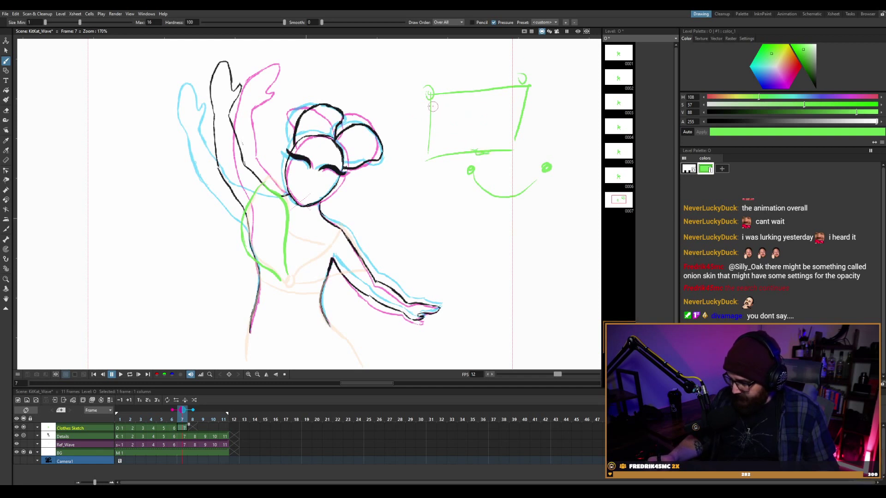
pyautogui.moveTo(432, 106)
pyautogui.mouseDown()
pyautogui.moveTo(472, 148)
pyautogui.moveTo(527, 87)
pyautogui.mouseUp()
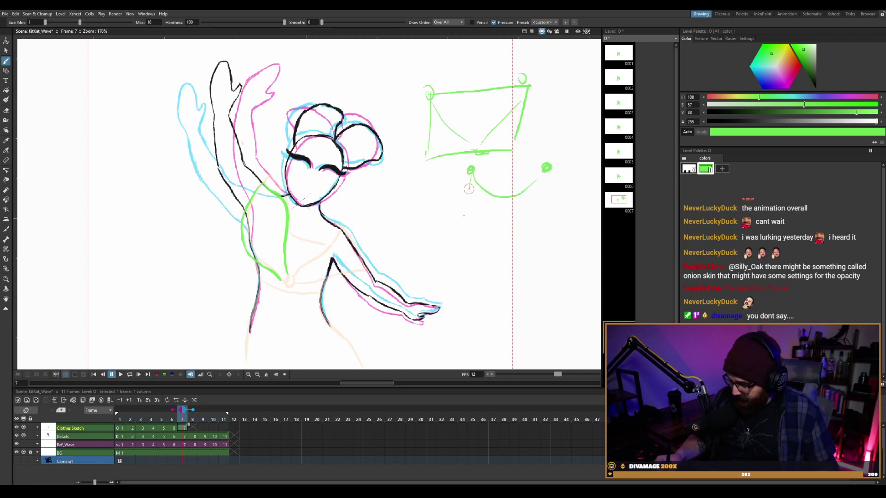
# Sketch cloth hanging from the two dots, with sloping sides, a wavy hem and fold lines radiating from both pinned points.
pyautogui.moveTo(469, 188)
pyautogui.mouseDown()
pyautogui.moveTo(456, 236)
pyautogui.moveTo(460, 226)
pyautogui.mouseUp()
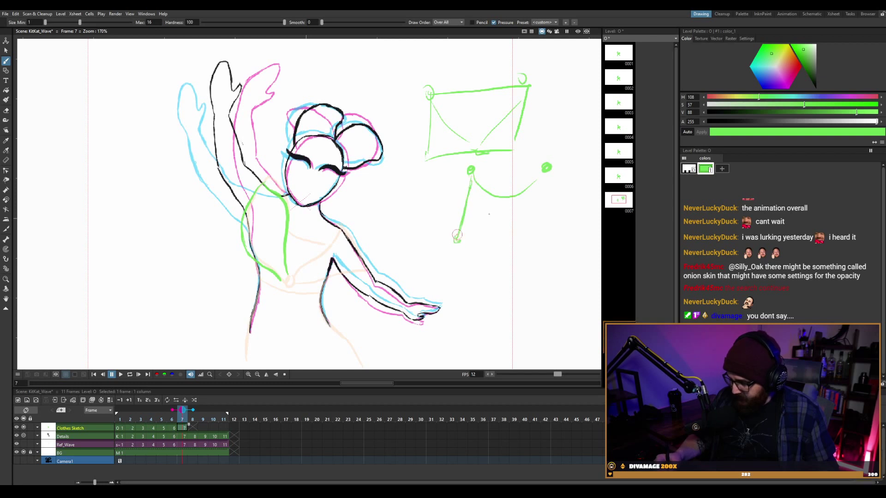
pyautogui.moveTo(547, 170); pyautogui.dragTo(560, 233)
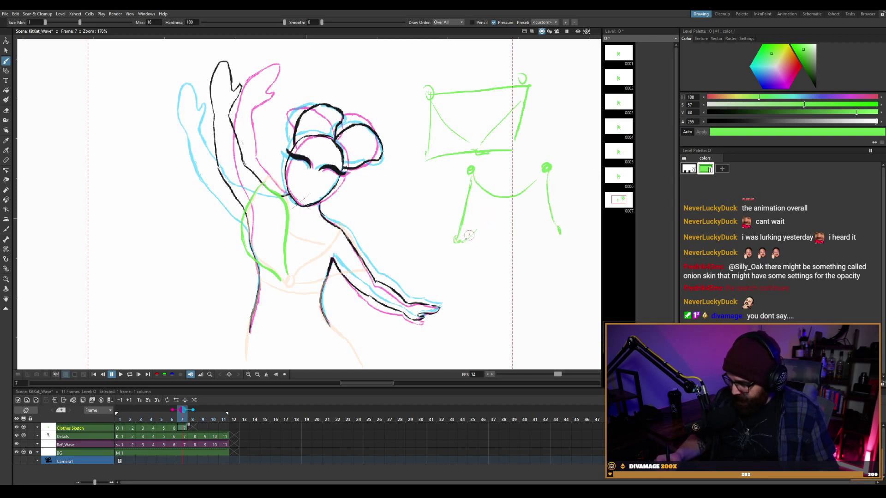
pyautogui.moveTo(463, 240)
pyautogui.mouseDown()
pyautogui.moveTo(492, 211)
pyautogui.moveTo(558, 234)
pyautogui.mouseUp()
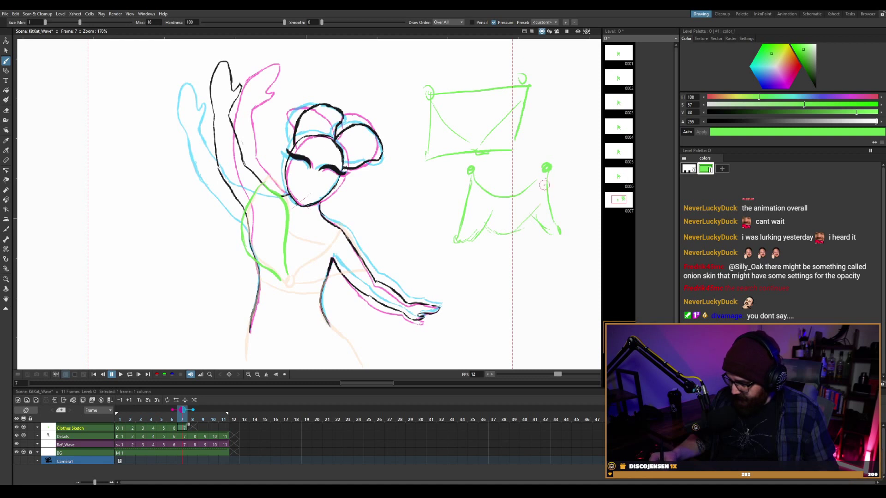
pyautogui.moveTo(545, 170); pyautogui.dragTo(531, 213)
pyautogui.moveTo(472, 185); pyautogui.dragTo(479, 217)
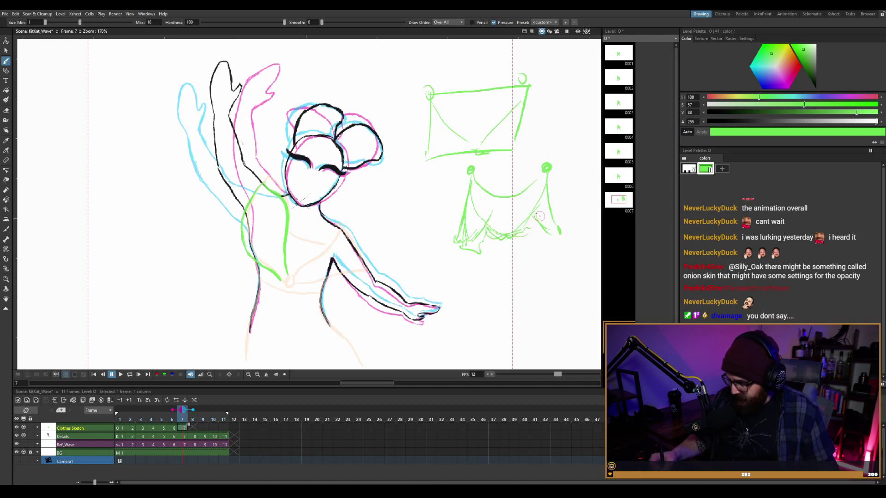
pyautogui.moveTo(538, 244)
pyautogui.mouseDown()
pyautogui.moveTo(556, 251)
pyautogui.moveTo(553, 198)
pyautogui.moveTo(556, 246)
pyautogui.moveTo(545, 221)
pyautogui.moveTo(548, 244)
pyautogui.mouseUp()
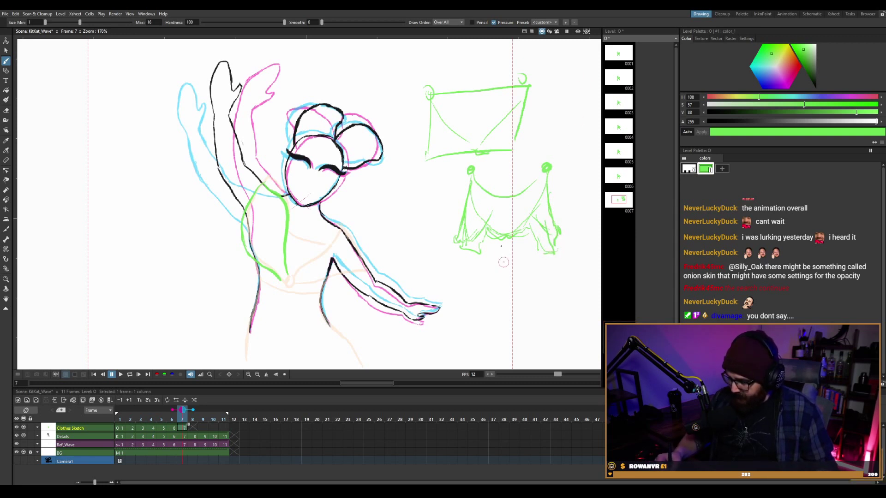
# Below the hanging cloth, sketch fabric gathered at one solid dot, with sides flaring outward, a pointed hem and folds radiating from the dot.
pyautogui.moveTo(510, 271); pyautogui.dragTo(484, 307)
pyautogui.moveTo(518, 272); pyautogui.dragTo(534, 300)
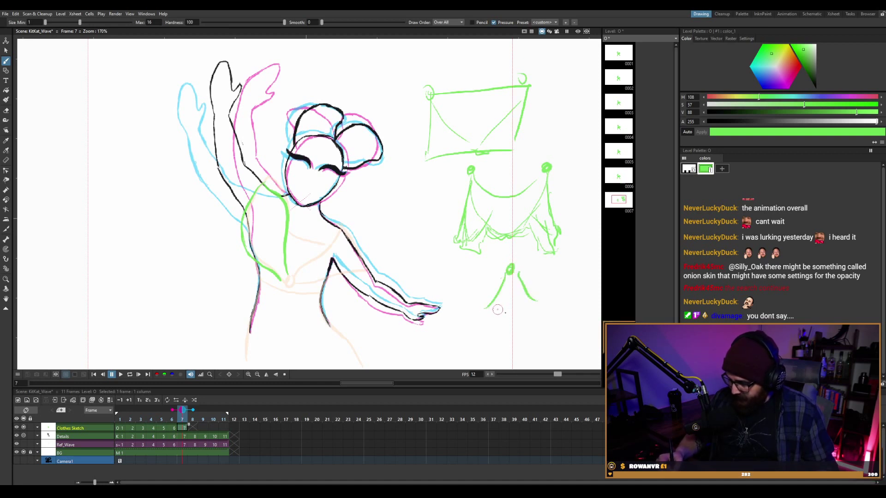
pyautogui.moveTo(508, 339); pyautogui.dragTo(509, 338)
pyautogui.press('e')
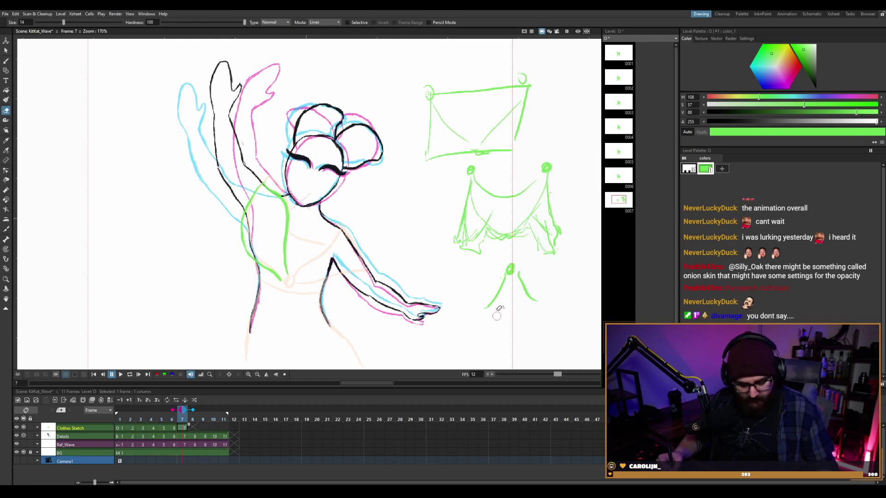
pyautogui.press('b')
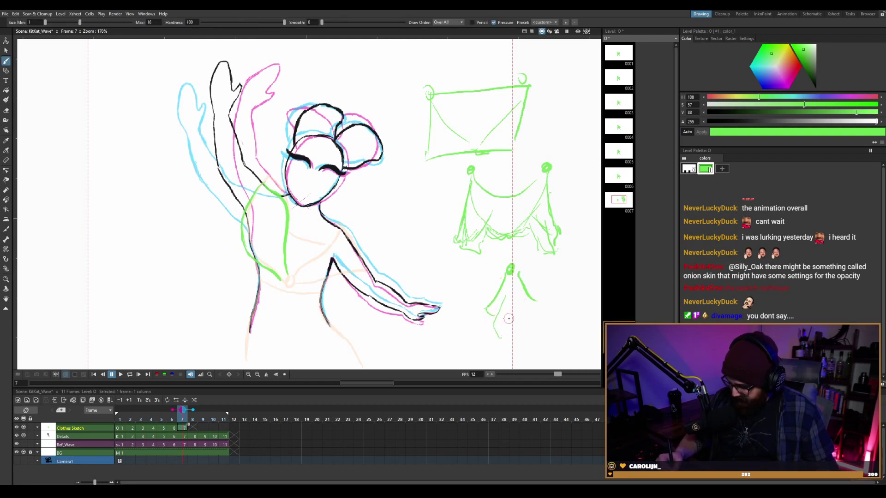
pyautogui.moveTo(508, 325)
pyautogui.mouseDown()
pyautogui.moveTo(510, 288)
pyautogui.moveTo(501, 335)
pyautogui.moveTo(509, 293)
pyautogui.moveTo(508, 350)
pyautogui.moveTo(520, 344)
pyautogui.moveTo(517, 297)
pyautogui.moveTo(522, 345)
pyautogui.moveTo(529, 329)
pyautogui.mouseUp()
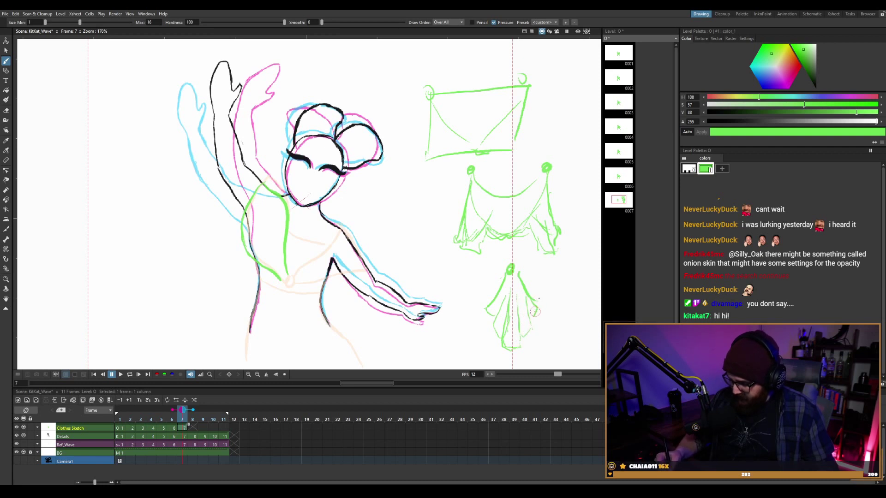
pyautogui.moveTo(514, 257); pyautogui.dragTo(514, 267)
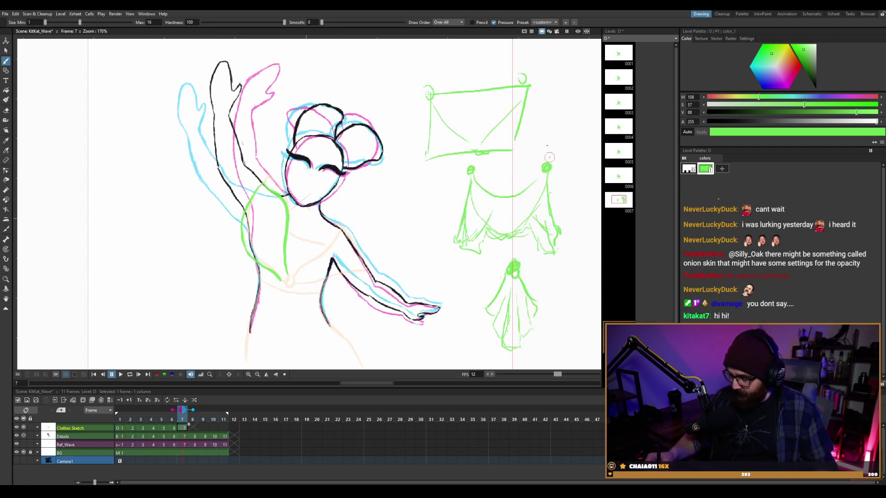
# Mark two opposite corners of the cloth rectangle, join them with a diagonal fold line, and circle the lower tip of the single-point cloth.
pyautogui.moveTo(527, 88); pyautogui.dragTo(532, 75)
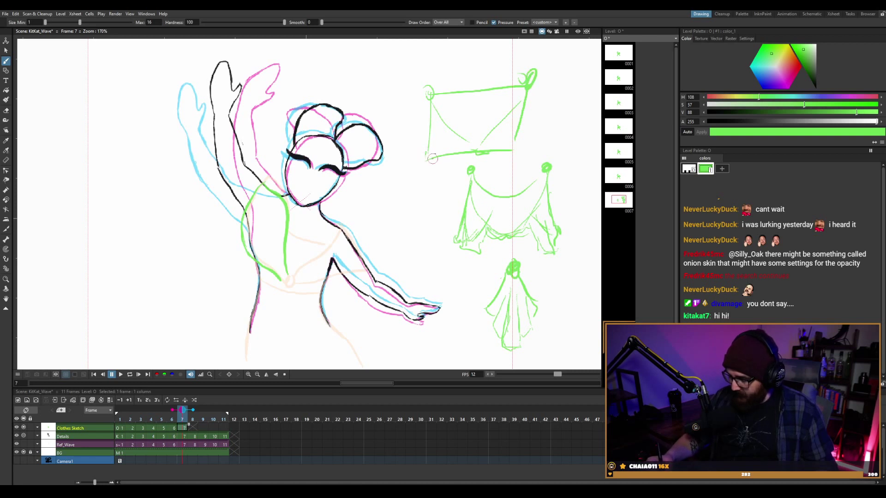
pyautogui.moveTo(433, 158); pyautogui.dragTo(424, 152)
pyautogui.moveTo(525, 88); pyautogui.dragTo(446, 148)
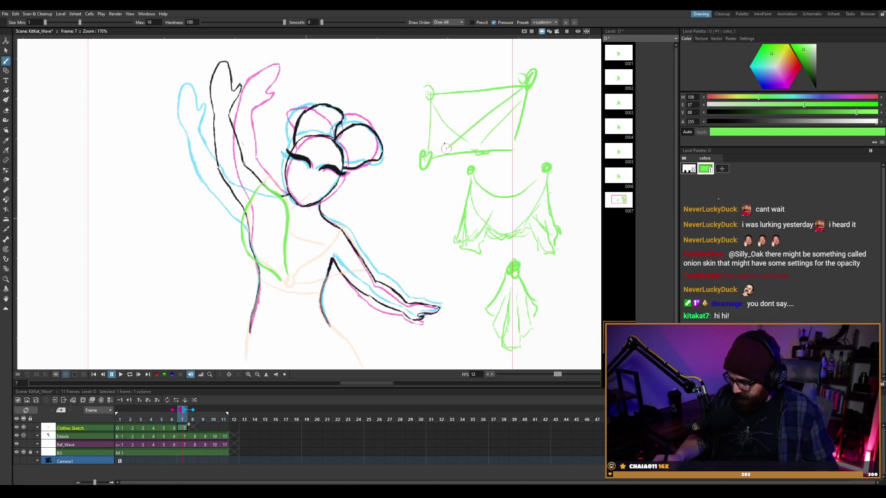
pyautogui.moveTo(512, 349); pyautogui.dragTo(510, 351)
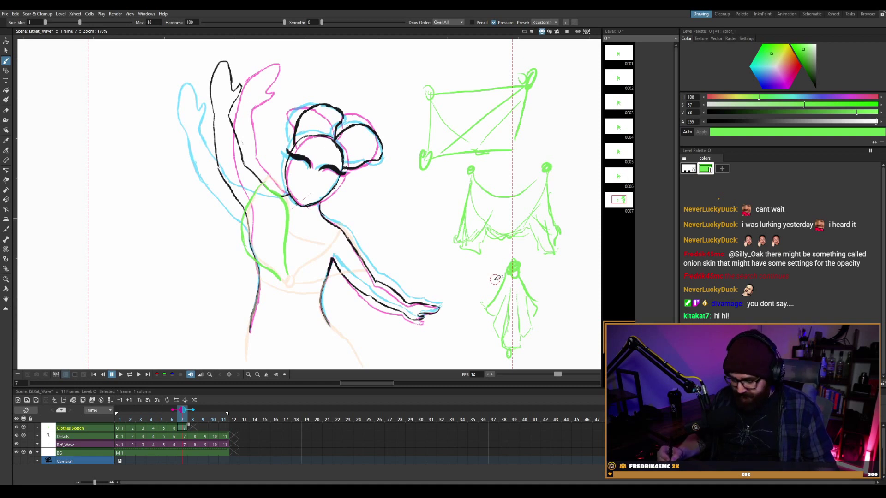
# Erase all the fabric fold sketches beside the character on frame 7, keeping the top's green outline.
pyautogui.press('a')
pyautogui.moveTo(506, 259)
pyautogui.mouseDown()
pyautogui.moveTo(478, 327)
pyautogui.moveTo(495, 269)
pyautogui.moveTo(494, 345)
pyautogui.moveTo(509, 301)
pyautogui.moveTo(533, 279)
pyautogui.moveTo(521, 346)
pyautogui.moveTo(546, 293)
pyautogui.moveTo(512, 362)
pyautogui.moveTo(491, 302)
pyautogui.moveTo(548, 258)
pyautogui.moveTo(555, 154)
pyautogui.moveTo(558, 245)
pyautogui.moveTo(538, 207)
pyautogui.moveTo(527, 242)
pyautogui.moveTo(535, 268)
pyautogui.moveTo(547, 174)
pyautogui.moveTo(515, 219)
pyautogui.moveTo(516, 203)
pyautogui.moveTo(462, 157)
pyautogui.moveTo(475, 160)
pyautogui.moveTo(459, 253)
pyautogui.moveTo(452, 241)
pyautogui.moveTo(474, 178)
pyautogui.moveTo(470, 239)
pyautogui.moveTo(487, 225)
pyautogui.moveTo(498, 177)
pyautogui.moveTo(480, 208)
pyautogui.moveTo(487, 244)
pyautogui.moveTo(500, 251)
pyautogui.moveTo(517, 204)
pyautogui.mouseUp()
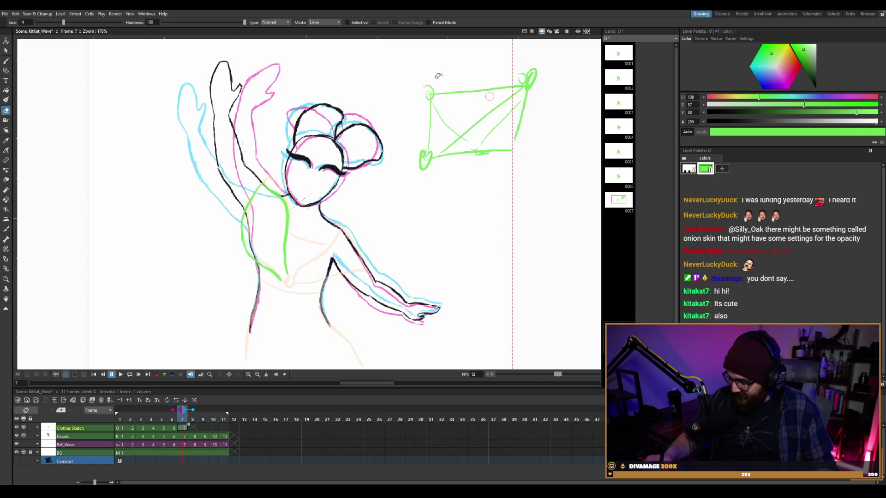
pyautogui.moveTo(436, 77)
pyautogui.mouseDown()
pyautogui.moveTo(422, 96)
pyautogui.moveTo(427, 102)
pyautogui.moveTo(449, 81)
pyautogui.moveTo(463, 91)
pyautogui.moveTo(447, 130)
pyautogui.moveTo(460, 120)
pyautogui.moveTo(423, 158)
pyautogui.moveTo(465, 118)
pyautogui.moveTo(455, 151)
pyautogui.moveTo(490, 88)
pyautogui.mouseUp()
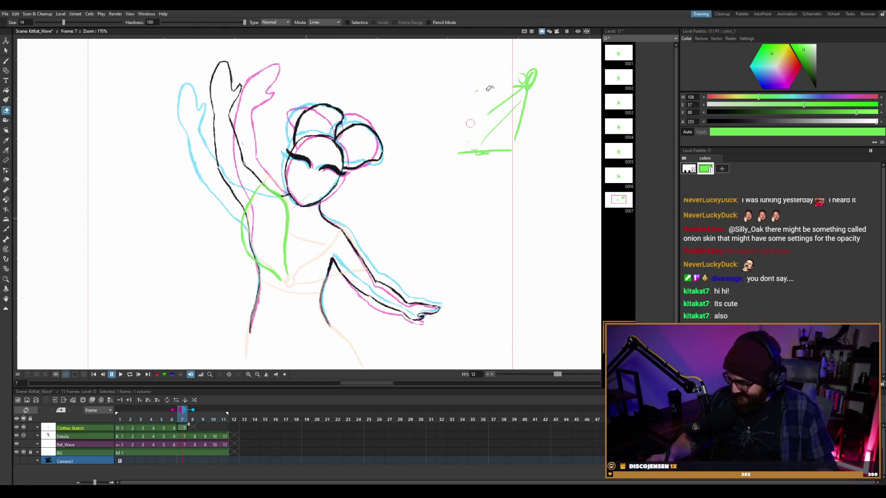
pyautogui.moveTo(481, 124)
pyautogui.mouseDown()
pyautogui.moveTo(468, 160)
pyautogui.moveTo(471, 139)
pyautogui.moveTo(537, 89)
pyautogui.moveTo(503, 157)
pyautogui.mouseUp()
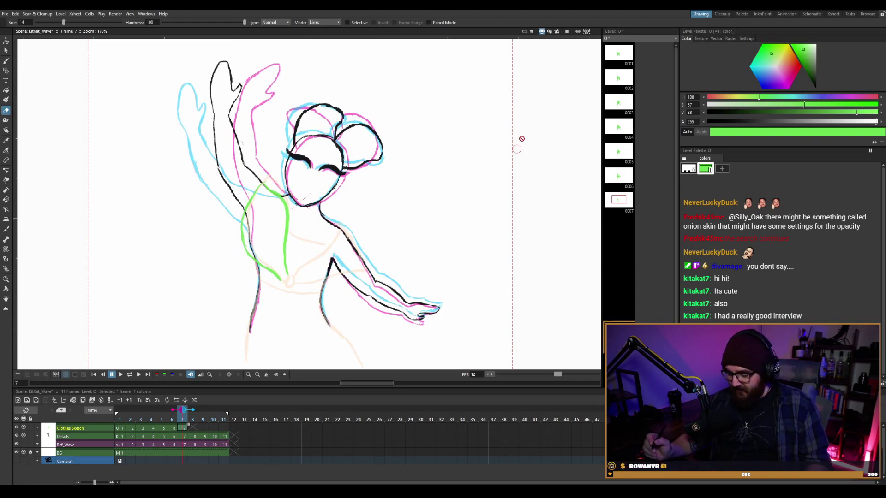
# Play back the waving animation, and return to the Clothes Sketch drawing on frame 7 with the brush active.
pyautogui.press('p')
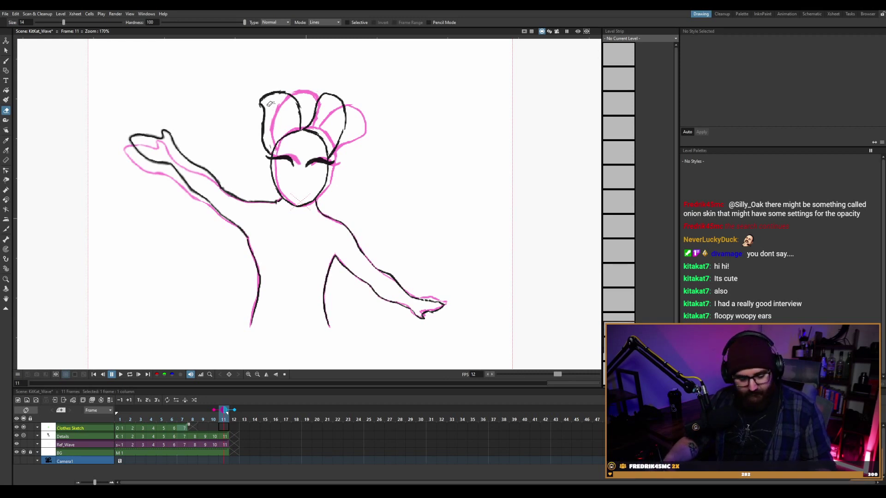
pyautogui.press('b')
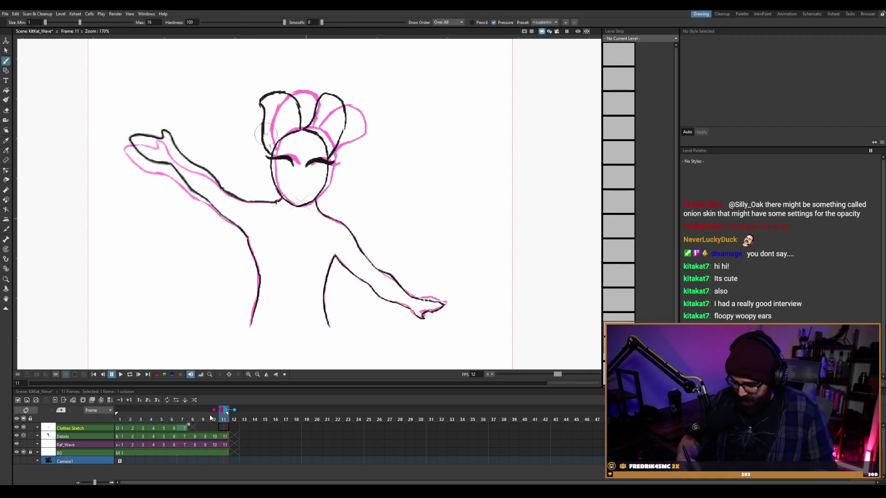
pyautogui.click(182, 429)
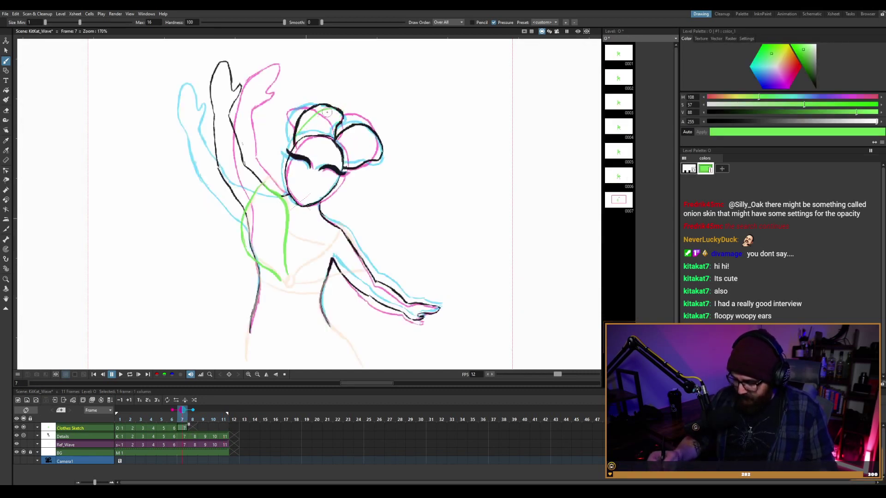
# Undo the stroke over the hair bun, and sketch a slanted pointed shape and a rounded arch in the empty space beside the character.
pyautogui.hotkey('ctrl', 'z')
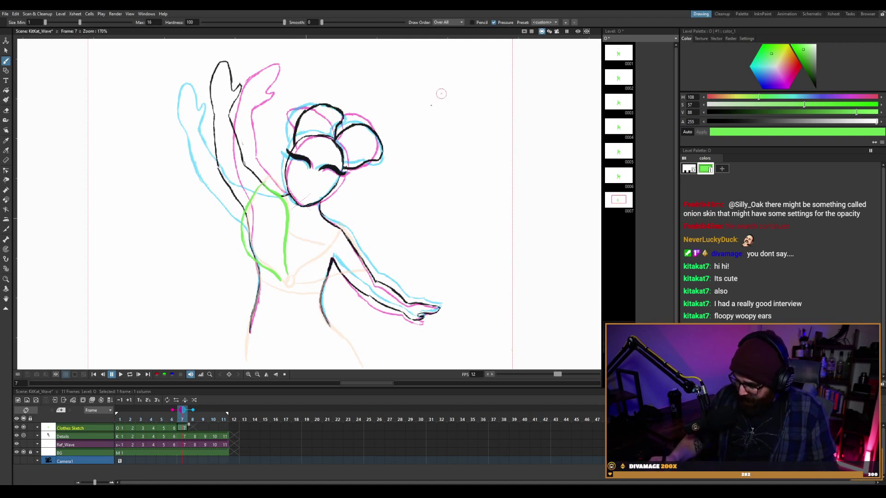
pyautogui.moveTo(427, 111); pyautogui.dragTo(469, 78)
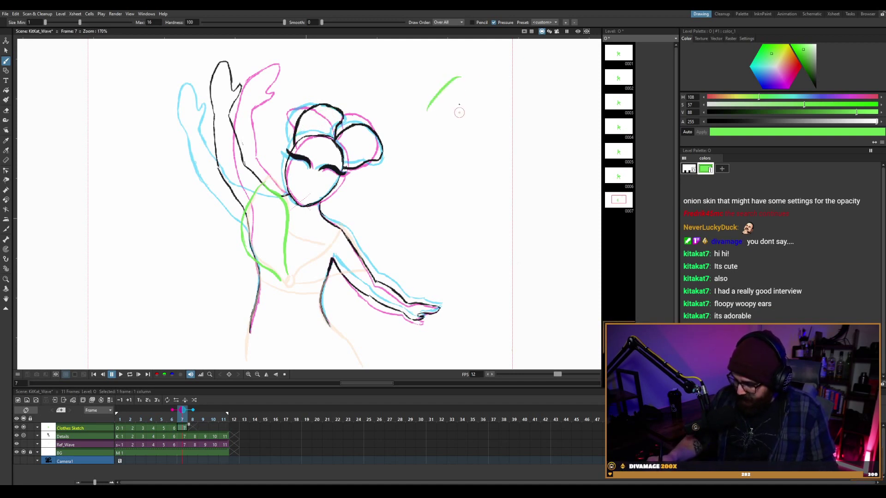
pyautogui.moveTo(459, 112); pyautogui.dragTo(470, 73)
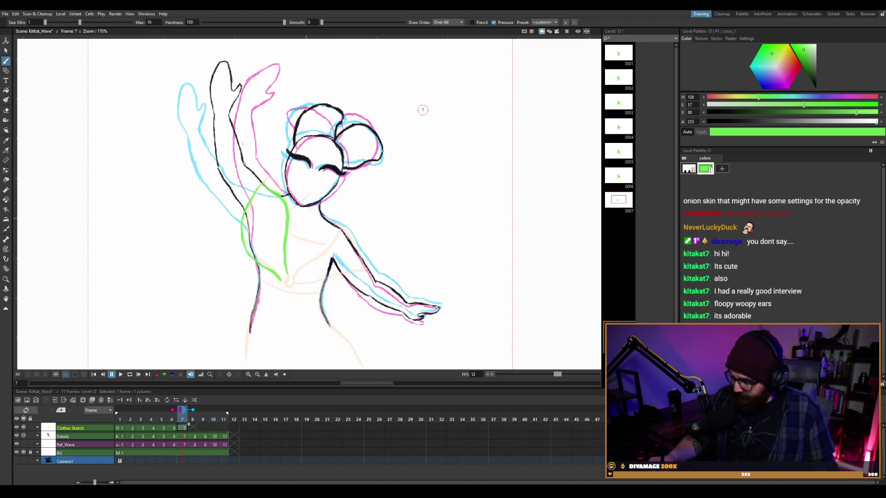
pyautogui.moveTo(423, 109)
pyautogui.mouseDown()
pyautogui.moveTo(432, 94)
pyautogui.moveTo(465, 76)
pyautogui.mouseUp()
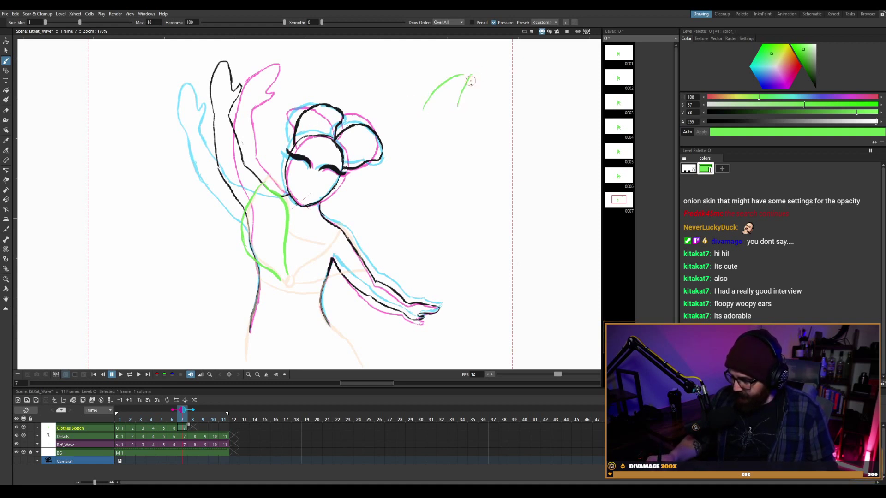
pyautogui.moveTo(496, 78)
pyautogui.mouseDown()
pyautogui.moveTo(521, 74)
pyautogui.moveTo(517, 107)
pyautogui.mouseUp()
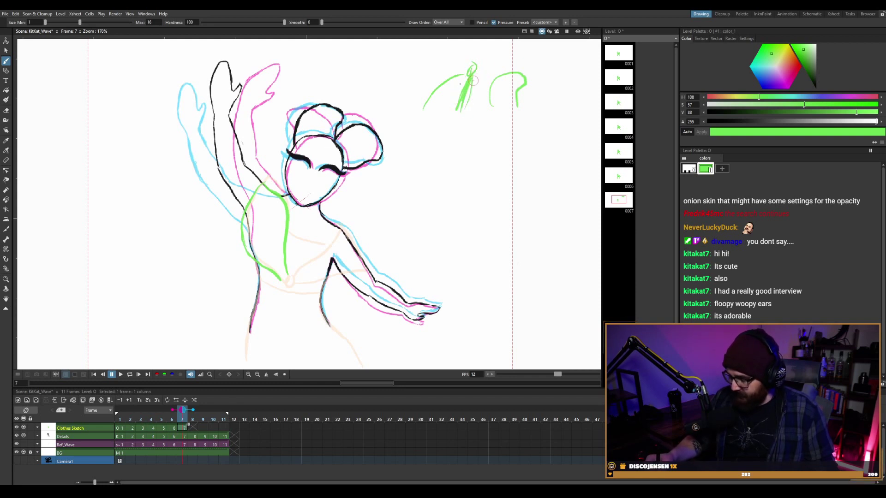
pyautogui.moveTo(422, 110); pyautogui.dragTo(463, 75)
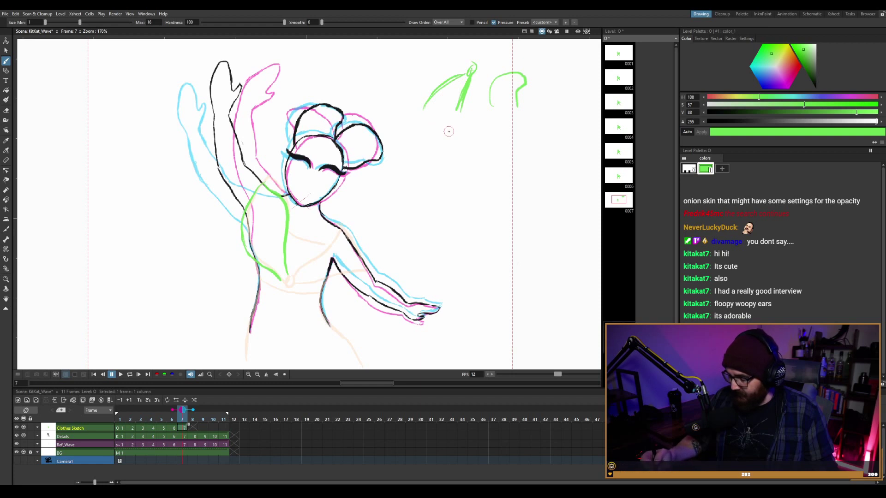
# Undo the curved sketches beside the character on frame 7 and save the scene.
pyautogui.hotkey('ctrl', 'z')
pyautogui.hotkey('ctrl', 'z')
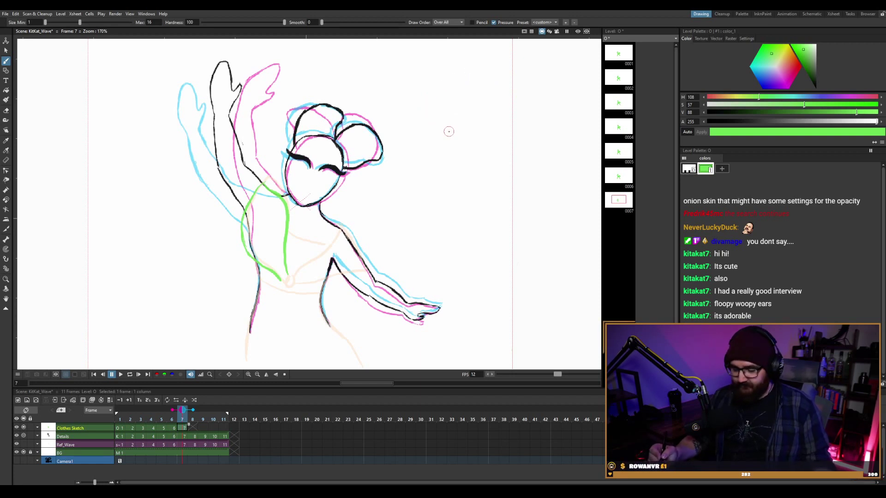
pyautogui.hotkey('ctrl', 's')
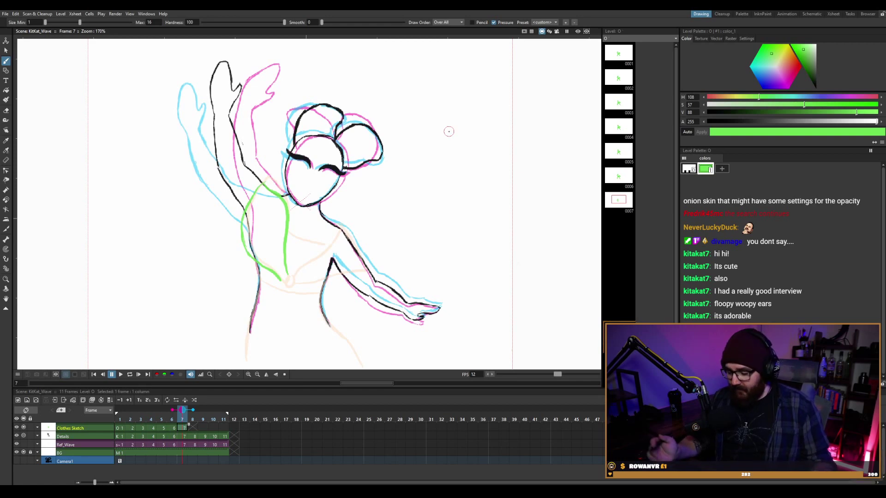
# On frame 7 of the Clothes Sketch layer, draw the shirt's green front knot, the neckline edge and the sleeve opening over the lowered arm.
pyautogui.press('p')
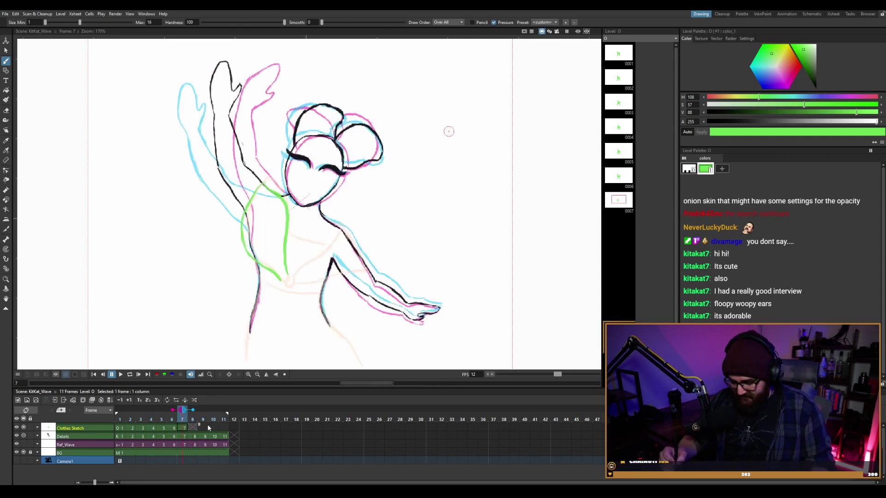
pyautogui.moveTo(290, 281); pyautogui.dragTo(290, 278)
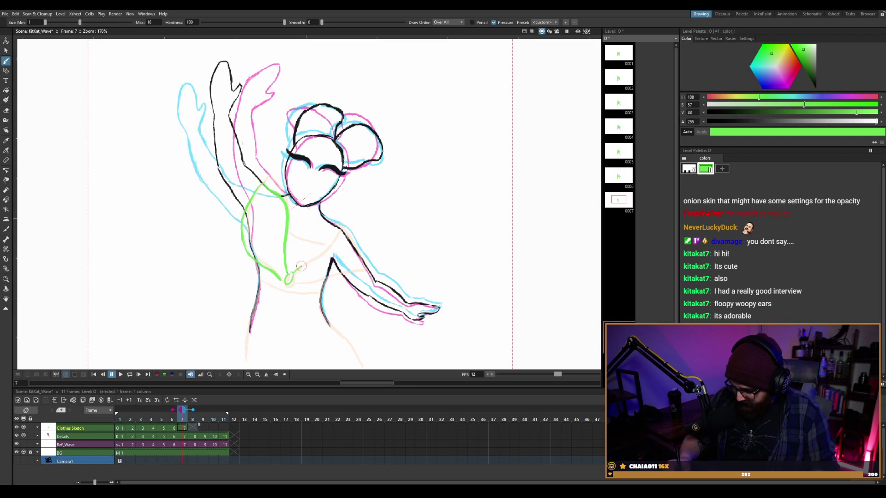
pyautogui.moveTo(345, 232); pyautogui.dragTo(362, 259)
pyautogui.moveTo(291, 285)
pyautogui.mouseDown()
pyautogui.moveTo(312, 288)
pyautogui.moveTo(356, 270)
pyautogui.mouseUp()
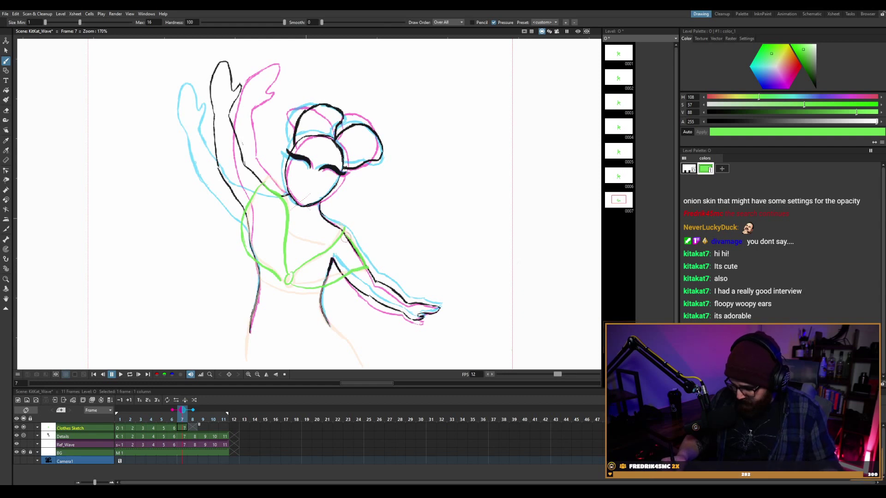
# Redraw the shirt's lower edge from the front knot to the lowered arm's sleeve, and trace the torso's outer side down past the hip.
pyautogui.hotkey('ctrl', 'z')
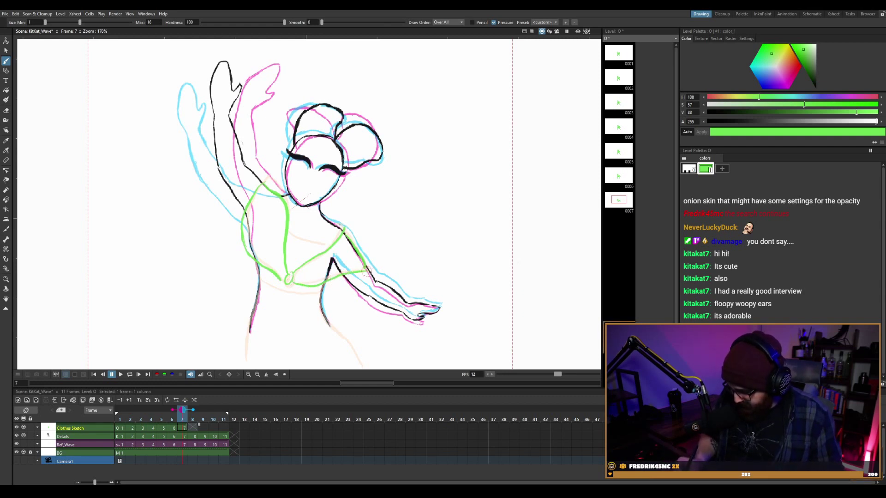
pyautogui.hotkey('ctrl', 'z')
pyautogui.moveTo(313, 286)
pyautogui.mouseDown()
pyautogui.moveTo(348, 273)
pyautogui.moveTo(369, 269)
pyautogui.mouseUp()
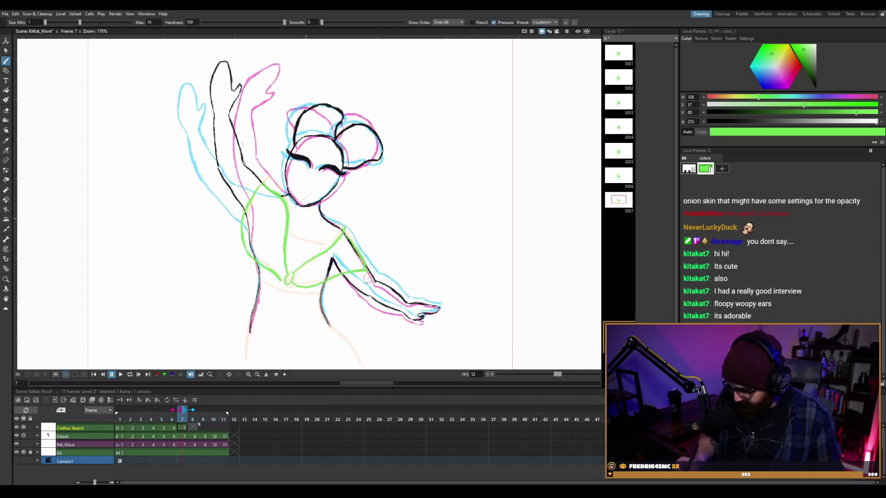
pyautogui.hotkey('ctrl', 'z')
pyautogui.moveTo(300, 289); pyautogui.dragTo(369, 266)
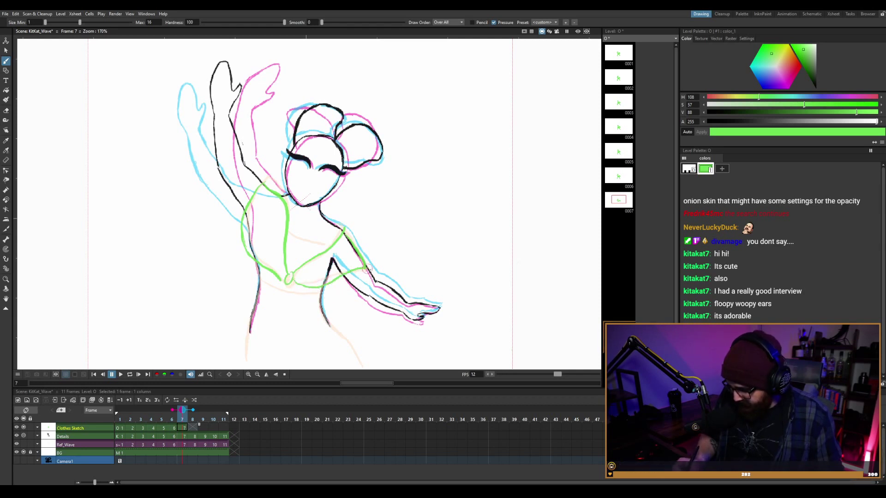
pyautogui.hotkey('ctrl', 'z')
pyautogui.moveTo(291, 280); pyautogui.dragTo(370, 267)
pyautogui.hotkey('ctrl', 'z')
pyautogui.hotkey('ctrl', 'z')
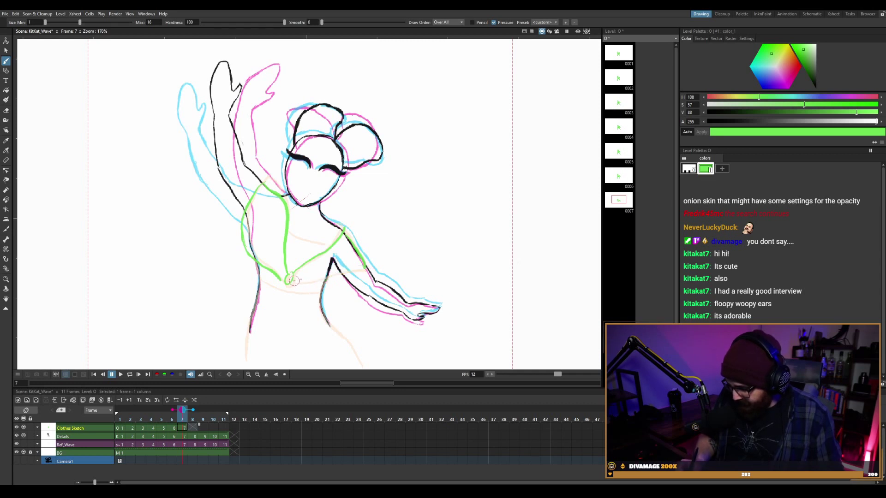
pyautogui.moveTo(293, 280); pyautogui.dragTo(363, 270)
pyautogui.hotkey('ctrl', 'z')
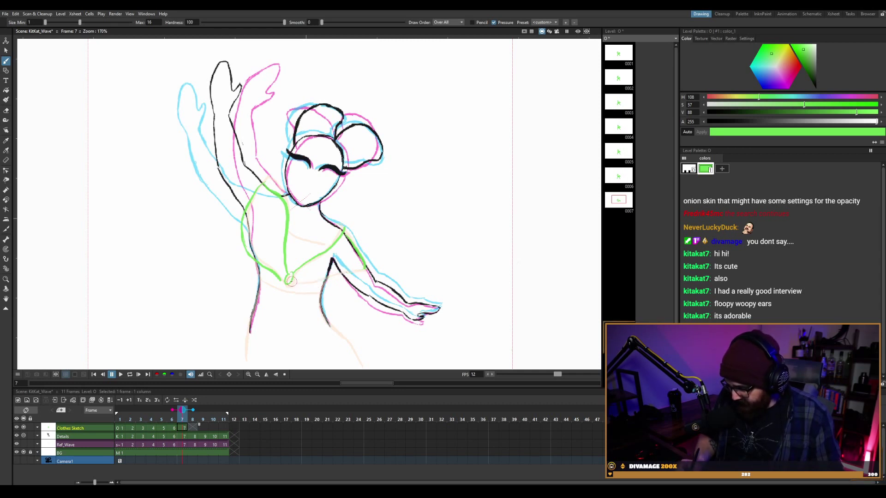
pyautogui.moveTo(291, 279); pyautogui.dragTo(372, 256)
pyautogui.hotkey('ctrl', 'z')
pyautogui.moveTo(294, 281); pyautogui.dragTo(360, 270)
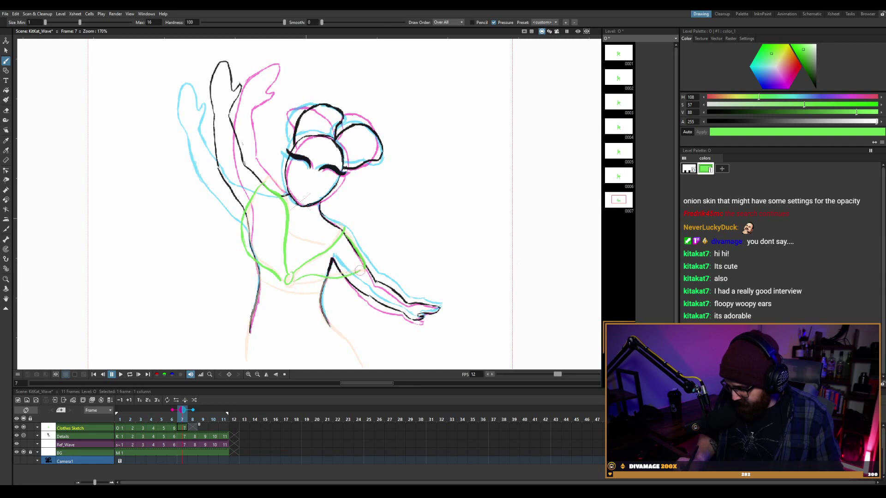
pyautogui.hotkey('ctrl', 'z')
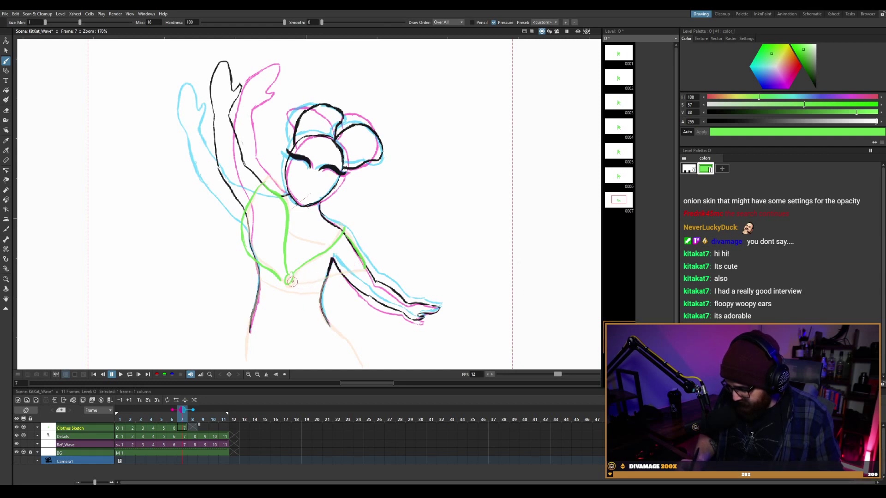
pyautogui.moveTo(292, 281)
pyautogui.mouseDown()
pyautogui.moveTo(343, 278)
pyautogui.moveTo(367, 263)
pyautogui.mouseUp()
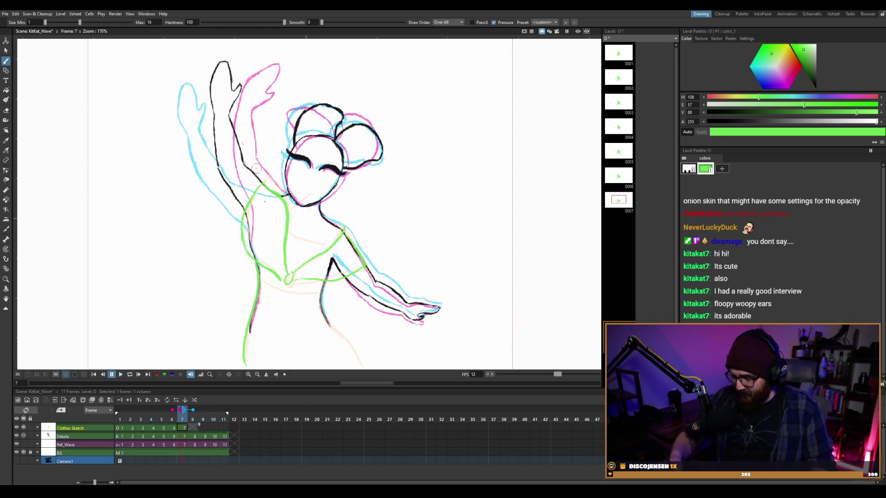
pyautogui.moveTo(237, 88)
pyautogui.mouseDown()
pyautogui.moveTo(252, 183)
pyautogui.moveTo(305, 319)
pyautogui.mouseUp()
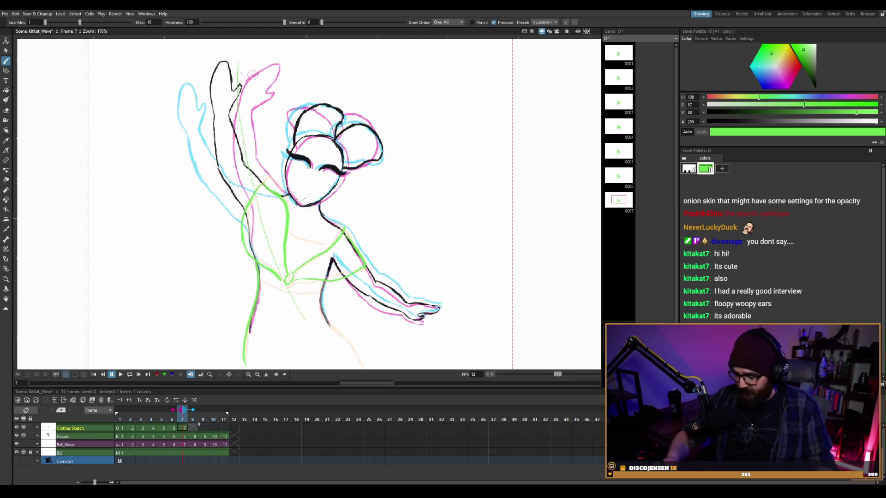
pyautogui.hotkey('ctrl', 'z')
pyautogui.moveTo(105, 75)
pyautogui.mouseDown()
pyautogui.moveTo(129, 210)
pyautogui.moveTo(182, 334)
pyautogui.mouseUp()
pyautogui.hotkey('ctrl', 'z')
pyautogui.moveTo(223, 59)
pyautogui.mouseDown()
pyautogui.moveTo(241, 193)
pyautogui.moveTo(324, 330)
pyautogui.mouseUp()
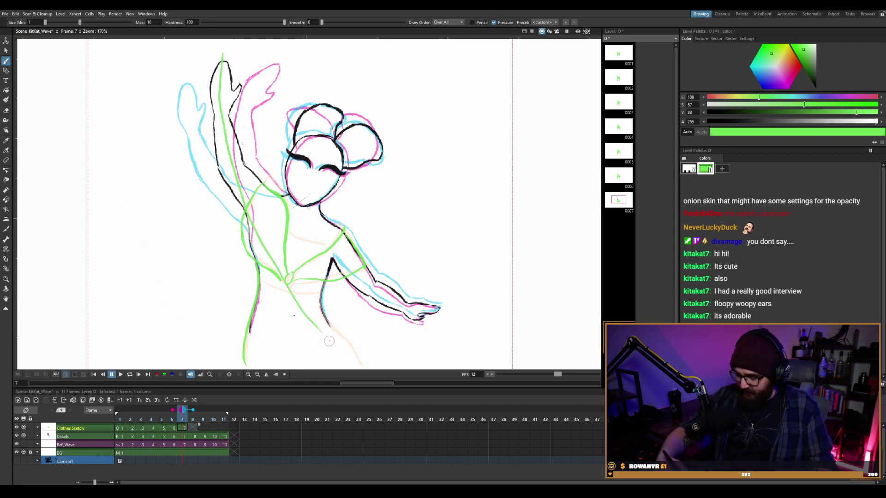
pyautogui.hotkey('ctrl', 'z')
pyautogui.moveTo(221, 58)
pyautogui.mouseDown()
pyautogui.moveTo(231, 156)
pyautogui.moveTo(291, 303)
pyautogui.moveTo(327, 360)
pyautogui.mouseUp()
pyautogui.moveTo(212, 56)
pyautogui.mouseDown()
pyautogui.moveTo(234, 150)
pyautogui.moveTo(288, 225)
pyautogui.moveTo(356, 283)
pyautogui.mouseUp()
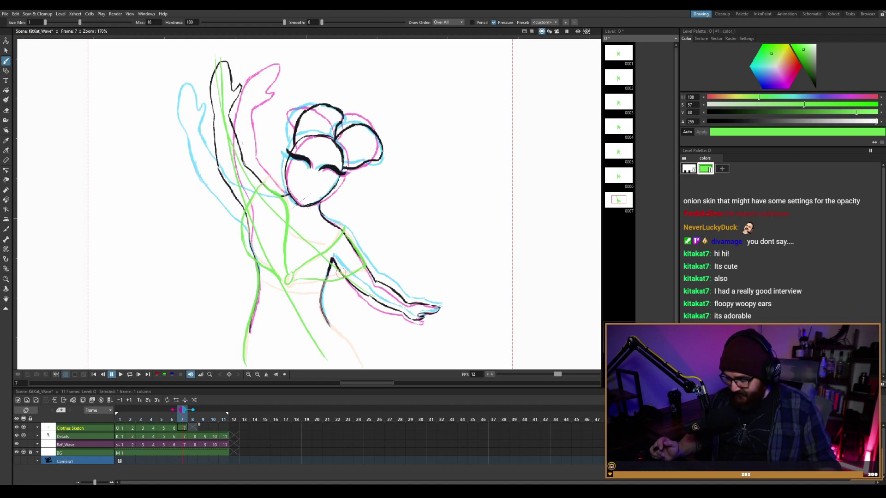
pyautogui.hotkey('ctrl', 'z')
pyautogui.hotkey('ctrl', 'z')
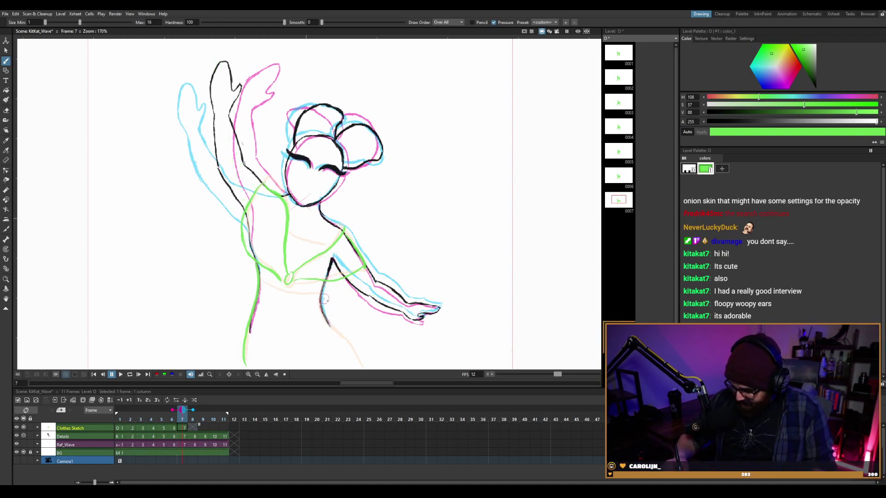
# Compare frame 7 with its preceding frames and draw the green waist and hip line below the lowered arm.
pyautogui.press(',')
pyautogui.press(',')
pyautogui.press(',')
pyautogui.press('.')
pyautogui.press('.')
pyautogui.press('.')
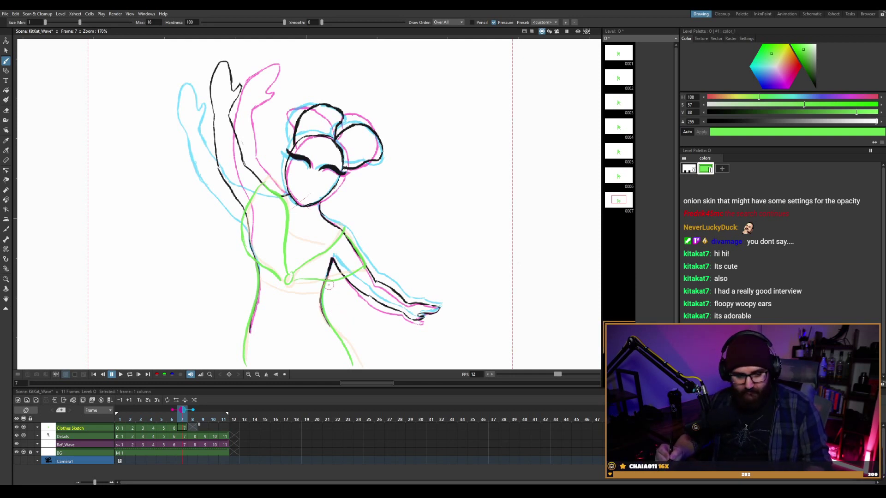
# Play back the animation and step back and forth through its frames to examine how the clothes sketch moves.
pyautogui.press('p')
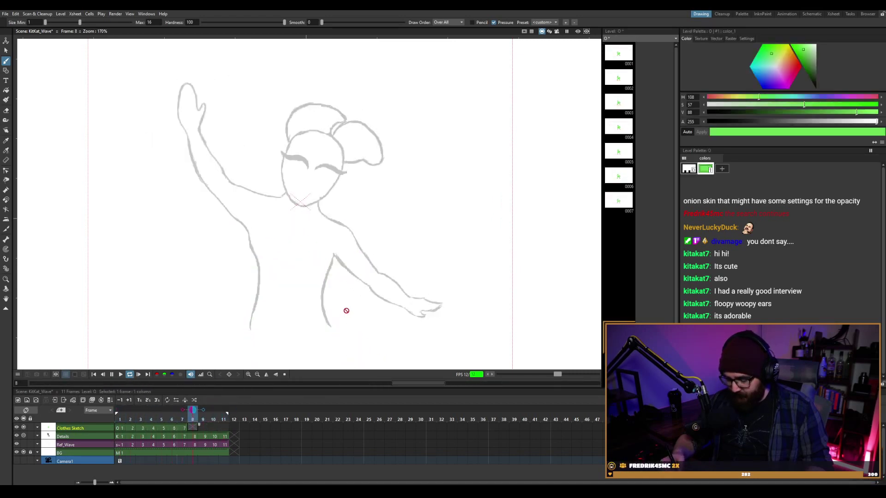
pyautogui.press('l')
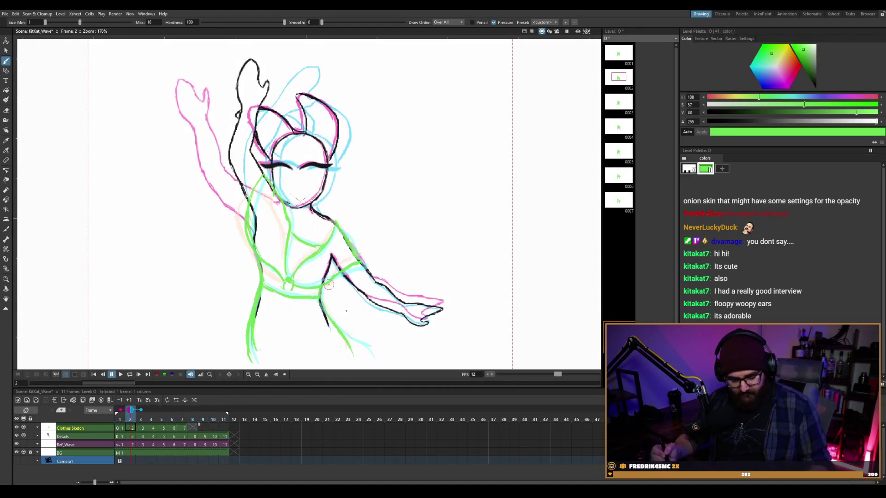
pyautogui.press('.')
pyautogui.press('.')
pyautogui.press('.')
pyautogui.press('.')
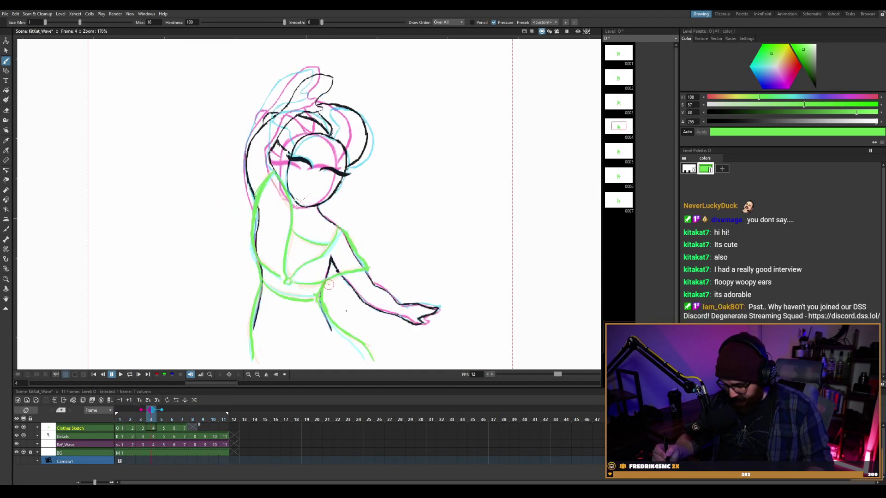
pyautogui.press('.')
pyautogui.press('.')
pyautogui.press('.')
pyautogui.press('.')
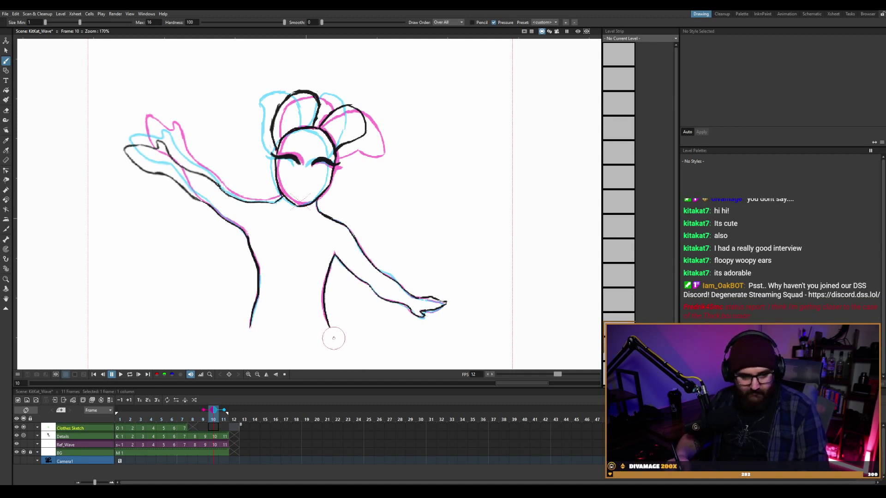
pyautogui.press(',')
pyautogui.press(',')
pyautogui.press(',')
pyautogui.press(',')
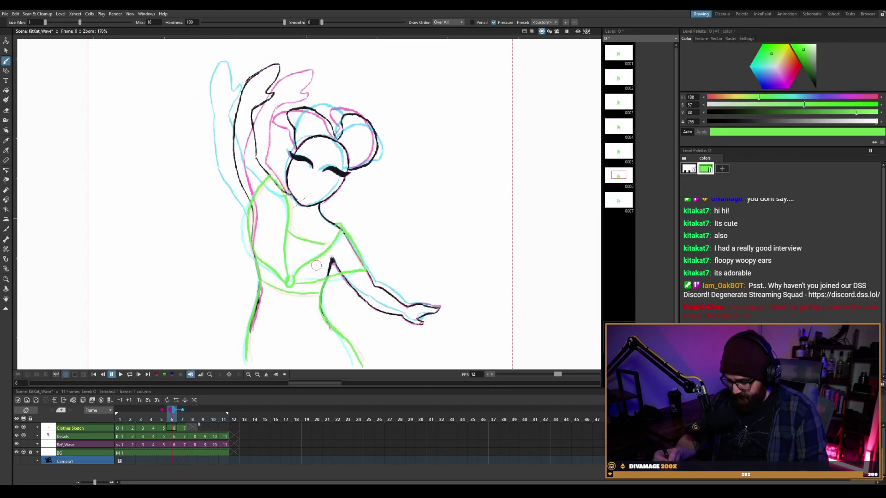
pyautogui.press('.')
pyautogui.press('.')
pyautogui.press(',')
pyautogui.press(',')
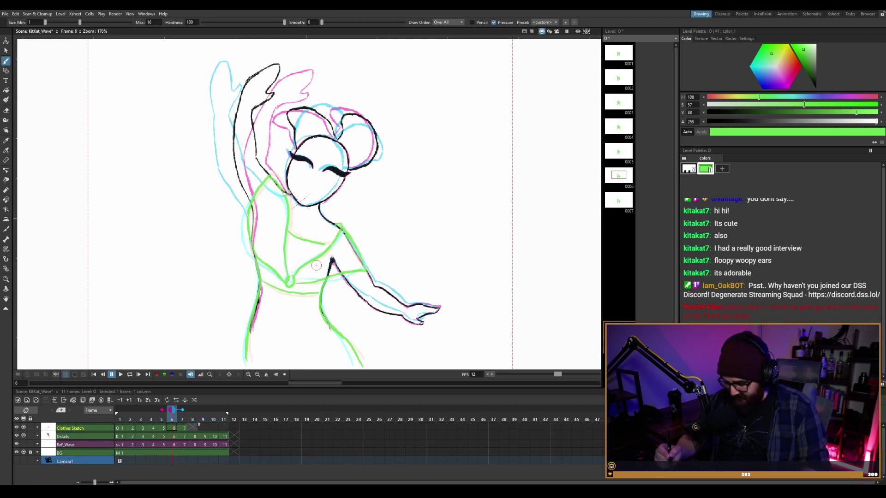
# Draw the curved green hem line across the waist on frame 7, undoing unsatisfactory strokes.
pyautogui.press('.')
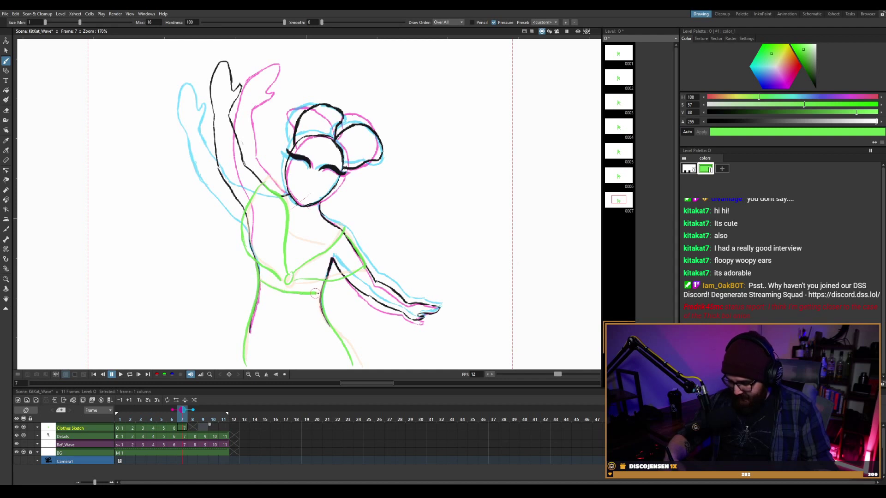
pyautogui.hotkey('ctrl', 'z')
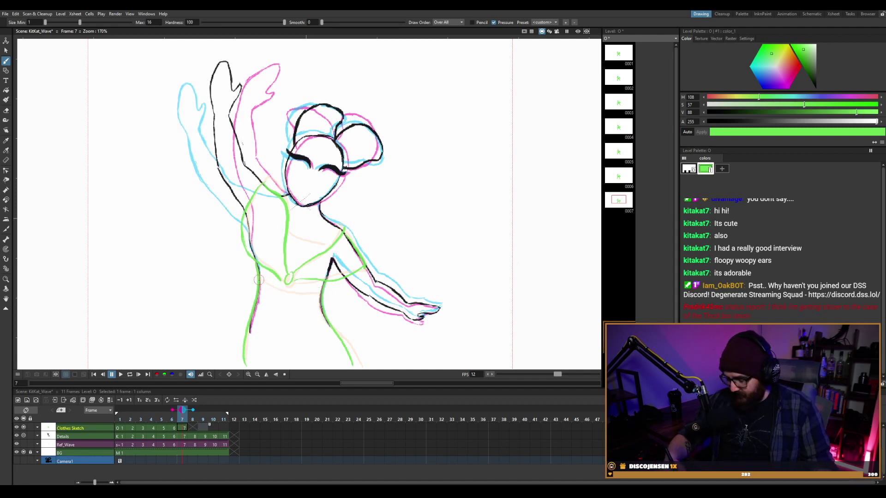
pyautogui.moveTo(259, 279)
pyautogui.mouseDown()
pyautogui.moveTo(317, 291)
pyautogui.moveTo(272, 289)
pyautogui.mouseUp()
pyautogui.hotkey('ctrl', 'z')
pyautogui.hotkey('ctrl', 'z')
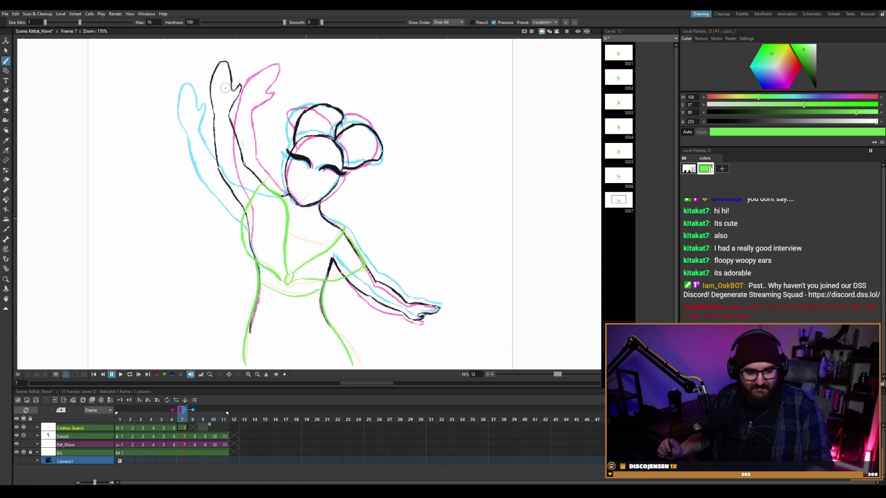
# Play back the waving animation to check the clothes sketch and save the scene.
pyautogui.press('l')
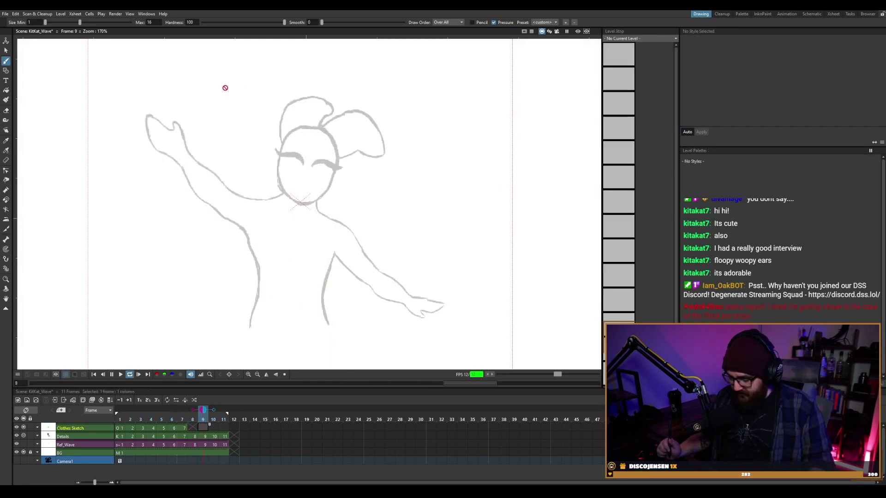
pyautogui.press('l')
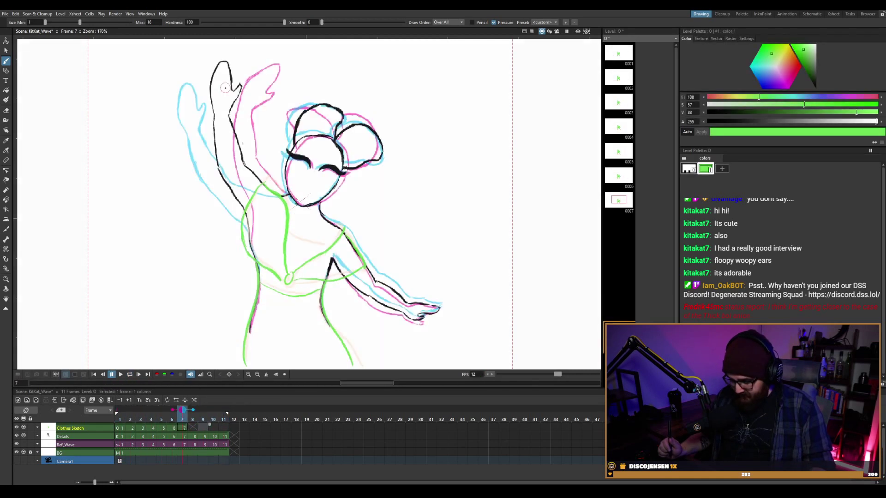
pyautogui.hotkey('ctrl', 's')
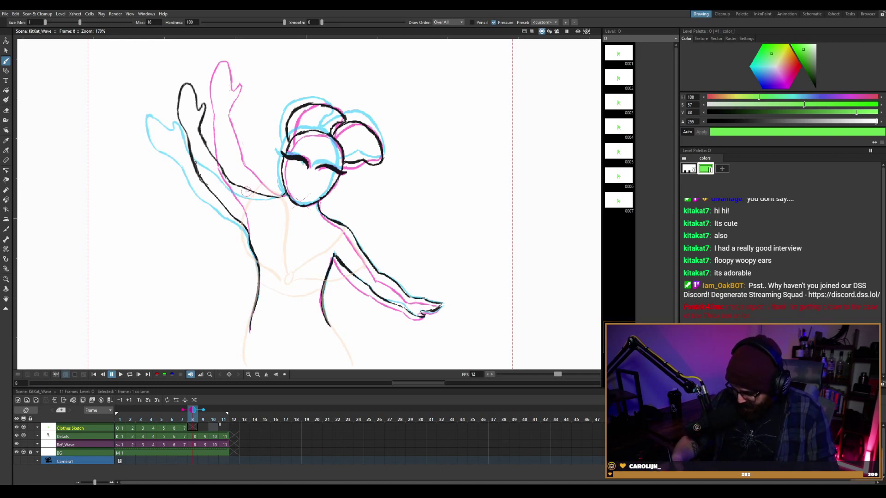
# On frame 8 of the Clothes Sketch layer, draw the green shoulder line and the shirt's front edge down to the knot.
pyautogui.moveTo(248, 191); pyautogui.dragTo(284, 199)
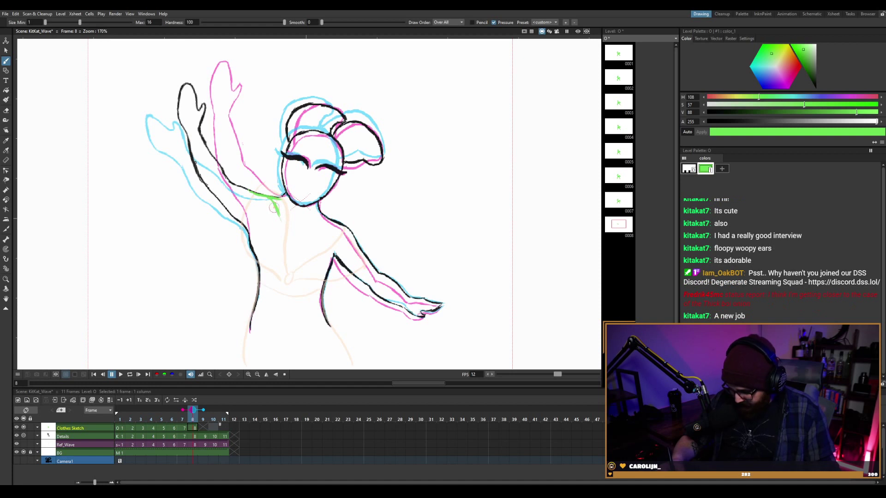
pyautogui.moveTo(273, 208); pyautogui.dragTo(280, 226)
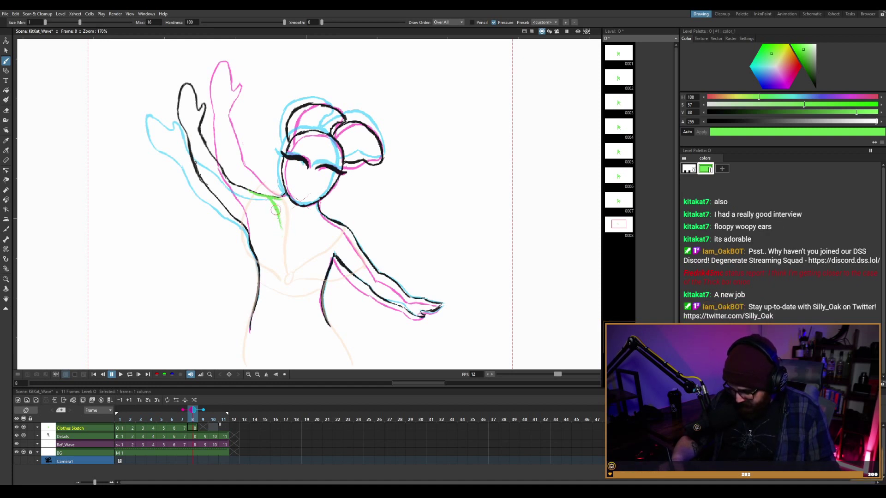
pyautogui.moveTo(275, 210); pyautogui.dragTo(287, 276)
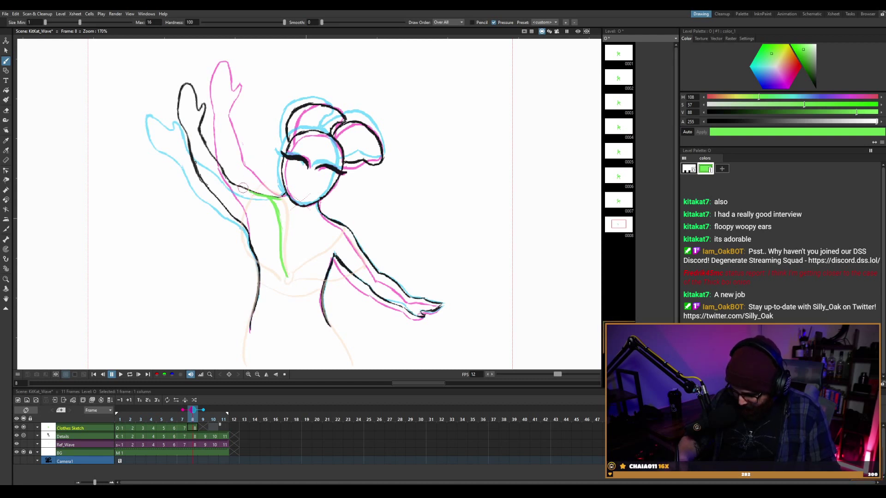
# Draw the raised arm's sleeve opening on frame 8, curving from the shoulder down to the knot, and undo the stray strokes.
pyautogui.moveTo(244, 189)
pyautogui.mouseDown()
pyautogui.moveTo(238, 247)
pyautogui.moveTo(270, 267)
pyautogui.mouseUp()
pyautogui.hotkey('ctrl', 'z')
pyautogui.hotkey('ctrl', 'z')
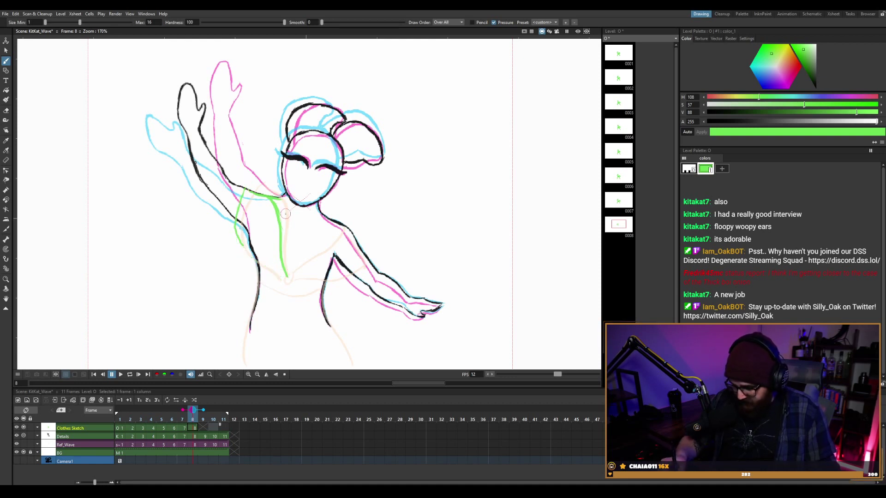
pyautogui.moveTo(250, 190)
pyautogui.mouseDown()
pyautogui.moveTo(237, 227)
pyautogui.moveTo(244, 255)
pyautogui.moveTo(284, 276)
pyautogui.mouseUp()
pyautogui.hotkey('ctrl', 'z')
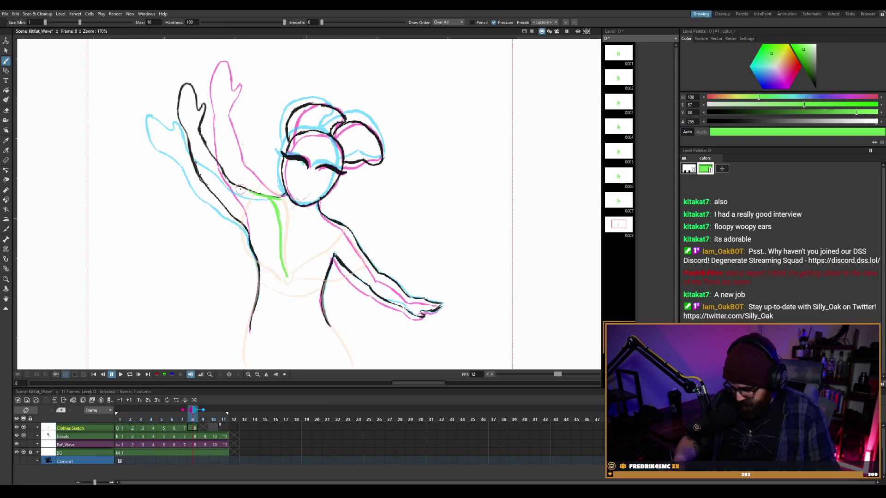
pyautogui.moveTo(242, 193)
pyautogui.mouseDown()
pyautogui.moveTo(240, 229)
pyautogui.moveTo(254, 264)
pyautogui.moveTo(279, 278)
pyautogui.mouseUp()
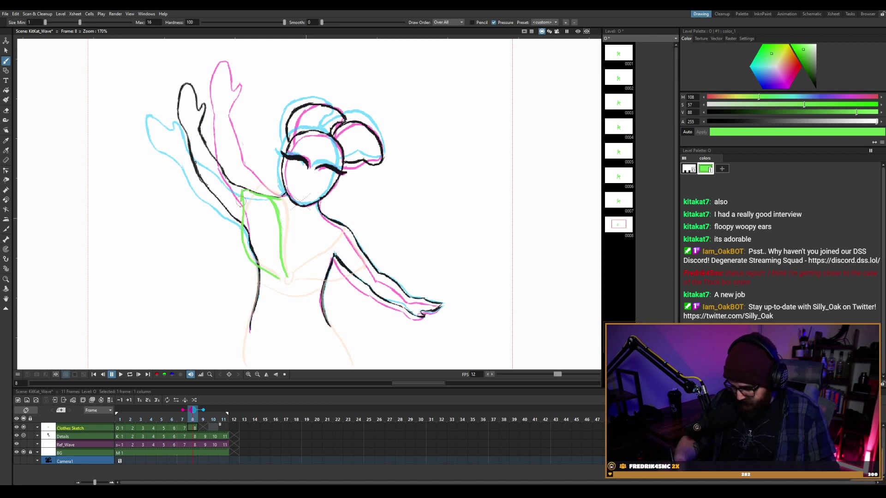
pyautogui.moveTo(241, 202); pyautogui.dragTo(241, 240)
pyautogui.hotkey('ctrl', 'z')
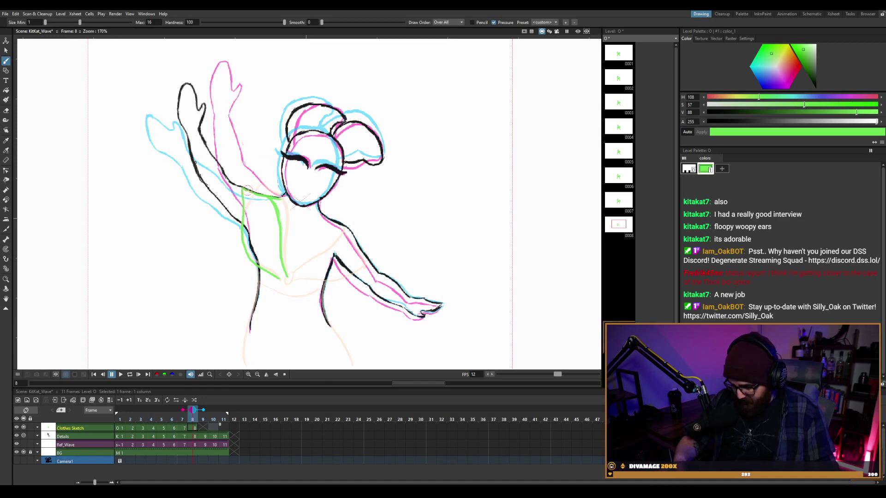
# Compare the sleeve on frames 7 and 8, and erase the raised arm's curved sleeve opening on frame 8.
pyautogui.press(',')
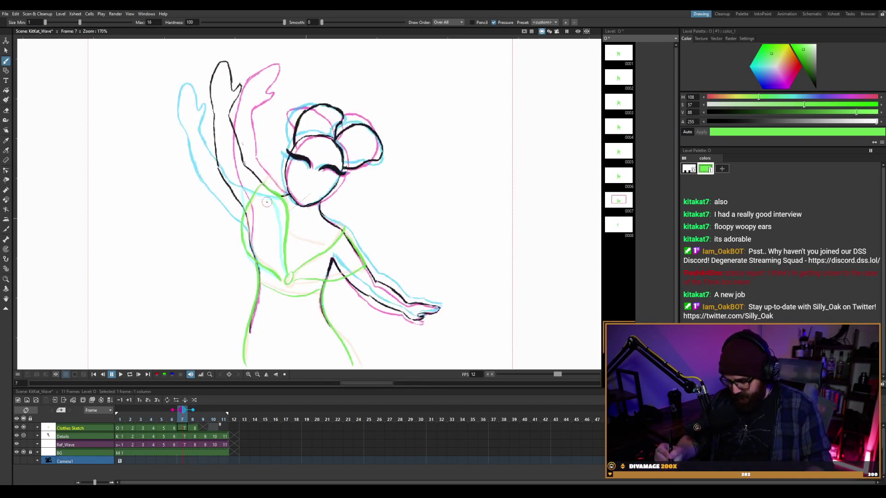
pyautogui.press('.')
pyautogui.press(',')
pyautogui.press('.')
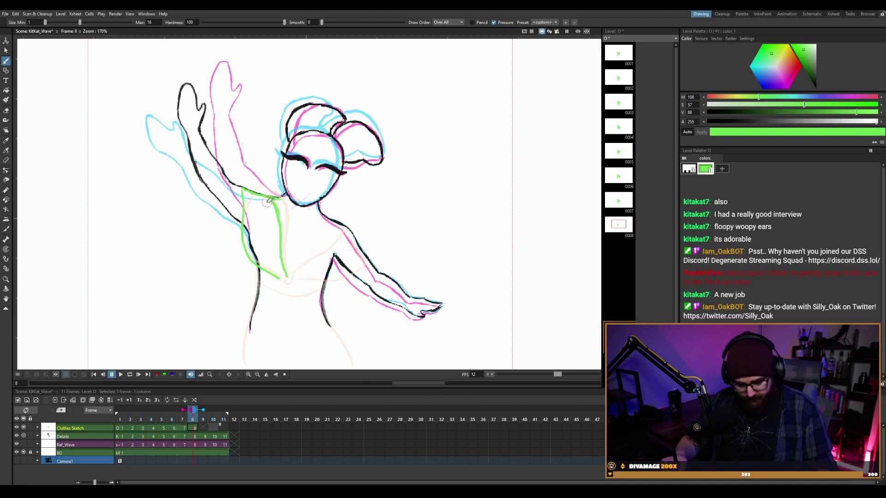
pyautogui.press('a')
pyautogui.moveTo(245, 209); pyautogui.dragTo(251, 251)
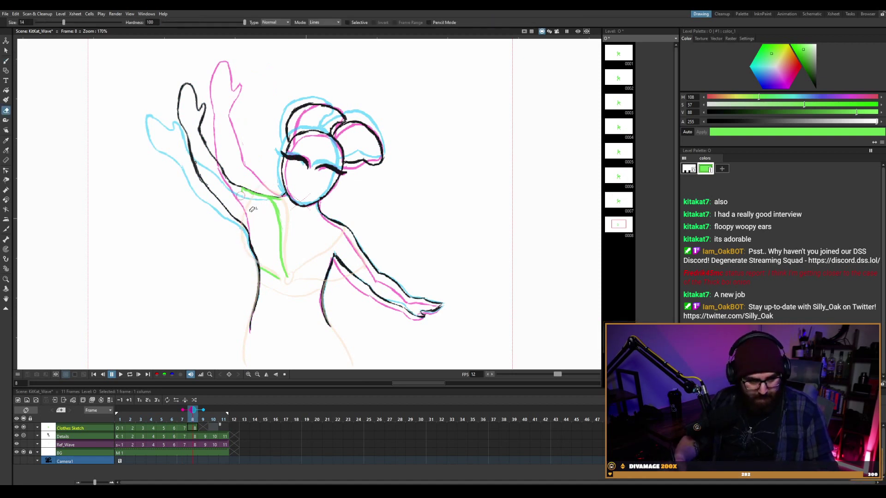
# Redraw the raised arm's sleeve opening wider on frame 8, add the small knot at the front edge's lower end, and save the scene.
pyautogui.press('b')
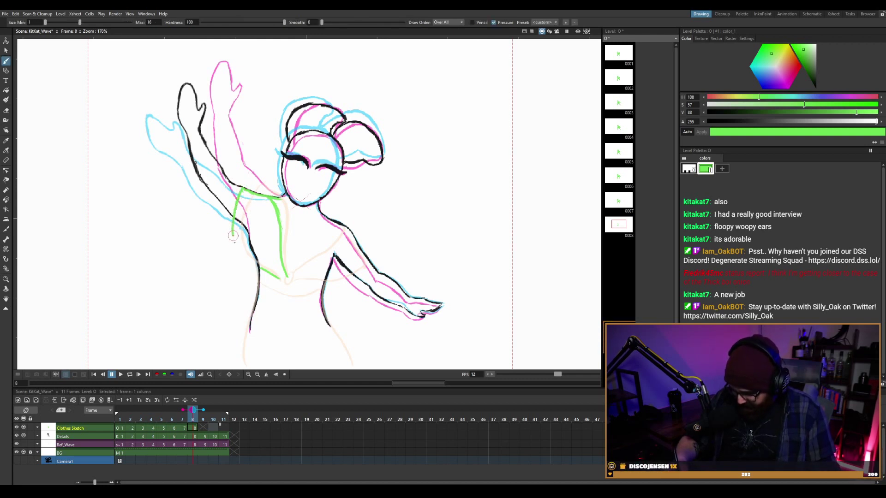
pyautogui.moveTo(233, 236); pyautogui.dragTo(250, 263)
pyautogui.hotkey('ctrl', 'z')
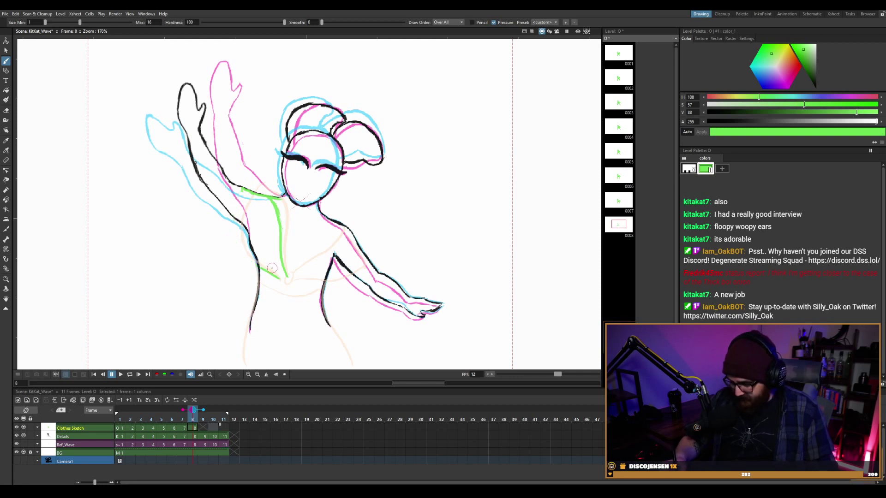
pyautogui.press('a')
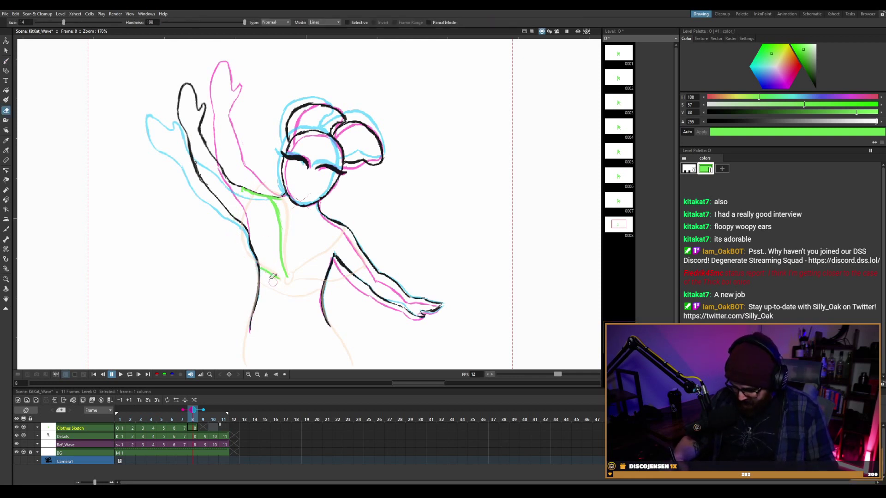
pyautogui.press('b')
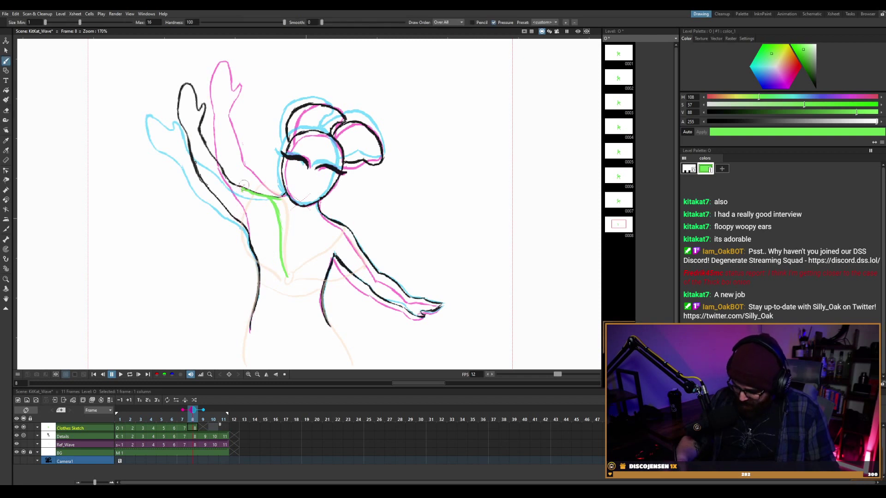
pyautogui.moveTo(233, 215)
pyautogui.mouseDown()
pyautogui.moveTo(245, 261)
pyautogui.moveTo(286, 280)
pyautogui.mouseUp()
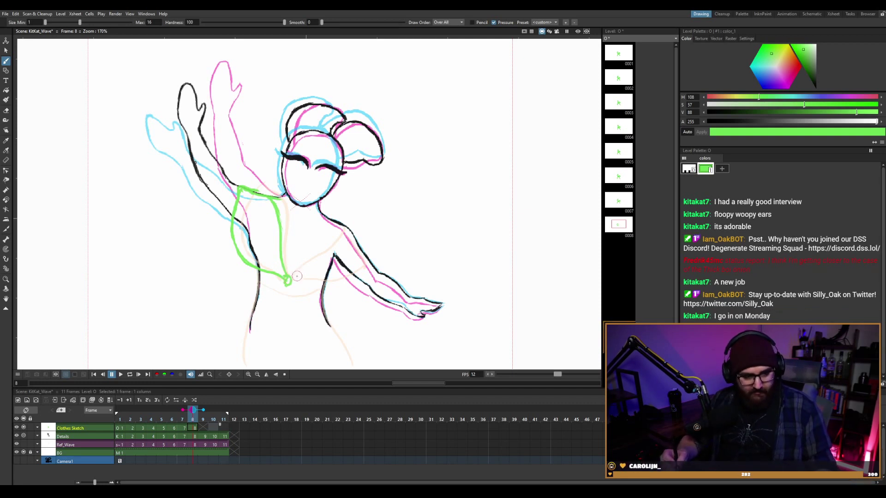
pyautogui.hotkey('ctrl', 's')
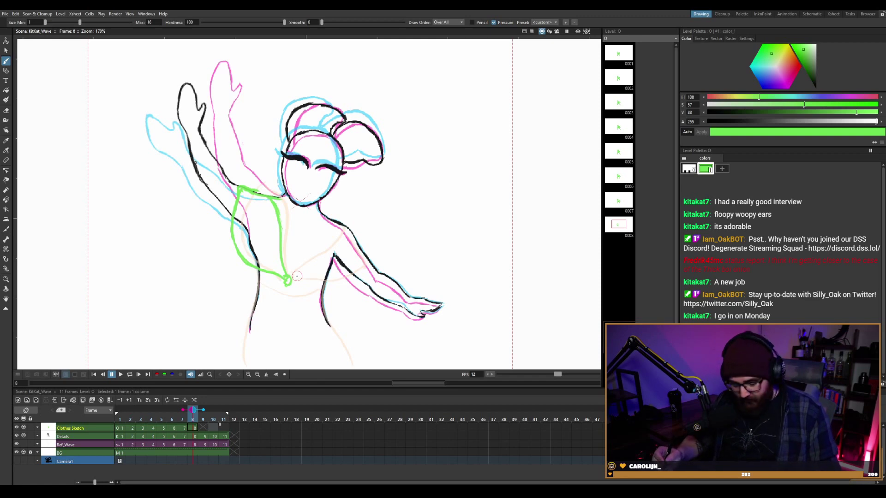
# Flip between frames 7 and 8 to compare the raised arm's sleeve shape.
pyautogui.press(',')
pyautogui.press('.')
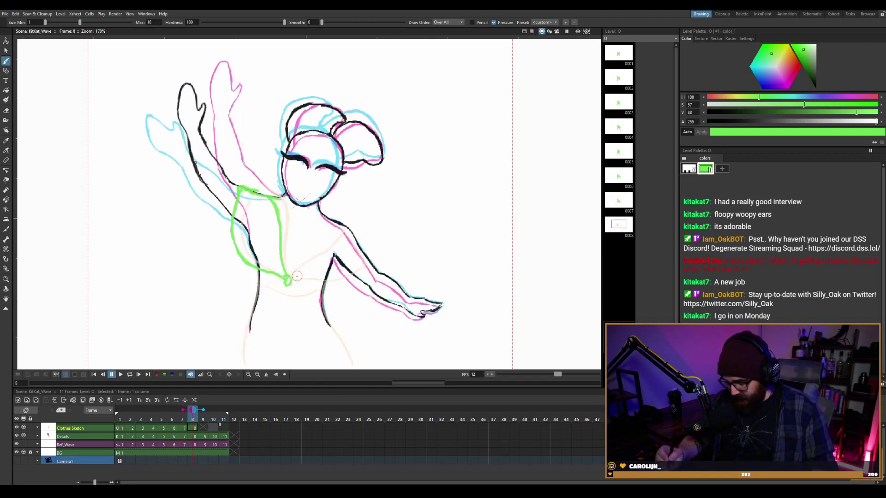
pyautogui.press(',')
pyautogui.press('.')
pyautogui.press(',')
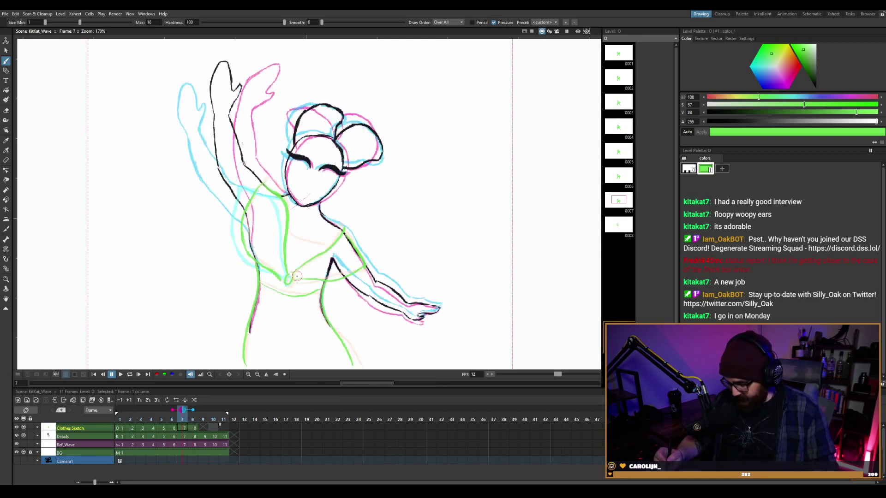
pyautogui.press('.')
pyautogui.press(',')
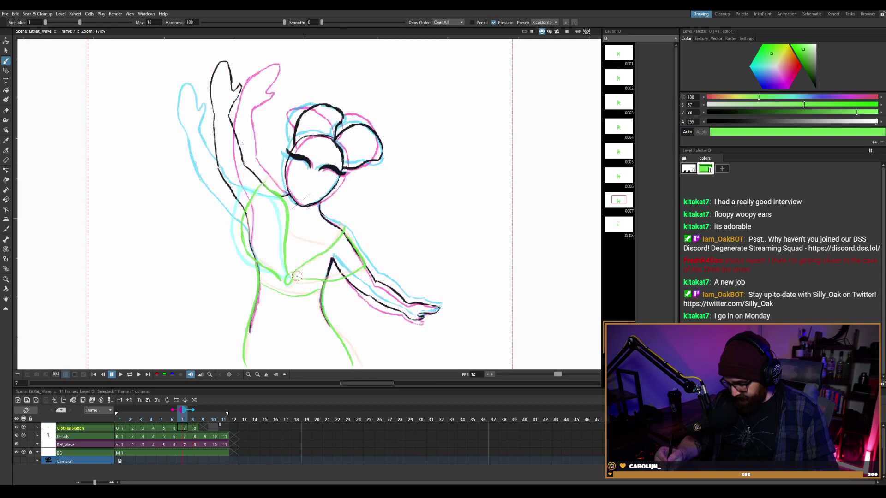
pyautogui.press('.')
pyautogui.press(',')
pyautogui.press('.')
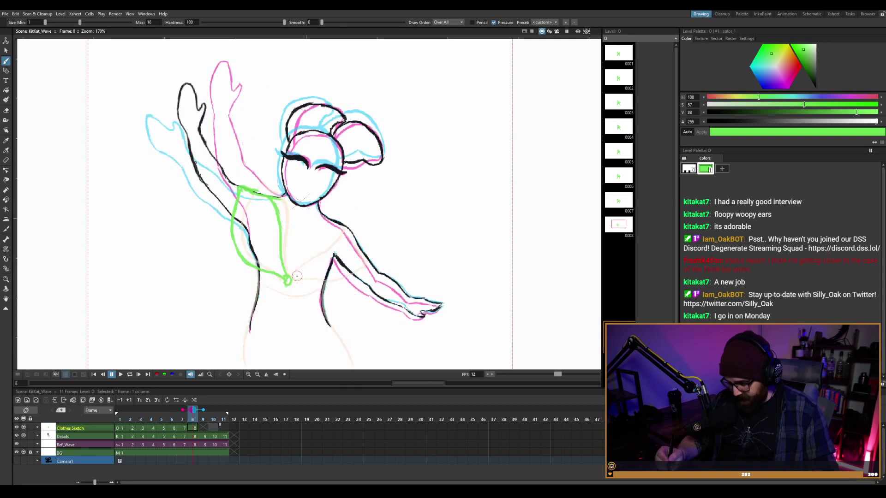
pyautogui.press('r')
pyautogui.click(246, 189)
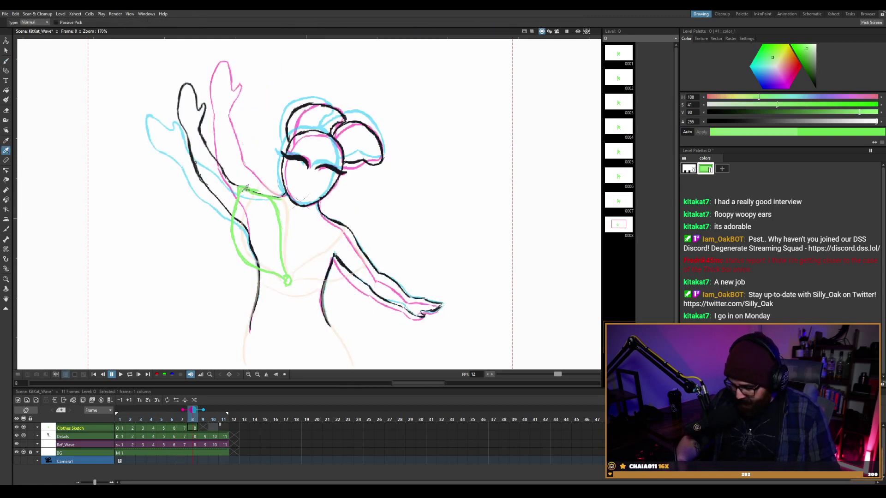
pyautogui.hotkey('ctrl', 'z')
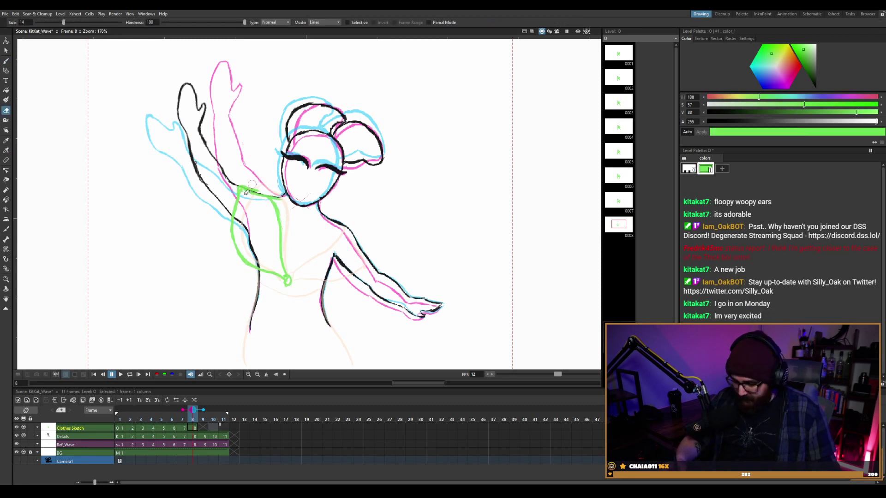
# Erase the sleeve's outer corner at the raised arm on frame 8 and redraw its curve closer to the body.
pyautogui.press('a')
pyautogui.moveTo(243, 188)
pyautogui.mouseDown()
pyautogui.moveTo(227, 239)
pyautogui.moveTo(238, 253)
pyautogui.moveTo(261, 195)
pyautogui.mouseUp()
pyautogui.press('b')
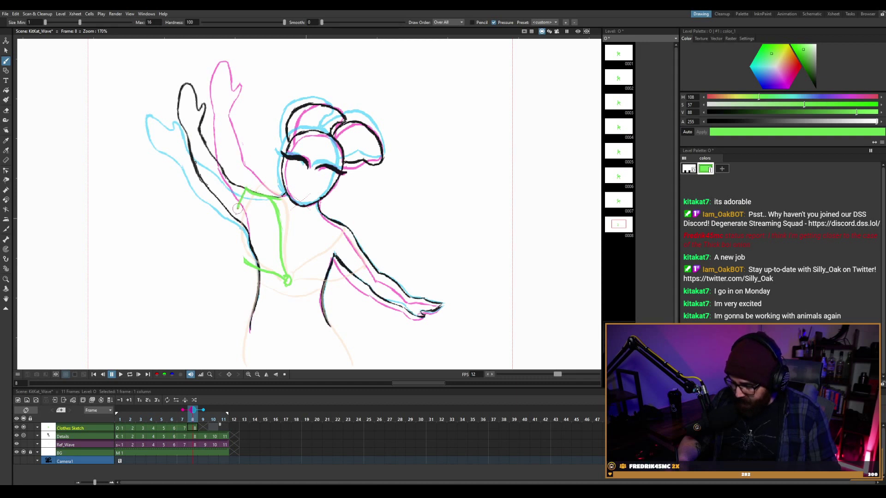
pyautogui.moveTo(237, 209); pyautogui.dragTo(242, 251)
pyautogui.hotkey('ctrl', 'z')
pyautogui.moveTo(246, 185)
pyautogui.mouseDown()
pyautogui.moveTo(235, 227)
pyautogui.moveTo(240, 250)
pyautogui.mouseUp()
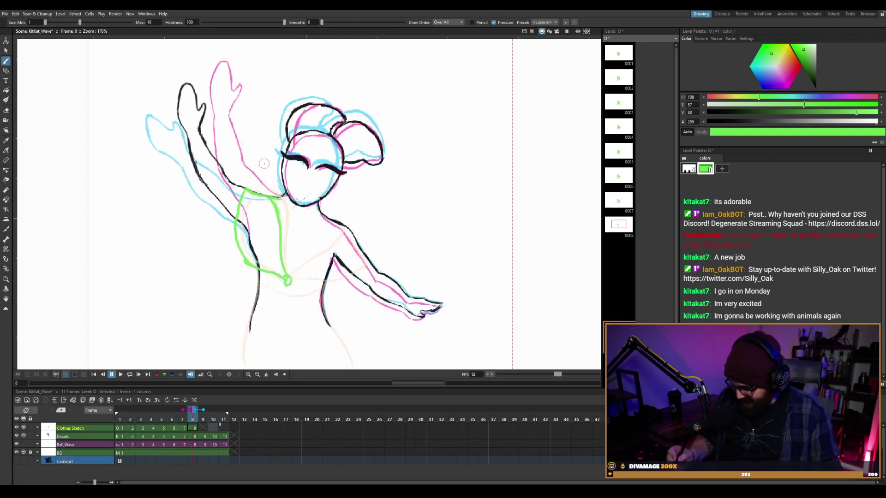
# Draw the shirt's other front edge from the knot up to the lowered arm's shoulder, continuing the green line down the upper arm.
pyautogui.moveTo(290, 277); pyautogui.dragTo(344, 226)
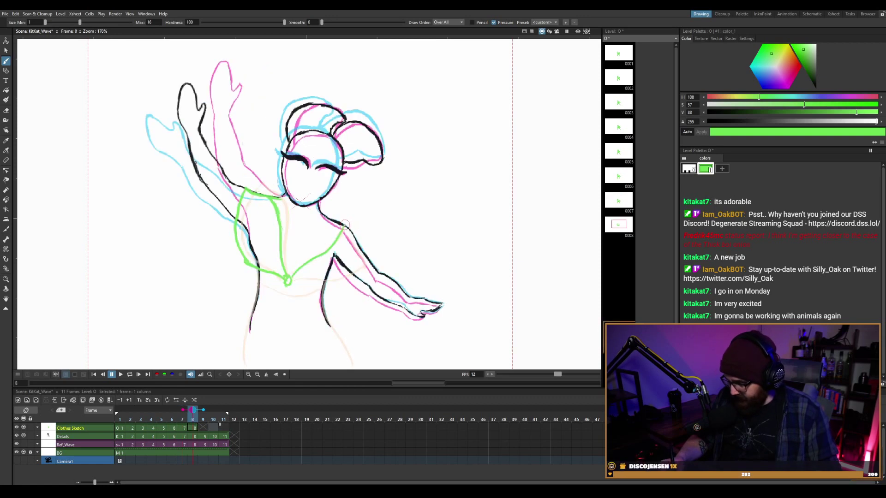
pyautogui.press('.')
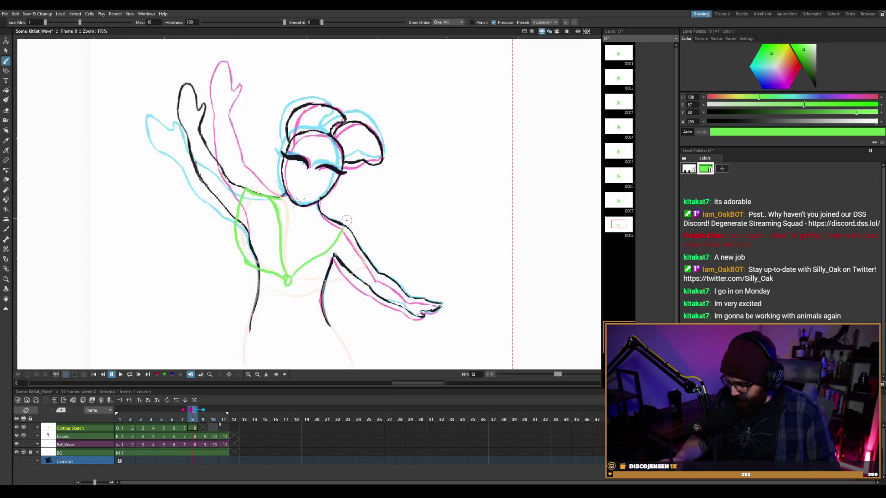
pyautogui.press('.')
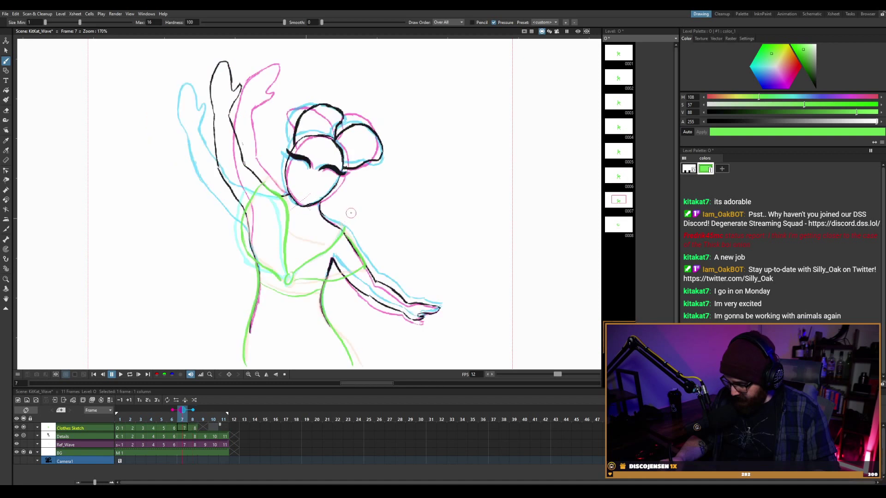
pyautogui.press('.')
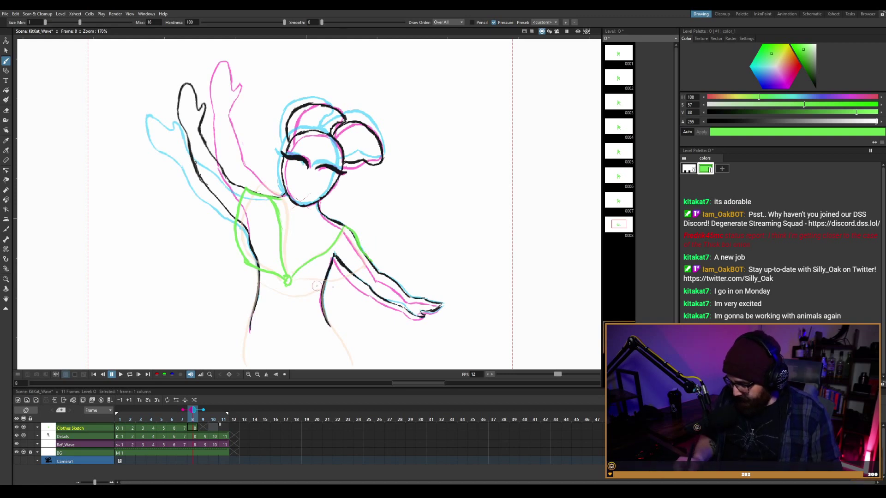
# Draw the lowered arm's sleeve edge from the knot to the upper arm on frame 8, undoing unsatisfactory strokes and trimming the overshooting end.
pyautogui.press('.')
pyautogui.press(',')
pyautogui.press('.')
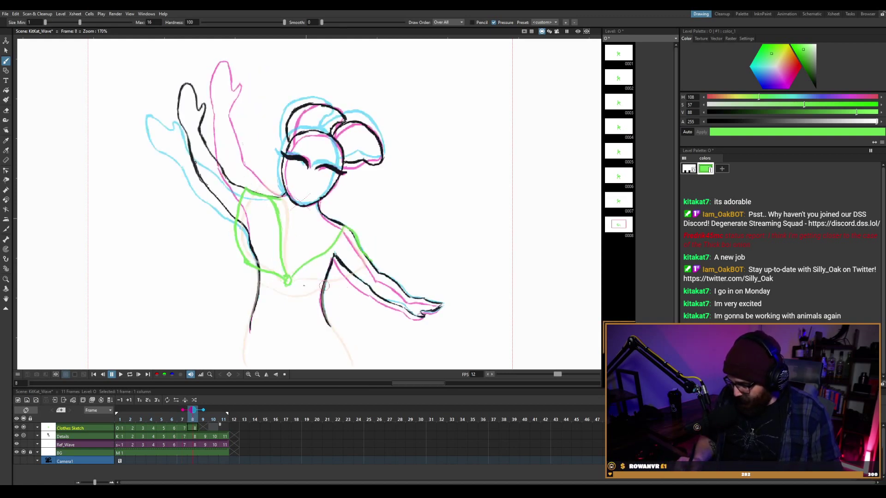
pyautogui.moveTo(289, 280); pyautogui.dragTo(372, 263)
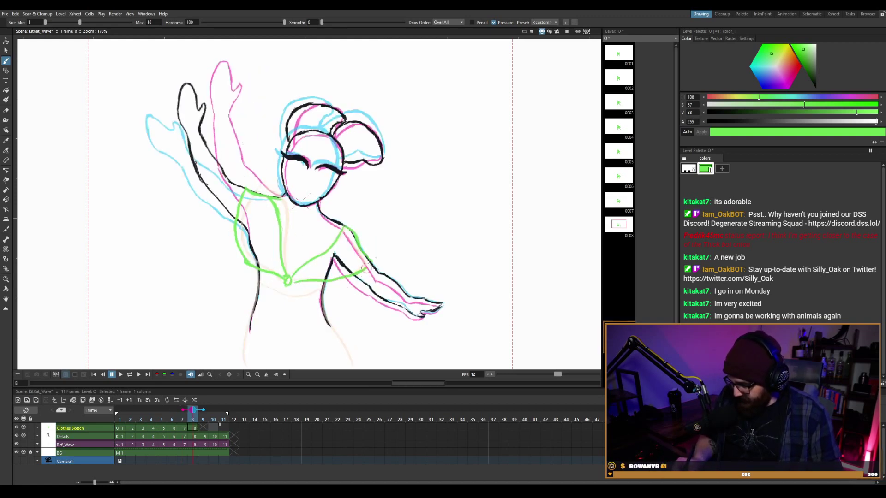
pyautogui.hotkey('ctrl', 'z')
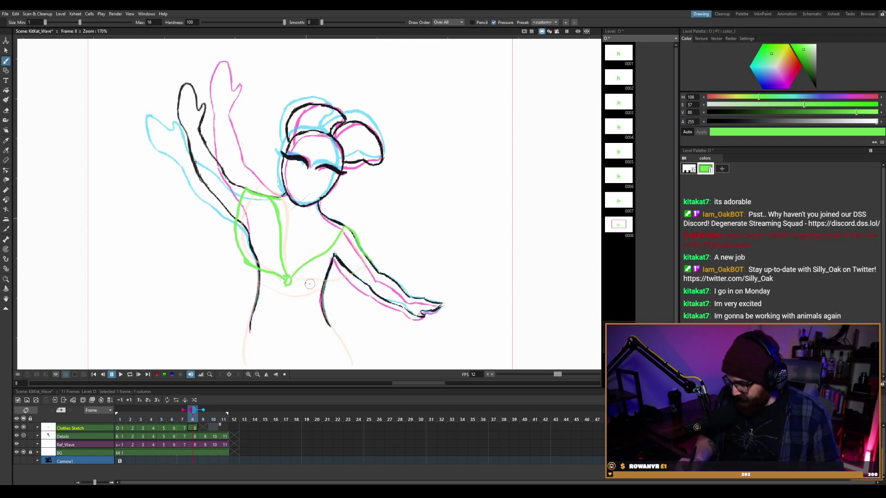
pyautogui.moveTo(296, 282); pyautogui.dragTo(361, 267)
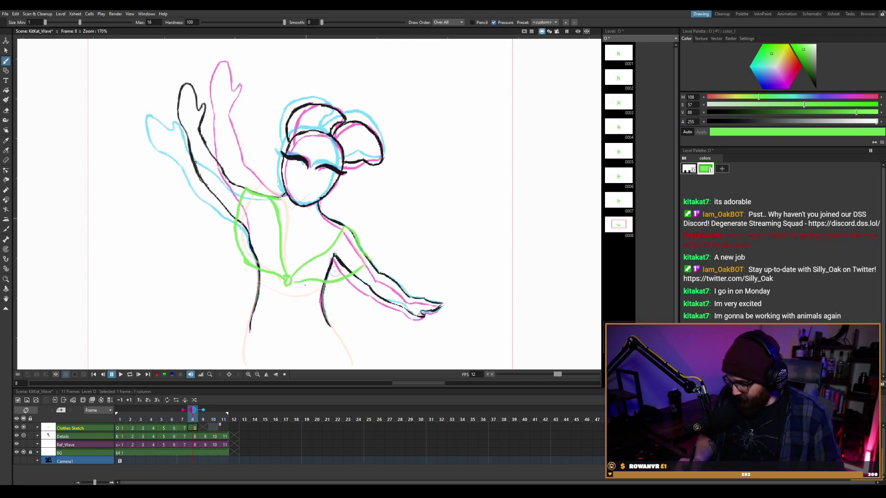
pyautogui.hotkey('ctrl', 'z')
pyautogui.moveTo(288, 280); pyautogui.dragTo(324, 275)
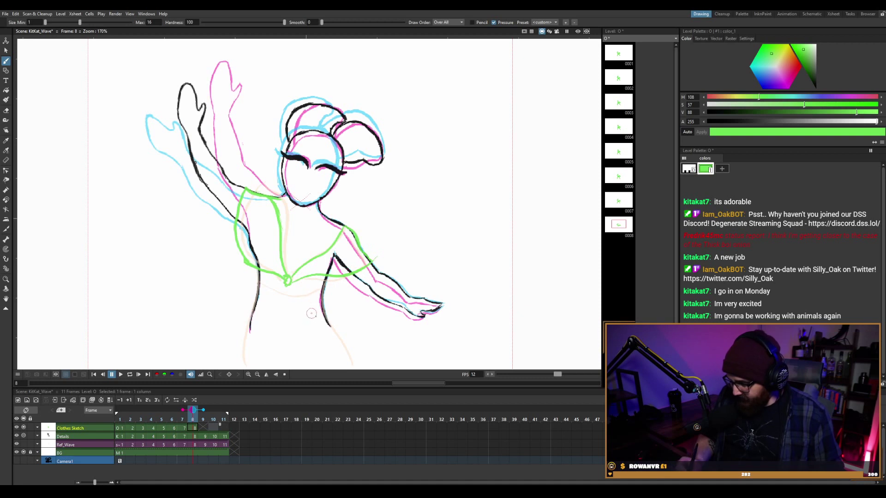
pyautogui.press('a')
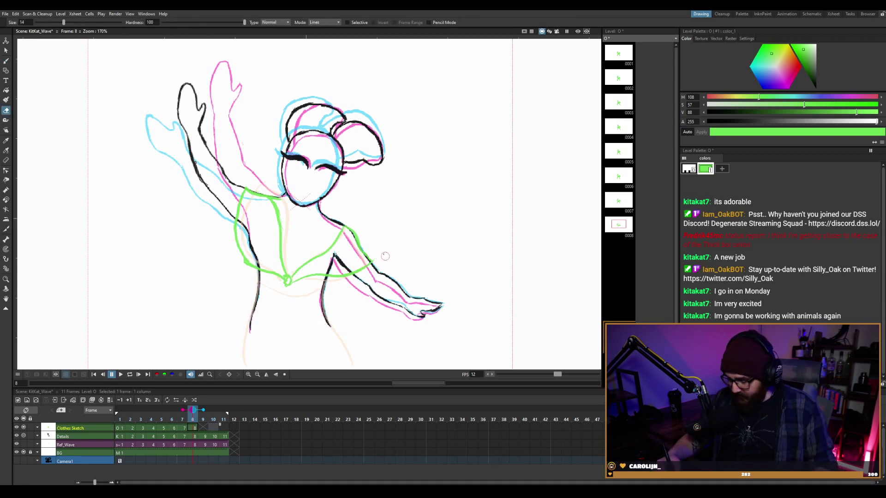
pyautogui.press('b')
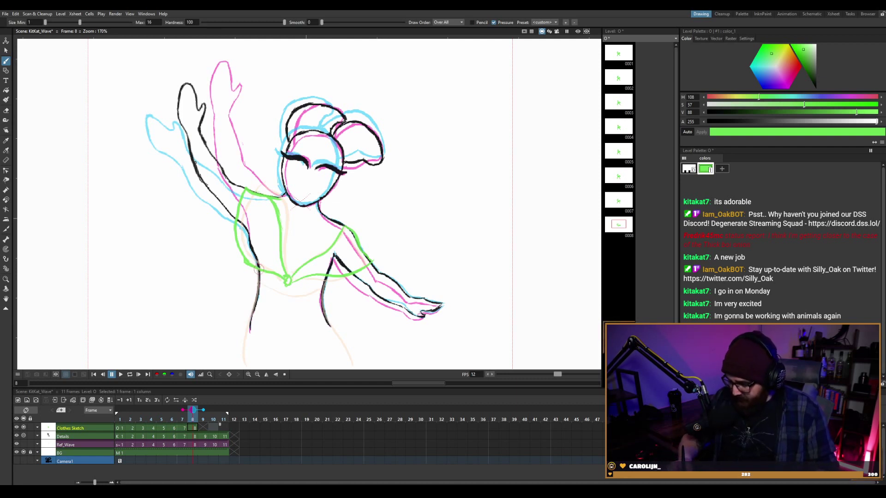
# Draw the green waist and hip line on the raised-arm side, from below the sleeve down to the hip, undoing unsatisfactory strokes.
pyautogui.moveTo(255, 270); pyautogui.dragTo(243, 355)
pyautogui.hotkey('ctrl', 'z')
pyautogui.moveTo(259, 267); pyautogui.dragTo(247, 356)
pyautogui.hotkey('ctrl', 'z')
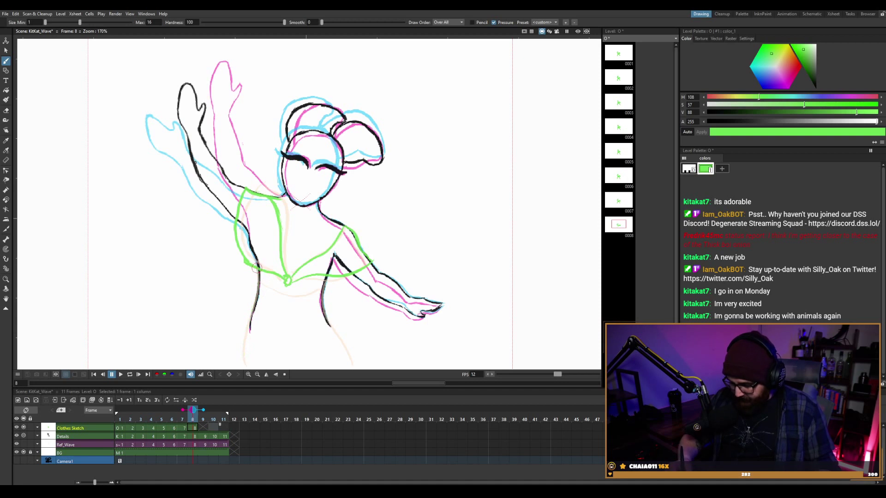
pyautogui.moveTo(256, 269); pyautogui.dragTo(245, 366)
pyautogui.hotkey('ctrl', 'z')
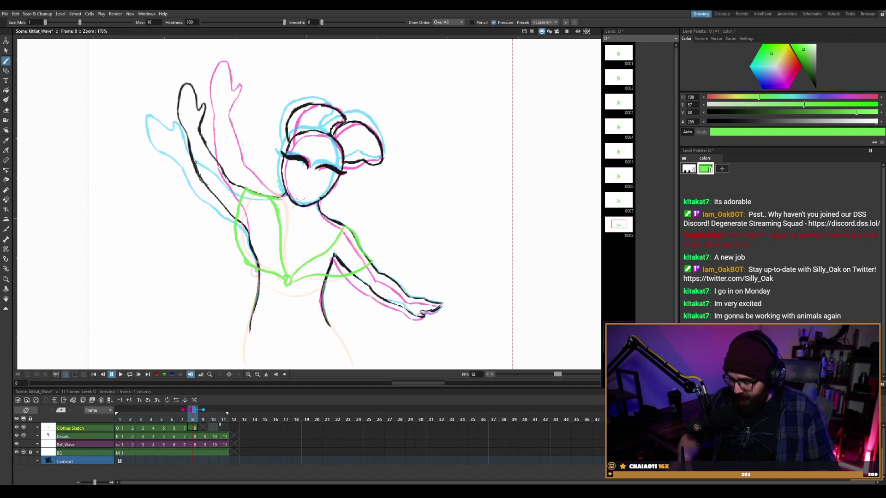
pyautogui.moveTo(254, 272); pyautogui.dragTo(245, 354)
pyautogui.hotkey('ctrl', 'z')
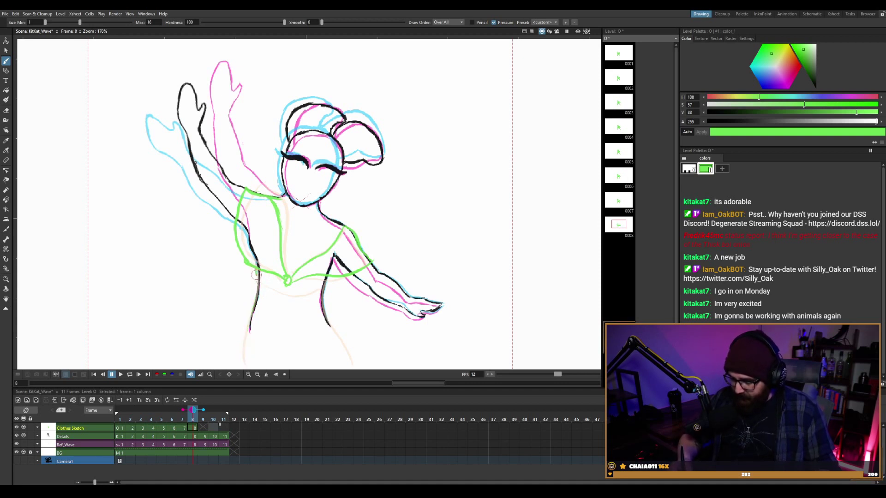
pyautogui.moveTo(256, 275); pyautogui.dragTo(246, 360)
pyautogui.hotkey('ctrl', 'z')
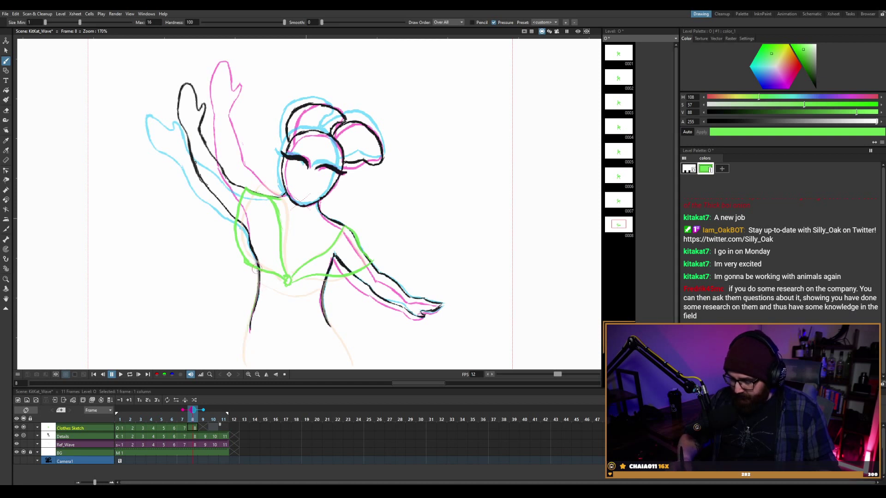
pyautogui.moveTo(253, 302); pyautogui.dragTo(245, 364)
pyautogui.hotkey('ctrl', 'z')
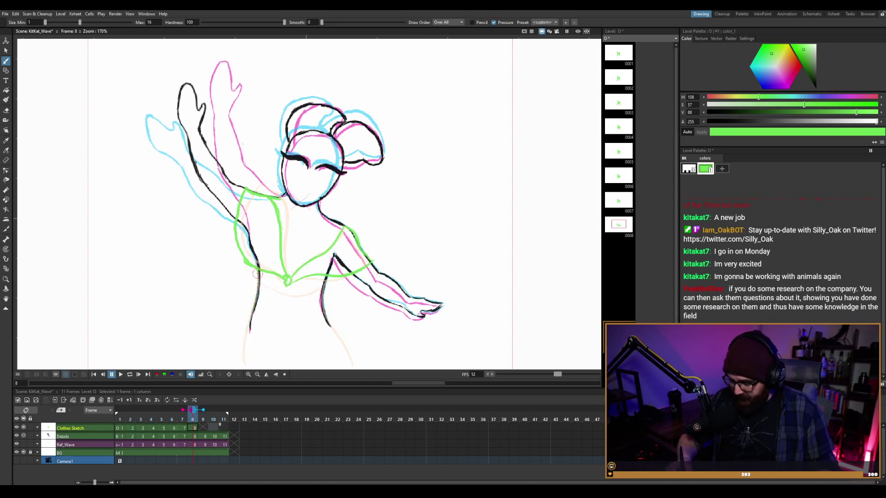
pyautogui.moveTo(256, 289); pyautogui.dragTo(246, 368)
pyautogui.hotkey('ctrl', 'z')
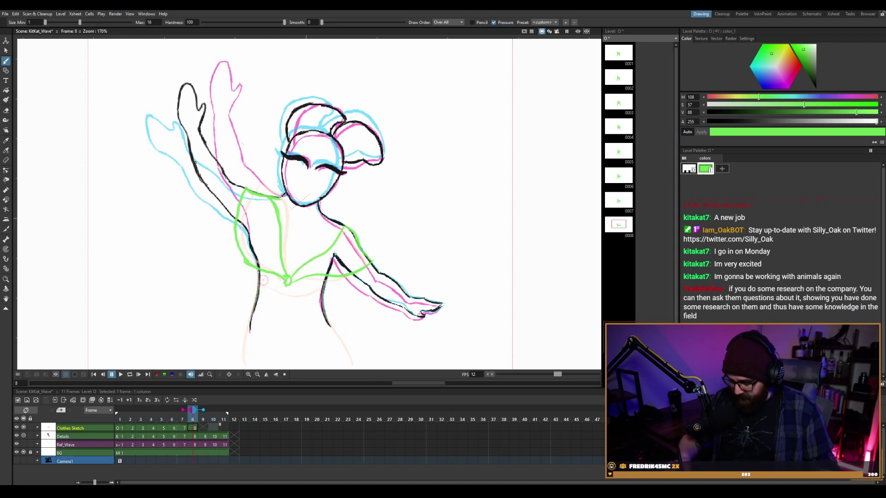
pyautogui.moveTo(253, 310); pyautogui.dragTo(246, 362)
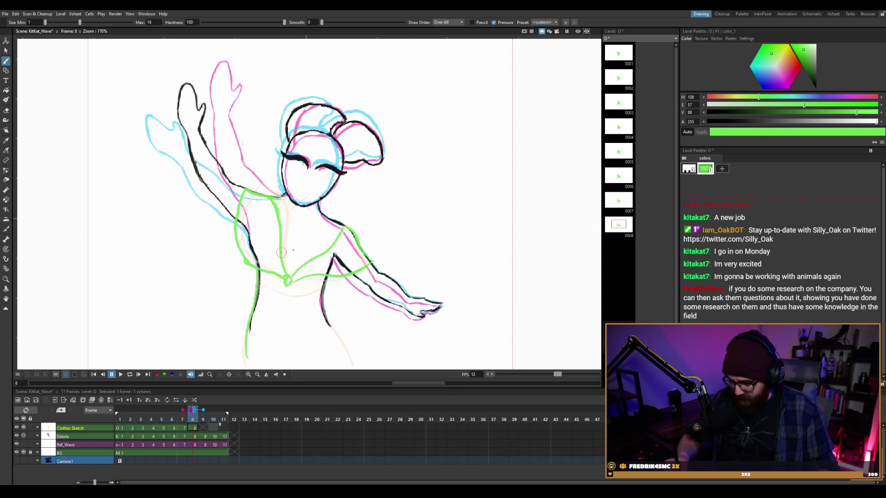
# Erase the lower part of the green waist and hip line on the raised-arm side of frame 8 and redraw it flaring further outward.
pyautogui.press(',')
pyautogui.press('.')
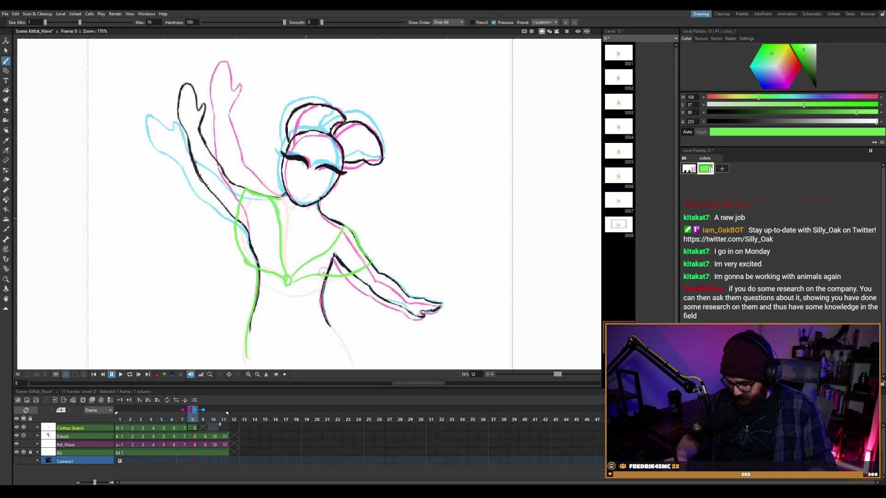
pyautogui.press(',')
pyautogui.press('.')
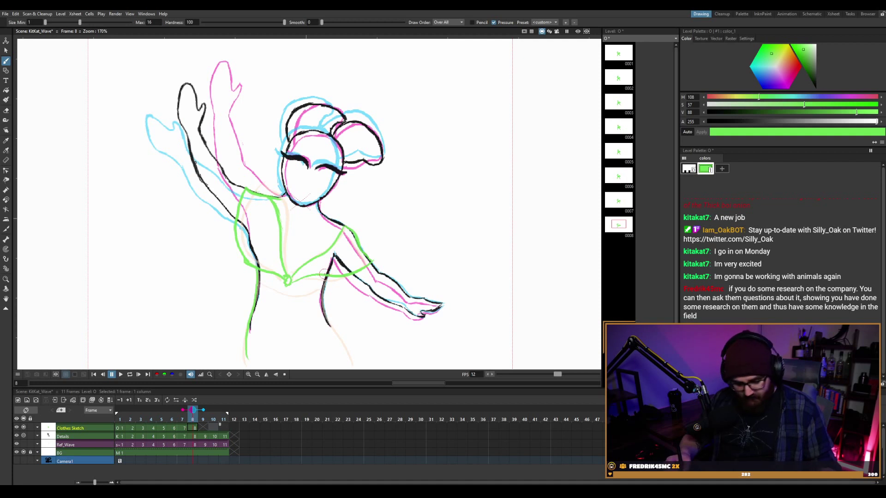
pyautogui.press('a')
pyautogui.moveTo(250, 317); pyautogui.dragTo(246, 357)
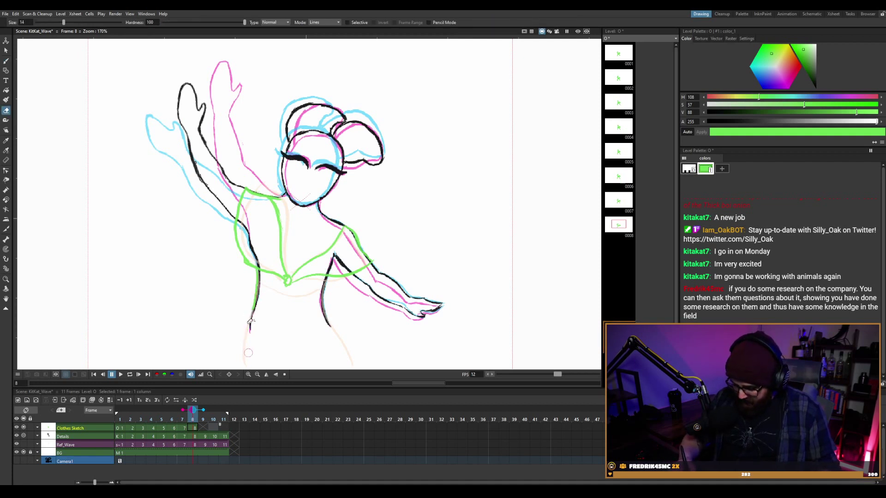
pyautogui.press('b')
pyautogui.moveTo(257, 268); pyautogui.dragTo(247, 360)
pyautogui.hotkey('ctrl', 'z')
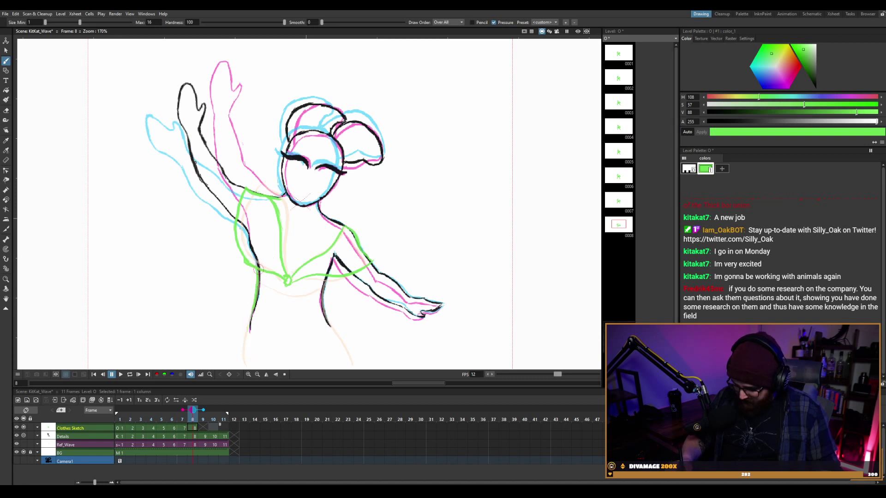
pyautogui.moveTo(258, 266)
pyautogui.mouseDown()
pyautogui.moveTo(251, 320)
pyautogui.moveTo(235, 359)
pyautogui.mouseUp()
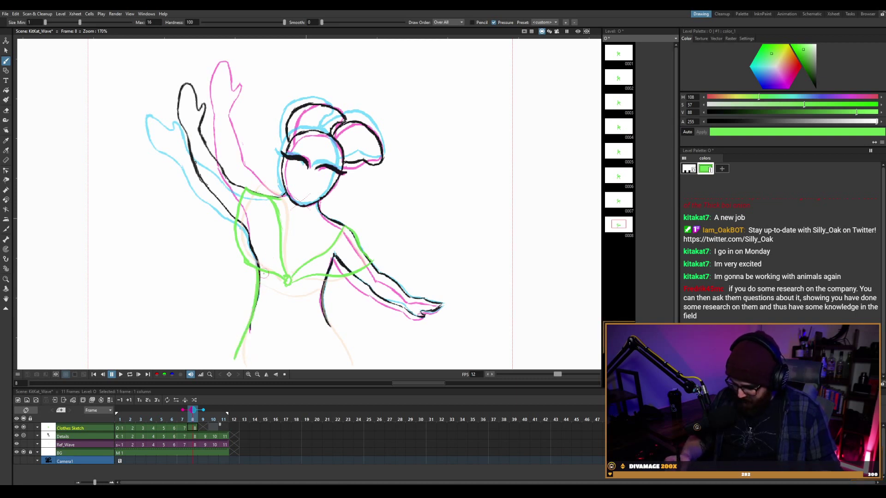
pyautogui.hotkey('ctrl', 'z')
pyautogui.moveTo(253, 304); pyautogui.dragTo(234, 369)
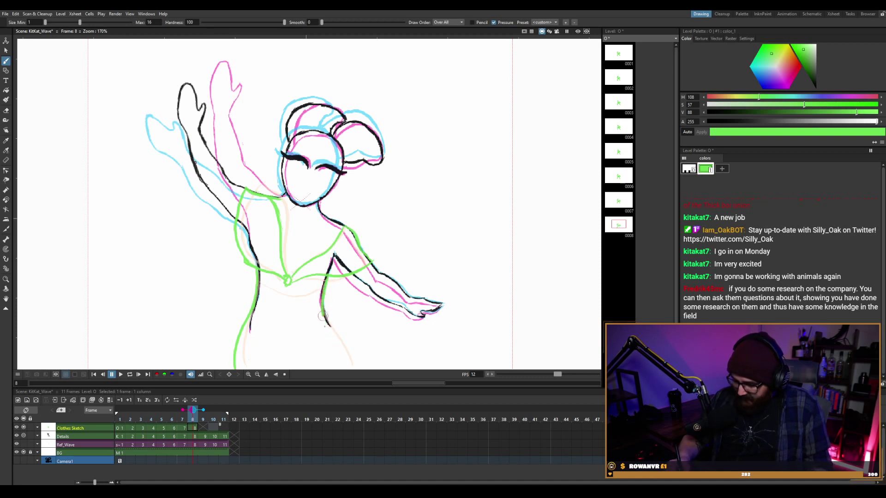
# Draw the green waist and hip line on the lowered-arm side of frame 8, undoing unsatisfactory strokes and comparing the result with frame 7.
pyautogui.moveTo(323, 316); pyautogui.dragTo(333, 364)
pyautogui.hotkey('ctrl', 'z')
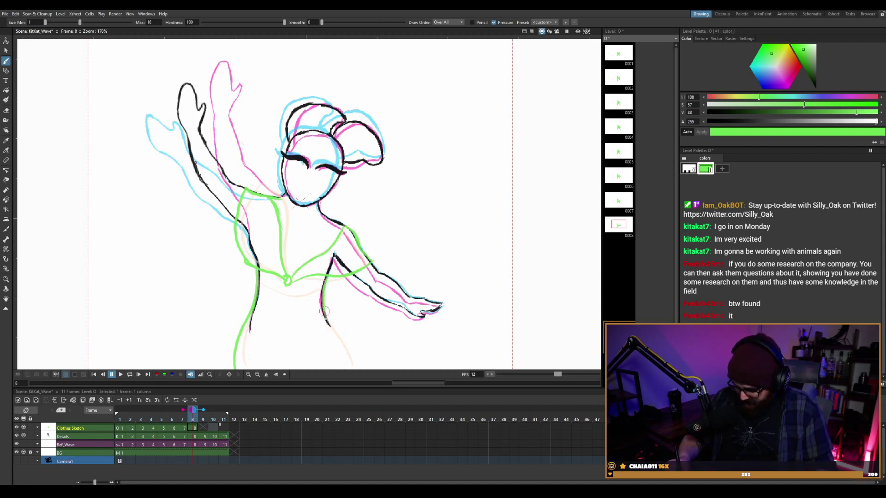
pyautogui.moveTo(324, 313); pyautogui.dragTo(342, 368)
pyautogui.hotkey('ctrl', 'z')
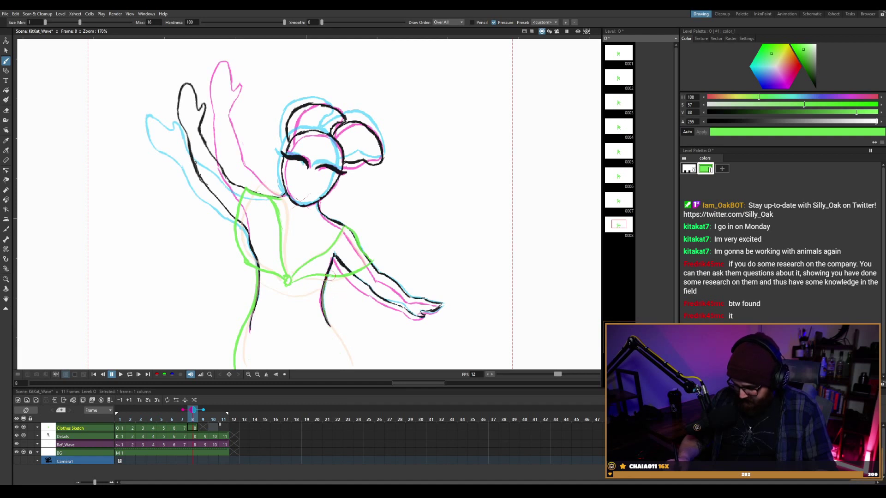
pyautogui.moveTo(327, 320); pyautogui.dragTo(342, 368)
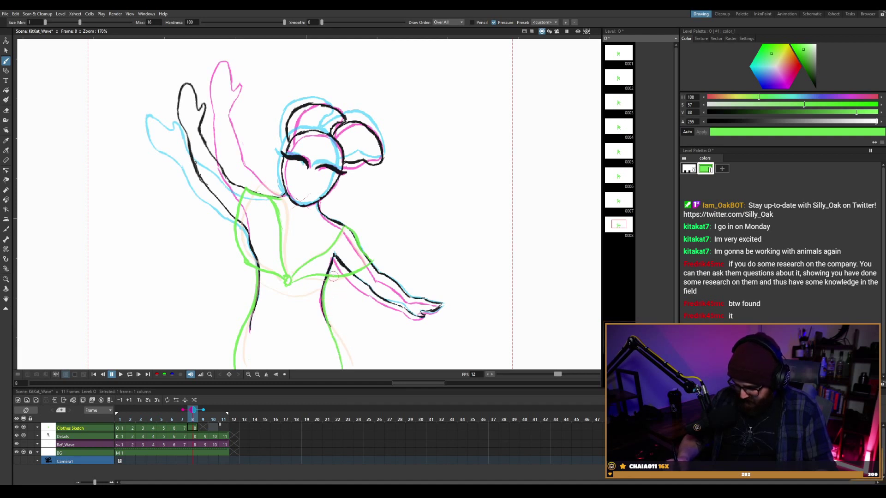
pyautogui.hotkey('ctrl', 'z')
pyautogui.moveTo(330, 275)
pyautogui.mouseDown()
pyautogui.moveTo(325, 316)
pyautogui.moveTo(344, 363)
pyautogui.mouseUp()
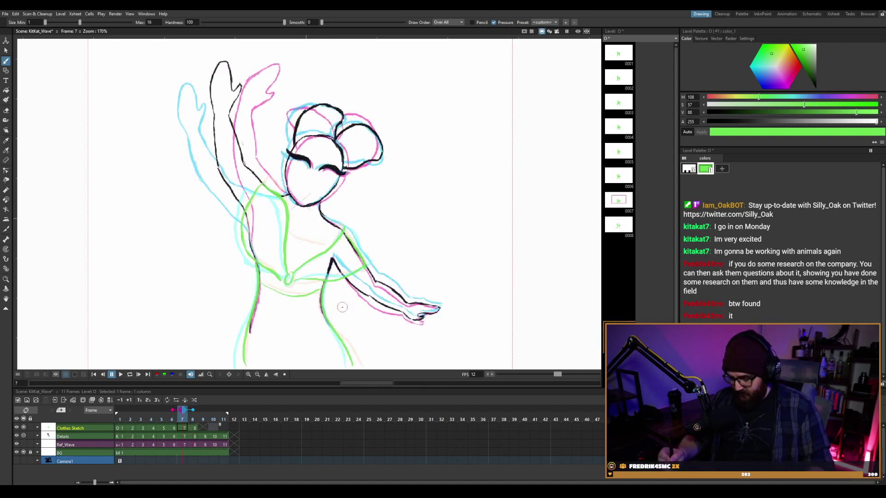
pyautogui.press('.')
pyautogui.press('.')
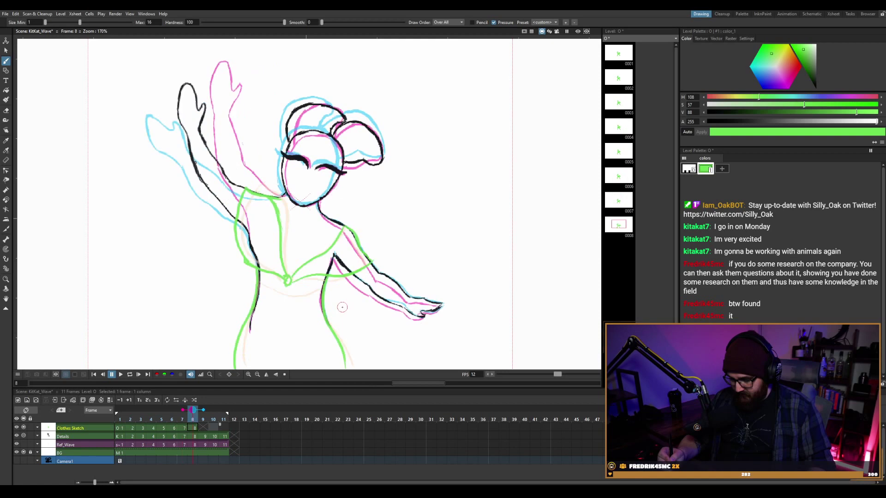
# Redraw the lowered arm's sleeve edge on frame 6 from beside the knot to the upper arm, and save the scene.
pyautogui.press('l')
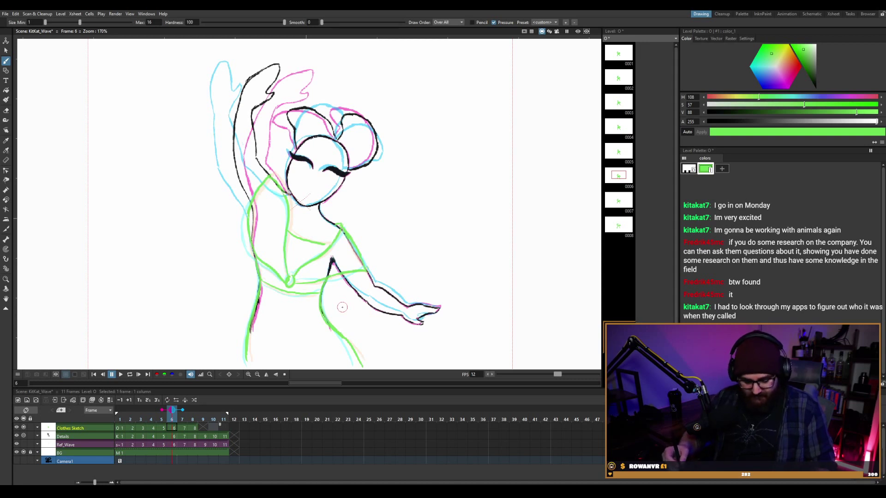
pyautogui.press('a')
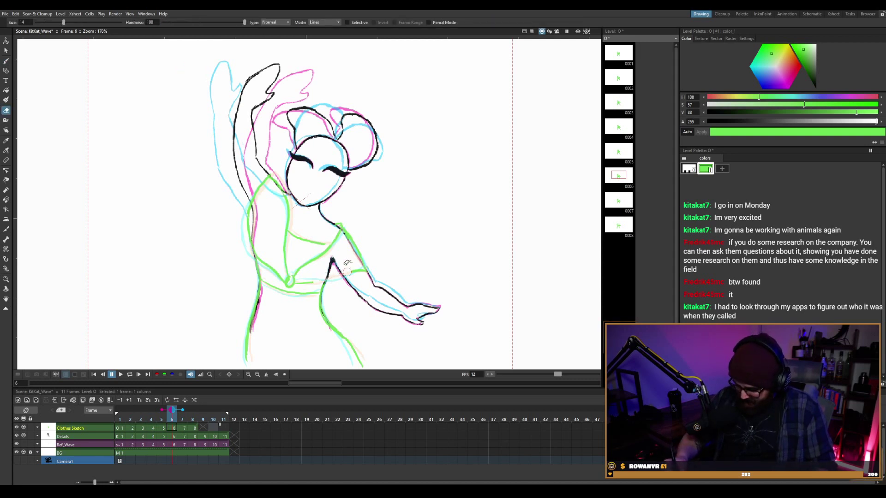
pyautogui.press('b')
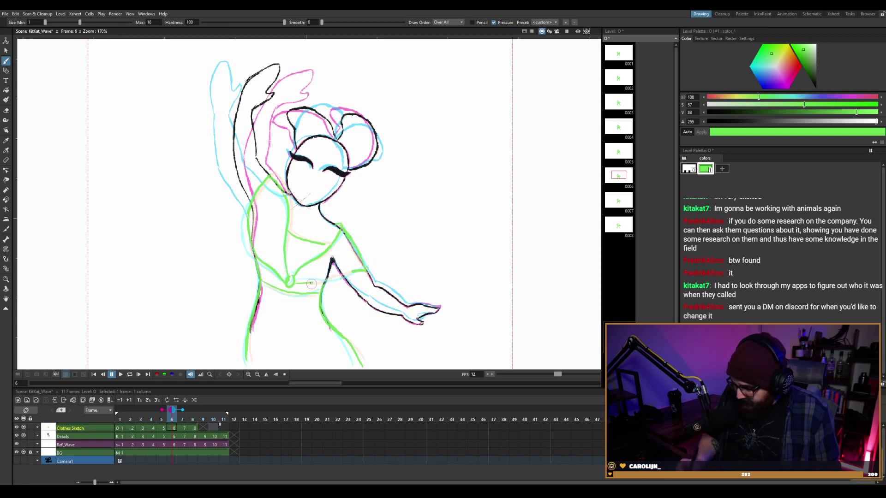
pyautogui.moveTo(316, 283); pyautogui.dragTo(364, 271)
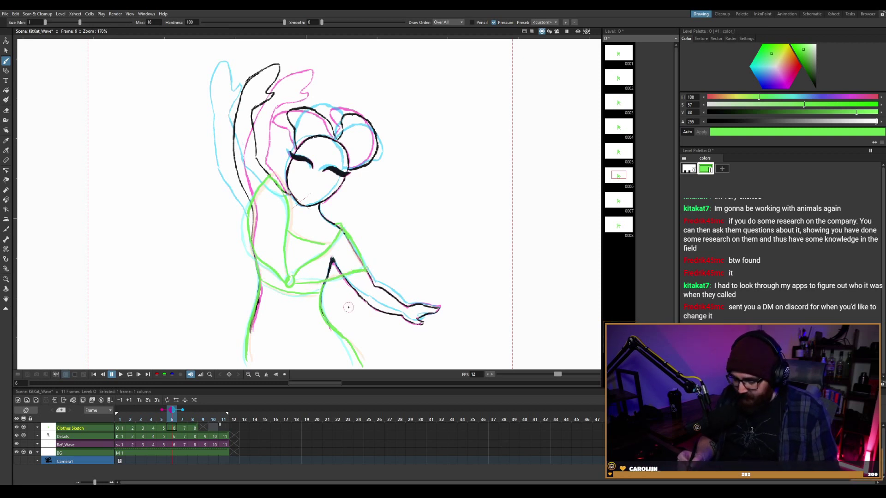
pyautogui.hotkey('ctrl', 's')
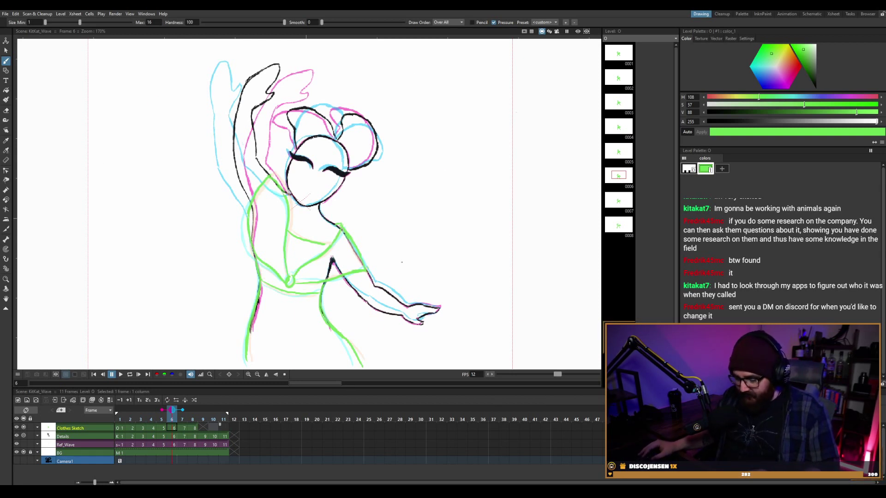
# Set the onion skin paper thickness to 90 and enable Display Lines Only in the preferences.
pyautogui.click(7, 15)
pyautogui.click(37, 167)
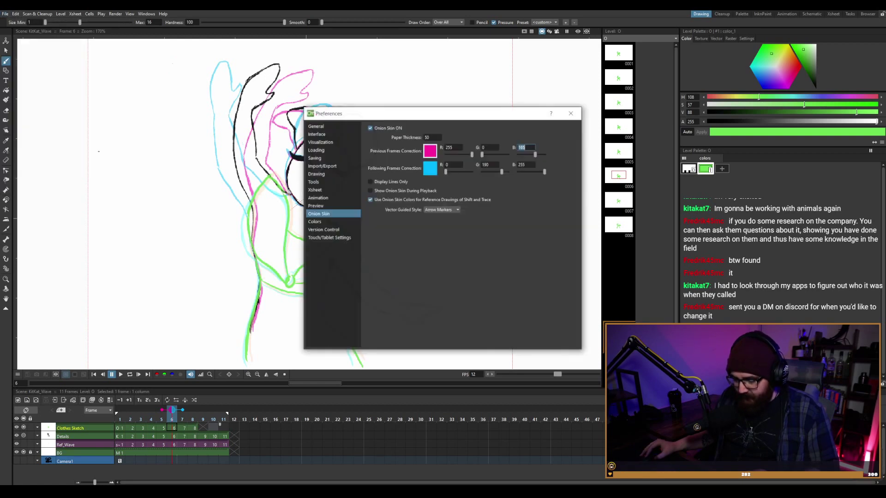
pyautogui.click(425, 137)
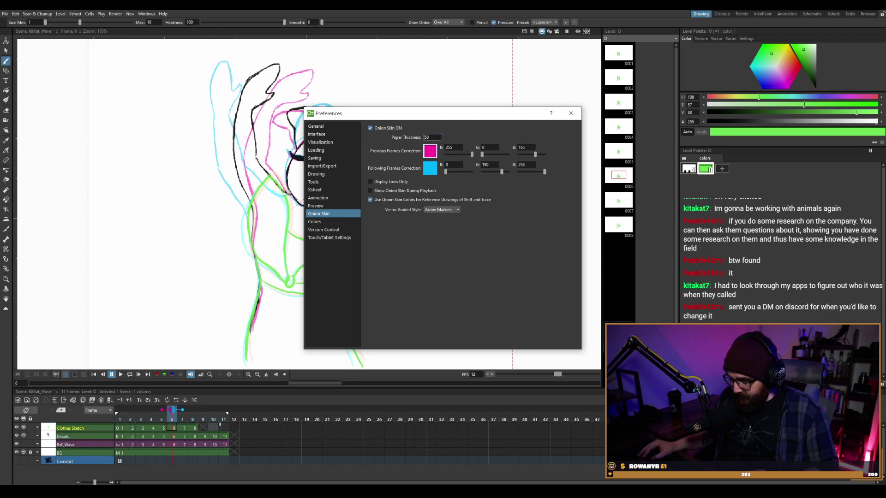
pyautogui.doubleClick(427, 138)
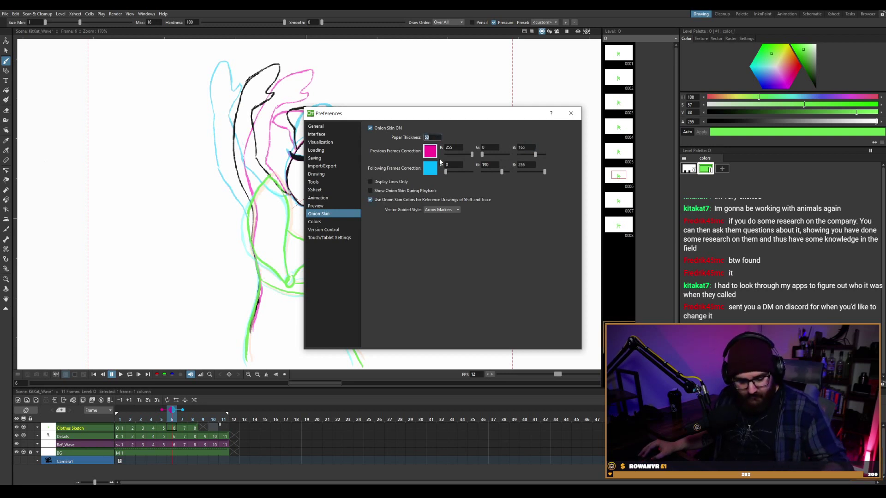
pyautogui.write('90')
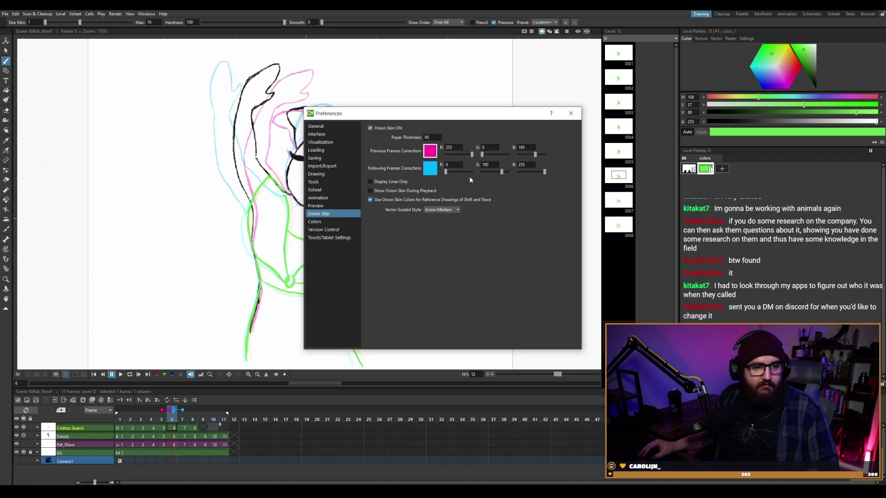
pyautogui.click(382, 184)
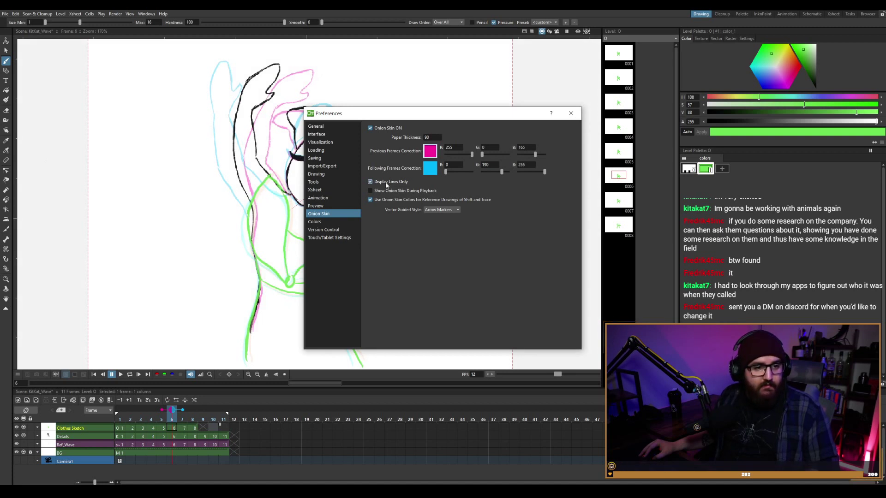
pyautogui.click(570, 114)
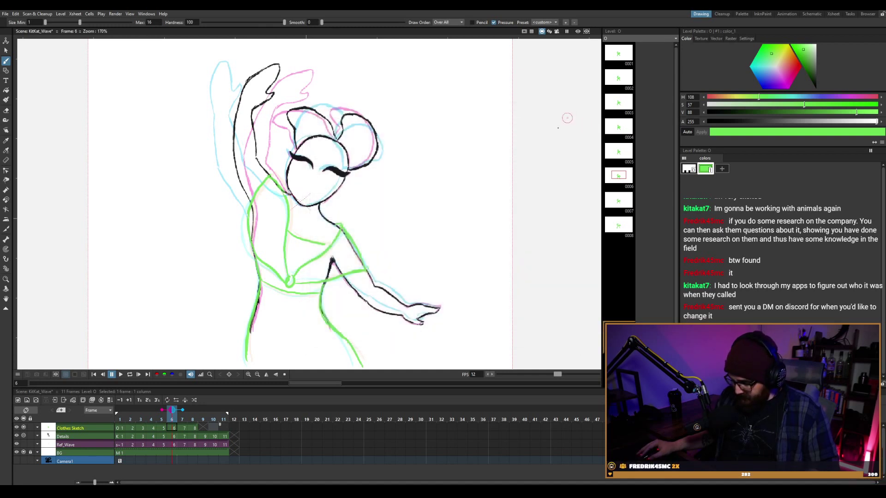
pyautogui.click(38, 436)
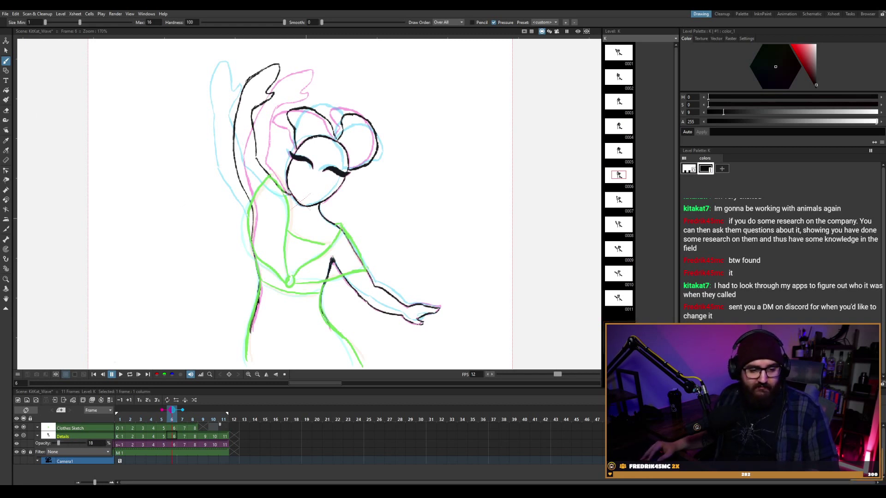
pyautogui.click(37, 437)
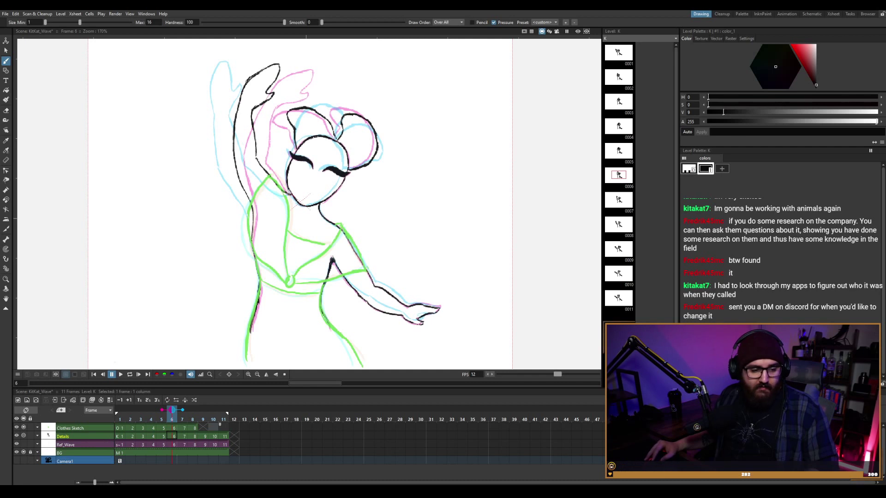
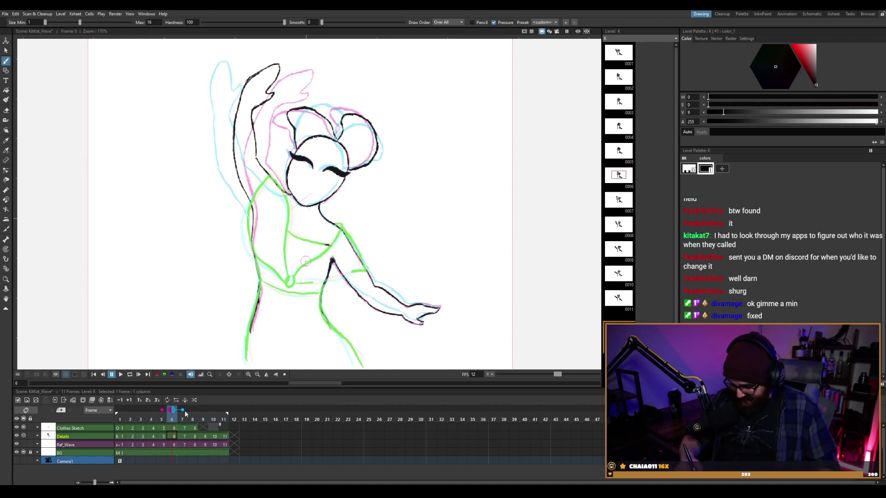
# Redraw the green curve across the chest from the shirt's front edge to the lowered arm's armpit on frame 6 of Clothes Sketch.
pyautogui.click(174, 429)
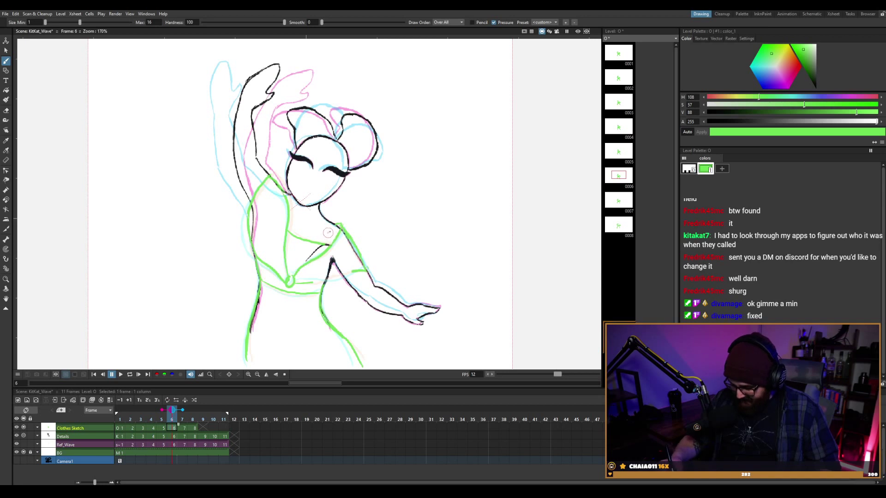
pyautogui.hotkey('ctrl', 'z')
pyautogui.hotkey('ctrl', 'y')
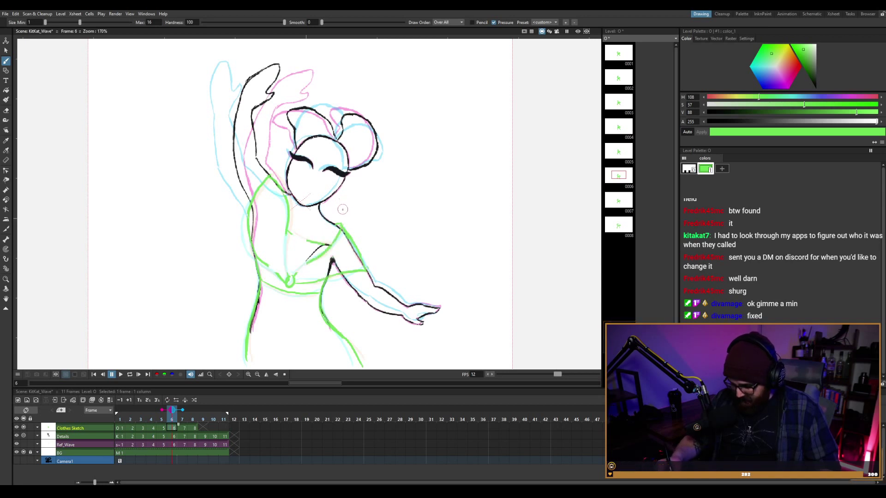
pyautogui.click(171, 424)
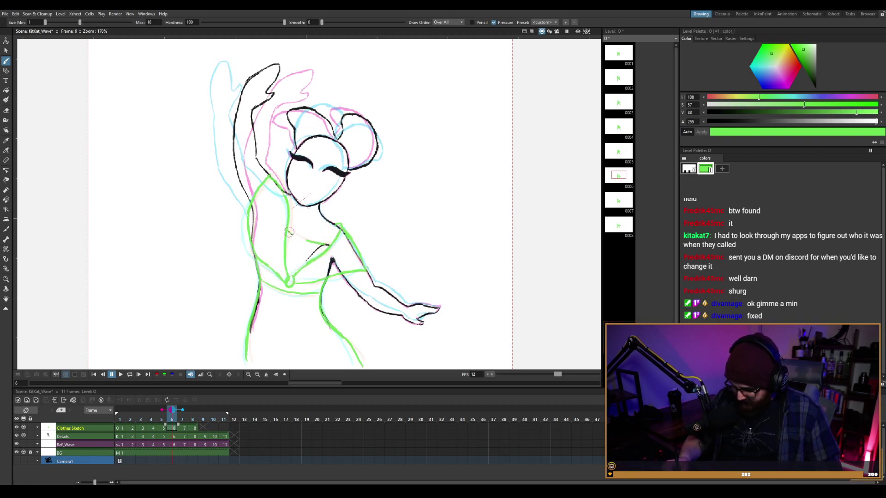
pyautogui.moveTo(289, 232); pyautogui.dragTo(330, 247)
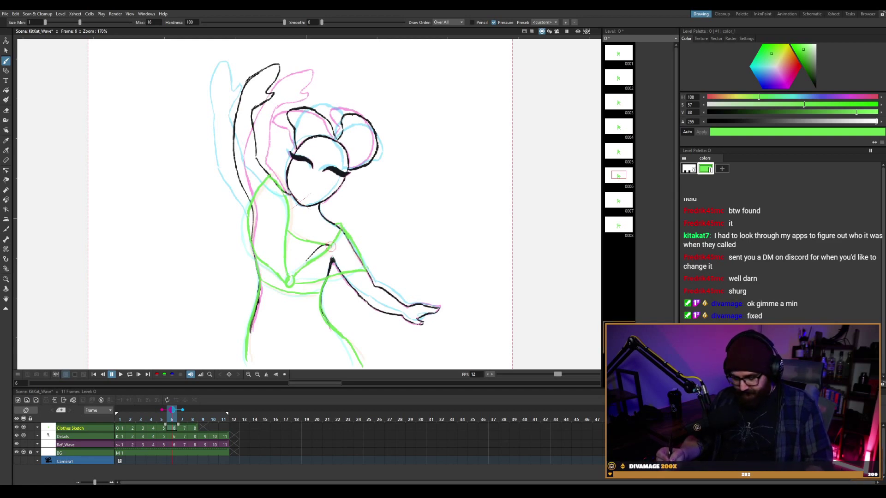
# Flip back and forth between frames 6, 7 and 8 to compare how the shirt and waist lines move.
pyautogui.press('.')
pyautogui.press('.')
pyautogui.press(',')
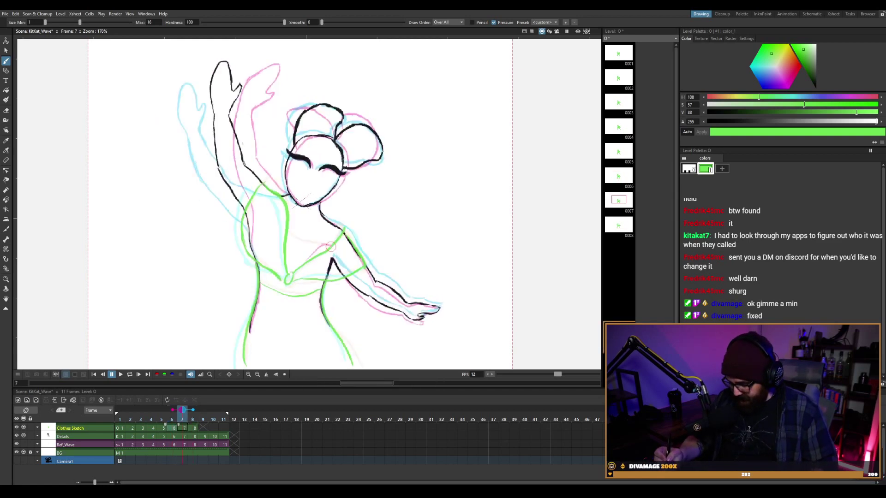
pyautogui.press(',')
pyautogui.press('.')
pyautogui.press('.')
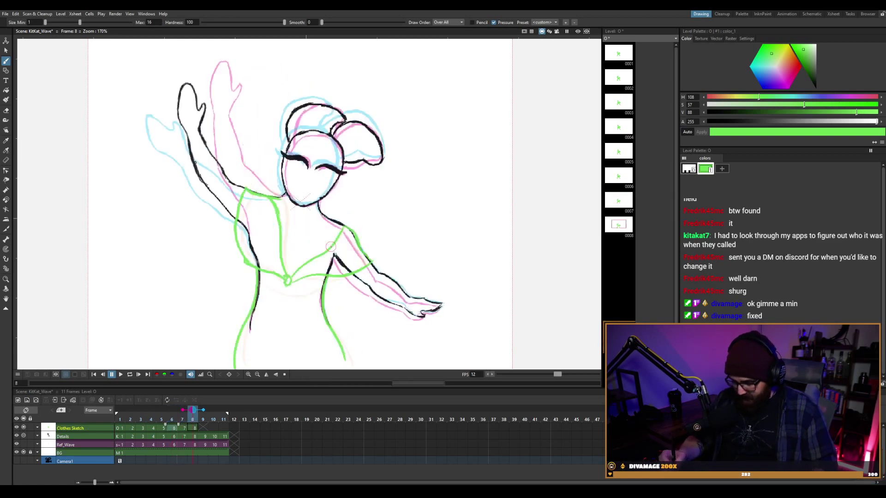
pyautogui.press(',')
pyautogui.press(',')
pyautogui.press('.')
pyautogui.press('.')
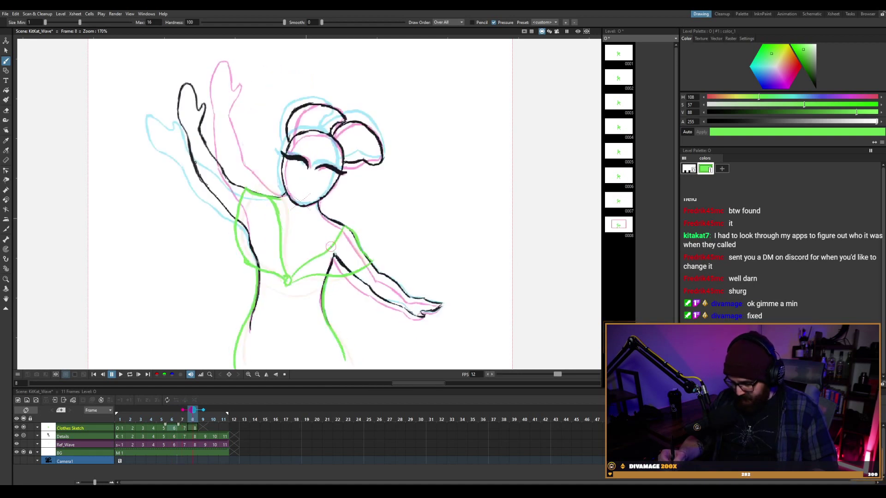
# Erase the lowered arm's sleeve edge on frame 8 and redraw it slightly lower from the knot to the upper arm, checking against frame 7.
pyautogui.press('a')
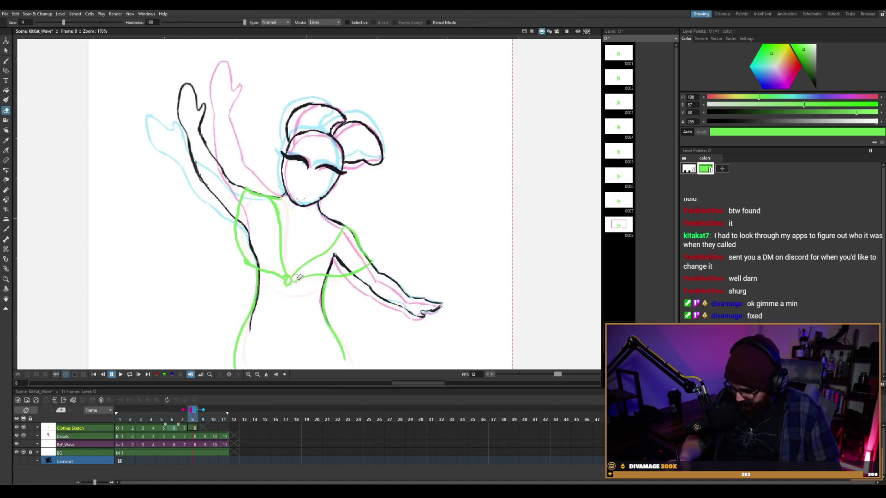
pyautogui.moveTo(299, 277)
pyautogui.mouseDown()
pyautogui.moveTo(327, 274)
pyautogui.moveTo(330, 246)
pyautogui.moveTo(307, 285)
pyautogui.moveTo(346, 269)
pyautogui.moveTo(341, 276)
pyautogui.moveTo(294, 281)
pyautogui.moveTo(340, 277)
pyautogui.mouseUp()
pyautogui.press('b')
pyautogui.hotkey('ctrl', 'z')
pyautogui.hotkey('ctrl', 'z')
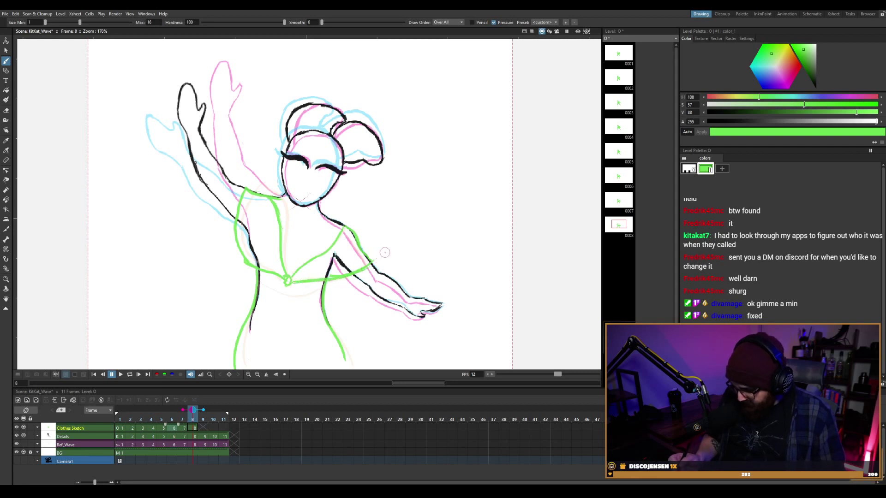
pyautogui.press(',')
pyautogui.press('.')
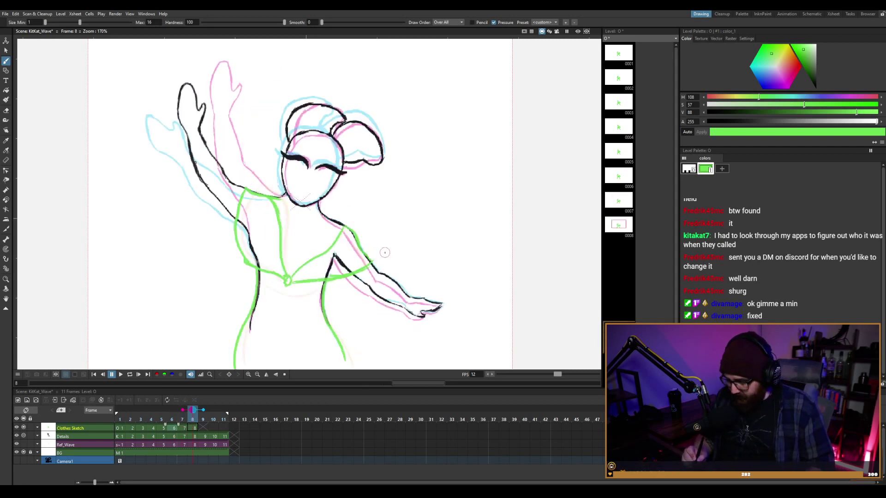
# Check the Details layer's opacity and toggle the onion skins of frames 7 and 9 off and back on around frame 8.
pyautogui.press('e')
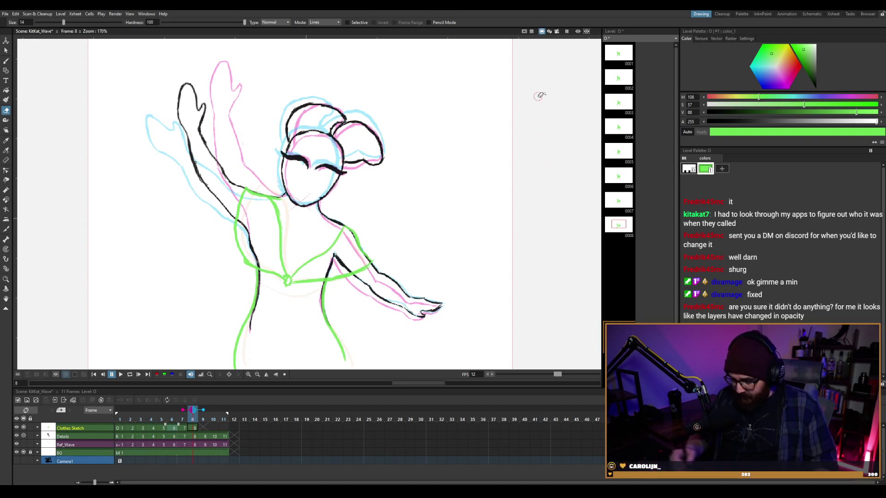
pyautogui.click(62, 437)
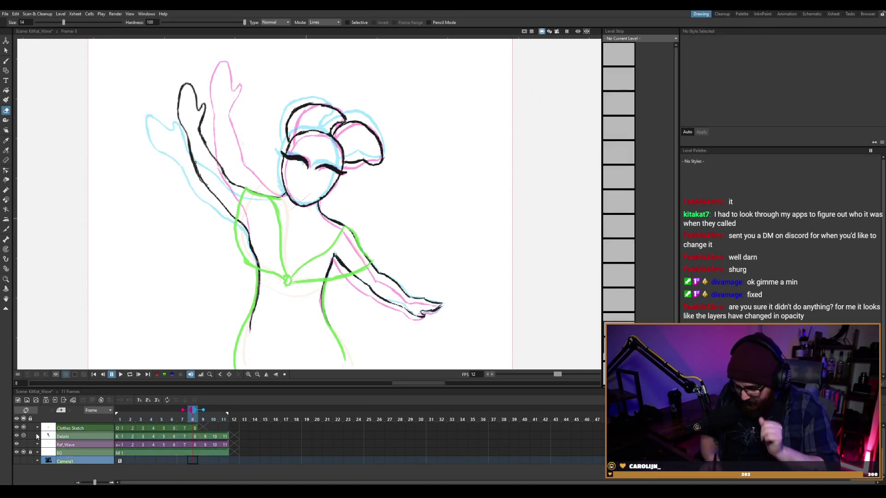
pyautogui.click(37, 436)
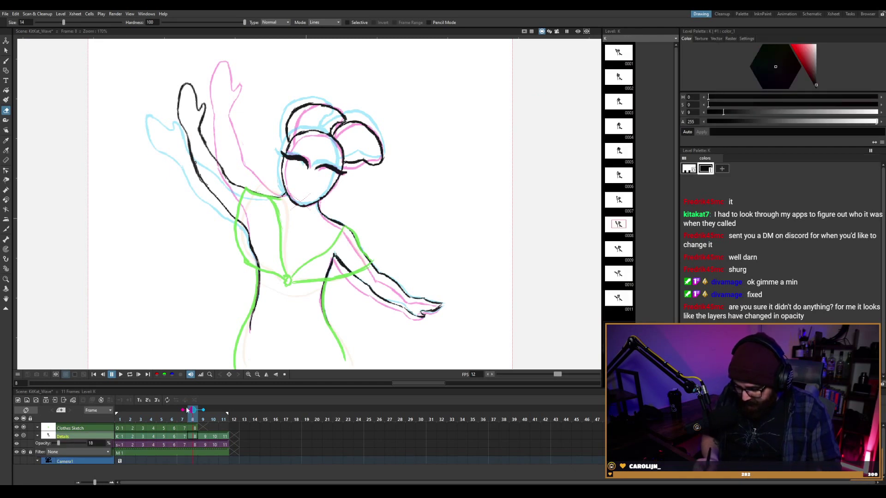
pyautogui.click(184, 410)
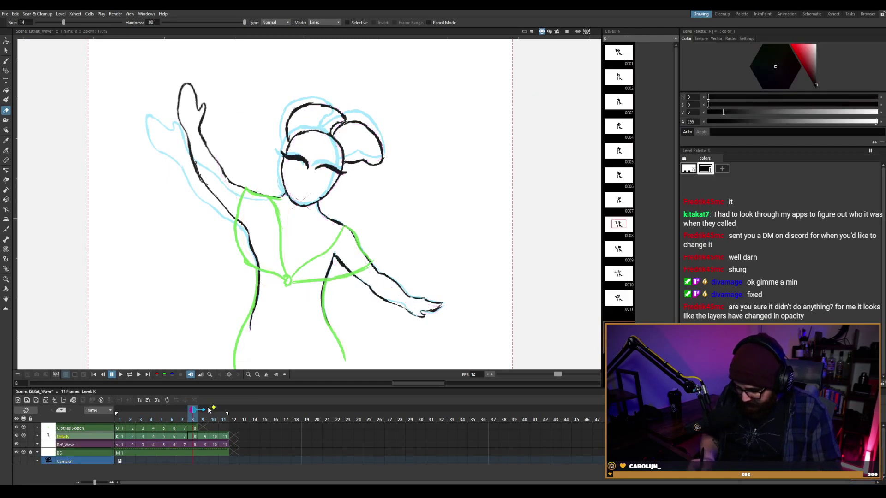
pyautogui.click(203, 410)
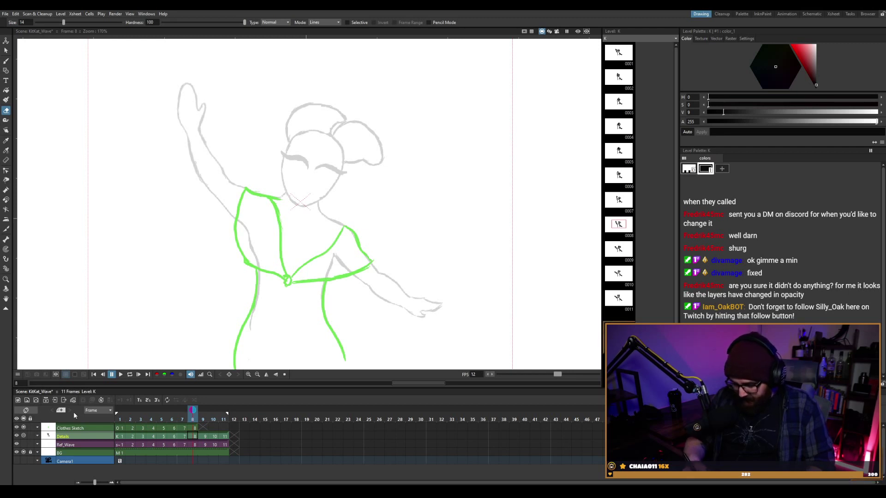
pyautogui.click(183, 411)
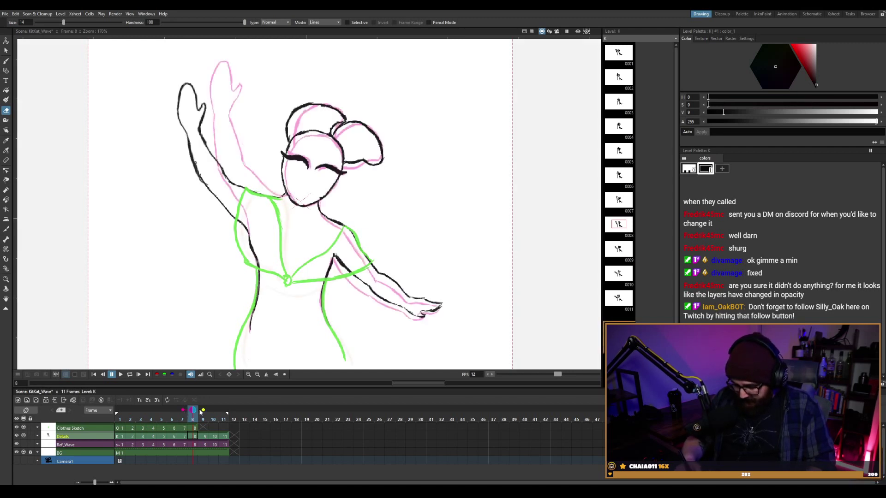
pyautogui.click(203, 410)
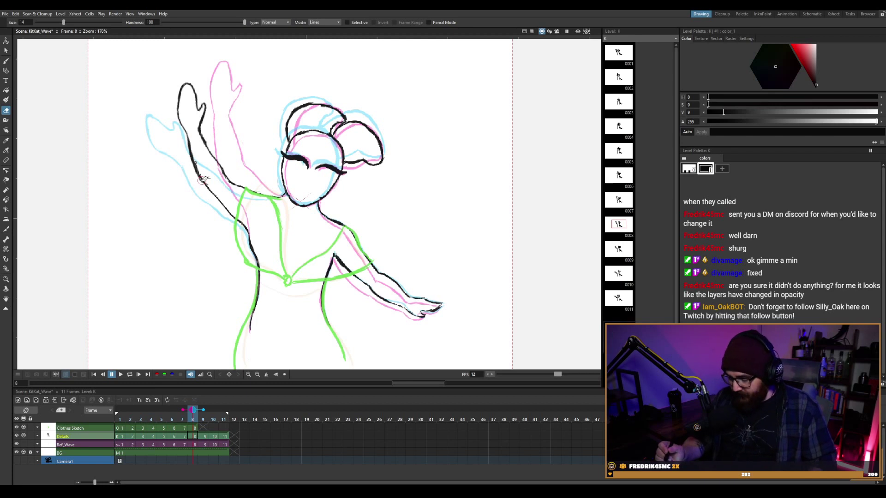
# Save the scene and try a green curve across the chest on frame 8 of Clothes Sketch.
pyautogui.click(195, 428)
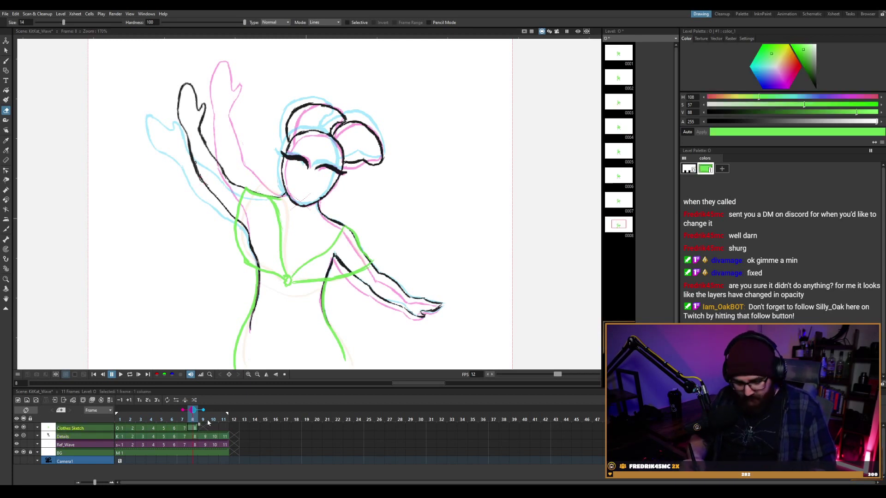
pyautogui.hotkey('ctrl', 's')
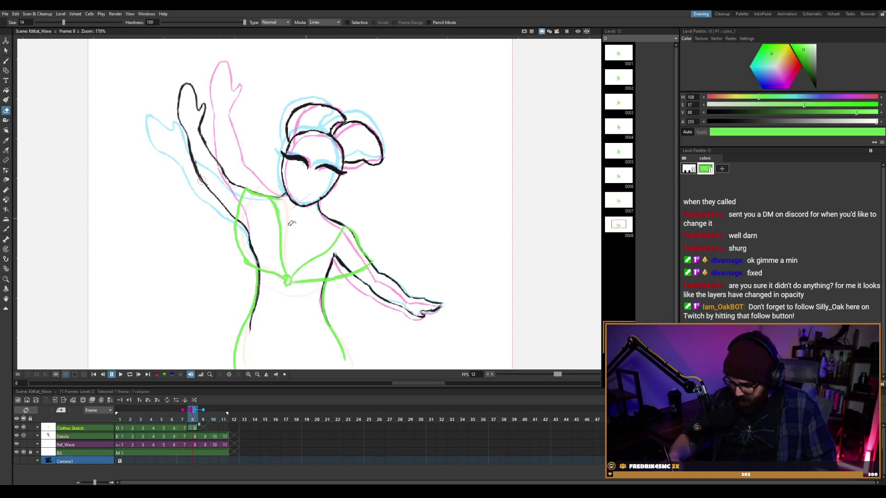
pyautogui.press('b')
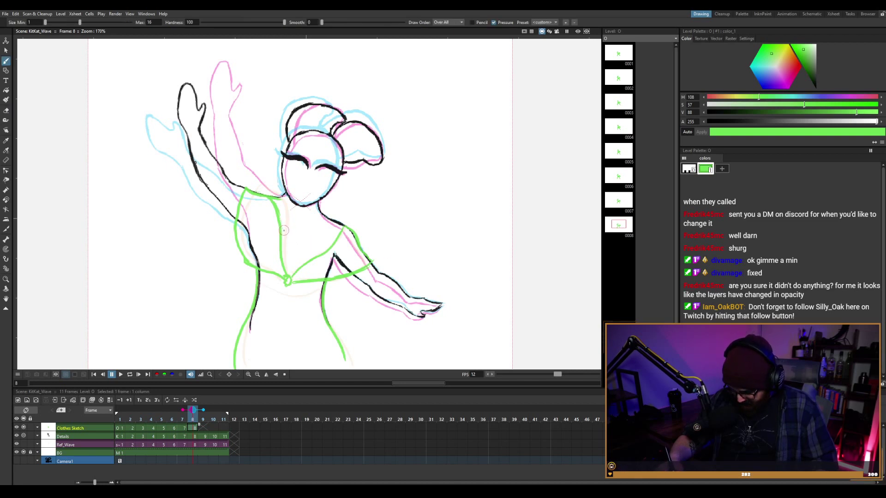
pyautogui.moveTo(282, 231); pyautogui.dragTo(333, 248)
# Draw the green chest curve from the shirt's front edge to the lowered arm's shoulder on frame 7, checking it against frames 6 and 8.
pyautogui.press(',')
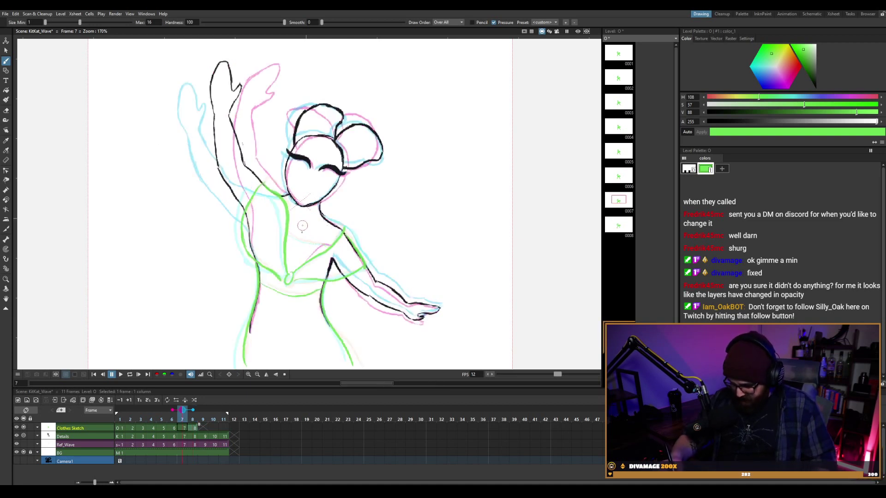
pyautogui.moveTo(295, 240)
pyautogui.mouseDown()
pyautogui.moveTo(325, 239)
pyautogui.moveTo(298, 238)
pyautogui.moveTo(340, 233)
pyautogui.mouseUp()
pyautogui.hotkey('ctrl', 'z')
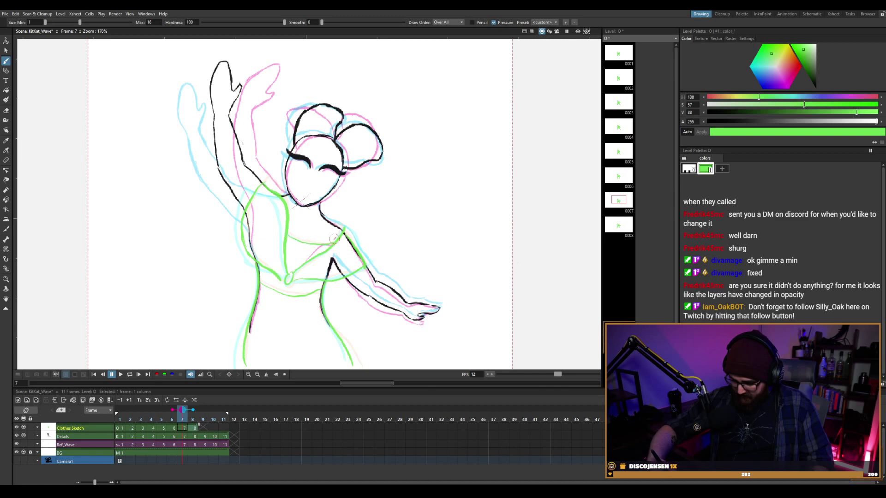
pyautogui.press(',')
pyautogui.press('.')
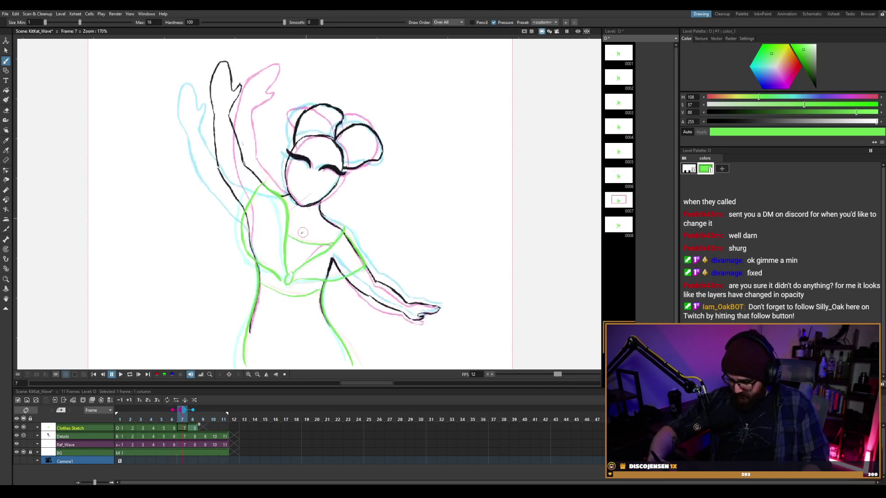
pyautogui.press('.')
pyautogui.press(',')
pyautogui.press(',')
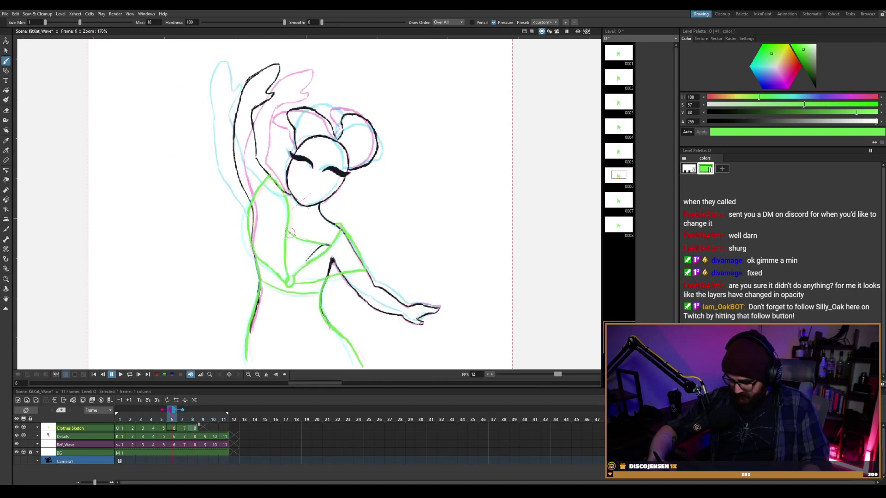
# Erase the stray black line inside the chest on frame 6 of Details, return to frame 7 of Clothes Sketch and save the scene.
pyautogui.click(174, 436)
pyautogui.press('a')
pyautogui.moveTo(325, 247); pyautogui.dragTo(306, 259)
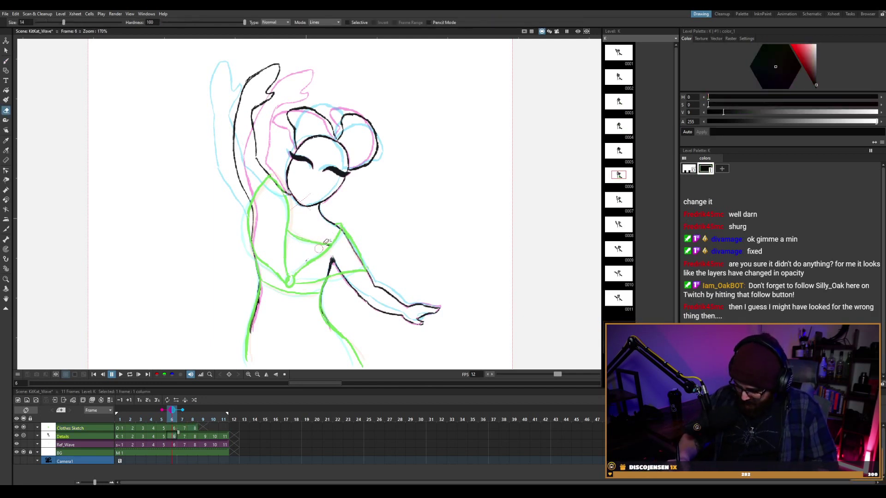
pyautogui.click(186, 427)
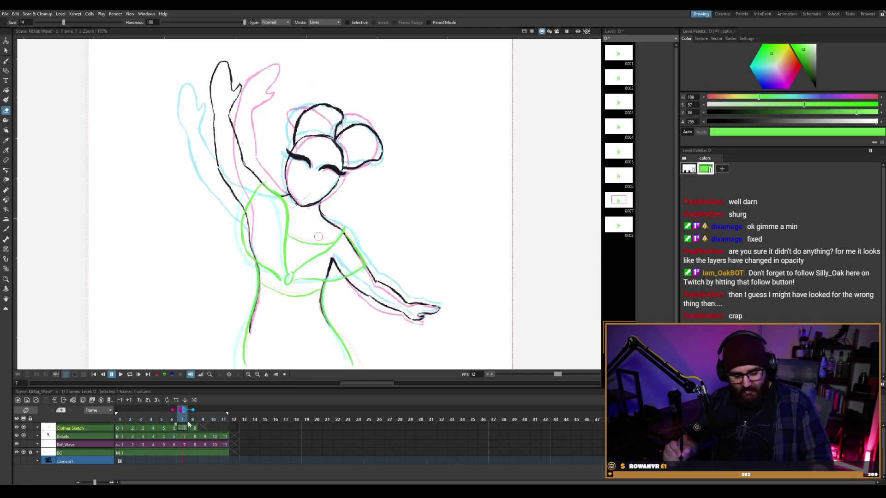
pyautogui.hotkey('ctrl', 's')
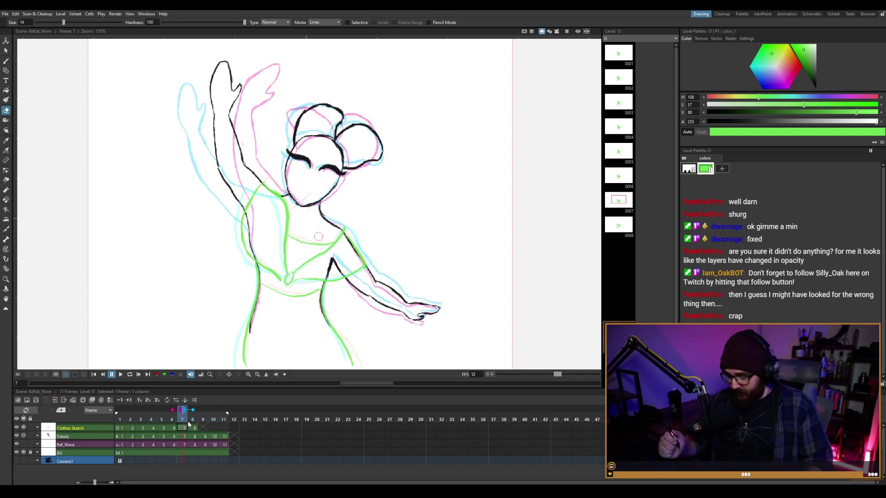
# Flip back and forth through the frames around 6, 7 and 8 to compare how the chest curve and shirt lines move.
pyautogui.press('.')
pyautogui.press(',')
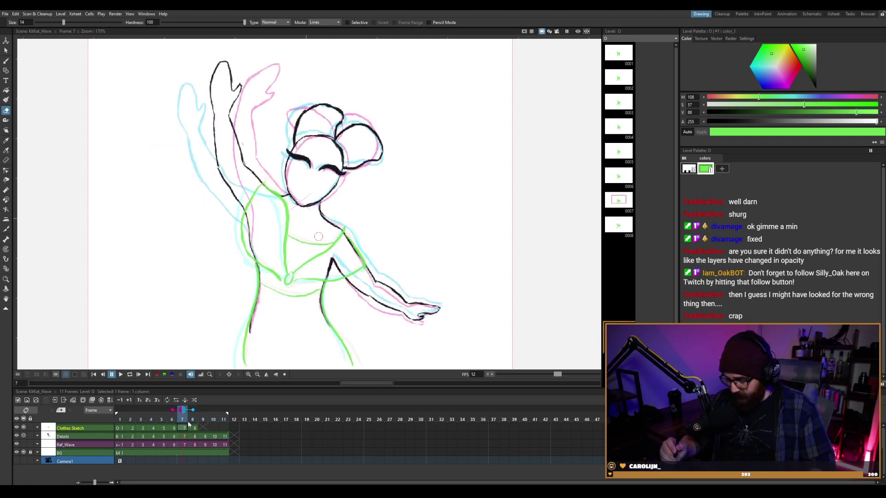
pyautogui.press(',')
pyautogui.press('.')
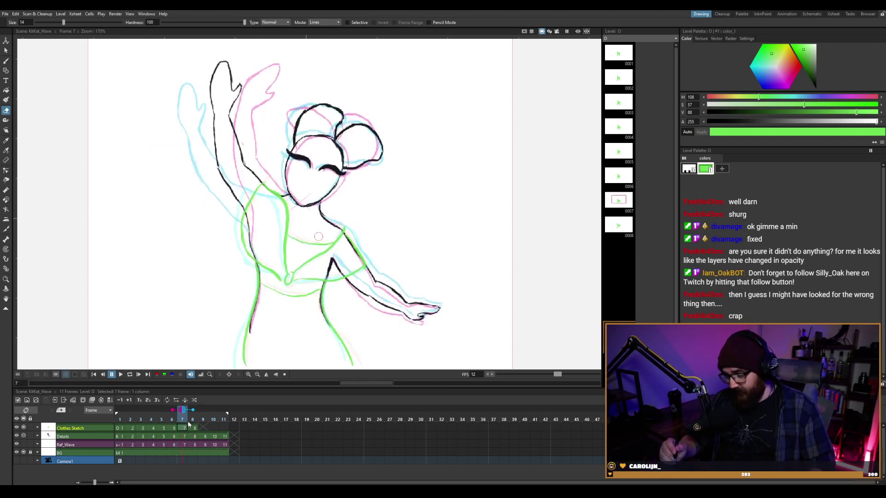
pyautogui.press(',')
pyautogui.press('.')
pyautogui.press('.')
pyautogui.press(',')
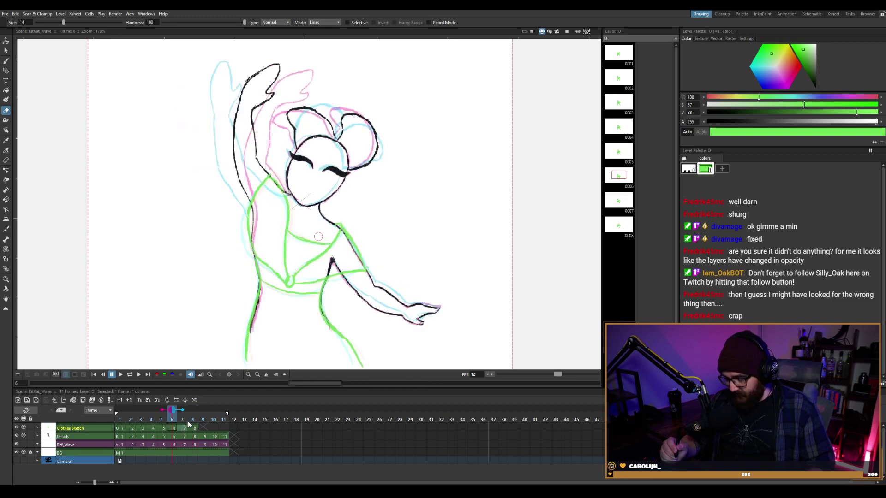
pyautogui.press(',')
pyautogui.press('.')
pyautogui.press(',')
pyautogui.press(',')
pyautogui.press('.')
pyautogui.press('.')
pyautogui.press('.')
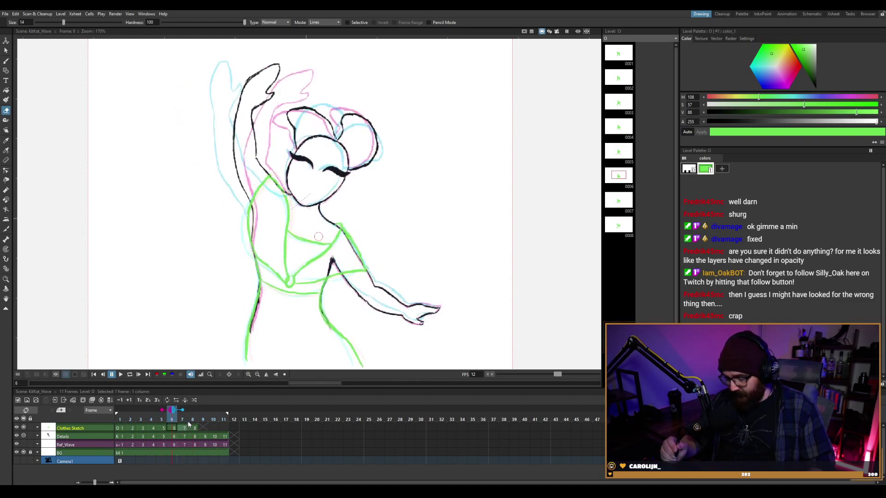
pyautogui.press(',')
pyautogui.press(',')
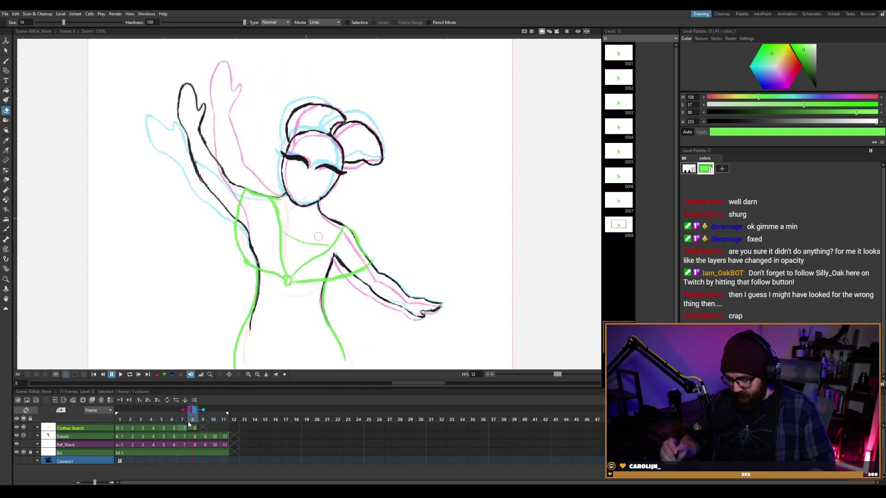
pyautogui.press('.')
pyautogui.press('.')
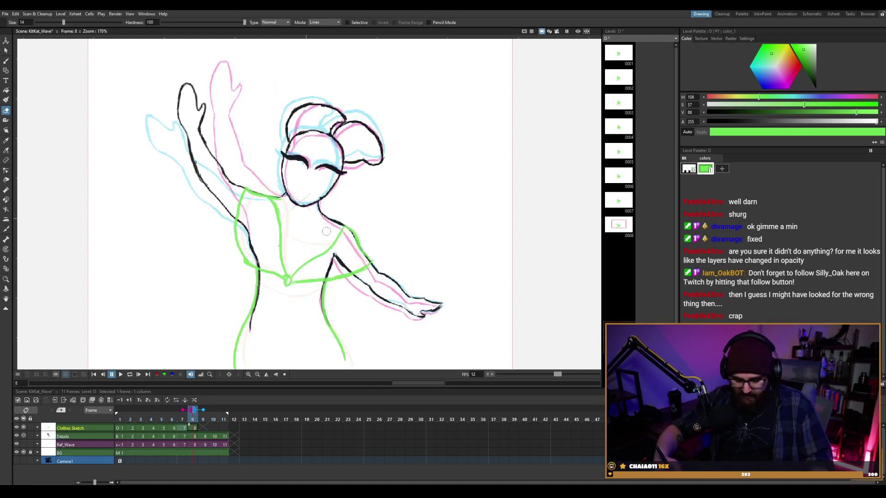
# Draw the green chest curve and the waist curve below the knot on frame 8, and play the animation to check it.
pyautogui.press('b')
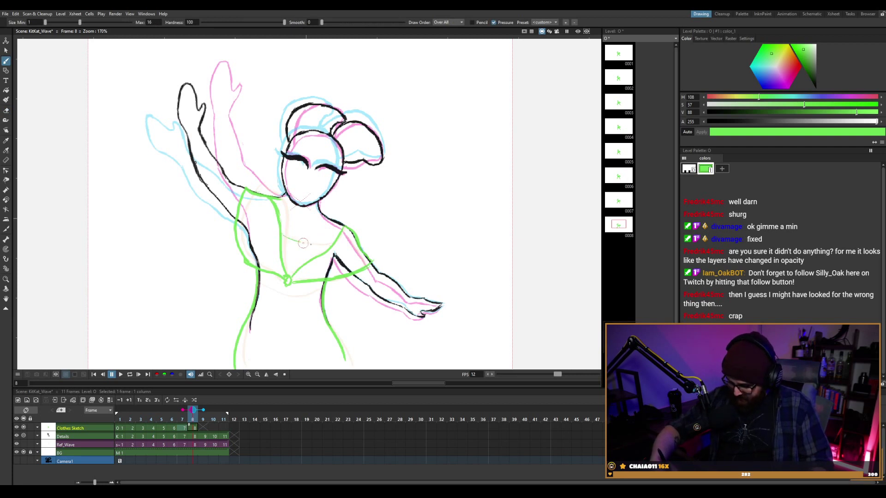
pyautogui.moveTo(285, 234); pyautogui.dragTo(330, 242)
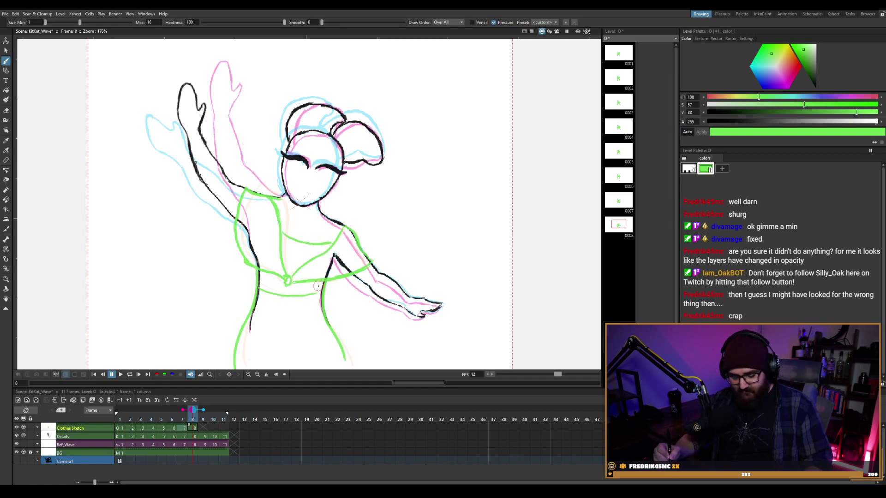
pyautogui.press('l')
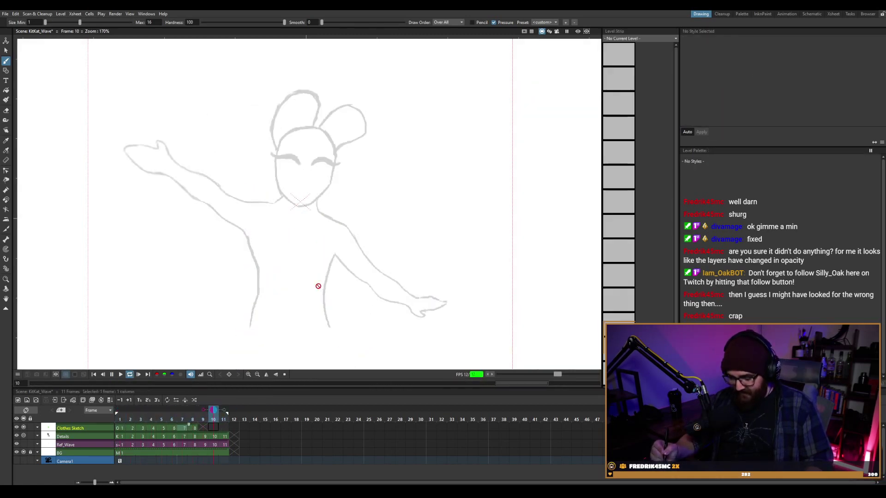
pyautogui.press('l')
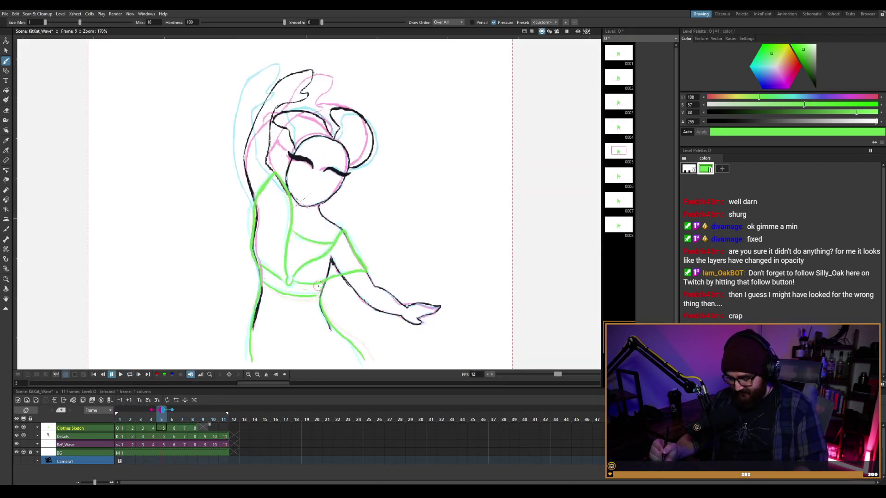
# Save the scene and draw the raised arm's shoulder line and the shirt's front edge down towards the knot on frame 9 of Clothes Sketch.
pyautogui.click(203, 428)
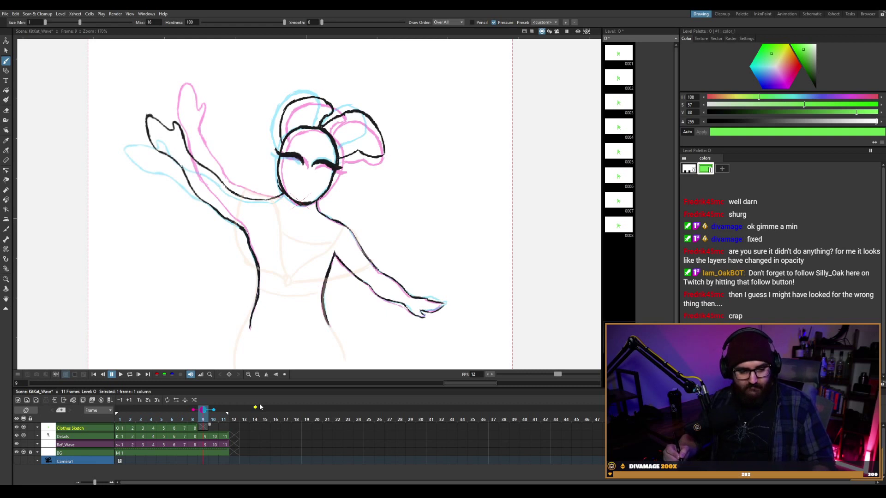
pyautogui.hotkey('ctrl', 's')
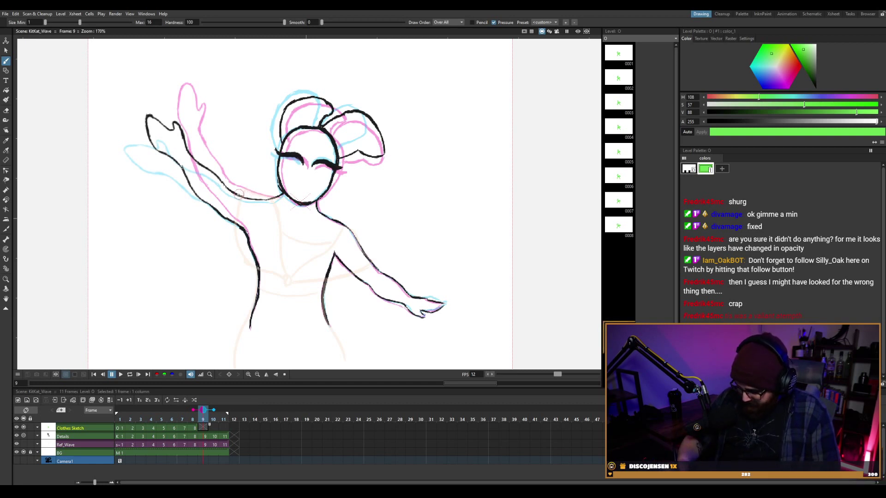
pyautogui.moveTo(238, 193); pyautogui.dragTo(277, 198)
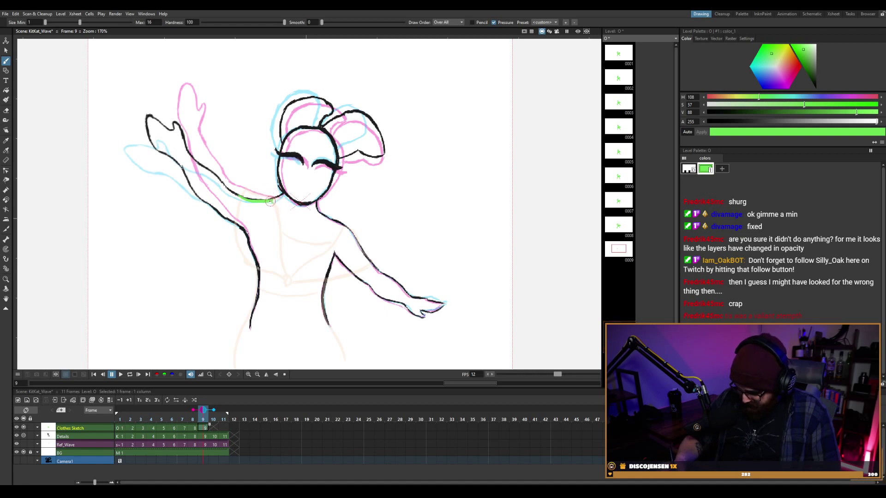
pyautogui.moveTo(273, 202); pyautogui.dragTo(274, 220)
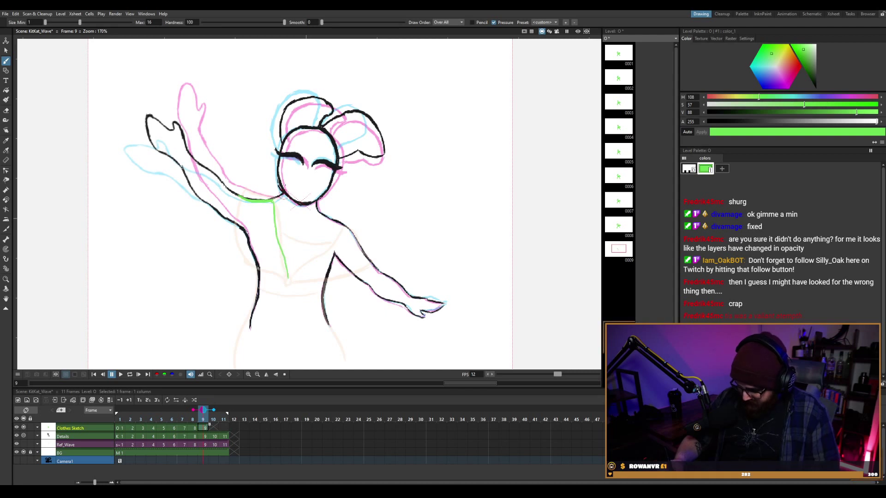
pyautogui.hotkey('ctrl', 'z')
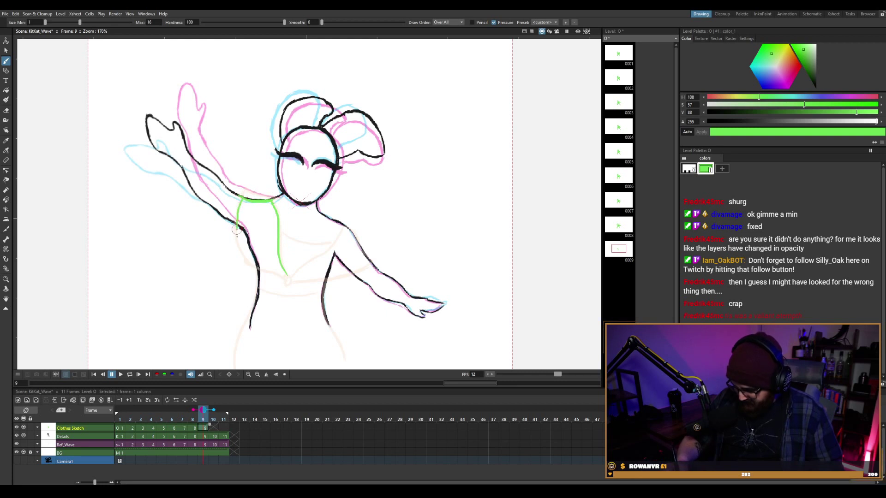
# Draw the raised arm's sleeve edge on frame 9, curving from the shoulder down past the armpit to the knot position.
pyautogui.moveTo(268, 270); pyautogui.dragTo(285, 279)
pyautogui.hotkey('ctrl', 'z')
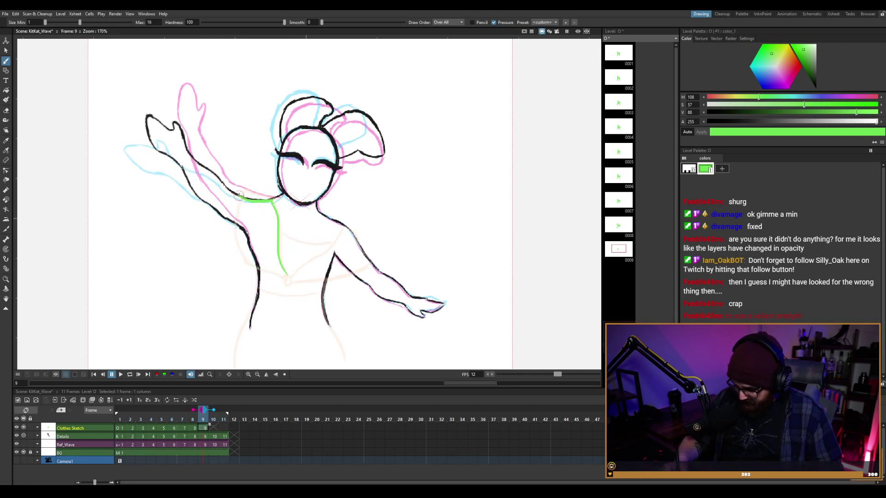
pyautogui.moveTo(241, 199); pyautogui.dragTo(237, 231)
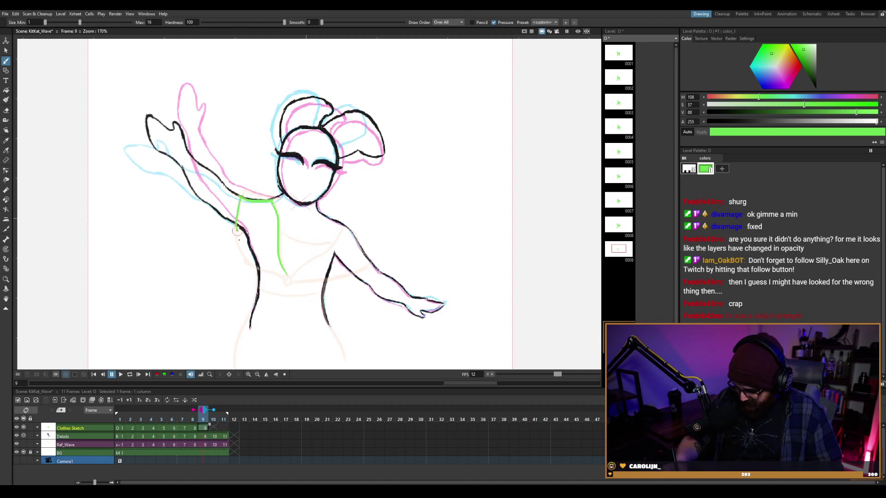
pyautogui.moveTo(260, 266)
pyautogui.mouseDown()
pyautogui.moveTo(237, 217)
pyautogui.moveTo(243, 254)
pyautogui.moveTo(279, 276)
pyautogui.mouseUp()
pyautogui.hotkey('ctrl', 'z')
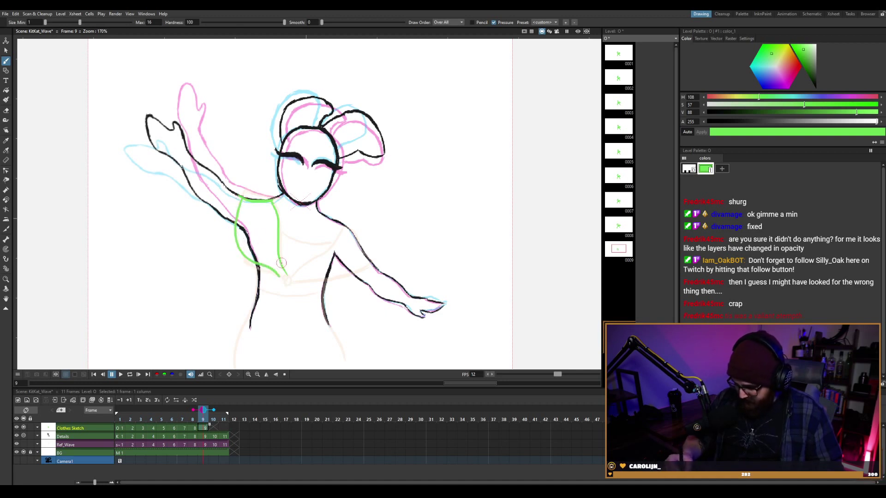
# Compare frames 8 and 9, and nudge the lower part of the raised arm's sleeve edge down 3.33 mm on frame 9.
pyautogui.press(',')
pyautogui.press('.')
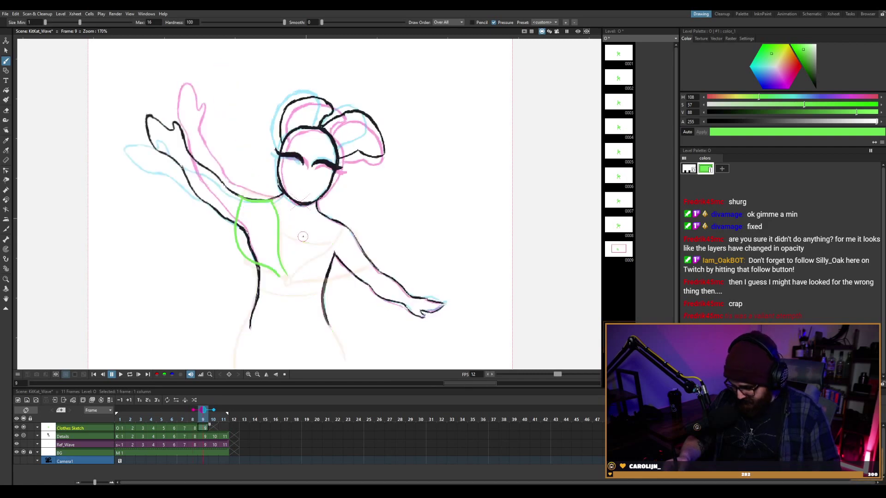
pyautogui.press(',')
pyautogui.press('.')
pyautogui.press('s')
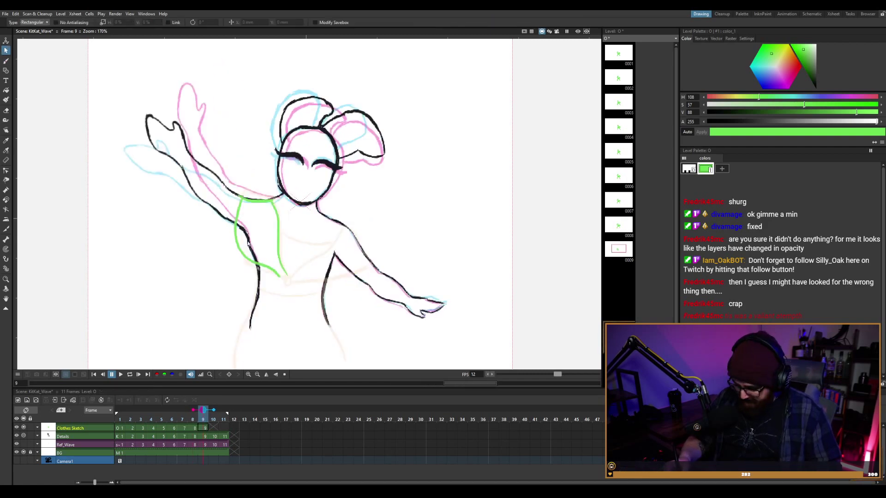
pyautogui.moveTo(224, 234); pyautogui.dragTo(280, 276)
pyautogui.press('Down')
pyautogui.press('Down')
pyautogui.press('Down')
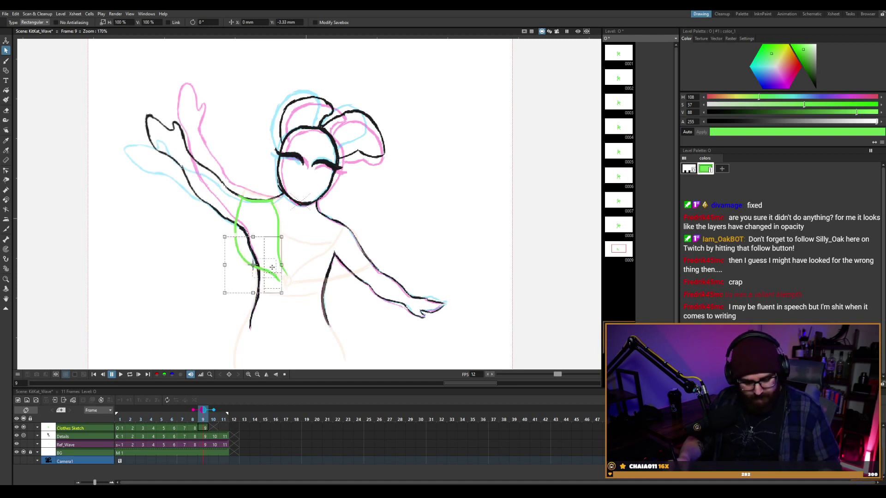
# Draw the knot, the opposite front edge up to the shoulder, and the lowered arm's sleeve with its lower hem on frame 9.
pyautogui.press('b')
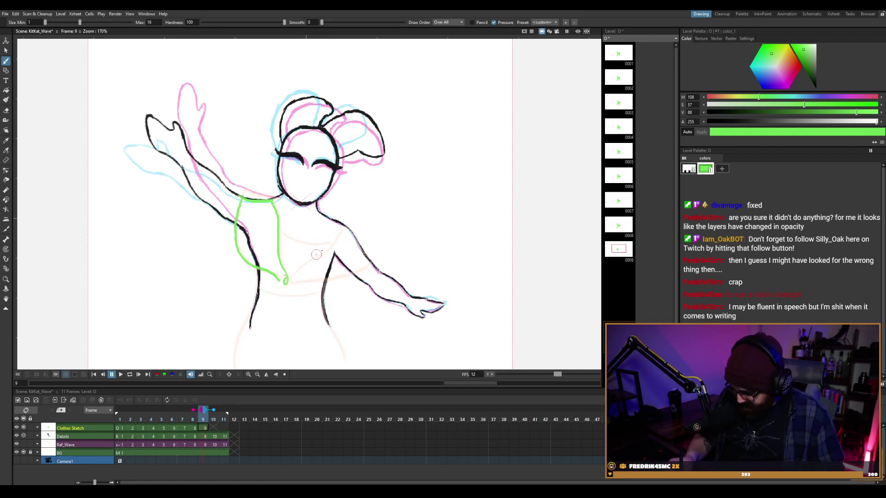
pyautogui.press(',')
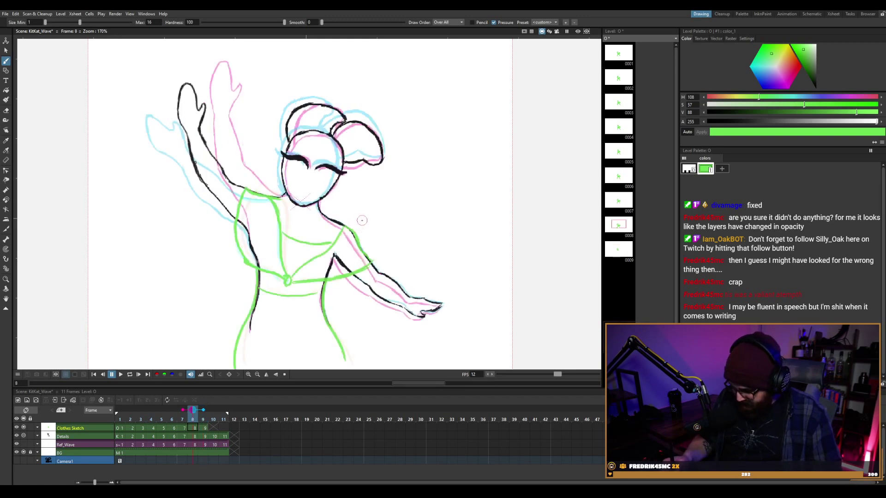
pyautogui.press('.')
pyautogui.press(',')
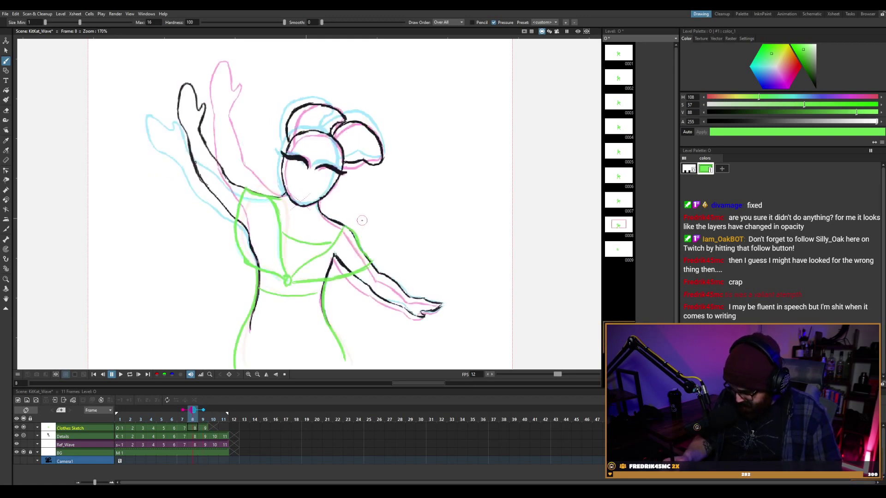
pyautogui.press('.')
pyautogui.press(',')
pyautogui.press(',')
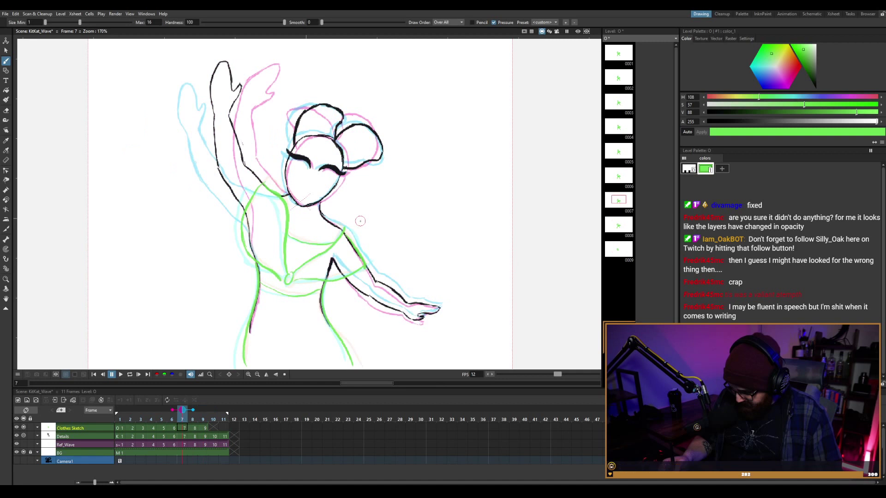
pyautogui.press('.')
pyautogui.press('.')
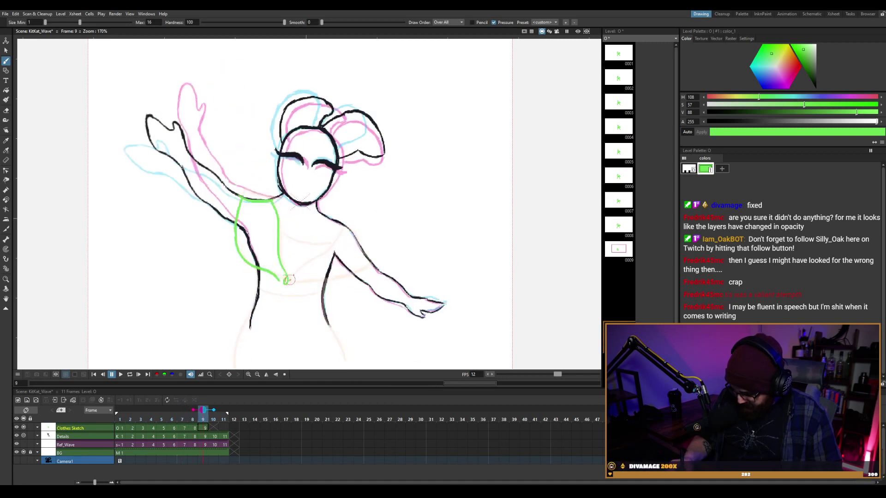
pyautogui.moveTo(286, 279); pyautogui.dragTo(344, 225)
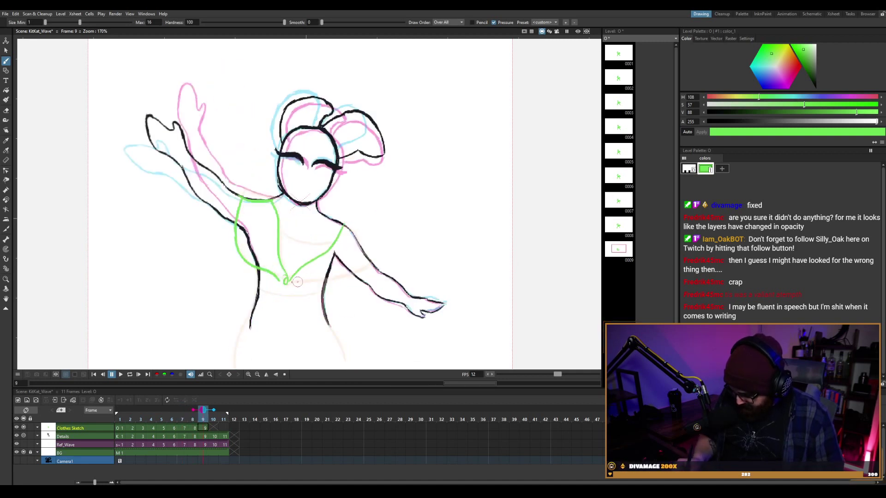
pyautogui.moveTo(292, 284)
pyautogui.mouseDown()
pyautogui.moveTo(352, 274)
pyautogui.moveTo(369, 262)
pyautogui.mouseUp()
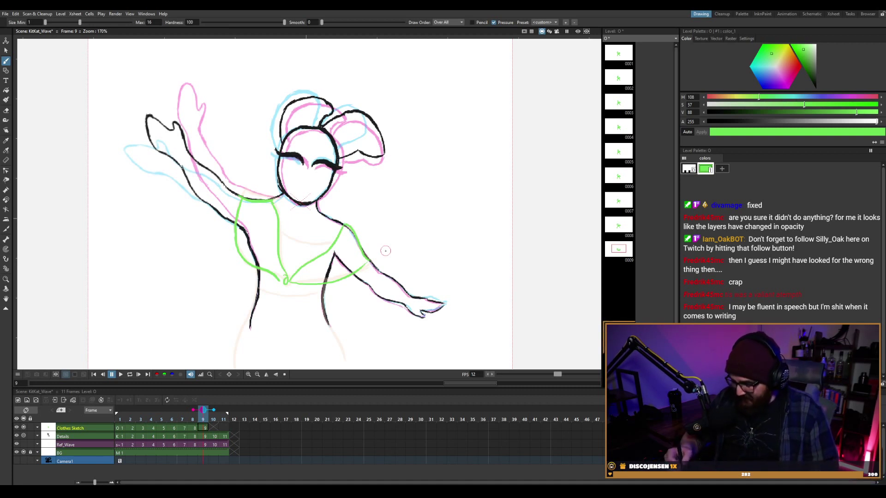
# Flip back and forth between frames 8 and 9 to compare the knot, sleeve and hem lines.
pyautogui.press(',')
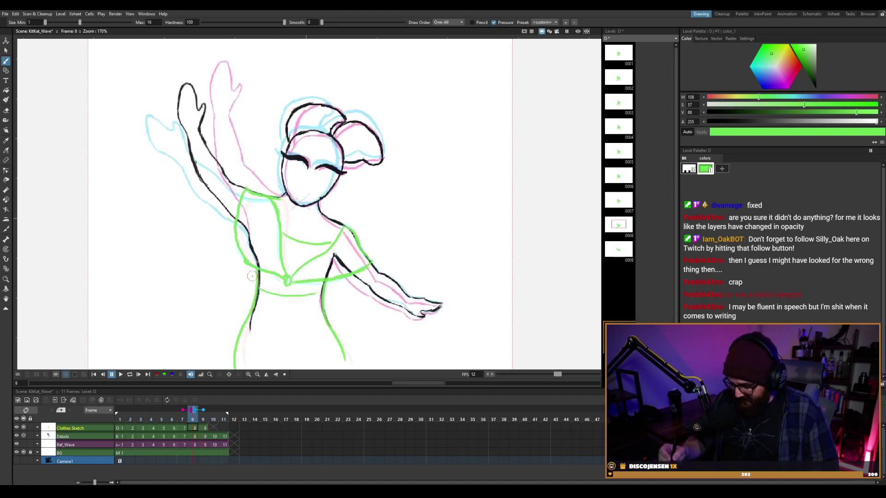
pyautogui.press('.')
pyautogui.press(',')
pyautogui.press('.')
pyautogui.press(',')
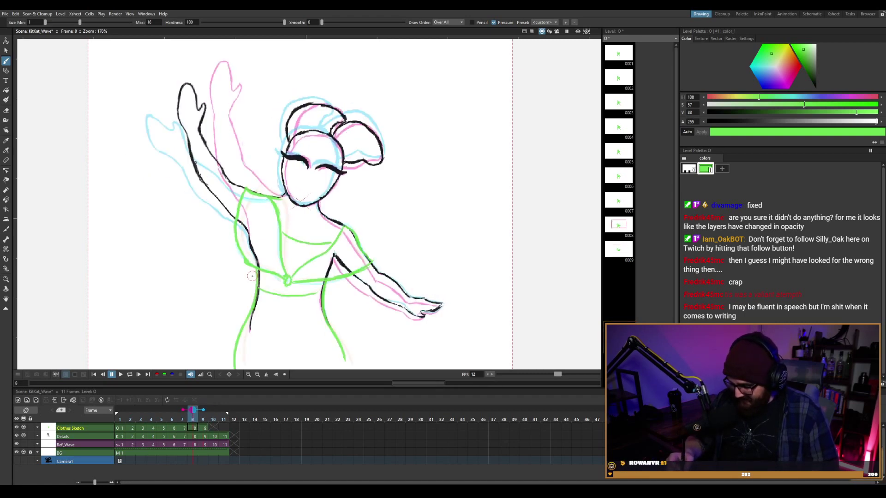
pyautogui.press('.')
pyautogui.press(',')
pyautogui.press('.')
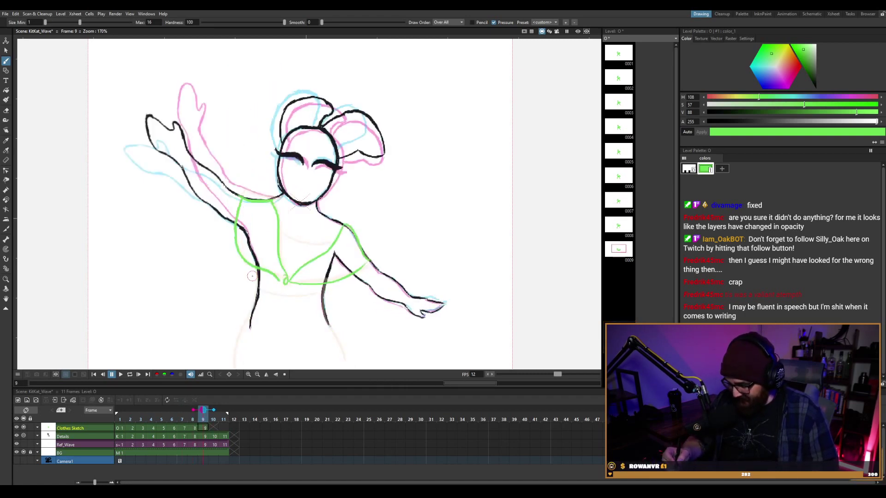
pyautogui.press(',')
pyautogui.press('.')
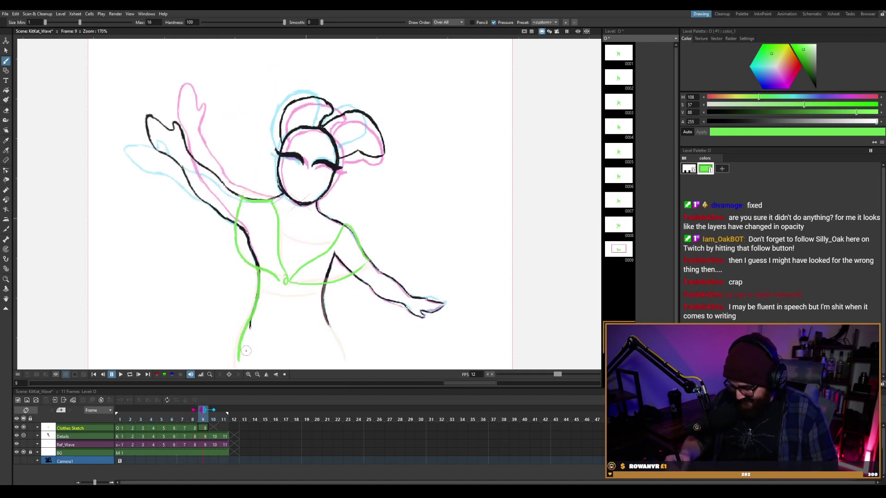
# Redraw the waist line below the raised arm, and draw the opposite waist line and the green chest curve on frame 9.
pyautogui.hotkey('ctrl', 'z')
pyautogui.moveTo(259, 279); pyautogui.dragTo(234, 362)
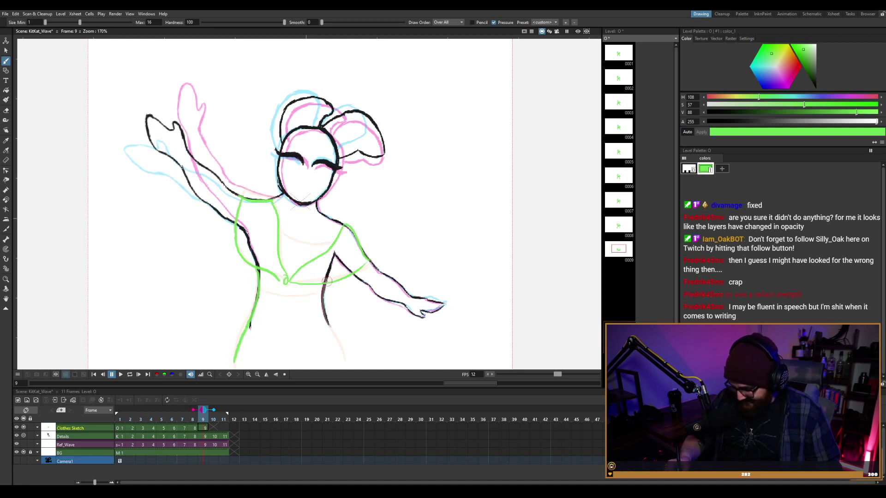
pyautogui.moveTo(333, 325); pyautogui.dragTo(341, 363)
pyautogui.hotkey('ctrl', 'z')
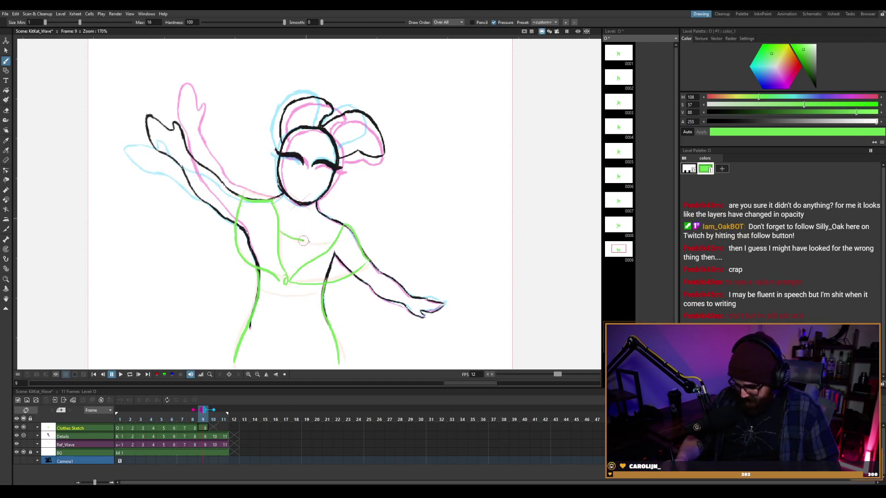
pyautogui.hotkey('ctrl', 'z')
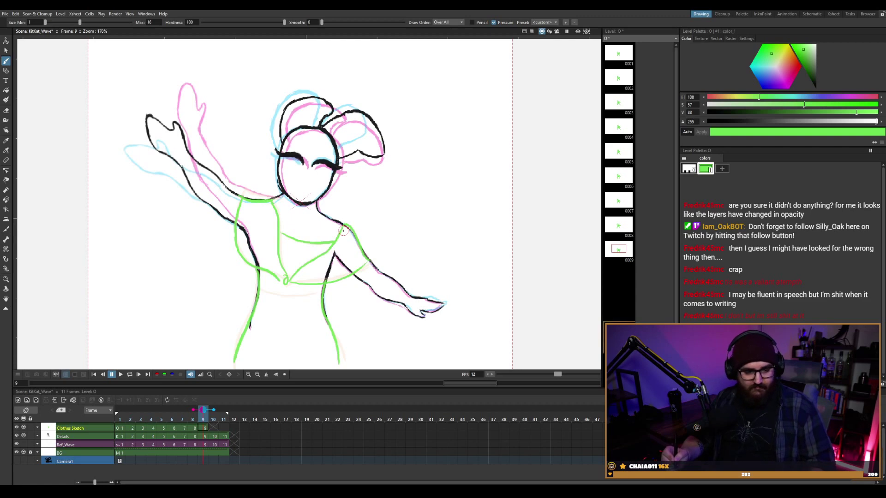
# Play the animation to check the clothes' movement, stop it, and save the scene.
pyautogui.press('p')
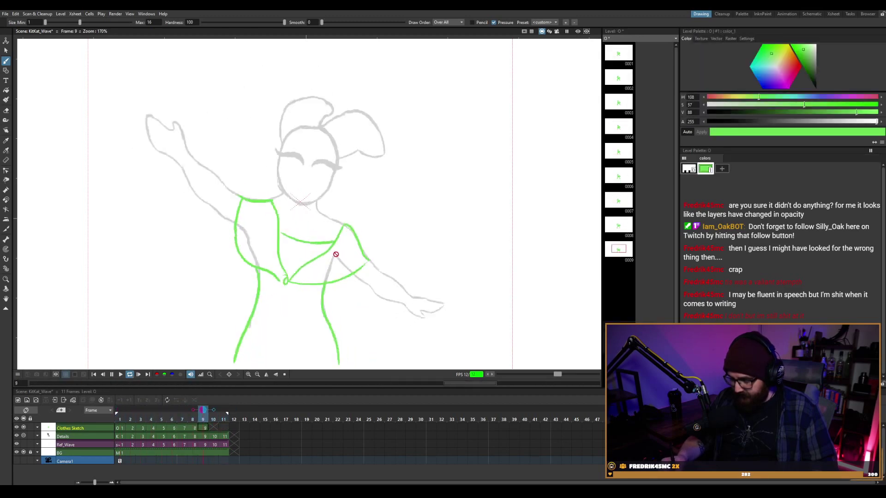
pyautogui.press('p')
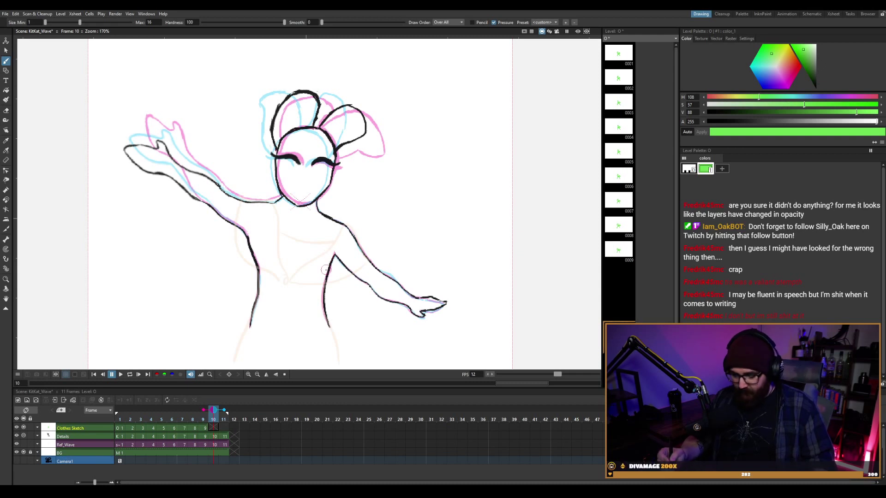
pyautogui.hotkey('ctrl', 's')
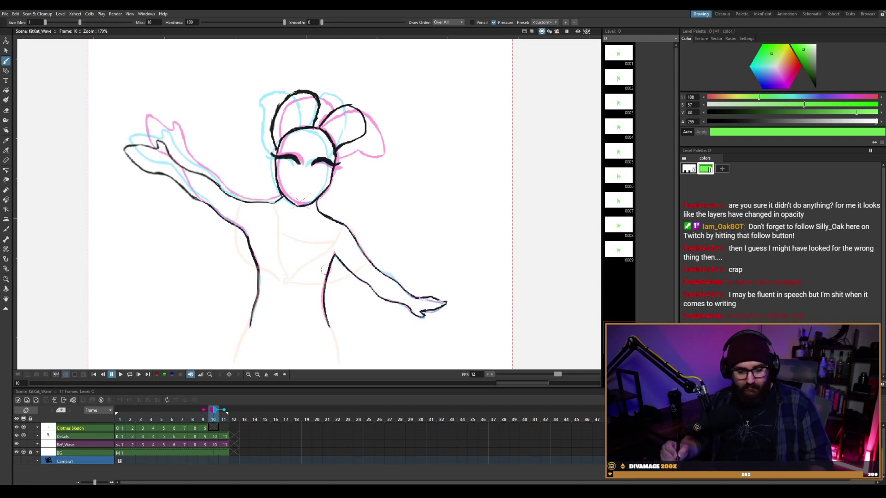
# Erase the shirt's front edge on the raised-arm side of frame 7 and redraw it bowing outward from the neck to the knot.
pyautogui.press('Left')
pyautogui.press('Left')
pyautogui.press('Left')
pyautogui.press('Left')
pyautogui.press('Left')
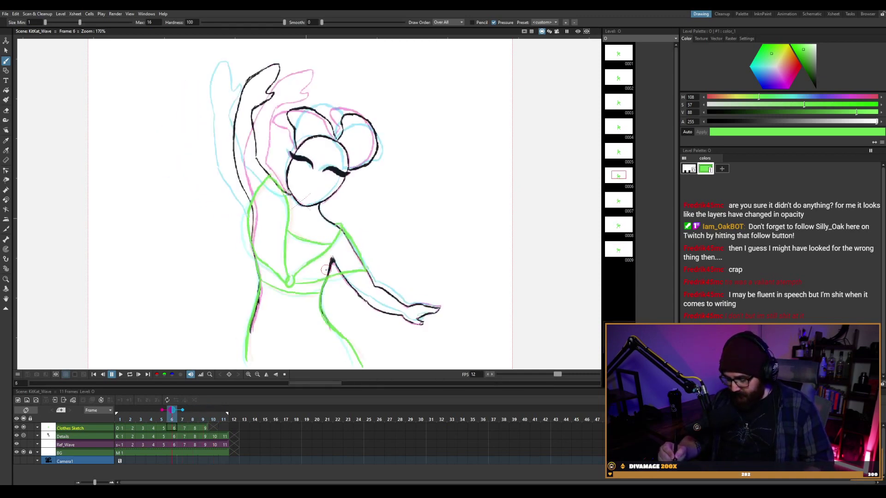
pyautogui.press('Right')
pyautogui.press('Right')
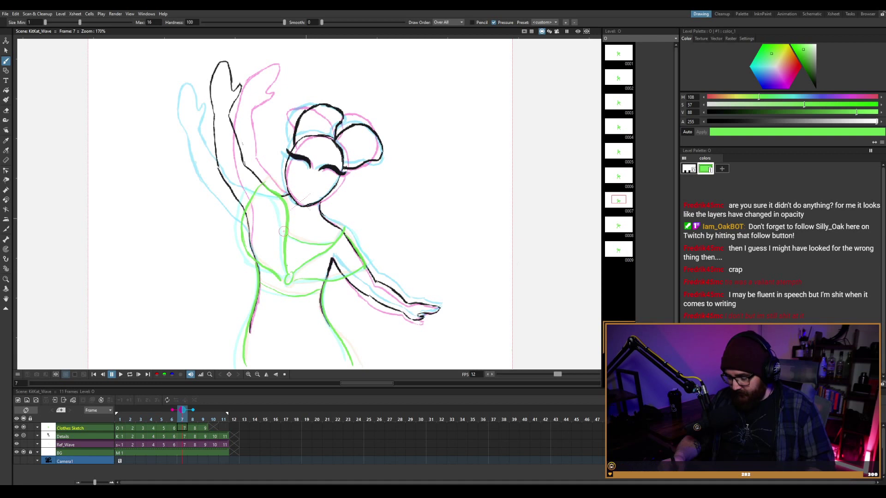
pyautogui.rightClick(293, 262)
pyautogui.click(314, 236)
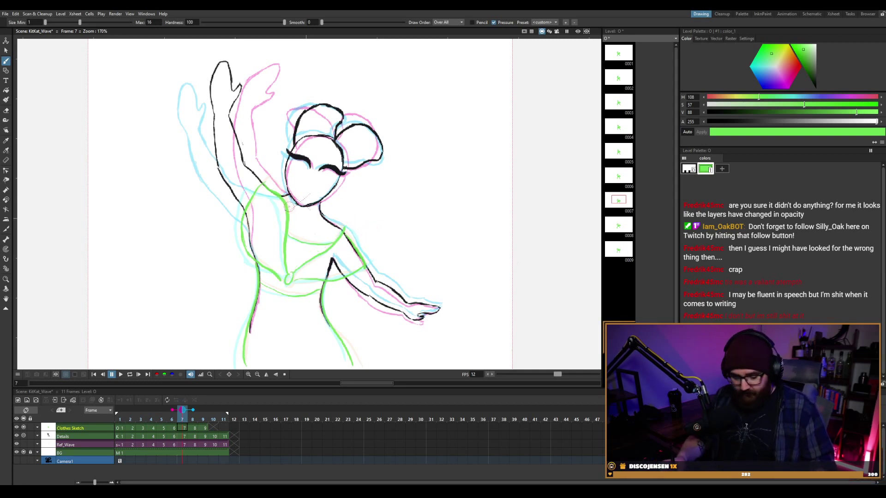
pyautogui.press('a')
pyautogui.moveTo(285, 200)
pyautogui.mouseDown()
pyautogui.moveTo(286, 263)
pyautogui.moveTo(290, 240)
pyautogui.mouseUp()
pyautogui.press('b')
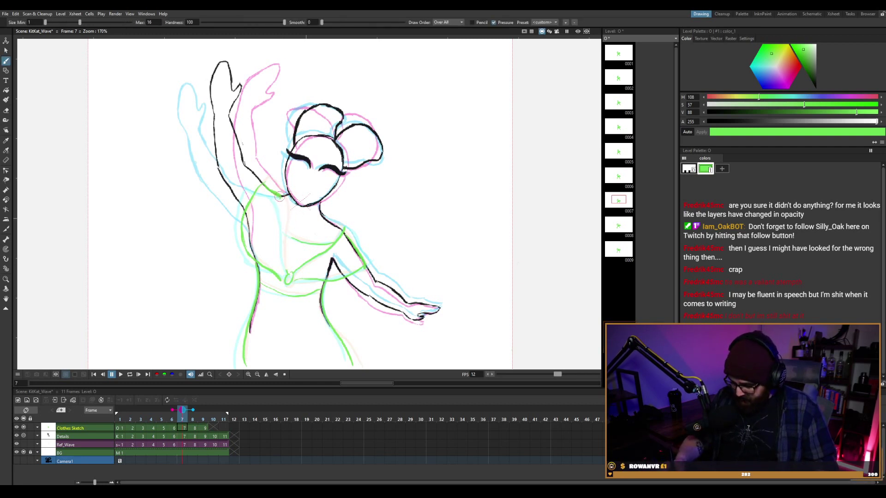
pyautogui.moveTo(275, 233)
pyautogui.mouseDown()
pyautogui.moveTo(288, 279)
pyautogui.moveTo(275, 225)
pyautogui.moveTo(282, 195)
pyautogui.mouseUp()
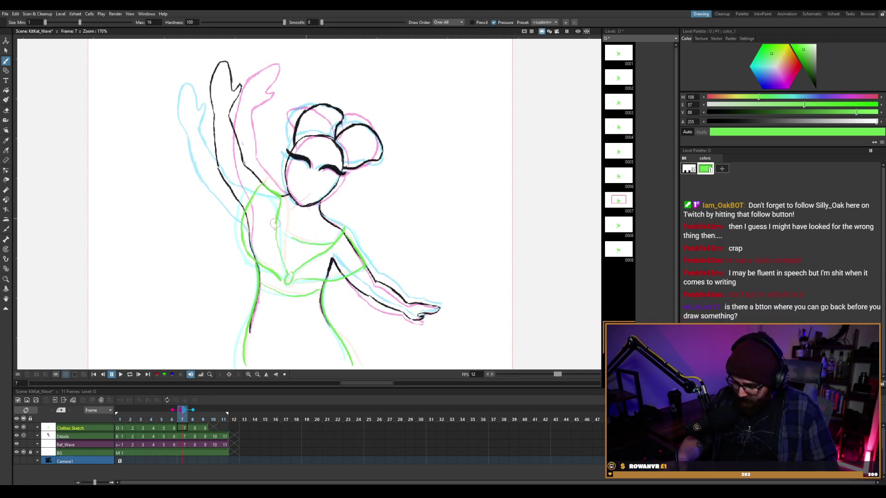
pyautogui.moveTo(275, 224); pyautogui.dragTo(286, 273)
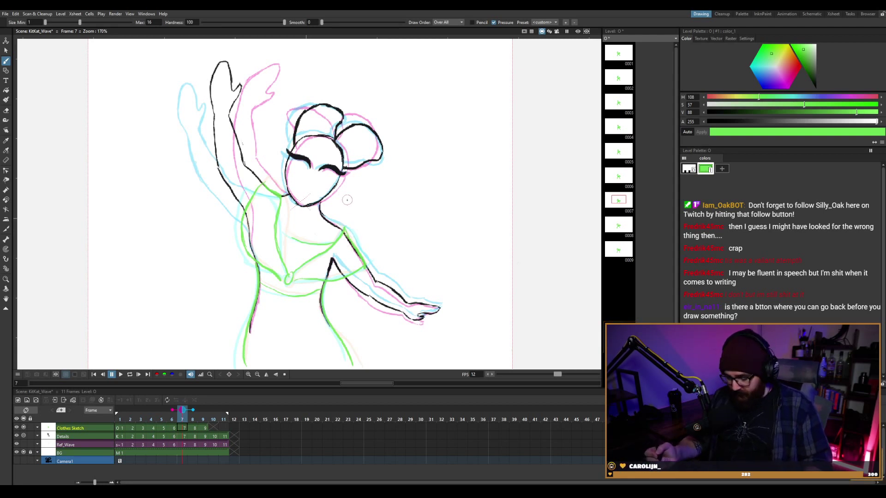
# Replace the shirt's front edge on the raised-arm side of frame 6 with a line bowing outward down to the knot.
pyautogui.press(',')
pyautogui.press('a')
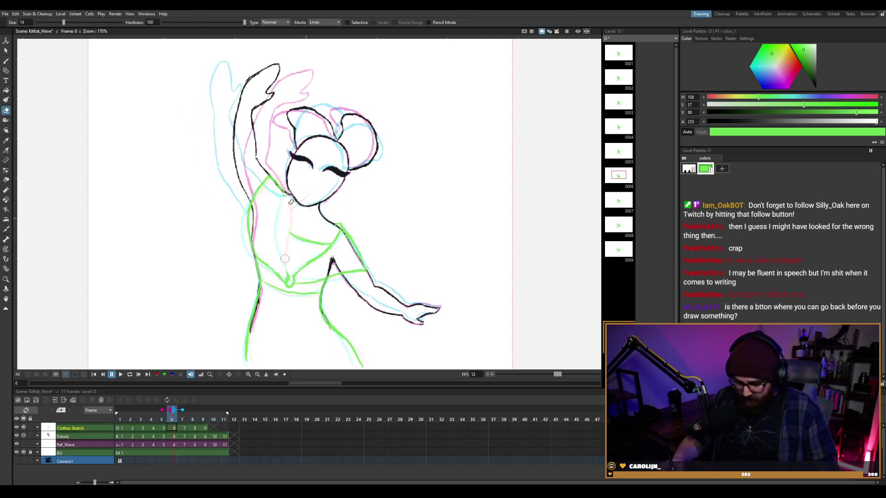
pyautogui.press('b')
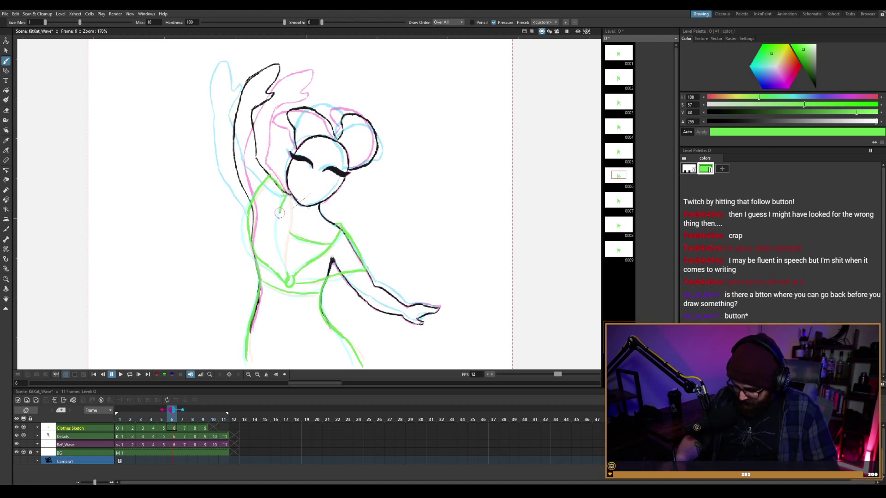
pyautogui.moveTo(280, 212); pyautogui.dragTo(290, 269)
pyautogui.hotkey('ctrl', 'z')
pyautogui.moveTo(285, 196)
pyautogui.mouseDown()
pyautogui.moveTo(278, 227)
pyautogui.moveTo(288, 278)
pyautogui.mouseUp()
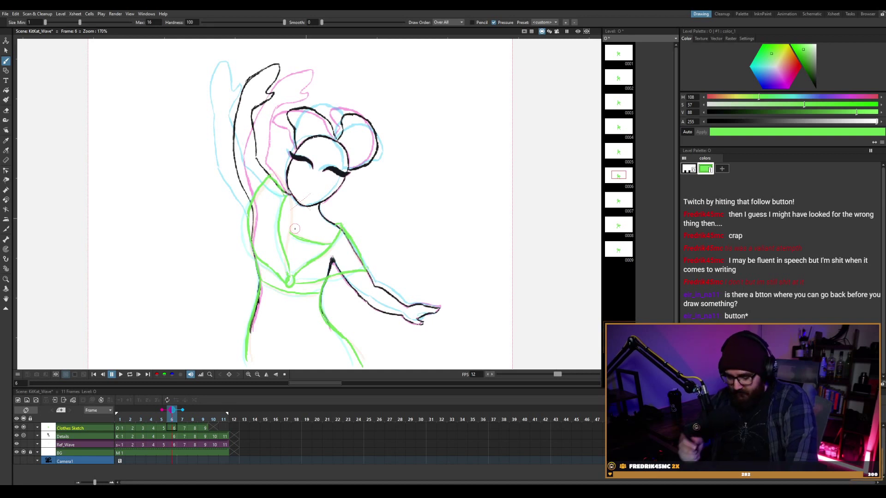
# Return to frame 9 of Clothes Sketch and compare its shirt lines with those on frame 8.
pyautogui.click(284, 427)
pyautogui.click(277, 427)
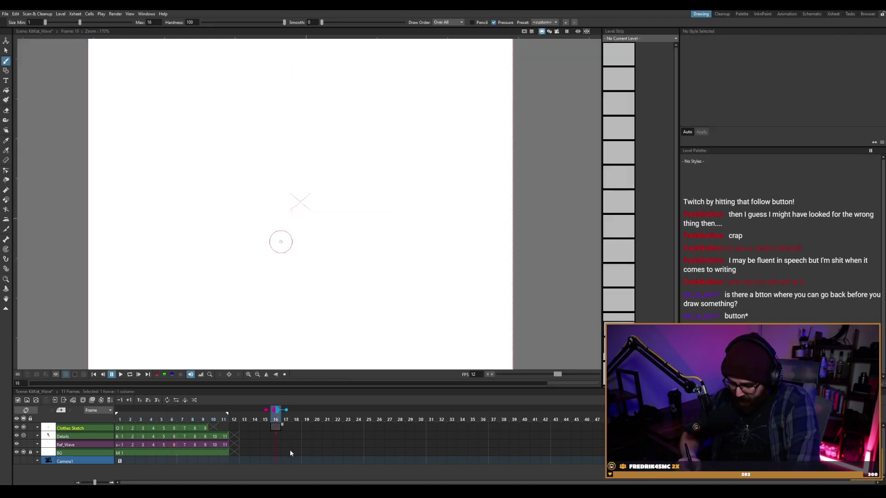
pyautogui.click(205, 427)
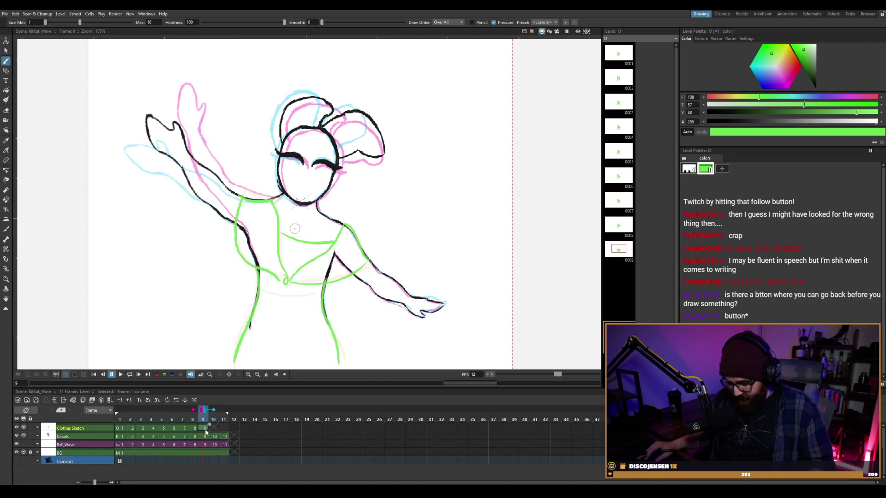
pyautogui.press('Left')
pyautogui.press('Right')
pyautogui.press('Left')
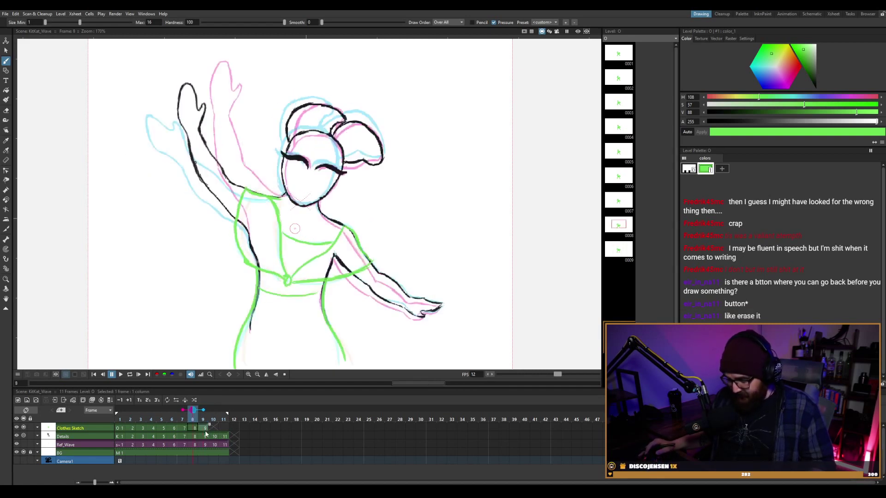
pyautogui.press('Right')
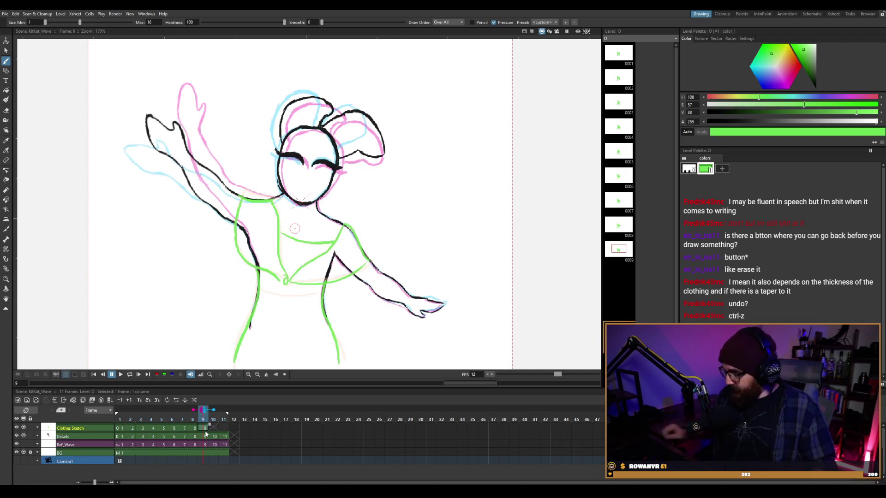
# Write a green letter E in the empty area beside the character on frame 9 and test the eraser on a short line.
pyautogui.moveTo(443, 112)
pyautogui.mouseDown()
pyautogui.moveTo(443, 139)
pyautogui.moveTo(463, 109)
pyautogui.mouseUp()
pyautogui.moveTo(444, 125)
pyautogui.mouseDown()
pyautogui.moveTo(463, 109)
pyautogui.moveTo(462, 138)
pyautogui.mouseUp()
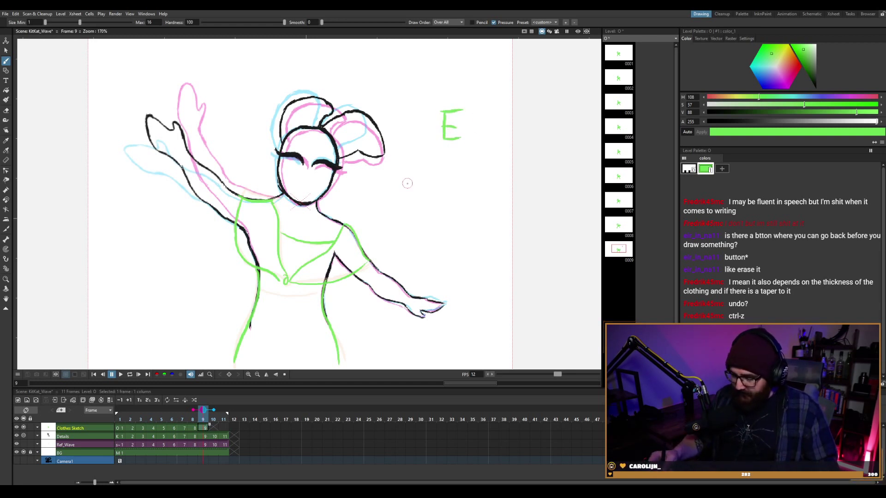
pyautogui.press('e')
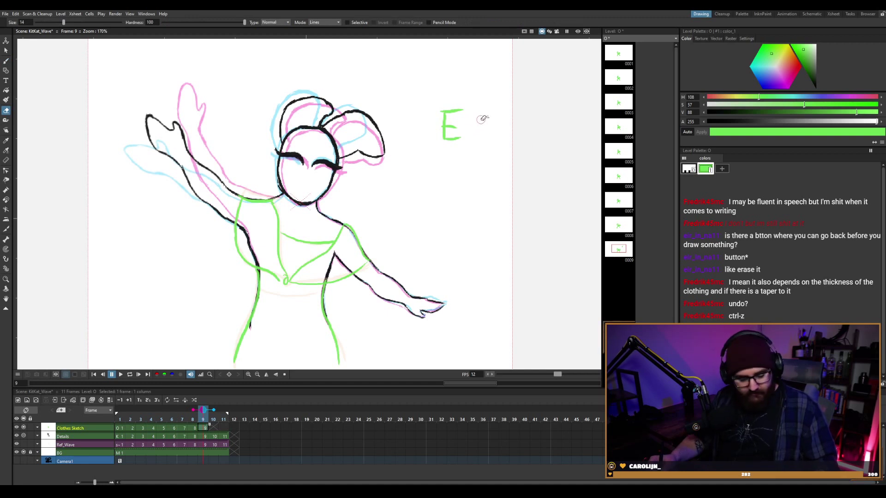
pyautogui.press('b')
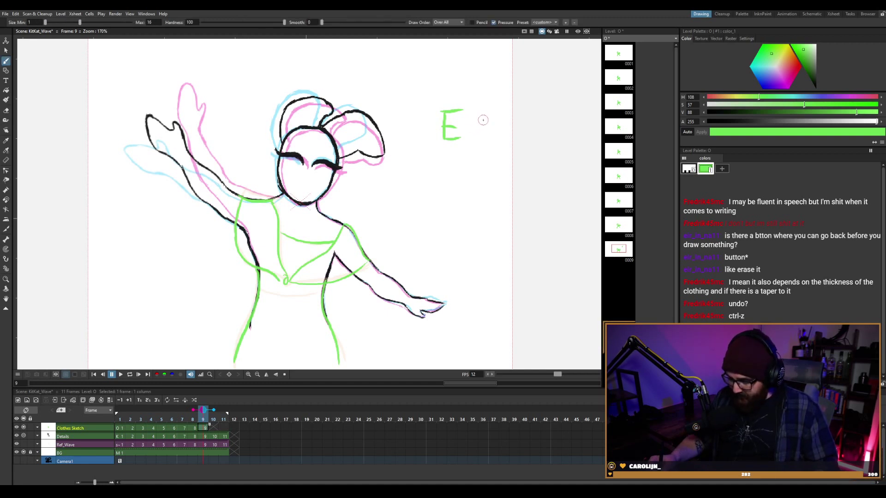
pyautogui.press('e')
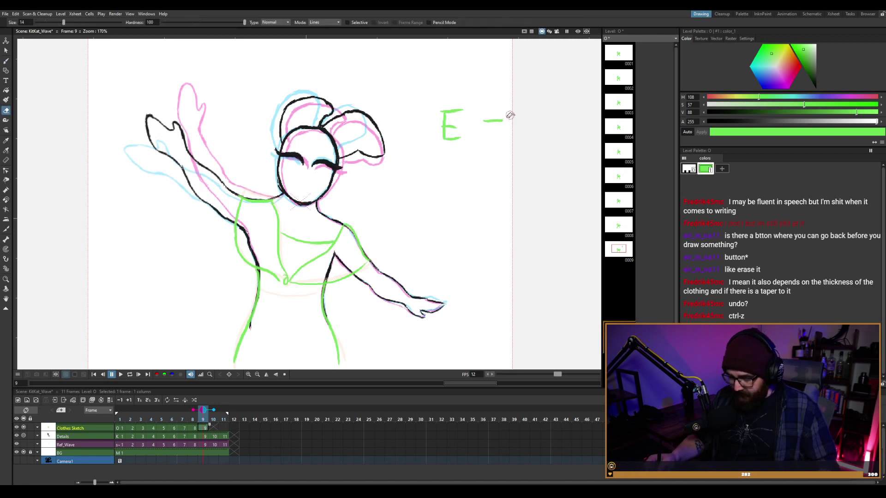
pyautogui.moveTo(510, 113); pyautogui.dragTo(506, 115)
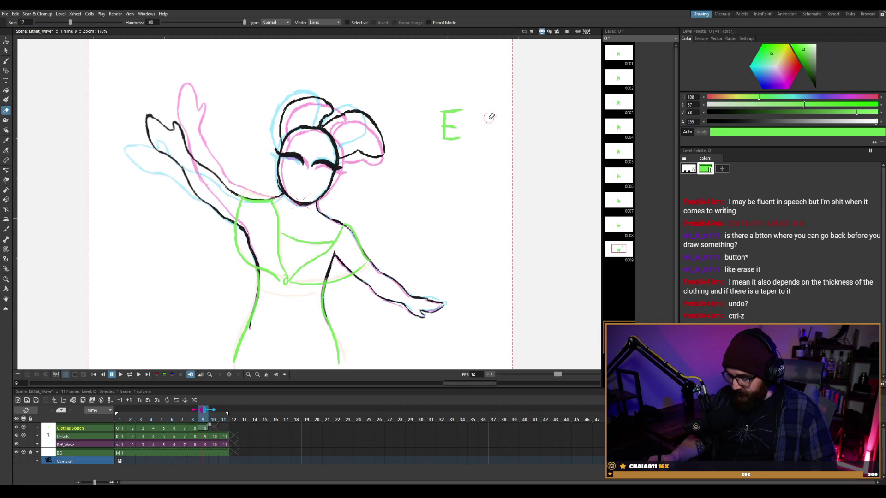
# Erase the test letter E beside the character with the eraser at size 17 and save the scene.
pyautogui.press(']')
pyautogui.press(']')
pyautogui.press(']')
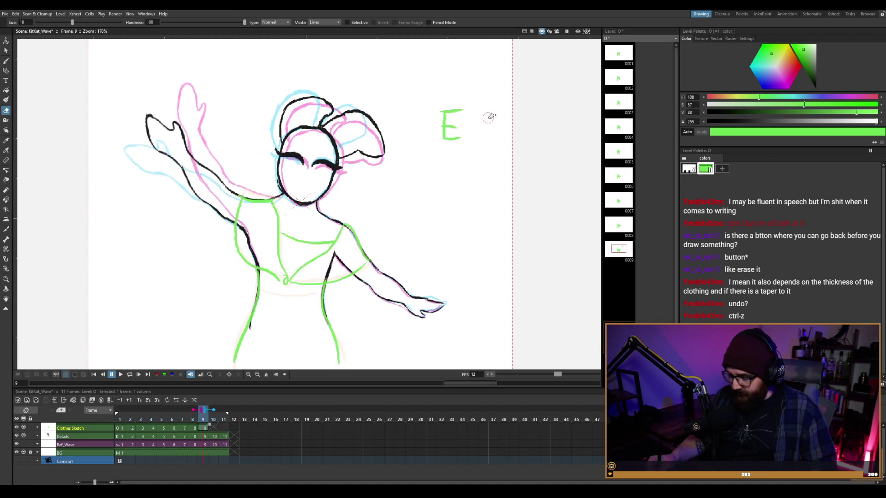
pyautogui.press('[')
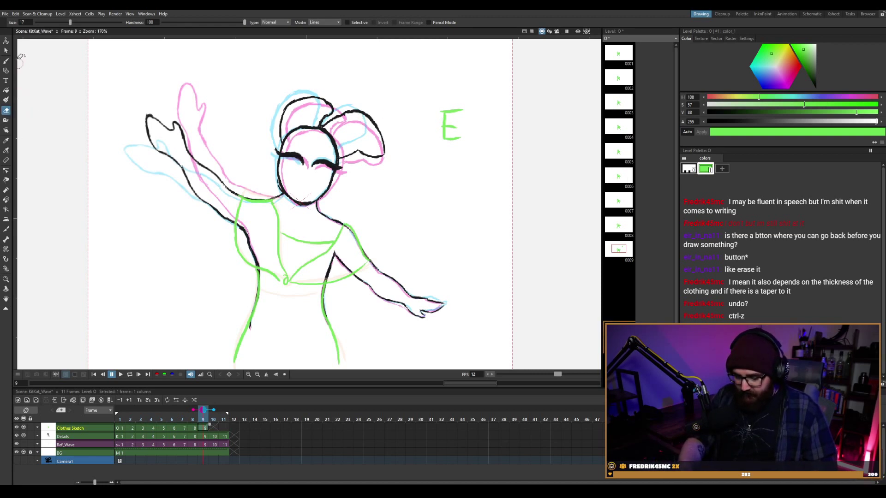
pyautogui.moveTo(450, 113)
pyautogui.mouseDown()
pyautogui.moveTo(452, 95)
pyautogui.moveTo(452, 142)
pyautogui.moveTo(461, 113)
pyautogui.mouseUp()
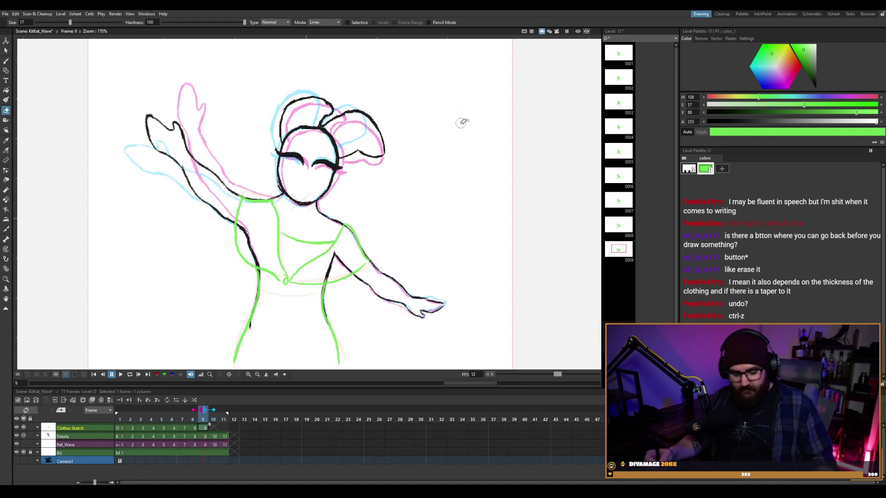
pyautogui.hotkey('ctrl', 's')
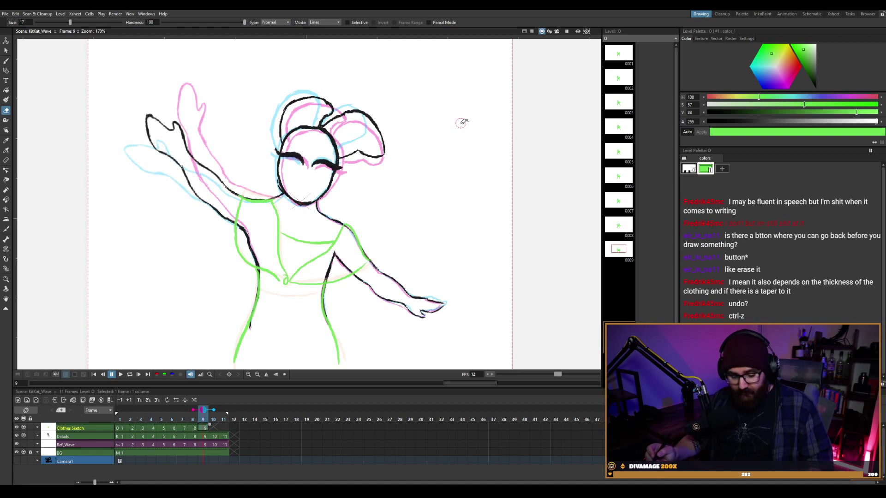
# Go to frame 5 of Clothes Sketch and erase the shirt's front edge on the raised-arm side.
pyautogui.press('b')
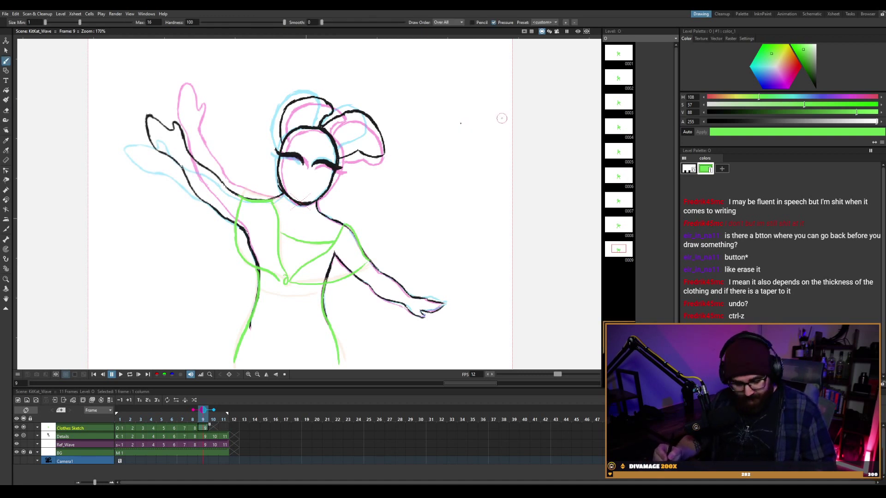
pyautogui.press('a')
pyautogui.press(',')
pyautogui.press(',')
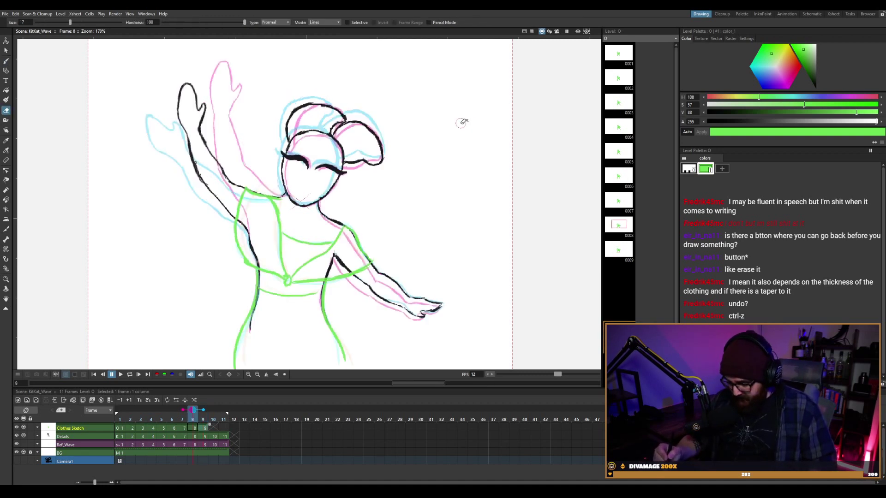
pyautogui.press(',')
pyautogui.press(',')
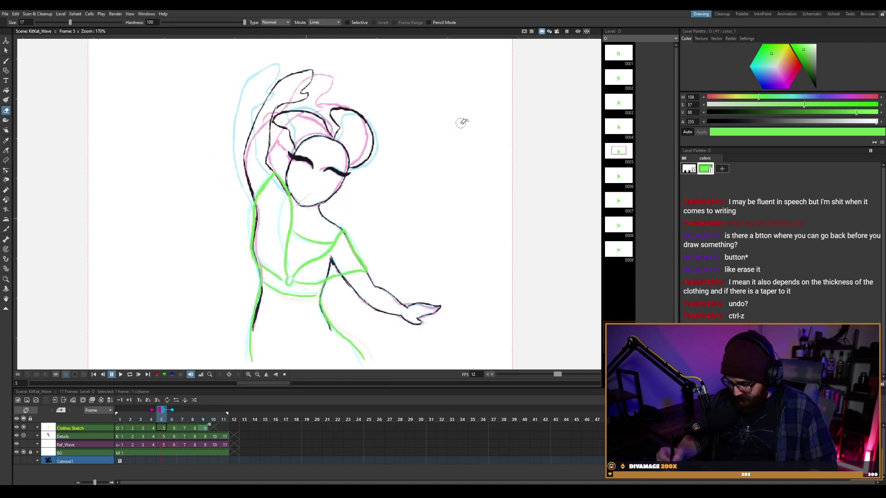
pyautogui.moveTo(292, 199); pyautogui.dragTo(287, 273)
# Redraw frame 5's front shirt edge as a line bowing outward from the neck to the knot, retrying until smooth, and save the scene.
pyautogui.press('b')
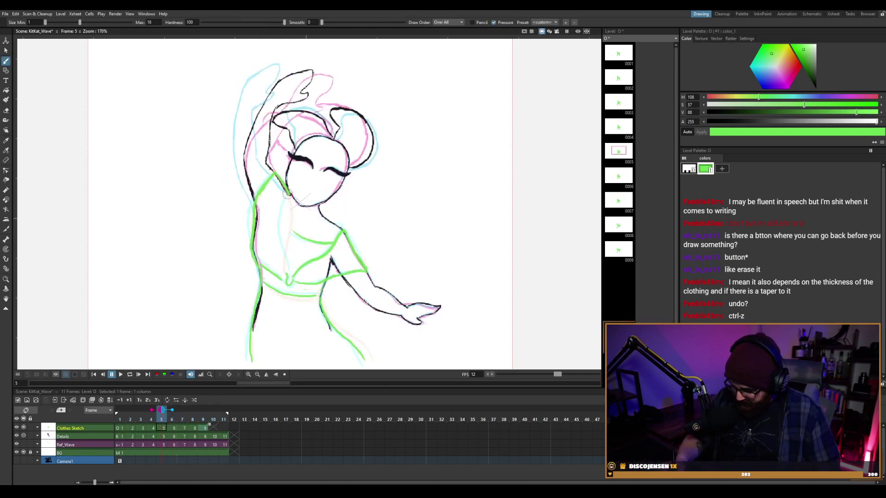
pyautogui.moveTo(279, 224); pyautogui.dragTo(289, 277)
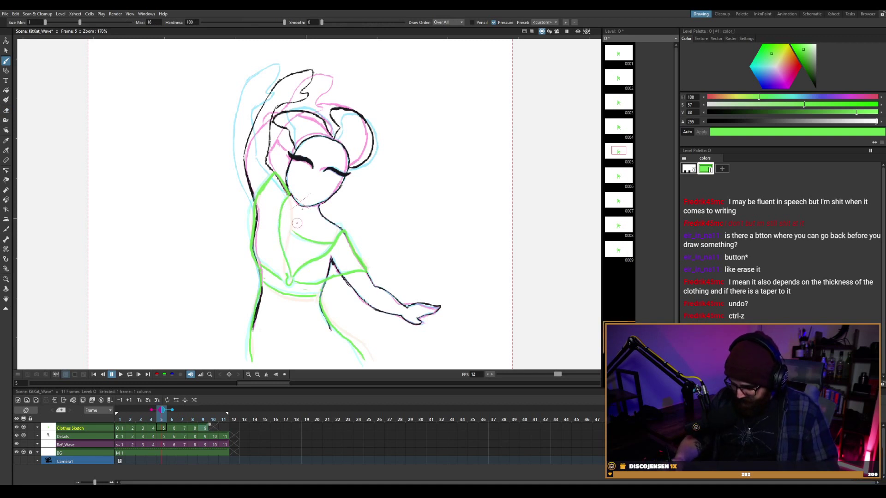
pyautogui.hotkey('ctrl', 'z')
pyautogui.moveTo(290, 196); pyautogui.dragTo(288, 272)
pyautogui.hotkey('ctrl', 'z')
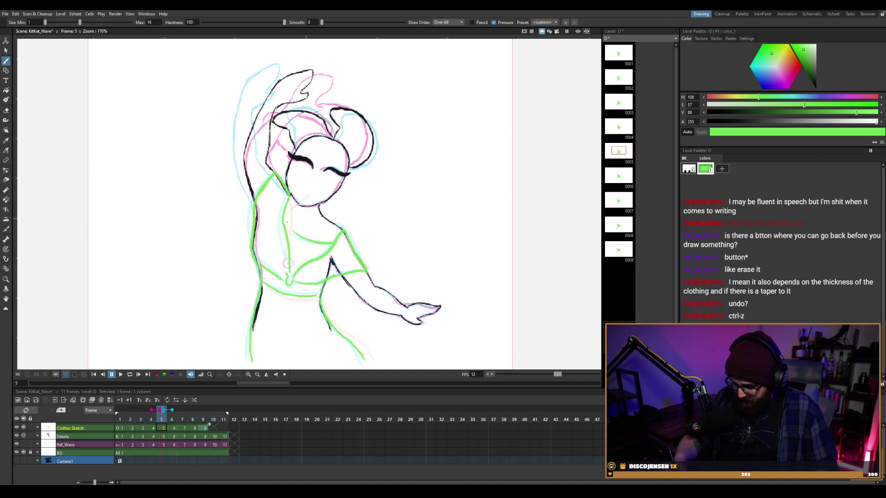
pyautogui.hotkey('ctrl', 'z')
pyautogui.moveTo(292, 195)
pyautogui.mouseDown()
pyautogui.moveTo(282, 221)
pyautogui.moveTo(288, 277)
pyautogui.mouseUp()
pyautogui.hotkey('ctrl', 'z')
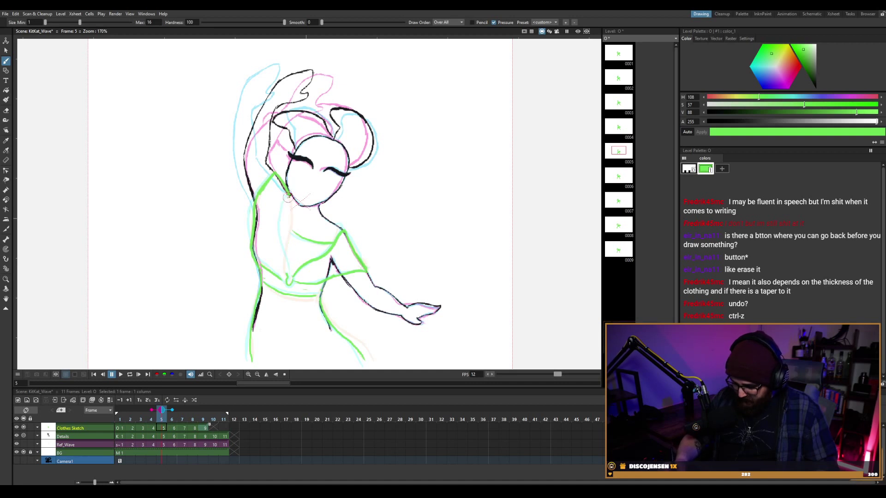
pyautogui.moveTo(281, 217); pyautogui.dragTo(289, 278)
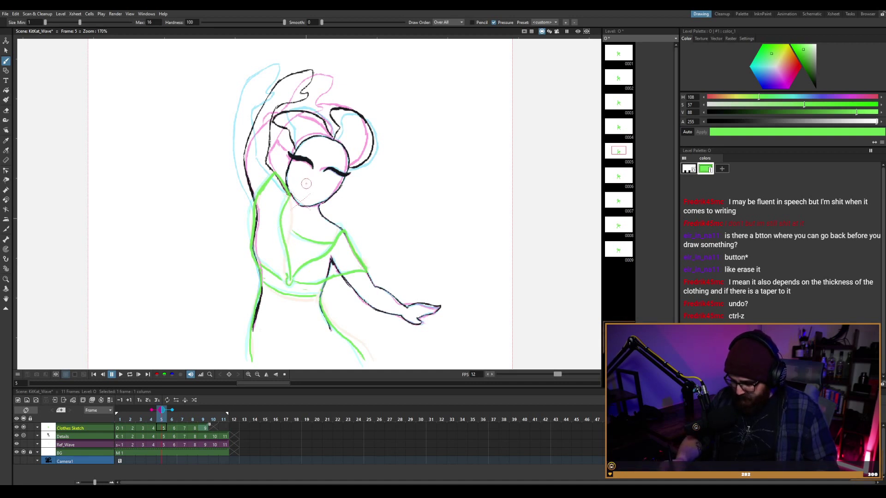
pyautogui.hotkey('ctrl', 'z')
pyautogui.moveTo(289, 197)
pyautogui.mouseDown()
pyautogui.moveTo(281, 236)
pyautogui.moveTo(288, 267)
pyautogui.mouseUp()
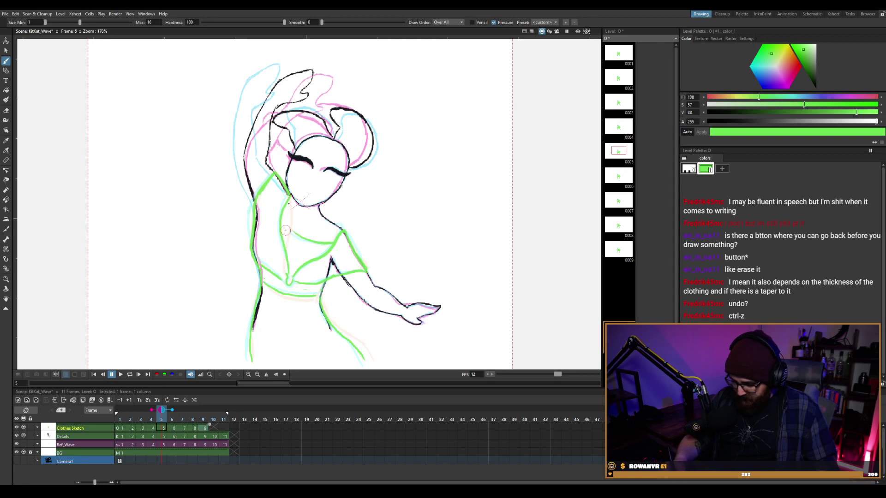
pyautogui.hotkey('ctrl', 'z')
pyautogui.moveTo(290, 194)
pyautogui.mouseDown()
pyautogui.moveTo(282, 211)
pyautogui.moveTo(288, 277)
pyautogui.mouseUp()
pyautogui.hotkey('ctrl', 'z')
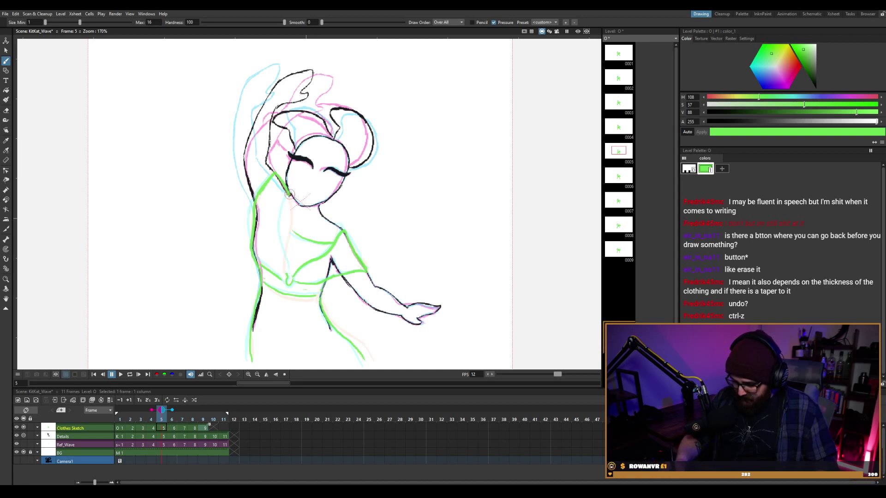
pyautogui.moveTo(289, 196)
pyautogui.mouseDown()
pyautogui.moveTo(281, 218)
pyautogui.moveTo(289, 272)
pyautogui.mouseUp()
pyautogui.hotkey('ctrl', 'z')
pyautogui.moveTo(291, 198)
pyautogui.mouseDown()
pyautogui.moveTo(281, 223)
pyautogui.moveTo(288, 261)
pyautogui.mouseUp()
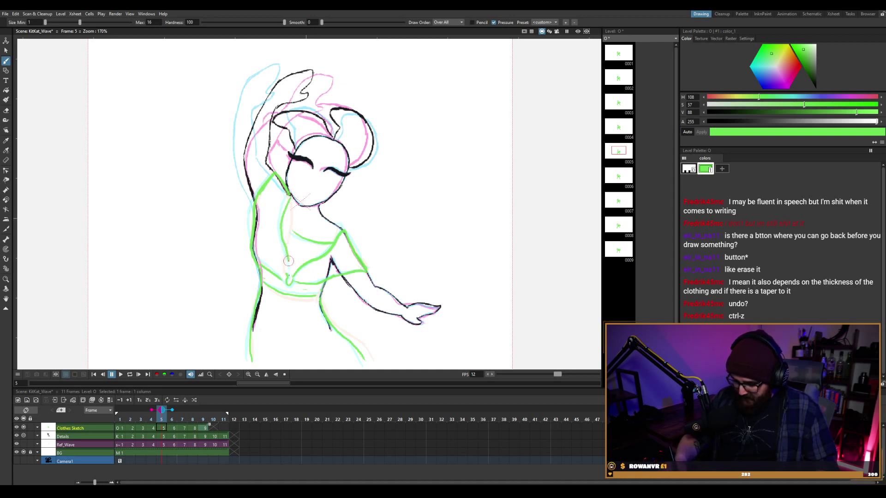
pyautogui.hotkey('ctrl', 'z')
pyautogui.moveTo(289, 196); pyautogui.dragTo(288, 275)
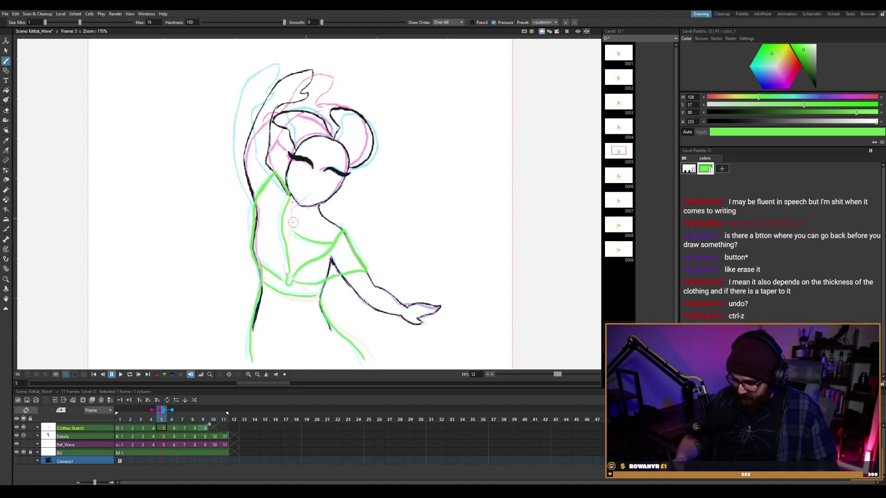
pyautogui.hotkey('ctrl', 'z')
pyautogui.moveTo(290, 194); pyautogui.dragTo(288, 276)
pyautogui.hotkey('ctrl', 'z')
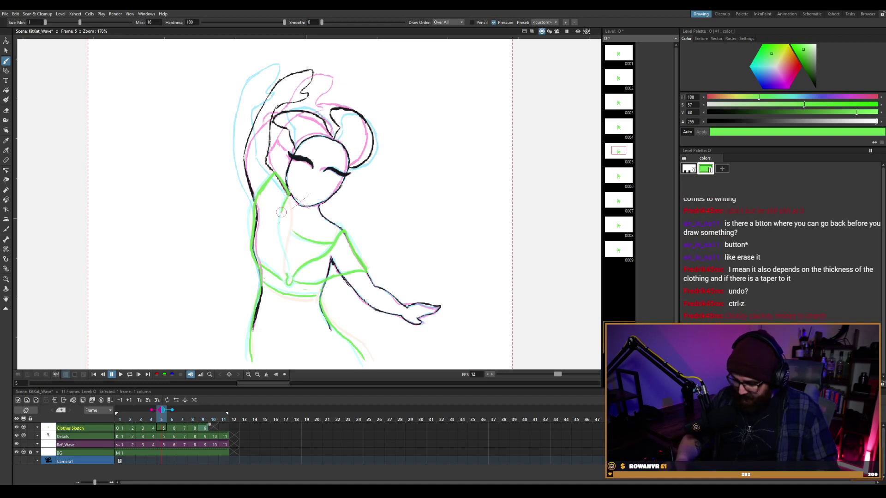
pyautogui.moveTo(290, 197); pyautogui.dragTo(285, 271)
pyautogui.hotkey('ctrl', 'z')
pyautogui.moveTo(289, 196)
pyautogui.mouseDown()
pyautogui.moveTo(280, 215)
pyautogui.moveTo(290, 276)
pyautogui.mouseUp()
pyautogui.hotkey('ctrl', 'z')
pyautogui.moveTo(281, 217); pyautogui.dragTo(288, 273)
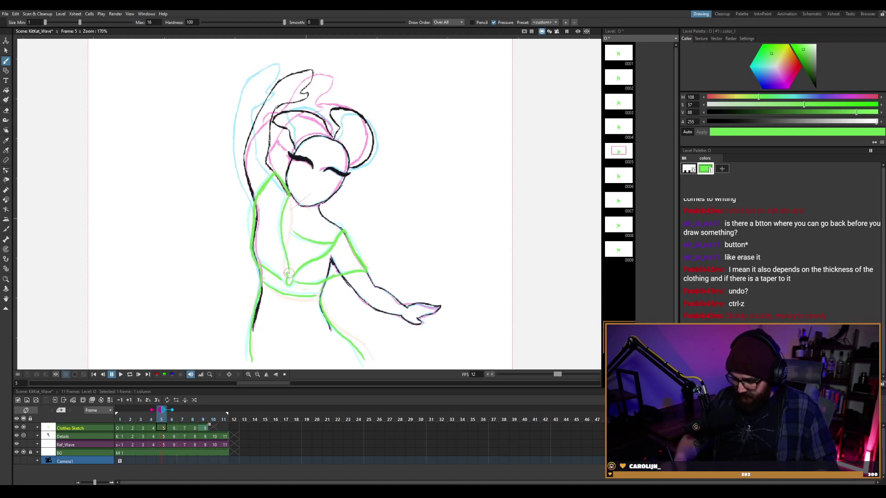
pyautogui.hotkey('ctrl', 's')
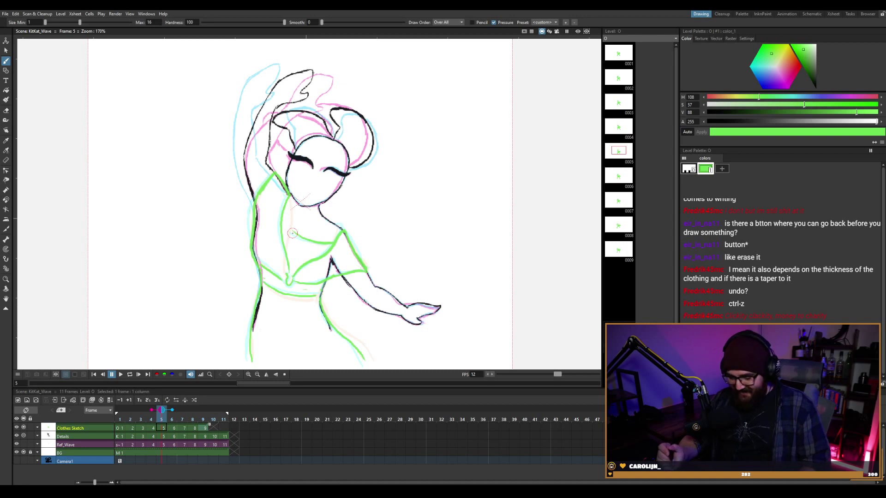
# Replace the shirt's front edge on the raised-arm side of frame 4 with a line bowing outward down to the knot.
pyautogui.press(',')
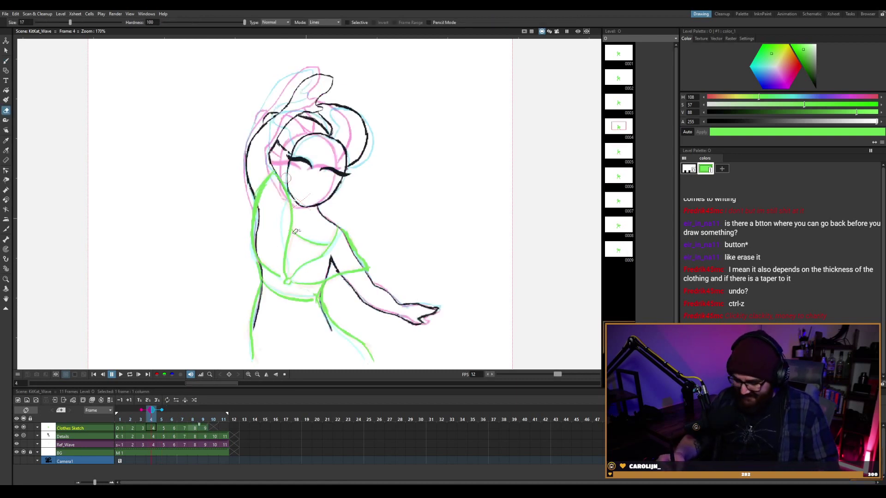
pyautogui.press('e')
pyautogui.moveTo(290, 223)
pyautogui.mouseDown()
pyautogui.moveTo(285, 268)
pyautogui.moveTo(285, 256)
pyautogui.mouseUp()
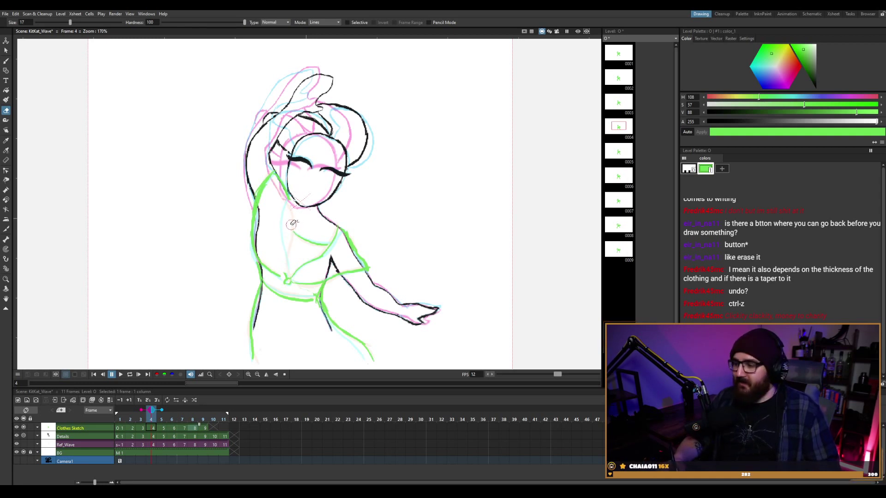
pyautogui.press('b')
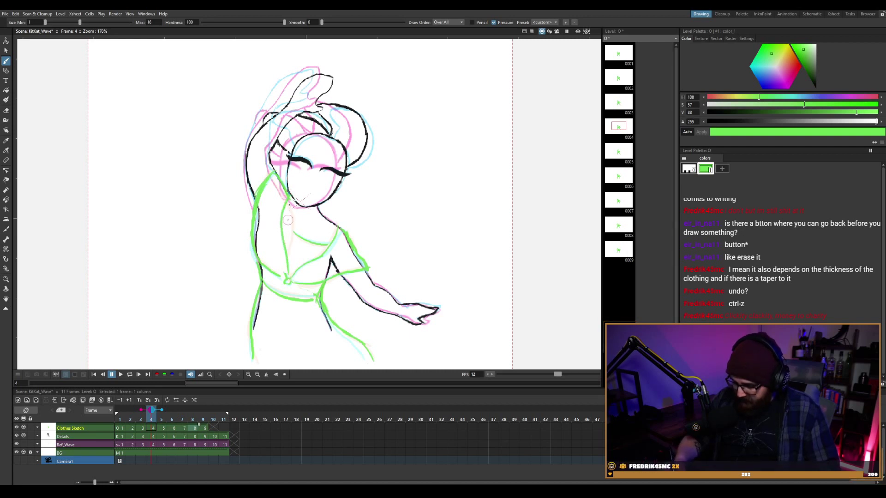
pyautogui.moveTo(287, 204); pyautogui.dragTo(284, 274)
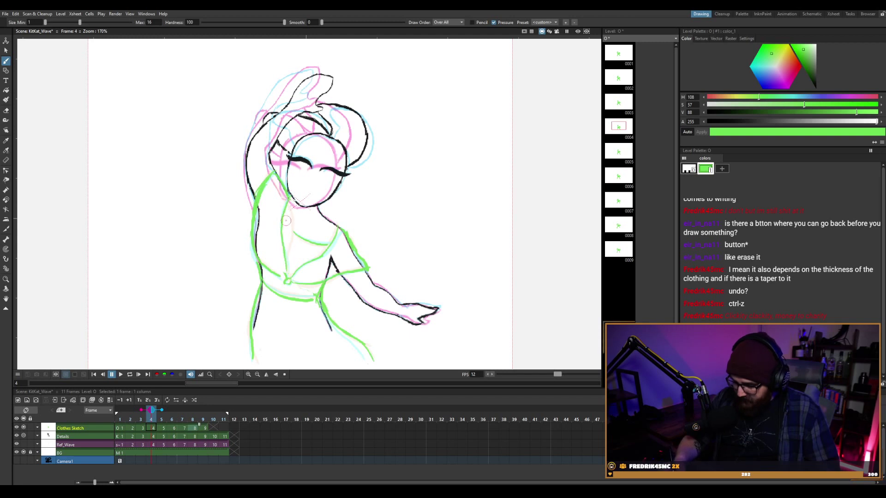
pyautogui.hotkey('ctrl', 'z')
pyautogui.moveTo(291, 201); pyautogui.dragTo(282, 251)
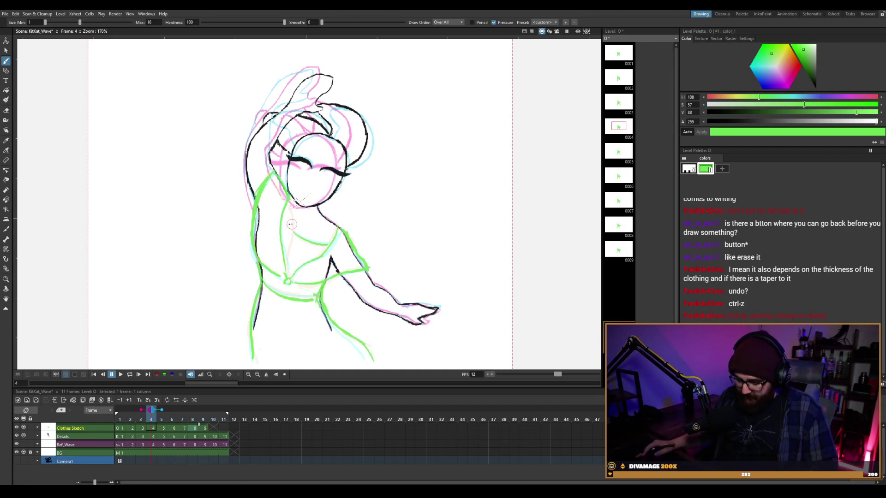
pyautogui.click(130, 430)
pyautogui.rightClick(130, 429)
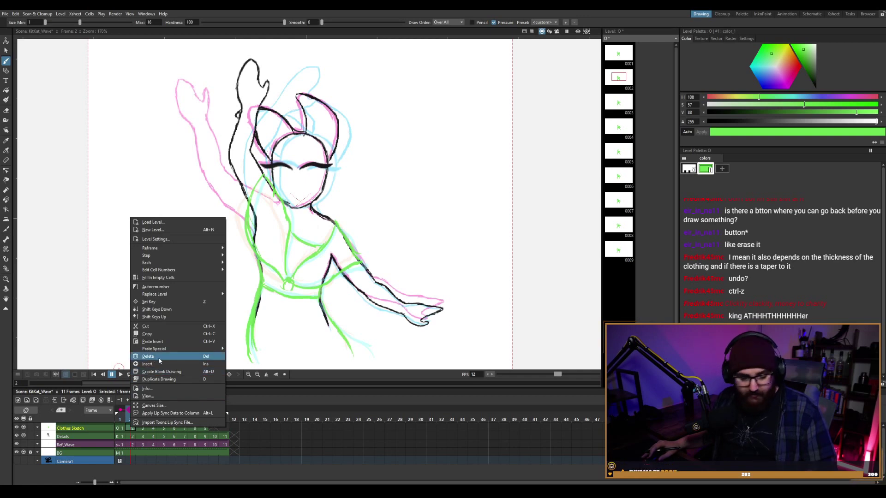
pyautogui.click(235, 428)
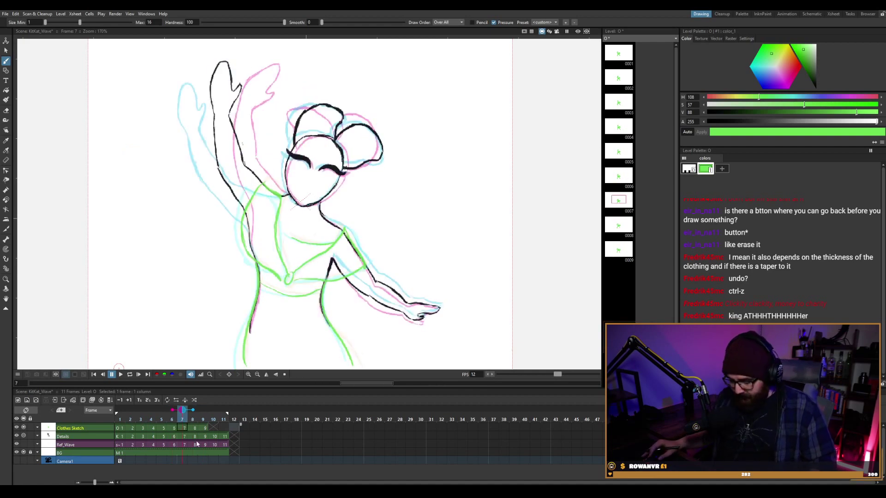
pyautogui.click(121, 452)
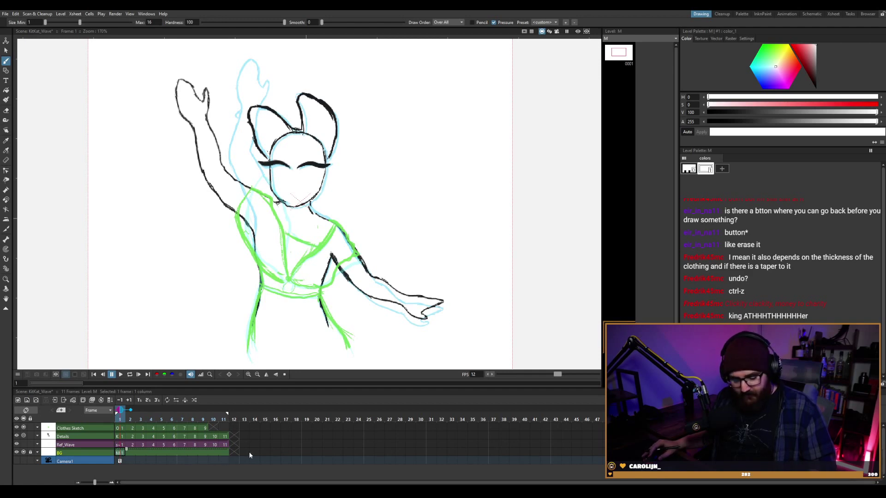
pyautogui.press('p')
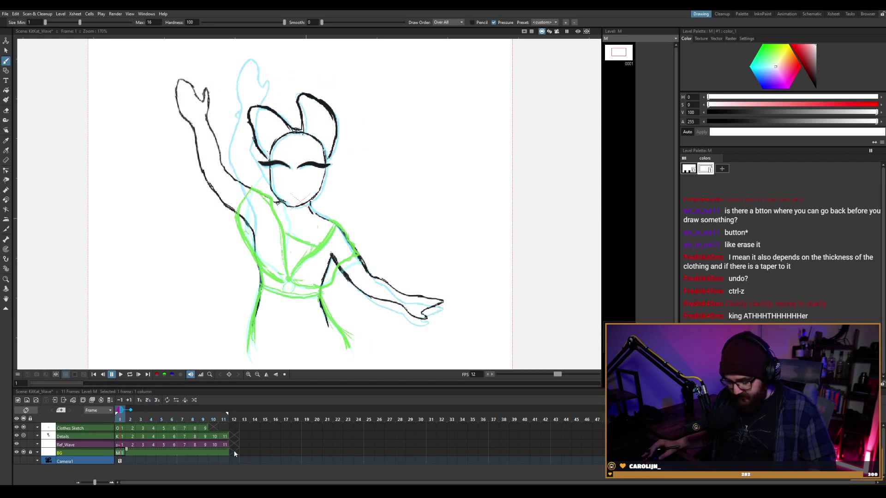
pyautogui.click(234, 453)
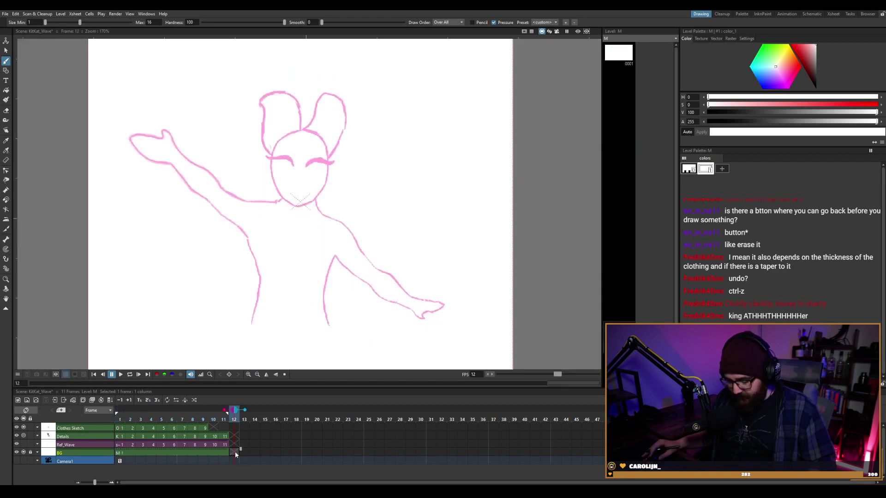
pyautogui.click(182, 428)
pyautogui.press('p')
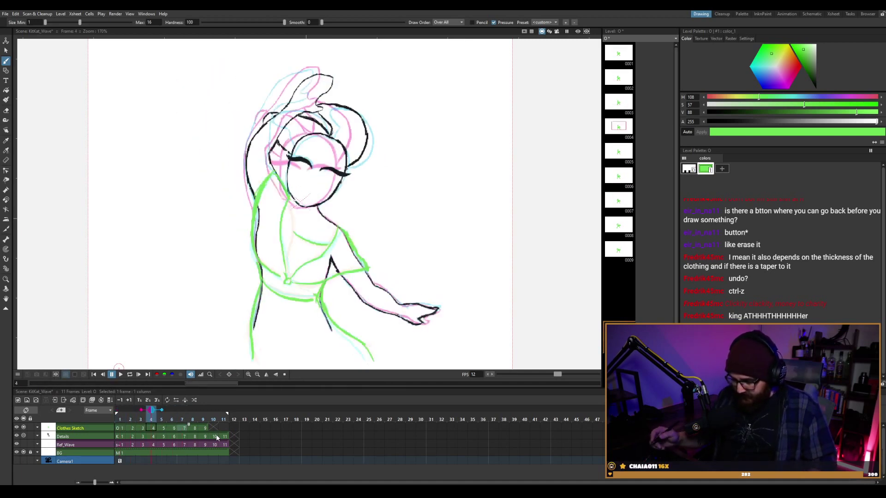
# Replace frame 3's front shirt edge on the raised-arm side with a line bowing outward from the neck to the knot.
pyautogui.press('e')
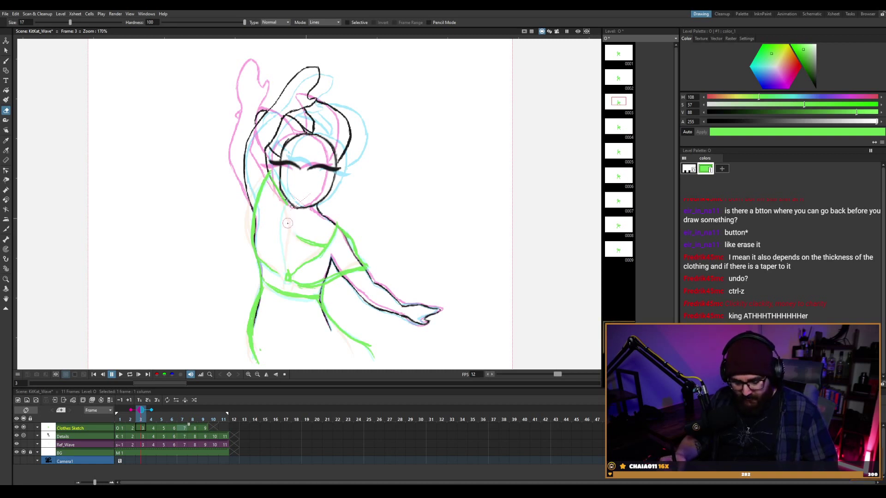
pyautogui.press('b')
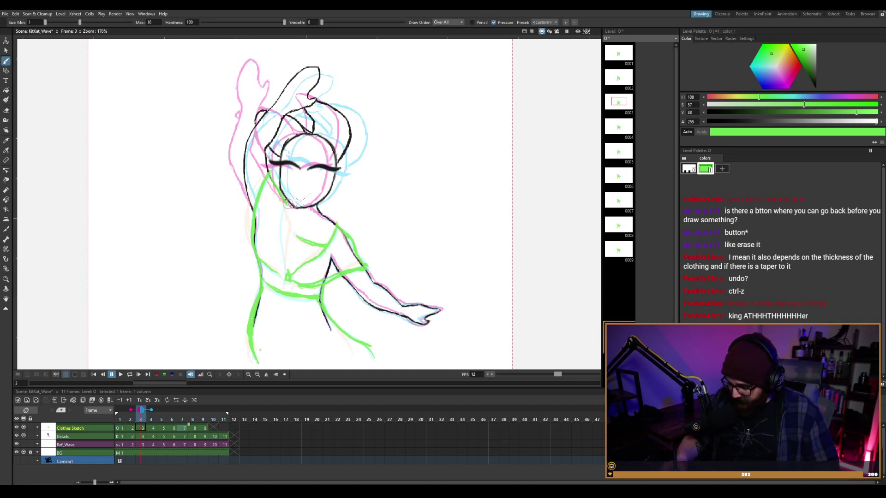
pyautogui.moveTo(286, 206); pyautogui.dragTo(289, 264)
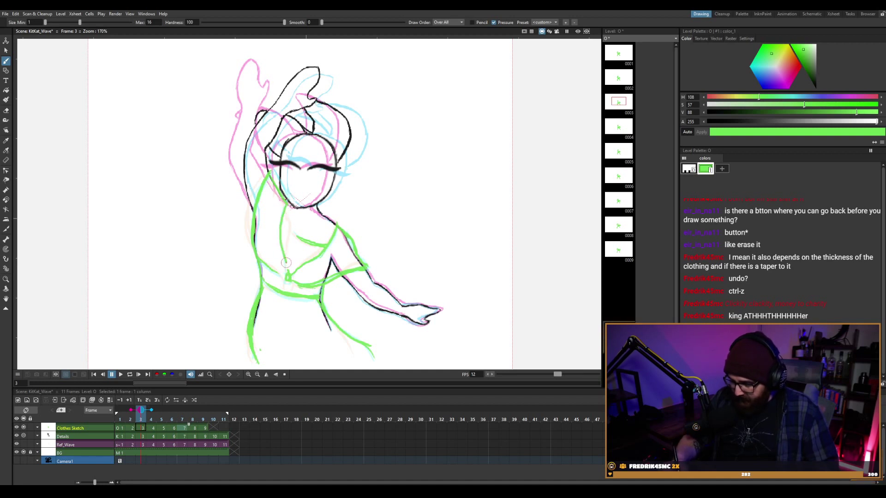
# Erase frame 2's front shirt edge on the raised-arm side and redraw it bowing outward down to the knot.
pyautogui.press(',')
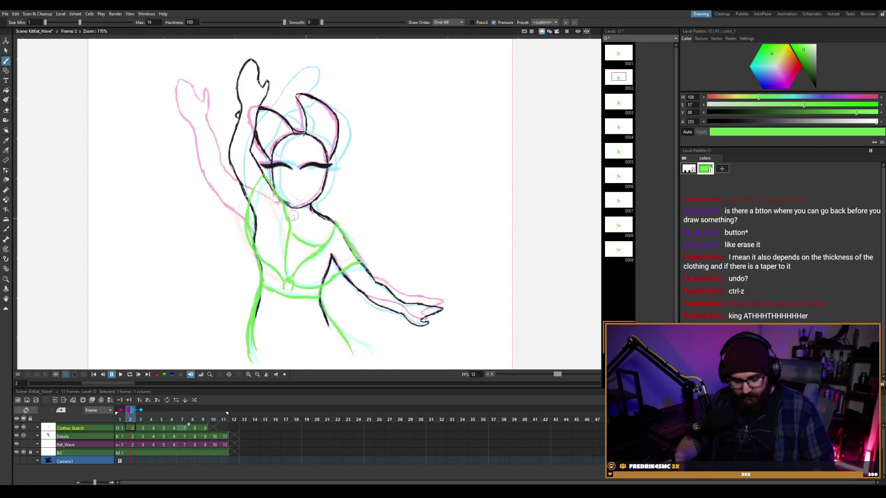
pyautogui.press('a')
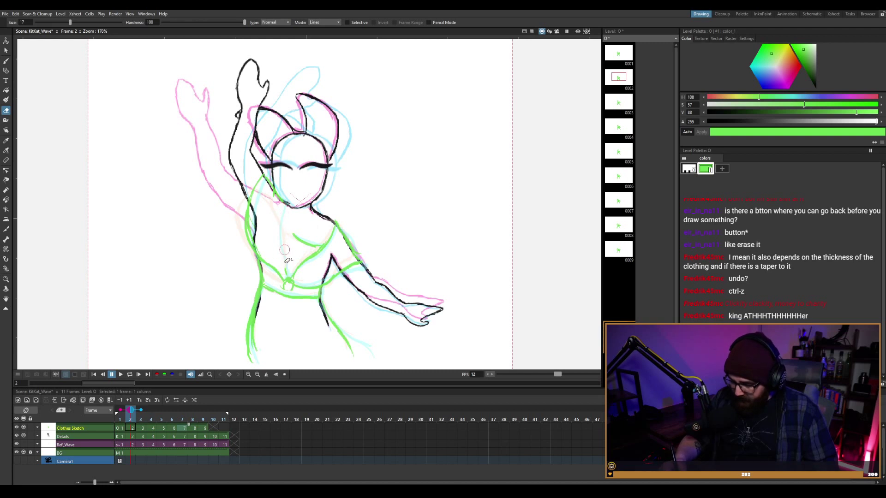
pyautogui.press('b')
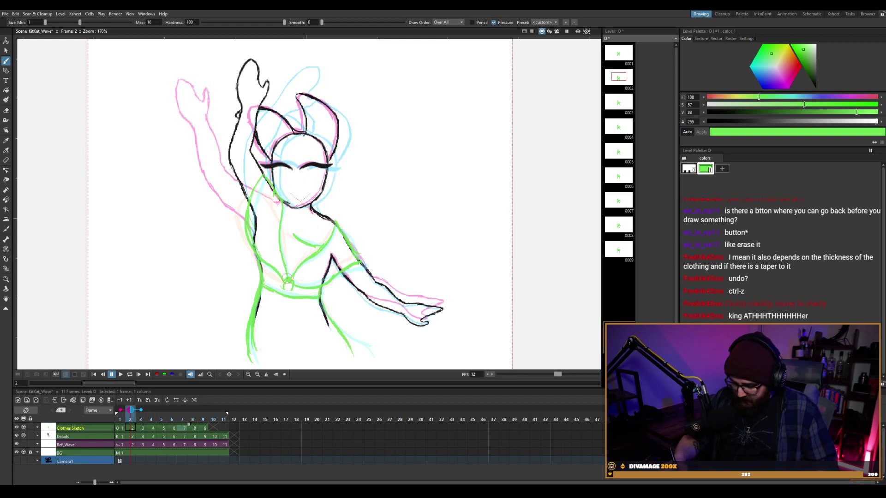
pyautogui.press(',')
pyautogui.press('.')
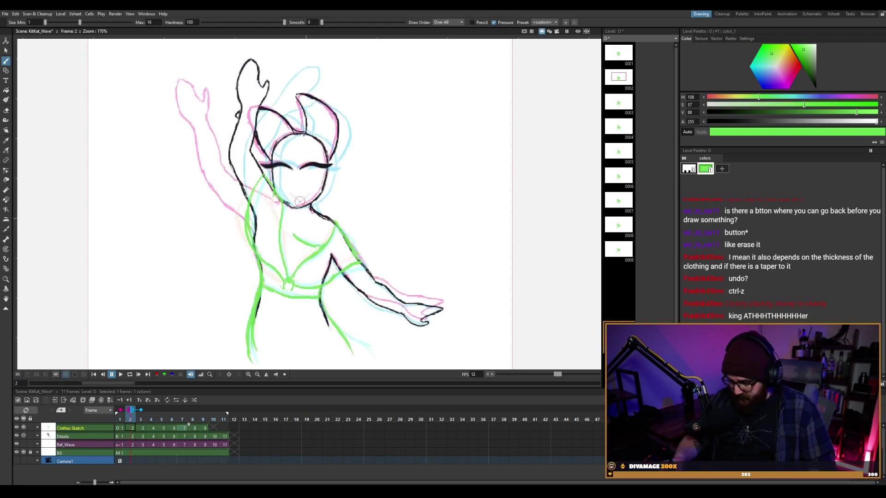
# Redraw frame 1's front shirt edge from the collar to the knot, retrying until smooth, and straighten the sleeve opening at the raised arm.
pyautogui.press(',')
pyautogui.press('e')
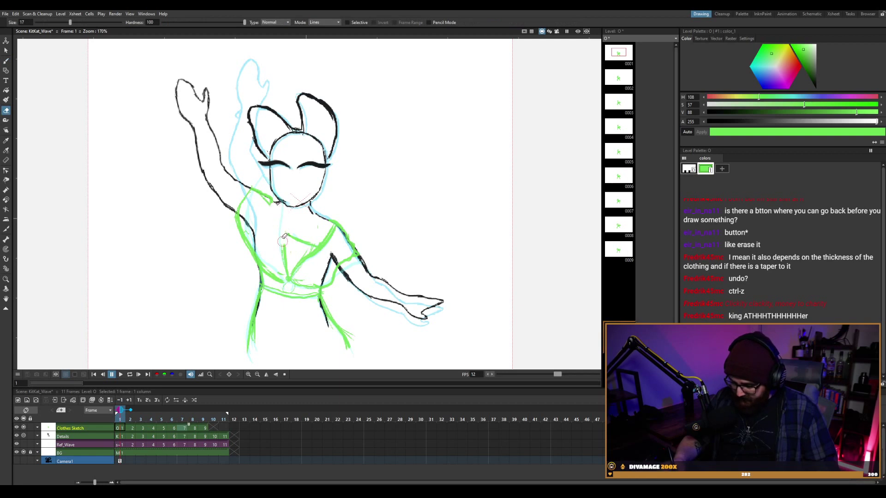
pyautogui.press('b')
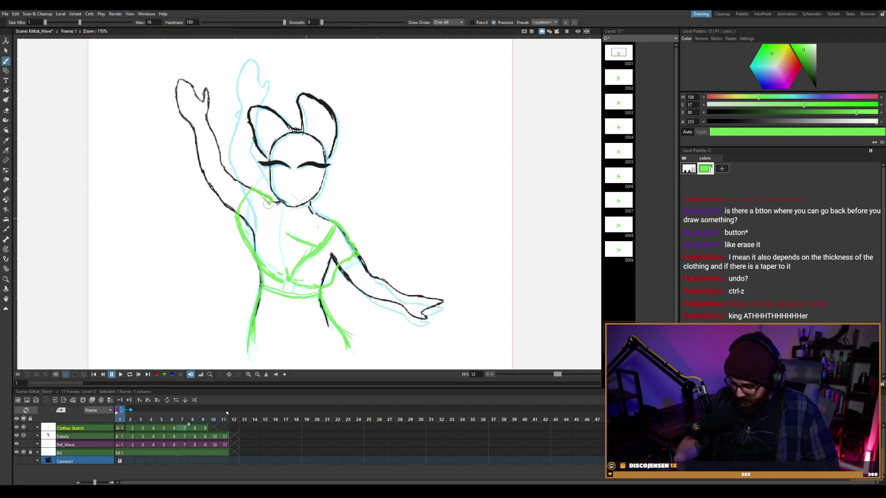
pyautogui.moveTo(274, 237); pyautogui.dragTo(285, 276)
pyautogui.hotkey('ctrl', 'z')
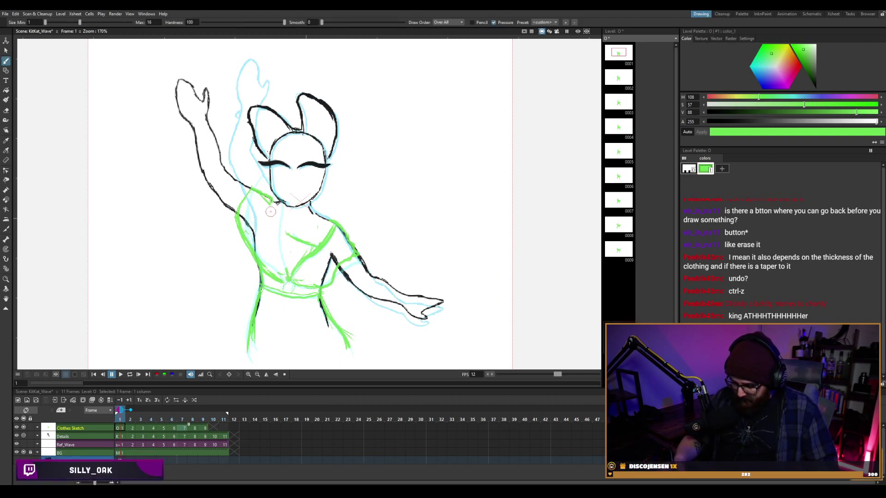
pyautogui.moveTo(271, 200)
pyautogui.mouseDown()
pyautogui.moveTo(270, 239)
pyautogui.moveTo(285, 276)
pyautogui.mouseUp()
pyautogui.hotkey('ctrl', 'z')
pyautogui.moveTo(272, 199); pyautogui.dragTo(286, 274)
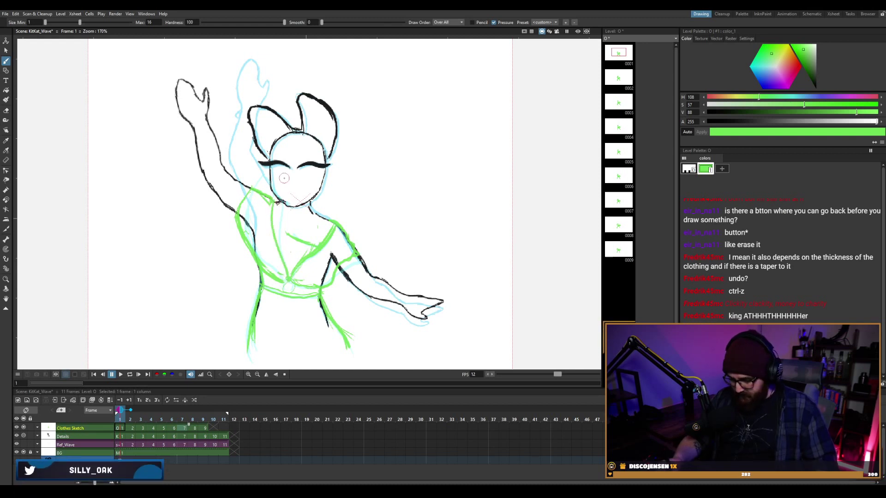
pyautogui.press('a')
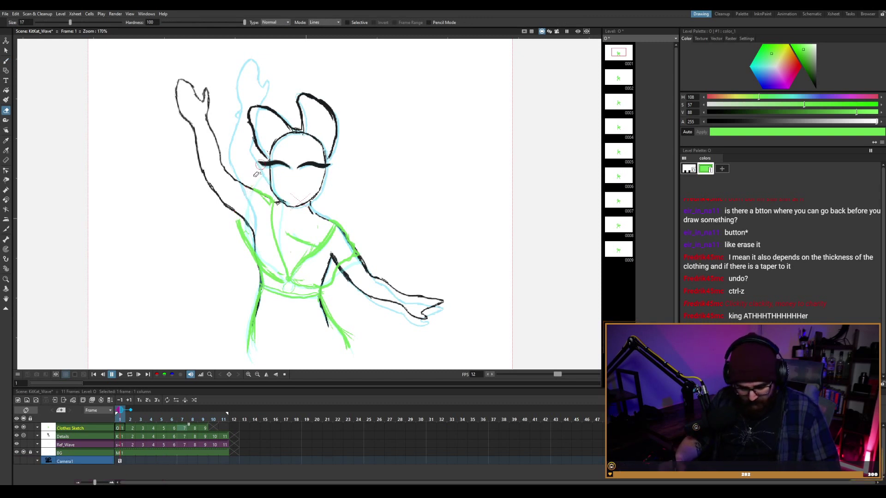
pyautogui.press('b')
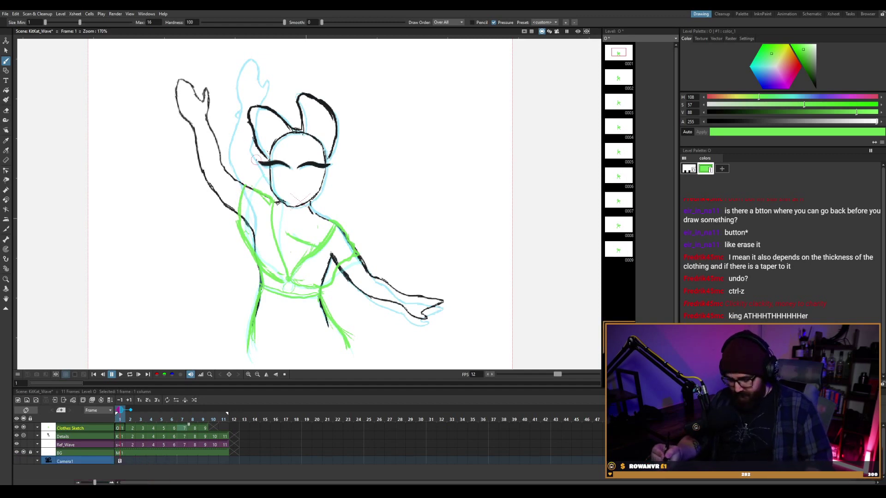
# Go to frame 8 of Clothes Sketch and erase the shirt's outer edge beneath the raised arm.
pyautogui.press('.')
pyautogui.press('.')
pyautogui.press('.')
pyautogui.press('.')
pyautogui.press('.')
pyautogui.press('.')
pyautogui.press('.')
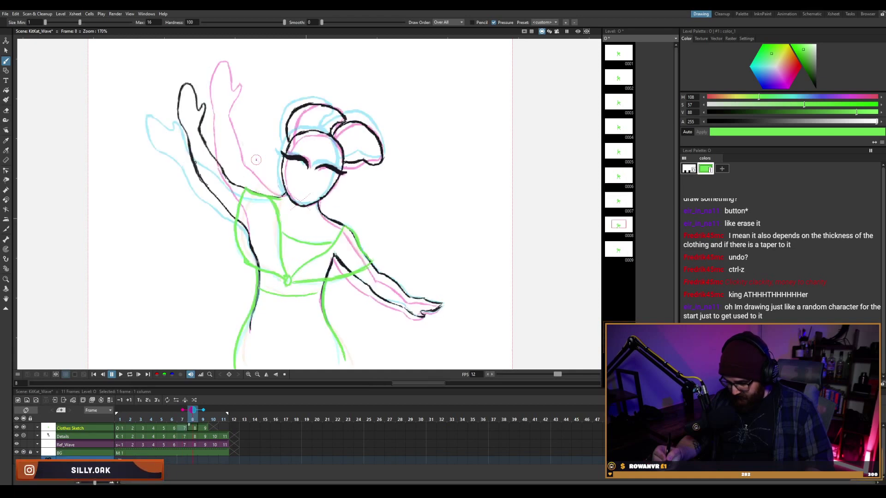
pyautogui.press(',')
pyautogui.press('.')
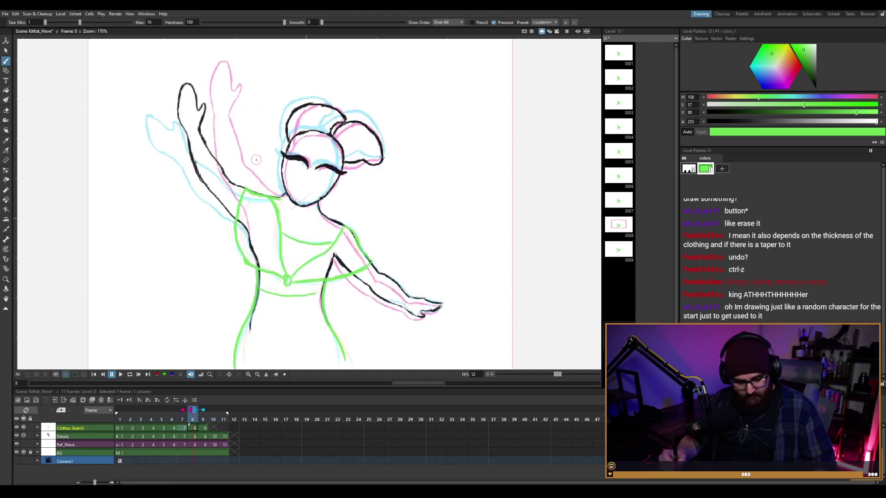
pyautogui.press('a')
pyautogui.moveTo(244, 203)
pyautogui.mouseDown()
pyautogui.moveTo(235, 240)
pyautogui.moveTo(248, 266)
pyautogui.mouseUp()
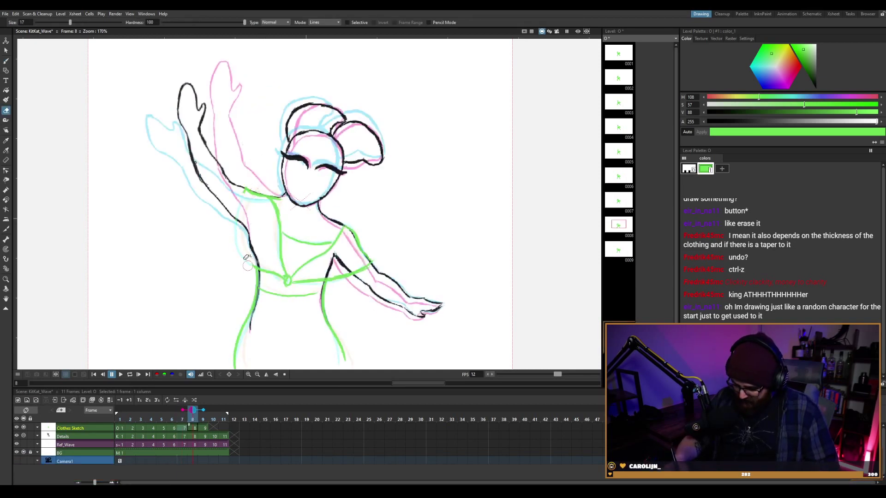
# Redraw frame 8's outer shirt edge as a curve from the shoulder down to the hem, retrying until smooth.
pyautogui.press('b')
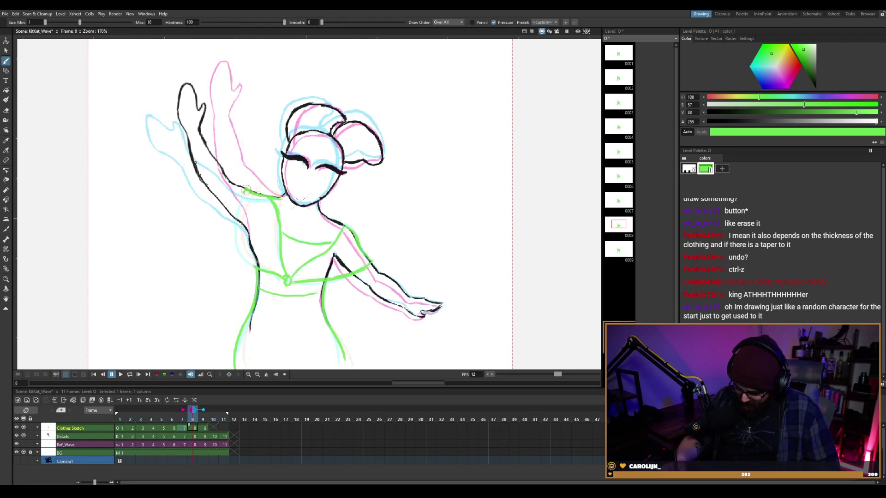
pyautogui.moveTo(246, 190)
pyautogui.mouseDown()
pyautogui.moveTo(240, 235)
pyautogui.moveTo(250, 262)
pyautogui.moveTo(266, 274)
pyautogui.mouseUp()
pyautogui.hotkey('ctrl', 'z')
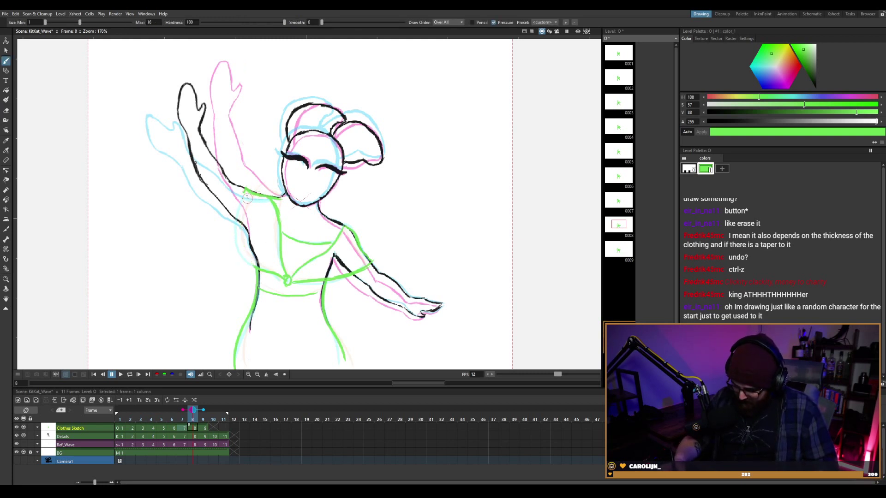
pyautogui.moveTo(242, 195)
pyautogui.mouseDown()
pyautogui.moveTo(243, 246)
pyautogui.moveTo(267, 279)
pyautogui.mouseUp()
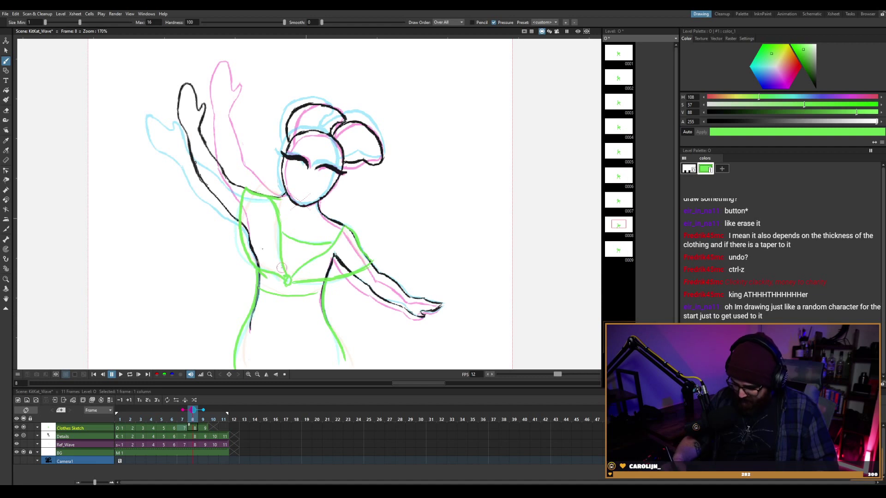
pyautogui.hotkey('ctrl', 'z')
pyautogui.moveTo(241, 202)
pyautogui.mouseDown()
pyautogui.moveTo(241, 239)
pyautogui.moveTo(264, 275)
pyautogui.moveTo(244, 192)
pyautogui.moveTo(241, 239)
pyautogui.moveTo(251, 261)
pyautogui.mouseUp()
pyautogui.hotkey('ctrl', 'z')
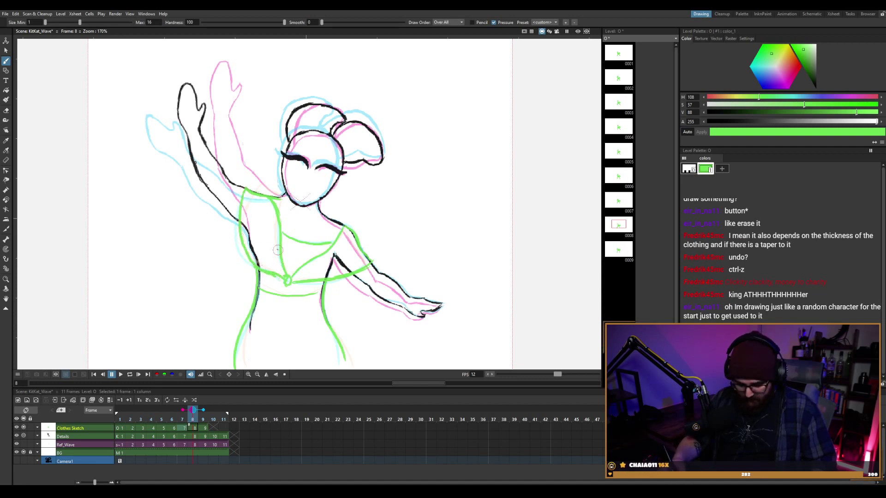
# Replace frame 9's outer shirt edge beneath the raised arm with a smooth curve running toward the knot, and save the scene.
pyautogui.press('.')
pyautogui.press('e')
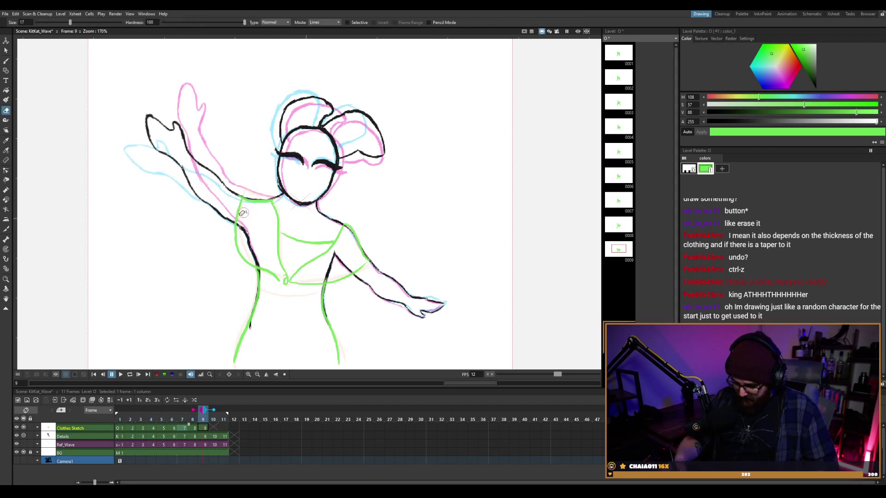
pyautogui.moveTo(238, 212)
pyautogui.mouseDown()
pyautogui.moveTo(238, 253)
pyautogui.moveTo(261, 272)
pyautogui.mouseUp()
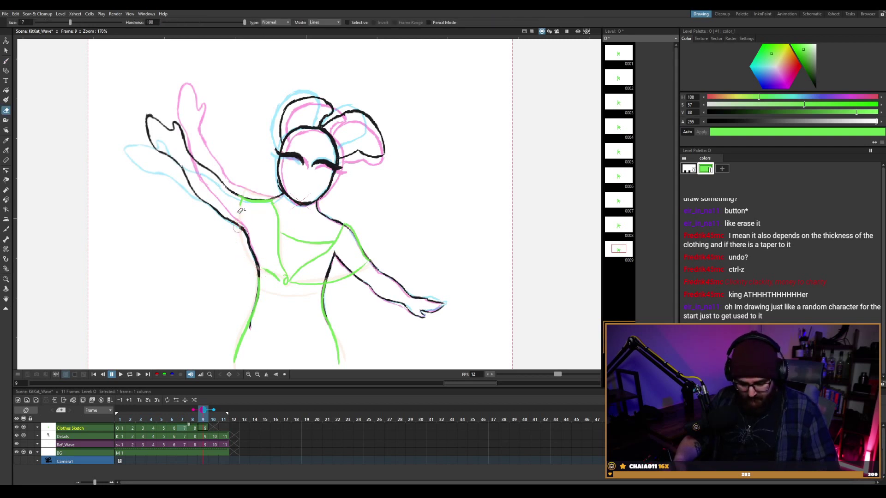
pyautogui.press('b')
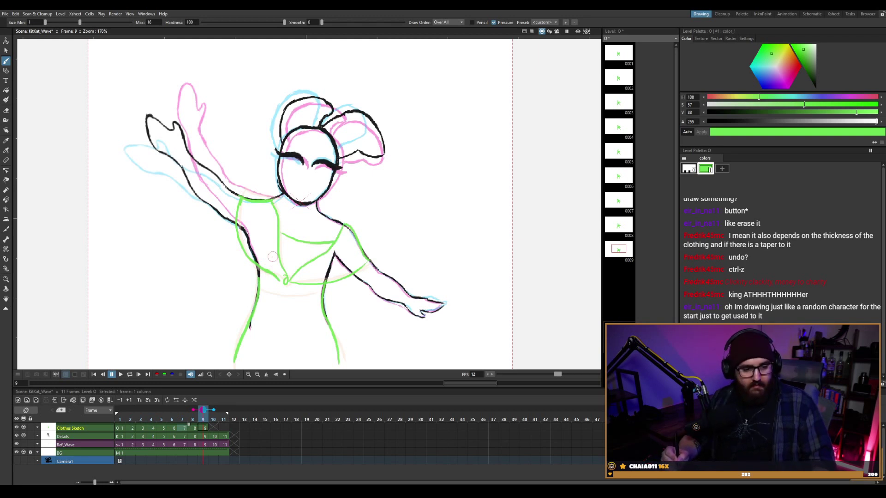
pyautogui.hotkey('ctrl', 's')
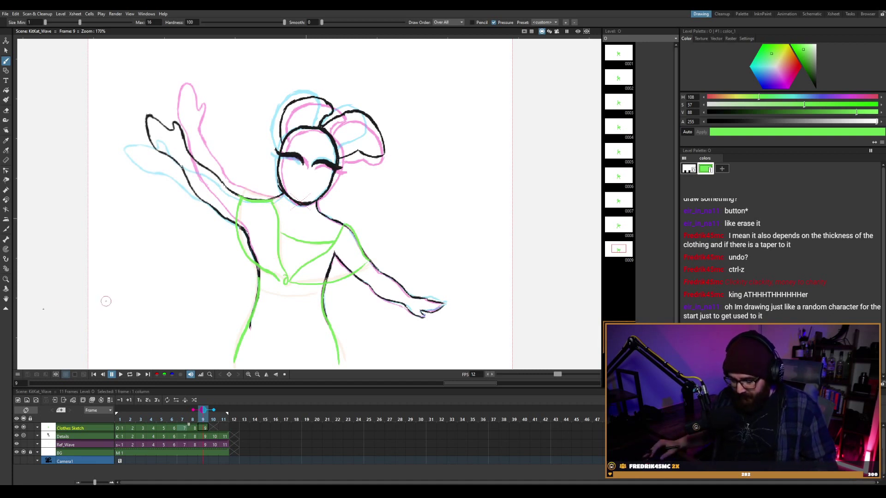
# Hide the Details and Clothes Sketch layers, show Ref_Wave, and play the rough animation in a loop.
pyautogui.click(23, 436)
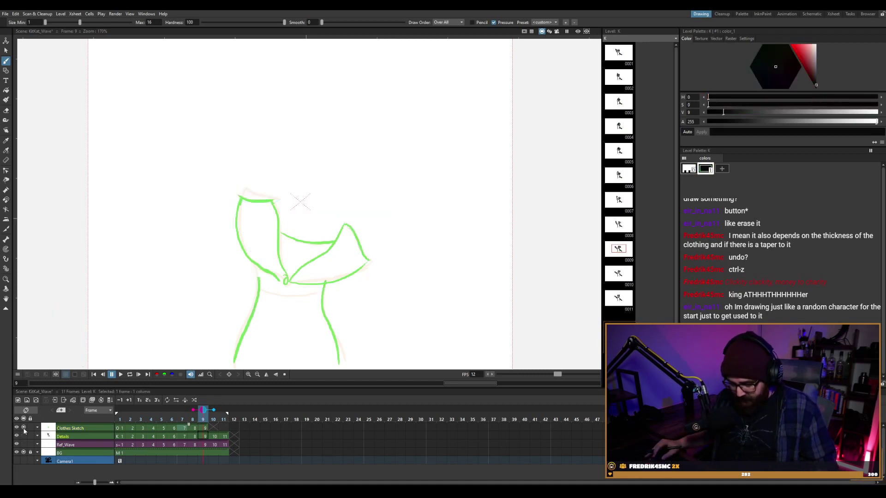
pyautogui.click(23, 428)
pyautogui.click(24, 445)
pyautogui.click(24, 445)
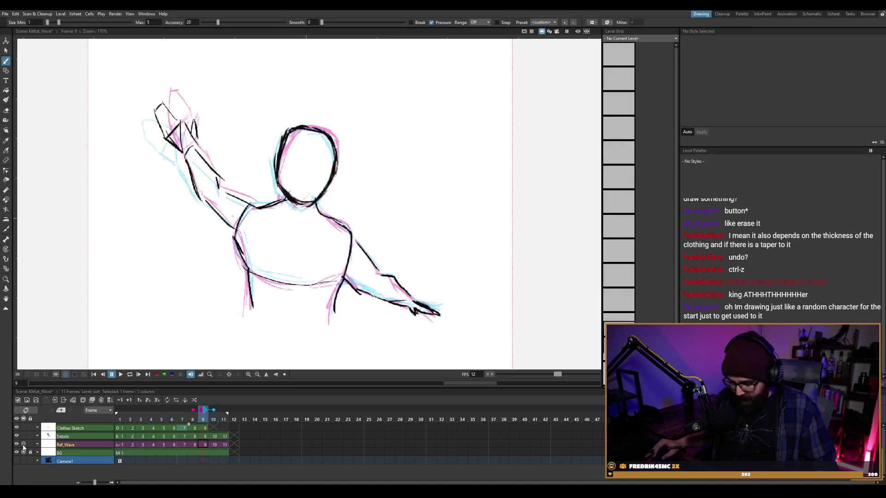
pyautogui.click(130, 375)
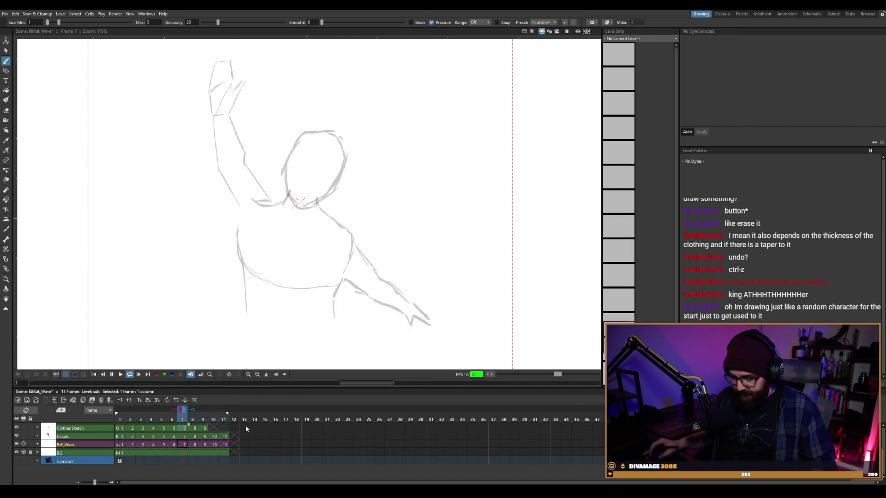
# Review the looping playback with Details and Clothes Sketch shown and Ref_Wave hidden, and stop it.
pyautogui.click(23, 435)
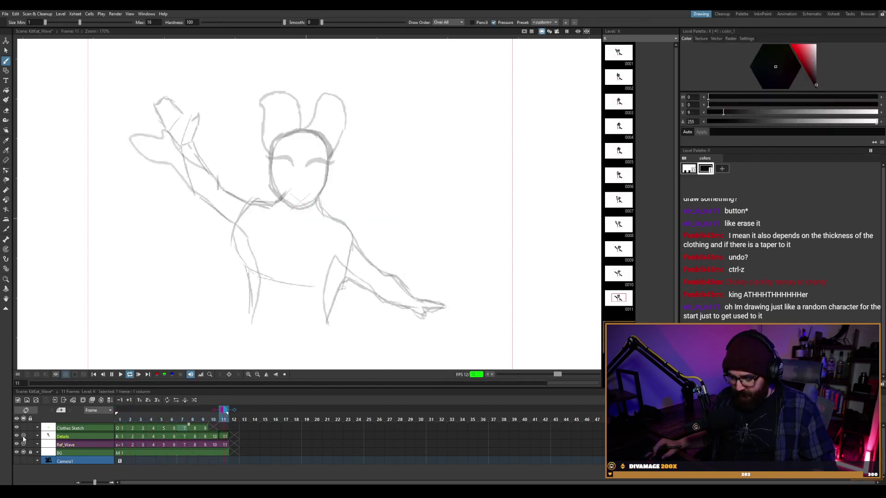
pyautogui.click(23, 442)
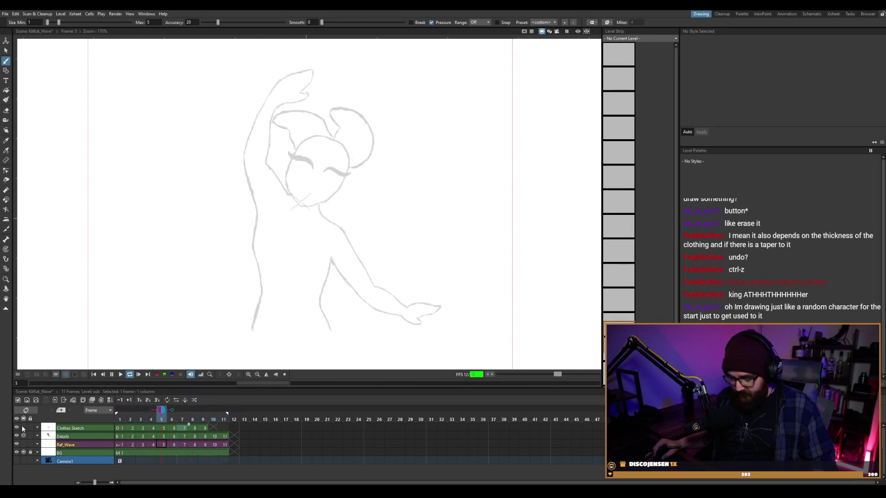
pyautogui.click(23, 429)
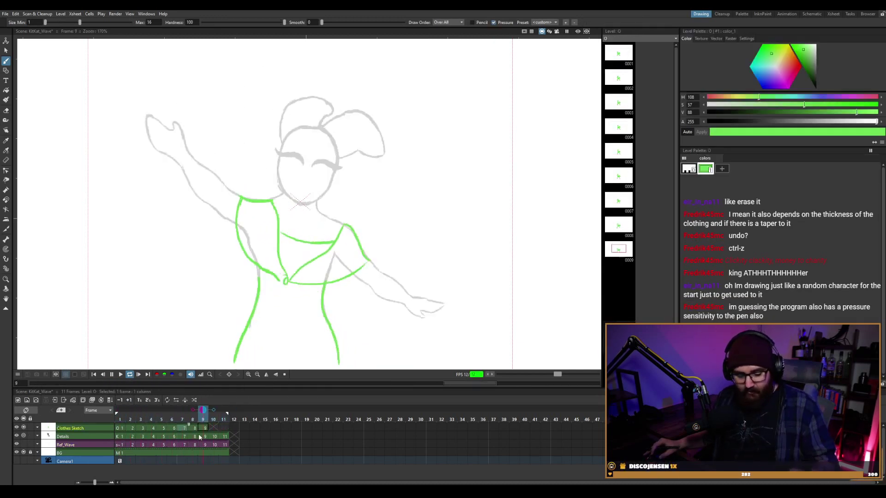
pyautogui.press('p')
# Select the empty frame 10 of Clothes Sketch and set the brush's maximum size to 73 and minimum size to 39.
pyautogui.click(212, 428)
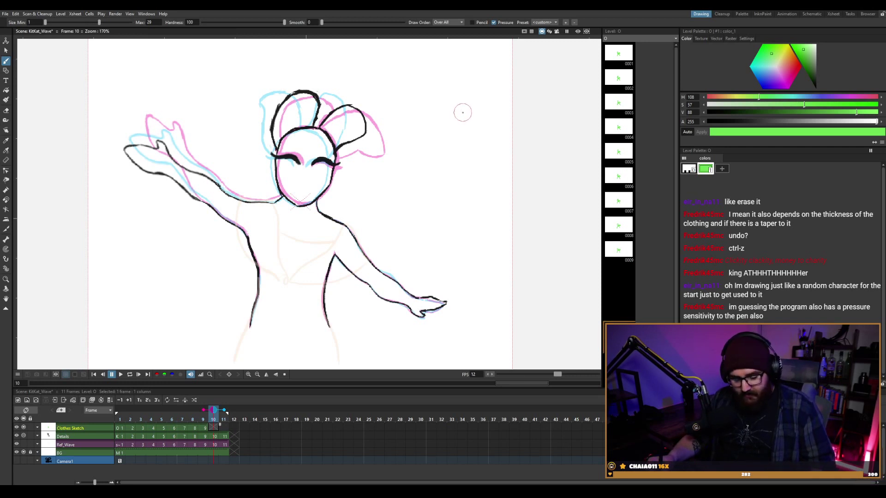
pyautogui.press('i')
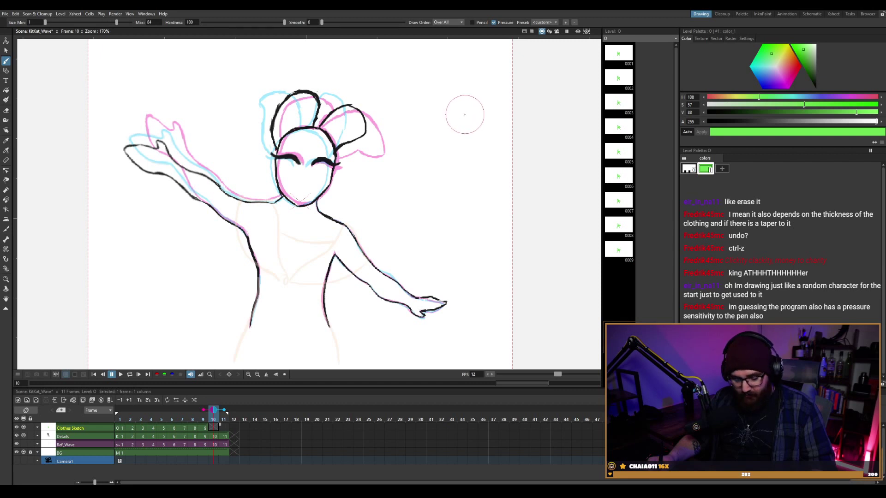
pyautogui.press('i')
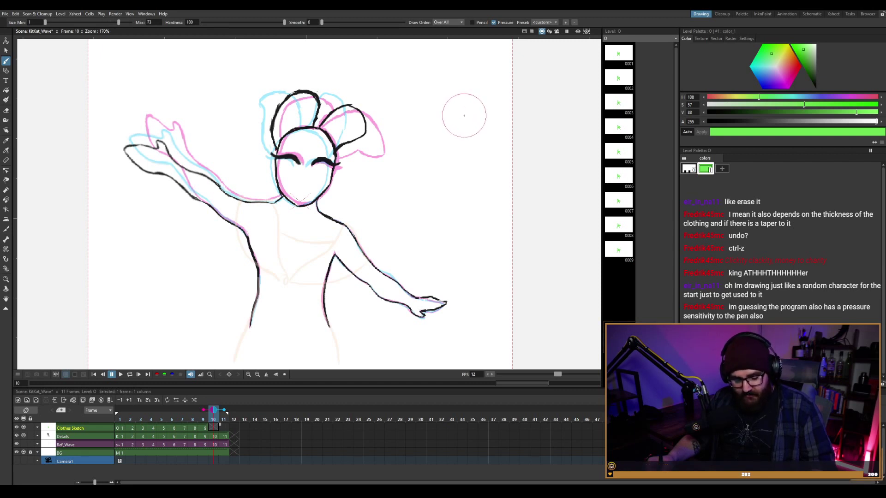
pyautogui.press('j')
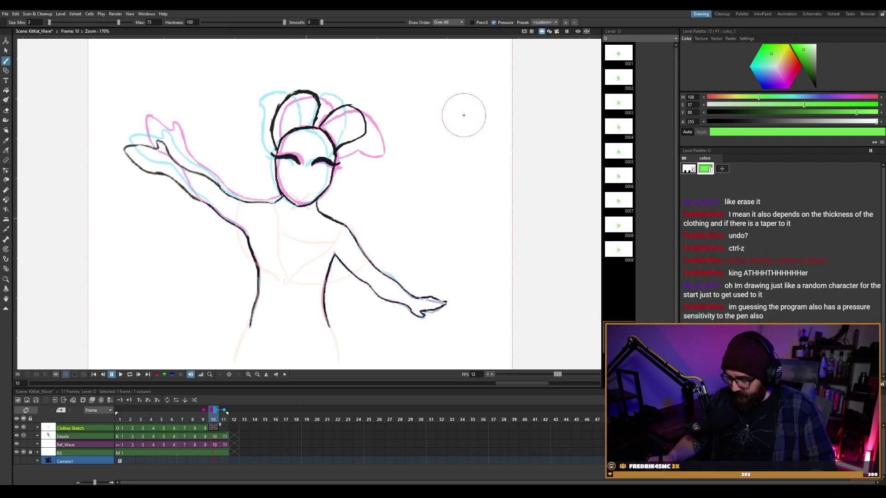
pyautogui.press('j')
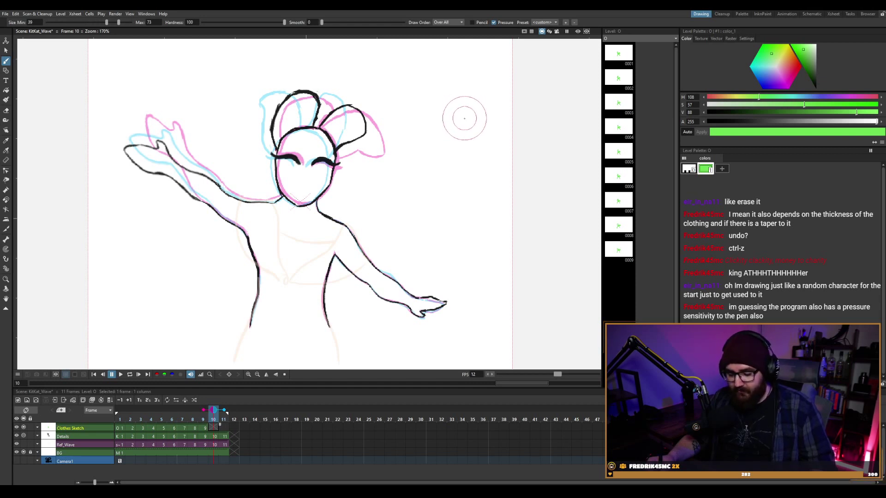
pyautogui.moveTo(466, 116)
pyautogui.mouseDown()
pyautogui.moveTo(463, 152)
pyautogui.moveTo(479, 126)
pyautogui.moveTo(499, 118)
pyautogui.moveTo(513, 147)
pyautogui.moveTo(480, 214)
pyautogui.moveTo(470, 184)
pyautogui.moveTo(438, 196)
pyautogui.moveTo(426, 119)
pyautogui.moveTo(457, 90)
pyautogui.mouseUp()
pyautogui.hotkey('ctrl', 'z')
pyautogui.hotkey('ctrl', 'z')
pyautogui.hotkey('ctrl', 'z')
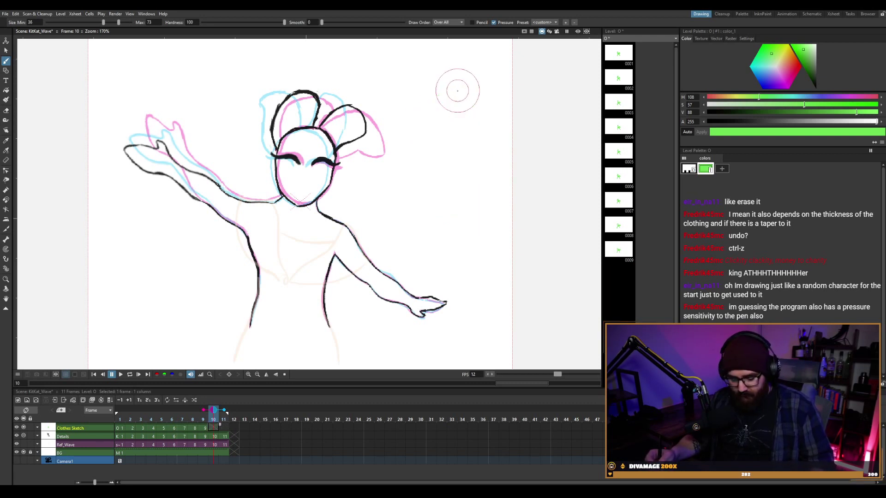
# Set the brush's minimum size to 1 and maximum size to 28, trying strokes beside the character.
pyautogui.press('[')
pyautogui.press('[')
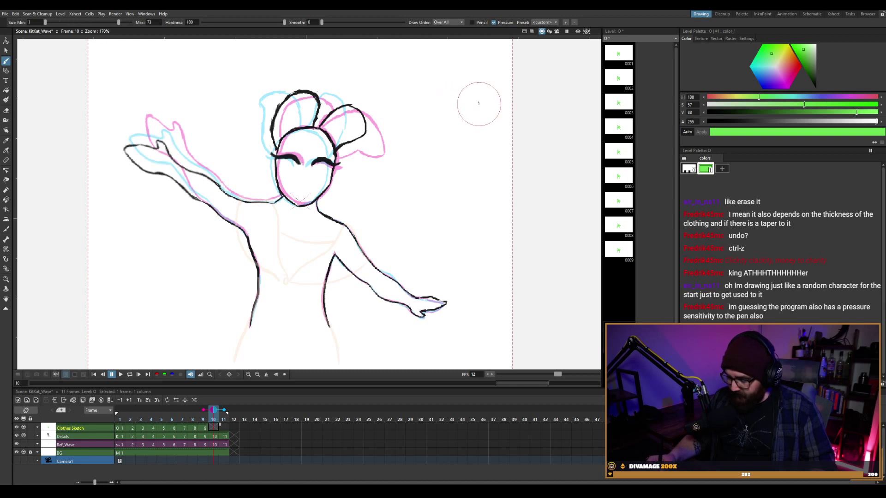
pyautogui.moveTo(478, 98); pyautogui.dragTo(463, 145)
pyautogui.moveTo(475, 112)
pyautogui.mouseDown()
pyautogui.moveTo(470, 176)
pyautogui.moveTo(449, 176)
pyautogui.moveTo(467, 133)
pyautogui.moveTo(492, 127)
pyautogui.moveTo(497, 162)
pyautogui.moveTo(489, 200)
pyautogui.moveTo(463, 225)
pyautogui.moveTo(451, 166)
pyautogui.moveTo(490, 128)
pyautogui.moveTo(523, 163)
pyautogui.moveTo(505, 207)
pyautogui.moveTo(468, 198)
pyautogui.moveTo(469, 132)
pyautogui.moveTo(492, 132)
pyautogui.mouseUp()
pyautogui.hotkey('ctrl', 'z')
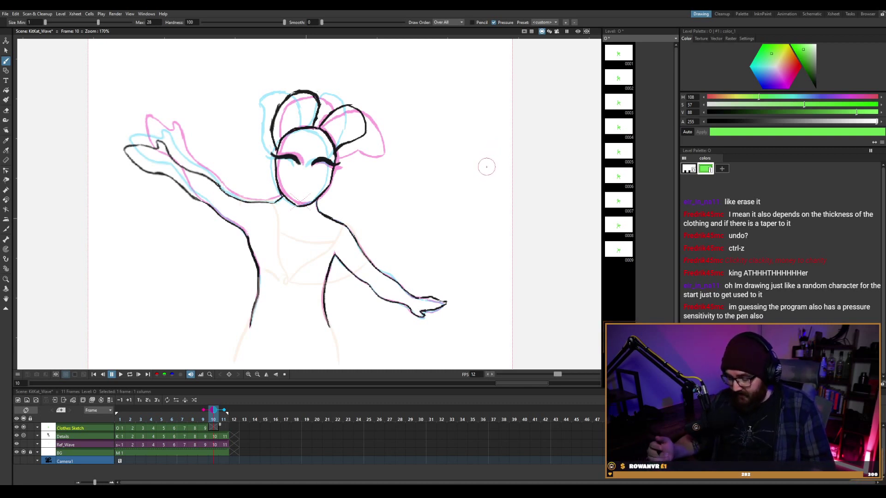
# Return to frame 9 of Clothes Sketch and extend the outer shirt edge beneath the raised arm toward the knot, comparing it with frame 8.
pyautogui.press(',')
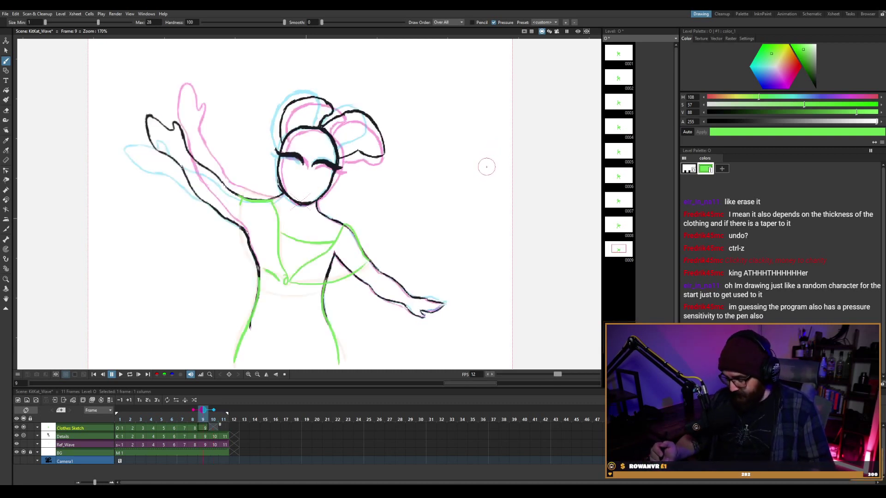
pyautogui.click(196, 430)
pyautogui.keyDown('shift'); pyautogui.click(205, 429); pyautogui.keyUp('shift')
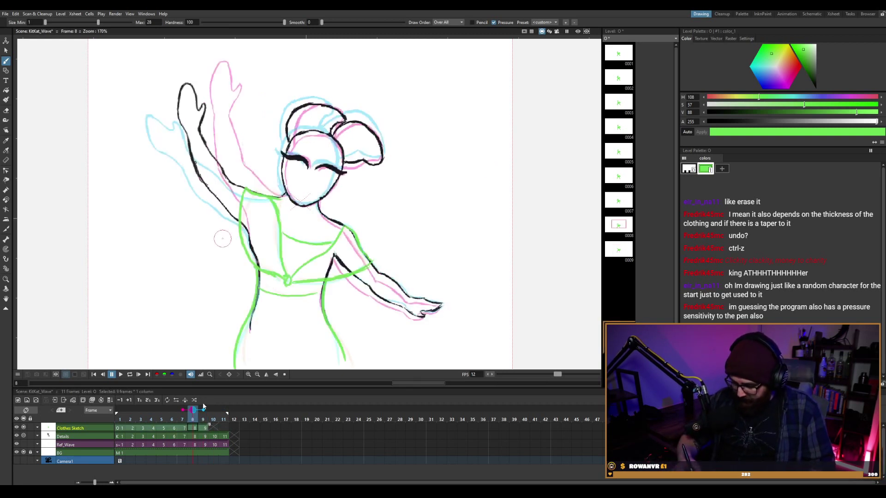
pyautogui.click(206, 428)
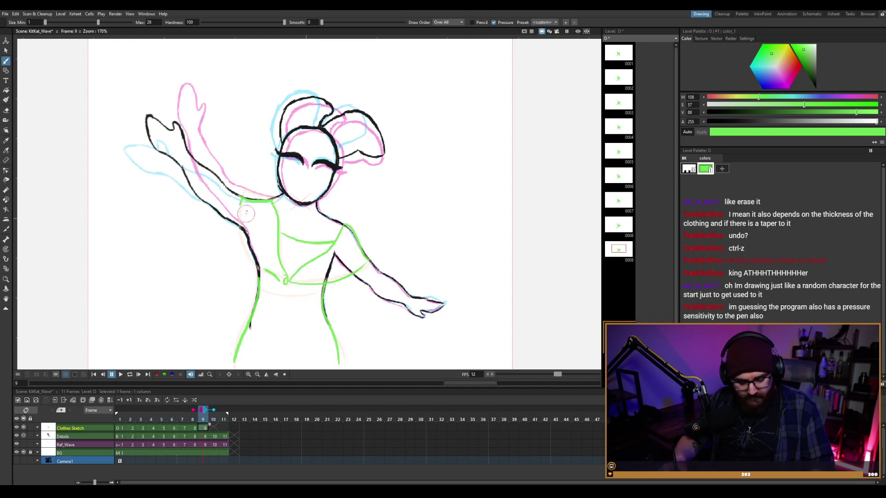
pyautogui.moveTo(240, 199); pyautogui.dragTo(240, 230)
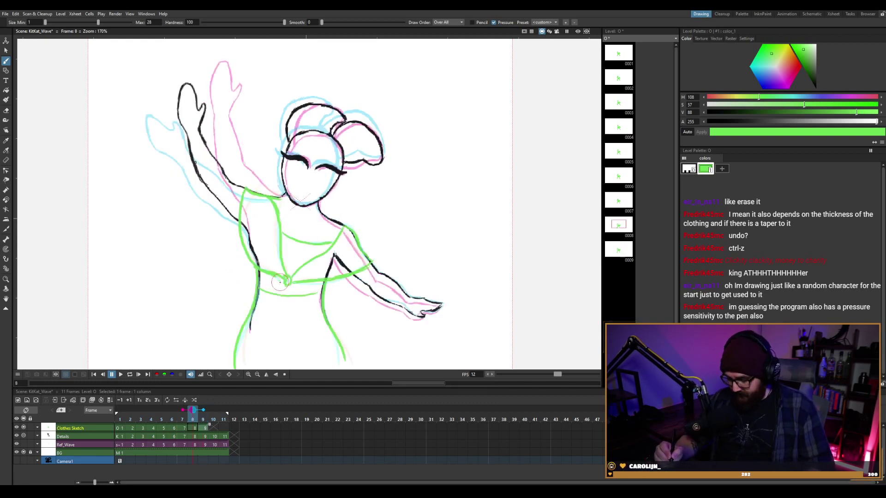
pyautogui.press('.')
pyautogui.press('.')
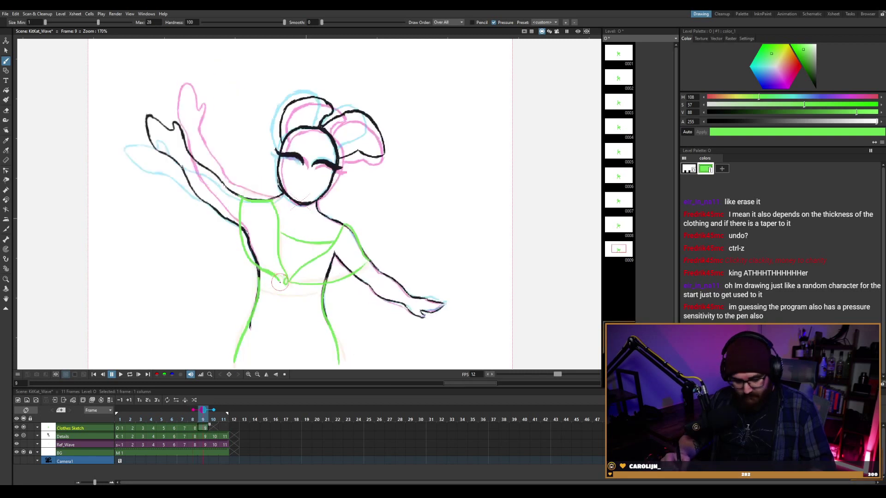
# Erase frame 9's outer shirt edge from the armpit down to the knot.
pyautogui.press('a')
pyautogui.moveTo(275, 276)
pyautogui.mouseDown()
pyautogui.moveTo(243, 257)
pyautogui.moveTo(238, 229)
pyautogui.mouseUp()
pyautogui.press('b')
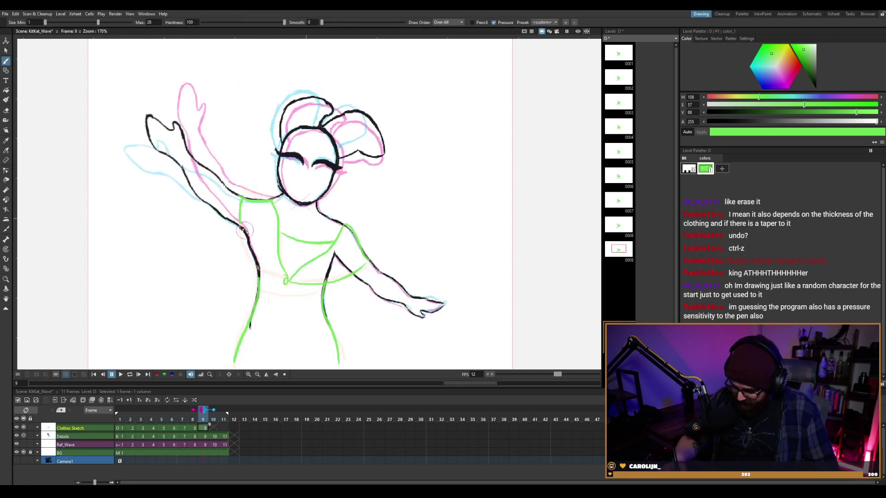
# Try several curves for frame 9's outer shirt edge from the raised arm toward the knot, undoing each one.
pyautogui.moveTo(240, 216); pyautogui.dragTo(244, 257)
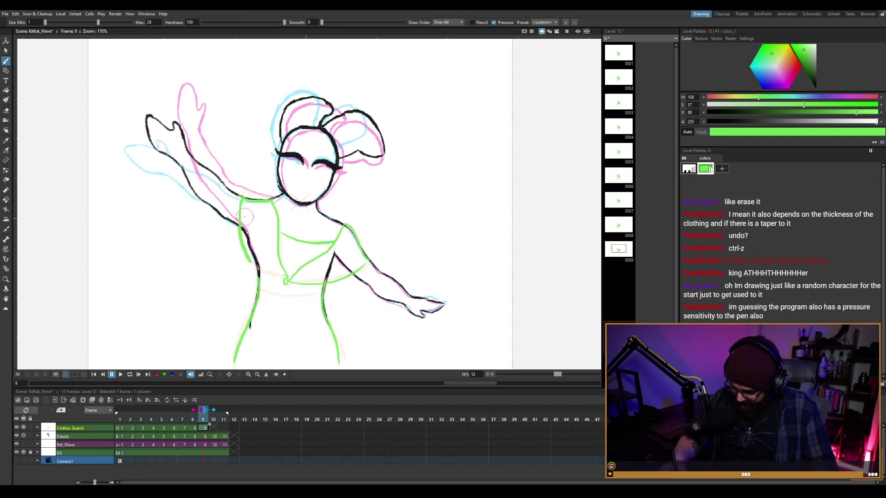
pyautogui.hotkey('ctrl', 'z')
pyautogui.moveTo(239, 213)
pyautogui.mouseDown()
pyautogui.moveTo(243, 253)
pyautogui.moveTo(253, 231)
pyautogui.mouseUp()
pyautogui.moveTo(241, 201)
pyautogui.mouseDown()
pyautogui.moveTo(239, 247)
pyautogui.moveTo(257, 279)
pyautogui.mouseUp()
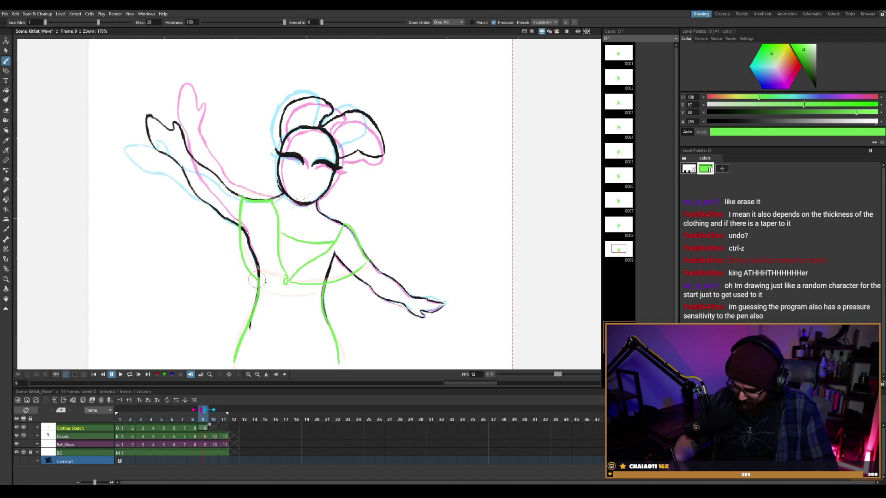
pyautogui.hotkey('ctrl', 'z')
pyautogui.moveTo(241, 213)
pyautogui.mouseDown()
pyautogui.moveTo(249, 263)
pyautogui.moveTo(274, 288)
pyautogui.moveTo(290, 284)
pyautogui.mouseUp()
pyautogui.hotkey('ctrl', 'z')
pyautogui.moveTo(242, 201)
pyautogui.mouseDown()
pyautogui.moveTo(243, 247)
pyautogui.moveTo(275, 285)
pyautogui.mouseUp()
pyautogui.hotkey('ctrl', 'z')
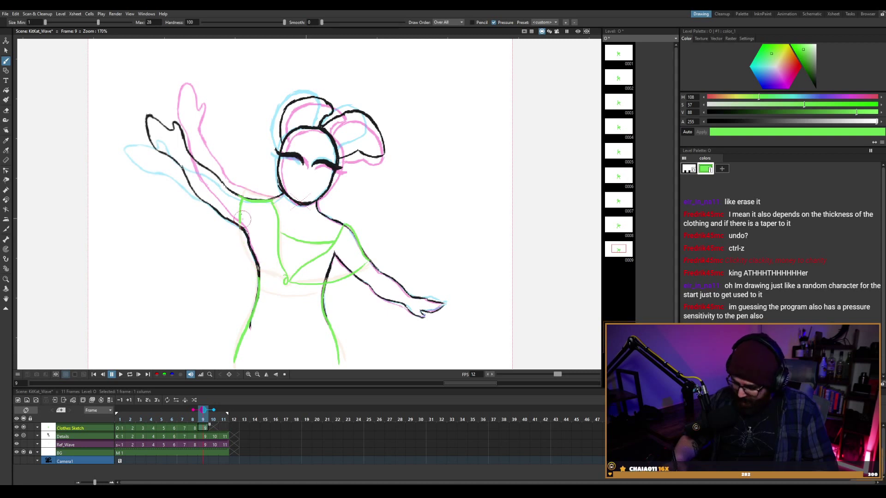
pyautogui.moveTo(241, 198)
pyautogui.mouseDown()
pyautogui.moveTo(240, 247)
pyautogui.moveTo(251, 274)
pyautogui.mouseUp()
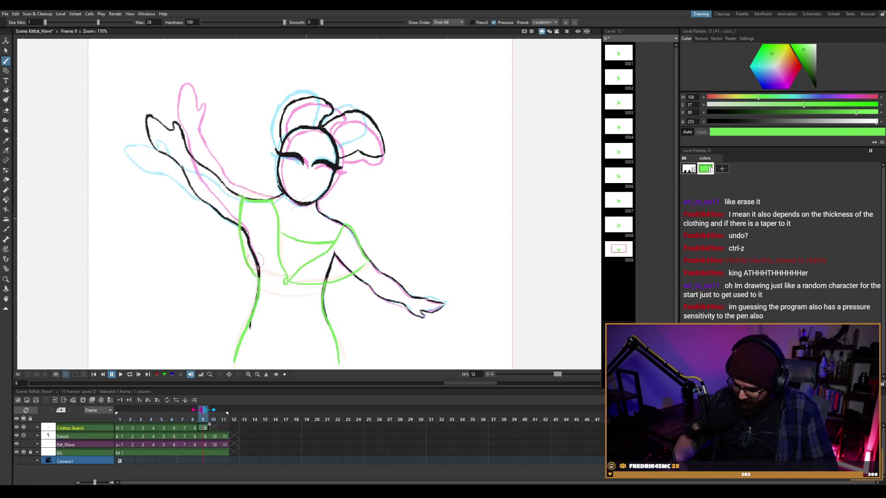
pyautogui.hotkey('ctrl', 'z')
pyautogui.moveTo(239, 210)
pyautogui.mouseDown()
pyautogui.moveTo(246, 262)
pyautogui.moveTo(256, 278)
pyautogui.moveTo(277, 283)
pyautogui.mouseUp()
pyautogui.hotkey('ctrl', 'z')
pyautogui.moveTo(241, 199); pyautogui.dragTo(241, 207)
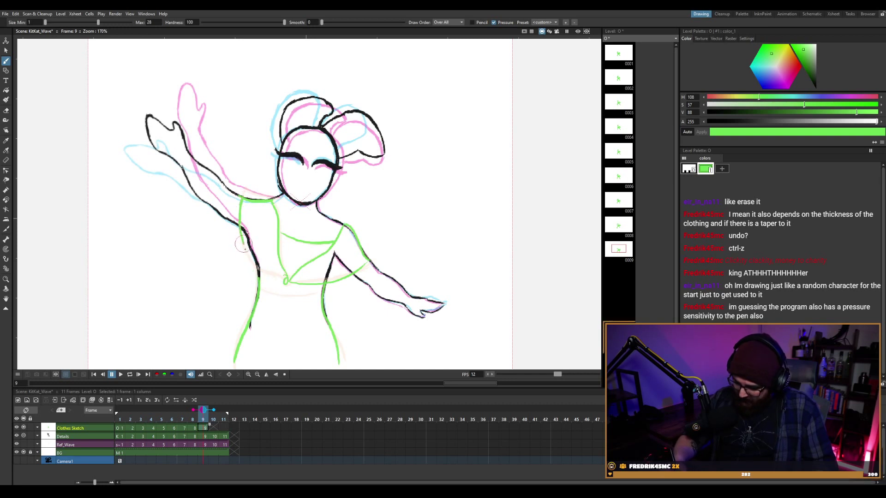
pyautogui.moveTo(253, 264); pyautogui.dragTo(269, 279)
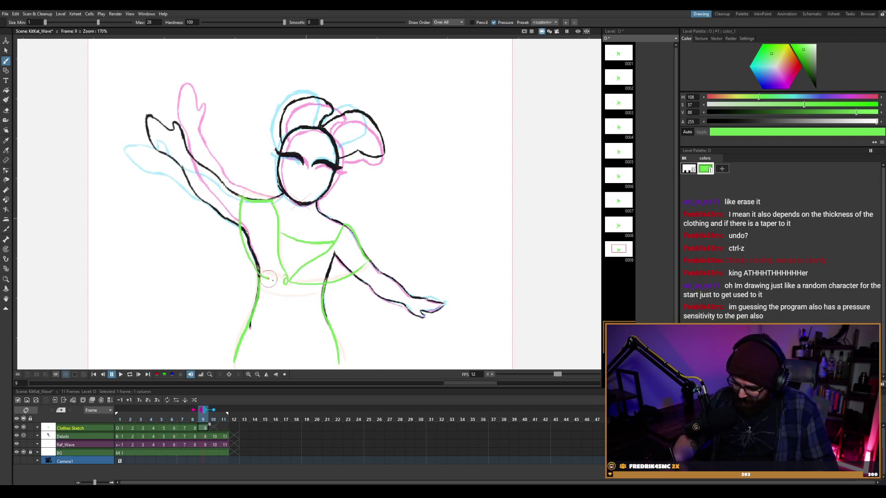
pyautogui.hotkey('ctrl', 'z')
# Draw frame 9's outer shirt edge as one smooth curve from the raised shoulder to the knot, and save the scene.
pyautogui.moveTo(240, 199)
pyautogui.mouseDown()
pyautogui.moveTo(249, 261)
pyautogui.moveTo(277, 280)
pyautogui.mouseUp()
pyautogui.hotkey('ctrl', 'z')
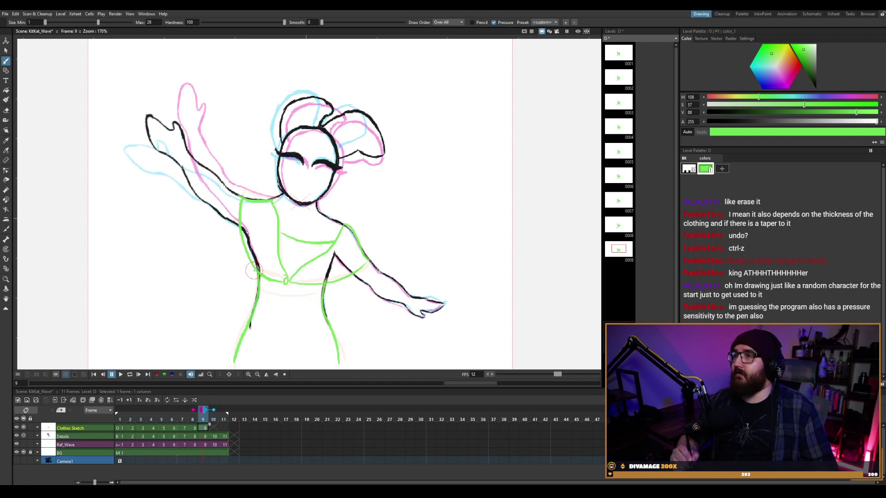
pyautogui.hotkey('ctrl', 's')
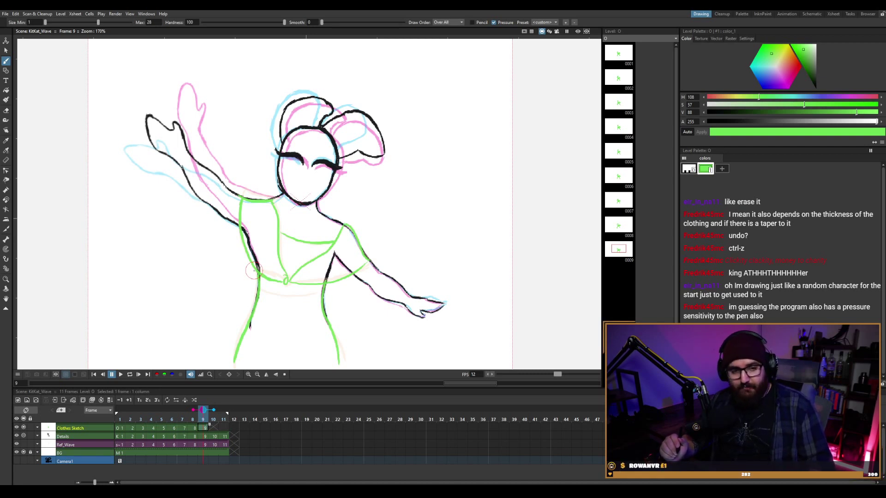
# Play the animation for review, stop on frame 1, and draw a small round knot where the shirt edges meet.
pyautogui.press('p')
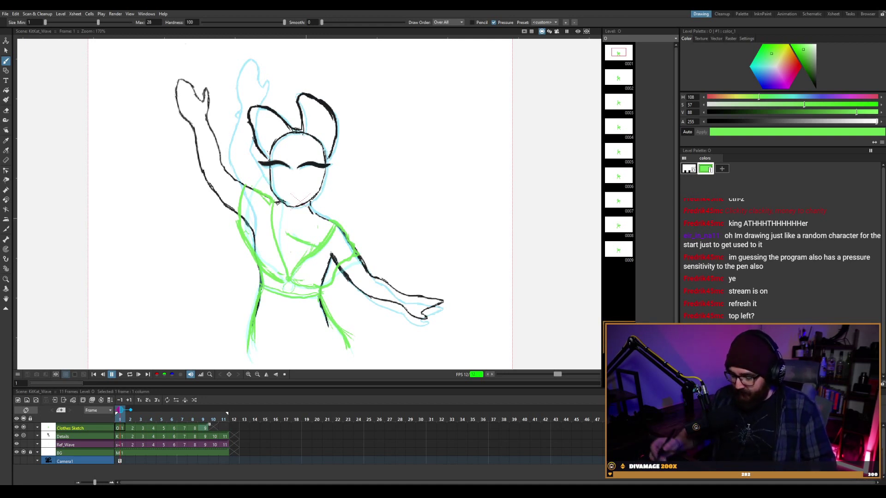
pyautogui.click(238, 224)
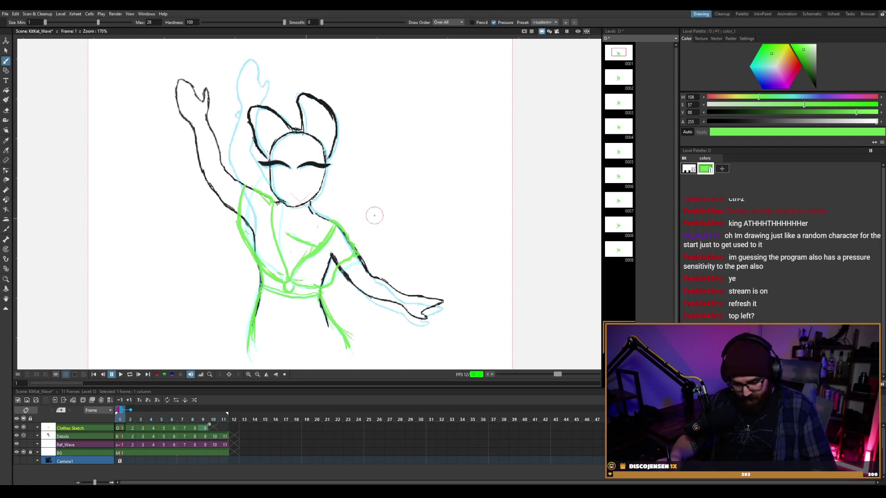
# Compare the shirt sketch across frames 1 to 5 and return to frame 1.
pyautogui.click(134, 428)
pyautogui.press('Left')
pyautogui.press('Right')
pyautogui.press('Right')
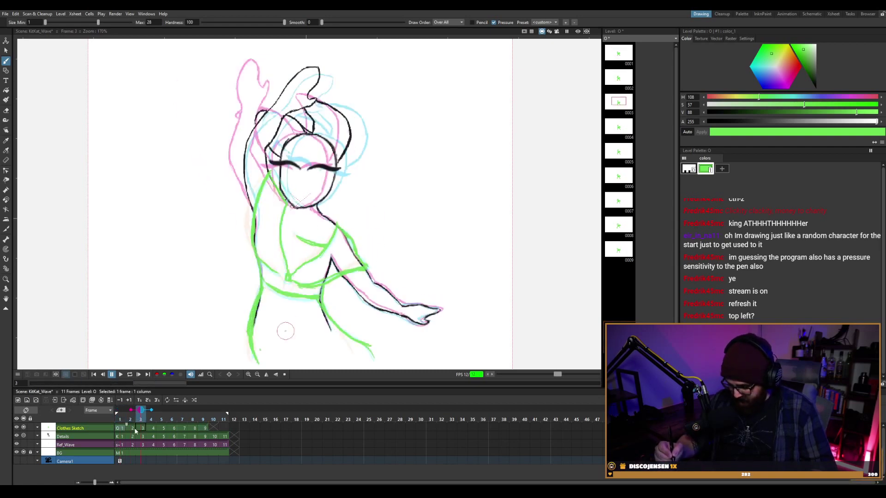
pyautogui.press('Right')
pyautogui.press('Right')
pyautogui.press('Left')
pyautogui.press('Left')
pyautogui.press('Left')
pyautogui.press('Left')
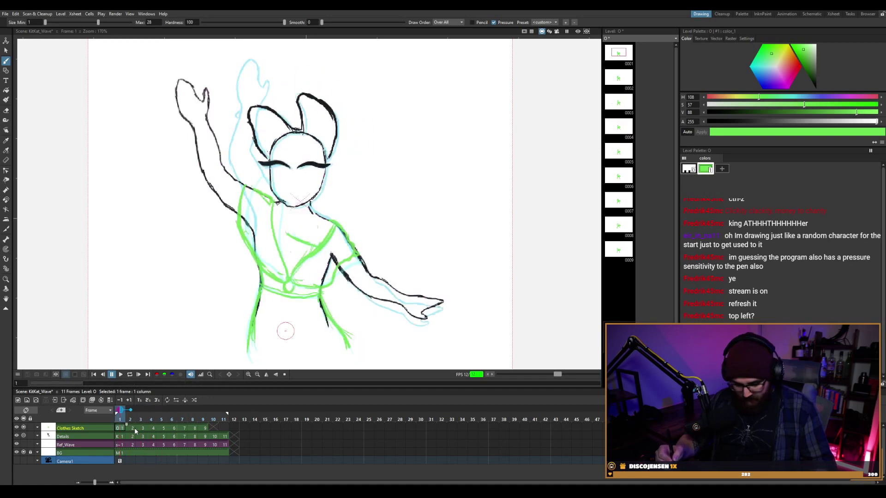
# Erase frame 1's lower shirt edge beside the knot and redraw it as a smooth curve from the knot to the lowered arm's outer edge.
pyautogui.press('a')
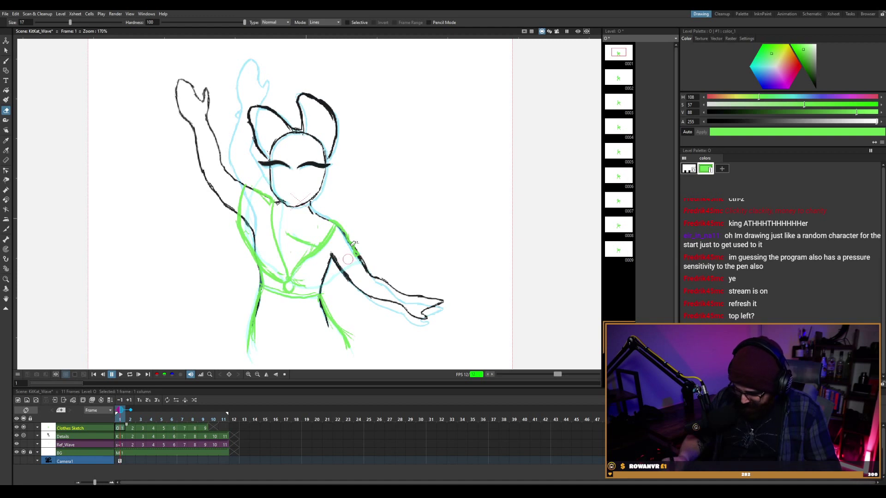
pyautogui.press('b')
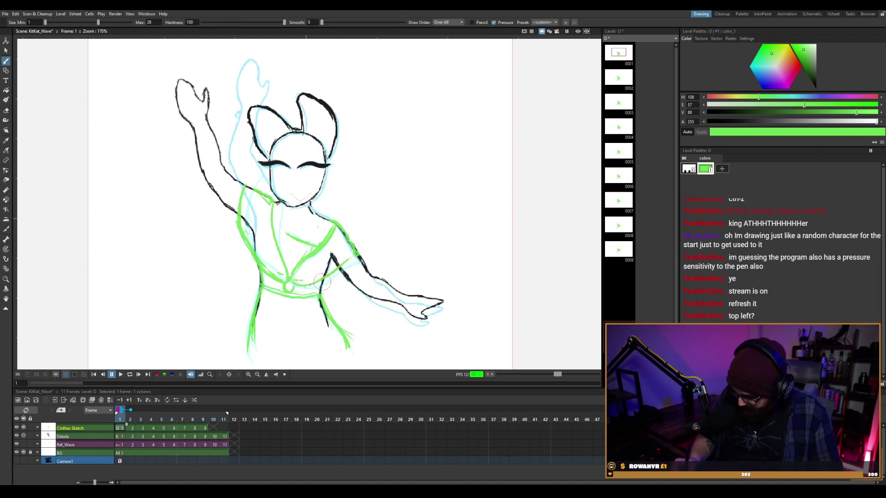
pyautogui.moveTo(306, 285); pyautogui.dragTo(362, 252)
pyautogui.hotkey('ctrl', 'z')
pyautogui.moveTo(319, 284); pyautogui.dragTo(367, 253)
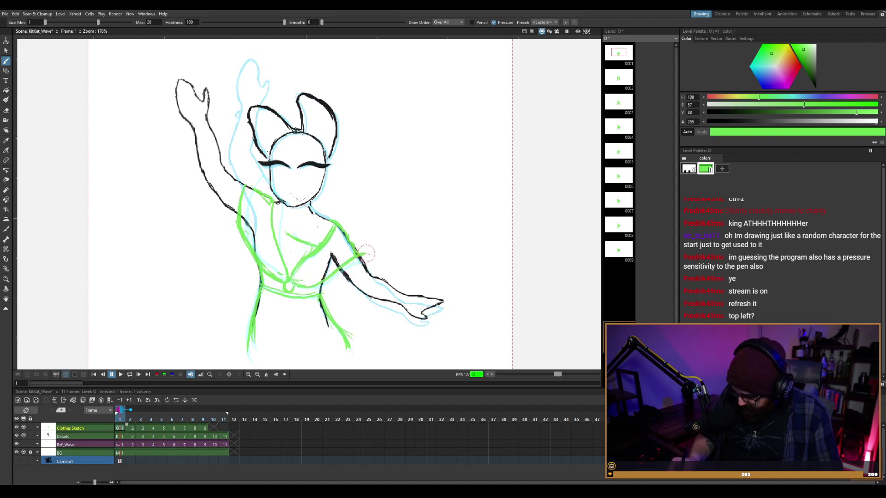
pyautogui.hotkey('ctrl', 'z')
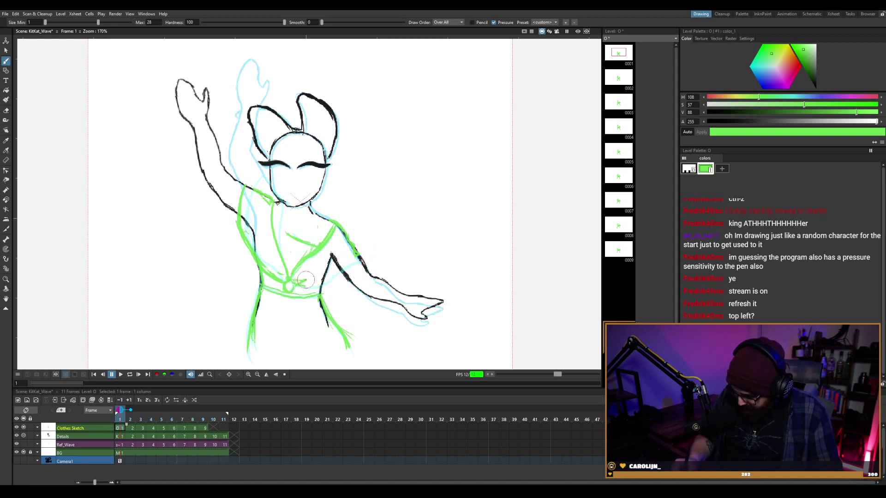
pyautogui.hotkey('ctrl', 'z')
pyautogui.moveTo(300, 288); pyautogui.dragTo(368, 253)
pyautogui.hotkey('ctrl', 'z')
pyautogui.moveTo(294, 290); pyautogui.dragTo(366, 253)
pyautogui.hotkey('ctrl', 'z')
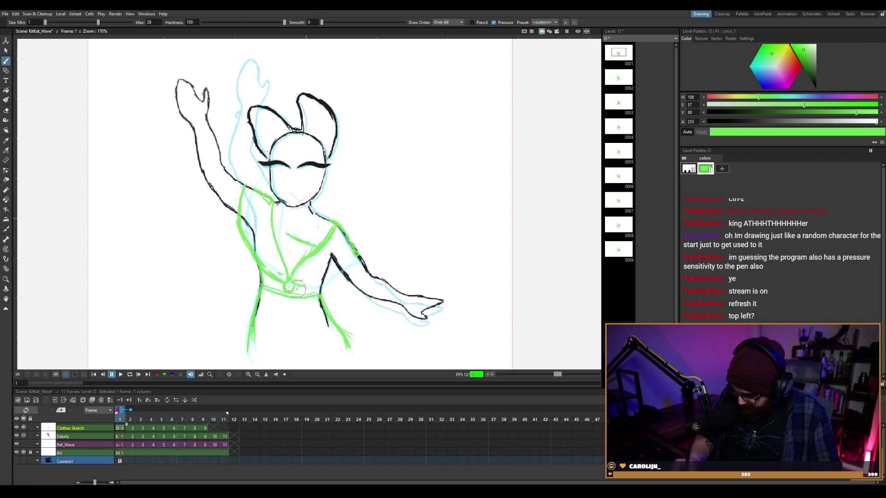
pyautogui.moveTo(299, 285); pyautogui.dragTo(367, 248)
pyautogui.hotkey('ctrl', 'z')
pyautogui.moveTo(296, 289)
pyautogui.mouseDown()
pyautogui.moveTo(337, 275)
pyautogui.moveTo(367, 249)
pyautogui.mouseUp()
# On frame 2, erase the lower shirt edge between the knot and the lowered arm.
pyautogui.press('.')
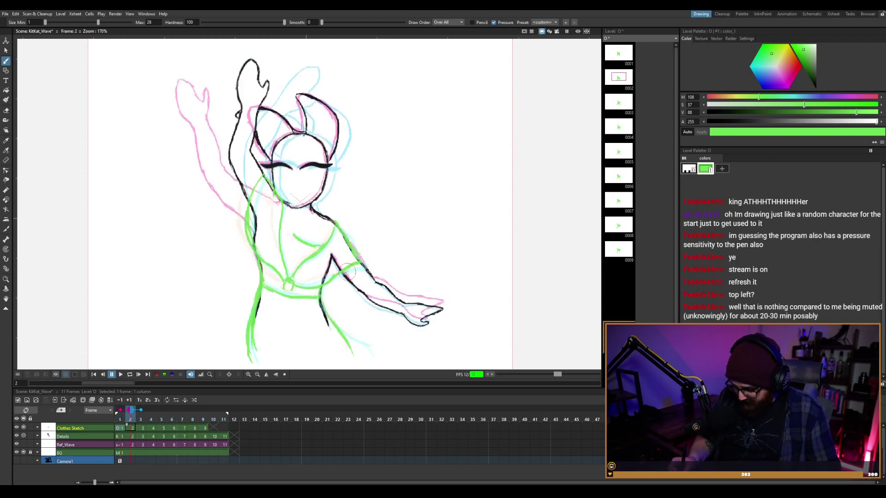
pyautogui.press('e')
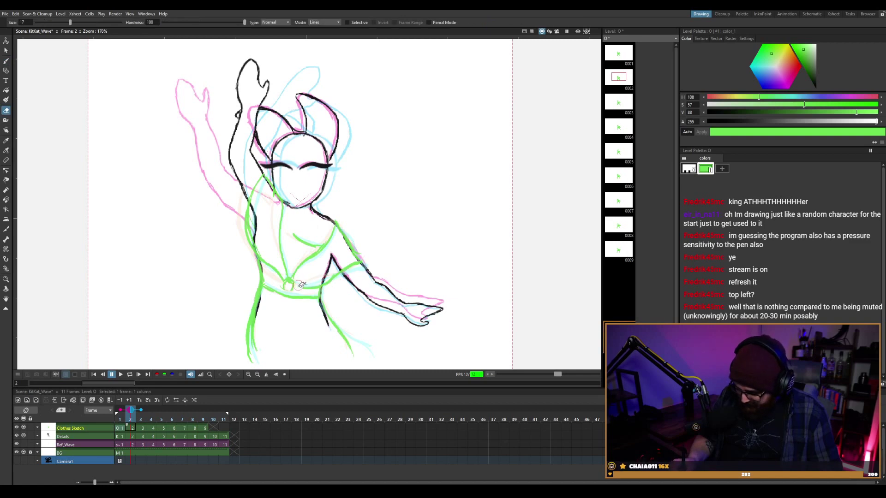
pyautogui.moveTo(301, 285); pyautogui.dragTo(335, 280)
# Redraw frame 2's missing lower shirt edge as a curve from the knot toward the lowered arm's sleeve.
pyautogui.hotkey('alt', '0')
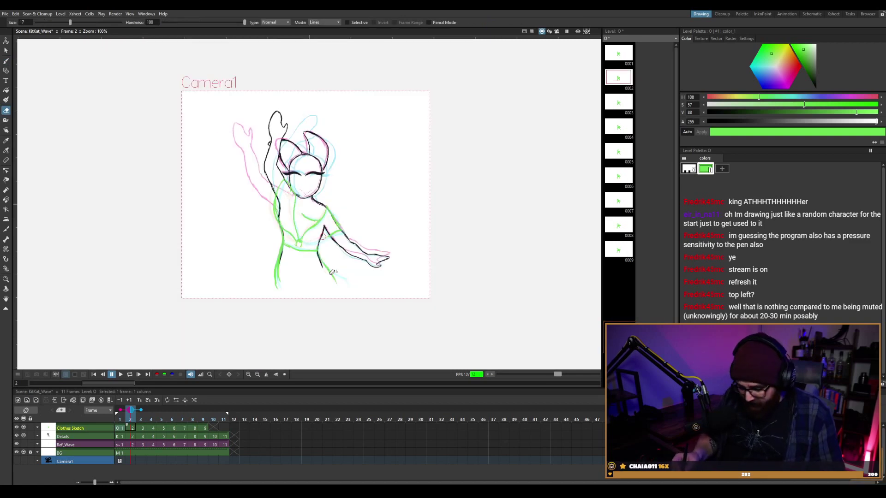
pyautogui.scroll(5, 326, 267)
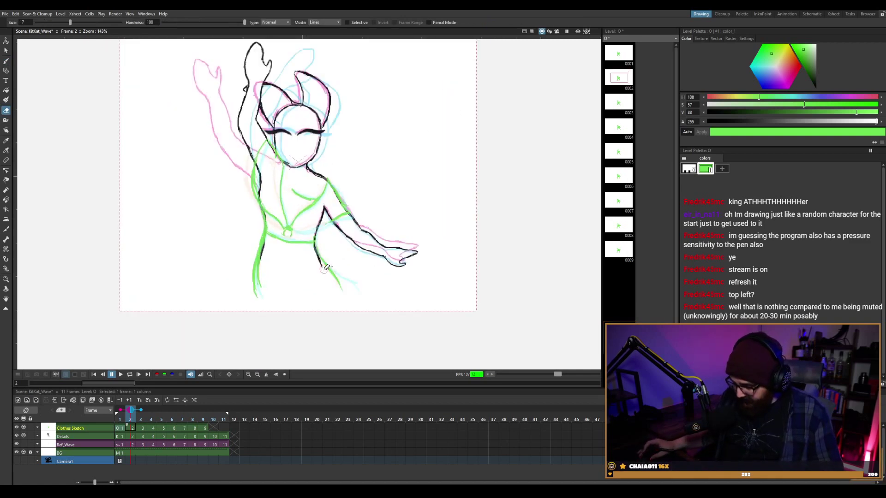
pyautogui.scroll(1, 310, 217)
pyautogui.press('b')
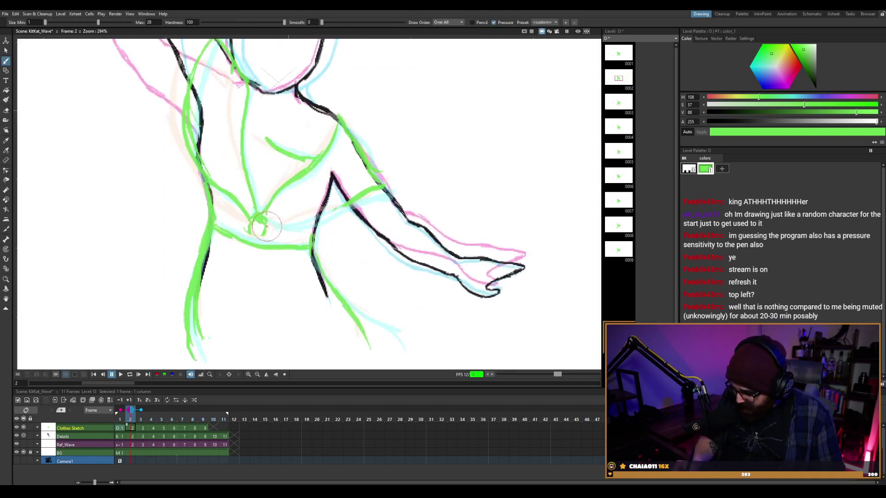
pyautogui.moveTo(266, 226)
pyautogui.mouseDown()
pyautogui.moveTo(342, 211)
pyautogui.moveTo(383, 185)
pyautogui.mouseUp()
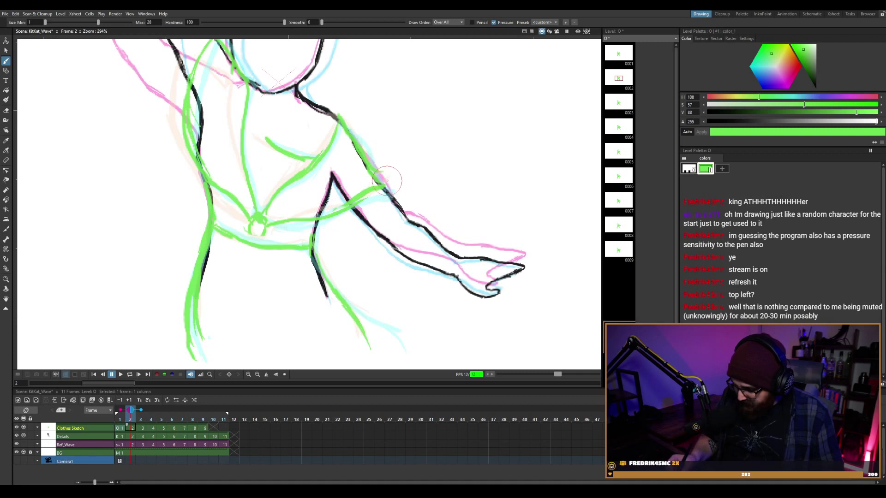
pyautogui.hotkey('ctrl', 'z')
pyautogui.moveTo(265, 225)
pyautogui.mouseDown()
pyautogui.moveTo(325, 214)
pyautogui.moveTo(385, 173)
pyautogui.mouseUp()
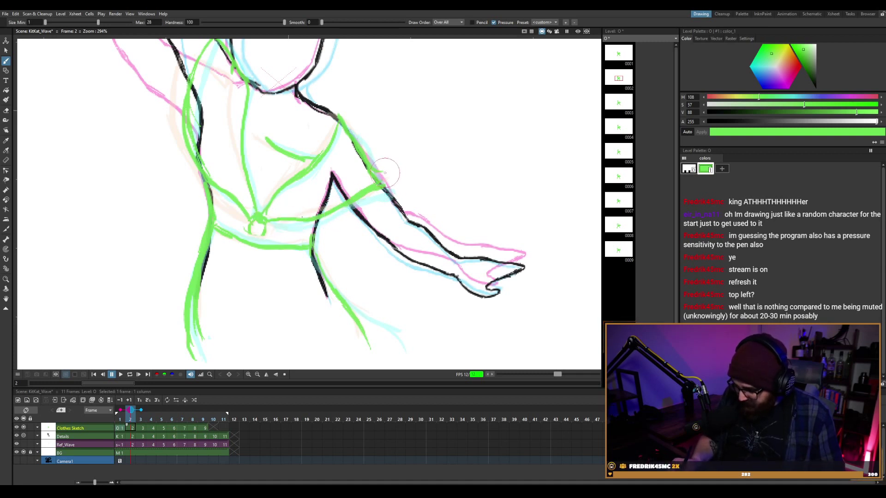
pyautogui.hotkey('ctrl', 'z')
pyautogui.moveTo(266, 225)
pyautogui.mouseDown()
pyautogui.moveTo(395, 198)
pyautogui.moveTo(364, 197)
pyautogui.mouseUp()
# Erase frame 2's old sleeve hem across the lowered arm and draw one continuous curve from the knot to the arm's outer edge.
pyautogui.press('e')
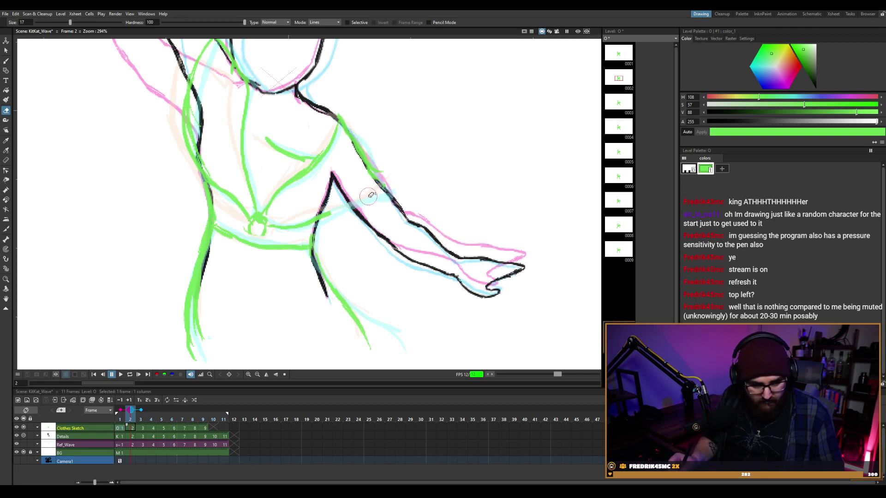
pyautogui.press('b')
pyautogui.moveTo(265, 226); pyautogui.dragTo(390, 191)
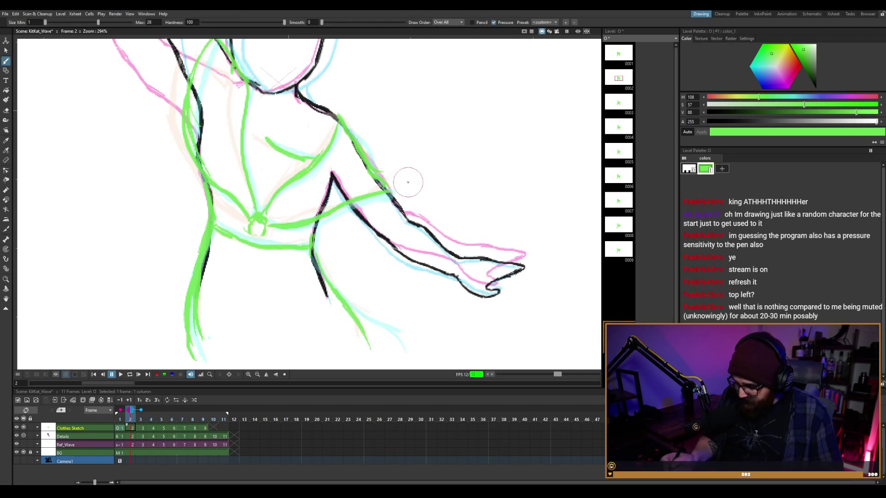
# Compare the sleeve hem and the lower shirt edge across frames 1 to 3.
pyautogui.press('.')
pyautogui.press('.')
pyautogui.press(',')
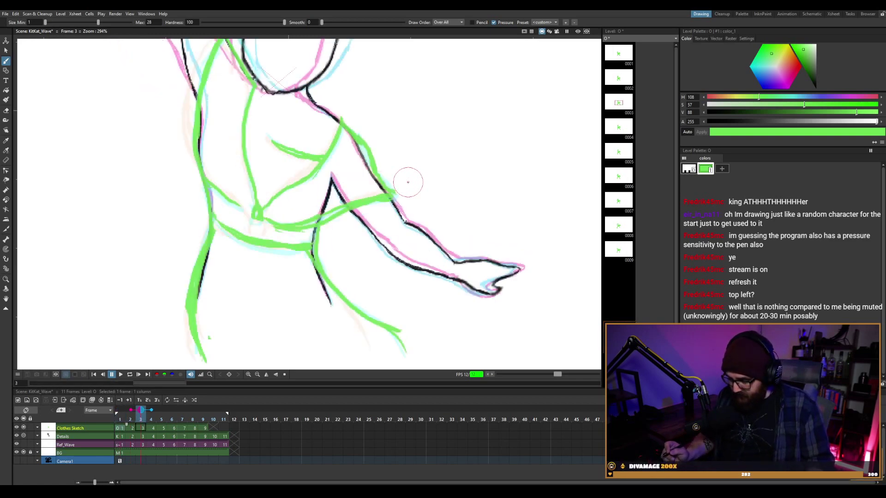
pyautogui.press(',')
pyautogui.press('.')
pyautogui.press(',')
pyautogui.press(',')
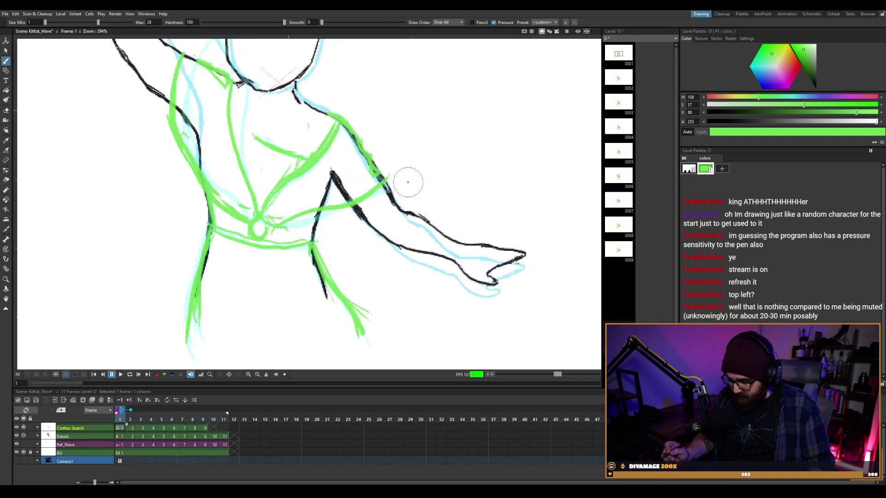
pyautogui.press('.')
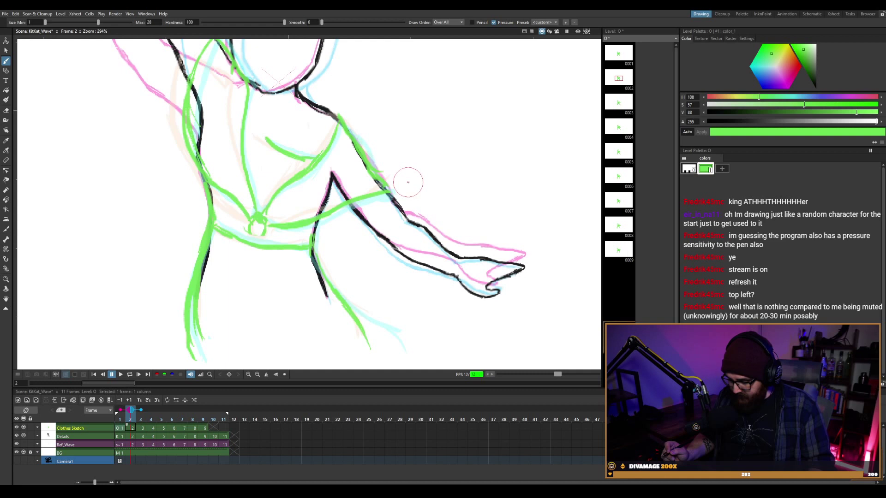
# On frame 1, erase the lower shirt edge from the knot across the lowered arm and redraw it, ending slightly lower on the outer arm.
pyautogui.press(',')
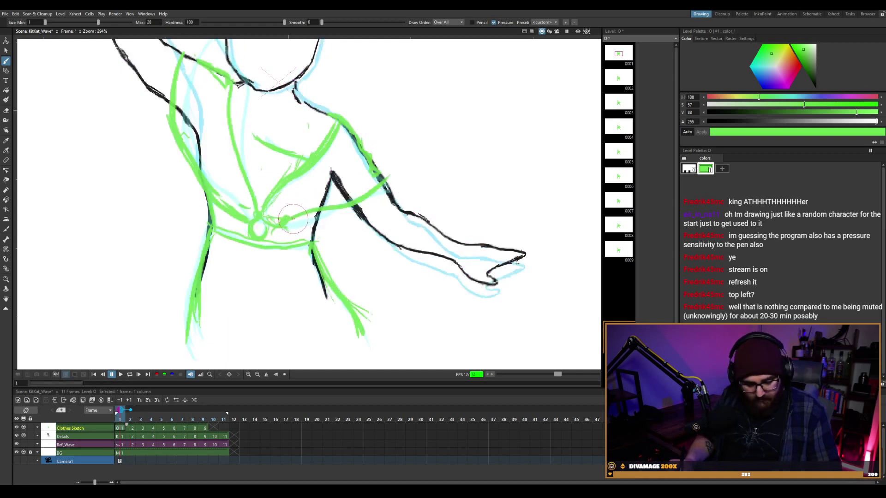
pyautogui.press('e')
pyautogui.moveTo(288, 217)
pyautogui.mouseDown()
pyautogui.moveTo(315, 215)
pyautogui.moveTo(362, 195)
pyautogui.moveTo(322, 203)
pyautogui.moveTo(358, 181)
pyautogui.moveTo(372, 199)
pyautogui.moveTo(387, 180)
pyautogui.mouseUp()
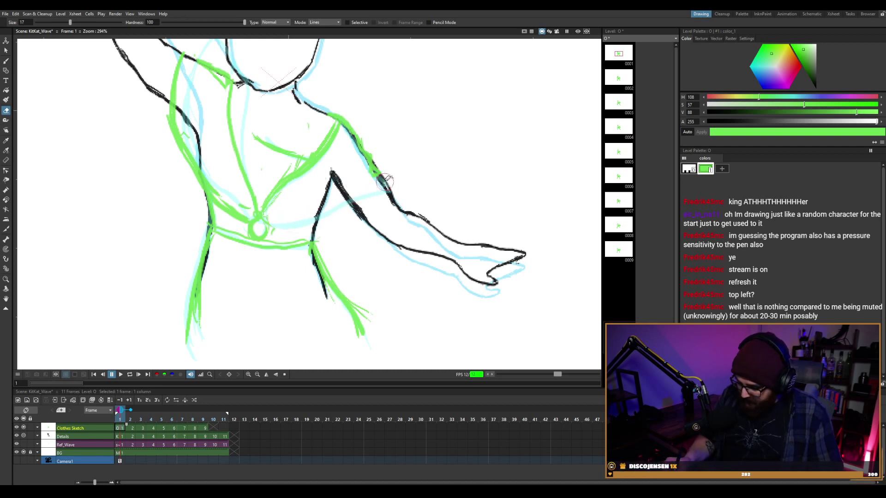
pyautogui.press('b')
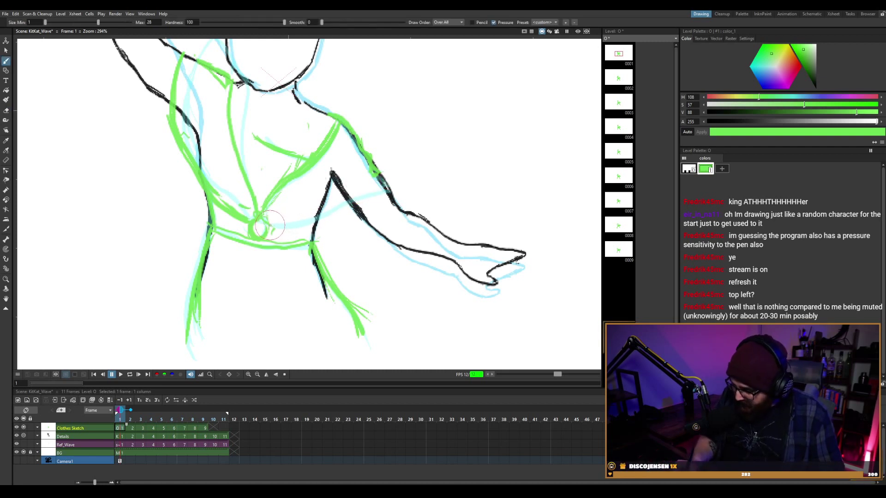
pyautogui.moveTo(270, 225); pyautogui.dragTo(392, 192)
pyautogui.hotkey('ctrl', 'z')
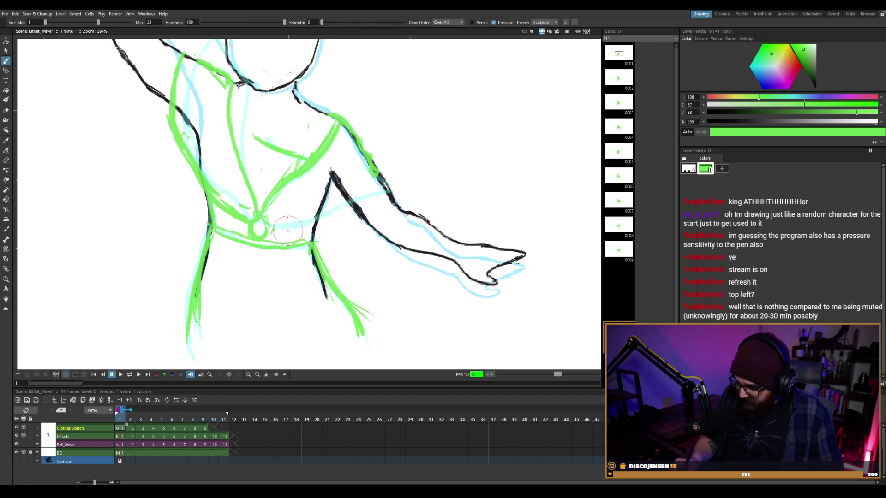
pyautogui.moveTo(271, 231); pyautogui.dragTo(389, 193)
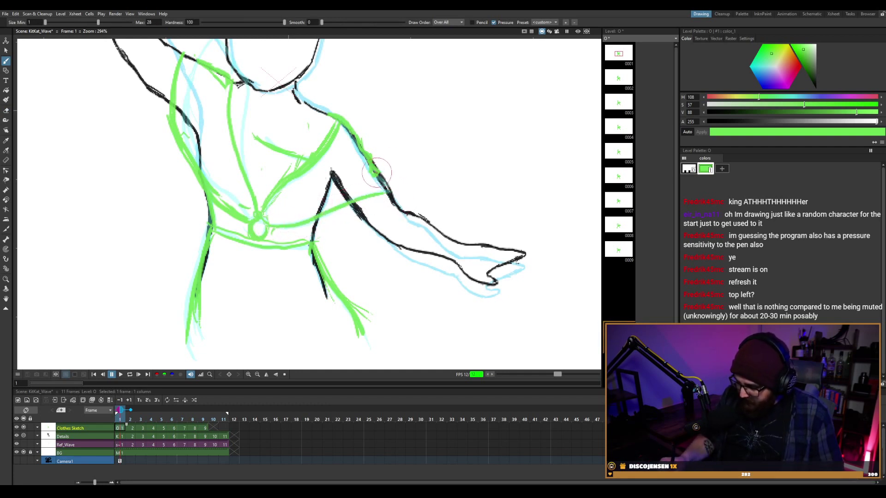
# On frame 2, erase the sleeve hem from the lowered arm's outer edge back toward the knot, keeping the short piece beside the knot.
pyautogui.press('.')
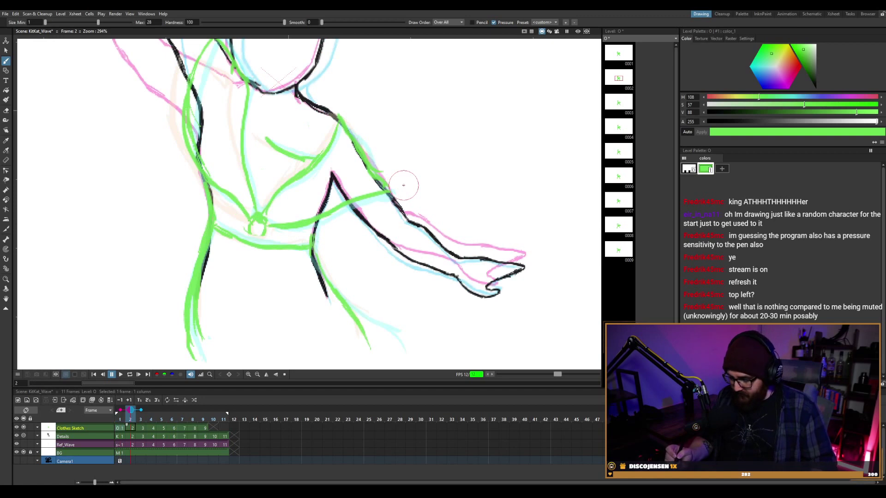
pyautogui.press(',')
pyautogui.press('.')
pyautogui.press('.')
pyautogui.press(',')
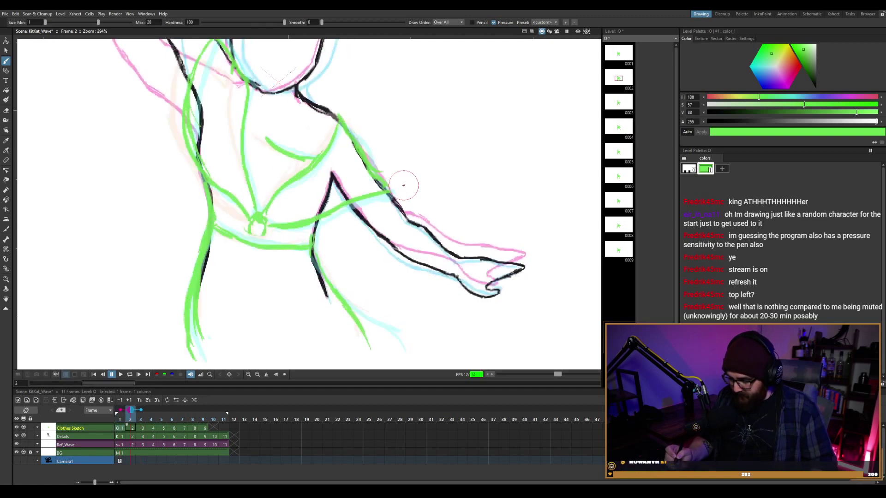
pyautogui.press(',')
pyautogui.press('.')
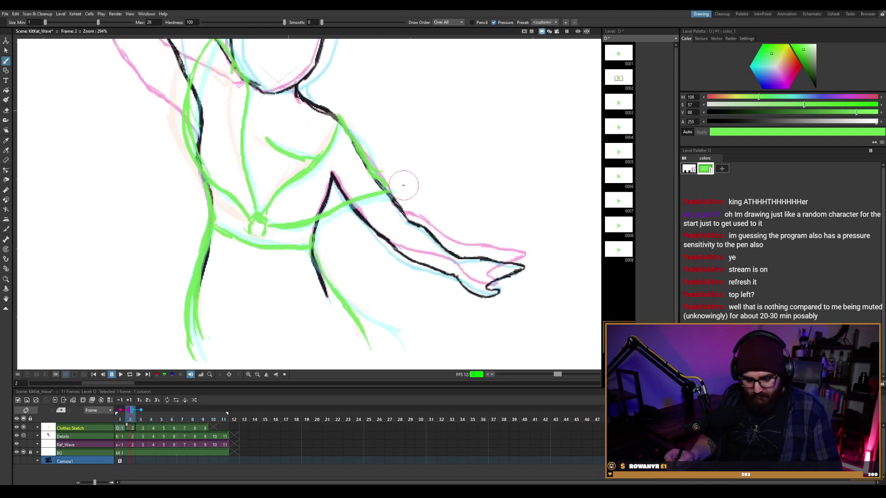
pyautogui.press('e')
pyautogui.moveTo(382, 197); pyautogui.dragTo(302, 225)
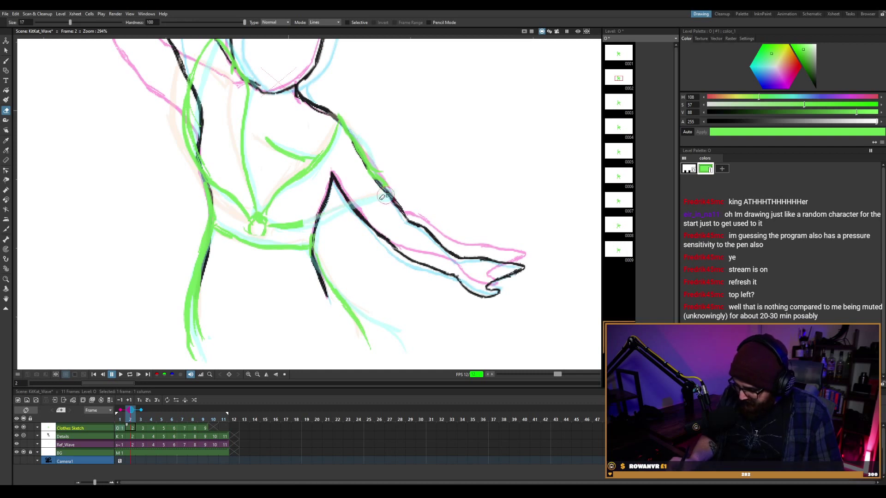
# Redraw frame 2's sleeve hem from the remaining piece beside the knot to the lowered arm's outer edge.
pyautogui.press('b')
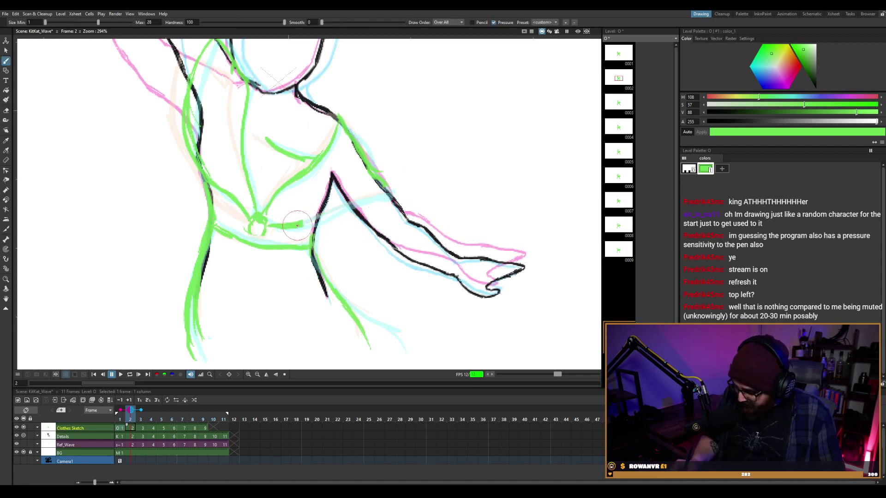
pyautogui.moveTo(302, 224); pyautogui.dragTo(392, 198)
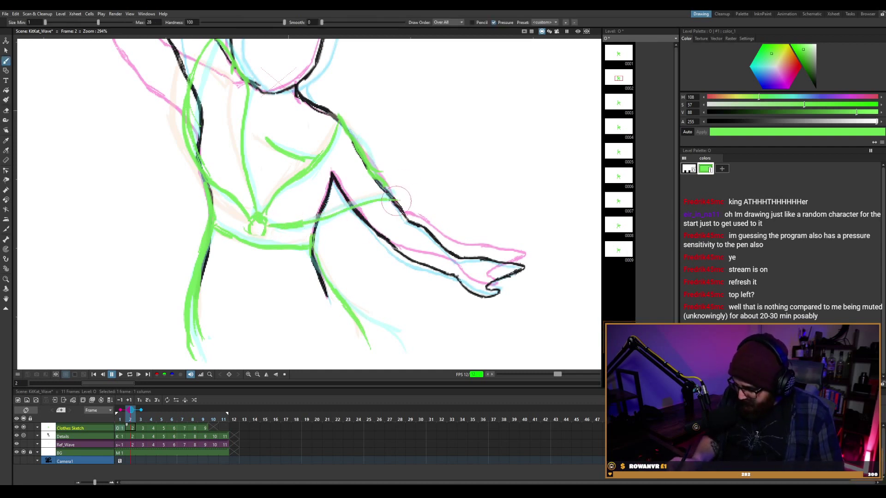
pyautogui.hotkey('ctrl', 'z')
pyautogui.moveTo(323, 213)
pyautogui.mouseDown()
pyautogui.moveTo(392, 197)
pyautogui.moveTo(290, 225)
pyautogui.mouseUp()
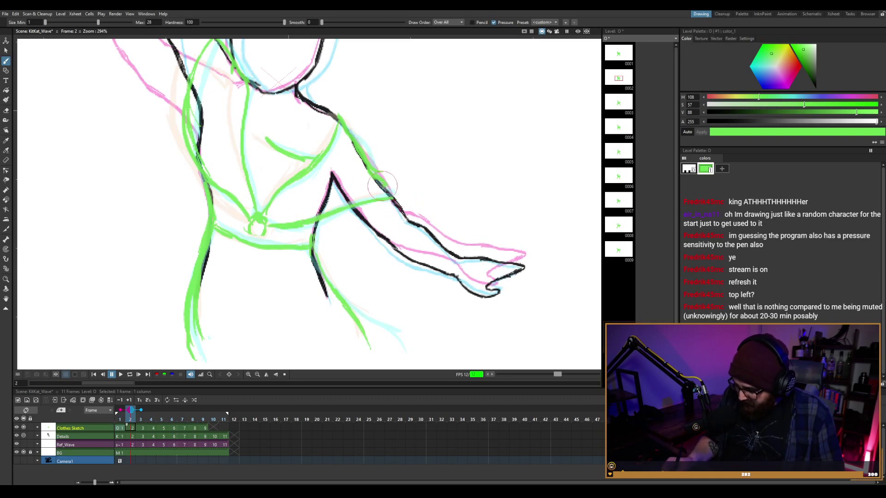
# On frame 3, erase the doubled lower shirt edge between the knot and the lowered arm and redraw it as one curve into the sleeve hem.
pyautogui.press('.')
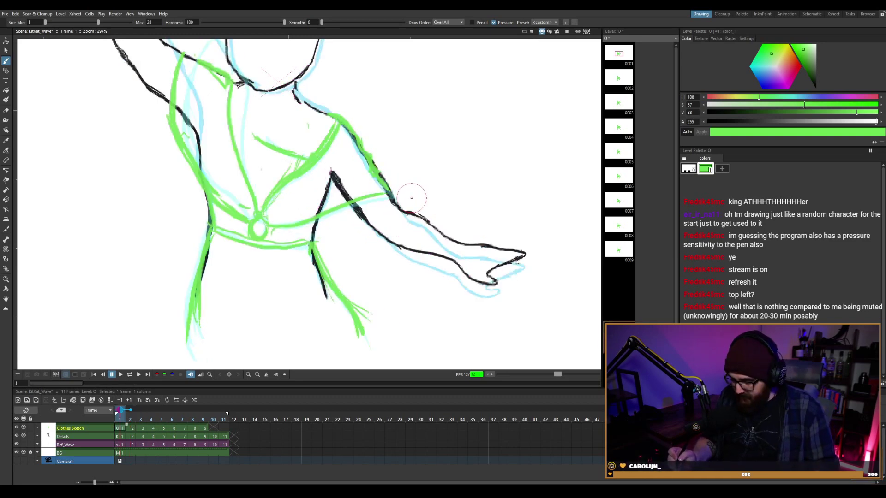
pyautogui.press(',')
pyautogui.press('.')
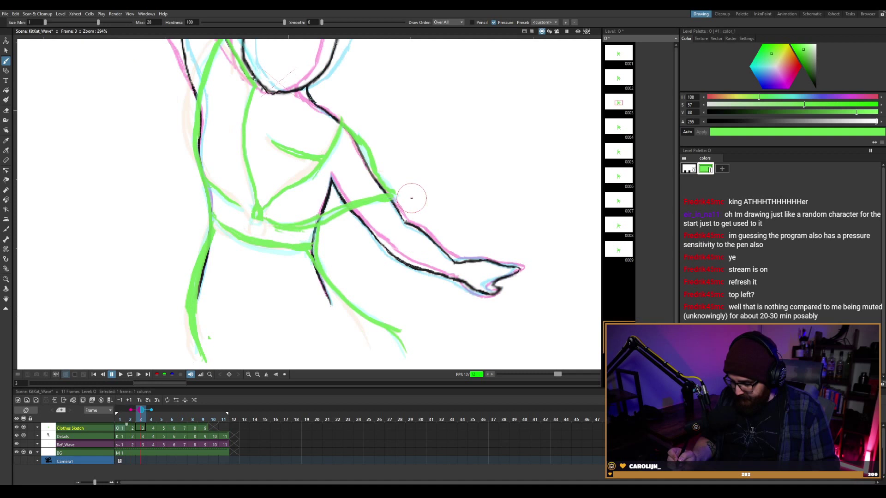
pyautogui.press('a')
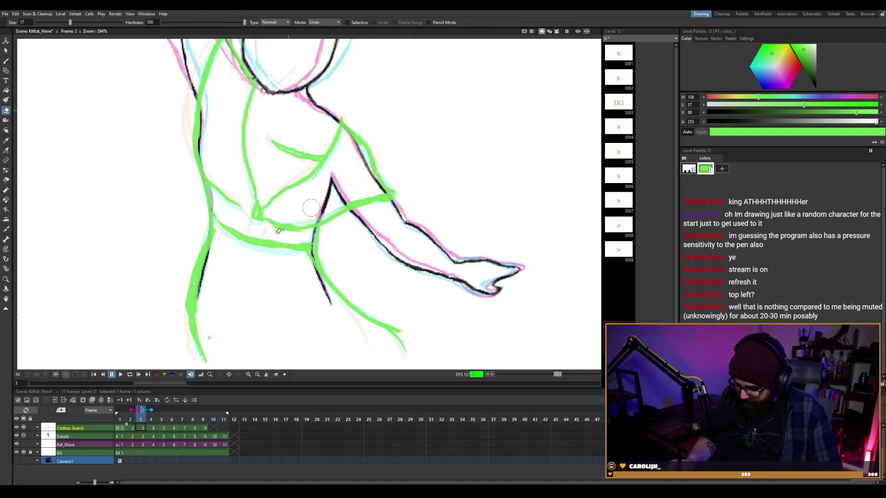
pyautogui.moveTo(273, 229); pyautogui.dragTo(365, 206)
pyautogui.press('b')
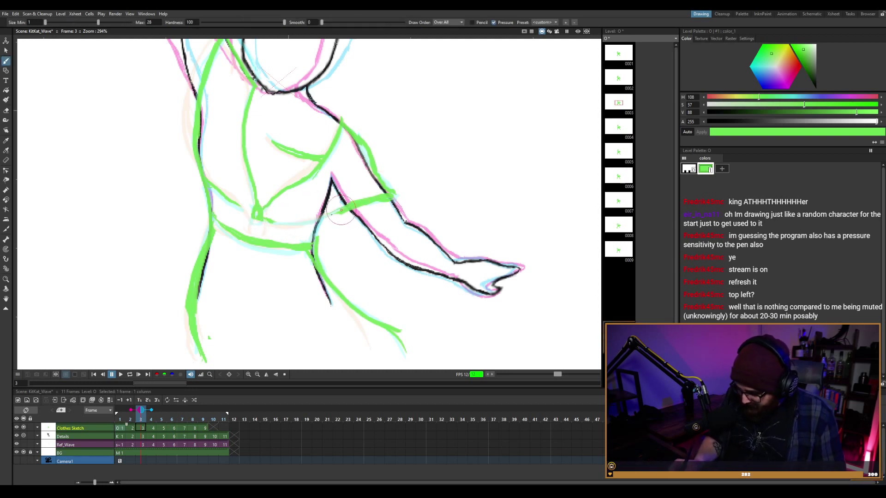
pyautogui.moveTo(262, 220); pyautogui.dragTo(346, 207)
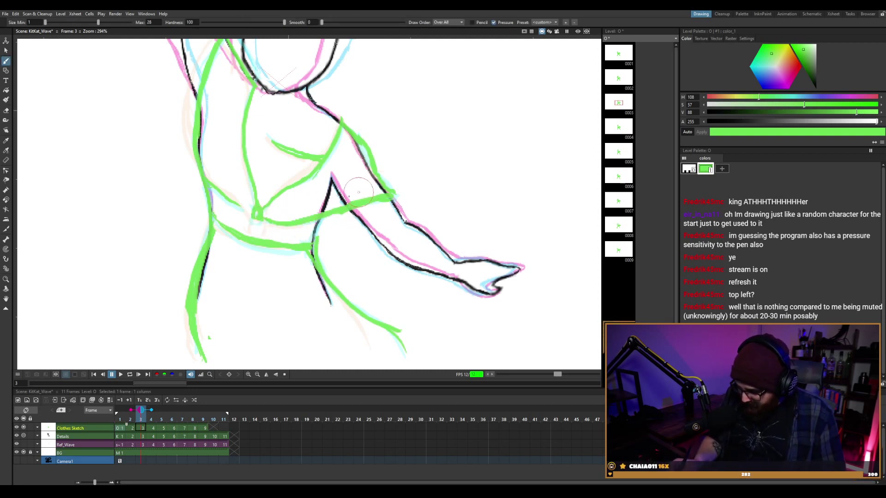
pyautogui.hotkey('ctrl', 'z')
pyautogui.moveTo(256, 218); pyautogui.dragTo(385, 196)
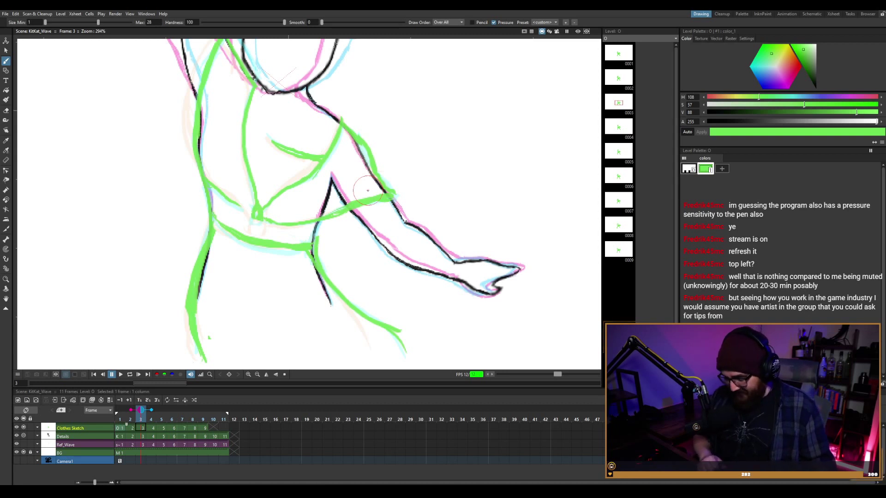
# Clean up the corner of frame 3's waist curve where it meets the hip line below the lowered arm.
pyautogui.press('a')
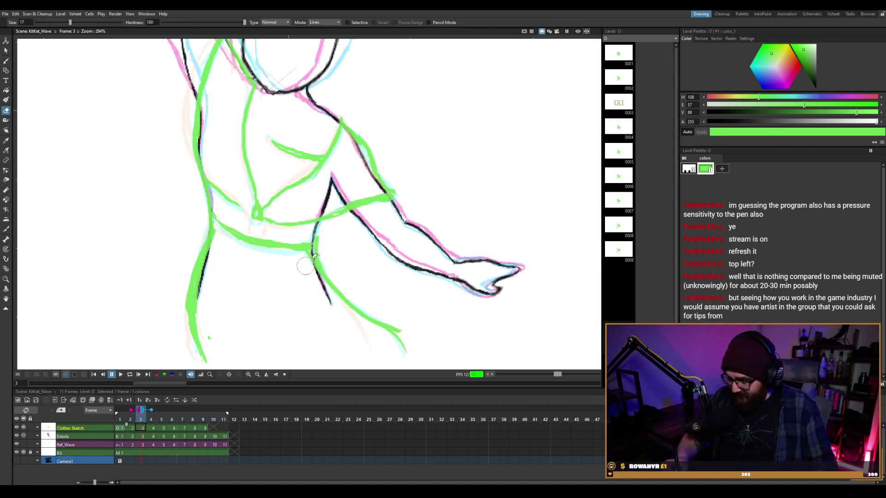
pyautogui.moveTo(316, 250); pyautogui.dragTo(323, 240)
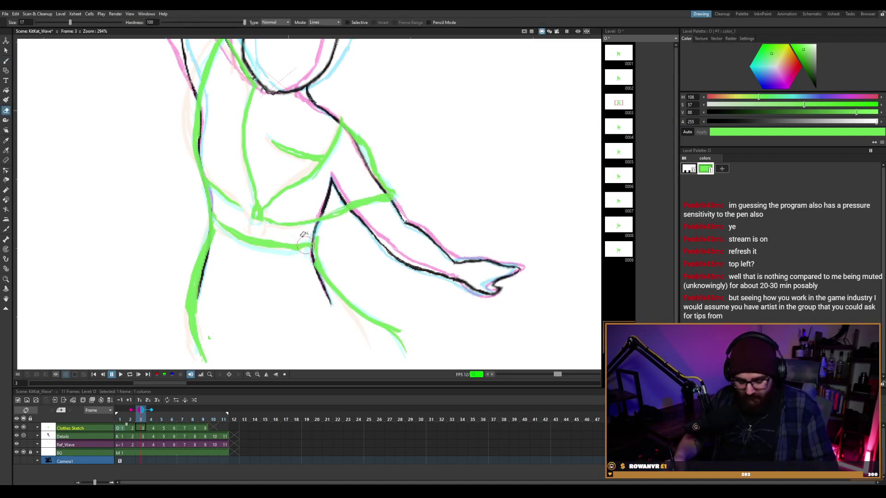
pyautogui.press('b')
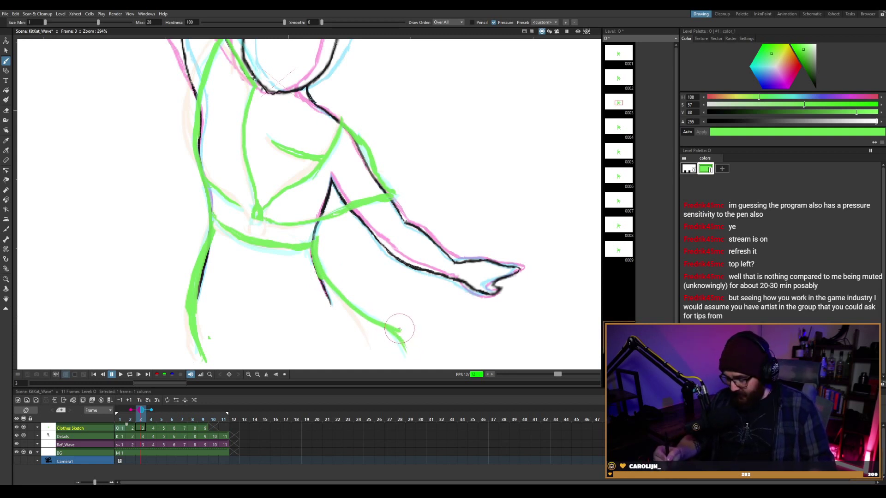
# On frame 2, erase the lower end of the hip line on the lowered arm's side and redraw it flaring farther outward.
pyautogui.press(',')
pyautogui.press('.')
pyautogui.press('.')
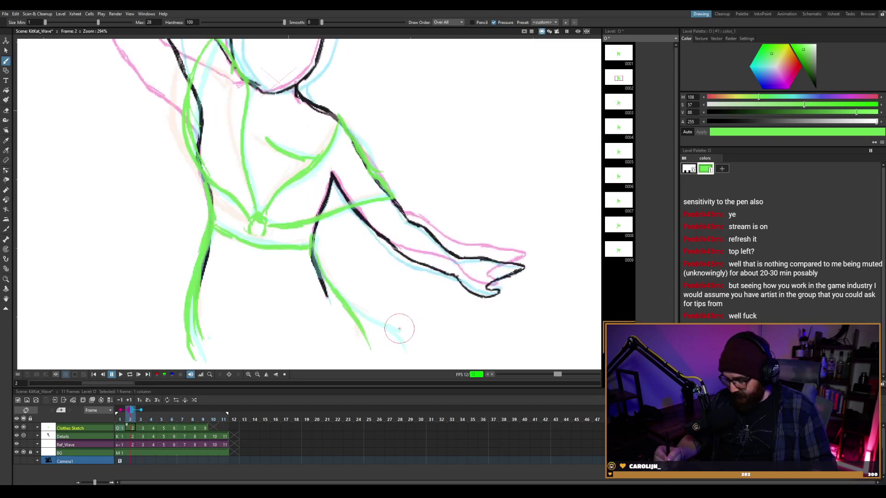
pyautogui.press(',')
pyautogui.press(',')
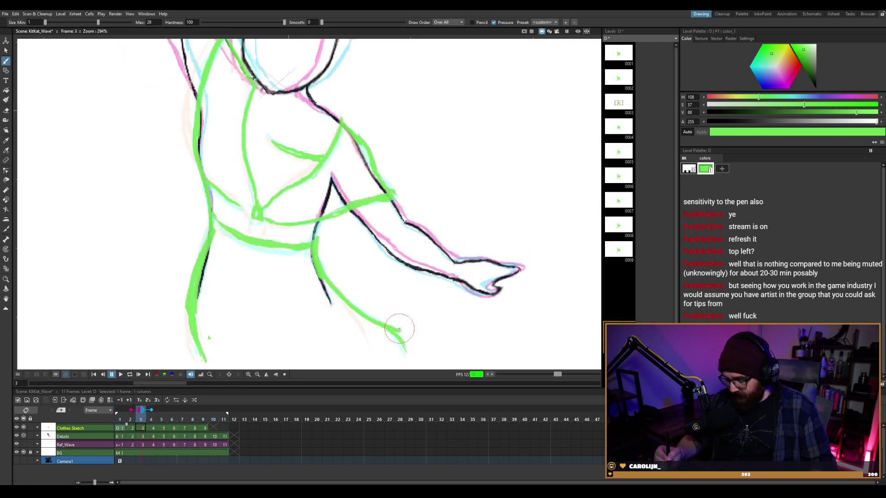
pyautogui.press('e')
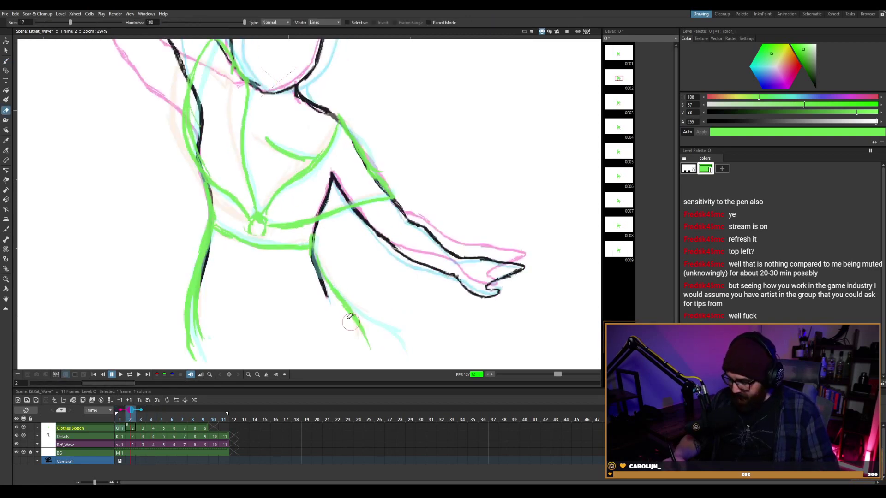
pyautogui.moveTo(345, 309); pyautogui.dragTo(364, 348)
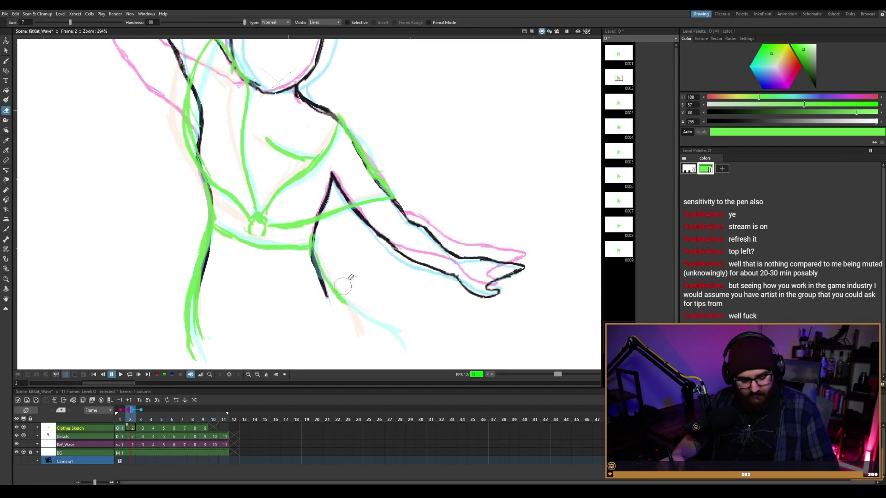
pyautogui.press('b')
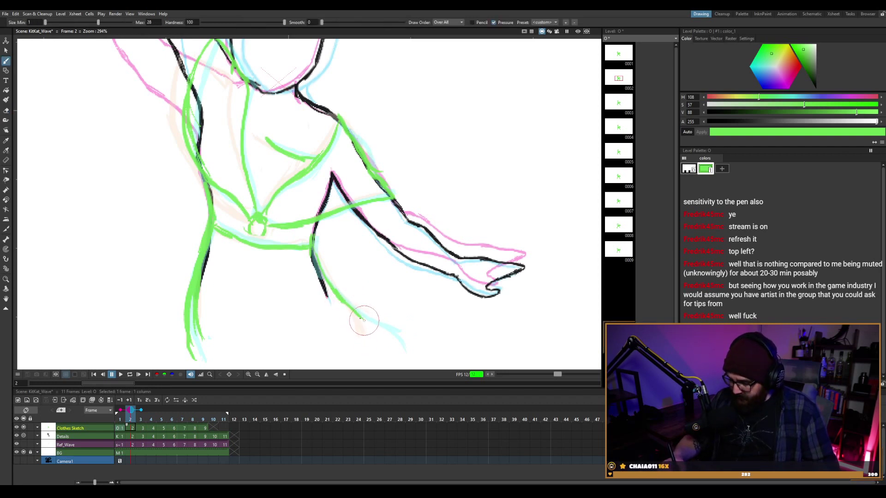
pyautogui.moveTo(351, 313); pyautogui.dragTo(375, 338)
pyautogui.moveTo(342, 300); pyautogui.dragTo(378, 343)
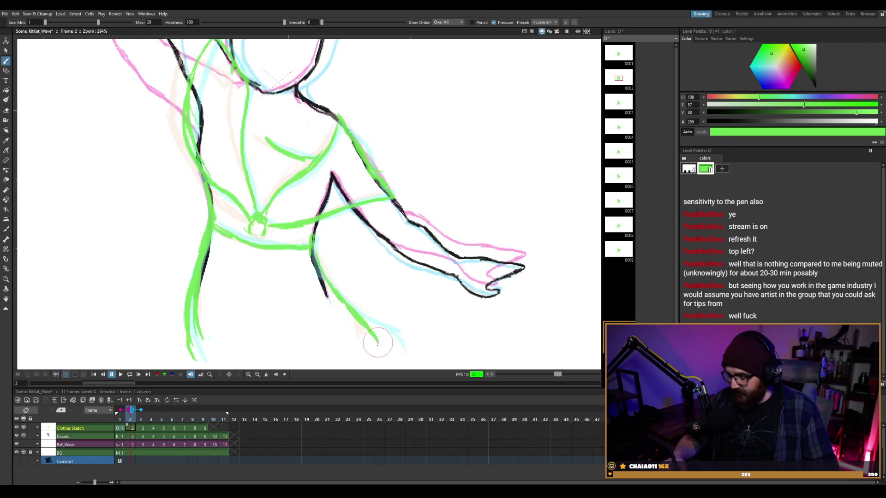
pyautogui.moveTo(354, 316); pyautogui.dragTo(382, 351)
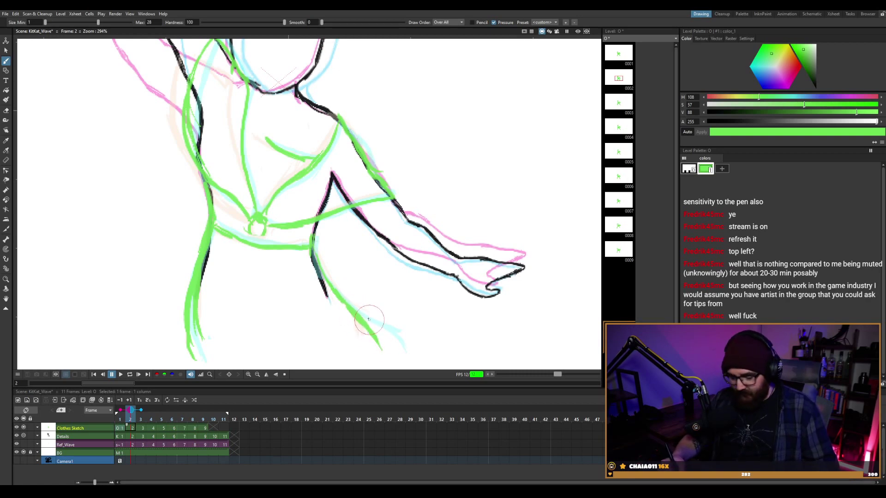
# Compare the hip line across frames 1 to 5 and extend its lower end on frame 1, on the lowered arm's side.
pyautogui.press(',')
pyautogui.press('.')
pyautogui.press('.')
pyautogui.press('.')
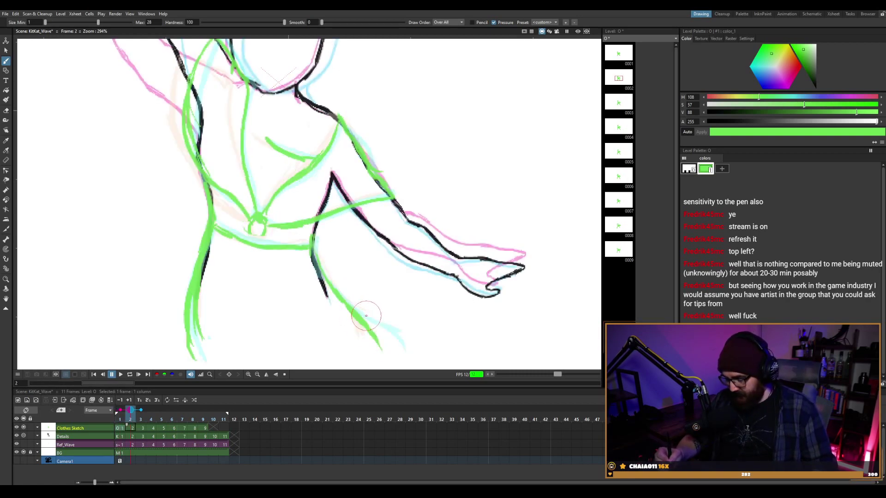
pyautogui.press('.')
pyautogui.press('.')
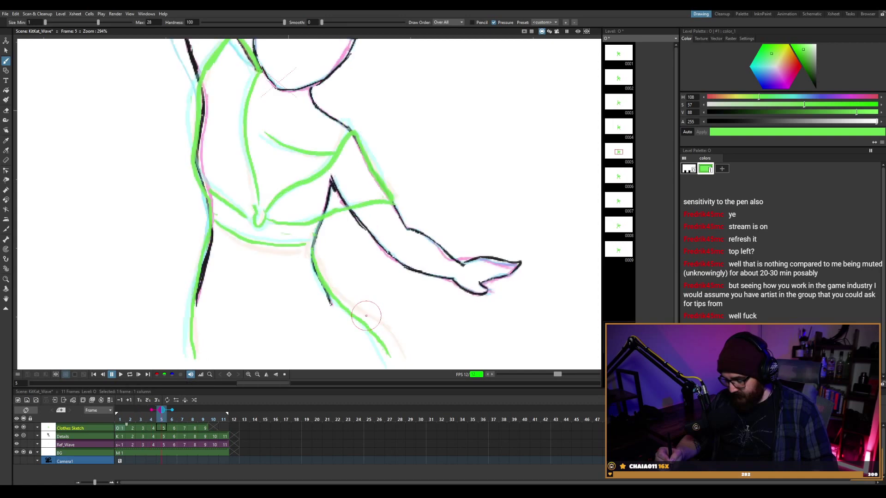
pyautogui.press(',')
pyautogui.press(',')
pyautogui.press(',')
pyautogui.press(',')
pyautogui.press(',')
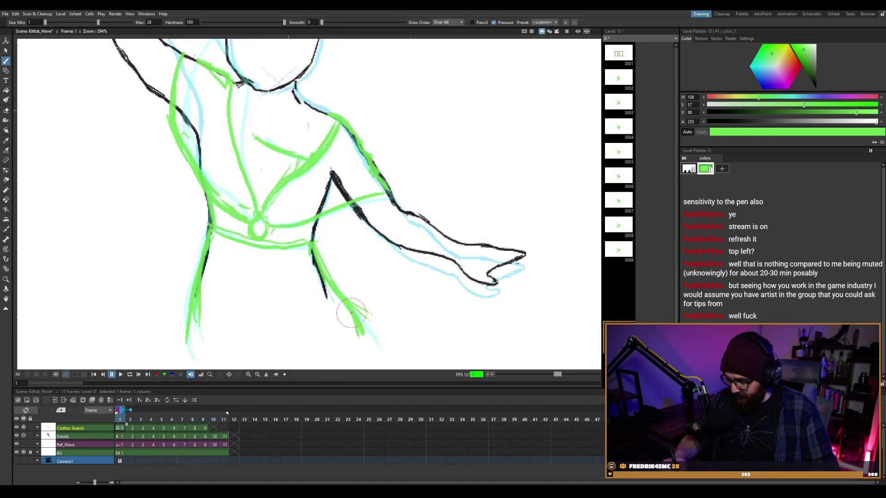
pyautogui.moveTo(352, 311); pyautogui.dragTo(365, 349)
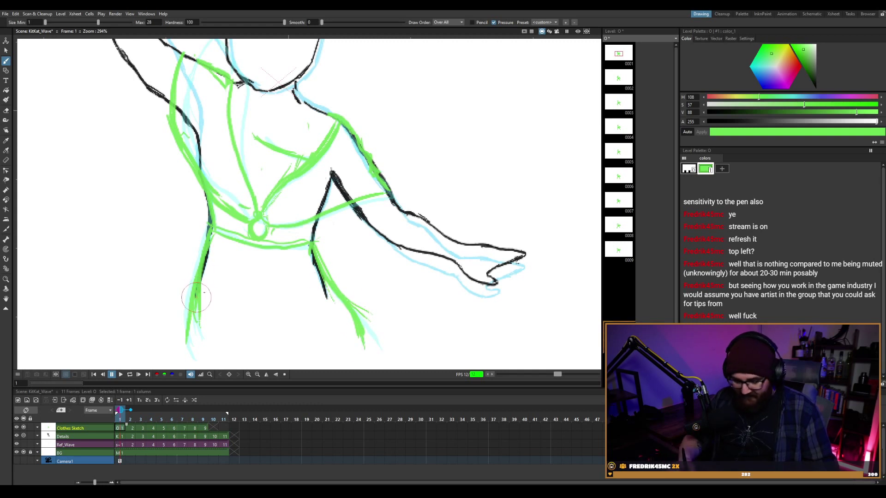
# On frame 1, redraw the lower hip line on the raised arm's side as one cleaner, thicker stroke.
pyautogui.press('e')
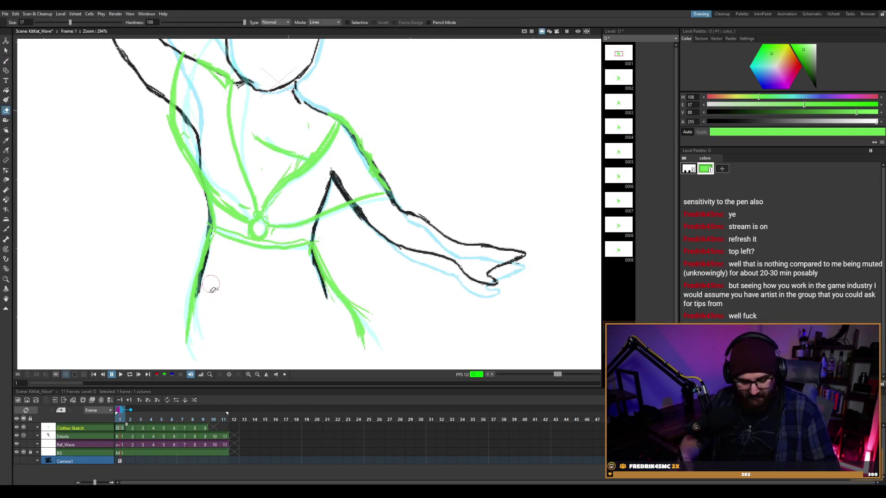
pyautogui.press('b')
pyautogui.moveTo(193, 273); pyautogui.dragTo(188, 351)
pyautogui.press('e')
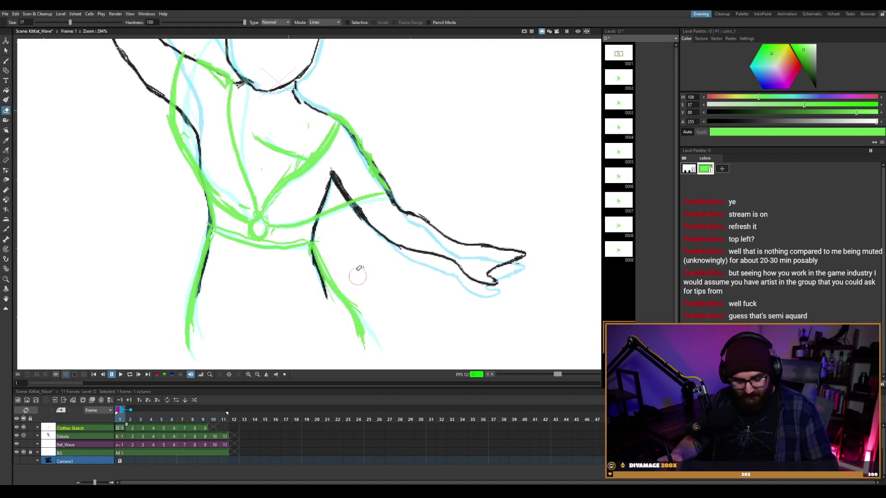
# Compare the hip lines and shirt shapes across frames 1 to 9, checking how frames 7 to 9 follow one another.
pyautogui.press('.')
pyautogui.press(',')
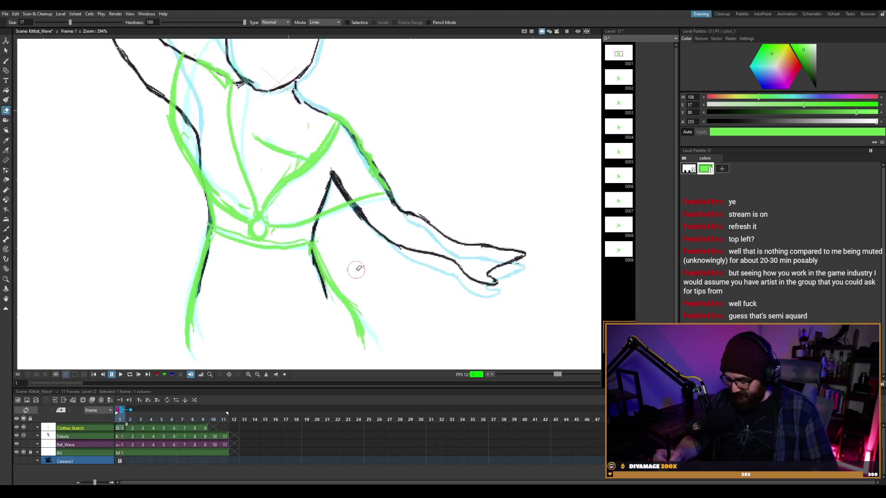
pyautogui.press('.')
pyautogui.press('.')
pyautogui.press(',')
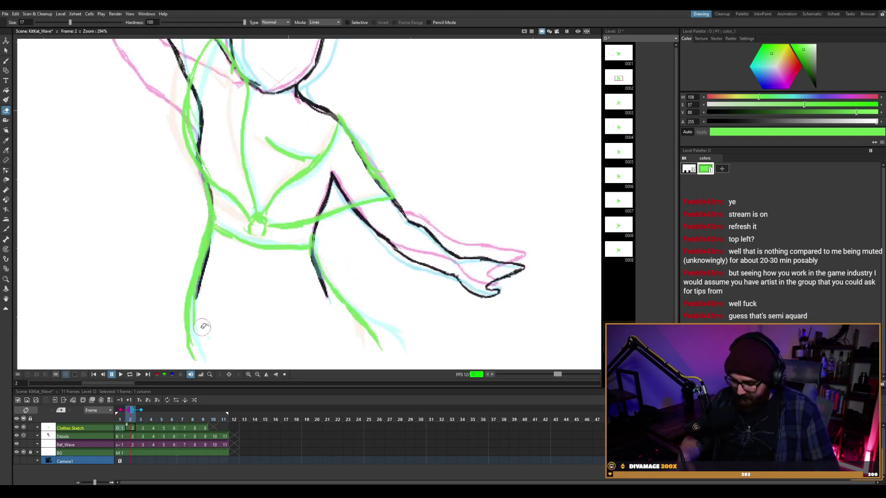
pyautogui.press(',')
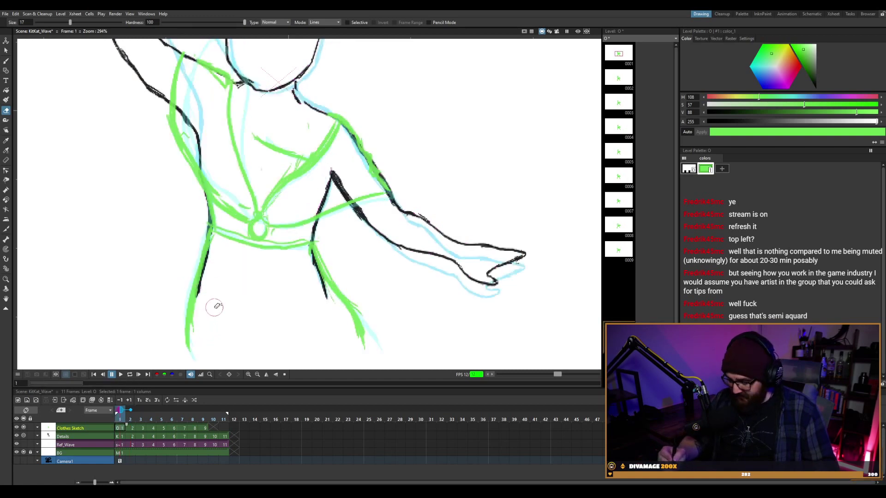
pyautogui.press('.')
pyautogui.press('.')
pyautogui.press('.')
pyautogui.press('.')
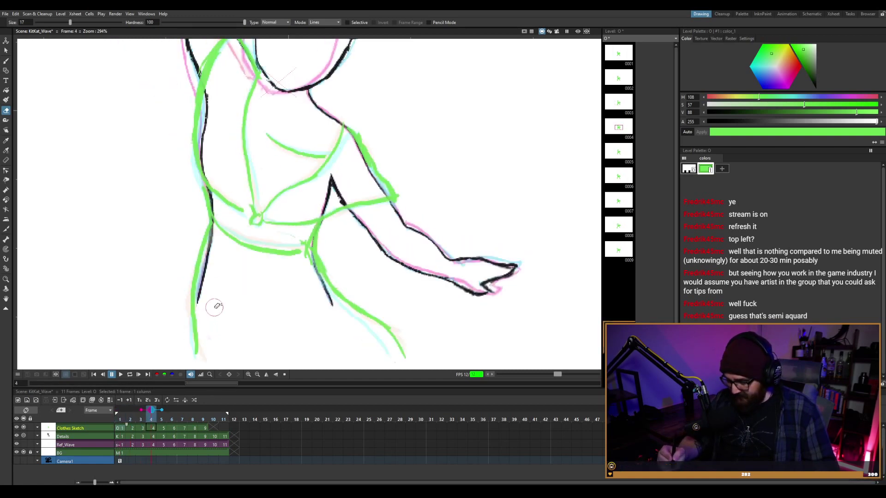
pyautogui.press('.')
pyautogui.press('.')
pyautogui.press('.')
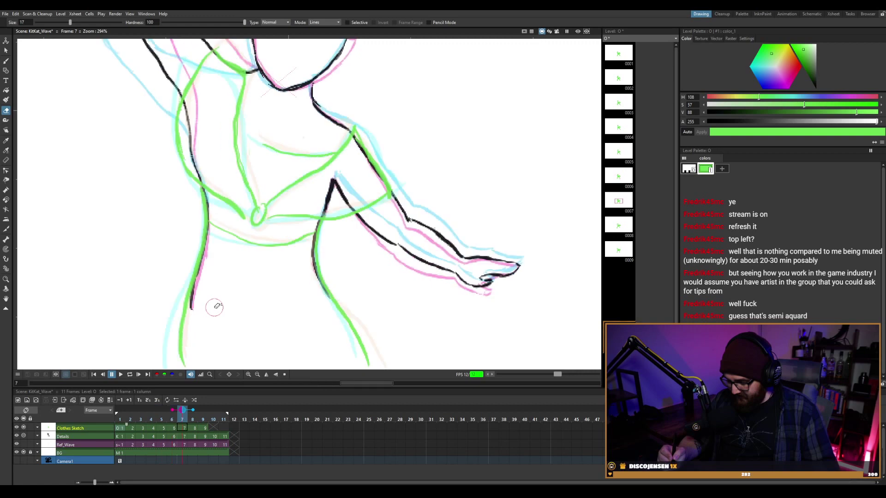
pyautogui.press(',')
pyautogui.press('.')
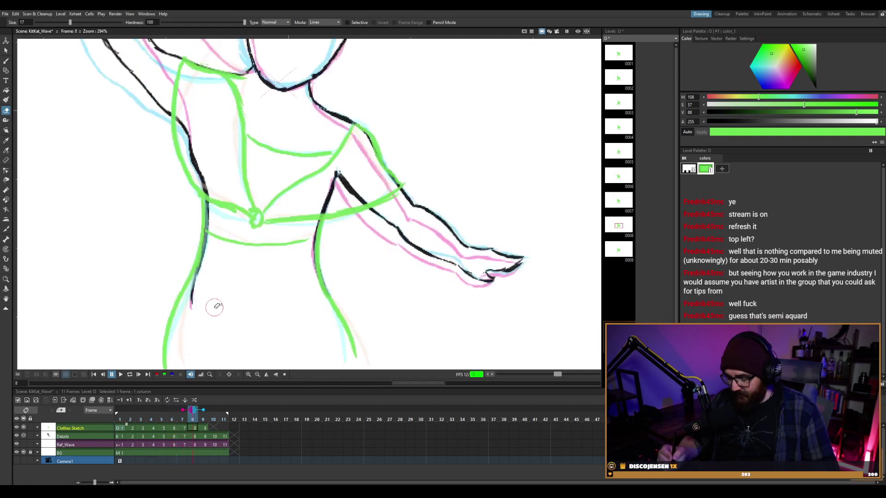
pyautogui.press(',')
pyautogui.press('.')
pyautogui.press('.')
pyautogui.press(',')
pyautogui.press('.')
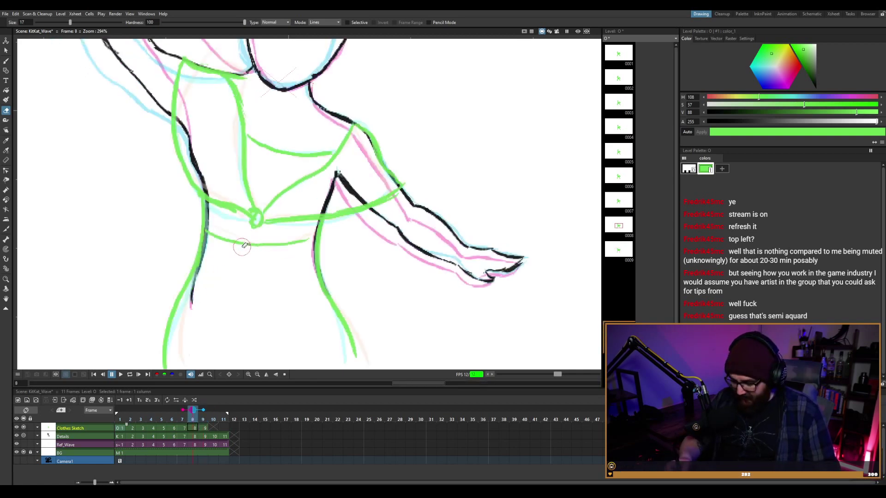
# On frame 8, erase the lower hip line on the raised arm's side and redraw it flaring less outward.
pyautogui.press(',')
pyautogui.moveTo(194, 276); pyautogui.dragTo(157, 365)
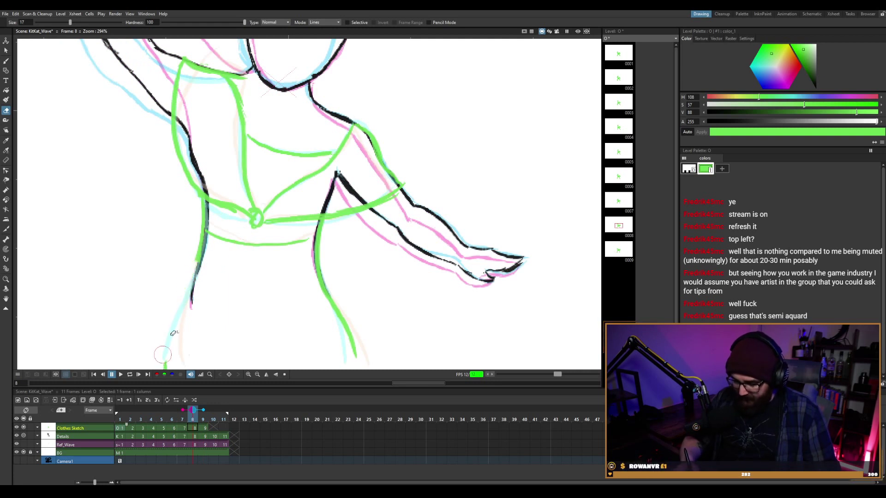
pyautogui.scroll(-2, 226, 277)
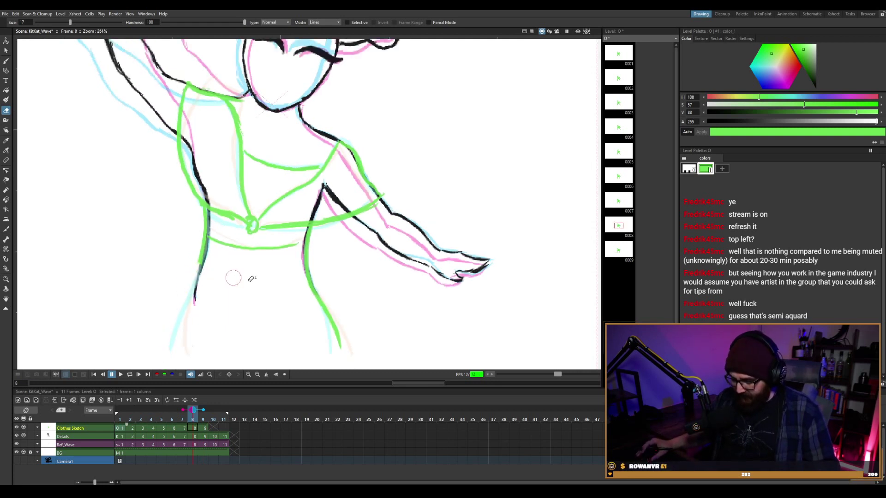
pyautogui.press('b')
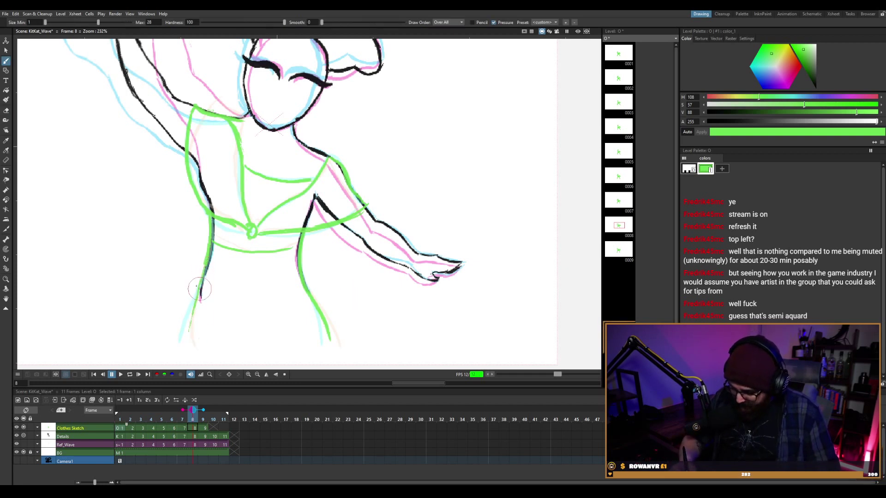
pyautogui.moveTo(186, 346); pyautogui.dragTo(212, 256)
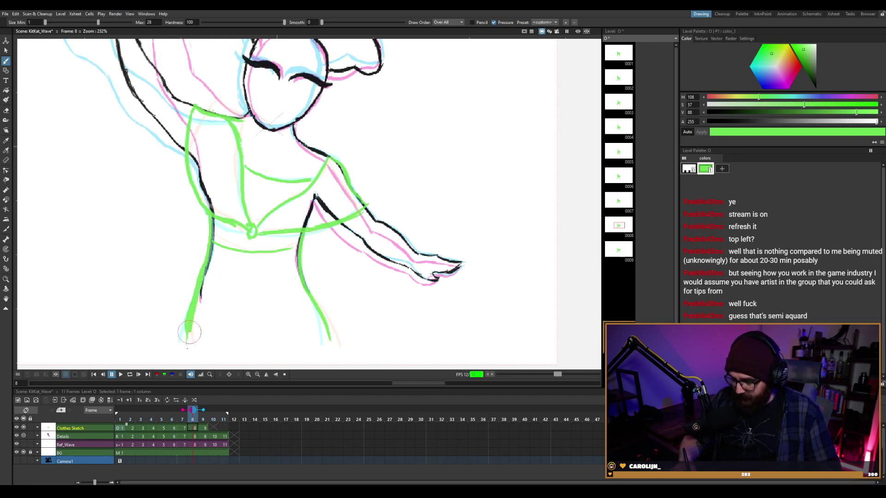
pyautogui.moveTo(189, 332)
pyautogui.mouseDown()
pyautogui.moveTo(190, 351)
pyautogui.moveTo(194, 294)
pyautogui.moveTo(185, 342)
pyautogui.mouseUp()
pyautogui.moveTo(193, 312); pyautogui.dragTo(187, 342)
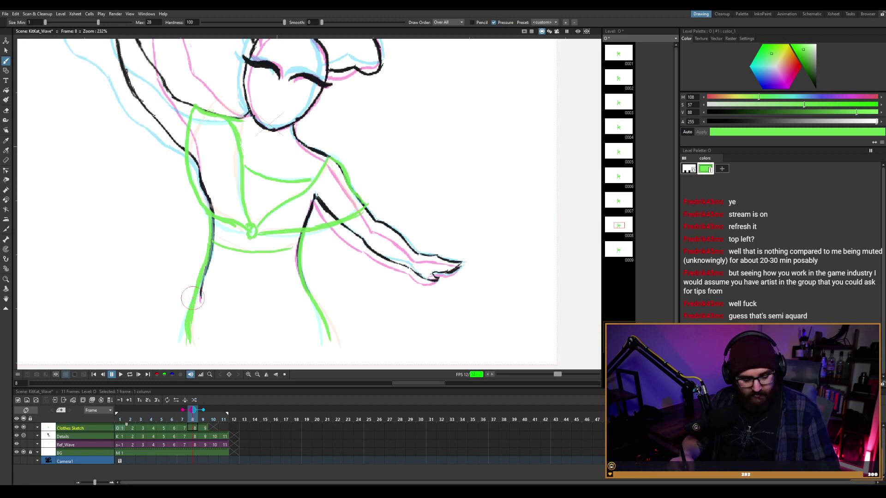
# Refine the redrawn hip line on frame 8 into a smooth curve below the raised arm and save the scene.
pyautogui.press('a')
pyautogui.moveTo(182, 277)
pyautogui.mouseDown()
pyautogui.moveTo(183, 319)
pyautogui.moveTo(197, 260)
pyautogui.moveTo(194, 277)
pyautogui.moveTo(203, 277)
pyautogui.moveTo(191, 339)
pyautogui.mouseUp()
pyautogui.press('b')
pyautogui.moveTo(194, 290); pyautogui.dragTo(187, 342)
pyautogui.moveTo(192, 307)
pyautogui.mouseDown()
pyautogui.moveTo(190, 342)
pyautogui.moveTo(195, 292)
pyautogui.mouseUp()
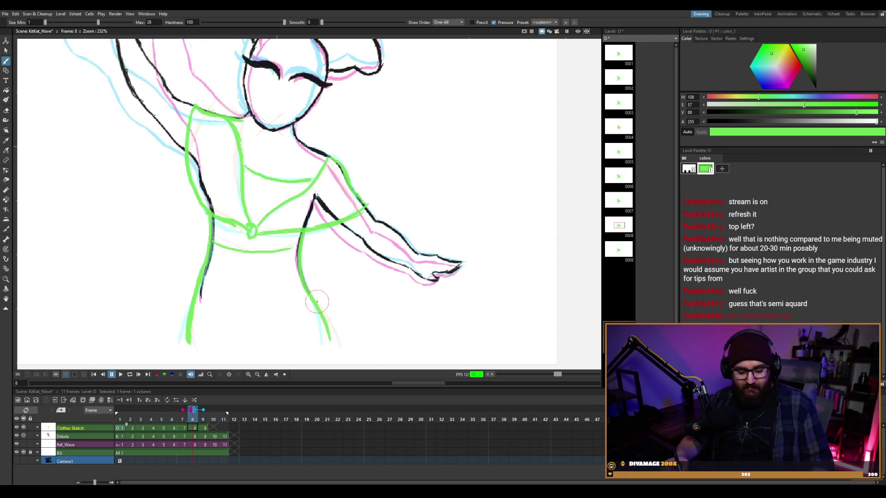
pyautogui.hotkey('ctrl', 's')
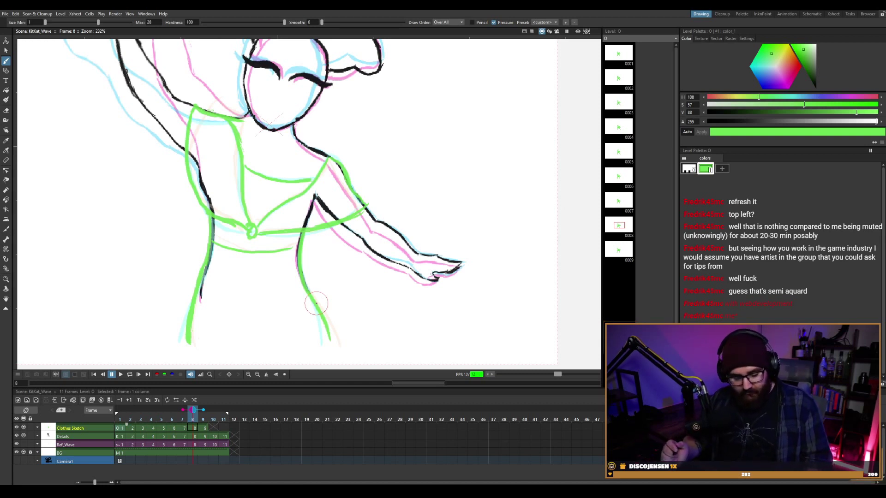
# Compare the neighbouring frames and thicken the outline of the shirt knot on frame 5.
pyautogui.press(',')
pyautogui.press(',')
pyautogui.press('.')
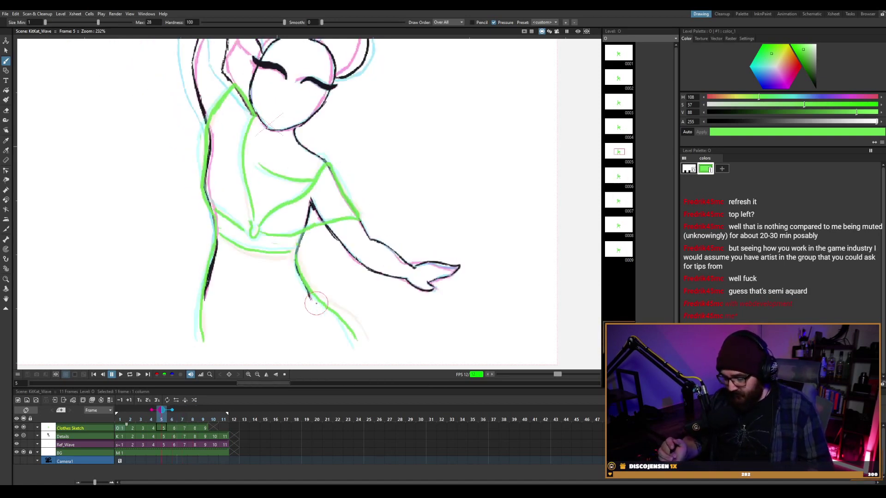
pyautogui.press('.')
pyautogui.press(',')
pyautogui.press(',')
pyautogui.press(',')
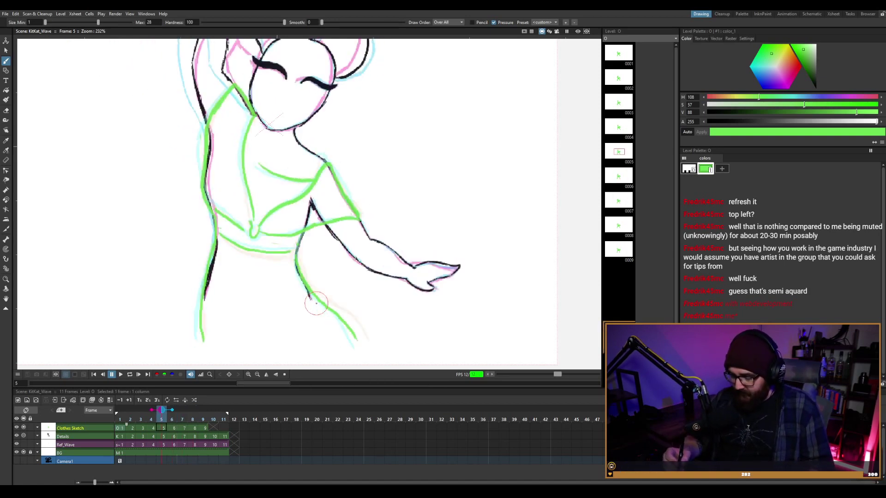
pyautogui.press('.')
pyautogui.press(',')
pyautogui.moveTo(247, 235)
pyautogui.mouseDown()
pyautogui.moveTo(254, 224)
pyautogui.moveTo(258, 234)
pyautogui.mouseUp()
# Check the knot against frames 1, 3 and 4 and strengthen its outline on frame 2.
pyautogui.press(',')
pyautogui.press(',')
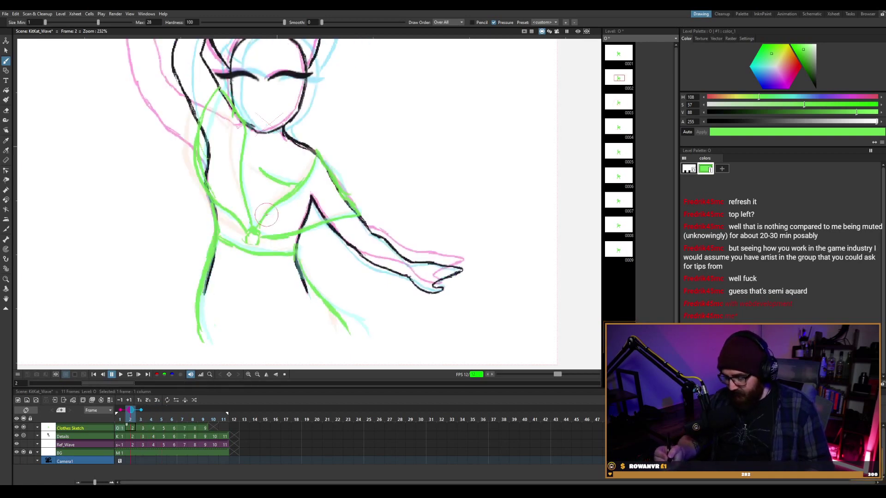
pyautogui.press('.')
pyautogui.press(',')
pyautogui.press('.')
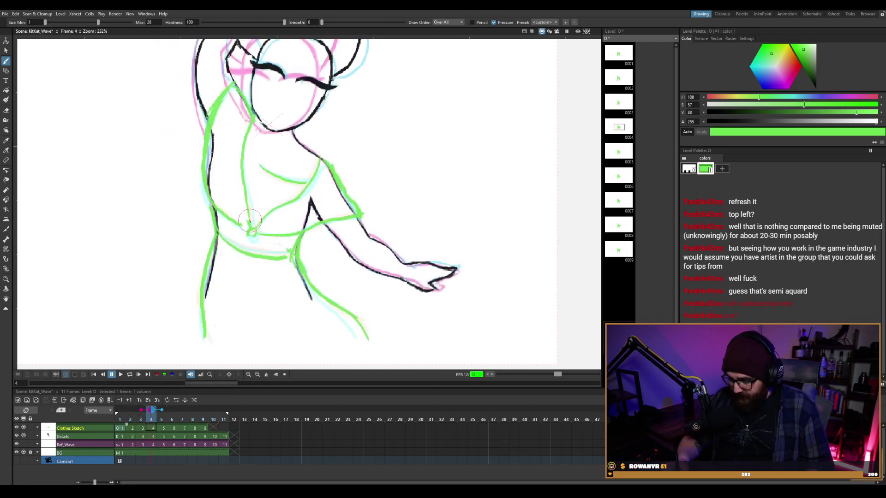
pyautogui.press(',')
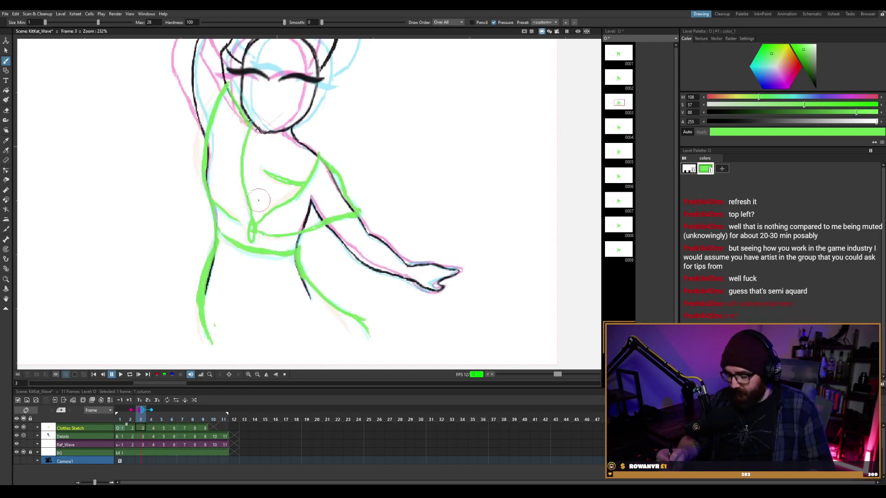
pyautogui.press(',')
pyautogui.press('.')
pyautogui.press(',')
pyautogui.press(',')
pyautogui.press('.')
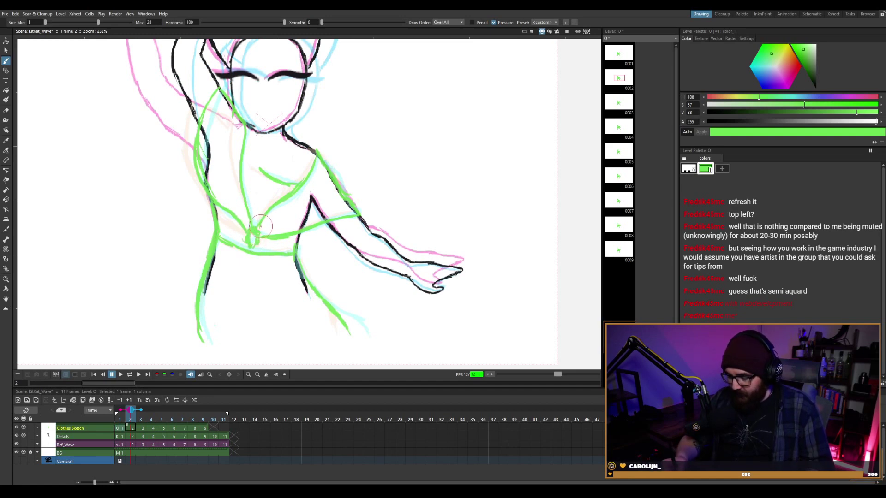
# Retrace the waist curve below the knot with a thicker line on frames 7 and 8.
pyautogui.press('.')
pyautogui.press('.')
pyautogui.press('.')
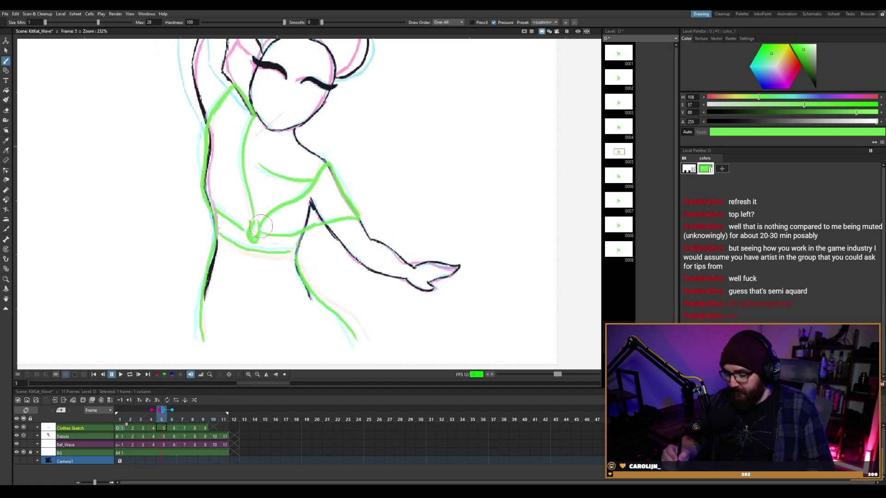
pyautogui.press('.')
pyautogui.press('.')
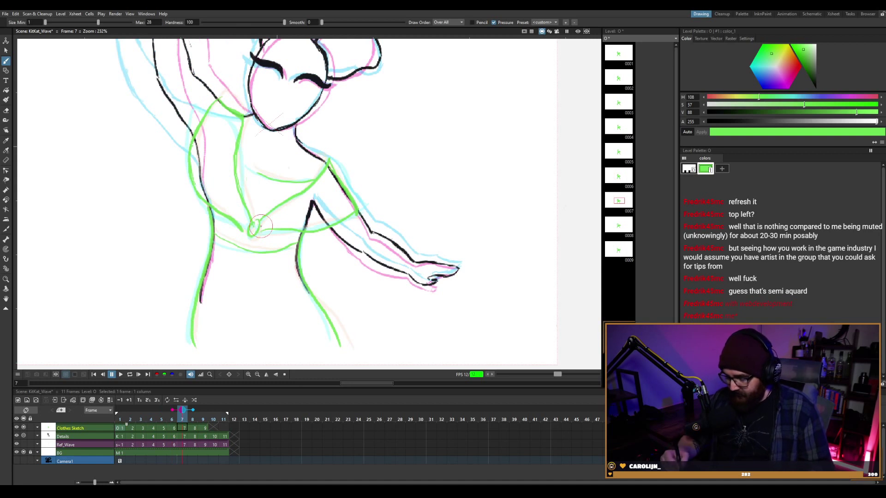
pyautogui.moveTo(213, 237)
pyautogui.mouseDown()
pyautogui.moveTo(242, 249)
pyautogui.moveTo(219, 240)
pyautogui.moveTo(259, 249)
pyautogui.moveTo(242, 248)
pyautogui.moveTo(251, 249)
pyautogui.moveTo(291, 239)
pyautogui.mouseUp()
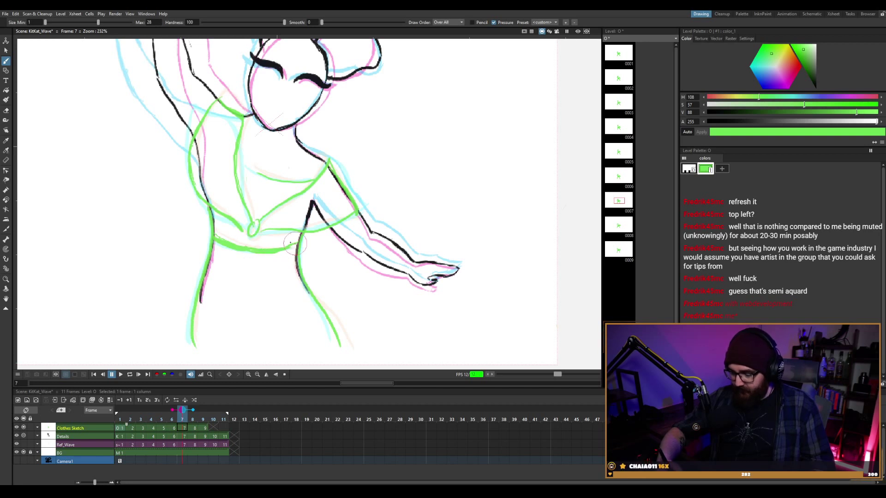
pyautogui.press('.')
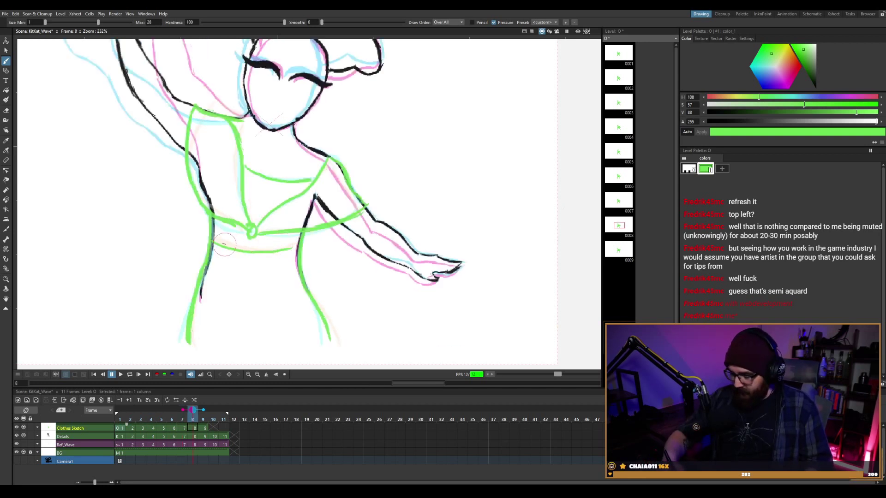
pyautogui.moveTo(213, 240); pyautogui.dragTo(289, 241)
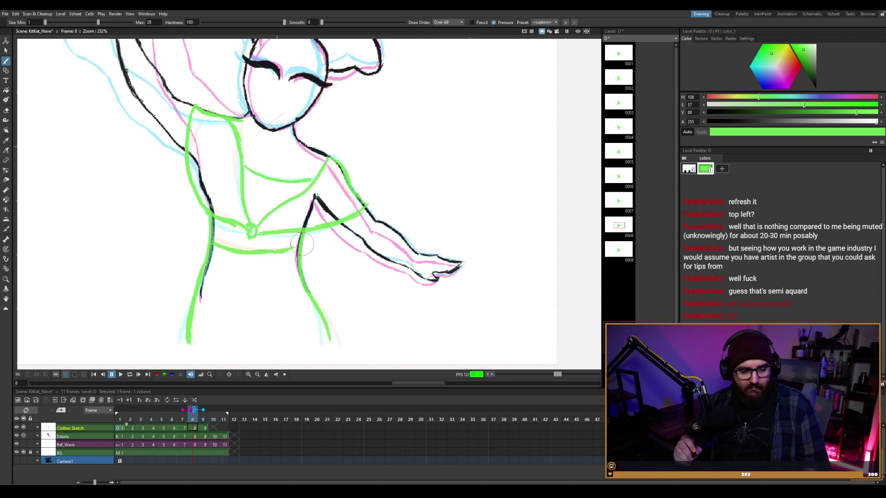
# On frame 9, draw the waist curve below the knot between the two hip lines and save the scene.
pyautogui.press('.')
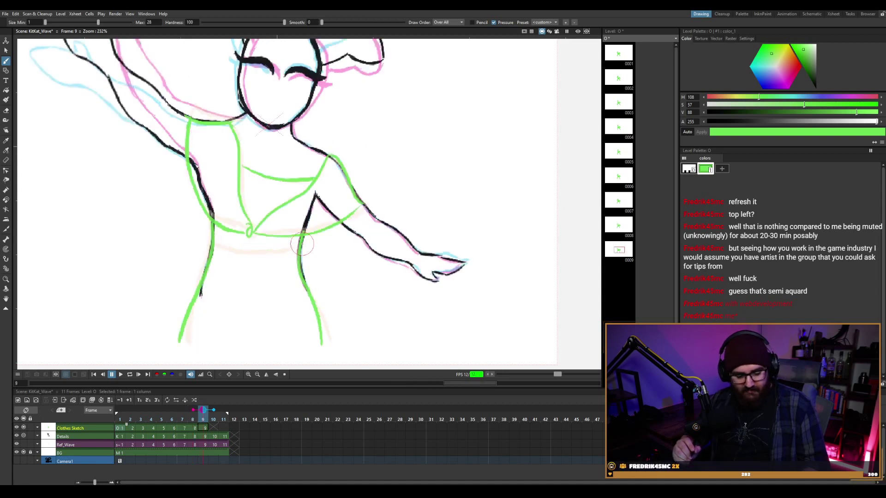
pyautogui.hotkey('ctrl', 's')
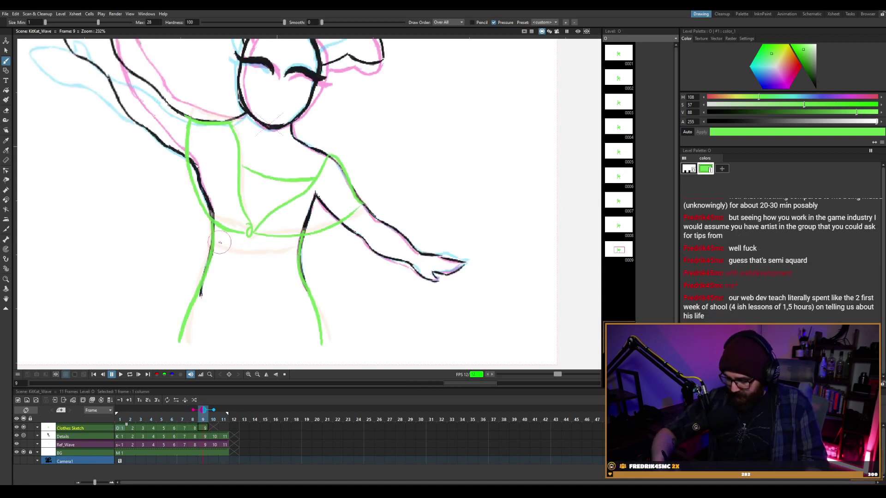
pyautogui.moveTo(213, 246); pyautogui.dragTo(274, 255)
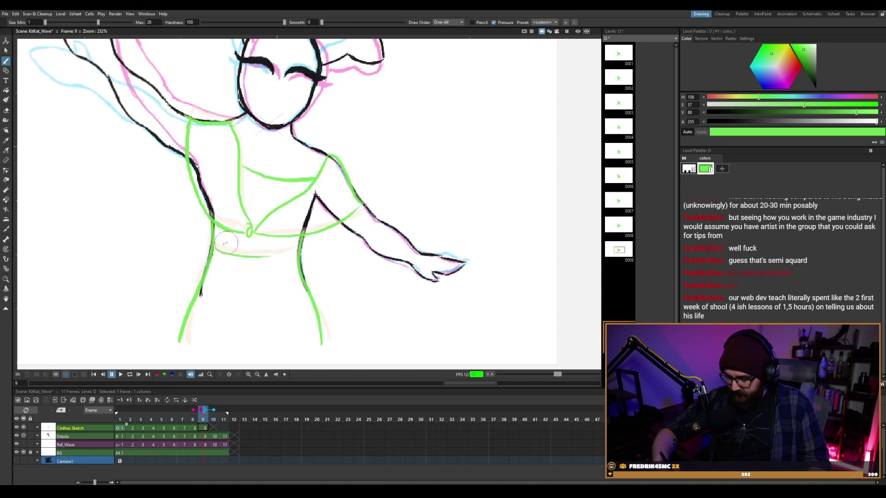
pyautogui.moveTo(212, 248)
pyautogui.mouseDown()
pyautogui.moveTo(234, 257)
pyautogui.moveTo(294, 253)
pyautogui.mouseUp()
pyautogui.hotkey('ctrl', 'z')
pyautogui.moveTo(214, 248)
pyautogui.mouseDown()
pyautogui.moveTo(267, 259)
pyautogui.moveTo(291, 251)
pyautogui.mouseUp()
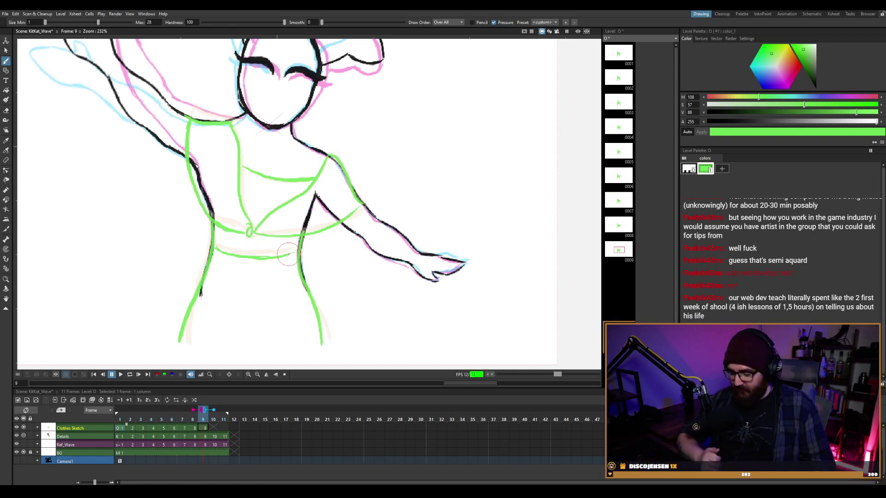
pyautogui.hotkey('ctrl', 's')
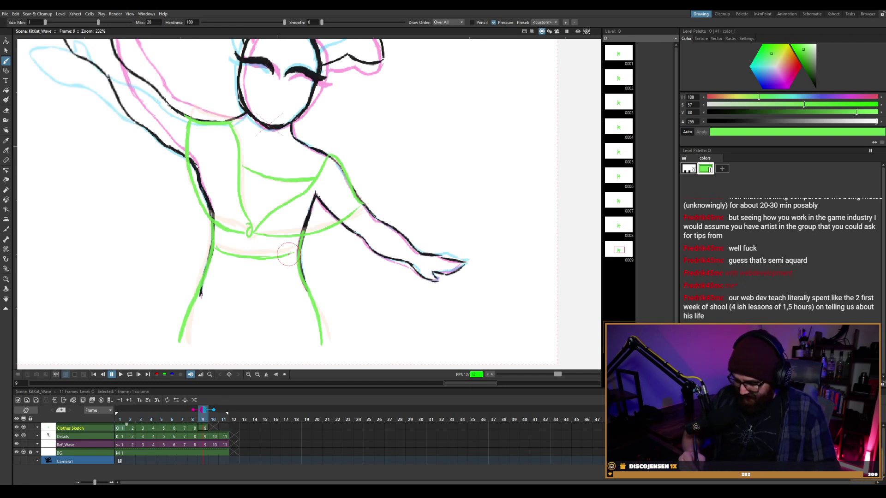
# On frame 10 of the clothes sketch, draw the green shirt seam along the raised arm's shoulder beside the neck.
pyautogui.click(214, 428)
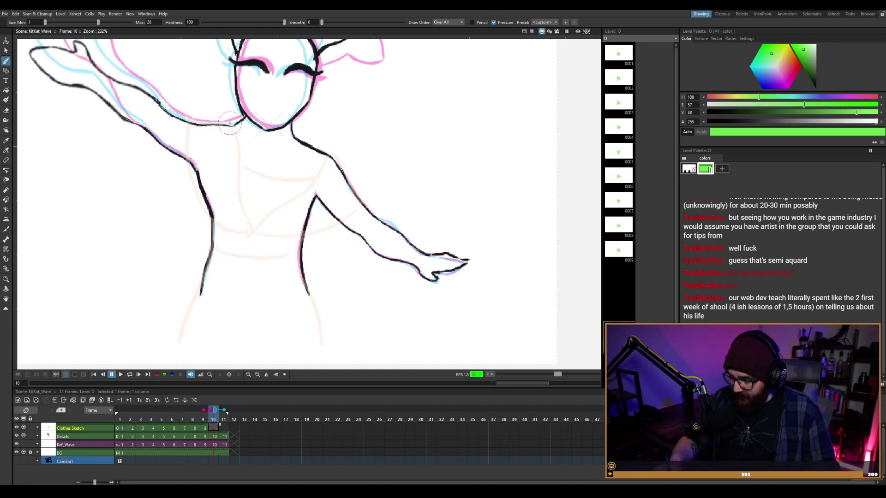
pyautogui.moveTo(190, 124)
pyautogui.mouseDown()
pyautogui.moveTo(235, 121)
pyautogui.moveTo(226, 126)
pyautogui.moveTo(235, 112)
pyautogui.moveTo(233, 125)
pyautogui.moveTo(239, 121)
pyautogui.moveTo(220, 127)
pyautogui.moveTo(238, 116)
pyautogui.moveTo(202, 124)
pyautogui.moveTo(233, 122)
pyautogui.mouseUp()
pyautogui.hotkey('ctrl', 'z')
pyautogui.hotkey('ctrl', 'z')
pyautogui.hotkey('ctrl', 'z')
pyautogui.hotkey('ctrl', 'z')
pyautogui.hotkey('ctrl', 'z')
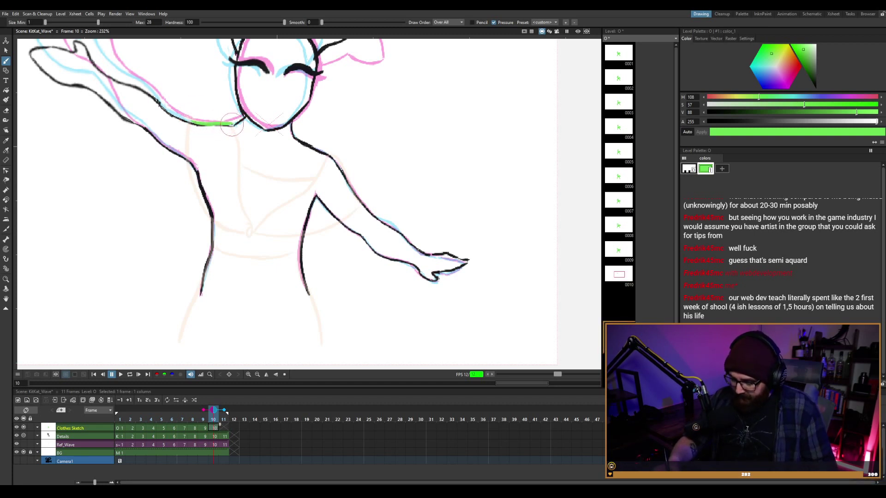
# Draw the shirt's front opening edge from the raised arm's shoulder seam down to the knot on frame 10.
pyautogui.moveTo(233, 123)
pyautogui.mouseDown()
pyautogui.moveTo(242, 204)
pyautogui.moveTo(255, 230)
pyautogui.mouseUp()
pyautogui.hotkey('ctrl', 'z')
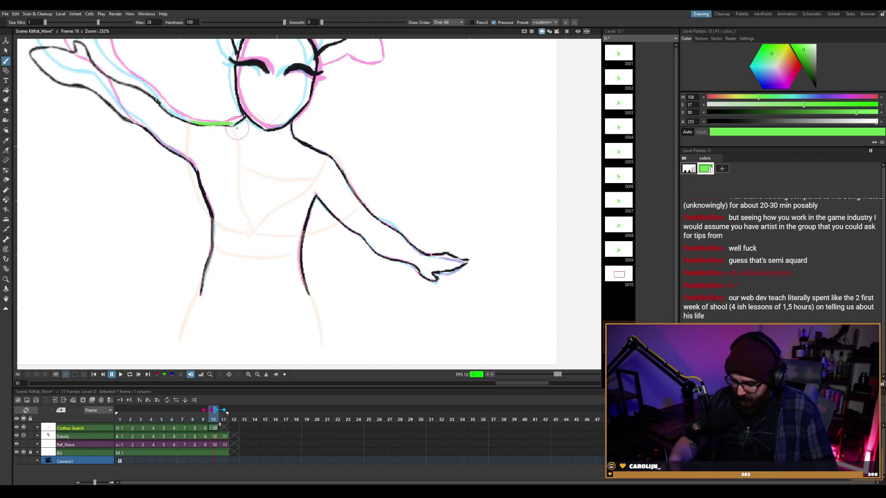
pyautogui.moveTo(236, 130); pyautogui.dragTo(252, 217)
pyautogui.hotkey('ctrl', 'z')
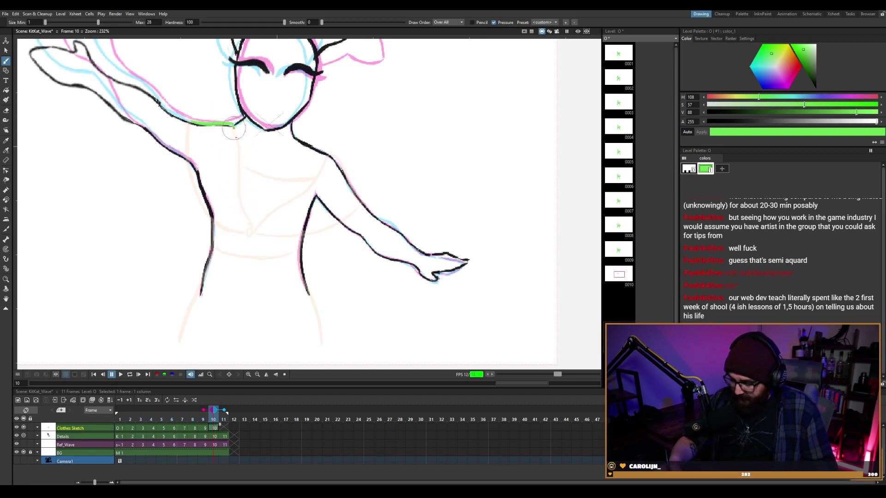
pyautogui.moveTo(233, 124); pyautogui.dragTo(240, 193)
pyautogui.hotkey('ctrl', 'z')
pyautogui.moveTo(233, 123); pyautogui.dragTo(245, 207)
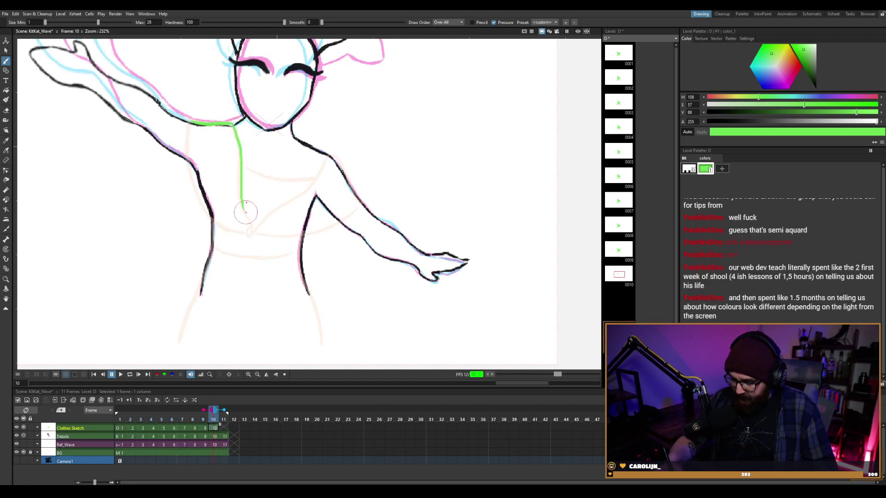
pyautogui.hotkey('ctrl', 'z')
pyautogui.moveTo(234, 128); pyautogui.dragTo(246, 217)
pyautogui.hotkey('ctrl', 'z')
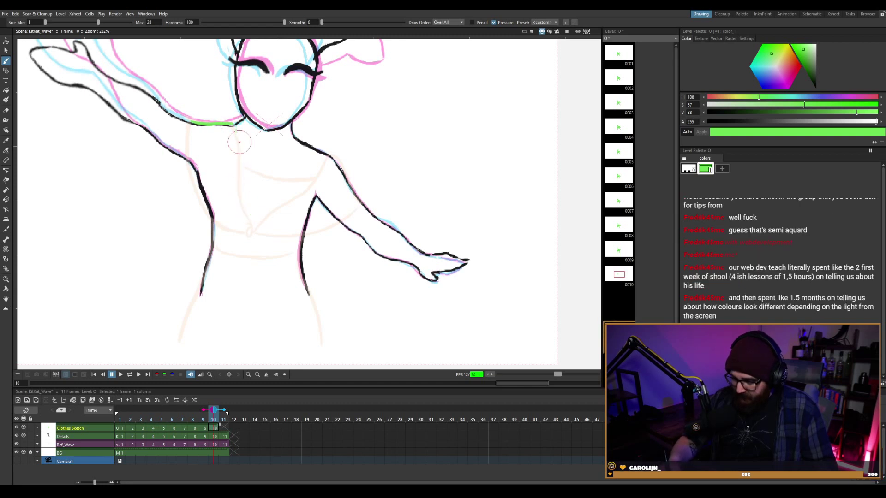
pyautogui.moveTo(234, 125); pyautogui.dragTo(253, 227)
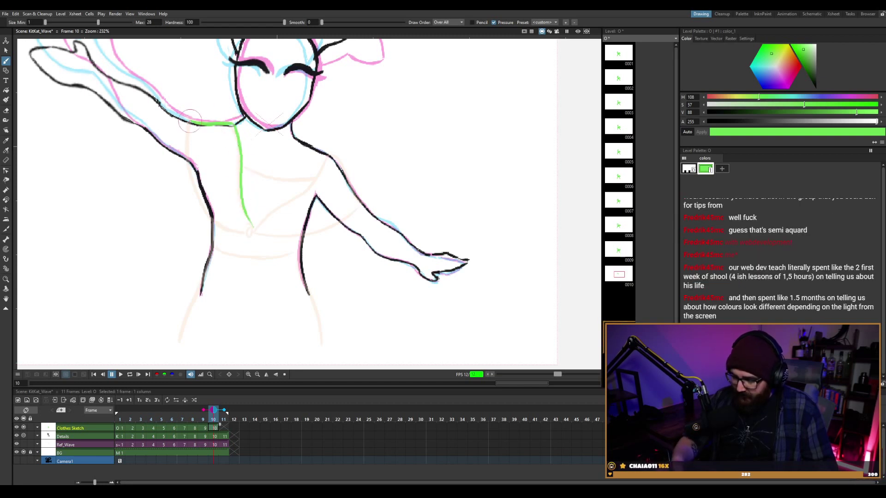
# Draw the outer shirt edge under the raised arm and the small knot on frame 10, and save the scene.
pyautogui.moveTo(189, 121)
pyautogui.mouseDown()
pyautogui.moveTo(187, 160)
pyautogui.moveTo(201, 208)
pyautogui.mouseUp()
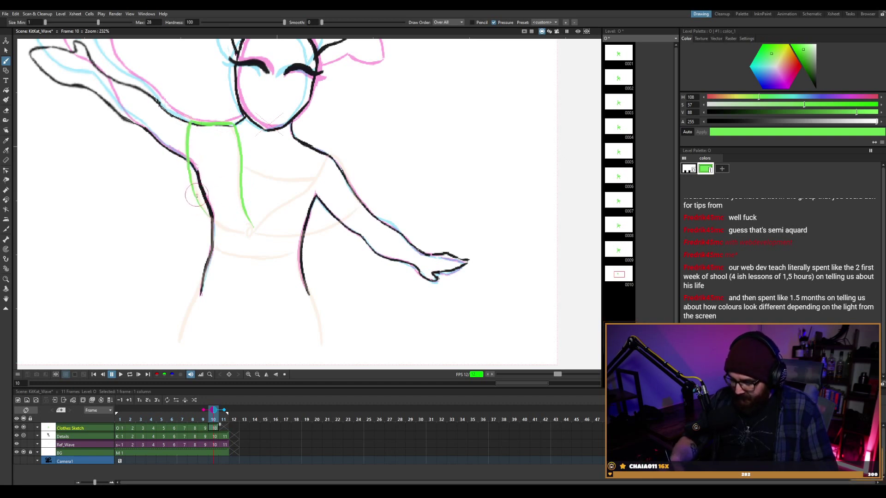
pyautogui.moveTo(200, 206)
pyautogui.mouseDown()
pyautogui.moveTo(232, 229)
pyautogui.moveTo(245, 224)
pyautogui.mouseUp()
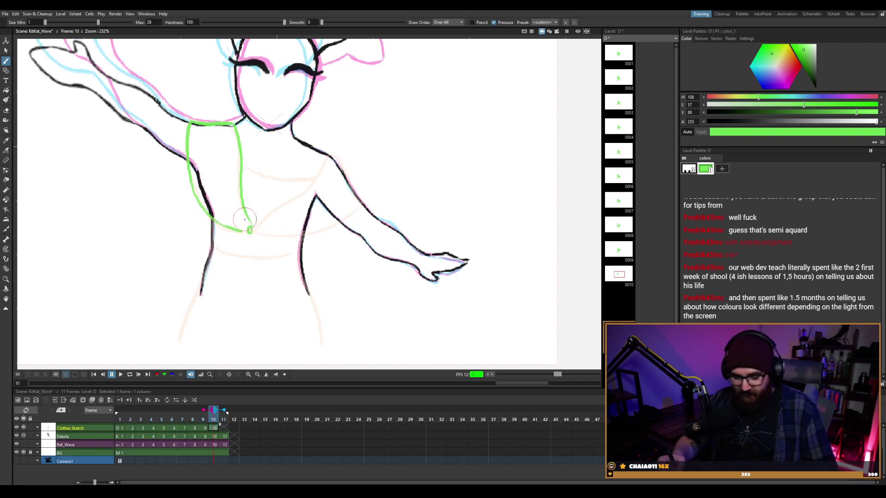
pyautogui.hotkey('ctrl', 's')
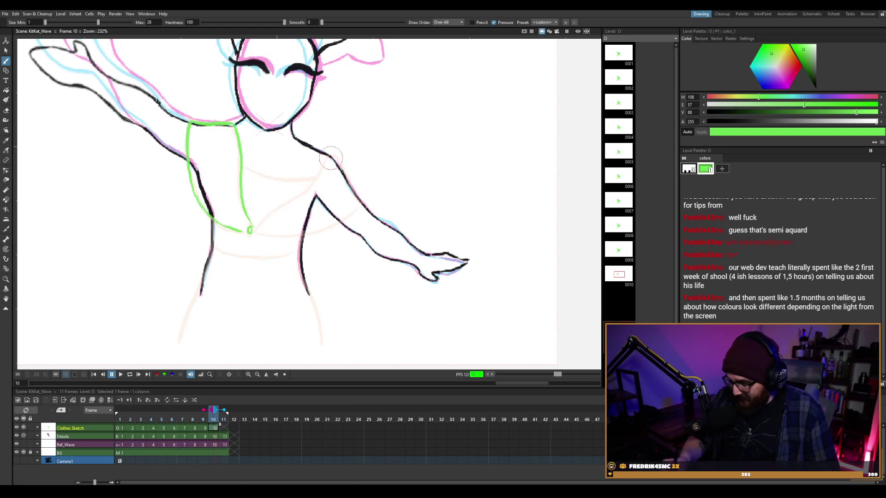
# Draw the other front edge, the lowered arm's sleeve line and the hem from the knot to the sleeve on frame 10, and save.
pyautogui.moveTo(328, 156)
pyautogui.mouseDown()
pyautogui.moveTo(253, 228)
pyautogui.moveTo(317, 182)
pyautogui.mouseUp()
pyautogui.hotkey('ctrl', 'z')
pyautogui.hotkey('ctrl', 'z')
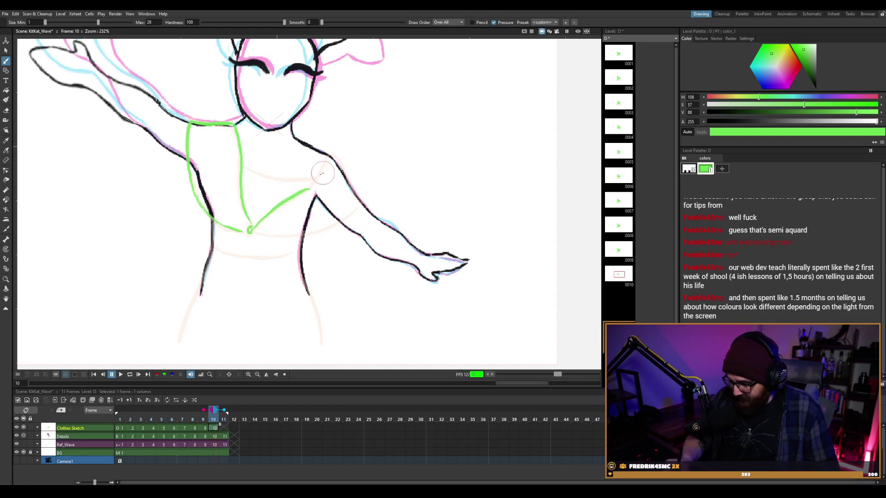
pyautogui.moveTo(250, 230)
pyautogui.mouseDown()
pyautogui.moveTo(337, 151)
pyautogui.moveTo(362, 198)
pyautogui.mouseUp()
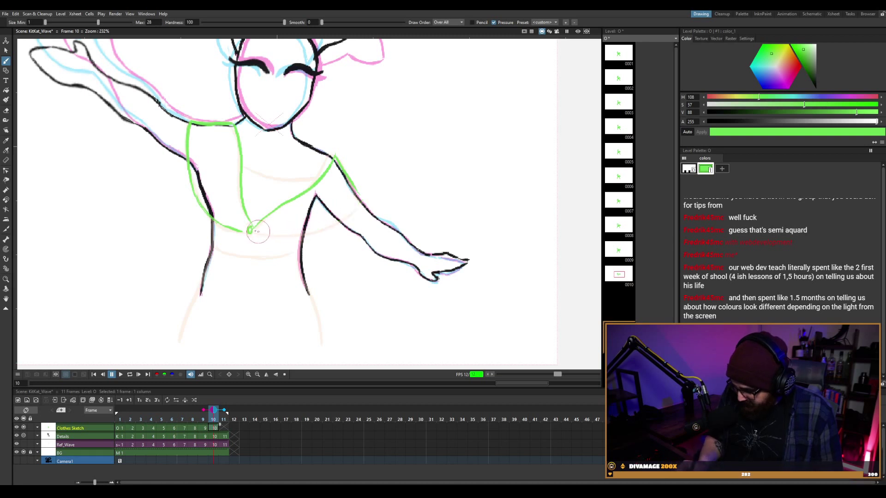
pyautogui.moveTo(249, 228)
pyautogui.mouseDown()
pyautogui.moveTo(291, 236)
pyautogui.moveTo(347, 215)
pyautogui.moveTo(362, 197)
pyautogui.mouseUp()
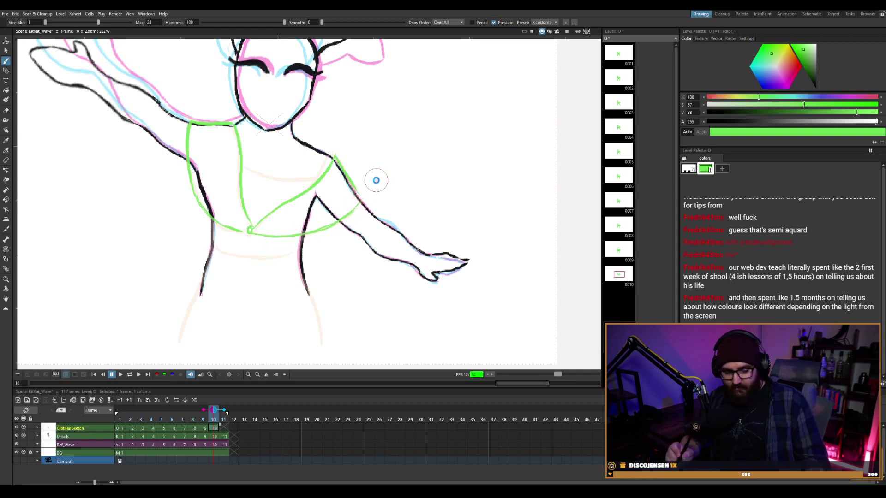
pyautogui.hotkey('ctrl', 's')
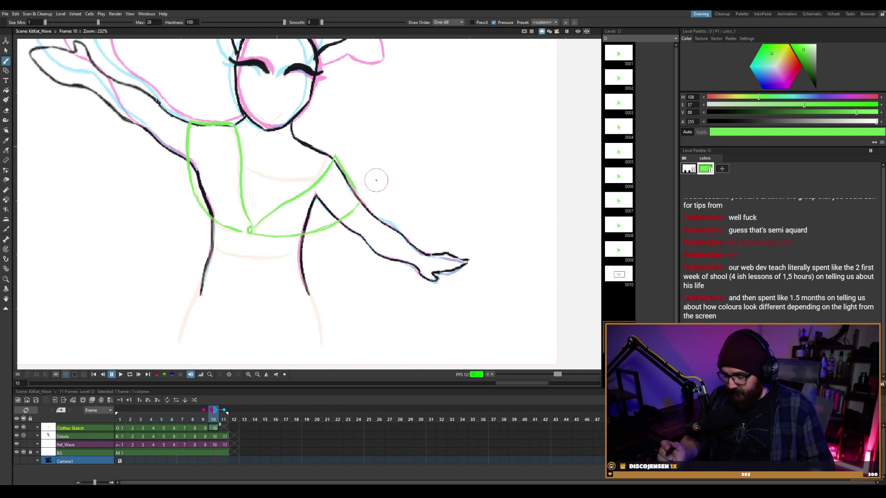
# Play back the wave animation and step from frame 2 to frame 6 to check the shirt sketch.
pyautogui.press('p')
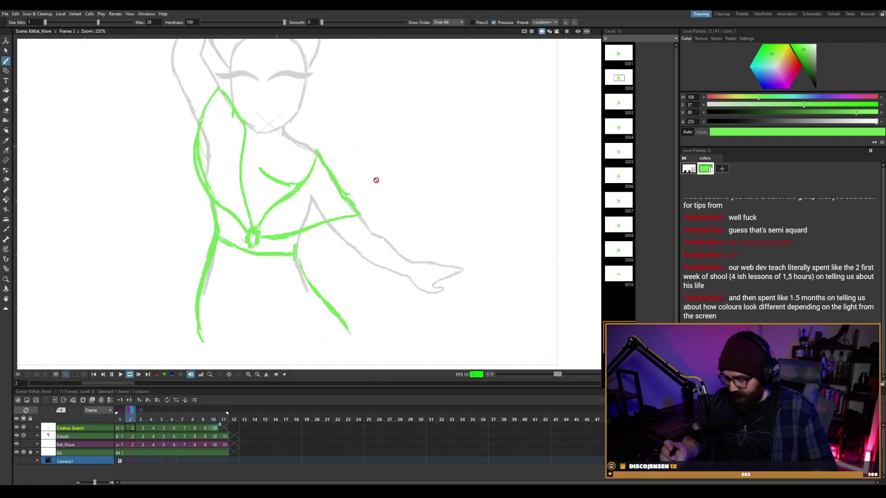
pyautogui.press('p')
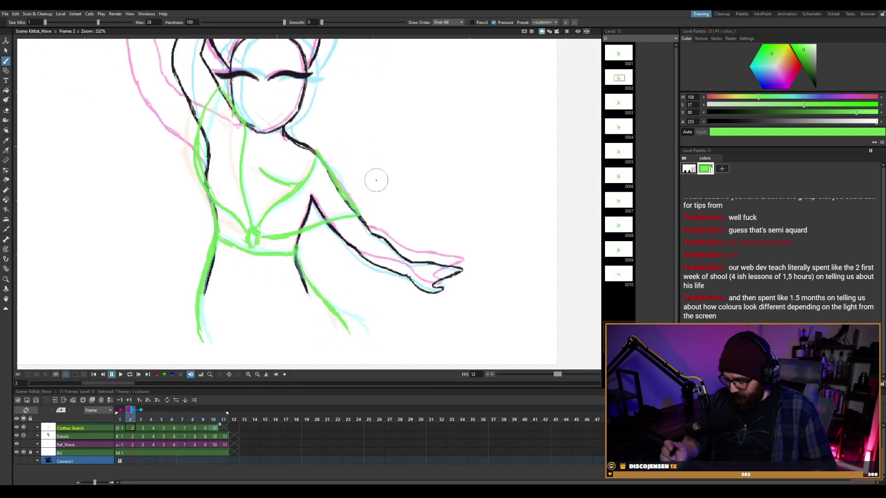
pyautogui.press('.')
pyautogui.press('.')
pyautogui.press('.')
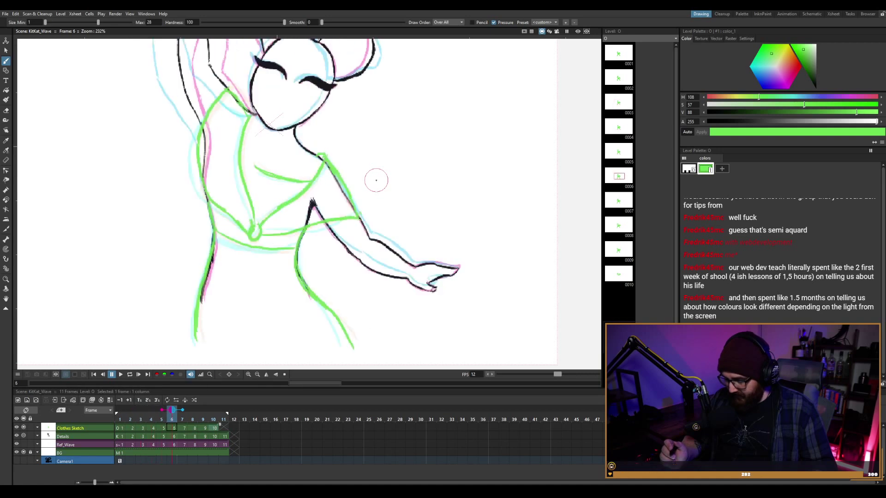
pyautogui.press('.')
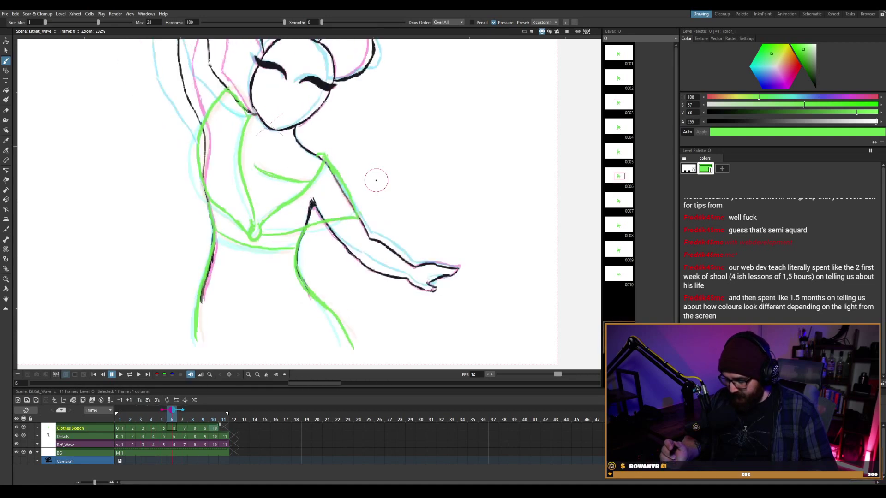
pyautogui.press('.')
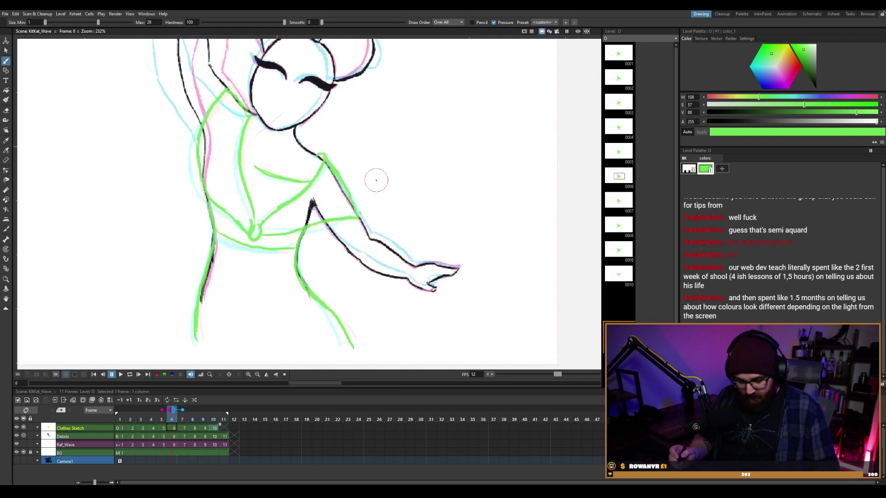
# Erase the shirt hem between the knot and the lowered arm's sleeve on frame 6 and redraw it as a smoother curve.
pyautogui.press('e')
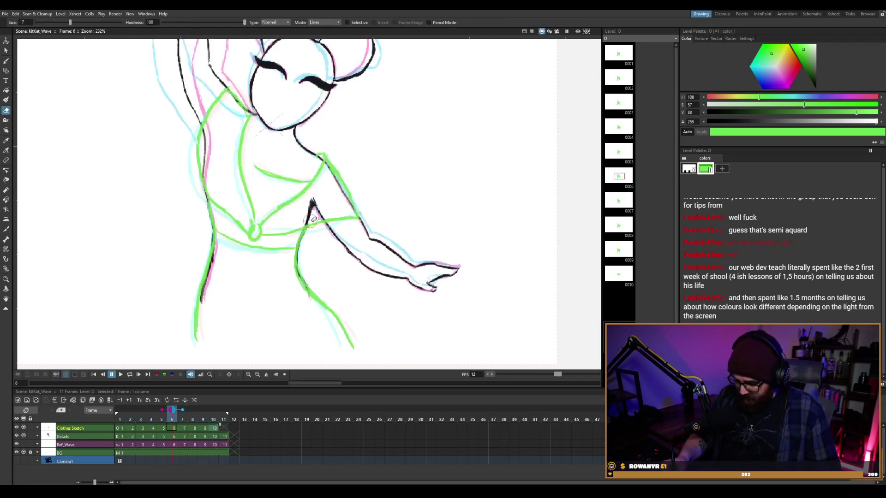
pyautogui.moveTo(298, 226)
pyautogui.mouseDown()
pyautogui.moveTo(338, 220)
pyautogui.moveTo(323, 202)
pyautogui.mouseUp()
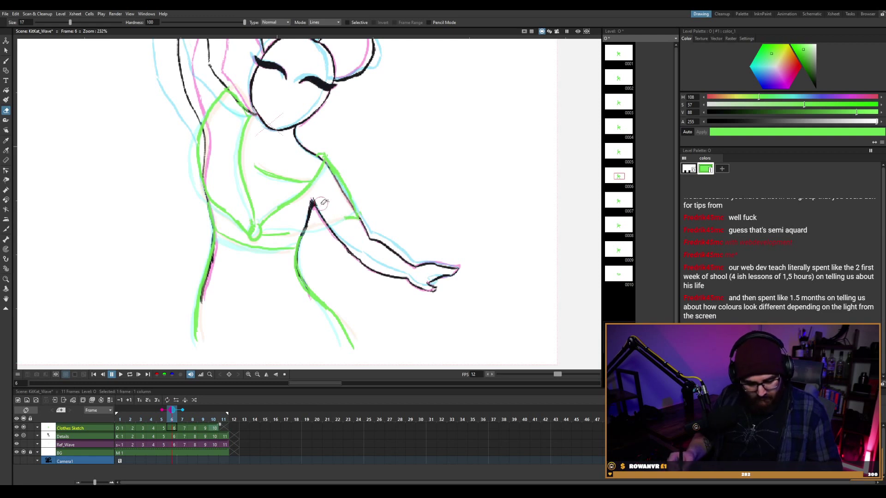
pyautogui.press('b')
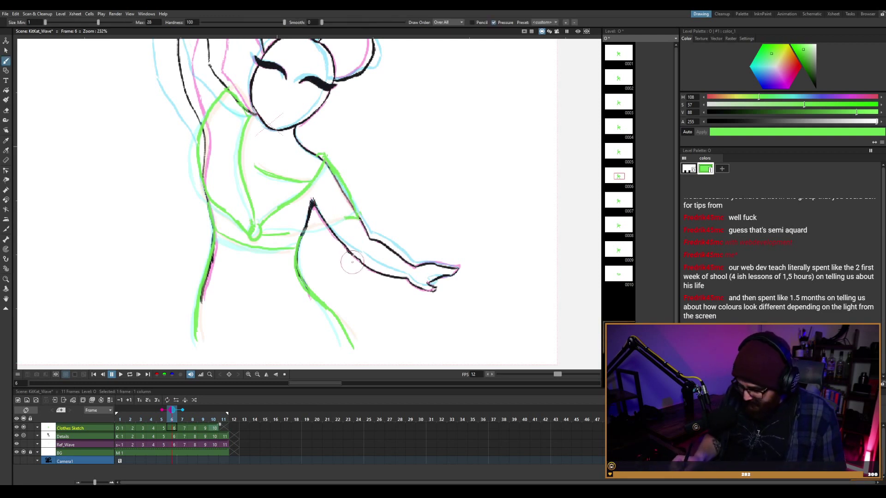
pyautogui.moveTo(293, 231); pyautogui.dragTo(361, 216)
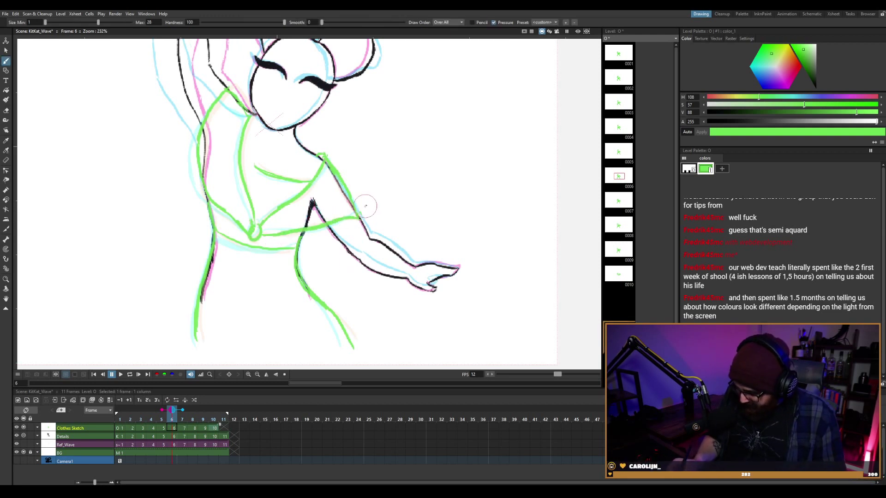
pyautogui.hotkey('ctrl', 'z')
pyautogui.moveTo(263, 234); pyautogui.dragTo(362, 215)
pyautogui.hotkey('ctrl', 'z')
pyautogui.moveTo(270, 235); pyautogui.dragTo(361, 216)
# Compare frames 5 and 6 and rework the shirt hem across the lowered arm on frame 5.
pyautogui.press(',')
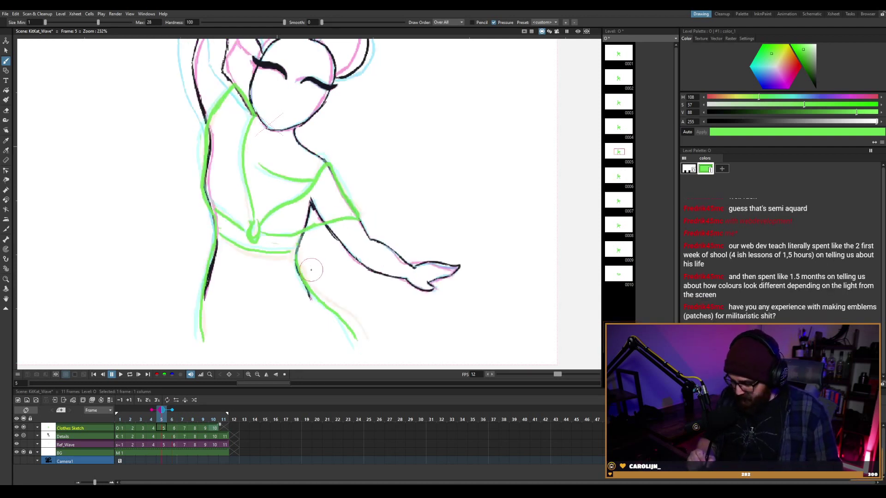
pyautogui.press('.')
pyautogui.press(',')
pyautogui.press('e')
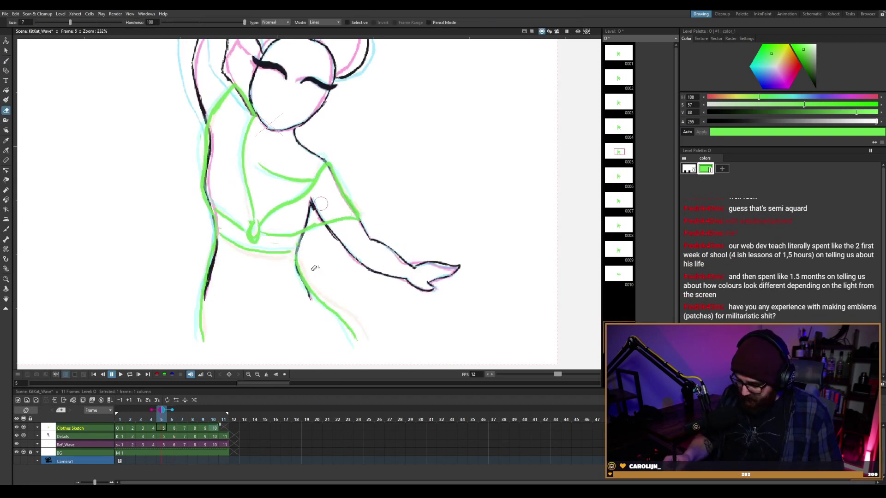
pyautogui.moveTo(306, 229)
pyautogui.mouseDown()
pyautogui.moveTo(332, 215)
pyautogui.moveTo(317, 208)
pyautogui.moveTo(333, 225)
pyautogui.moveTo(319, 251)
pyautogui.moveTo(326, 235)
pyautogui.moveTo(298, 234)
pyautogui.moveTo(358, 218)
pyautogui.mouseUp()
pyautogui.press('b')
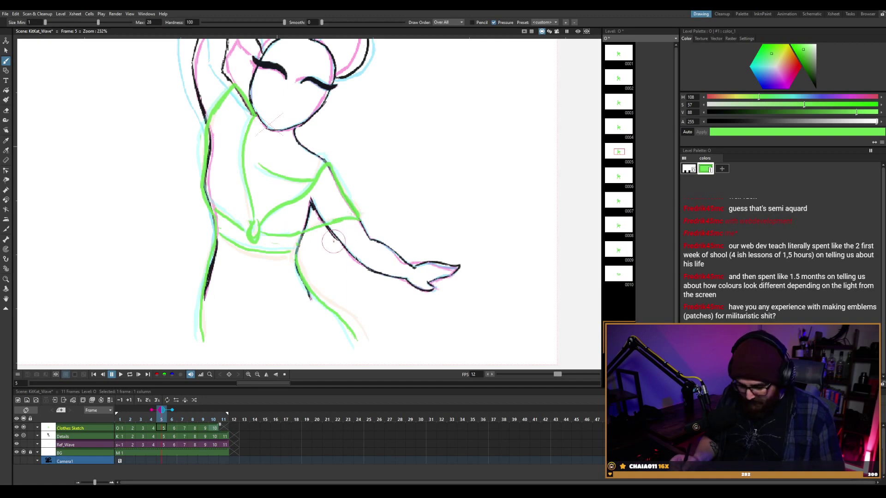
# Check the hem against the neighbouring frames, redraw its section across the lowered arm more curved on frame 6, and save the scene.
pyautogui.press('.')
pyautogui.press(',')
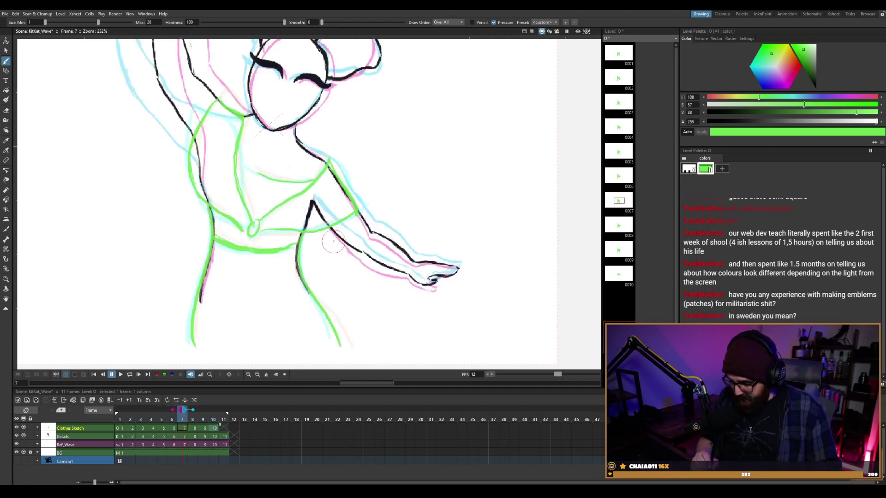
pyautogui.press('.')
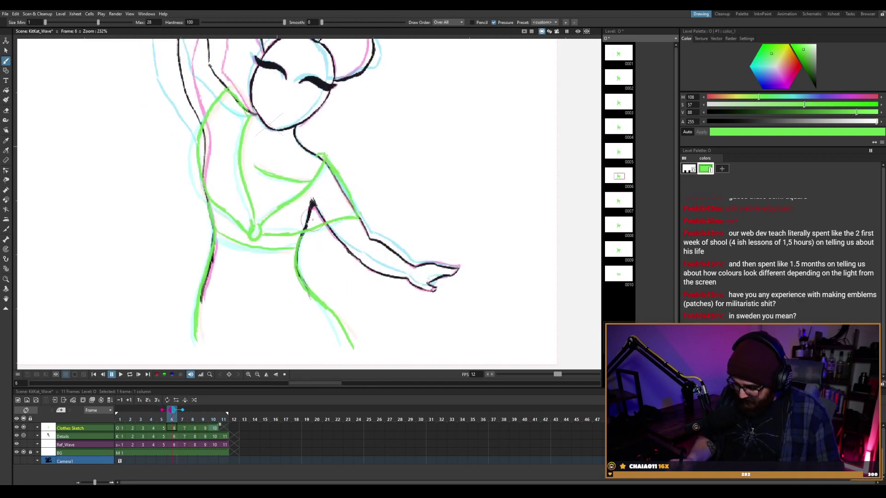
pyautogui.press('a')
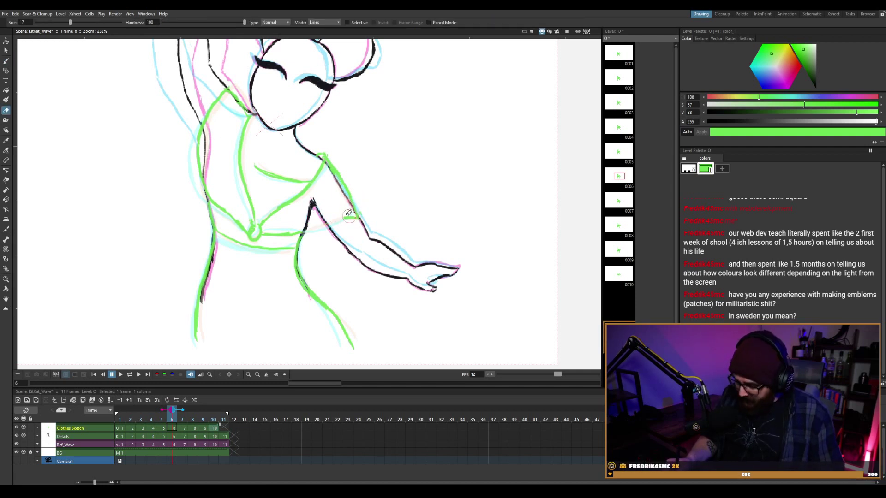
pyautogui.press('b')
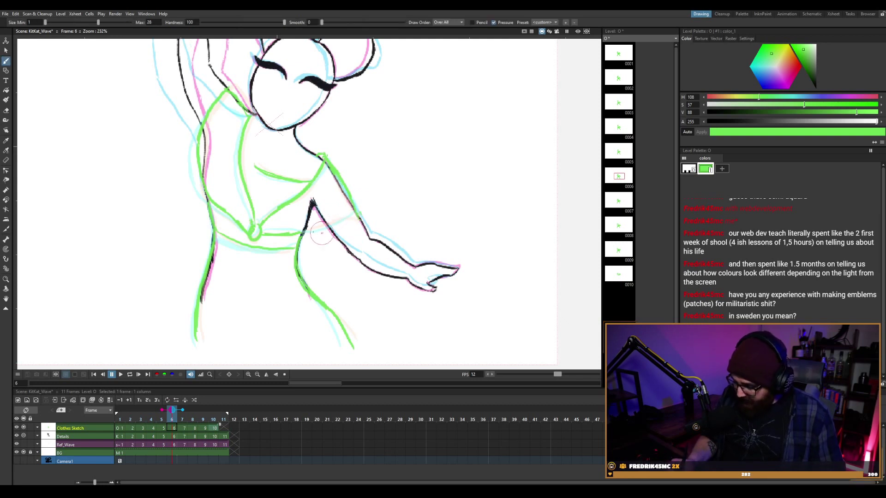
pyautogui.moveTo(297, 232); pyautogui.dragTo(344, 221)
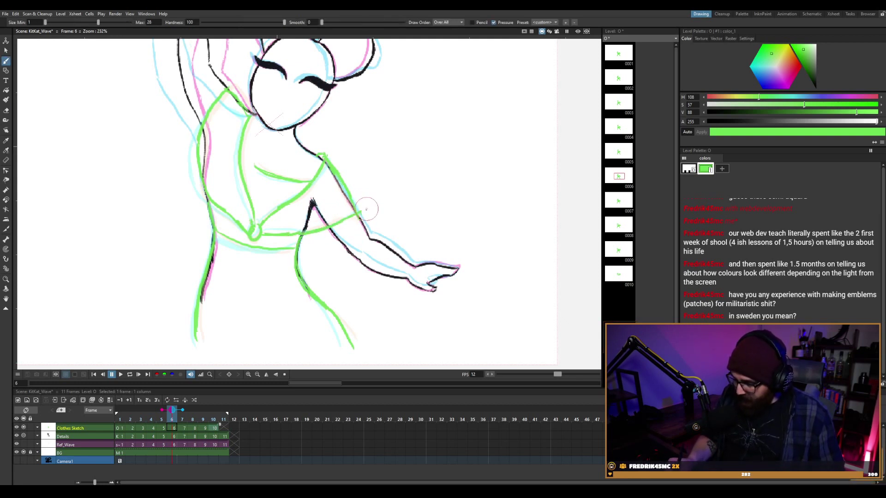
pyautogui.hotkey('ctrl', 's')
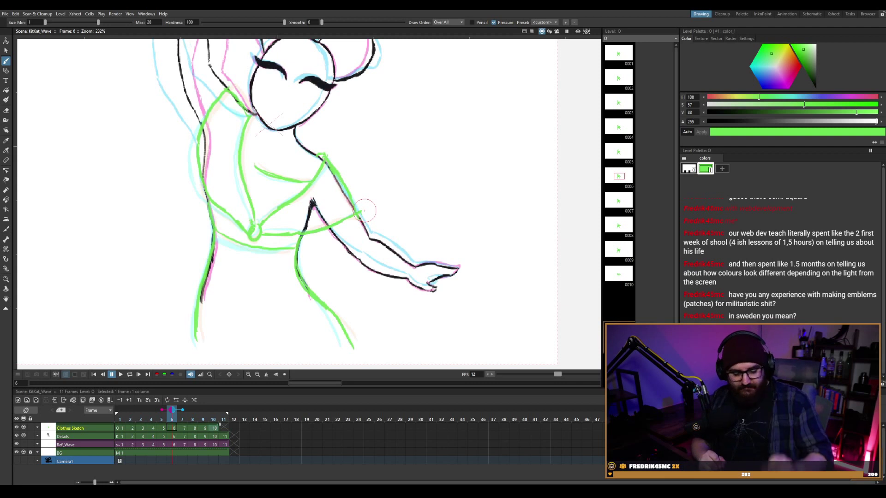
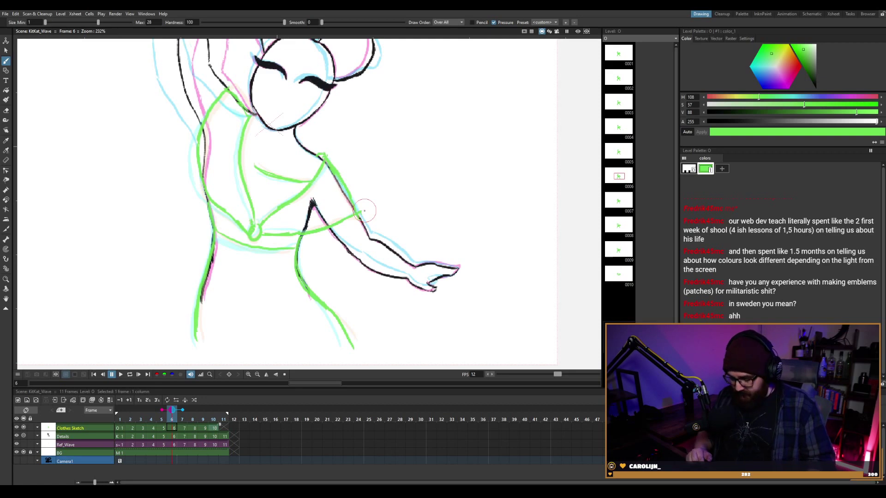
# Flip back and forth between frame 6 and the following frames to check the hem's motion.
pyautogui.press('.')
pyautogui.press('.')
pyautogui.press('.')
pyautogui.press(',')
pyautogui.press(',')
pyautogui.press(',')
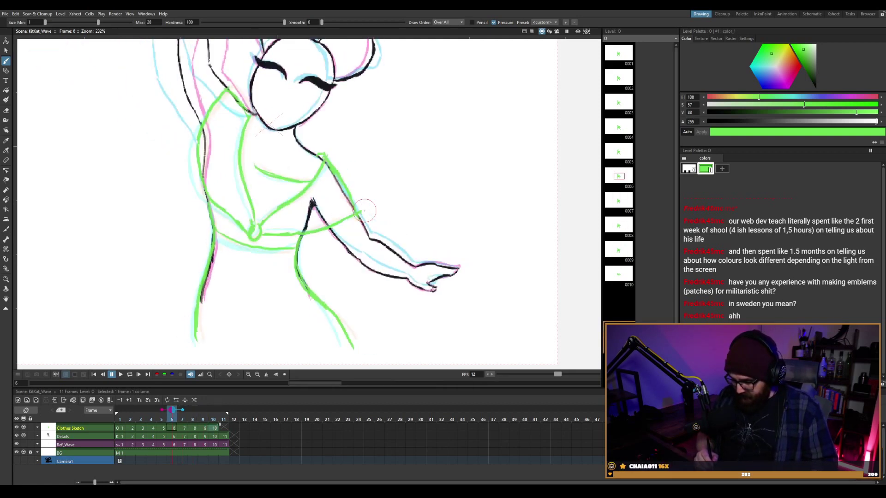
pyautogui.press('.')
pyautogui.press('.')
pyautogui.press(',')
pyautogui.press(',')
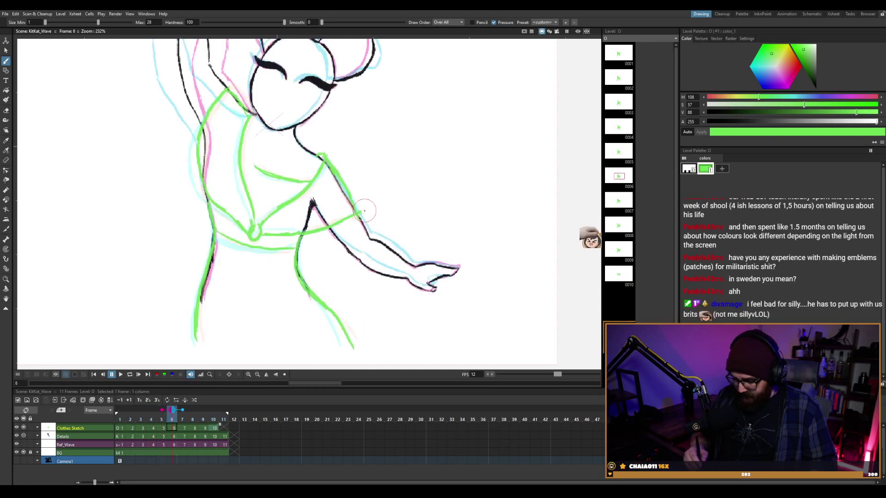
# Erase the shirt hem between the knot and the lowered arm on frame 7, redraw it as a smoother curve, and save the scene.
pyautogui.press('.')
pyautogui.press('a')
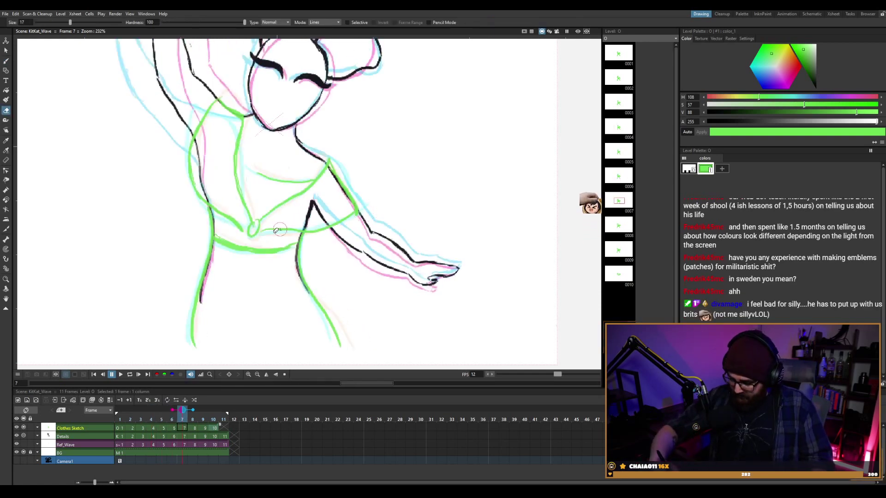
pyautogui.moveTo(276, 230); pyautogui.dragTo(304, 228)
pyautogui.press('b')
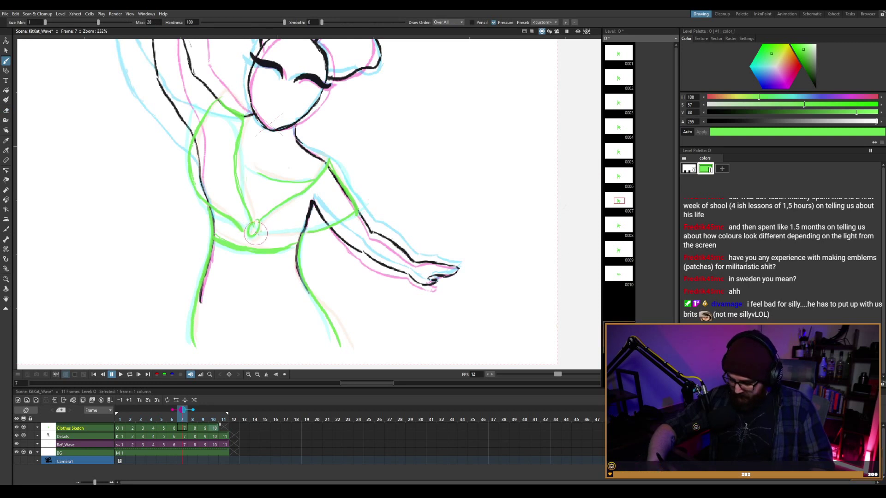
pyautogui.moveTo(266, 228); pyautogui.dragTo(322, 231)
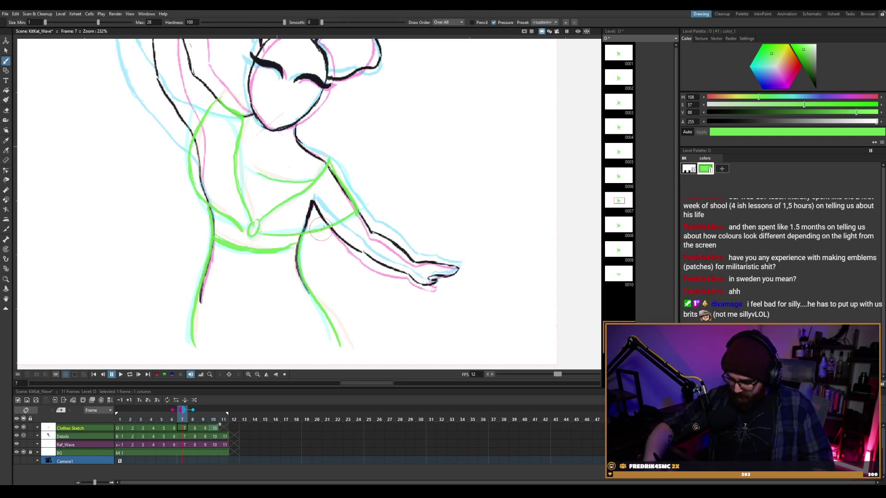
pyautogui.hotkey('ctrl', 's')
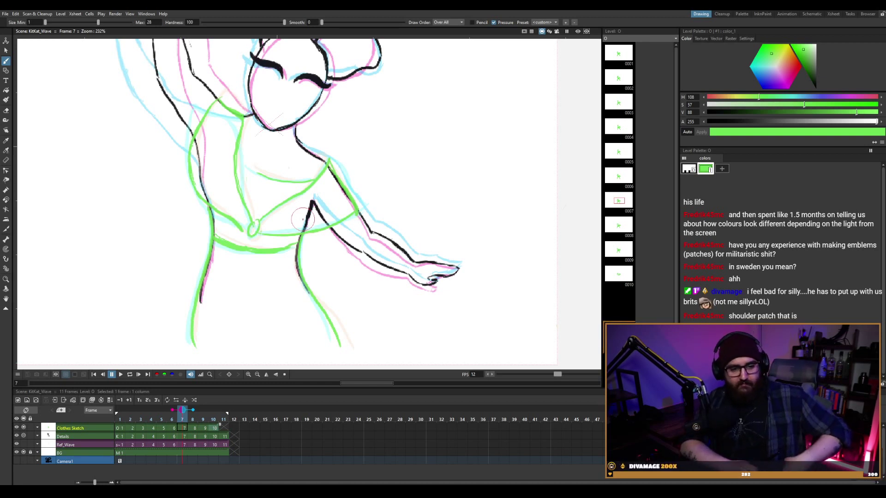
# Compare frame 8 with its neighbouring frames and erase the shirt hem between the knot and the lowered arm's sleeve on frame 8.
pyautogui.press('.')
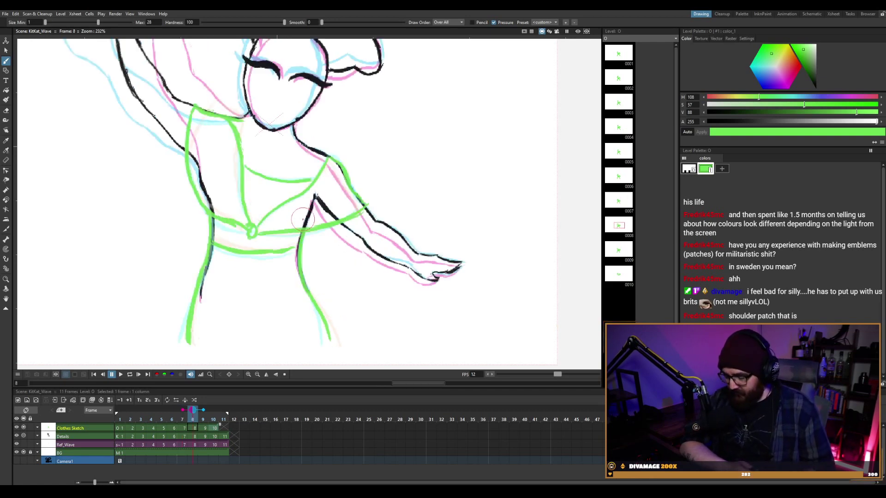
pyautogui.press(',')
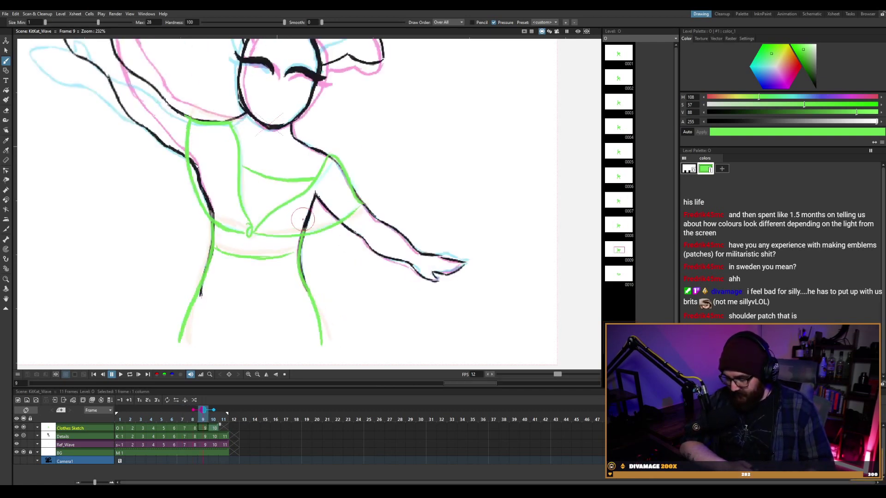
pyautogui.press('.')
pyautogui.press('.')
pyautogui.press(',')
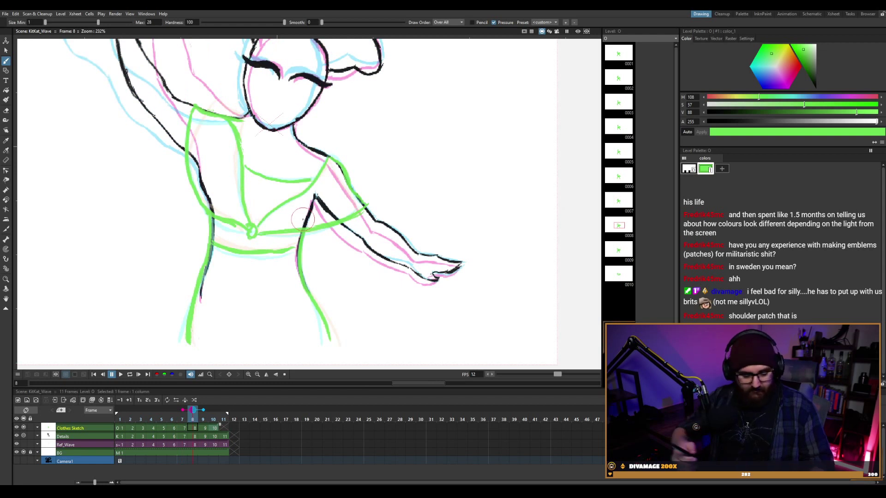
pyautogui.press('a')
pyautogui.moveTo(270, 230)
pyautogui.mouseDown()
pyautogui.moveTo(308, 231)
pyautogui.moveTo(268, 231)
pyautogui.moveTo(344, 213)
pyautogui.mouseUp()
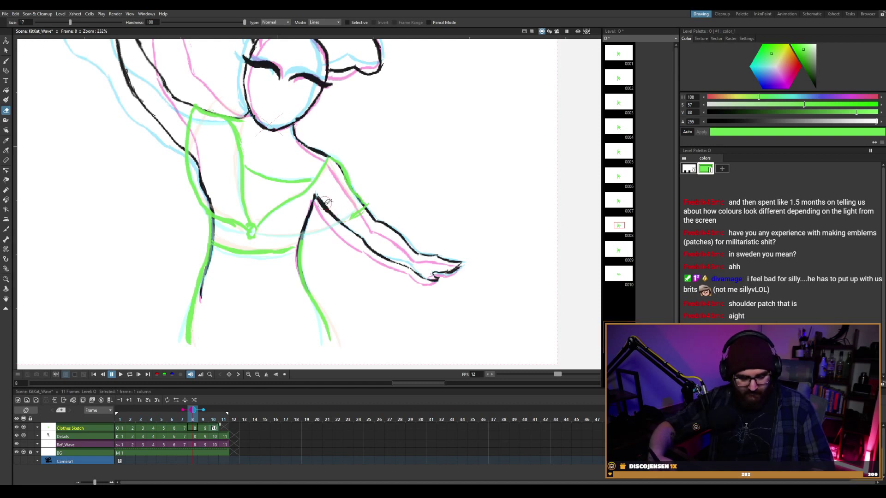
# Redraw the shirt hem on frame 8 as a downward curve from the knot across the lowered arm to the sleeve, and save the scene.
pyautogui.press('b')
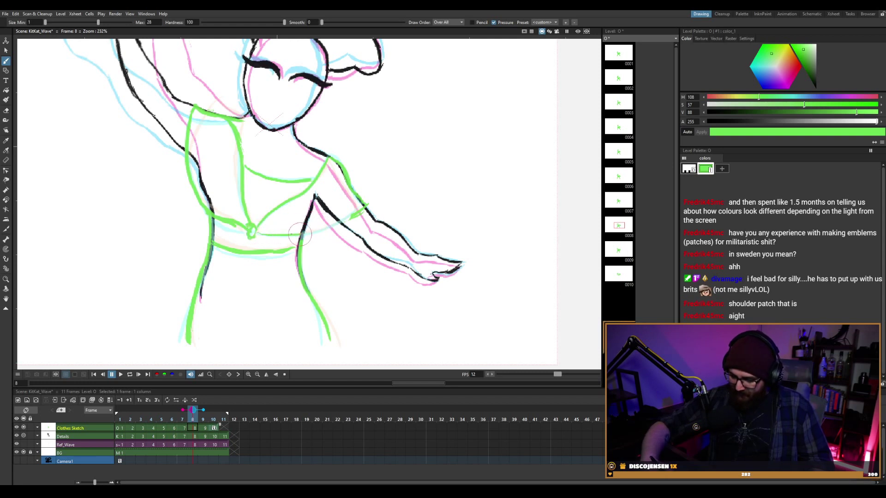
pyautogui.hotkey('ctrl', 'z')
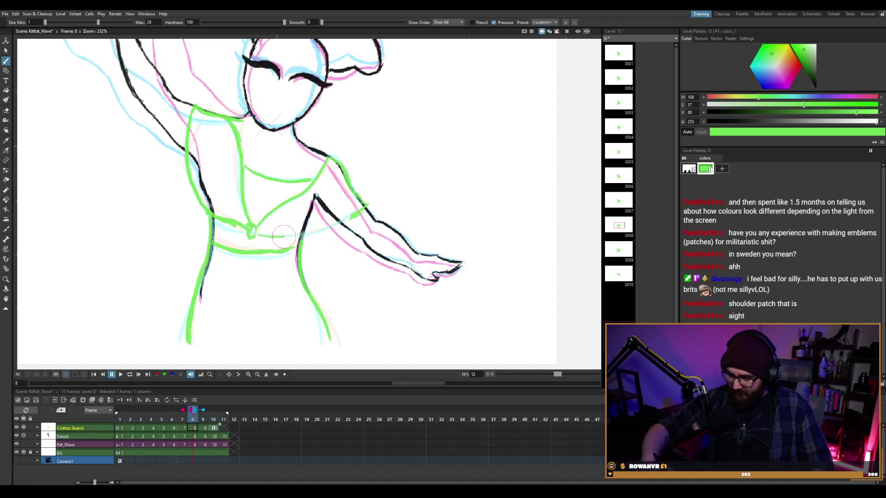
pyautogui.hotkey('ctrl', 'z')
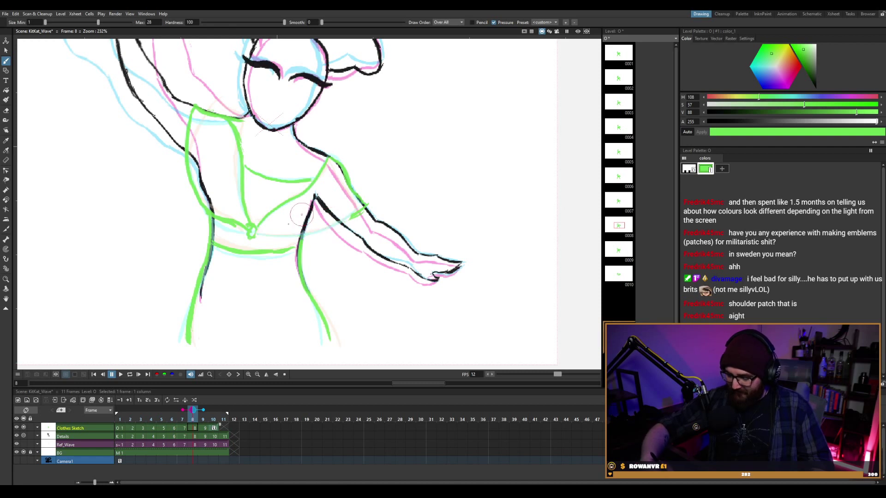
pyautogui.moveTo(292, 236); pyautogui.dragTo(341, 221)
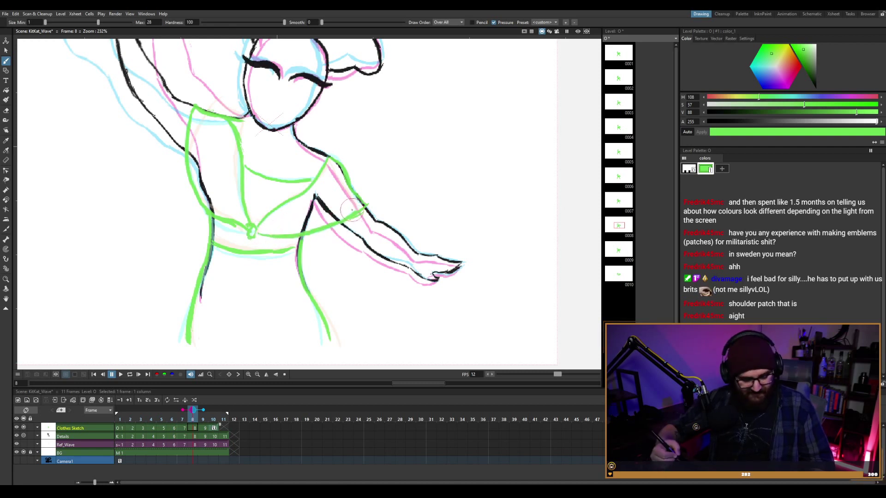
pyautogui.hotkey('ctrl', 's')
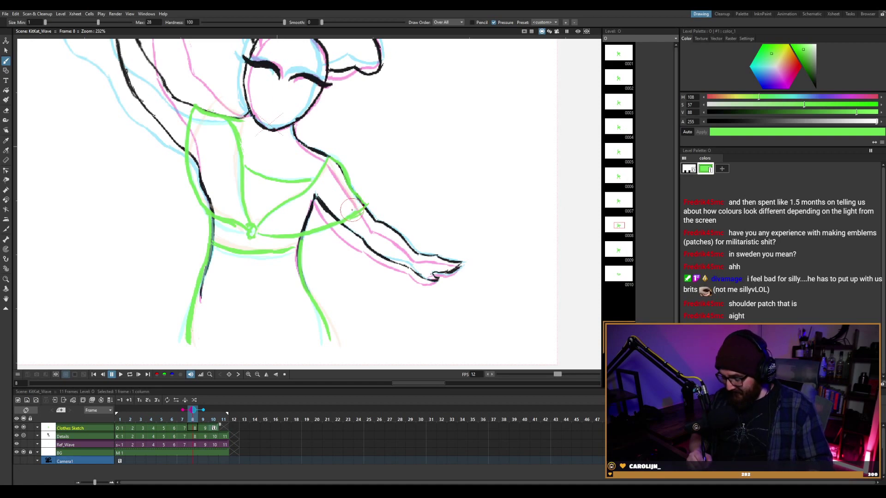
# Play back the wave animation to check the hem's motion, and compare the shirt lines on the early frames around frame 3.
pyautogui.press('p')
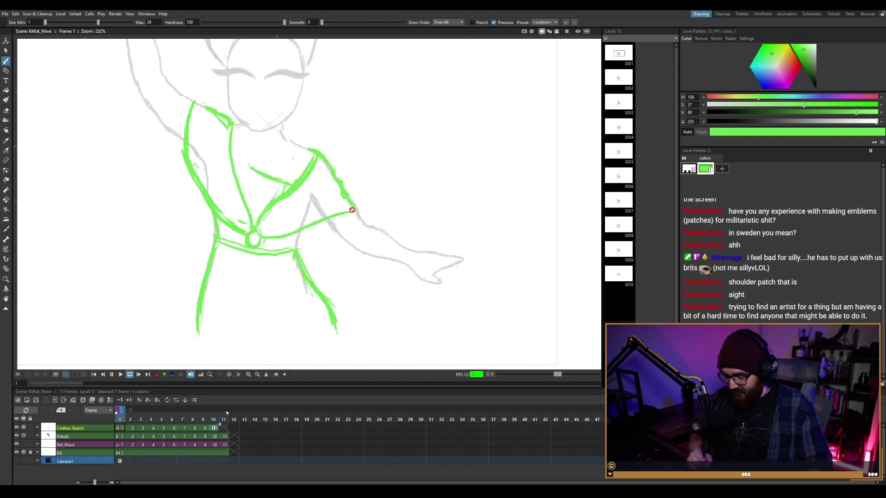
pyautogui.press('p')
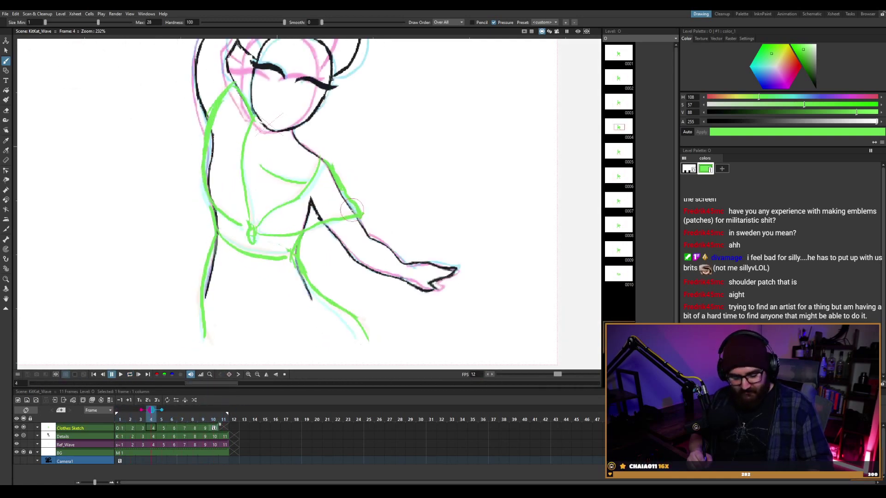
pyautogui.press(',')
pyautogui.press(',')
pyautogui.press('.')
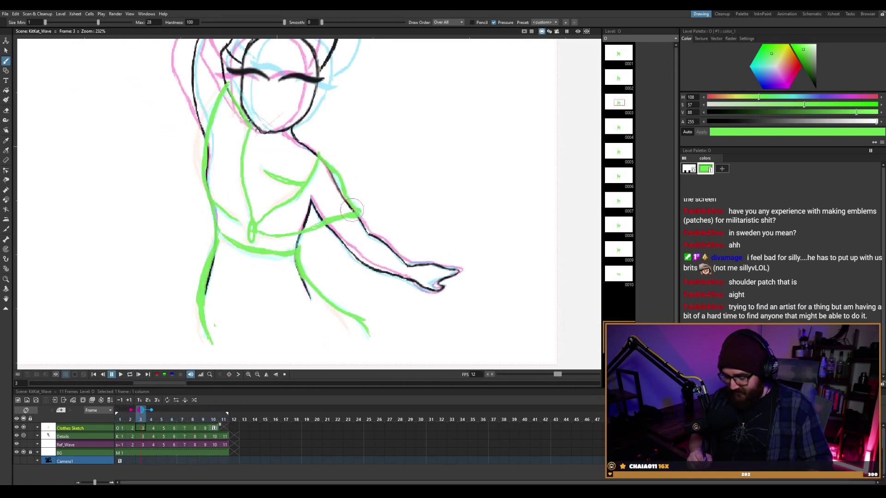
# On frame 3, clean up the torso's thick outer line, save, and extend the neckline to the vertical front line.
pyautogui.press('e')
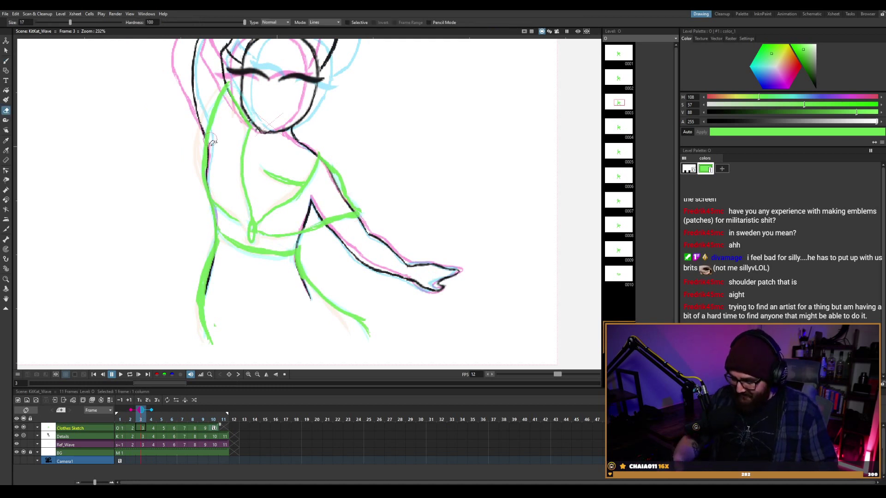
pyautogui.moveTo(204, 171)
pyautogui.mouseDown()
pyautogui.moveTo(214, 114)
pyautogui.moveTo(203, 210)
pyautogui.mouseUp()
pyautogui.press('b')
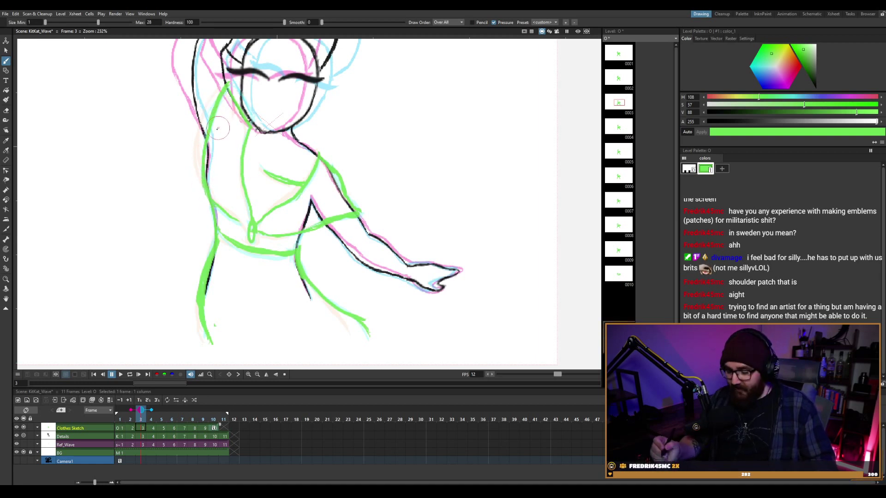
pyautogui.hotkey('ctrl', 's')
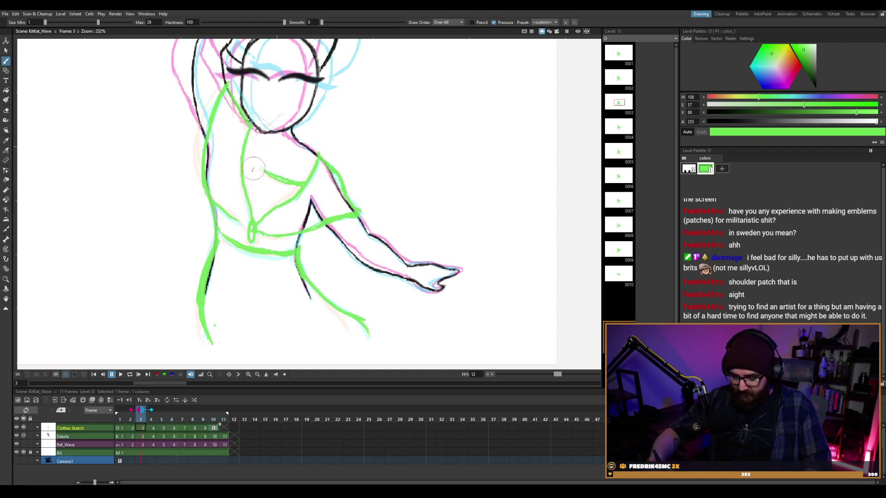
pyautogui.moveTo(245, 159); pyautogui.dragTo(253, 166)
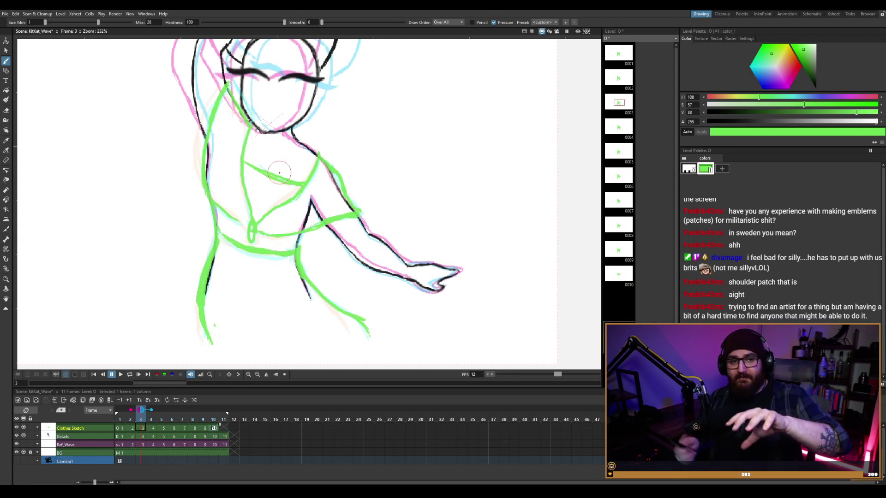
# Extend the green neckline stroke to the vertical front line on frames 1 and 2 of the clothes sketch.
pyautogui.press(',')
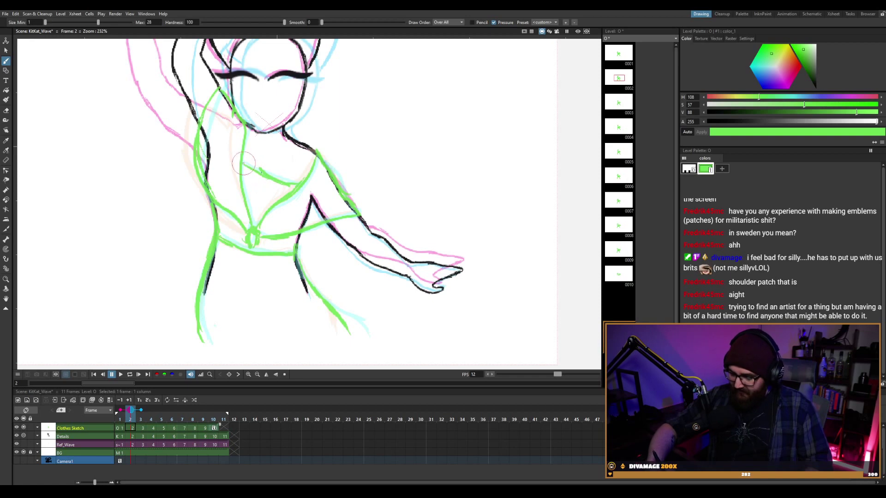
pyautogui.press('.')
pyautogui.press(',')
pyautogui.press(',')
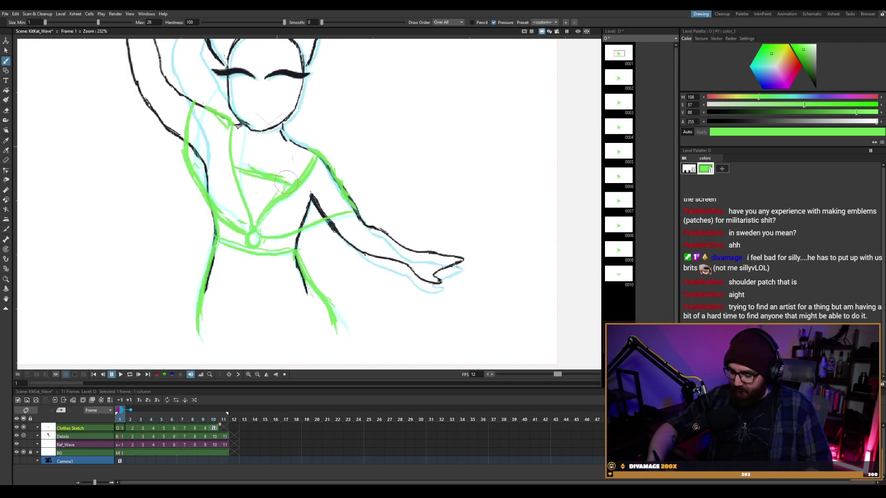
pyautogui.press('.')
pyautogui.press('.')
pyautogui.press('.')
pyautogui.press('.')
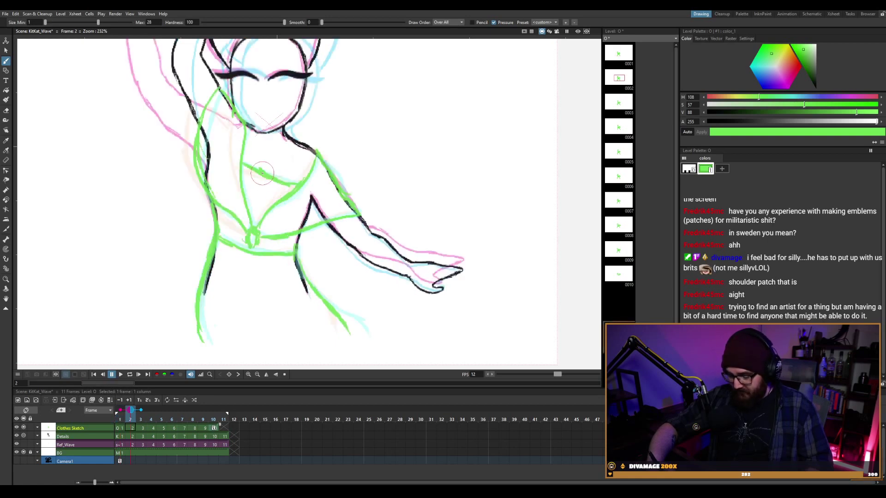
pyautogui.press(',')
pyautogui.press(',')
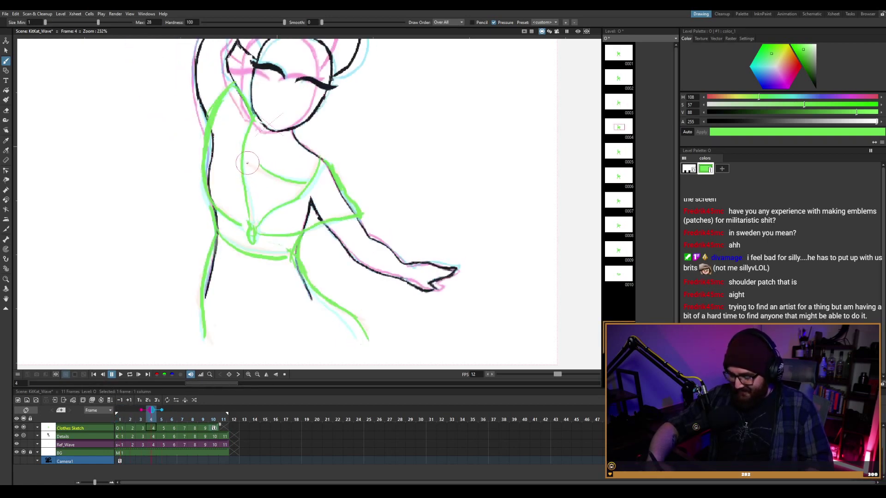
# Extend the green neckline stroke to the vertical front line from frame 4 through frame 7.
pyautogui.press('.')
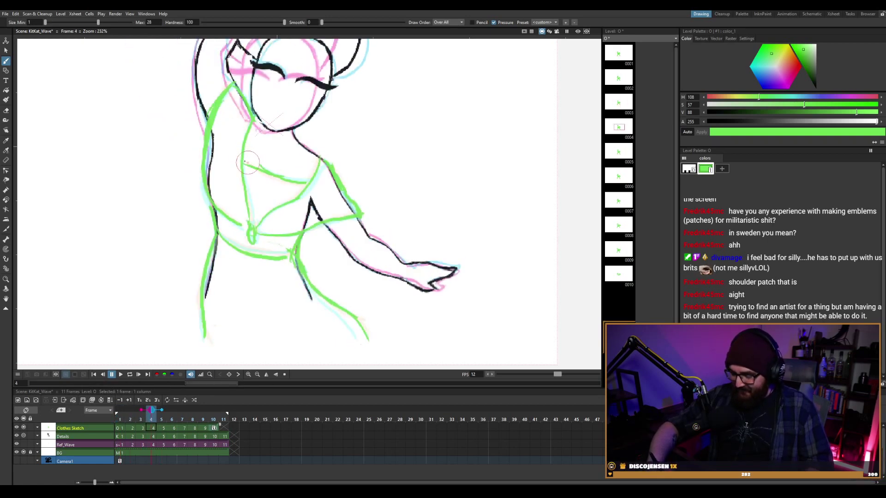
pyautogui.press('.')
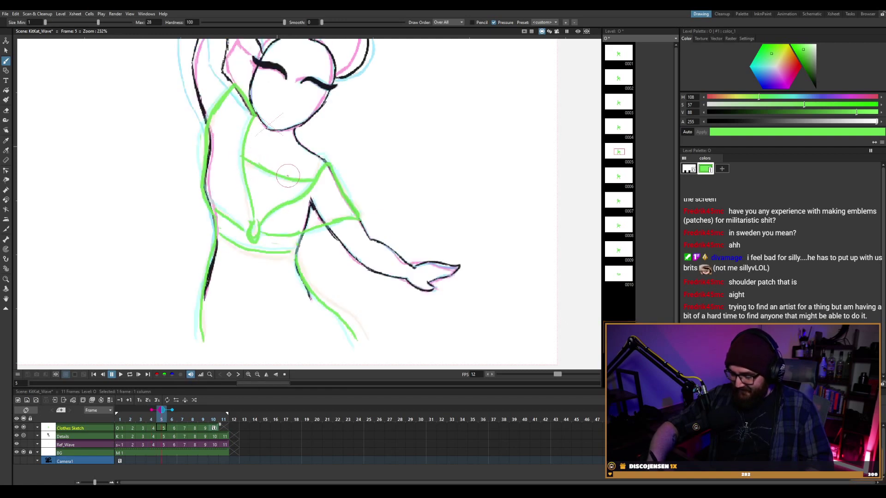
pyautogui.press('.')
pyautogui.press('.')
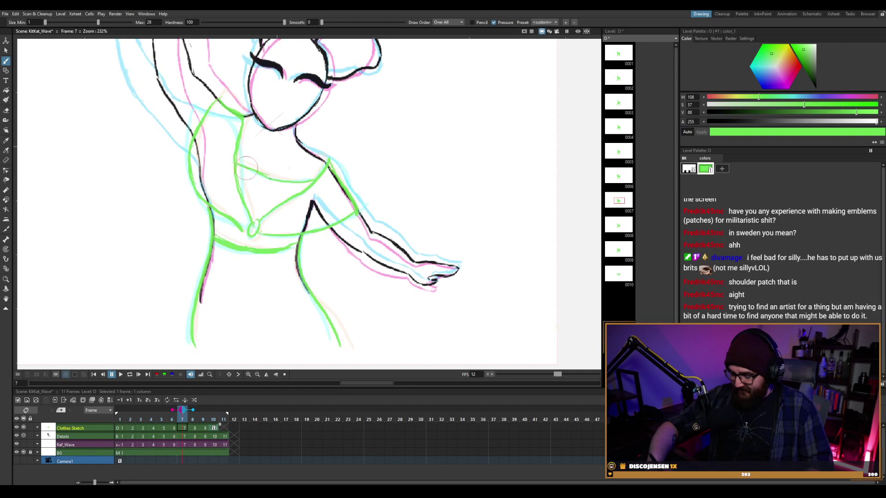
# Sketch the curved neckline across the chest on frame 10, following the faint guide line.
pyautogui.press('.')
pyautogui.press('.')
pyautogui.press('.')
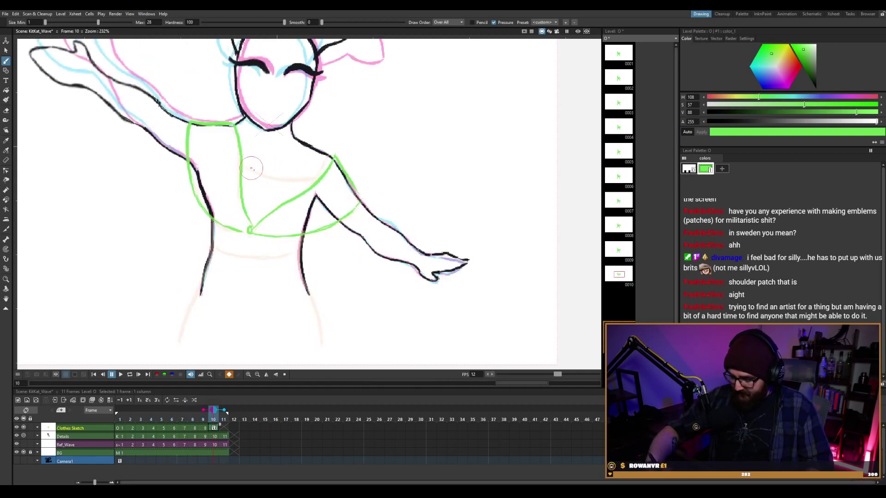
pyautogui.moveTo(251, 168); pyautogui.dragTo(313, 176)
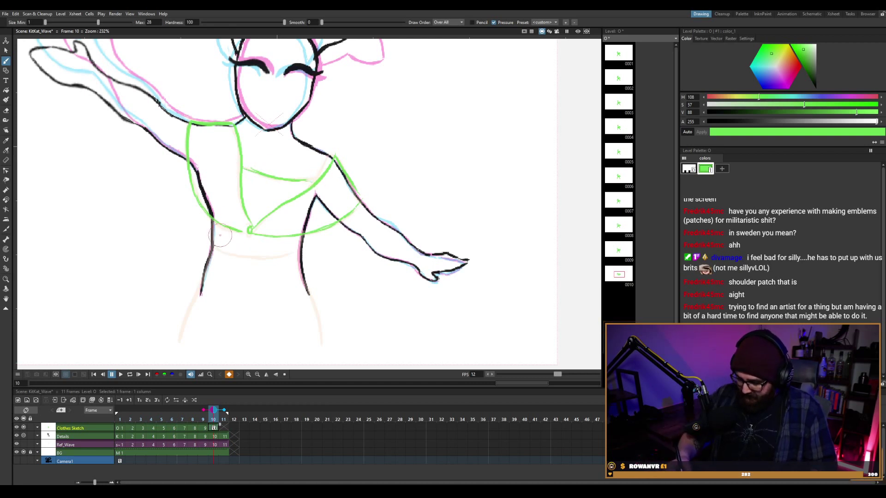
# Compare frame 10 with frame 9 and set frame 1 as a fixed onion skin reference.
pyautogui.press(',')
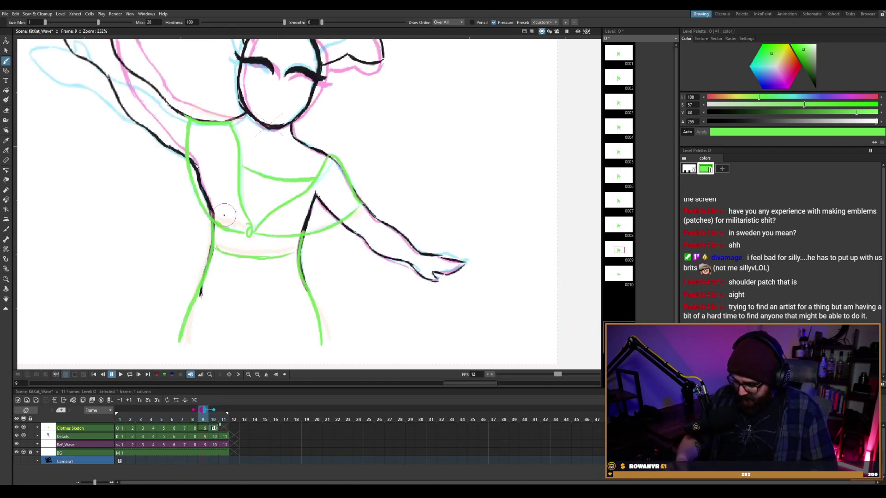
pyautogui.press('.')
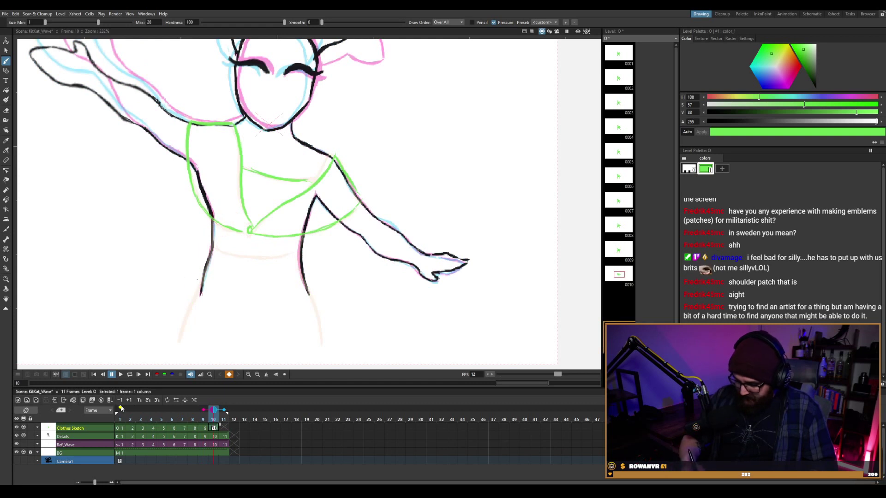
pyautogui.click(121, 409)
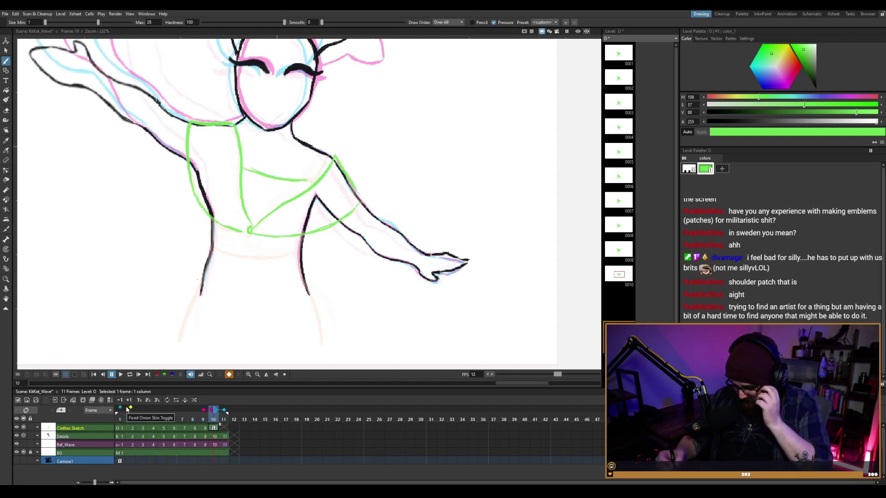
pyautogui.press(',')
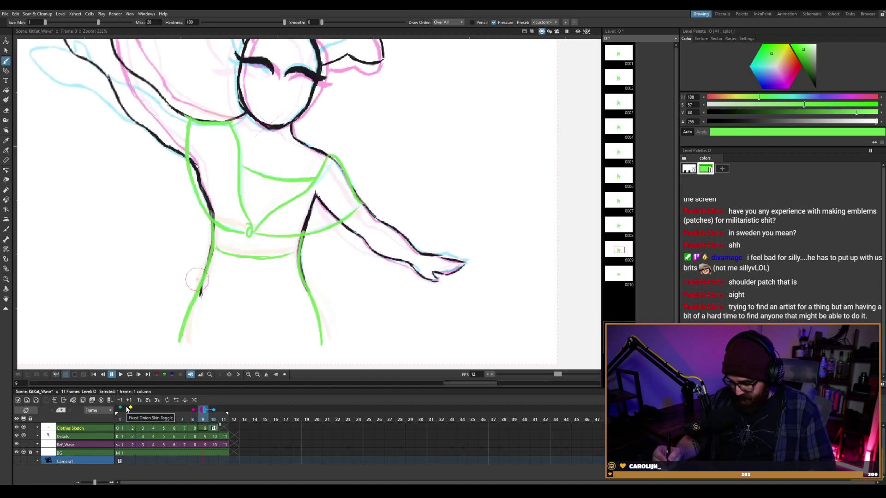
pyautogui.press('.')
# Sketch green lines down both sides of the waist and hips on frame 10, redoing the first side stroke.
pyautogui.moveTo(213, 220)
pyautogui.mouseDown()
pyautogui.moveTo(202, 277)
pyautogui.moveTo(181, 315)
pyautogui.mouseUp()
pyautogui.hotkey('ctrl', 'z')
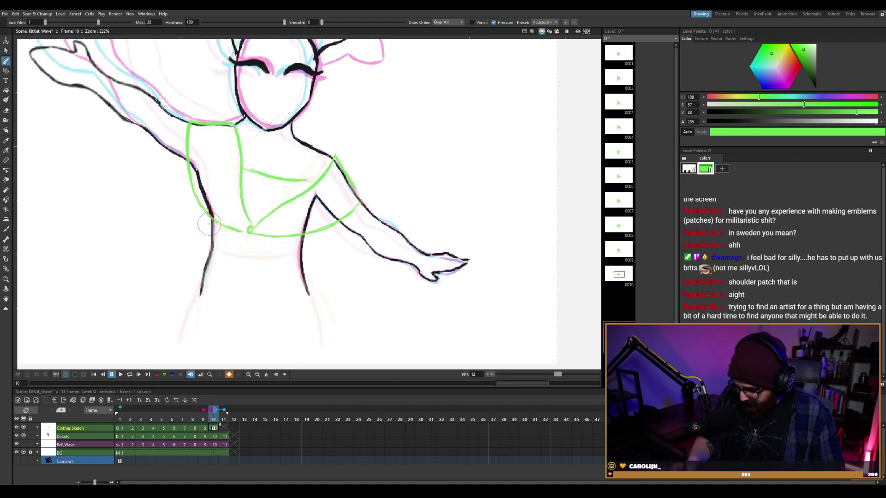
pyautogui.moveTo(210, 225)
pyautogui.mouseDown()
pyautogui.moveTo(188, 313)
pyautogui.moveTo(174, 336)
pyautogui.mouseUp()
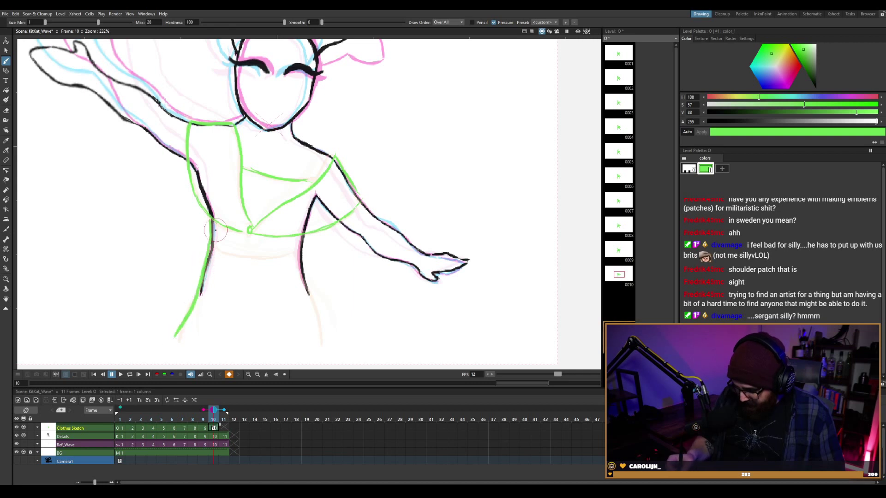
pyautogui.moveTo(207, 222); pyautogui.dragTo(167, 351)
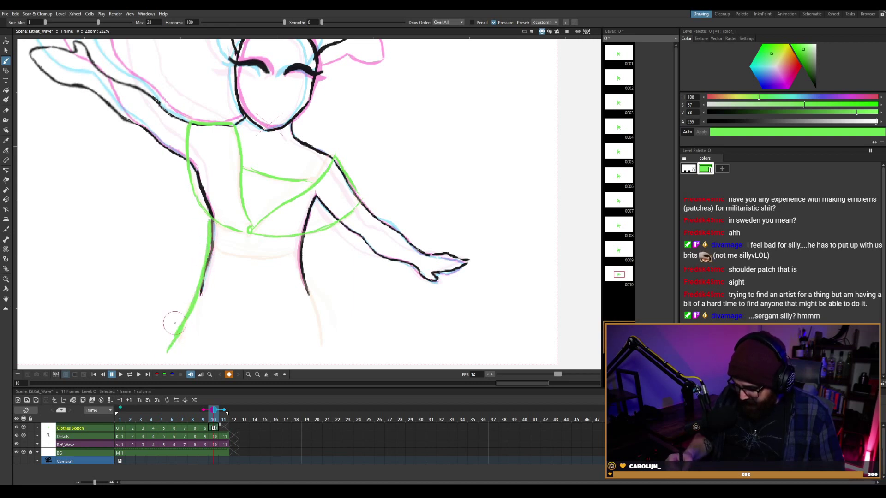
pyautogui.moveTo(301, 233); pyautogui.dragTo(316, 353)
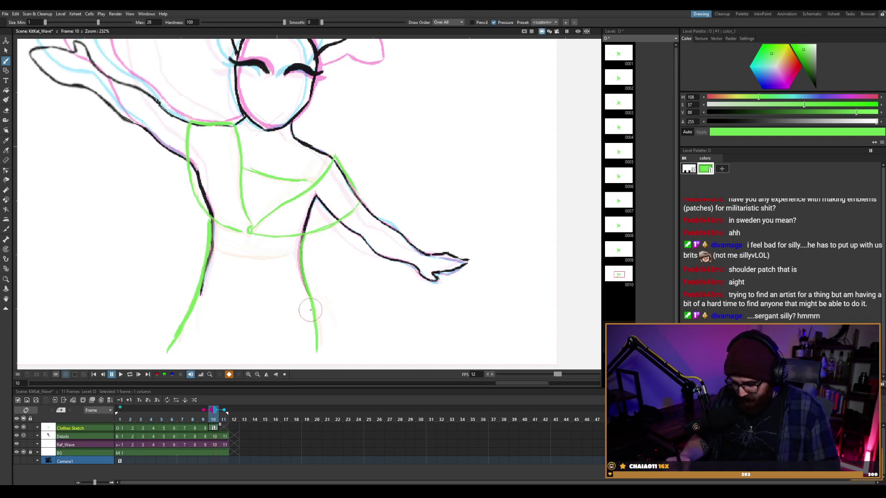
# Sketch the curved waistline between the two side lines on frame 10, redrawing the stroke once.
pyautogui.moveTo(211, 245)
pyautogui.mouseDown()
pyautogui.moveTo(244, 260)
pyautogui.moveTo(285, 259)
pyautogui.mouseUp()
pyautogui.hotkey('ctrl', 'z')
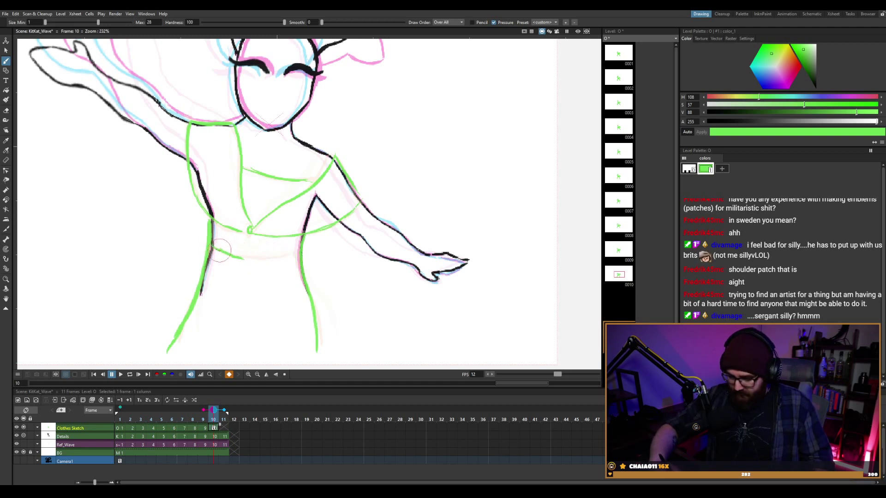
pyautogui.moveTo(211, 246)
pyautogui.mouseDown()
pyautogui.moveTo(264, 259)
pyautogui.moveTo(290, 254)
pyautogui.moveTo(233, 255)
pyautogui.moveTo(295, 252)
pyautogui.mouseUp()
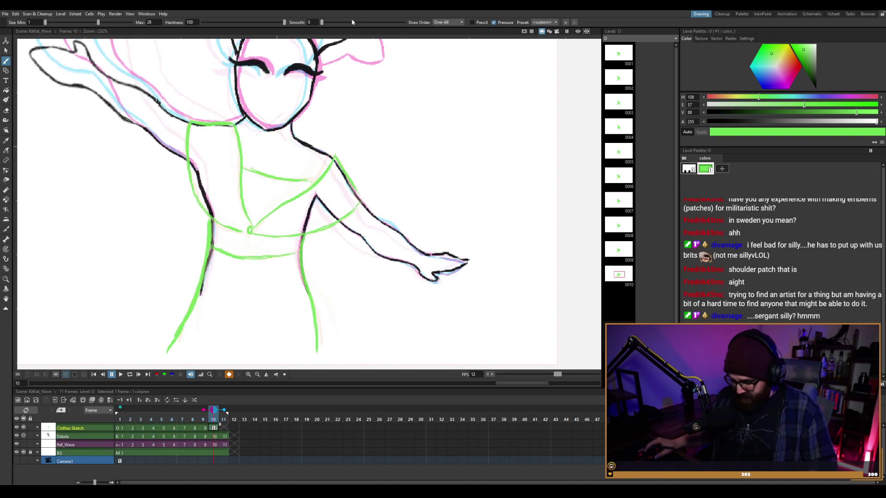
# On frame 11 of the clothes sketch, draw both waist and hip side lines in green.
pyautogui.click(219, 428)
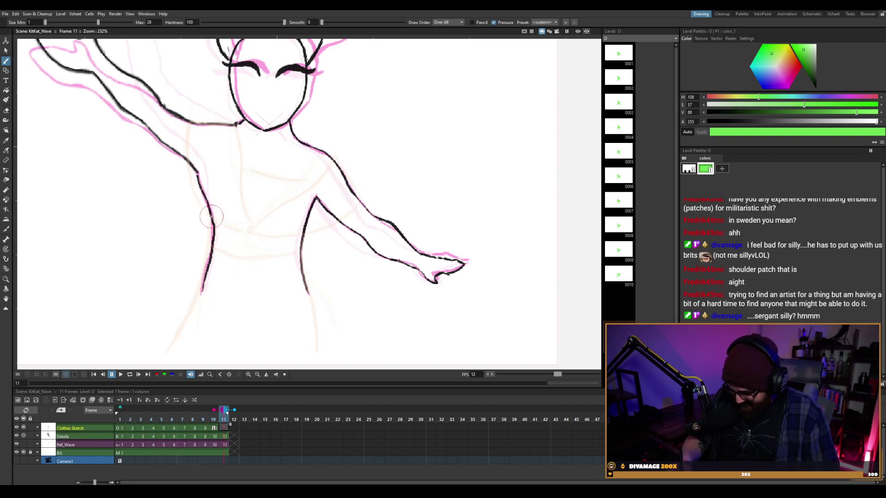
pyautogui.moveTo(210, 216)
pyautogui.mouseDown()
pyautogui.moveTo(202, 276)
pyautogui.moveTo(158, 350)
pyautogui.mouseUp()
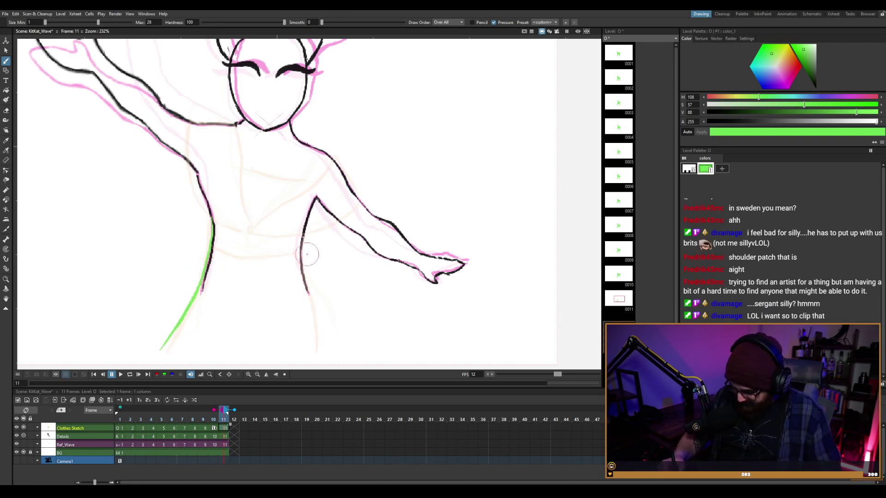
pyautogui.moveTo(303, 231); pyautogui.dragTo(310, 353)
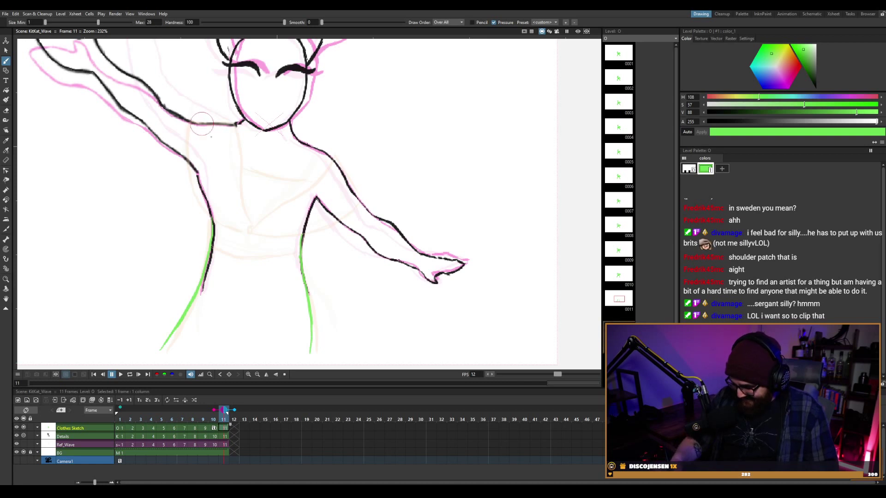
# On frame 11, sketch the small front ring, the vertical front line and the diagonal edge up to the lowered arm's shoulder.
pyautogui.moveTo(250, 224); pyautogui.dragTo(249, 226)
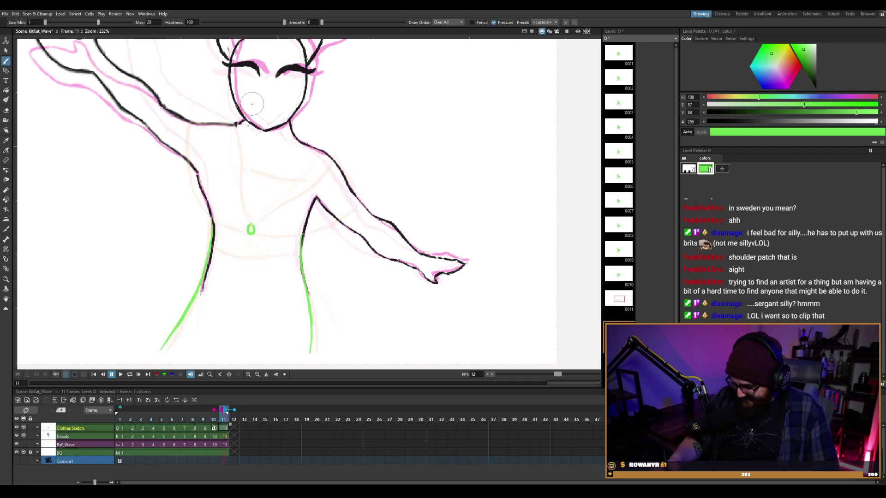
pyautogui.moveTo(238, 133); pyautogui.dragTo(250, 223)
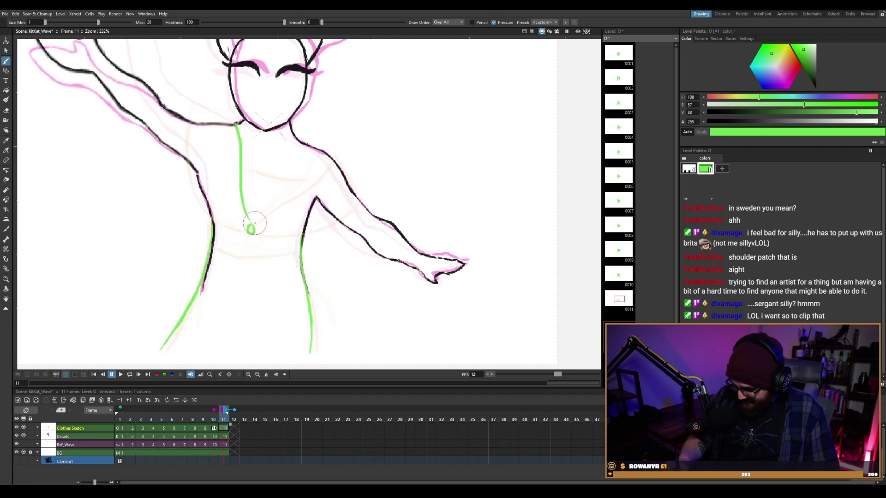
pyautogui.hotkey('ctrl', 'z')
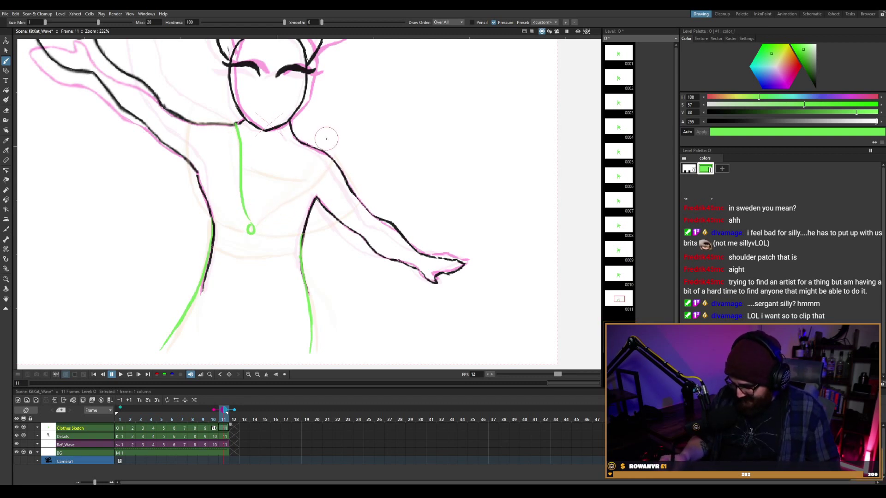
pyautogui.moveTo(333, 158)
pyautogui.mouseDown()
pyautogui.moveTo(256, 230)
pyautogui.moveTo(330, 167)
pyautogui.moveTo(333, 154)
pyautogui.moveTo(353, 192)
pyautogui.mouseUp()
pyautogui.hotkey('ctrl', 'z')
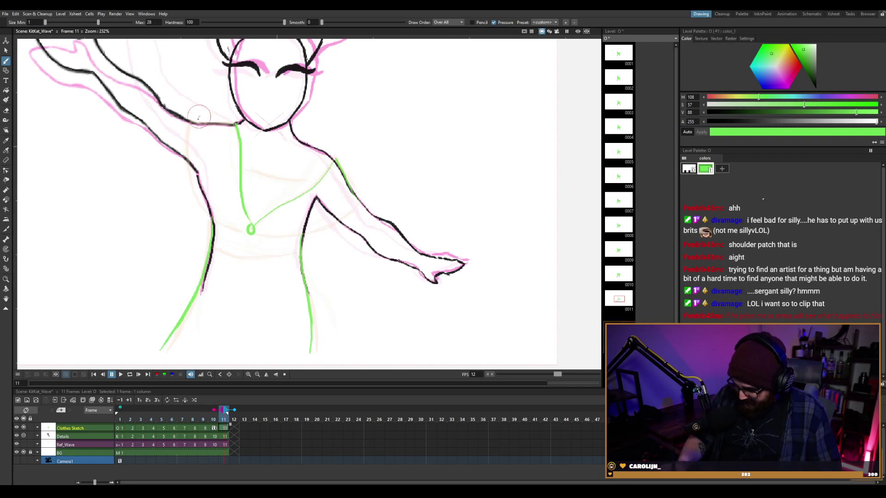
# Complete the top's outline on frame 11 with the edge under the raised arm, the curved lower hem and the neckline.
pyautogui.moveTo(198, 119)
pyautogui.mouseDown()
pyautogui.moveTo(241, 120)
pyautogui.moveTo(186, 153)
pyautogui.moveTo(203, 212)
pyautogui.moveTo(235, 233)
pyautogui.mouseUp()
pyautogui.hotkey('ctrl', 'z')
pyautogui.moveTo(191, 120)
pyautogui.mouseDown()
pyautogui.moveTo(189, 153)
pyautogui.moveTo(221, 229)
pyautogui.moveTo(235, 233)
pyautogui.mouseUp()
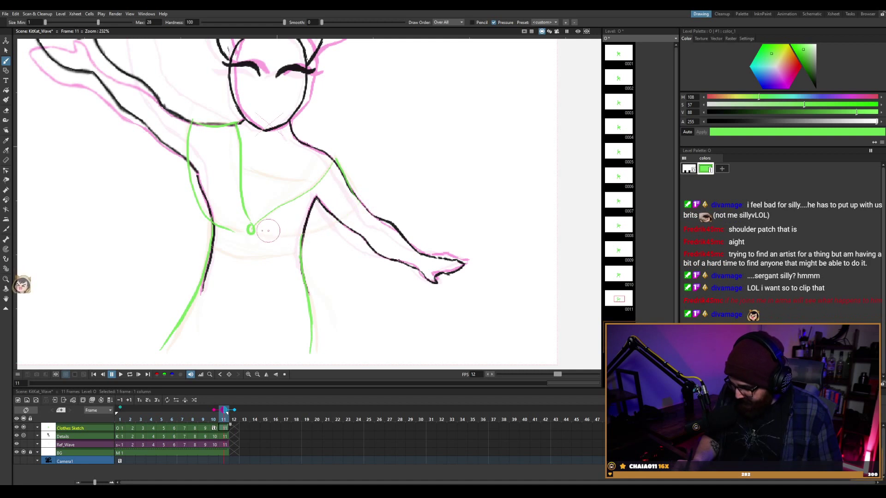
pyautogui.moveTo(259, 234); pyautogui.dragTo(357, 197)
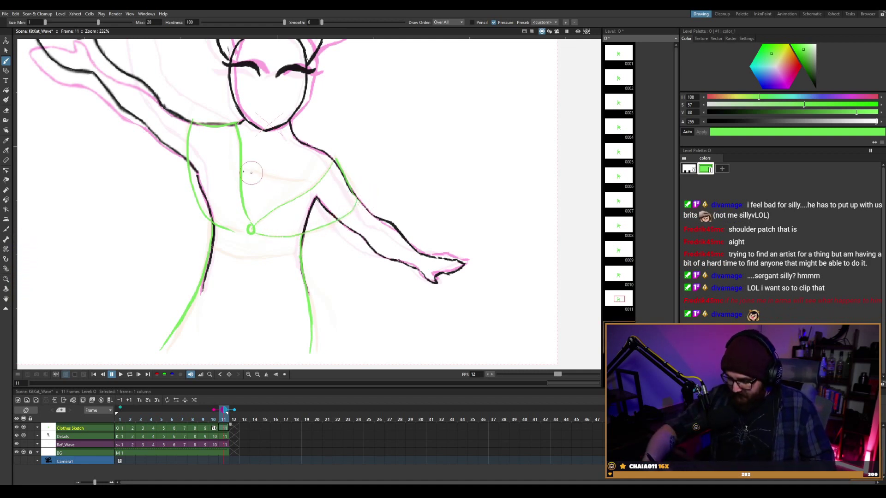
pyautogui.moveTo(248, 170); pyautogui.dragTo(323, 177)
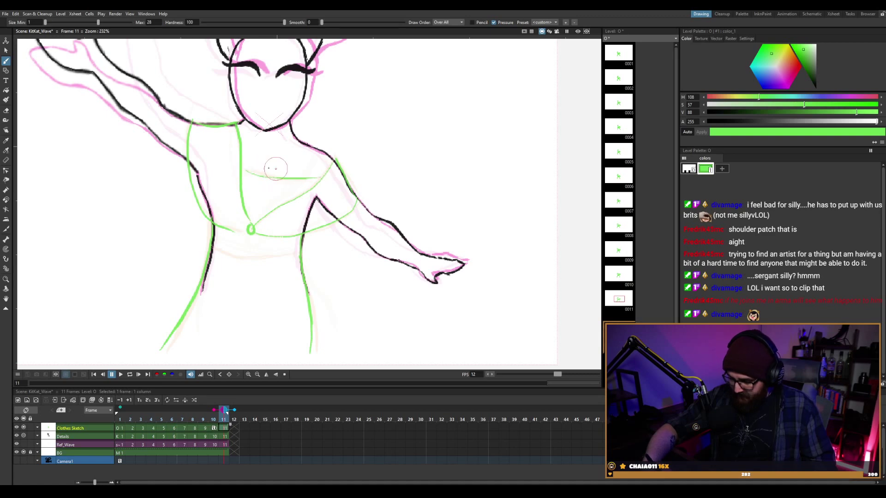
# Flip between frames 9, 10 and 11 to check the clothing lines against each other.
pyautogui.press(',')
pyautogui.press(',')
pyautogui.press(',')
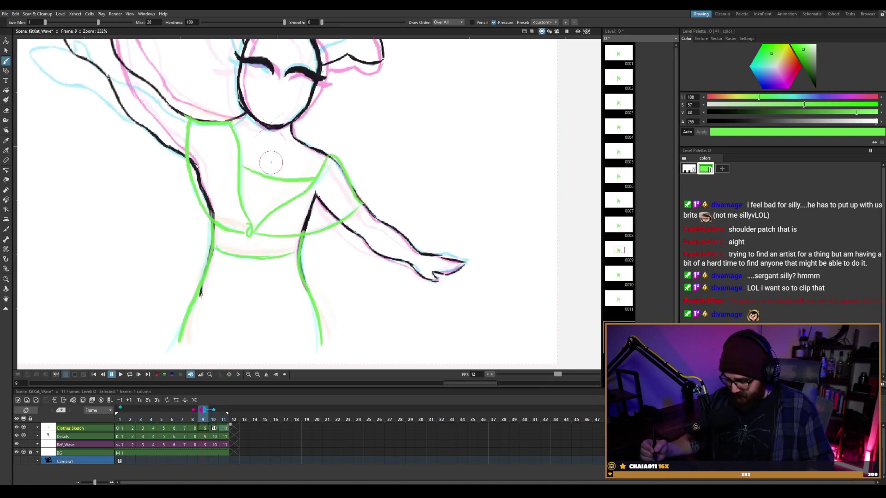
pyautogui.press('.')
pyautogui.press(',')
pyautogui.press('.')
pyautogui.press(',')
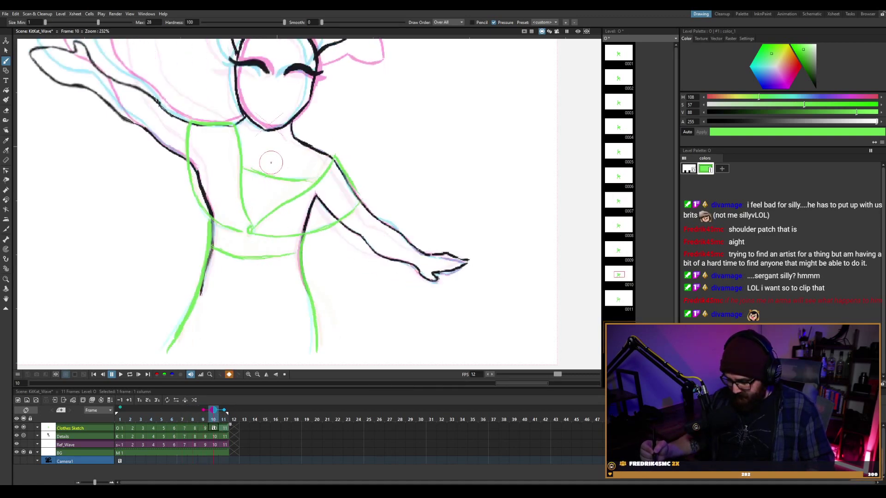
# On frame 10, erase the upper end of the top's diagonal edge and redraw it up to the lowered arm's shoulder.
pyautogui.press('.')
pyautogui.press('.')
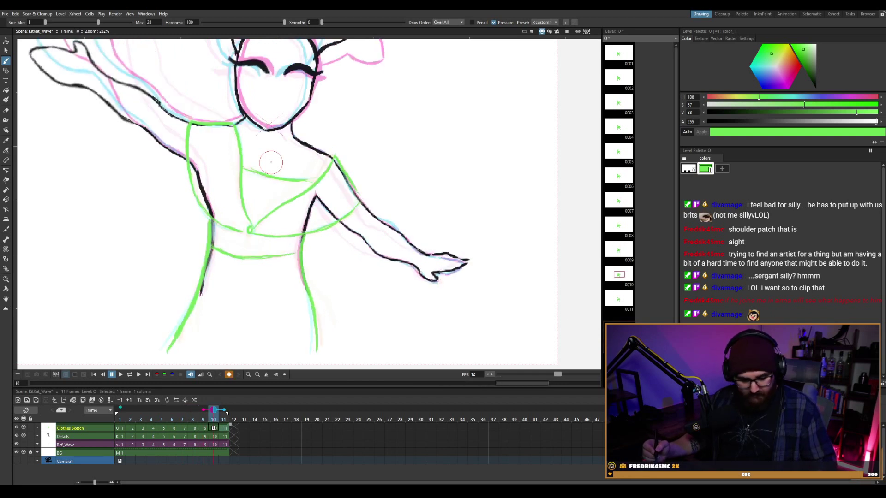
pyautogui.press('e')
pyautogui.moveTo(328, 175)
pyautogui.mouseDown()
pyautogui.moveTo(318, 187)
pyautogui.moveTo(345, 143)
pyautogui.mouseUp()
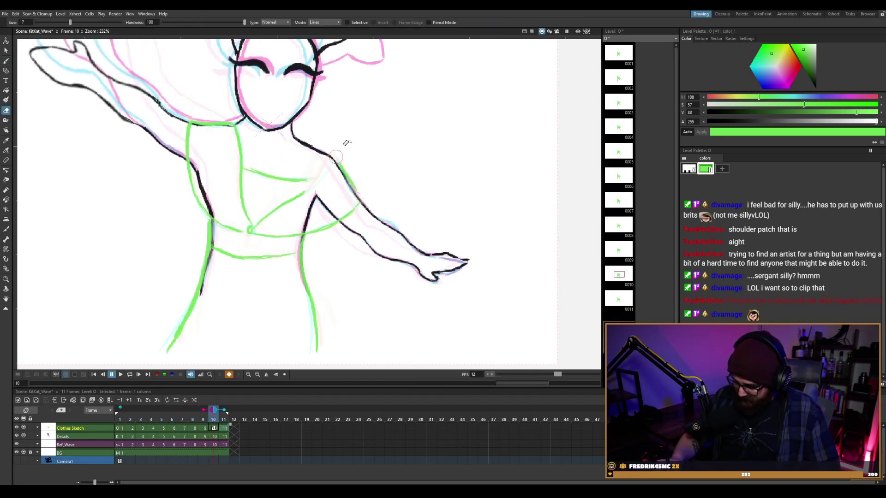
pyautogui.press('b')
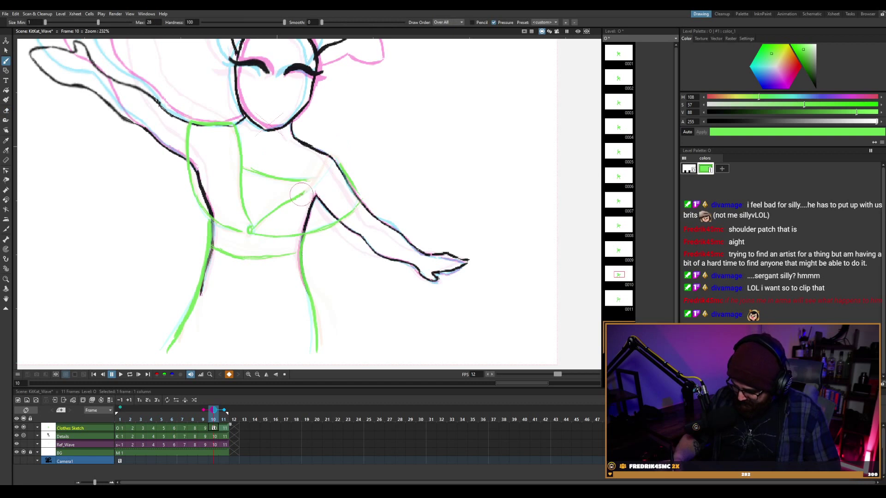
pyautogui.moveTo(301, 195); pyautogui.dragTo(332, 161)
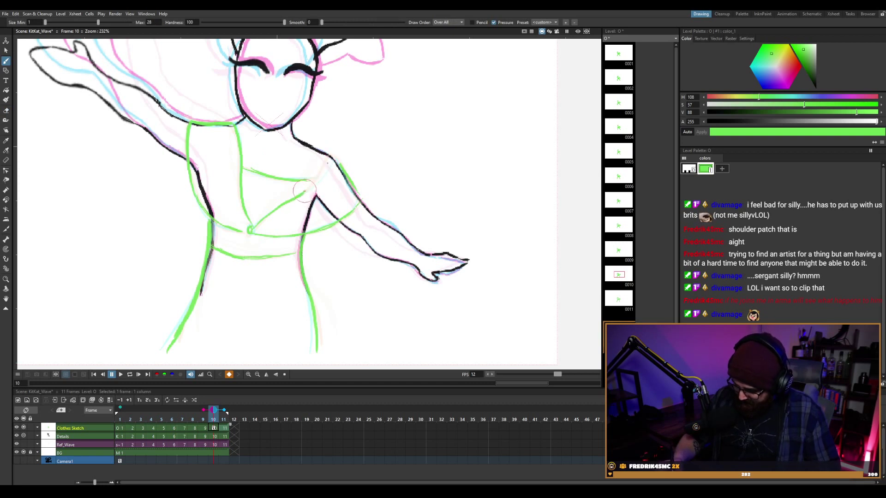
pyautogui.moveTo(304, 192); pyautogui.dragTo(330, 160)
pyautogui.hotkey('ctrl', 'z')
pyautogui.moveTo(291, 206); pyautogui.dragTo(333, 159)
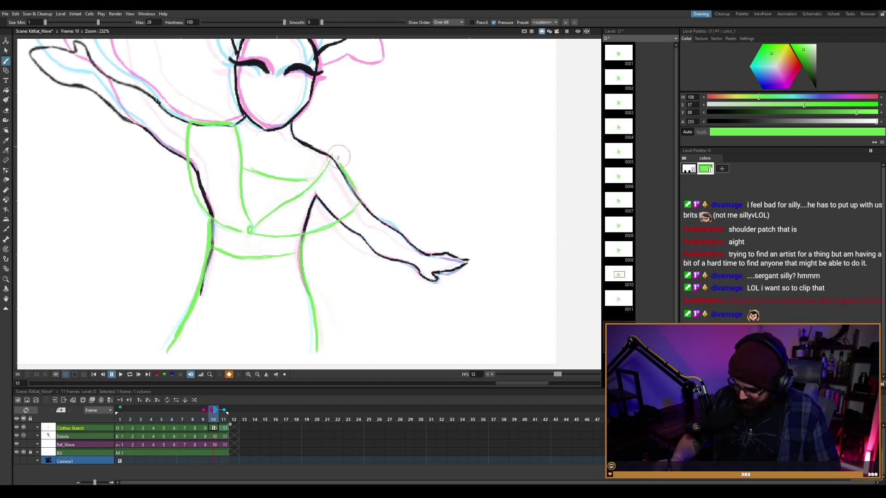
# On frame 11, erase the upper part of the diagonal edge and redraw it thicker from the front ring to the shoulder.
pyautogui.press('.')
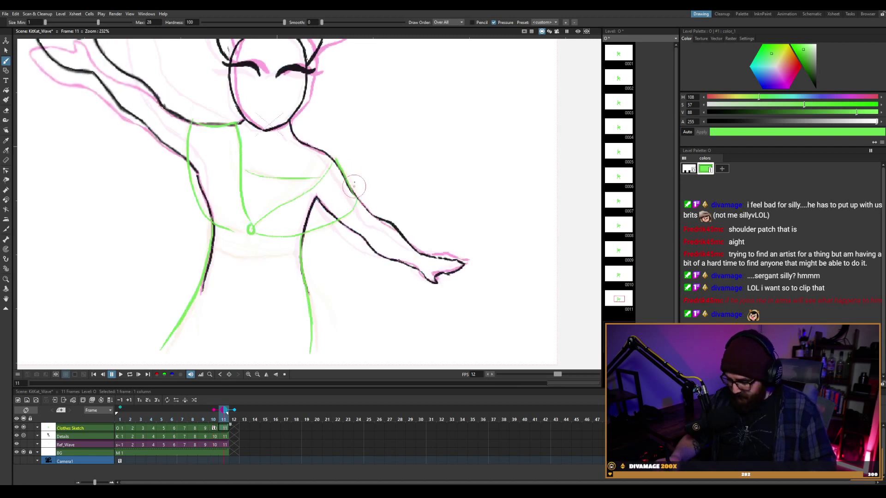
pyautogui.press('a')
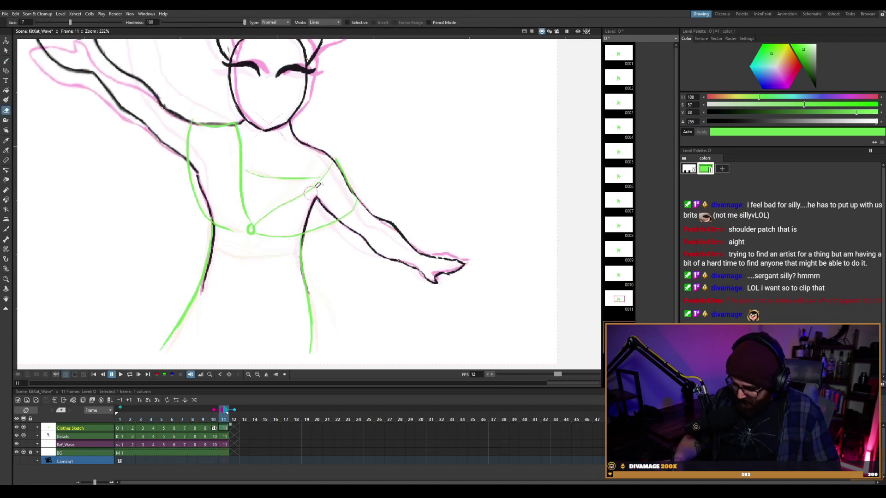
pyautogui.moveTo(317, 185); pyautogui.dragTo(342, 157)
pyautogui.press('b')
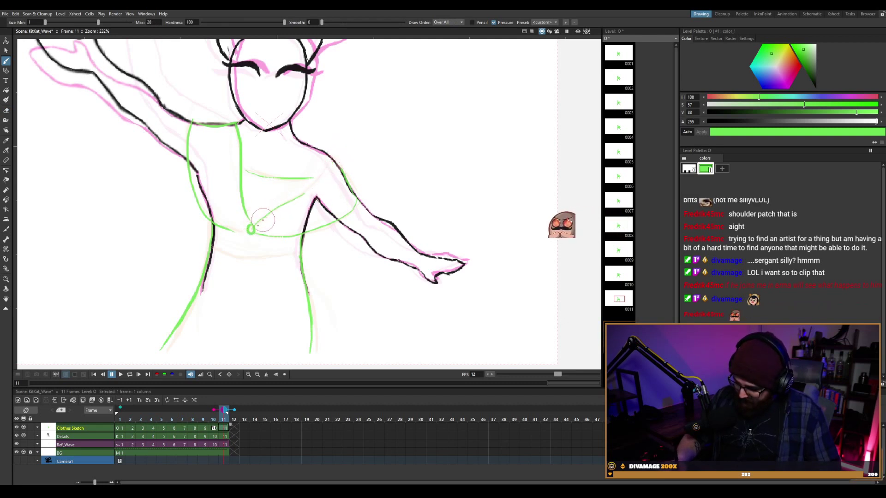
pyautogui.moveTo(261, 220); pyautogui.dragTo(337, 155)
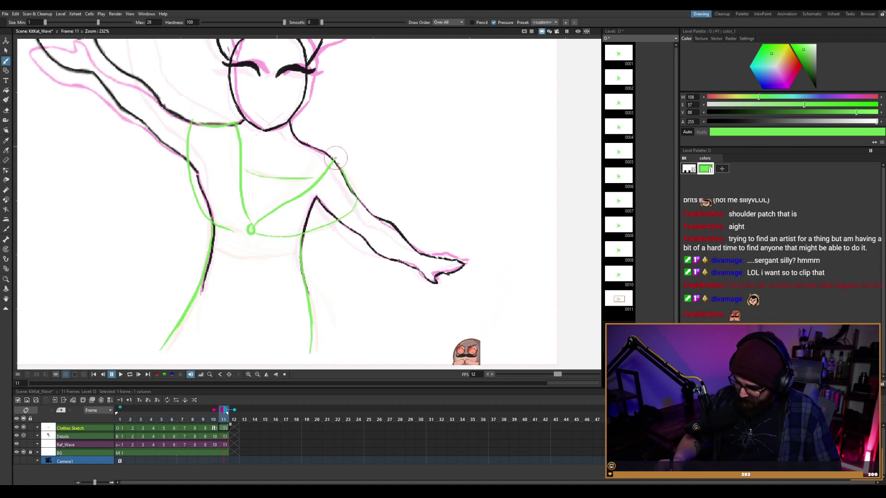
# Go over the top's curved lower hem on frame 11 with a thicker green line from the ring to the lowered arm.
pyautogui.moveTo(254, 231)
pyautogui.mouseDown()
pyautogui.moveTo(284, 236)
pyautogui.moveTo(323, 224)
pyautogui.moveTo(354, 191)
pyautogui.mouseUp()
pyautogui.hotkey('ctrl', 'z')
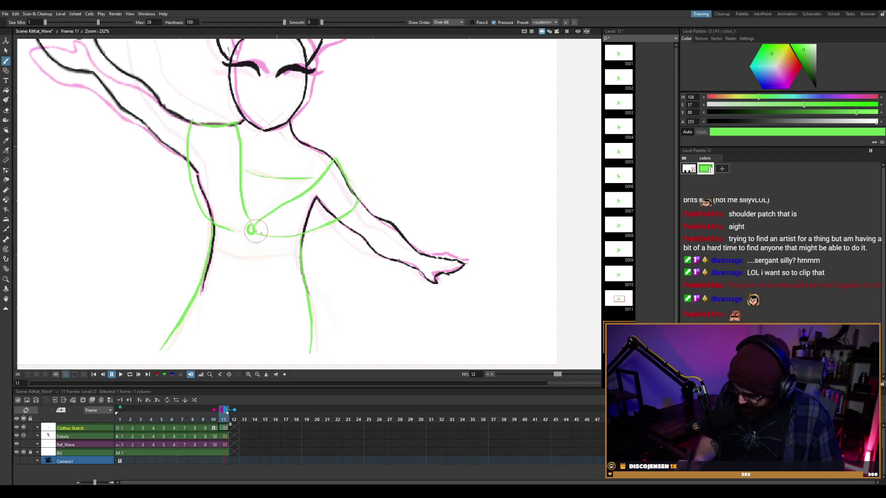
pyautogui.moveTo(257, 231)
pyautogui.mouseDown()
pyautogui.moveTo(326, 221)
pyautogui.moveTo(355, 191)
pyautogui.mouseUp()
pyautogui.moveTo(252, 232)
pyautogui.mouseDown()
pyautogui.moveTo(302, 231)
pyautogui.moveTo(361, 182)
pyautogui.mouseUp()
pyautogui.hotkey('ctrl', 'z')
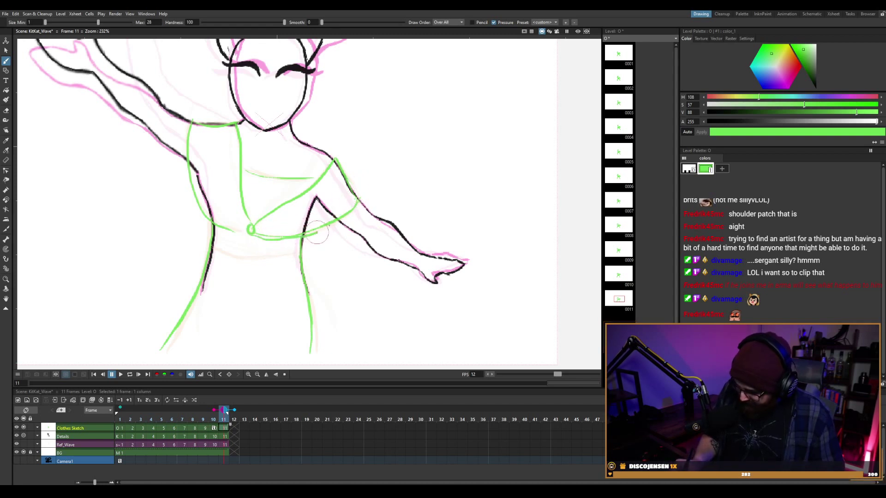
pyautogui.moveTo(290, 235)
pyautogui.mouseDown()
pyautogui.moveTo(344, 211)
pyautogui.moveTo(357, 190)
pyautogui.mouseUp()
# Erase the doubled outer end of the hem on frame 11 and redraw it as one line across the lowered arm.
pyautogui.press('a')
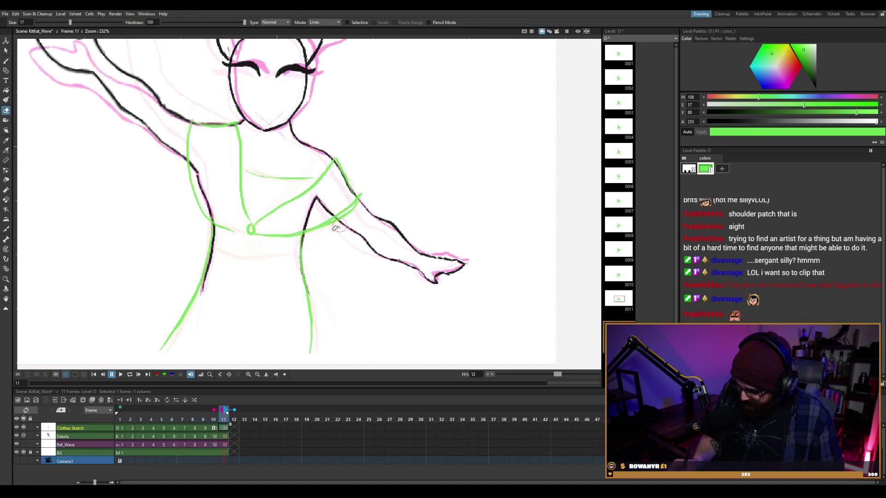
pyautogui.moveTo(322, 226); pyautogui.dragTo(347, 207)
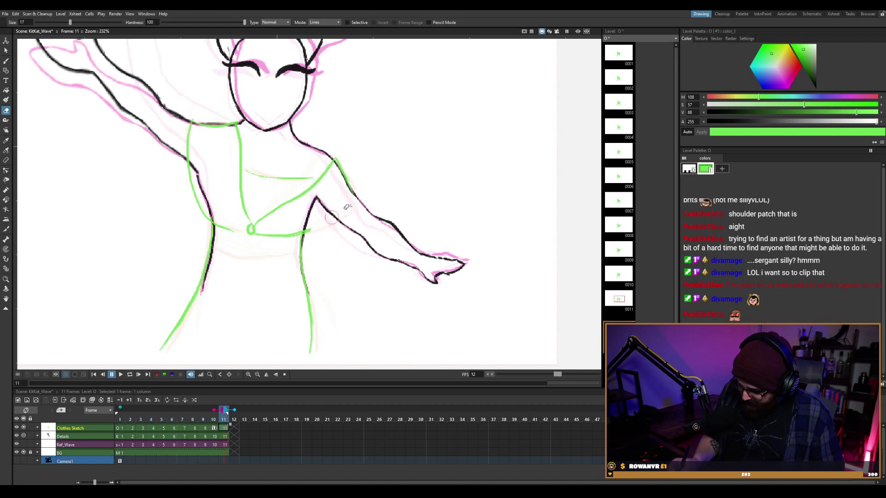
pyautogui.press('b')
pyautogui.moveTo(303, 232); pyautogui.dragTo(347, 215)
pyautogui.hotkey('ctrl', 'z')
pyautogui.moveTo(292, 236)
pyautogui.mouseDown()
pyautogui.moveTo(348, 217)
pyautogui.moveTo(363, 204)
pyautogui.mouseUp()
pyautogui.moveTo(202, 290); pyautogui.dragTo(224, 223)
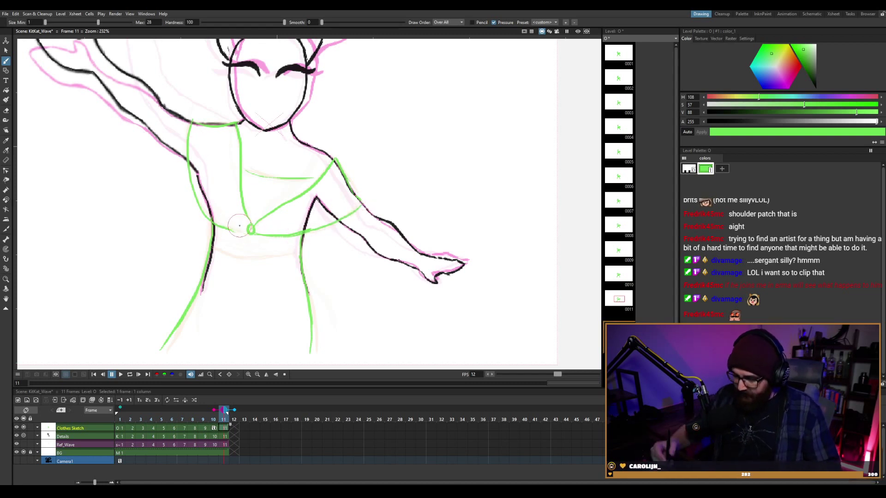
pyautogui.moveTo(81, 181)
pyautogui.mouseDown()
pyautogui.moveTo(110, 263)
pyautogui.moveTo(108, 311)
pyautogui.mouseUp()
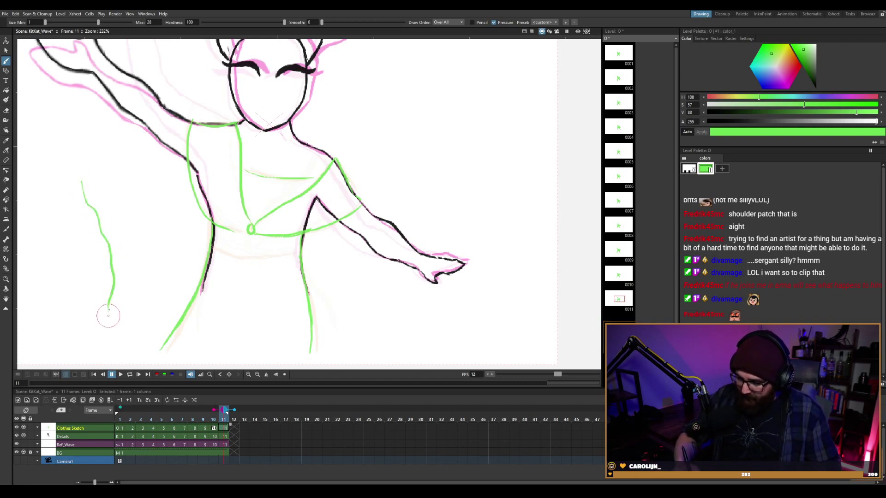
pyautogui.hotkey('ctrl', 'z')
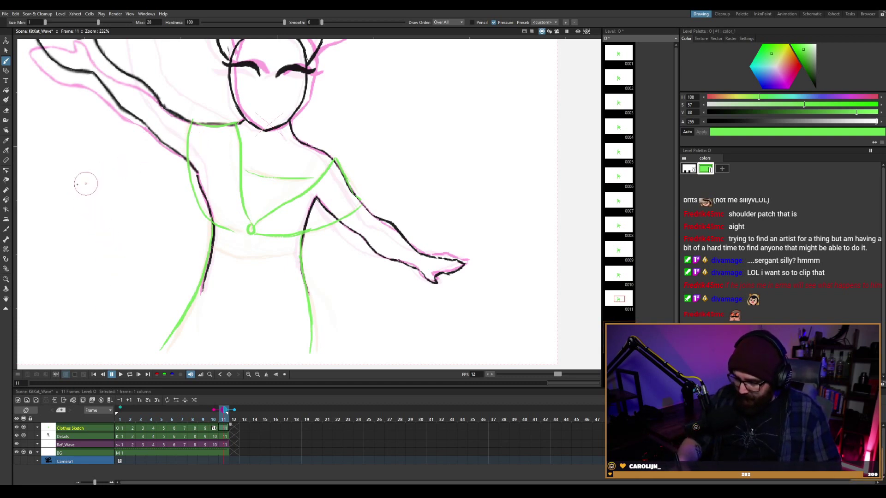
pyautogui.moveTo(67, 159); pyautogui.dragTo(115, 261)
pyautogui.hotkey('ctrl', 'z')
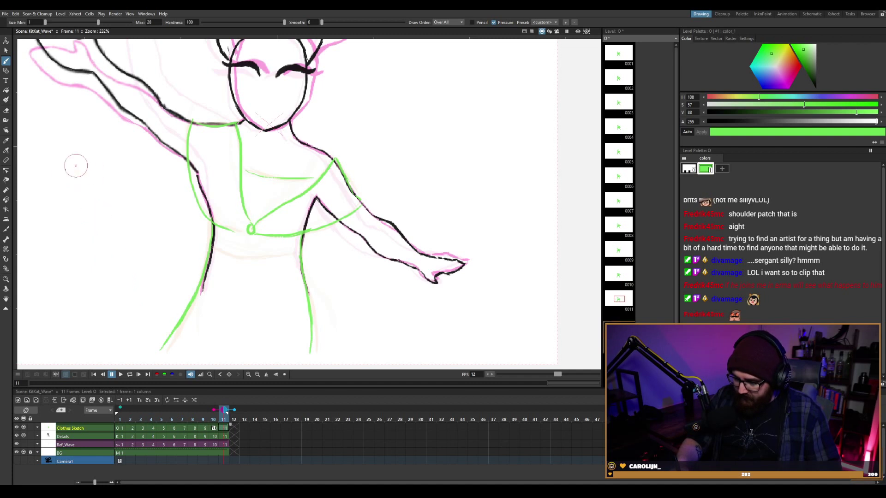
pyautogui.moveTo(65, 147); pyautogui.dragTo(111, 279)
pyautogui.moveTo(85, 146); pyautogui.dragTo(130, 263)
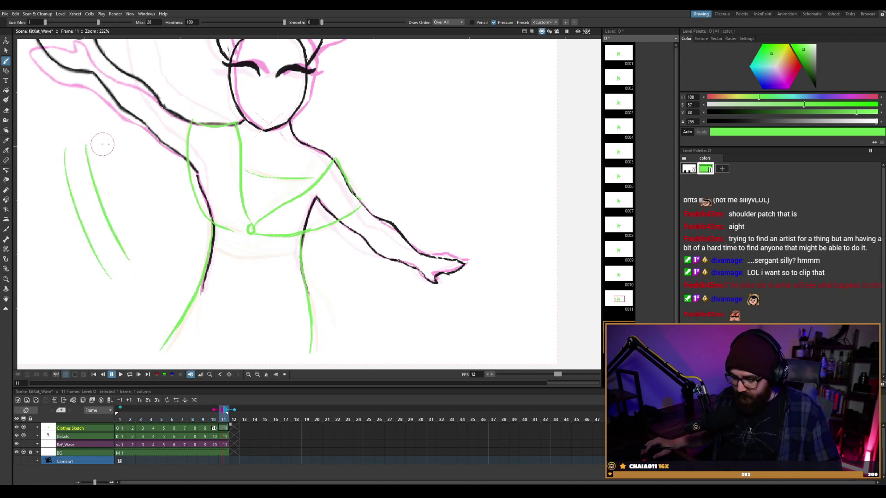
pyautogui.scroll(-2, 102, 144)
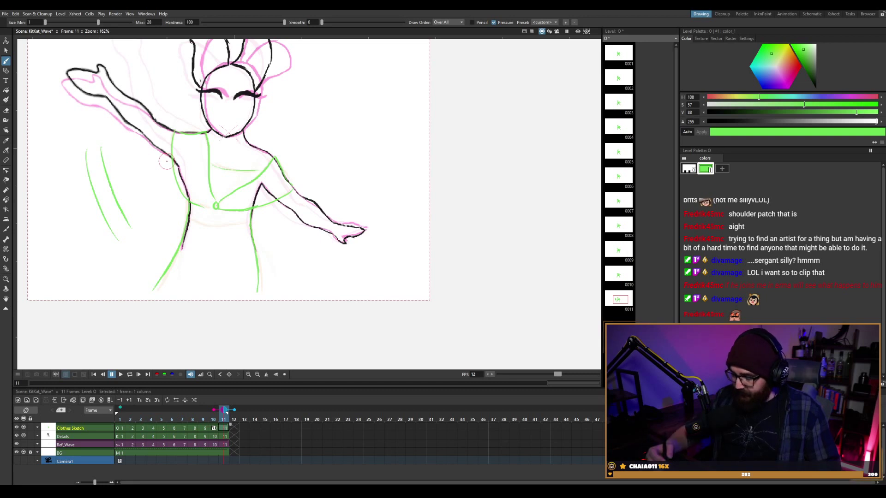
pyautogui.scroll(3, 243, 124)
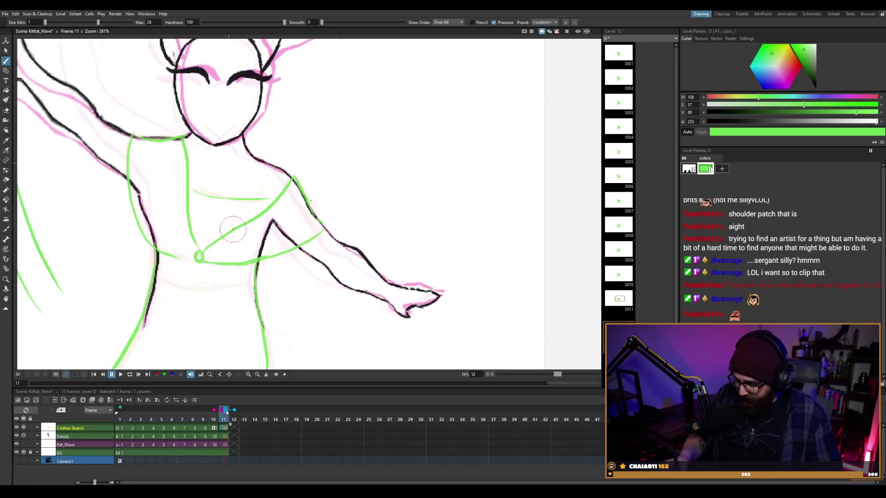
pyautogui.hotkey('ctrl', 'z')
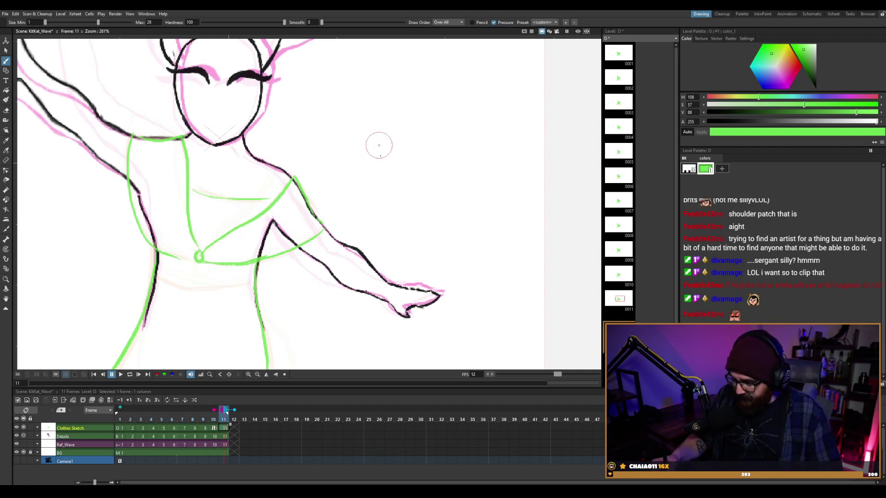
pyautogui.moveTo(353, 158); pyautogui.dragTo(452, 152)
pyautogui.moveTo(347, 133); pyautogui.dragTo(508, 128)
pyautogui.moveTo(356, 113); pyautogui.dragTo(505, 110)
pyautogui.hotkey('ctrl', 'z')
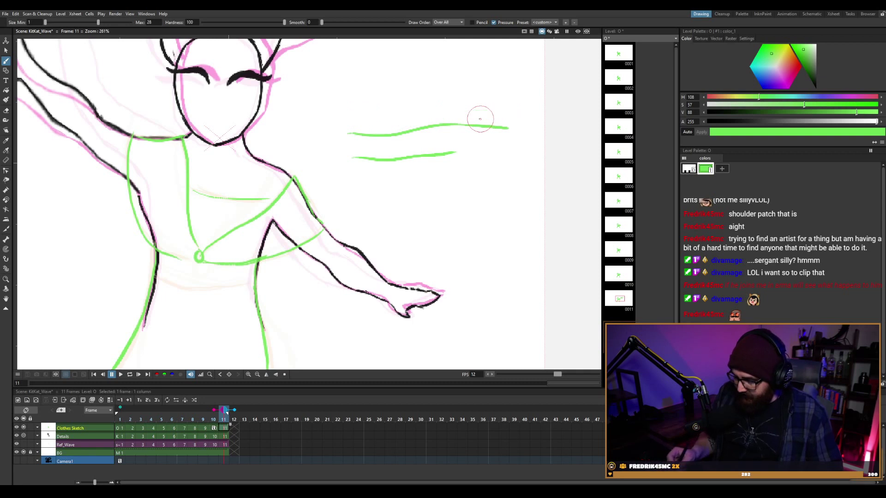
pyautogui.hotkey('ctrl', 'z')
pyautogui.hotkey('ctrl', 'z')
pyautogui.moveTo(368, 157); pyautogui.dragTo(503, 147)
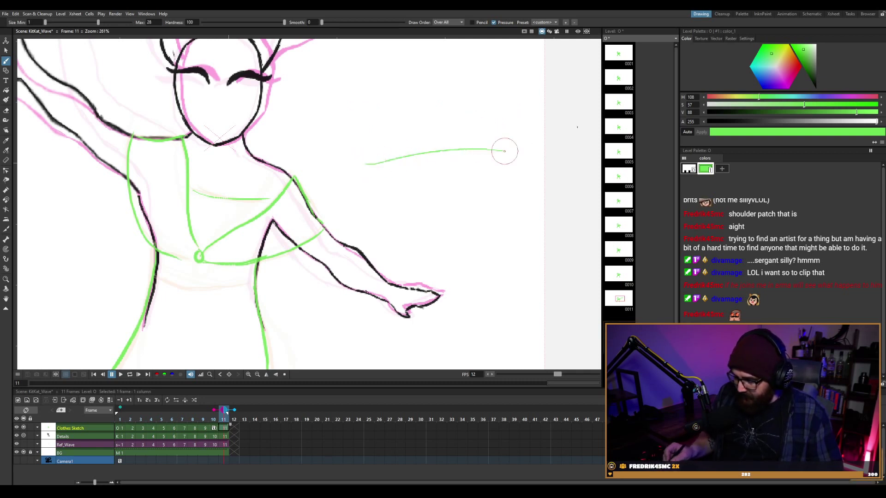
pyautogui.hotkey('ctrl', 'z')
pyautogui.moveTo(330, 172); pyautogui.dragTo(450, 172)
pyautogui.hotkey('ctrl', 'z')
pyautogui.hotkey('ctrl', 'z')
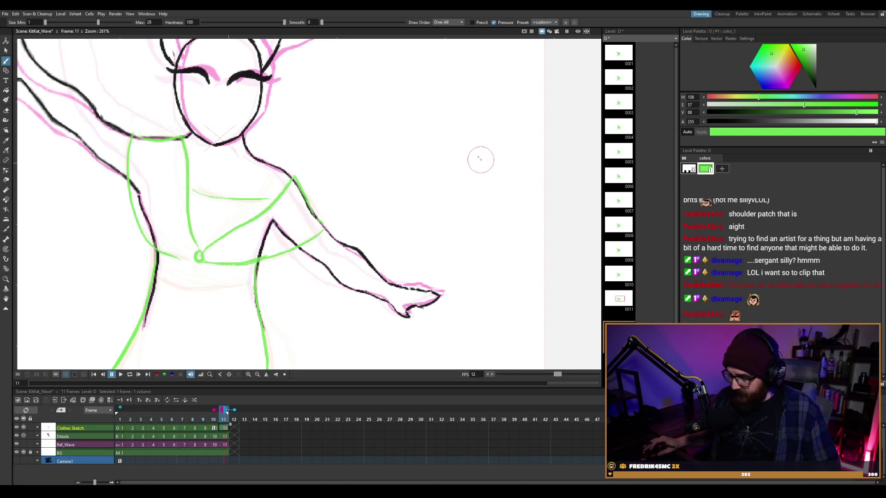
pyautogui.scroll(-3, 480, 155)
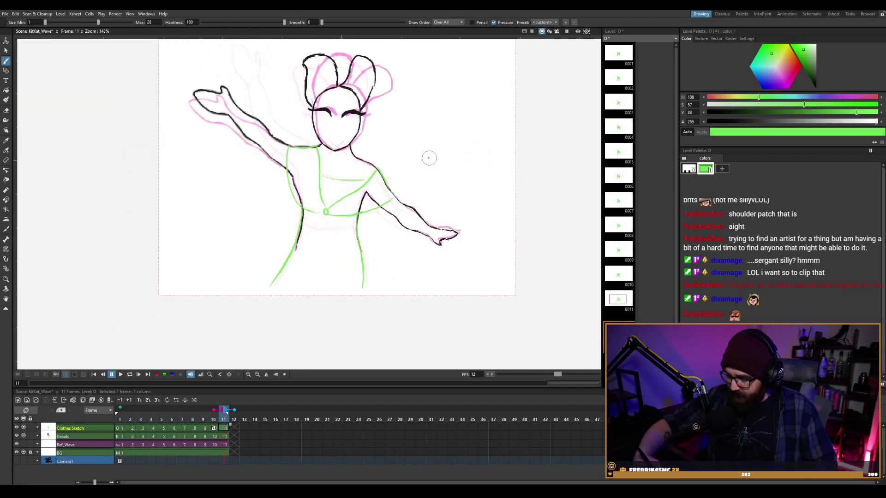
pyautogui.moveTo(421, 160); pyautogui.dragTo(469, 161)
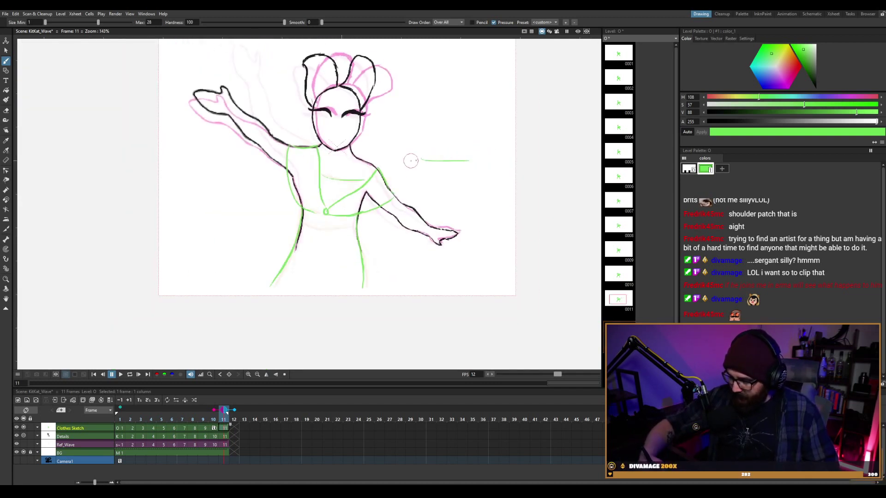
pyautogui.hotkey('ctrl', 'z')
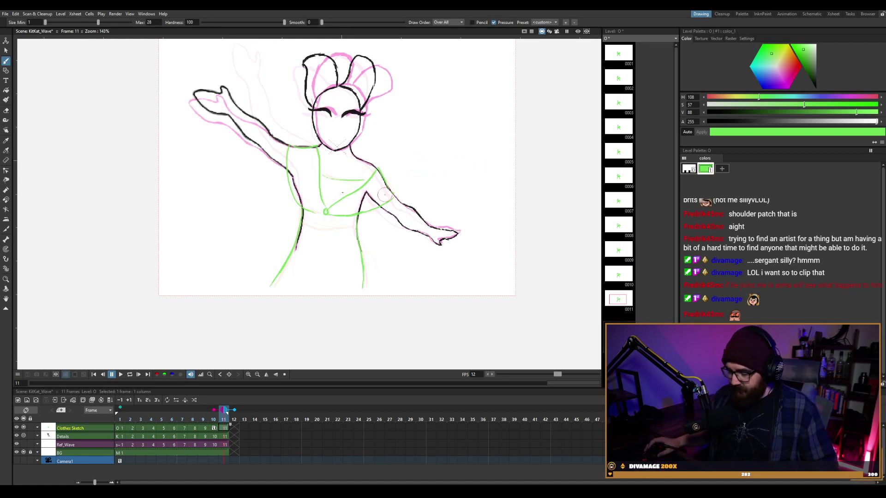
# On frame 11, draw the curved green waistband line across the waist between the two hip side lines.
pyautogui.scroll(3, 330, 198)
pyautogui.scroll(3, 343, 194)
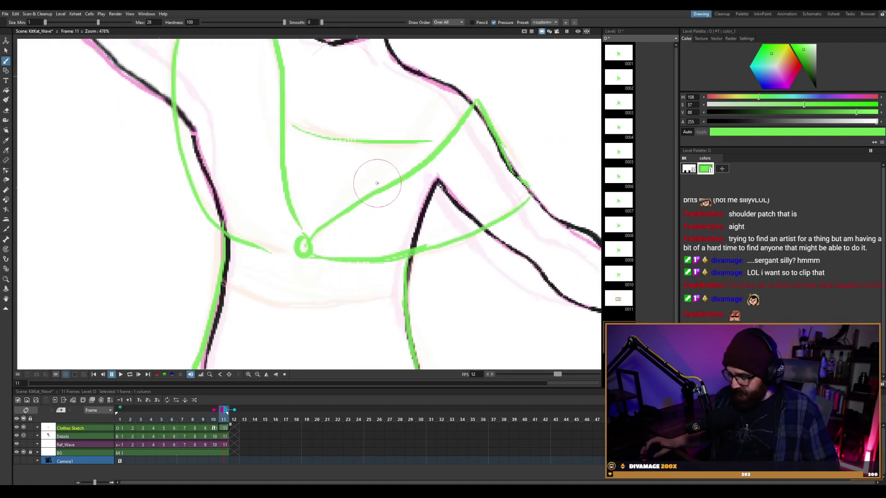
pyautogui.scroll(-2, 378, 183)
pyautogui.scroll(1, 385, 196)
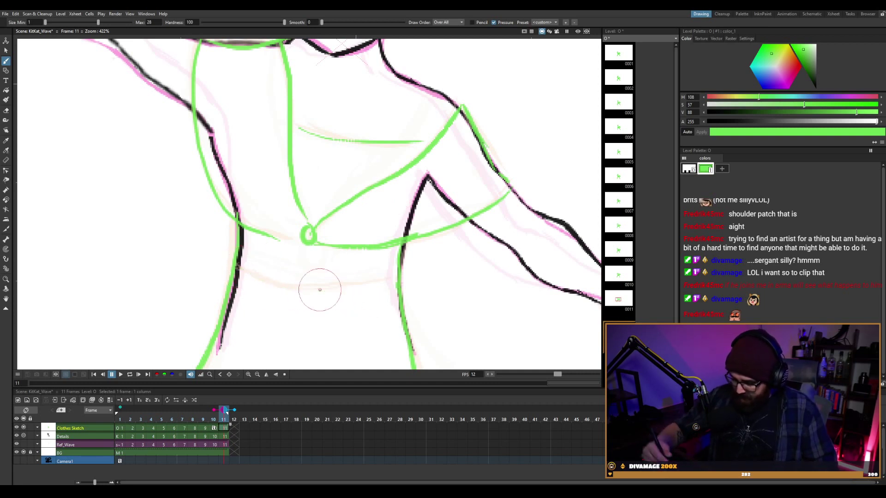
pyautogui.scroll(-1, 317, 284)
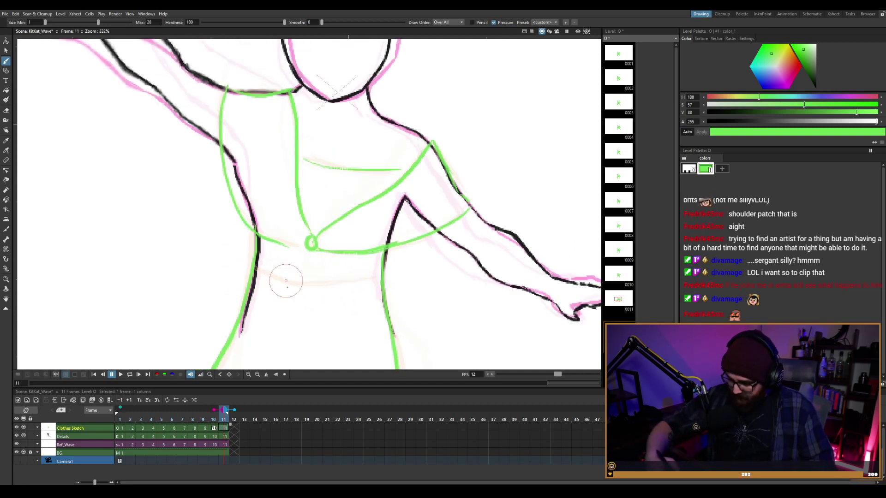
pyautogui.moveTo(256, 272)
pyautogui.mouseDown()
pyautogui.moveTo(317, 289)
pyautogui.moveTo(347, 287)
pyautogui.mouseUp()
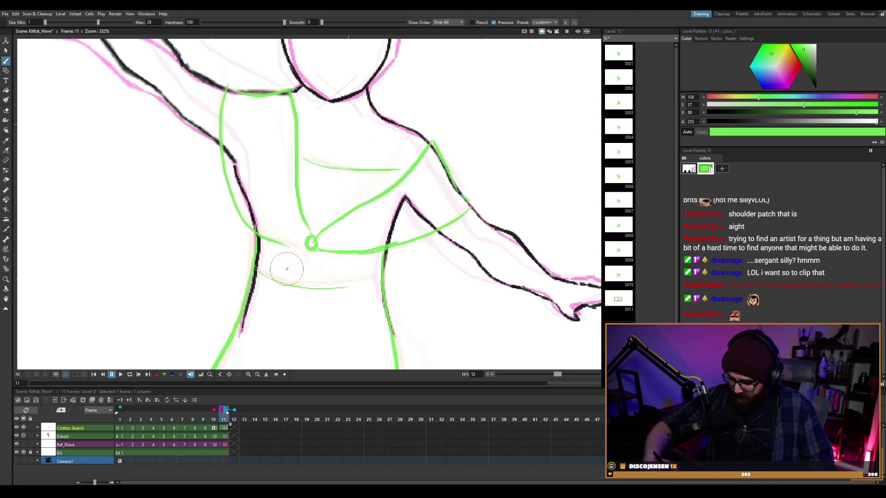
pyautogui.hotkey('ctrl', 'z')
pyautogui.moveTo(257, 272)
pyautogui.mouseDown()
pyautogui.moveTo(332, 284)
pyautogui.moveTo(369, 281)
pyautogui.mouseUp()
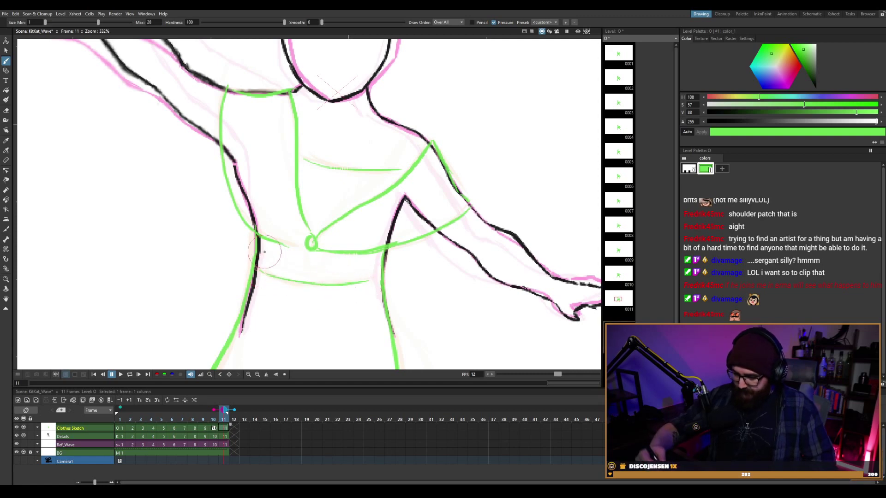
# Save the scene and play the animation in a loop to check the clothing sketch in motion.
pyautogui.scroll(-2, 411, 203)
pyautogui.scroll(-2, 462, 224)
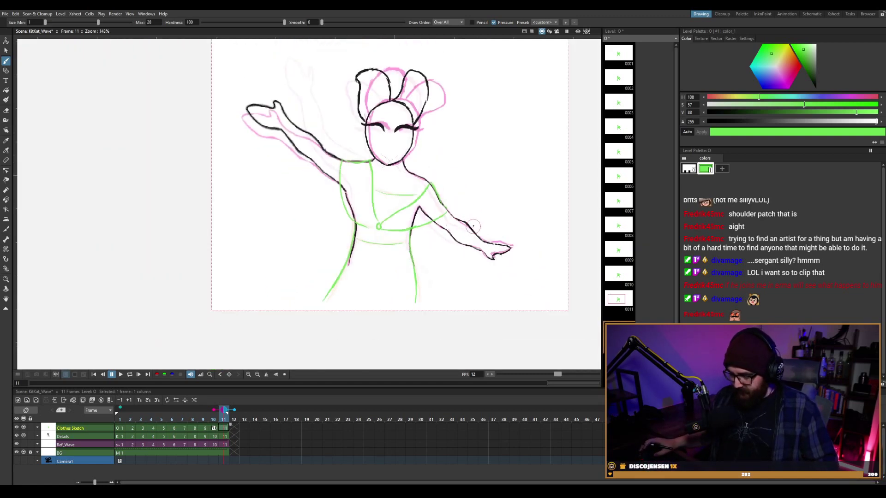
pyautogui.press('l')
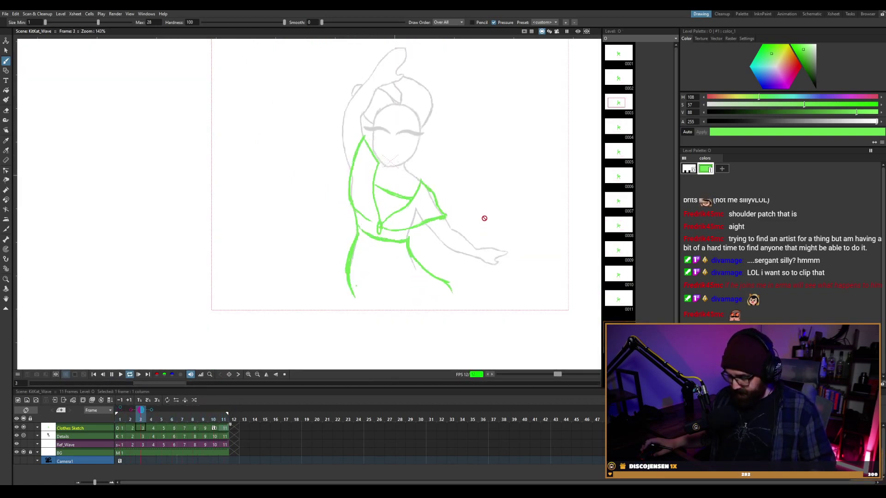
pyautogui.scroll(3, 483, 220)
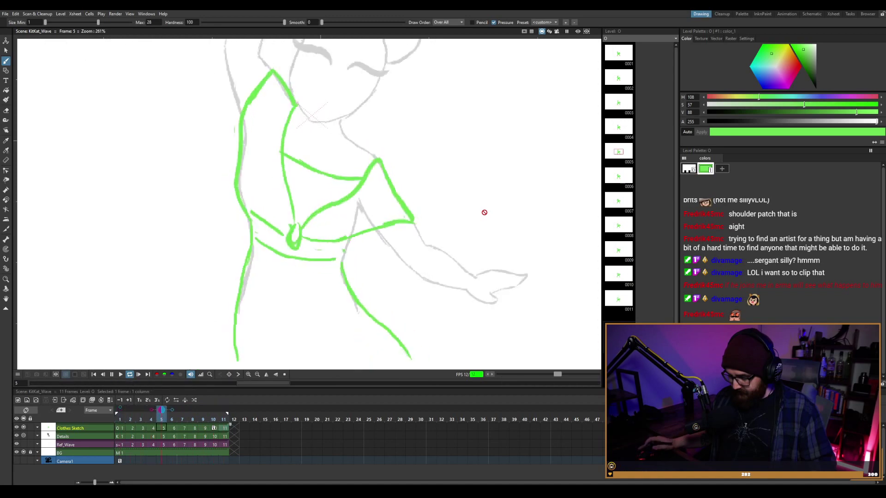
# Stop playback, turn off the fixed onion skin of frame 1 and compare the clothing lines on frames 3 to 6.
pyautogui.hotkey('shift', 'p')
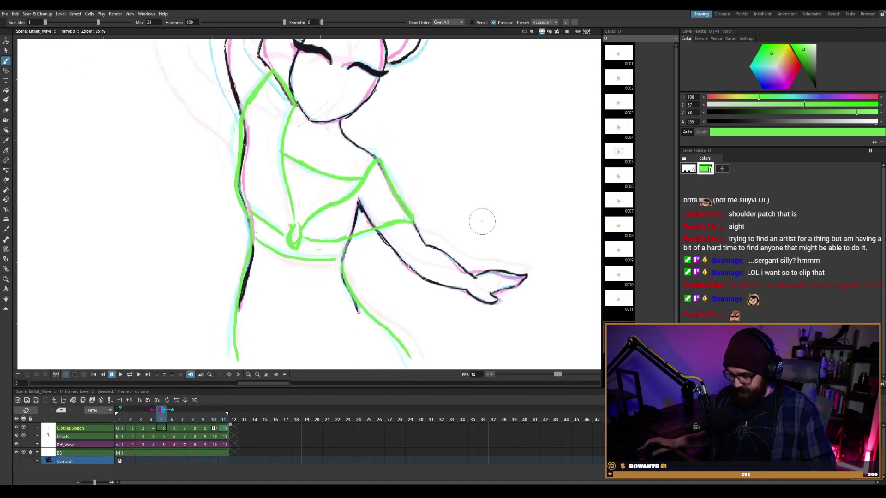
pyautogui.press(',')
pyautogui.press(',')
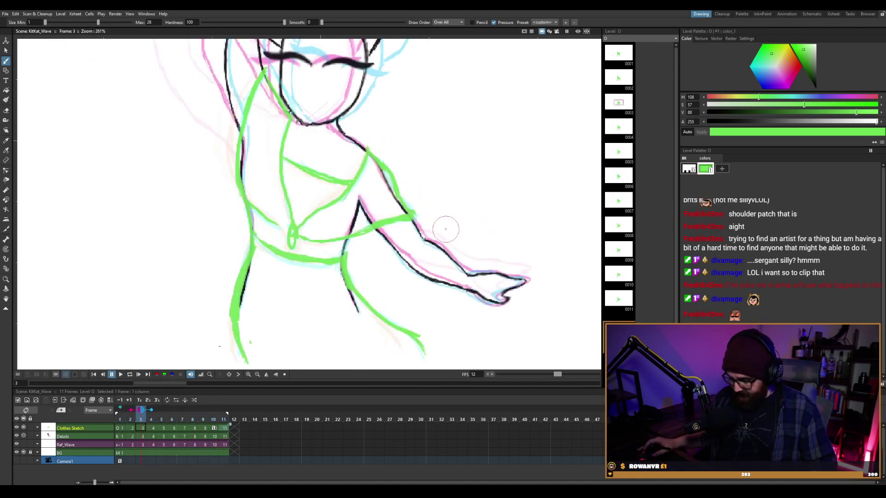
pyautogui.click(120, 408)
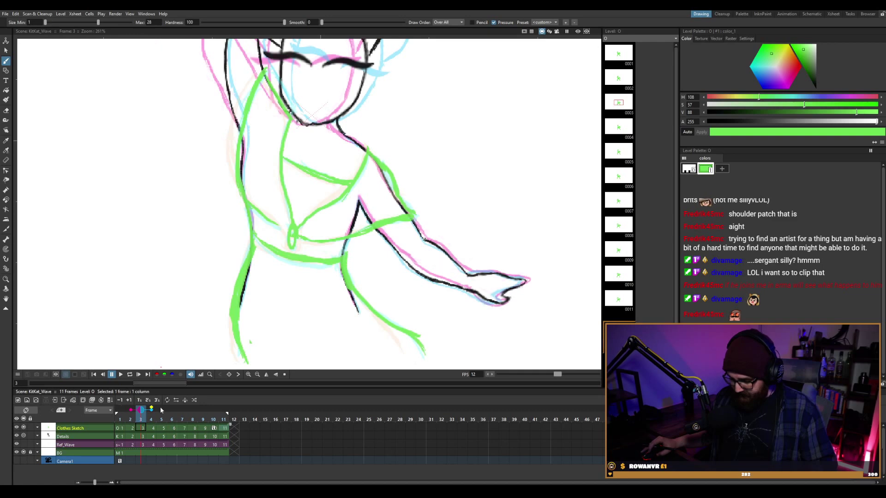
pyautogui.press('.')
pyautogui.press('.')
pyautogui.press('.')
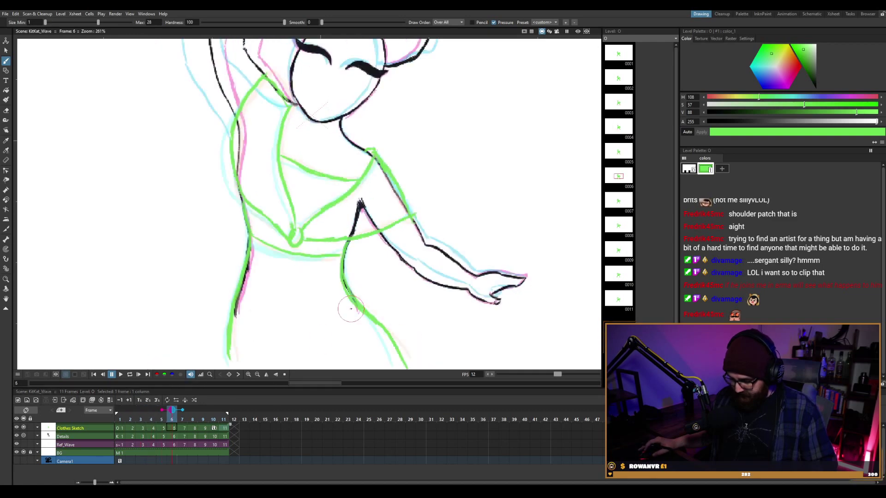
pyautogui.press(',')
pyautogui.press(',')
pyautogui.press('.')
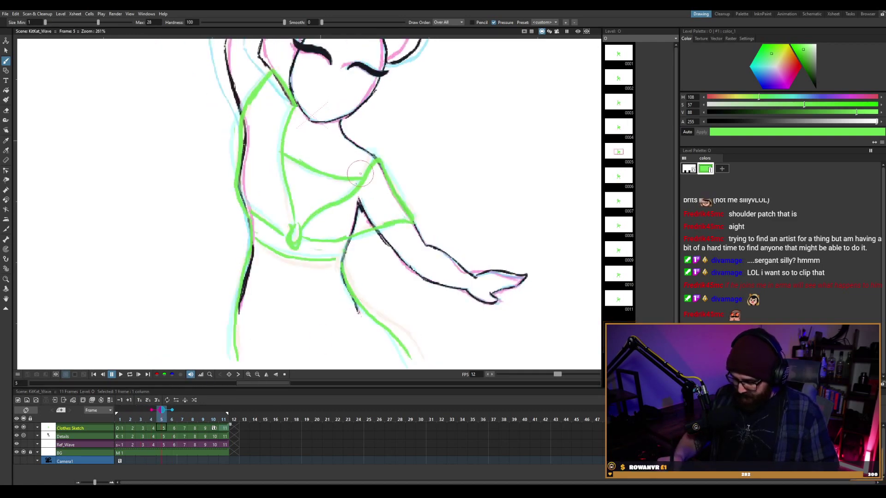
# Erase the shoulder end of the ring-to-shoulder line on frame 5 and redraw it thinner, comparing it with frame 6.
pyautogui.press('a')
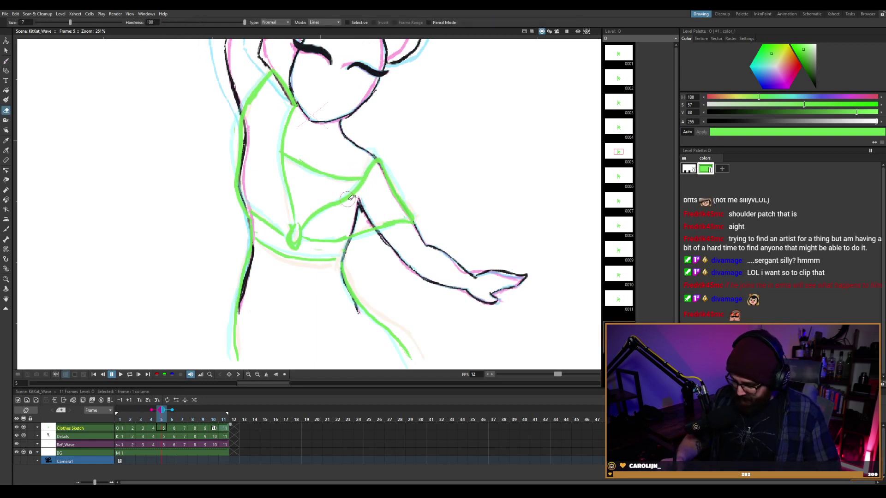
pyautogui.moveTo(351, 197); pyautogui.dragTo(371, 165)
pyautogui.press('b')
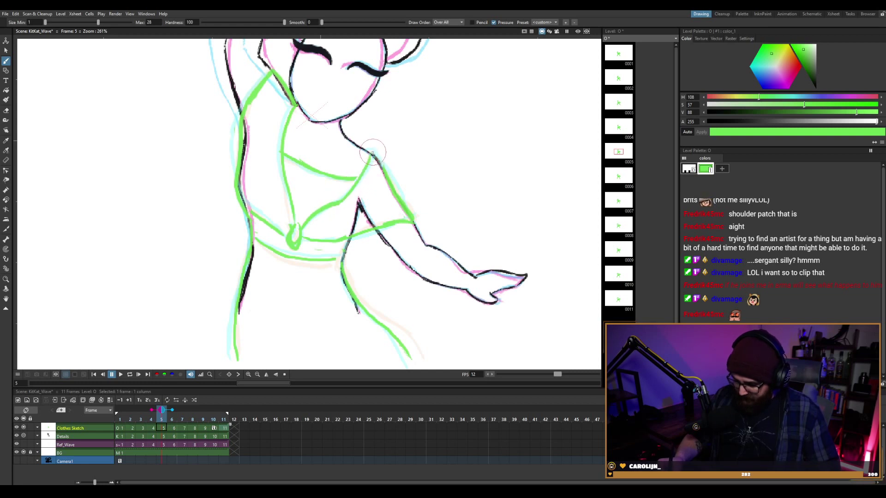
pyautogui.press('.')
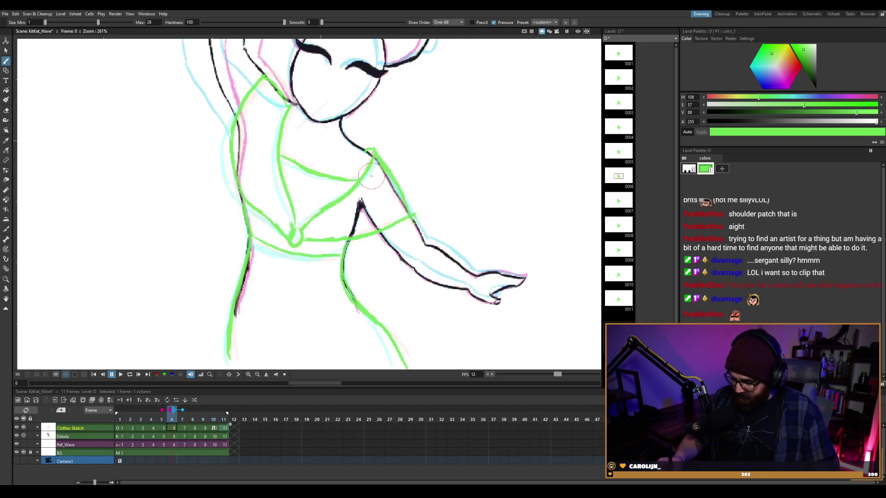
pyautogui.press(',')
pyautogui.press('.')
pyautogui.press(',')
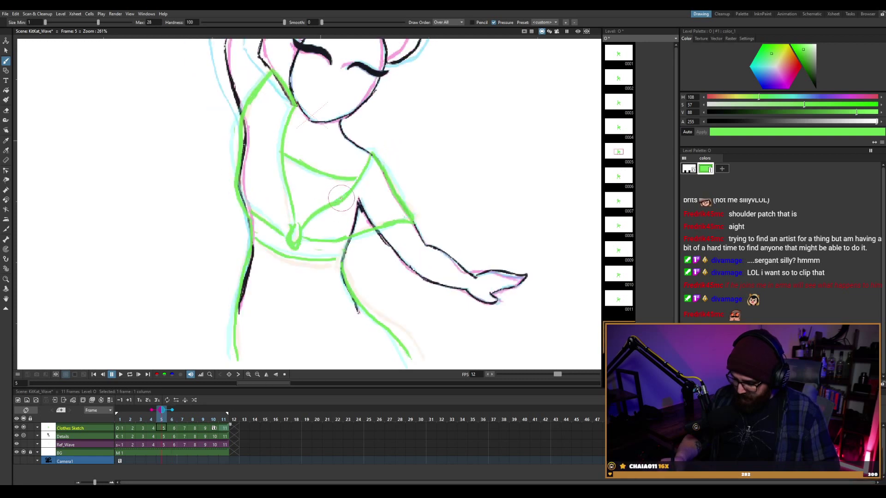
# Check the ring-to-shoulder line on frames 6 to 10 and go over its shoulder end on frame 9 with a thicker green stroke.
pyautogui.press('.')
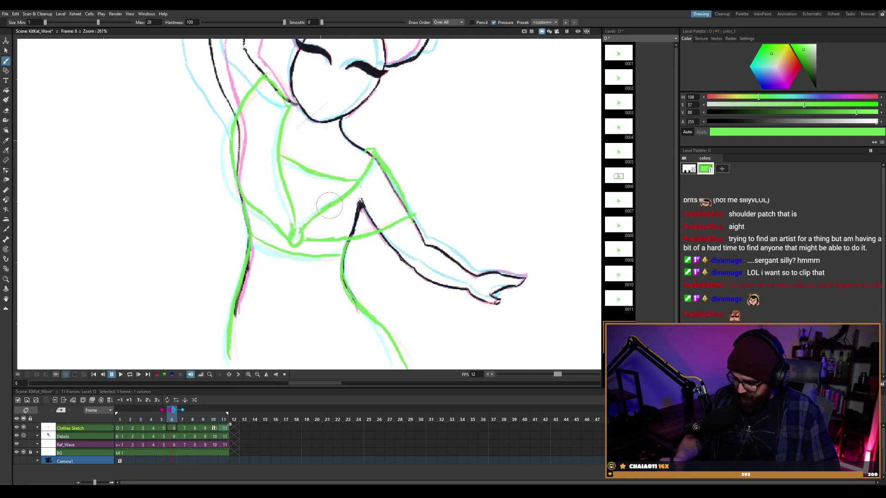
pyautogui.press('.')
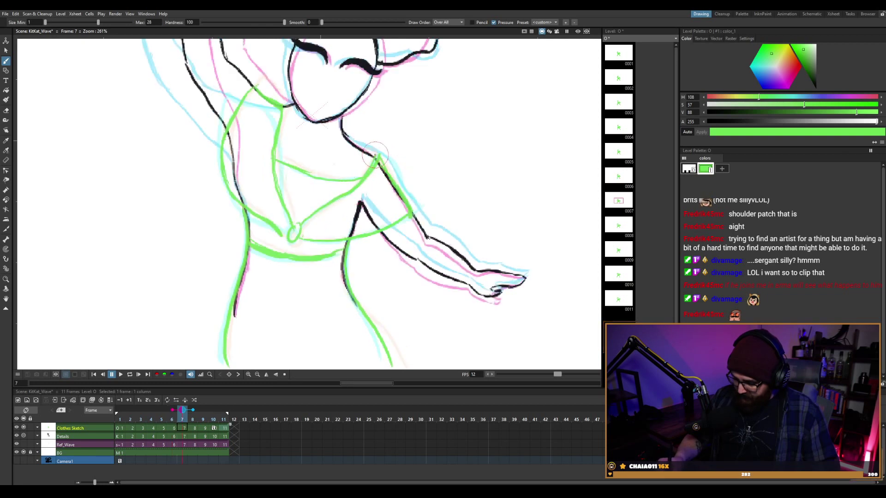
pyautogui.press('.')
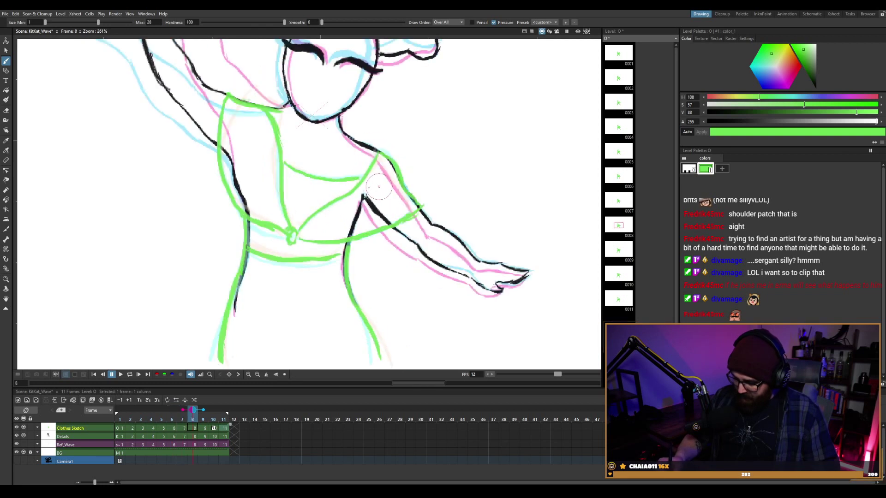
pyautogui.press('.')
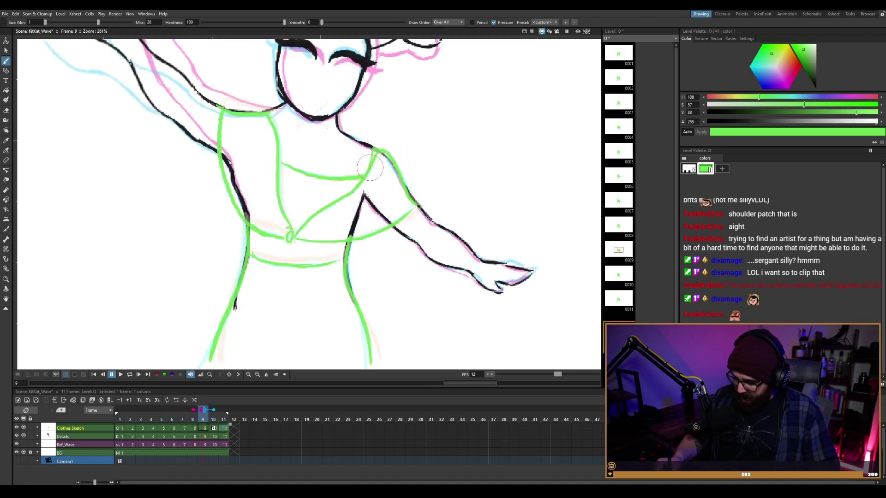
pyautogui.press('.')
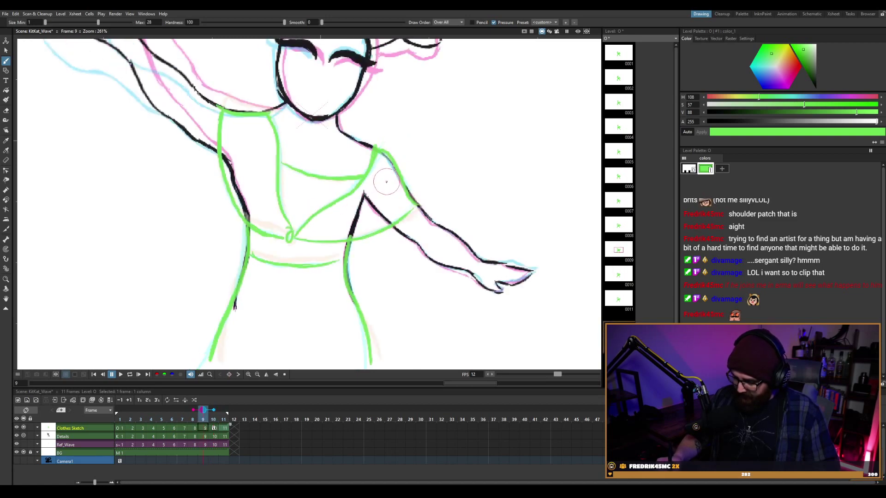
pyautogui.press(',')
pyautogui.press('.')
pyautogui.press(',')
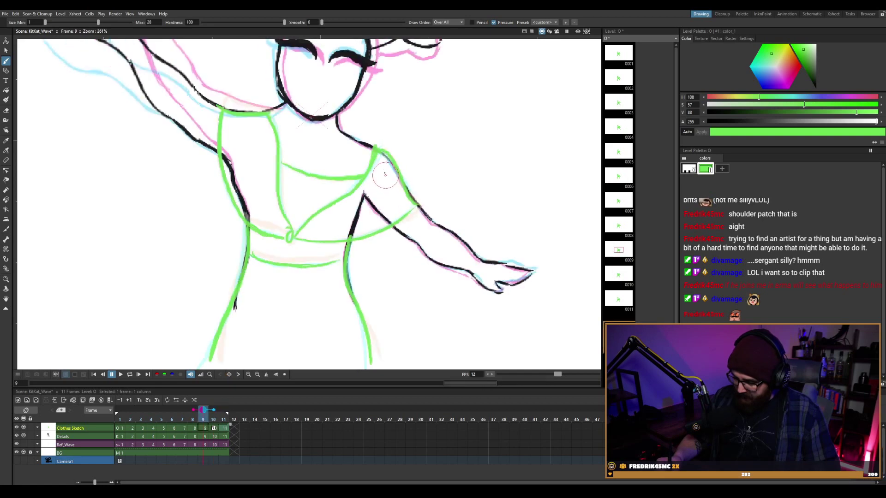
# Erase the shoulder end of the ring-to-shoulder line on frame 10 and redraw it up to the lowered arm's shoulder.
pyautogui.press('e')
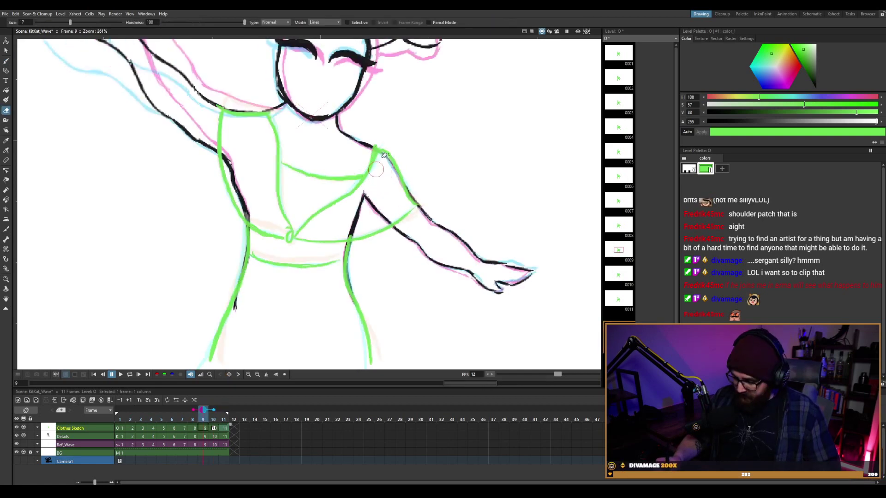
pyautogui.press('.')
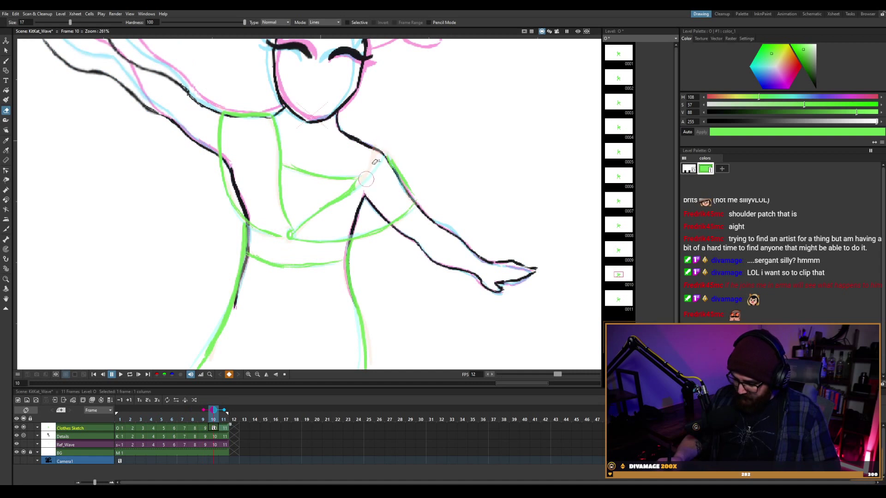
pyautogui.press('b')
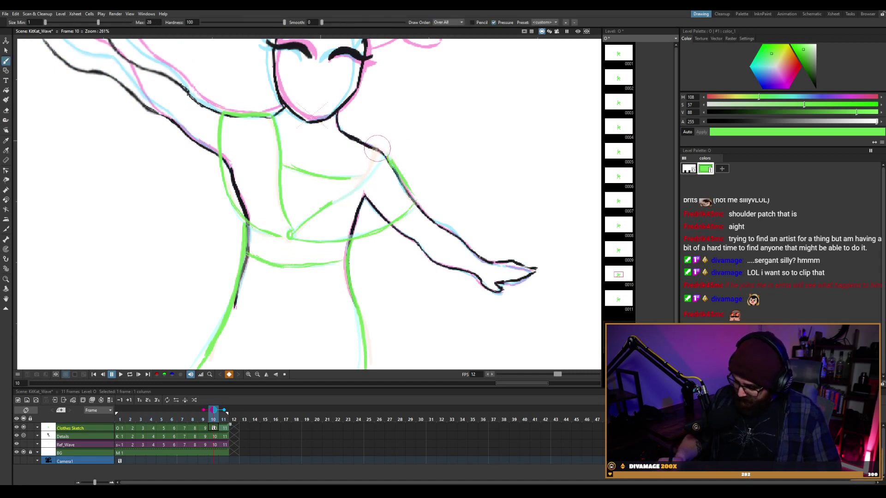
pyautogui.moveTo(331, 204); pyautogui.dragTo(379, 149)
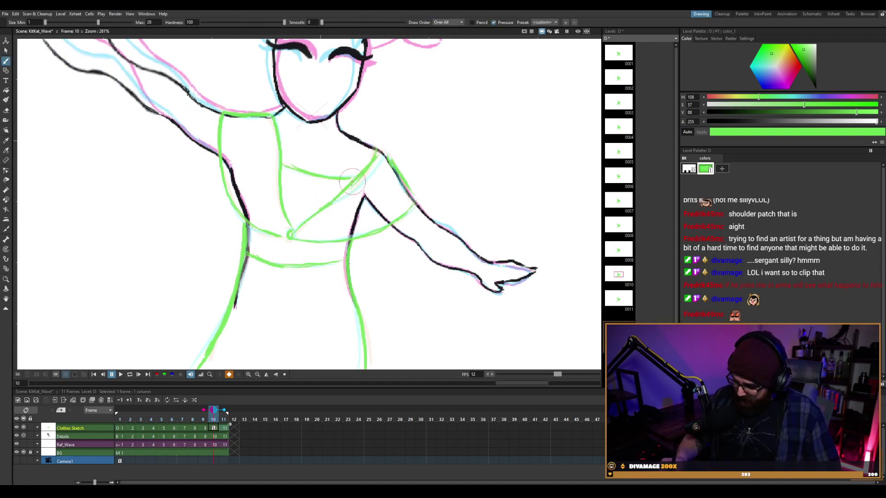
pyautogui.moveTo(325, 210); pyautogui.dragTo(370, 166)
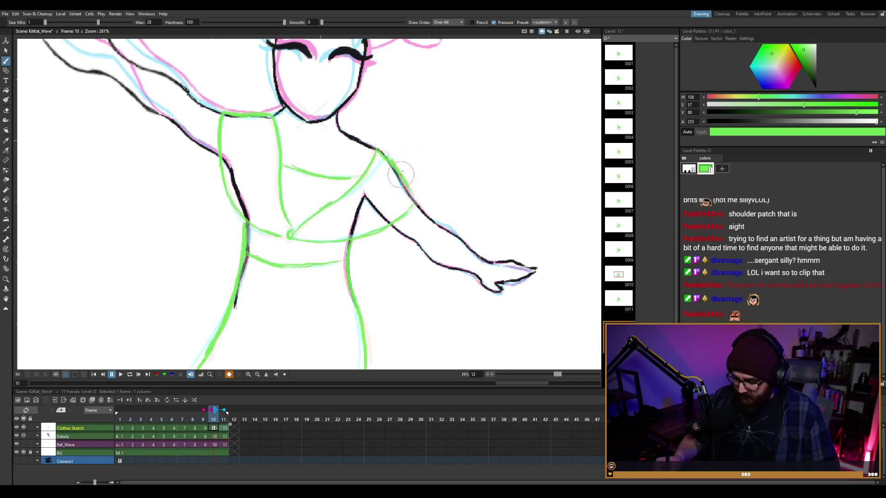
# On frame 11, erase the upper part of the ring-to-shoulder line and redraw it ending slightly closer to the neck.
pyautogui.press('.')
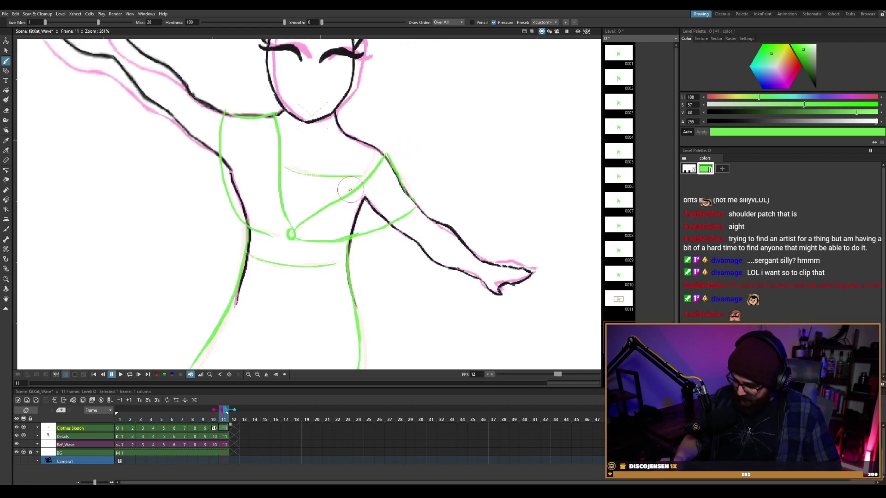
pyautogui.press('e')
pyautogui.moveTo(340, 199); pyautogui.dragTo(390, 151)
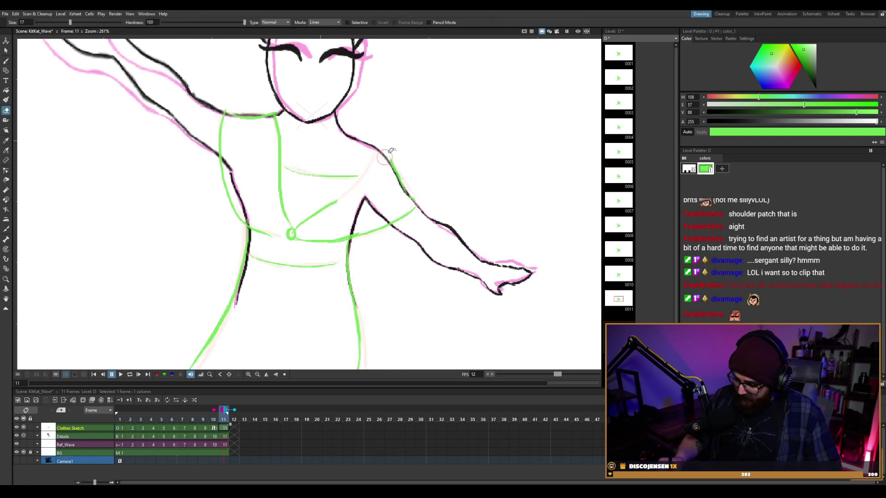
pyautogui.press('b')
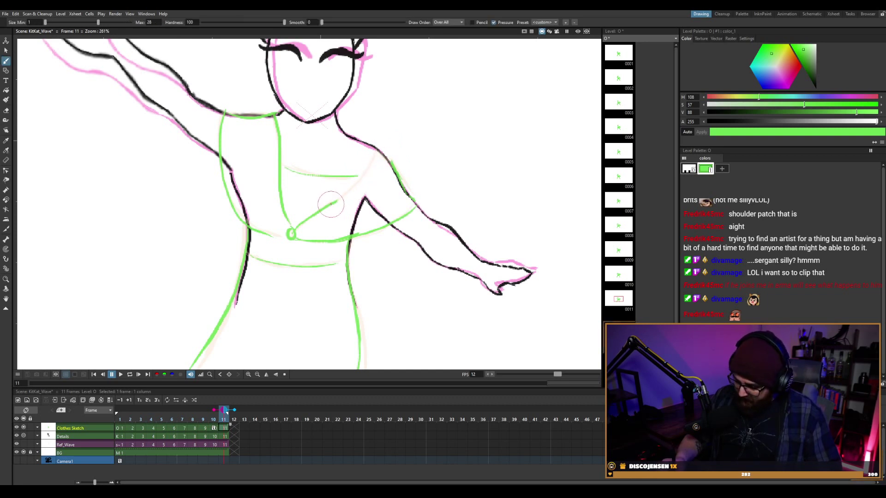
pyautogui.moveTo(330, 206); pyautogui.dragTo(380, 153)
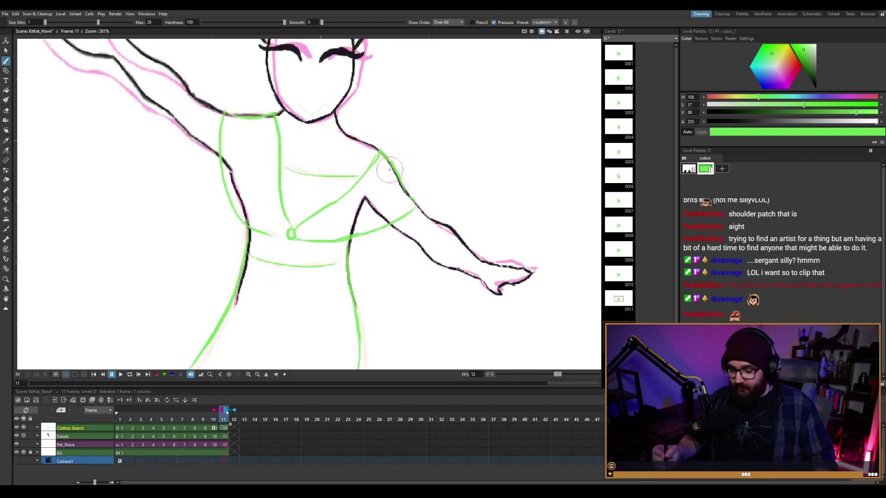
# Save the scene and loop the animation to check the corrected shoulder lines in motion.
pyautogui.hotkey('ctrl', 's')
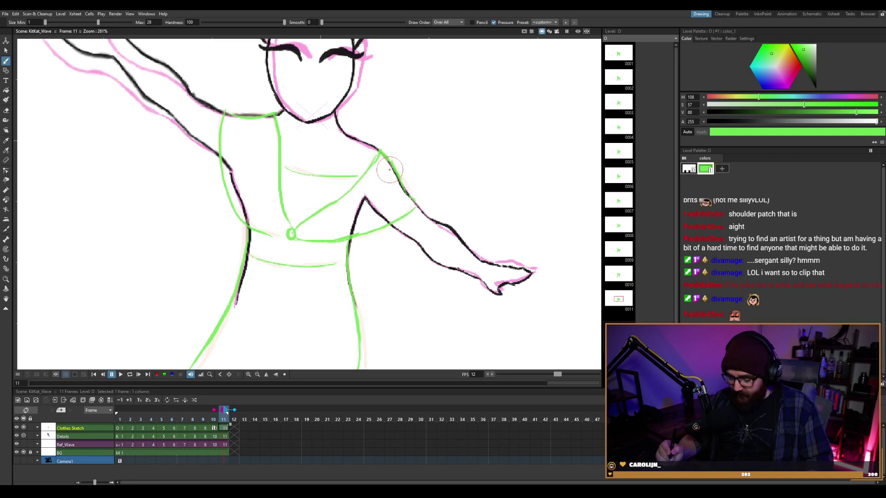
pyautogui.press('l')
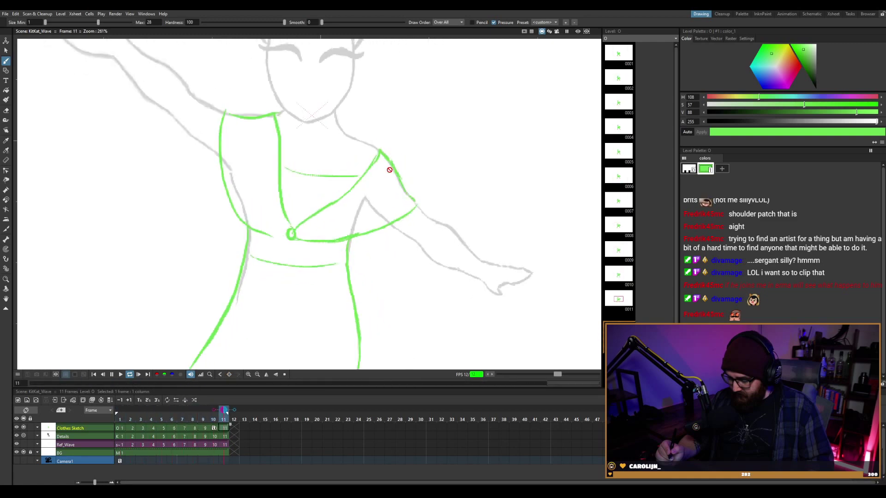
pyautogui.press('l')
# Turn the fixed onion skin of frame 1 back on and compare frames 10 and 11 with frame 1.
pyautogui.press('.')
pyautogui.press('.')
pyautogui.press('.')
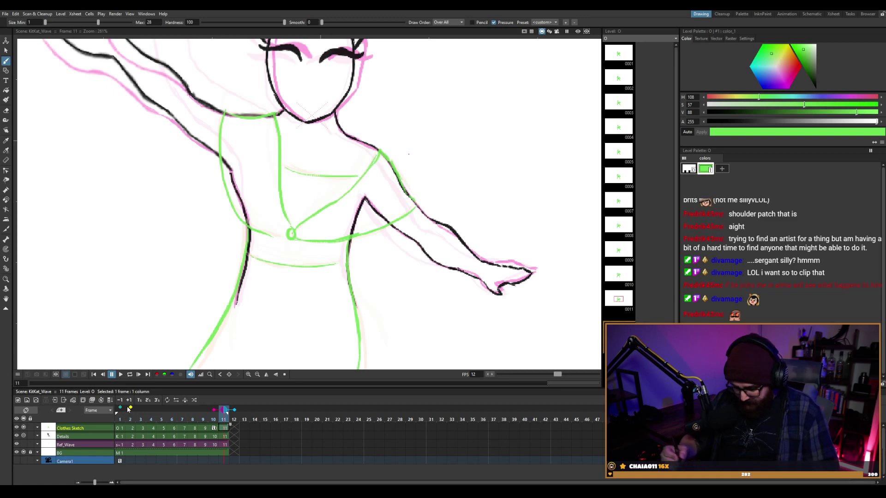
pyautogui.press(',')
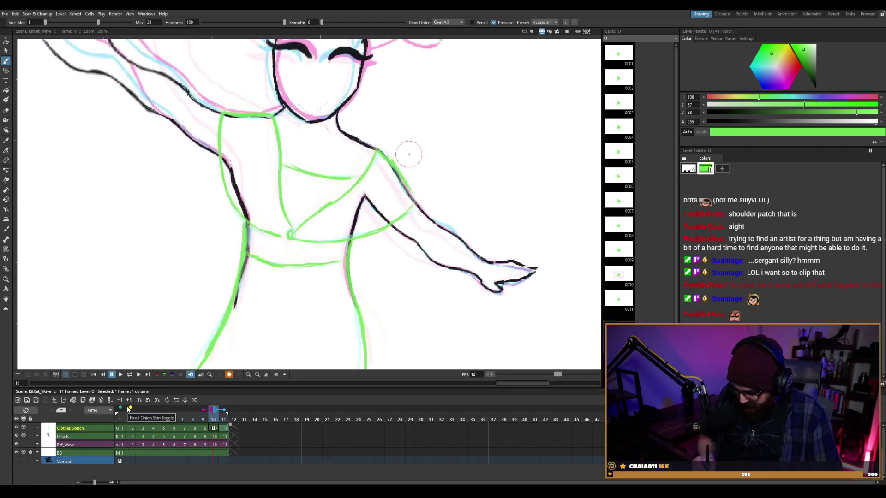
pyautogui.press('.')
pyautogui.press(',')
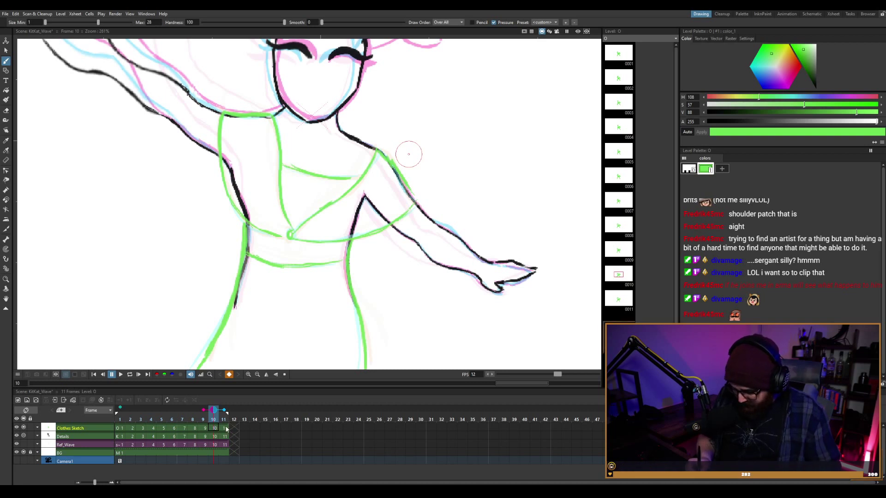
pyautogui.click(122, 432)
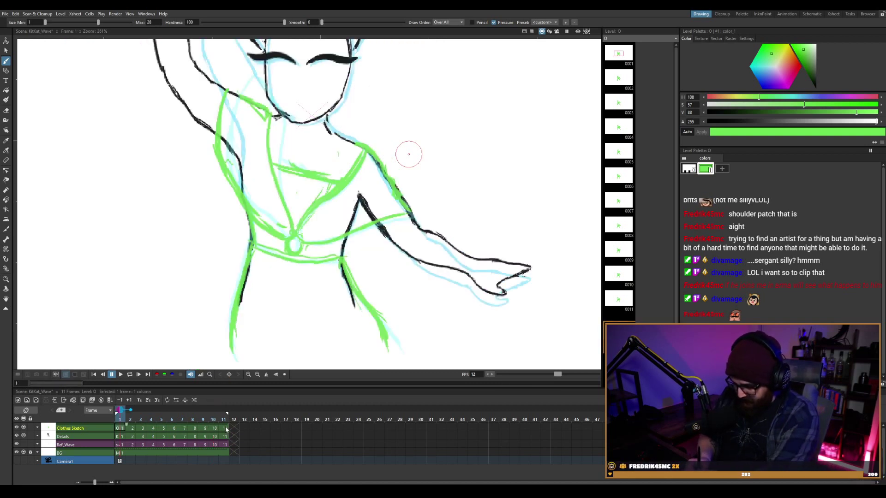
pyautogui.click(225, 430)
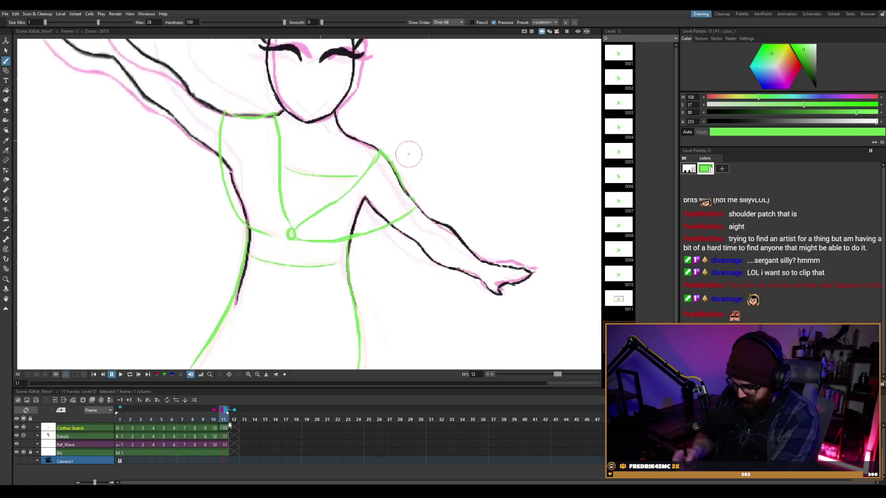
# Redraw the ring-to-shoulder line's upper part on frame 11 closer to the neck to follow frame 1, and erase the old line.
pyautogui.moveTo(350, 187); pyautogui.dragTo(367, 152)
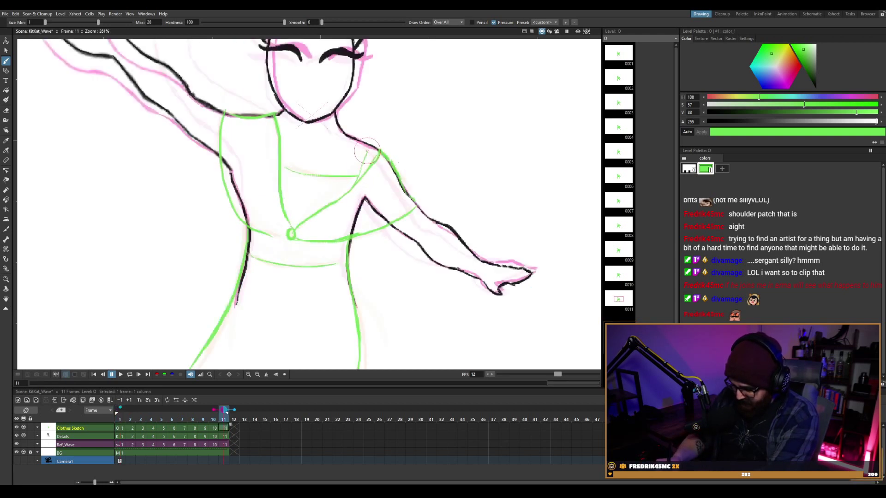
pyautogui.moveTo(338, 199); pyautogui.dragTo(372, 145)
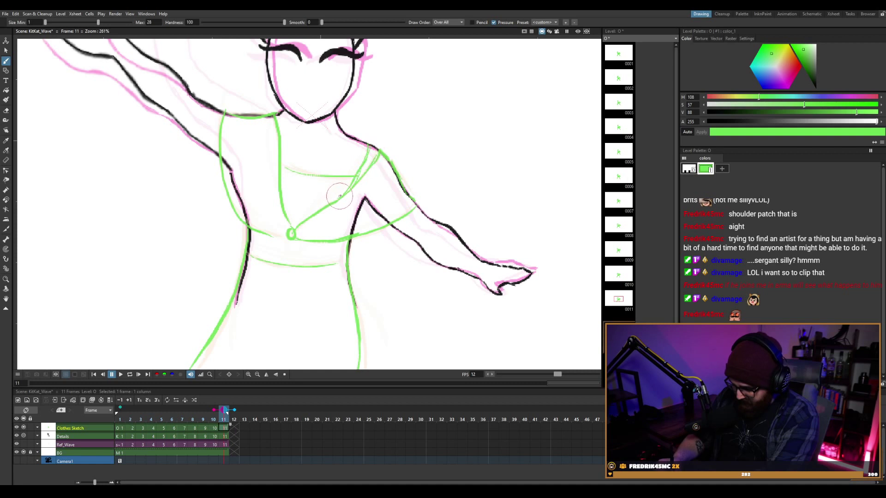
pyautogui.moveTo(339, 197); pyautogui.dragTo(368, 152)
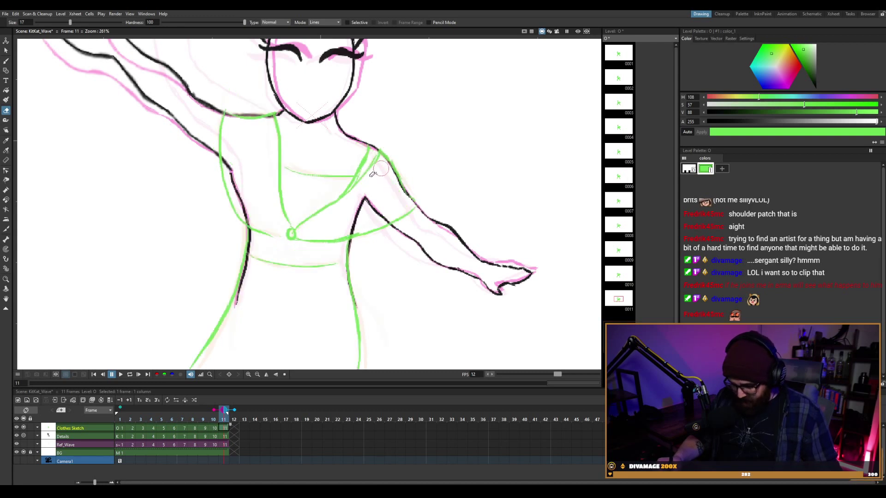
pyautogui.moveTo(376, 170)
pyautogui.mouseDown()
pyautogui.moveTo(385, 160)
pyautogui.moveTo(357, 190)
pyautogui.moveTo(378, 156)
pyautogui.mouseUp()
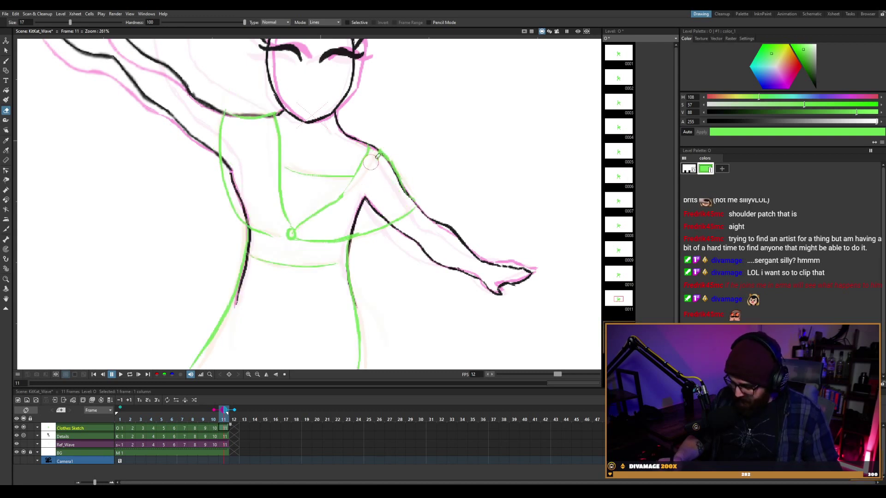
# Compare frame 11 with frame 1, erase the outer end of the shoulder patch's lower edge on frame 11 and redraw it slightly higher.
pyautogui.click(120, 419)
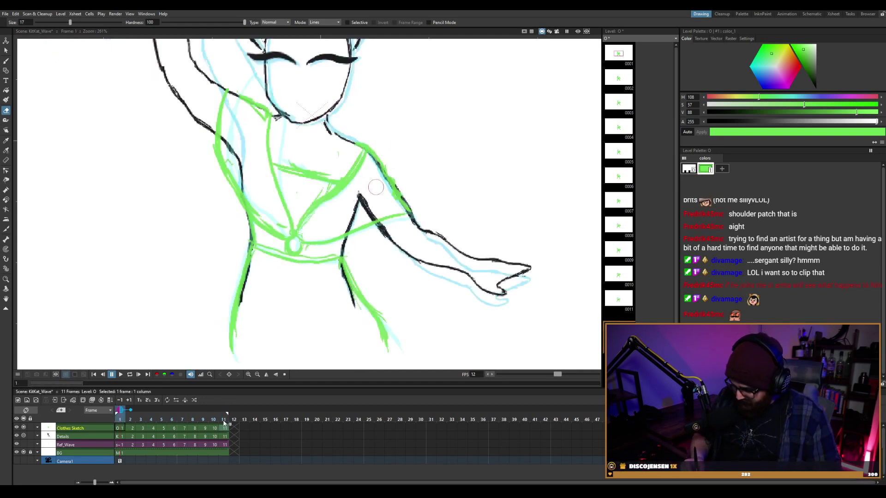
pyautogui.click(229, 416)
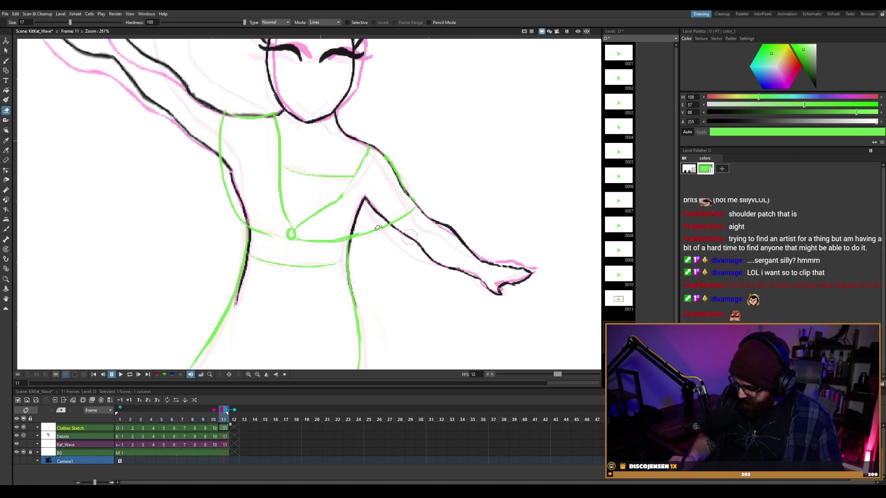
pyautogui.moveTo(362, 233); pyautogui.dragTo(415, 209)
pyautogui.press('b')
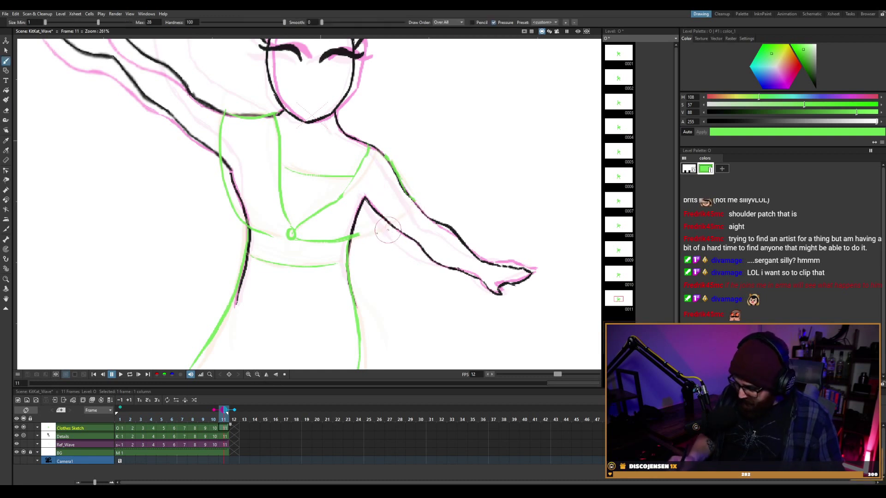
pyautogui.moveTo(355, 236); pyautogui.dragTo(412, 200)
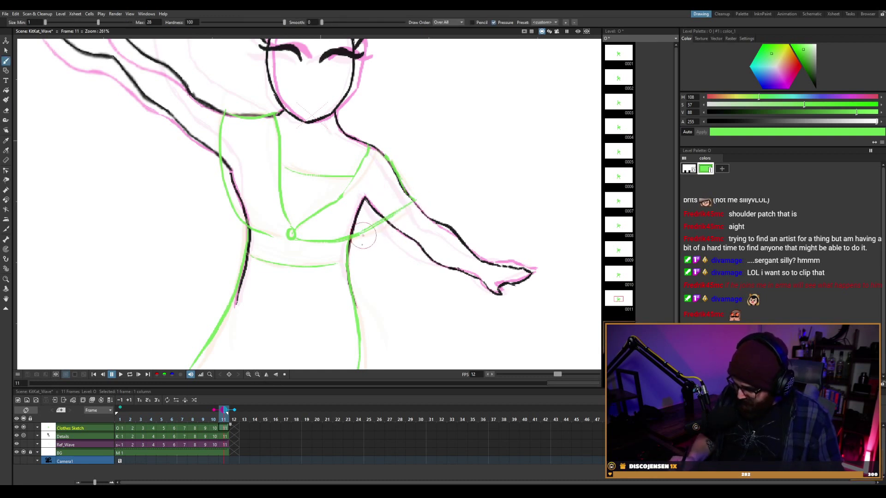
# Hide frame 10's onion skin, redraw the ring-to-shoulder line on frame 11 straighter to follow frame 1, and compare it with frames 9 and 10.
pyautogui.click(214, 410)
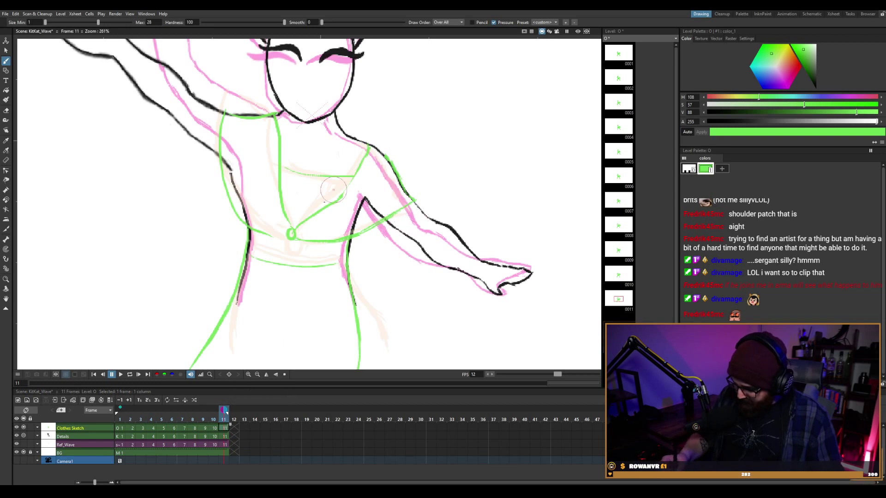
pyautogui.moveTo(317, 205); pyautogui.dragTo(365, 177)
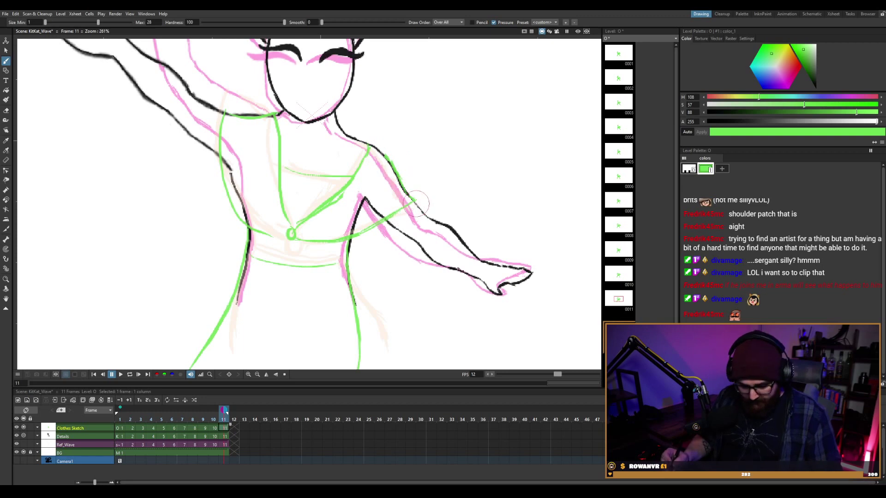
pyautogui.press(',')
pyautogui.press('.')
pyautogui.press(',')
pyautogui.press(',')
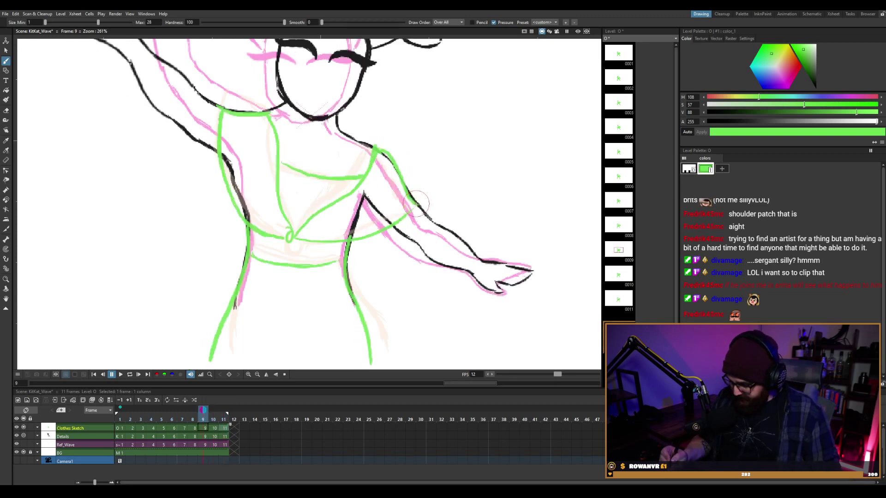
pyautogui.press('.')
pyautogui.press('.')
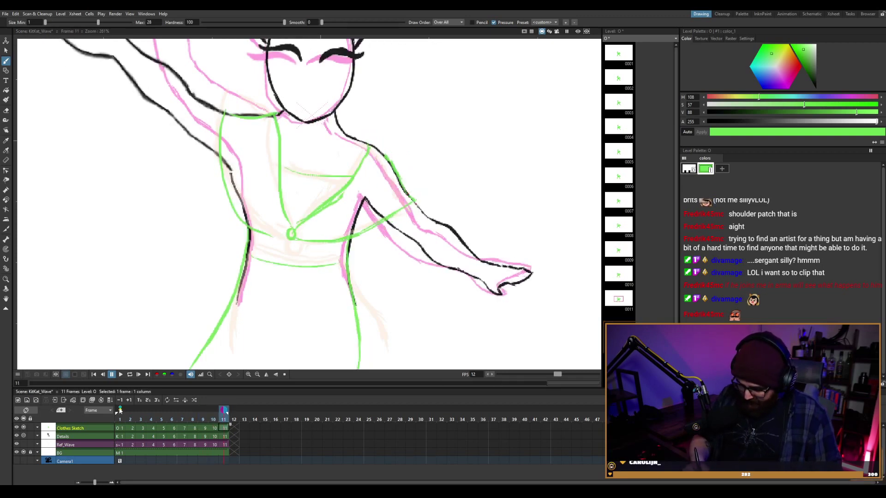
# Turn off the fixed onion skin of frame 1 and turn the previous frame's onion skin back on.
pyautogui.click(120, 408)
pyautogui.press(',')
pyautogui.press('.')
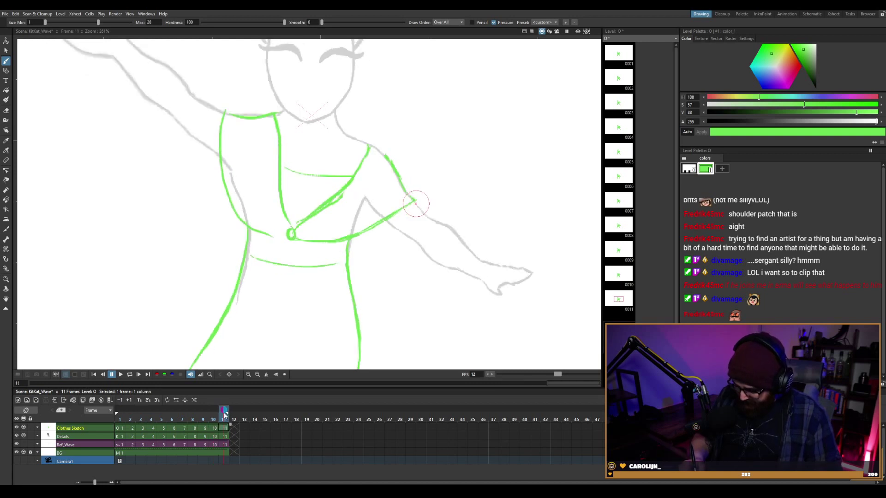
pyautogui.click(218, 409)
# On frame 10, erase the upper part of the ring-to-shoulder line and redraw it straighter, following frame 11's line.
pyautogui.press(',')
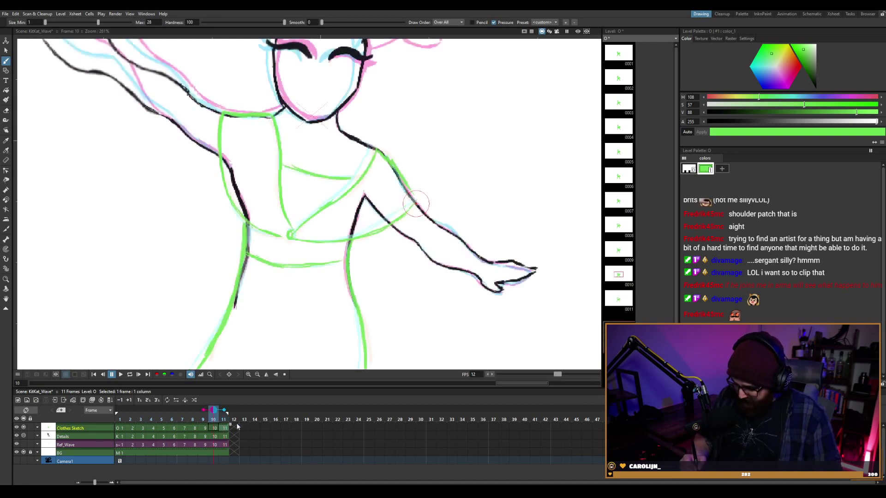
pyautogui.press('a')
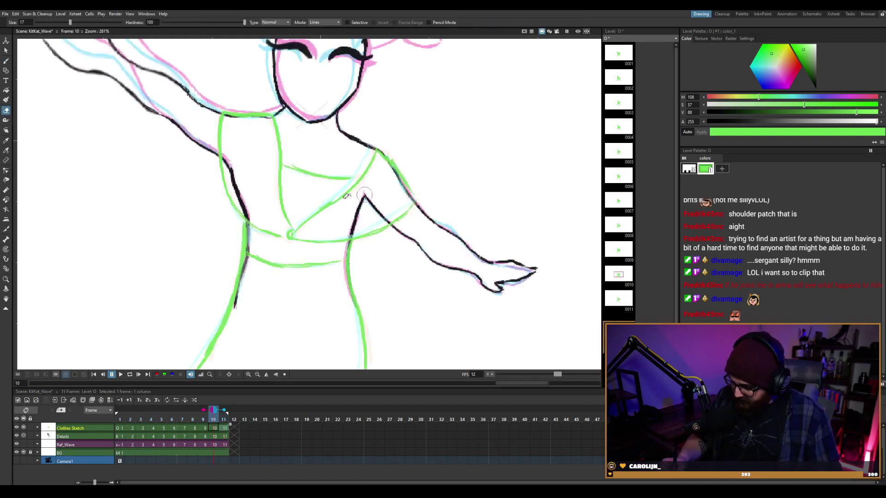
pyautogui.moveTo(328, 207); pyautogui.dragTo(377, 148)
pyautogui.press('b')
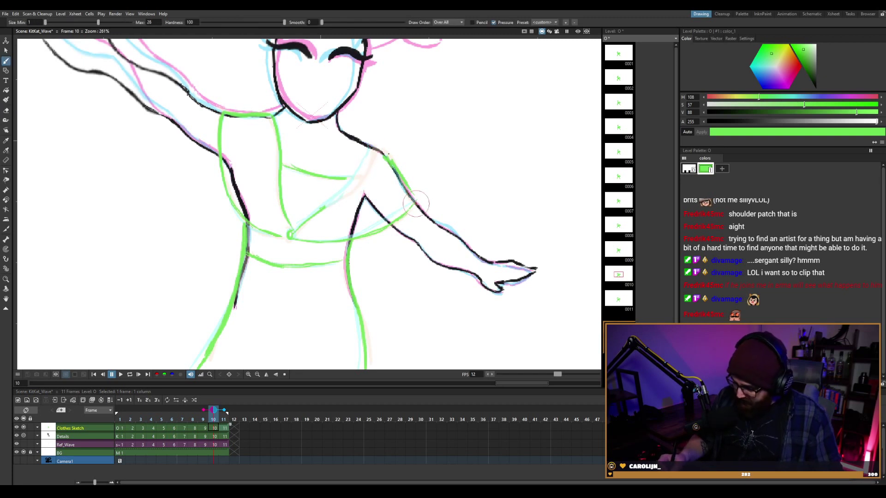
pyautogui.moveTo(327, 204); pyautogui.dragTo(368, 163)
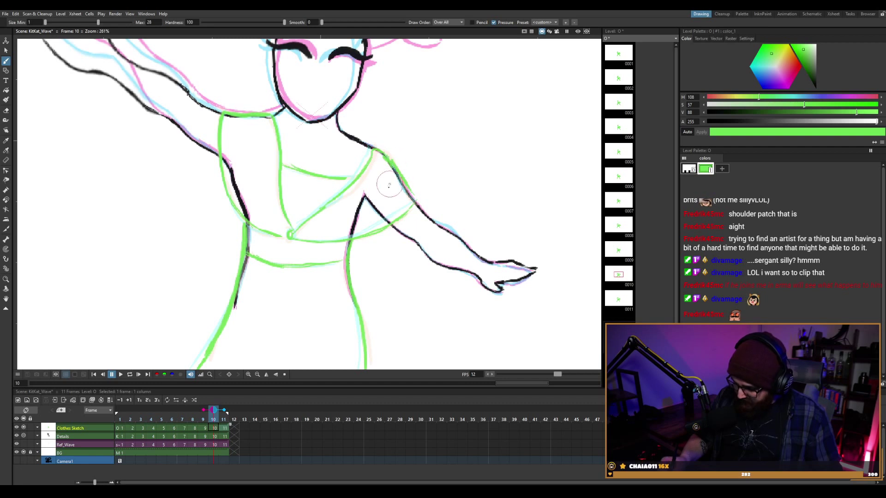
# On frame 9, erase the curved upper part of the ring-to-shoulder line and redraw it straighter up to the shoulder.
pyautogui.press(',')
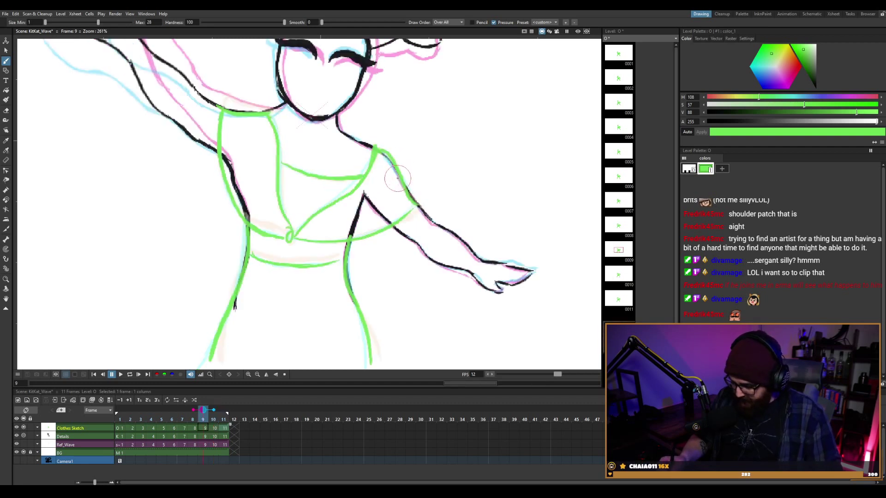
pyautogui.press('a')
pyautogui.moveTo(341, 199); pyautogui.dragTo(367, 176)
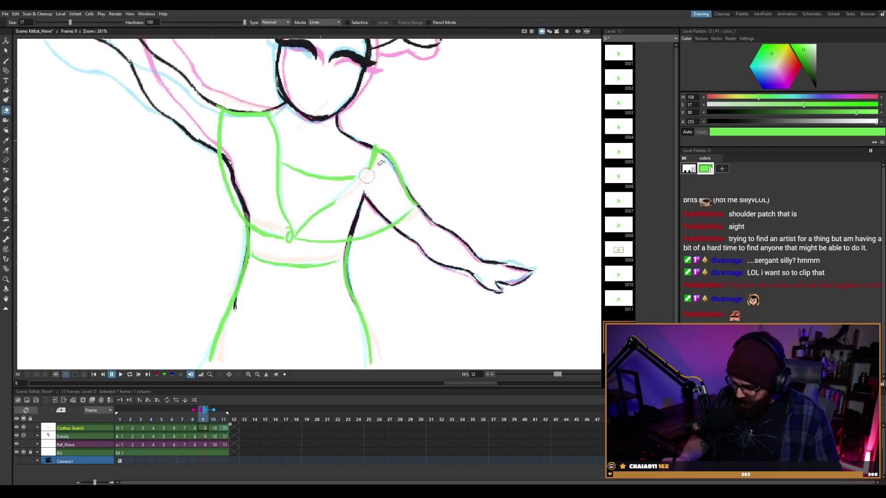
pyautogui.press('b')
pyautogui.moveTo(335, 203); pyautogui.dragTo(377, 149)
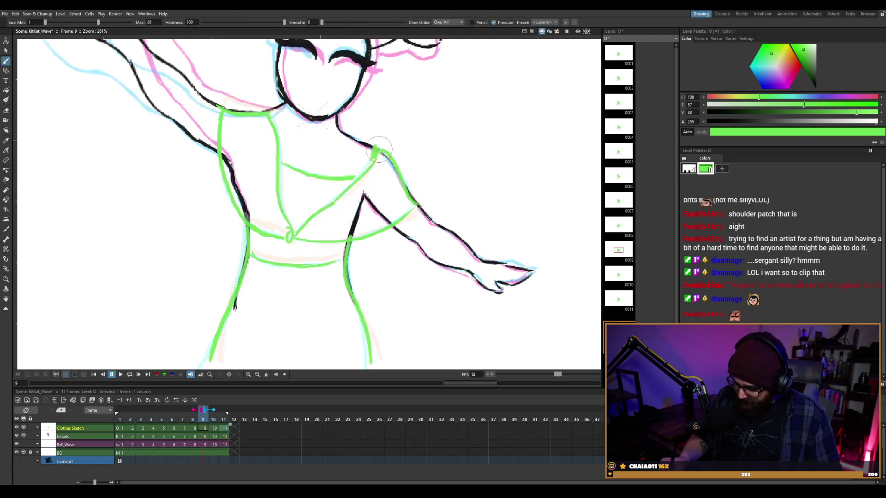
pyautogui.moveTo(333, 205); pyautogui.dragTo(374, 152)
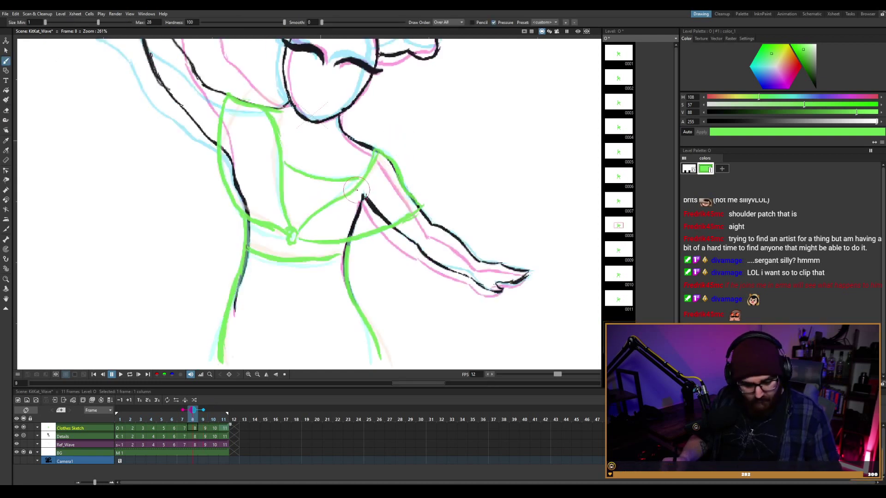
# Straighten the upper part of the ring-to-shoulder line on frame 8 by erasing and redrawing it, and save the scene.
pyautogui.press('a')
pyautogui.moveTo(369, 163); pyautogui.dragTo(346, 201)
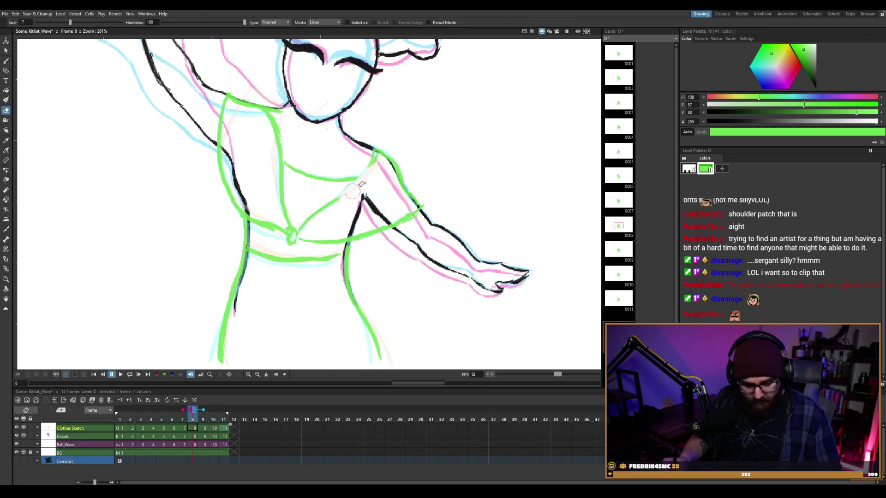
pyautogui.press('b')
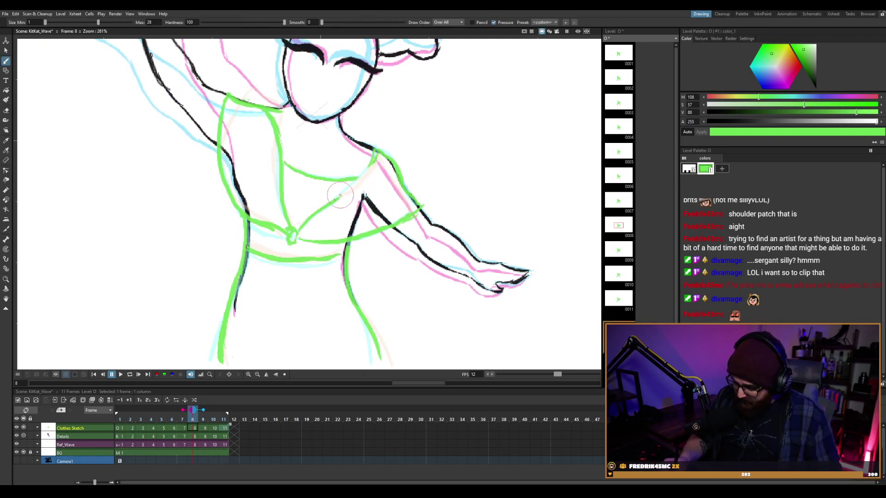
pyautogui.hotkey('ctrl', 's')
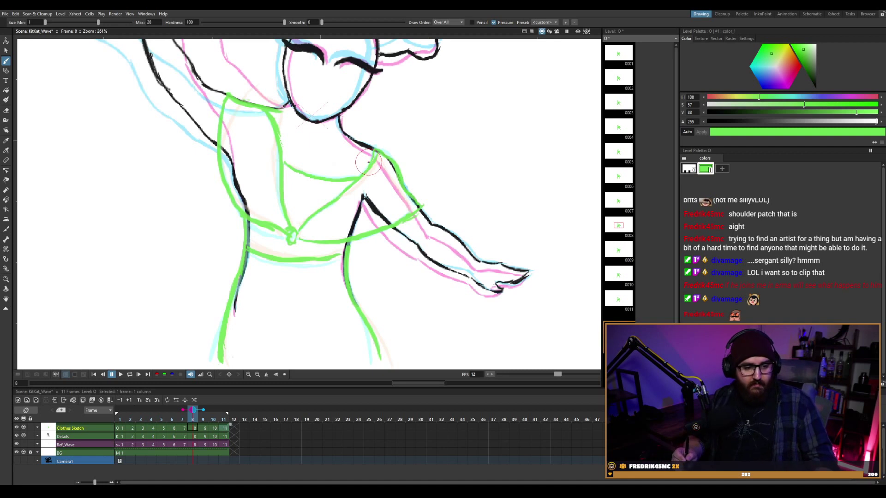
# On frame 7, erase the bulging upper part of the ring-to-shoulder line and redraw it straighter.
pyautogui.press(',')
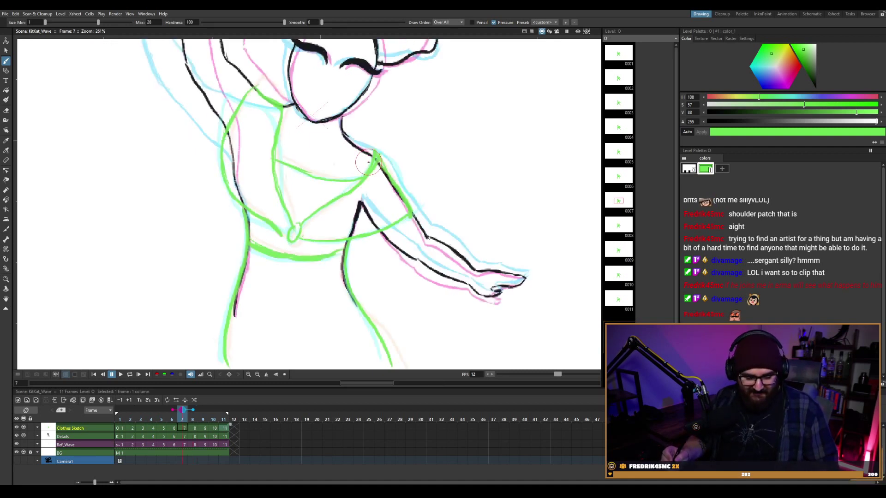
pyautogui.press('a')
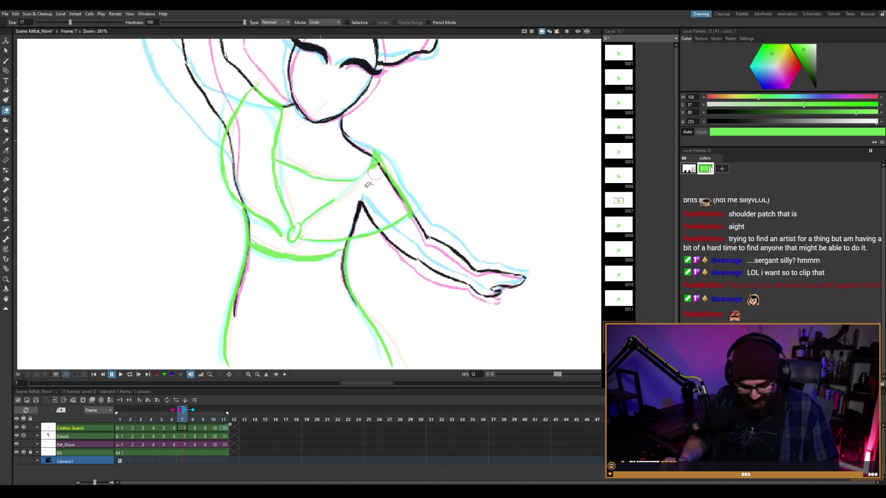
pyautogui.press('b')
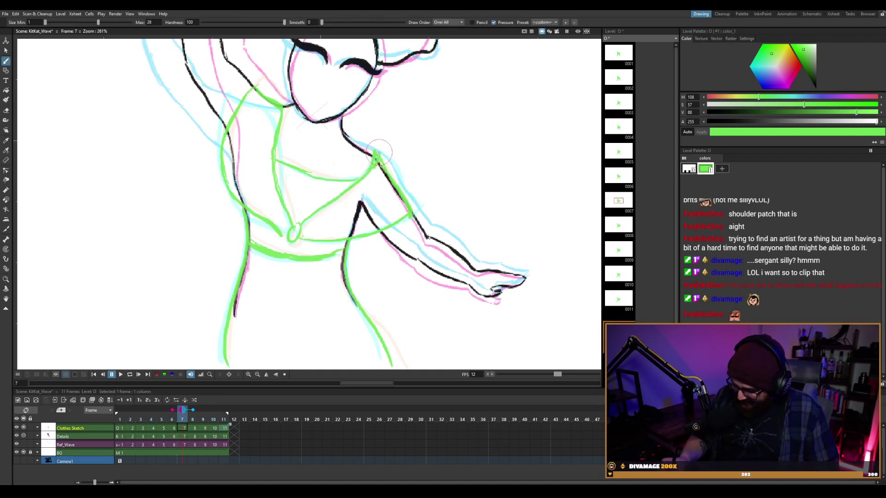
# Step back to frame 5 and loop the whole animation to check the straightened shoulder lines in motion.
pyautogui.press(',')
pyautogui.press(',')
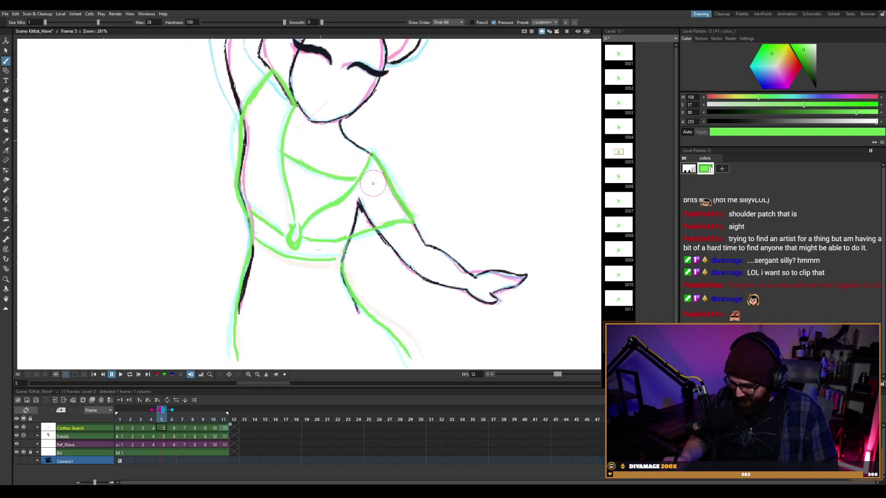
pyautogui.press('p')
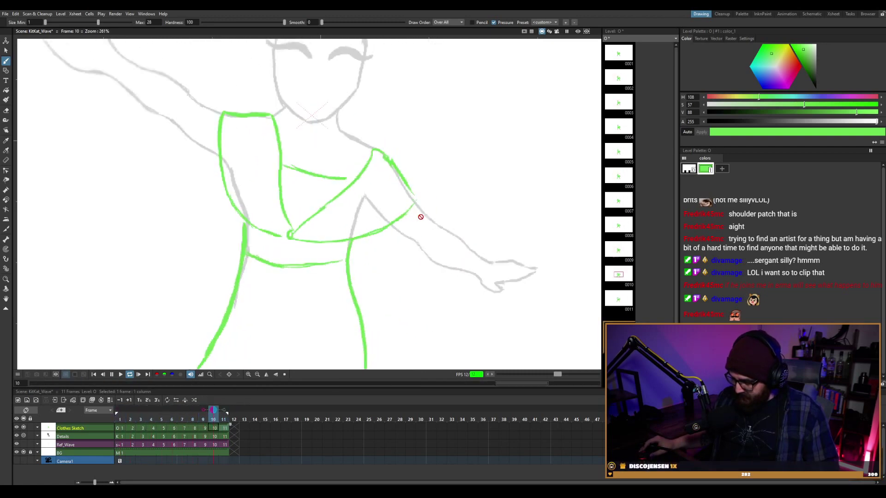
pyautogui.scroll(-5, 421, 217)
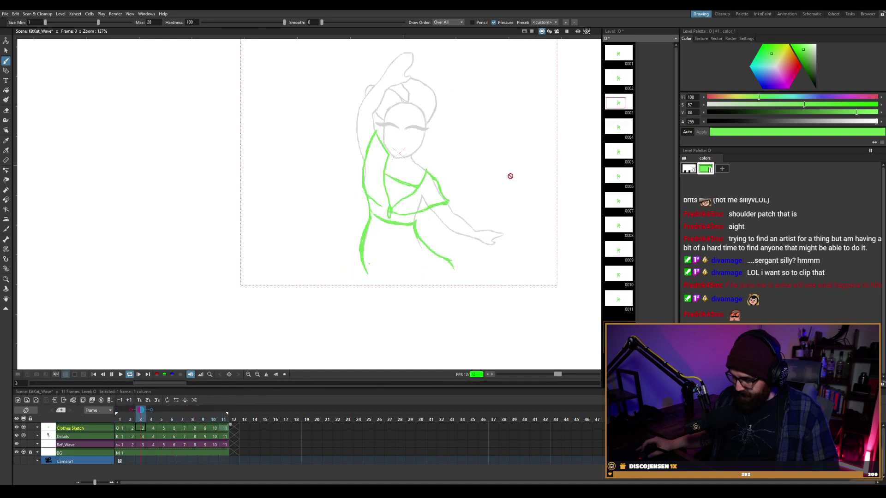
pyautogui.press('space')
pyautogui.scroll(3, 508, 143)
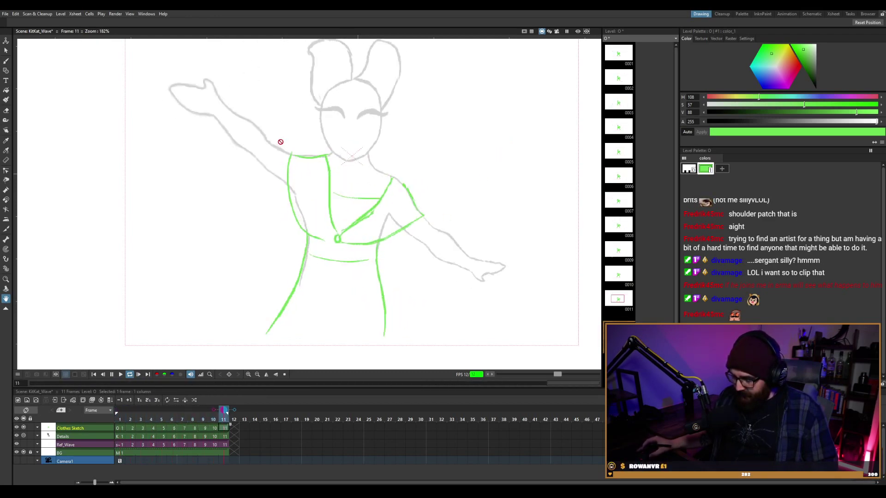
# On frame 5, redraw the garment's outer edge below the raised arm as a rounder curve and loop the animation to check it.
pyautogui.press('p')
pyautogui.press(',')
pyautogui.press(',')
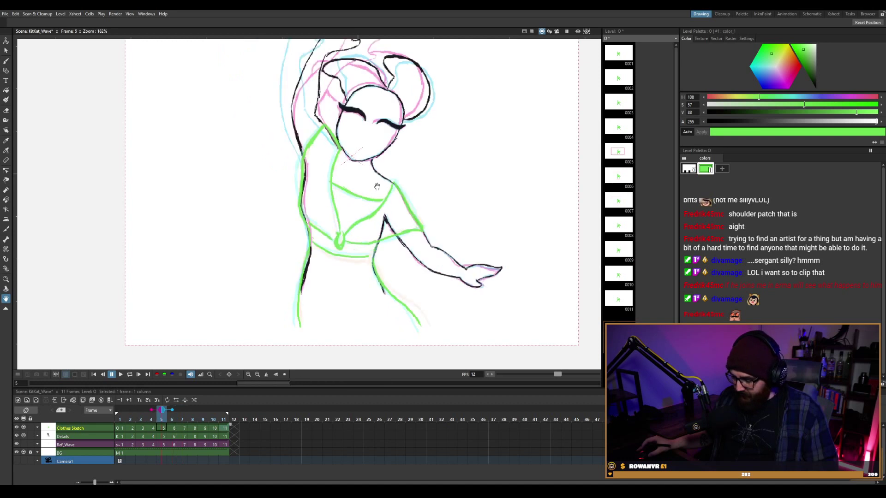
pyautogui.press('a')
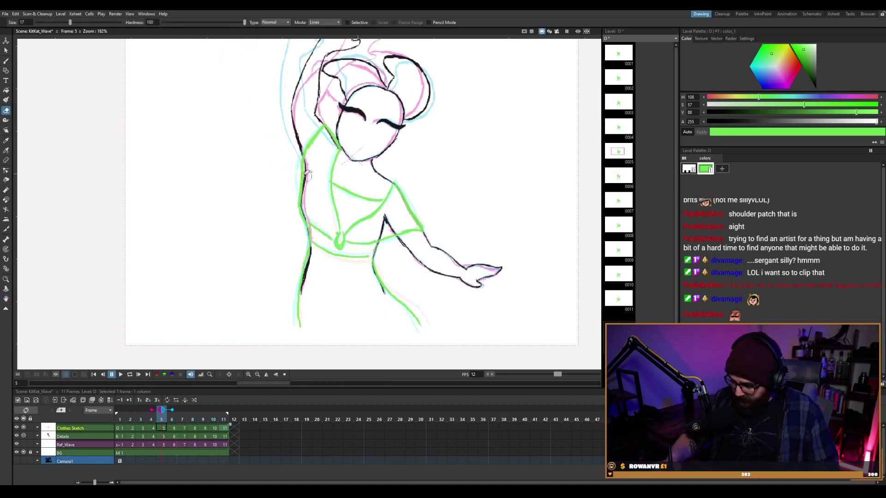
pyautogui.press('b')
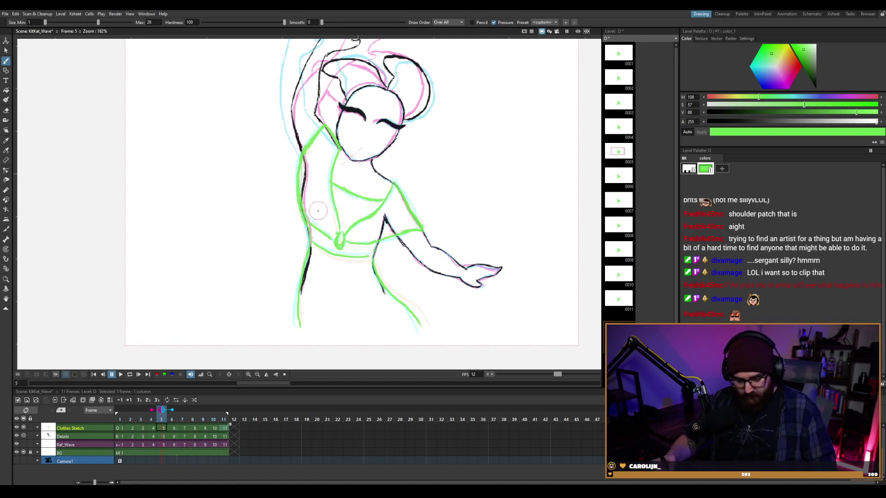
pyautogui.press('p')
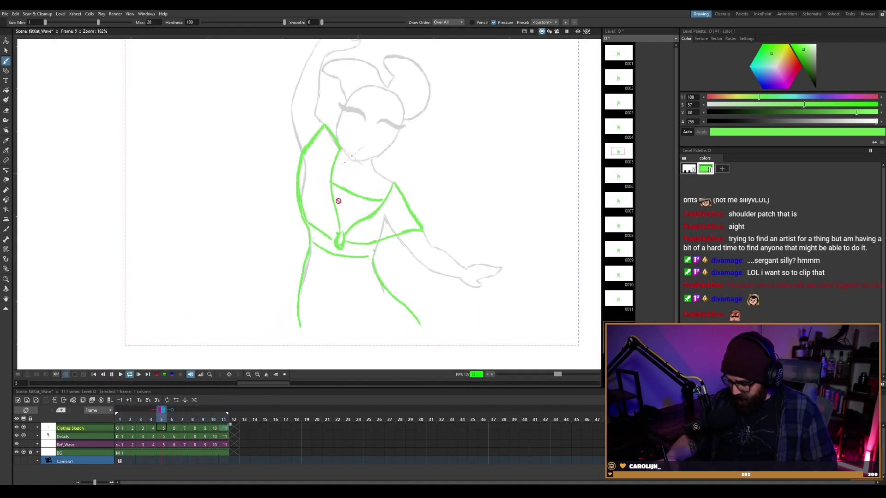
pyautogui.press('p')
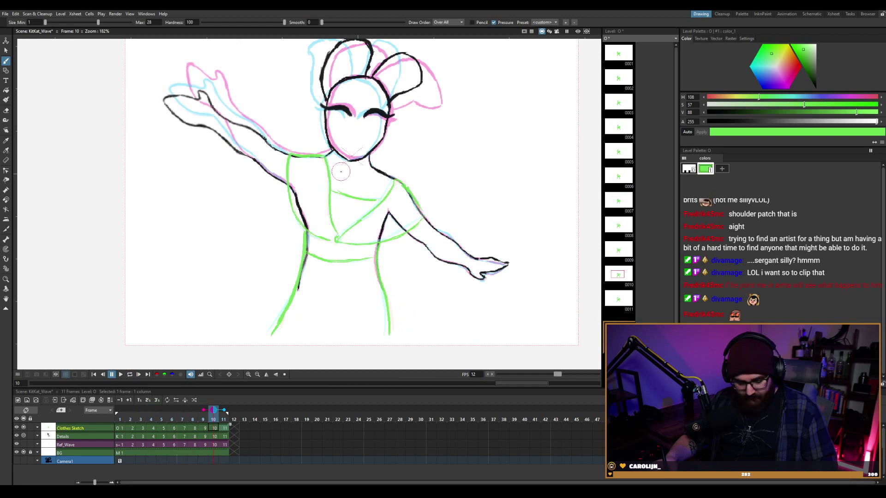
# On frame 11, turn on the fixed onion skin of frame 1 and hide the onion skin of frame 10.
pyautogui.press('.')
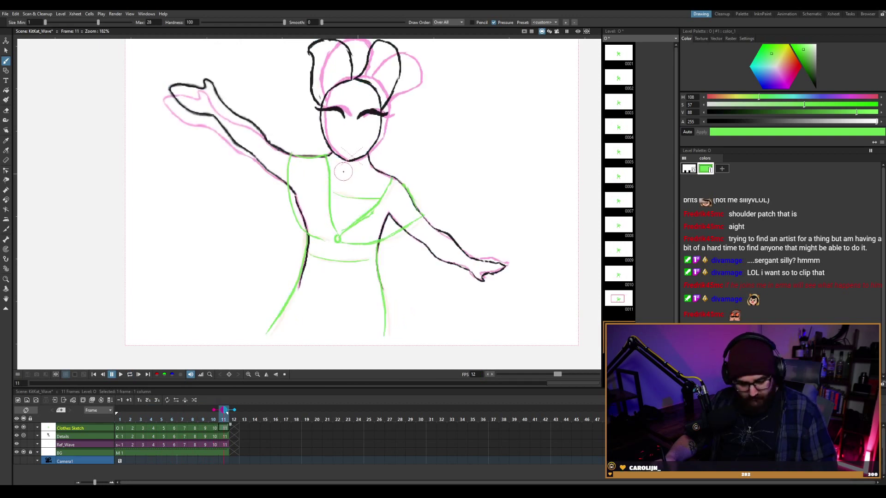
pyautogui.click(120, 408)
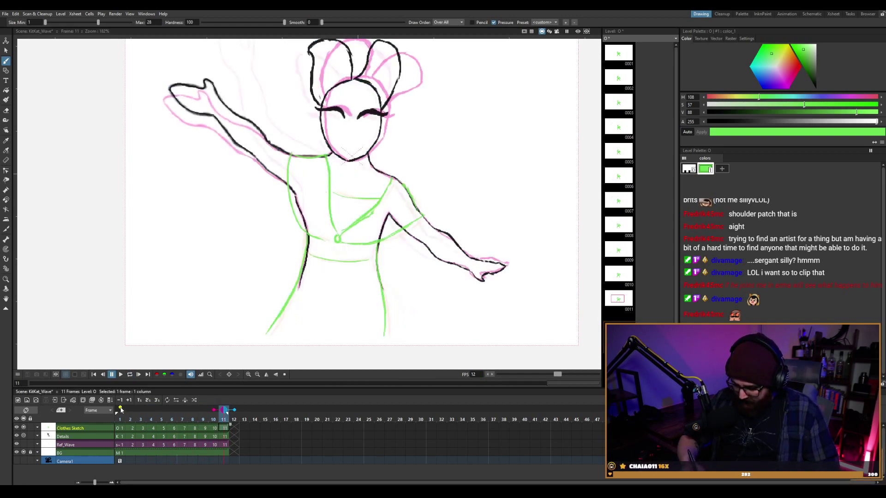
pyautogui.click(216, 414)
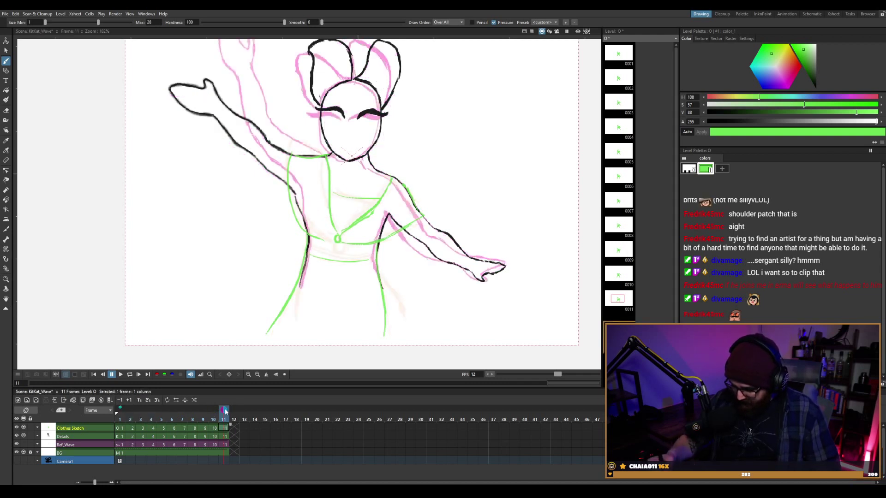
# On frame 11, erase the ring-to-shoulder line on the raised-arm side and redraw it straighter.
pyautogui.press('e')
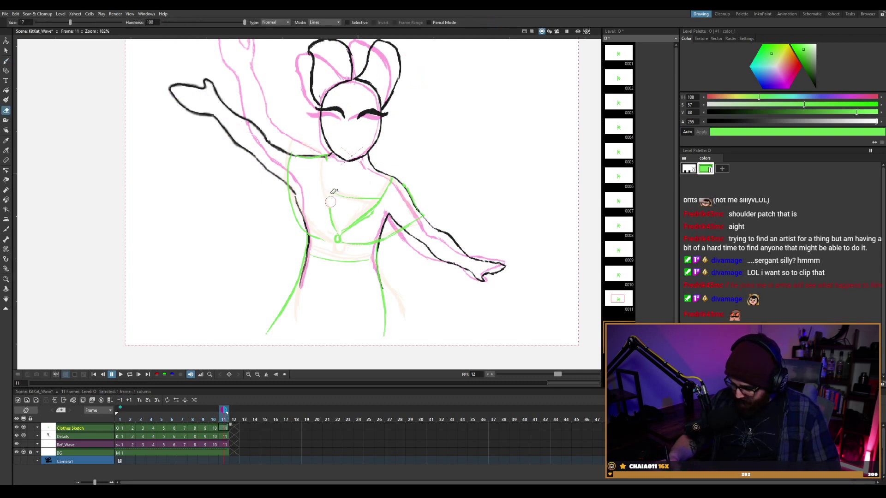
pyautogui.press('b')
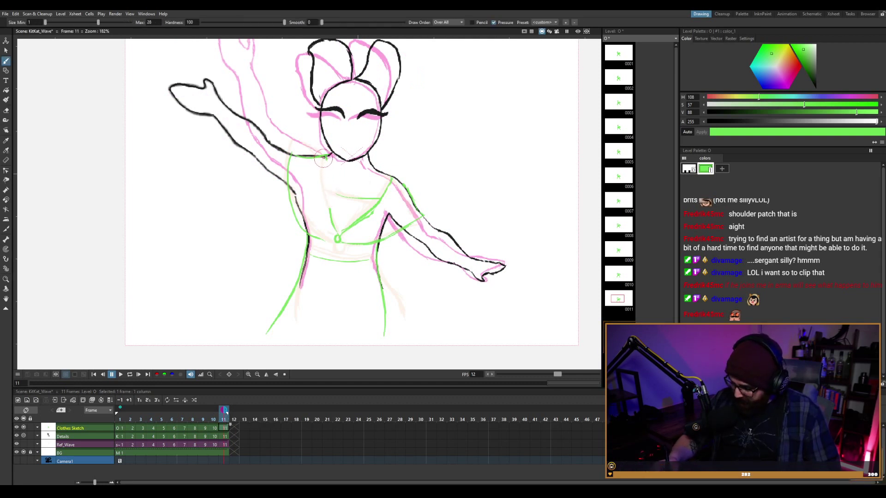
pyautogui.moveTo(333, 220); pyautogui.dragTo(325, 175)
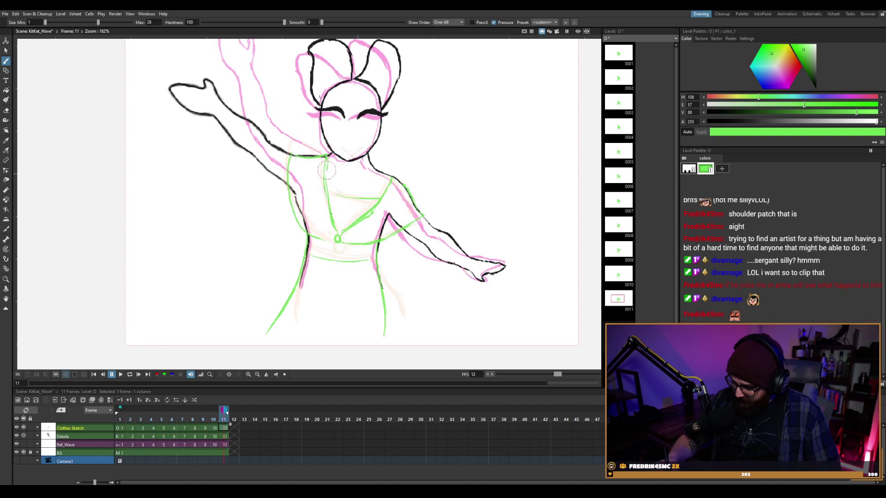
# On frame 10, erase the ring-to-shoulder line on the raised-arm side and redraw it straighter, following frame 1's onion skin.
pyautogui.press(',')
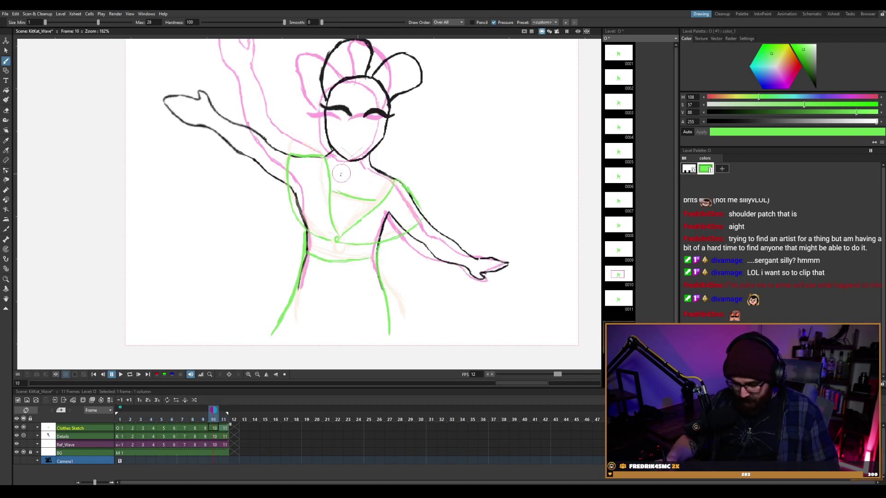
pyautogui.press('e')
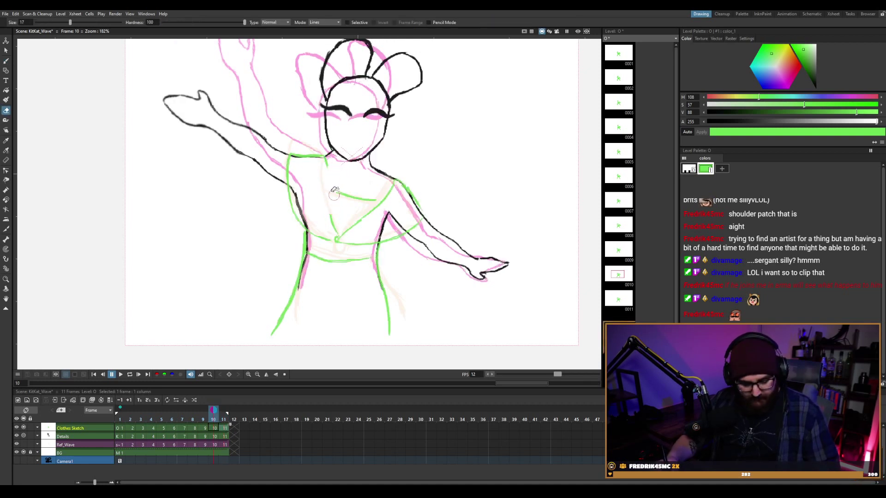
pyautogui.press('b')
pyautogui.moveTo(326, 158); pyautogui.dragTo(336, 238)
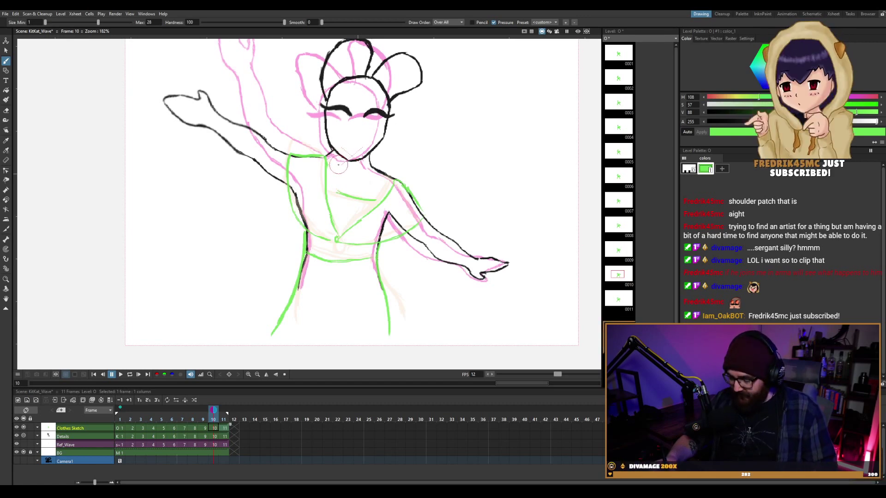
# On frame 9, replace the upright line between the ring and the raised arm's shoulder with a cleaner, straighter stroke.
pyautogui.press(',')
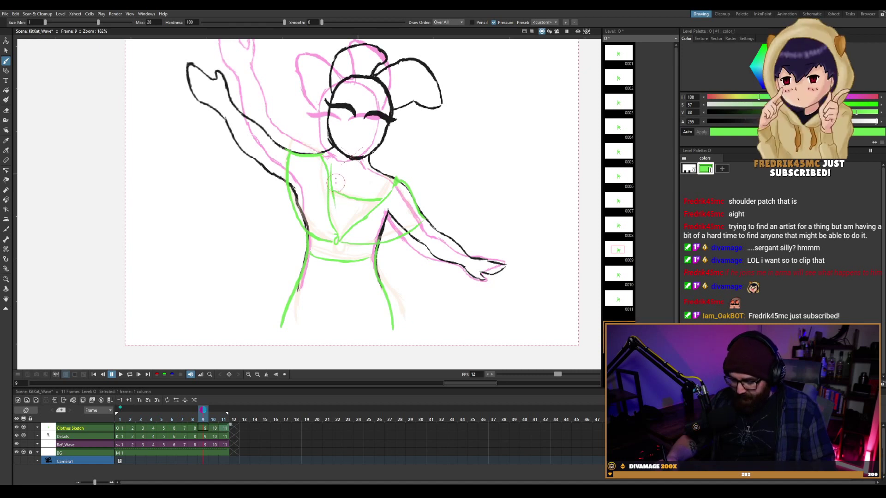
pyautogui.press('a')
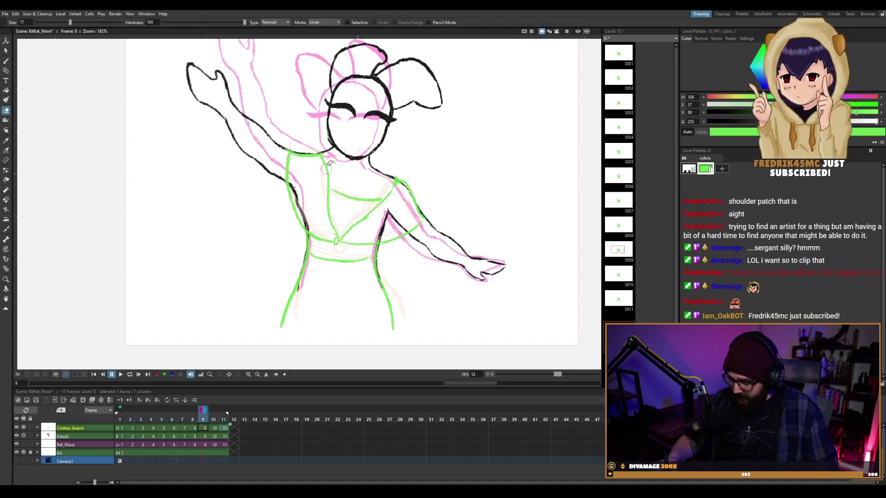
pyautogui.press('b')
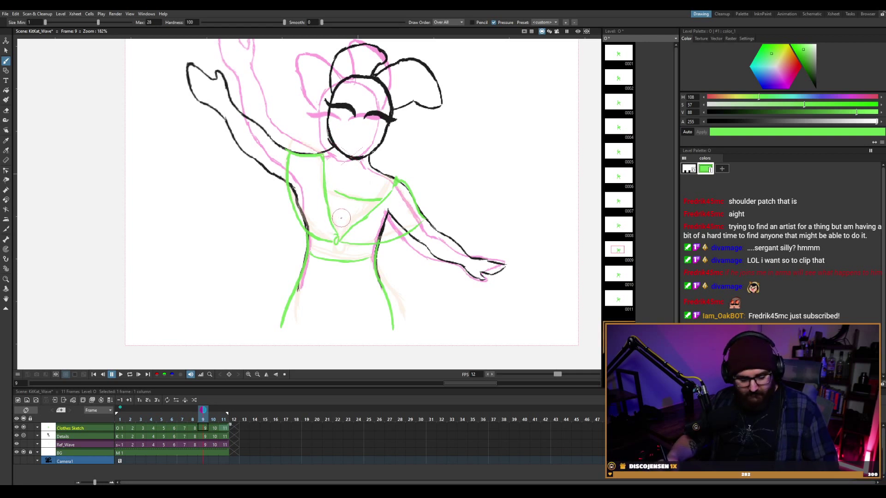
# On frame 8, erase and redraw the ring-to-shoulder line, and clean up the overshoot where it meets the shoulder edge.
pyautogui.press(',')
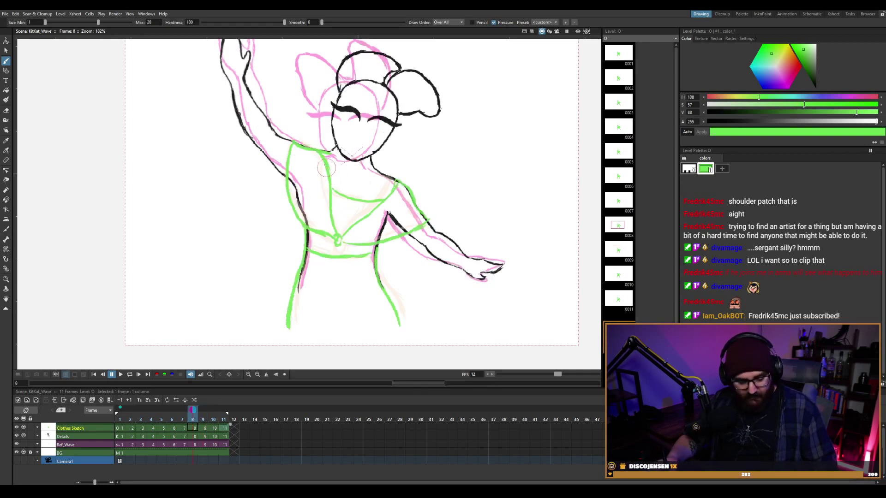
pyautogui.press('a')
pyautogui.moveTo(329, 165); pyautogui.dragTo(336, 213)
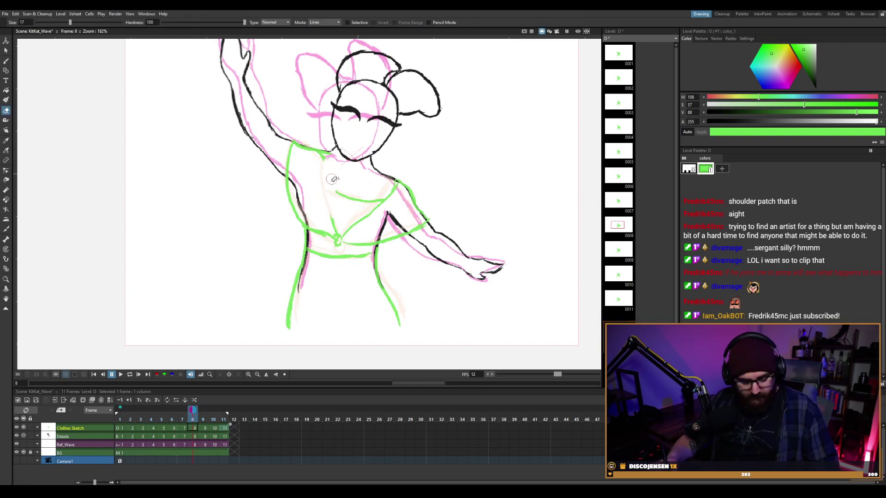
pyautogui.press('b')
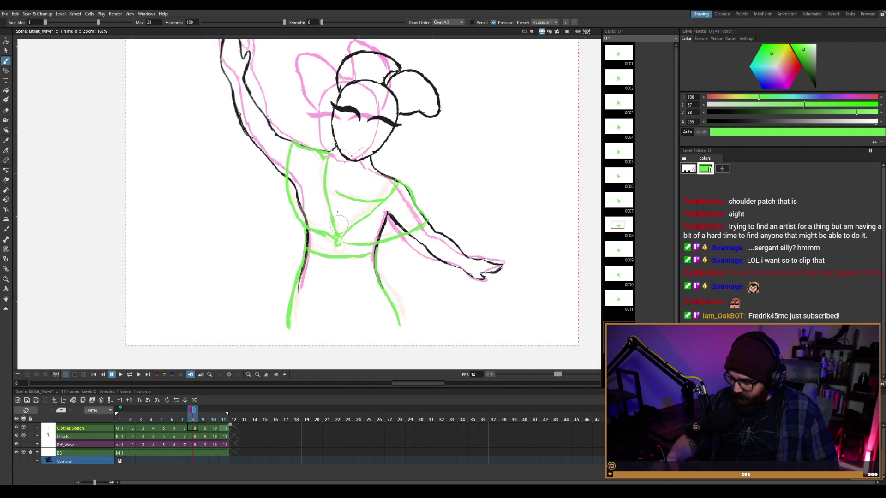
pyautogui.moveTo(328, 190); pyautogui.dragTo(335, 234)
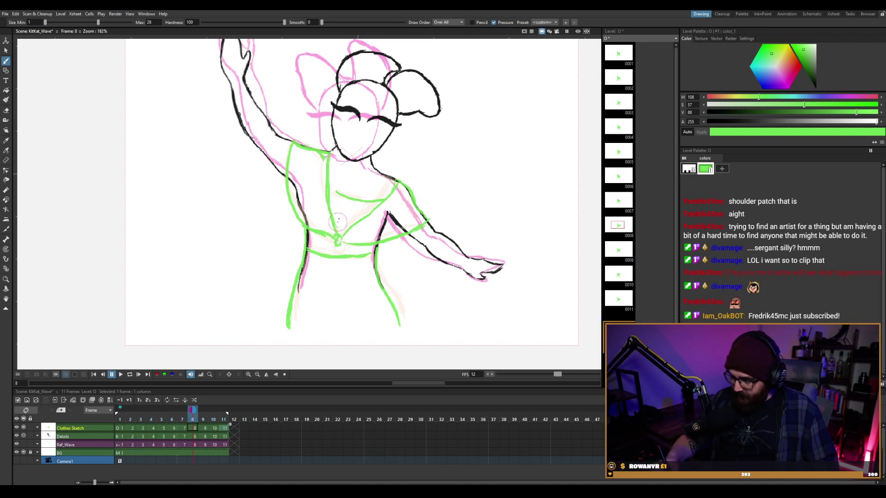
pyautogui.press('e')
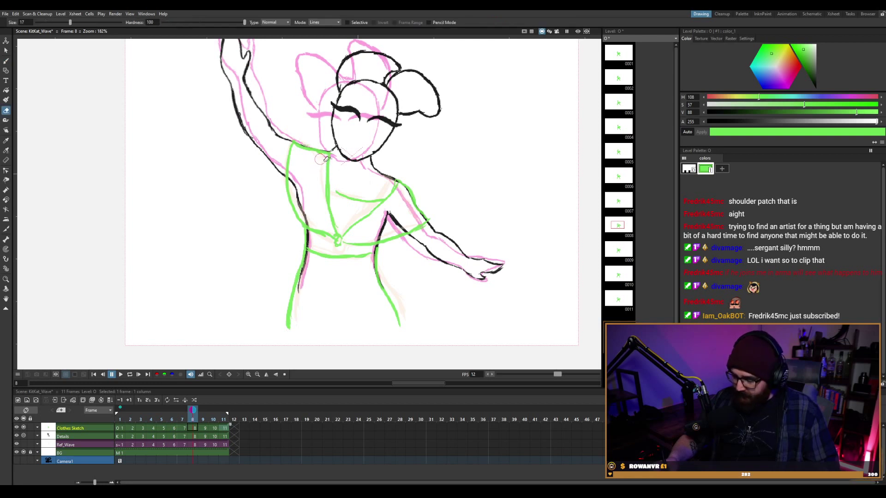
pyautogui.press('b')
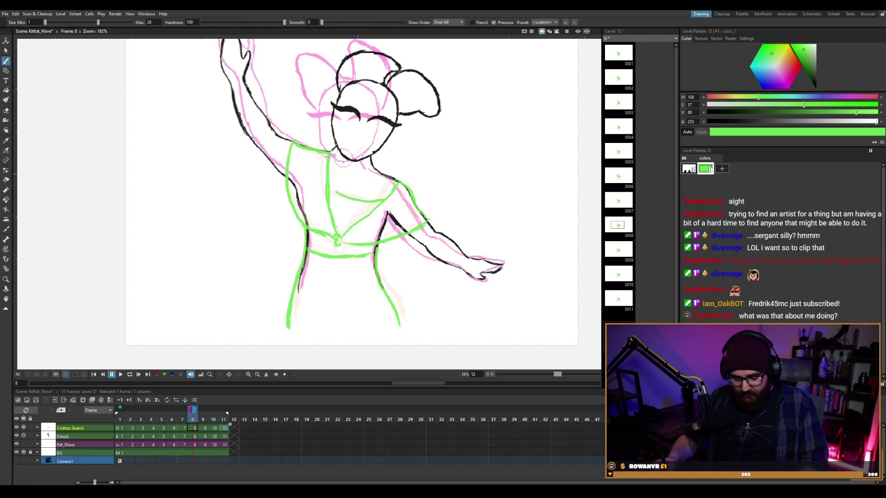
# On frame 7, erase the ring-to-shoulder line and redraw it straighter from the ring up to the shoulder corner.
pyautogui.press(',')
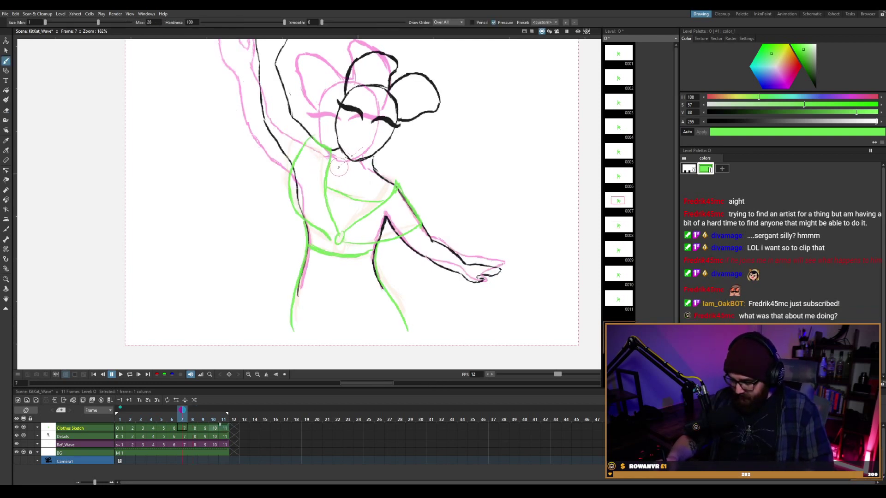
pyautogui.press('e')
pyautogui.moveTo(328, 179); pyautogui.dragTo(329, 213)
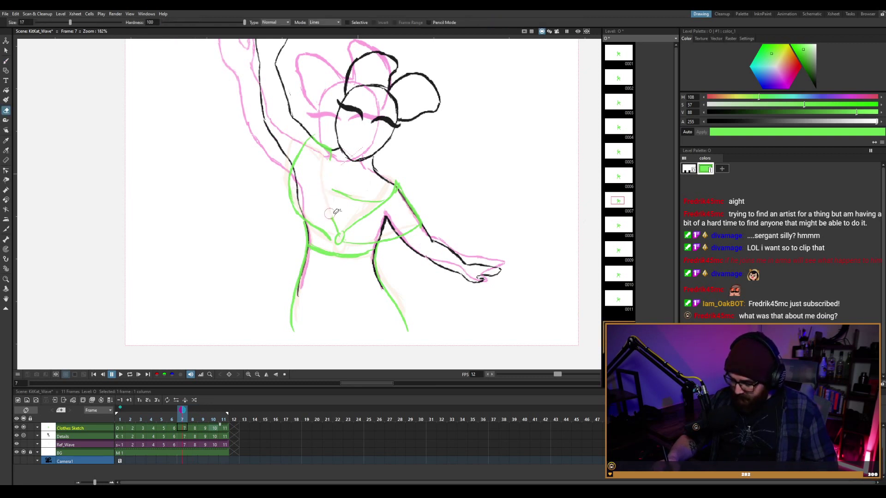
pyautogui.press('b')
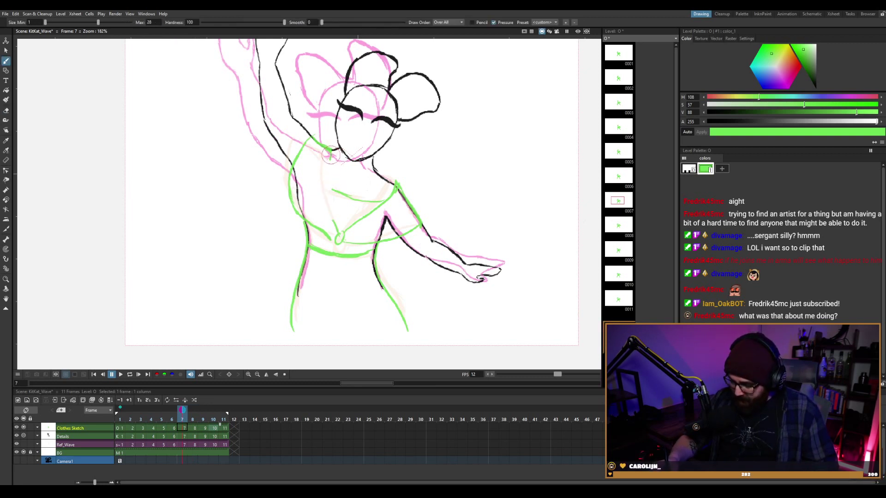
pyautogui.moveTo(337, 233); pyautogui.dragTo(329, 169)
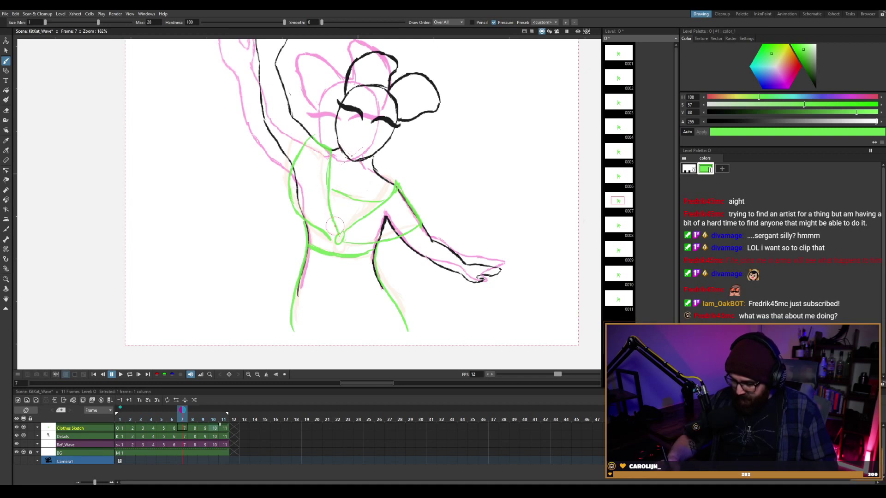
# Turn off the fixed onion skin of frame 1 and show the onion skins of the previous and next frames.
pyautogui.click(131, 409)
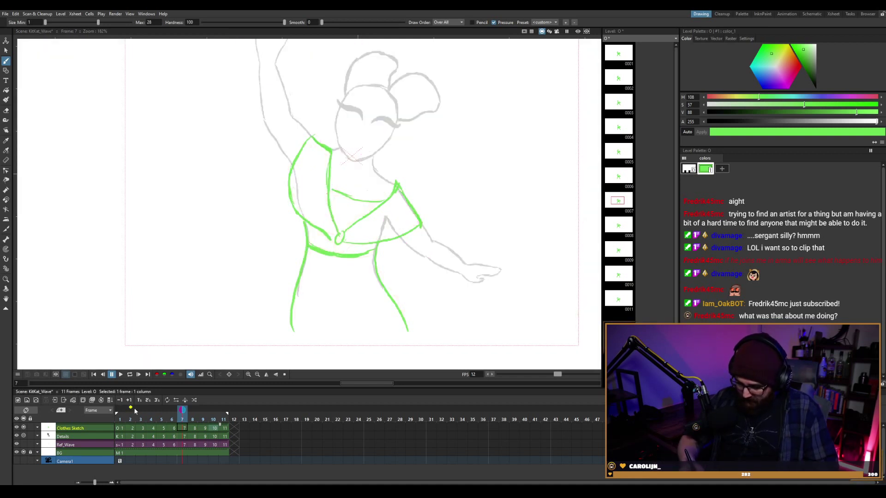
pyautogui.click(180, 411)
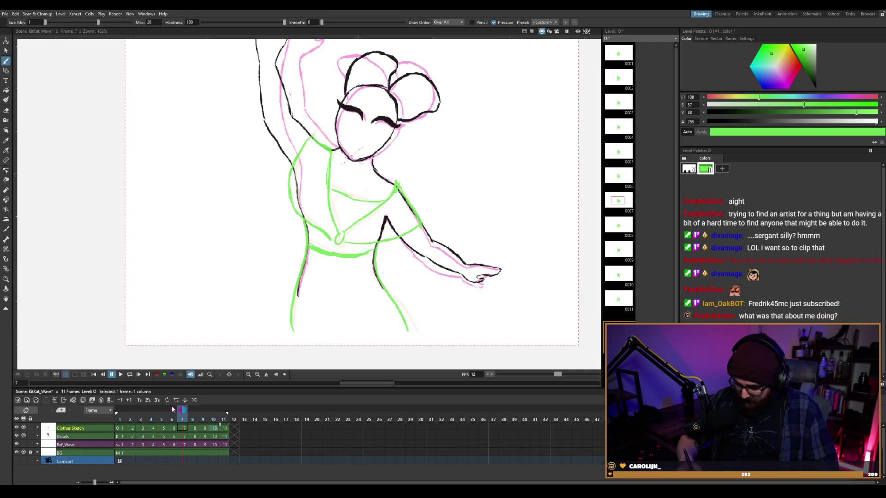
pyautogui.click(192, 410)
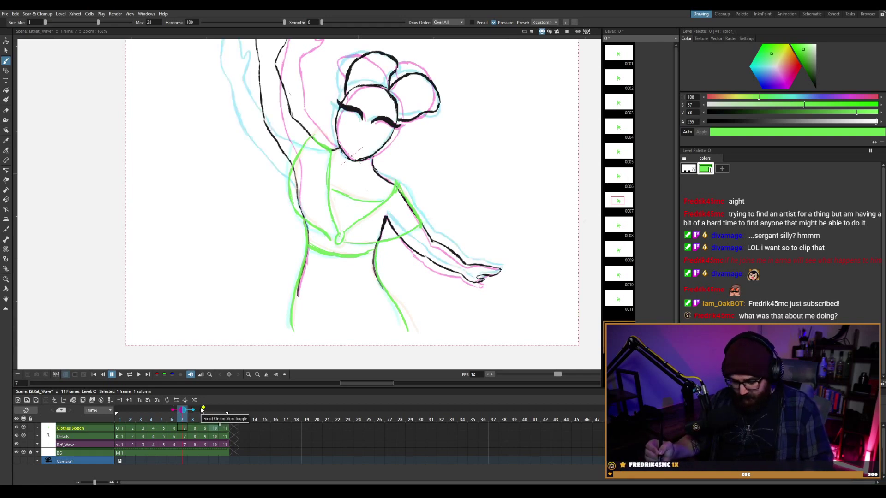
# Loop the animation and flip back and forth through its frames to check the redrawn ring-to-shoulder lines in motion.
pyautogui.press('Up')
pyautogui.press('Up')
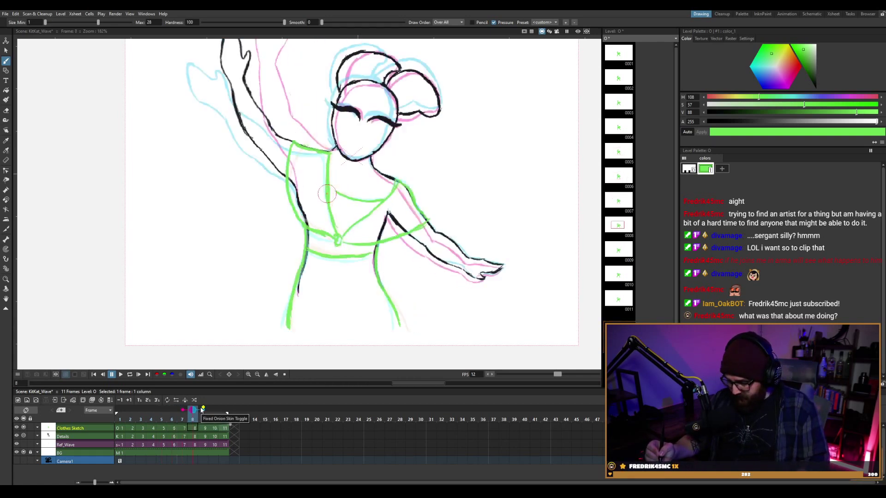
pyautogui.press('p')
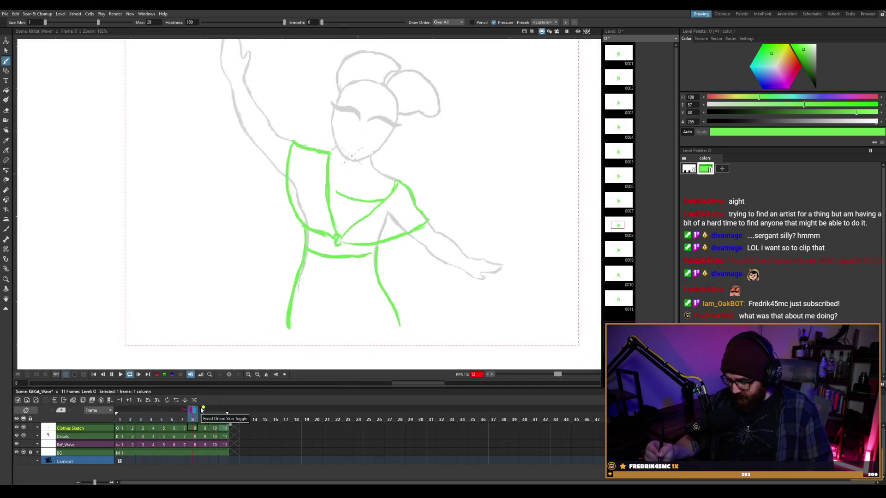
pyautogui.press('p')
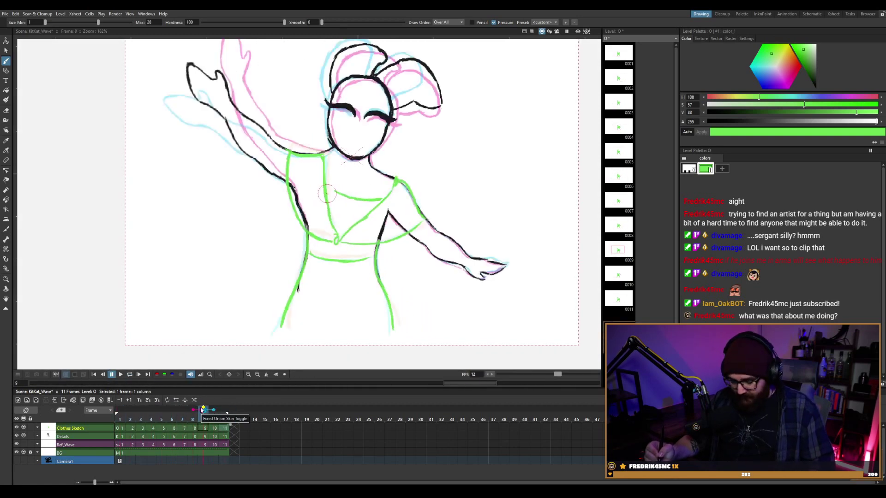
pyautogui.press('Up')
pyautogui.press('Up')
pyautogui.press('Up')
pyautogui.press('Up')
pyautogui.press('Up')
pyautogui.press('Up')
pyautogui.press('Down')
pyautogui.press('Down')
pyautogui.press('Down')
pyautogui.press('Down')
pyautogui.press('Down')
pyautogui.press('Down')
pyautogui.press('Down')
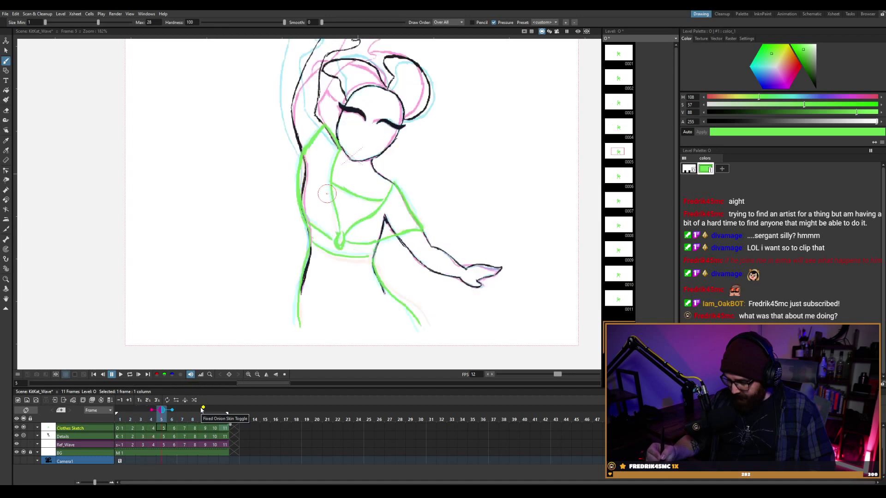
pyautogui.press('Down')
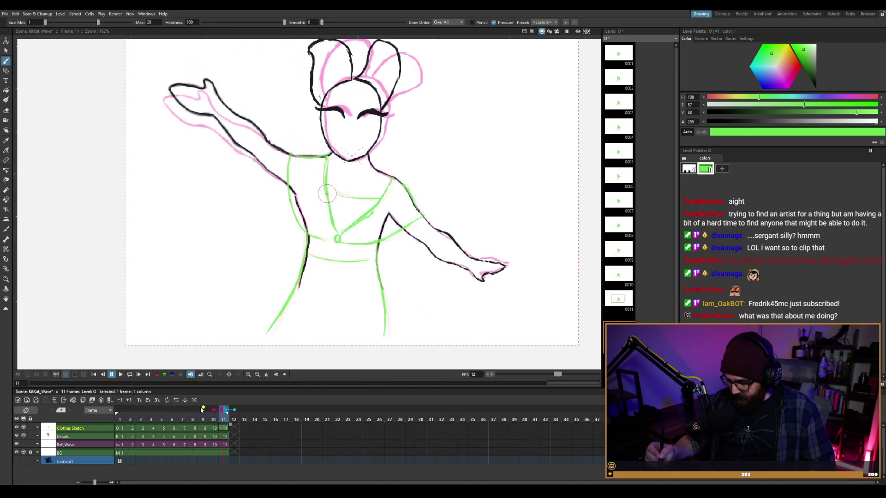
# Return to frame 11 with frame 1 as the fixed onion skin and the previous frame's onion skin hidden.
pyautogui.click(119, 419)
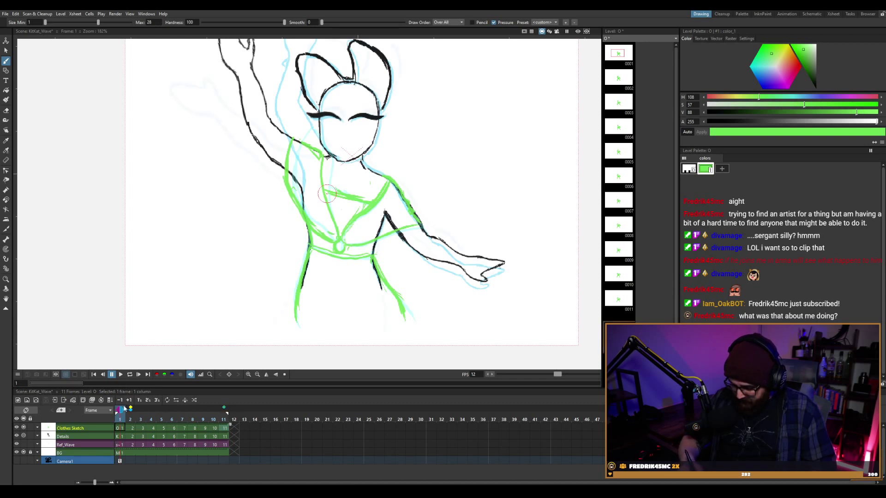
pyautogui.press('Down')
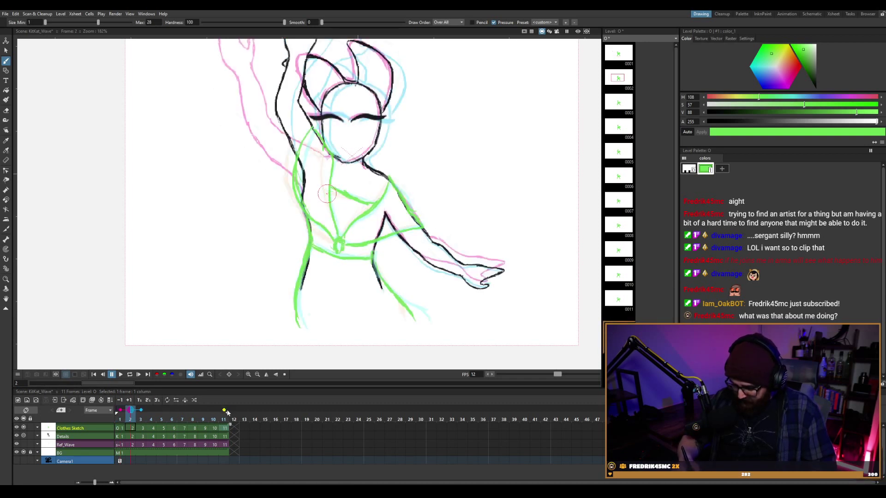
pyautogui.click(225, 428)
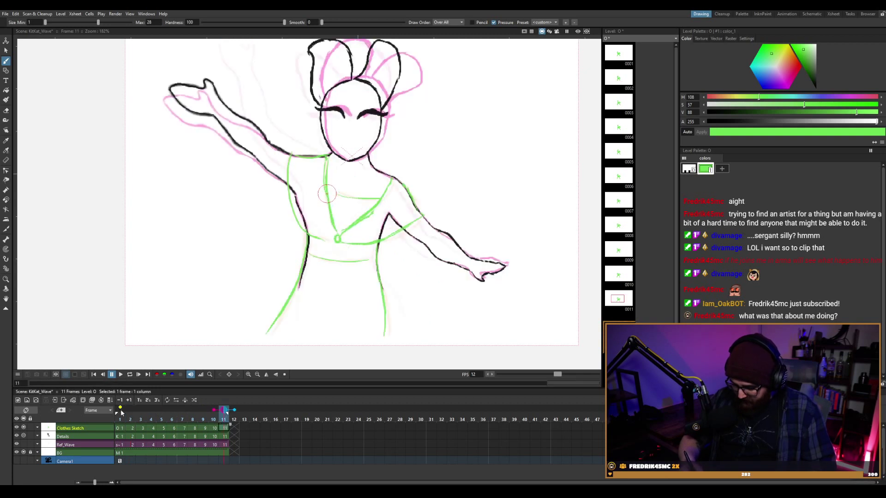
pyautogui.moveTo(214, 410); pyautogui.dragTo(223, 411)
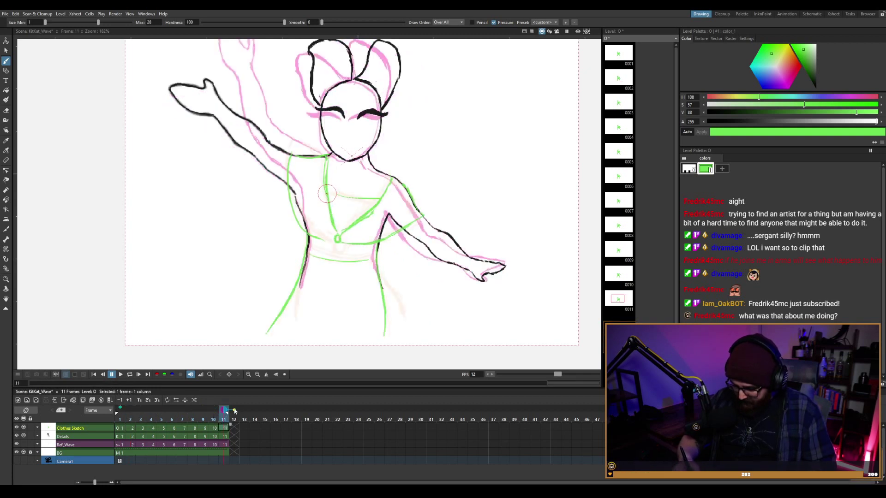
pyautogui.click(234, 410)
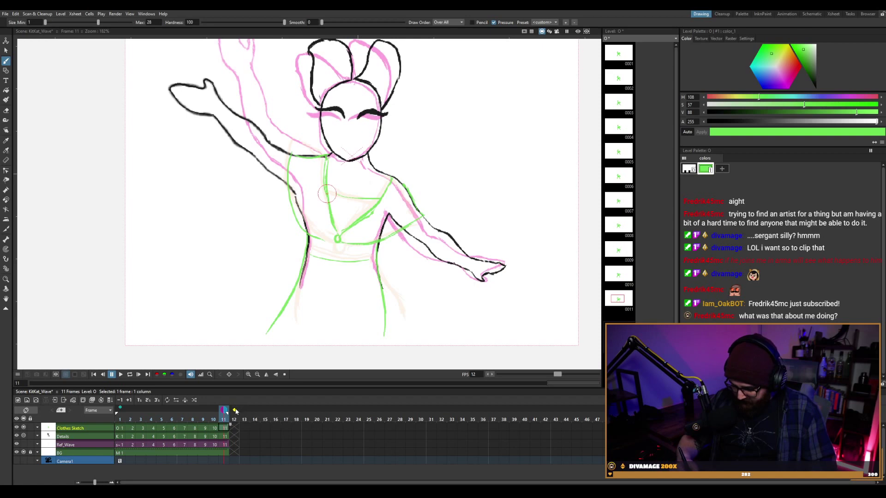
# Step back from frame 11 to frame 8, comparing each frame's clothing lines with the onion skin of frame 1.
pyautogui.press(',')
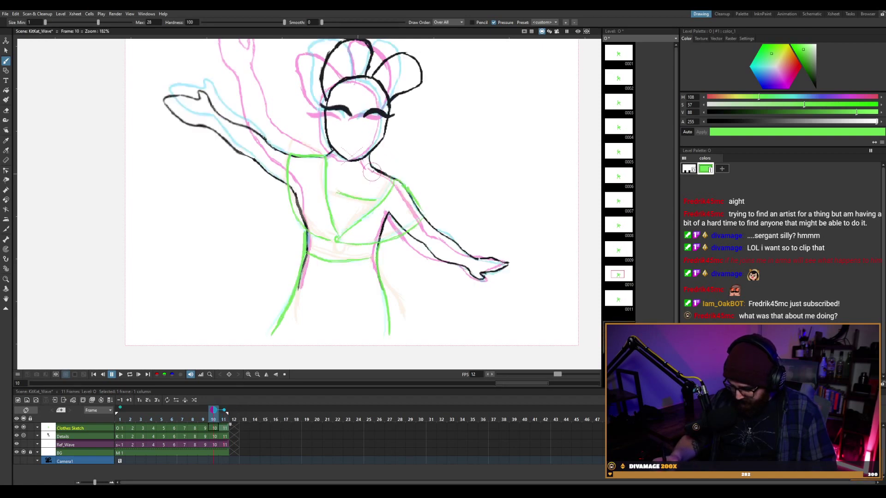
pyautogui.press('.')
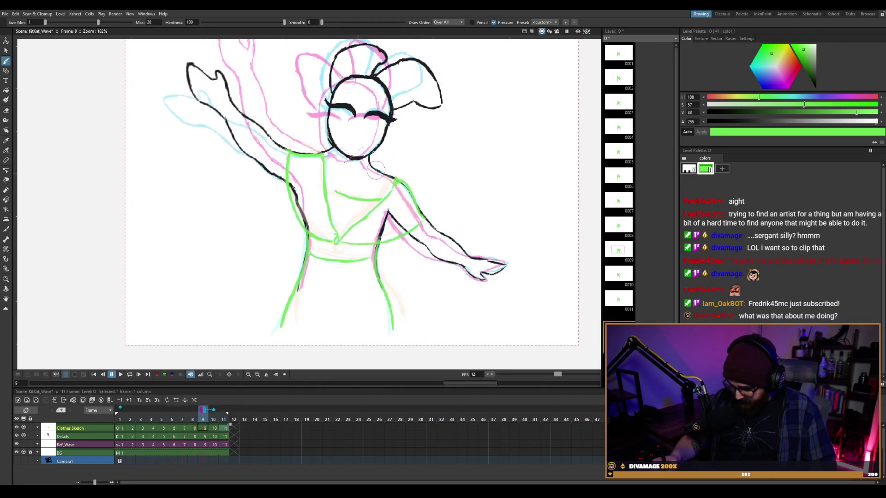
pyautogui.press(',')
pyautogui.press(',')
pyautogui.press(',')
pyautogui.press(',')
pyautogui.press(',')
pyautogui.press(',')
pyautogui.press(',')
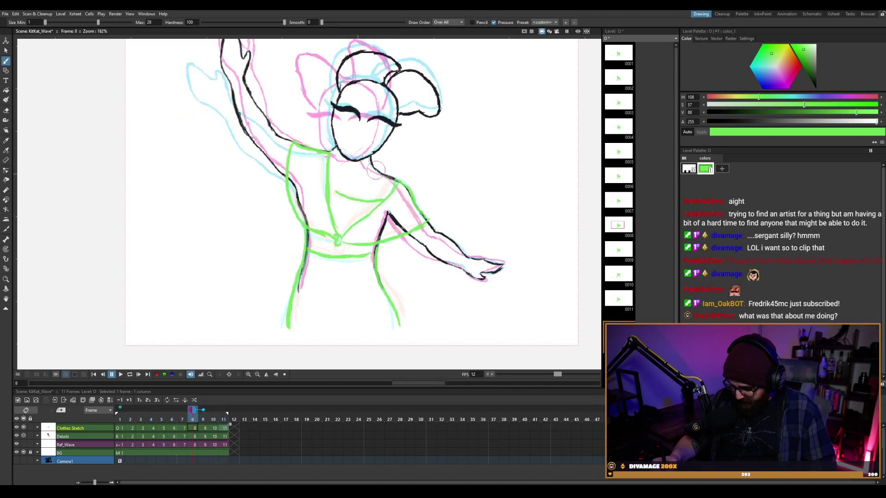
# Loop the animation to check the clothing lines in motion and return to frame 1.
pyautogui.press('l')
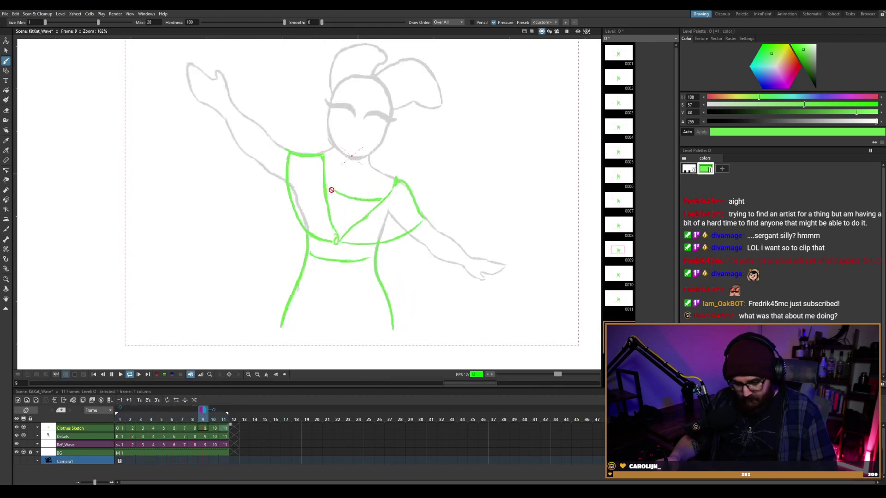
pyautogui.press('l')
pyautogui.press(',')
pyautogui.press(',')
pyautogui.press(',')
pyautogui.press(',')
pyautogui.press(',')
pyautogui.press(',')
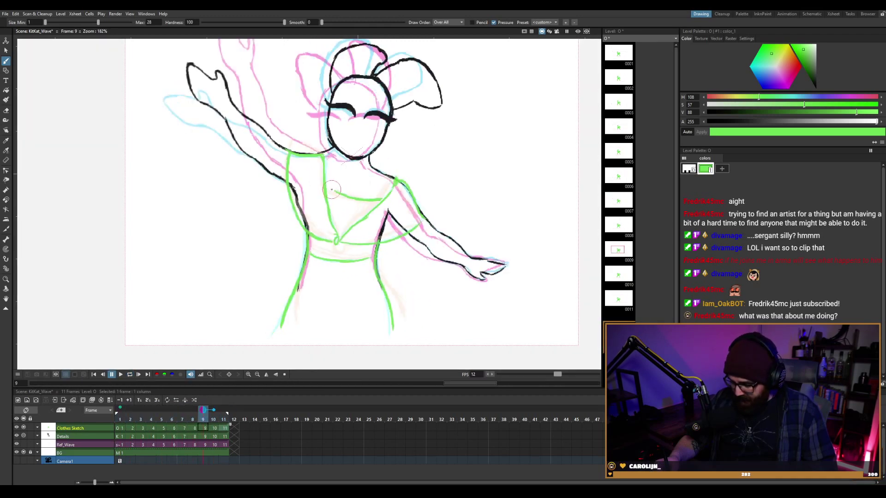
pyautogui.press(',')
pyautogui.press(',')
pyautogui.press(',')
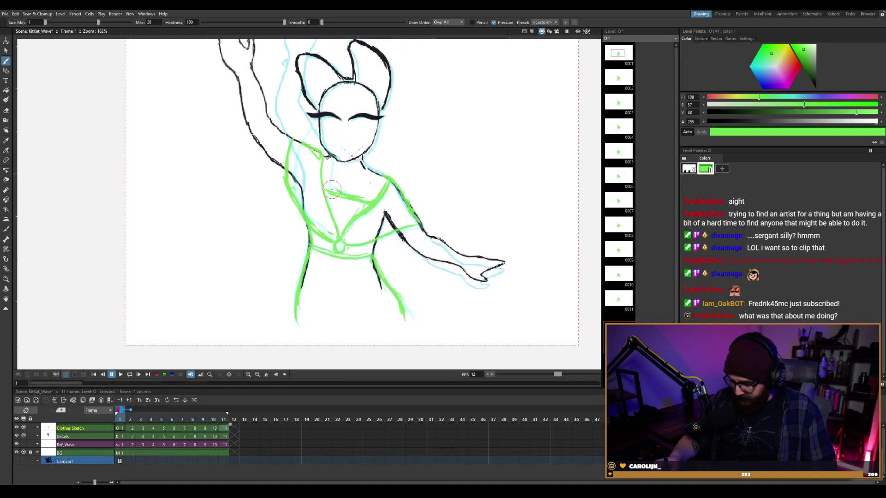
# Compare frames 1 and 2, and redraw the upper part of the ring-to-shoulder line beside the raised arm on both frames.
pyautogui.press('.')
pyautogui.press(',')
pyautogui.press('.')
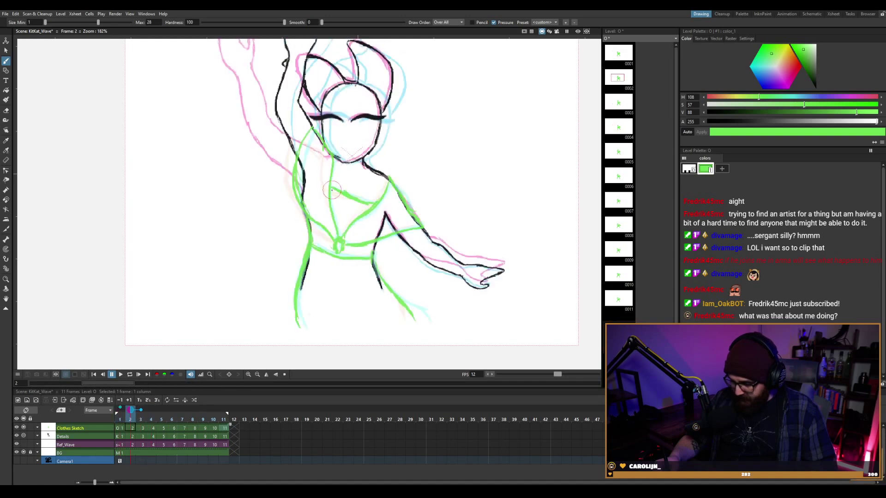
pyautogui.press(',')
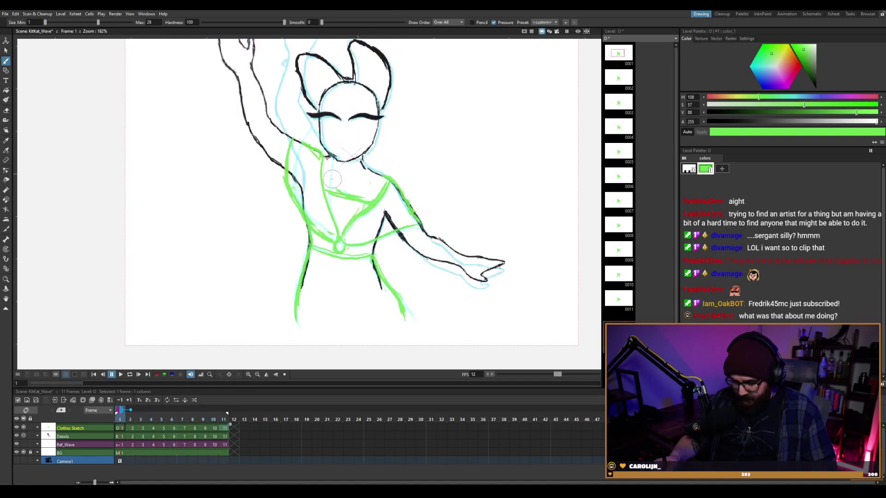
pyautogui.press('e')
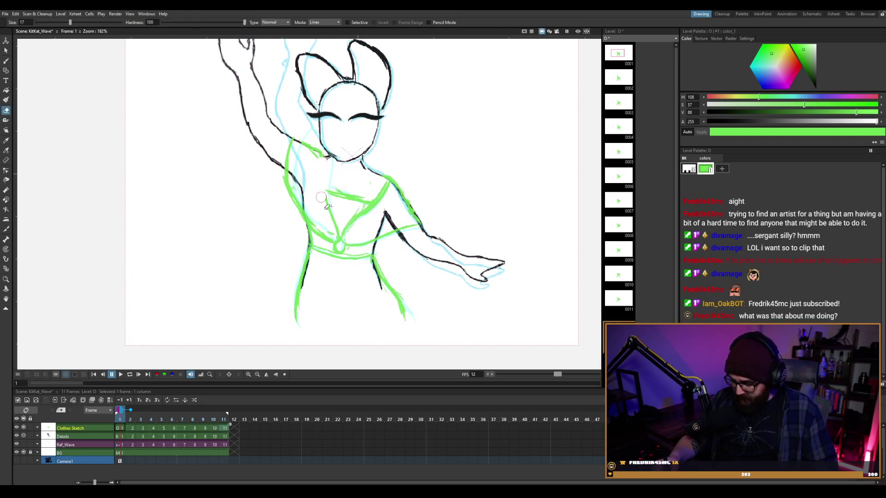
pyautogui.press('b')
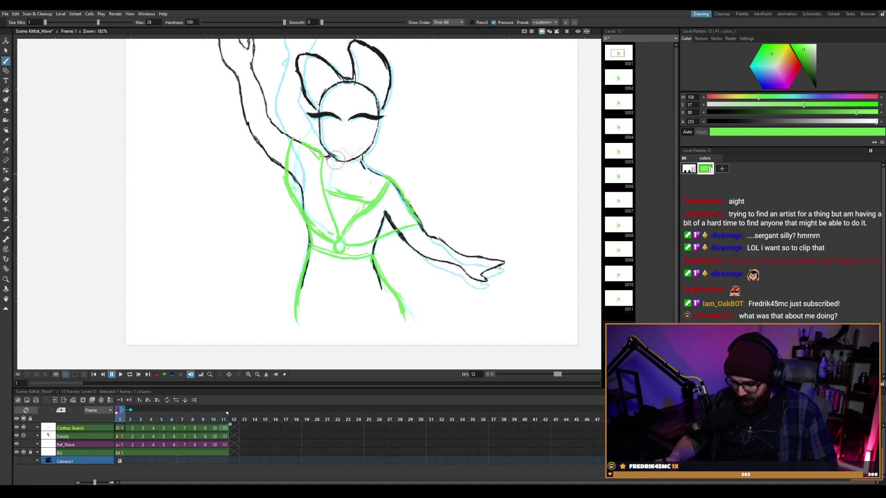
pyautogui.press('.')
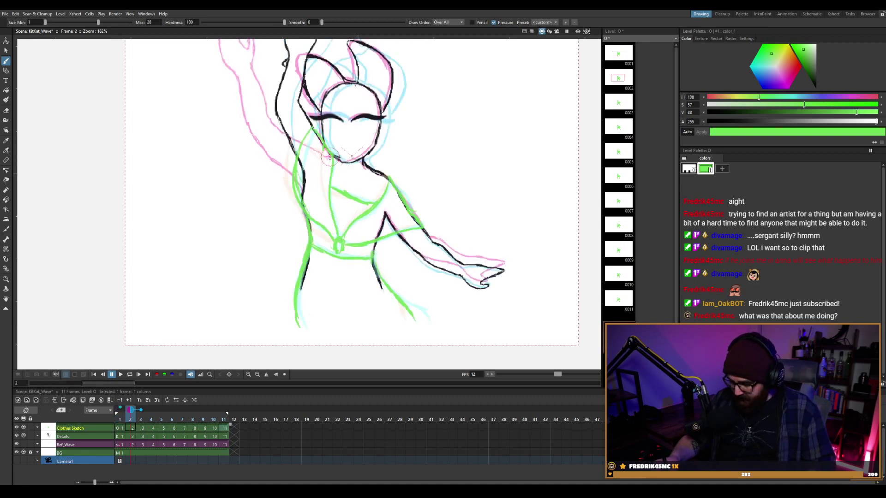
pyautogui.press('a')
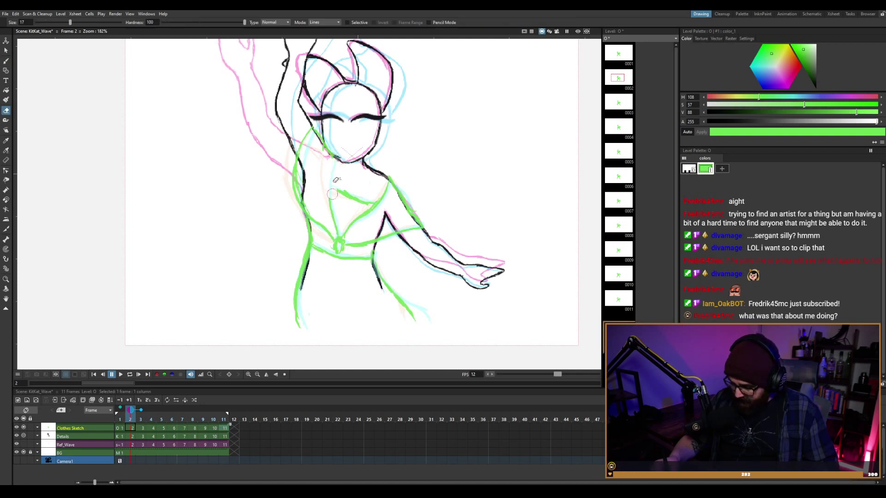
pyautogui.press('b')
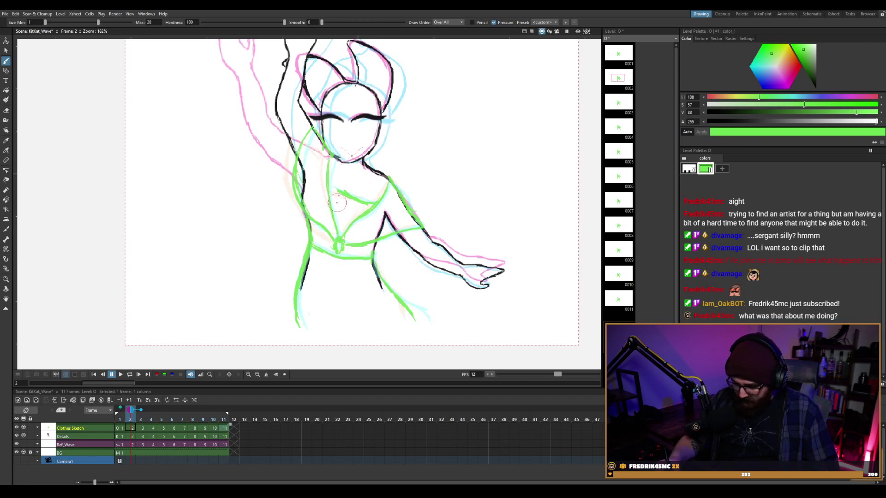
# Redraw the upper part of the ring-to-shoulder line on frame 3 to match its neighbouring frames, and save the scene.
pyautogui.press('.')
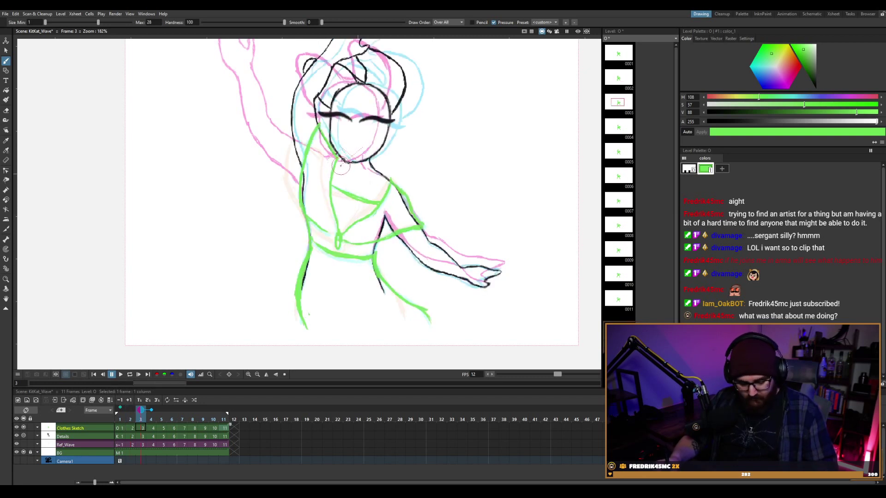
pyautogui.press('.')
pyautogui.press('p')
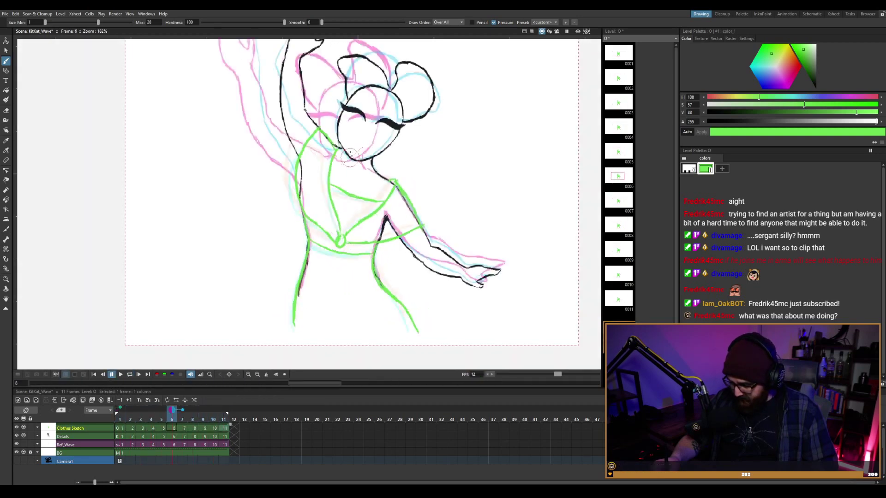
pyautogui.press('p')
pyautogui.press('.')
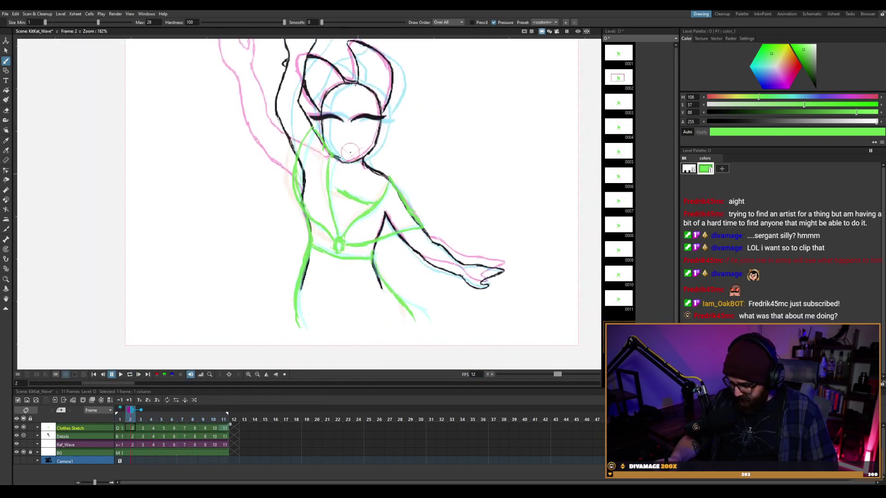
pyautogui.press('.')
pyautogui.press(',')
pyautogui.press('.')
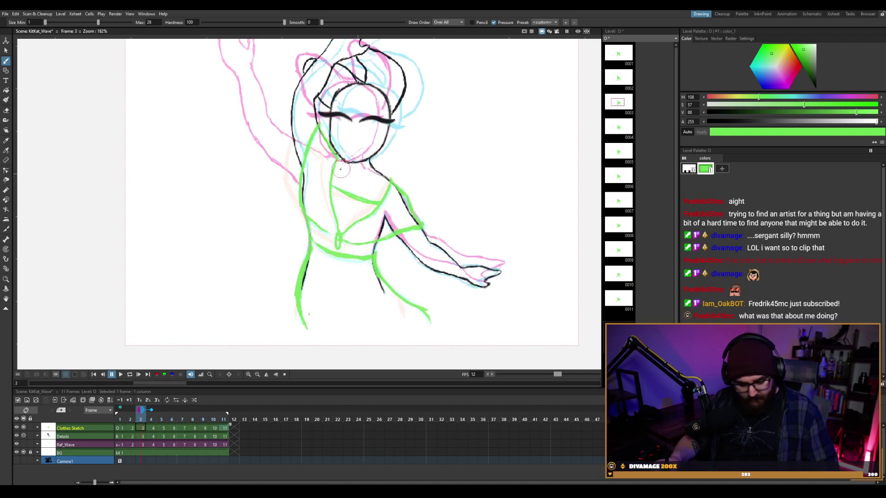
pyautogui.press('a')
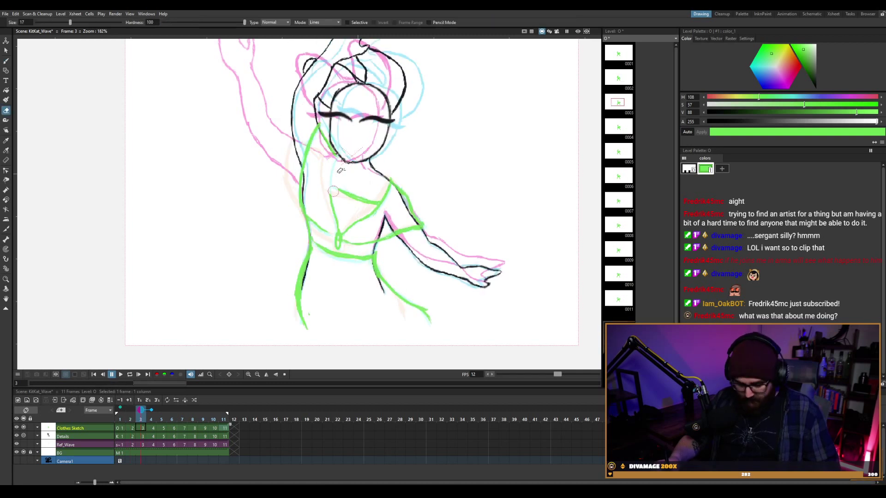
pyautogui.press('b')
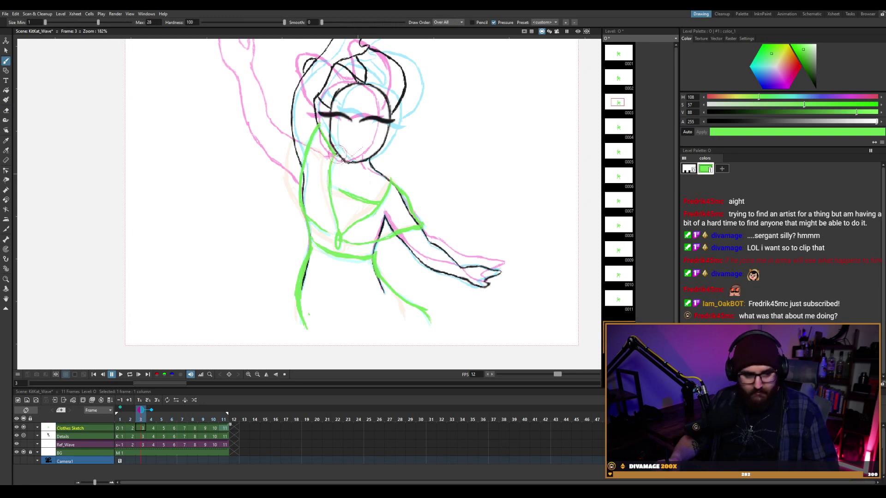
pyautogui.hotkey('ctrl', 's')
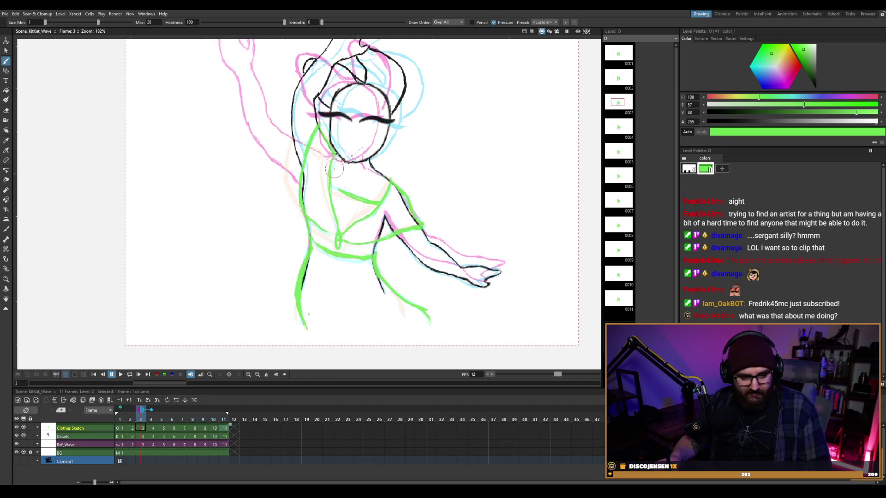
# Flip back and forth between frames 1, 2 and 3 to compare the redrawn ring-to-shoulder lines.
pyautogui.press(',')
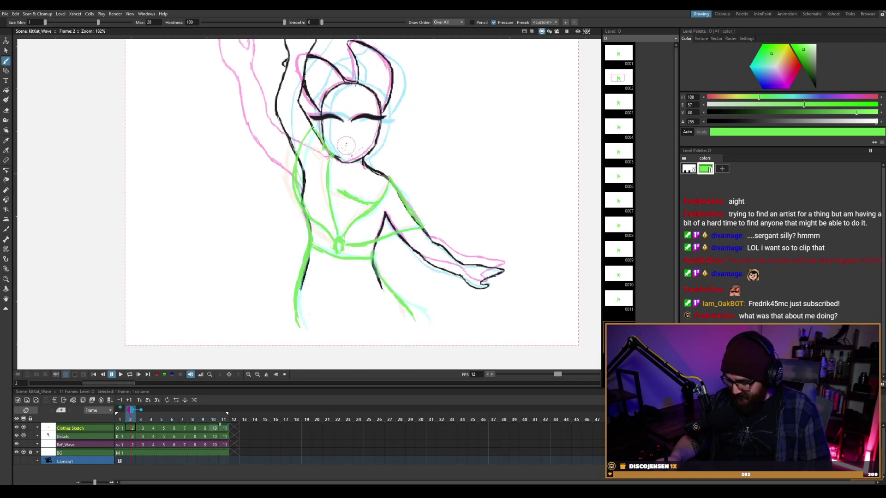
pyautogui.press(',')
pyautogui.press('.')
pyautogui.press(',')
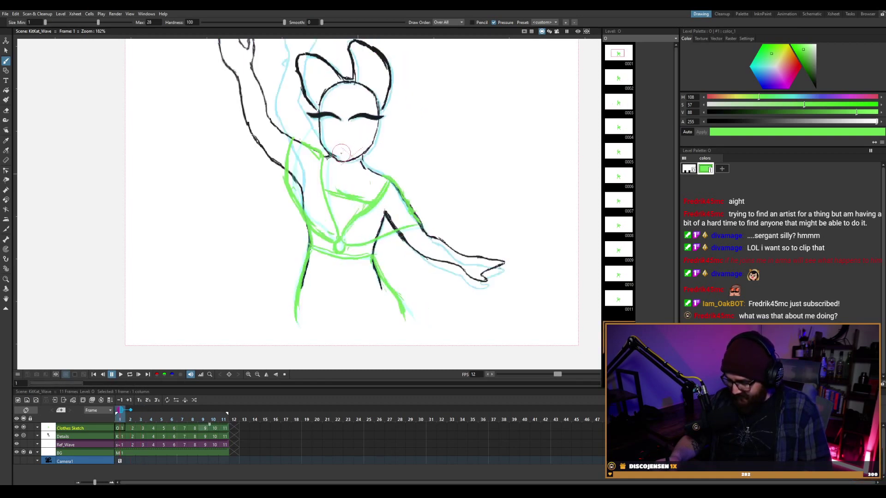
pyautogui.press('.')
pyautogui.press(',')
pyautogui.press('.')
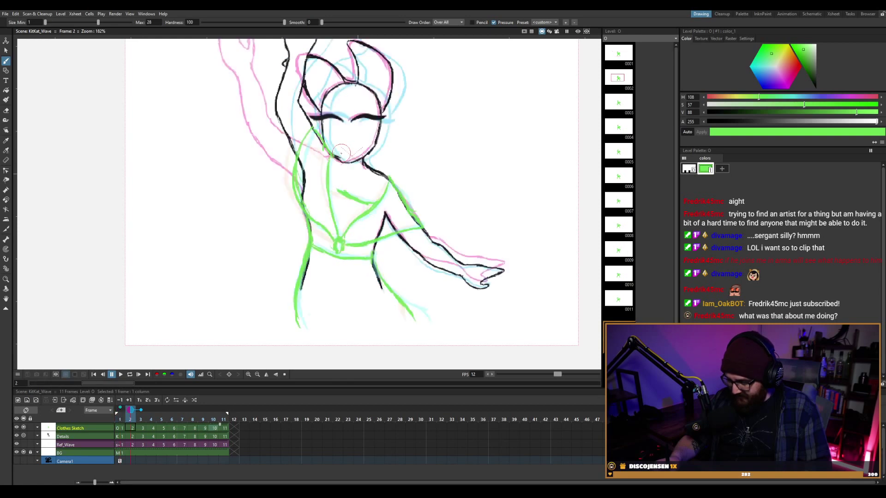
pyautogui.press('.')
pyautogui.press('.')
pyautogui.press(',')
pyautogui.press(',')
pyautogui.press(',')
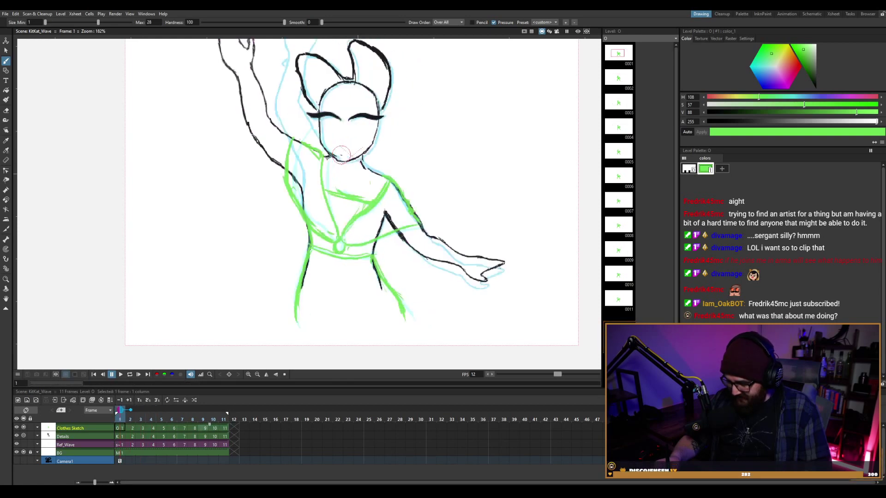
pyautogui.press('.')
pyautogui.press('.')
pyautogui.press(',')
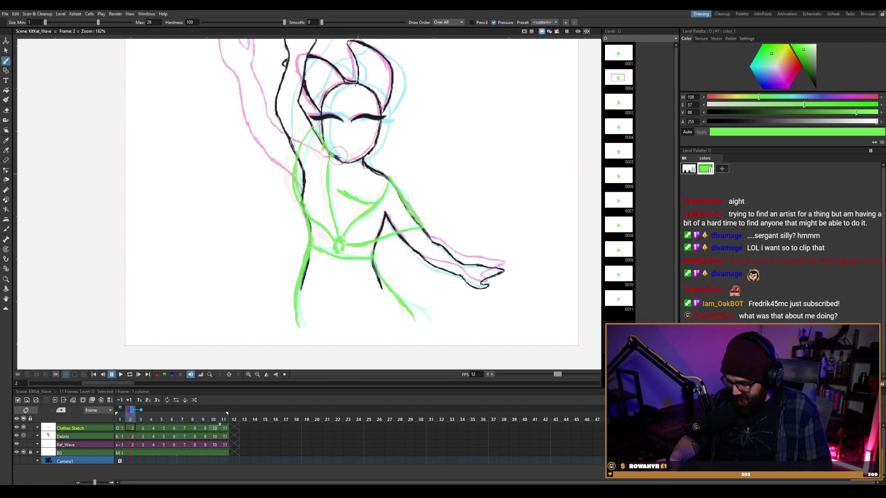
# Erase and redraw the ring-to-shoulder line below the chin on frame 1, and save the scene.
pyautogui.press(',')
pyautogui.press('a')
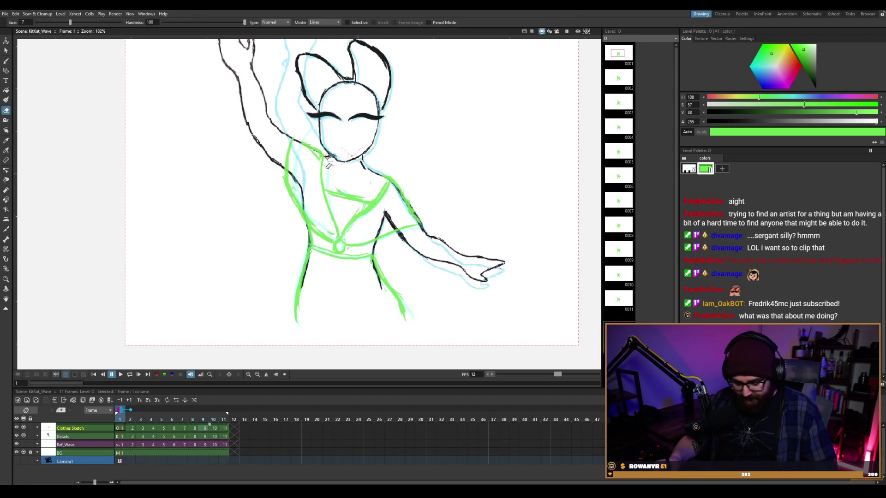
pyautogui.moveTo(325, 197); pyautogui.dragTo(327, 205)
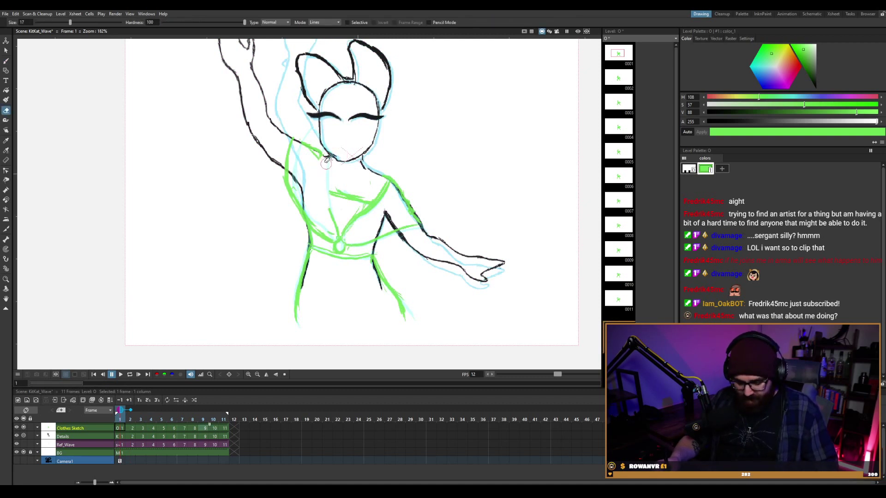
pyautogui.press('b')
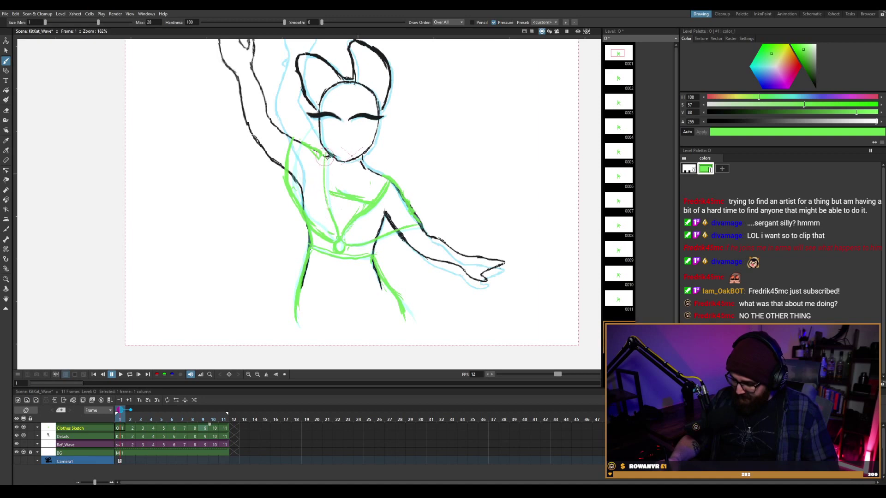
pyautogui.hotkey('ctrl', 's')
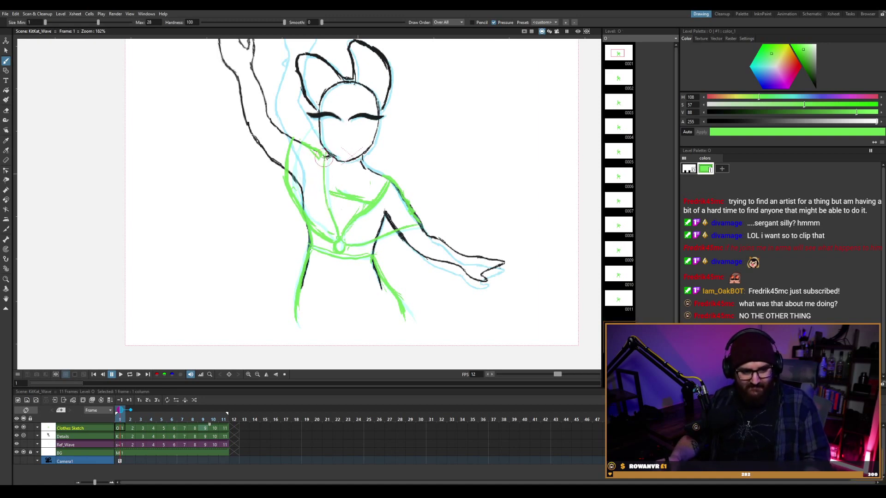
# Flip through frames 1 to 4 to check how the clothing lines move from frame to frame.
pyautogui.press('.')
pyautogui.press('.')
pyautogui.press(',')
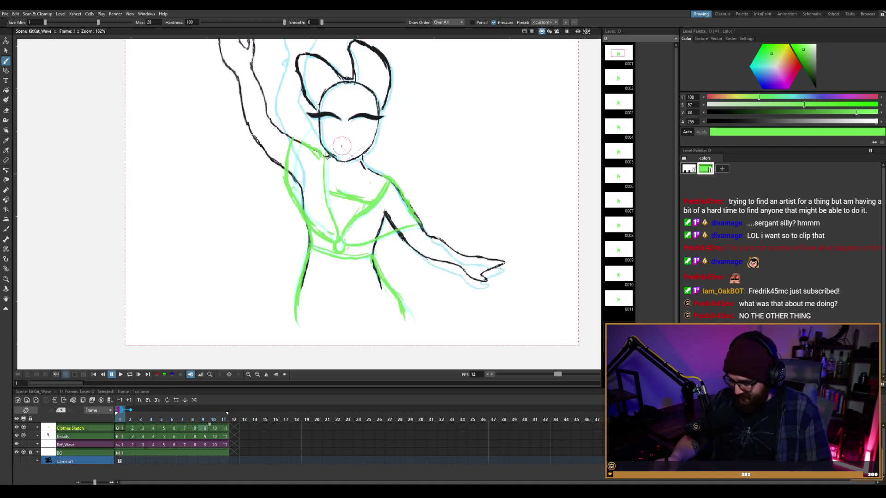
pyautogui.press('.')
pyautogui.press('.')
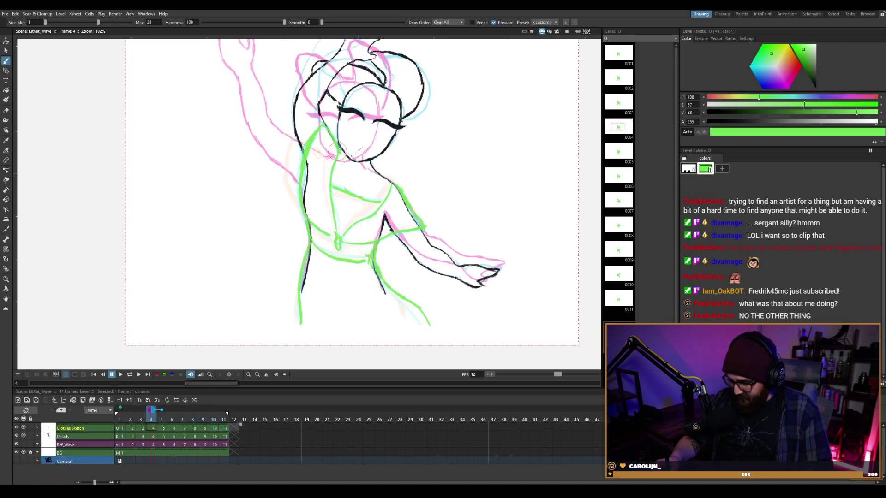
pyautogui.press(',')
pyautogui.press(',')
pyautogui.press('.')
pyautogui.press(',')
pyautogui.press(',')
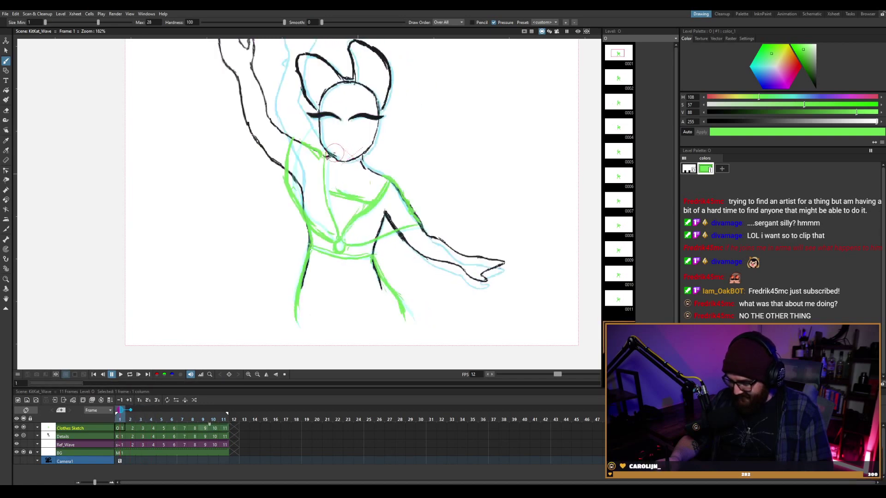
# Erase the outer side line below the raised arm on frame 3 and redraw it as a thinner curve from the shoulder.
pyautogui.press('.')
pyautogui.press('.')
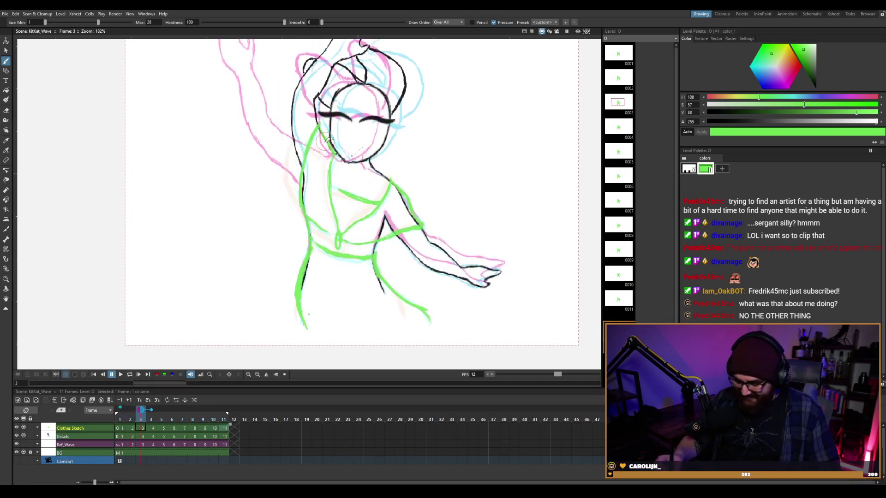
pyautogui.press('a')
pyautogui.moveTo(314, 134)
pyautogui.mouseDown()
pyautogui.moveTo(302, 180)
pyautogui.moveTo(318, 140)
pyautogui.mouseUp()
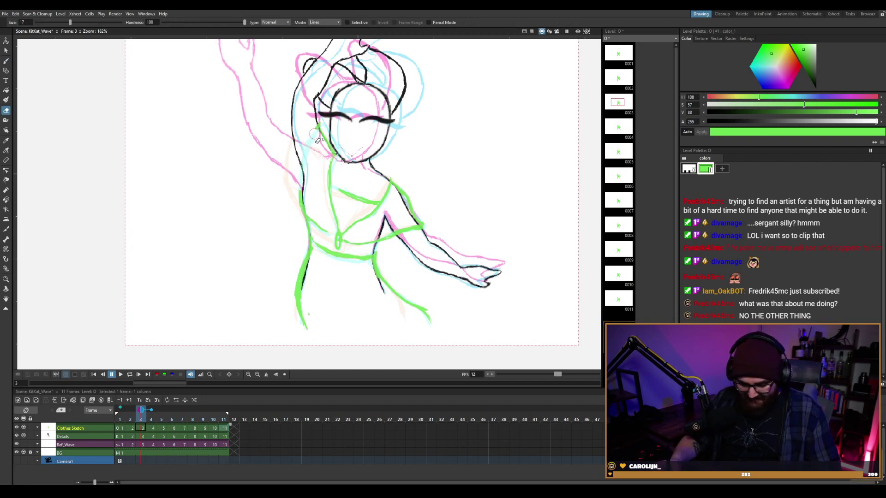
pyautogui.press('b')
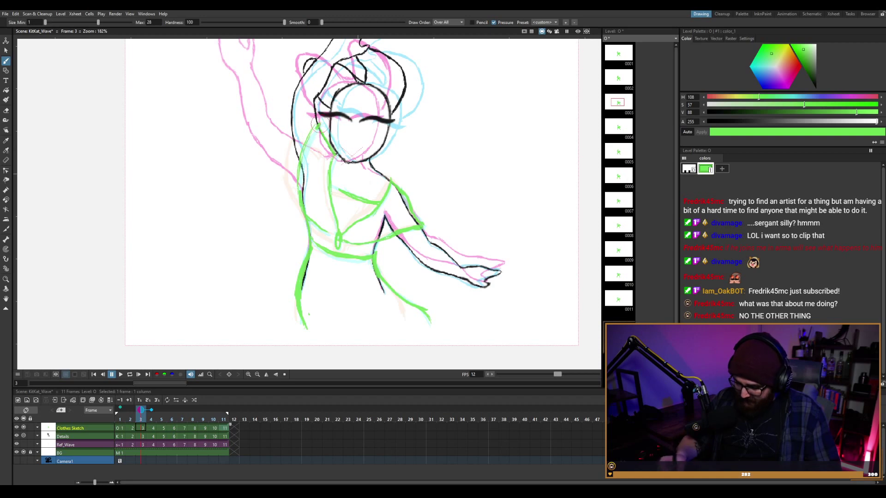
# Remove frame 1's fixed onion skin, erase and redraw the outer side line below the raised arm on frame 6, and save the scene.
pyautogui.click(122, 408)
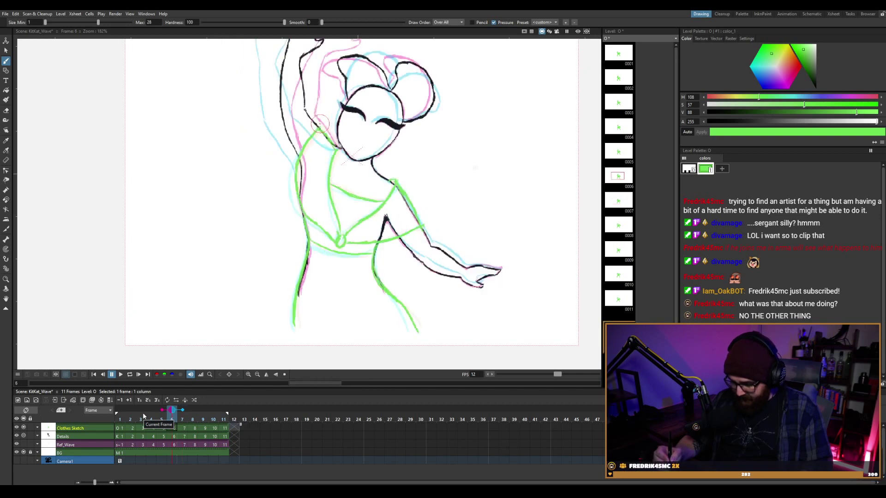
pyautogui.press('a')
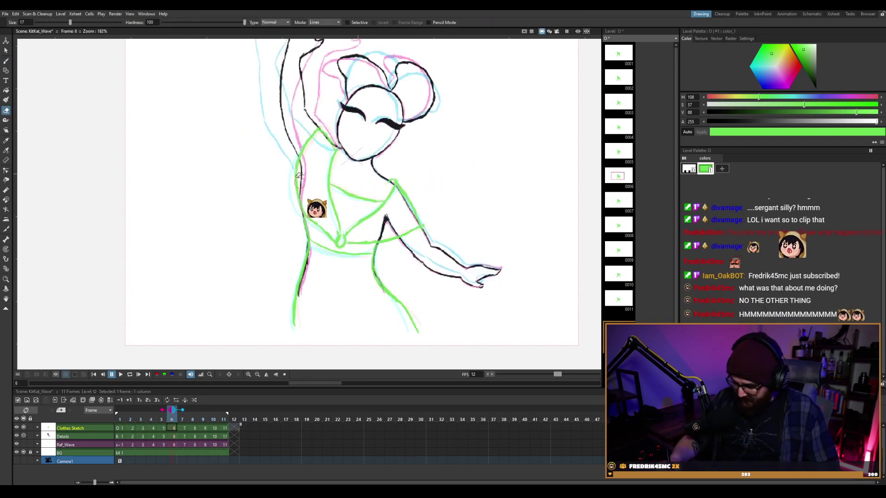
pyautogui.press('b')
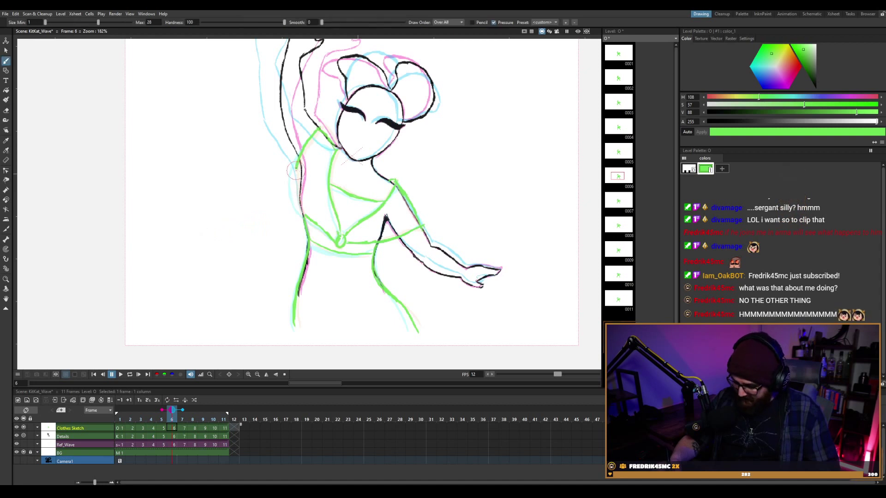
pyautogui.hotkey('ctrl', 's')
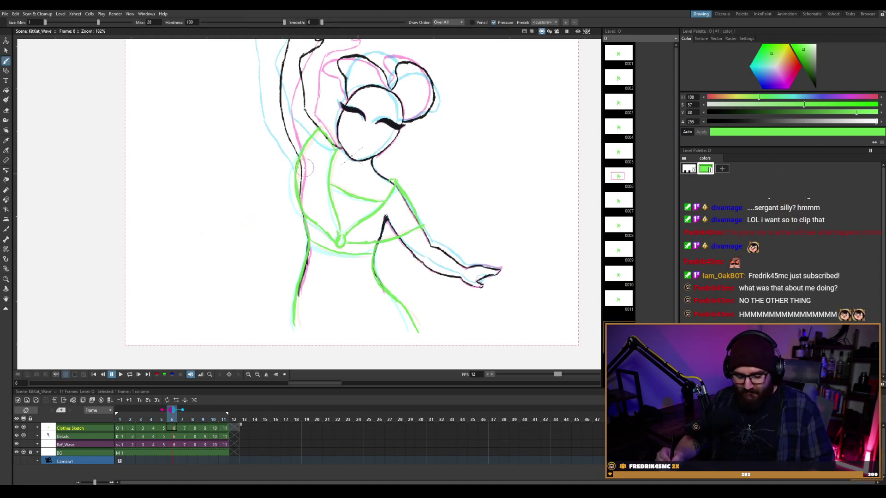
# Flip forward from frame 6 and play the looping animation to check how the side lines move.
pyautogui.press('.')
pyautogui.press('.')
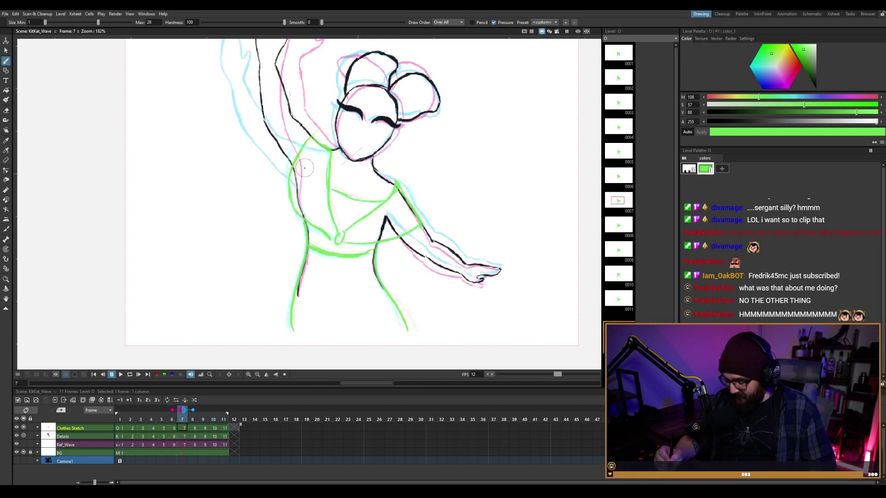
pyautogui.press('.')
pyautogui.press('.')
pyautogui.press('l')
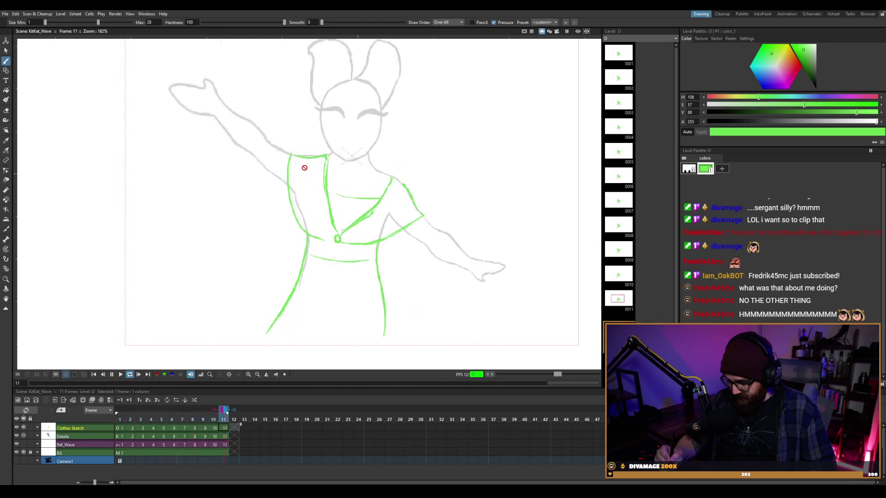
pyautogui.press('p')
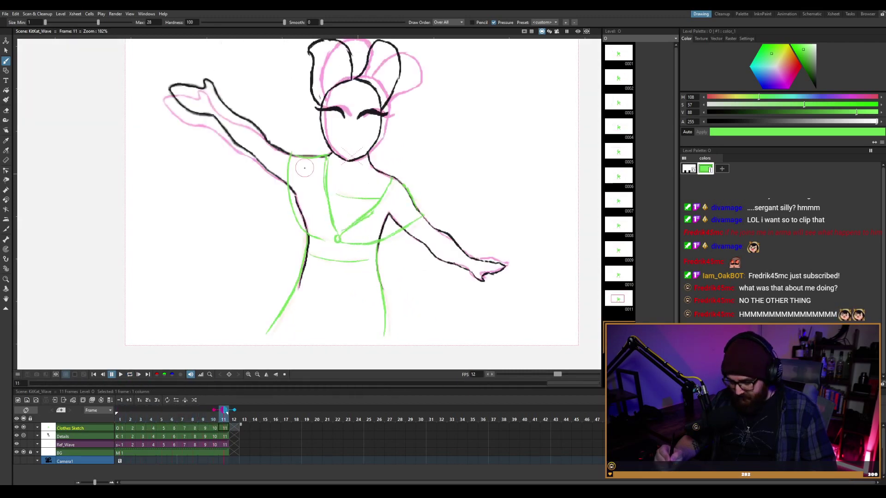
# Flip back and forth through frames 1 to 11 to compare the clothing lines across the whole wave.
pyautogui.press(',')
pyautogui.press(',')
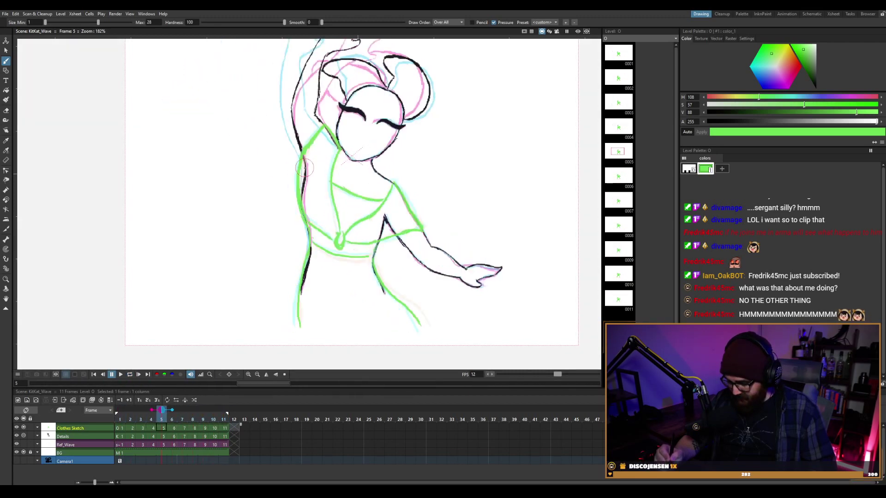
pyautogui.press('.')
pyautogui.press('.')
pyautogui.press('.')
pyautogui.press('.')
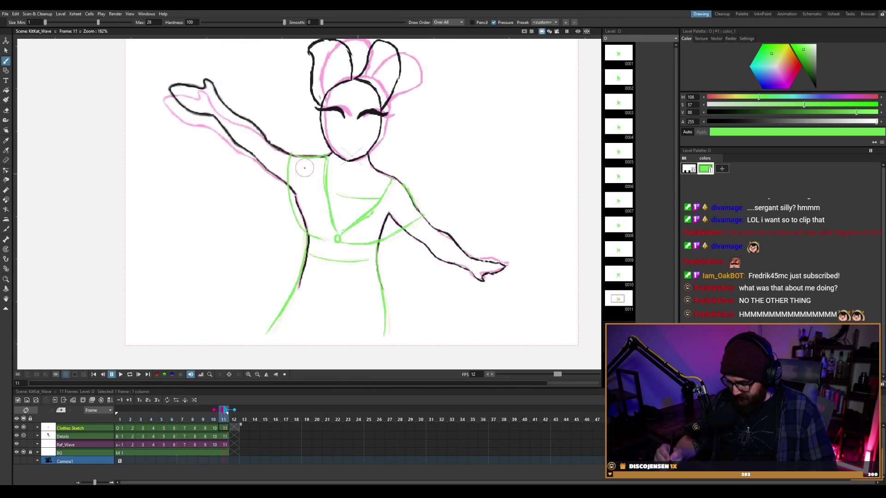
pyautogui.press(',')
pyautogui.press(',')
pyautogui.press(',')
pyautogui.press(',')
pyautogui.press(',')
pyautogui.press(',')
pyautogui.press(',')
pyautogui.press(',')
pyautogui.press(',')
pyautogui.press(',')
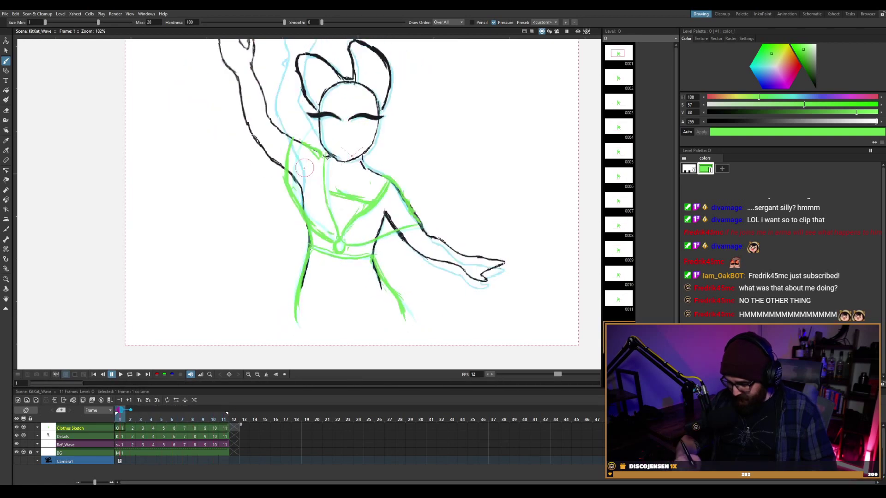
pyautogui.press('.')
pyautogui.press('.')
pyautogui.press('.')
pyautogui.press('.')
pyautogui.press('.')
pyautogui.press('.')
pyautogui.press('.')
pyautogui.press('.')
pyautogui.press('.')
pyautogui.press('.')
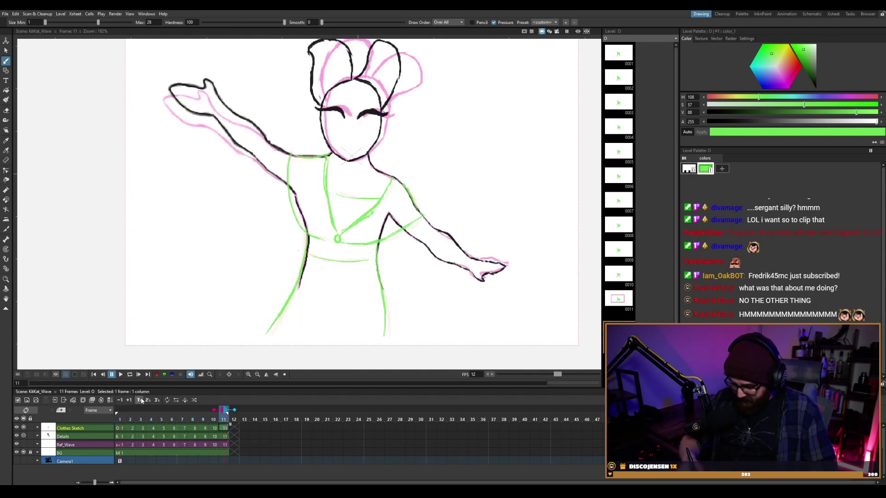
# Swap the neighbouring-frame onion skins for a fixed one on frame 1, then erase and redraw frame 1's outer side line below the raised arm.
pyautogui.click(120, 408)
pyautogui.click(215, 409)
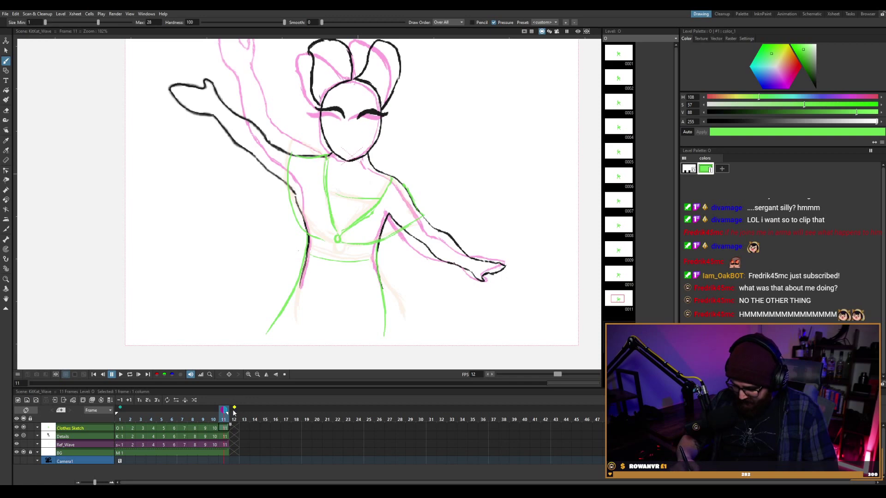
pyautogui.press(',')
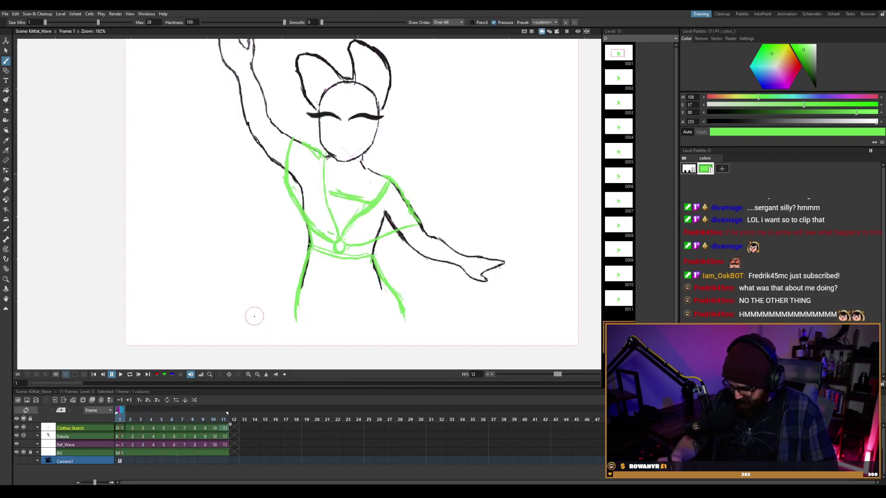
pyautogui.press('e')
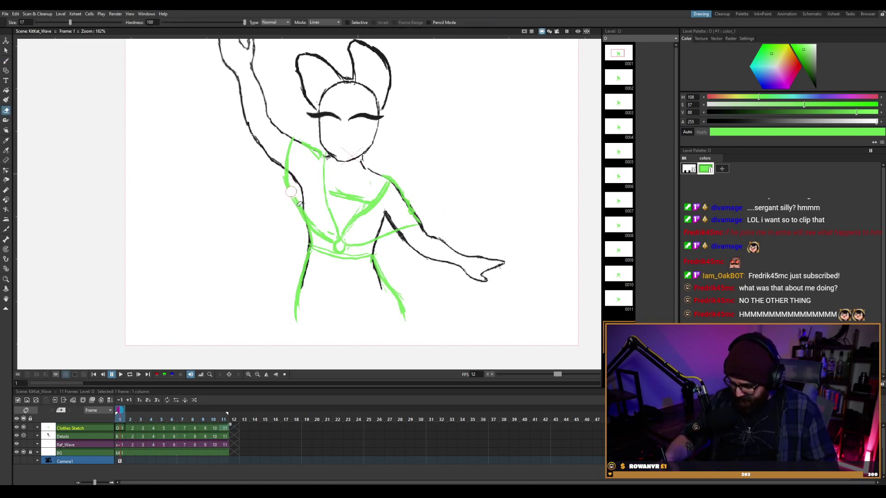
pyautogui.press('b')
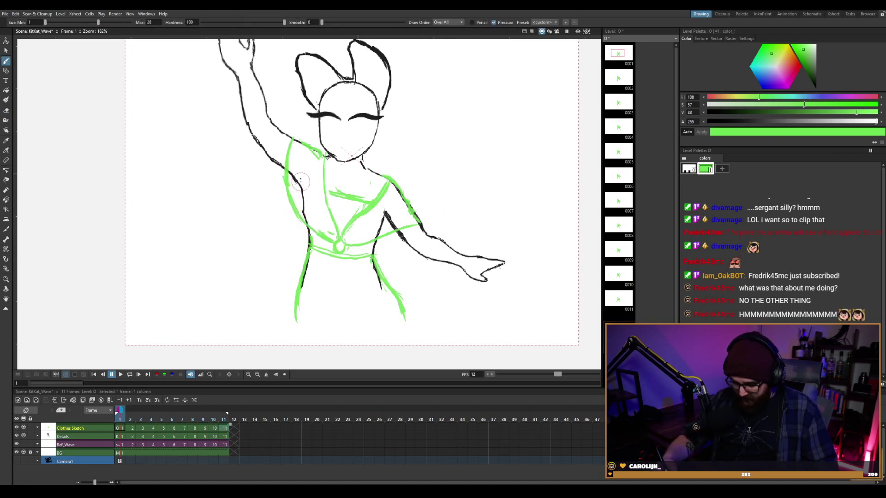
# Compare frames 1 and 2, then erase and redraw the outer side line running down to the ring on frame 2.
pyautogui.press('.')
pyautogui.press(',')
pyautogui.press('.')
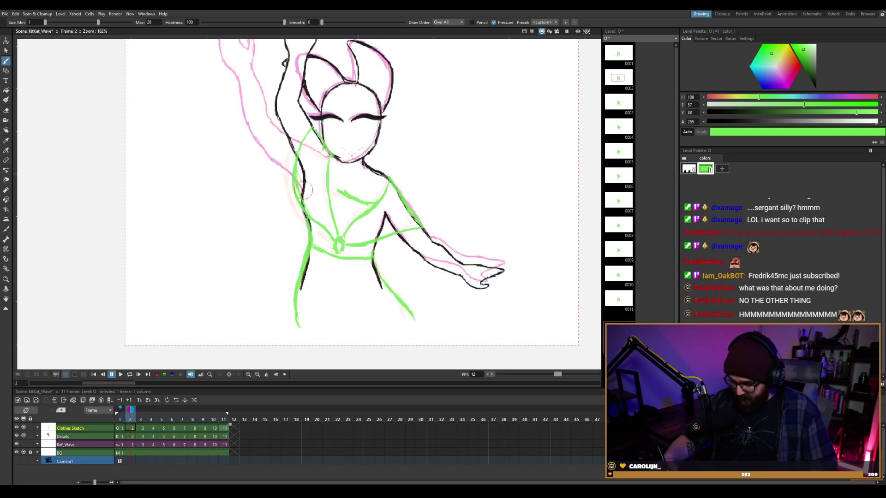
pyautogui.press('e')
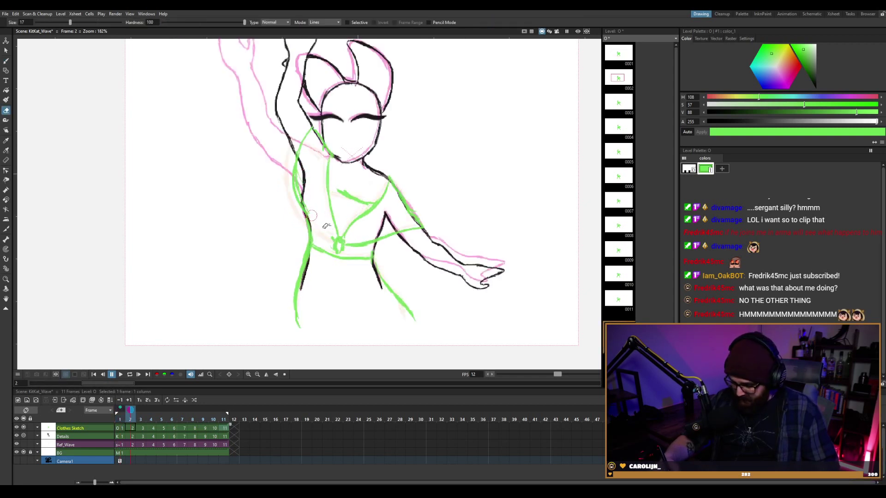
pyautogui.press('b')
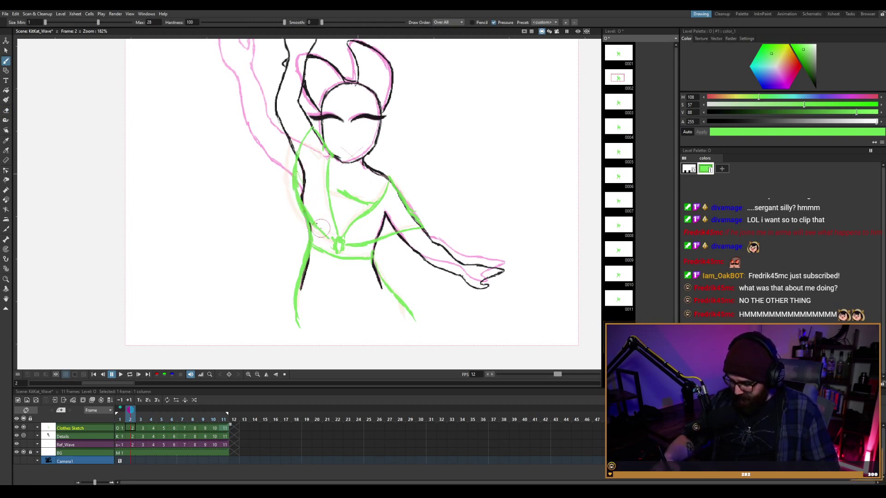
# Play the loop to check the side lines, then replace the fixed onion skin with those of the previous and next frames.
pyautogui.press('l')
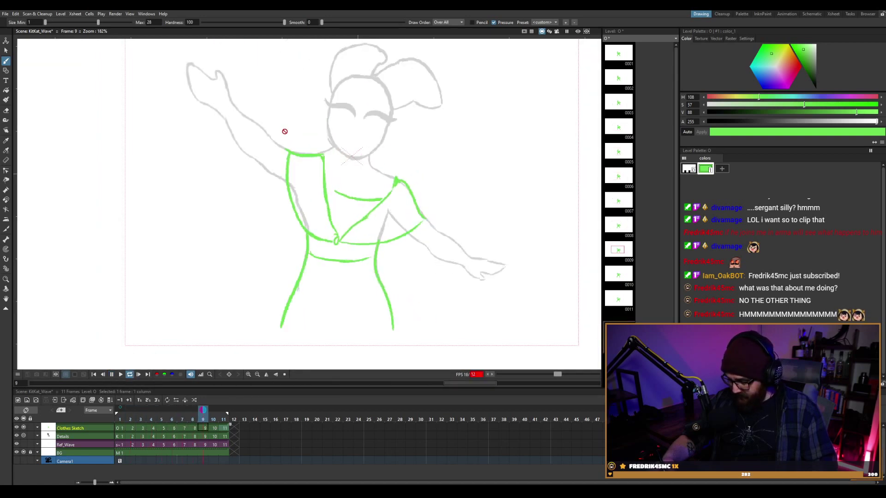
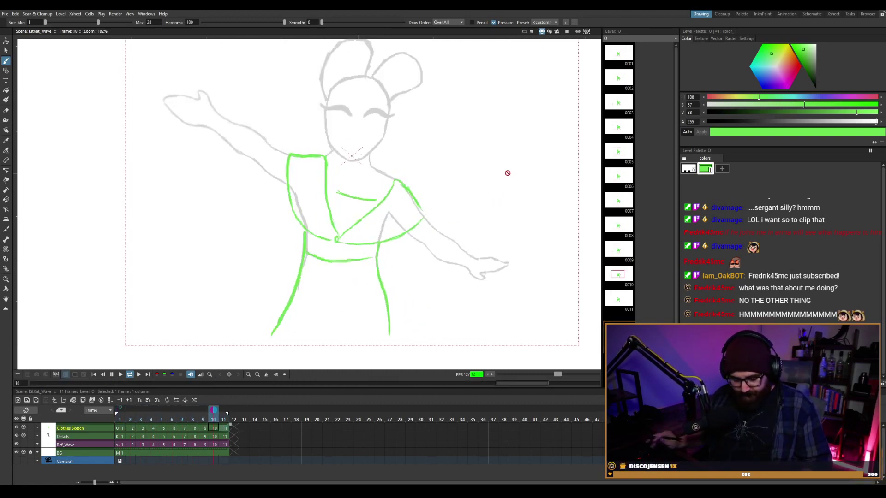
pyautogui.click(121, 409)
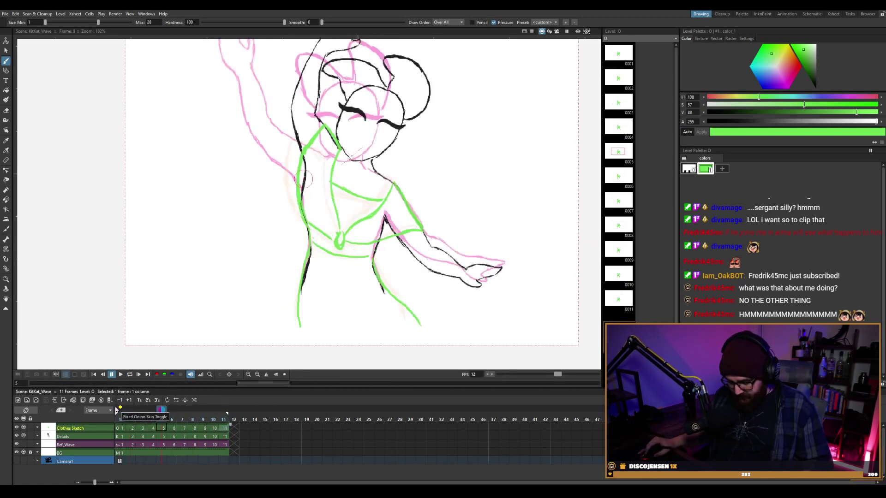
pyautogui.moveTo(120, 409); pyautogui.dragTo(130, 411)
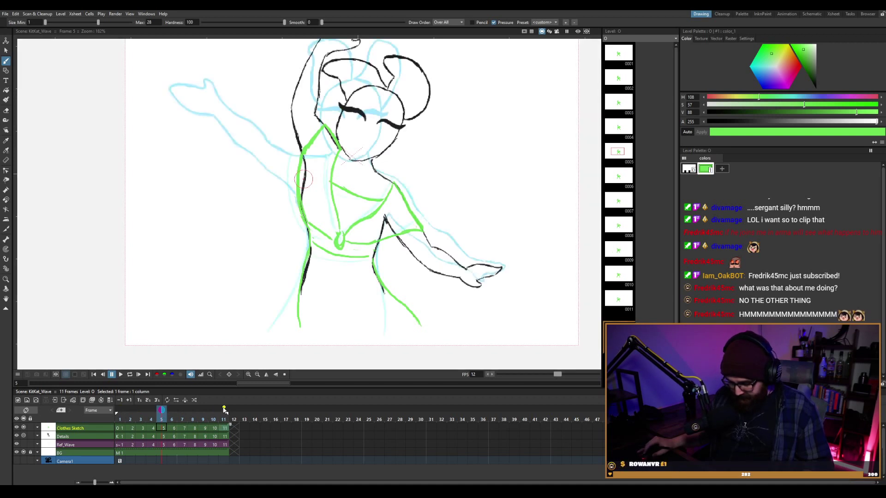
pyautogui.click(172, 411)
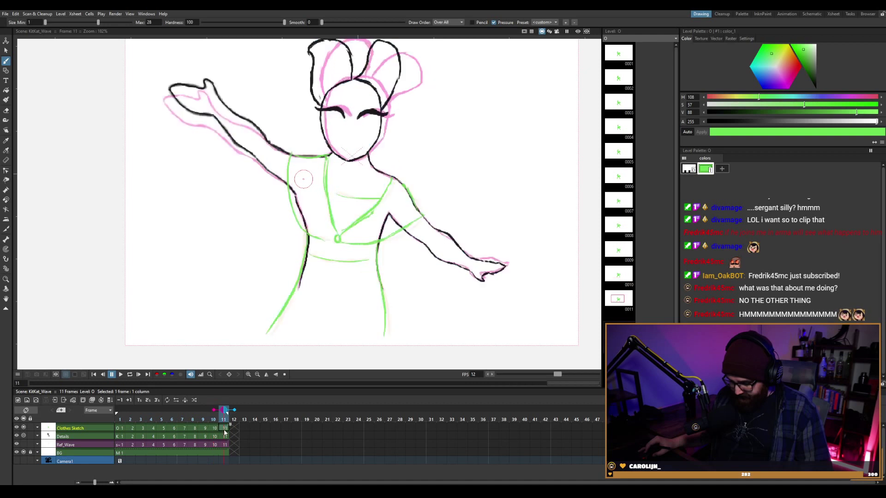
# Erase and redraw both skirt side lines below the waist on frame 11, using frame 1 as a fixed onion skin.
pyautogui.press('a')
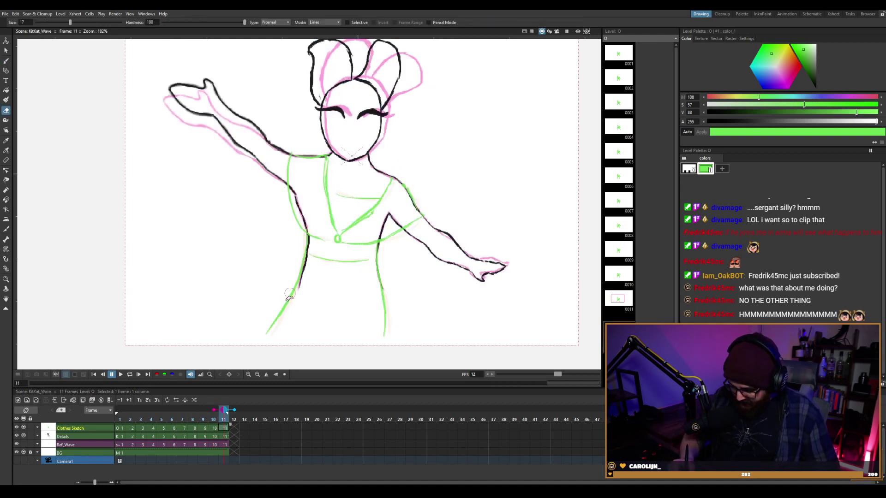
pyautogui.click(120, 408)
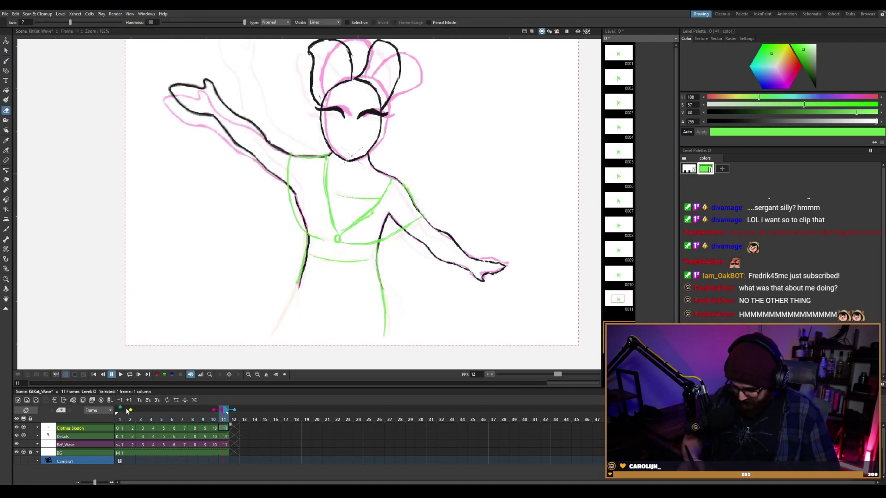
pyautogui.click(214, 410)
pyautogui.press('b')
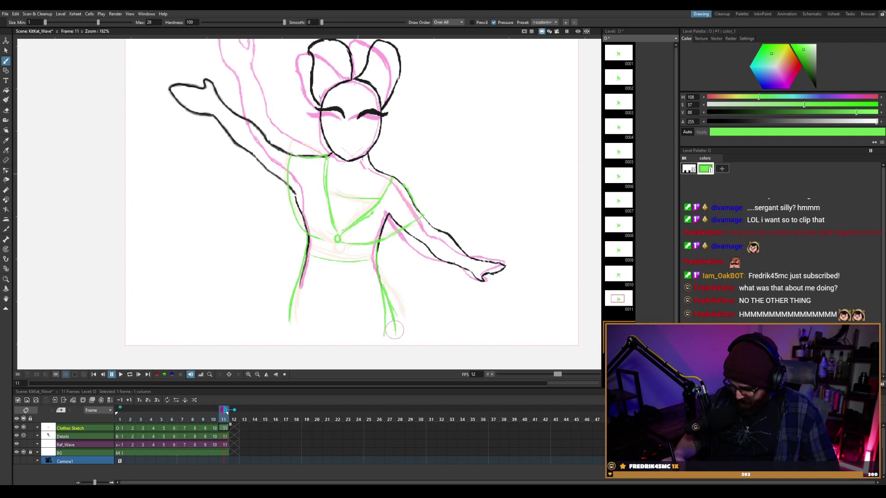
pyautogui.press('a')
pyautogui.moveTo(384, 323); pyautogui.dragTo(379, 296)
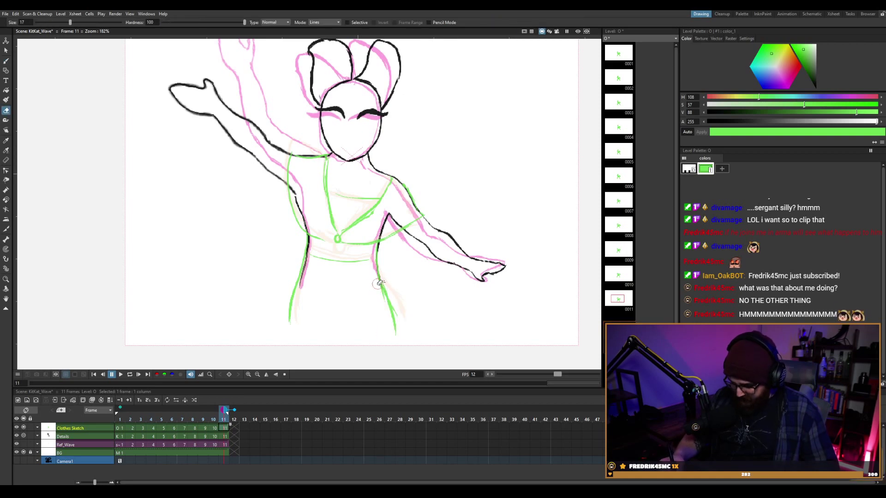
# Play the loop and flip through frames 1 to 8 to check how the skirt lines move.
pyautogui.press('p')
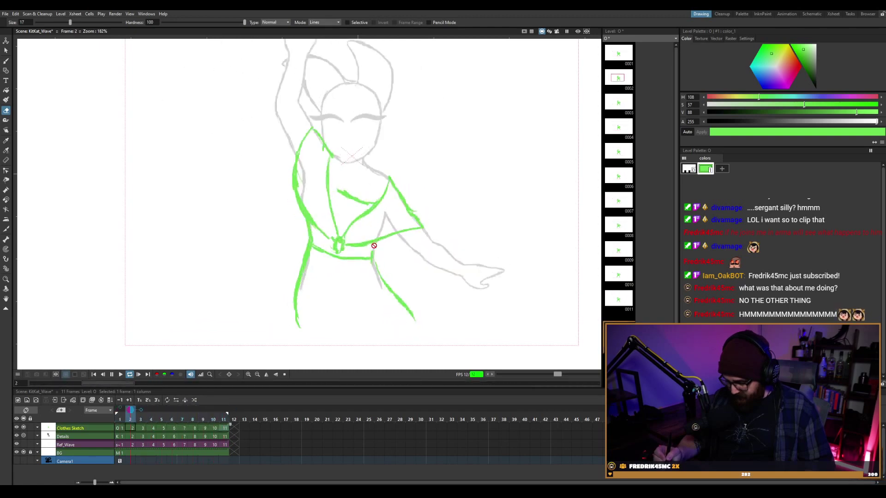
pyautogui.press('p')
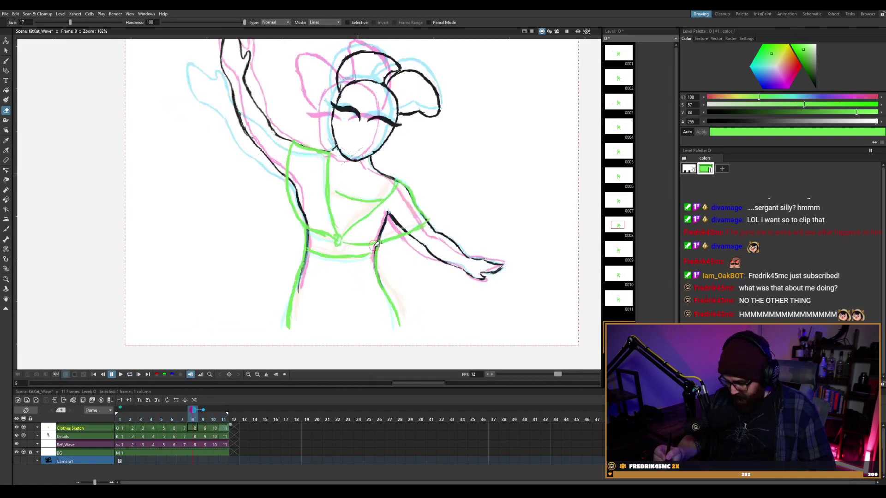
pyautogui.press(',')
pyautogui.press(',')
pyautogui.press(',')
pyautogui.press(',')
pyautogui.press(',')
pyautogui.press(',')
pyautogui.press(',')
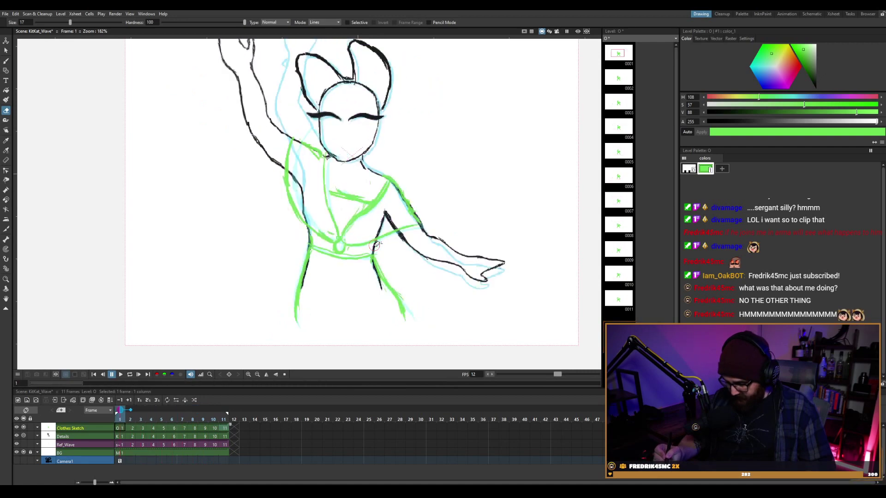
pyautogui.press('.')
pyautogui.press('.')
pyautogui.press('.')
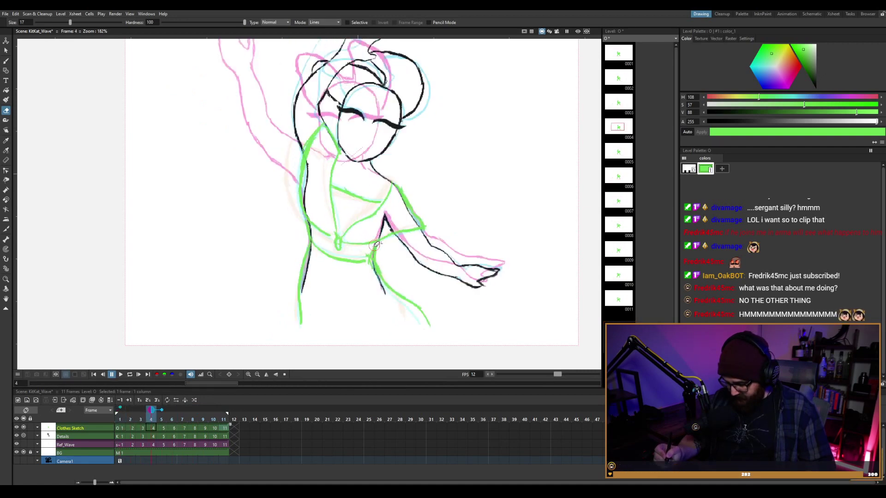
pyautogui.press('.')
pyautogui.press('.')
pyautogui.press(',')
pyautogui.press(',')
pyautogui.press(',')
pyautogui.press(',')
pyautogui.press(',')
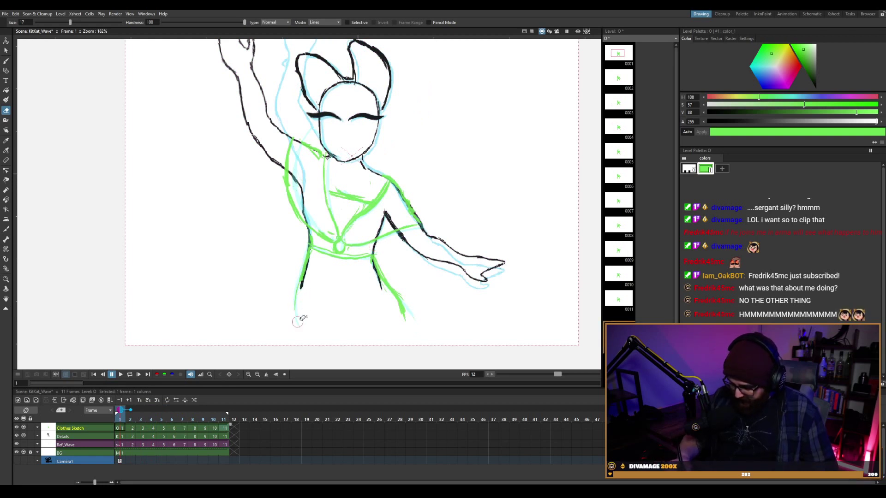
# Erase and redraw both skirt side lines below the waist on frame 1.
pyautogui.press('b')
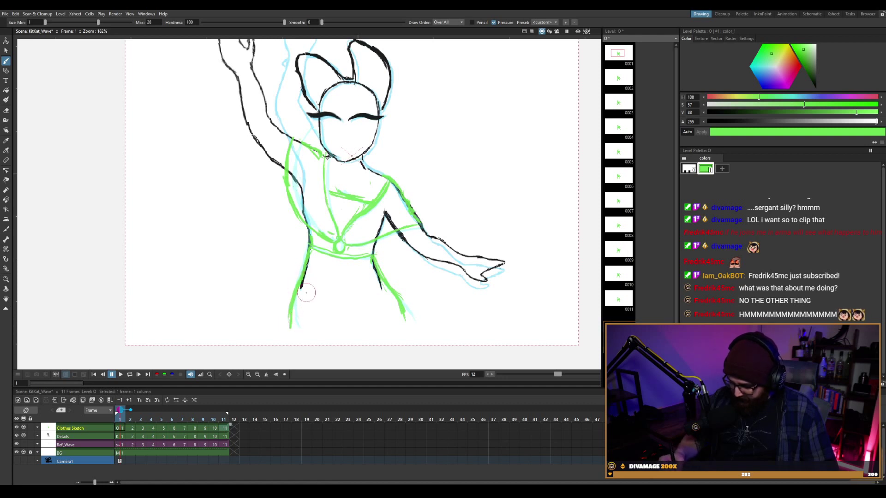
pyautogui.press('a')
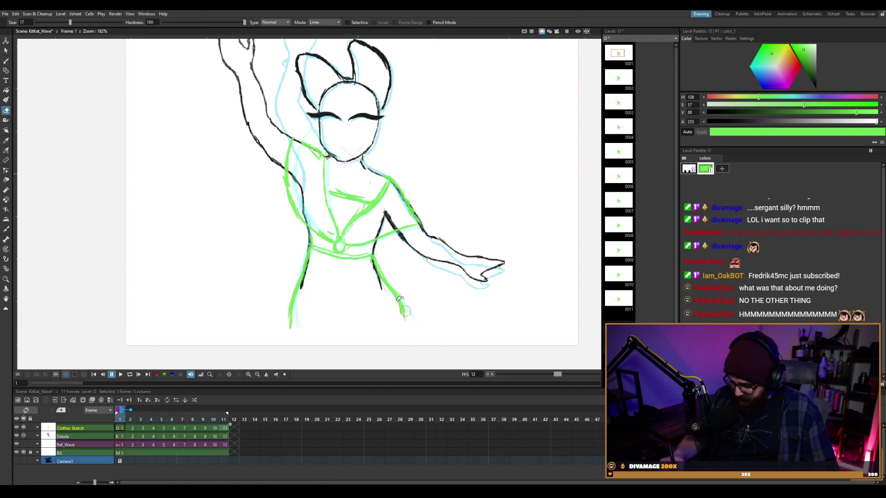
pyautogui.press('b')
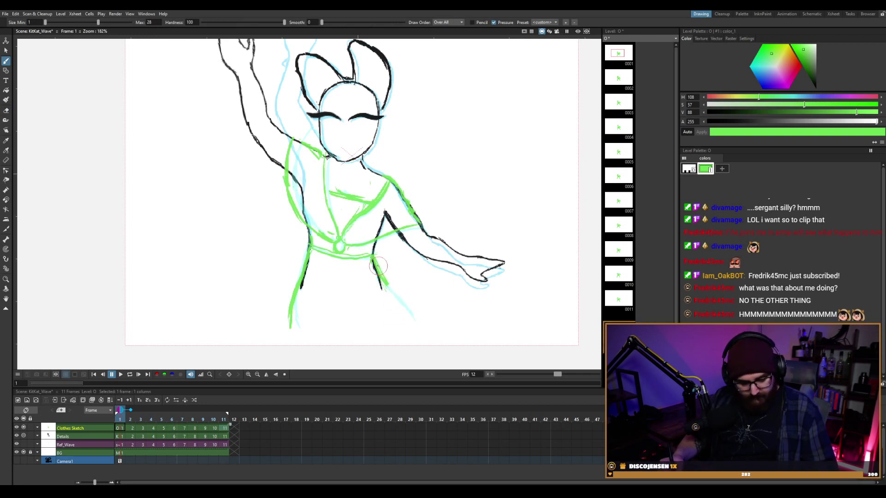
pyautogui.press('a')
pyautogui.press('b')
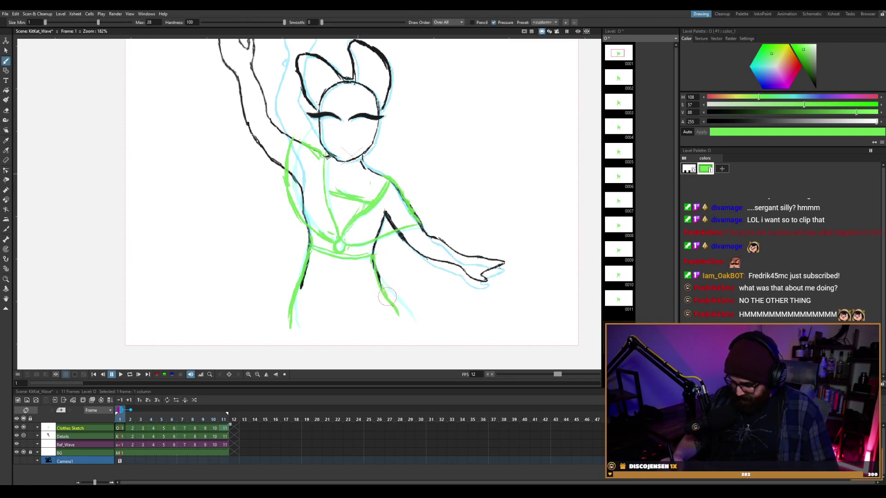
# Flip between frames 1 to 3 and play the loop to check how the skirt lines move.
pyautogui.press('.')
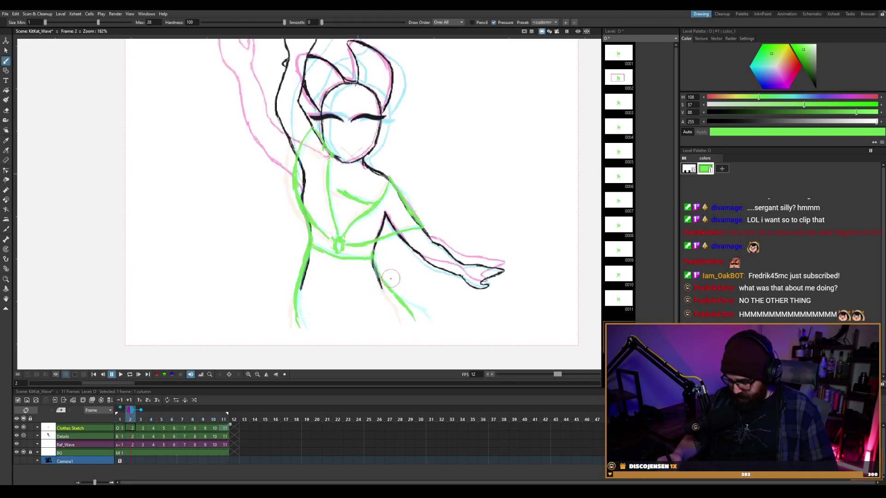
pyautogui.press('.')
pyautogui.press(',')
pyautogui.press(',')
pyautogui.press('.')
pyautogui.press('.')
pyautogui.press('.')
pyautogui.press('.')
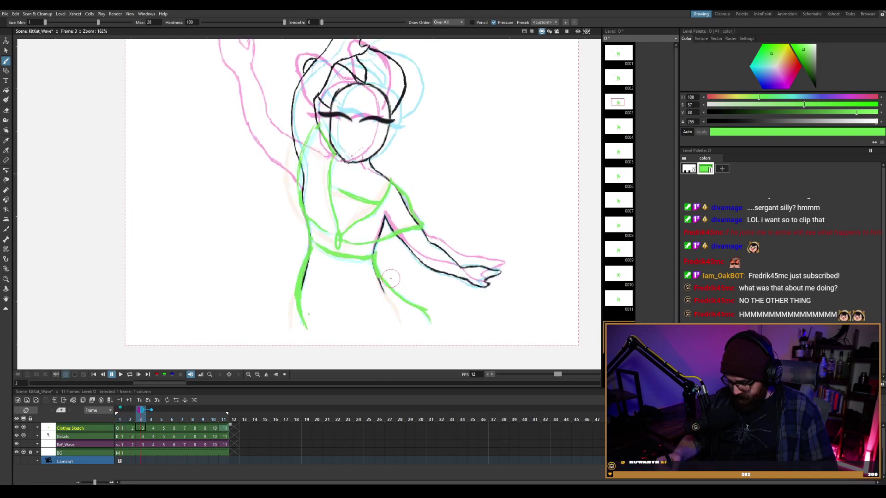
pyautogui.press('p')
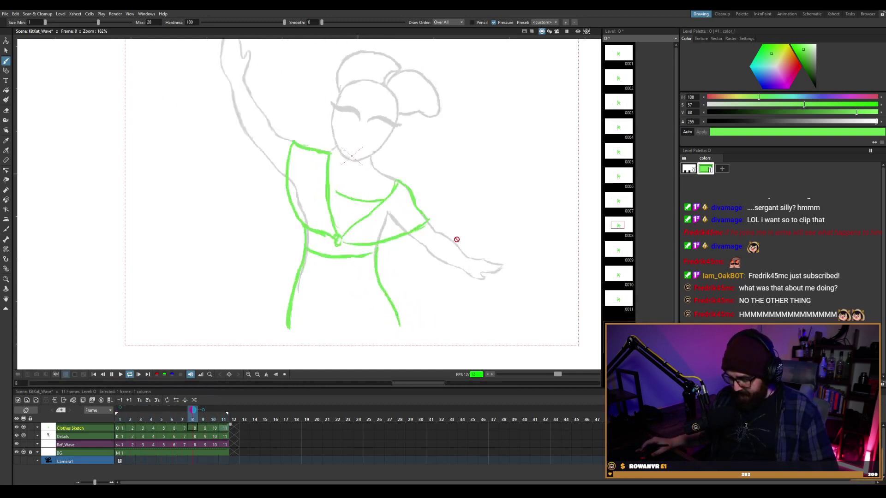
pyautogui.press('p')
# Flip back and forth between frames 9, 10 and 11 to compare their skirt side lines.
pyautogui.press('Right')
pyautogui.press('Right')
pyautogui.press('Right')
pyautogui.press('Right')
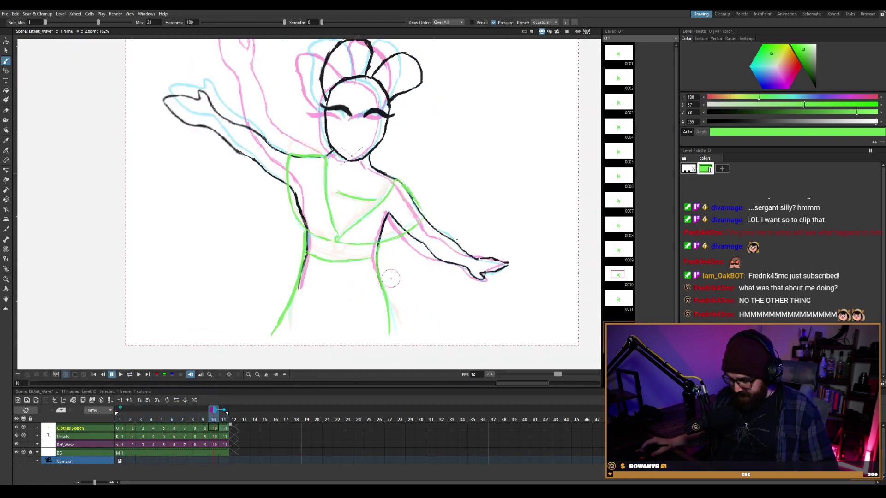
pyautogui.press('Left')
pyautogui.press('Right')
pyautogui.press('Right')
pyautogui.press('Left')
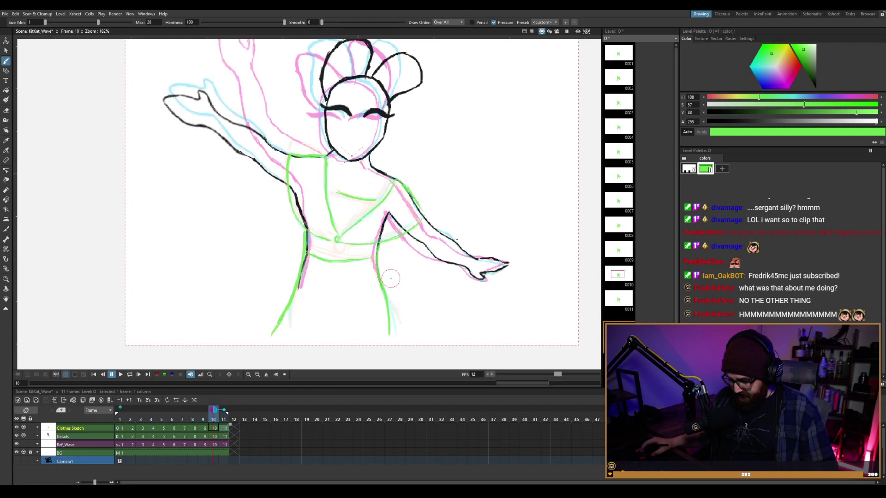
pyautogui.press('Right')
pyautogui.press('Left')
pyautogui.press('Left')
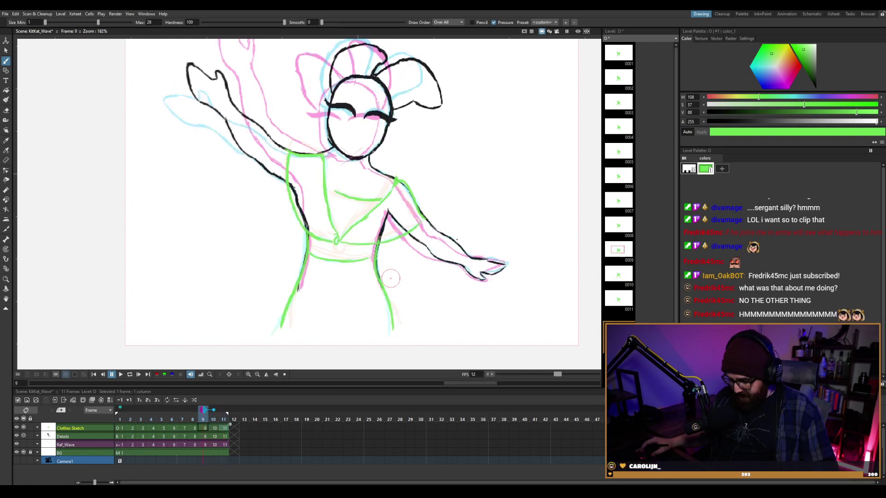
# Erase and redraw both skirt side lines on frame 11, matching them more closely to frame 10.
pyautogui.press('Right')
pyautogui.press('Right')
pyautogui.press('e')
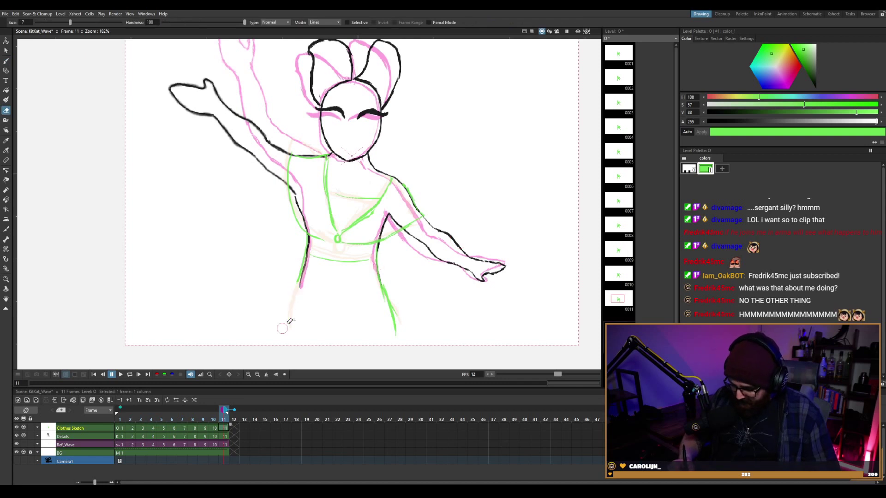
pyautogui.moveTo(298, 280); pyautogui.dragTo(273, 327)
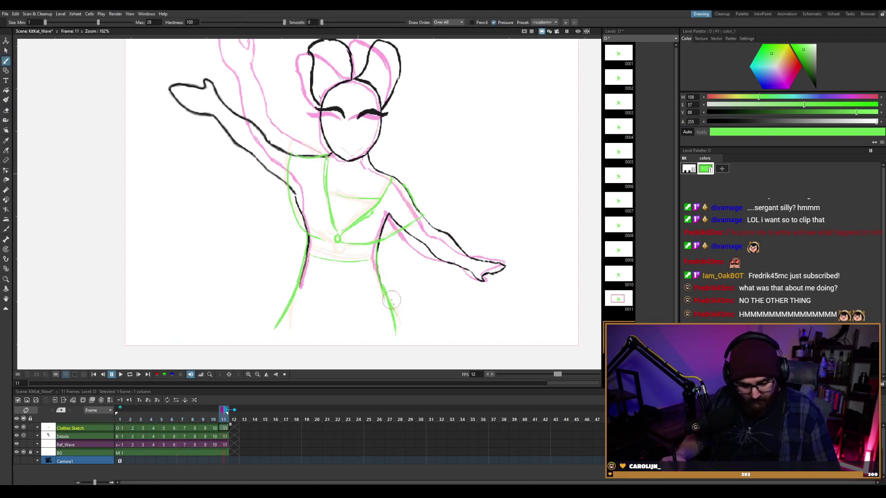
pyautogui.press('a')
pyautogui.moveTo(386, 286); pyautogui.dragTo(393, 329)
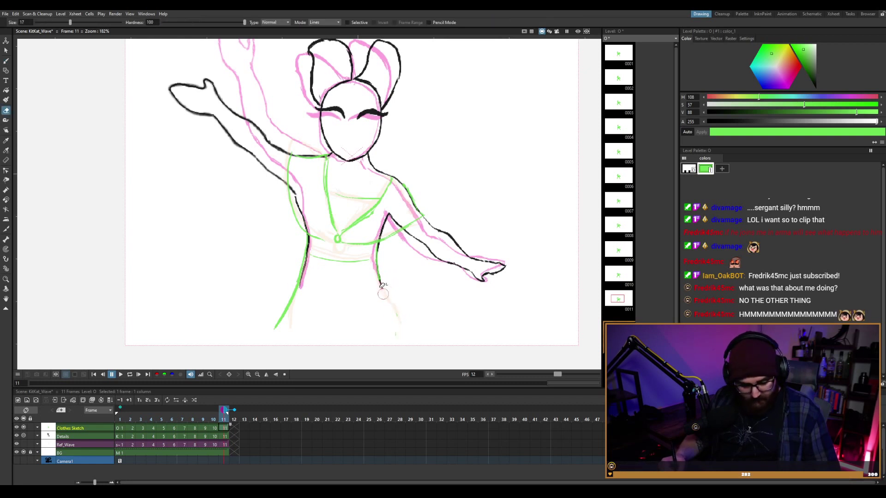
pyautogui.press('b')
pyautogui.moveTo(381, 283); pyautogui.dragTo(389, 319)
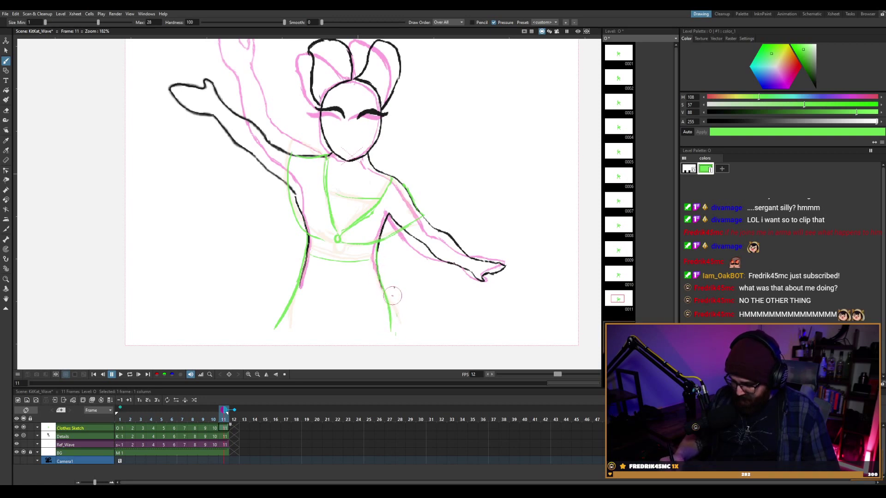
# Play the loop twice to check the revised skirt lines across the whole wave.
pyautogui.press('p')
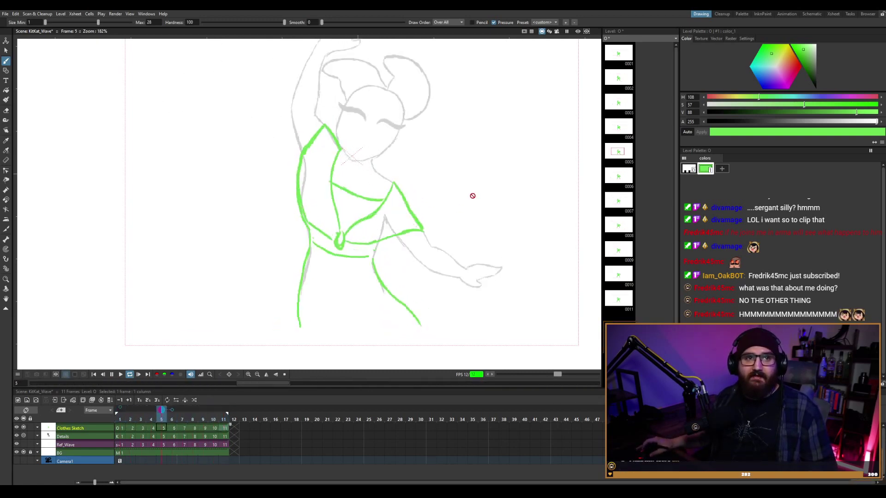
pyautogui.press('p')
pyautogui.press('space')
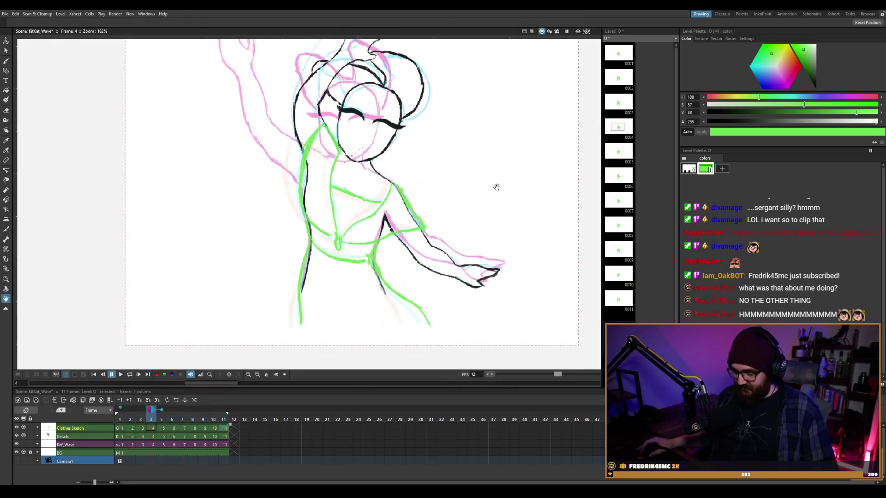
pyautogui.moveTo(497, 187); pyautogui.dragTo(455, 192)
pyautogui.press('p')
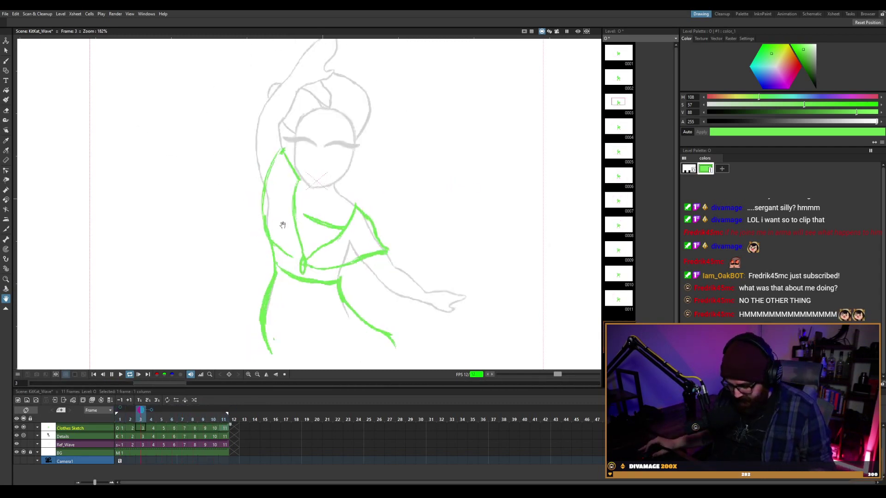
pyautogui.press('l')
# On the Details level, erase and redraw the inner end of the raised arm's shoulder line beside the jaw on frame 9.
pyautogui.click(186, 437)
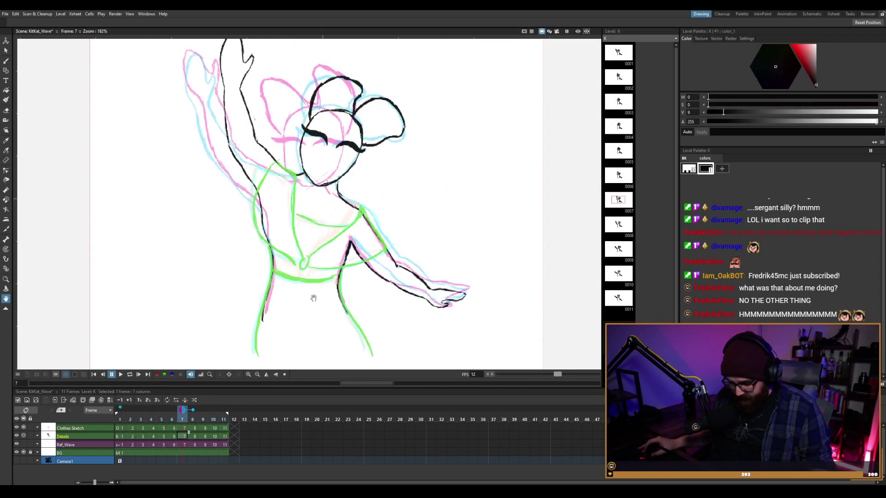
pyautogui.press(',')
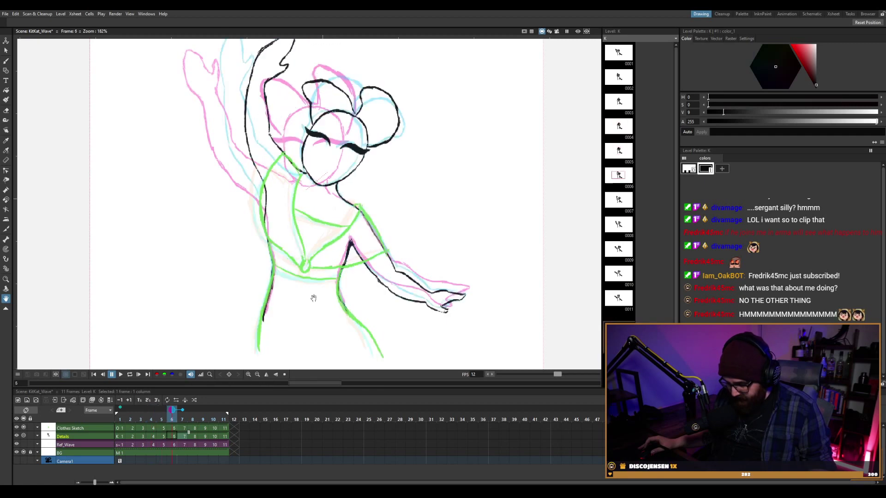
pyautogui.press('.')
pyautogui.press('.')
pyautogui.press('.')
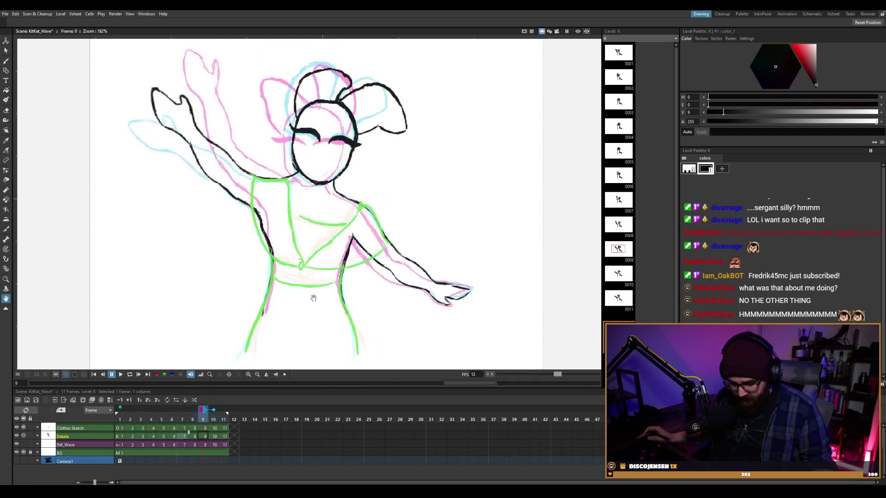
pyautogui.press('a')
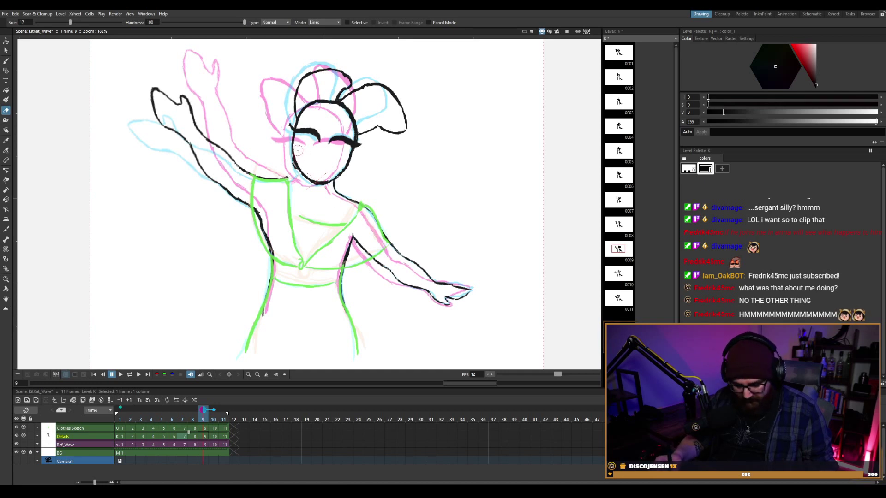
pyautogui.press('b')
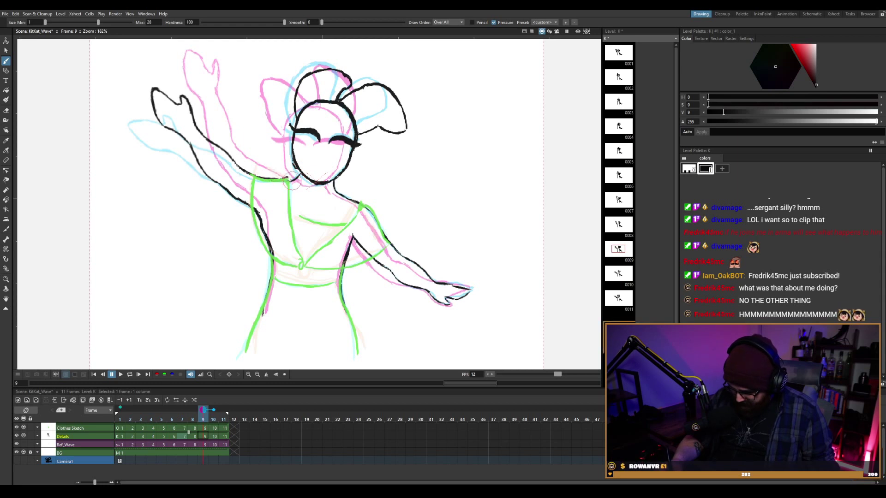
# Erase and redraw the black shoulder line's inner end beside the jaw on frames 10 and 11.
pyautogui.press('e')
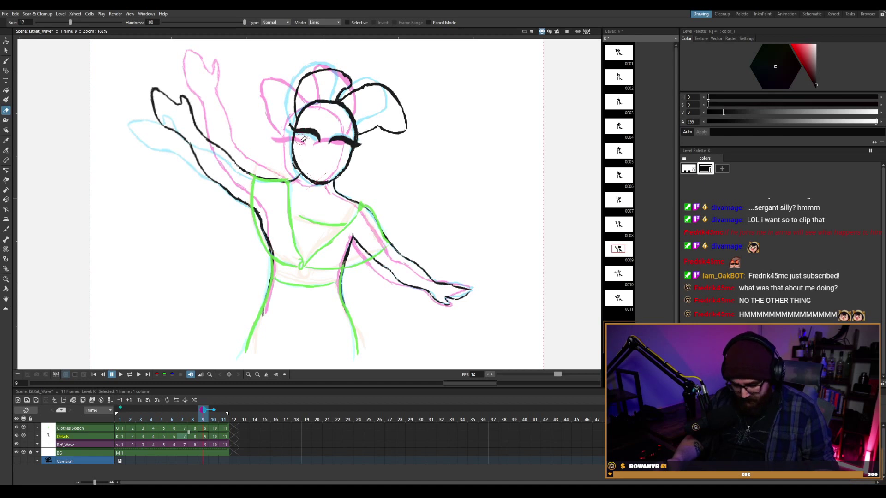
pyautogui.press('.')
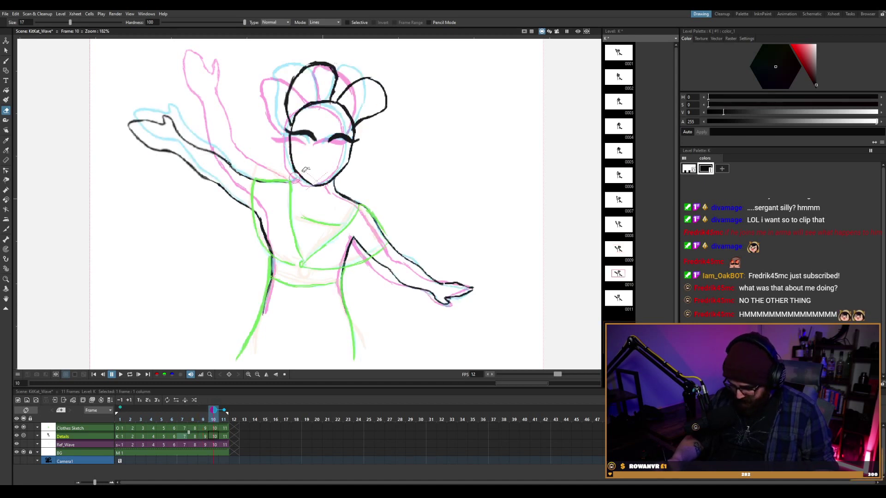
pyautogui.press('b')
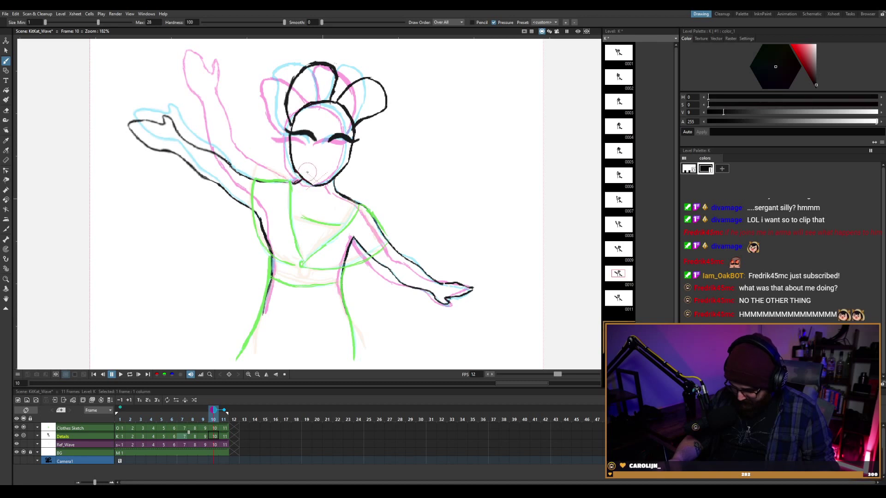
pyautogui.press('.')
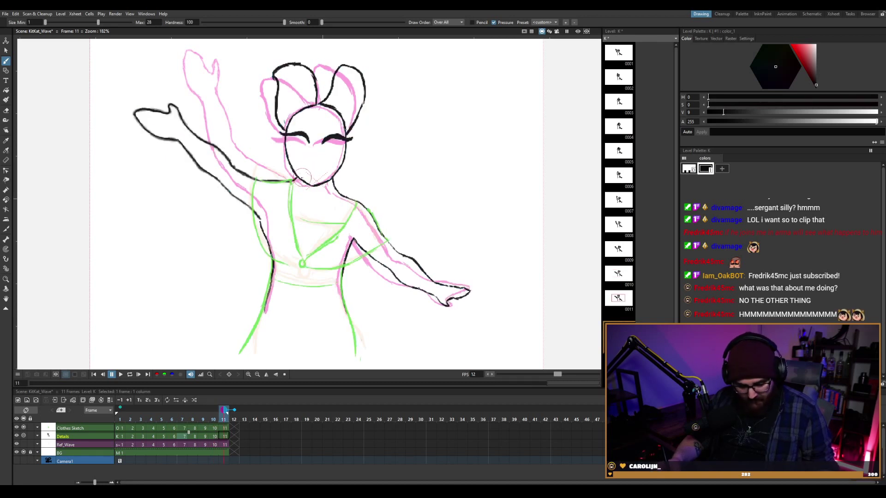
pyautogui.press('a')
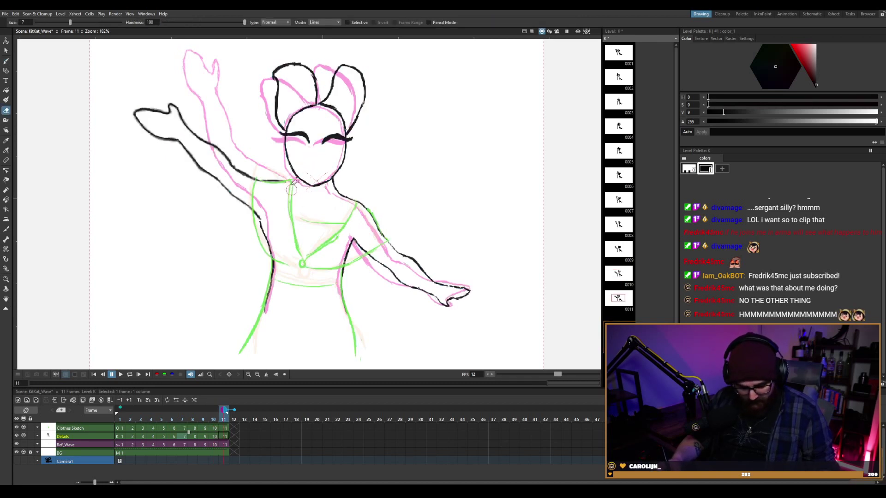
pyautogui.press('b')
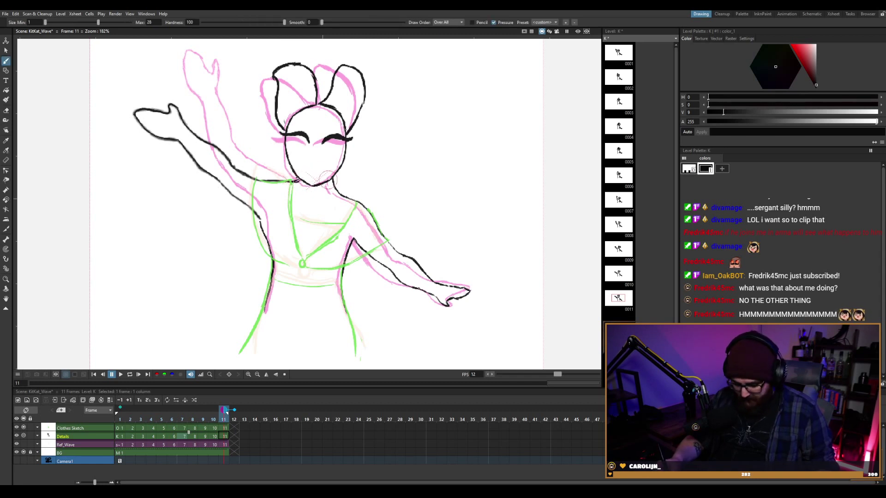
# Compare frames 8 and 9, then erase and redraw the black shoulder line's inner end beside the jaw on frame 8.
pyautogui.press(',')
pyautogui.press(',')
pyautogui.press(',')
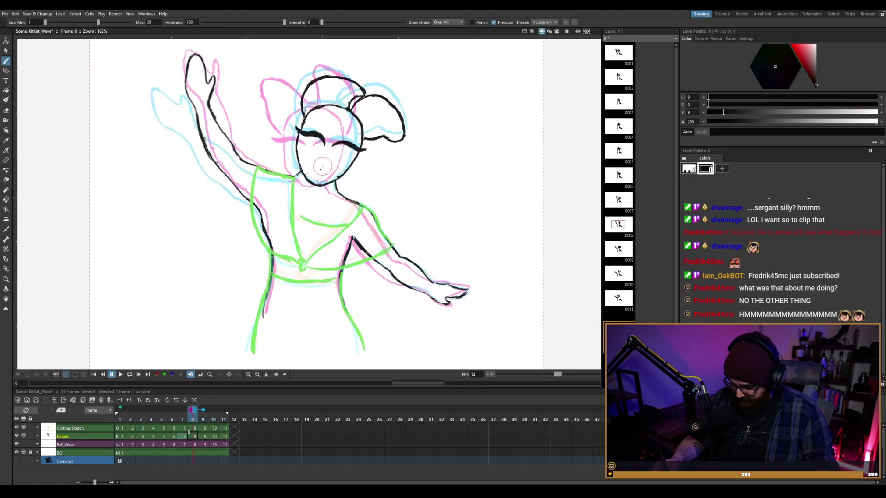
pyautogui.press('.')
pyautogui.press(',')
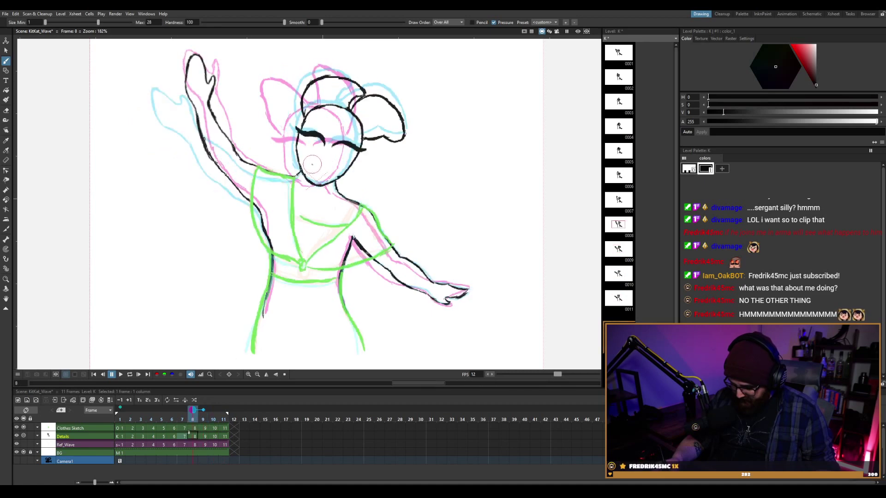
pyautogui.press('e')
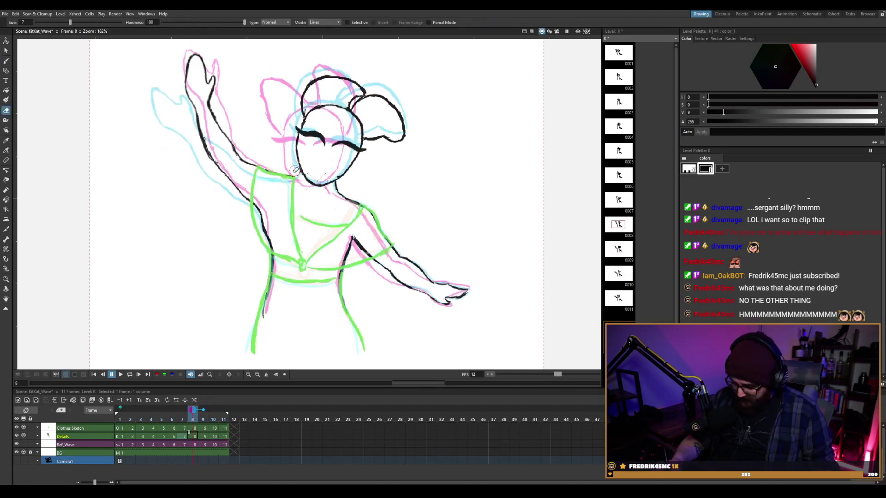
pyautogui.press('b')
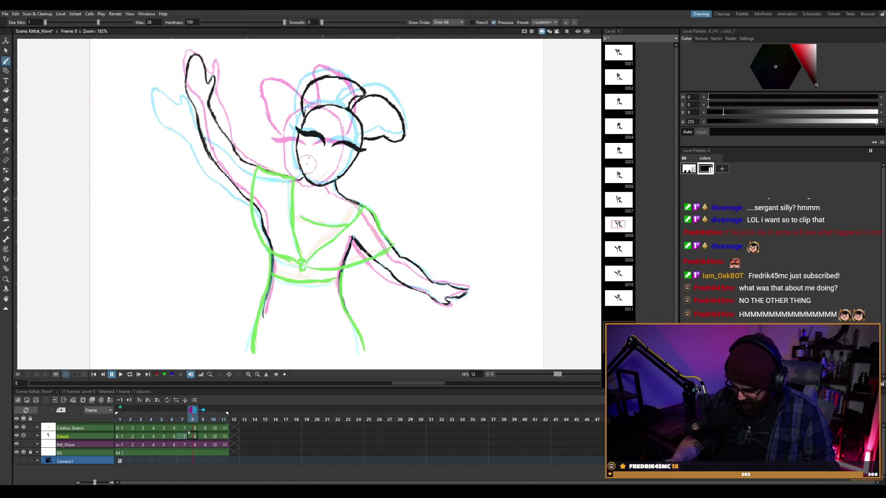
# Erase and redraw the black shoulder line's inner end beside the jaw on frame 7.
pyautogui.press(',')
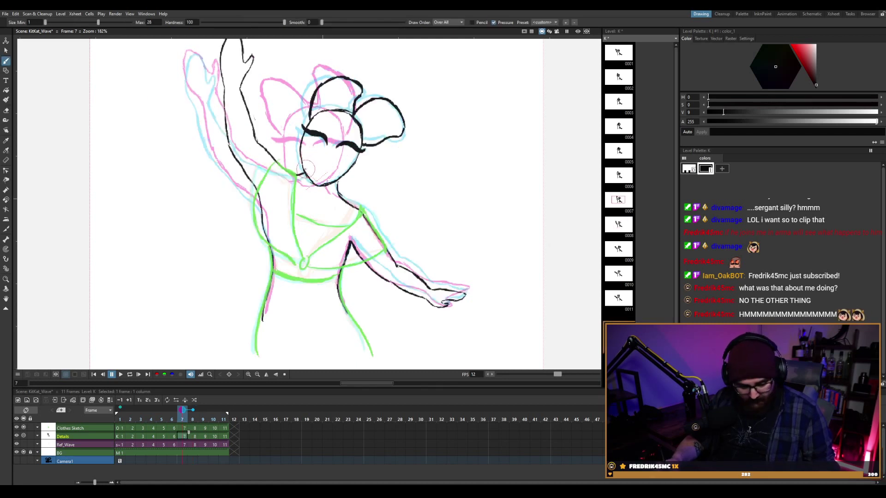
pyautogui.press('e')
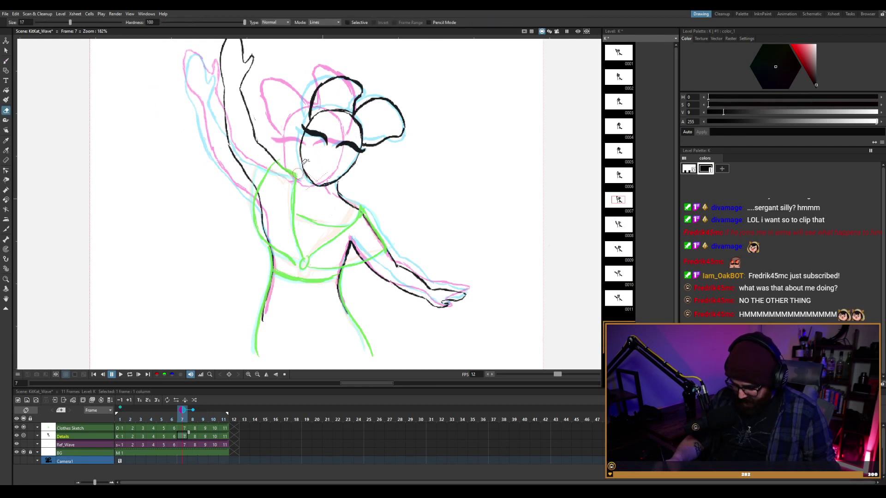
pyautogui.press('b')
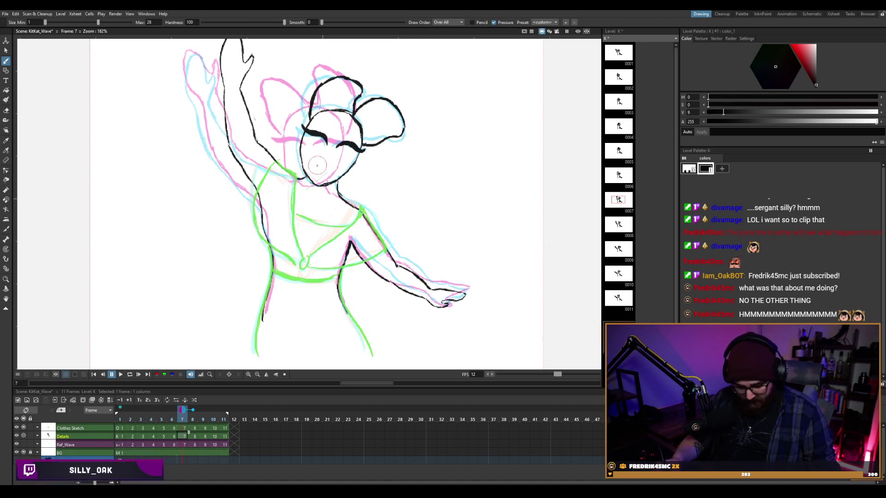
# On frame 6, erase and redraw the black shoulder line's inner end beside the jaw, and save the scene.
pyautogui.press(',')
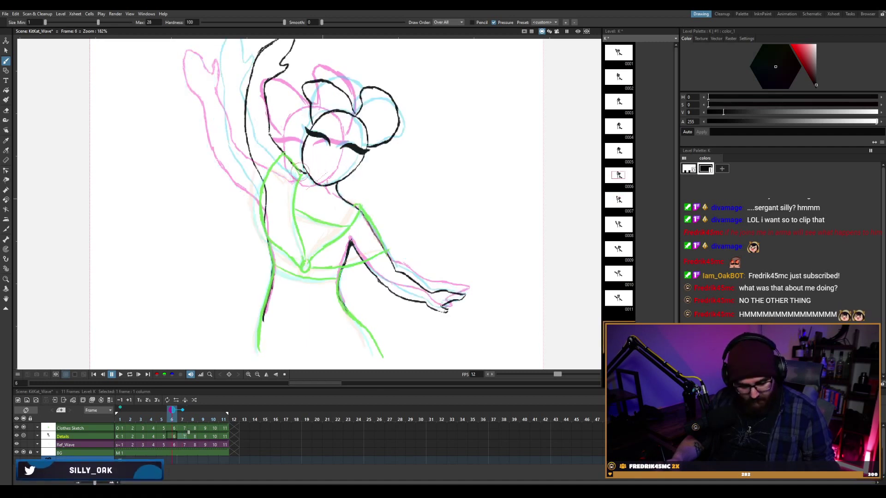
pyautogui.press('e')
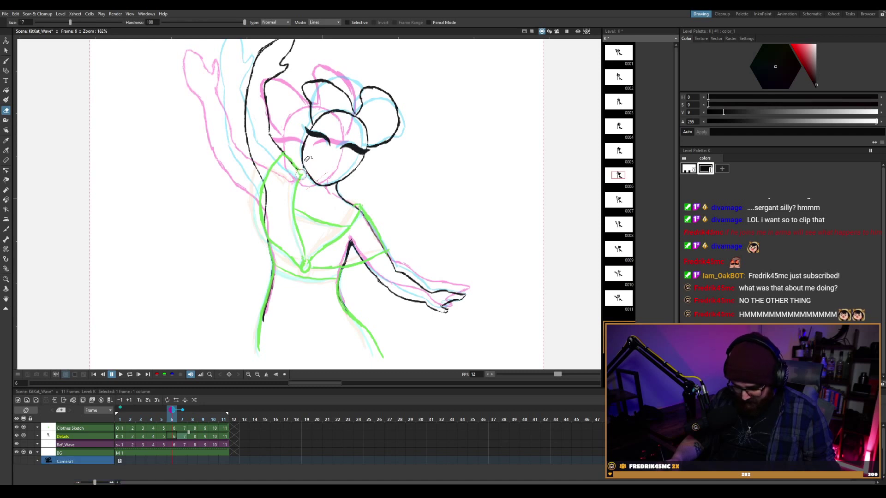
pyautogui.press('b')
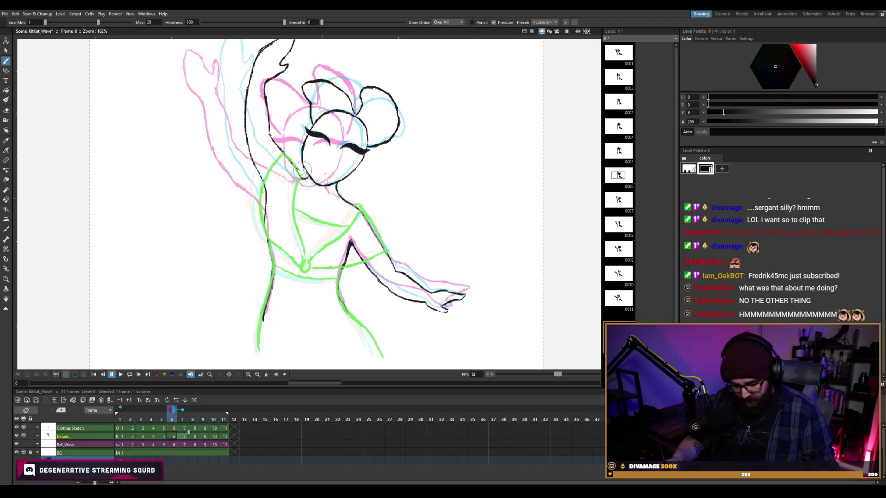
pyautogui.hotkey('ctrl', 's')
pyautogui.press('.')
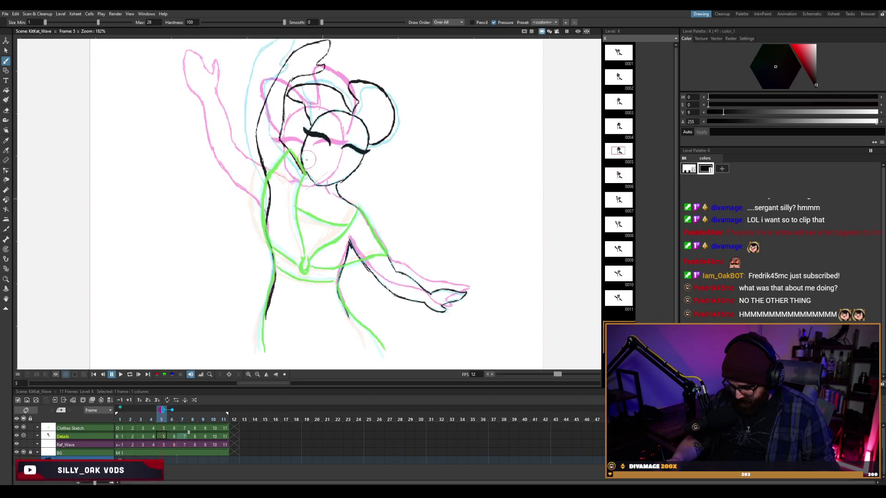
# Review the wave loop, and rework the black shoulder line's inner end beside the jaw on frame 9.
pyautogui.press(',')
pyautogui.press(',')
pyautogui.press(',')
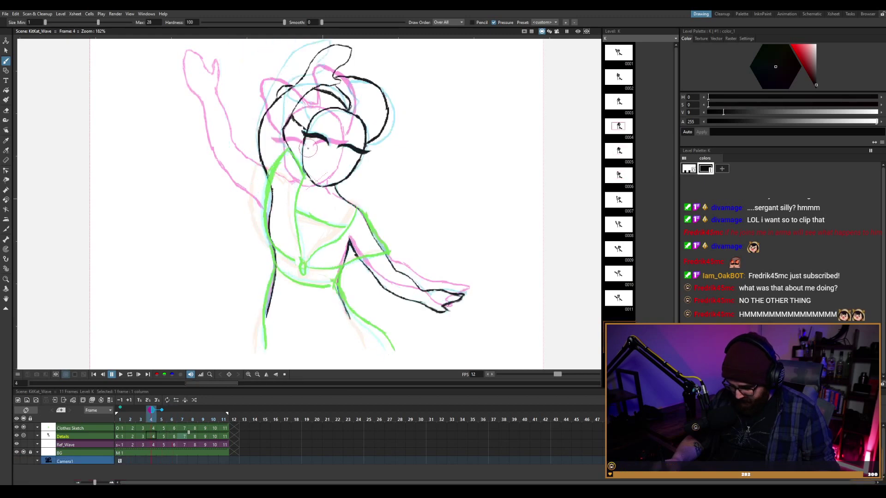
pyautogui.press(',')
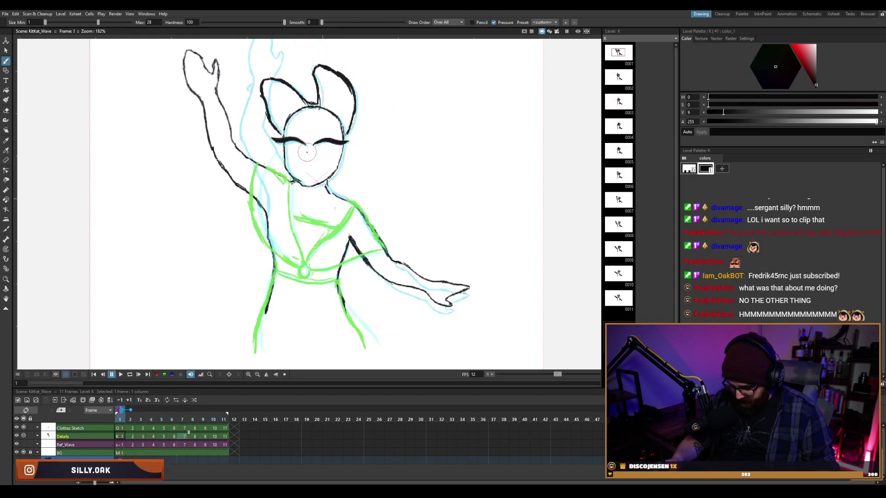
pyautogui.press('l')
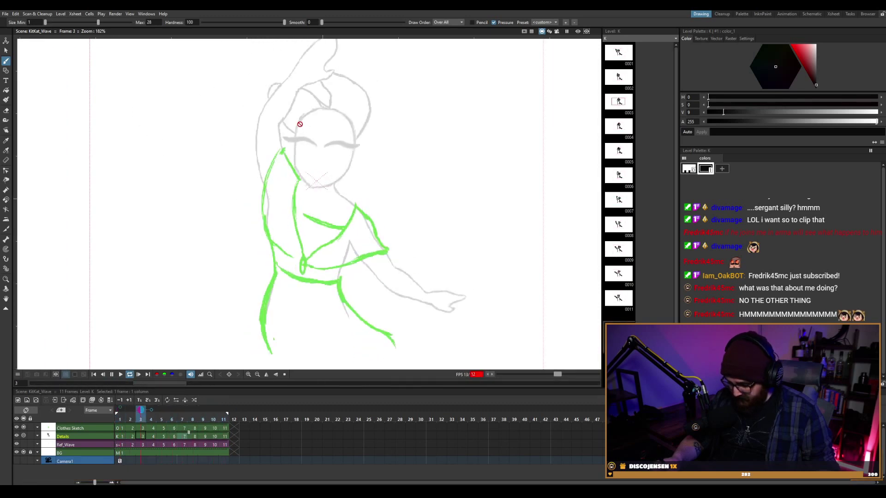
pyautogui.press('l')
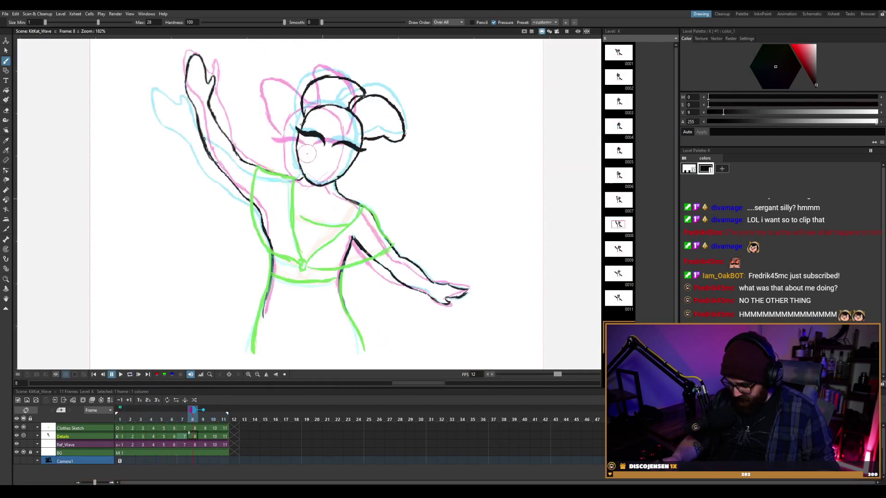
pyautogui.press('.')
pyautogui.press('.')
pyautogui.press(',')
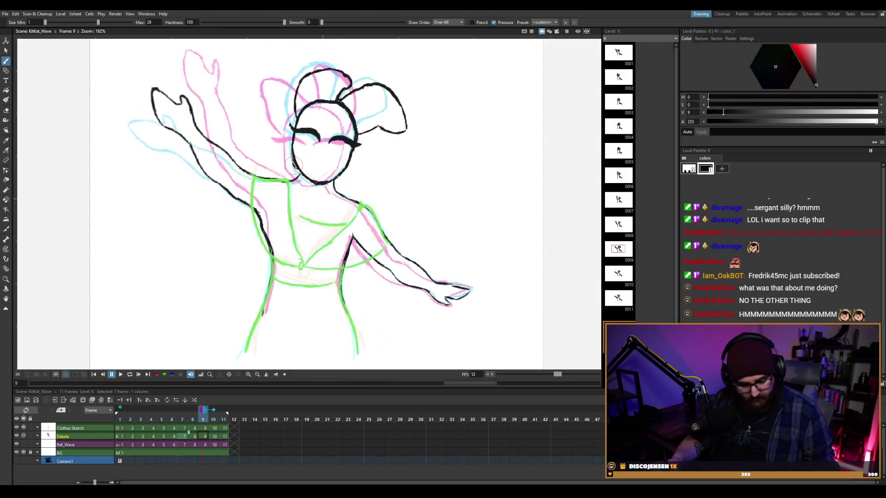
pyautogui.press('e')
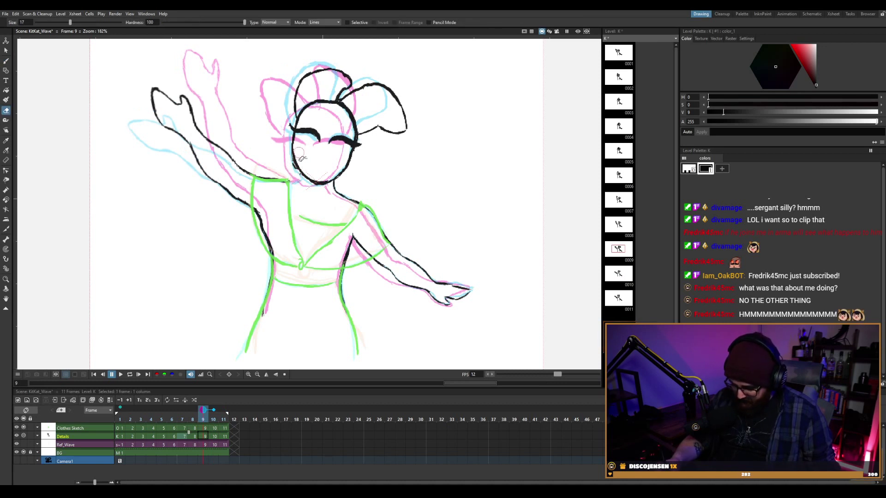
pyautogui.press('b')
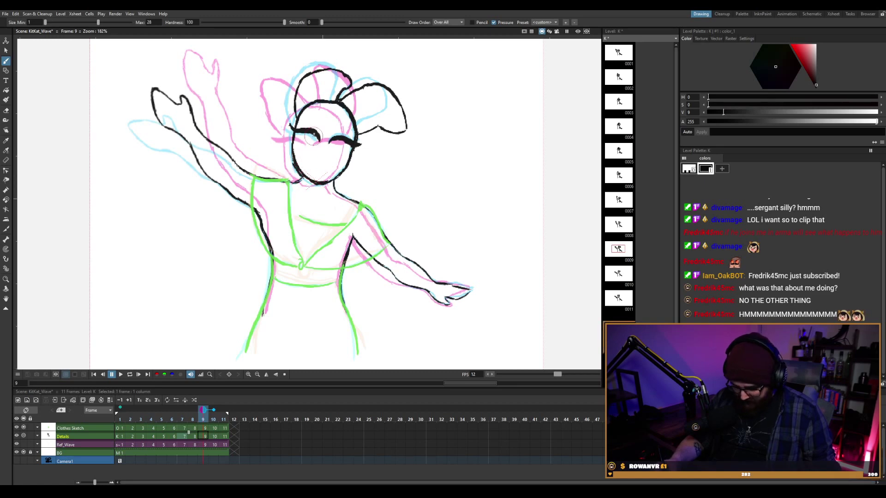
# Play the wave loop and flip back through the frames to frame 5, checking how the clothing lines move.
pyautogui.press('p')
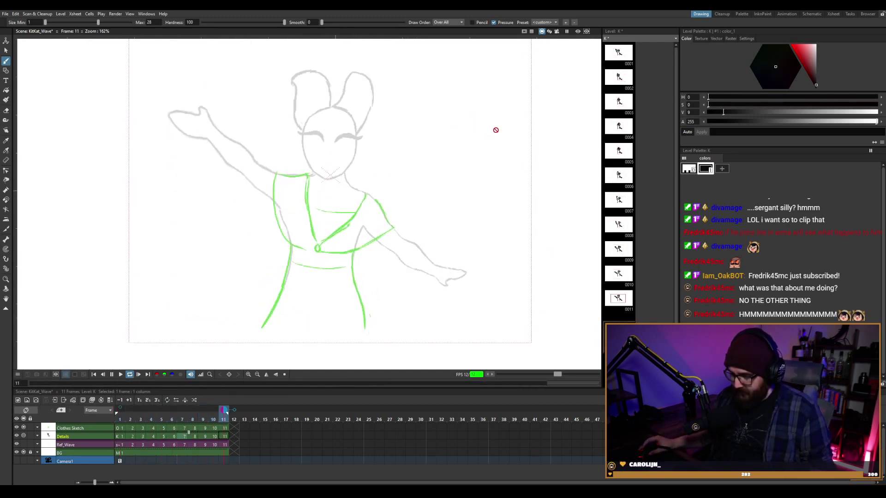
pyautogui.press('p')
pyautogui.press('space')
pyautogui.moveTo(480, 135); pyautogui.dragTo(418, 147)
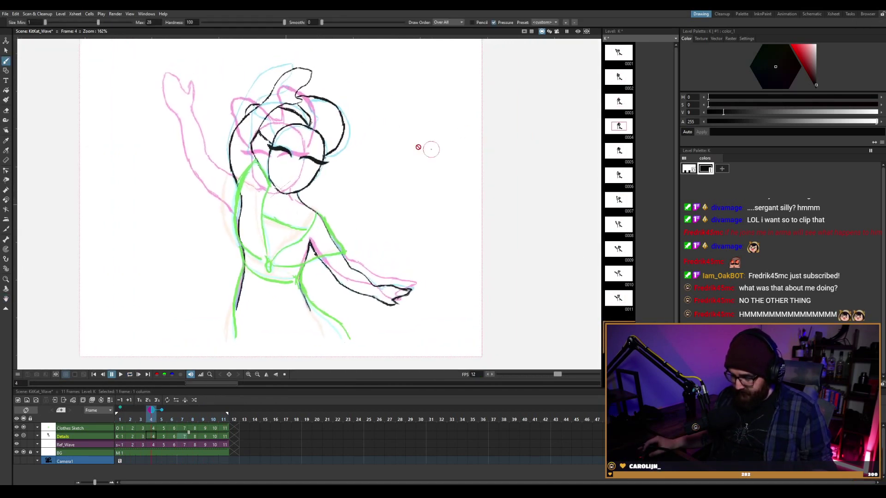
pyautogui.press('p')
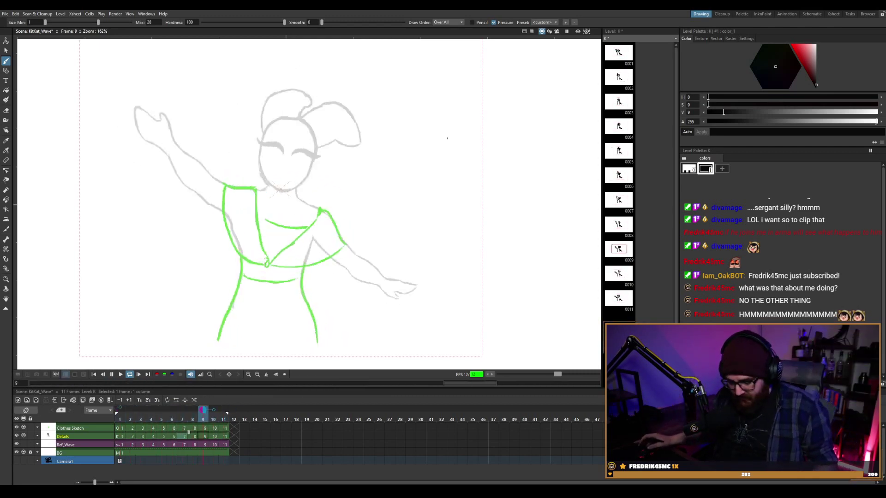
pyautogui.press('l')
pyautogui.press(',')
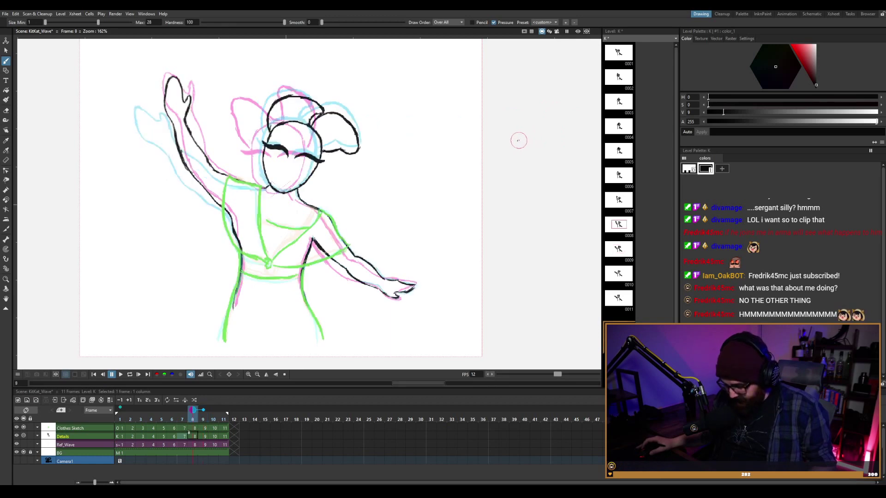
pyautogui.press(',')
pyautogui.press(',')
pyautogui.press(',')
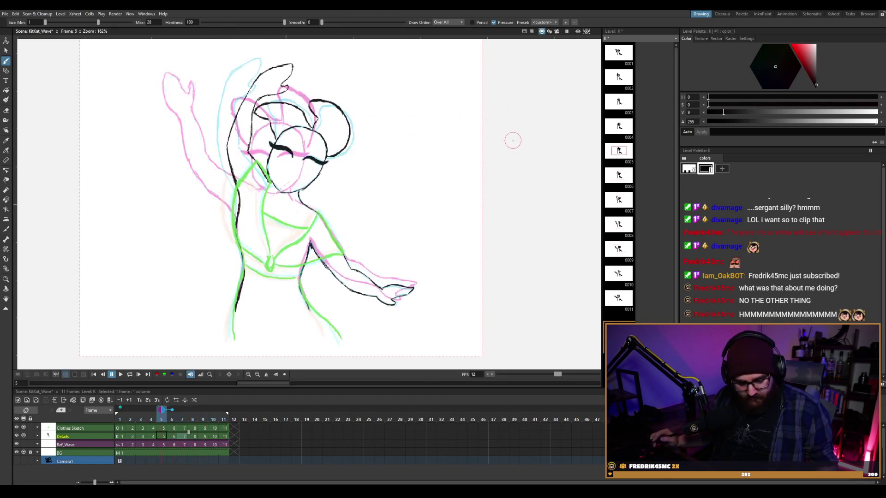
# On the Clothes Sketch level, erase and redraw the green skirt line on the raised-arm side on frame 5.
pyautogui.press('a')
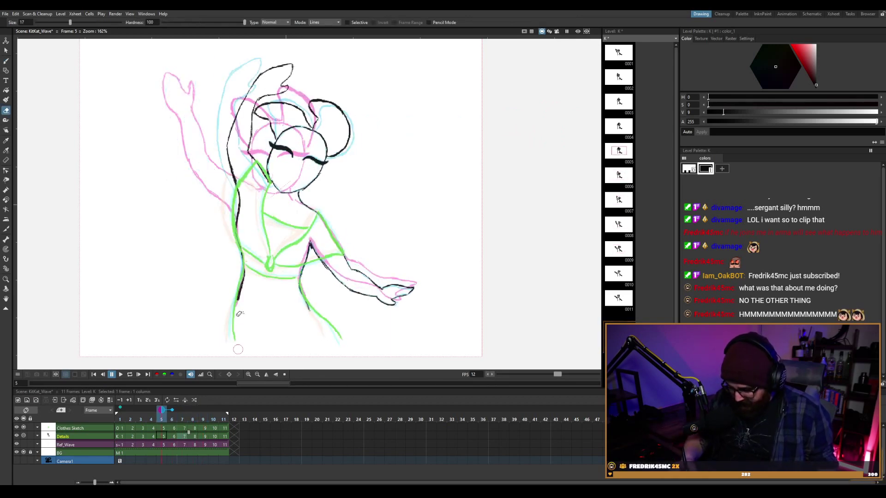
pyautogui.moveTo(239, 330); pyautogui.dragTo(247, 287)
pyautogui.press('Left')
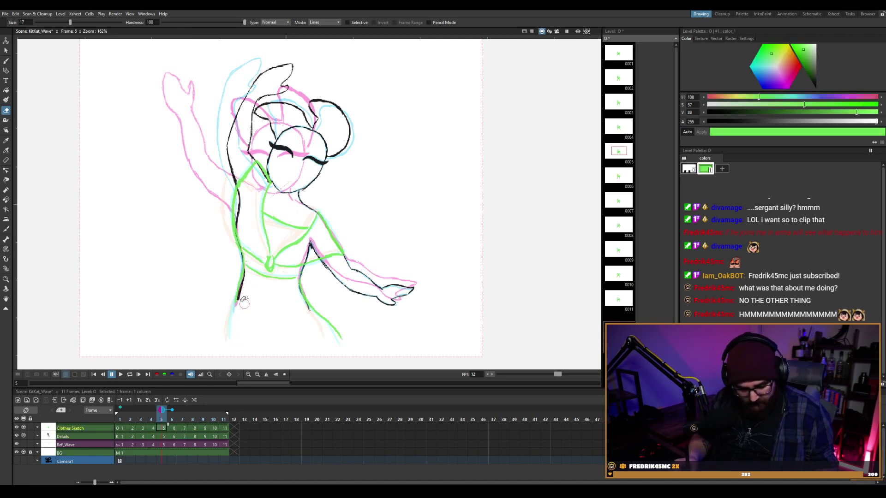
pyautogui.press('b')
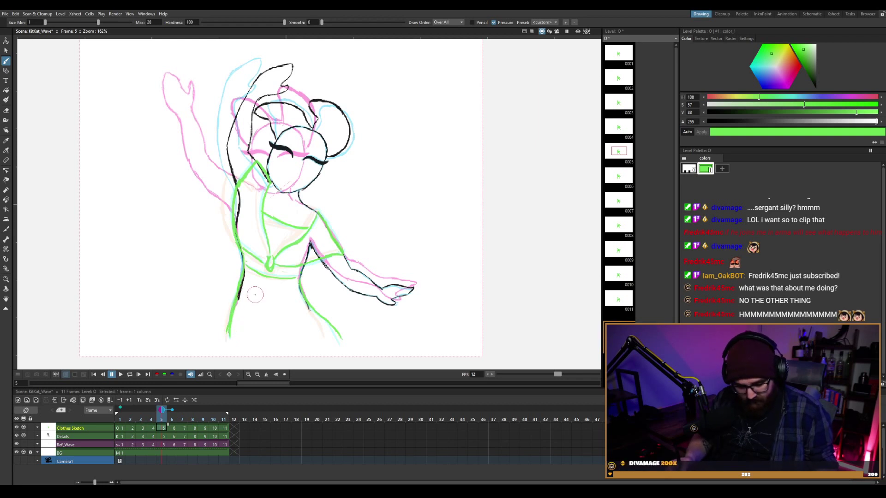
# Erase and redraw the lower part of the green skirt line on the raised-arm side on frame 4.
pyautogui.press('Up')
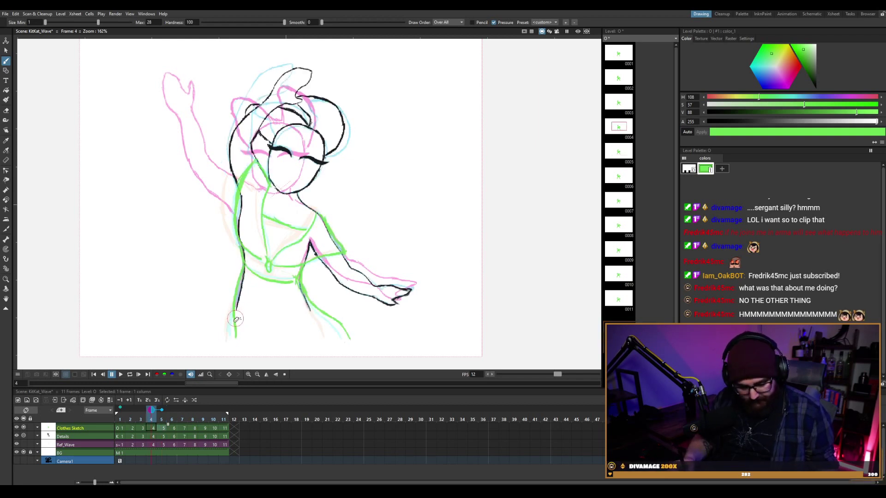
pyautogui.press('e')
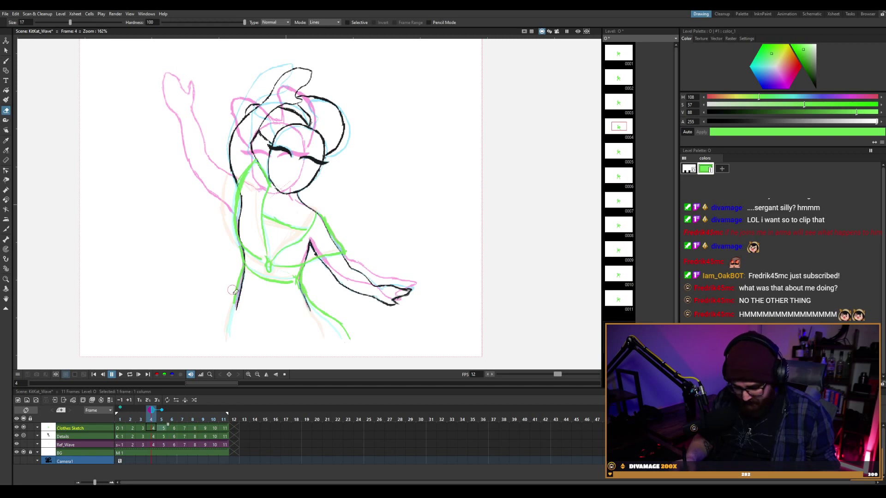
pyautogui.press('b')
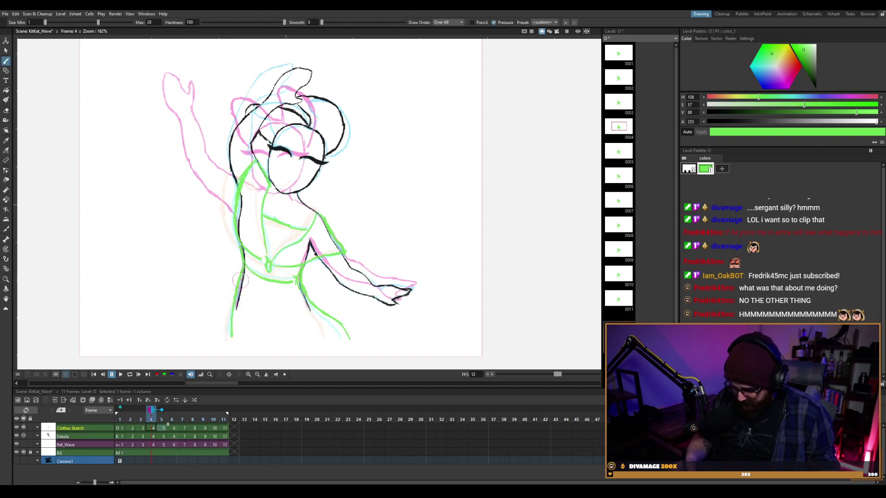
# Erase the green skirt line on the raised-arm side on frame 3 and redraw it from the waist down.
pyautogui.press(',')
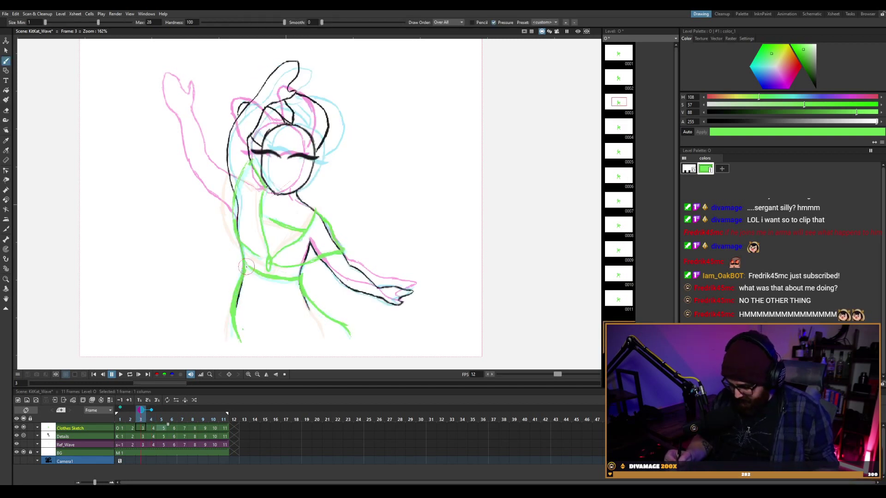
pyautogui.press('a')
pyautogui.moveTo(247, 328); pyautogui.dragTo(238, 335)
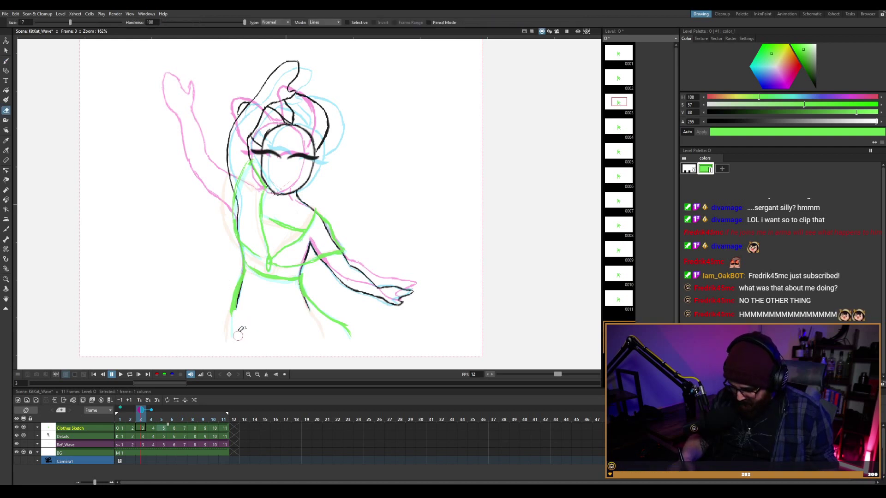
pyautogui.moveTo(245, 277)
pyautogui.mouseDown()
pyautogui.moveTo(232, 321)
pyautogui.moveTo(243, 277)
pyautogui.mouseUp()
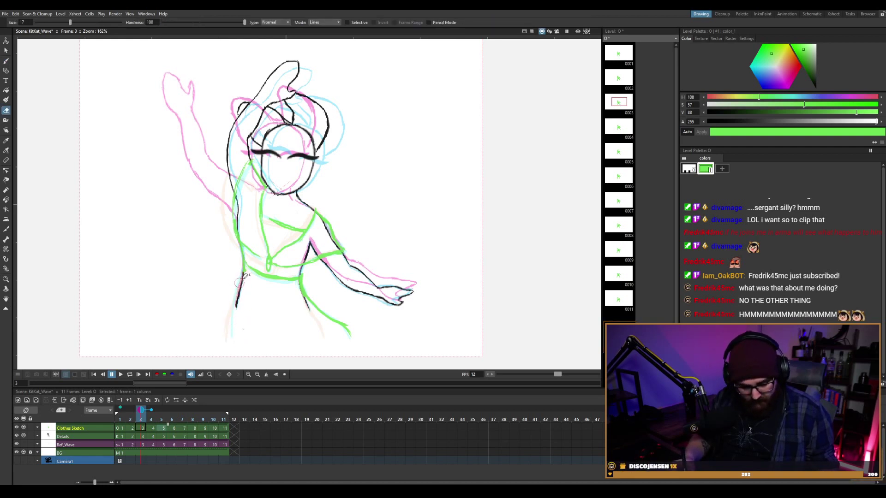
pyautogui.press('b')
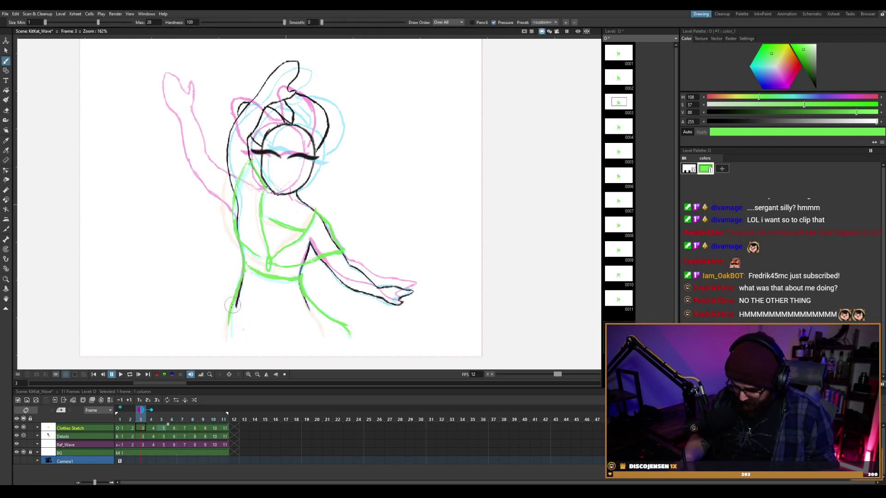
# Erase and redraw the green skirt line's lower part on the raised-arm side on frame 2.
pyautogui.press(',')
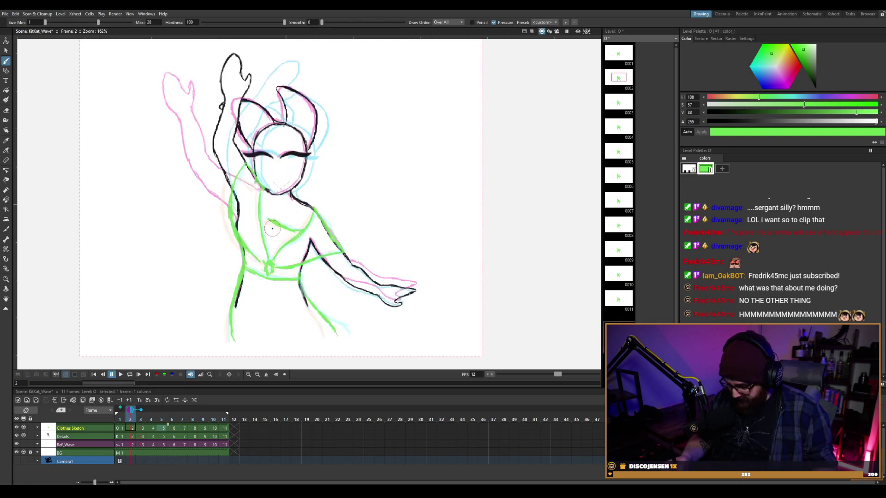
pyautogui.press('a')
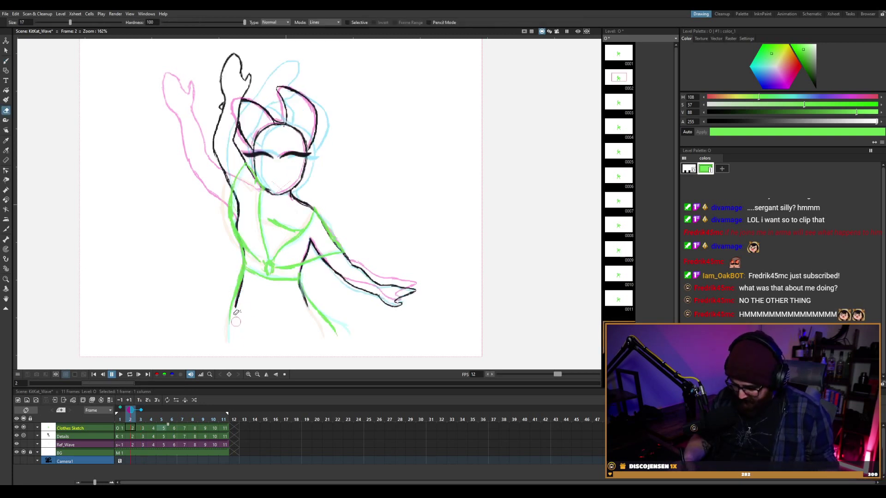
pyautogui.press('b')
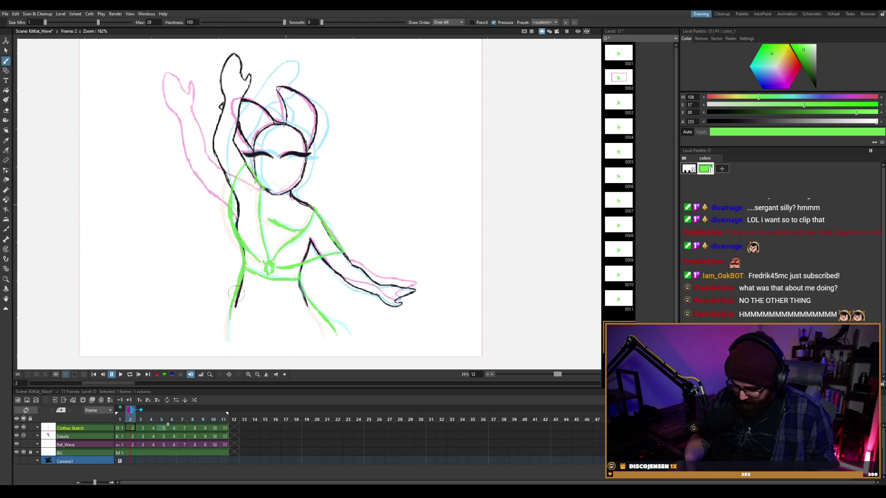
# Flip back and forth through the frames and play the loop to check the motion of the skirt lines.
pyautogui.press(',')
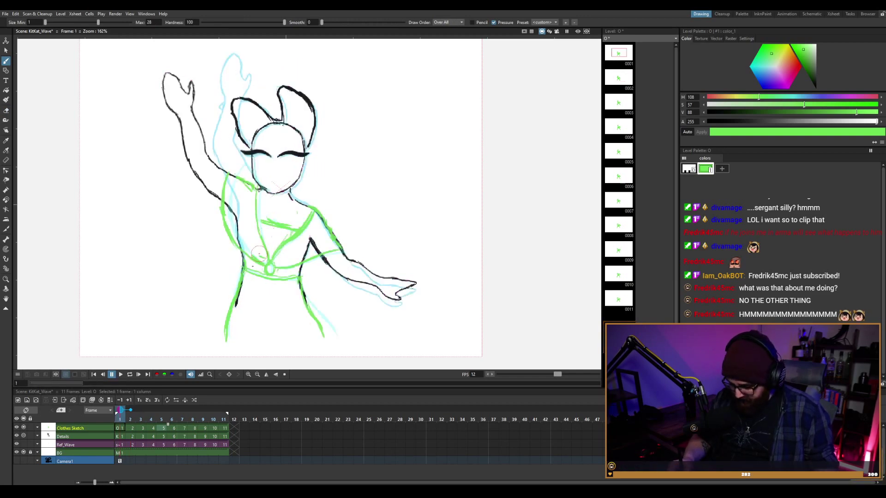
pyautogui.press('.')
pyautogui.press('.')
pyautogui.press('.')
pyautogui.press('.')
pyautogui.press('.')
pyautogui.press('.')
pyautogui.press('.')
pyautogui.press('.')
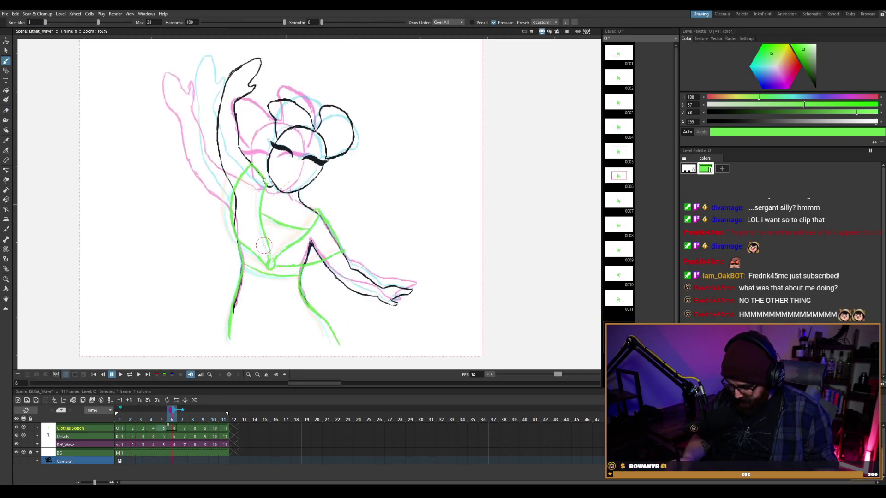
pyautogui.press('.')
pyautogui.press('.')
pyautogui.press(',')
pyautogui.press(',')
pyautogui.press(',')
pyautogui.press(',')
pyautogui.press(',')
pyautogui.press(',')
pyautogui.press(',')
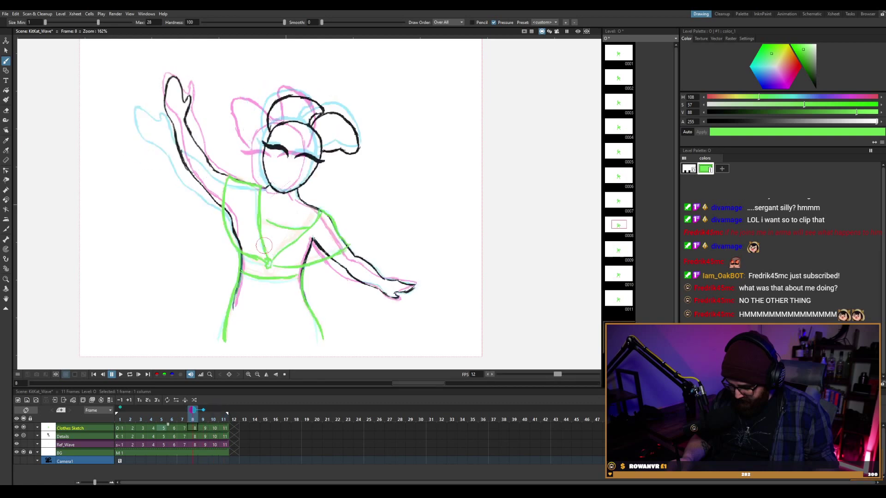
pyautogui.press('p')
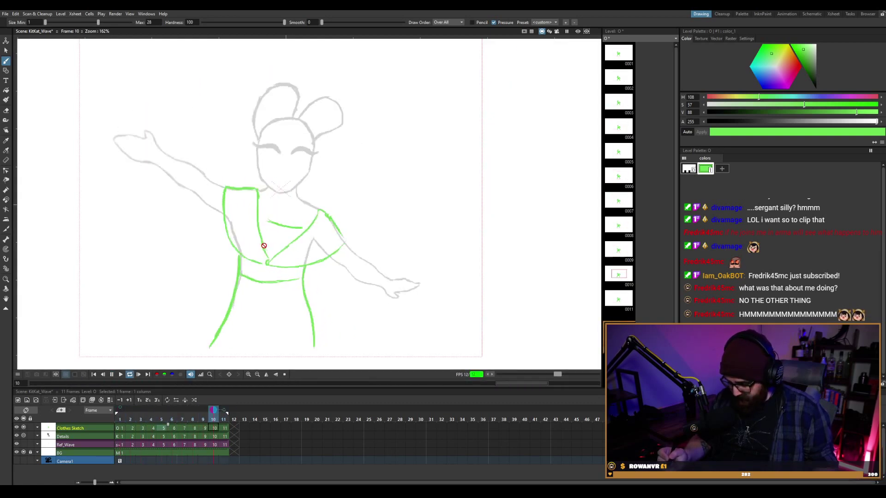
pyautogui.press('p')
# Erase and redraw the lower part of the green skirt line on the lowered-arm side on frame 2.
pyautogui.press(',')
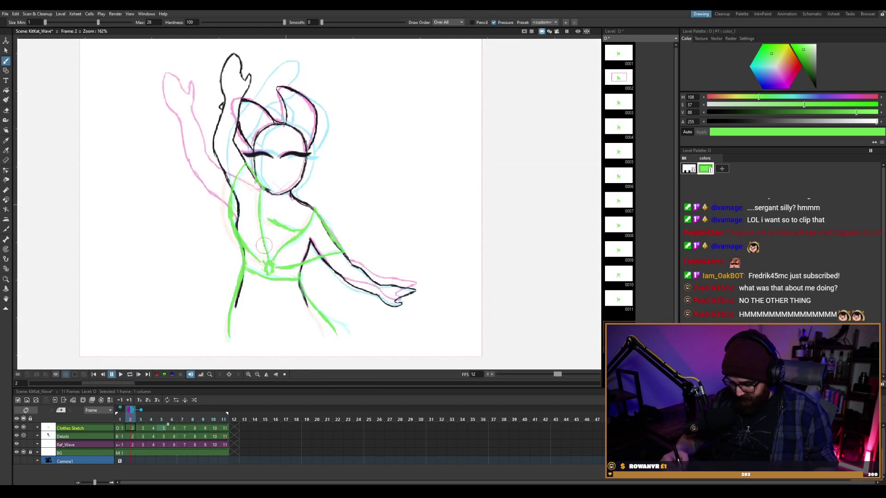
pyautogui.press('a')
pyautogui.moveTo(343, 338); pyautogui.dragTo(323, 318)
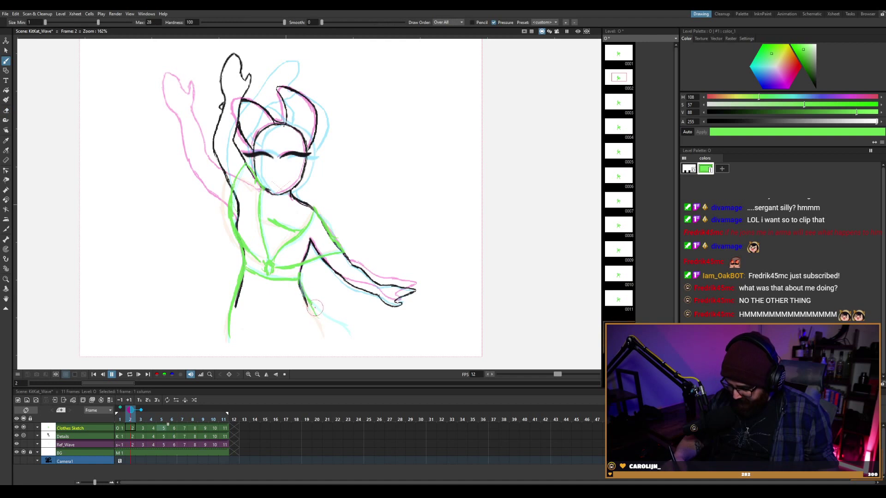
pyautogui.moveTo(329, 326); pyautogui.dragTo(332, 325)
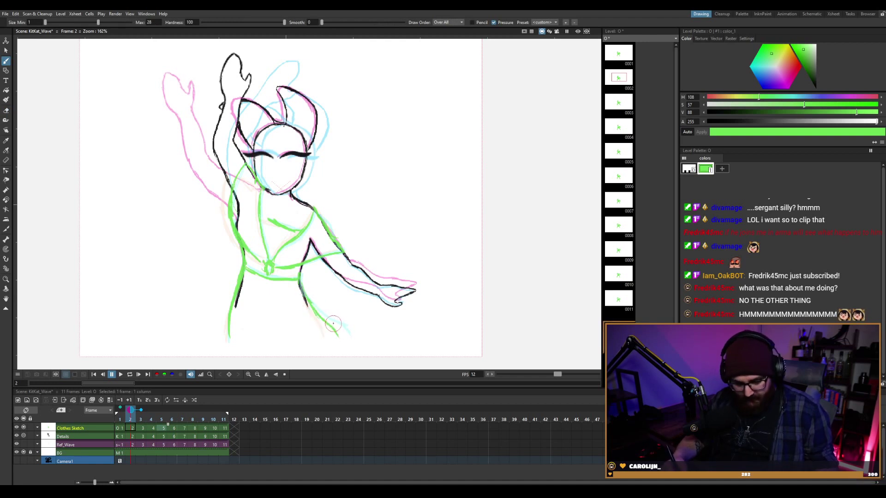
# Erase the lower part of frame 1's green skirt line on the lowered-arm side and redraw it slightly further out.
pyautogui.press(',')
pyautogui.press('a')
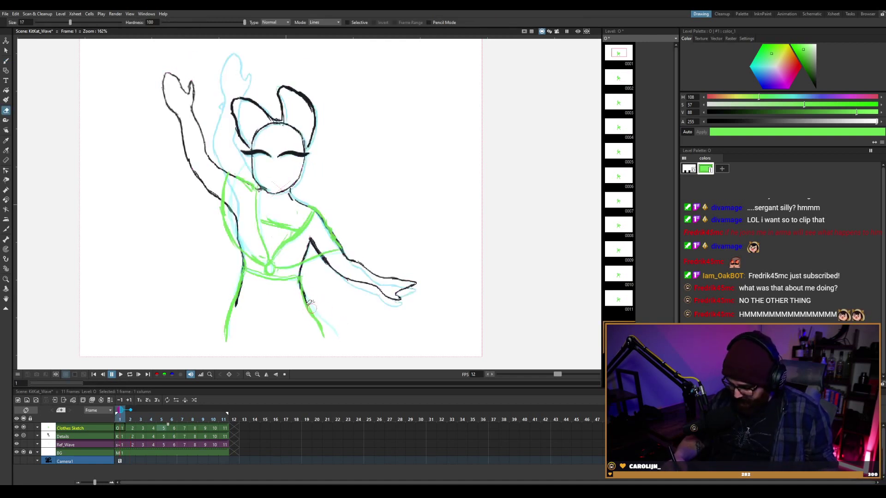
pyautogui.press('b')
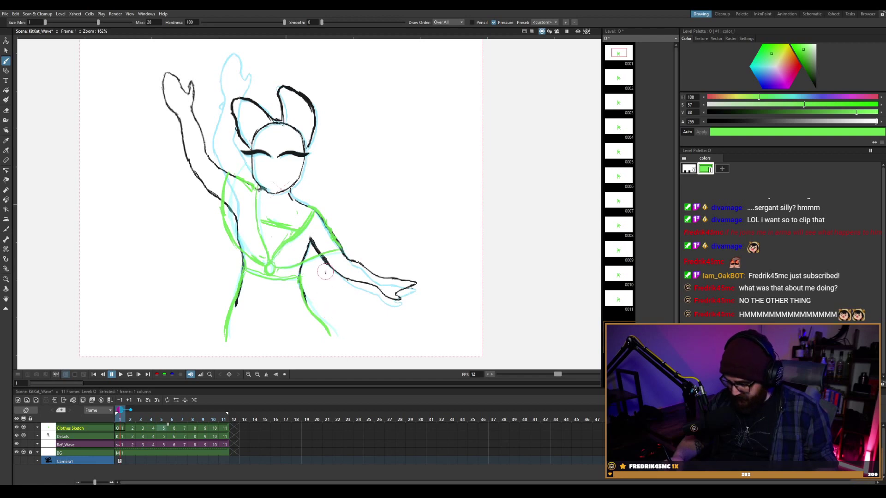
# Flip forward through the frames to compare the skirt line on the lowered-arm side.
pyautogui.press('.')
pyautogui.press('.')
pyautogui.press('.')
pyautogui.press('.')
pyautogui.press('.')
pyautogui.press('.')
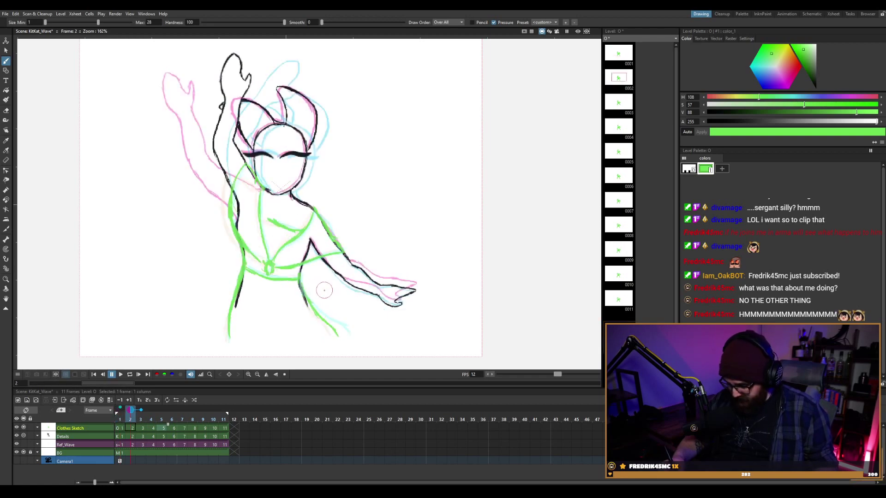
# Erase the lower end of the lowered-arm side skirt line on frame 11 and redraw it flaring outward.
pyautogui.press('.')
pyautogui.press('.')
pyautogui.press('.')
pyautogui.press('.')
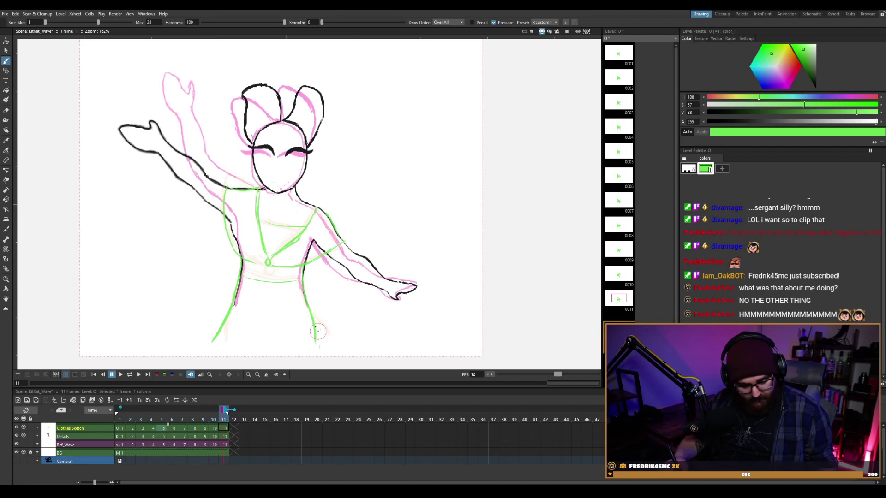
pyautogui.press('a')
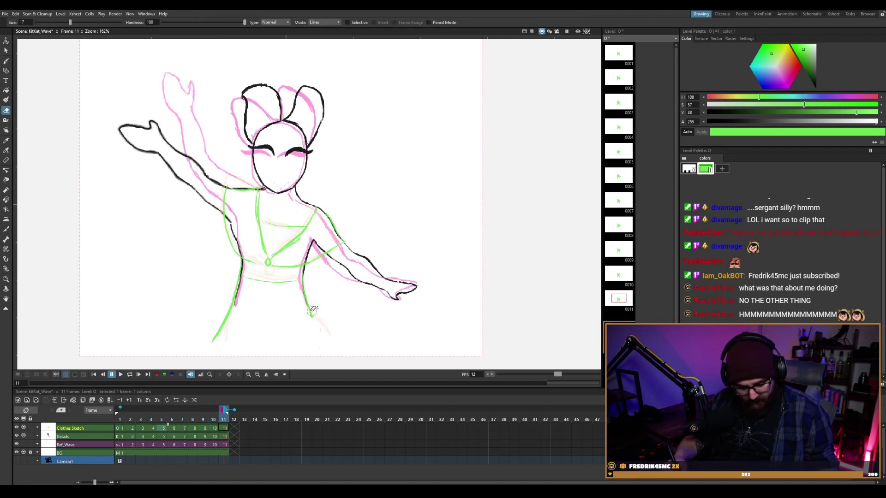
pyautogui.press('b')
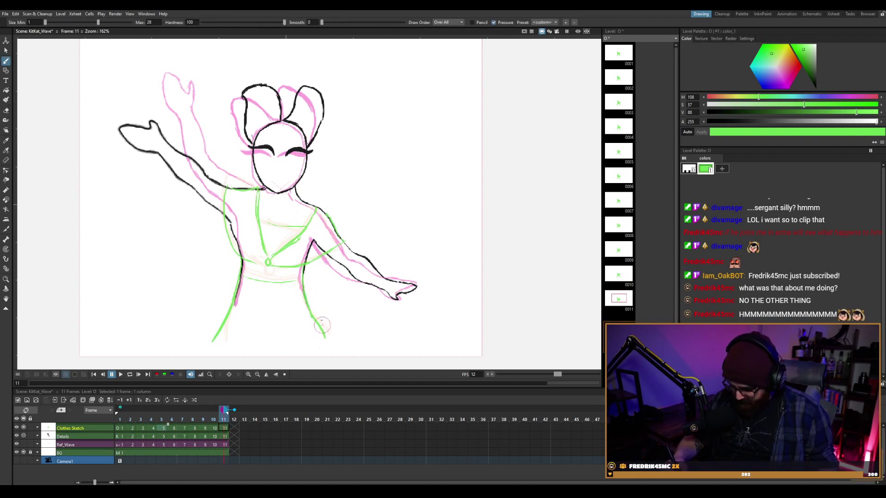
# Erase the lower end of the lowered-arm side skirt line on frame 10 and redraw it angled outward.
pyautogui.press(',')
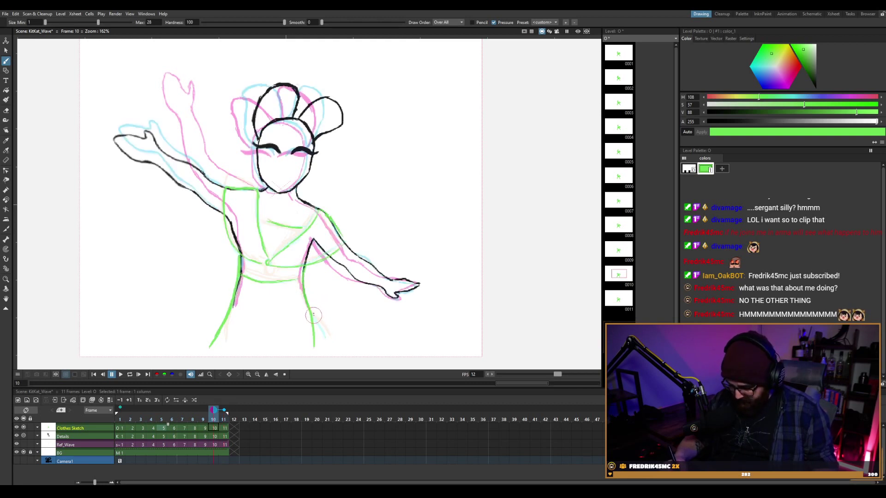
pyautogui.press('a')
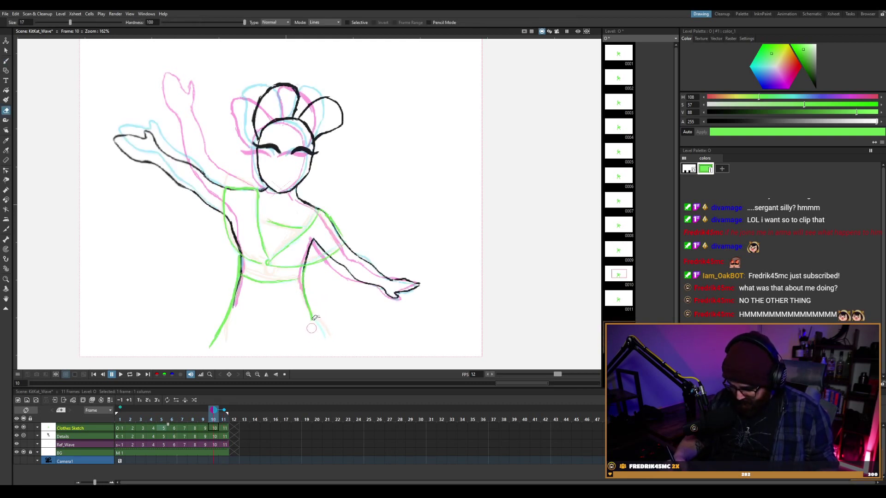
pyautogui.press('b')
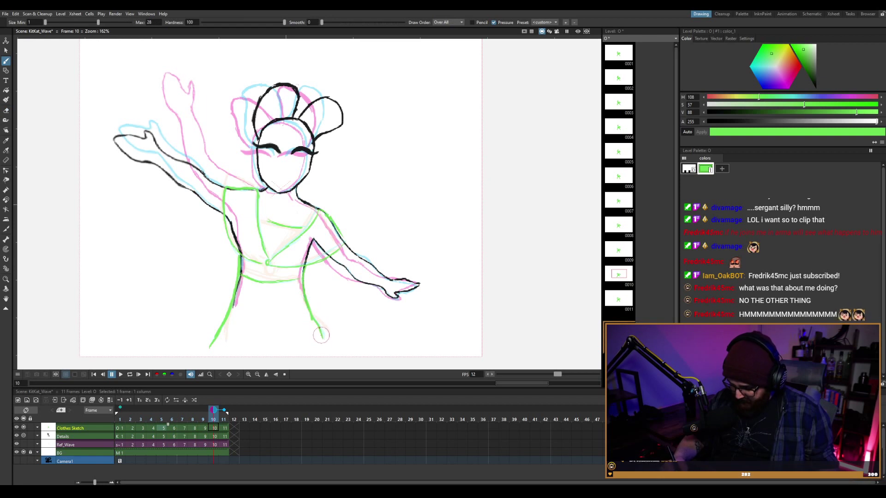
pyautogui.moveTo(312, 318); pyautogui.dragTo(323, 340)
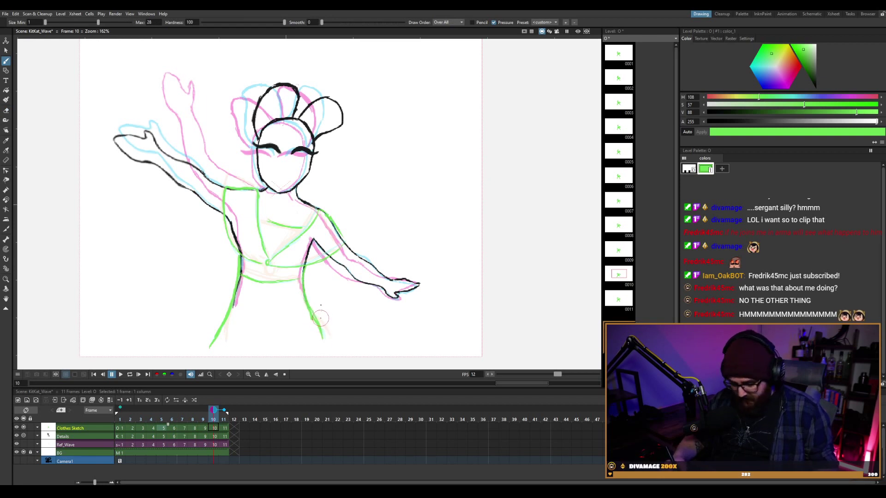
# Erase and redraw the lower part of the green skirt line on the lowered-arm side on frame 9.
pyautogui.press(',')
pyautogui.press('e')
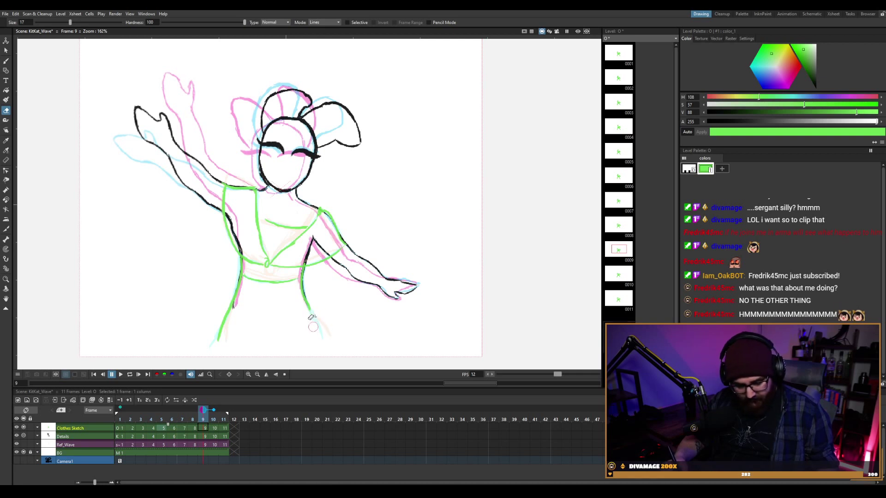
pyautogui.press('b')
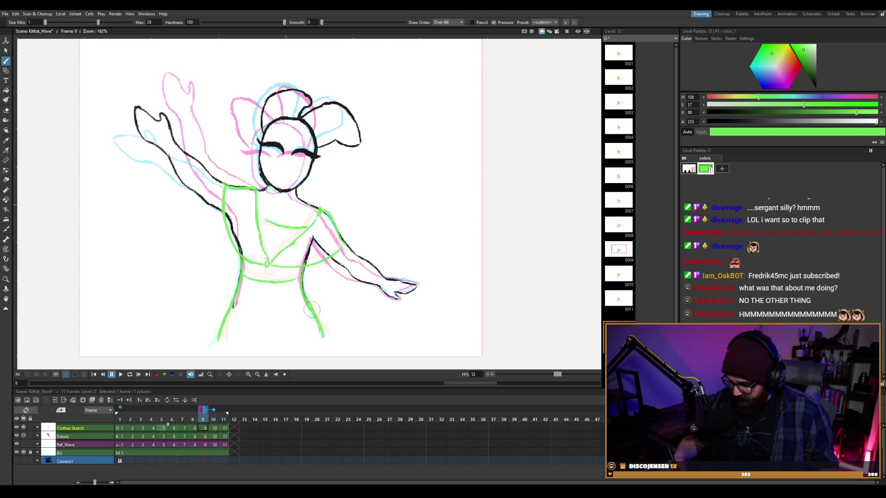
pyautogui.moveTo(319, 330); pyautogui.dragTo(324, 343)
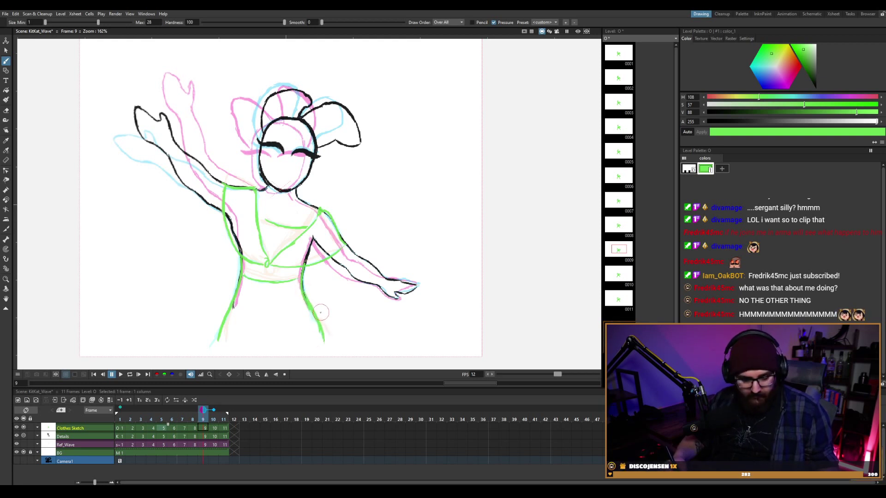
# Step back to frame 7 and play the loop to check the motion of the lowered-arm side skirt line.
pyautogui.press(',')
pyautogui.press(',')
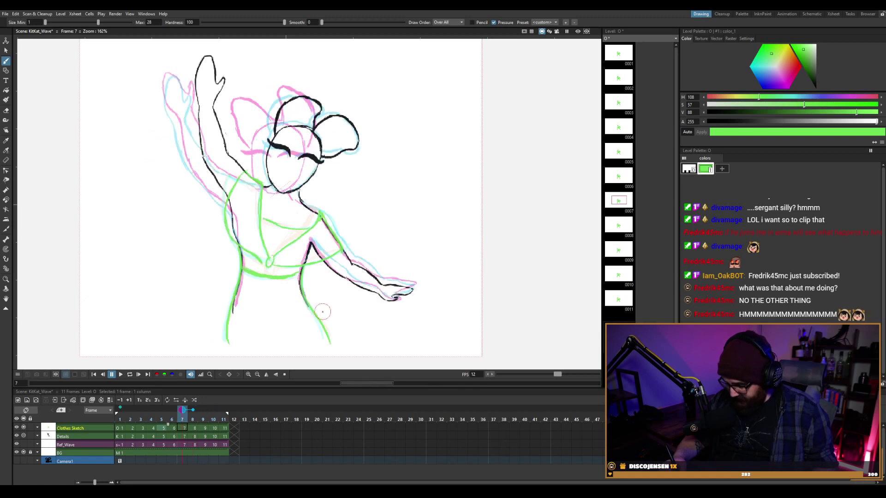
pyautogui.press('p')
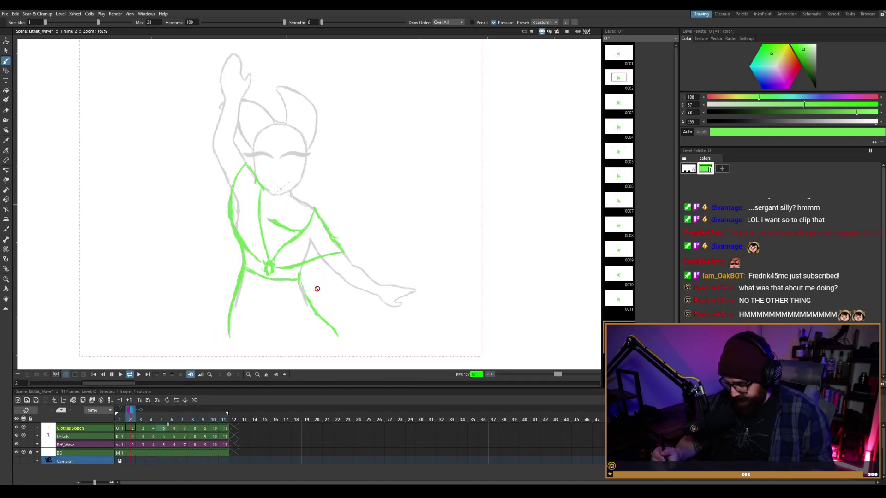
pyautogui.press('p')
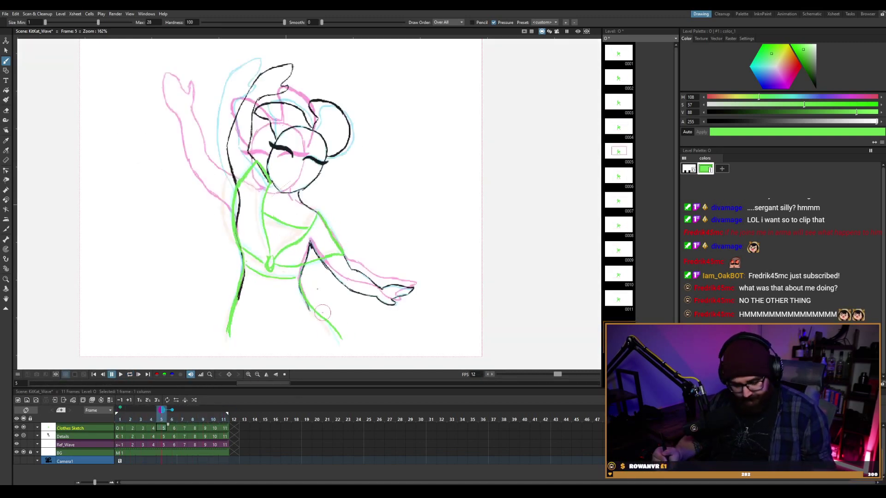
# Erase the lower part of frame 2's skirt line on the lowered-arm side and redraw it flaring wider, close to frame 3's line.
pyautogui.press(',')
pyautogui.press('.')
pyautogui.press(',')
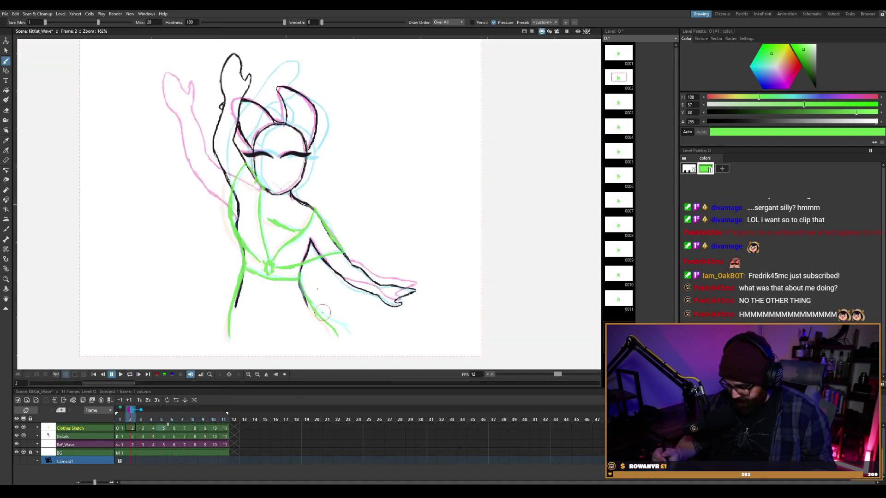
pyautogui.moveTo(323, 318); pyautogui.dragTo(348, 342)
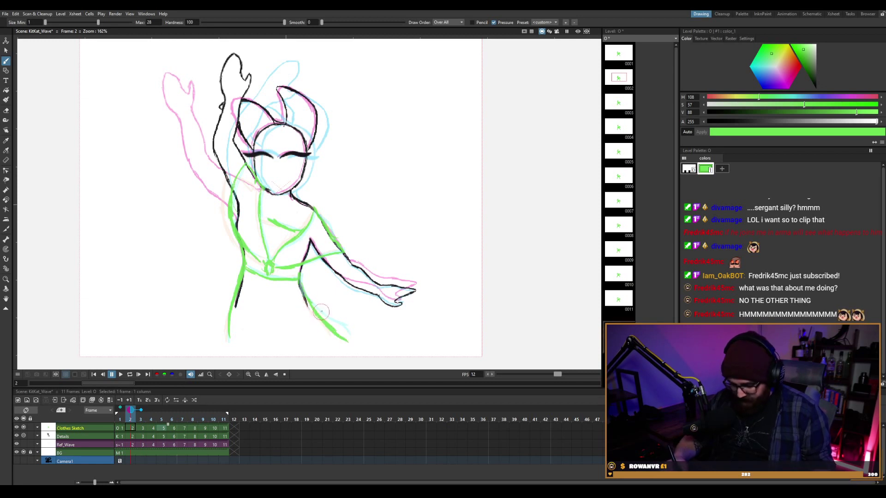
pyautogui.press('e')
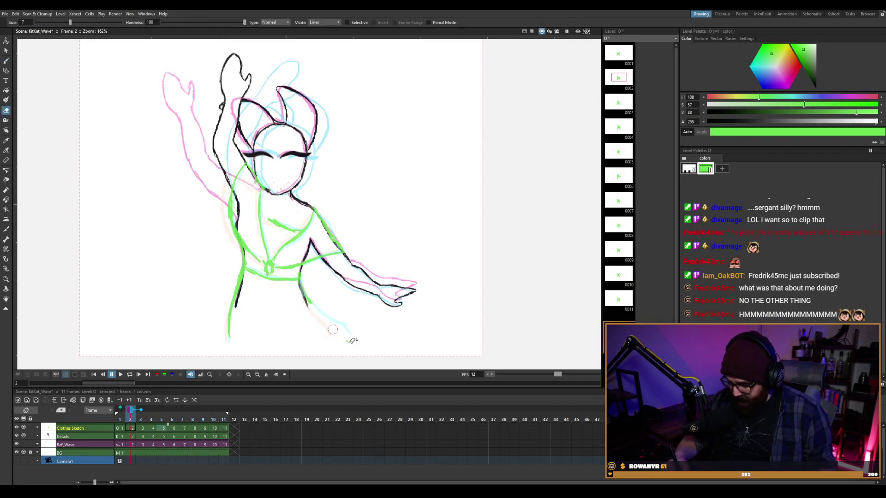
pyautogui.moveTo(352, 341); pyautogui.dragTo(333, 320)
pyautogui.press('b')
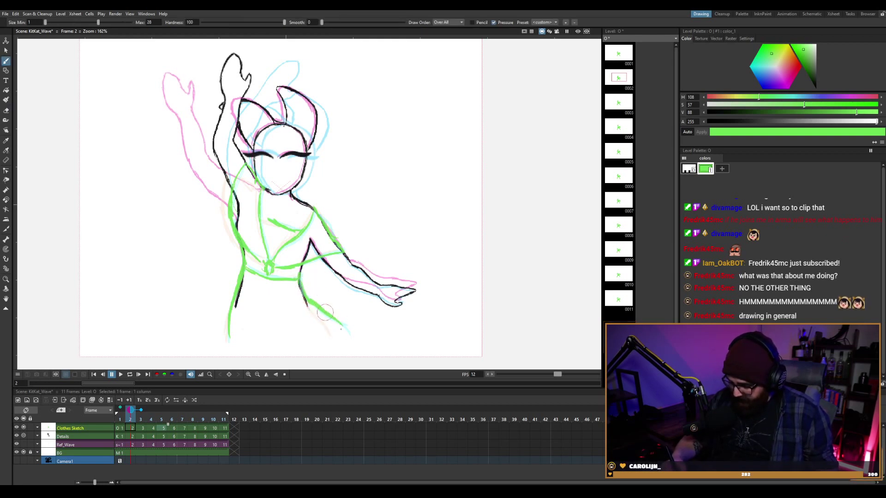
pyautogui.moveTo(325, 313); pyautogui.dragTo(346, 335)
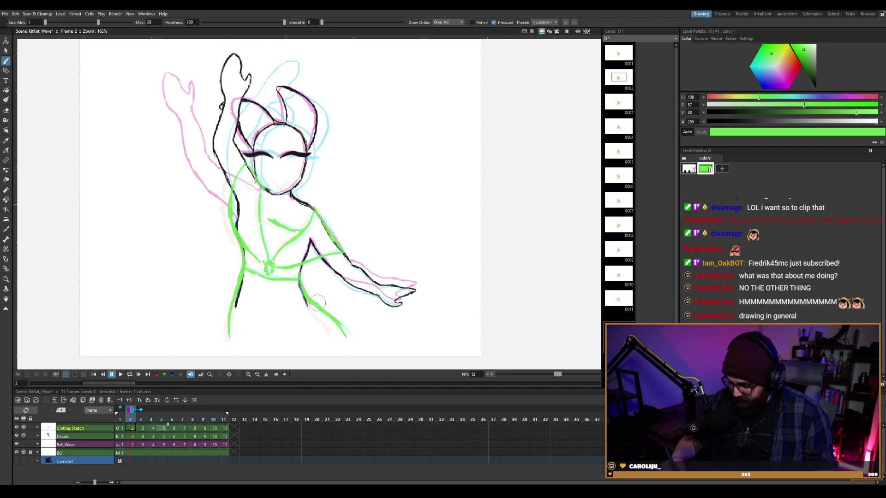
# Erase frame 1's green skirt line on the lowered-arm side and redraw it from the waist down, flaring outward.
pyautogui.press(',')
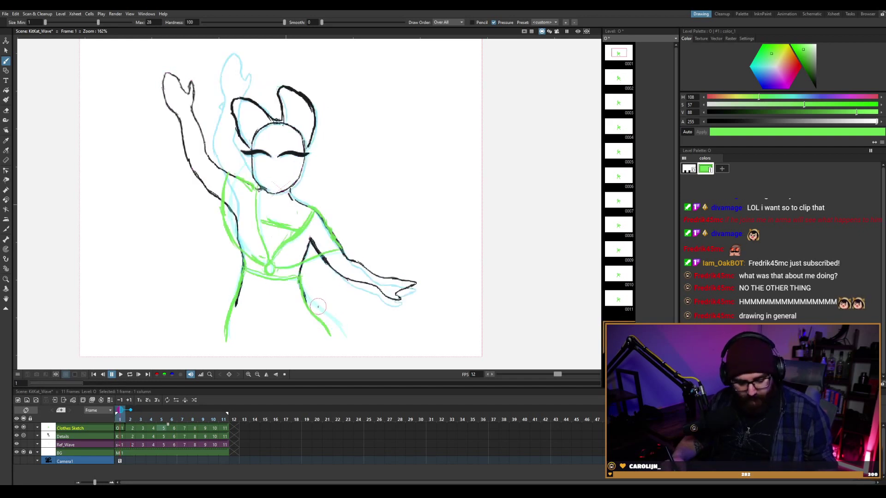
pyautogui.press('a')
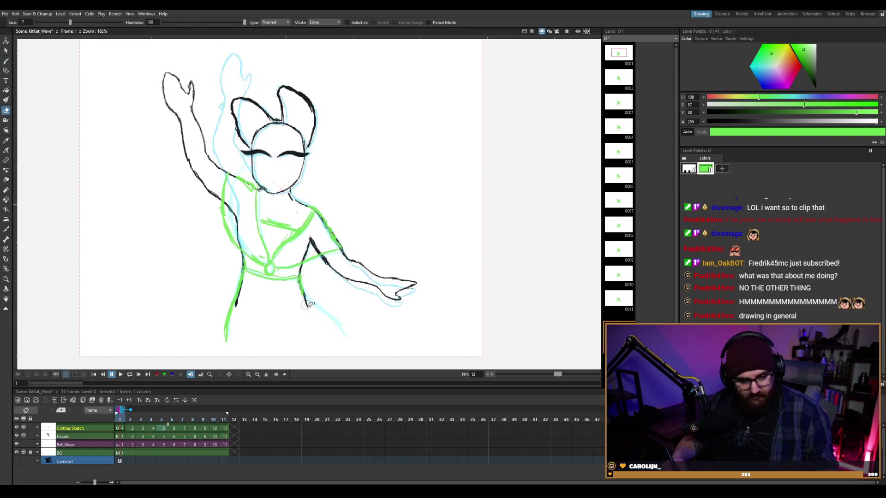
pyautogui.press('b')
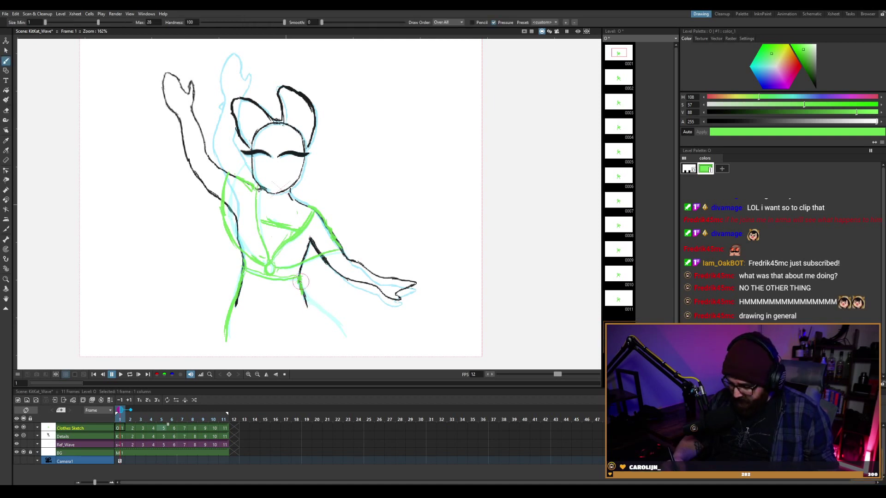
pyautogui.moveTo(299, 277); pyautogui.dragTo(336, 335)
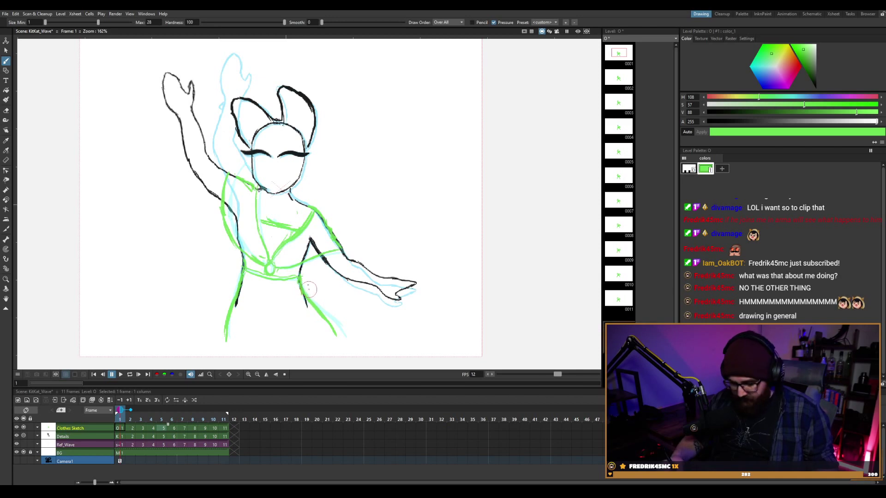
# Flip between frames 1 and 7 to check how the skirt line on the lowered-arm side moves.
pyautogui.press('.')
pyautogui.press(',')
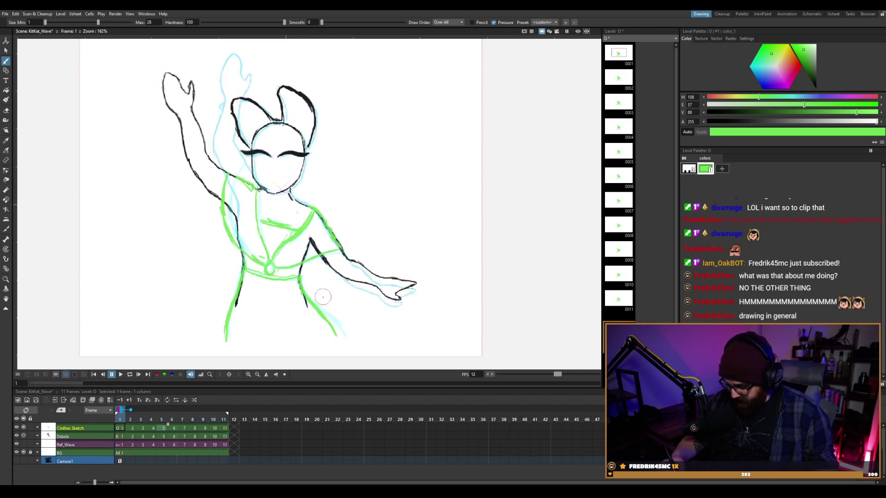
pyautogui.press('.')
pyautogui.press('.')
pyautogui.press('.')
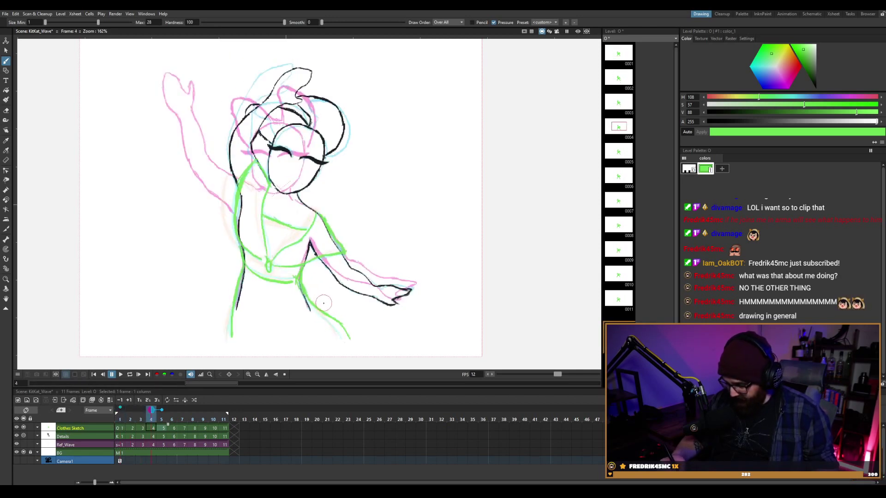
pyautogui.press('.')
pyautogui.press('.')
pyautogui.press('.')
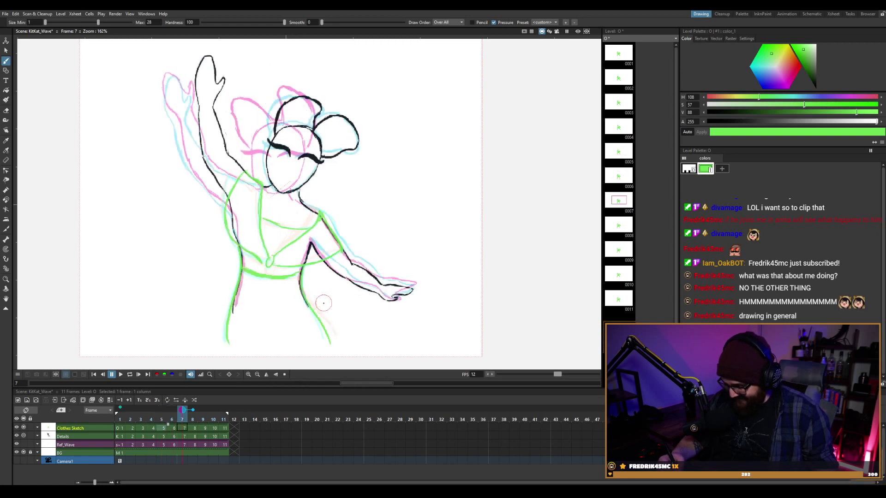
# Erase the lower tip of the lowered-arm side skirt line on frame 6 and redraw it shorter.
pyautogui.press(',')
pyautogui.press(',')
pyautogui.press('.')
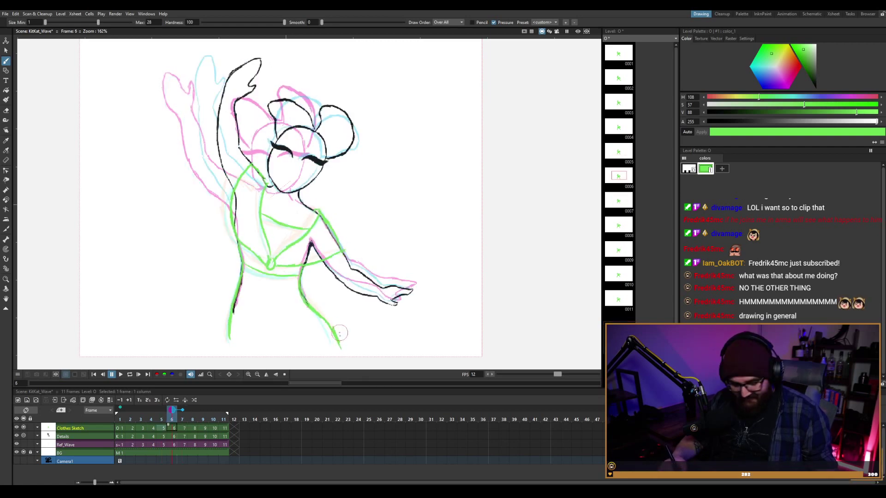
pyautogui.press('a')
pyautogui.moveTo(339, 345)
pyautogui.mouseDown()
pyautogui.moveTo(331, 328)
pyautogui.moveTo(335, 336)
pyautogui.mouseUp()
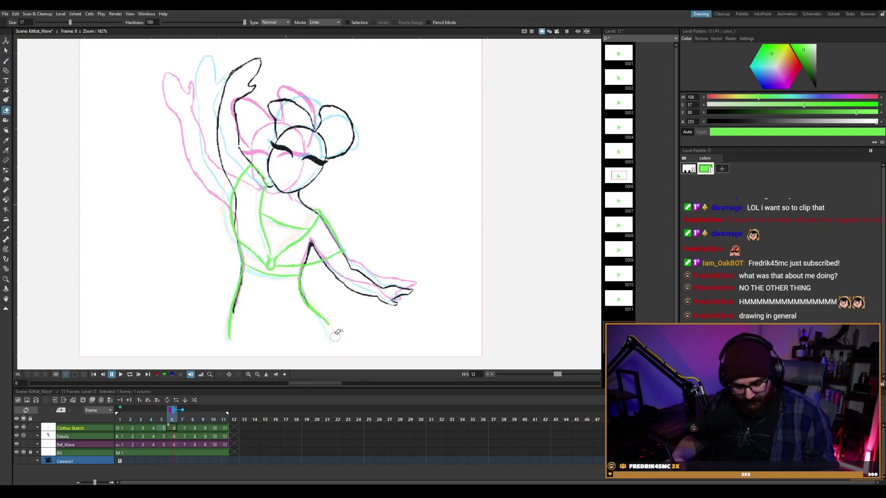
pyautogui.press('b')
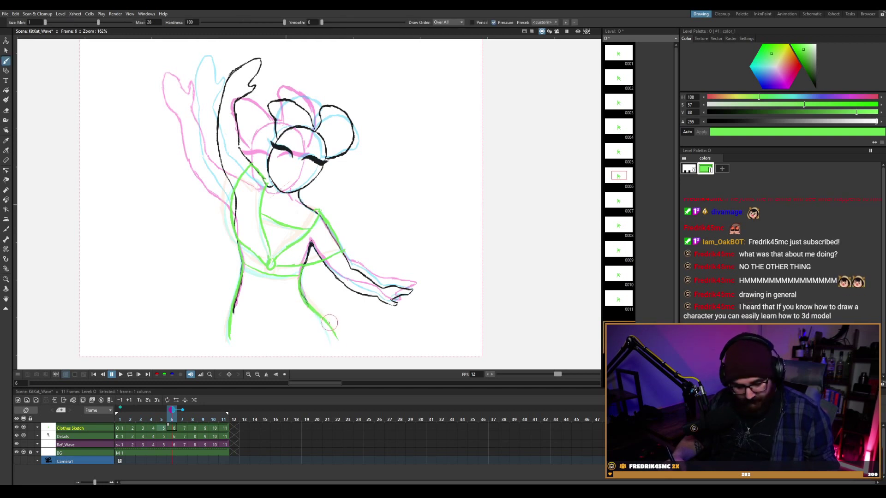
# Erase the lower part of frame 7's skirt line on the lowered-arm side and redraw it flaring slightly wider.
pyautogui.press('.')
pyautogui.press('a')
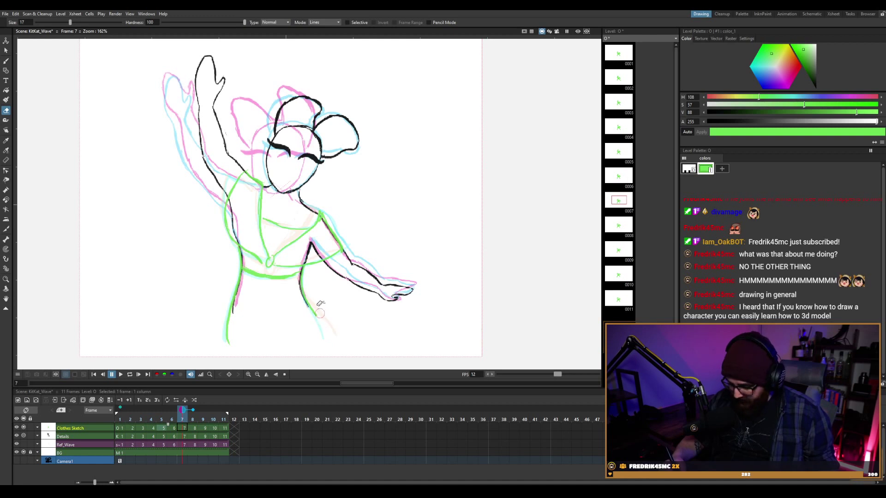
pyautogui.press('b')
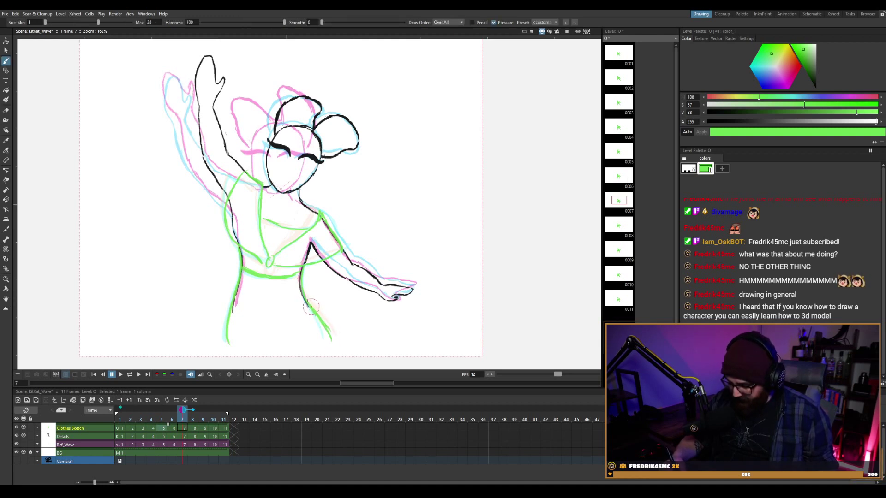
# Redraw the lower part of frame 8's lowered-arm side skirt line slightly wider, close to frame 7's line.
pyautogui.press('.')
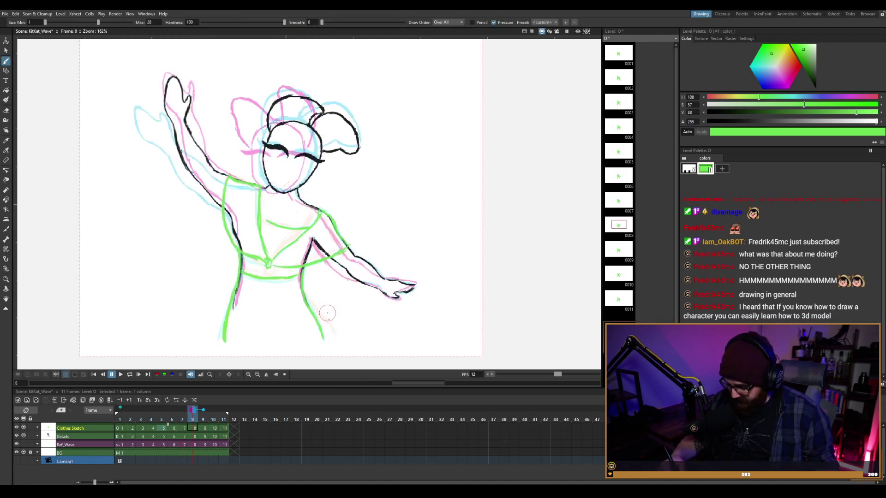
pyautogui.press('a')
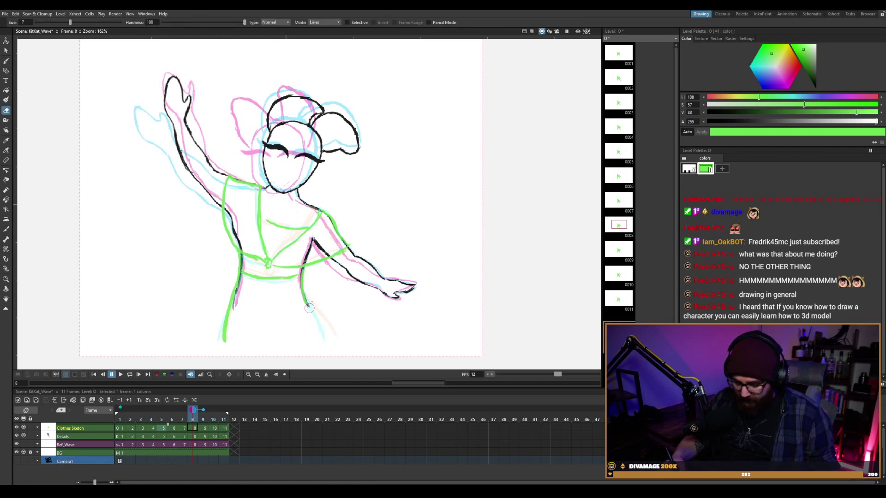
pyautogui.press('b')
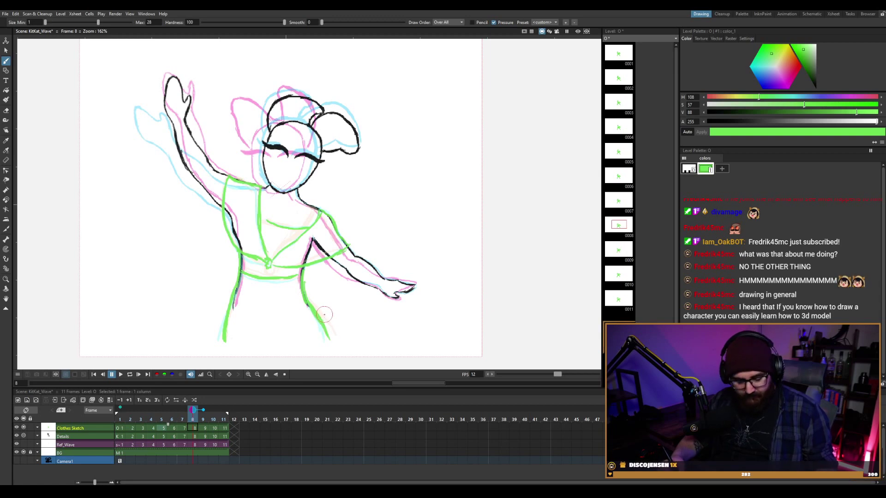
# Play the wave loop and flip between frames 3 and 10 to check the skirt's motion.
pyautogui.press('p')
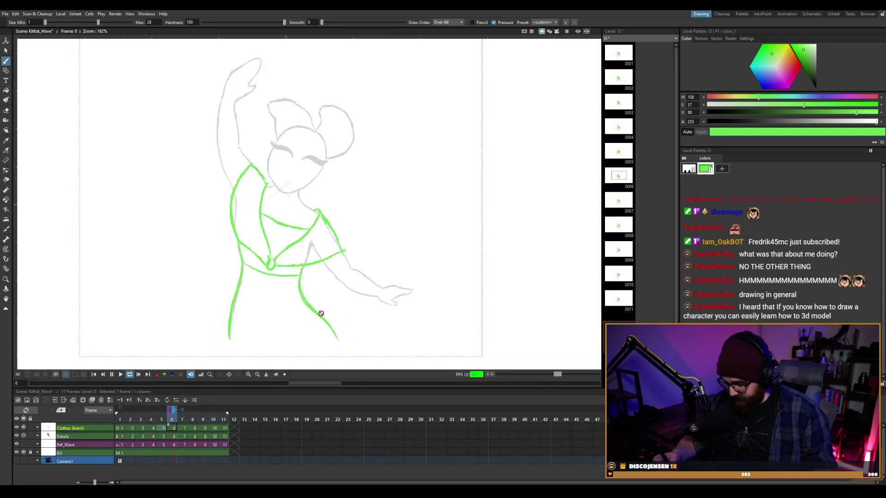
pyautogui.press('p')
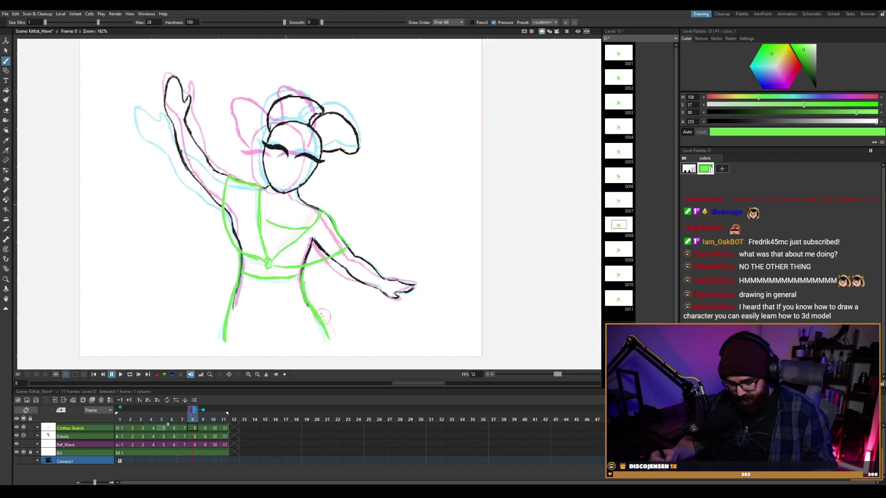
pyautogui.press(',')
pyautogui.press(',')
pyautogui.press(',')
pyautogui.press(',')
pyautogui.press(',')
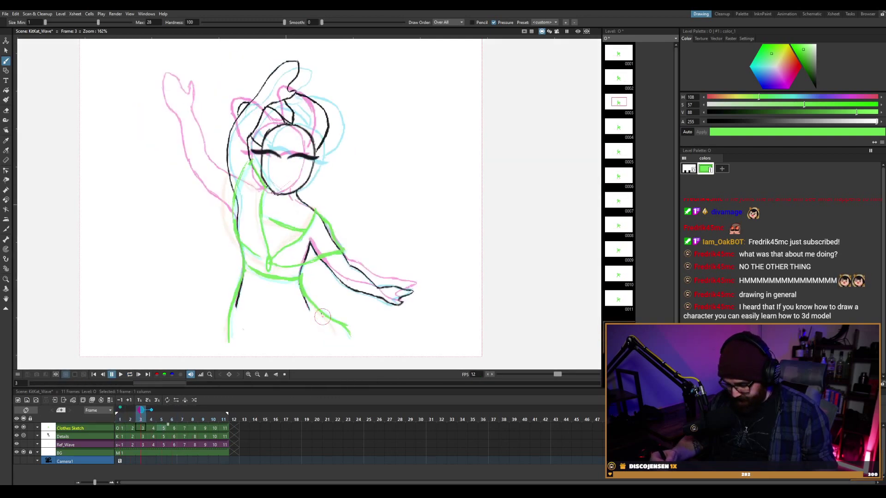
pyautogui.press('.')
pyautogui.press('.')
pyautogui.press('.')
pyautogui.press('.')
pyautogui.press('.')
pyautogui.press('.')
pyautogui.press('.')
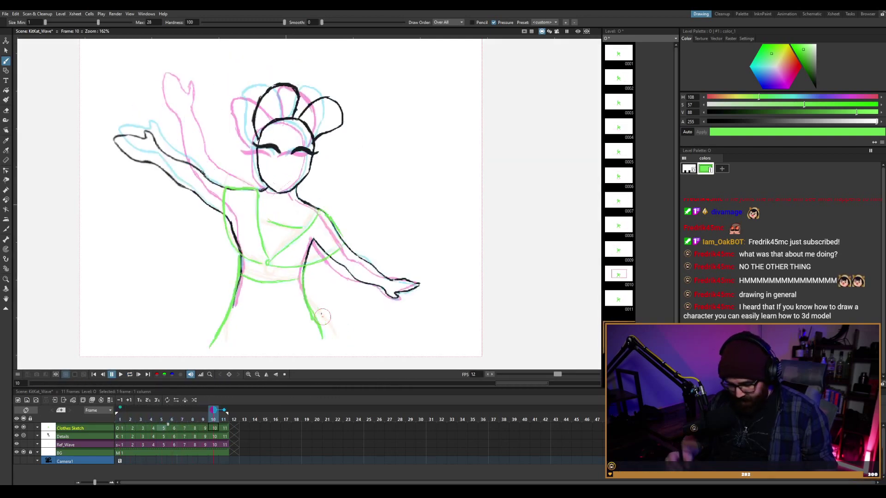
pyautogui.press(',')
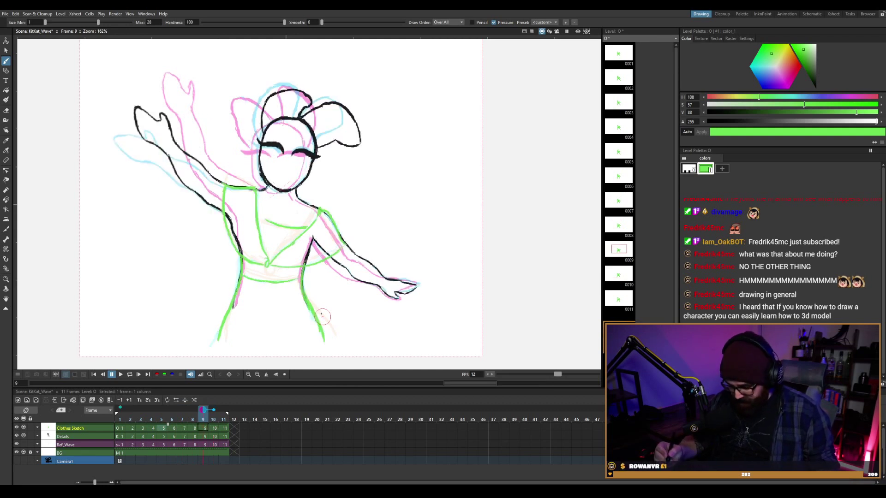
# Erase the lower part of frame 8's skirt line on the raised-arm side and redraw it flaring outward.
pyautogui.press(',')
pyautogui.press('a')
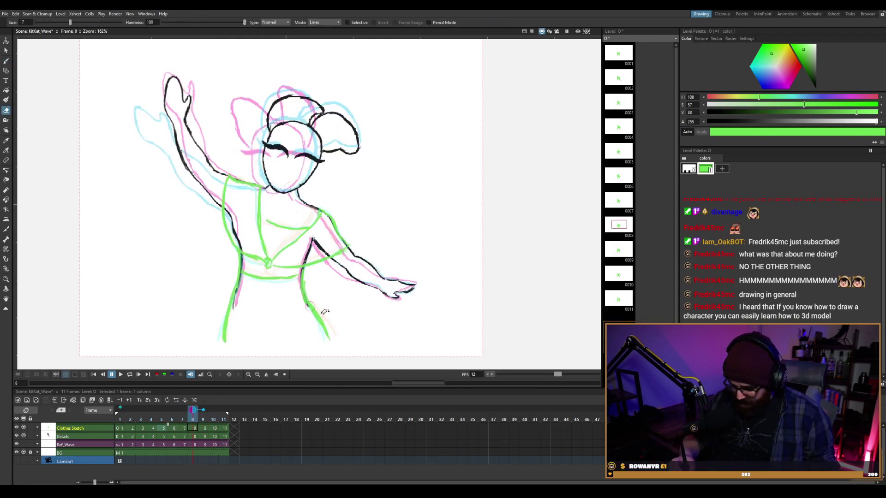
pyautogui.moveTo(231, 305); pyautogui.dragTo(222, 349)
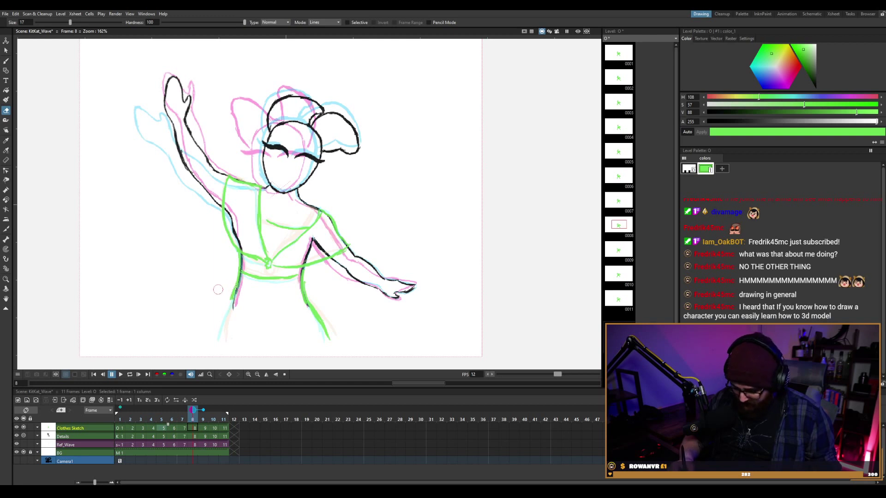
pyautogui.press('b')
pyautogui.moveTo(235, 286); pyautogui.dragTo(217, 333)
pyautogui.hotkey('ctrl', 'z')
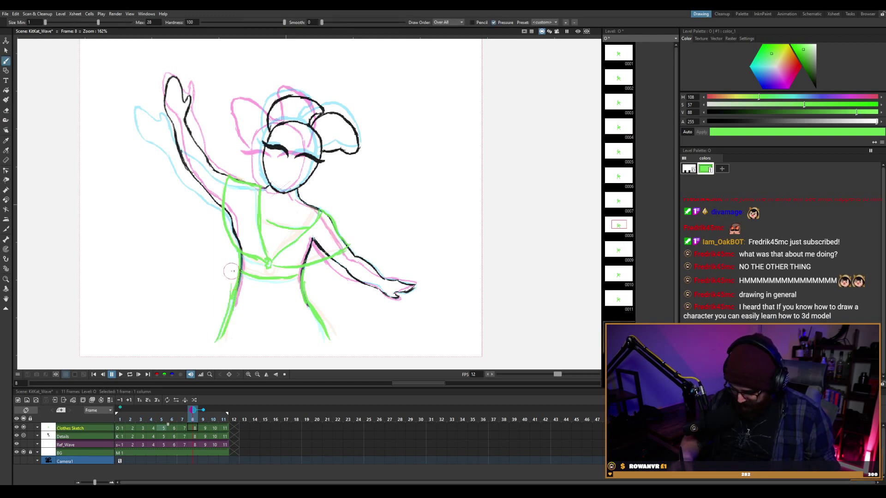
pyautogui.moveTo(210, 342); pyautogui.dragTo(233, 280)
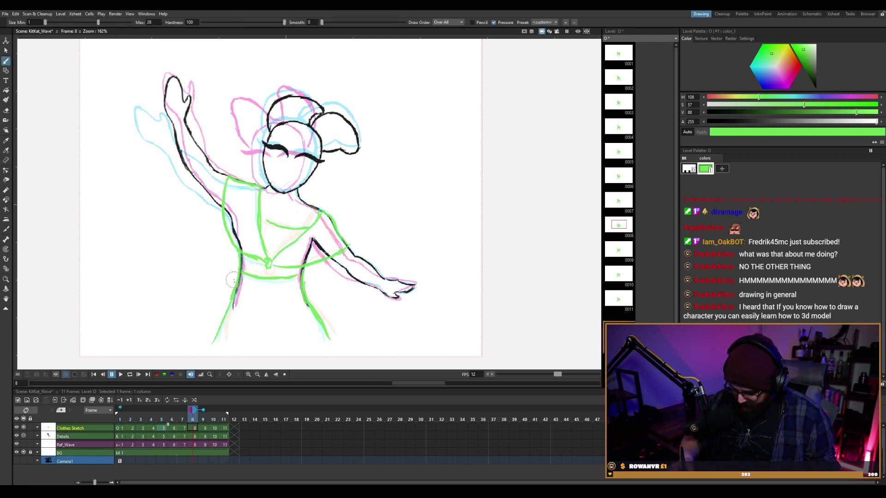
# Replace the lower part of frame 7's raised-arm side skirt line with one flaring outward like frame 8's.
pyautogui.press(',')
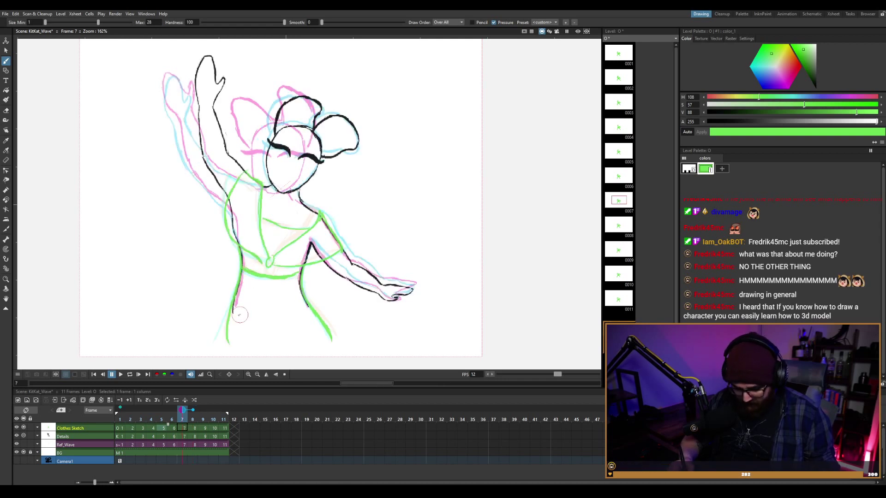
pyautogui.moveTo(232, 316)
pyautogui.mouseDown()
pyautogui.moveTo(212, 342)
pyautogui.moveTo(233, 338)
pyautogui.moveTo(239, 302)
pyautogui.mouseUp()
pyautogui.press('e')
# Redraw frame 6's raised-arm side skirt line flaring outward along frame 7's line and erase the old lower part.
pyautogui.press(',')
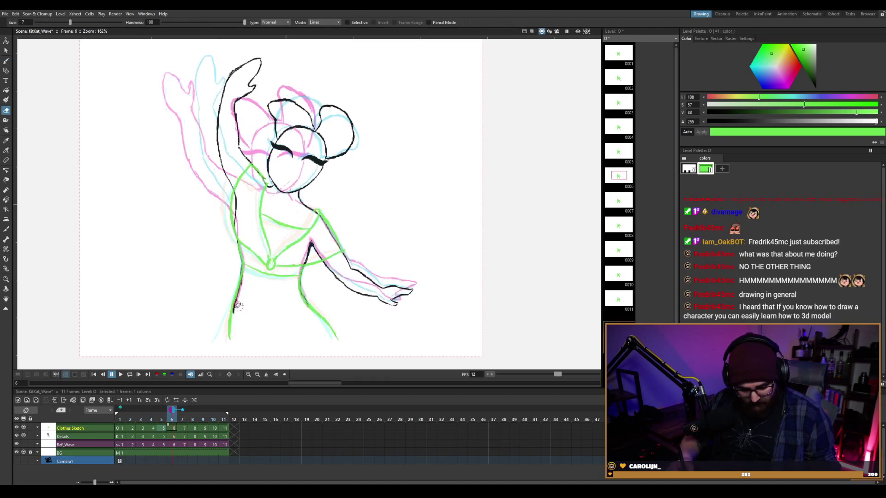
pyautogui.press('b')
pyautogui.hotkey('alt', '0')
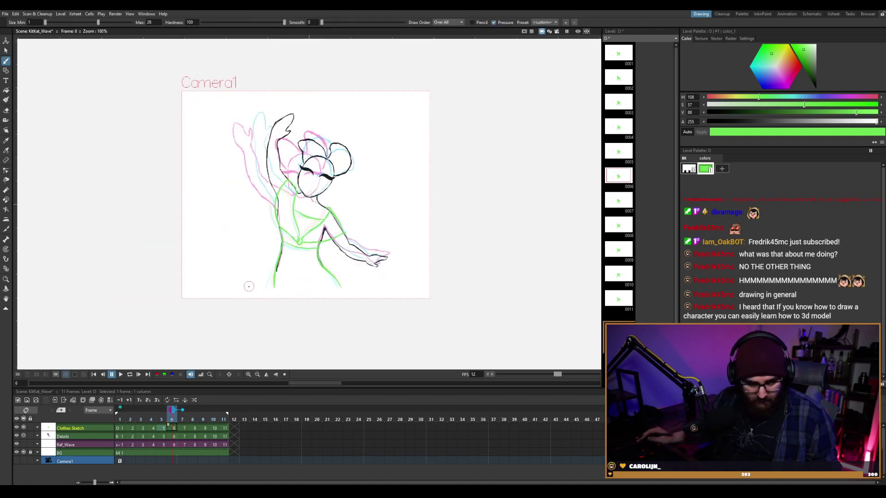
pyautogui.scroll(5, 248, 281)
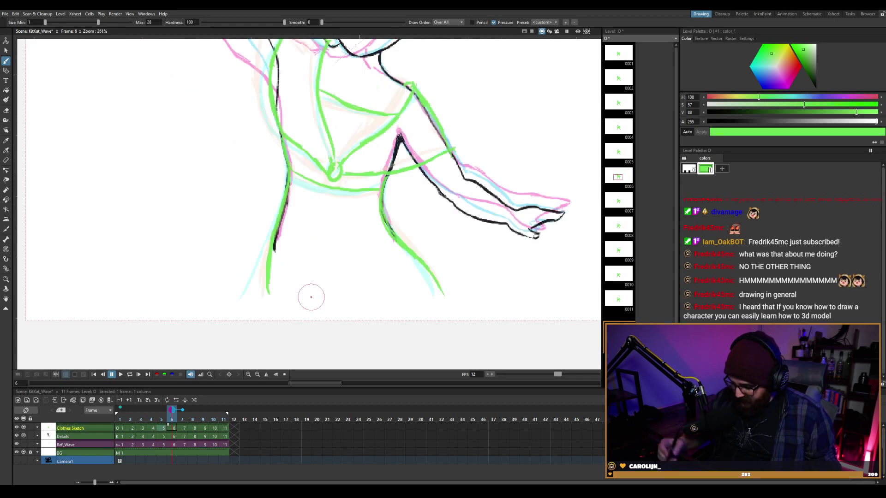
pyautogui.moveTo(243, 296)
pyautogui.mouseDown()
pyautogui.moveTo(267, 258)
pyautogui.moveTo(247, 285)
pyautogui.moveTo(276, 217)
pyautogui.moveTo(245, 293)
pyautogui.moveTo(275, 220)
pyautogui.mouseUp()
pyautogui.hotkey('ctrl', 'z')
pyautogui.hotkey('ctrl', 'z')
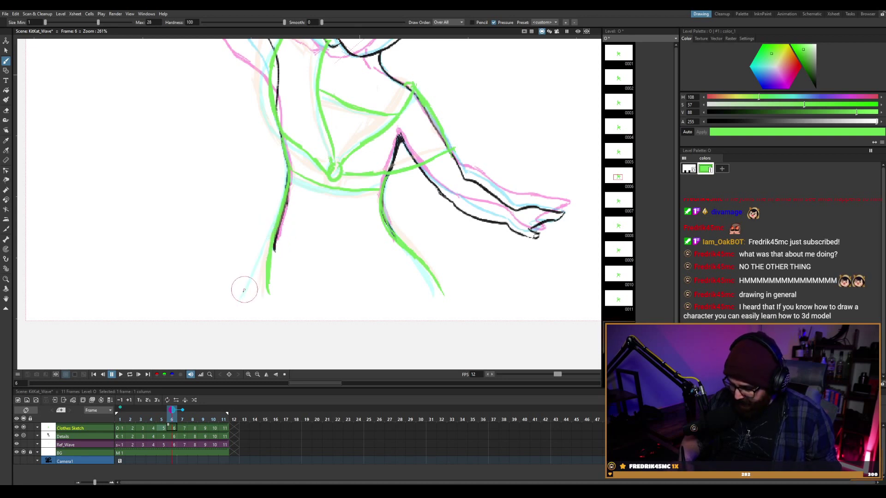
pyautogui.moveTo(244, 296); pyautogui.dragTo(278, 217)
pyautogui.press('a')
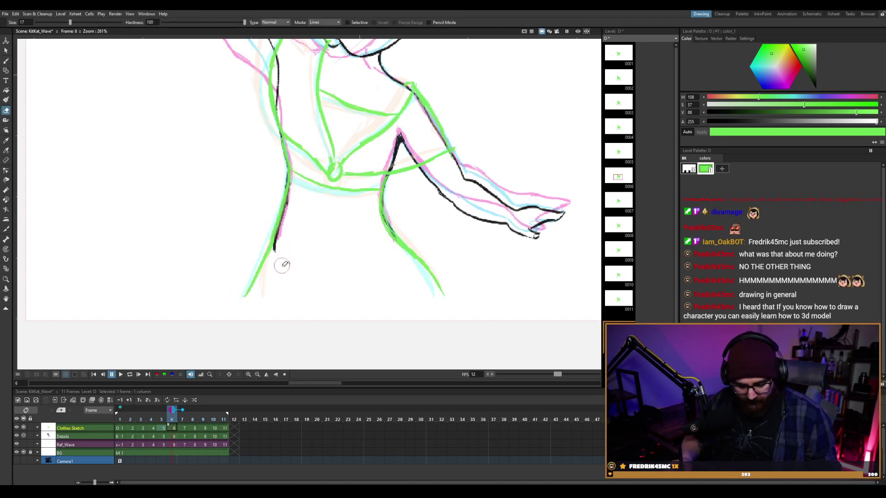
# Erase the lower part of frame 5's raised-arm side skirt line and redraw it flaring outward, following frame 6.
pyautogui.press(',')
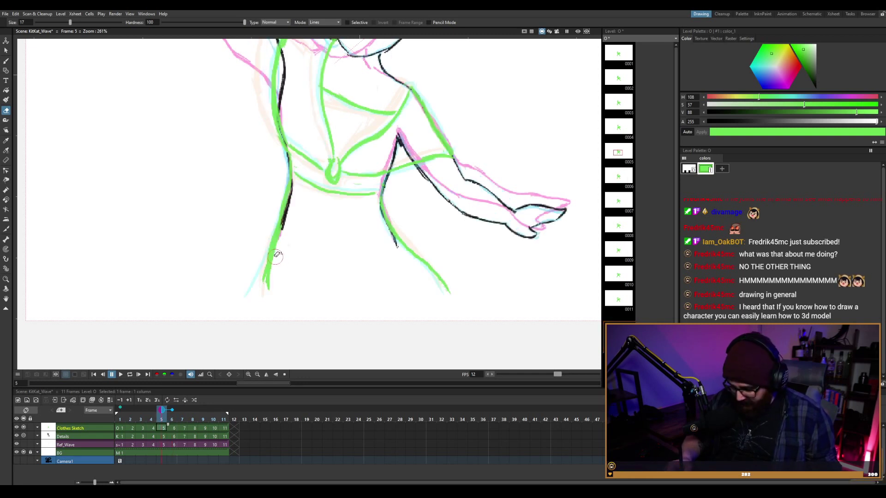
pyautogui.press('b')
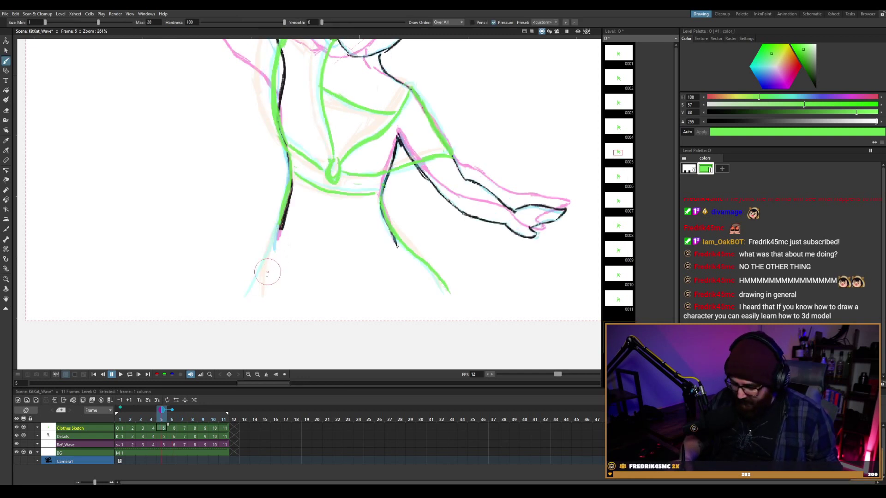
pyautogui.moveTo(279, 235); pyautogui.dragTo(248, 293)
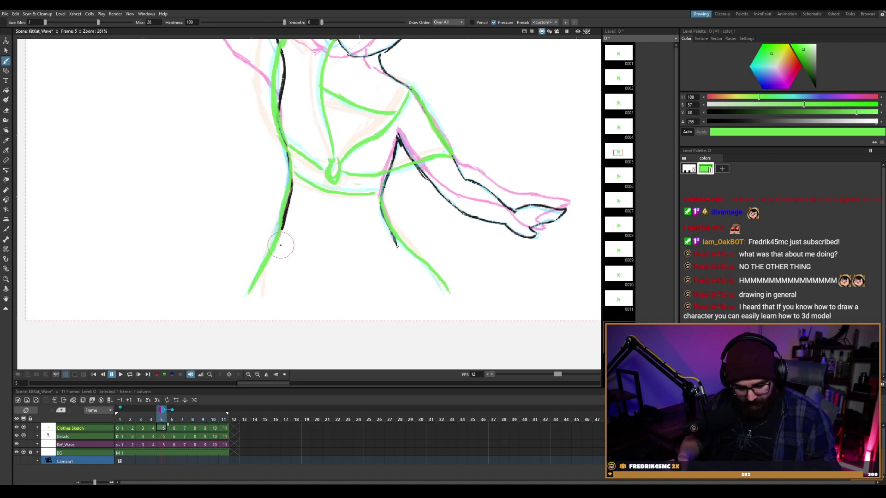
# Erase the lower part of frame 4's raised-arm side skirt line and redraw it flaring outward, following frame 5.
pyautogui.press(',')
pyautogui.press('e')
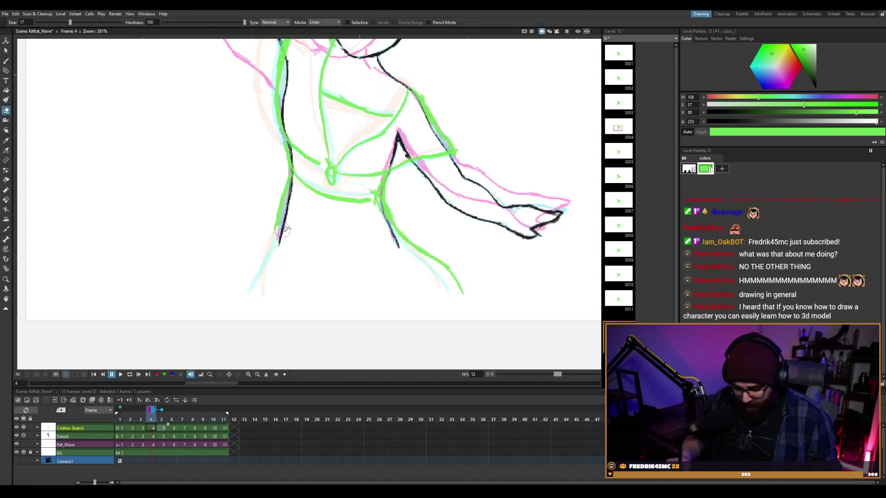
pyautogui.press('b')
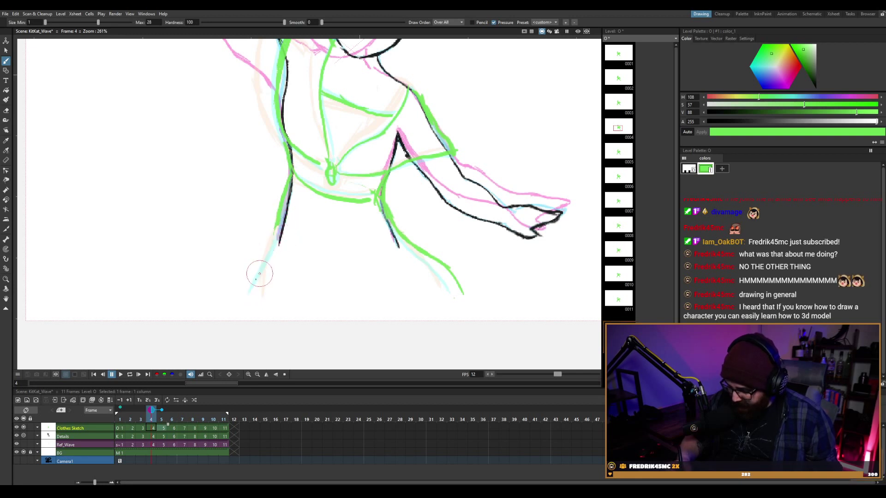
pyautogui.moveTo(246, 289); pyautogui.dragTo(283, 208)
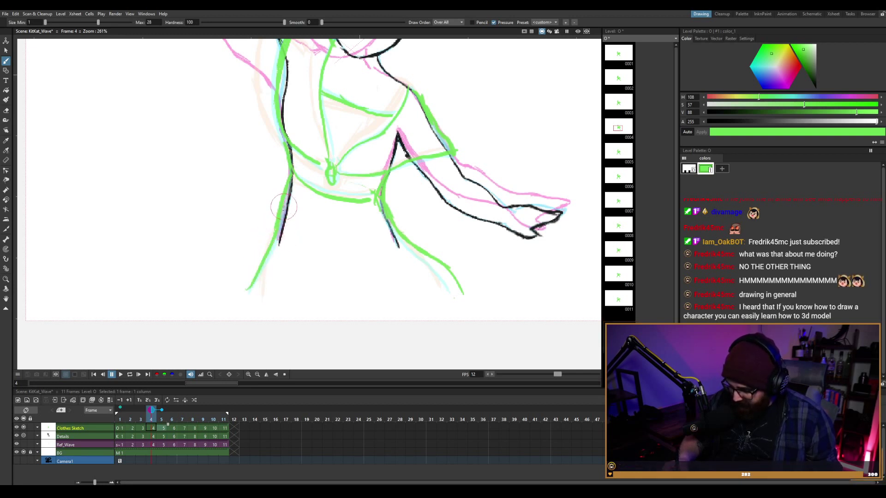
pyautogui.hotkey('ctrl', 'z')
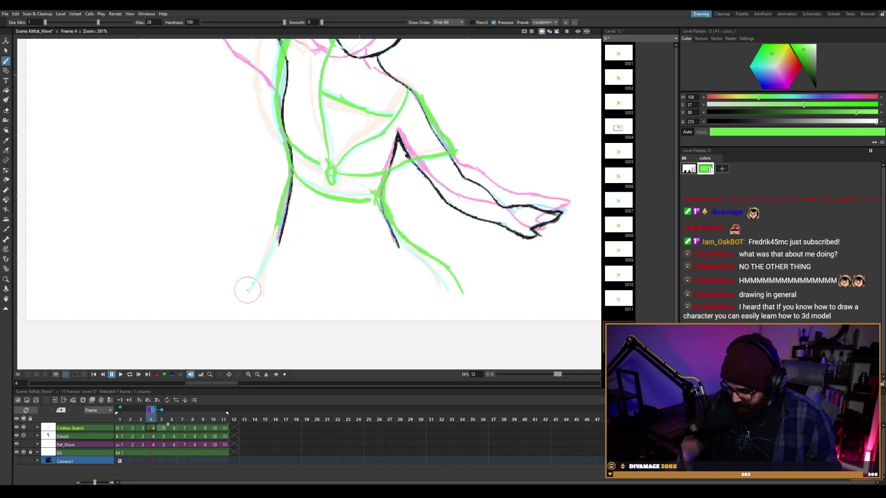
pyautogui.moveTo(248, 290); pyautogui.dragTo(281, 218)
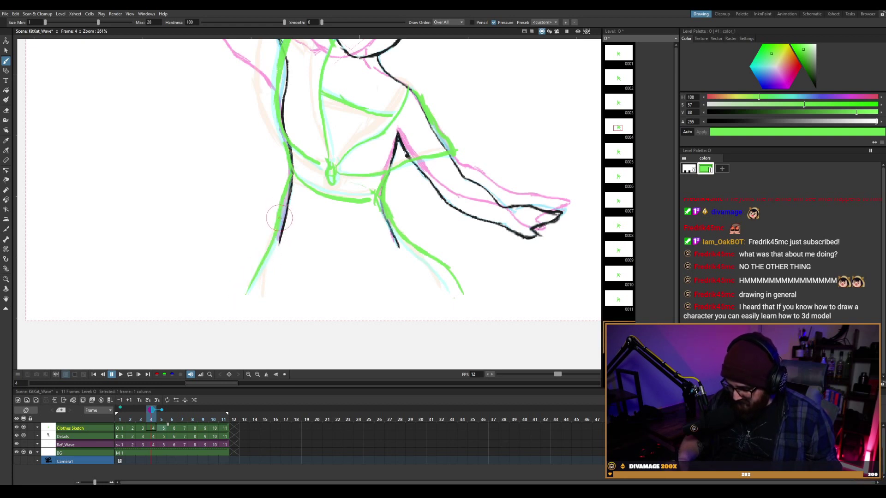
# Erase the lower part of frame 3's raised-arm side skirt line and redraw it flaring outward, following frame 4.
pyautogui.press(',')
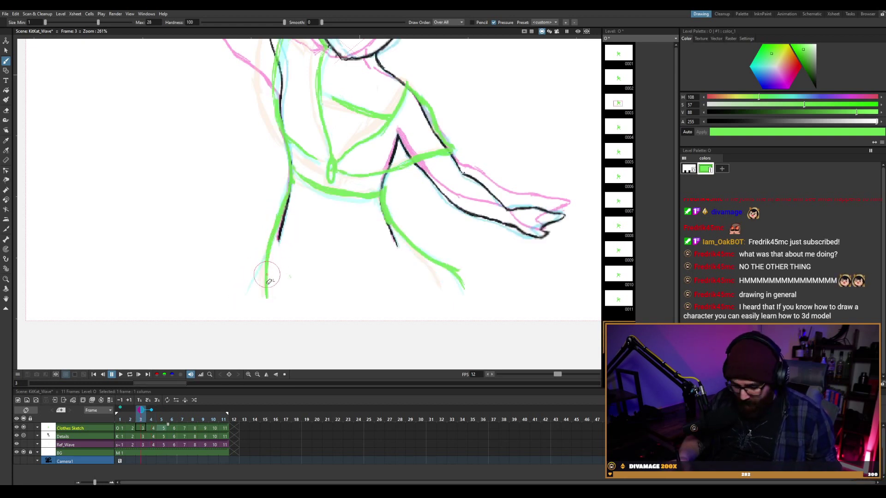
pyautogui.press('e')
pyautogui.moveTo(265, 295)
pyautogui.mouseDown()
pyautogui.moveTo(269, 266)
pyautogui.moveTo(257, 262)
pyautogui.moveTo(278, 229)
pyautogui.mouseUp()
pyautogui.press('b')
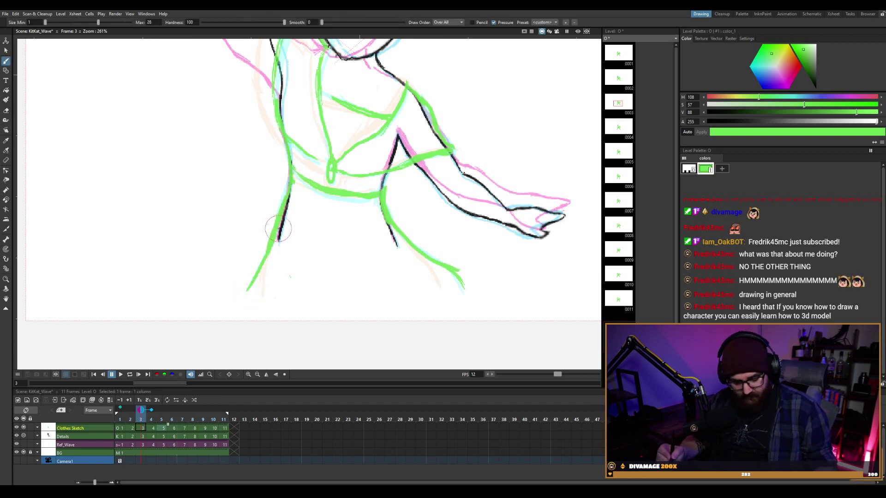
# Erase the lower part of frame 2's raised-arm side skirt line and redraw it flaring outward, following frame 3.
pyautogui.press(',')
pyautogui.press('e')
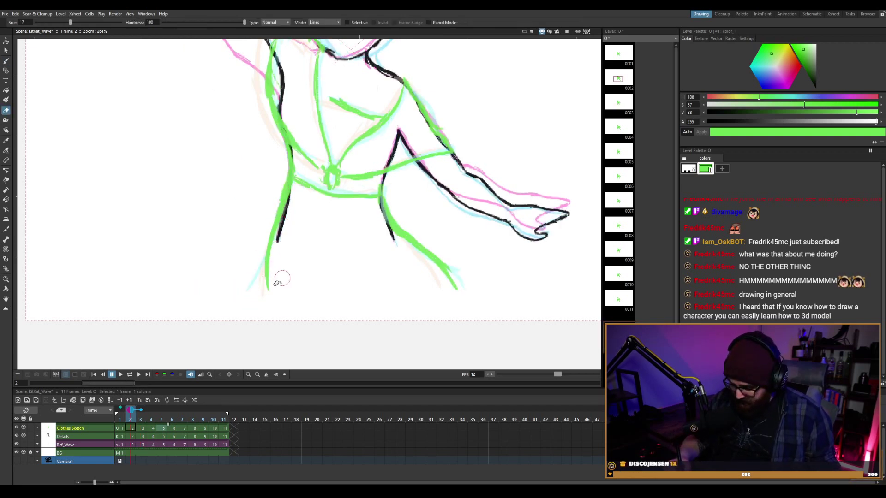
pyautogui.moveTo(277, 277)
pyautogui.mouseDown()
pyautogui.moveTo(265, 280)
pyautogui.moveTo(277, 240)
pyautogui.mouseUp()
pyautogui.press('b')
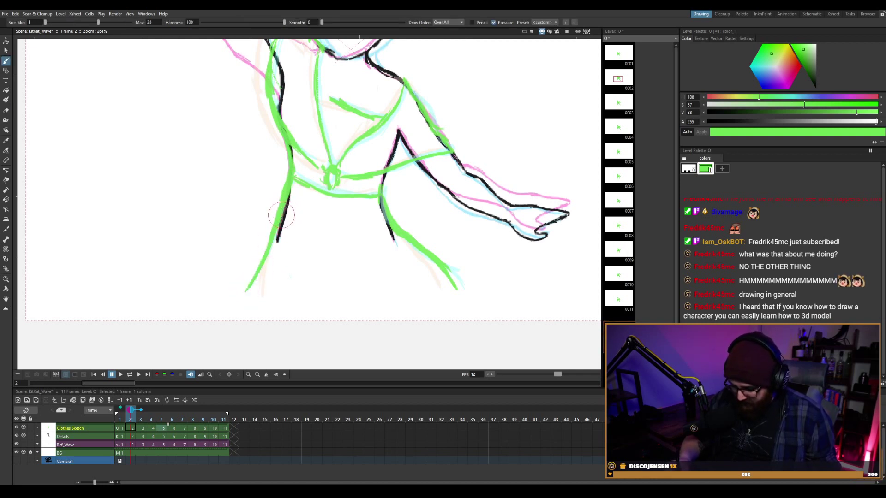
# Erase the lower part of frame 1's raised-arm side skirt line and redraw it flaring outward, following frame 2.
pyautogui.press(',')
pyautogui.press('e')
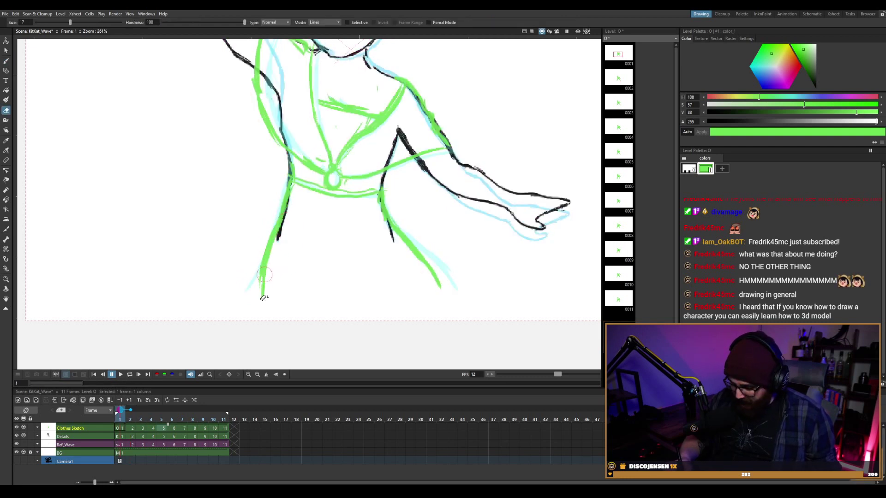
pyautogui.moveTo(270, 264)
pyautogui.mouseDown()
pyautogui.moveTo(257, 293)
pyautogui.moveTo(244, 292)
pyautogui.mouseUp()
pyautogui.press('b')
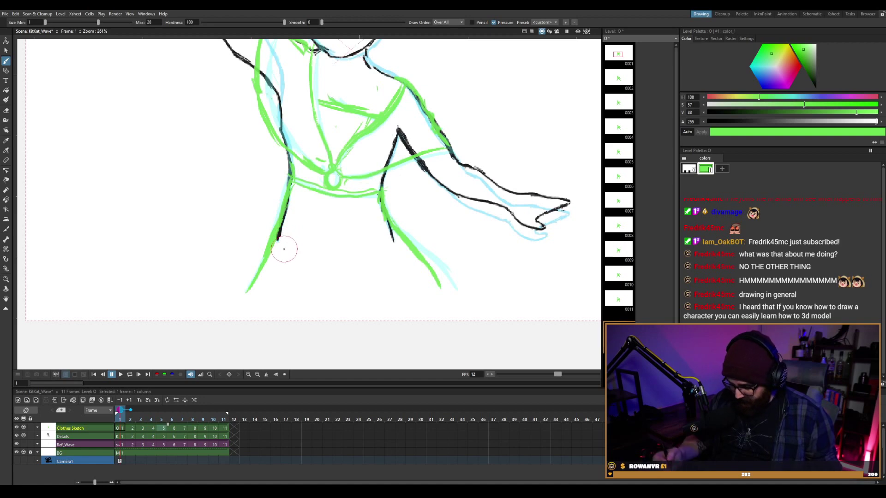
# Step forward from frame 1 and play the loop to check the raised-arm side skirt line.
pyautogui.press('.')
pyautogui.press('.')
pyautogui.press('p')
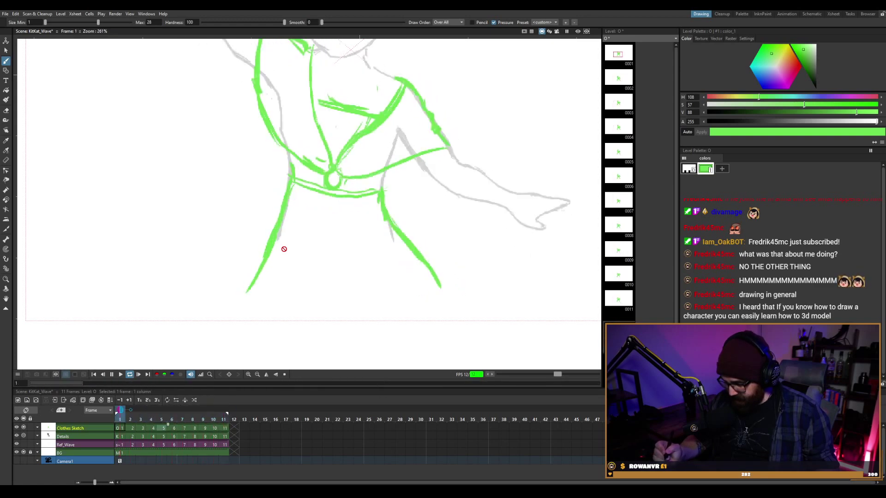
# Stop the playback and step through frames 2 to 10 to compare the raised-arm side skirt line.
pyautogui.press('p')
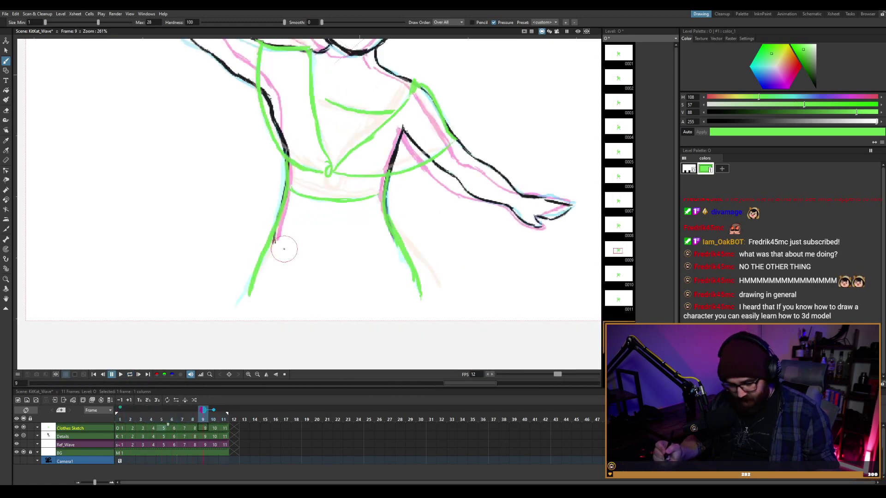
pyautogui.press(',')
pyautogui.press(',')
pyautogui.press(',')
pyautogui.press(',')
pyautogui.press(',')
pyautogui.press(',')
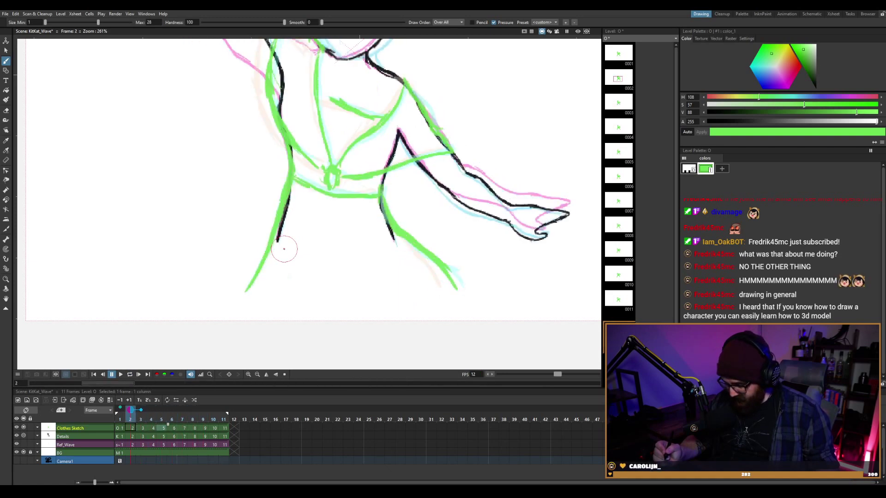
pyautogui.press('.')
pyautogui.press('.')
pyautogui.press('.')
pyautogui.press('.')
pyautogui.press('.')
pyautogui.press('.')
pyautogui.press('.')
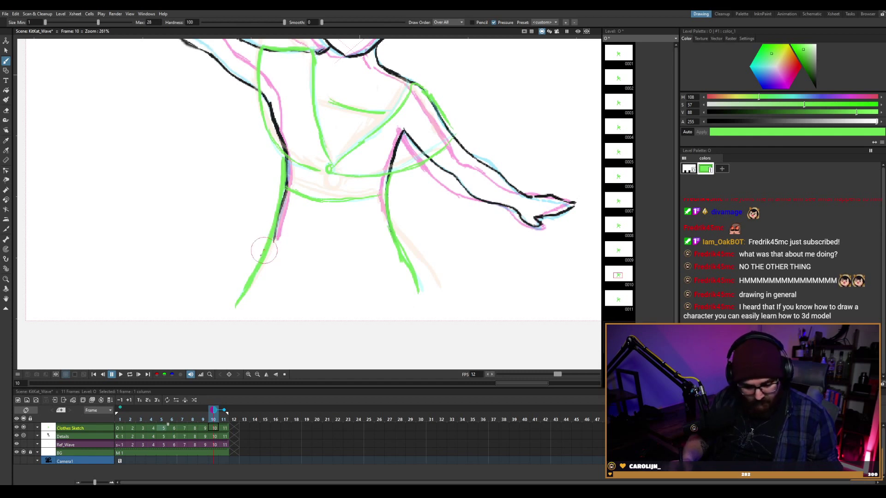
# Erase the lower part of frame 10's raised-arm side skirt line and get the brush ready for redrawing.
pyautogui.press('a')
pyautogui.moveTo(254, 272); pyautogui.dragTo(241, 286)
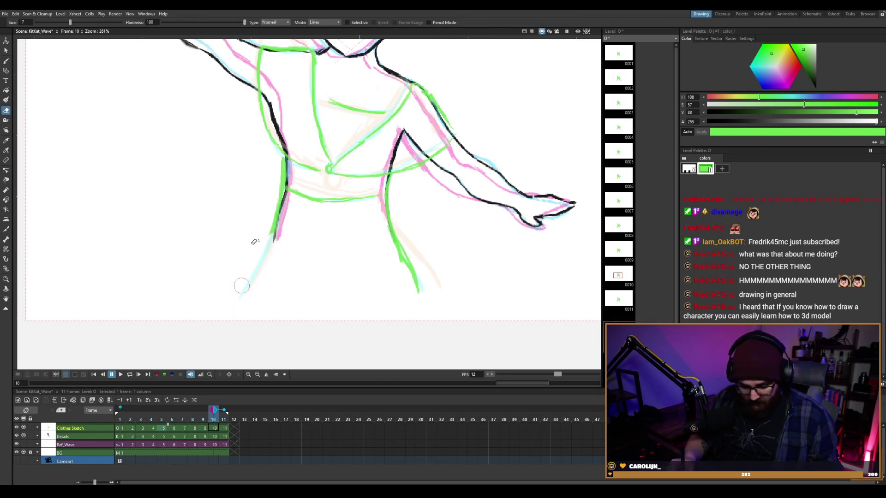
pyautogui.press('b')
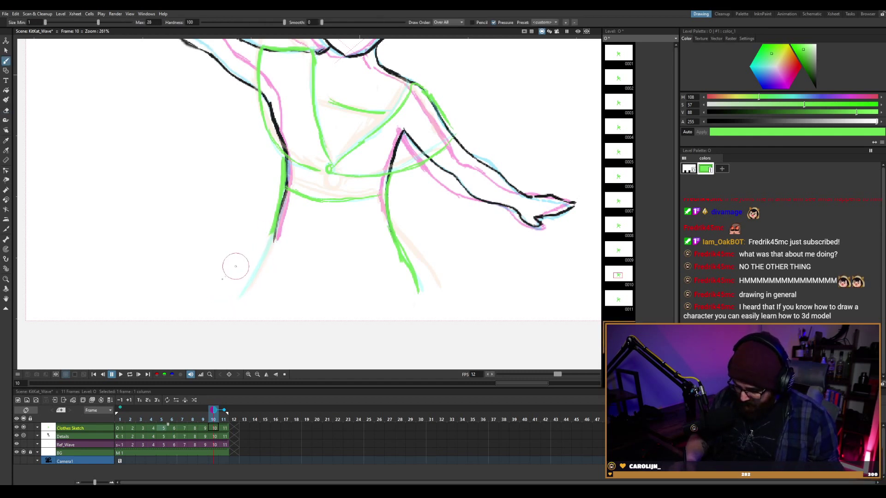
# Try several outward-flaring strokes for the lower part of frame 10's raised-arm side skirt line, undoing each one.
pyautogui.moveTo(274, 239); pyautogui.dragTo(201, 302)
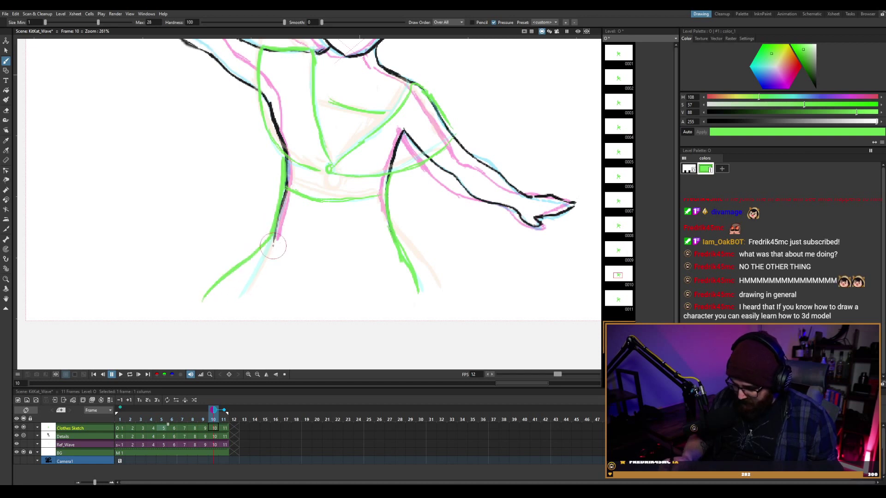
pyautogui.hotkey('ctrl', 'z')
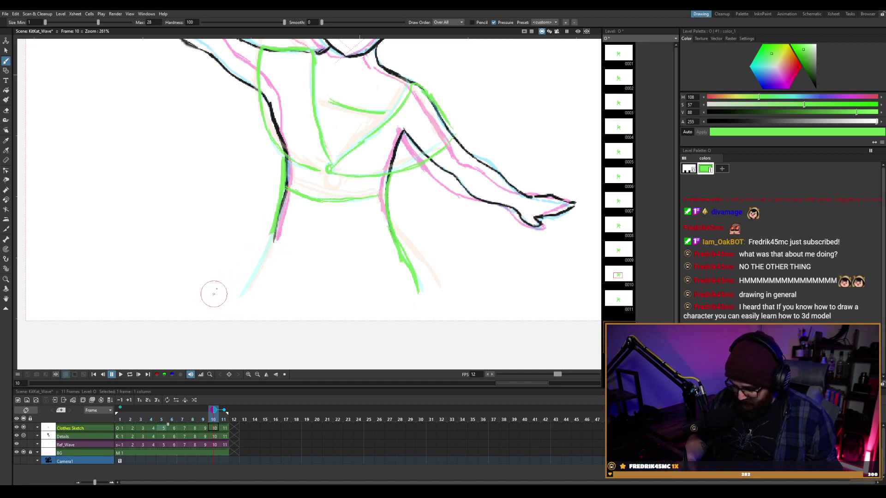
pyautogui.moveTo(213, 294); pyautogui.dragTo(277, 211)
pyautogui.hotkey('ctrl', 'z')
pyautogui.moveTo(214, 298); pyautogui.dragTo(261, 247)
pyautogui.hotkey('ctrl', 'z')
pyautogui.moveTo(216, 295); pyautogui.dragTo(277, 211)
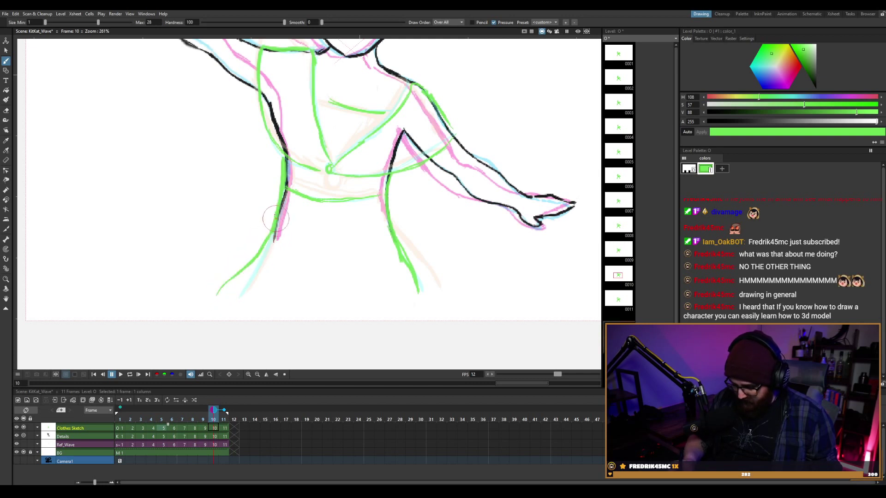
pyautogui.hotkey('ctrl', 'z')
pyautogui.moveTo(215, 298); pyautogui.dragTo(277, 212)
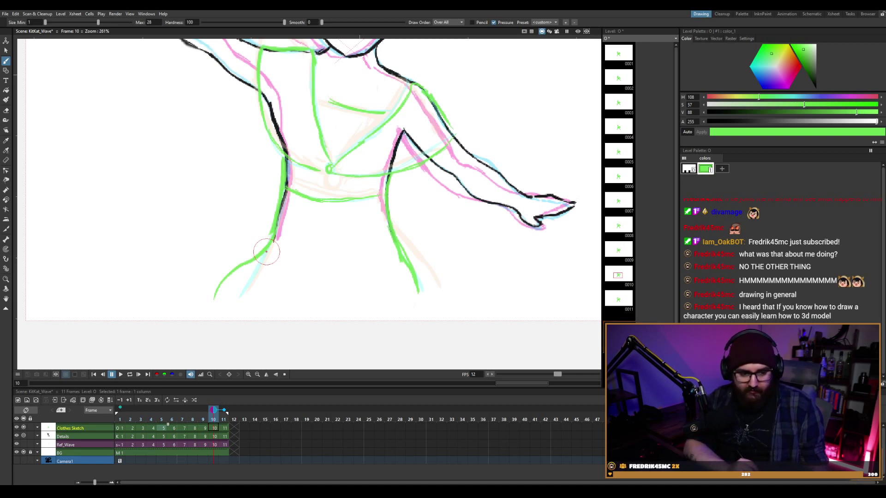
pyautogui.press('a')
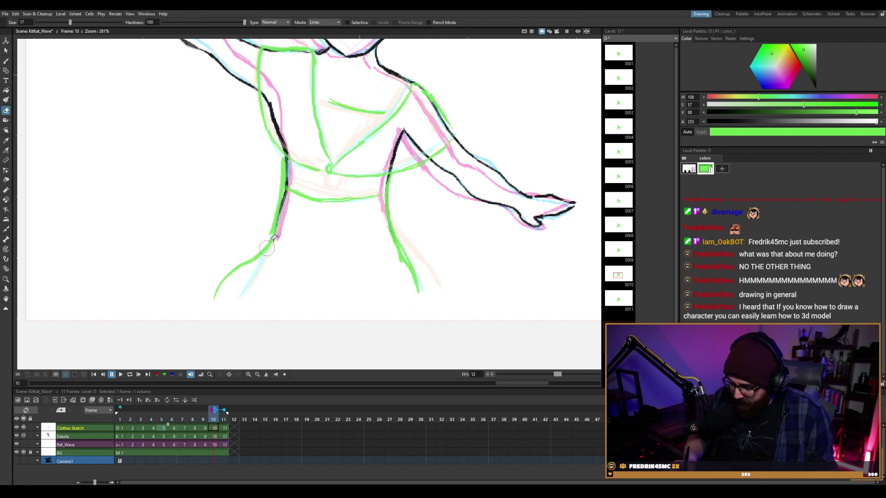
pyautogui.press('b')
pyautogui.moveTo(273, 240); pyautogui.dragTo(225, 291)
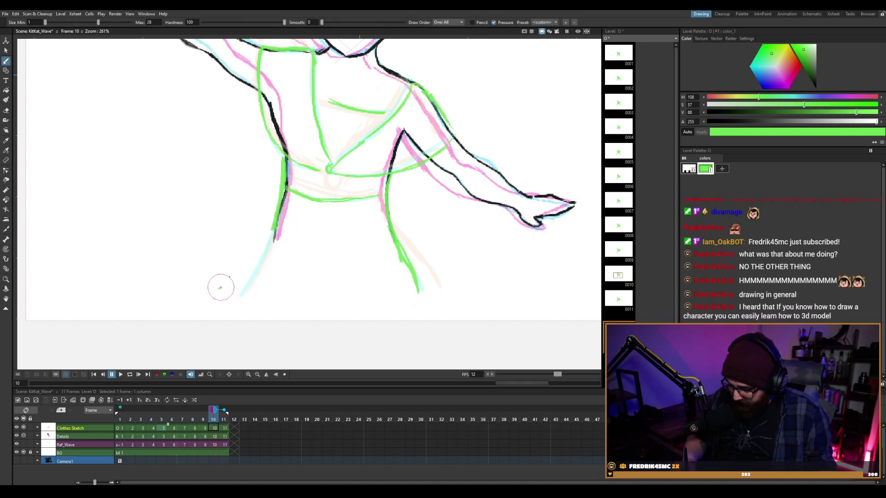
pyautogui.moveTo(223, 291); pyautogui.dragTo(275, 225)
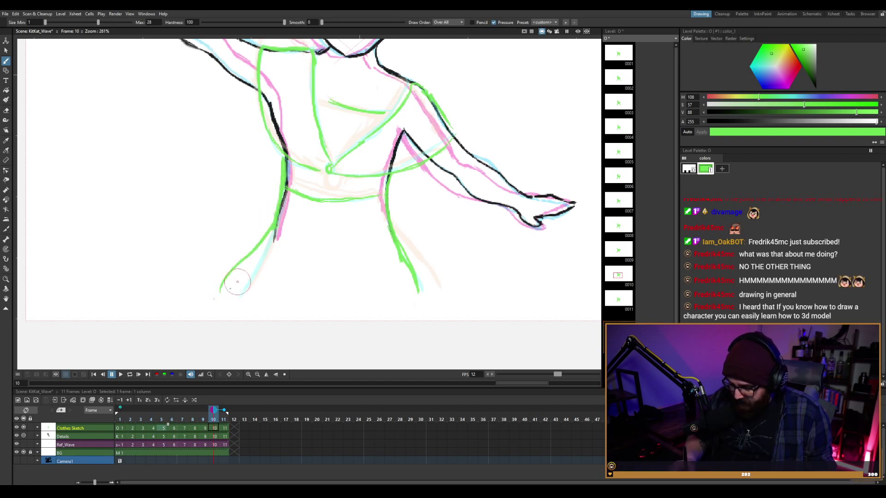
pyautogui.hotkey('ctrl', 'z')
pyautogui.moveTo(217, 293); pyautogui.dragTo(277, 221)
pyautogui.hotkey('ctrl', 'z')
pyautogui.moveTo(218, 287); pyautogui.dragTo(229, 270)
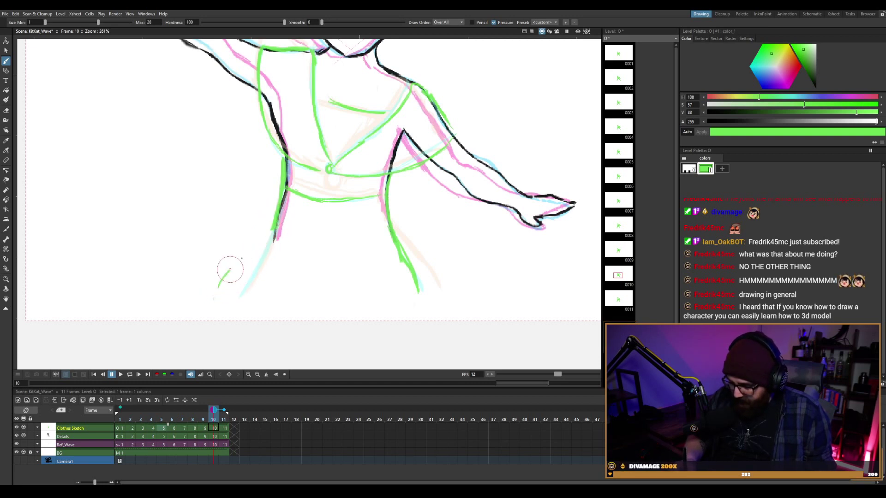
pyautogui.hotkey('ctrl', 'z')
pyautogui.hotkey('ctrl', 'z')
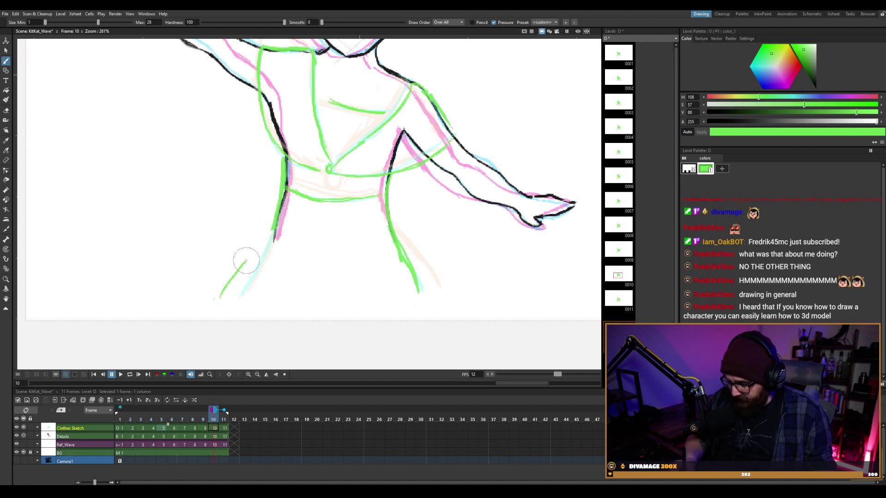
pyautogui.hotkey('ctrl', 'z')
# Redraw and thicken the lower part of frame 10's raised-arm side skirt line flaring outward, comparing it with frame 11.
pyautogui.press('a')
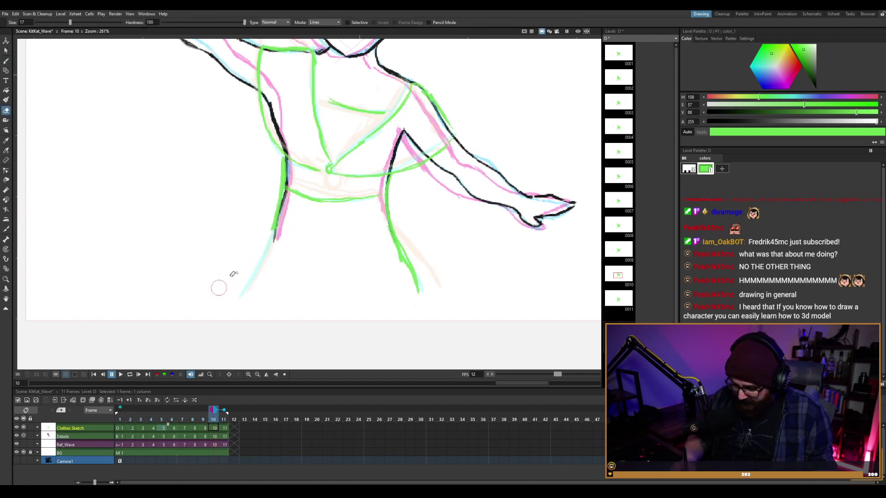
pyautogui.press('b')
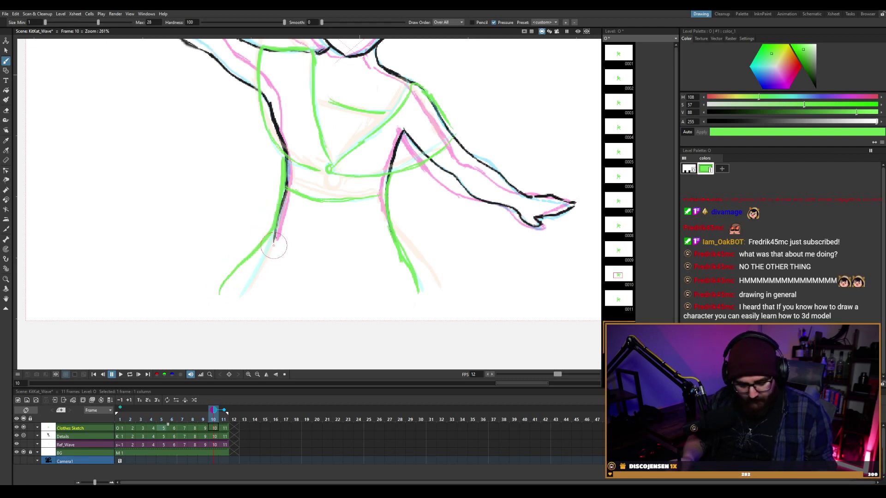
pyautogui.press('.')
pyautogui.press(',')
pyautogui.press('.')
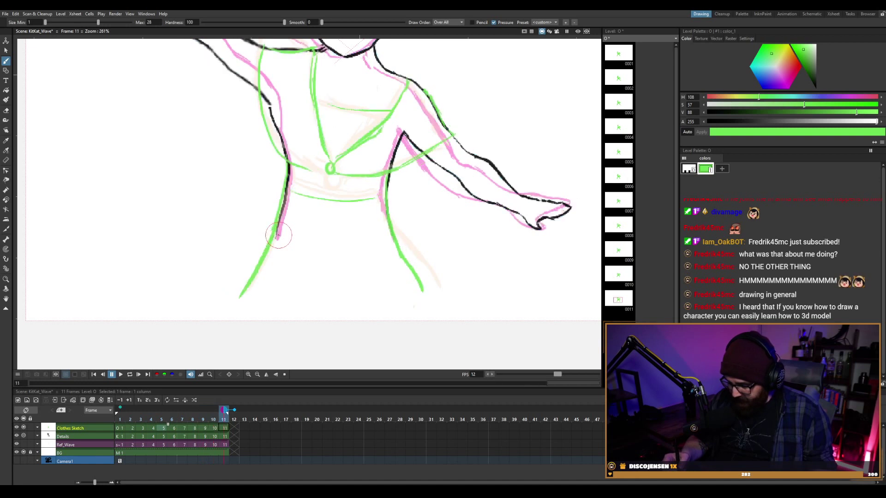
pyautogui.press(',')
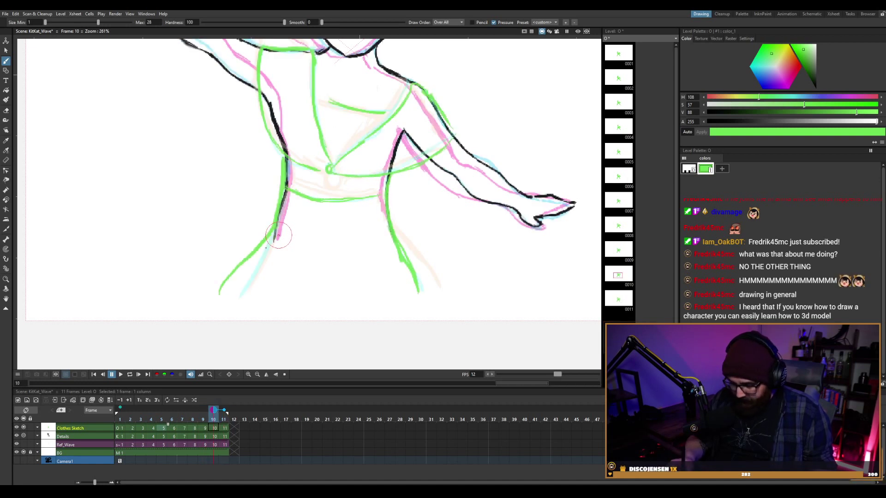
pyautogui.press('e')
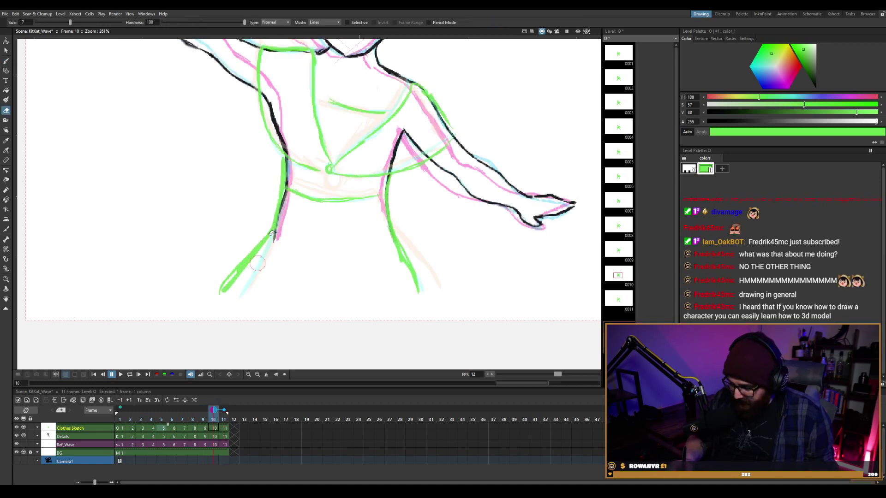
# Thin the lower part of the green left skirt line on frame 10 and compare it with the neighbouring frames.
pyautogui.click(264, 237)
pyautogui.press('b')
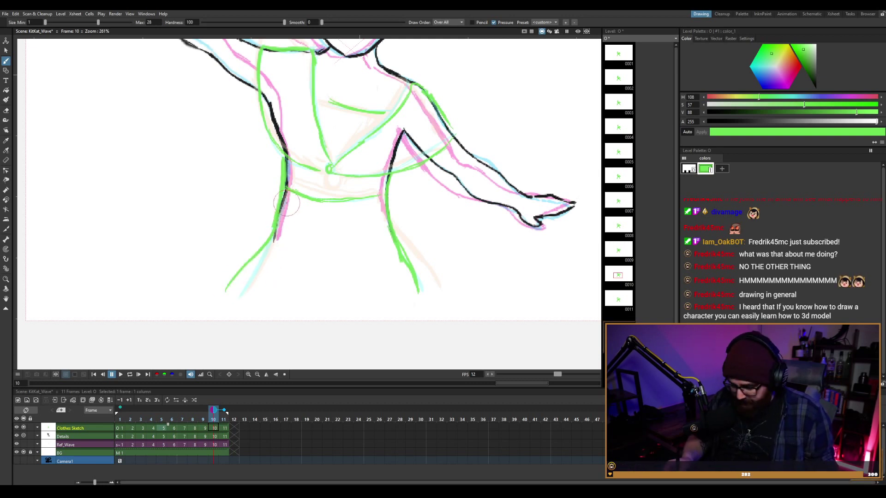
pyautogui.press('.')
pyautogui.press(',')
pyautogui.press(',')
pyautogui.press('.')
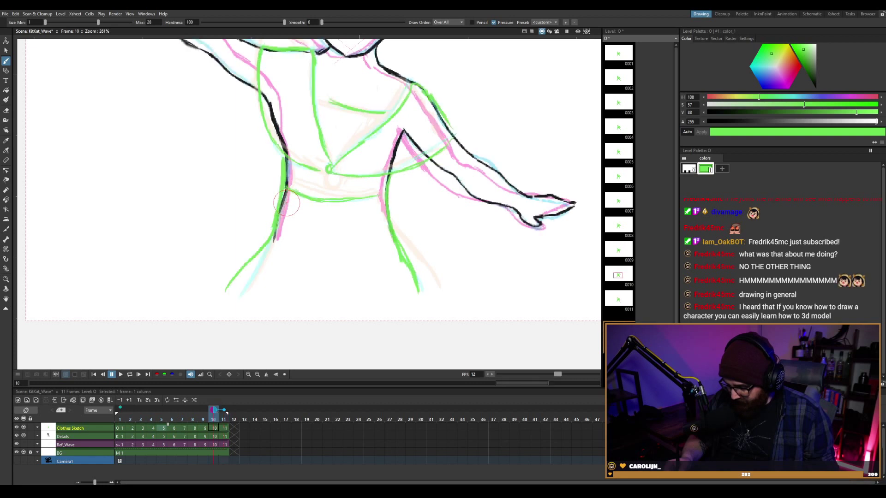
# On frame 9, erase the lower end of the left skirt line and redraw it flaring outward from the hip.
pyautogui.press(',')
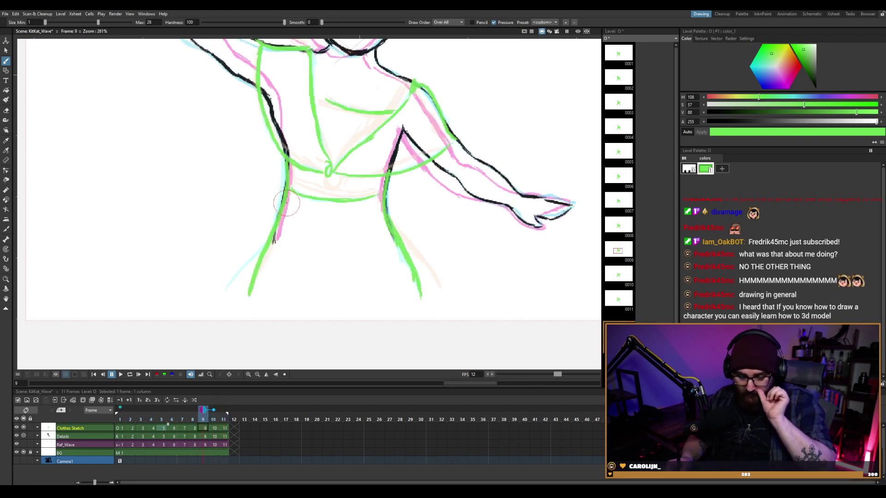
pyautogui.press('e')
pyautogui.moveTo(267, 269); pyautogui.dragTo(246, 299)
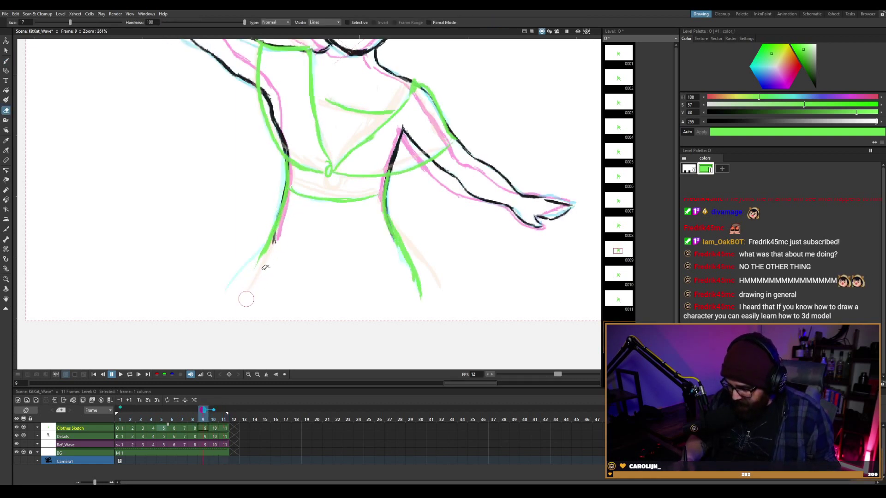
pyautogui.press('b')
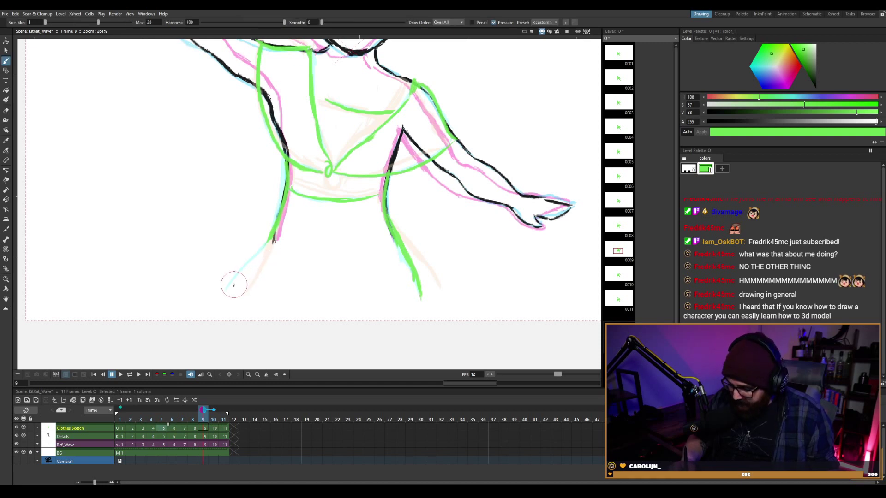
pyautogui.moveTo(234, 287); pyautogui.dragTo(272, 244)
pyautogui.hotkey('ctrl', 'z')
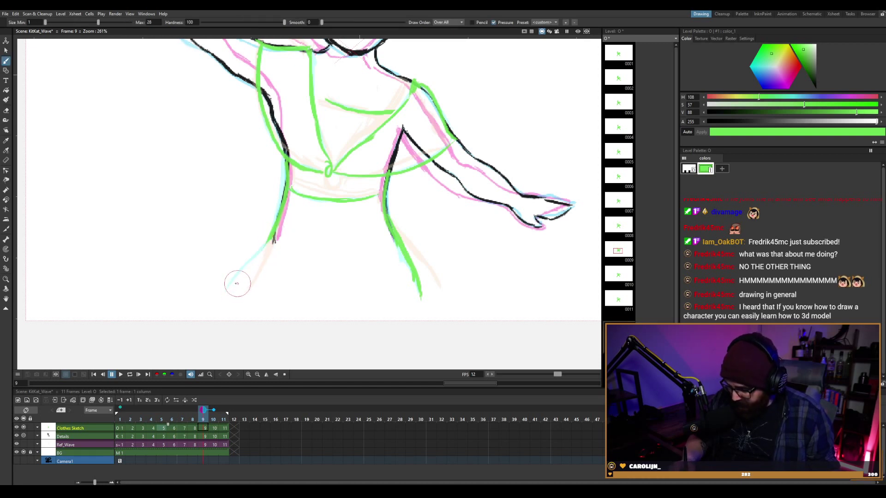
pyautogui.moveTo(228, 292); pyautogui.dragTo(273, 239)
# On frame 10, erase the lower left skirt line and redraw it with a slightly steeper flare.
pyautogui.press('.')
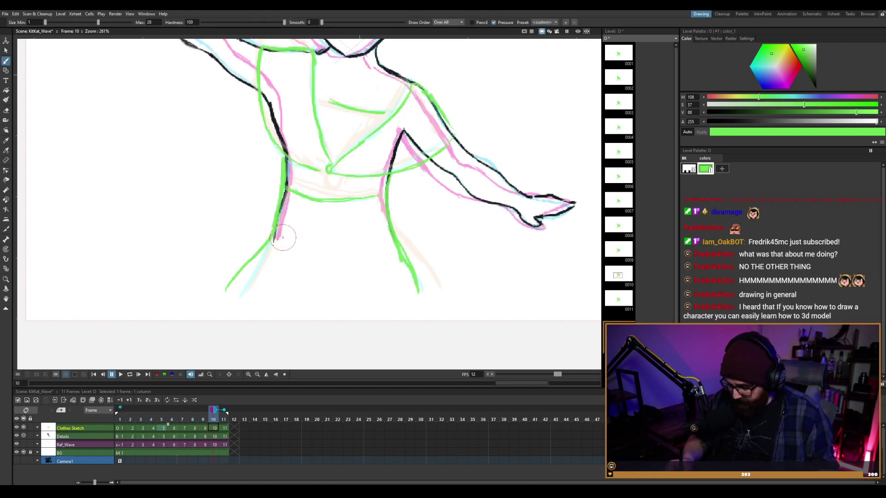
pyautogui.press('a')
pyautogui.moveTo(263, 249); pyautogui.dragTo(223, 298)
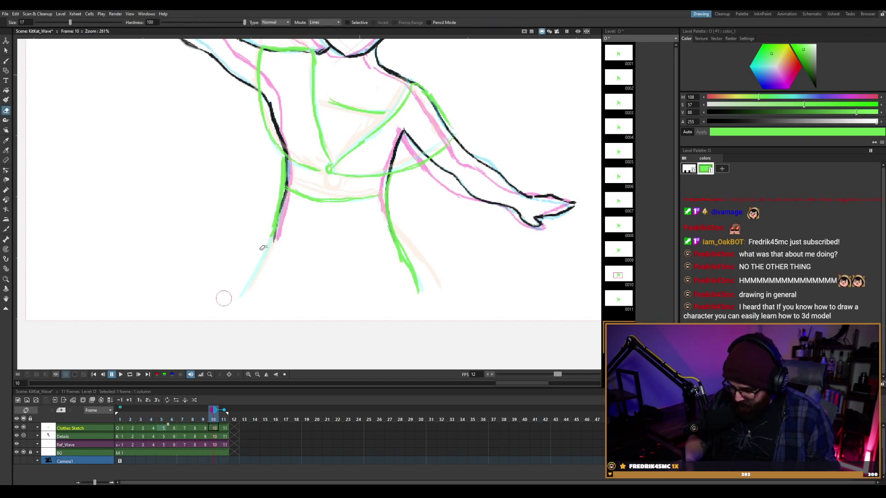
pyautogui.press('b')
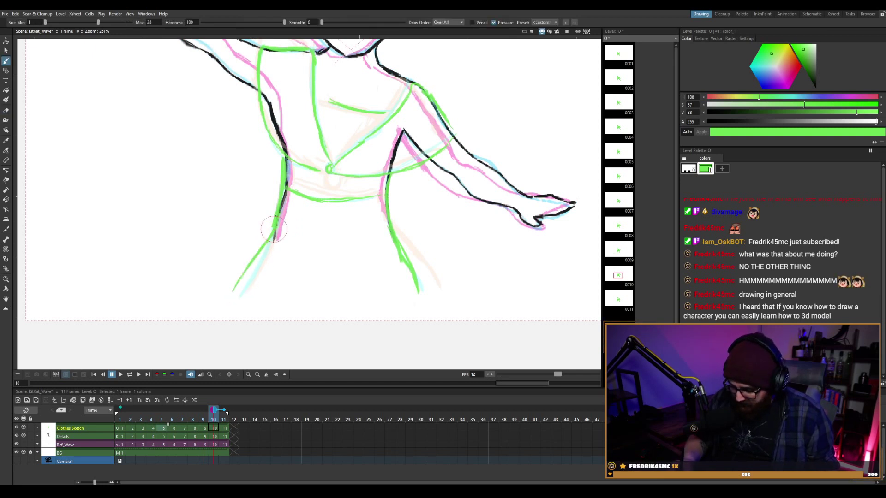
pyautogui.moveTo(230, 291); pyautogui.dragTo(275, 226)
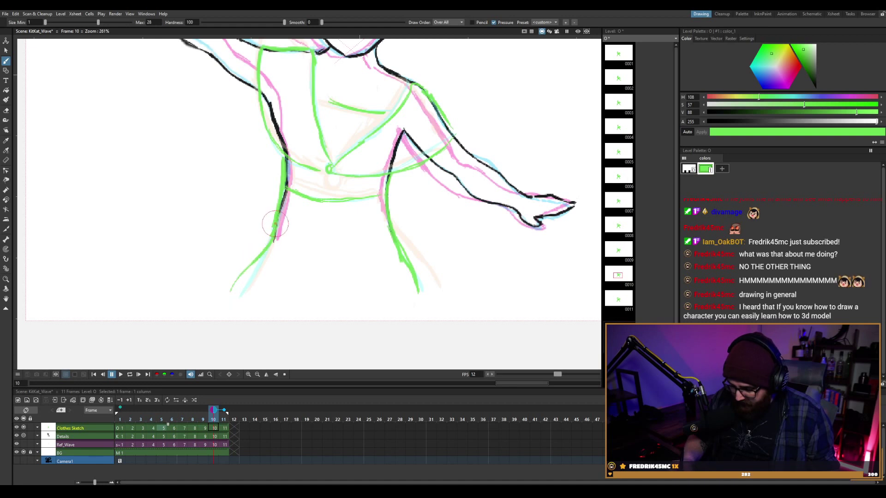
pyautogui.moveTo(228, 294); pyautogui.dragTo(274, 233)
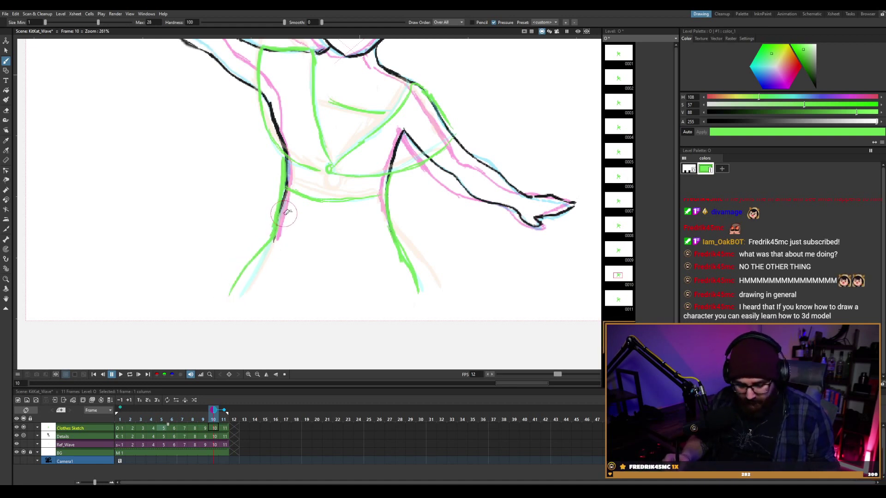
# Erase the hip section of frame 10's left skirt line and redraw it as a smooth curve up to the waist.
pyautogui.press('e')
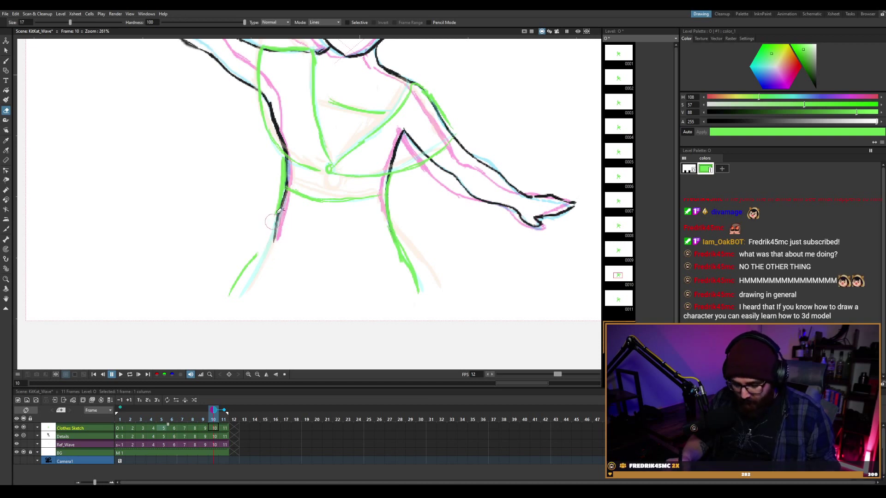
pyautogui.press('b')
pyautogui.moveTo(253, 256); pyautogui.dragTo(275, 216)
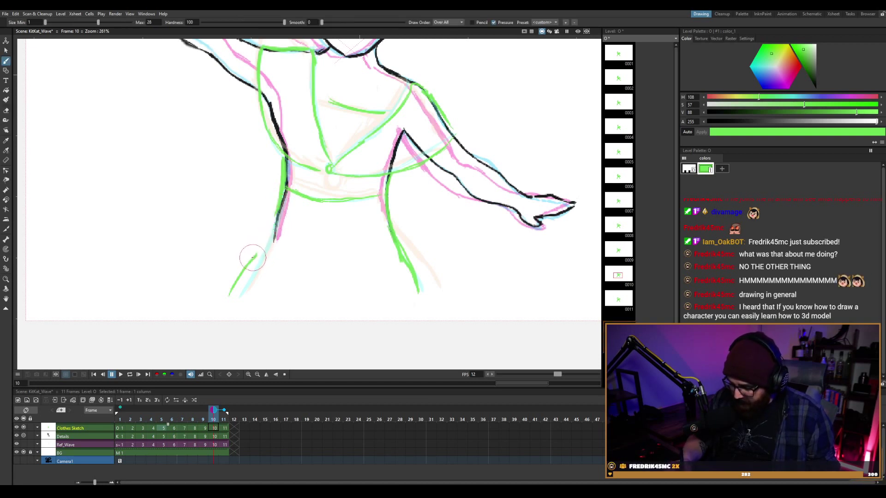
pyautogui.moveTo(254, 257); pyautogui.dragTo(282, 202)
pyautogui.moveTo(249, 261); pyautogui.dragTo(282, 199)
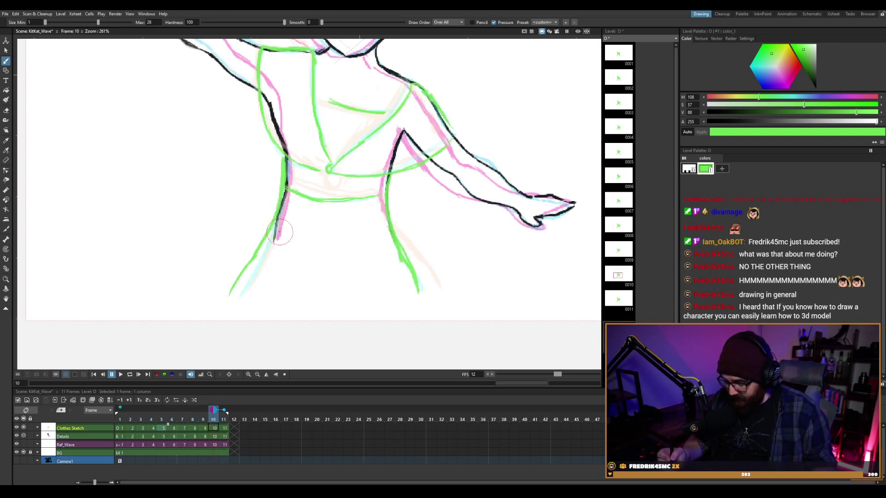
# On frame 8, erase the lower left skirt line and redraw it flaring outward to match the line on frame 9.
pyautogui.press('.')
pyautogui.press('.')
pyautogui.press('.')
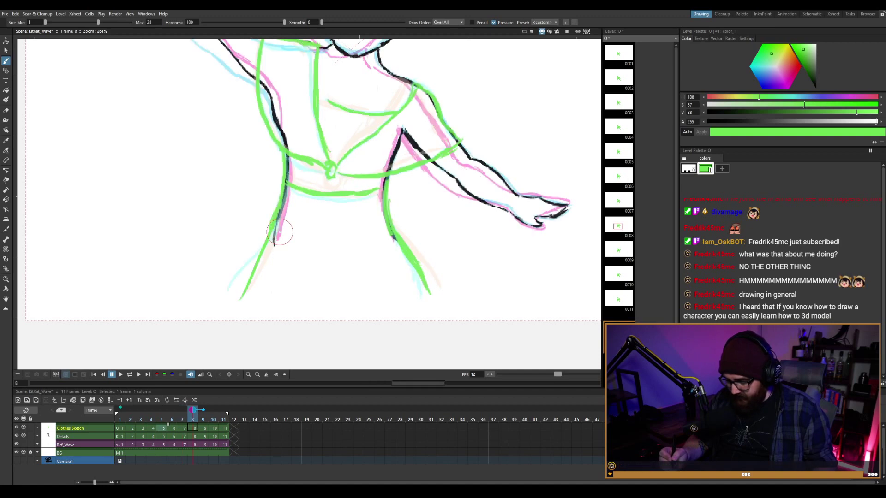
pyautogui.press('.')
pyautogui.press('.')
pyautogui.press('.')
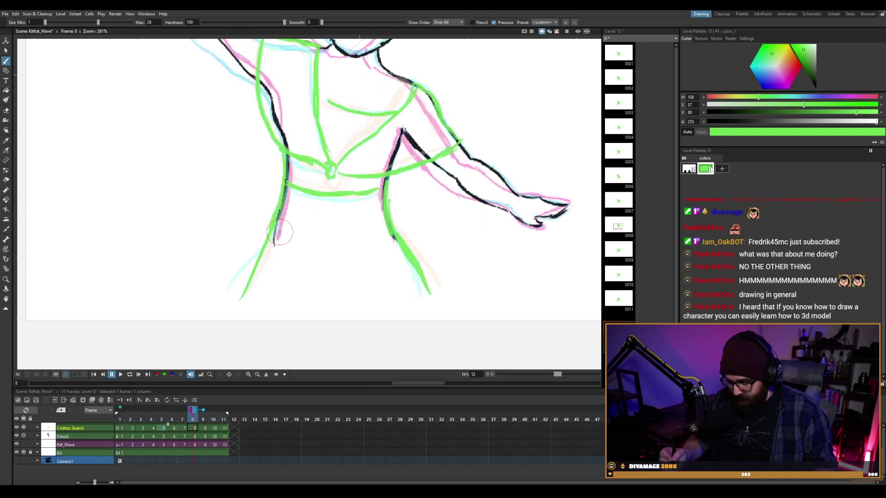
pyautogui.press('.')
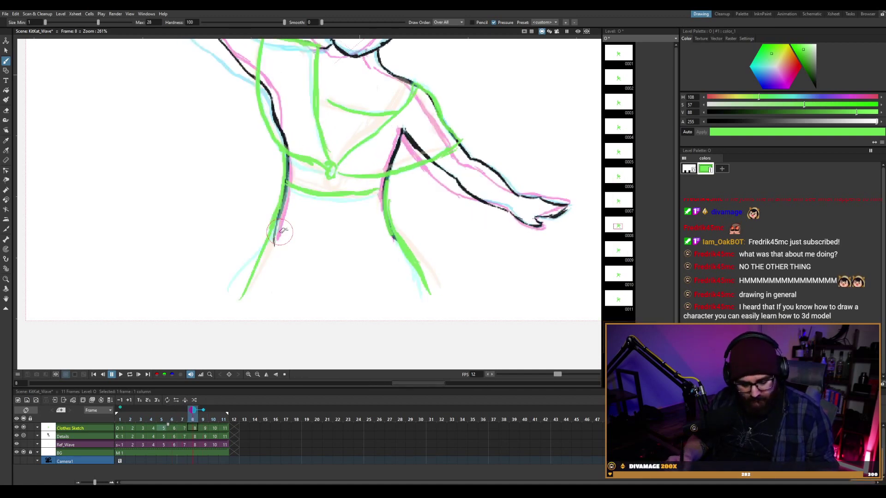
pyautogui.press('e')
pyautogui.moveTo(247, 277)
pyautogui.mouseDown()
pyautogui.moveTo(263, 253)
pyautogui.moveTo(243, 290)
pyautogui.mouseUp()
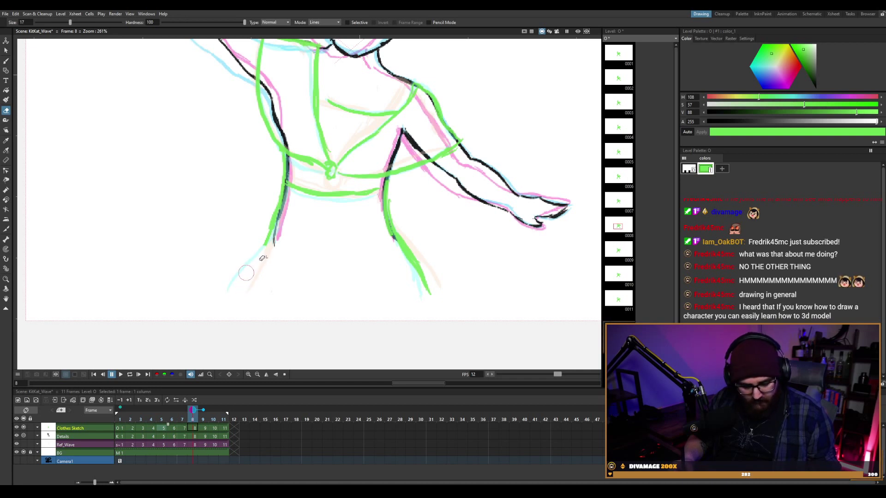
pyautogui.press('b')
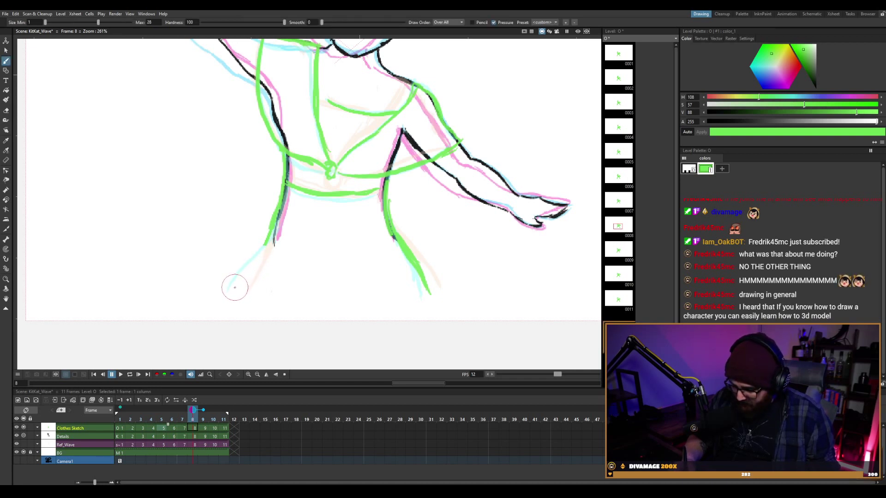
pyautogui.moveTo(234, 287); pyautogui.dragTo(270, 224)
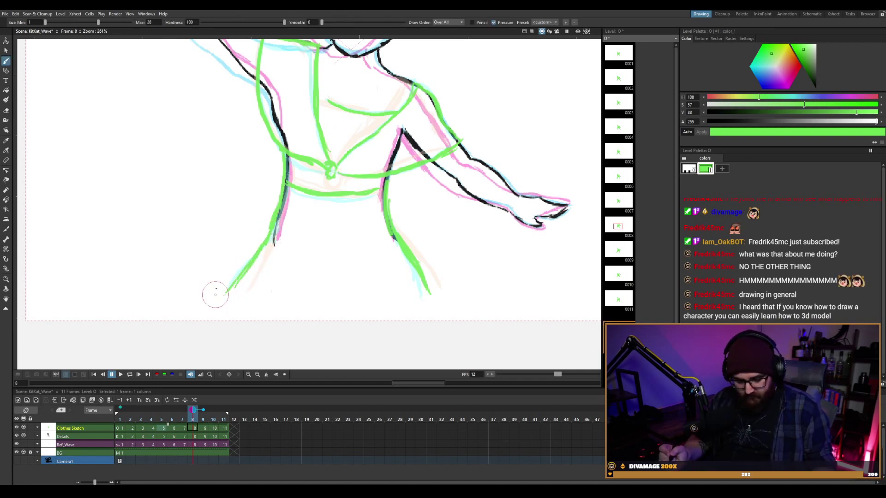
# Play back the wave animation and compare the green skirt lines across frames 1 to 3.
pyautogui.press('p')
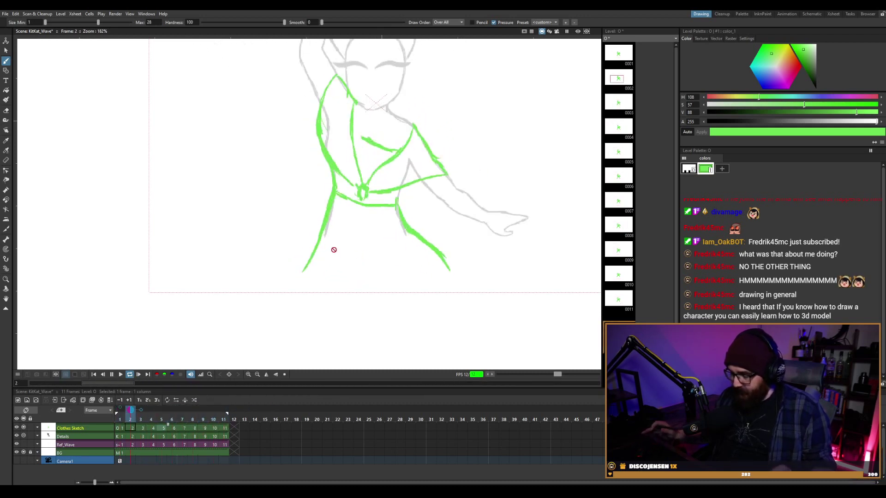
pyautogui.press('l')
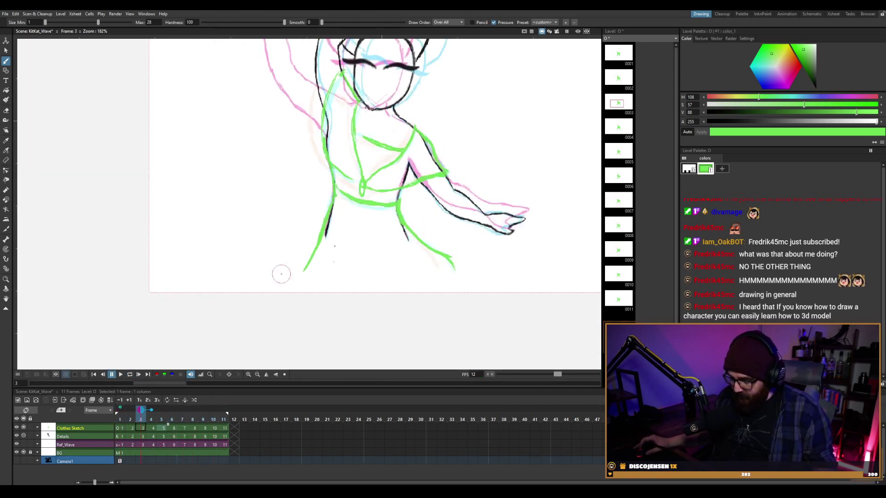
pyautogui.press(',')
pyautogui.press(',')
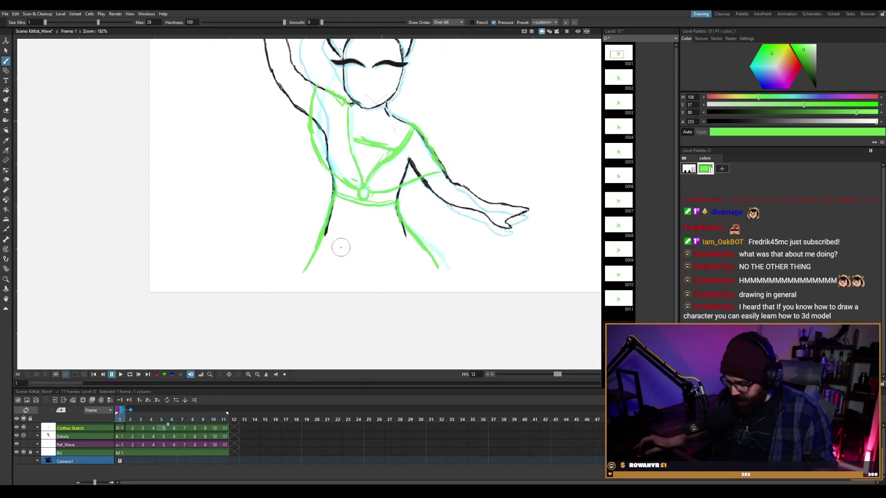
pyautogui.press('.')
pyautogui.press('.')
pyautogui.press(',')
pyautogui.press(',')
# On frame 2, erase the left skirt line and redraw it from the waist down to the hem.
pyautogui.press('.')
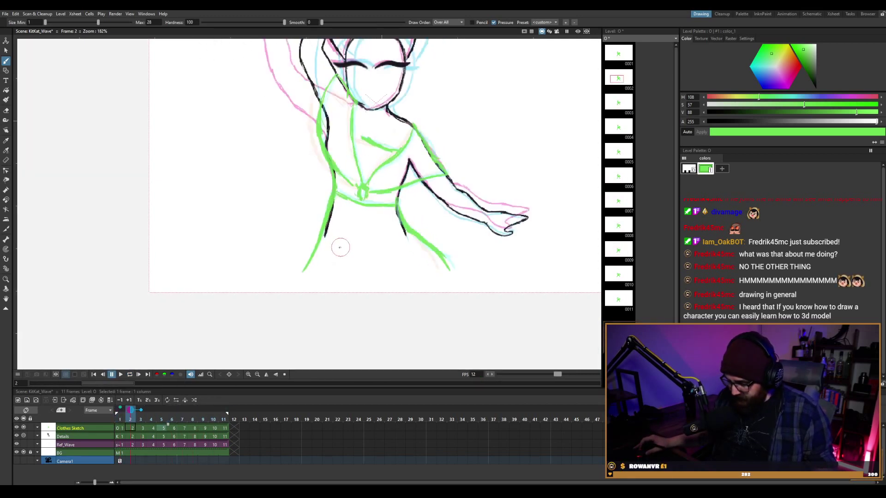
pyautogui.press('a')
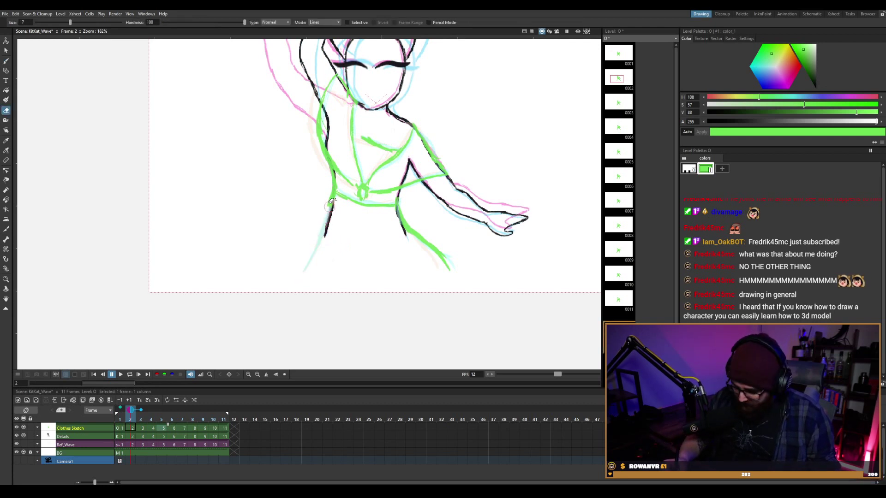
pyautogui.press('b')
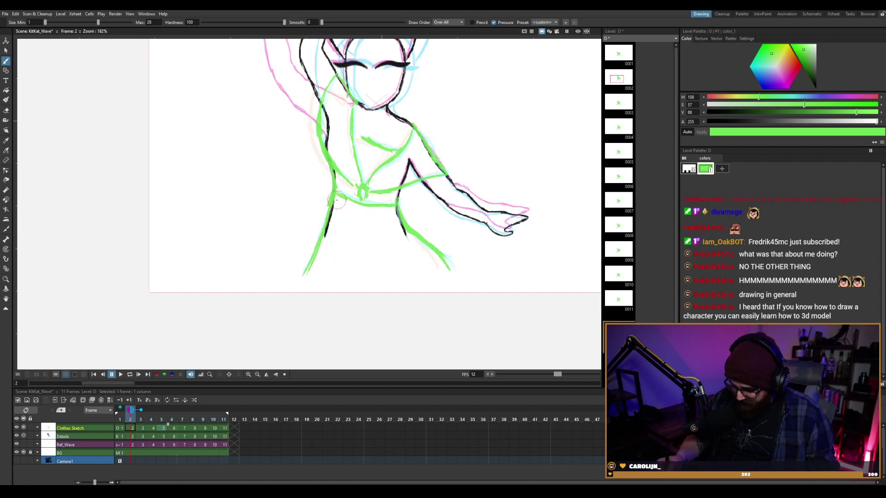
# On frame 3, erase the left skirt line and redraw it as a smooth curve between the waist and the hem.
pyautogui.press('.')
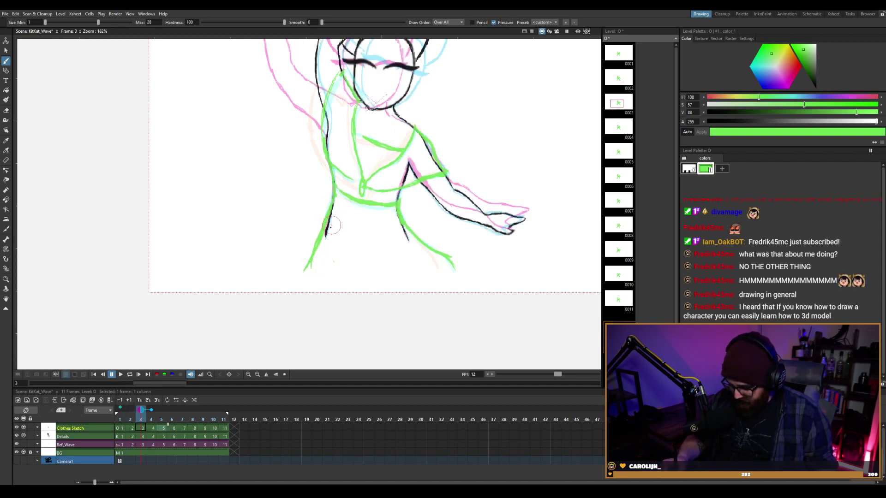
pyautogui.press('a')
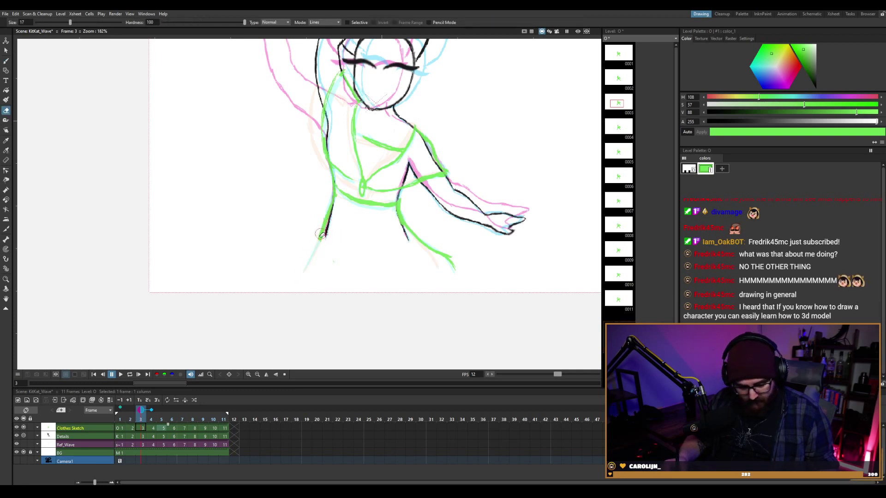
pyautogui.press('b')
pyautogui.moveTo(320, 236)
pyautogui.mouseDown()
pyautogui.moveTo(309, 265)
pyautogui.moveTo(329, 208)
pyautogui.moveTo(307, 270)
pyautogui.moveTo(331, 203)
pyautogui.mouseUp()
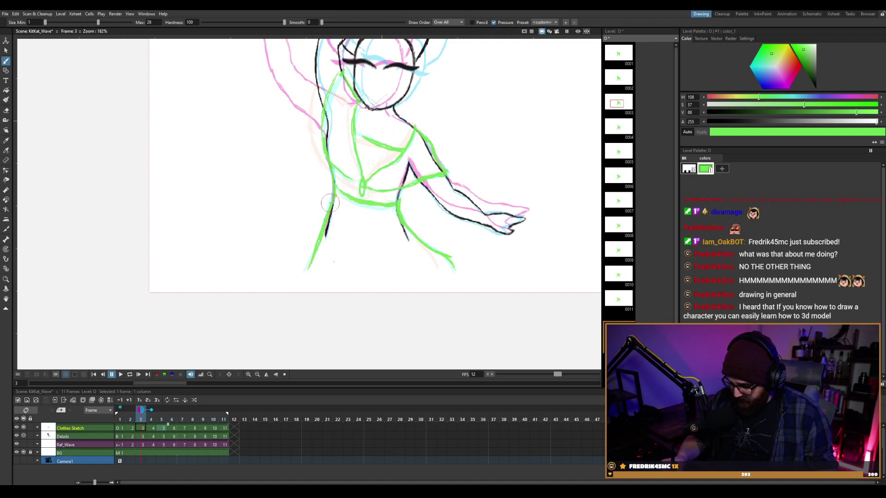
pyautogui.press('e')
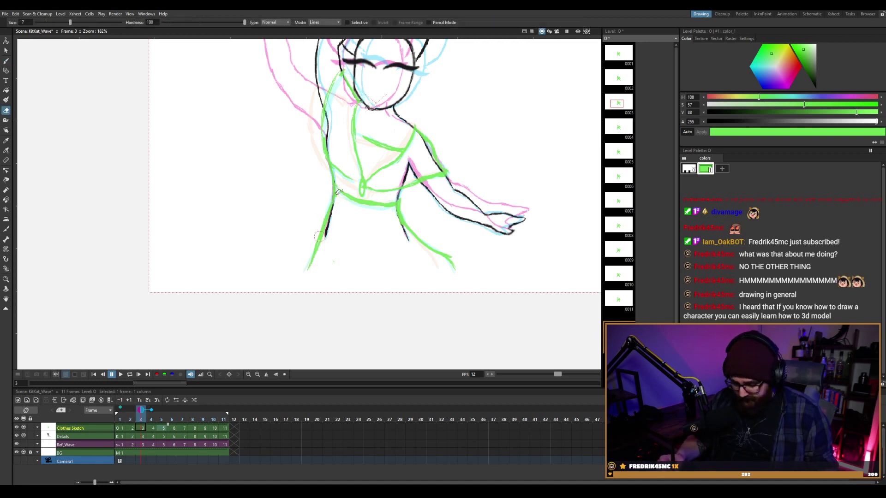
pyautogui.moveTo(330, 203); pyautogui.dragTo(313, 249)
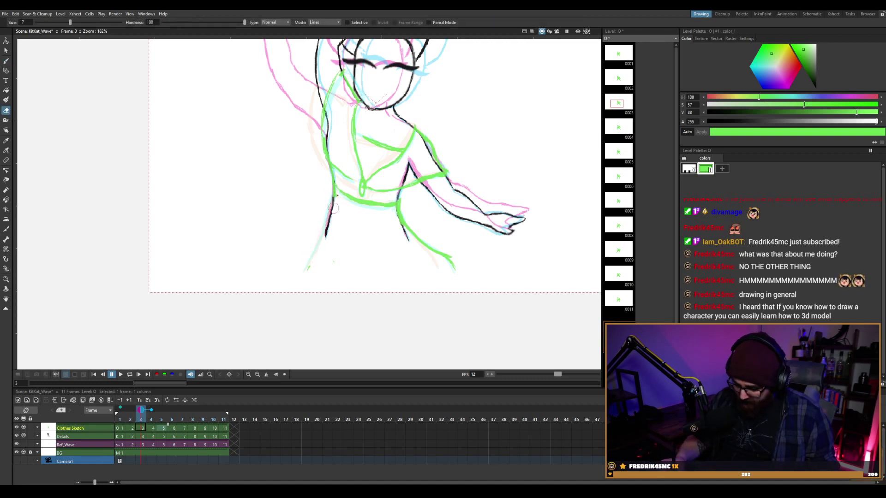
pyautogui.press('b')
pyautogui.moveTo(334, 193); pyautogui.dragTo(310, 259)
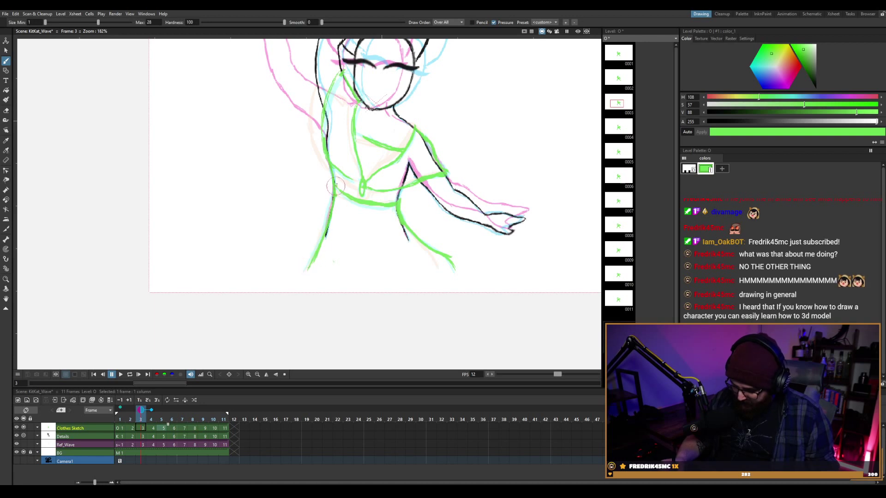
# On frame 5, erase the lower left skirt line and redraw it flaring further outward to the hem.
pyautogui.press('.')
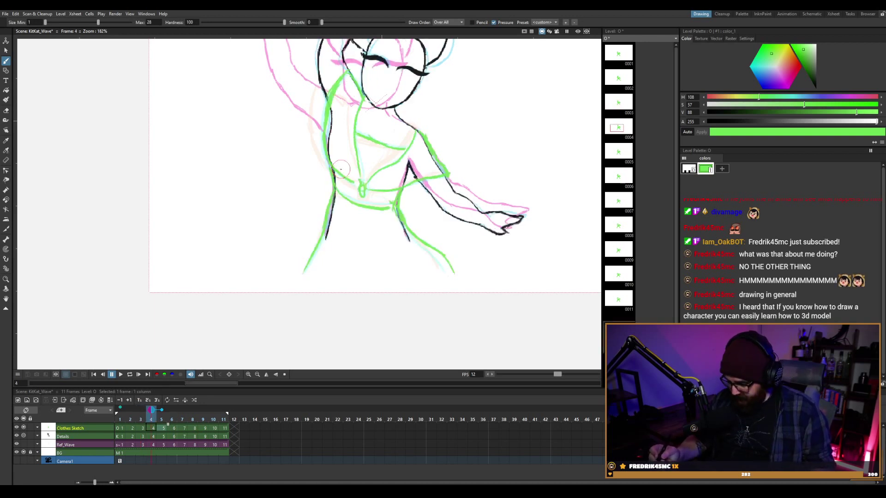
pyautogui.press(',')
pyautogui.press('.')
pyautogui.press('.')
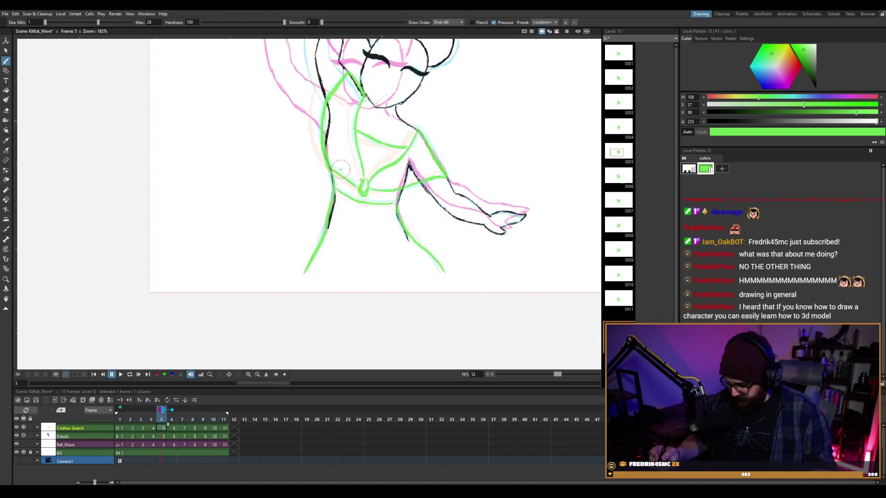
pyautogui.press('e')
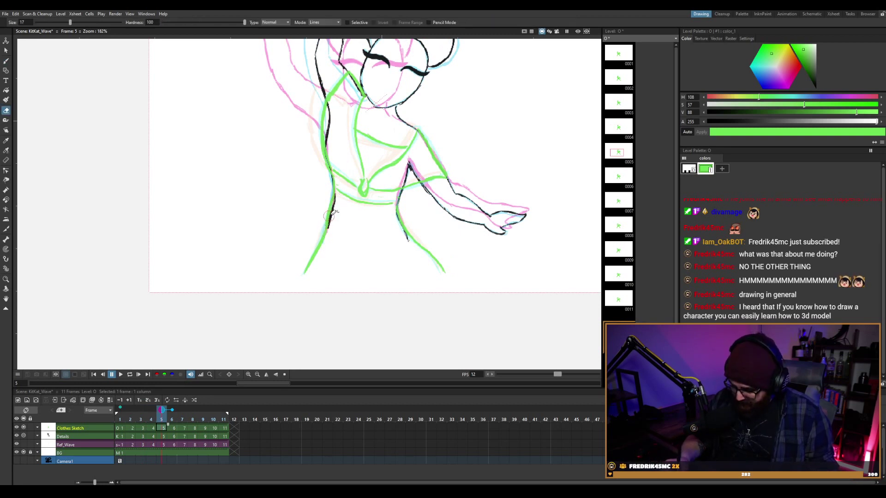
pyautogui.moveTo(331, 213)
pyautogui.mouseDown()
pyautogui.moveTo(300, 277)
pyautogui.moveTo(335, 215)
pyautogui.moveTo(326, 213)
pyautogui.moveTo(332, 202)
pyautogui.moveTo(294, 276)
pyautogui.mouseUp()
pyautogui.press('b')
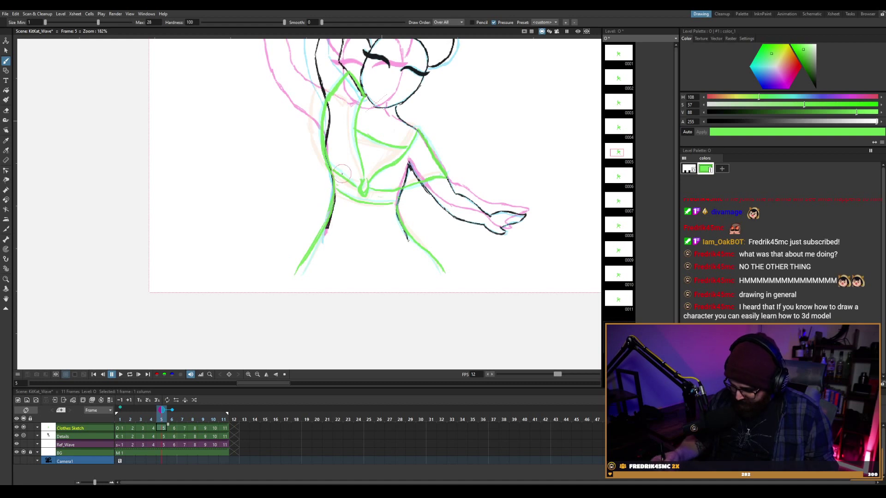
# On frame 6, erase the left skirt line below the waist and redraw it flaring slightly further outward.
pyautogui.press('.')
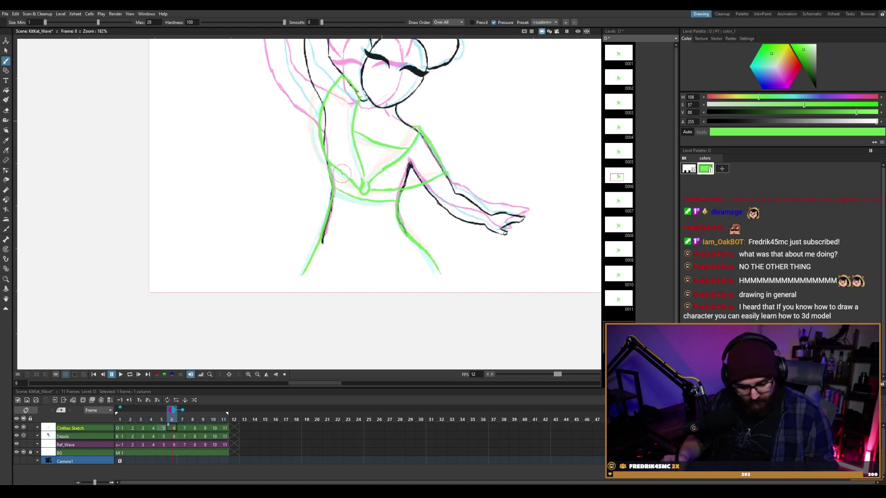
pyautogui.press('r')
pyautogui.press(',')
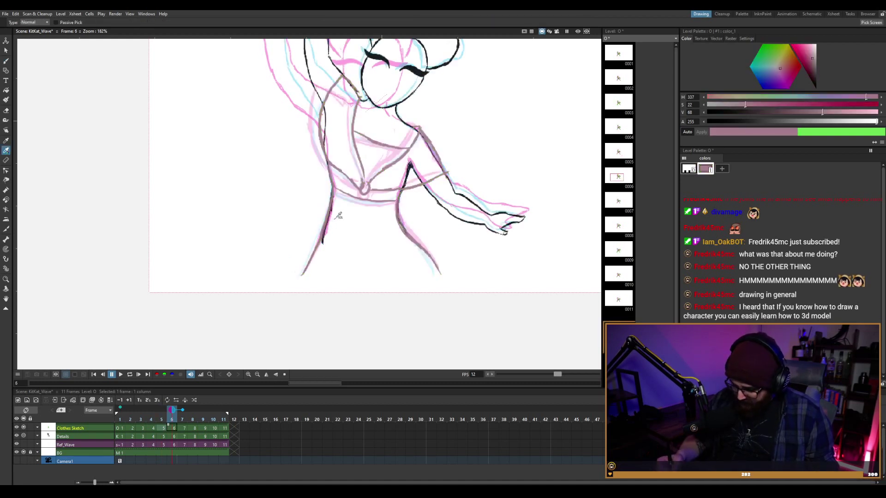
pyautogui.press('.')
pyautogui.press('a')
pyautogui.moveTo(324, 240)
pyautogui.mouseDown()
pyautogui.moveTo(303, 274)
pyautogui.moveTo(332, 198)
pyautogui.mouseUp()
pyautogui.press('b')
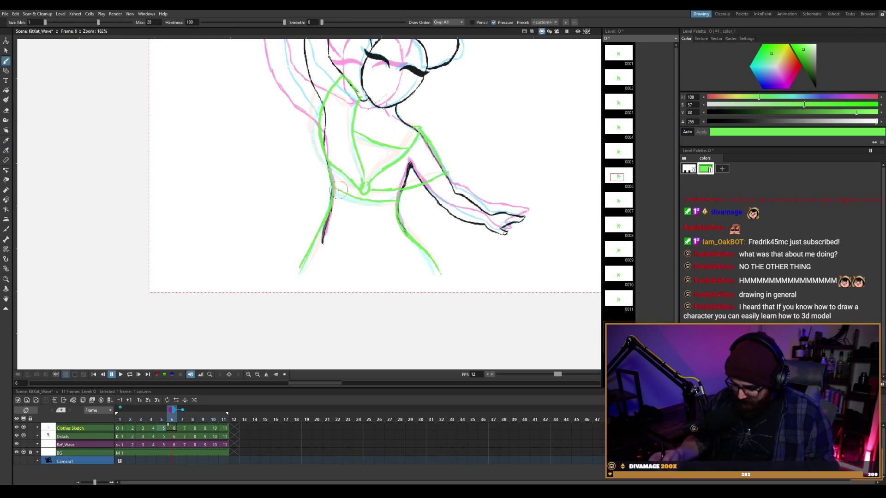
# On frame 7, erase the left skirt line and redraw it from the waist outward to match the neighbouring frames.
pyautogui.press('.')
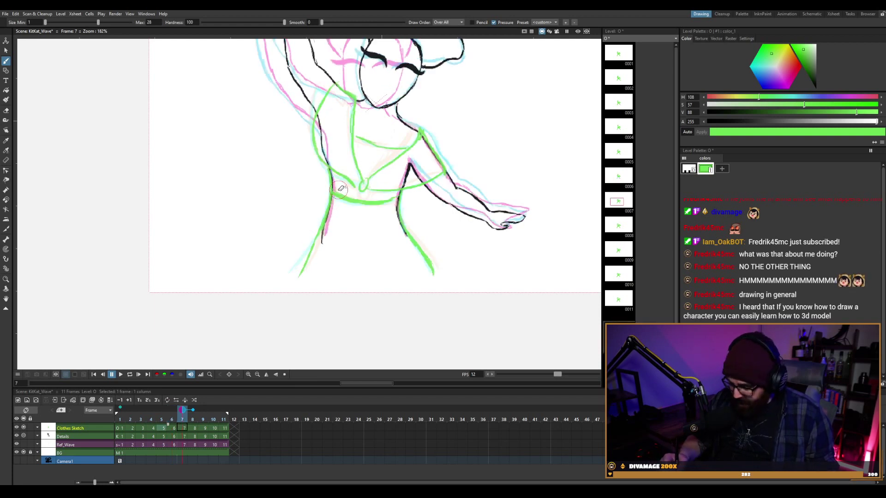
pyautogui.press('a')
pyautogui.moveTo(325, 224)
pyautogui.mouseDown()
pyautogui.moveTo(292, 280)
pyautogui.moveTo(328, 223)
pyautogui.moveTo(296, 255)
pyautogui.moveTo(290, 268)
pyautogui.moveTo(336, 200)
pyautogui.moveTo(300, 256)
pyautogui.moveTo(323, 220)
pyautogui.mouseUp()
pyautogui.press('b')
pyautogui.hotkey('ctrl', 'z')
pyautogui.hotkey('ctrl', 'z')
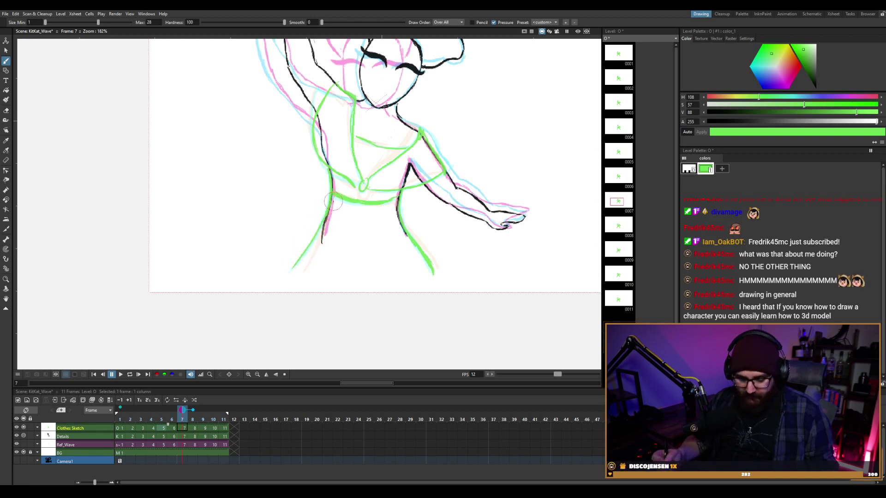
# Flip back and forth through frames 7 to 10 to compare how the skirt lines move.
pyautogui.press('.')
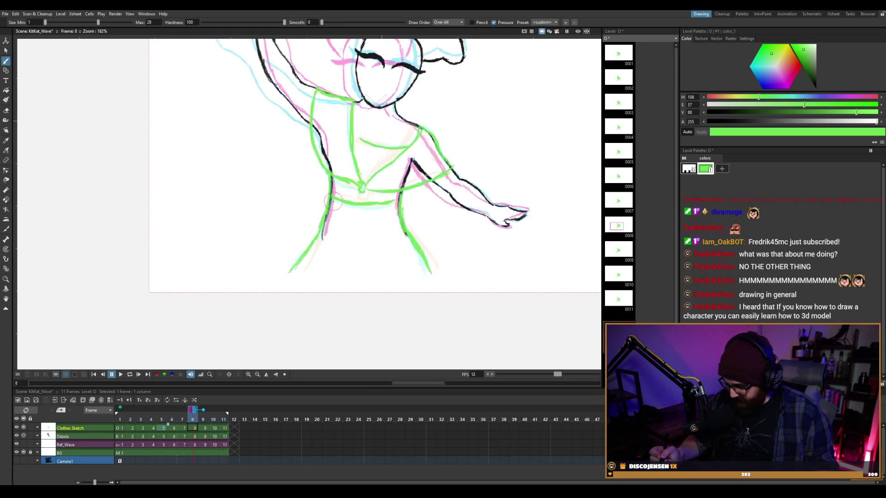
pyautogui.press(',')
pyautogui.press('.')
pyautogui.press('.')
pyautogui.press('.')
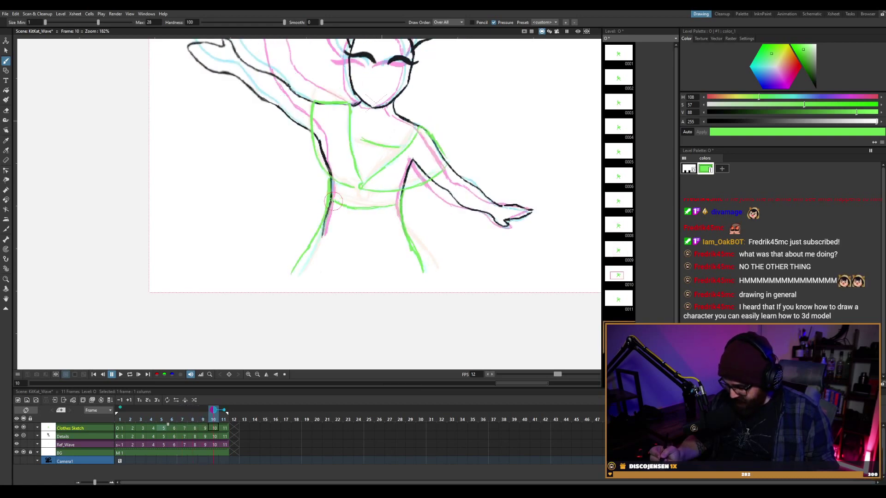
pyautogui.press(',')
pyautogui.press('.')
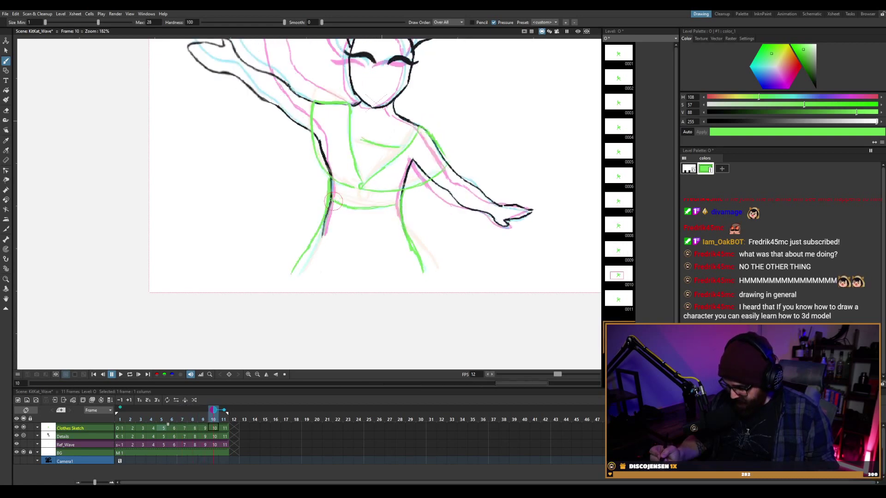
pyautogui.press(',')
pyautogui.press('.')
pyautogui.press(',')
pyautogui.press('.')
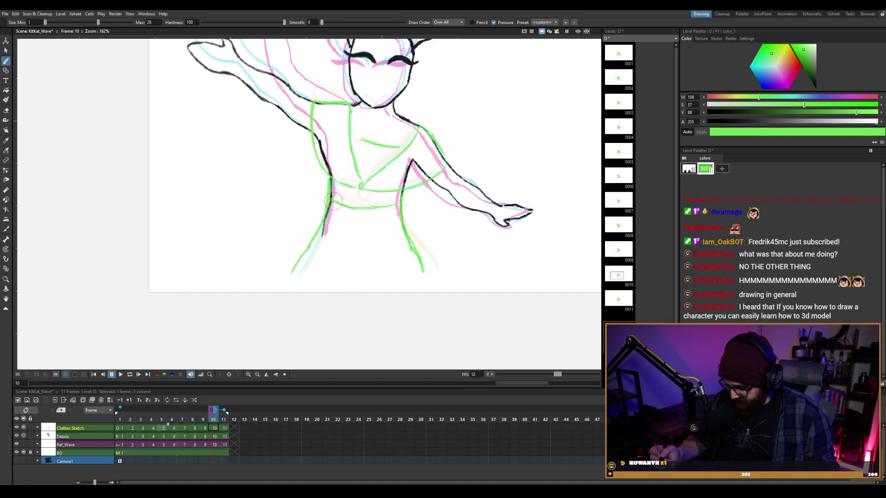
# On frame 10, erase the lower right skirt line and redraw it as a cleaner line down to the hem.
pyautogui.press(',')
pyautogui.press('.')
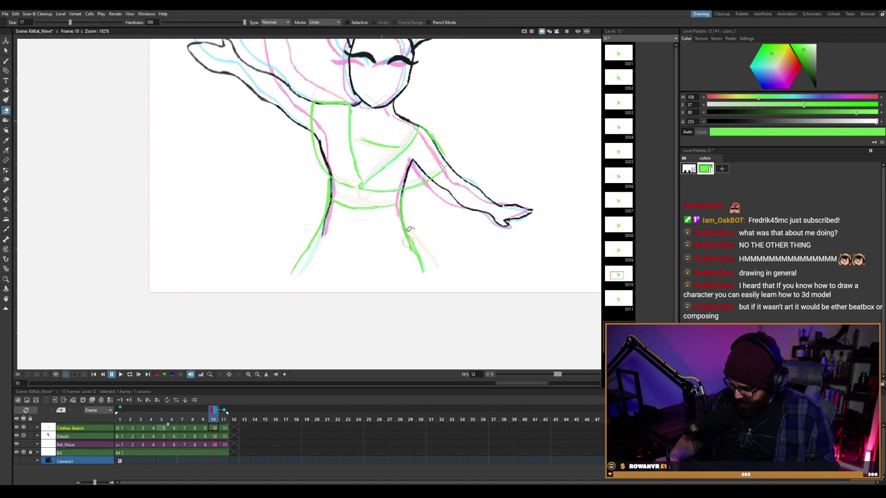
pyautogui.press('b')
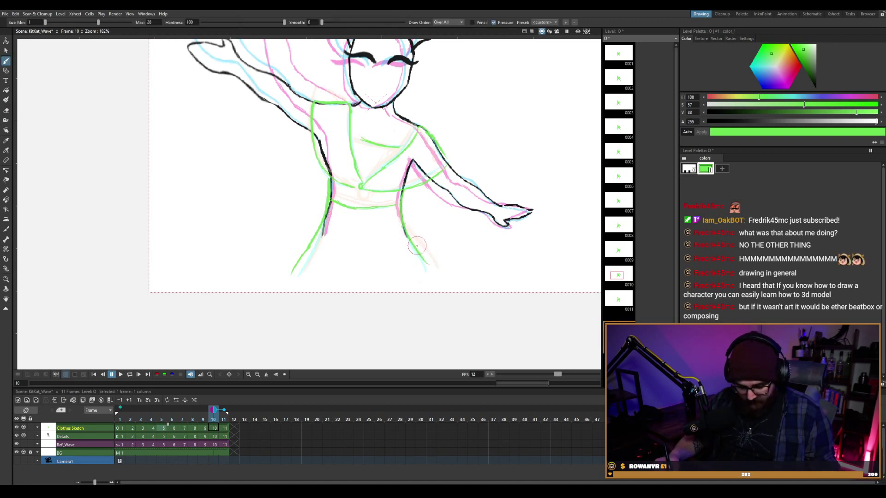
# On frame 11, erase the lower right skirt line and redraw it flaring outward from the hip.
pyautogui.press('.')
pyautogui.press('e')
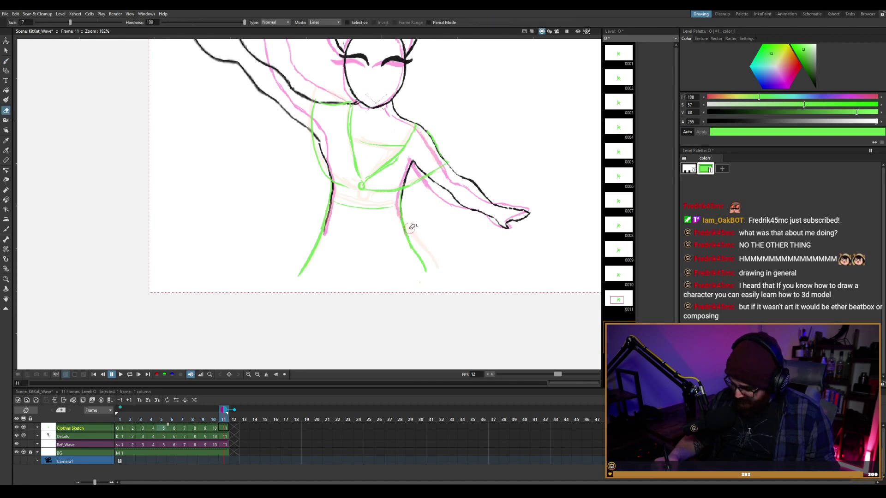
pyautogui.press('b')
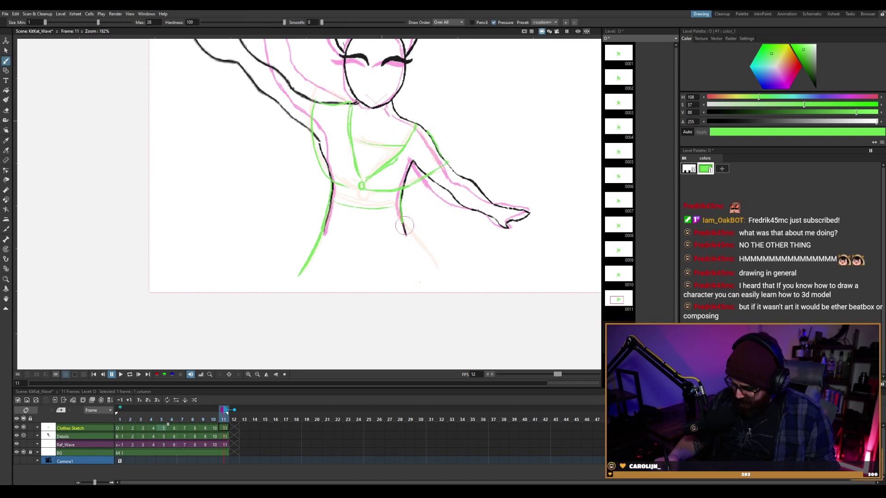
# Play the wave animation in a loop with the whole character in view and check the motion of the clothes sketch.
pyautogui.press('l')
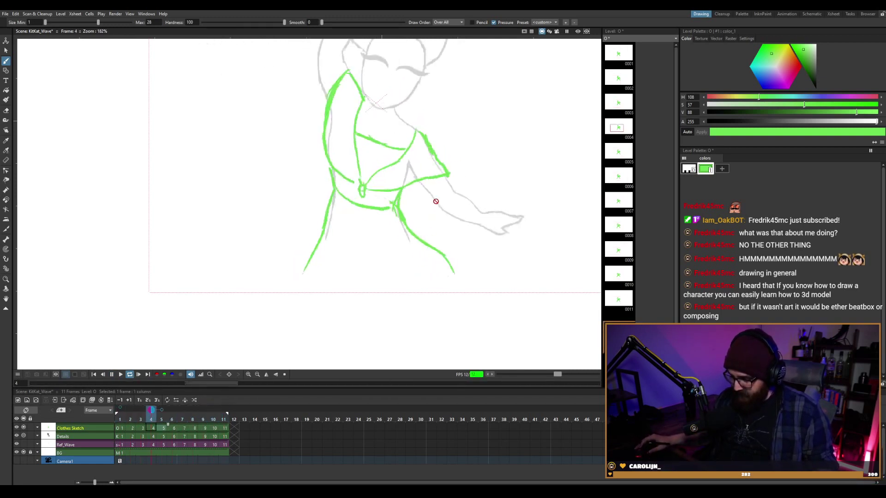
pyautogui.scroll(-3, 457, 187)
pyautogui.scroll(1, 494, 130)
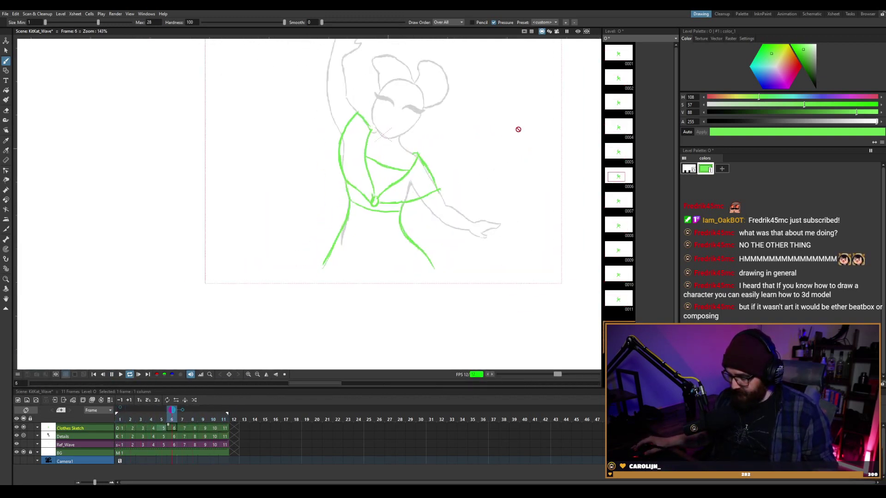
pyautogui.press('space')
pyautogui.moveTo(486, 133); pyautogui.dragTo(421, 178)
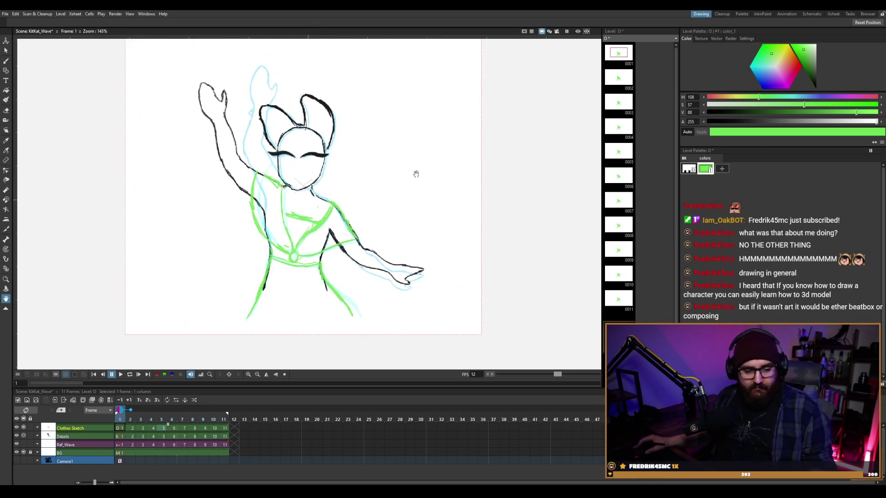
pyautogui.press('.')
pyautogui.press('.')
pyautogui.press('.')
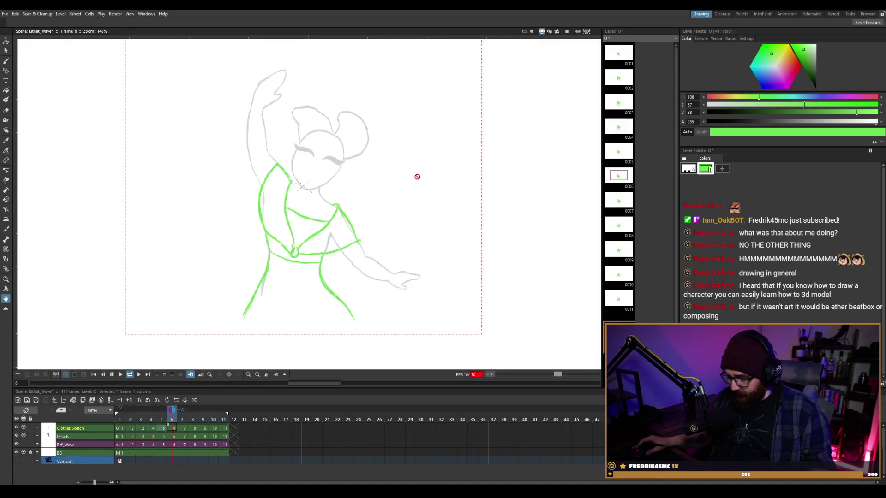
pyautogui.scroll(1, 406, 218)
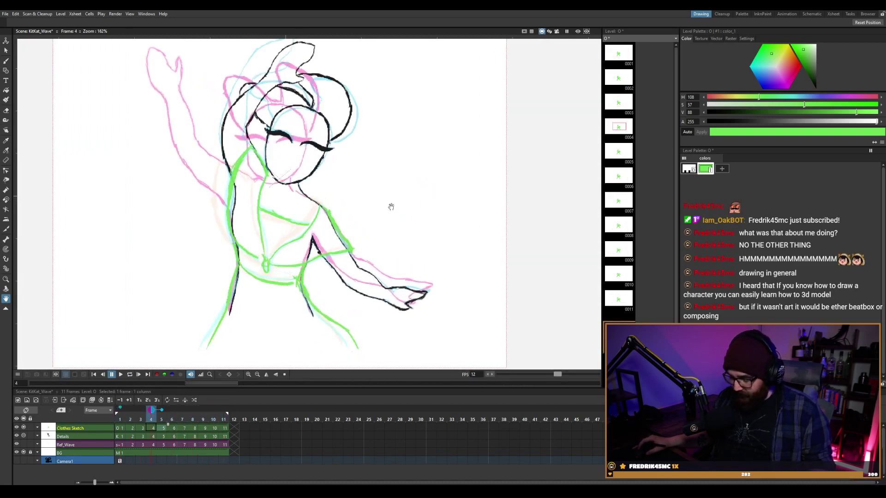
pyautogui.scroll(-1, 391, 207)
pyautogui.moveTo(429, 205); pyautogui.dragTo(400, 196)
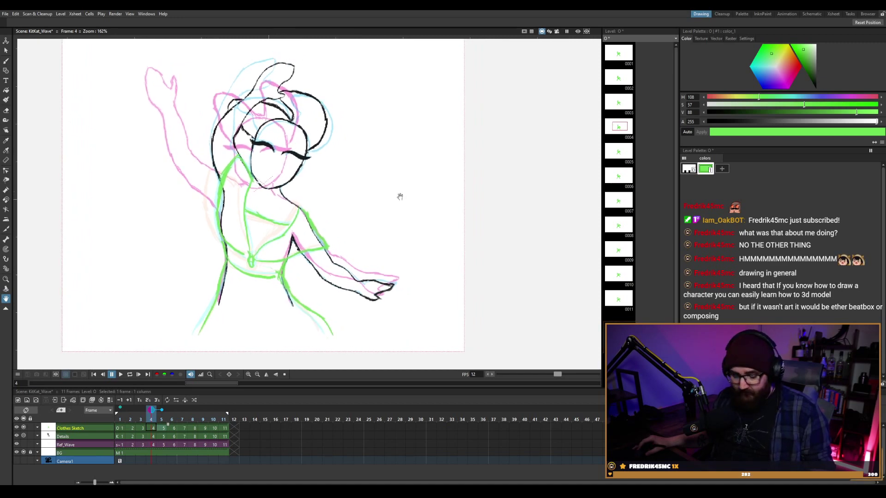
pyautogui.press('l')
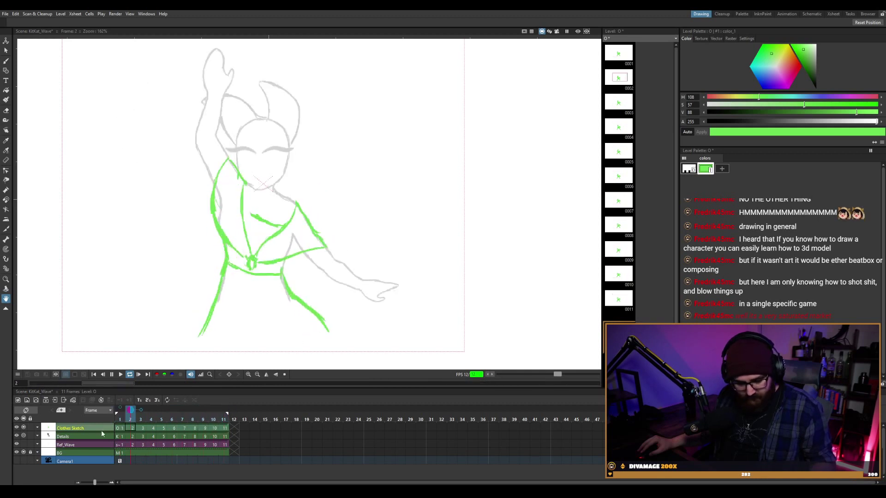
pyautogui.press('l')
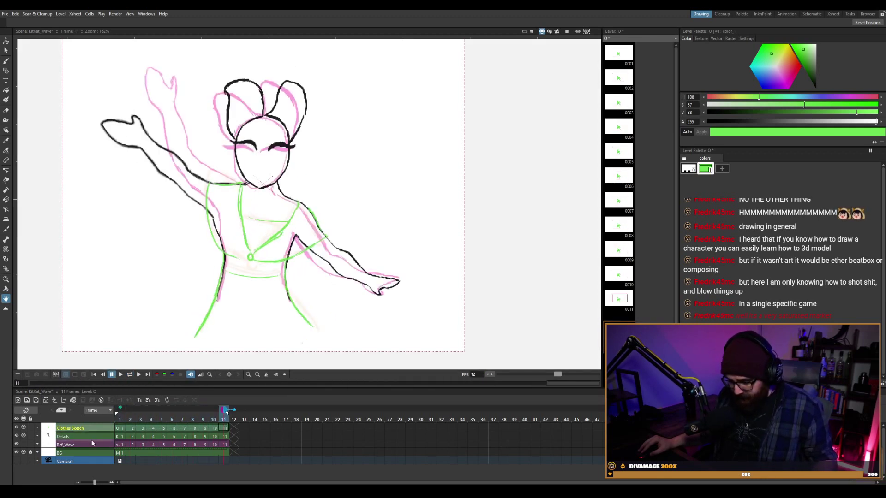
# Add a new Toonz Raster level directly above the Details column and name its column PonyTails.
pyautogui.click(79, 437)
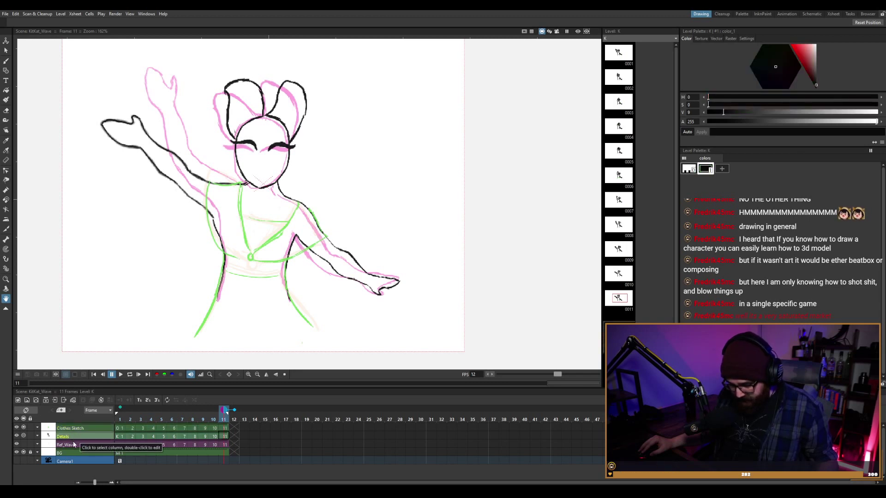
pyautogui.click(74, 446)
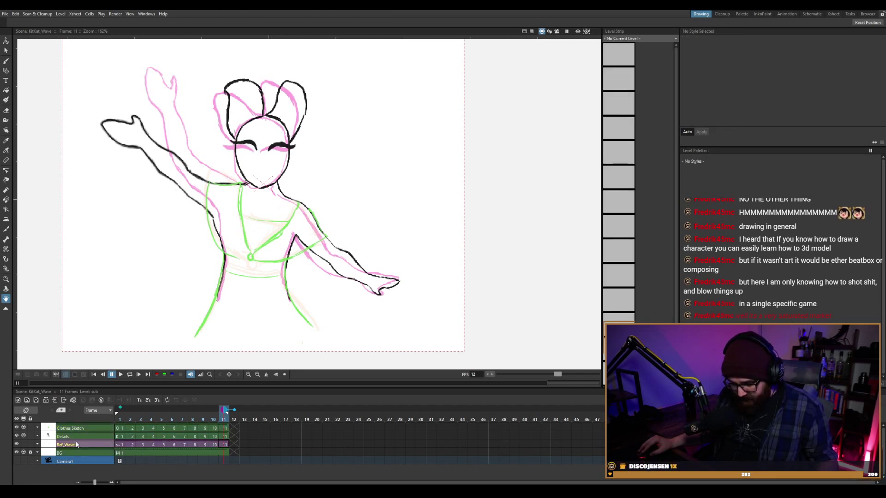
pyautogui.click(78, 437)
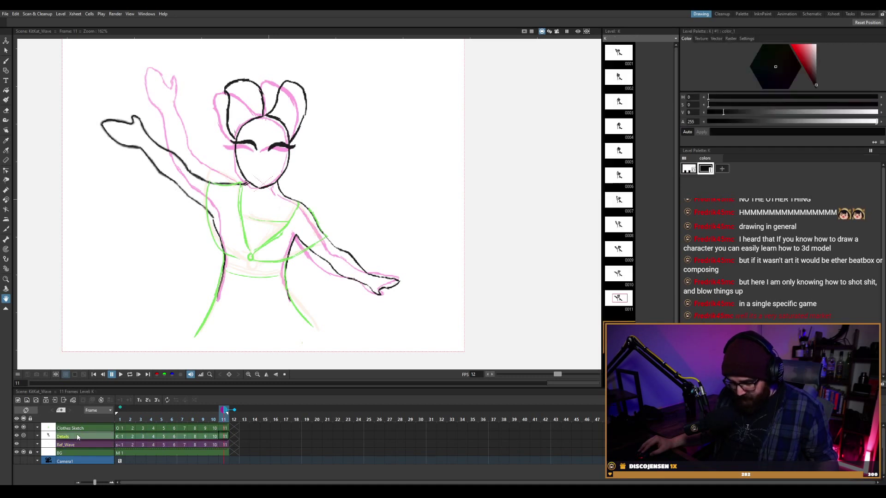
pyautogui.click(19, 400)
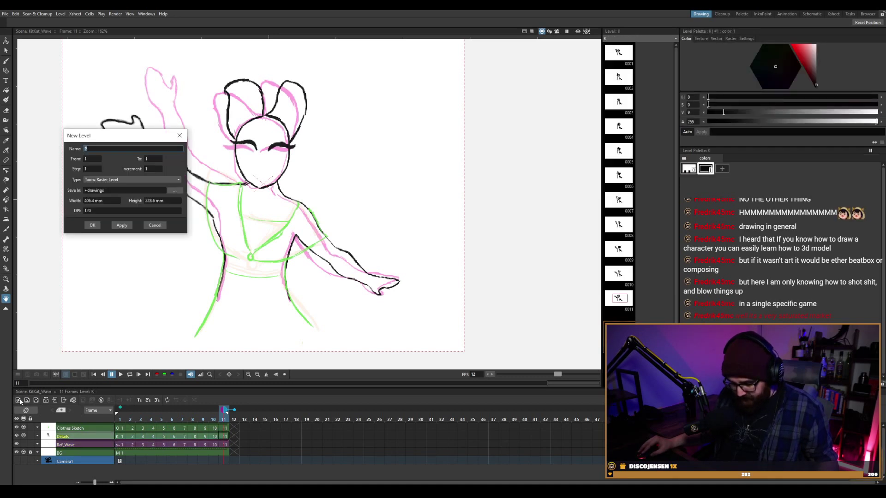
pyautogui.click(121, 228)
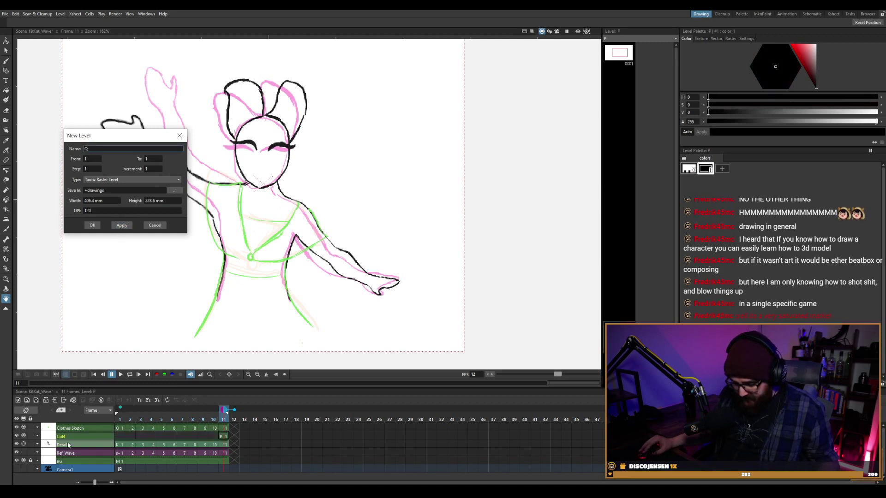
pyautogui.click(155, 225)
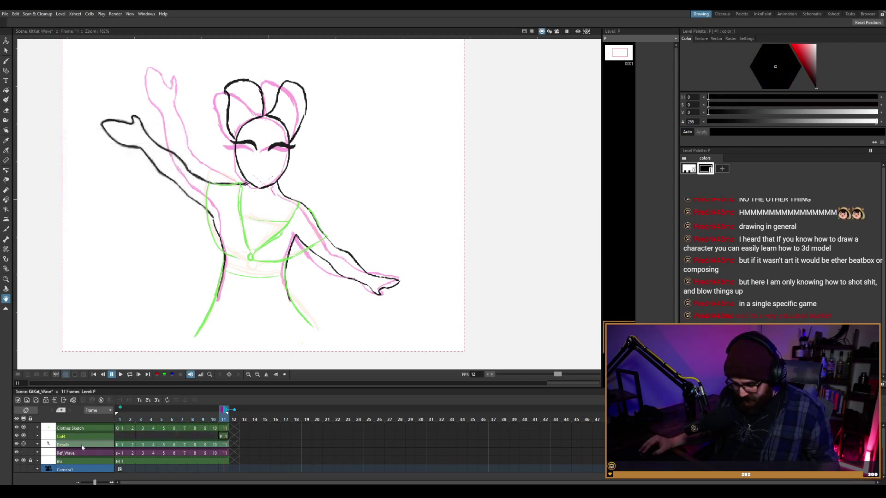
pyautogui.doubleClick(74, 436)
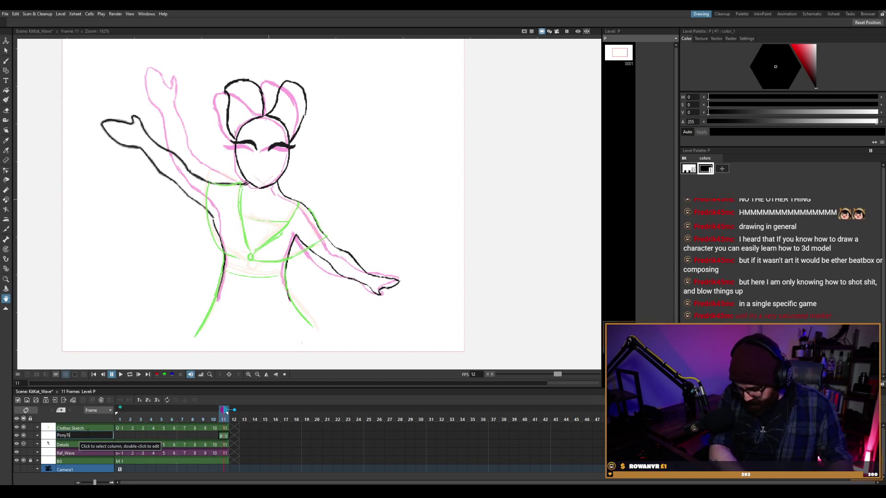
pyautogui.press('Return')
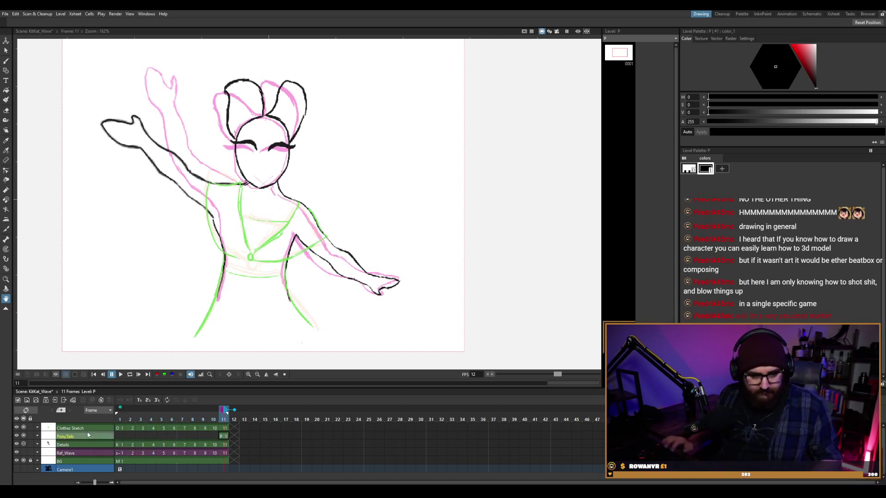
# Move the PonyTails drawing from frame 11 to frame 1 of its column and save the scene.
pyautogui.click(224, 437)
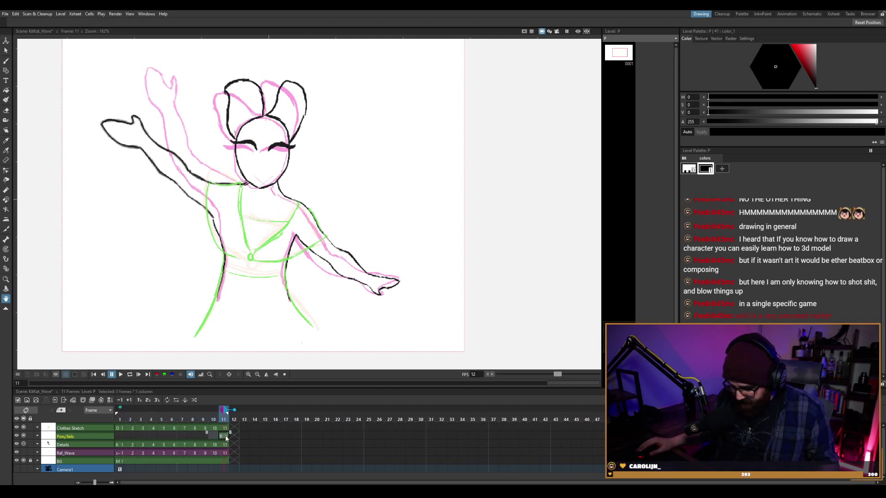
pyautogui.moveTo(225, 436)
pyautogui.mouseDown()
pyautogui.moveTo(183, 434)
pyautogui.moveTo(234, 434)
pyautogui.mouseUp()
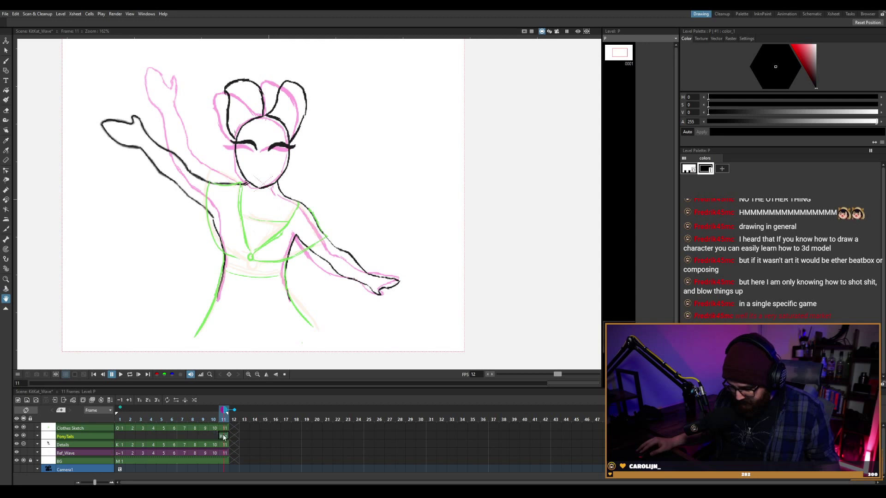
pyautogui.press('k')
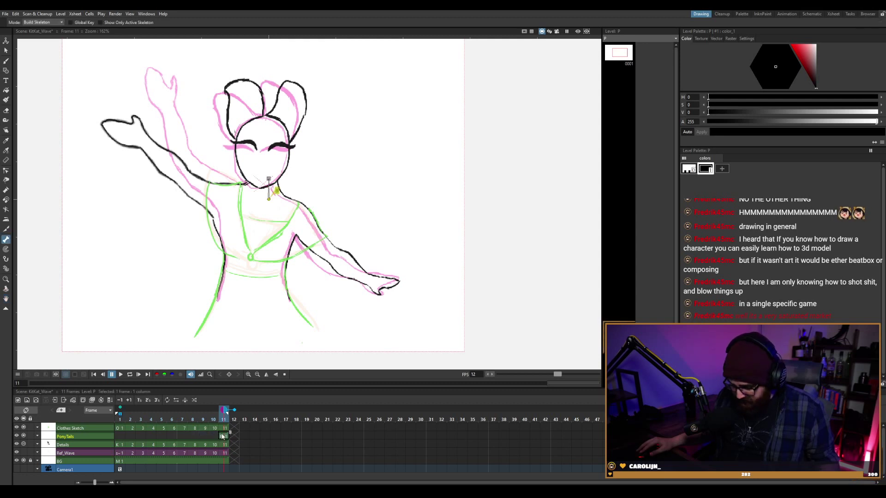
pyautogui.rightClick(199, 439)
pyautogui.click(220, 434)
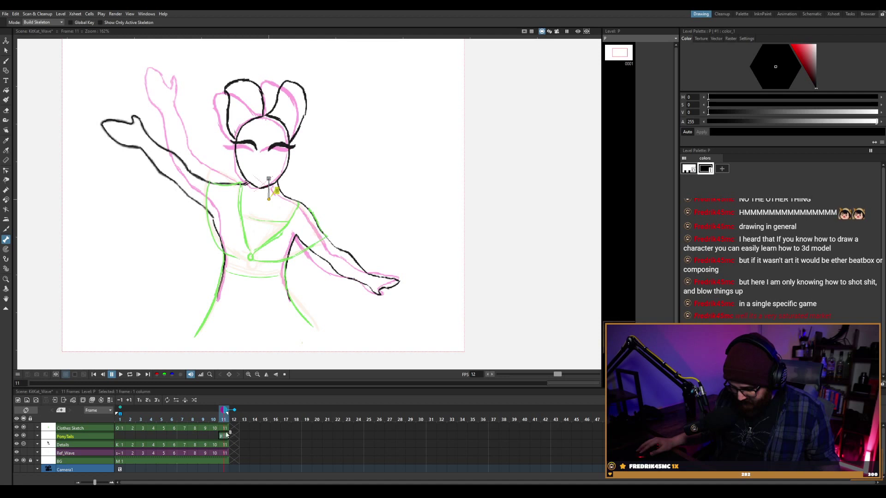
pyautogui.moveTo(167, 436); pyautogui.dragTo(132, 438)
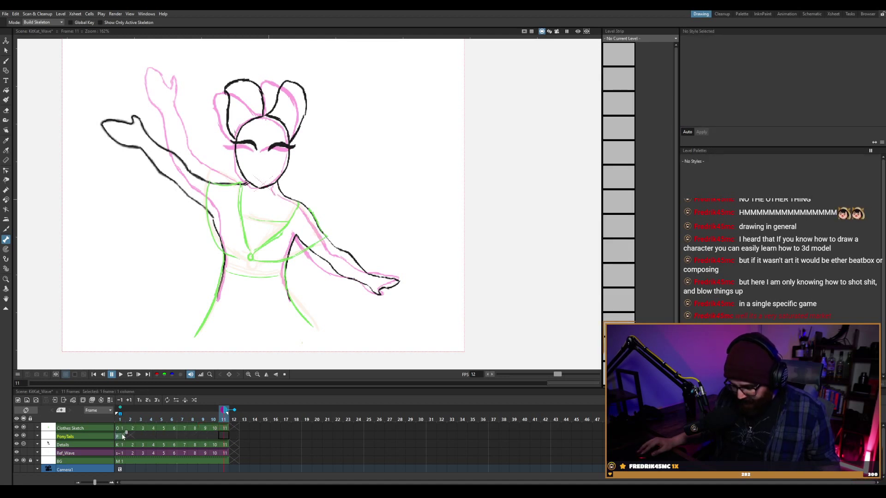
pyautogui.moveTo(121, 436); pyautogui.dragTo(121, 435)
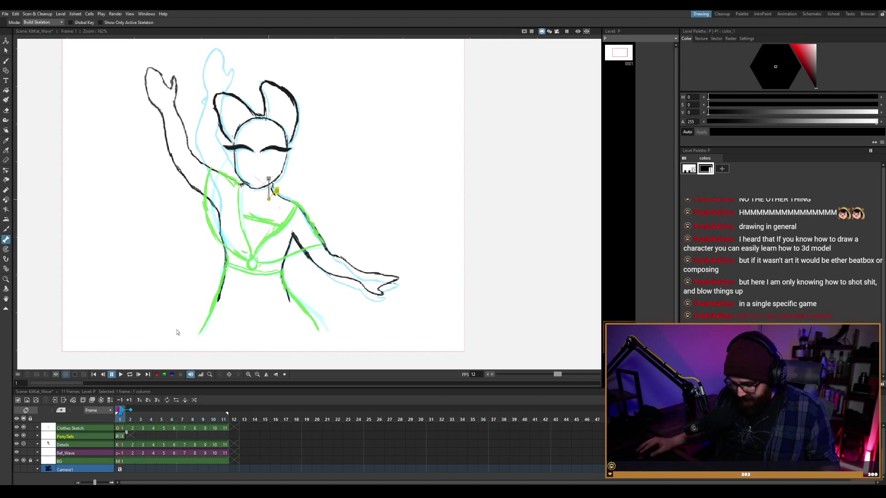
pyautogui.press('space')
pyautogui.moveTo(213, 179); pyautogui.dragTo(274, 187)
pyautogui.press('k')
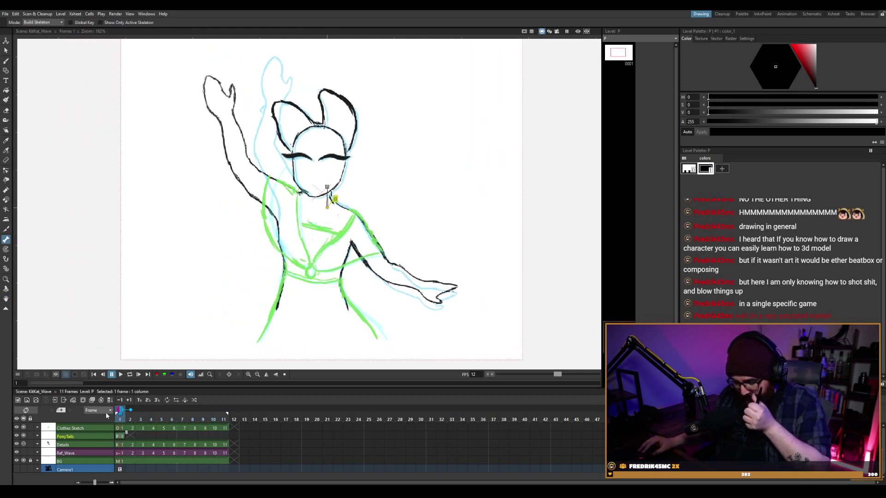
pyautogui.hotkey('ctrl', 's')
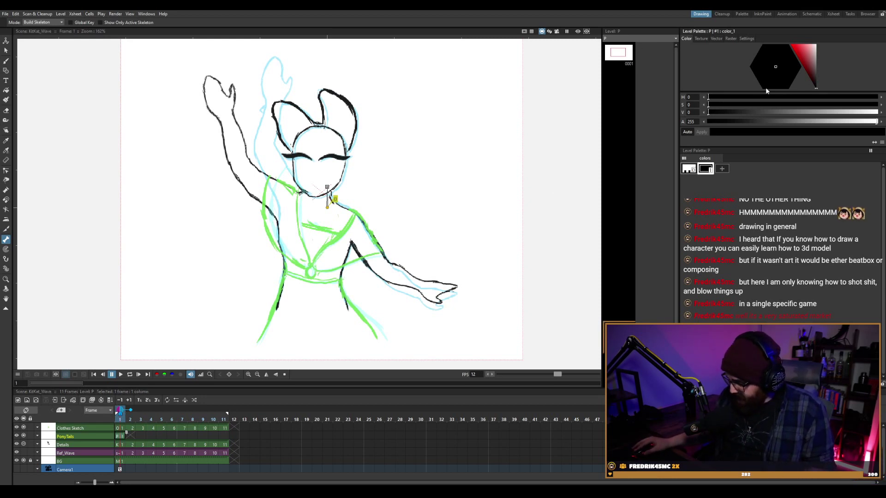
# Recolour the PonyTails level's color_1 style golden yellow for the brush and turn off the onion skin.
pyautogui.click(799, 50)
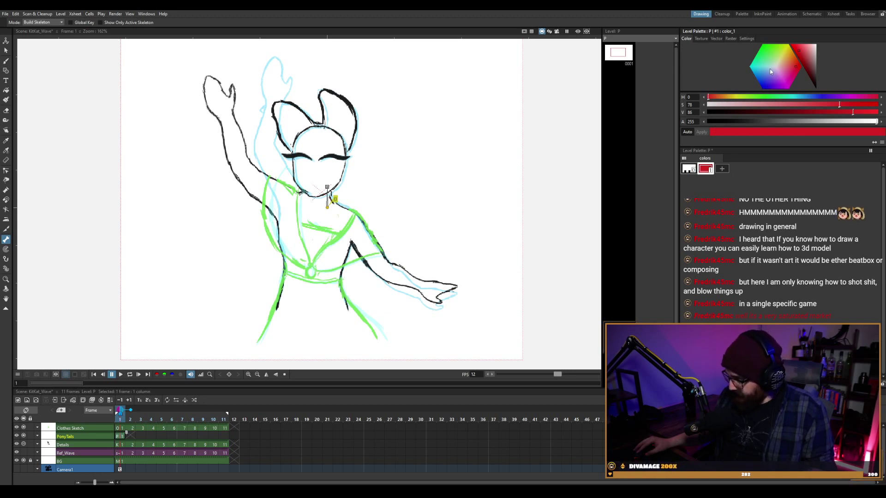
pyautogui.moveTo(779, 54); pyautogui.dragTo(795, 78)
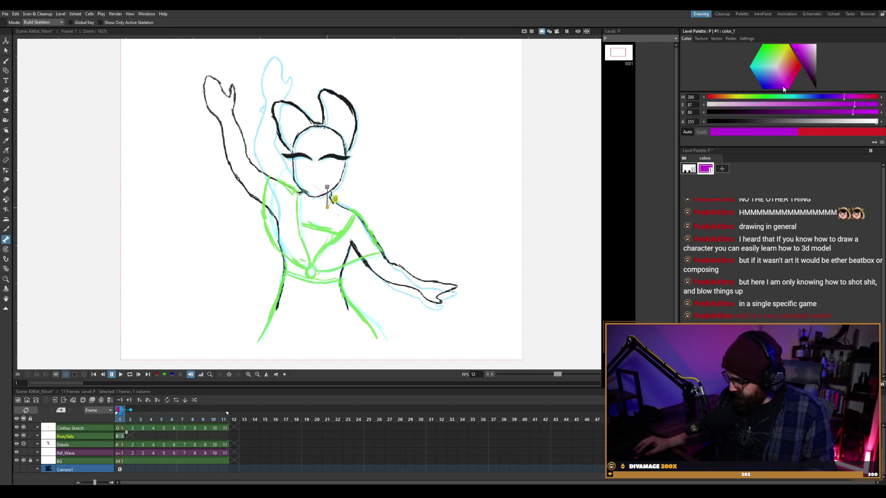
pyautogui.moveTo(782, 85); pyautogui.dragTo(788, 55)
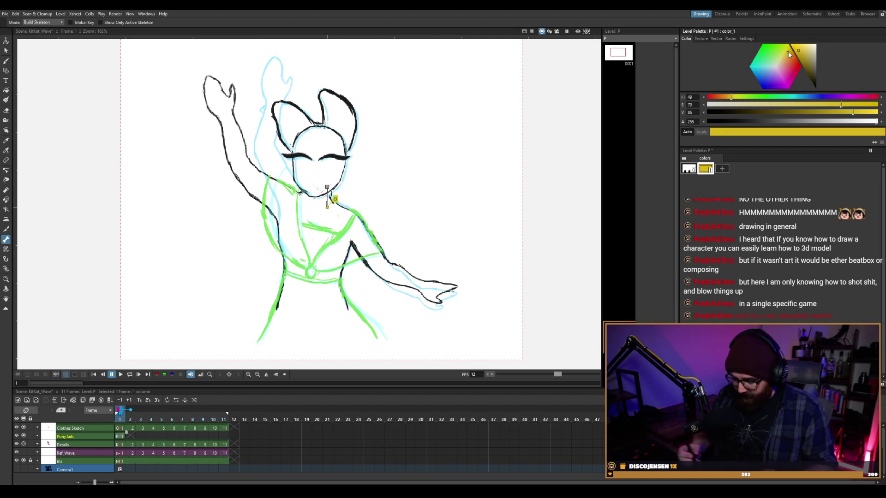
pyautogui.press('b')
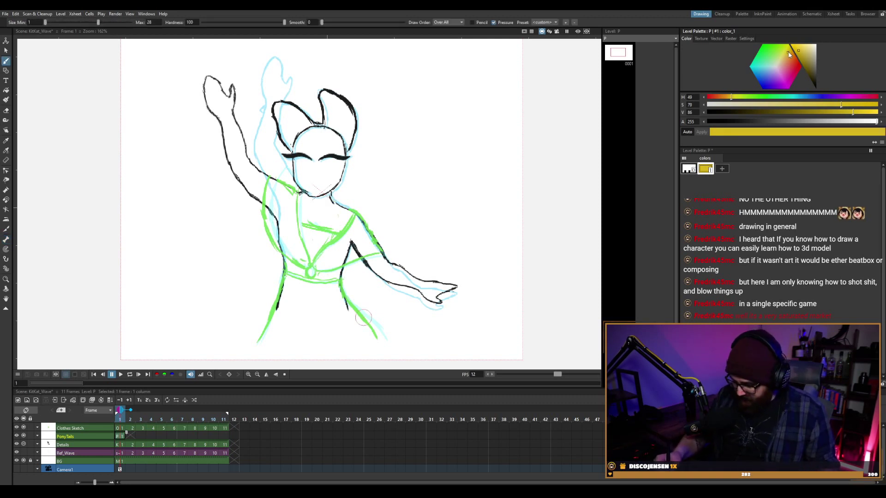
pyautogui.moveTo(408, 154)
pyautogui.mouseDown()
pyautogui.moveTo(438, 176)
pyautogui.moveTo(477, 143)
pyautogui.mouseUp()
pyautogui.hotkey('ctrl', 'z')
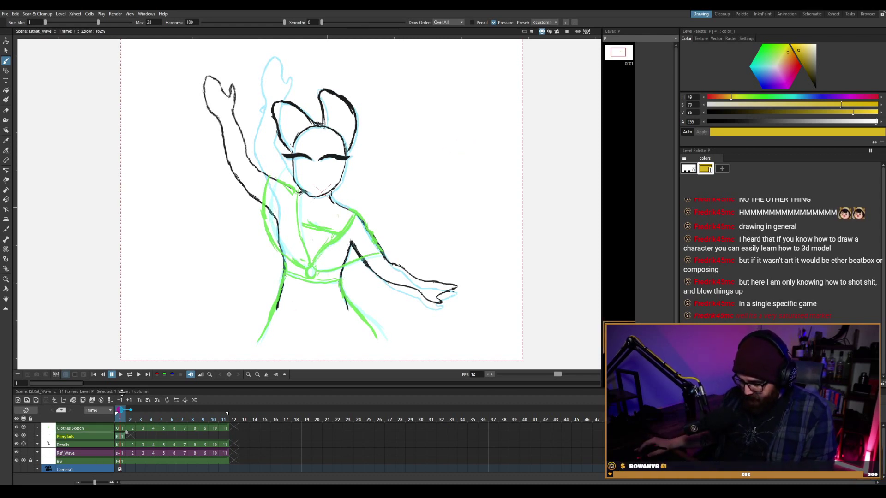
pyautogui.click(131, 411)
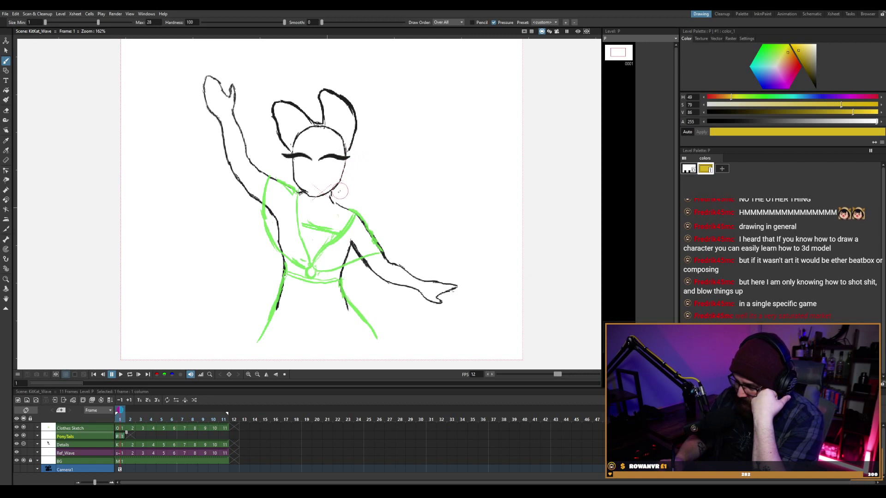
# Sketch short curved yellow hair locks on both sides of the face on frame 1 of PonyTails.
pyautogui.moveTo(337, 195); pyautogui.dragTo(361, 180)
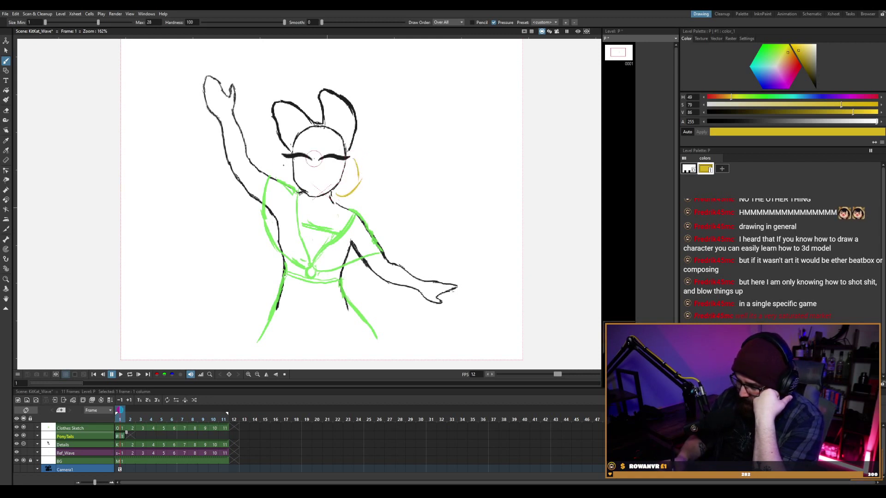
pyautogui.moveTo(290, 158); pyautogui.dragTo(285, 180)
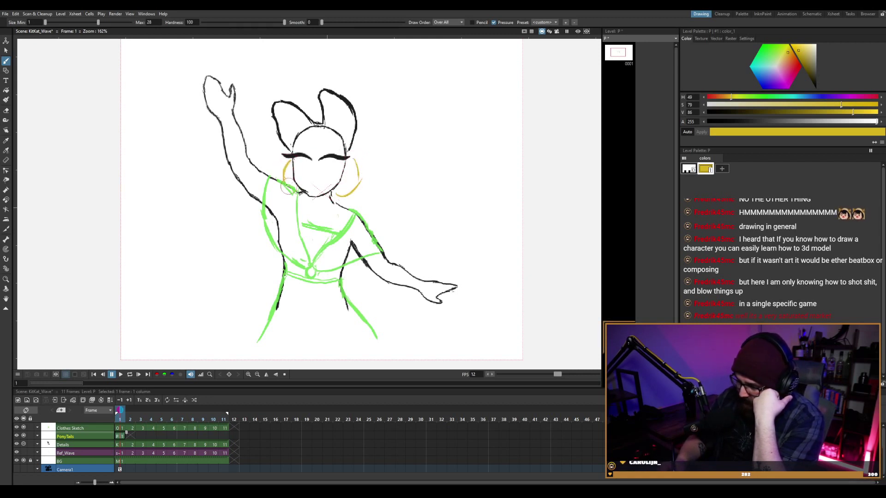
pyautogui.moveTo(354, 157)
pyautogui.mouseDown()
pyautogui.moveTo(355, 180)
pyautogui.moveTo(337, 194)
pyautogui.mouseUp()
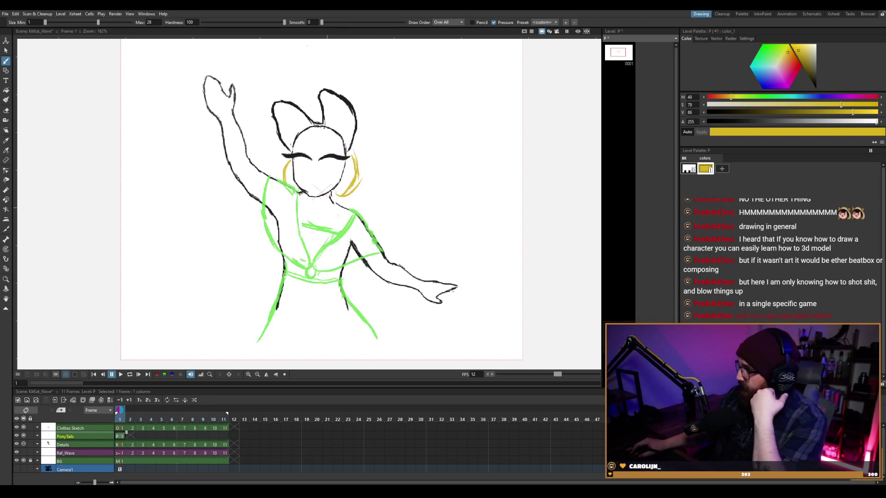
# Check the hair in the reference picture 2.02.22.png in Photos, and redraw the lock right of the face longer, reaching the shoulder.
pyautogui.moveTo(351, 10)
pyautogui.mouseDown()
pyautogui.moveTo(326, 10)
pyautogui.moveTo(176, 76)
pyautogui.mouseUp()
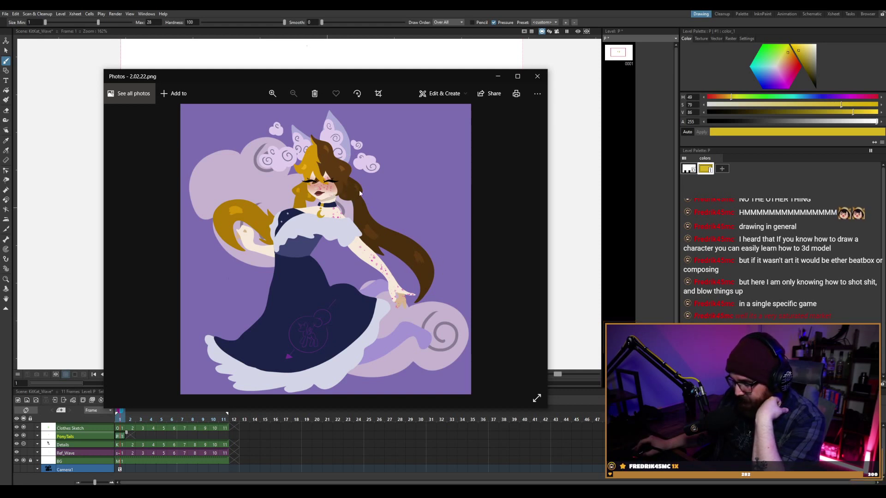
pyautogui.click(339, 67)
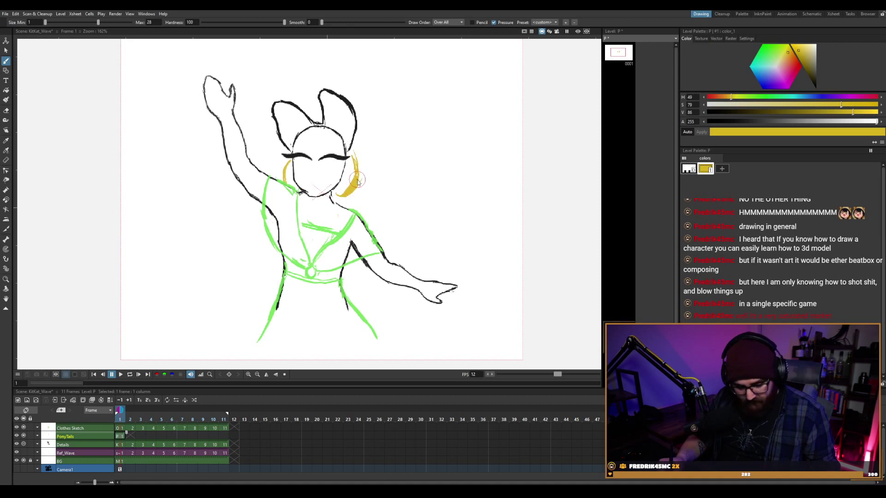
pyautogui.press('a')
pyautogui.moveTo(361, 181); pyautogui.dragTo(347, 197)
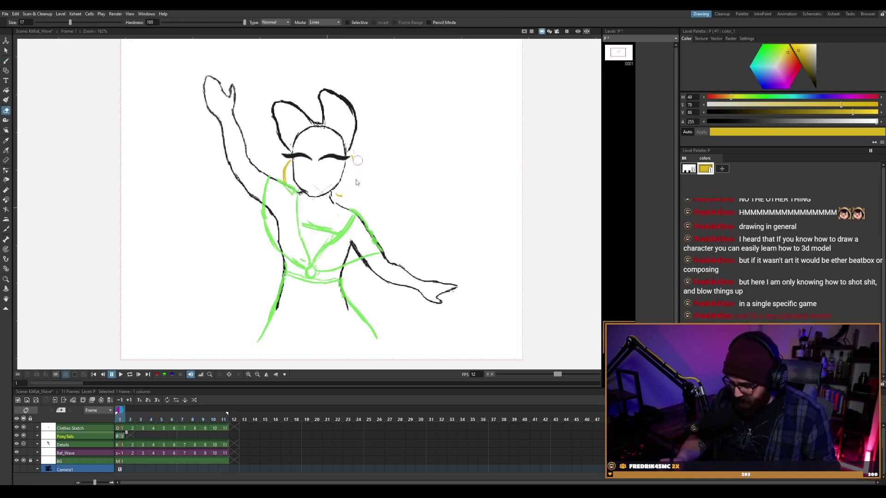
pyautogui.press('b')
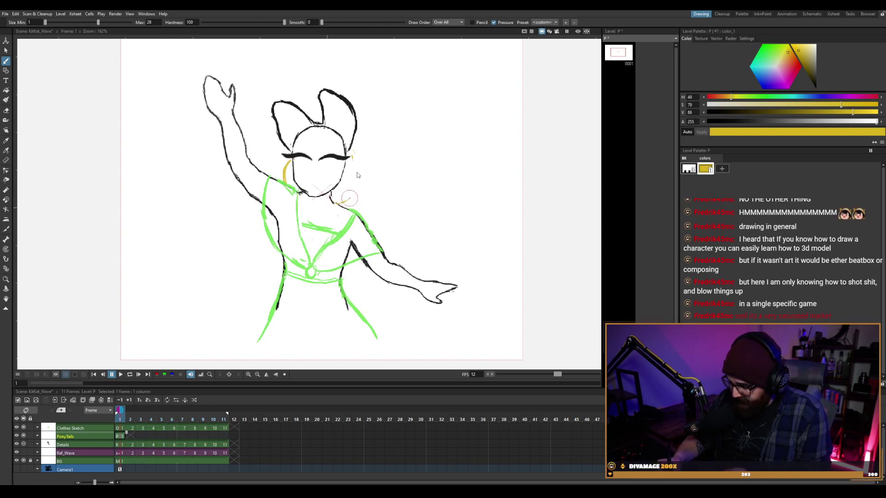
pyautogui.moveTo(355, 148)
pyautogui.mouseDown()
pyautogui.moveTo(350, 201)
pyautogui.moveTo(339, 204)
pyautogui.mouseUp()
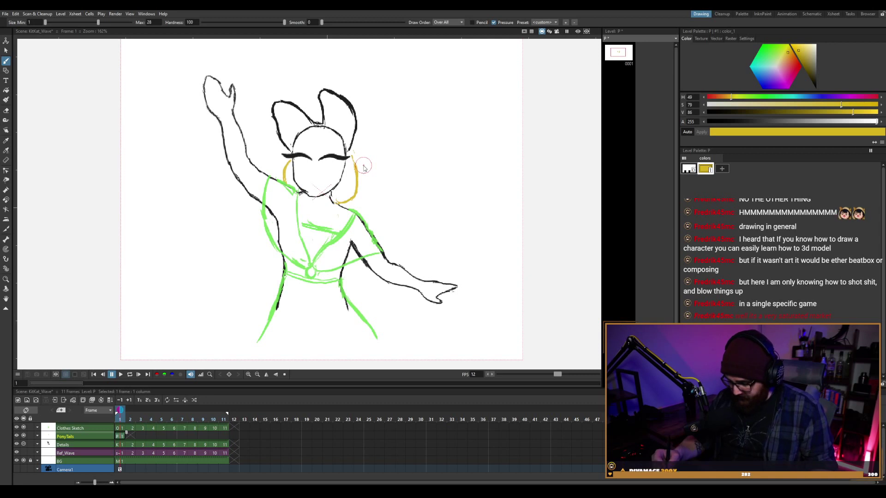
pyautogui.click(129, 429)
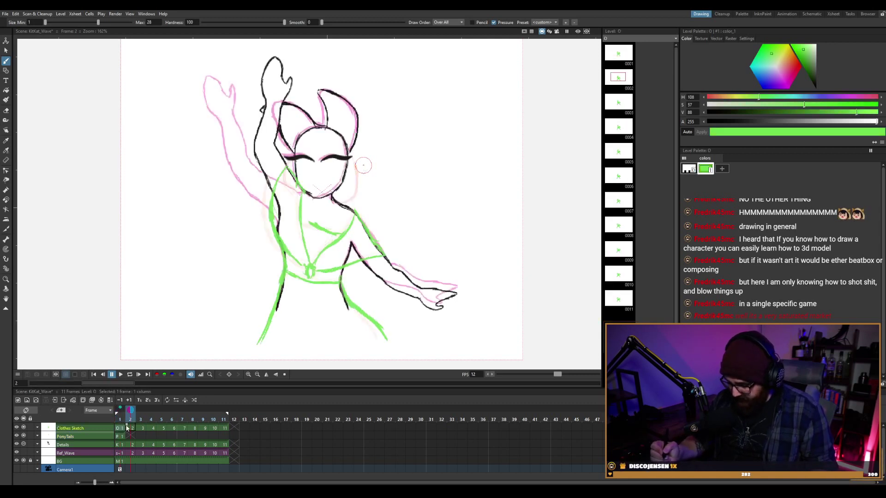
pyautogui.click(121, 429)
pyautogui.click(127, 429)
pyautogui.press('Right')
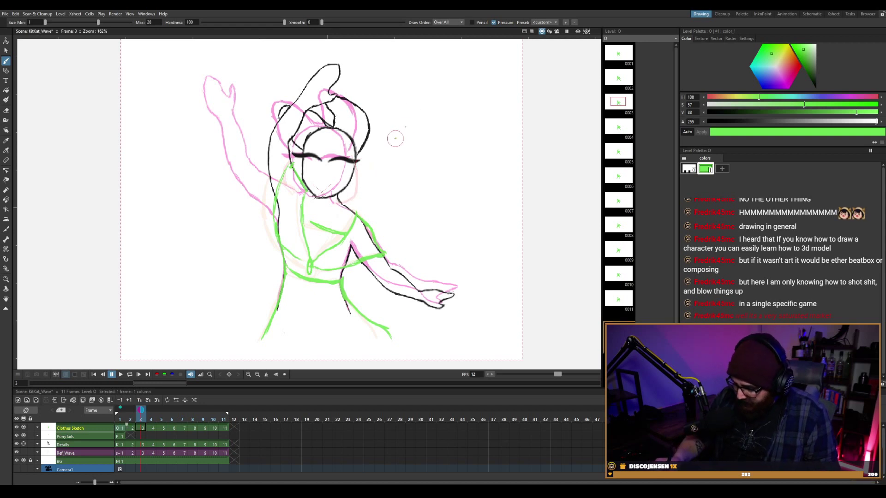
pyautogui.moveTo(395, 138)
pyautogui.mouseDown()
pyautogui.moveTo(422, 92)
pyautogui.moveTo(442, 103)
pyautogui.mouseUp()
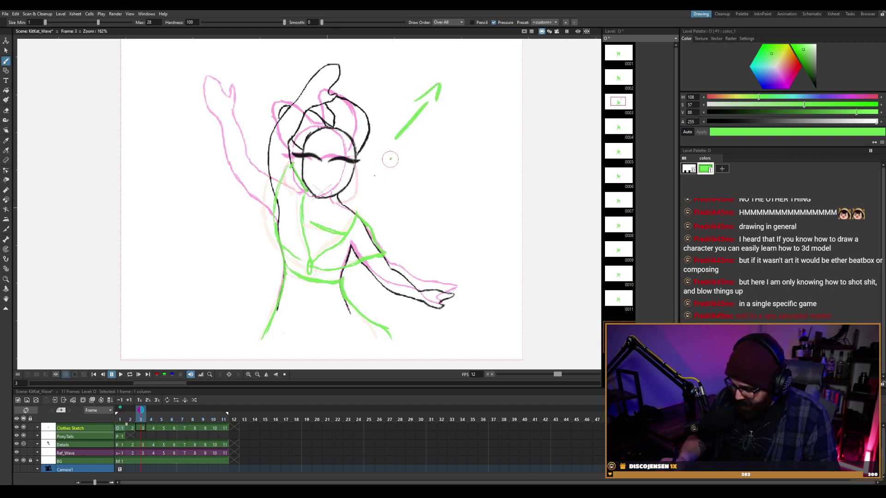
pyautogui.moveTo(390, 159)
pyautogui.mouseDown()
pyautogui.moveTo(362, 187)
pyautogui.moveTo(379, 184)
pyautogui.mouseUp()
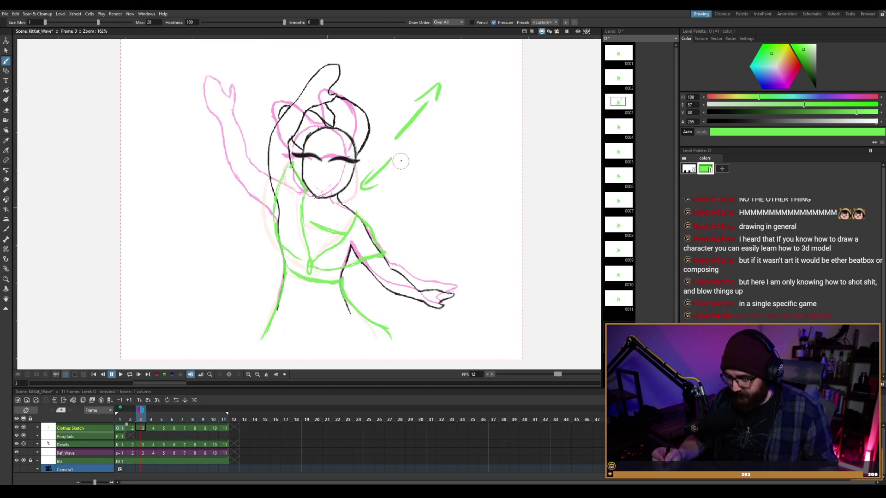
pyautogui.hotkey('ctrl', 'z')
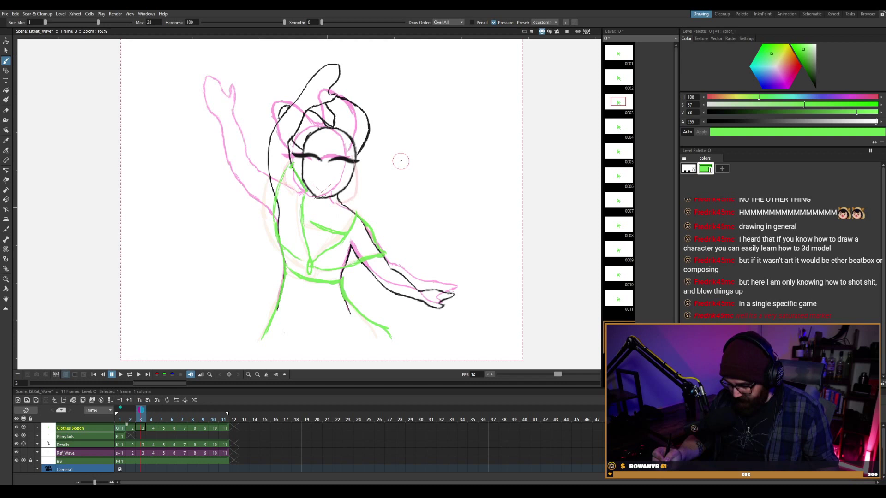
# On frame 1 of PonyTails, sketch the right ponytail's layered yellow strands from under the lowered arm down to the canvas's lower edge.
pyautogui.click(120, 436)
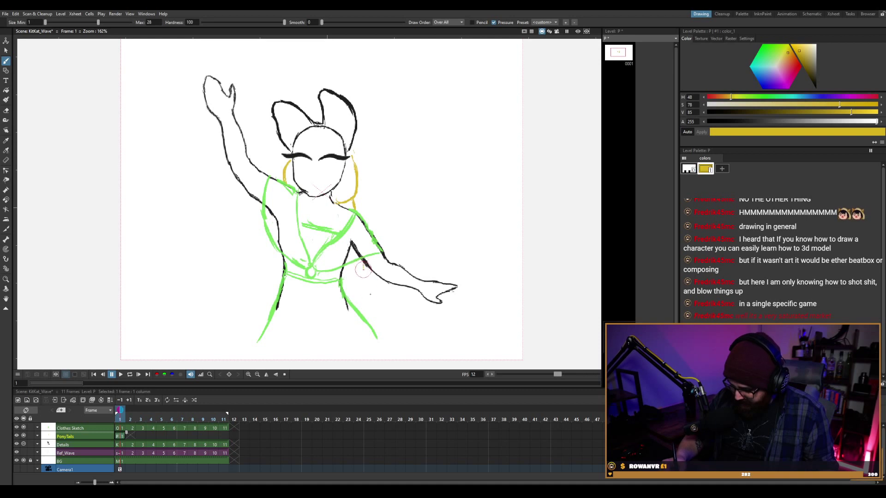
pyautogui.moveTo(363, 269); pyautogui.dragTo(391, 309)
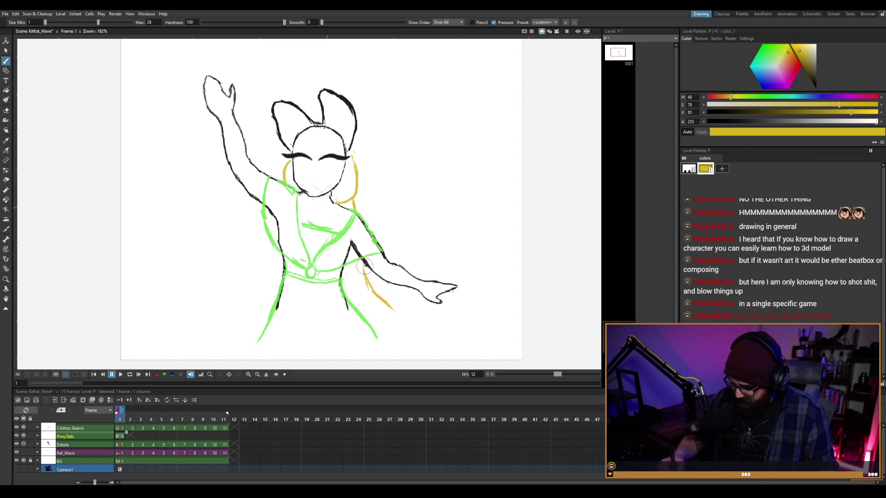
pyautogui.moveTo(364, 266); pyautogui.dragTo(407, 313)
pyautogui.moveTo(367, 274); pyautogui.dragTo(411, 312)
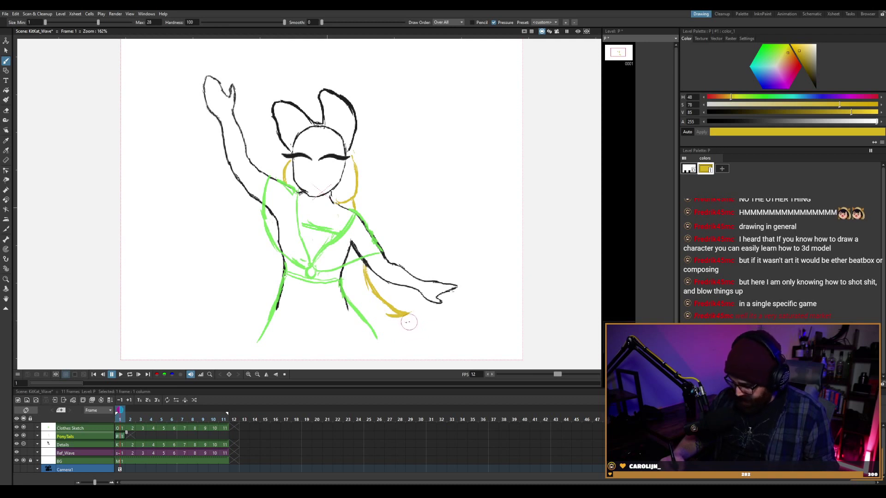
pyautogui.moveTo(388, 319); pyautogui.dragTo(430, 359)
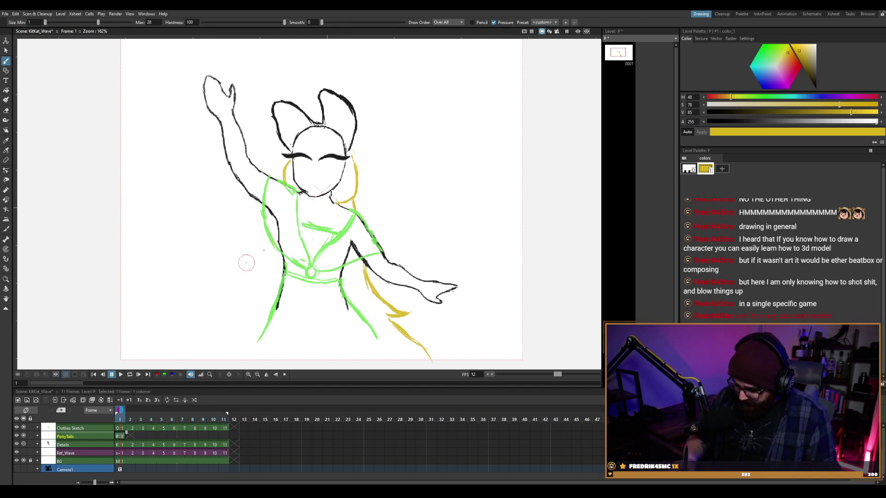
# Sketch the left ponytail as two layered yellow tufts sweeping down and outward from the waist, with a curved lower edge.
pyautogui.moveTo(233, 277); pyautogui.dragTo(273, 241)
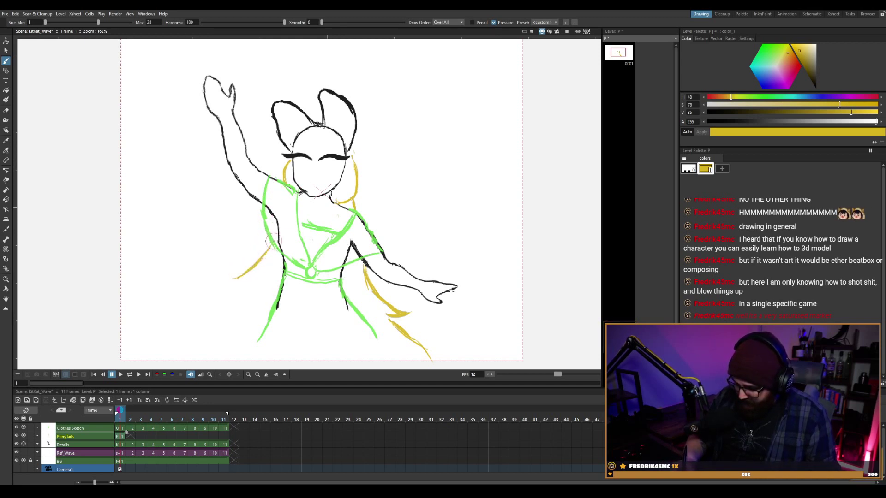
pyautogui.moveTo(232, 280); pyautogui.dragTo(251, 278)
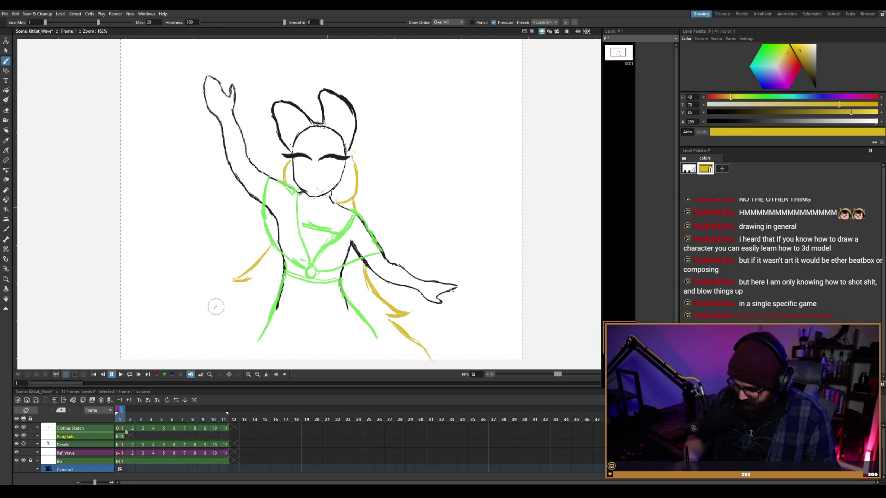
pyautogui.moveTo(204, 310); pyautogui.dragTo(254, 283)
pyautogui.moveTo(201, 313)
pyautogui.mouseDown()
pyautogui.moveTo(230, 326)
pyautogui.moveTo(250, 325)
pyautogui.mouseUp()
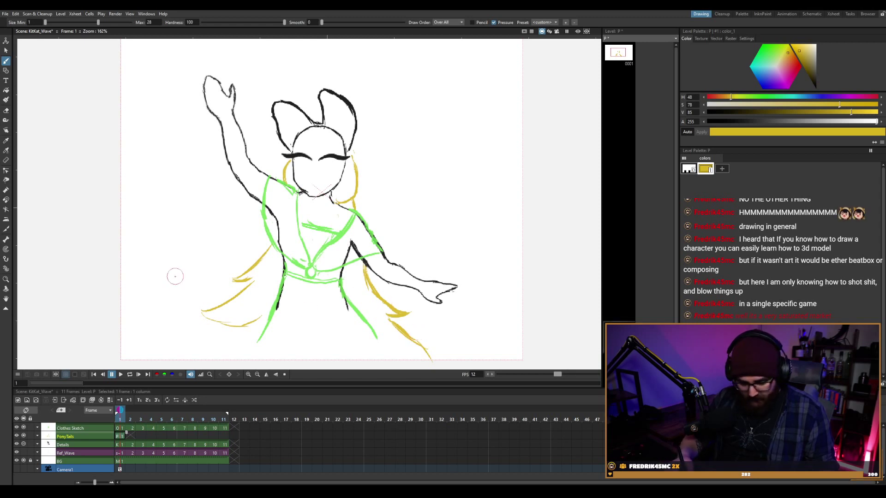
# Erase the outer tip and the curved bottom stroke of the left ponytail's lower tuft.
pyautogui.press('e')
pyautogui.moveTo(206, 326)
pyautogui.mouseDown()
pyautogui.moveTo(251, 323)
pyautogui.moveTo(229, 310)
pyautogui.mouseUp()
pyautogui.press('b')
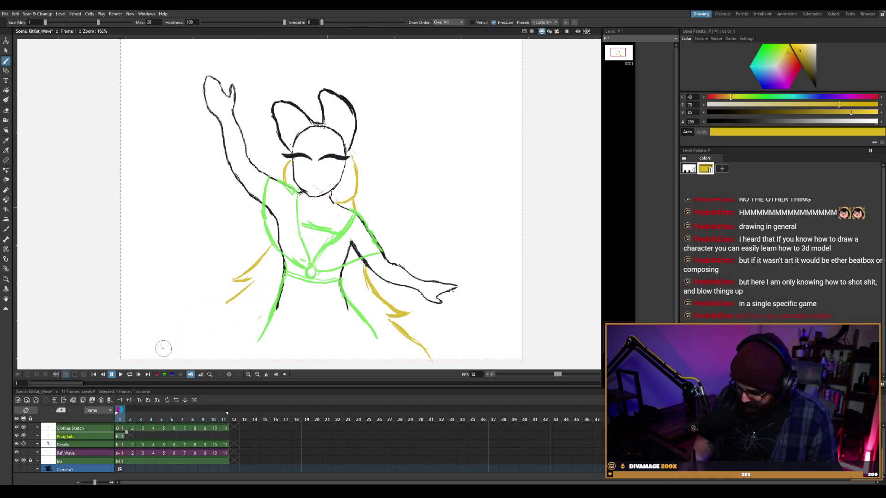
# Sketch the left ponytail's curling end as an outer and an inner yellow curve reaching the canvas's lower edge.
pyautogui.moveTo(164, 348)
pyautogui.mouseDown()
pyautogui.moveTo(162, 337)
pyautogui.moveTo(192, 305)
pyautogui.moveTo(219, 305)
pyautogui.mouseUp()
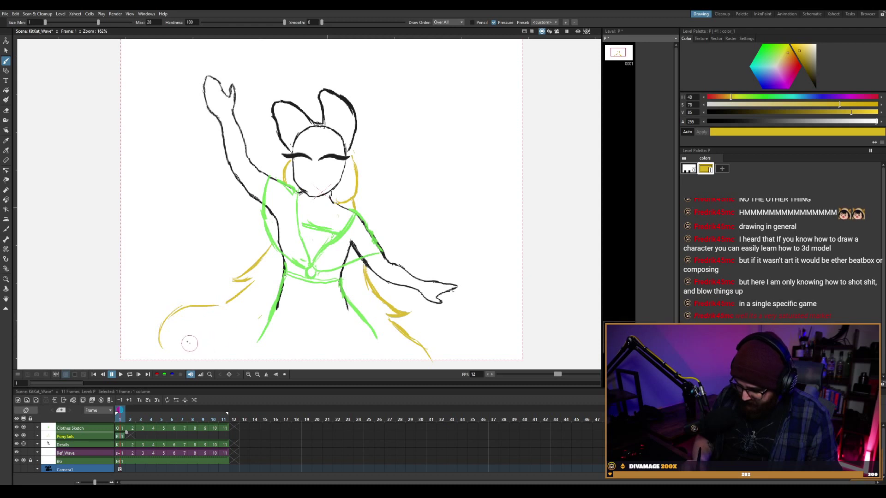
pyautogui.moveTo(159, 347)
pyautogui.mouseDown()
pyautogui.moveTo(186, 307)
pyautogui.moveTo(222, 303)
pyautogui.mouseUp()
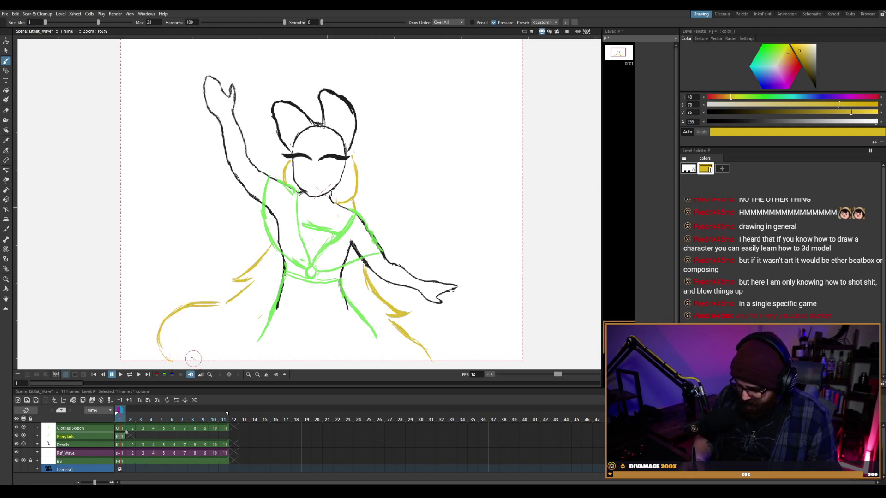
pyautogui.moveTo(186, 350)
pyautogui.mouseDown()
pyautogui.moveTo(240, 335)
pyautogui.moveTo(263, 319)
pyautogui.mouseUp()
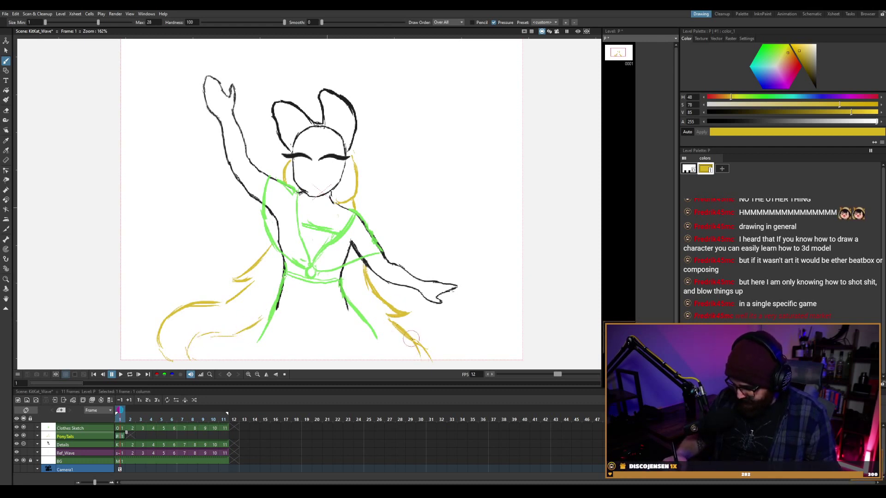
# Fork the right ponytail's tip with short yellow strokes, and thicken the hair lock right of the face down to the chin.
pyautogui.moveTo(411, 338); pyautogui.dragTo(414, 363)
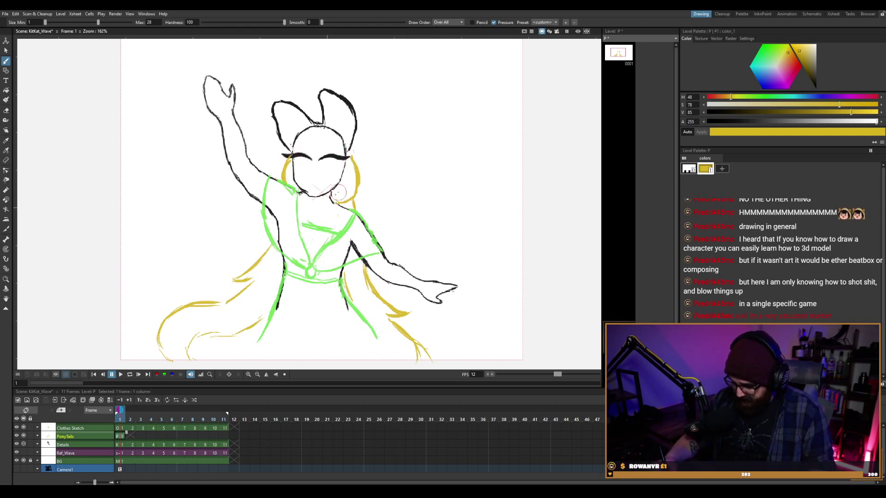
pyautogui.moveTo(336, 200); pyautogui.dragTo(359, 176)
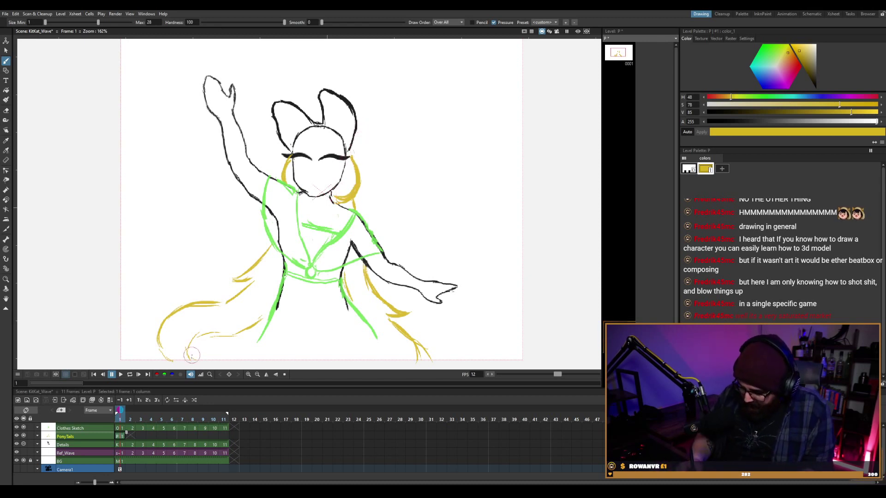
# Redraw the inner curve of the left ponytail's curl darker, extend it toward the hip, and darken the outer curve.
pyautogui.moveTo(192, 355)
pyautogui.mouseDown()
pyautogui.moveTo(199, 339)
pyautogui.moveTo(261, 318)
pyautogui.mouseUp()
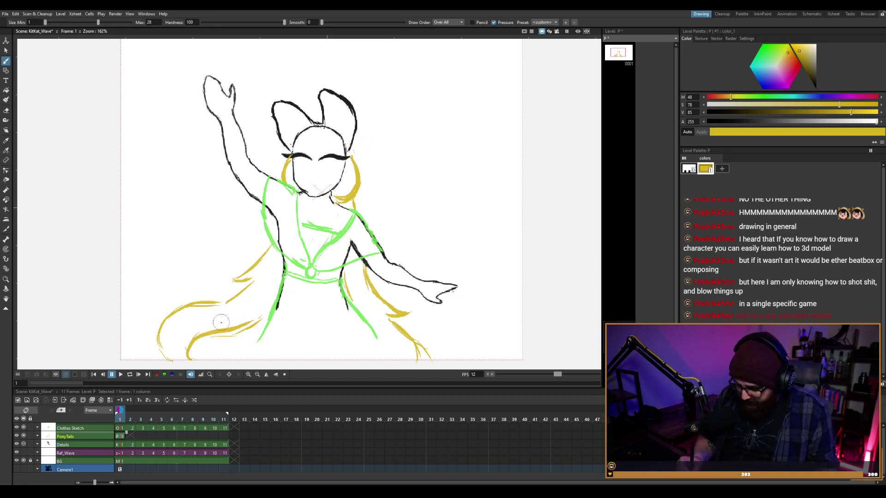
pyautogui.hotkey('ctrl', 'z')
pyautogui.moveTo(187, 362)
pyautogui.mouseDown()
pyautogui.moveTo(195, 338)
pyautogui.moveTo(263, 329)
pyautogui.moveTo(263, 318)
pyautogui.mouseUp()
pyautogui.moveTo(166, 360)
pyautogui.mouseDown()
pyautogui.moveTo(158, 337)
pyautogui.moveTo(189, 305)
pyautogui.mouseUp()
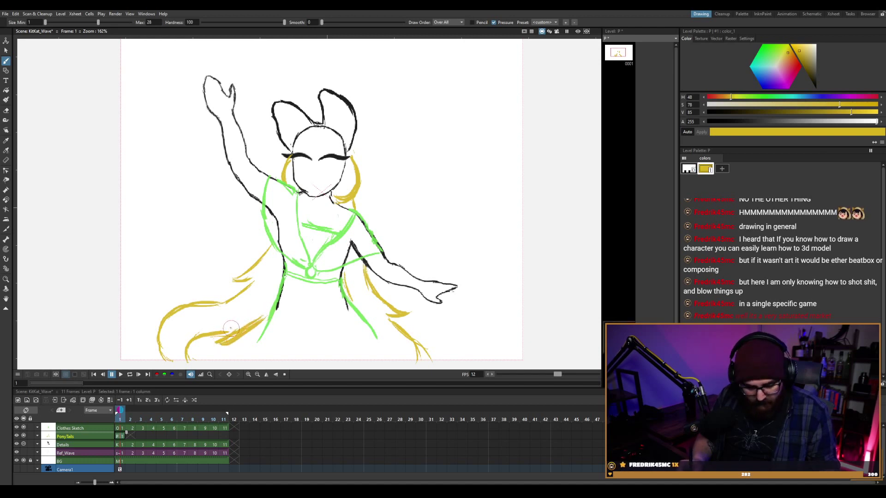
# Erase the heavy strokes on the left ponytail's inner edge beside the skirt and redraw them as a thin pointed tuft.
pyautogui.press('e')
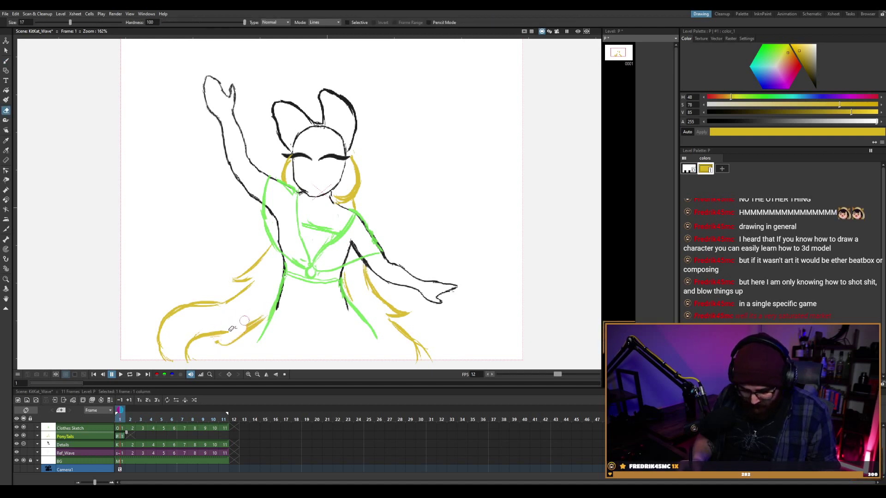
pyautogui.press('b')
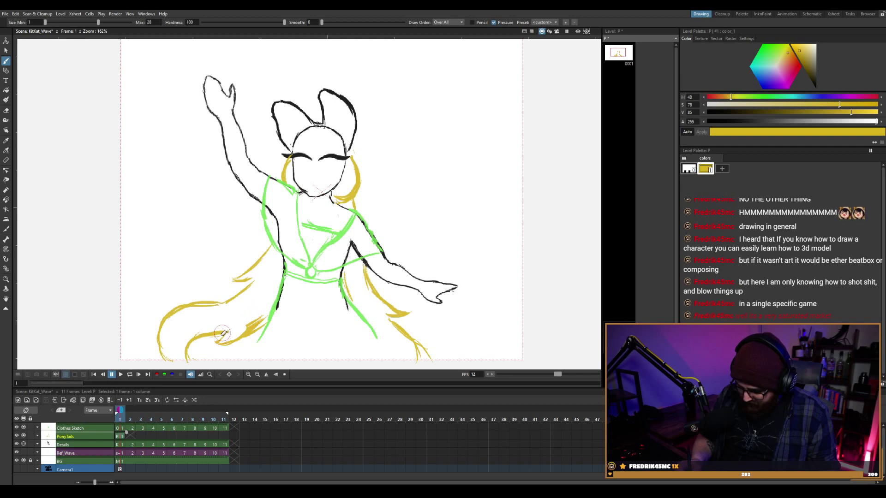
pyautogui.press('e')
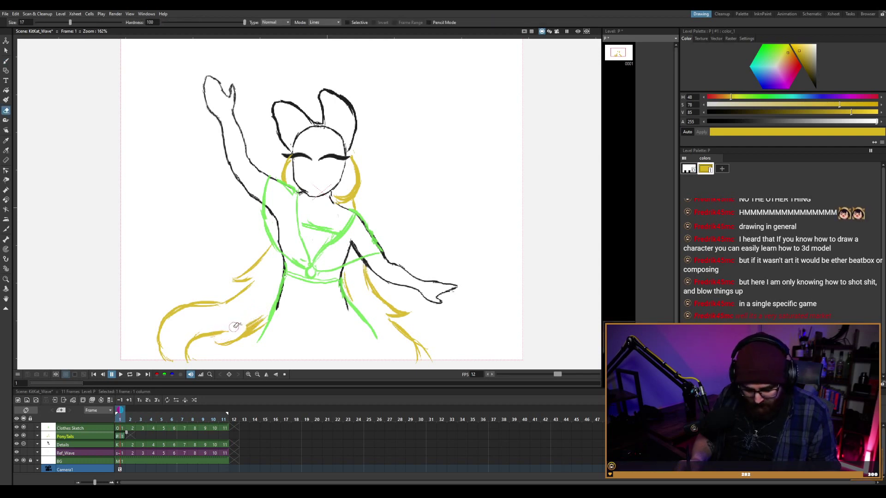
pyautogui.press('b')
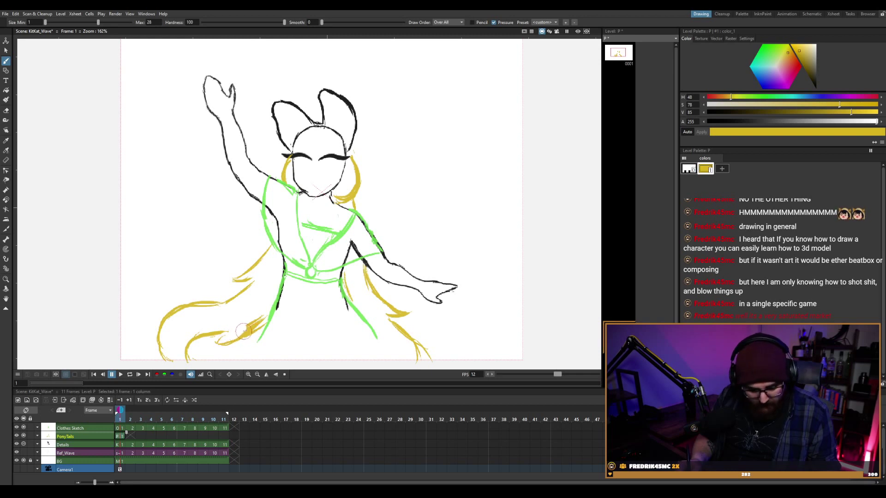
pyautogui.press('e')
pyautogui.moveTo(244, 331); pyautogui.dragTo(256, 325)
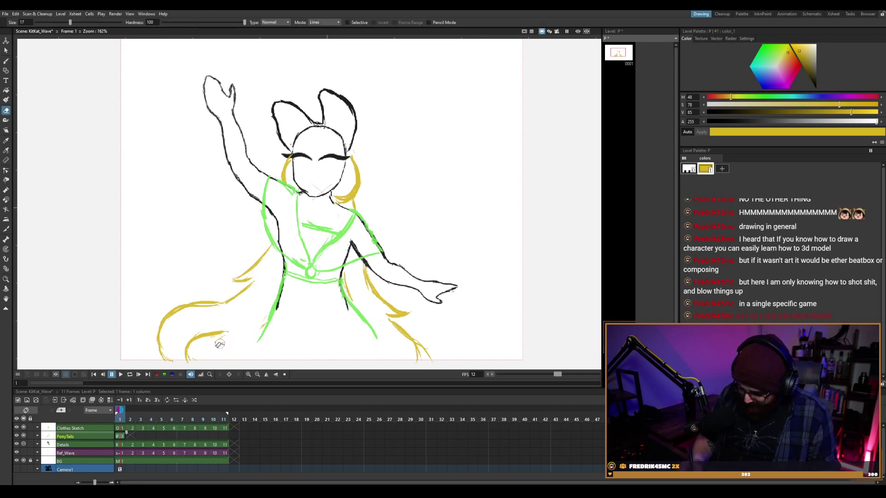
pyautogui.press('b')
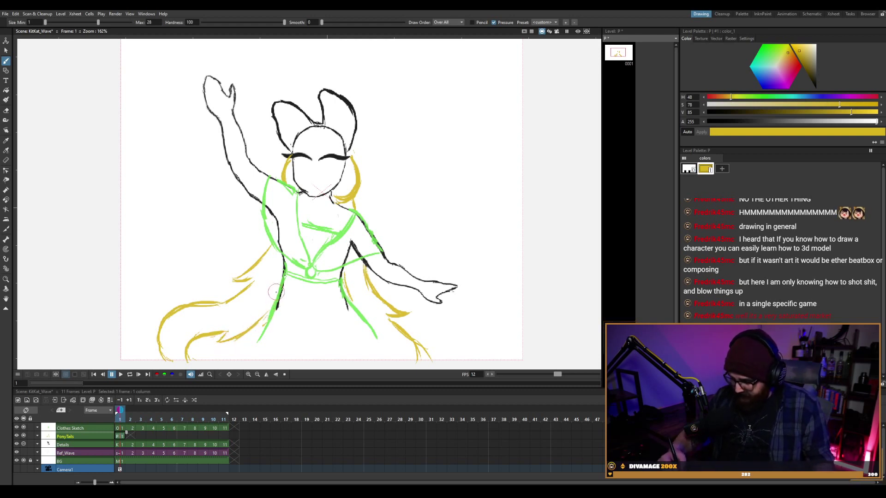
# Erase the extra strokes at the right ponytail's forked tip, retouch the short strand beside the right hip, and save the scene.
pyautogui.press('a')
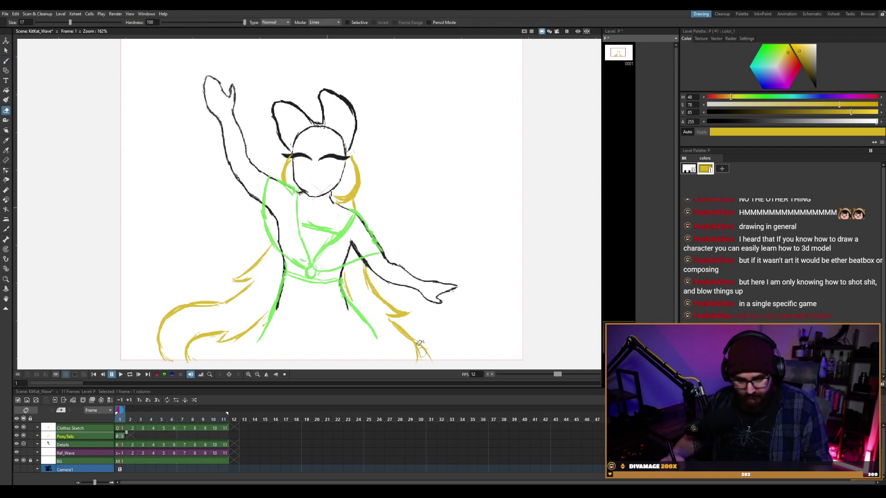
pyautogui.moveTo(413, 345)
pyautogui.mouseDown()
pyautogui.moveTo(404, 327)
pyautogui.moveTo(401, 336)
pyautogui.moveTo(392, 325)
pyautogui.moveTo(429, 360)
pyautogui.mouseUp()
pyautogui.press('b')
pyautogui.moveTo(342, 267); pyautogui.dragTo(351, 296)
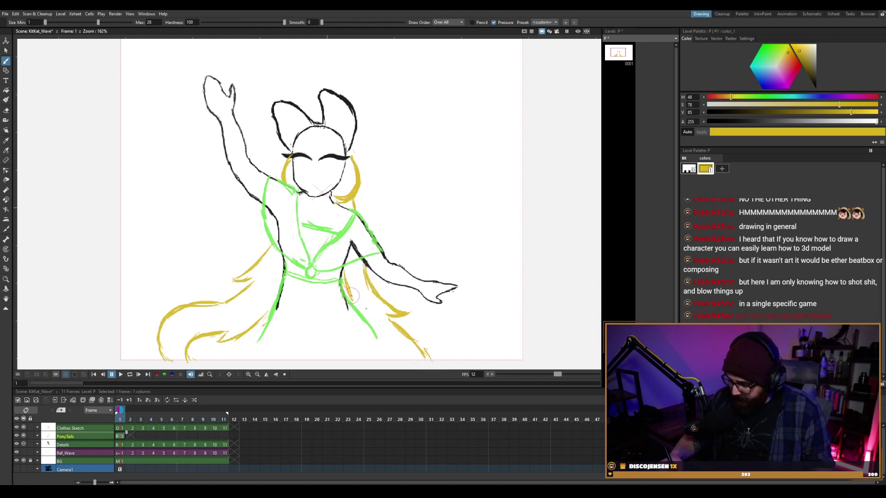
pyautogui.hotkey('ctrl', 's')
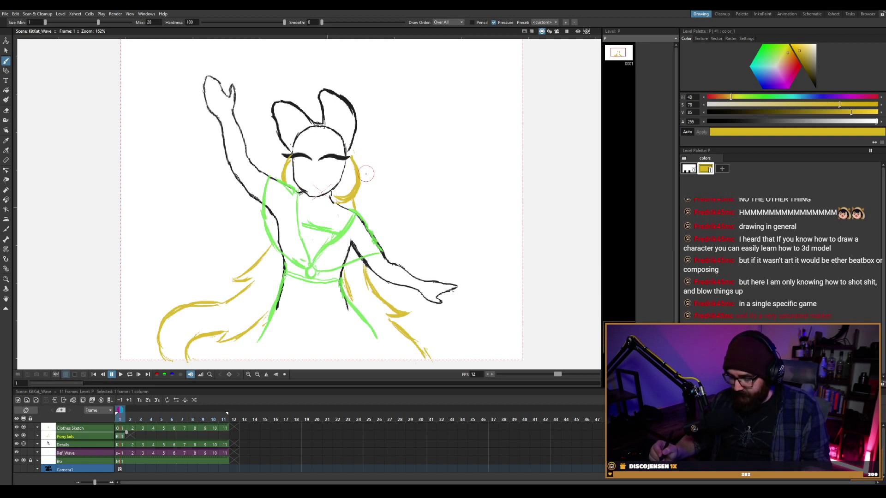
# Erase the short yellow strand between the right hip and the right ponytail.
pyautogui.press('e')
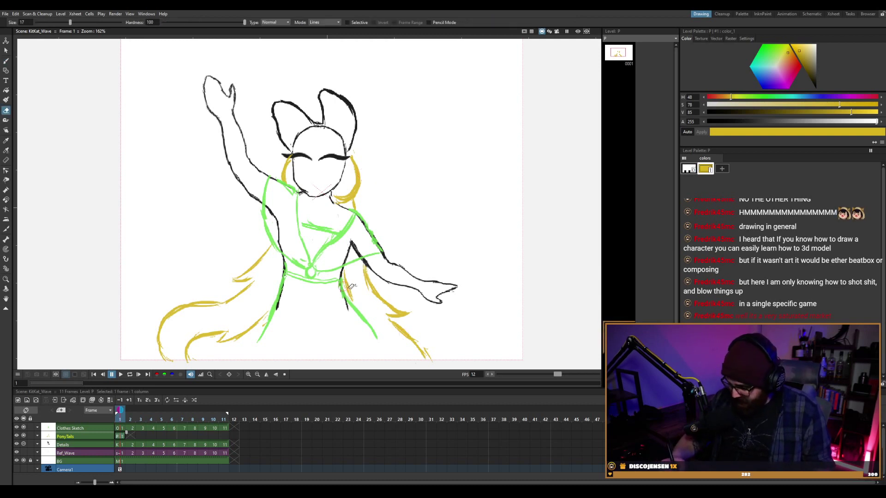
pyautogui.moveTo(348, 281)
pyautogui.mouseDown()
pyautogui.moveTo(351, 291)
pyautogui.moveTo(348, 274)
pyautogui.mouseUp()
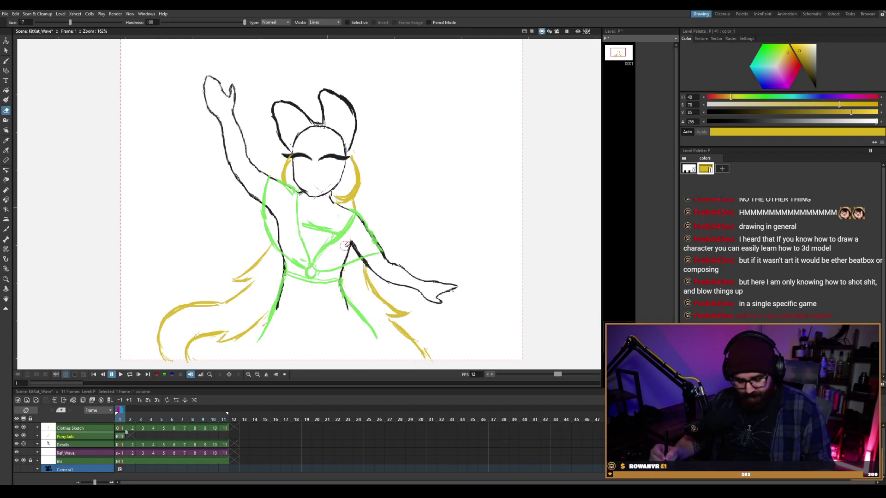
pyautogui.press('b')
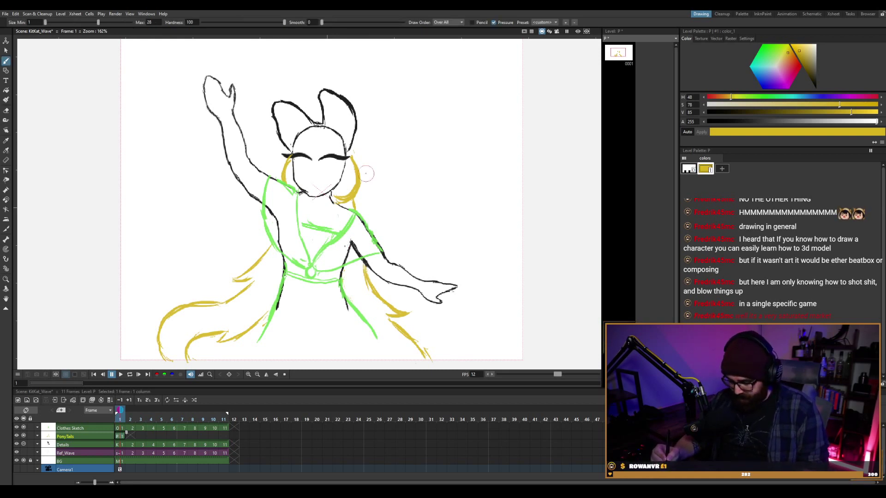
# Go to frame 2 of PonyTails and set the onion skin to show frame 3 as well as frame 1.
pyautogui.press('.')
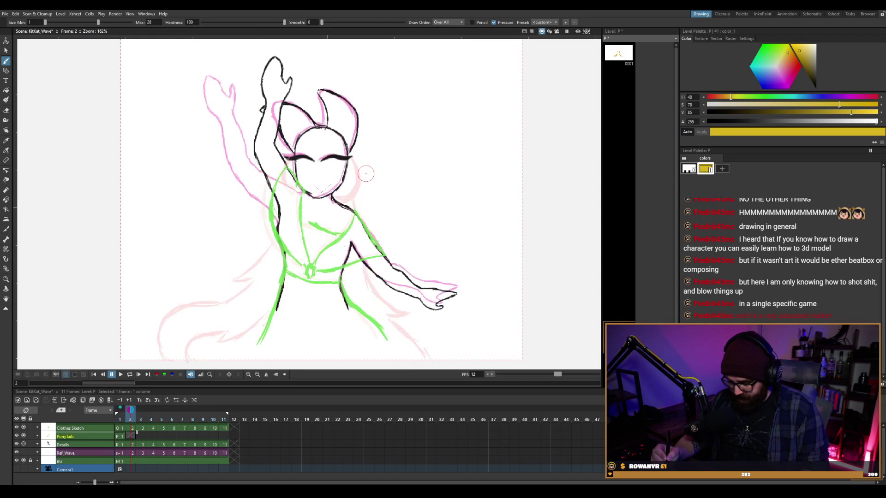
pyautogui.click(121, 408)
pyautogui.click(121, 408)
pyautogui.click(142, 409)
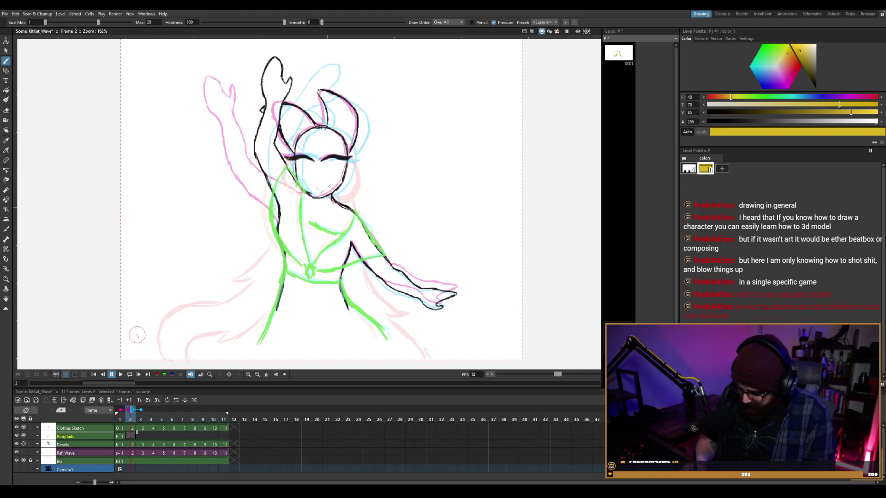
pyautogui.moveTo(137, 335)
pyautogui.mouseDown()
pyautogui.moveTo(166, 342)
pyautogui.moveTo(138, 333)
pyautogui.moveTo(150, 342)
pyautogui.moveTo(198, 334)
pyautogui.moveTo(180, 338)
pyautogui.moveTo(283, 276)
pyautogui.mouseUp()
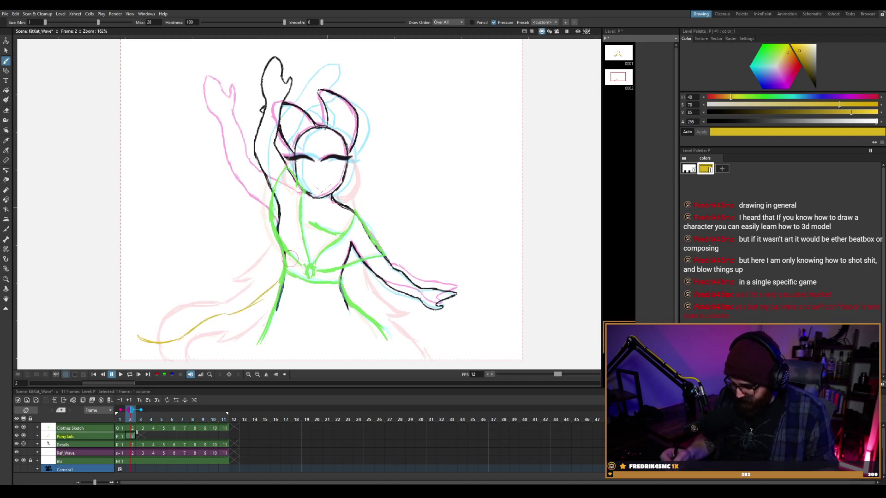
pyautogui.hotkey('ctrl', 'z')
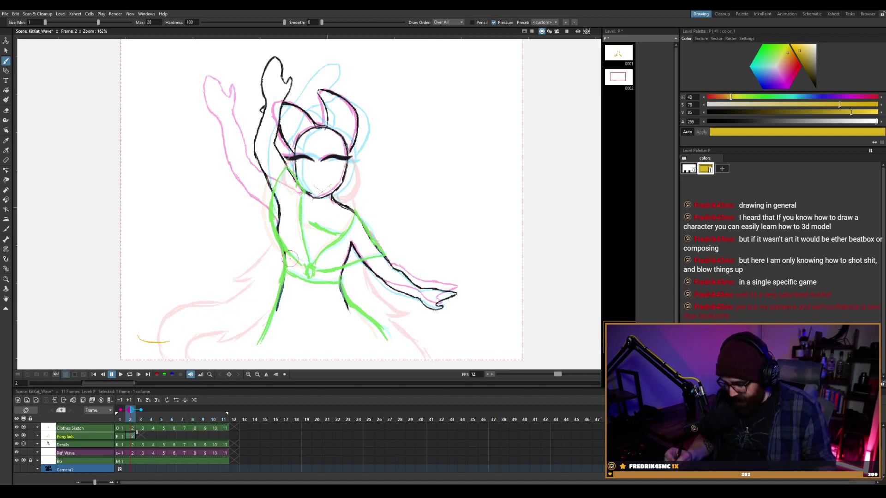
pyautogui.hotkey('ctrl', 'z')
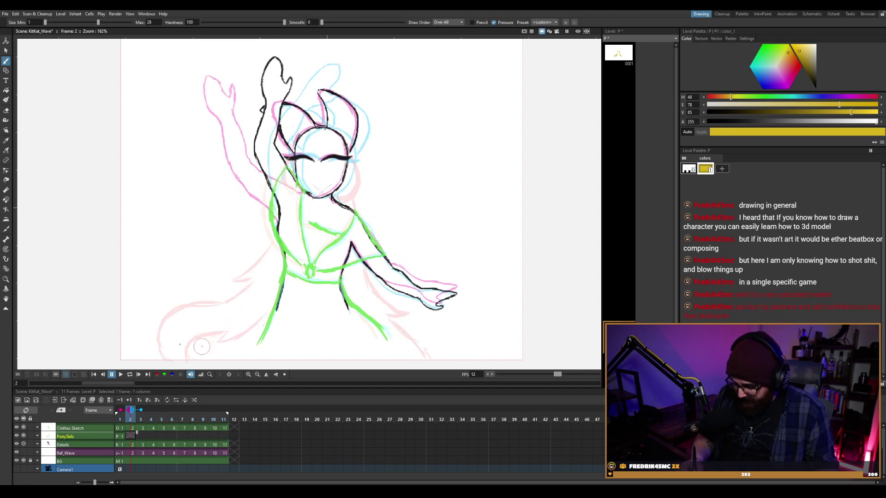
# Try a left ponytail on frame 2 in yellow, falling from the waist and curling into a tip near the canvas's lower edge.
pyautogui.moveTo(192, 340)
pyautogui.mouseDown()
pyautogui.moveTo(215, 354)
pyautogui.moveTo(191, 359)
pyautogui.moveTo(181, 336)
pyautogui.moveTo(196, 346)
pyautogui.moveTo(181, 360)
pyautogui.moveTo(185, 329)
pyautogui.moveTo(216, 355)
pyautogui.moveTo(246, 326)
pyautogui.mouseUp()
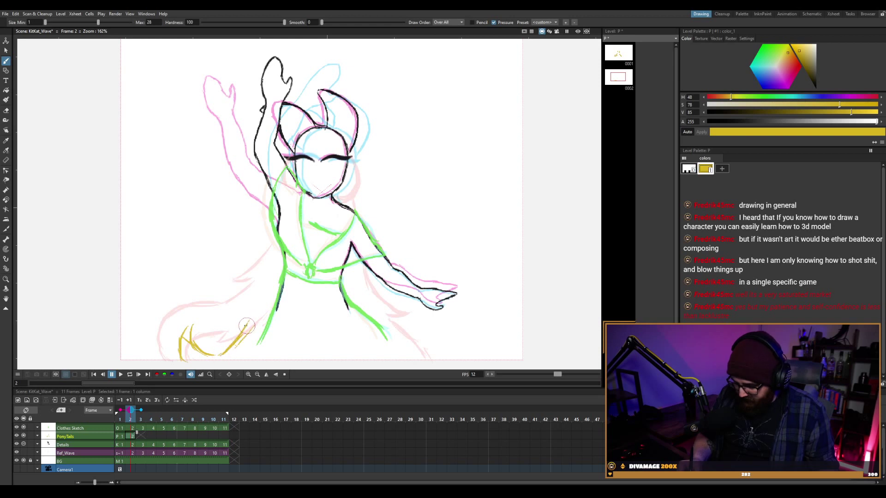
pyautogui.moveTo(208, 354); pyautogui.dragTo(254, 318)
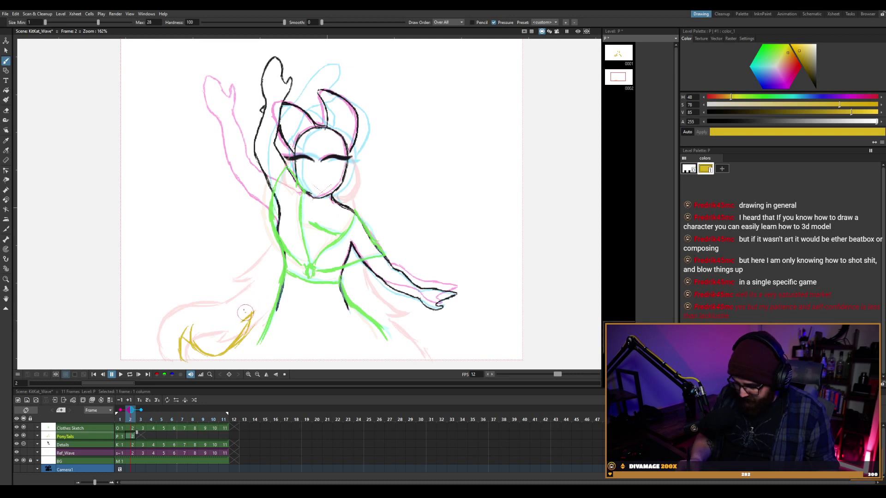
pyautogui.moveTo(241, 319); pyautogui.dragTo(259, 288)
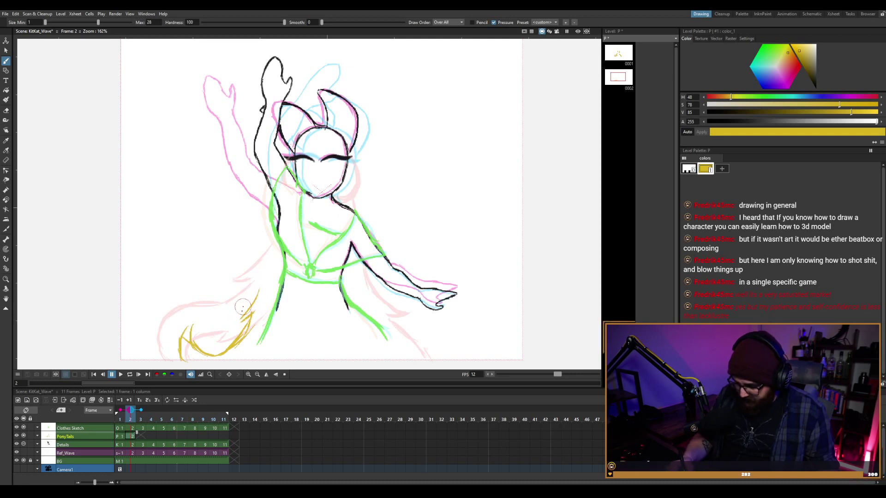
pyautogui.moveTo(237, 323); pyautogui.dragTo(276, 258)
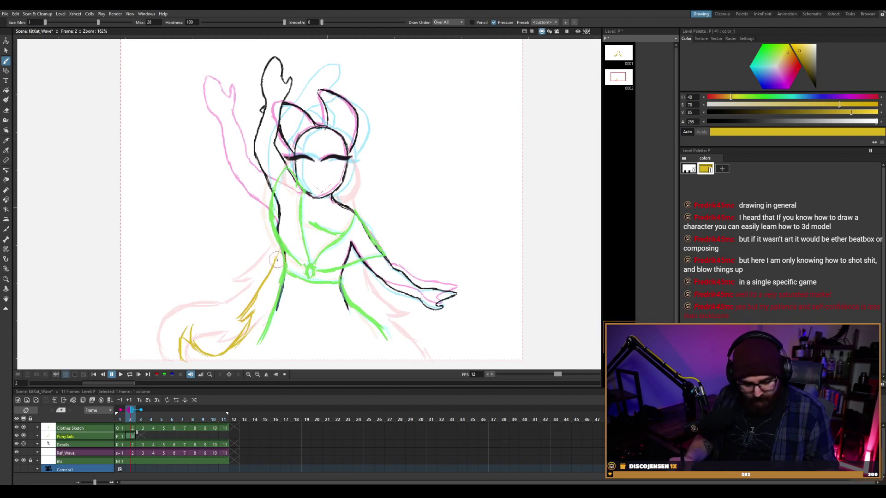
pyautogui.press('a')
pyautogui.moveTo(251, 328)
pyautogui.mouseDown()
pyautogui.moveTo(232, 349)
pyautogui.moveTo(257, 316)
pyautogui.mouseUp()
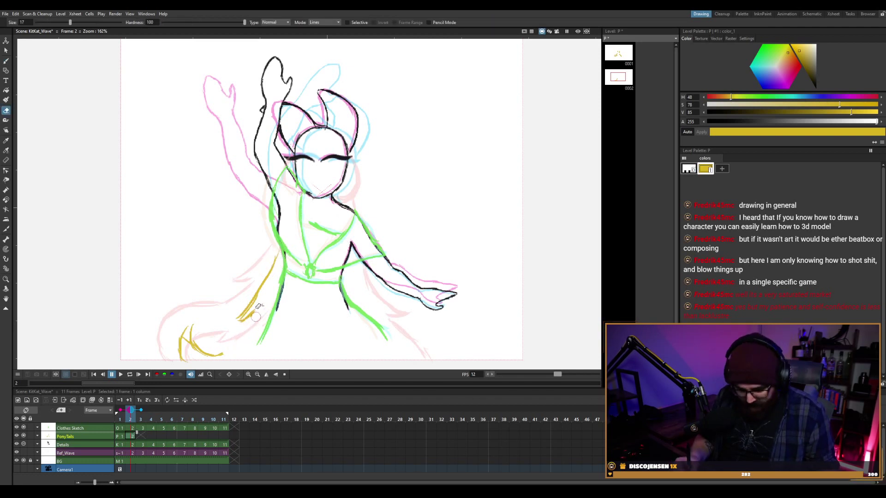
pyautogui.press('b')
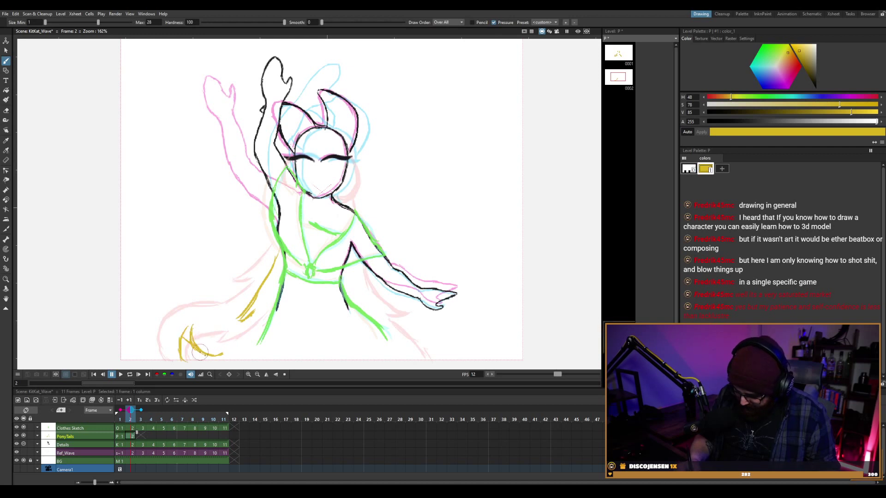
pyautogui.moveTo(217, 357); pyautogui.dragTo(254, 313)
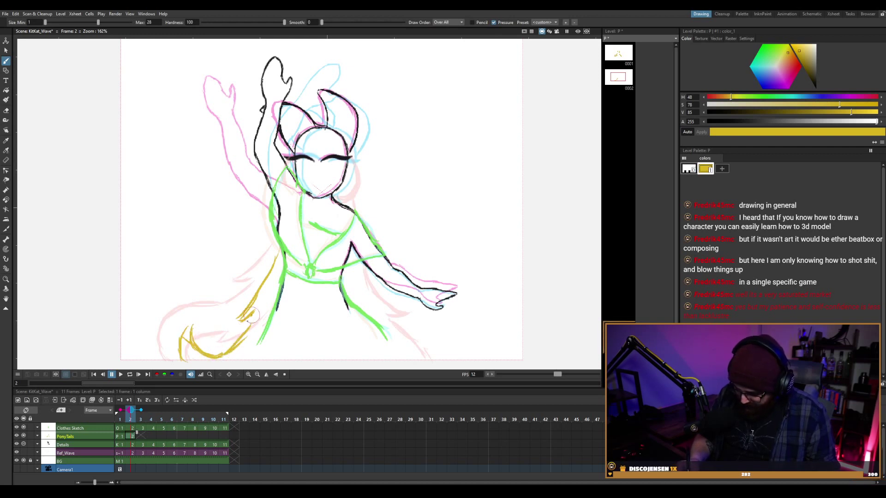
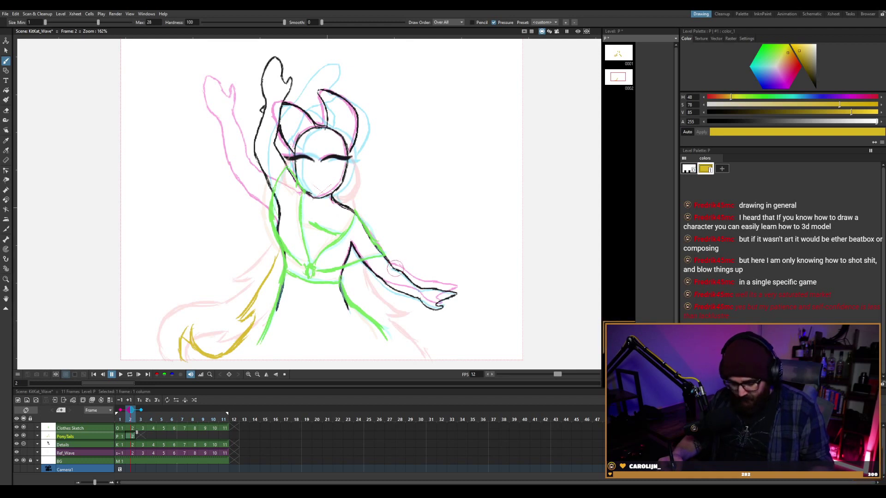
# Erase the left ponytail's yellow strokes on frame 2, from the waist down to the curled tip.
pyautogui.press('a')
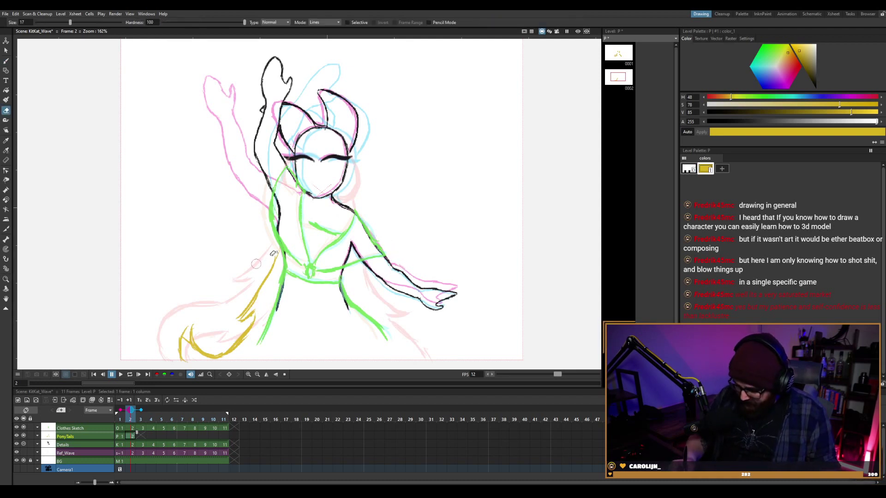
pyautogui.moveTo(274, 253)
pyautogui.mouseDown()
pyautogui.moveTo(231, 353)
pyautogui.moveTo(195, 362)
pyautogui.moveTo(178, 347)
pyautogui.moveTo(190, 326)
pyautogui.moveTo(191, 347)
pyautogui.mouseUp()
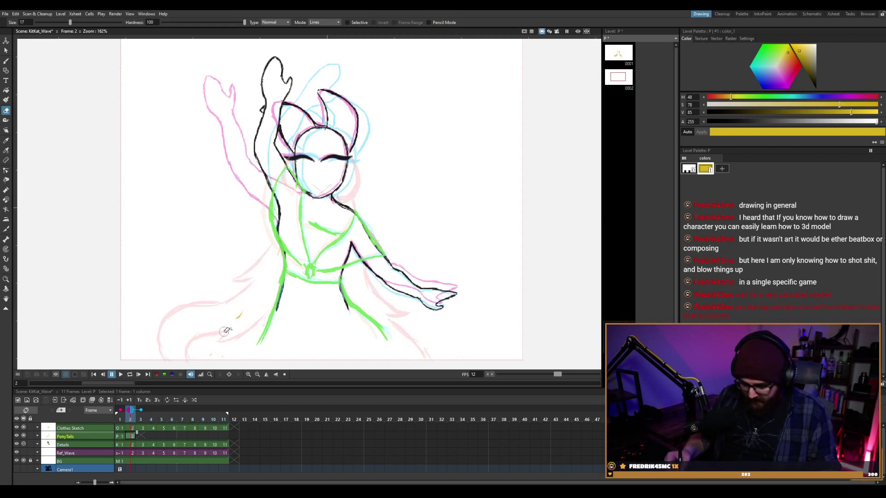
pyautogui.moveTo(224, 331); pyautogui.dragTo(258, 307)
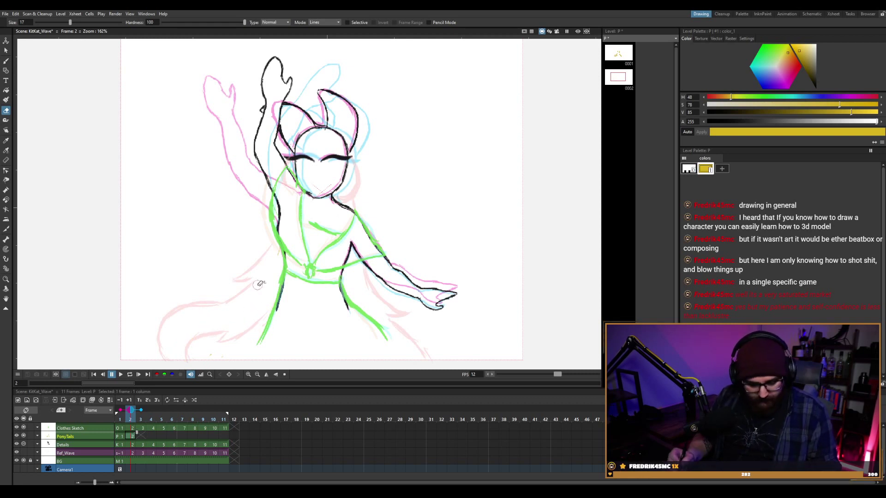
# Compare frames 1 and 2, and try the left ponytail's upper edge on frame 2 in yellow, sweeping from the waist to an upturned end.
pyautogui.press(',')
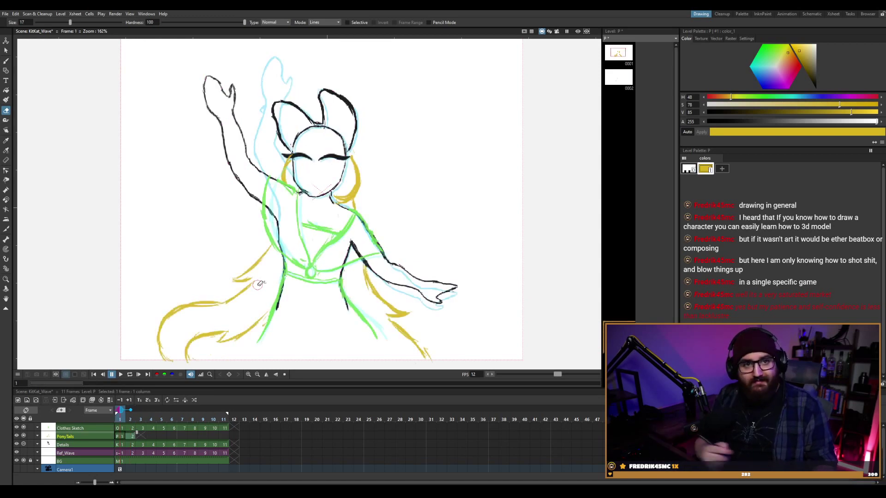
pyautogui.press('.')
pyautogui.press(',')
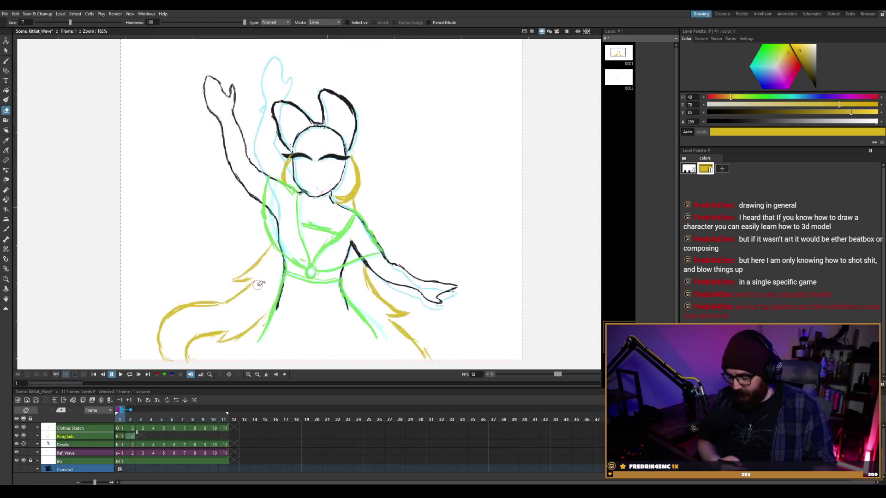
pyautogui.press('.')
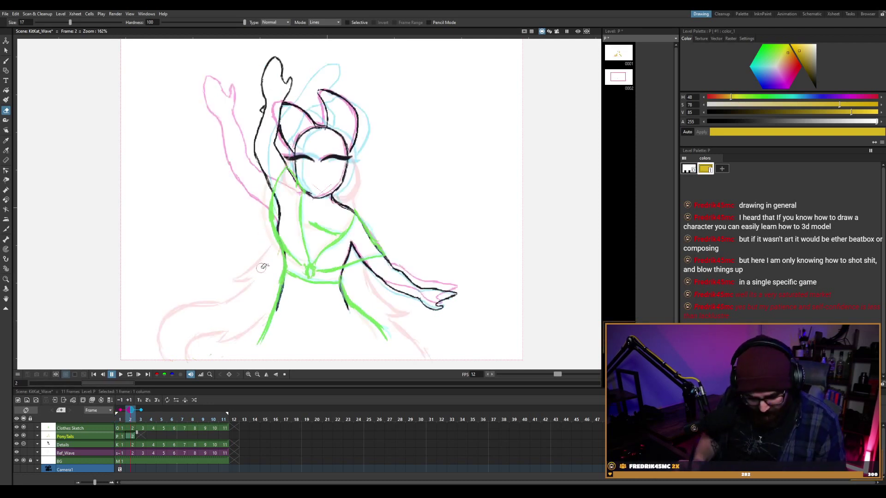
pyautogui.press('b')
pyautogui.moveTo(172, 279); pyautogui.dragTo(254, 300)
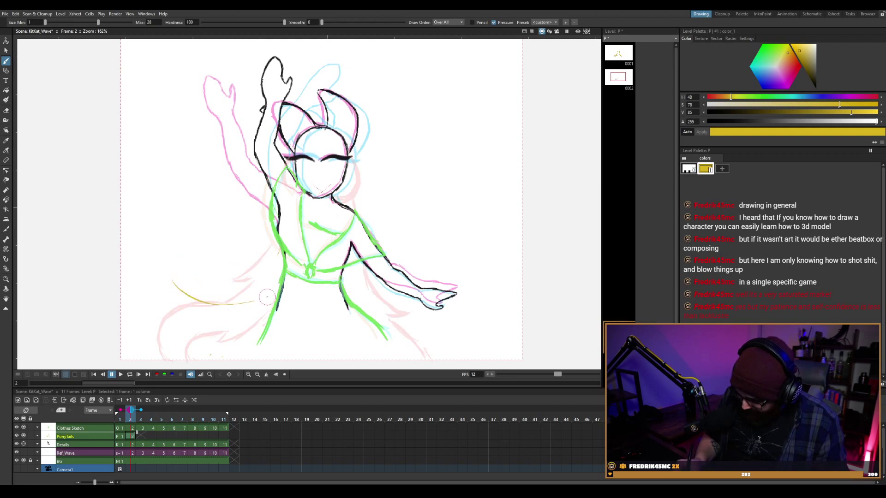
pyautogui.hotkey('ctrl', 'z')
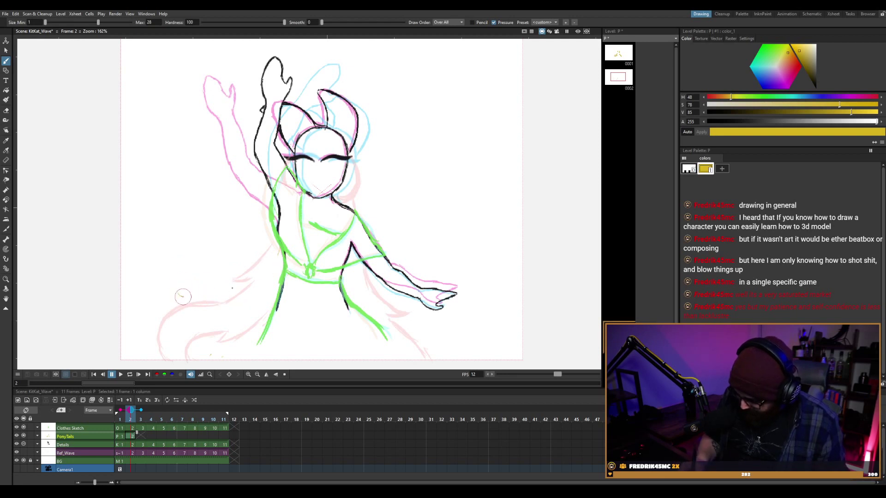
pyautogui.moveTo(182, 282)
pyautogui.mouseDown()
pyautogui.moveTo(283, 259)
pyautogui.moveTo(210, 292)
pyautogui.mouseUp()
pyautogui.hotkey('ctrl', 'z')
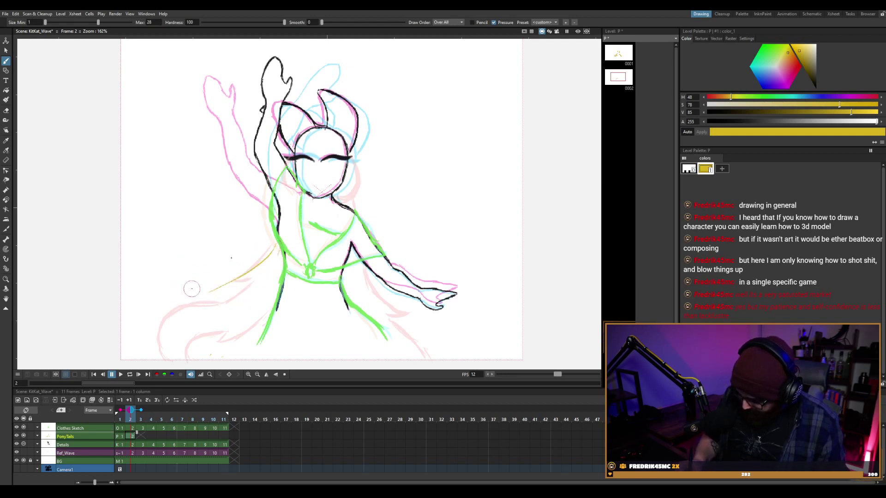
pyautogui.moveTo(157, 286)
pyautogui.mouseDown()
pyautogui.moveTo(184, 290)
pyautogui.moveTo(282, 247)
pyautogui.moveTo(203, 297)
pyautogui.moveTo(281, 254)
pyautogui.moveTo(173, 297)
pyautogui.moveTo(240, 277)
pyautogui.mouseUp()
pyautogui.hotkey('ctrl', 'z')
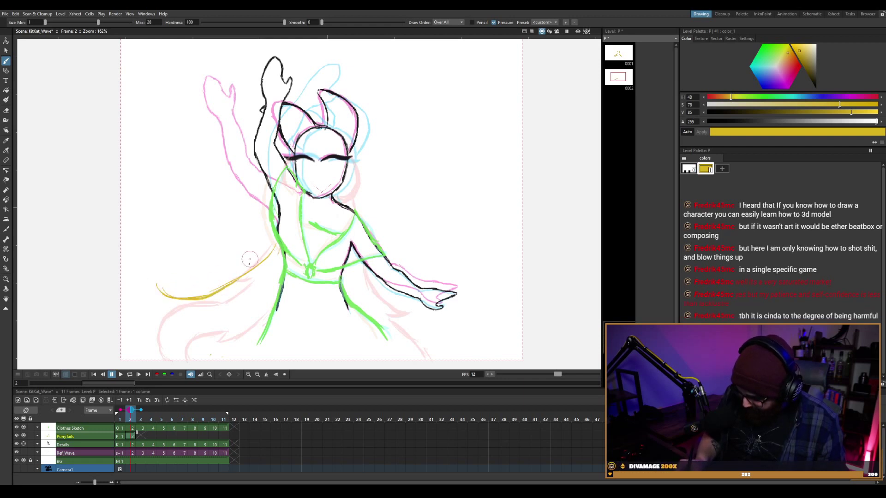
pyautogui.moveTo(276, 240); pyautogui.dragTo(219, 291)
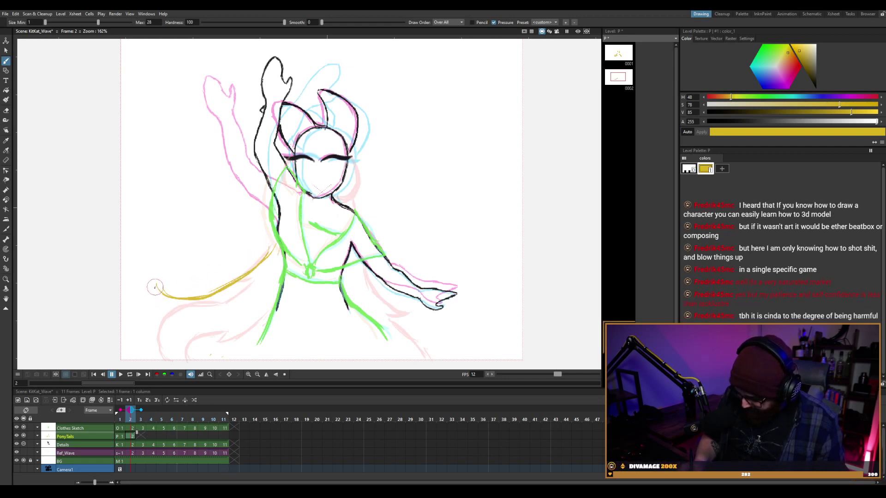
# Try the outer curve of the left ponytail's tip in yellow, bending down from the upturned end toward the canvas's lower edge.
pyautogui.moveTo(149, 281); pyautogui.dragTo(159, 334)
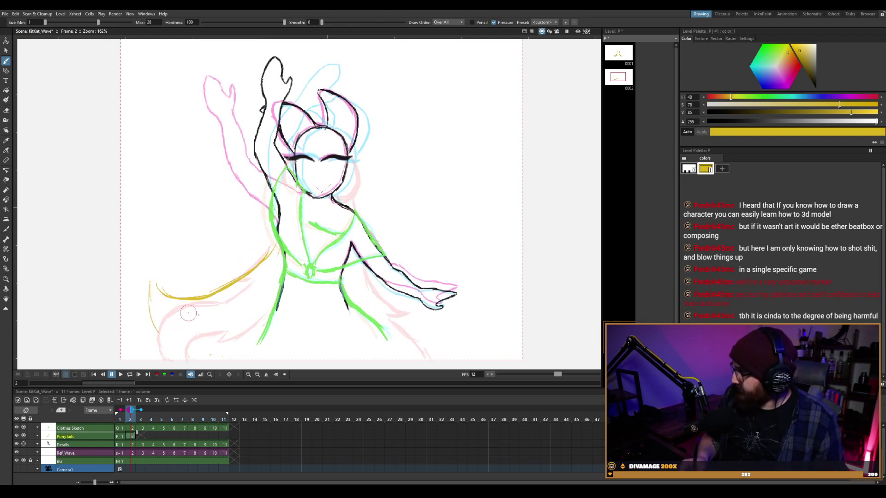
pyautogui.hotkey('ctrl', 'z')
pyautogui.moveTo(149, 286); pyautogui.dragTo(173, 335)
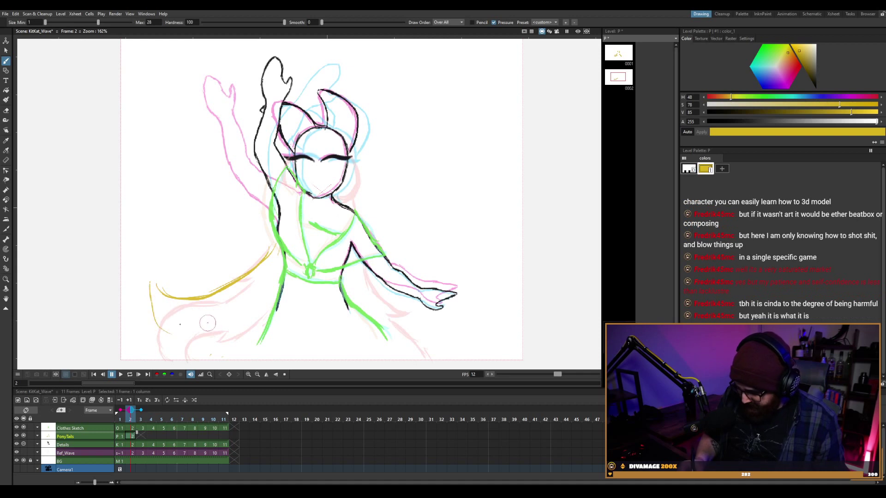
pyautogui.hotkey('ctrl', 'z')
pyautogui.moveTo(149, 283); pyautogui.dragTo(180, 337)
pyautogui.hotkey('ctrl', 'z')
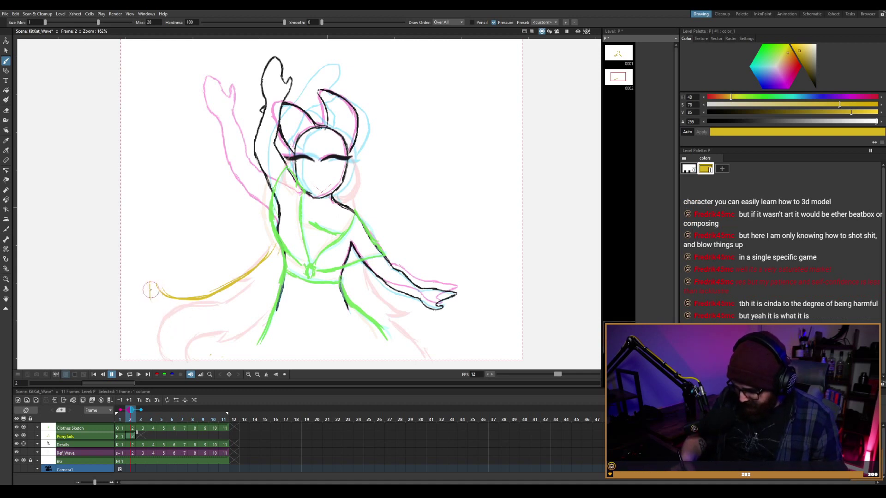
pyautogui.moveTo(149, 283); pyautogui.dragTo(187, 342)
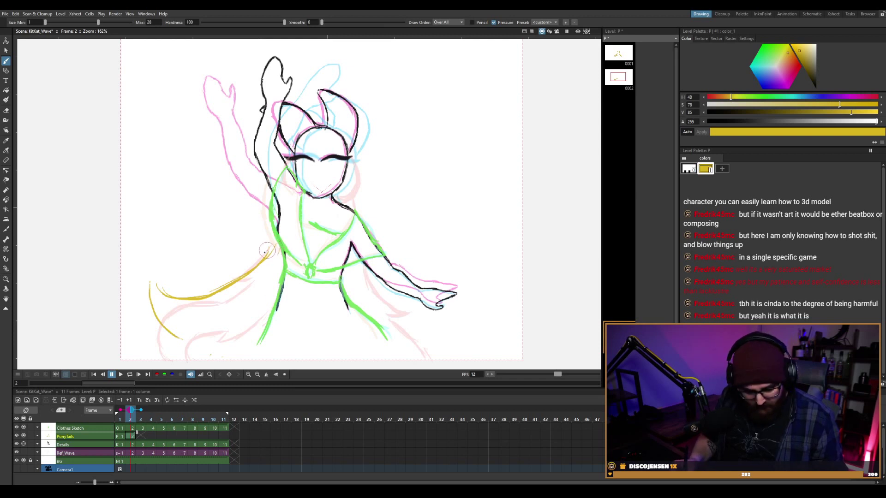
# Redraw the left ponytail's upper edge near the waist with a jagged notch, and sketch its lower strands from the tip toward the hip.
pyautogui.press('e')
pyautogui.moveTo(260, 256); pyautogui.dragTo(241, 276)
pyautogui.press('b')
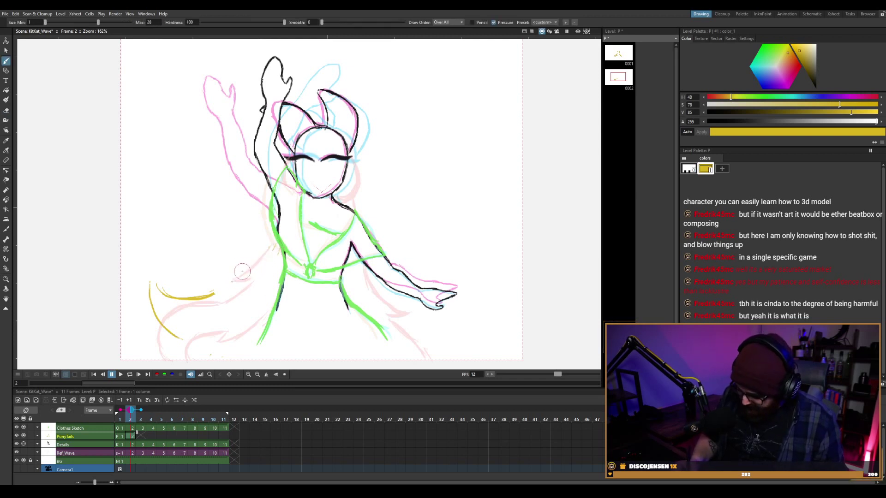
pyautogui.moveTo(213, 294); pyautogui.dragTo(222, 286)
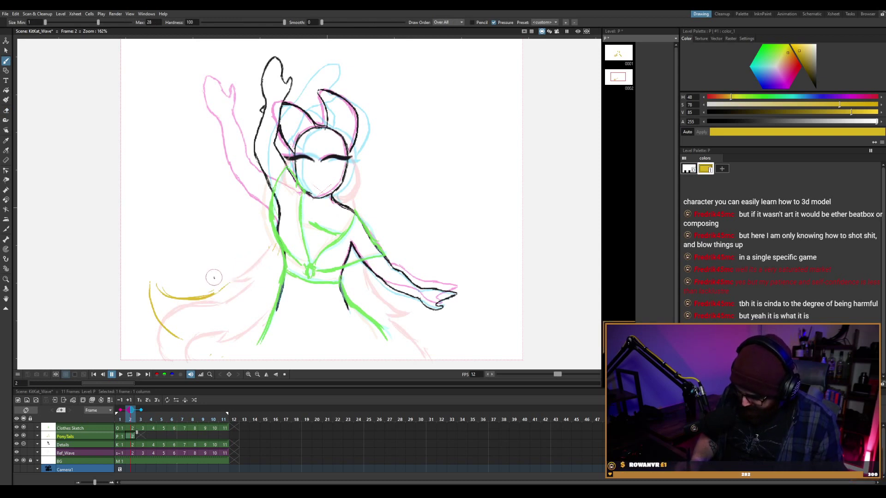
pyautogui.moveTo(214, 278)
pyautogui.mouseDown()
pyautogui.moveTo(246, 265)
pyautogui.moveTo(256, 248)
pyautogui.moveTo(220, 275)
pyautogui.moveTo(267, 229)
pyautogui.mouseUp()
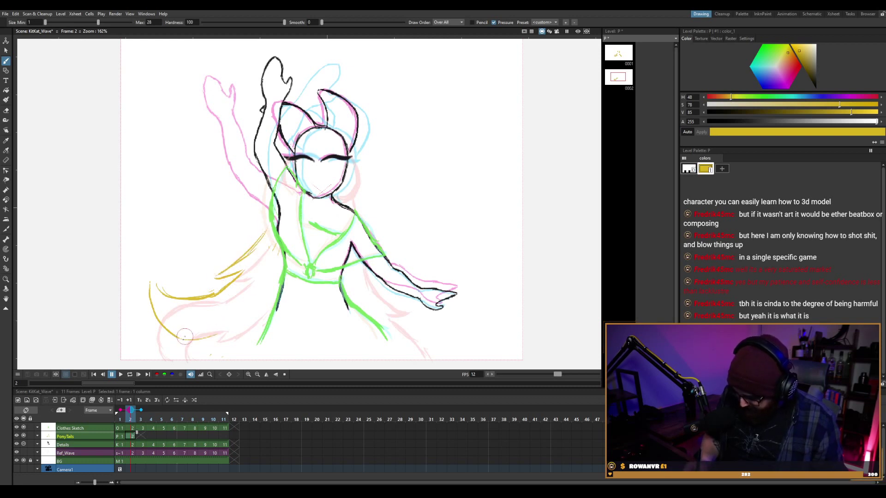
pyautogui.moveTo(185, 337)
pyautogui.mouseDown()
pyautogui.moveTo(255, 319)
pyautogui.moveTo(245, 315)
pyautogui.moveTo(221, 330)
pyautogui.moveTo(243, 321)
pyautogui.moveTo(224, 343)
pyautogui.moveTo(250, 330)
pyautogui.moveTo(229, 345)
pyautogui.moveTo(267, 320)
pyautogui.mouseUp()
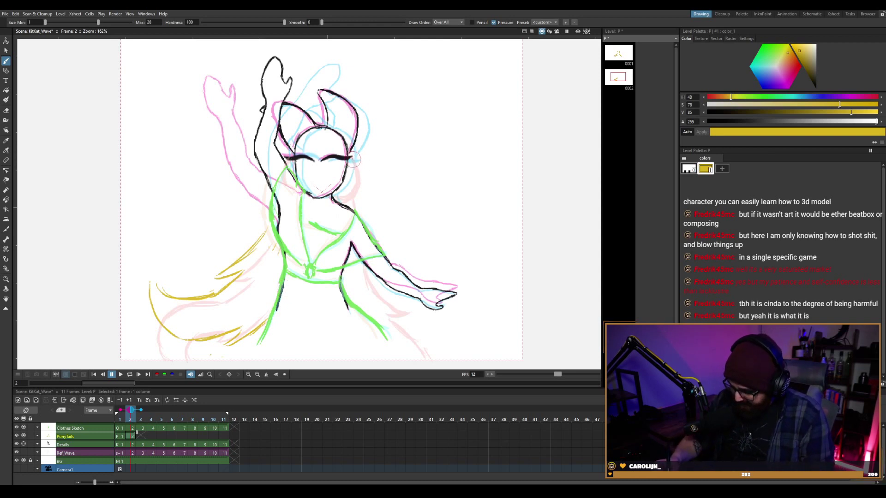
# Sketch the hair lock beside the face's right cheek in yellow on frame 2 and save the scene.
pyautogui.moveTo(353, 162)
pyautogui.mouseDown()
pyautogui.moveTo(360, 186)
pyautogui.moveTo(357, 179)
pyautogui.moveTo(338, 198)
pyautogui.mouseUp()
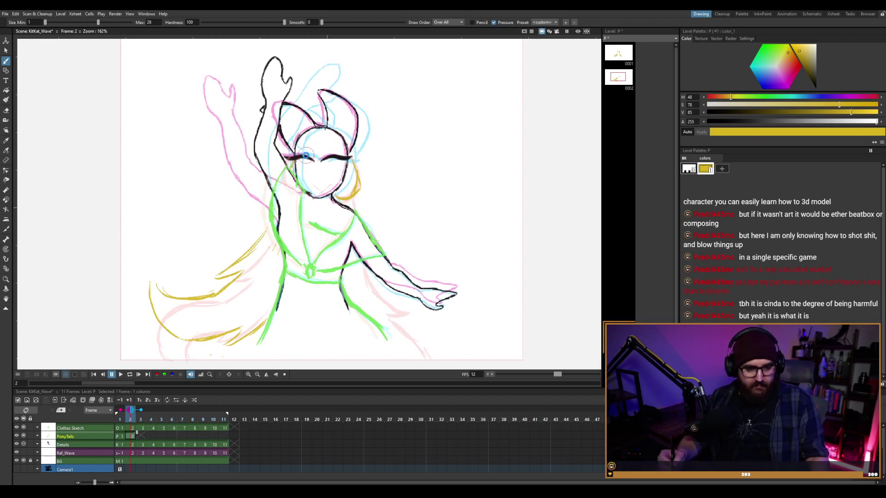
pyautogui.hotkey('ctrl', 's')
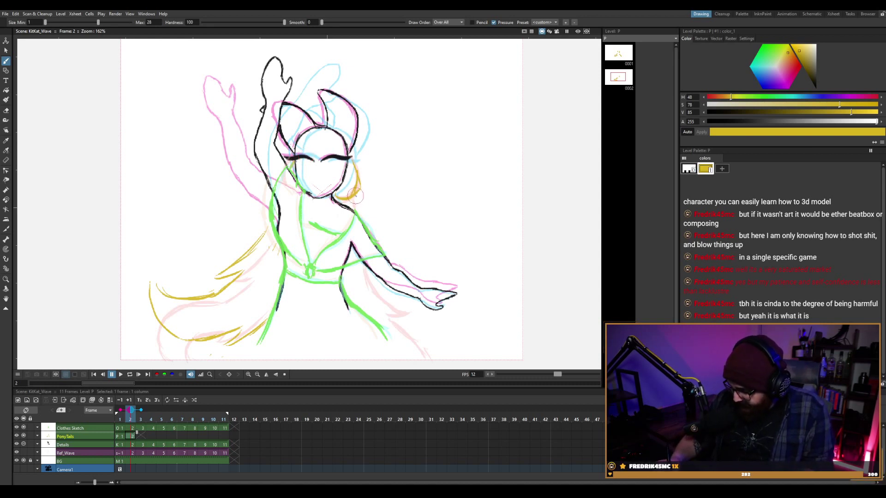
# Try a right ponytail in yellow with a short strand at the shoulder and a narrow one under the arm, and erase it.
pyautogui.moveTo(358, 195); pyautogui.dragTo(361, 204)
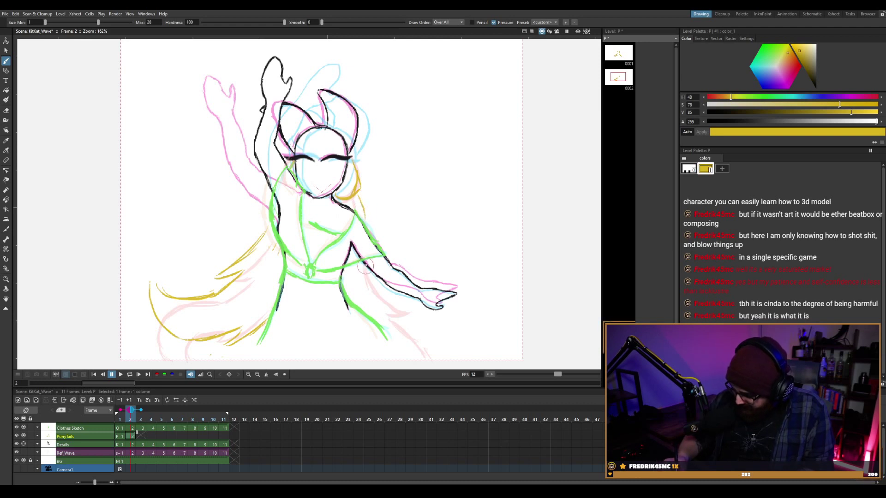
pyautogui.moveTo(365, 277); pyautogui.dragTo(358, 299)
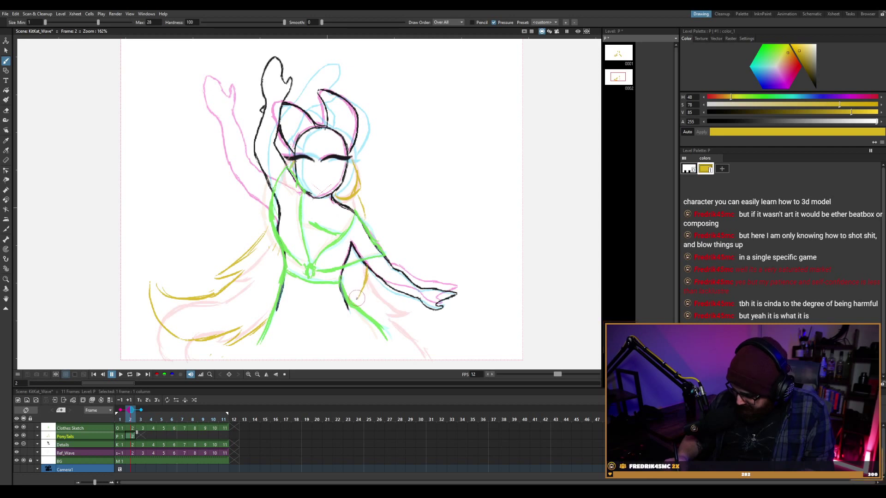
pyautogui.moveTo(357, 298); pyautogui.dragTo(355, 283)
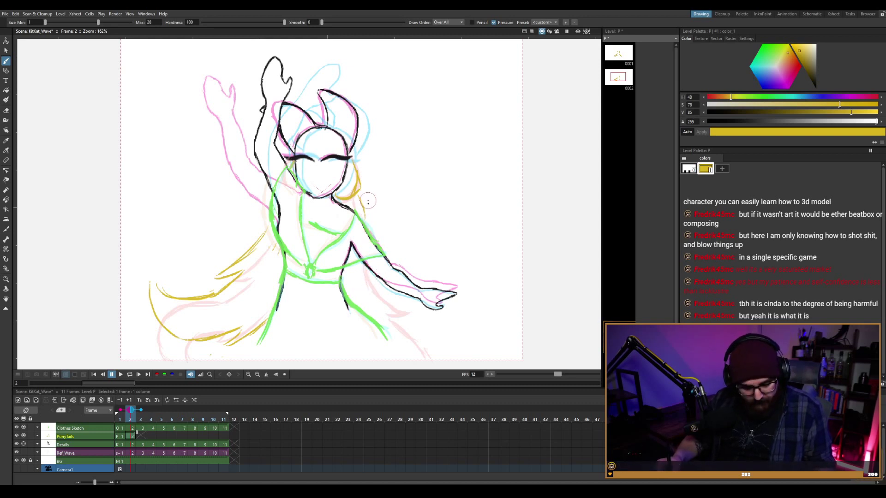
pyautogui.press('e')
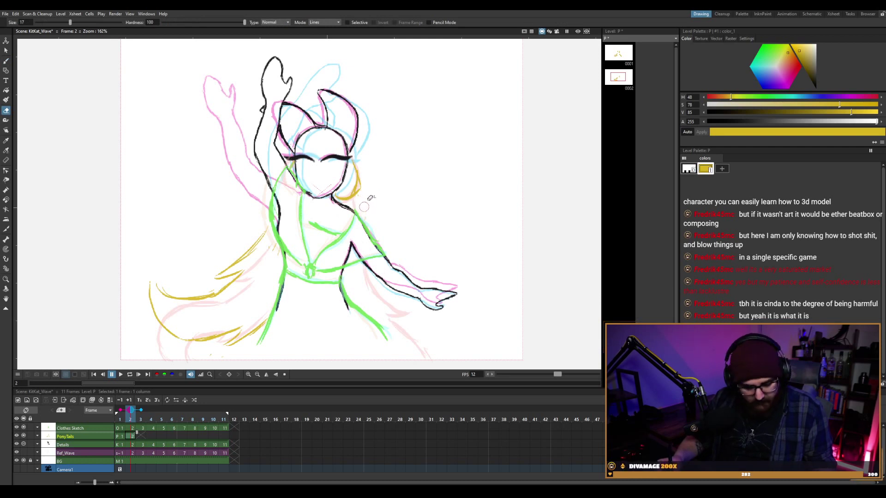
# Sketch the right ponytail in yellow, bulging outward over the shoulder and ending in a jagged tip under the arm, trimming stray strokes.
pyautogui.press('b')
pyautogui.moveTo(360, 192); pyautogui.dragTo(378, 237)
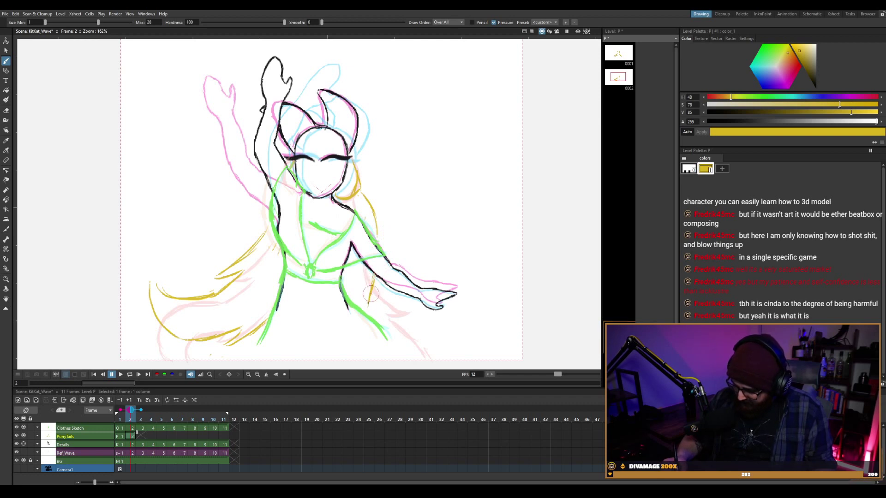
pyautogui.moveTo(370, 293); pyautogui.dragTo(369, 314)
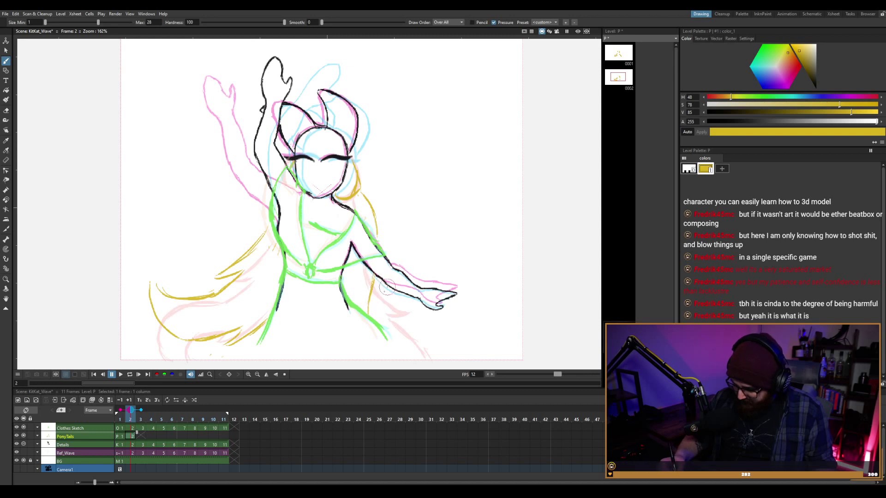
pyautogui.press('a')
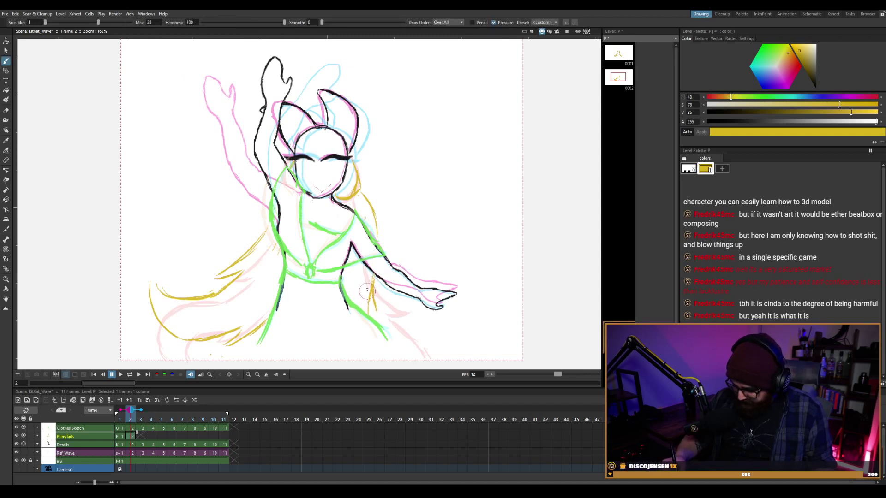
pyautogui.press('a')
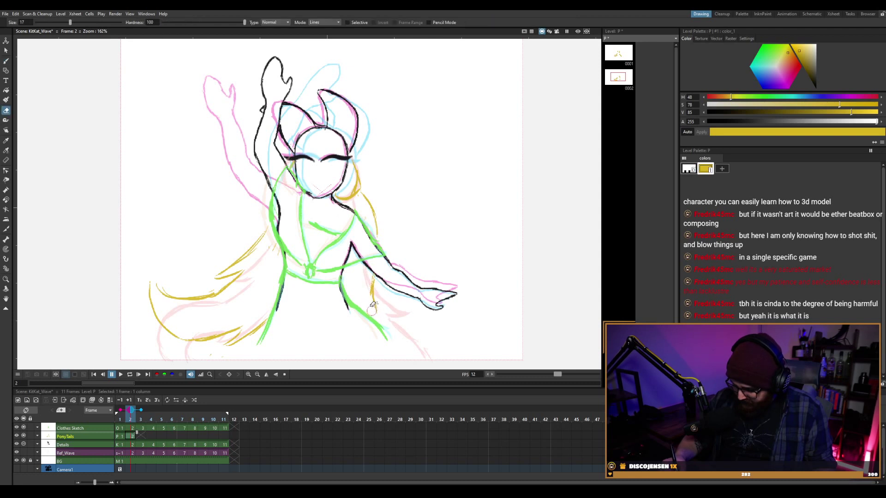
pyautogui.press('b')
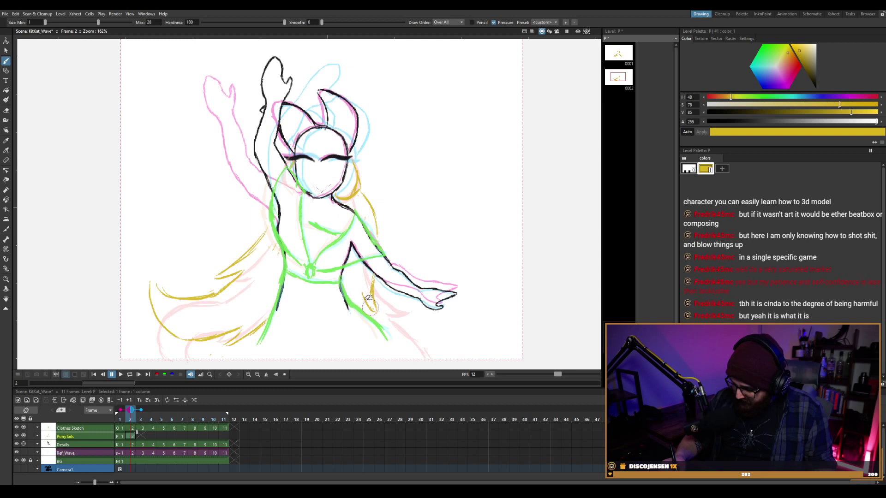
pyautogui.press('a')
pyautogui.press('b')
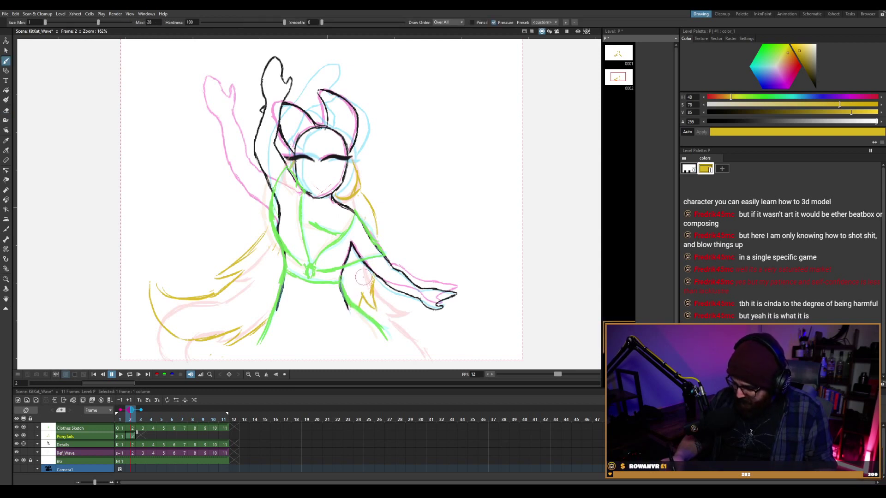
# Play back the animation, return to frame 2 and erase the left ponytail's upper edge and outer tip curve.
pyautogui.press('p')
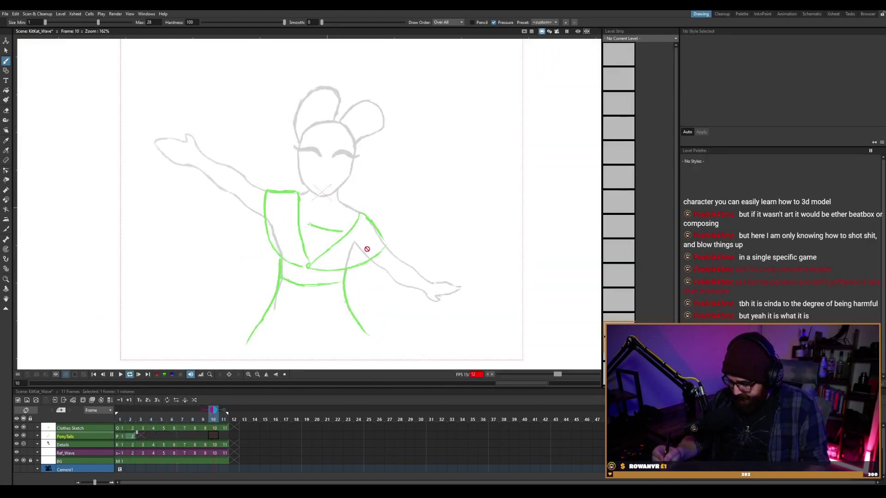
pyautogui.press('p')
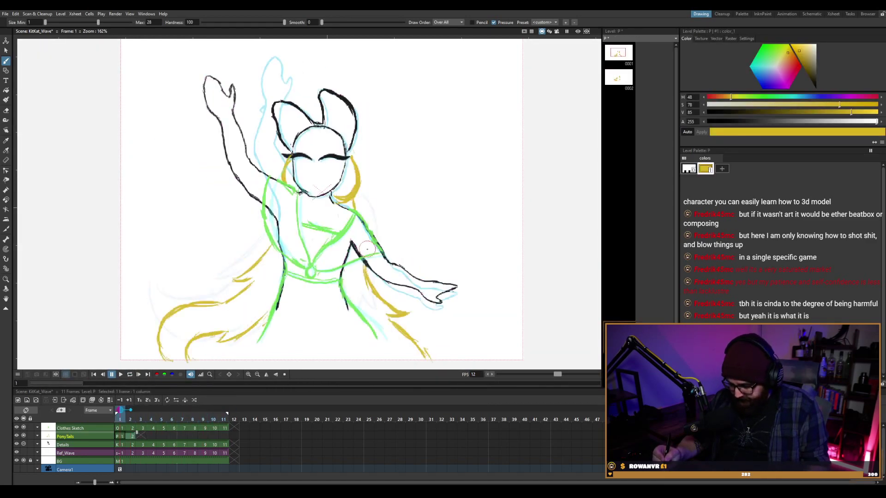
pyautogui.press('.')
pyautogui.press('.')
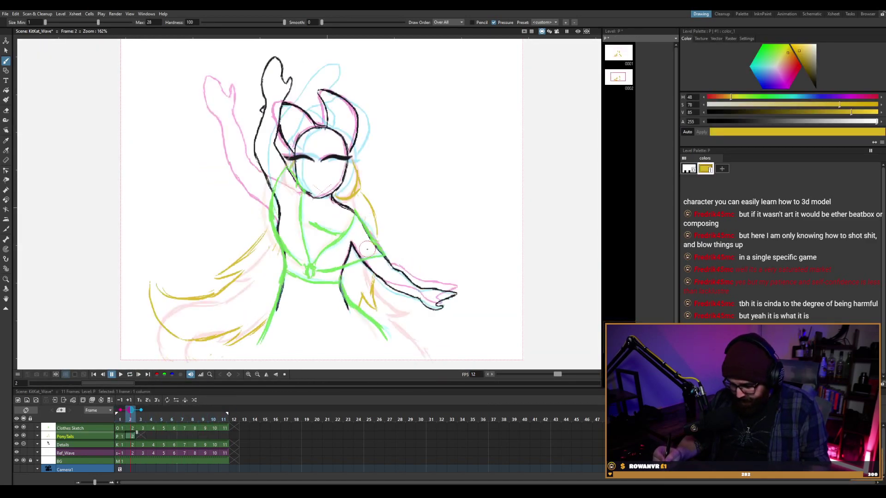
pyautogui.press('a')
pyautogui.moveTo(259, 234); pyautogui.dragTo(203, 297)
pyautogui.moveTo(182, 340)
pyautogui.mouseDown()
pyautogui.moveTo(164, 333)
pyautogui.moveTo(154, 307)
pyautogui.moveTo(180, 295)
pyautogui.moveTo(206, 302)
pyautogui.mouseUp()
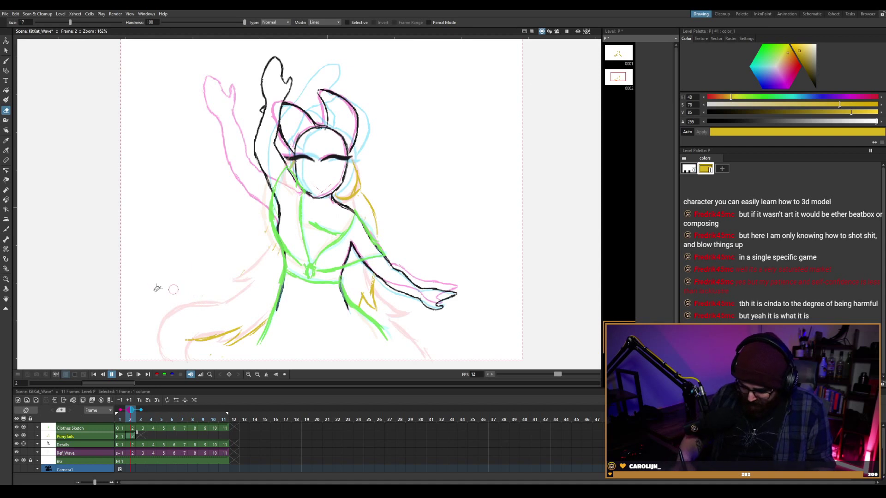
# Sketch a new, shorter upper strand for the left ponytail in yellow, rising gently toward the waist.
pyautogui.press('b')
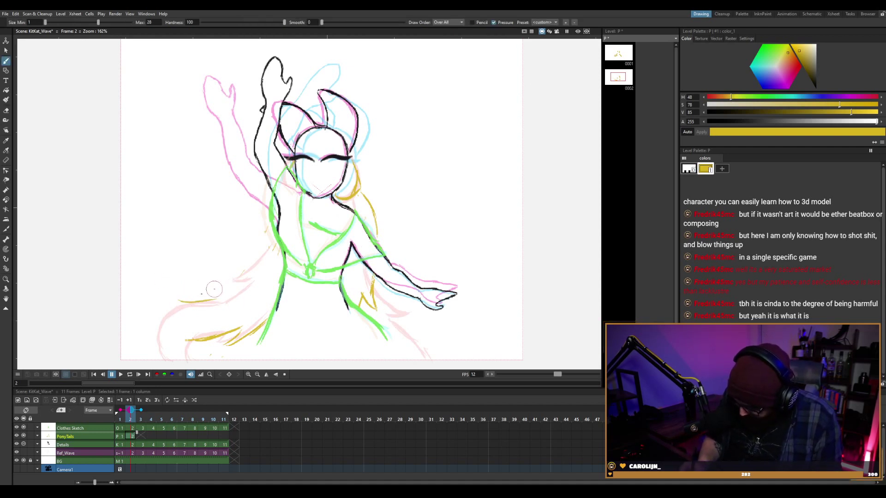
pyautogui.moveTo(178, 302); pyautogui.dragTo(237, 288)
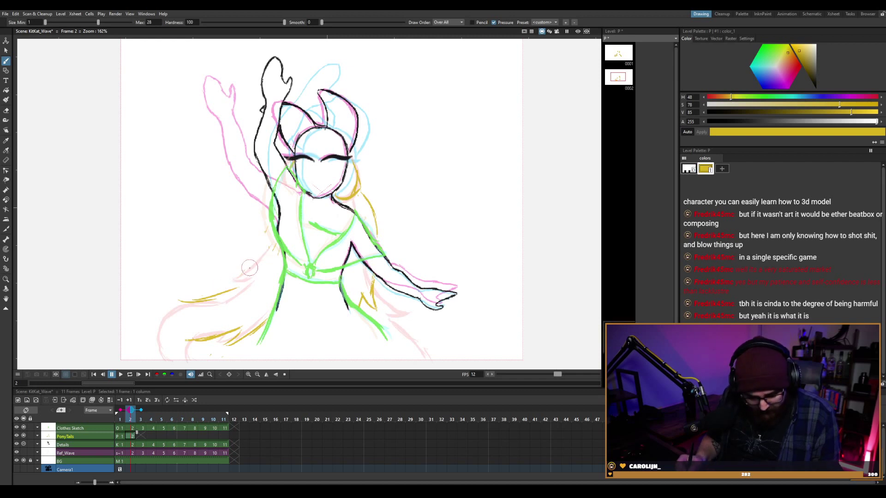
# Select the left ponytail's lower strands and move them slightly up and away from the hip, tilted closer to level.
pyautogui.press('s')
pyautogui.moveTo(186, 318)
pyautogui.mouseDown()
pyautogui.moveTo(289, 358)
pyautogui.moveTo(167, 319)
pyautogui.moveTo(231, 358)
pyautogui.moveTo(302, 367)
pyautogui.moveTo(299, 359)
pyautogui.mouseUp()
pyautogui.moveTo(253, 333); pyautogui.dragTo(243, 330)
pyautogui.moveTo(292, 310)
pyautogui.mouseDown()
pyautogui.moveTo(294, 318)
pyautogui.moveTo(241, 326)
pyautogui.mouseUp()
pyautogui.press('b')
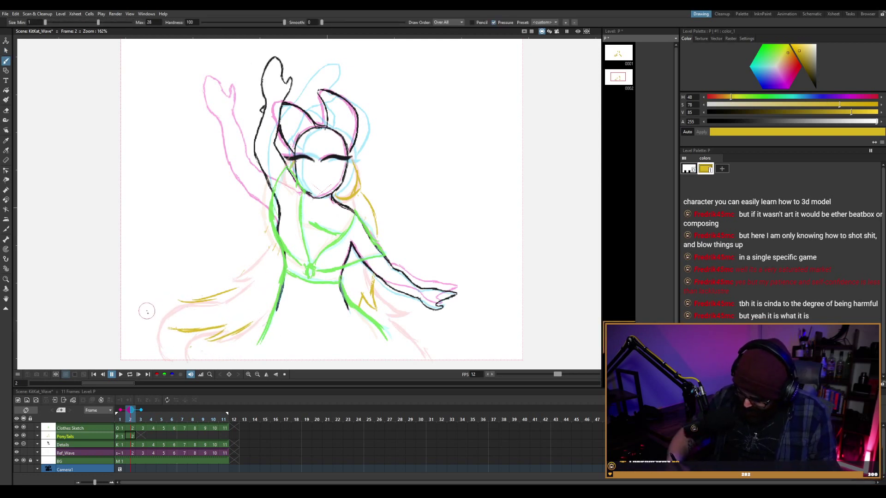
# Sketch the left ponytail's pointed outer tip in yellow and erase the straight upper strand between the tip and the hip.
pyautogui.moveTo(140, 306)
pyautogui.mouseDown()
pyautogui.moveTo(174, 328)
pyautogui.moveTo(181, 303)
pyautogui.mouseUp()
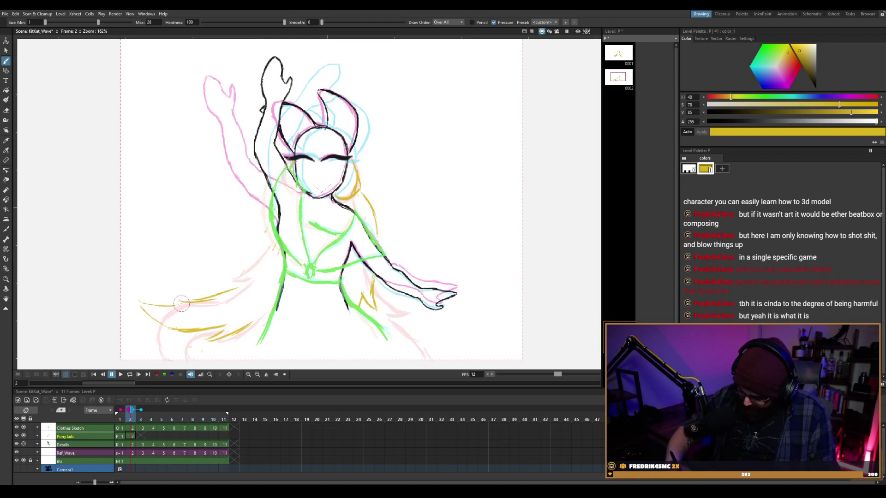
pyautogui.press('a')
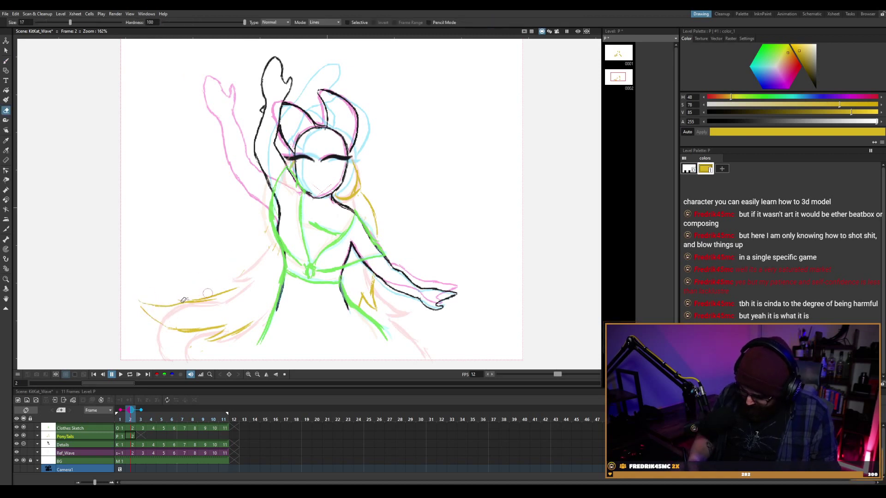
pyautogui.moveTo(249, 293)
pyautogui.mouseDown()
pyautogui.moveTo(198, 301)
pyautogui.moveTo(240, 286)
pyautogui.mouseUp()
# Sketch the left ponytail's upper edge in yellow, curving from beside the torso through jagged tufts near the waist to the outer tip.
pyautogui.press('b')
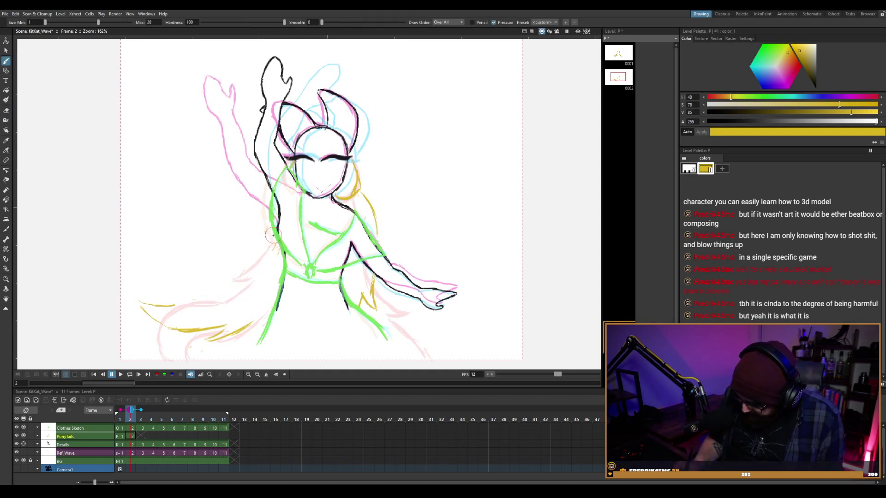
pyautogui.moveTo(272, 229); pyautogui.dragTo(241, 282)
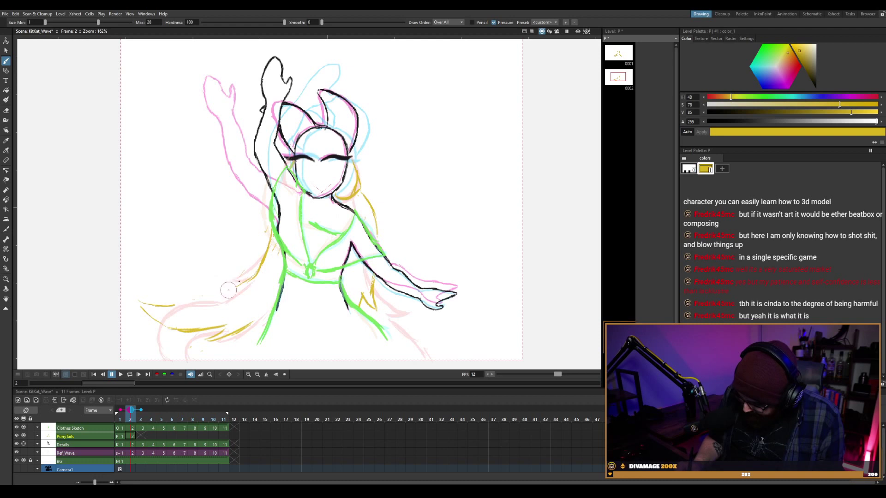
pyautogui.moveTo(176, 305)
pyautogui.mouseDown()
pyautogui.moveTo(242, 293)
pyautogui.moveTo(179, 305)
pyautogui.moveTo(249, 288)
pyautogui.moveTo(199, 300)
pyautogui.moveTo(259, 273)
pyautogui.mouseUp()
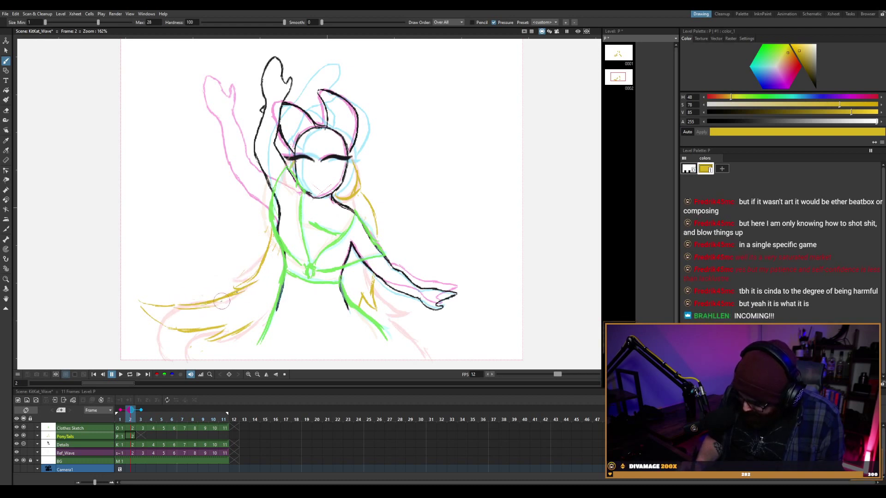
pyautogui.moveTo(222, 299)
pyautogui.mouseDown()
pyautogui.moveTo(270, 262)
pyautogui.moveTo(236, 280)
pyautogui.moveTo(266, 268)
pyautogui.mouseUp()
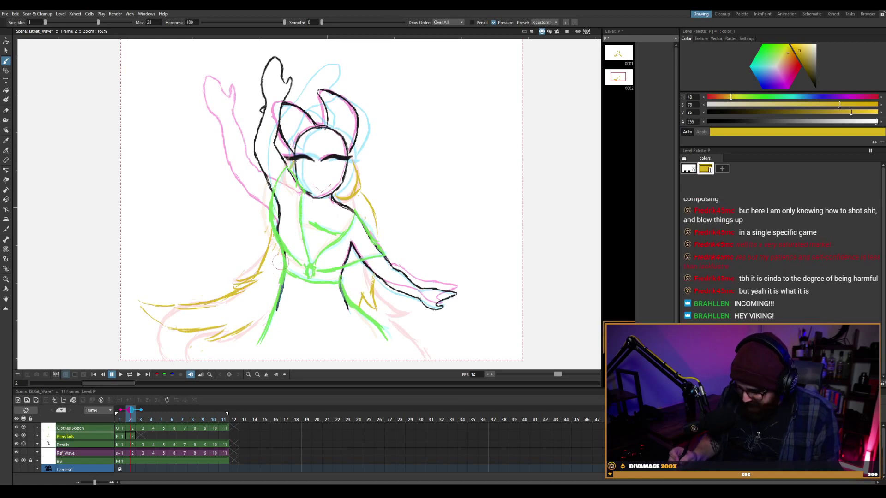
# Compare frames 1 and 2, then shift the left ponytail's outer part on frame 2 by about -12.83 mm horizontally and -2.07 mm vertically.
pyautogui.press(',')
pyautogui.press('.')
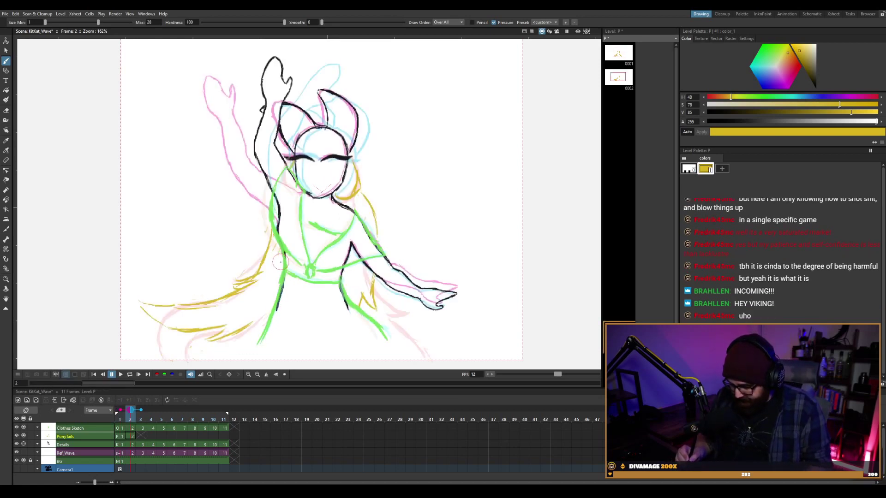
pyautogui.press(',')
pyautogui.press('.')
pyautogui.press(',')
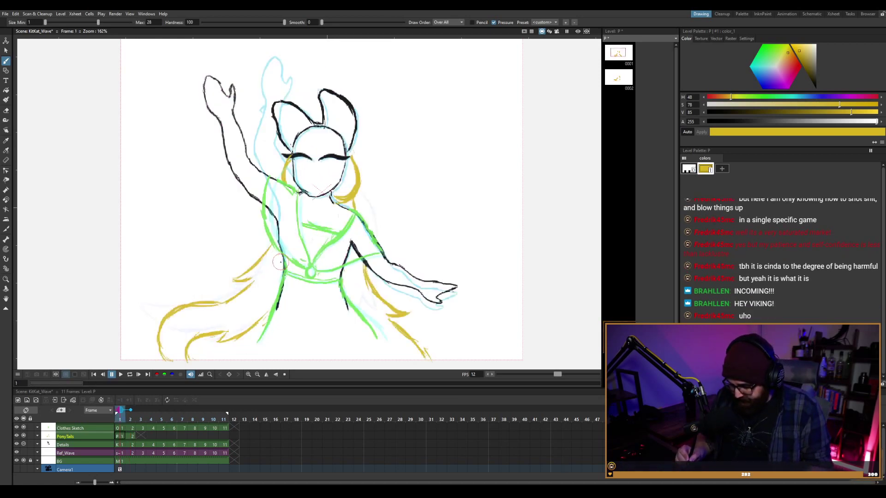
pyautogui.press('.')
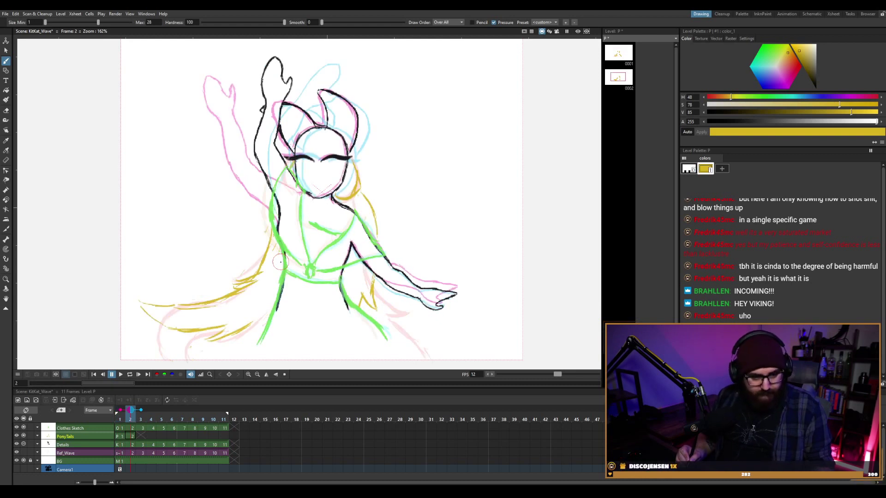
pyautogui.press('s')
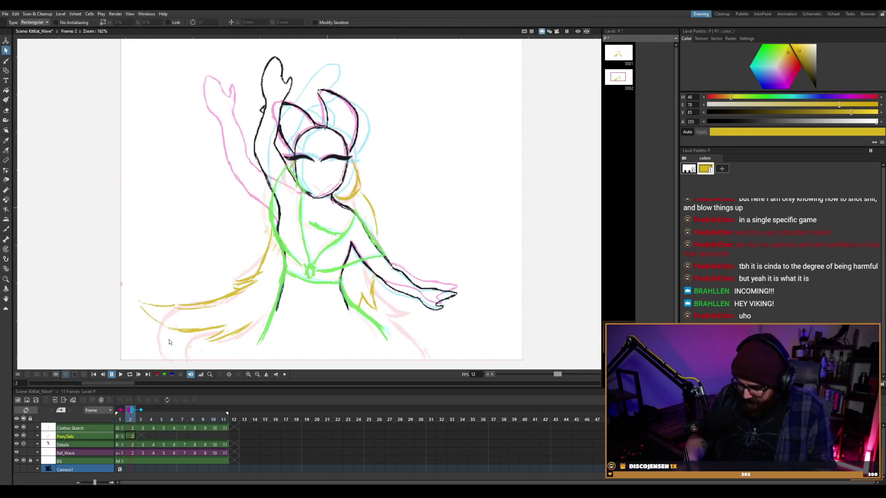
pyautogui.moveTo(117, 280); pyautogui.dragTo(232, 355)
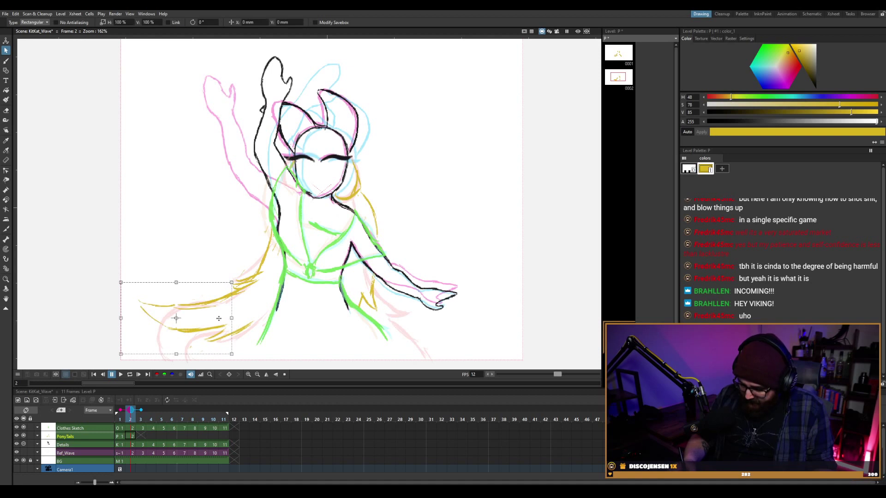
pyautogui.moveTo(219, 317); pyautogui.dragTo(204, 320)
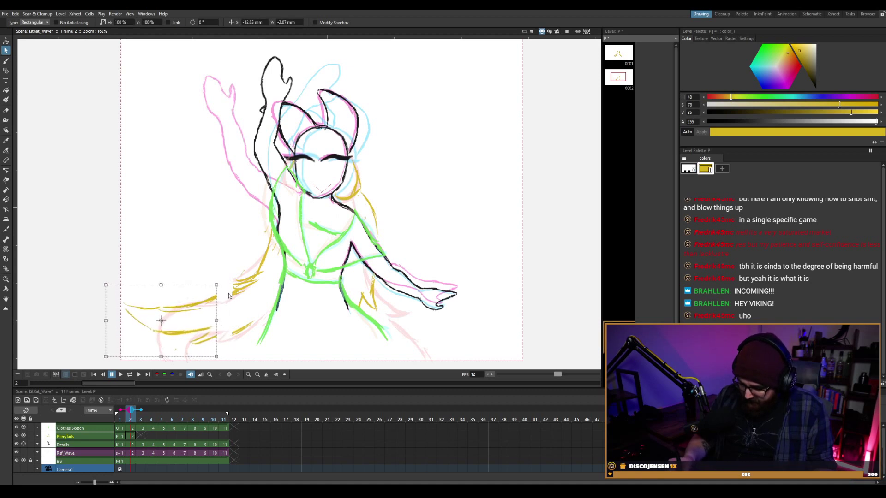
# Redraw the left ponytail's lower edge in yellow as a jagged tuft sweeping up to the hip, undoing unsatisfactory strokes.
pyautogui.press('b')
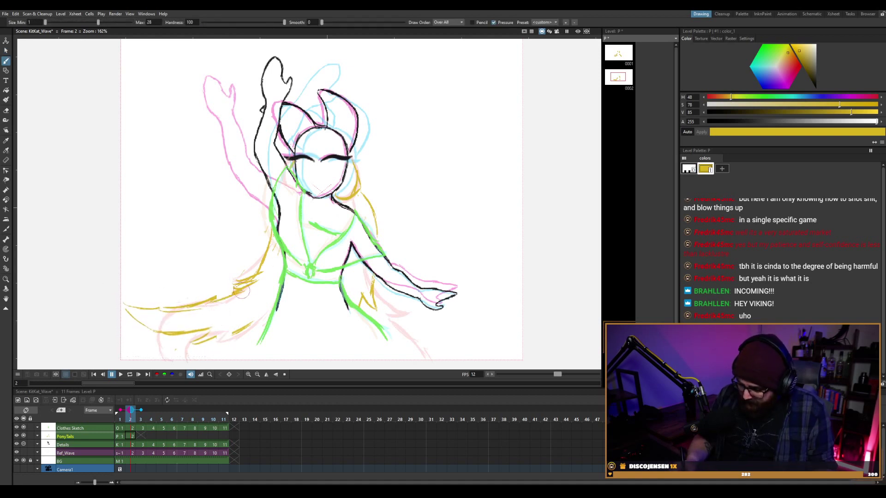
pyautogui.moveTo(210, 343)
pyautogui.mouseDown()
pyautogui.moveTo(260, 303)
pyautogui.moveTo(235, 321)
pyautogui.moveTo(265, 312)
pyautogui.mouseUp()
pyautogui.moveTo(190, 347); pyautogui.dragTo(254, 332)
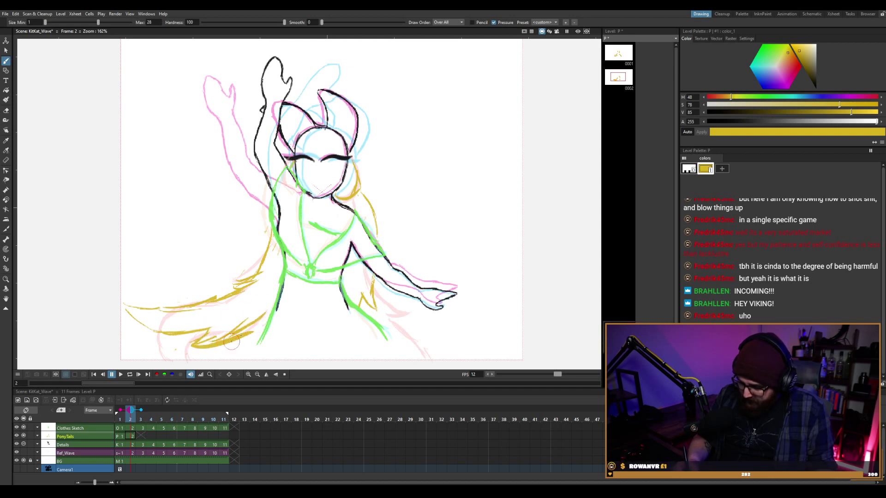
pyautogui.hotkey('ctrl', 'z')
pyautogui.moveTo(190, 345); pyautogui.dragTo(267, 318)
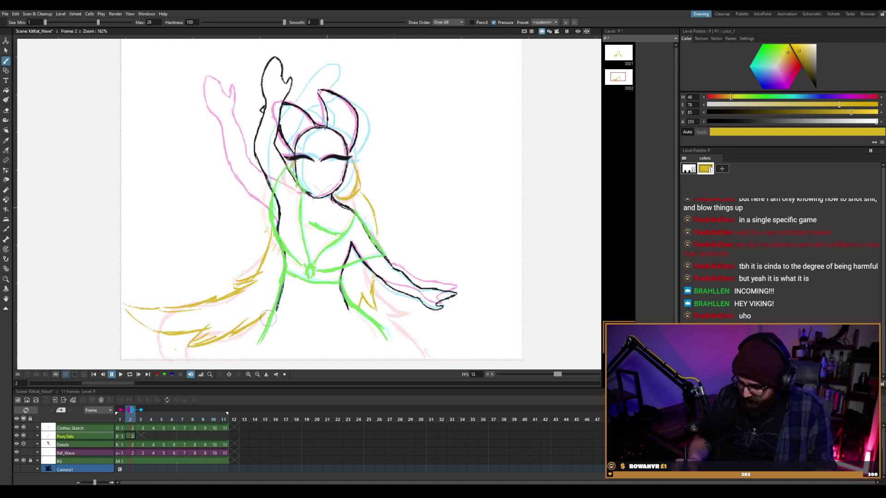
pyautogui.hotkey('ctrl', 'z')
pyautogui.moveTo(187, 346)
pyautogui.mouseDown()
pyautogui.moveTo(216, 323)
pyautogui.moveTo(200, 336)
pyautogui.moveTo(218, 337)
pyautogui.moveTo(271, 298)
pyautogui.moveTo(233, 323)
pyautogui.moveTo(267, 311)
pyautogui.moveTo(272, 291)
pyautogui.moveTo(250, 315)
pyautogui.moveTo(262, 270)
pyautogui.moveTo(230, 289)
pyautogui.moveTo(269, 232)
pyautogui.mouseUp()
# Erase the messy tufts on the left ponytail's upper edge and redraw them as cleaner layered points joining the outer strand.
pyautogui.press('a')
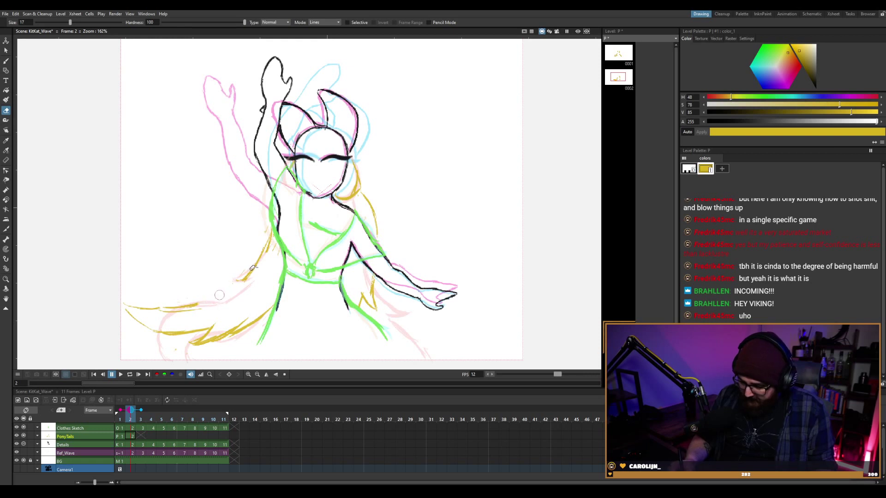
pyautogui.press('b')
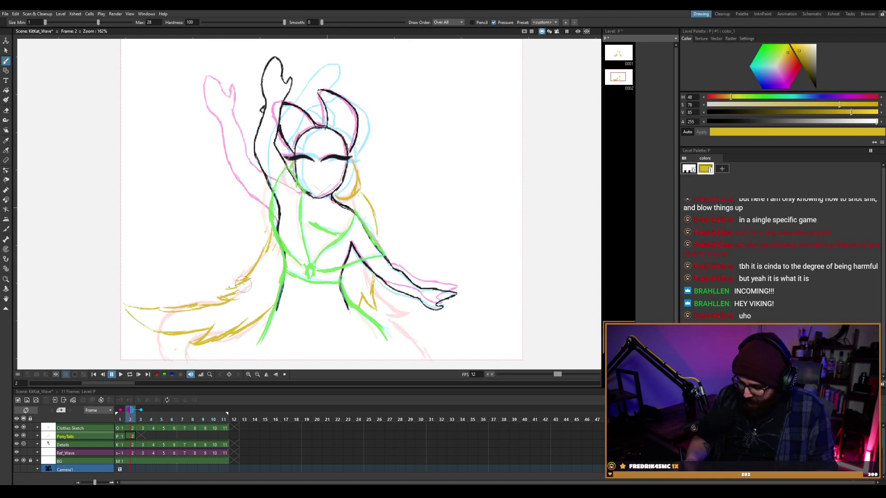
pyautogui.press('e')
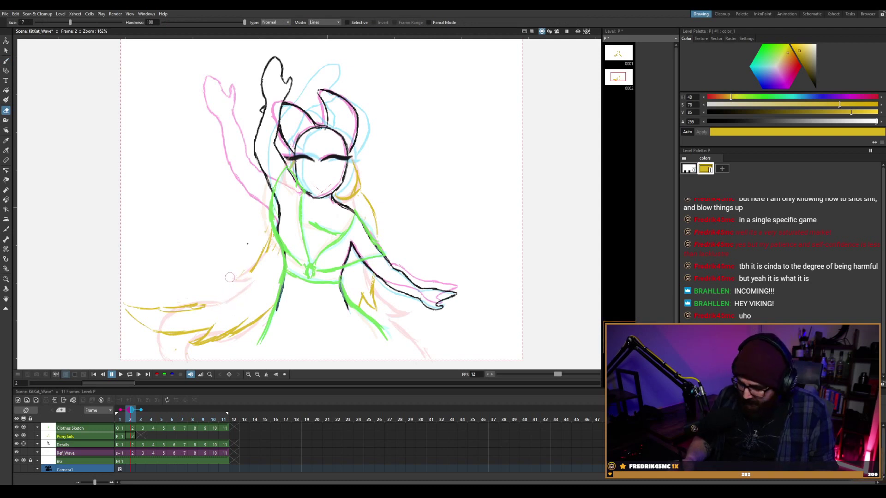
pyautogui.press('b')
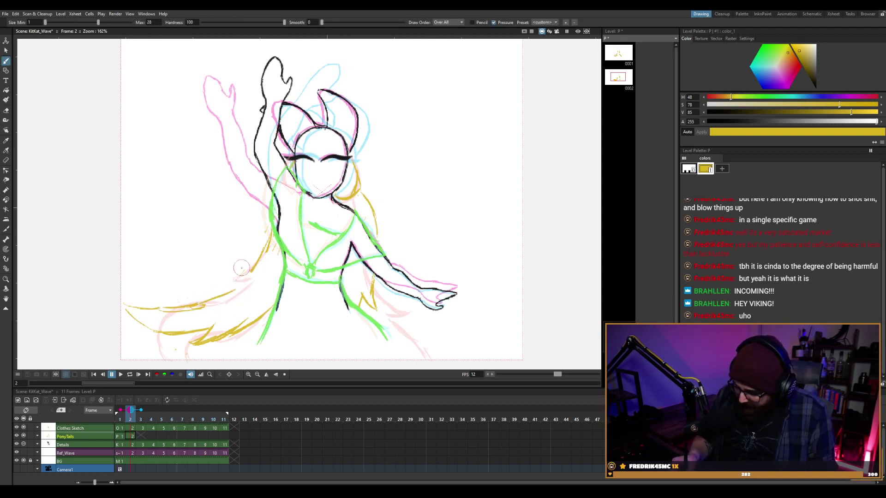
pyautogui.moveTo(190, 307)
pyautogui.mouseDown()
pyautogui.moveTo(244, 287)
pyautogui.moveTo(248, 271)
pyautogui.moveTo(228, 286)
pyautogui.moveTo(252, 283)
pyautogui.moveTo(251, 271)
pyautogui.moveTo(223, 289)
pyautogui.mouseUp()
pyautogui.moveTo(223, 289); pyautogui.dragTo(244, 287)
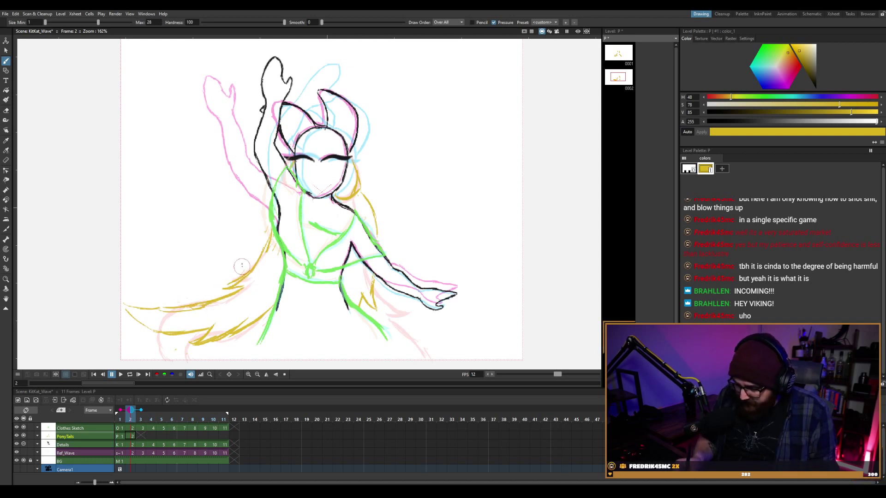
# Erase the left ponytail's thin outer tip, redraw it in yellow as two thicker points and reinforce the lower edge.
pyautogui.press('a')
pyautogui.moveTo(126, 308)
pyautogui.mouseDown()
pyautogui.moveTo(157, 336)
pyautogui.moveTo(156, 312)
pyautogui.mouseUp()
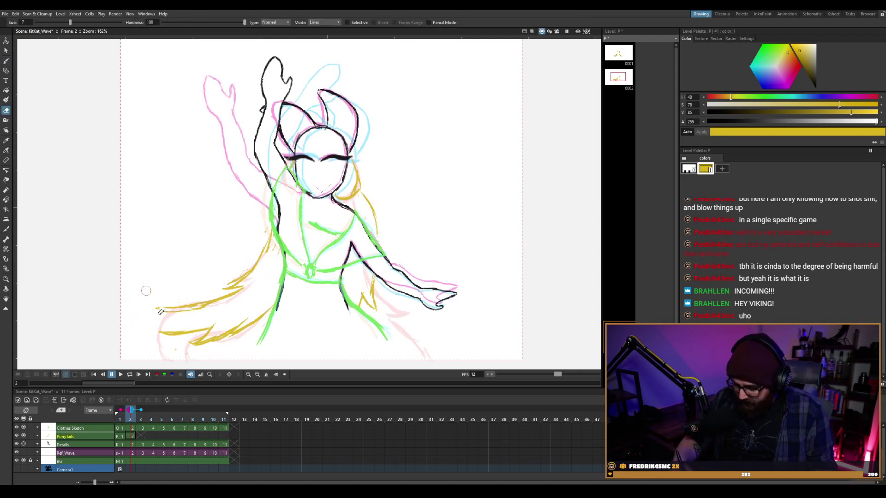
pyautogui.press('b')
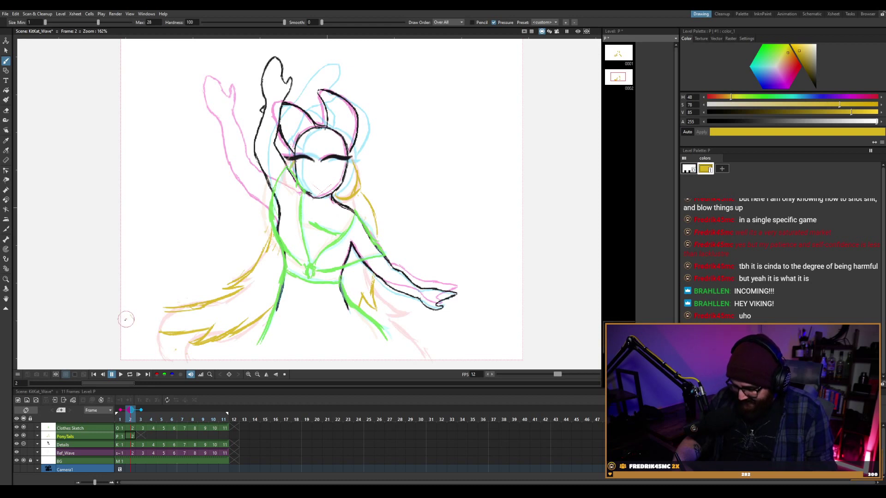
pyautogui.moveTo(123, 318); pyautogui.dragTo(159, 333)
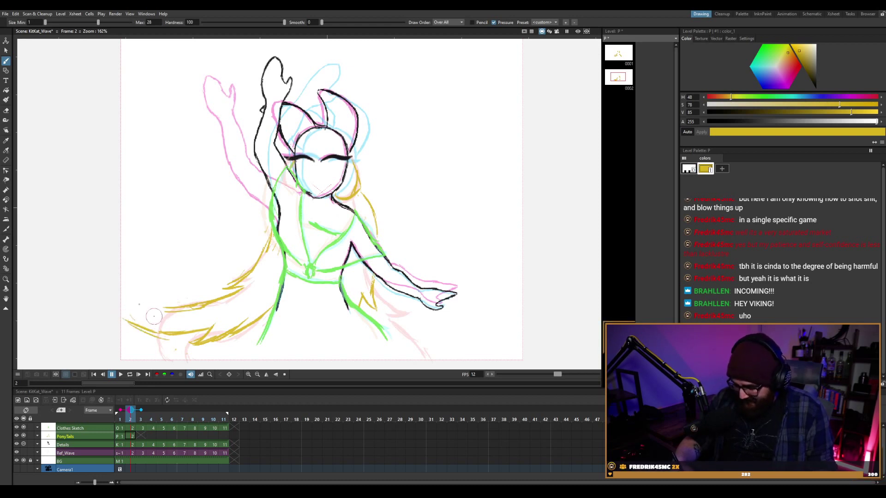
pyautogui.moveTo(124, 307); pyautogui.dragTo(178, 312)
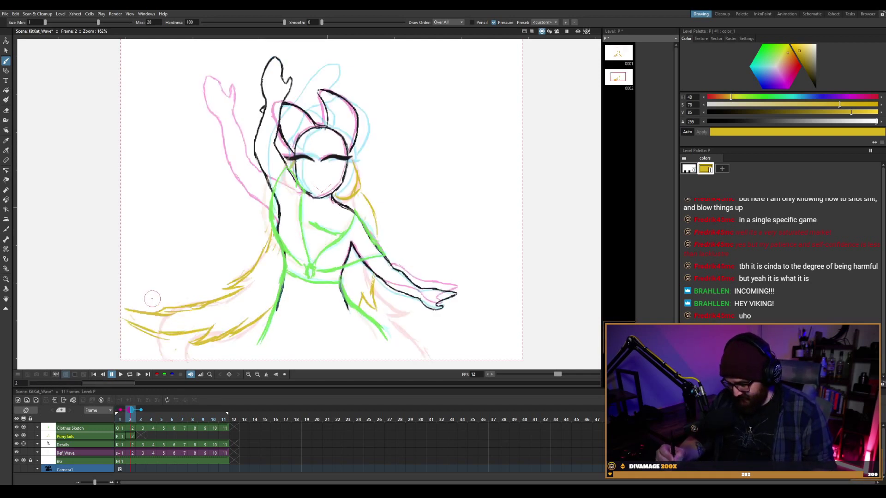
pyautogui.moveTo(147, 324)
pyautogui.mouseDown()
pyautogui.moveTo(208, 341)
pyautogui.moveTo(216, 332)
pyautogui.mouseUp()
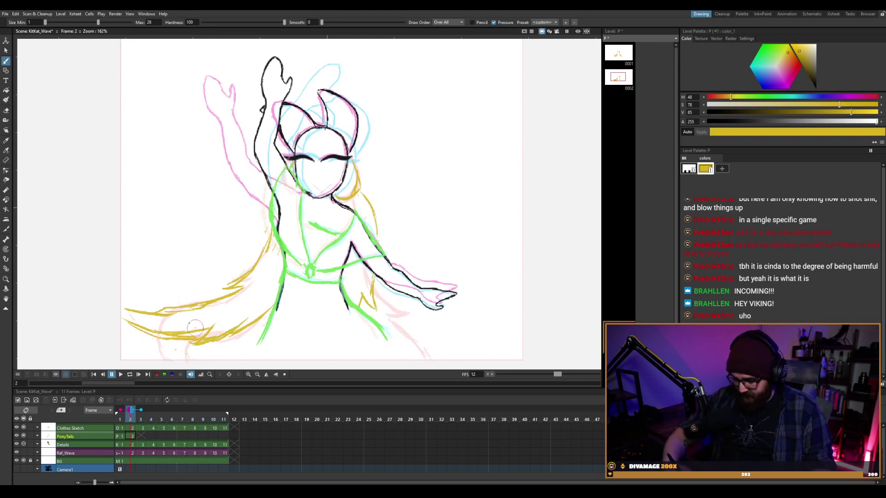
# Flip between frames 1 and 2 to check how the ponytails move.
pyautogui.press(',')
pyautogui.press('.')
pyautogui.press(',')
pyautogui.press('.')
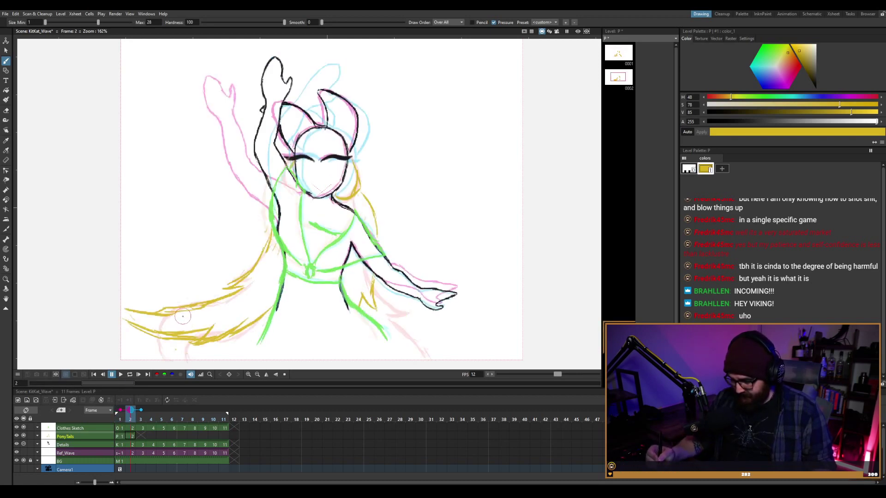
pyautogui.press(',')
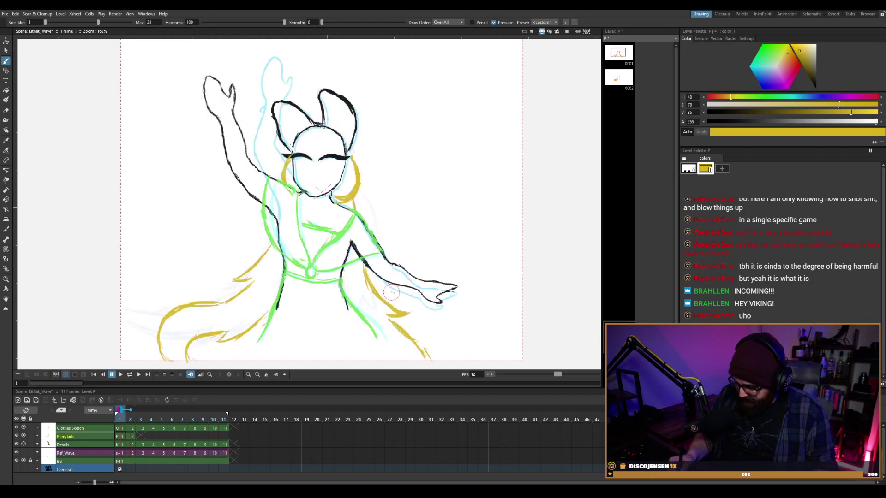
pyautogui.press('.')
pyautogui.press(',')
pyautogui.press('.')
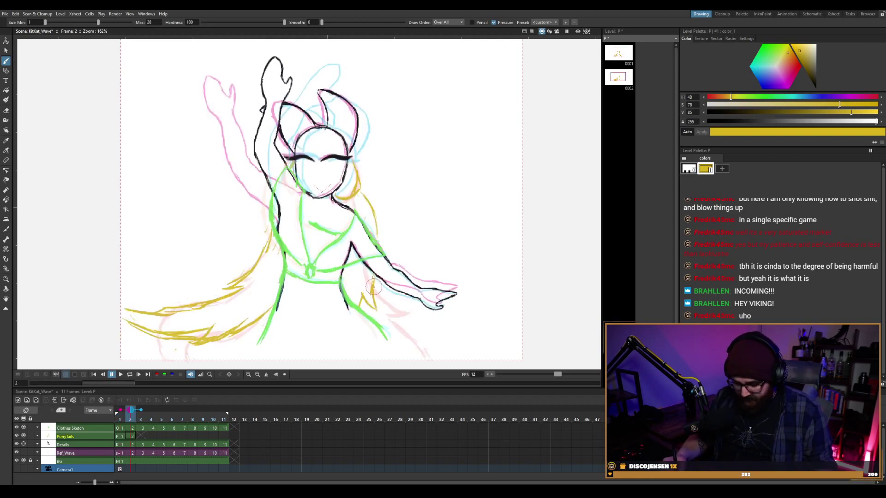
# Erase the right ponytail's jagged tip below the arm on frame 2 and save the scene.
pyautogui.press('e')
pyautogui.moveTo(368, 288); pyautogui.dragTo(353, 306)
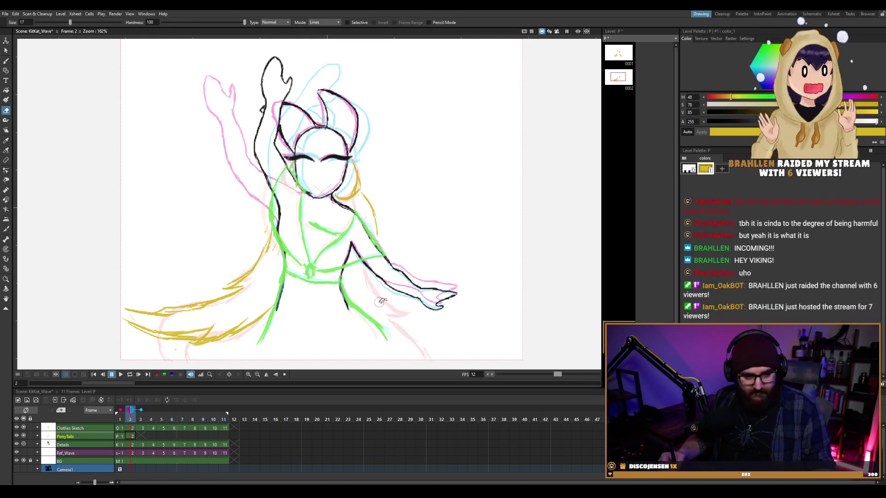
pyautogui.hotkey('ctrl', 's')
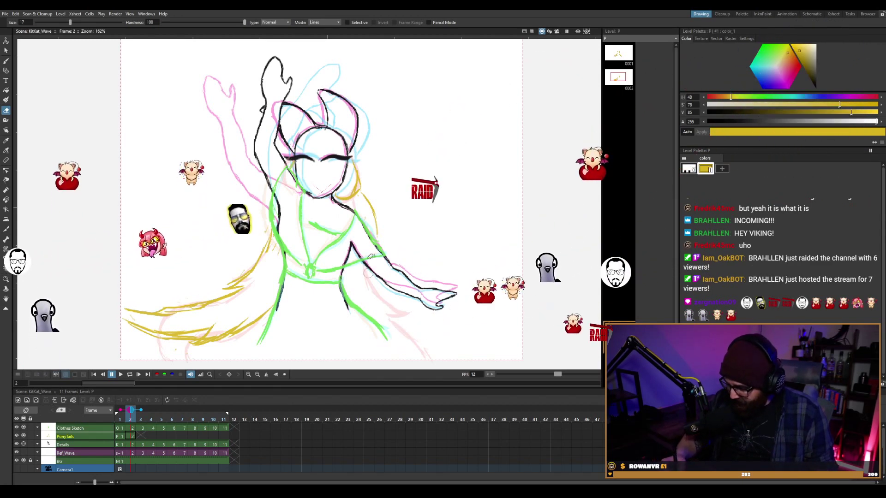
# Sketch the right ponytail's outer edge in yellow, running behind the arm to a jagged tip lower and farther out from the hip.
pyautogui.press('b')
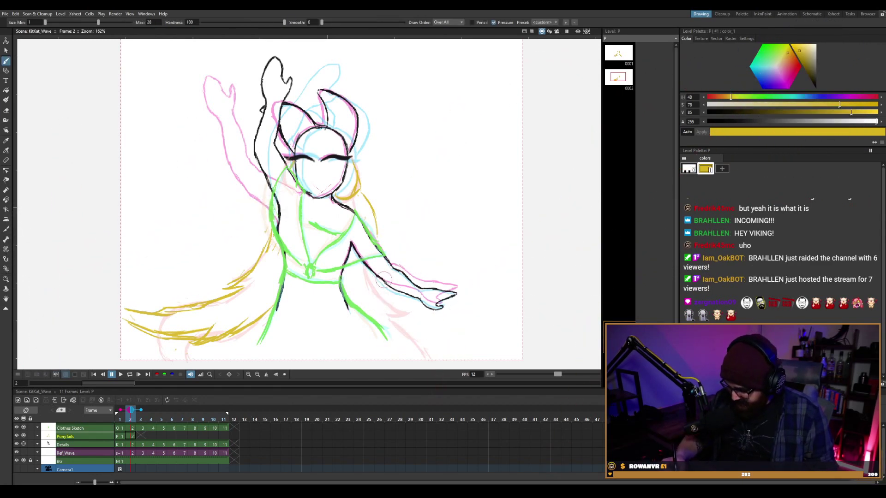
pyautogui.moveTo(363, 194)
pyautogui.mouseDown()
pyautogui.moveTo(384, 250)
pyautogui.moveTo(375, 221)
pyautogui.moveTo(389, 280)
pyautogui.moveTo(385, 338)
pyautogui.moveTo(389, 288)
pyautogui.moveTo(390, 334)
pyautogui.moveTo(381, 302)
pyautogui.mouseUp()
pyautogui.press('a')
# Sketch the right ponytail's inner edge in yellow on frame 2, running from under the arm down along the waist.
pyautogui.press('b')
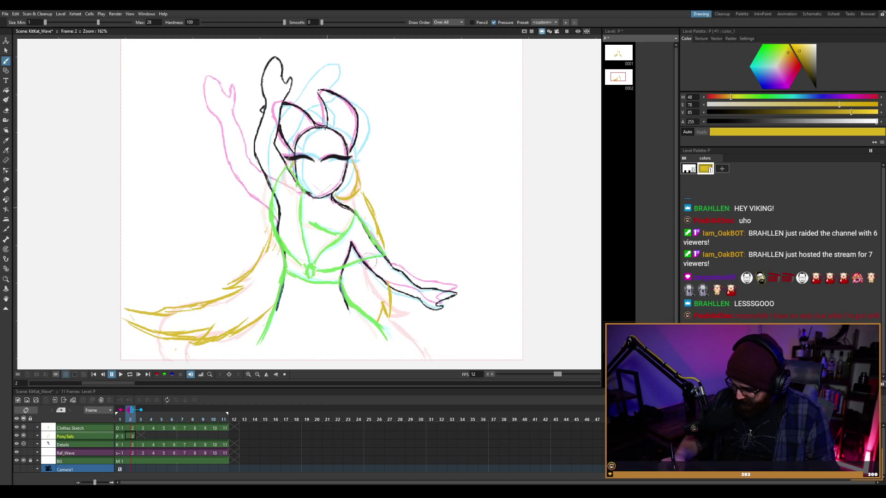
pyautogui.moveTo(352, 267); pyautogui.dragTo(345, 286)
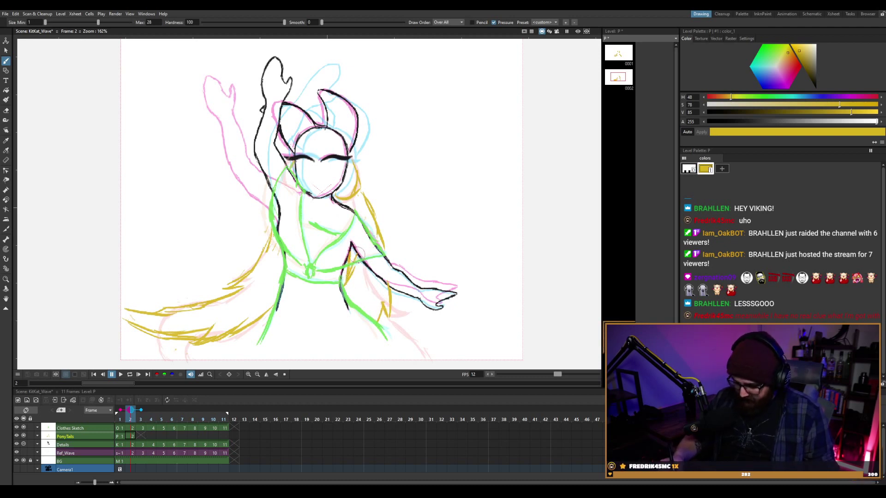
pyautogui.press('a')
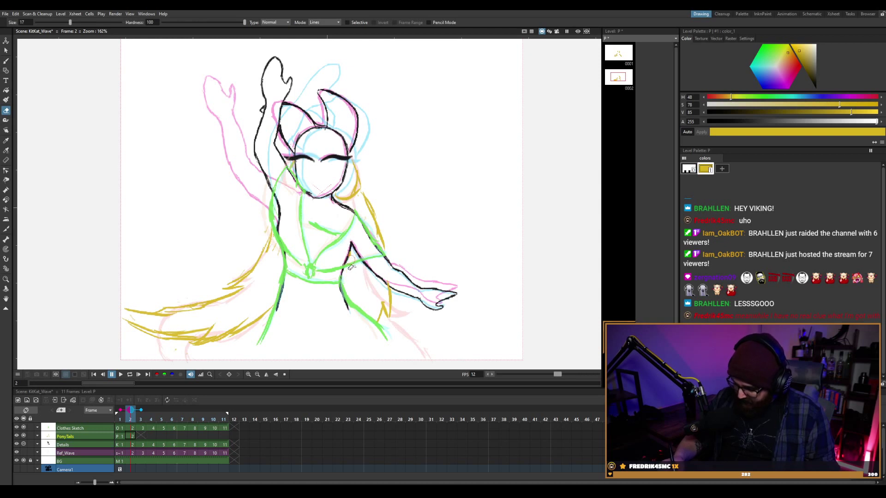
pyautogui.press('b')
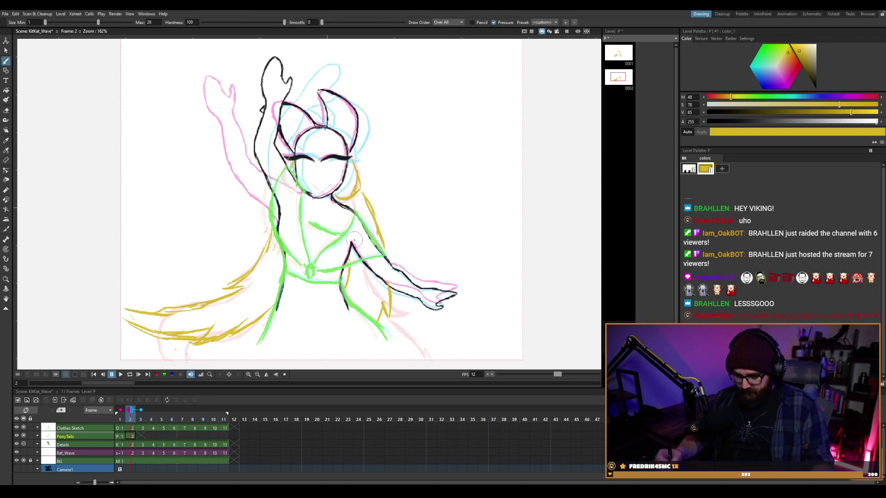
# Play the animation to check the ponytail motion and return to frame 2 of the PonyTails column.
pyautogui.press('l')
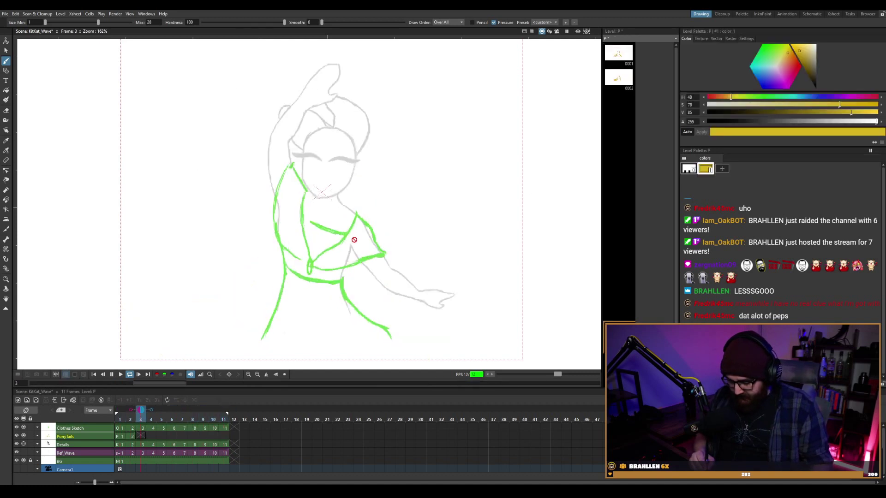
pyautogui.press('l')
pyautogui.click(134, 436)
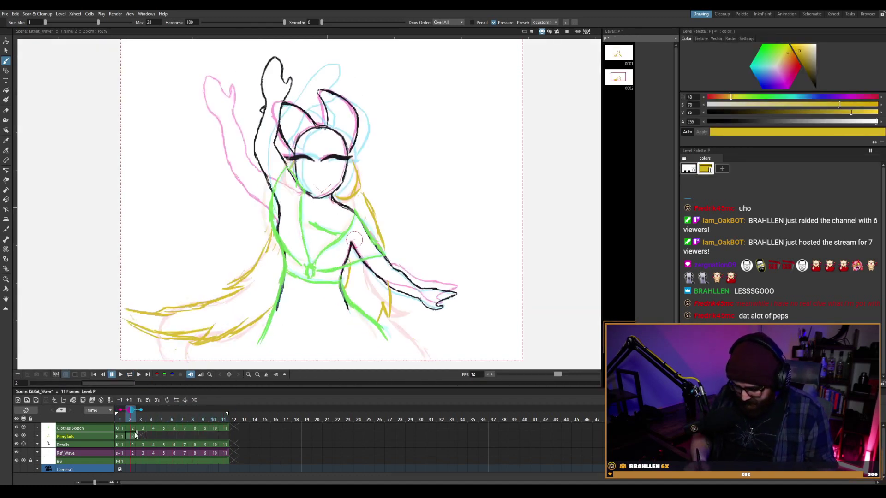
# Erase the left ponytail's outer sweep on frame 2 and redraw its two edges in yellow, slanting straighter down toward the frame's lower corner.
pyautogui.press('e')
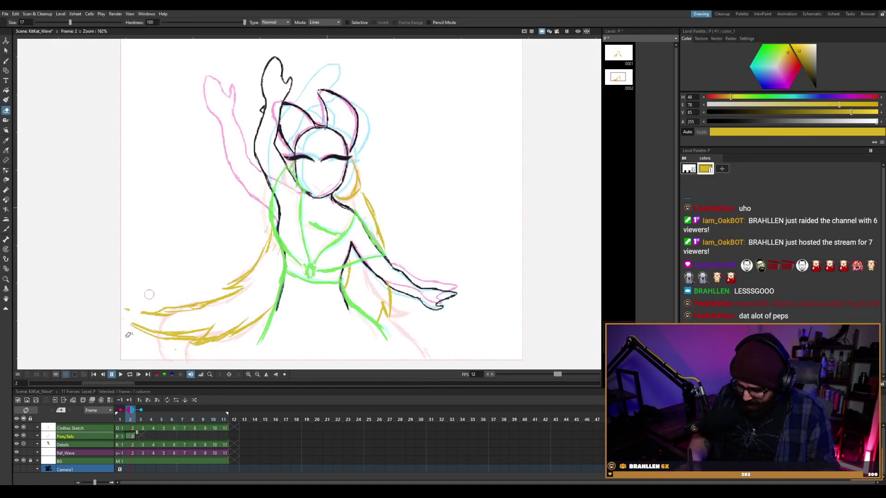
pyautogui.moveTo(125, 310)
pyautogui.mouseDown()
pyautogui.moveTo(158, 324)
pyautogui.moveTo(212, 300)
pyautogui.moveTo(185, 335)
pyautogui.moveTo(226, 284)
pyautogui.mouseUp()
pyautogui.moveTo(193, 315)
pyautogui.mouseDown()
pyautogui.moveTo(252, 297)
pyautogui.moveTo(169, 345)
pyautogui.moveTo(146, 342)
pyautogui.mouseUp()
pyautogui.press('b')
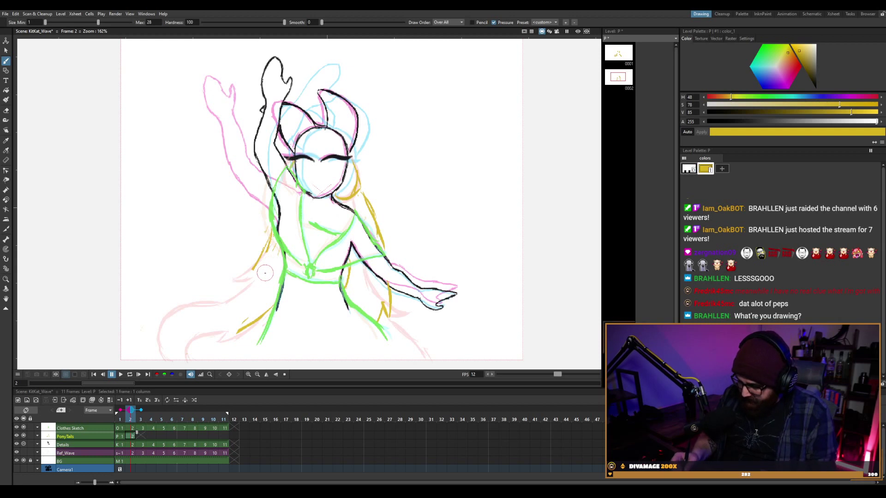
pyautogui.moveTo(276, 238)
pyautogui.mouseDown()
pyautogui.moveTo(216, 309)
pyautogui.moveTo(141, 344)
pyautogui.mouseUp()
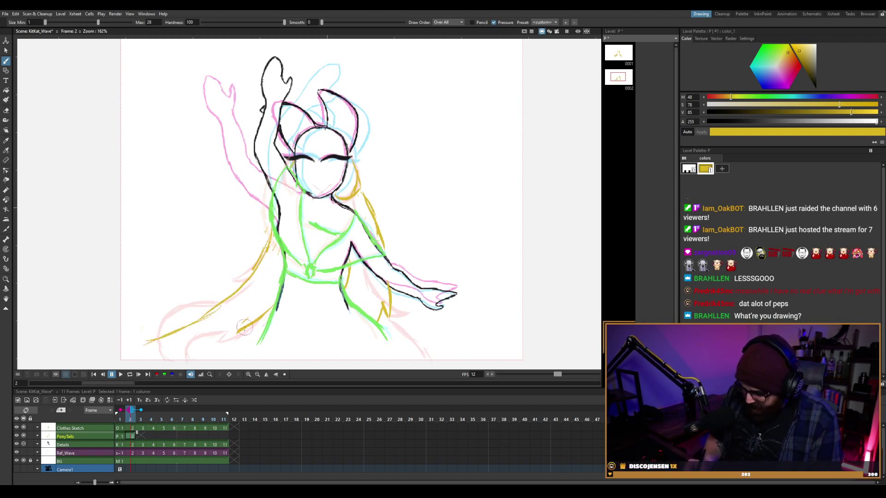
pyautogui.moveTo(251, 320)
pyautogui.mouseDown()
pyautogui.moveTo(187, 358)
pyautogui.moveTo(152, 362)
pyautogui.mouseUp()
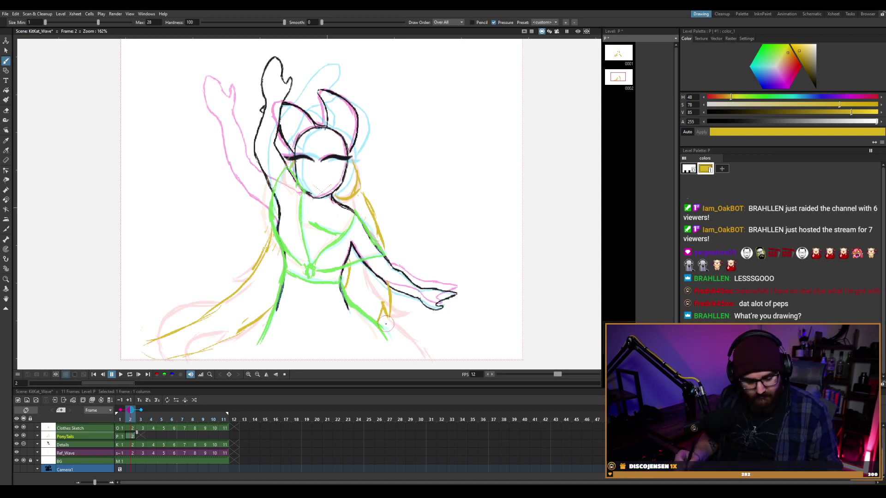
# Delete the ponytail drawings on frames 2 and 1 from the PonyTails column.
pyautogui.click(131, 437)
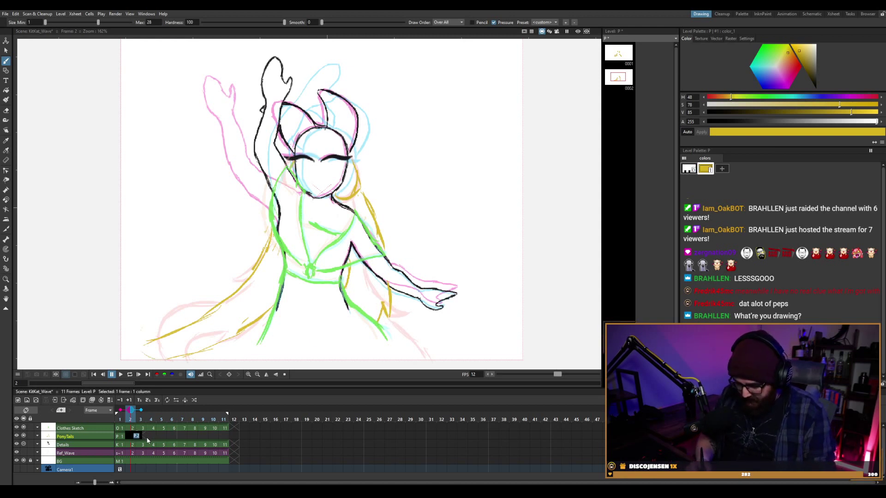
pyautogui.click(148, 438)
pyautogui.click(132, 436)
pyautogui.press('Delete')
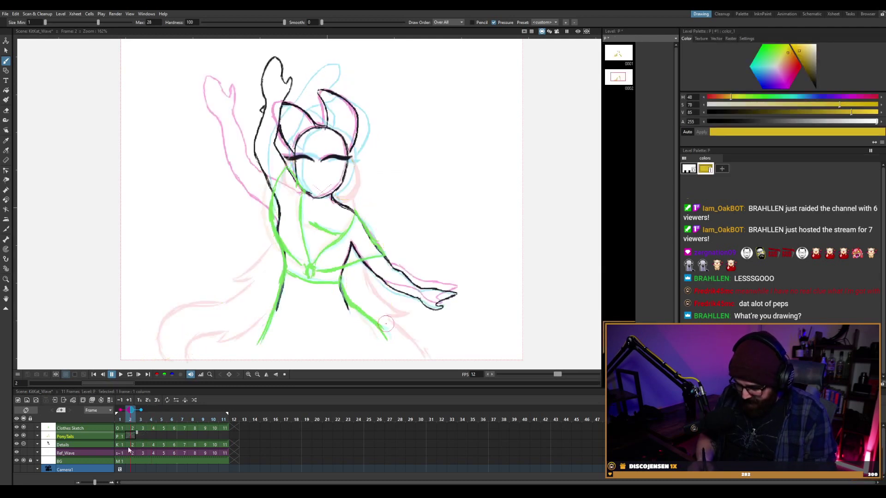
pyautogui.click(125, 439)
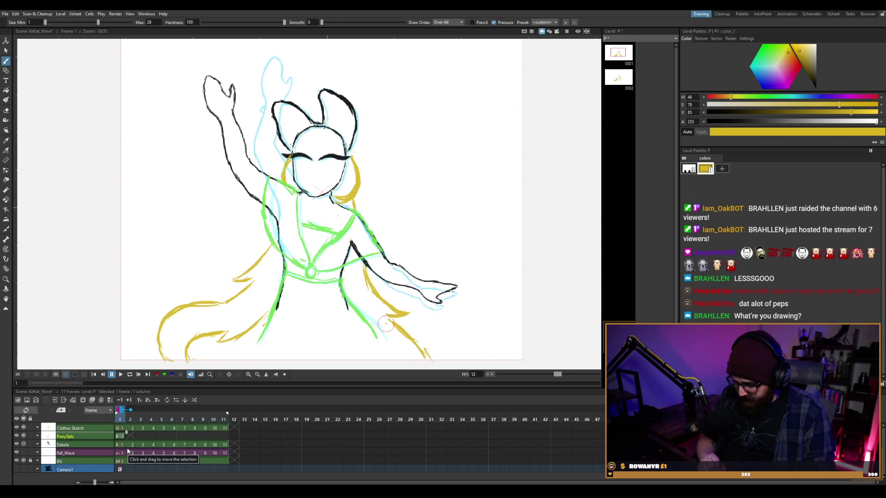
pyautogui.press('Delete')
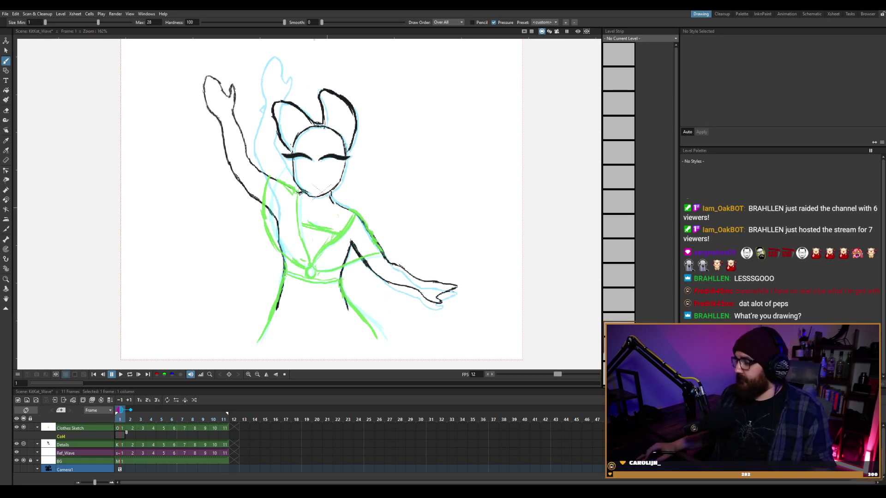
# Examine the character's hair in the reference image 2.02.22.png and play the animation, returning to frame 1 of the emptied column.
pyautogui.moveTo(469, 2); pyautogui.dragTo(141, 53)
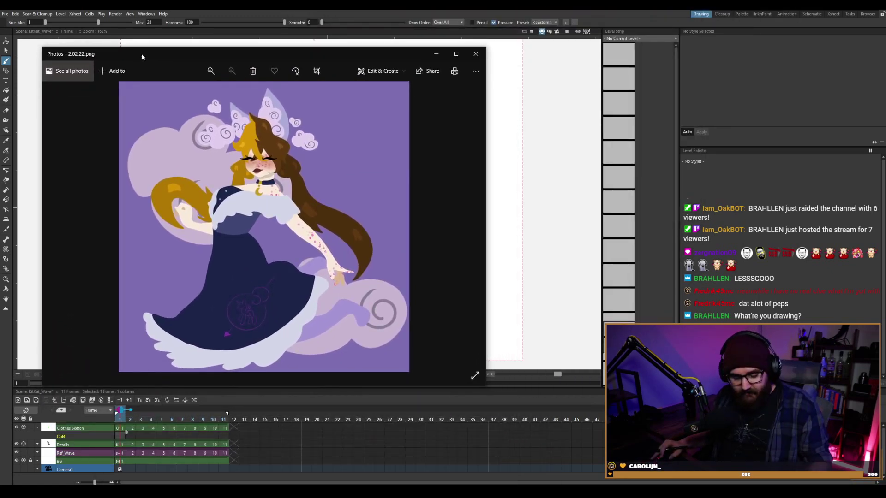
pyautogui.moveTo(142, 55); pyautogui.dragTo(202, 1)
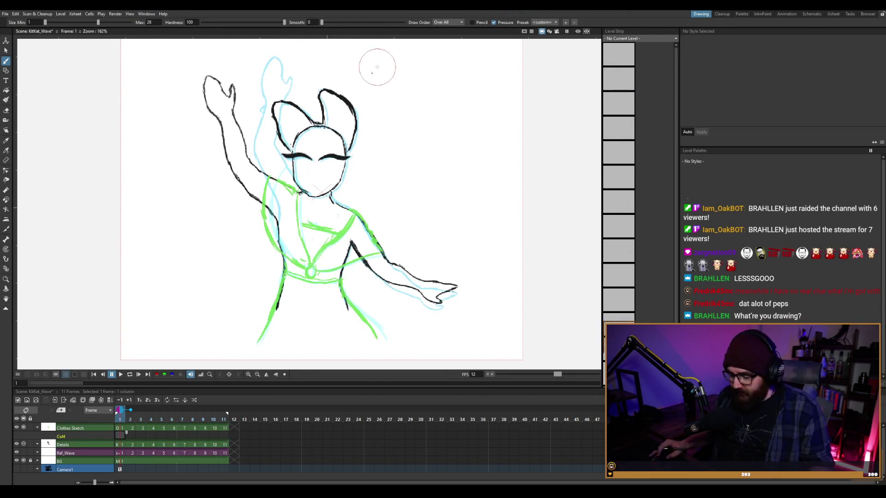
pyautogui.press('l')
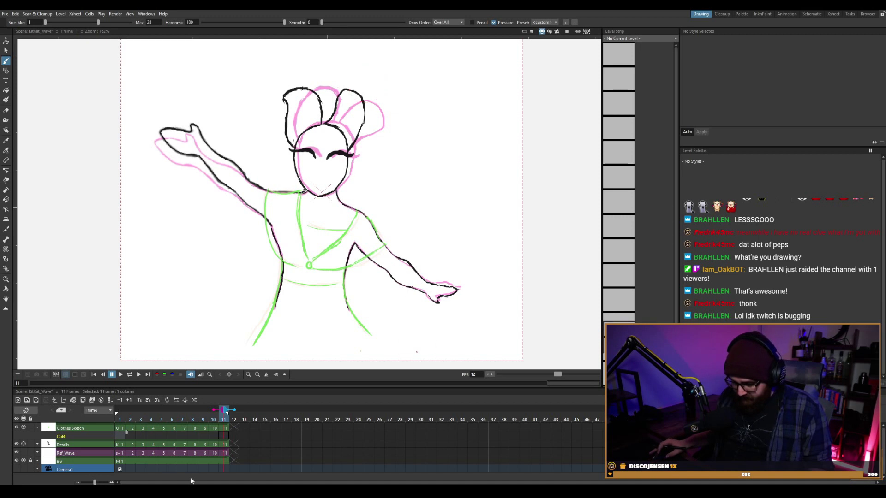
pyautogui.click(123, 439)
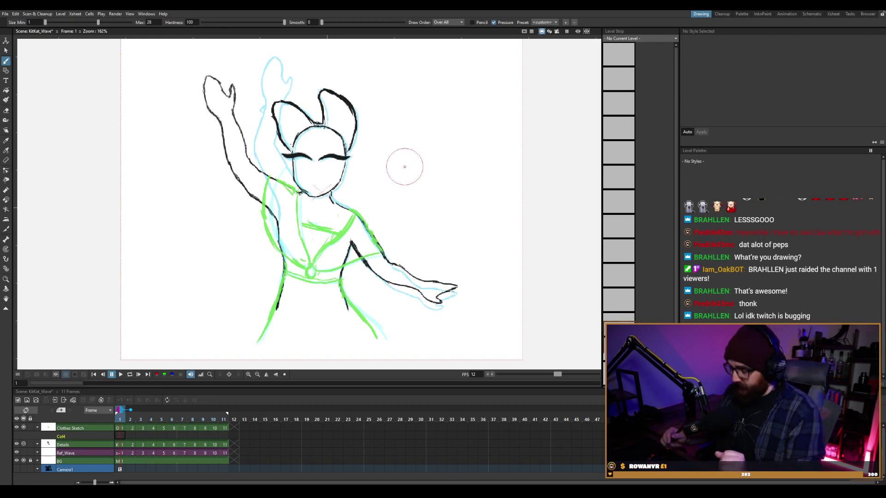
# Undo the black stroke beside the face, start a new drawing on frame 1 with a test stroke and set its colour to yellow.
pyautogui.click(350, 167)
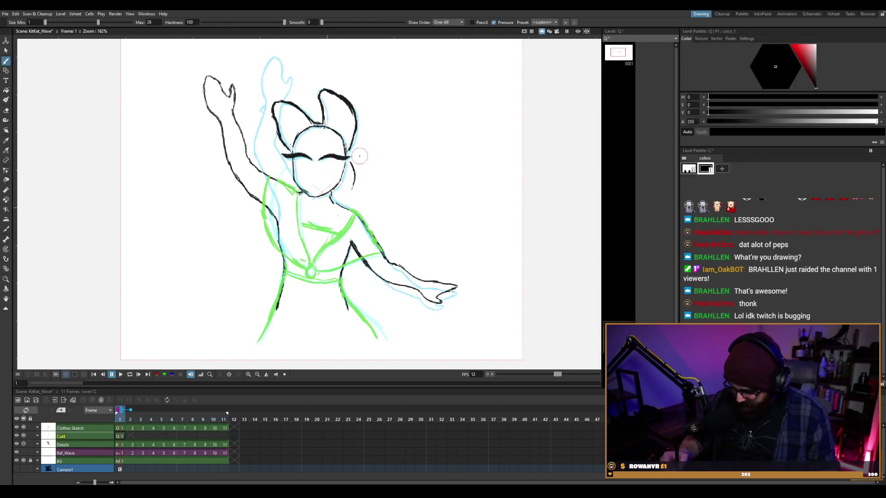
pyautogui.hotkey('ctrl', 'z')
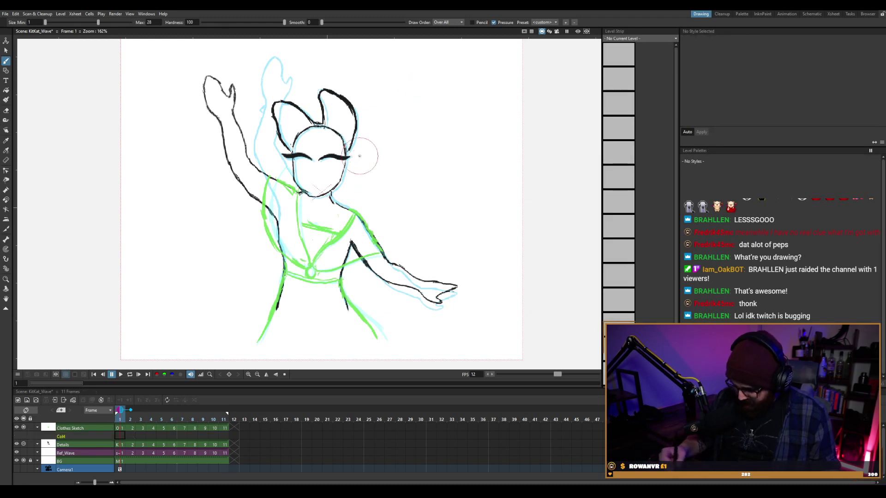
pyautogui.click(121, 436)
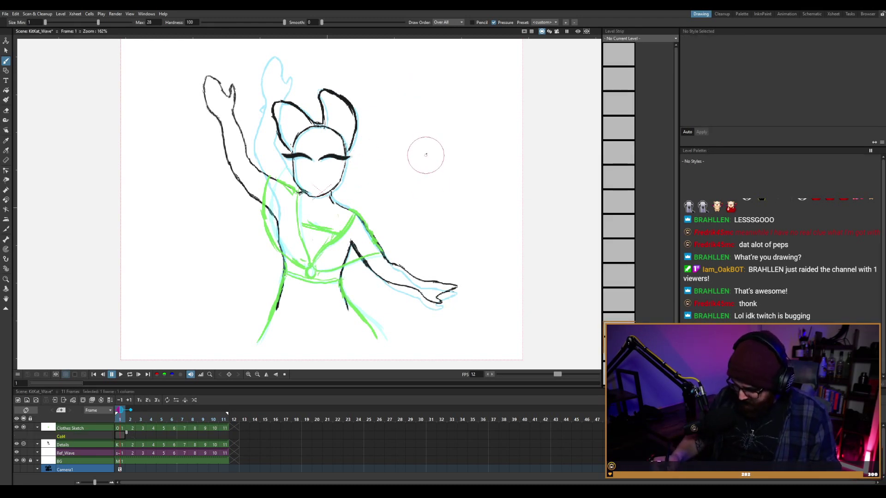
pyautogui.moveTo(425, 152); pyautogui.dragTo(426, 182)
pyautogui.click(805, 49)
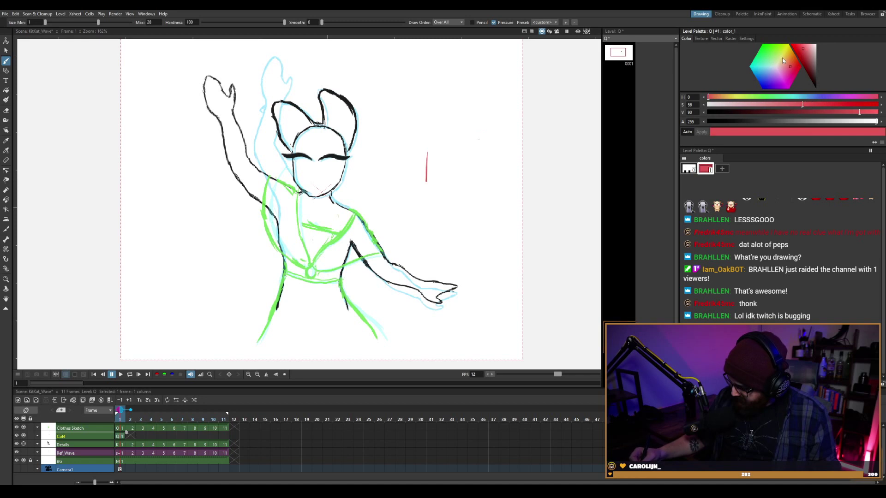
pyautogui.moveTo(782, 57); pyautogui.dragTo(779, 48)
# Sketch a short curved yellow hair edge on each side of the face on frame 1 and erase the test stroke.
pyautogui.press('e')
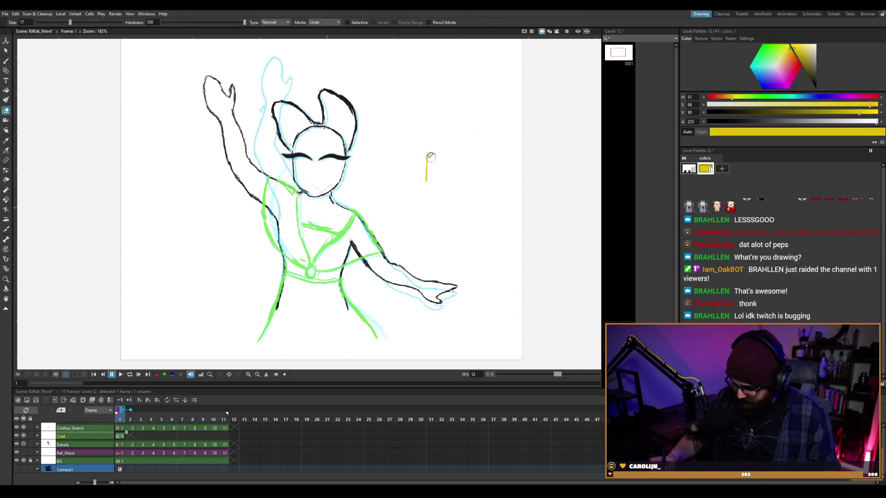
pyautogui.press('b')
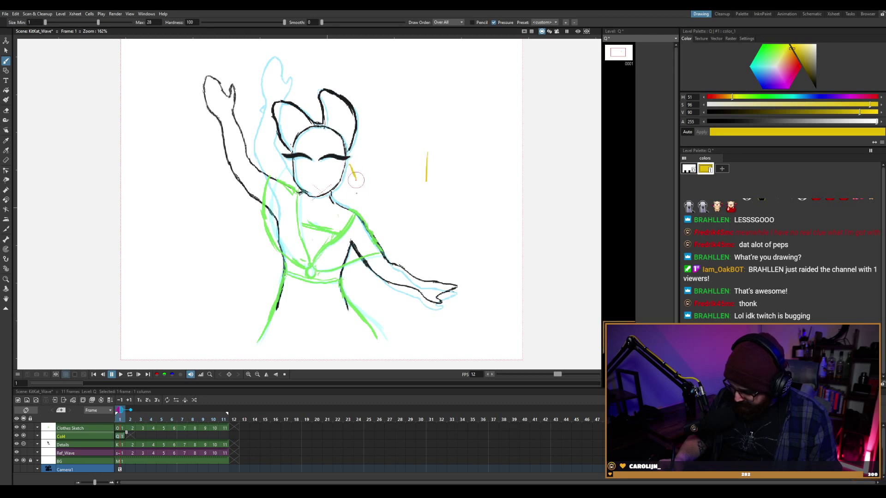
pyautogui.press('e')
pyautogui.click(427, 162)
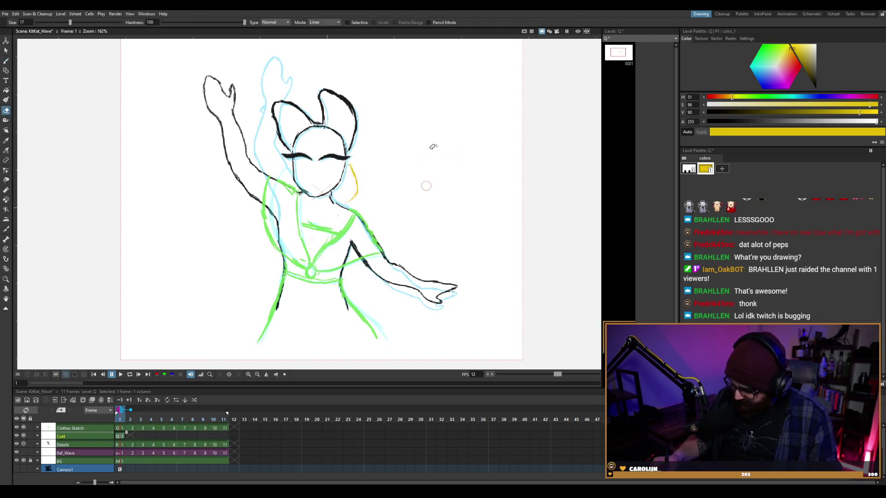
pyautogui.press('b')
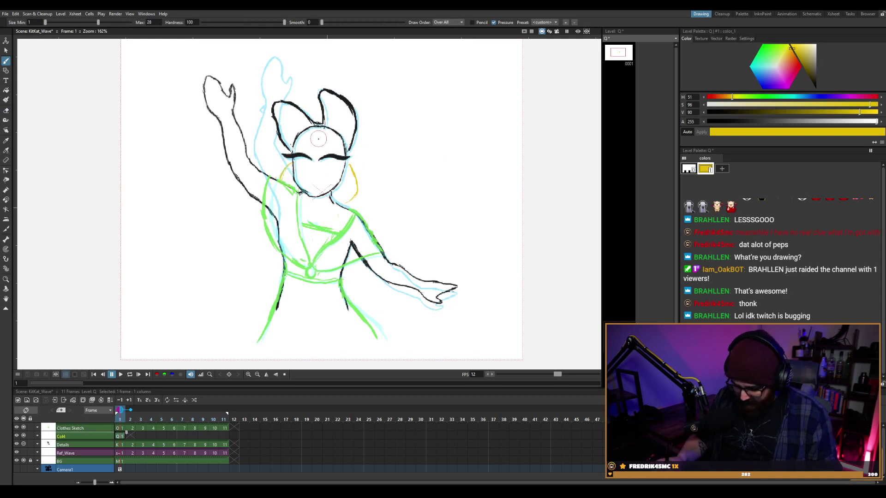
# Sketch the short yellow hair edges beside the face on frames 2 and 3, following the head's tilt.
pyautogui.press('.')
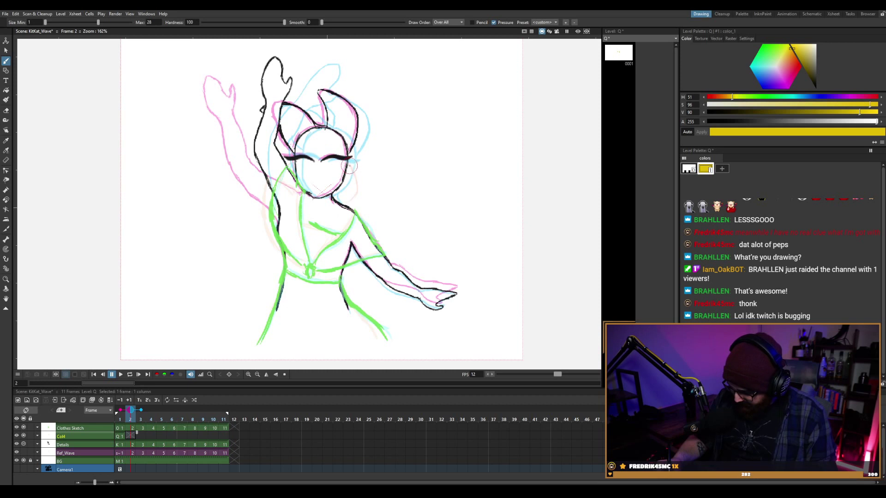
pyautogui.moveTo(349, 164); pyautogui.dragTo(358, 180)
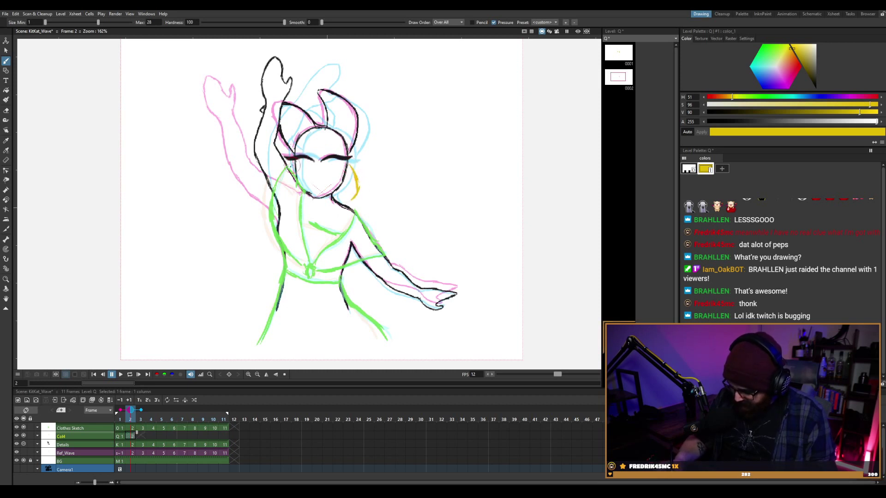
pyautogui.moveTo(357, 179); pyautogui.dragTo(346, 203)
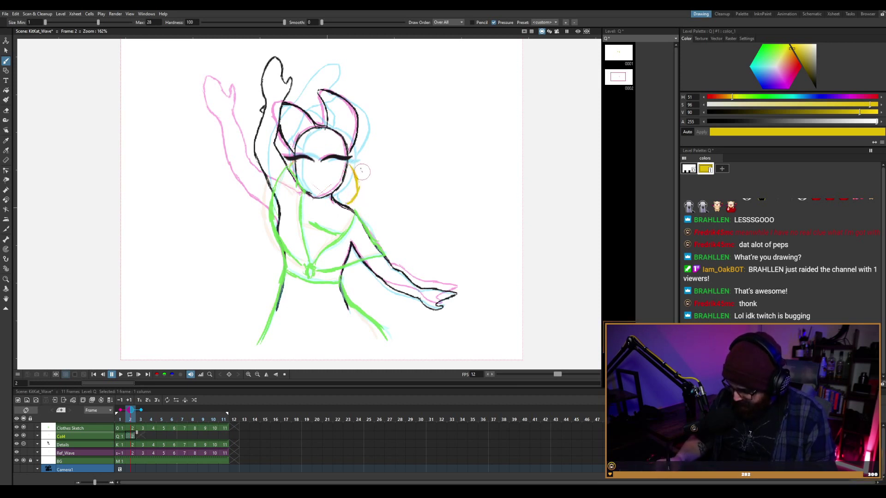
pyautogui.press('.')
pyautogui.moveTo(359, 169); pyautogui.dragTo(365, 186)
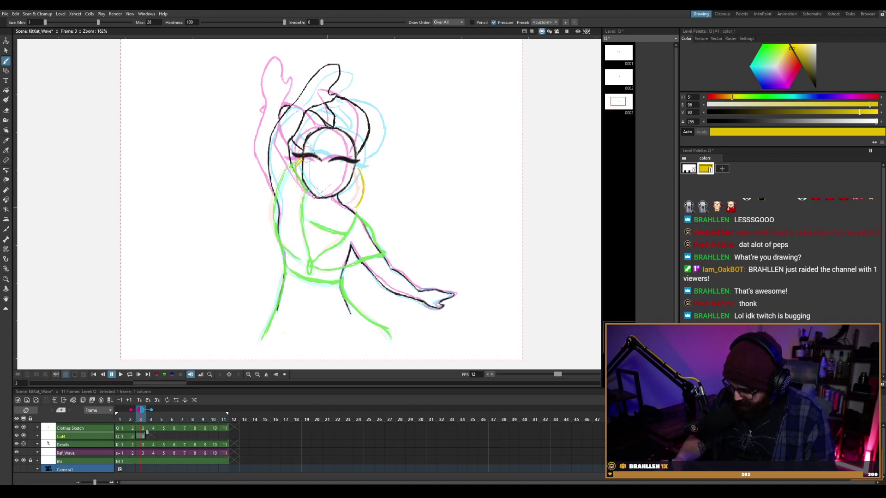
# Sketch the yellow hair edges beside the tilted head on frames 4, 5 and 6, curving down toward the shoulder.
pyautogui.press('.')
pyautogui.moveTo(367, 171); pyautogui.dragTo(370, 181)
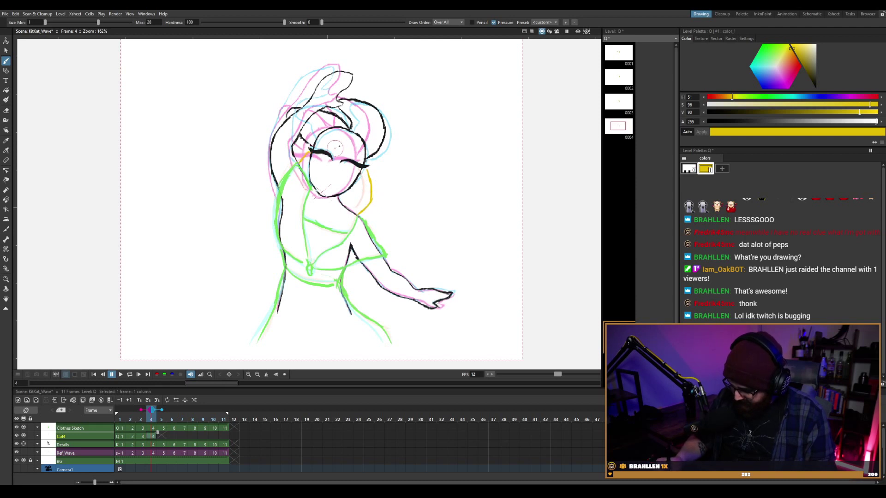
pyautogui.press('.')
pyautogui.moveTo(368, 174); pyautogui.dragTo(369, 182)
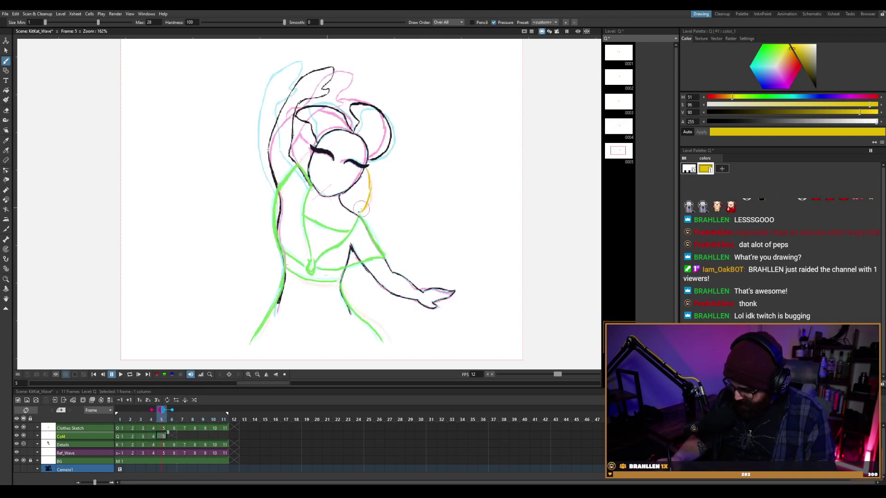
pyautogui.press('.')
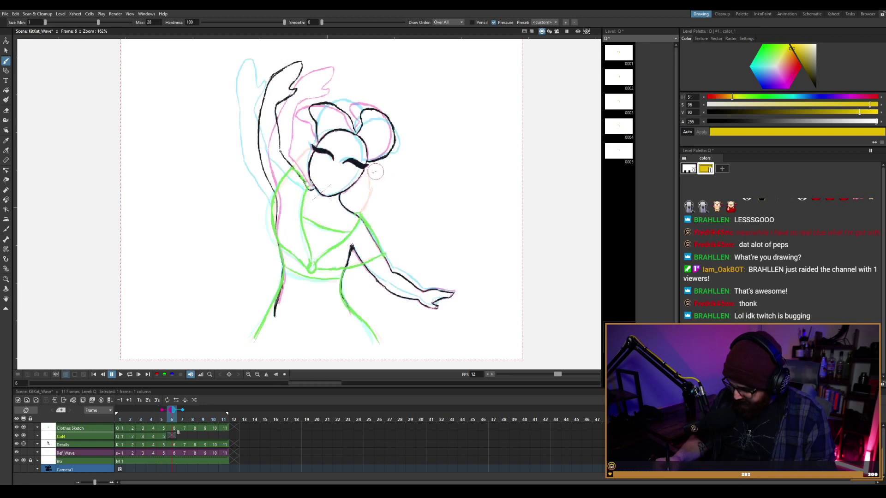
pyautogui.moveTo(368, 172); pyautogui.dragTo(372, 205)
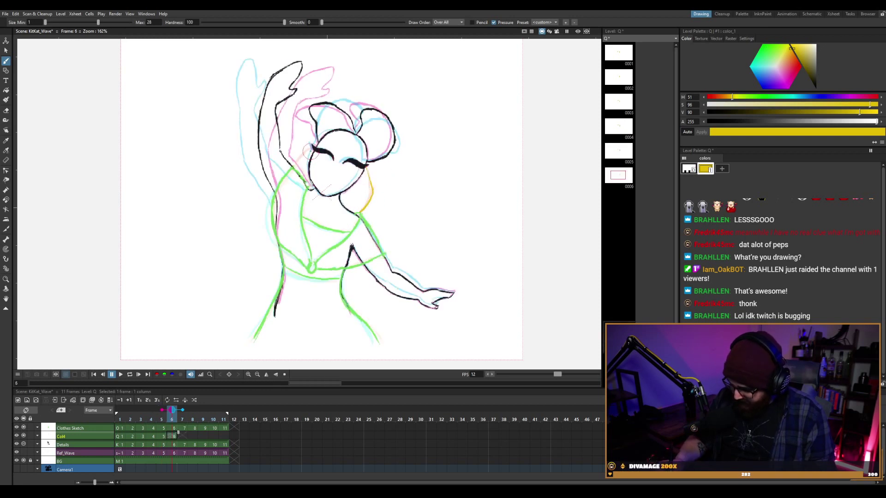
pyautogui.press('.')
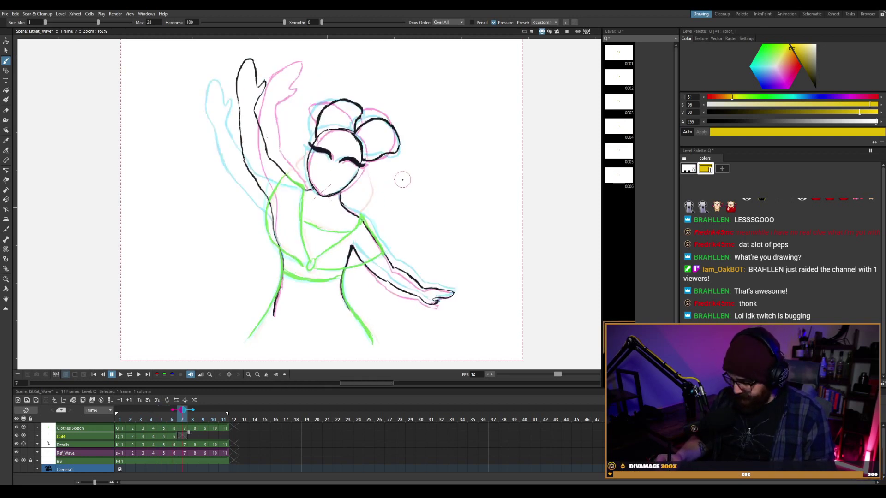
# Sketch the yellow hair edges beside the tilted face on frame 7, clean up the lower curve near the shoulder and save the scene.
pyautogui.moveTo(367, 171); pyautogui.dragTo(371, 180)
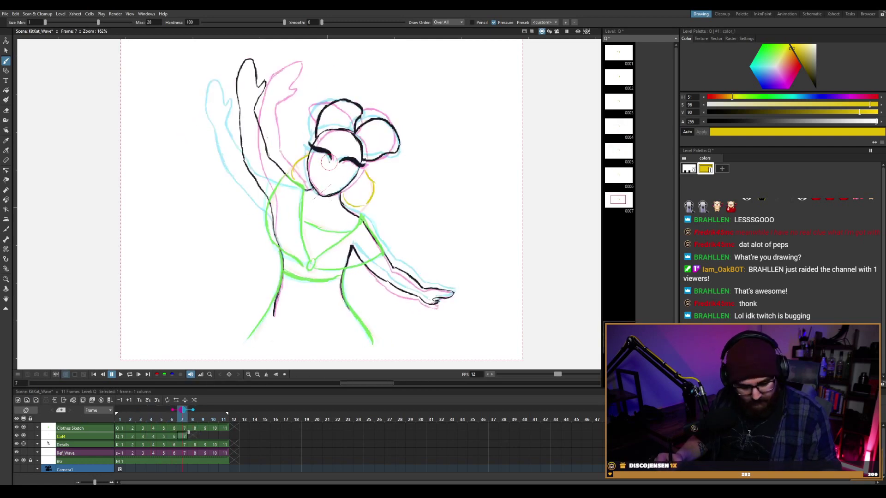
pyautogui.press('a')
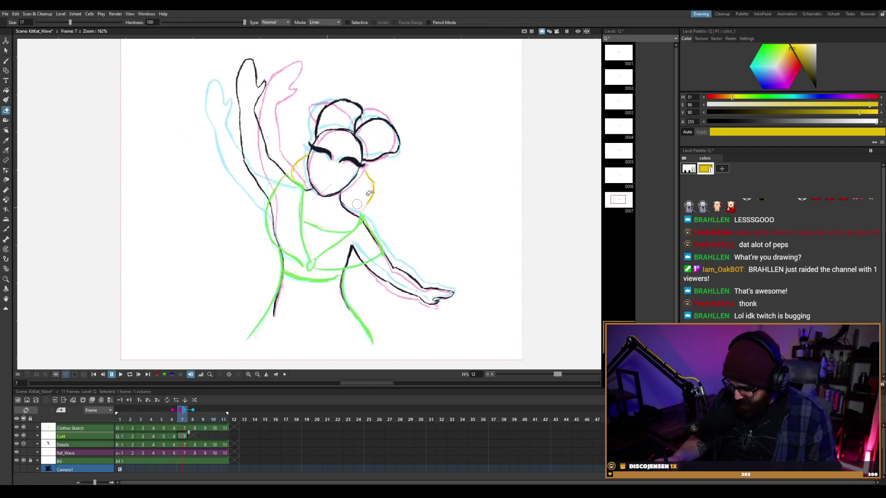
pyautogui.press('b')
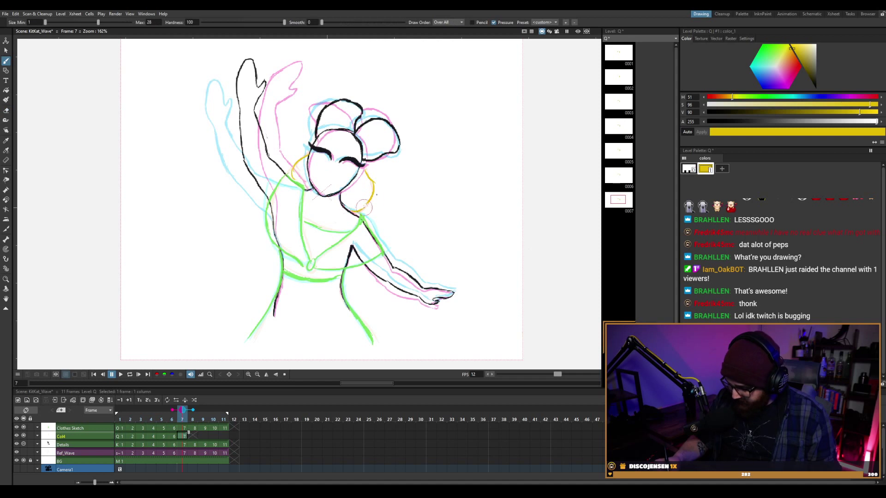
pyautogui.hotkey('ctrl', 's')
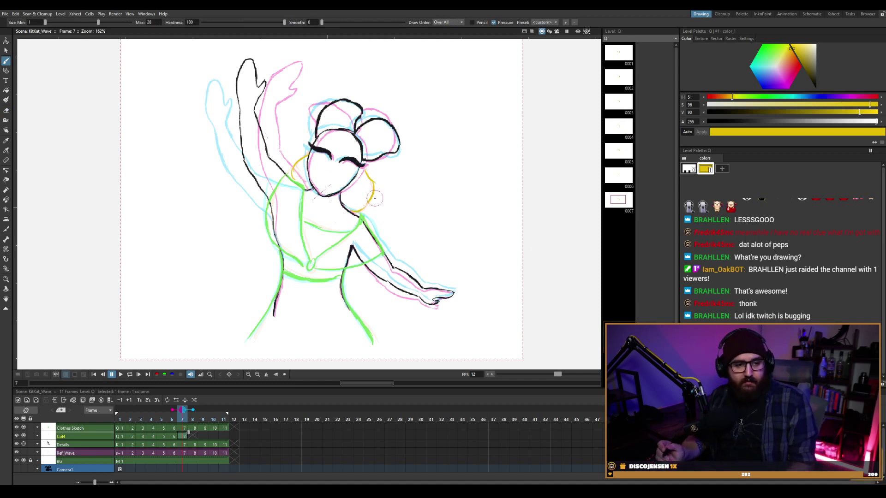
# Compare with frame 8, then trim the yellow hair edge beside the raised arm on frame 7 with the eraser.
pyautogui.press('.')
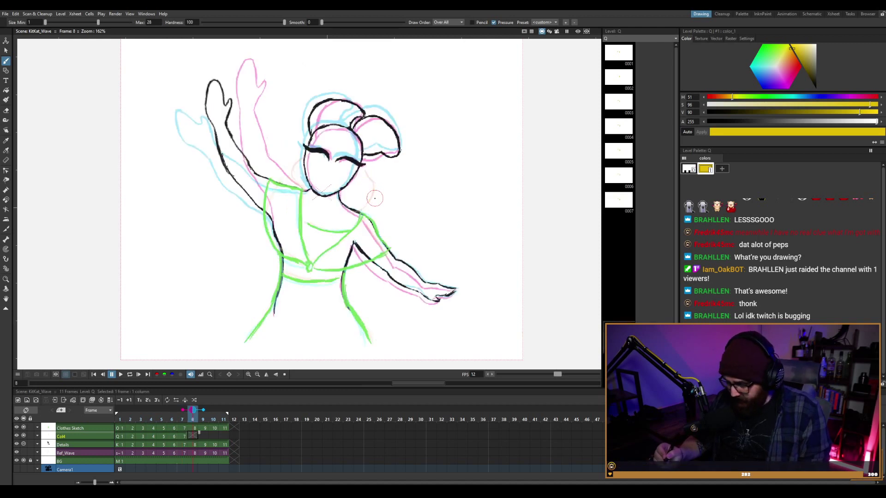
pyautogui.press(',')
pyautogui.press('e')
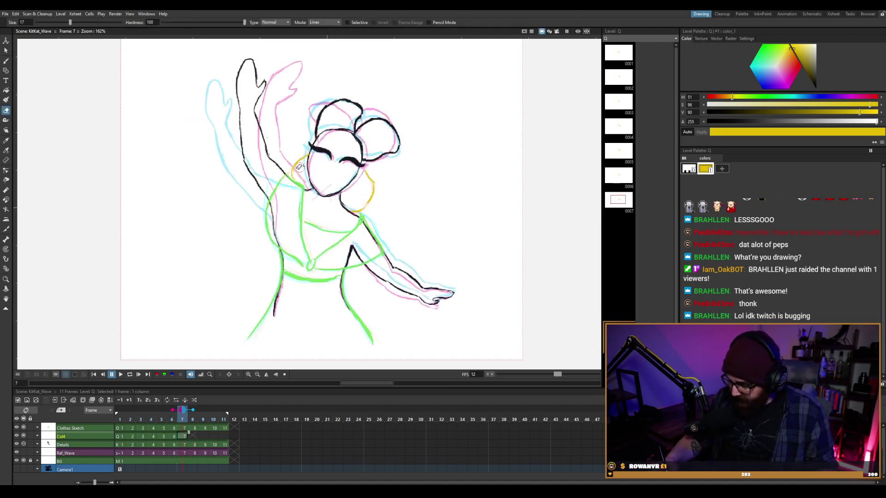
pyautogui.moveTo(295, 176); pyautogui.dragTo(302, 171)
pyautogui.press('b')
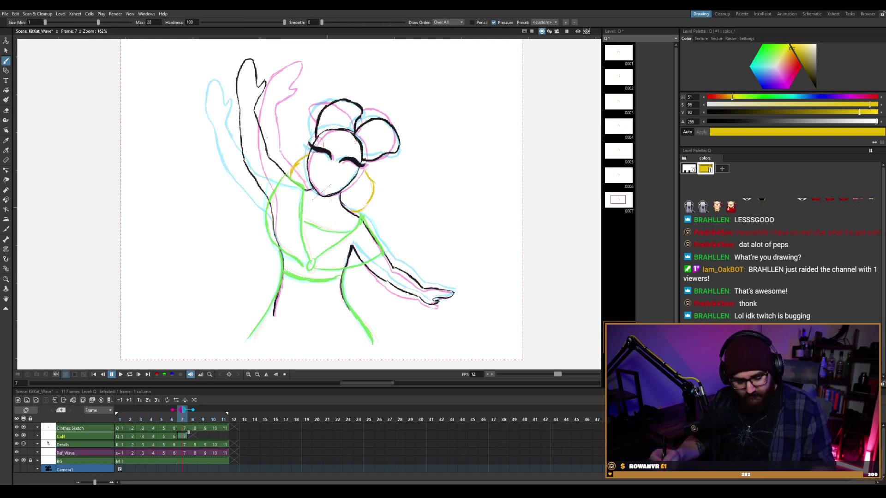
# Sketch the yellow hair edges on both sides of the face on frames 8 and 9, curving down toward the shoulders.
pyautogui.press('.')
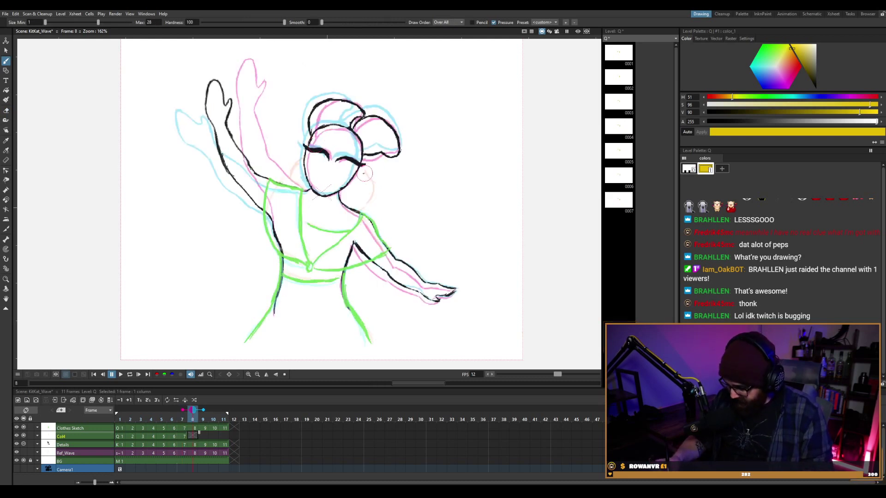
pyautogui.moveTo(362, 170); pyautogui.dragTo(370, 197)
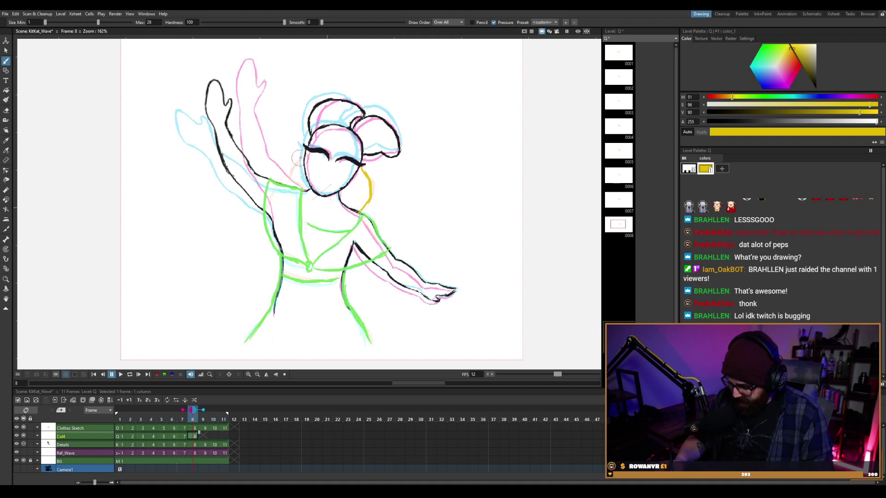
pyautogui.moveTo(292, 167); pyautogui.dragTo(285, 174)
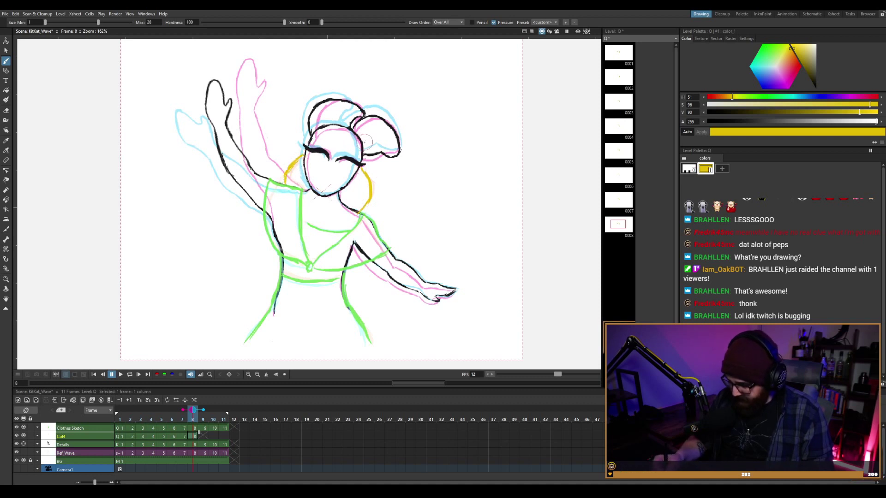
pyautogui.press('.')
pyautogui.moveTo(364, 168); pyautogui.dragTo(365, 175)
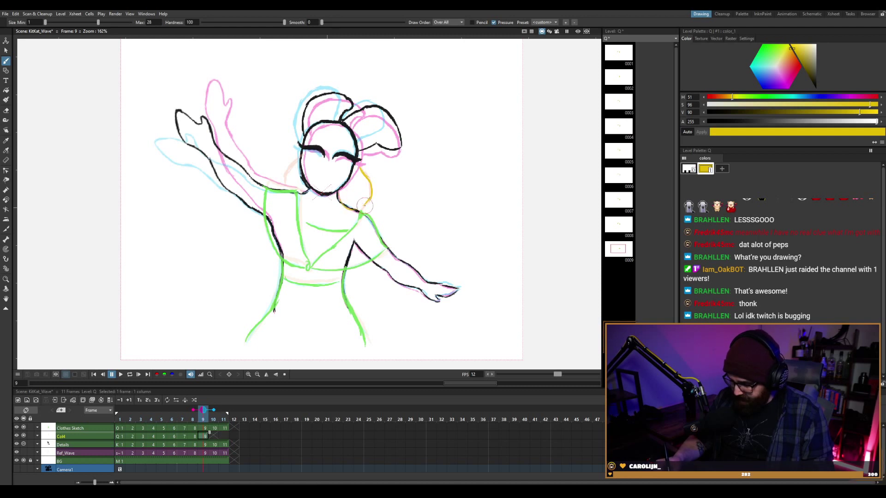
# Sketch the yellow hair edges on frames 10 and 11, bulging outward beside the face as the head straightens.
pyautogui.press('.')
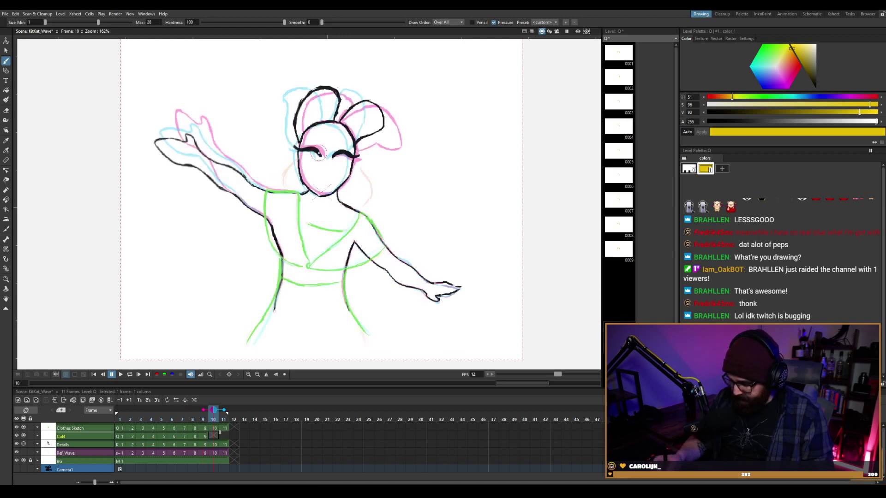
pyautogui.moveTo(291, 159); pyautogui.dragTo(285, 179)
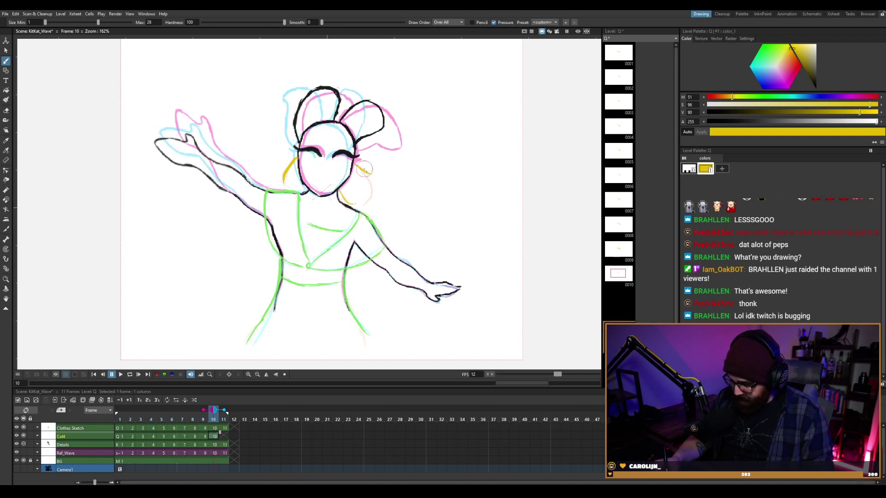
pyautogui.moveTo(364, 168); pyautogui.dragTo(369, 200)
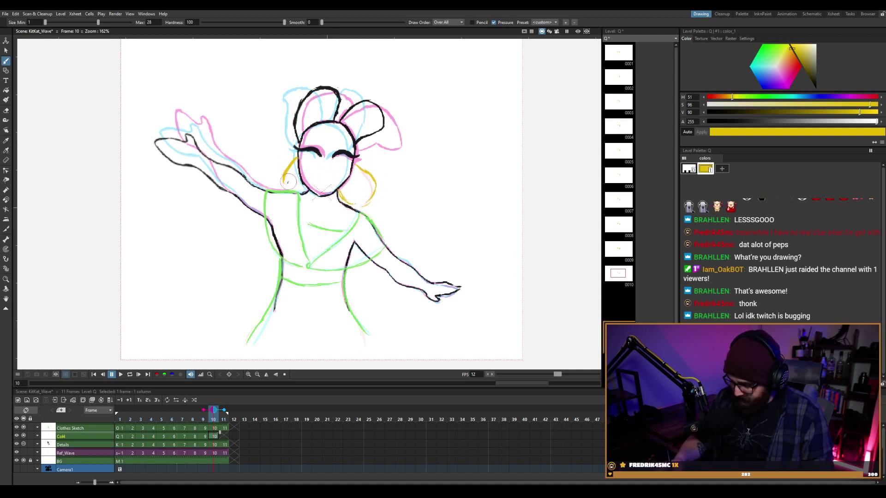
pyautogui.press(',')
pyautogui.press('.')
pyautogui.press('.')
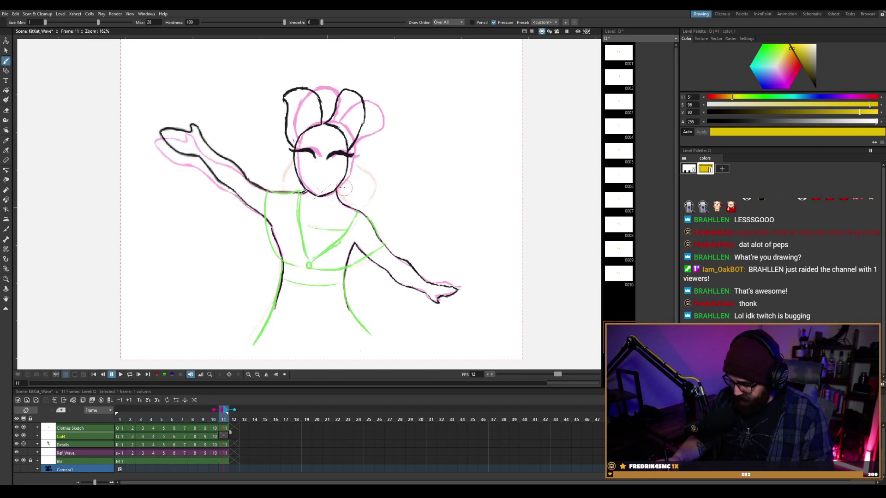
pyautogui.moveTo(342, 190); pyautogui.dragTo(350, 199)
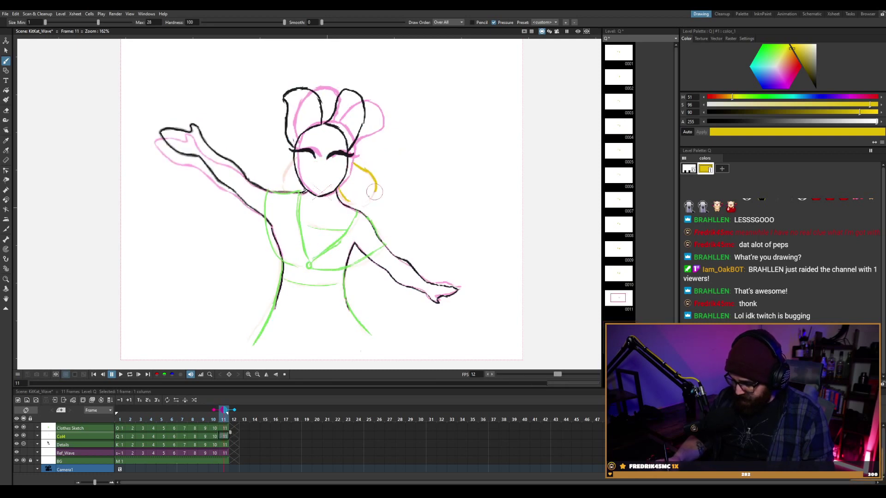
# Erase frame 1's hair edge above the lowered arm and redraw it as a wider curve, with frame 11 as fixed onion-skin reference.
pyautogui.press(',')
pyautogui.press(',')
pyautogui.press(',')
pyautogui.press(',')
pyautogui.press(',')
pyautogui.press(',')
pyautogui.press(',')
pyautogui.press(',')
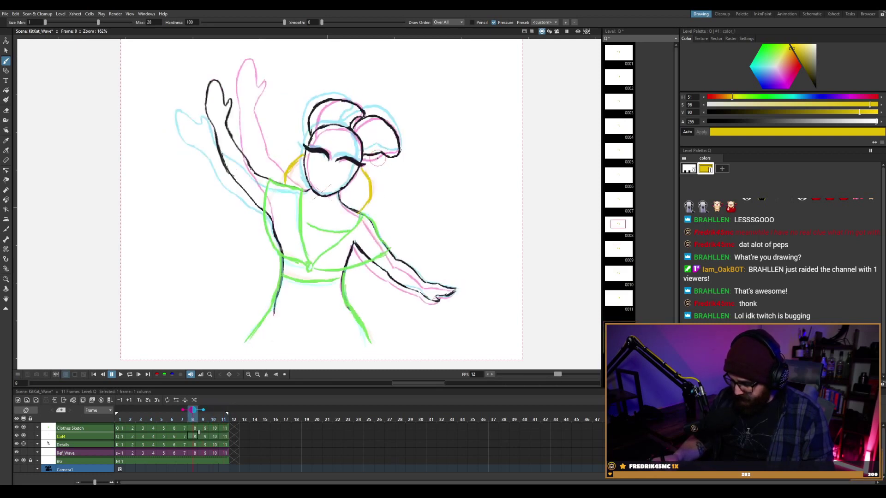
pyautogui.press(',')
pyautogui.press(',')
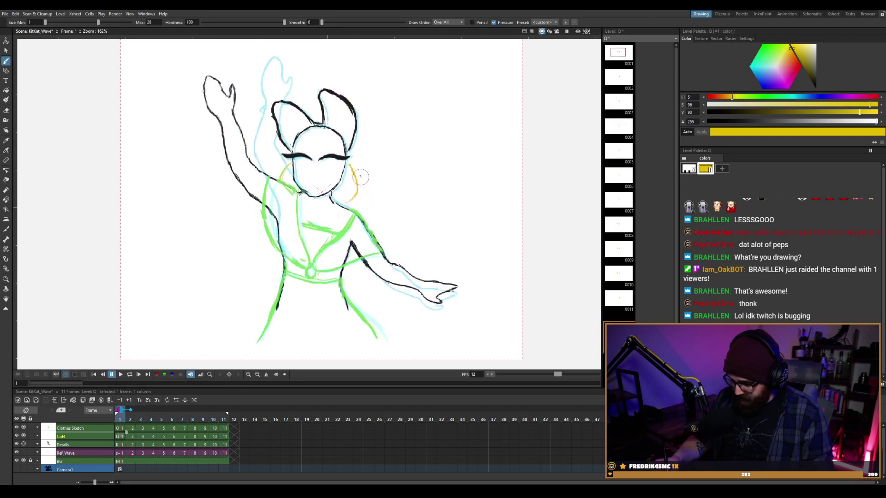
pyautogui.press('e')
pyautogui.moveTo(356, 183); pyautogui.dragTo(352, 162)
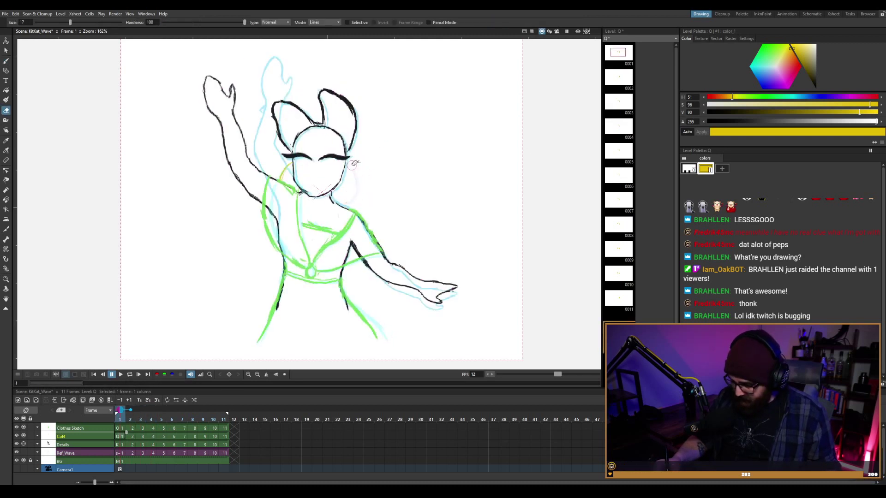
pyautogui.click(225, 408)
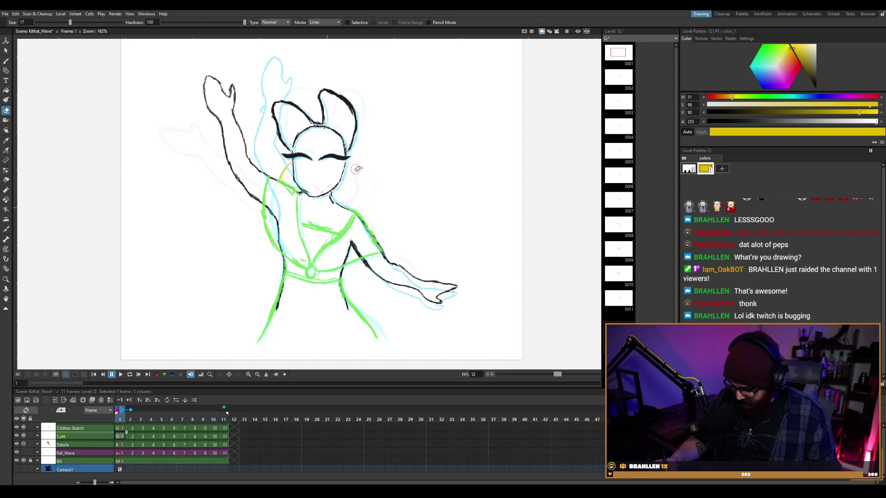
pyautogui.press('b')
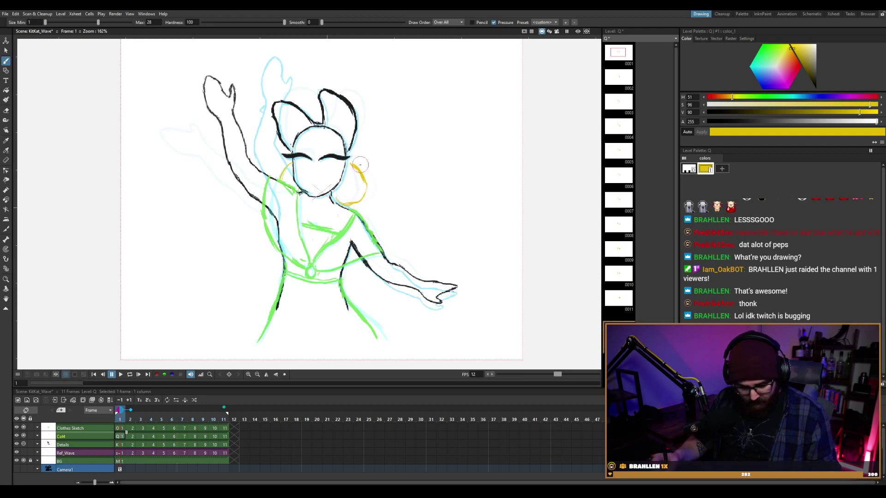
# Play the wave in a loop, step through the frames to check the yellow hair edges, and save the scene.
pyautogui.press('l')
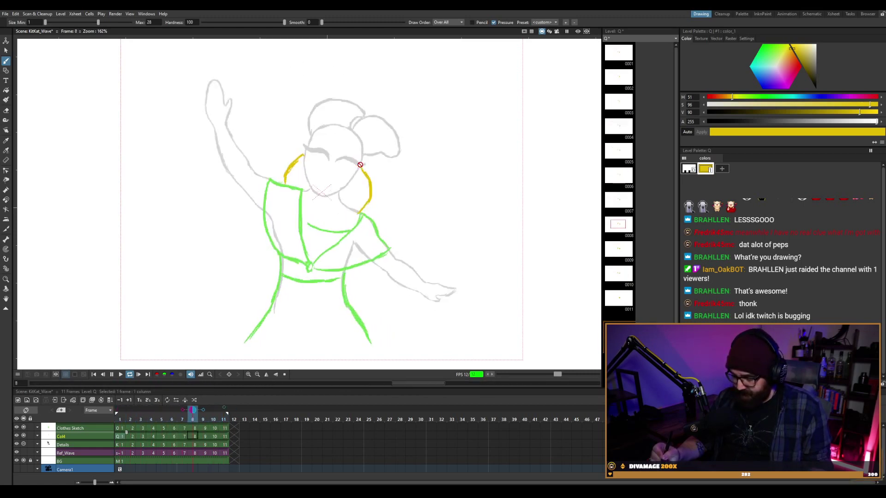
pyautogui.press('p')
pyautogui.press('.')
pyautogui.press('.')
pyautogui.press('.')
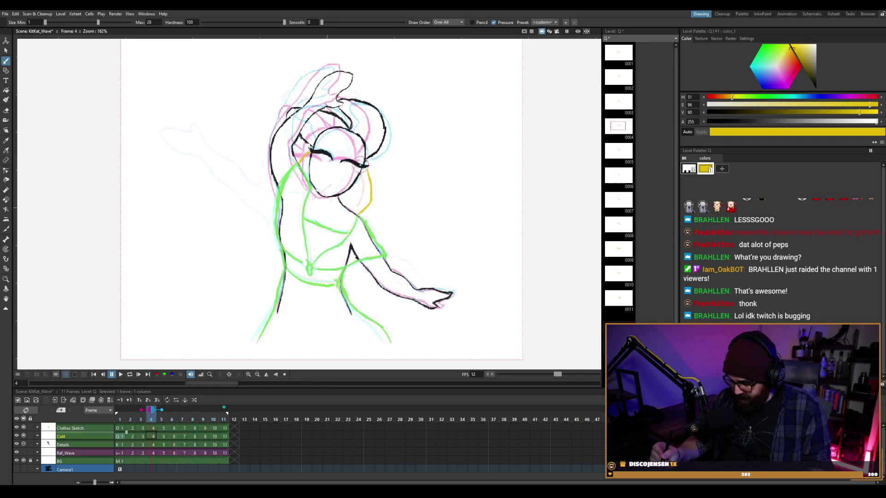
pyautogui.press('.')
pyautogui.press('.')
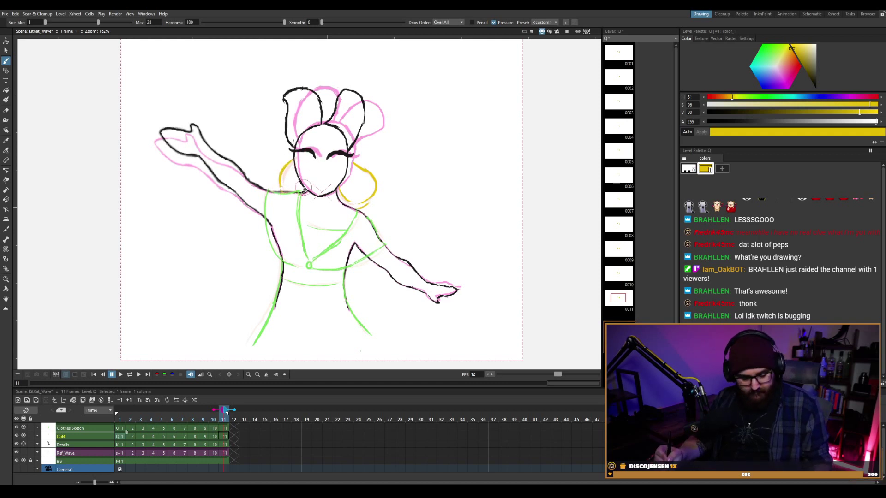
pyautogui.hotkey('ctrl', 's')
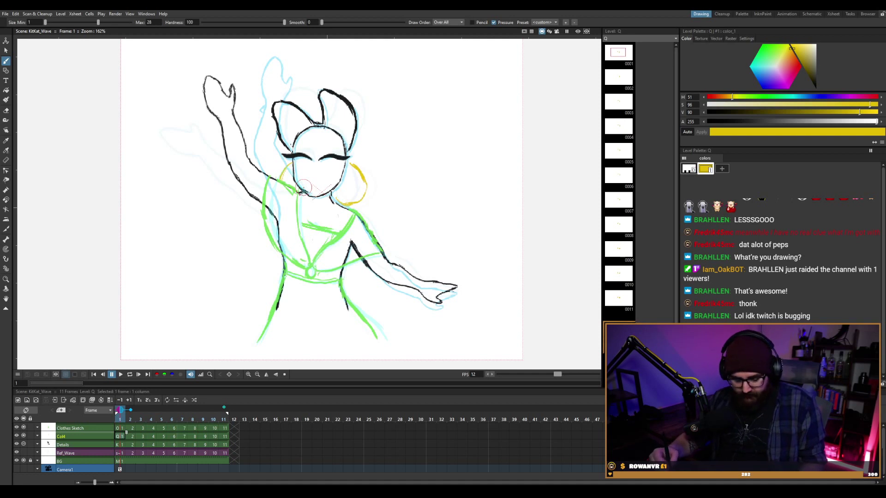
# Step through the frames from frame 1 to examine how the hair edges move with the head.
pyautogui.press('.')
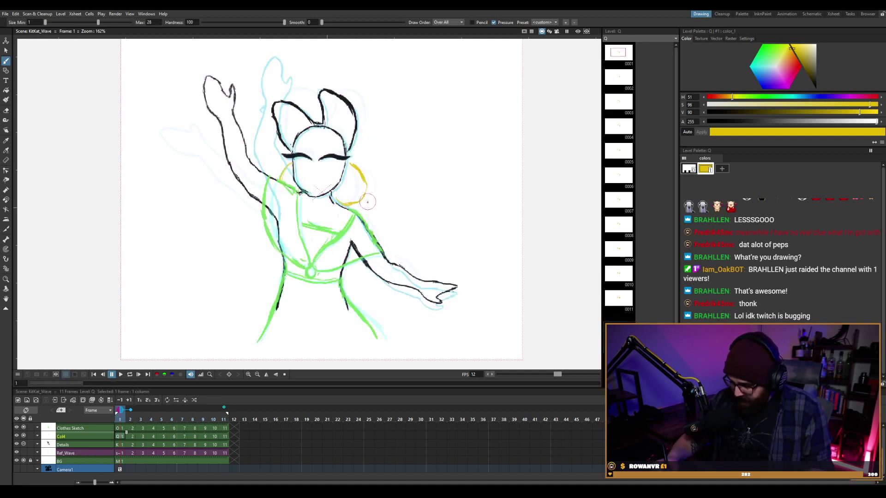
pyautogui.press('.')
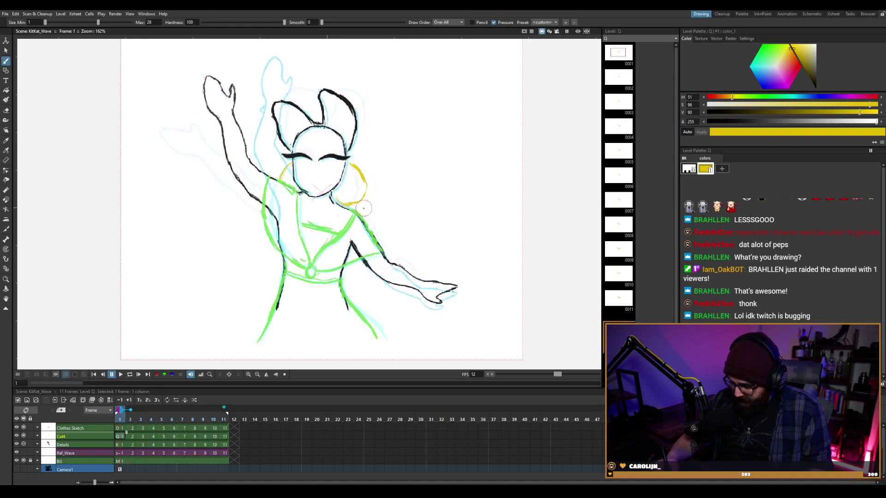
pyautogui.press('.')
pyautogui.press('.')
pyautogui.press('.')
pyautogui.press('.')
pyautogui.press('.')
pyautogui.press('.')
pyautogui.press('.')
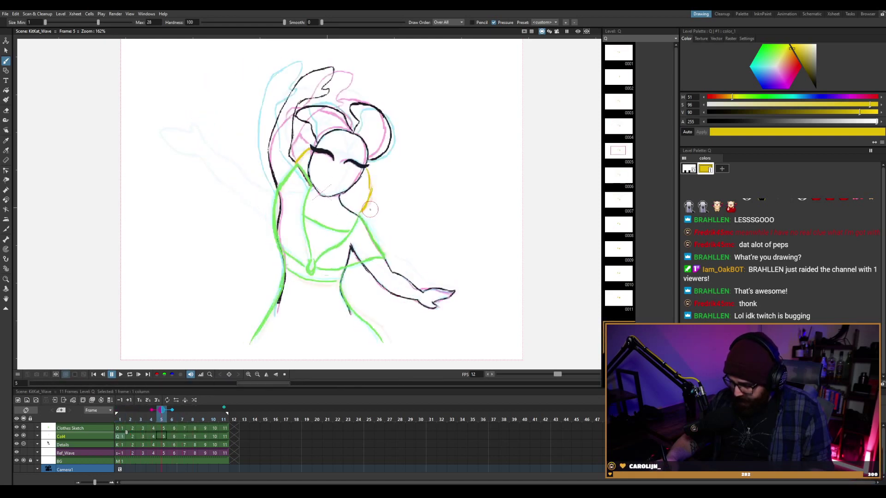
pyautogui.press('.')
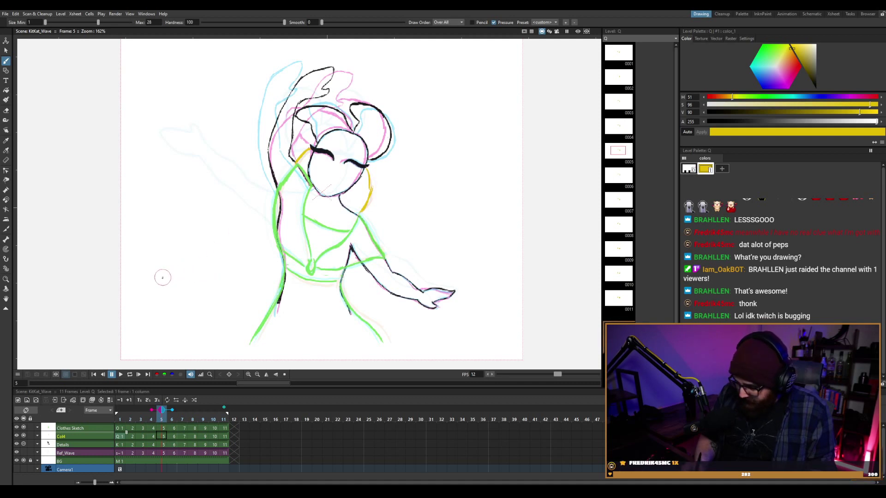
# Sketch a long tapering yellow ponytail strand trailing out behind the back on frame 5 and a short curved tip beside the hip.
pyautogui.moveTo(162, 280); pyautogui.dragTo(224, 247)
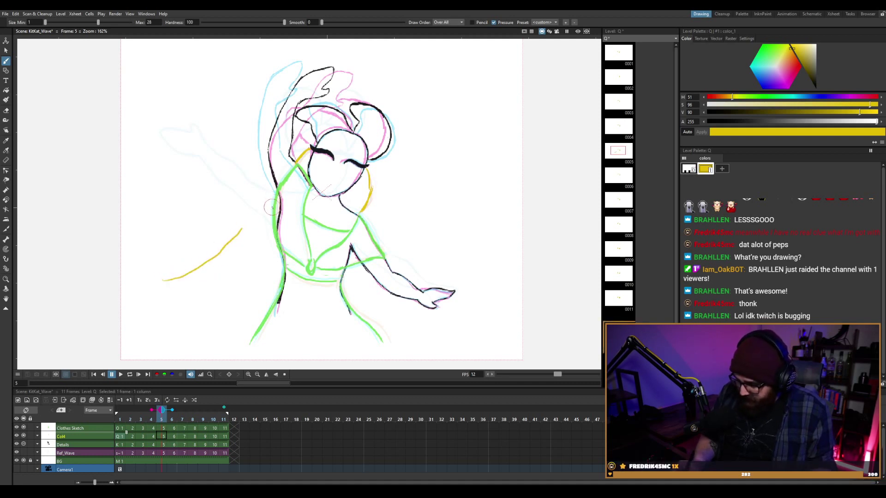
pyautogui.hotkey('ctrl', 'z')
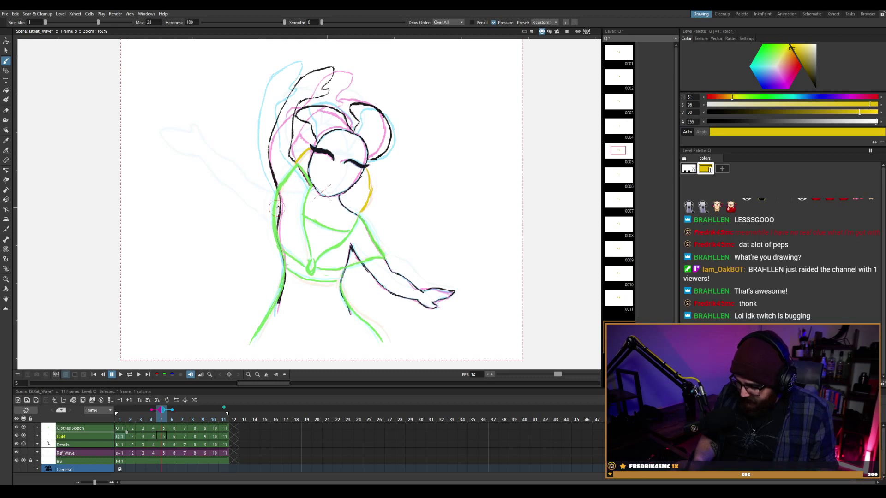
pyautogui.moveTo(271, 221)
pyautogui.mouseDown()
pyautogui.moveTo(198, 274)
pyautogui.moveTo(167, 282)
pyautogui.moveTo(253, 231)
pyautogui.mouseUp()
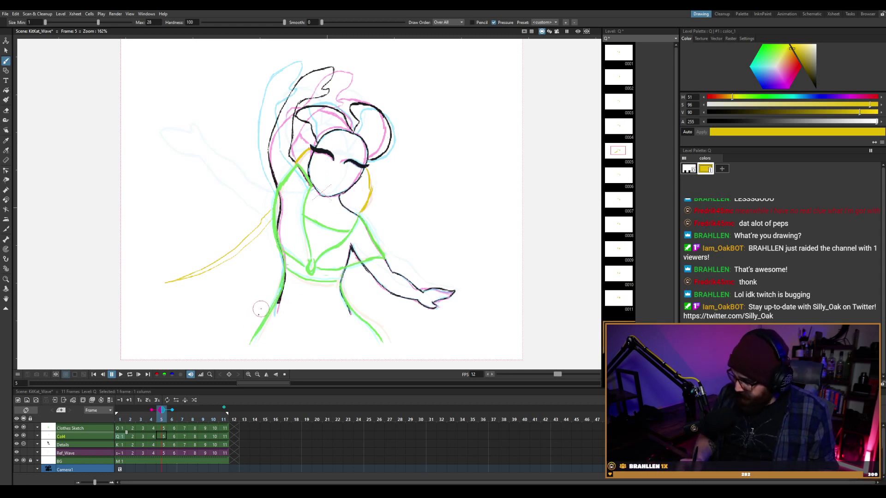
pyautogui.moveTo(226, 326)
pyautogui.mouseDown()
pyautogui.moveTo(245, 336)
pyautogui.moveTo(240, 331)
pyautogui.mouseUp()
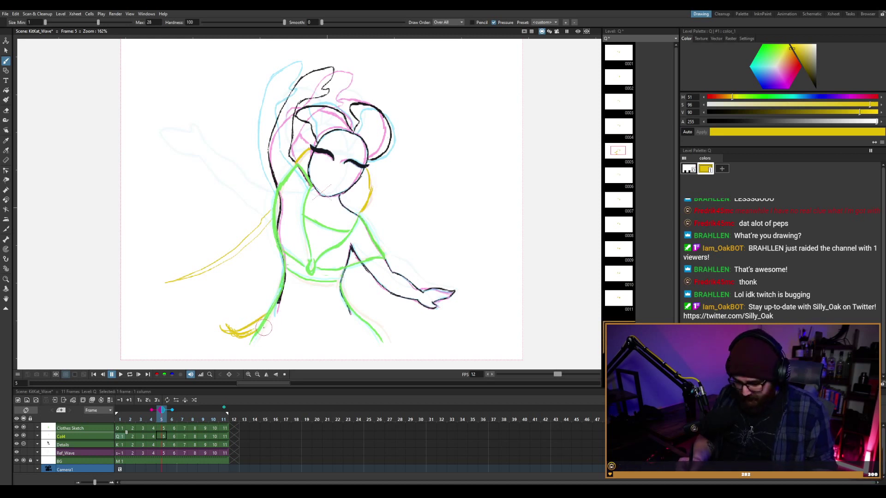
# Sketch a yellow ponytail strand curling upward at its end behind the back on frame 6 and an upturned tip beside the hip.
pyautogui.press('.')
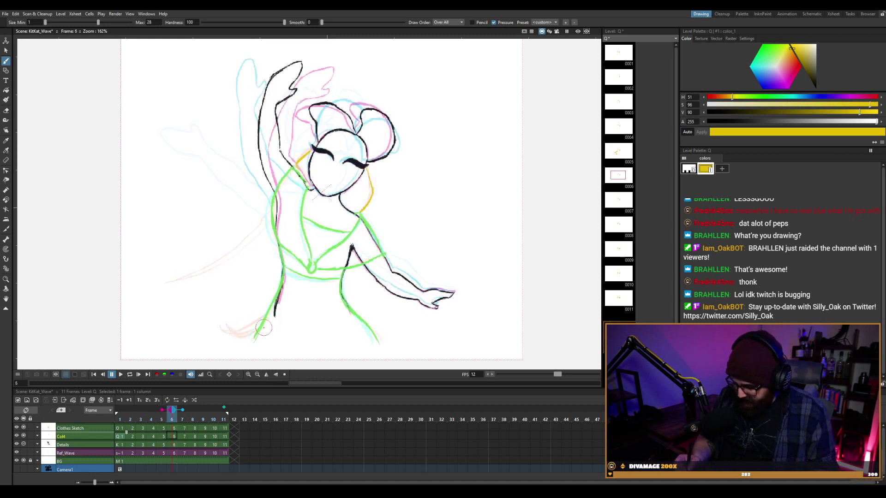
pyautogui.press(',')
pyautogui.press('.')
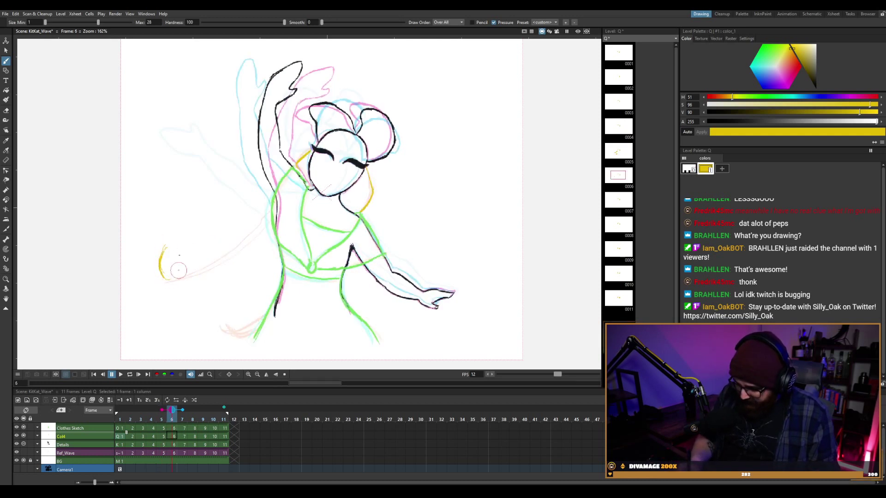
pyautogui.moveTo(164, 249)
pyautogui.mouseDown()
pyautogui.moveTo(194, 276)
pyautogui.moveTo(222, 270)
pyautogui.moveTo(256, 234)
pyautogui.moveTo(252, 245)
pyautogui.moveTo(268, 219)
pyautogui.mouseUp()
pyautogui.moveTo(165, 250); pyautogui.dragTo(215, 277)
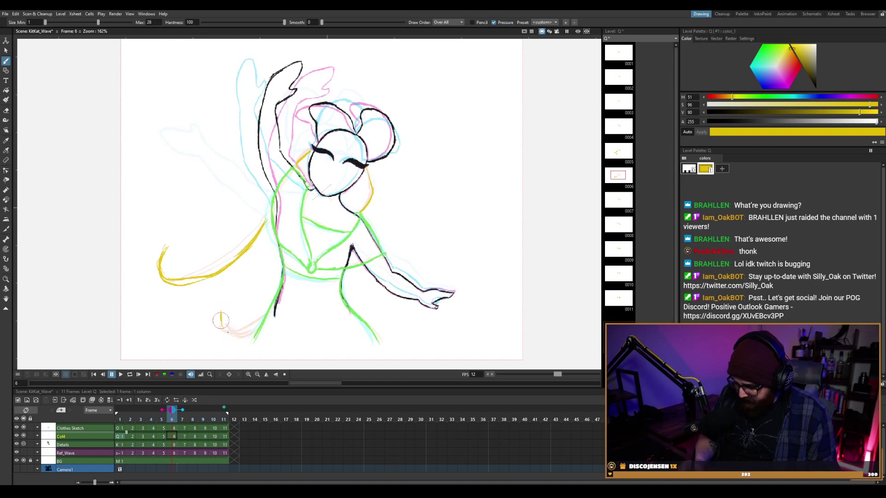
pyautogui.moveTo(224, 310); pyautogui.dragTo(233, 329)
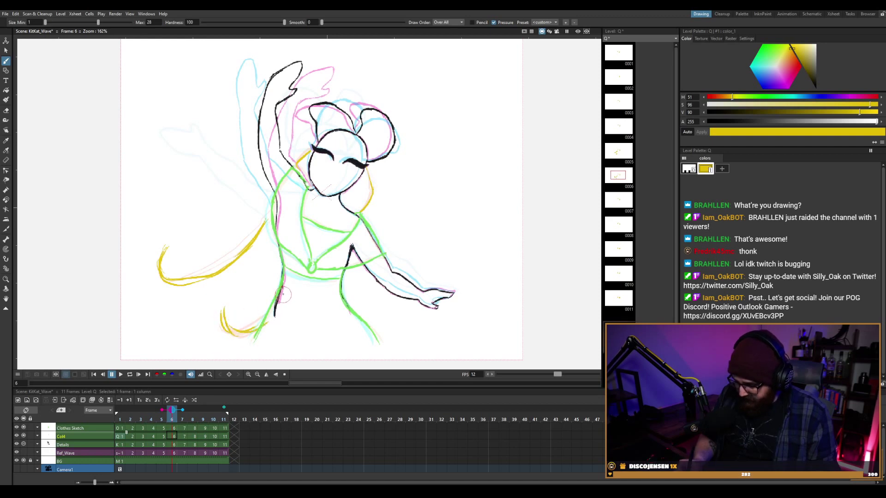
# Compare frames 5 and 6 and extend the outer tip of frame 5's trailing ponytail strand with a short upturned stroke.
pyautogui.press(',')
pyautogui.press('.')
pyautogui.press(',')
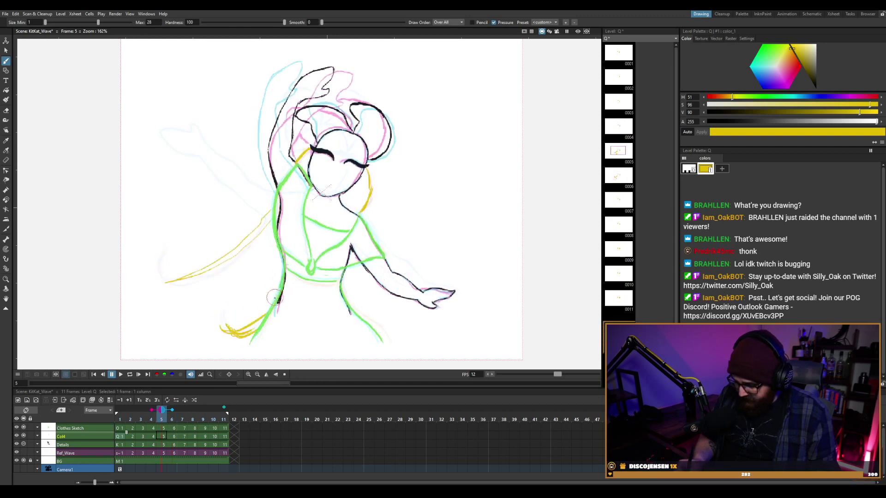
pyautogui.press('.')
pyautogui.press(',')
pyautogui.moveTo(142, 274); pyautogui.dragTo(167, 280)
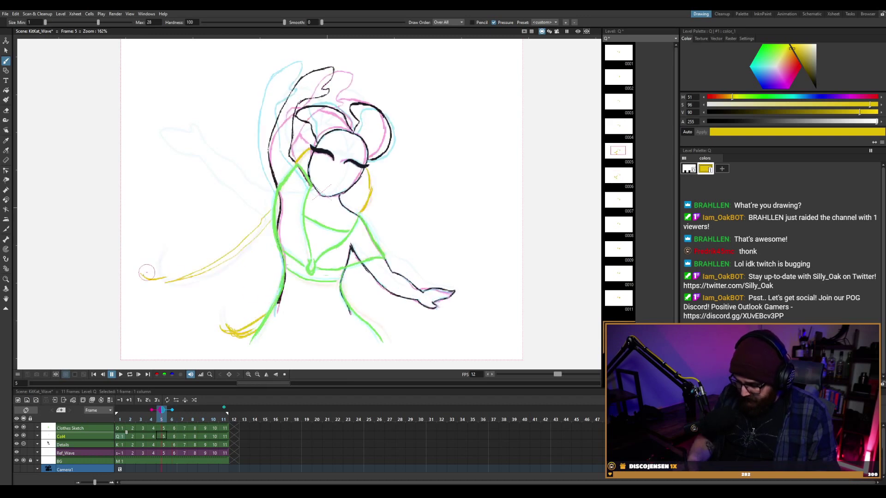
# Clean up frame 6's trailing strand where it meets the back and redraw its lower edge, checking it against frame 5.
pyautogui.press('.')
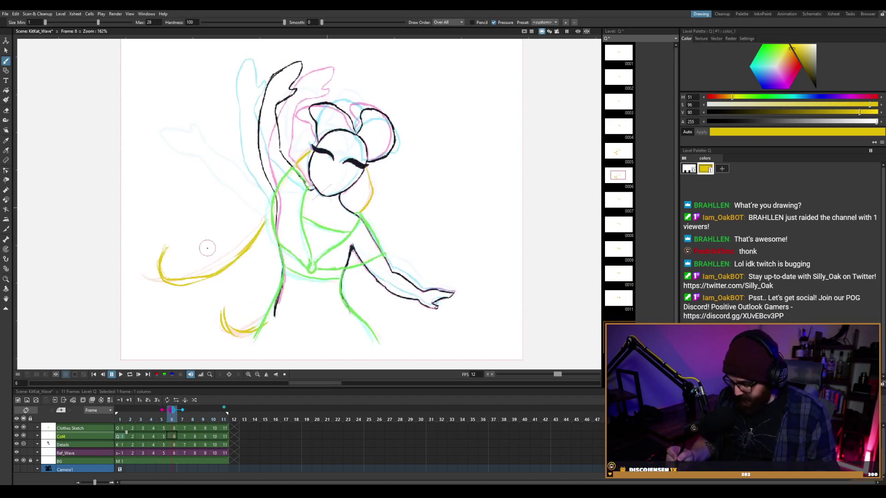
pyautogui.press(',')
pyautogui.press('.')
pyautogui.press(',')
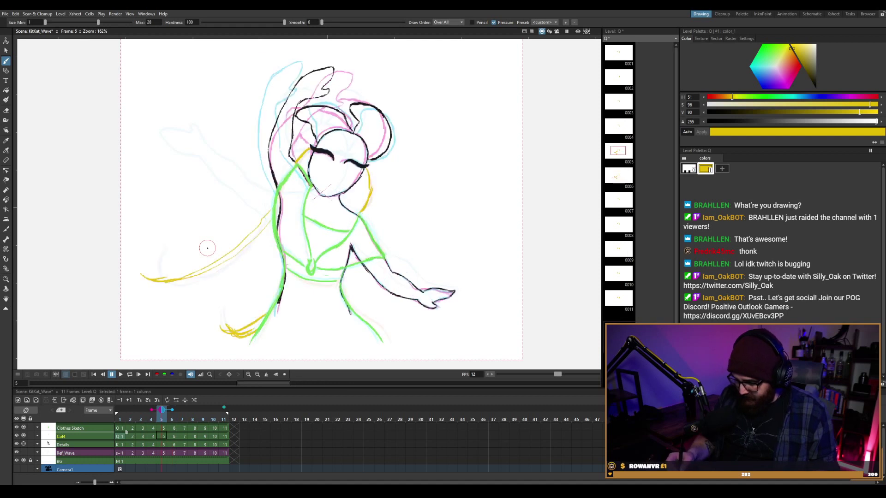
pyautogui.press('.')
pyautogui.press('e')
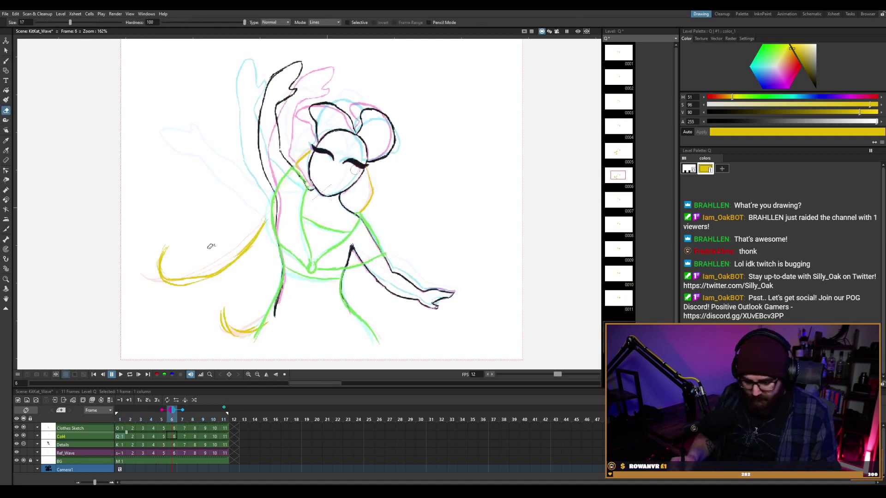
pyautogui.moveTo(256, 233)
pyautogui.mouseDown()
pyautogui.moveTo(203, 285)
pyautogui.moveTo(228, 260)
pyautogui.moveTo(237, 273)
pyautogui.moveTo(214, 268)
pyautogui.moveTo(272, 235)
pyautogui.mouseUp()
pyautogui.press('b')
pyautogui.moveTo(199, 284)
pyautogui.mouseDown()
pyautogui.moveTo(270, 221)
pyautogui.moveTo(261, 227)
pyautogui.mouseUp()
# Sketch a lower, drooping yellow ponytail strand trailing behind the back on frame 7, using the previous frames as reference.
pyautogui.press('.')
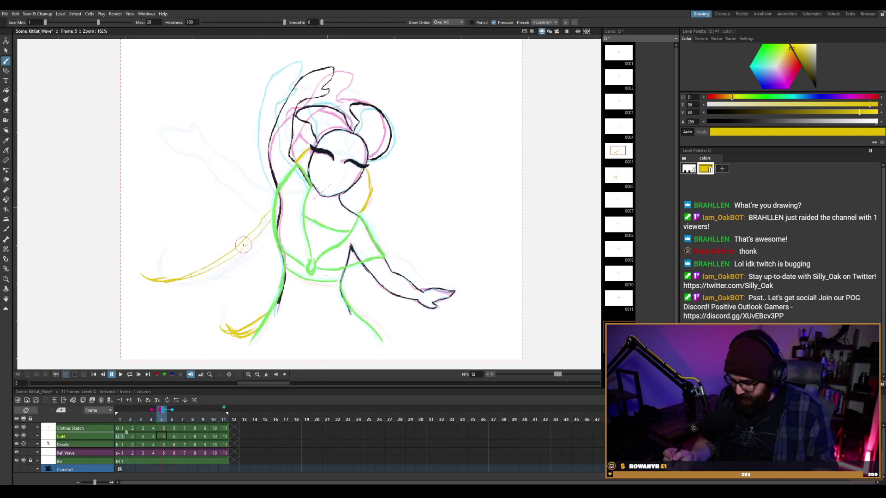
pyautogui.press(',')
pyautogui.press('.')
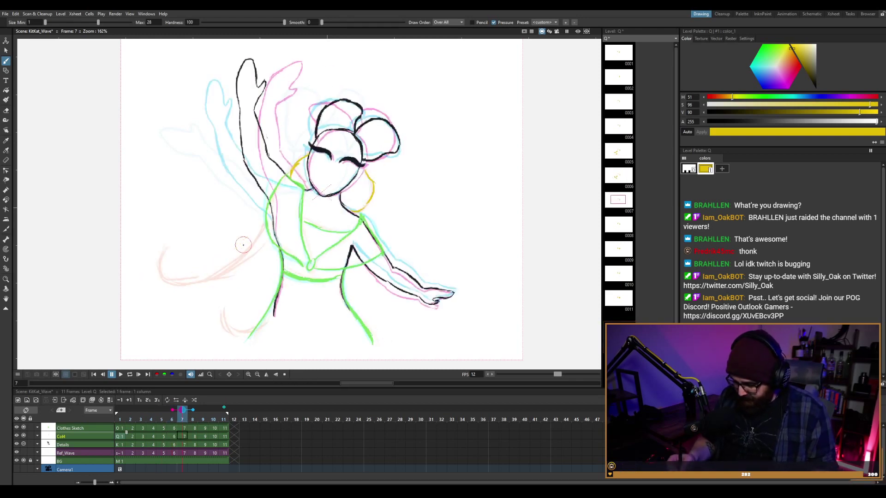
pyautogui.moveTo(195, 295)
pyautogui.mouseDown()
pyautogui.moveTo(240, 291)
pyautogui.moveTo(270, 249)
pyautogui.moveTo(215, 303)
pyautogui.moveTo(263, 263)
pyautogui.moveTo(268, 243)
pyautogui.moveTo(233, 289)
pyautogui.moveTo(208, 298)
pyautogui.moveTo(173, 290)
pyautogui.moveTo(218, 298)
pyautogui.moveTo(184, 298)
pyautogui.moveTo(247, 286)
pyautogui.moveTo(236, 282)
pyautogui.moveTo(270, 242)
pyautogui.mouseUp()
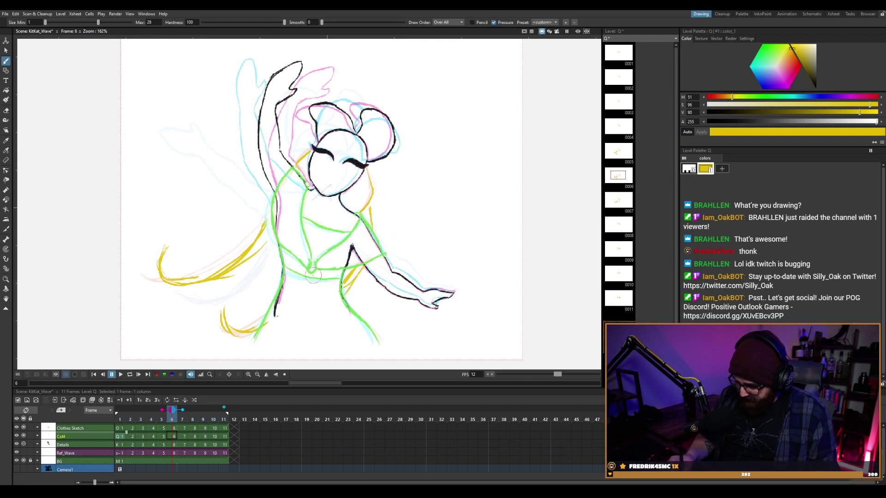
# Fill out frame 6's hair with yellow strokes beside the shoulder, under the lowered arm, at the hip tip and along the trailing ponytail.
pyautogui.moveTo(372, 202); pyautogui.dragTo(383, 239)
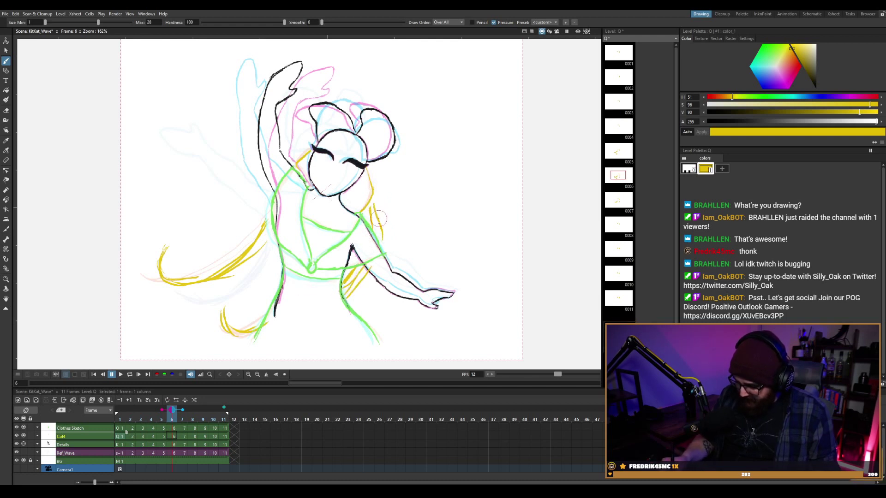
pyautogui.moveTo(362, 287); pyautogui.dragTo(345, 305)
pyautogui.moveTo(221, 320); pyautogui.dragTo(244, 352)
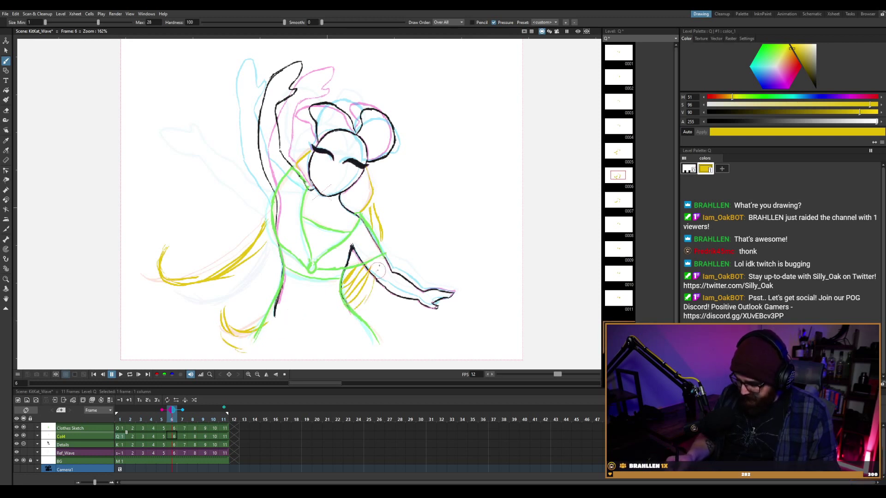
pyautogui.moveTo(159, 277)
pyautogui.mouseDown()
pyautogui.moveTo(226, 272)
pyautogui.moveTo(207, 289)
pyautogui.moveTo(260, 242)
pyautogui.mouseUp()
pyautogui.moveTo(211, 300); pyautogui.dragTo(273, 234)
pyautogui.moveTo(212, 279); pyautogui.dragTo(252, 219)
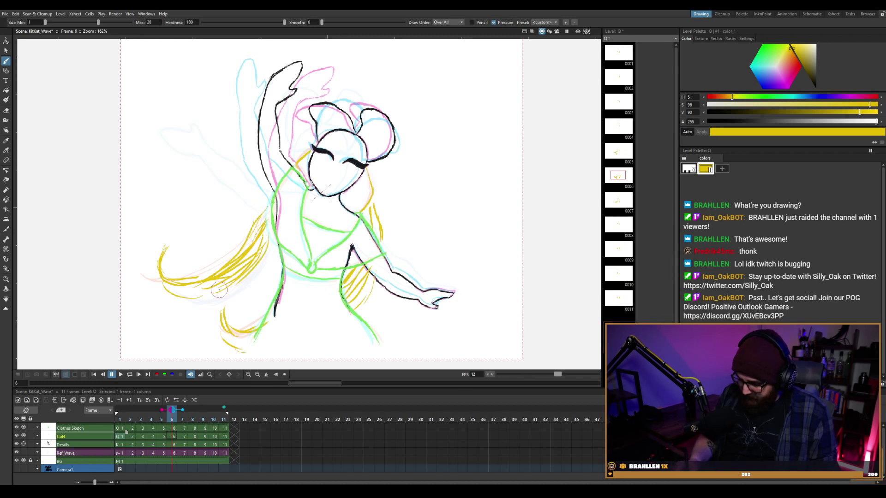
# Thicken frame 5's trailing ponytail behind the back with long yellow strokes, checking it against frame 6.
pyautogui.press(',')
pyautogui.moveTo(152, 265)
pyautogui.mouseDown()
pyautogui.moveTo(269, 234)
pyautogui.moveTo(185, 265)
pyautogui.moveTo(229, 265)
pyautogui.moveTo(195, 266)
pyautogui.moveTo(265, 233)
pyautogui.moveTo(266, 209)
pyautogui.moveTo(221, 257)
pyautogui.moveTo(170, 270)
pyautogui.moveTo(254, 227)
pyautogui.moveTo(267, 210)
pyautogui.mouseUp()
pyautogui.press('.')
pyautogui.press(',')
pyautogui.moveTo(164, 276); pyautogui.dragTo(251, 224)
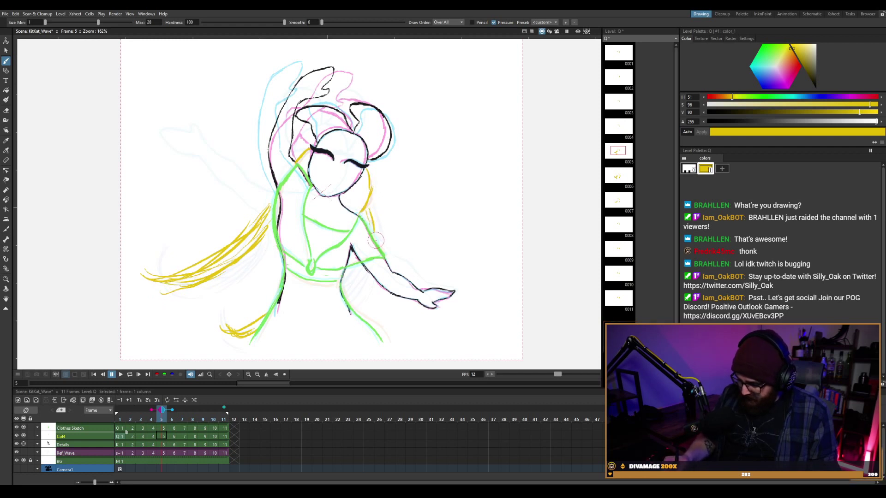
# Add yellow hair strokes on frame 5 beside the shoulder and in the gap beneath the lowered arm.
pyautogui.moveTo(349, 272); pyautogui.dragTo(365, 263)
pyautogui.moveTo(368, 196); pyautogui.dragTo(377, 235)
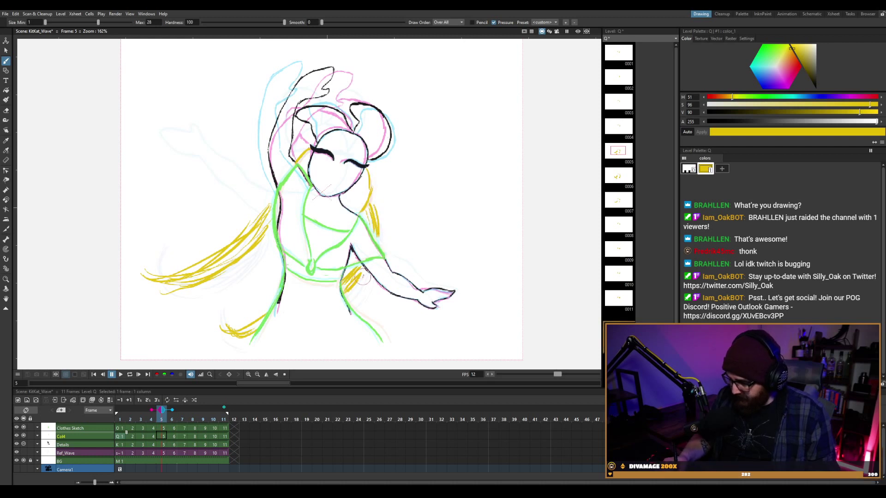
pyautogui.moveTo(365, 277); pyautogui.dragTo(343, 301)
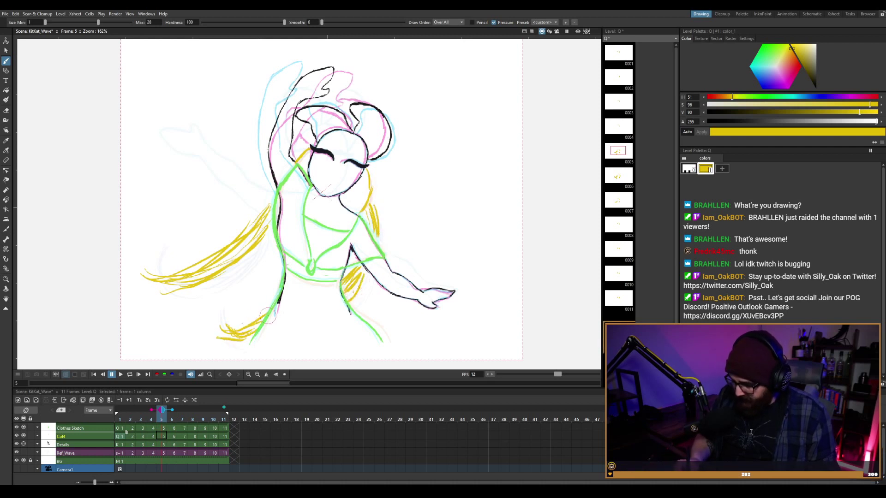
pyautogui.moveTo(346, 308); pyautogui.dragTo(369, 275)
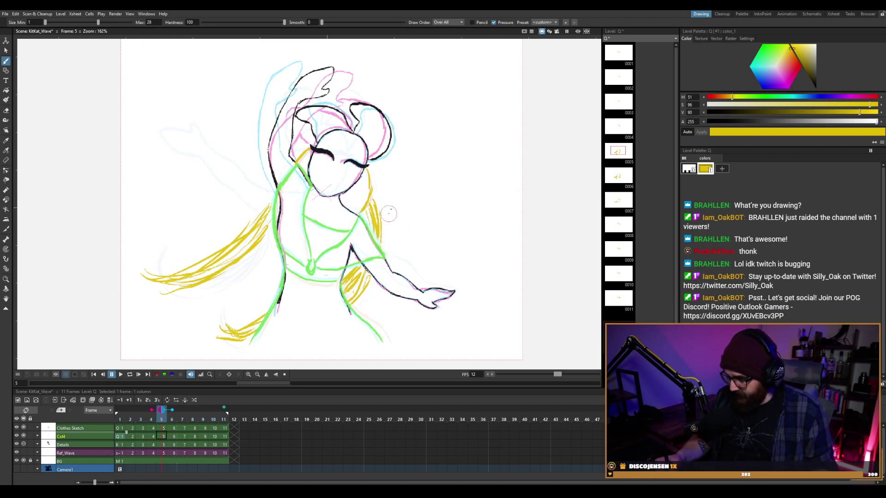
# Compare frames 5 and 6 and fill out frame 5's ponytail tip beside the hip with upturned yellow strokes.
pyautogui.press('Right')
pyautogui.press('Left')
pyautogui.press('Right')
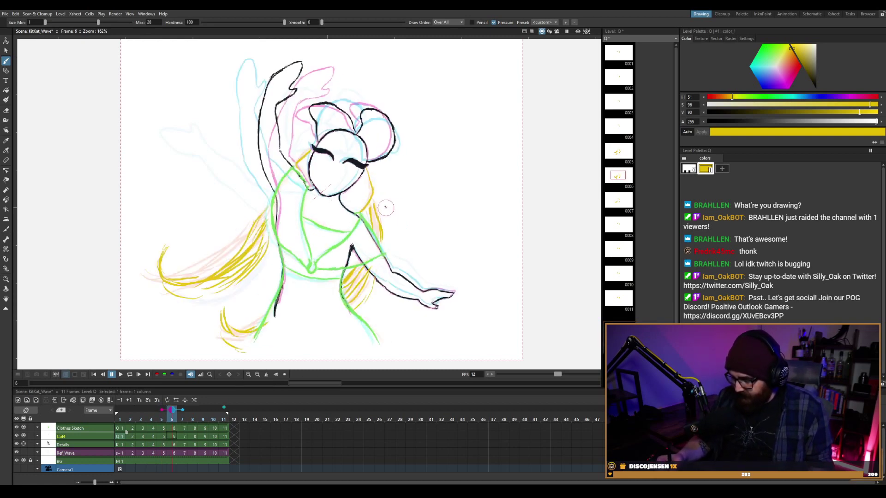
pyautogui.press('Left')
pyautogui.moveTo(228, 310)
pyautogui.mouseDown()
pyautogui.moveTo(217, 334)
pyautogui.moveTo(229, 343)
pyautogui.moveTo(254, 320)
pyautogui.mouseUp()
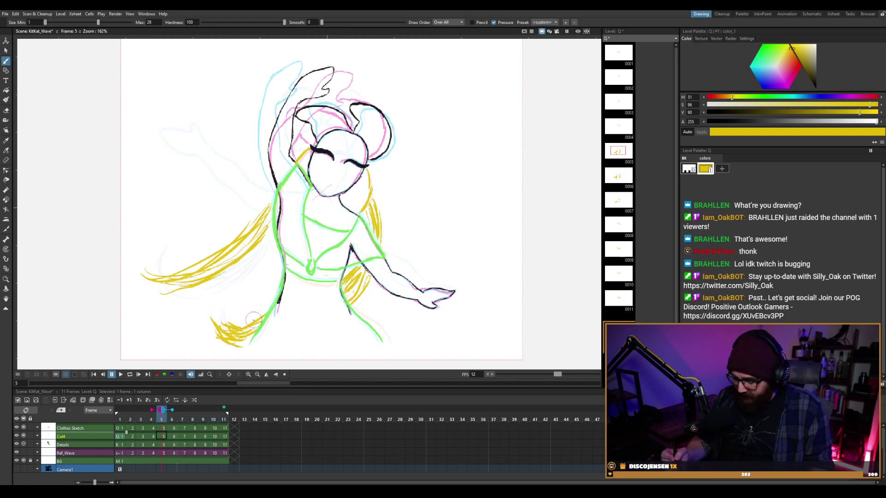
# Flip between frames 5 and 6 to examine how the ponytails move.
pyautogui.press('Right')
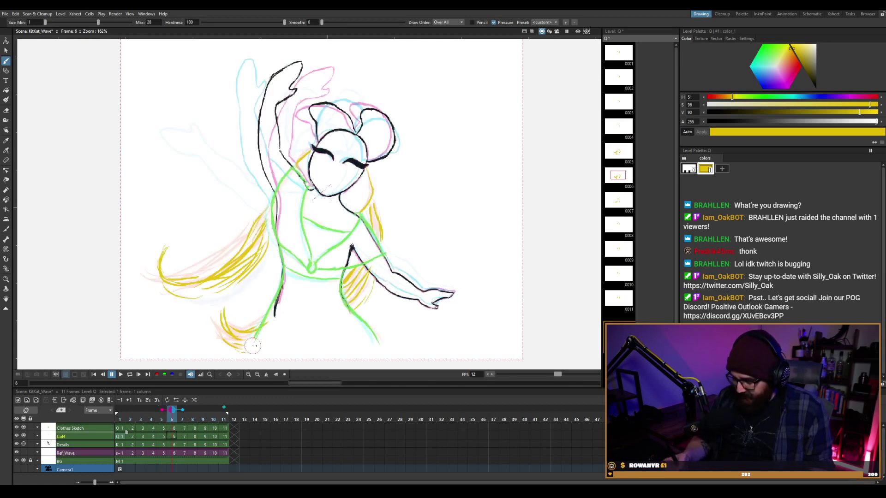
pyautogui.press('Left')
pyautogui.press('Right')
pyautogui.press('Left')
pyautogui.press('Right')
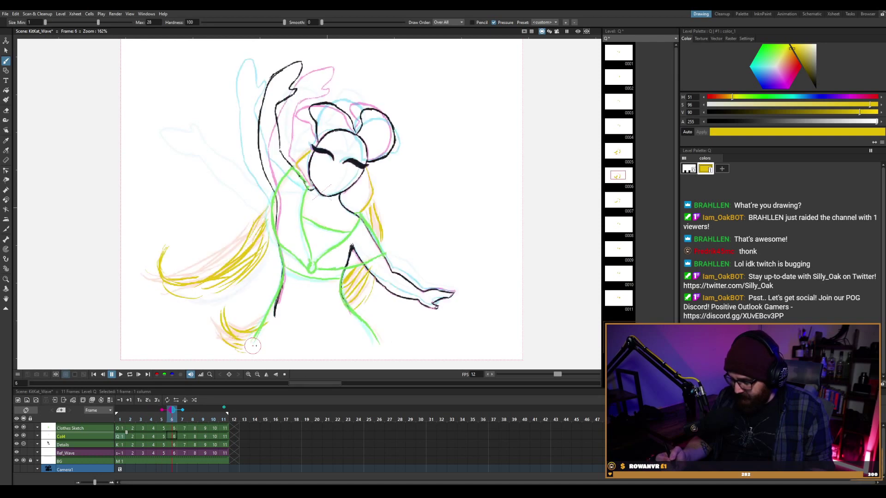
pyautogui.press('Left')
pyautogui.press('Right')
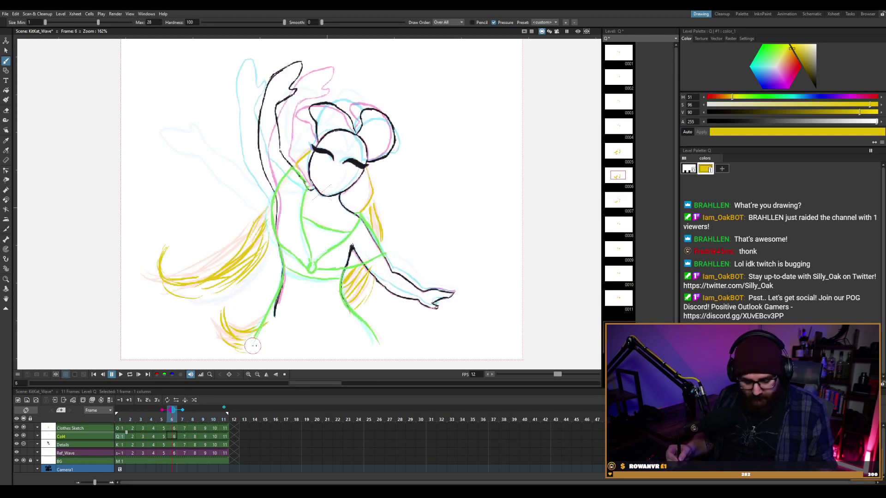
# Fill out frame 7's hair with yellow strokes beside the shoulder, under the lowered arm and along the trailing ponytail.
pyautogui.press('Right')
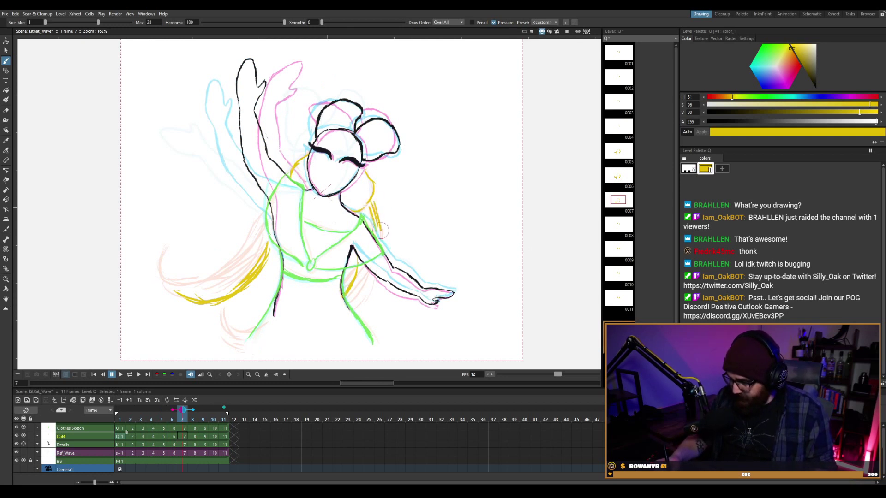
pyautogui.moveTo(378, 204); pyautogui.dragTo(389, 238)
pyautogui.moveTo(366, 278)
pyautogui.mouseDown()
pyautogui.moveTo(362, 319)
pyautogui.moveTo(383, 284)
pyautogui.moveTo(365, 322)
pyautogui.moveTo(367, 273)
pyautogui.moveTo(351, 298)
pyautogui.mouseUp()
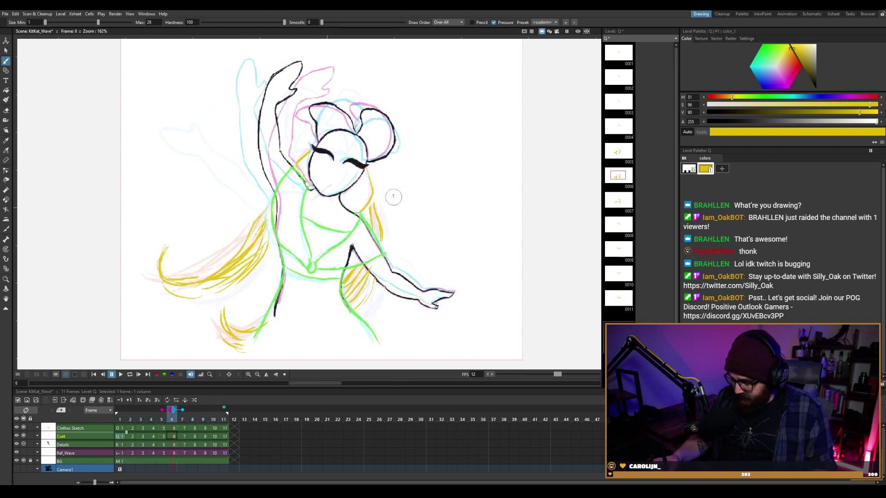
pyautogui.press('.')
pyautogui.moveTo(186, 295)
pyautogui.mouseDown()
pyautogui.moveTo(256, 258)
pyautogui.moveTo(222, 280)
pyautogui.moveTo(265, 240)
pyautogui.mouseUp()
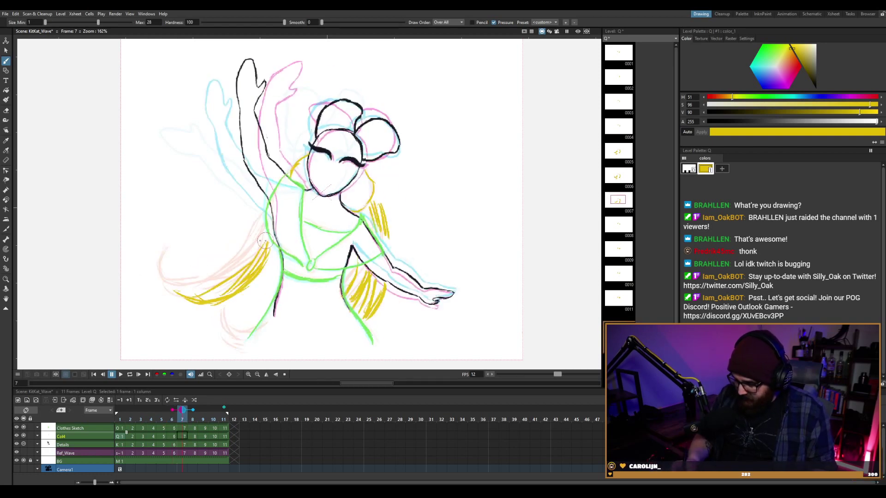
pyautogui.moveTo(237, 281)
pyautogui.mouseDown()
pyautogui.moveTo(259, 237)
pyautogui.moveTo(271, 249)
pyautogui.mouseUp()
pyautogui.moveTo(240, 299); pyautogui.dragTo(273, 250)
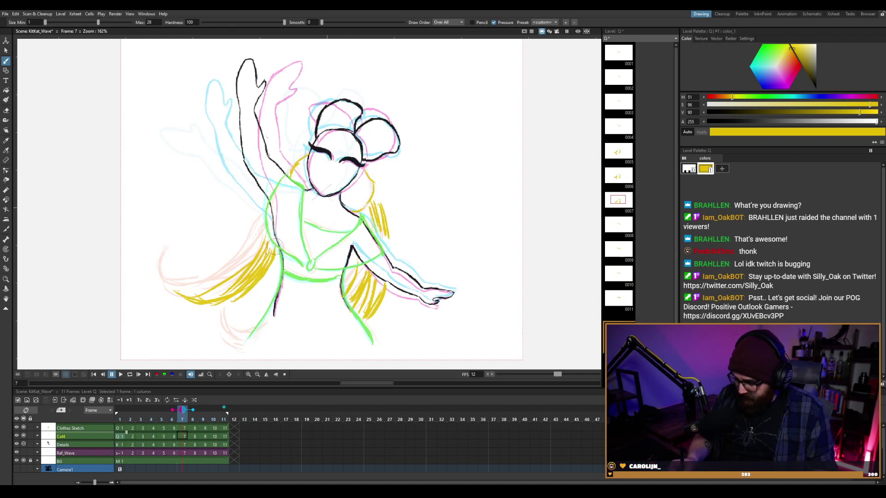
# Sketch frame 8's yellow ponytail hanging down behind the back and hip, with its tip curving outward past the leg.
pyautogui.press('.')
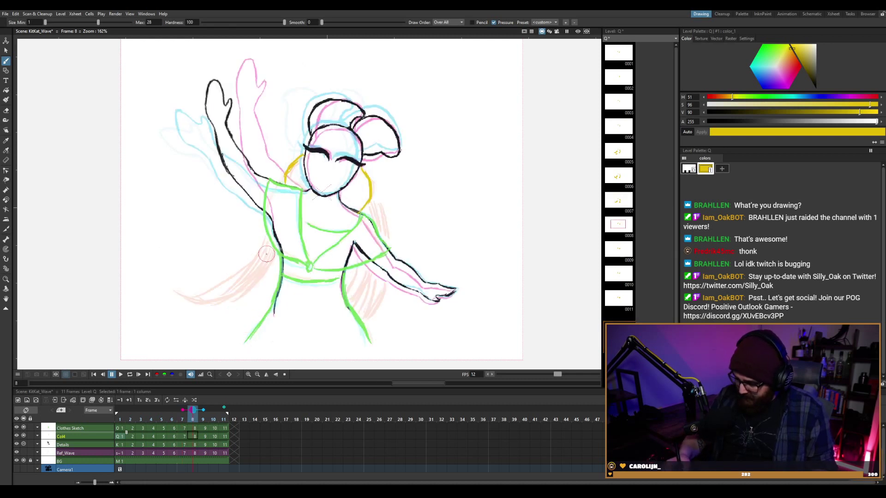
pyautogui.moveTo(271, 276)
pyautogui.mouseDown()
pyautogui.moveTo(251, 323)
pyautogui.moveTo(277, 275)
pyautogui.mouseUp()
pyautogui.moveTo(257, 318)
pyautogui.mouseDown()
pyautogui.moveTo(278, 253)
pyautogui.moveTo(250, 320)
pyautogui.moveTo(259, 311)
pyautogui.moveTo(234, 336)
pyautogui.moveTo(254, 329)
pyautogui.moveTo(215, 325)
pyautogui.moveTo(265, 305)
pyautogui.mouseUp()
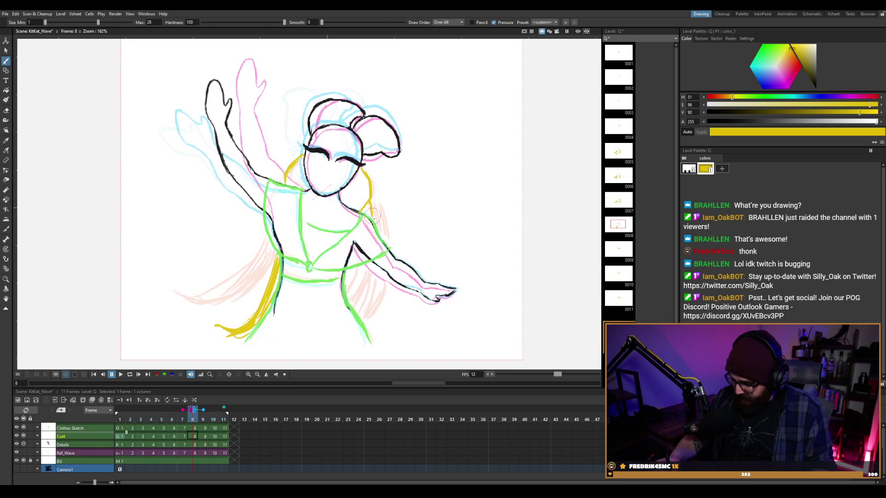
# Sketch and fill frame 8's other yellow ponytail, running from beside the shoulder and under the lowered arm to the lower canvas edge.
pyautogui.moveTo(362, 277)
pyautogui.mouseDown()
pyautogui.moveTo(365, 313)
pyautogui.moveTo(363, 280)
pyautogui.moveTo(389, 332)
pyautogui.mouseUp()
pyautogui.moveTo(375, 290); pyautogui.dragTo(393, 344)
pyautogui.moveTo(371, 268); pyautogui.dragTo(384, 338)
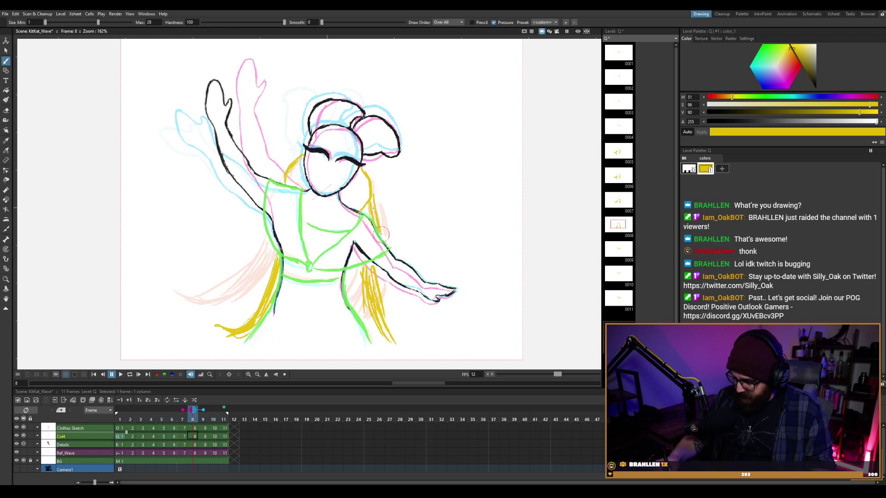
pyautogui.moveTo(358, 276); pyautogui.dragTo(401, 352)
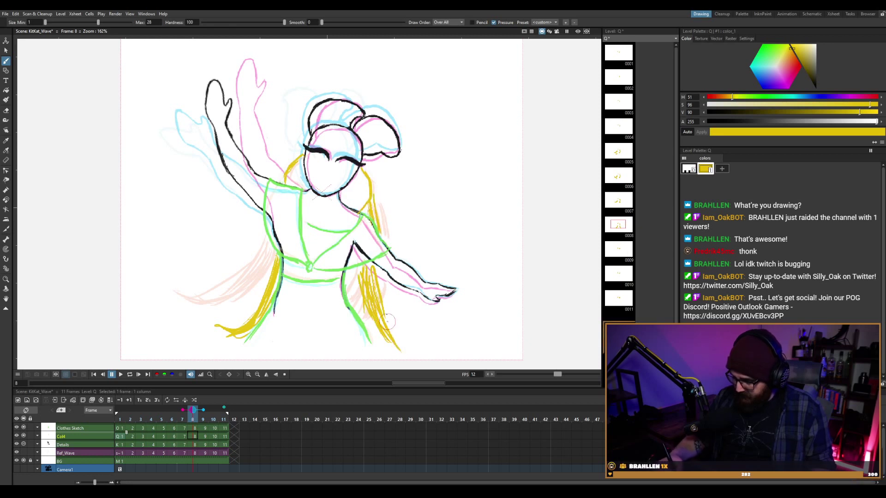
pyautogui.press('.')
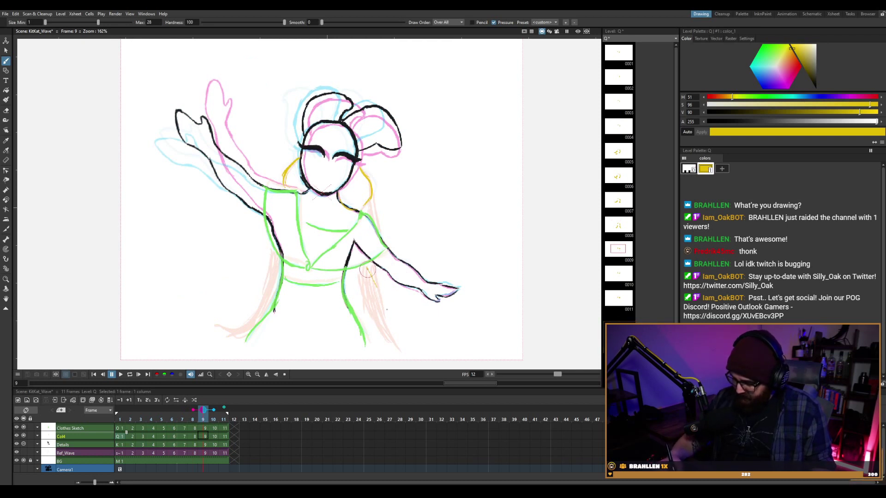
pyautogui.press(',')
pyautogui.moveTo(387, 339)
pyautogui.mouseDown()
pyautogui.moveTo(393, 361)
pyautogui.moveTo(373, 303)
pyautogui.moveTo(381, 360)
pyautogui.moveTo(375, 307)
pyautogui.moveTo(394, 361)
pyautogui.mouseUp()
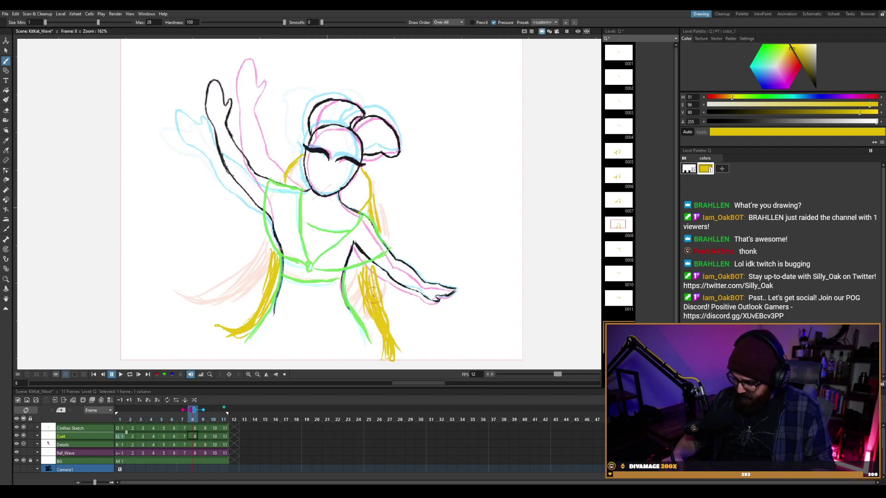
pyautogui.moveTo(376, 286); pyautogui.dragTo(384, 309)
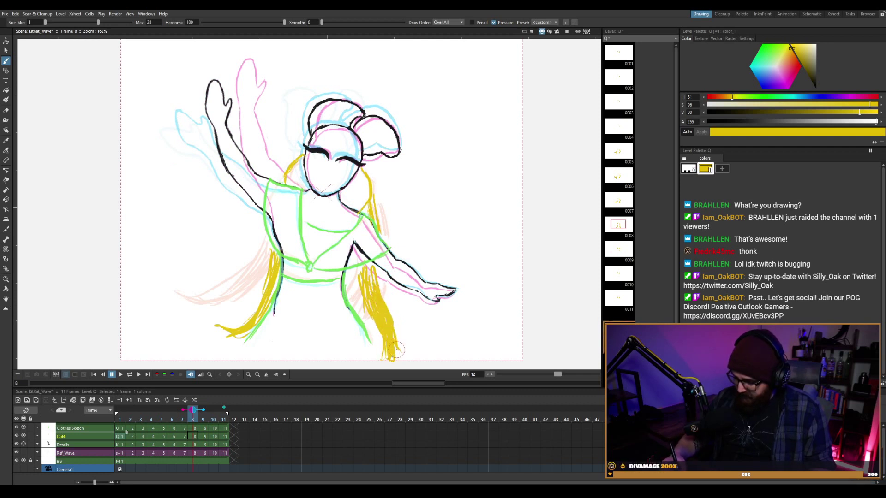
# Compare frames 7 and 8, and erase the part of frame 8's ponytail that hangs below the lowered arm.
pyautogui.press(',')
pyautogui.press('.')
pyautogui.press(',')
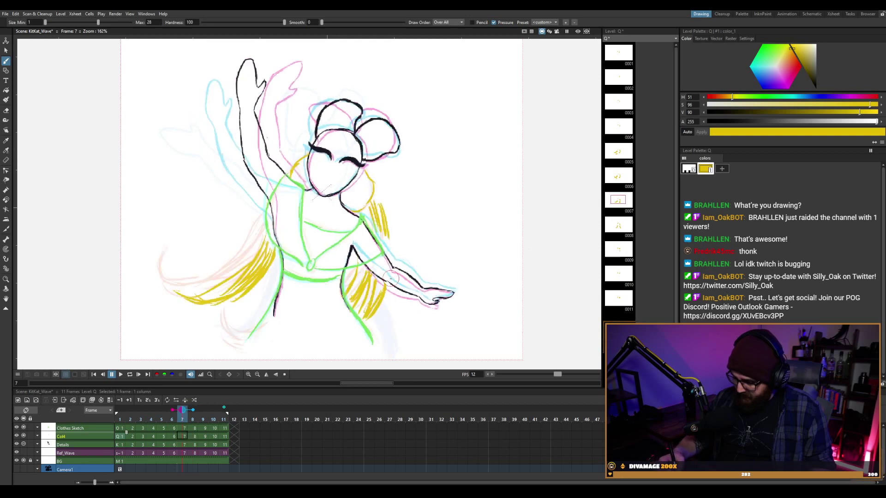
pyautogui.press('.')
pyautogui.press('a')
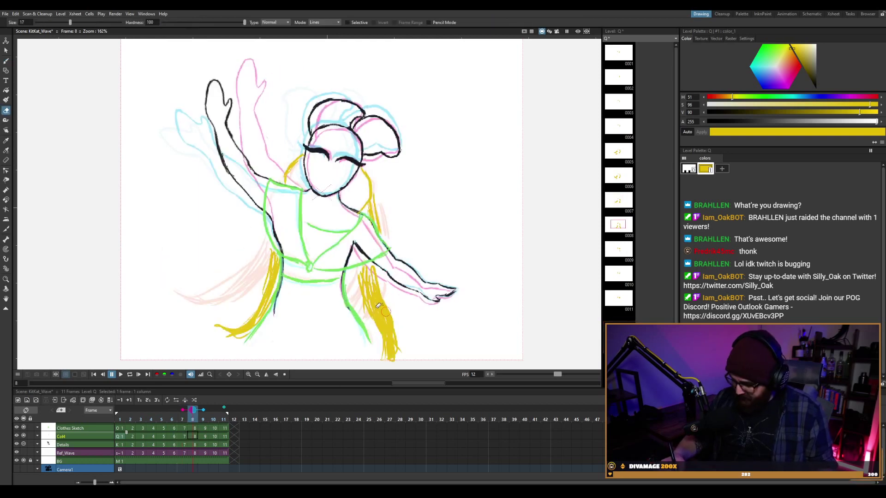
pyautogui.moveTo(369, 288)
pyautogui.mouseDown()
pyautogui.moveTo(395, 359)
pyautogui.moveTo(378, 299)
pyautogui.moveTo(387, 327)
pyautogui.mouseUp()
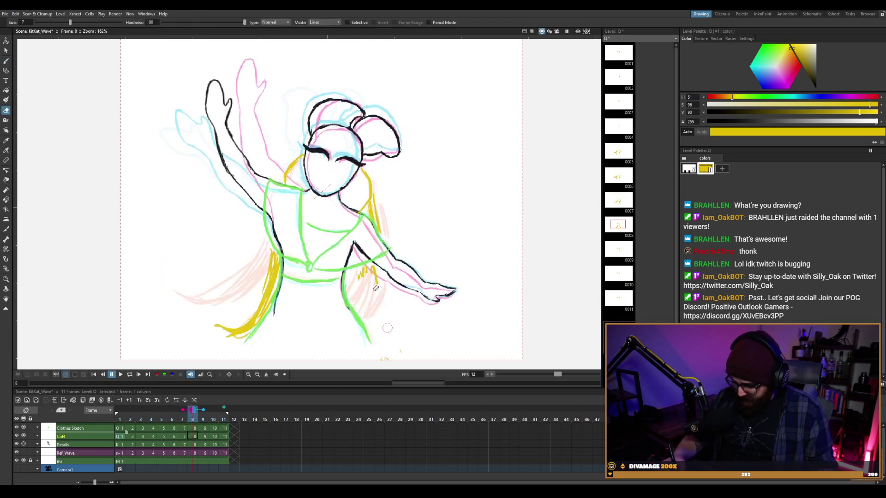
# Redraw frame 8's yellow ponytail beside the shoulder and as a shorter strand curving inward under the lowered arm.
pyautogui.moveTo(388, 204)
pyautogui.mouseDown()
pyautogui.moveTo(375, 216)
pyautogui.moveTo(381, 224)
pyautogui.moveTo(389, 209)
pyautogui.moveTo(391, 240)
pyautogui.mouseUp()
pyautogui.press('b')
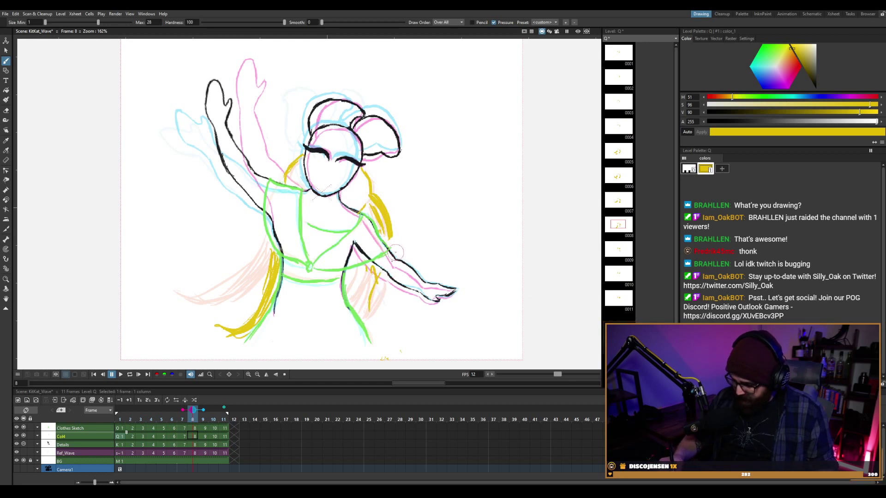
pyautogui.hotkey('ctrl', 'z')
pyautogui.moveTo(389, 234); pyautogui.dragTo(393, 261)
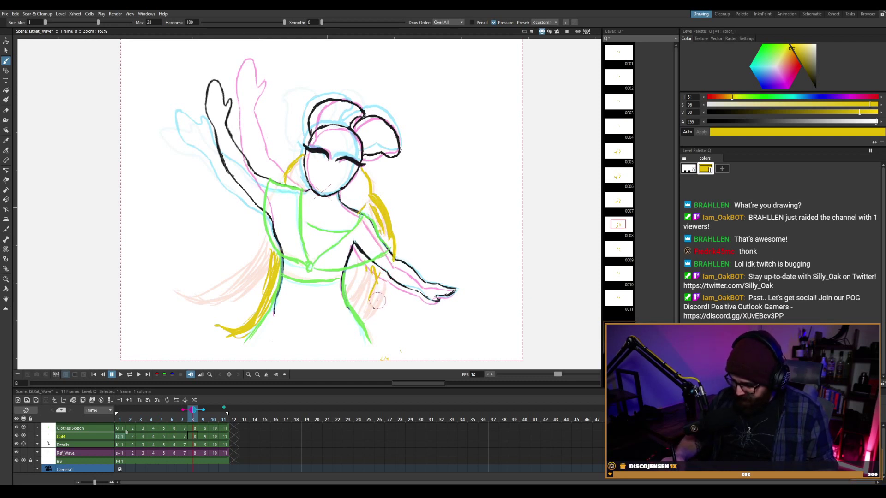
pyautogui.moveTo(363, 319)
pyautogui.mouseDown()
pyautogui.moveTo(377, 275)
pyautogui.moveTo(369, 328)
pyautogui.moveTo(385, 282)
pyautogui.moveTo(373, 323)
pyautogui.moveTo(375, 284)
pyautogui.mouseUp()
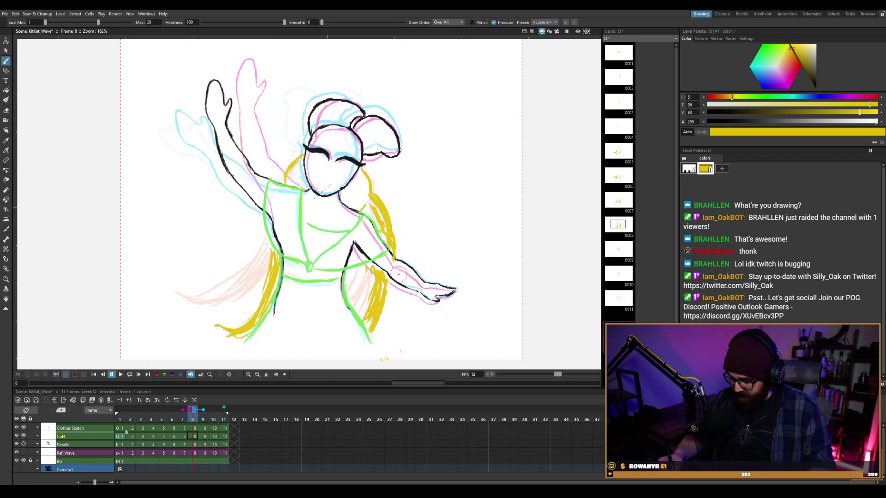
# Sketch frame 10's yellow ponytail from beside the shoulder, passing behind the lowered arm and trailing diagonally outward below the hand.
pyautogui.press('.')
pyautogui.press('.')
pyautogui.press(',')
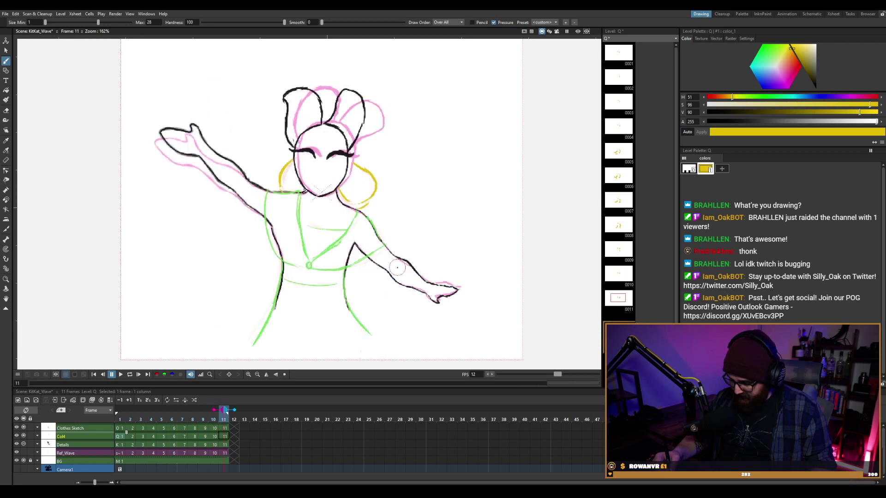
pyautogui.press('.')
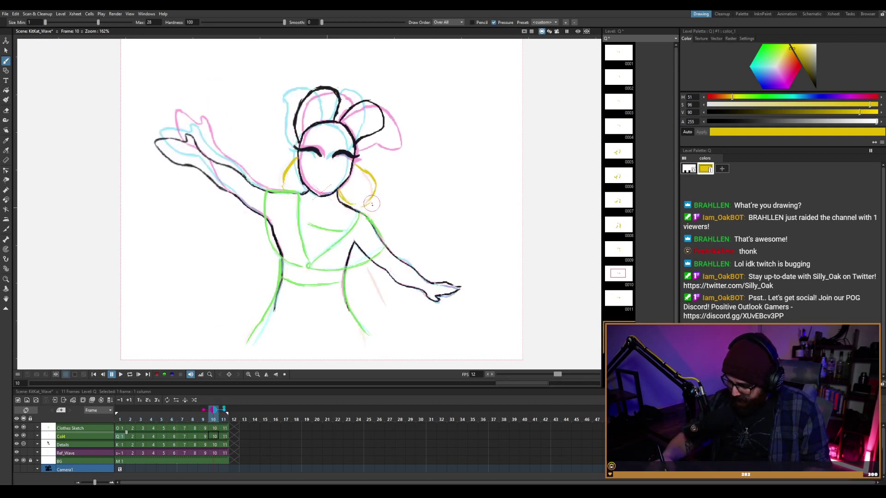
pyautogui.moveTo(367, 203); pyautogui.dragTo(387, 233)
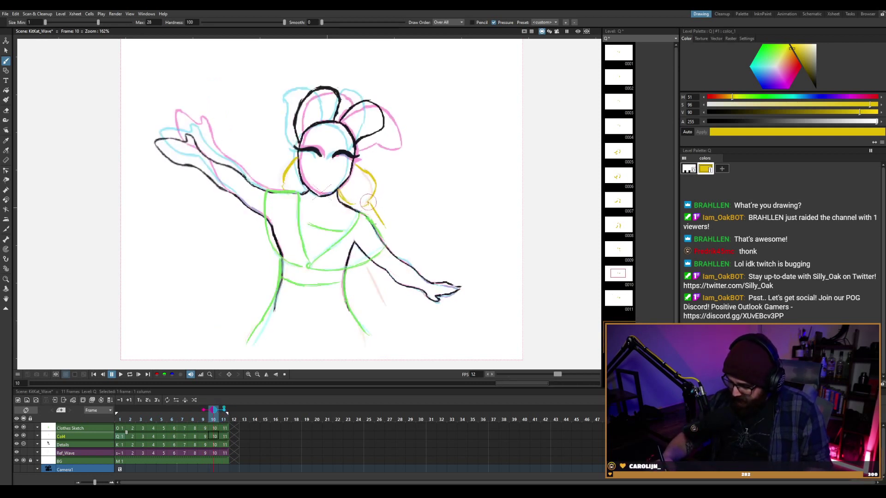
pyautogui.moveTo(368, 199)
pyautogui.mouseDown()
pyautogui.moveTo(390, 242)
pyautogui.moveTo(378, 207)
pyautogui.moveTo(395, 235)
pyautogui.mouseUp()
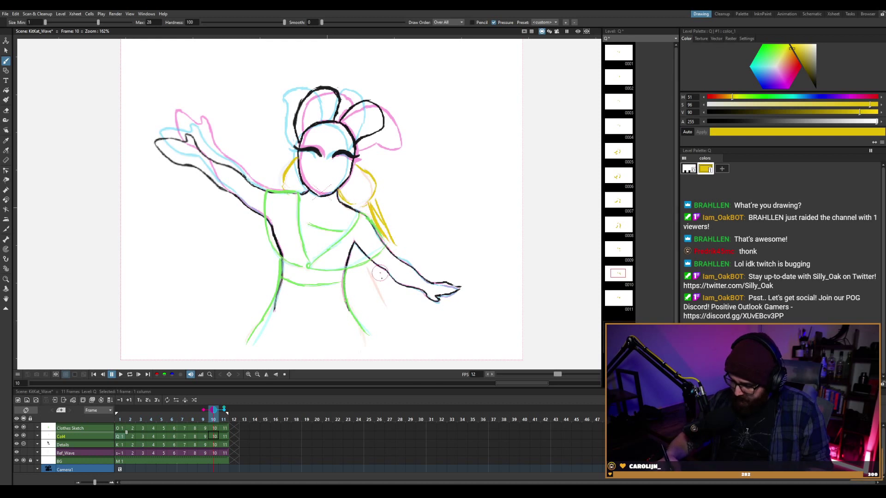
pyautogui.moveTo(386, 281); pyautogui.dragTo(407, 319)
pyautogui.moveTo(383, 278)
pyautogui.mouseDown()
pyautogui.moveTo(416, 332)
pyautogui.moveTo(428, 336)
pyautogui.mouseUp()
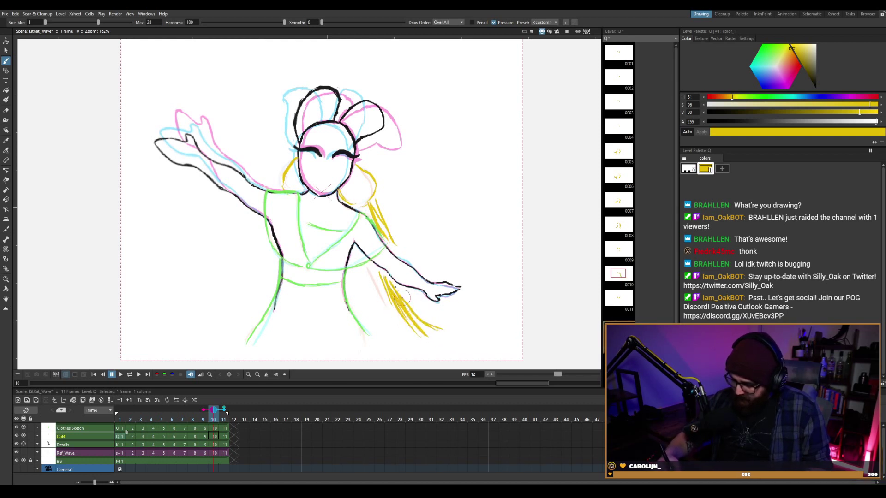
pyautogui.moveTo(395, 287); pyautogui.dragTo(438, 336)
pyautogui.moveTo(421, 308); pyautogui.dragTo(457, 337)
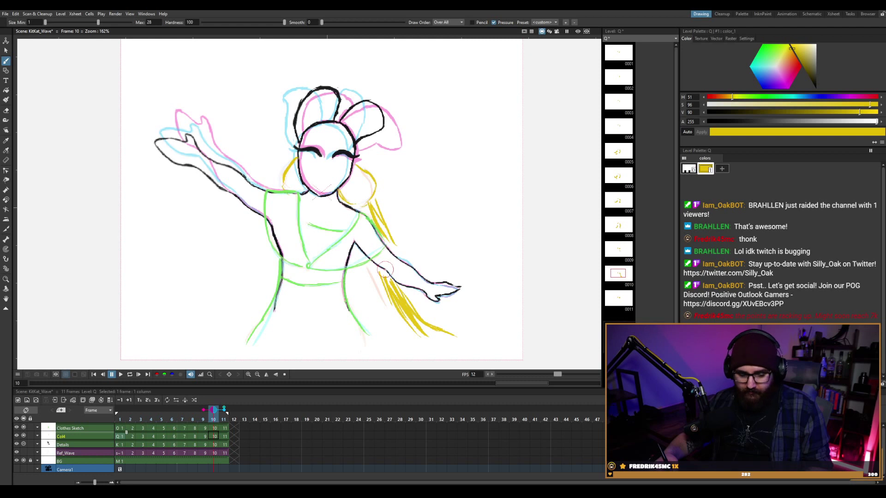
# Sketch frame 11's yellow ponytail from beside the shoulder and under the lowered arm, with its tip curling outward and up.
pyautogui.press('.')
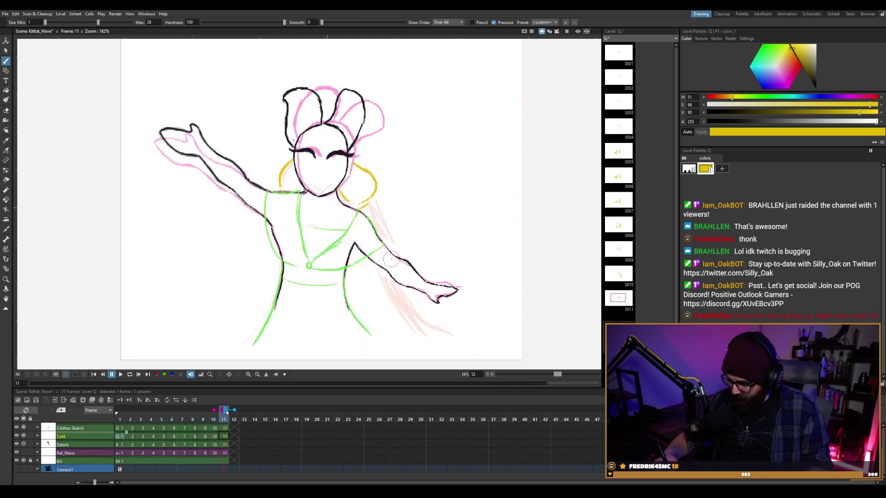
pyautogui.press(',')
pyautogui.press('.')
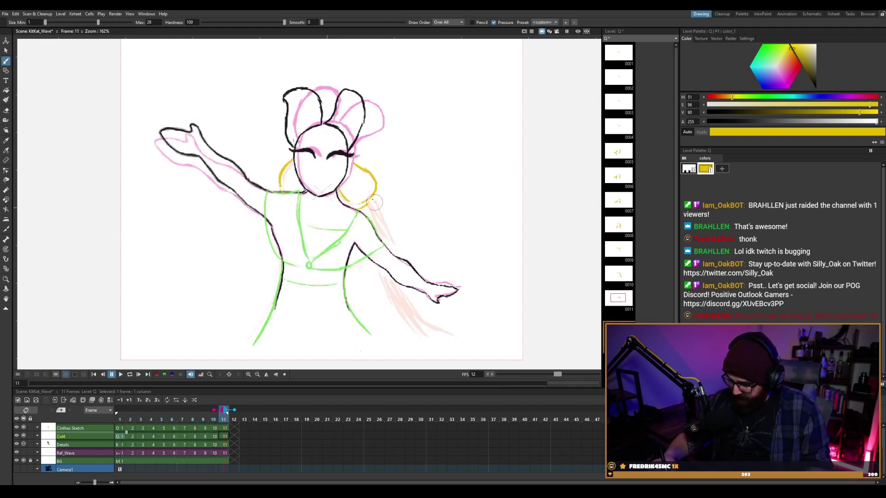
pyautogui.moveTo(369, 208); pyautogui.dragTo(385, 236)
pyautogui.moveTo(373, 201); pyautogui.dragTo(391, 238)
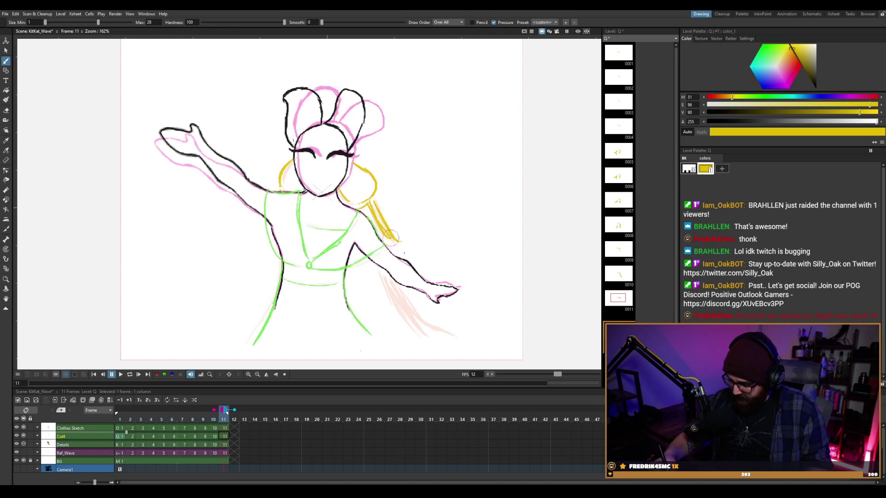
pyautogui.moveTo(387, 279)
pyautogui.mouseDown()
pyautogui.moveTo(444, 342)
pyautogui.moveTo(438, 335)
pyautogui.moveTo(475, 322)
pyautogui.moveTo(474, 310)
pyautogui.mouseUp()
pyautogui.moveTo(431, 328); pyautogui.dragTo(478, 325)
pyautogui.moveTo(420, 314)
pyautogui.mouseDown()
pyautogui.moveTo(457, 336)
pyautogui.moveTo(423, 312)
pyautogui.moveTo(479, 326)
pyautogui.mouseUp()
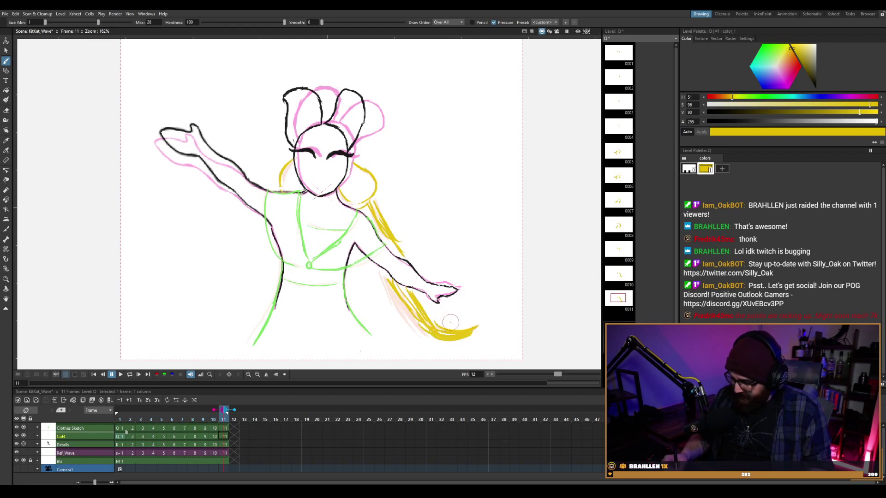
# Fill out frame 11's ponytail with more yellow strokes beside the shoulder and along the strand under the arm.
pyautogui.moveTo(420, 304); pyautogui.dragTo(463, 334)
pyautogui.moveTo(367, 203); pyautogui.dragTo(386, 225)
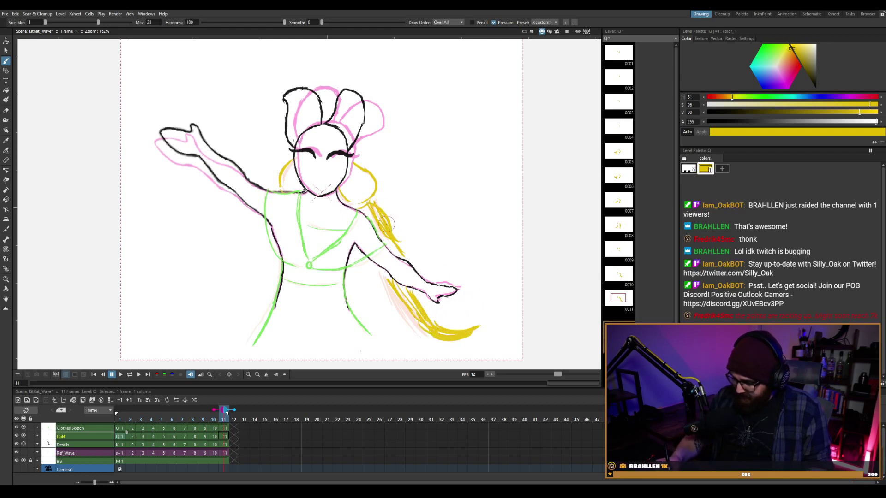
pyautogui.moveTo(390, 276)
pyautogui.mouseDown()
pyautogui.moveTo(391, 309)
pyautogui.moveTo(382, 281)
pyautogui.moveTo(414, 323)
pyautogui.moveTo(394, 280)
pyautogui.moveTo(432, 337)
pyautogui.mouseUp()
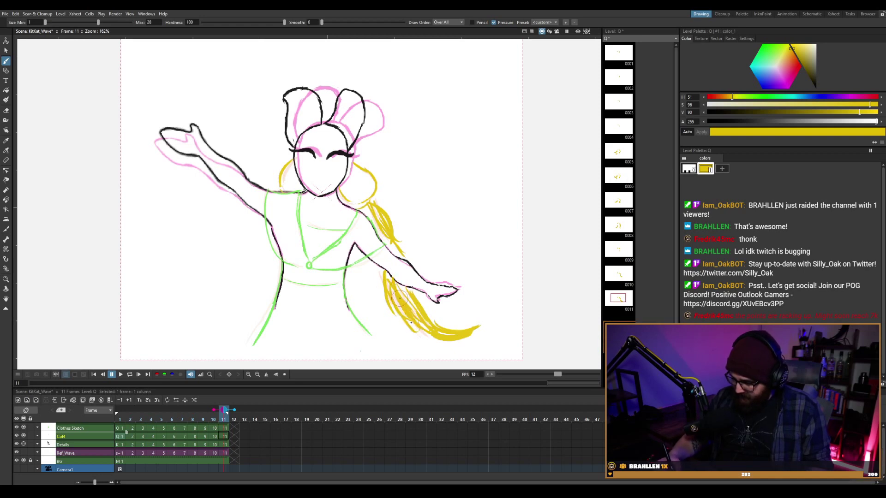
# Compare frames 10 and 11, and thicken frame 10's ponytail under the arm, extending its tip to the lower canvas edge.
pyautogui.press(',')
pyautogui.press('.')
pyautogui.press(',')
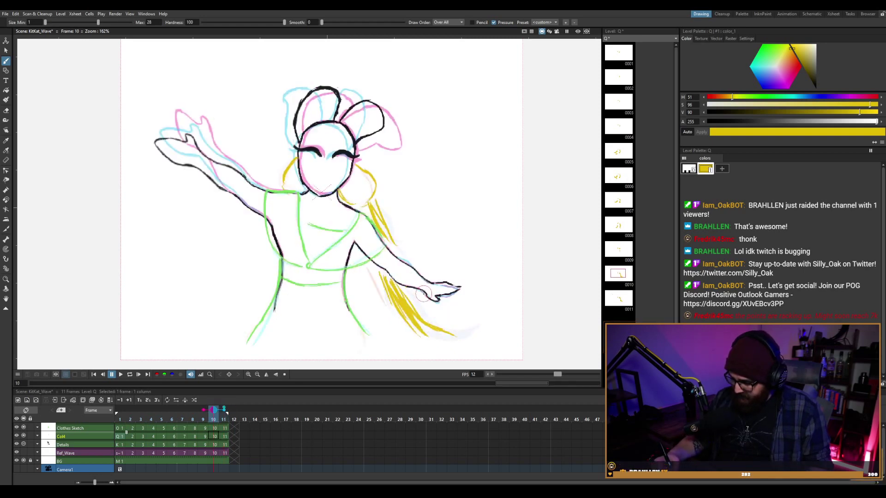
pyautogui.press('.')
pyautogui.press(',')
pyautogui.moveTo(418, 319)
pyautogui.mouseDown()
pyautogui.moveTo(437, 343)
pyautogui.moveTo(455, 346)
pyautogui.mouseUp()
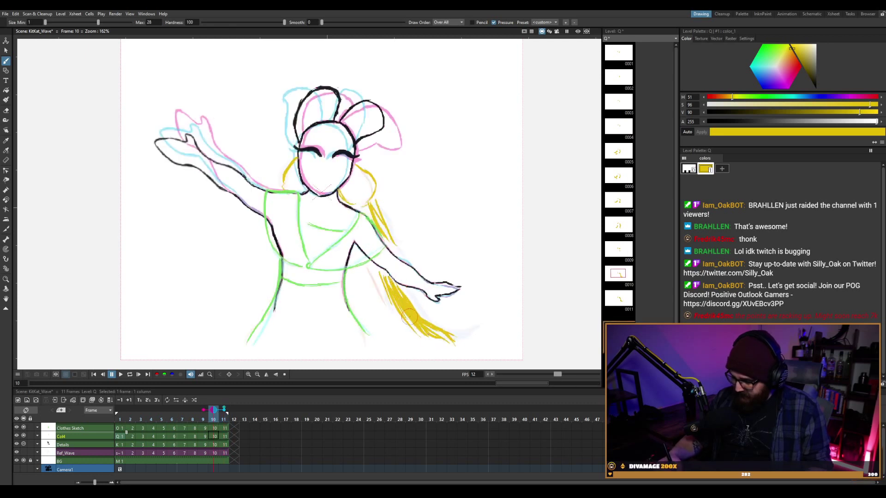
pyautogui.moveTo(412, 321); pyautogui.dragTo(446, 355)
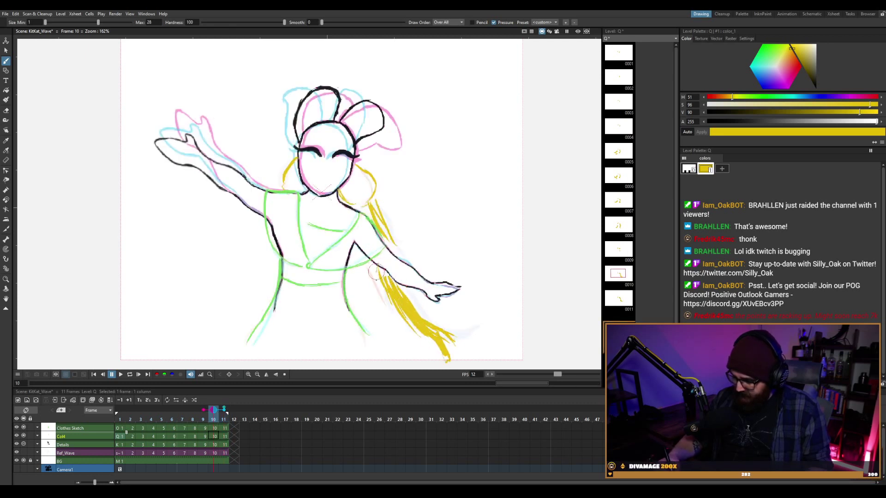
pyautogui.moveTo(376, 272); pyautogui.dragTo(418, 341)
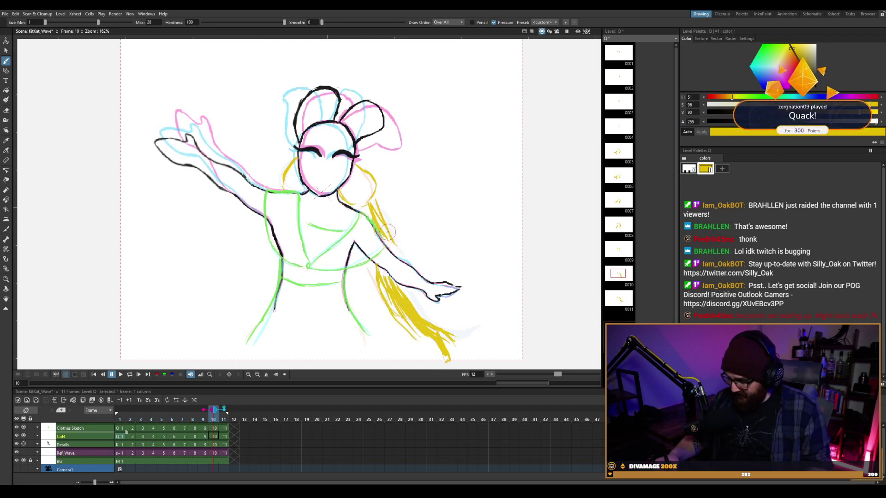
# Sketch frame 9's yellow ponytail beside the shoulder and under the lowered arm, running down to the lower canvas edge.
pyautogui.press(',')
pyautogui.press('.')
pyautogui.press(',')
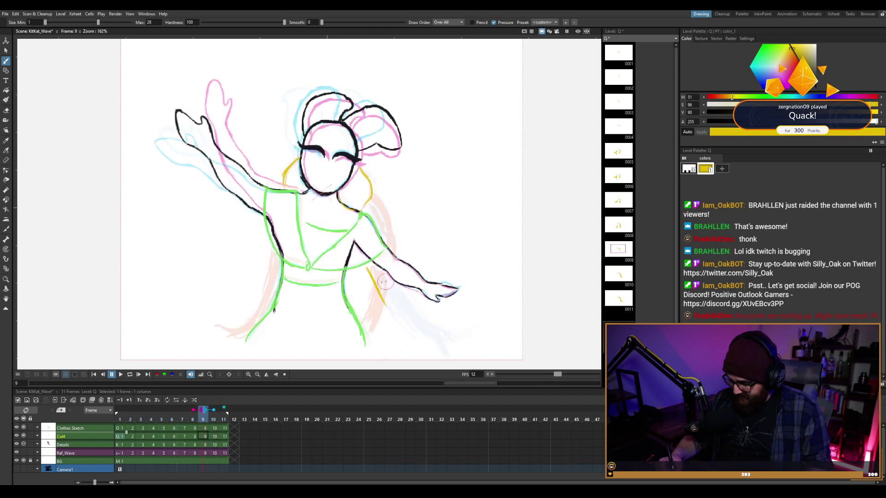
pyautogui.moveTo(372, 200)
pyautogui.mouseDown()
pyautogui.moveTo(392, 256)
pyautogui.moveTo(390, 318)
pyautogui.mouseUp()
pyautogui.moveTo(380, 270)
pyautogui.mouseDown()
pyautogui.moveTo(407, 335)
pyautogui.moveTo(406, 358)
pyautogui.moveTo(383, 274)
pyautogui.moveTo(413, 361)
pyautogui.moveTo(409, 321)
pyautogui.moveTo(381, 281)
pyautogui.moveTo(414, 338)
pyautogui.mouseUp()
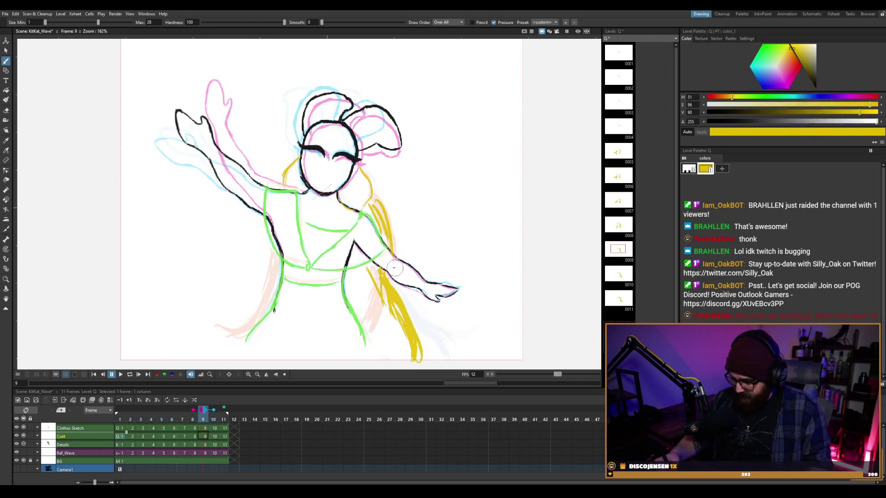
# Compare frames 8 and 9, and erase the outer edge of frame 9's ponytail beside the shoulder.
pyautogui.press(',')
pyautogui.press('.')
pyautogui.press(',')
pyautogui.press('.')
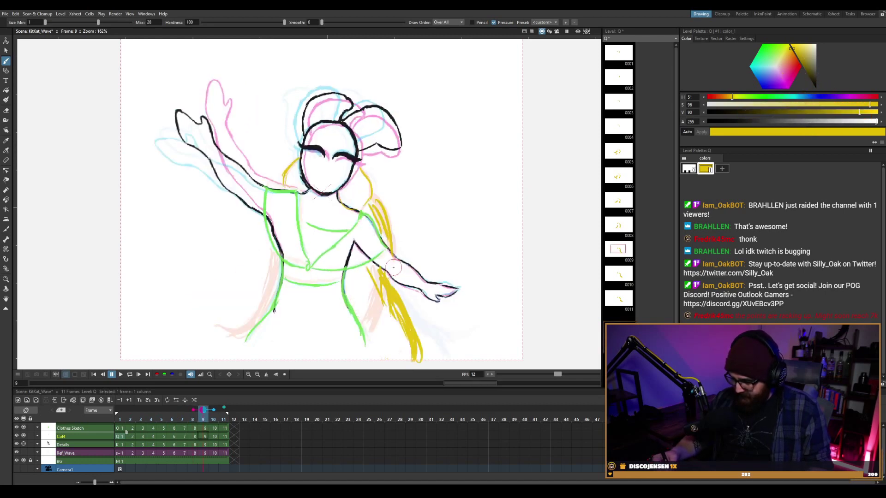
pyautogui.press('a')
pyautogui.moveTo(382, 199); pyautogui.dragTo(392, 239)
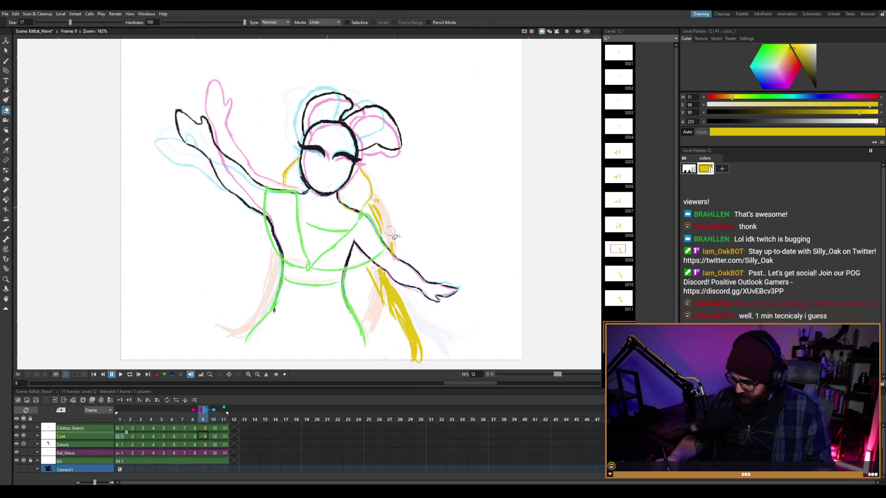
# Flip back and forth through frames 7 to 11 to examine the ponytail's swing.
pyautogui.press(',')
pyautogui.press('.')
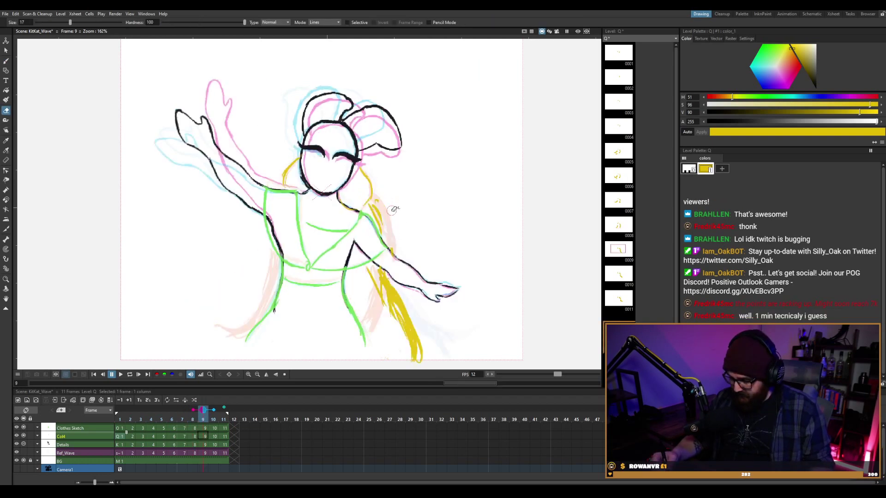
pyautogui.press('.')
pyautogui.press(',')
pyautogui.press(',')
pyautogui.press('.')
pyautogui.press('.')
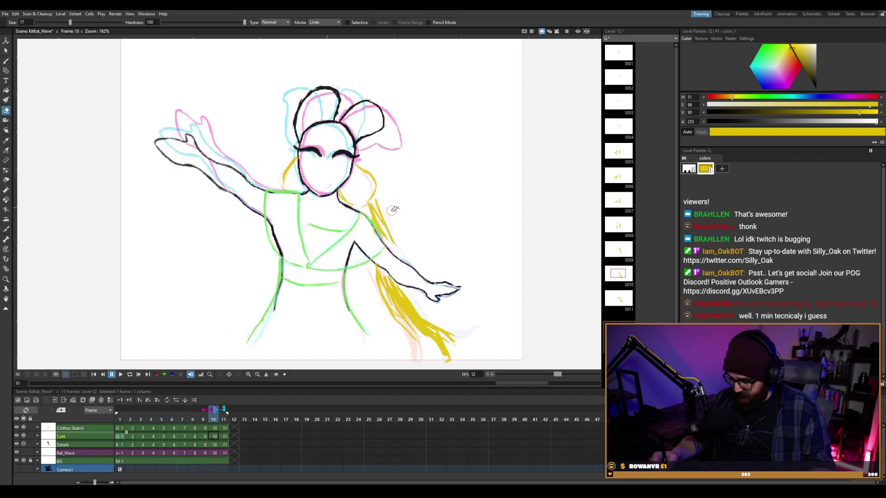
pyautogui.press(',')
pyautogui.press(',')
pyautogui.press(',')
pyautogui.press('.')
pyautogui.press('.')
pyautogui.press('.')
pyautogui.press('.')
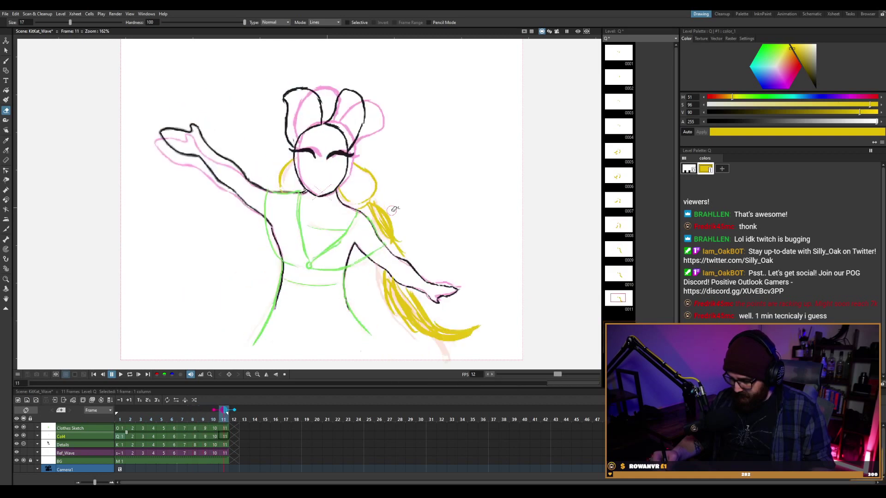
pyautogui.press(',')
pyautogui.press(',')
pyautogui.press(',')
pyautogui.press(',')
pyautogui.press('.')
pyautogui.press('.')
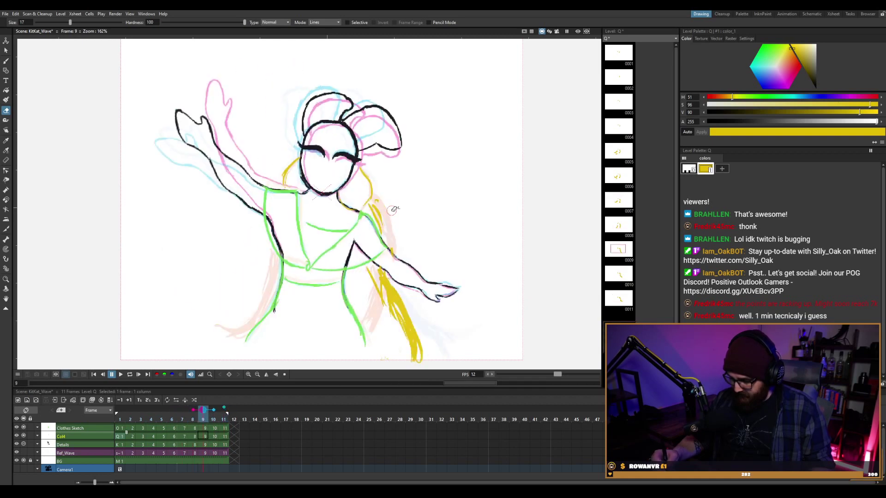
pyautogui.press('.')
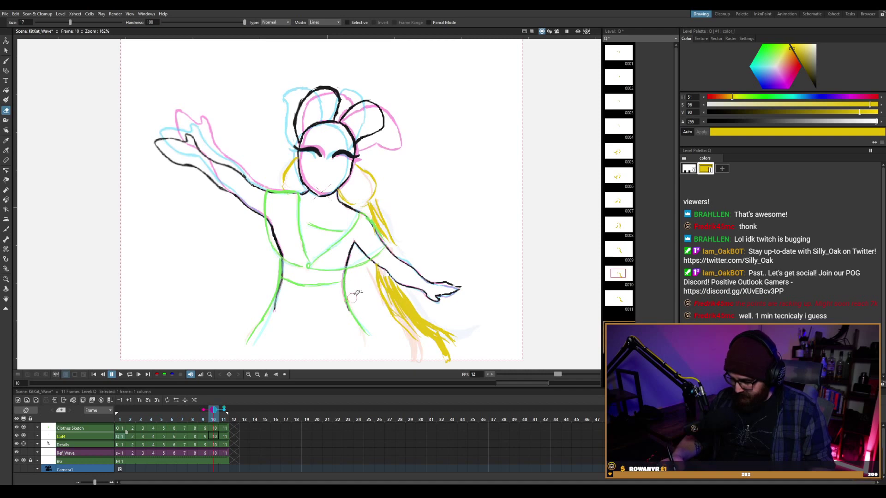
# Sketch frame 11's second yellow ponytail from behind the waist down past the leg, with its tip trailing outward.
pyautogui.press('.')
pyautogui.press(',')
pyautogui.press('.')
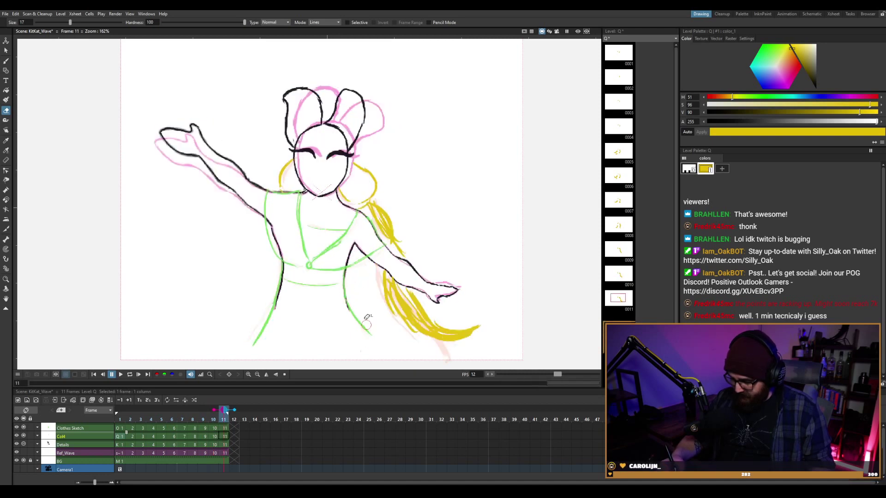
pyautogui.press('b')
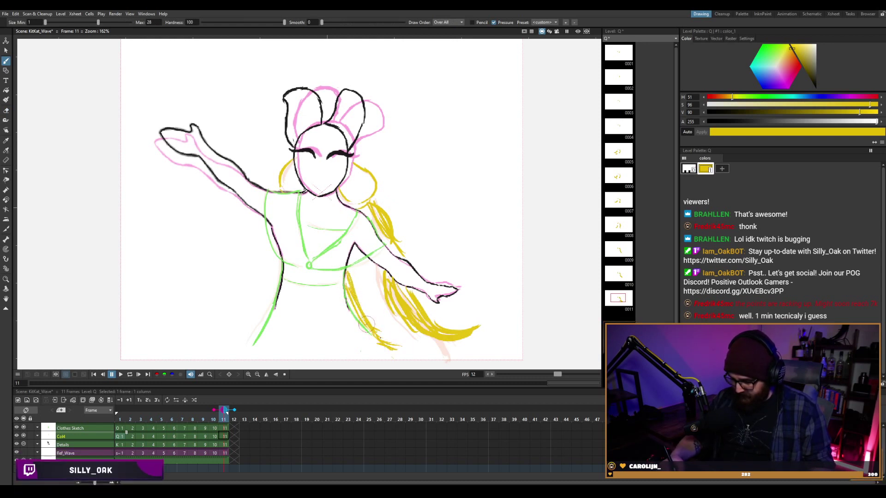
pyautogui.moveTo(387, 343); pyautogui.dragTo(401, 355)
# Sketch frame 10's second yellow ponytail from behind the waist down along the outer side of the leg.
pyautogui.press(',')
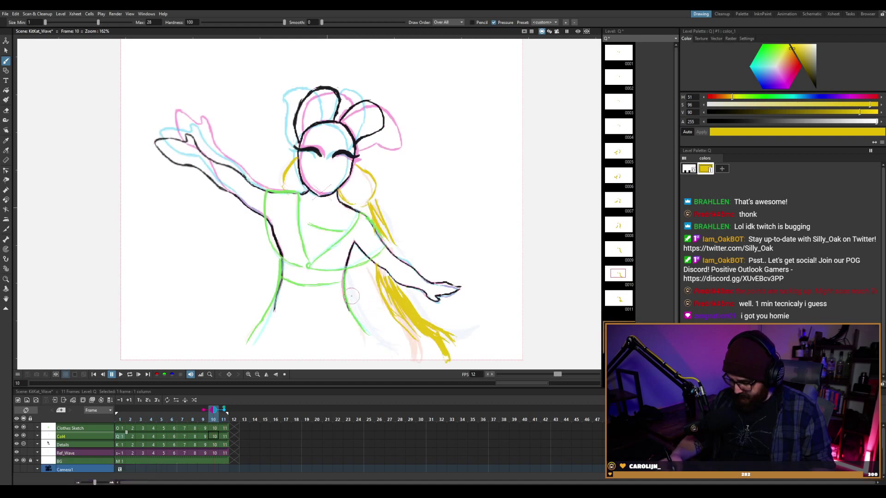
pyautogui.moveTo(344, 282); pyautogui.dragTo(381, 339)
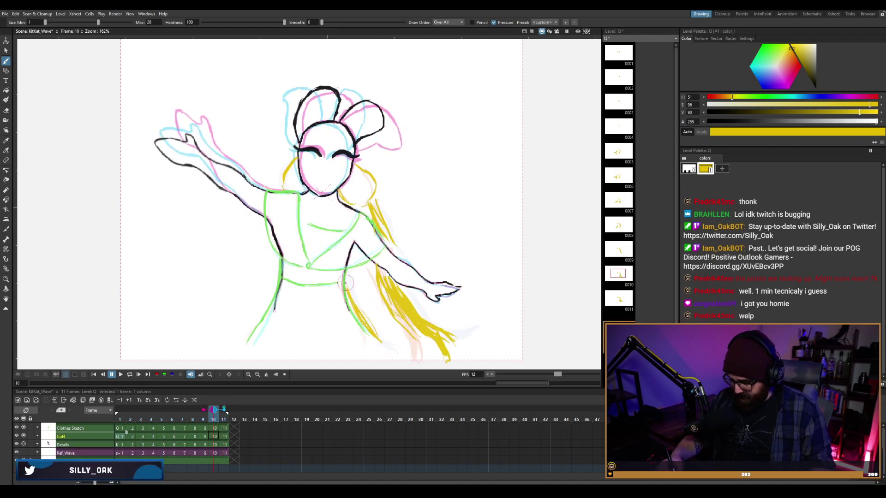
pyautogui.press(',')
pyautogui.press('m')
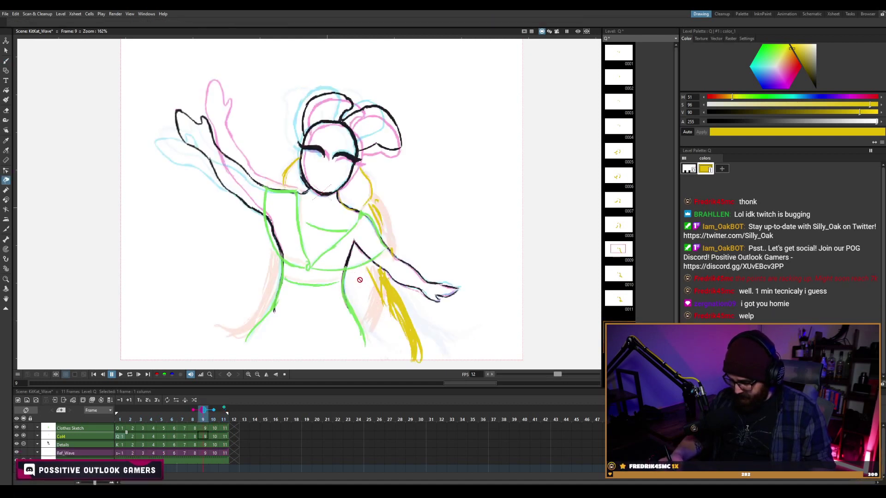
# Flip back and forth through frames 6 to 11 to examine how both ponytails swing.
pyautogui.press(',')
pyautogui.press(',')
pyautogui.press(',')
pyautogui.press(',')
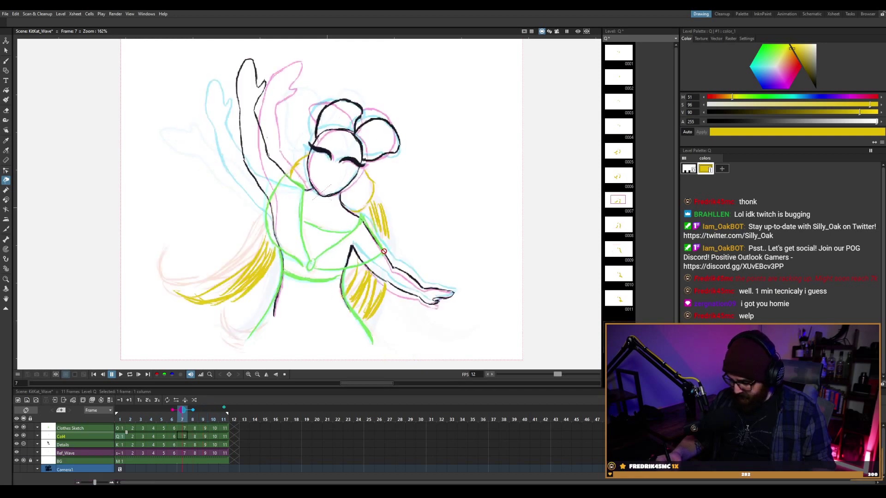
pyautogui.press('.')
pyautogui.press('.')
pyautogui.press('.')
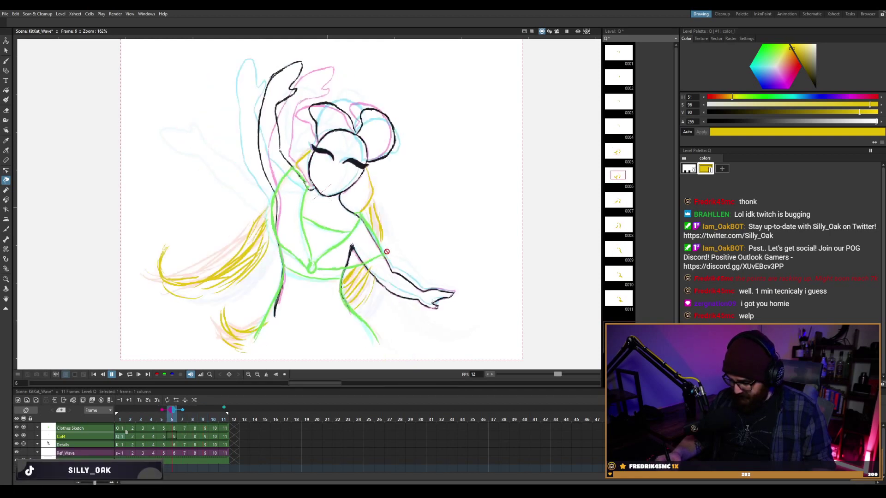
pyautogui.press('.')
pyautogui.press('.')
pyautogui.press('.')
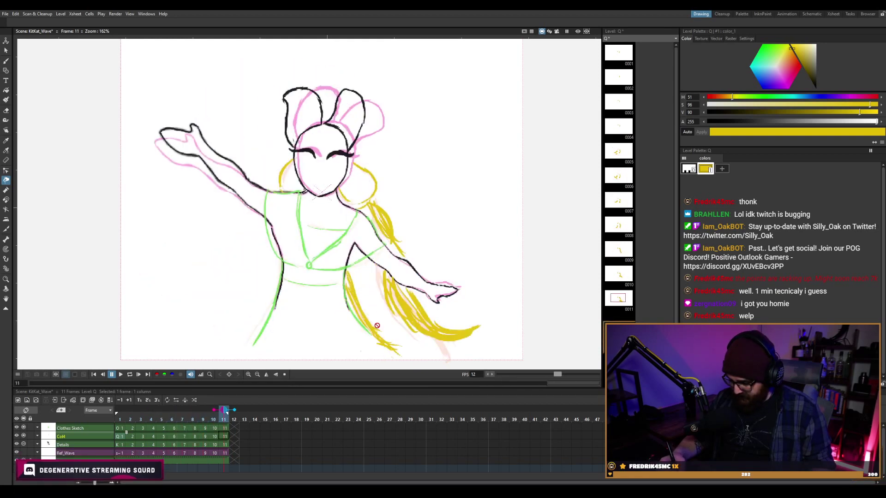
# Fill out the tip of frame 11's second ponytail beside the leg, curving its end outward.
pyautogui.click(390, 340)
pyautogui.click(443, 252)
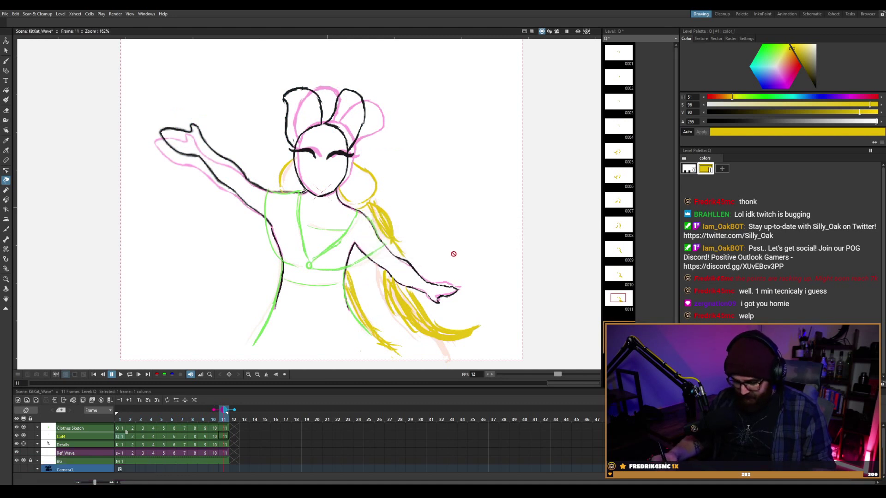
pyautogui.press('b')
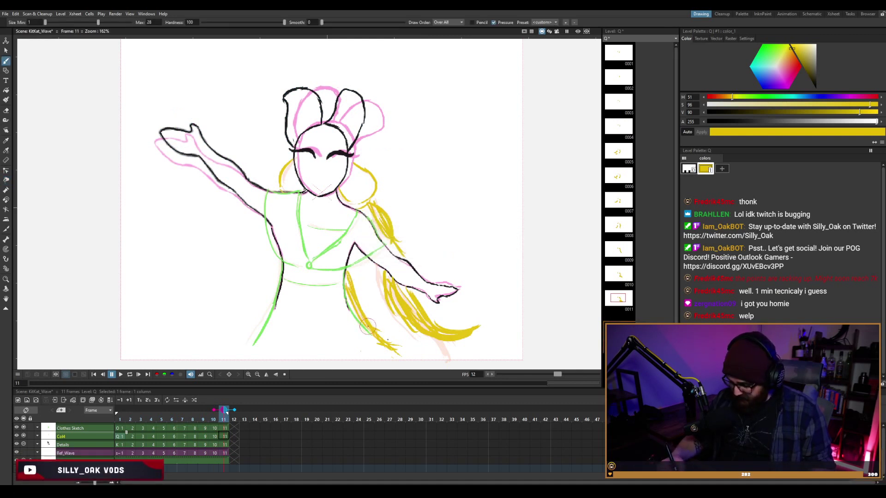
pyautogui.moveTo(388, 336)
pyautogui.mouseDown()
pyautogui.moveTo(356, 317)
pyautogui.moveTo(356, 304)
pyautogui.moveTo(403, 337)
pyautogui.mouseUp()
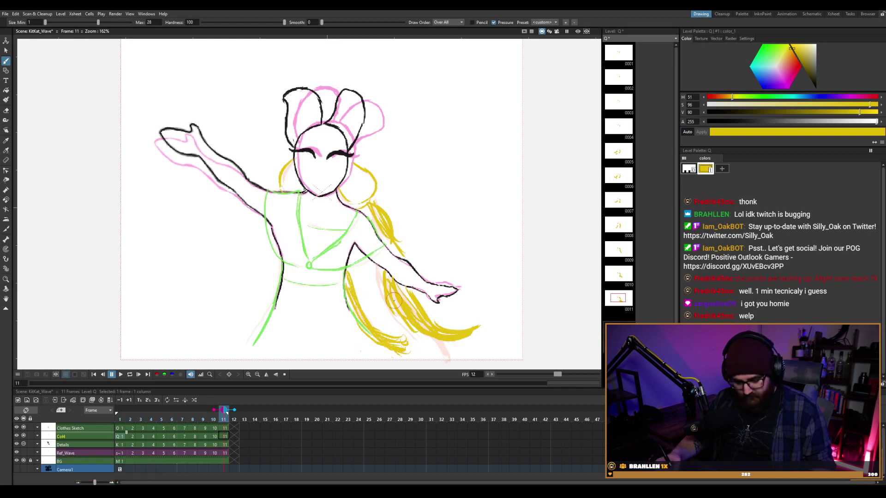
# Flip between frames 11 and 5 and play the animation to examine the ponytails' motion.
pyautogui.press(',')
pyautogui.press(',')
pyautogui.press(',')
pyautogui.press(',')
pyautogui.press(',')
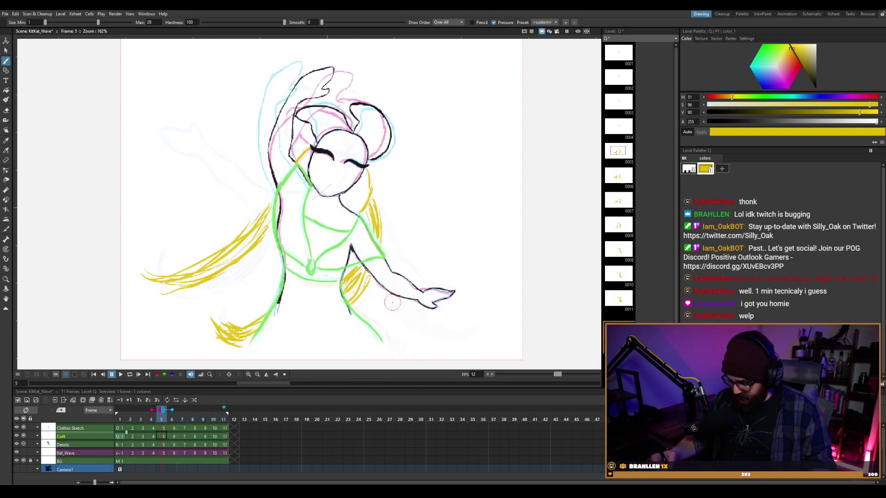
pyautogui.press('.')
pyautogui.press('.')
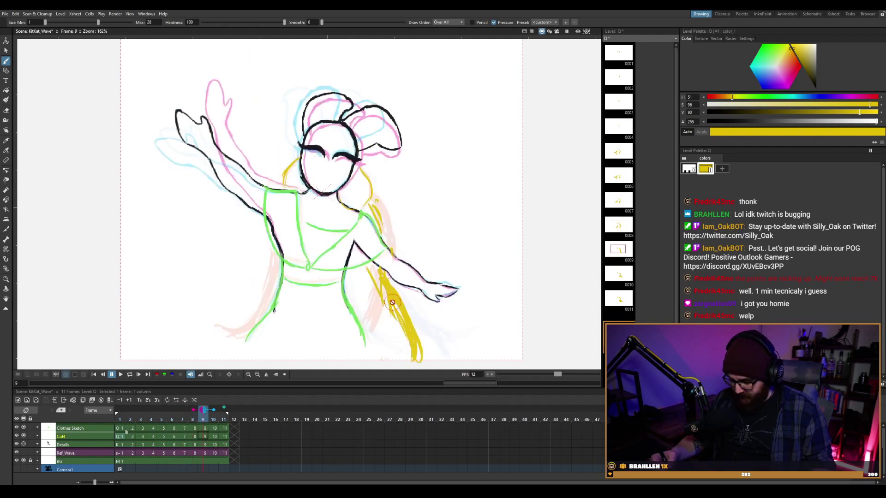
pyautogui.press('p')
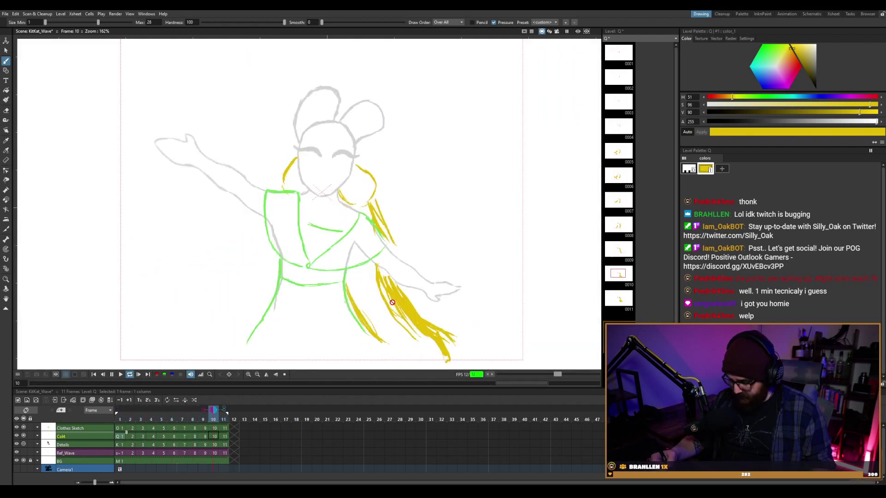
pyautogui.press('p')
# Step through frames 1 to 7 to examine how the ponytails' swing should begin and carry on.
pyautogui.press('.')
pyautogui.press('.')
pyautogui.press('.')
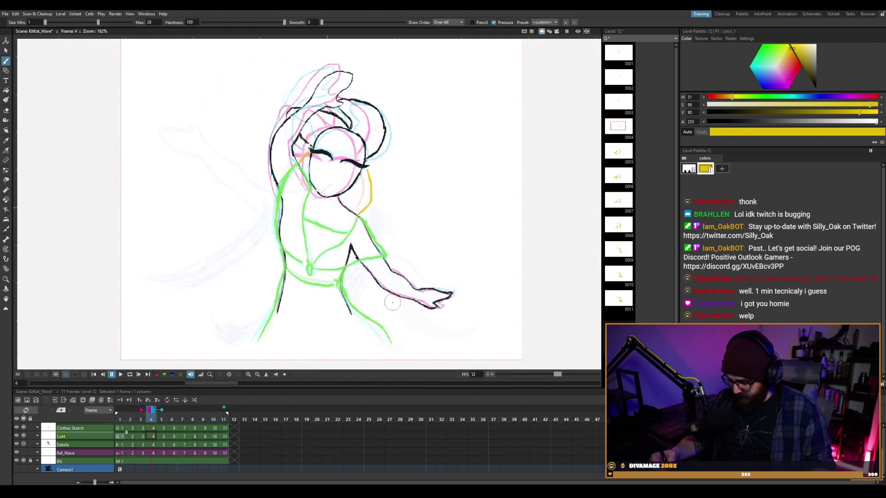
pyautogui.press(',')
pyautogui.press(',')
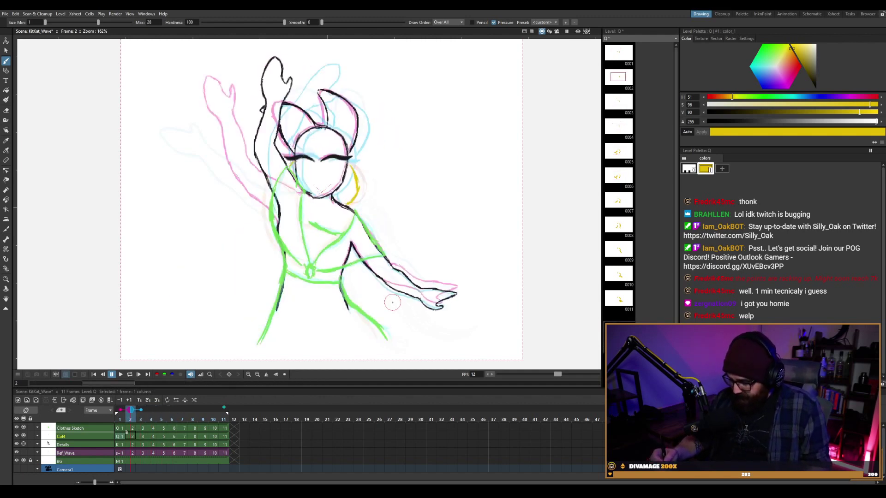
pyautogui.press(',')
pyautogui.press('.')
pyautogui.press('.')
pyautogui.press('.')
pyautogui.press('.')
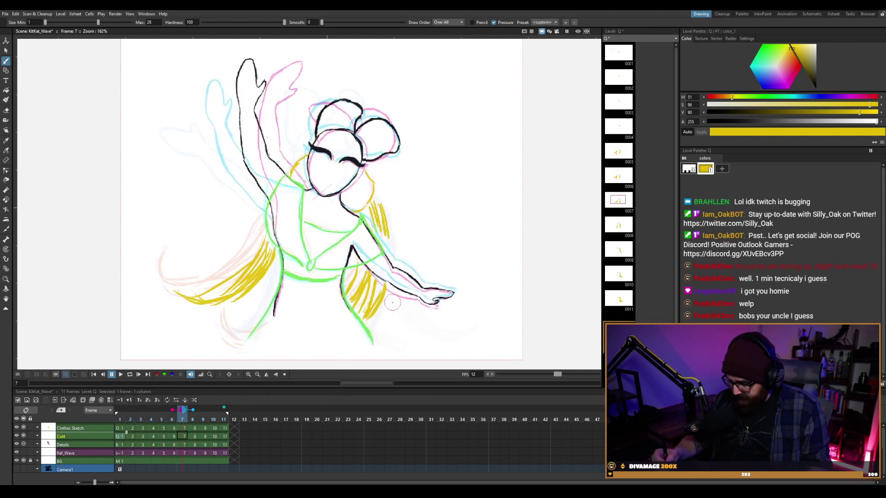
# Sketch the tip of frame 7's second yellow ponytail emerging low beside the leg under the raised arm.
pyautogui.press(',')
pyautogui.press('.')
pyautogui.press('.')
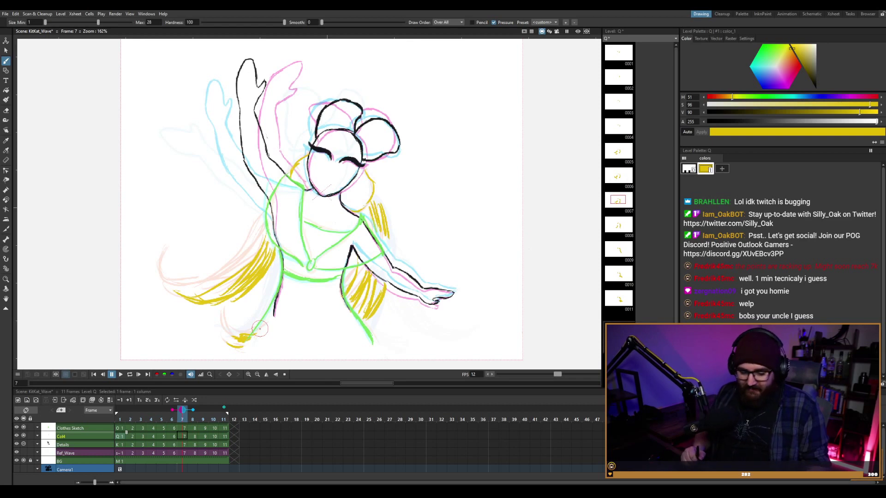
# Thicken frame 8's yellow ponytail between the lowered arm and the leg with additional strokes.
pyautogui.press('.')
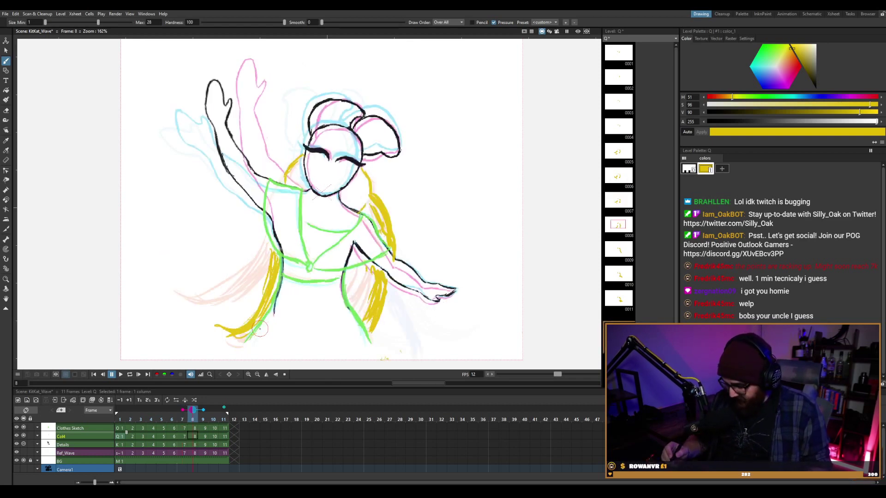
pyautogui.press('.')
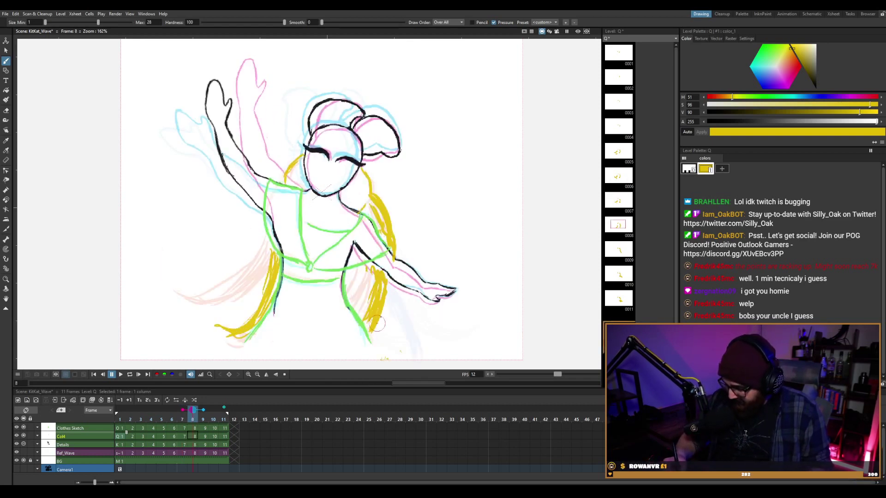
pyautogui.moveTo(376, 323)
pyautogui.mouseDown()
pyautogui.moveTo(386, 277)
pyautogui.moveTo(374, 326)
pyautogui.moveTo(377, 282)
pyautogui.moveTo(361, 306)
pyautogui.mouseUp()
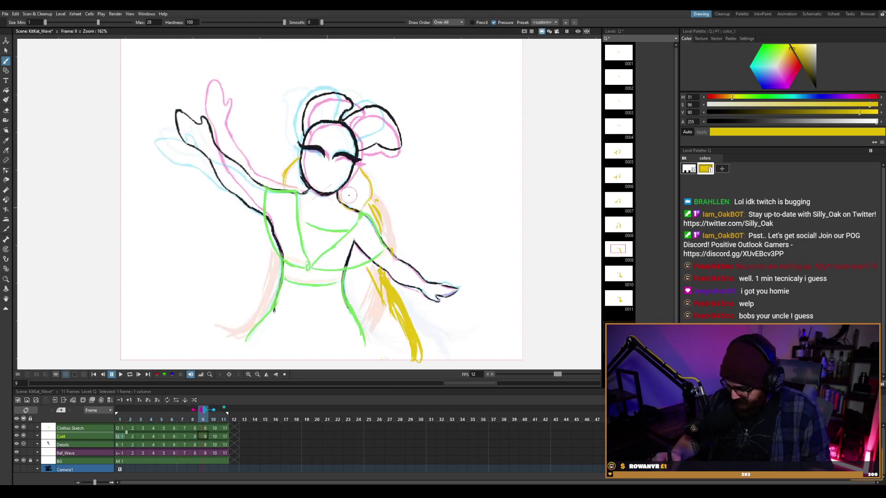
# Flip back and forth through frames 5 to 9 to examine the follow-through of the ponytails.
pyautogui.press('.')
pyautogui.press('.')
pyautogui.press(',')
pyautogui.press(',')
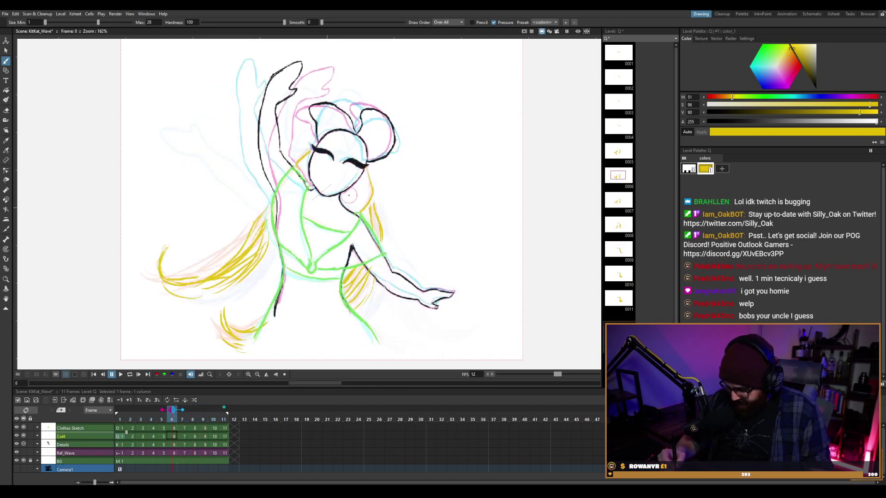
pyautogui.press(',')
pyautogui.press(',')
pyautogui.press('.')
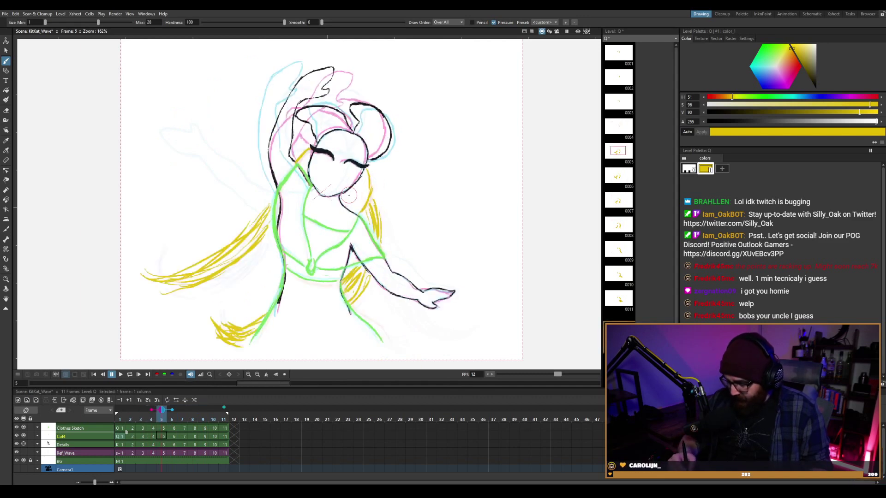
pyautogui.press('.')
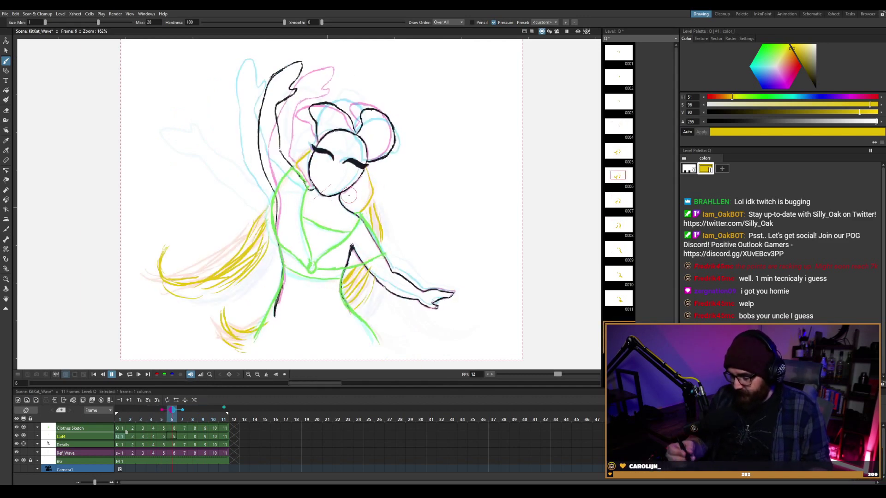
pyautogui.press('.')
pyautogui.press('.')
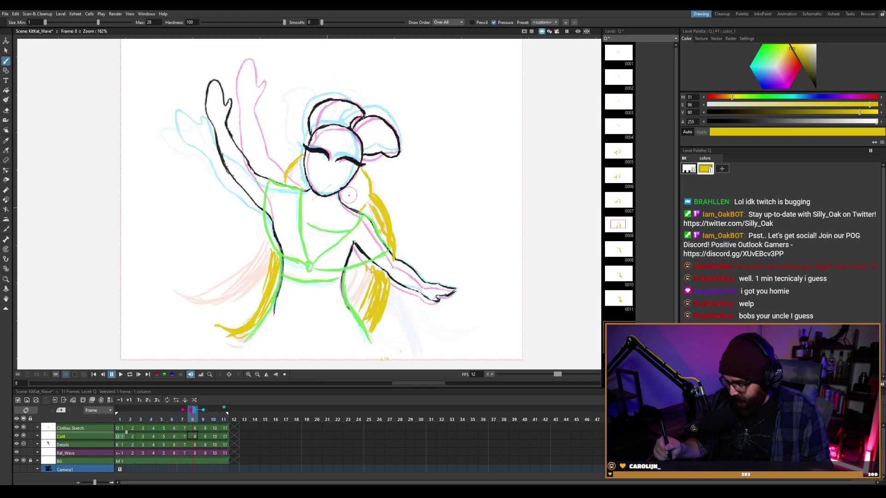
pyautogui.press('.')
pyautogui.press(',')
pyautogui.press(',')
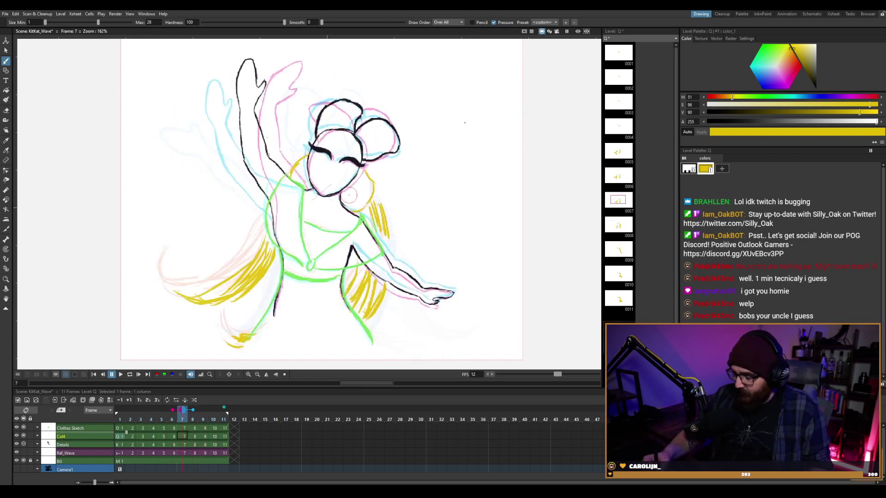
# Sketch small yellow curved guide strokes in the empty space beside the head on frames 7 and 11.
pyautogui.moveTo(439, 112); pyautogui.dragTo(482, 162)
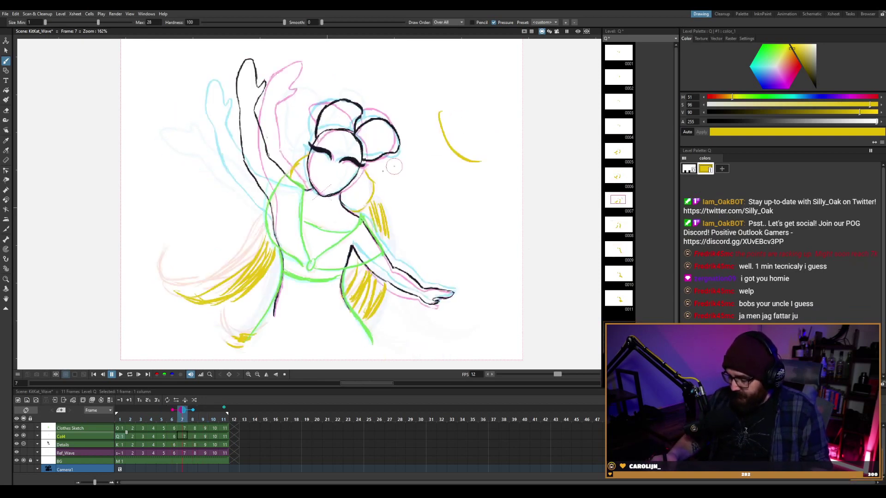
pyautogui.hotkey('ctrl', 'z')
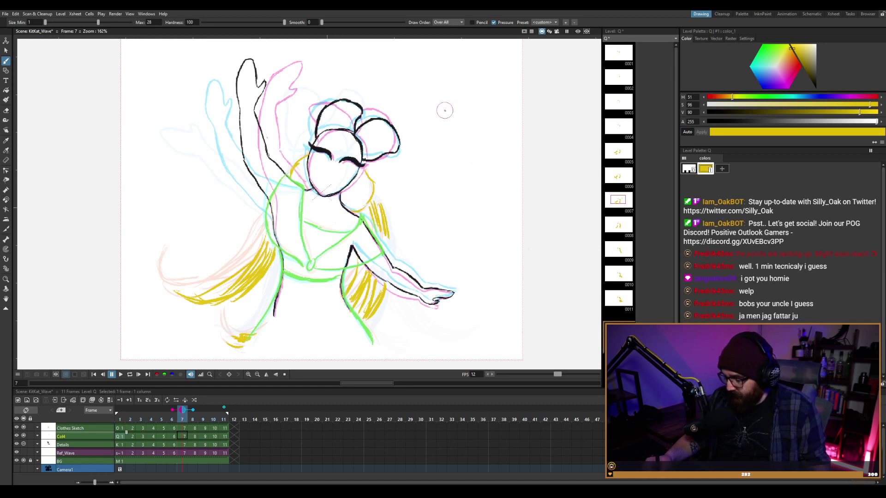
pyautogui.moveTo(445, 110)
pyautogui.mouseDown()
pyautogui.moveTo(463, 155)
pyautogui.moveTo(446, 151)
pyautogui.moveTo(461, 179)
pyautogui.mouseUp()
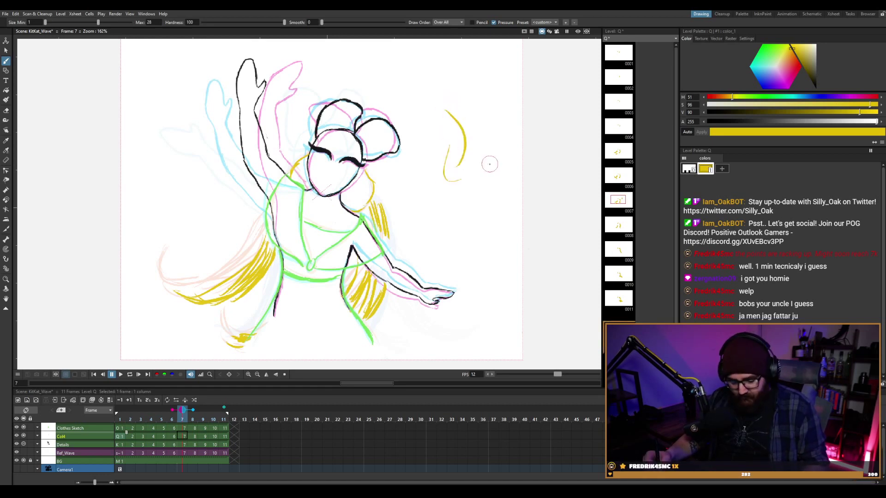
pyautogui.press('p')
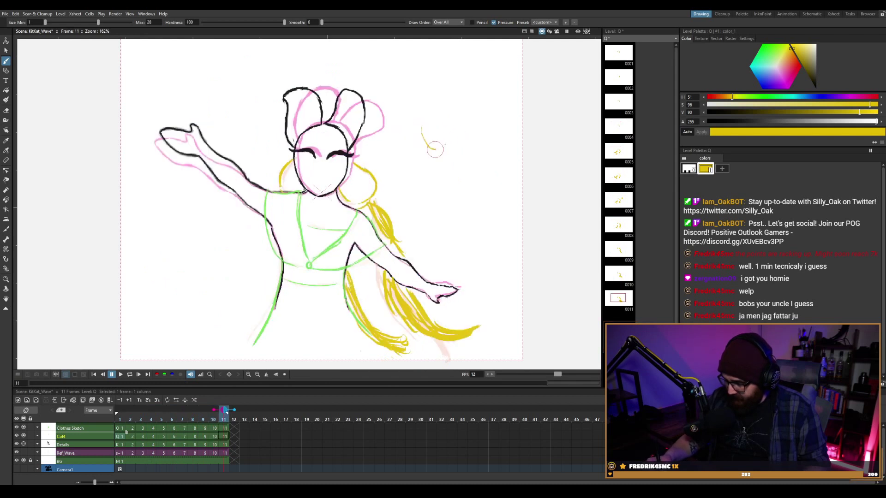
pyautogui.moveTo(434, 148); pyautogui.dragTo(447, 144)
# Erase the long section of frame 11's outer ponytail below the lowered arm.
pyautogui.press('a')
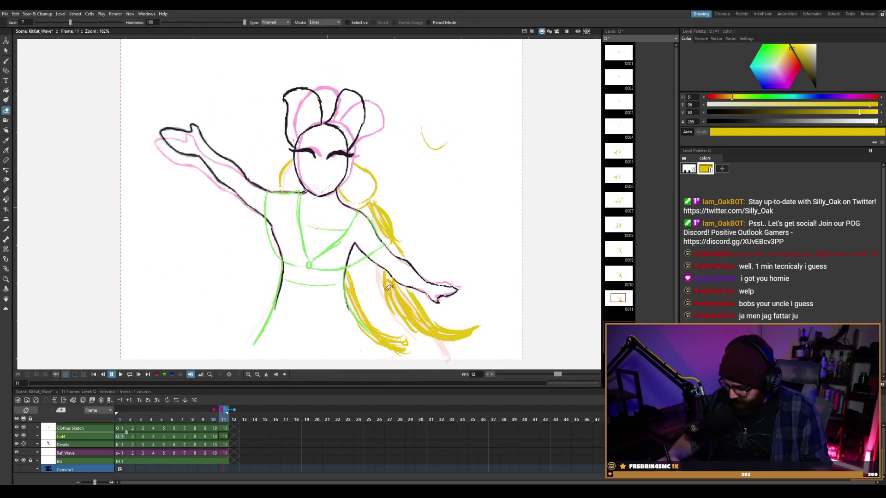
pyautogui.moveTo(388, 286)
pyautogui.mouseDown()
pyautogui.moveTo(405, 323)
pyautogui.moveTo(387, 278)
pyautogui.moveTo(439, 346)
pyautogui.moveTo(434, 306)
pyautogui.moveTo(473, 342)
pyautogui.moveTo(451, 303)
pyautogui.moveTo(475, 328)
pyautogui.mouseUp()
# Try sketching frame 11's outer ponytail sweeping from the shoulder over the lowered arm, with its tip flicking outward.
pyautogui.press('b')
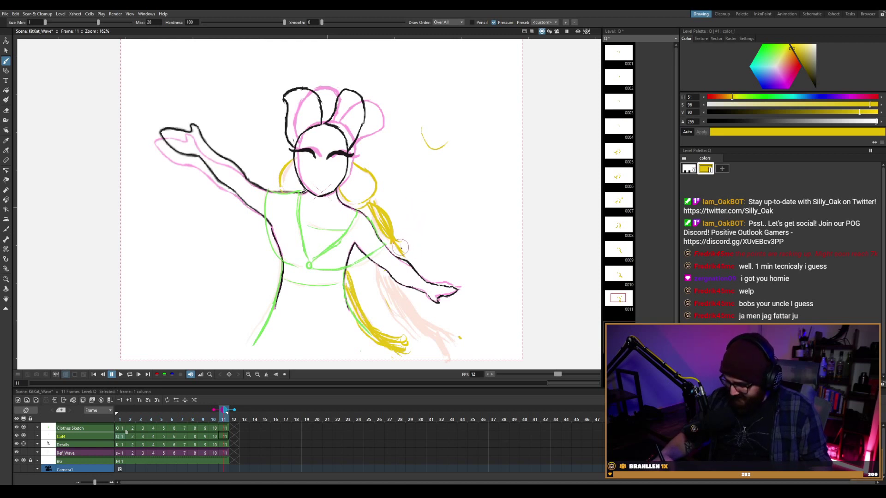
pyautogui.moveTo(393, 238); pyautogui.dragTo(432, 263)
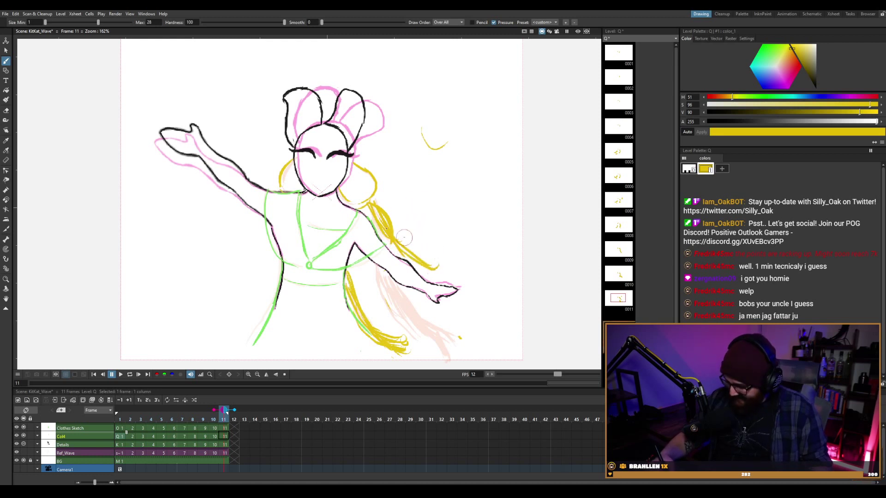
pyautogui.moveTo(376, 208); pyautogui.dragTo(444, 261)
pyautogui.moveTo(386, 222); pyautogui.dragTo(456, 258)
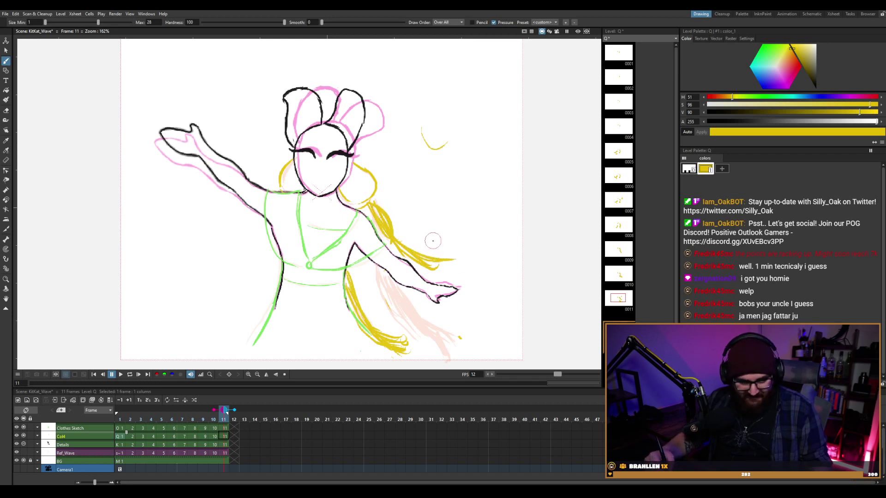
pyautogui.moveTo(389, 221)
pyautogui.mouseDown()
pyautogui.moveTo(421, 247)
pyautogui.moveTo(474, 266)
pyautogui.mouseUp()
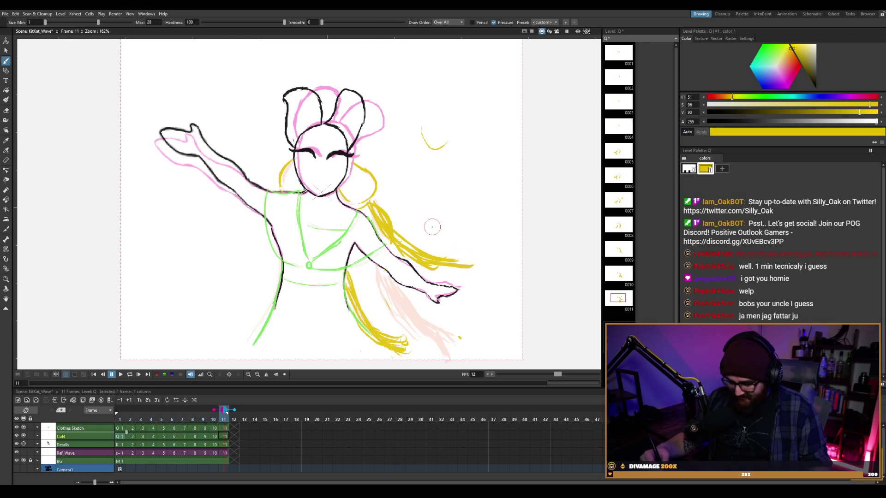
# Erase frame 11's outward-sweeping ponytail strokes above the lowered arm and the stray remnant of the old tip.
pyautogui.press('k')
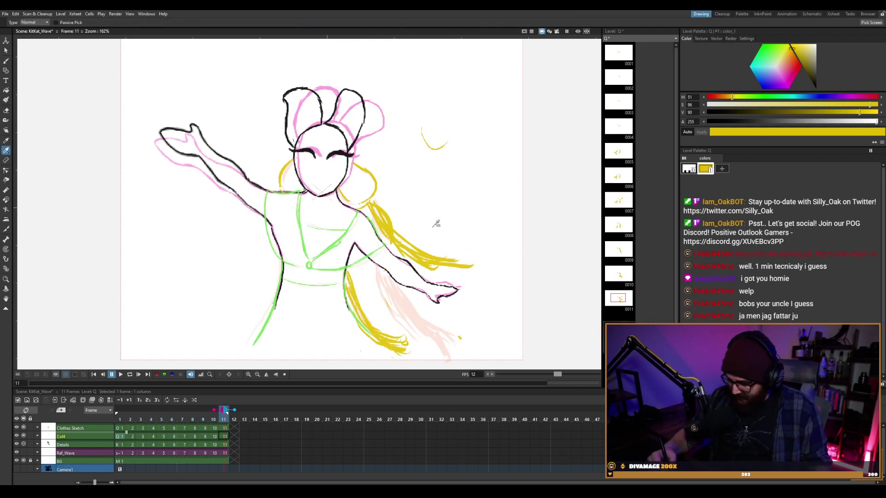
pyautogui.press('a')
pyautogui.moveTo(401, 235)
pyautogui.mouseDown()
pyautogui.moveTo(440, 257)
pyautogui.moveTo(451, 309)
pyautogui.mouseUp()
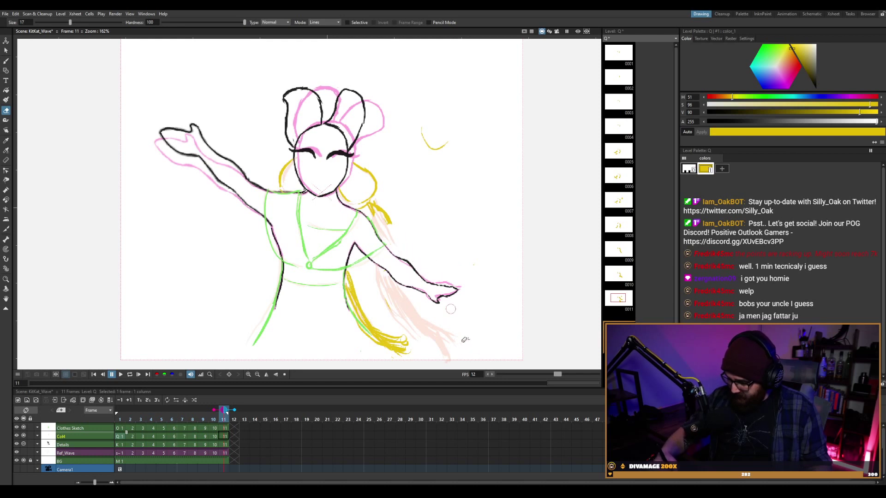
pyautogui.moveTo(427, 131)
pyautogui.mouseDown()
pyautogui.moveTo(438, 145)
pyautogui.moveTo(421, 148)
pyautogui.moveTo(443, 127)
pyautogui.mouseUp()
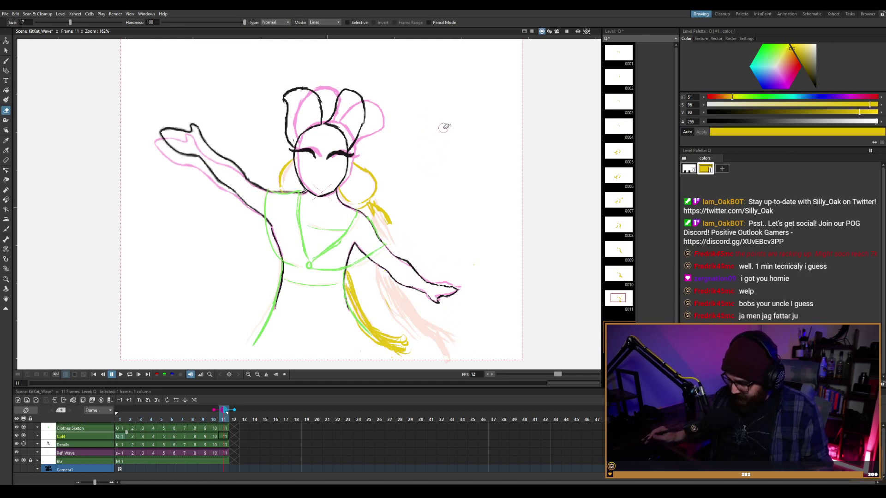
pyautogui.scroll(-3, 405, 116)
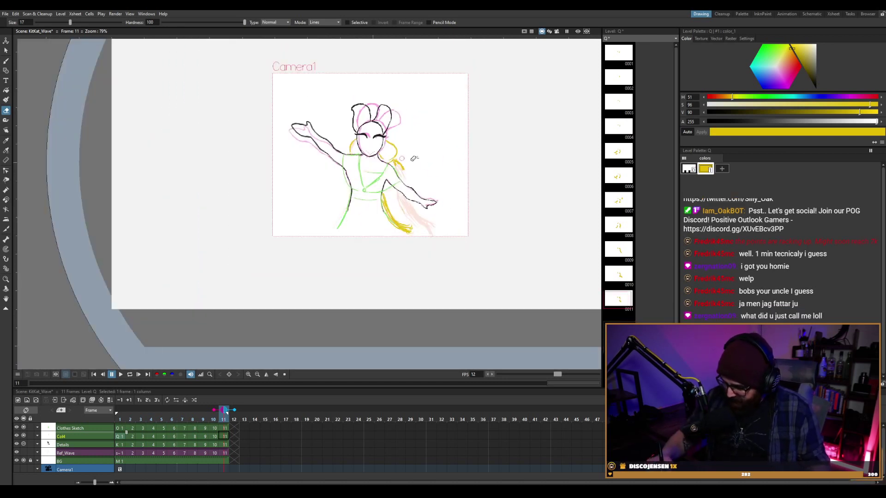
pyautogui.press('b')
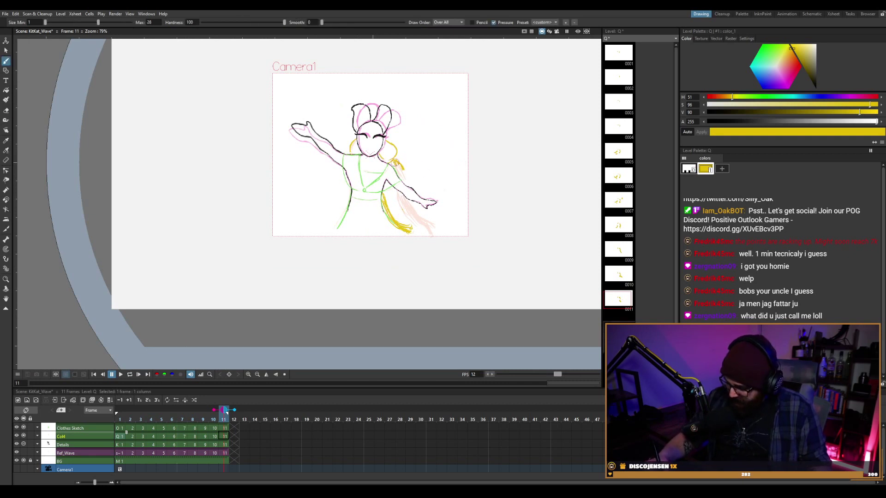
pyautogui.moveTo(395, 161)
pyautogui.mouseDown()
pyautogui.moveTo(434, 204)
pyautogui.moveTo(395, 158)
pyautogui.moveTo(449, 202)
pyautogui.moveTo(406, 173)
pyautogui.mouseUp()
pyautogui.hotkey('ctrl', 'z')
pyautogui.hotkey('ctrl', 'z')
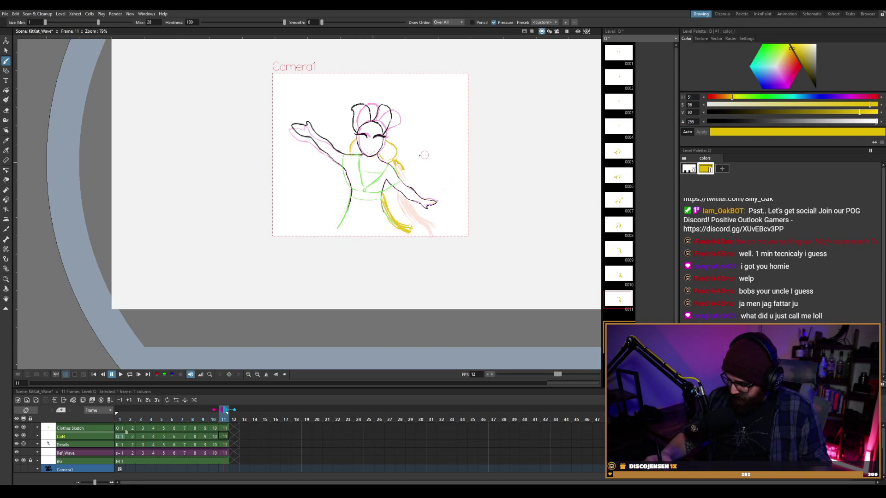
# Sketch frame 11's outer ponytail sweeping from the shoulder over the lowered arm with an outward-flicked tip, and erase the guide curve beside the head.
pyautogui.moveTo(402, 165)
pyautogui.mouseDown()
pyautogui.moveTo(410, 184)
pyautogui.moveTo(441, 189)
pyautogui.mouseUp()
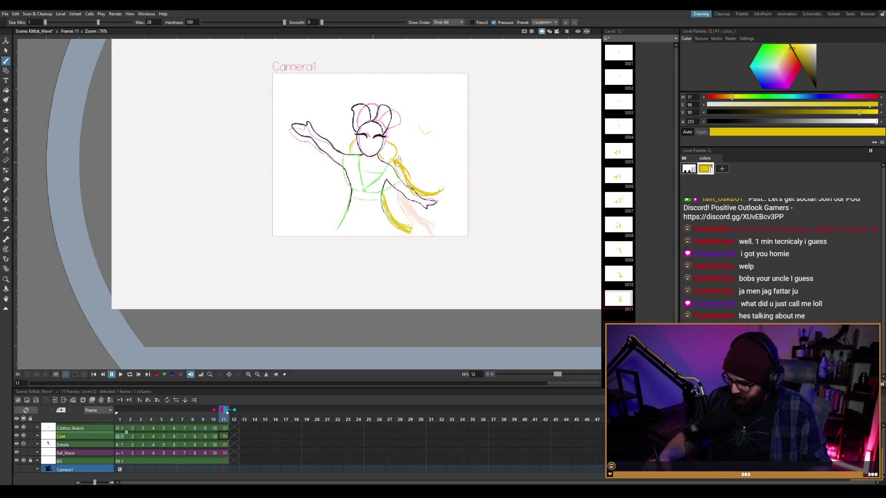
pyautogui.moveTo(398, 161); pyautogui.dragTo(451, 189)
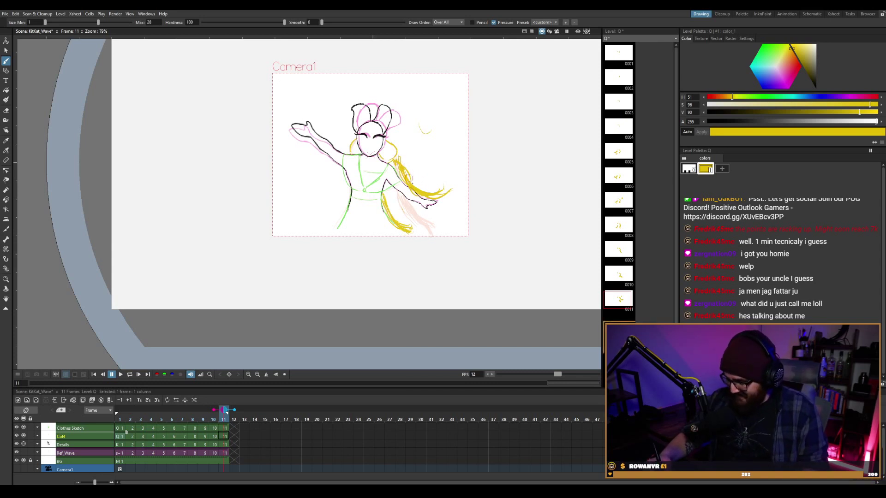
pyautogui.press('e')
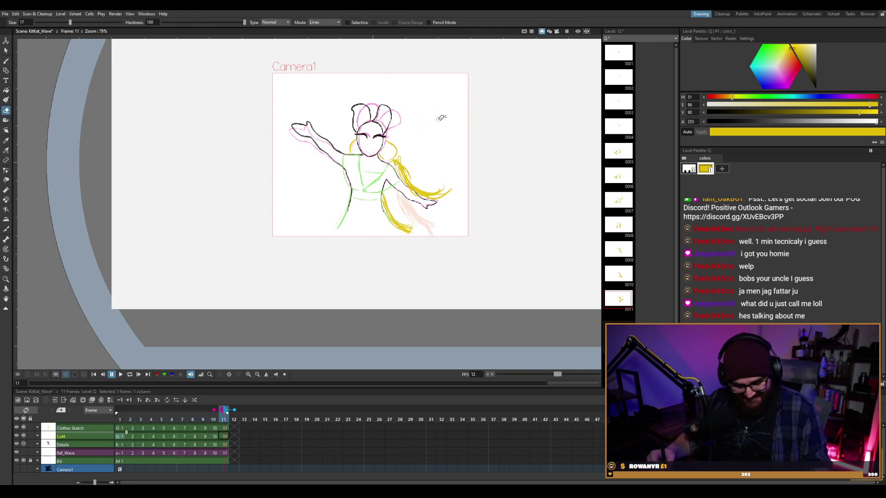
# Extend the tip of frame 11's inner ponytail outward below the lowered arm and compare it with frame 10.
pyautogui.press('b')
pyautogui.moveTo(404, 221)
pyautogui.mouseDown()
pyautogui.moveTo(425, 225)
pyautogui.moveTo(417, 230)
pyautogui.mouseUp()
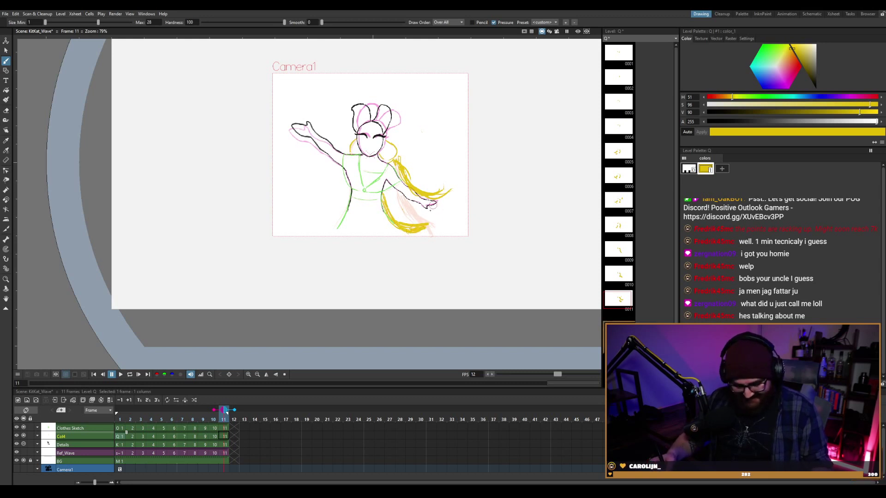
pyautogui.press(',')
pyautogui.press('.')
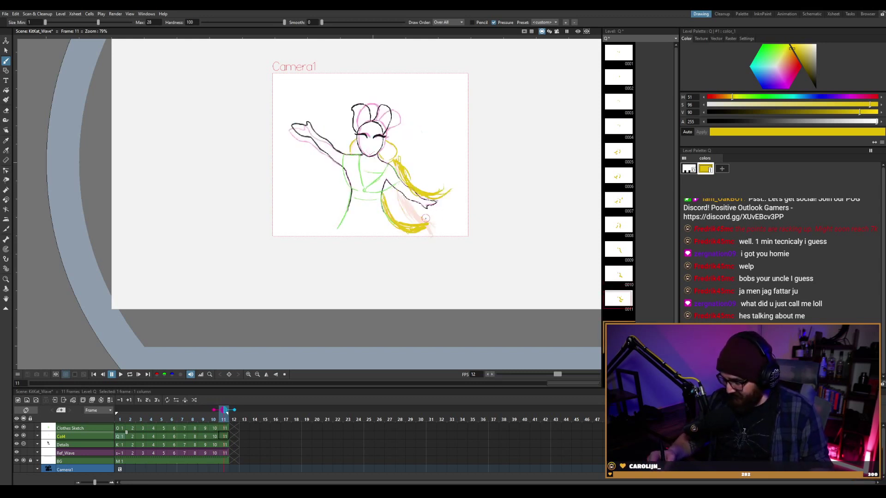
# Erase frame 10's outer ponytail below the lowered arm and redraw it as a tapered strand trailing diagonally outward past the hand.
pyautogui.press(',')
pyautogui.press('e')
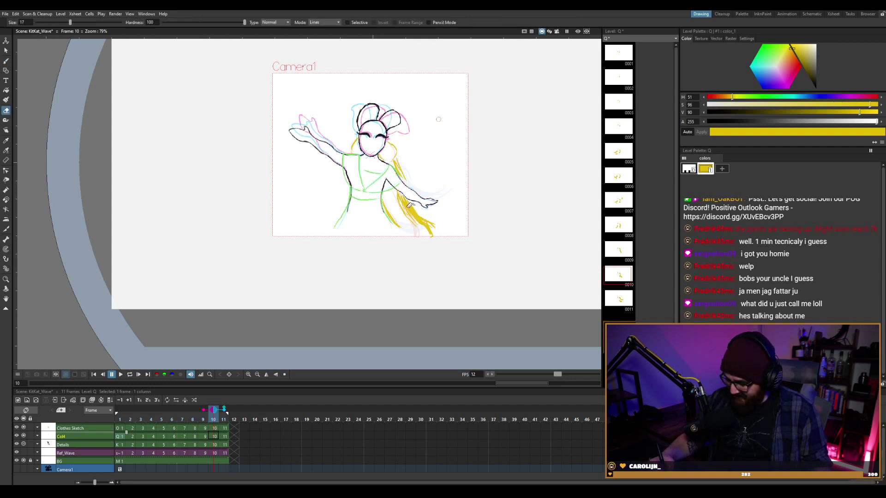
pyautogui.moveTo(426, 217)
pyautogui.mouseDown()
pyautogui.moveTo(413, 221)
pyautogui.moveTo(400, 195)
pyautogui.moveTo(428, 215)
pyautogui.moveTo(425, 228)
pyautogui.mouseUp()
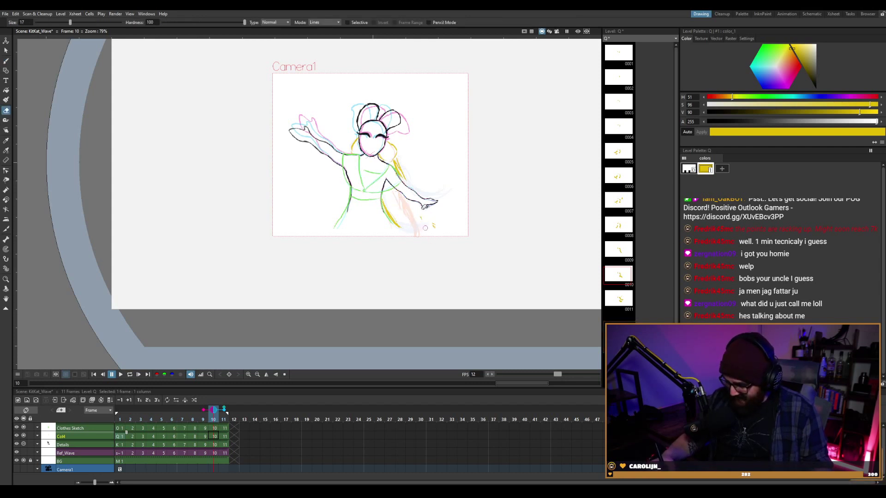
pyautogui.press('b')
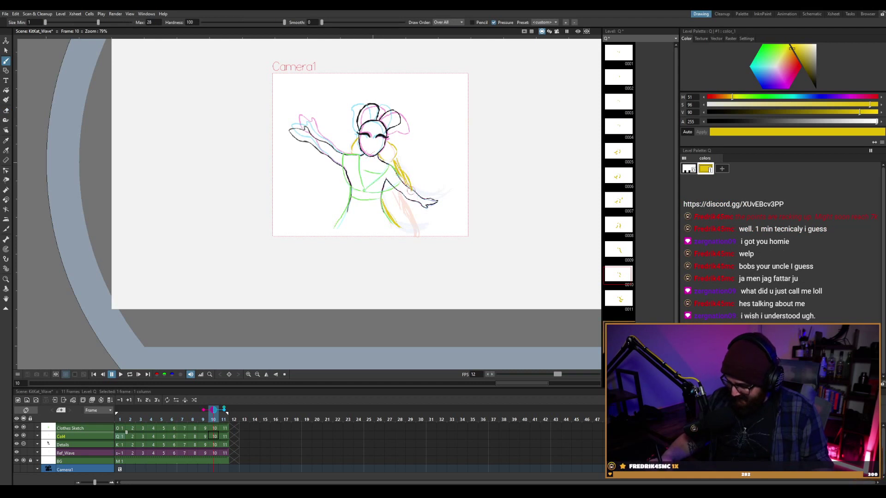
pyautogui.moveTo(408, 199); pyautogui.dragTo(423, 212)
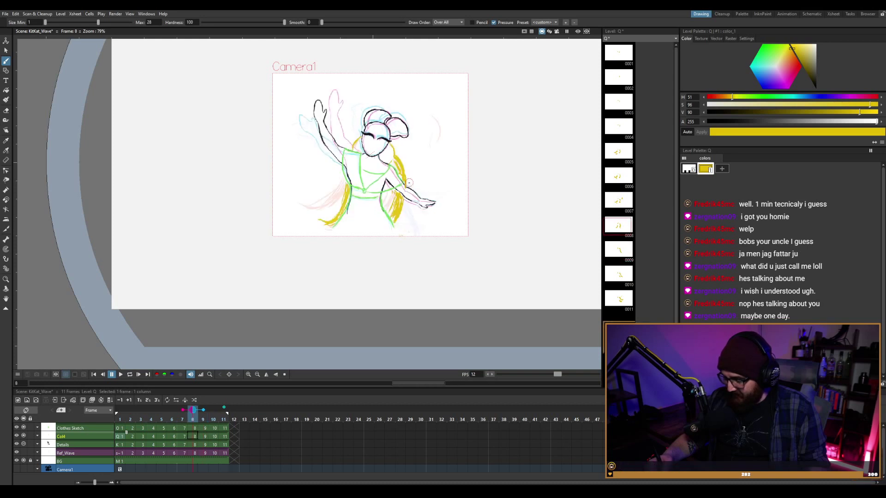
# Try replacing the lower end of frame 9's outer ponytail with a strand hanging nearly straight down below the lowered arm.
pyautogui.press('.')
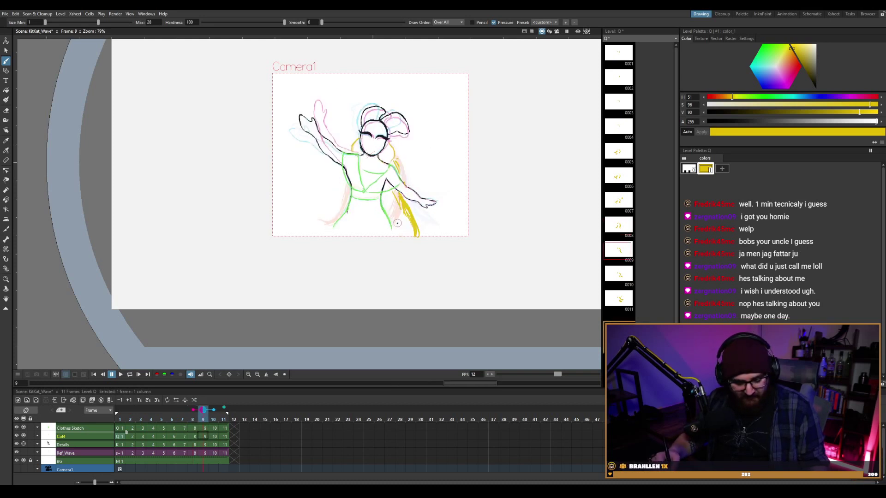
pyautogui.press('a')
pyautogui.moveTo(417, 233); pyautogui.dragTo(415, 222)
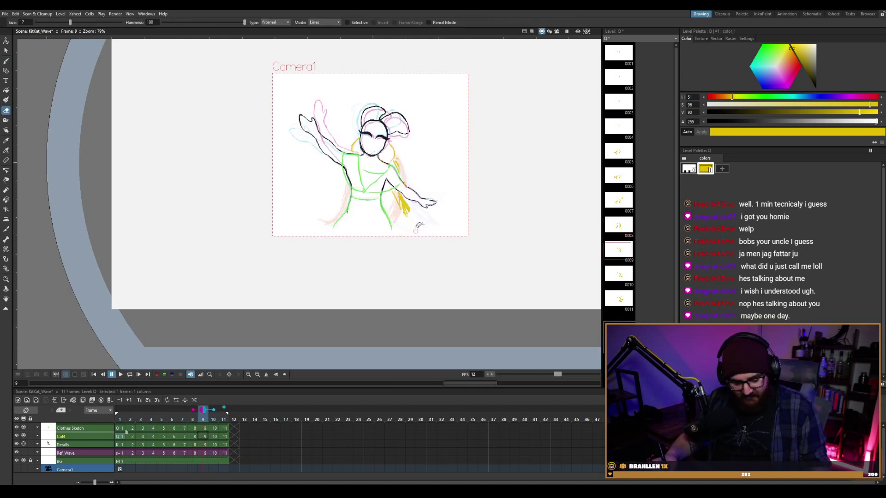
pyautogui.press('b')
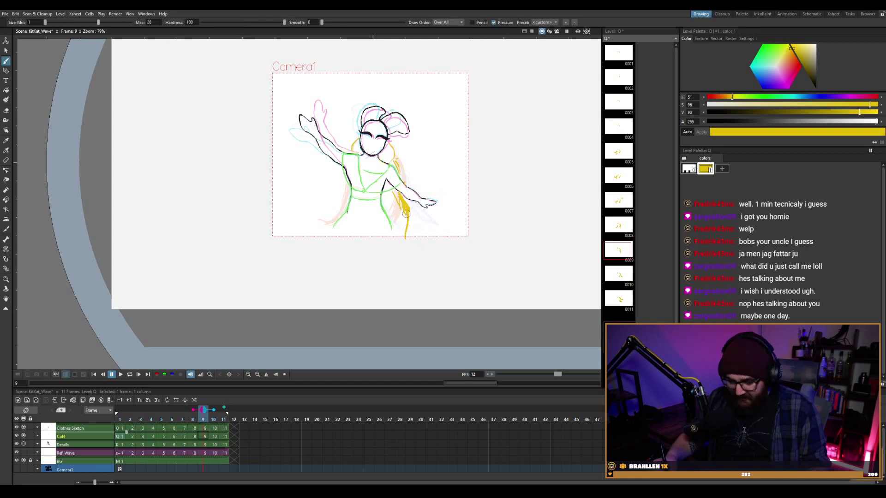
pyautogui.moveTo(406, 238)
pyautogui.mouseDown()
pyautogui.moveTo(401, 205)
pyautogui.moveTo(408, 220)
pyautogui.mouseUp()
# Erase the yellow curved guide strokes beside the head on frame 7.
pyautogui.press(',')
pyautogui.press(',')
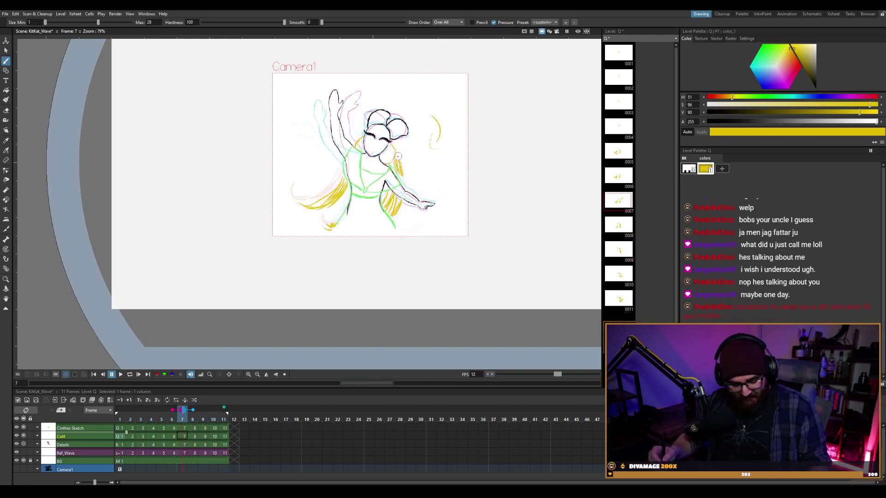
pyautogui.press('e')
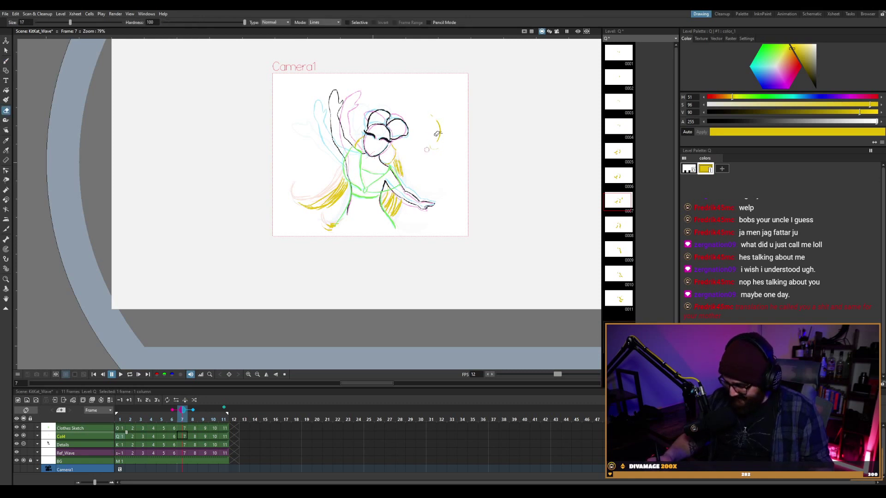
pyautogui.moveTo(430, 148); pyautogui.dragTo(440, 128)
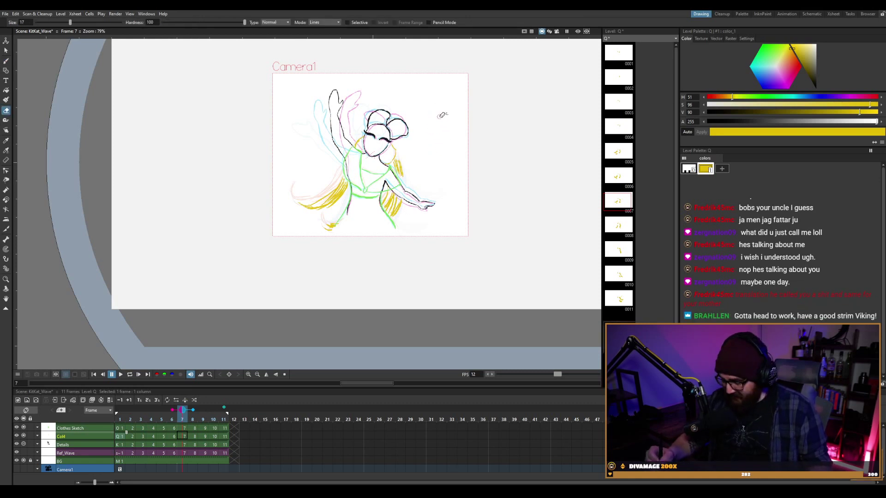
# Erase and redraw frame 9's outer ponytail below the lowered arm, and play the animation in a loop.
pyautogui.press('.')
pyautogui.press('.')
pyautogui.press('.')
pyautogui.press(',')
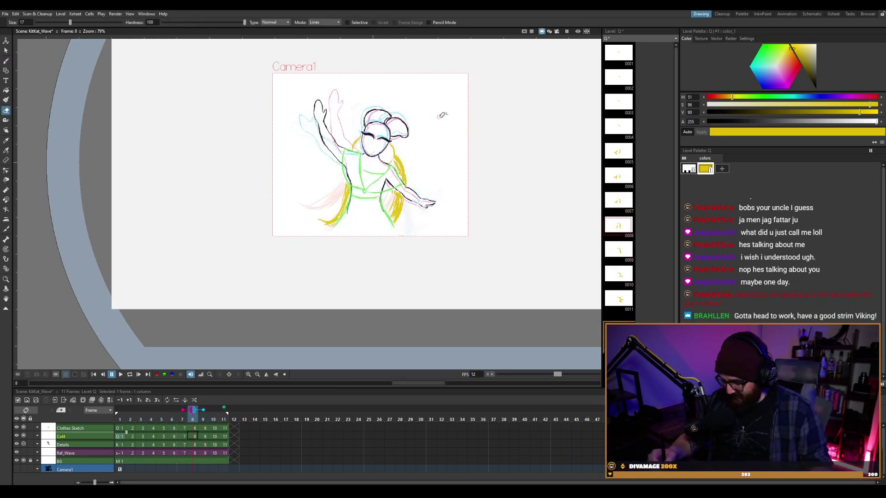
pyautogui.moveTo(403, 209); pyautogui.dragTo(410, 229)
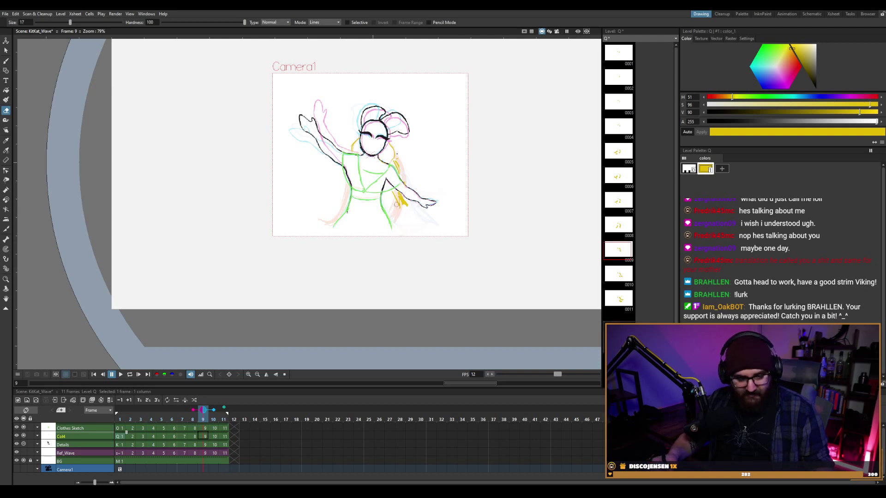
pyautogui.press('b')
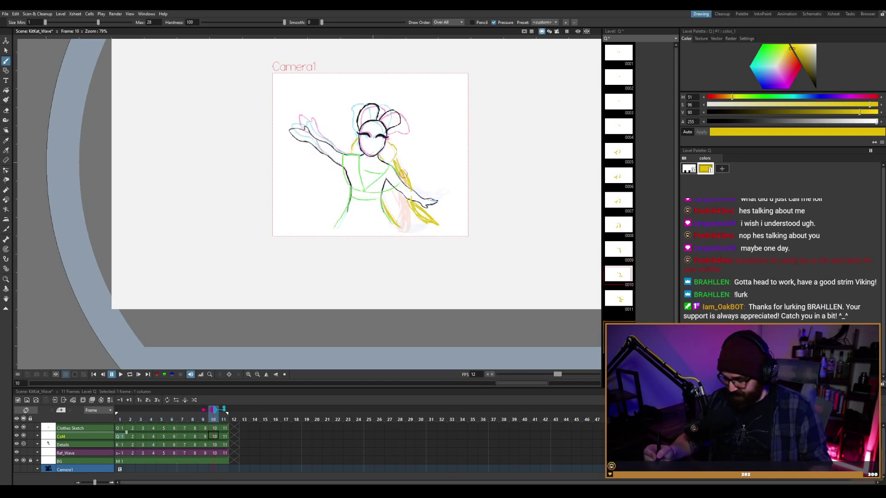
pyautogui.press('l')
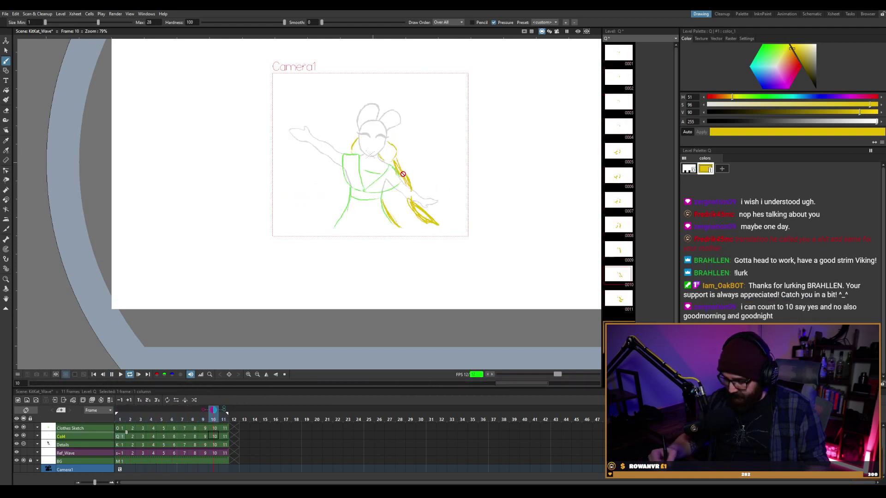
# Stop the looping playback and compare the yellow strands across frames 4 to 7.
pyautogui.press('l')
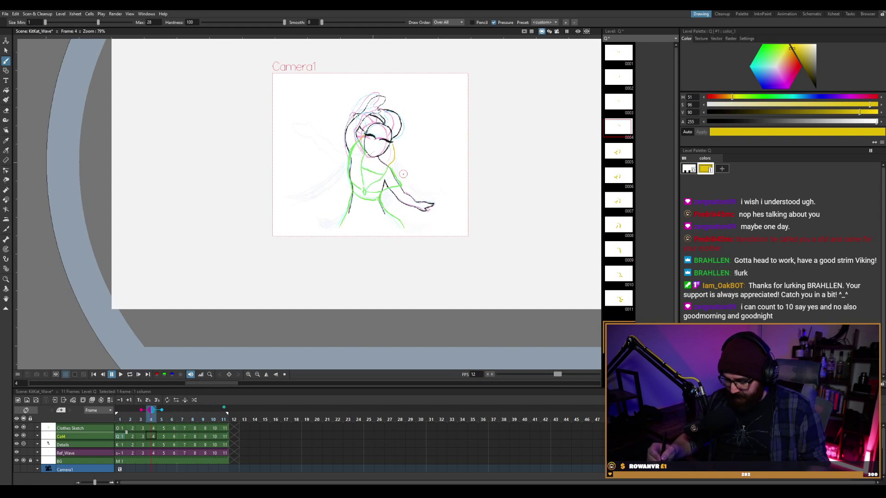
pyautogui.press('.')
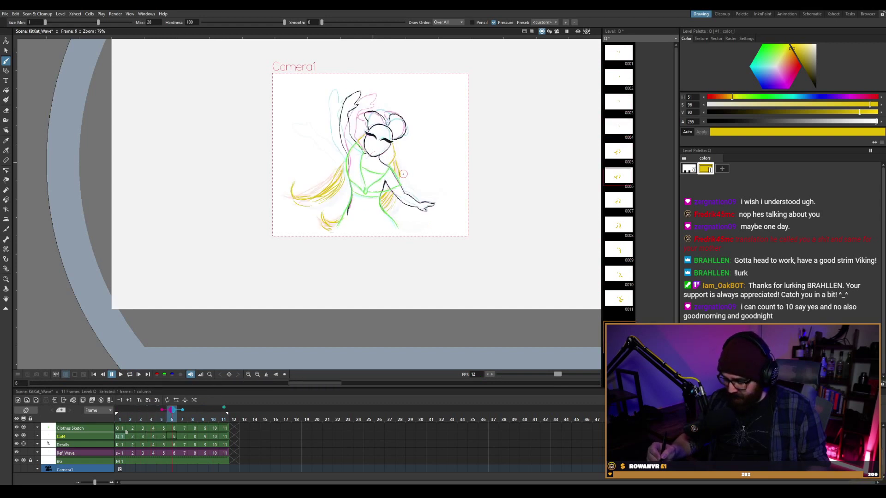
pyautogui.press('.')
pyautogui.press('.')
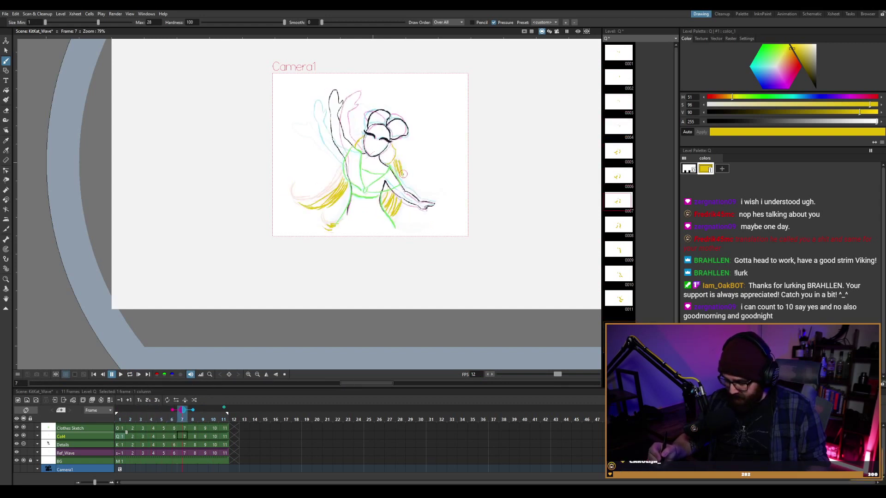
pyautogui.press(',')
pyautogui.press(',')
pyautogui.press(',')
pyautogui.press(',')
pyautogui.press('.')
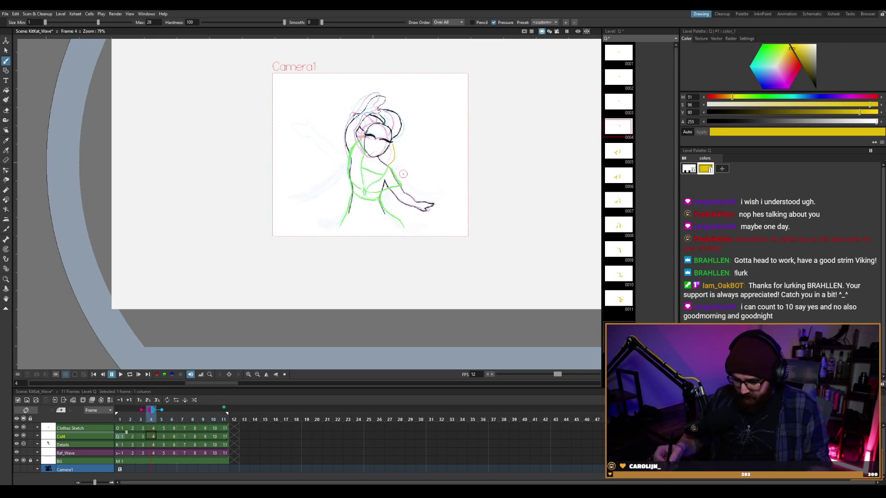
# Sketch the flowing yellow strands on frame 4, sweeping out from behind the figure's raised-arm side.
pyautogui.press(',')
pyautogui.press('.')
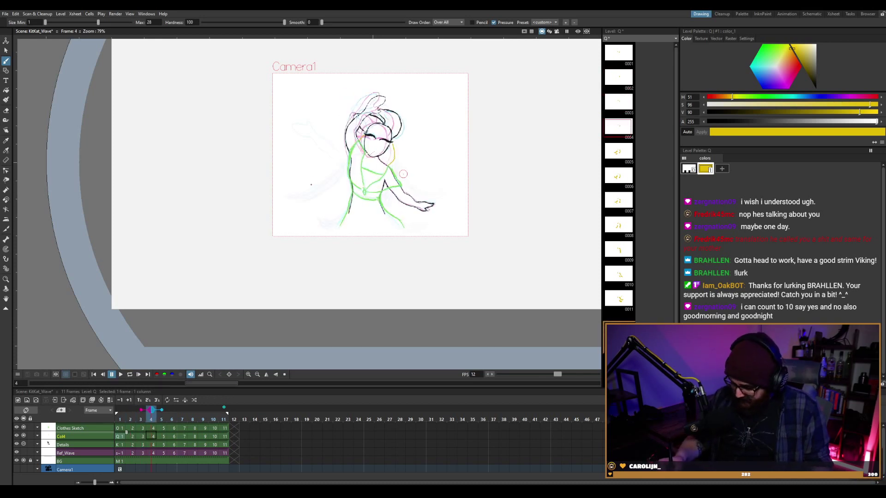
pyautogui.moveTo(294, 186)
pyautogui.mouseDown()
pyautogui.moveTo(336, 185)
pyautogui.moveTo(304, 198)
pyautogui.mouseUp()
pyautogui.moveTo(346, 166)
pyautogui.mouseDown()
pyautogui.moveTo(316, 203)
pyautogui.moveTo(295, 181)
pyautogui.moveTo(338, 182)
pyautogui.moveTo(345, 154)
pyautogui.moveTo(327, 196)
pyautogui.mouseUp()
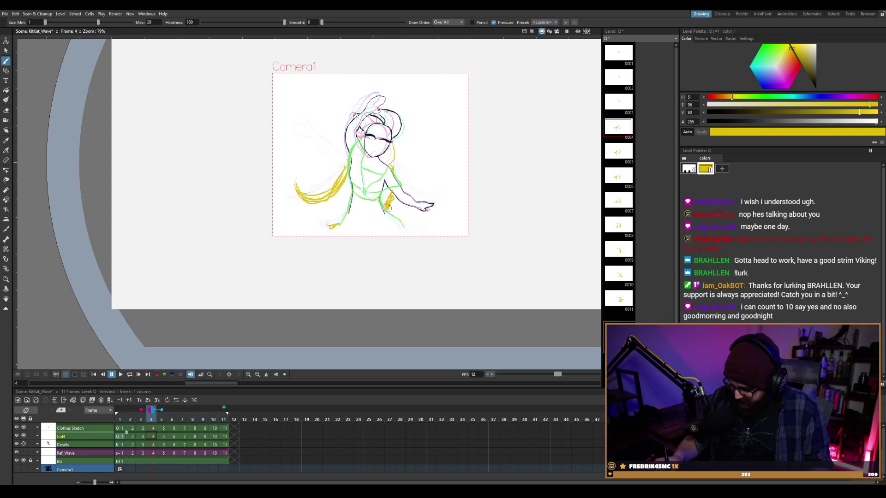
# Undo the last yellow strokes near the lower hem on frame 4 and save the scene.
pyautogui.hotkey('ctrl', 'z')
pyautogui.hotkey('ctrl', 'z')
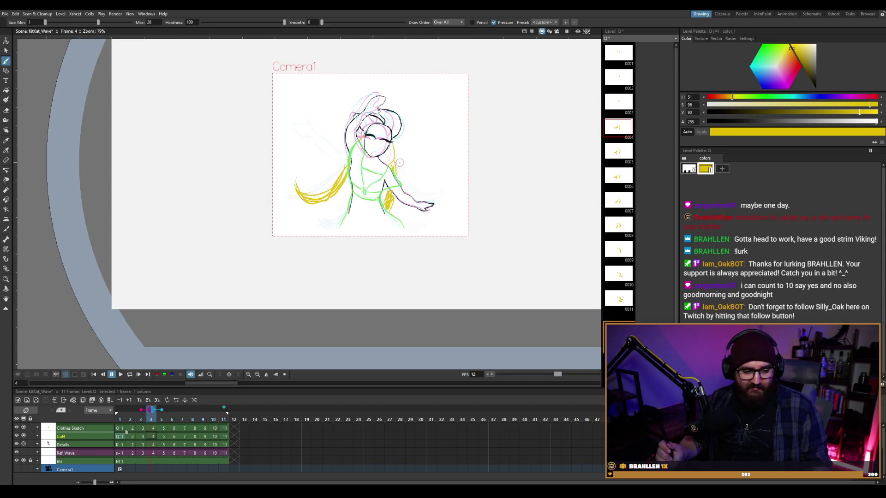
pyautogui.hotkey('ctrl', 's')
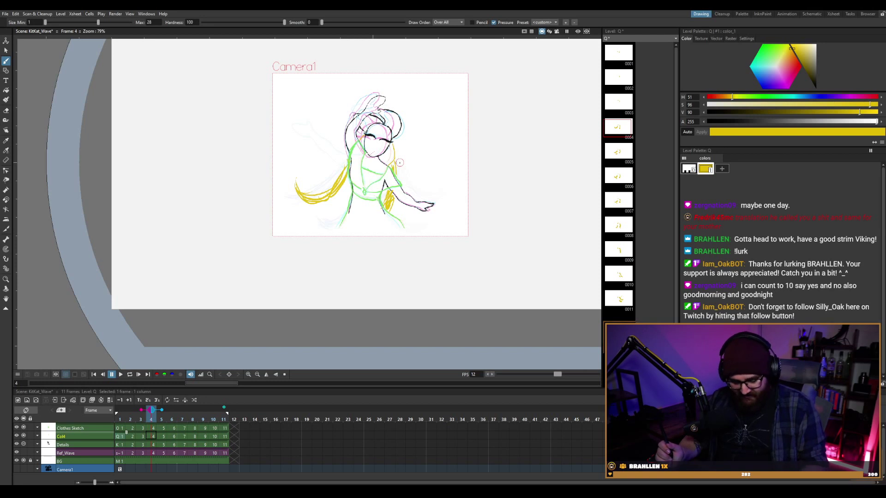
# Flip back and forth through frames 3 to 7 to check how the yellow strands move between drawings.
pyautogui.press('.')
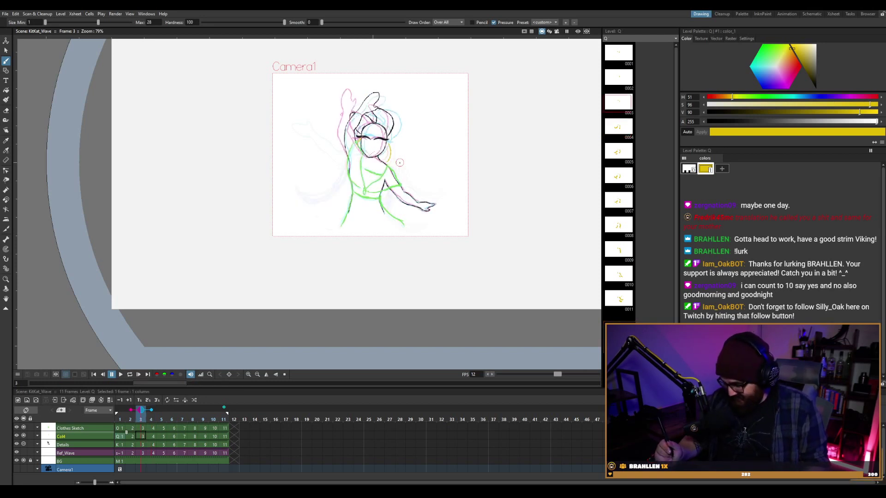
pyautogui.press(',')
pyautogui.press('.')
pyautogui.press(',')
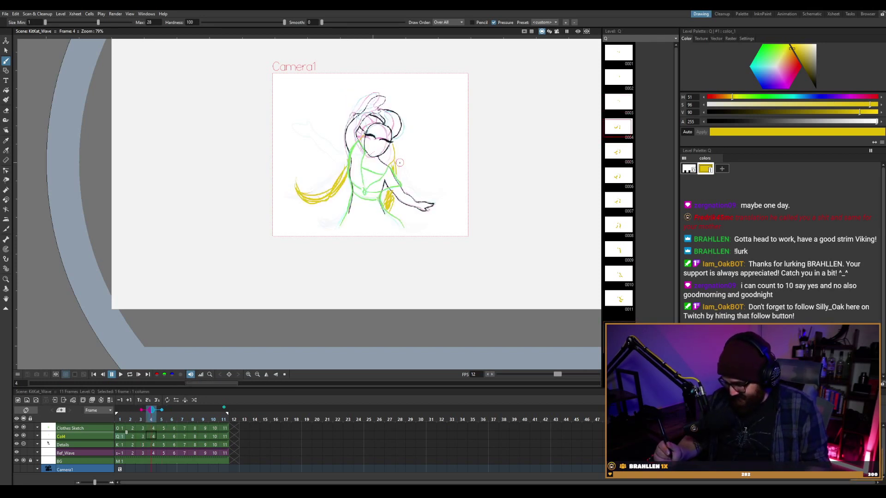
pyautogui.press('.')
pyautogui.press(',')
pyautogui.press('.')
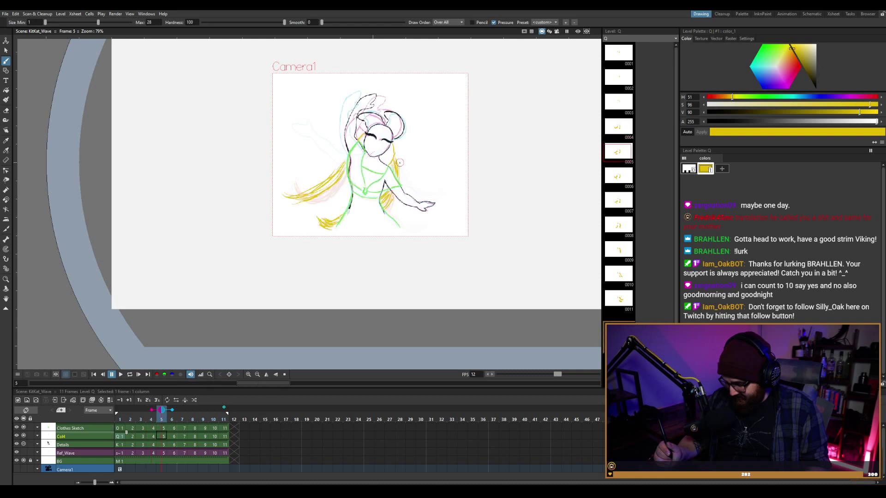
pyautogui.press(',')
pyautogui.press(',')
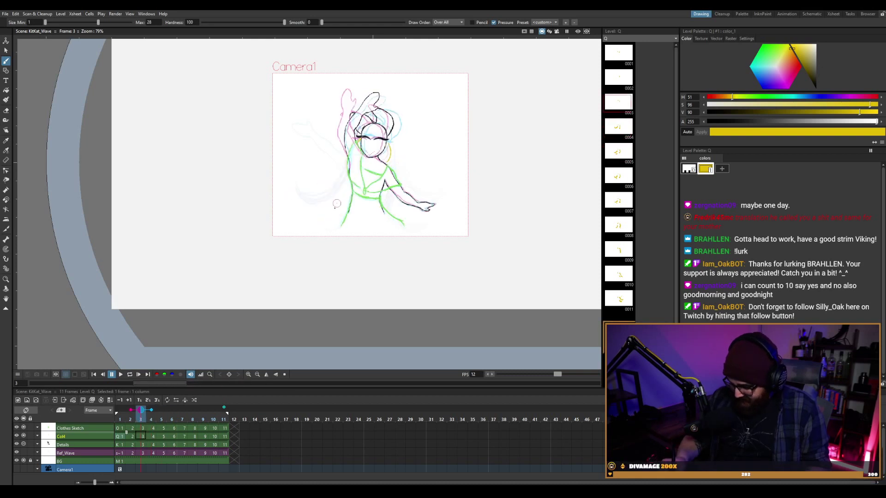
pyautogui.press('.')
pyautogui.press('.')
pyautogui.press('.')
pyautogui.press('.')
pyautogui.press(',')
pyautogui.press(',')
pyautogui.press(',')
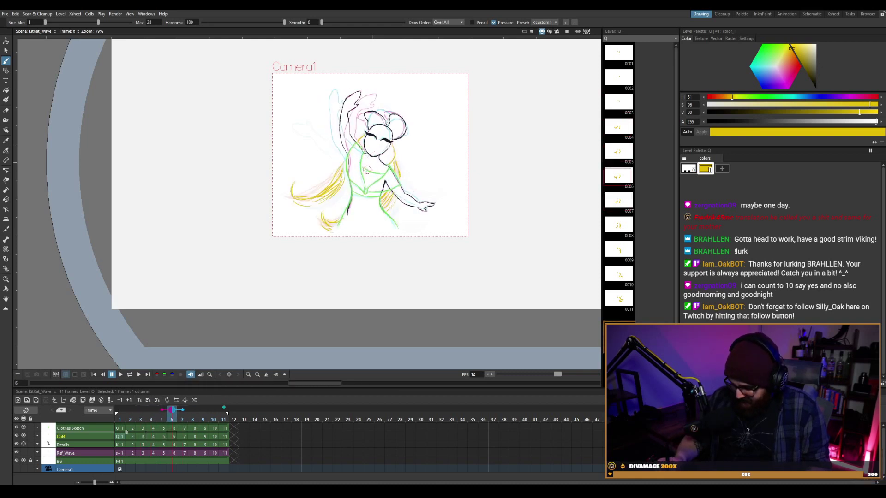
pyautogui.press('.')
pyautogui.press(',')
pyautogui.press('.')
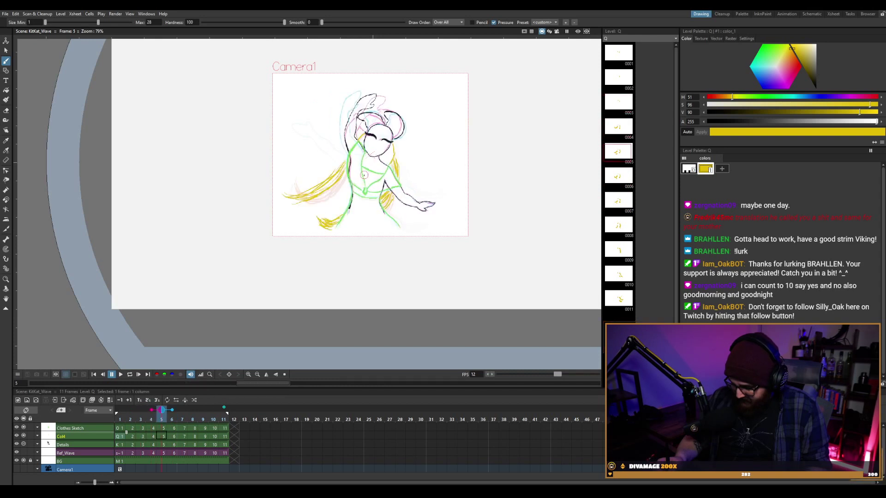
pyautogui.press('.')
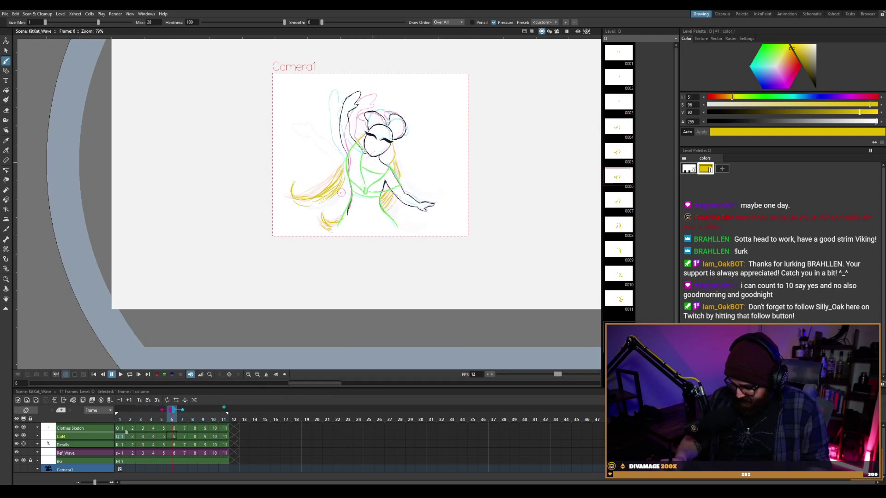
pyautogui.press('.')
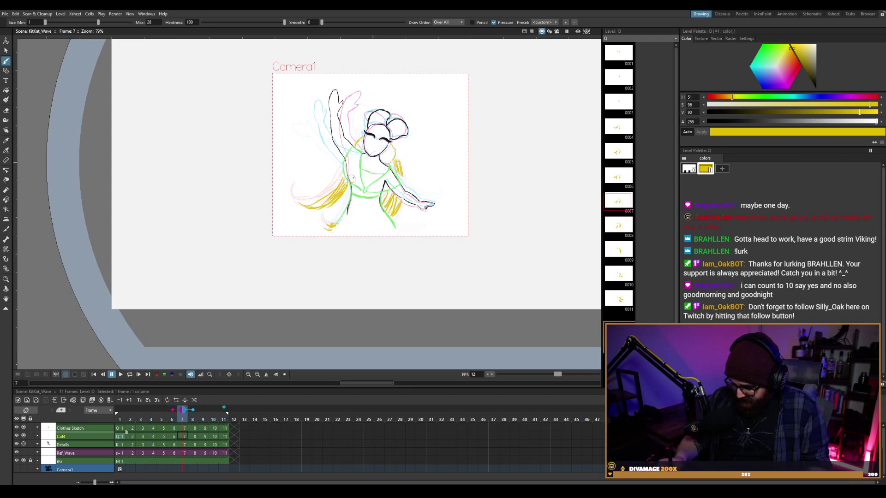
pyautogui.press(',')
pyautogui.press(',')
pyautogui.press(',')
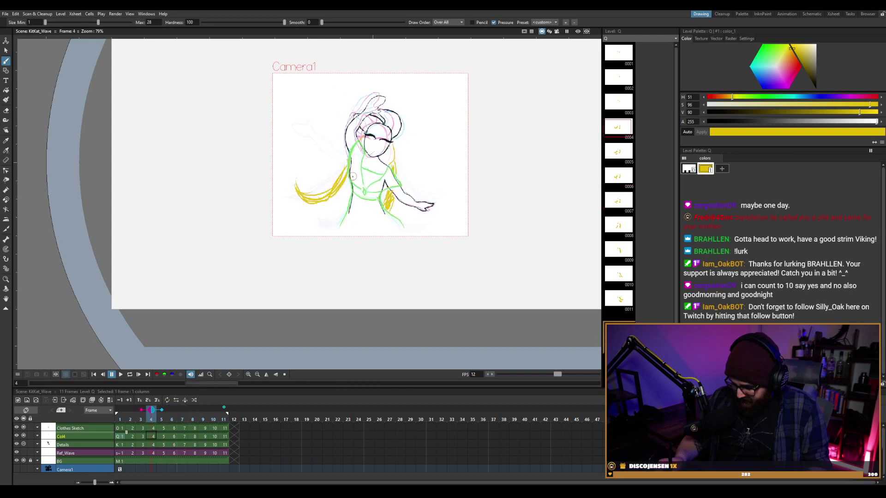
pyautogui.press('.')
pyautogui.press(',')
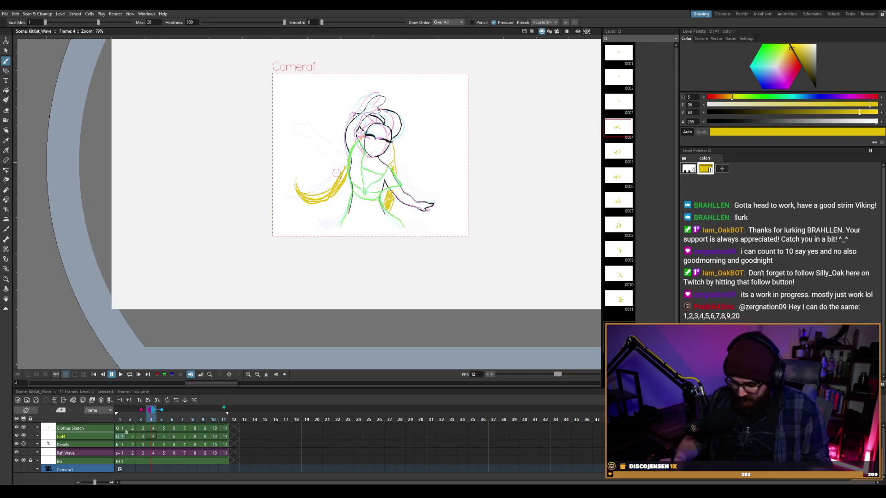
# Sketch the yellow strands on frame 3, running diagonally down and outward from below the raised arm.
pyautogui.press(',')
pyautogui.moveTo(328, 196); pyautogui.dragTo(339, 182)
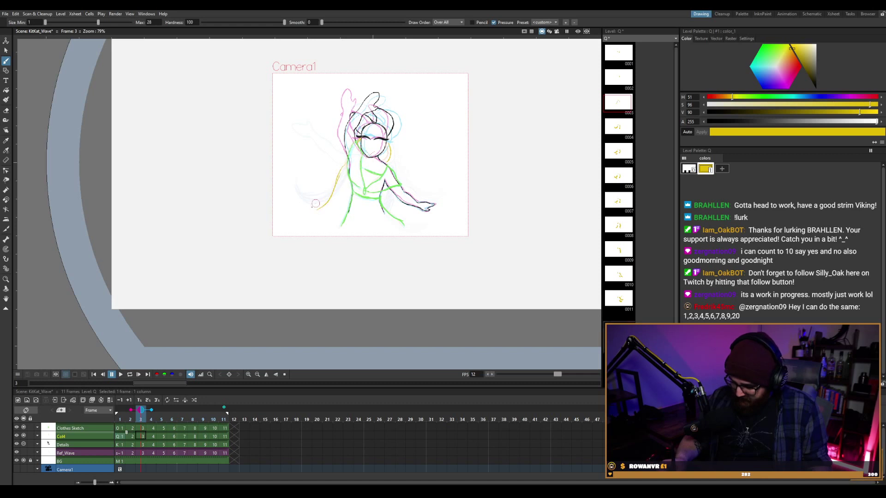
pyautogui.moveTo(341, 167); pyautogui.dragTo(304, 219)
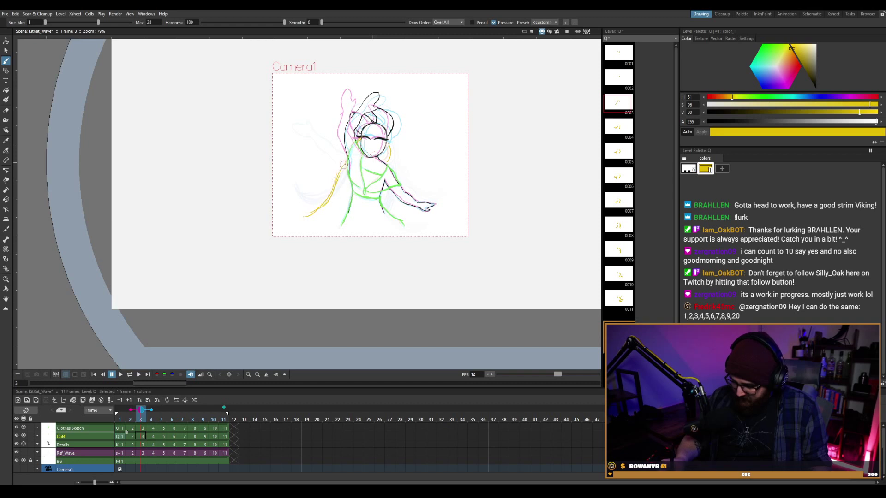
pyautogui.moveTo(343, 166); pyautogui.dragTo(305, 218)
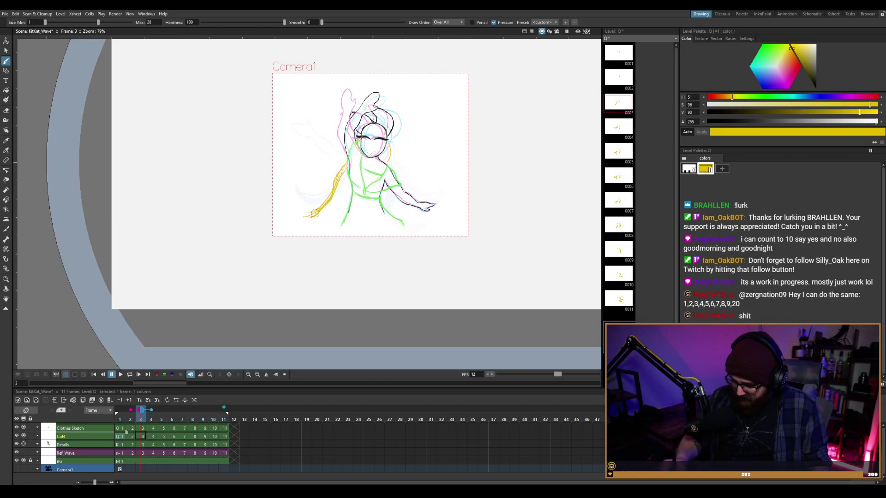
pyautogui.moveTo(342, 167); pyautogui.dragTo(302, 223)
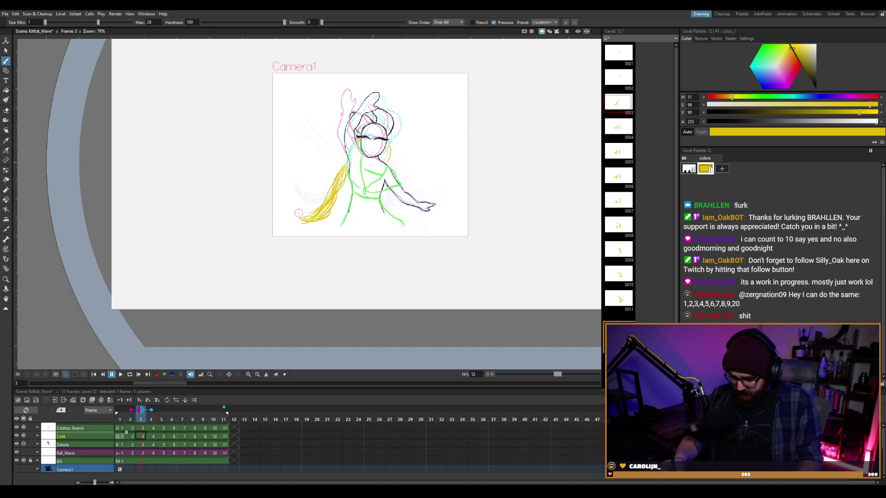
# Compare frames 3 and 4, and erase the lower end of the yellow strands on frame 3.
pyautogui.press('.')
pyautogui.press(',')
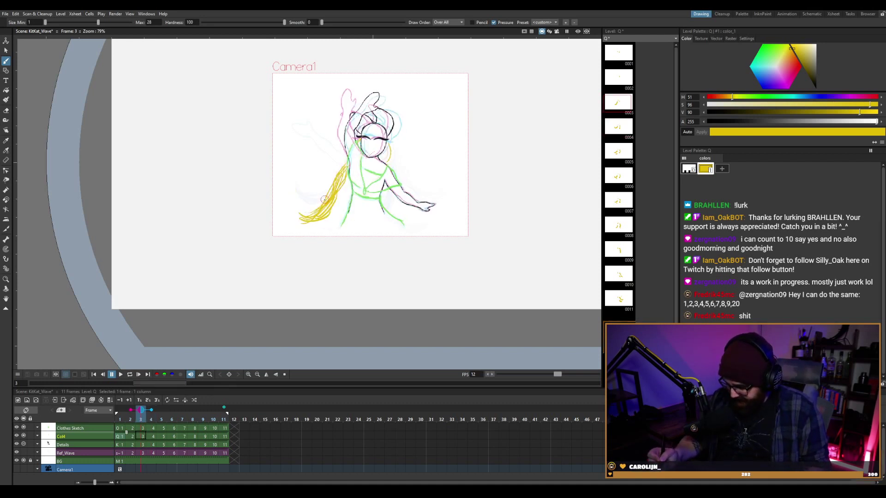
pyautogui.press('.')
pyautogui.press(',')
pyautogui.press('.')
pyautogui.press(',')
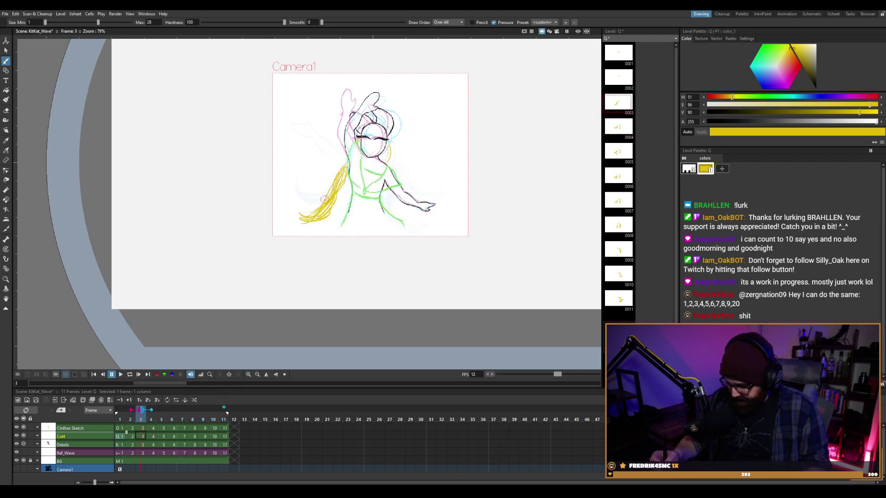
pyautogui.press('a')
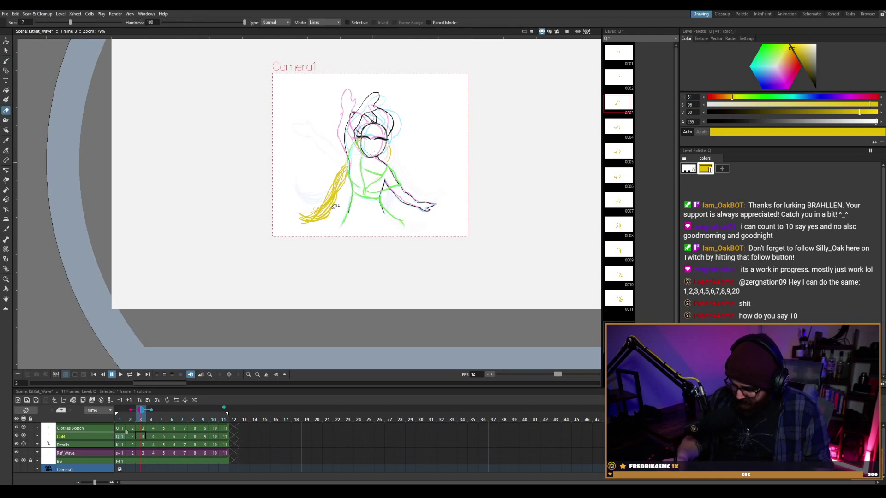
pyautogui.moveTo(301, 218); pyautogui.dragTo(322, 209)
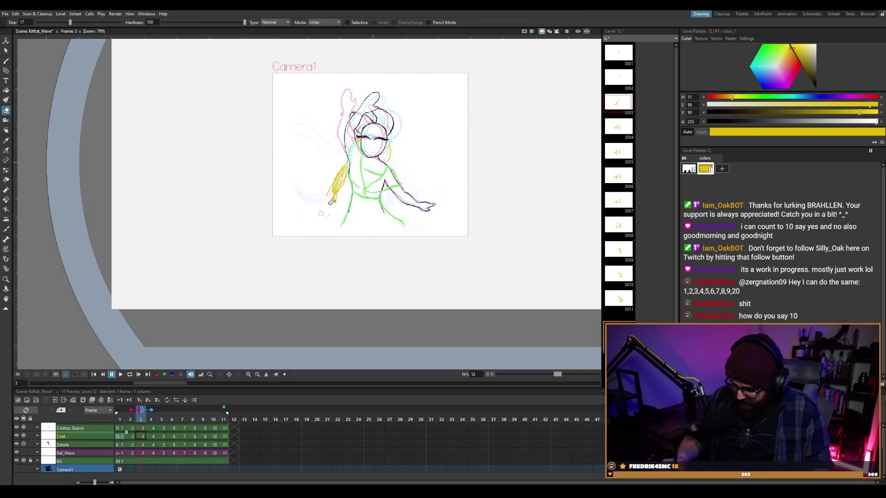
# Redraw the lower end of the yellow strands on frame 3 with a higher outward curve and check it against frame 4.
pyautogui.press('b')
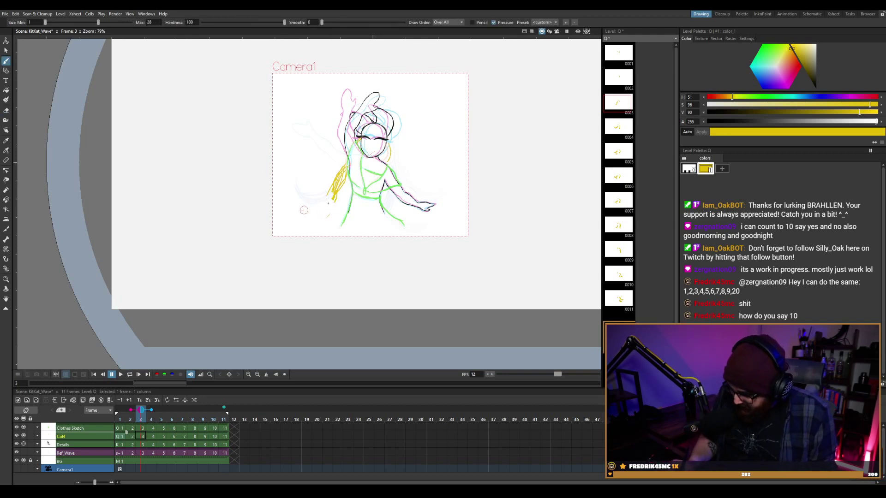
pyautogui.moveTo(340, 198); pyautogui.dragTo(300, 210)
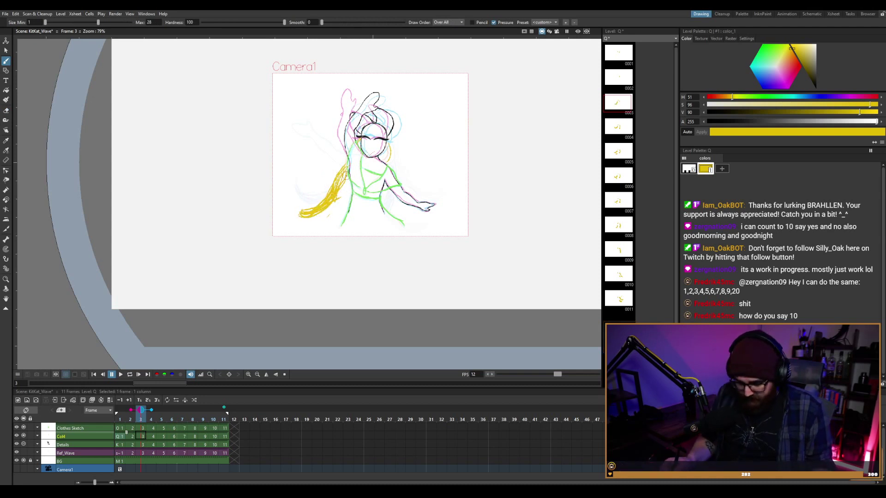
pyautogui.press(',')
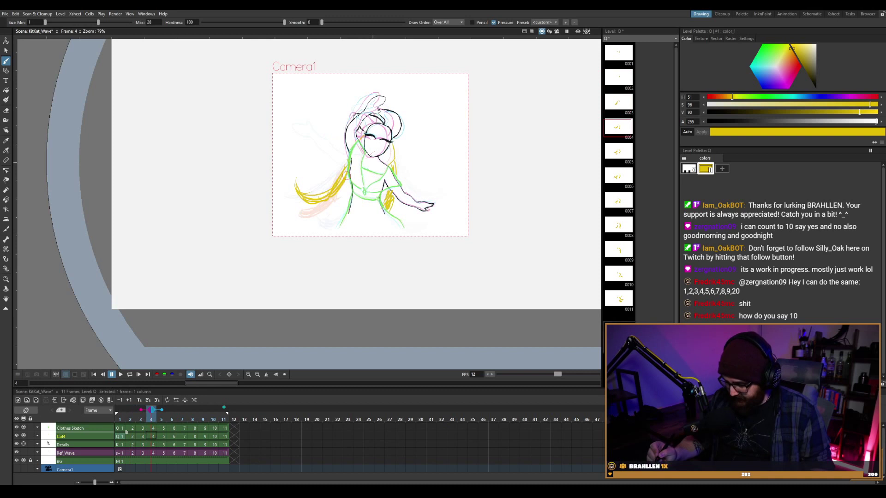
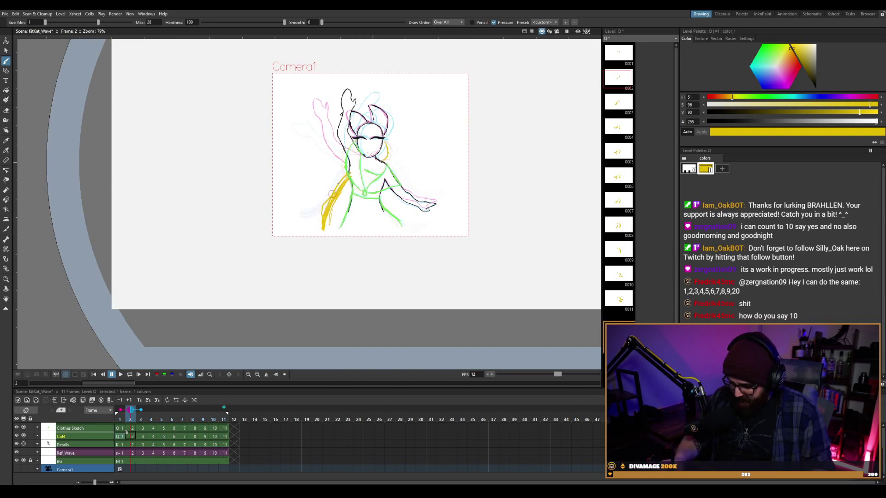
# Sketch short yellow strands on frame 1, hanging down beside the waist under the raised arm.
pyautogui.press('.')
pyautogui.press(',')
pyautogui.press(',')
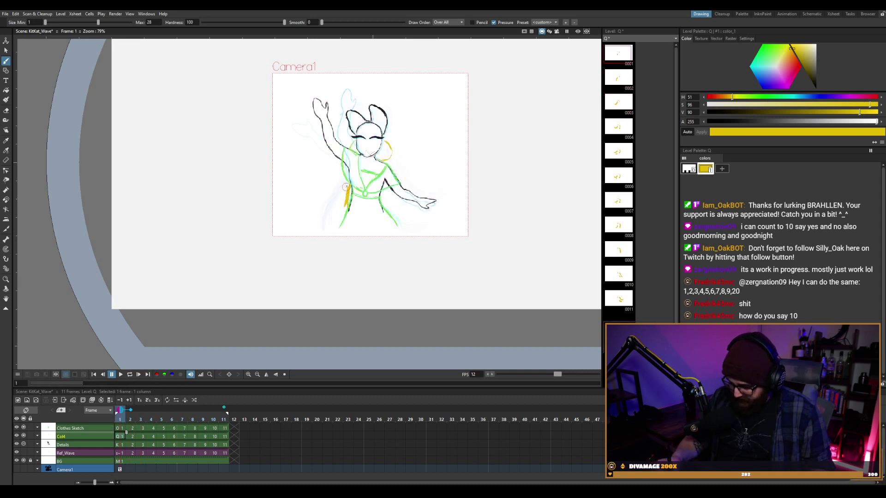
pyautogui.moveTo(346, 187); pyautogui.dragTo(344, 196)
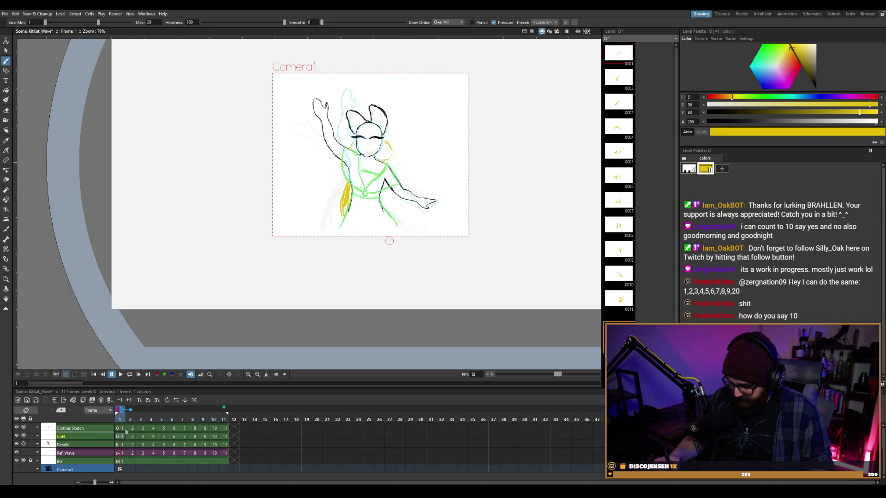
# Step through frames 1 to 11 and back to review the yellow strands, and start looped playback.
pyautogui.press('.')
pyautogui.press('.')
pyautogui.press('.')
pyautogui.press('.')
pyautogui.press('.')
pyautogui.press('.')
pyautogui.press('.')
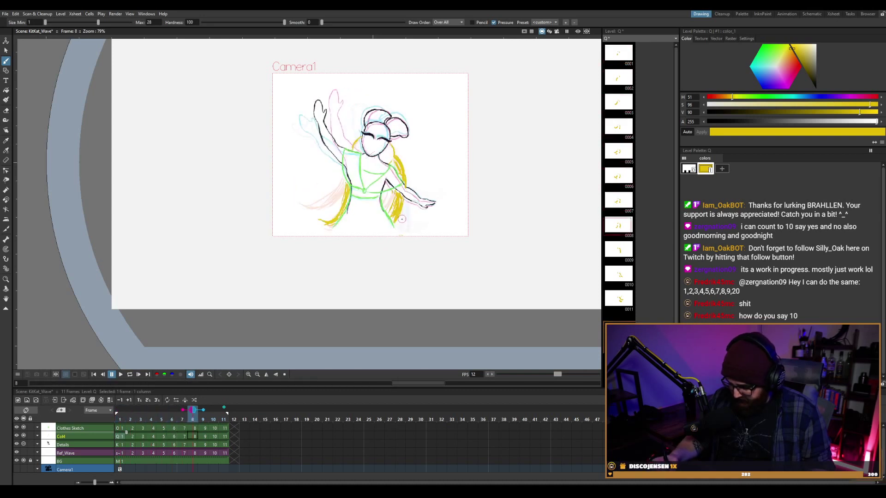
pyautogui.press('.')
pyautogui.press('.')
pyautogui.press('.')
pyautogui.press(',')
pyautogui.press(',')
pyautogui.press(',')
pyautogui.press(',')
pyautogui.press(',')
pyautogui.press(',')
pyautogui.press(',')
pyautogui.press(',')
pyautogui.press(',')
pyautogui.press(',')
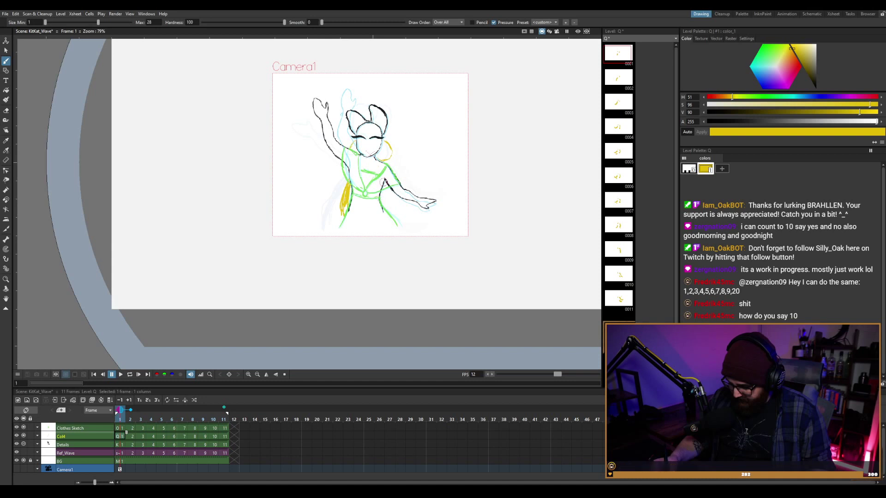
pyautogui.press('l')
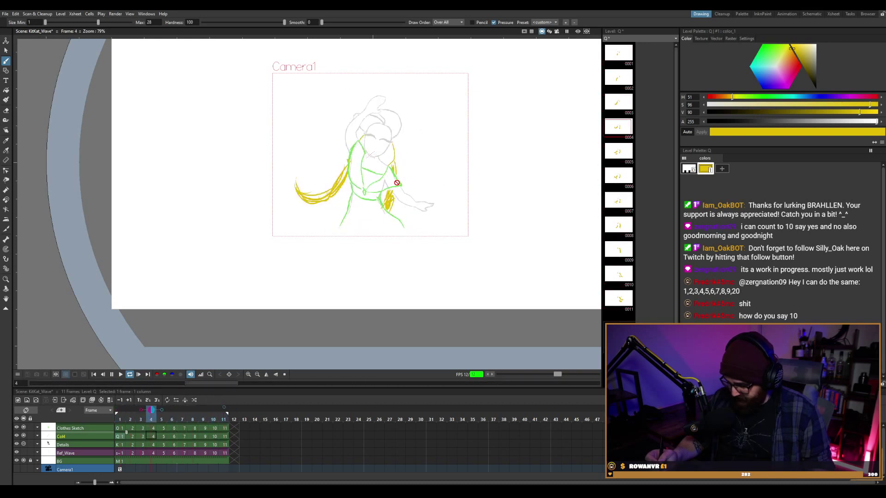
# Stop playback and step through all 11 frames and back to frame 1 to check the strands' motion.
pyautogui.press('l')
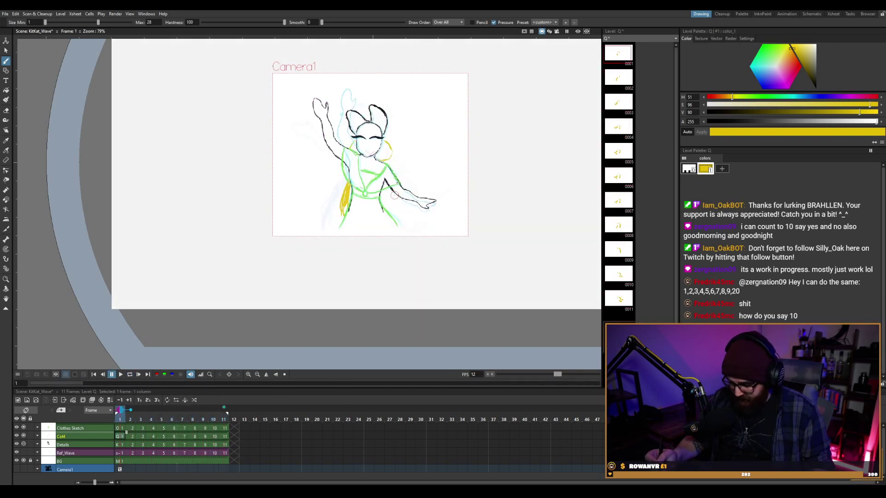
pyautogui.press('.')
pyautogui.press('.')
pyautogui.press('.')
pyautogui.press('.')
pyautogui.press('.')
pyautogui.press('.')
pyautogui.press('.')
pyautogui.press('.')
pyautogui.press('.')
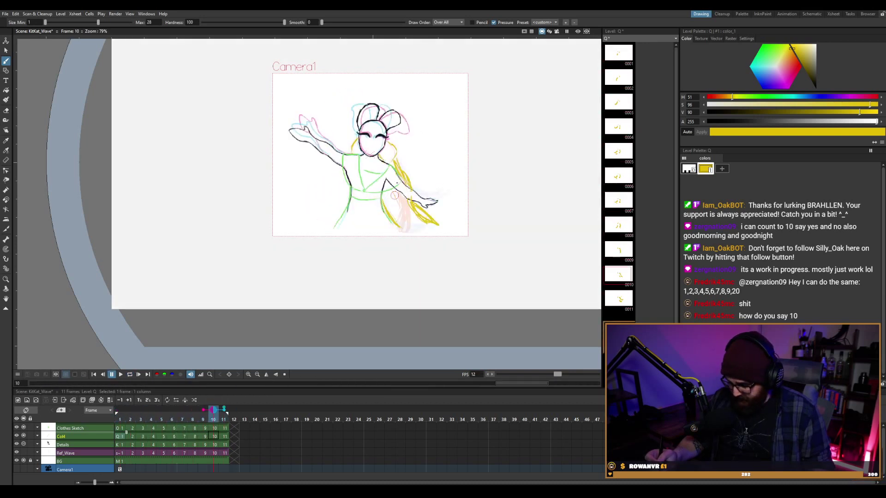
pyautogui.press('.')
pyautogui.press(',')
pyautogui.press(',')
pyautogui.press(',')
pyautogui.press(',')
pyautogui.press(',')
pyautogui.press(',')
pyautogui.press(',')
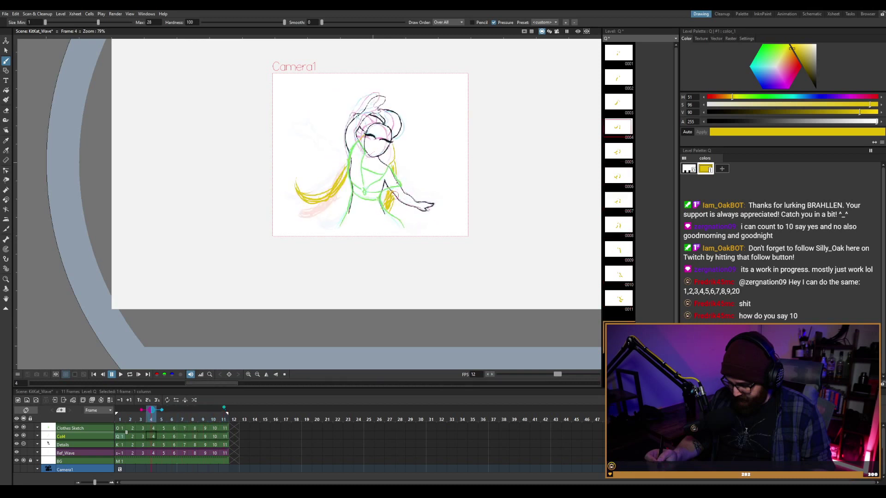
pyautogui.press(',')
pyautogui.press(',')
pyautogui.press(',')
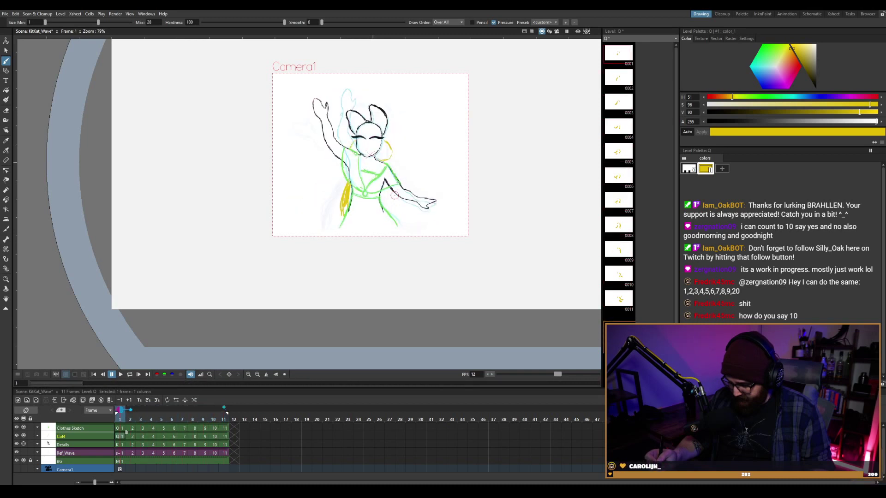
# Flip back and forth through frames 1 to 6, and step on to frame 11 to examine the strands' flow.
pyautogui.press('.')
pyautogui.press('.')
pyautogui.press('.')
pyautogui.press('.')
pyautogui.press('.')
pyautogui.press(',')
pyautogui.press(',')
pyautogui.press(',')
pyautogui.press(',')
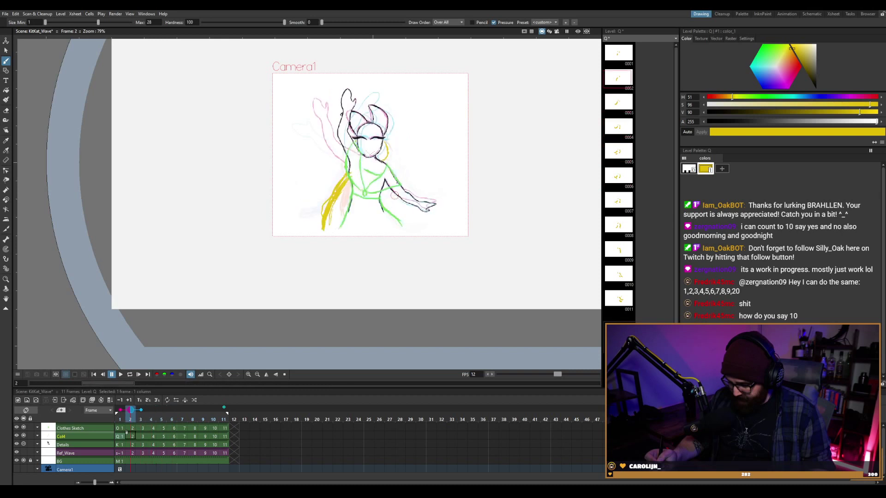
pyautogui.press('.')
pyautogui.press('.')
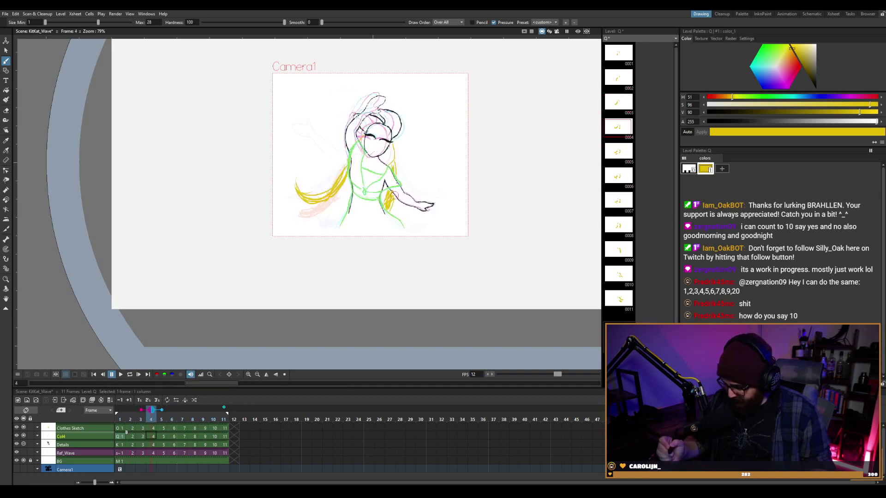
pyautogui.press('.')
pyautogui.press('.')
pyautogui.press('.')
pyautogui.press('.')
pyautogui.press('.')
pyautogui.press('.')
pyautogui.press('.')
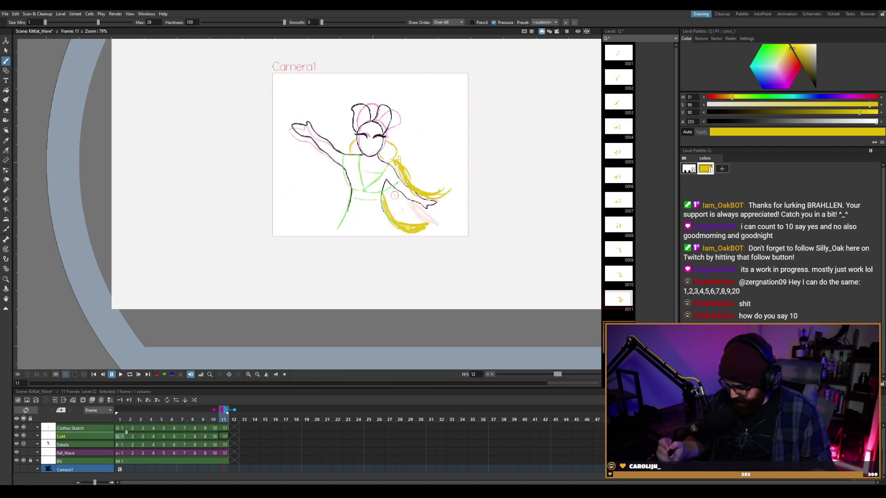
pyautogui.press(',')
pyautogui.press('.')
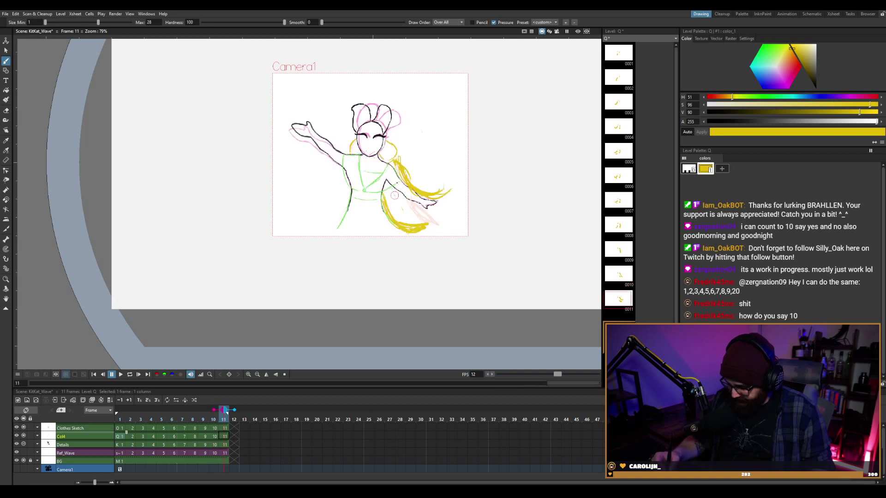
# Return to frame 1 and sketch yellow strands flowing down from the shoulder and waist around the lowered arm on frames 1 and 2.
pyautogui.press(',')
pyautogui.press(',')
pyautogui.press(',')
pyautogui.press(',')
pyautogui.press(',')
pyautogui.press(',')
pyautogui.press(',')
pyautogui.press(',')
pyautogui.press(',')
pyautogui.press(',')
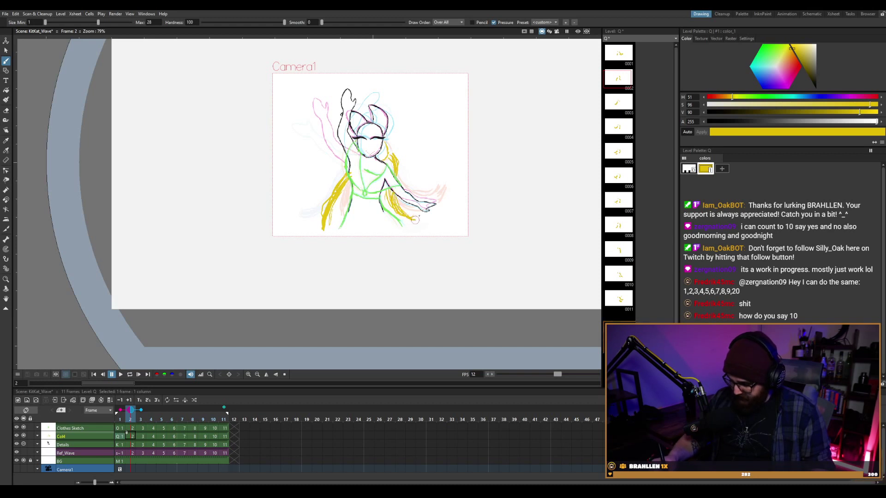
# Sketch yellow strands below the lowered arm and beside the shoulder on frame 3, checking them against frames 2 and 4.
pyautogui.press('.')
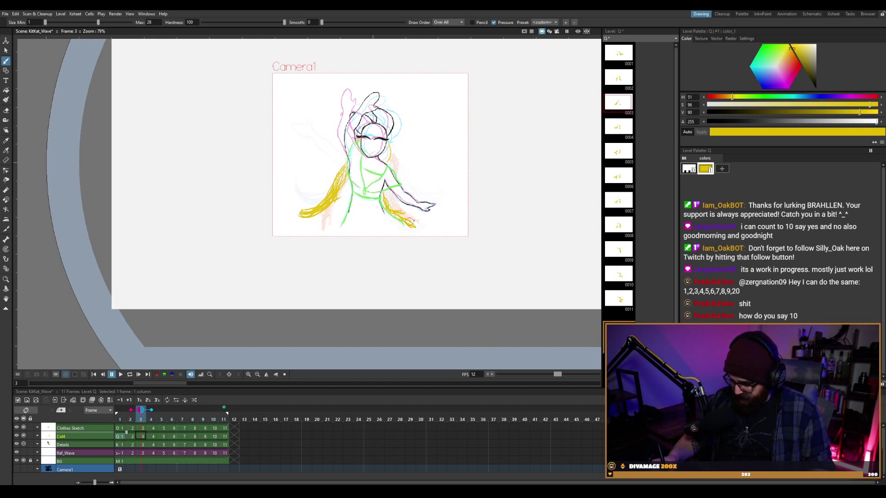
pyautogui.press(',')
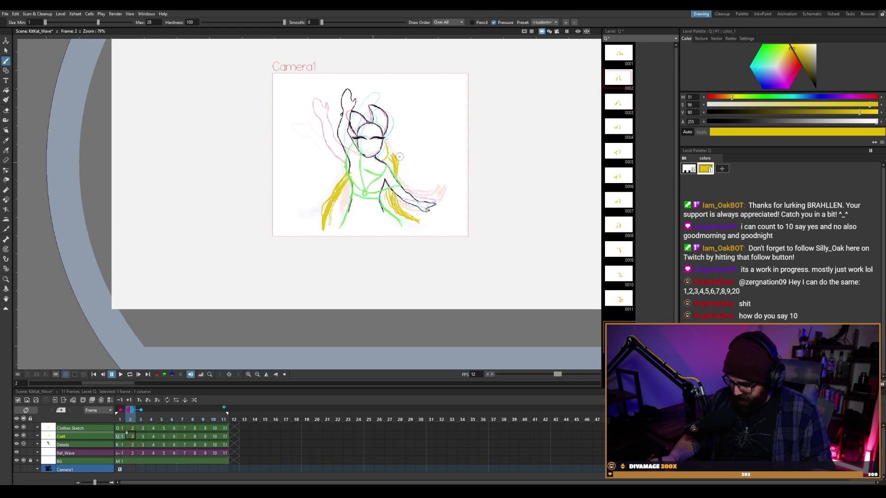
pyautogui.press('.')
pyautogui.press(',')
pyautogui.press('.')
pyautogui.press('.')
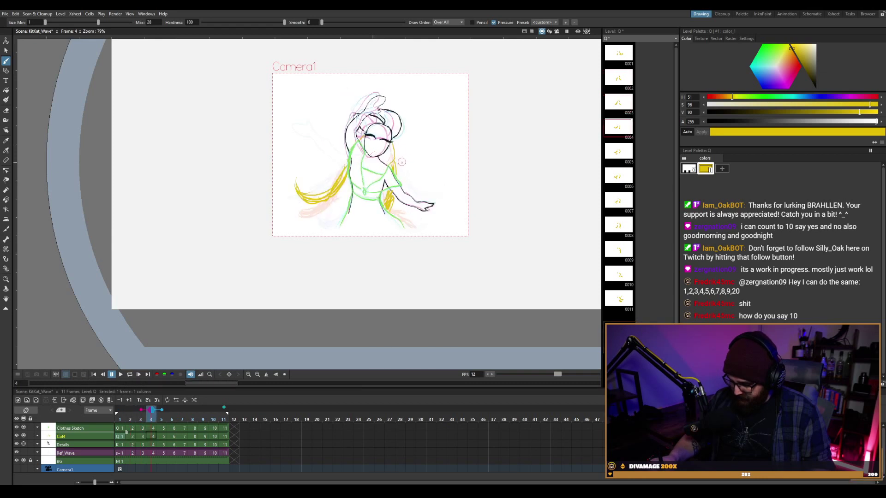
pyautogui.press(',')
pyautogui.press(',')
pyautogui.press('.')
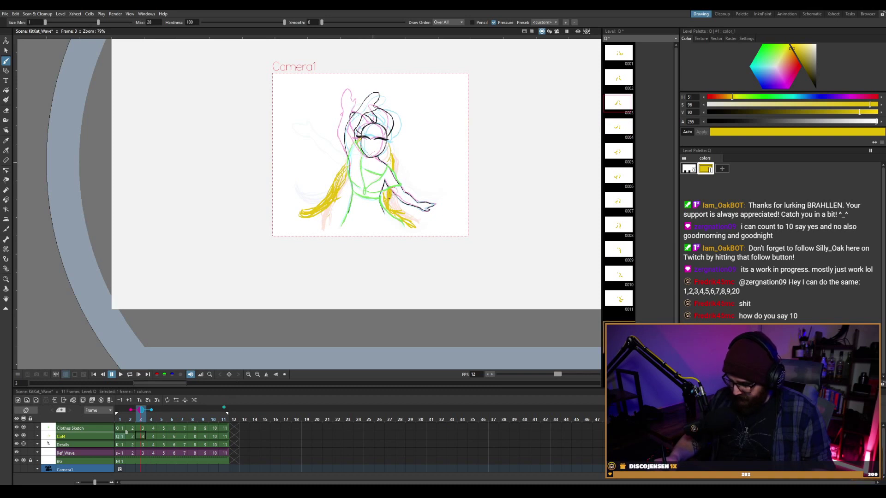
# Compare frames 2 to 4, and sketch a short yellow strand end beside the lower leg line under the raised arm on frame 4.
pyautogui.press(',')
pyautogui.press('.')
pyautogui.press(',')
pyautogui.press('.')
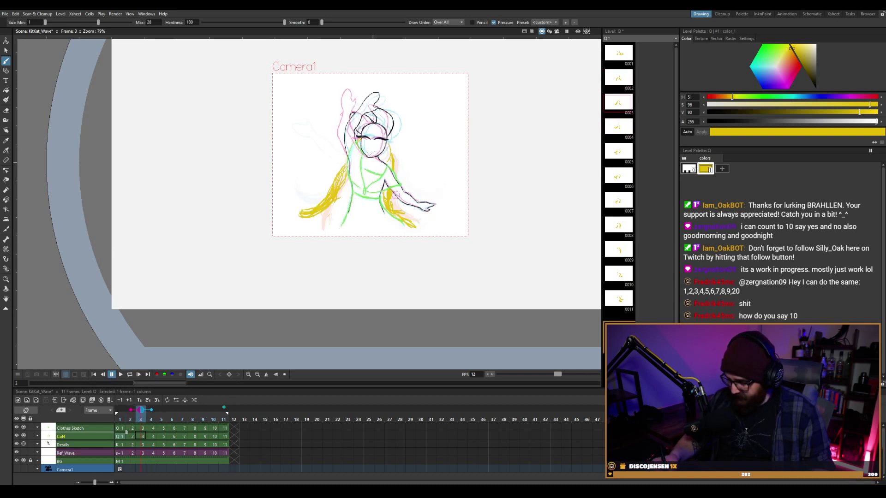
pyautogui.press('.')
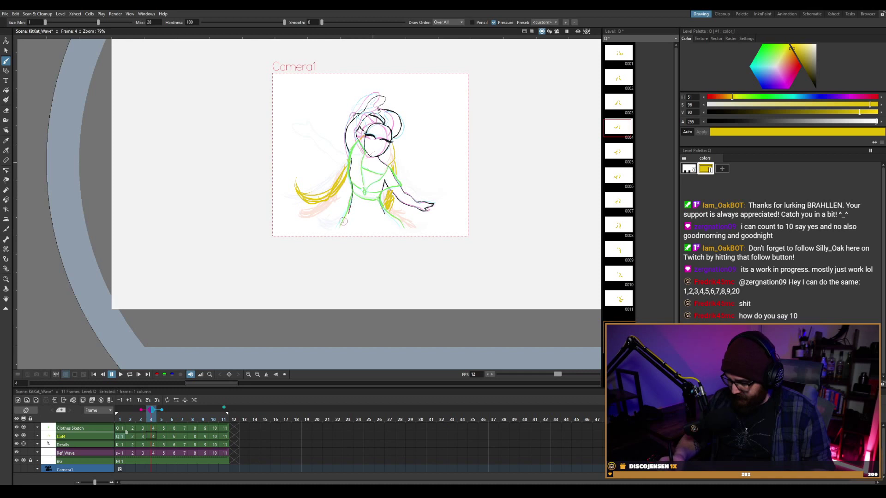
pyautogui.press(',')
pyautogui.press('.')
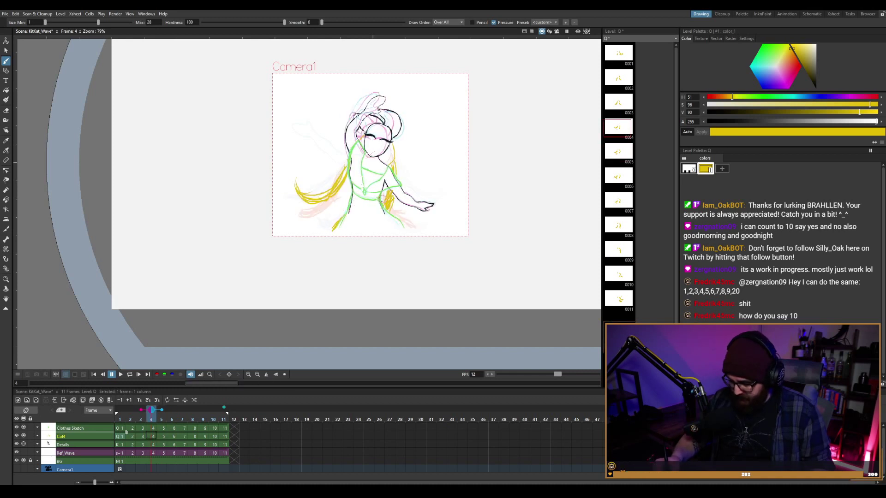
# Review the yellow strands in looped playback with the camera frame enlarged and centred, stopping on frame 7.
pyautogui.press('p')
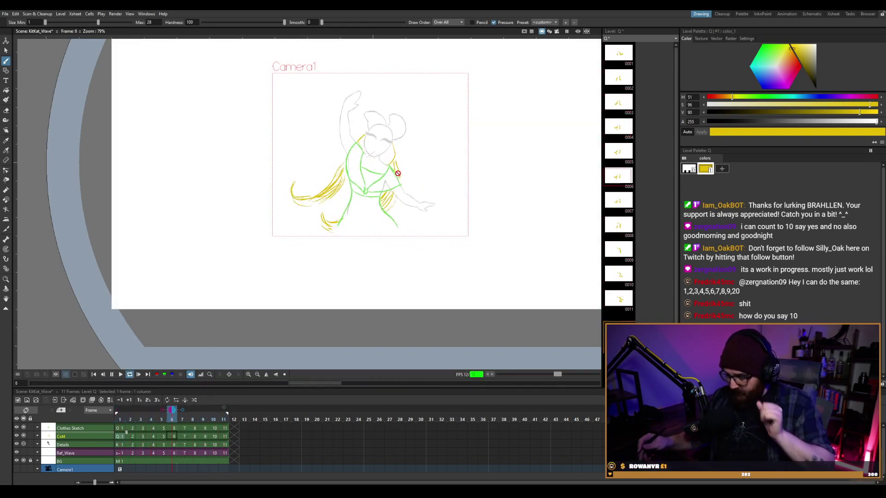
pyautogui.scroll(2, 410, 166)
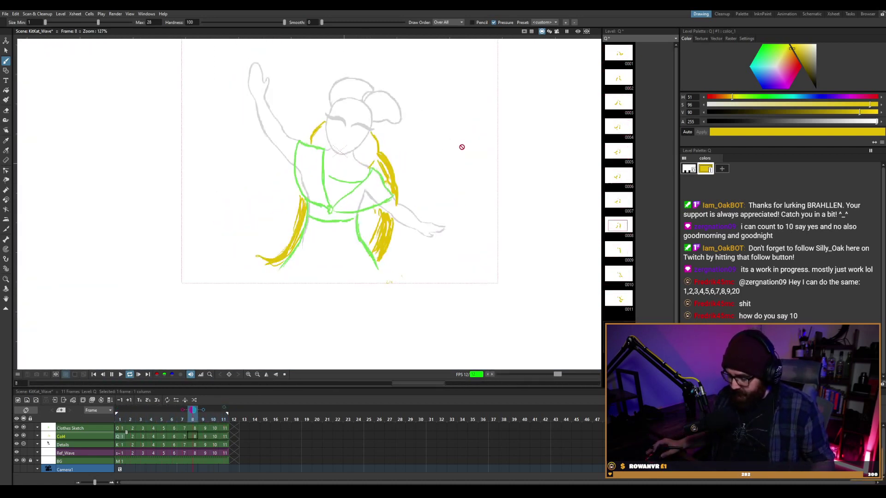
pyautogui.press('space')
pyautogui.scroll(1, 456, 167)
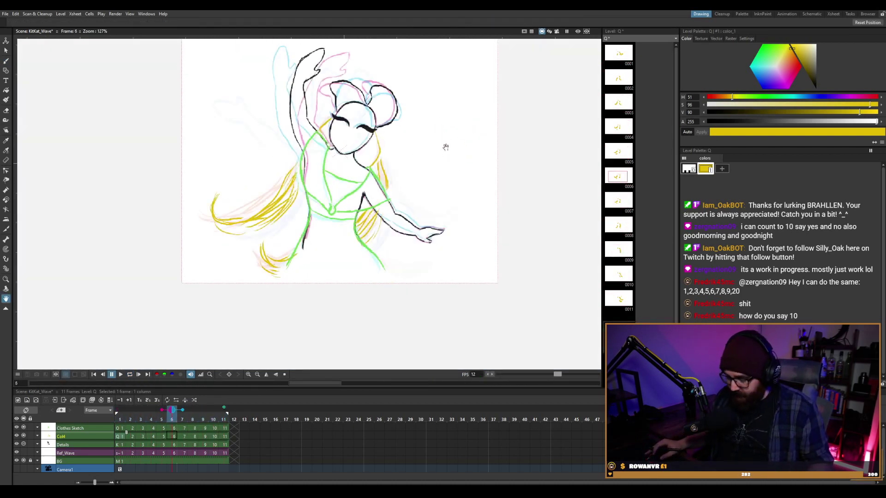
pyautogui.moveTo(455, 158); pyautogui.dragTo(469, 189)
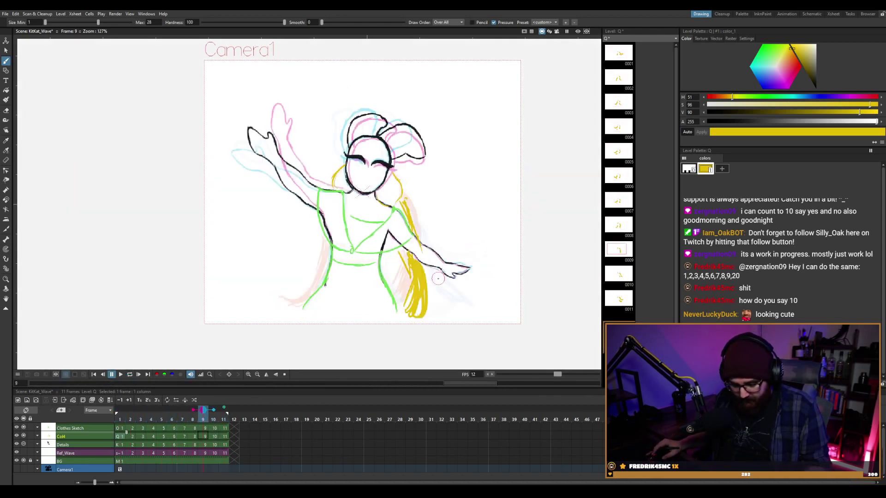
pyautogui.press('p')
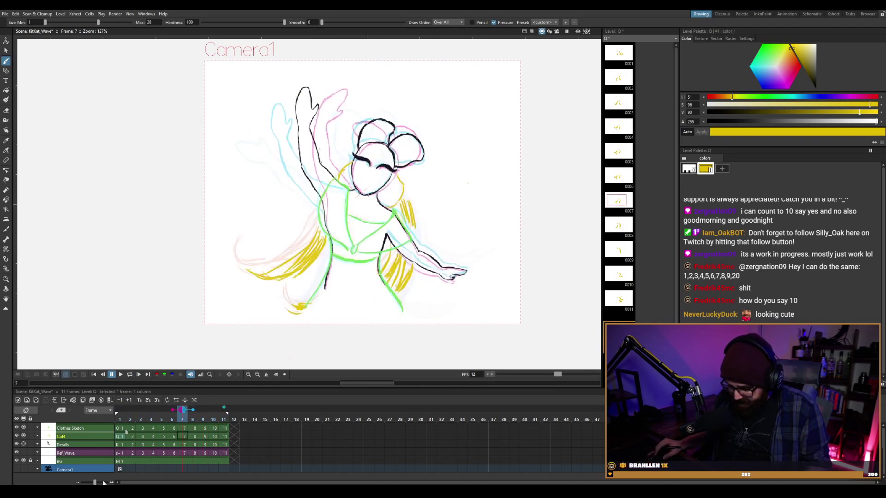
# Create a new Toonz Raster level named R in a new column above the yellow strands' column at frame 7.
pyautogui.click(84, 437)
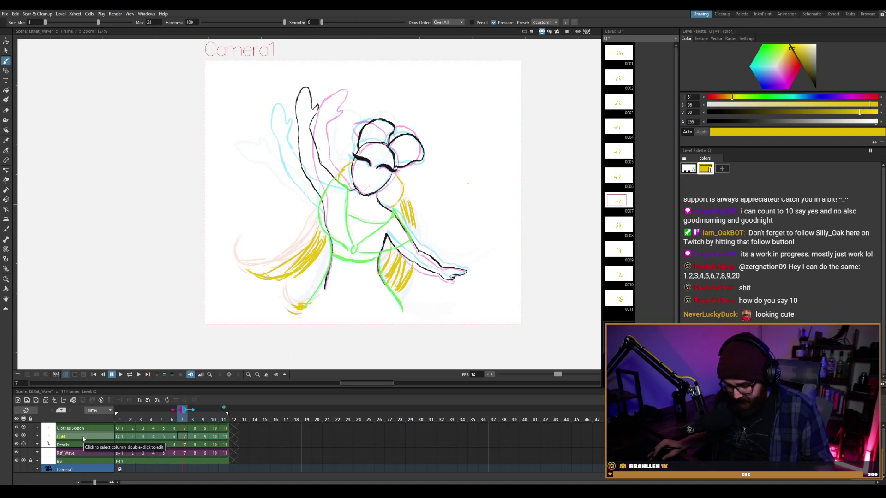
pyautogui.rightClick(83, 438)
pyautogui.click(69, 438)
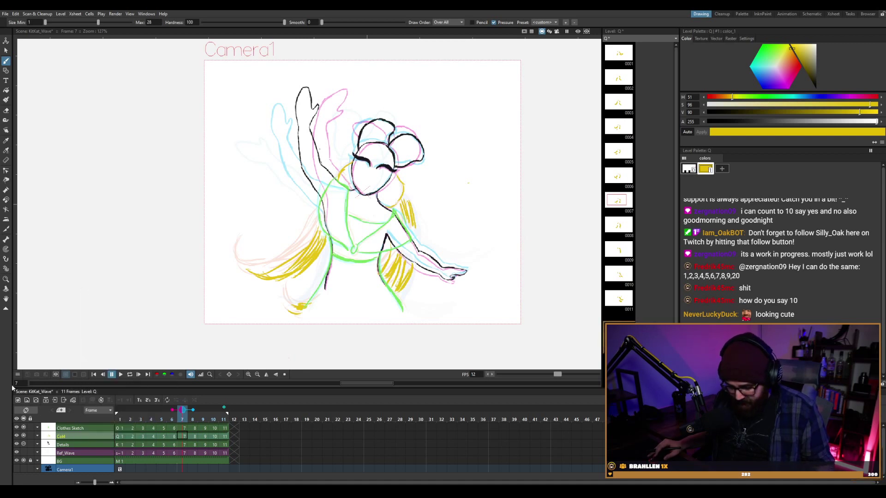
pyautogui.click(17, 400)
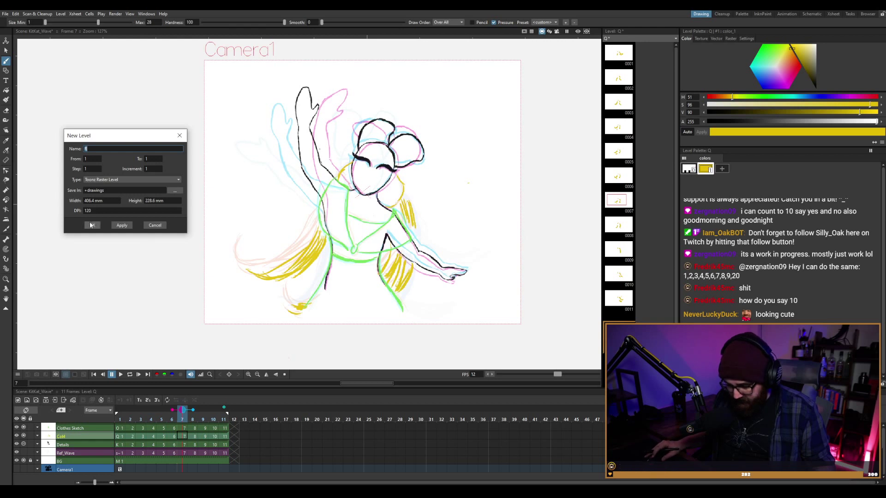
pyautogui.write('R')
pyautogui.press('Return')
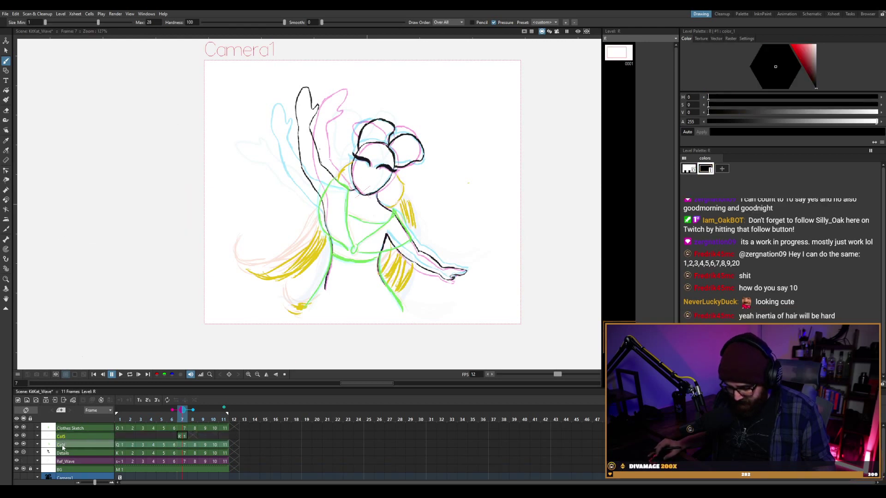
# Rename the yellow strands' column to hairsketch and the new column above it to hair.
pyautogui.doubleClick(63, 446)
pyautogui.write('hair')
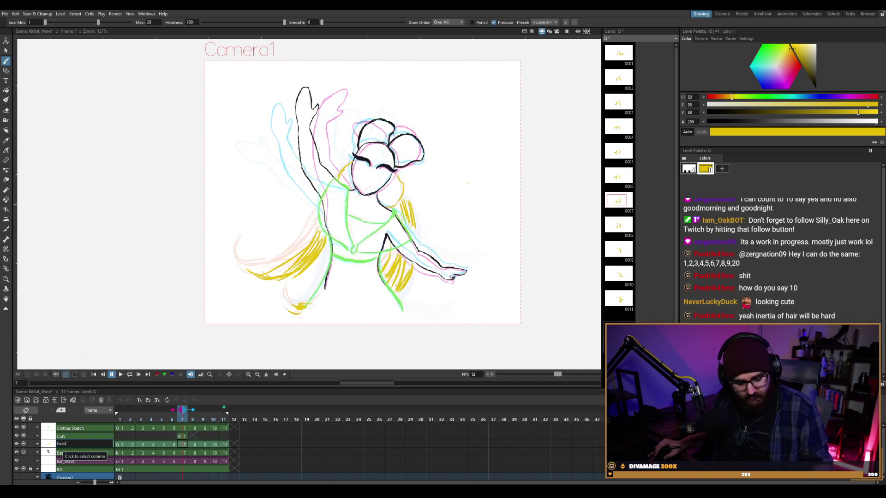
pyautogui.write('sketc')
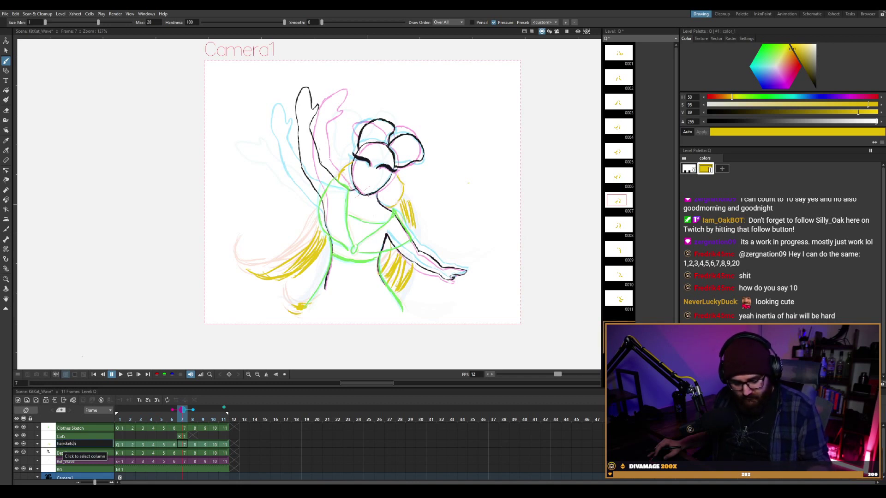
pyautogui.write('h')
pyautogui.press('Return')
pyautogui.doubleClick(66, 436)
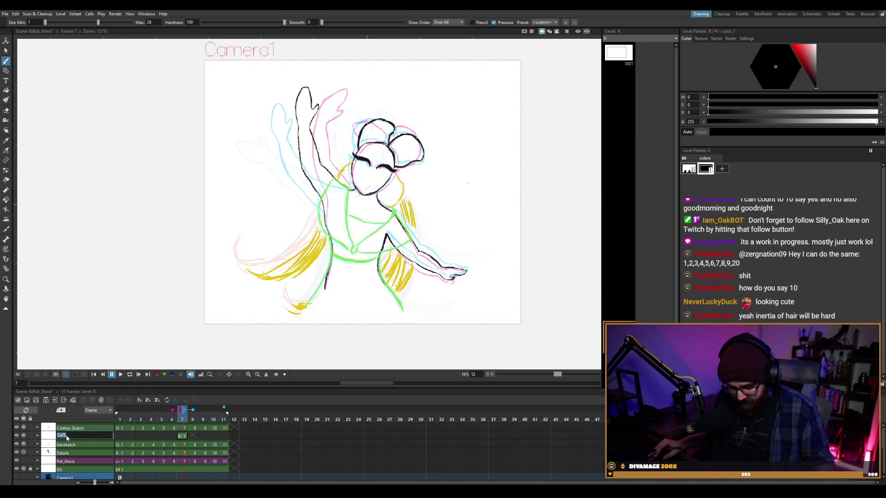
pyautogui.write('hair')
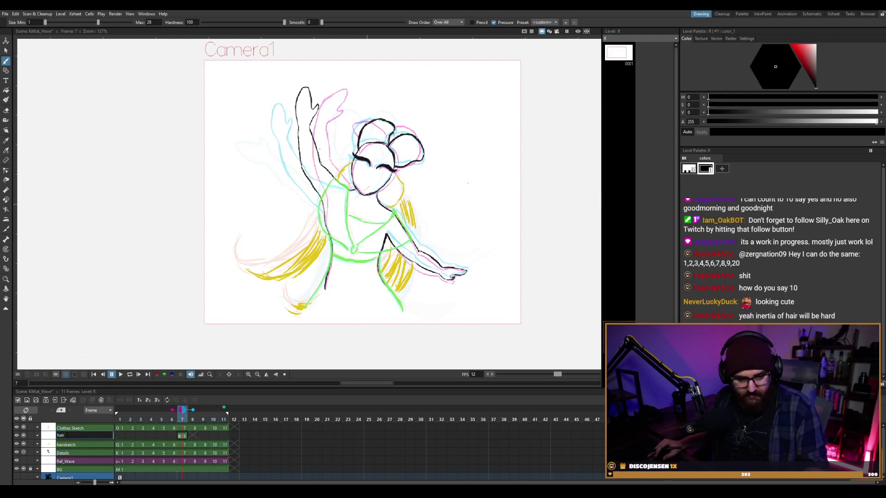
pyautogui.press('Return')
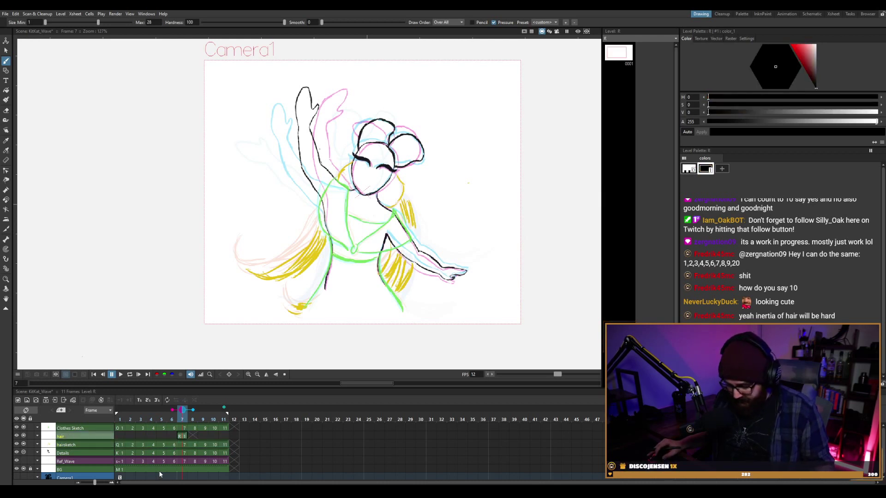
# Move the hair column's drawing from frame 7 to frame 1 and turn off the onion skin.
pyautogui.click(120, 437)
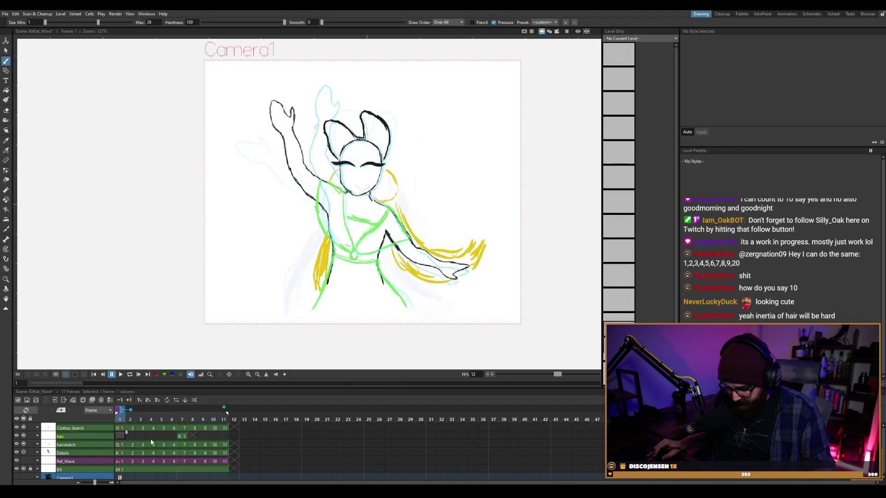
pyautogui.click(182, 436)
pyautogui.moveTo(180, 436); pyautogui.dragTo(120, 436)
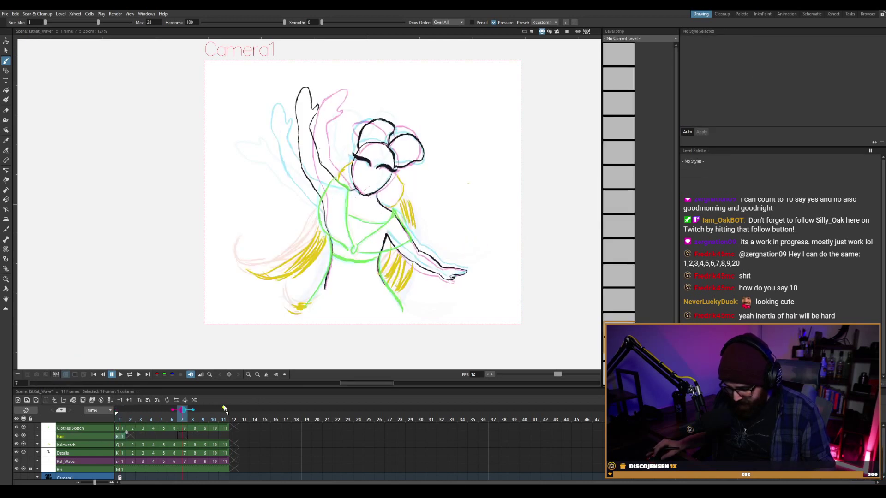
pyautogui.click(172, 412)
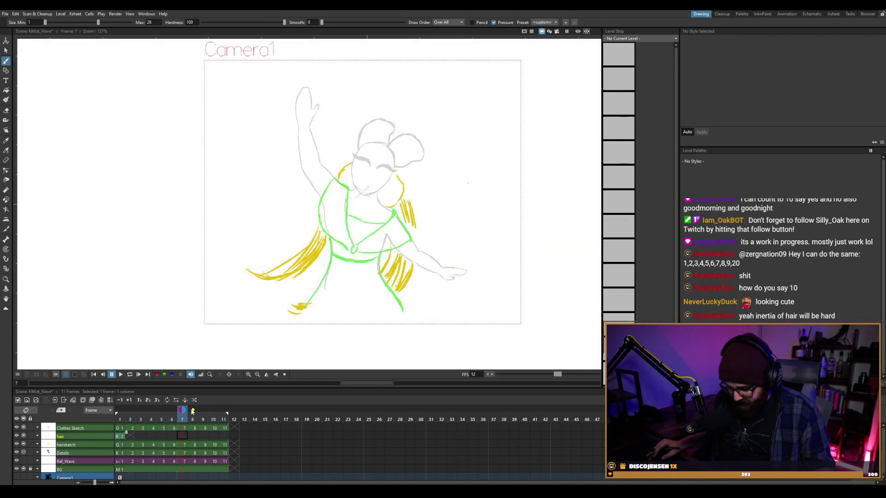
# Lower the opacity of the hairsketch column to 20%.
pyautogui.click(69, 444)
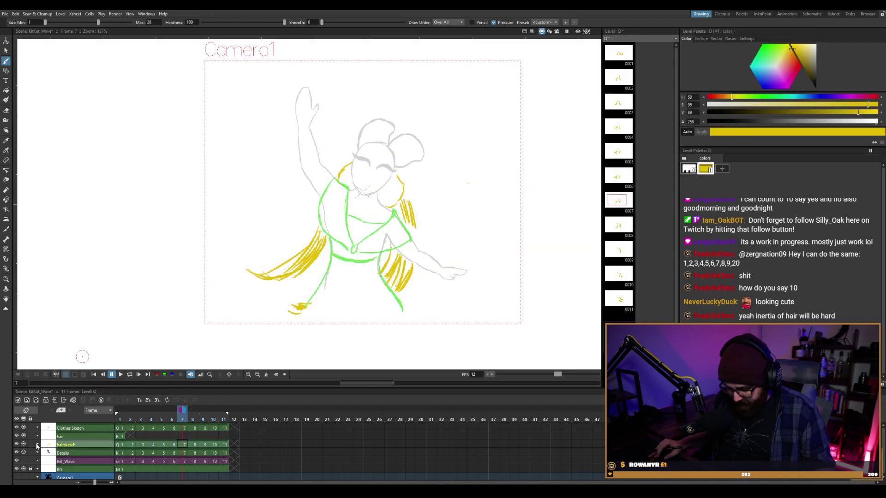
pyautogui.click(37, 444)
pyautogui.click(58, 452)
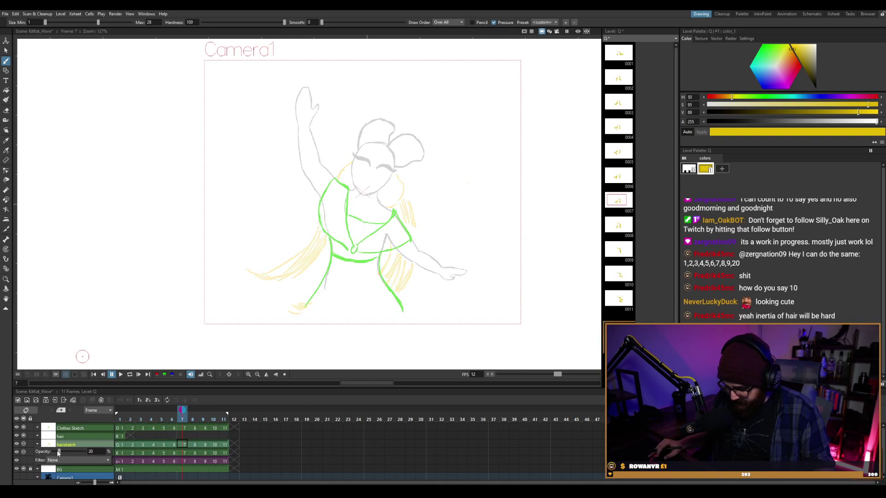
# On frame 1 of the hair column, save the scene and draw a black line along the strand beside the waist under the raised arm.
pyautogui.click(121, 436)
pyautogui.scroll(4, 451, 214)
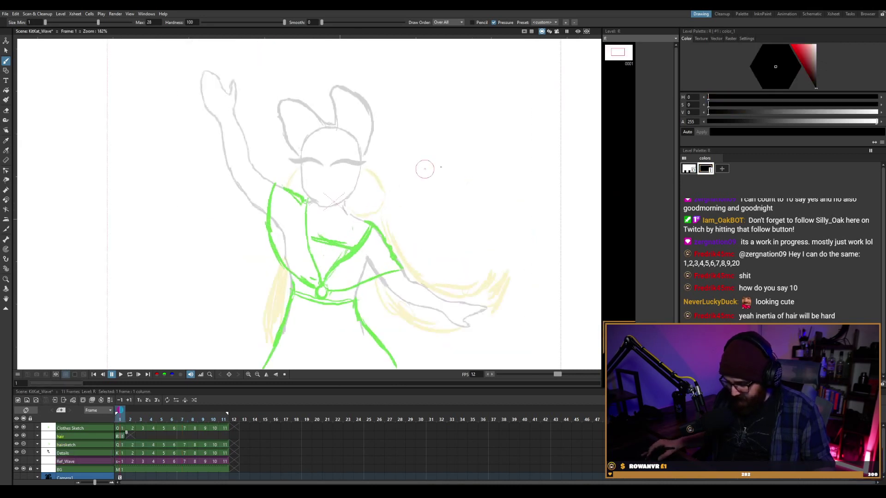
pyautogui.moveTo(451, 214)
pyautogui.mouseDown()
pyautogui.moveTo(417, 149)
pyautogui.moveTo(417, 119)
pyautogui.moveTo(428, 159)
pyautogui.mouseUp()
pyautogui.hotkey('ctrl', 's')
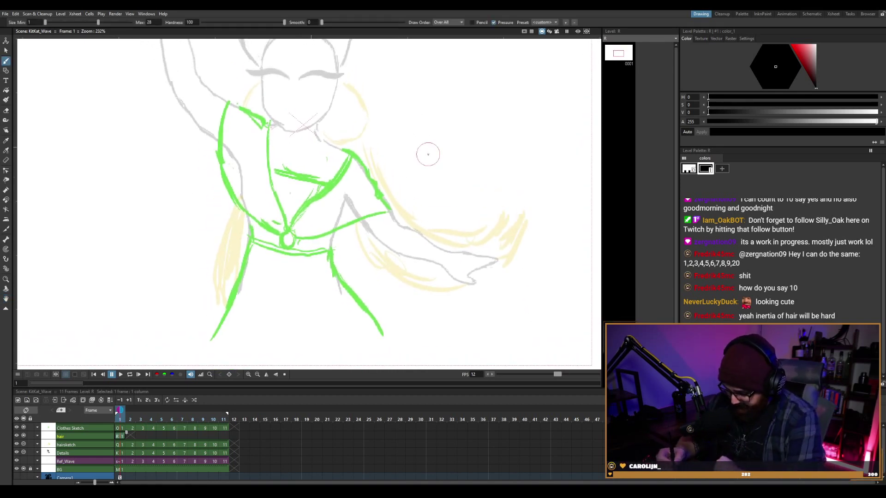
pyautogui.moveTo(236, 214); pyautogui.dragTo(227, 282)
pyautogui.hotkey('ctrl', 'z')
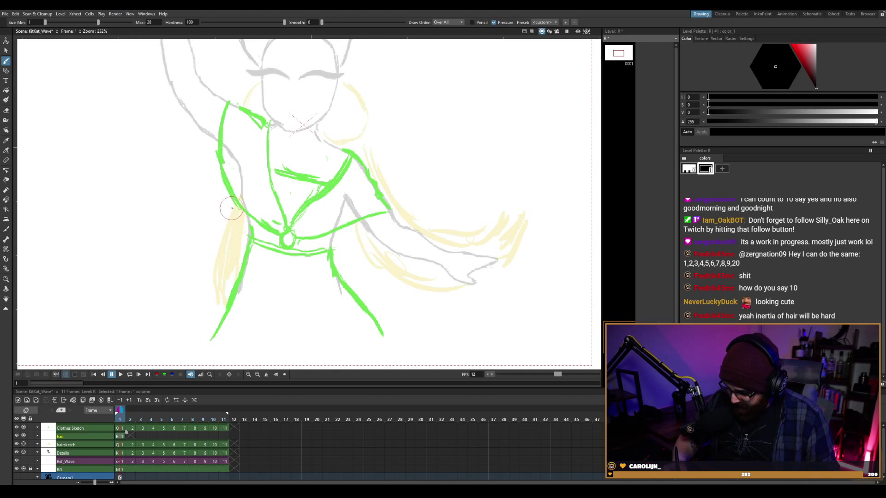
pyautogui.moveTo(231, 215)
pyautogui.mouseDown()
pyautogui.moveTo(225, 296)
pyautogui.moveTo(227, 222)
pyautogui.moveTo(231, 213)
pyautogui.moveTo(223, 286)
pyautogui.moveTo(240, 210)
pyautogui.moveTo(226, 302)
pyautogui.moveTo(222, 275)
pyautogui.moveTo(235, 202)
pyautogui.moveTo(223, 299)
pyautogui.moveTo(229, 248)
pyautogui.mouseUp()
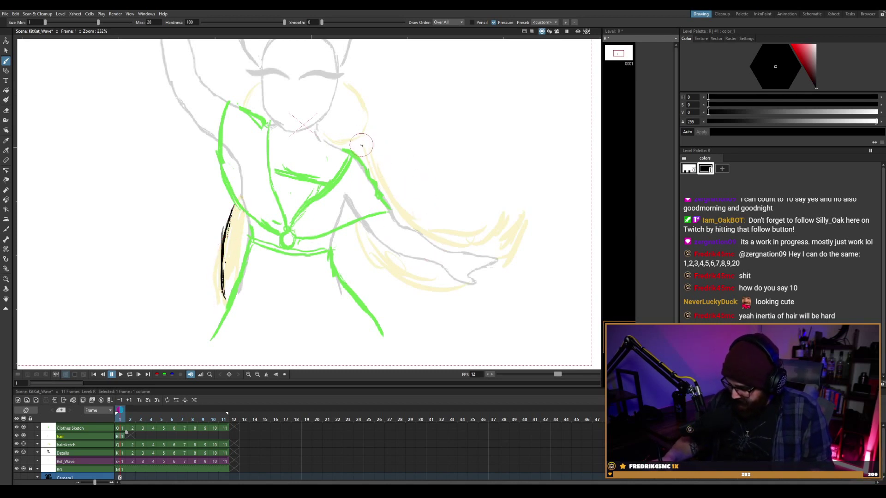
# Draw short hair strokes at the shoulder and the long outer curve of the strand sweeping down below the lowered forearm.
pyautogui.moveTo(355, 139); pyautogui.dragTo(355, 153)
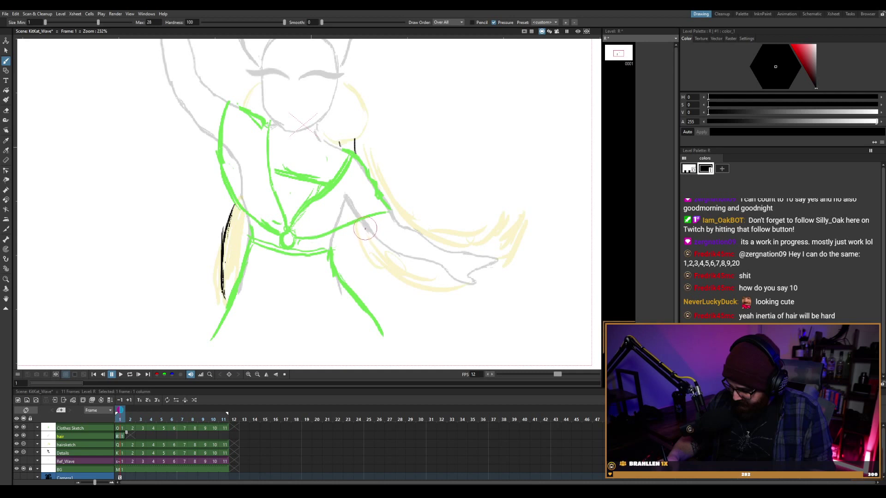
pyautogui.moveTo(365, 225)
pyautogui.mouseDown()
pyautogui.moveTo(384, 277)
pyautogui.moveTo(401, 294)
pyautogui.mouseUp()
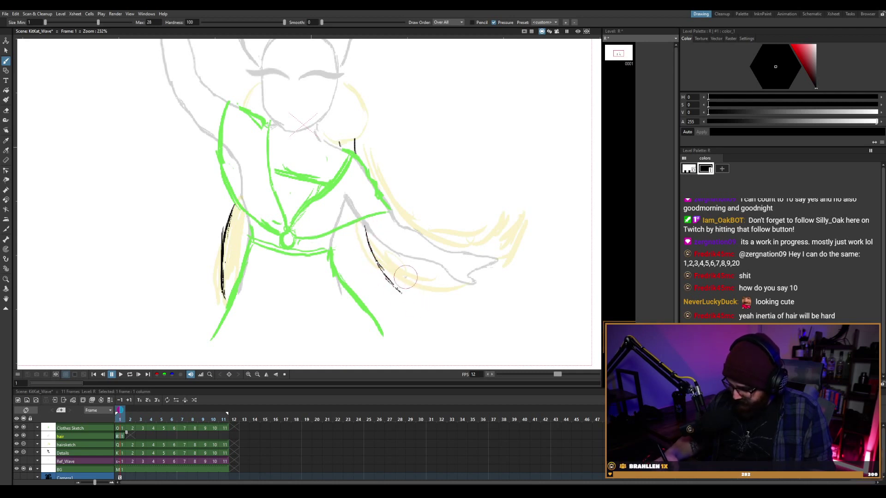
pyautogui.moveTo(367, 225)
pyautogui.mouseDown()
pyautogui.moveTo(391, 287)
pyautogui.moveTo(383, 274)
pyautogui.moveTo(434, 320)
pyautogui.mouseUp()
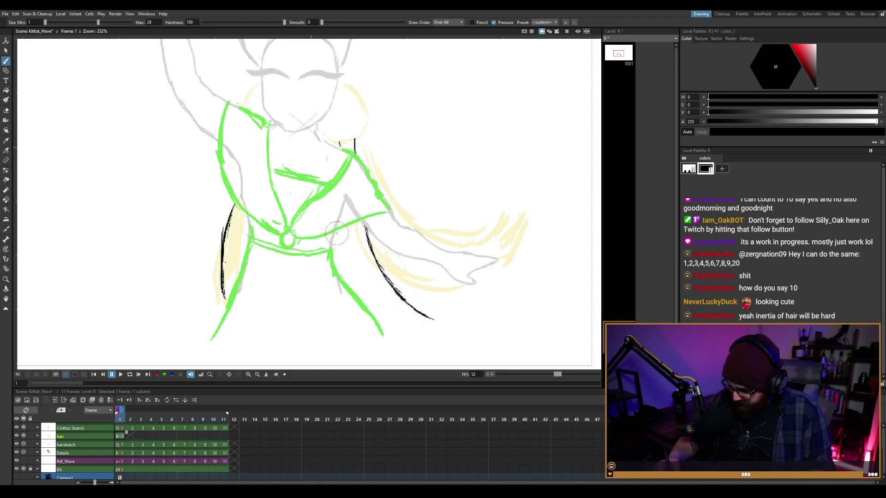
# Draw the inner edge of the lower strand beside the hip, undoing the first attempt and redrawing it as a cleaner curve.
pyautogui.moveTo(336, 233)
pyautogui.mouseDown()
pyautogui.moveTo(346, 276)
pyautogui.moveTo(349, 264)
pyautogui.mouseUp()
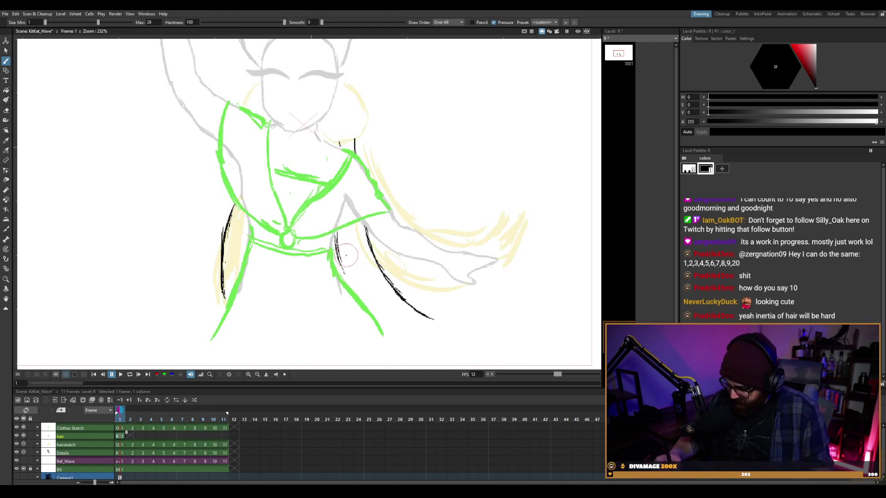
pyautogui.hotkey('ctrl', 'z')
pyautogui.hotkey('ctrl', 'z')
pyautogui.hotkey('ctrl', 'z')
pyautogui.hotkey('ctrl', 'z')
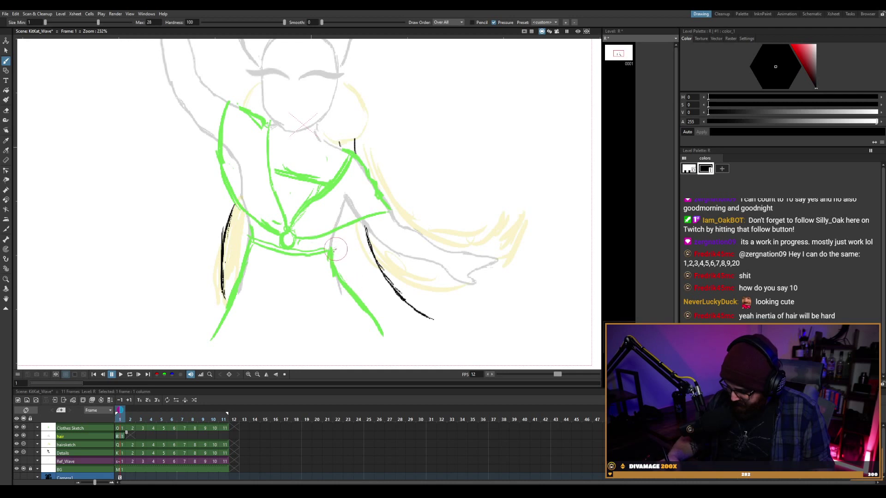
pyautogui.moveTo(335, 232); pyautogui.dragTo(344, 282)
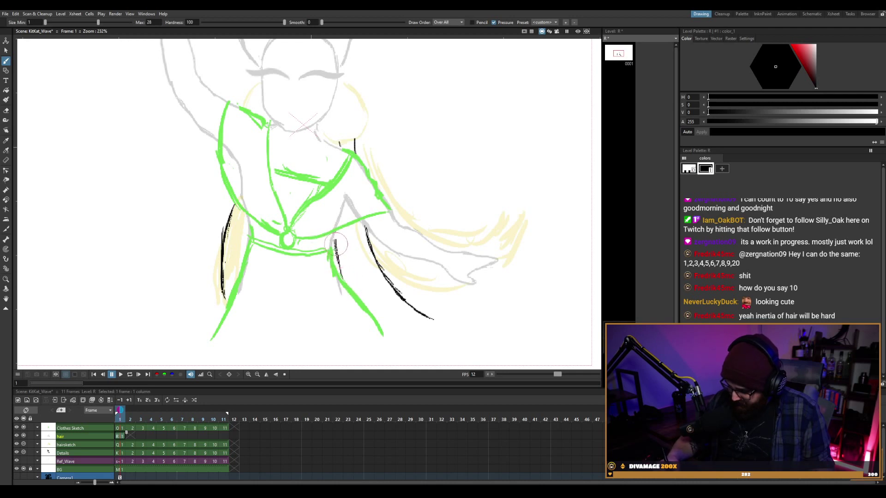
# Close the lower strand into a pointed tip with several strokes and thicken its edges and the notch under the forearm.
pyautogui.moveTo(380, 321)
pyautogui.mouseDown()
pyautogui.moveTo(391, 330)
pyautogui.moveTo(449, 329)
pyautogui.mouseUp()
pyautogui.moveTo(409, 305); pyautogui.dragTo(459, 330)
pyautogui.moveTo(381, 320)
pyautogui.mouseDown()
pyautogui.moveTo(402, 333)
pyautogui.moveTo(459, 331)
pyautogui.mouseUp()
pyautogui.moveTo(407, 311); pyautogui.dragTo(461, 332)
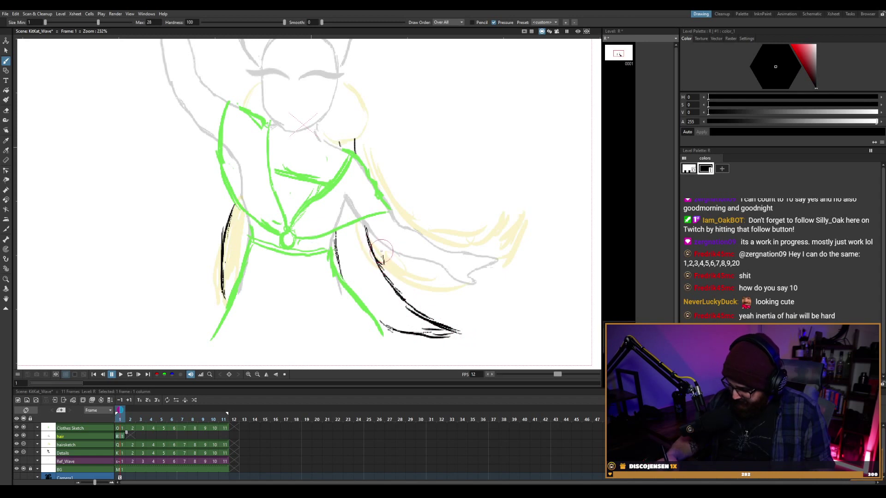
pyautogui.moveTo(367, 226)
pyautogui.mouseDown()
pyautogui.moveTo(388, 269)
pyautogui.moveTo(382, 247)
pyautogui.moveTo(373, 259)
pyautogui.moveTo(423, 311)
pyautogui.mouseUp()
pyautogui.moveTo(334, 235); pyautogui.dragTo(341, 276)
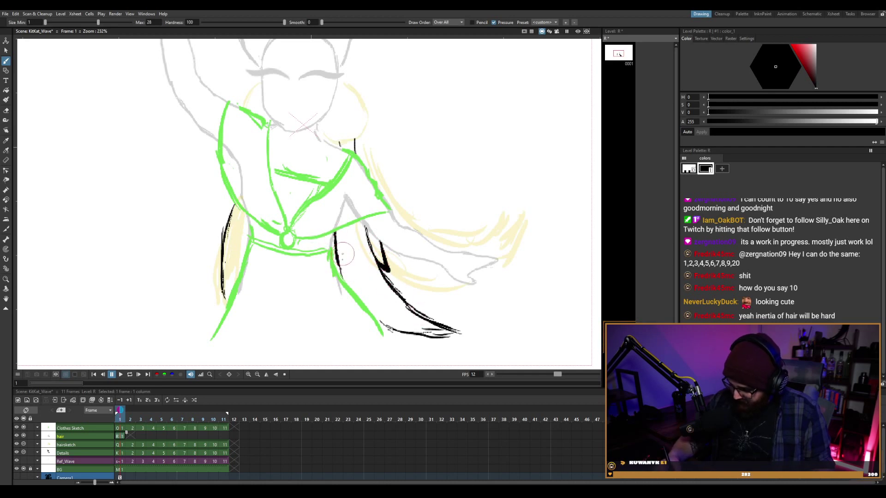
pyautogui.moveTo(381, 321); pyautogui.dragTo(428, 341)
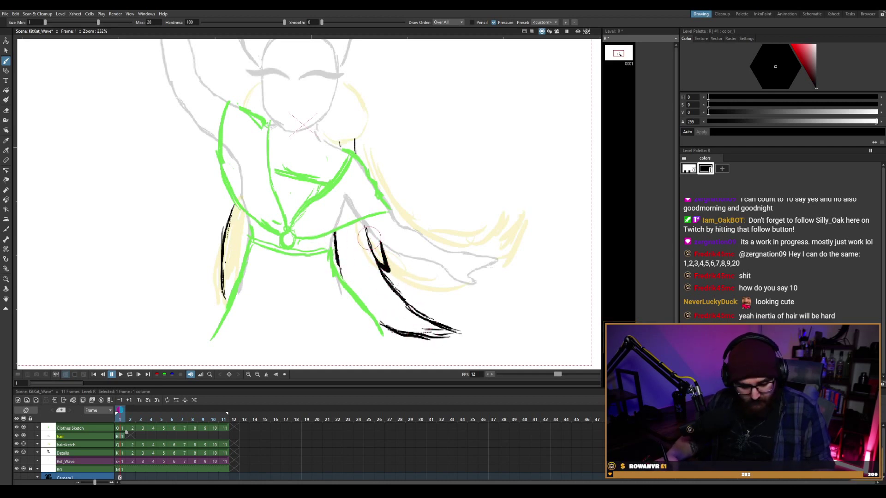
# Erase the strand line overlapping the forearm and replace the short shoulder strokes with one curved hair line over the shoulder.
pyautogui.press('a')
pyautogui.moveTo(369, 251); pyautogui.dragTo(366, 233)
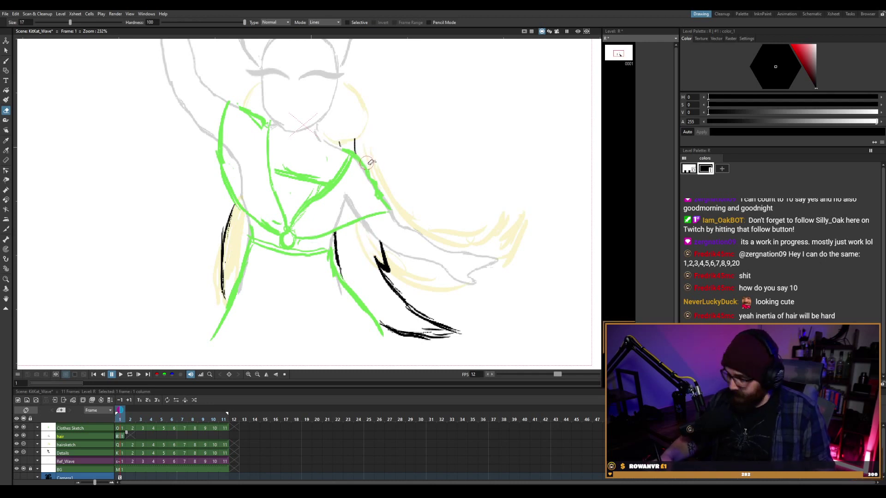
pyautogui.press('b')
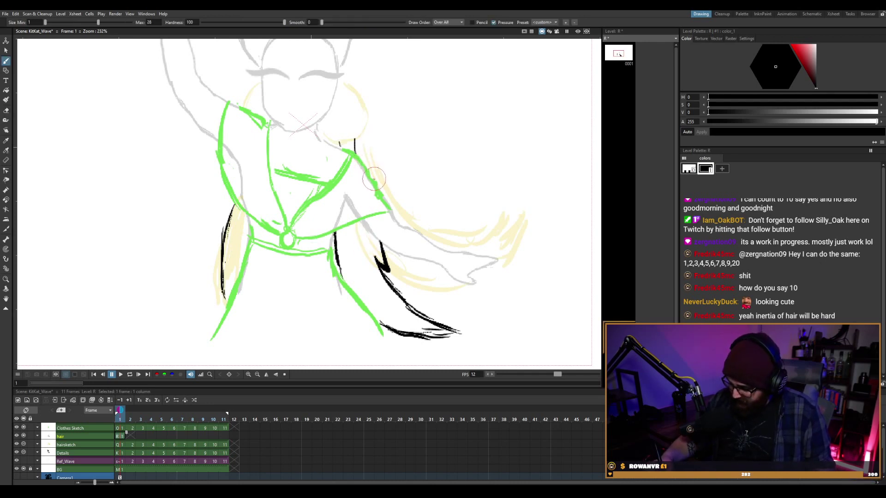
pyautogui.moveTo(373, 179); pyautogui.dragTo(364, 138)
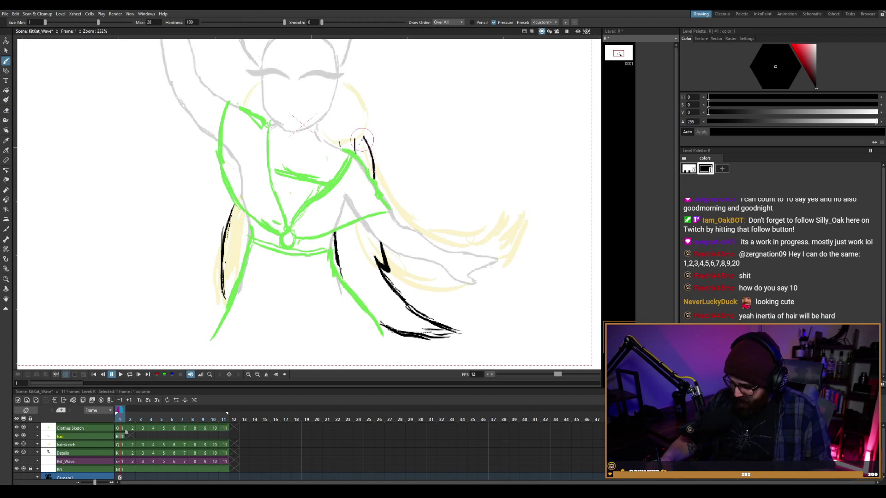
pyautogui.press('e')
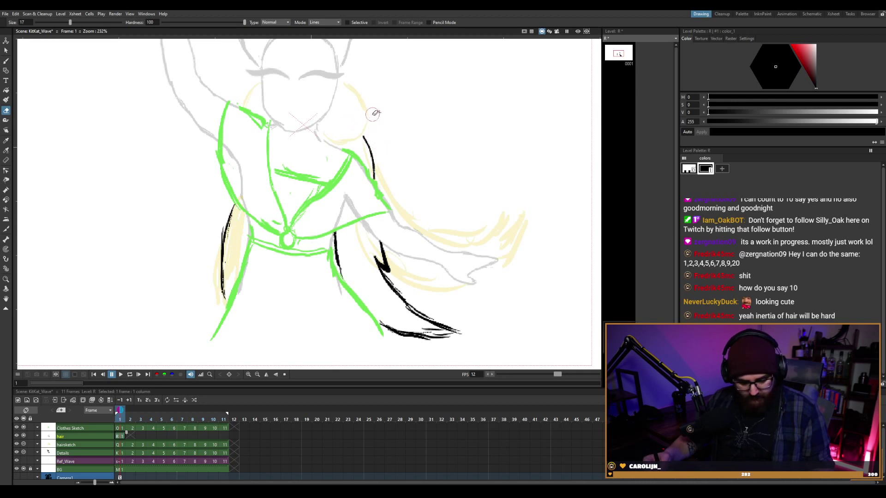
pyautogui.press('b')
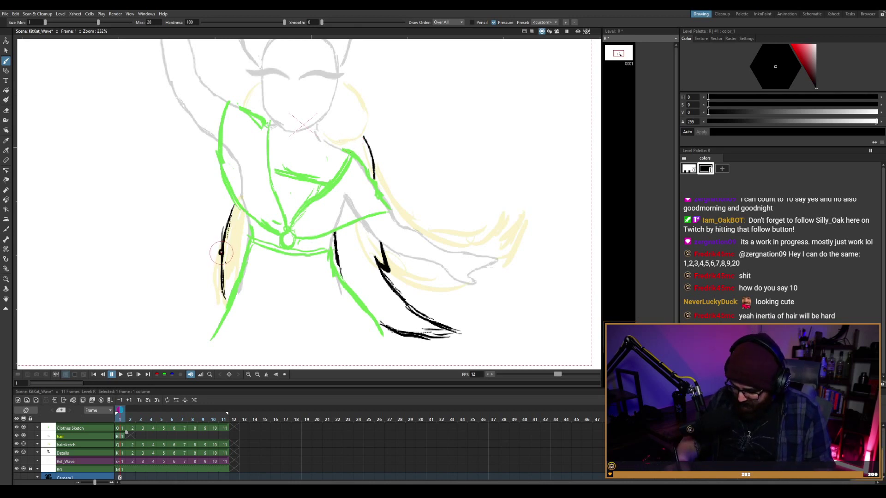
# Erase the middle of the strand line beside the waist and redraw it flaring outward into a pointed lock.
pyautogui.press('e')
pyautogui.moveTo(221, 252); pyautogui.dragTo(221, 247)
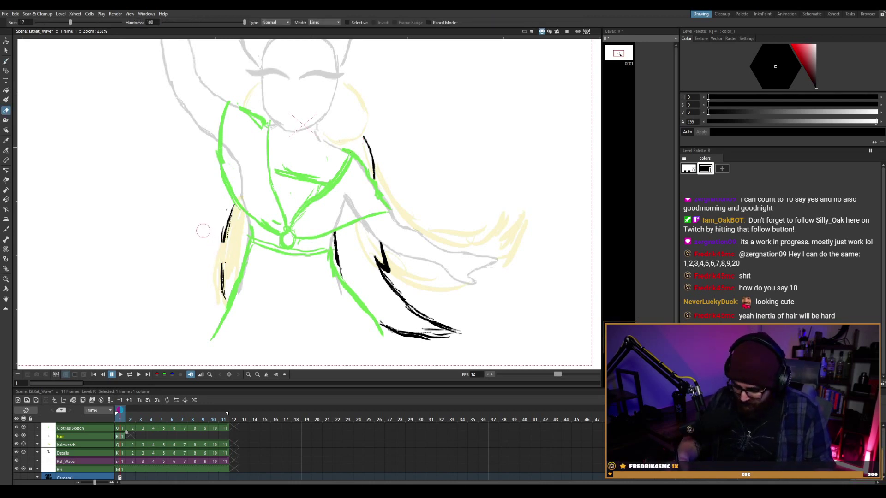
pyautogui.press('b')
pyautogui.moveTo(230, 217); pyautogui.dragTo(213, 276)
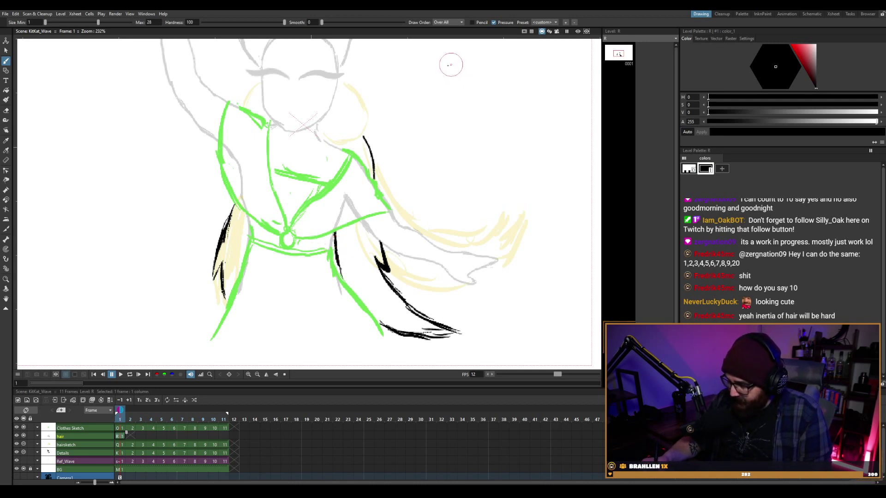
# Draw a four-point chain in the blank area beside the head on frame 1, then its raised pose on frame 2 with onion skin on.
pyautogui.moveTo(447, 63)
pyautogui.mouseDown()
pyautogui.moveTo(461, 93)
pyautogui.moveTo(502, 114)
pyautogui.moveTo(540, 107)
pyautogui.mouseUp()
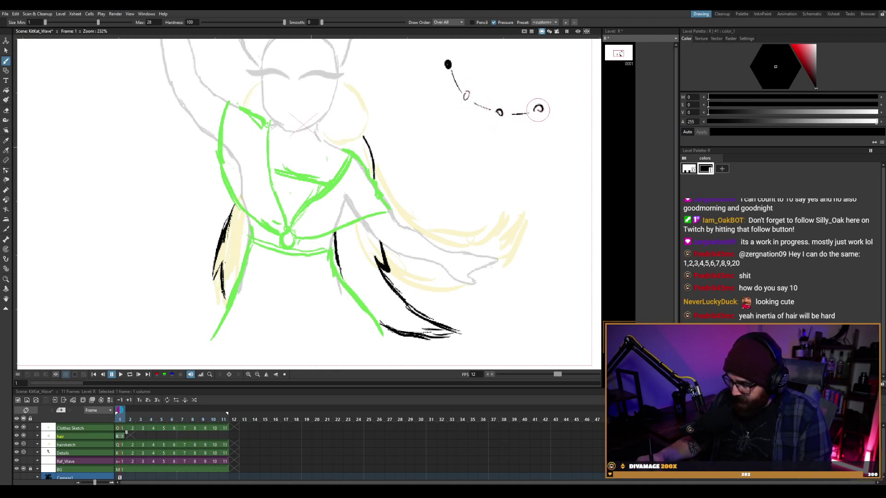
pyautogui.press('.')
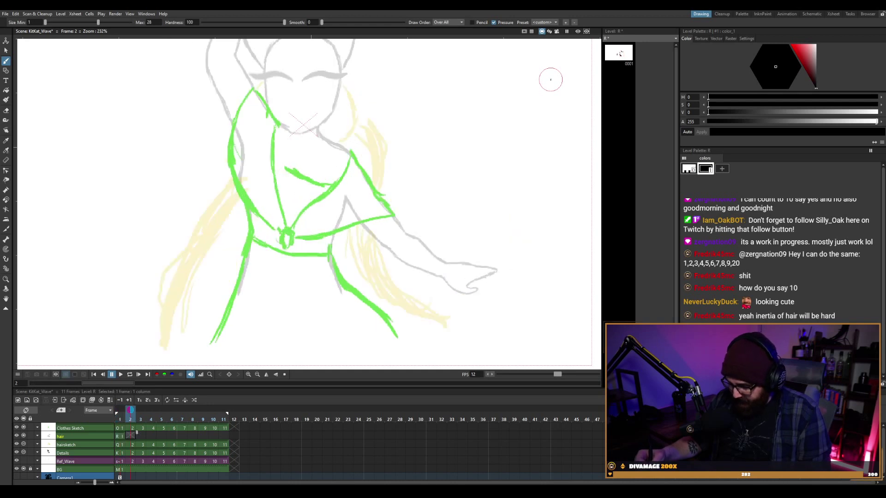
pyautogui.click(128, 409)
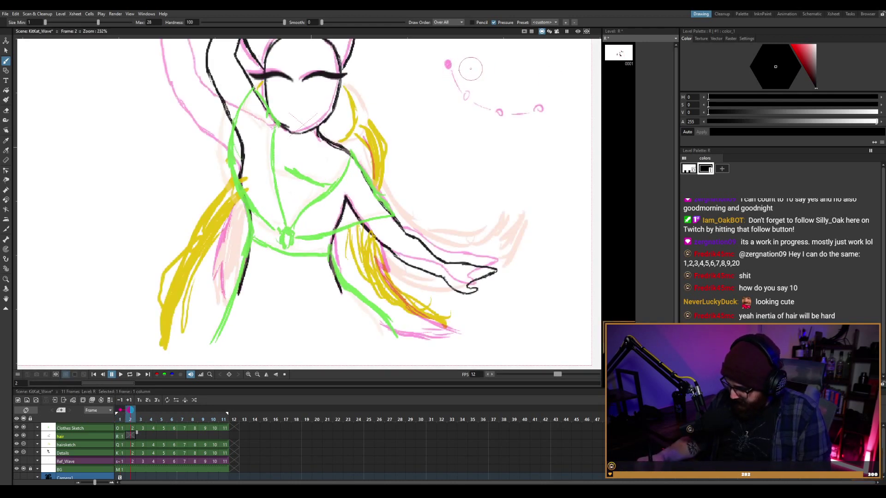
pyautogui.moveTo(448, 61); pyautogui.dragTo(449, 69)
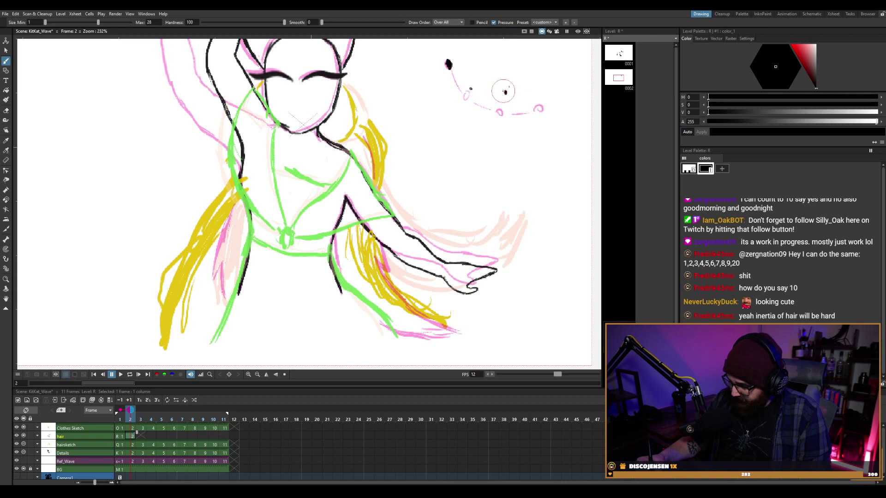
pyautogui.click(543, 84)
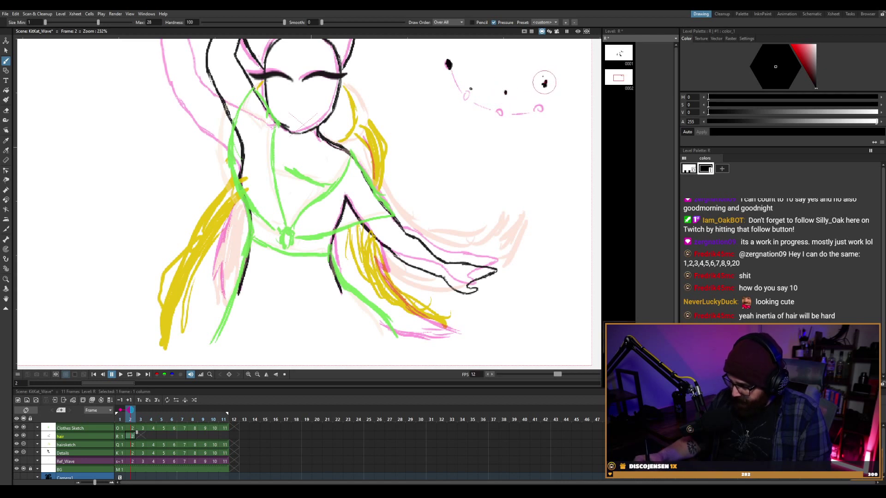
pyautogui.moveTo(449, 65)
pyautogui.mouseDown()
pyautogui.moveTo(484, 89)
pyautogui.moveTo(531, 87)
pyautogui.mouseUp()
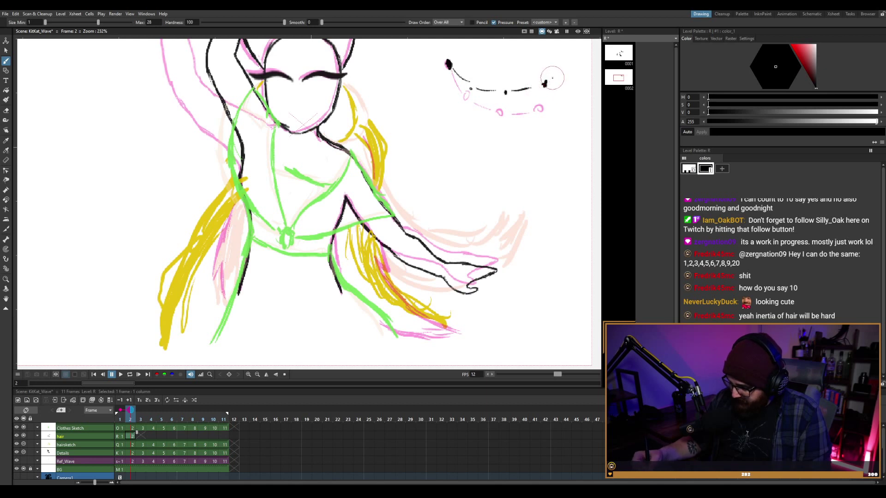
# On frame 3, draw the four-point chain's next pose with its free end curling up above the previous one.
pyautogui.press('.')
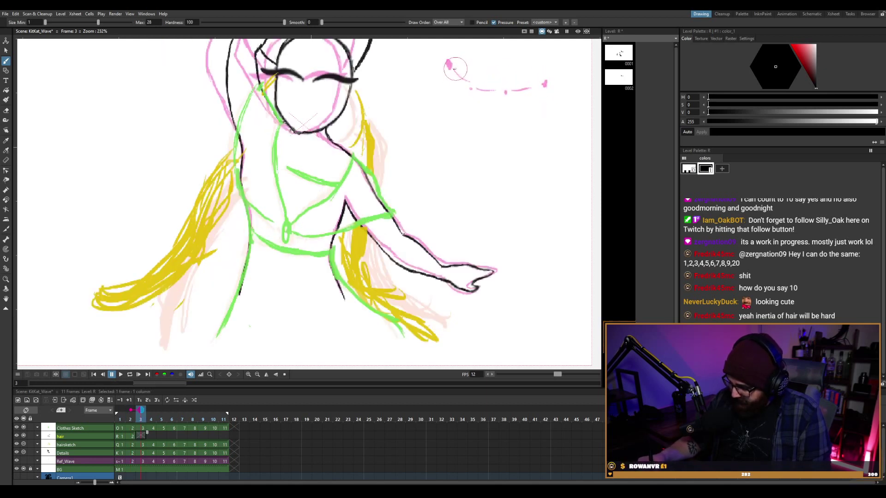
pyautogui.moveTo(456, 68); pyautogui.dragTo(466, 86)
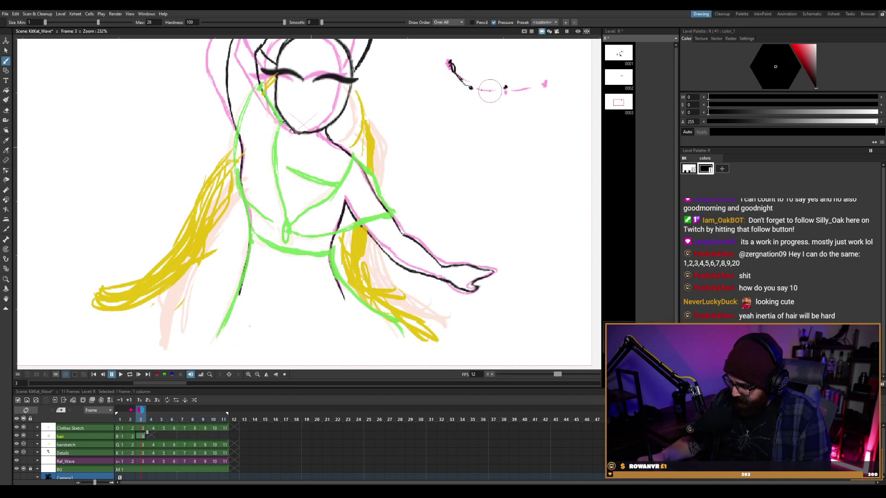
pyautogui.moveTo(478, 90); pyautogui.dragTo(500, 88)
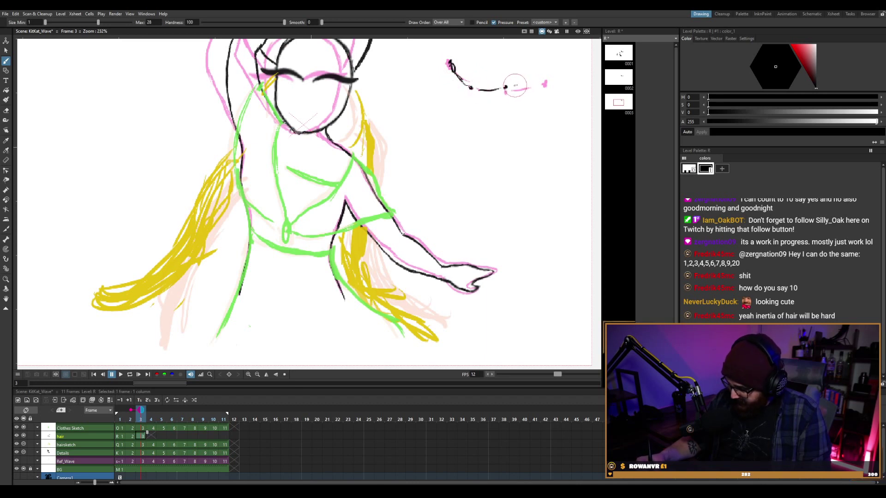
pyautogui.moveTo(531, 73); pyautogui.dragTo(534, 69)
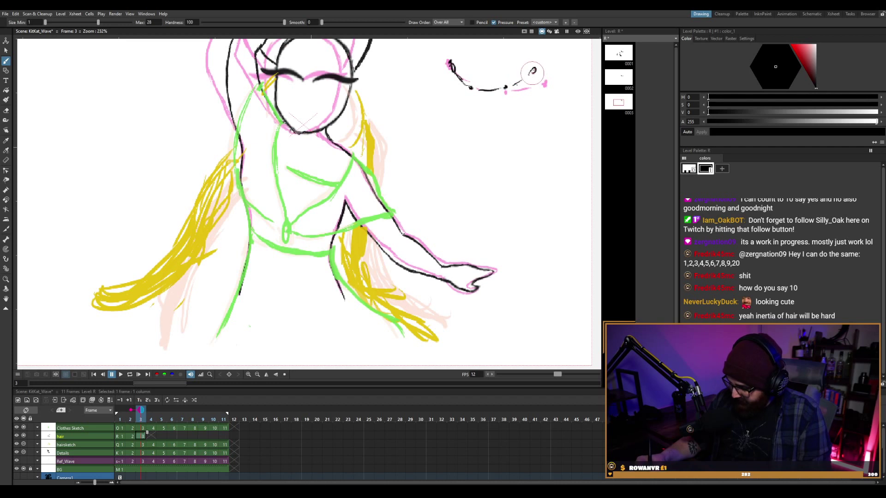
# On frame 4, draw the four-point chain with its outer points dropping slightly below the previous pose.
pyautogui.press('.')
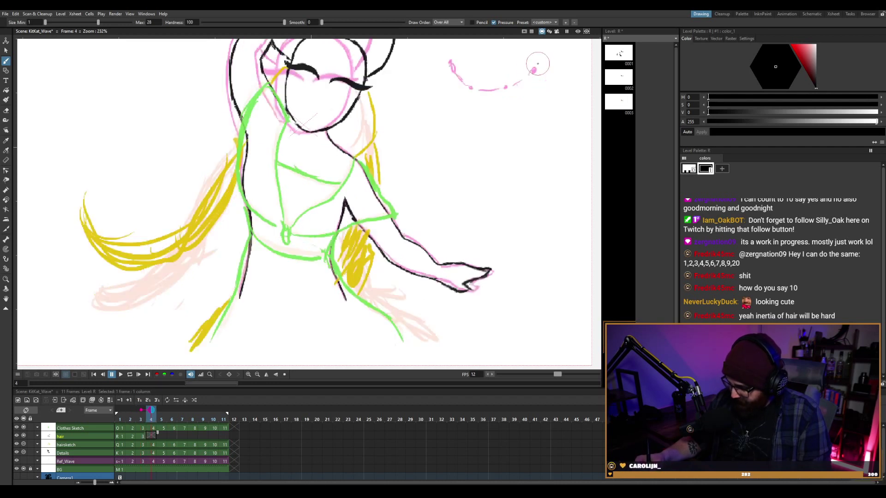
pyautogui.moveTo(448, 68)
pyautogui.mouseDown()
pyautogui.moveTo(470, 90)
pyautogui.moveTo(495, 95)
pyautogui.mouseUp()
pyautogui.click(504, 94)
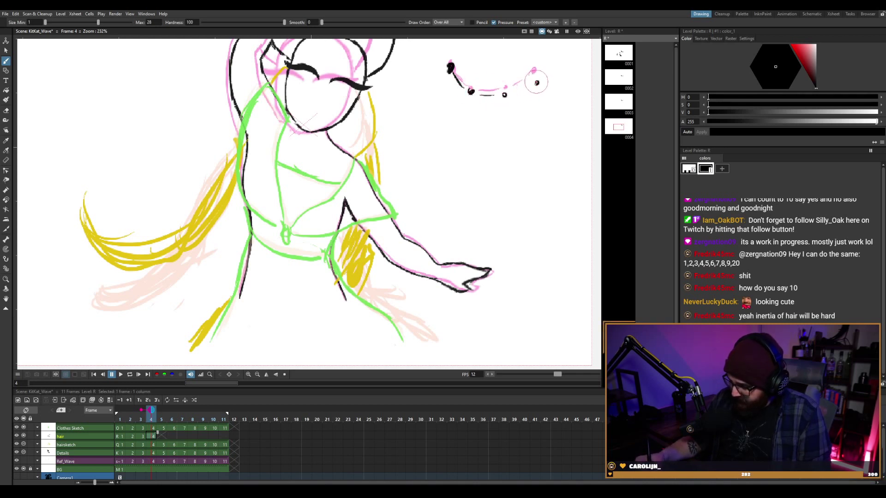
# On frame 5, draw the four-point chain swinging well below the previous pose from the same anchor point.
pyautogui.press('.')
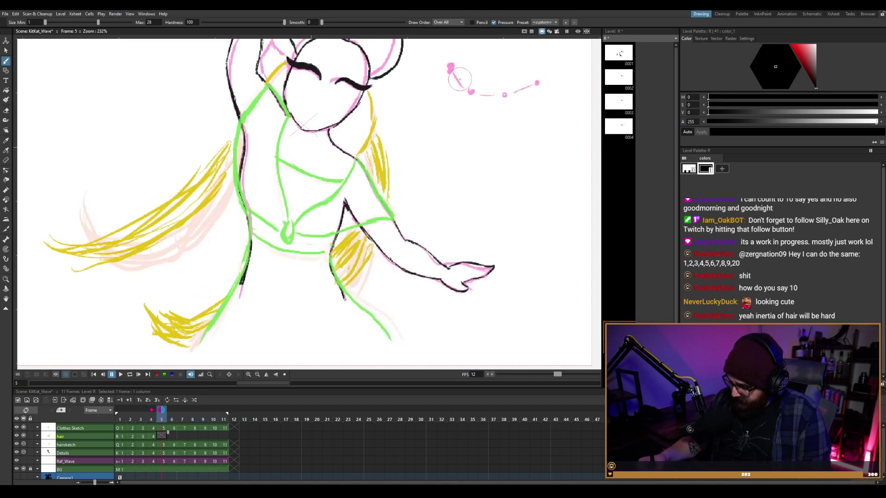
pyautogui.moveTo(450, 65); pyautogui.dragTo(452, 86)
pyautogui.click(464, 99)
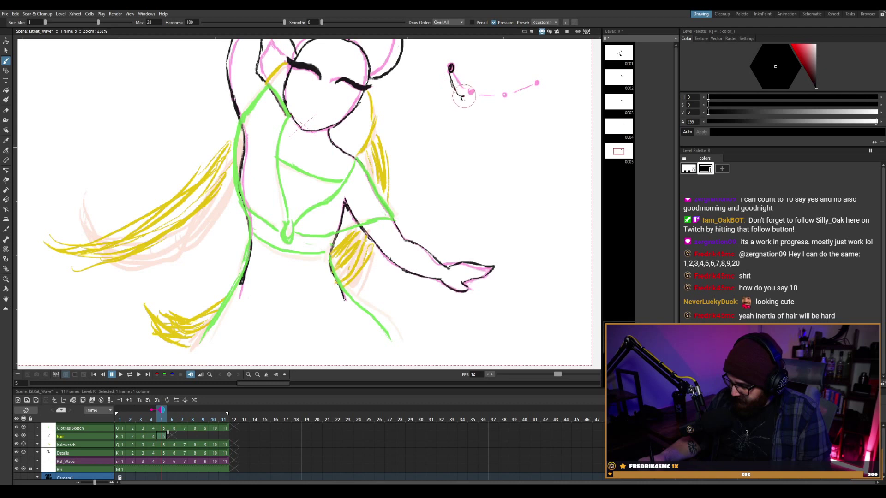
pyautogui.moveTo(472, 103); pyautogui.dragTo(521, 114)
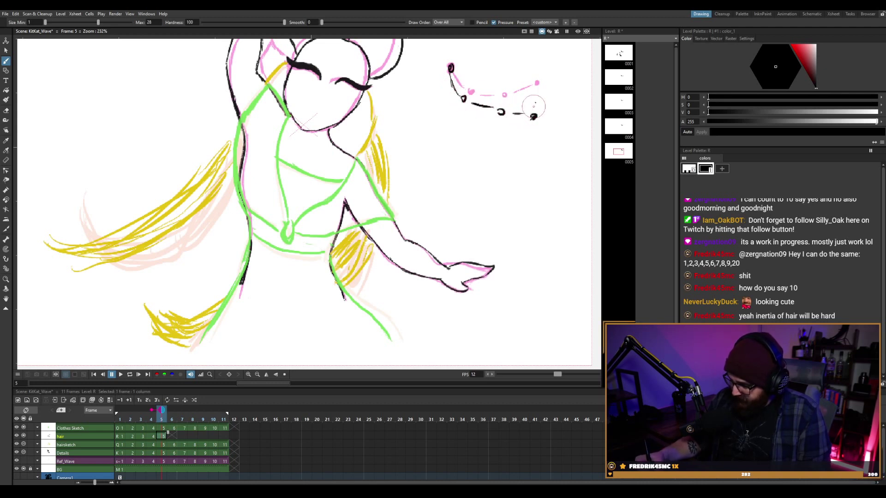
# On frame 6, draw the four-point chain falling diagonally below the previous pose from the same anchor point.
pyautogui.press('.')
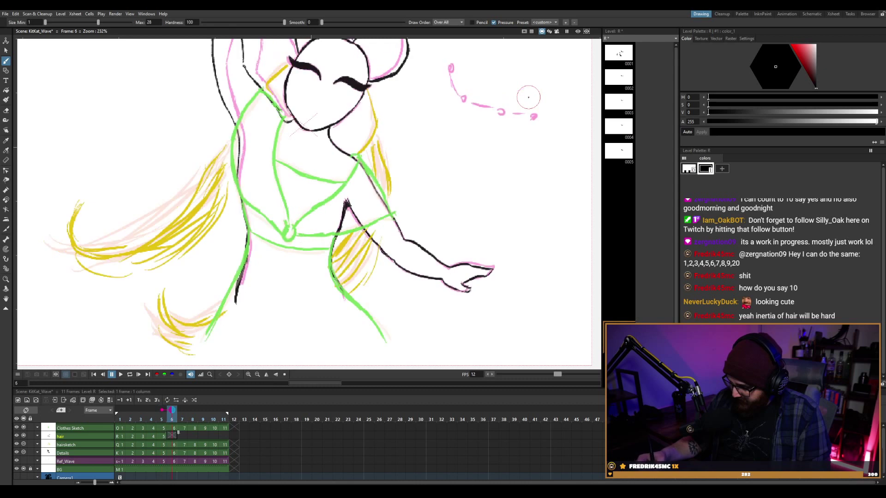
pyautogui.click(450, 70)
pyautogui.click(459, 104)
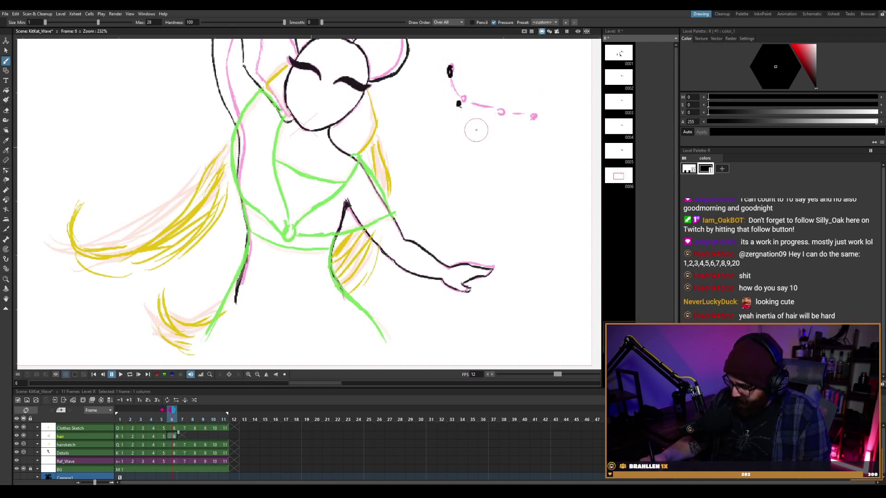
pyautogui.click(476, 130)
pyautogui.click(499, 147)
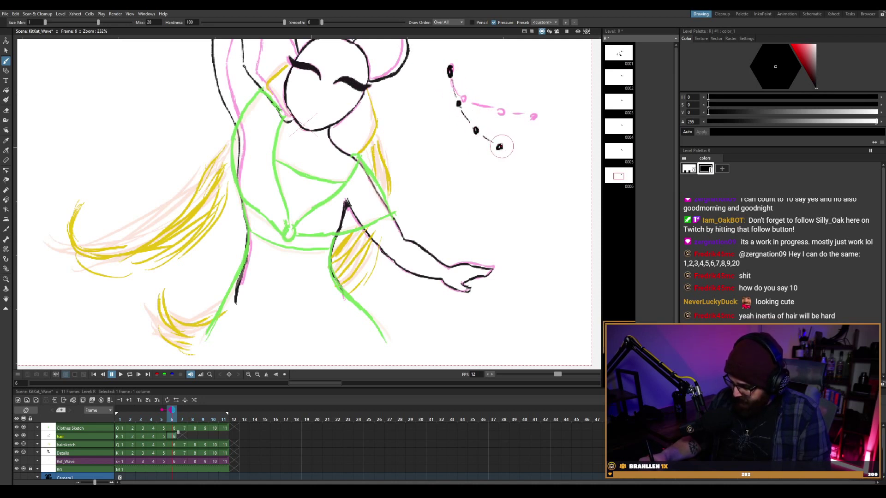
# On frame 7, draw the four-point chain hanging down from the anchor and slanting slightly toward the head.
pyautogui.press('.')
pyautogui.click(449, 73)
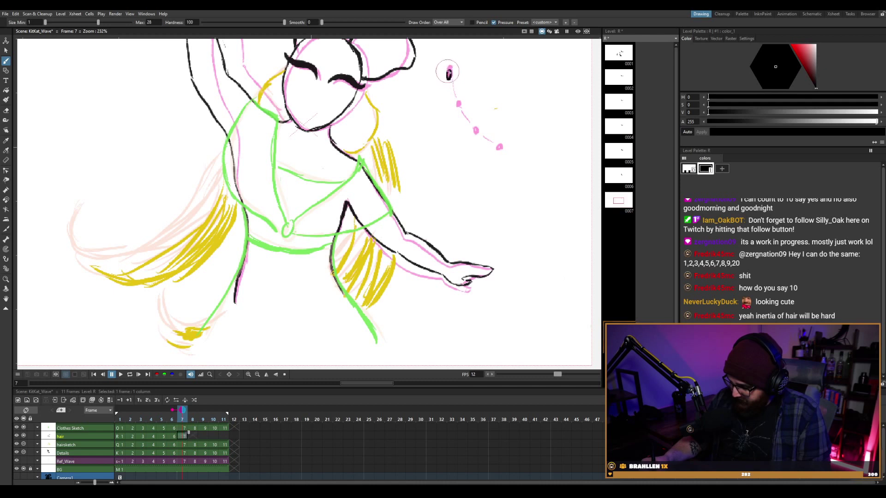
pyautogui.moveTo(446, 86)
pyautogui.mouseDown()
pyautogui.moveTo(439, 117)
pyautogui.moveTo(438, 106)
pyautogui.mouseUp()
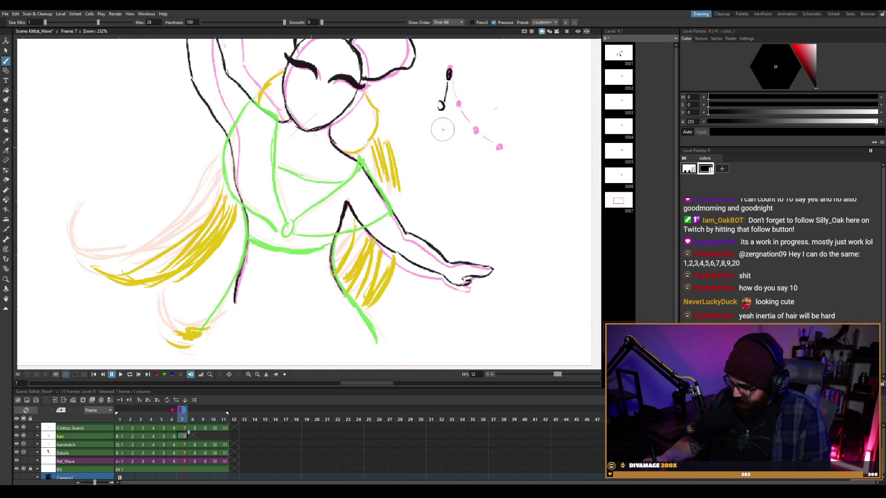
pyautogui.moveTo(438, 133); pyautogui.dragTo(439, 129)
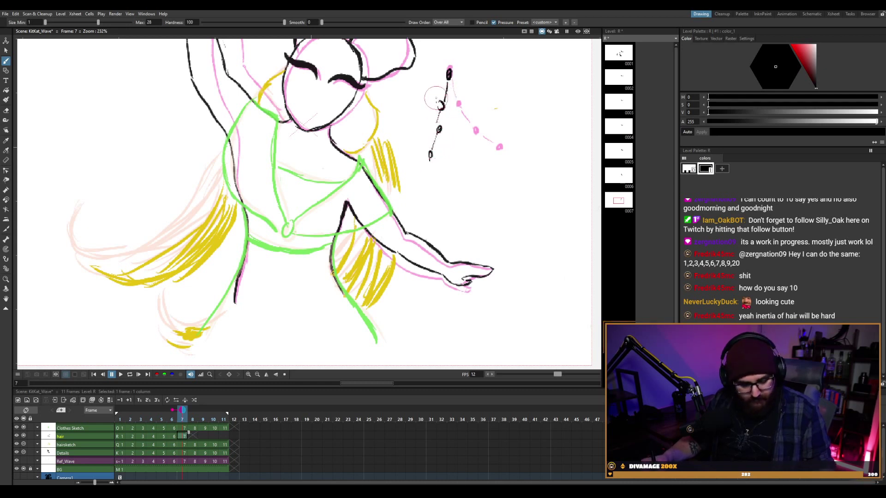
# Erase the slanted chain on frame 7, redraw it hanging almost straight down, and compare it with frame 6.
pyautogui.press('e')
pyautogui.moveTo(442, 105); pyautogui.dragTo(432, 134)
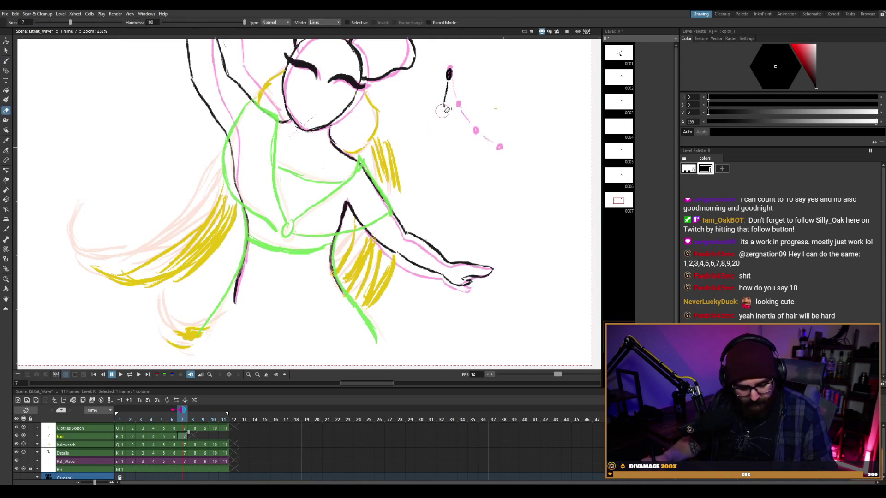
pyautogui.moveTo(448, 81); pyautogui.dragTo(445, 104)
pyautogui.press('b')
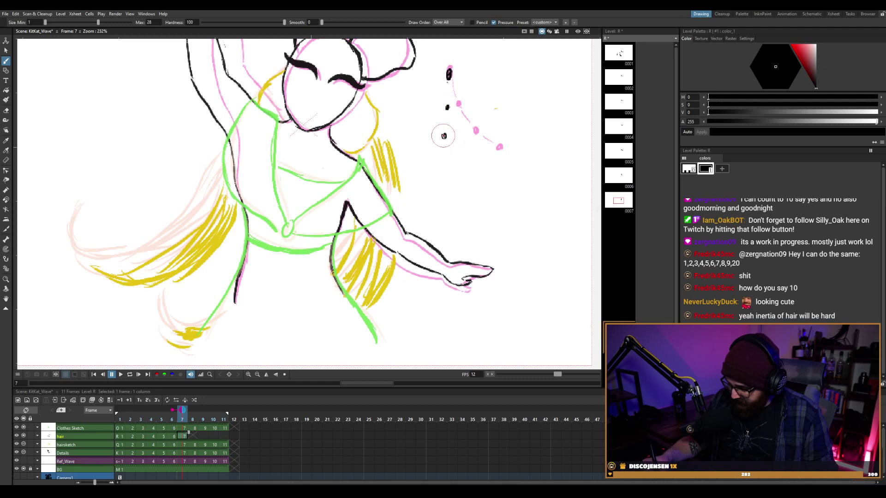
pyautogui.click(443, 167)
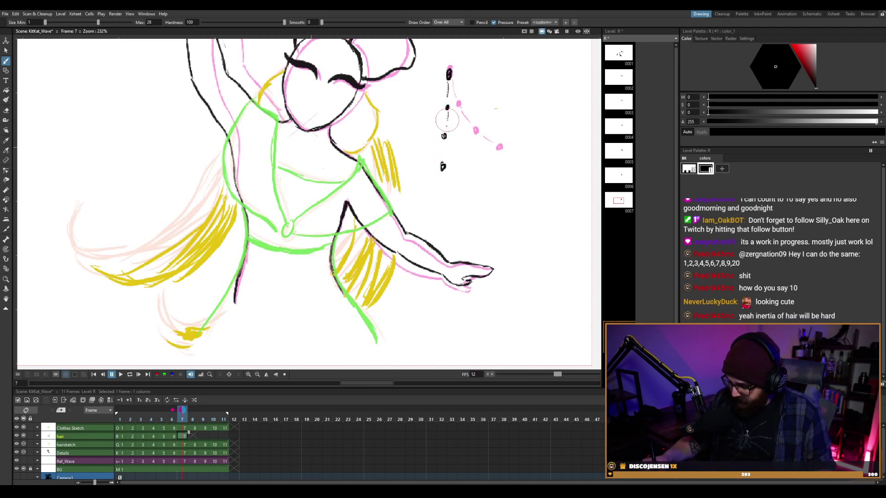
pyautogui.press(',')
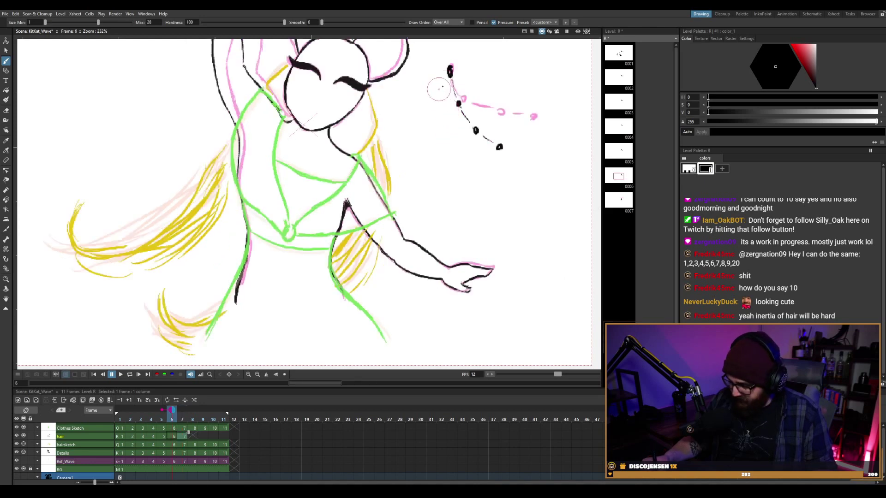
pyautogui.press('.')
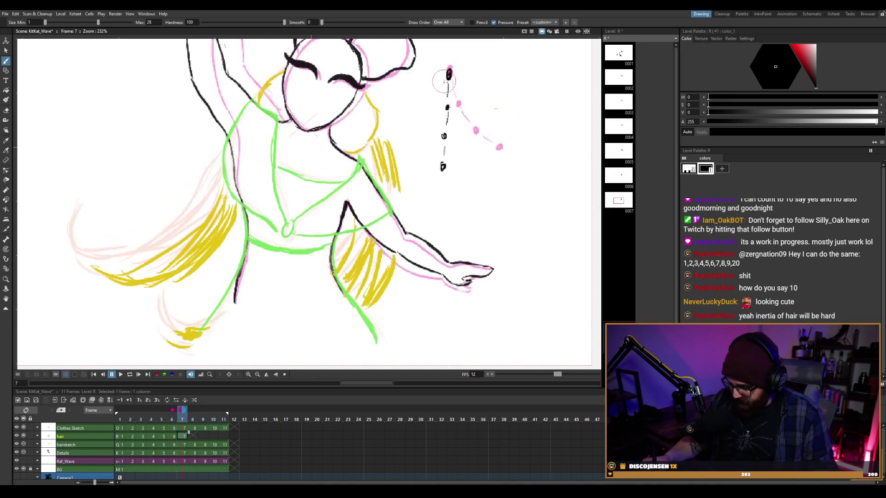
# On frame 8, draw the four-point chain swung diagonally past vertical toward the head.
pyautogui.press('.')
pyautogui.click(444, 82)
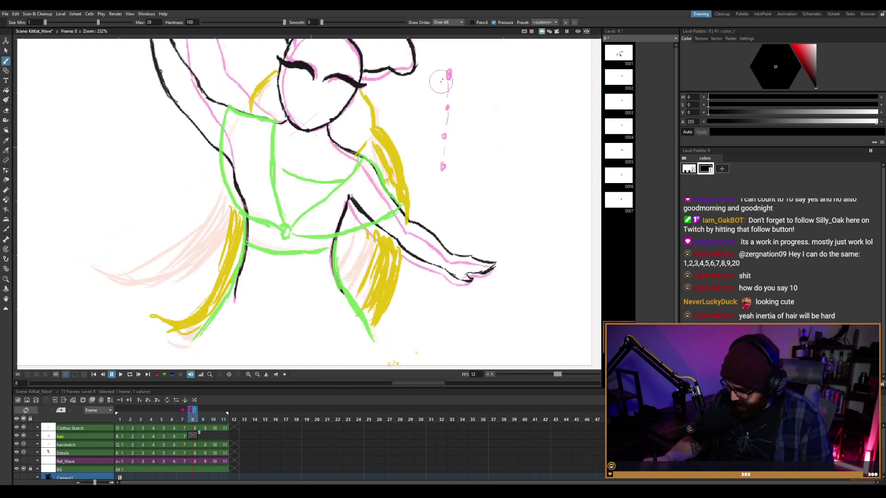
pyautogui.moveTo(443, 84); pyautogui.dragTo(389, 158)
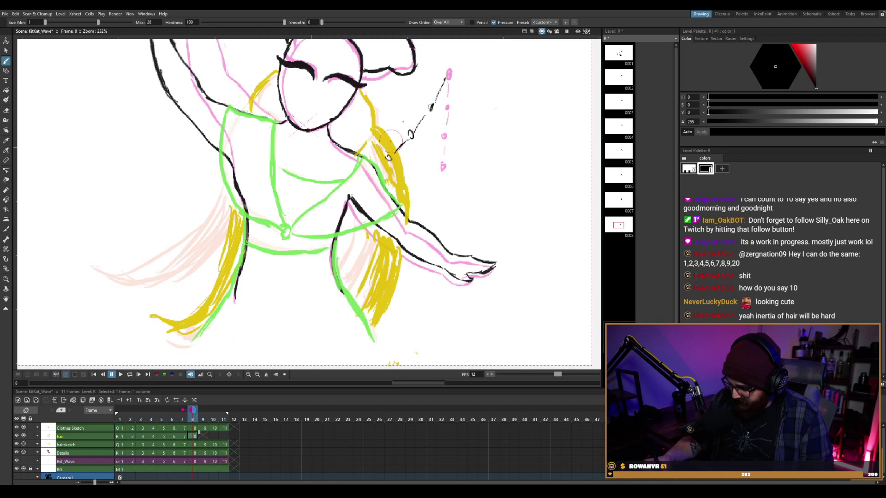
# On frame 9, draw the chain's next pose slightly above the previous one toward the head, and play back the swing.
pyautogui.press('.')
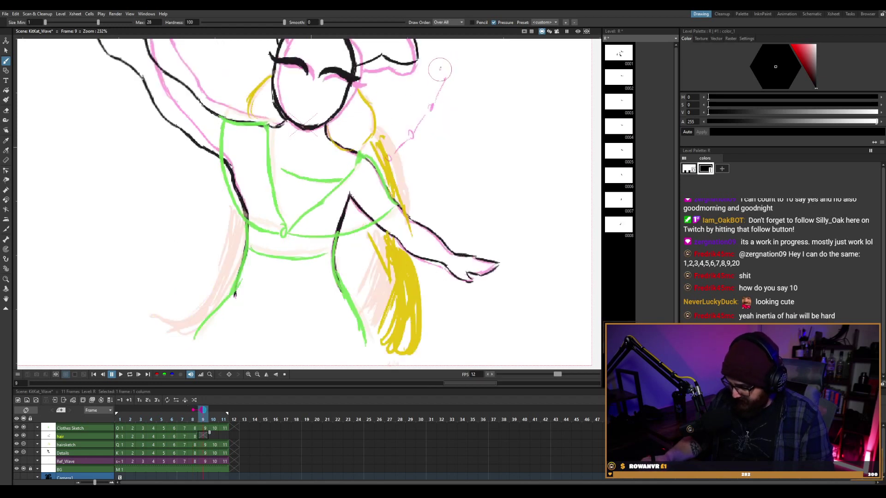
pyautogui.moveTo(441, 77); pyautogui.dragTo(398, 119)
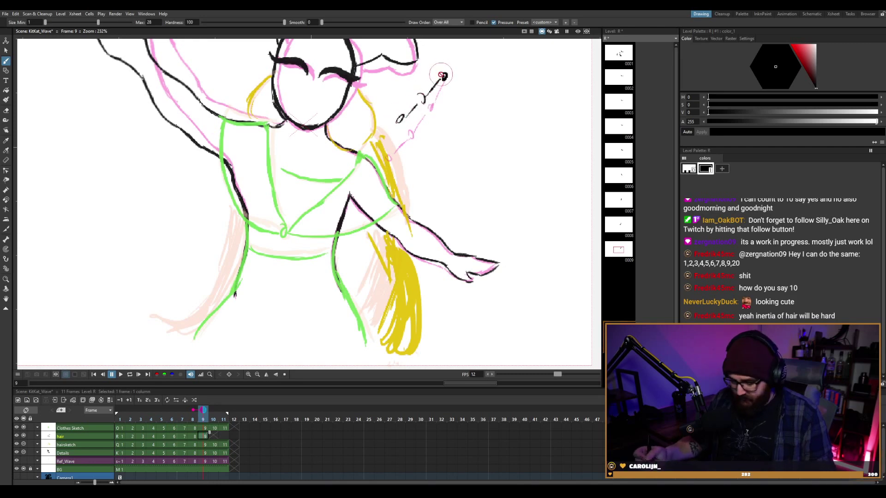
pyautogui.press('p')
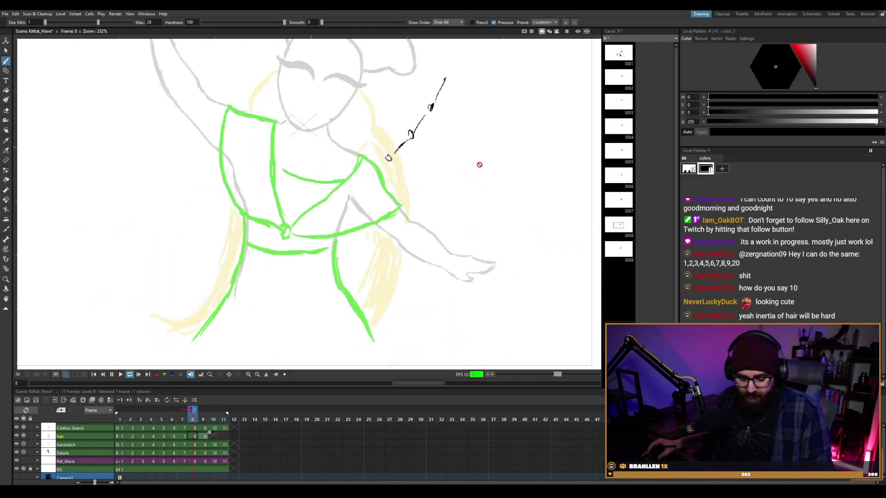
pyautogui.press('p')
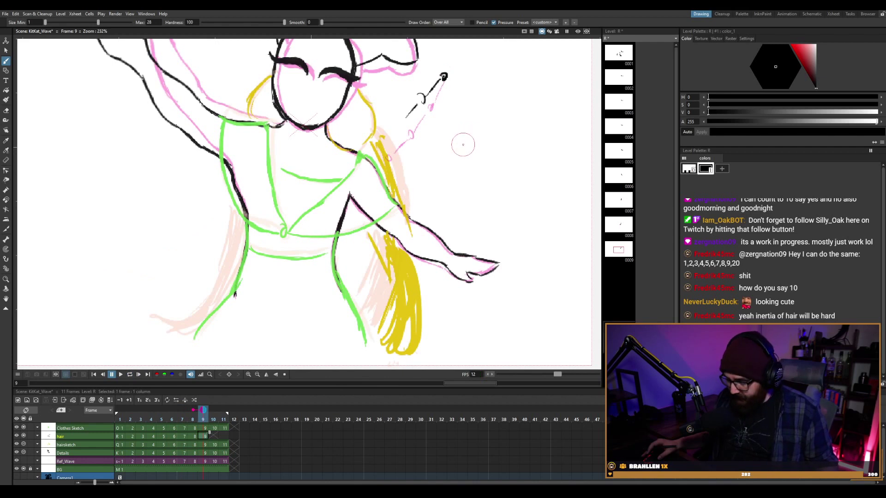
# Undo the point-chain drawings on frames 9 back through 5 of the hair level.
pyautogui.hotkey('ctrl', 'z')
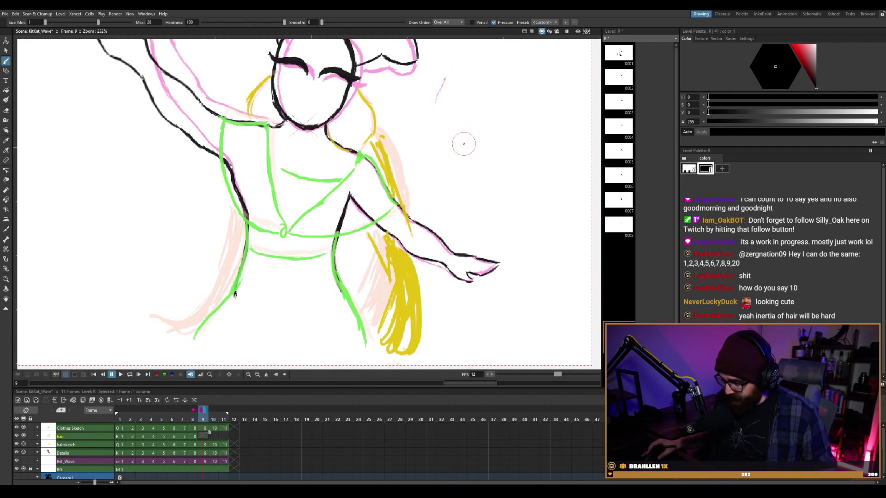
pyautogui.hotkey('ctrl', 'z')
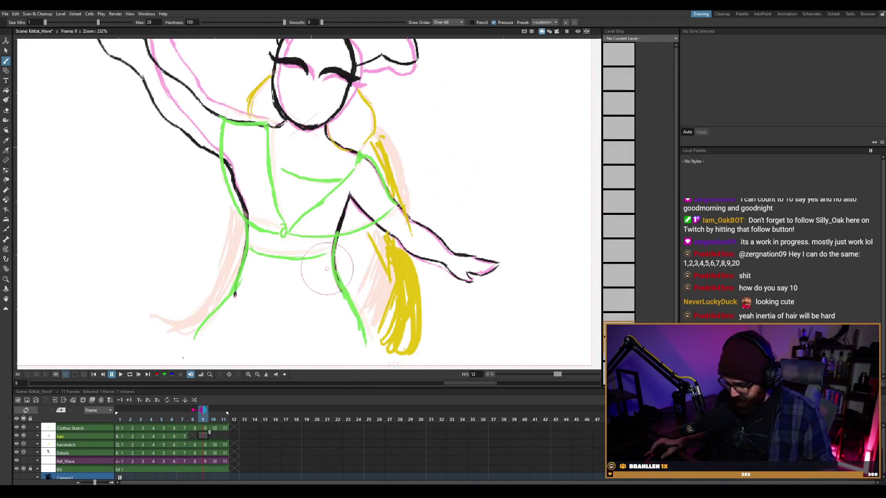
pyautogui.click(125, 436)
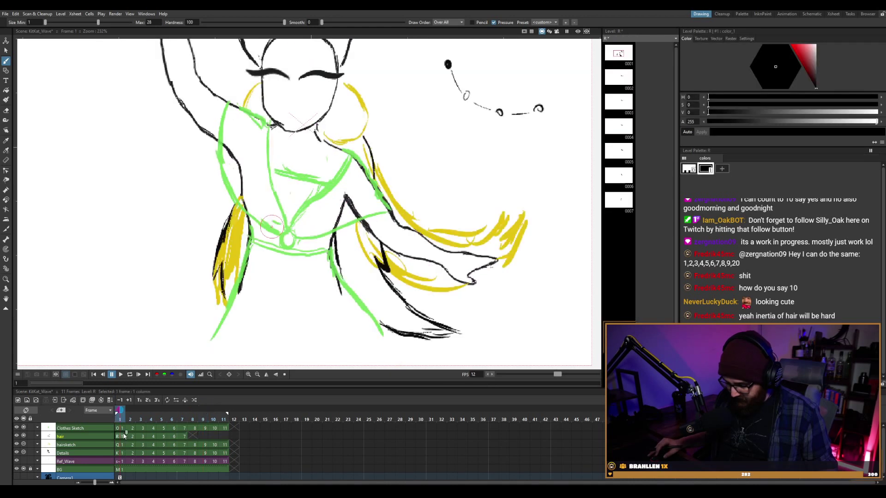
pyautogui.hotkey('ctrl', 'z')
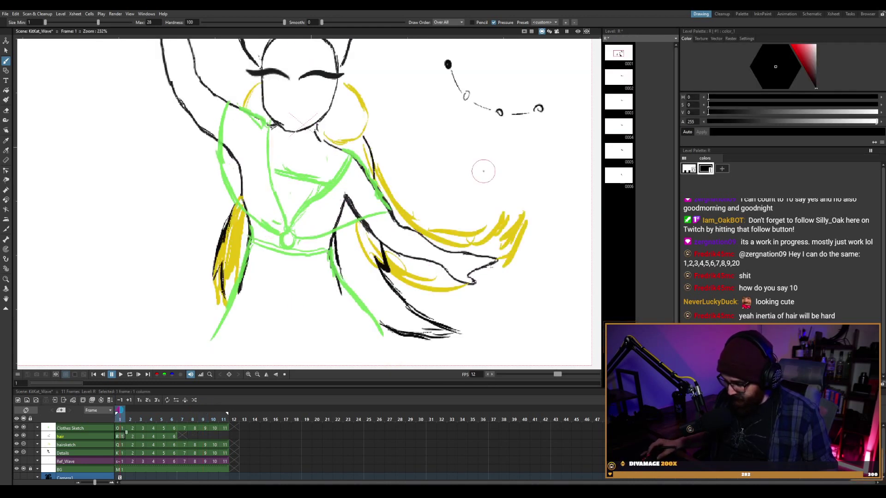
pyautogui.hotkey('ctrl', 'z')
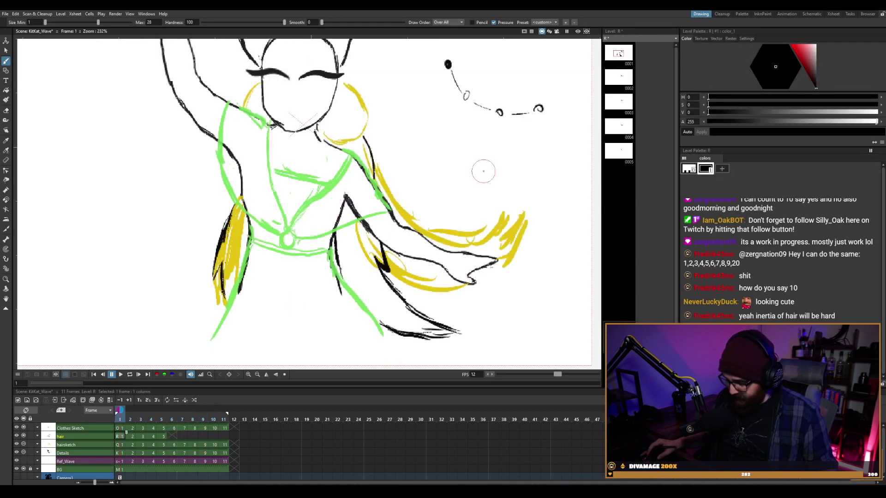
pyautogui.hotkey('ctrl', 'z')
# Erase the demo point chains beside the head on frames 1, 2 and 3, keeping the hair lines on frame 1.
pyautogui.press('a')
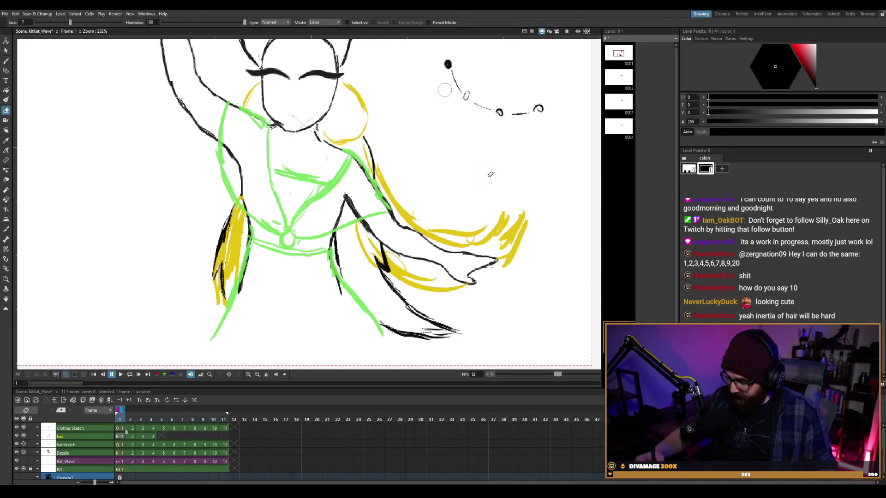
pyautogui.moveTo(446, 58)
pyautogui.mouseDown()
pyautogui.moveTo(472, 106)
pyautogui.moveTo(541, 110)
pyautogui.mouseUp()
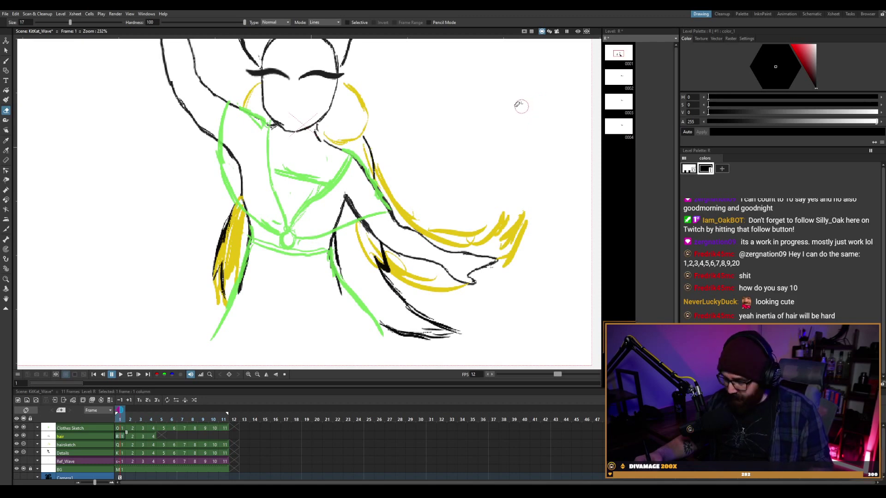
pyautogui.press('.')
pyautogui.moveTo(497, 99)
pyautogui.mouseDown()
pyautogui.moveTo(463, 83)
pyautogui.moveTo(527, 88)
pyautogui.moveTo(540, 73)
pyautogui.mouseUp()
pyautogui.press('.')
pyautogui.moveTo(461, 76)
pyautogui.mouseDown()
pyautogui.moveTo(497, 66)
pyautogui.moveTo(472, 86)
pyautogui.moveTo(541, 69)
pyautogui.mouseUp()
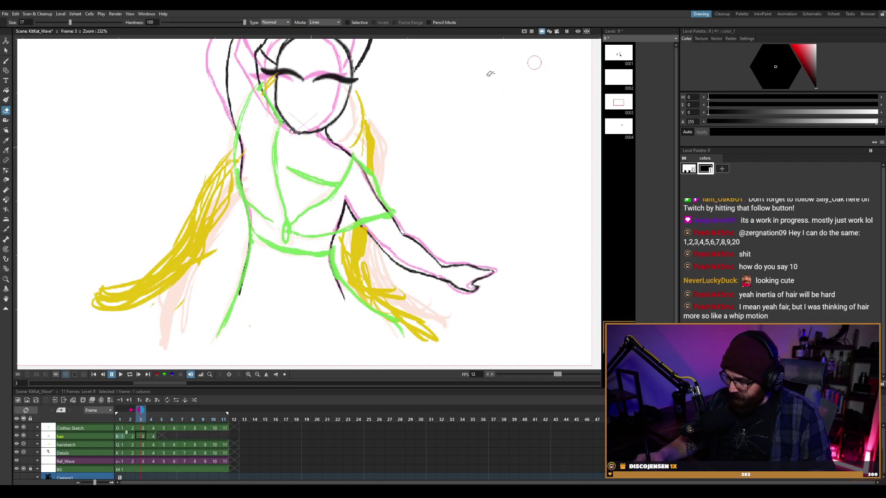
# On frame 4, sketch an arrow and shifted chain points to show the anchor moving toward the head, then erase the whole demo.
pyautogui.press('.')
pyautogui.press('b')
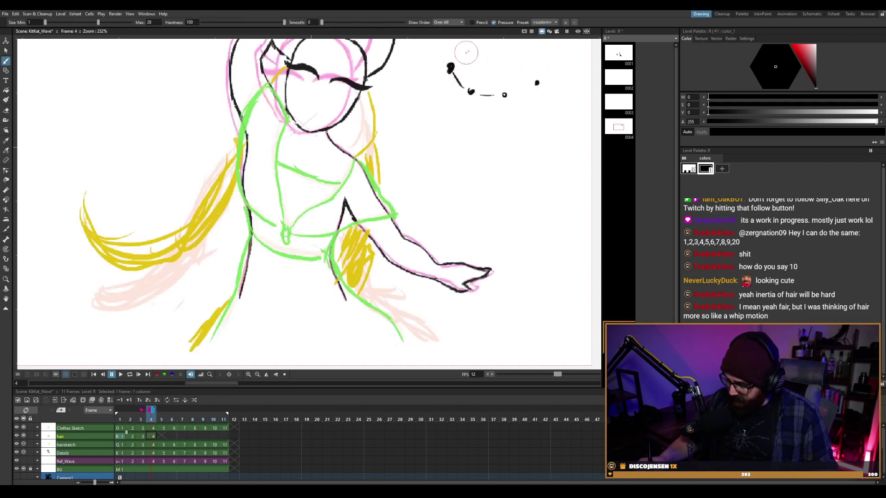
pyautogui.moveTo(466, 53)
pyautogui.mouseDown()
pyautogui.moveTo(419, 66)
pyautogui.moveTo(443, 89)
pyautogui.mouseUp()
pyautogui.hotkey('ctrl', 'z')
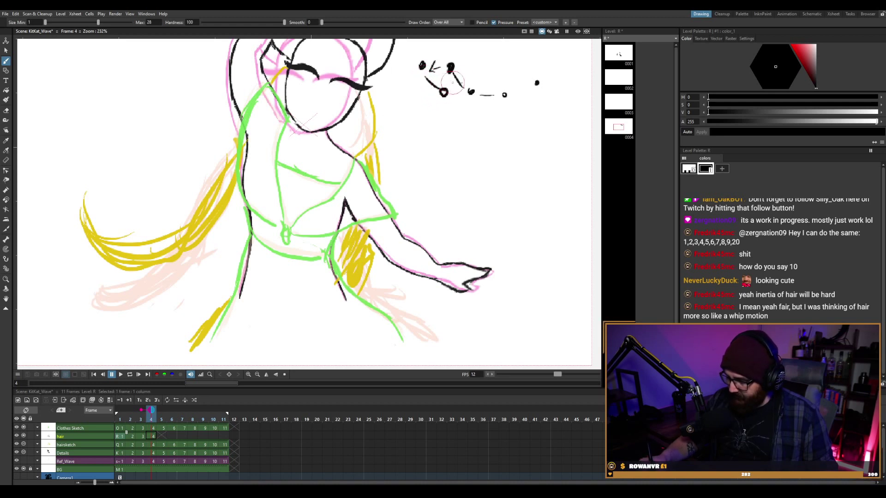
pyautogui.moveTo(462, 96)
pyautogui.mouseDown()
pyautogui.moveTo(481, 95)
pyautogui.moveTo(459, 94)
pyautogui.moveTo(467, 84)
pyautogui.moveTo(458, 59)
pyautogui.moveTo(436, 90)
pyautogui.moveTo(425, 60)
pyautogui.moveTo(455, 87)
pyautogui.moveTo(458, 59)
pyautogui.moveTo(478, 108)
pyautogui.moveTo(519, 78)
pyautogui.moveTo(529, 89)
pyautogui.moveTo(548, 76)
pyautogui.mouseUp()
pyautogui.press('e')
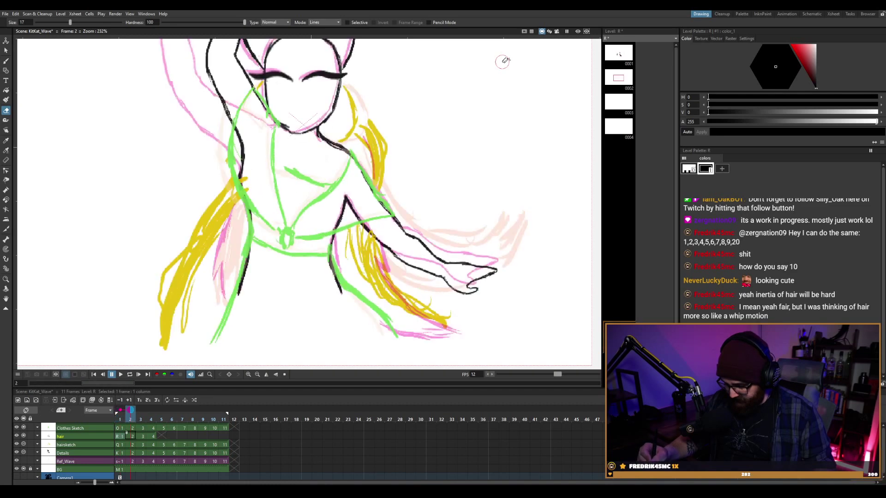
# Draw a short black hair strand above the shoulder on frame 2, turn off onion skin, and compare the neighboring frames.
pyautogui.press('b')
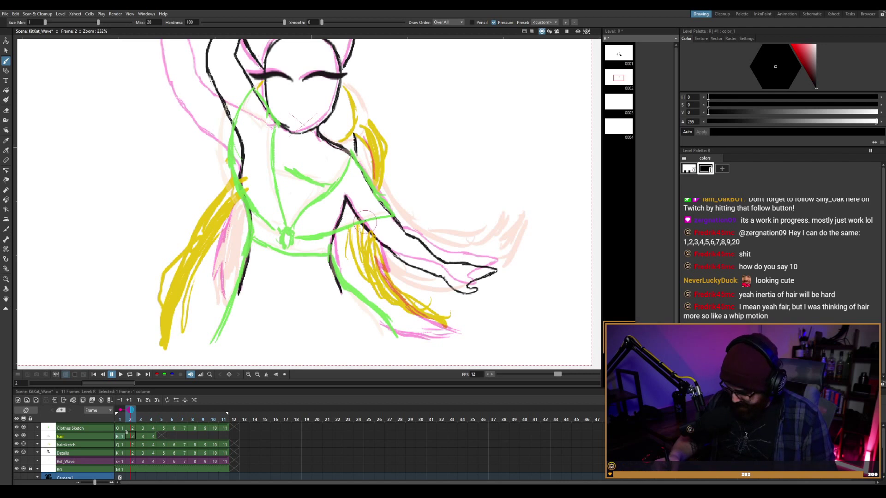
pyautogui.click(121, 407)
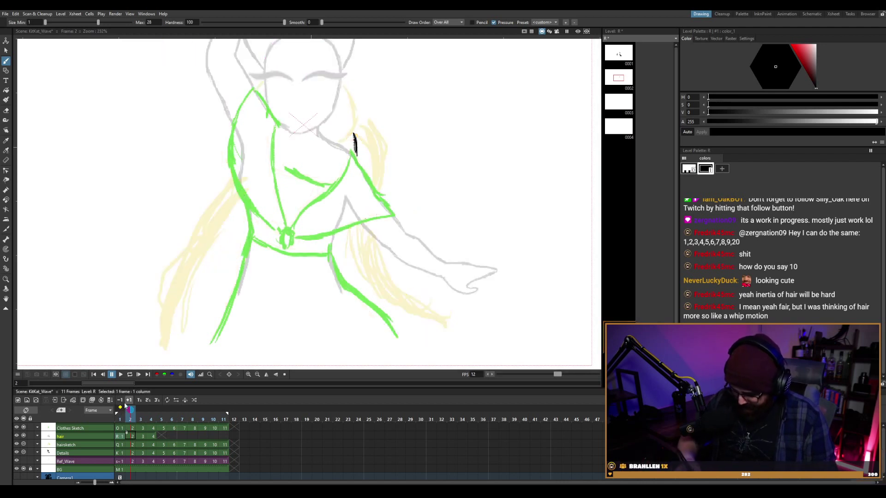
pyautogui.press('.')
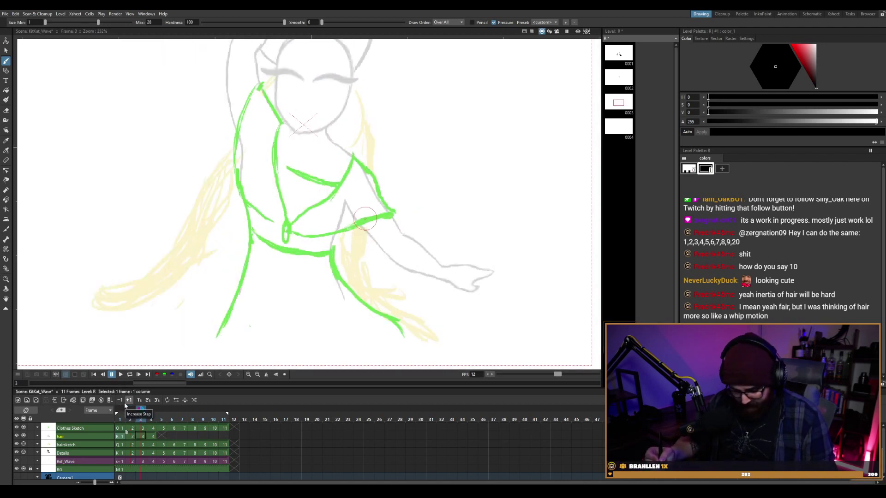
pyautogui.press(',')
pyautogui.press(',')
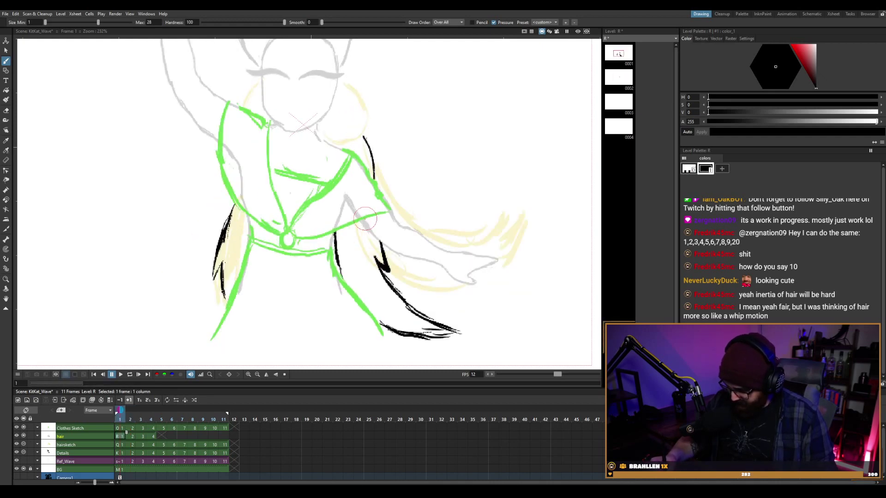
# Redraw the strand above the shoulder on frame 2 as a longer, thinner curve and check it against frame 1.
pyautogui.press('a')
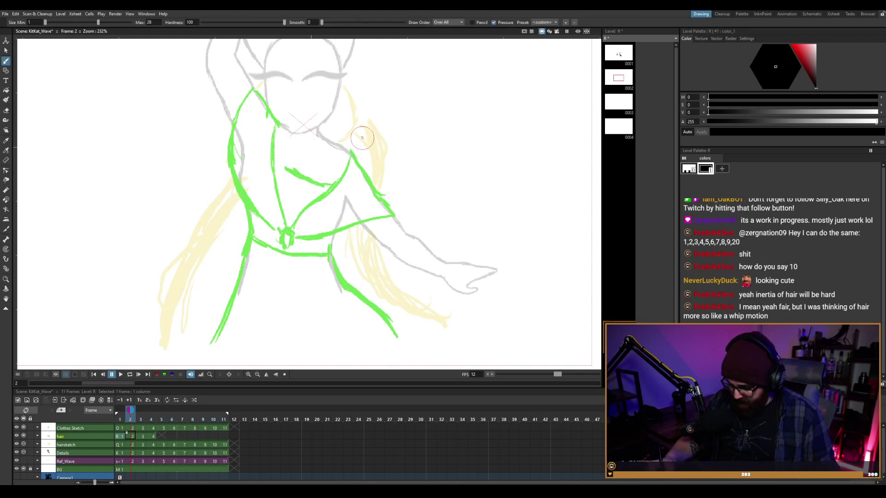
pyautogui.press('b')
pyautogui.moveTo(363, 149)
pyautogui.mouseDown()
pyautogui.moveTo(356, 134)
pyautogui.moveTo(363, 161)
pyautogui.mouseUp()
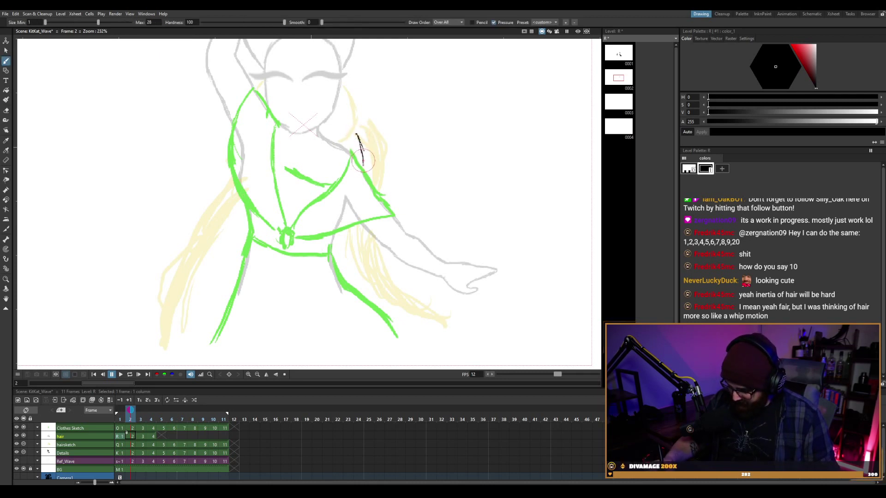
pyautogui.press('Left')
pyautogui.press('Right')
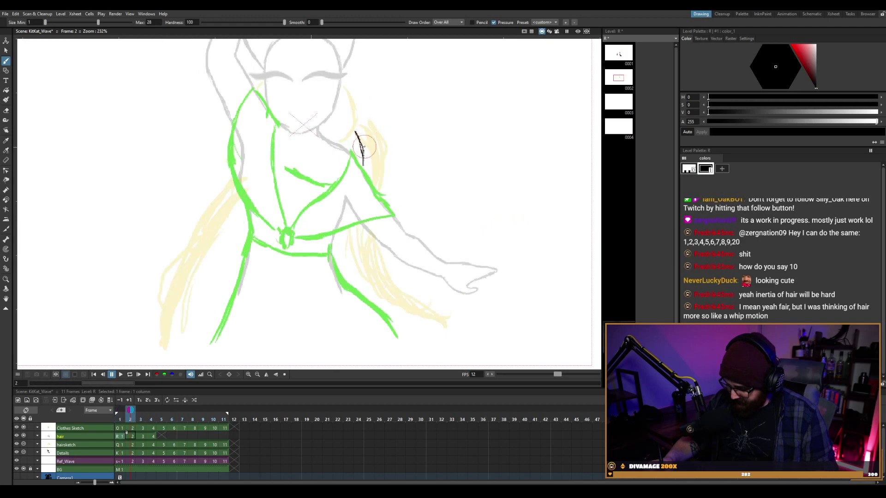
# Compare frames 1 and 2, then draw a thin black hair strand from below the sleeve down beside the hip on frame 2.
pyautogui.press('Left')
pyautogui.press('Right')
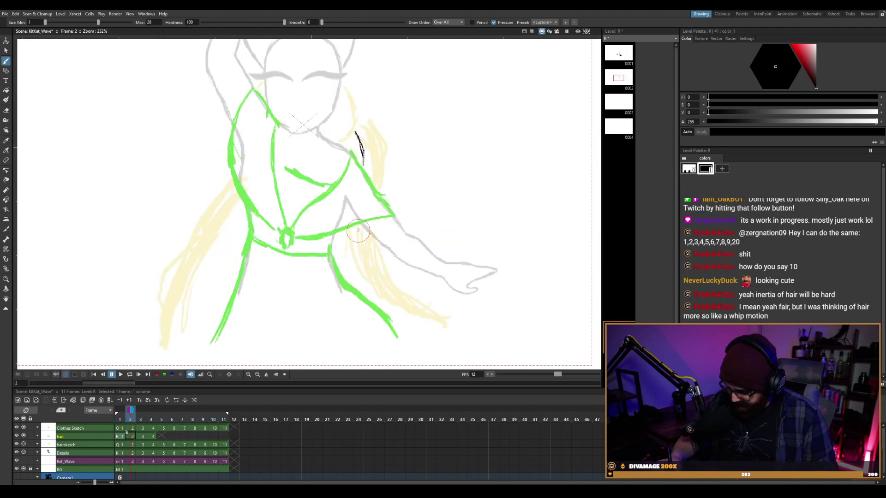
pyautogui.press('Left')
pyautogui.press('Right')
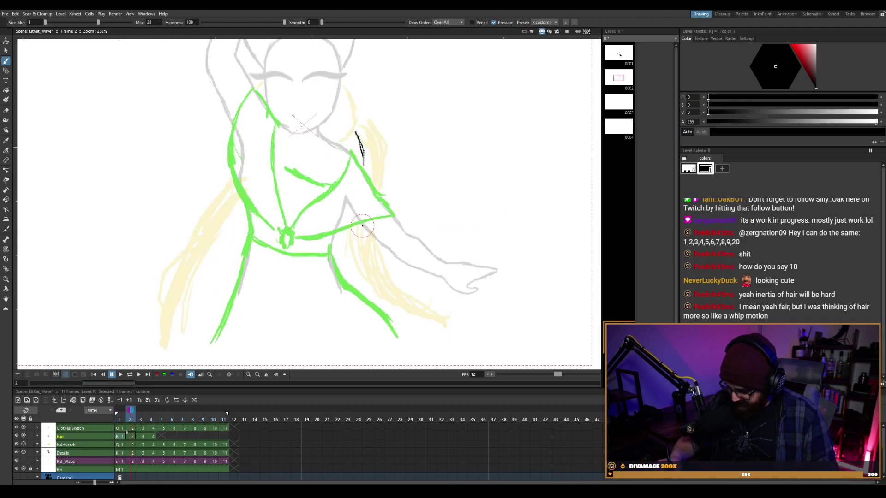
pyautogui.press('Left')
pyautogui.press('Right')
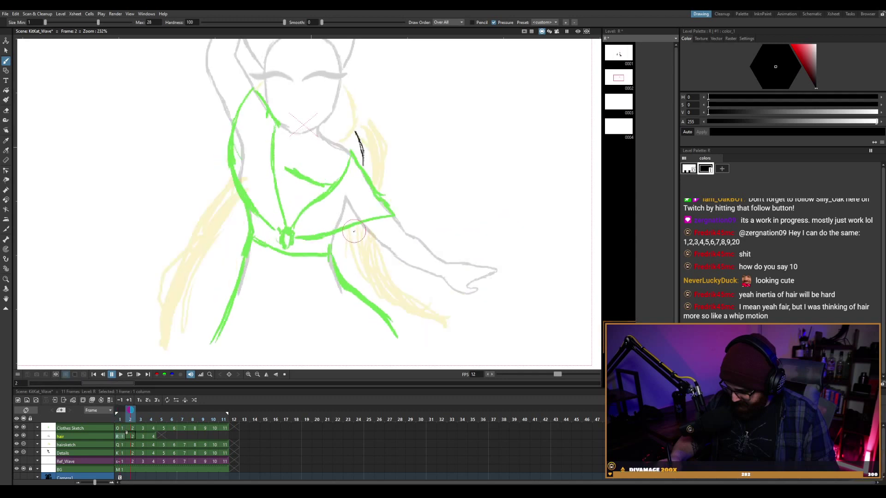
pyautogui.moveTo(355, 226); pyautogui.dragTo(345, 276)
pyautogui.moveTo(357, 224); pyautogui.dragTo(346, 275)
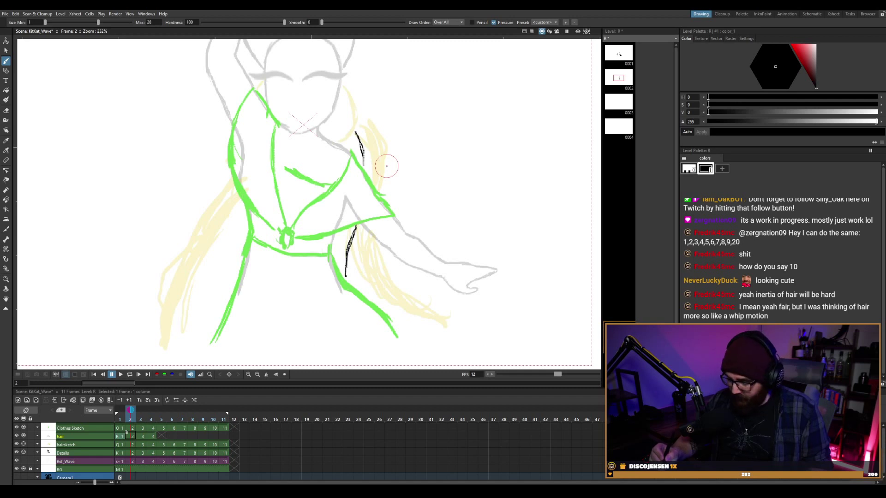
pyautogui.press('.')
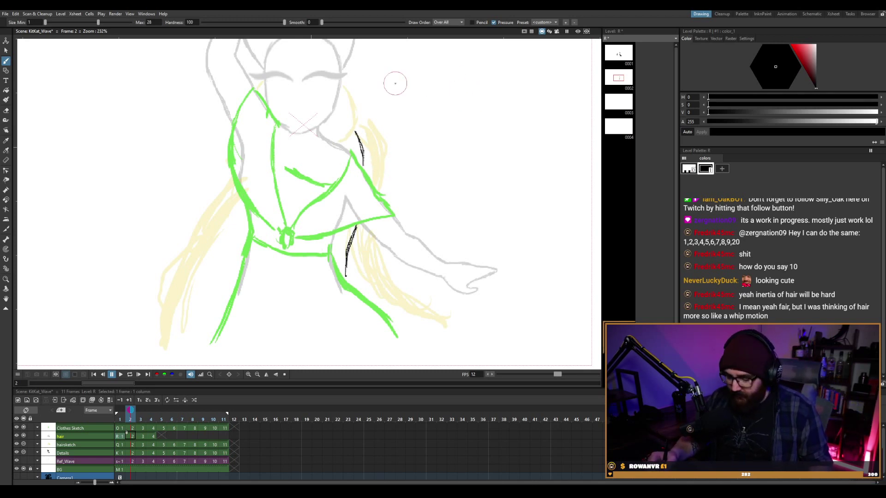
# Sketch demo arcs and dots in the empty area beside the head on frame 2, then undo them all.
pyautogui.moveTo(447, 83)
pyautogui.mouseDown()
pyautogui.moveTo(491, 73)
pyautogui.moveTo(442, 87)
pyautogui.mouseUp()
pyautogui.moveTo(494, 62); pyautogui.dragTo(513, 94)
pyautogui.click(438, 105)
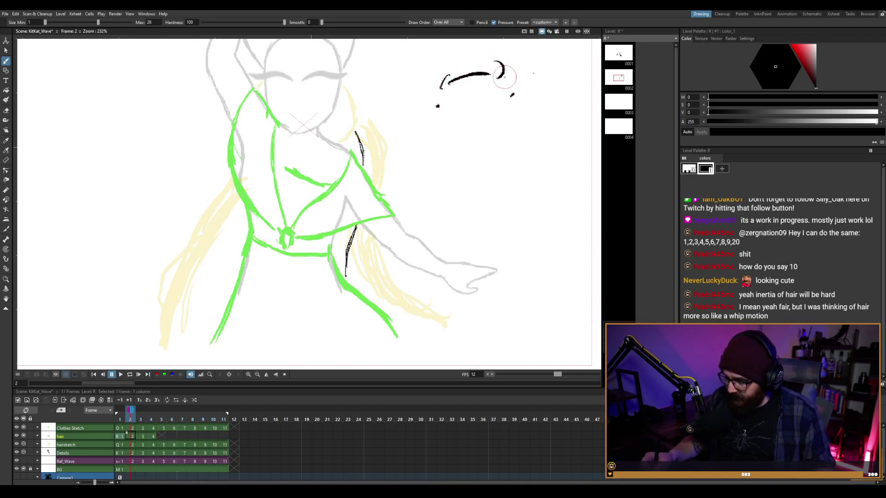
pyautogui.click(527, 71)
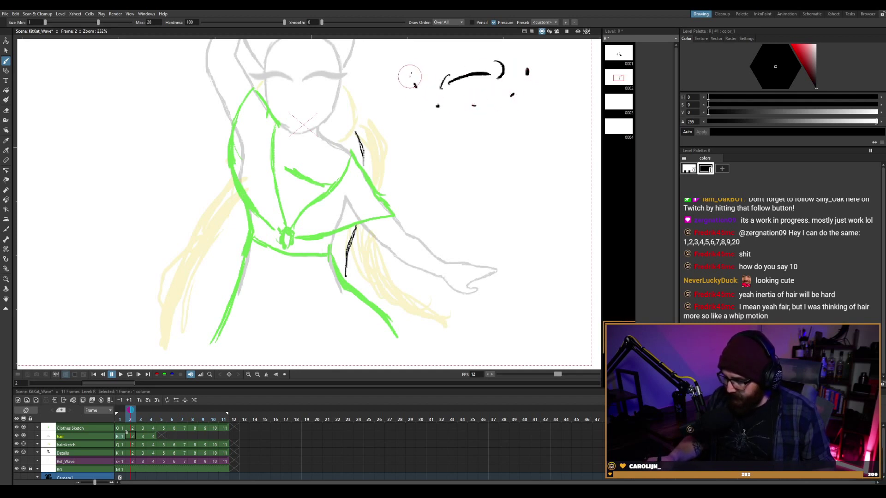
pyautogui.moveTo(414, 72); pyautogui.dragTo(429, 89)
pyautogui.moveTo(507, 85); pyautogui.dragTo(521, 68)
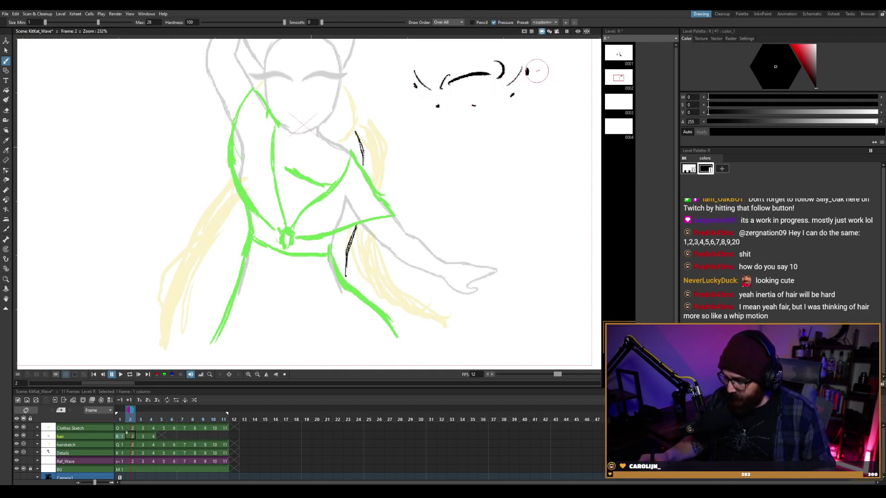
pyautogui.hotkey('ctrl', 'z')
pyautogui.hotkey('ctrl', 'z')
pyautogui.hotkey('ctrl', 'z')
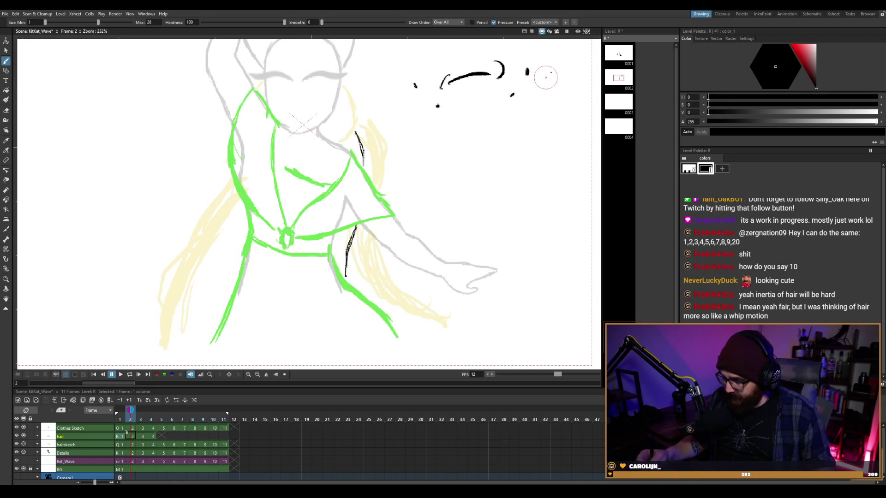
pyautogui.hotkey('ctrl', 'z')
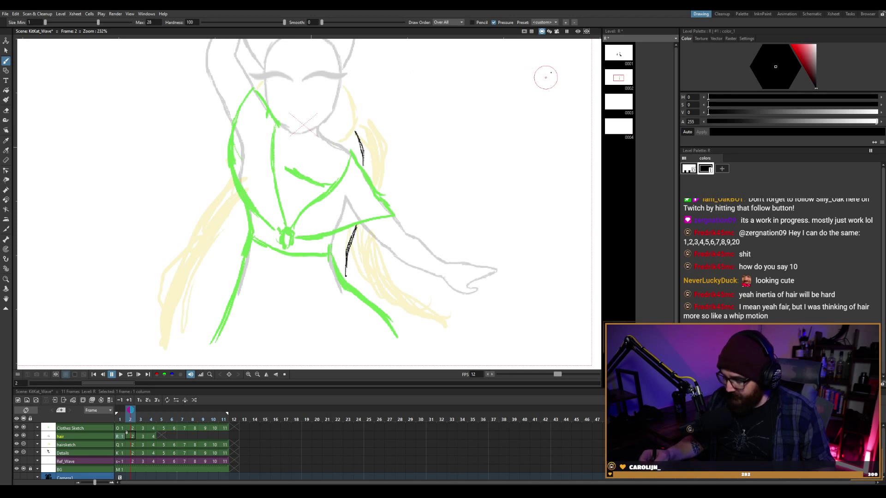
# Sketch sample whip-motion curves, including an S-curve, in the empty area beside the head on frame 2, then undo them all.
pyautogui.moveTo(458, 76); pyautogui.dragTo(459, 129)
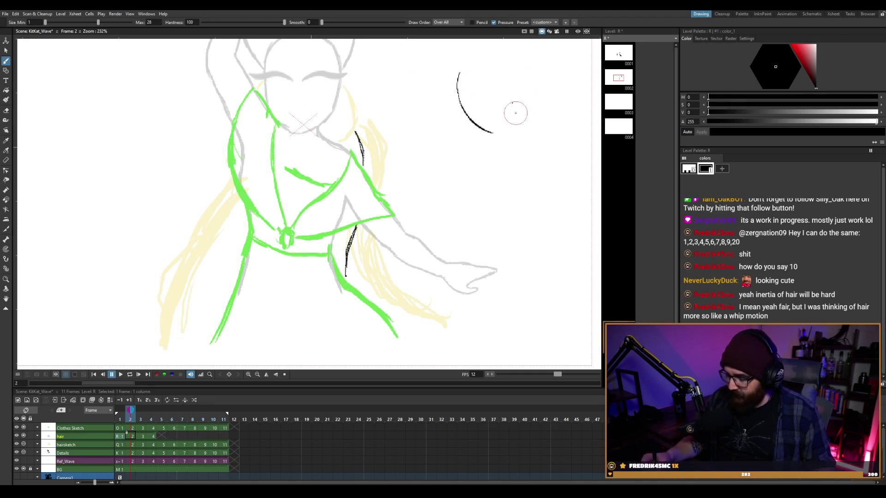
pyautogui.hotkey('ctrl', 'z')
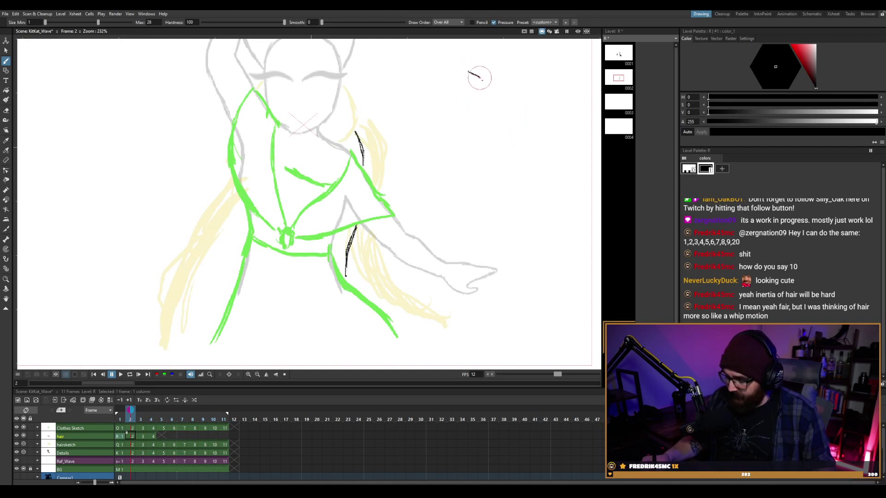
pyautogui.moveTo(470, 71); pyautogui.dragTo(480, 113)
pyautogui.hotkey('ctrl', 'z')
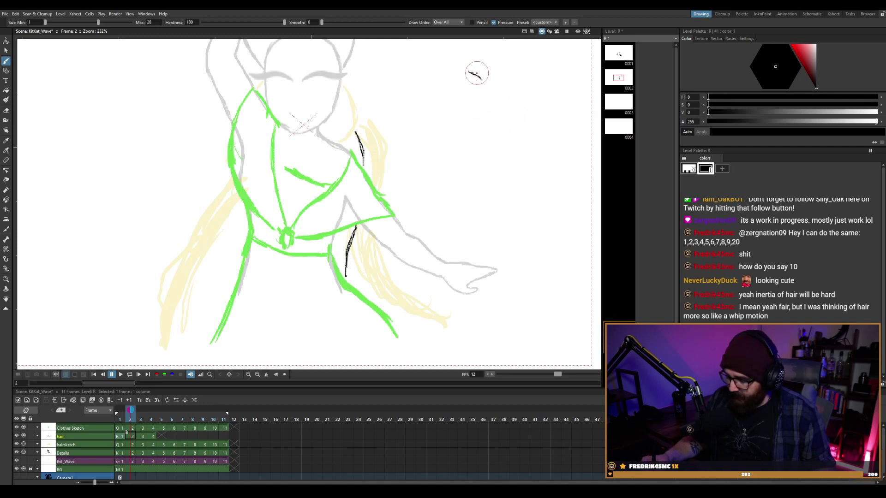
pyautogui.moveTo(476, 76); pyautogui.dragTo(498, 123)
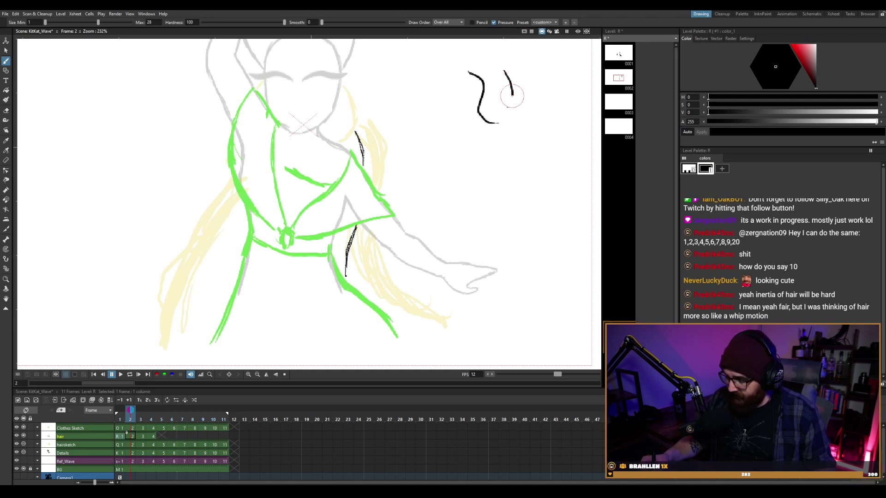
pyautogui.moveTo(513, 96); pyautogui.dragTo(506, 109)
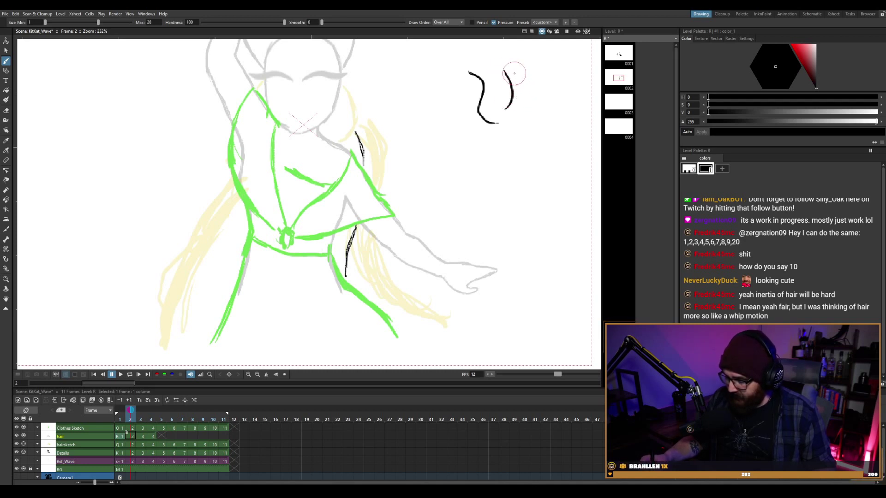
pyautogui.moveTo(512, 69)
pyautogui.mouseDown()
pyautogui.moveTo(528, 103)
pyautogui.moveTo(526, 78)
pyautogui.moveTo(537, 89)
pyautogui.moveTo(519, 120)
pyautogui.mouseUp()
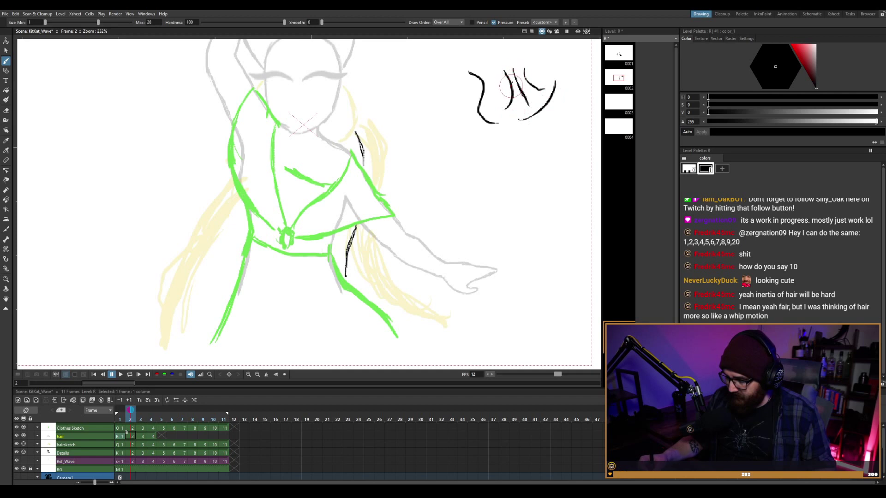
pyautogui.moveTo(508, 76); pyautogui.dragTo(500, 70)
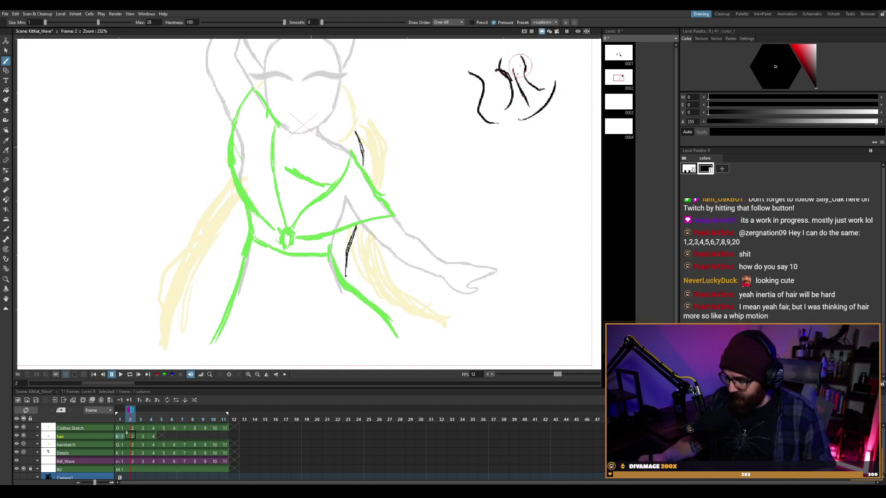
pyautogui.hotkey('ctrl', 'z')
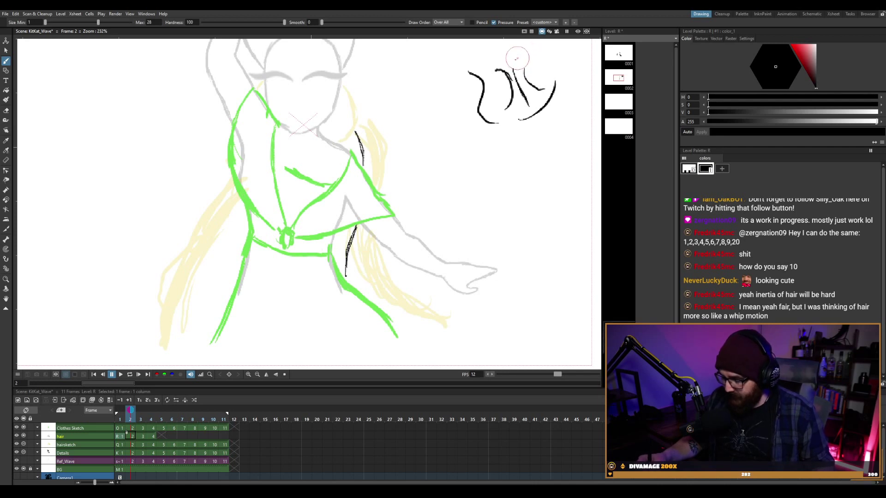
pyautogui.hotkey('ctrl', 'z')
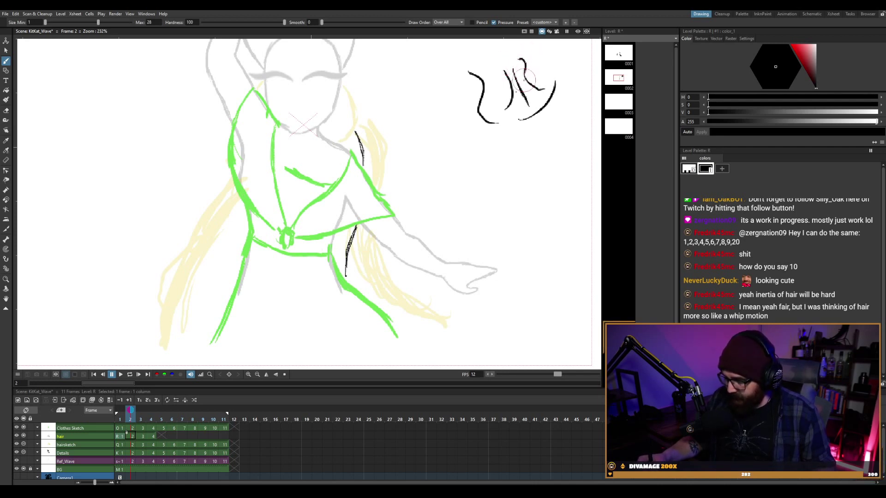
pyautogui.hotkey('ctrl', 'z')
pyautogui.hotkey('ctrl', 'z')
pyautogui.hotkey('ctrl', 'z')
pyautogui.hotkey('ctrl', 'z')
pyautogui.hotkey('ctrl', 'z')
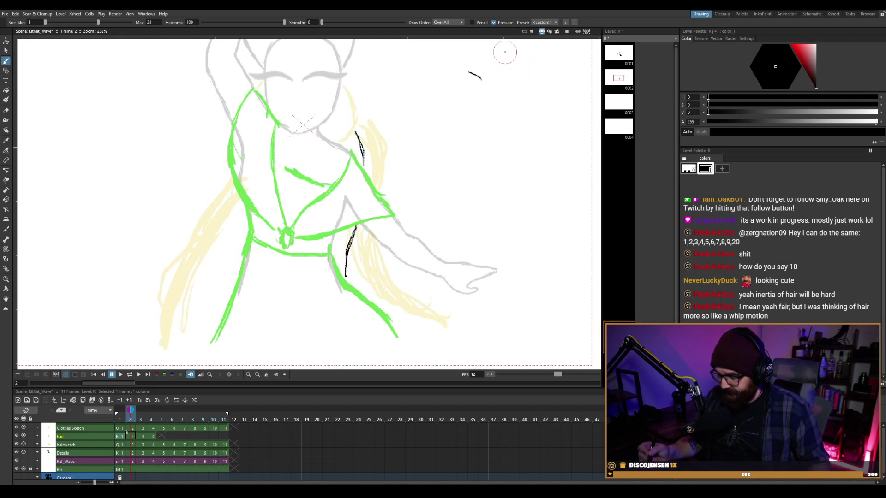
pyautogui.hotkey('ctrl', 'z')
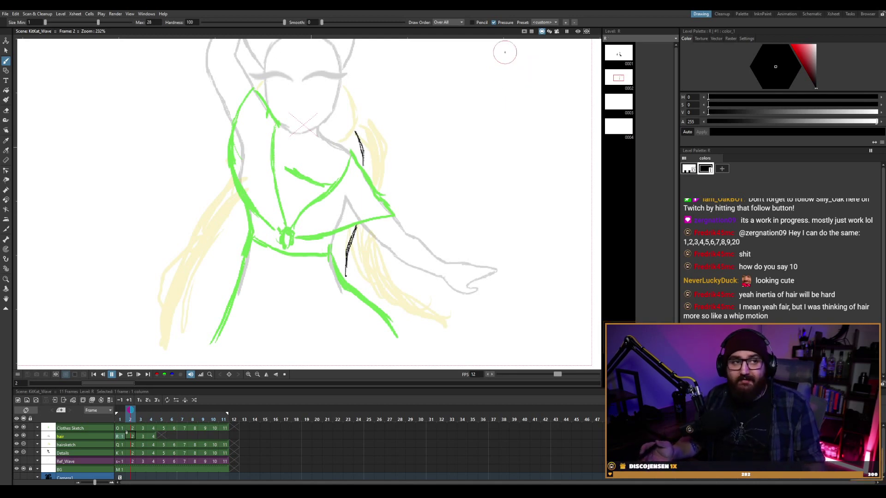
# Check frame 1, then thicken the strand beside the hip on frame 2, give it a zigzag tip, and erase the stray dot.
pyautogui.press(',')
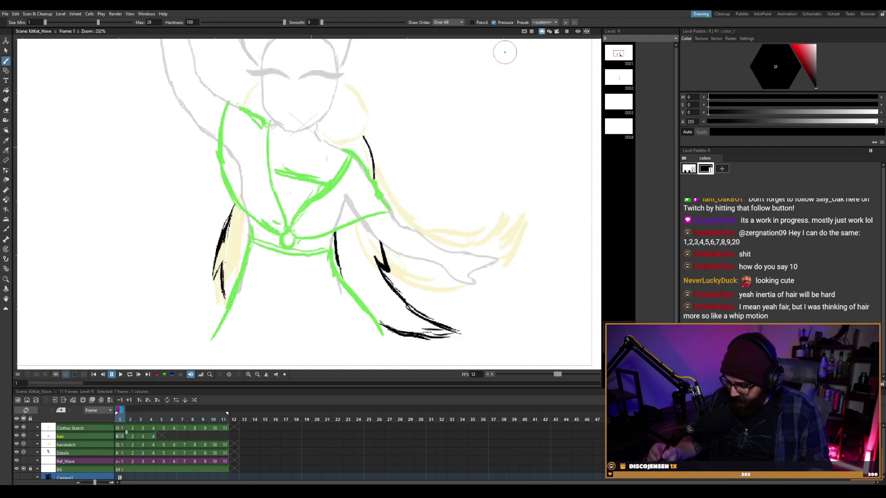
pyautogui.press('.')
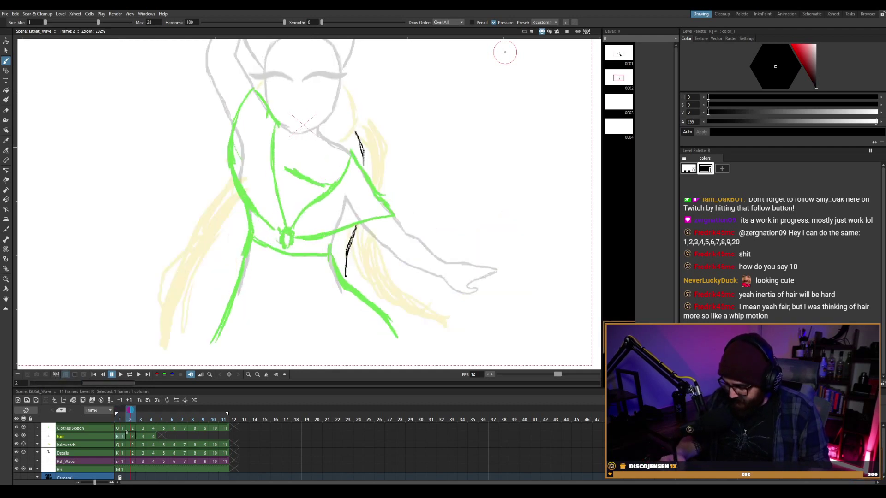
pyautogui.moveTo(355, 229)
pyautogui.mouseDown()
pyautogui.moveTo(353, 280)
pyautogui.moveTo(344, 259)
pyautogui.moveTo(346, 245)
pyautogui.moveTo(351, 272)
pyautogui.mouseUp()
pyautogui.press('e')
pyautogui.press('b')
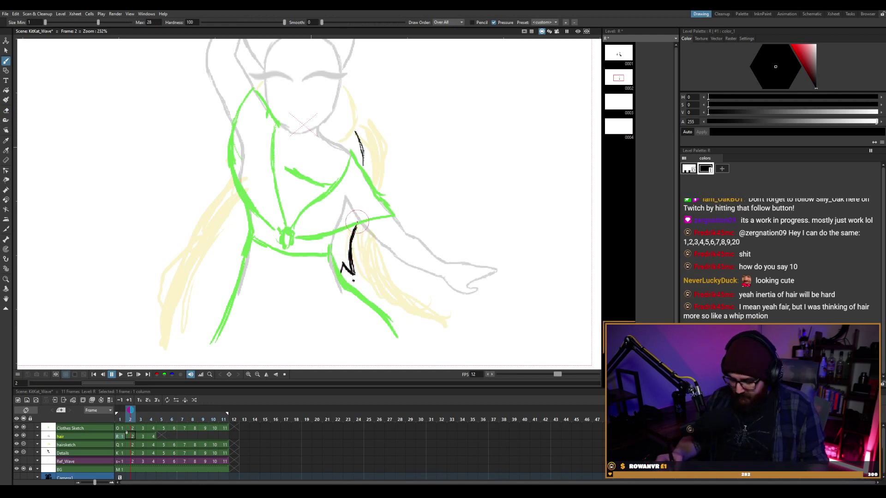
pyautogui.moveTo(342, 264); pyautogui.dragTo(351, 277)
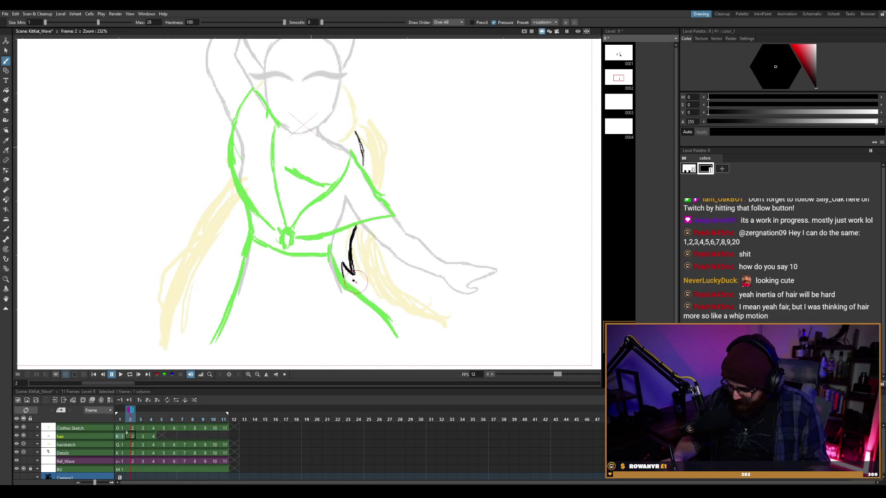
pyautogui.press('a')
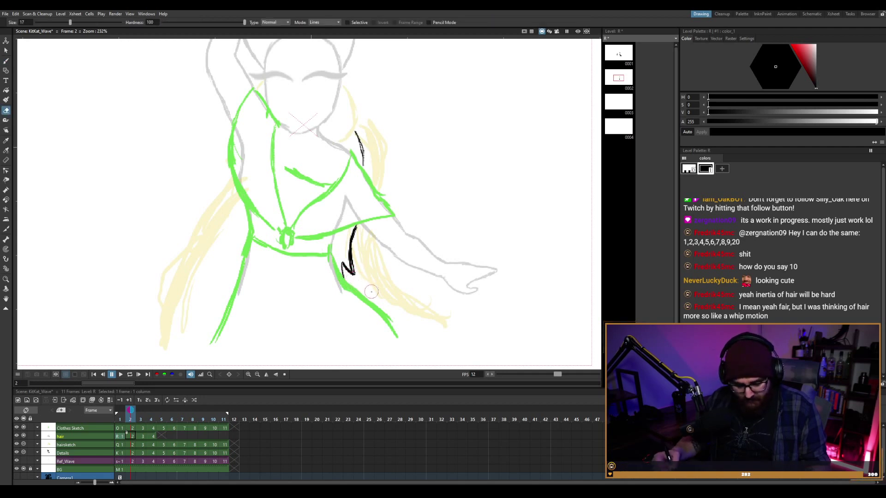
# Draw the pointed lower hair tip beyond the thigh on frame 2, erasing the first lines and redrawing them as curves meeting in a point.
pyautogui.press('b')
pyautogui.press(',')
pyautogui.press('.')
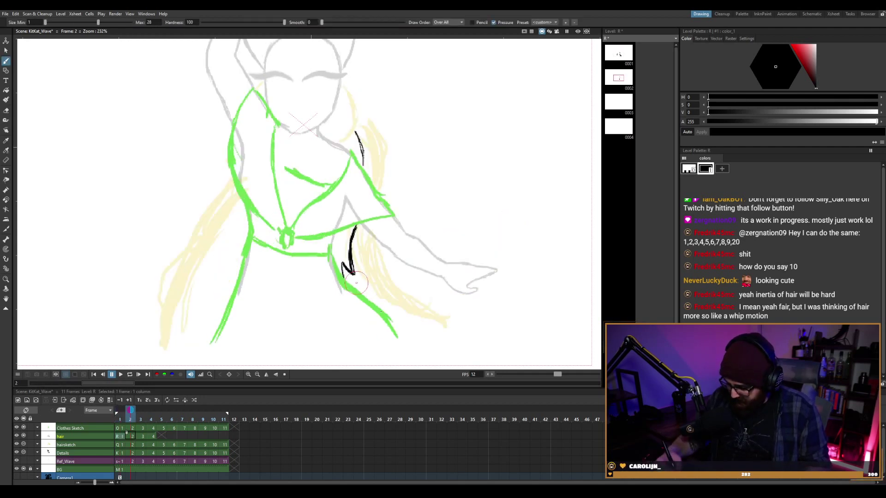
pyautogui.moveTo(389, 318)
pyautogui.mouseDown()
pyautogui.moveTo(420, 318)
pyautogui.moveTo(403, 318)
pyautogui.moveTo(412, 336)
pyautogui.moveTo(422, 327)
pyautogui.moveTo(408, 340)
pyautogui.moveTo(430, 317)
pyautogui.mouseUp()
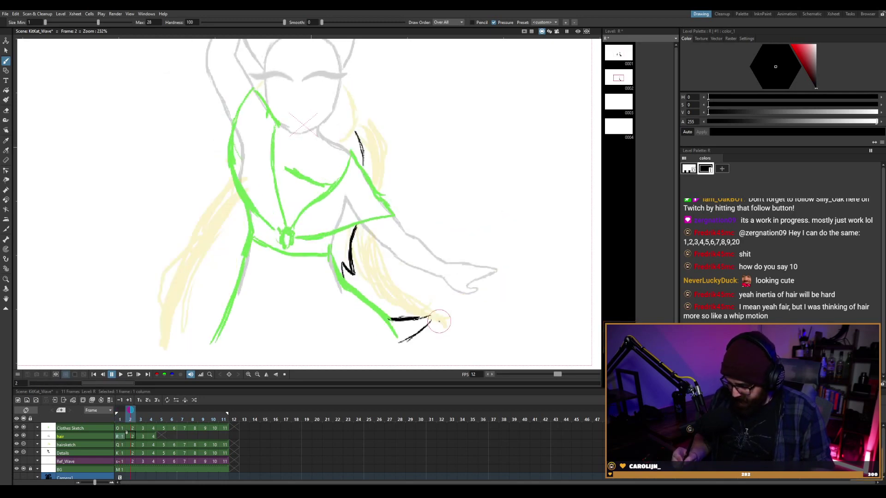
pyautogui.press('e')
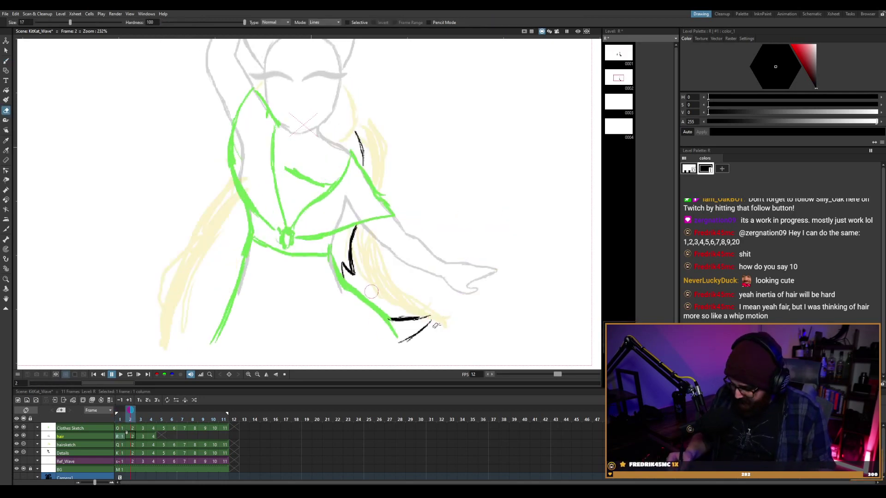
pyautogui.moveTo(432, 319)
pyautogui.mouseDown()
pyautogui.moveTo(399, 315)
pyautogui.moveTo(430, 342)
pyautogui.mouseUp()
pyautogui.press('b')
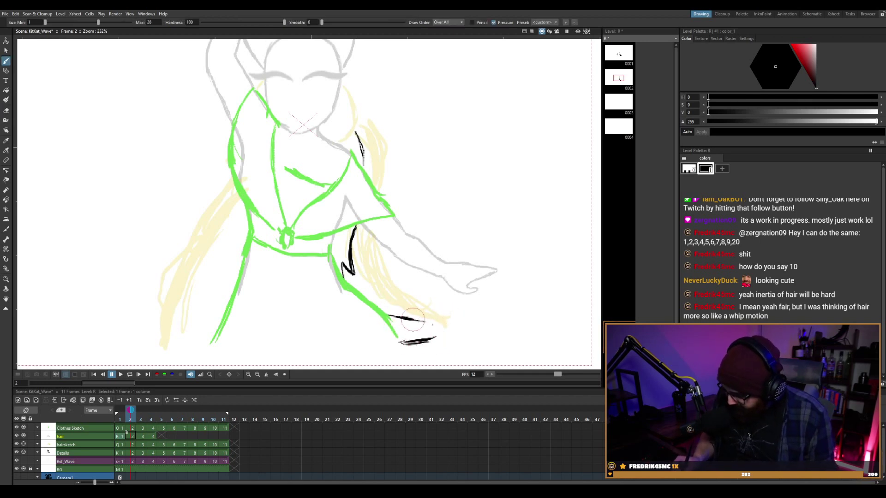
pyautogui.moveTo(384, 312)
pyautogui.mouseDown()
pyautogui.moveTo(451, 320)
pyautogui.moveTo(428, 341)
pyautogui.moveTo(450, 321)
pyautogui.moveTo(435, 339)
pyautogui.mouseUp()
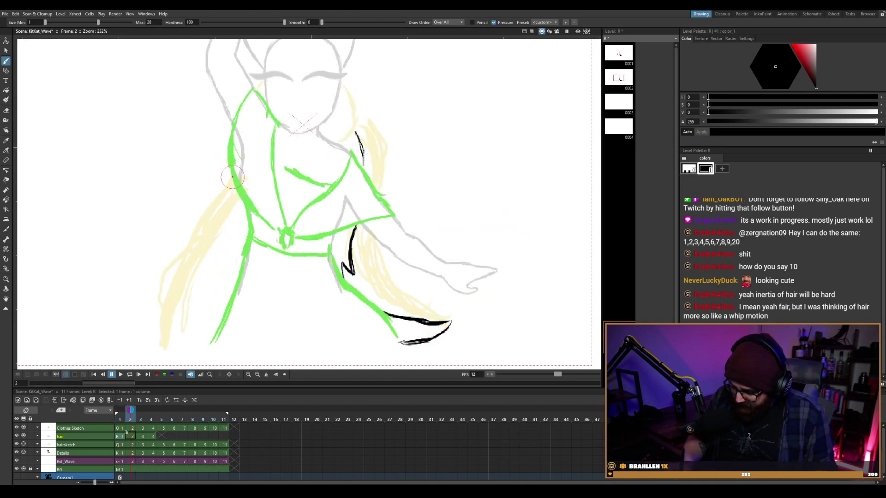
# Draw the outer curve of the back hair strand beside the waist on frame 2, with a notch and a lower line towards the thigh.
pyautogui.moveTo(231, 174); pyautogui.dragTo(190, 223)
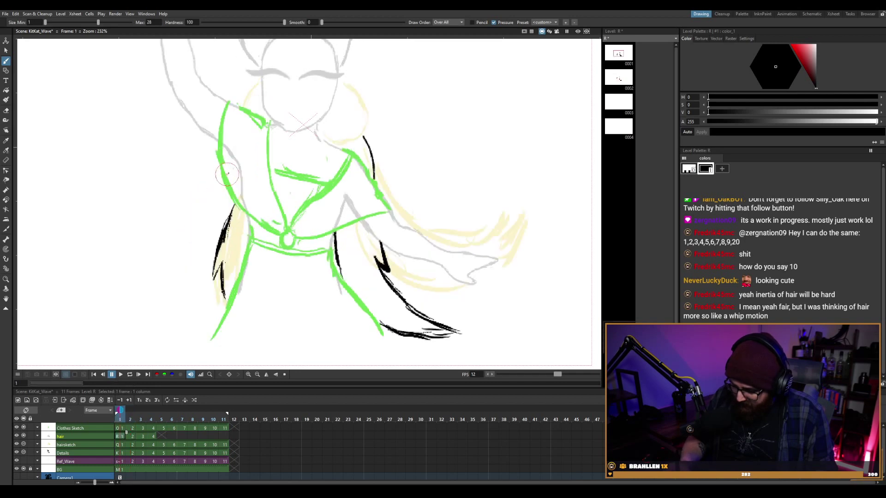
pyautogui.moveTo(221, 180)
pyautogui.mouseDown()
pyautogui.moveTo(186, 225)
pyautogui.moveTo(195, 209)
pyautogui.moveTo(183, 236)
pyautogui.moveTo(189, 221)
pyautogui.moveTo(189, 257)
pyautogui.mouseUp()
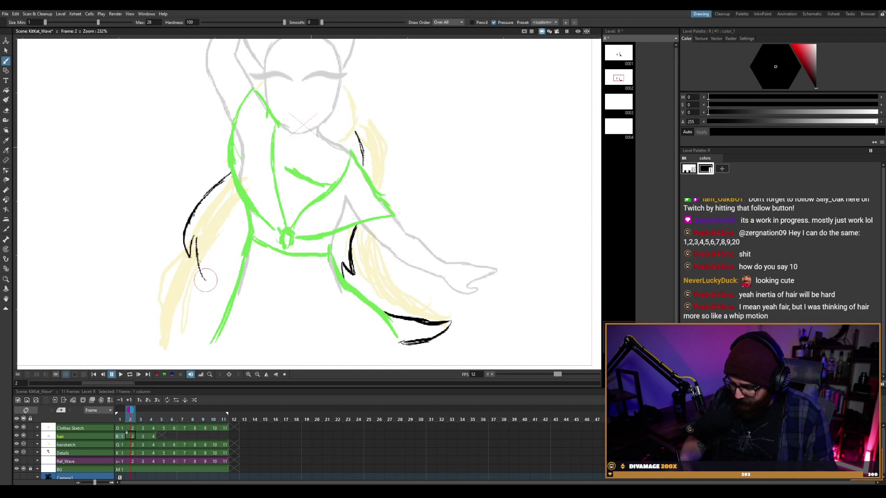
pyautogui.moveTo(206, 280); pyautogui.dragTo(210, 287)
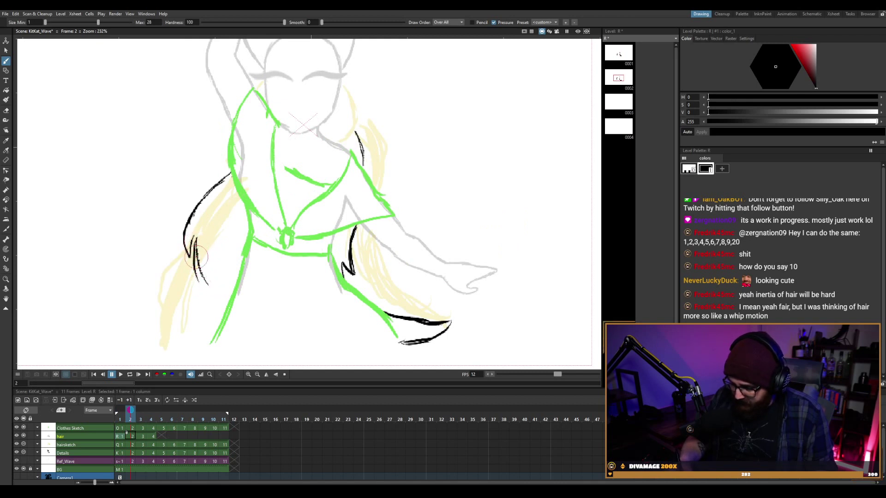
pyautogui.moveTo(196, 257); pyautogui.dragTo(220, 319)
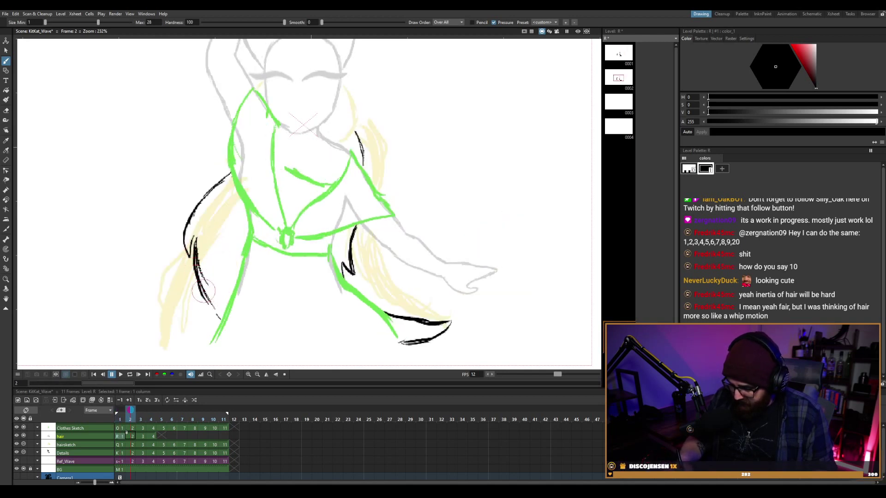
pyautogui.moveTo(203, 291); pyautogui.dragTo(221, 319)
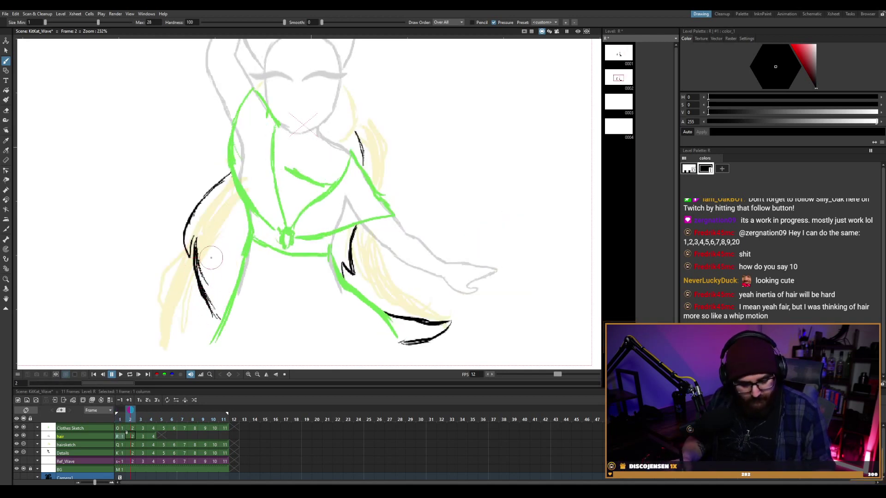
# Erase the strand's notch and lower line, redraw them as a sharp zigzag with a longer curve, and compare with frame 1.
pyautogui.press('e')
pyautogui.moveTo(193, 254); pyautogui.dragTo(197, 239)
pyautogui.moveTo(205, 315); pyautogui.dragTo(211, 302)
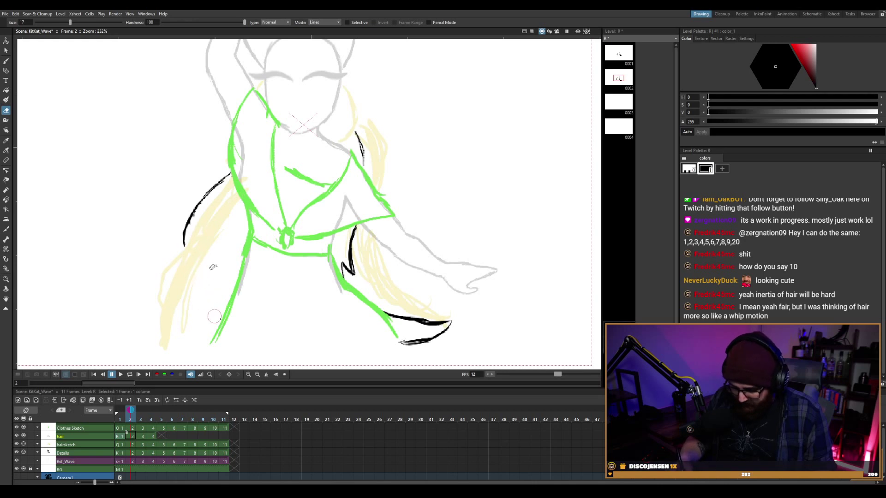
pyautogui.press('b')
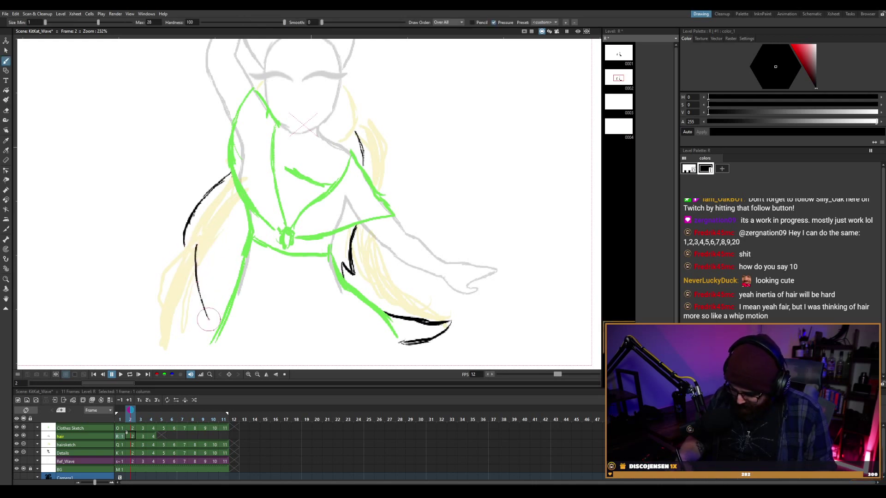
pyautogui.moveTo(183, 241)
pyautogui.mouseDown()
pyautogui.moveTo(199, 228)
pyautogui.moveTo(197, 293)
pyautogui.moveTo(195, 238)
pyautogui.moveTo(209, 326)
pyautogui.moveTo(203, 308)
pyautogui.moveTo(217, 332)
pyautogui.moveTo(192, 267)
pyautogui.moveTo(208, 319)
pyautogui.mouseUp()
pyautogui.press('e')
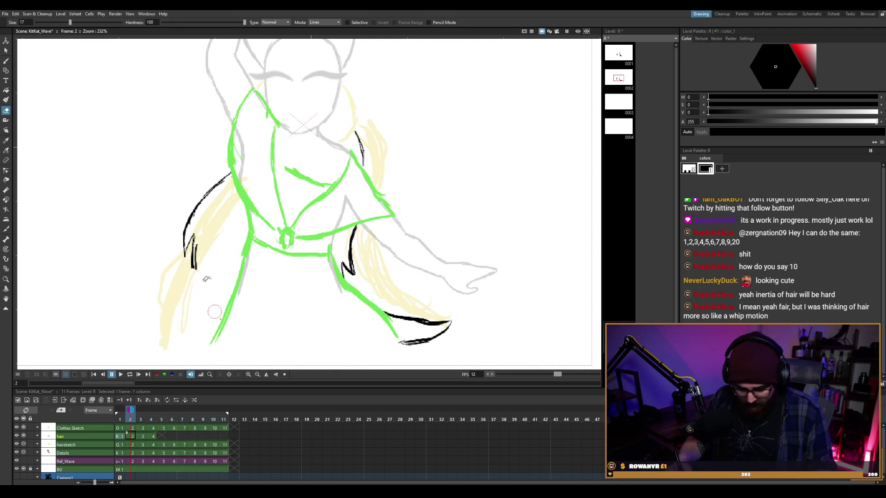
pyautogui.press('b')
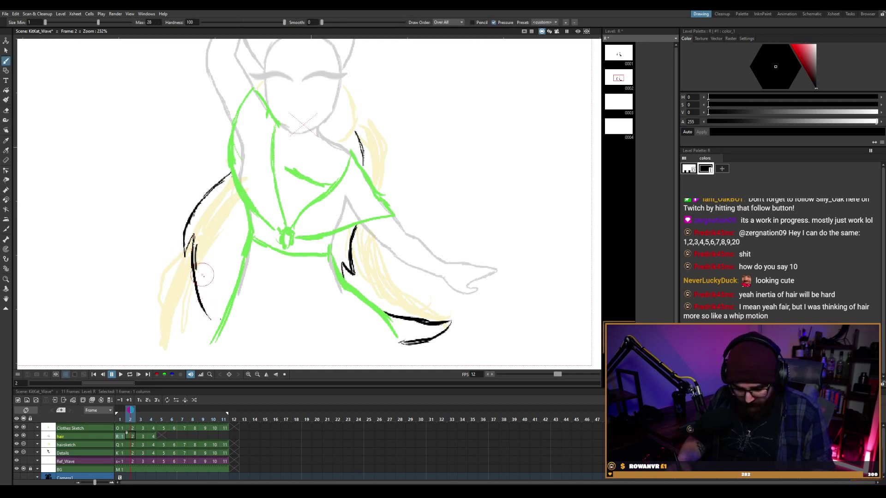
pyautogui.press(',')
pyautogui.press('.')
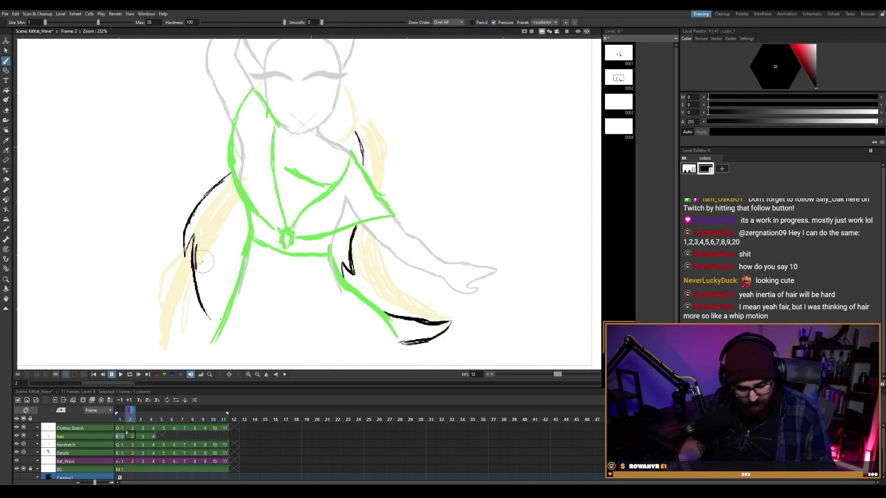
# Erase the line below the strand's notch and redraw it as one smooth curve sweeping towards the thigh, undoing unsatisfactory attempts.
pyautogui.press('e')
pyautogui.moveTo(200, 256)
pyautogui.mouseDown()
pyautogui.moveTo(210, 299)
pyautogui.moveTo(193, 275)
pyautogui.moveTo(198, 302)
pyautogui.mouseUp()
pyautogui.press('b')
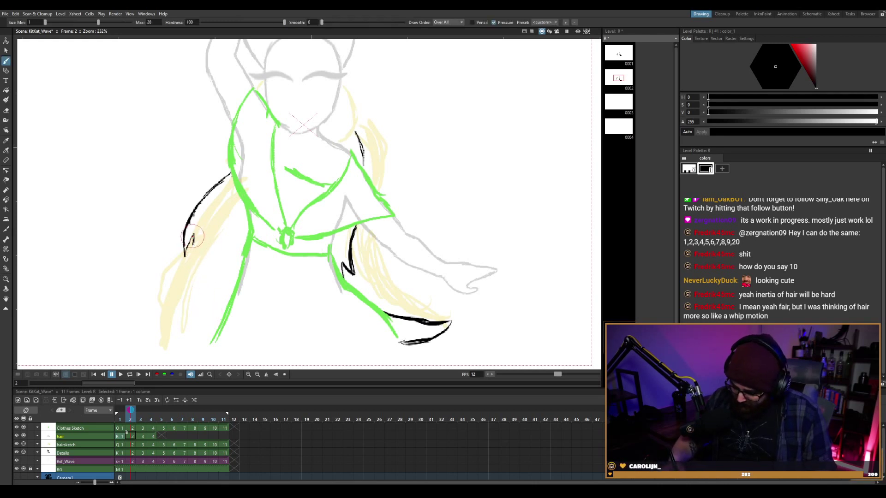
pyautogui.moveTo(192, 237); pyautogui.dragTo(222, 306)
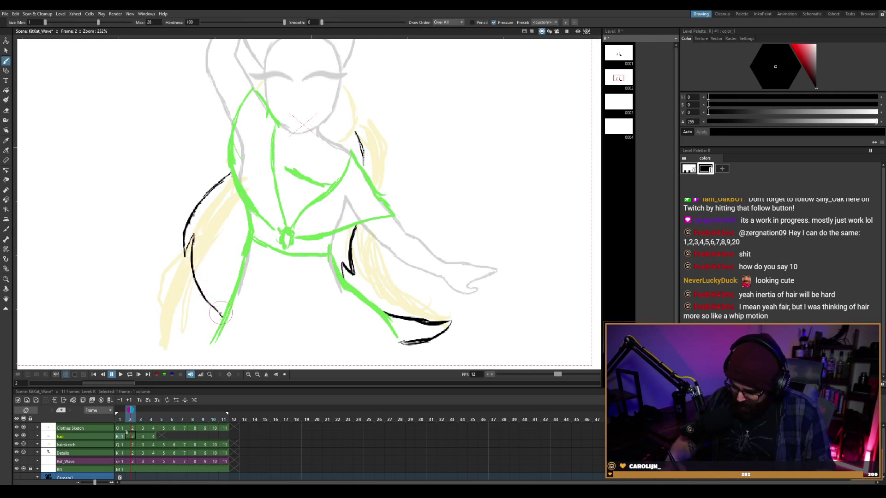
pyautogui.moveTo(198, 272); pyautogui.dragTo(221, 317)
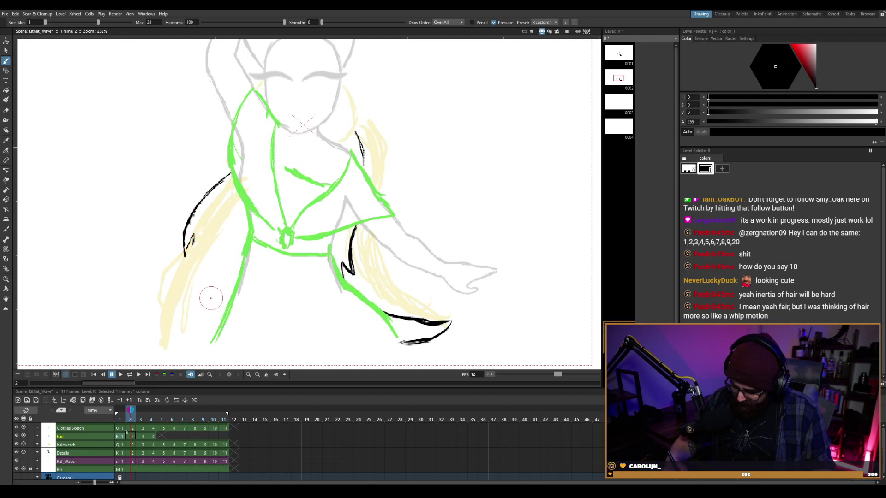
pyautogui.hotkey('ctrl', 'z')
pyautogui.moveTo(191, 245); pyautogui.dragTo(217, 312)
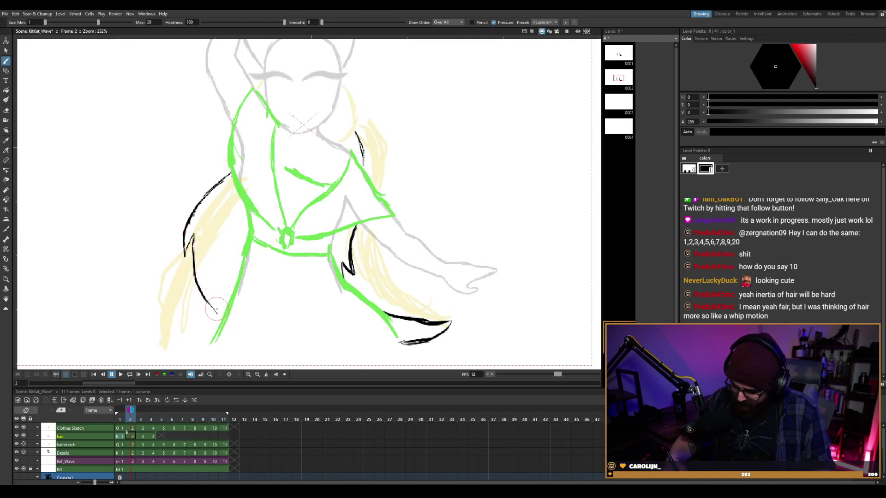
pyautogui.hotkey('ctrl', 'z')
pyautogui.moveTo(191, 249); pyautogui.dragTo(216, 314)
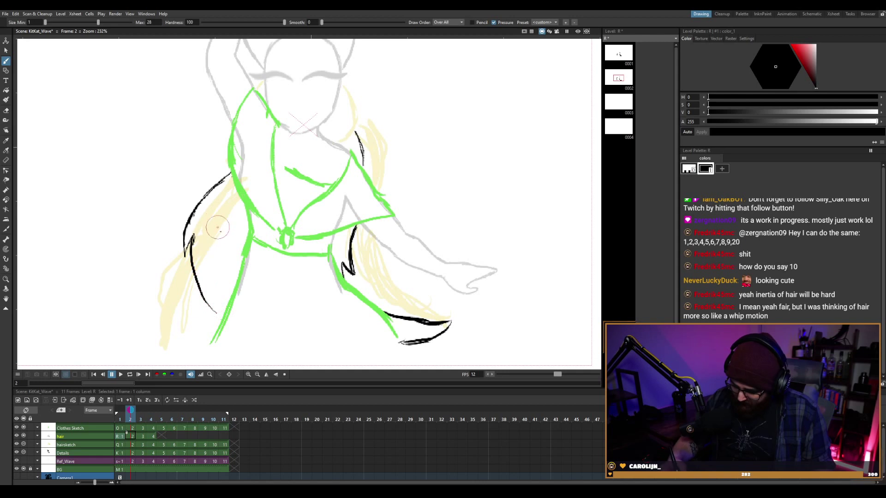
pyautogui.press('.')
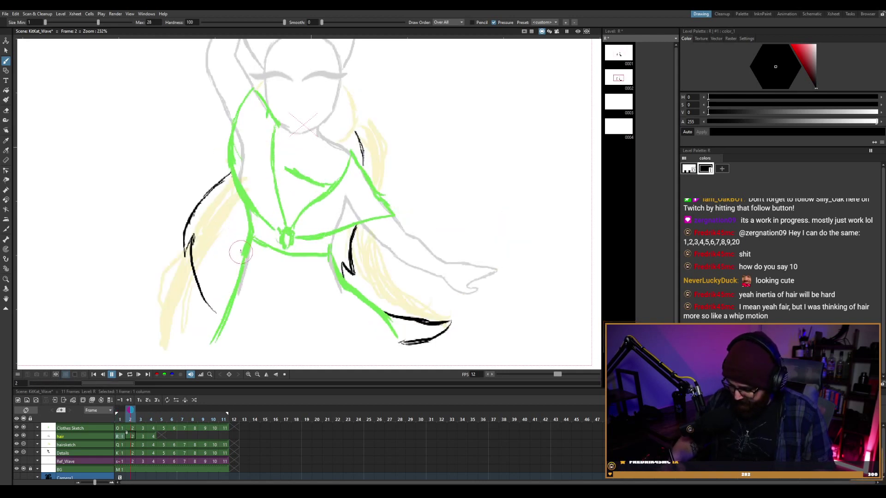
# Draw the inner hair line beside the hip, replace it with a longer, thicker curve, and extend the outer strand's lower tip to the thigh.
pyautogui.moveTo(242, 214); pyautogui.dragTo(239, 258)
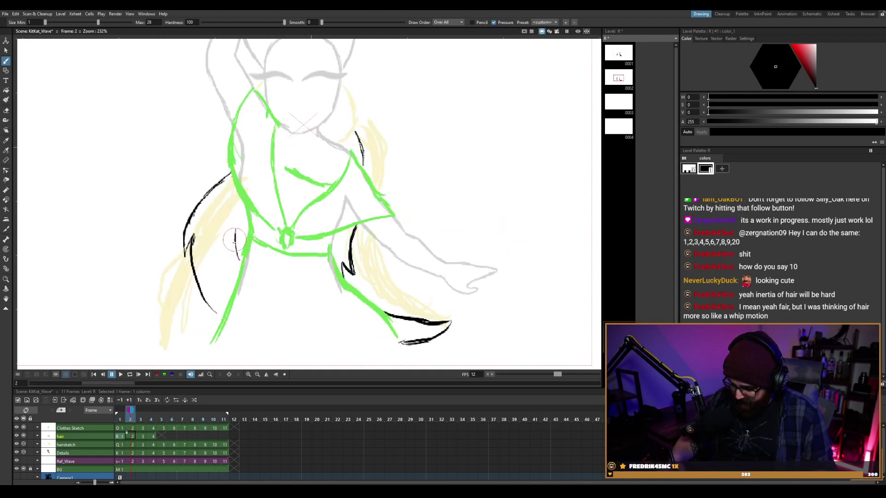
pyautogui.press('.')
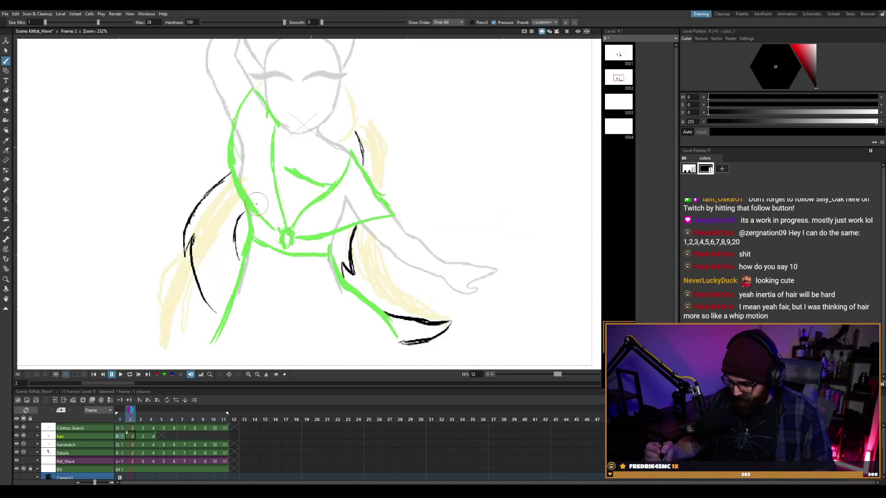
pyautogui.press('.')
pyautogui.press('.')
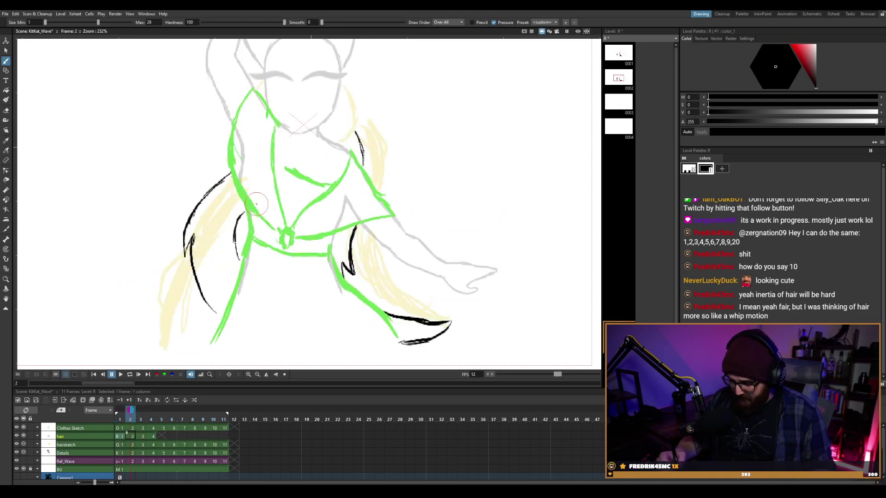
pyautogui.press('.')
pyautogui.press('a')
pyautogui.moveTo(236, 230)
pyautogui.mouseDown()
pyautogui.moveTo(240, 261)
pyautogui.moveTo(237, 247)
pyautogui.mouseUp()
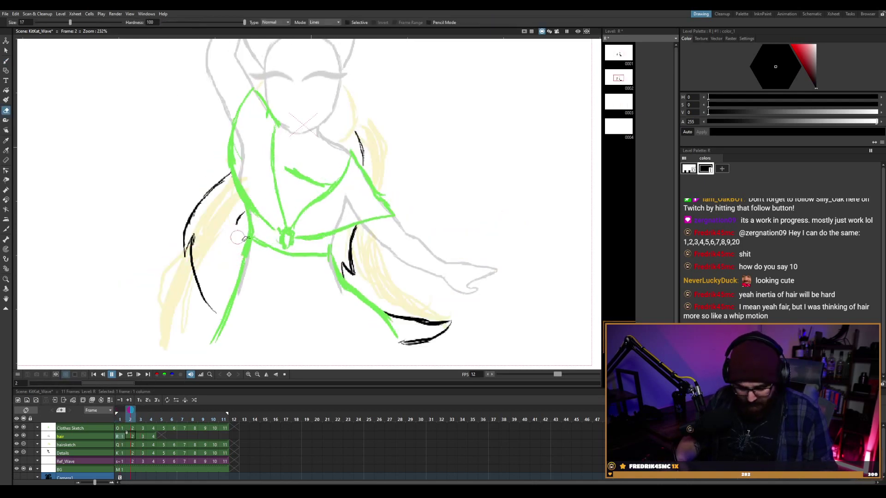
pyautogui.press('b')
pyautogui.moveTo(241, 210); pyautogui.dragTo(237, 277)
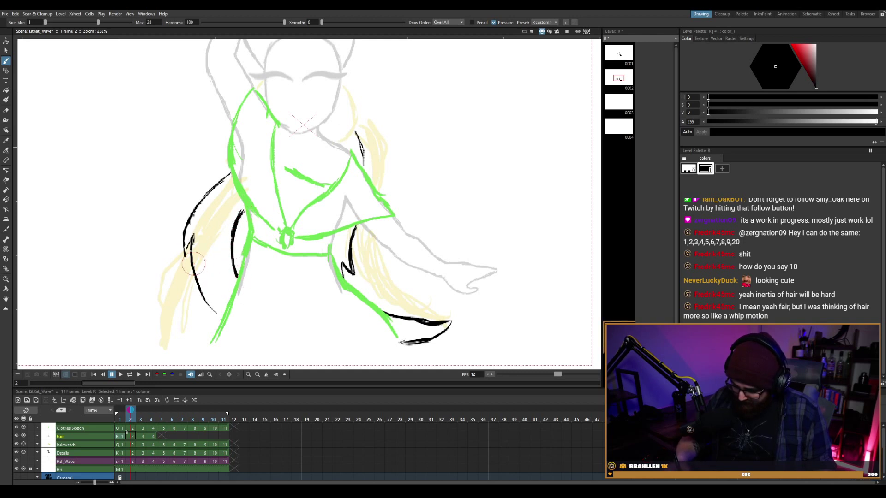
pyautogui.moveTo(206, 283); pyautogui.dragTo(223, 321)
# Flip back and forth between frame 2 and its neighbouring frames to examine how the hair beside the waist moves.
pyautogui.press(',')
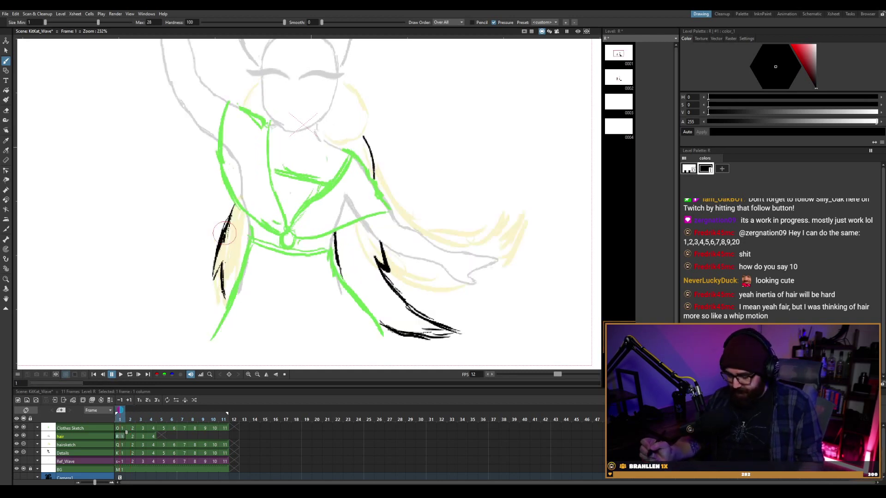
pyautogui.press('.')
pyautogui.press('.')
pyautogui.press(',')
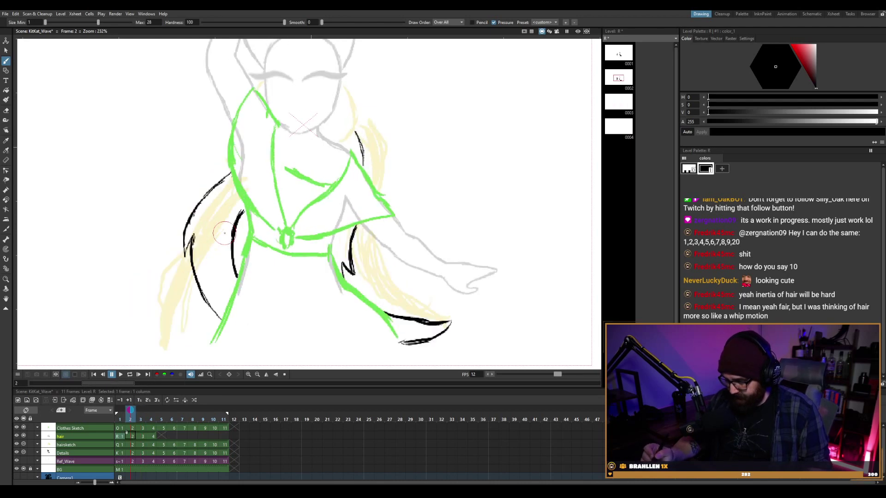
pyautogui.press(',')
pyautogui.press('.')
pyautogui.press('.')
pyautogui.press(',')
pyautogui.press(',')
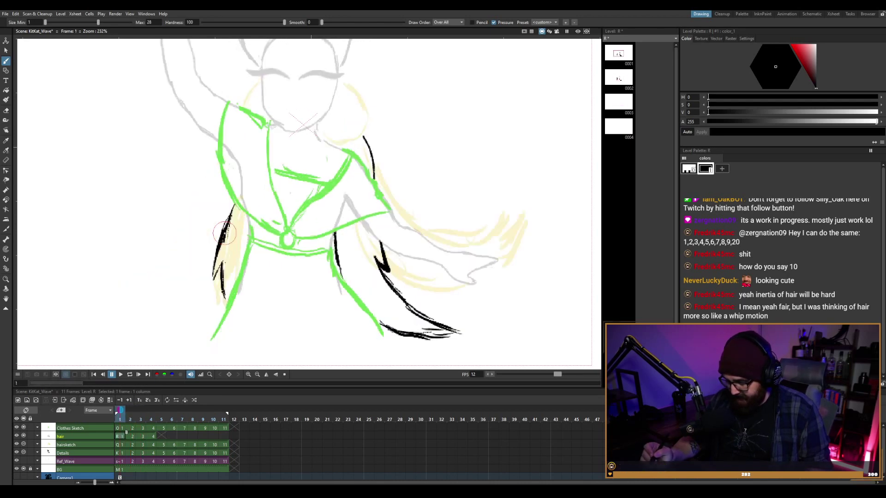
pyautogui.press('.')
pyautogui.press(',')
pyautogui.press('.')
pyautogui.press('.')
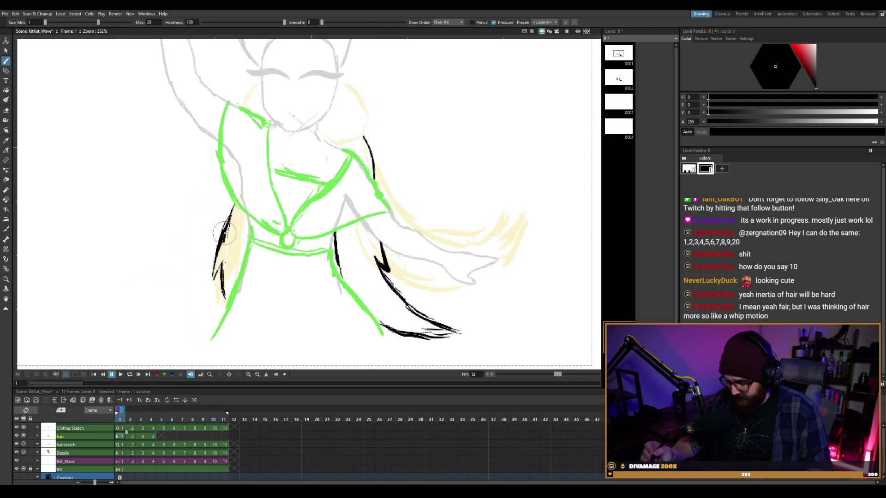
pyautogui.press('.')
pyautogui.press(',')
pyautogui.press(',')
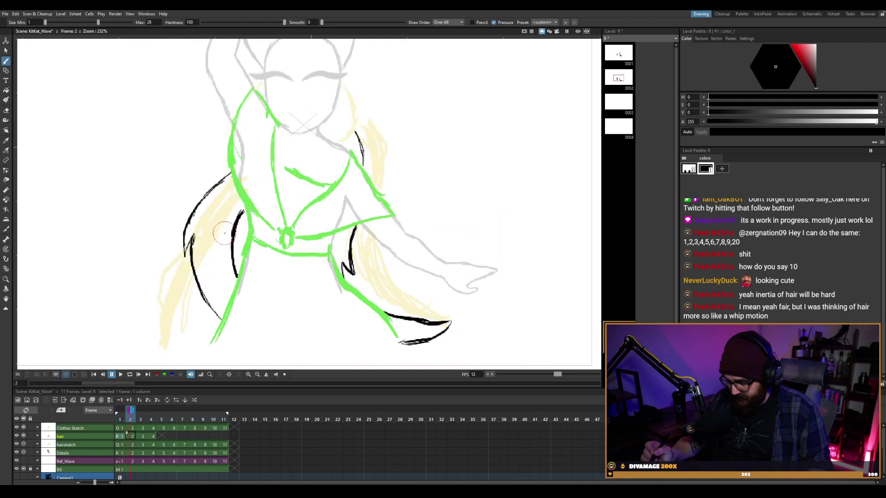
pyautogui.press(',')
pyautogui.press('.')
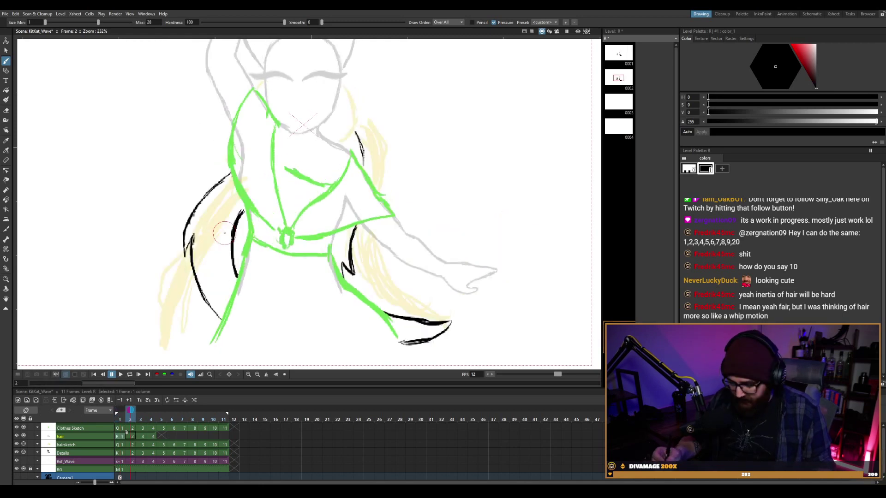
# Erase the thick inner hair line beside the hip on frame 2 and redraw it as a shorter, thinner curve.
pyautogui.press('a')
pyautogui.moveTo(243, 213); pyautogui.dragTo(237, 273)
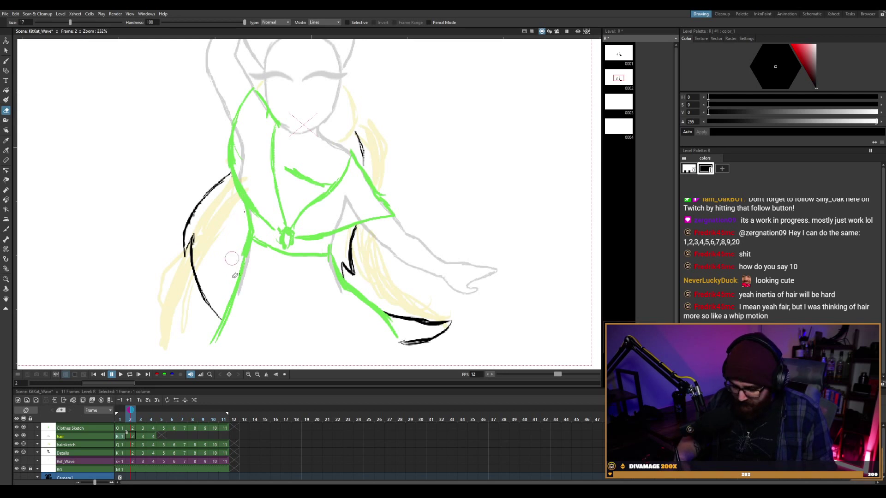
pyautogui.press('b')
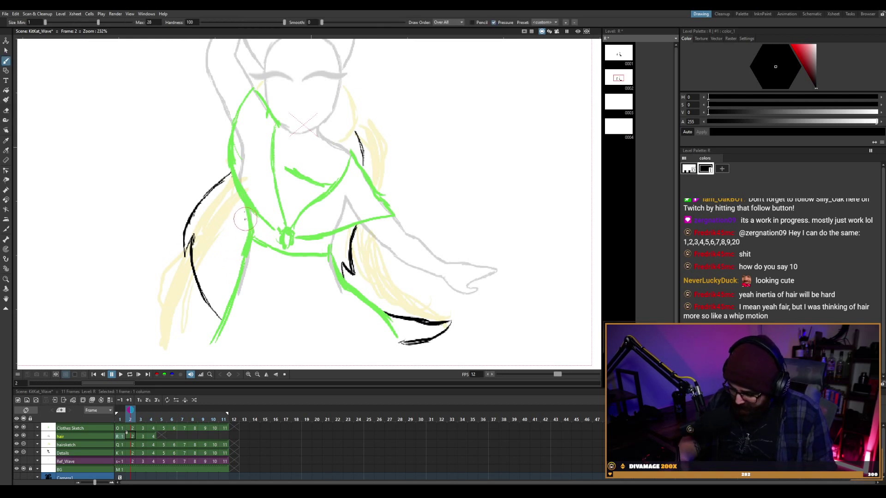
pyautogui.moveTo(246, 215); pyautogui.dragTo(237, 249)
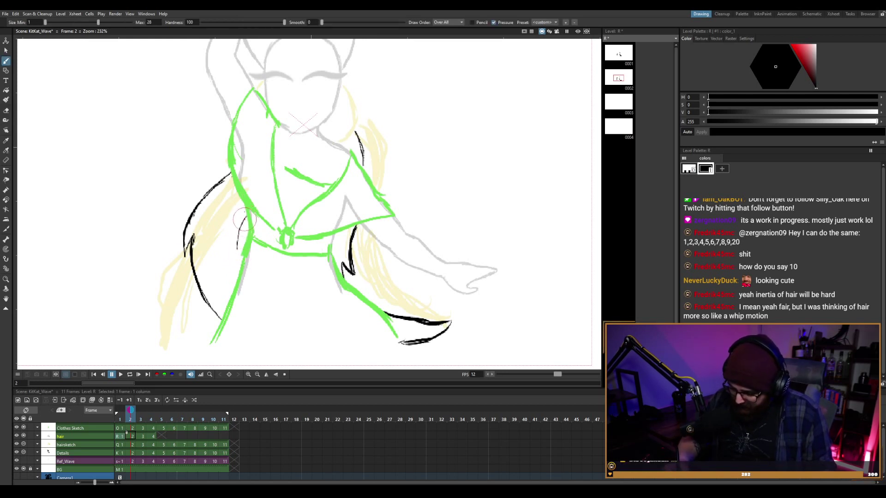
pyautogui.moveTo(245, 216); pyautogui.dragTo(240, 260)
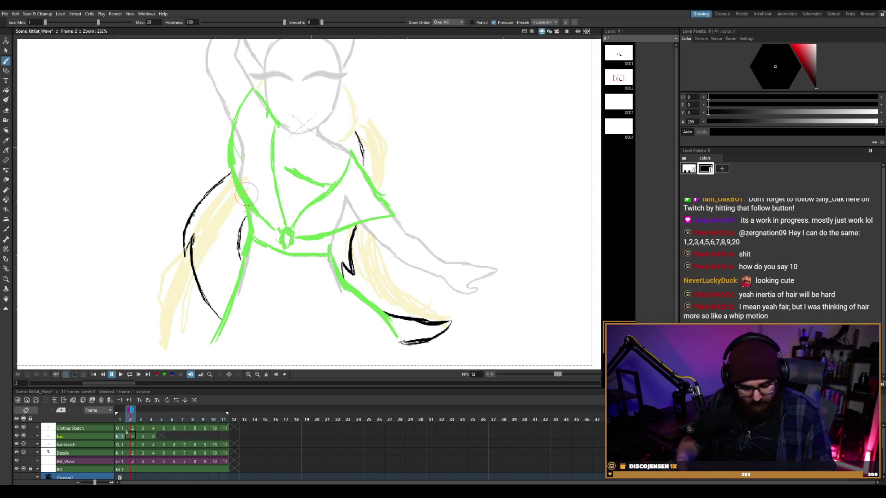
# Select the outer hair strand beside the waist, rotate it 5.87° and offset it by 5.16 mm in X and -9.36 mm in Y.
pyautogui.press('s')
pyautogui.moveTo(171, 162)
pyautogui.mouseDown()
pyautogui.moveTo(197, 178)
pyautogui.moveTo(249, 184)
pyautogui.moveTo(250, 196)
pyautogui.mouseUp()
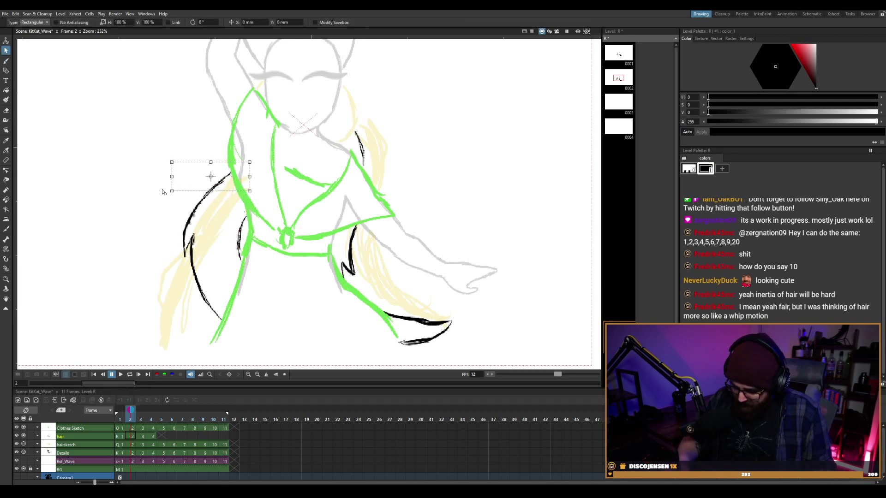
pyautogui.moveTo(155, 175)
pyautogui.mouseDown()
pyautogui.moveTo(233, 340)
pyautogui.moveTo(225, 345)
pyautogui.mouseUp()
pyautogui.moveTo(228, 194); pyautogui.dragTo(233, 204)
pyautogui.moveTo(261, 170); pyautogui.dragTo(253, 166)
pyautogui.moveTo(237, 198); pyautogui.dragTo(240, 203)
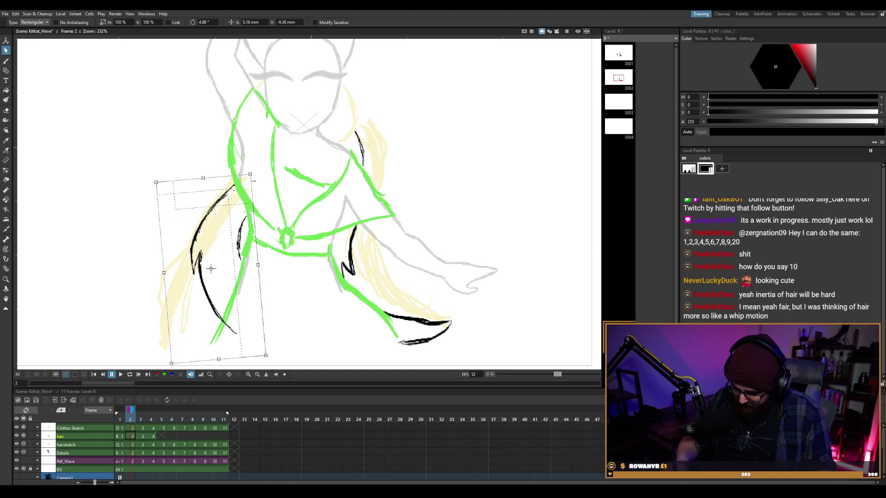
pyautogui.moveTo(258, 169); pyautogui.dragTo(256, 168)
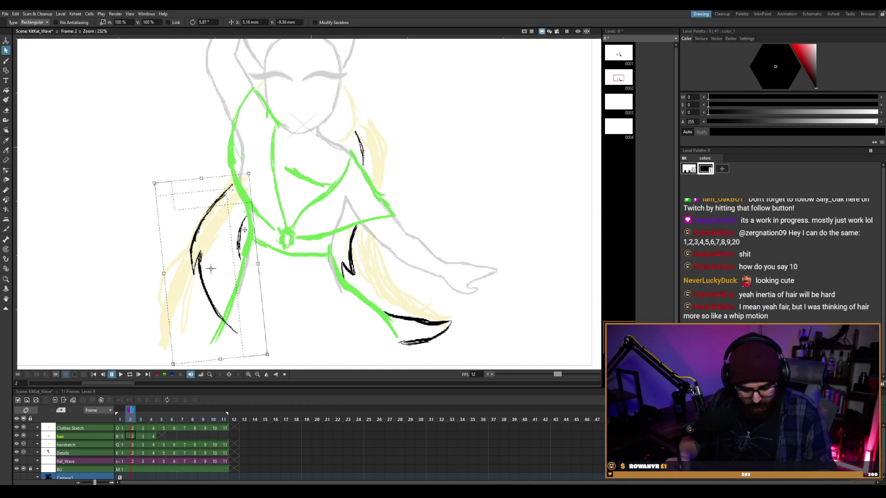
# Trim the overshooting lower tip of the repositioned strand at the thigh and erase the inner hair line beside the hip.
pyautogui.press('a')
pyautogui.moveTo(238, 326); pyautogui.dragTo(230, 336)
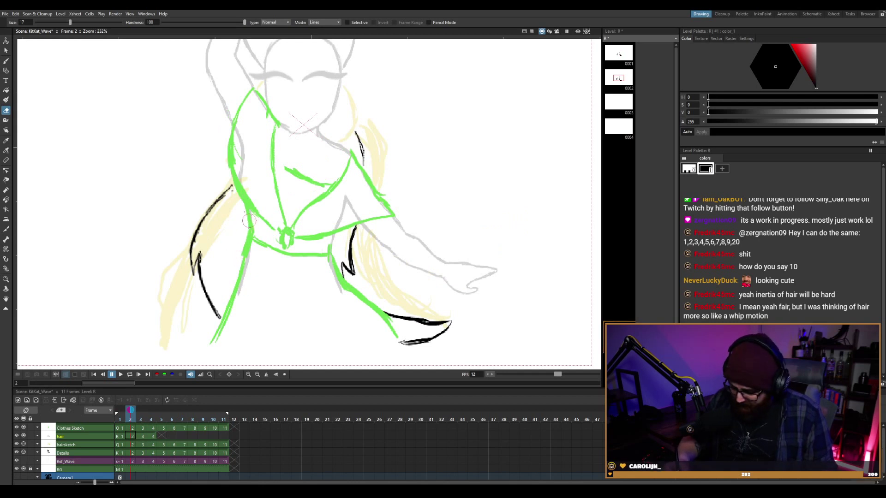
# Draw a short, thin inner hair curve beside the hip on frame 2.
pyautogui.press('b')
pyautogui.moveTo(245, 231); pyautogui.dragTo(240, 264)
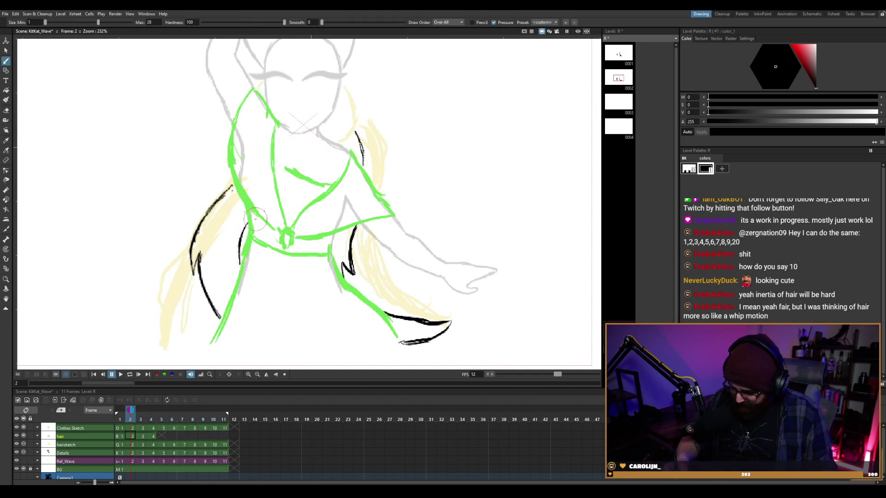
pyautogui.press(',')
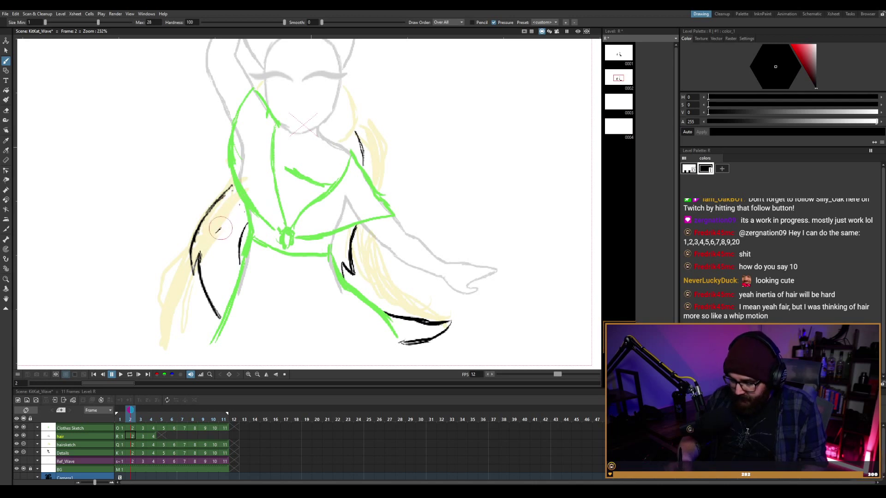
pyautogui.moveTo(237, 210)
pyautogui.mouseDown()
pyautogui.moveTo(216, 233)
pyautogui.moveTo(224, 275)
pyautogui.mouseUp()
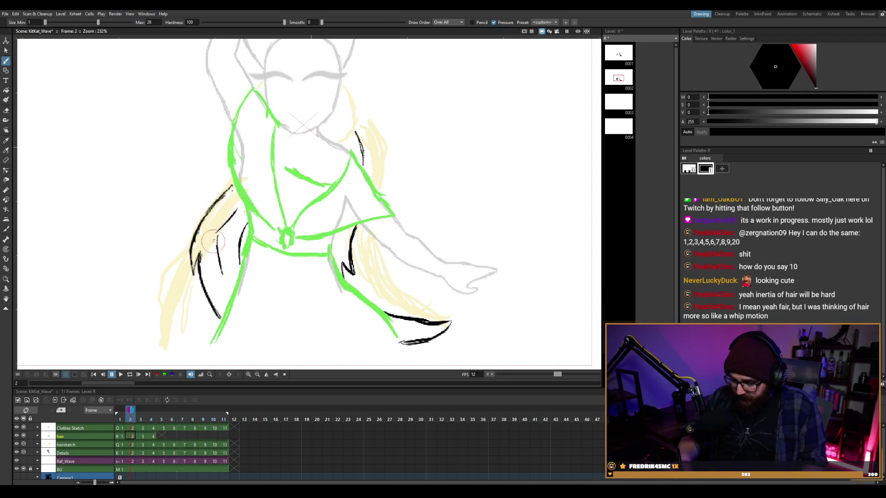
pyautogui.moveTo(215, 234); pyautogui.dragTo(211, 261)
pyautogui.moveTo(217, 231)
pyautogui.mouseDown()
pyautogui.moveTo(197, 258)
pyautogui.moveTo(217, 240)
pyautogui.moveTo(218, 261)
pyautogui.mouseUp()
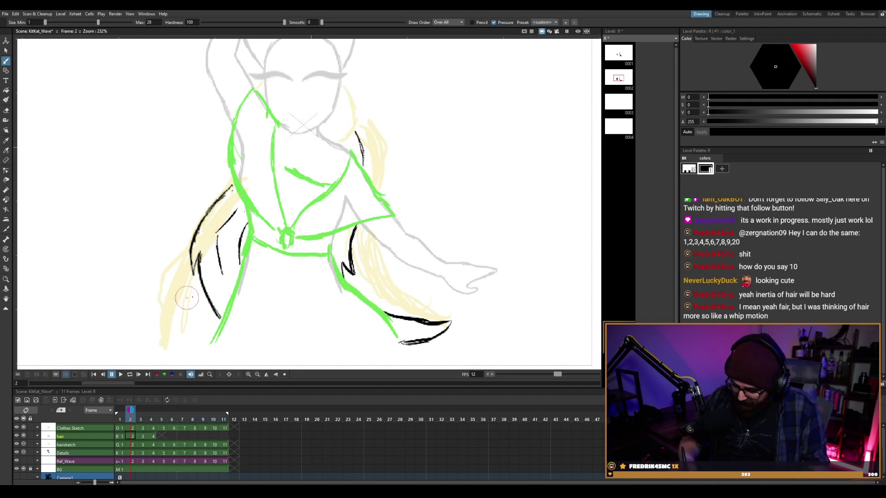
pyautogui.moveTo(222, 182); pyautogui.dragTo(186, 242)
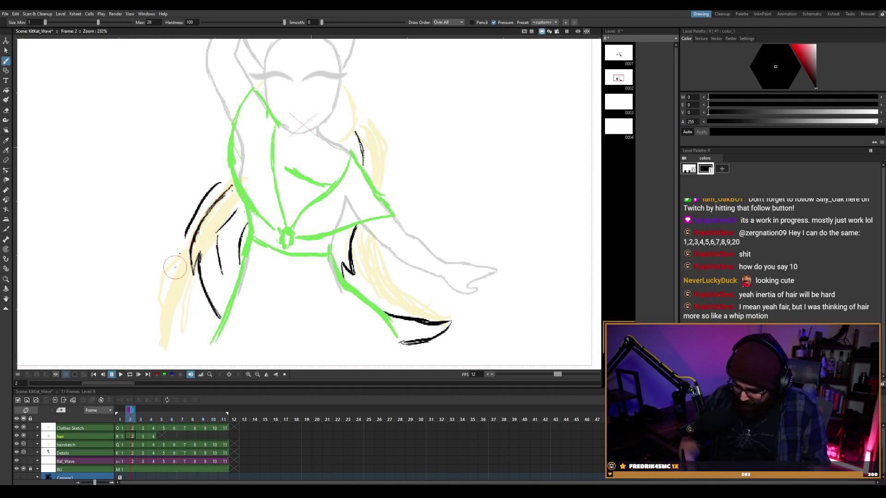
pyautogui.hotkey('ctrl', 'z')
pyautogui.moveTo(214, 181)
pyautogui.mouseDown()
pyautogui.moveTo(181, 223)
pyautogui.moveTo(186, 300)
pyautogui.mouseUp()
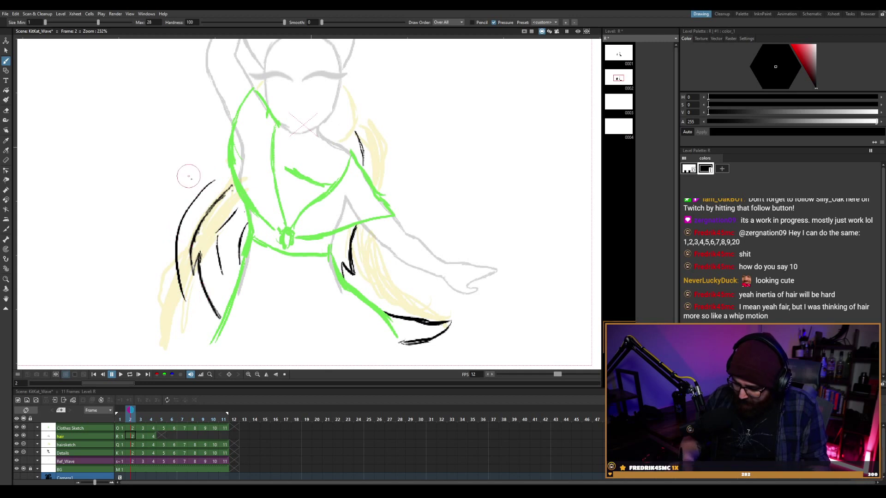
pyautogui.hotkey('ctrl', 'z')
pyautogui.moveTo(120, 214); pyautogui.dragTo(209, 153)
pyautogui.hotkey('ctrl', 'z')
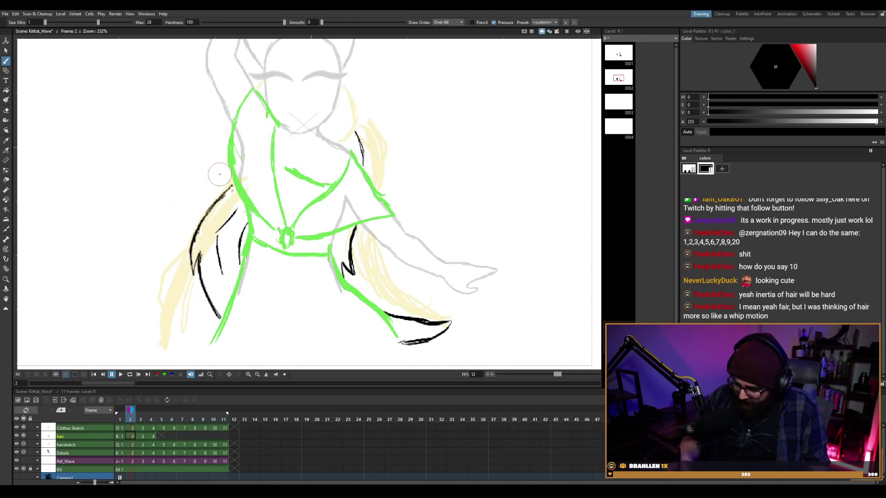
pyautogui.moveTo(233, 187)
pyautogui.mouseDown()
pyautogui.moveTo(217, 170)
pyautogui.moveTo(175, 261)
pyautogui.mouseUp()
pyautogui.hotkey('ctrl', 'z')
pyautogui.moveTo(192, 189); pyautogui.dragTo(134, 203)
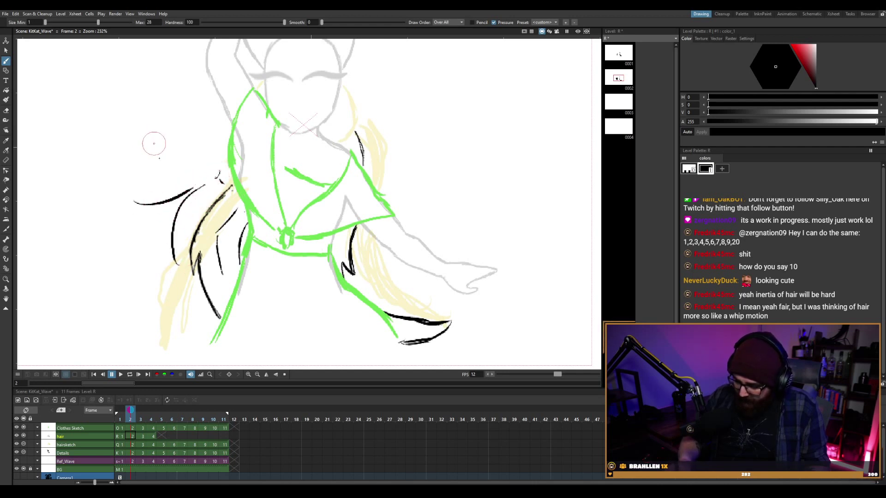
pyautogui.hotkey('ctrl', 'z')
pyautogui.hotkey('ctrl', 'z')
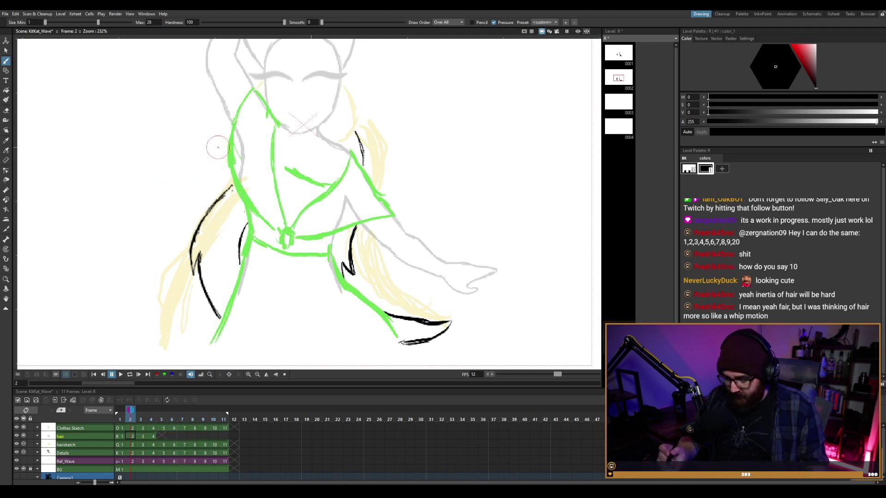
# Save the scene, play the animation back as a loop and stop it to return to the first frames.
pyautogui.hotkey('ctrl', 's')
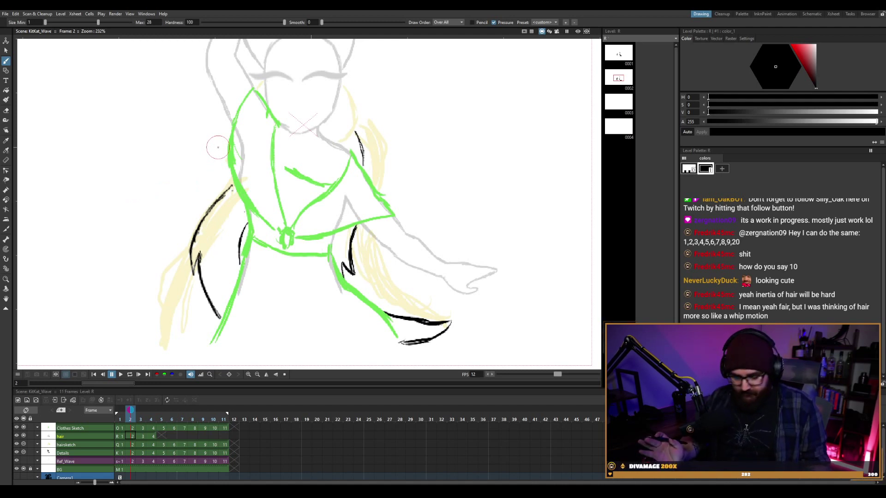
pyautogui.press('l')
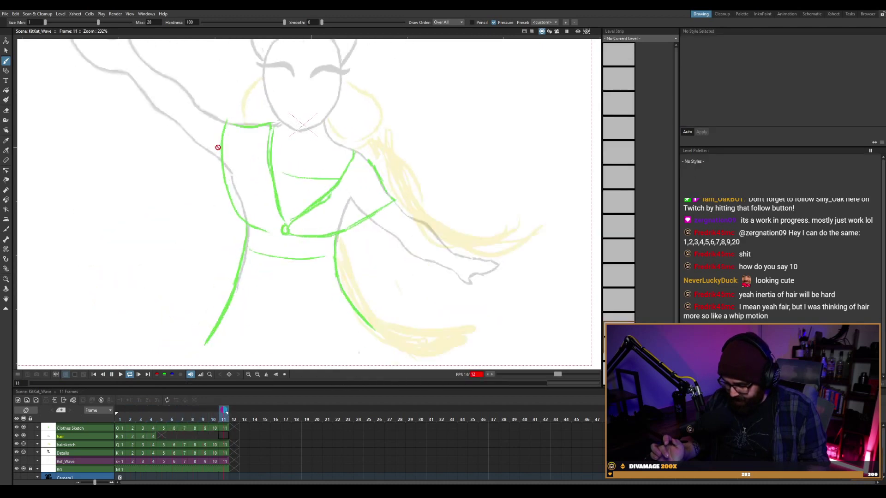
pyautogui.press('p')
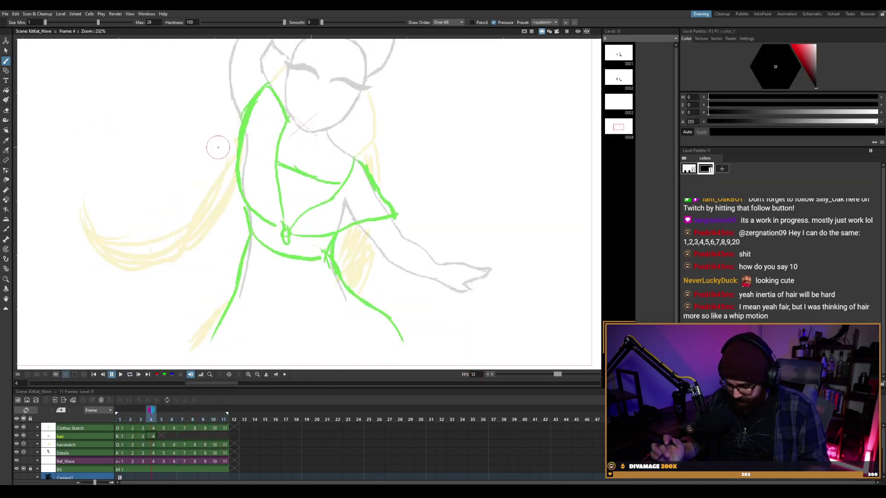
pyautogui.press(',')
pyautogui.press(',')
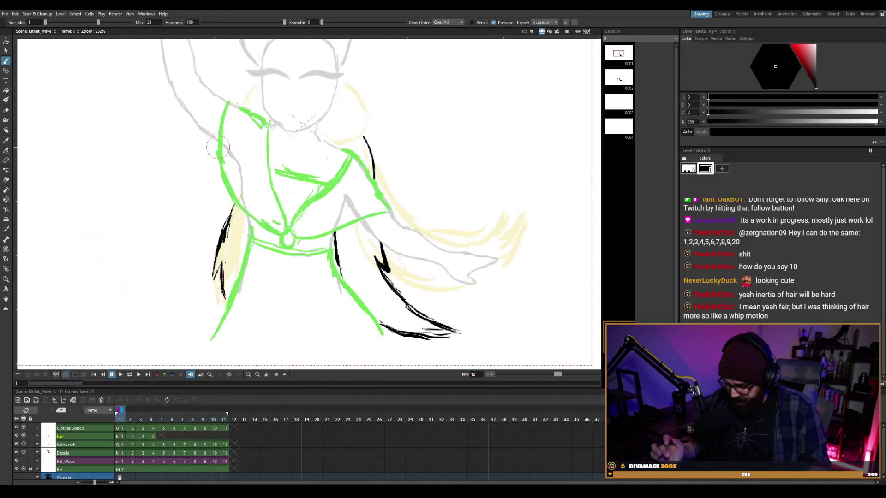
# Extend the upper end of the outer hair strand to the shirt edge on frame 2 and check it against neighbouring frames.
pyautogui.moveTo(232, 182); pyautogui.dragTo(217, 203)
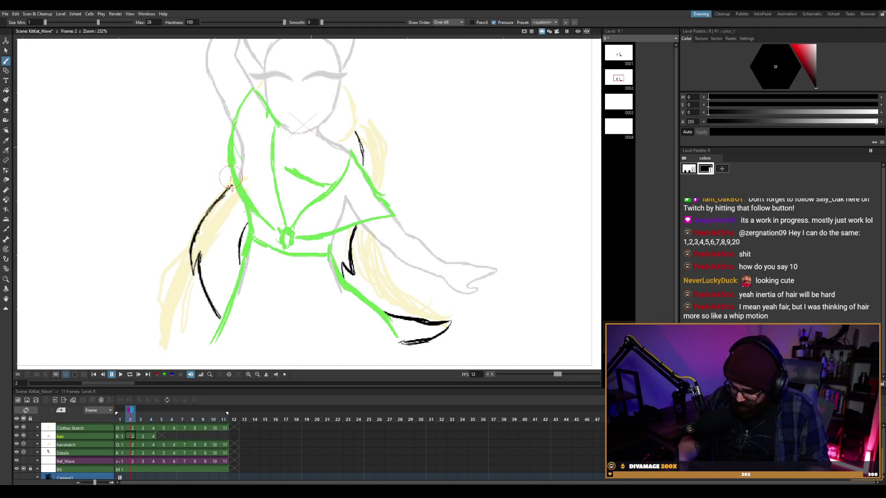
pyautogui.press('.')
pyautogui.press('.')
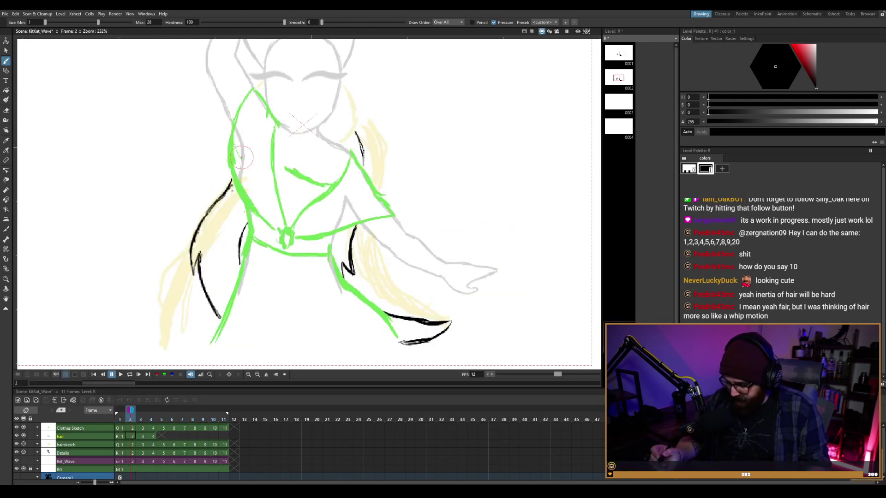
pyautogui.press(',')
pyautogui.press(',')
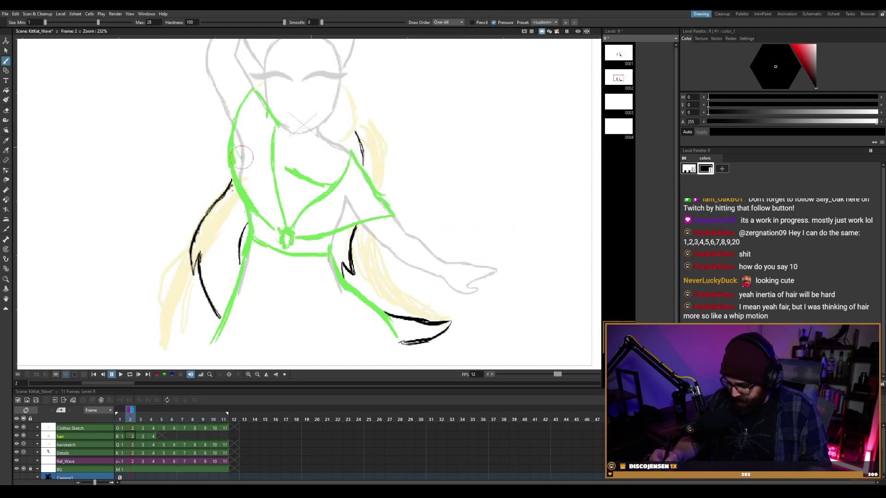
# Flip back and forth through frames 1 to 3 to examine how the hair beside the waist swings, ending on frame 3.
pyautogui.press(',')
pyautogui.press('.')
pyautogui.press('.')
pyautogui.press('.')
pyautogui.press(',')
pyautogui.press(',')
pyautogui.press('.')
pyautogui.press(',')
pyautogui.press(',')
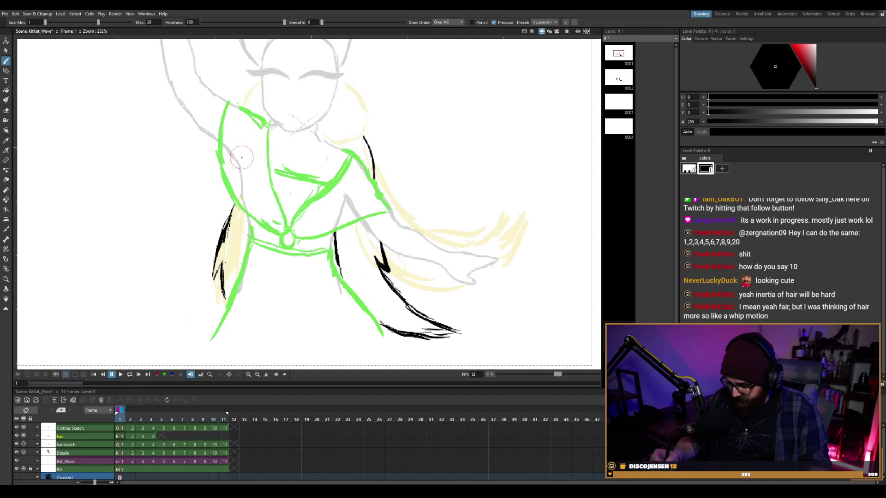
pyautogui.press('.')
pyautogui.press('.')
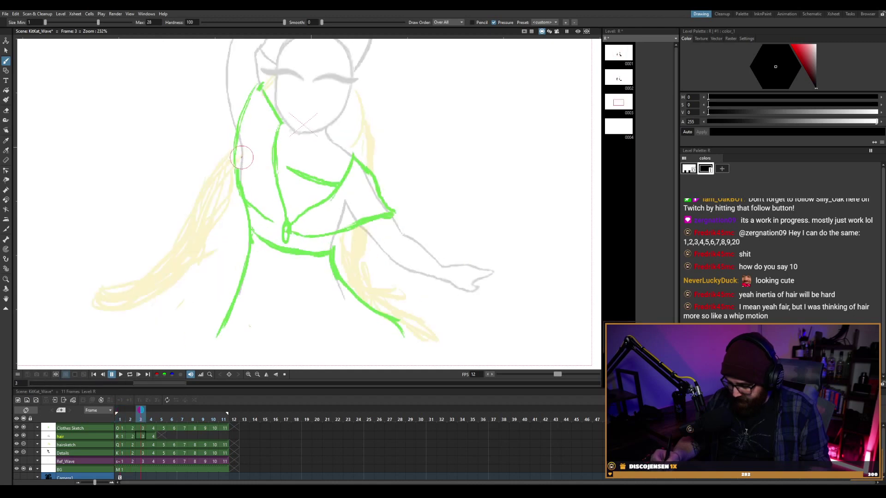
pyautogui.press(',')
pyautogui.press('.')
pyautogui.press(',')
pyautogui.press('.')
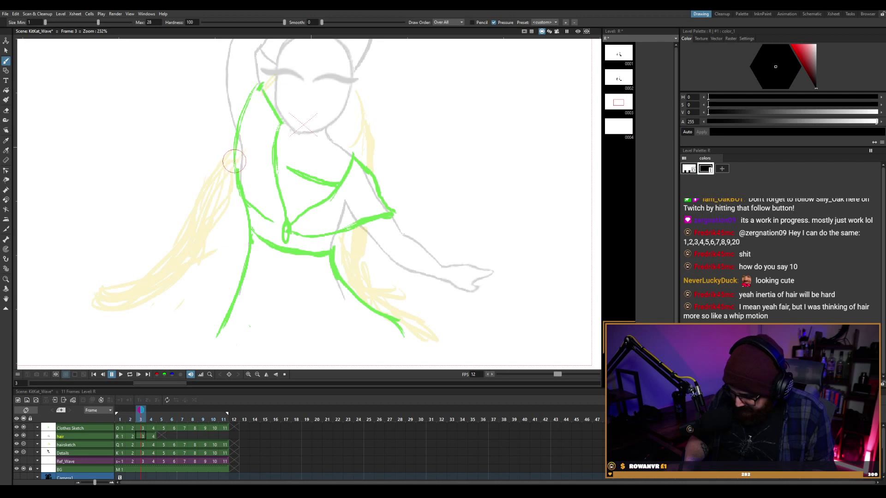
# Draw the upper outer hair line beside the waist on frame 3, following the faded sketch, and compare it with frame 2.
pyautogui.moveTo(234, 161); pyautogui.dragTo(194, 217)
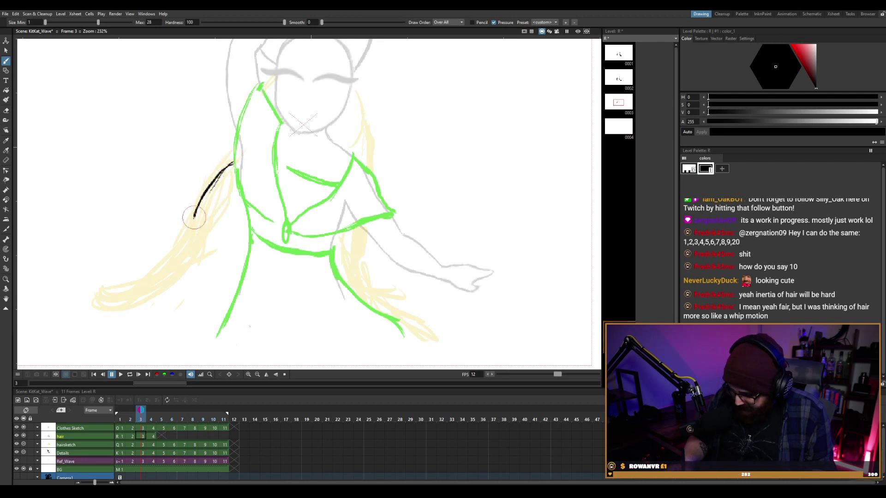
pyautogui.moveTo(207, 188); pyautogui.dragTo(191, 224)
pyautogui.press(',')
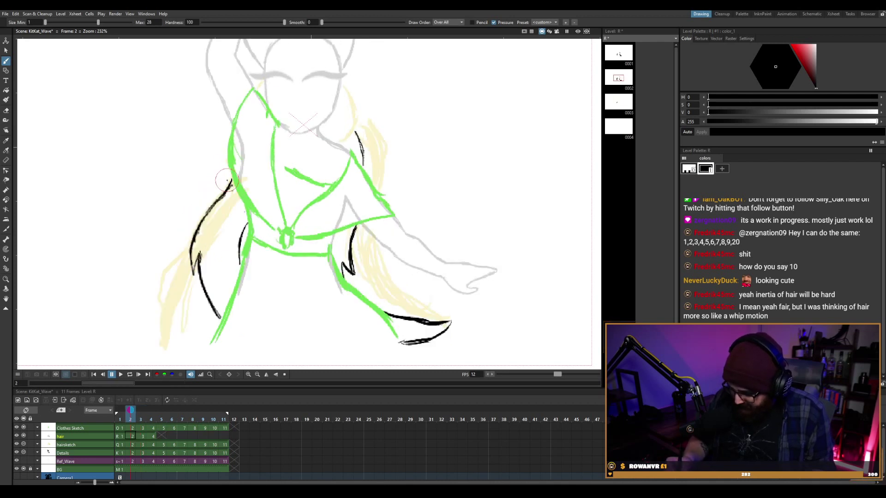
pyautogui.press('.')
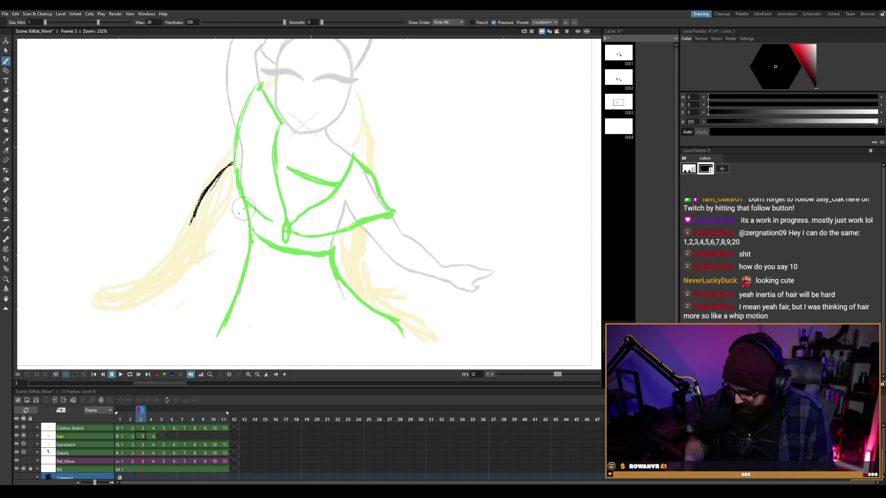
# Draw the inner hair strand curving down from the shirt edge beside the hip on frame 3, checking it against neighbouring frames.
pyautogui.moveTo(240, 211); pyautogui.dragTo(218, 292)
pyautogui.moveTo(242, 206); pyautogui.dragTo(214, 291)
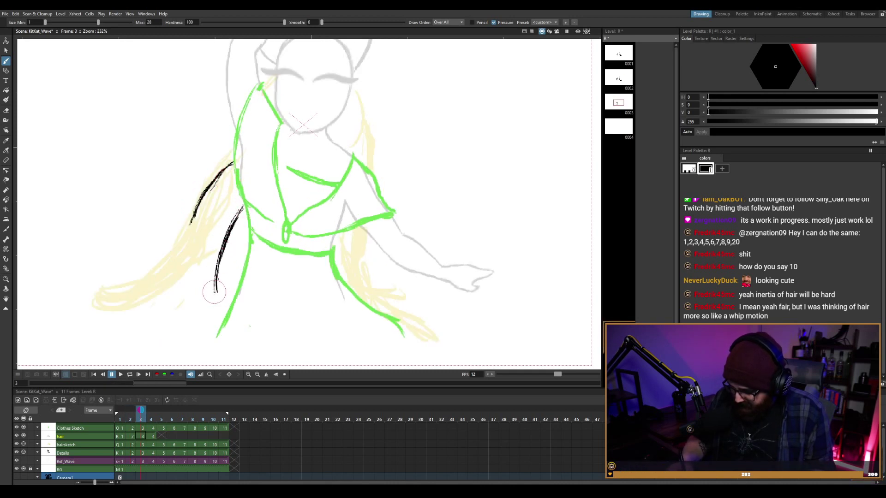
pyautogui.press(',')
pyautogui.press('.')
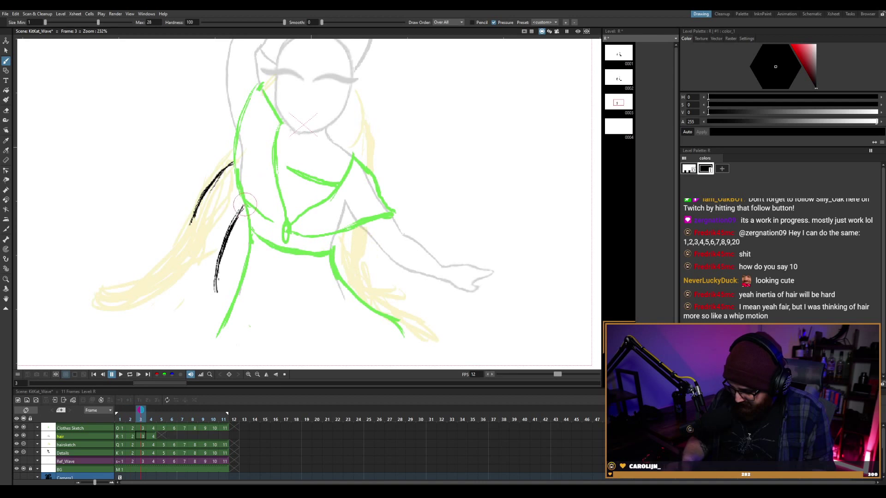
pyautogui.press('.')
pyautogui.press(',')
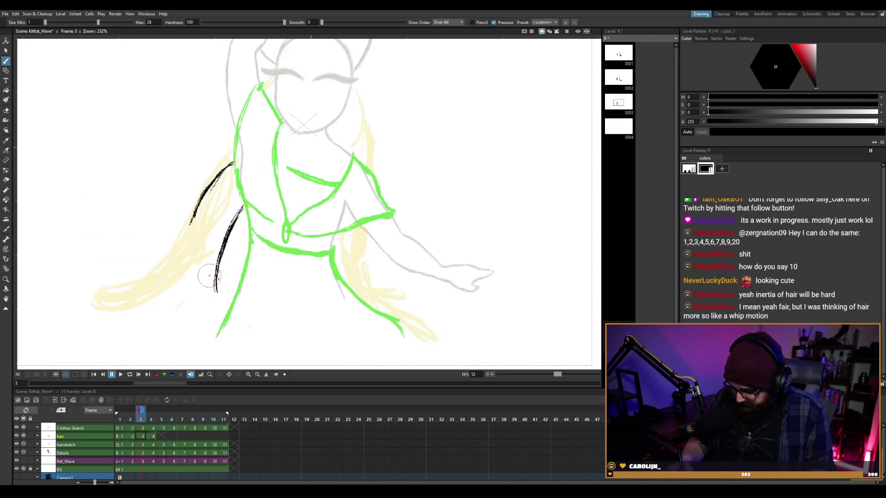
# Add a small notch at the inner strand's lower end on frame 3 and draw a second curve from it down beside the thigh.
pyautogui.moveTo(209, 275); pyautogui.dragTo(216, 294)
pyautogui.press(',')
pyautogui.press('.')
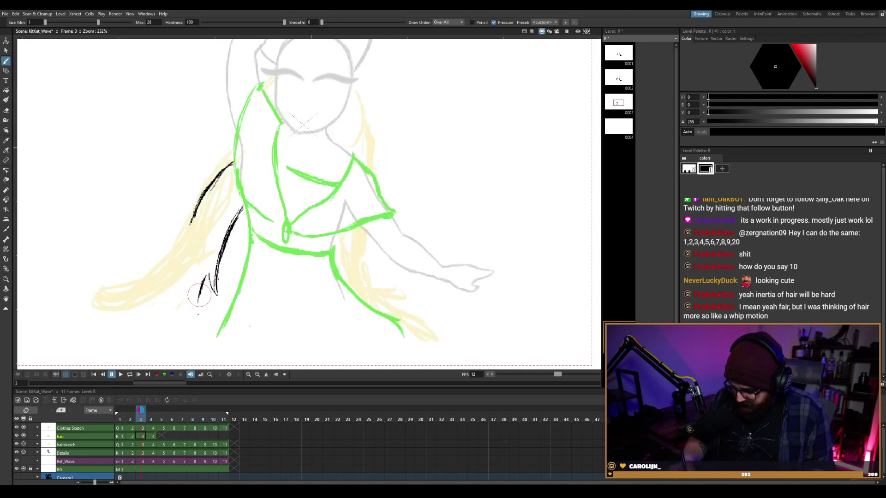
pyautogui.moveTo(210, 276)
pyautogui.mouseDown()
pyautogui.moveTo(201, 298)
pyautogui.moveTo(206, 276)
pyautogui.mouseUp()
pyautogui.hotkey('ctrl', 'z')
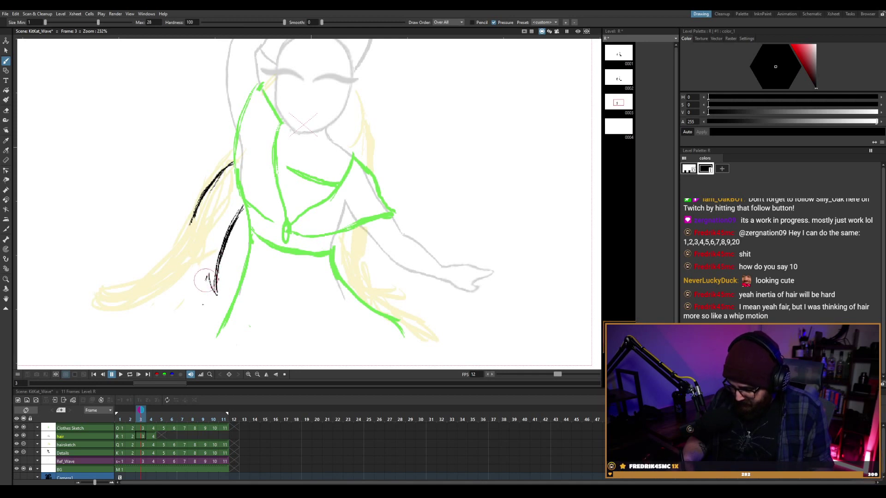
pyautogui.moveTo(209, 274); pyautogui.dragTo(206, 339)
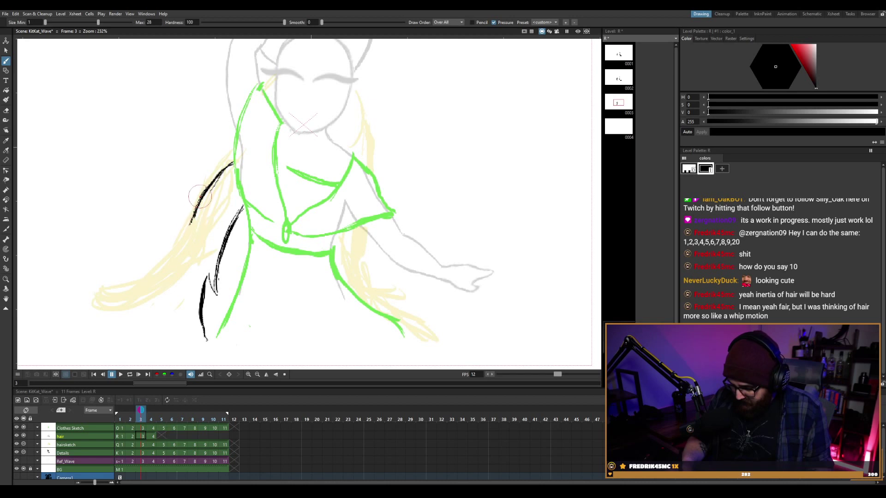
# Extend the outer hair line on frame 3 in a long curve down to the lower strand's tip and compare it with frame 2.
pyautogui.moveTo(212, 183)
pyautogui.mouseDown()
pyautogui.moveTo(191, 216)
pyautogui.moveTo(186, 236)
pyautogui.moveTo(198, 219)
pyautogui.moveTo(176, 281)
pyautogui.moveTo(183, 323)
pyautogui.moveTo(207, 344)
pyautogui.mouseUp()
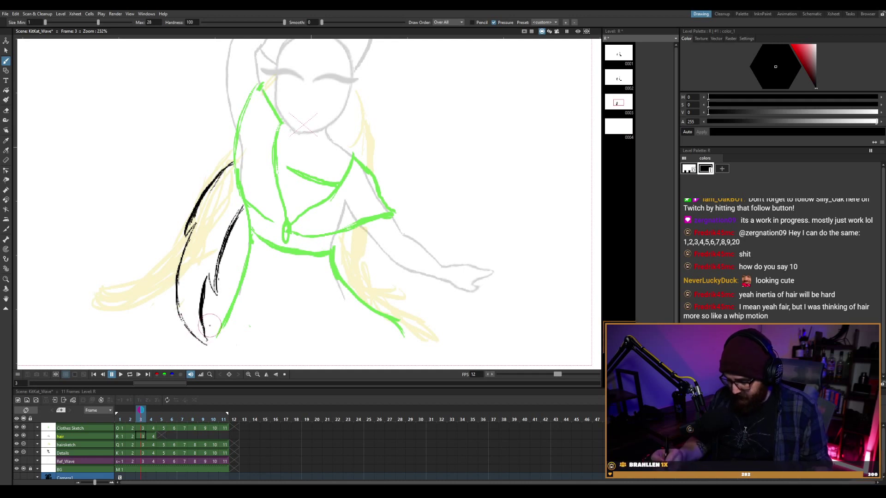
pyautogui.press('m')
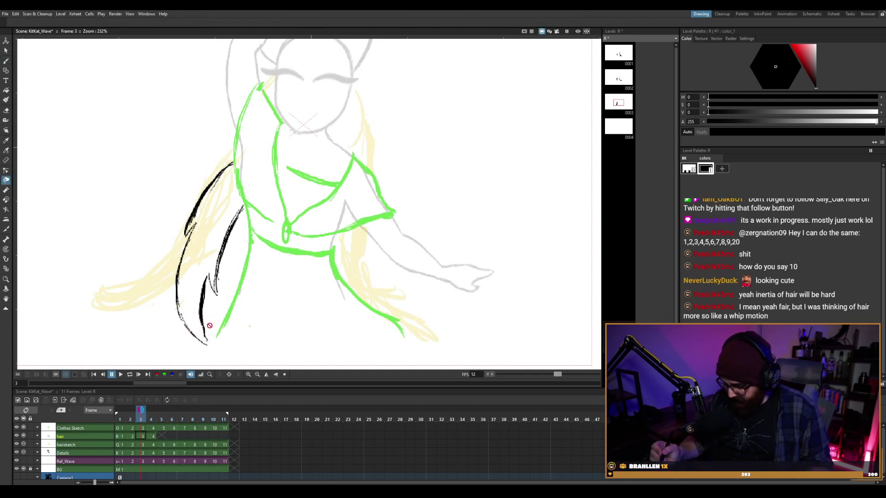
pyautogui.press(',')
pyautogui.press('.')
# Erase the entire outer hair line on frame 3 and trim the lower tip of the inner strand beside the thigh.
pyautogui.press('e')
pyautogui.moveTo(190, 246)
pyautogui.mouseDown()
pyautogui.moveTo(170, 303)
pyautogui.moveTo(185, 267)
pyautogui.moveTo(181, 297)
pyautogui.moveTo(178, 247)
pyautogui.mouseUp()
pyautogui.moveTo(220, 174); pyautogui.dragTo(217, 183)
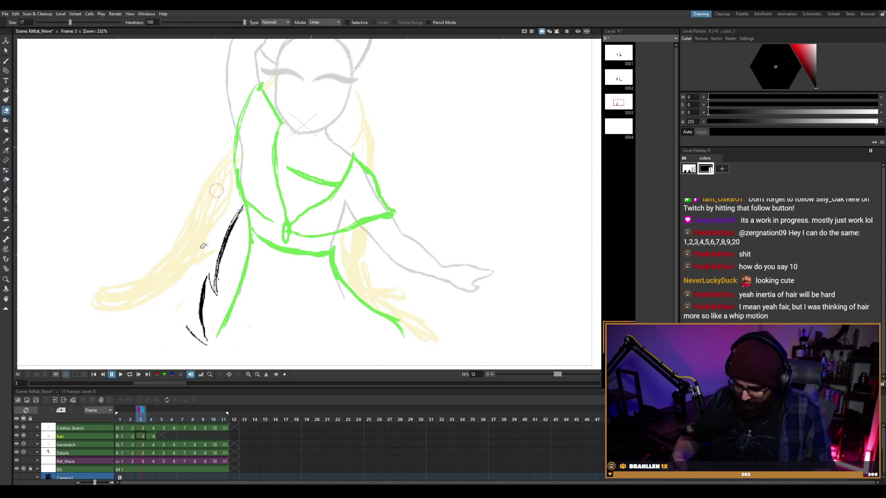
pyautogui.moveTo(187, 327); pyautogui.dragTo(207, 342)
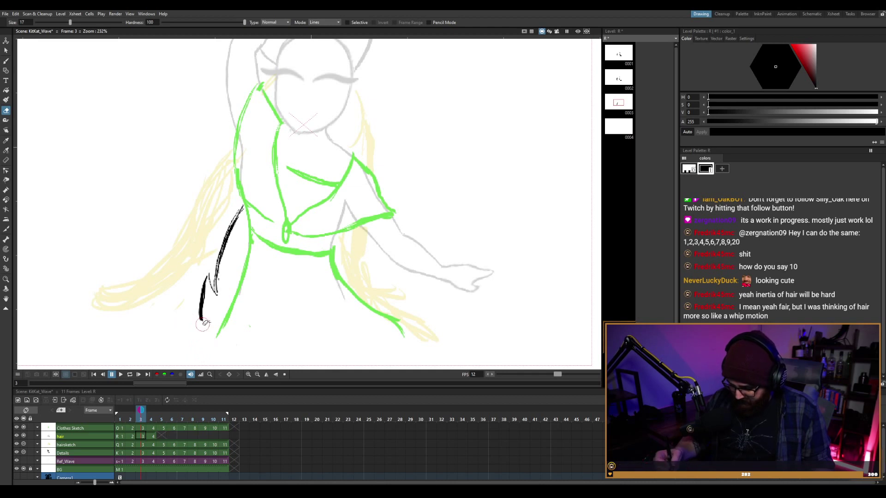
# Move the inner hair strand on frame 3 up and closer to the hip, and erase its upper end overlapping the shirt.
pyautogui.press('.')
pyautogui.press(',')
pyautogui.press(',')
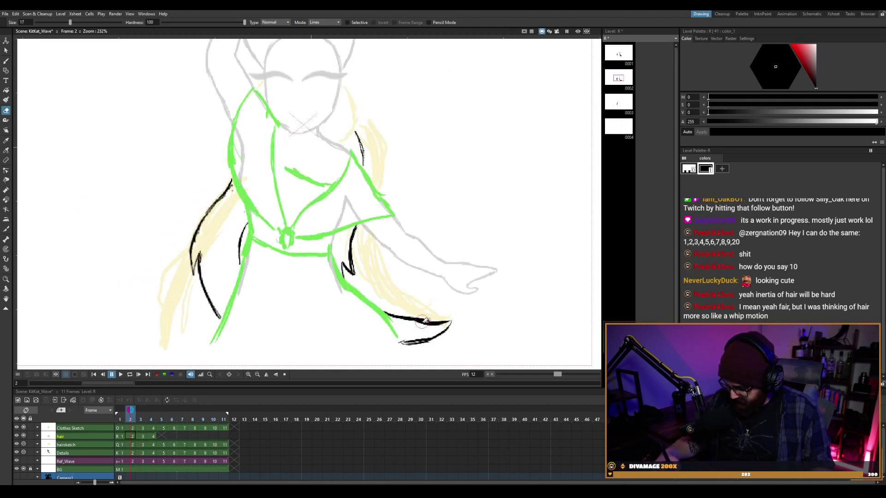
pyautogui.press(',')
pyautogui.press('.')
pyautogui.press('.')
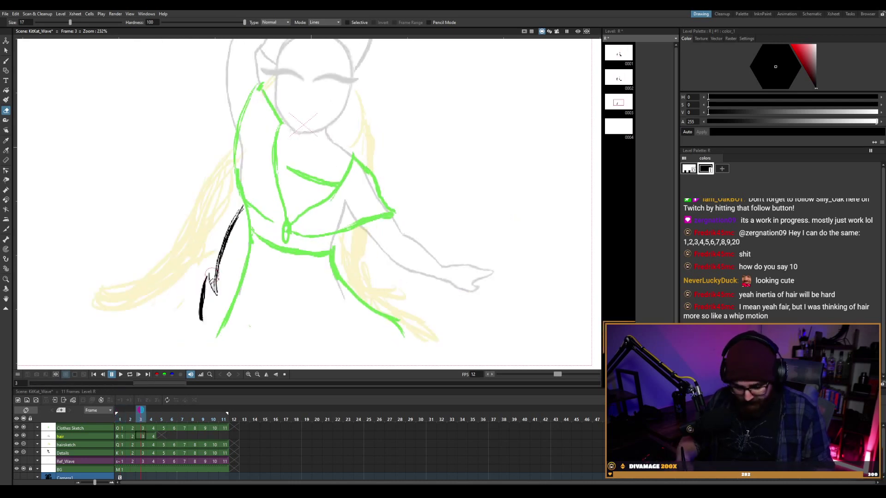
pyautogui.press('s')
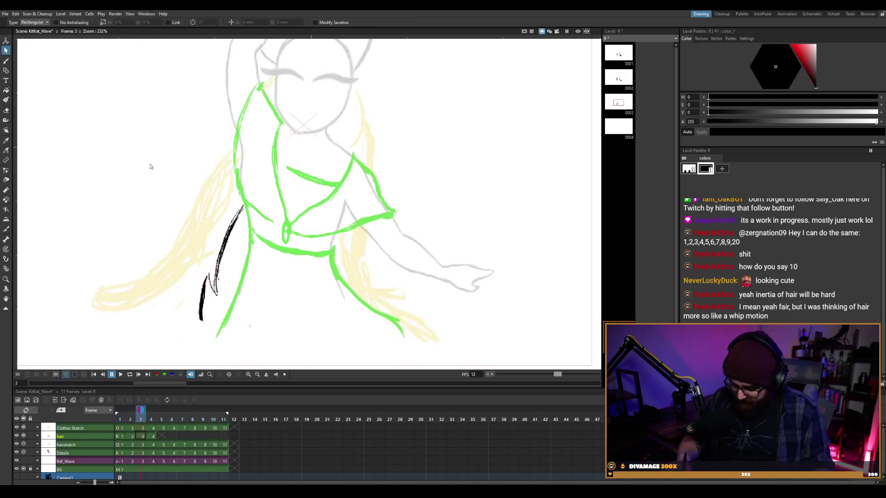
pyautogui.moveTo(147, 171)
pyautogui.mouseDown()
pyautogui.moveTo(208, 309)
pyautogui.moveTo(279, 327)
pyautogui.mouseUp()
pyautogui.moveTo(250, 263); pyautogui.dragTo(260, 240)
pyautogui.press('e')
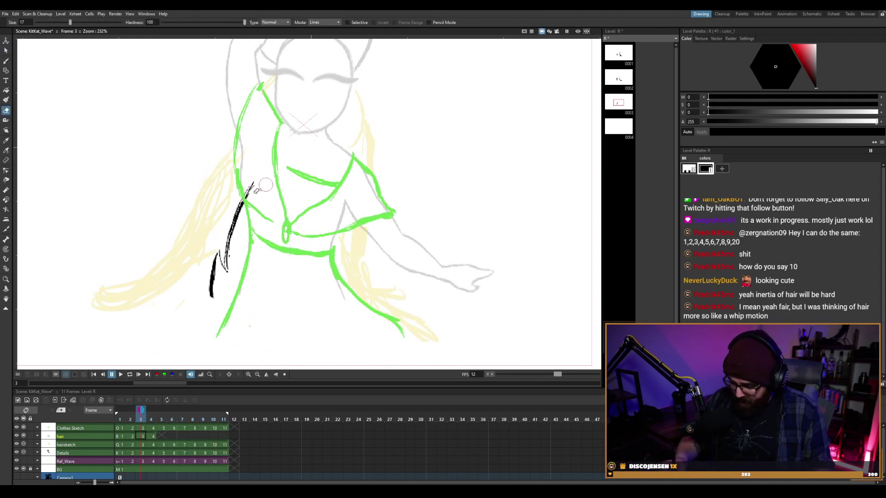
pyautogui.press('b')
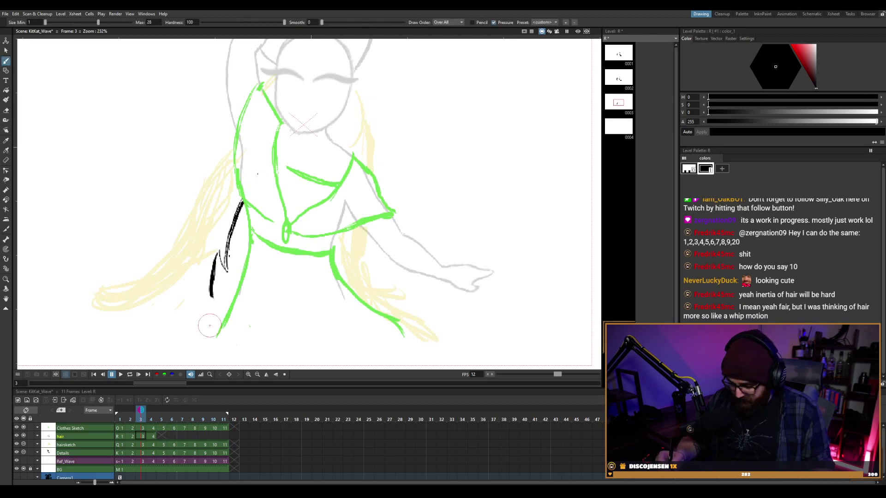
# Compare frame 3 with frame 2 and shift the inner hair strand slightly down towards the thigh.
pyautogui.press(',')
pyautogui.press('.')
pyautogui.press(',')
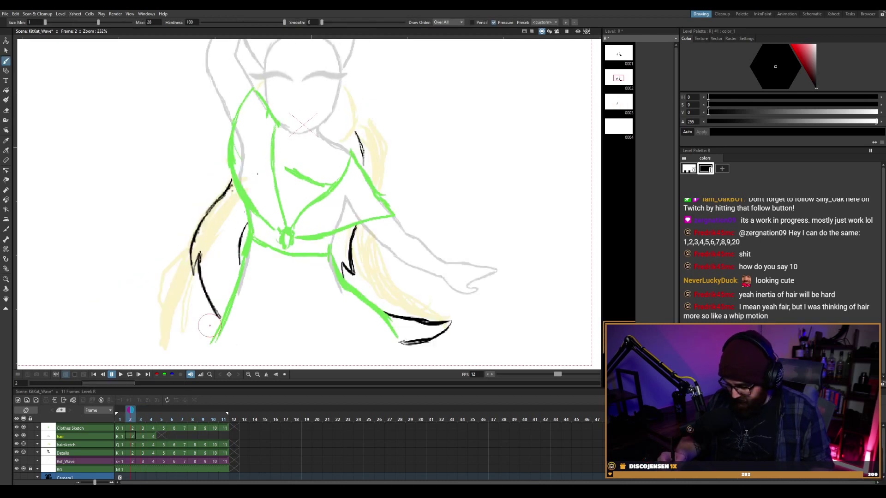
pyautogui.press('.')
pyautogui.press('s')
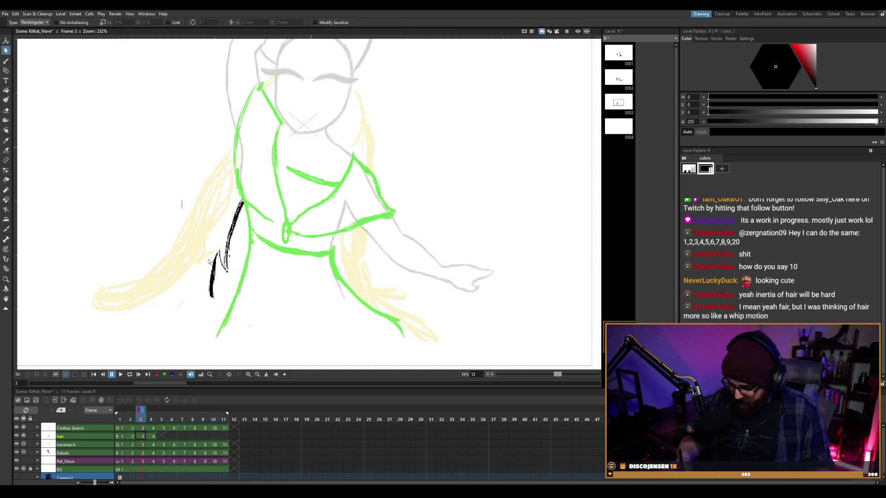
pyautogui.moveTo(181, 200)
pyautogui.mouseDown()
pyautogui.moveTo(247, 317)
pyautogui.moveTo(264, 323)
pyautogui.mouseUp()
pyautogui.moveTo(254, 220); pyautogui.dragTo(257, 231)
pyautogui.click(280, 207)
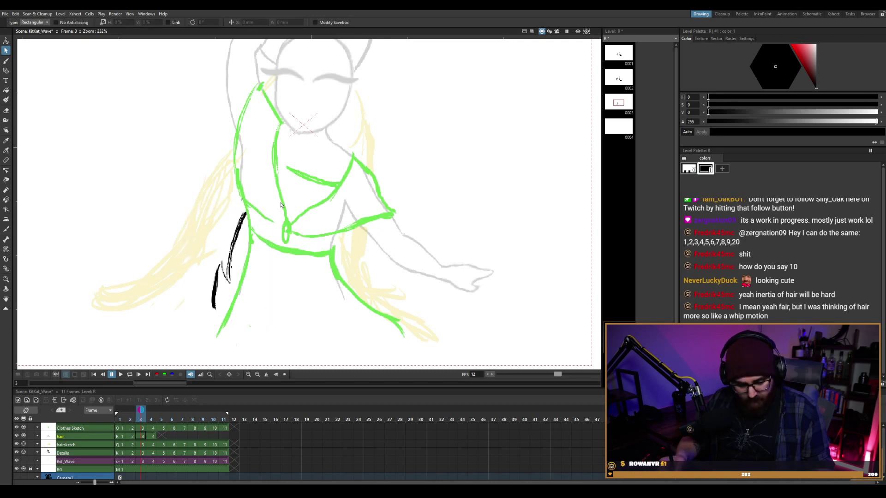
pyautogui.press('Left')
pyautogui.press('Right')
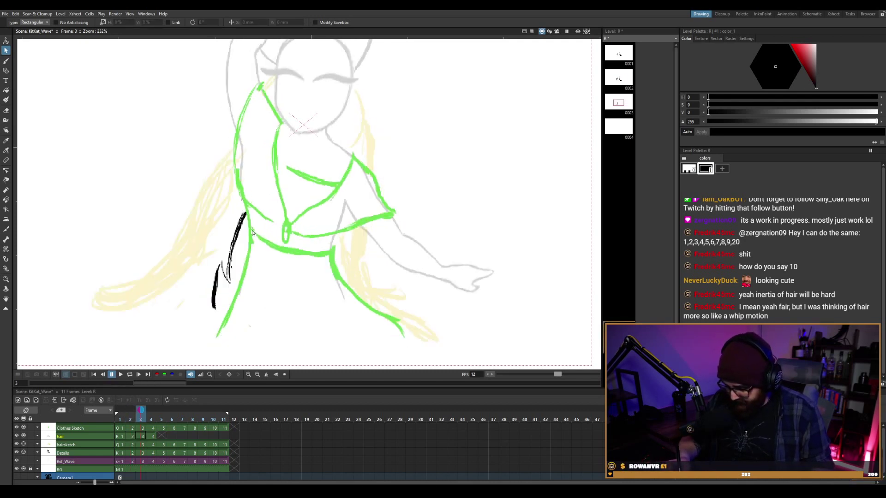
# Erase the inner strand's upper end on frame 3 and redraw it curving into the waist, comparing it with frame 2.
pyautogui.press('a')
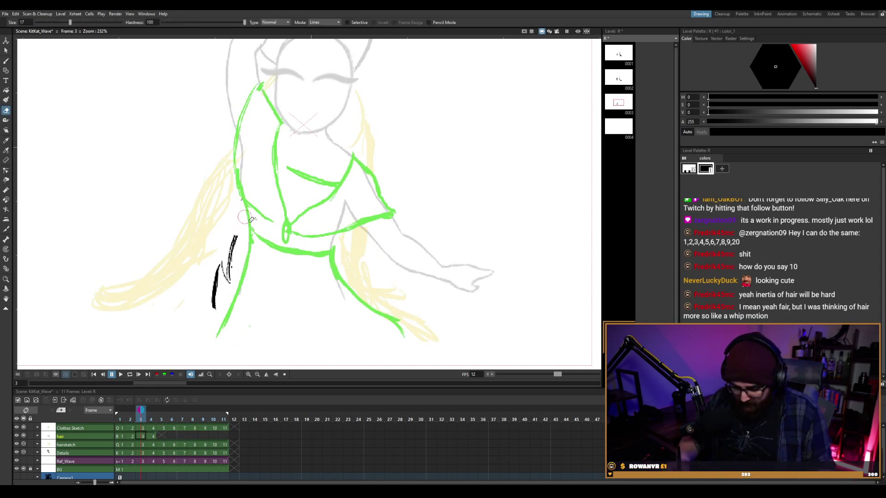
pyautogui.press('b')
pyautogui.moveTo(232, 247); pyautogui.dragTo(250, 219)
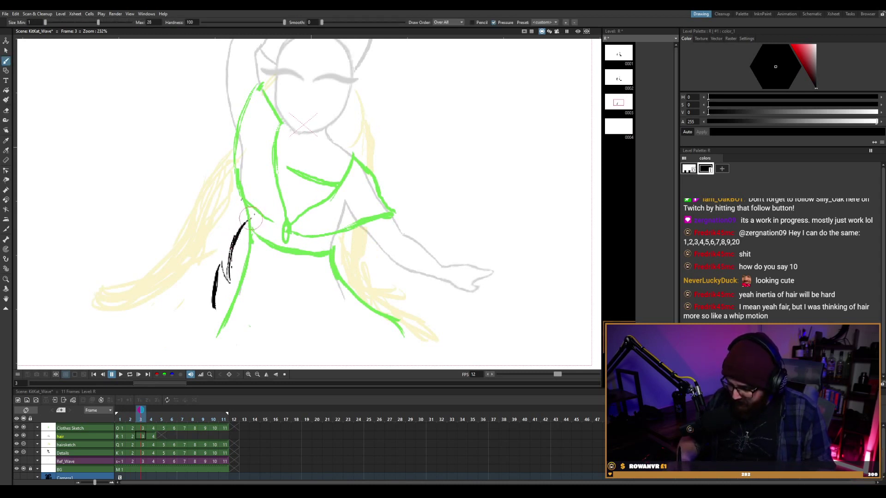
pyautogui.press(',')
pyautogui.press('.')
pyautogui.press(',')
pyautogui.press('.')
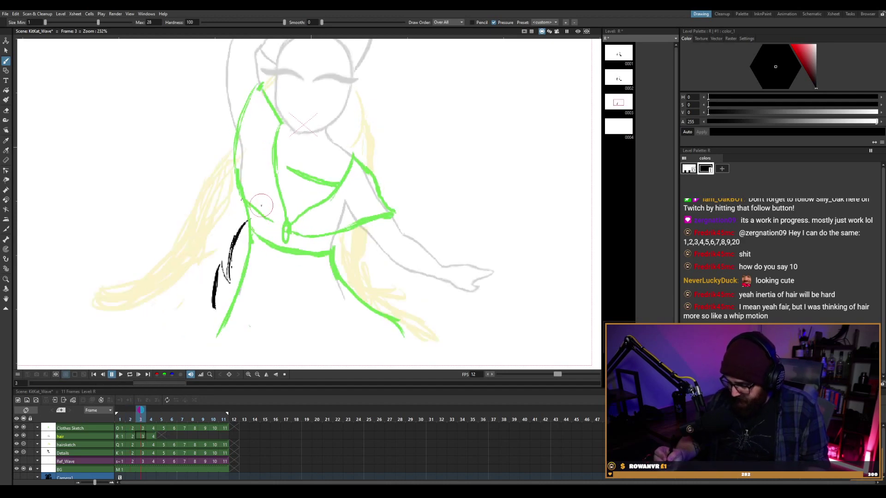
pyautogui.press(',')
pyautogui.press('.')
pyautogui.press(',')
pyautogui.press('.')
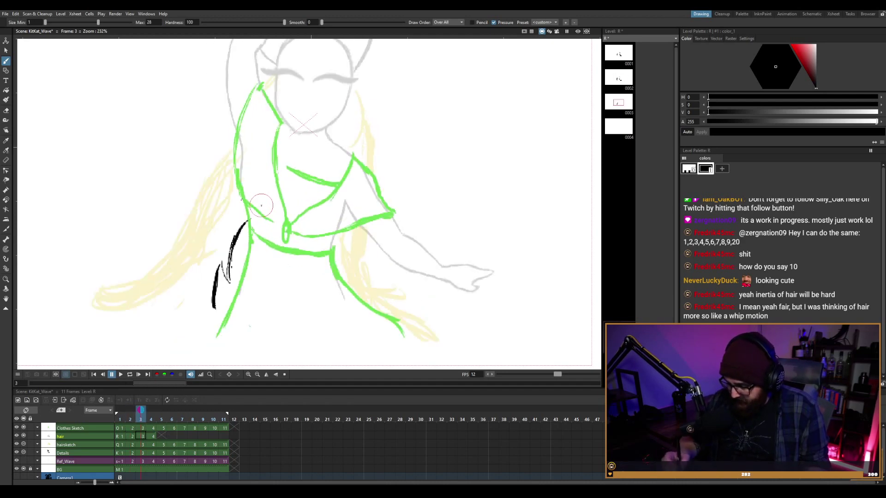
# Extend the inner strand's lower curve on frame 3 down to the thigh line and compare it with frame 2.
pyautogui.moveTo(209, 277); pyautogui.dragTo(219, 343)
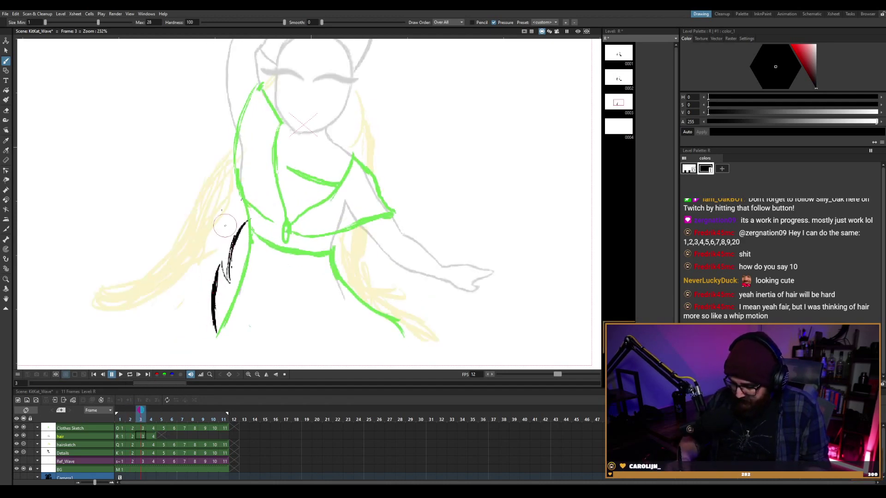
pyautogui.press(',')
pyautogui.press('.')
pyautogui.press(',')
pyautogui.press('.')
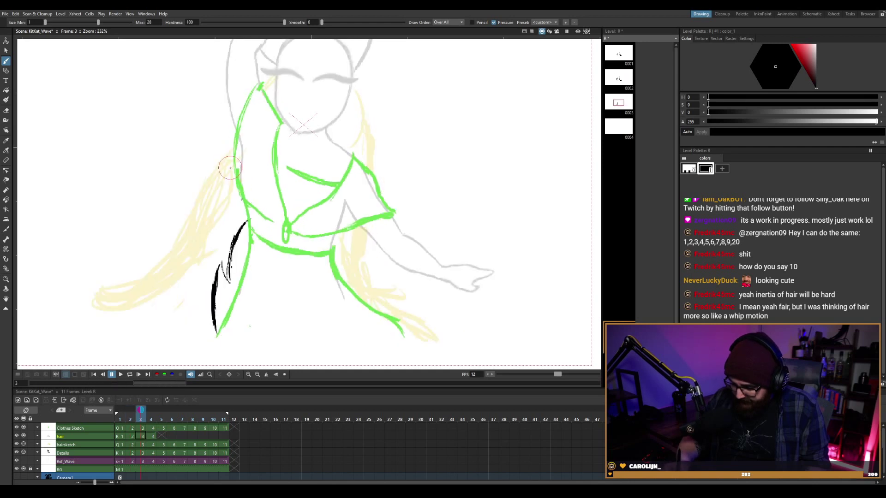
# Draw the long outer hair curve on frame 3 from the shirt's side down past the thigh, using frame 2 as reference.
pyautogui.press(',')
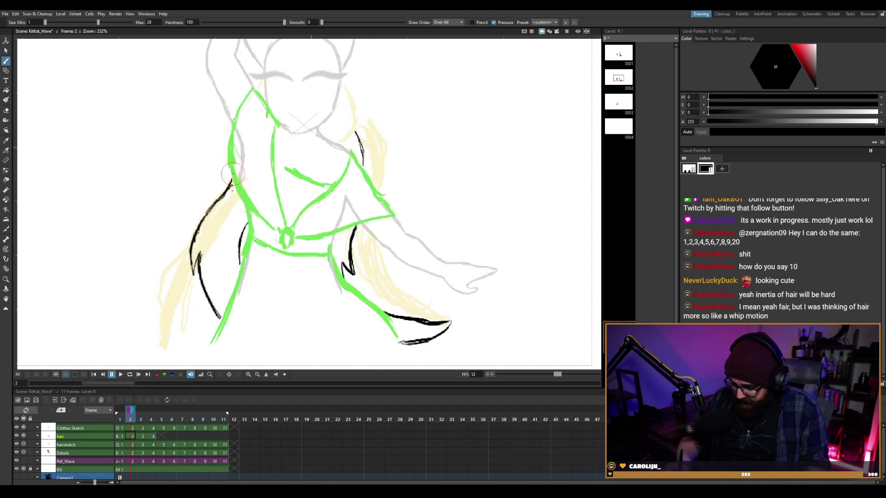
pyautogui.press('.')
pyautogui.moveTo(232, 170)
pyautogui.mouseDown()
pyautogui.moveTo(194, 224)
pyautogui.moveTo(174, 272)
pyautogui.moveTo(178, 322)
pyautogui.moveTo(194, 343)
pyautogui.mouseUp()
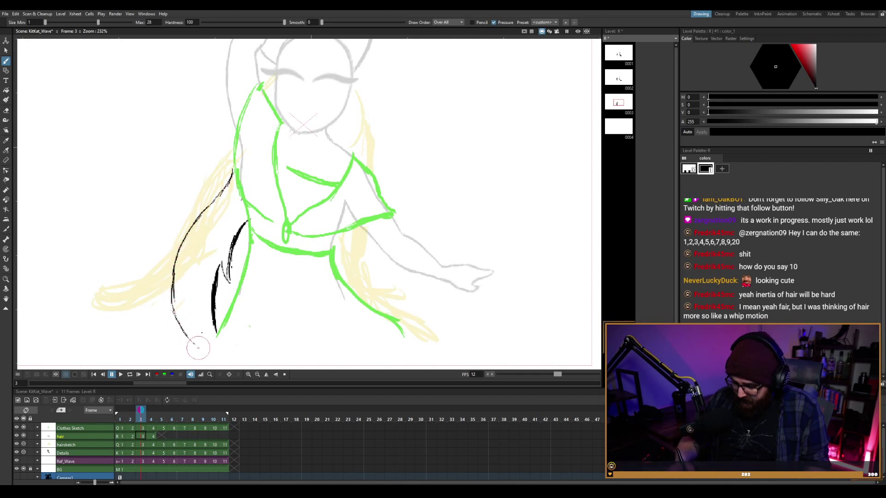
pyautogui.press(',')
pyautogui.press('.')
pyautogui.press(',')
pyautogui.press('.')
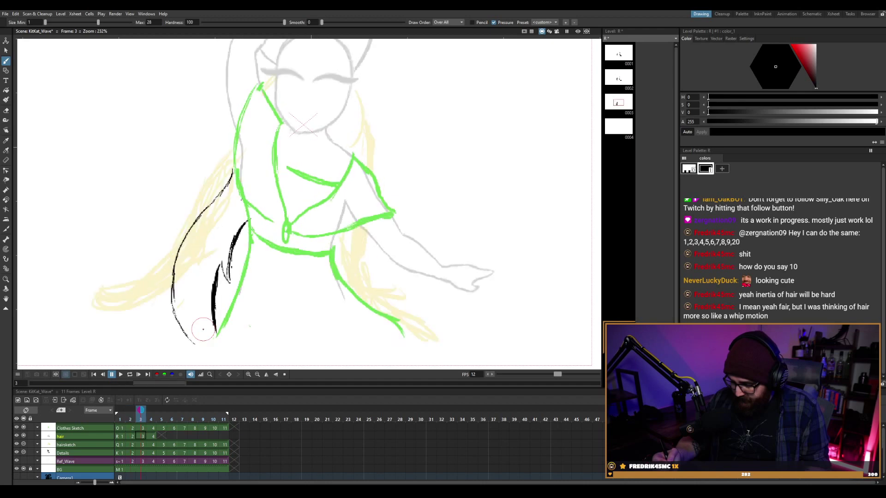
# Flip between frame 3 and the preceding frames to examine how the outer hair curve moves.
pyautogui.press(',')
pyautogui.press('.')
pyautogui.press(',')
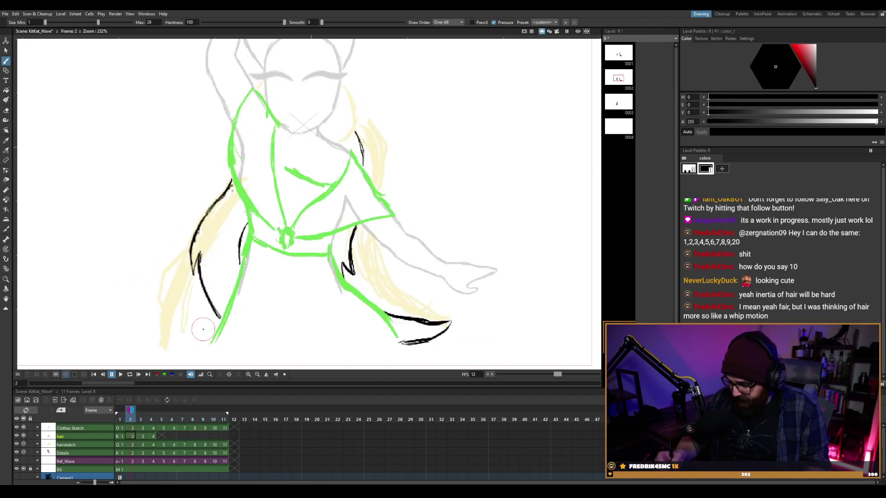
pyautogui.press('.')
pyautogui.press(',')
pyautogui.press(',')
pyautogui.press('.')
pyautogui.press('.')
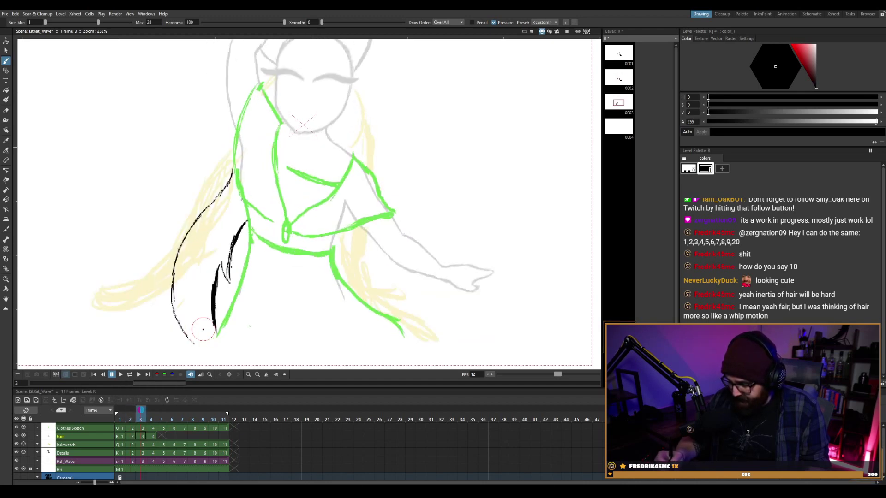
pyautogui.press(',')
pyautogui.press('.')
pyautogui.press(',')
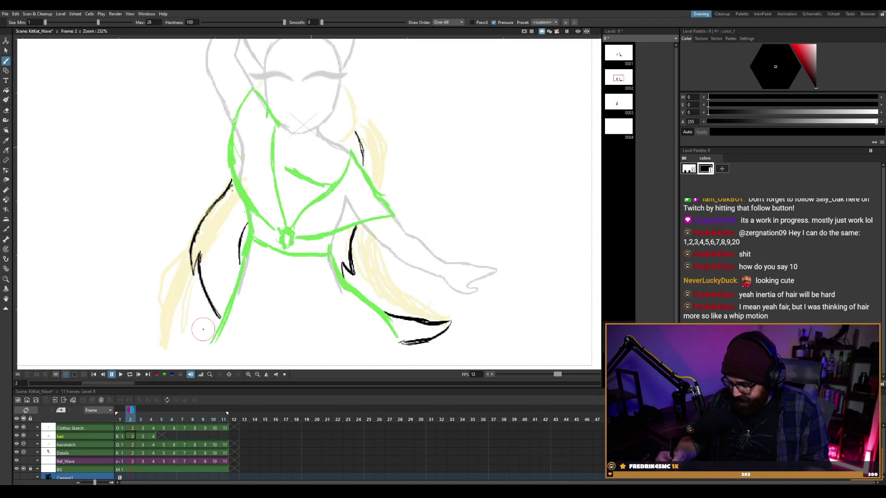
pyautogui.press('.')
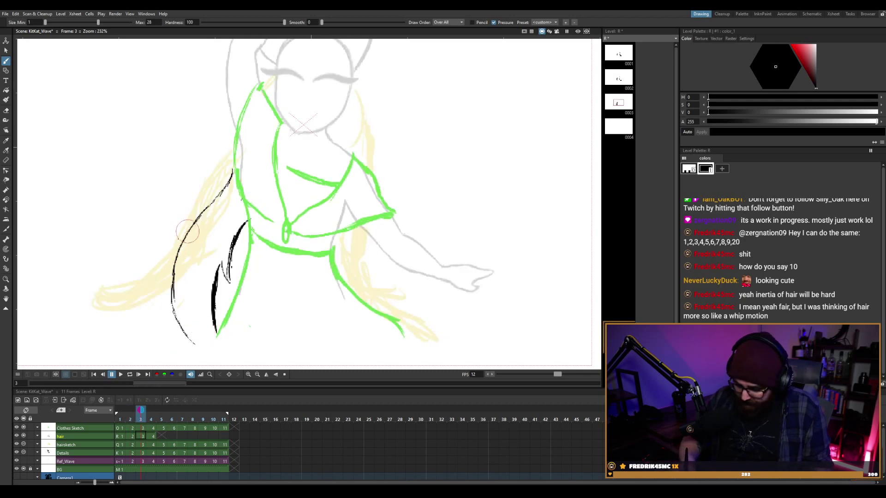
# Redraw the upper outer hair line on frame 3 bulging outward to a pointed tip, thicken it and erase the overlapping old line.
pyautogui.moveTo(208, 210)
pyautogui.mouseDown()
pyautogui.moveTo(167, 272)
pyautogui.moveTo(173, 264)
pyautogui.mouseUp()
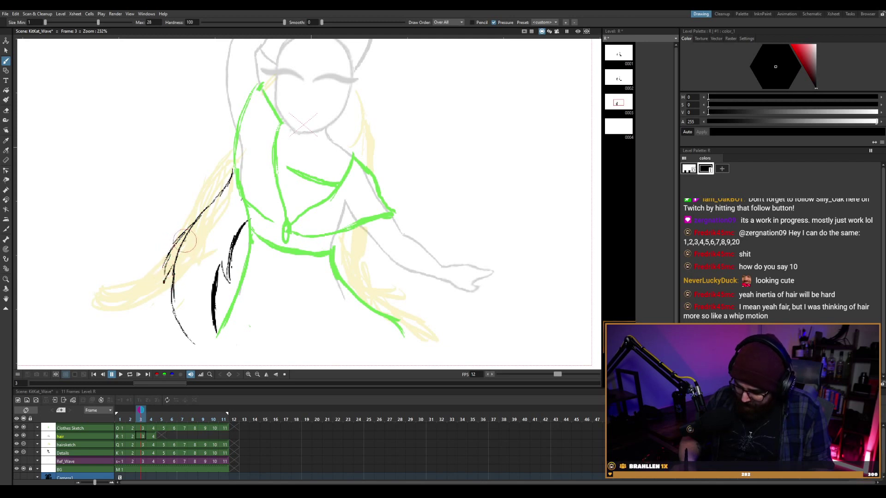
pyautogui.moveTo(184, 229); pyautogui.dragTo(163, 276)
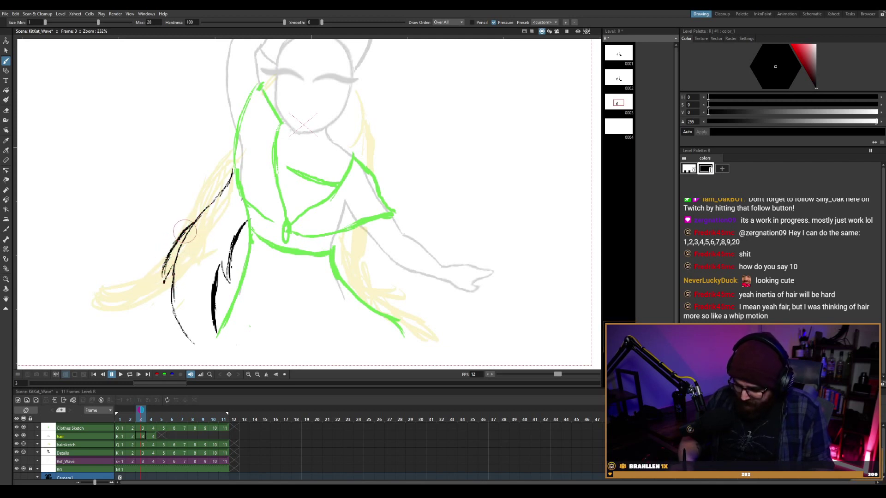
pyautogui.moveTo(192, 223); pyautogui.dragTo(226, 178)
pyautogui.press('e')
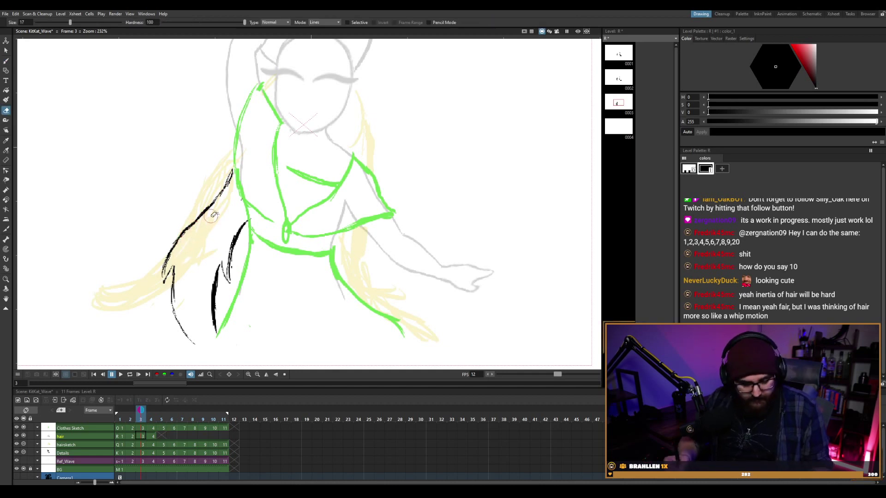
pyautogui.press('b')
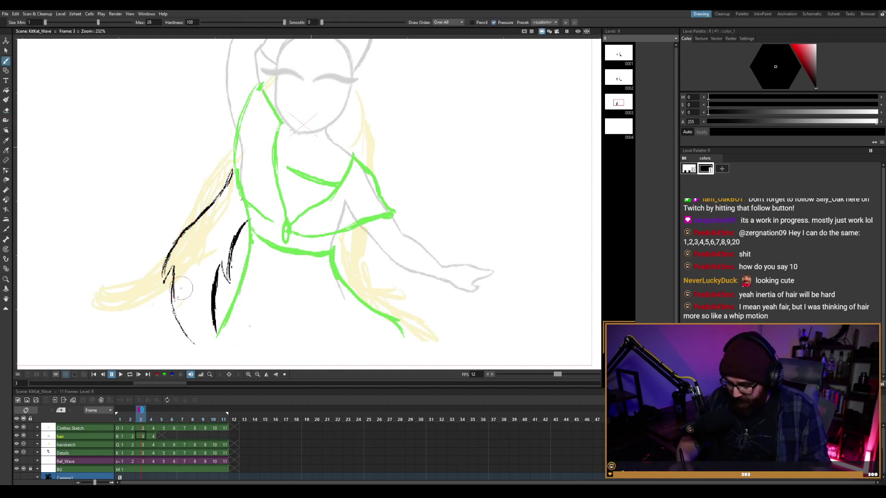
# Erase the top of the outer hair's lower strand on frame 3 and redraw it from the notch down to its tip.
pyautogui.moveTo(182, 267)
pyautogui.mouseDown()
pyautogui.moveTo(179, 293)
pyautogui.moveTo(180, 283)
pyautogui.mouseUp()
pyautogui.press('e')
pyautogui.press('b')
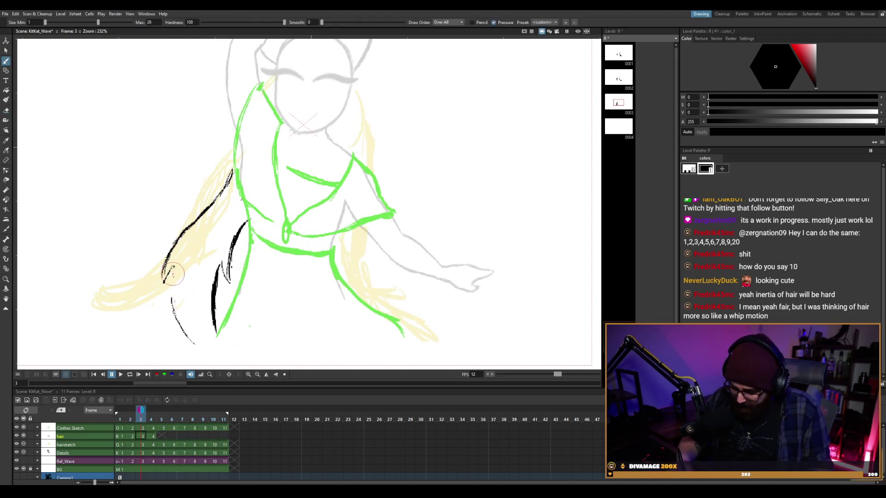
pyautogui.moveTo(170, 267)
pyautogui.mouseDown()
pyautogui.moveTo(174, 311)
pyautogui.moveTo(190, 341)
pyautogui.mouseUp()
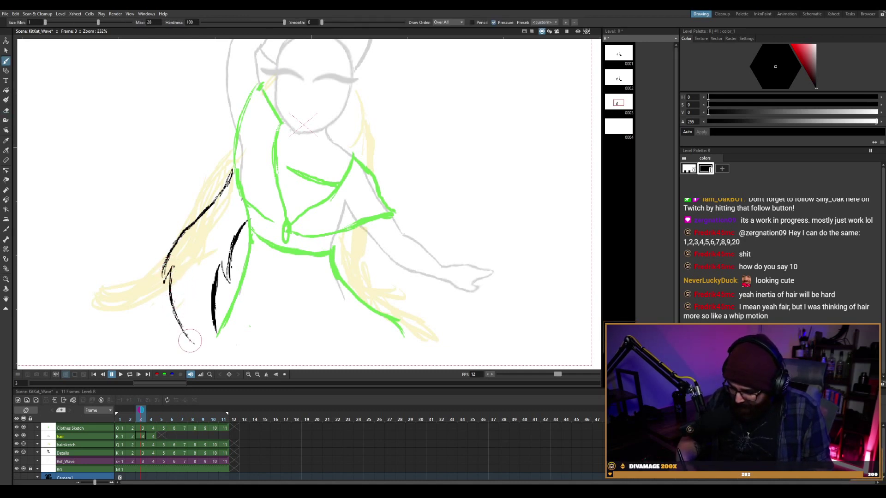
# Play the animation in a loop, stop it and step back through the frames to frame 1.
pyautogui.press('l')
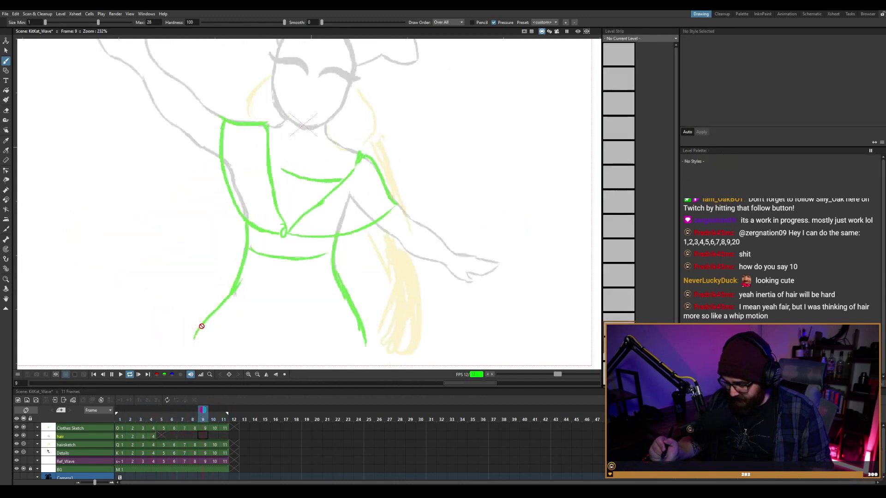
pyautogui.hotkey('shift', 'p')
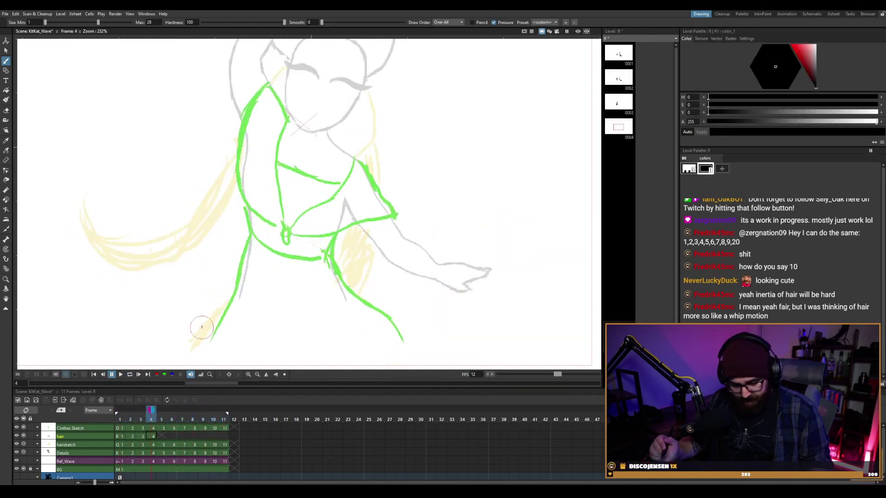
pyautogui.press(',')
pyautogui.press(',')
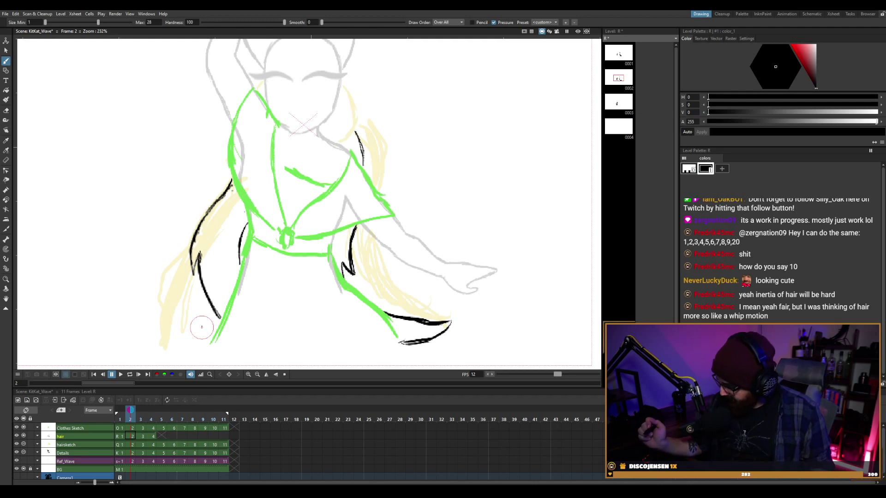
pyautogui.press(',')
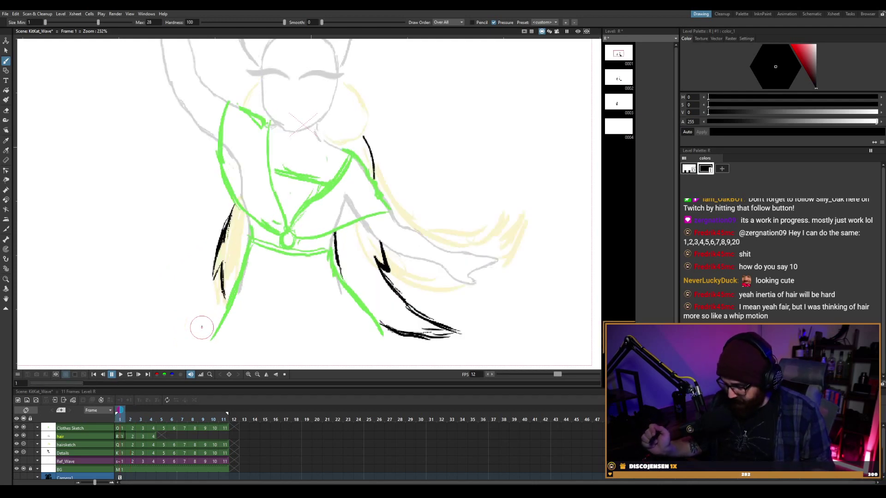
# Flip repeatedly between frames 1 and 2 to compare the positions of their hair lines.
pyautogui.press('.')
pyautogui.press(',')
pyautogui.press('.')
pyautogui.press(',')
pyautogui.press('.')
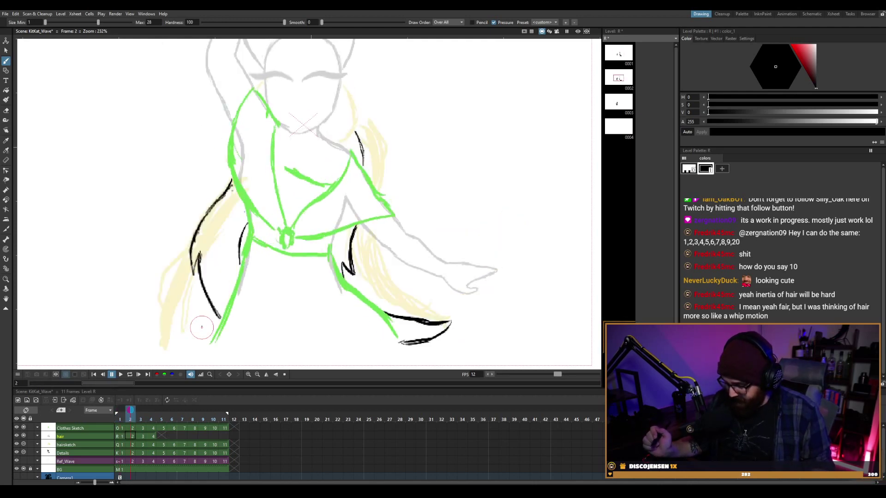
pyautogui.press(',')
pyautogui.press('.')
pyautogui.press(',')
pyautogui.press('.')
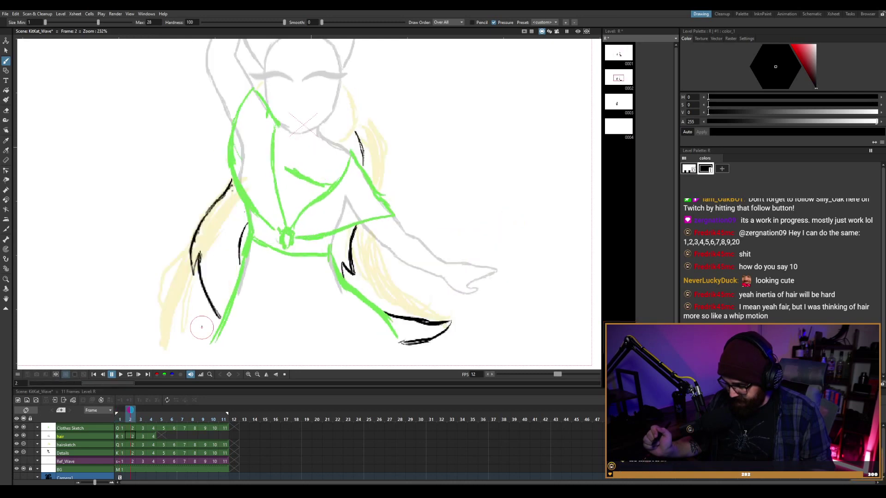
pyautogui.press(',')
pyautogui.press('.')
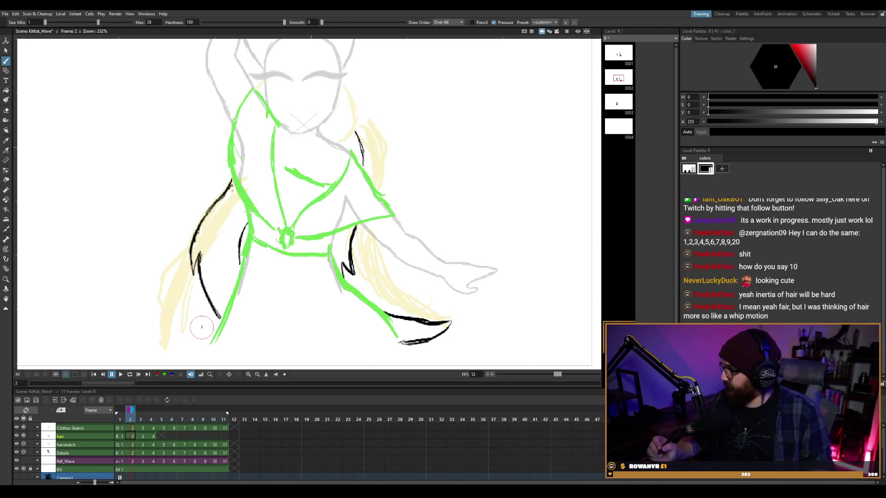
# Flip back and forth through frames 1 to 3 to compare how the hair lines move between them.
pyautogui.press(',')
pyautogui.press('.')
pyautogui.press(',')
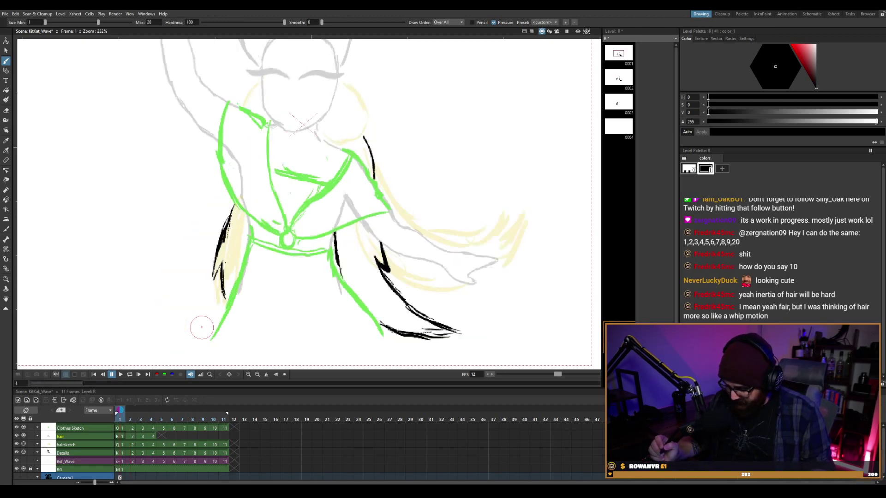
pyautogui.press('.')
pyautogui.press(',')
pyautogui.press('.')
pyautogui.press('.')
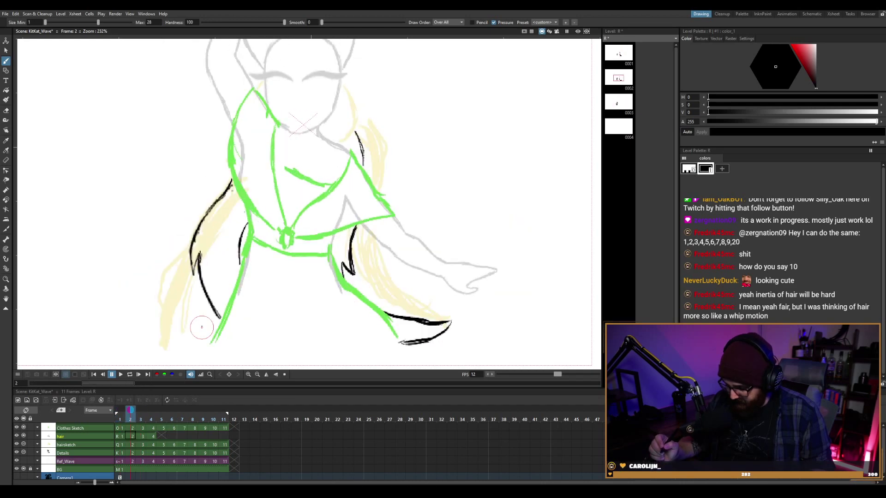
pyautogui.press('.')
pyautogui.press(',')
pyautogui.press('.')
pyautogui.press(',')
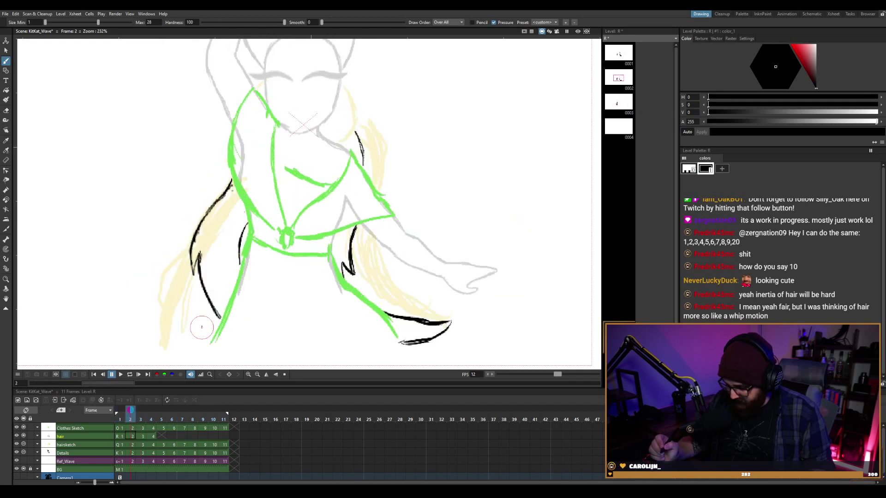
pyautogui.press(',')
pyautogui.press('.')
pyautogui.press('.')
pyautogui.press(',')
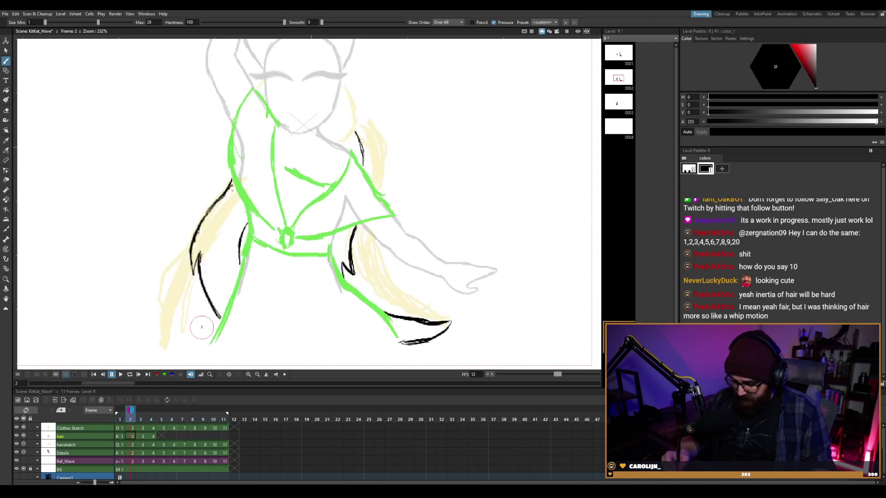
# Erase the upper part of the short inner hair line beside the waist on frame 2 and redraw it as a thin curve.
pyautogui.press('e')
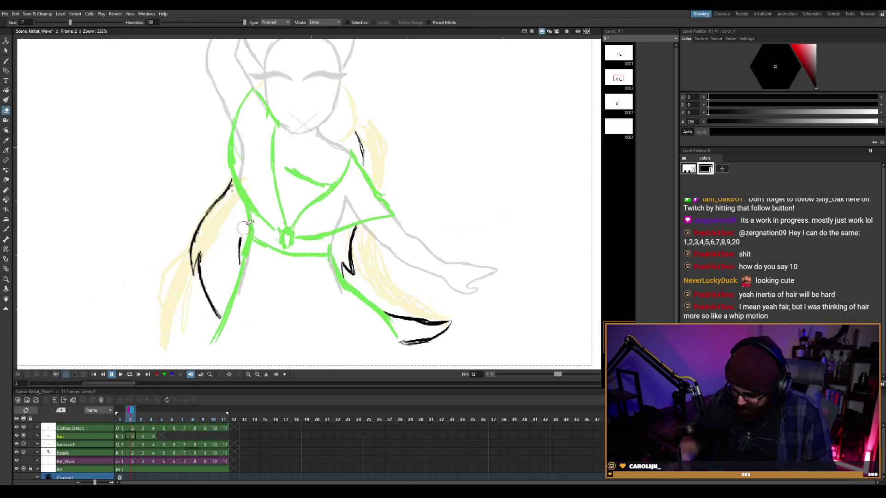
pyautogui.press('b')
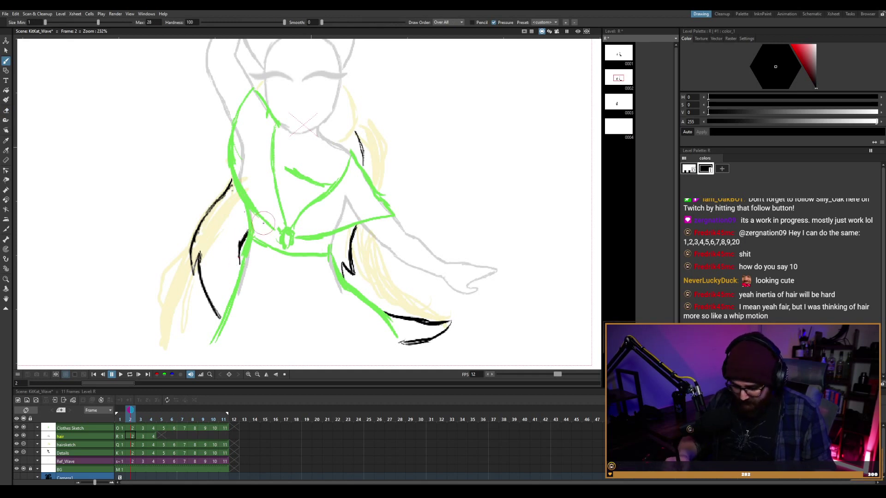
pyautogui.press('.')
pyautogui.press(',')
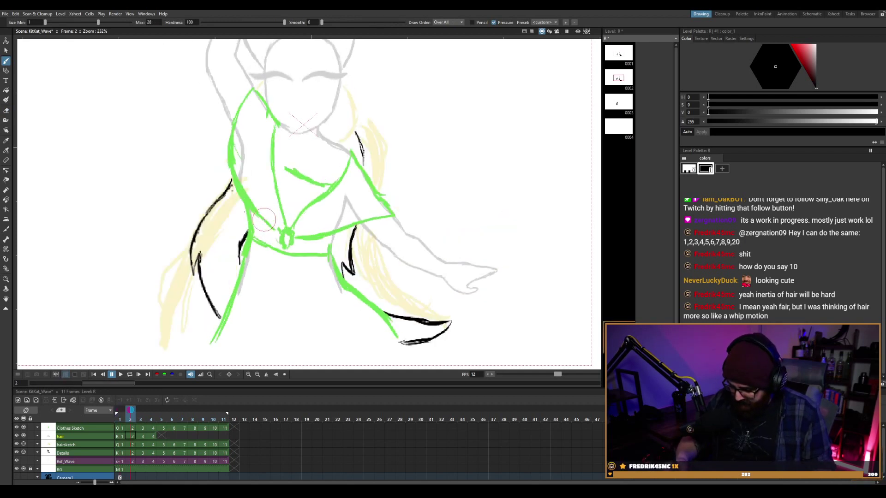
pyautogui.press('a')
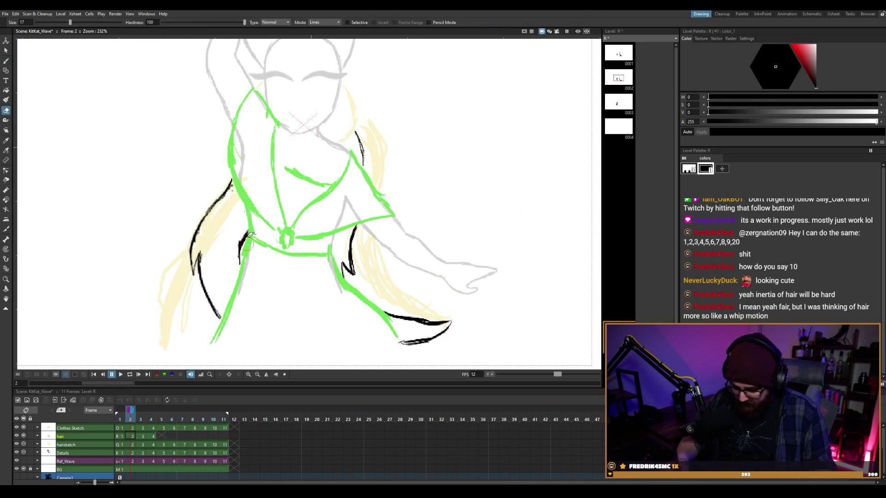
pyautogui.press('b')
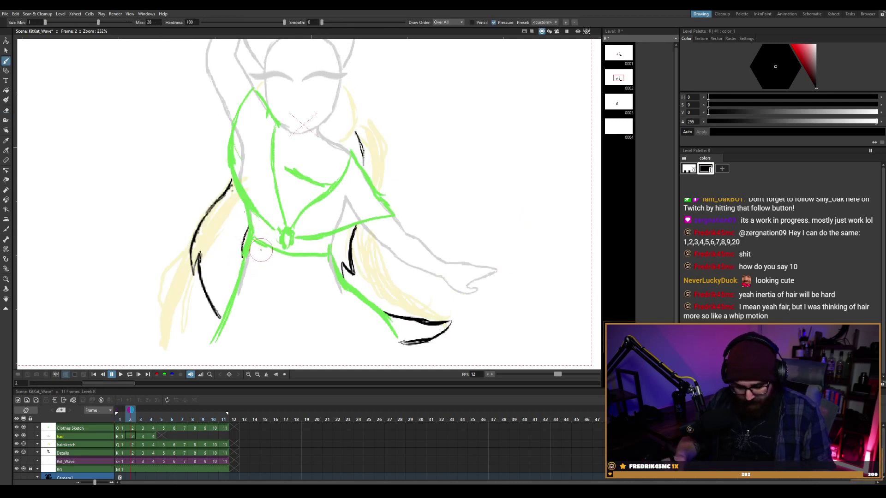
# Flip between the first three frames to check the corrected inner hair line on frame 2 against its neighbours.
pyautogui.press('.')
pyautogui.press(',')
pyautogui.press('.')
pyautogui.press(',')
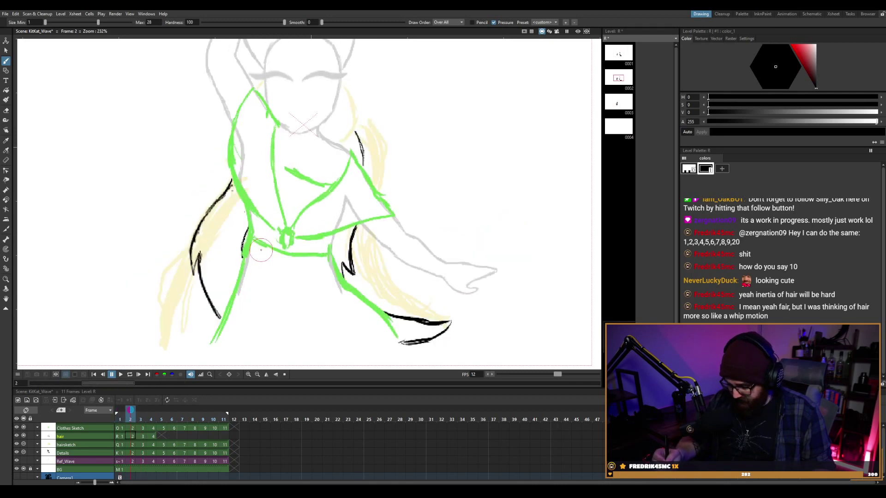
pyautogui.press(',')
pyautogui.press('.')
pyautogui.press('.')
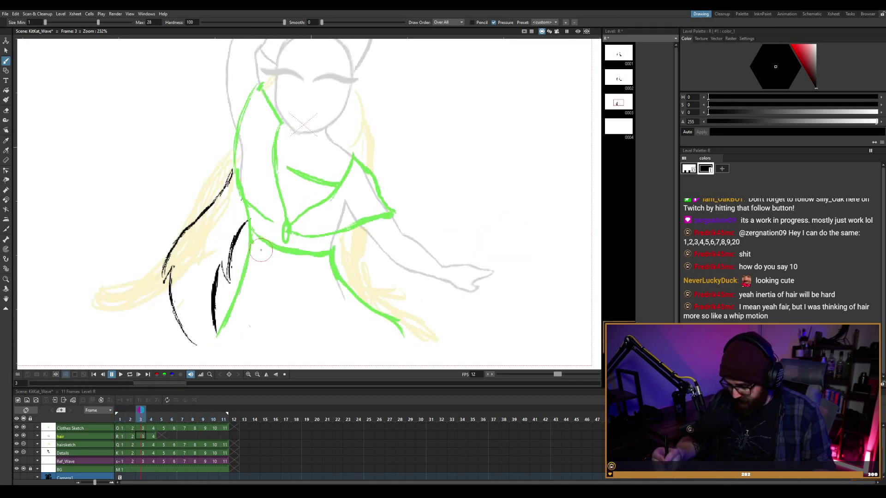
pyautogui.press('.')
pyautogui.press(',')
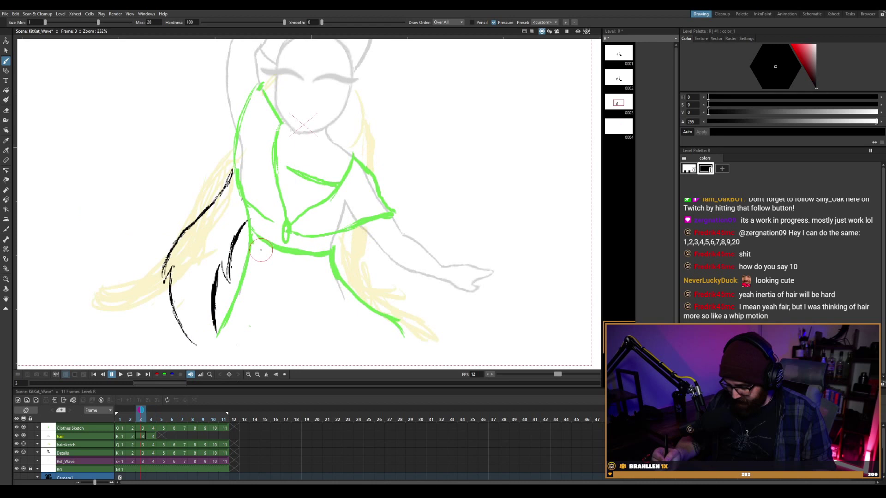
pyautogui.press('.')
pyautogui.press(',')
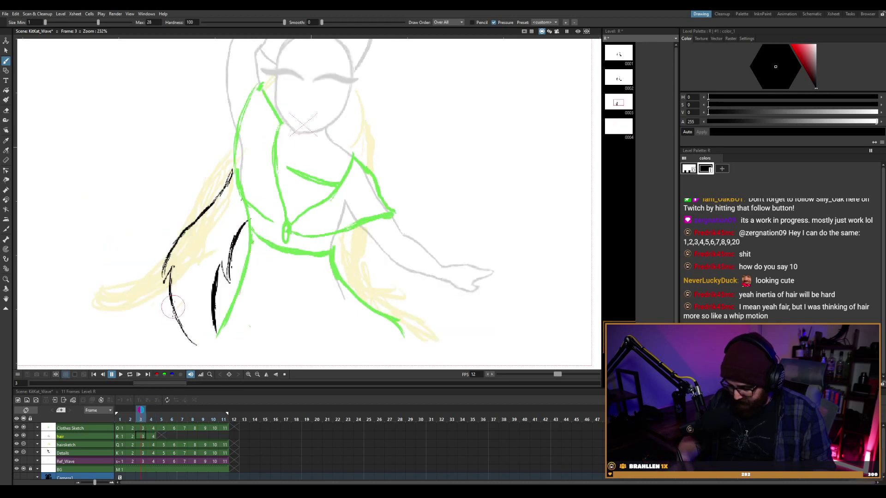
# Extend the outer and inner lower hair strands on frame 3 downward to longer tips.
pyautogui.moveTo(173, 307)
pyautogui.mouseDown()
pyautogui.moveTo(181, 336)
pyautogui.moveTo(209, 365)
pyautogui.mouseUp()
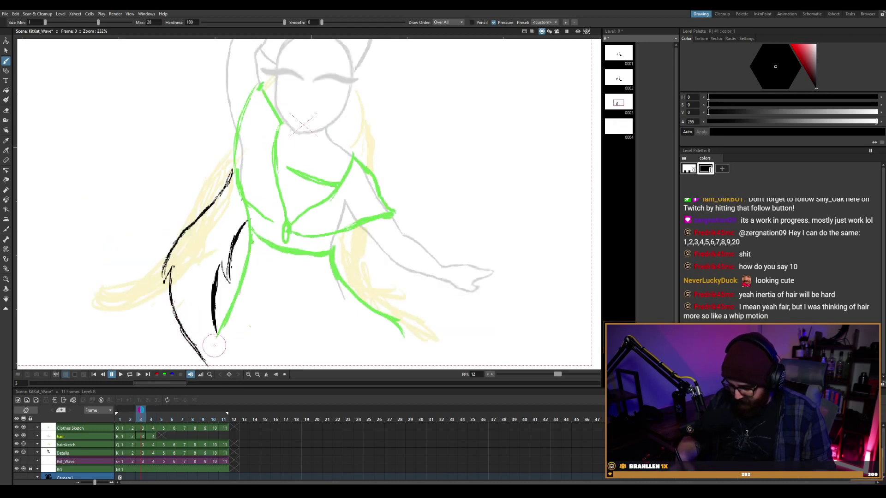
pyautogui.press('.')
pyautogui.press(',')
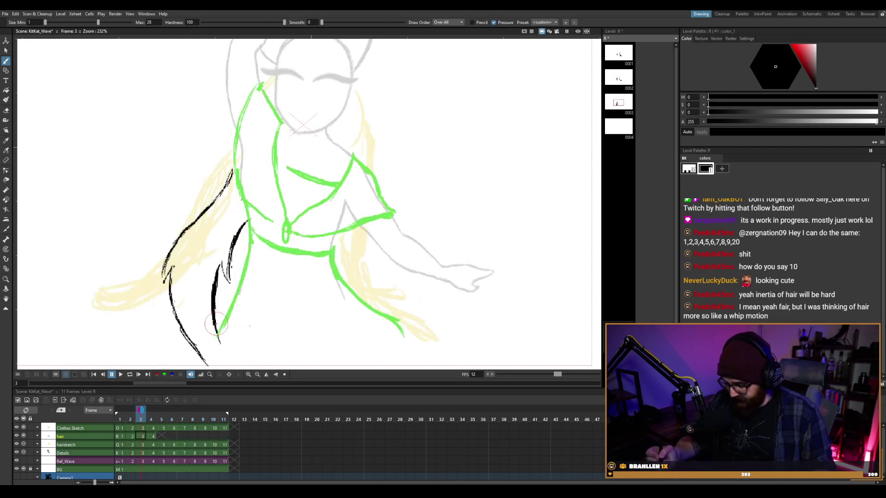
# Draw a short black hair line above the lowered arm's shoulder on frame 3, using frame 2 as reference.
pyautogui.press(',')
pyautogui.press('.')
pyautogui.press(',')
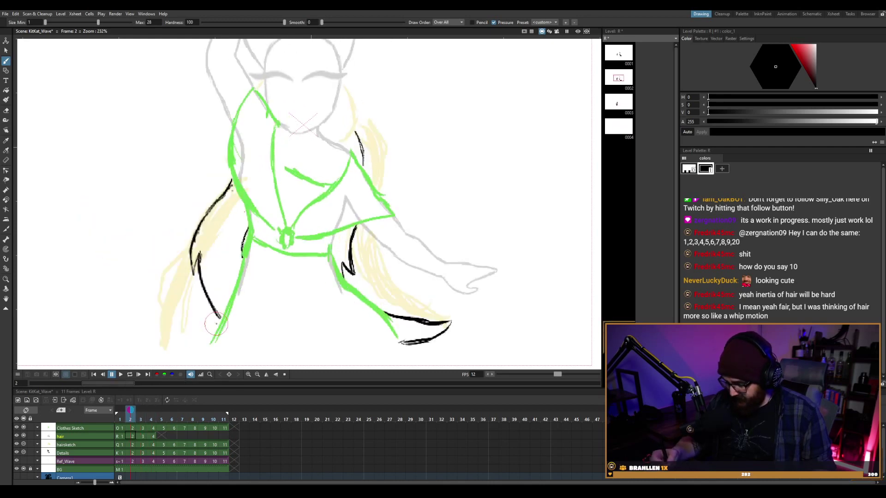
pyautogui.press('.')
pyautogui.press(',')
pyautogui.press('.')
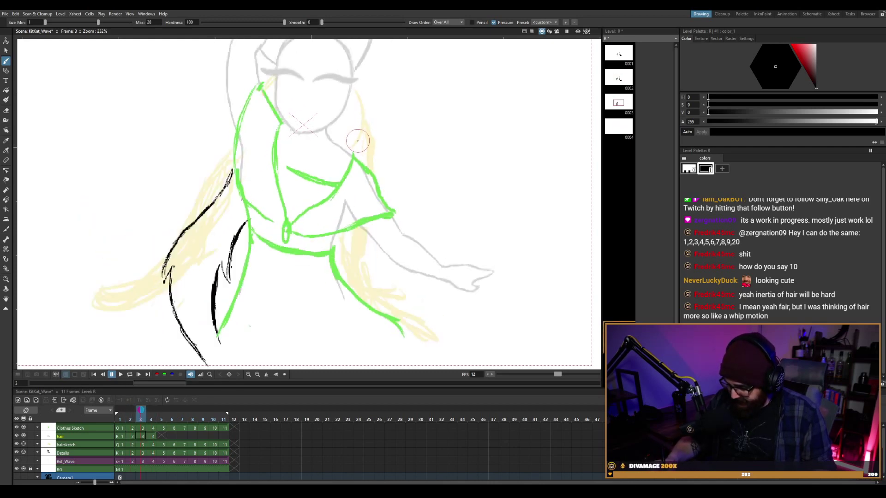
pyautogui.moveTo(360, 140); pyautogui.dragTo(362, 162)
pyautogui.press(',')
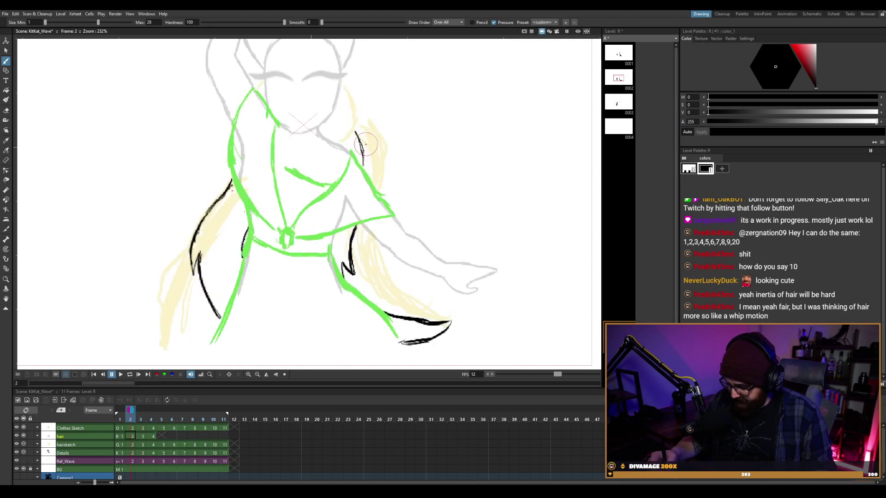
pyautogui.press('.')
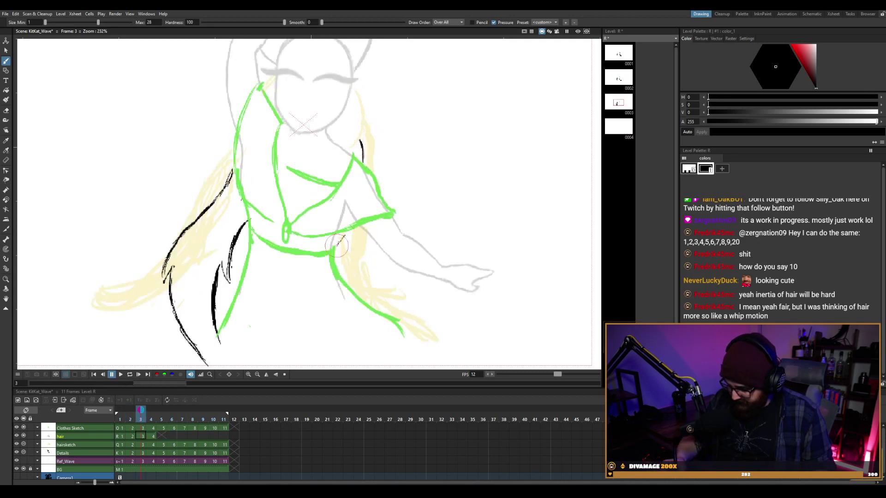
# Draw a short slanted hair line between the hip and lowered arm on frame 3 and compare it with frames 1 and 2.
pyautogui.moveTo(334, 257); pyautogui.dragTo(346, 233)
pyautogui.press(',')
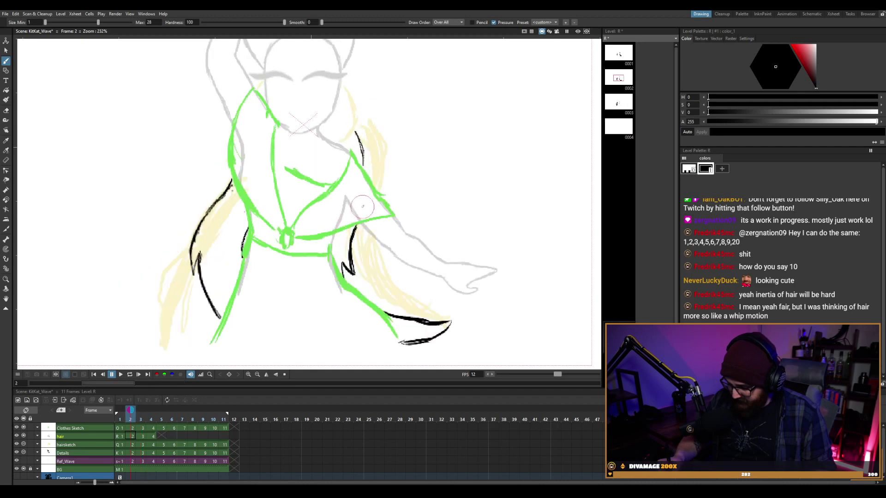
pyautogui.press('.')
pyautogui.press(',')
pyautogui.press(',')
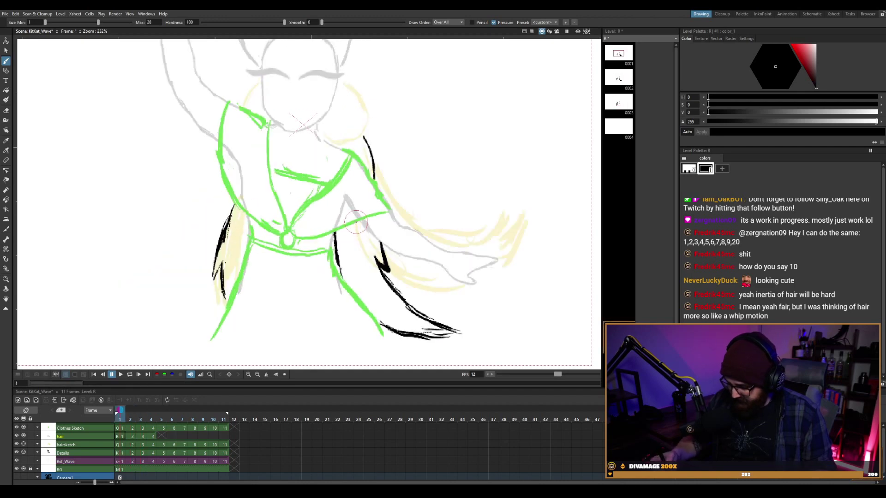
pyautogui.press('.')
pyautogui.press('.')
pyautogui.press(',')
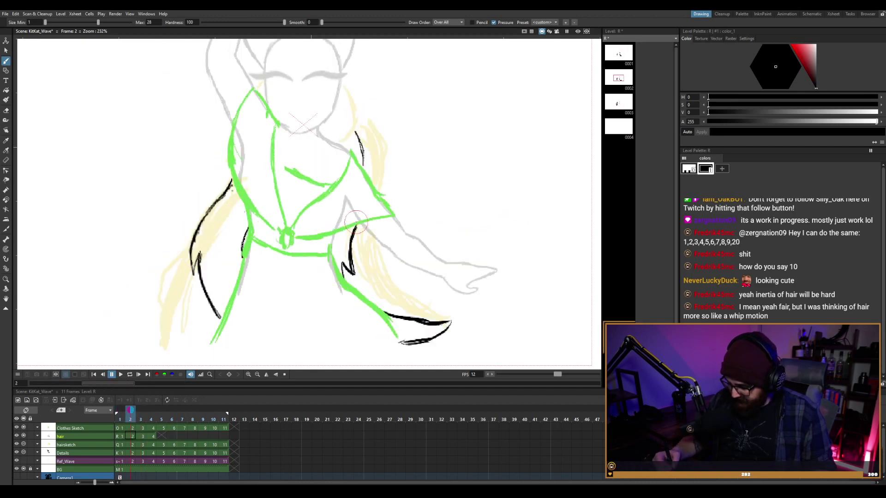
# Draw two short curved strokes for the hair tip past the thigh on frame 3 and check them against frame 2.
pyautogui.press('.')
pyautogui.moveTo(403, 331)
pyautogui.mouseDown()
pyautogui.moveTo(419, 337)
pyautogui.moveTo(401, 356)
pyautogui.moveTo(436, 330)
pyautogui.mouseUp()
pyautogui.press(',')
pyautogui.press('.')
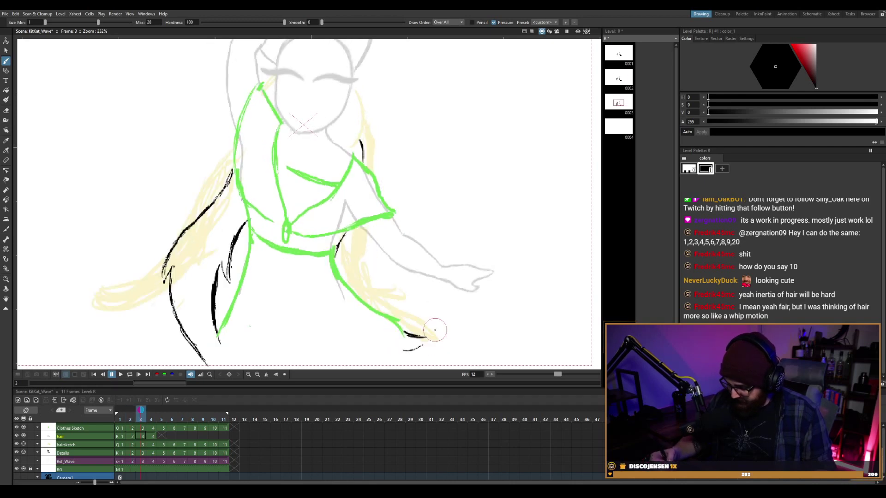
pyautogui.press(',')
pyautogui.press('.')
# Erase the long pointed lower hair strand and most of the hip line below the lowered arm on frame 1.
pyautogui.press(',')
pyautogui.press(',')
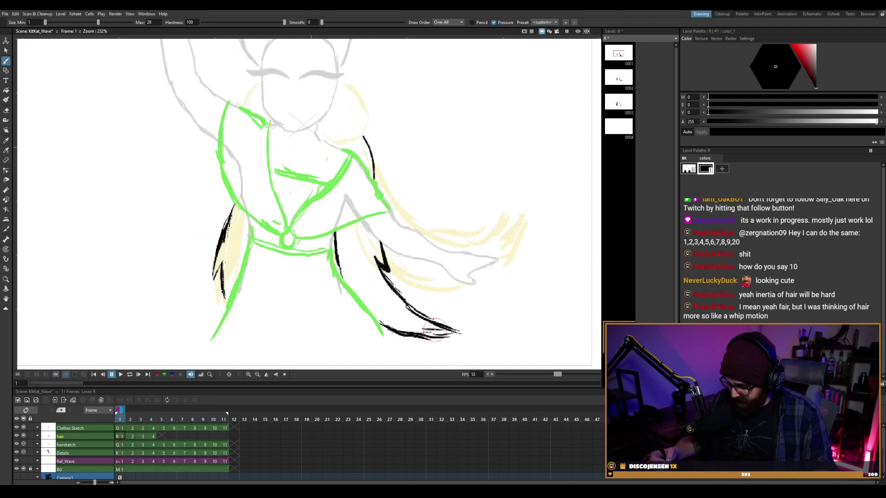
pyautogui.press('e')
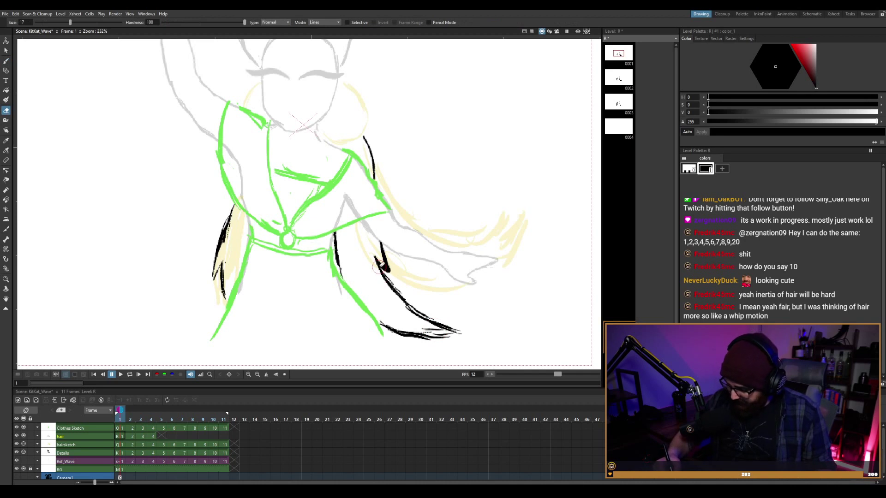
pyautogui.moveTo(379, 266)
pyautogui.mouseDown()
pyautogui.moveTo(396, 295)
pyautogui.moveTo(387, 284)
pyautogui.moveTo(442, 326)
pyautogui.moveTo(423, 324)
pyautogui.moveTo(336, 266)
pyautogui.moveTo(405, 344)
pyautogui.moveTo(462, 330)
pyautogui.mouseUp()
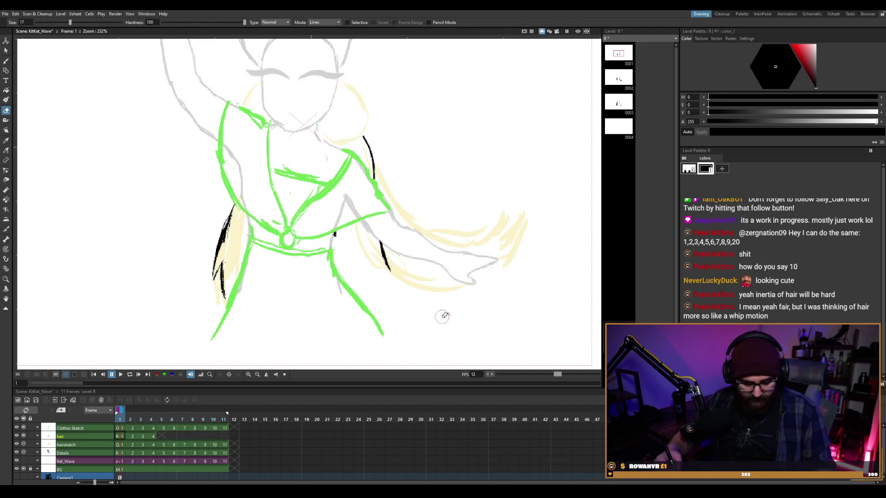
# Draw a long hair curve sweeping outward from the hip on frame 1 and replace the short line under the arm with a longer curve.
pyautogui.press('b')
pyautogui.moveTo(334, 230)
pyautogui.mouseDown()
pyautogui.moveTo(351, 282)
pyautogui.moveTo(401, 323)
pyautogui.mouseUp()
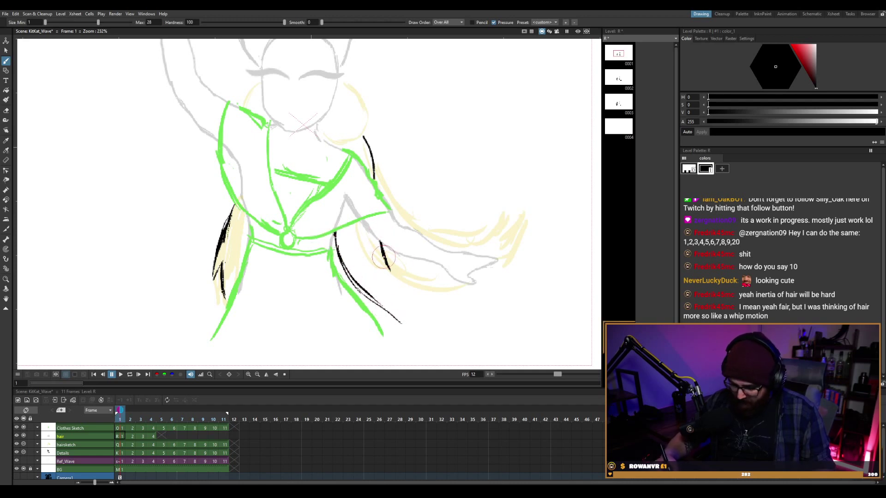
pyautogui.press('e')
pyautogui.moveTo(382, 242)
pyautogui.mouseDown()
pyautogui.moveTo(392, 263)
pyautogui.moveTo(395, 250)
pyautogui.moveTo(453, 286)
pyautogui.mouseUp()
pyautogui.press('b')
# Extend both hair curves on frame 1 outward below the hand, bending the lower one up toward the tip.
pyautogui.moveTo(395, 318); pyautogui.dragTo(462, 325)
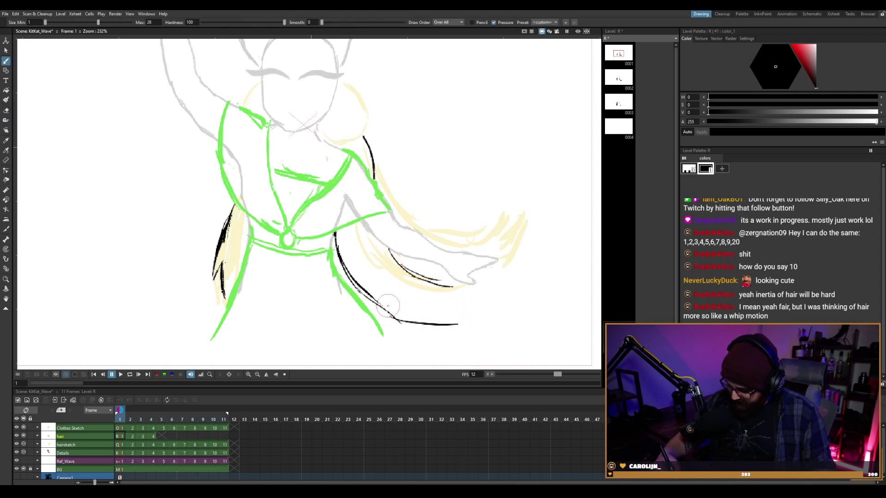
pyautogui.moveTo(391, 318); pyautogui.dragTo(460, 323)
pyautogui.moveTo(433, 286); pyautogui.dragTo(475, 290)
pyautogui.moveTo(429, 323); pyautogui.dragTo(485, 302)
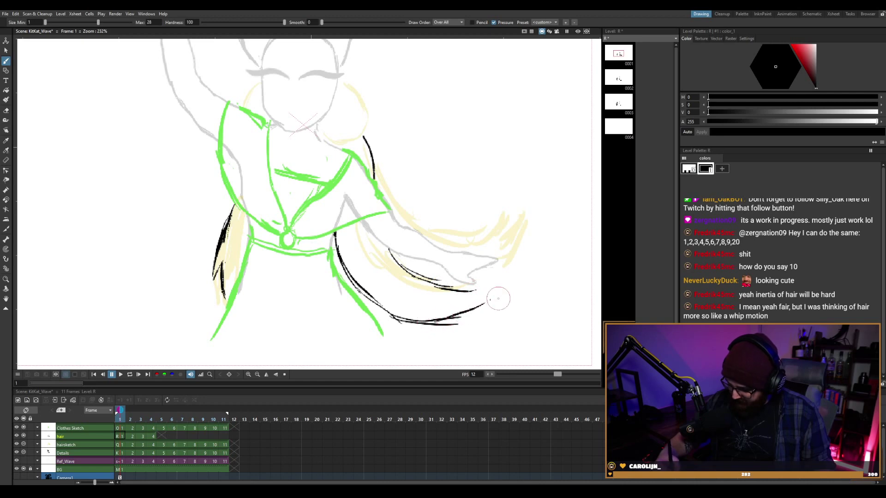
# Flip repeatedly through frames 1 to 3 to examine how the redrawn hair curves on frame 1 flow into the following frames.
pyautogui.press('.')
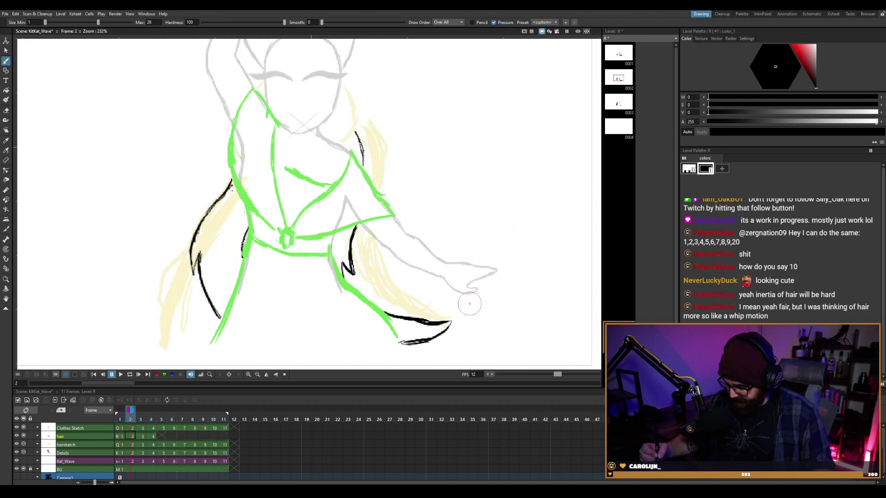
pyautogui.press(',')
pyautogui.press('.')
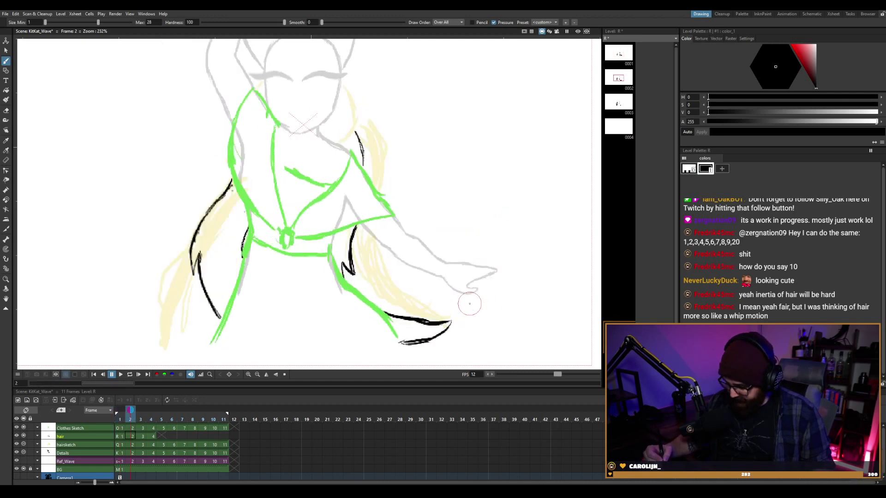
pyautogui.press(',')
pyautogui.press('.')
pyautogui.press(',')
pyautogui.press('.')
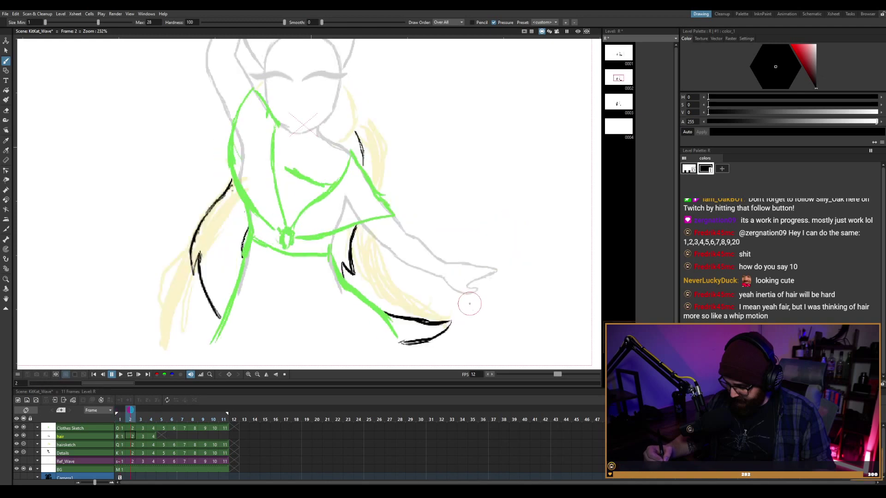
pyautogui.press(',')
pyautogui.press('.')
pyautogui.press(',')
pyautogui.press('.')
pyautogui.press('.')
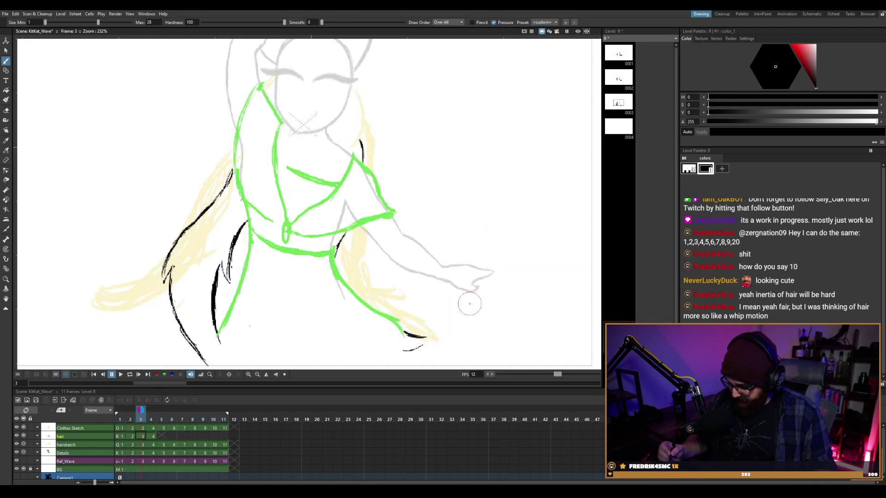
pyautogui.press(',')
pyautogui.press(',')
pyautogui.press('.')
pyautogui.press('.')
pyautogui.press(',')
pyautogui.press(',')
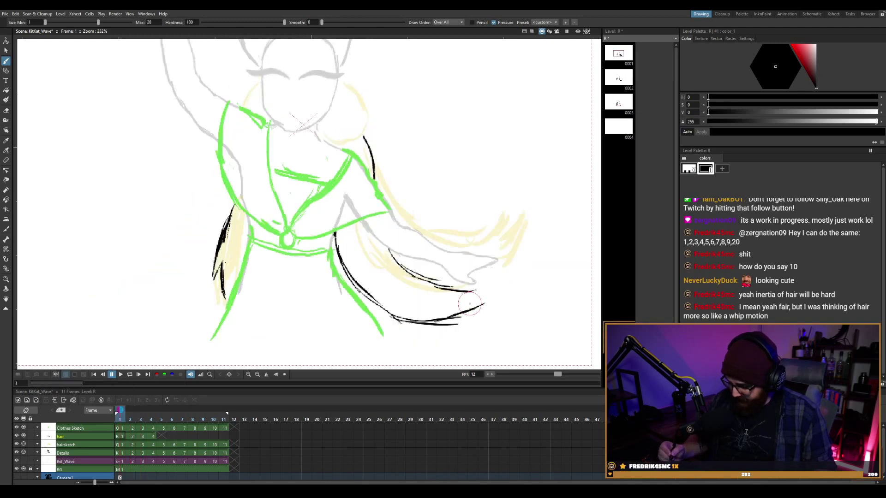
pyautogui.press('.')
pyautogui.press(',')
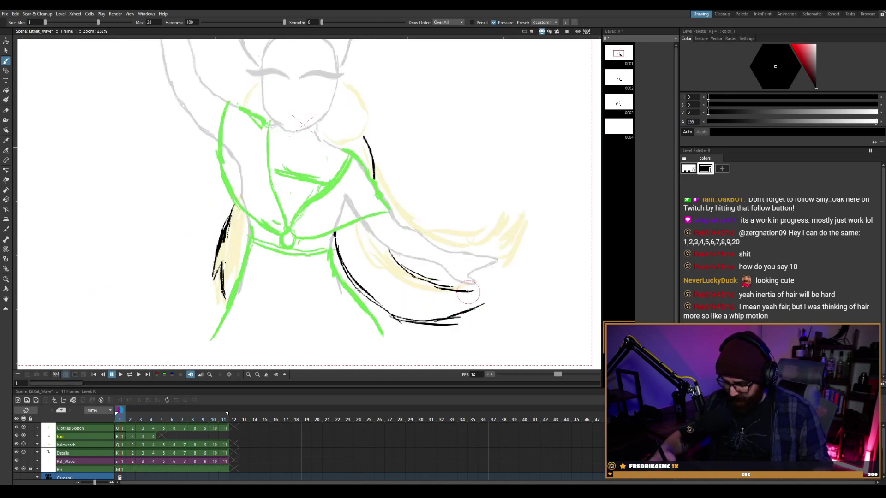
# Extend the upturned tip of the lower hair curve on frame 1 and rework the inner part of the curve under the arm.
pyautogui.moveTo(436, 323); pyautogui.dragTo(490, 288)
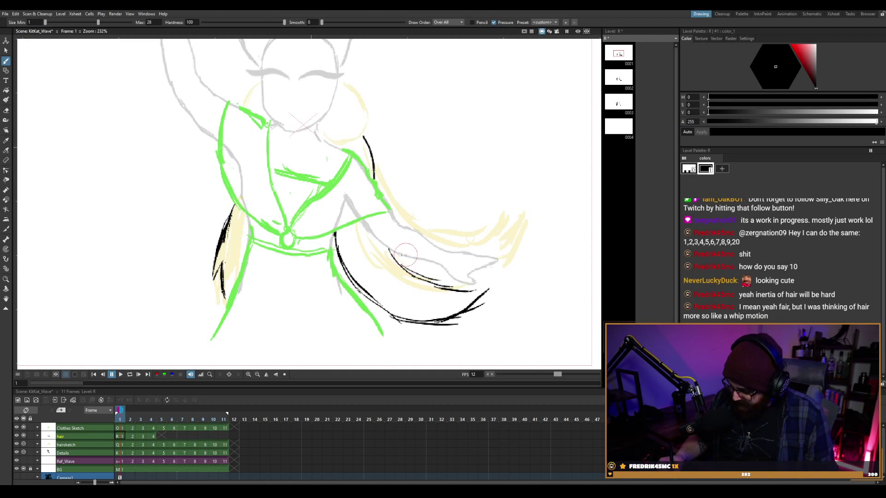
pyautogui.press('a')
pyautogui.moveTo(392, 257); pyautogui.dragTo(407, 270)
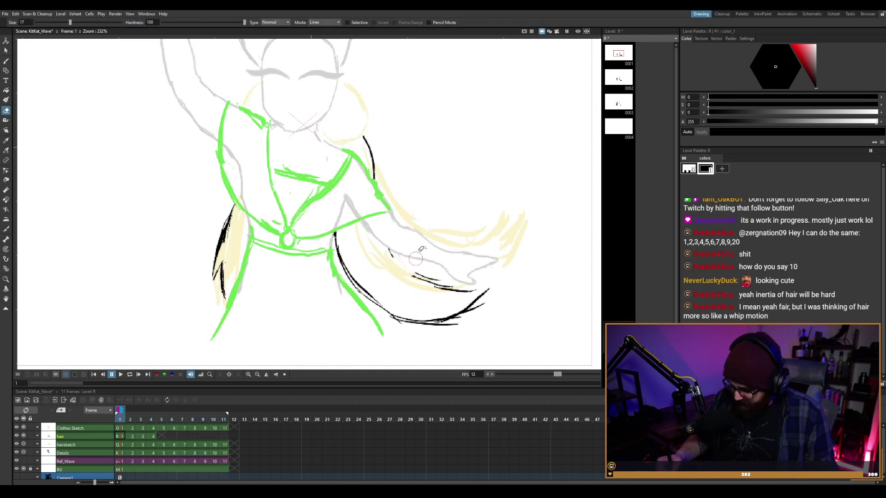
pyautogui.press('m')
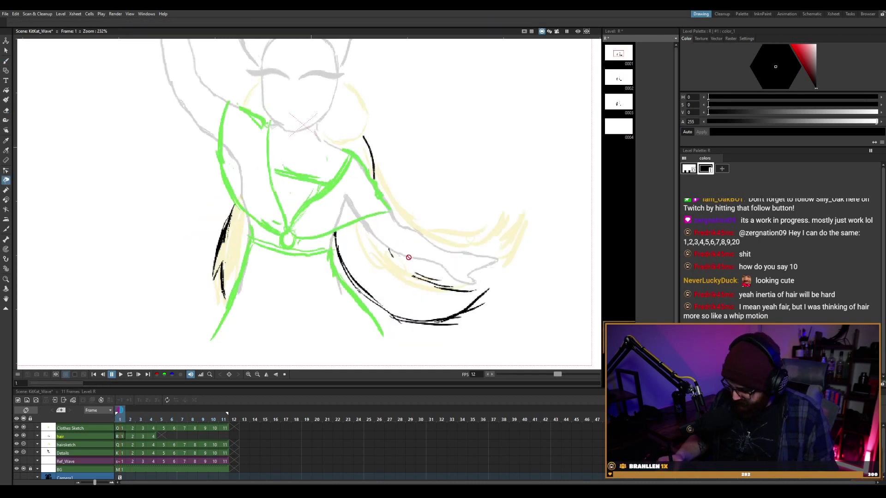
pyautogui.press('a')
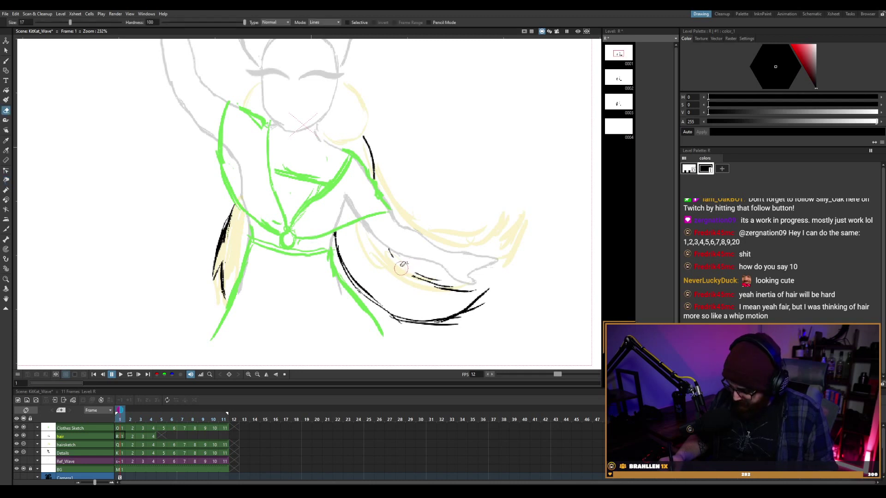
pyautogui.press('b')
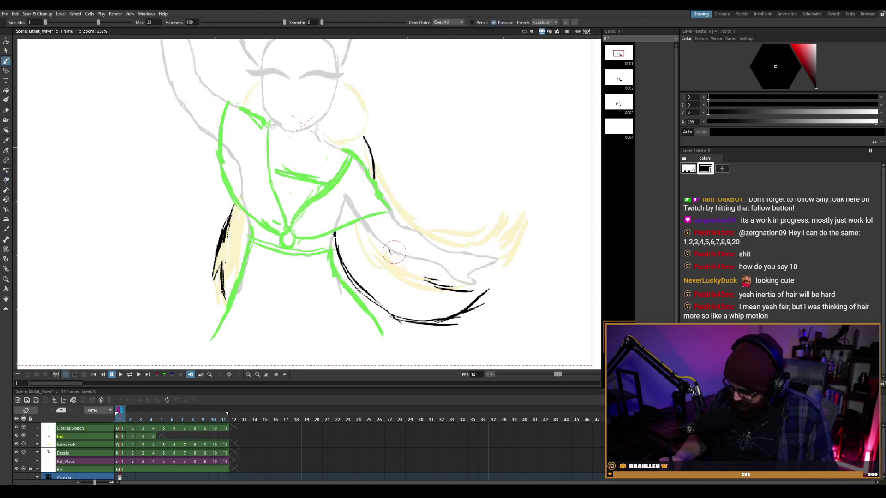
pyautogui.moveTo(390, 252); pyautogui.dragTo(425, 281)
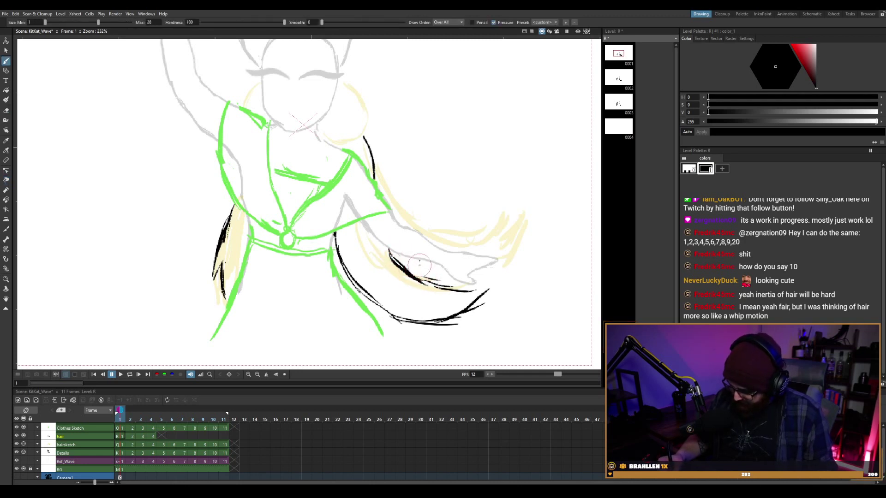
pyautogui.hotkey('ctrl', 'z')
pyautogui.moveTo(412, 274); pyautogui.dragTo(439, 280)
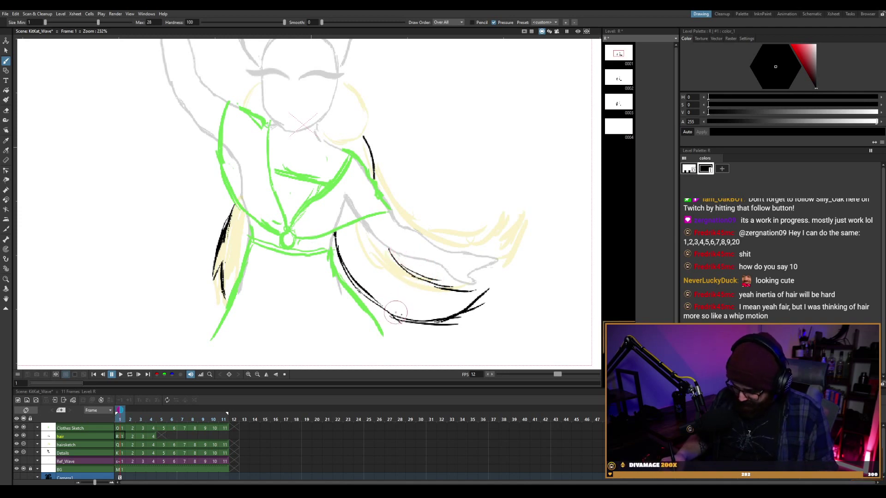
# Erase the middle of the lower hair curve on frame 1 and redraw it with a small notch beside the thigh.
pyautogui.press('a')
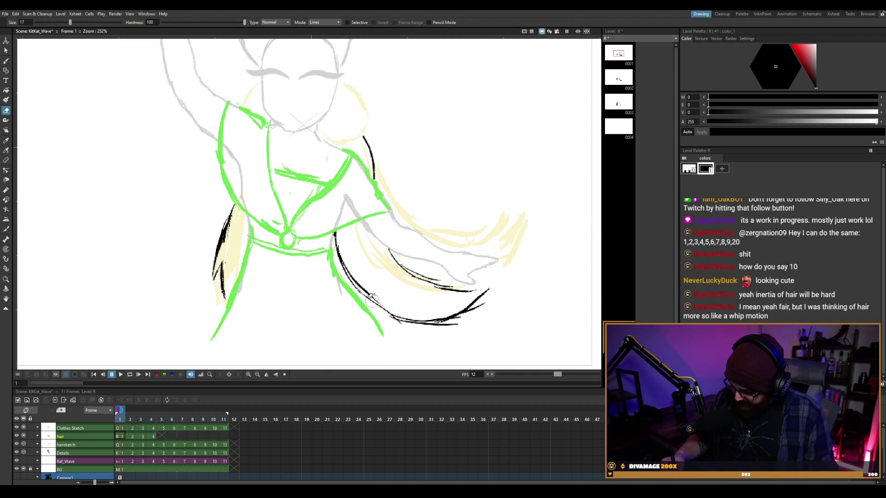
pyautogui.moveTo(373, 300); pyautogui.dragTo(397, 314)
pyautogui.press('b')
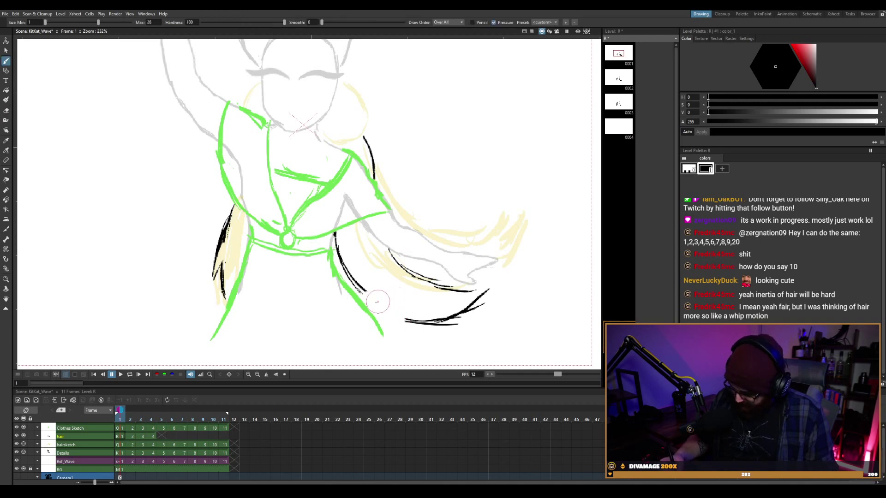
pyautogui.moveTo(362, 288)
pyautogui.mouseDown()
pyautogui.moveTo(386, 322)
pyautogui.moveTo(379, 305)
pyautogui.moveTo(388, 319)
pyautogui.moveTo(424, 327)
pyautogui.mouseUp()
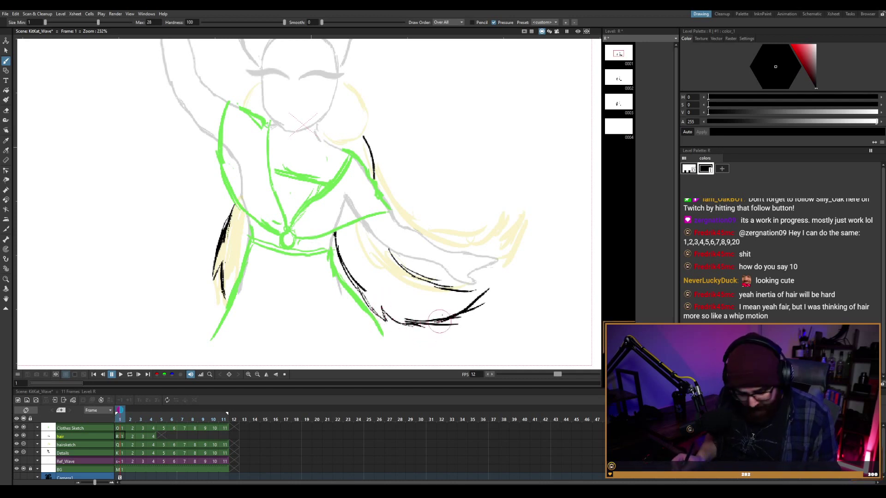
# Replace the rough outer part of the lower hair curve on frame 1 with one thin sweep from the notch to the tip.
pyautogui.press('e')
pyautogui.moveTo(406, 322)
pyautogui.mouseDown()
pyautogui.moveTo(468, 317)
pyautogui.moveTo(415, 319)
pyautogui.moveTo(484, 303)
pyautogui.moveTo(456, 316)
pyautogui.mouseUp()
pyautogui.press('b')
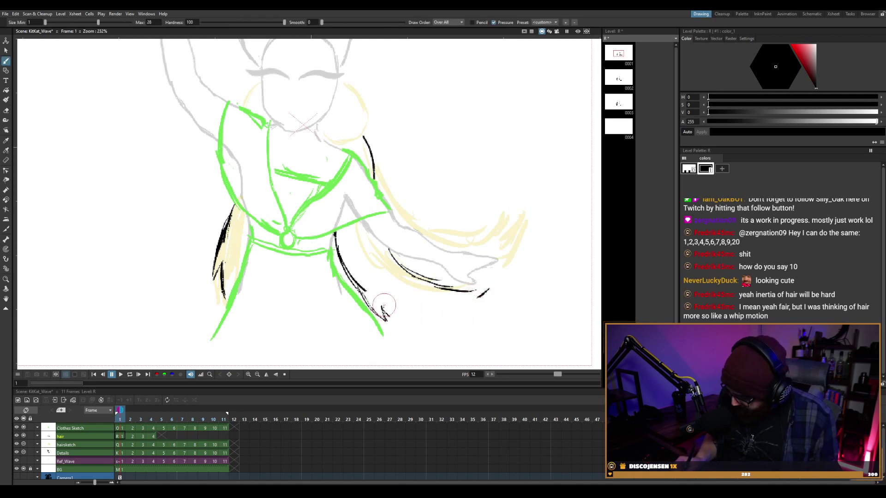
pyautogui.moveTo(384, 306)
pyautogui.mouseDown()
pyautogui.moveTo(414, 324)
pyautogui.moveTo(489, 288)
pyautogui.mouseUp()
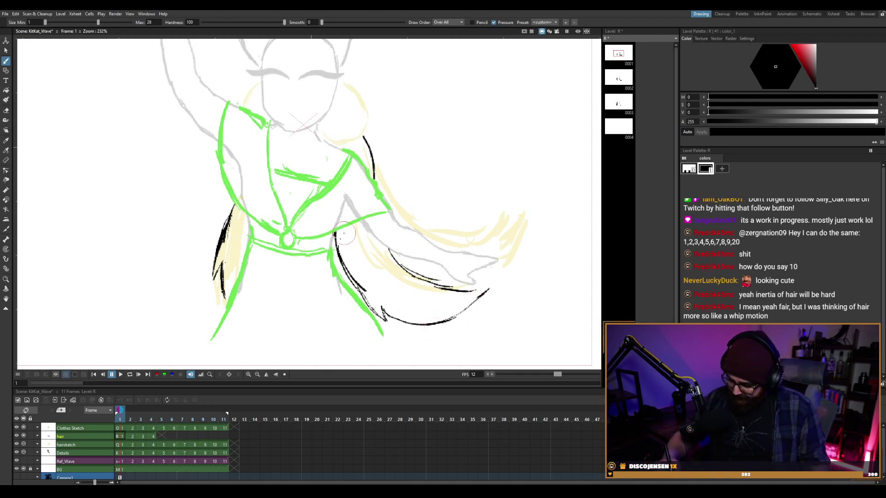
# Try replacing the hair line from the hip to the notch on frame 1 with a steeper line starting further from the body.
pyautogui.moveTo(344, 234)
pyautogui.mouseDown()
pyautogui.moveTo(370, 296)
pyautogui.moveTo(364, 265)
pyautogui.moveTo(362, 293)
pyautogui.moveTo(337, 241)
pyautogui.mouseUp()
pyautogui.press('a')
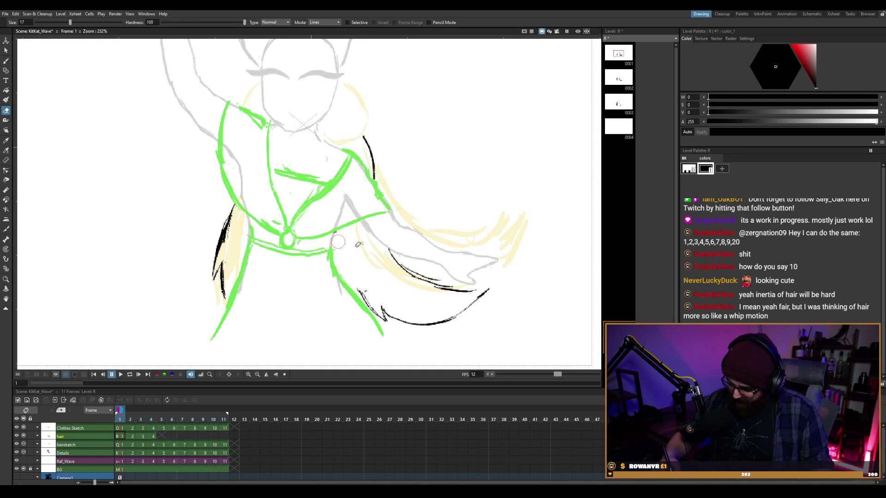
pyautogui.press('b')
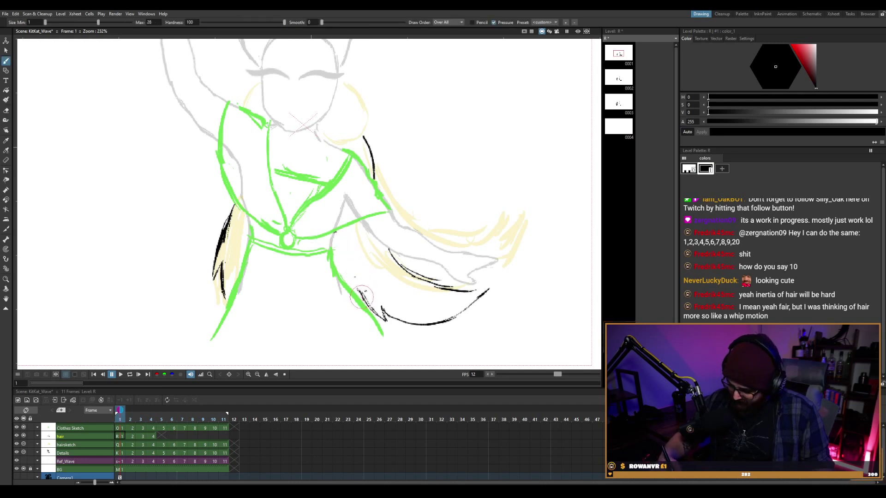
pyautogui.moveTo(362, 296)
pyautogui.mouseDown()
pyautogui.moveTo(349, 219)
pyautogui.moveTo(362, 300)
pyautogui.moveTo(348, 230)
pyautogui.mouseUp()
pyautogui.hotkey('ctrl', 'z')
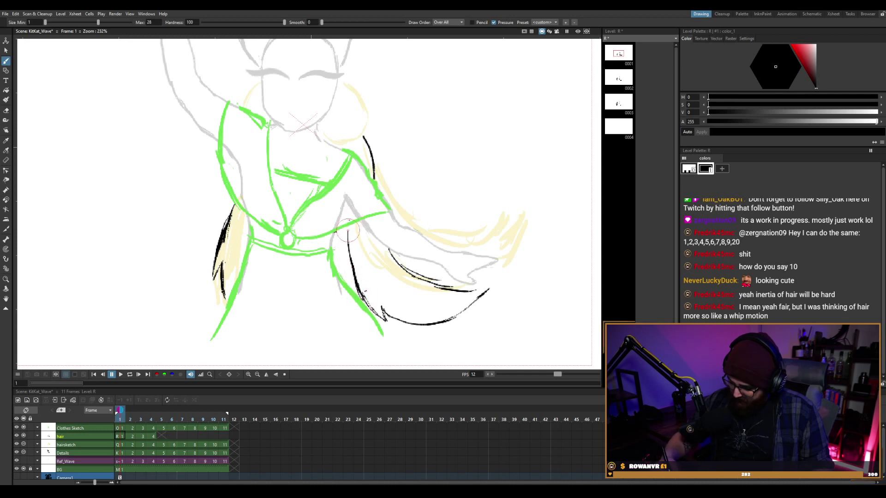
pyautogui.moveTo(353, 277); pyautogui.dragTo(352, 222)
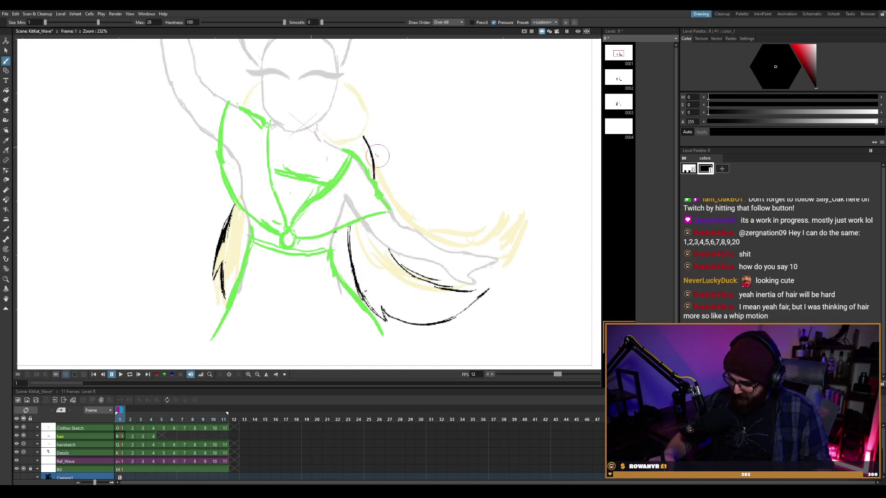
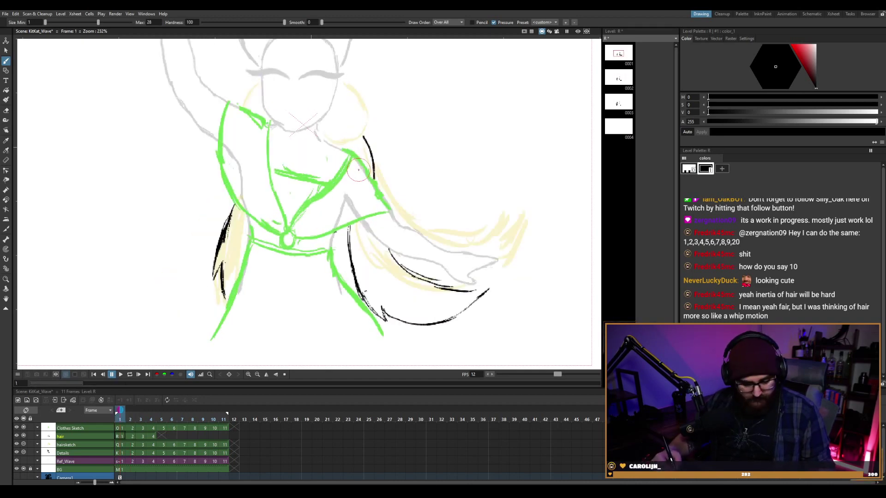
# Erase the hair line above the notch on frame 1 and redraw it as a smoother curve rising to the waist beside the arm.
pyautogui.press('a')
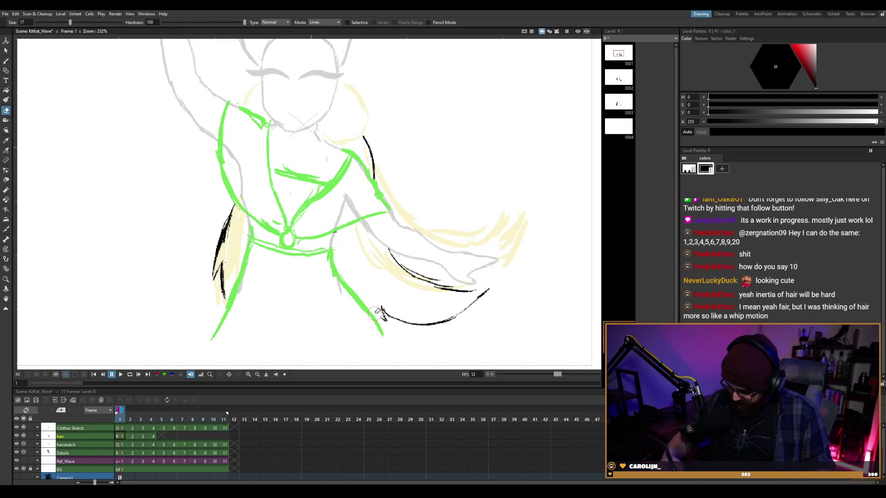
pyautogui.press('b')
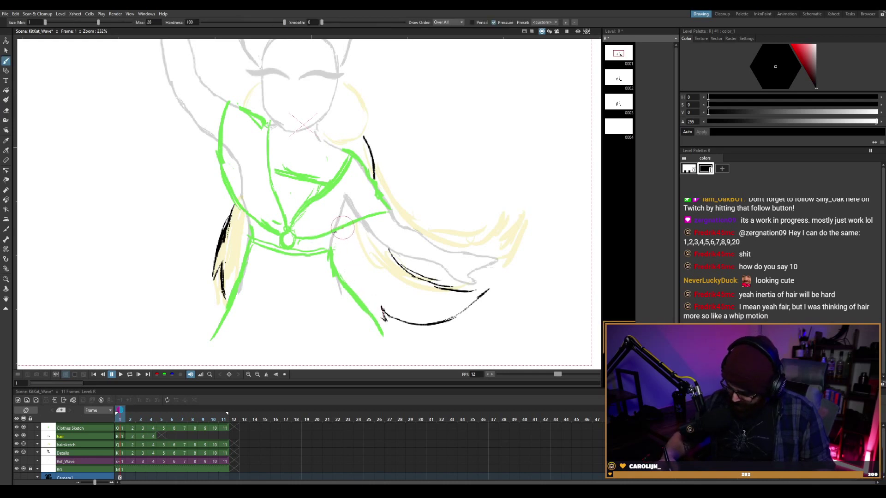
pyautogui.moveTo(381, 319); pyautogui.dragTo(351, 275)
pyautogui.moveTo(382, 317); pyautogui.dragTo(350, 264)
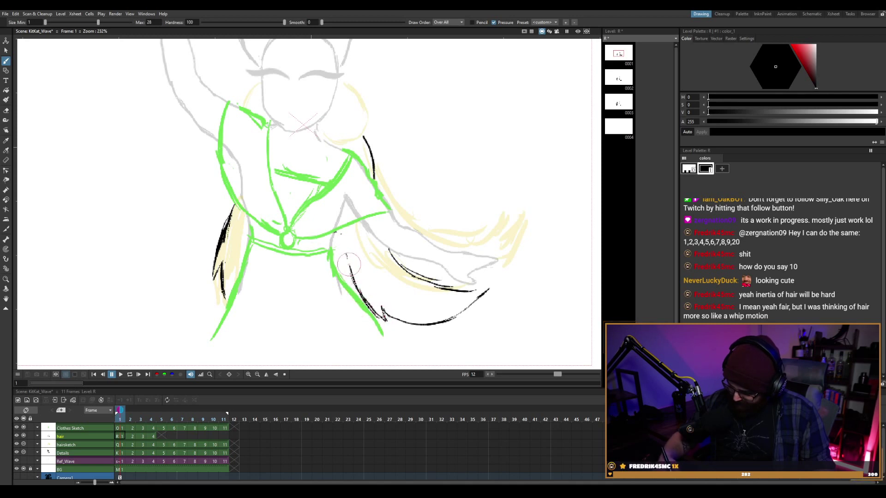
pyautogui.moveTo(345, 232); pyautogui.dragTo(353, 285)
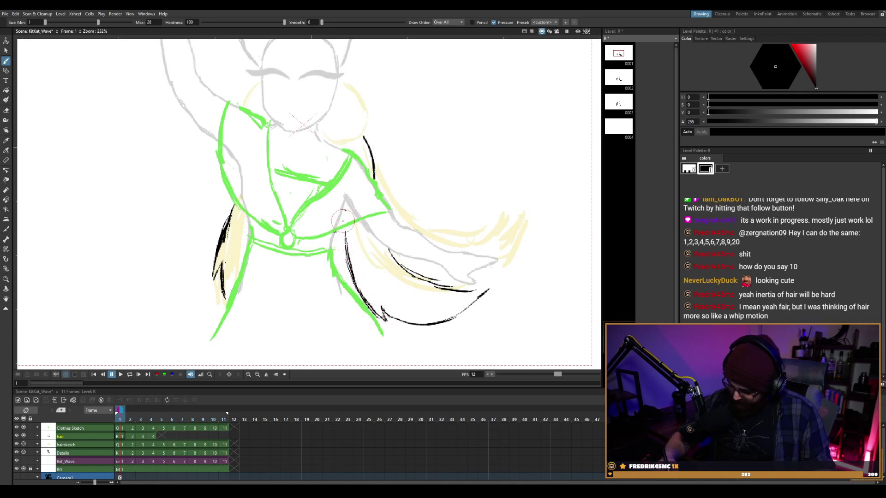
pyautogui.hotkey('ctrl', 's')
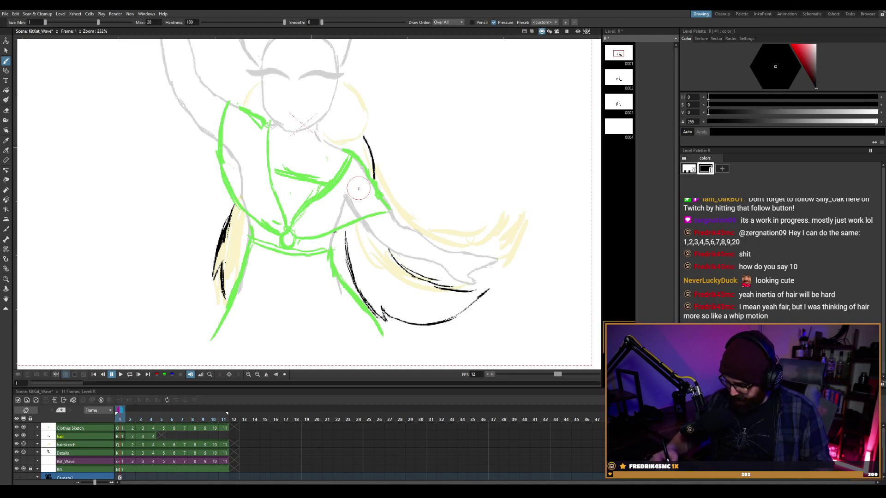
# Erase the upturned end of the lower hair curve on frame 1 and redraw it as a flatter sweep below the hand.
pyautogui.press('e')
pyautogui.moveTo(538, 300)
pyautogui.mouseDown()
pyautogui.moveTo(459, 311)
pyautogui.moveTo(471, 292)
pyautogui.mouseUp()
pyautogui.press('b')
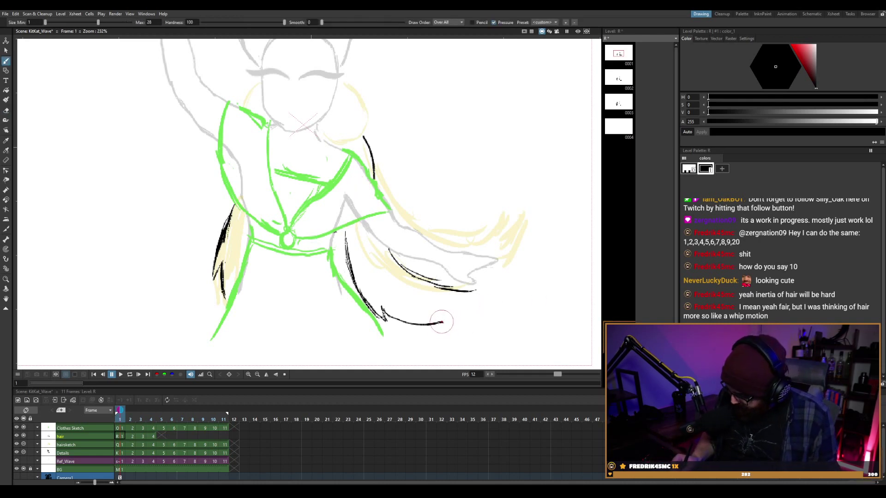
pyautogui.moveTo(441, 322); pyautogui.dragTo(482, 303)
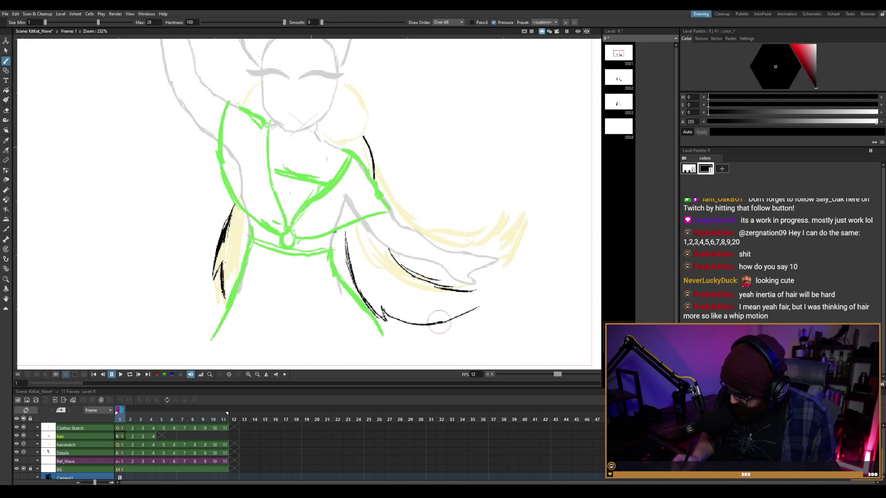
pyautogui.moveTo(431, 324); pyautogui.dragTo(493, 299)
# Redraw the hair curve under the arm on frame 1 with a deeper bend, trying a pointed tip where it meets the lower curve.
pyautogui.press('e')
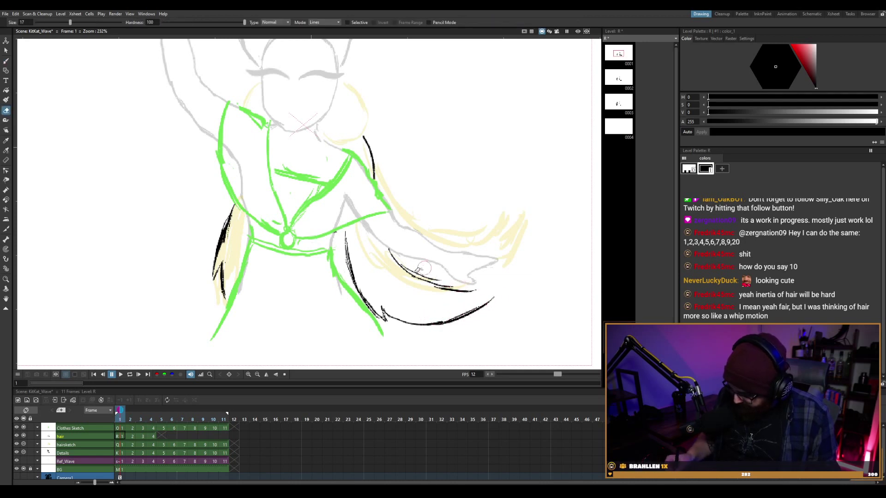
pyautogui.moveTo(402, 265); pyautogui.dragTo(489, 293)
pyautogui.press('b')
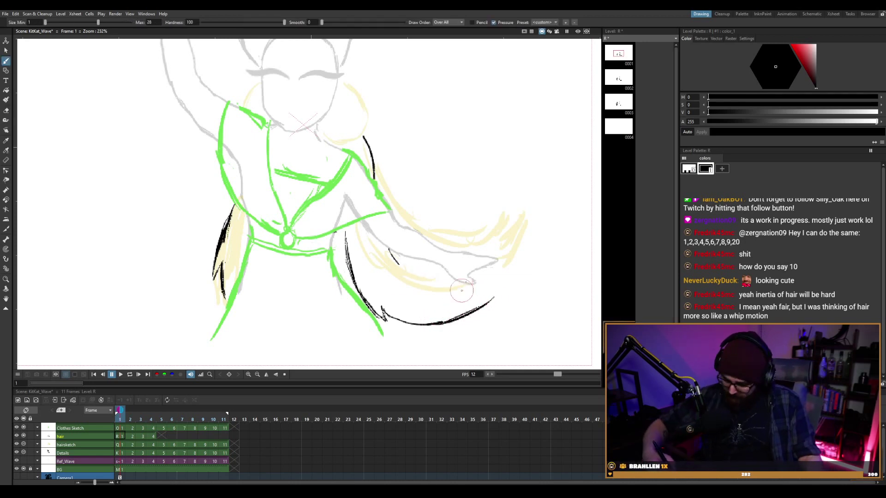
pyautogui.moveTo(395, 260); pyautogui.dragTo(452, 290)
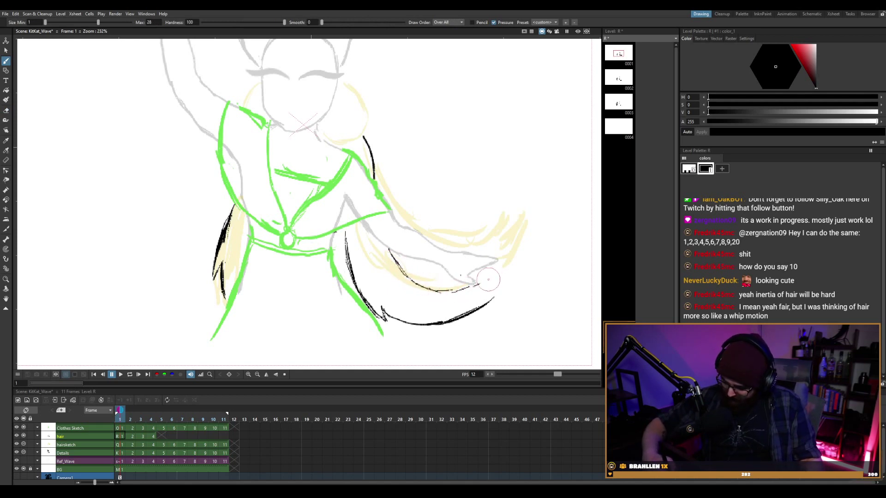
pyautogui.moveTo(492, 299)
pyautogui.mouseDown()
pyautogui.moveTo(521, 264)
pyautogui.moveTo(510, 285)
pyautogui.moveTo(519, 275)
pyautogui.moveTo(472, 288)
pyautogui.moveTo(516, 275)
pyautogui.mouseUp()
pyautogui.hotkey('ctrl', 'z')
pyautogui.hotkey('ctrl', 'z')
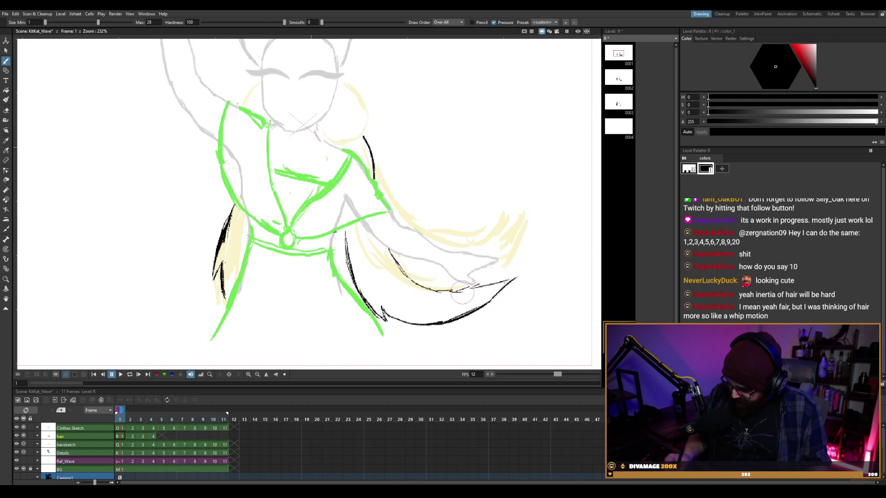
pyautogui.moveTo(390, 250)
pyautogui.mouseDown()
pyautogui.moveTo(433, 291)
pyautogui.moveTo(504, 282)
pyautogui.mouseUp()
# Trim the pointed hair tip on frame 1, sketch a shorter end between the two curves, and save the scene.
pyautogui.press('a')
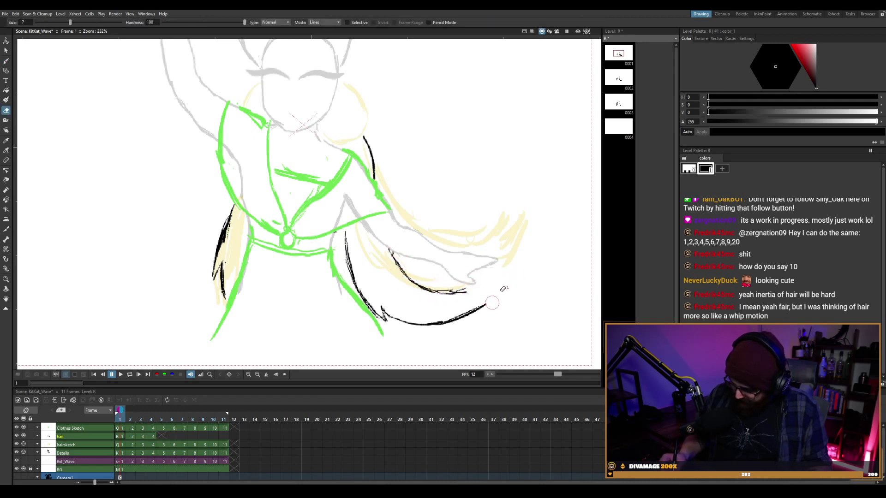
pyautogui.press('b')
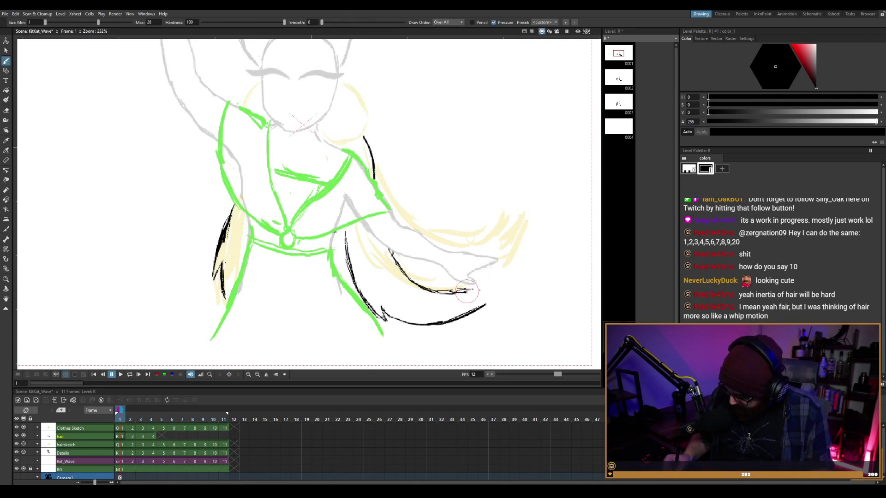
pyautogui.moveTo(491, 292); pyautogui.dragTo(488, 302)
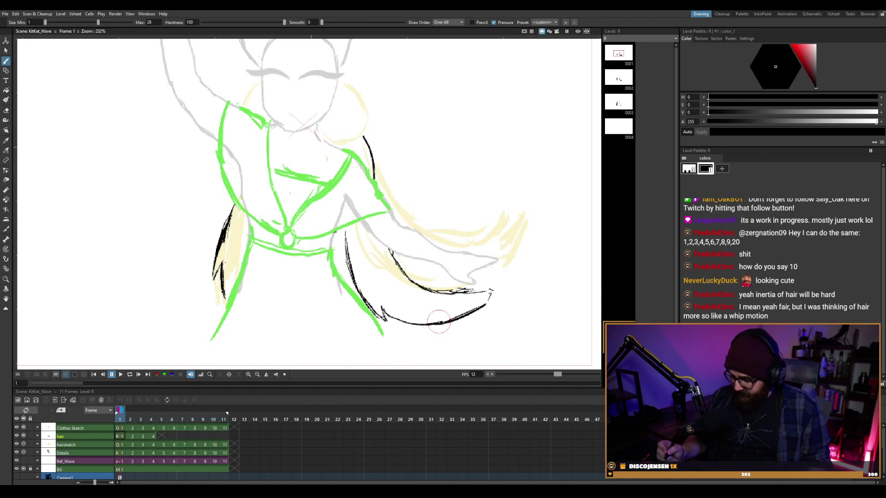
pyautogui.hotkey('ctrl', 's')
# Erase the pointed tip of the lower hair strand on frame 2 and redraw both edges curving outward and up below the hand.
pyautogui.press('.')
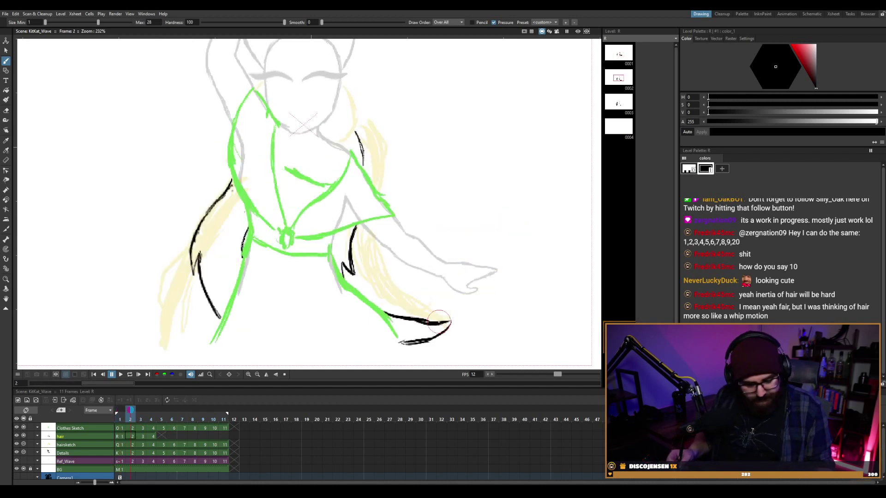
pyautogui.press('a')
pyautogui.moveTo(448, 318)
pyautogui.mouseDown()
pyautogui.moveTo(434, 337)
pyautogui.moveTo(478, 315)
pyautogui.mouseUp()
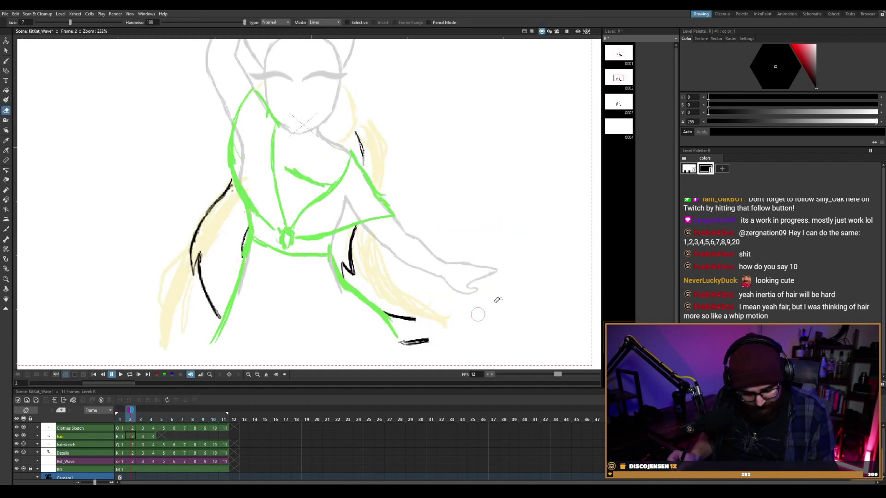
pyautogui.press('b')
pyautogui.moveTo(415, 319)
pyautogui.mouseDown()
pyautogui.moveTo(460, 317)
pyautogui.moveTo(433, 328)
pyautogui.moveTo(445, 324)
pyautogui.mouseUp()
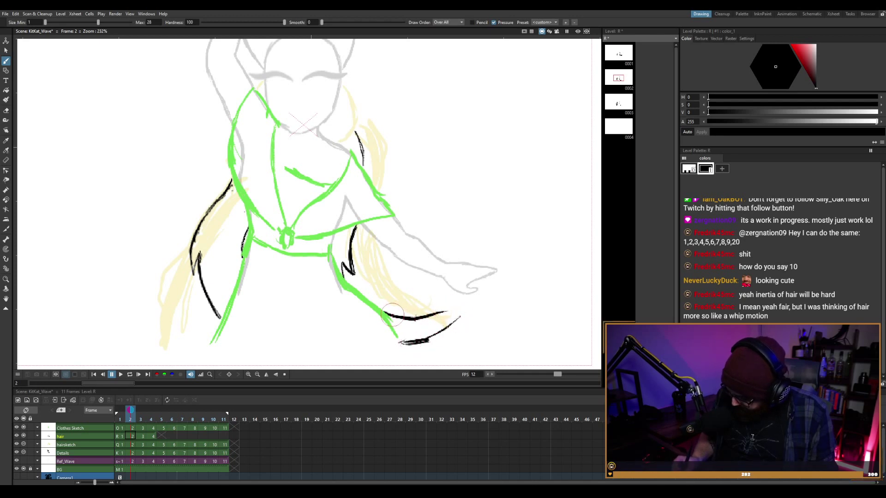
pyautogui.moveTo(388, 313)
pyautogui.mouseDown()
pyautogui.moveTo(462, 303)
pyautogui.moveTo(436, 336)
pyautogui.mouseUp()
pyautogui.press(',')
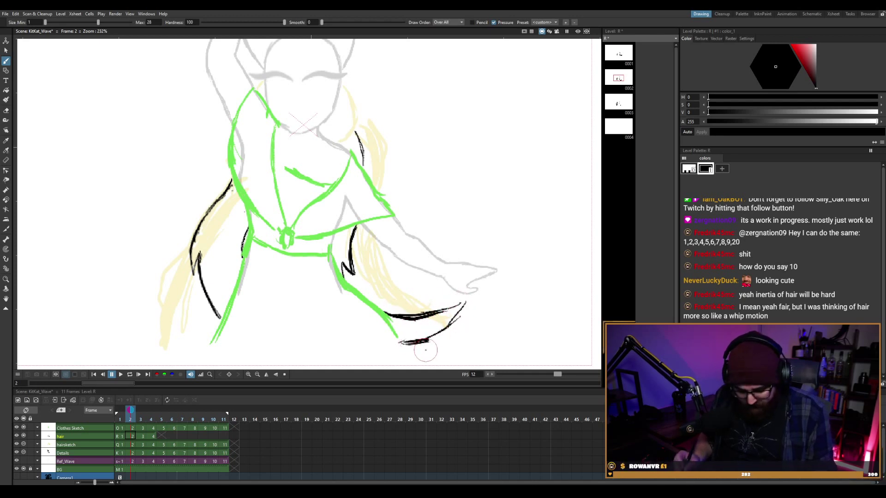
# Compare frames 1 and 2 and trim the end of the hair strand below the hand on frame 2.
pyautogui.press('.')
pyautogui.press(',')
pyautogui.press('.')
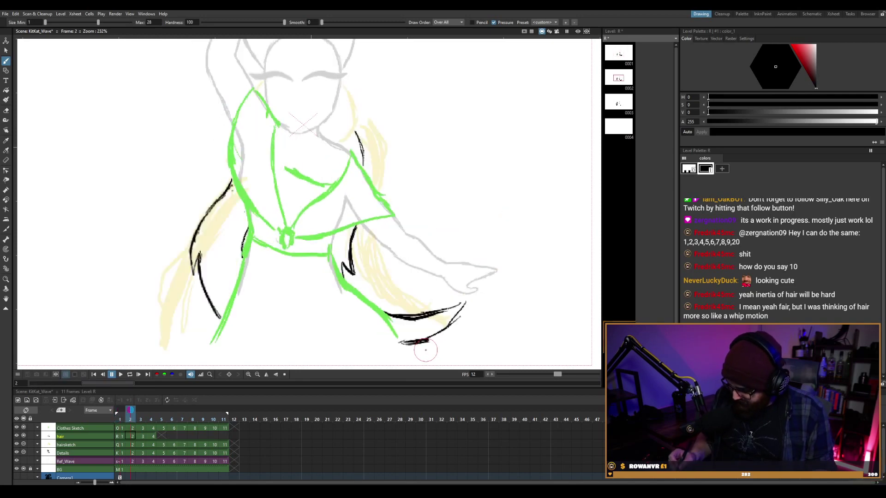
pyautogui.press(',')
pyautogui.press('.')
pyautogui.press('a')
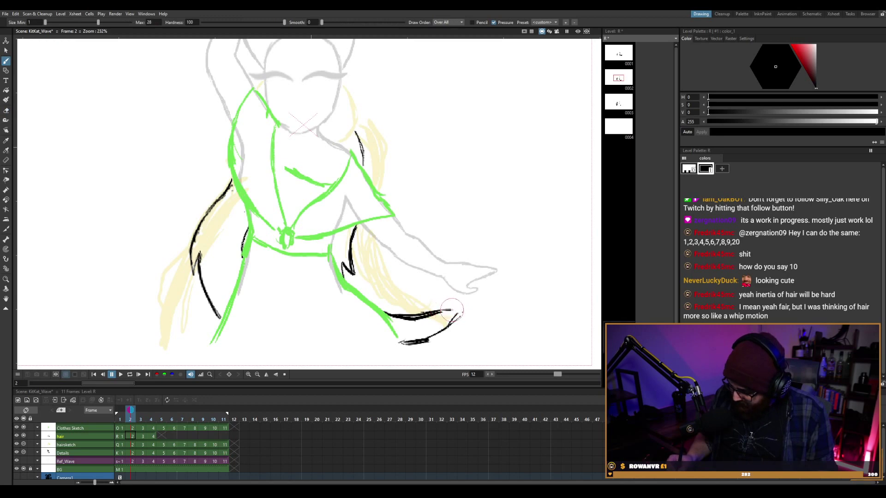
pyautogui.press('.')
pyautogui.press(',')
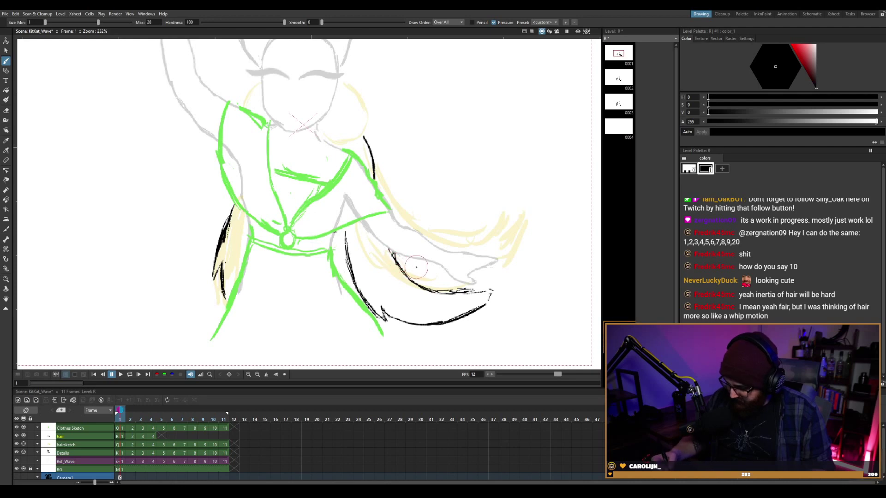
# Add a short stroke at the start of the hair curve under the arm on frame 1 and check it against frame 2.
pyautogui.press('.')
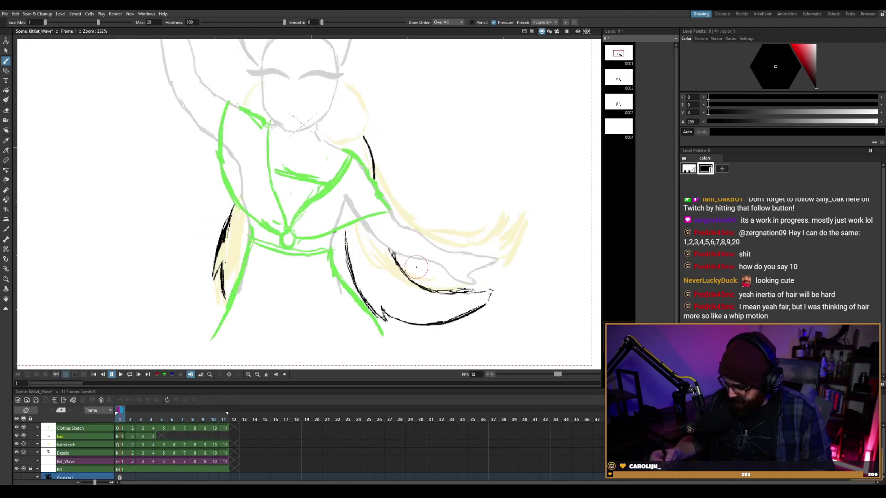
pyautogui.press('.')
pyautogui.moveTo(355, 227)
pyautogui.mouseDown()
pyautogui.moveTo(352, 277)
pyautogui.moveTo(349, 244)
pyautogui.mouseUp()
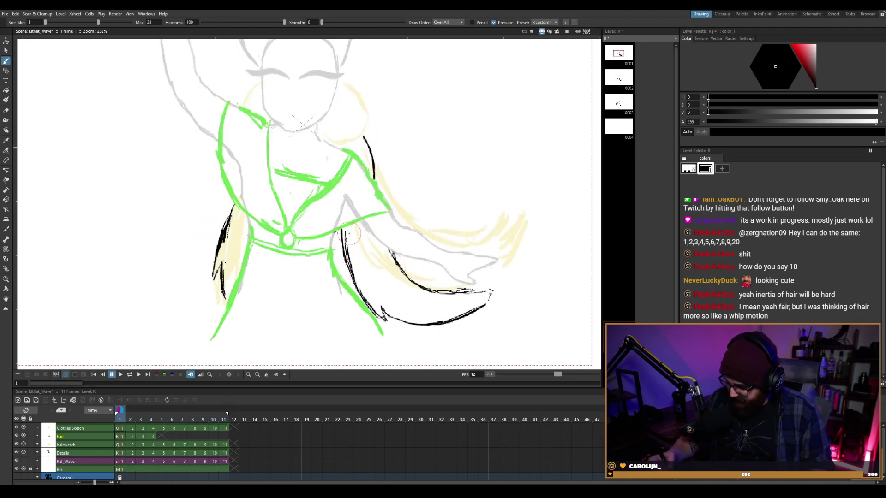
pyautogui.press(',')
pyautogui.press('.')
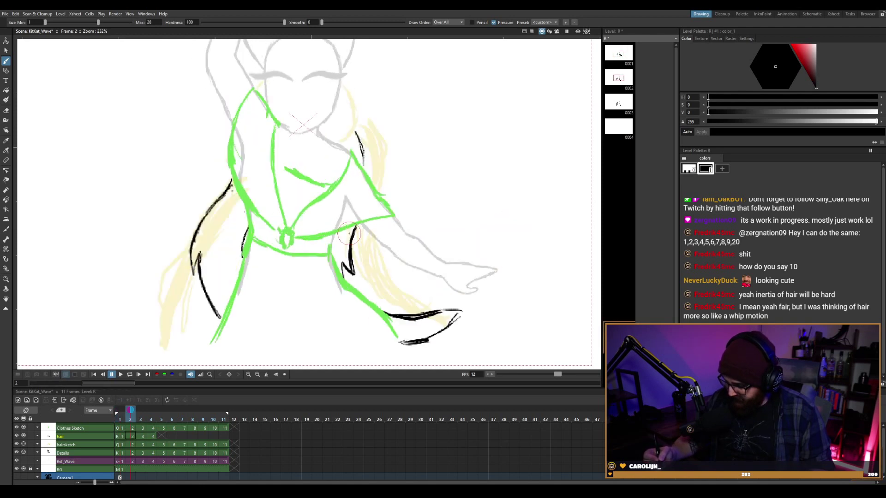
# Erase the upper edge of the hair strand below the hand on frame 2, redraw it flatter, and straighten the lower edge up to a point.
pyautogui.press('a')
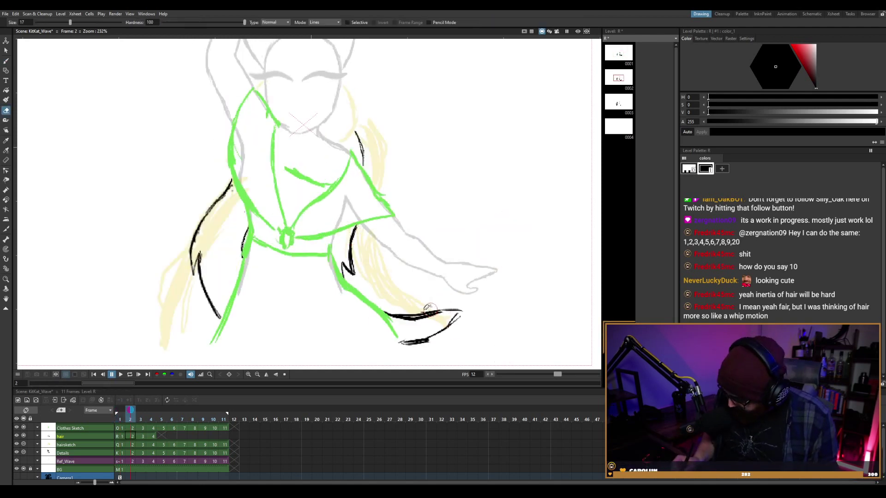
pyautogui.press('b')
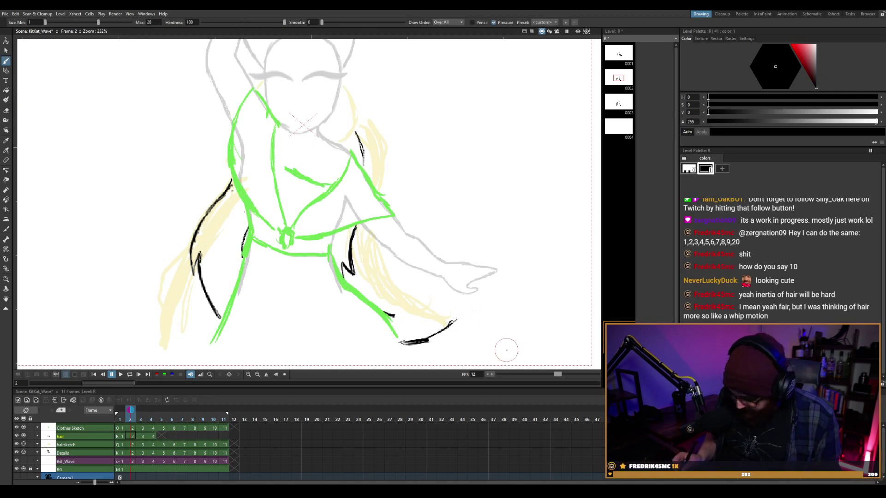
pyautogui.moveTo(390, 315); pyautogui.dragTo(431, 320)
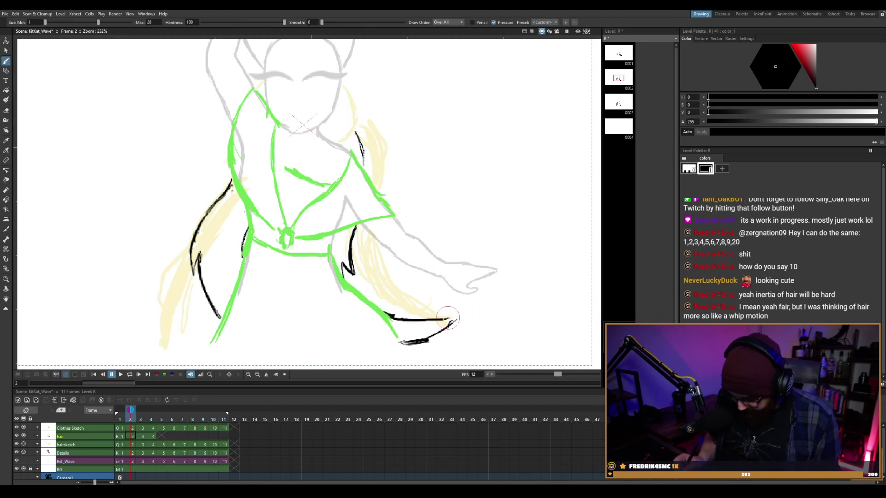
pyautogui.press(',')
pyautogui.press('.')
pyautogui.press(',')
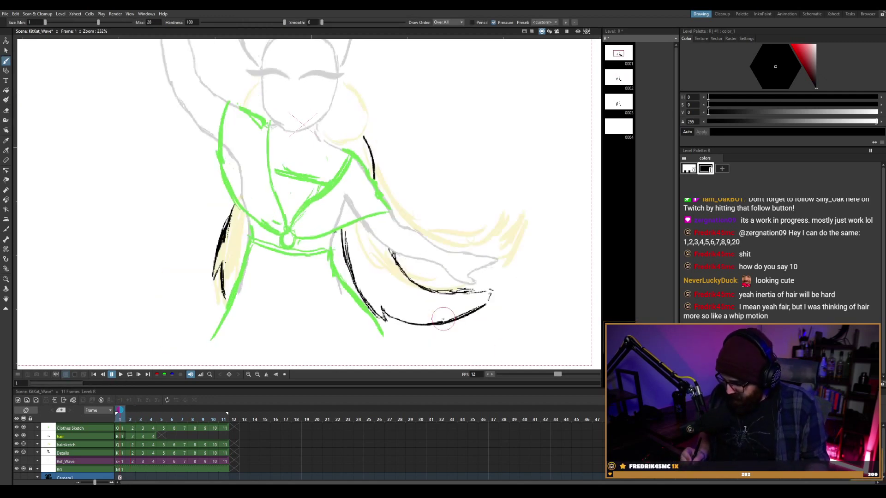
pyautogui.press('.')
pyautogui.moveTo(400, 342); pyautogui.dragTo(465, 309)
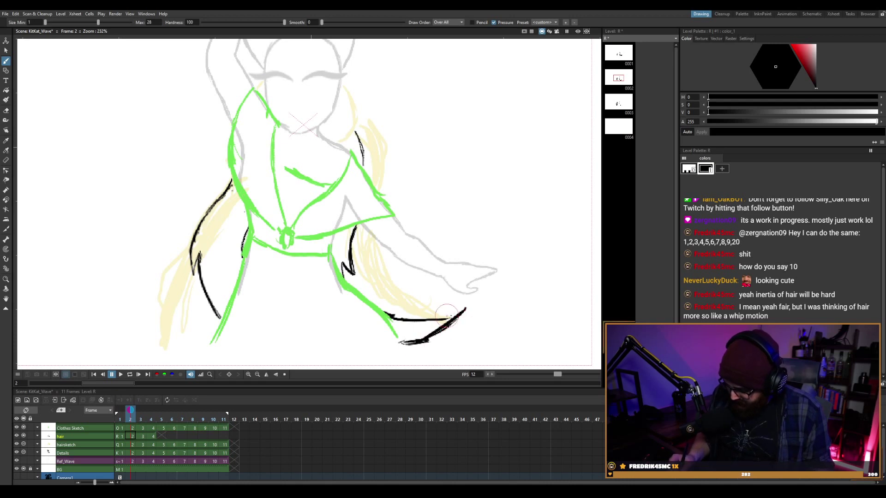
# Erase the outer parts of both strand edges on frame 2 and redraw them with the upper edge curling up into a tip.
pyautogui.press('e')
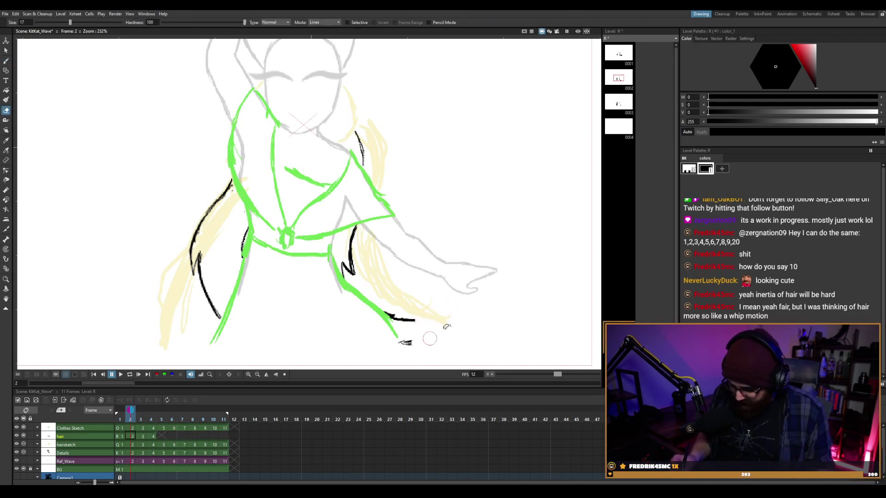
pyautogui.press('b')
pyautogui.moveTo(400, 342); pyautogui.dragTo(450, 320)
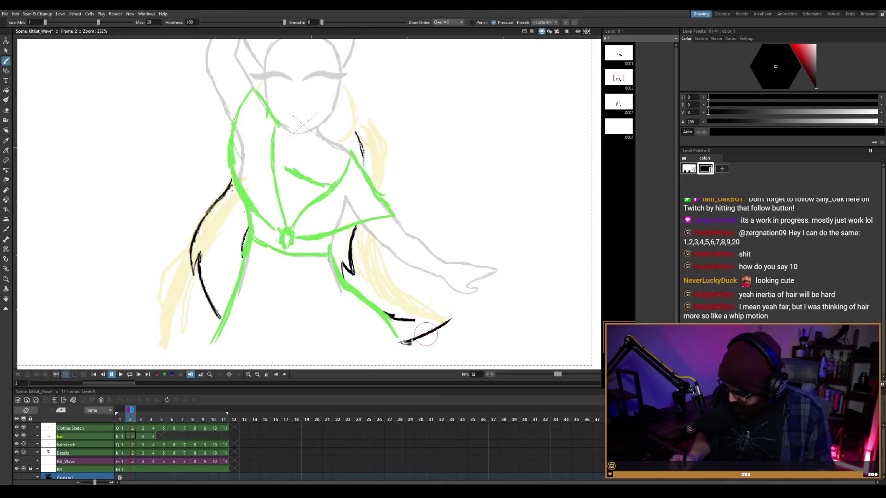
pyautogui.hotkey('ctrl', 'z')
pyautogui.moveTo(400, 343); pyautogui.dragTo(447, 321)
pyautogui.moveTo(390, 315); pyautogui.dragTo(434, 309)
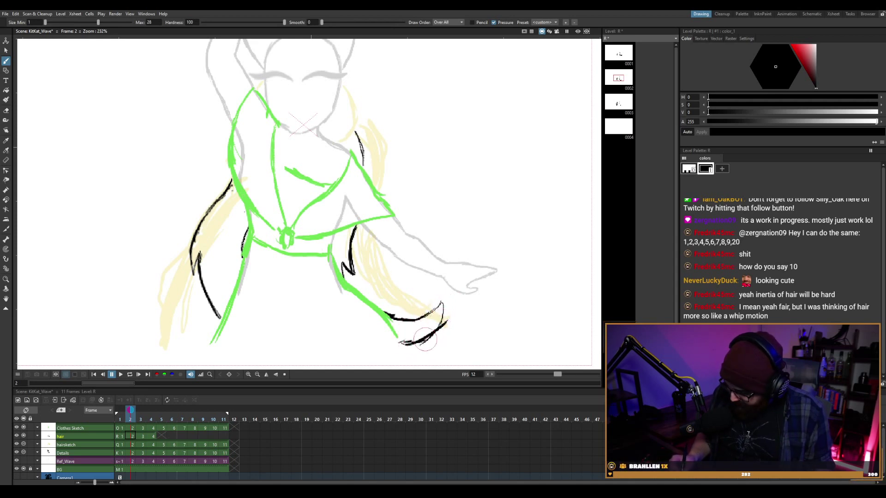
# Erase the lower edge of the hair strand on frame 2, redraw it as a rounder, lower curve from the tip, and compare with frame 1.
pyautogui.press('e')
pyautogui.moveTo(441, 328); pyautogui.dragTo(420, 338)
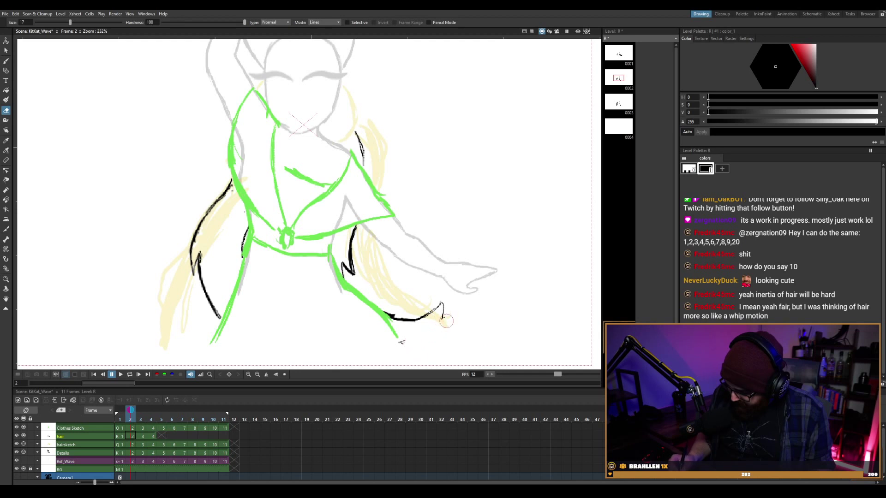
pyautogui.press('b')
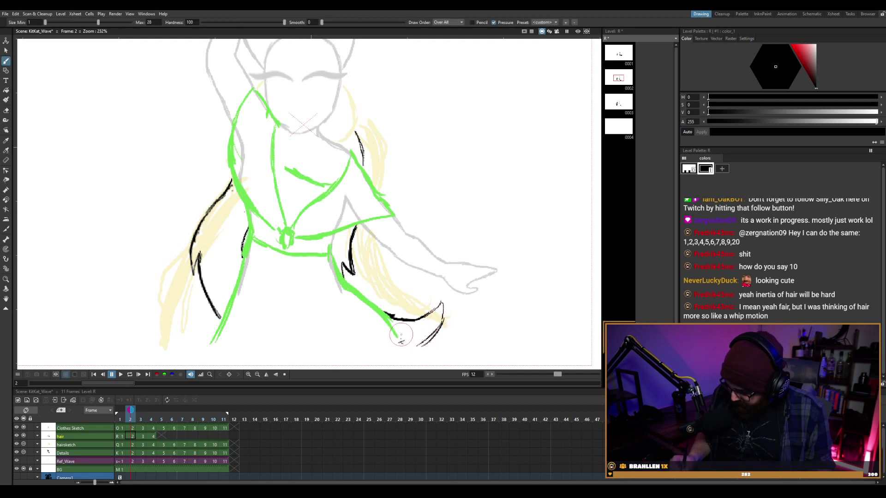
pyautogui.moveTo(443, 320)
pyautogui.mouseDown()
pyautogui.moveTo(419, 344)
pyautogui.moveTo(442, 327)
pyautogui.mouseUp()
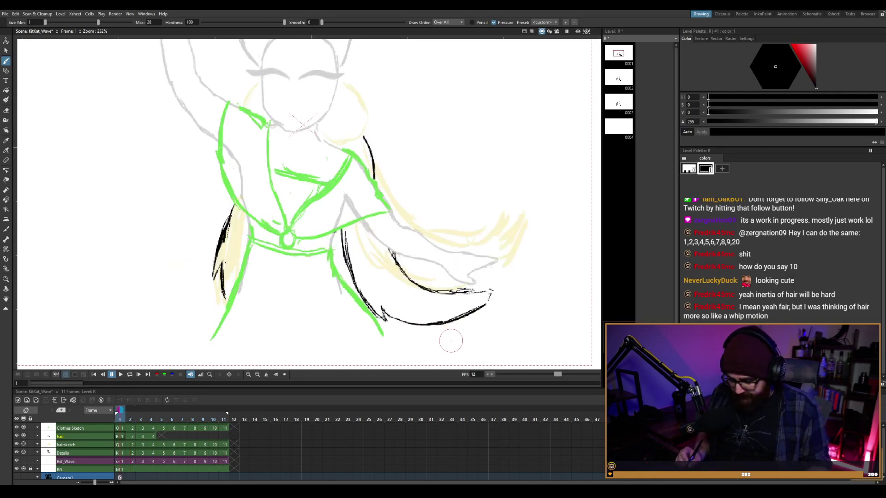
pyautogui.press(',')
pyautogui.press('.')
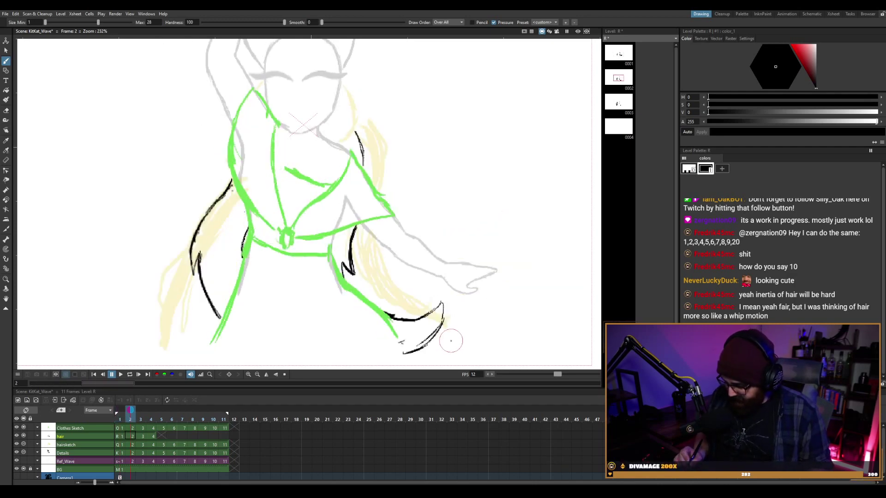
# Try sketching hair swing curves in the empty area beside the figure on frame 3, and undo them.
pyautogui.press('.')
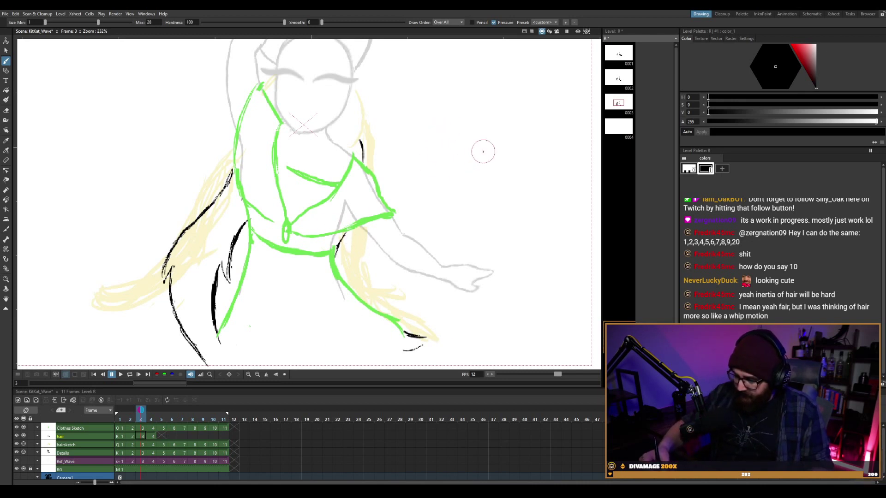
pyautogui.moveTo(459, 124); pyautogui.dragTo(431, 197)
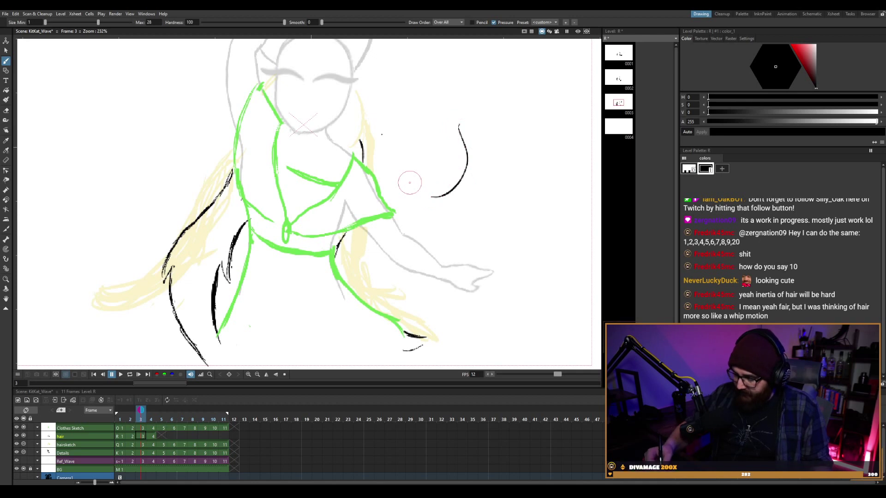
pyautogui.moveTo(467, 122)
pyautogui.mouseDown()
pyautogui.moveTo(491, 162)
pyautogui.moveTo(514, 149)
pyautogui.moveTo(461, 197)
pyautogui.mouseUp()
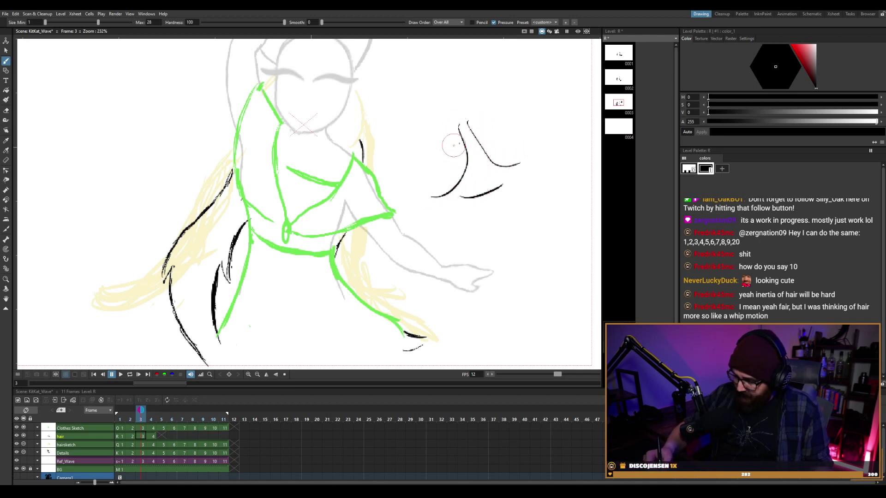
pyautogui.hotkey('ctrl', 'z')
pyautogui.hotkey('ctrl', 'z')
pyautogui.hotkey('ctrl', 'z')
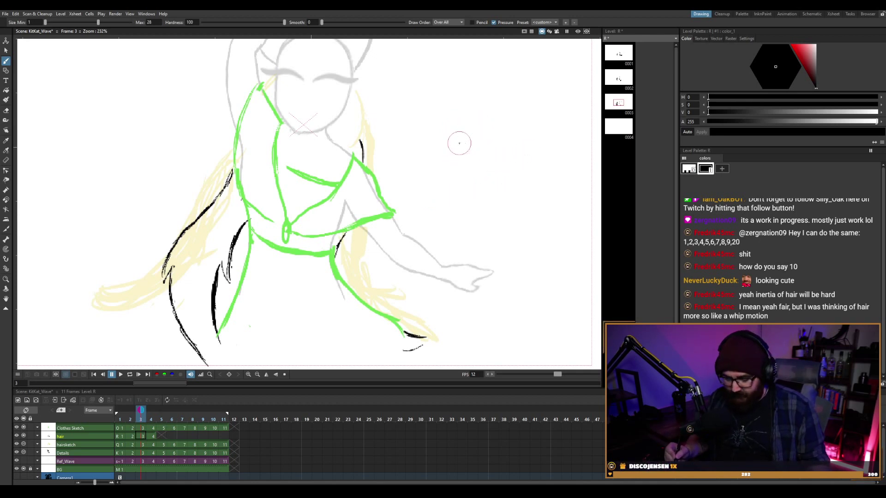
# Save the scene and redraw the lower end of the long outer hair curve on frame 3 sweeping inward toward the leg.
pyautogui.hotkey('ctrl', 's')
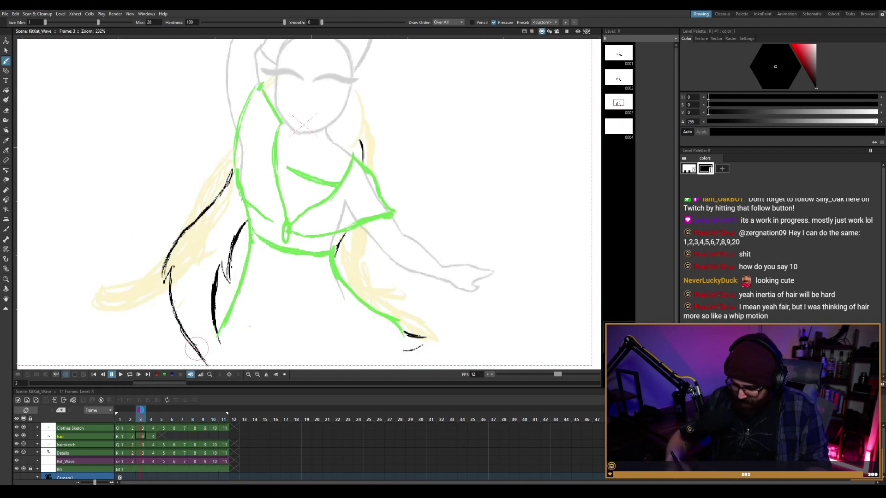
pyautogui.moveTo(184, 336); pyautogui.dragTo(219, 362)
pyautogui.press('a')
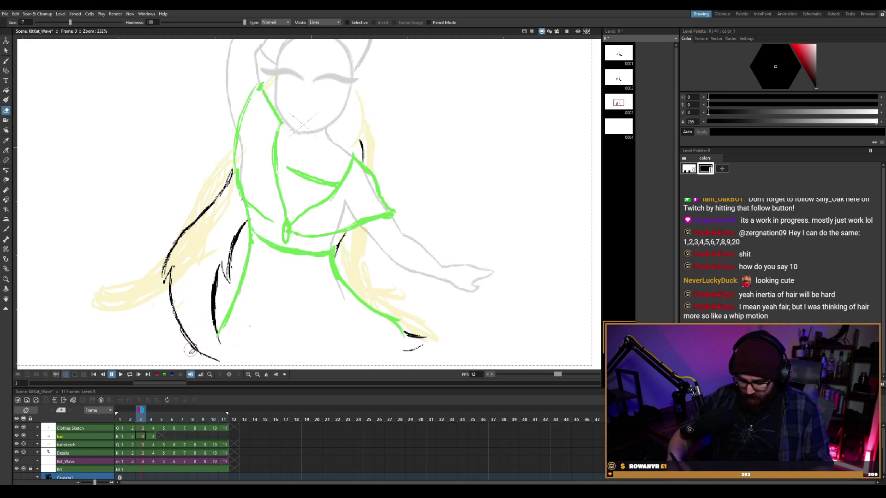
pyautogui.press('b')
# Step back and forth through frames 1 to 4 to examine how the hair lines move.
pyautogui.press(',')
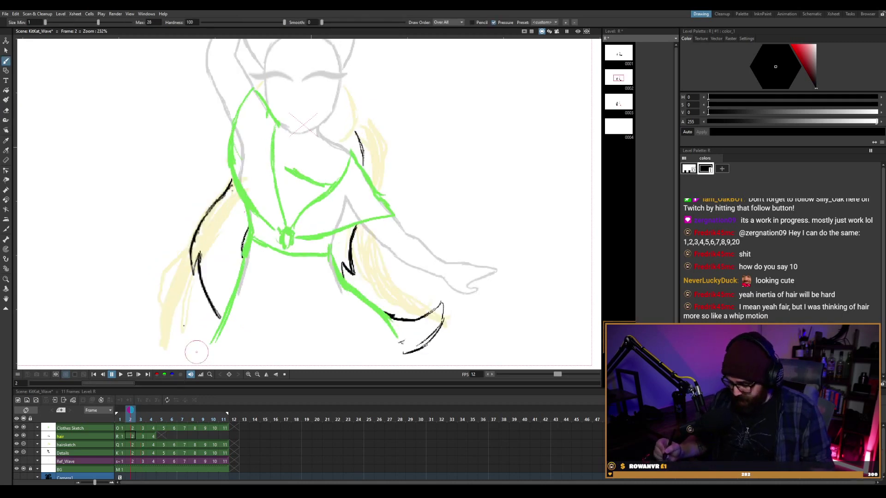
pyautogui.press('.')
pyautogui.press(',')
pyautogui.press('.')
pyautogui.press(',')
pyautogui.press('.')
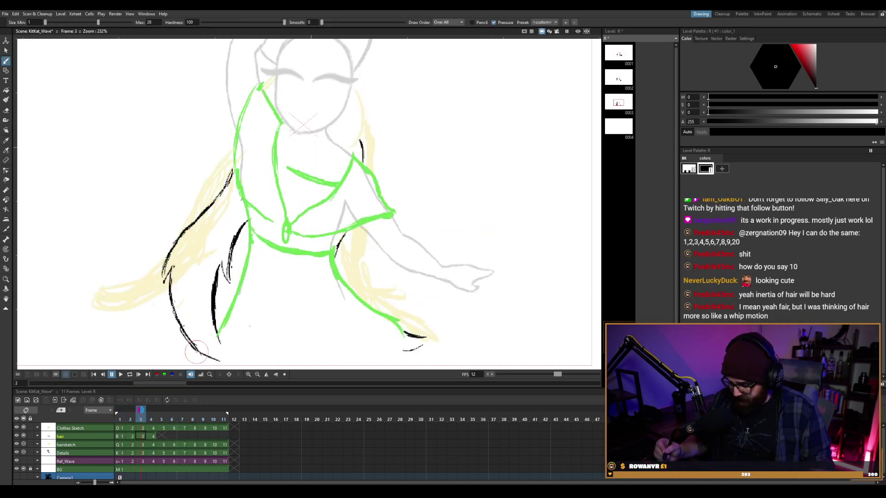
pyautogui.press(',')
pyautogui.press(',')
pyautogui.press('.')
pyautogui.press('.')
pyautogui.press(',')
pyautogui.press('.')
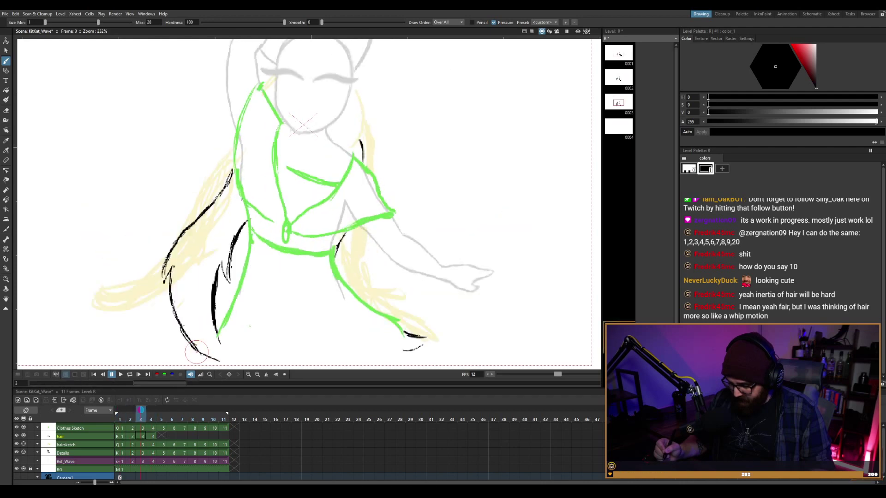
# Draw a short black hair line above the shoulder of the lowered arm on frame 4, checking against frame 3.
pyautogui.press('.')
pyautogui.press(',')
pyautogui.press('.')
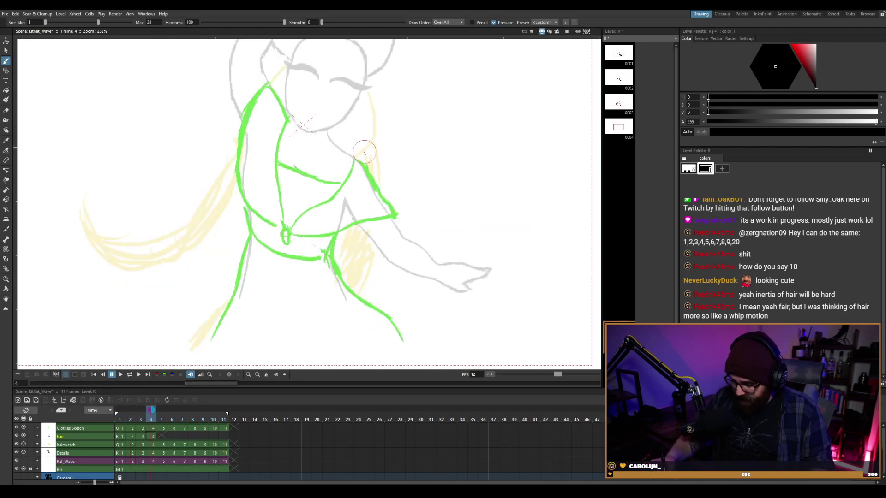
pyautogui.press(',')
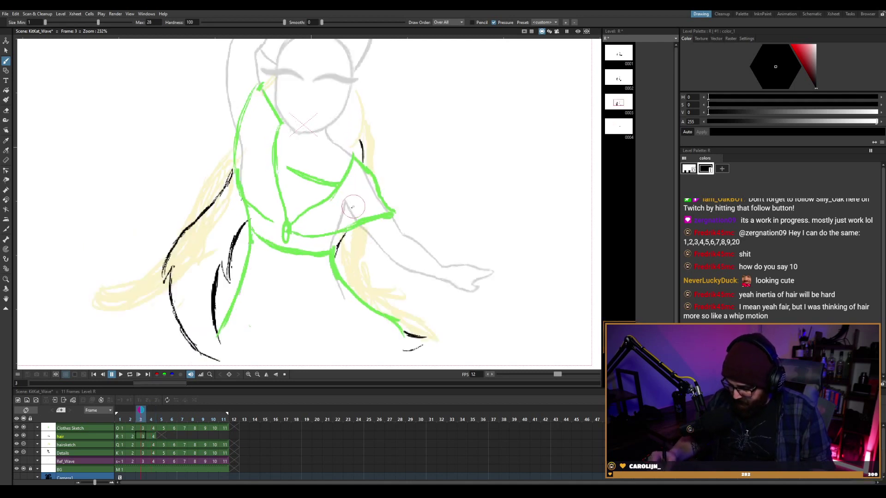
pyautogui.press('.')
pyautogui.press(',')
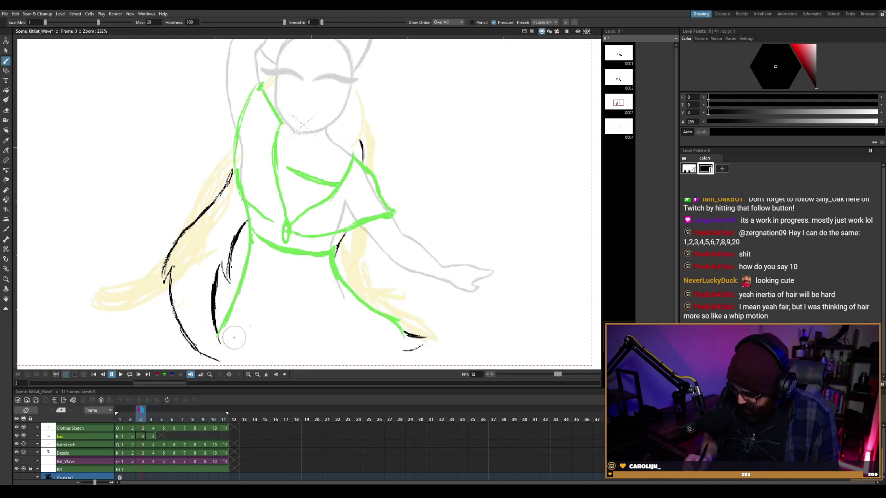
pyautogui.press('.')
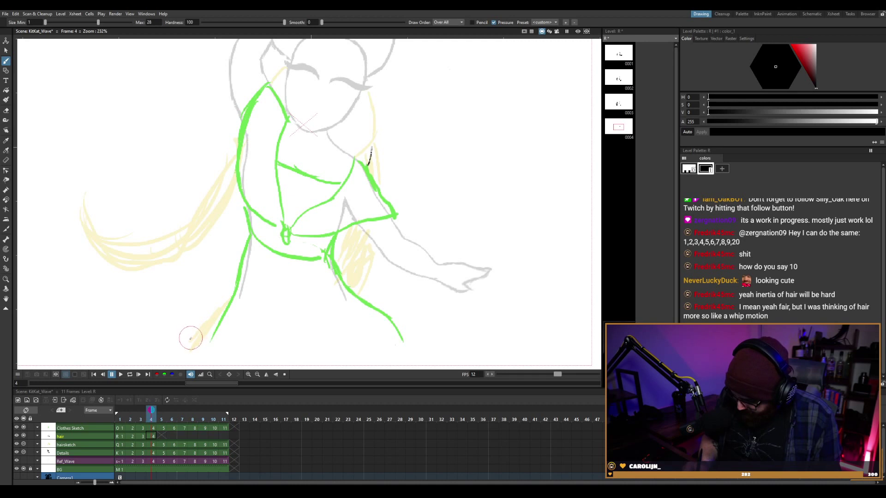
# Try drawing black hair-tip lines beside the lower leg on frame 4, comparing with frame 3, and undo them.
pyautogui.moveTo(186, 346); pyautogui.dragTo(215, 329)
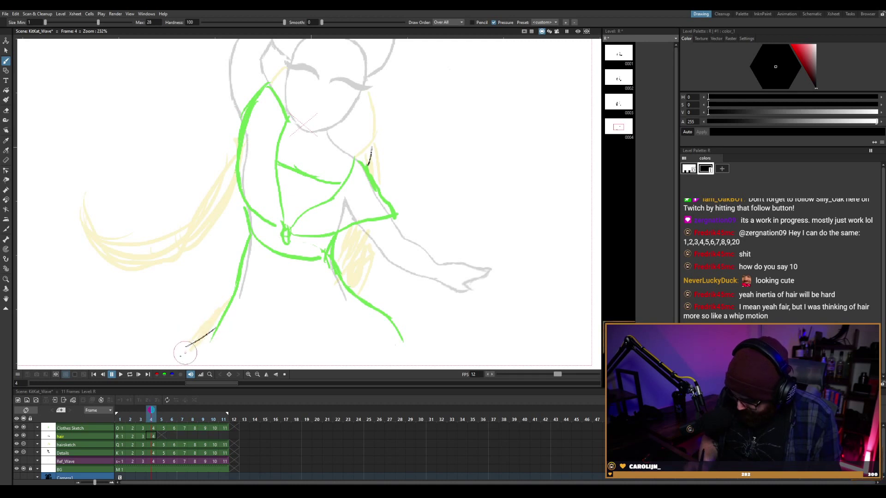
pyautogui.moveTo(183, 354); pyautogui.dragTo(205, 354)
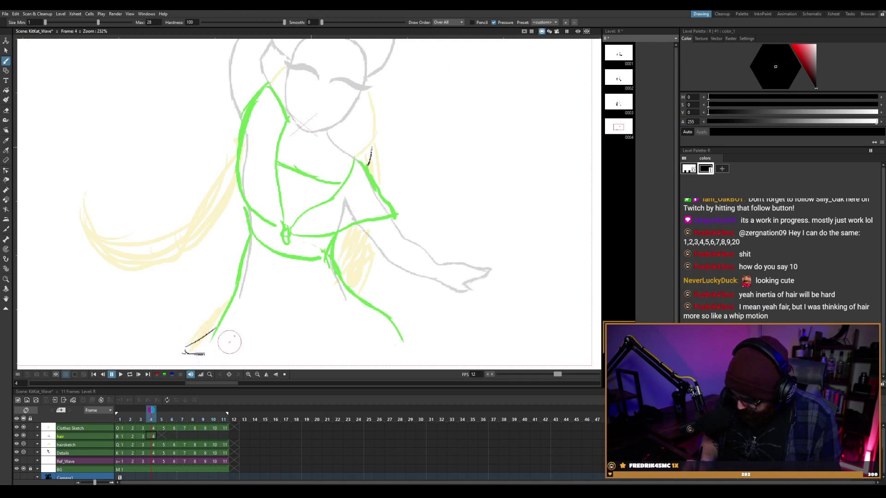
pyautogui.press(',')
pyautogui.press('.')
pyautogui.press(',')
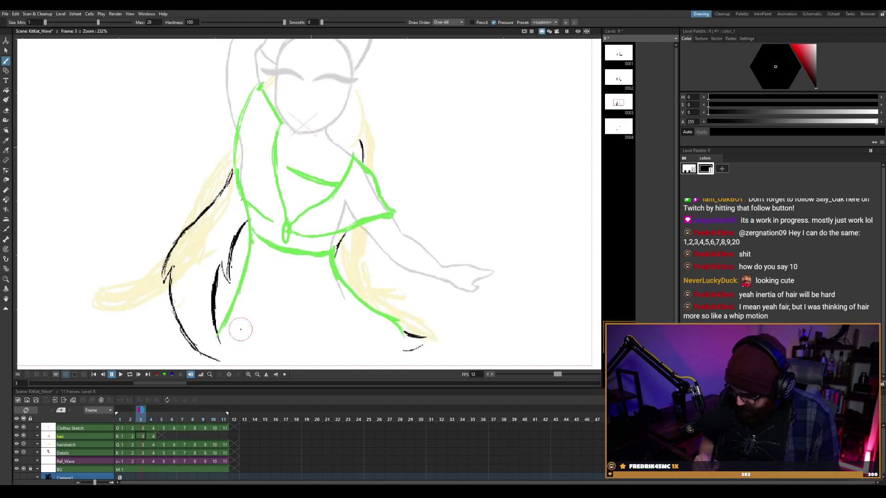
pyautogui.press('.')
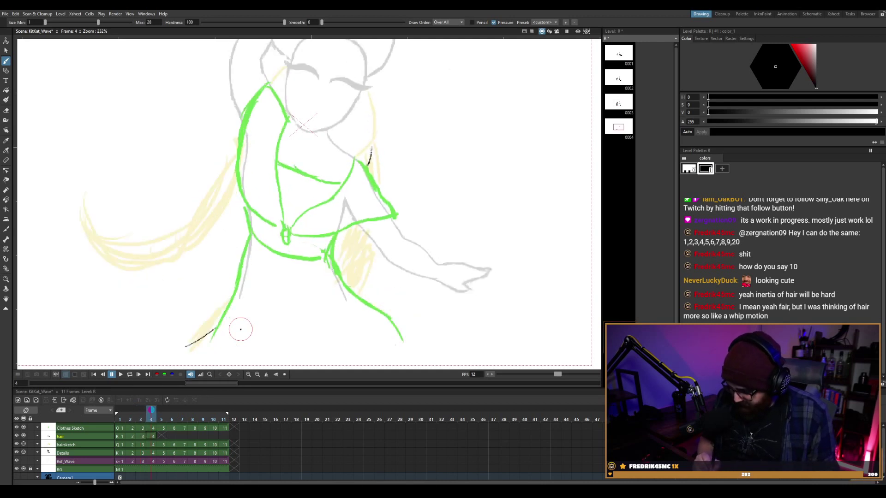
pyautogui.moveTo(171, 355); pyautogui.dragTo(206, 336)
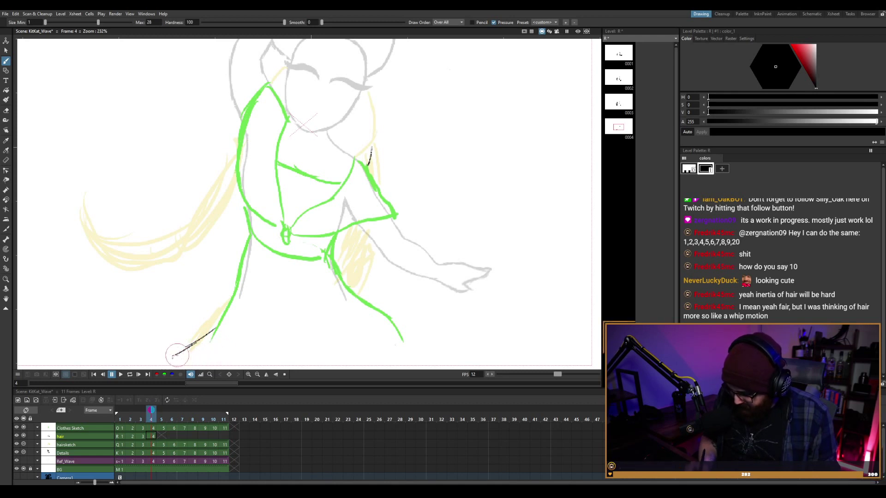
pyautogui.hotkey('ctrl', 'z')
pyautogui.hotkey('ctrl', 'z')
pyautogui.hotkey('ctrl', 'z')
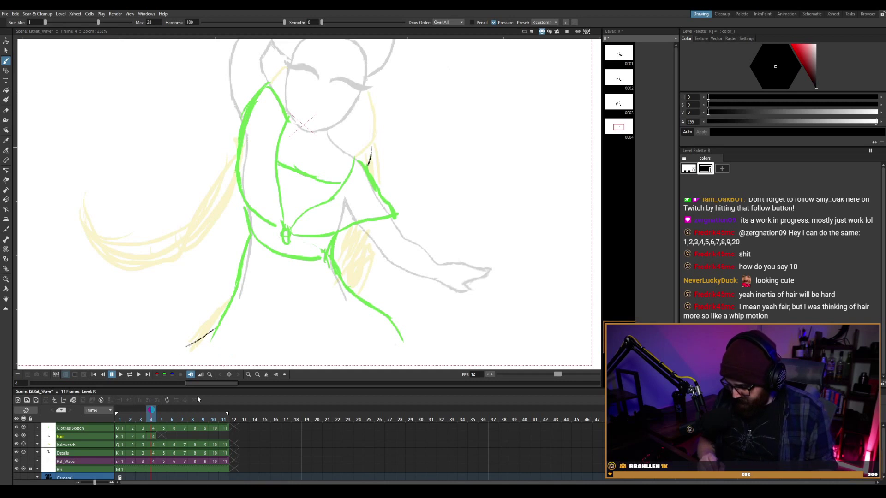
# Try a long hair stroke in the empty area between the legs on frame 4 and undo it.
pyautogui.press(',')
pyautogui.press(',')
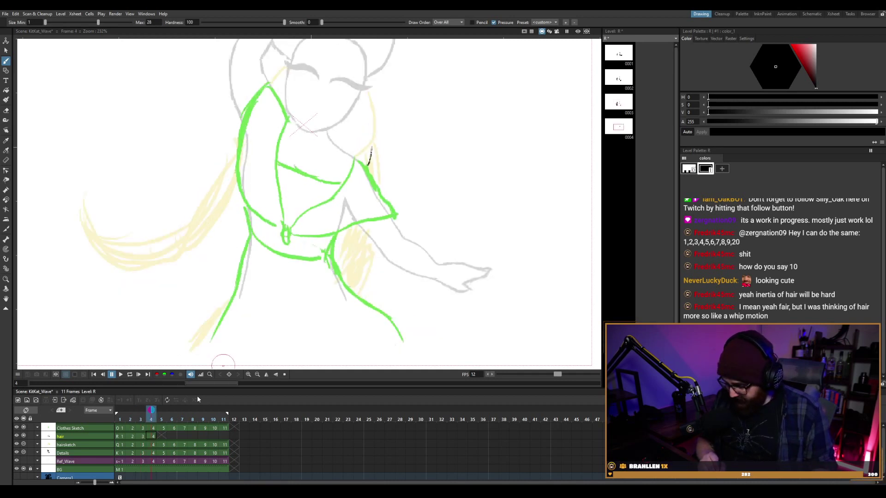
pyautogui.press('.')
pyautogui.press('.')
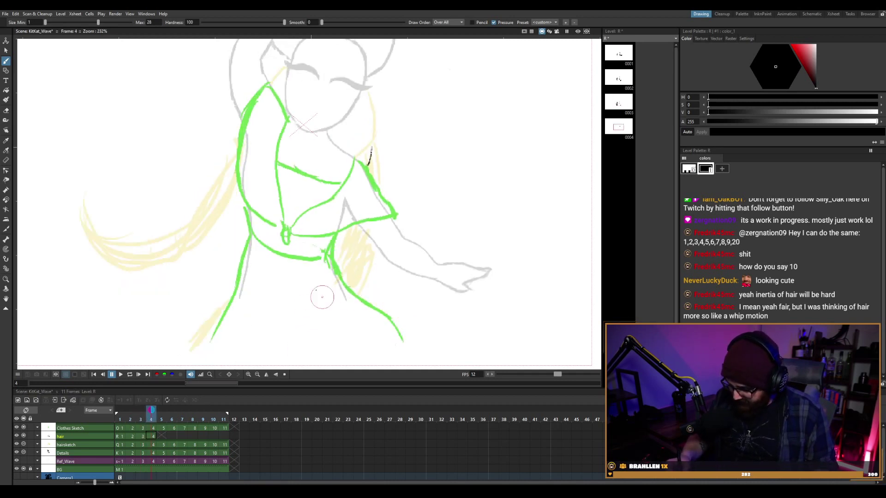
pyautogui.moveTo(322, 273); pyautogui.dragTo(294, 355)
pyautogui.hotkey('ctrl', 'z')
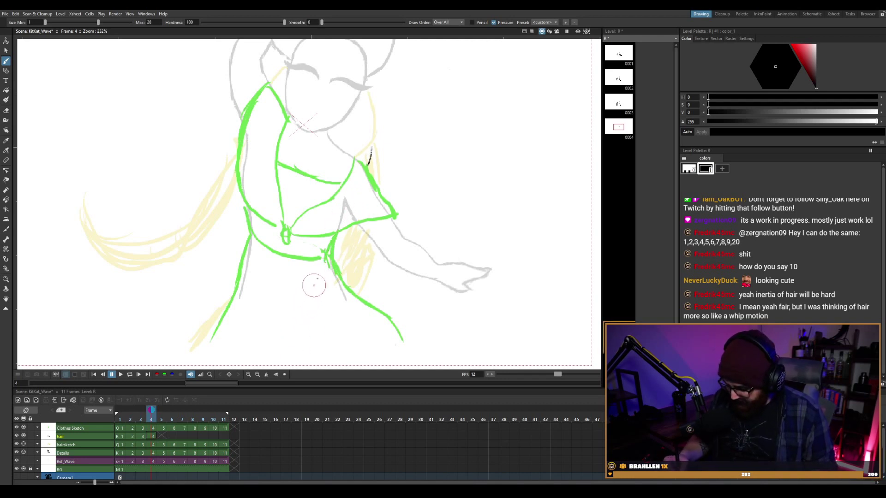
# Step back and forth through frames 2 to 4 to examine how the hair and body shift between poses.
pyautogui.press(',')
pyautogui.press('.')
pyautogui.press(',')
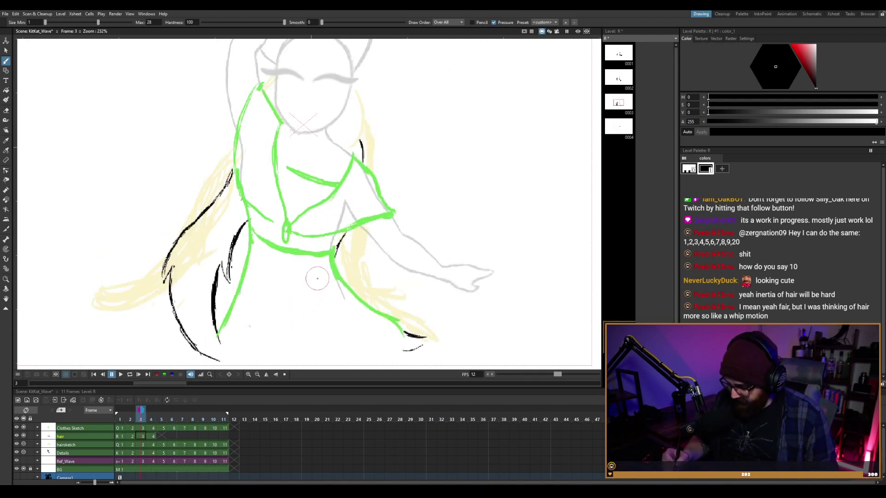
pyautogui.press('.')
pyautogui.press(',')
pyautogui.press('.')
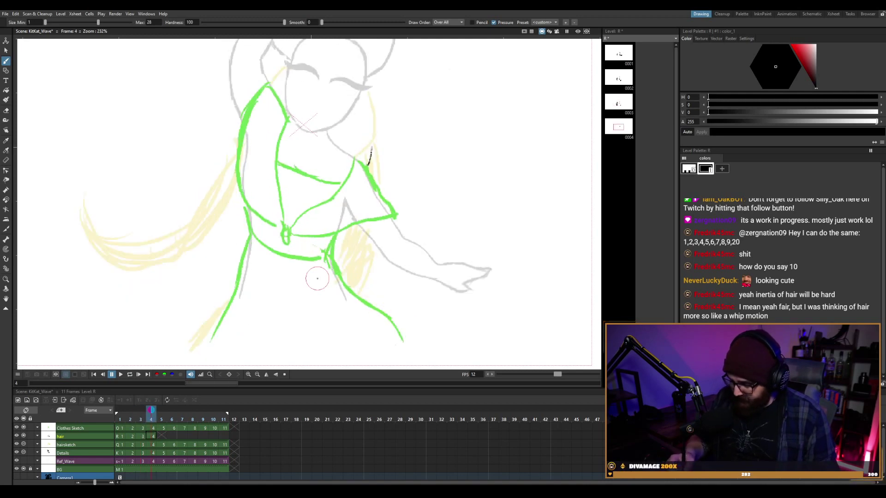
pyautogui.press(',')
pyautogui.press('.')
pyautogui.press(',')
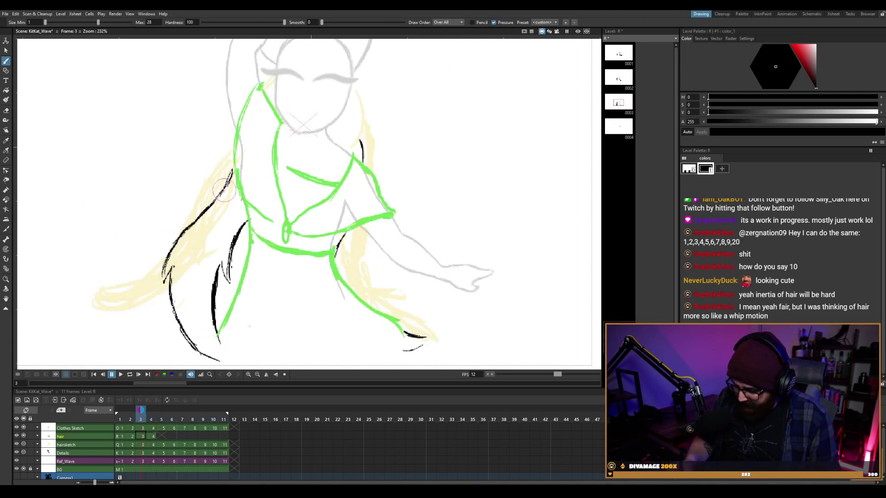
pyautogui.press(',')
pyautogui.press('.')
pyautogui.press('.')
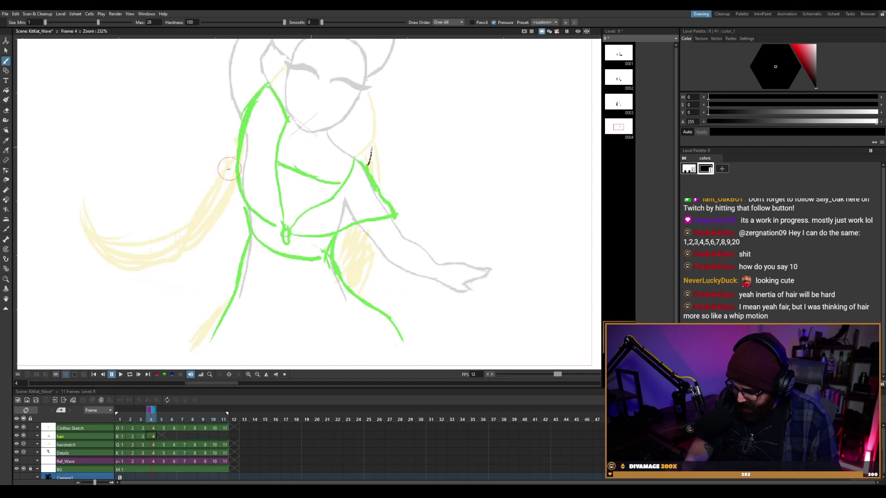
pyautogui.press(',')
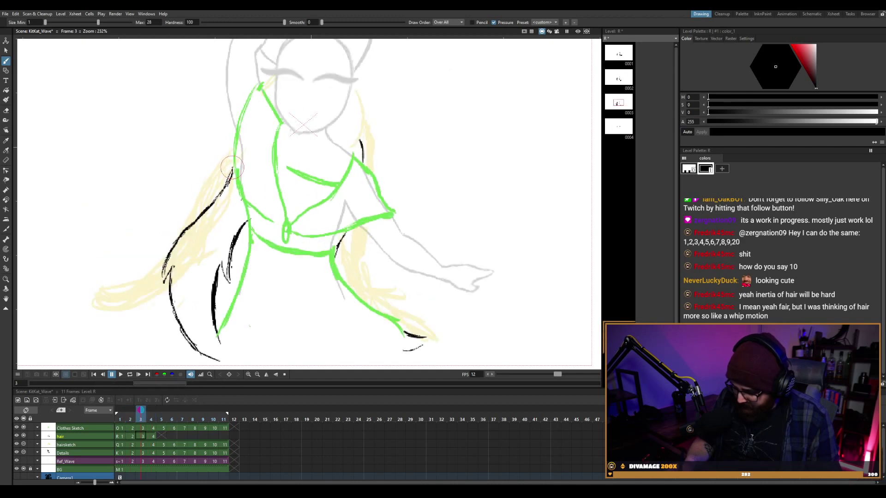
pyautogui.press('.')
pyautogui.press(',')
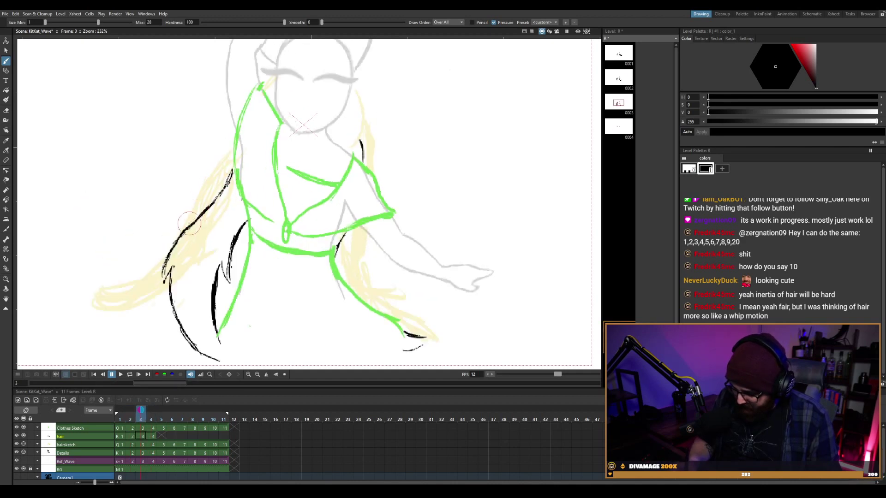
# Draw the upper outer black hair line on frame 4 from behind the raised arm's shoulder outward and down, ending in a short hook.
pyautogui.press('.')
pyautogui.moveTo(148, 245); pyautogui.dragTo(209, 197)
pyautogui.moveTo(168, 225); pyautogui.dragTo(227, 169)
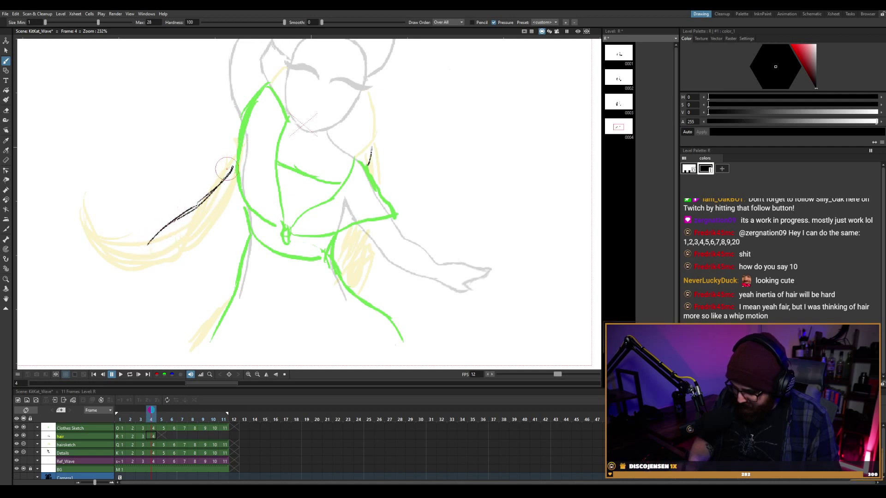
pyautogui.moveTo(147, 245); pyautogui.dragTo(168, 234)
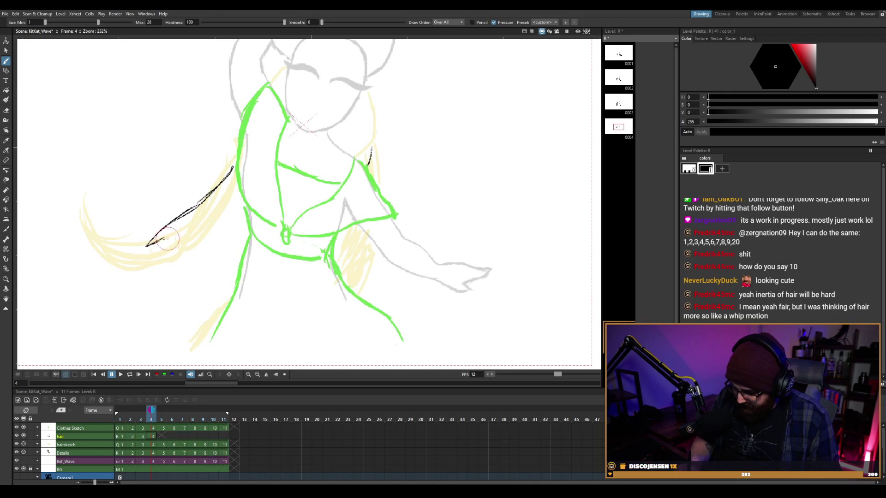
# Extend the outer hair line on frame 4 with a lower curve sweeping down from the hook, comparing it with frame 3.
pyautogui.press('Left')
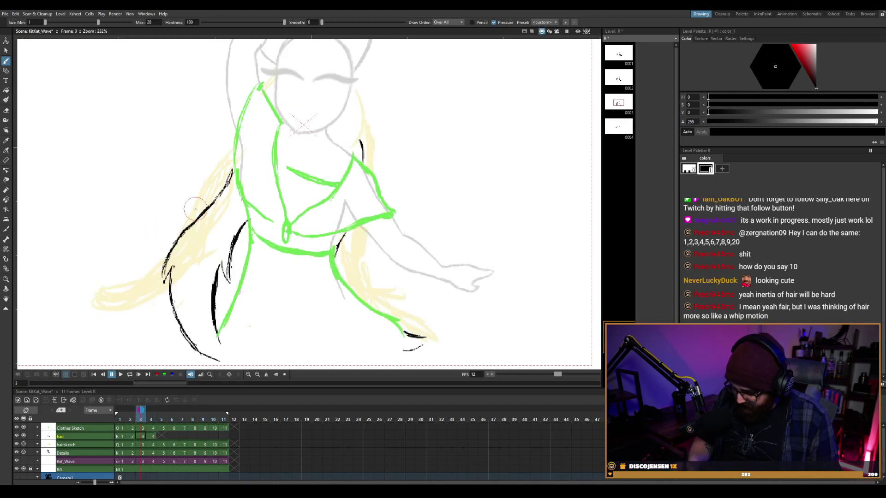
pyautogui.press('Right')
pyautogui.press('Left')
pyautogui.press('Right')
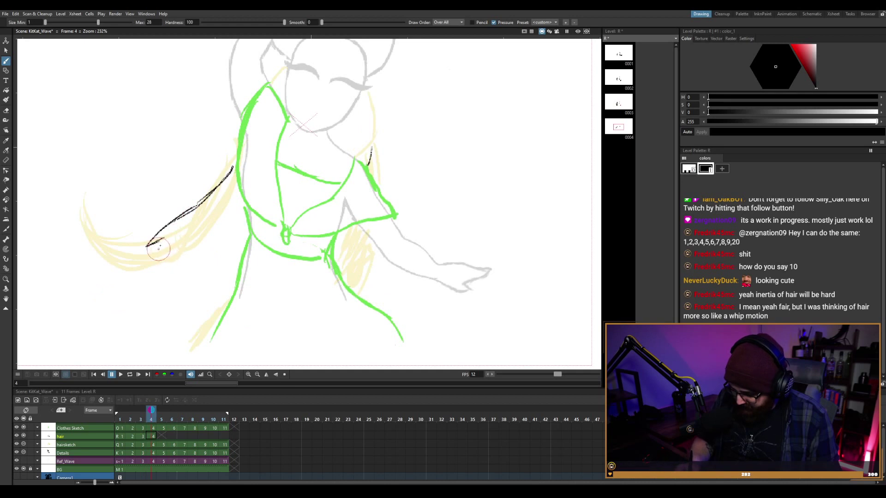
pyautogui.moveTo(159, 247); pyautogui.dragTo(135, 272)
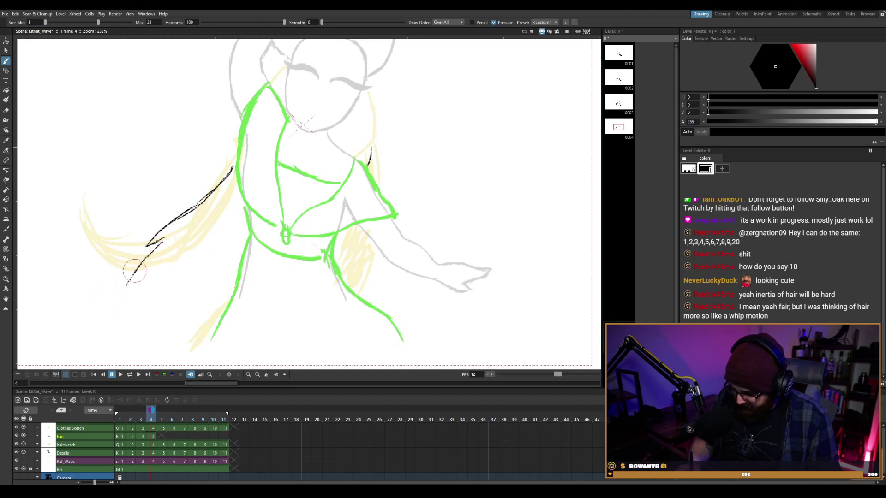
pyautogui.moveTo(125, 320); pyautogui.dragTo(123, 313)
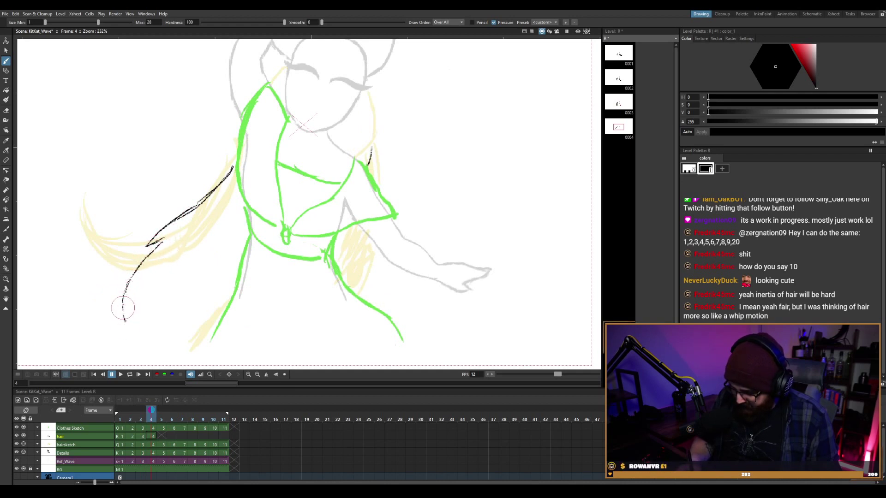
pyautogui.press('Left')
pyautogui.press('Right')
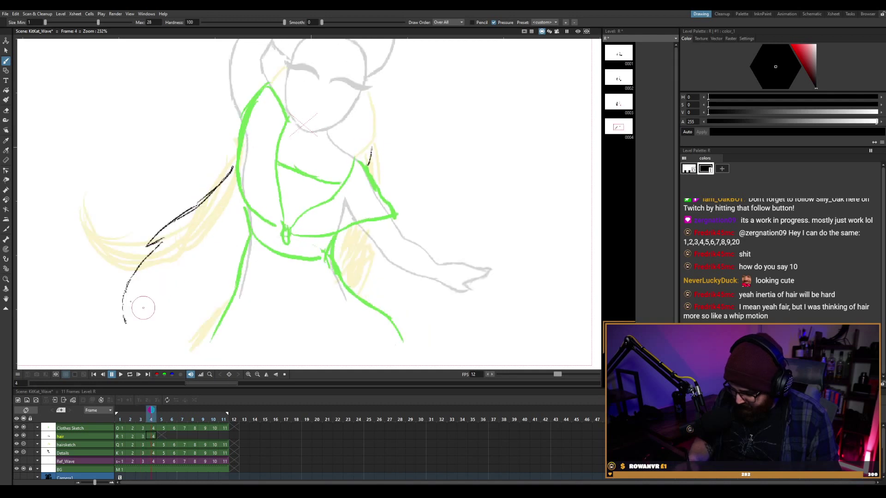
# Extend the outer curve of the left hair's lower lock on frame 4, thickening it as it bends inward, using frame 3 as reference.
pyautogui.moveTo(137, 269); pyautogui.dragTo(122, 326)
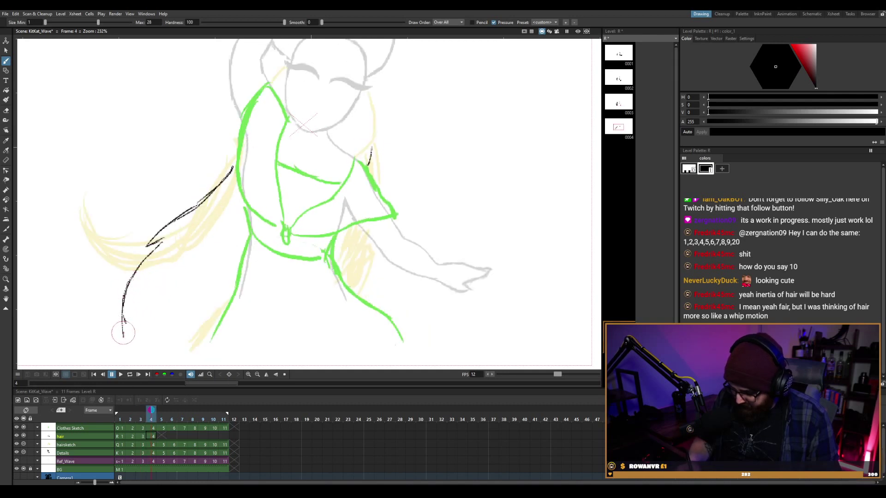
pyautogui.press('Left')
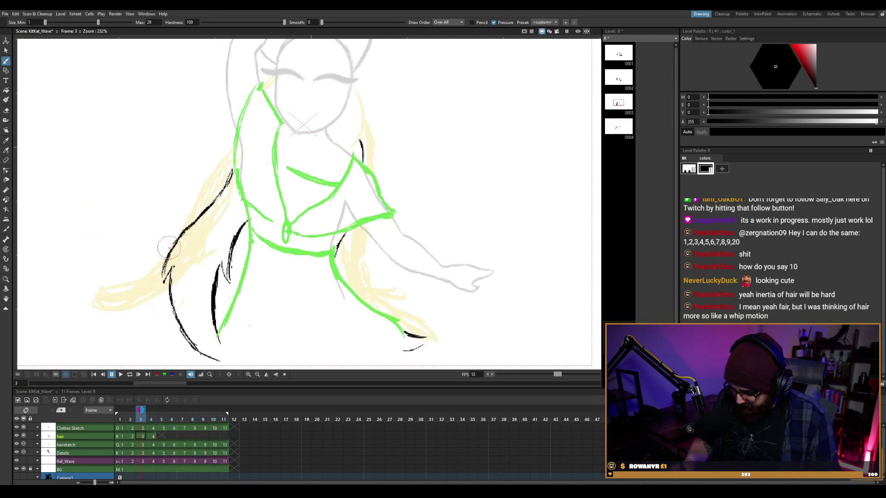
pyautogui.press('Right')
pyautogui.moveTo(141, 262)
pyautogui.mouseDown()
pyautogui.moveTo(126, 322)
pyautogui.moveTo(135, 278)
pyautogui.moveTo(136, 345)
pyautogui.moveTo(128, 311)
pyautogui.moveTo(147, 352)
pyautogui.moveTo(129, 333)
pyautogui.moveTo(142, 262)
pyautogui.moveTo(126, 294)
pyautogui.moveTo(152, 355)
pyautogui.mouseUp()
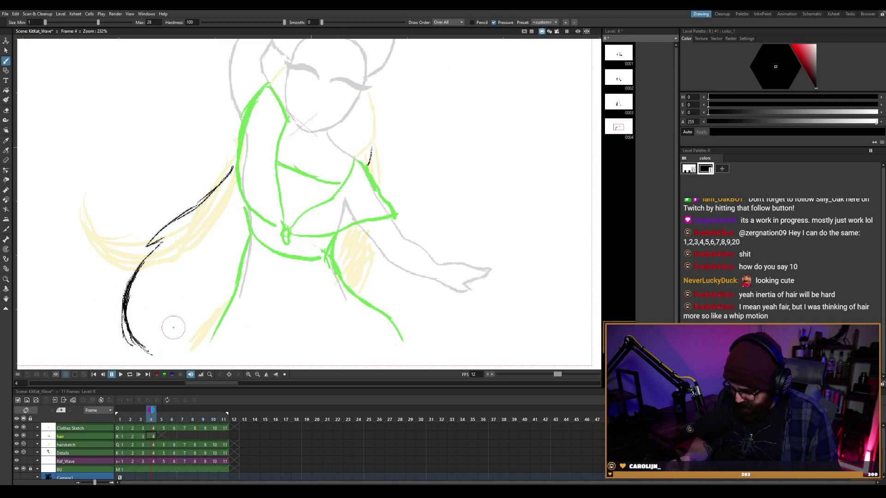
pyautogui.press('Left')
pyautogui.press('Right')
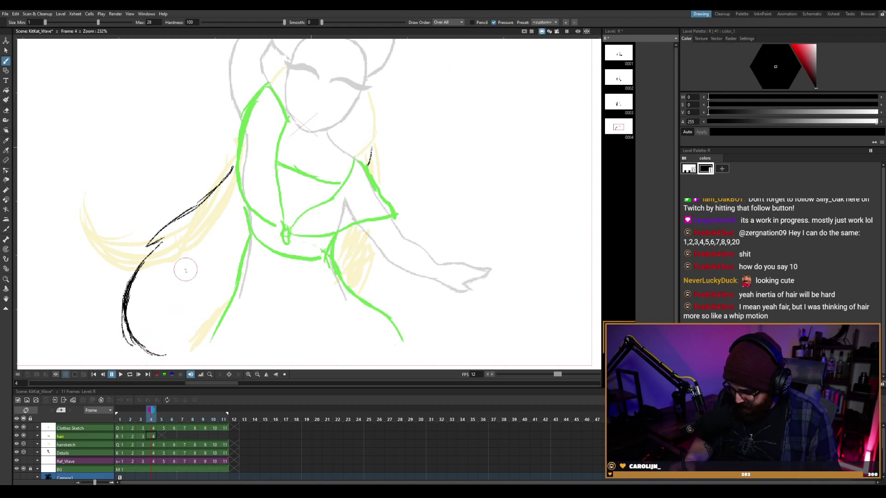
# Mark the start of the inner hair lock at the waist with a short stroke, comparing frame 4 with frame 3.
pyautogui.press('Left')
pyautogui.press('Right')
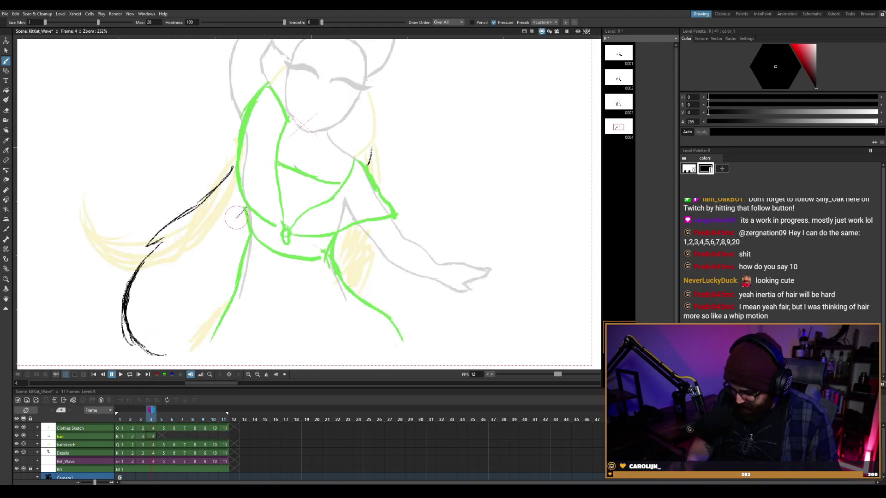
pyautogui.press('Left')
pyautogui.press('Right')
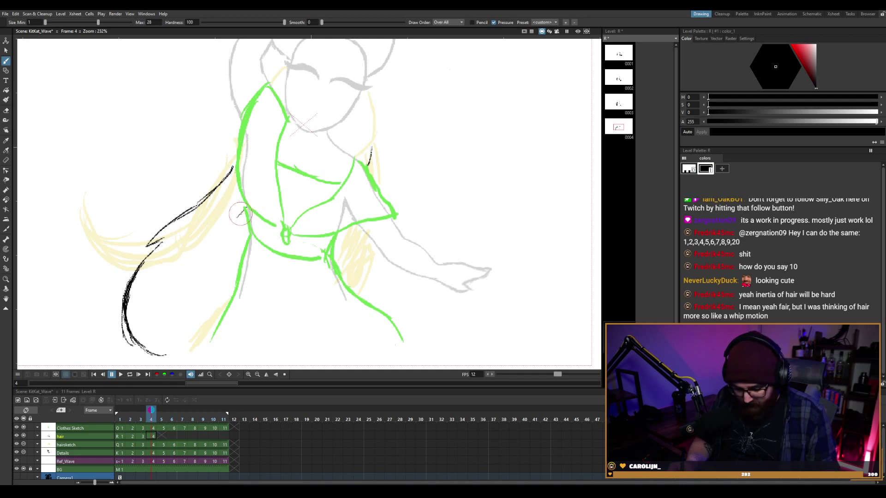
pyautogui.press('Left')
pyautogui.press('Right')
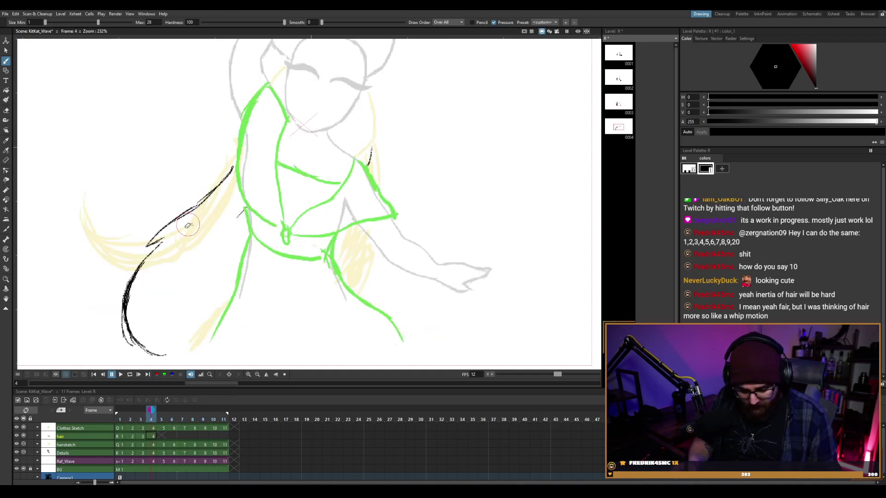
# Erase the upper lock's short tip and redraw it as a longer point overlapping the lower lock, checking against frame 3.
pyautogui.press('a')
pyautogui.moveTo(149, 244)
pyautogui.mouseDown()
pyautogui.moveTo(190, 207)
pyautogui.moveTo(132, 279)
pyautogui.mouseUp()
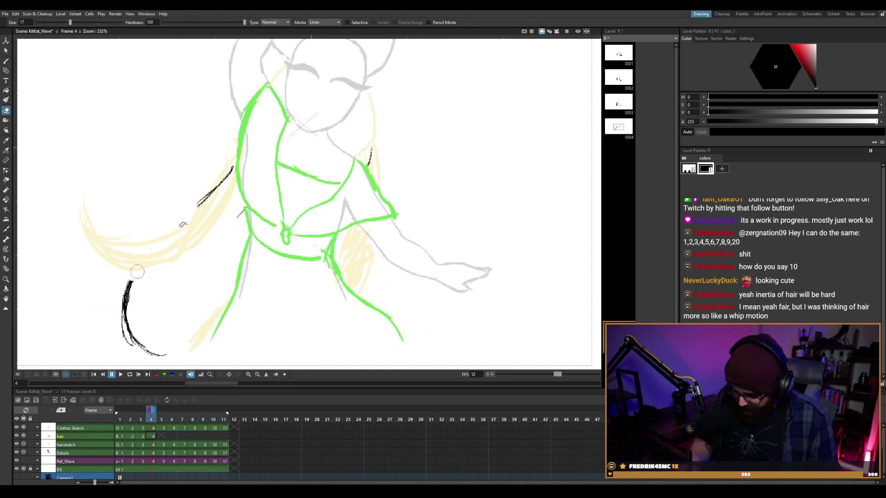
pyautogui.press('b')
pyautogui.moveTo(198, 206)
pyautogui.mouseDown()
pyautogui.moveTo(141, 256)
pyautogui.moveTo(112, 297)
pyautogui.mouseUp()
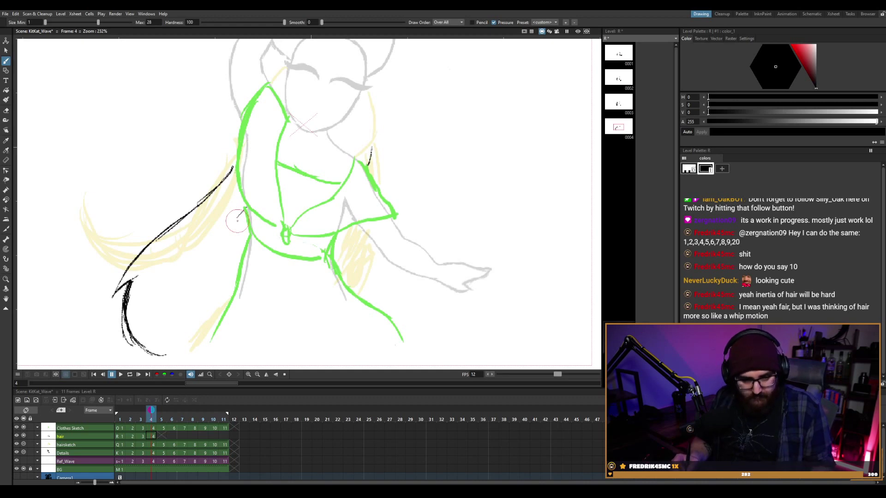
pyautogui.press(',')
pyautogui.press('.')
pyautogui.press(',')
pyautogui.press('.')
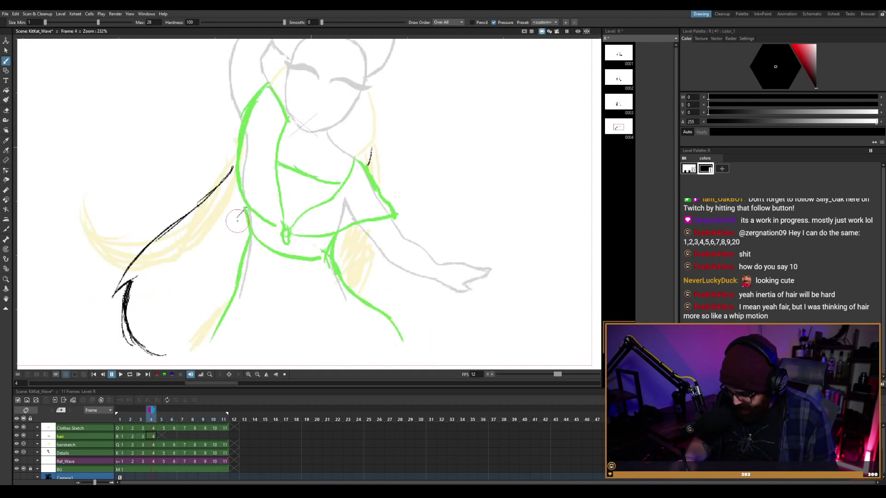
# Draw the small inner curl and continue the lower lock's bottom edge toward the leg on frame 4.
pyautogui.moveTo(168, 323); pyautogui.dragTo(200, 336)
pyautogui.moveTo(157, 355); pyautogui.dragTo(191, 353)
pyautogui.press(',')
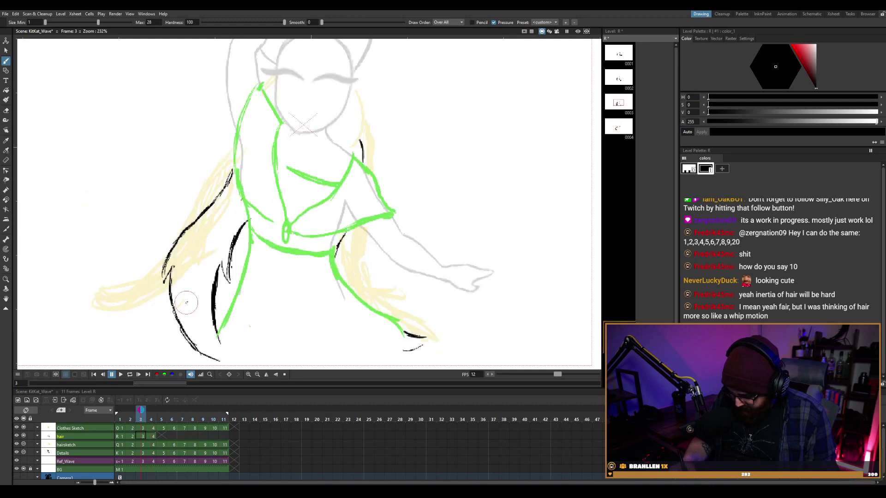
pyautogui.press('.')
pyautogui.moveTo(170, 321); pyautogui.dragTo(213, 261)
pyautogui.press(',')
pyautogui.press('.')
pyautogui.moveTo(174, 316)
pyautogui.mouseDown()
pyautogui.moveTo(191, 299)
pyautogui.moveTo(174, 295)
pyautogui.moveTo(227, 243)
pyautogui.mouseUp()
pyautogui.hotkey('ctrl', 'z')
pyautogui.hotkey('ctrl', 'z')
pyautogui.hotkey('ctrl', 'z')
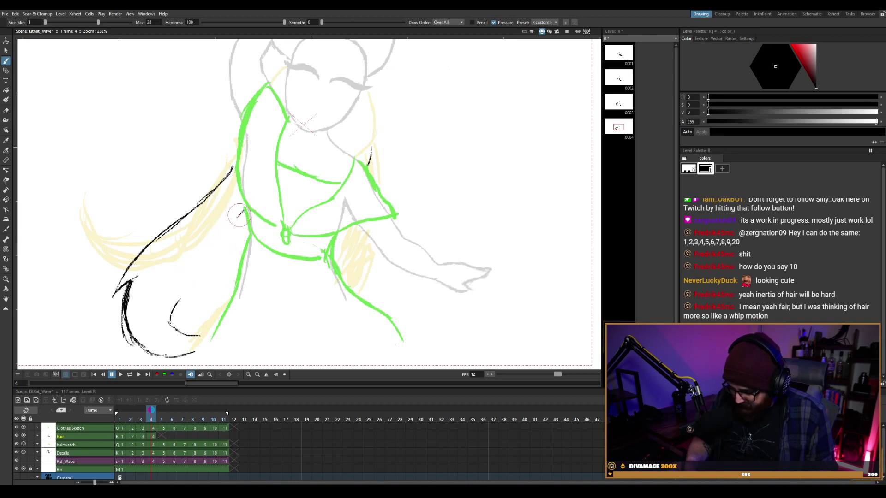
# Sketch the inner edge of the hair from the waist down into the curl with repeated strokes.
pyautogui.moveTo(226, 243); pyautogui.dragTo(166, 300)
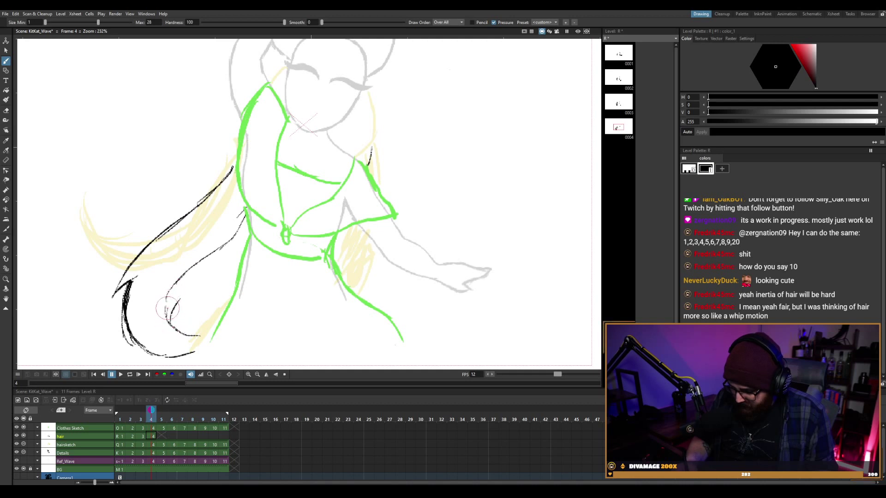
pyautogui.moveTo(200, 259)
pyautogui.mouseDown()
pyautogui.moveTo(165, 315)
pyautogui.moveTo(184, 273)
pyautogui.moveTo(179, 333)
pyautogui.moveTo(167, 320)
pyautogui.moveTo(188, 269)
pyautogui.moveTo(221, 257)
pyautogui.moveTo(243, 221)
pyautogui.mouseUp()
pyautogui.press('a')
pyautogui.press('b')
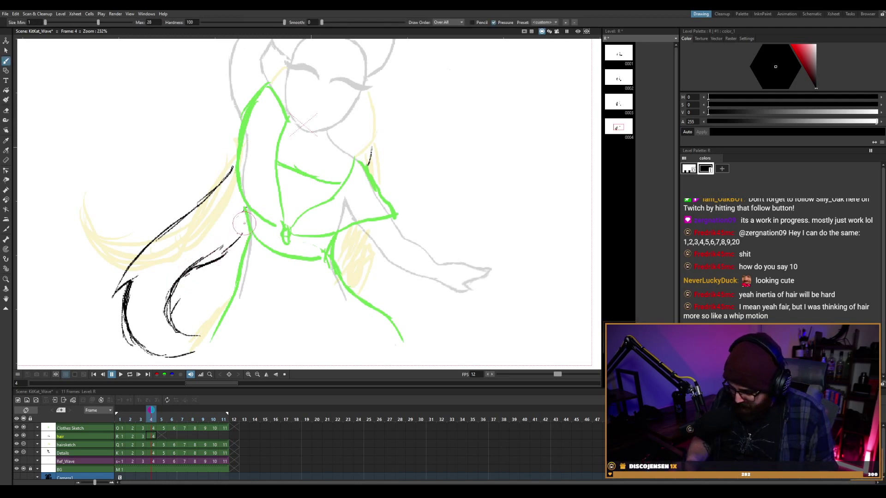
pyautogui.hotkey('ctrl', 'z')
# Erase the messy curl below the inner hair edge and redraw it as one rounded curve reaching the bottom tip.
pyautogui.press('a')
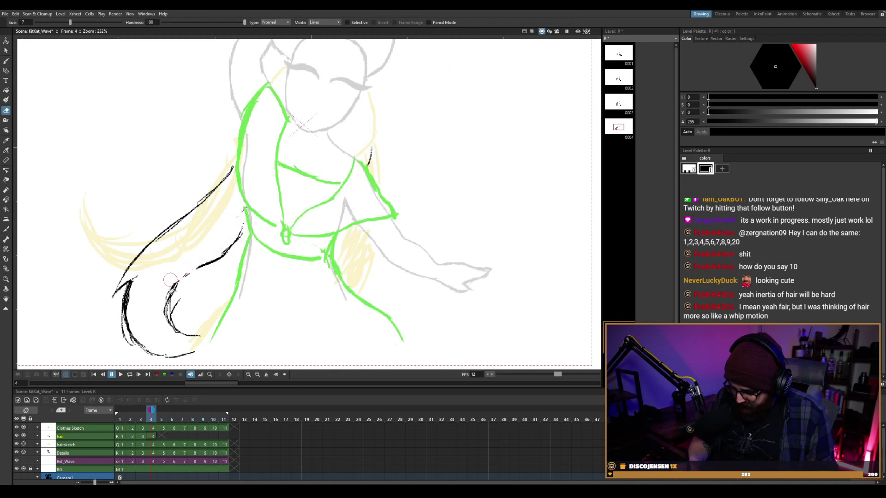
pyautogui.moveTo(170, 279)
pyautogui.mouseDown()
pyautogui.moveTo(164, 305)
pyautogui.moveTo(183, 287)
pyautogui.moveTo(168, 304)
pyautogui.moveTo(175, 298)
pyautogui.moveTo(184, 335)
pyautogui.mouseUp()
pyautogui.press('b')
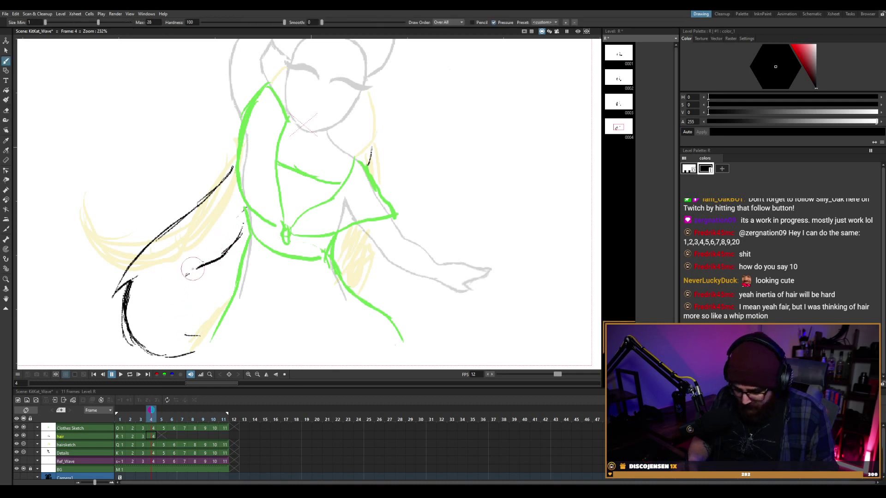
pyautogui.moveTo(203, 262)
pyautogui.mouseDown()
pyautogui.moveTo(165, 299)
pyautogui.moveTo(179, 333)
pyautogui.moveTo(169, 311)
pyautogui.moveTo(199, 338)
pyautogui.mouseUp()
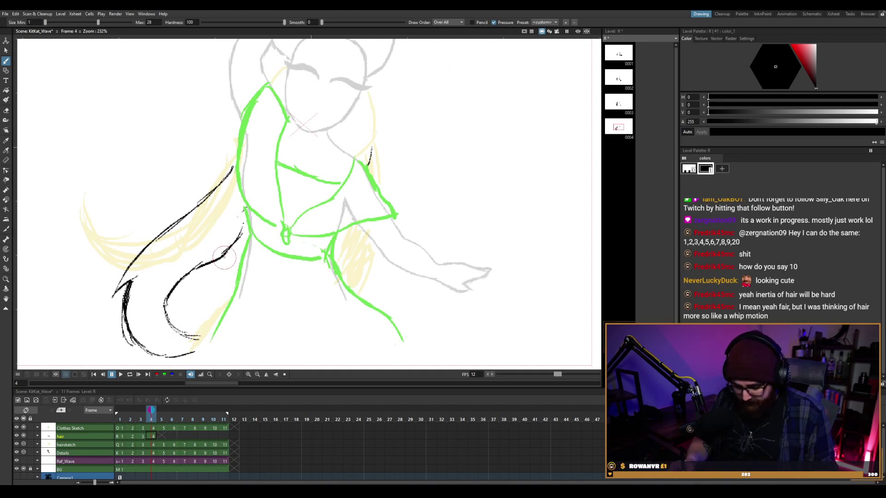
# Add a pointed notch partway down the inner hair edge, clean up its overlapping lines, and erase the curve beneath it.
pyautogui.press('.')
pyautogui.press(',')
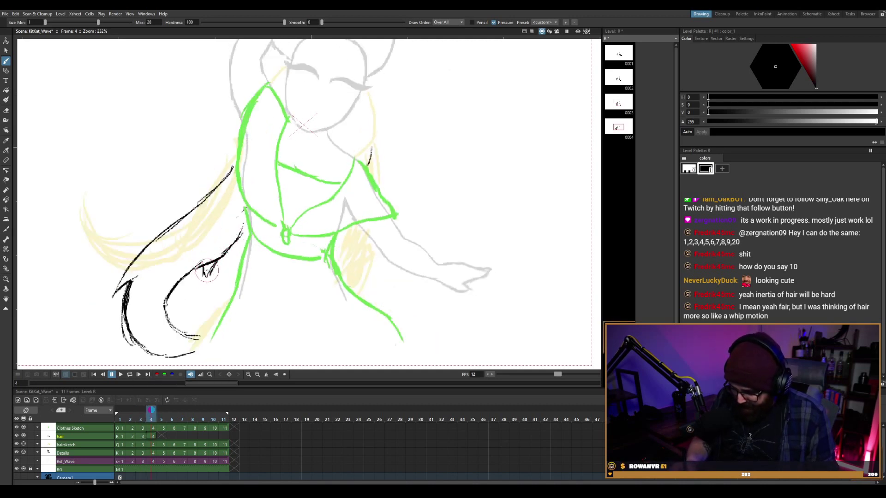
pyautogui.press('e')
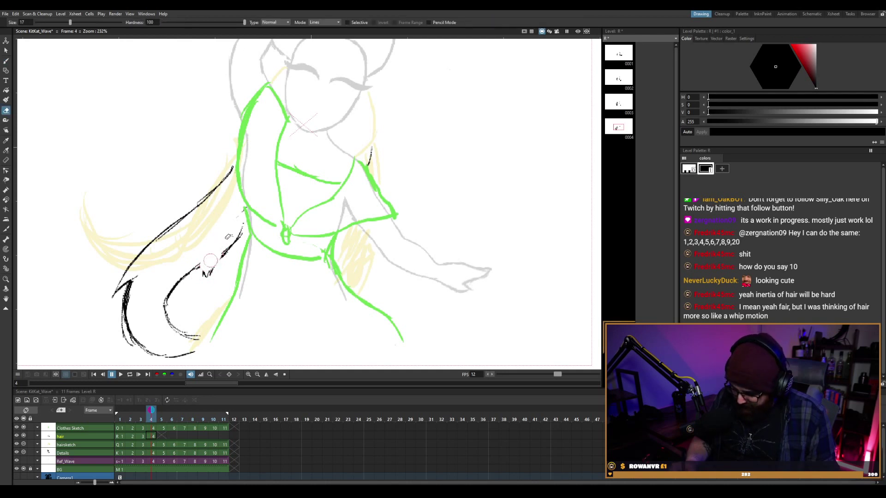
pyautogui.press('b')
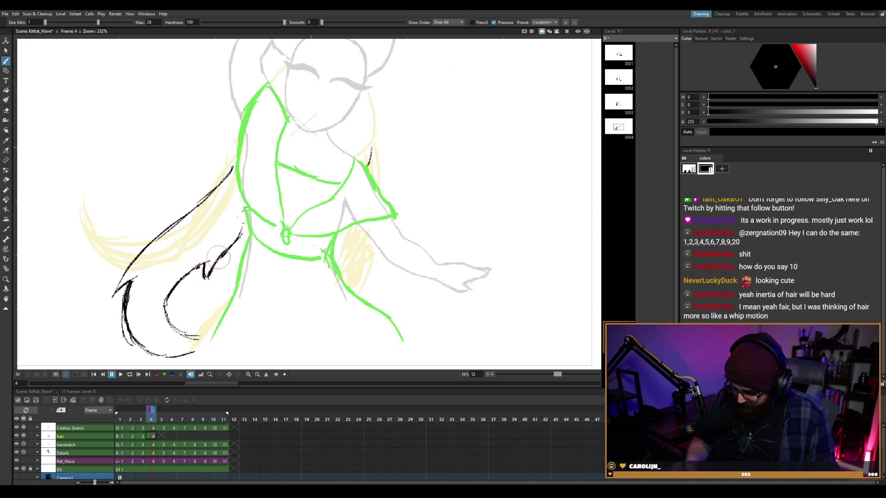
pyautogui.press('e')
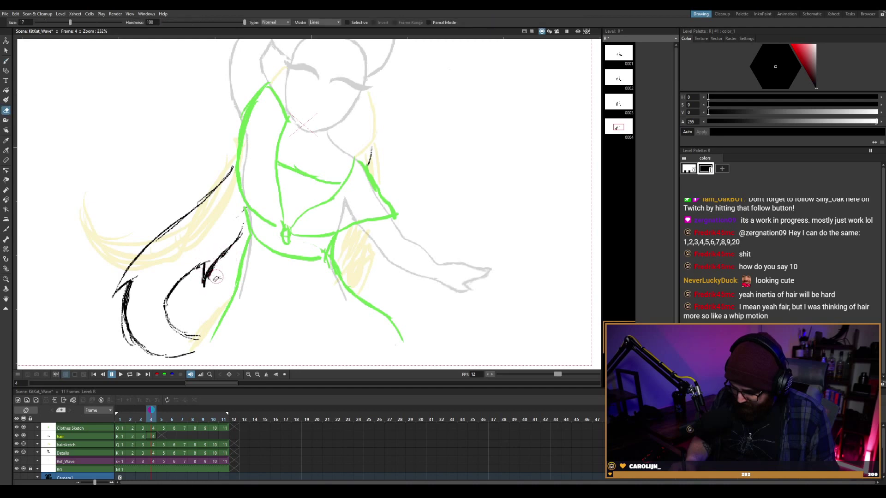
pyautogui.press(',')
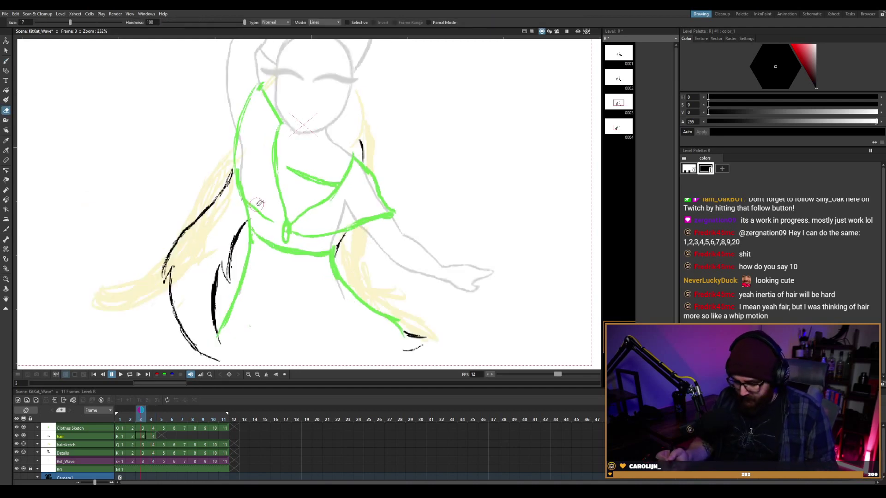
pyautogui.press('.')
pyautogui.press(',')
pyautogui.press('.')
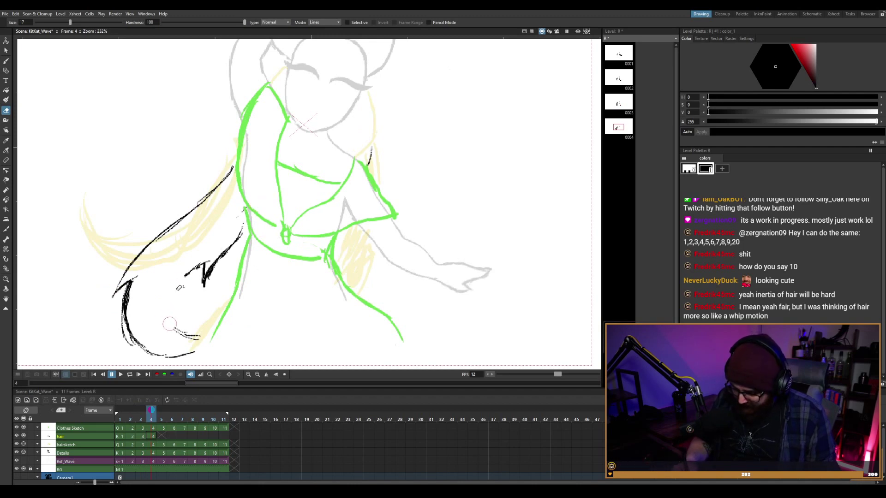
# Redraw the inner curve from the notch down to the bottom tip on frame 4, comparing it with frame 3.
pyautogui.hotkey('alt', '0')
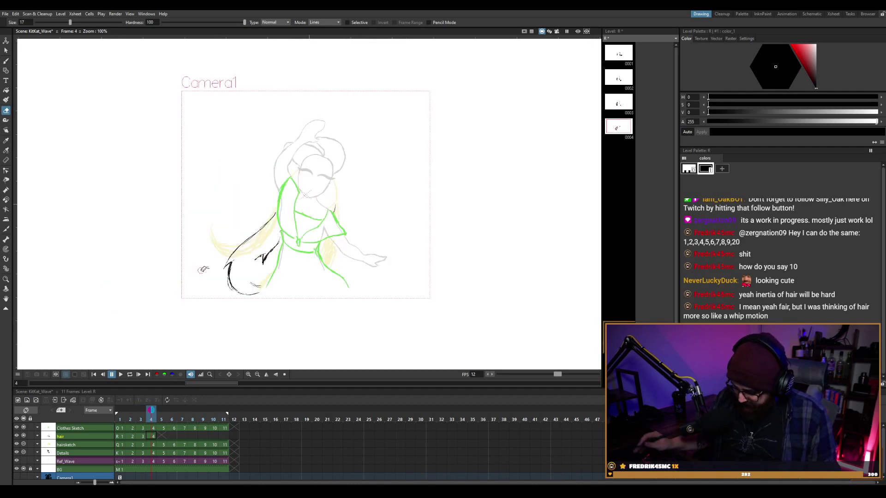
pyautogui.scroll(5, 204, 269)
pyautogui.scroll(1, 314, 281)
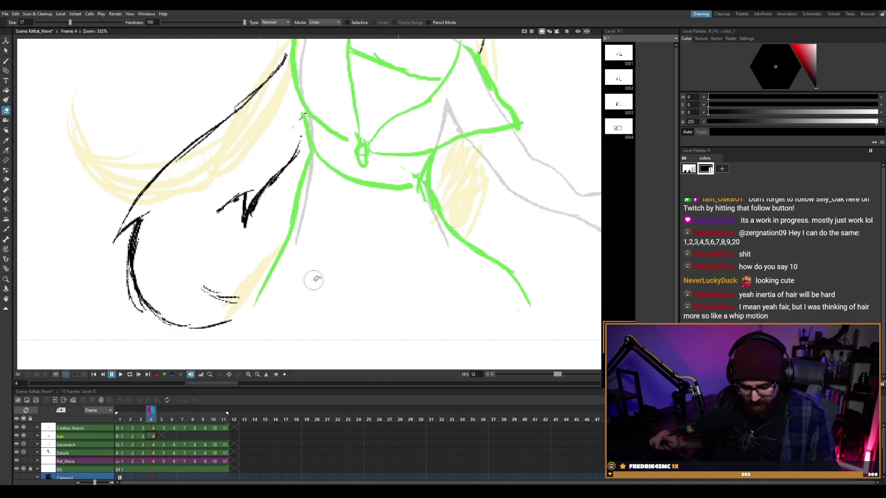
pyautogui.press('b')
pyautogui.moveTo(216, 213)
pyautogui.mouseDown()
pyautogui.moveTo(213, 272)
pyautogui.moveTo(239, 298)
pyautogui.mouseUp()
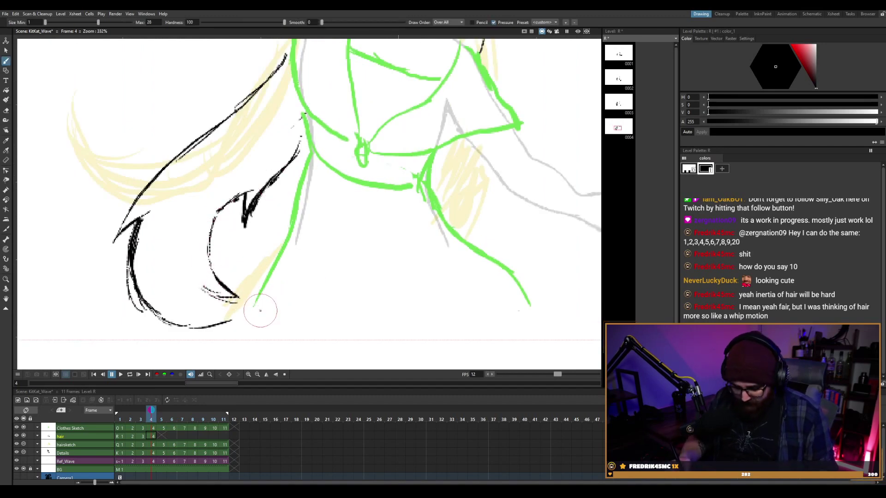
pyautogui.press(',')
pyautogui.press('.')
pyautogui.press(',')
pyautogui.press('.')
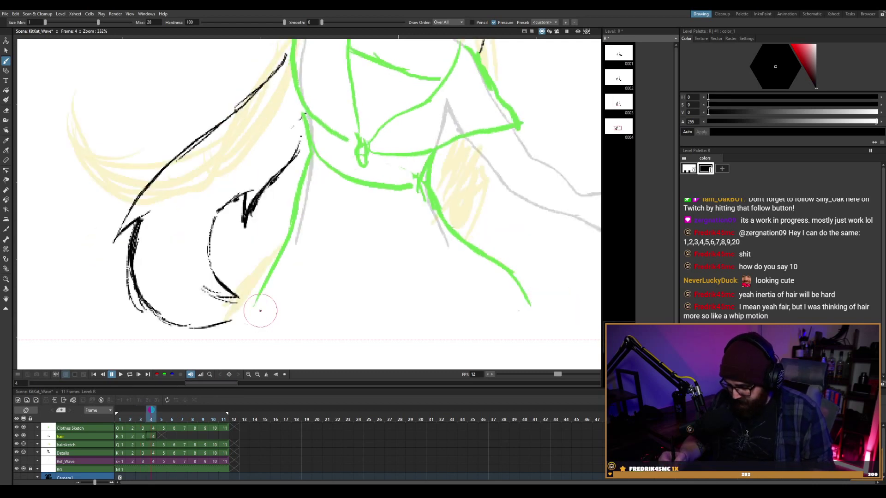
pyautogui.press(',')
pyautogui.press('.')
# Shorten the inner hair lock's tip on frame 3 into a small inward hook, checking it against the earlier frames.
pyautogui.press(',')
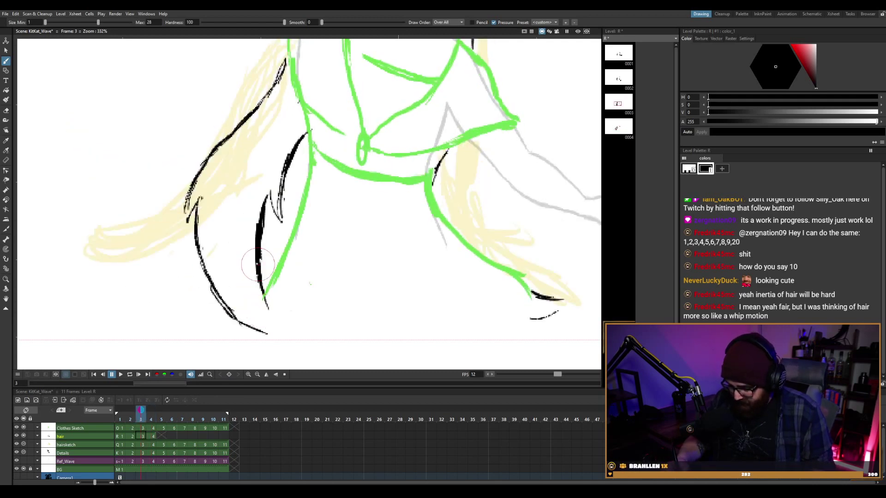
pyautogui.moveTo(258, 275); pyautogui.dragTo(267, 305)
pyautogui.press('a')
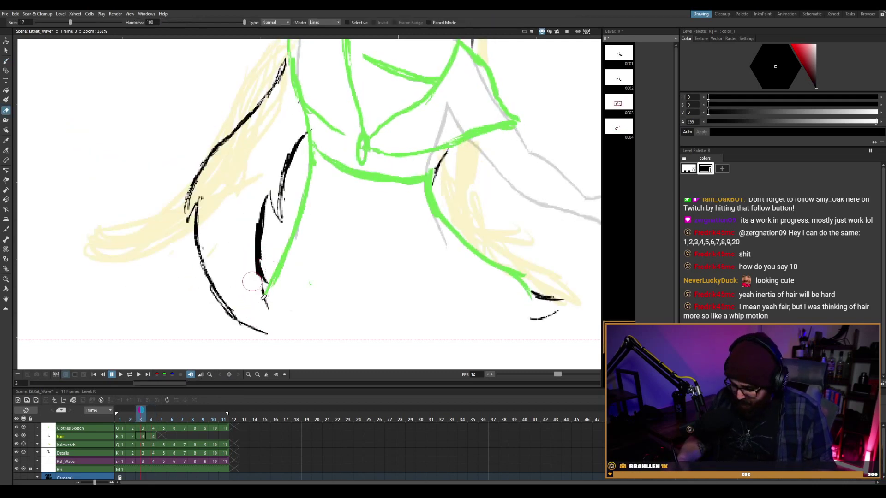
pyautogui.press('b')
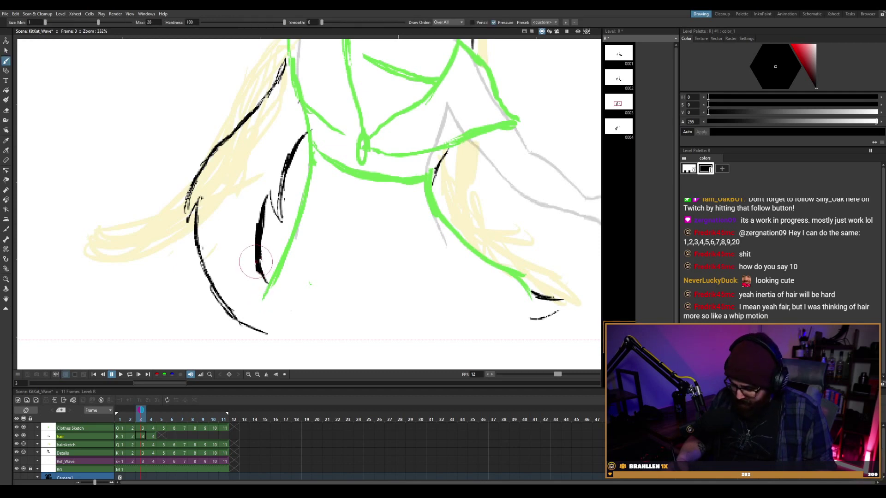
pyautogui.press(',')
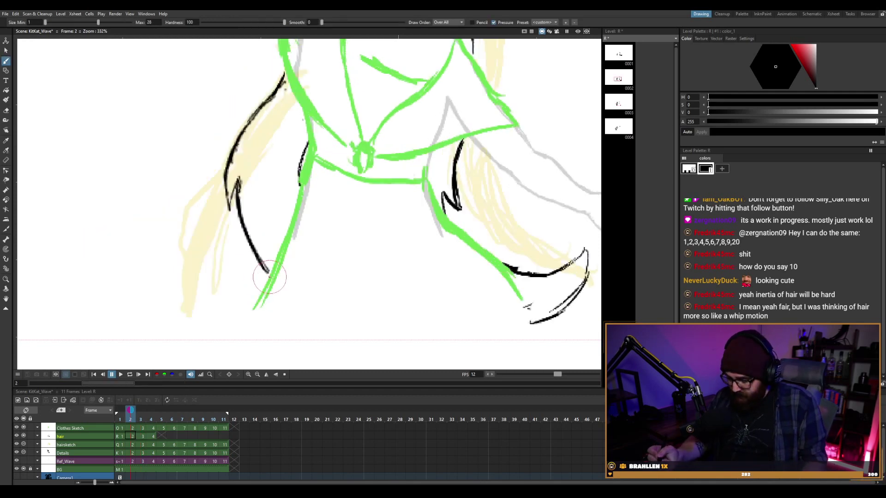
pyautogui.press(',')
pyautogui.press('.')
pyautogui.press('.')
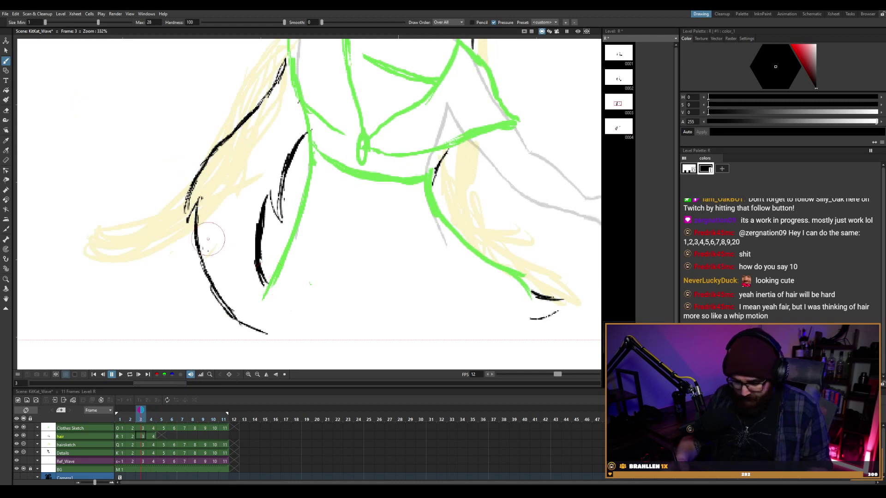
# Erase the outer lower curve of the left hair on frame 3 and redraw it rounder and thicker, comparing adjacent frames.
pyautogui.press('a')
pyautogui.moveTo(199, 251); pyautogui.dragTo(238, 327)
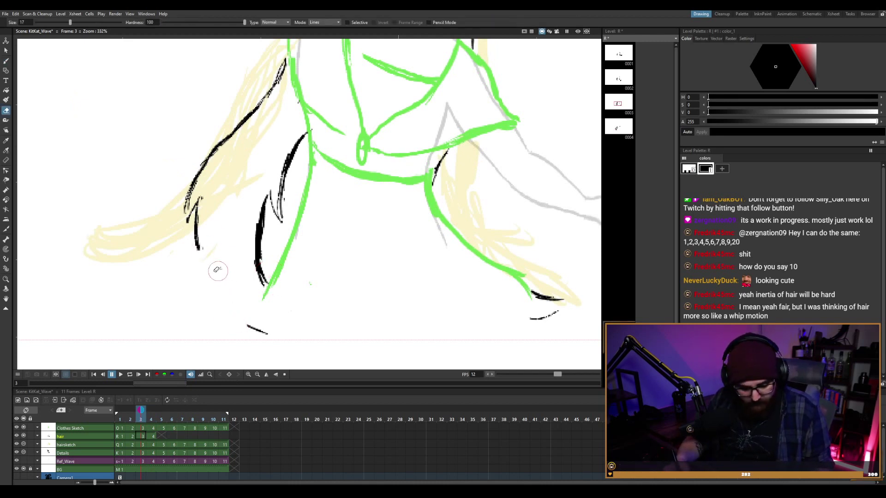
pyautogui.press('b')
pyautogui.moveTo(199, 201); pyautogui.dragTo(201, 277)
pyautogui.moveTo(193, 217)
pyautogui.mouseDown()
pyautogui.moveTo(211, 300)
pyautogui.moveTo(242, 322)
pyautogui.moveTo(217, 310)
pyautogui.moveTo(210, 286)
pyautogui.mouseUp()
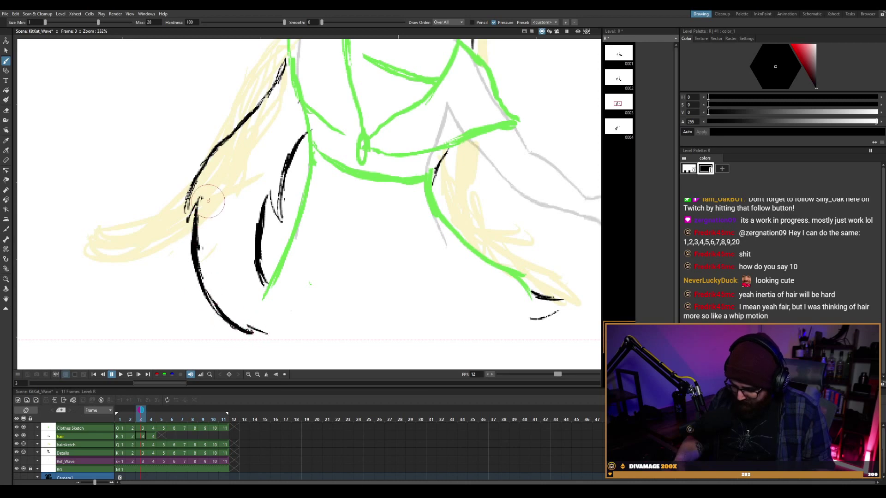
pyautogui.press(',')
pyautogui.press('.')
pyautogui.press('.')
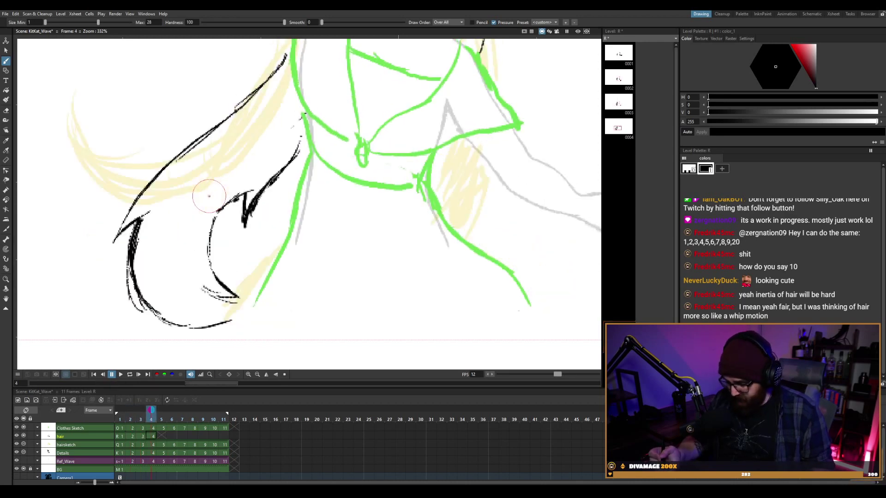
# Erase the long pointed notch and the adjoining inner hair edge on frame 4, comparing the drawing with frame 3.
pyautogui.press(',')
pyautogui.press('.')
pyautogui.press(',')
pyautogui.press('.')
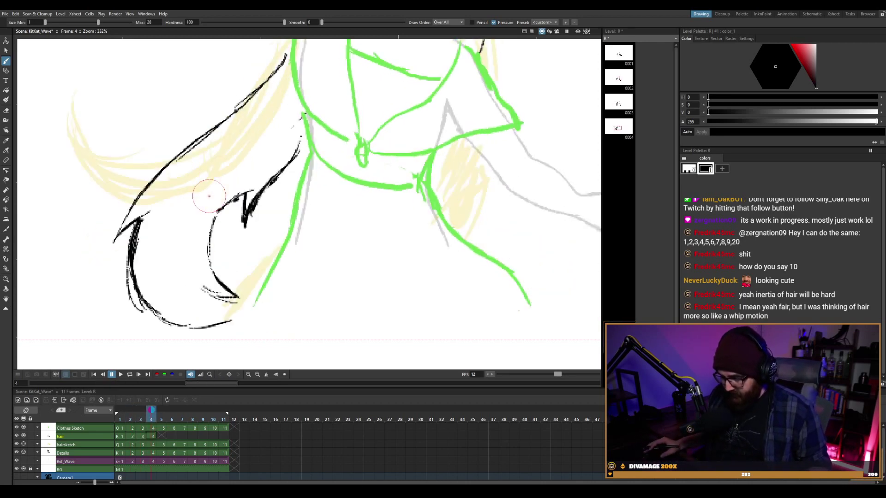
pyautogui.scroll(-2, 363, 166)
pyautogui.scroll(1, 389, 161)
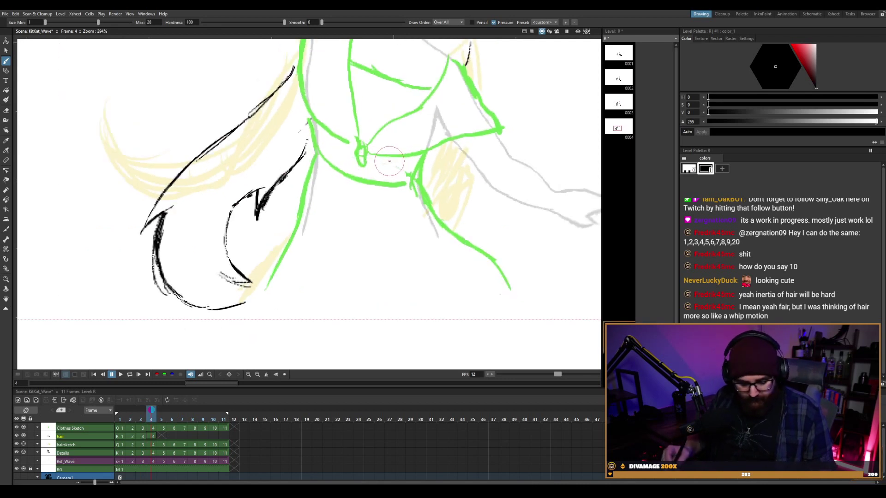
pyautogui.press('a')
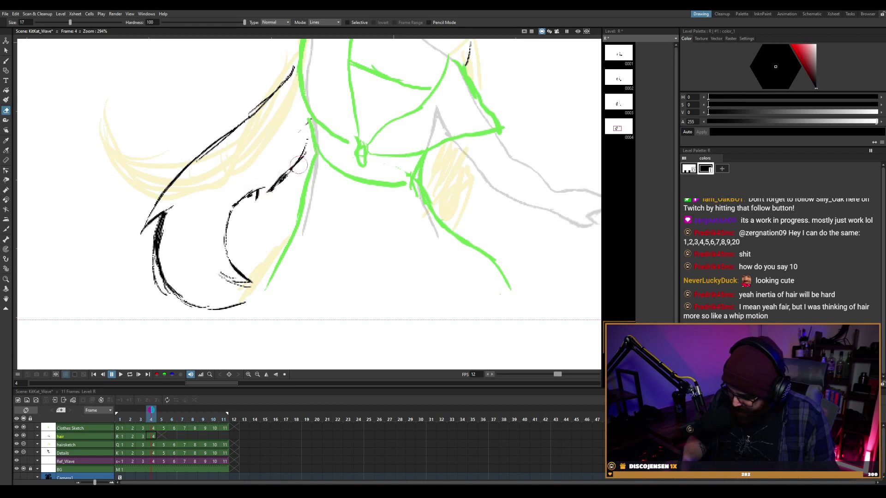
pyautogui.moveTo(299, 165); pyautogui.dragTo(271, 185)
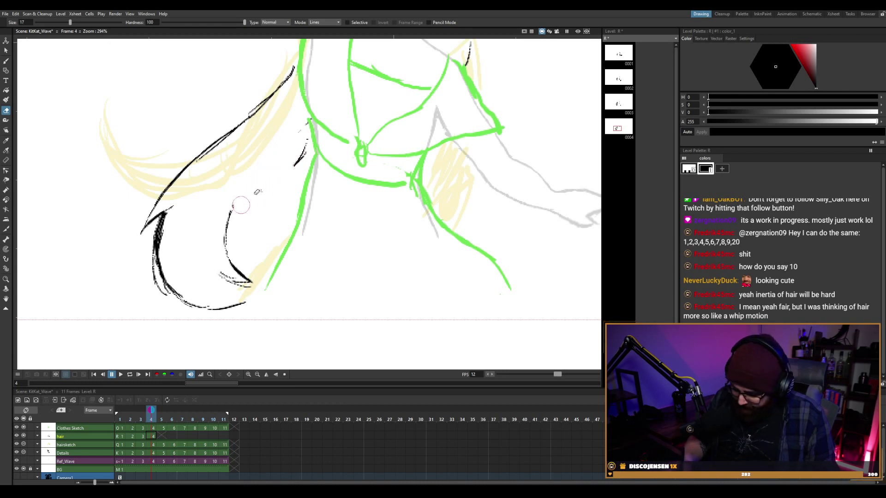
# Redraw the inner hair edge on frame 4 with a smaller, shallower notch, connecting it up to the waist and checking it against frame 3.
pyautogui.press('b')
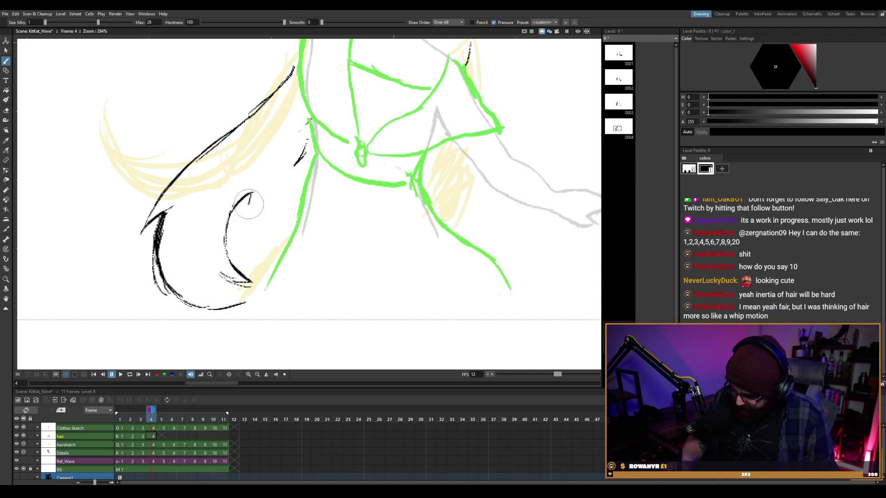
pyautogui.moveTo(250, 204); pyautogui.dragTo(312, 151)
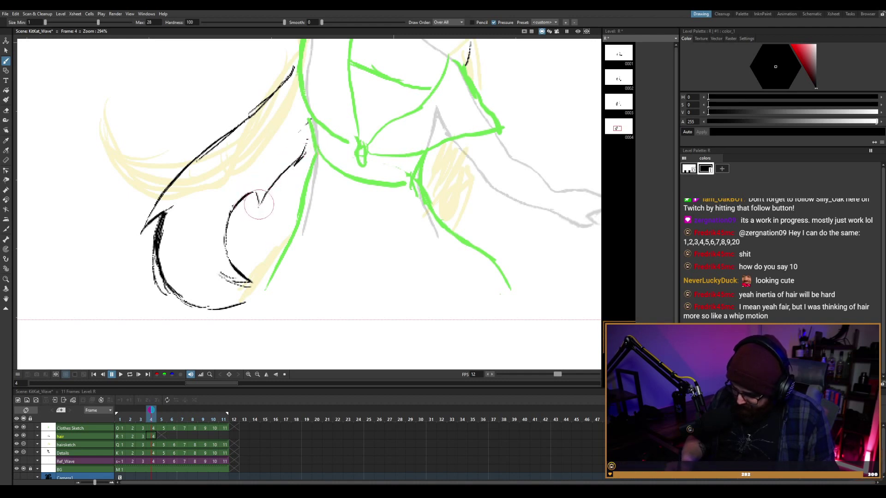
pyautogui.hotkey('ctrl', 'z')
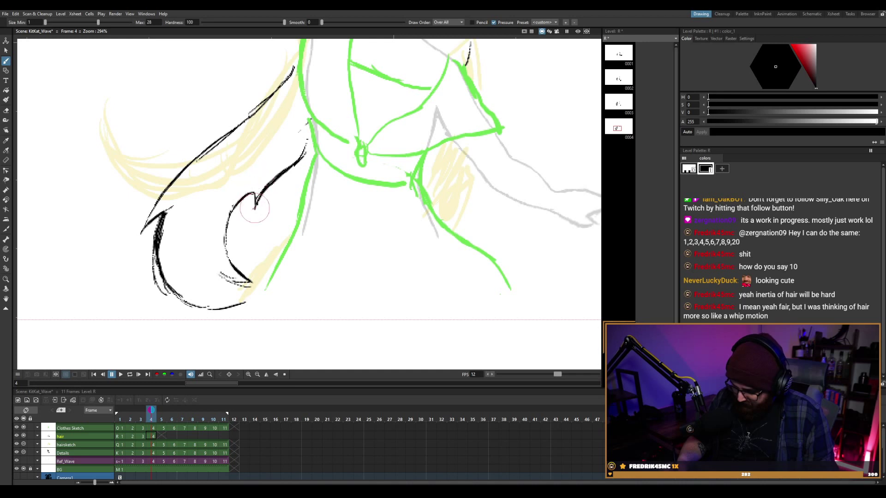
pyautogui.press('a')
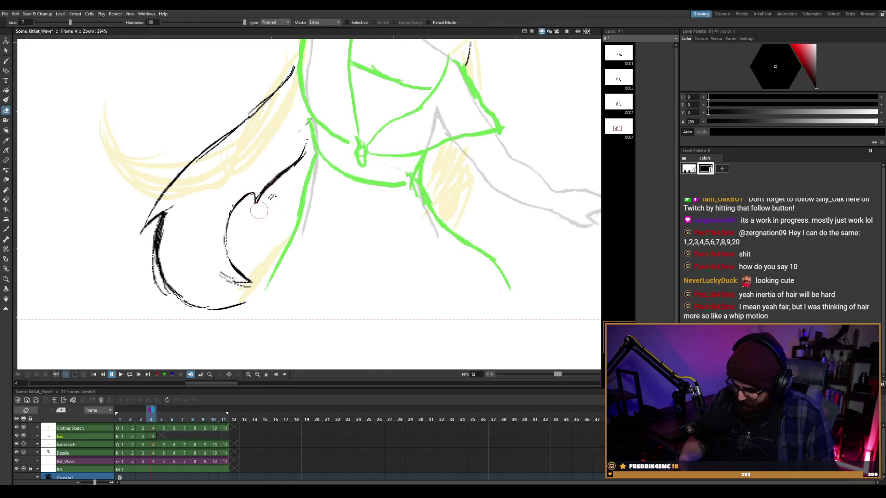
pyautogui.press('b')
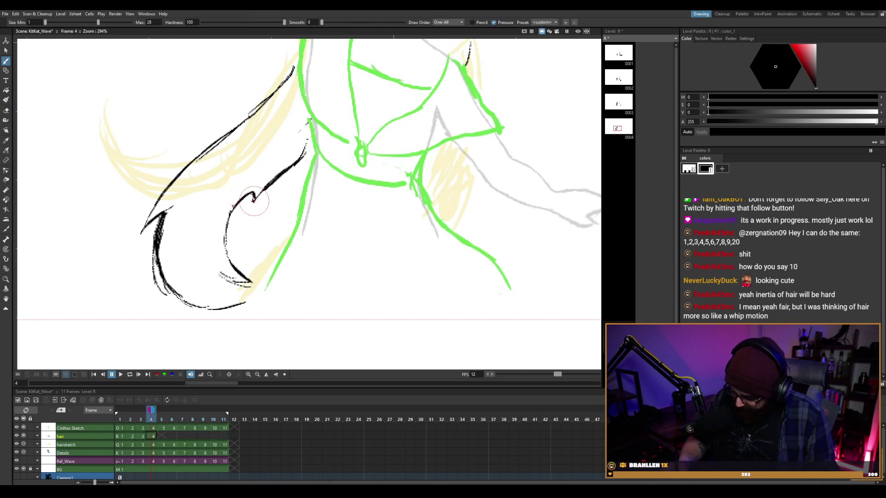
pyautogui.moveTo(253, 200); pyautogui.dragTo(303, 147)
pyautogui.scroll(-2, 302, 147)
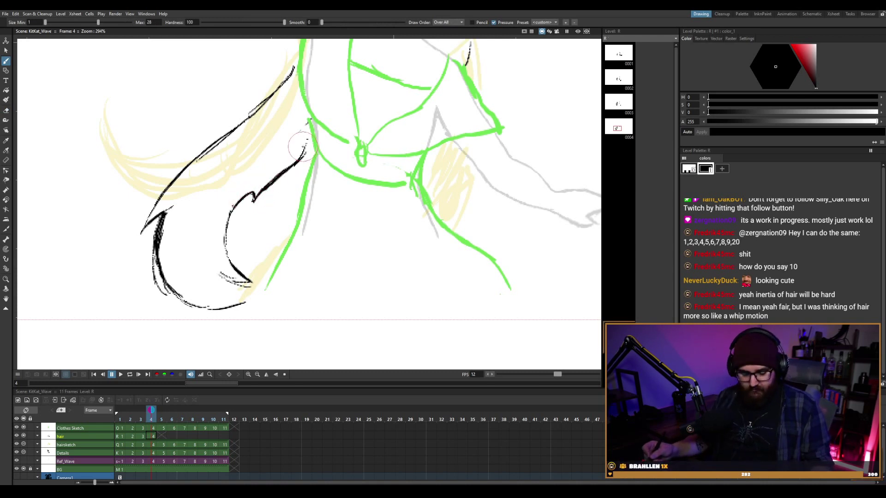
pyautogui.press(',')
pyautogui.press('.')
# Play back the full animation to review the hair and body motion, ending on frame 4.
pyautogui.scroll(-1, 313, 133)
pyautogui.press('p')
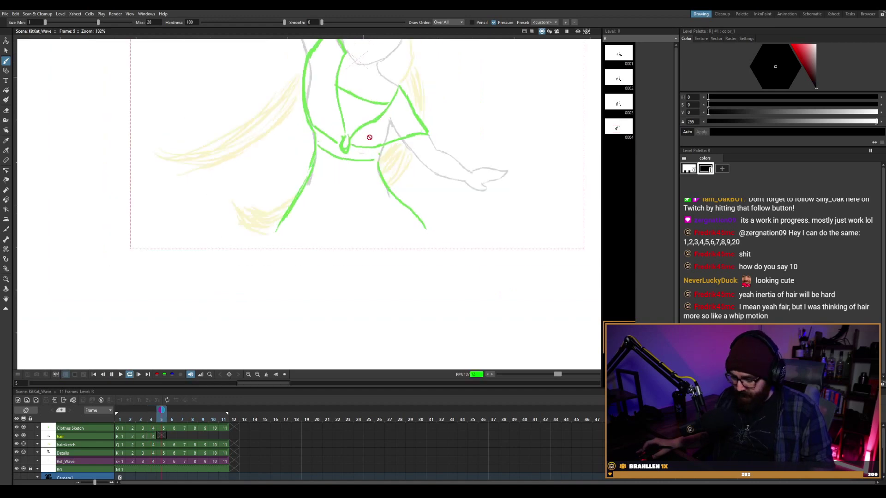
pyautogui.scroll(2, 426, 122)
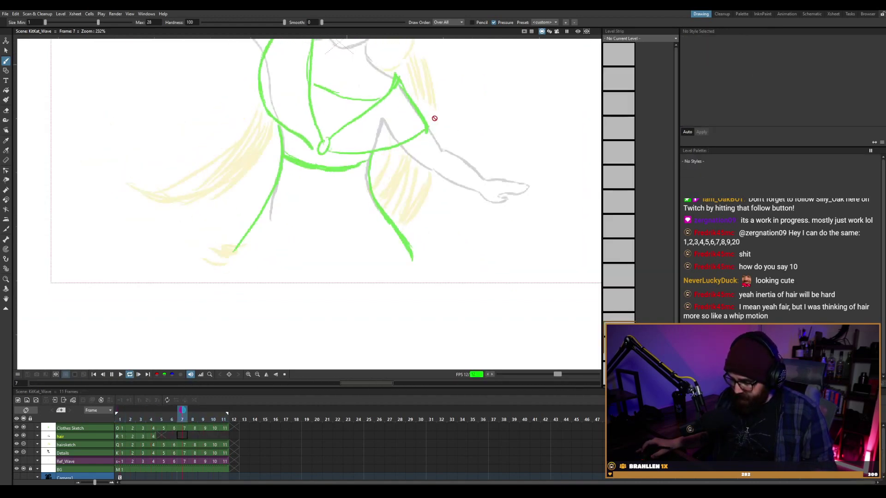
pyautogui.scroll(-1, 436, 118)
pyautogui.press('l')
pyautogui.press('space')
pyautogui.moveTo(436, 130); pyautogui.dragTo(430, 141)
pyautogui.press('p')
pyautogui.press('b')
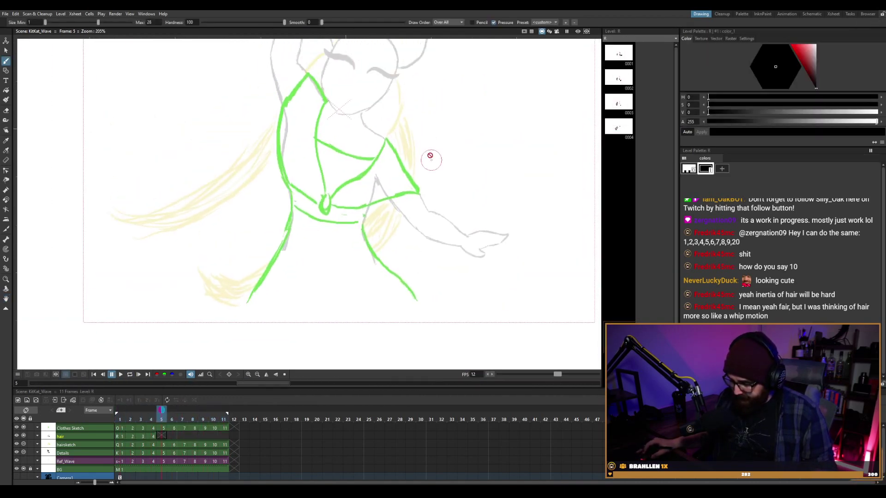
pyautogui.scroll(-2, 436, 150)
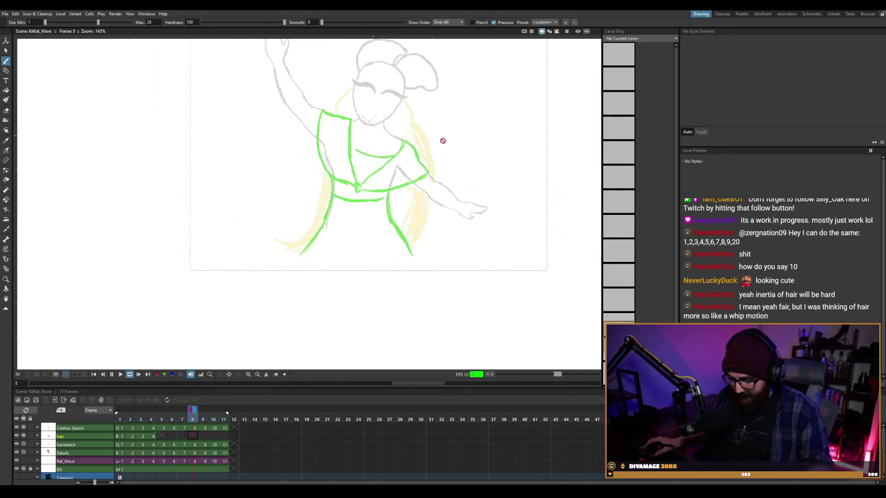
pyautogui.press('space')
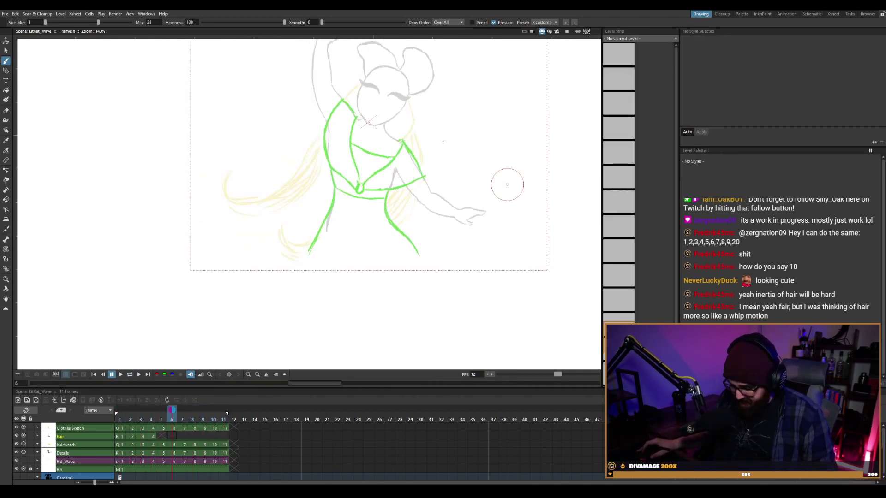
pyautogui.press(',')
pyautogui.press(',')
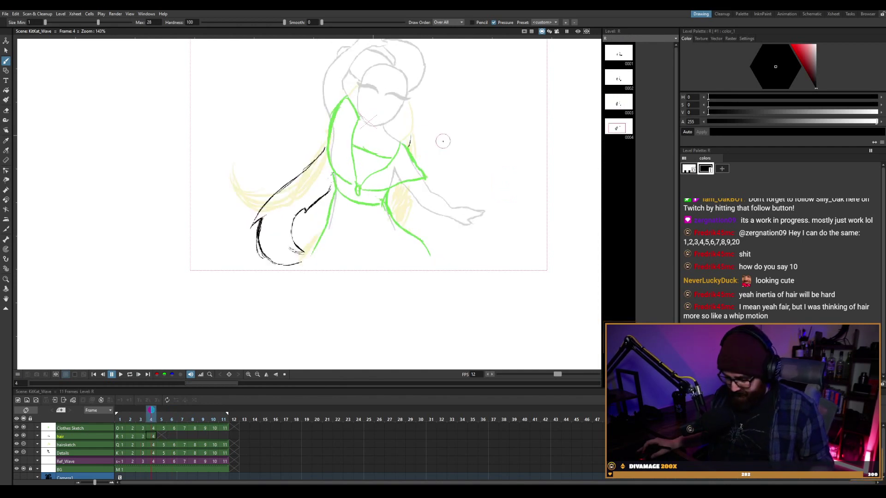
# Compare frame 4's hair outline with the frame 5 sketch, selecting the hair level's empty frame 5 cell.
pyautogui.scroll(1, 312, 227)
pyautogui.scroll(1, 312, 227)
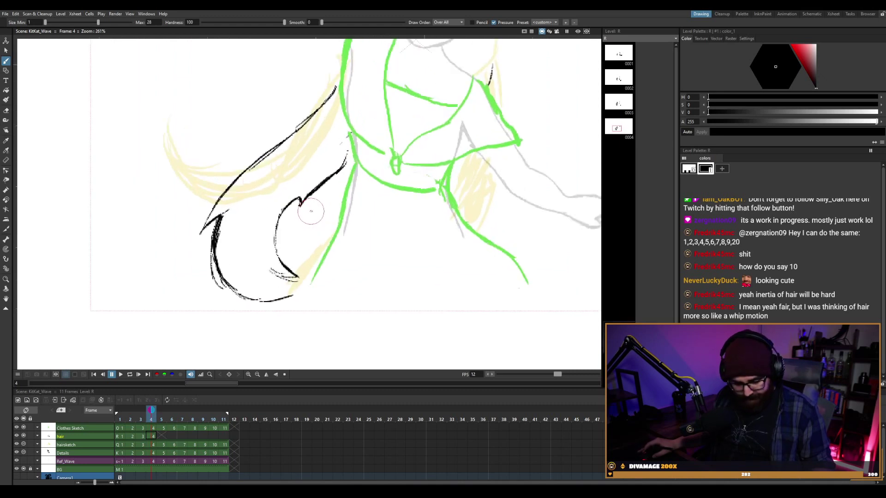
pyautogui.press('.')
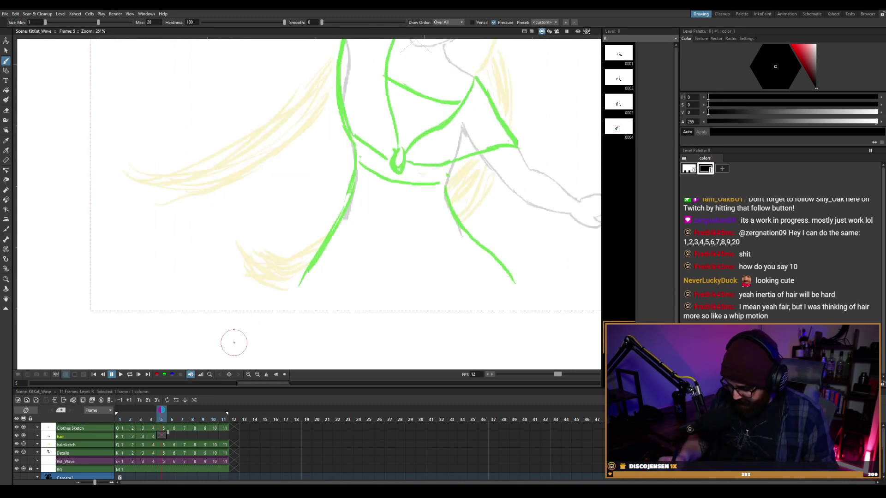
pyautogui.press(',')
pyautogui.press('.')
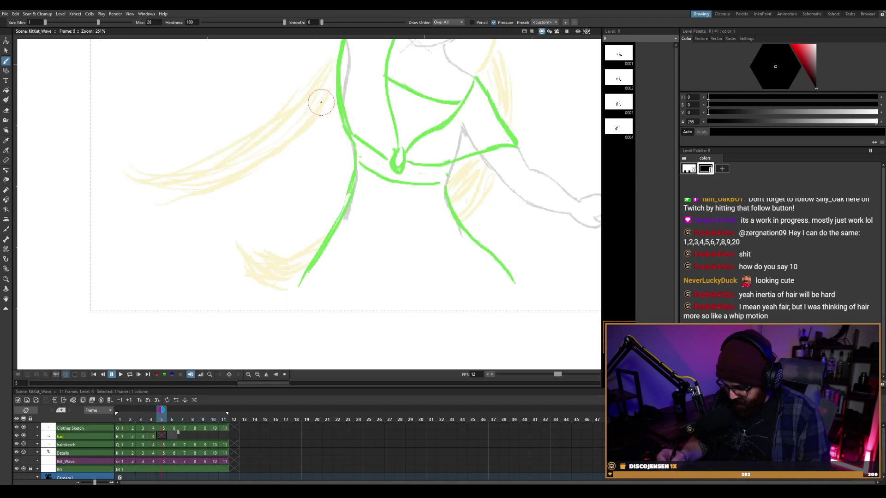
pyautogui.press(',')
pyautogui.click(162, 436)
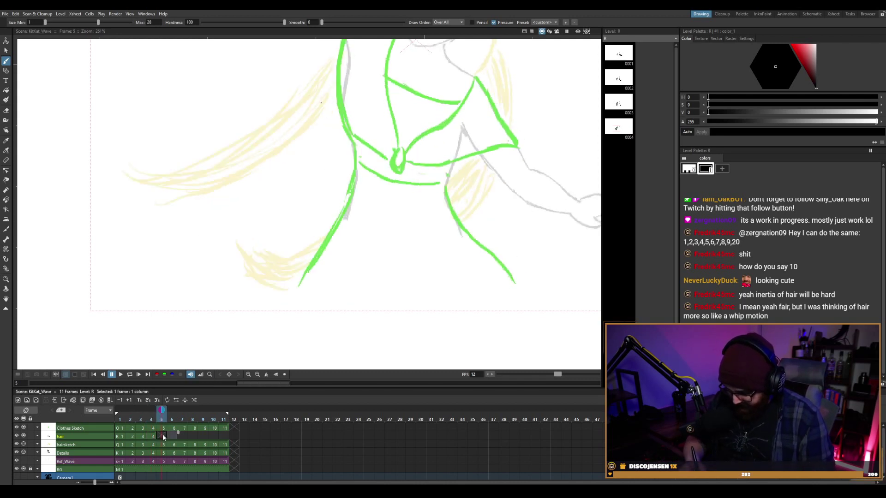
pyautogui.press(',')
pyautogui.press('.')
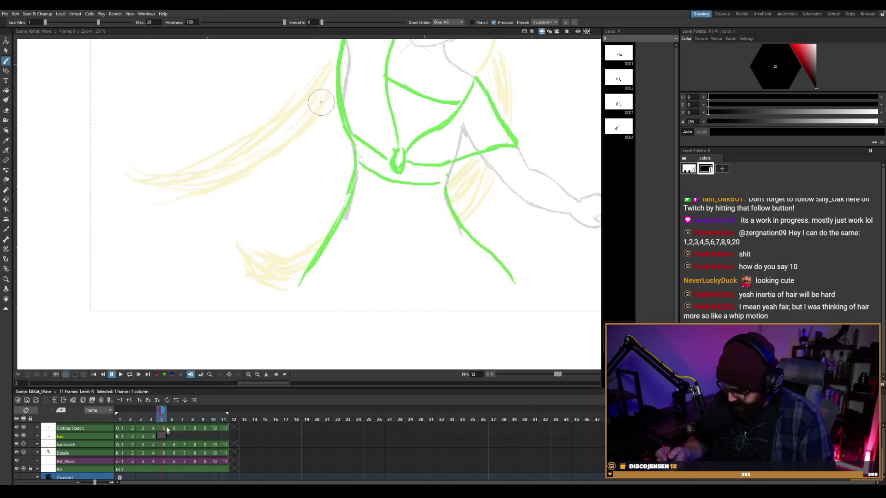
pyautogui.press(',')
pyautogui.press('.')
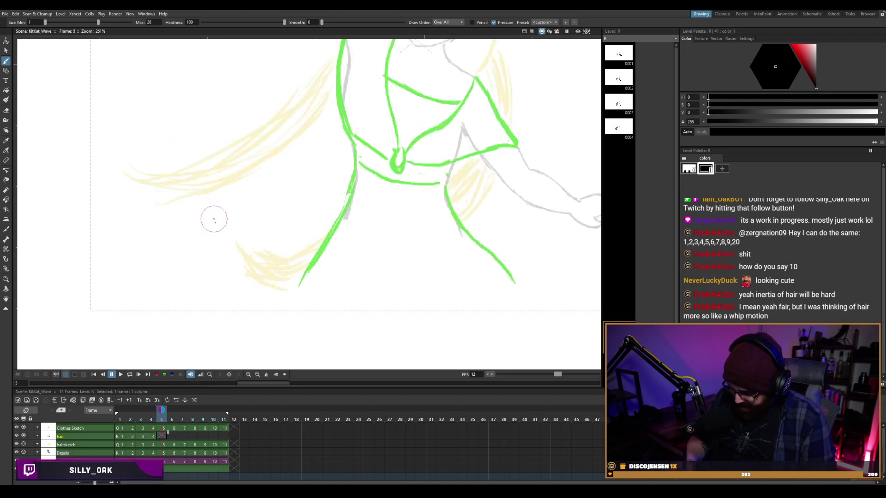
pyautogui.press(',')
pyautogui.press('.')
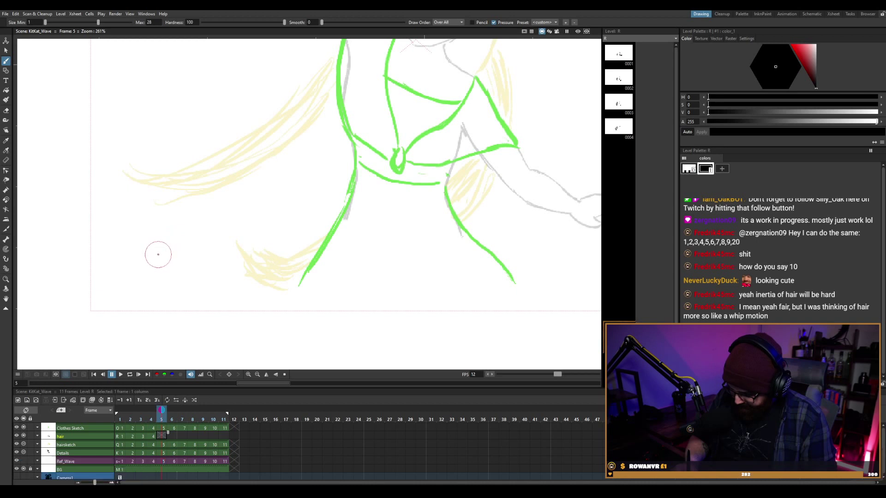
# Draw the left hair's pointed lower tip on frame 5 with a sloping upper edge and a rounded underside, comparing adjacent frames.
pyautogui.moveTo(156, 255); pyautogui.dragTo(194, 245)
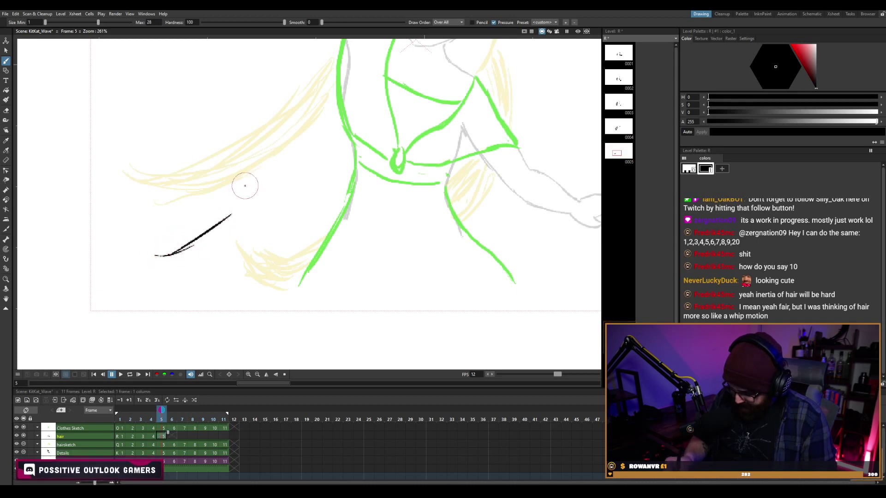
pyautogui.press(',')
pyautogui.press('.')
pyautogui.press(',')
pyautogui.press('.')
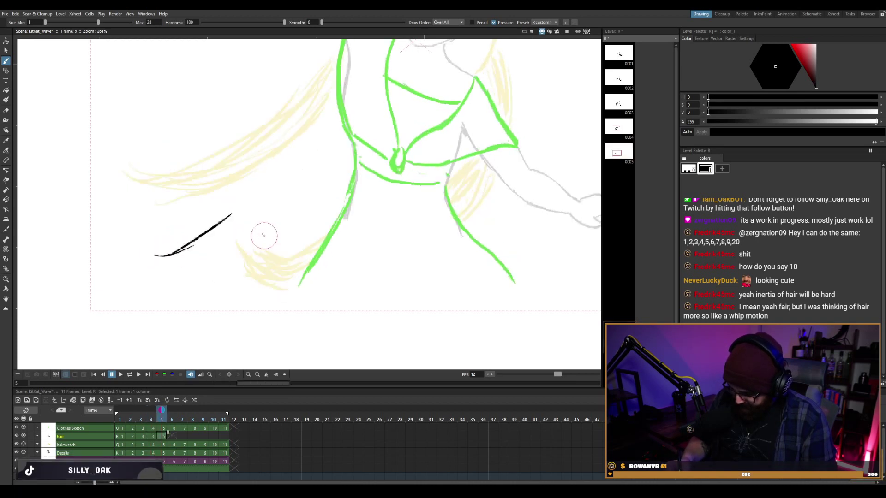
pyautogui.moveTo(180, 291)
pyautogui.mouseDown()
pyautogui.moveTo(259, 261)
pyautogui.moveTo(283, 225)
pyautogui.mouseUp()
pyautogui.moveTo(143, 260)
pyautogui.mouseDown()
pyautogui.moveTo(217, 294)
pyautogui.moveTo(286, 223)
pyautogui.mouseUp()
pyautogui.moveTo(147, 255)
pyautogui.mouseDown()
pyautogui.moveTo(222, 217)
pyautogui.moveTo(248, 189)
pyautogui.mouseUp()
pyautogui.press('Right')
pyautogui.press('Left')
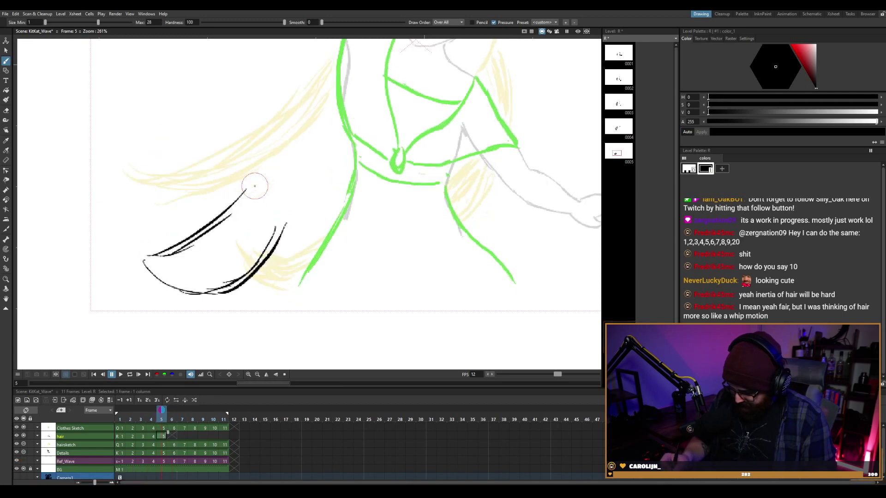
pyautogui.press('Left')
pyautogui.press('Right')
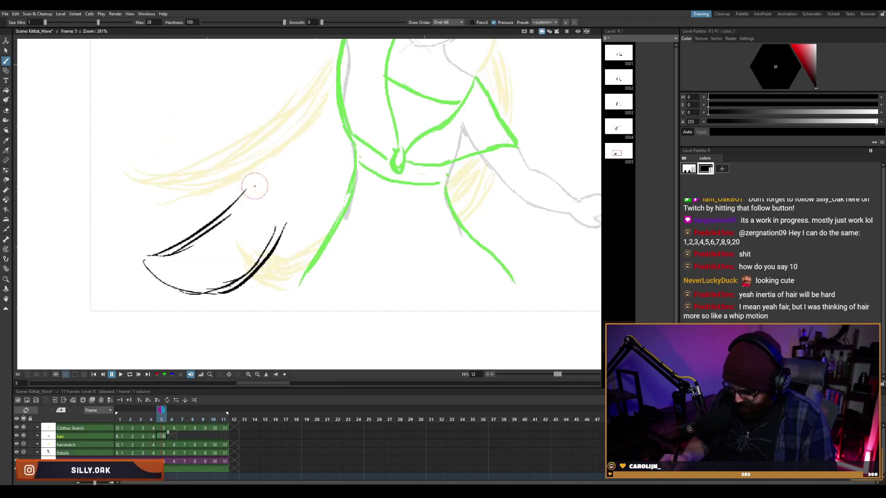
# Extend the outer hair edge on frame 5 in a wavy line up to the torso and begin the inner edge above the underside.
pyautogui.moveTo(212, 224); pyautogui.dragTo(299, 94)
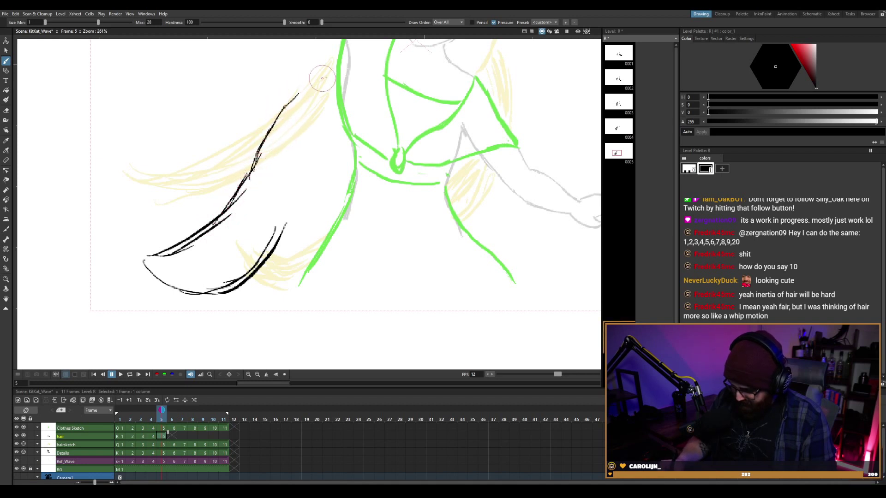
pyautogui.moveTo(217, 212)
pyautogui.mouseDown()
pyautogui.moveTo(294, 93)
pyautogui.moveTo(335, 69)
pyautogui.mouseUp()
pyautogui.moveTo(284, 231); pyautogui.dragTo(297, 190)
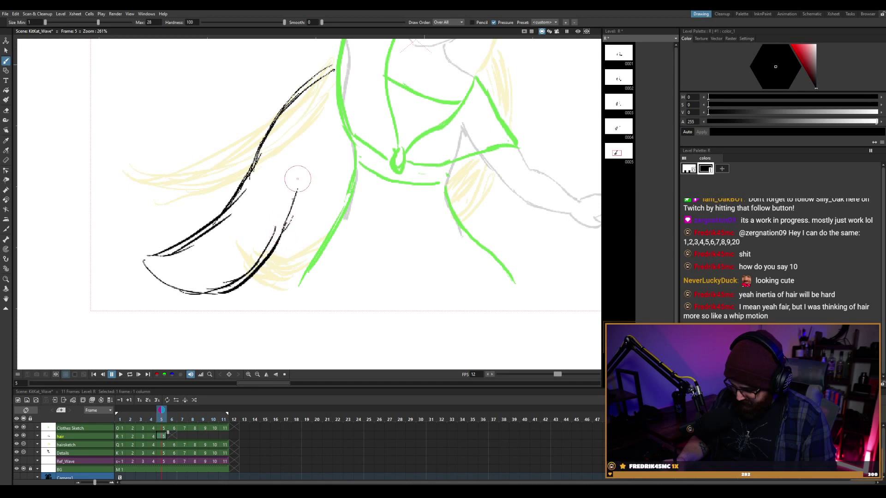
pyautogui.press(',')
pyautogui.press('.')
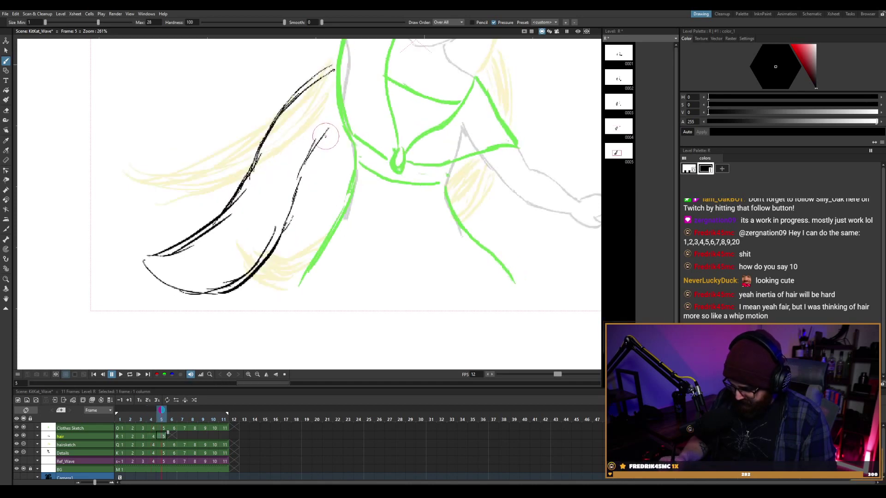
# Rework the upper inner hair edge on frame 5 into a smooth curve reaching toward the waist, checking it against frame 4.
pyautogui.press(',')
pyautogui.press('.')
pyautogui.press(',')
pyautogui.press('.')
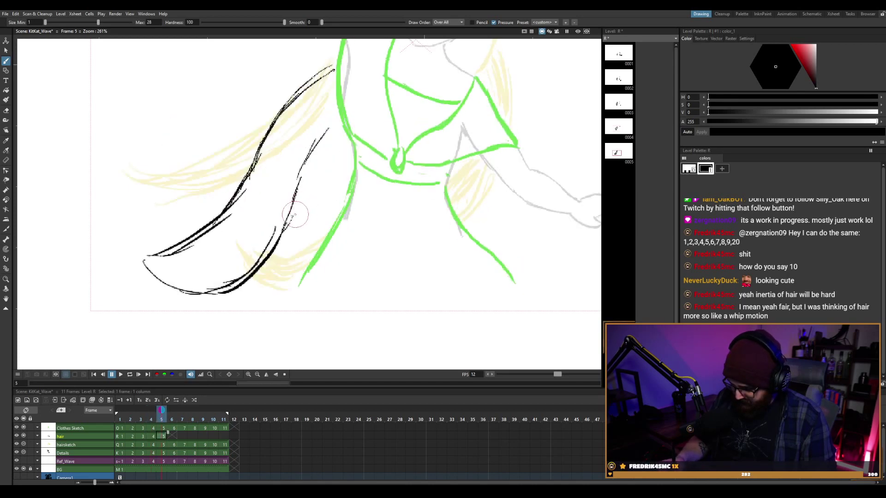
pyautogui.moveTo(285, 229); pyautogui.dragTo(319, 157)
pyautogui.moveTo(291, 193); pyautogui.dragTo(325, 152)
pyautogui.press(',')
pyautogui.press('.')
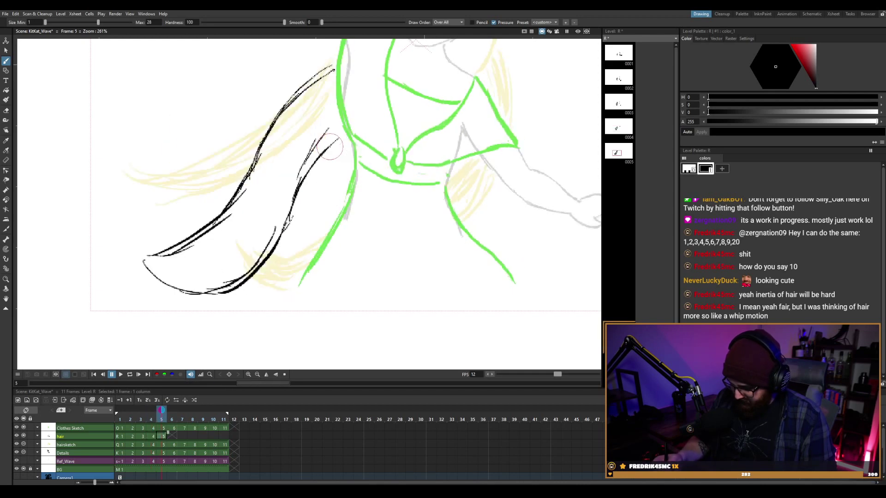
pyautogui.press(',')
pyautogui.press('.')
# Compare the hair outline on frame 5 with the rough hair sketch on frame 6.
pyautogui.press('.')
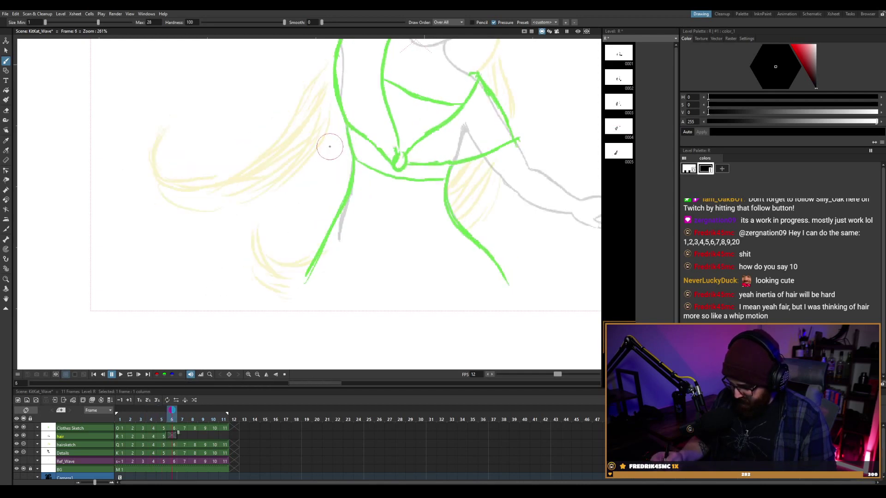
pyautogui.press(',')
pyautogui.press('.')
pyautogui.press(',')
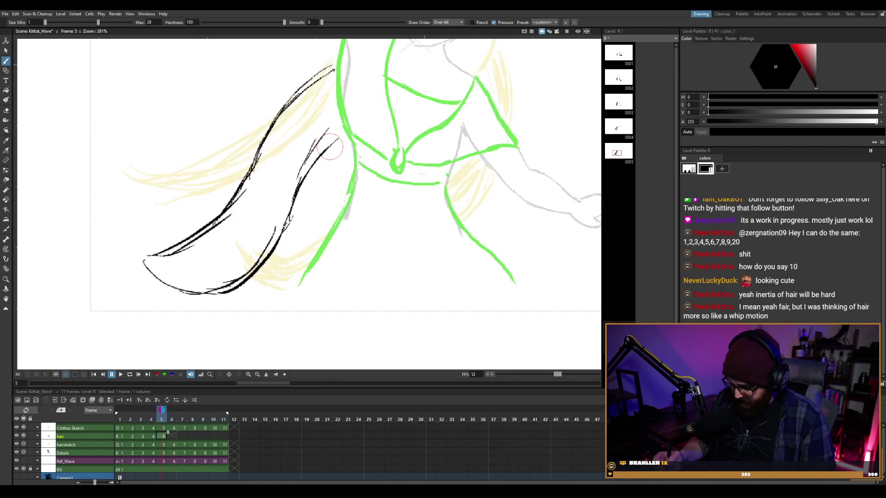
pyautogui.press('.')
pyautogui.press(',')
pyautogui.press('.')
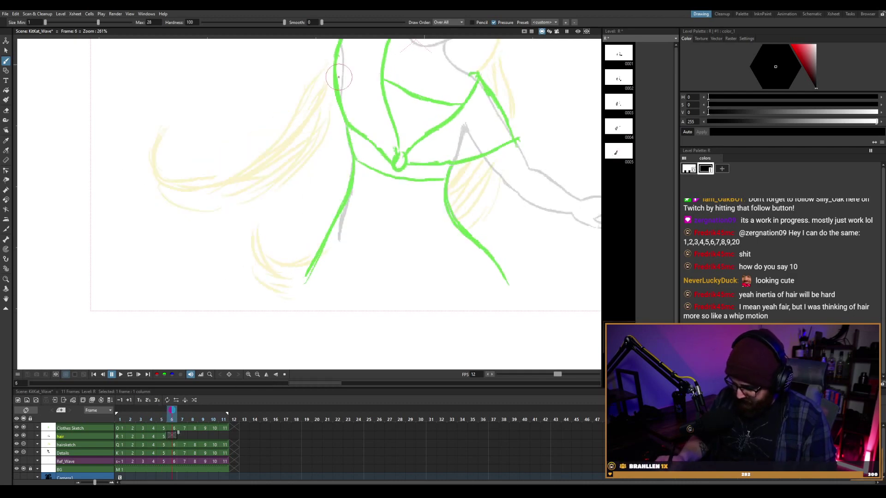
# Draw the outer upper edge of the left hair on frame 6 as a sweeping curve from the torso out to the tip.
pyautogui.press(',')
pyautogui.press(',')
pyautogui.press('.')
pyautogui.press('.')
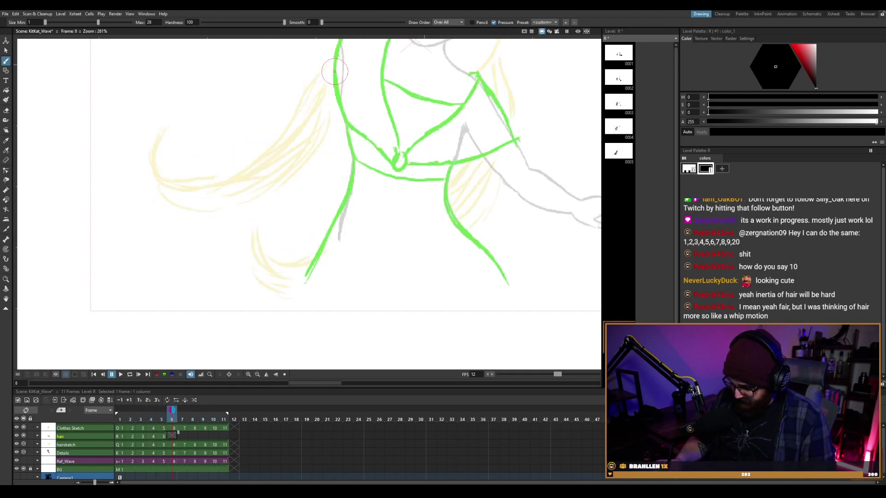
pyautogui.press(',')
pyautogui.press(',')
pyautogui.press('.')
pyautogui.press('.')
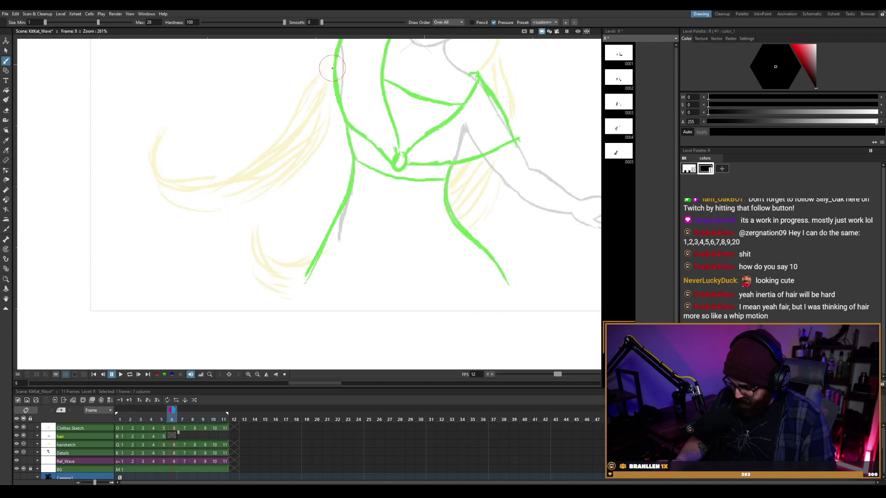
pyautogui.moveTo(332, 61); pyautogui.dragTo(292, 119)
pyautogui.moveTo(153, 177)
pyautogui.mouseDown()
pyautogui.moveTo(167, 196)
pyautogui.moveTo(228, 189)
pyautogui.moveTo(287, 101)
pyautogui.moveTo(261, 164)
pyautogui.mouseUp()
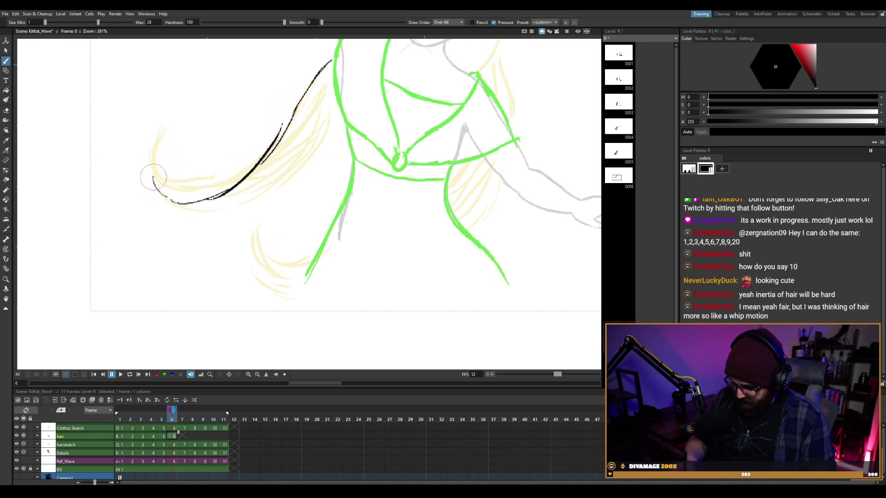
# Draw the blunt rounded hair tip and underside on frame 6, continuing the inner edge up to the waist and checking against frame 5.
pyautogui.moveTo(152, 179)
pyautogui.mouseDown()
pyautogui.moveTo(159, 257)
pyautogui.moveTo(190, 268)
pyautogui.moveTo(243, 250)
pyautogui.moveTo(268, 223)
pyautogui.moveTo(287, 219)
pyautogui.moveTo(323, 149)
pyautogui.mouseUp()
pyautogui.press(',')
pyautogui.press('.')
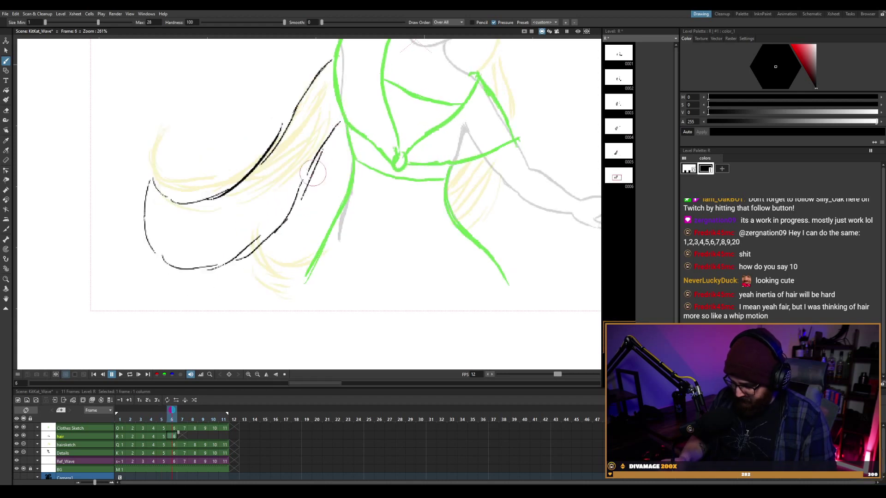
pyautogui.press(',')
pyautogui.press('.')
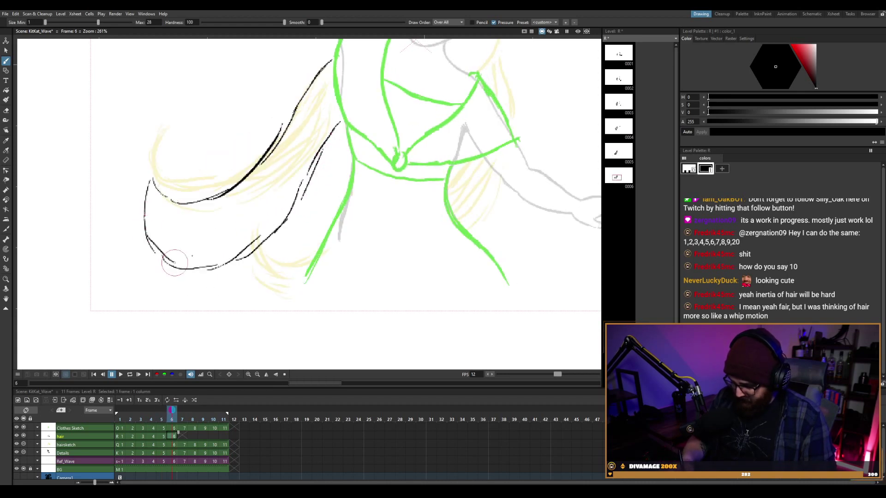
# Reinforce the underside and inner hair edge on frame 6, and review the hair motion in looped playback.
pyautogui.moveTo(179, 262); pyautogui.dragTo(217, 267)
pyautogui.moveTo(277, 226); pyautogui.dragTo(350, 122)
pyautogui.press(',')
pyautogui.press('.')
pyautogui.press(',')
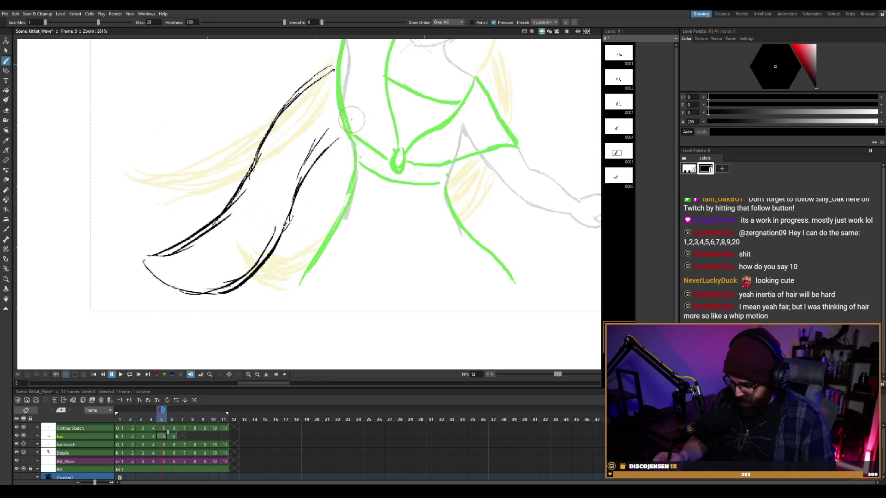
pyautogui.press('l')
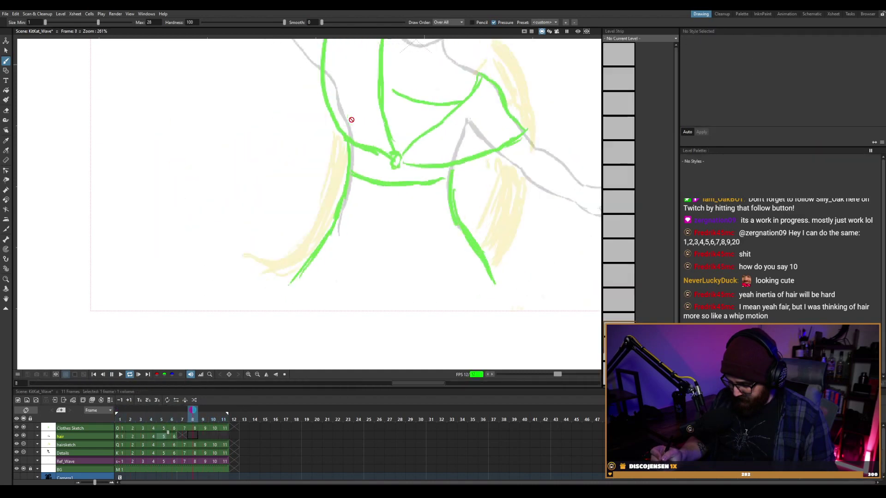
pyautogui.press('l')
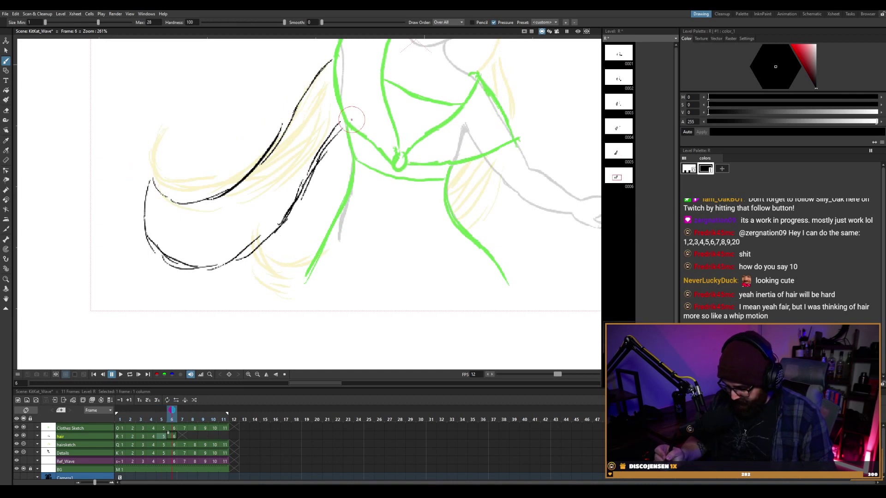
# Draw the outer edge of the left hair on frame 7 from the torso down to the tip, using frame 6 as reference.
pyautogui.press('.')
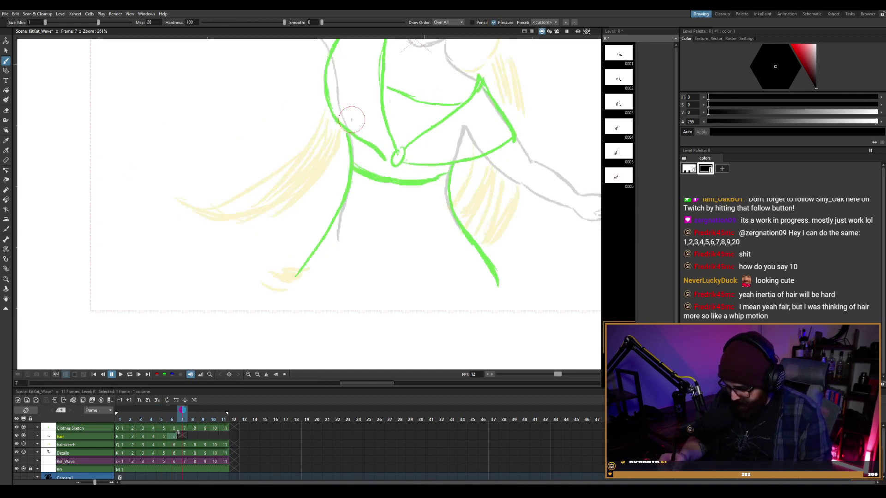
pyautogui.press(',')
pyautogui.press('.')
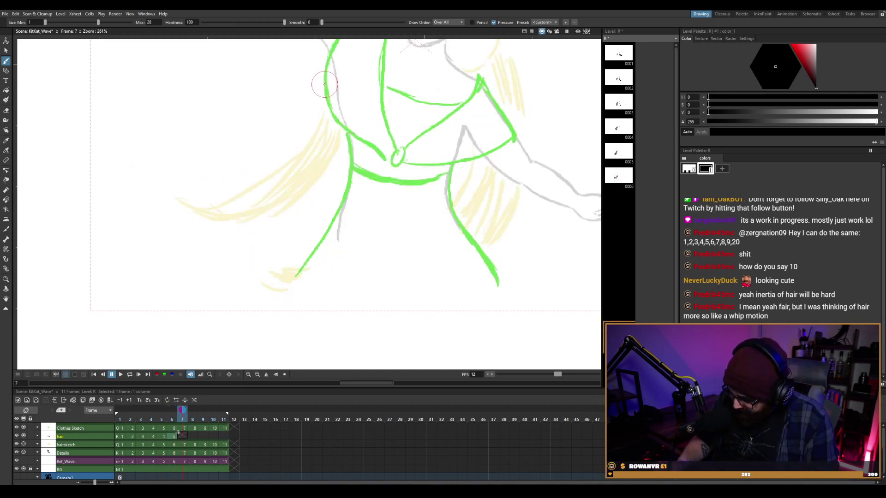
pyautogui.moveTo(324, 84); pyautogui.dragTo(302, 125)
pyautogui.press(',')
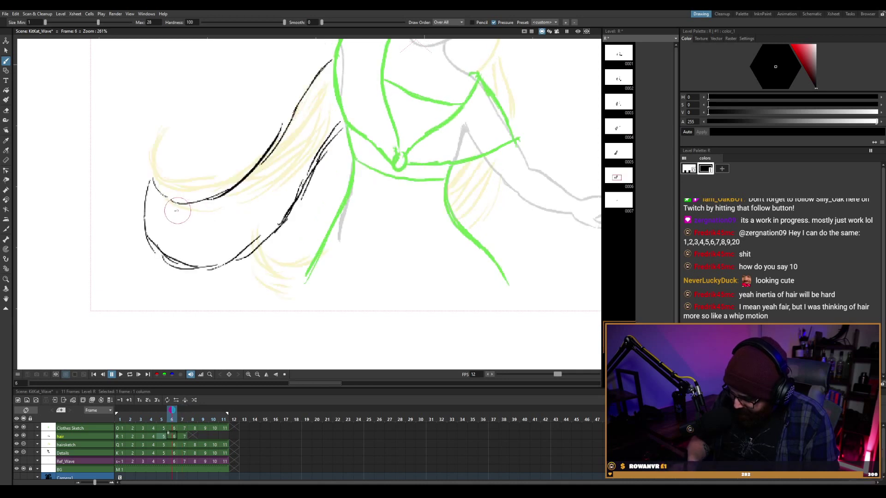
pyautogui.press('.')
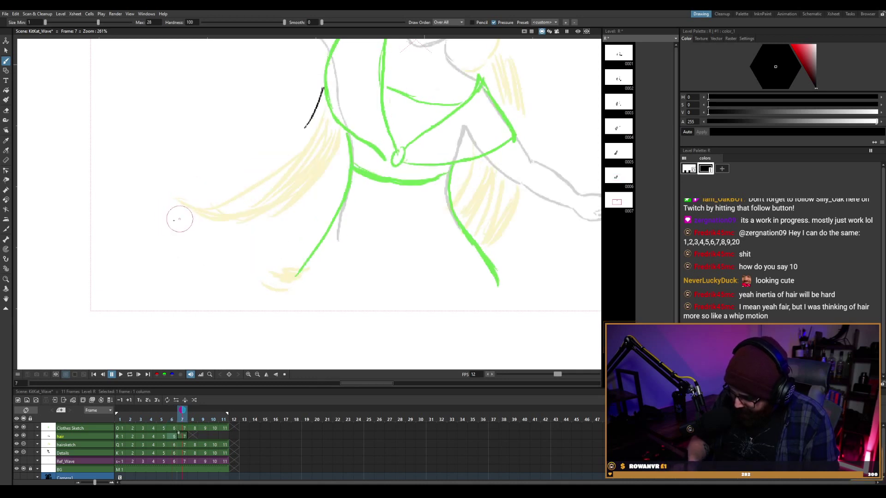
pyautogui.moveTo(201, 216); pyautogui.dragTo(227, 212)
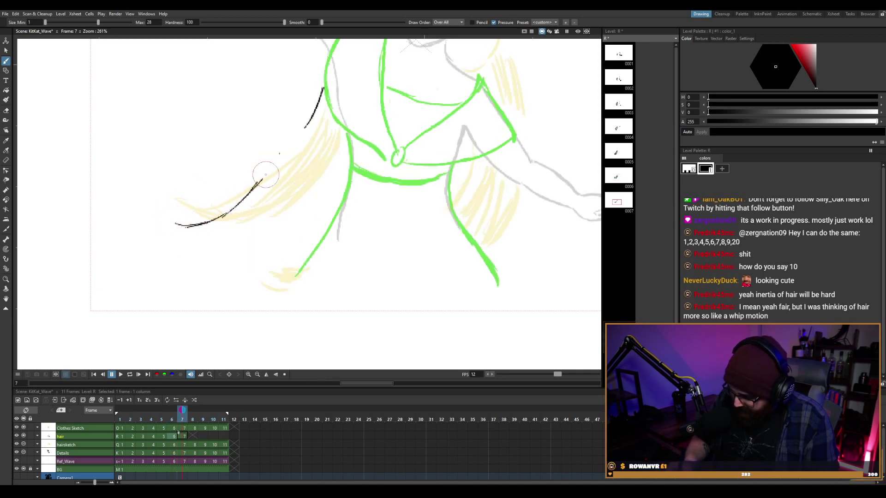
pyautogui.moveTo(266, 175); pyautogui.dragTo(297, 135)
pyautogui.moveTo(323, 88); pyautogui.dragTo(280, 154)
# Thicken and smooth the outer hair edge on frame 7 and add a small upward hook at its tip.
pyautogui.press(',')
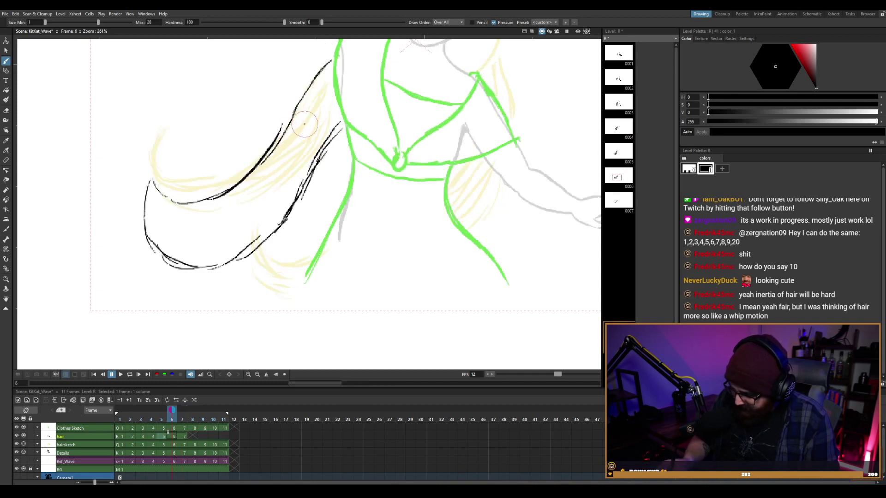
pyautogui.press('.')
pyautogui.moveTo(322, 90)
pyautogui.mouseDown()
pyautogui.moveTo(276, 167)
pyautogui.moveTo(240, 197)
pyautogui.moveTo(183, 216)
pyautogui.moveTo(171, 210)
pyautogui.moveTo(173, 222)
pyautogui.moveTo(250, 197)
pyautogui.moveTo(226, 207)
pyautogui.mouseUp()
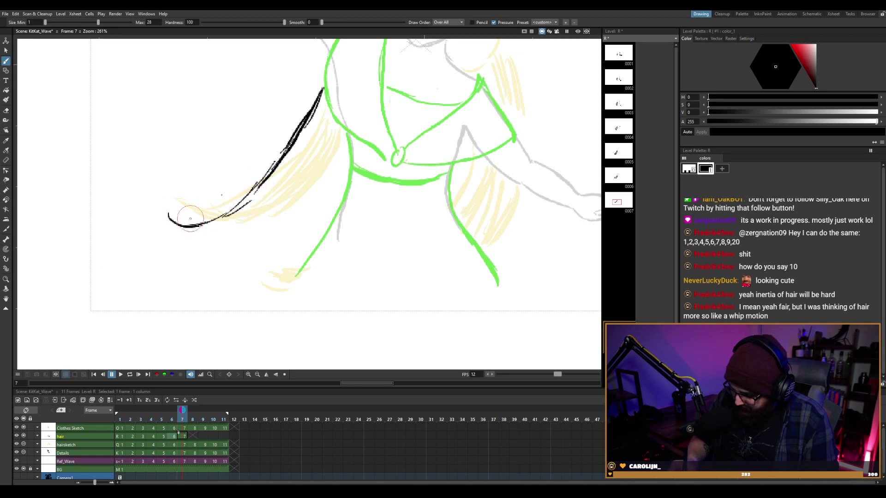
pyautogui.moveTo(318, 93); pyautogui.dragTo(257, 191)
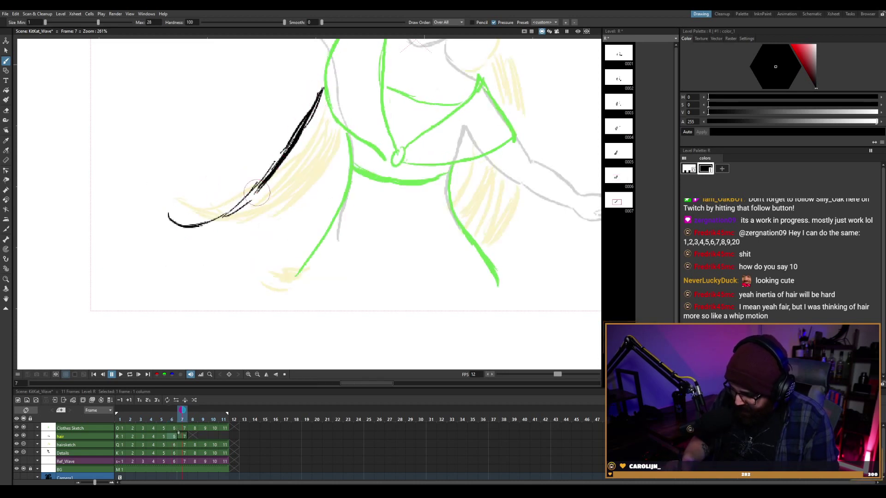
pyautogui.moveTo(214, 218); pyautogui.dragTo(256, 191)
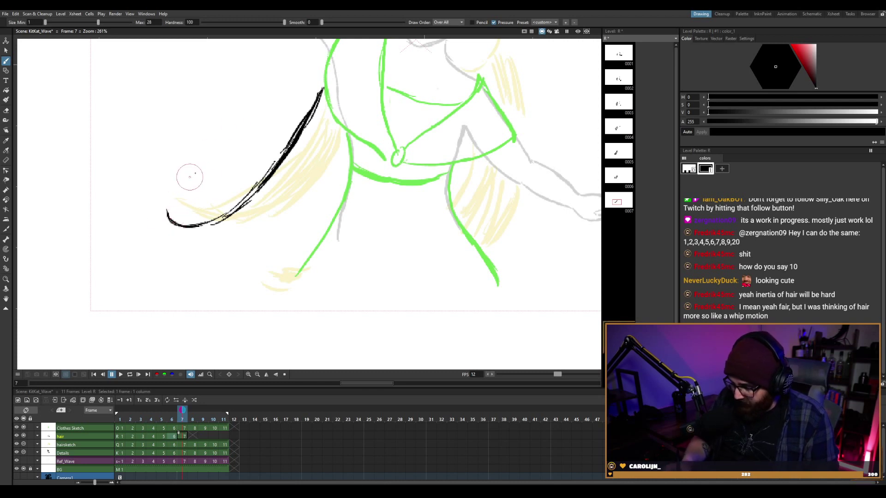
pyautogui.moveTo(207, 144); pyautogui.dragTo(193, 175)
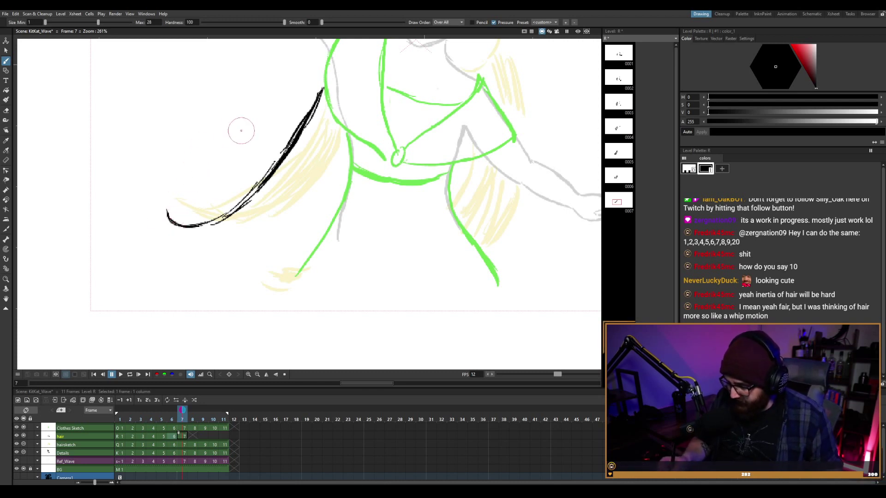
pyautogui.moveTo(236, 122); pyautogui.dragTo(231, 152)
pyautogui.hotkey('ctrl', 'z')
pyautogui.moveTo(257, 123)
pyautogui.mouseDown()
pyautogui.moveTo(246, 150)
pyautogui.moveTo(235, 150)
pyautogui.mouseUp()
pyautogui.hotkey('ctrl', 'z')
pyautogui.hotkey('ctrl', 'z')
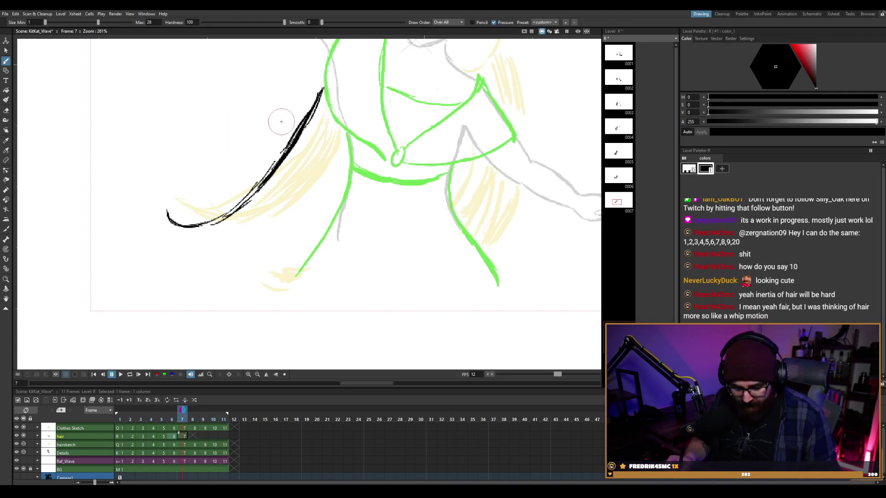
# Draw the rounded hair tip, underside and inner edge up to the waist on frame 7, comparing with the preceding frames.
pyautogui.press(',')
pyautogui.press('.')
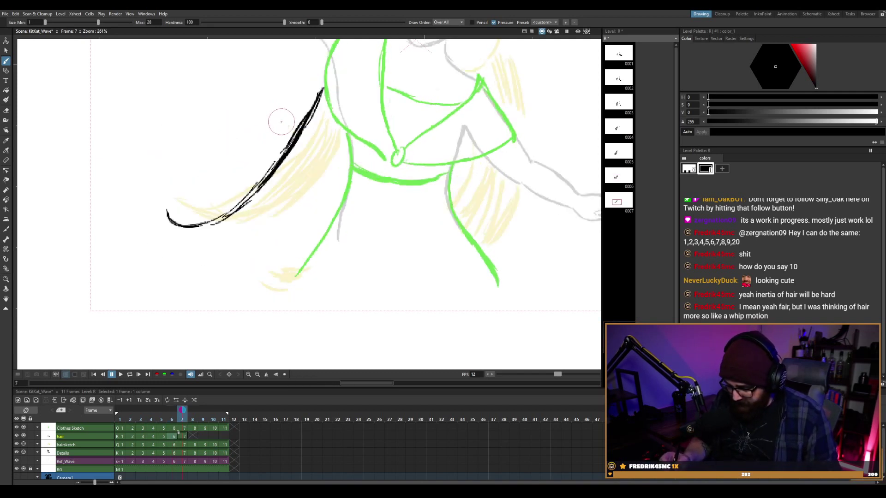
pyautogui.press(',')
pyautogui.press('.')
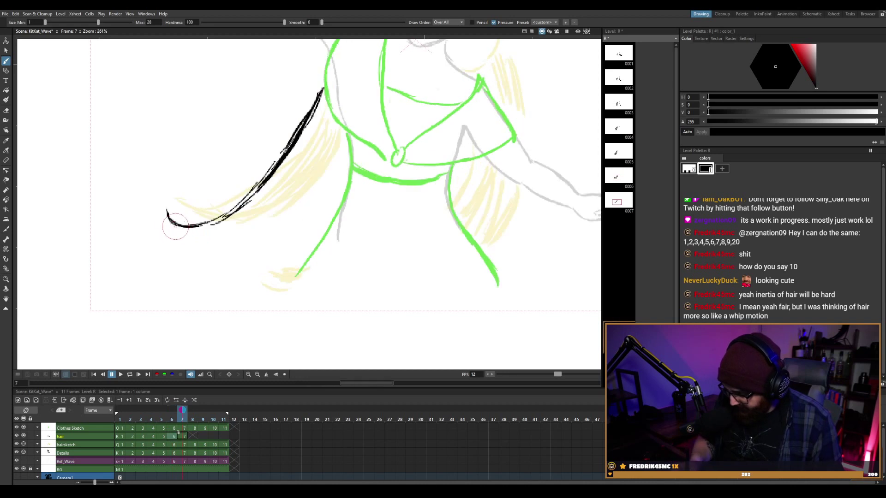
pyautogui.moveTo(167, 217); pyautogui.dragTo(188, 249)
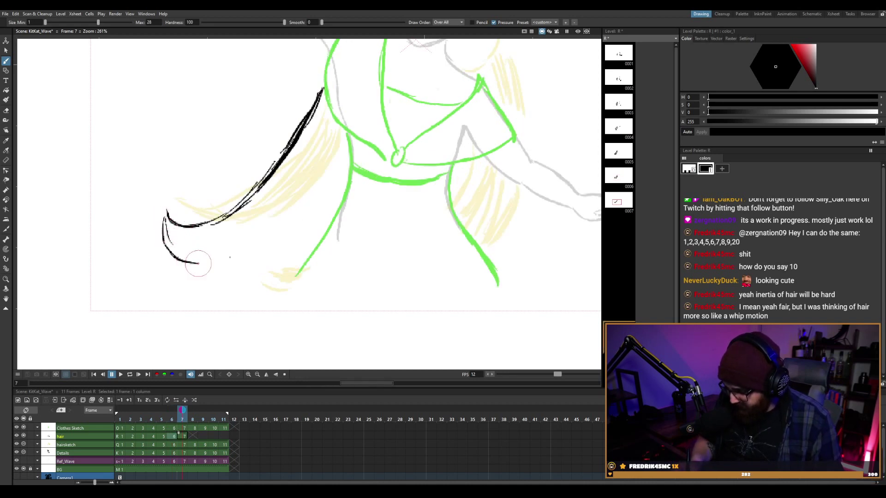
pyautogui.moveTo(164, 221)
pyautogui.mouseDown()
pyautogui.moveTo(237, 270)
pyautogui.moveTo(302, 222)
pyautogui.moveTo(342, 144)
pyautogui.mouseUp()
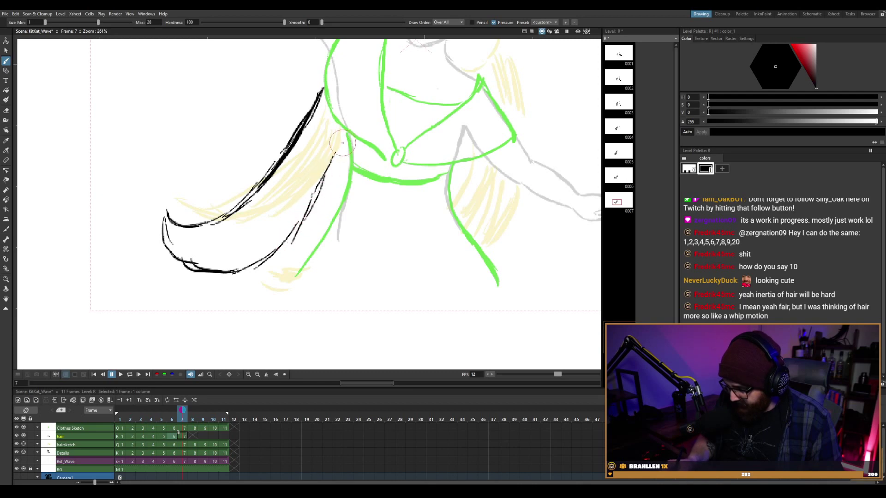
pyautogui.press(',')
pyautogui.press(',')
pyautogui.press('.')
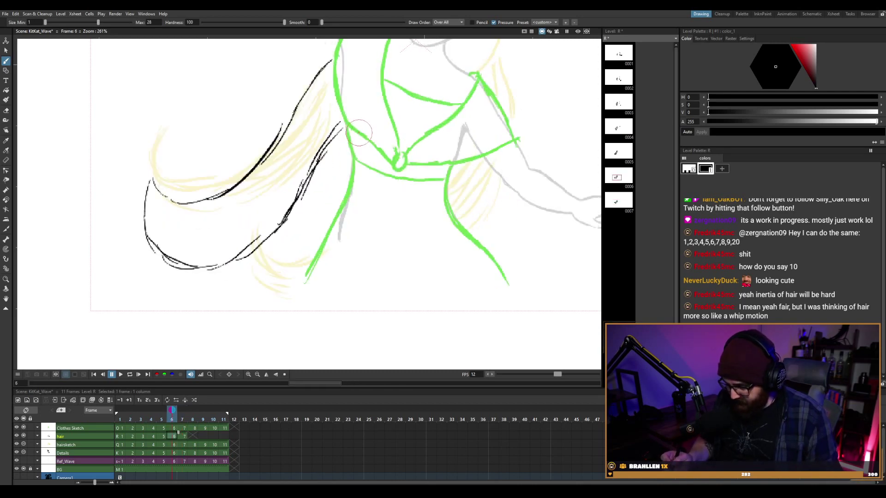
pyautogui.press('.')
pyautogui.press(',')
pyautogui.press('.')
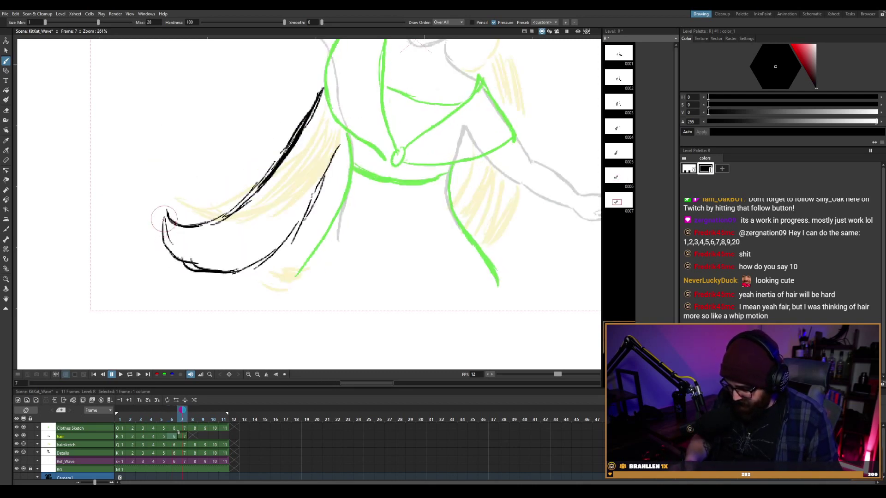
# Redraw the hair underside on frame 7 as a lower, fuller curve and compare it with the earlier frames back to frame 3.
pyautogui.moveTo(164, 219)
pyautogui.mouseDown()
pyautogui.moveTo(208, 263)
pyautogui.moveTo(285, 256)
pyautogui.moveTo(297, 229)
pyautogui.mouseUp()
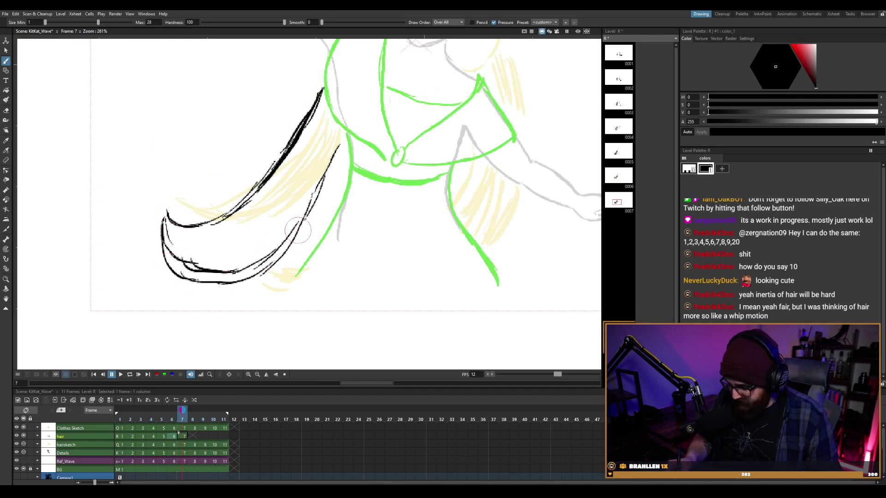
pyautogui.press(',')
pyautogui.press(',')
pyautogui.press(',')
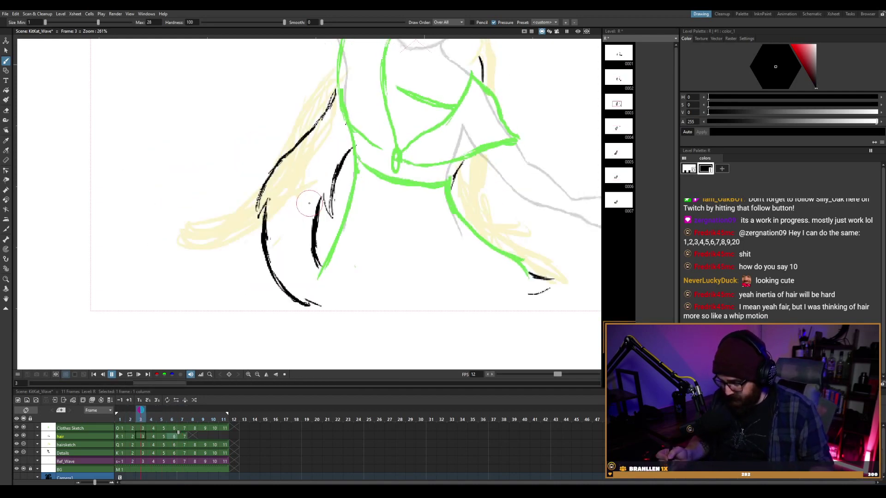
pyautogui.press('.')
pyautogui.press('.')
pyautogui.press('.')
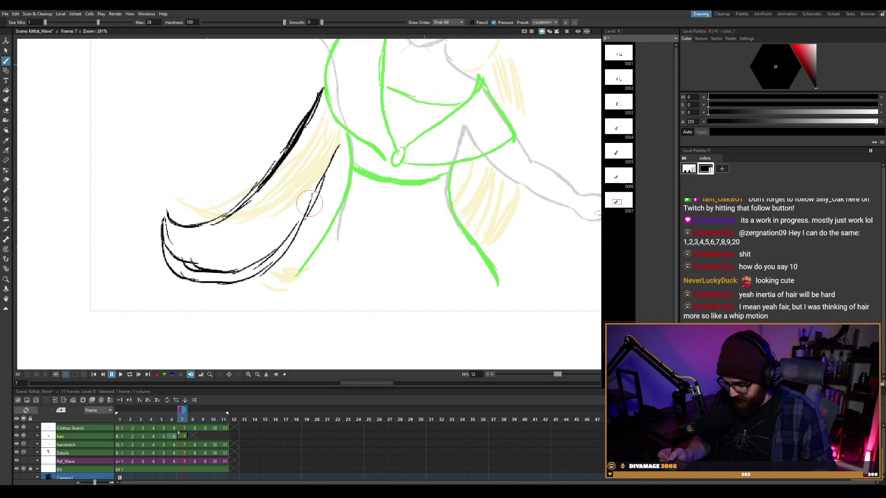
# Draw the wavy outer hair edge on frame 8 from the torso to the lower tip and add a short rounded underside.
pyautogui.press('.')
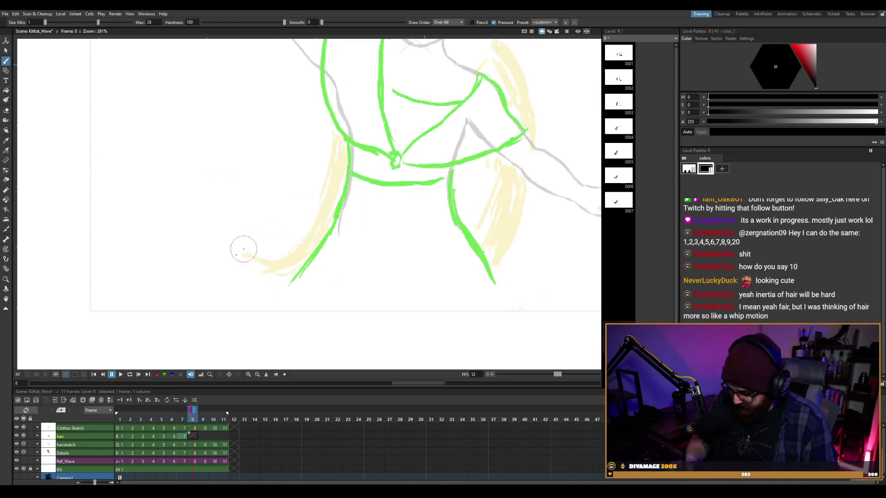
pyautogui.moveTo(236, 252); pyautogui.dragTo(291, 222)
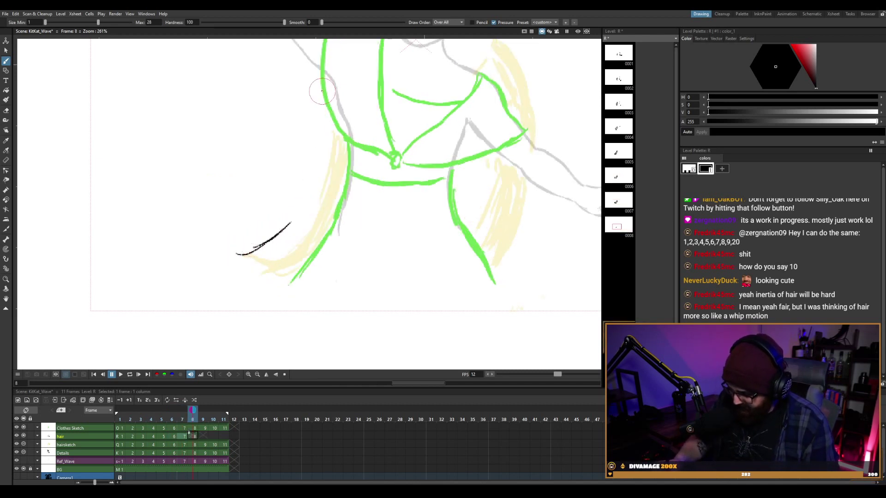
pyautogui.moveTo(301, 122); pyautogui.dragTo(302, 147)
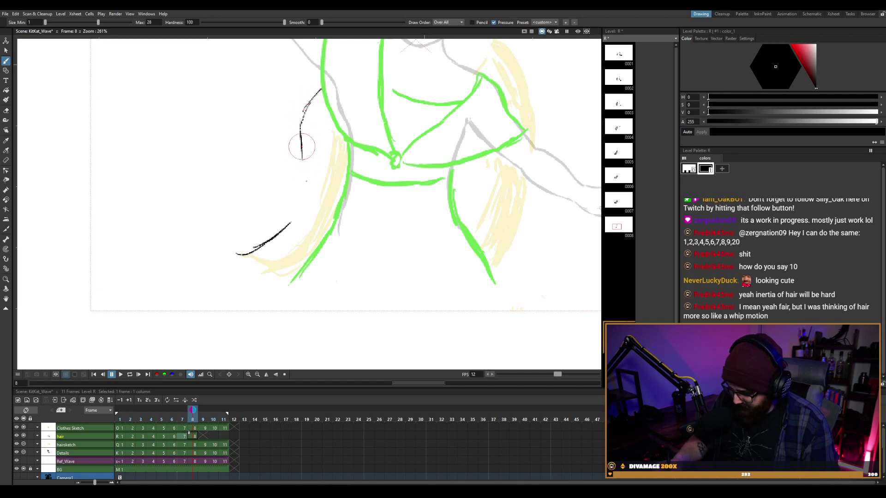
pyautogui.moveTo(322, 89)
pyautogui.mouseDown()
pyautogui.moveTo(300, 137)
pyautogui.moveTo(302, 200)
pyautogui.moveTo(270, 227)
pyautogui.moveTo(271, 239)
pyautogui.moveTo(235, 256)
pyautogui.moveTo(255, 249)
pyautogui.moveTo(259, 284)
pyautogui.moveTo(246, 278)
pyautogui.moveTo(279, 293)
pyautogui.mouseUp()
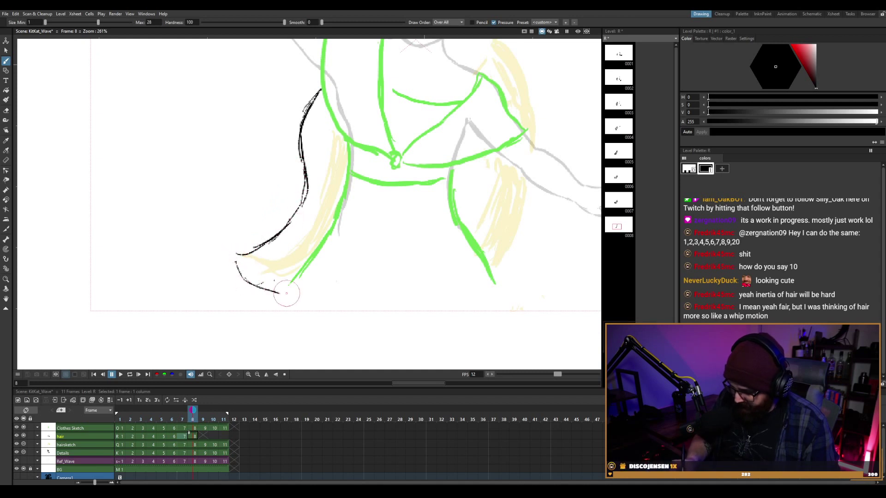
pyautogui.moveTo(242, 261); pyautogui.dragTo(292, 287)
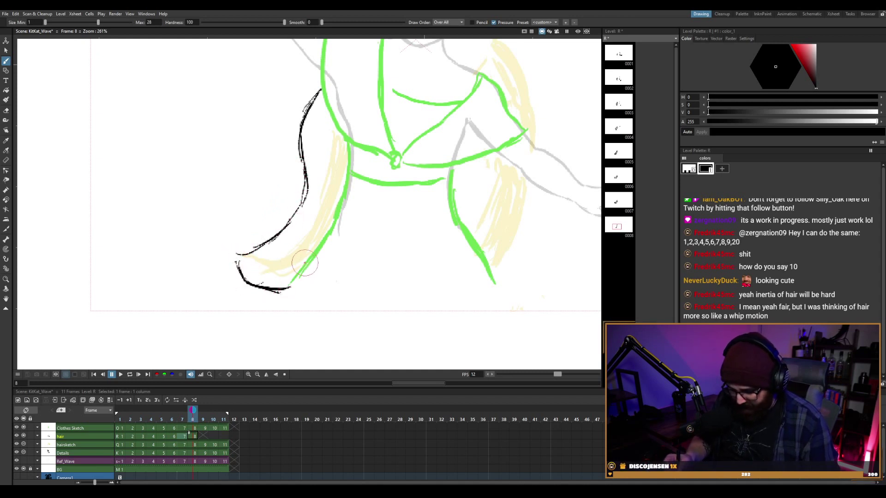
# Extend the hair tip on frame 8 farther outward with a new pointed end and lower underside, checking against frame 7.
pyautogui.press(',')
pyautogui.press('.')
pyautogui.moveTo(235, 262)
pyautogui.mouseDown()
pyautogui.moveTo(279, 292)
pyautogui.moveTo(290, 227)
pyautogui.moveTo(277, 237)
pyautogui.mouseUp()
pyautogui.press(',')
pyautogui.press('.')
pyautogui.press(',')
pyautogui.press('.')
pyautogui.moveTo(219, 273)
pyautogui.mouseDown()
pyautogui.moveTo(291, 277)
pyautogui.moveTo(251, 267)
pyautogui.moveTo(277, 295)
pyautogui.mouseUp()
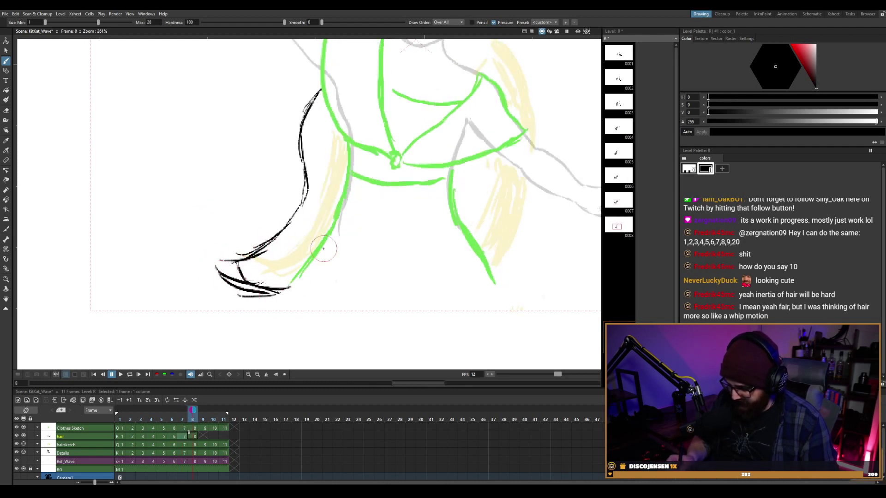
# Compare the hair outlines across frames 6, 7 and 8.
pyautogui.press(',')
pyautogui.press('.')
pyautogui.press(',')
pyautogui.press(',')
pyautogui.press('.')
pyautogui.press(',')
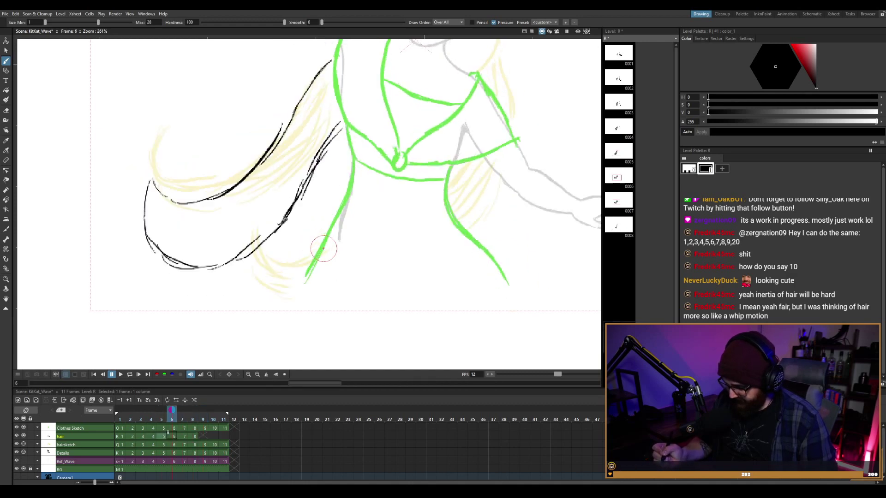
# Draw a short hair edge beside the waist on frame 9 of the hair level.
pyautogui.press('.')
pyautogui.press('.')
pyautogui.press('.')
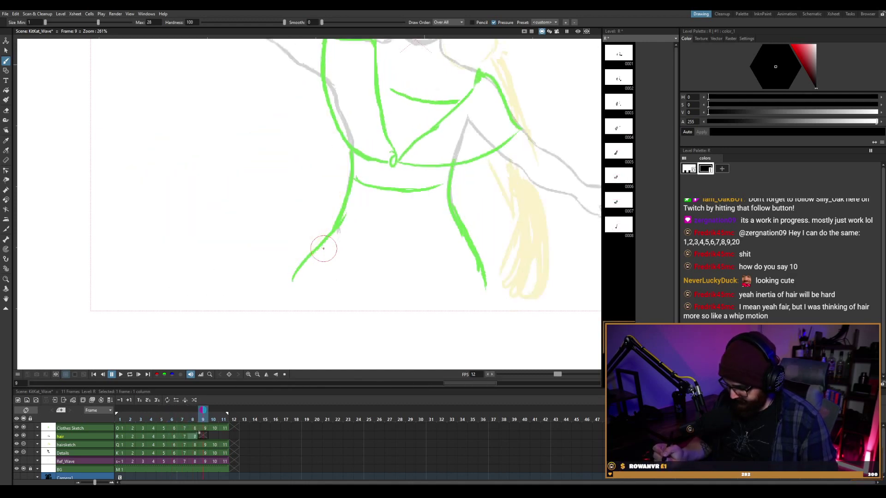
pyautogui.press(',')
pyautogui.press('.')
pyautogui.click(330, 118)
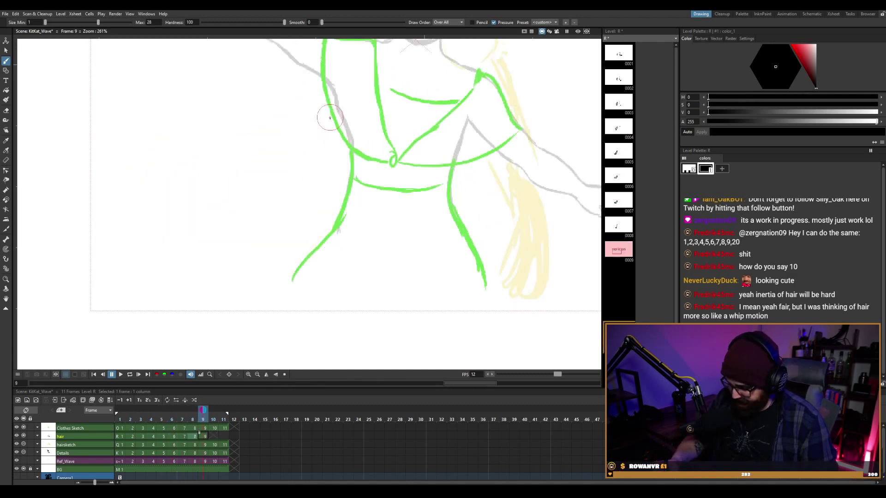
pyautogui.moveTo(330, 117); pyautogui.dragTo(325, 139)
pyautogui.moveTo(326, 182)
pyautogui.mouseDown()
pyautogui.moveTo(334, 217)
pyautogui.moveTo(332, 146)
pyautogui.mouseUp()
# Draw a short hair edge beside the waist and hair tip strokes beyond the opposite leg on frame 10, checking against the previous frames.
pyautogui.press(',')
pyautogui.press(',')
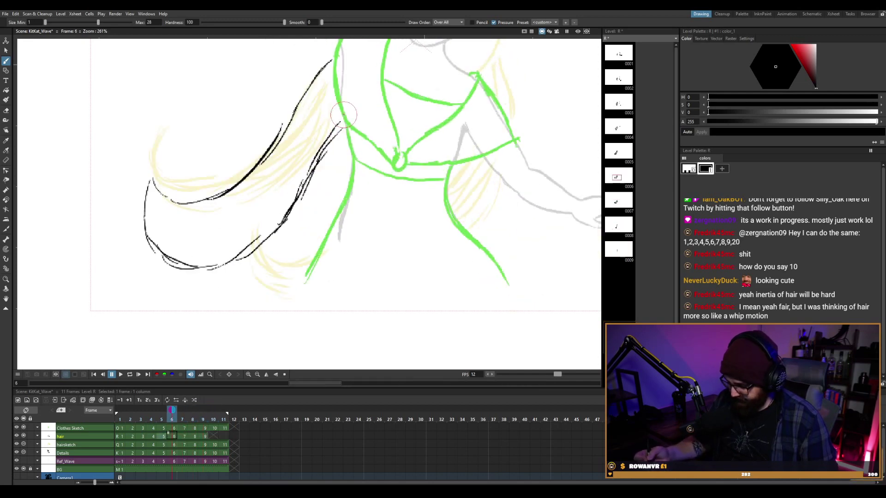
pyautogui.press(',')
pyautogui.press('.')
pyautogui.press('.')
pyautogui.press('.')
pyautogui.press('.')
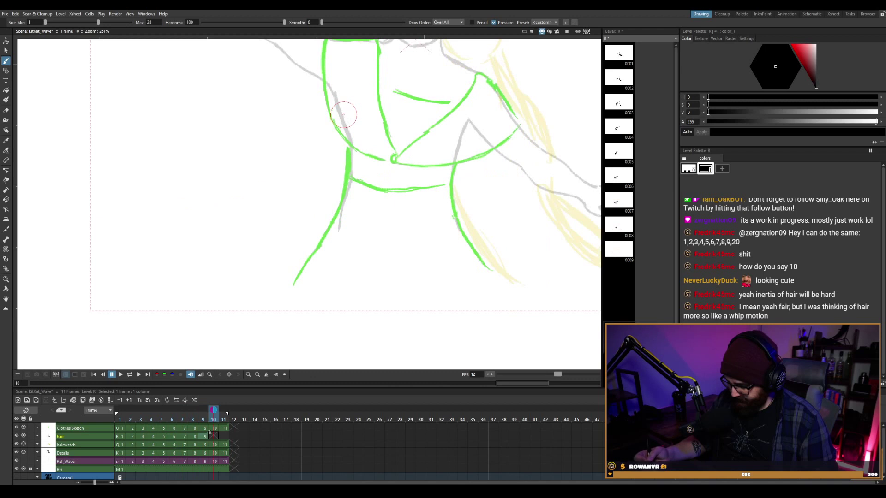
pyautogui.press(',')
pyautogui.press('.')
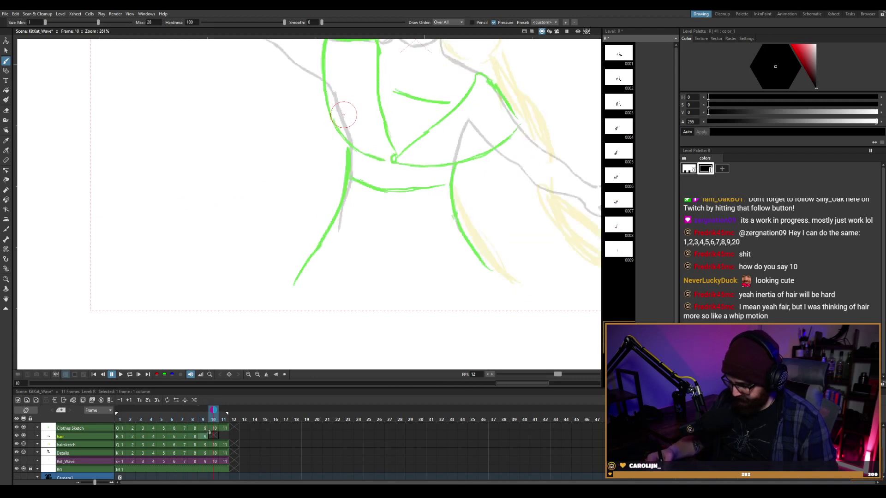
pyautogui.click(333, 130)
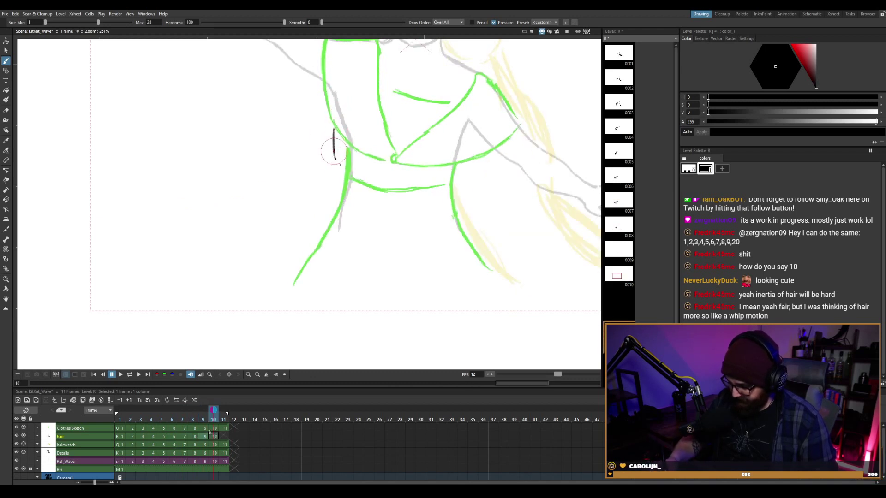
pyautogui.moveTo(335, 156); pyautogui.dragTo(347, 184)
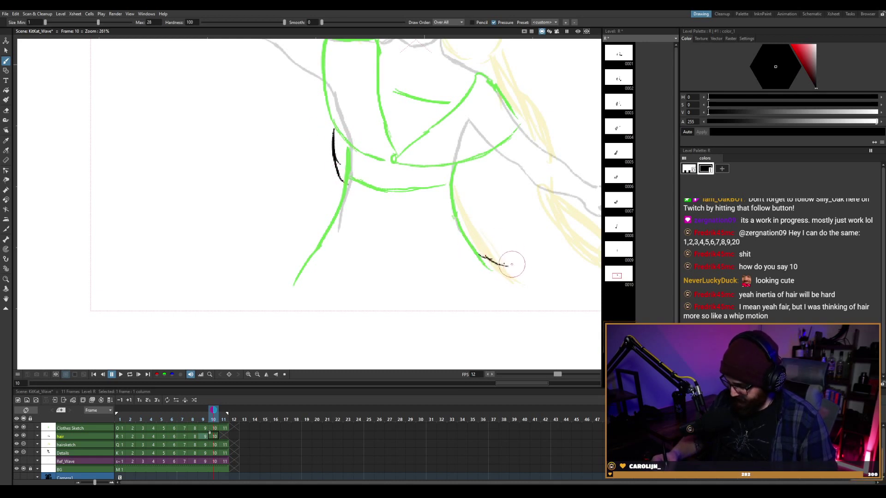
pyautogui.moveTo(504, 270); pyautogui.dragTo(520, 274)
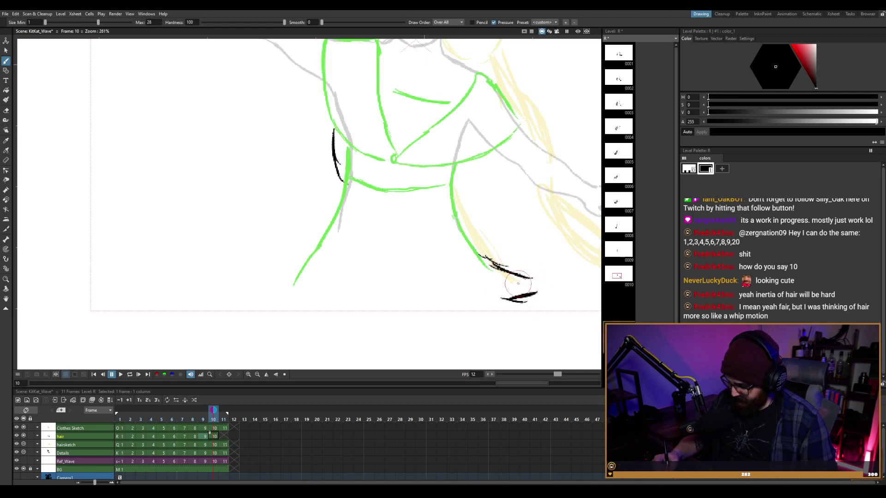
pyautogui.press('.')
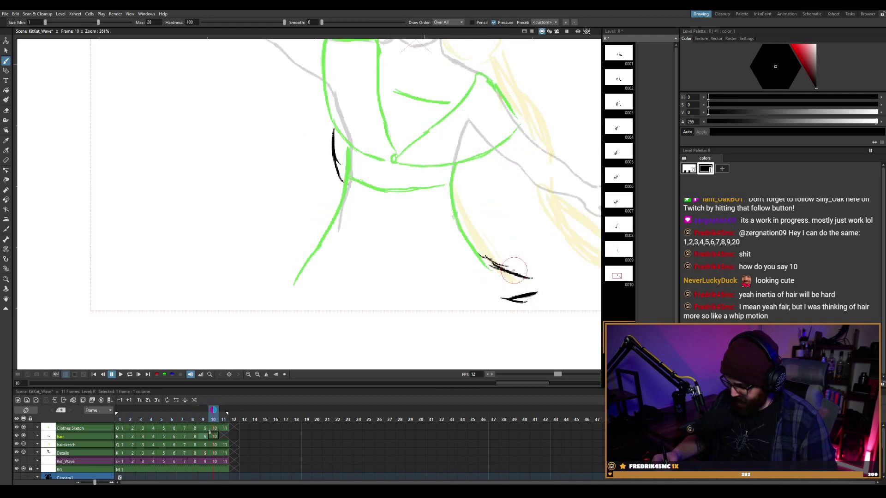
# Draw short hair tip strokes beyond the leg on frame 11, following the pale hair sketch.
pyautogui.press('.')
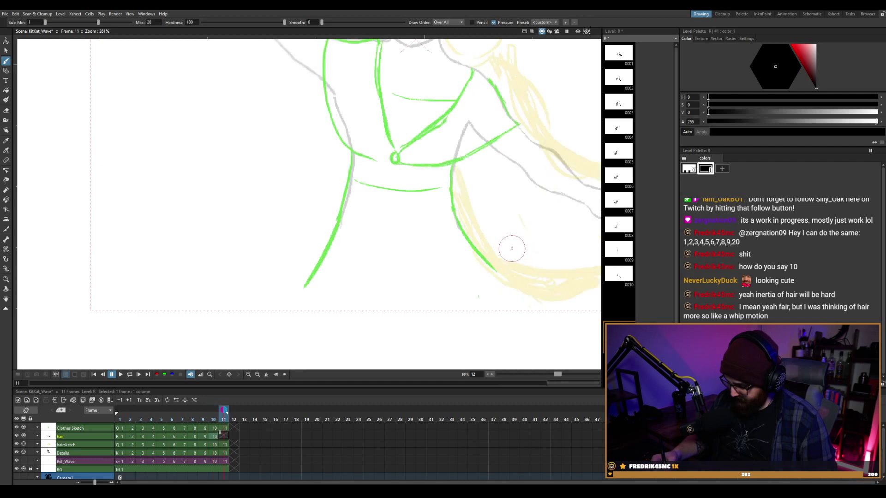
pyautogui.moveTo(492, 260); pyautogui.dragTo(545, 262)
pyautogui.moveTo(548, 294); pyautogui.dragTo(568, 265)
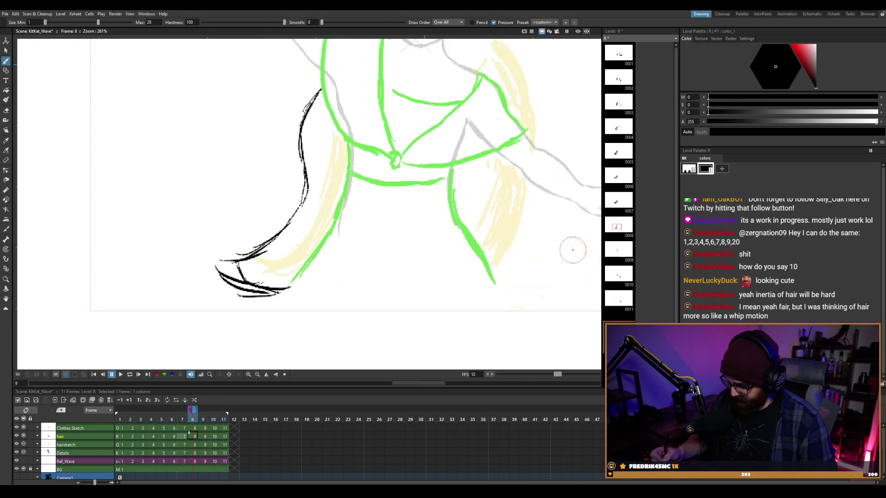
pyautogui.press('.')
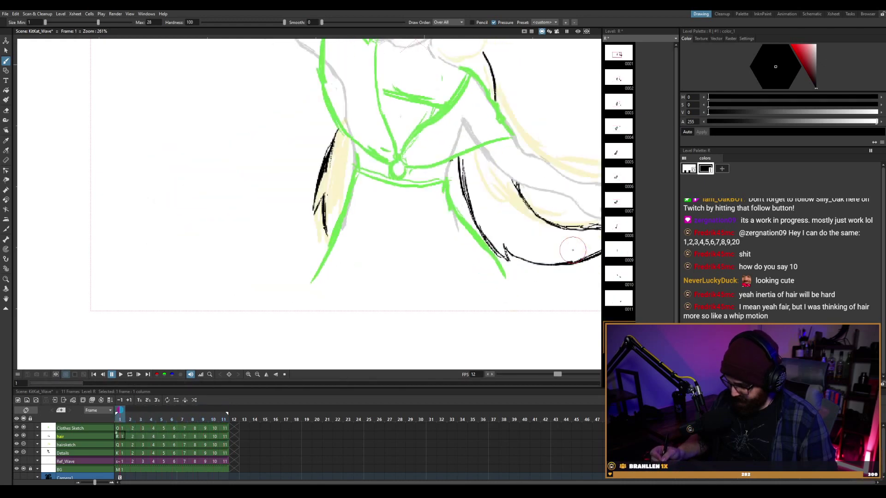
# Play the animation in a loop to review the hair motion across all frames.
pyautogui.press('l')
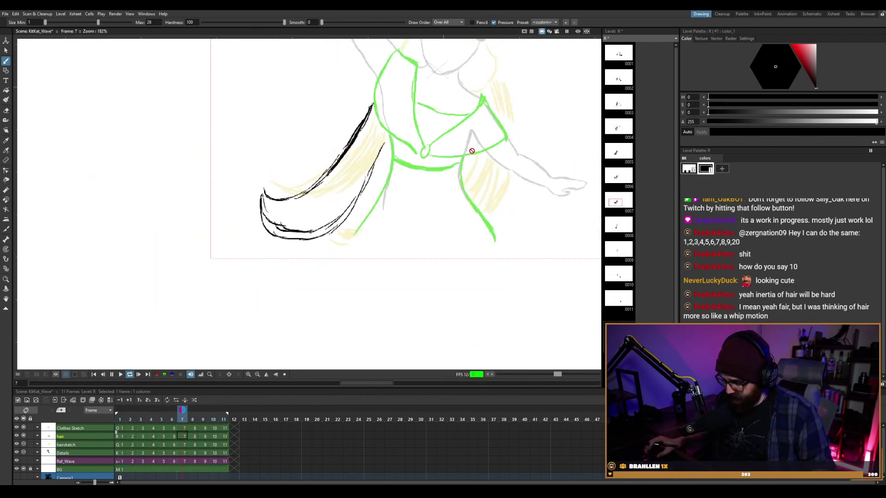
pyautogui.press('l')
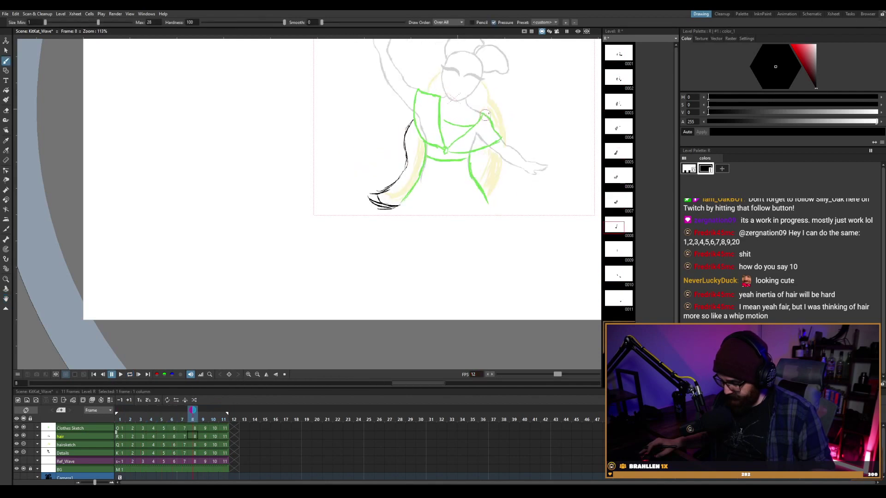
pyautogui.press('l')
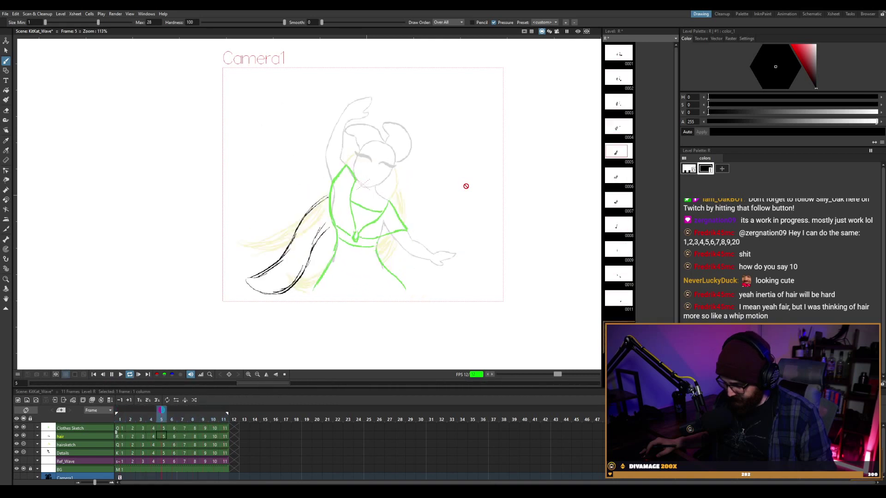
pyautogui.scroll(2, 461, 192)
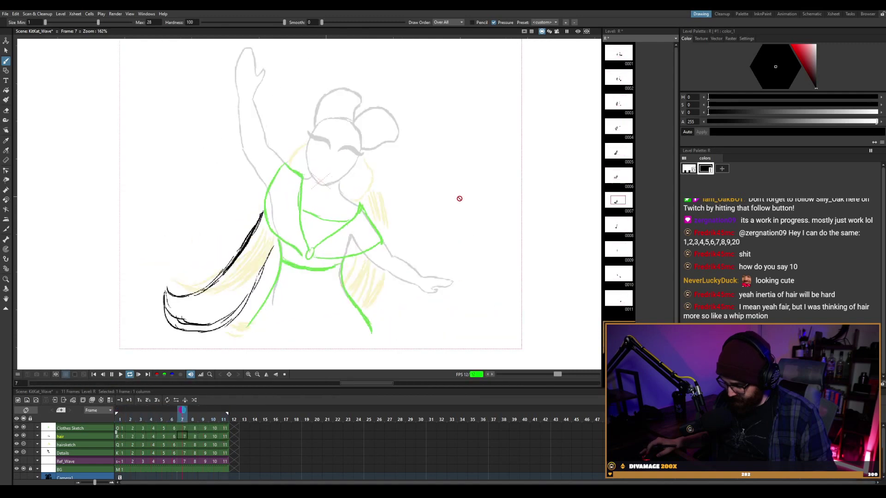
pyautogui.press('p')
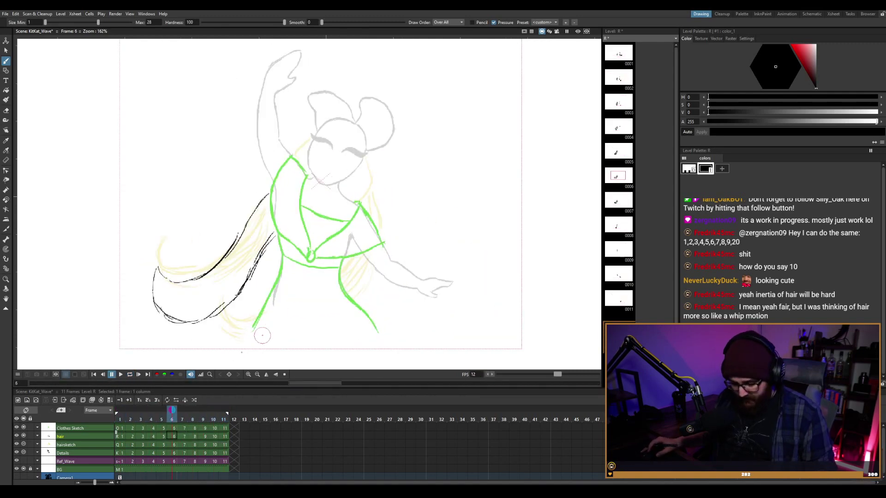
# Compare the hair outlines back and forth across frames 1 to 5.
pyautogui.click(137, 436)
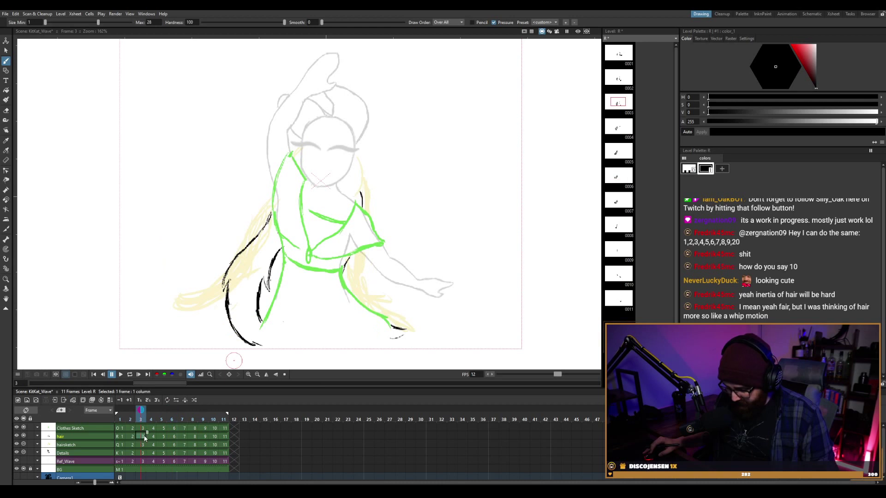
pyautogui.press('Left')
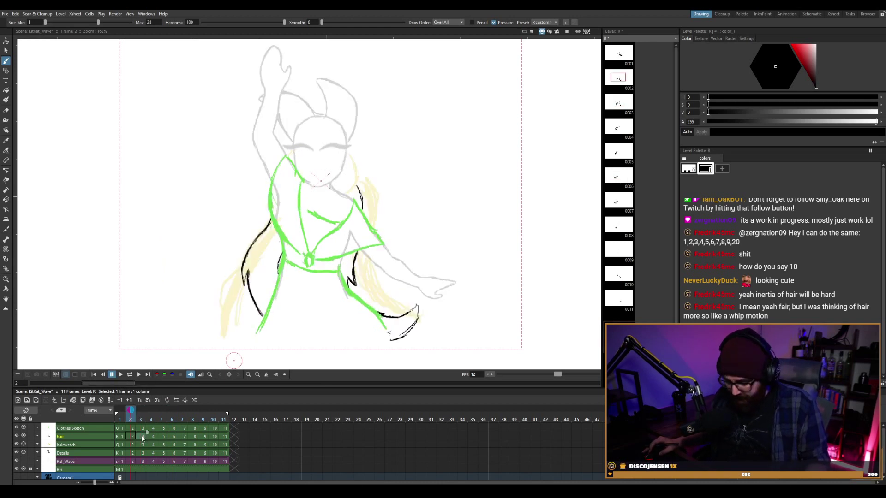
pyautogui.press('Left')
pyautogui.press('Right')
pyautogui.press('Left')
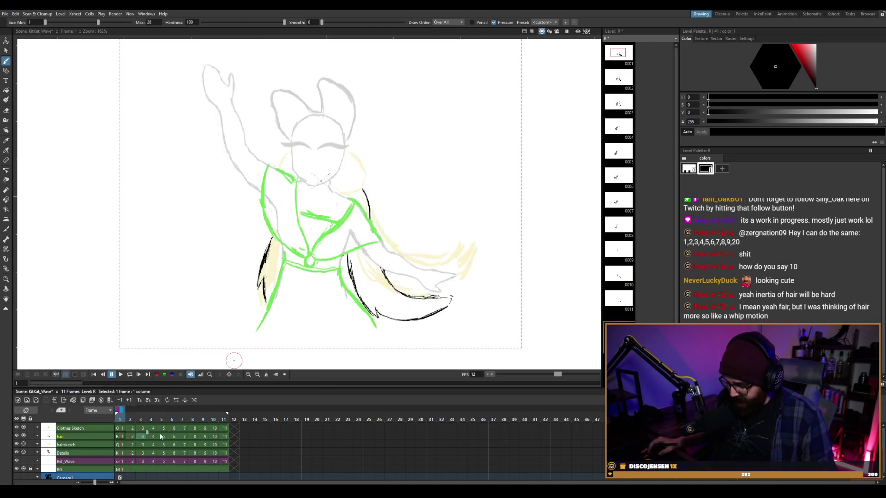
pyautogui.press('Right')
pyautogui.press('Left')
pyautogui.press('Right')
pyautogui.press('Right')
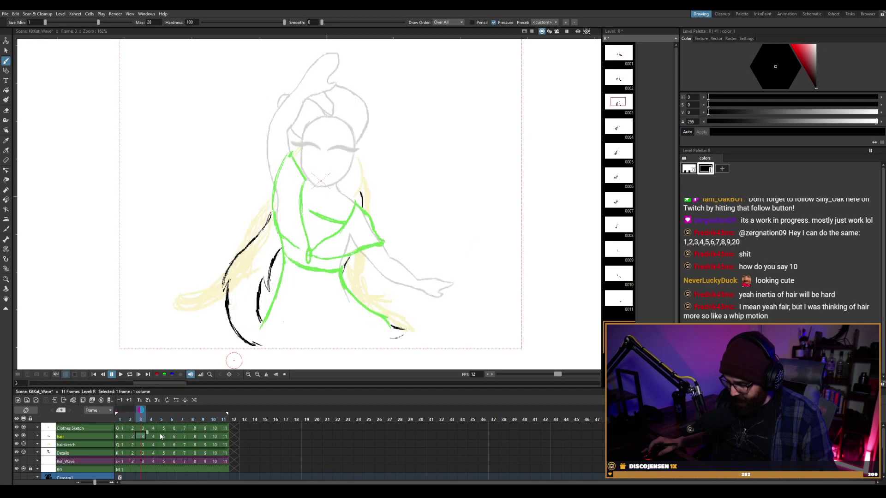
pyautogui.press('Right')
pyautogui.press('Left')
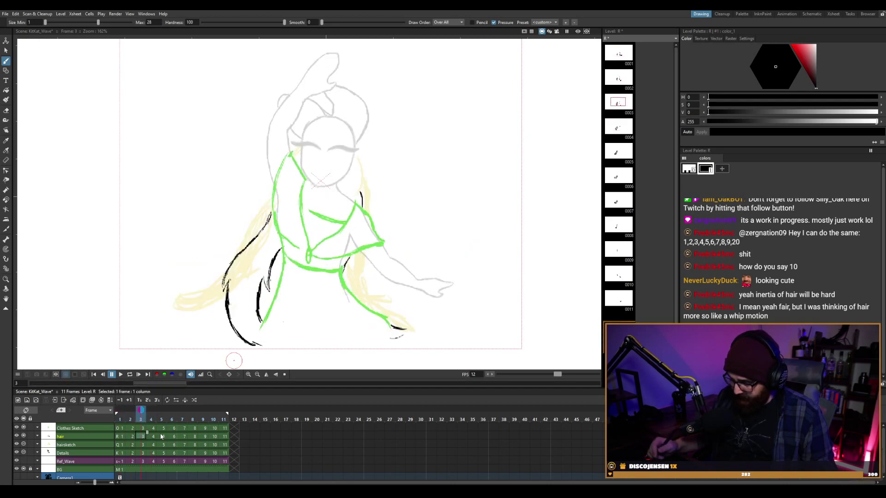
pyautogui.press('Right')
pyautogui.press('Right')
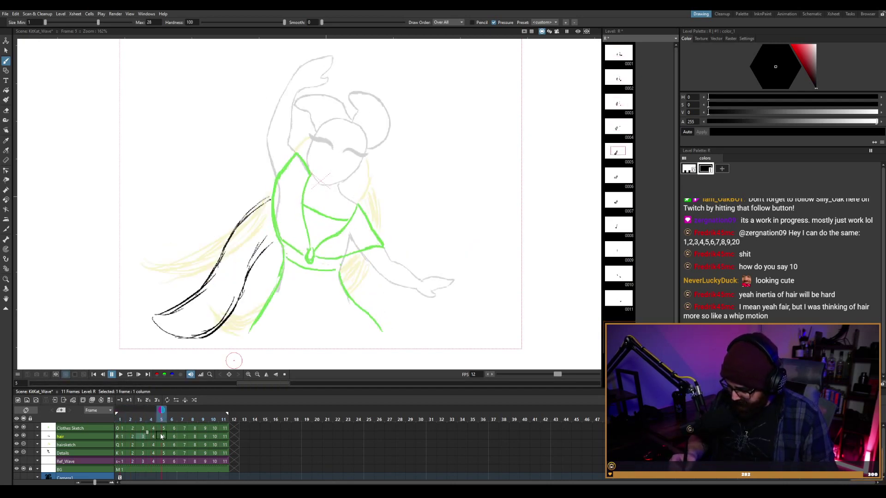
# Draw short curved hair tip strokes at the lower end of the leg on frame 6 and compare them with frames 5 and 7.
pyautogui.press('Right')
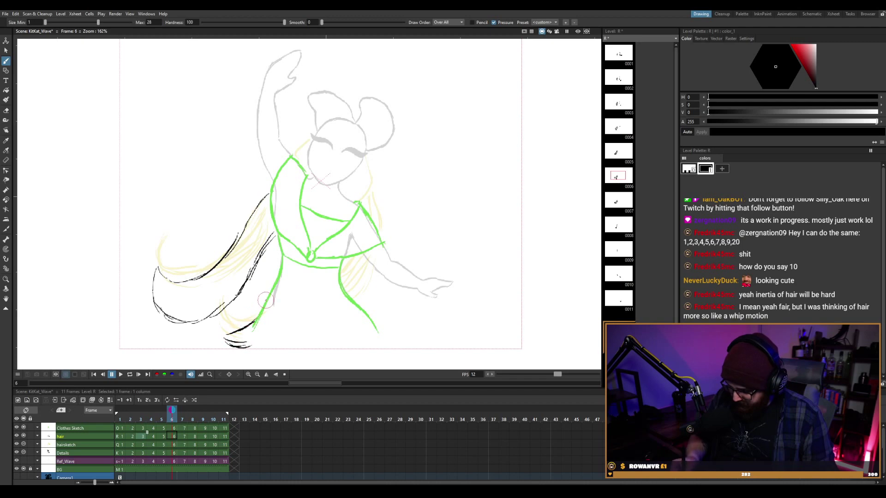
pyautogui.press('Left')
pyautogui.press('Right')
pyautogui.press('Left')
pyautogui.press('Right')
pyautogui.press('Right')
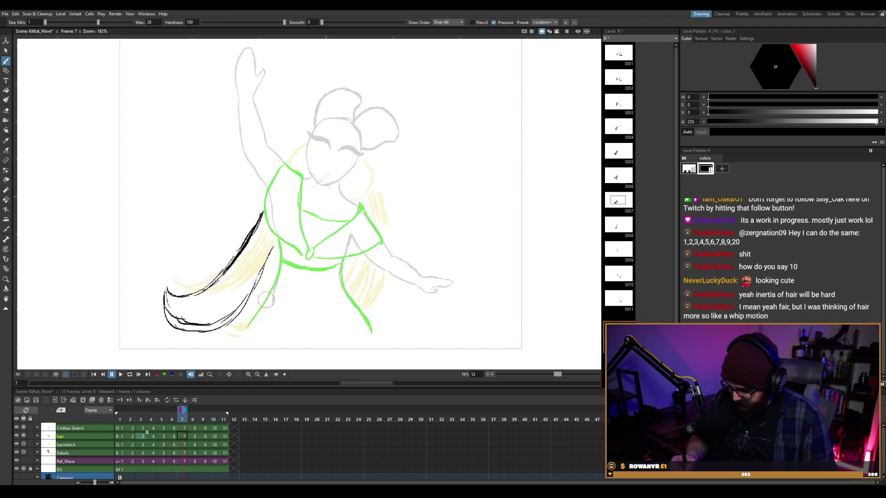
pyautogui.press('Left')
pyautogui.press('Left')
pyautogui.press('Right')
pyautogui.press('Right')
pyautogui.press('Left')
pyautogui.press('Right')
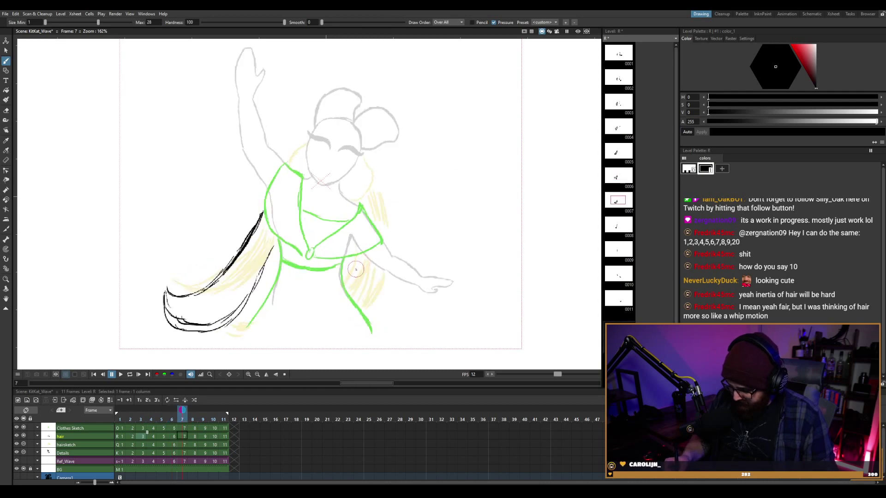
# Draw a short hair strand between the lowered arm and the waist on frame 4, checking against frames 3 and 5.
pyautogui.press('Left')
pyautogui.press('Left')
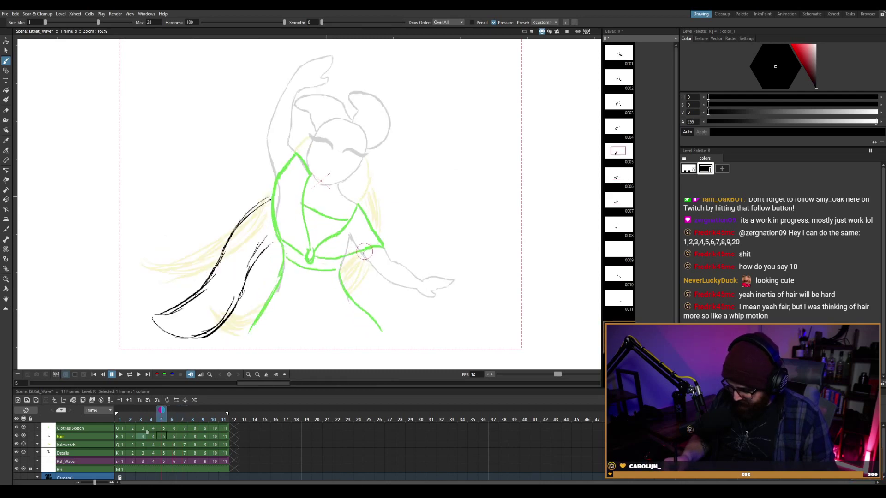
pyautogui.press('Left')
pyautogui.press('Right')
pyautogui.press('Left')
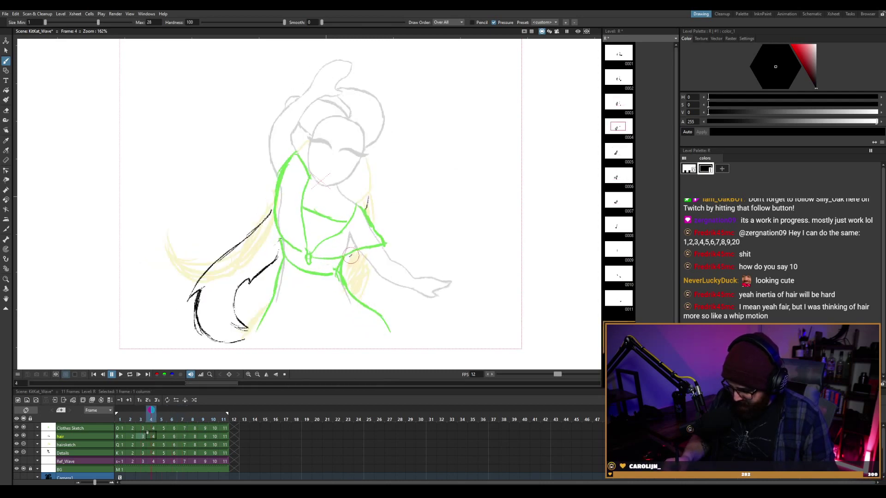
pyautogui.press('Left')
pyautogui.press('Right')
pyautogui.press('Left')
pyautogui.press('Right')
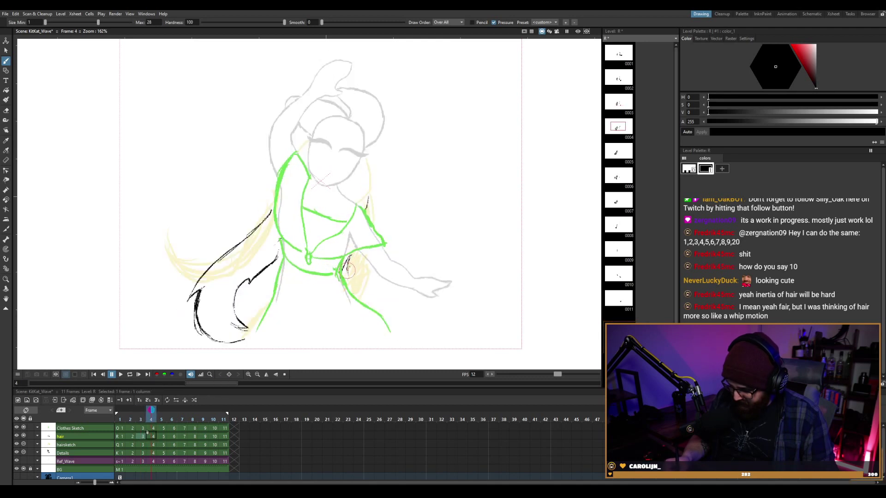
# Draw short hair strands at the lowered arm's shoulder and beside the hip on frame 5, comparing them with the neighbouring frames.
pyautogui.press('Right')
pyautogui.press('Left')
pyautogui.press('Right')
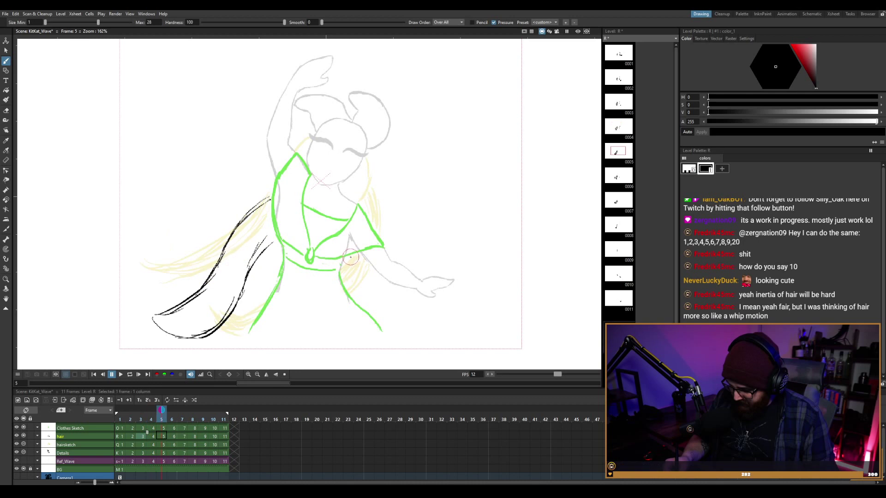
pyautogui.press('Left')
pyautogui.press('Left')
pyautogui.press('Right')
pyautogui.press('Right')
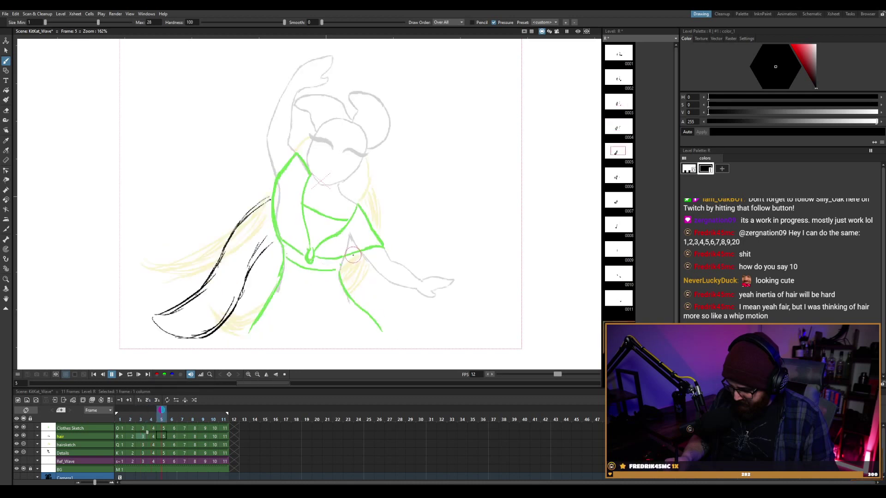
pyautogui.moveTo(367, 199); pyautogui.dragTo(366, 211)
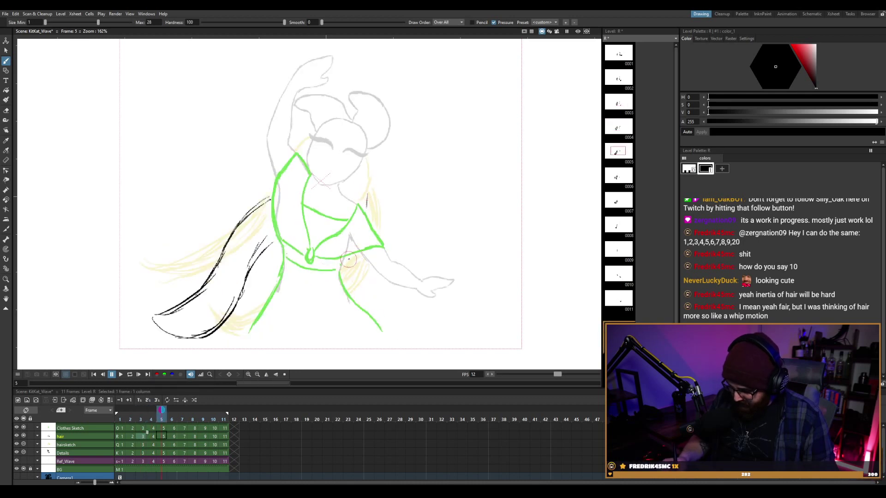
pyautogui.press('Left')
pyautogui.press('Right')
pyautogui.press('Right')
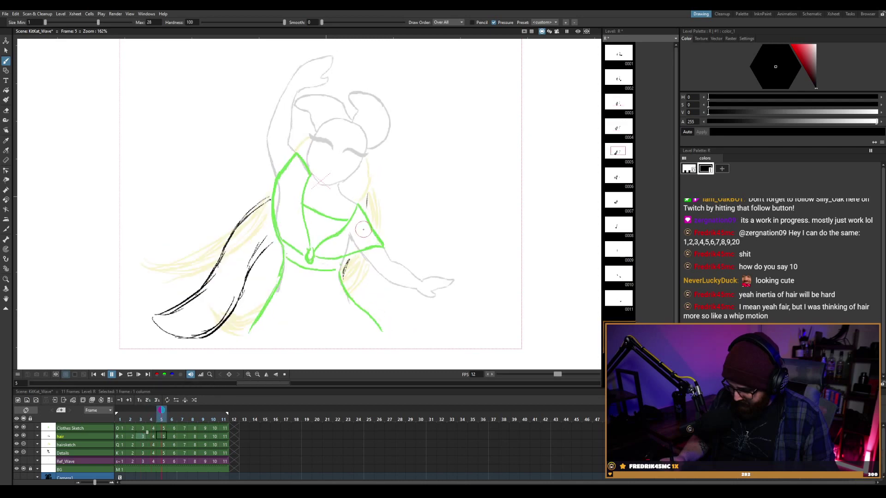
pyautogui.press('Right')
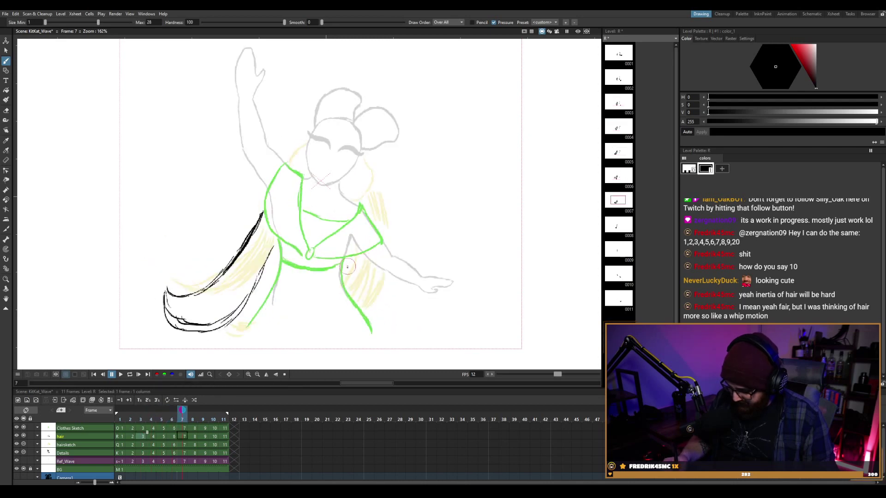
pyautogui.press('Left')
pyautogui.press('Left')
pyautogui.press('Left')
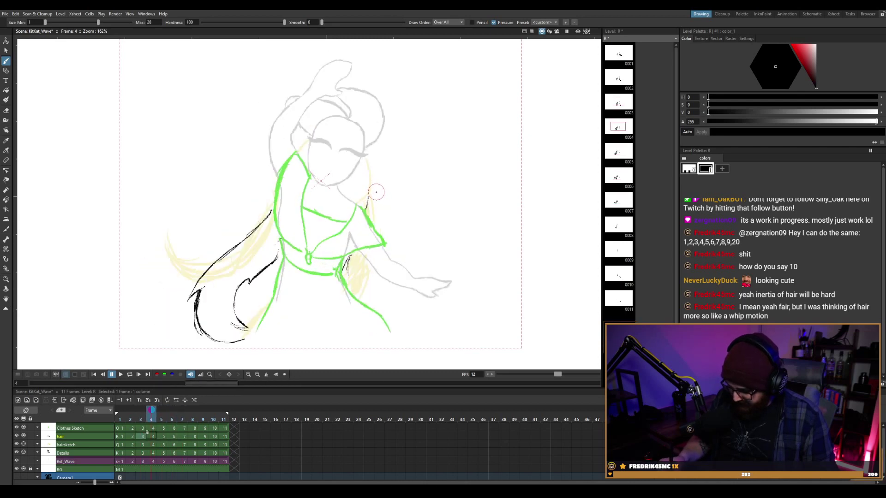
# Draw short hair strands at the lowered arm's shoulder and beside the hip on frame 6, comparing them with frame 7.
pyautogui.press('Right')
pyautogui.press('Right')
pyautogui.press('Left')
pyautogui.press('Right')
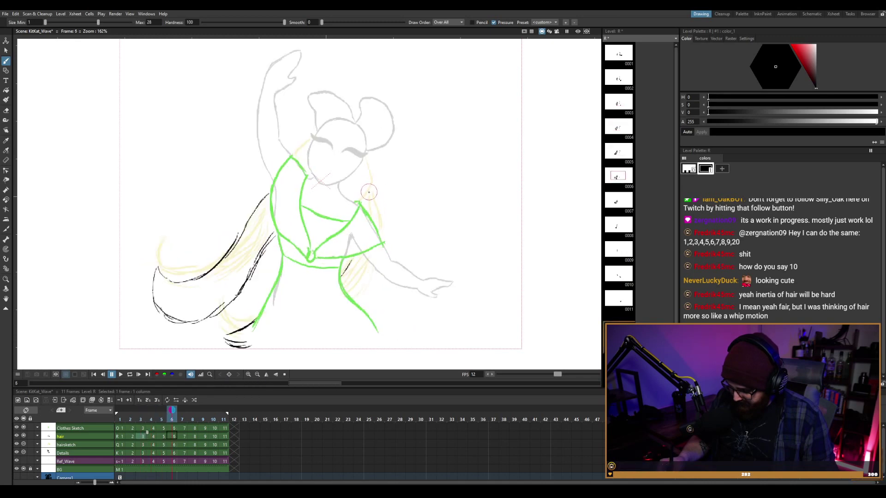
pyautogui.moveTo(369, 198); pyautogui.dragTo(370, 204)
pyautogui.press('Right')
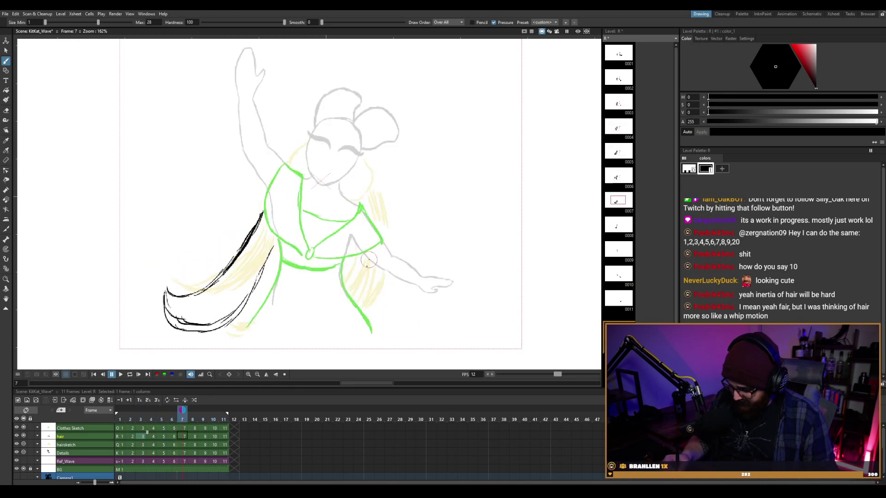
pyautogui.press('Left')
pyautogui.press('Right')
pyautogui.press('Left')
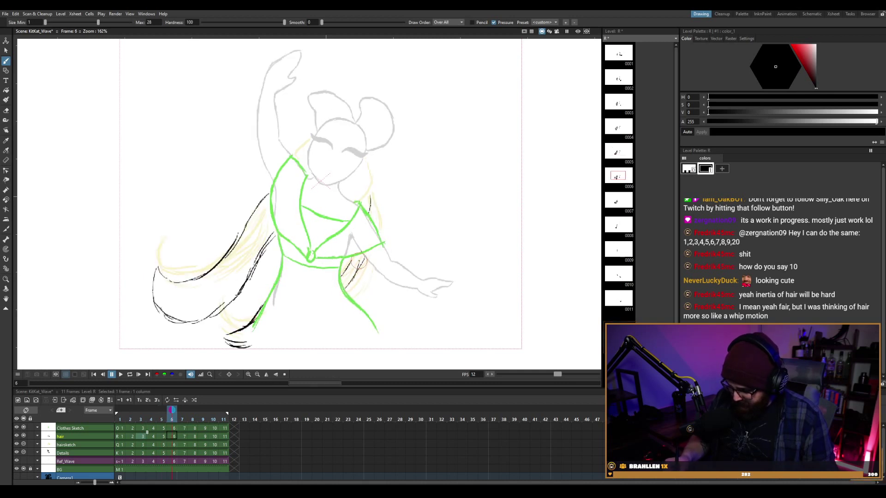
# Compare the shoulder and hip hair strands back and forth across frames 2 to 7.
pyautogui.press('Left')
pyautogui.press('Left')
pyautogui.press('Left')
pyautogui.press('Left')
pyautogui.press('Right')
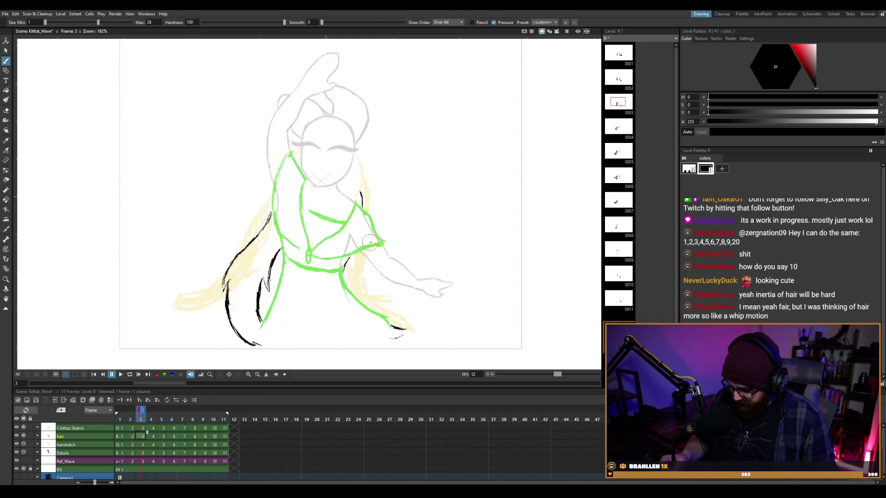
pyautogui.press('Right')
pyautogui.press('Right')
pyautogui.press('Right')
pyautogui.press('Right')
pyautogui.press('Left')
pyautogui.press('Left')
pyautogui.press('Left')
pyautogui.press('Left')
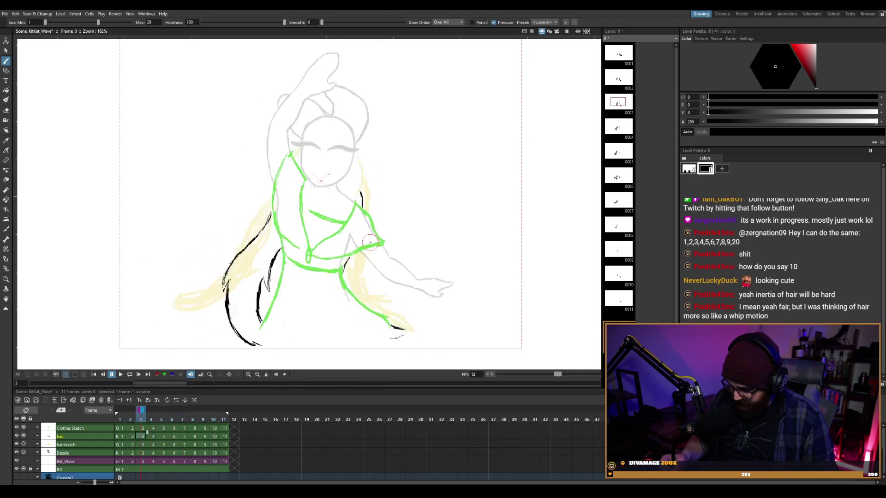
pyautogui.press('Right')
pyautogui.press('Right')
pyautogui.press('Right')
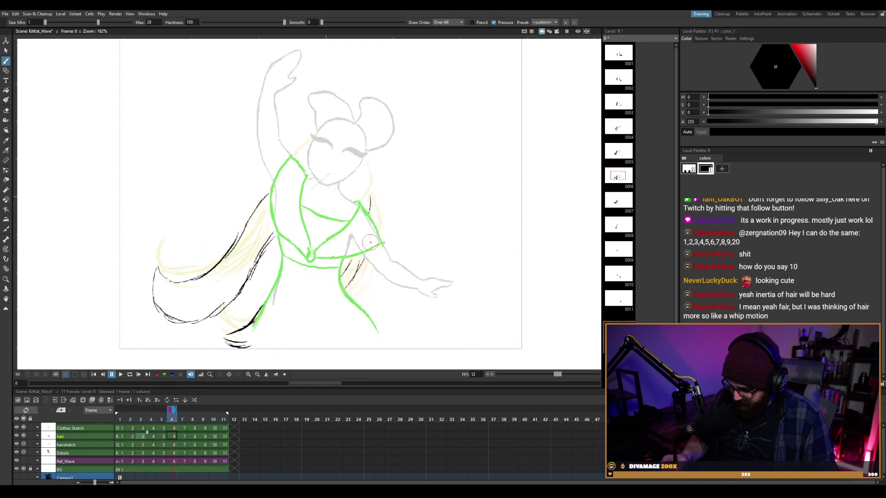
# Draw short hair strands at the lowered arm's shoulder and beside the hip on frame 7.
pyautogui.press('e')
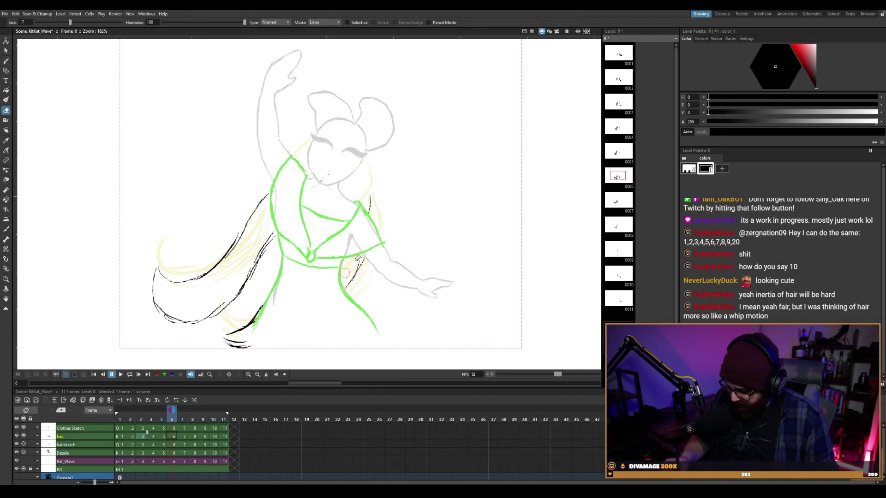
pyautogui.press('Right')
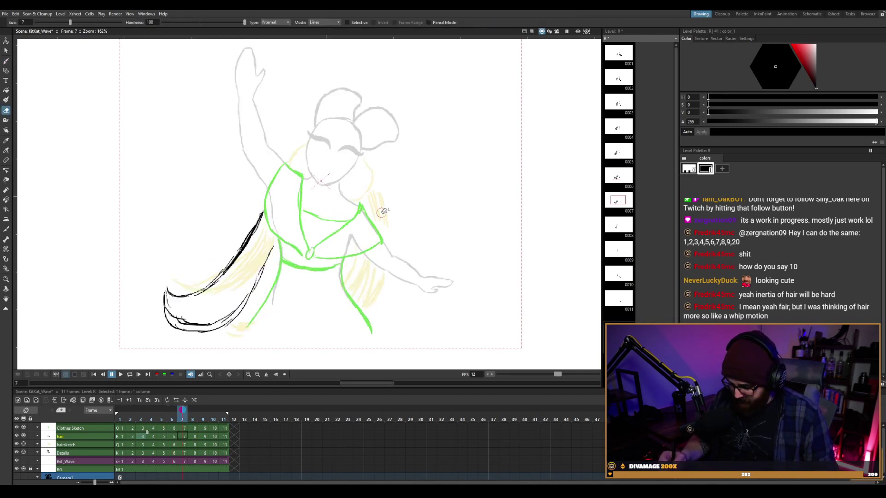
pyautogui.press('b')
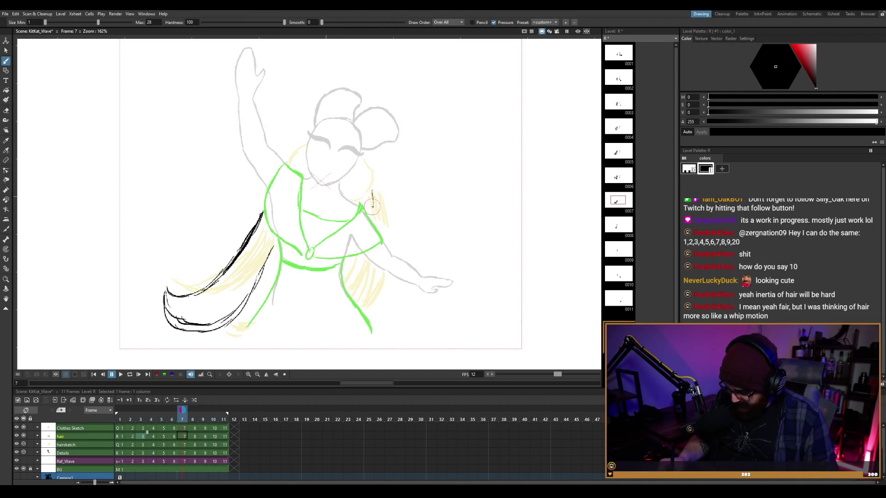
pyautogui.moveTo(363, 257); pyautogui.dragTo(352, 298)
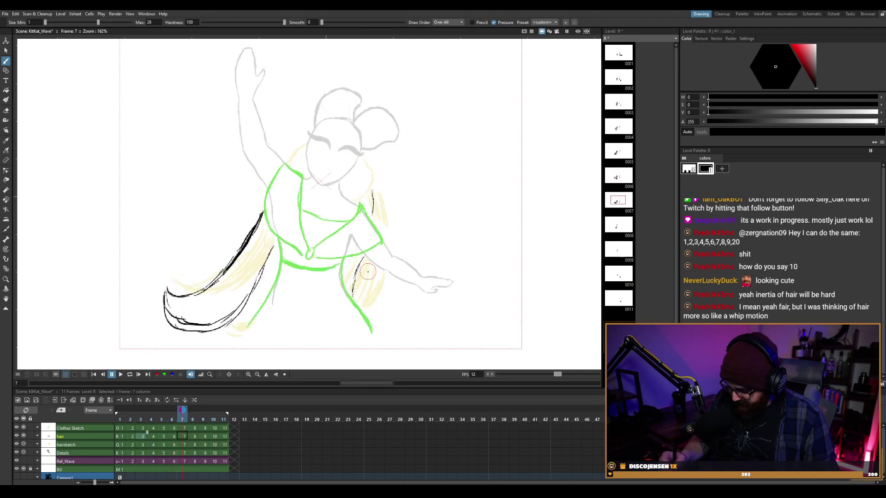
pyautogui.press(',')
# Draw hair strands on frame 8 over the shoulder, below the lowered arm down past the hip, and short ones between arm and waist.
pyautogui.press('.')
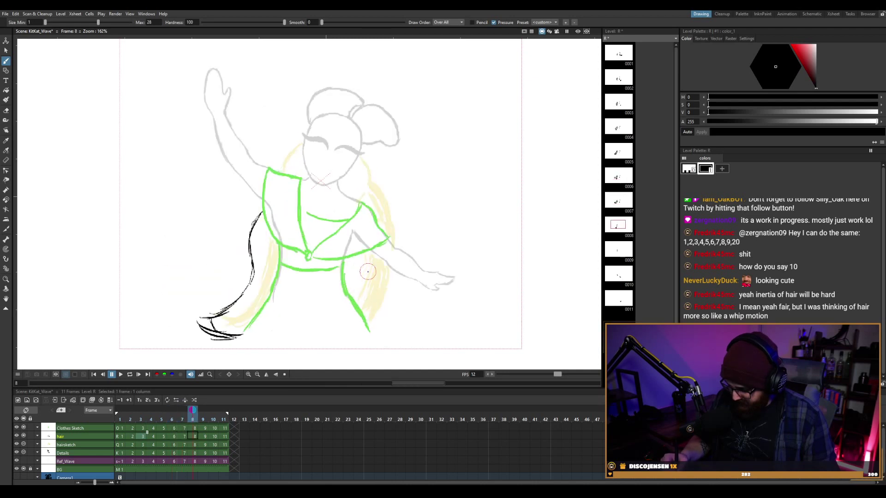
pyautogui.moveTo(371, 185); pyautogui.dragTo(375, 205)
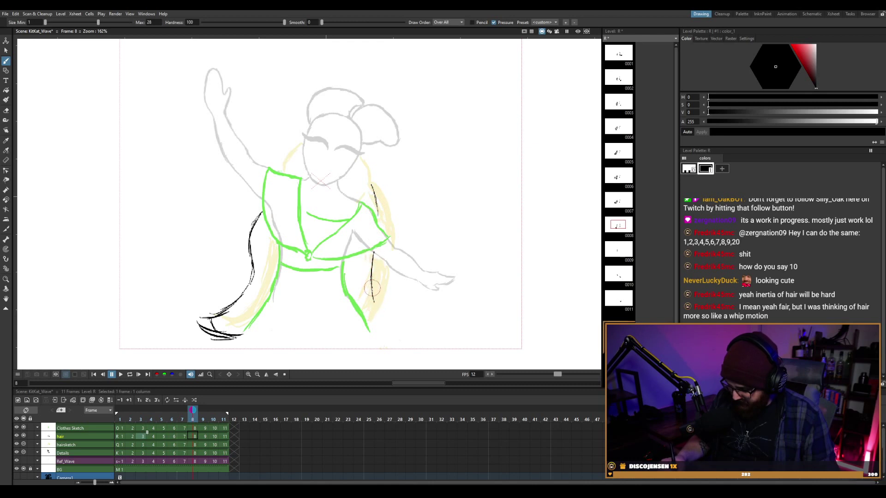
pyautogui.hotkey('ctrl', 'z')
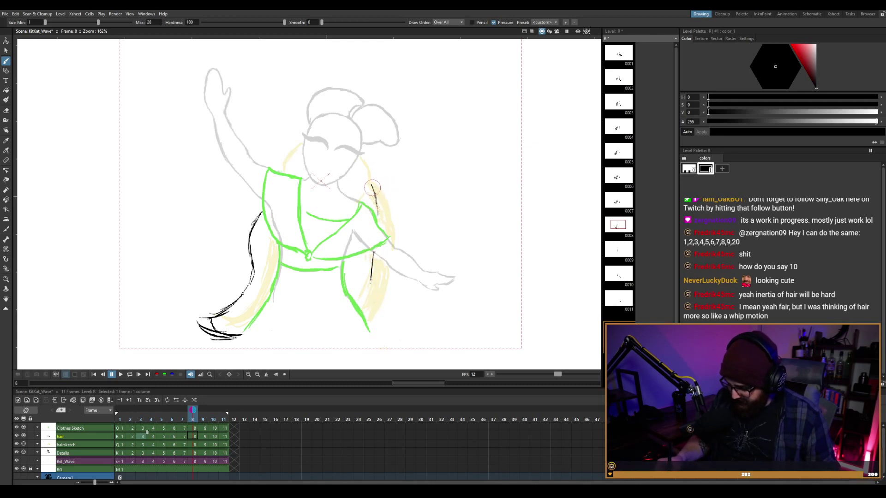
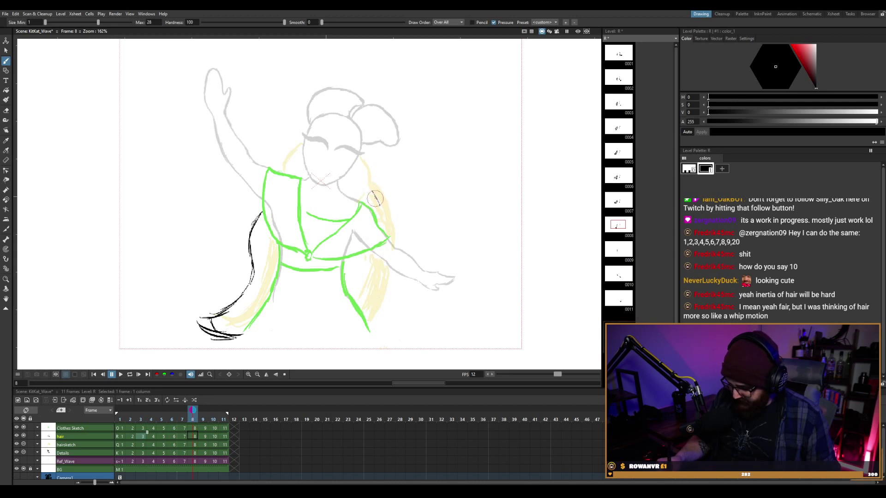
pyautogui.moveTo(384, 258); pyautogui.dragTo(385, 277)
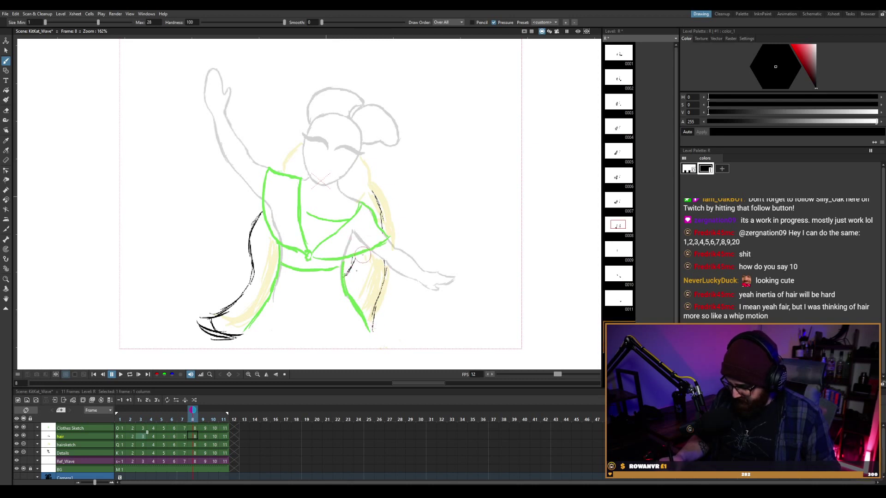
pyautogui.moveTo(353, 258); pyautogui.dragTo(345, 275)
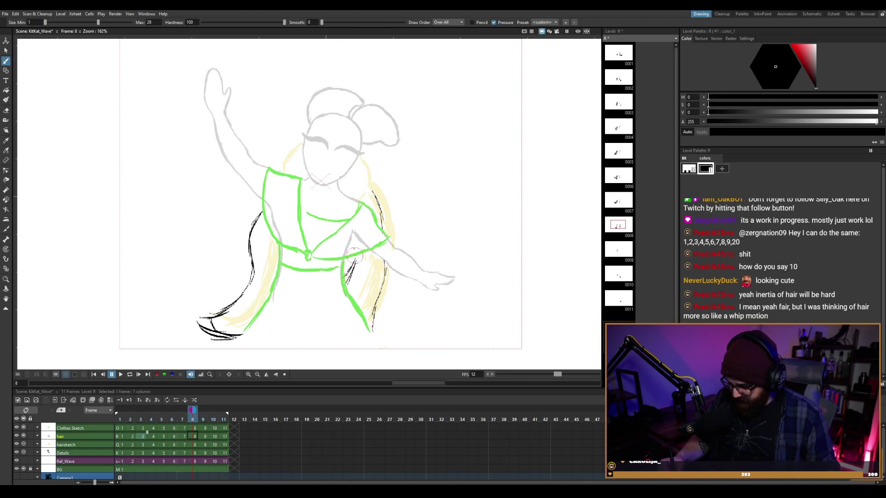
pyautogui.press('.')
pyautogui.press('.')
pyautogui.press(',')
pyautogui.press(',')
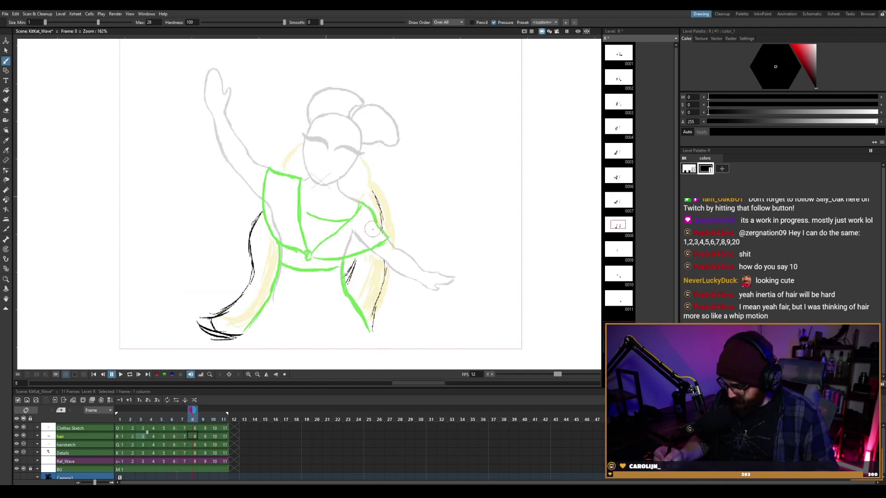
# Erase the hair strand beside the hip on frame 7 and redraw it as a curve bowing outward from the body.
pyautogui.press(',')
pyautogui.press('e')
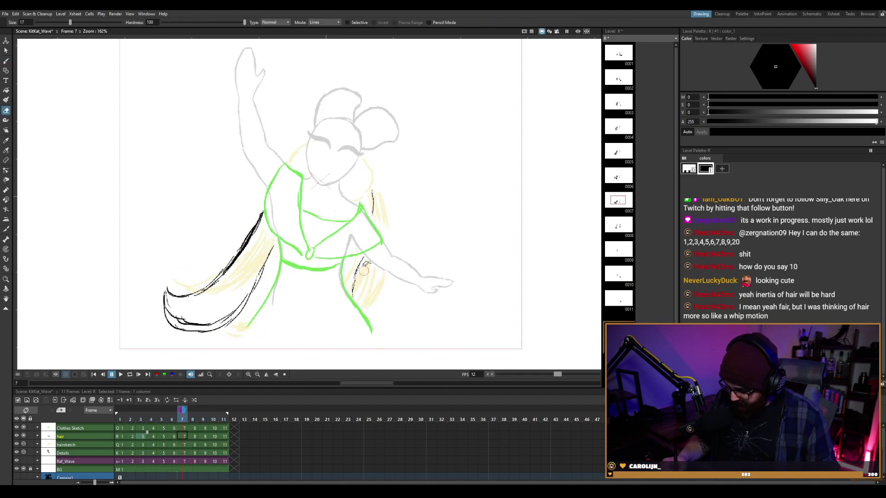
pyautogui.moveTo(364, 271); pyautogui.dragTo(354, 291)
pyautogui.press('b')
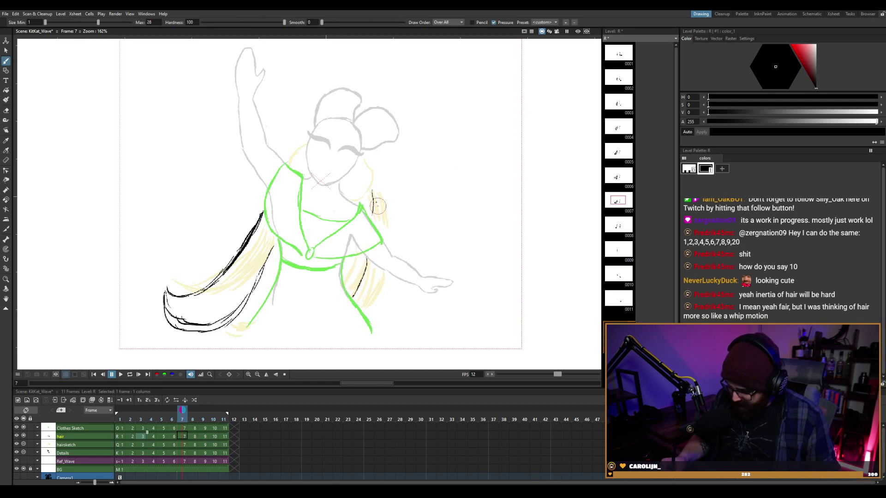
# Lengthen and darken the hair strand beside the hip on frame 7, comparing it with frames 6 and 8.
pyautogui.press(',')
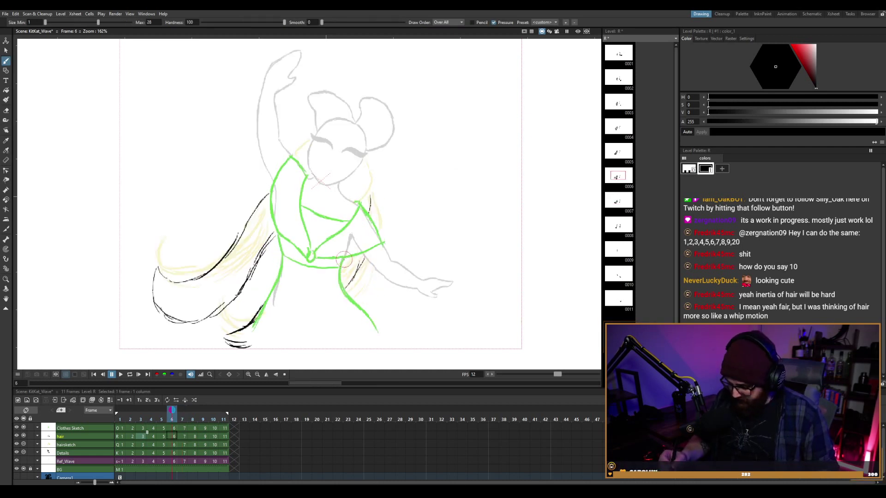
pyautogui.press('.')
pyautogui.press('.')
pyautogui.press(',')
pyautogui.press('.')
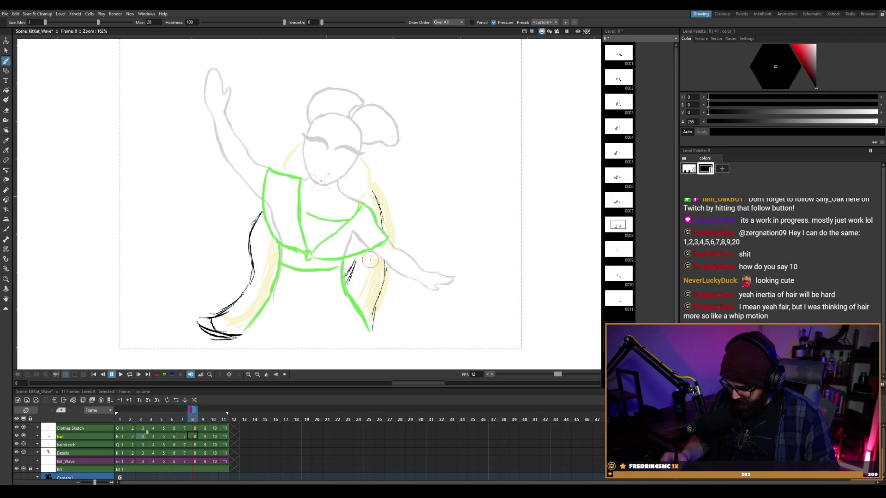
pyautogui.press(',')
pyautogui.press('.')
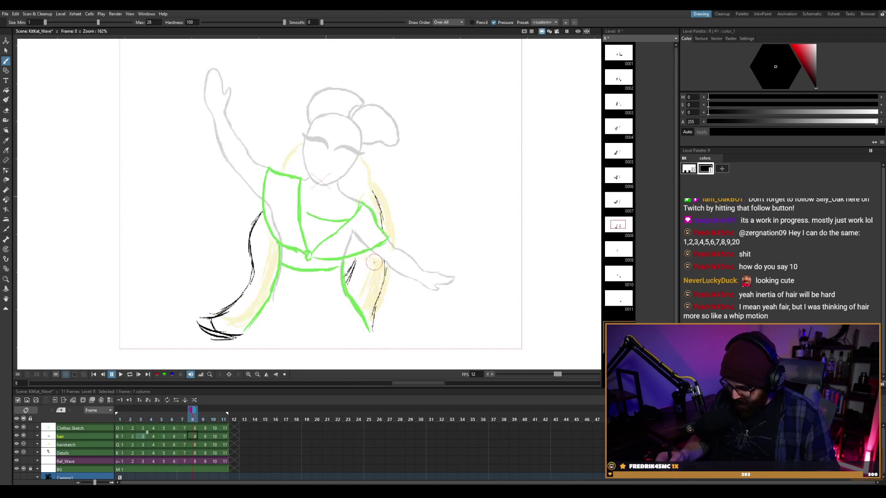
pyautogui.press(',')
pyautogui.press('.')
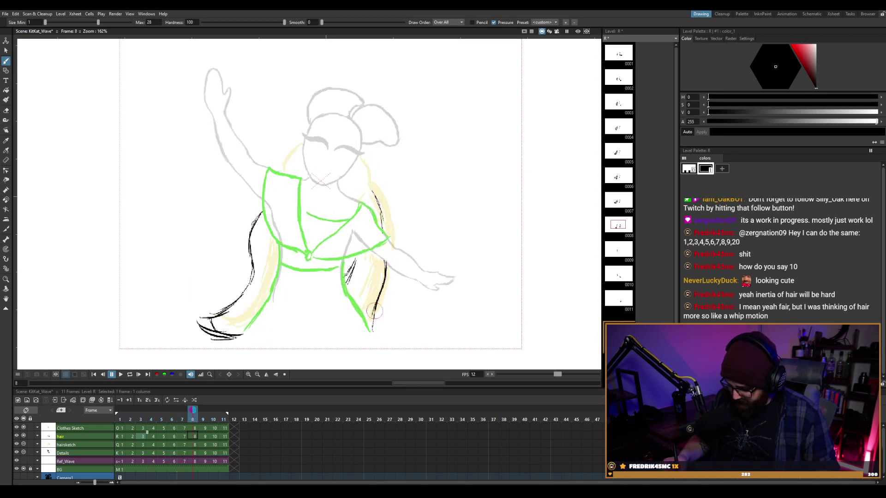
pyautogui.press(',')
pyautogui.press('.')
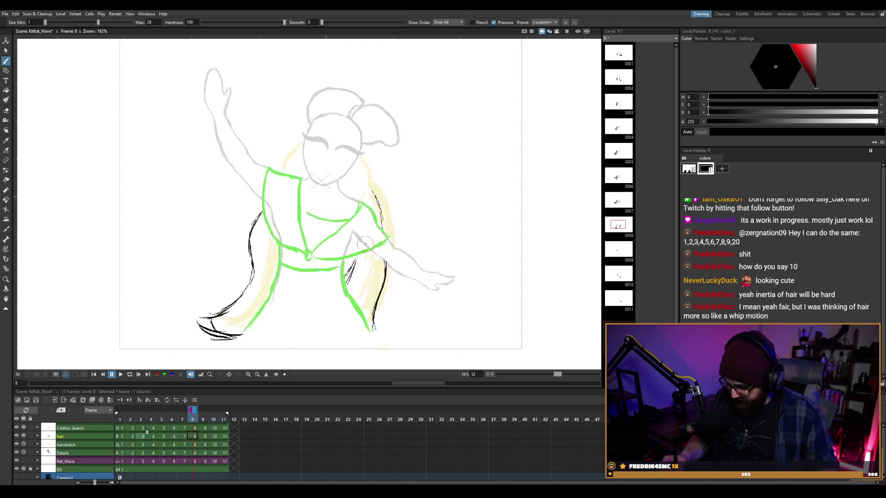
# Undo the last stroke on frame 8, then reinforce the strands below the arm, beside the waist and over the shoulder, checking against frame 9.
pyautogui.hotkey('ctrl', 'z')
pyautogui.moveTo(385, 259); pyautogui.dragTo(369, 323)
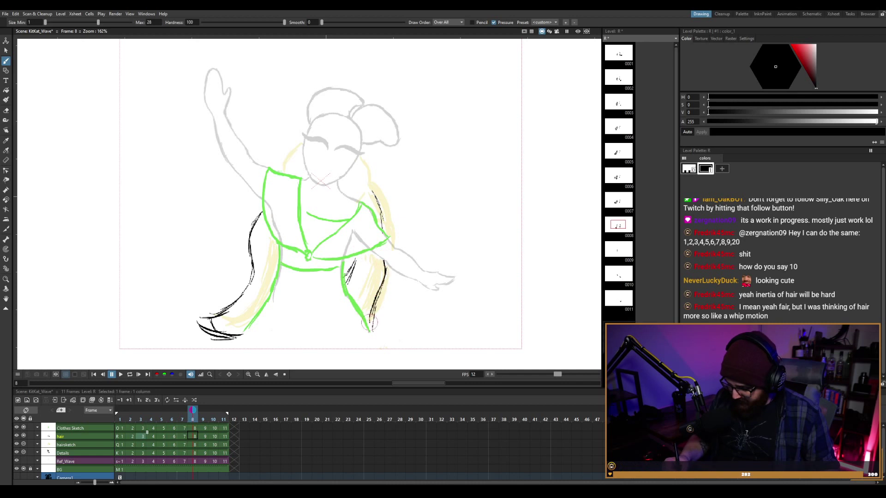
pyautogui.moveTo(356, 253); pyautogui.dragTo(347, 286)
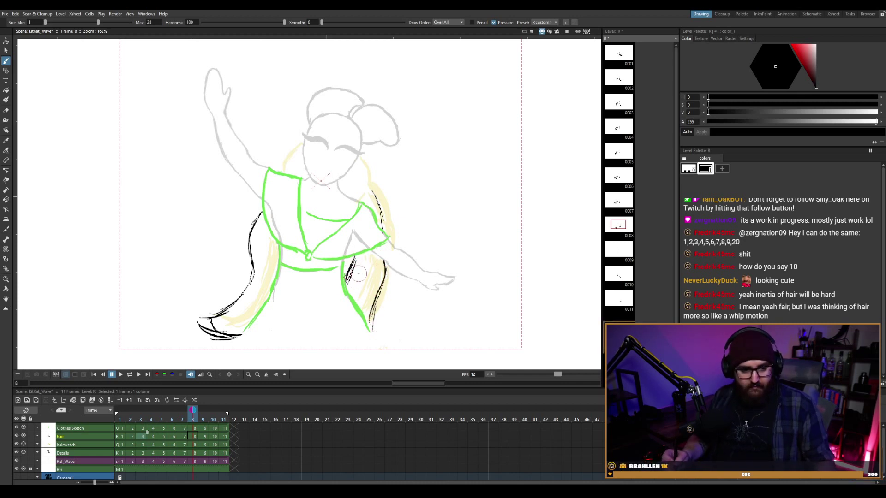
pyautogui.press('.')
pyautogui.press(',')
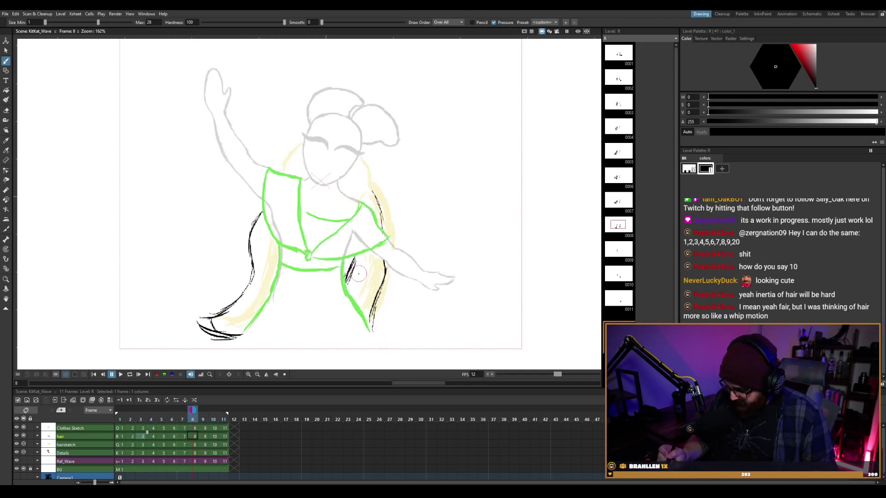
pyautogui.press('.')
pyautogui.press(',')
pyautogui.moveTo(372, 189); pyautogui.dragTo(385, 226)
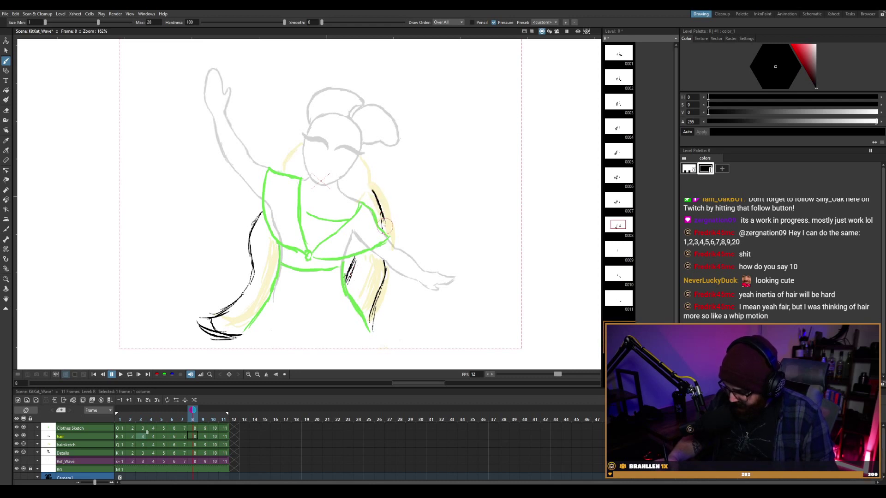
# Compare the shoulder and hip hair strands back and forth across frames 5 to 8.
pyautogui.press(',')
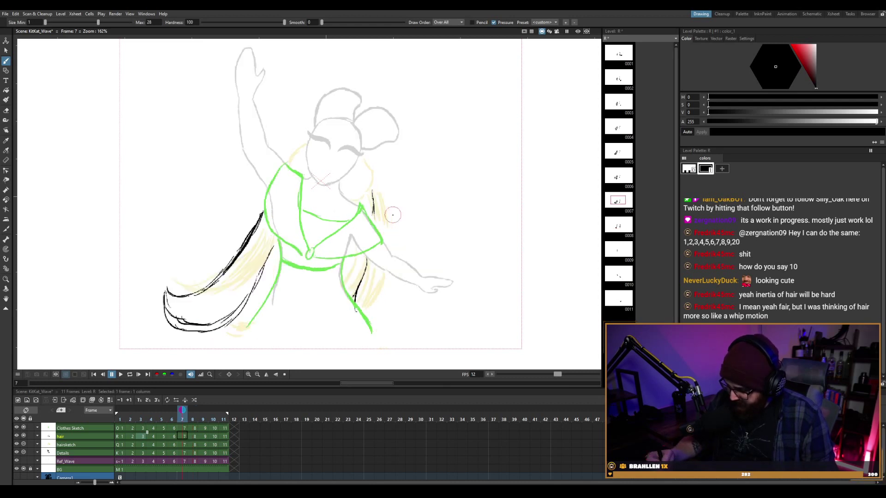
pyautogui.press(',')
pyautogui.press('.')
pyautogui.press('.')
pyautogui.press(',')
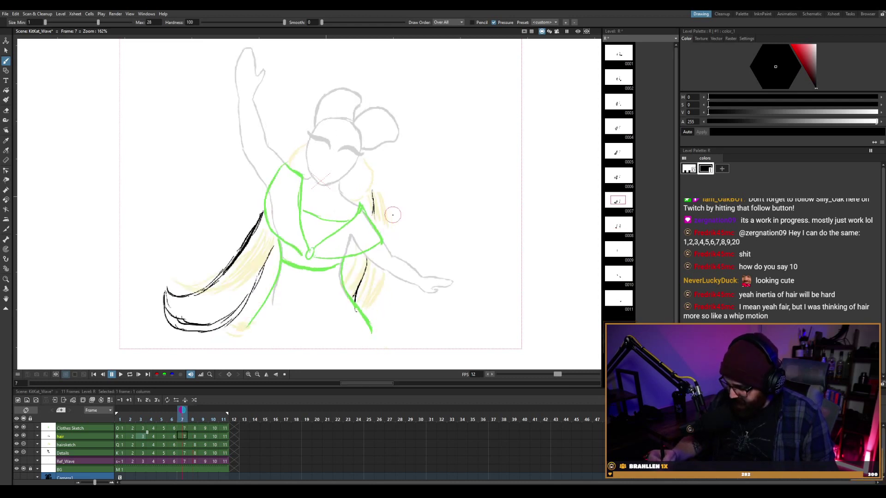
pyautogui.press(',')
pyautogui.press('.')
pyautogui.press('.')
pyautogui.press(',')
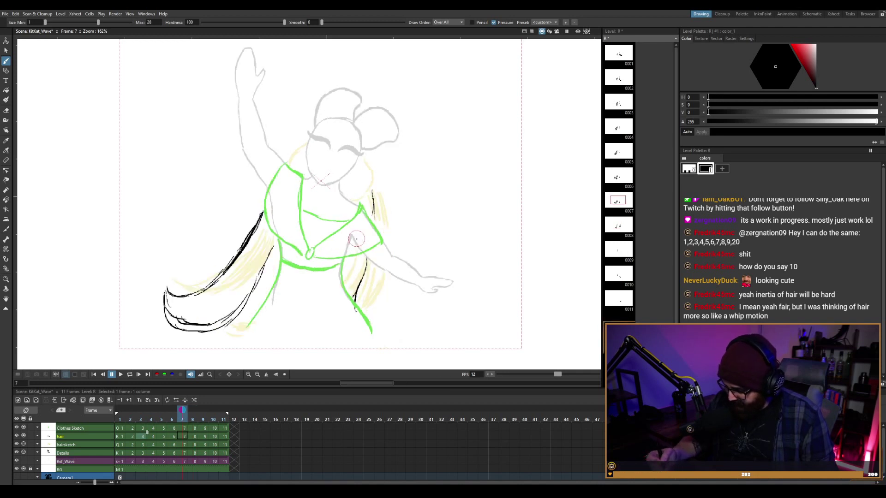
pyautogui.press(',')
pyautogui.press('.')
pyautogui.press('.')
pyautogui.press(',')
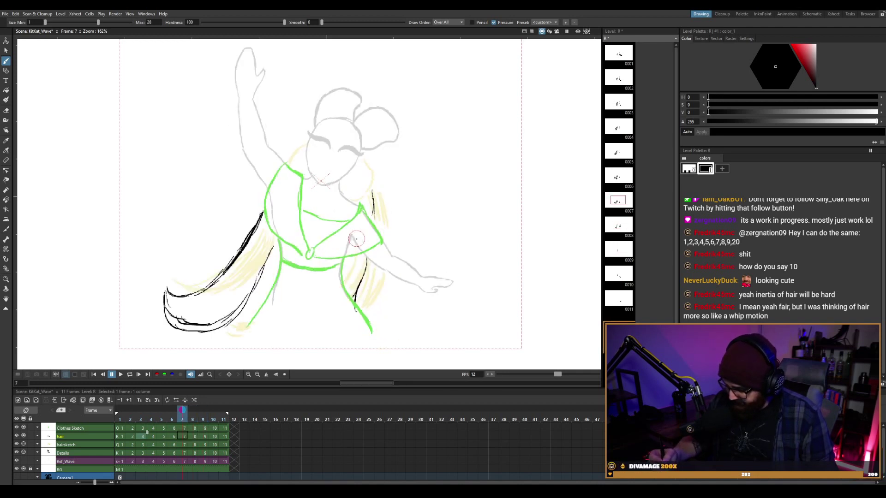
pyautogui.press(',')
pyautogui.press(',')
pyautogui.press('.')
pyautogui.press('.')
# Join the hair tip strokes beside the leg on frame 9 with a curved outer edge, reset the view and compare with frame 10.
pyautogui.press('.')
pyautogui.press('.')
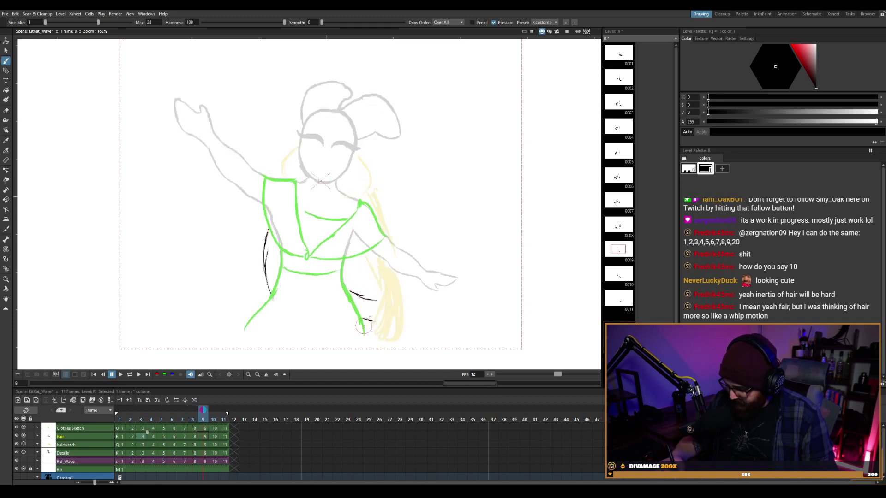
pyautogui.moveTo(375, 299)
pyautogui.mouseDown()
pyautogui.moveTo(383, 313)
pyautogui.moveTo(376, 330)
pyautogui.mouseUp()
pyautogui.hotkey('alt', '0')
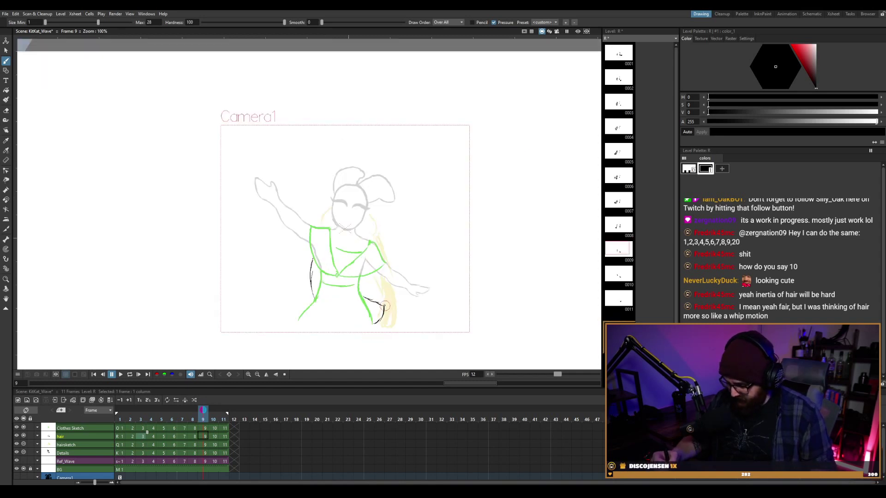
pyautogui.press('.')
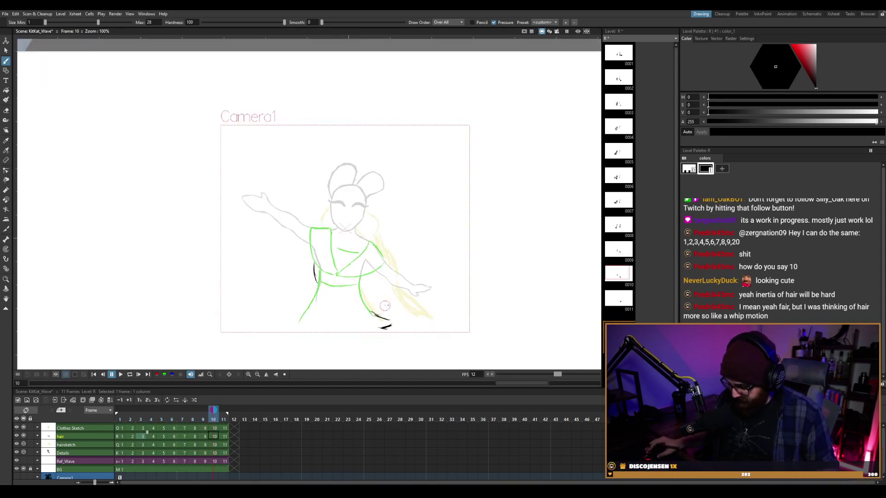
# Erase the old hair strokes beside the waist and leg on frame 9, and redraw the waist strand as a longer outward curve.
pyautogui.scroll(2, 404, 300)
pyautogui.scroll(1, 416, 299)
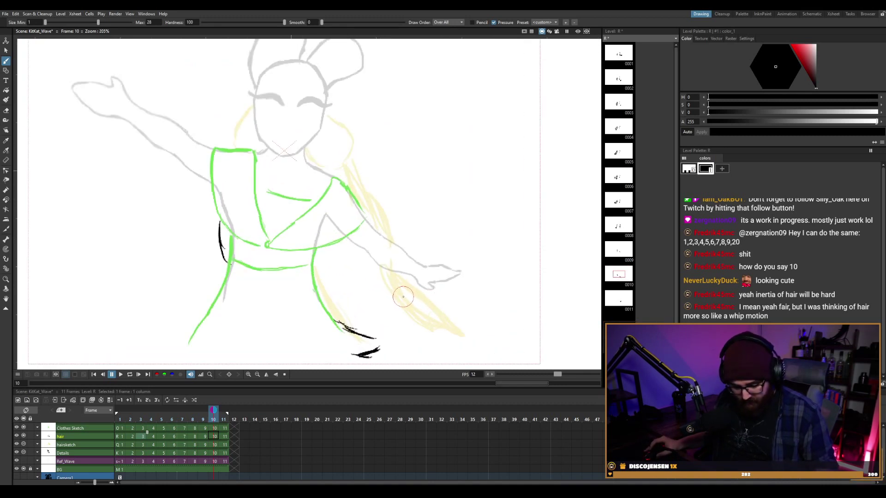
pyautogui.press(',')
pyautogui.press('a')
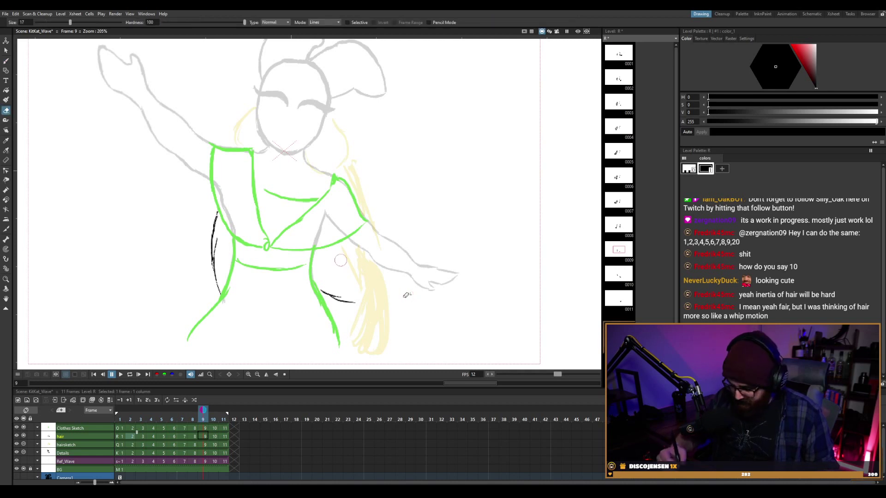
pyautogui.moveTo(321, 291); pyautogui.dragTo(347, 297)
pyautogui.moveTo(214, 225)
pyautogui.mouseDown()
pyautogui.moveTo(215, 294)
pyautogui.moveTo(213, 200)
pyautogui.moveTo(203, 214)
pyautogui.moveTo(210, 196)
pyautogui.moveTo(193, 249)
pyautogui.moveTo(202, 308)
pyautogui.mouseUp()
pyautogui.press('b')
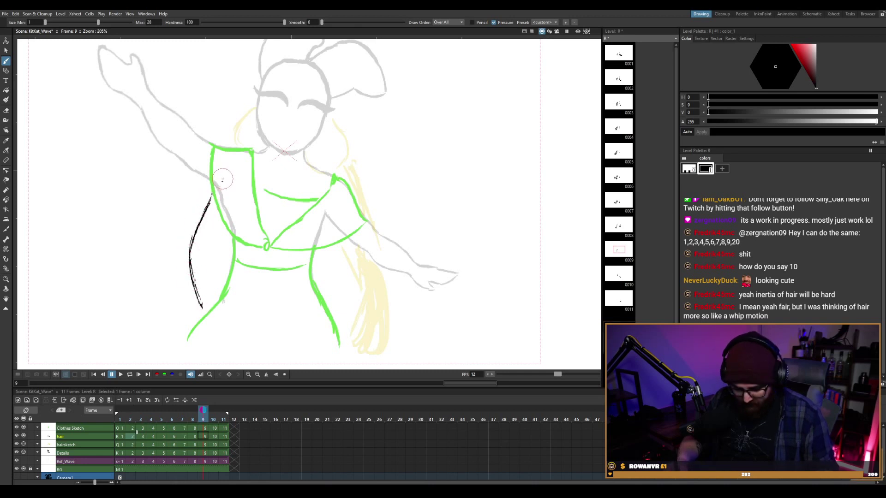
# Replace the waist strand on frame 9 with a straighter one down to the hip, comparing it with frames 7 and 8.
pyautogui.press('.')
pyautogui.press(',')
pyautogui.press(',')
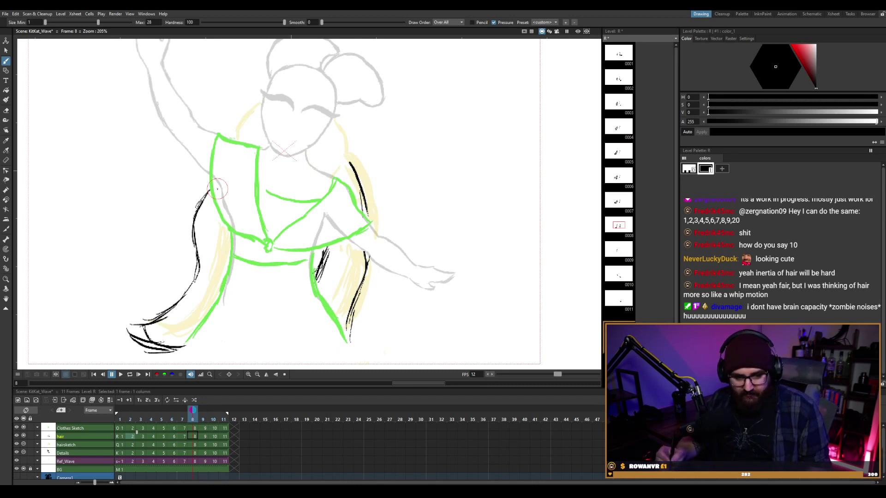
pyautogui.press('.')
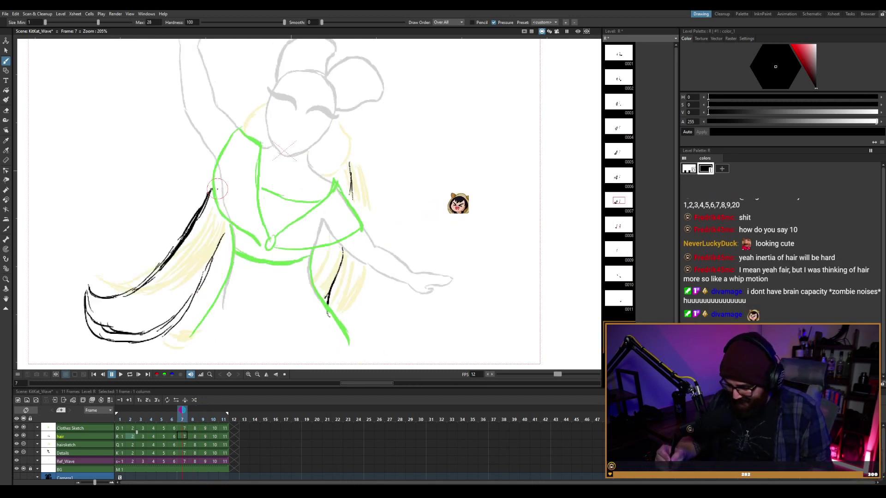
pyautogui.press(',')
pyautogui.press('.')
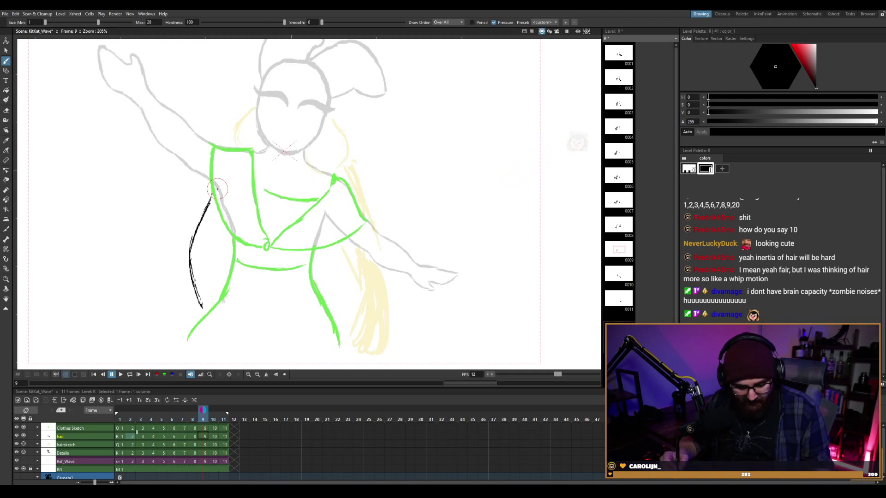
pyautogui.press('a')
pyautogui.moveTo(205, 206)
pyautogui.mouseDown()
pyautogui.moveTo(193, 259)
pyautogui.moveTo(200, 307)
pyautogui.mouseUp()
pyautogui.press('b')
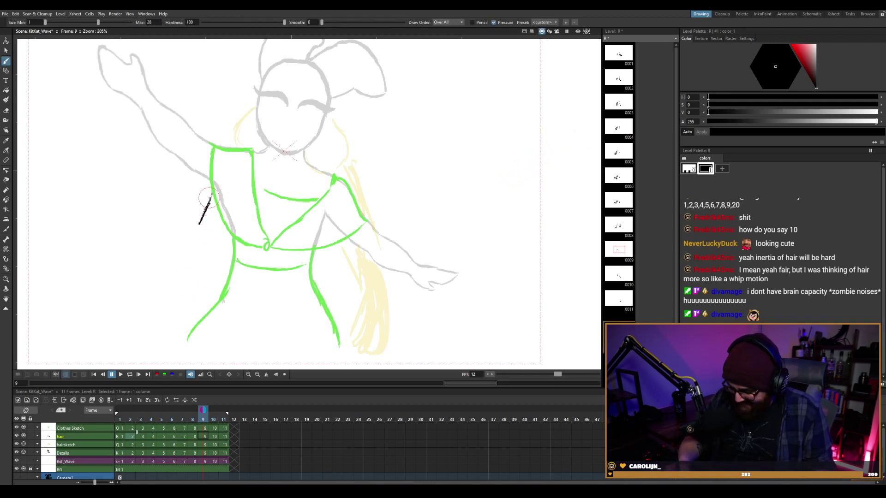
pyautogui.moveTo(205, 213); pyautogui.dragTo(206, 307)
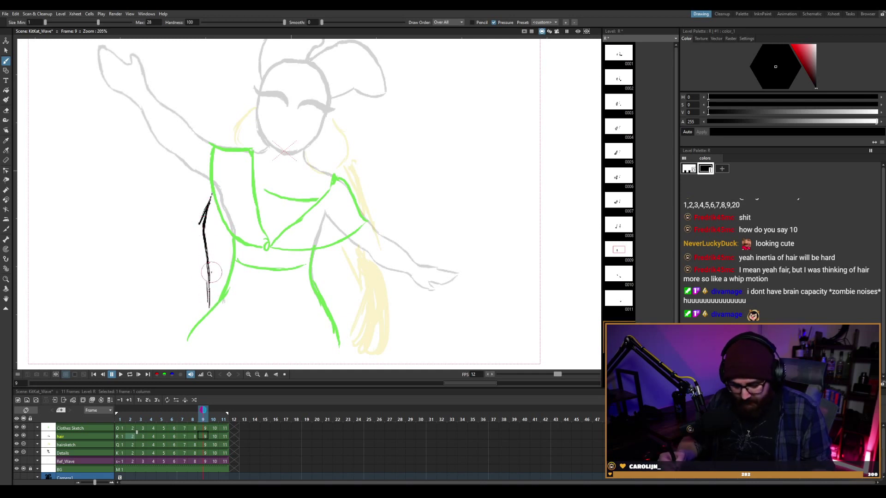
# Erase the straight hair strand beside the waist on frame 9 after comparing it with the preceding frames.
pyautogui.press(',')
pyautogui.press(',')
pyautogui.press('.')
pyautogui.press('.')
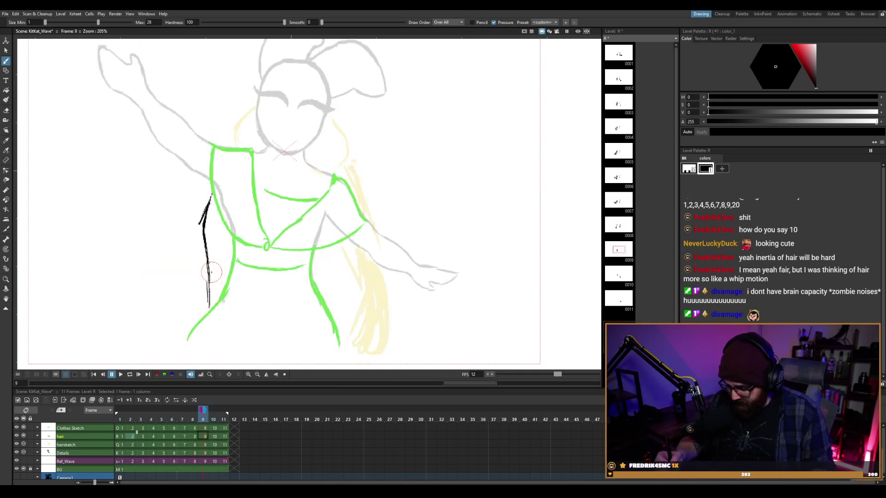
pyautogui.press(',')
pyautogui.press('.')
pyautogui.press('e')
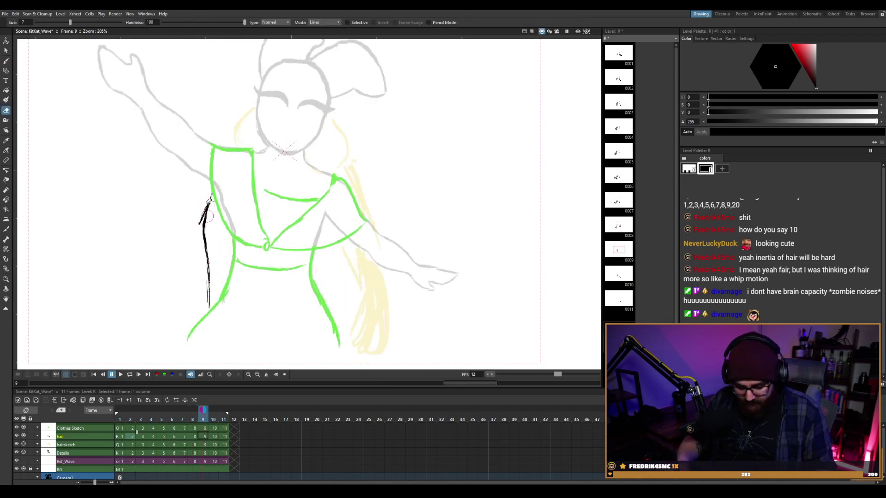
pyautogui.moveTo(204, 220)
pyautogui.mouseDown()
pyautogui.moveTo(208, 295)
pyautogui.moveTo(206, 274)
pyautogui.mouseUp()
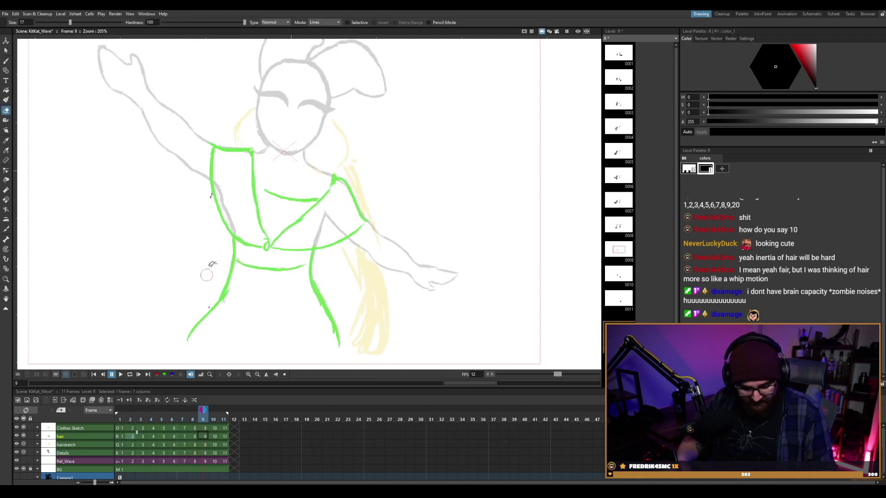
pyautogui.press('b')
pyautogui.moveTo(211, 211); pyautogui.dragTo(210, 307)
pyautogui.moveTo(204, 270); pyautogui.dragTo(212, 210)
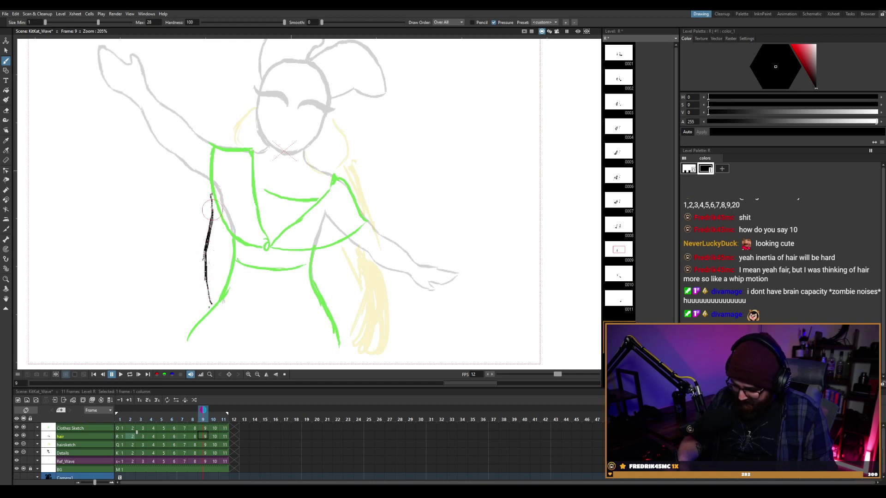
pyautogui.hotkey('ctrl', 'z')
pyautogui.hotkey('ctrl', 'z')
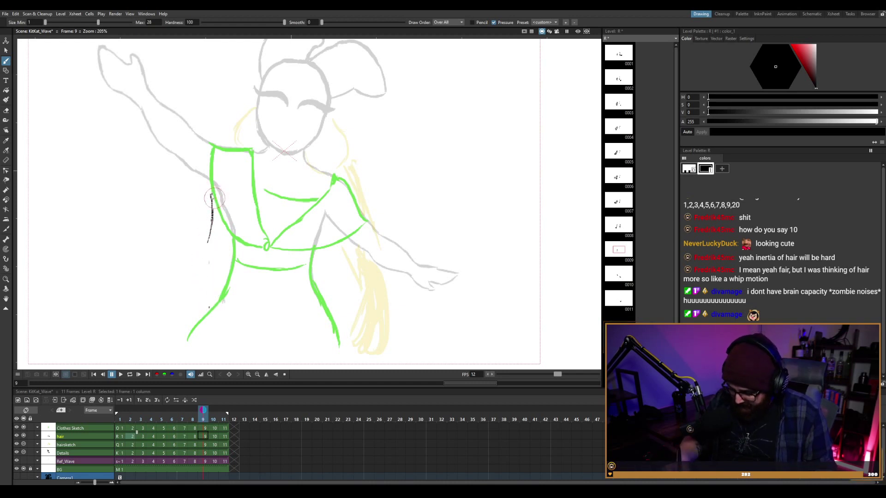
pyautogui.moveTo(211, 203); pyautogui.dragTo(213, 305)
pyautogui.hotkey('ctrl', 'z')
pyautogui.hotkey('ctrl', 'z')
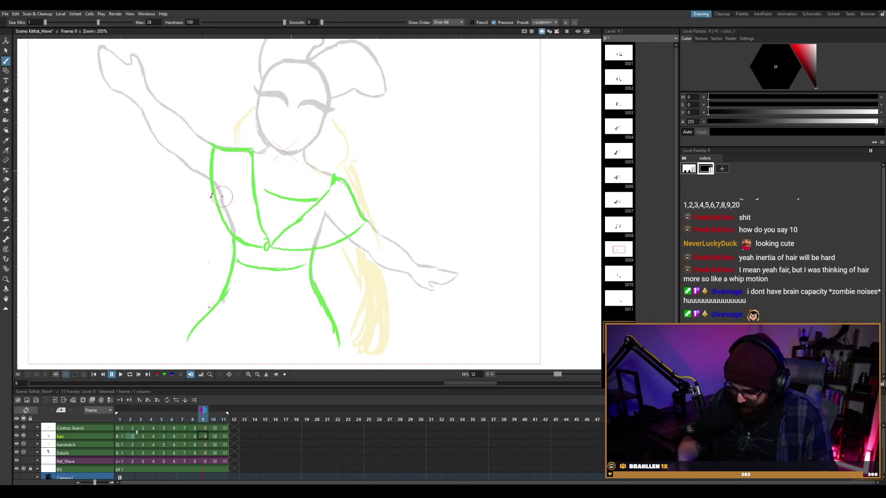
# Draw a hair strand on frame 9 that bows out below the arm and curves back in to the hip, checking against frame 8.
pyautogui.press(',')
pyautogui.press('.')
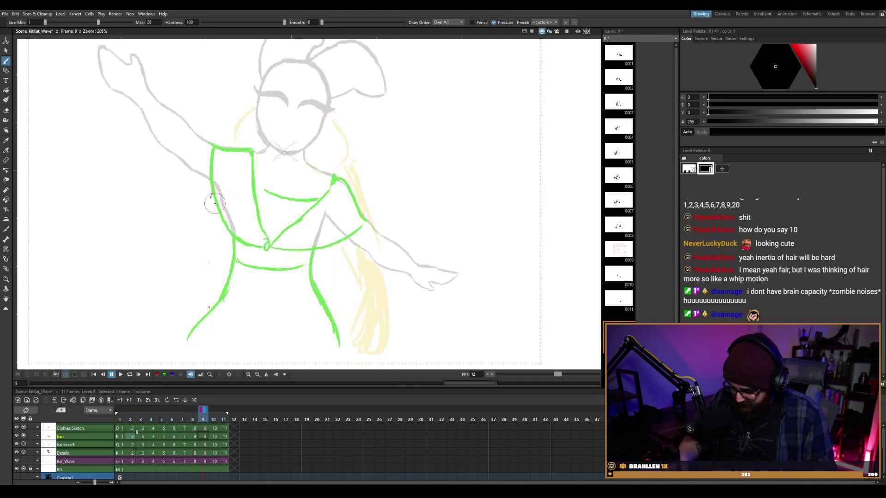
pyautogui.moveTo(207, 220)
pyautogui.mouseDown()
pyautogui.moveTo(215, 298)
pyautogui.moveTo(216, 280)
pyautogui.mouseUp()
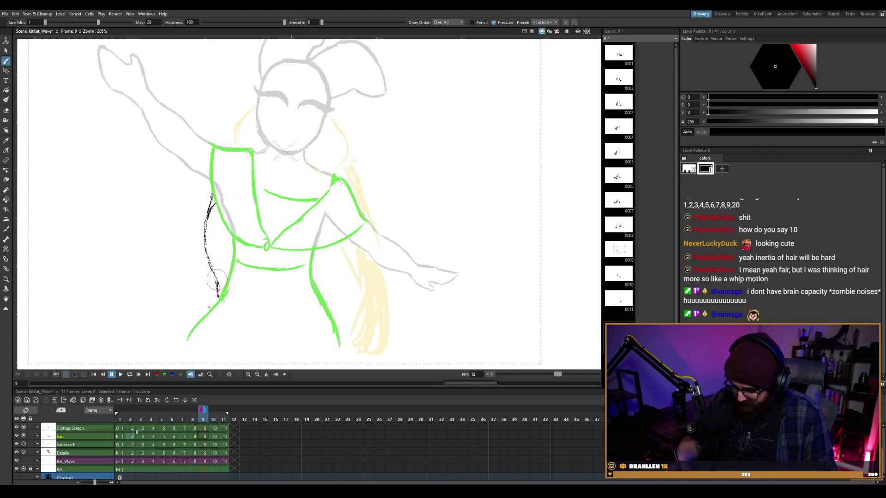
pyautogui.moveTo(203, 234)
pyautogui.mouseDown()
pyautogui.moveTo(213, 202)
pyautogui.moveTo(205, 253)
pyautogui.moveTo(215, 285)
pyautogui.mouseUp()
# Compare the hair across frames 7 to 9, and thicken and extend the inner strand up to the hip on frame 7.
pyautogui.press(',')
pyautogui.press('.')
pyautogui.press(',')
pyautogui.press(',')
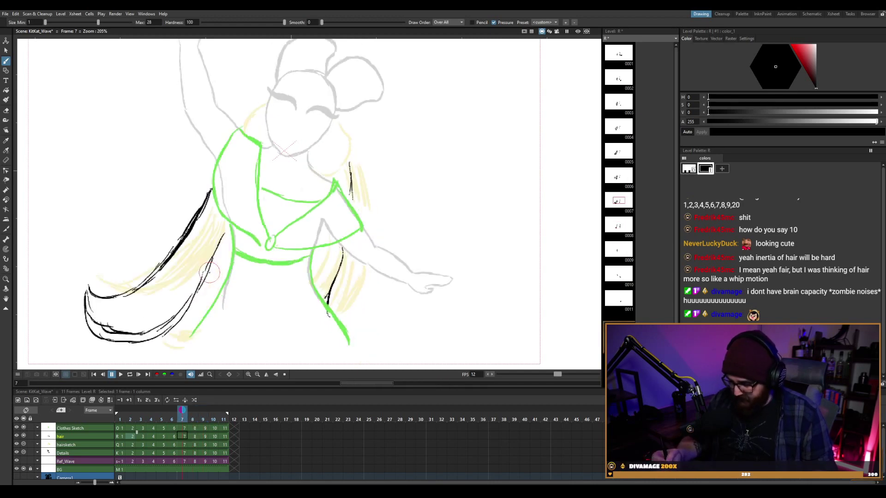
pyautogui.press('.')
pyautogui.press('.')
pyautogui.press(',')
pyautogui.press(',')
pyautogui.moveTo(197, 289); pyautogui.dragTo(222, 238)
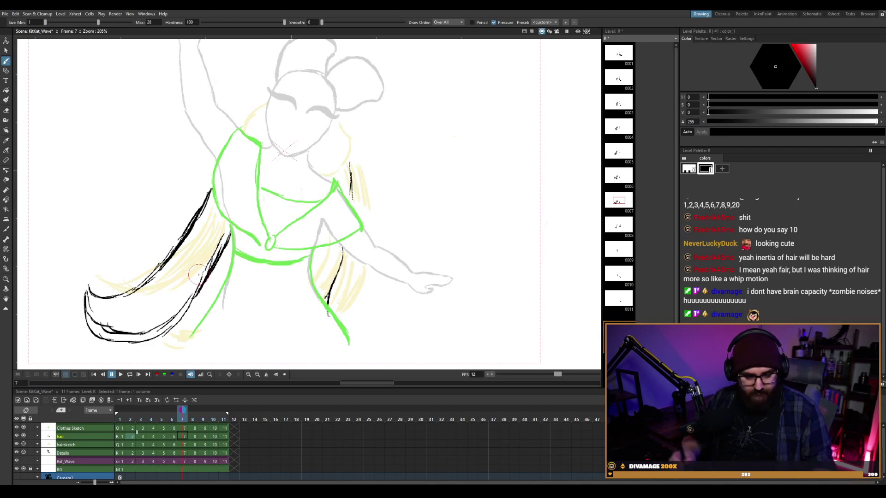
# Draw a hair strand further out from the waist on frame 10 and erase the short inner one, checking against frame 9.
pyautogui.press('.')
pyautogui.press('.')
pyautogui.press('.')
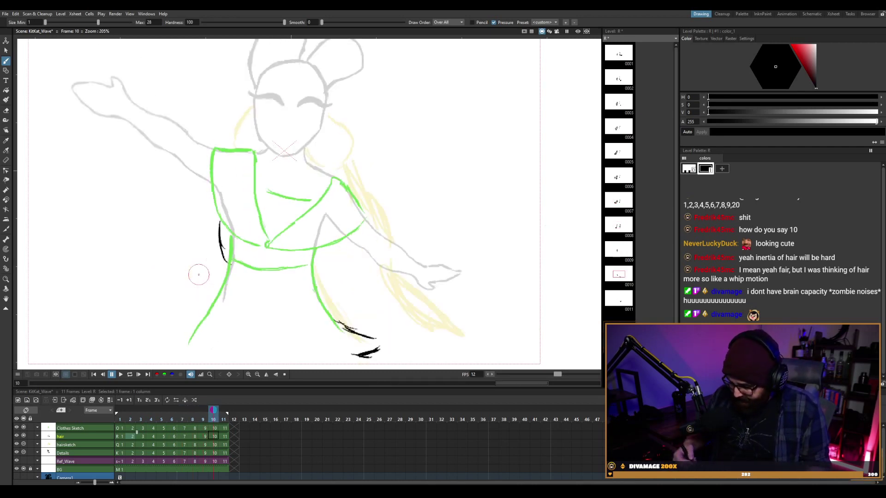
pyautogui.press(',')
pyautogui.press('.')
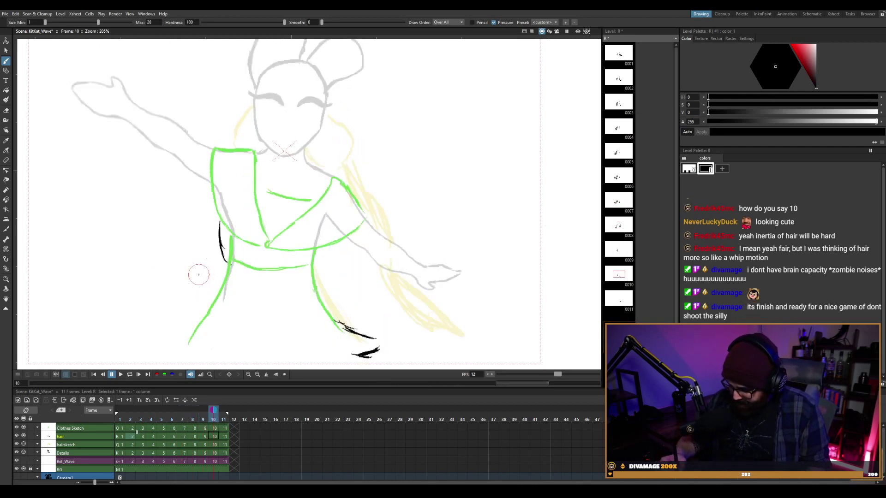
pyautogui.press(',')
pyautogui.press('.')
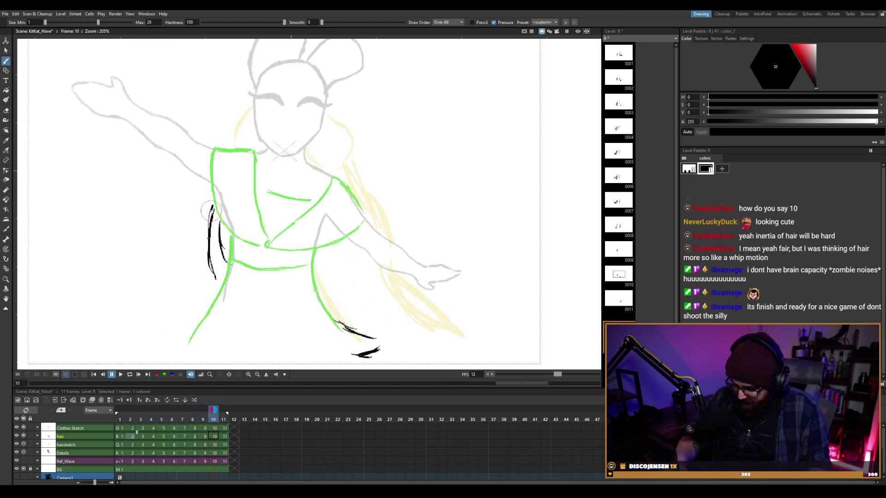
pyautogui.moveTo(211, 211); pyautogui.dragTo(215, 278)
pyautogui.press('e')
pyautogui.moveTo(225, 240); pyautogui.dragTo(220, 255)
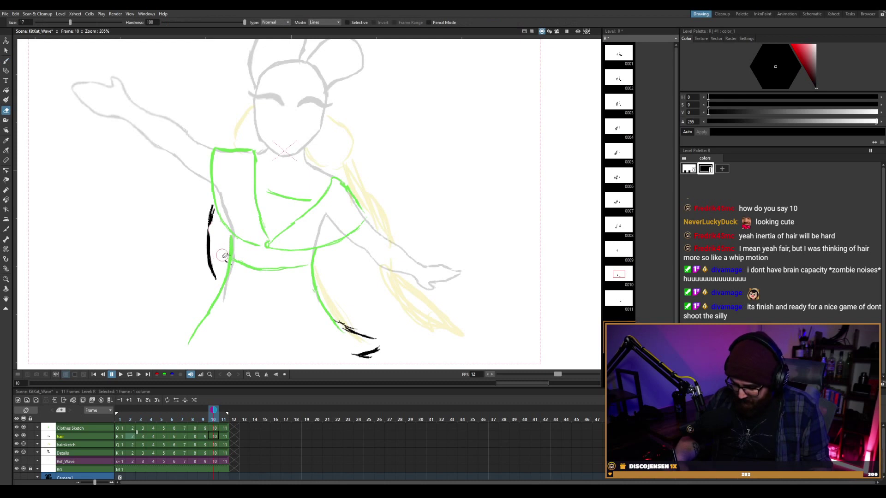
# Erase the outer hair strand beside the waist on frame 10 after comparing it with frame 9.
pyautogui.press(',')
pyautogui.press('.')
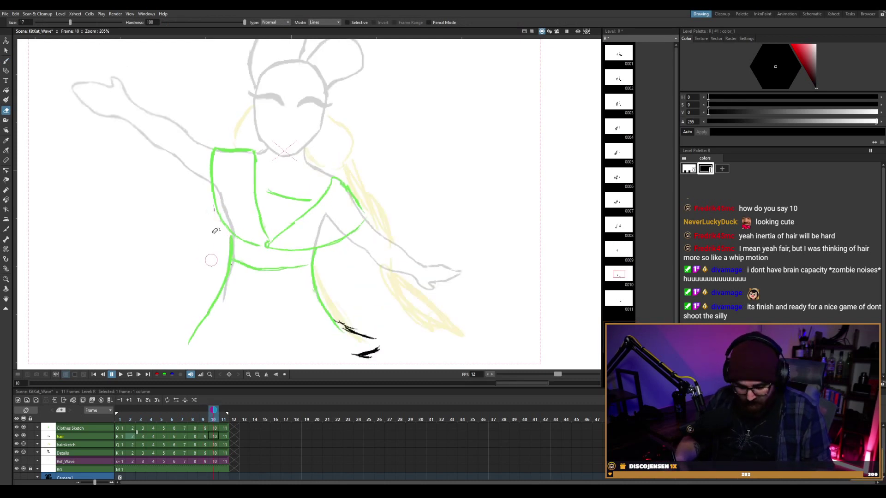
pyautogui.press('b')
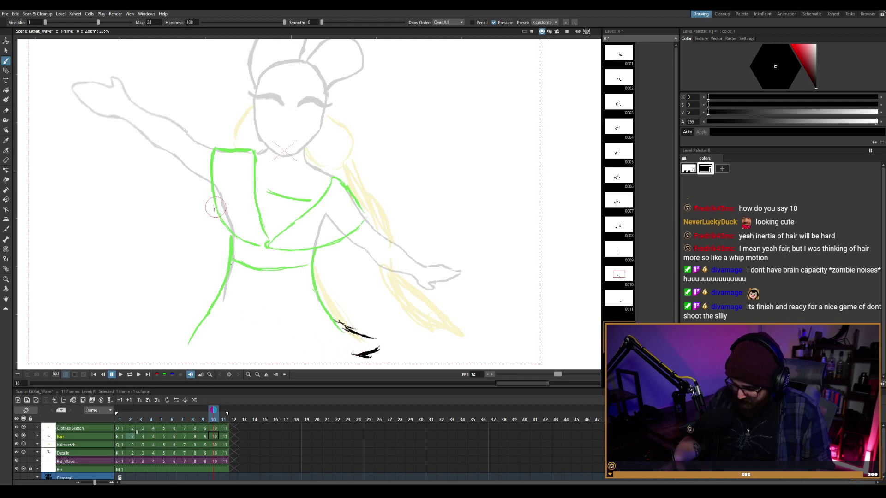
pyautogui.moveTo(215, 257); pyautogui.dragTo(221, 277)
pyautogui.moveTo(215, 209); pyautogui.dragTo(216, 269)
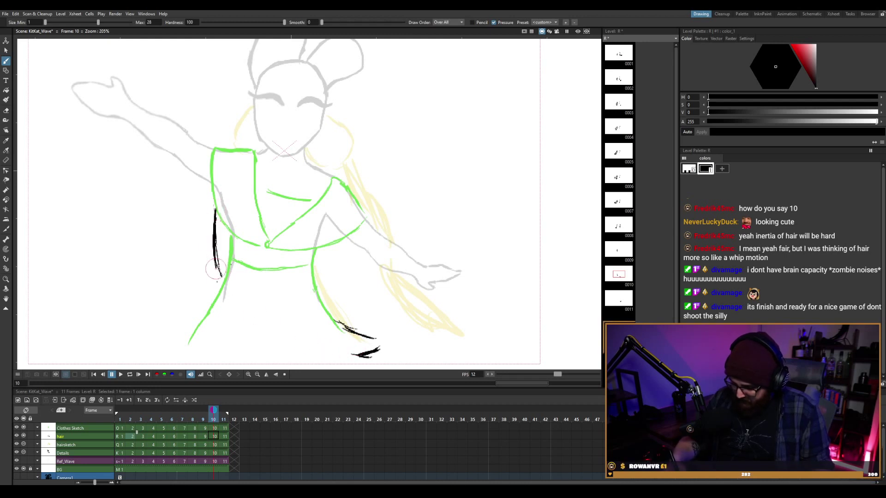
pyautogui.hotkey('ctrl', 'z')
pyautogui.hotkey('ctrl', 'z')
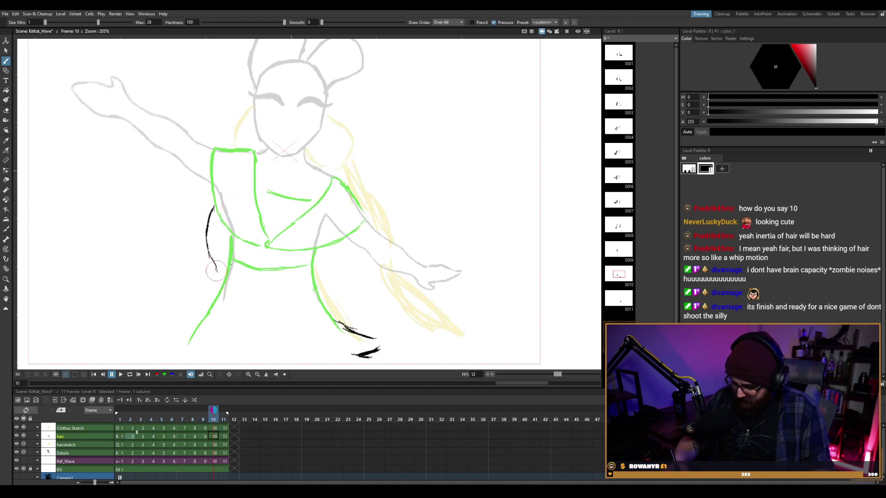
# Draw a thicker outward-curving hair strand from below the arm past the hip on frame 10, reworking its lower end and comparing with frame 9.
pyautogui.moveTo(213, 266)
pyautogui.mouseDown()
pyautogui.moveTo(220, 286)
pyautogui.moveTo(208, 238)
pyautogui.moveTo(212, 290)
pyautogui.mouseUp()
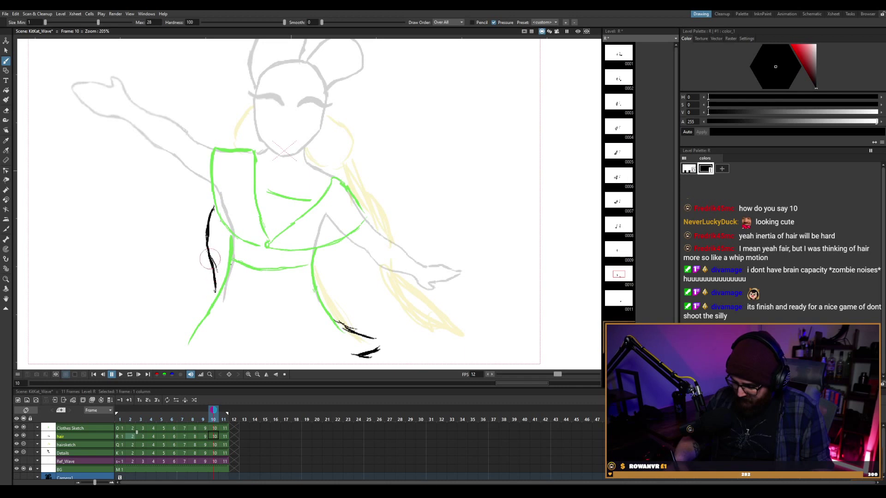
pyautogui.moveTo(216, 199)
pyautogui.mouseDown()
pyautogui.moveTo(208, 253)
pyautogui.moveTo(214, 290)
pyautogui.mouseUp()
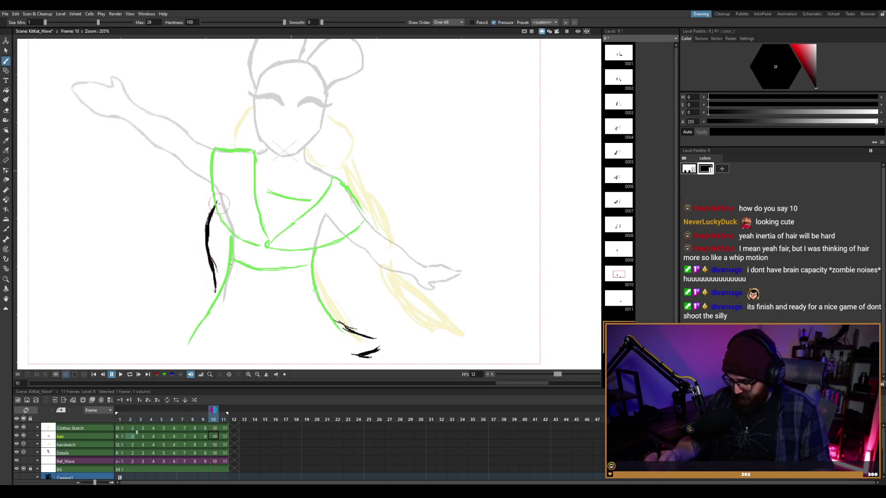
pyautogui.hotkey('ctrl', 'z')
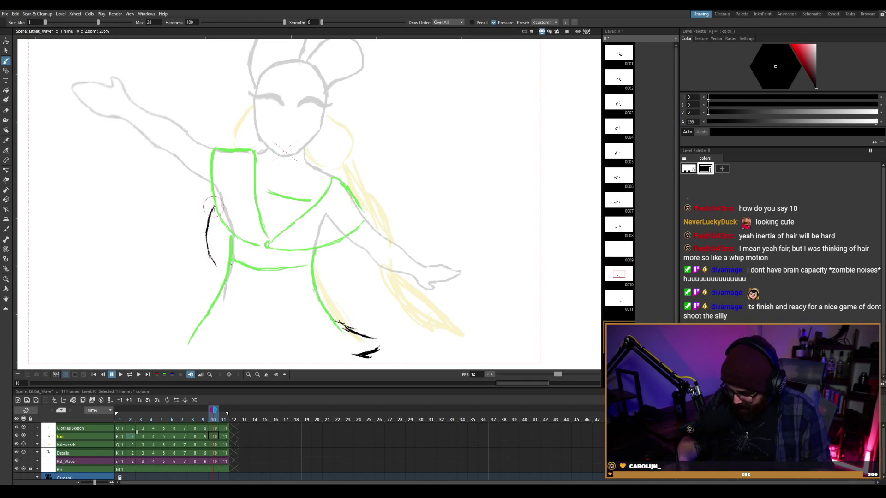
pyautogui.moveTo(205, 254); pyautogui.dragTo(215, 295)
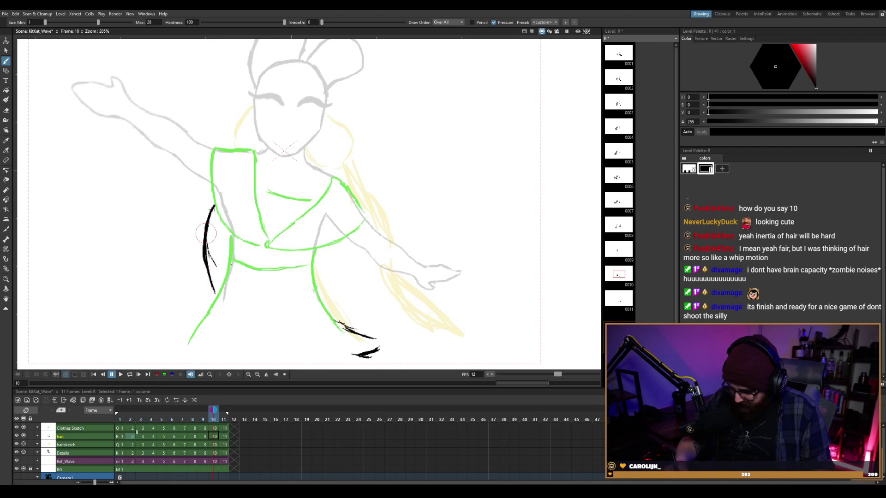
pyautogui.press(',')
pyautogui.press('.')
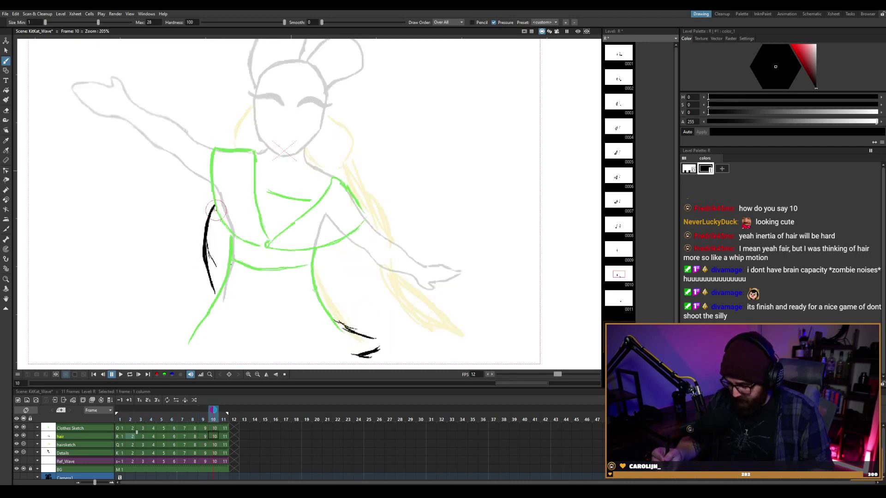
# Erase the waist strand on frame 9, redraw it as a thick outward bow reaching the upper leg, and check frames 10 and 11.
pyautogui.press(',')
pyautogui.press('e')
pyautogui.moveTo(212, 249)
pyautogui.mouseDown()
pyautogui.moveTo(214, 283)
pyautogui.moveTo(212, 198)
pyautogui.moveTo(214, 243)
pyautogui.mouseUp()
pyautogui.press('b')
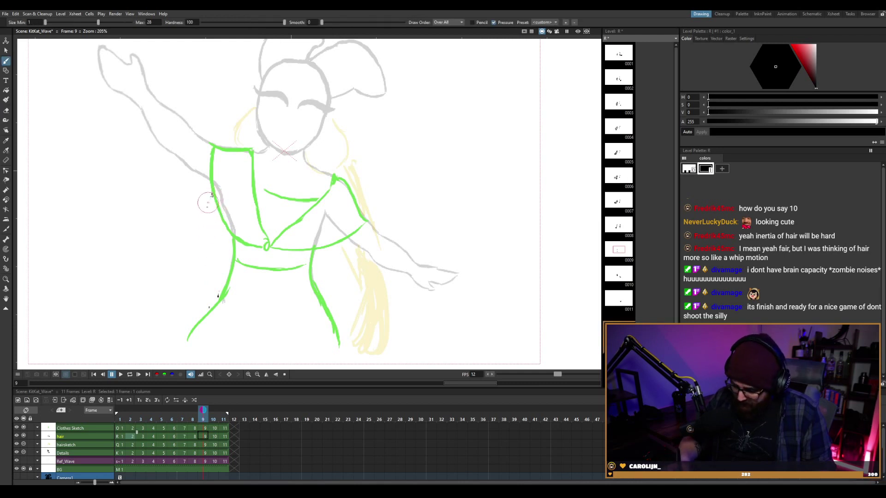
pyautogui.moveTo(213, 193)
pyautogui.mouseDown()
pyautogui.moveTo(194, 254)
pyautogui.moveTo(196, 247)
pyautogui.moveTo(202, 316)
pyautogui.mouseUp()
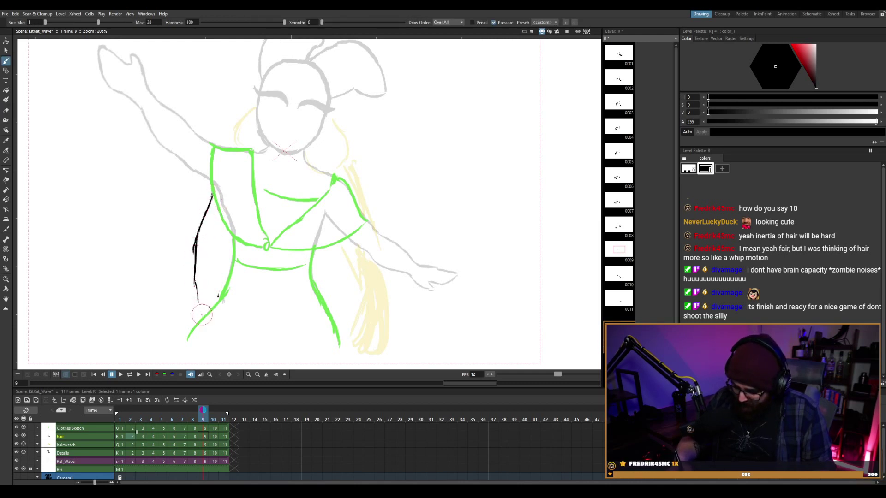
pyautogui.moveTo(196, 272); pyautogui.dragTo(199, 302)
pyautogui.moveTo(213, 195)
pyautogui.mouseDown()
pyautogui.moveTo(196, 290)
pyautogui.moveTo(203, 319)
pyautogui.mouseUp()
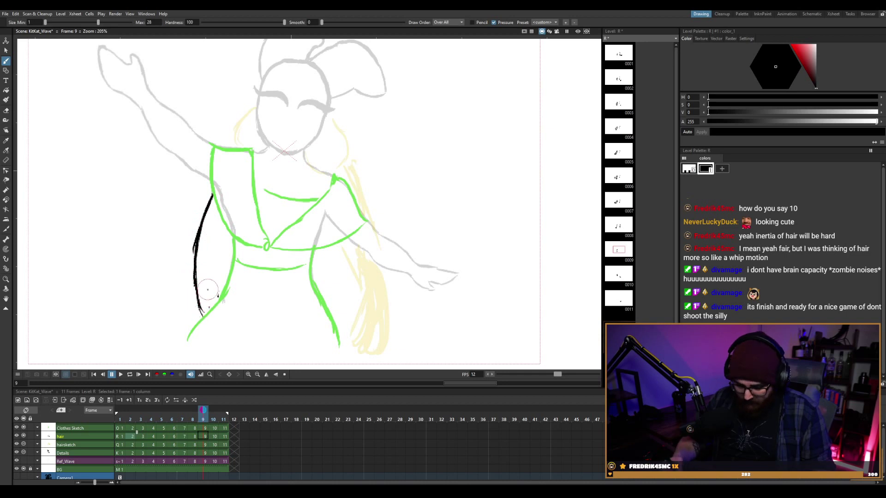
pyautogui.press('.')
pyautogui.press('.')
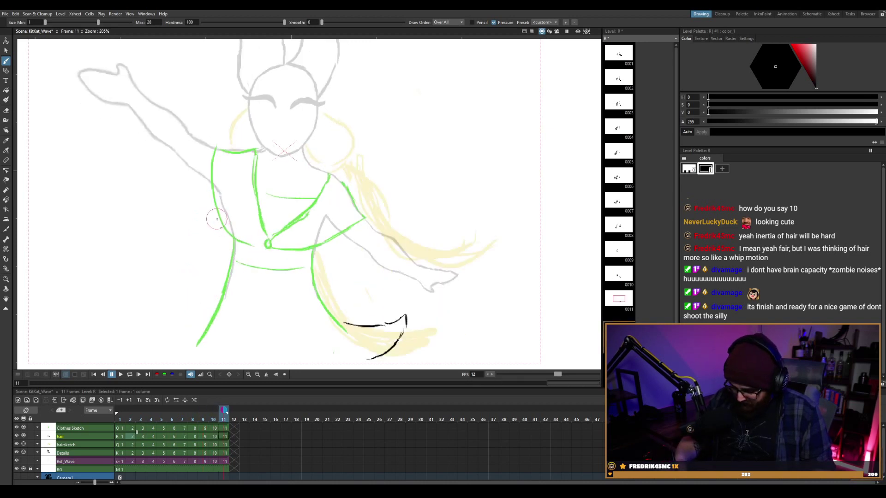
# Draw a short bowed hair strand beside the waist on frame 11 and extend the inner lower strand up along the hip, comparing with frame 10.
pyautogui.moveTo(216, 264); pyautogui.dragTo(220, 280)
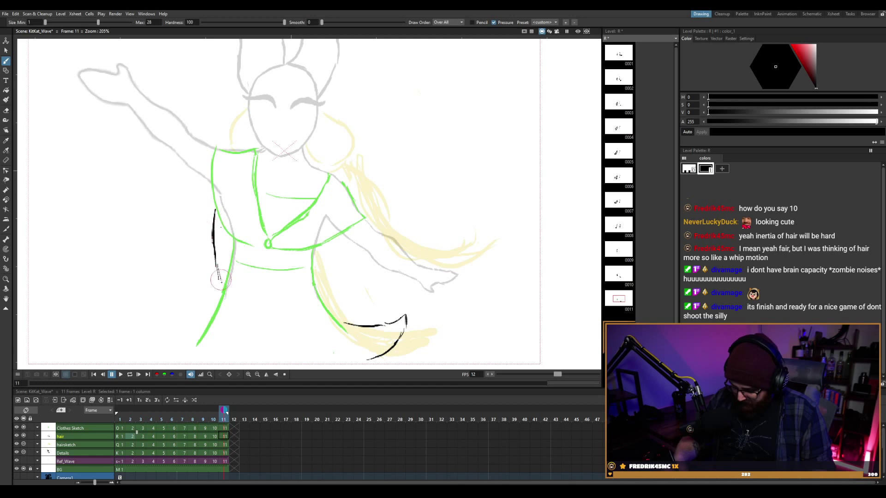
pyautogui.press(',')
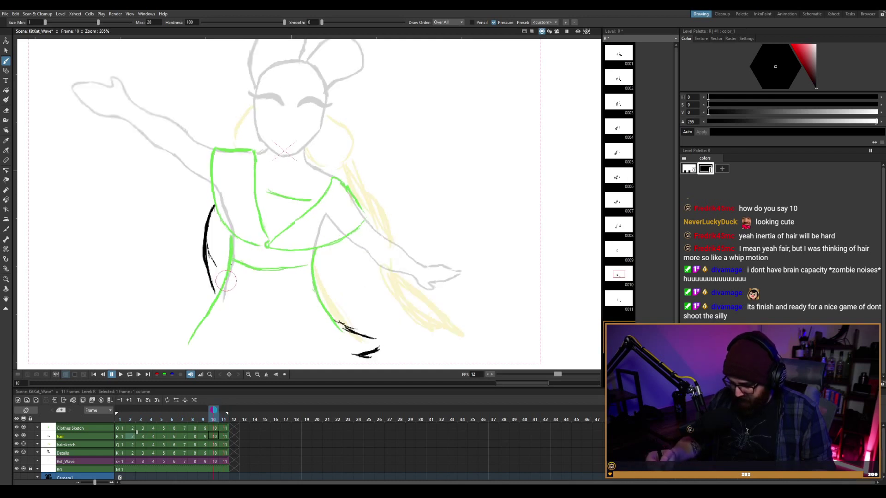
pyautogui.press('.')
pyautogui.moveTo(315, 294); pyautogui.dragTo(350, 322)
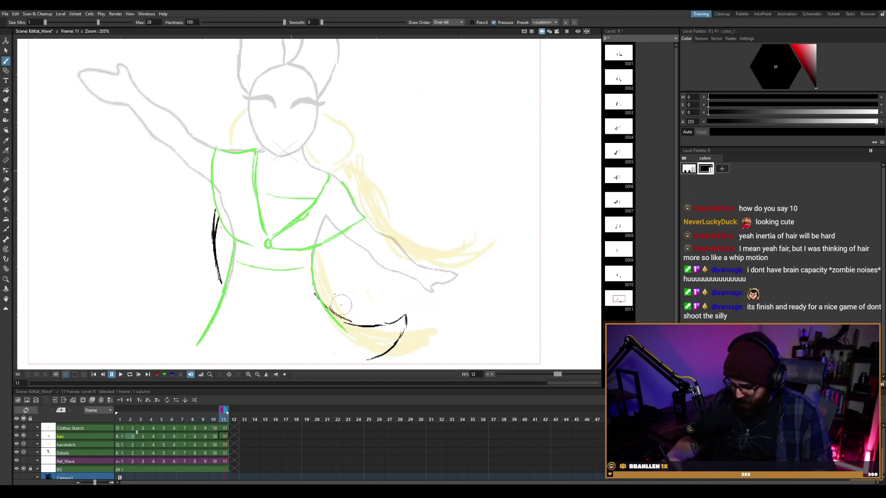
pyautogui.press(',')
pyautogui.press('.')
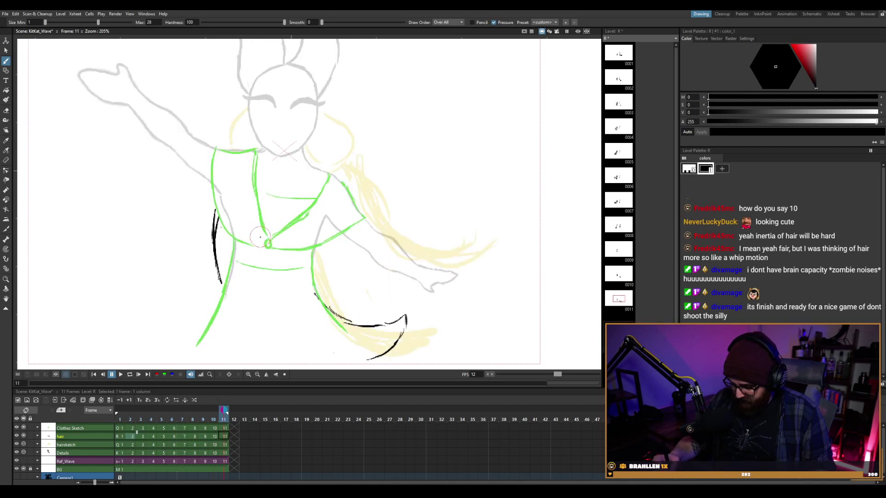
# Step back and forth through the frames from 11 down to 1 to examine how the hair strands move.
pyautogui.press(',')
pyautogui.press(',')
pyautogui.press(',')
pyautogui.press(',')
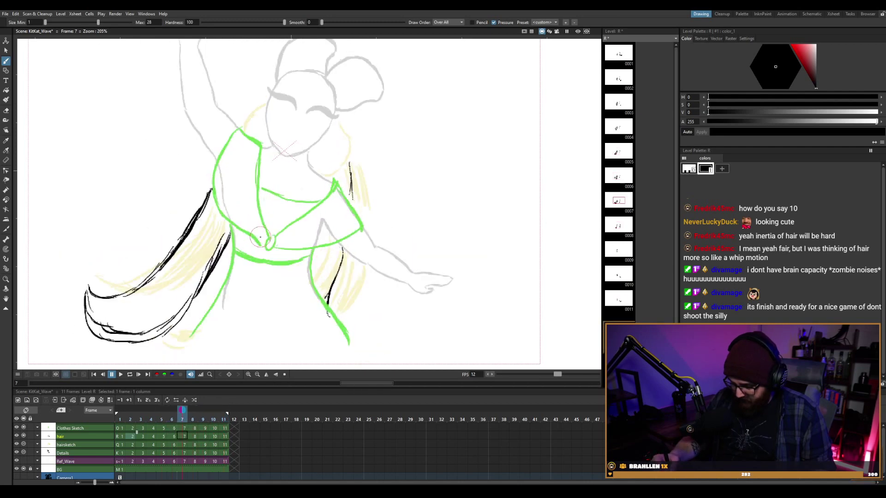
pyautogui.press('.')
pyautogui.press('.')
pyautogui.press('.')
pyautogui.press('.')
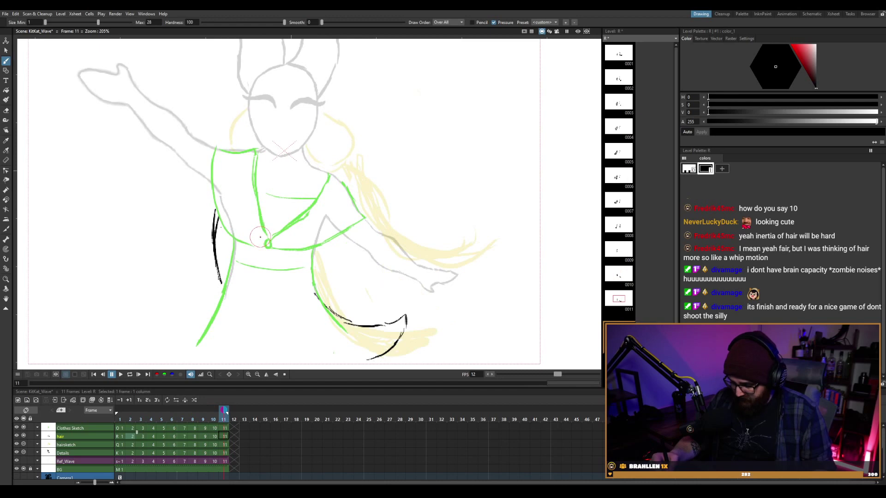
pyautogui.press(',')
pyautogui.press(',')
pyautogui.press(',')
pyautogui.press(',')
pyautogui.press(',')
pyautogui.press(',')
pyautogui.press(',')
pyautogui.press(',')
pyautogui.press(',')
pyautogui.press(',')
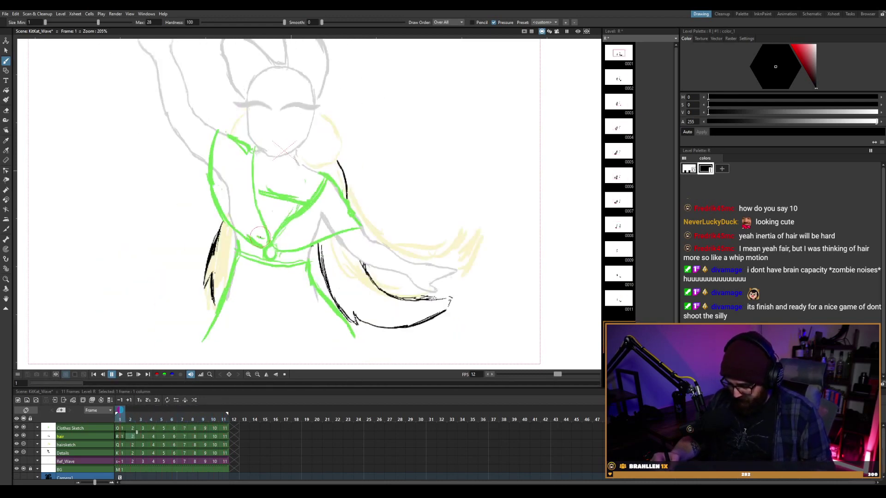
# Play the looping animation to check the hair motion, and save the scene.
pyautogui.press('p')
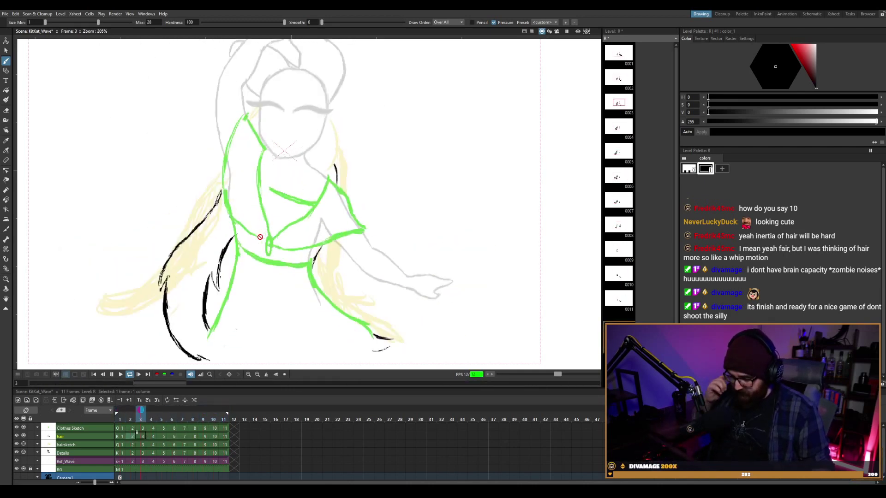
pyautogui.press('p')
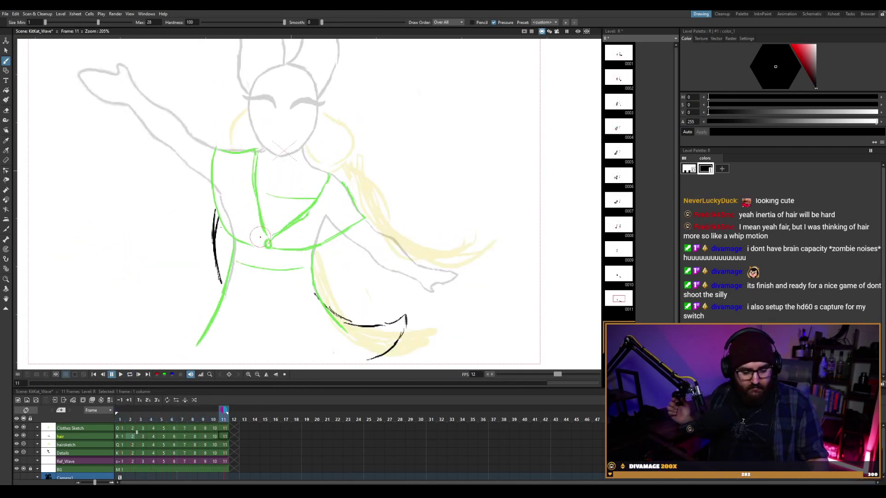
pyautogui.hotkey('ctrl', 's')
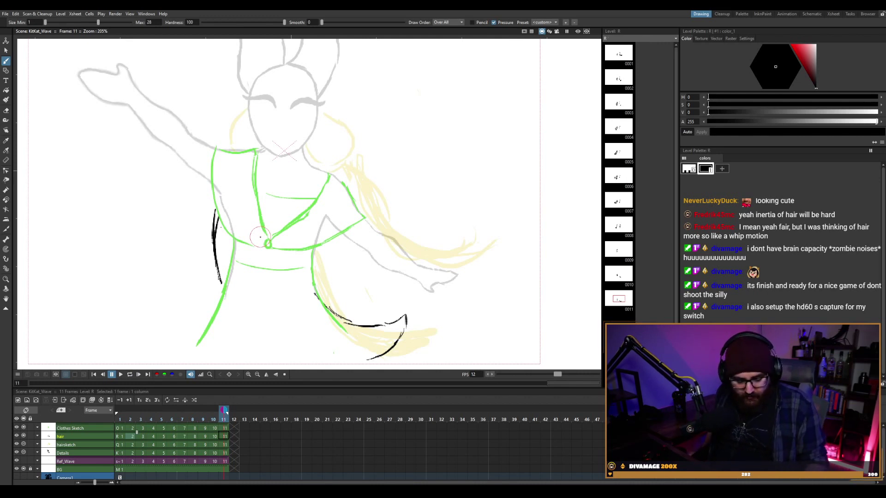
# Erase the stray inner line of the waist strand on frame 10 and compare it with frame 11.
pyautogui.press(',')
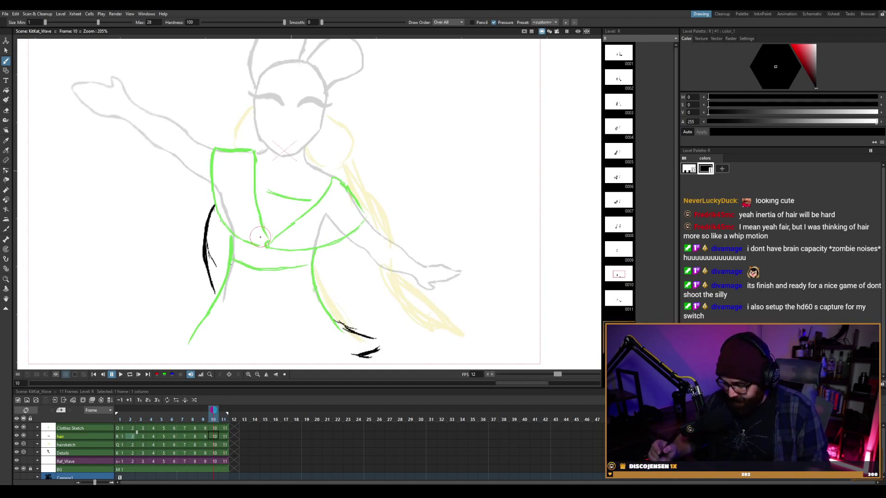
pyautogui.press('a')
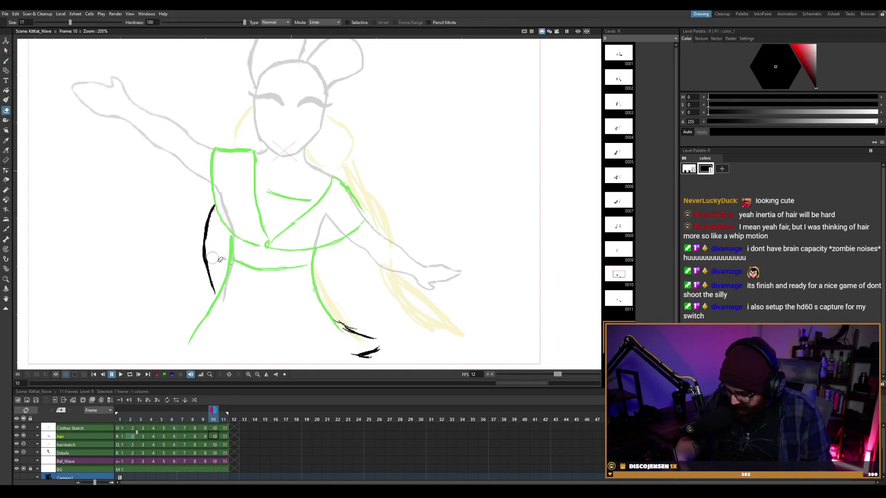
pyautogui.click(213, 258)
pyautogui.press('b')
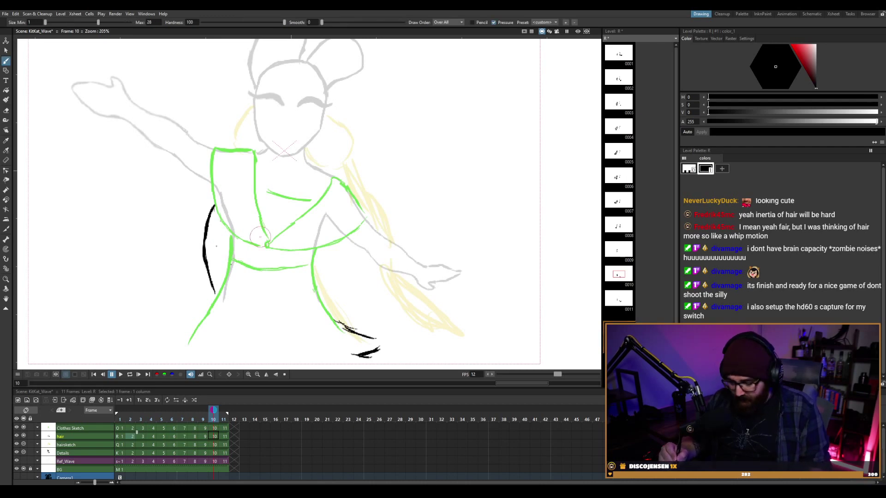
pyautogui.press('.')
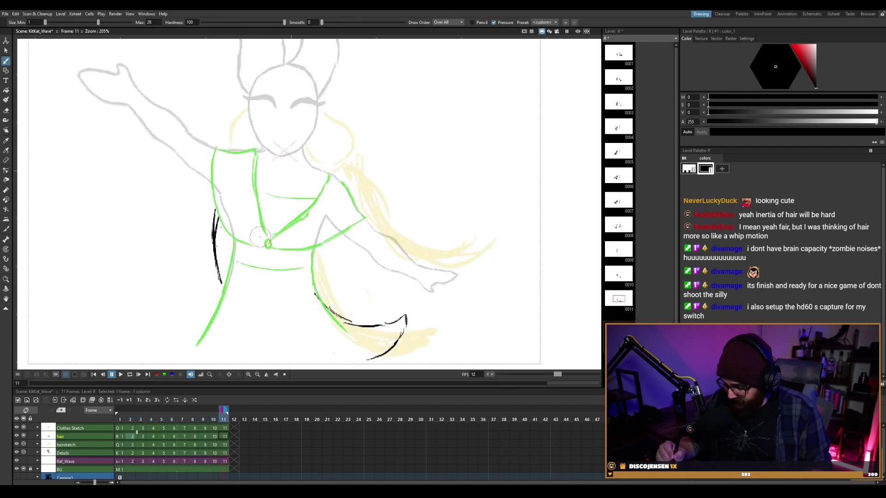
# Compare the hair strands beside the shoulder and leg across frames 7, 8 and 9.
pyautogui.press(',')
pyautogui.press(',')
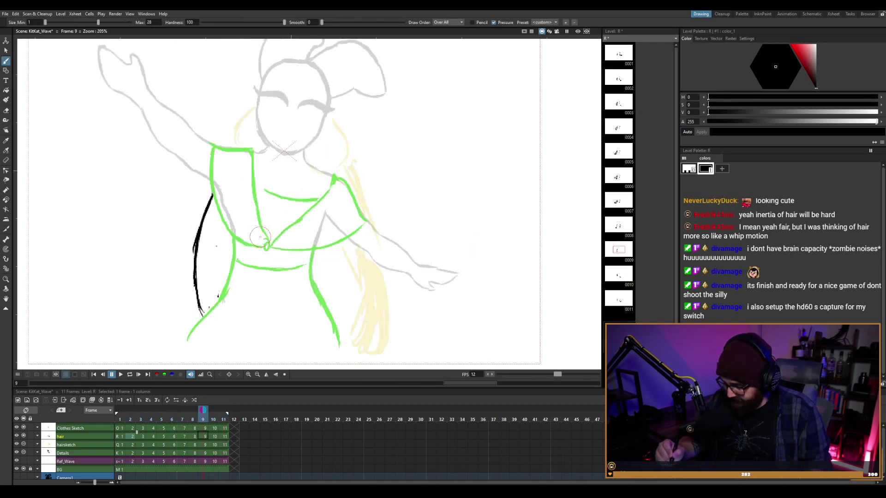
pyautogui.press(',')
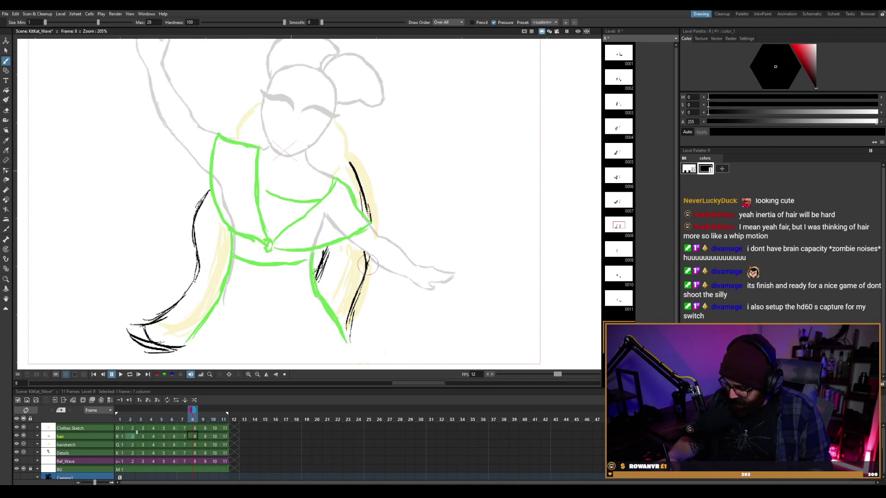
pyautogui.press('.')
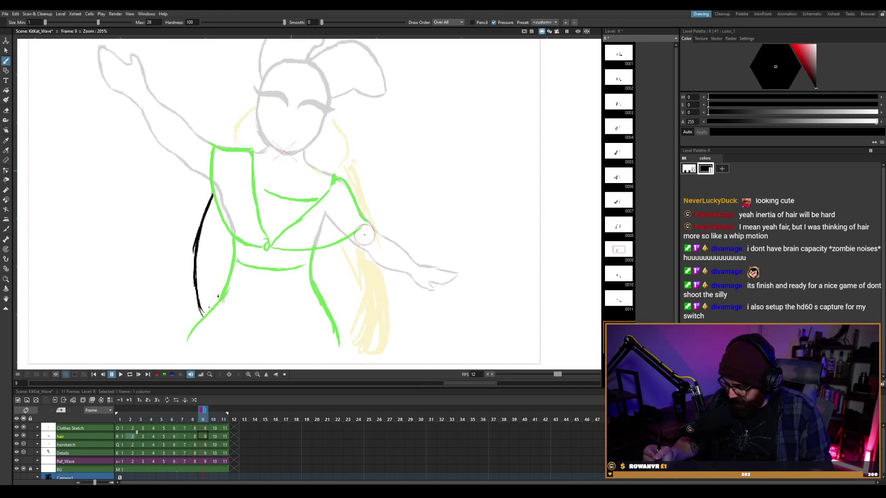
pyautogui.press(',')
pyautogui.press('.')
pyautogui.press(',')
pyautogui.press('.')
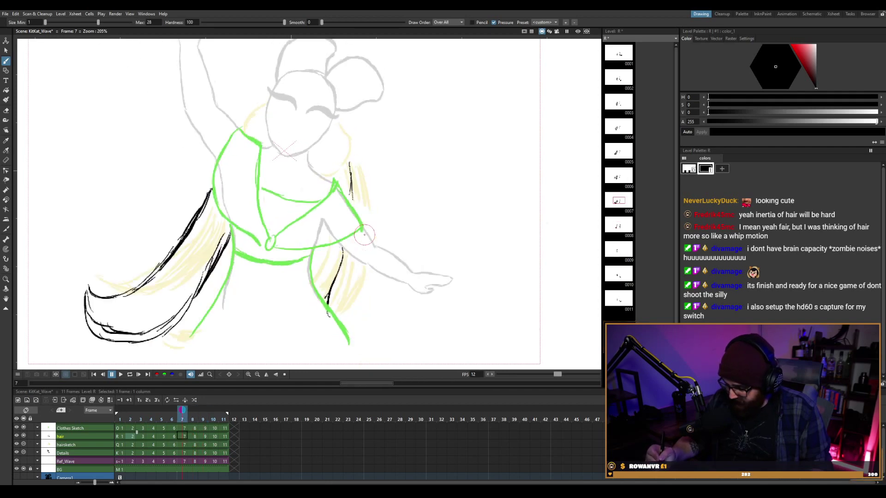
pyautogui.press(',')
pyautogui.press('.')
pyautogui.press('.')
pyautogui.press('.')
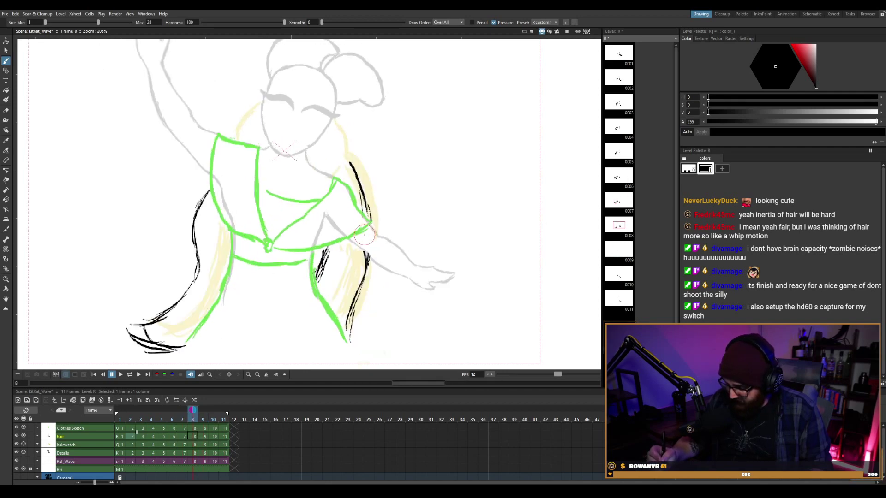
pyautogui.press(',')
pyautogui.press(',')
pyautogui.press(',')
# Erase parts of the strands at the shoulder and below the forearm on frame 8, and redraw the shoulder strand with a wider outward curve.
pyautogui.press('a')
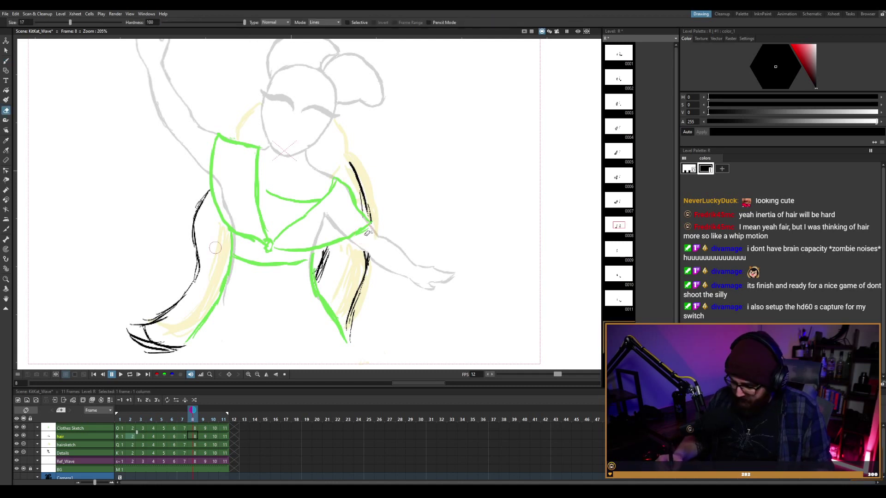
pyautogui.moveTo(371, 202); pyautogui.dragTo(368, 222)
pyautogui.moveTo(365, 253); pyautogui.dragTo(352, 319)
pyautogui.press('b')
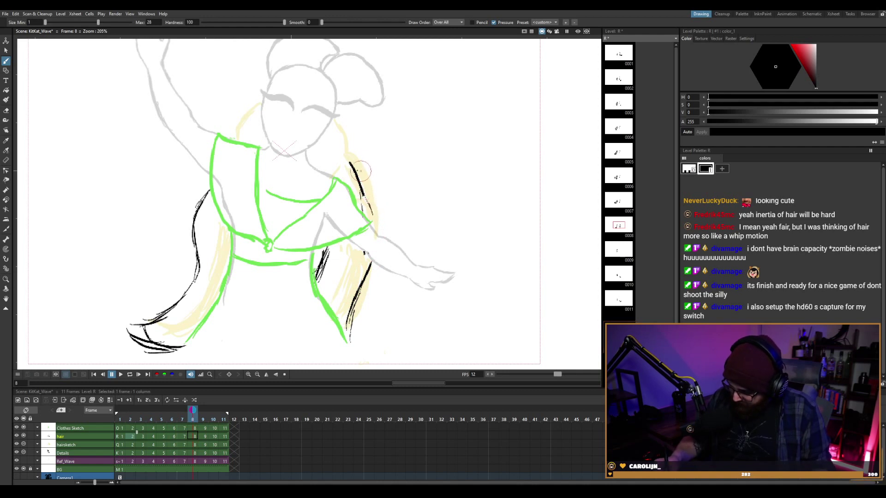
pyautogui.moveTo(351, 162)
pyautogui.mouseDown()
pyautogui.moveTo(372, 216)
pyautogui.moveTo(364, 179)
pyautogui.mouseUp()
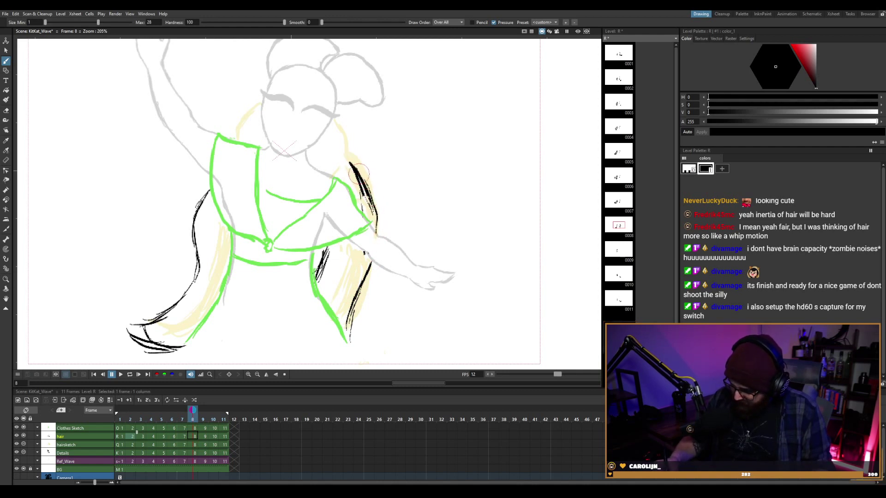
# Draw an S-curved inner hair strand from below the upper arm down past the thigh on frame 9, using frame 8 as reference.
pyautogui.press('.')
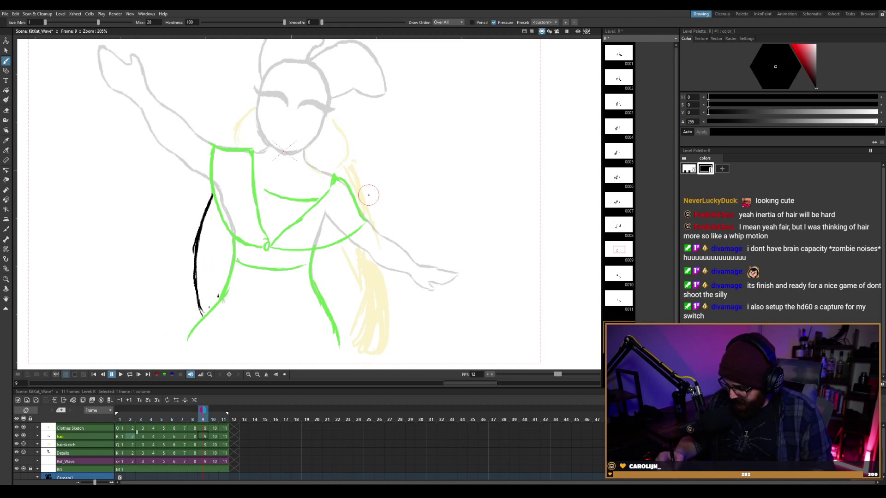
pyautogui.press(',')
pyautogui.press('.')
pyautogui.press(',')
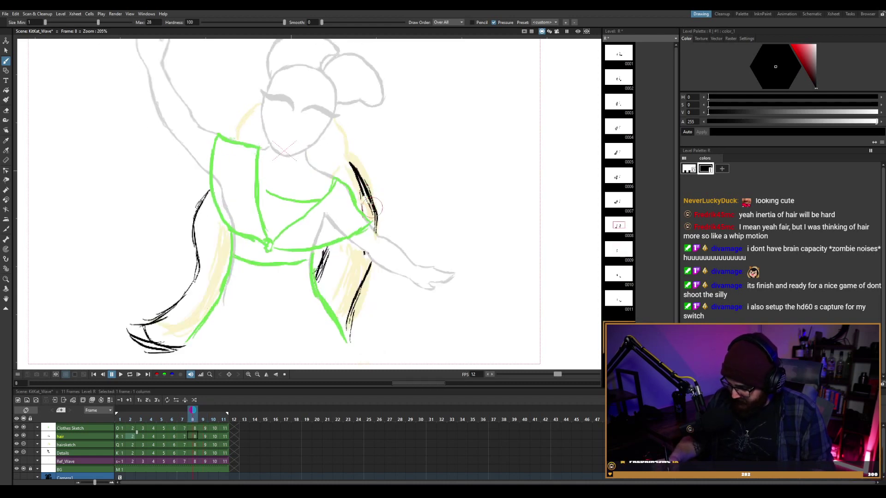
pyautogui.press('.')
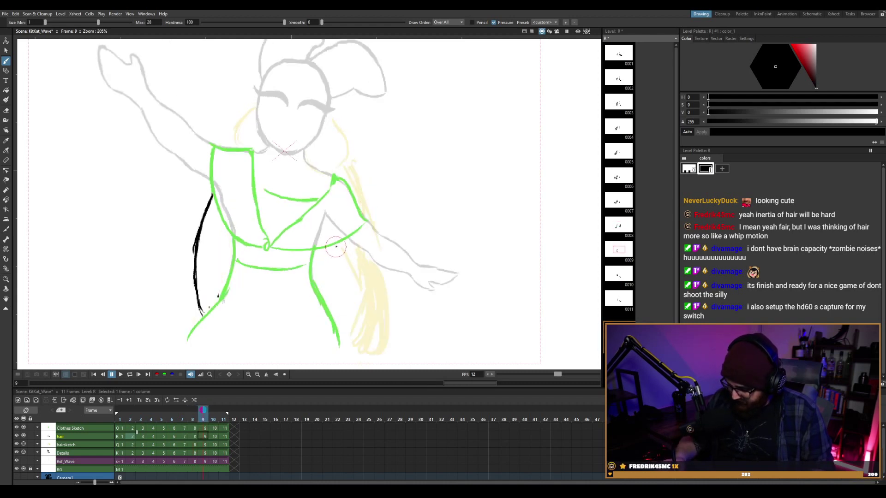
pyautogui.press(',')
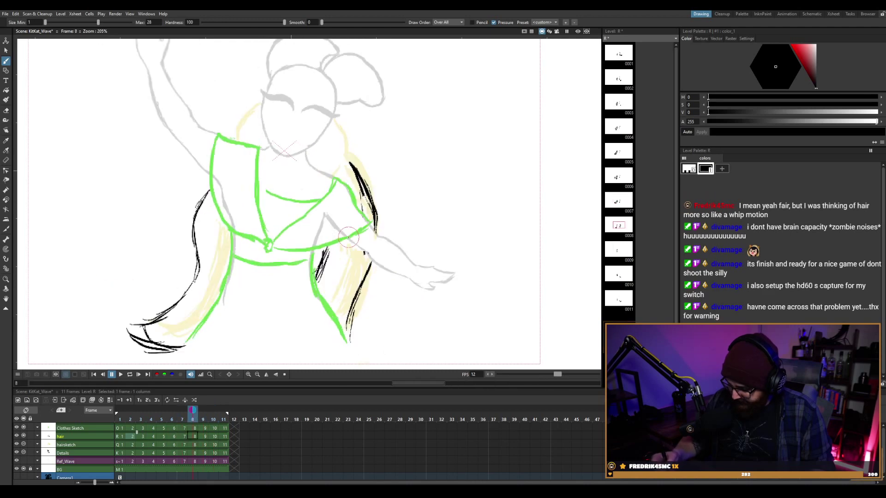
pyautogui.press('.')
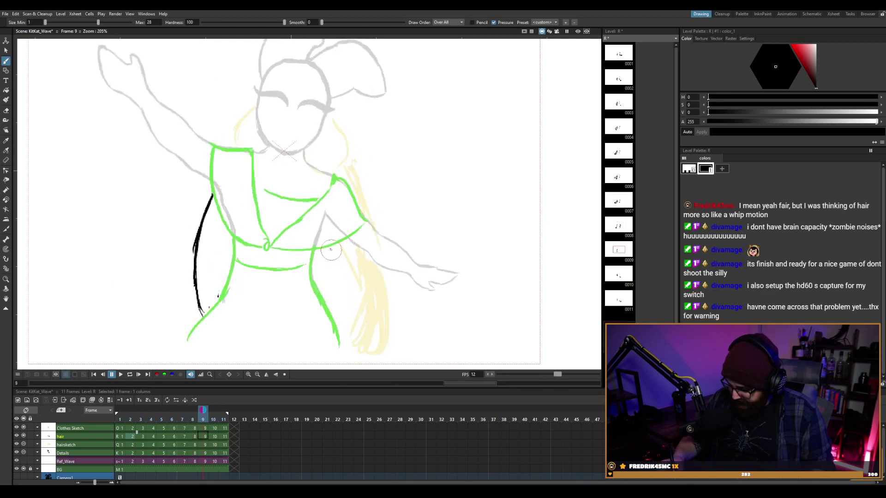
pyautogui.moveTo(331, 247)
pyautogui.mouseDown()
pyautogui.moveTo(327, 270)
pyautogui.moveTo(329, 255)
pyautogui.moveTo(359, 336)
pyautogui.mouseUp()
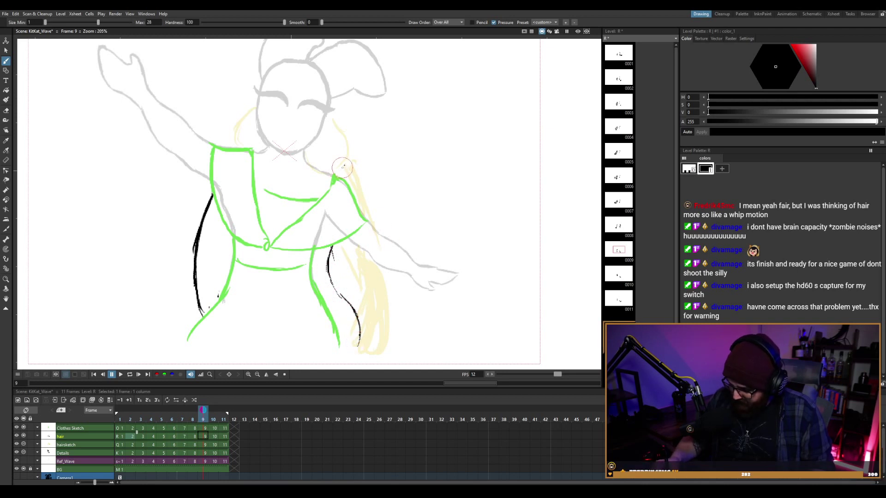
# Draw the outer hair edge on frame 9 as a curve outside the shoulder and a bowed strand from below the forearm to the hair tip.
pyautogui.hotkey('ctrl', 'z')
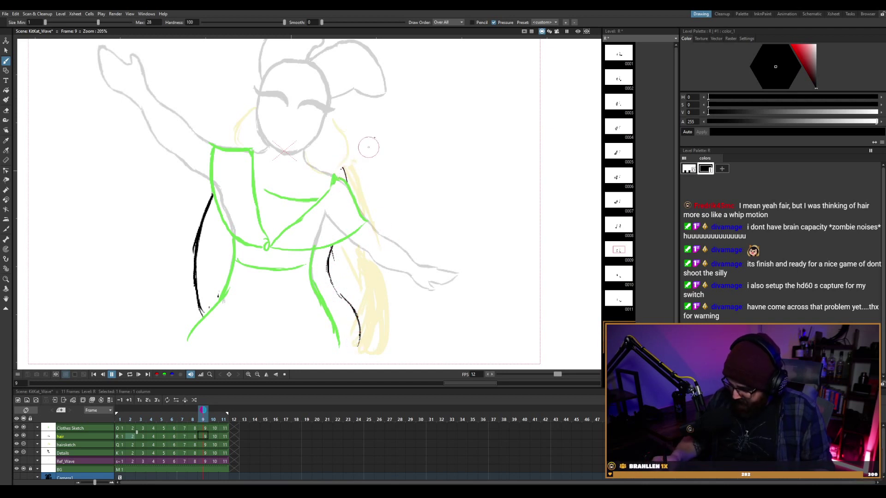
pyautogui.moveTo(352, 157)
pyautogui.mouseDown()
pyautogui.moveTo(370, 215)
pyautogui.moveTo(356, 160)
pyautogui.moveTo(373, 194)
pyautogui.mouseUp()
pyautogui.hotkey('ctrl', 'z')
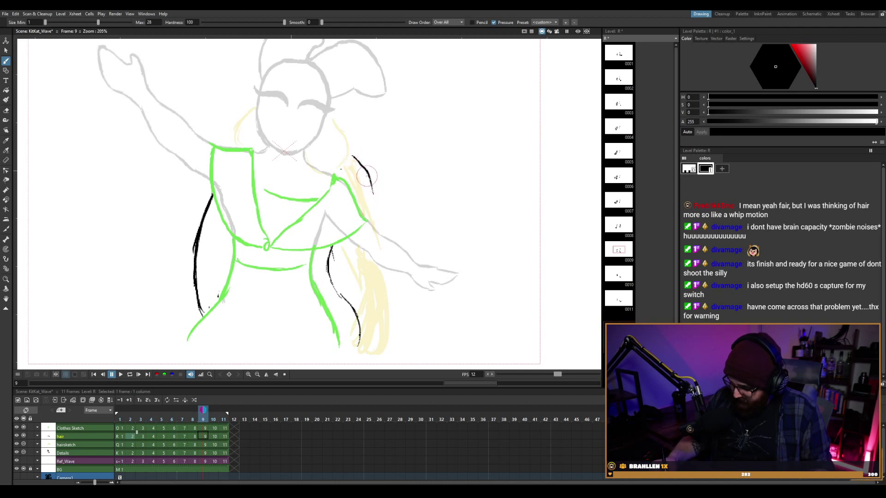
pyautogui.moveTo(354, 158); pyautogui.dragTo(376, 219)
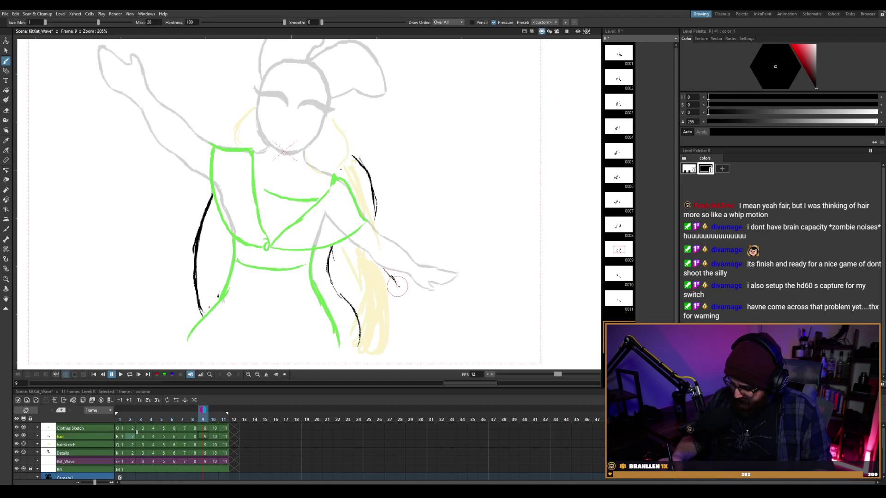
pyautogui.moveTo(397, 287)
pyautogui.mouseDown()
pyautogui.moveTo(400, 318)
pyautogui.moveTo(381, 355)
pyautogui.mouseUp()
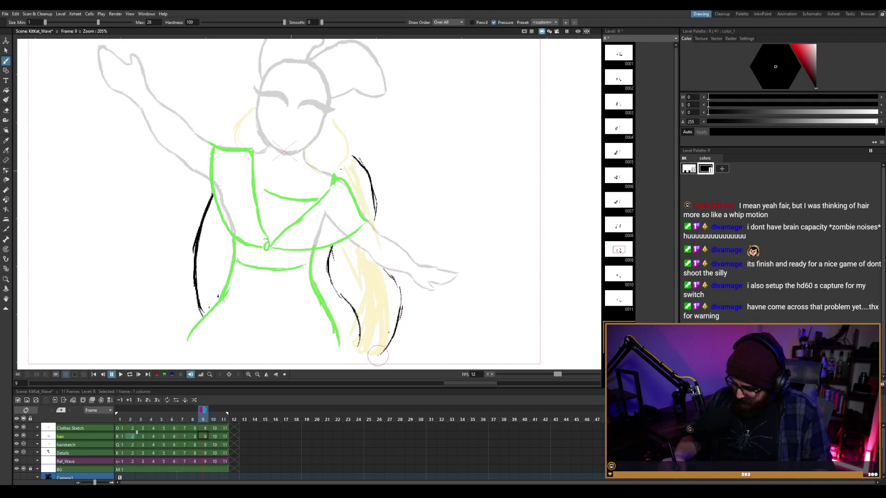
# Check the motion in playback and add a second, longer line outside the shoulder strand down to the forearm on frame 9.
pyautogui.press('p')
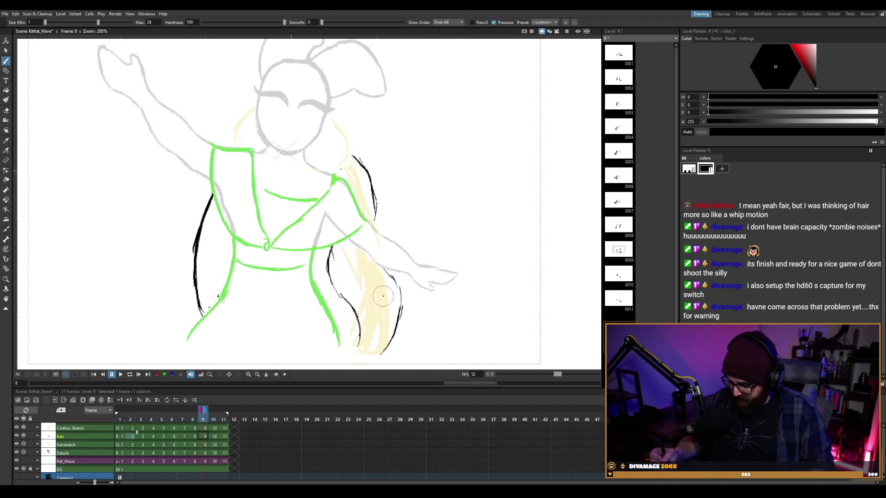
pyautogui.press('p')
pyautogui.press('p')
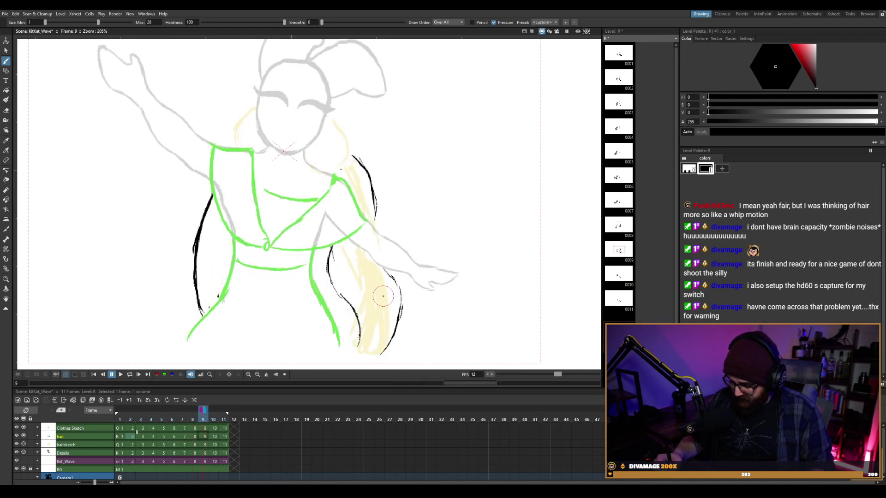
pyautogui.press('p')
pyautogui.moveTo(366, 165); pyautogui.dragTo(385, 239)
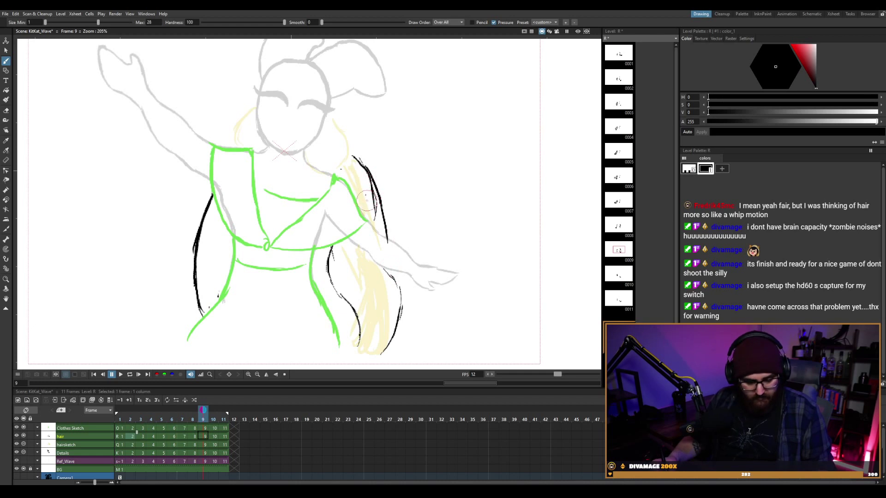
# Erase the surplus inner line of the shoulder strand on frame 9 and compare the result with the neighbouring frames.
pyautogui.press('a')
pyautogui.moveTo(382, 250); pyautogui.dragTo(395, 286)
pyautogui.press('b')
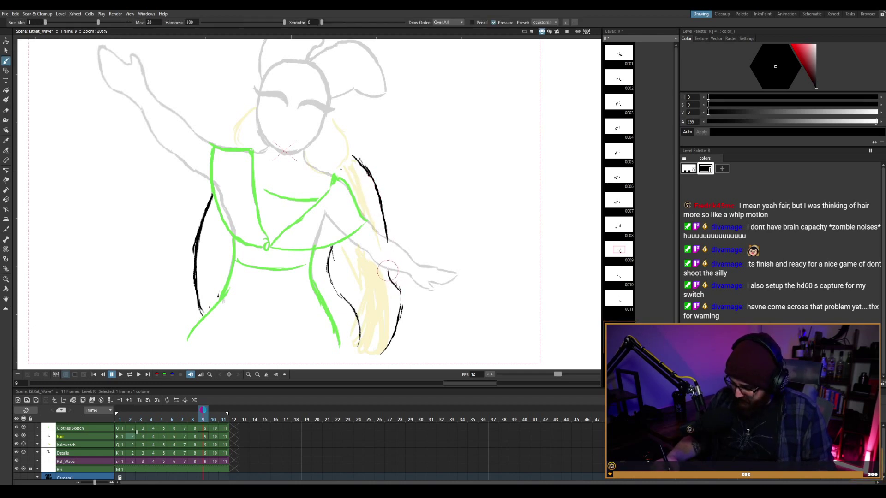
pyautogui.press(',')
pyautogui.press('.')
pyautogui.press('.')
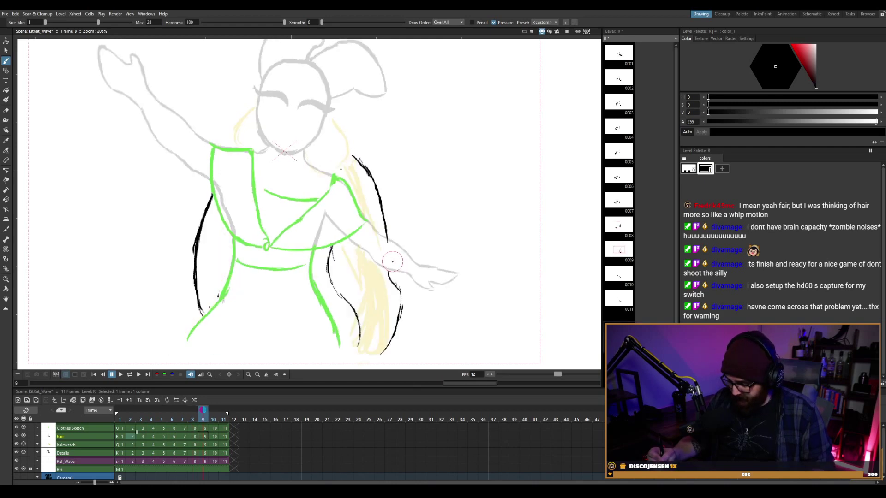
pyautogui.press(',')
pyautogui.press(',')
pyautogui.press('.')
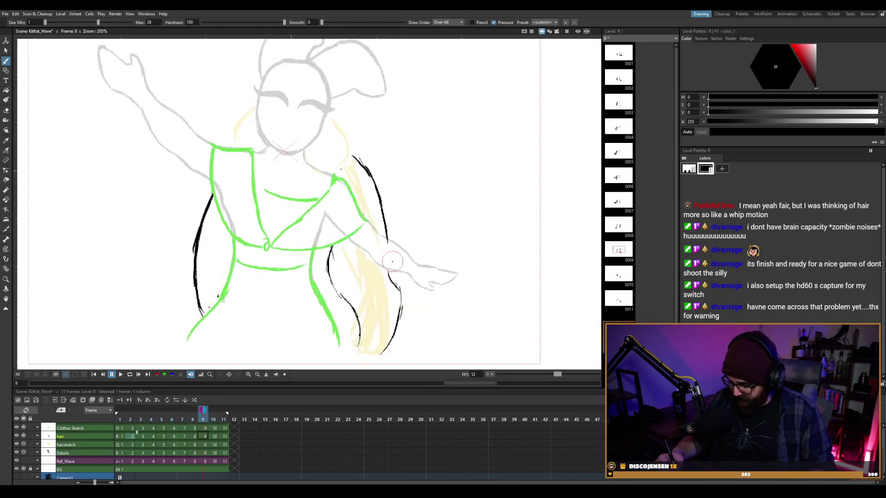
# Redraw the outer strand below the forearm on frame 9 with a wider bow, and erase the old inner strokes.
pyautogui.moveTo(401, 296)
pyautogui.mouseDown()
pyautogui.moveTo(384, 351)
pyautogui.moveTo(394, 343)
pyautogui.moveTo(398, 293)
pyautogui.mouseUp()
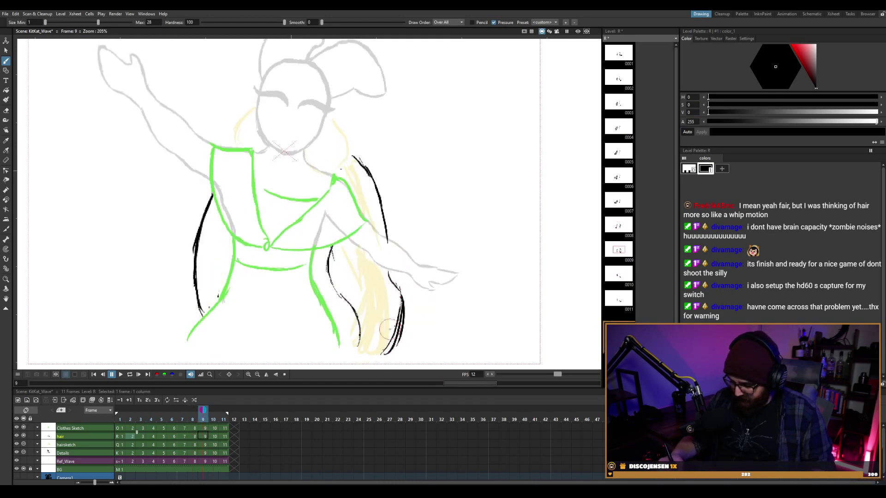
pyautogui.moveTo(389, 329)
pyautogui.mouseDown()
pyautogui.moveTo(392, 354)
pyautogui.moveTo(401, 298)
pyautogui.moveTo(390, 364)
pyautogui.mouseUp()
pyautogui.moveTo(400, 289); pyautogui.dragTo(409, 345)
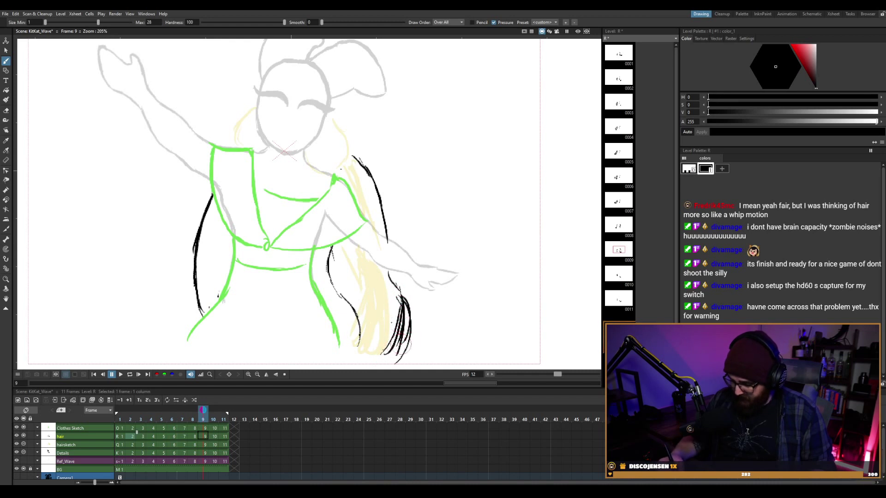
pyautogui.press(',')
pyautogui.press('.')
pyautogui.press('.')
pyautogui.press(',')
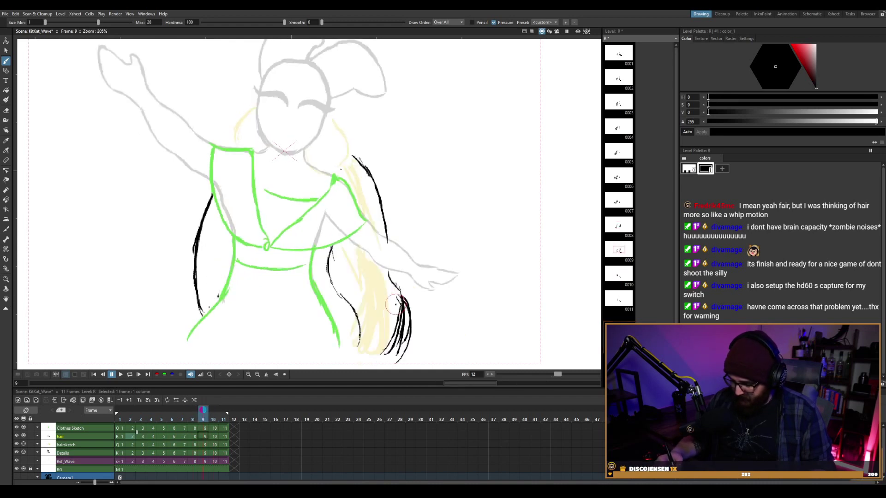
pyautogui.press('e')
pyautogui.moveTo(399, 314)
pyautogui.mouseDown()
pyautogui.moveTo(393, 353)
pyautogui.moveTo(402, 319)
pyautogui.mouseUp()
# Compare the hair shapes on frames 1, 9, 10 and 11 to plan the strands on frame 10.
pyautogui.hotkey('alt', ',')
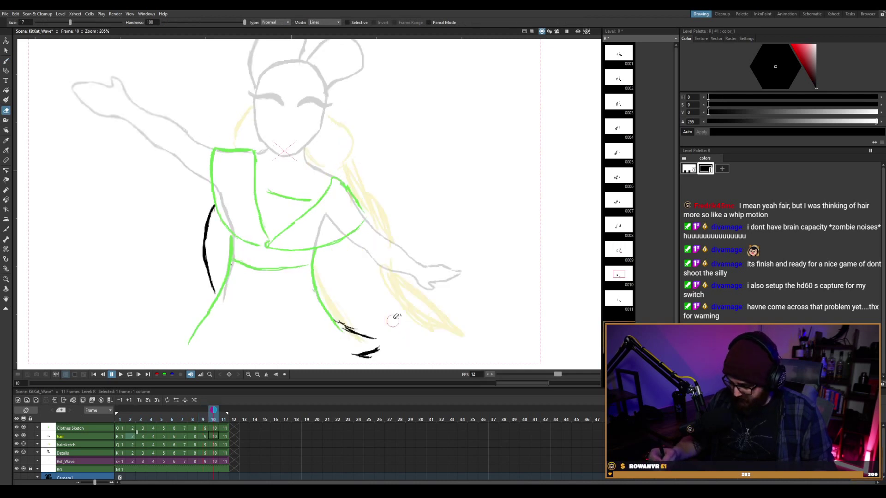
pyautogui.click(123, 430)
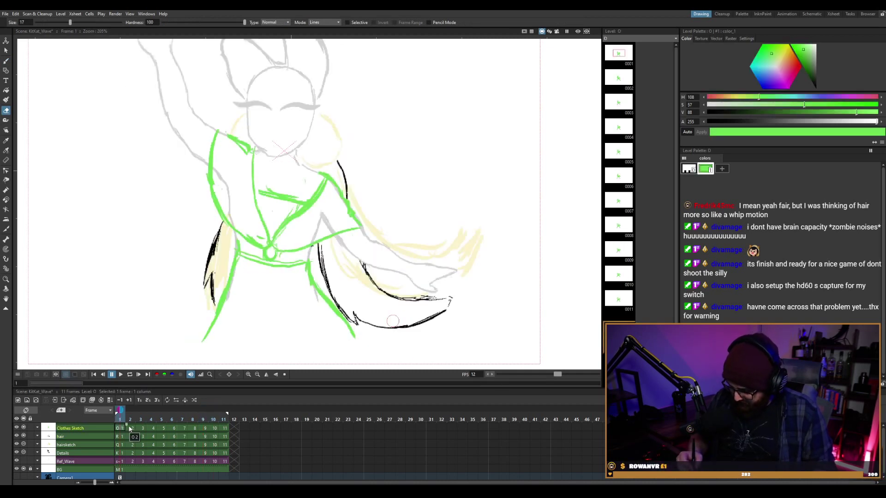
pyautogui.click(225, 429)
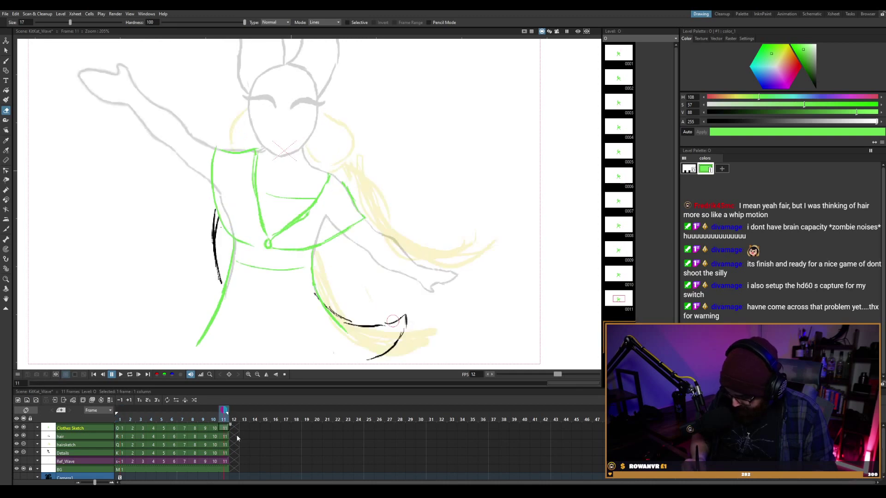
pyautogui.press('Up')
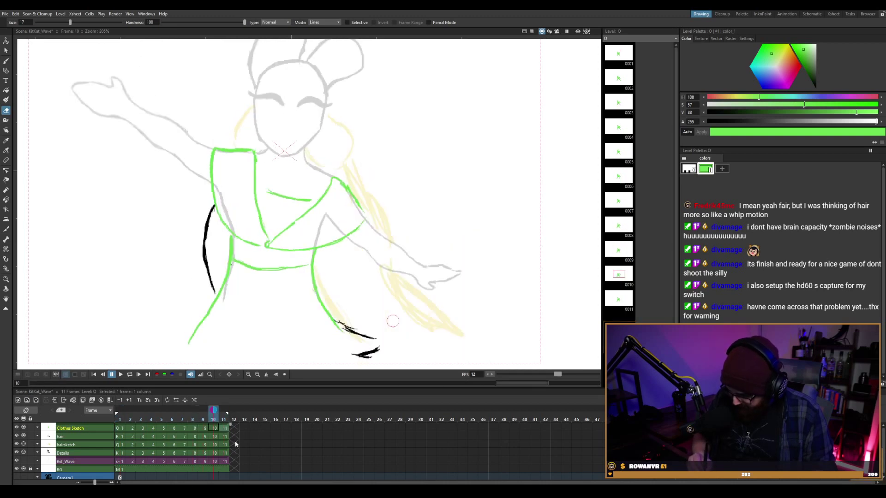
pyautogui.press('Up')
pyautogui.press('Down')
pyautogui.press('Up')
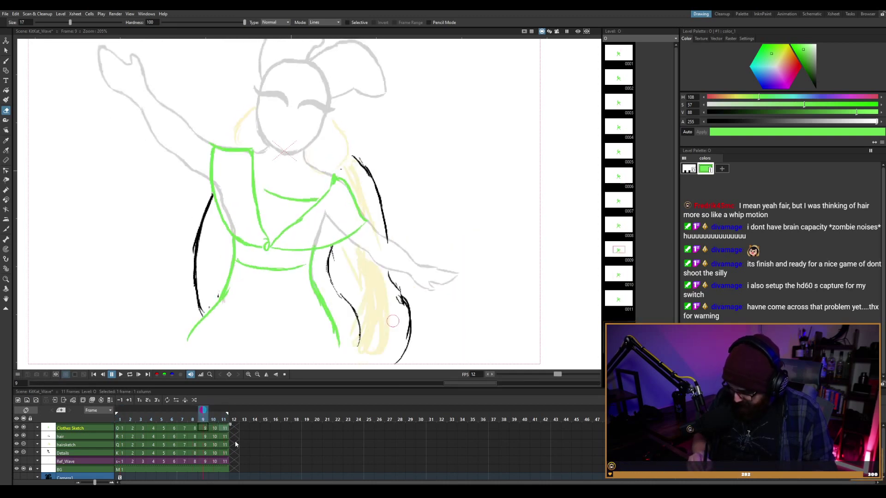
pyautogui.press('Down')
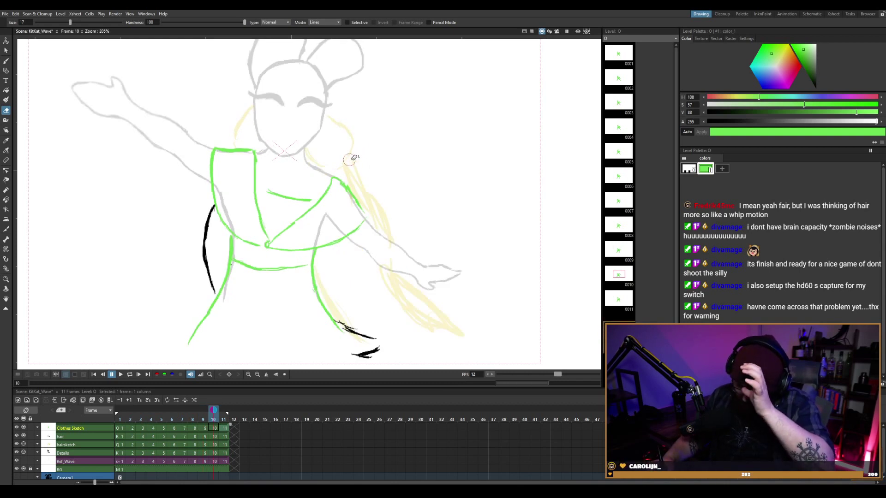
pyautogui.moveTo(353, 158); pyautogui.dragTo(361, 157)
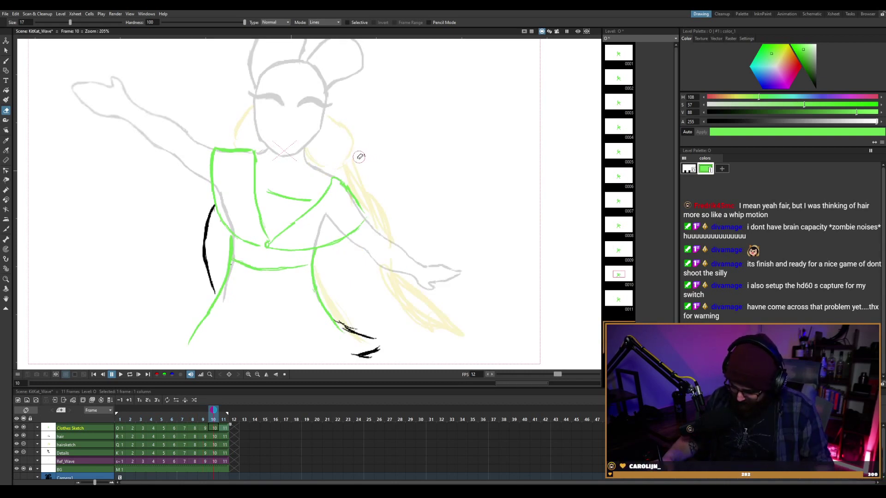
pyautogui.press('b')
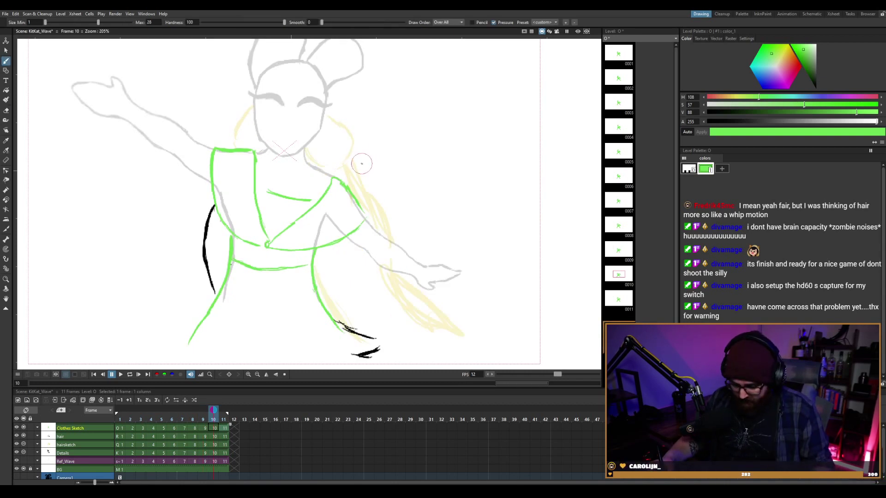
# Go back and forth through frames 6 to 10 to examine how the hair swings towards frame 10.
pyautogui.click(172, 427)
pyautogui.press('Down')
pyautogui.press('Up')
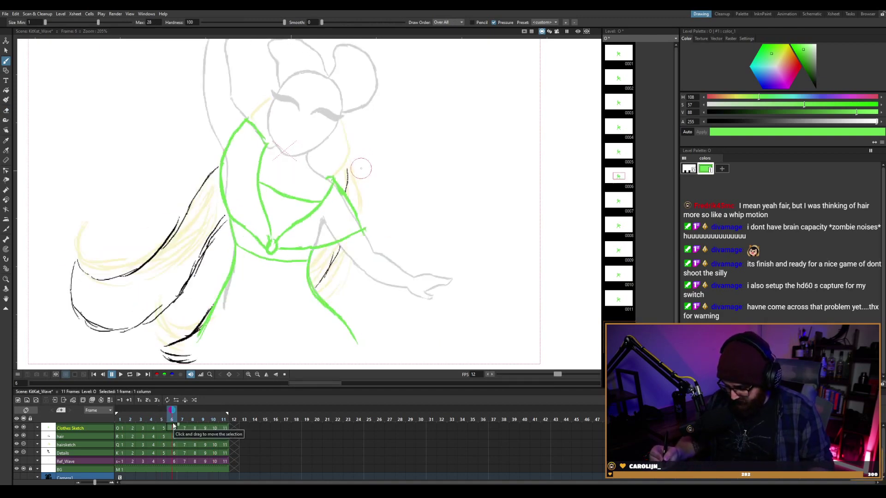
pyautogui.press('Down')
pyautogui.press('Down')
pyautogui.press('Down')
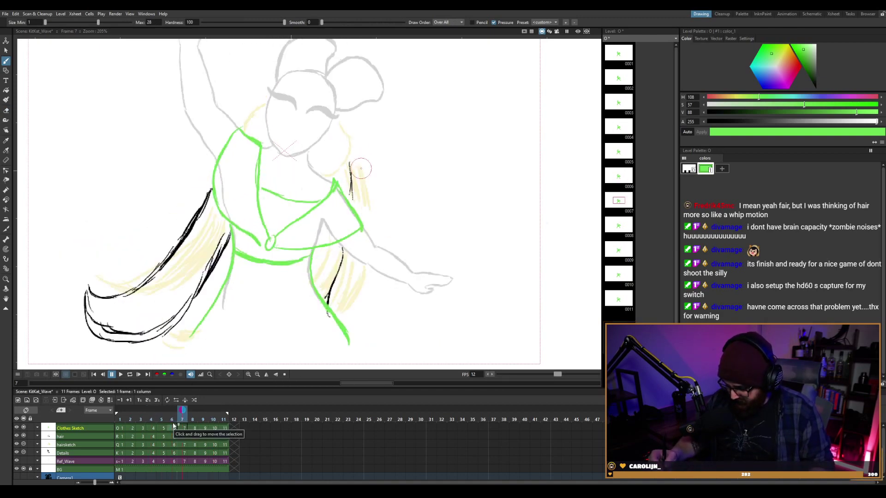
pyautogui.press('Down')
pyautogui.press('Down')
pyautogui.press('Up')
pyautogui.press('Up')
pyautogui.press('Up')
pyautogui.press('Up')
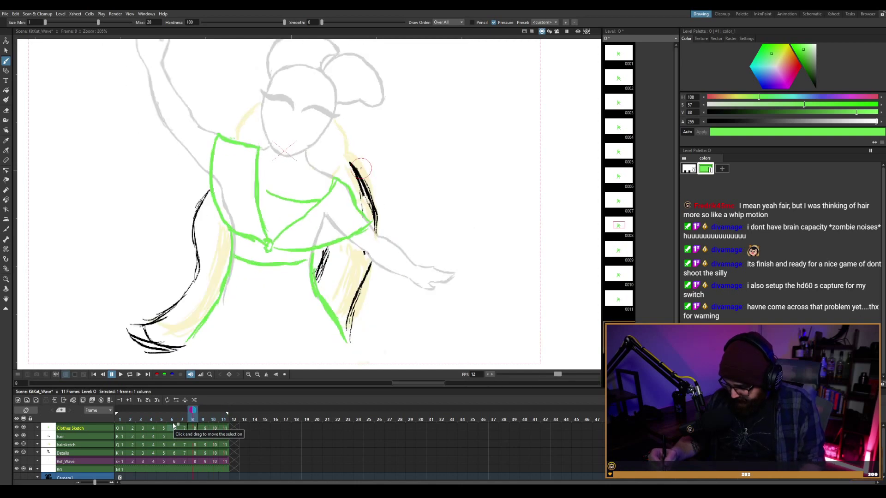
pyautogui.press('Down')
pyautogui.press('Down')
pyautogui.press('Down')
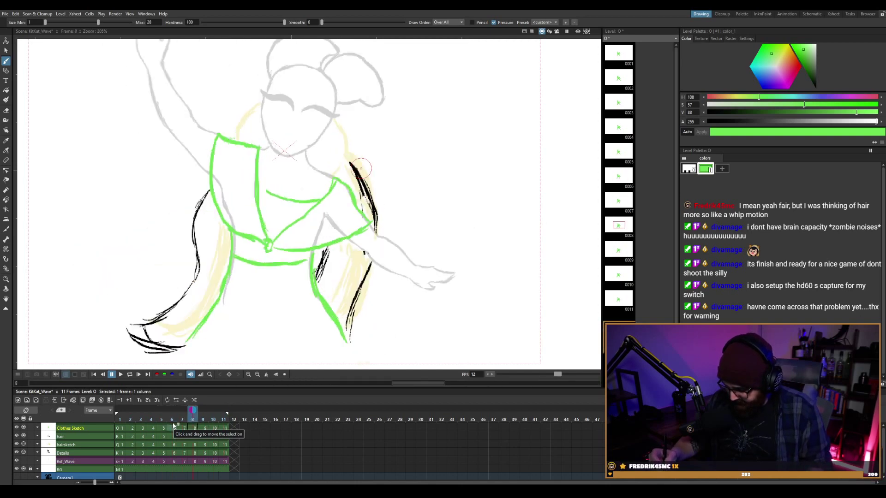
pyautogui.press('Up')
pyautogui.press('Down')
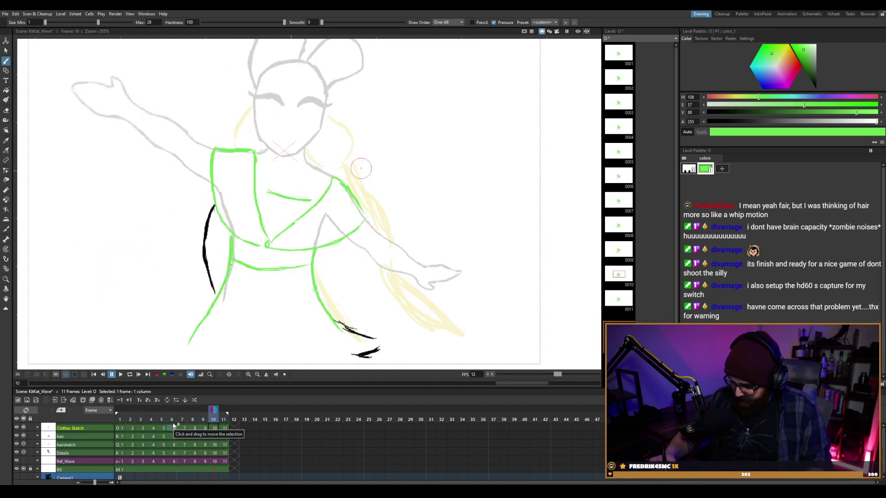
pyautogui.press('Up')
pyautogui.press('Down')
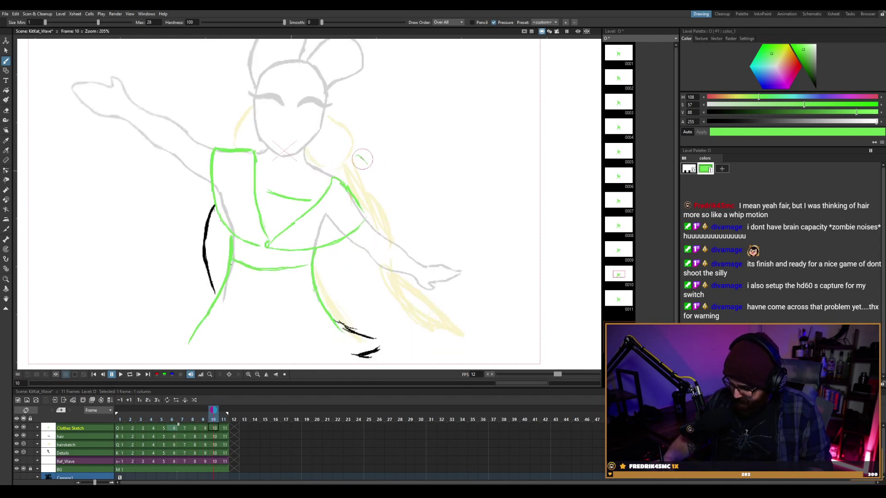
# Undo the green strokes beside the shoulder on frame 10 and compare its hair with frames 9 and 11.
pyautogui.hotkey('ctrl', 'z')
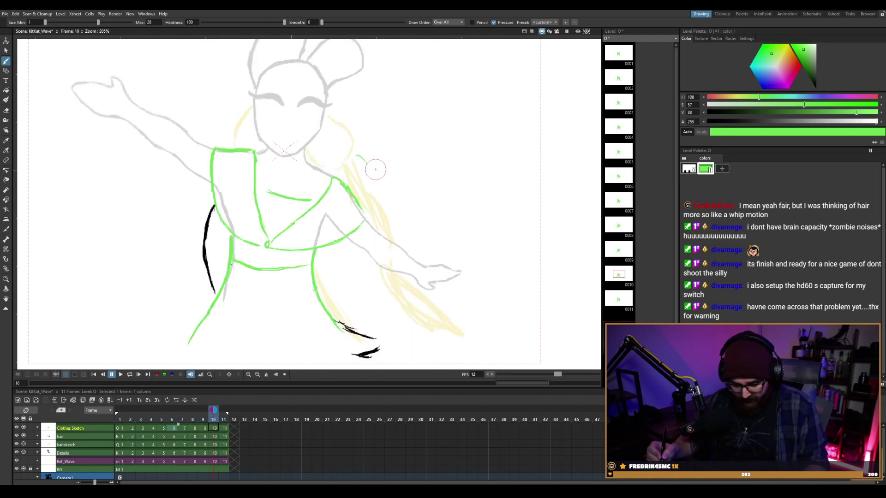
pyautogui.hotkey('ctrl', 'z')
pyautogui.press('Down')
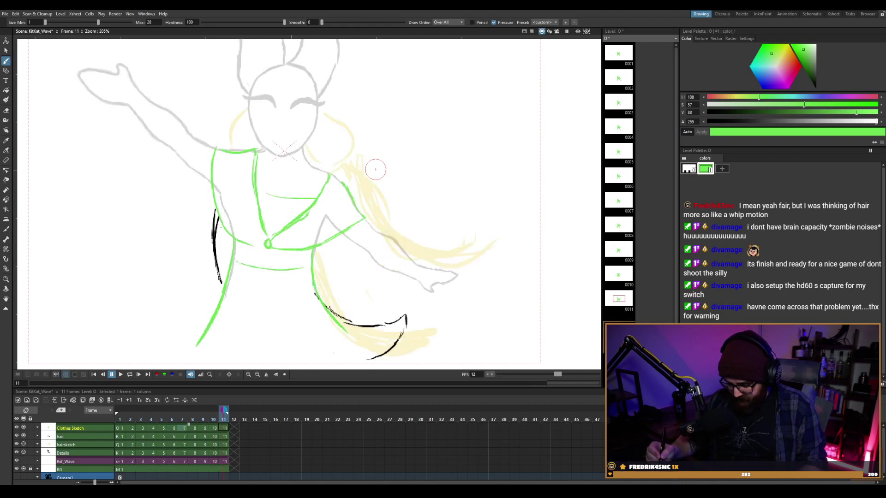
pyautogui.press('Up')
pyautogui.press('Down')
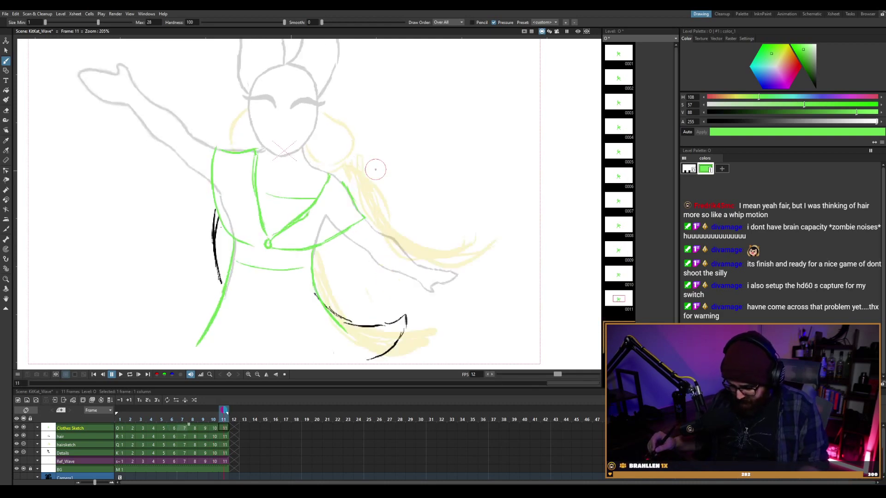
pyautogui.press('Up')
pyautogui.press('Down')
pyautogui.press('Up')
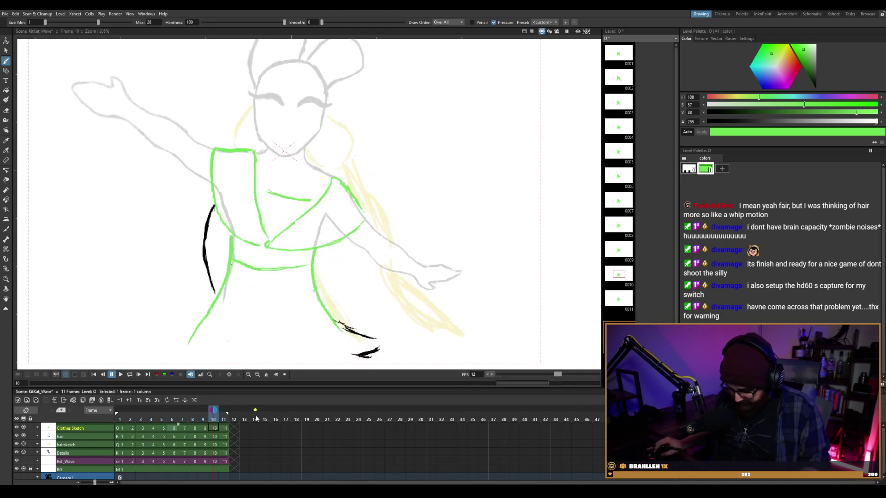
pyautogui.press('Up')
# On the hair level's frame 10, draw a bowed outer curve beside the shoulder and an outward-sweeping upper edge below the forearm.
pyautogui.click(205, 437)
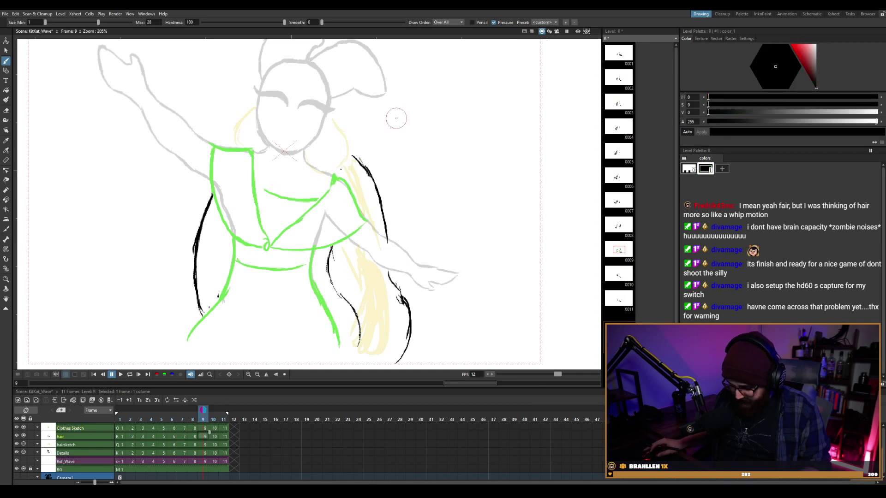
pyautogui.press('Down')
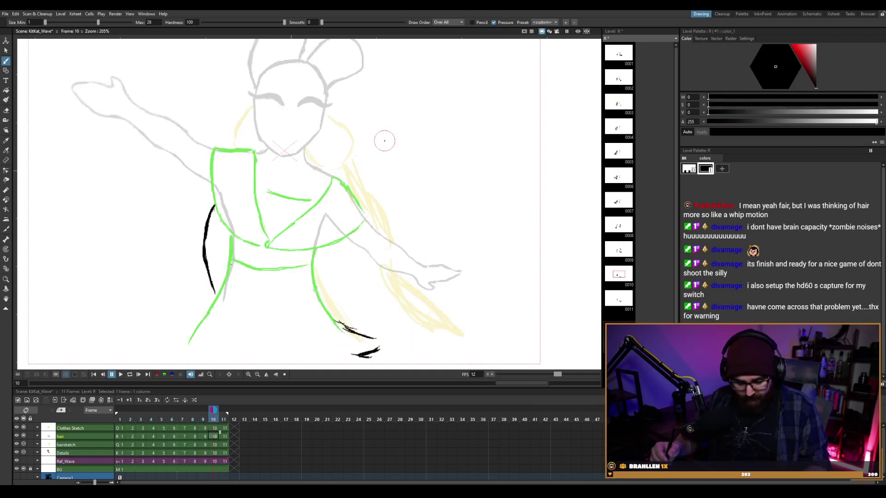
pyautogui.press('Up')
pyautogui.press('Down')
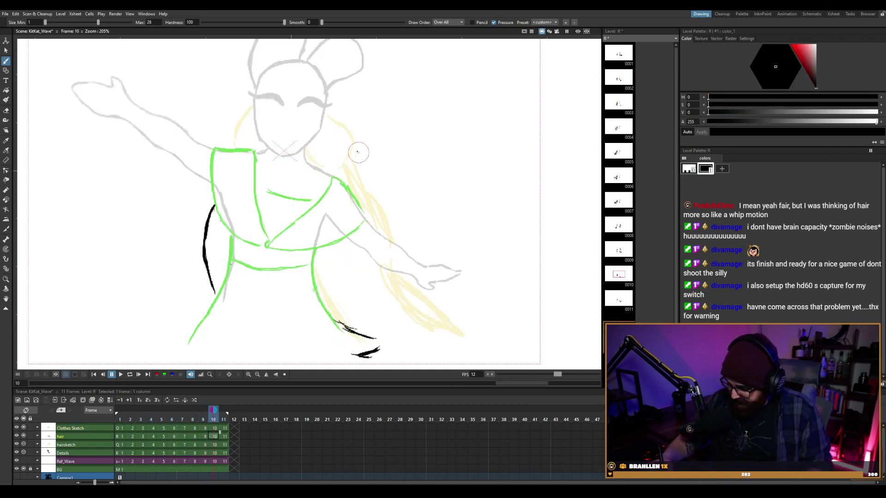
pyautogui.moveTo(368, 158); pyautogui.dragTo(391, 217)
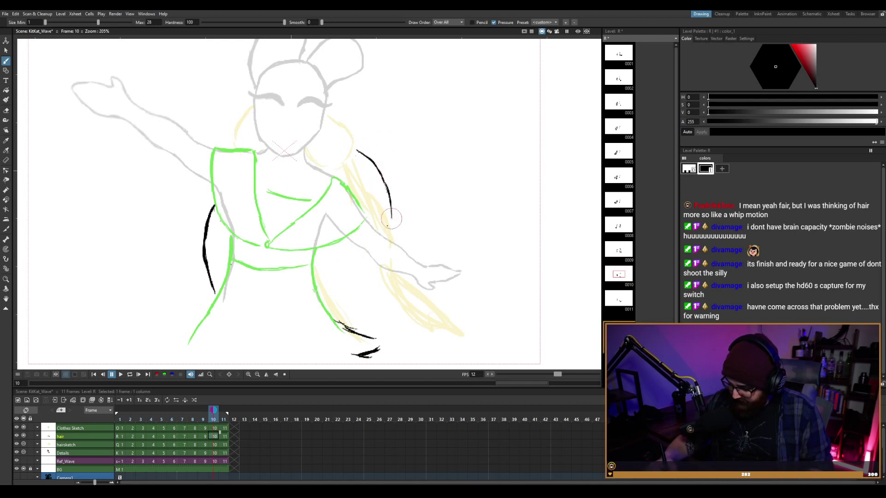
pyautogui.moveTo(393, 271)
pyautogui.mouseDown()
pyautogui.moveTo(420, 301)
pyautogui.moveTo(467, 295)
pyautogui.mouseUp()
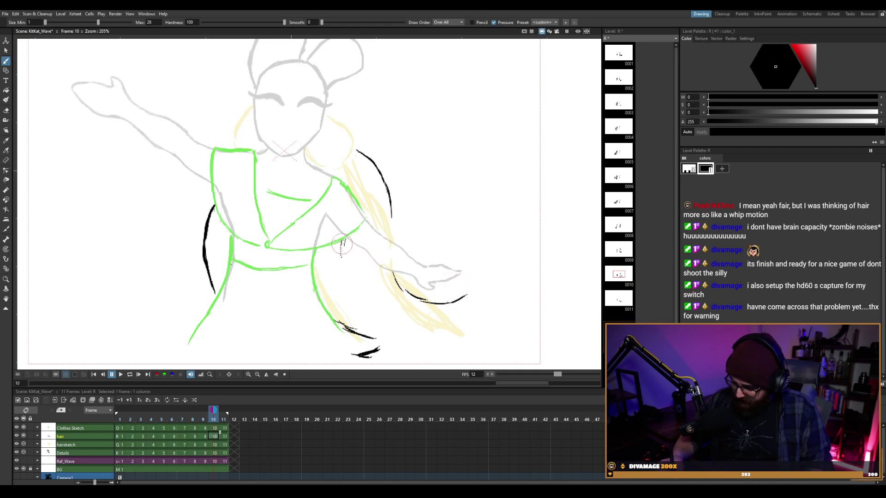
# Draw the strand's lower edge on frame 10 from below the upper arm, past the thigh and up towards the tip near the hand.
pyautogui.moveTo(342, 257)
pyautogui.mouseDown()
pyautogui.moveTo(349, 303)
pyautogui.moveTo(370, 311)
pyautogui.mouseUp()
pyautogui.moveTo(345, 241)
pyautogui.mouseDown()
pyautogui.moveTo(363, 315)
pyautogui.moveTo(396, 327)
pyautogui.moveTo(406, 344)
pyautogui.moveTo(434, 345)
pyautogui.mouseUp()
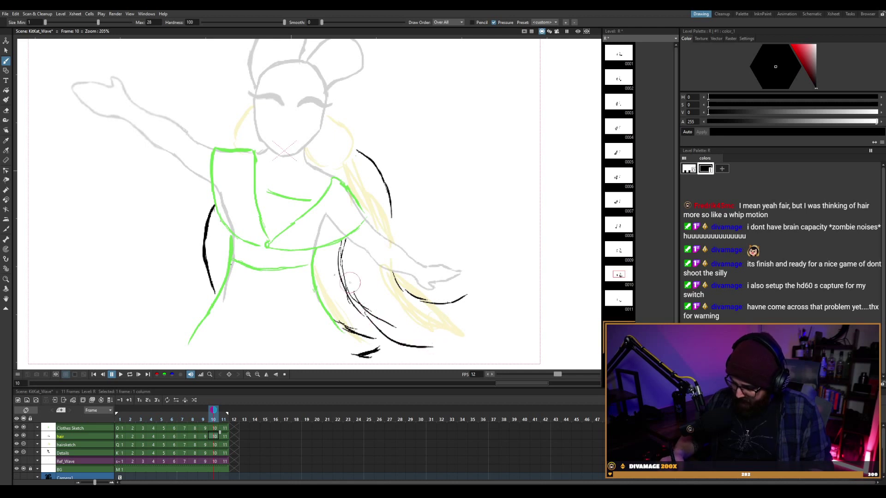
pyautogui.moveTo(341, 253)
pyautogui.mouseDown()
pyautogui.moveTo(344, 290)
pyautogui.moveTo(396, 346)
pyautogui.moveTo(428, 345)
pyautogui.moveTo(461, 313)
pyautogui.moveTo(454, 333)
pyautogui.moveTo(470, 310)
pyautogui.mouseUp()
# Flip between frame 10 and its neighbouring frames to examine the motion of the new hair outline.
pyautogui.press(',')
pyautogui.press('.')
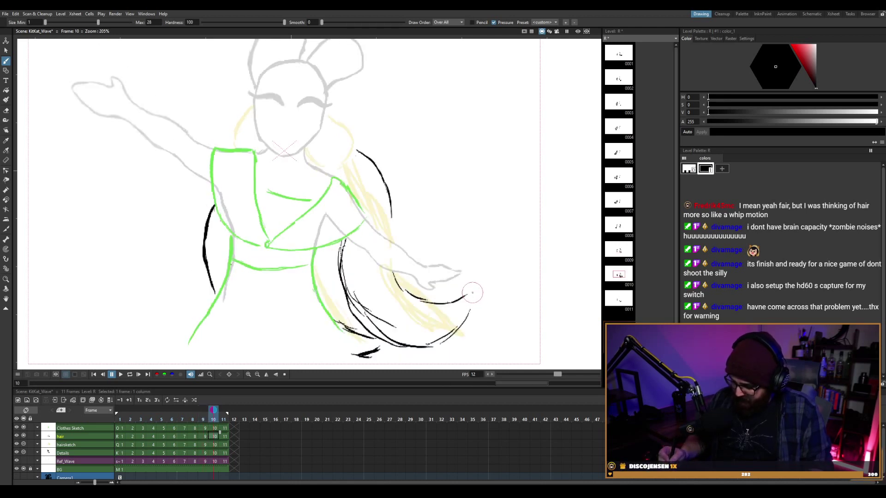
pyautogui.press(',')
pyautogui.press(',')
pyautogui.press('.')
pyautogui.press('.')
pyautogui.press('.')
pyautogui.press(',')
pyautogui.press(',')
pyautogui.press('.')
pyautogui.press('.')
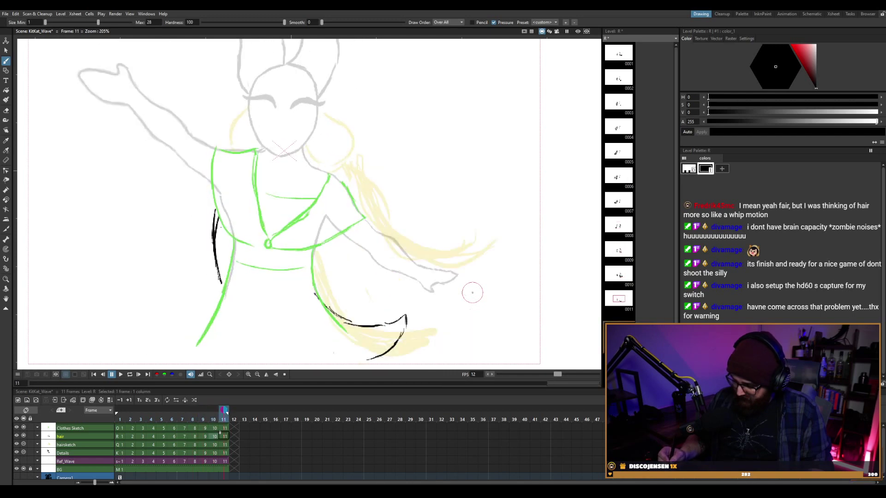
# Try an outer hair curve from beside the neck past the shoulder to the forearm on frame 11.
pyautogui.moveTo(353, 153)
pyautogui.mouseDown()
pyautogui.moveTo(377, 180)
pyautogui.moveTo(371, 166)
pyautogui.moveTo(387, 199)
pyautogui.mouseUp()
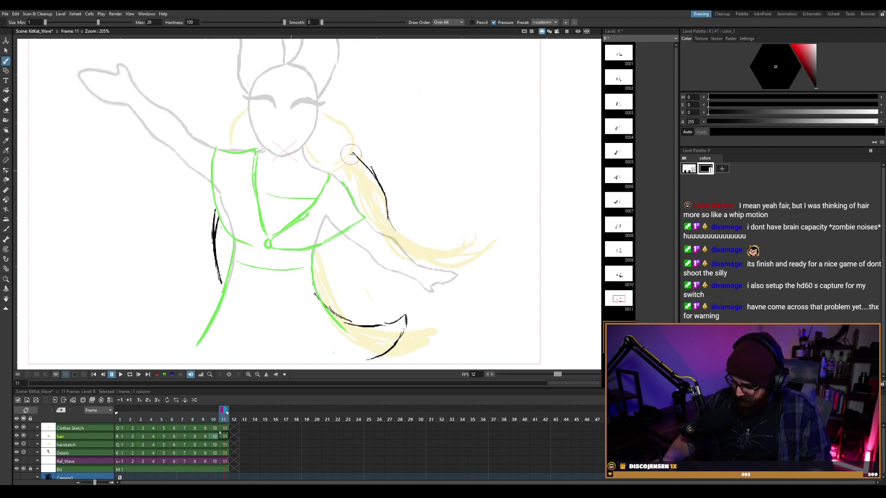
pyautogui.moveTo(350, 153)
pyautogui.mouseDown()
pyautogui.moveTo(380, 181)
pyautogui.moveTo(392, 221)
pyautogui.moveTo(380, 191)
pyautogui.moveTo(389, 178)
pyautogui.moveTo(397, 228)
pyautogui.moveTo(349, 156)
pyautogui.mouseUp()
pyautogui.press('a')
pyautogui.press('b')
pyautogui.hotkey('alt', '0')
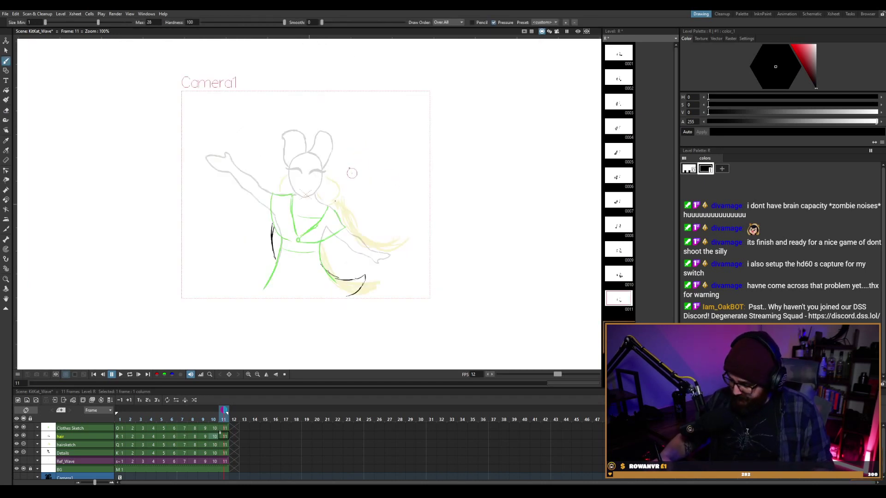
pyautogui.scroll(7, 358, 177)
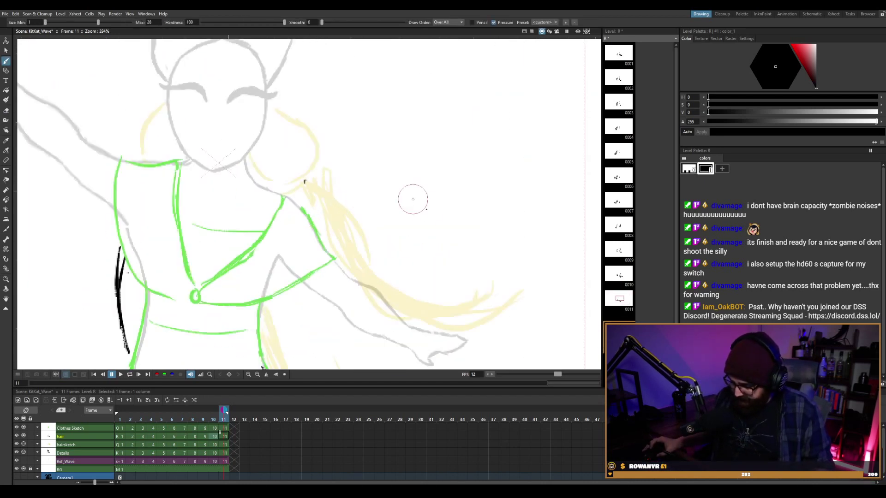
# On the hair level's frame 11, draw the outer hair curve from beside the neck past the shoulder to the forearm.
pyautogui.scroll(-4, 426, 209)
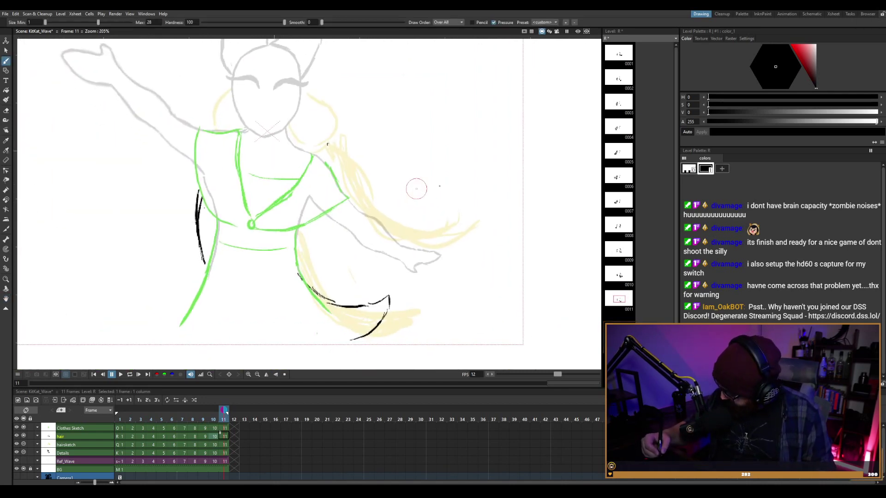
pyautogui.moveTo(333, 134)
pyautogui.mouseDown()
pyautogui.moveTo(373, 204)
pyautogui.moveTo(388, 211)
pyautogui.mouseUp()
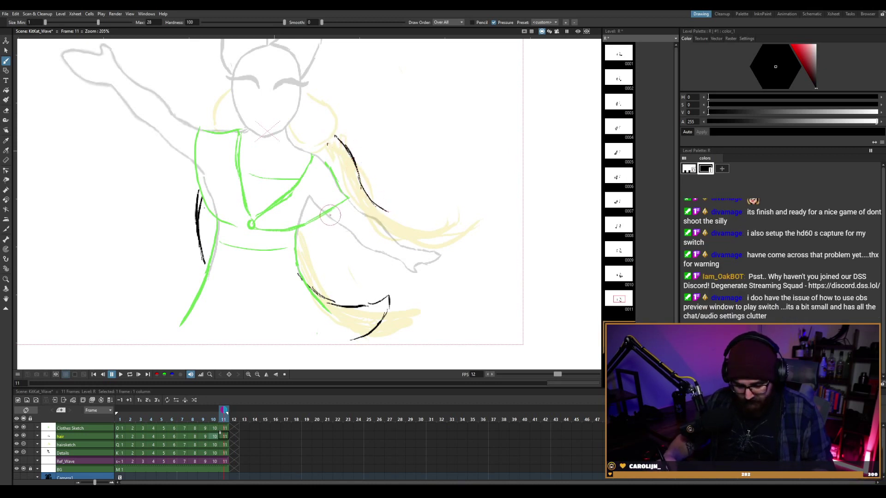
pyautogui.press('Up')
pyautogui.press('Down')
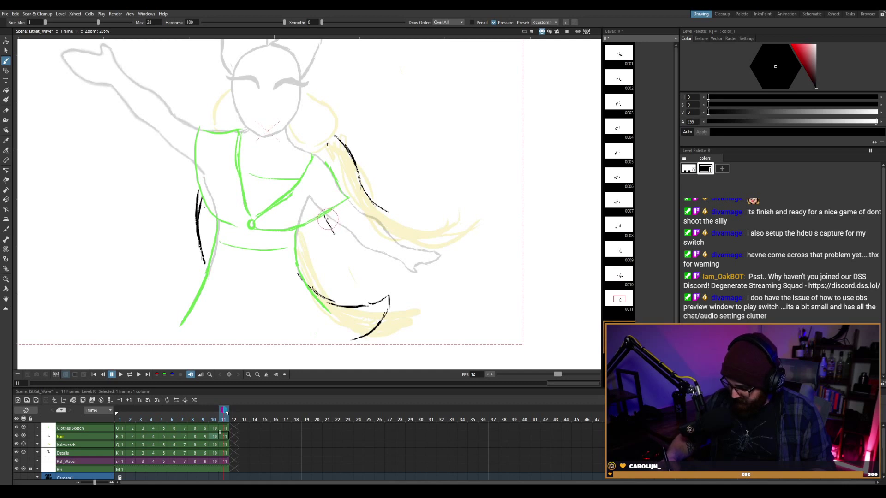
# Sketch the strand's lower edge on frame 11 from beneath the upper arm to just below the forearm.
pyautogui.moveTo(327, 220)
pyautogui.mouseDown()
pyautogui.moveTo(335, 246)
pyautogui.moveTo(330, 230)
pyautogui.moveTo(380, 272)
pyautogui.mouseUp()
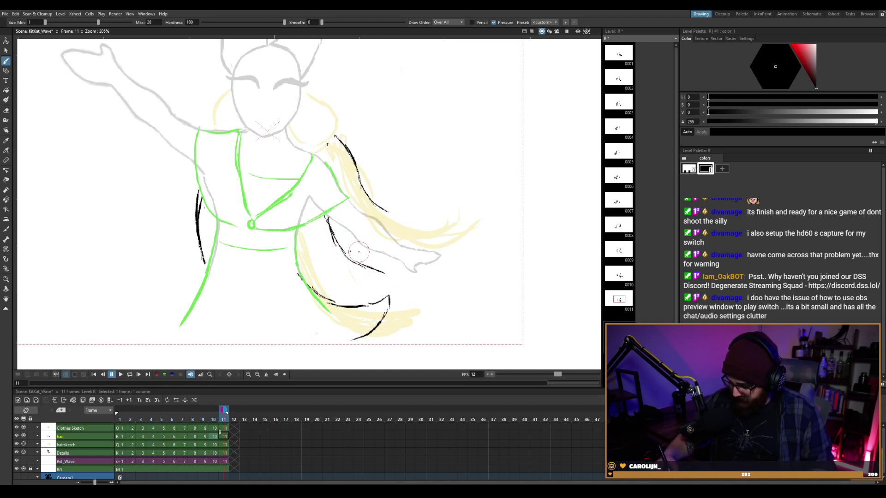
pyautogui.moveTo(333, 227); pyautogui.dragTo(396, 273)
pyautogui.press('Up')
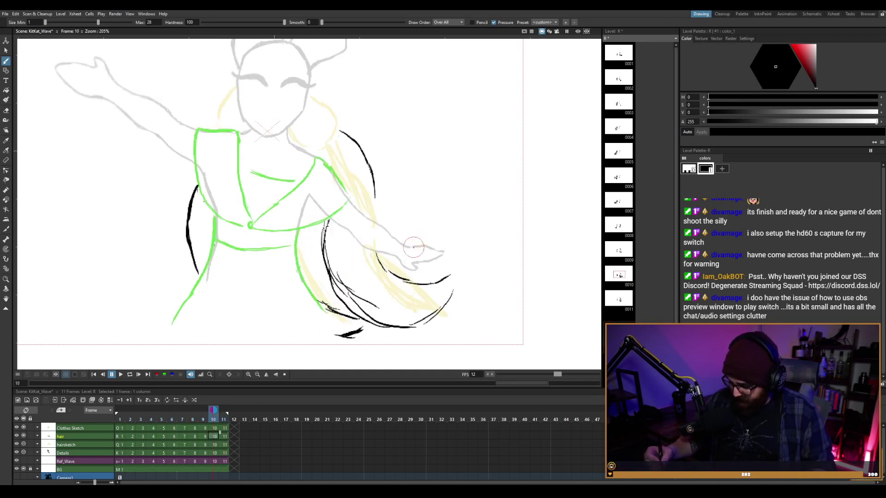
pyautogui.press('Down')
# Extend frame 11's upper hair edge along the forearm past the hand, and its lower edge below the hand towards the tip.
pyautogui.moveTo(387, 211)
pyautogui.mouseDown()
pyautogui.moveTo(417, 226)
pyautogui.moveTo(461, 227)
pyautogui.mouseUp()
pyautogui.moveTo(369, 195)
pyautogui.mouseDown()
pyautogui.moveTo(388, 215)
pyautogui.moveTo(457, 228)
pyautogui.mouseUp()
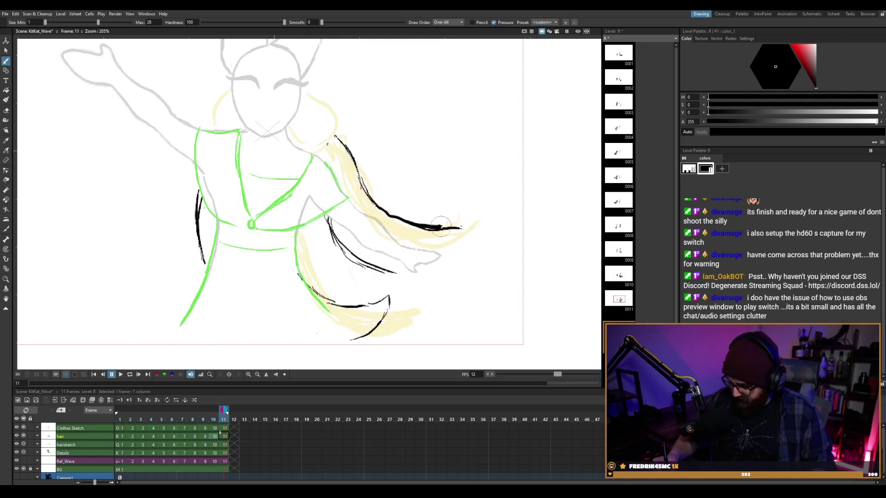
pyautogui.press('Up')
pyautogui.press('Down')
pyautogui.press('Up')
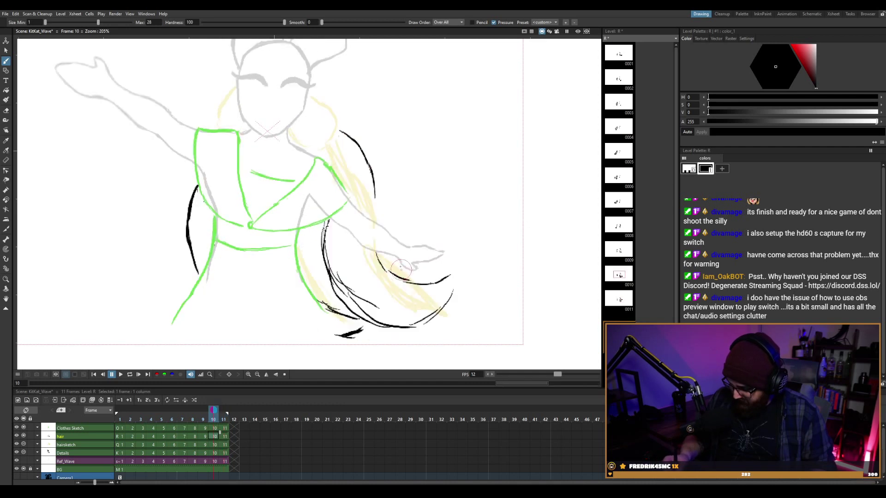
pyautogui.press('Down')
pyautogui.moveTo(362, 262); pyautogui.dragTo(443, 285)
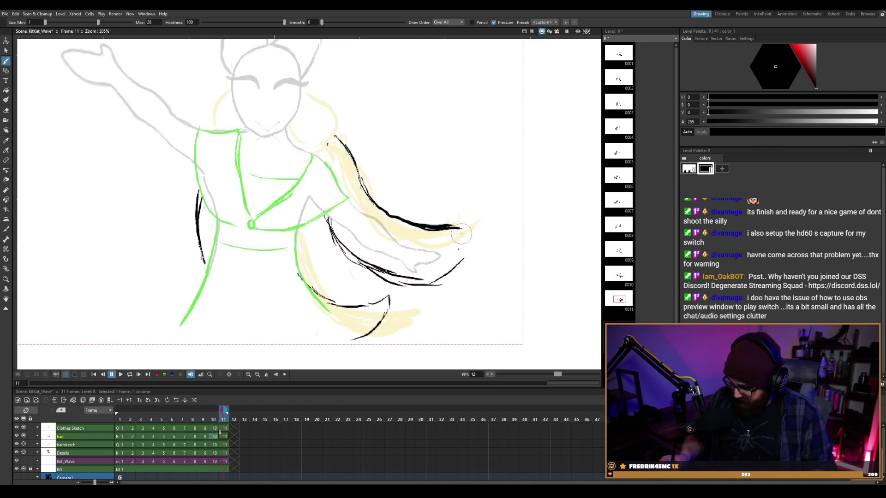
# Flip between frames 9, 10 and 11 to examine how the hair strand moves.
pyautogui.press('Up')
pyautogui.press('Down')
pyautogui.press('Up')
pyautogui.press('Up')
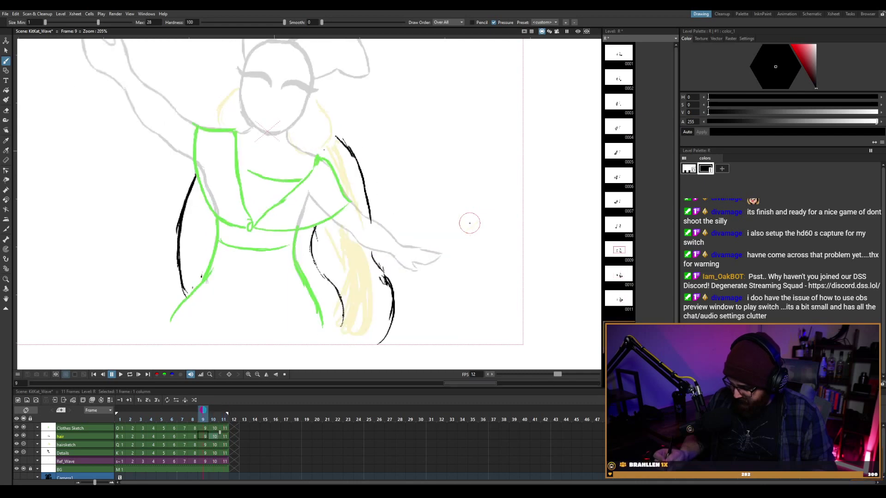
pyautogui.press('Down')
pyautogui.press('Down')
pyautogui.press('Up')
pyautogui.press('Up')
# Erase frame 10's swept strand edges below the arm and forearm, keeping the outer curve beside the shoulder.
pyautogui.press('Down')
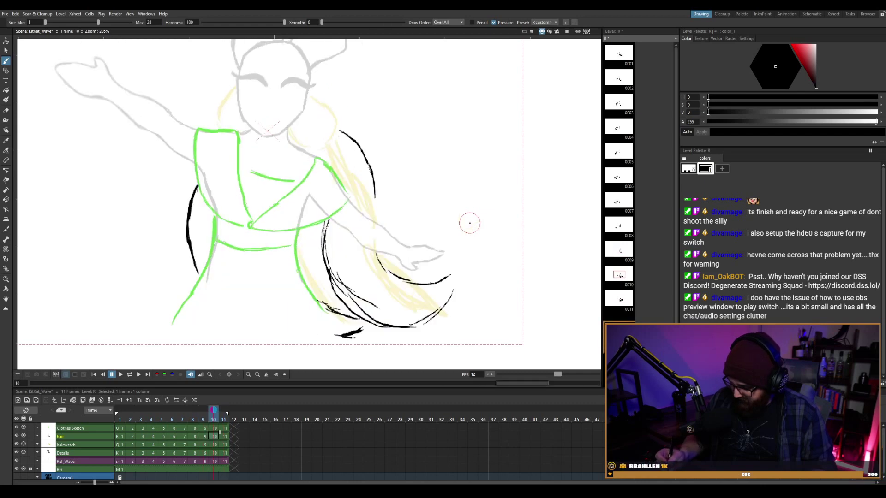
pyautogui.press('a')
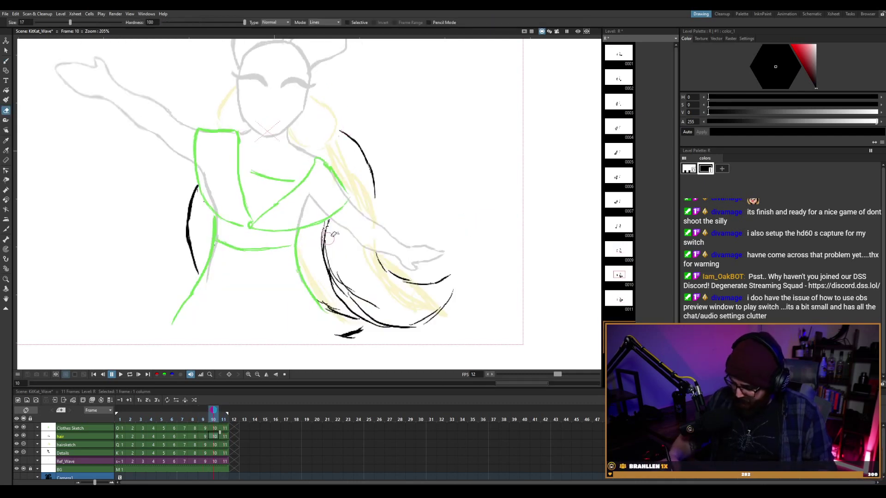
pyautogui.moveTo(330, 238)
pyautogui.mouseDown()
pyautogui.moveTo(334, 273)
pyautogui.moveTo(381, 326)
pyautogui.moveTo(448, 292)
pyautogui.mouseUp()
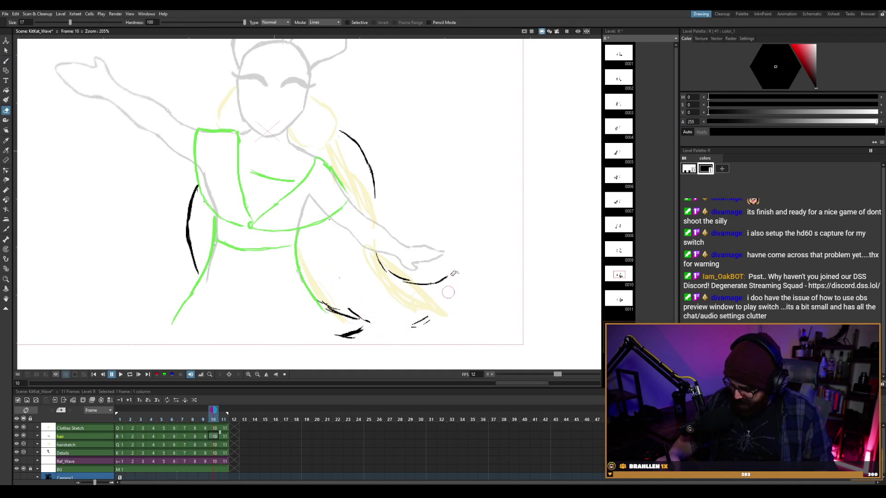
pyautogui.hotkey('ctrl', 'z')
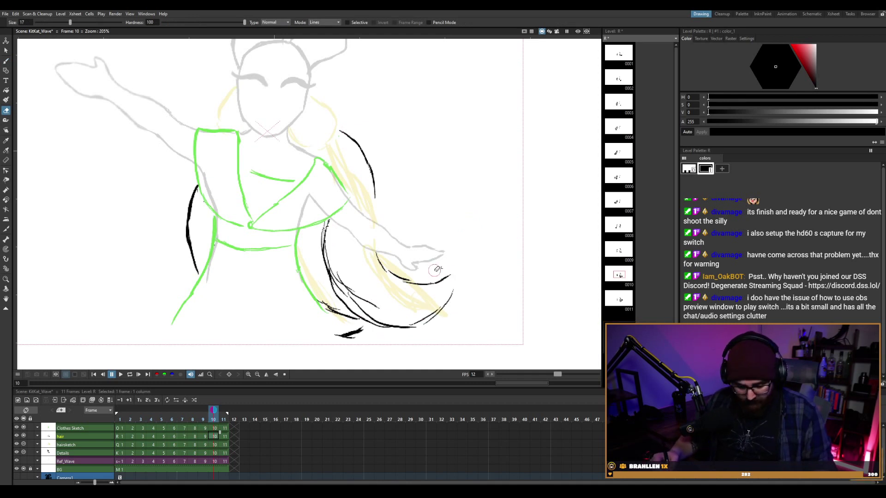
pyautogui.moveTo(332, 226)
pyautogui.mouseDown()
pyautogui.moveTo(326, 266)
pyautogui.moveTo(334, 289)
pyautogui.moveTo(360, 300)
pyautogui.moveTo(359, 315)
pyautogui.moveTo(377, 328)
pyautogui.moveTo(418, 324)
pyautogui.moveTo(453, 291)
pyautogui.moveTo(419, 324)
pyautogui.moveTo(374, 241)
pyautogui.moveTo(408, 326)
pyautogui.mouseUp()
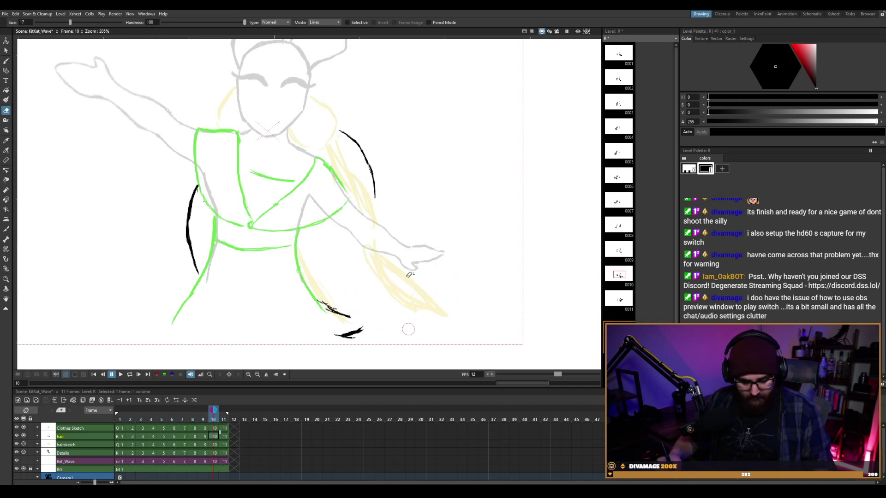
# Using frame 9 for comparison, extend frame 10's outer hair edge from the shoulder curve along the forearm and down past the fingertips.
pyautogui.press('b')
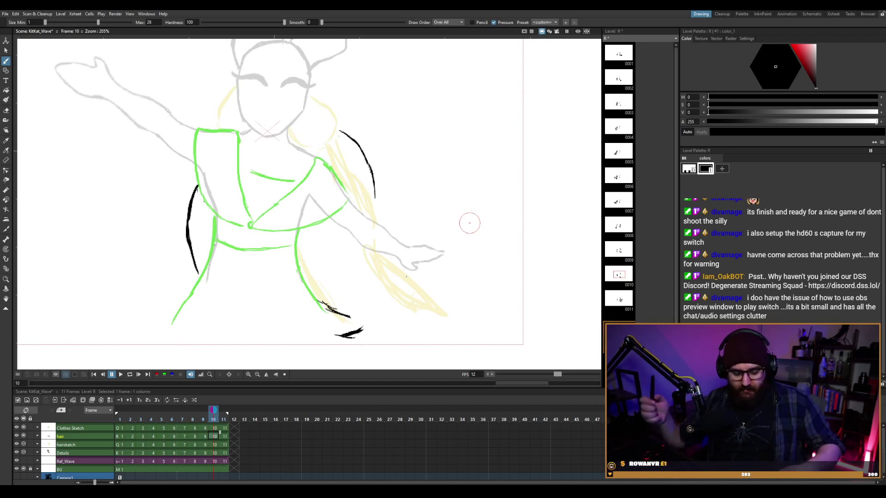
pyautogui.press('.')
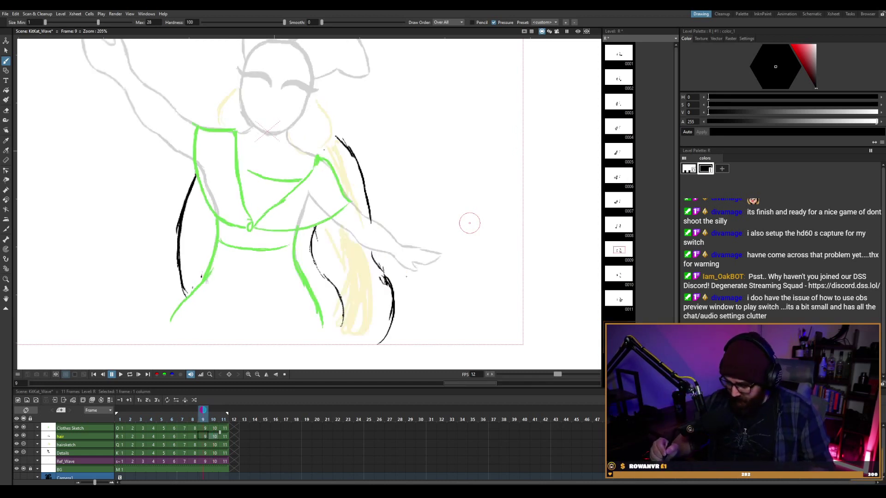
pyautogui.press(',')
pyautogui.press('.')
pyautogui.press(',')
pyautogui.press('.')
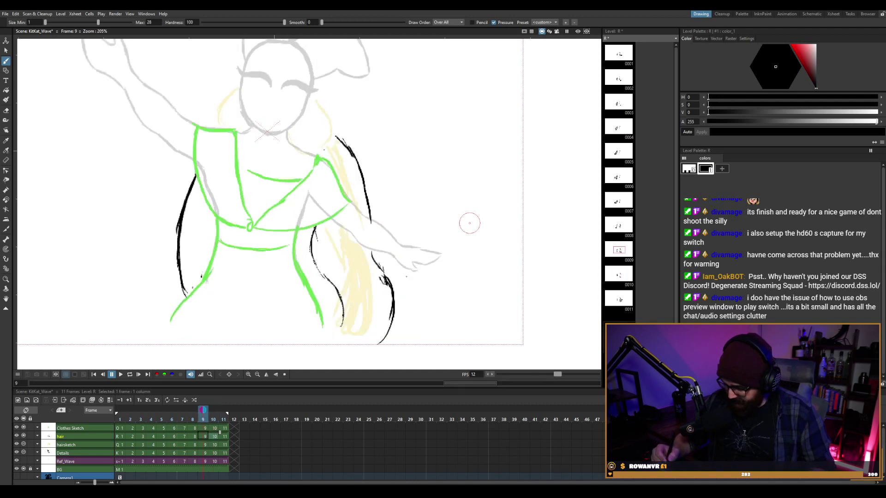
pyautogui.press(',')
pyautogui.moveTo(374, 192); pyautogui.dragTo(390, 220)
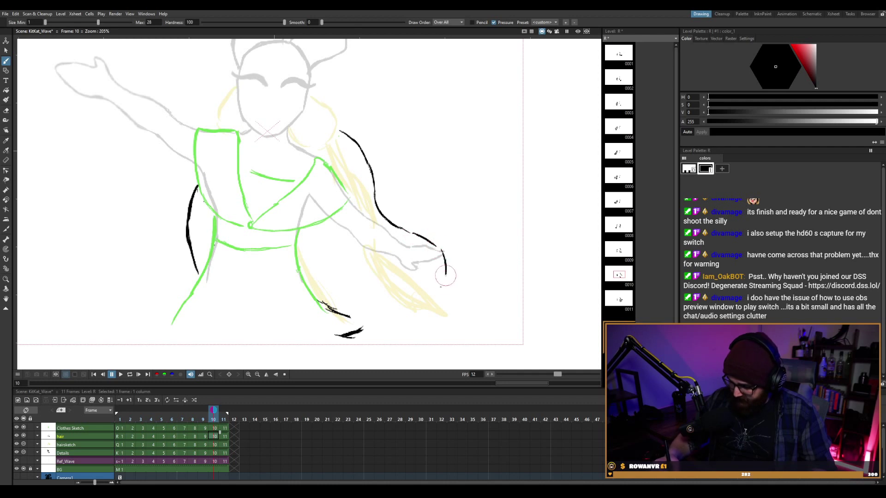
# Draw frame 10's lower strand edge from beneath the upper arm in an S-curve, and bring both edges down towards a tip below the hand.
pyautogui.moveTo(326, 221)
pyautogui.mouseDown()
pyautogui.moveTo(348, 267)
pyautogui.moveTo(332, 247)
pyautogui.moveTo(372, 283)
pyautogui.mouseUp()
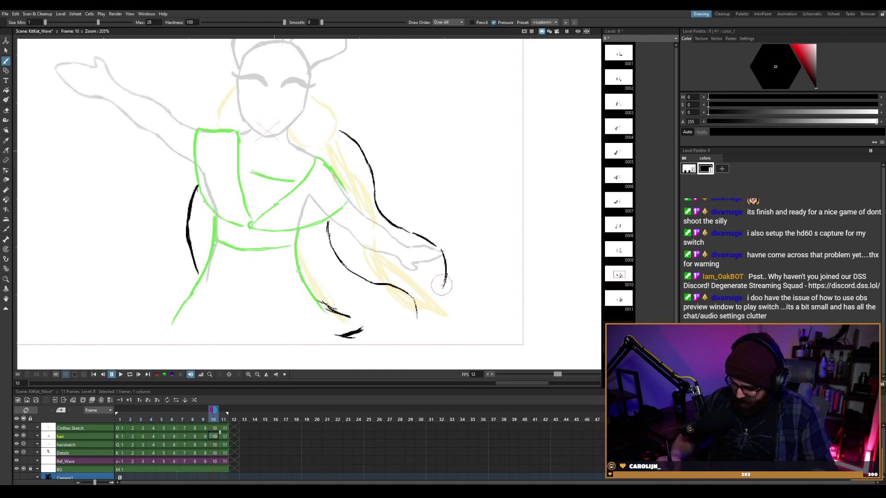
pyautogui.moveTo(442, 286); pyautogui.dragTo(427, 323)
pyautogui.moveTo(387, 286); pyautogui.dragTo(413, 331)
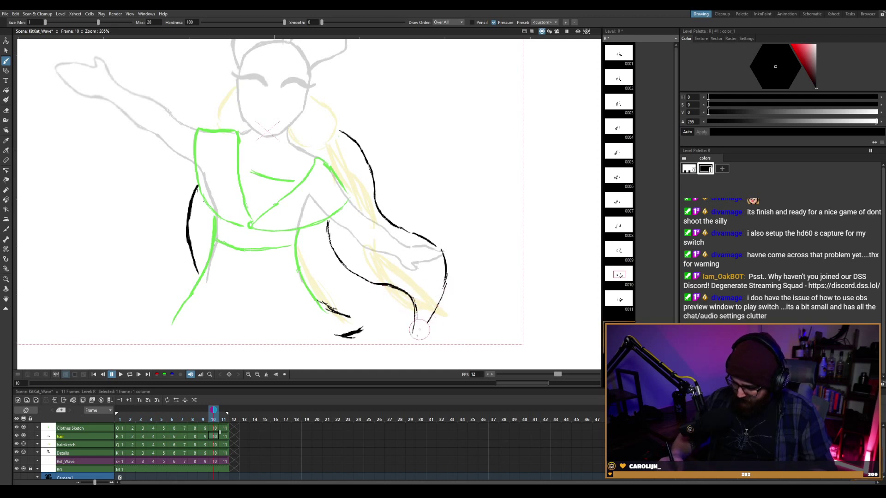
pyautogui.press(',')
pyautogui.press('.')
pyautogui.press(',')
pyautogui.press('.')
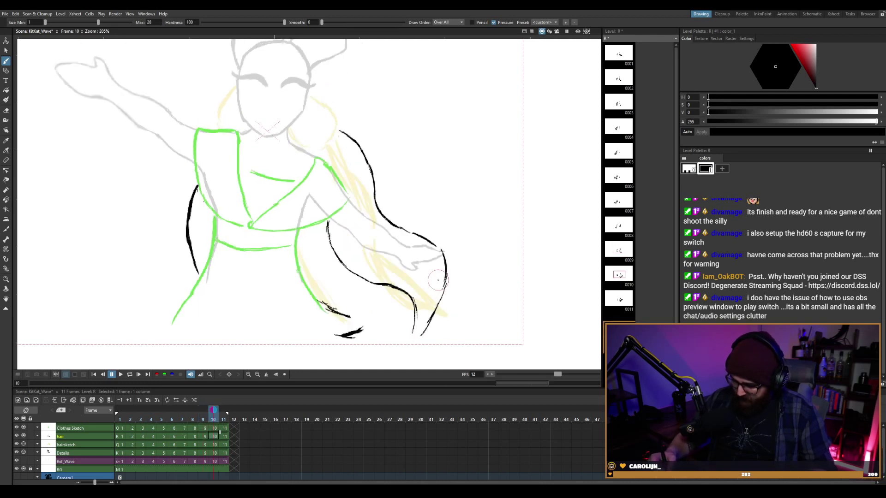
# Erase the upper part of frame 10's outer hair curve and redraw it closer to the neck, joining the edge near the elbow.
pyautogui.press('a')
pyautogui.moveTo(343, 134); pyautogui.dragTo(375, 189)
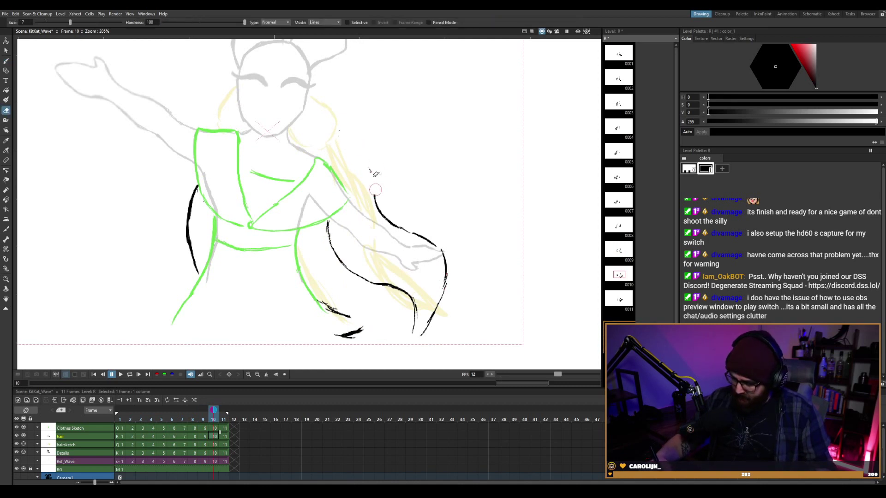
pyautogui.press('b')
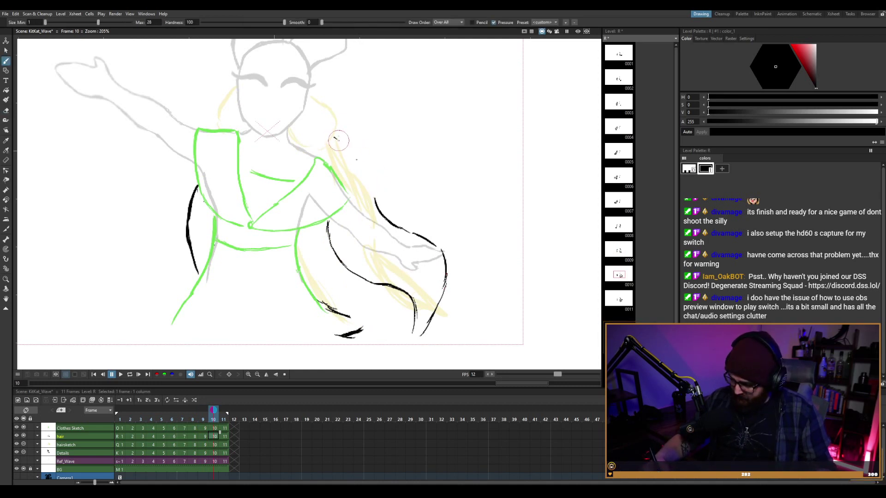
pyautogui.moveTo(350, 149); pyautogui.dragTo(375, 200)
pyautogui.press(',')
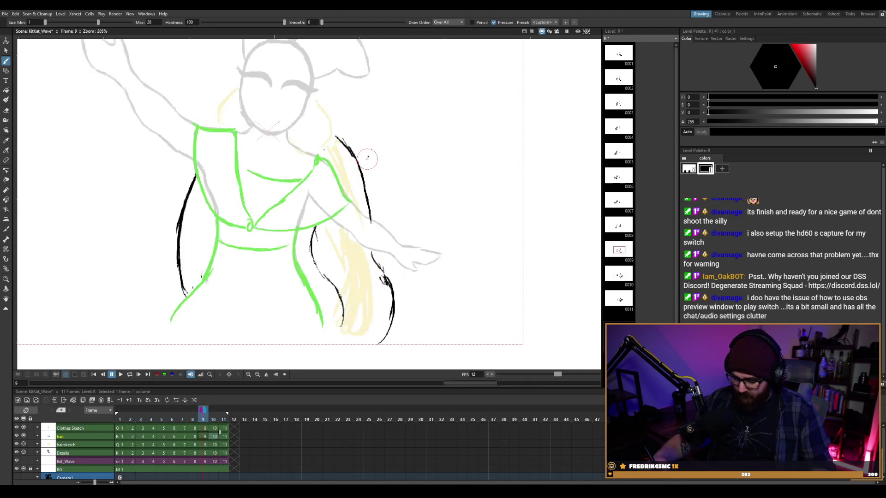
pyautogui.press('.')
pyautogui.press(',')
pyautogui.press('.')
# On frame 9, erase the upper outer hair curve and redraw it slightly inward from beside the neck to the elbow.
pyautogui.press(',')
pyautogui.moveTo(342, 140); pyautogui.dragTo(353, 157)
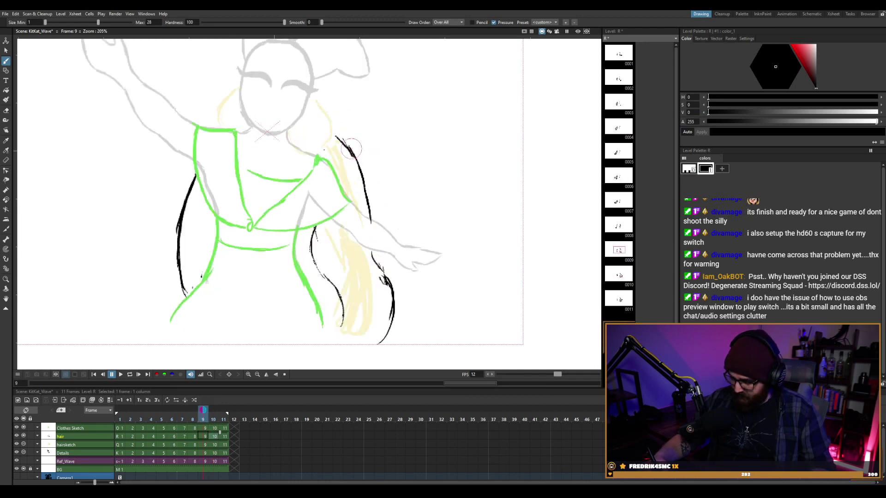
pyautogui.press('e')
pyautogui.moveTo(369, 196)
pyautogui.mouseDown()
pyautogui.moveTo(347, 144)
pyautogui.moveTo(370, 220)
pyautogui.mouseUp()
pyautogui.press('b')
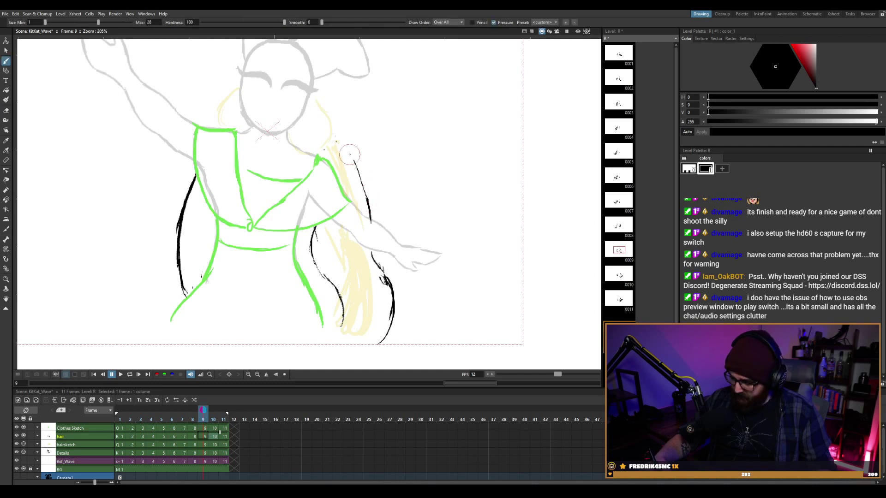
pyautogui.moveTo(330, 142); pyautogui.dragTo(368, 210)
pyautogui.moveTo(329, 143); pyautogui.dragTo(369, 222)
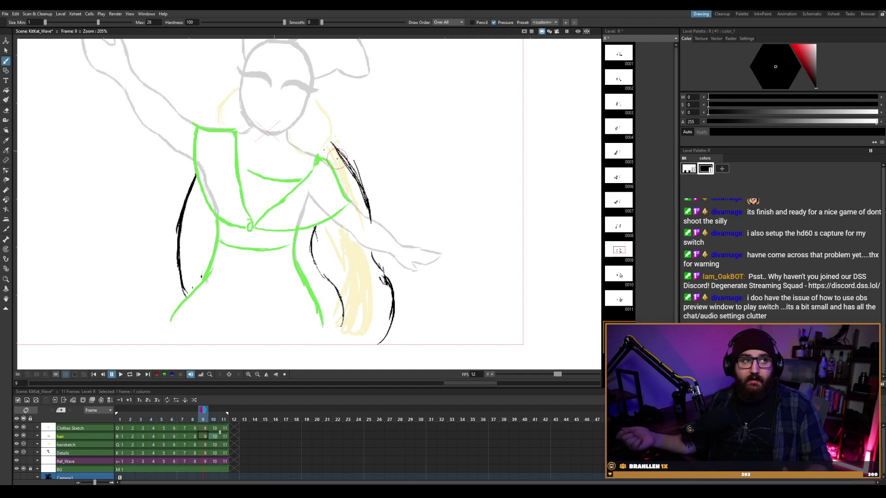
# Step through frames 8 to 11 to examine the reworked hair outlines in motion.
pyautogui.press(',')
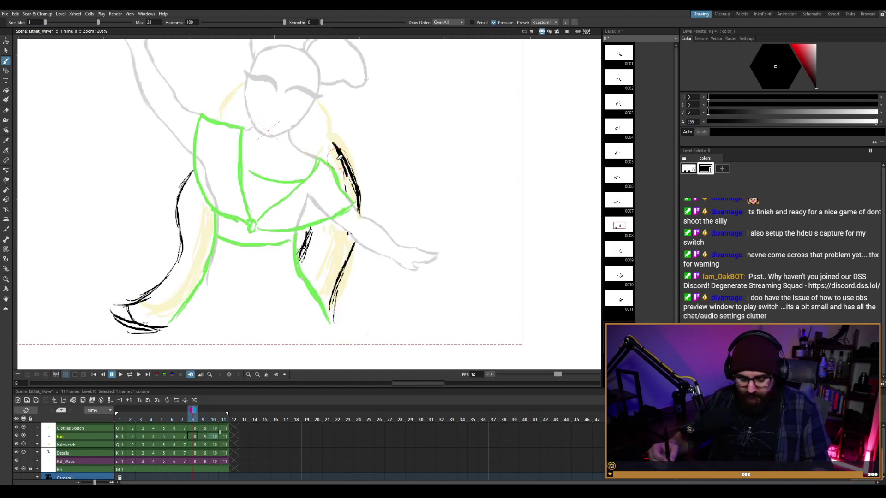
pyautogui.press('a')
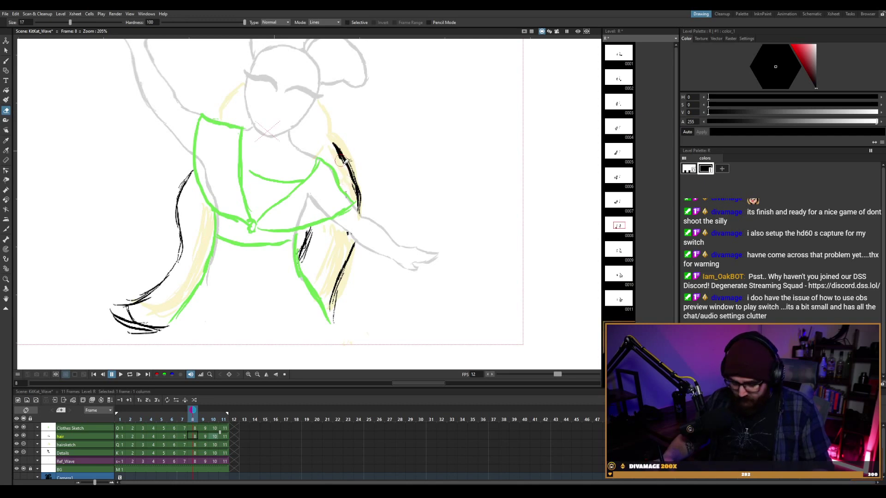
pyautogui.press('.')
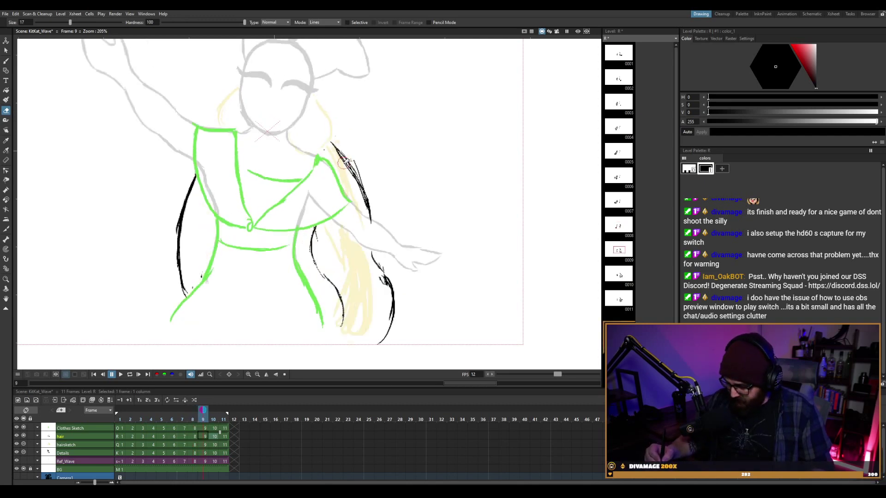
pyautogui.press('.')
pyautogui.press('.')
pyautogui.press(',')
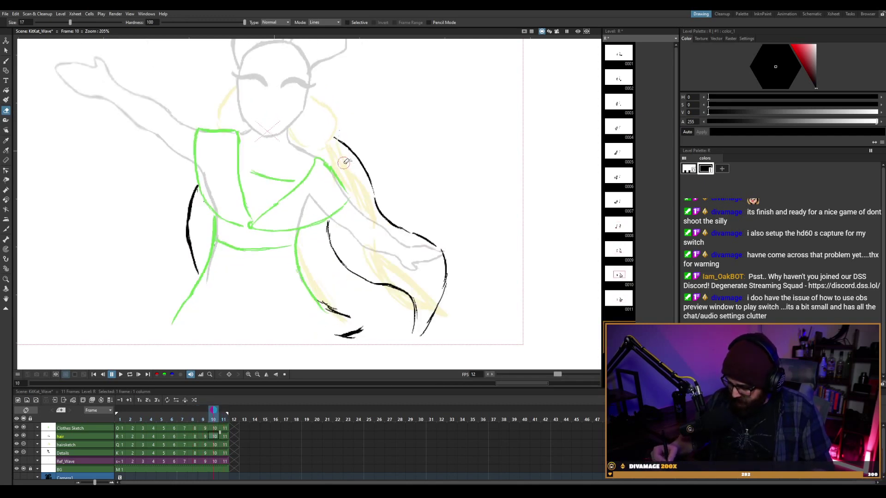
pyautogui.press('.')
pyautogui.press(',')
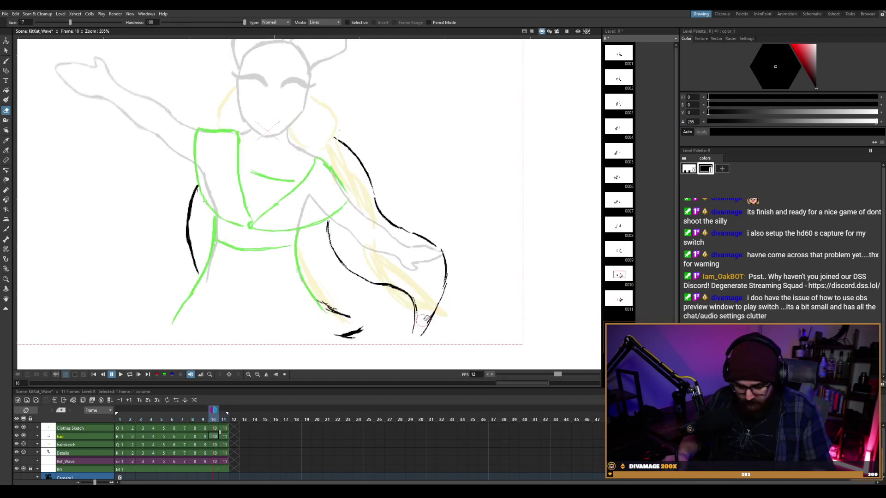
# Refine the strand's tip below the hand on frame 10 with extra strokes and erase the excess line ends.
pyautogui.press('b')
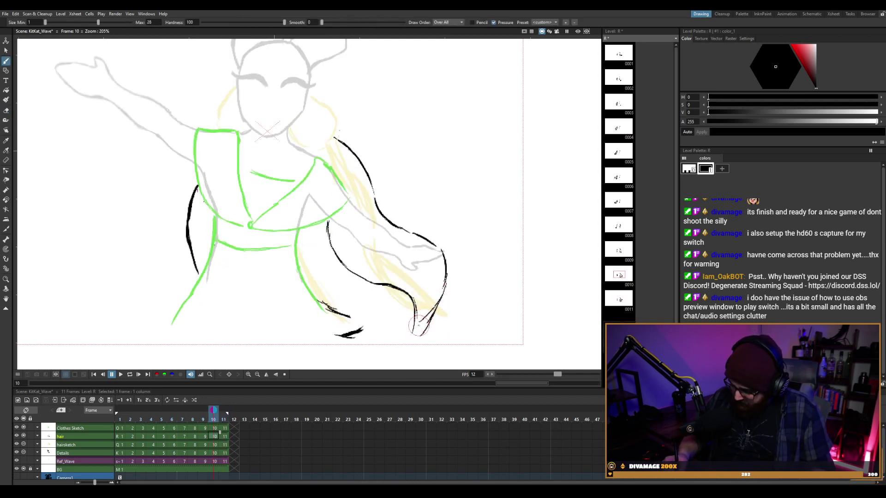
pyautogui.press('a')
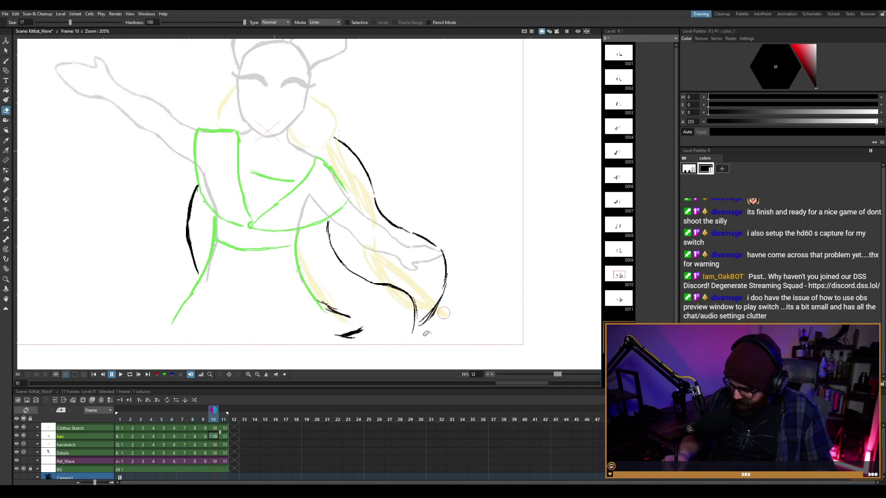
pyautogui.press('b')
pyautogui.scroll(-1, 432, 323)
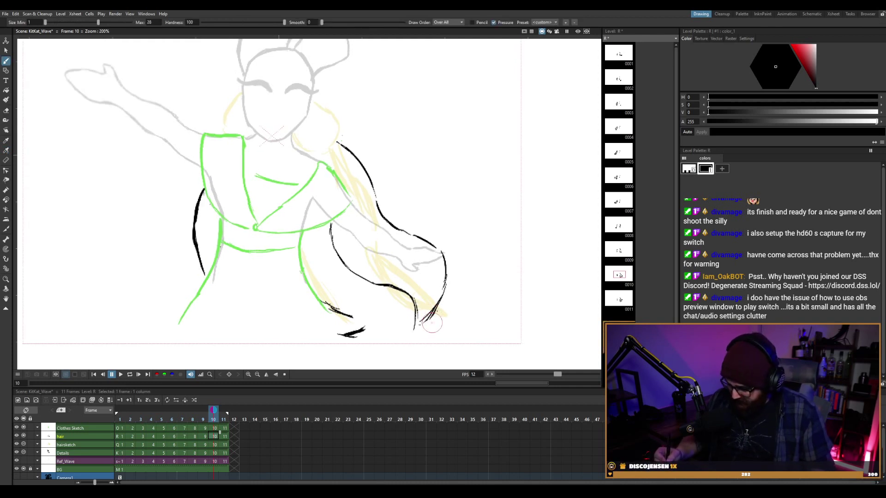
# On frame 11, erase the lower edge of the large hair strand and redraw it sweeping under the hand to an upturned tip.
pyautogui.press('.')
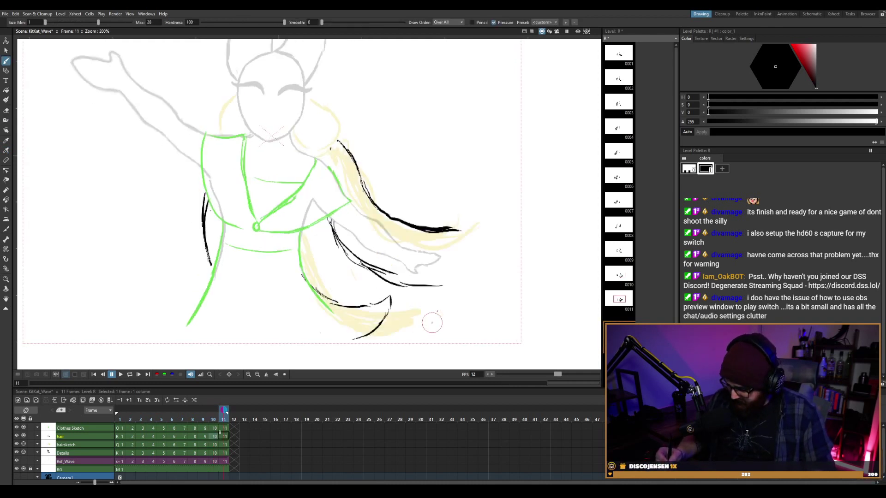
pyautogui.press(',')
pyautogui.press('.')
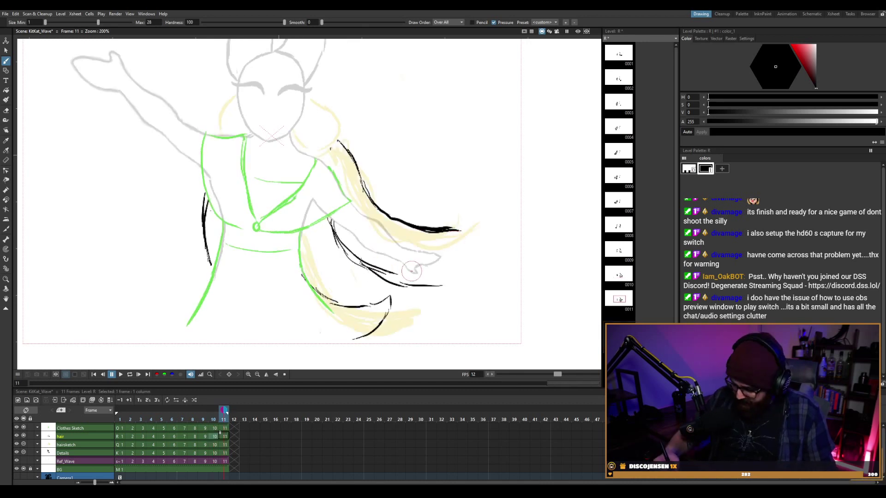
pyautogui.moveTo(358, 261); pyautogui.dragTo(393, 277)
pyautogui.hotkey('ctrl', 'z')
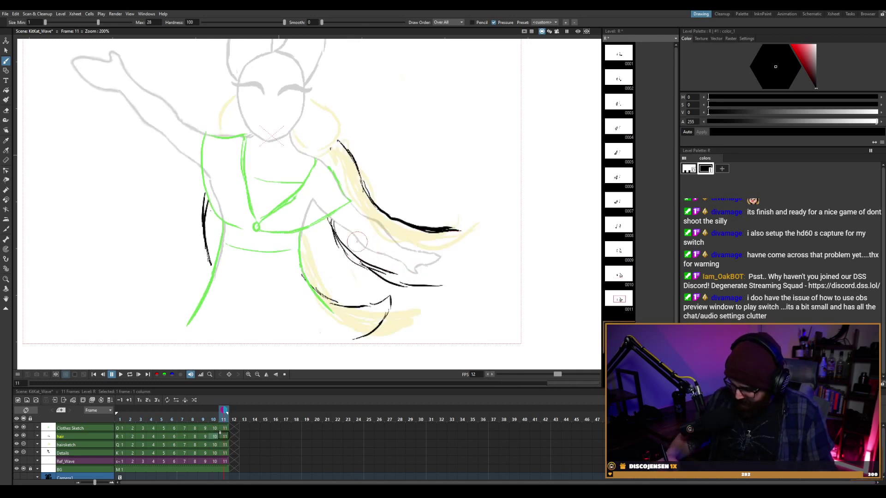
pyautogui.press('e')
pyautogui.moveTo(336, 233)
pyautogui.mouseDown()
pyautogui.moveTo(389, 283)
pyautogui.moveTo(384, 273)
pyautogui.moveTo(402, 282)
pyautogui.mouseUp()
pyautogui.press('b')
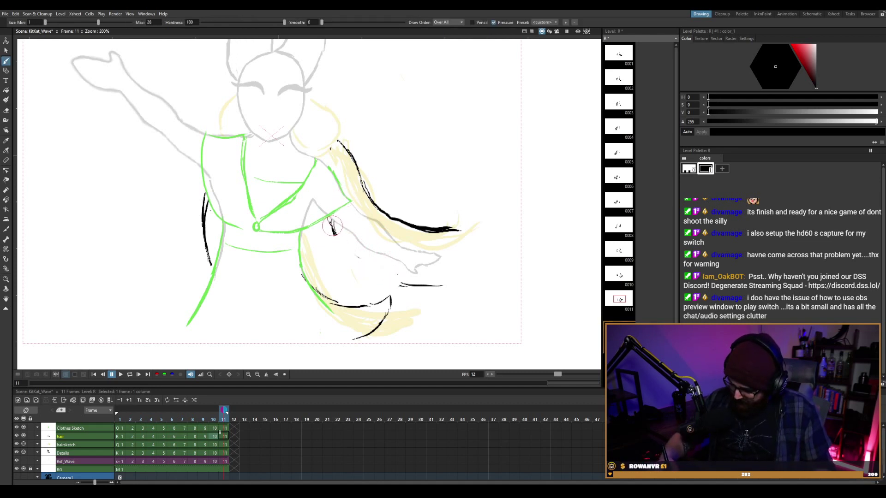
pyautogui.moveTo(339, 249)
pyautogui.mouseDown()
pyautogui.moveTo(393, 281)
pyautogui.moveTo(438, 274)
pyautogui.moveTo(403, 284)
pyautogui.moveTo(468, 245)
pyautogui.mouseUp()
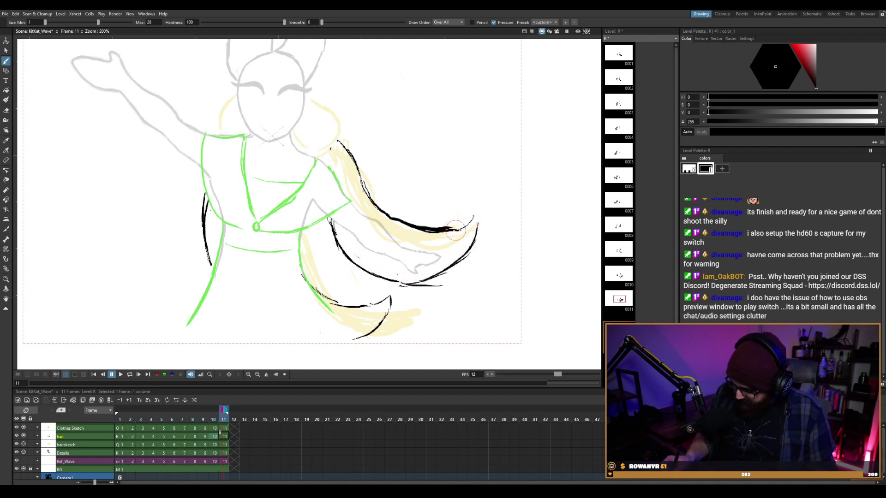
pyautogui.moveTo(431, 274); pyautogui.dragTo(462, 251)
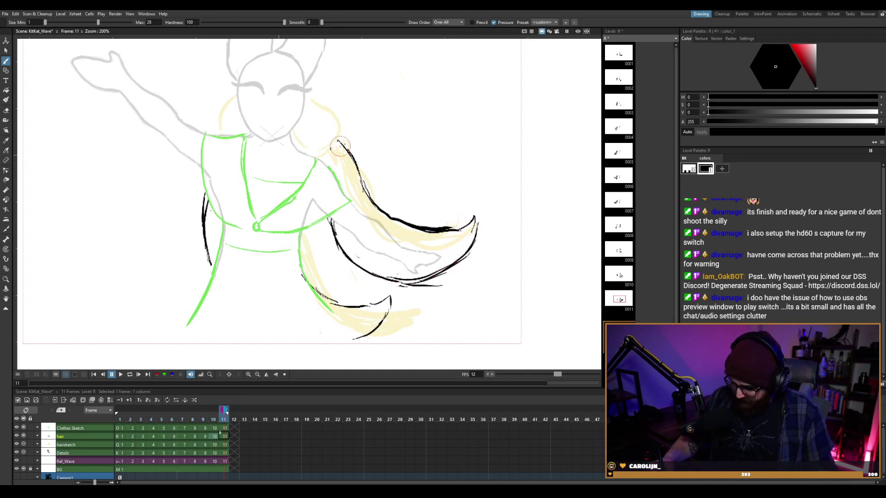
# Compare frame 11 with frame 10, erase the middle of frame 11's outer hair curve and redraw it from the neck to the tip.
pyautogui.press(',')
pyautogui.press('.')
pyautogui.press(',')
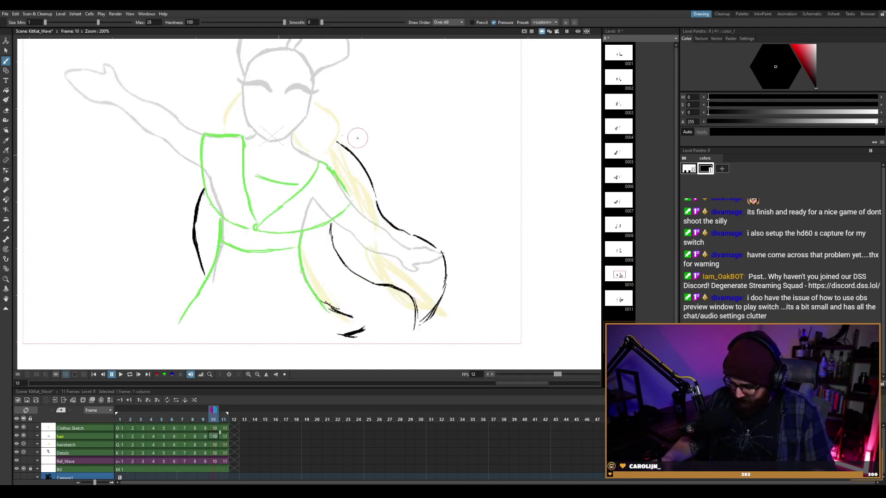
pyautogui.press('.')
pyautogui.press('a')
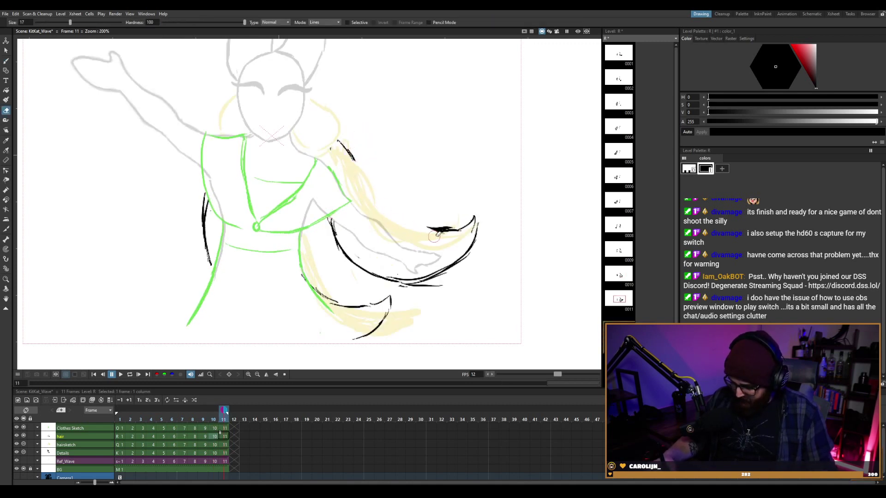
pyautogui.press('b')
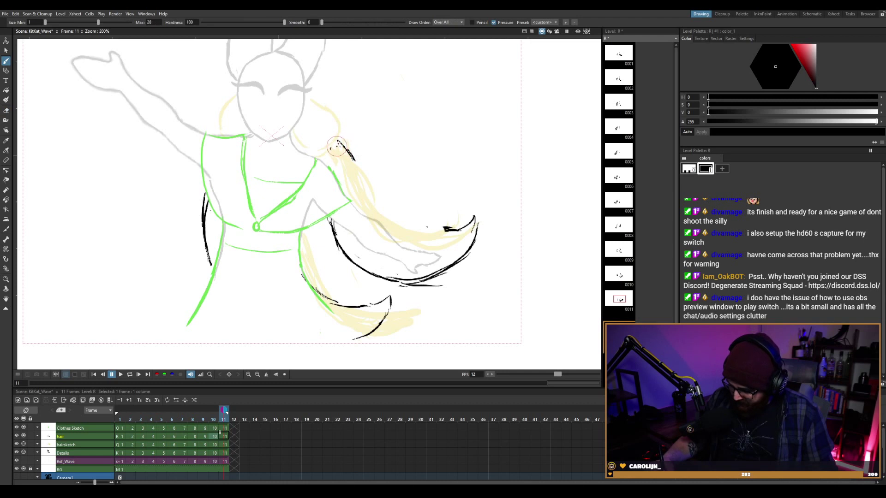
pyautogui.moveTo(364, 184)
pyautogui.mouseDown()
pyautogui.moveTo(395, 226)
pyautogui.moveTo(441, 235)
pyautogui.moveTo(447, 226)
pyautogui.moveTo(370, 218)
pyautogui.moveTo(365, 189)
pyautogui.mouseUp()
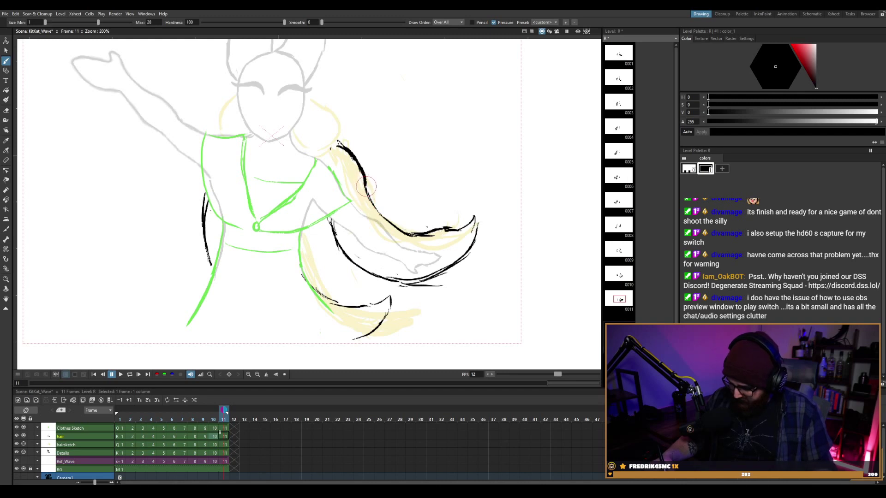
# Play the animation, return to frame 1 and flip between it and the neighbouring frame to examine the hair motion.
pyautogui.press('p')
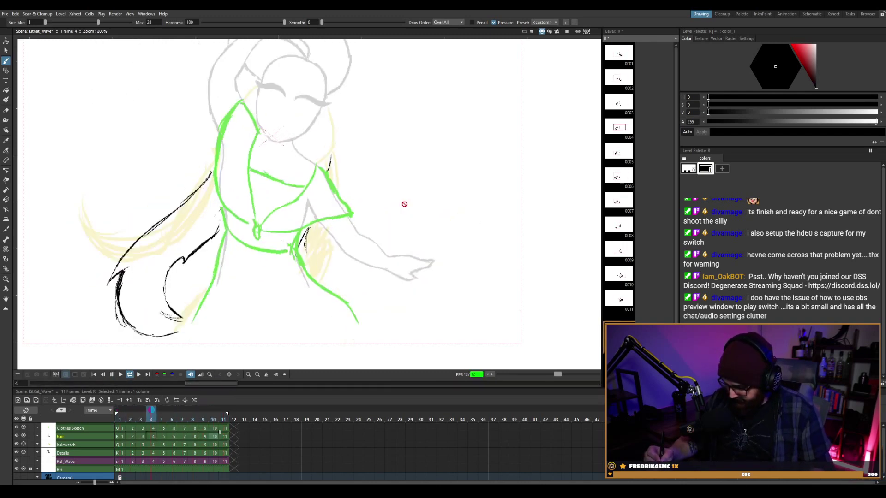
pyautogui.press('p')
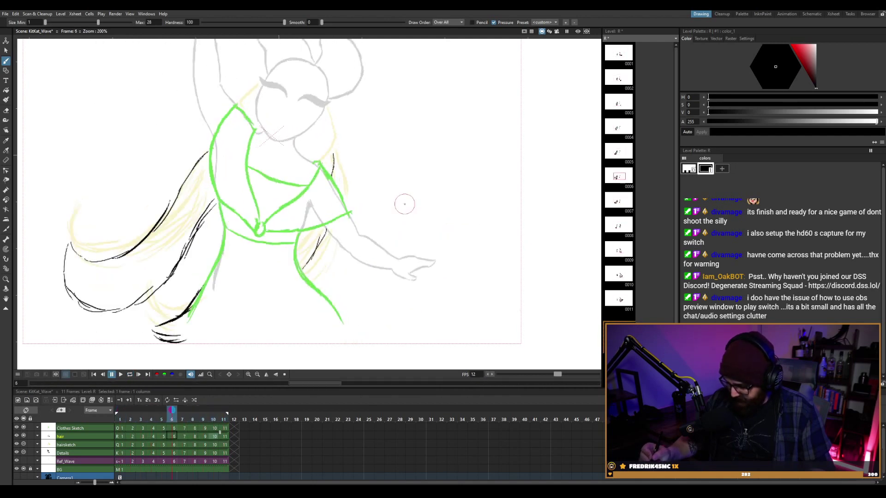
pyautogui.press(',')
pyautogui.press(',')
pyautogui.press(',')
pyautogui.press(',')
pyautogui.press(',')
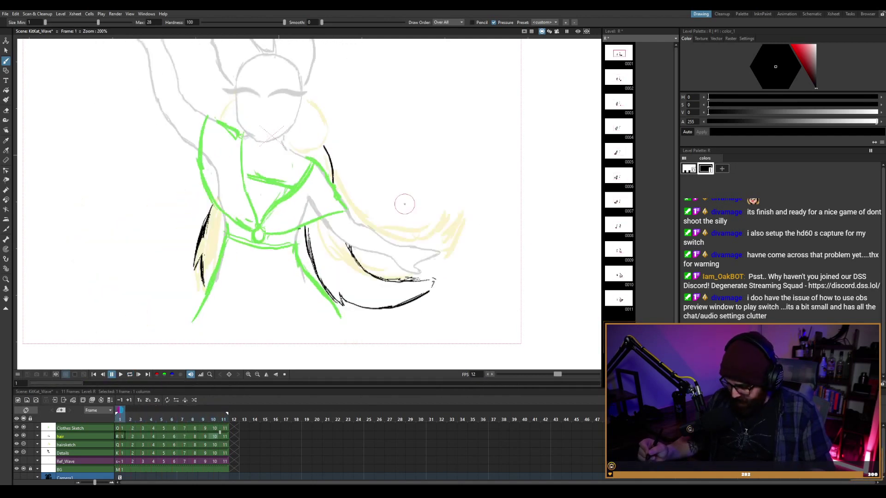
pyautogui.press('.')
pyautogui.press(',')
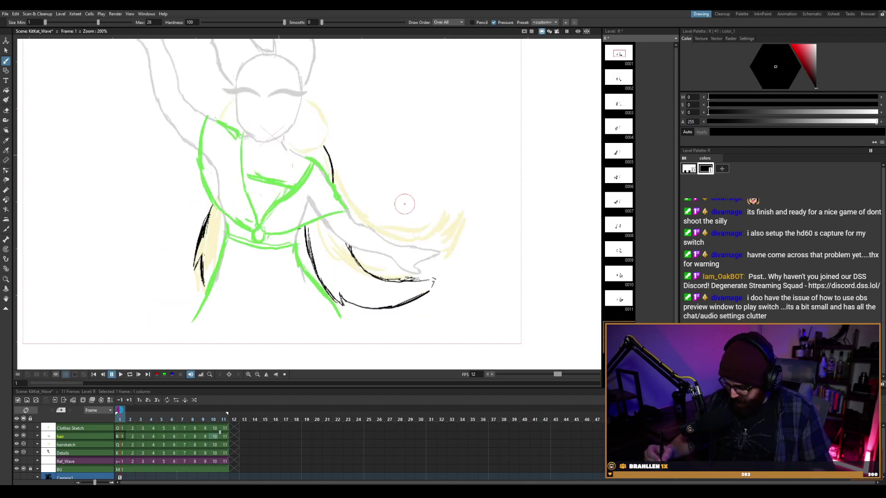
pyautogui.press('.')
pyautogui.press(',')
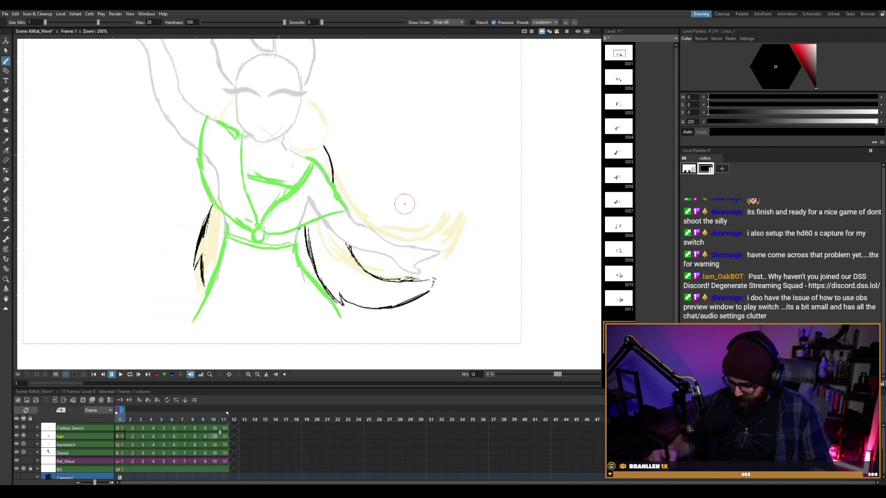
pyautogui.press('.')
pyautogui.press(',')
# On frame 1, select the large hair strand below the arm, rotate it about 4.8° and shift it outward and up toward the hand.
pyautogui.press('s')
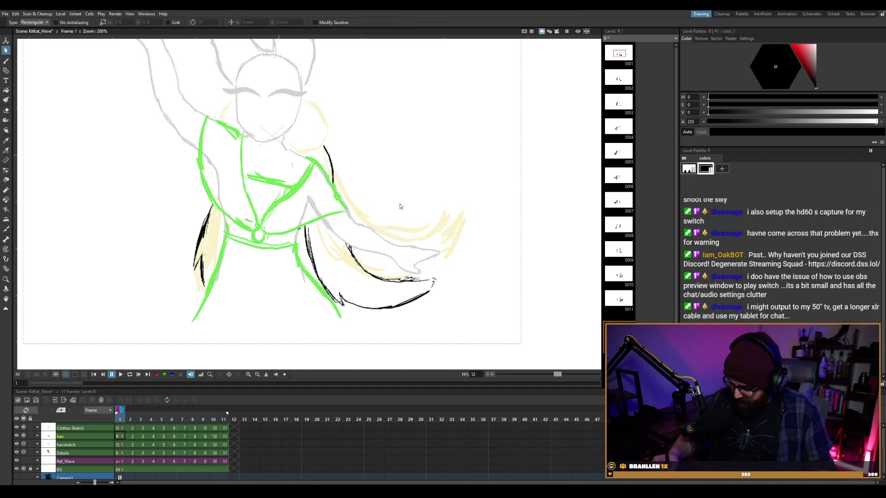
pyautogui.moveTo(286, 217); pyautogui.dragTo(478, 323)
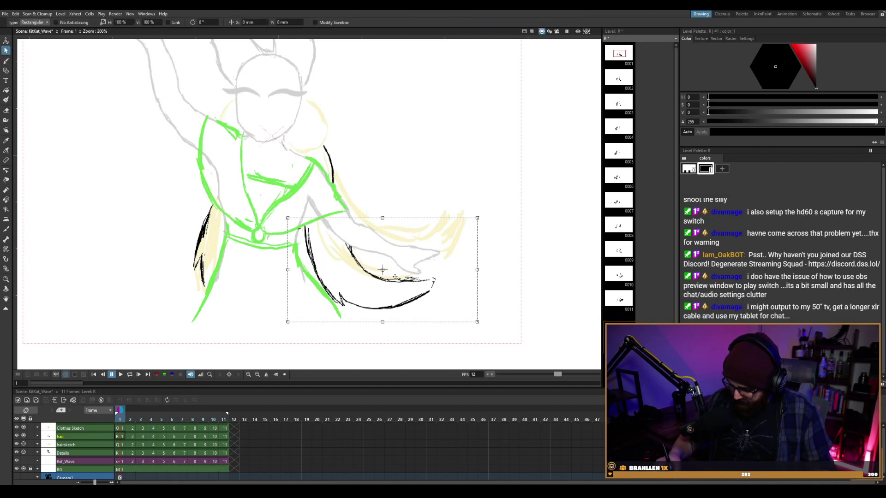
pyautogui.moveTo(391, 280); pyautogui.dragTo(425, 273)
pyautogui.hotkey('ctrl', 'z')
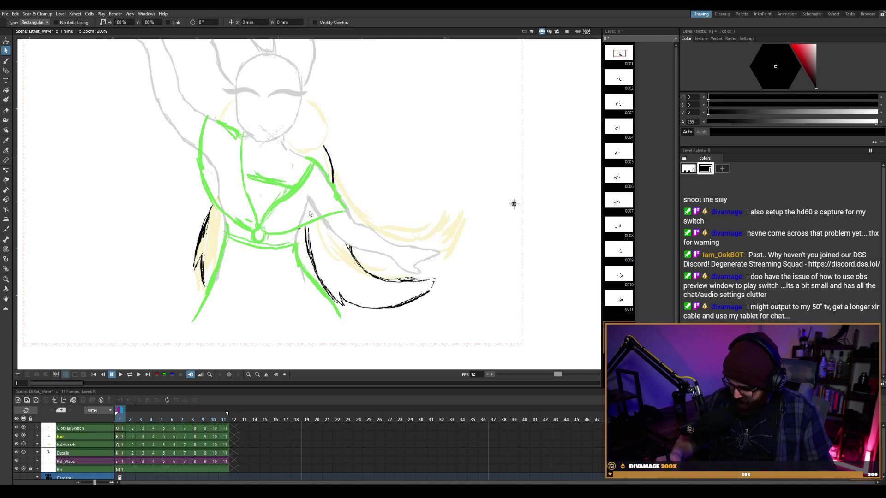
pyautogui.moveTo(287, 213); pyautogui.dragTo(473, 322)
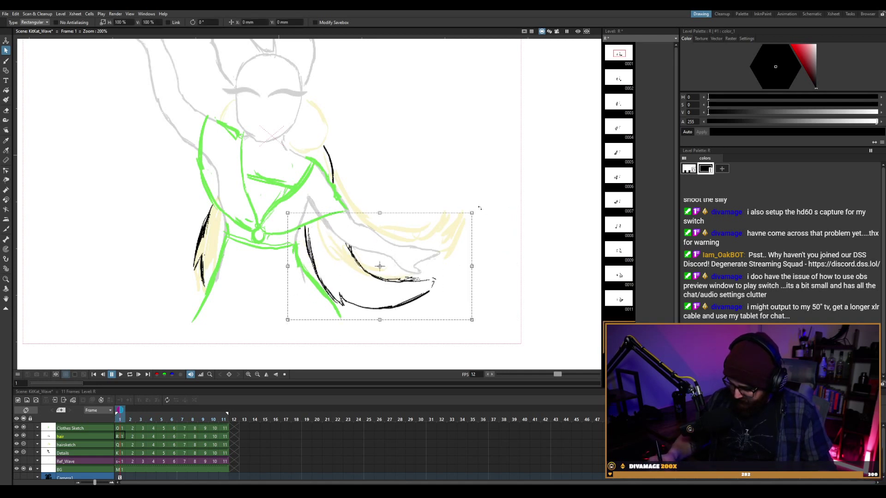
pyautogui.moveTo(480, 208); pyautogui.dragTo(486, 192)
pyautogui.moveTo(425, 244); pyautogui.dragTo(432, 234)
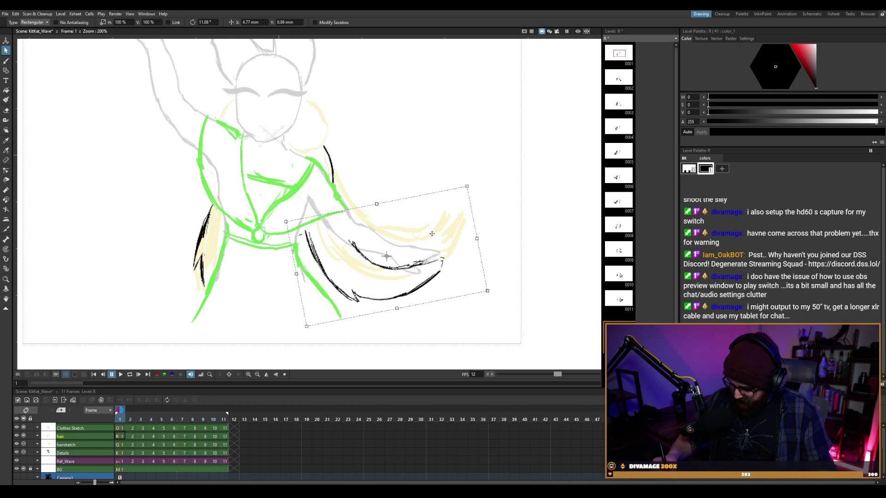
pyautogui.hotkey('ctrl', 'z')
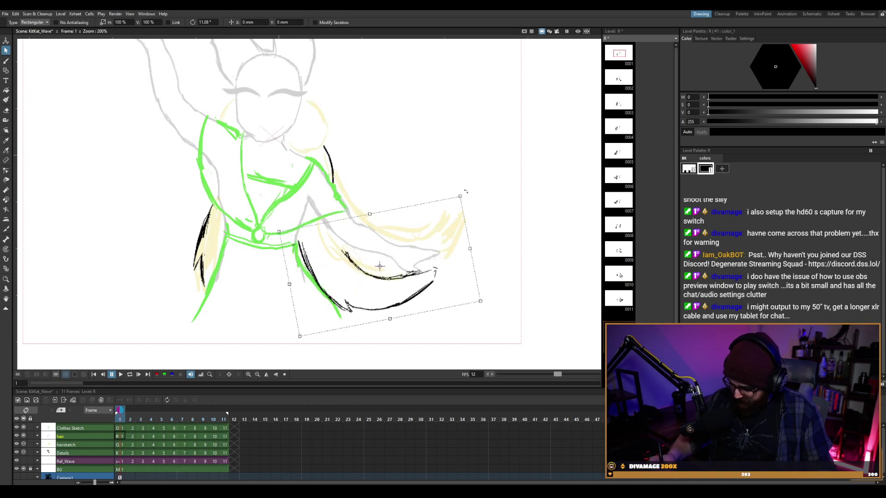
pyautogui.moveTo(466, 191)
pyautogui.mouseDown()
pyautogui.moveTo(474, 200)
pyautogui.moveTo(456, 219)
pyautogui.moveTo(461, 214)
pyautogui.mouseUp()
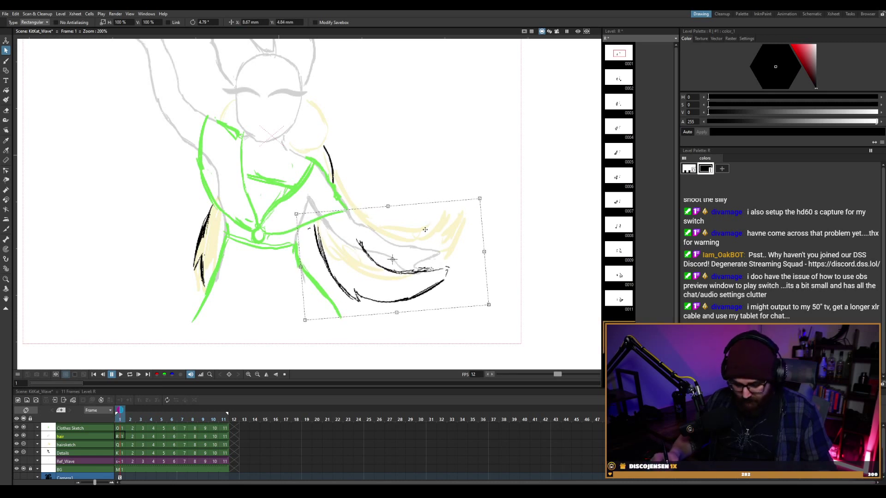
# On frame 1, erase and redraw the outer hair curve from neck to elbow, then extend the strand's root line up beneath the arm.
pyautogui.press('a')
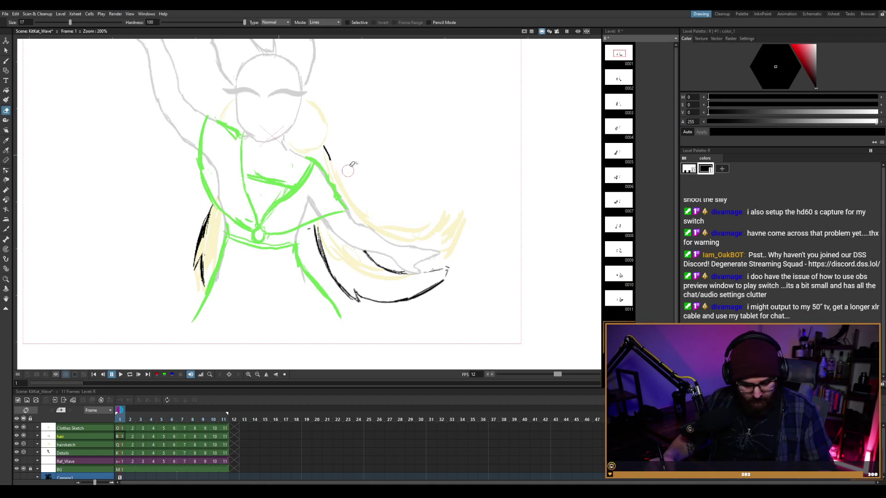
pyautogui.press('b')
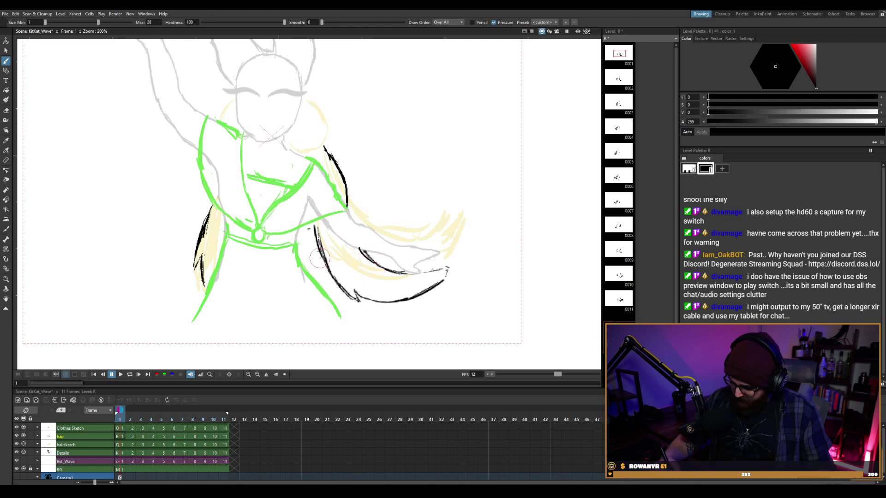
pyautogui.moveTo(313, 228); pyautogui.dragTo(338, 287)
pyautogui.moveTo(338, 286); pyautogui.dragTo(314, 213)
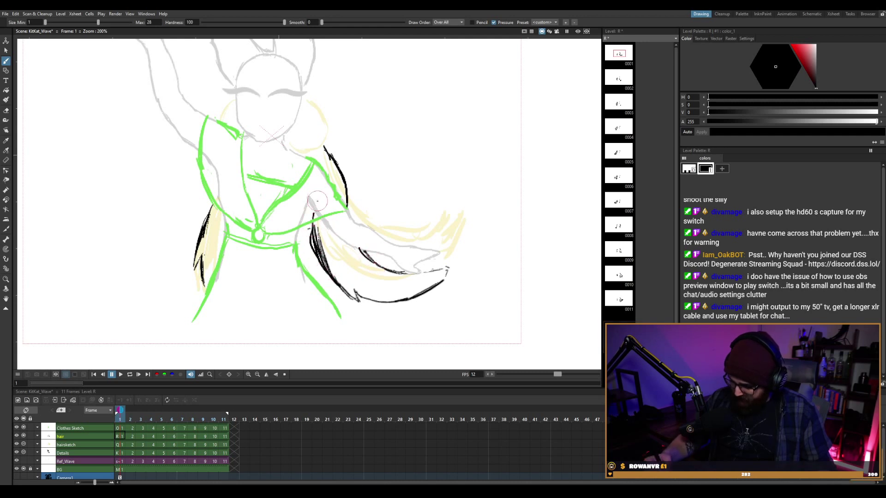
# Step through the frames from 1 to 10 to examine the hair outlines in sequence.
pyautogui.press('.')
pyautogui.press('.')
pyautogui.press('.')
pyautogui.press('.')
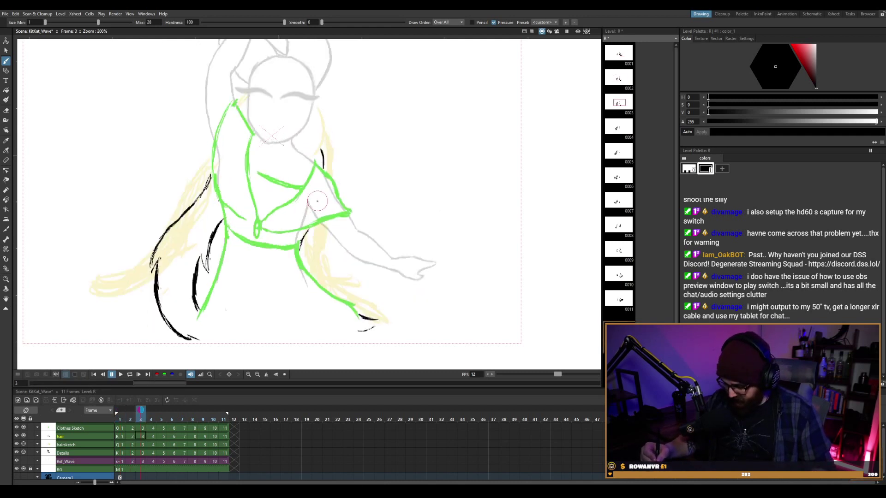
pyautogui.press('.')
pyautogui.press('.')
pyautogui.press('.')
pyautogui.press('.')
pyautogui.press('.')
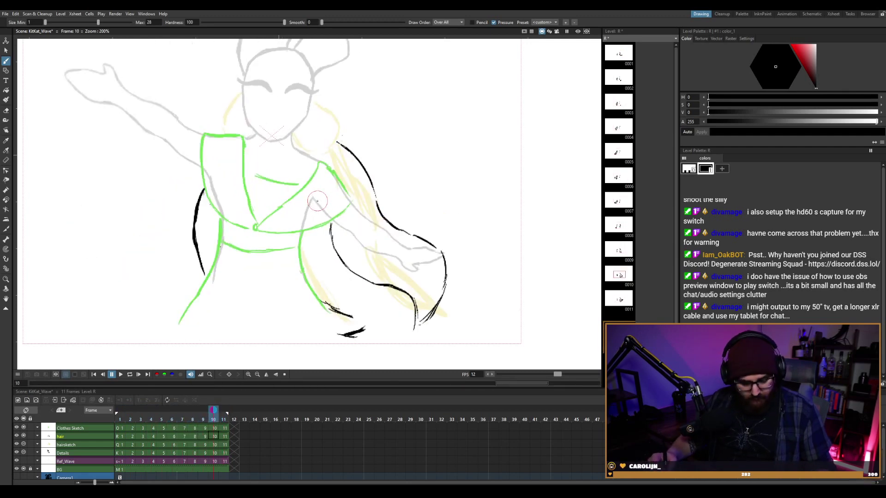
# On frame 10, select all outlines of the large hair strand, shift them slightly down and rotate them about -4.8°.
pyautogui.press('s')
pyautogui.moveTo(294, 124)
pyautogui.mouseDown()
pyautogui.moveTo(405, 276)
pyautogui.moveTo(455, 279)
pyautogui.mouseUp()
pyautogui.keyDown('shift'); pyautogui.click(388, 266); pyautogui.keyUp('shift')
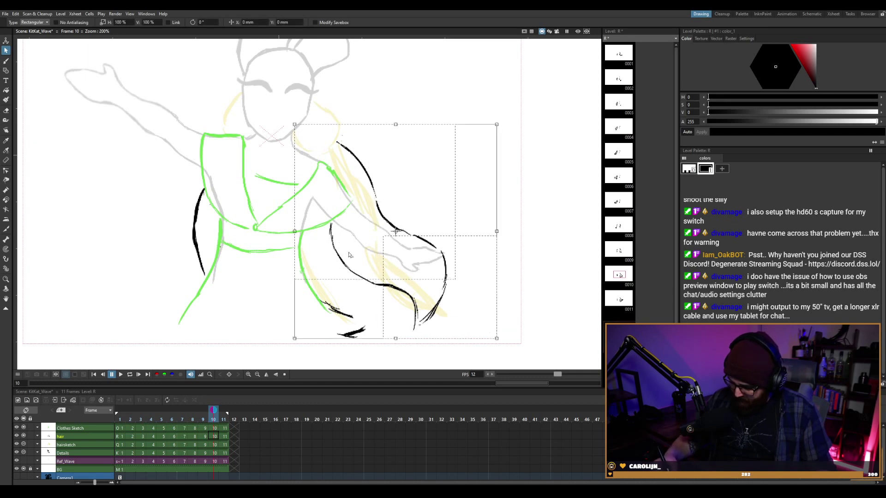
pyautogui.keyDown('shift'); pyautogui.click(405, 290); pyautogui.keyUp('shift')
pyautogui.moveTo(414, 226); pyautogui.dragTo(412, 236)
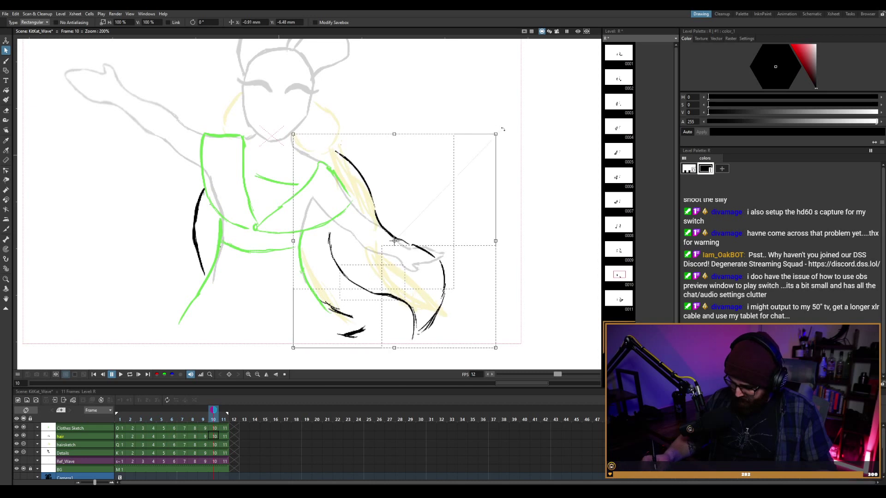
pyautogui.moveTo(503, 129); pyautogui.dragTo(465, 176)
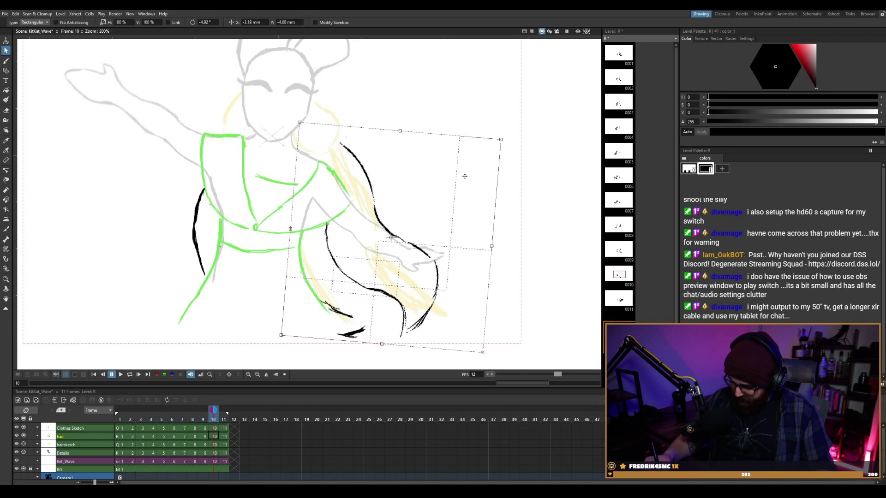
pyautogui.press('a')
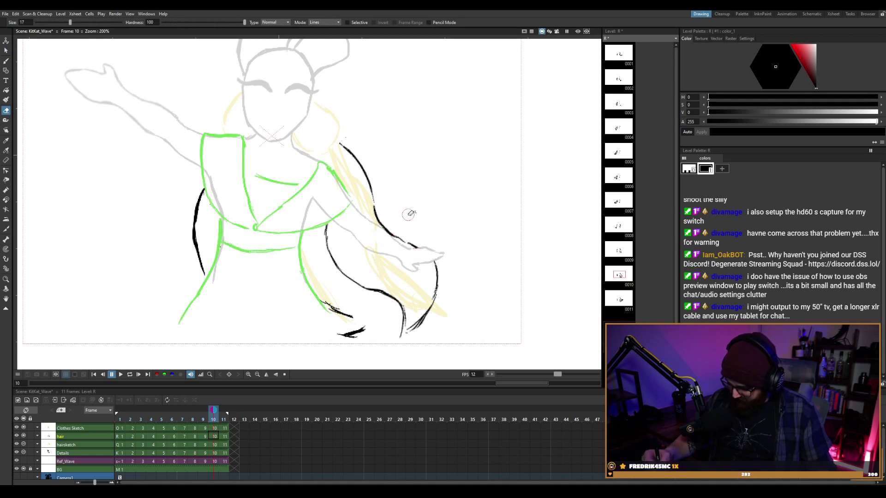
# Compare frame 11 with frame 10, select frame 11's large hair strand outlines and rotate them slightly clockwise.
pyautogui.press('.')
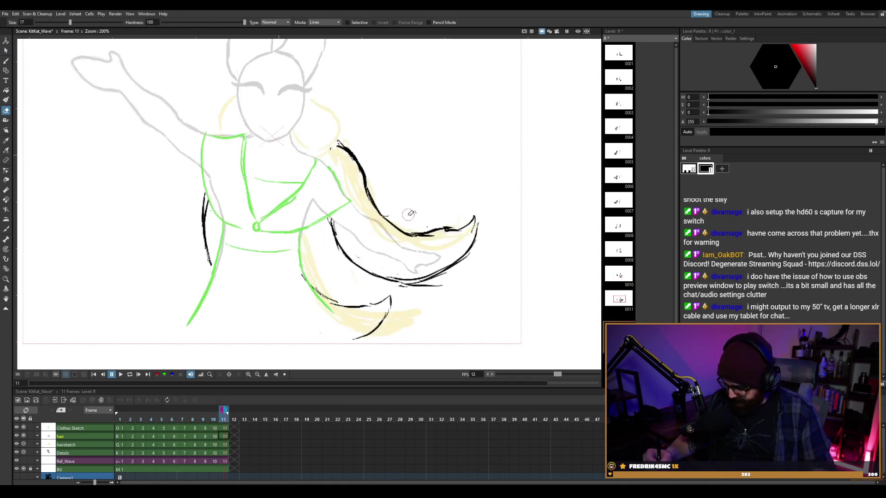
pyautogui.press(',')
pyautogui.press('.')
pyautogui.press('s')
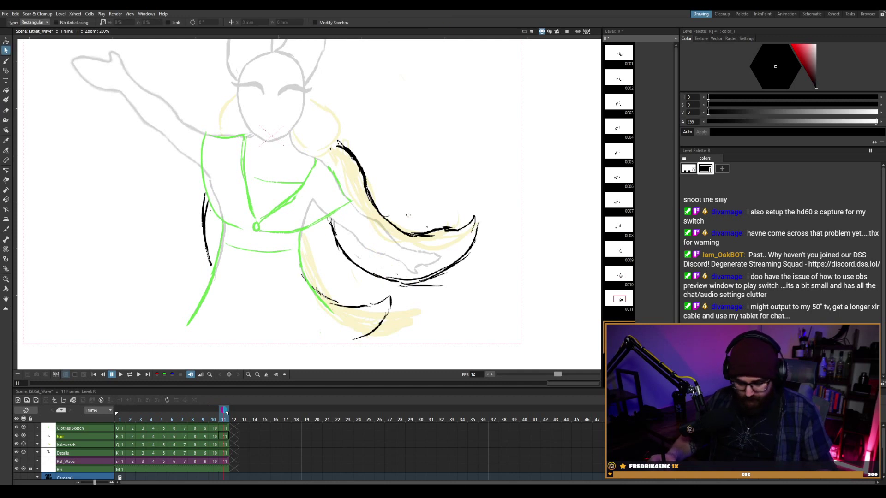
pyautogui.moveTo(348, 201); pyautogui.dragTo(516, 262)
pyautogui.moveTo(330, 228)
pyautogui.mouseDown()
pyautogui.moveTo(369, 271)
pyautogui.moveTo(499, 272)
pyautogui.mouseUp()
pyautogui.moveTo(342, 246)
pyautogui.mouseDown()
pyautogui.moveTo(402, 282)
pyautogui.moveTo(472, 290)
pyautogui.mouseUp()
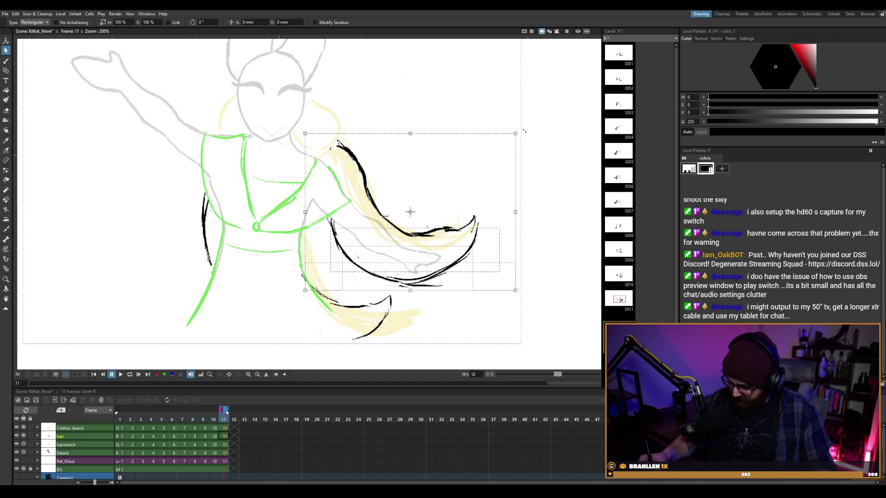
pyautogui.moveTo(524, 131)
pyautogui.mouseDown()
pyautogui.moveTo(528, 147)
pyautogui.moveTo(492, 166)
pyautogui.mouseUp()
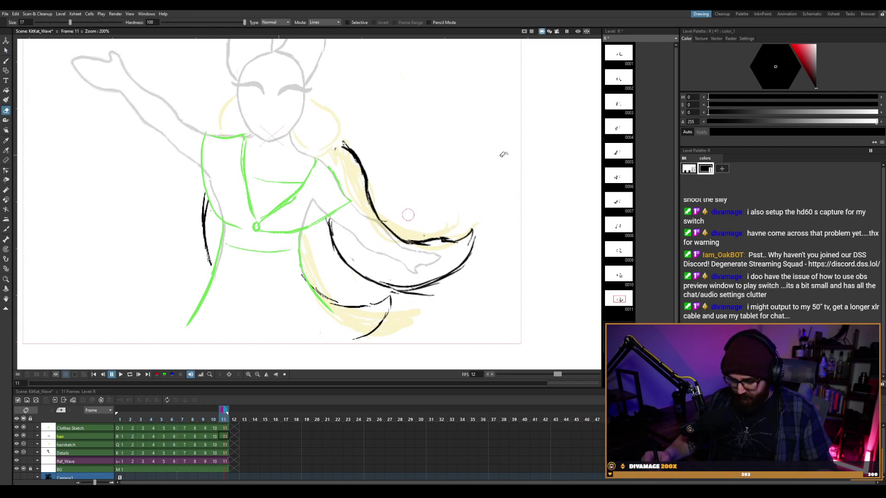
# Play the looping animation to check the motion of the hair outlines across the frames.
pyautogui.press('p')
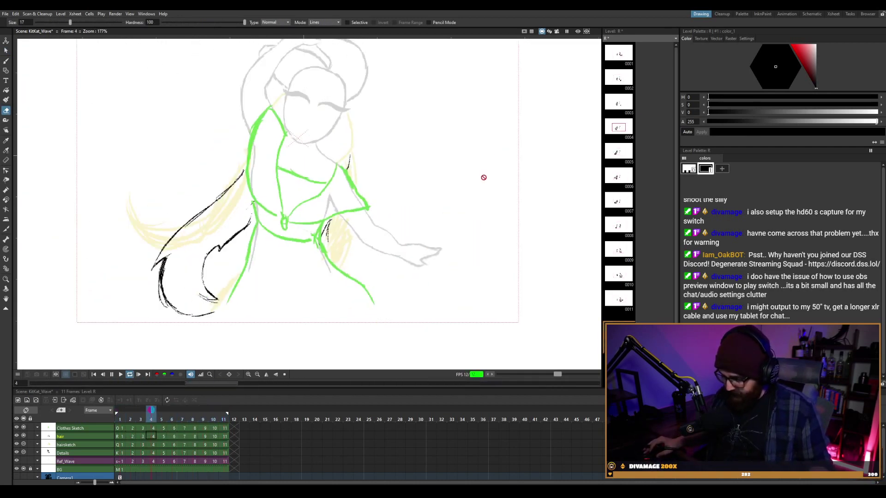
pyautogui.scroll(-4, 426, 143)
pyautogui.scroll(-3, 427, 143)
pyautogui.scroll(5, 460, 148)
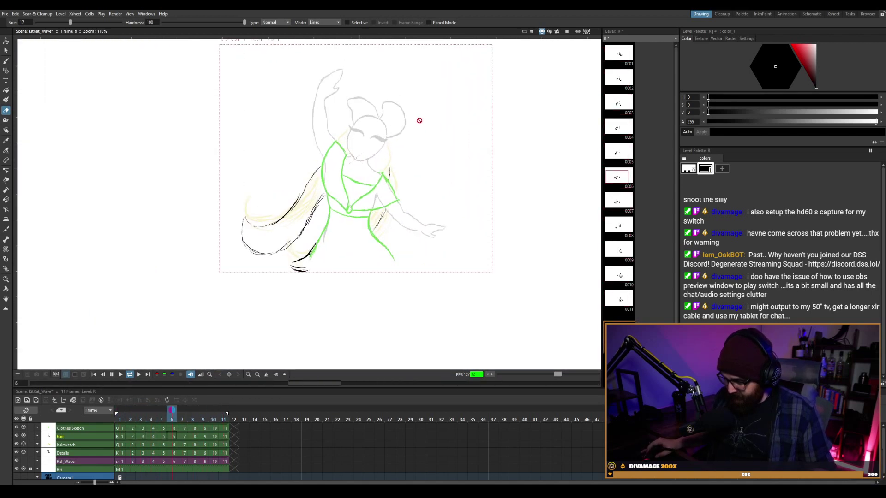
pyautogui.press('p')
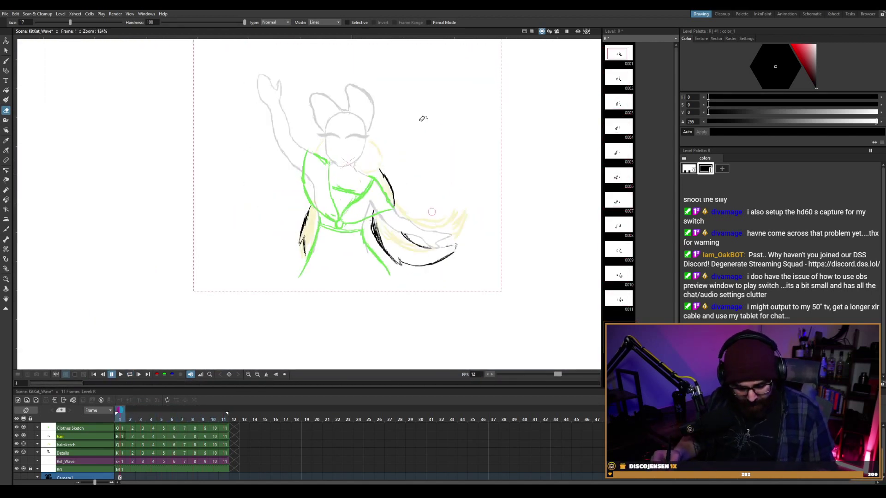
# With the Brush, draw the short hair curves beside the face and behind the neck on frames 1 to 5.
pyautogui.press('b')
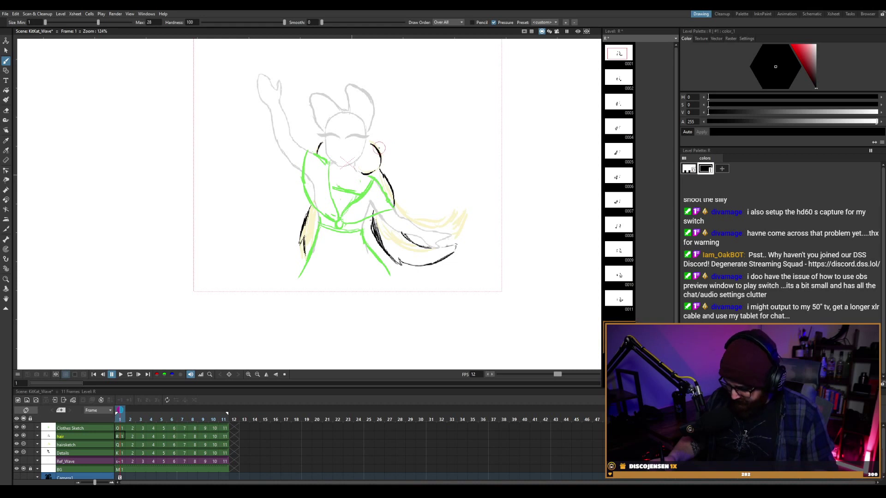
pyautogui.press('.')
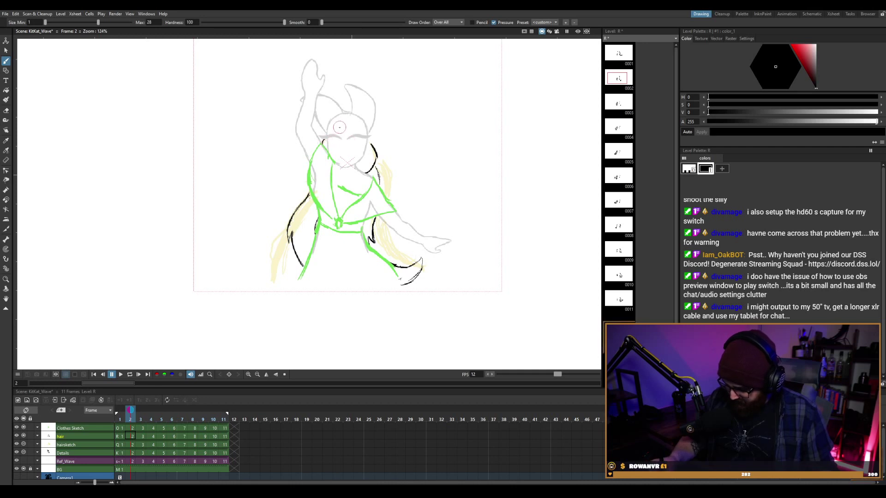
pyautogui.press('.')
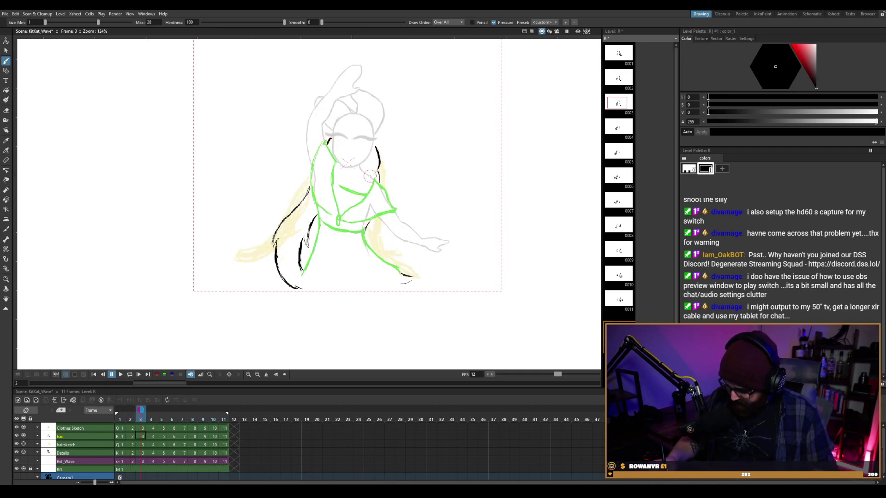
pyautogui.press('.')
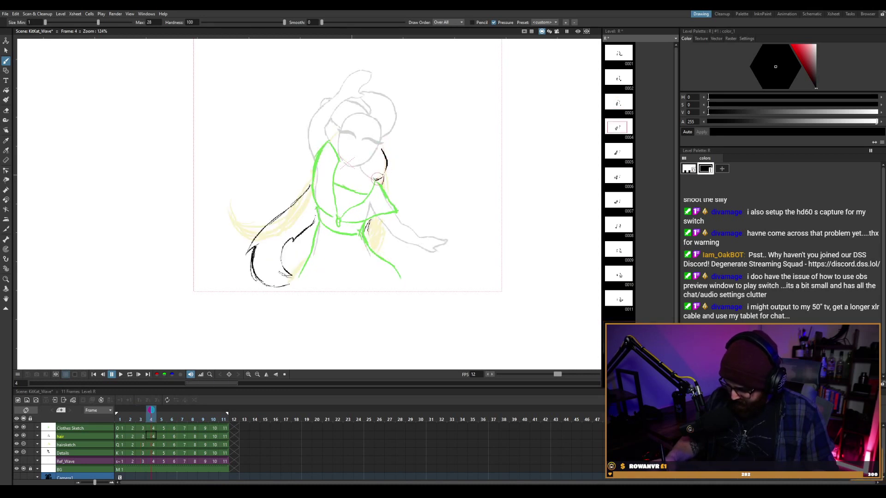
pyautogui.press('.')
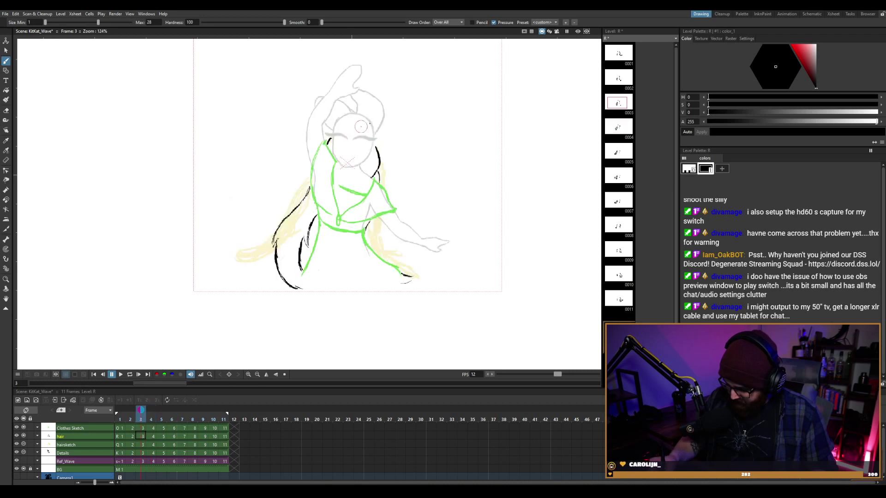
pyautogui.press(',')
pyautogui.press('.')
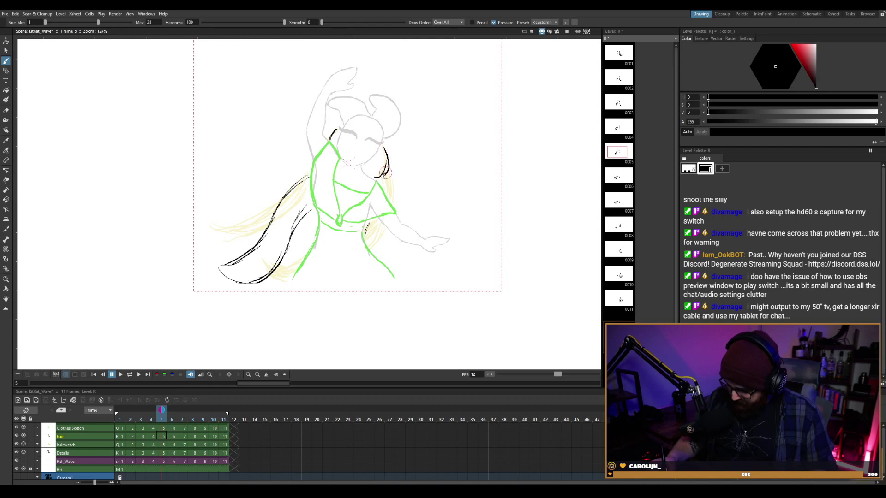
# Draw the hair curves on both sides of the face on frames 6 to 9.
pyautogui.press('.')
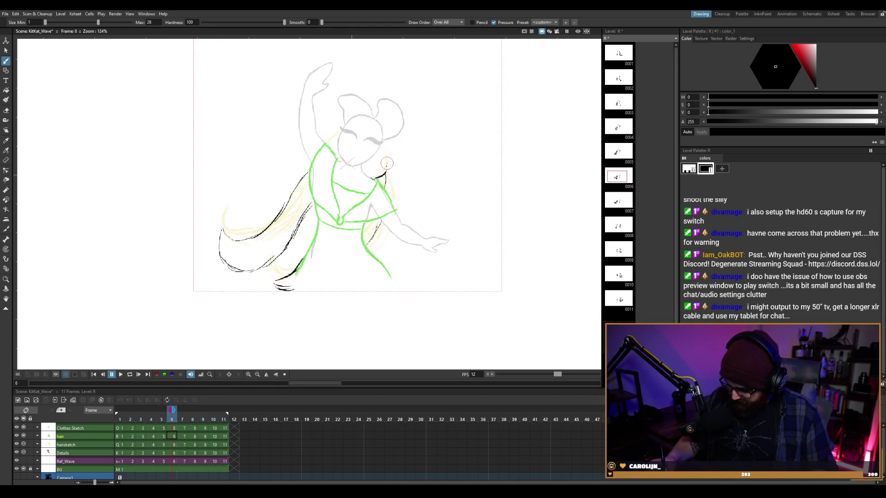
pyautogui.moveTo(329, 140); pyautogui.dragTo(340, 131)
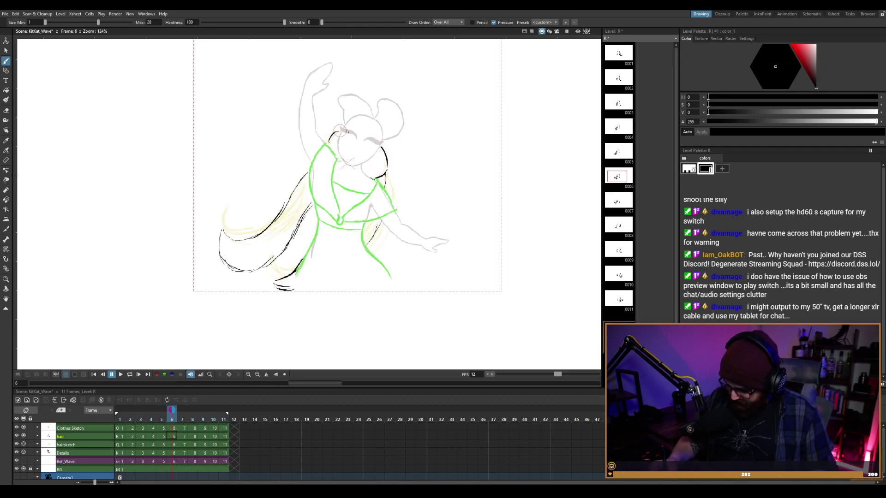
pyautogui.press('.')
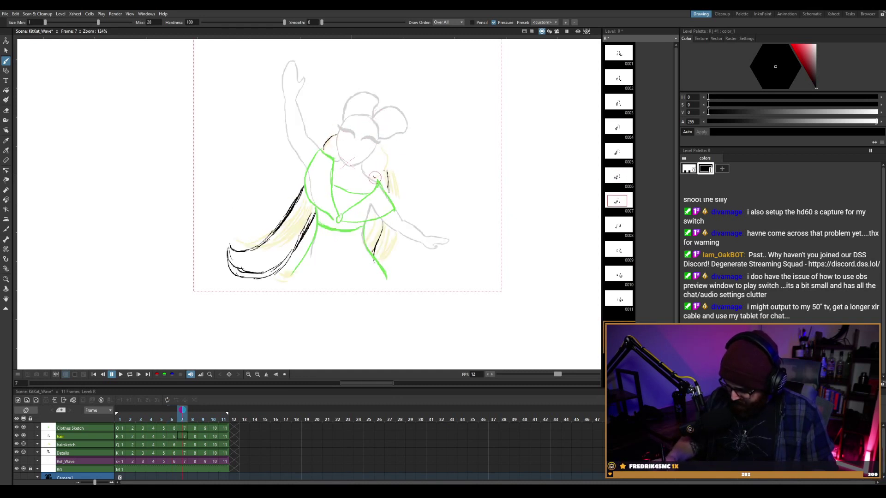
pyautogui.press('.')
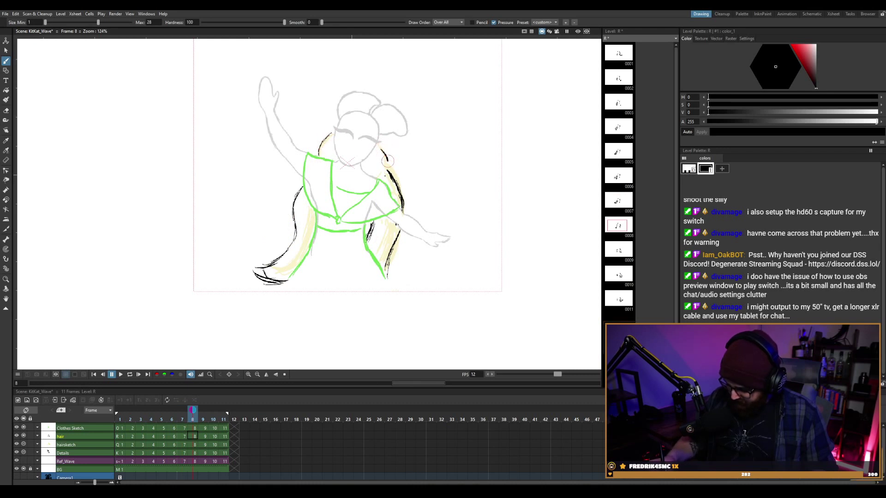
pyautogui.press('.')
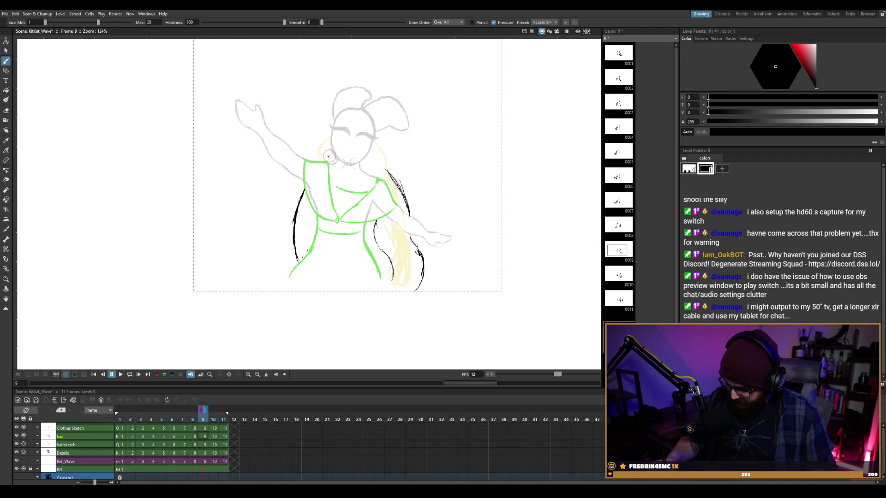
pyautogui.moveTo(319, 159); pyautogui.dragTo(329, 137)
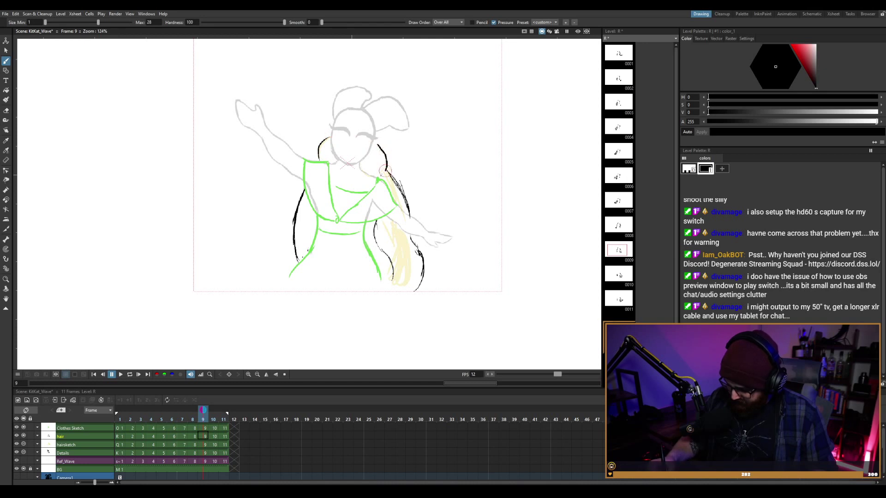
# Draw the hair curves on both sides of the face on frames 10 and 11, comparing them with the preceding frames.
pyautogui.press('.')
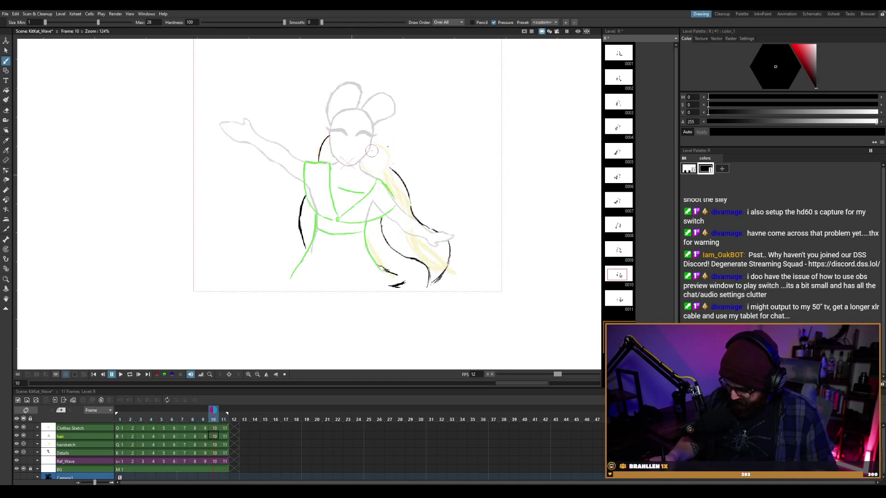
pyautogui.moveTo(329, 134); pyautogui.dragTo(321, 159)
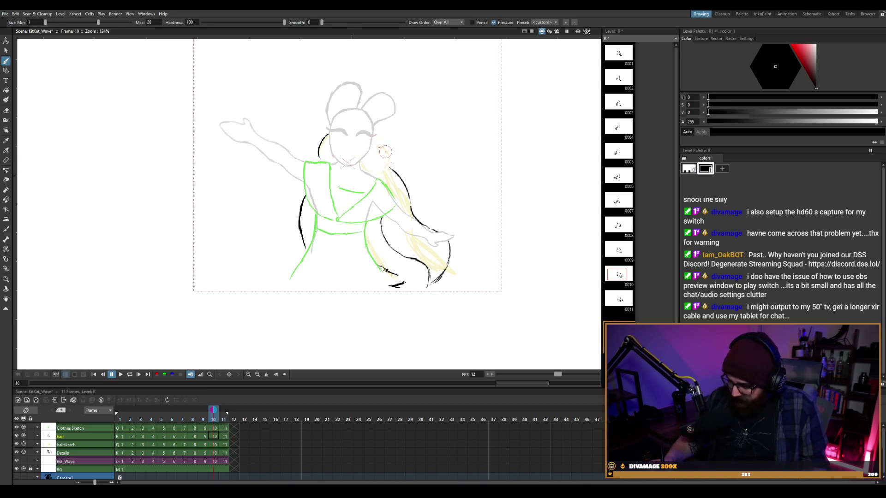
pyautogui.moveTo(373, 176)
pyautogui.mouseDown()
pyautogui.moveTo(388, 163)
pyautogui.moveTo(375, 140)
pyautogui.mouseUp()
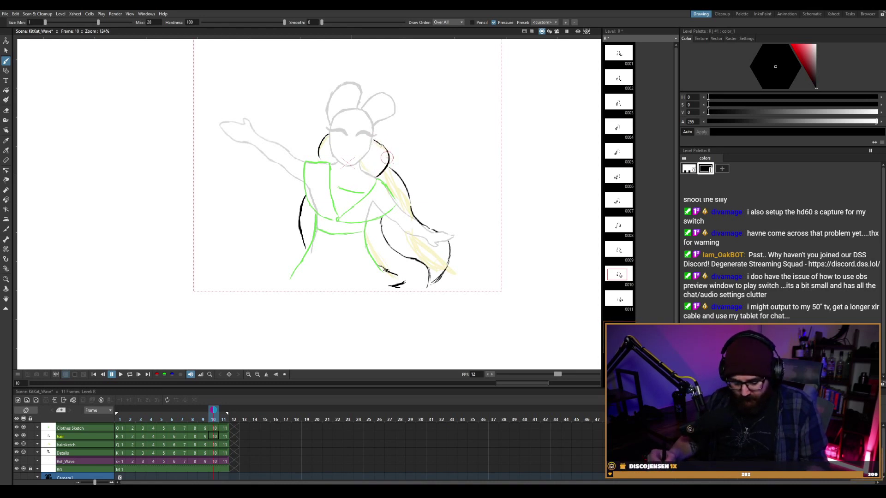
pyautogui.press('.')
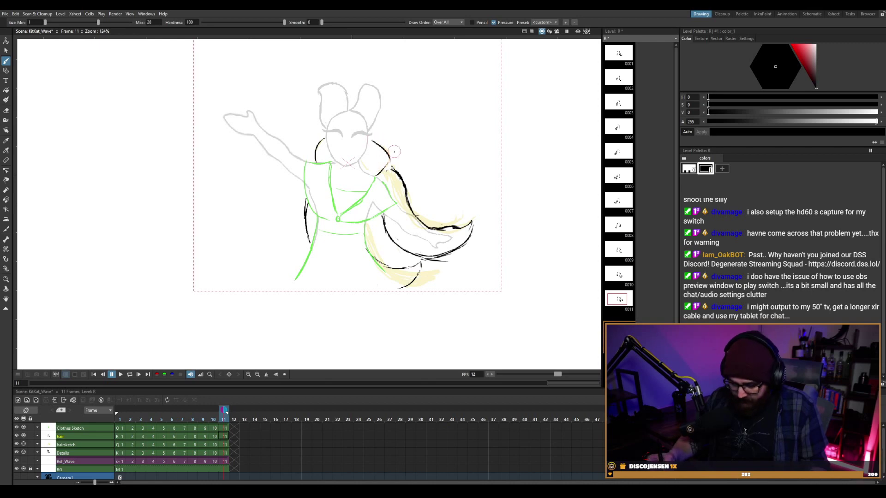
pyautogui.press(',')
pyautogui.press(',')
pyautogui.press('.')
pyautogui.press('.')
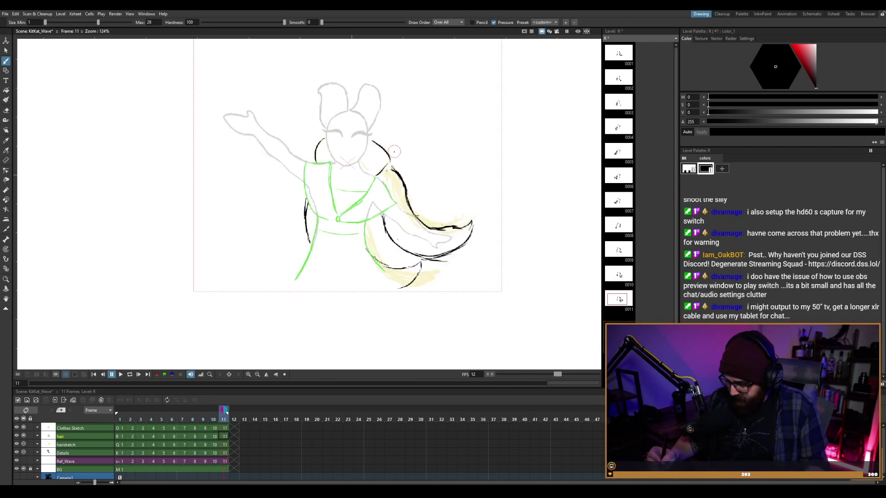
# Hide the yellow hairsketch level and play the loop to review the black hair outlines on their own.
pyautogui.press('l')
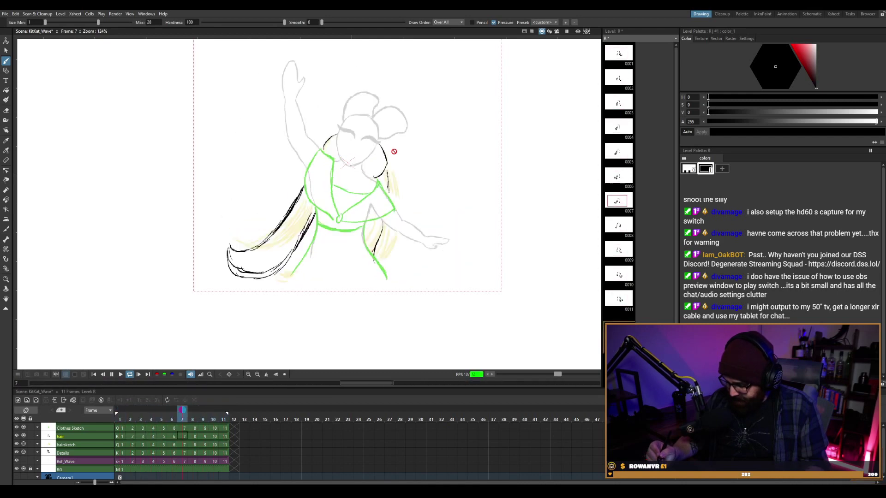
pyautogui.press('l')
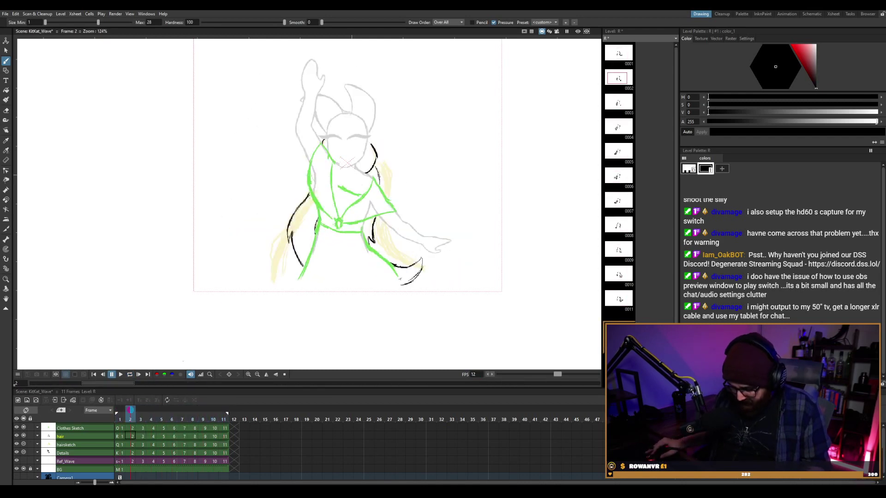
pyautogui.click(23, 444)
pyautogui.press('l')
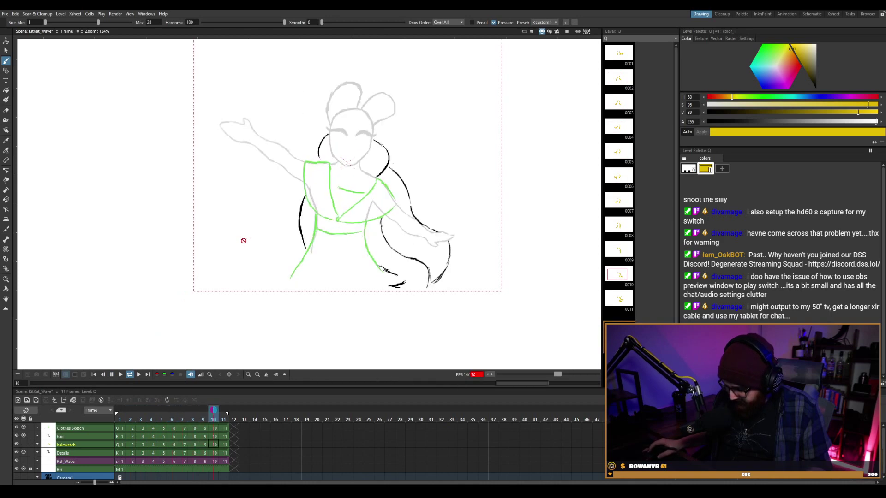
pyautogui.scroll(1, 400, 172)
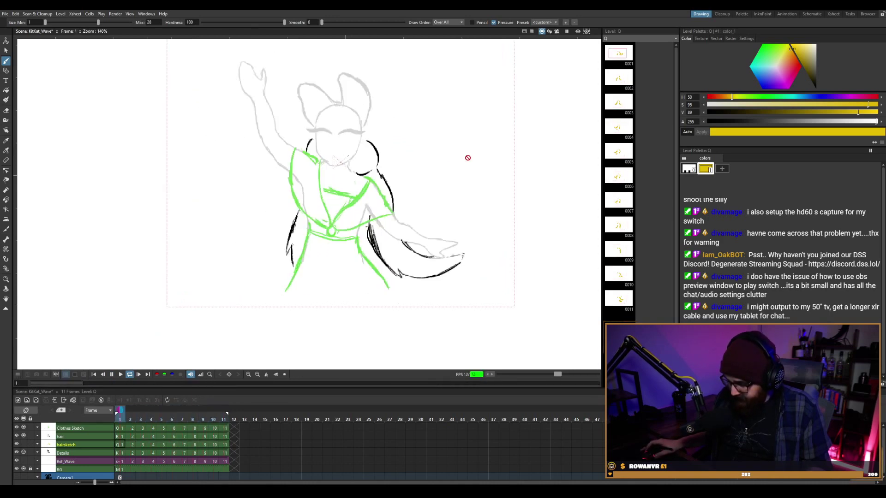
pyautogui.press('l')
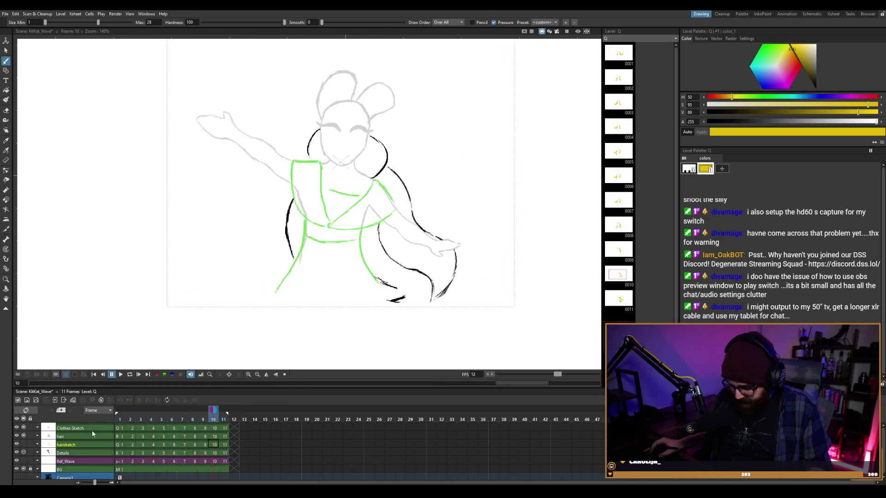
pyautogui.press('l')
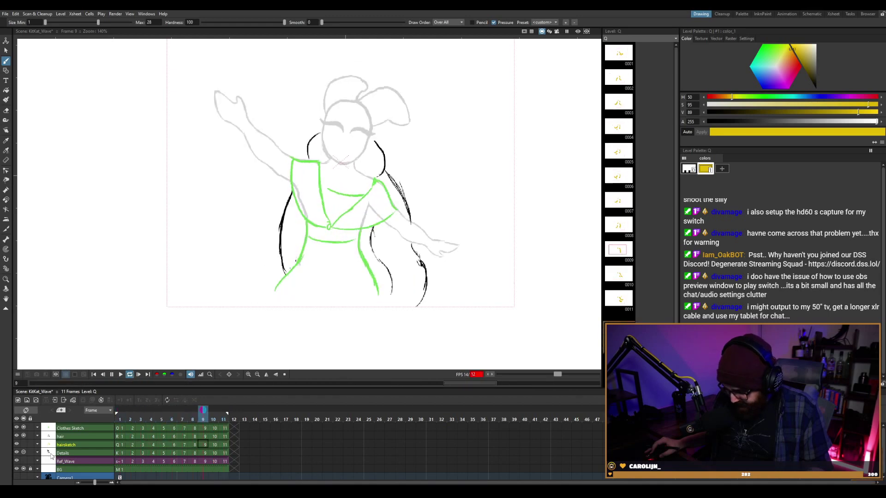
pyautogui.press('l')
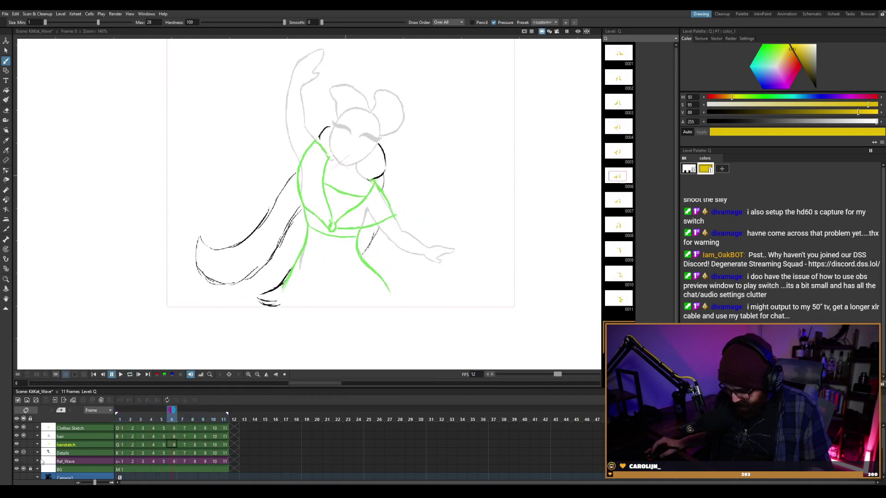
# Recolor the hair level's outlines to orange-yellow (H 42, S 58, V 94) and play the loop to check them.
pyautogui.click(69, 437)
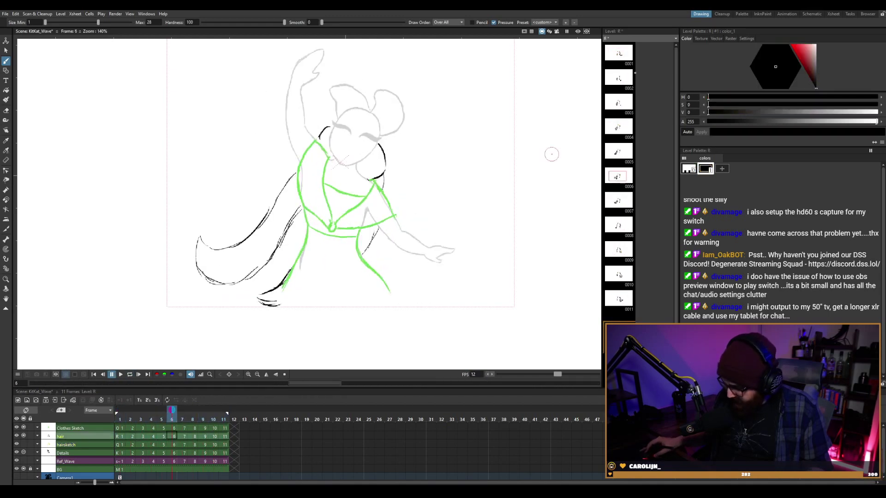
pyautogui.click(806, 50)
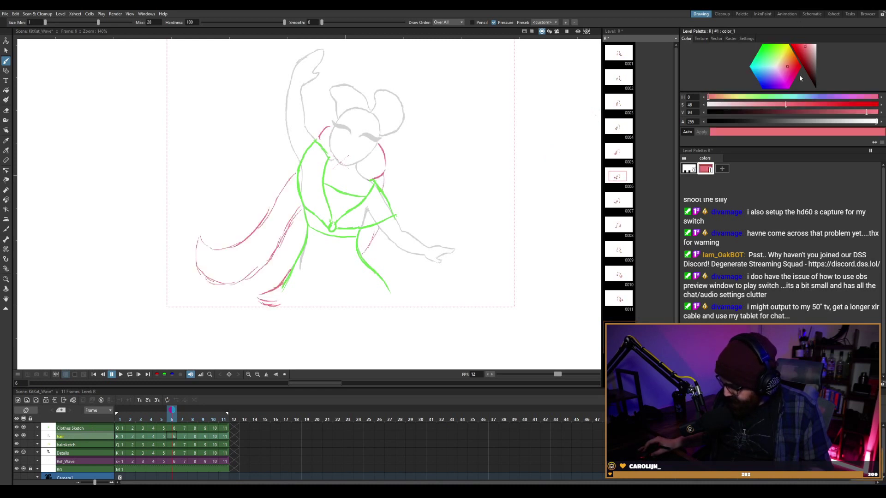
pyautogui.moveTo(787, 60); pyautogui.dragTo(786, 60)
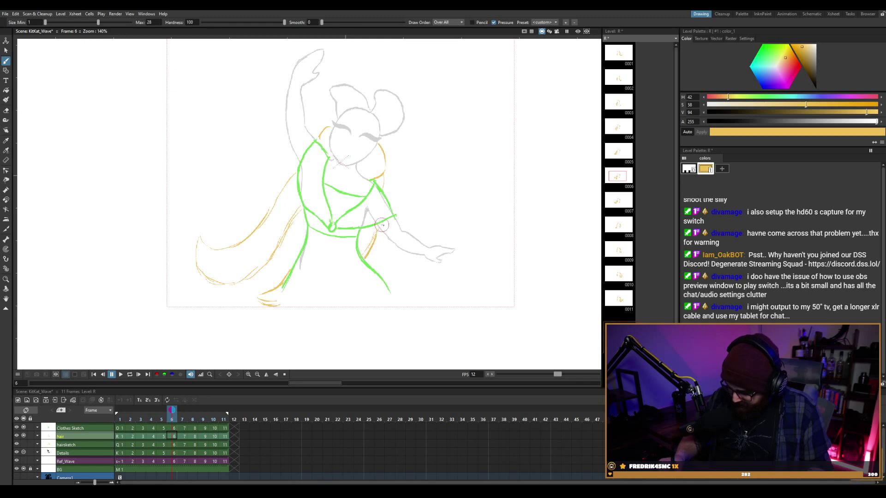
pyautogui.press('p')
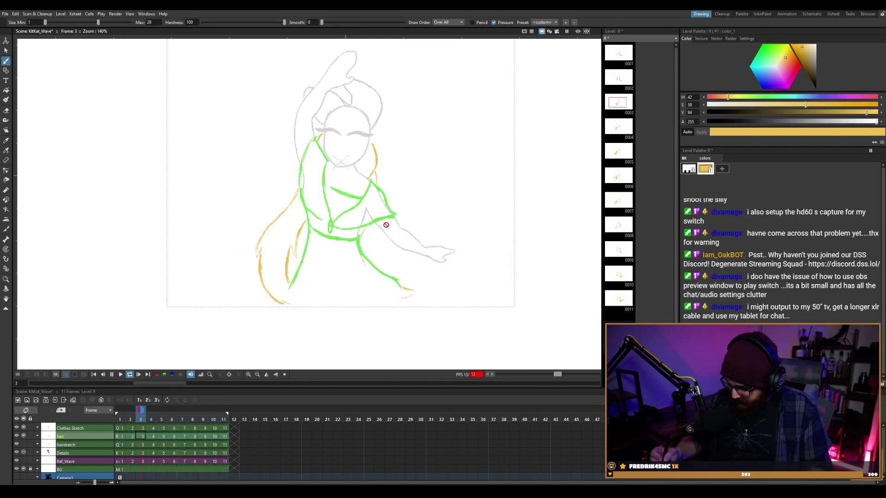
pyautogui.press('p')
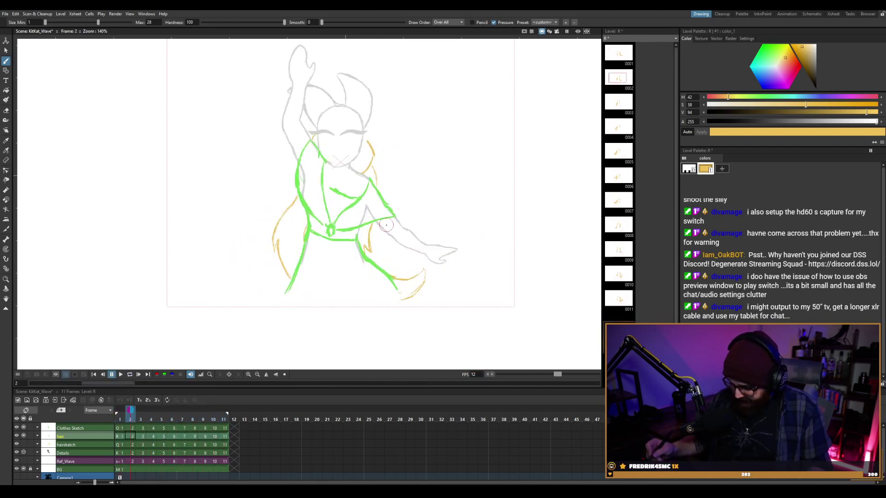
# Set the Details level's opacity to 60% while the animation plays.
pyautogui.click(37, 453)
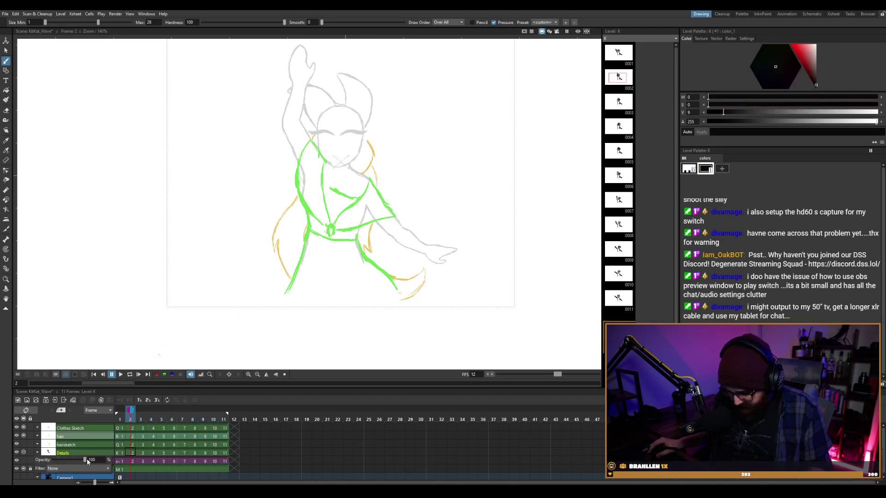
pyautogui.press('p')
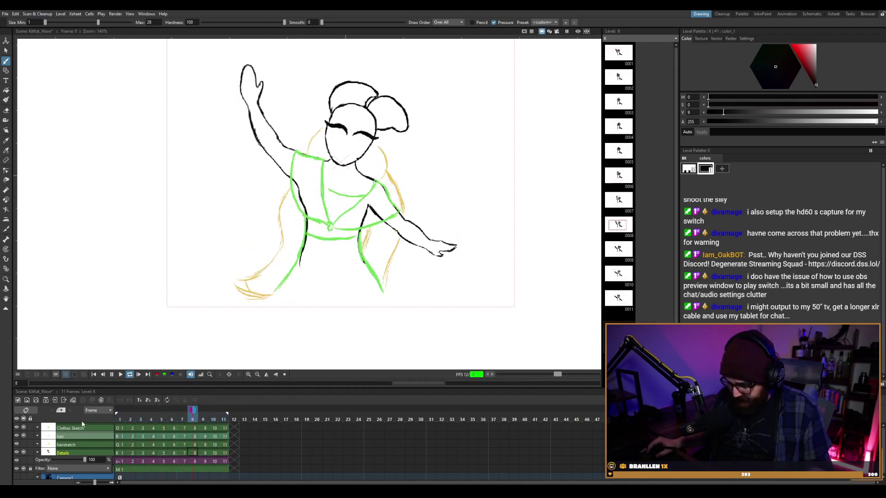
pyautogui.moveTo(84, 462); pyautogui.dragTo(71, 460)
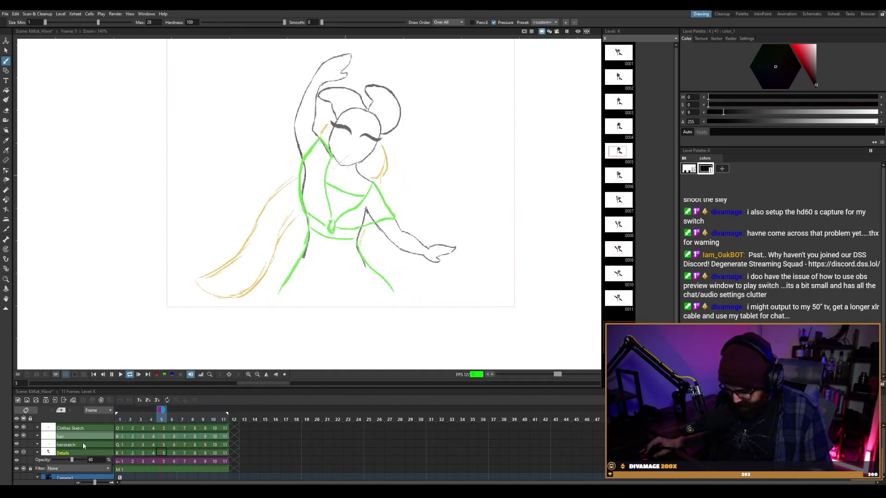
# Recolor the Details level's outlines to light purple (H 285, S 38, V 78) while the animation plays.
pyautogui.click(800, 56)
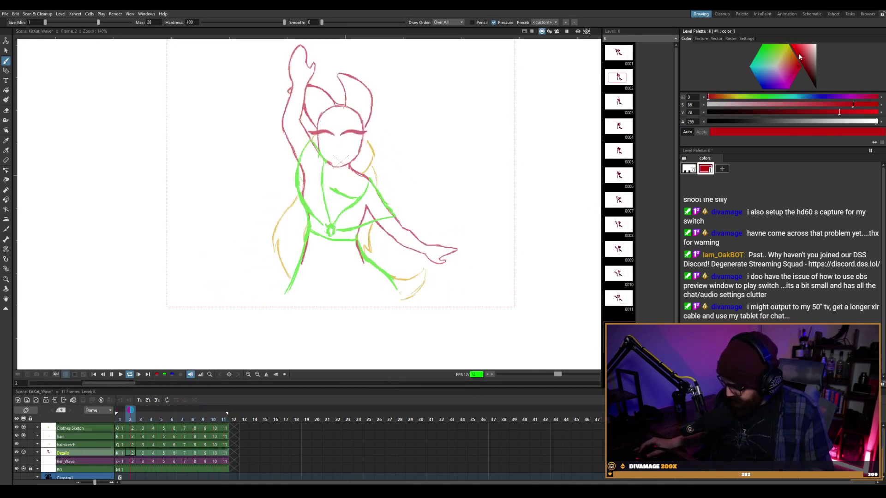
pyautogui.click(788, 82)
pyautogui.click(791, 82)
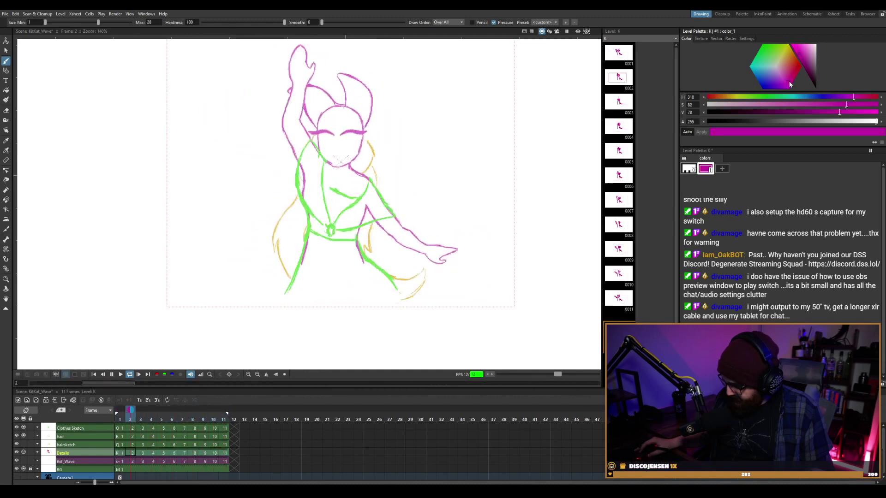
pyautogui.click(786, 83)
pyautogui.click(781, 82)
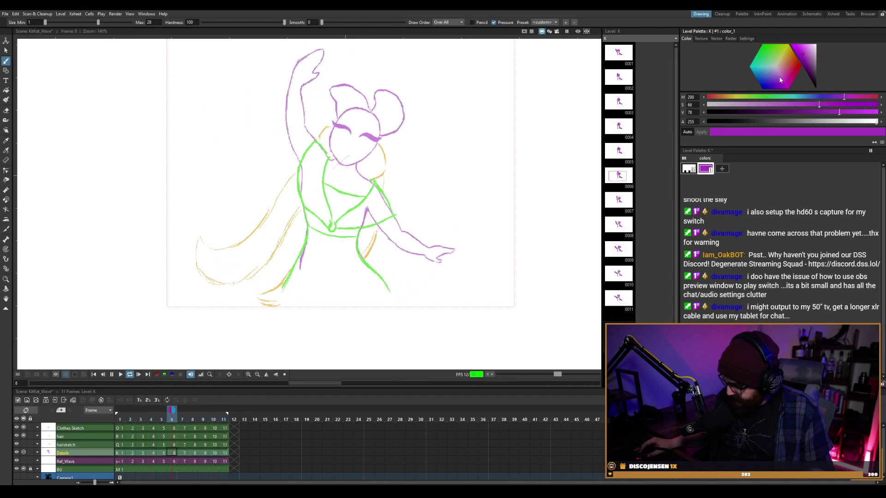
pyautogui.click(780, 77)
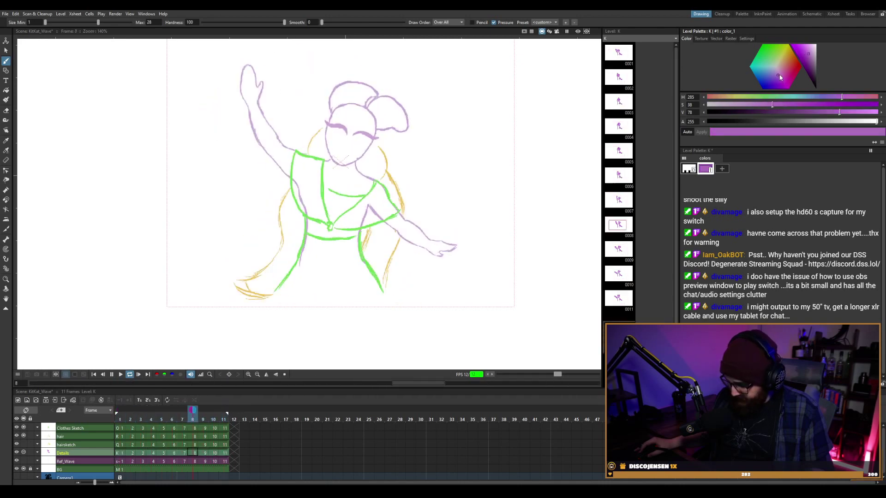
# Switch to Photos and place the full-color character reference beside the looping animation for comparison.
pyautogui.press('space')
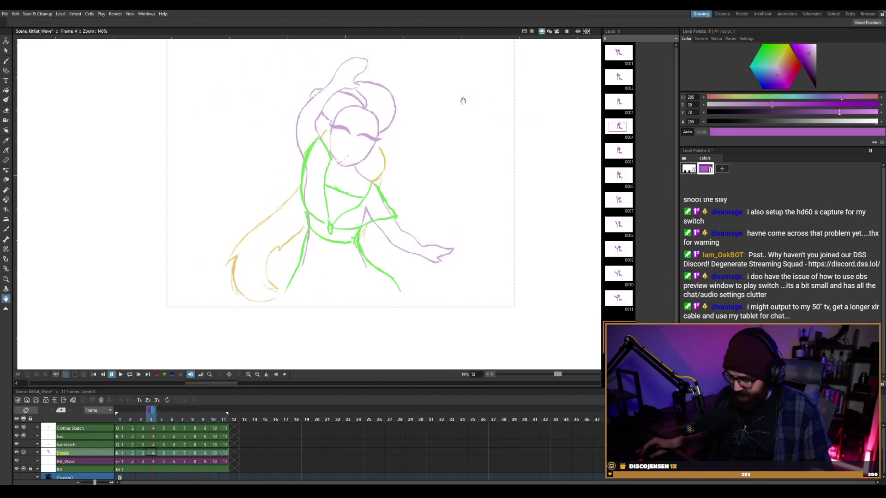
pyautogui.moveTo(429, 118)
pyautogui.mouseDown()
pyautogui.moveTo(397, 131)
pyautogui.moveTo(366, 120)
pyautogui.moveTo(313, 125)
pyautogui.mouseUp()
pyautogui.press('space')
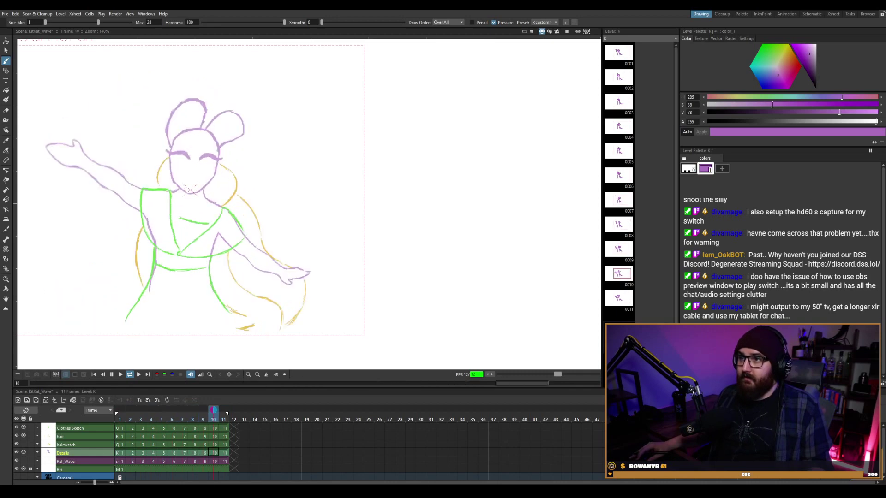
pyautogui.hotkey('alt', 'Tab')
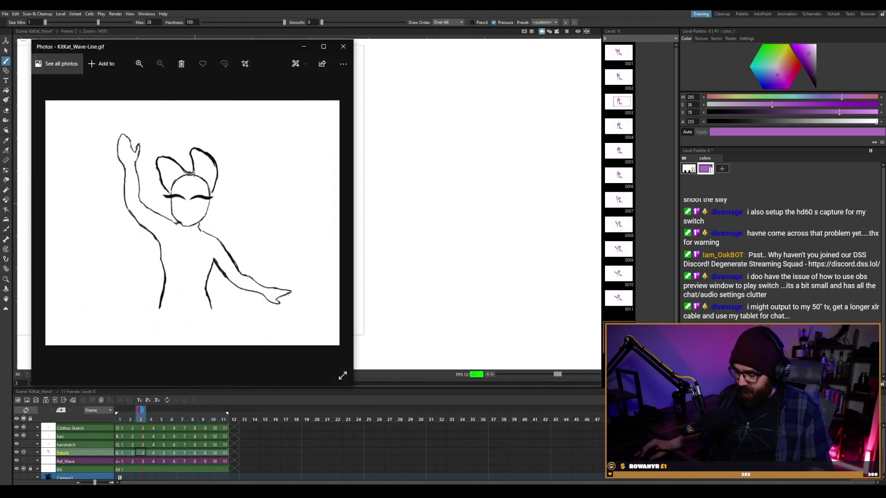
pyautogui.moveTo(211, 48)
pyautogui.mouseDown()
pyautogui.moveTo(497, 49)
pyautogui.moveTo(534, 45)
pyautogui.moveTo(519, 30)
pyautogui.moveTo(531, 29)
pyautogui.mouseUp()
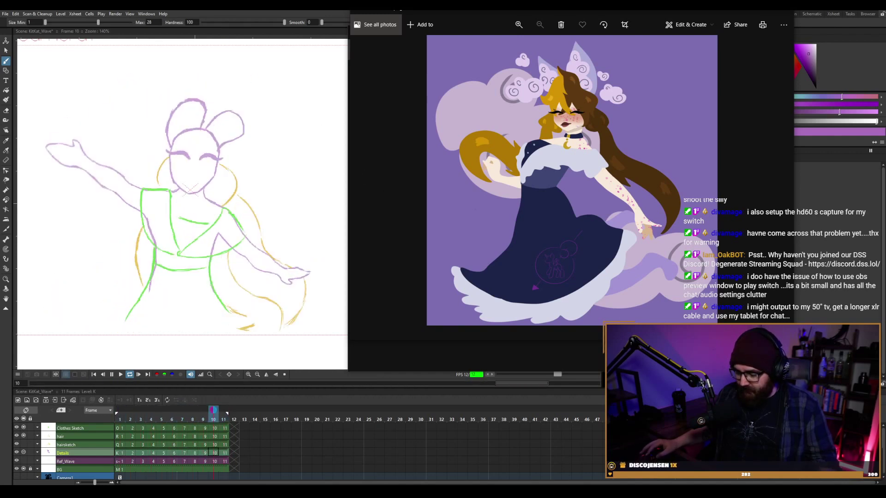
pyautogui.click(251, 14)
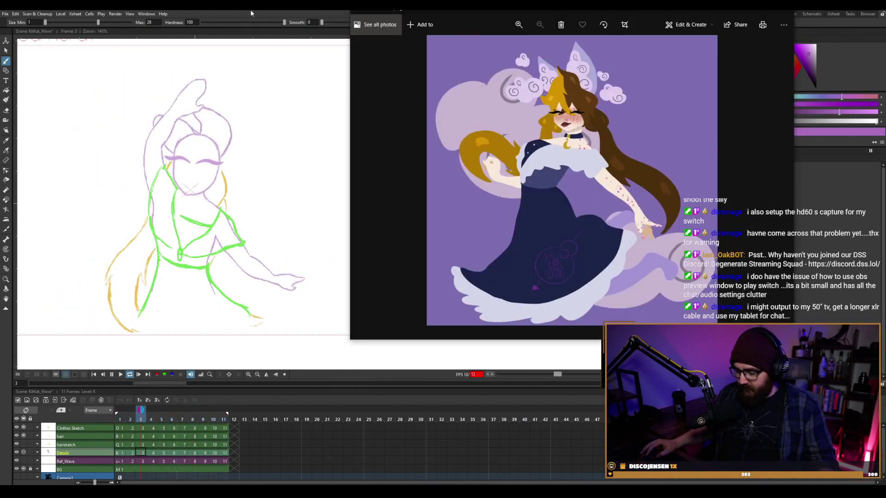
pyautogui.hotkey('alt', 'Tab')
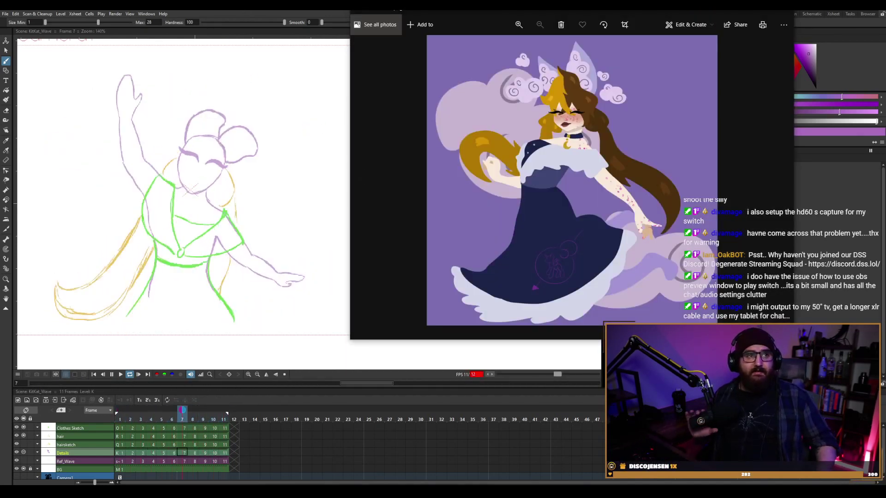